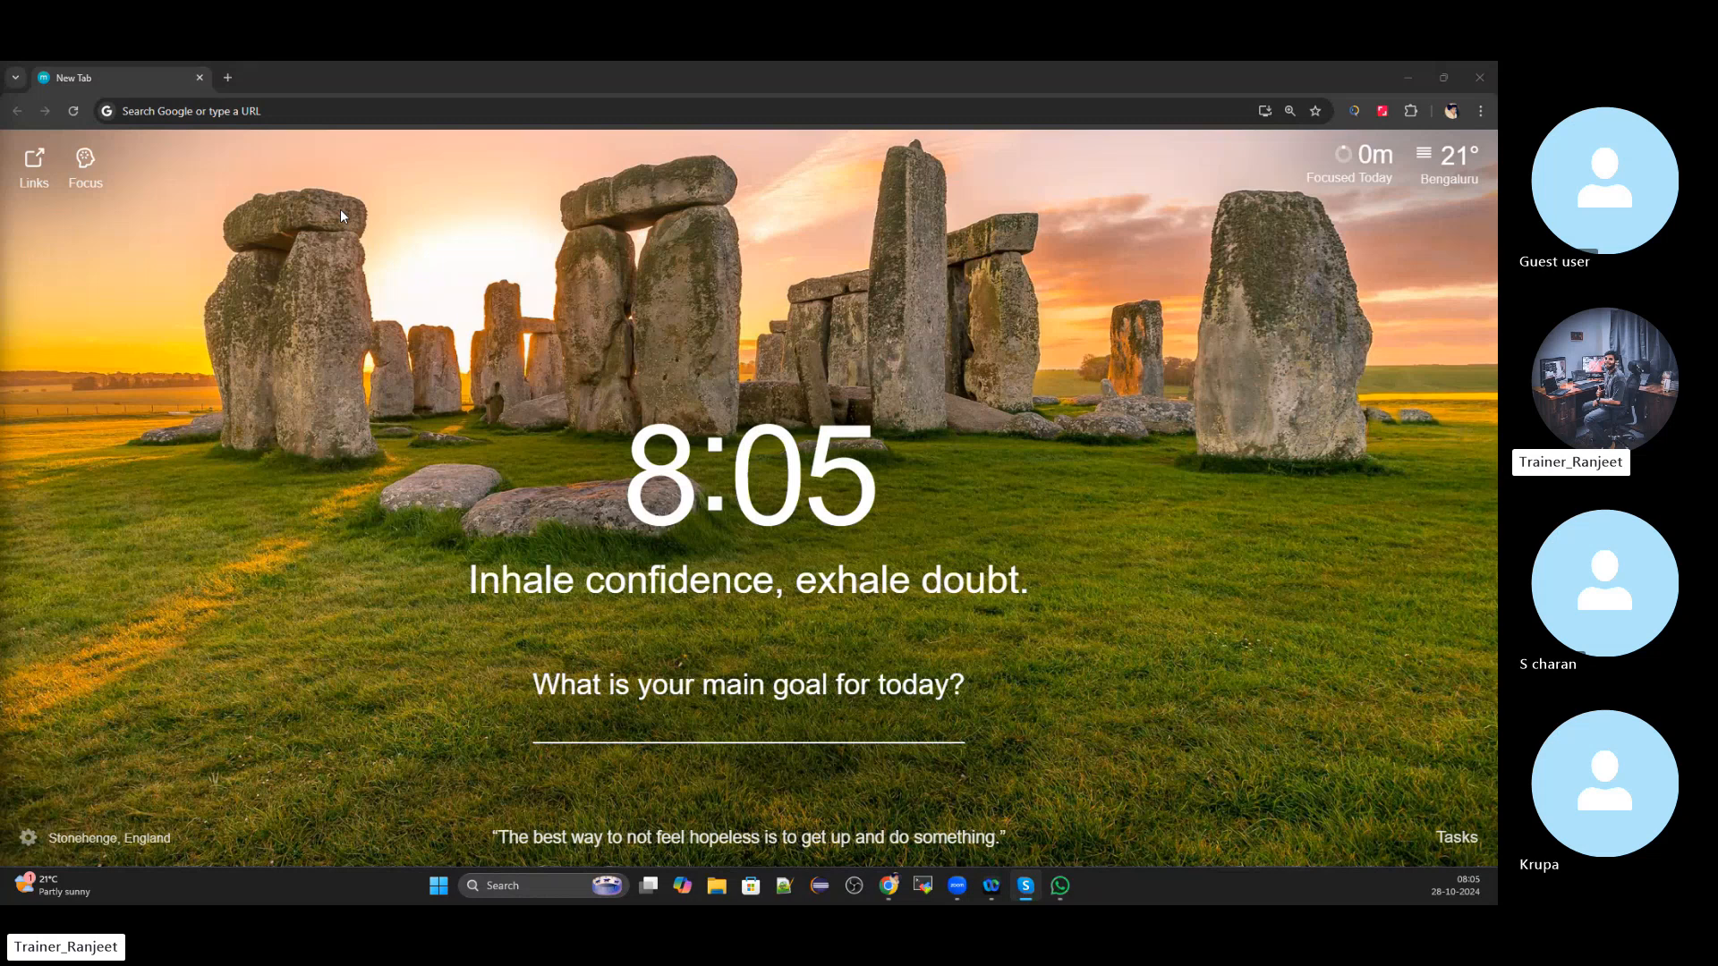
# Load the AWS console sign-in page in Chrome by typing 'con' and accepting the suggested URL
pyautogui.click(305, 107)
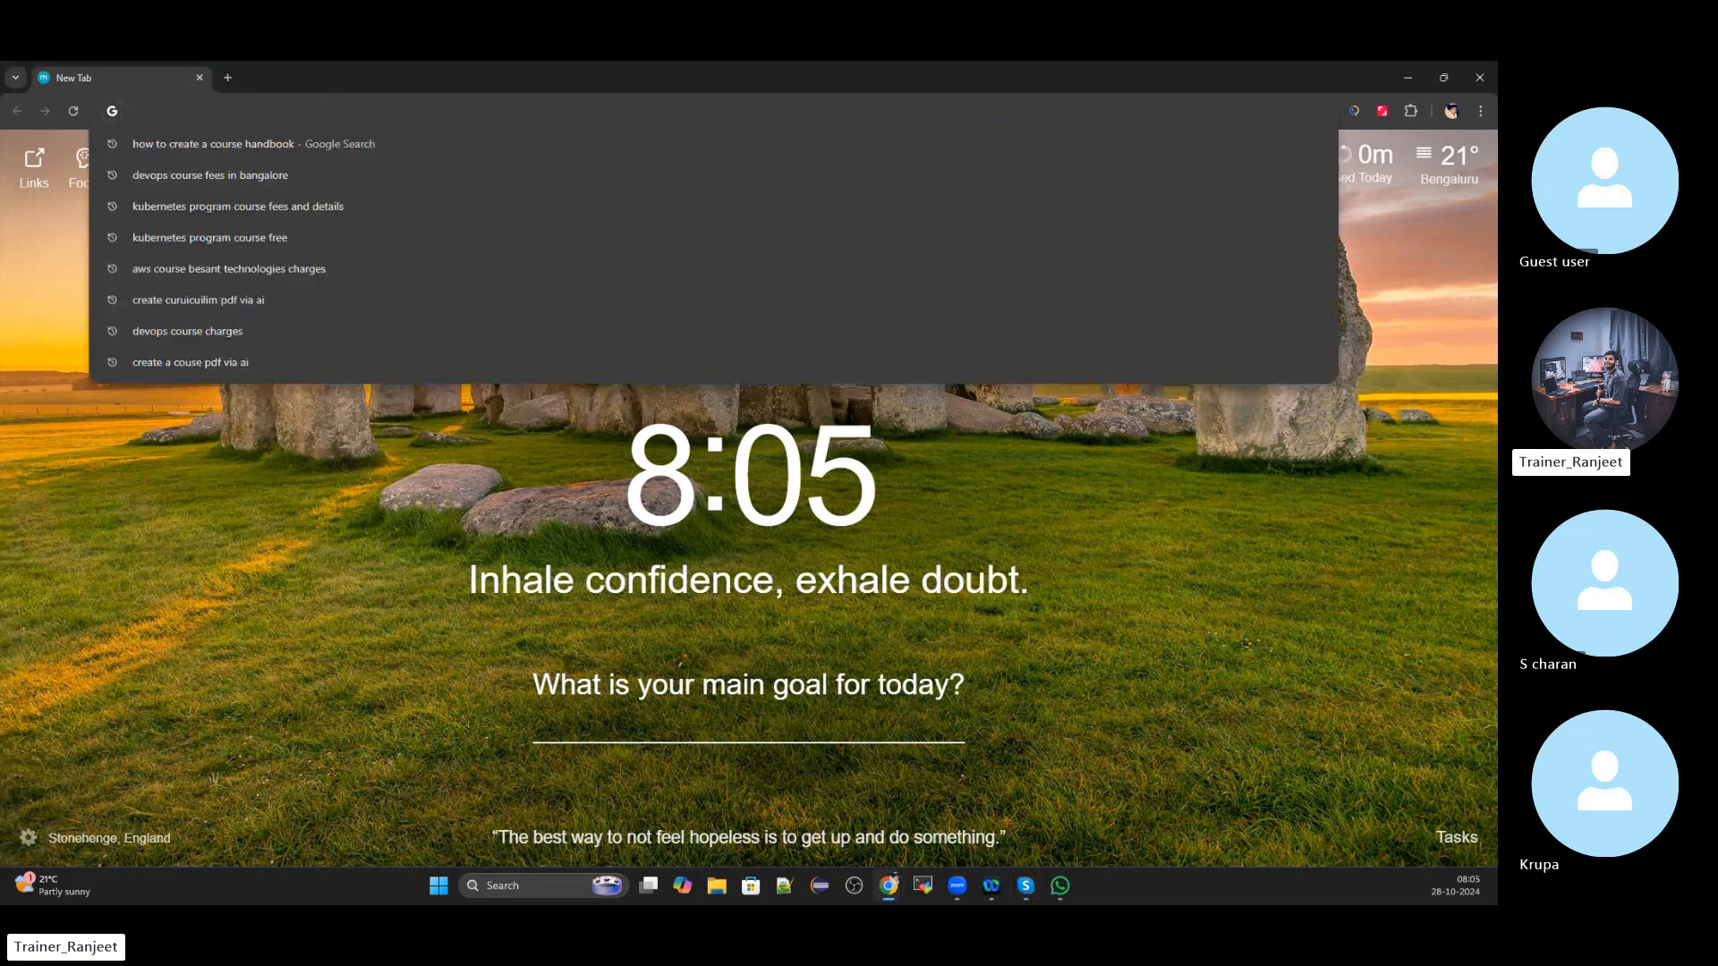
pyautogui.hotkey('alt', 'Tab')
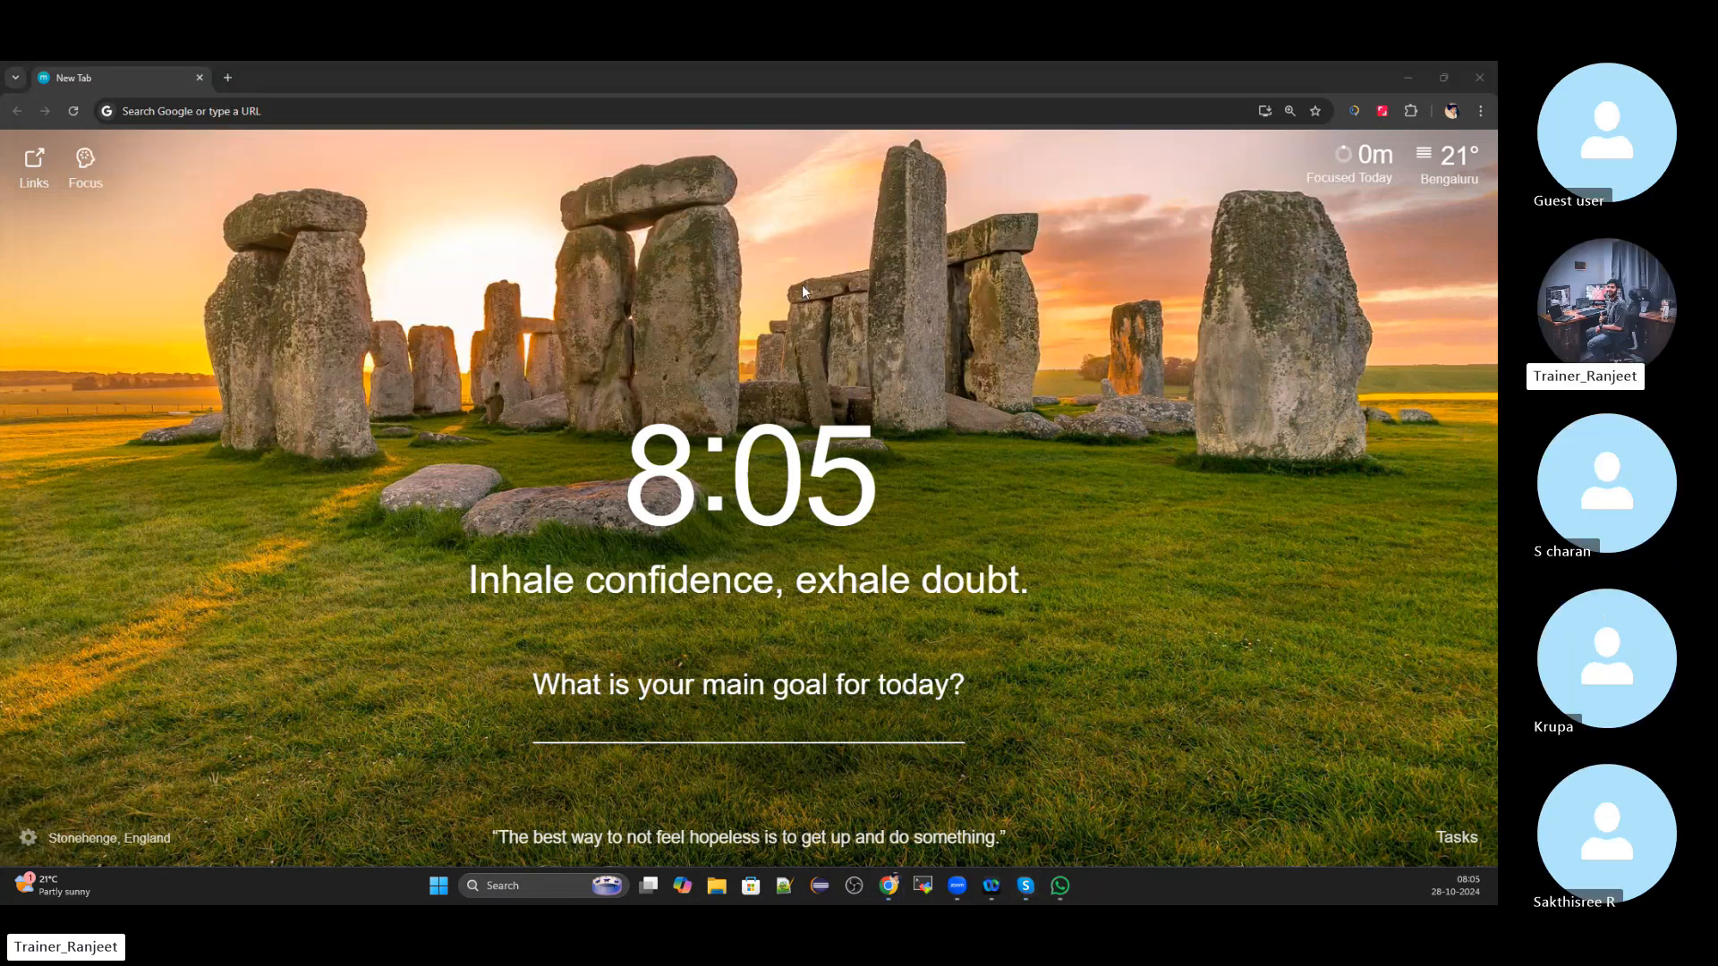
pyautogui.click(354, 110)
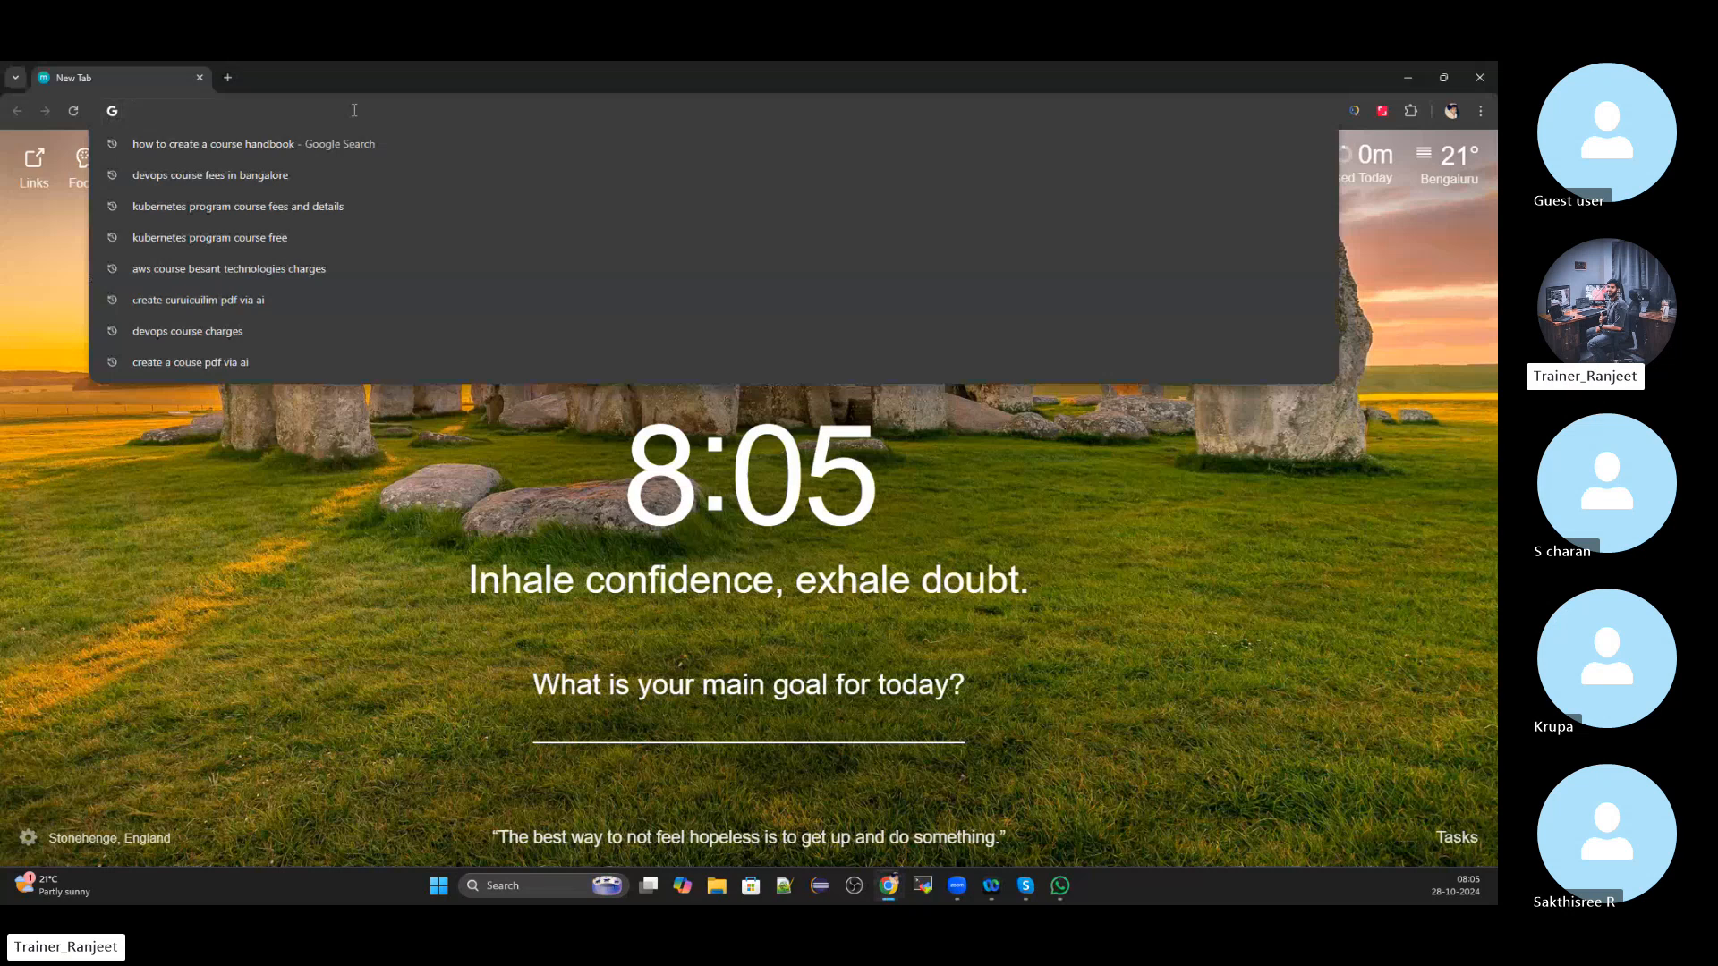
pyautogui.write('con')
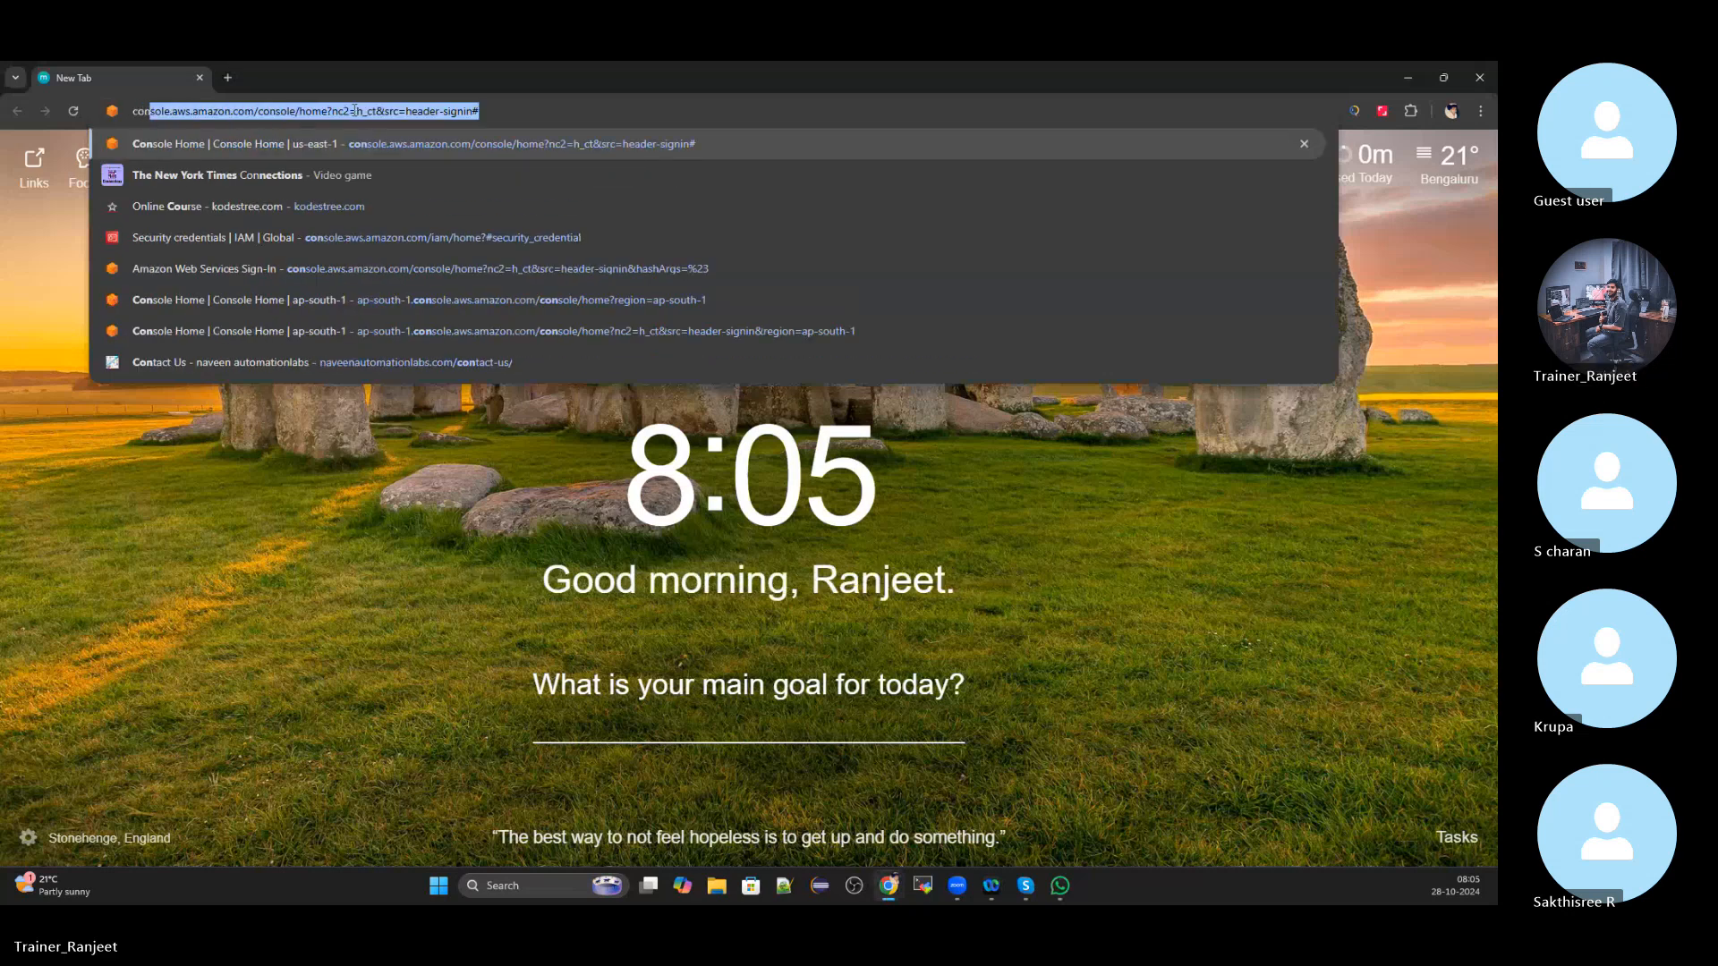
pyautogui.press('Return')
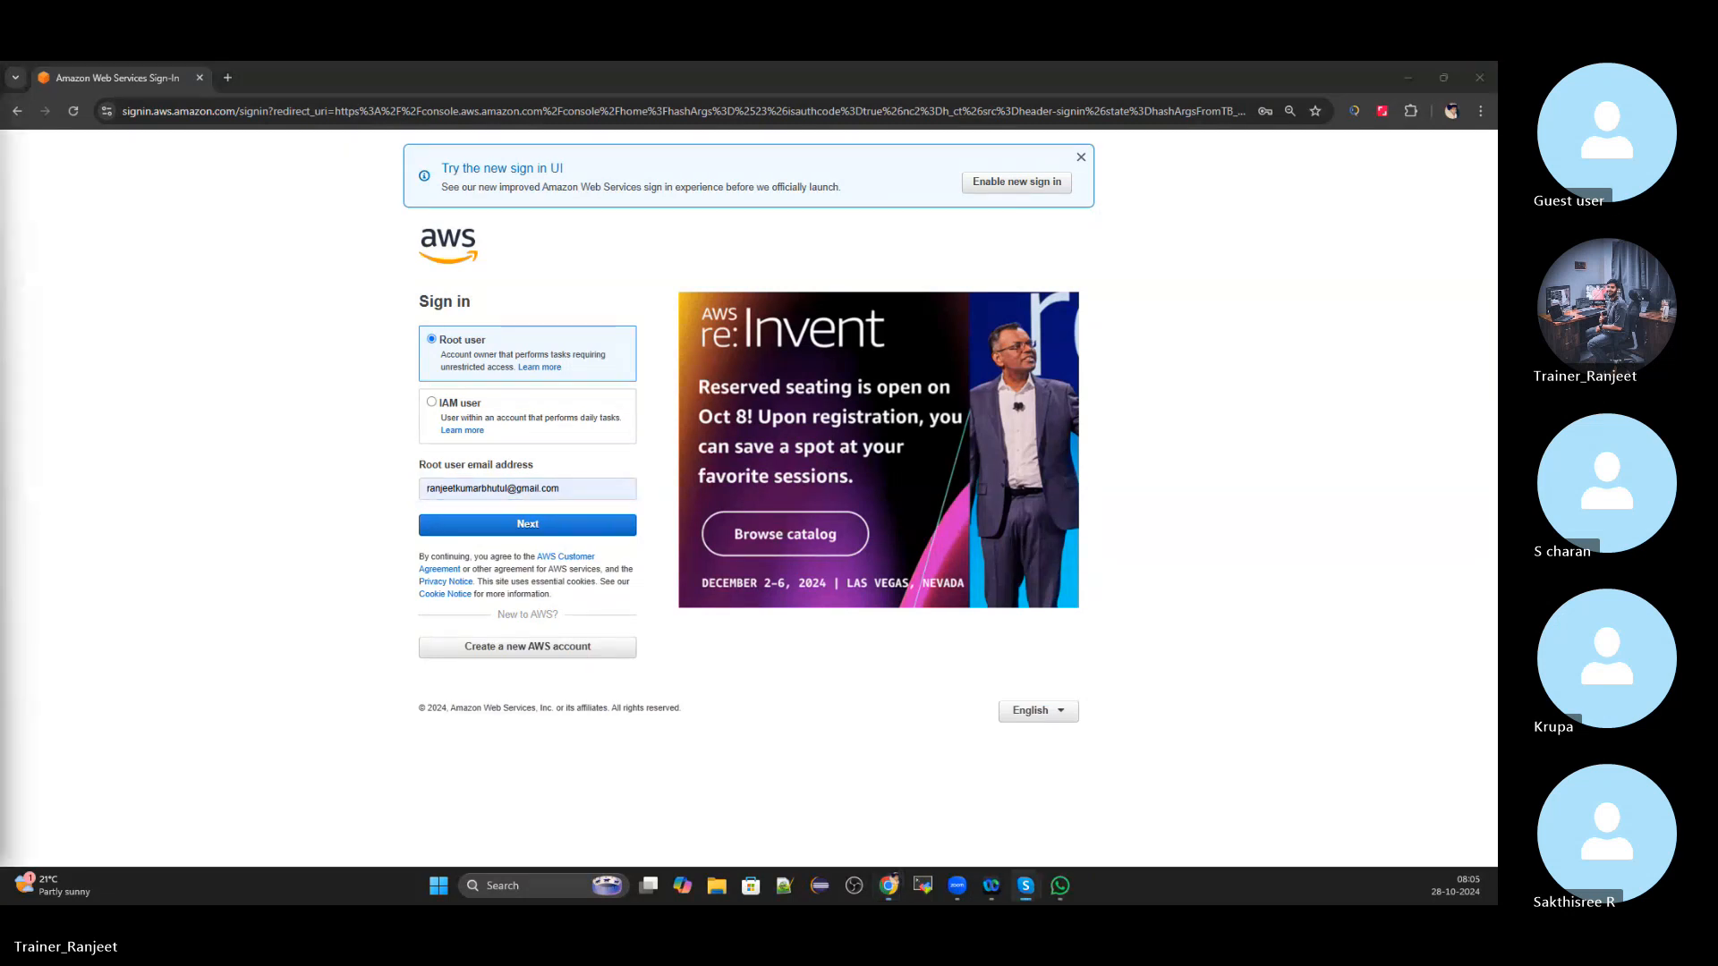
# Clear the prefilled root email, reset page zoom to 100%, and pick the saved root account email
pyautogui.click(582, 492)
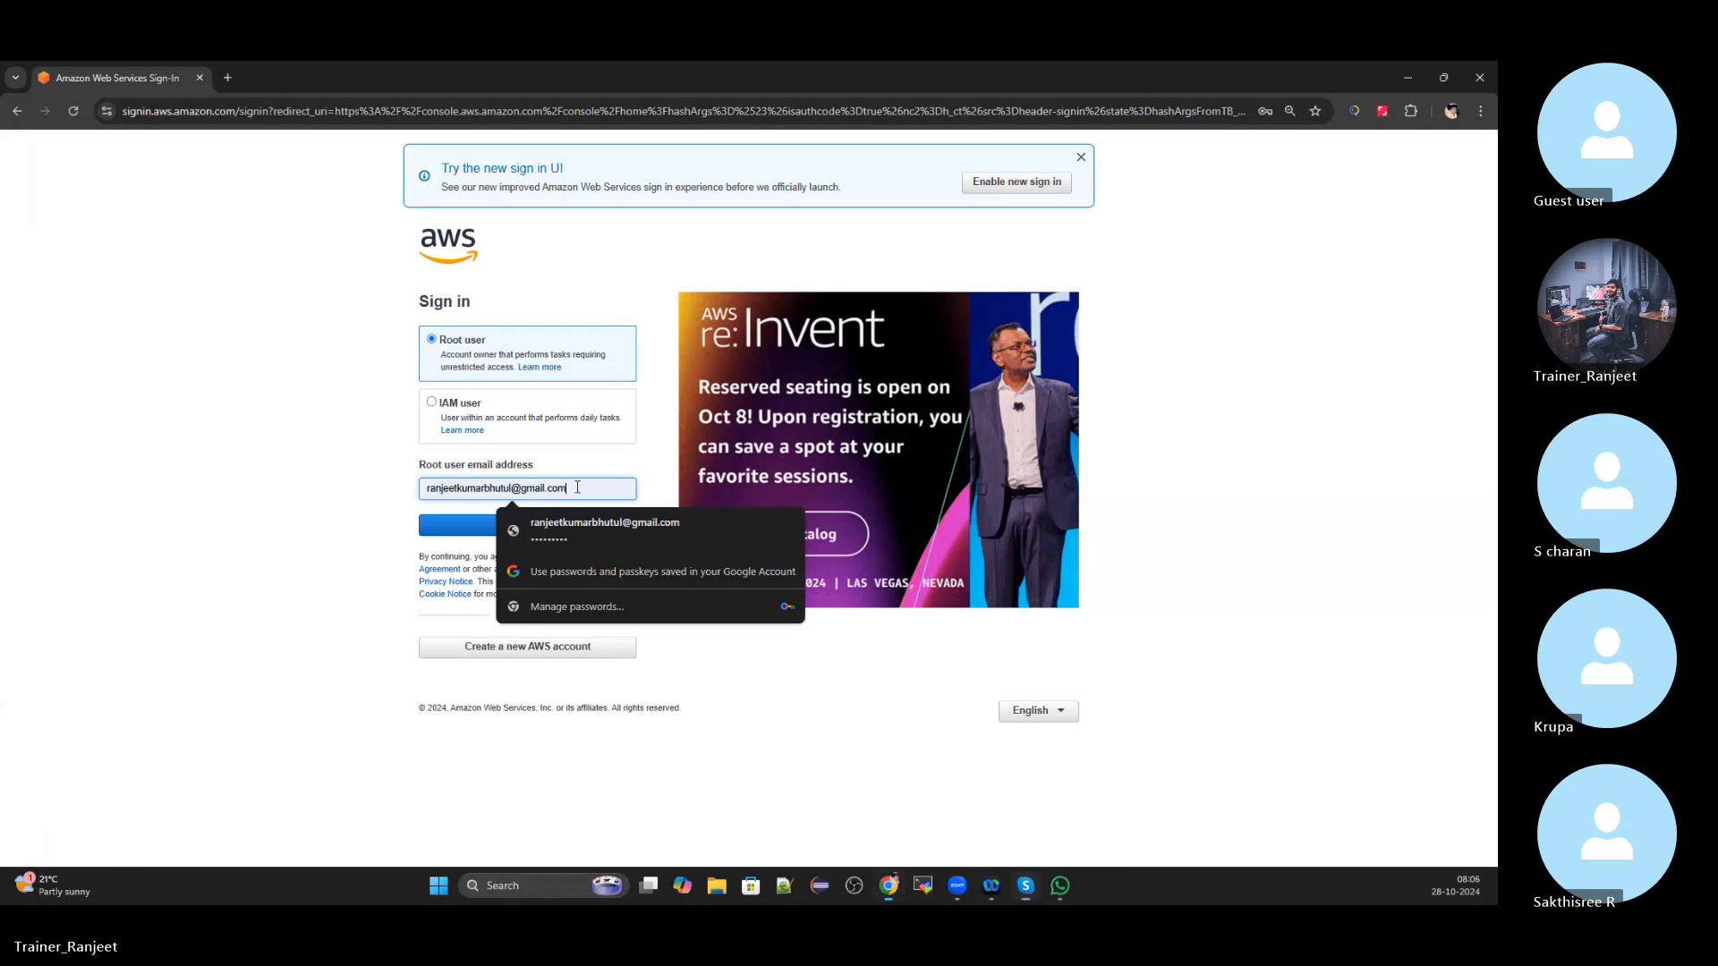
pyautogui.hotkey('ctrl', 'a')
pyautogui.press('BackSpace')
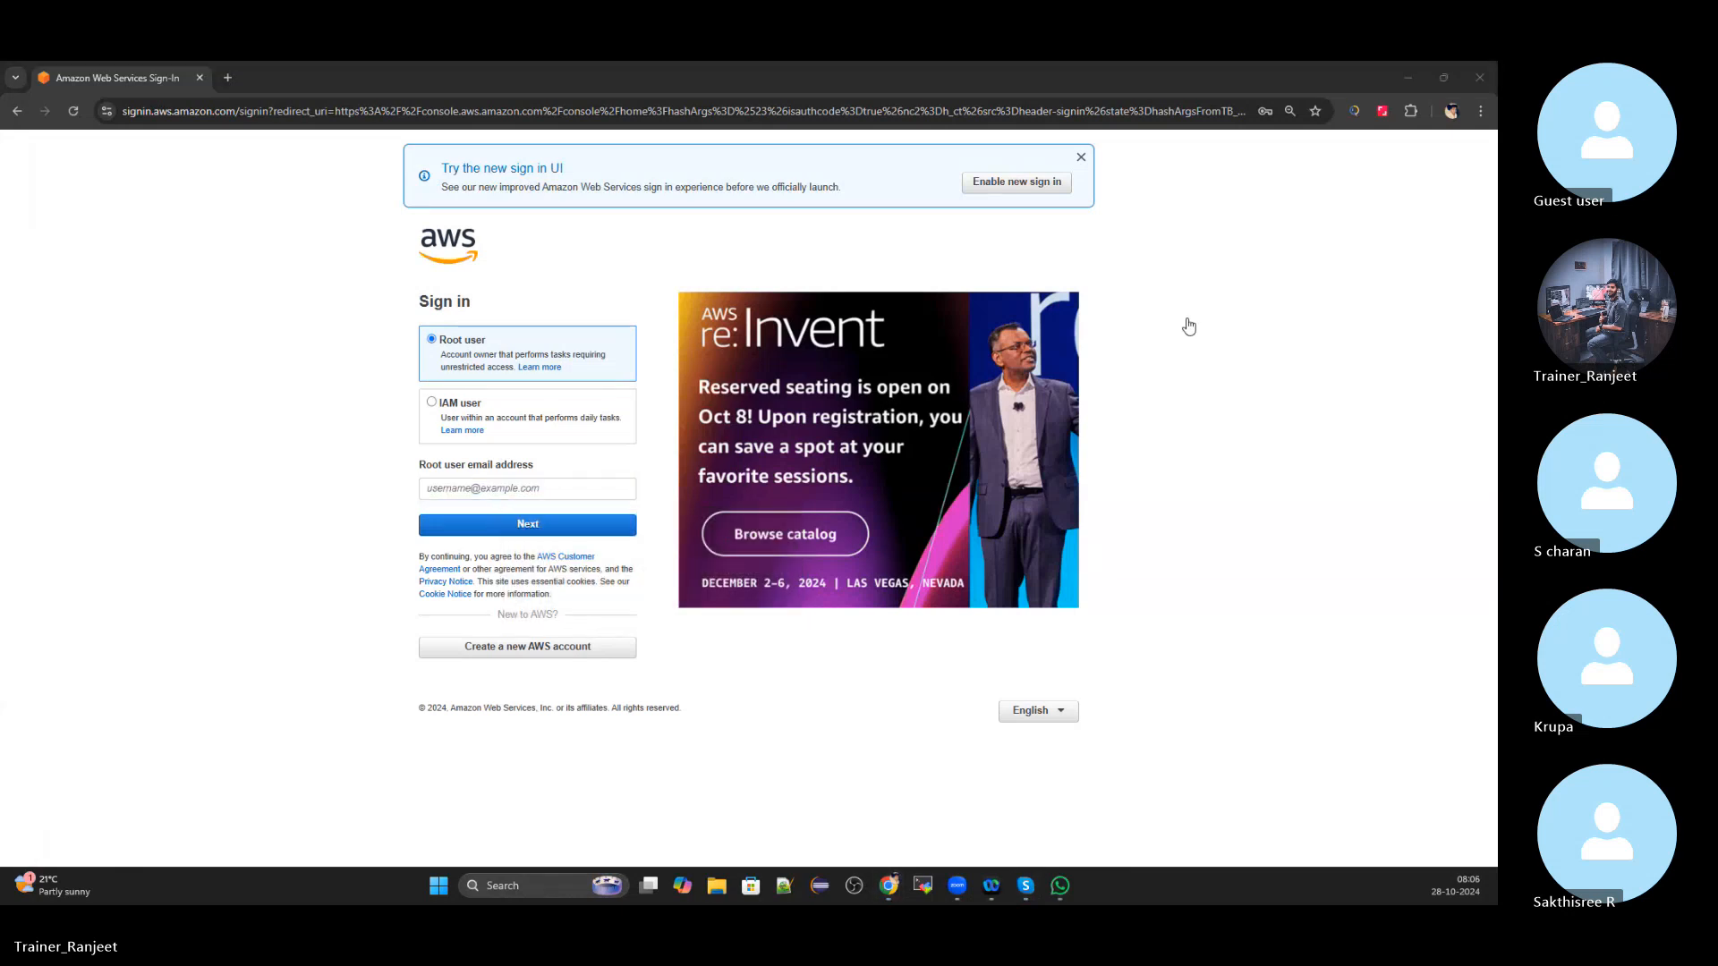
pyautogui.click(509, 488)
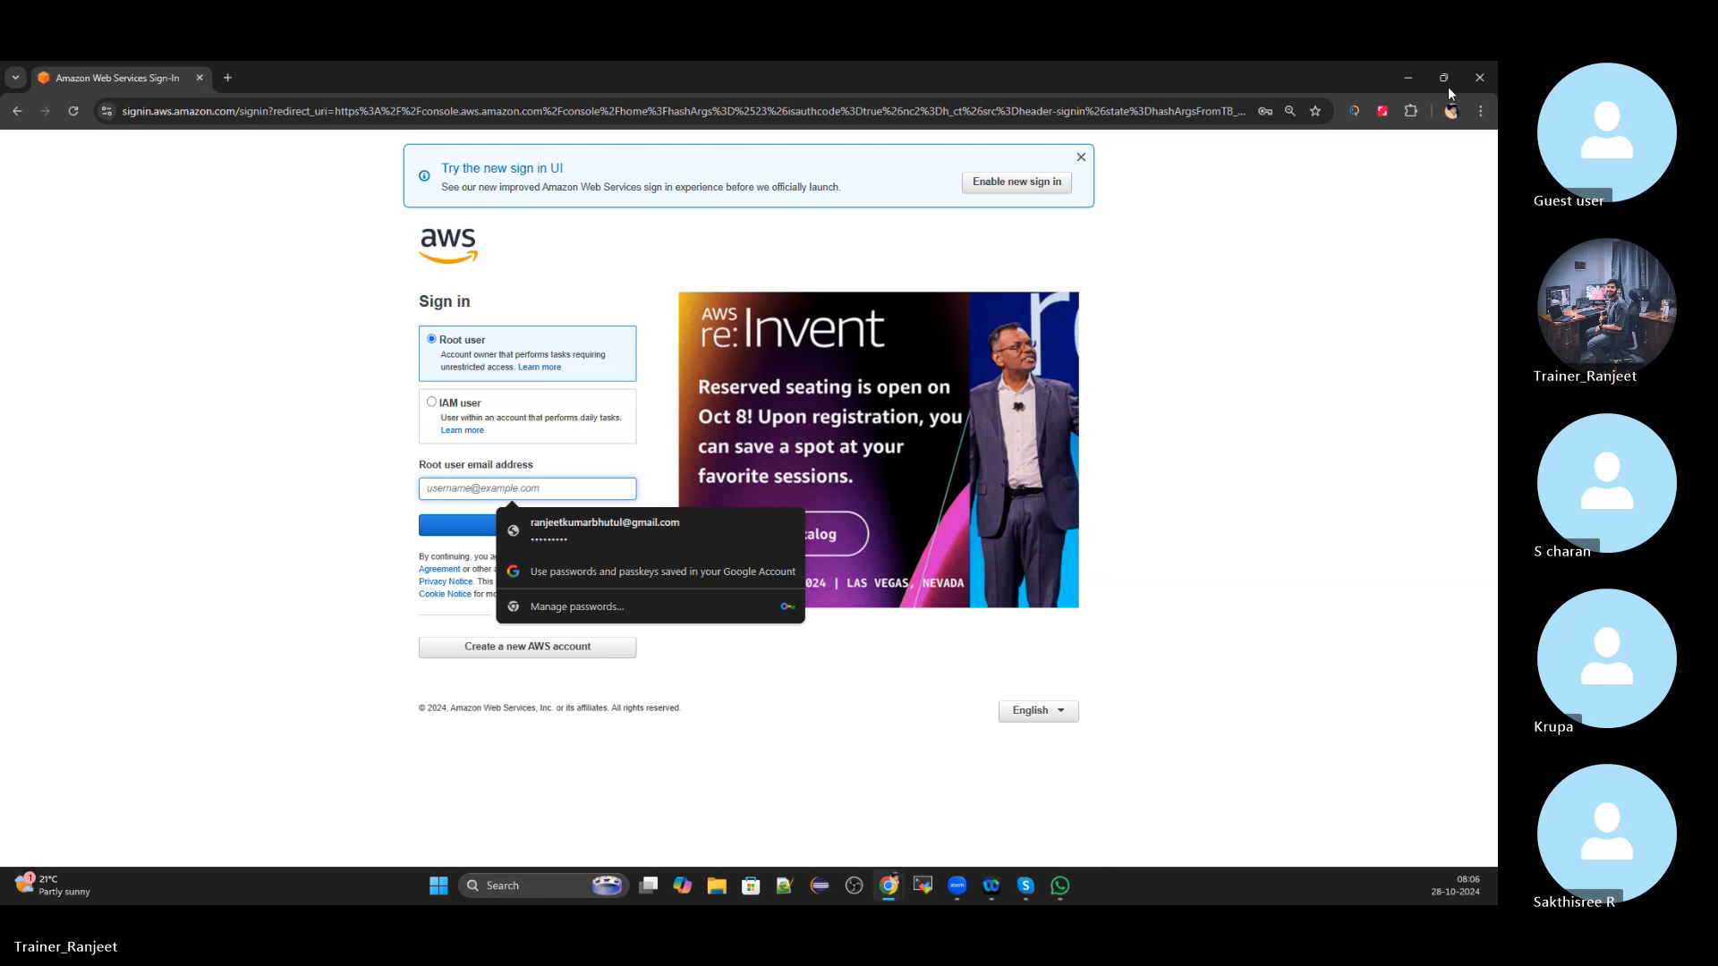
pyautogui.click(1482, 110)
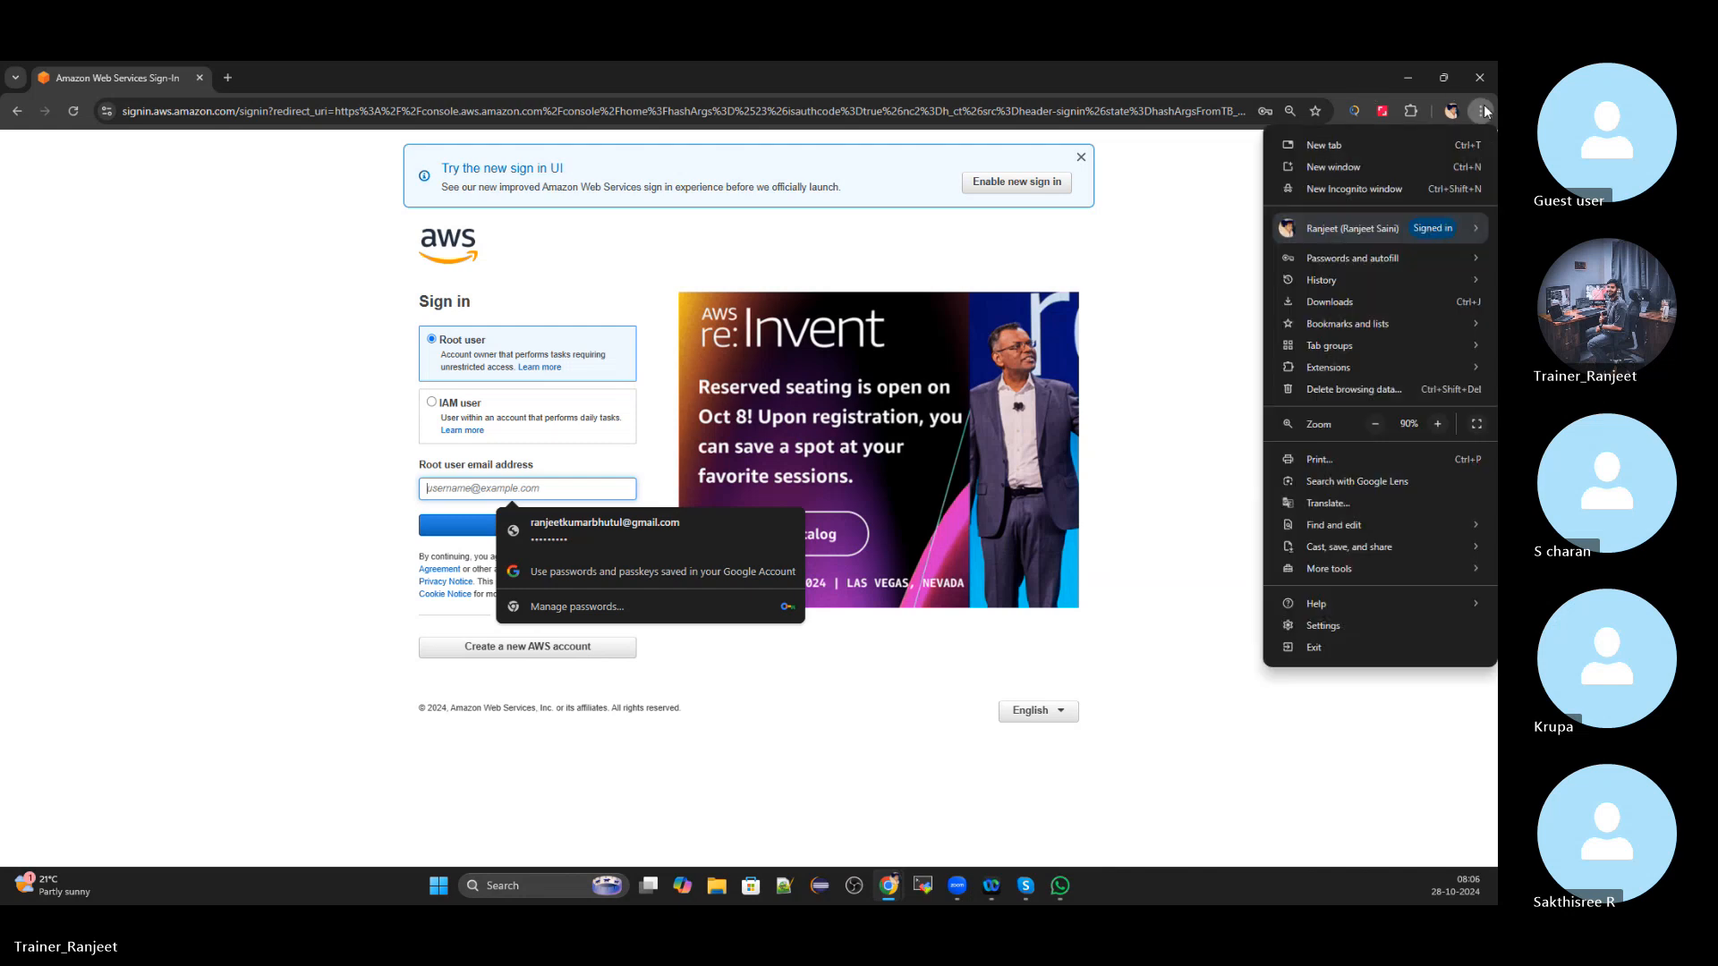
pyautogui.click(1439, 423)
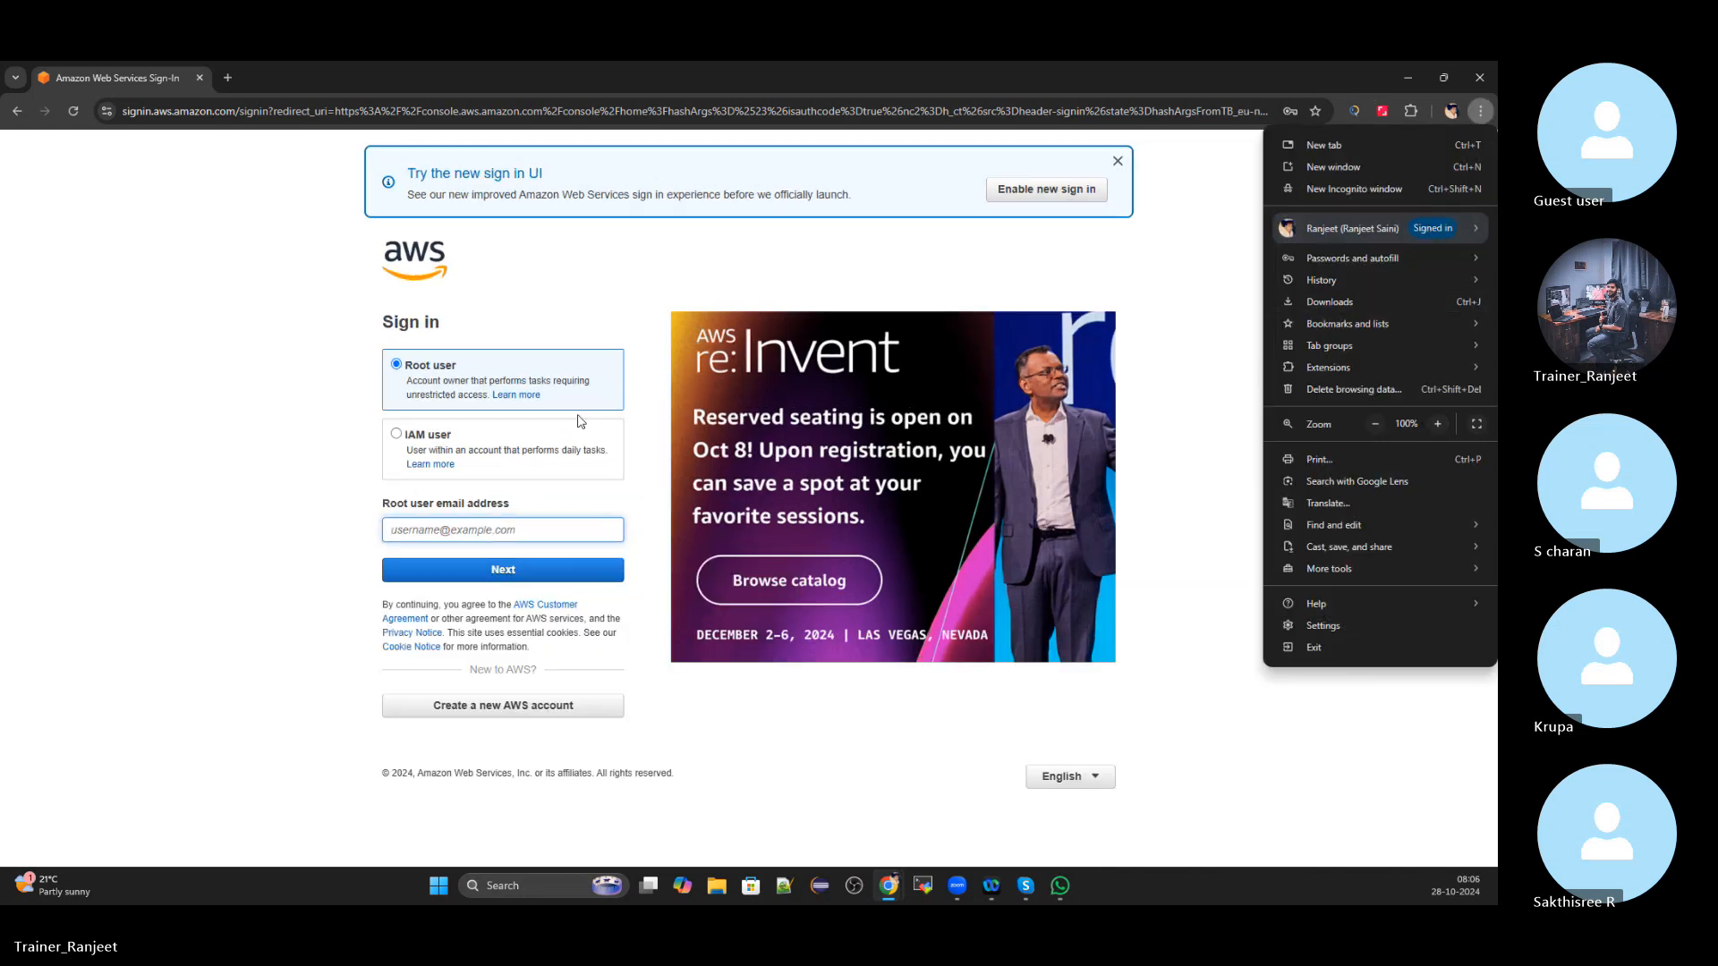
pyautogui.click(423, 534)
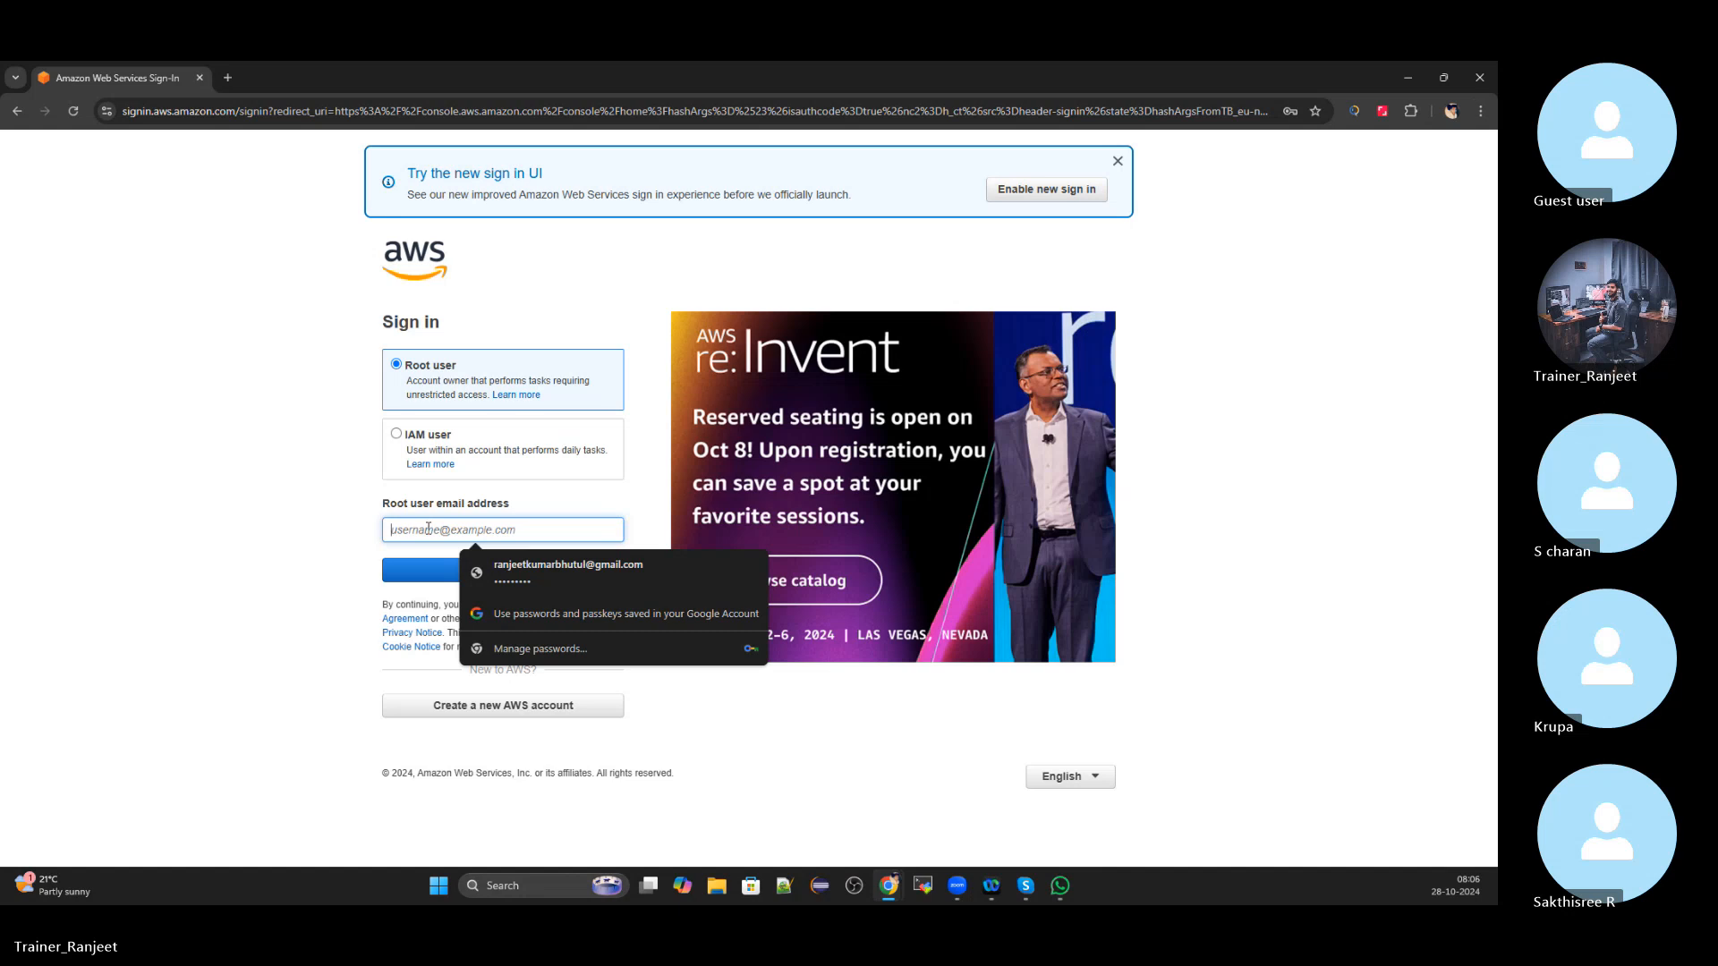
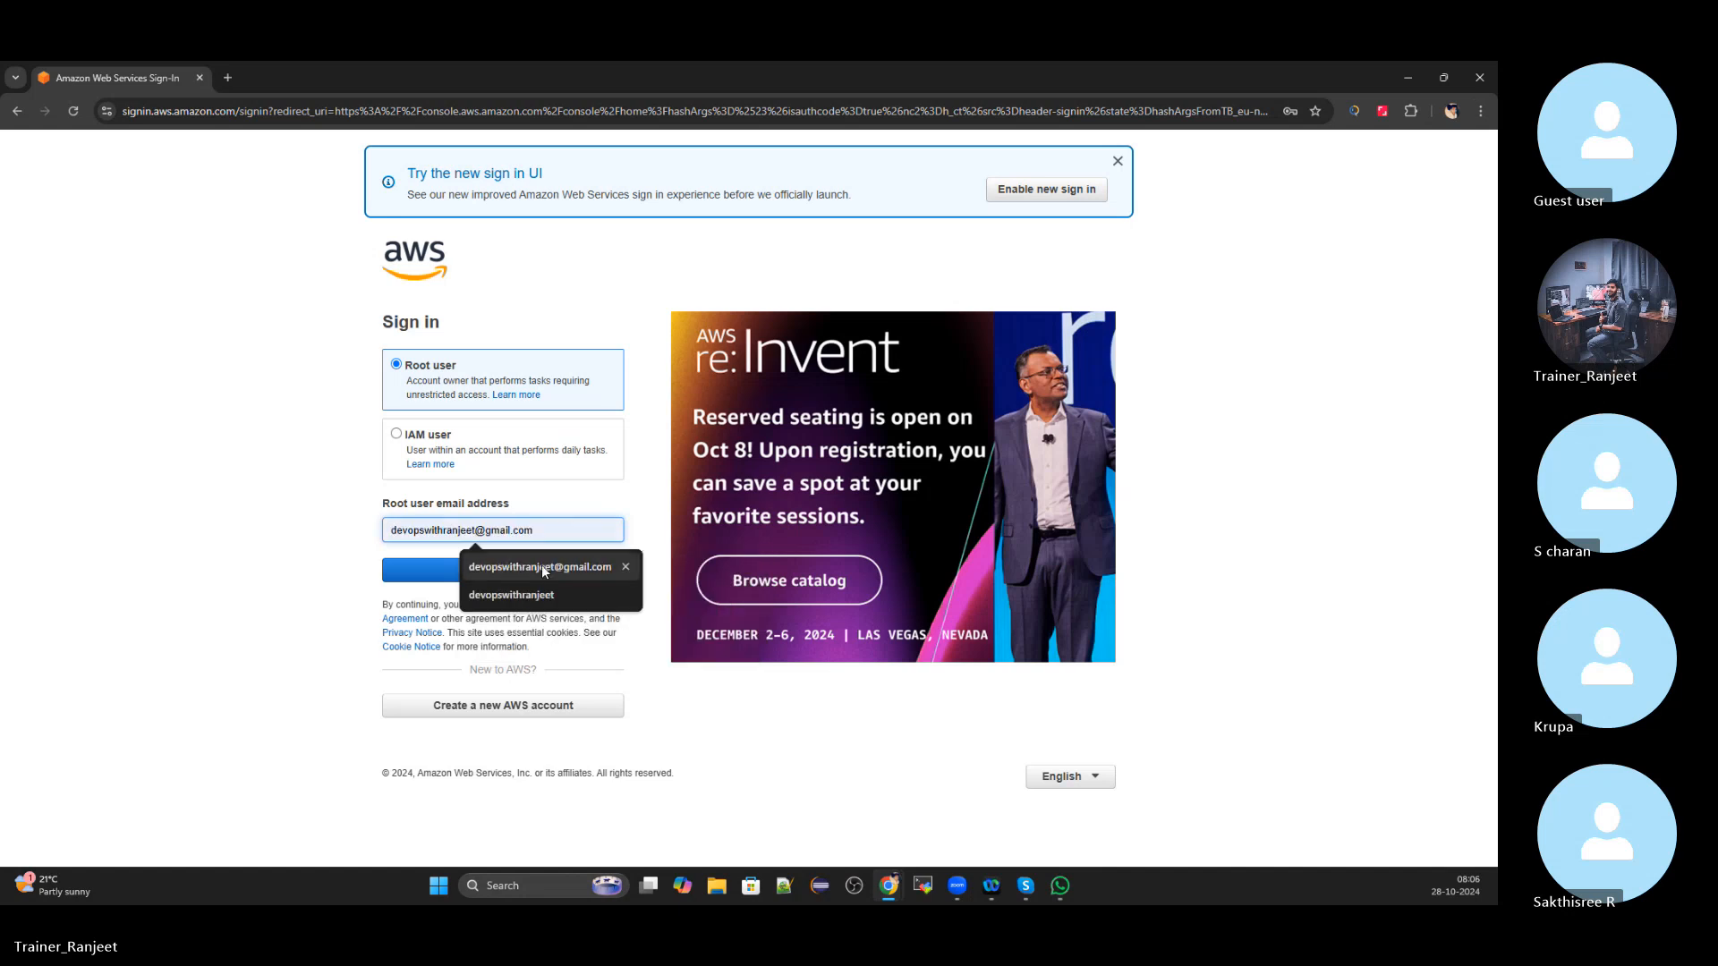
pyautogui.click(540, 566)
# Sign in with the autofilled password and enter the Windows Security passkey PIN
pyautogui.click(532, 571)
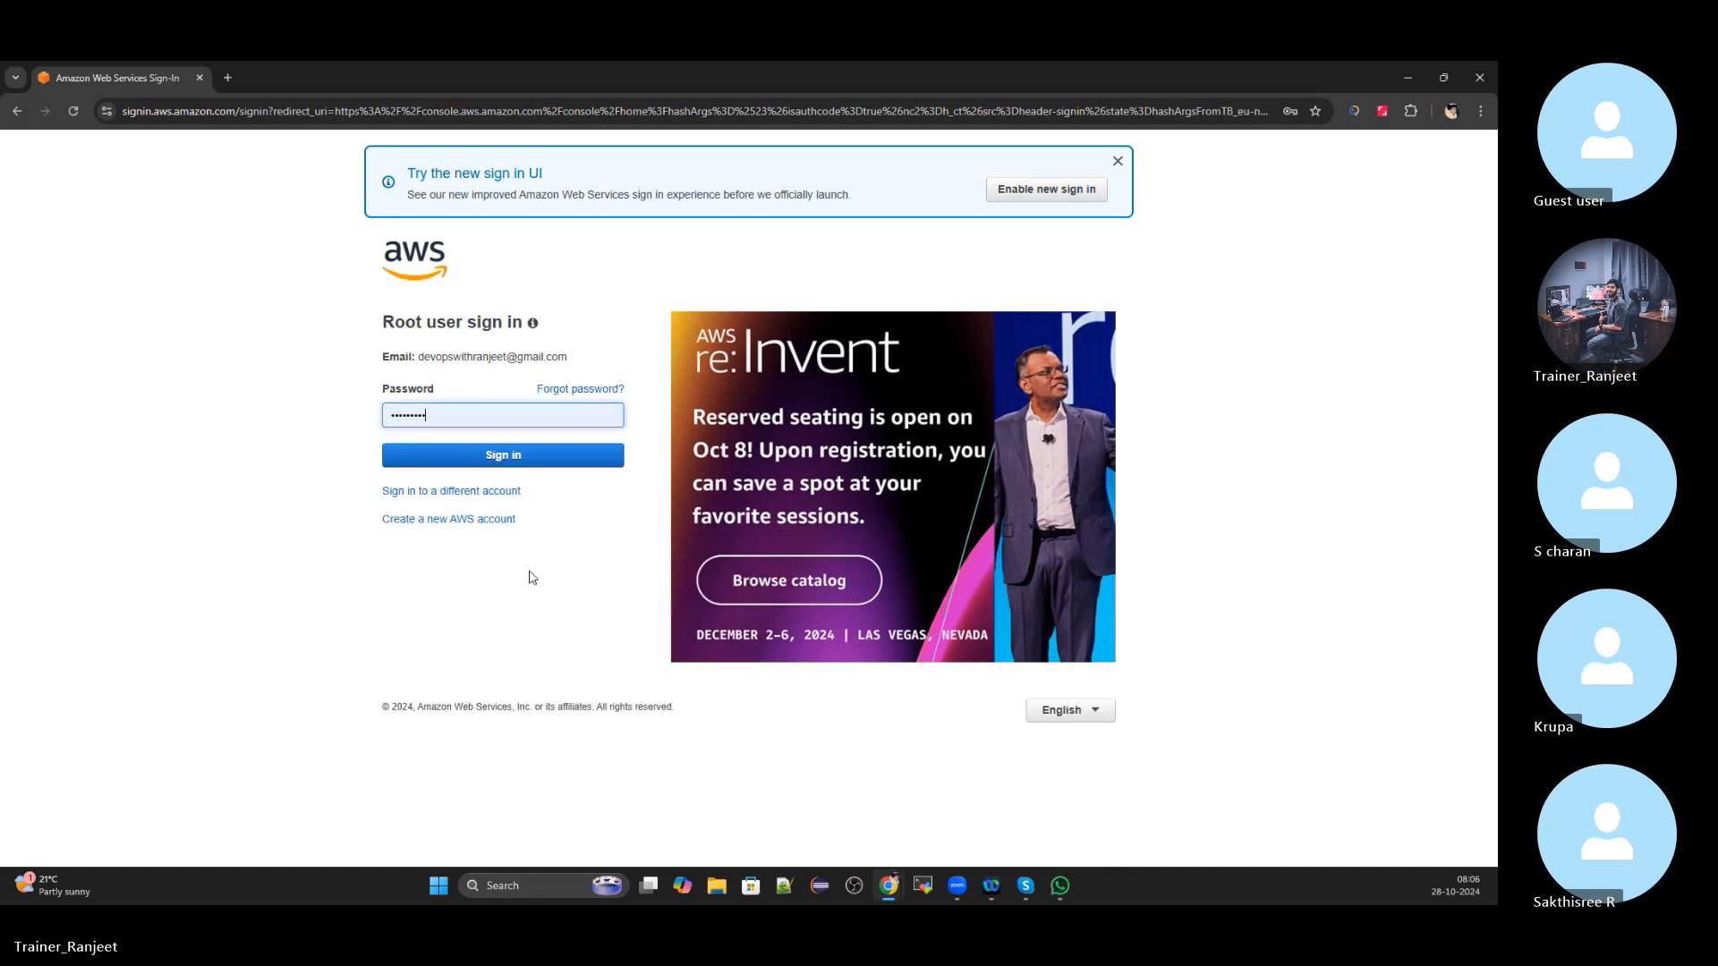
pyautogui.click(492, 458)
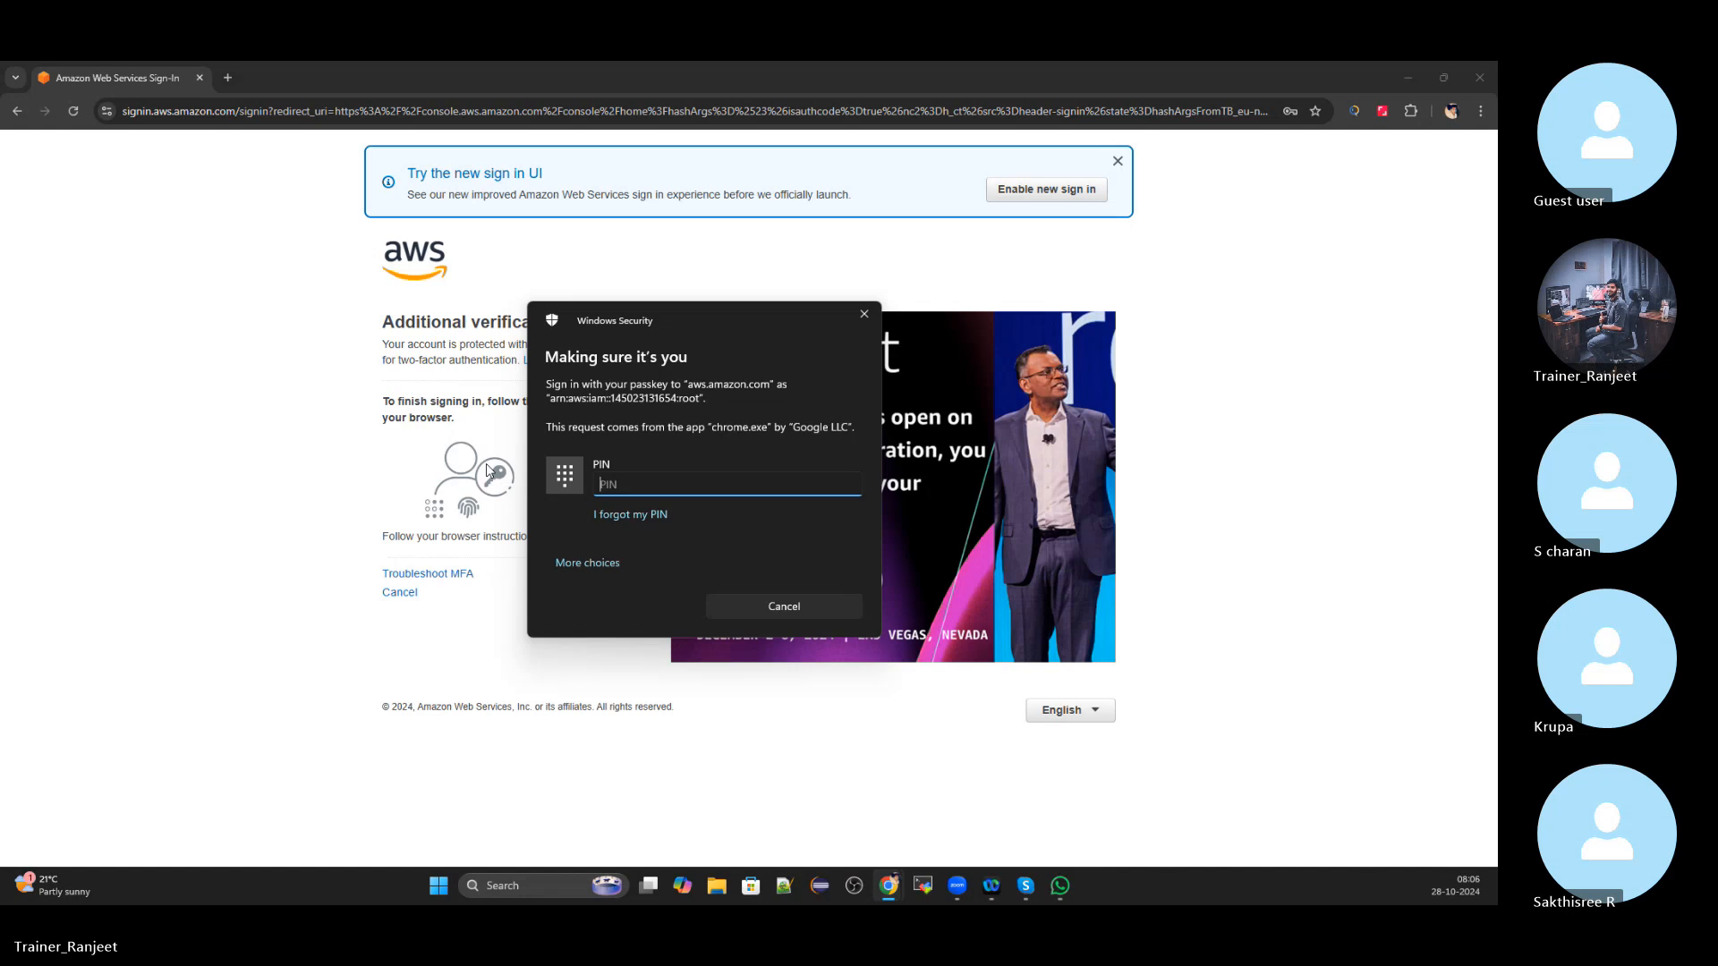
pyautogui.write('••••••')
pyautogui.press('Return')
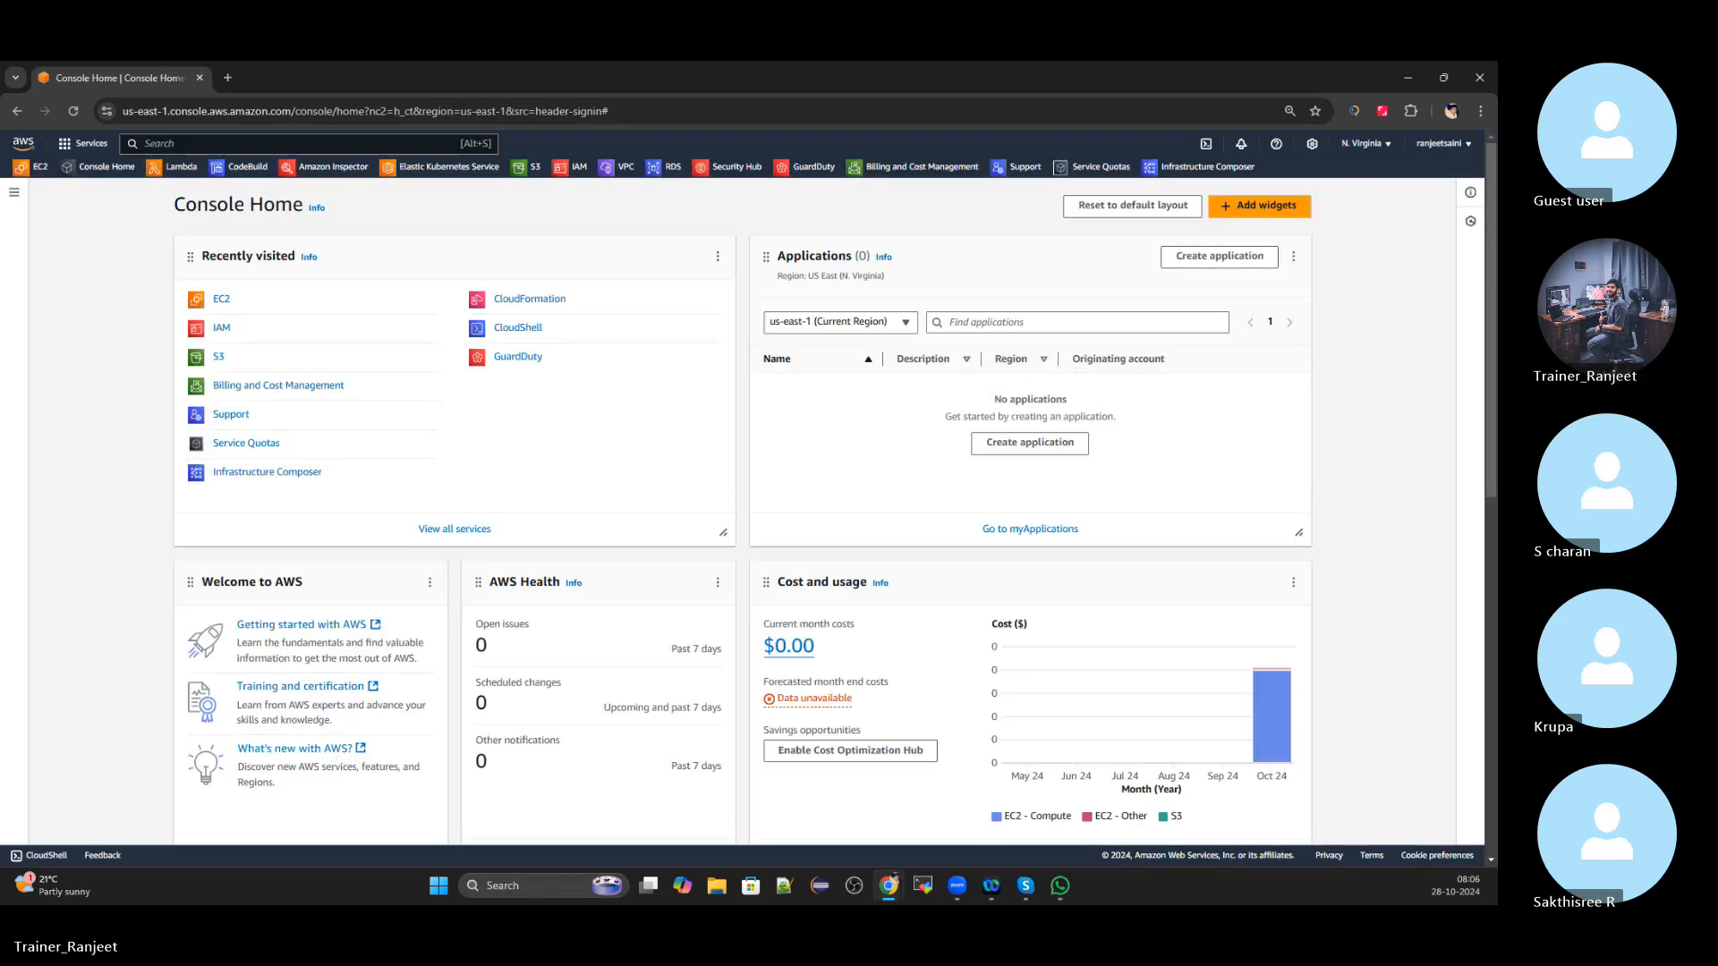
# Switch the region to Asia Pacific (Mumbai) and open EC2 from Recently visited
pyautogui.click(1364, 143)
pyautogui.click(1272, 295)
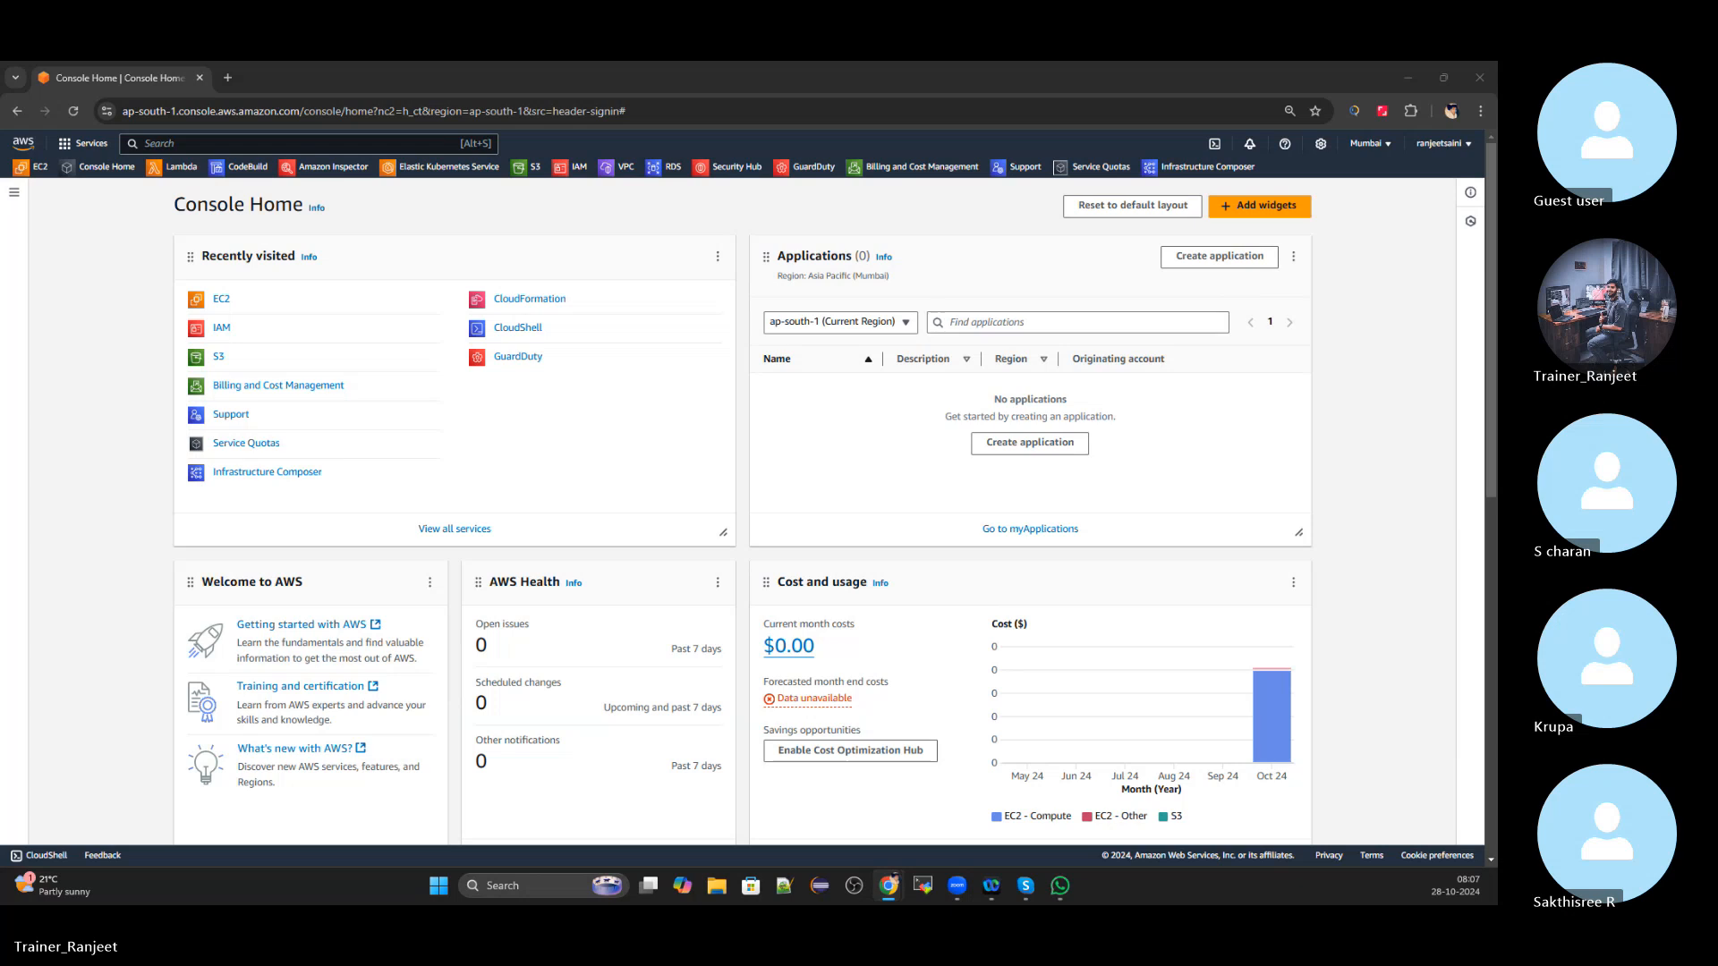
pyautogui.click(224, 302)
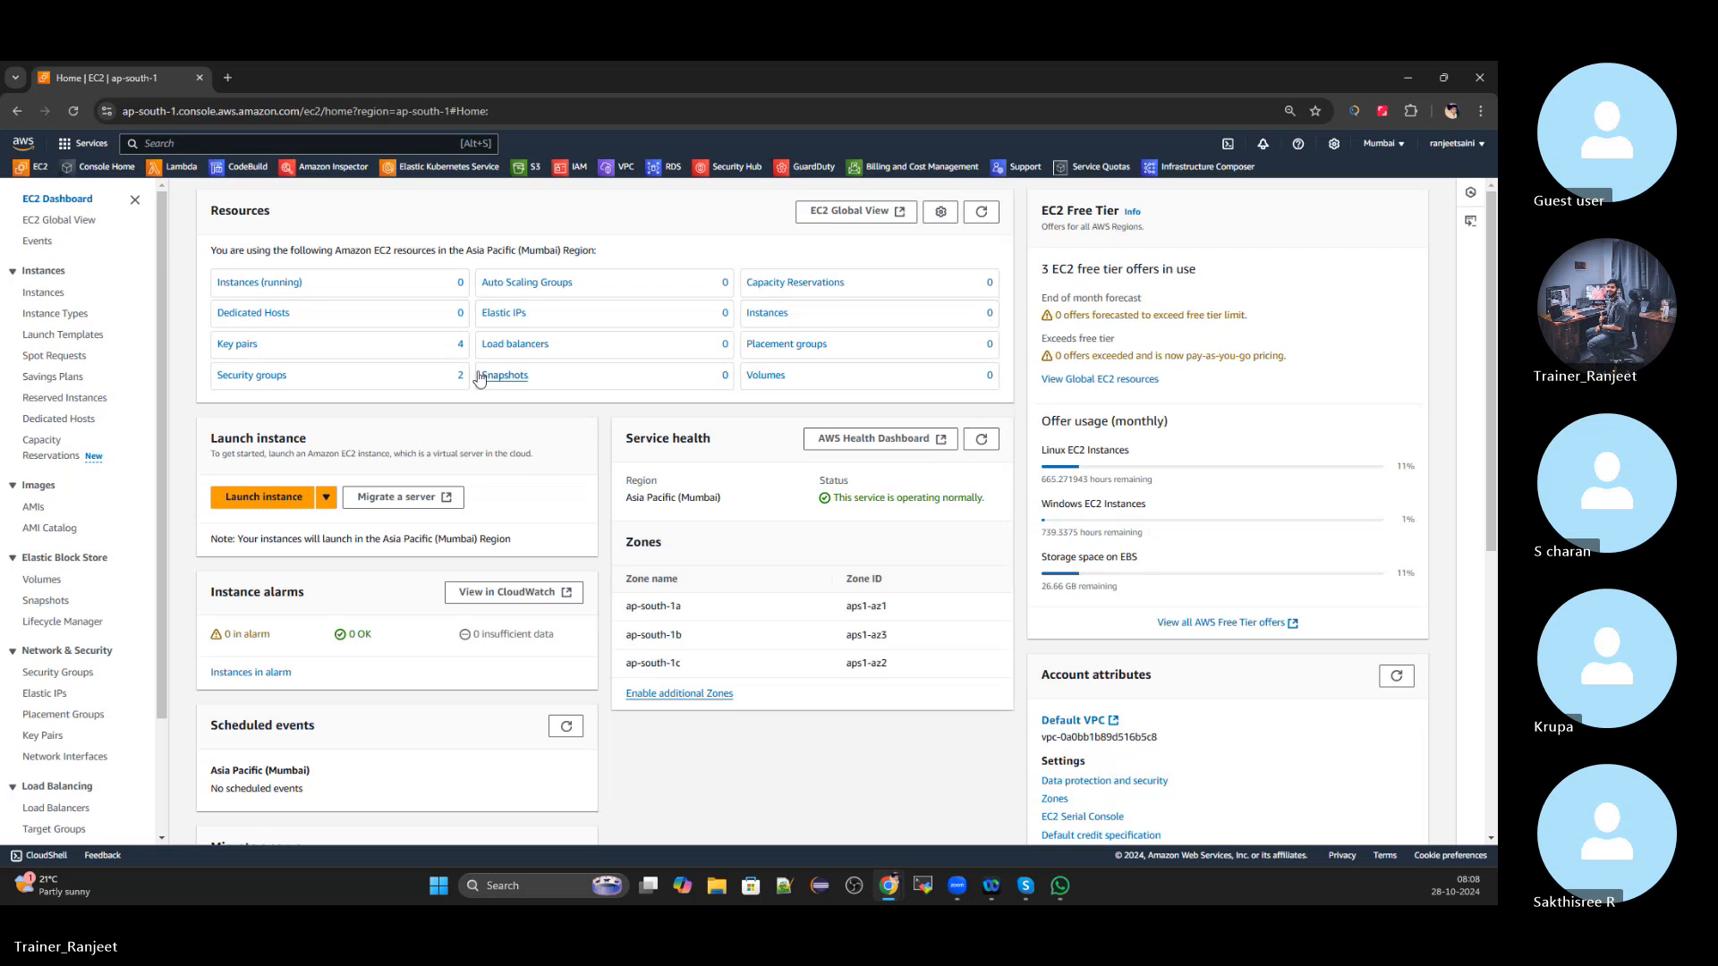
# Delete all four key pairs, confirming with 'delete', and return to the EC2 Dashboard
pyautogui.click(224, 352)
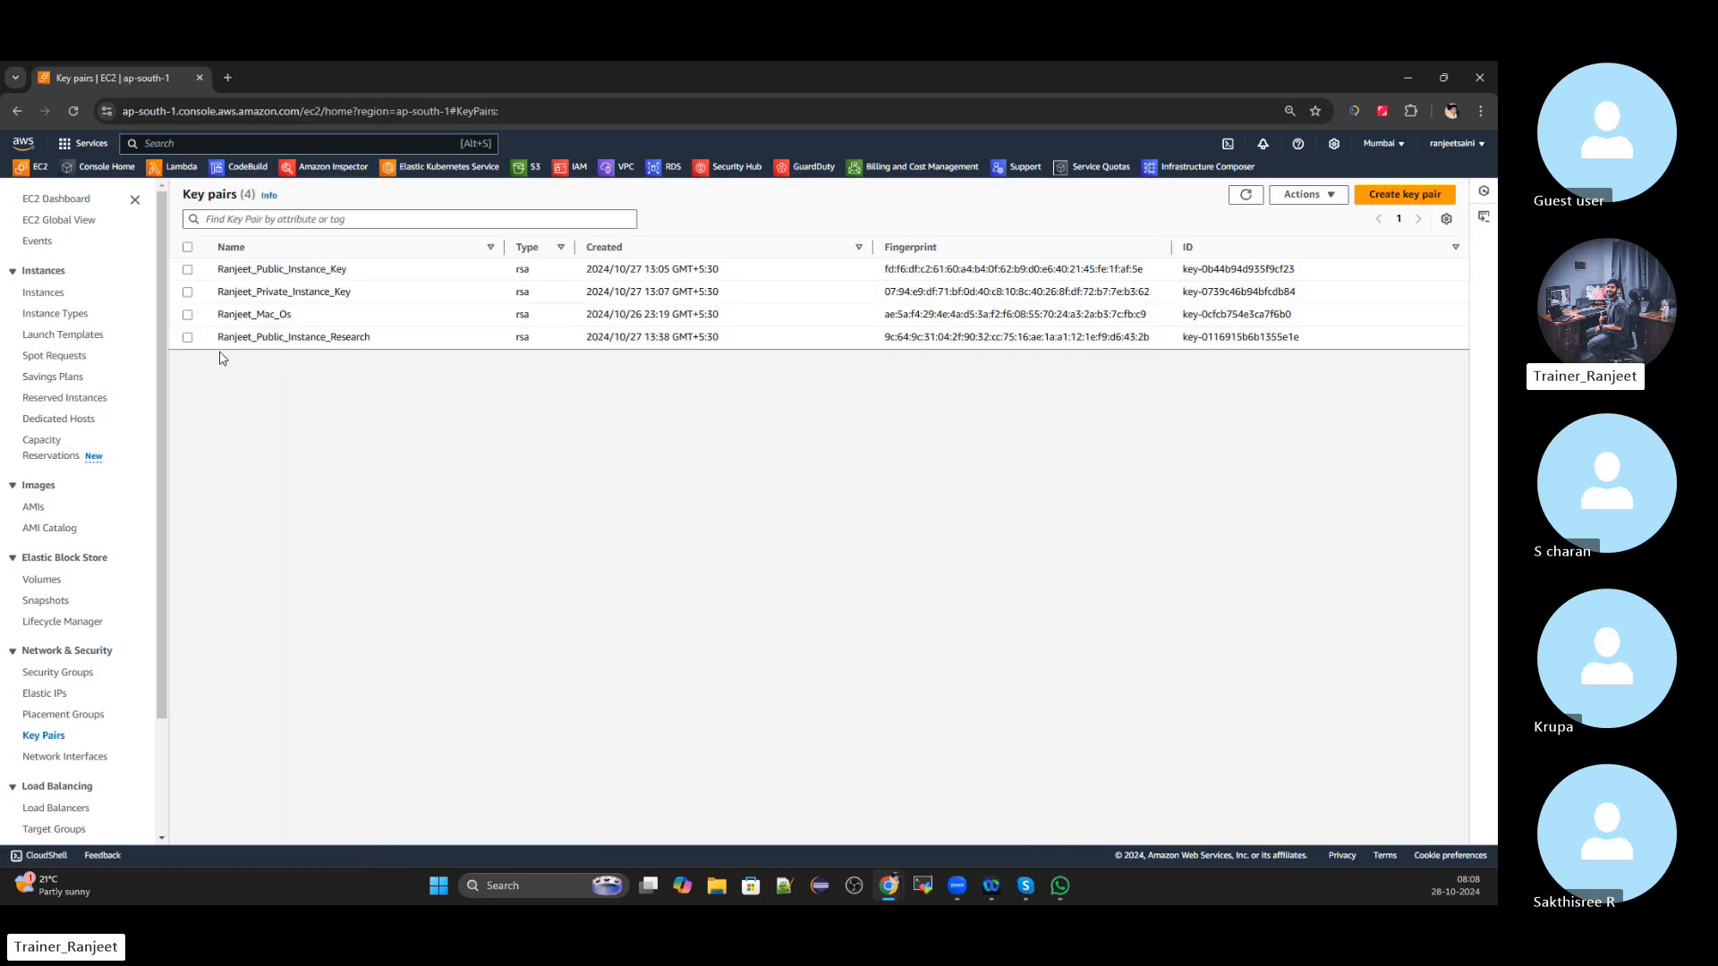
pyautogui.click(187, 269)
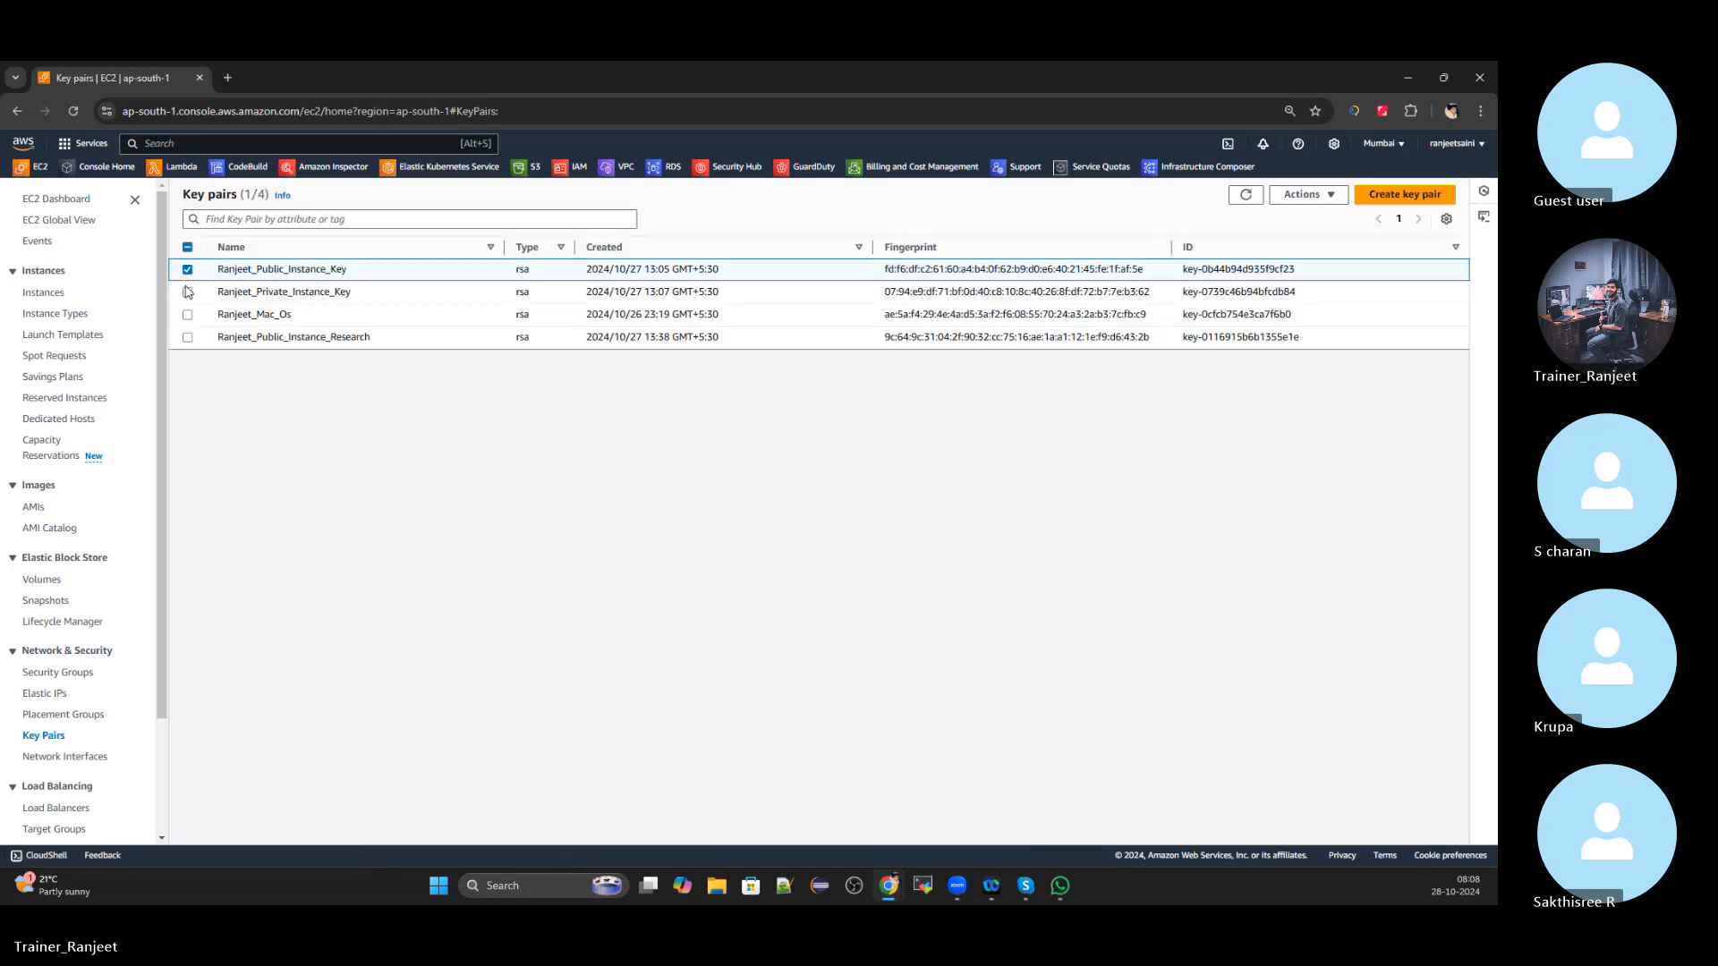
pyautogui.click(187, 292)
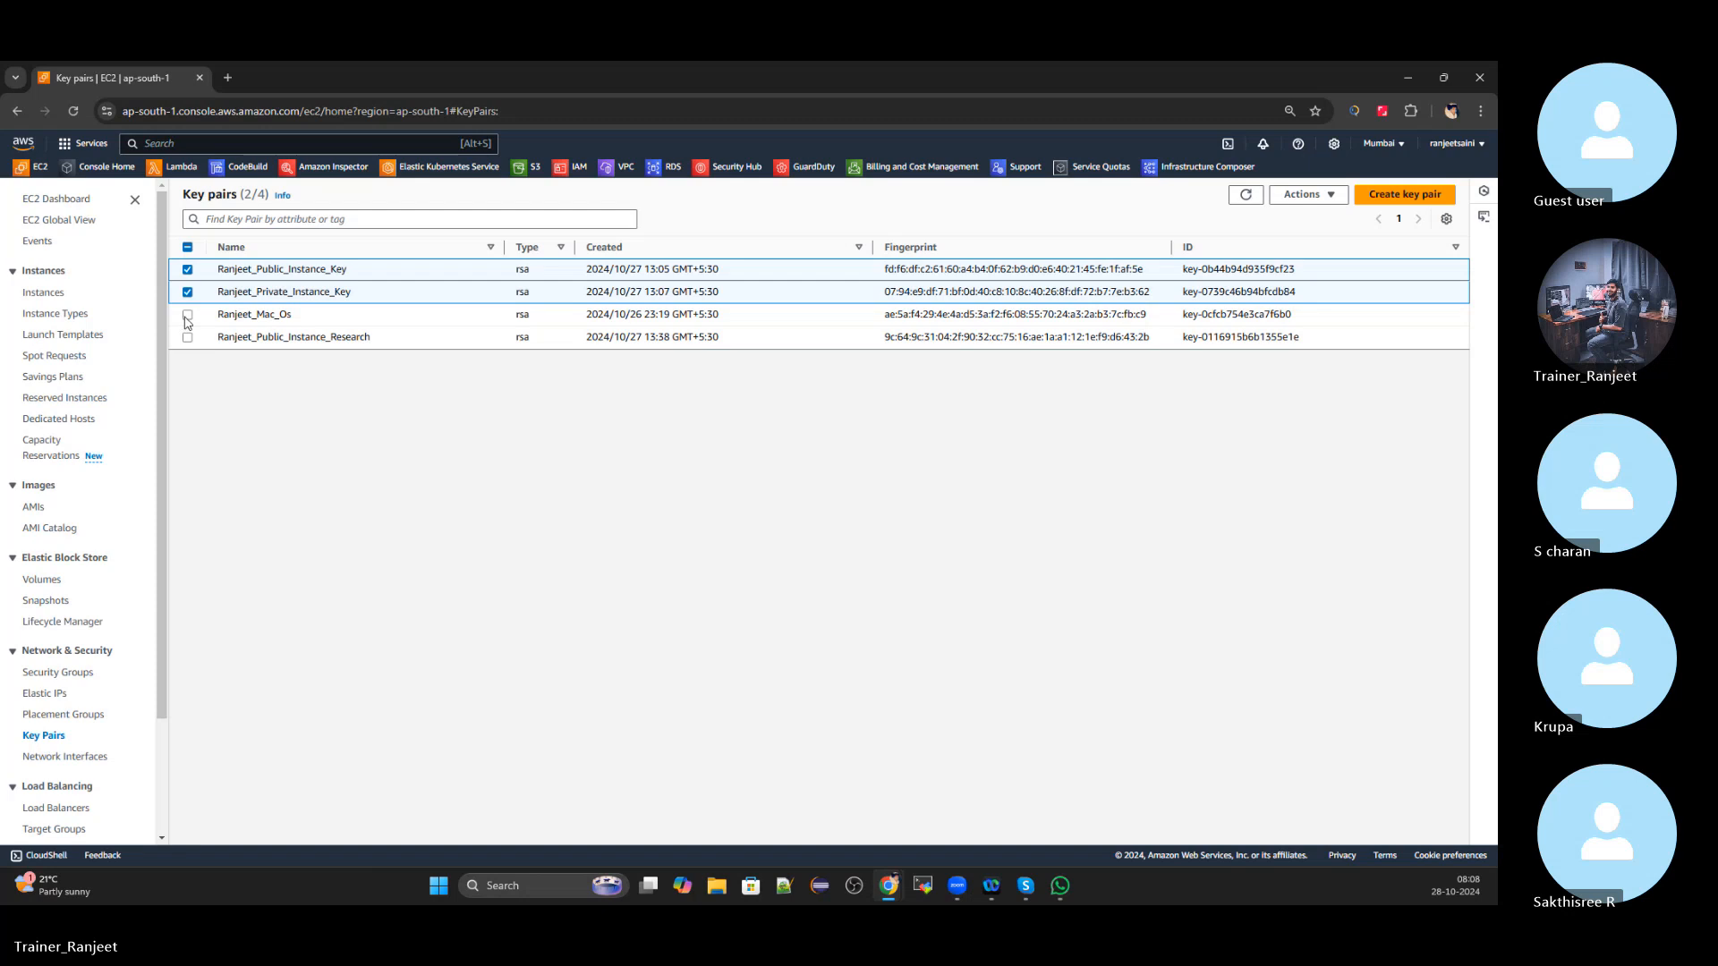
pyautogui.click(187, 314)
pyautogui.click(187, 337)
pyautogui.click(1308, 194)
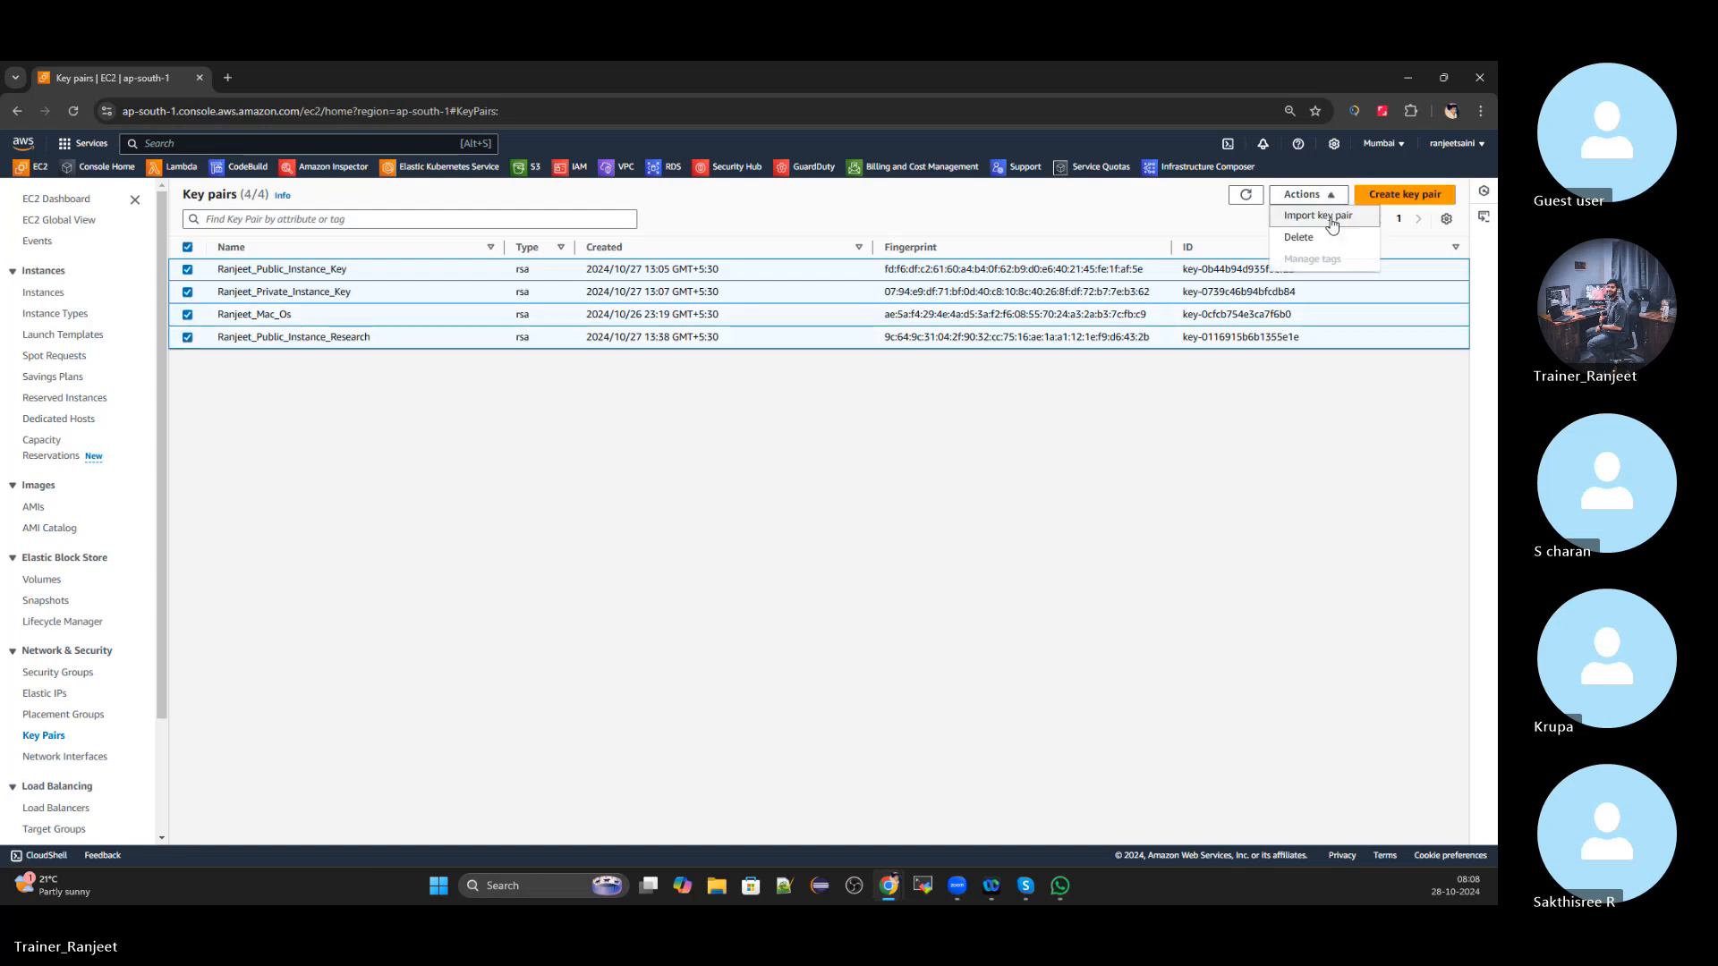
pyautogui.click(1305, 241)
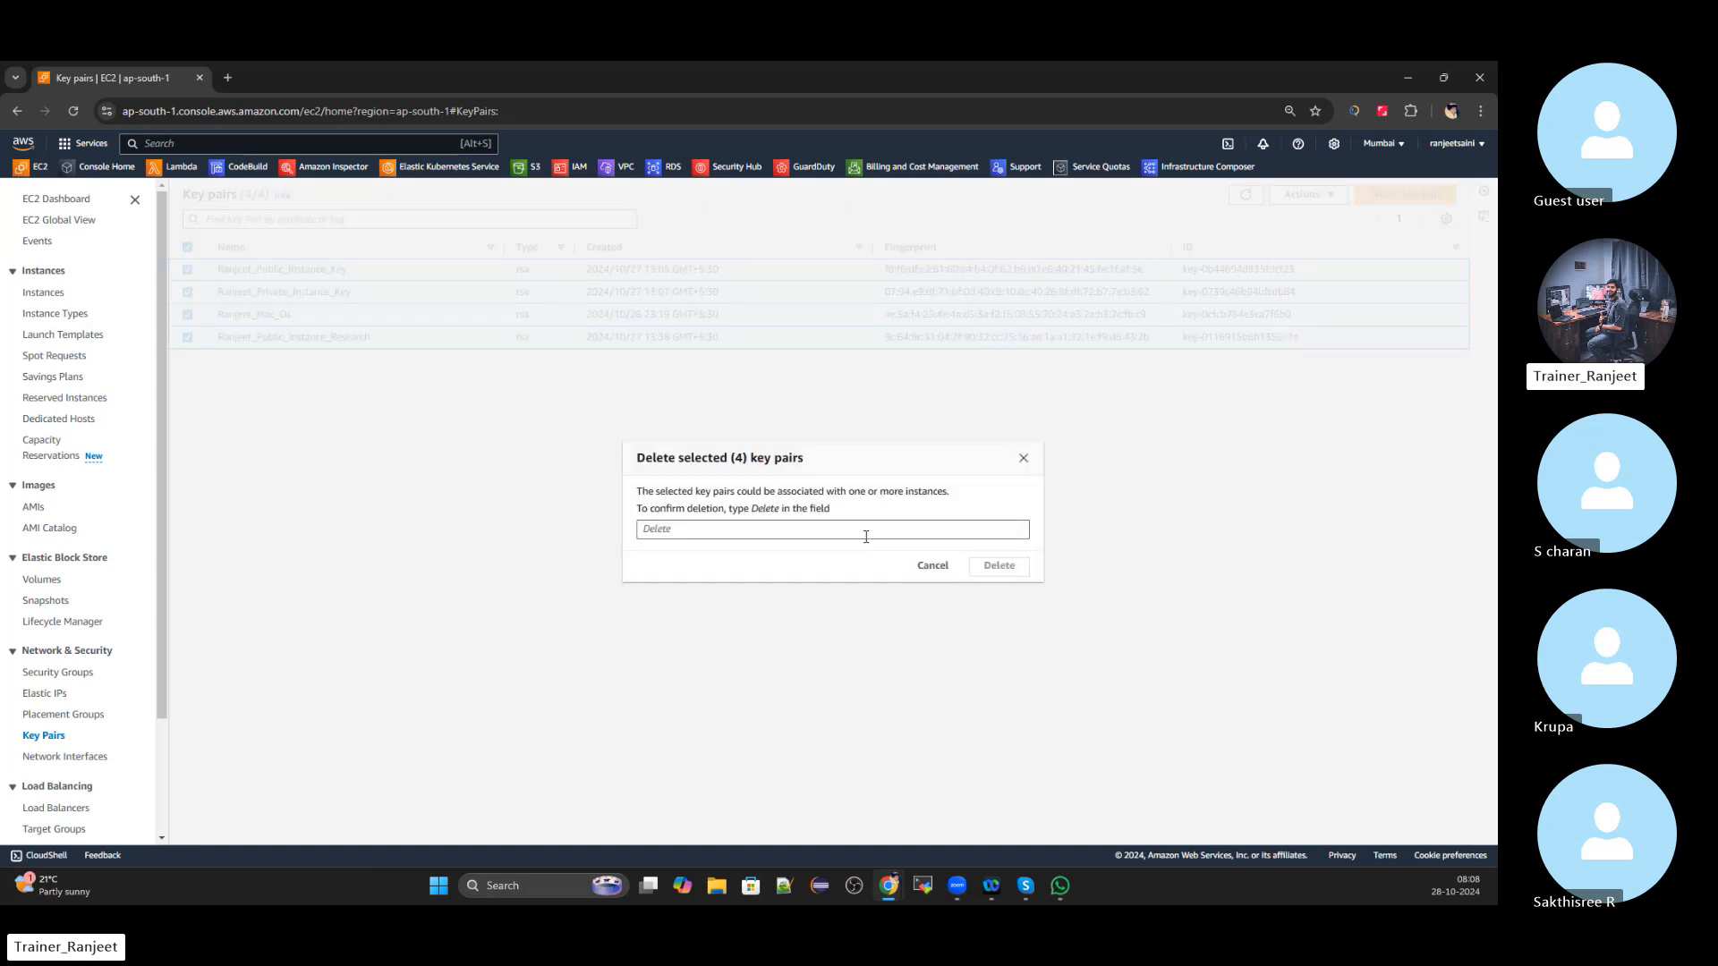
pyautogui.write('delete')
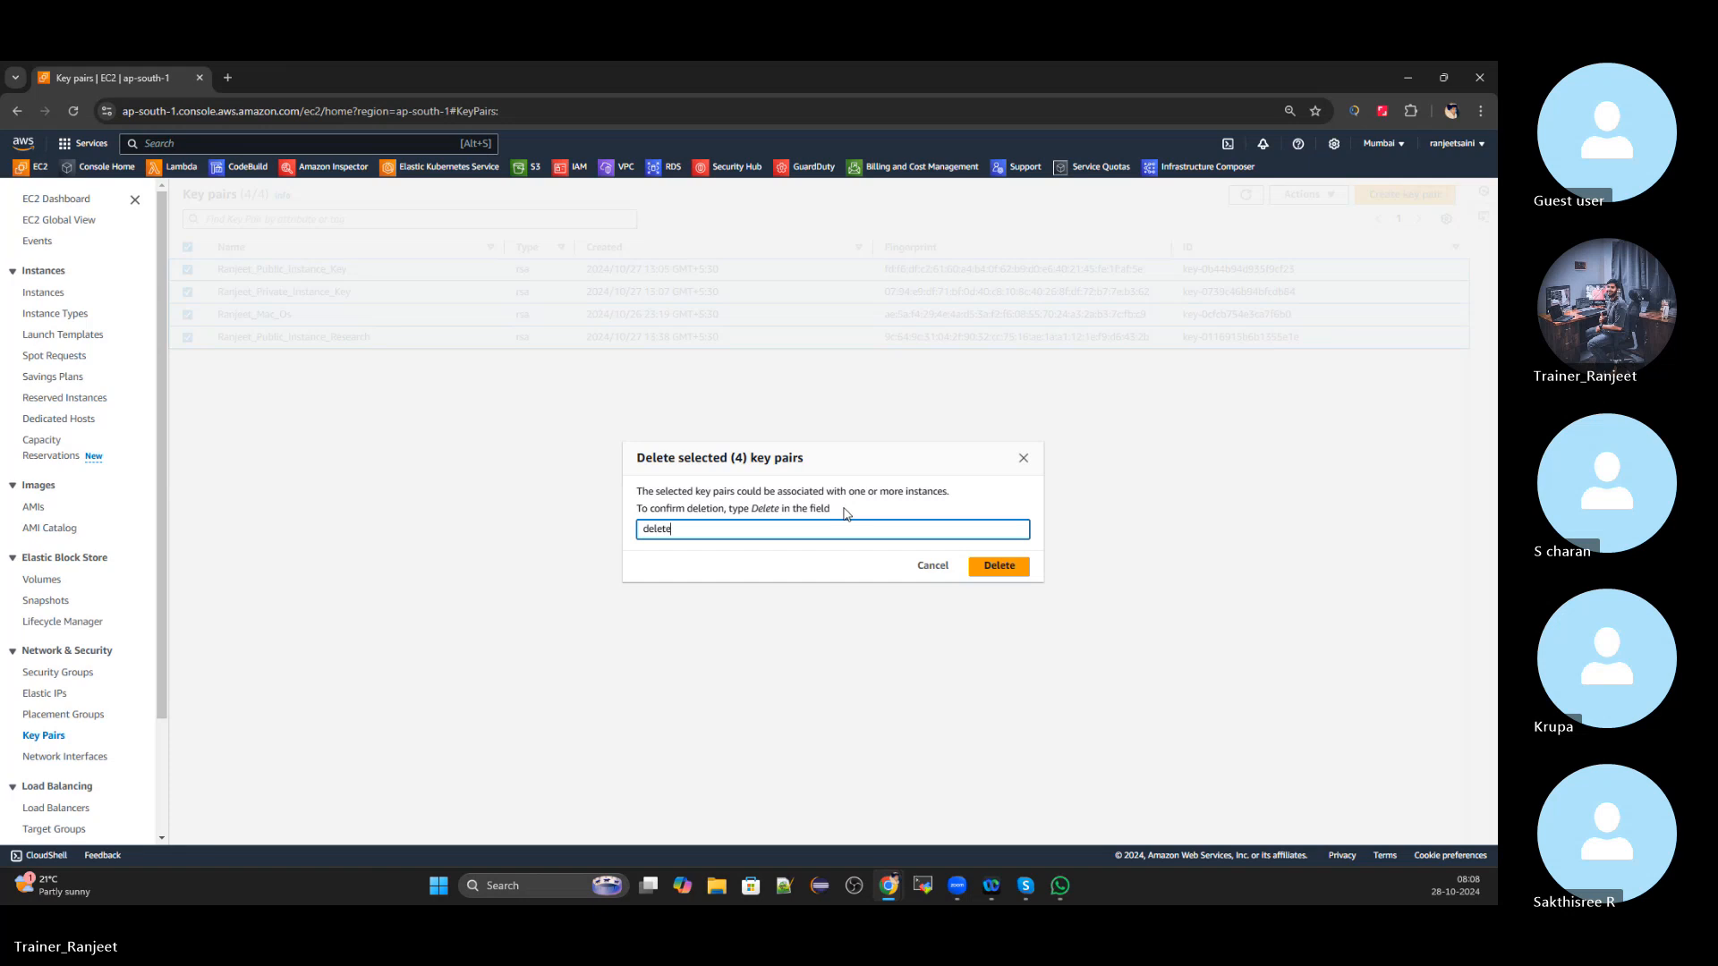
pyautogui.click(1002, 566)
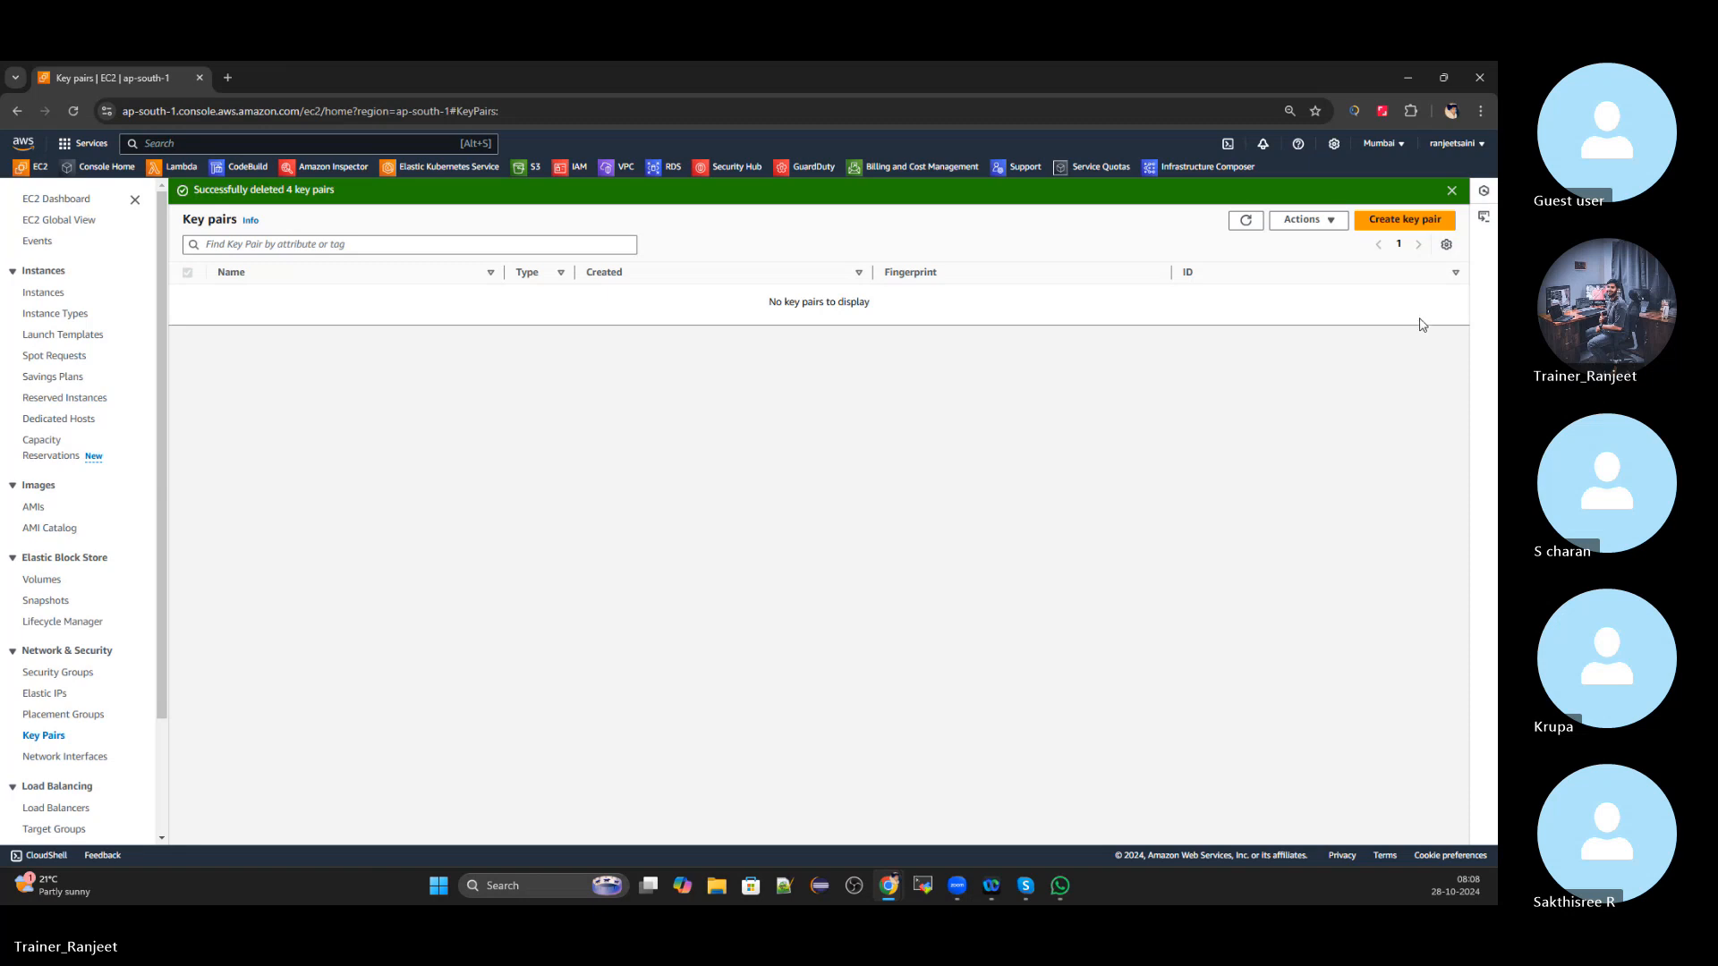
pyautogui.click(1453, 191)
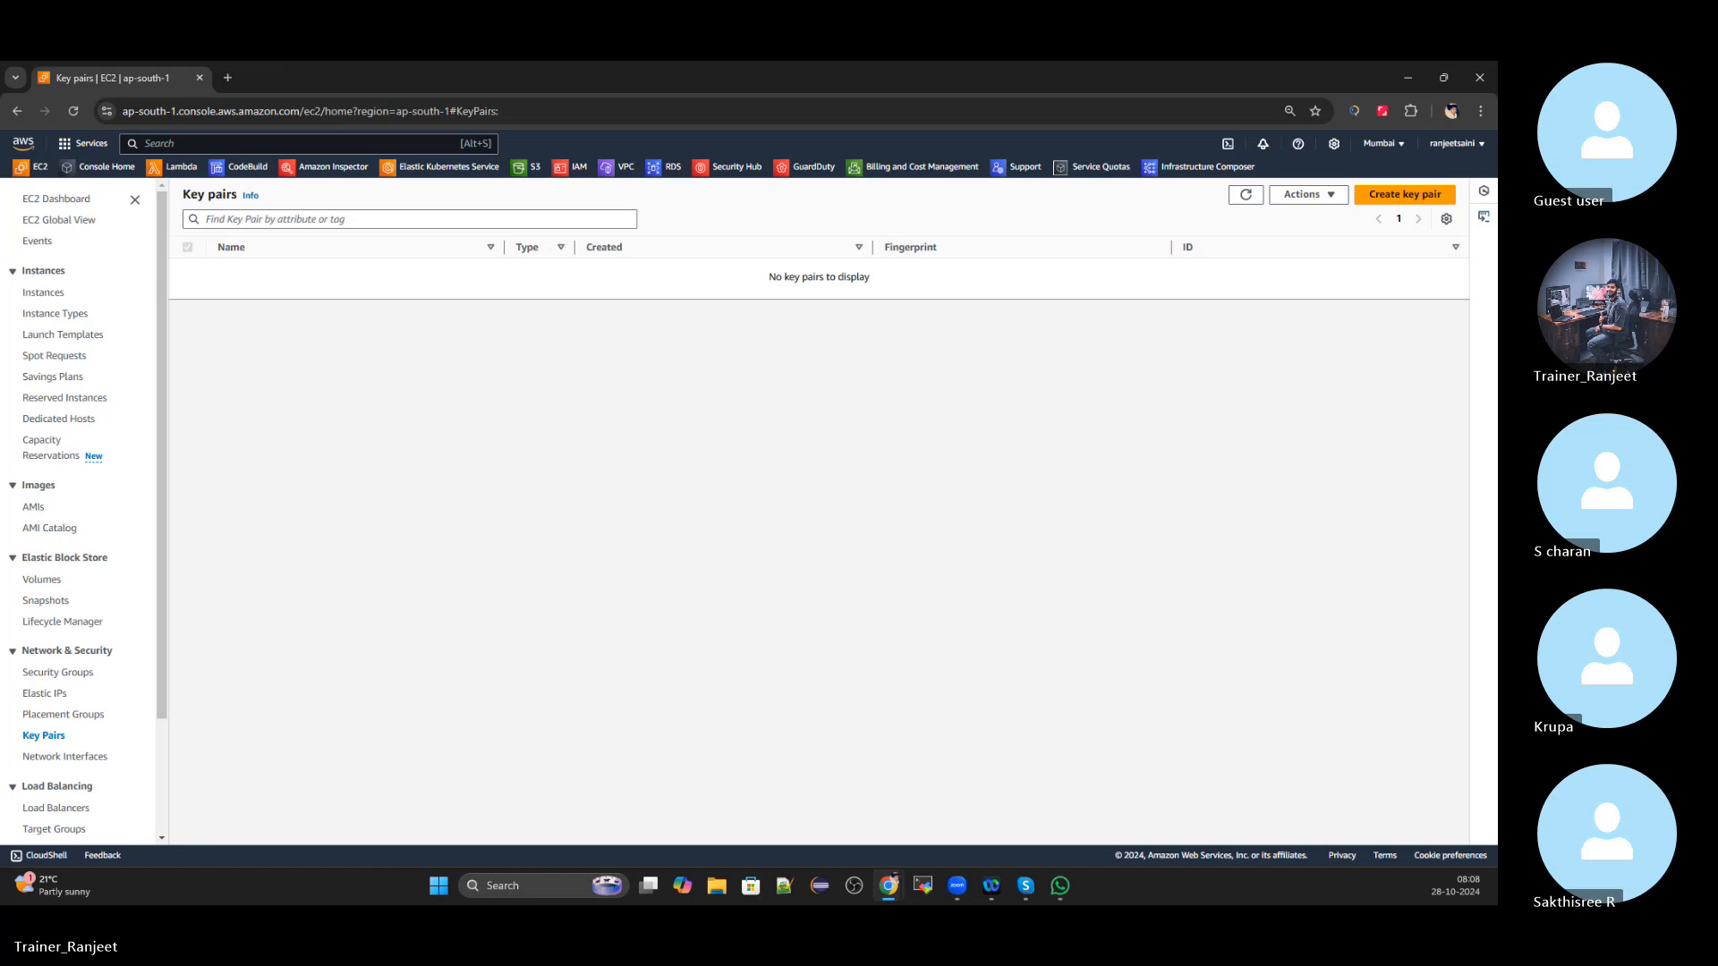
pyautogui.click(17, 111)
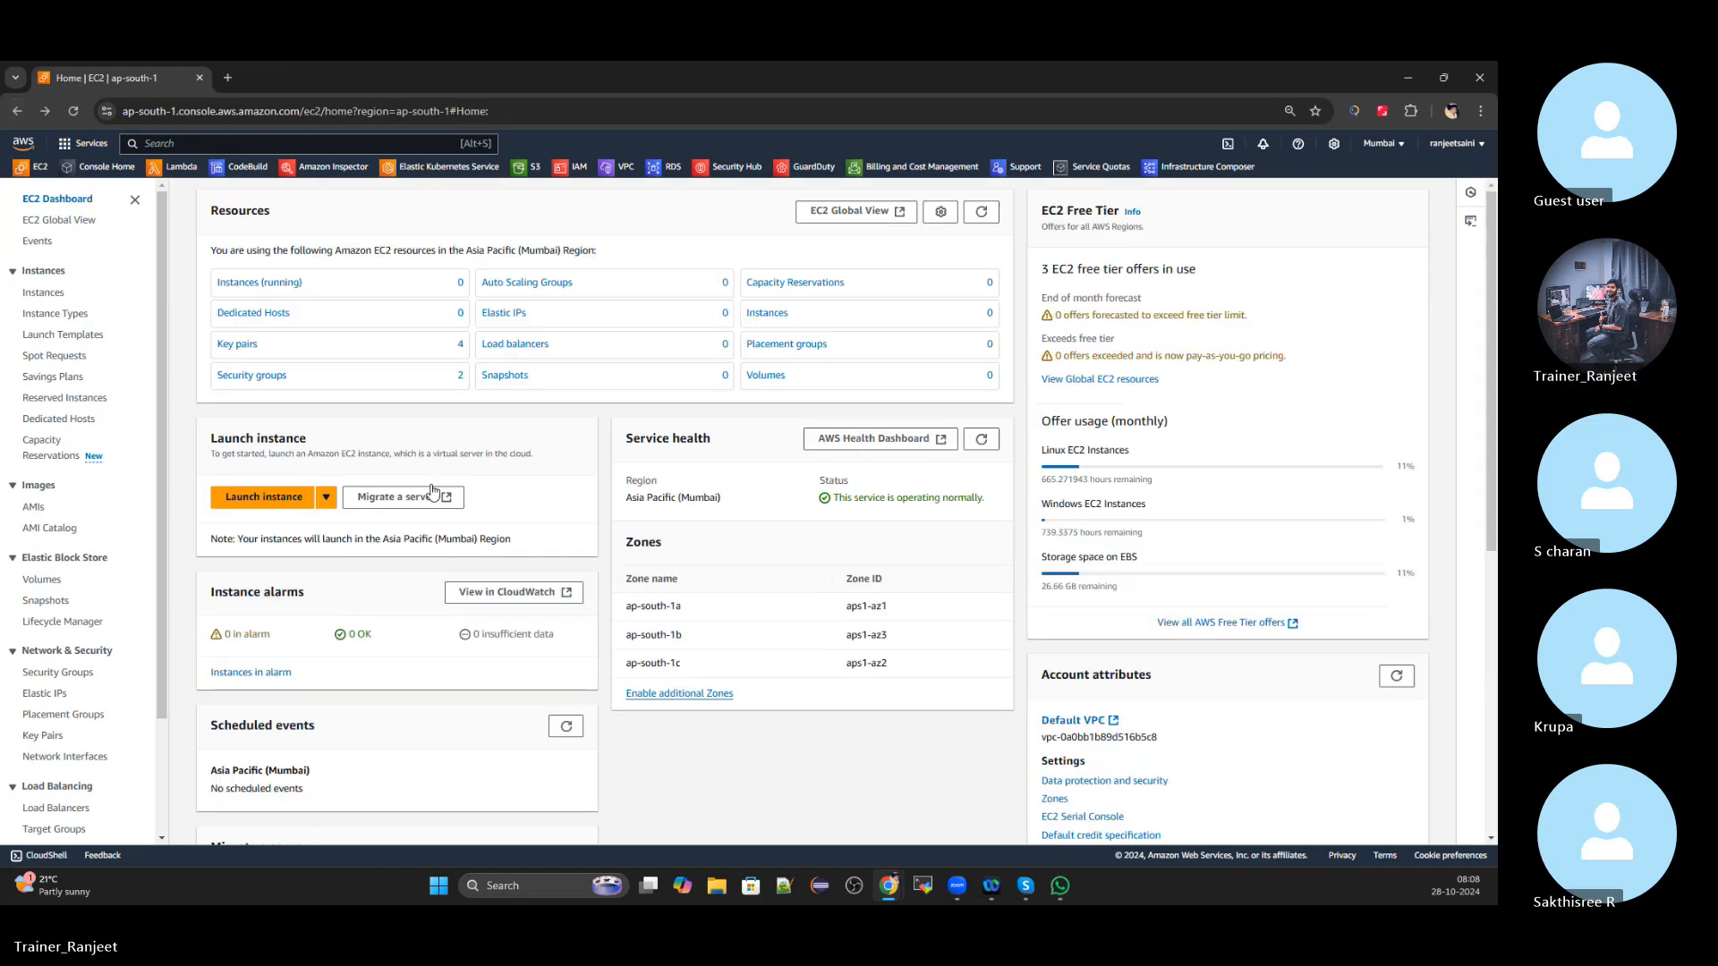
# Delete the launch-wizard-1 security group and refresh the list, leaving only default
pyautogui.click(271, 376)
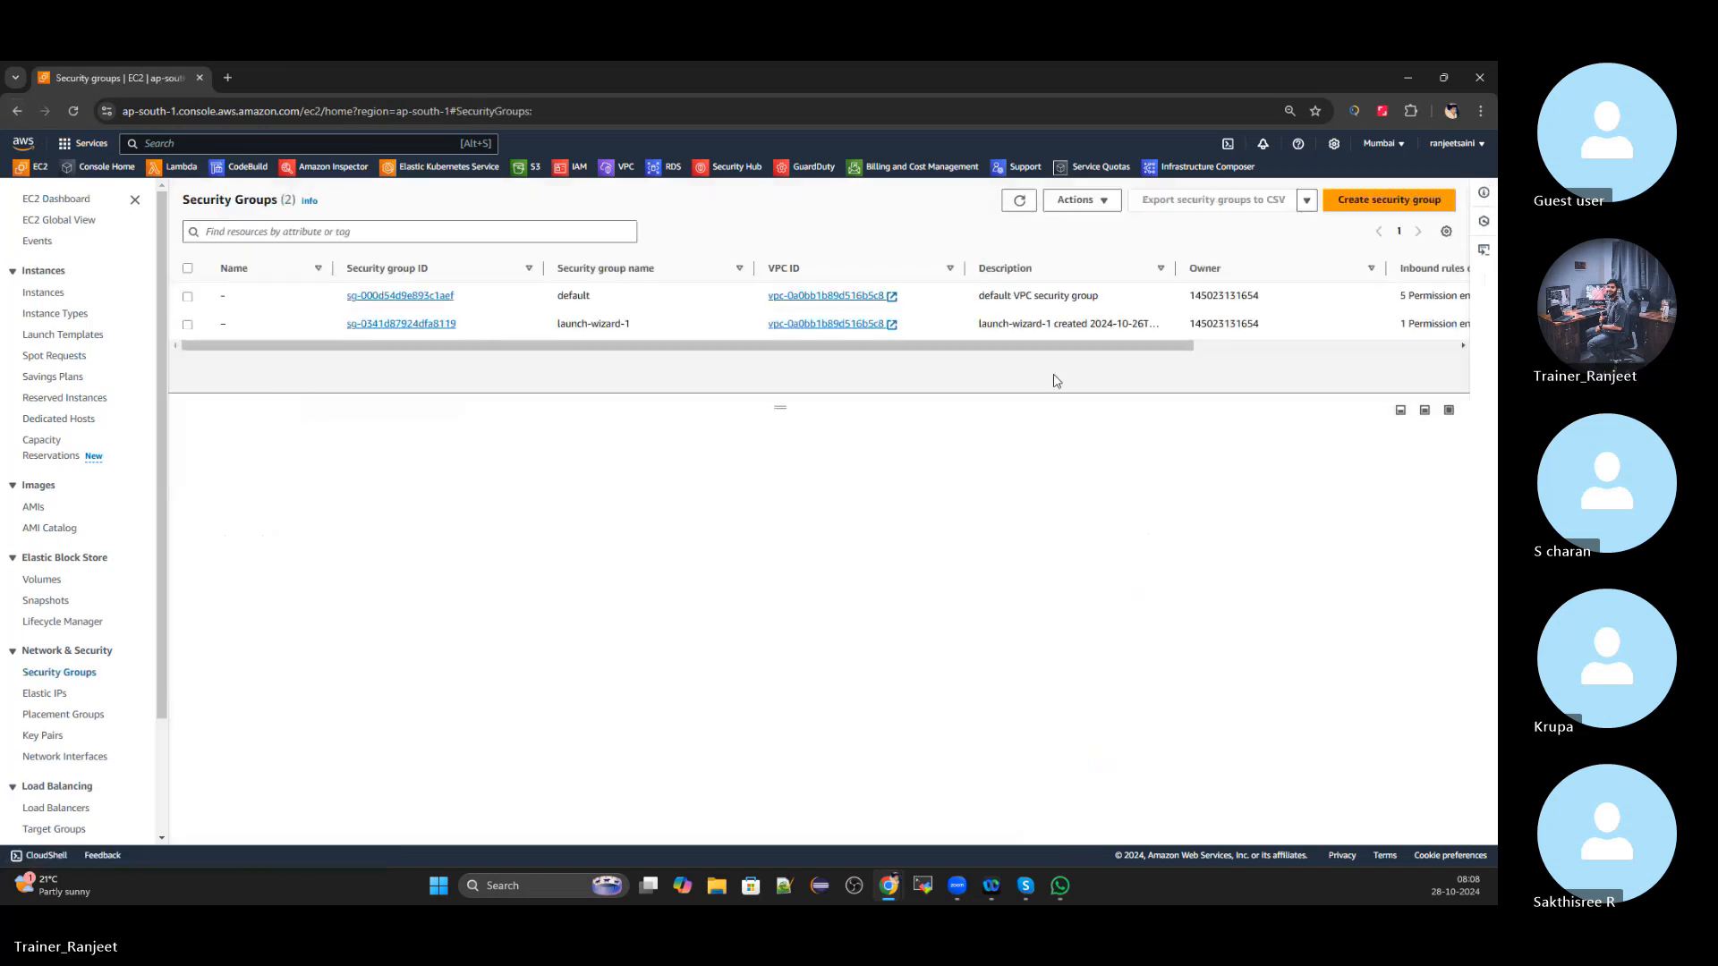
pyautogui.click(187, 324)
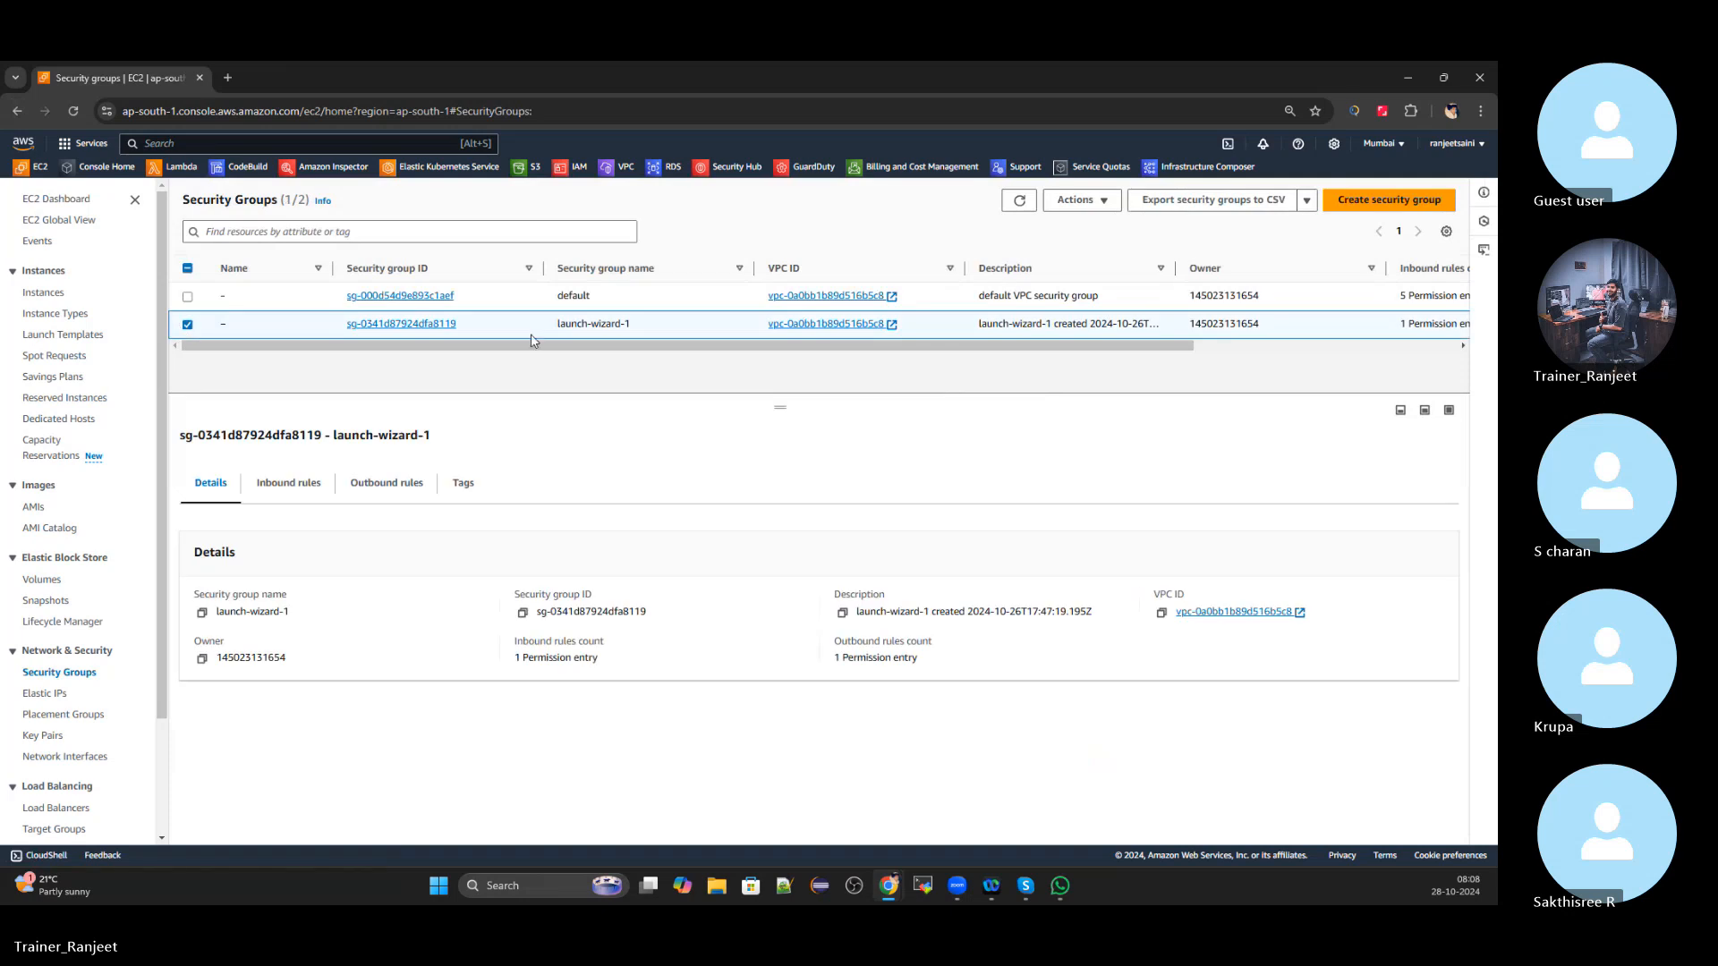
pyautogui.click(1086, 202)
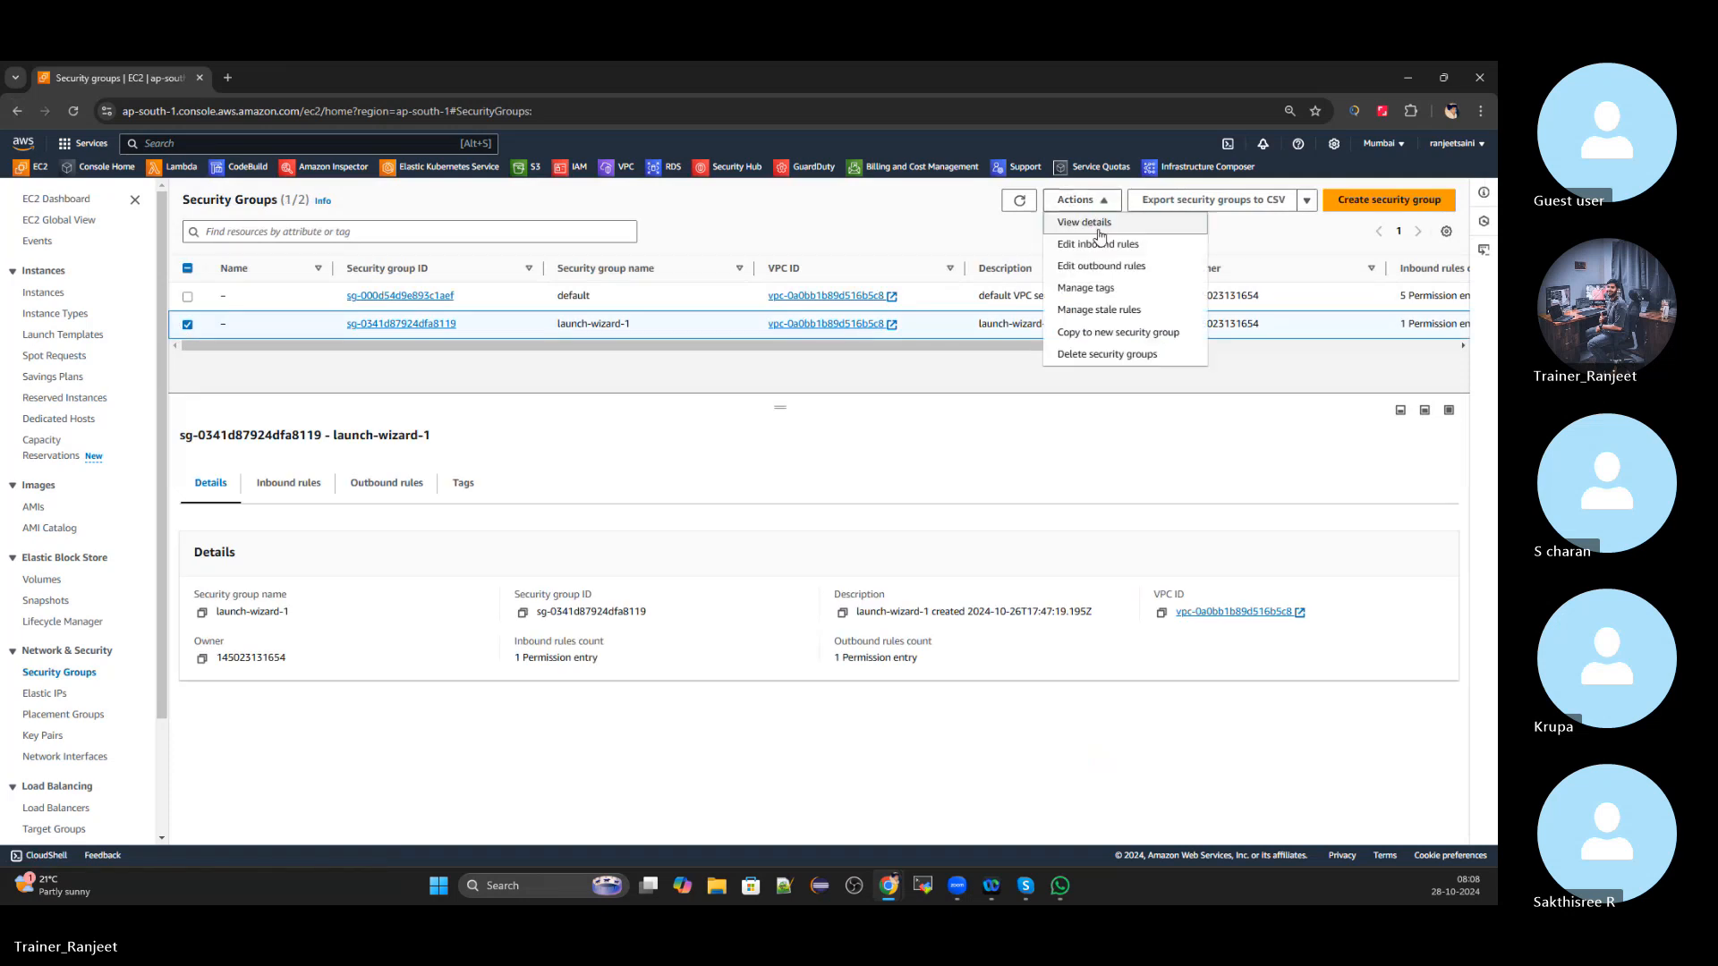
pyautogui.click(1096, 355)
pyautogui.click(1070, 571)
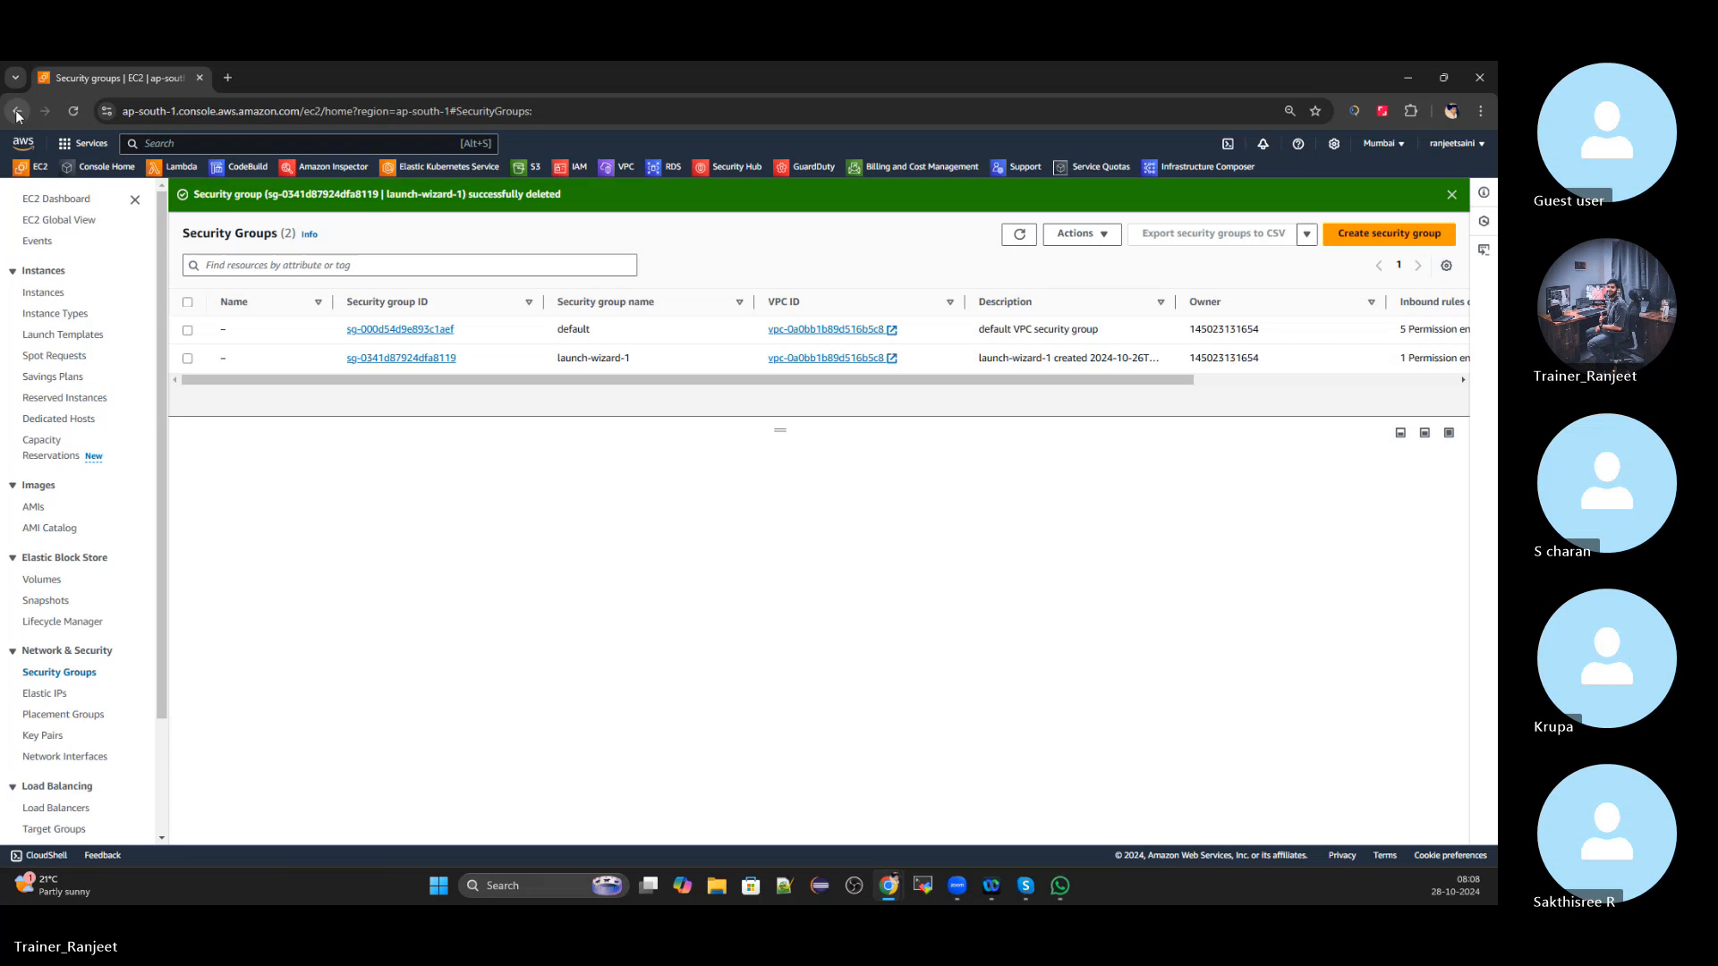
pyautogui.click(1019, 234)
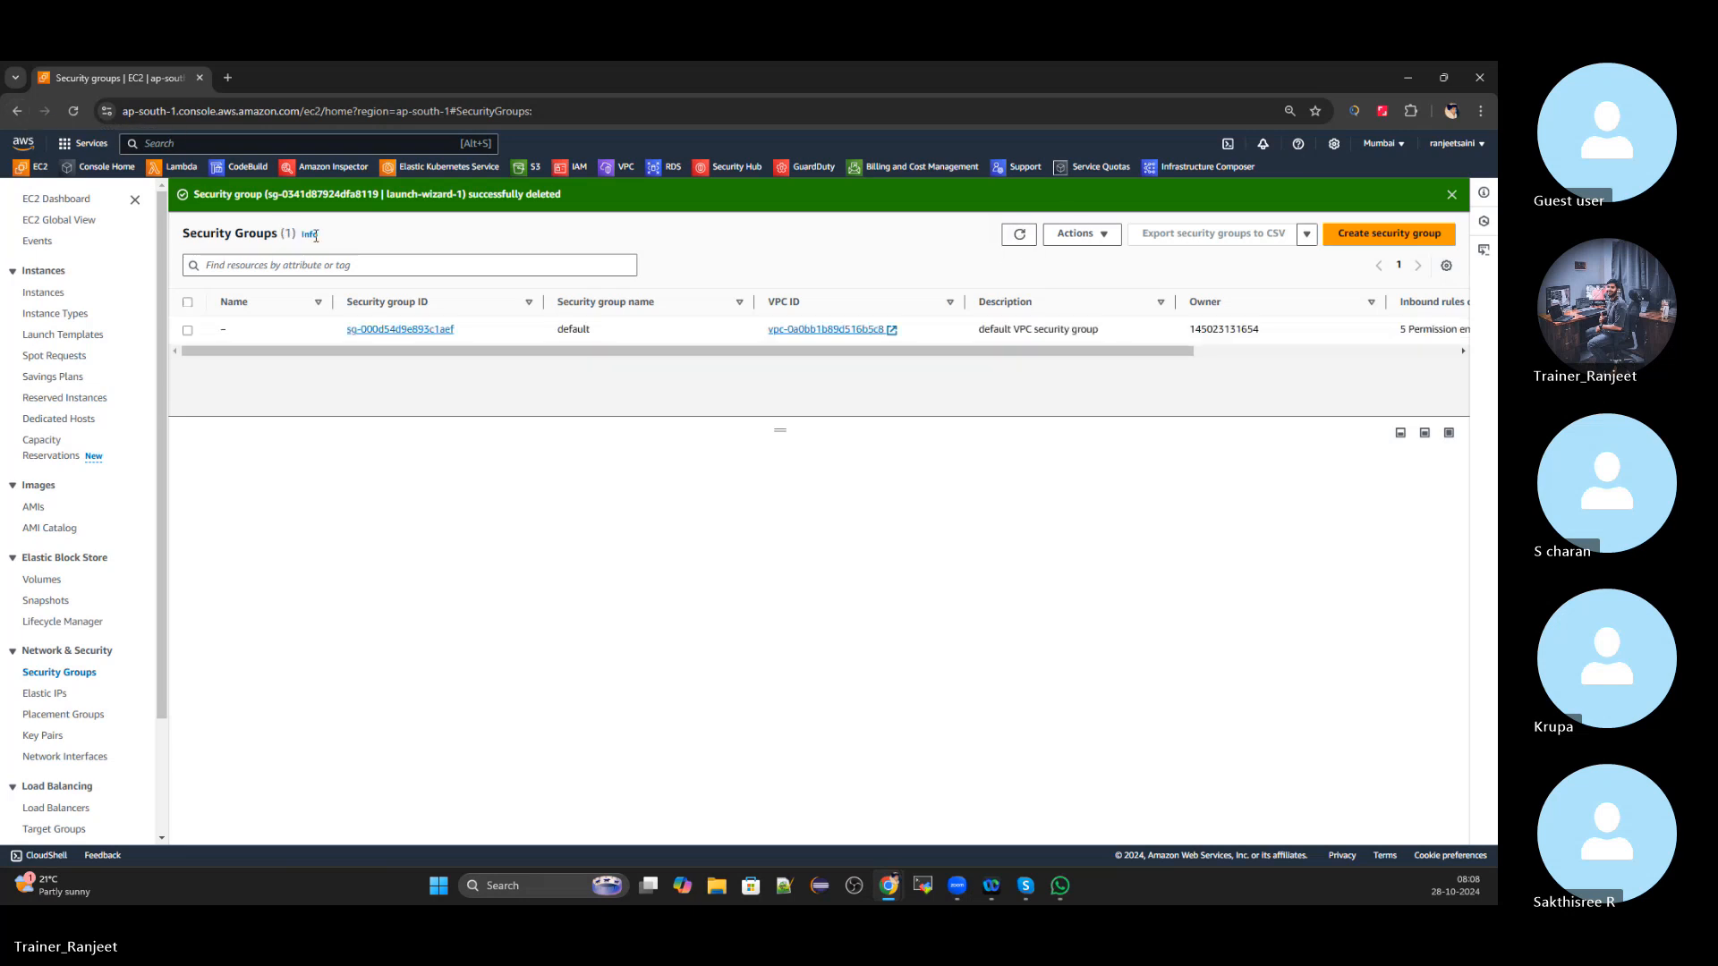
pyautogui.click(17, 111)
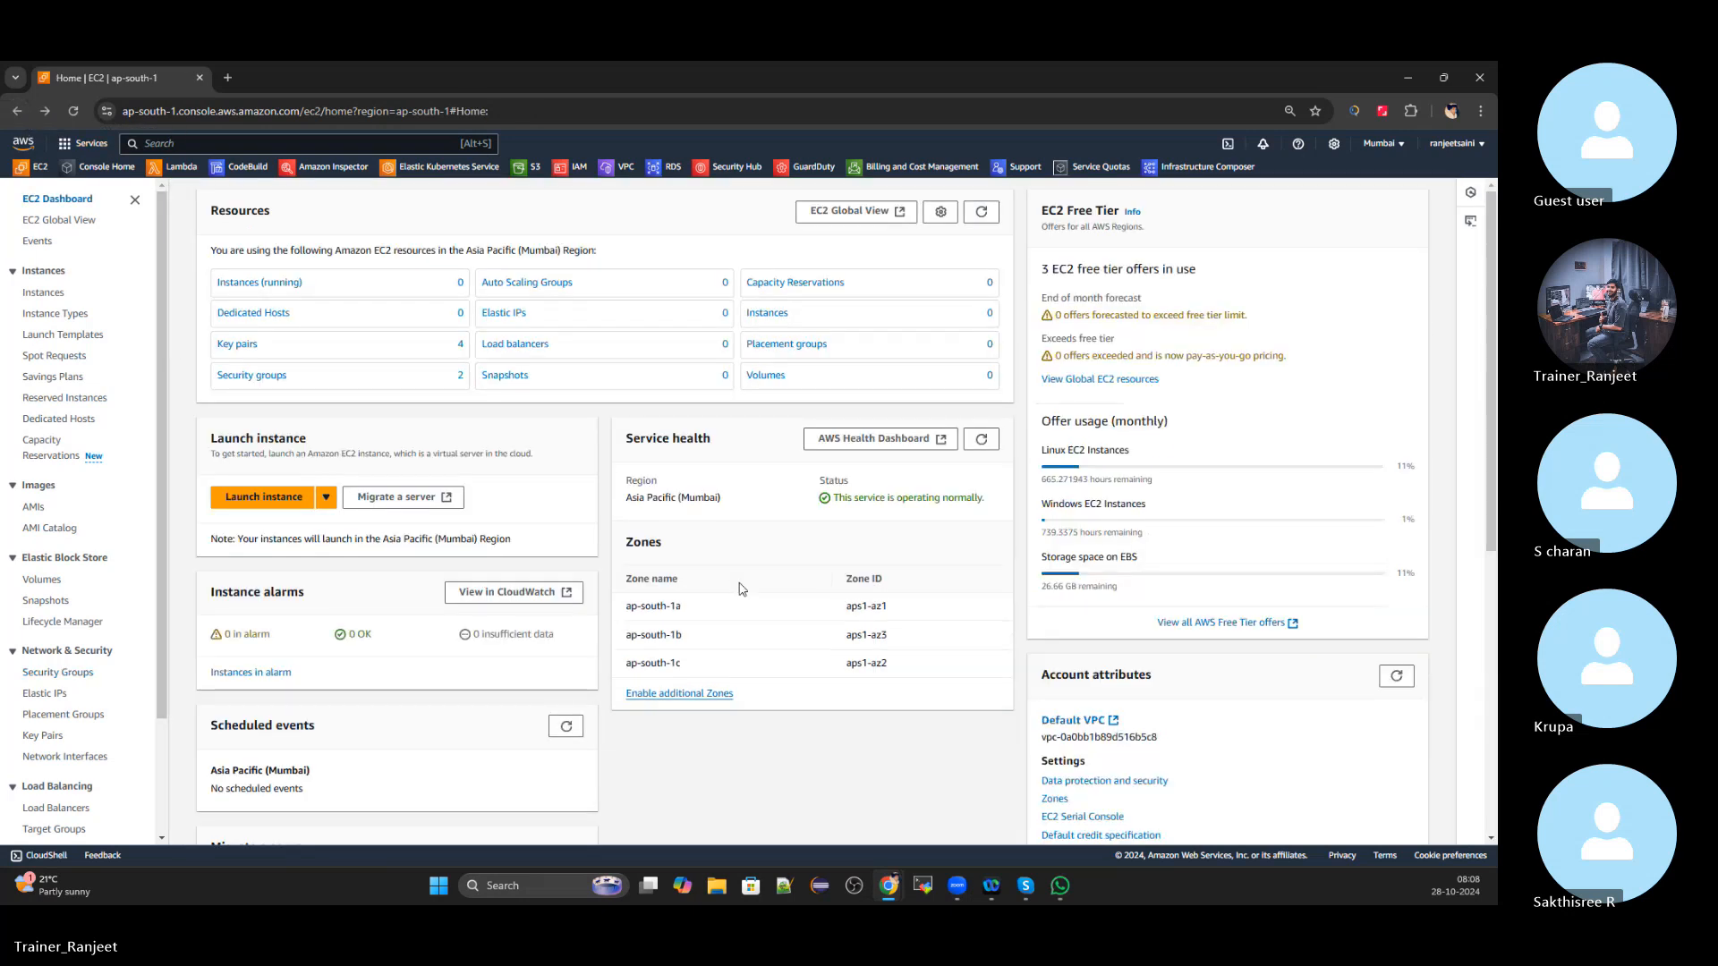
# Open the full Instances list without the running filter and start a new instance launch
pyautogui.click(983, 213)
pyautogui.click(252, 282)
pyautogui.click(315, 250)
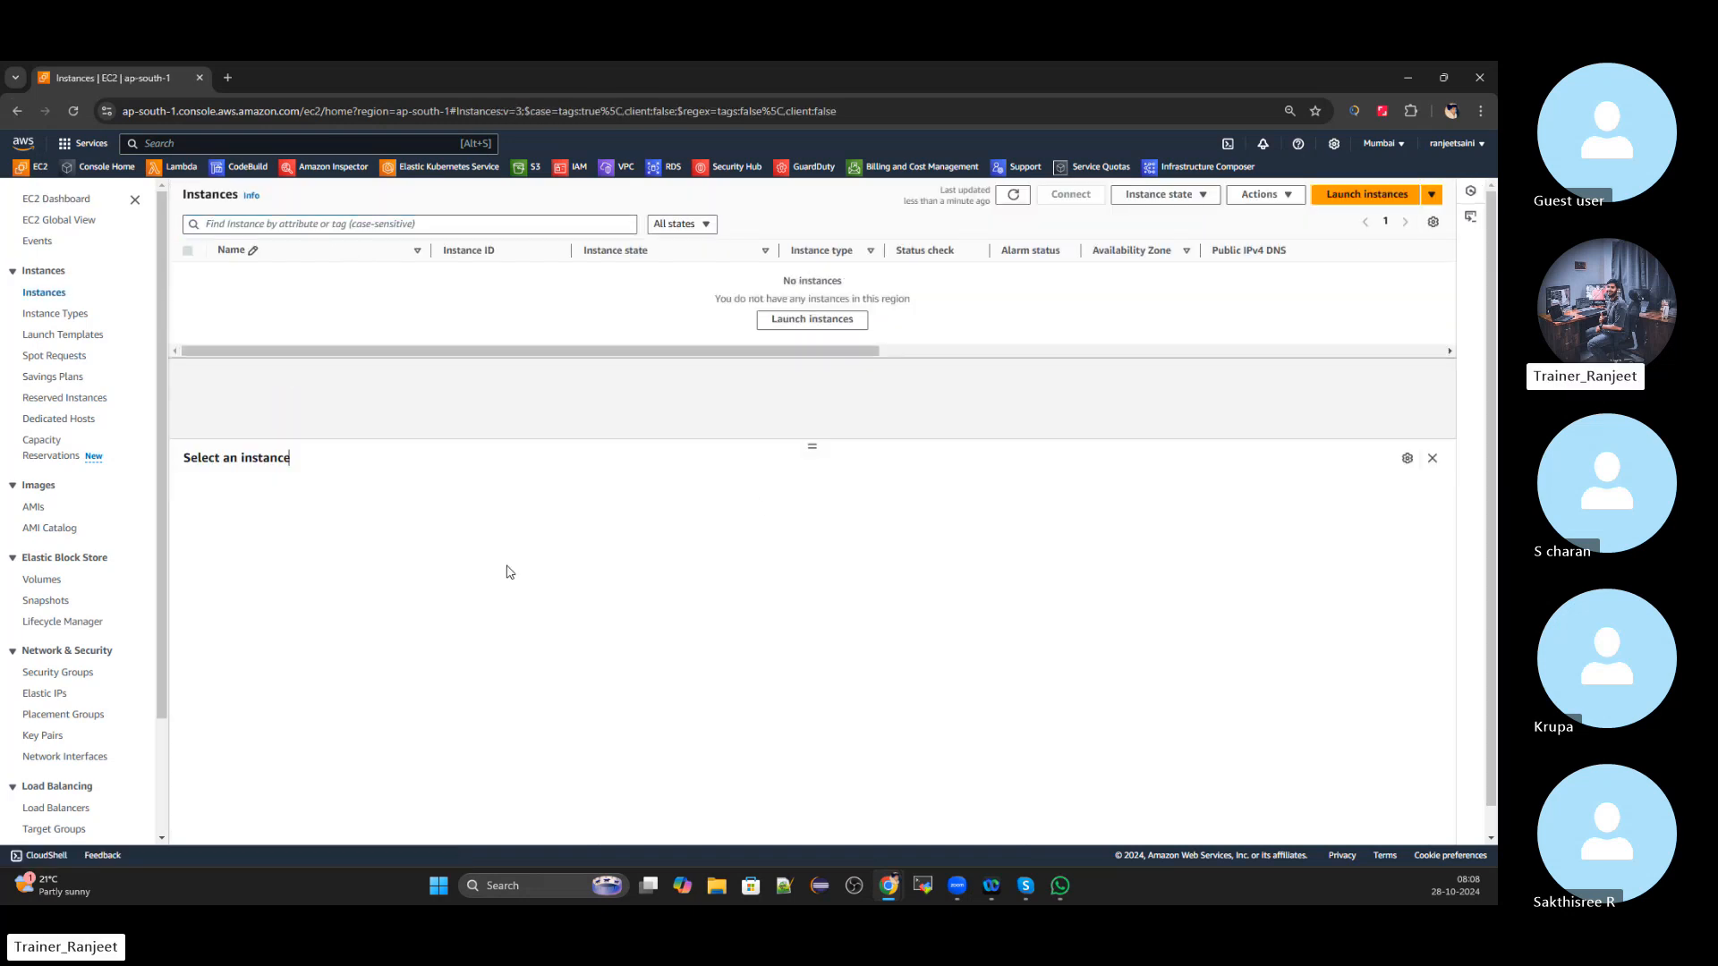
pyautogui.click(1356, 196)
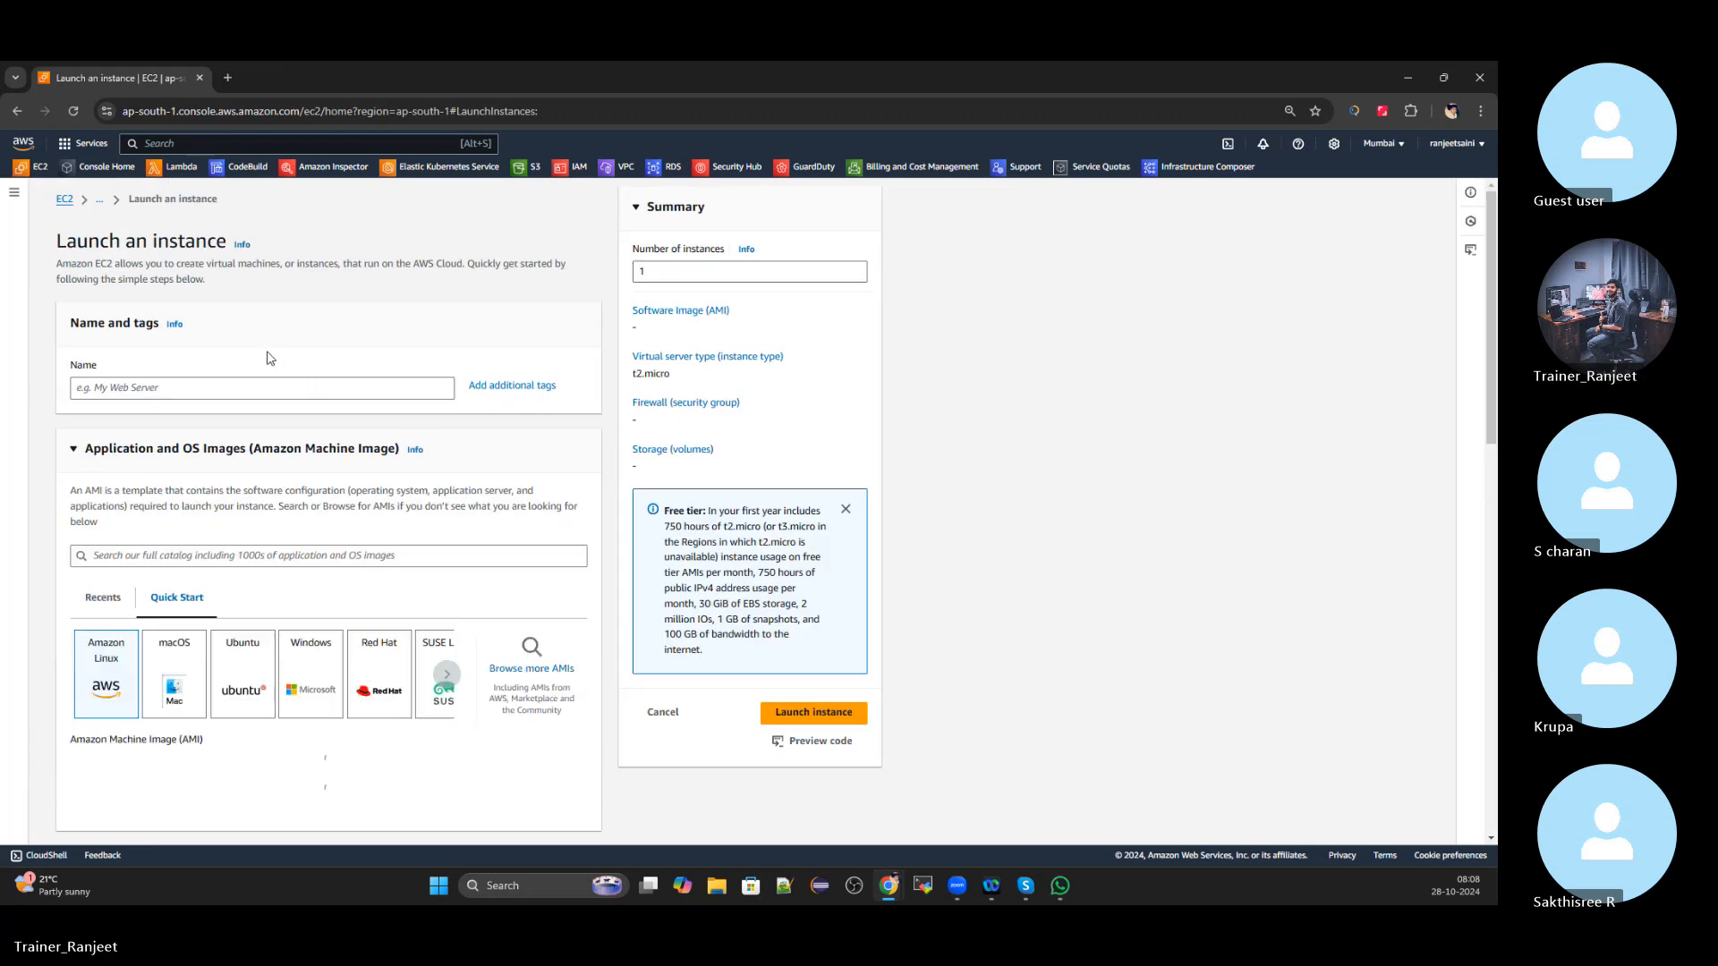
# Name the instance with a name ending 'Instance_LoadBala', choose the Windows AMI, and copy the name
pyautogui.click(227, 387)
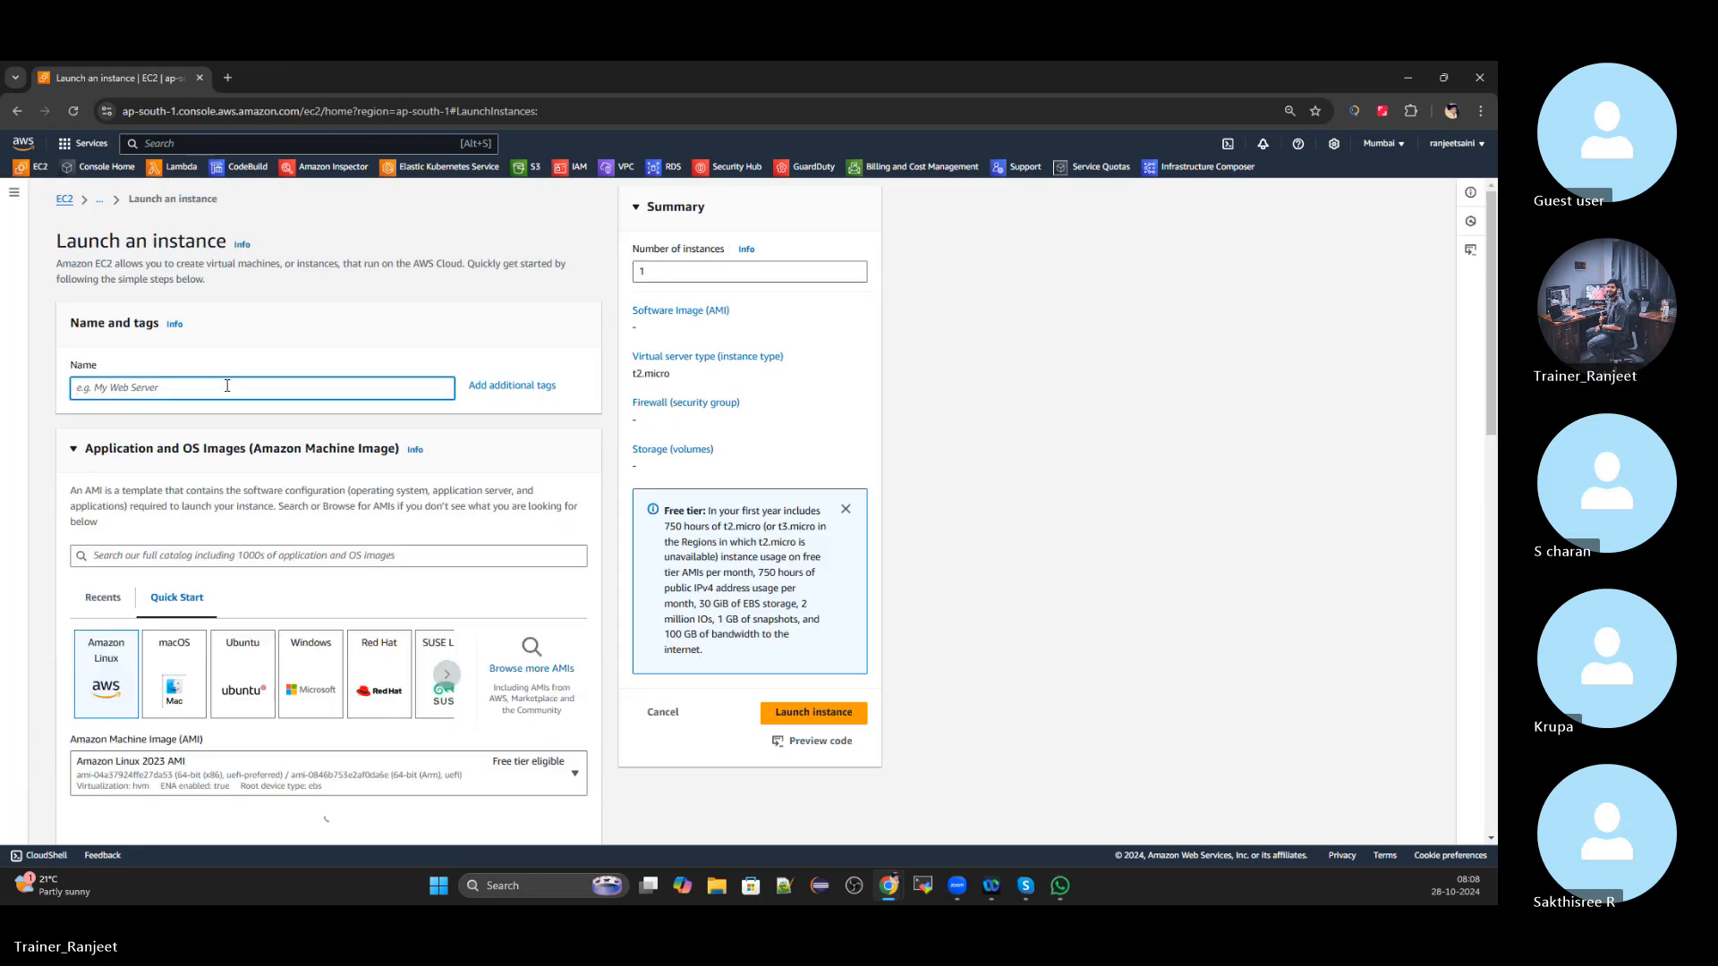
pyautogui.write('Ranjee')
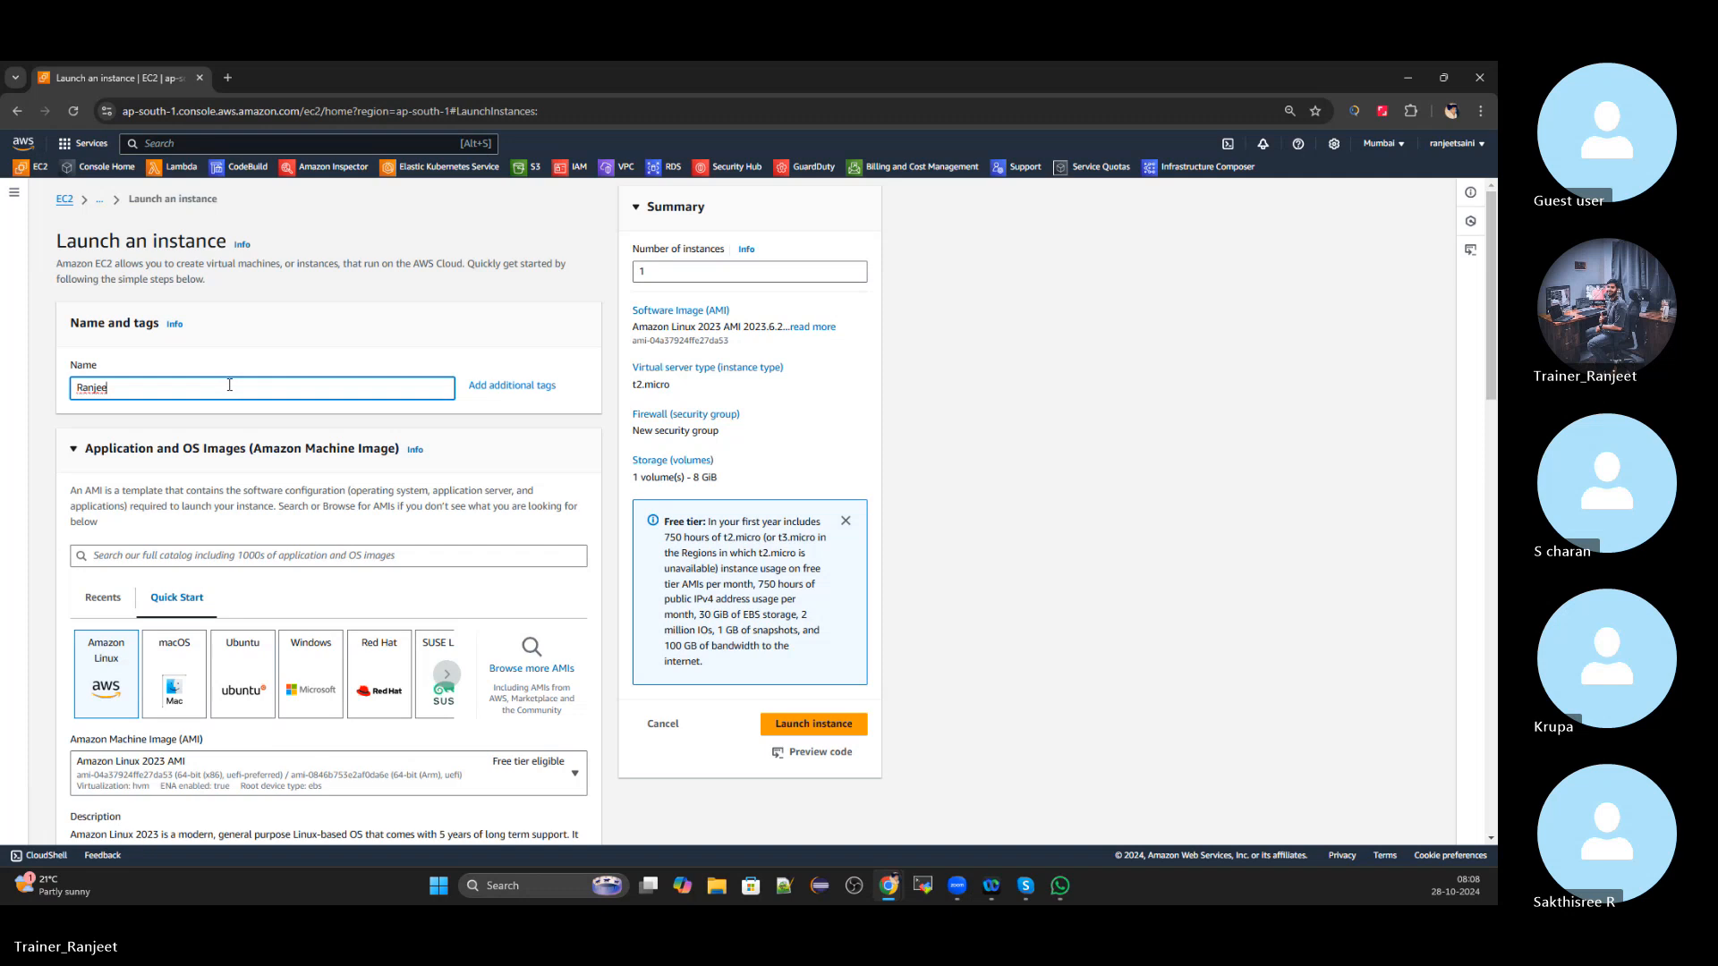
pyautogui.write('t_Public_')
pyautogui.write('Instance_LoadBalance1')
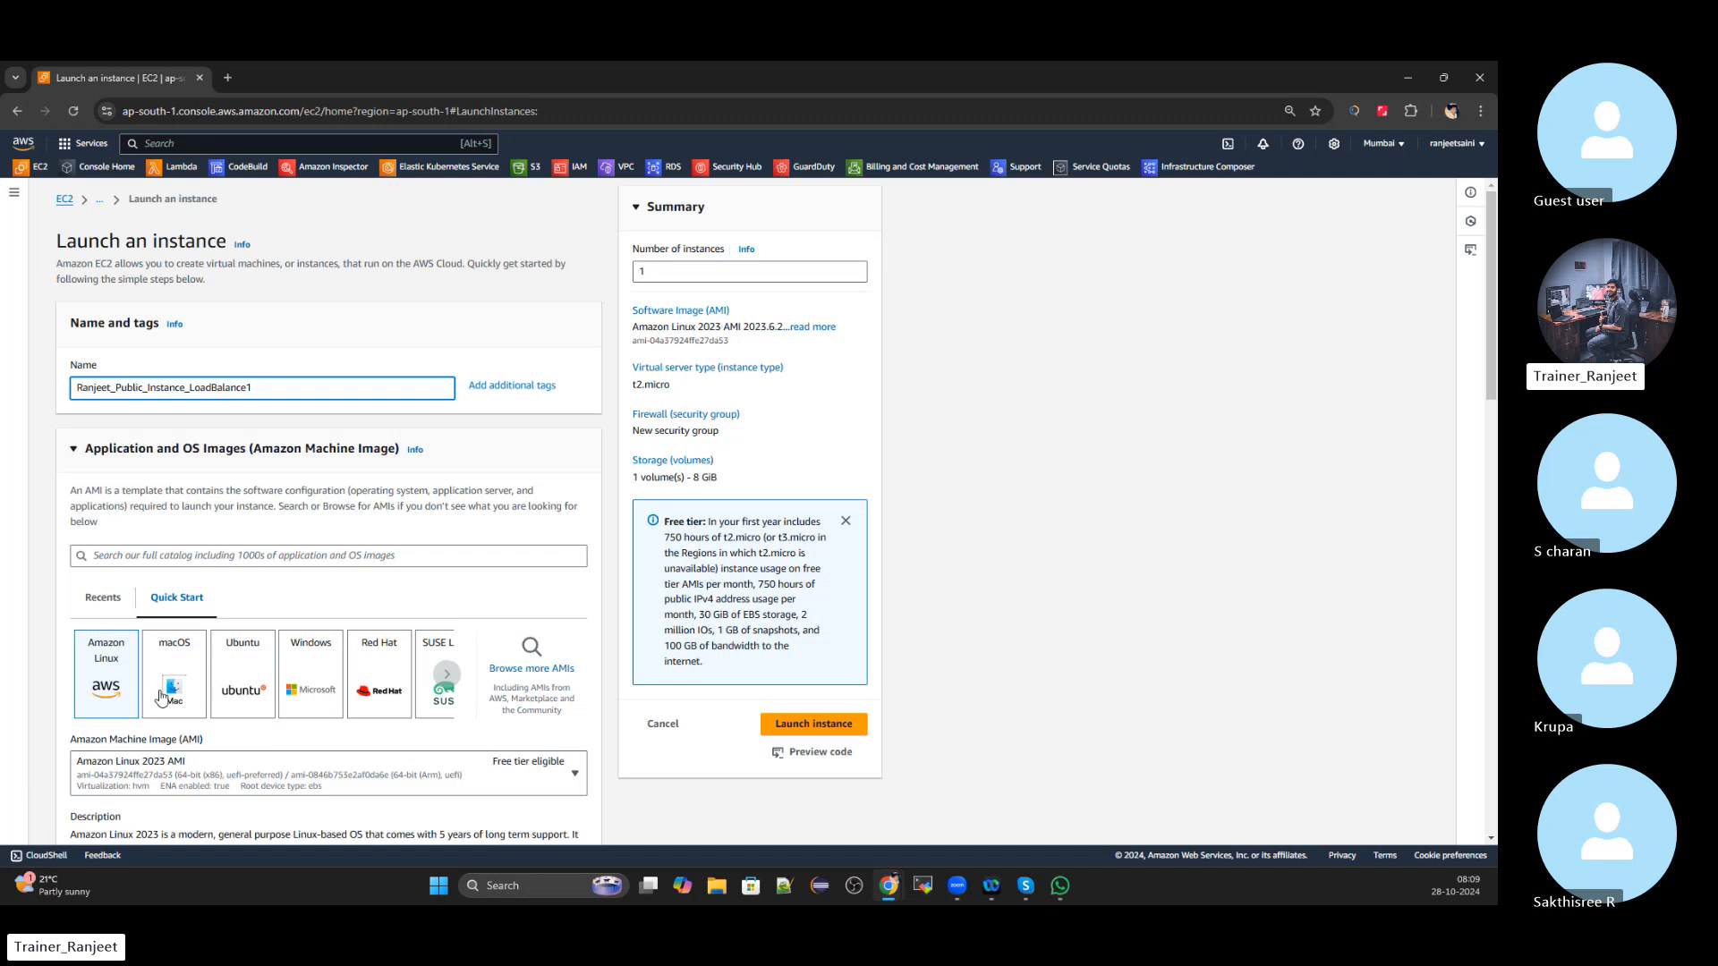
pyautogui.scroll(-1, 334, 394)
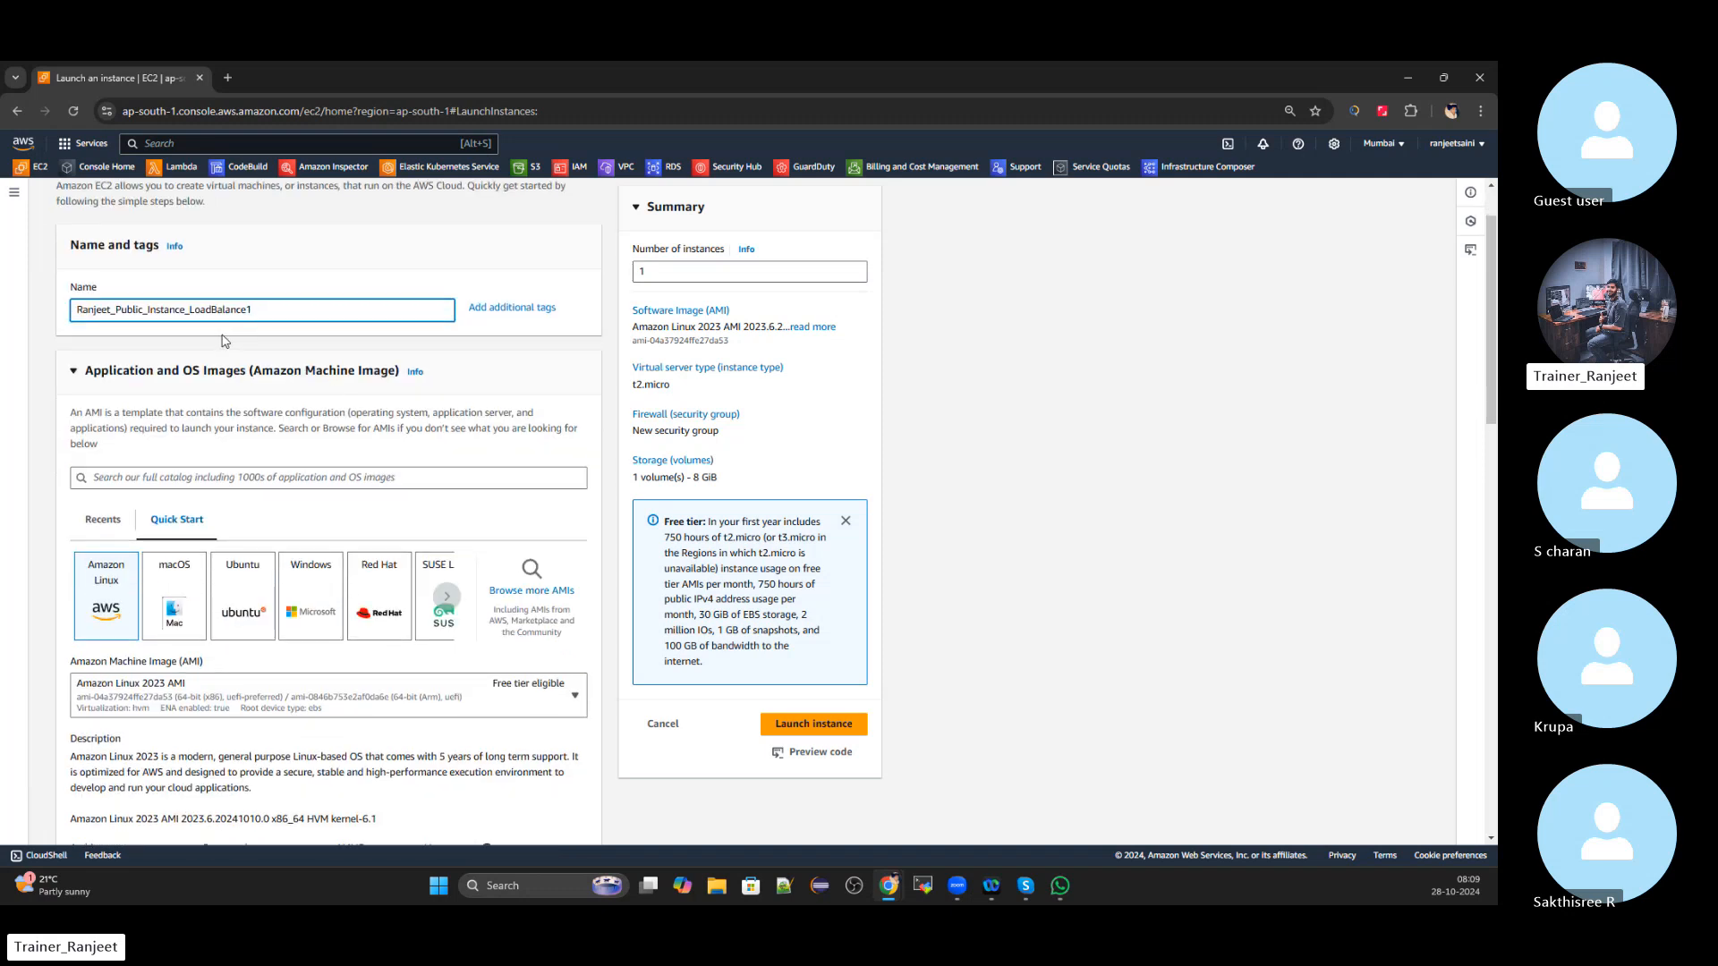
pyautogui.scroll(-1, 225, 341)
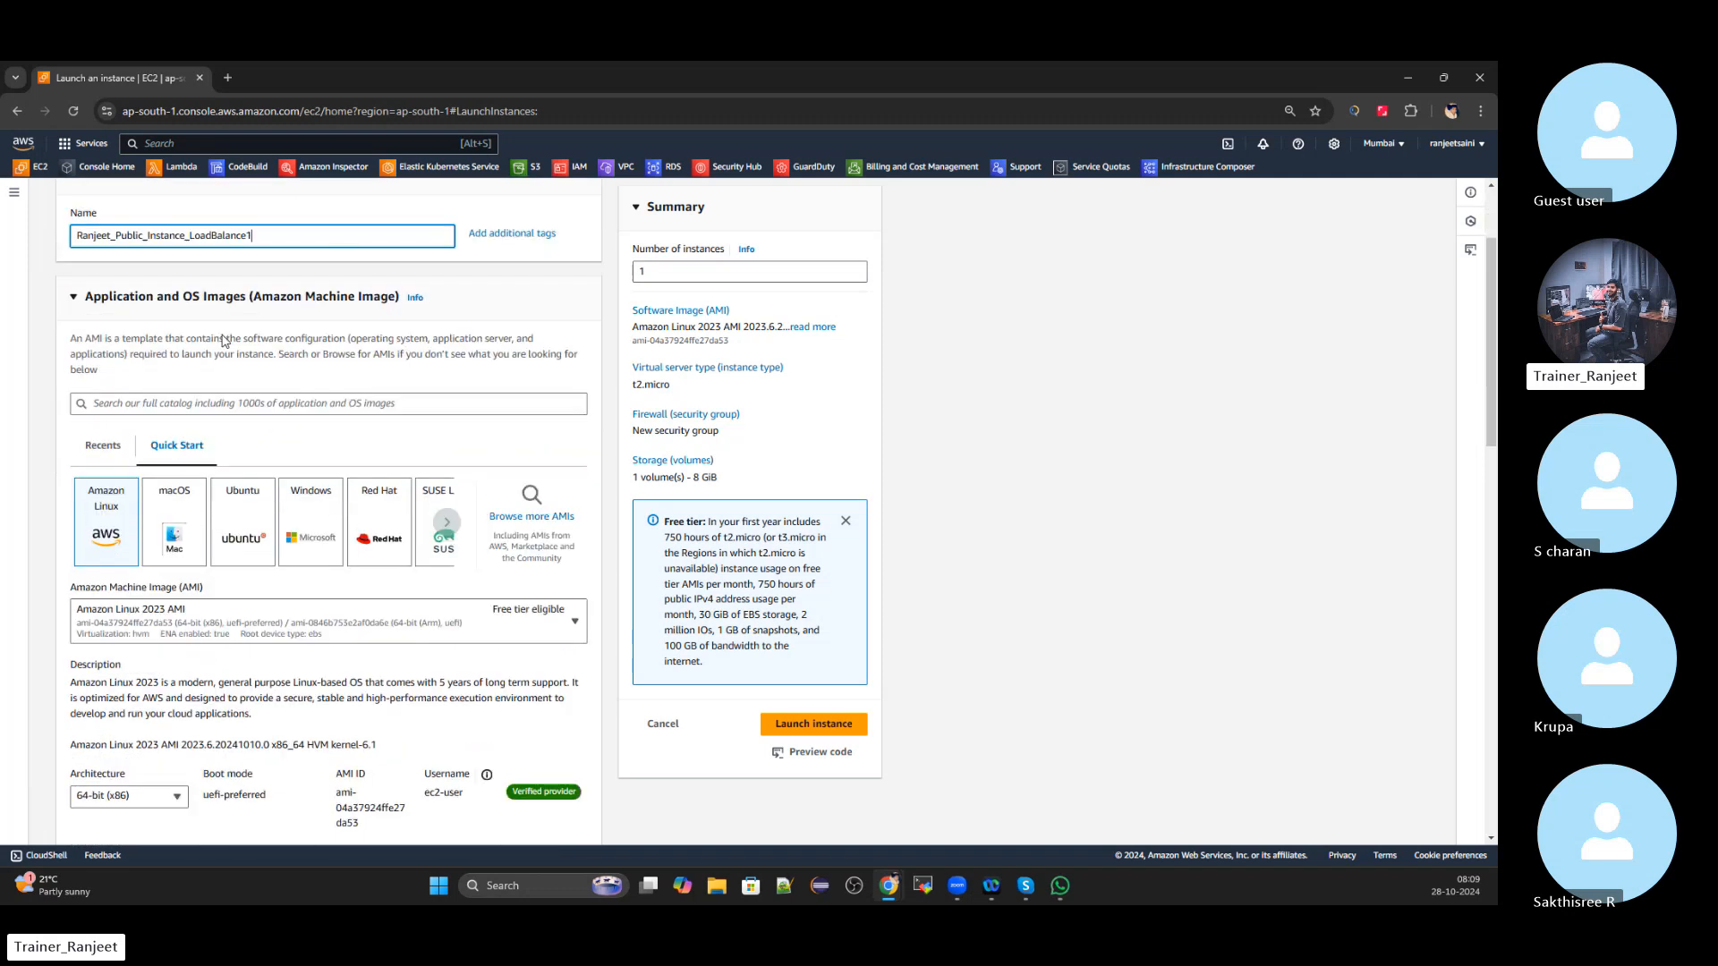
pyautogui.click(309, 543)
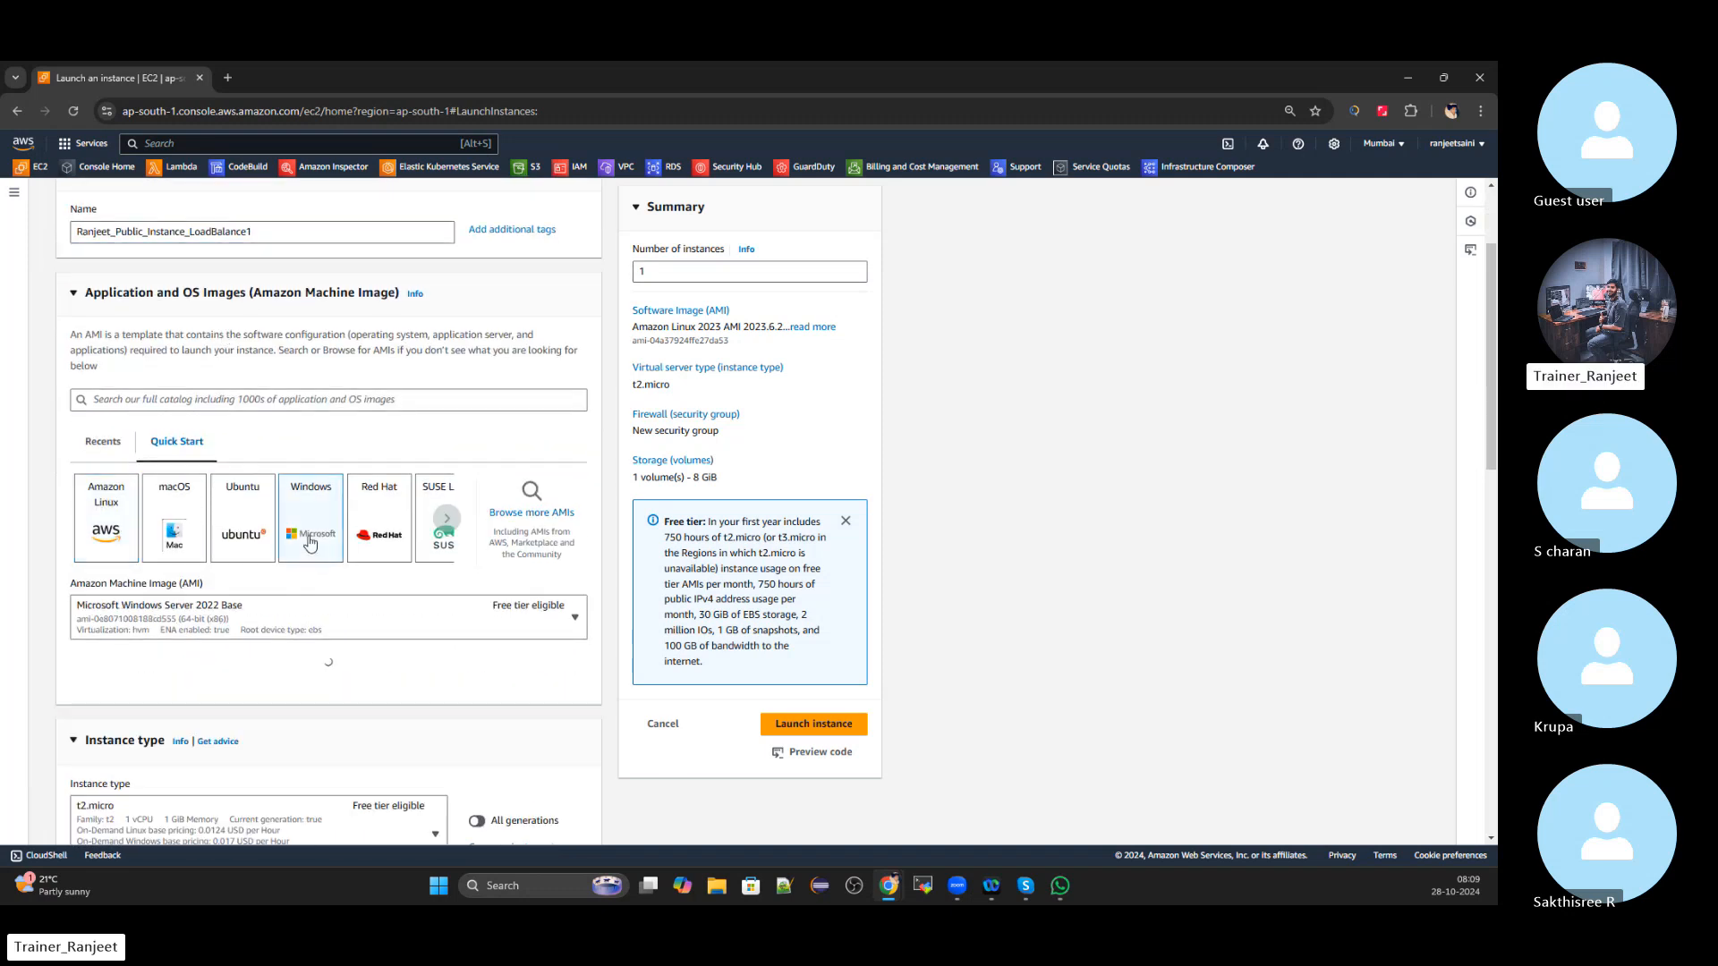
pyautogui.click(281, 234)
pyautogui.doubleClick(281, 234)
pyautogui.hotkey('ctrl', 'c')
pyautogui.scroll(-7, 328, 409)
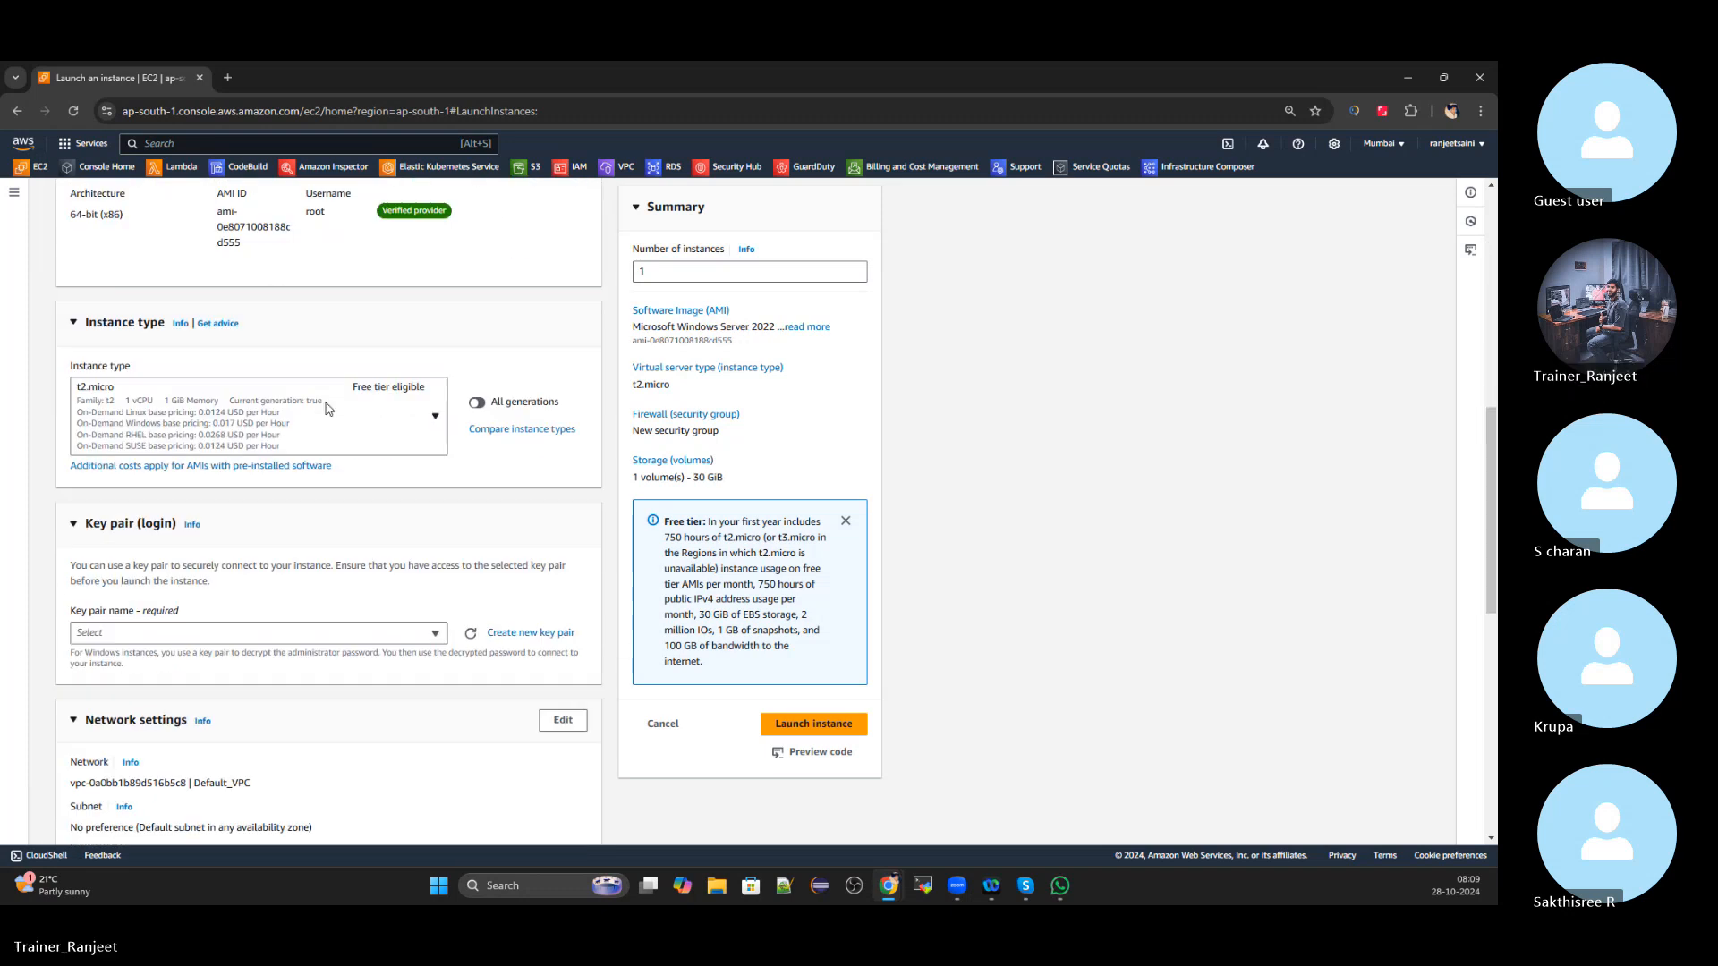
# Create a new key pair named after the instance
pyautogui.click(506, 635)
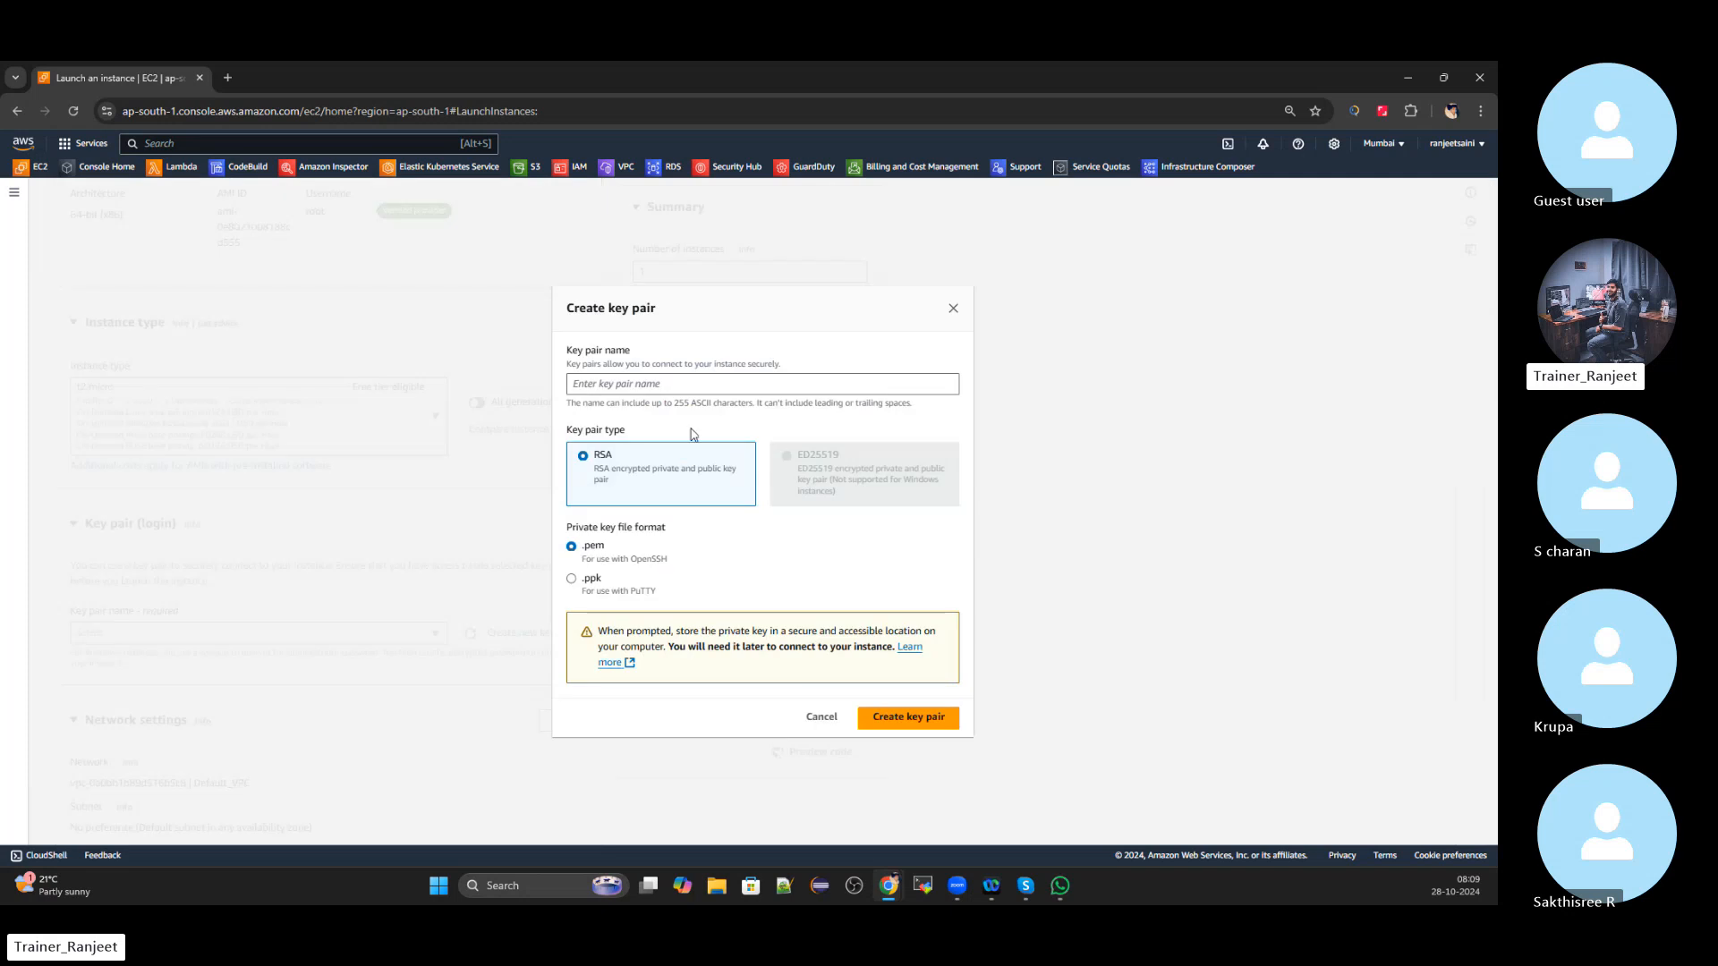
pyautogui.click(664, 385)
pyautogui.hotkey('ctrl', 'v')
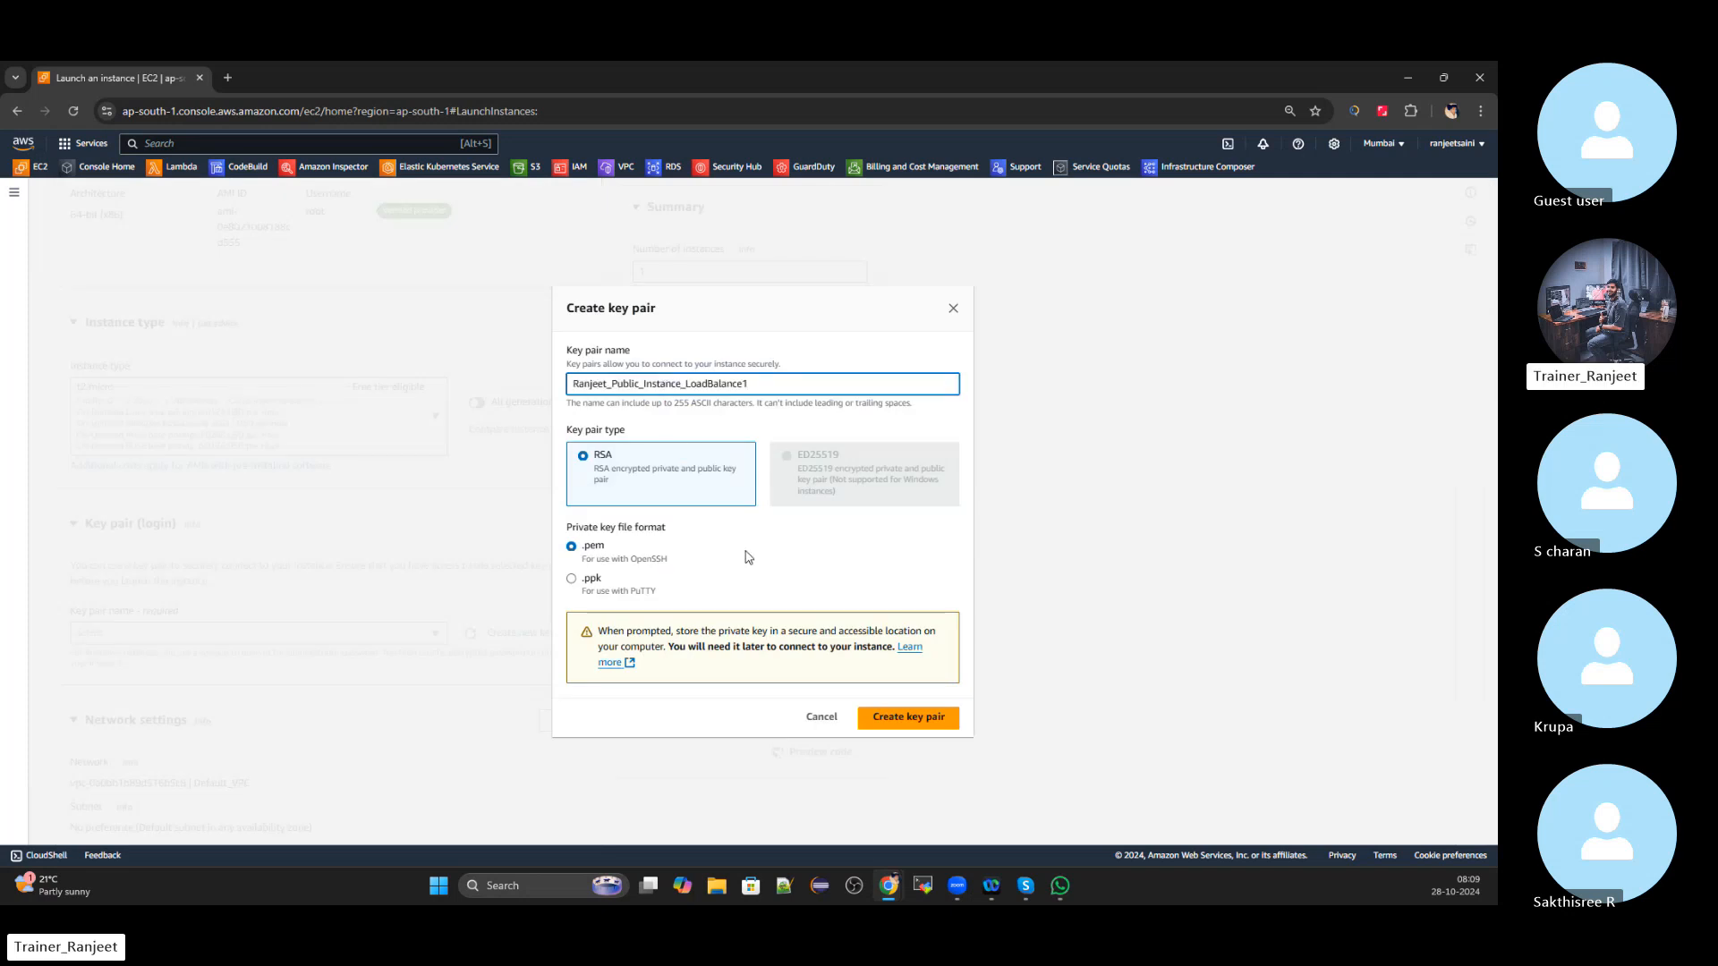
pyautogui.click(924, 730)
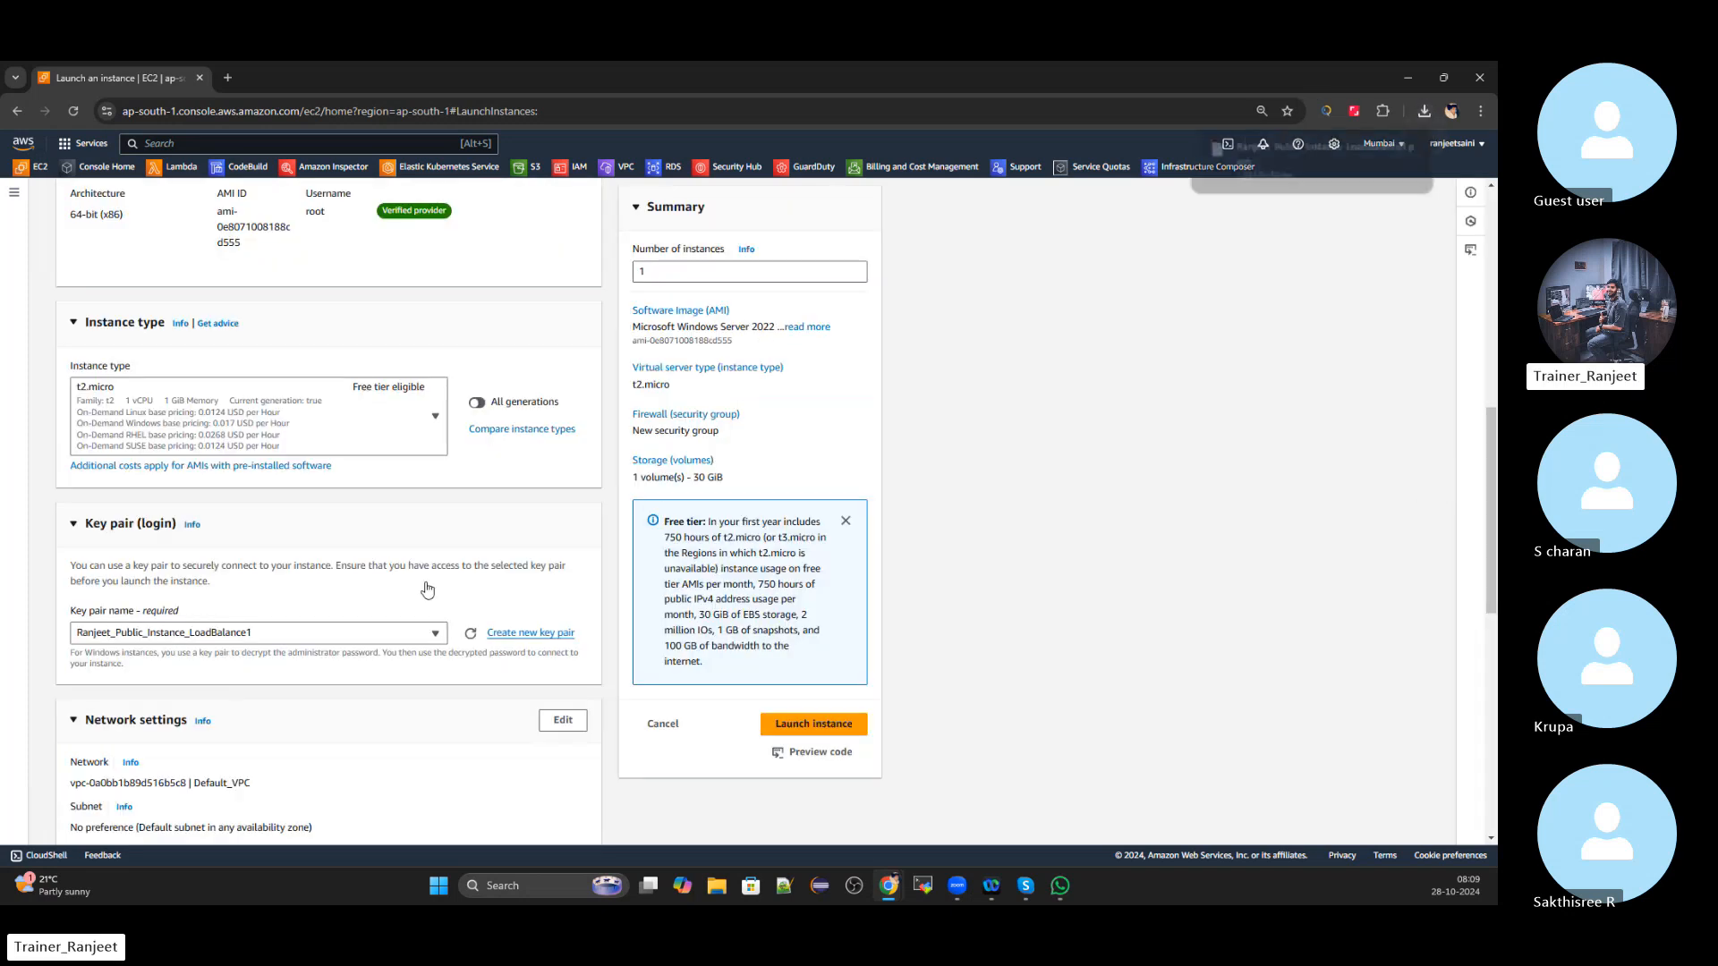
# Edit network settings to use subnet-0621fec4915f82c87 in ap-south-1b
pyautogui.scroll(-4, 376, 523)
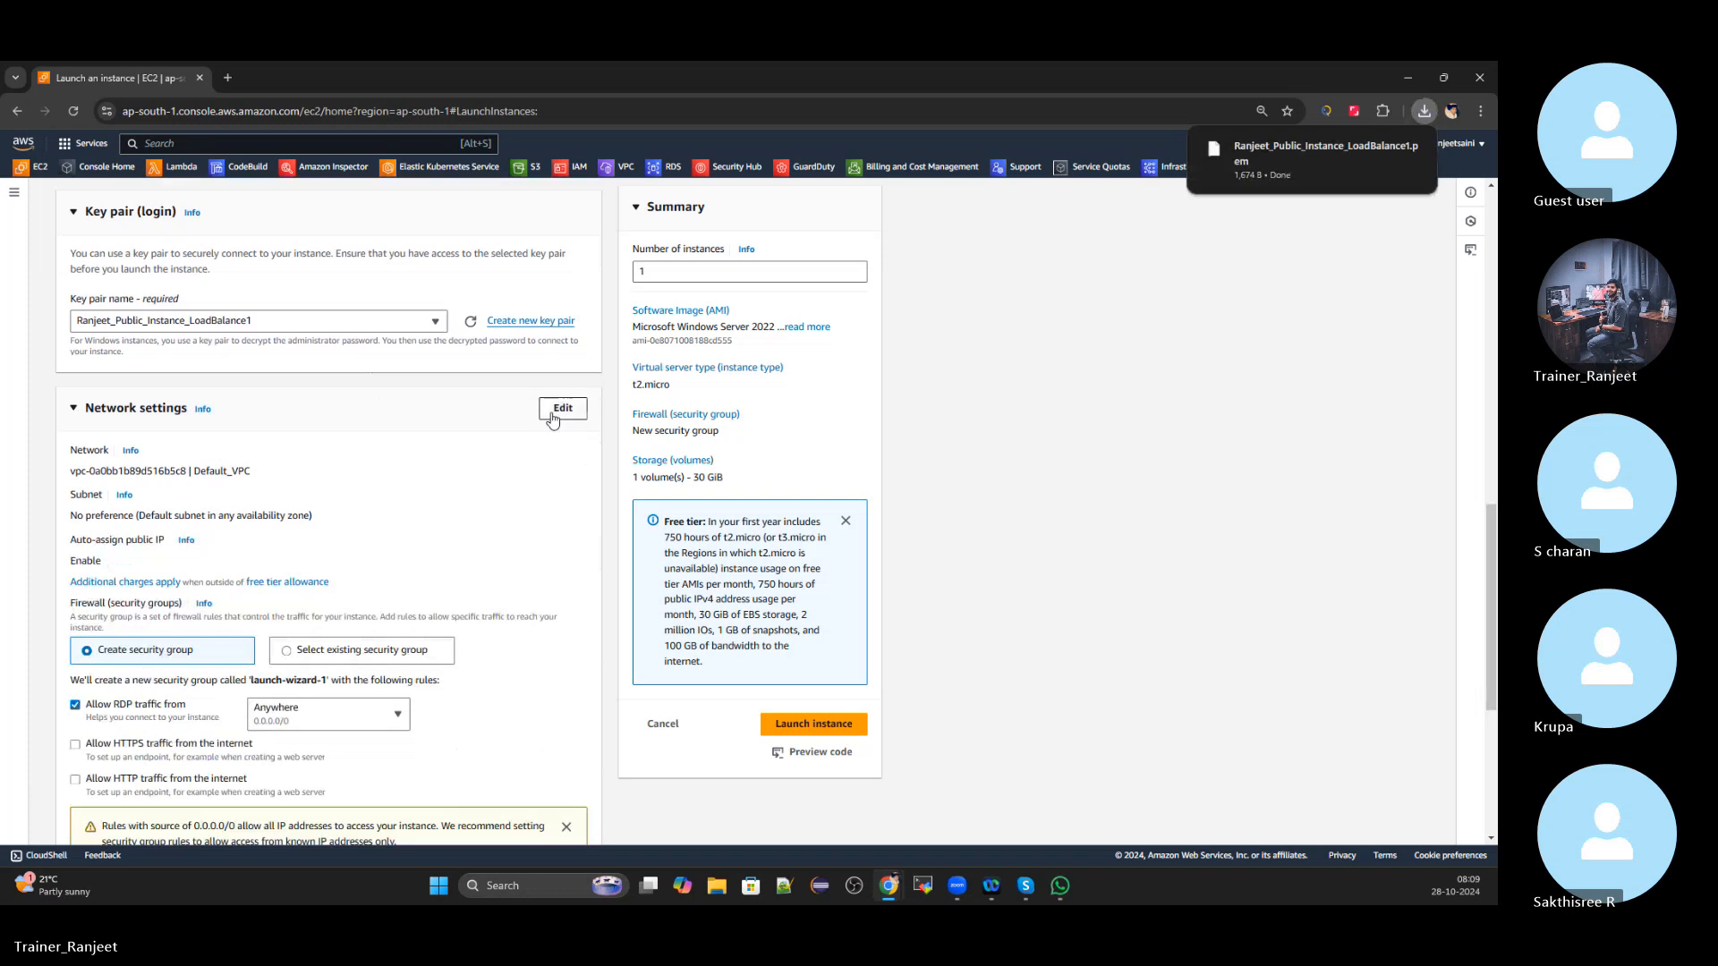
pyautogui.click(563, 408)
pyautogui.scroll(-1, 359, 405)
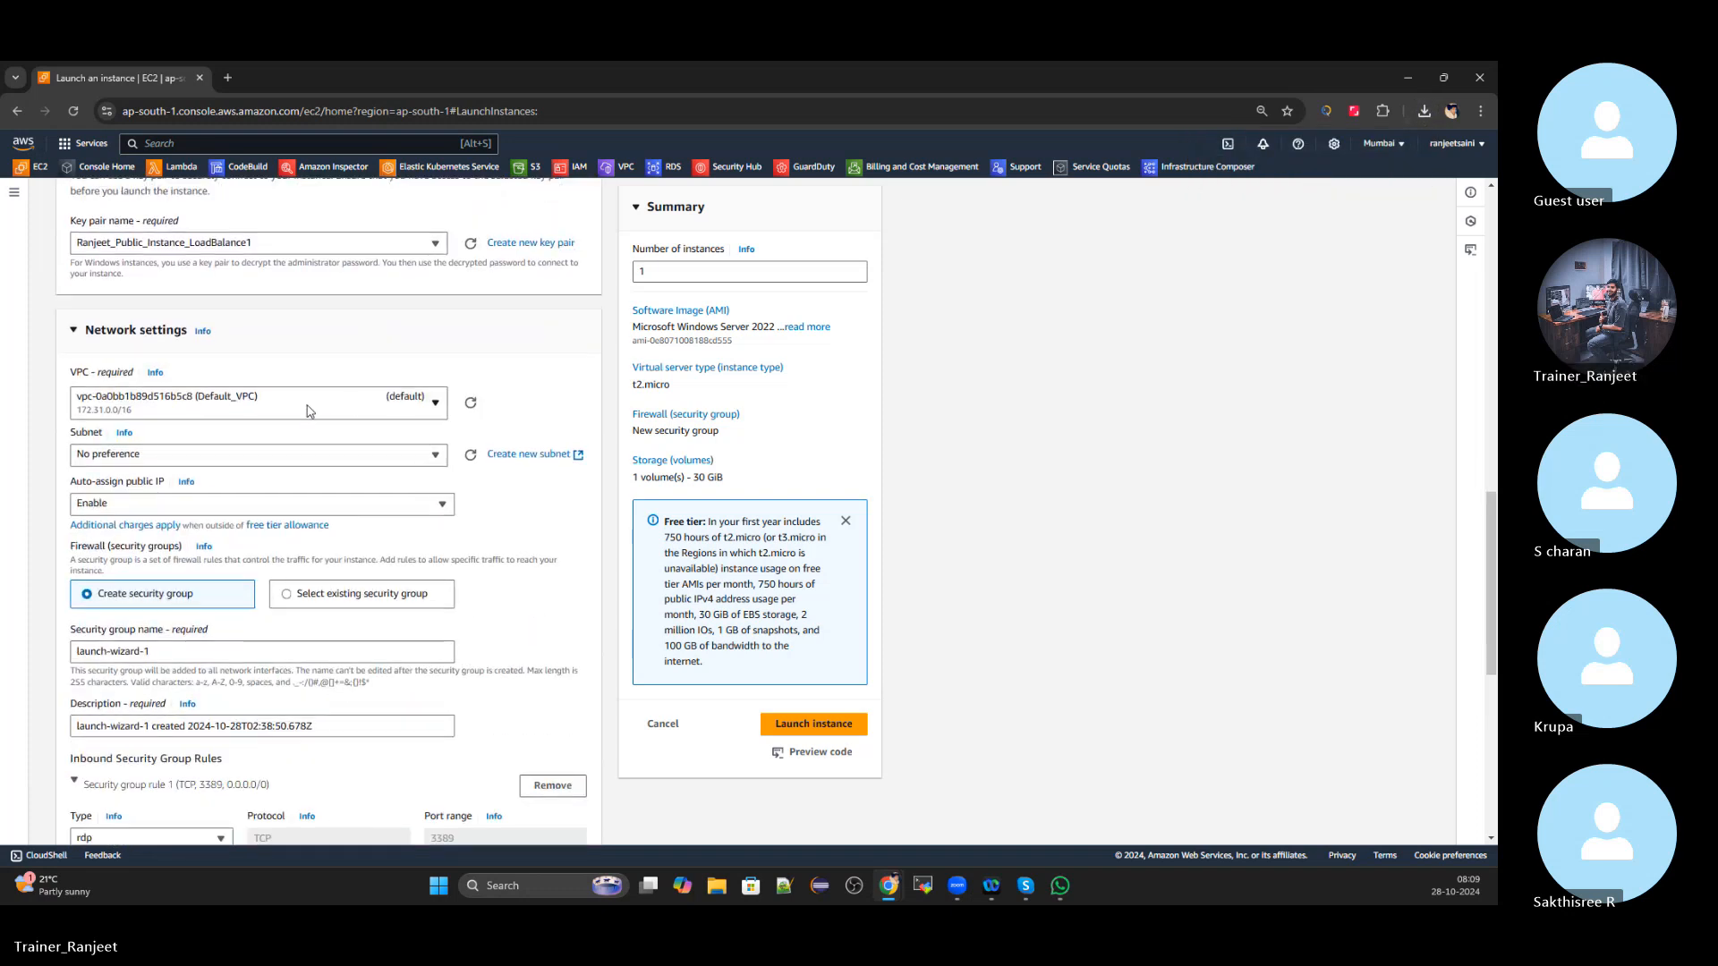
pyautogui.click(357, 405)
pyautogui.click(326, 406)
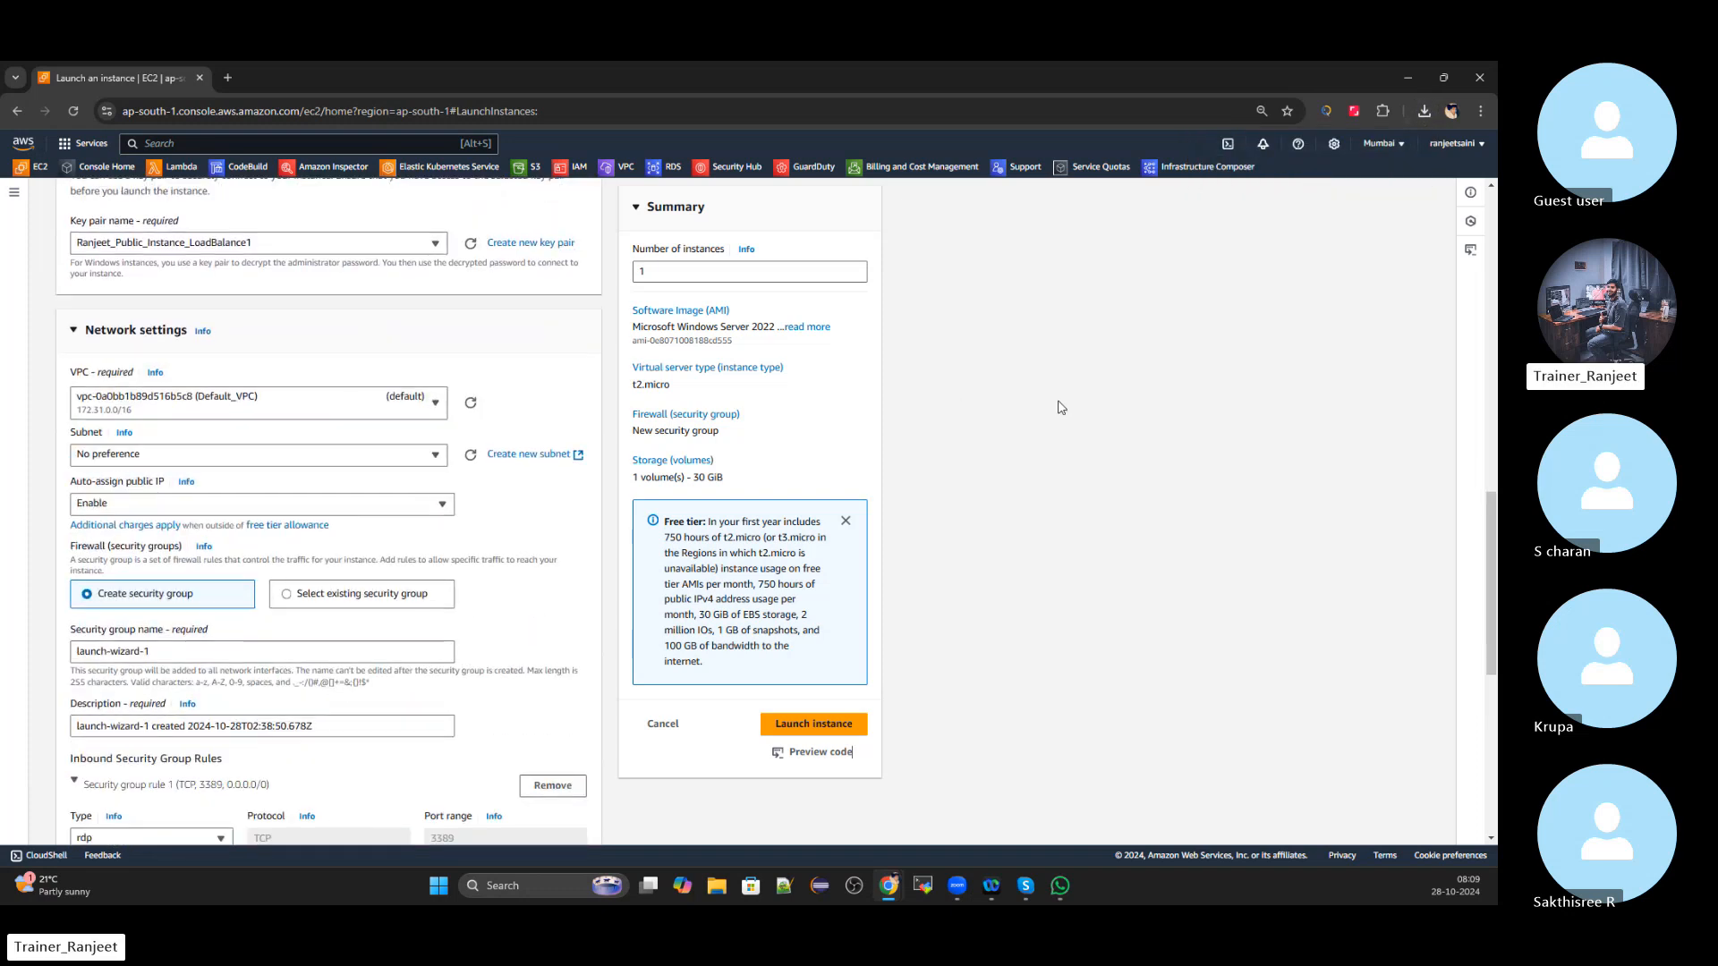
pyautogui.click(340, 456)
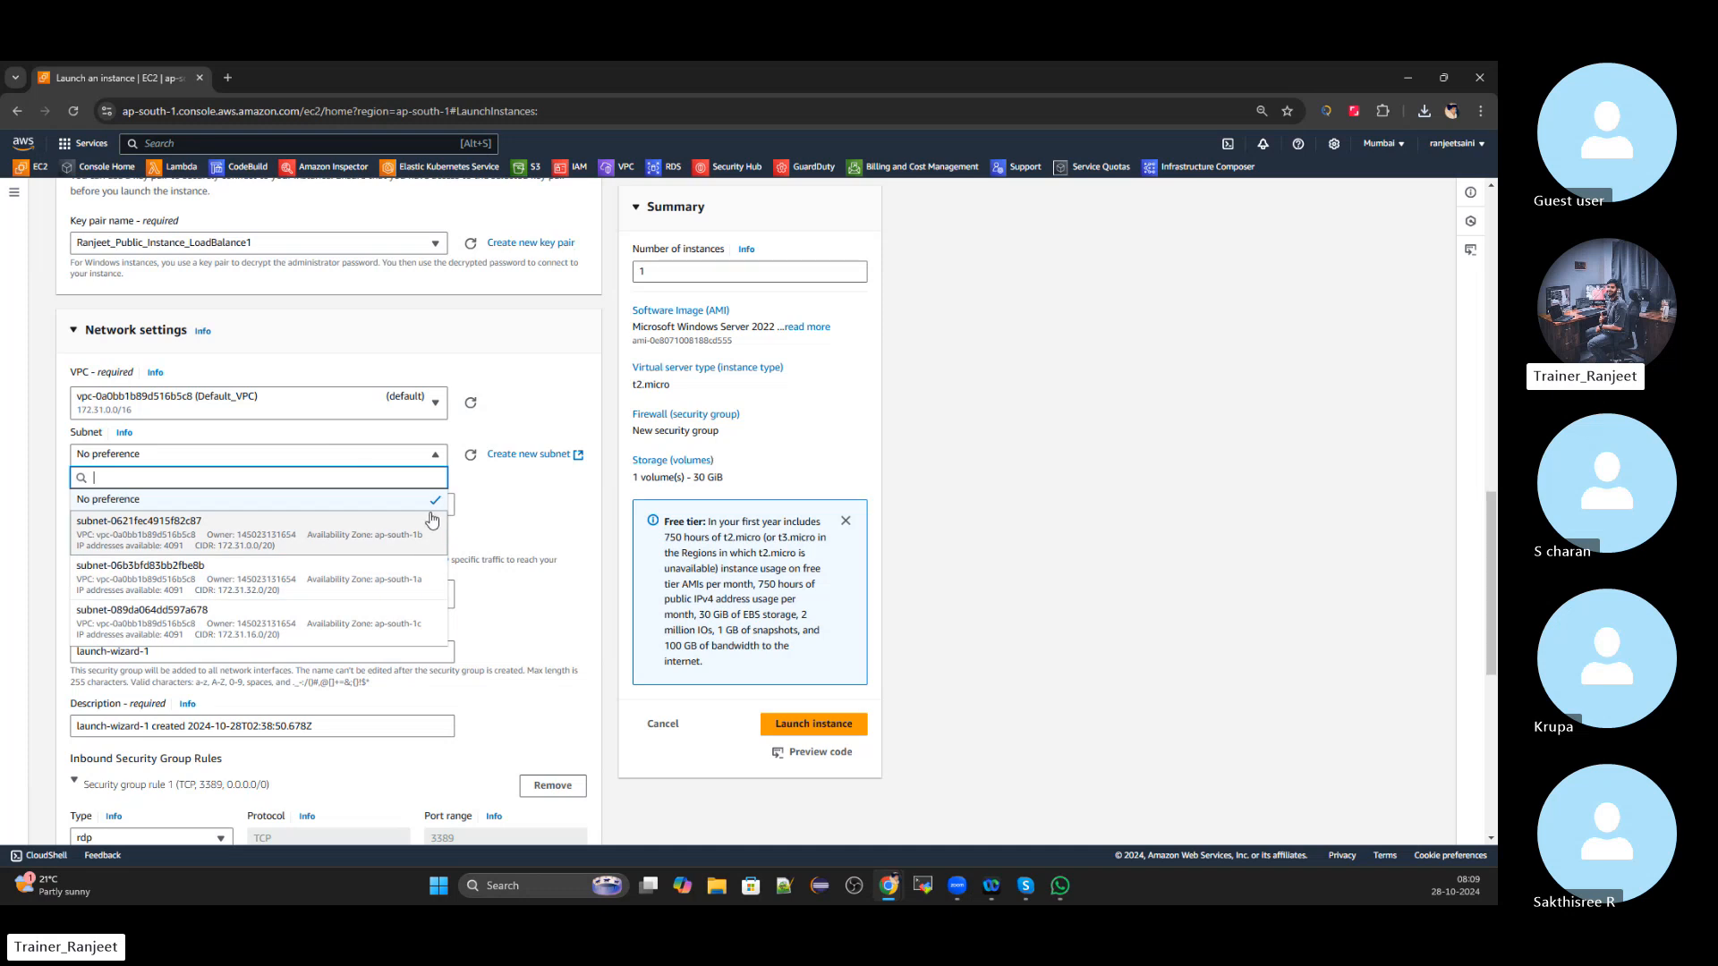
pyautogui.click(396, 555)
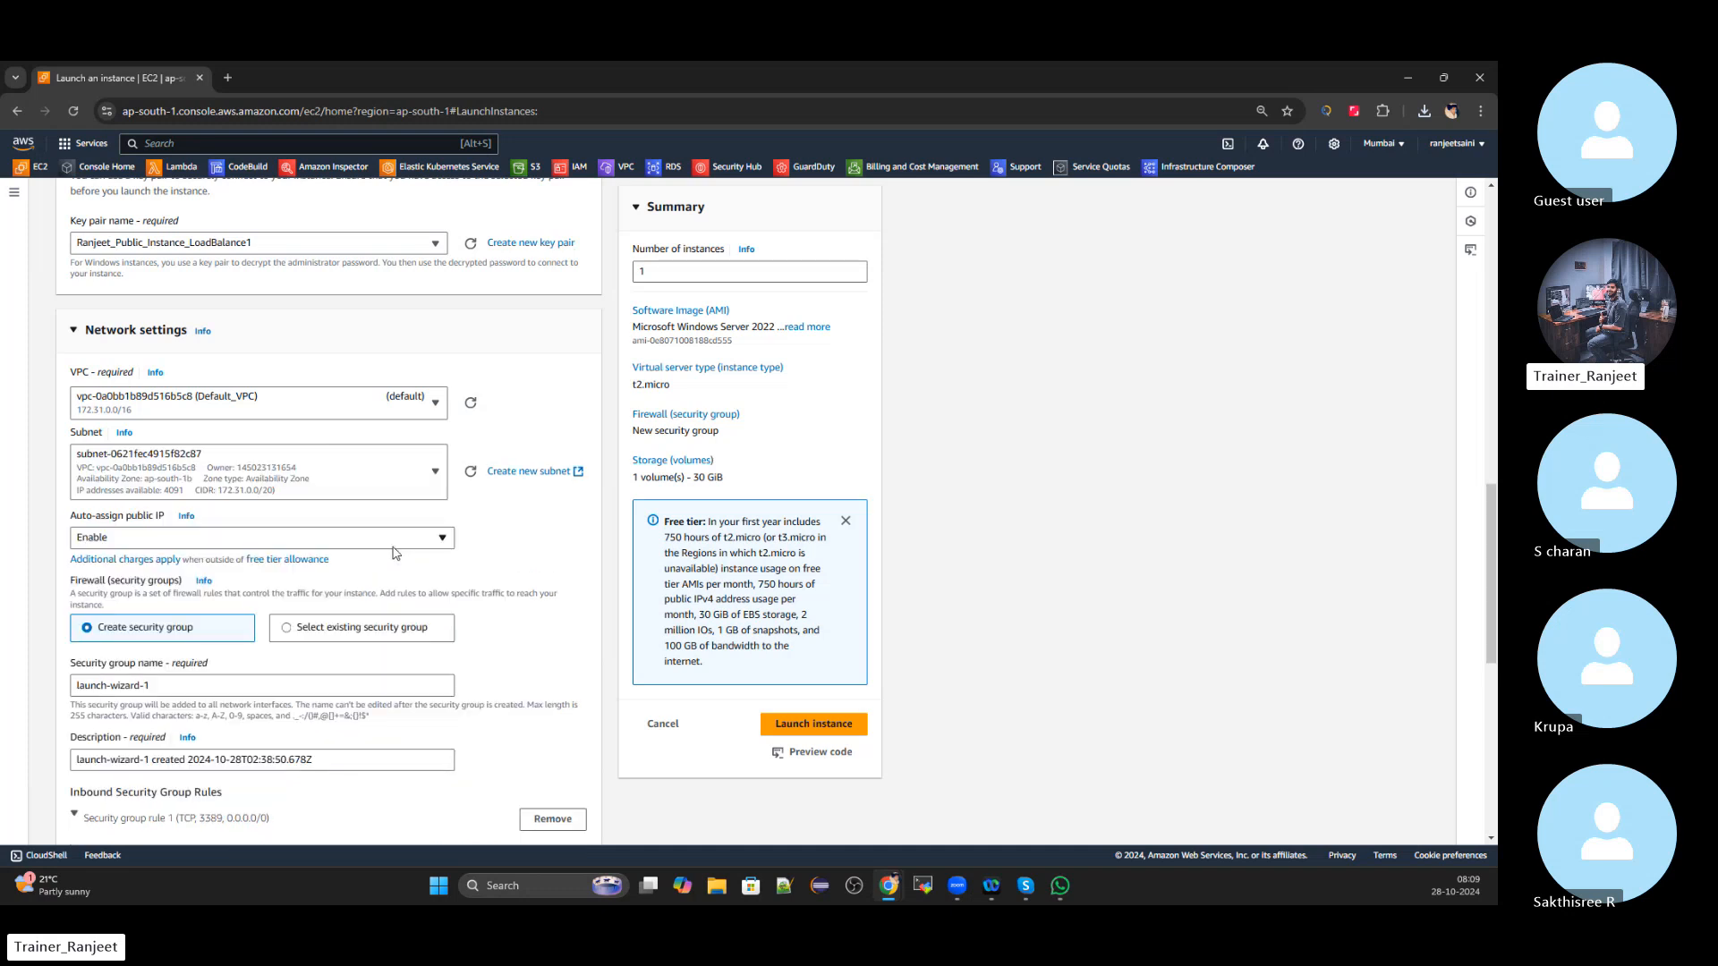
# Set the security group name and description to the instance name
pyautogui.scroll(-1, 375, 518)
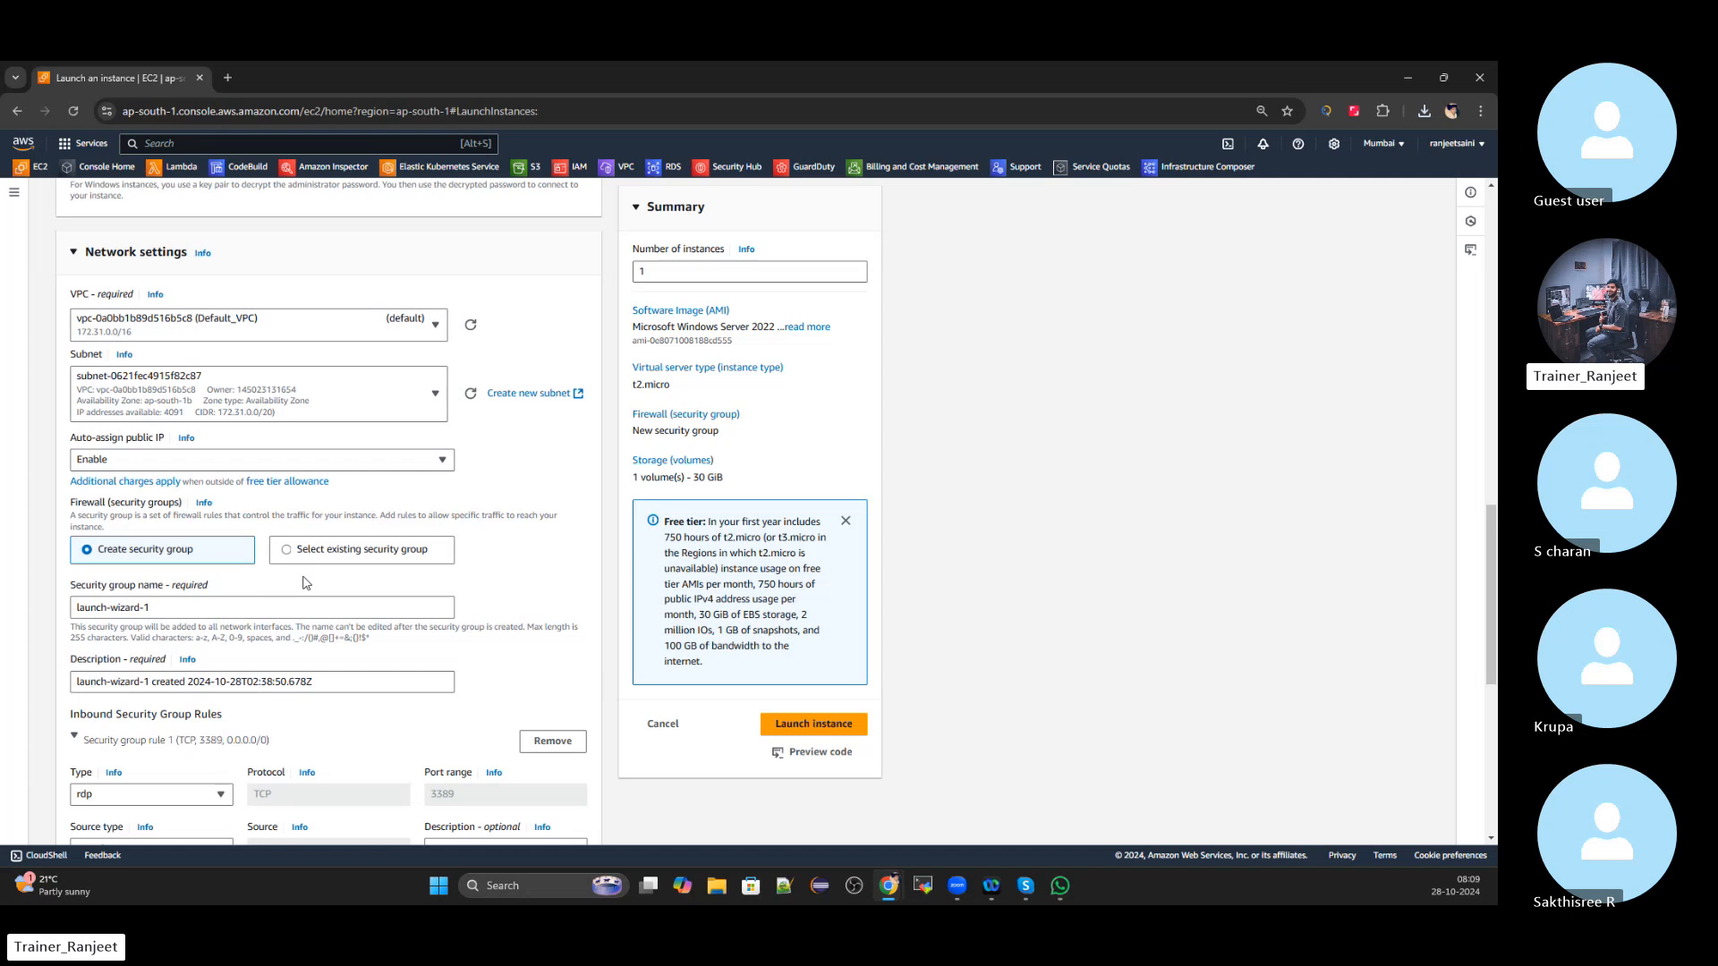
pyautogui.click(207, 606)
pyautogui.hotkey('ctrl', 'a')
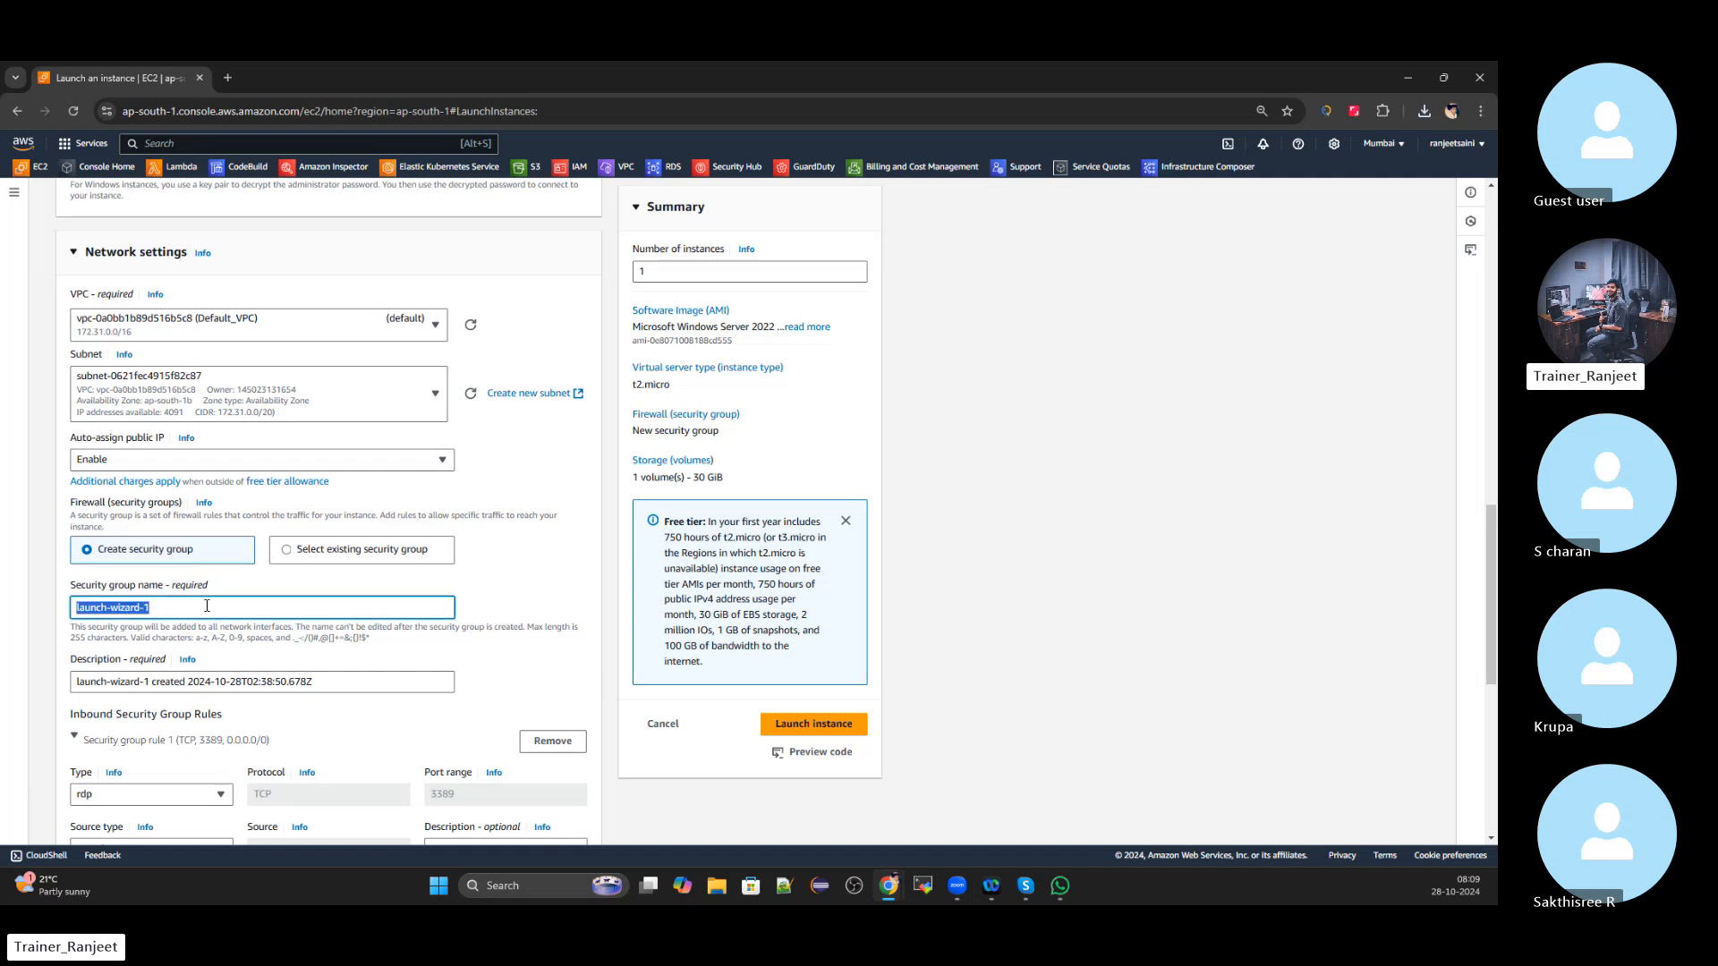
pyautogui.press('BackSpace')
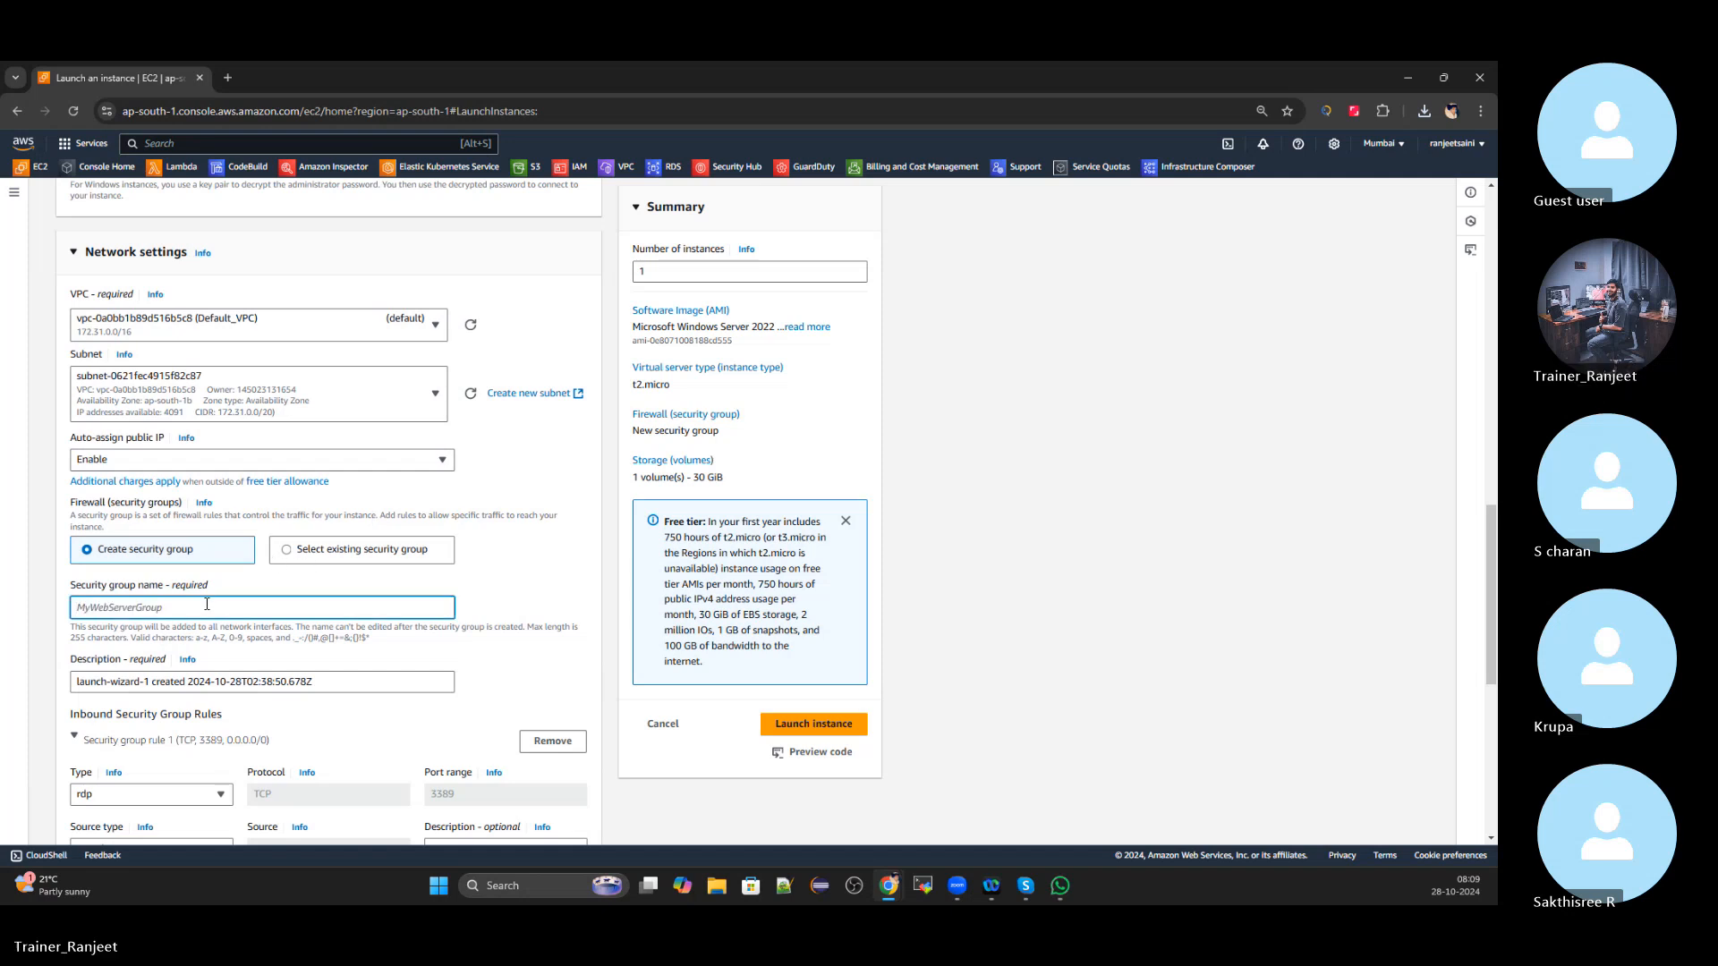
pyautogui.hotkey('ctrl', 'v')
pyautogui.click(364, 680)
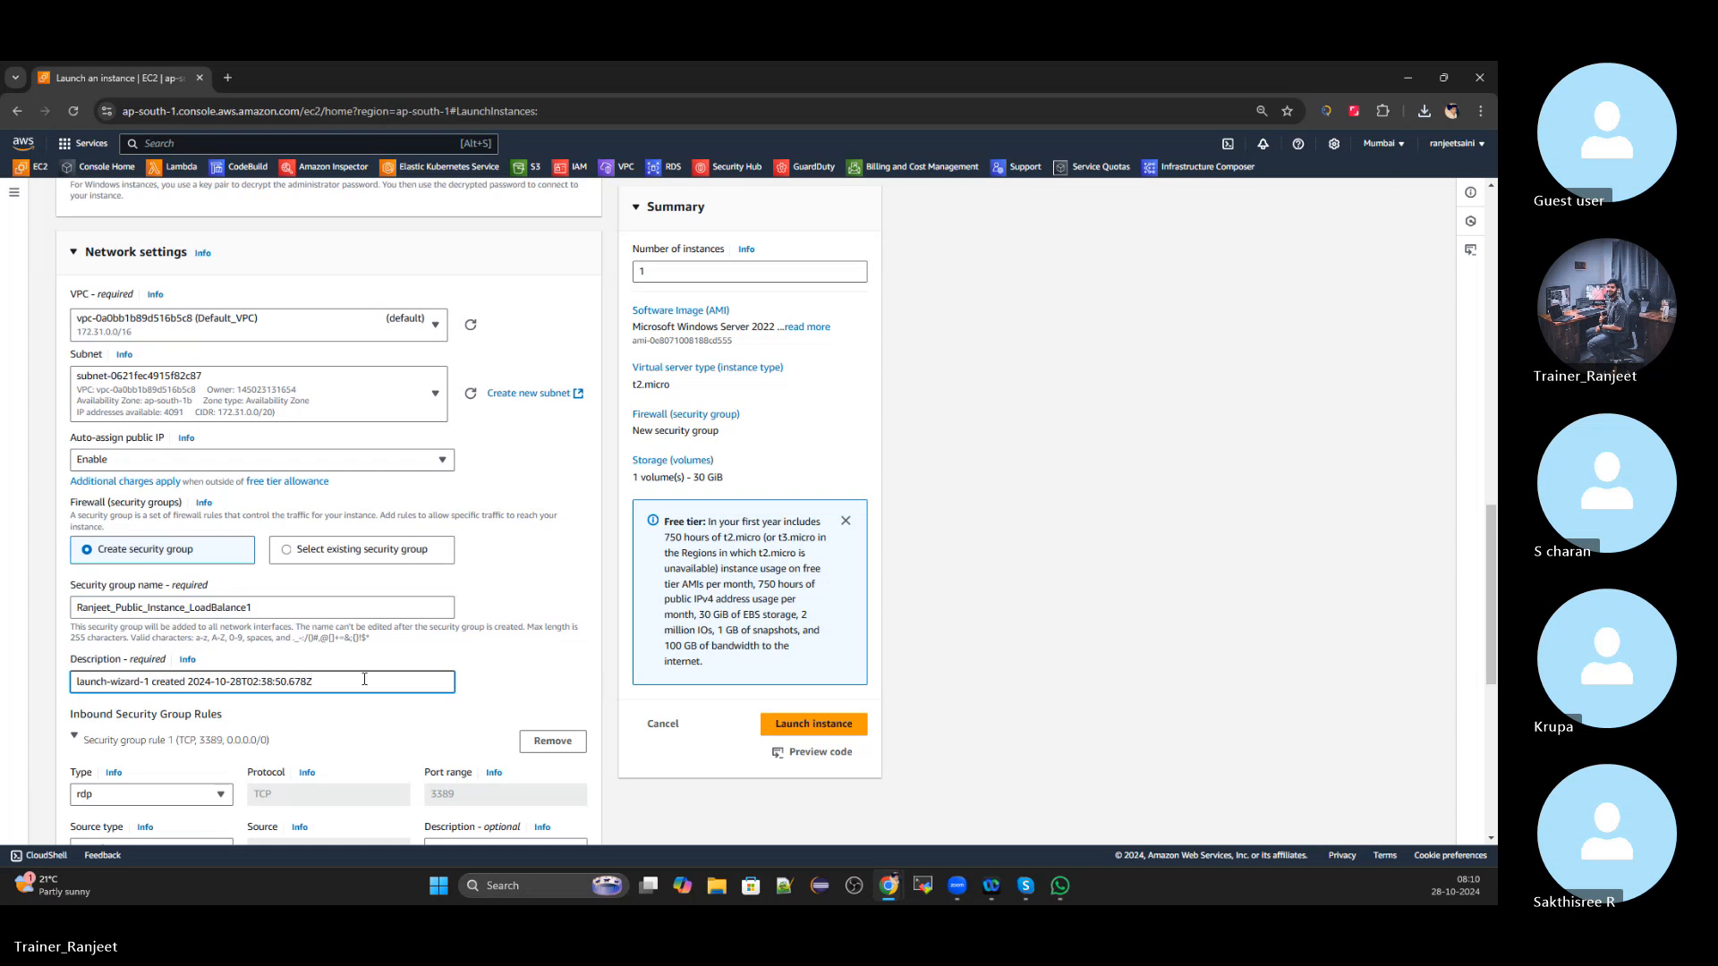
pyautogui.hotkey('ctrl', 'a')
pyautogui.hotkey('ctrl', 'v')
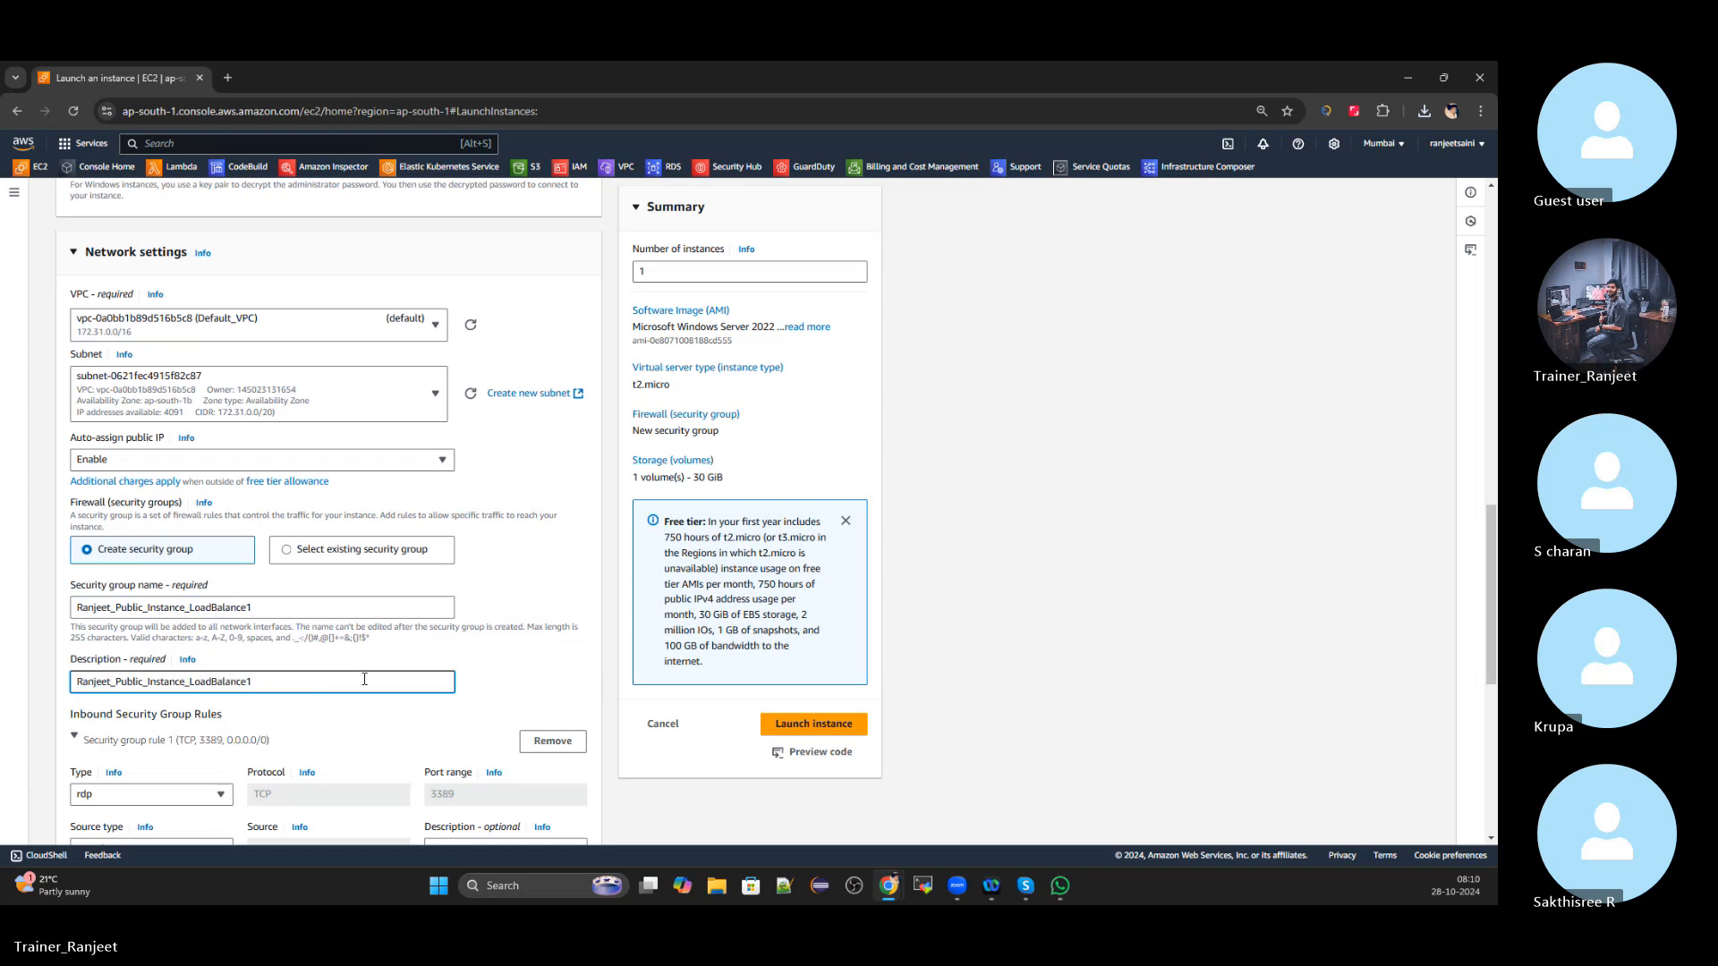
pyautogui.scroll(-3, 364, 680)
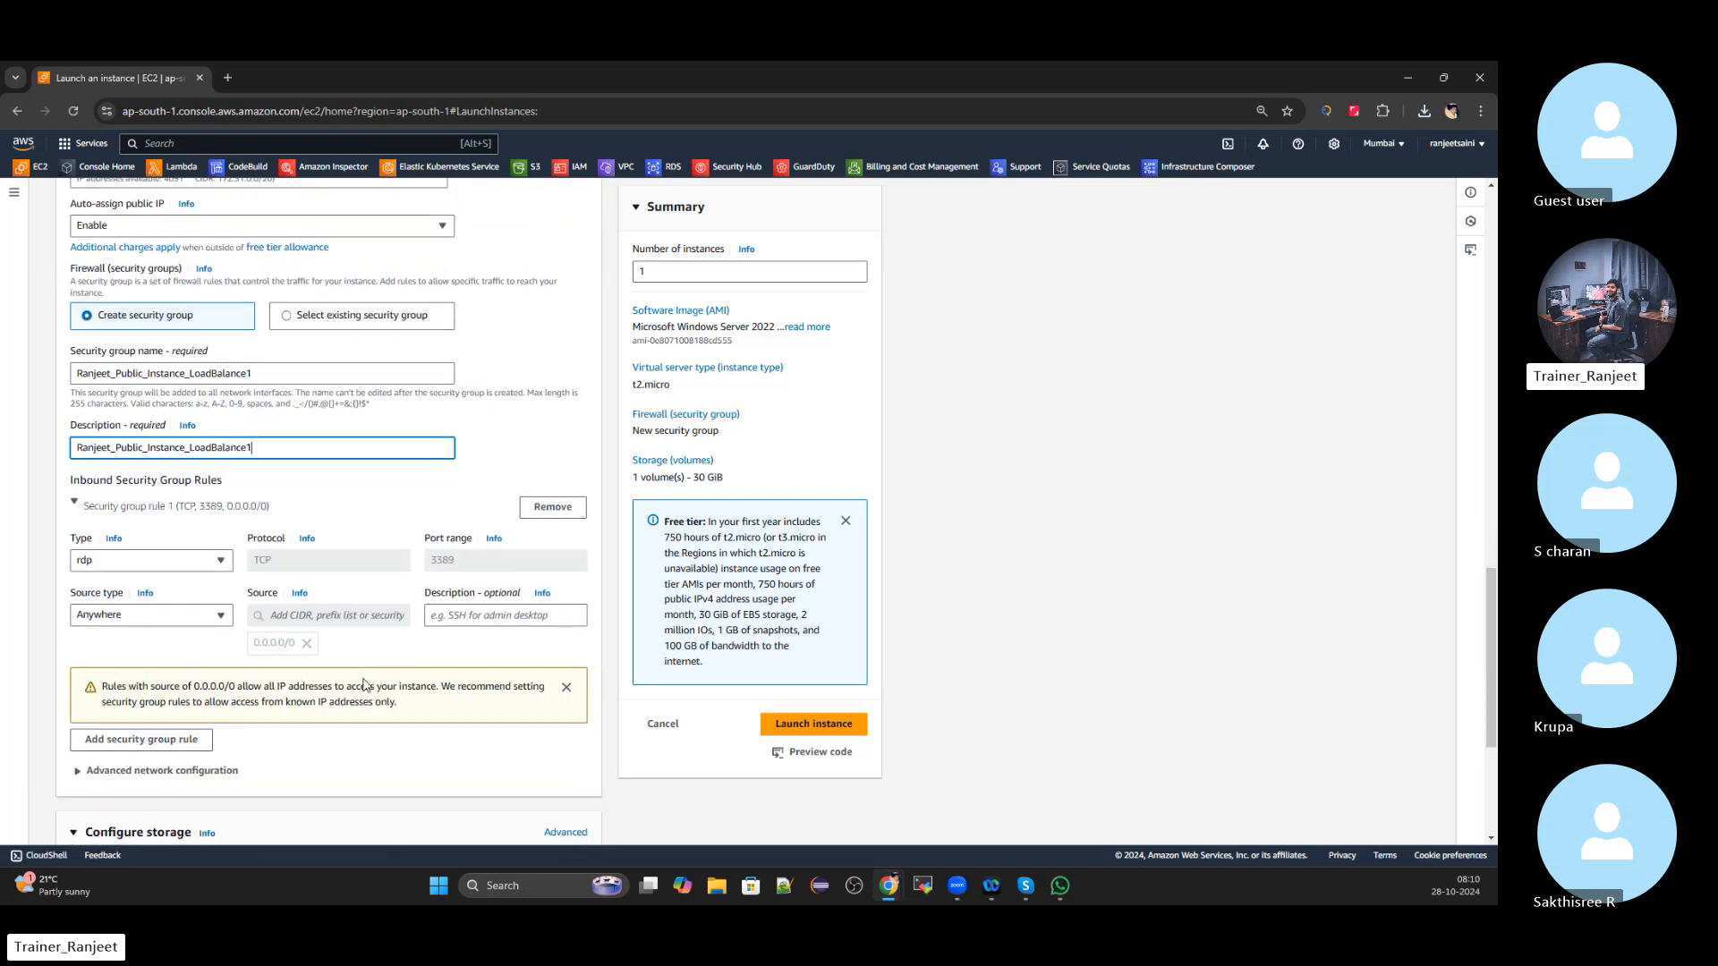
# Remove the RDP inbound rule, review the form, and launch the Windows instance
pyautogui.click(567, 510)
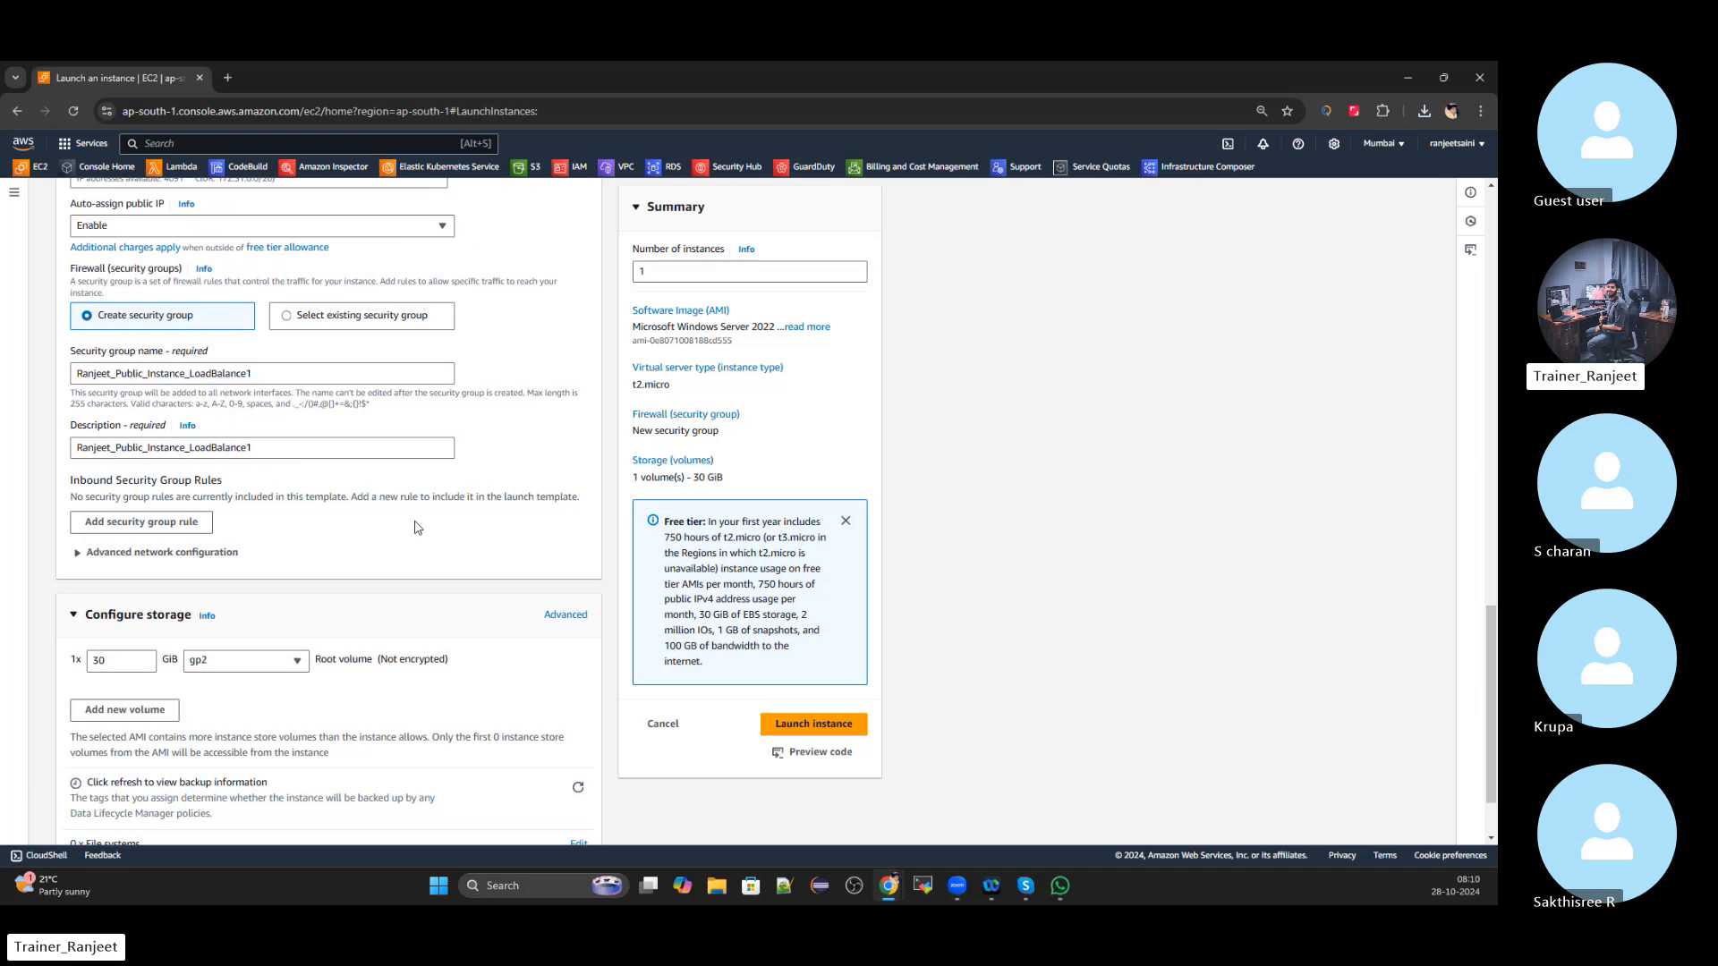
pyautogui.scroll(-2, 416, 528)
pyautogui.scroll(3, 405, 526)
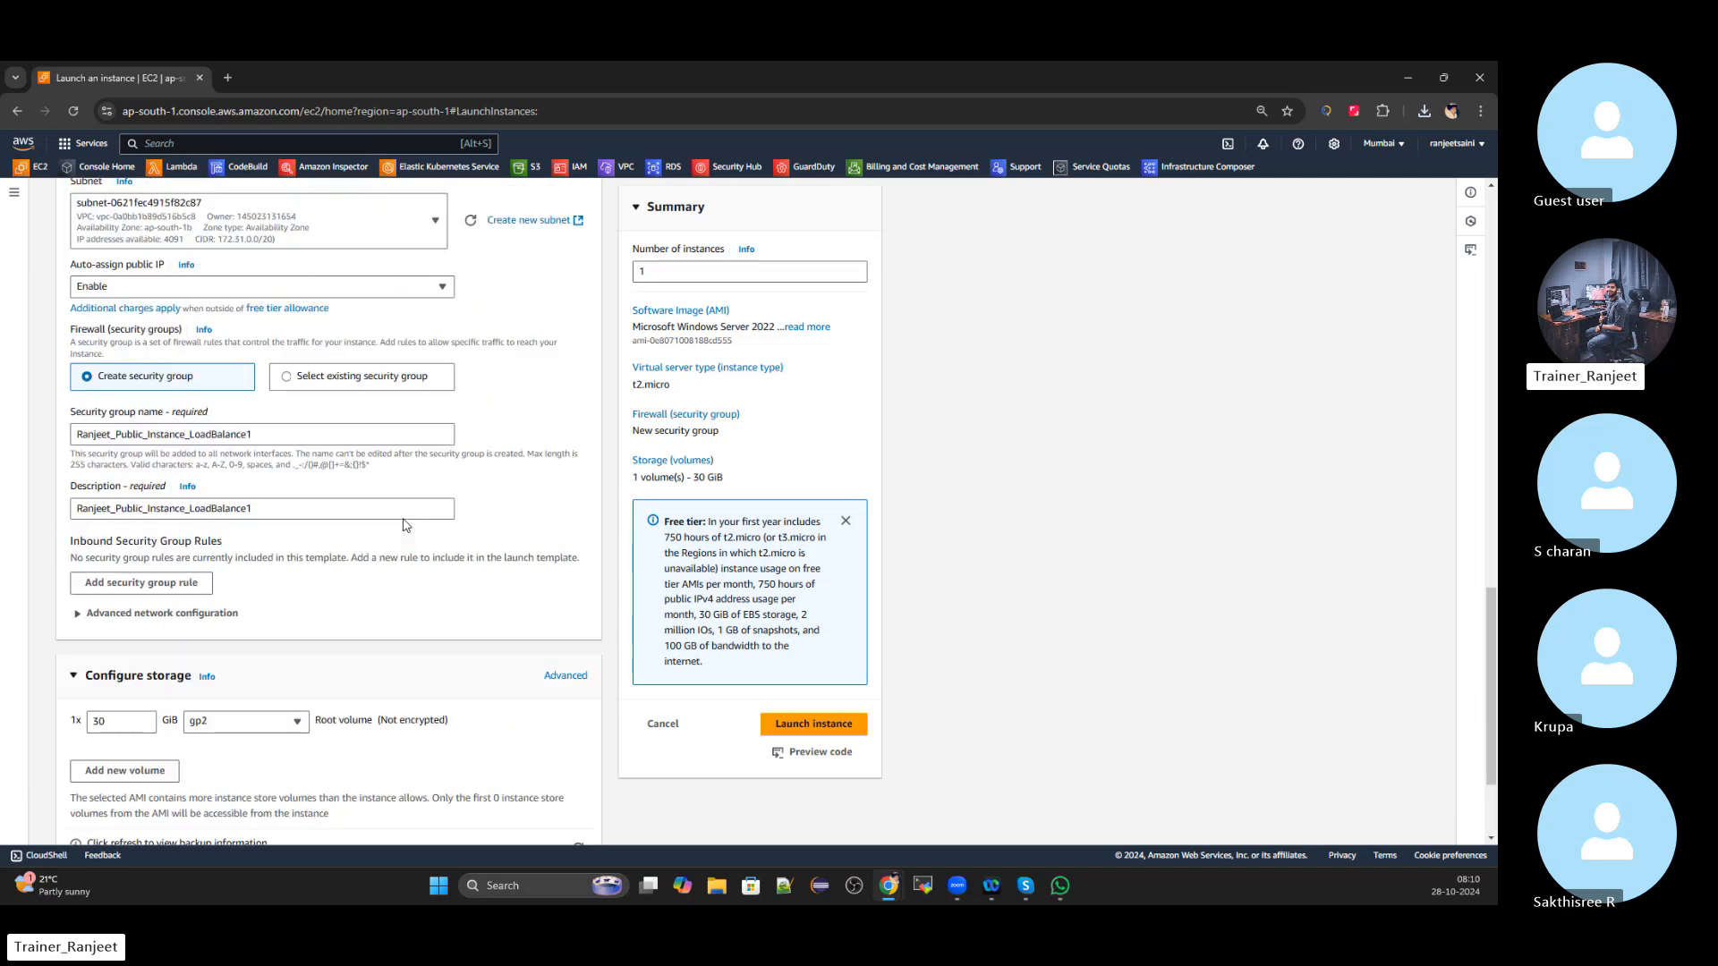
pyautogui.scroll(7, 404, 526)
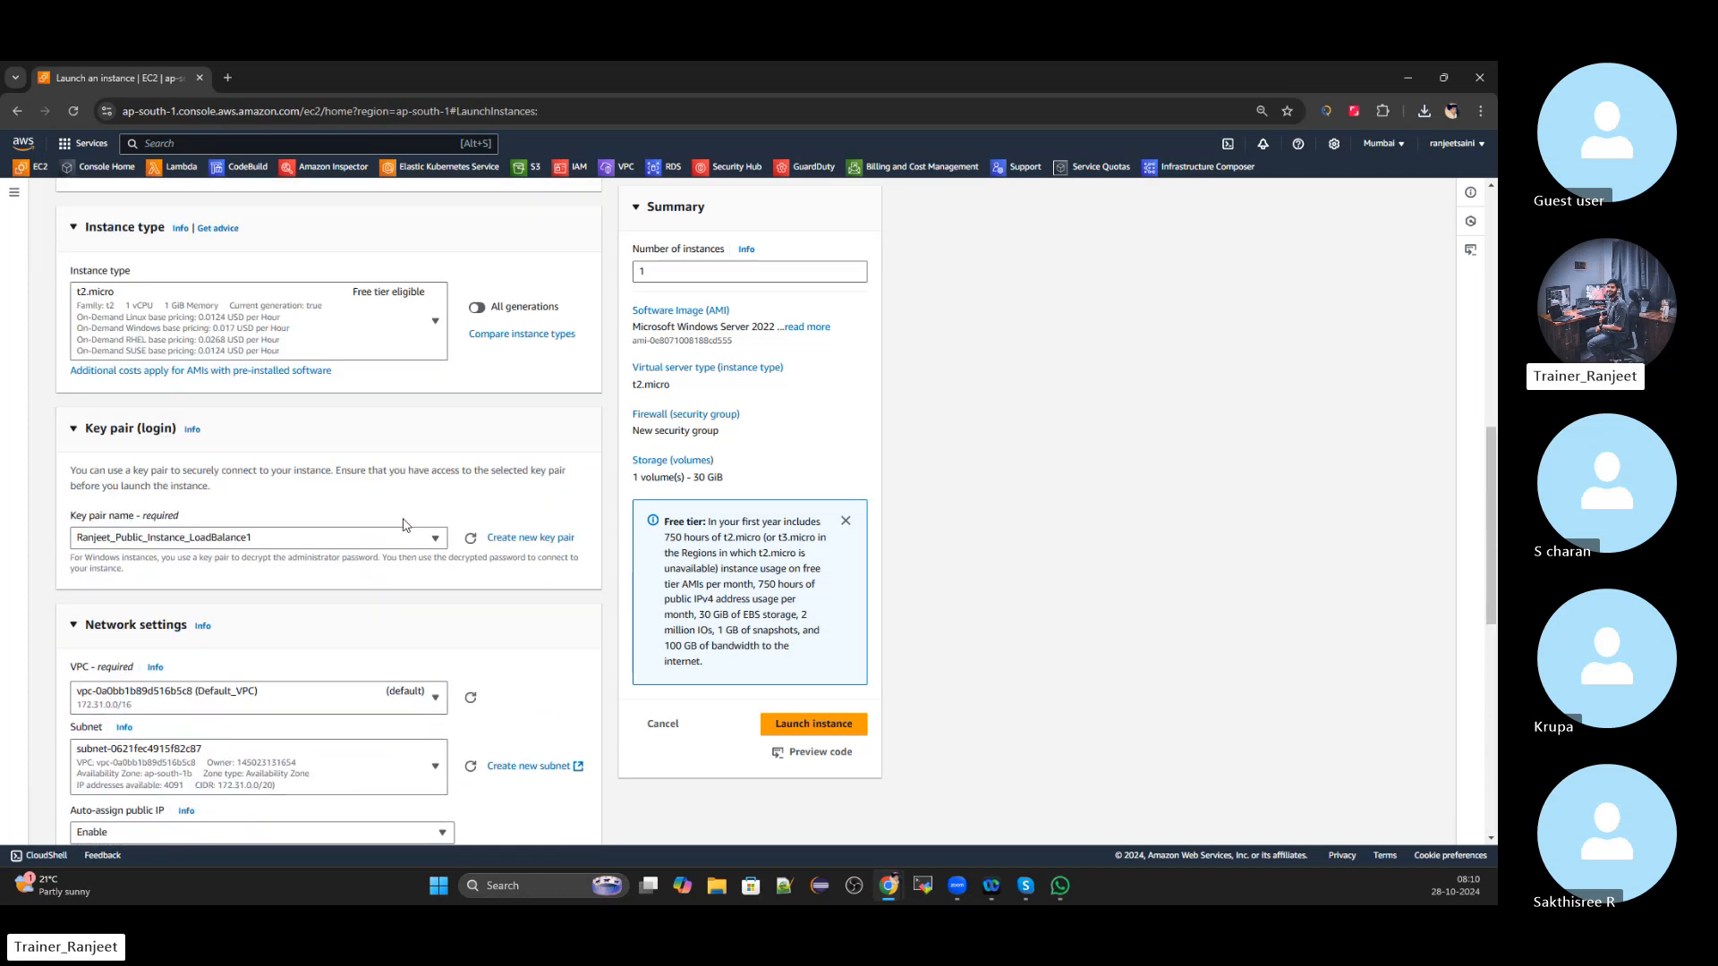
pyautogui.scroll(-9, 404, 526)
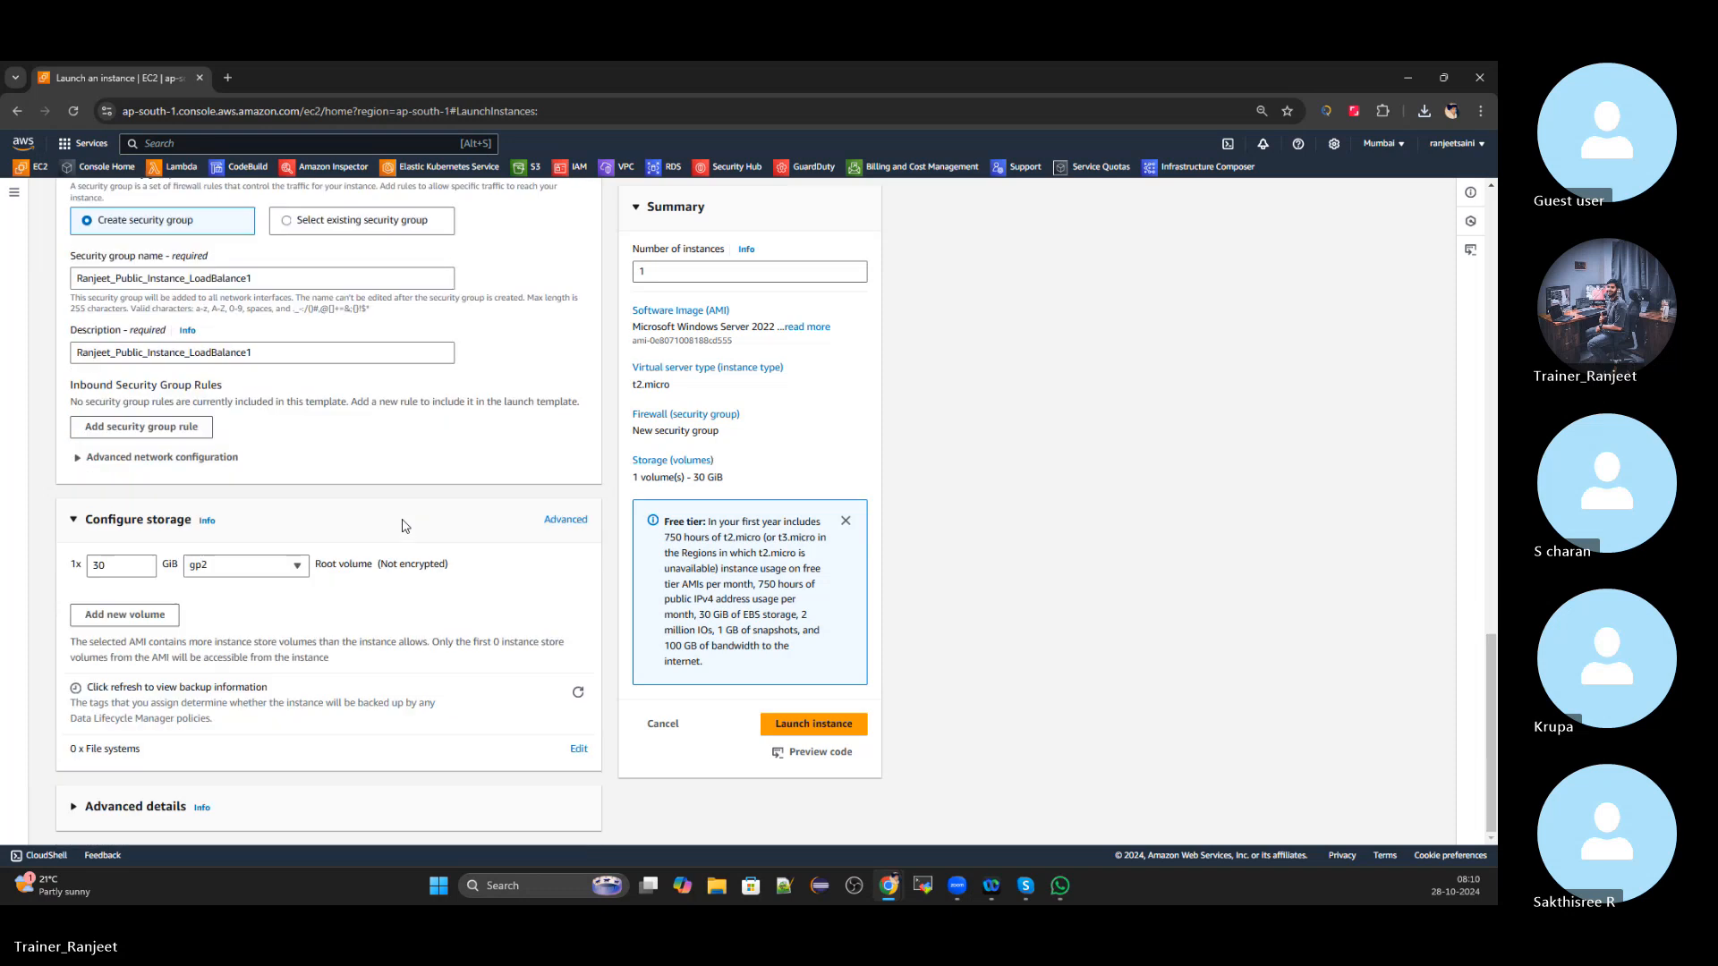
pyautogui.scroll(11, 402, 528)
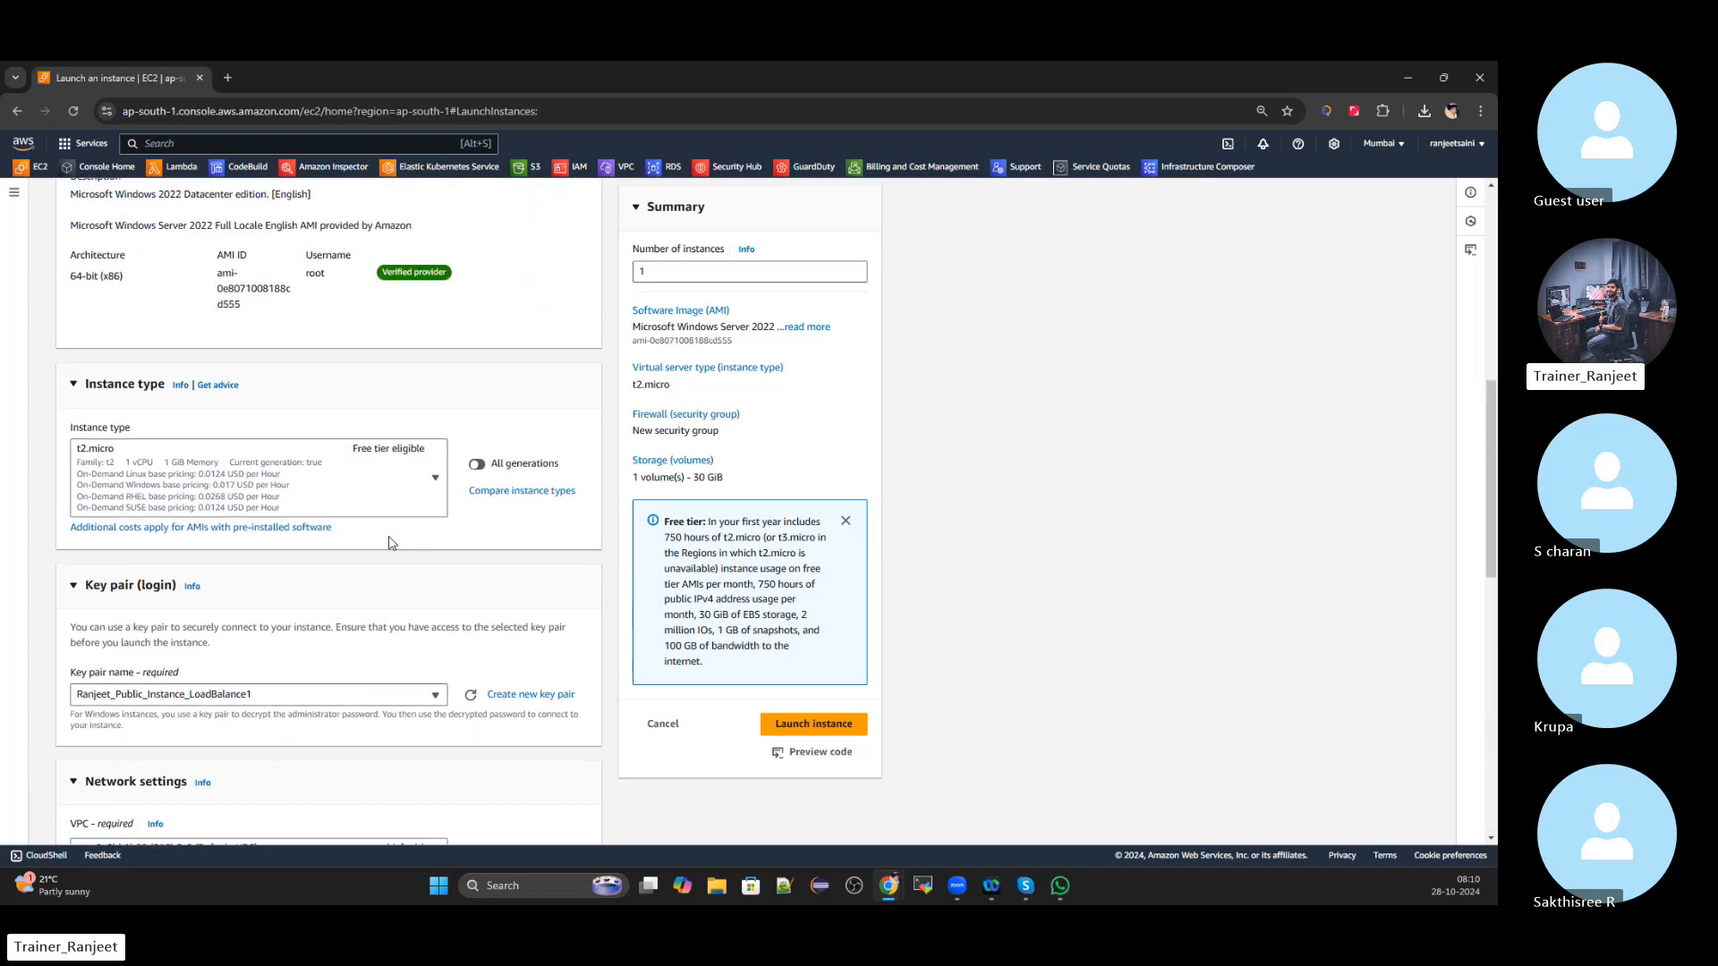
pyautogui.scroll(9, 389, 543)
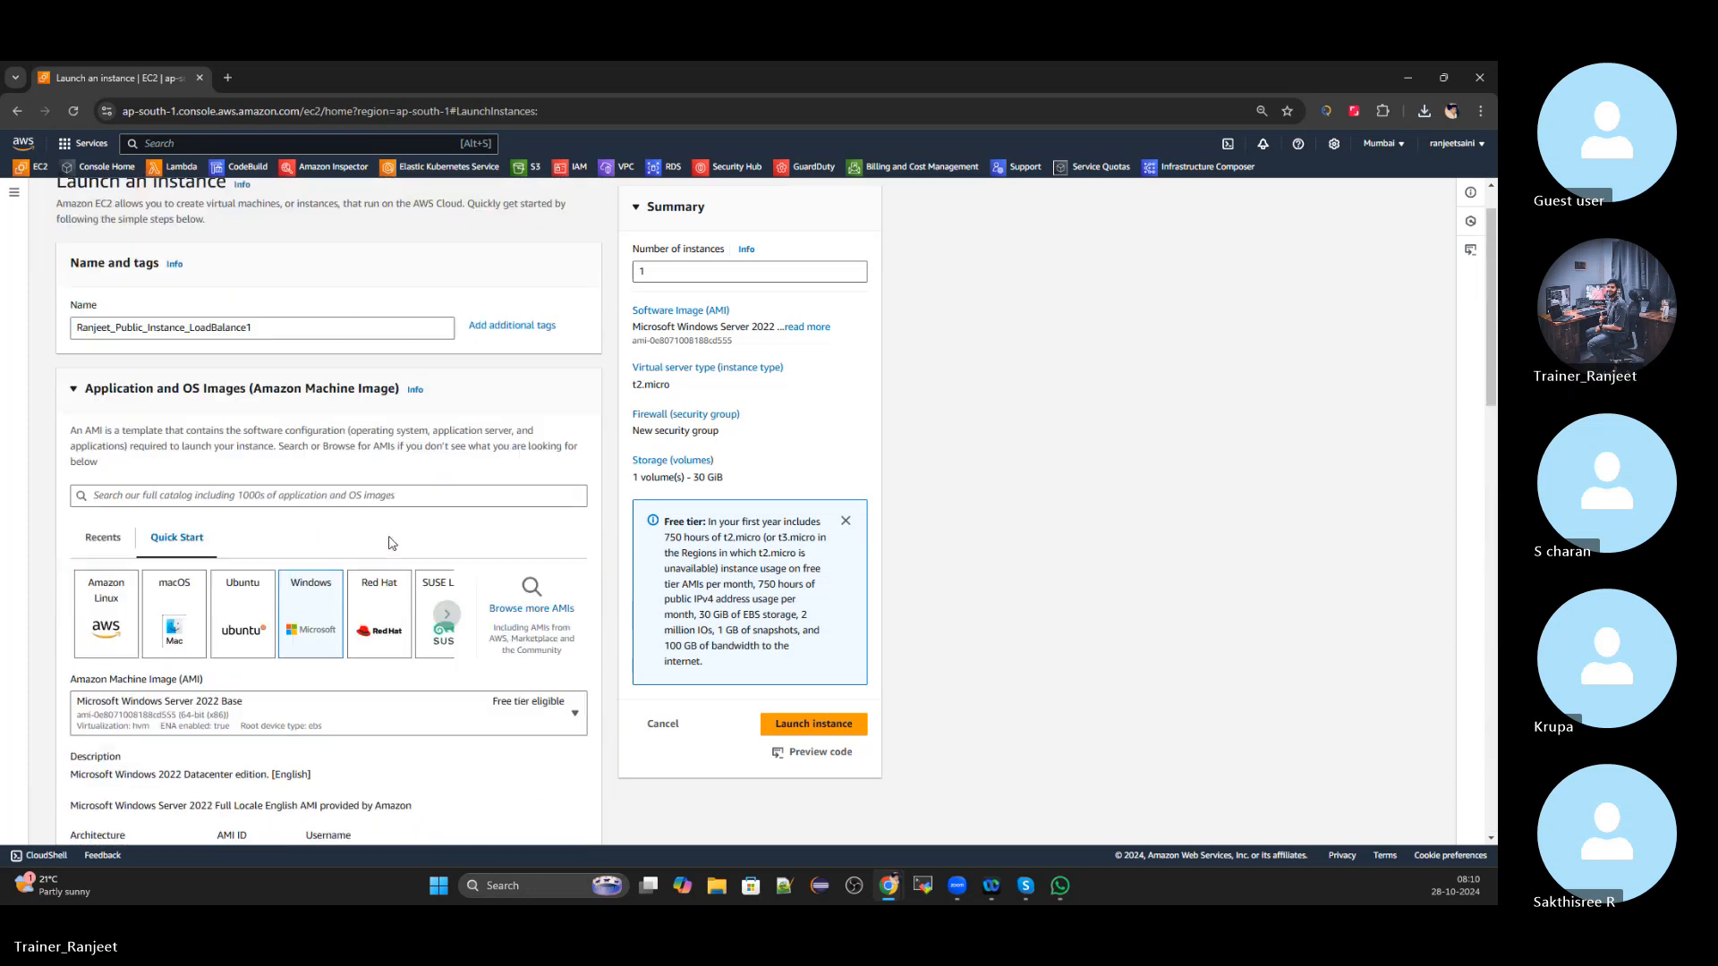
pyautogui.click(811, 732)
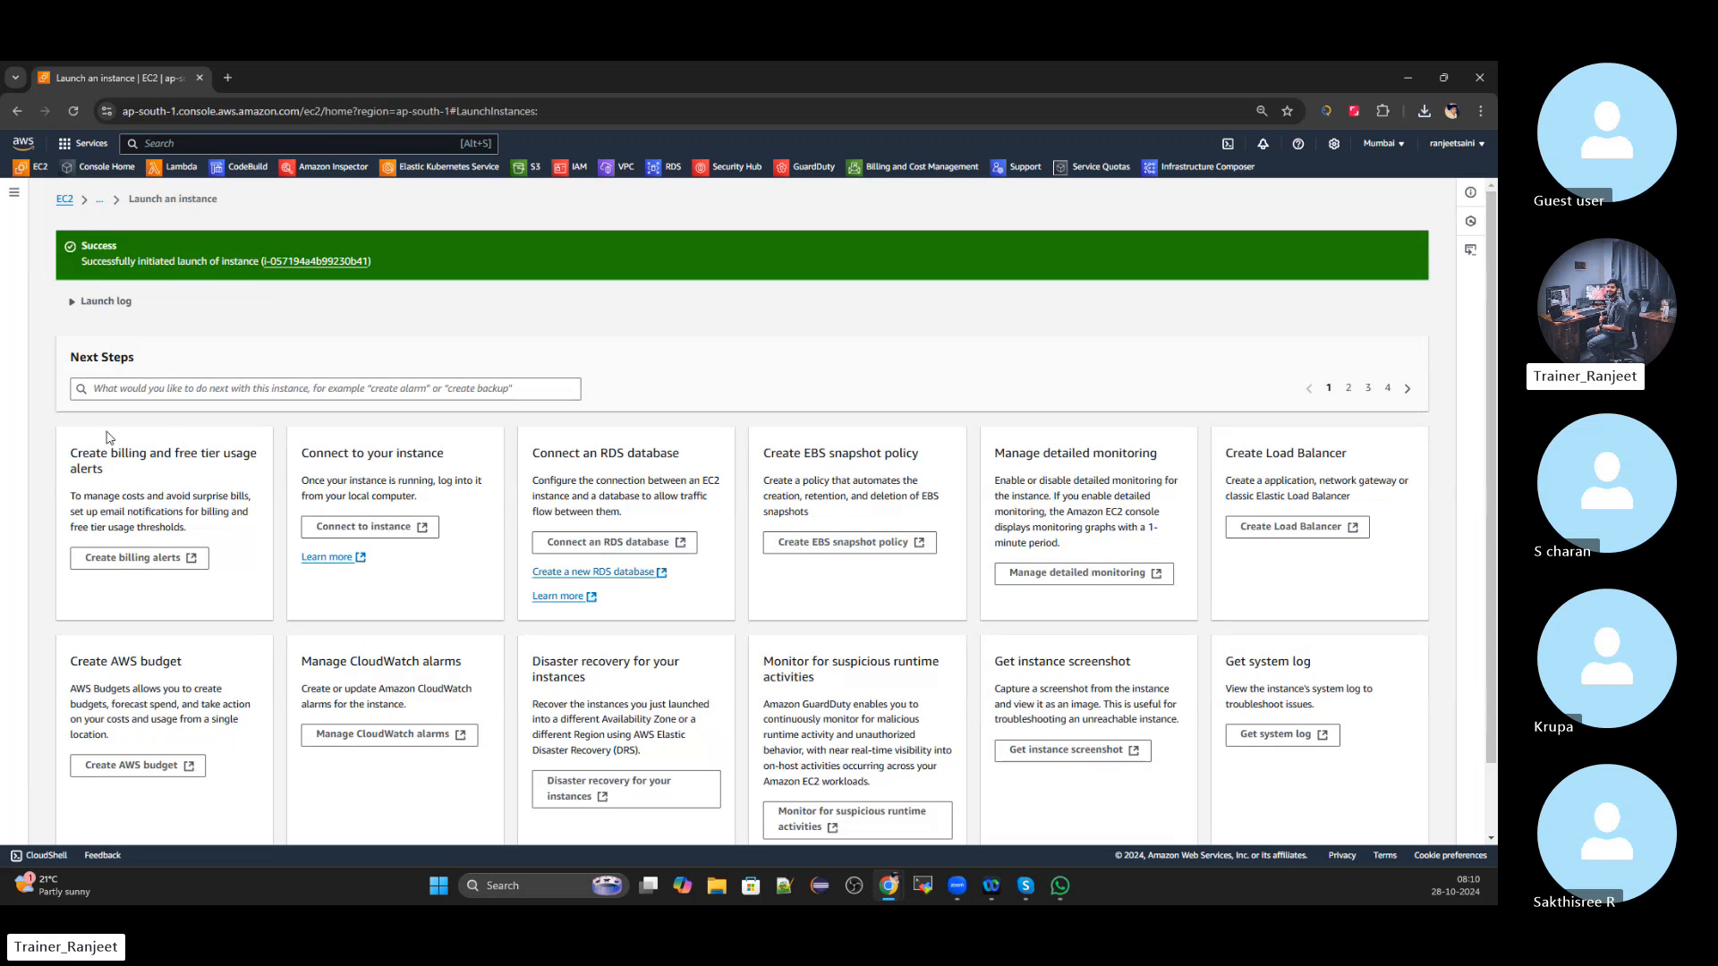
# Go to Instances, drop the 'Instance state = running' filter, and start a new launch
pyautogui.click(66, 200)
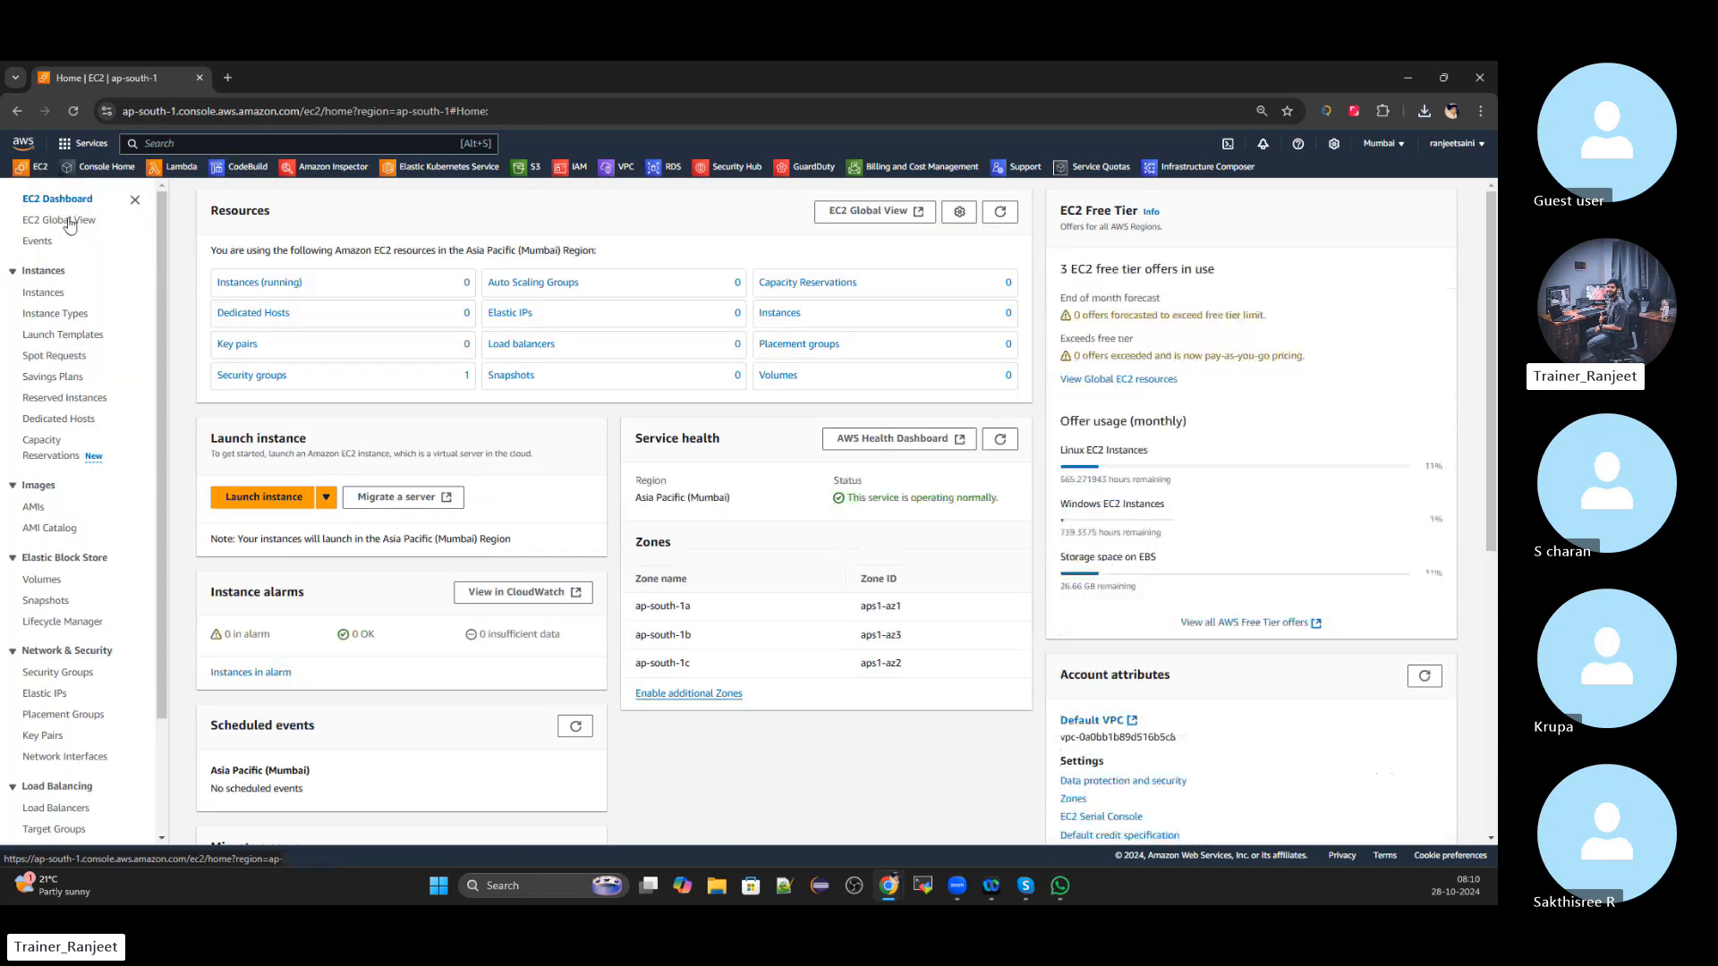
pyautogui.click(246, 283)
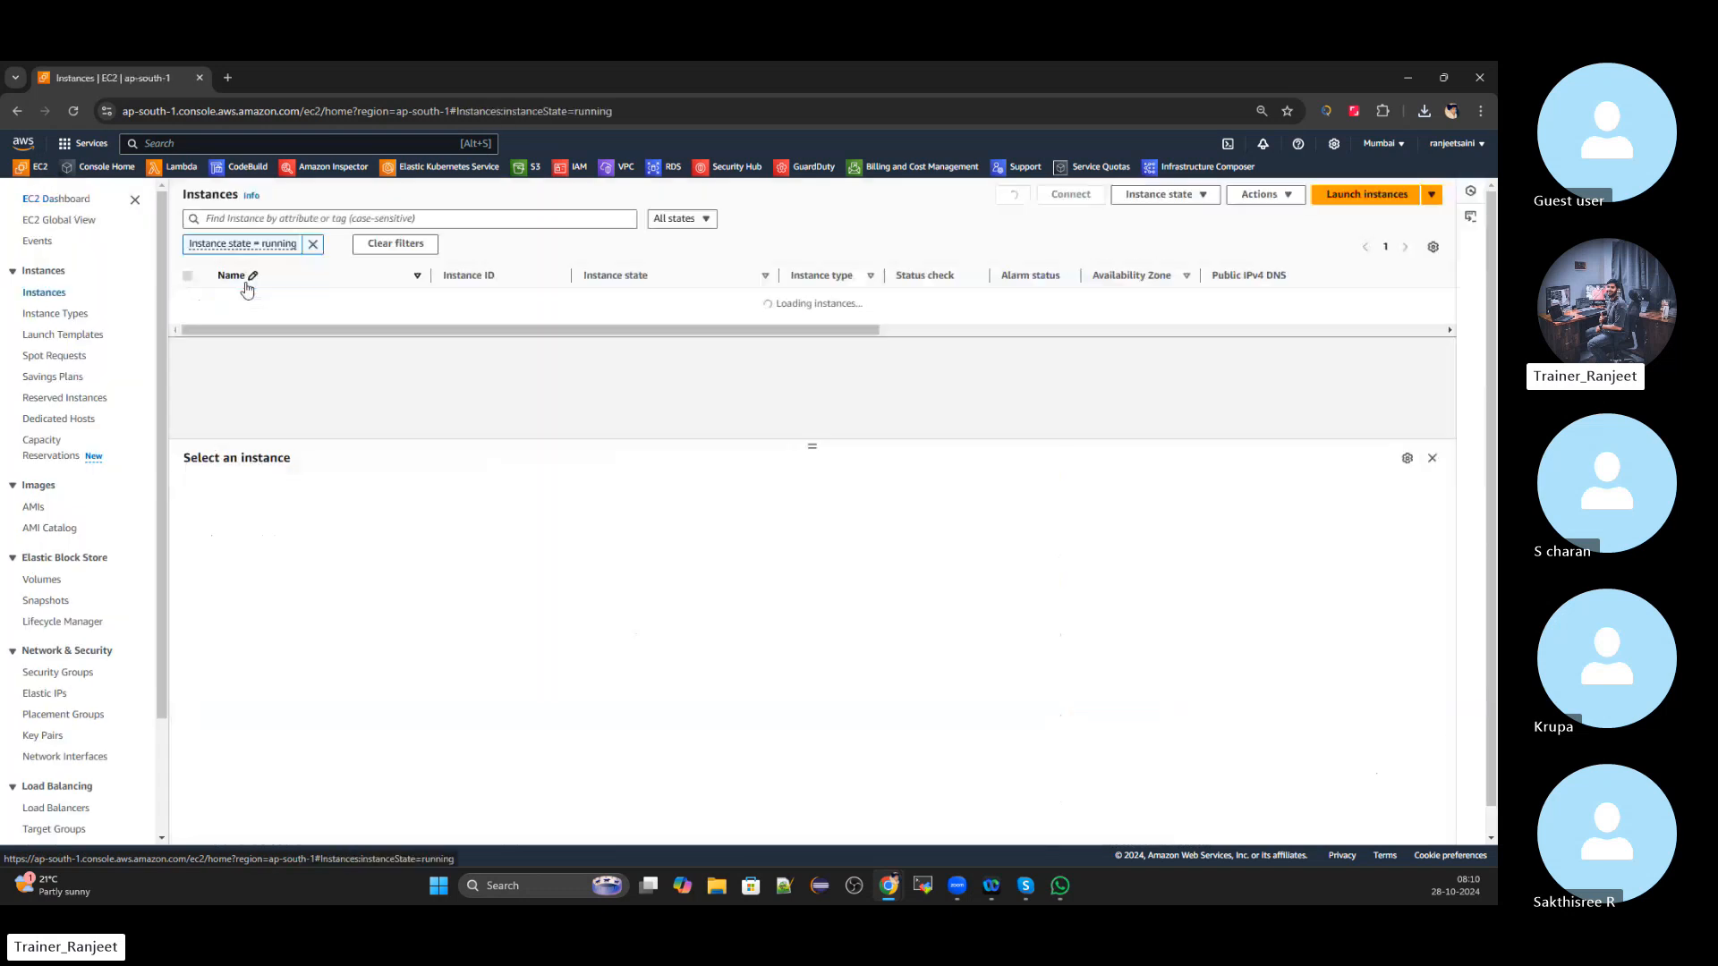
pyautogui.click(313, 246)
pyautogui.click(386, 405)
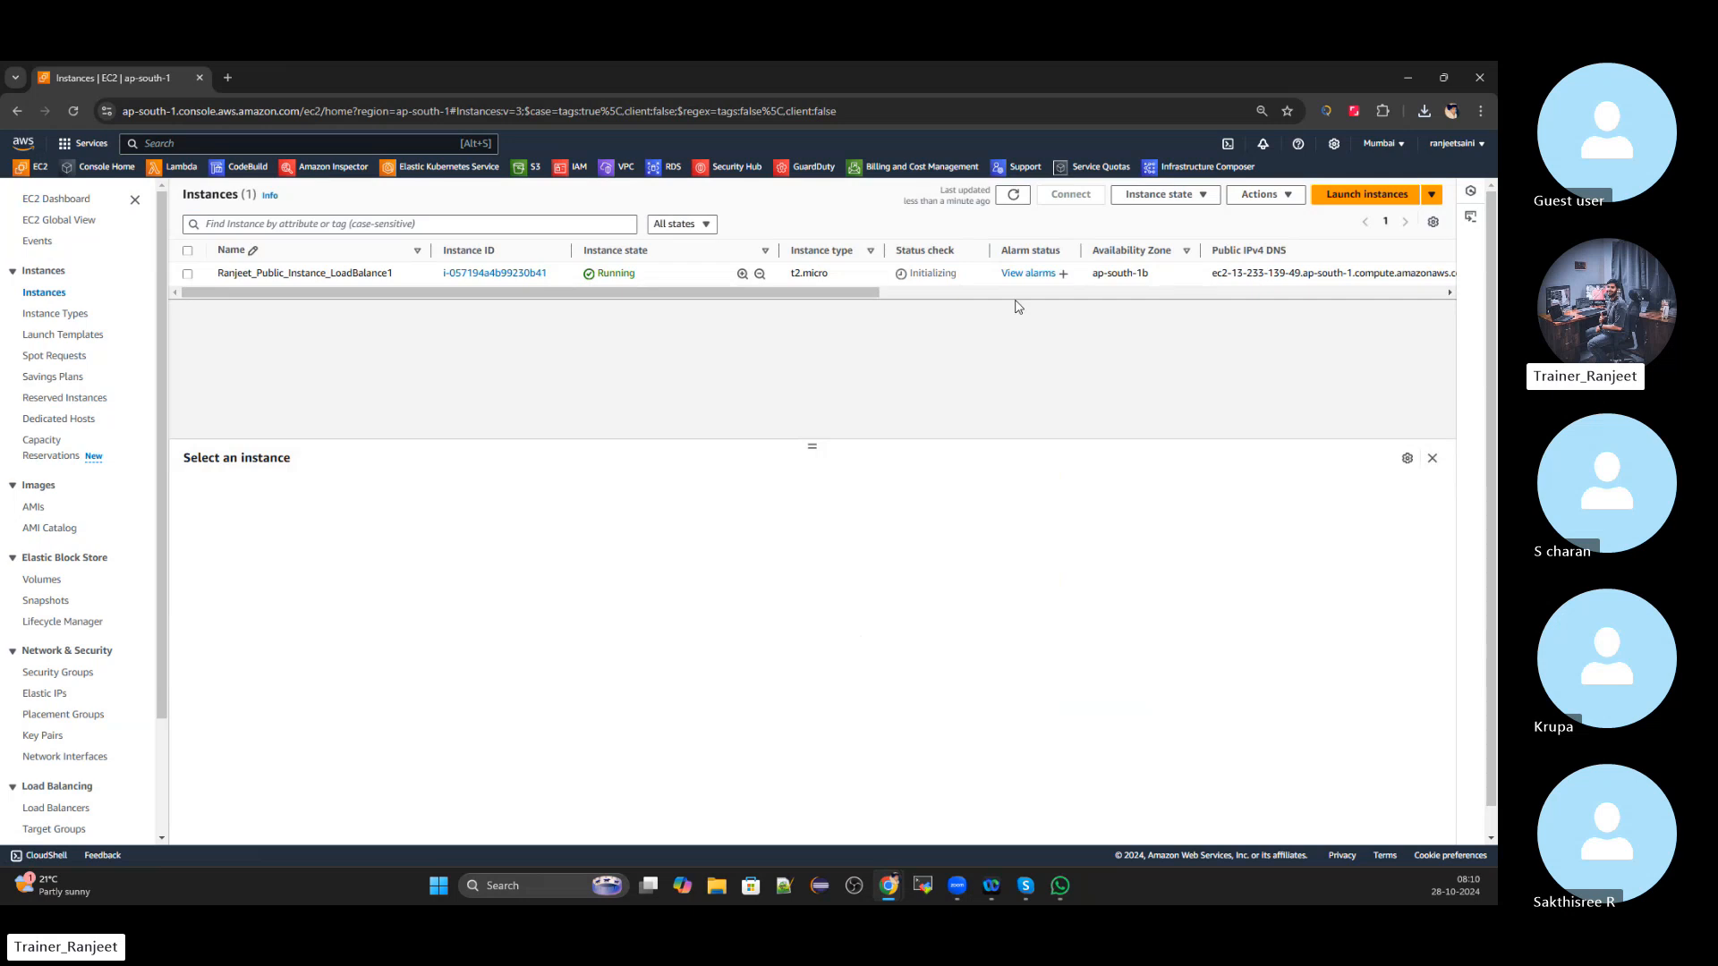
pyautogui.click(1357, 196)
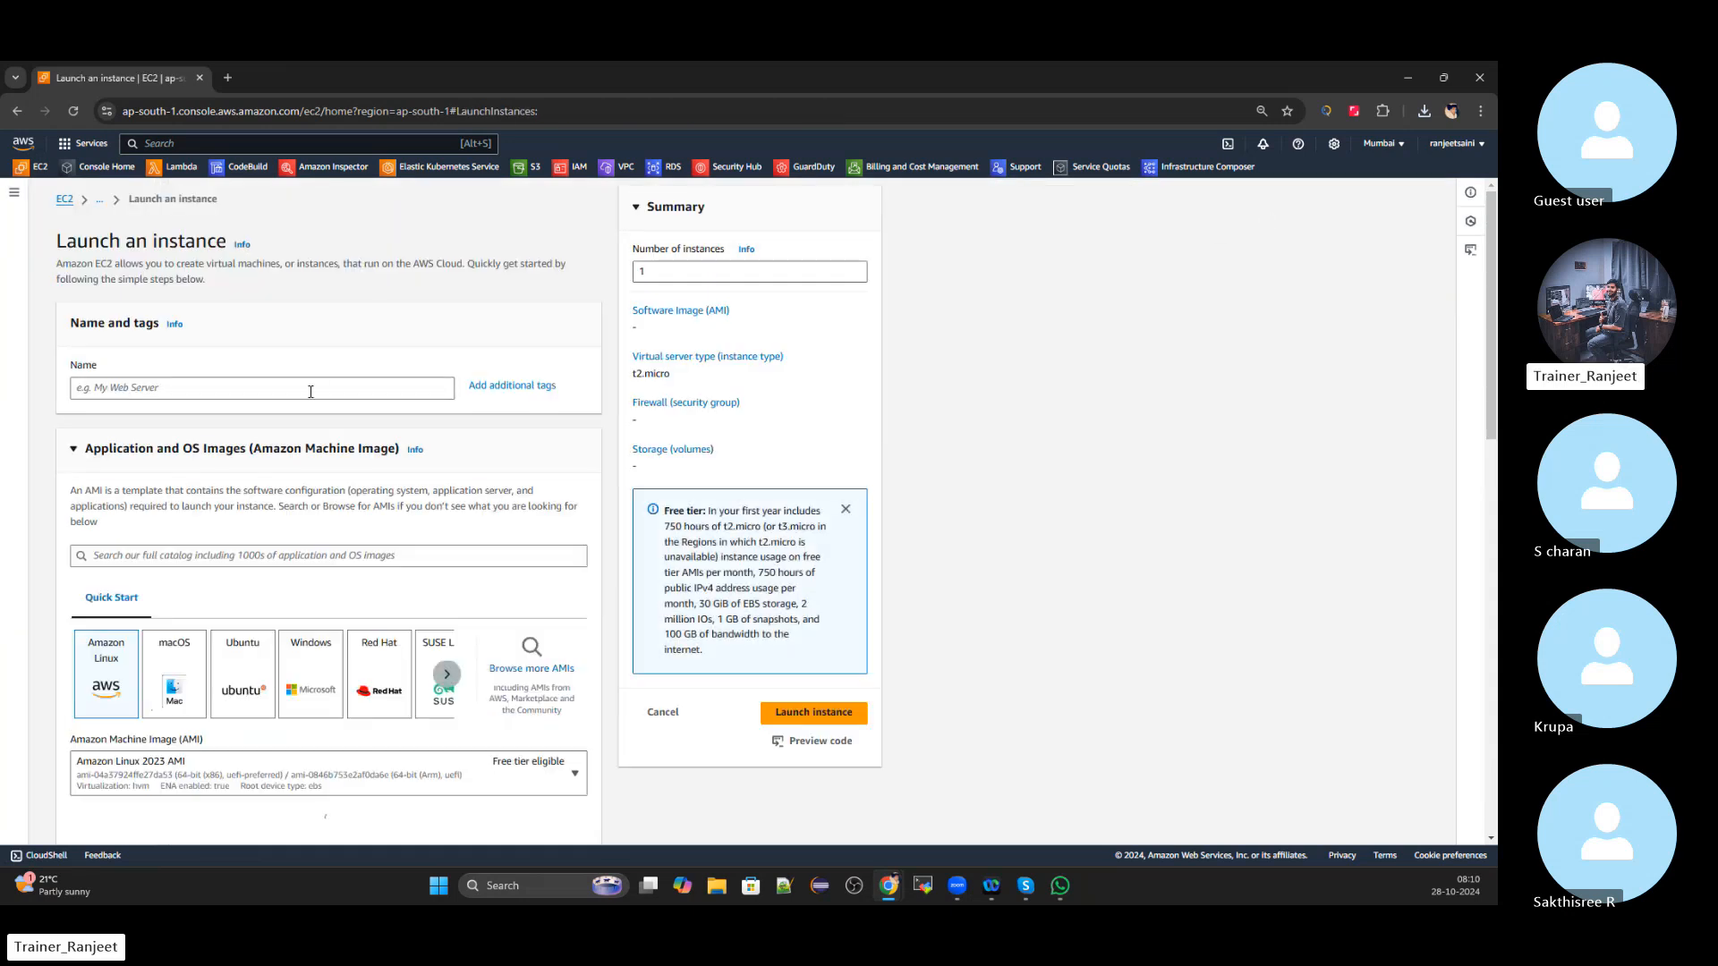
# Name the second instance from the pasted earlier name and choose Windows Server 2022 Base
pyautogui.click(306, 387)
pyautogui.write('Ranjeet_Public_Instance_LoadBalance1')
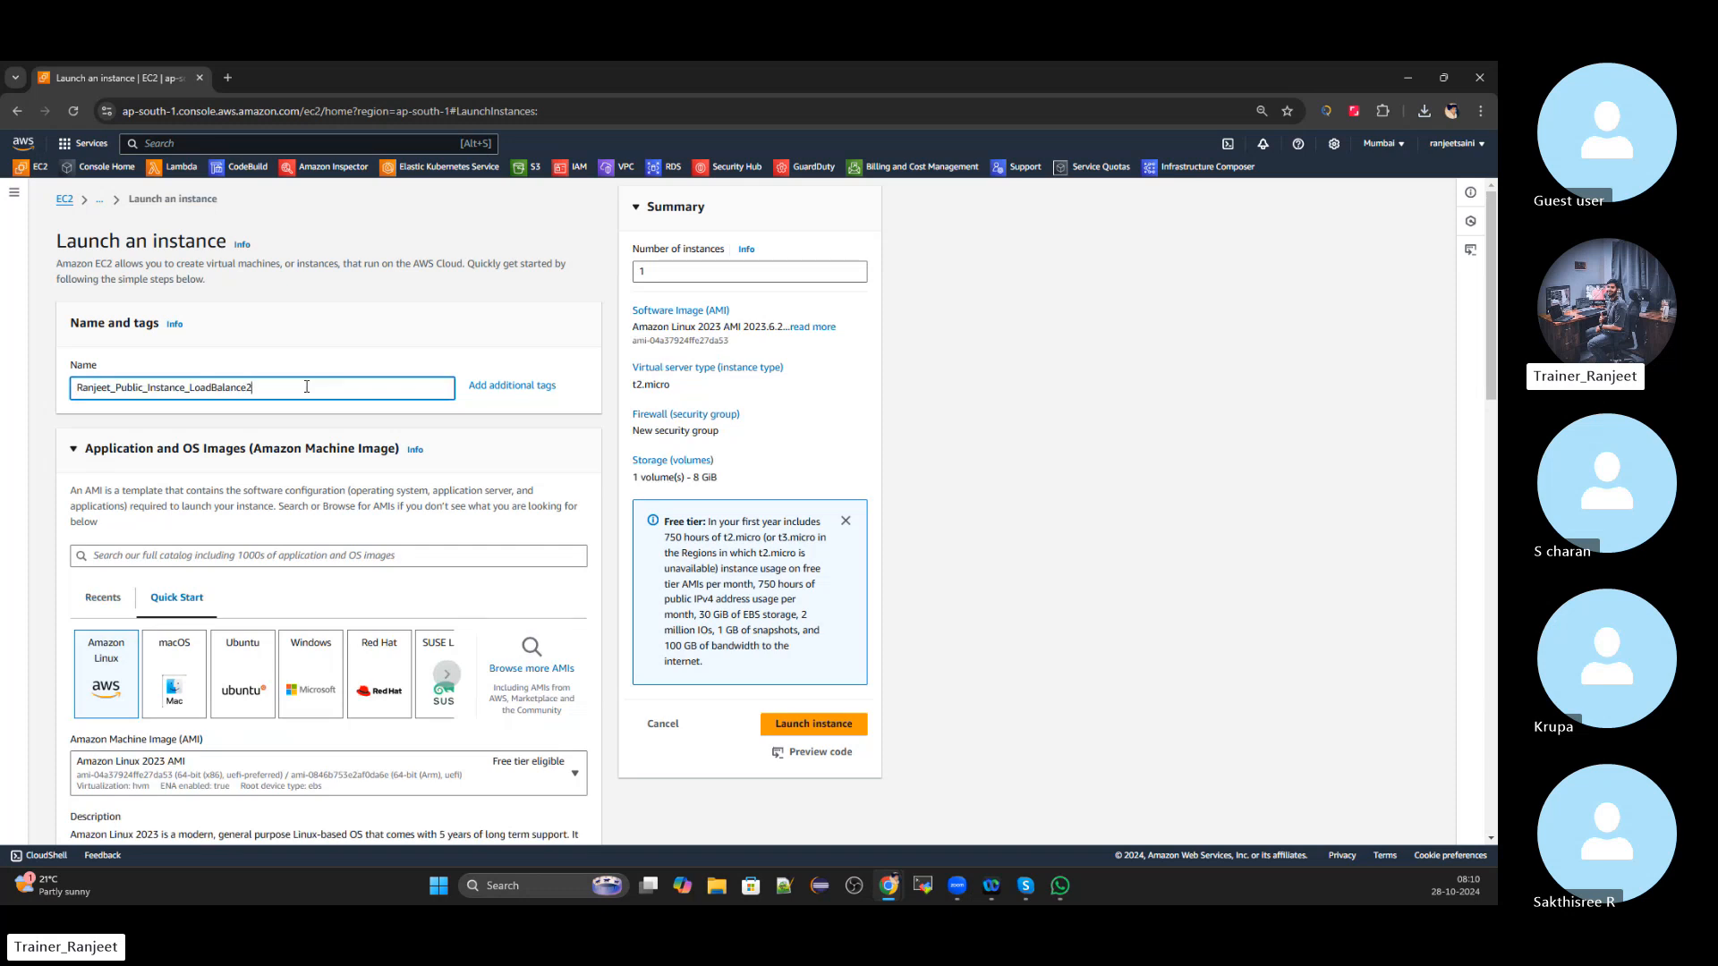
pyautogui.scroll(-2, 309, 537)
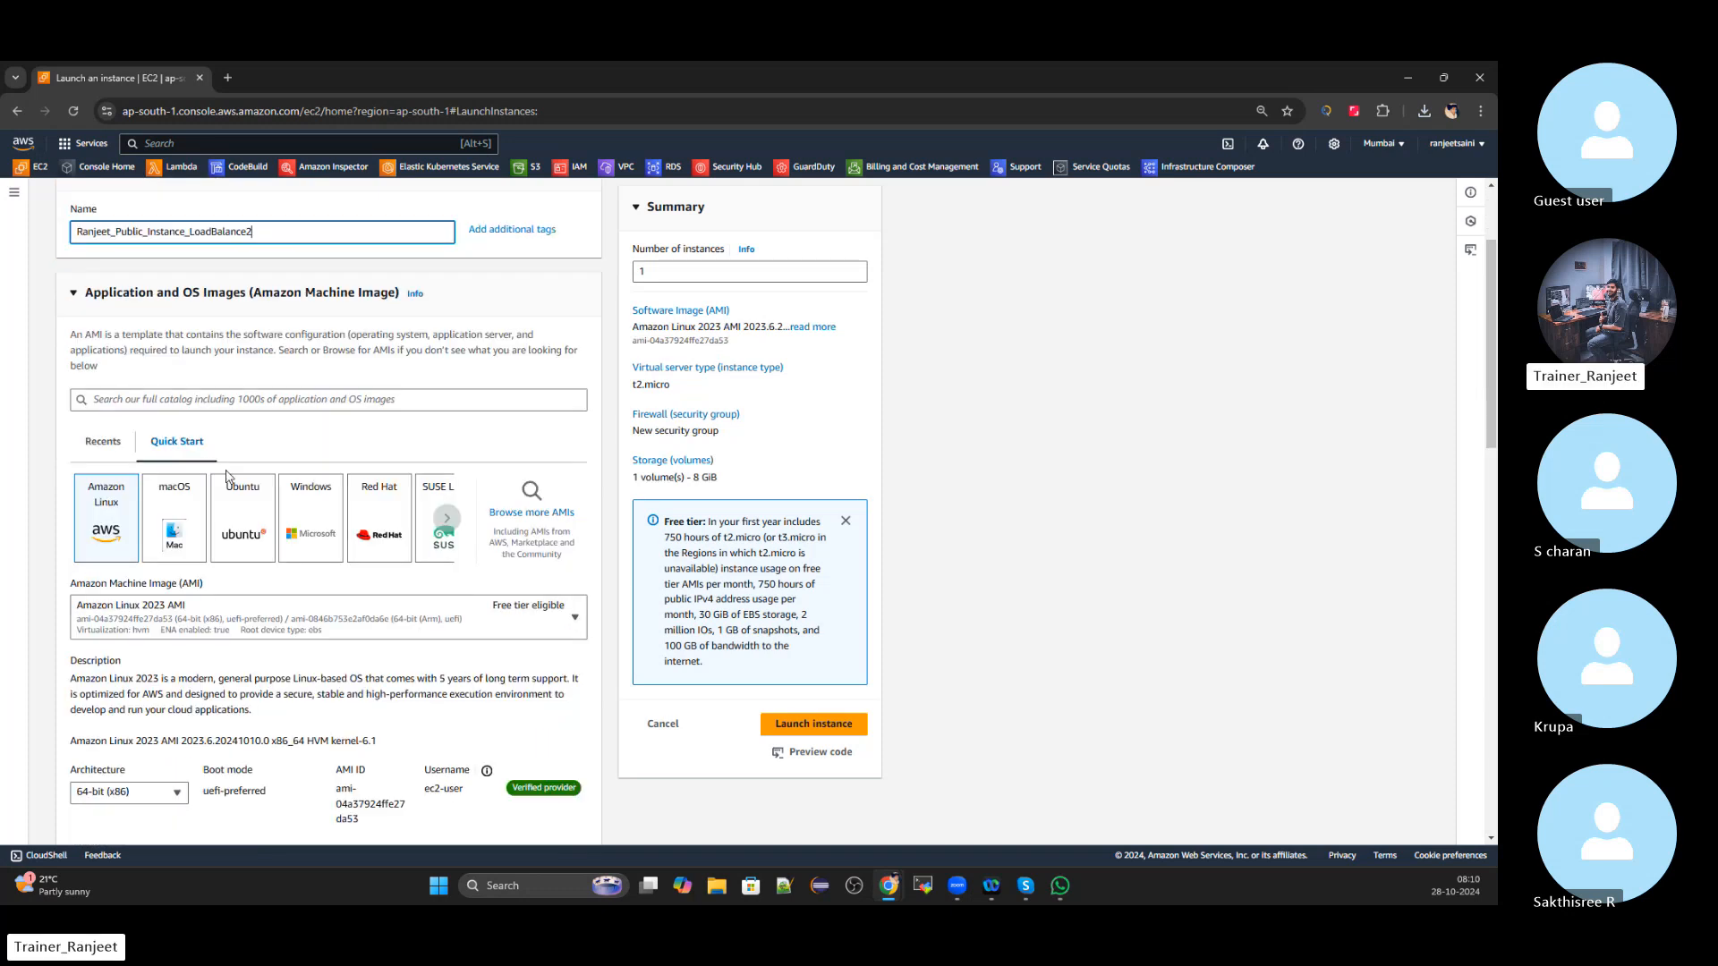
pyautogui.click(307, 539)
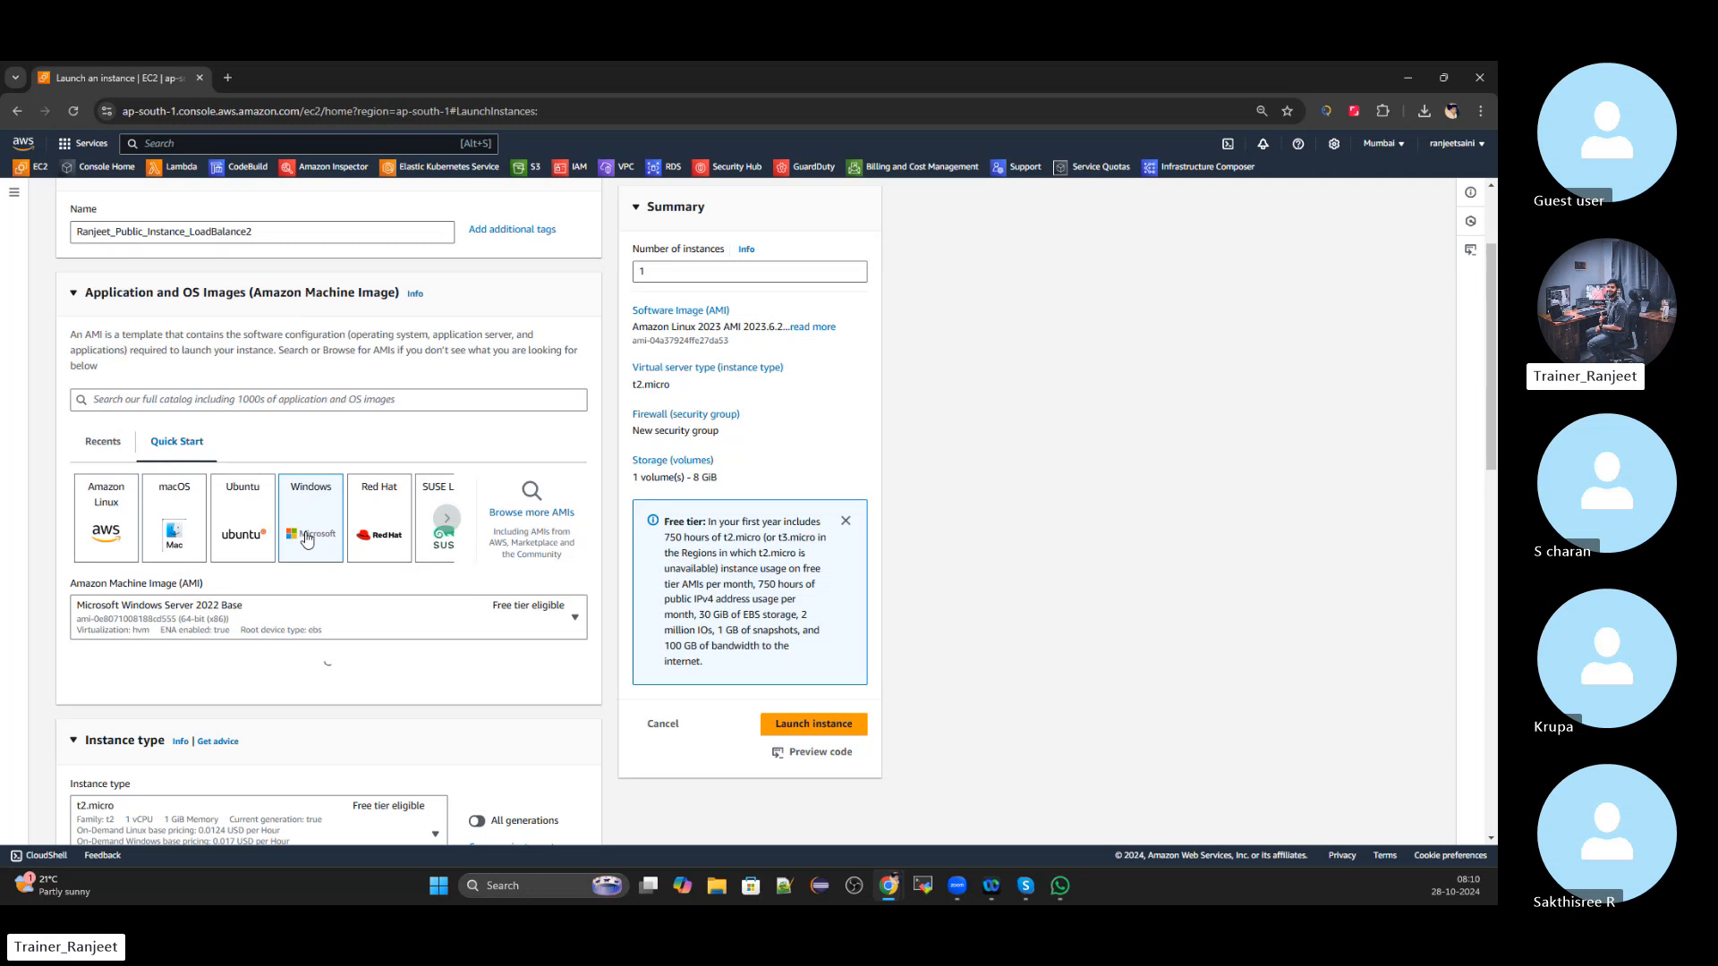
# Start a new key pair named like the earlier one, with the trailing 1 changed to 2
pyautogui.scroll(-4, 307, 539)
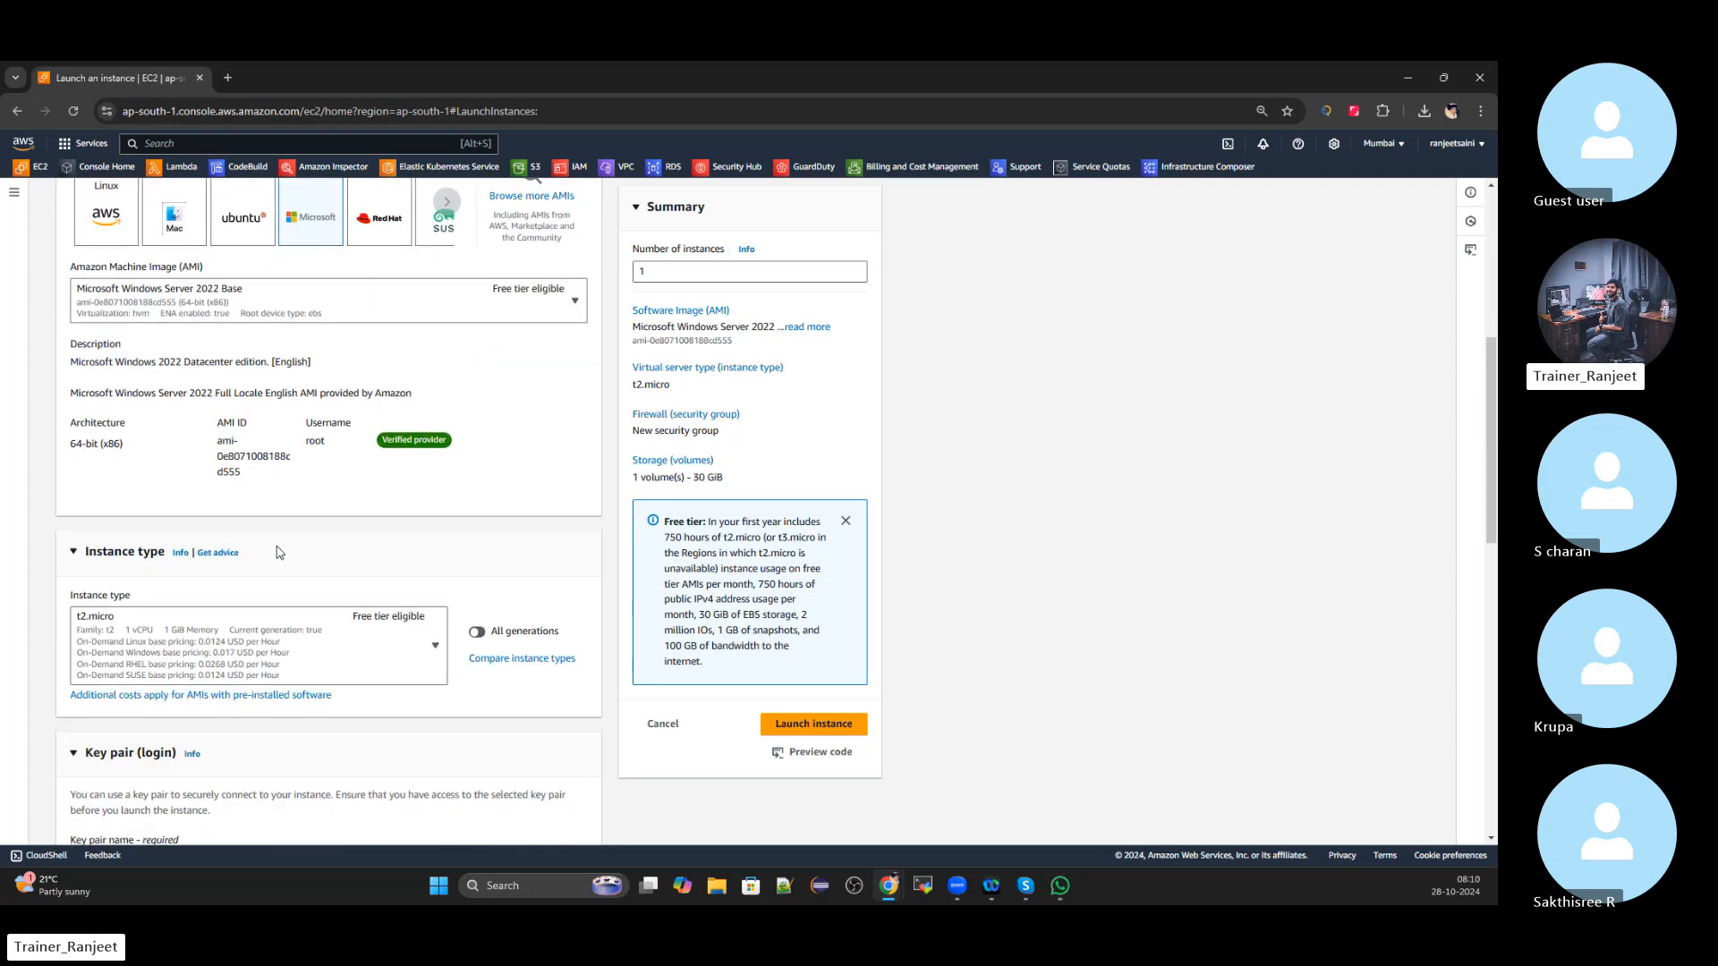
pyautogui.scroll(-4, 278, 551)
pyautogui.click(533, 555)
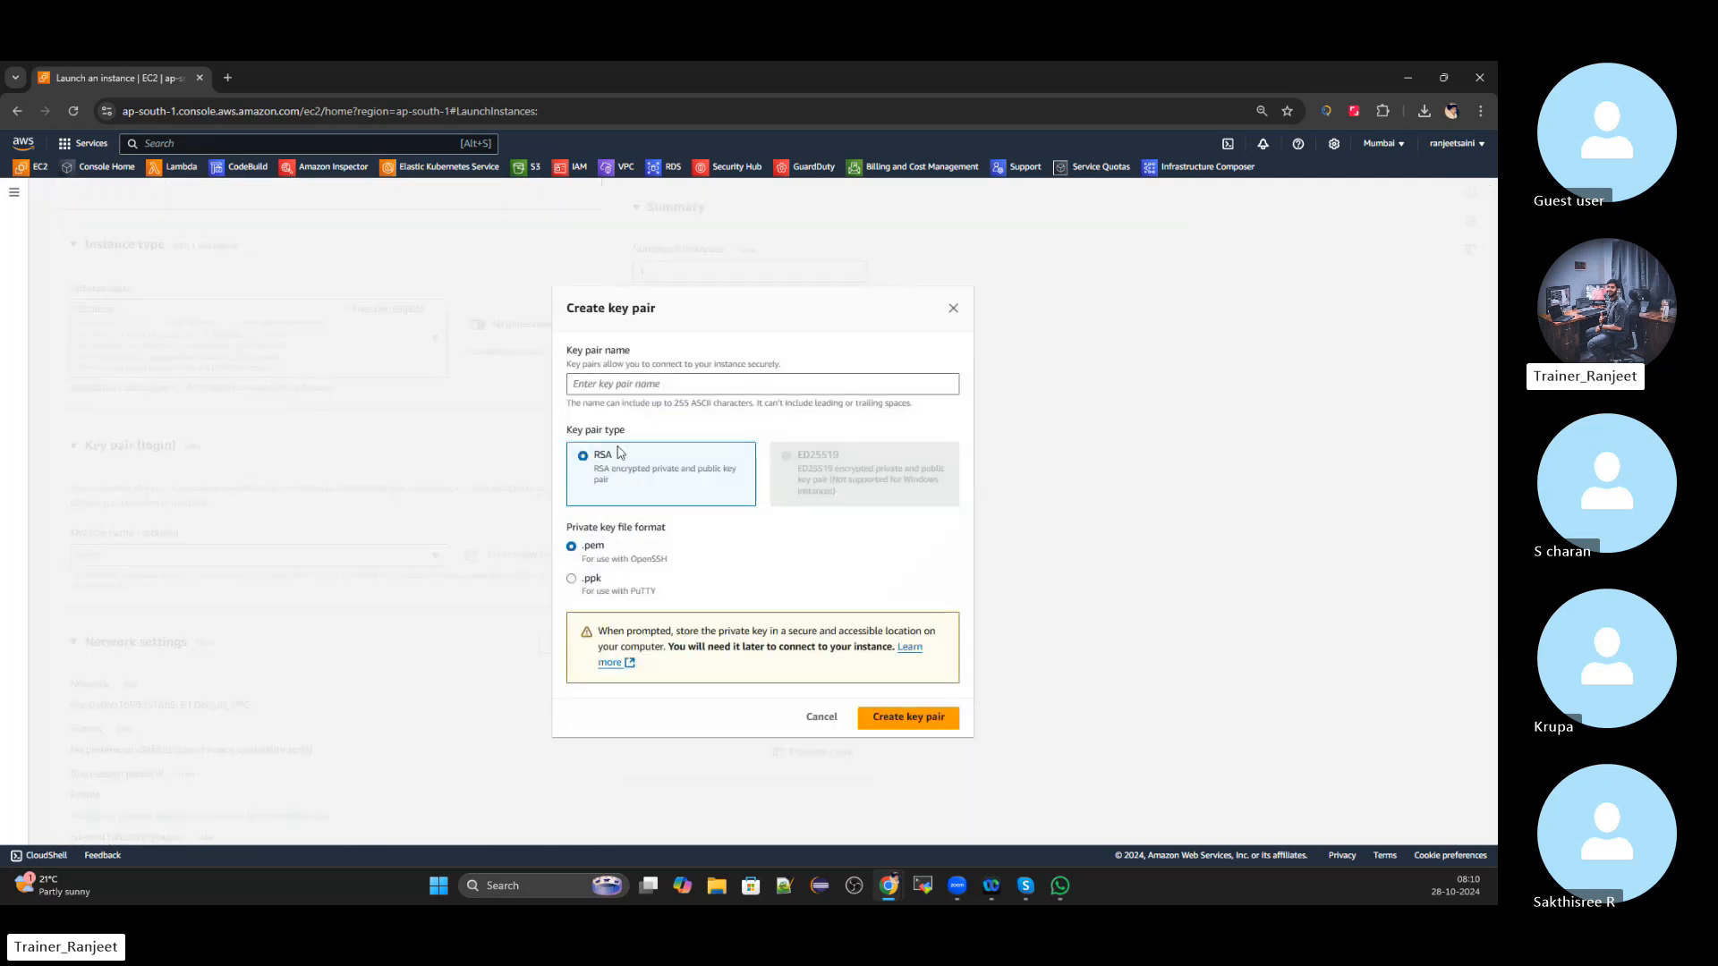
pyautogui.click(630, 384)
pyautogui.write('Ranjeet_Public_Instance_LoadBalance1')
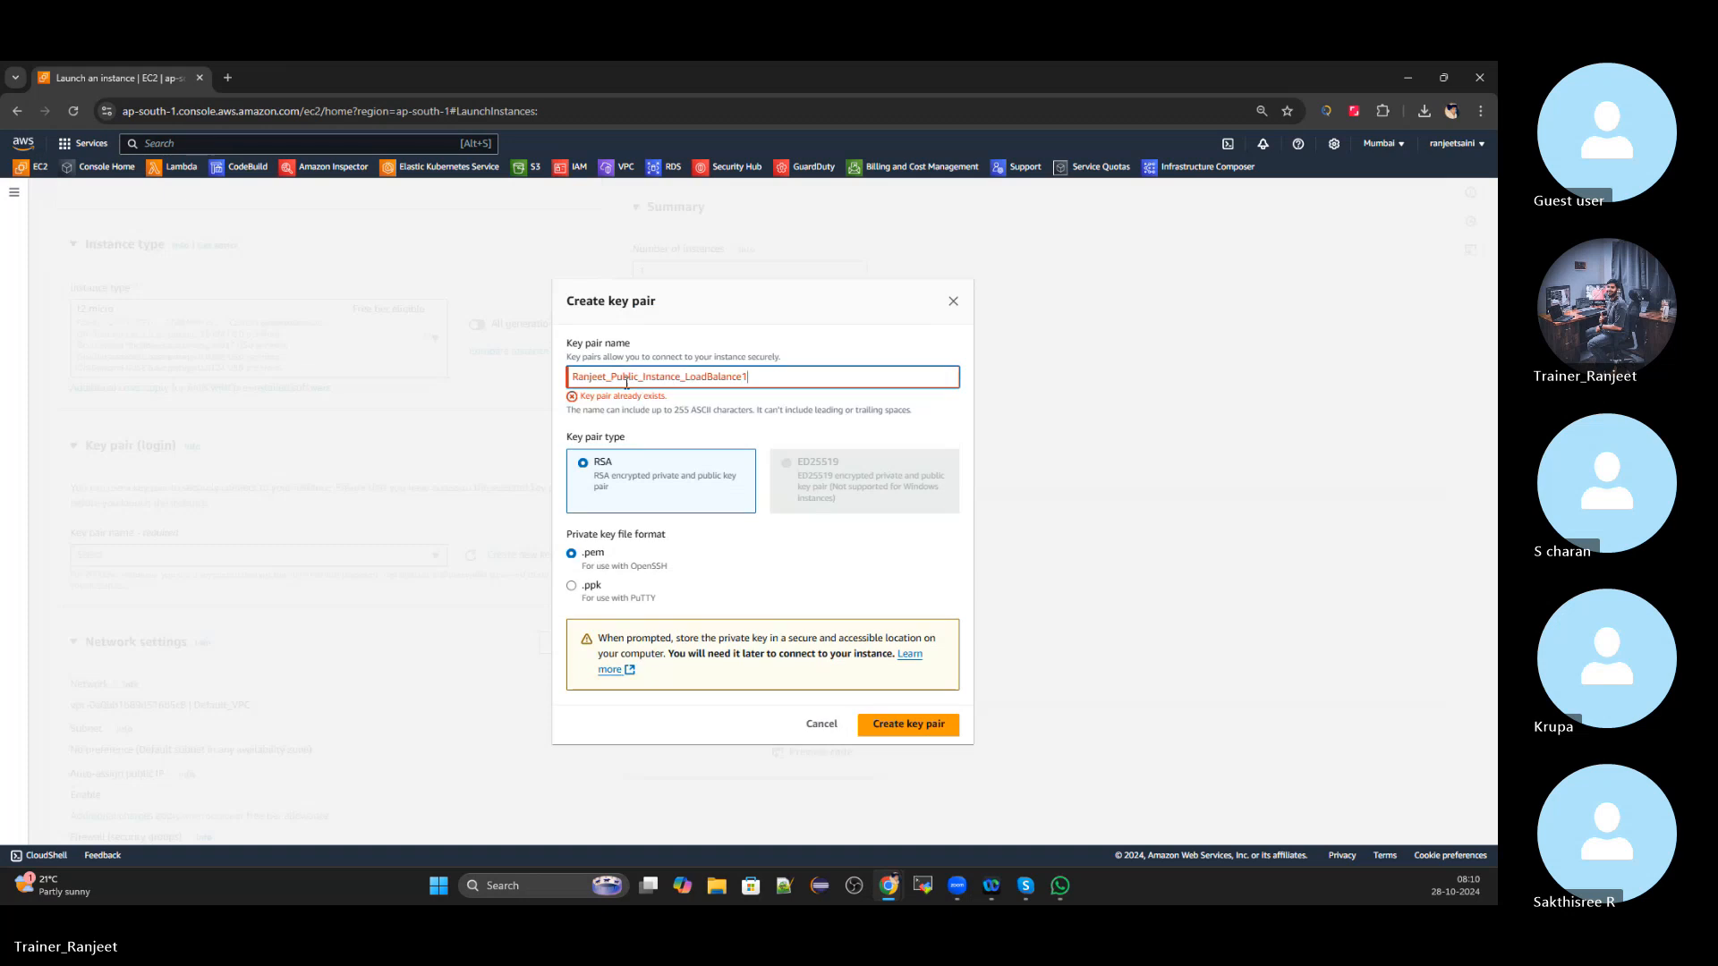
pyautogui.press('BackSpace')
pyautogui.write('2')
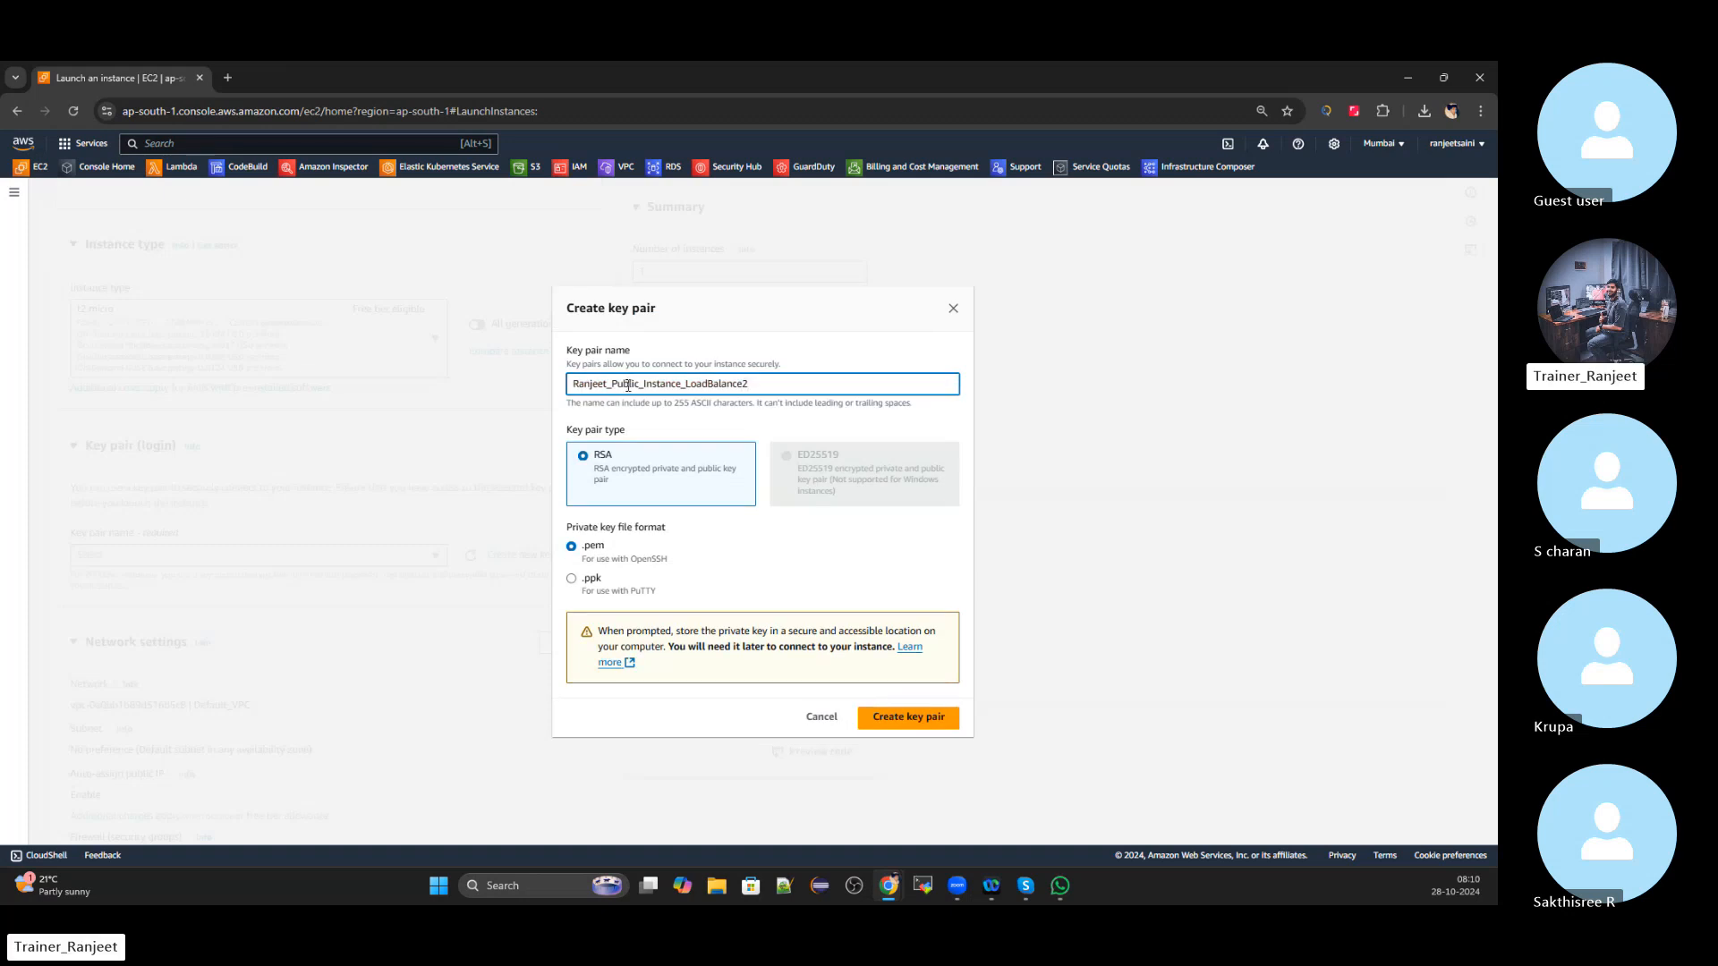
# Create the LoadBalance2 key pair and use subnet-06b3bfd83bb2fbe8b (ap-south-1a) with public IP enabled
pyautogui.click(908, 716)
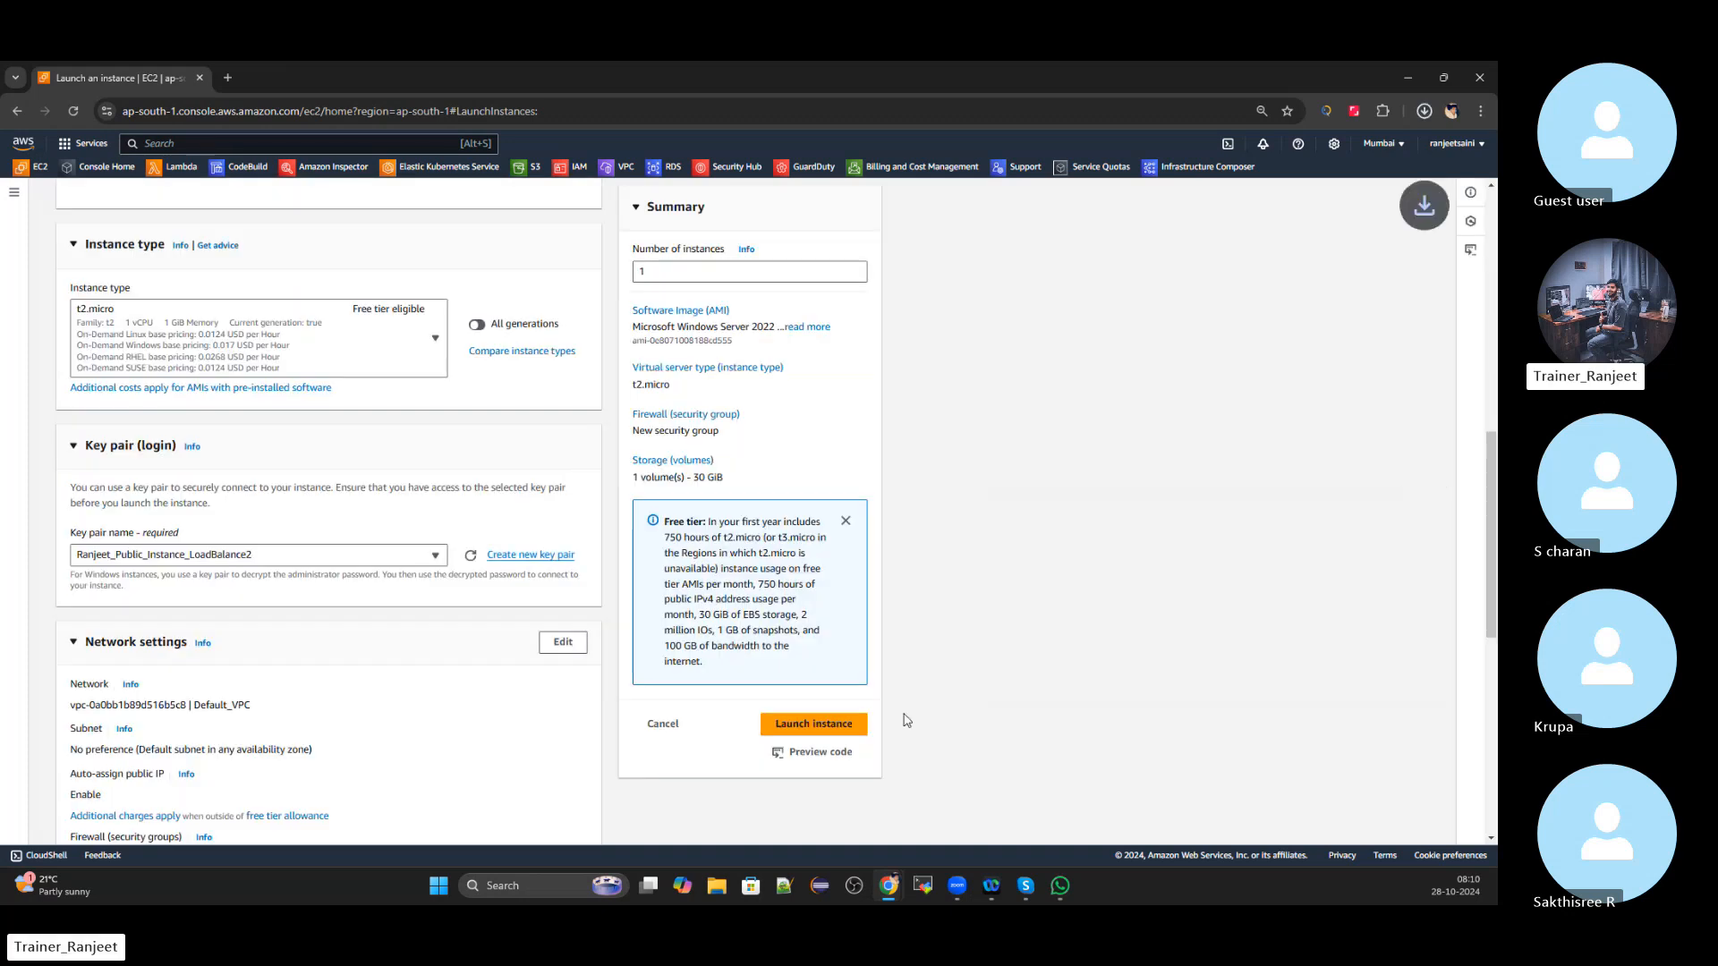
pyautogui.scroll(-3, 394, 467)
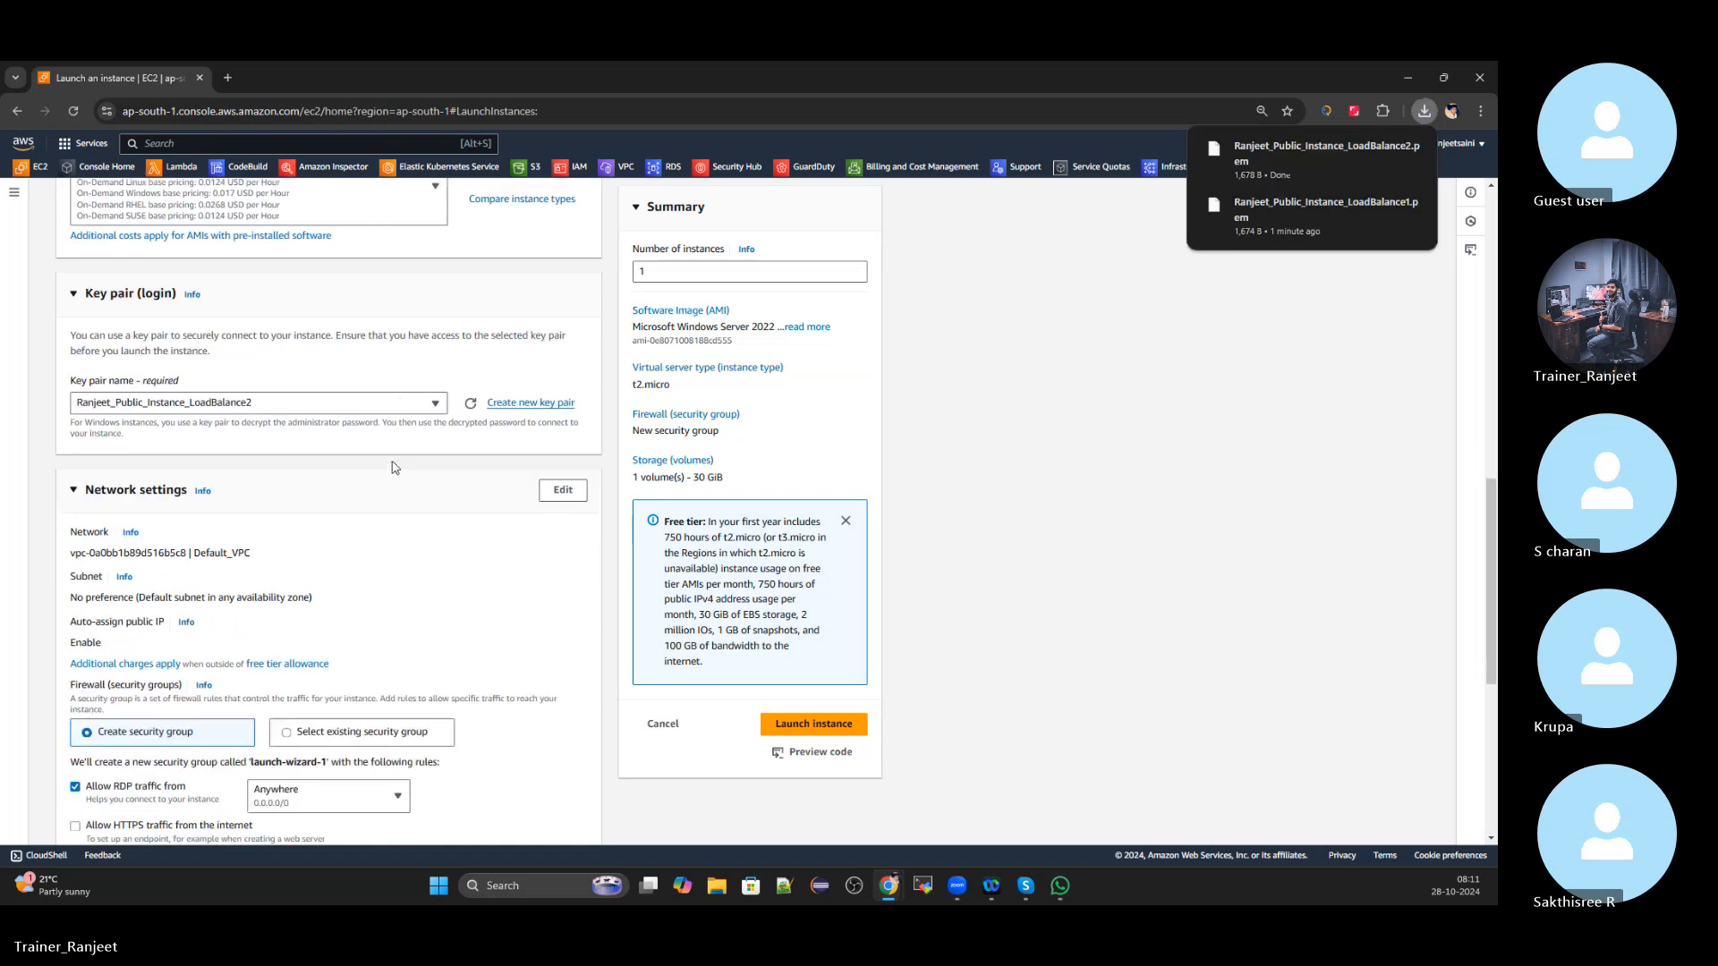
pyautogui.scroll(-2, 395, 467)
pyautogui.click(563, 408)
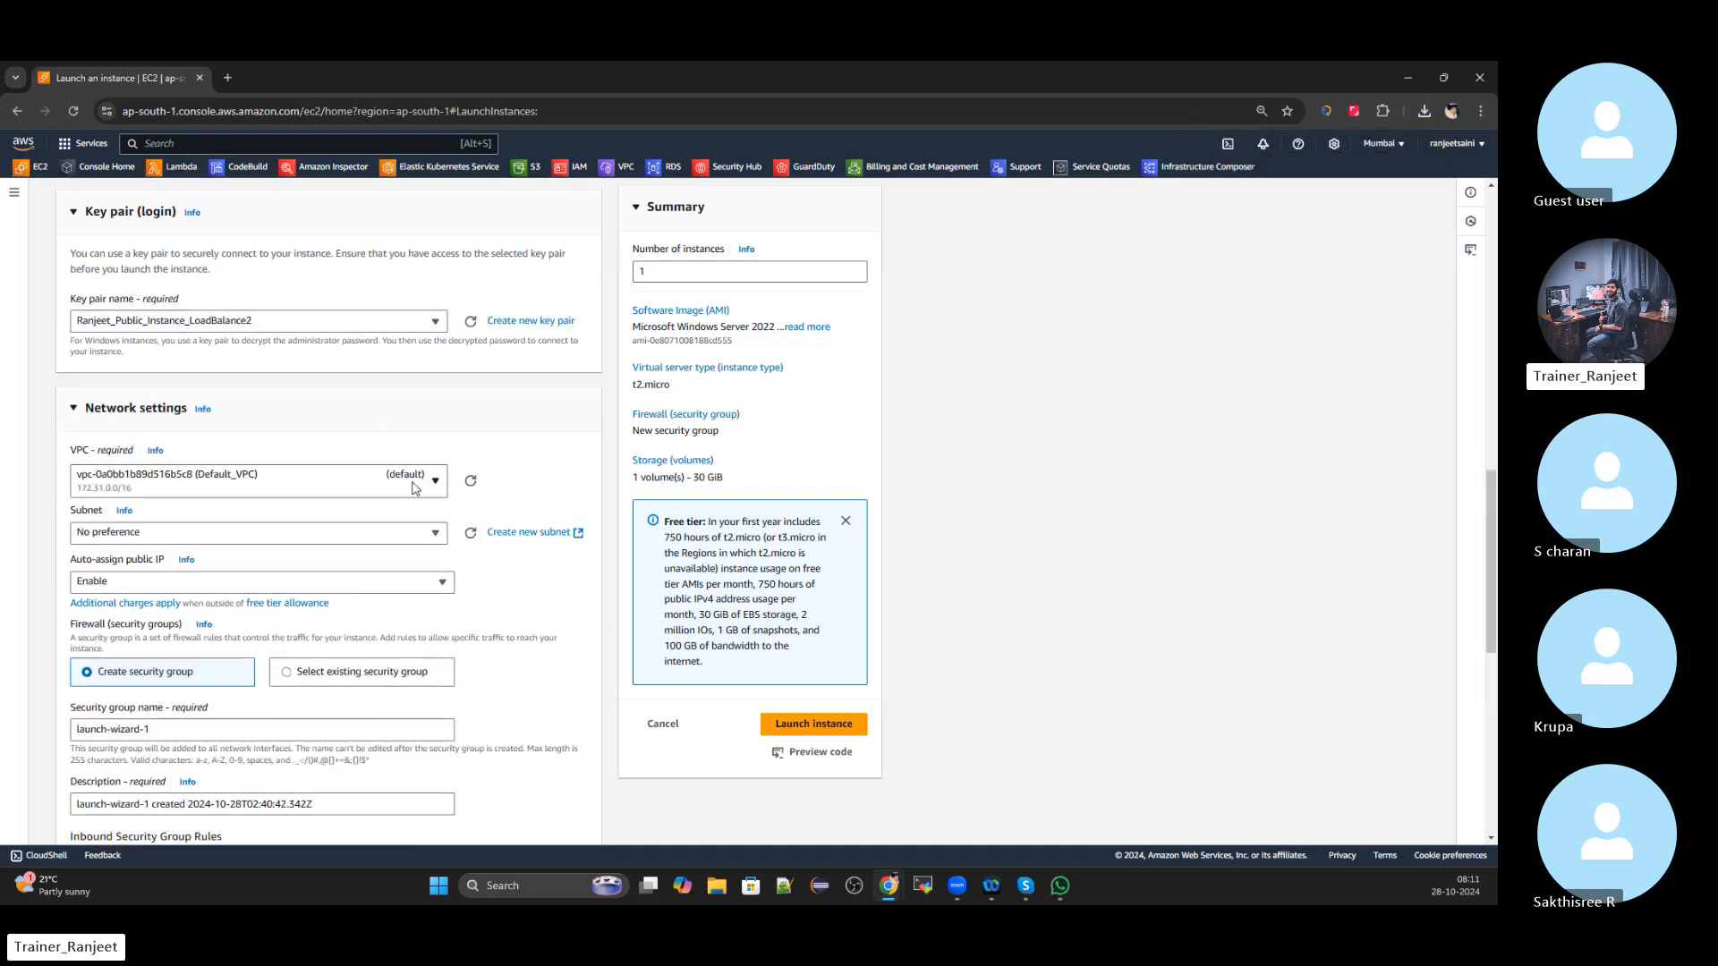
pyautogui.click(268, 532)
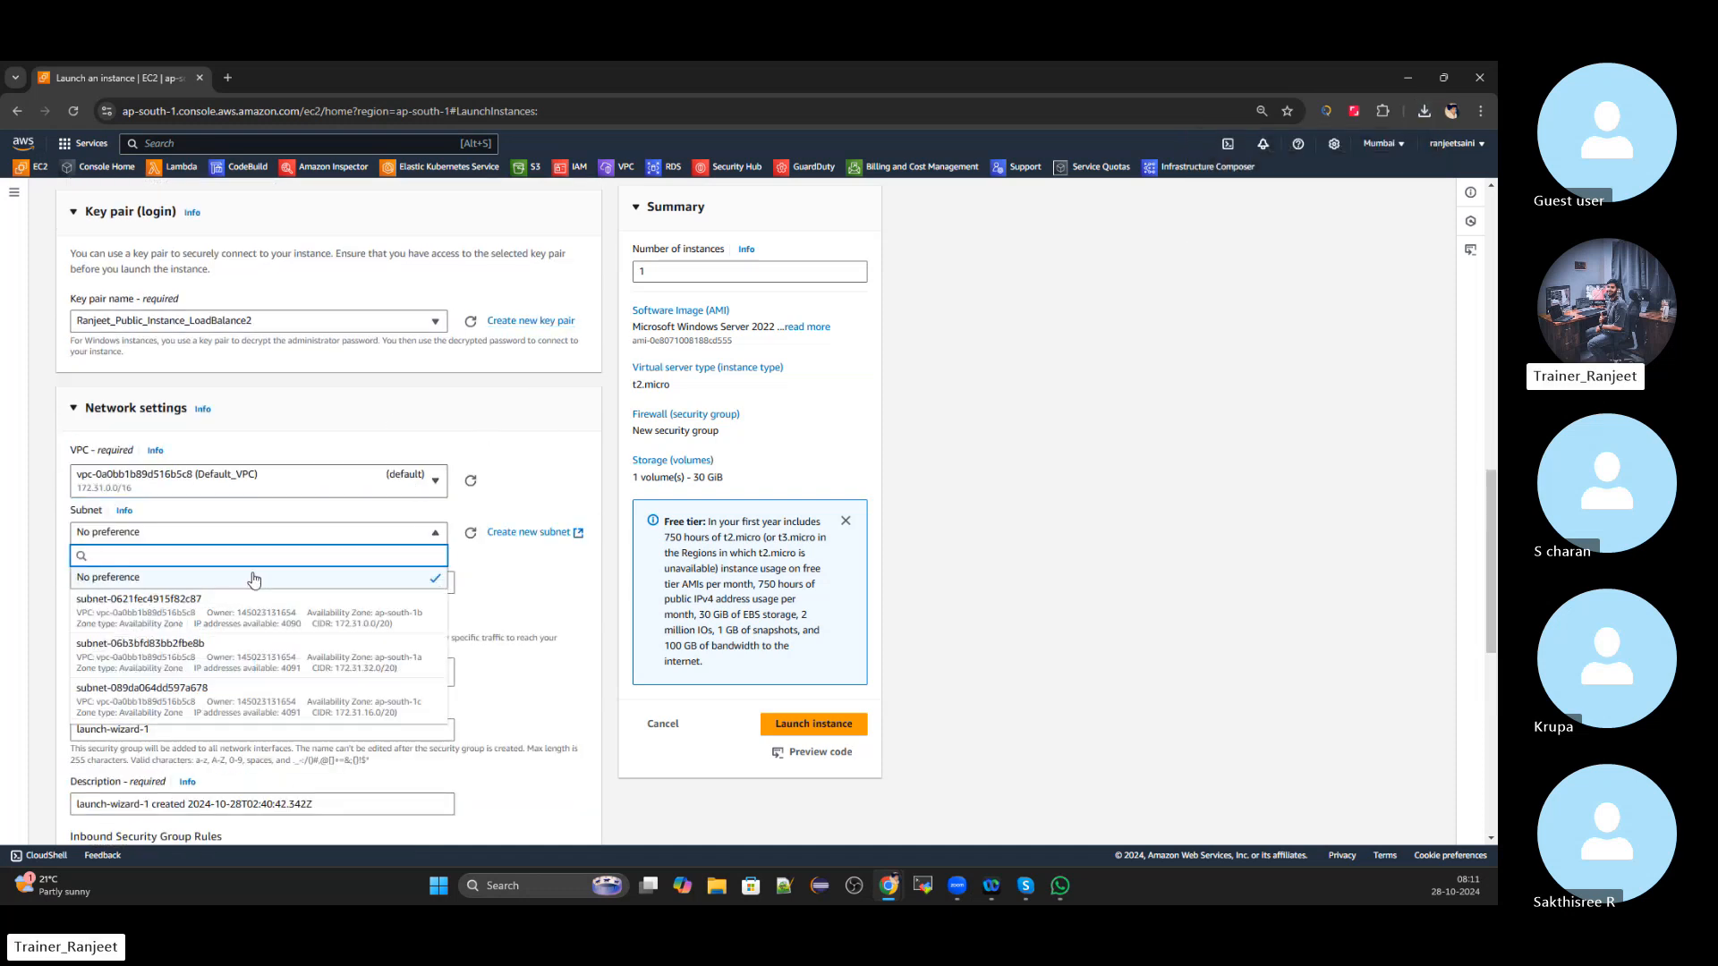
pyautogui.click(406, 677)
pyautogui.scroll(-1, 483, 506)
pyautogui.click(425, 538)
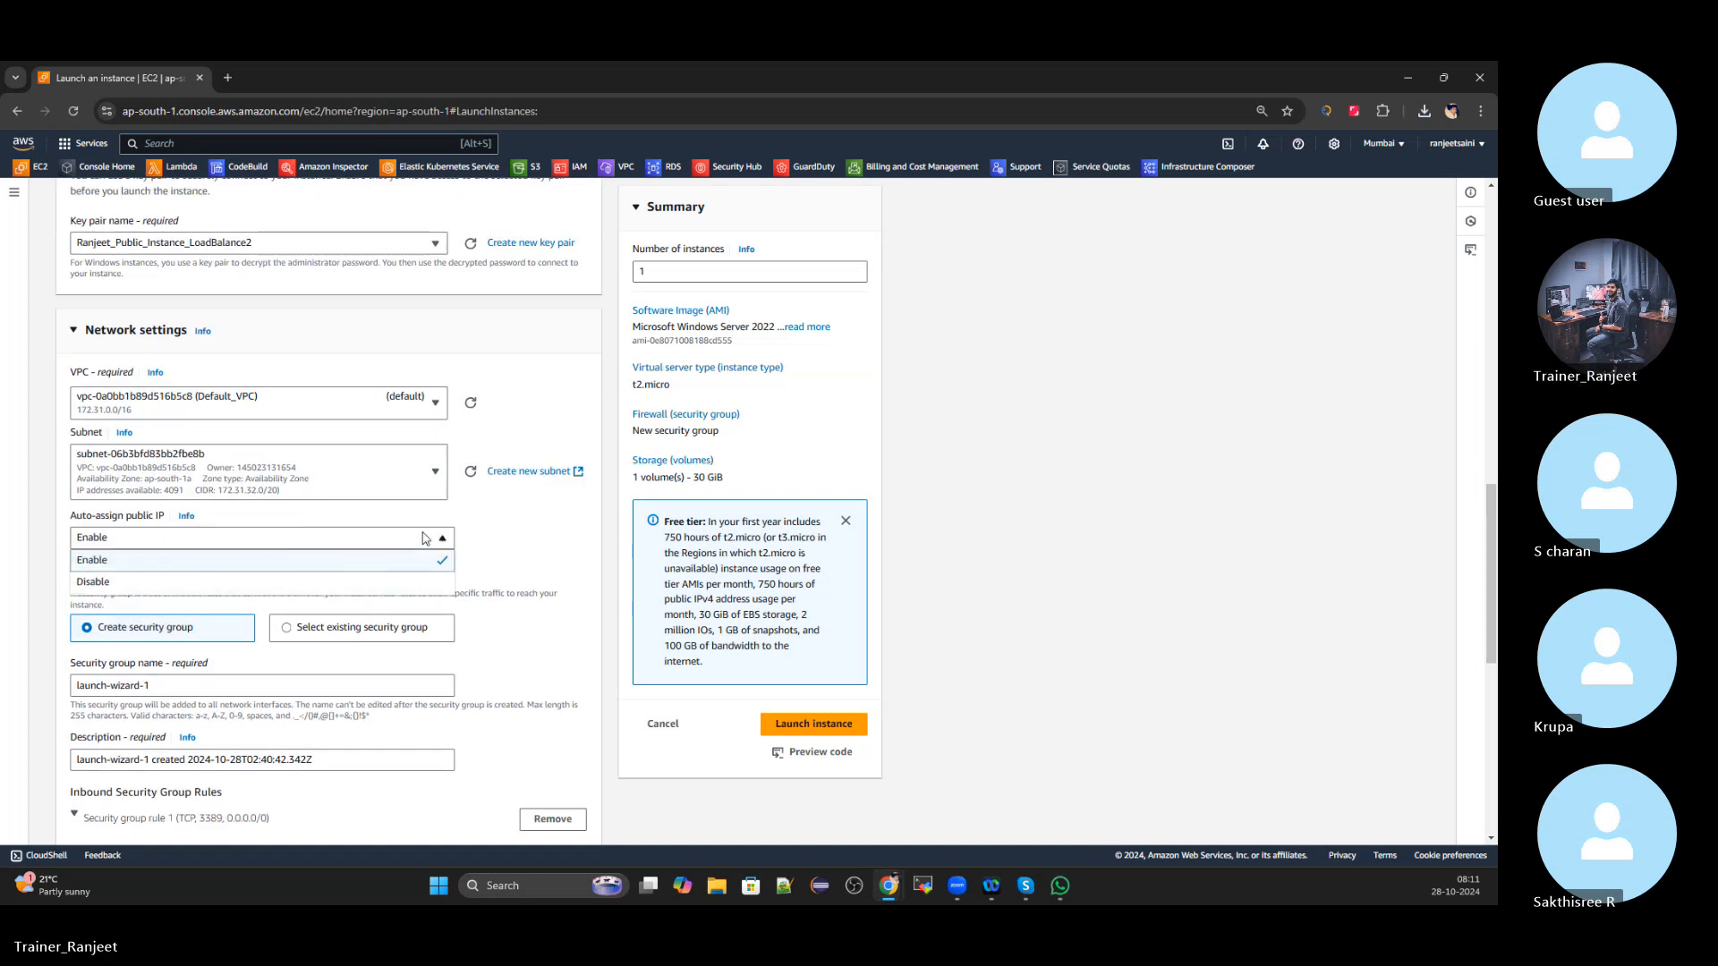
pyautogui.click(425, 538)
# Replace the security group name and description with the pasted LoadBalance2 name
pyautogui.scroll(-2, 468, 535)
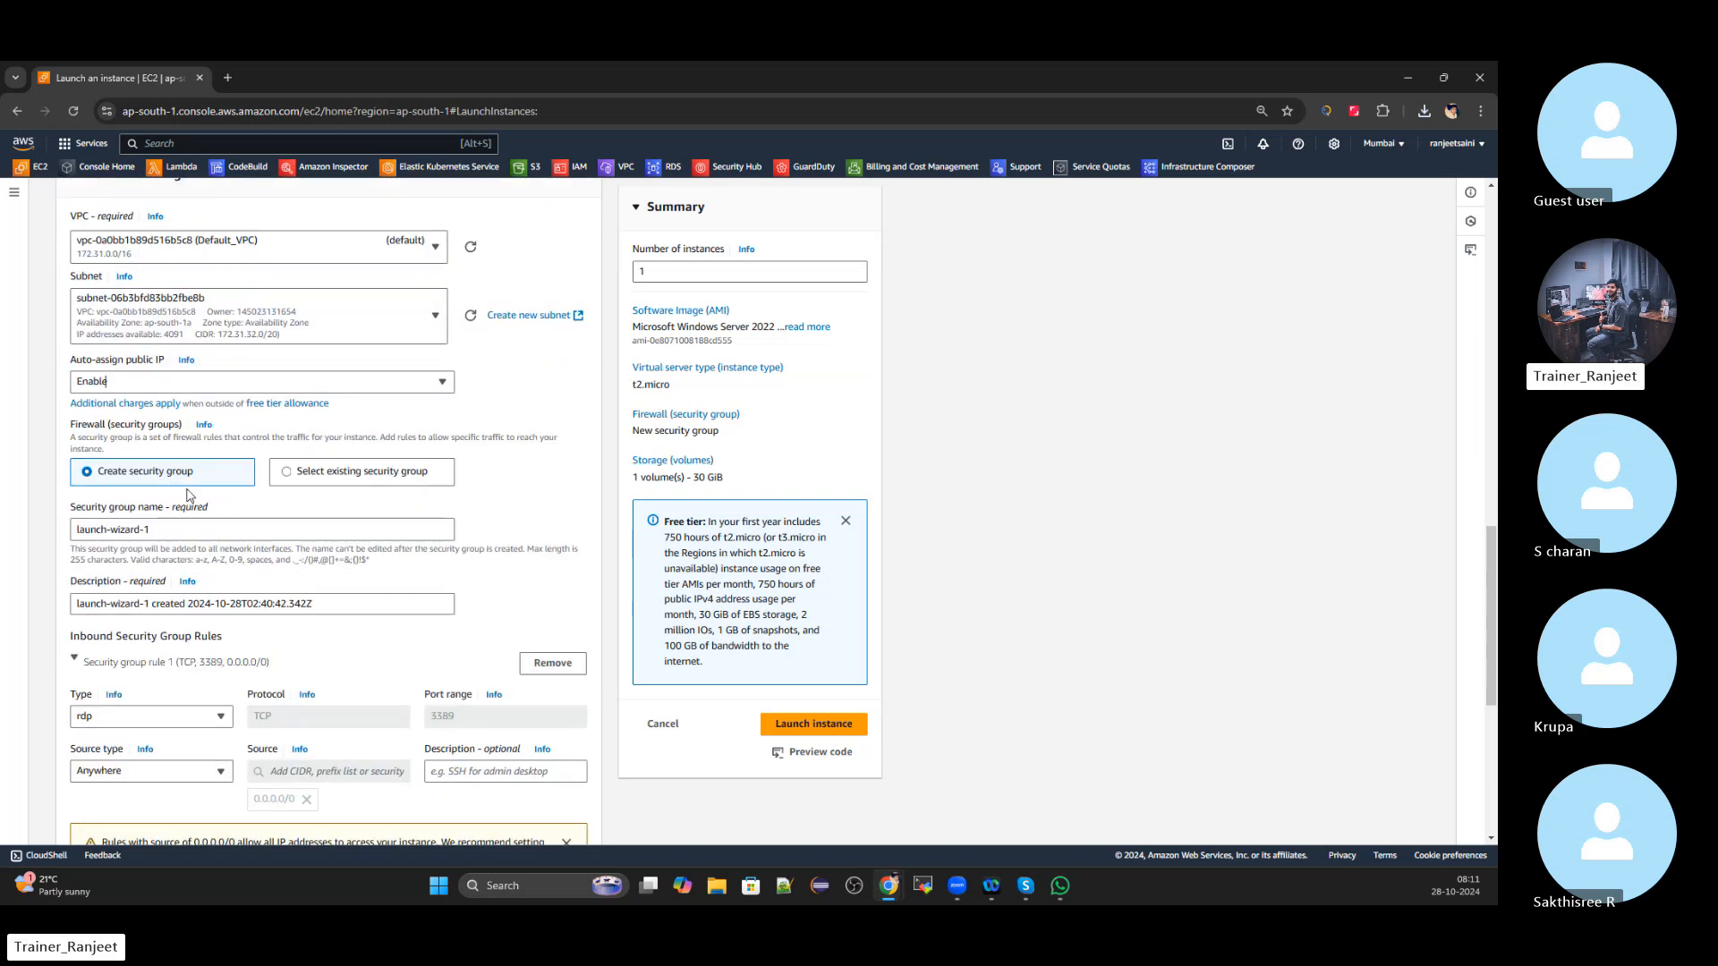
pyautogui.click(214, 537)
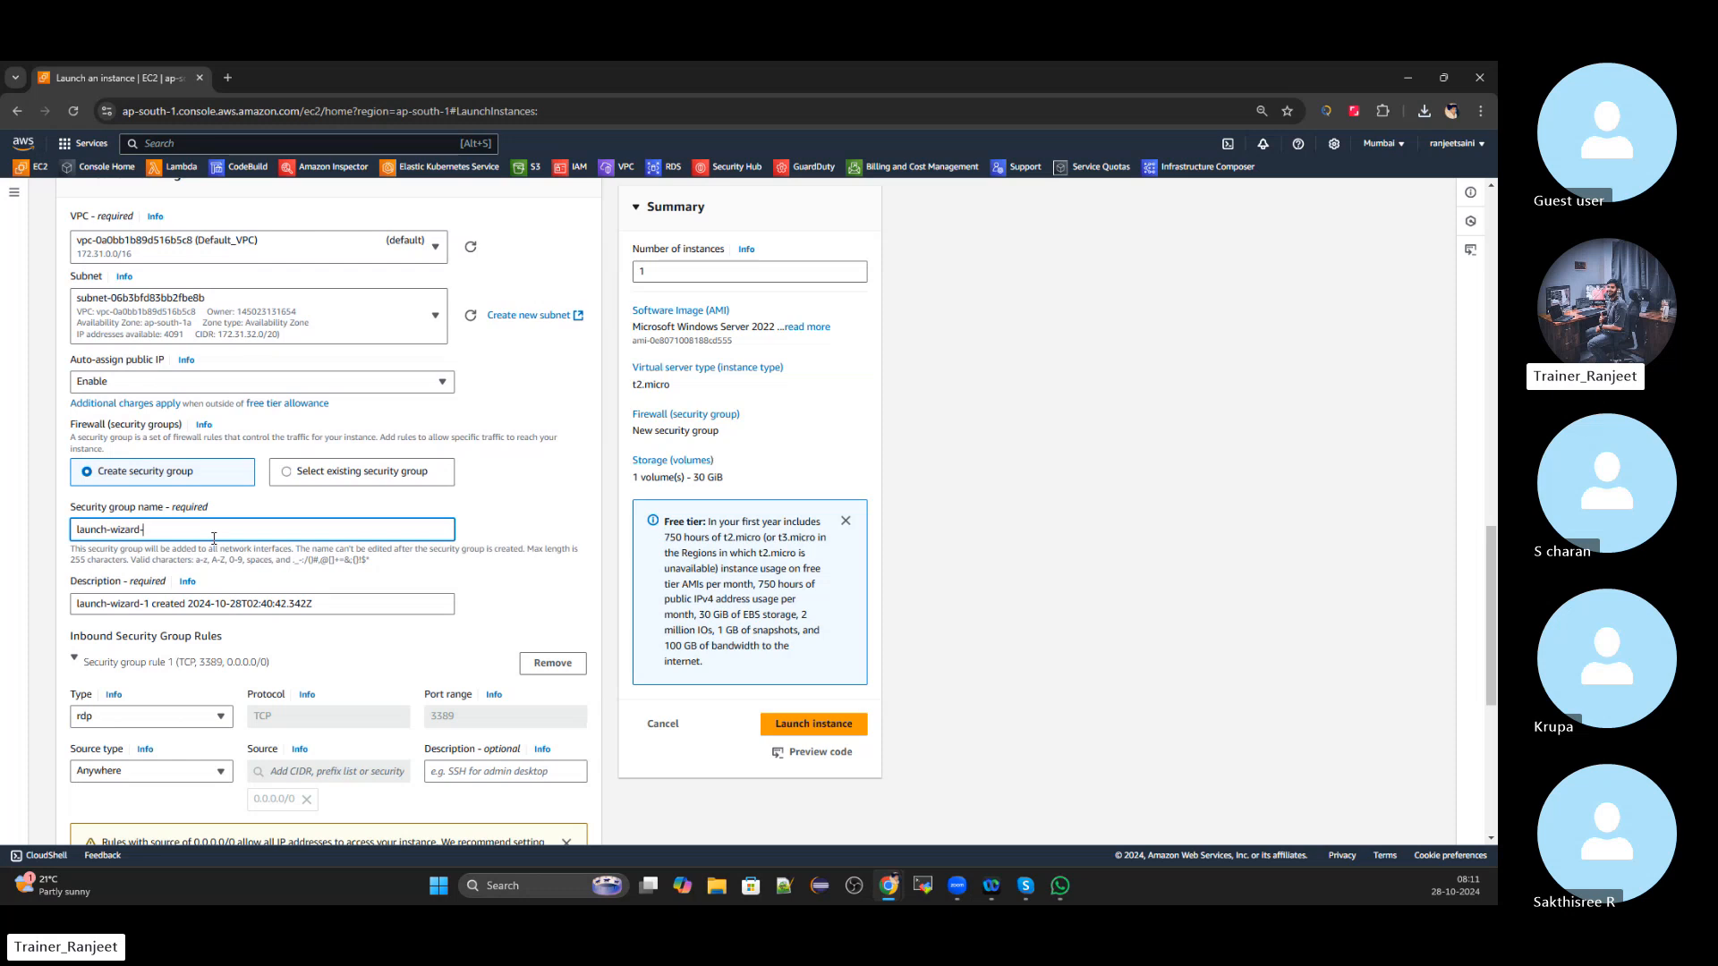
pyautogui.press('BackSpace')
pyautogui.press('BackSpace')
pyautogui.press('BackSpace')
pyautogui.press('BackSpace')
pyautogui.press('BackSpace')
pyautogui.press('BackSpace')
pyautogui.press('BackSpace')
pyautogui.press('BackSpace')
pyautogui.press('BackSpace')
pyautogui.press('BackSpace')
pyautogui.press('BackSpace')
pyautogui.press('BackSpace')
pyautogui.press('BackSpace')
pyautogui.press('BackSpace')
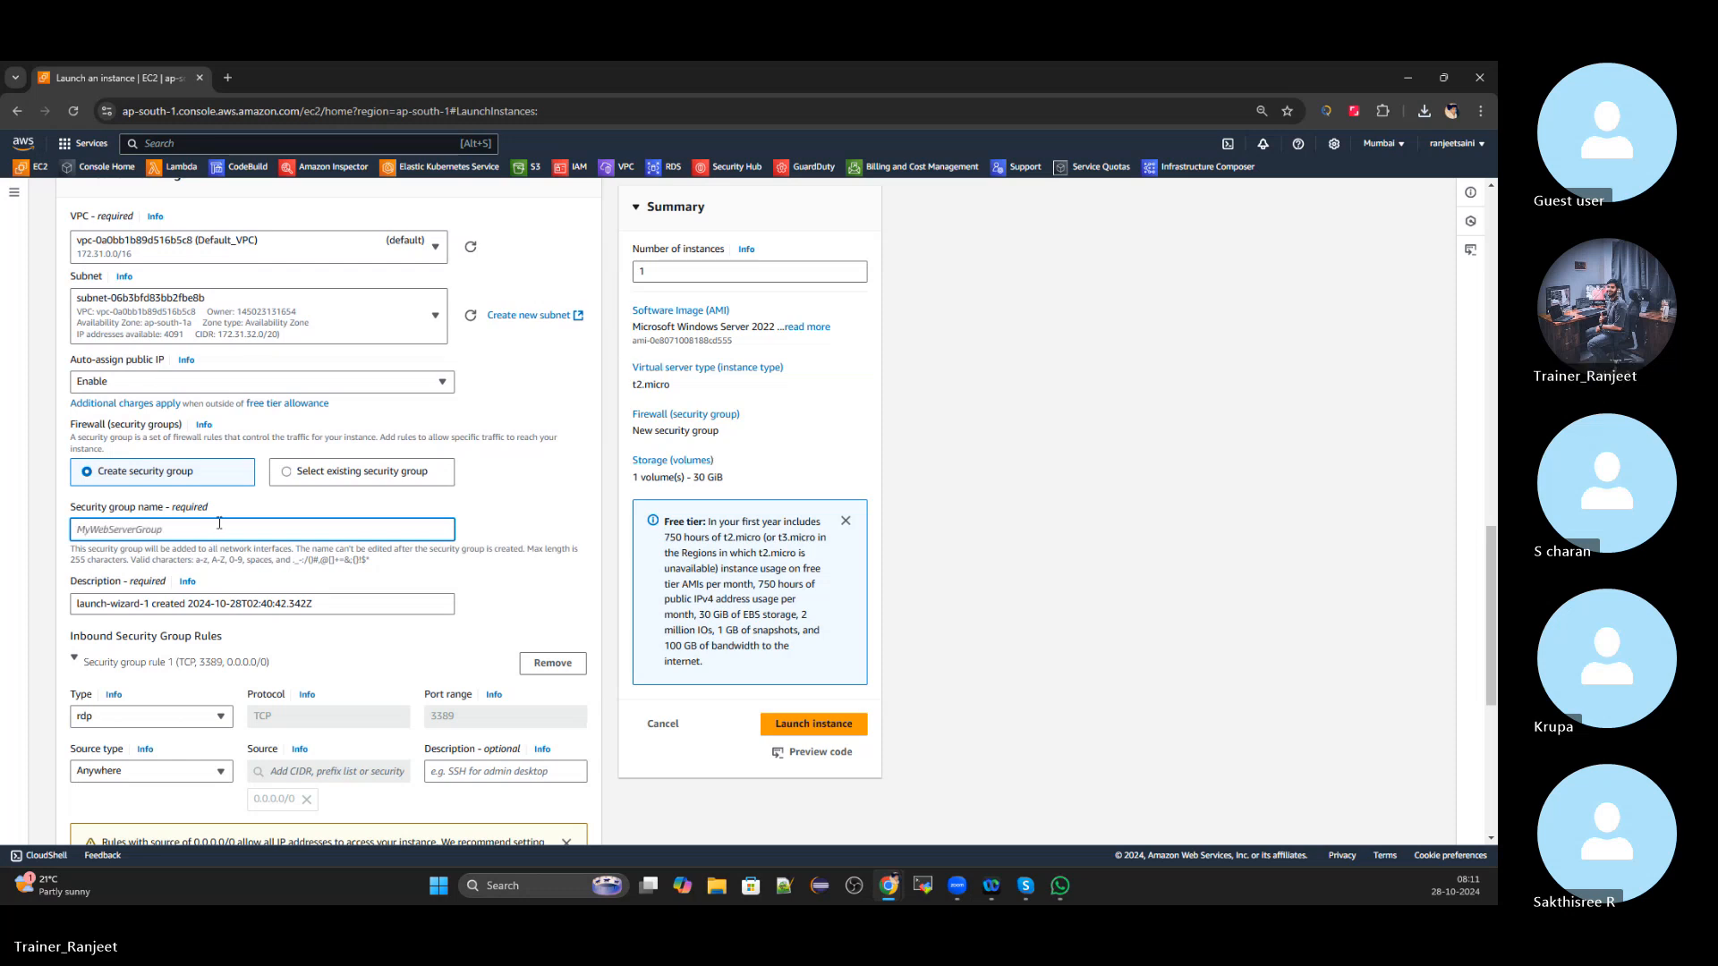
pyautogui.write('Ranjeet_Public_Instance_LoadBalance1')
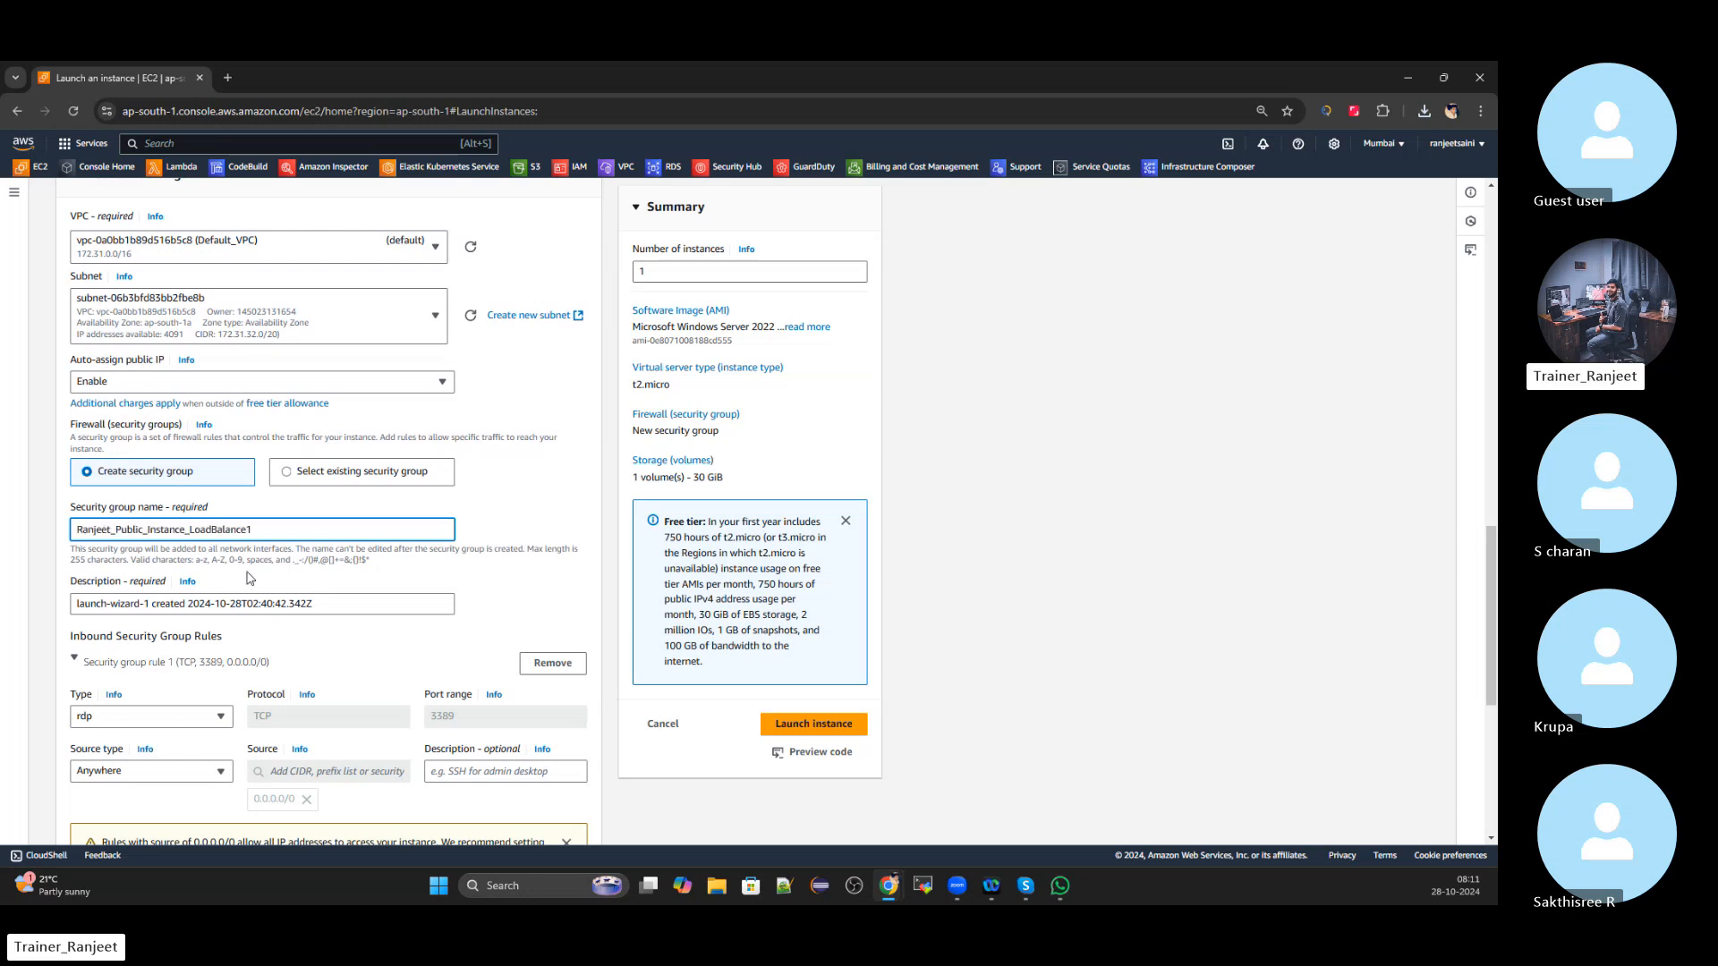
pyautogui.click(334, 607)
pyautogui.hotkey('ctrl', 'a')
pyautogui.press('BackSpace')
pyautogui.write('Ranjeet_Public_Instance_LoadBalance1')
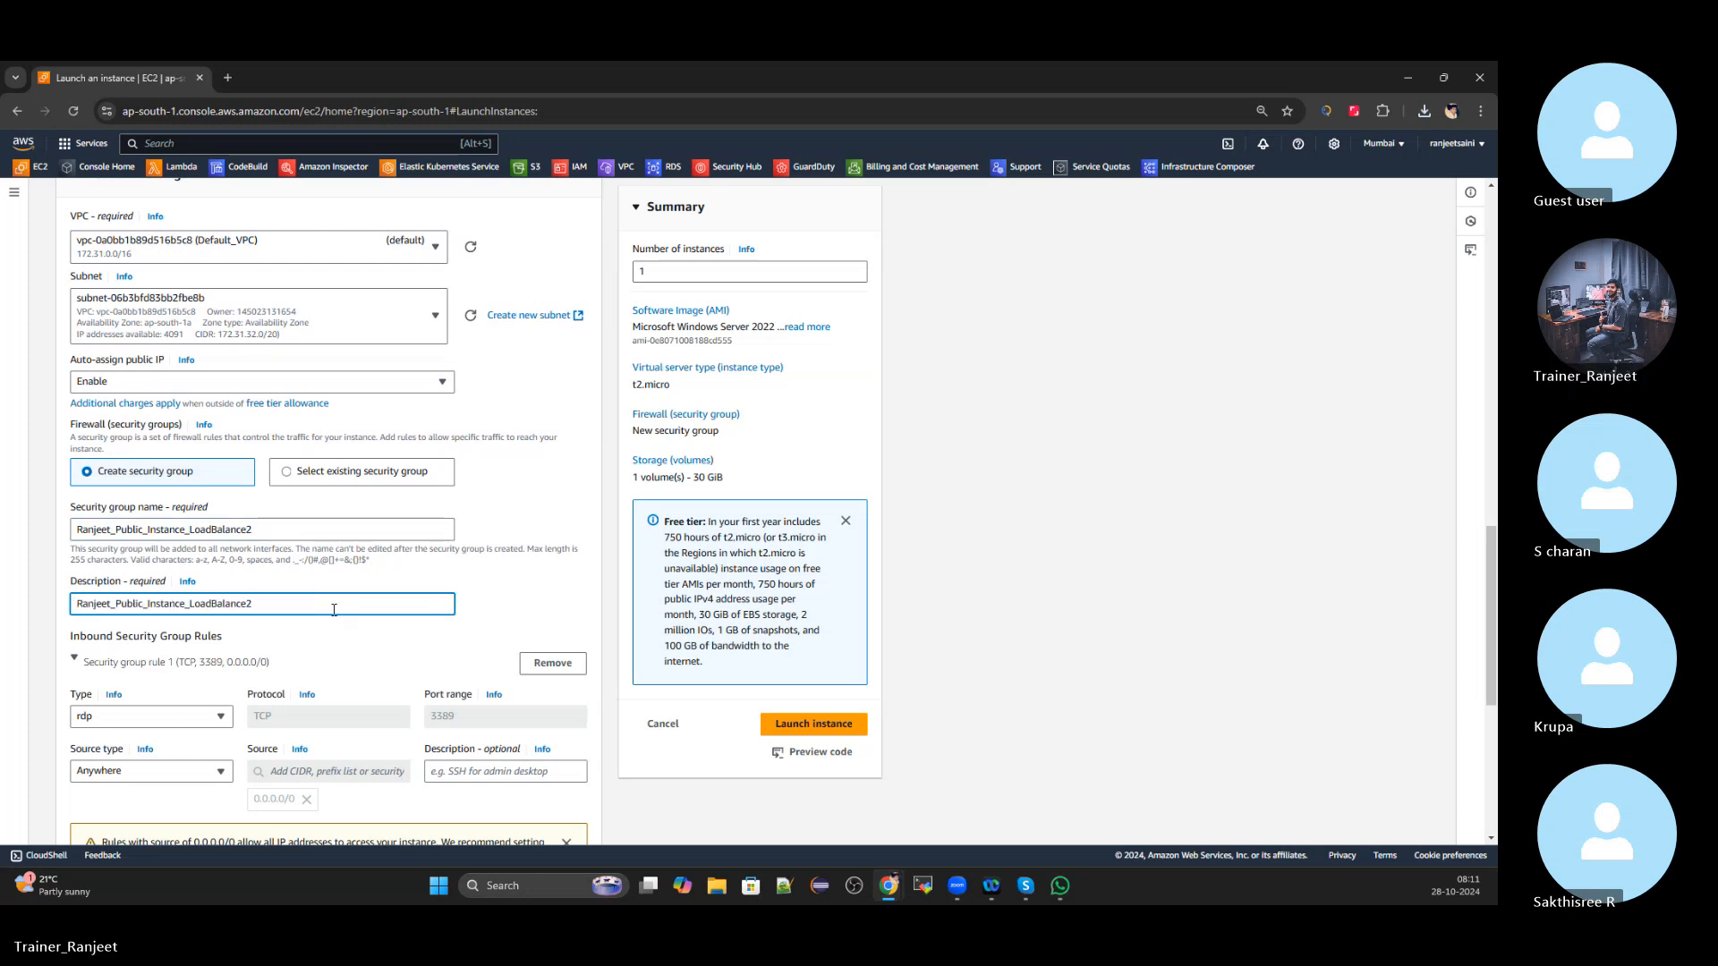
# Remove the default RDP inbound rule and launch the second Windows instance
pyautogui.scroll(-2, 334, 610)
pyautogui.click(549, 507)
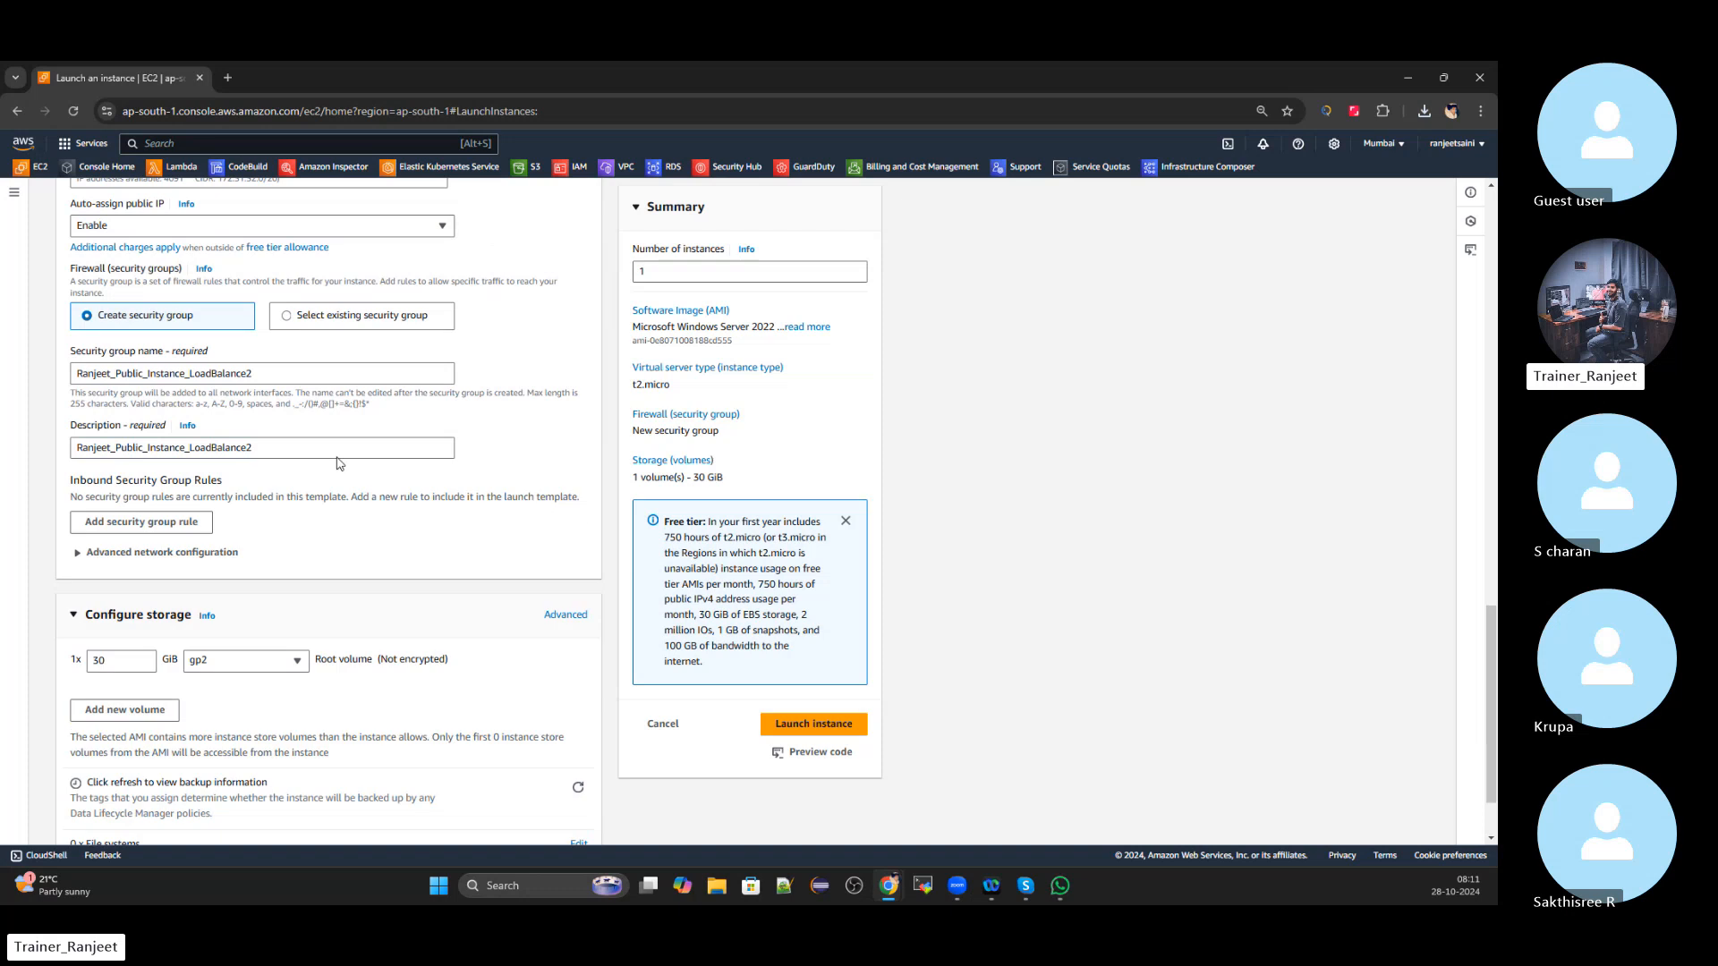
pyautogui.scroll(-1, 339, 464)
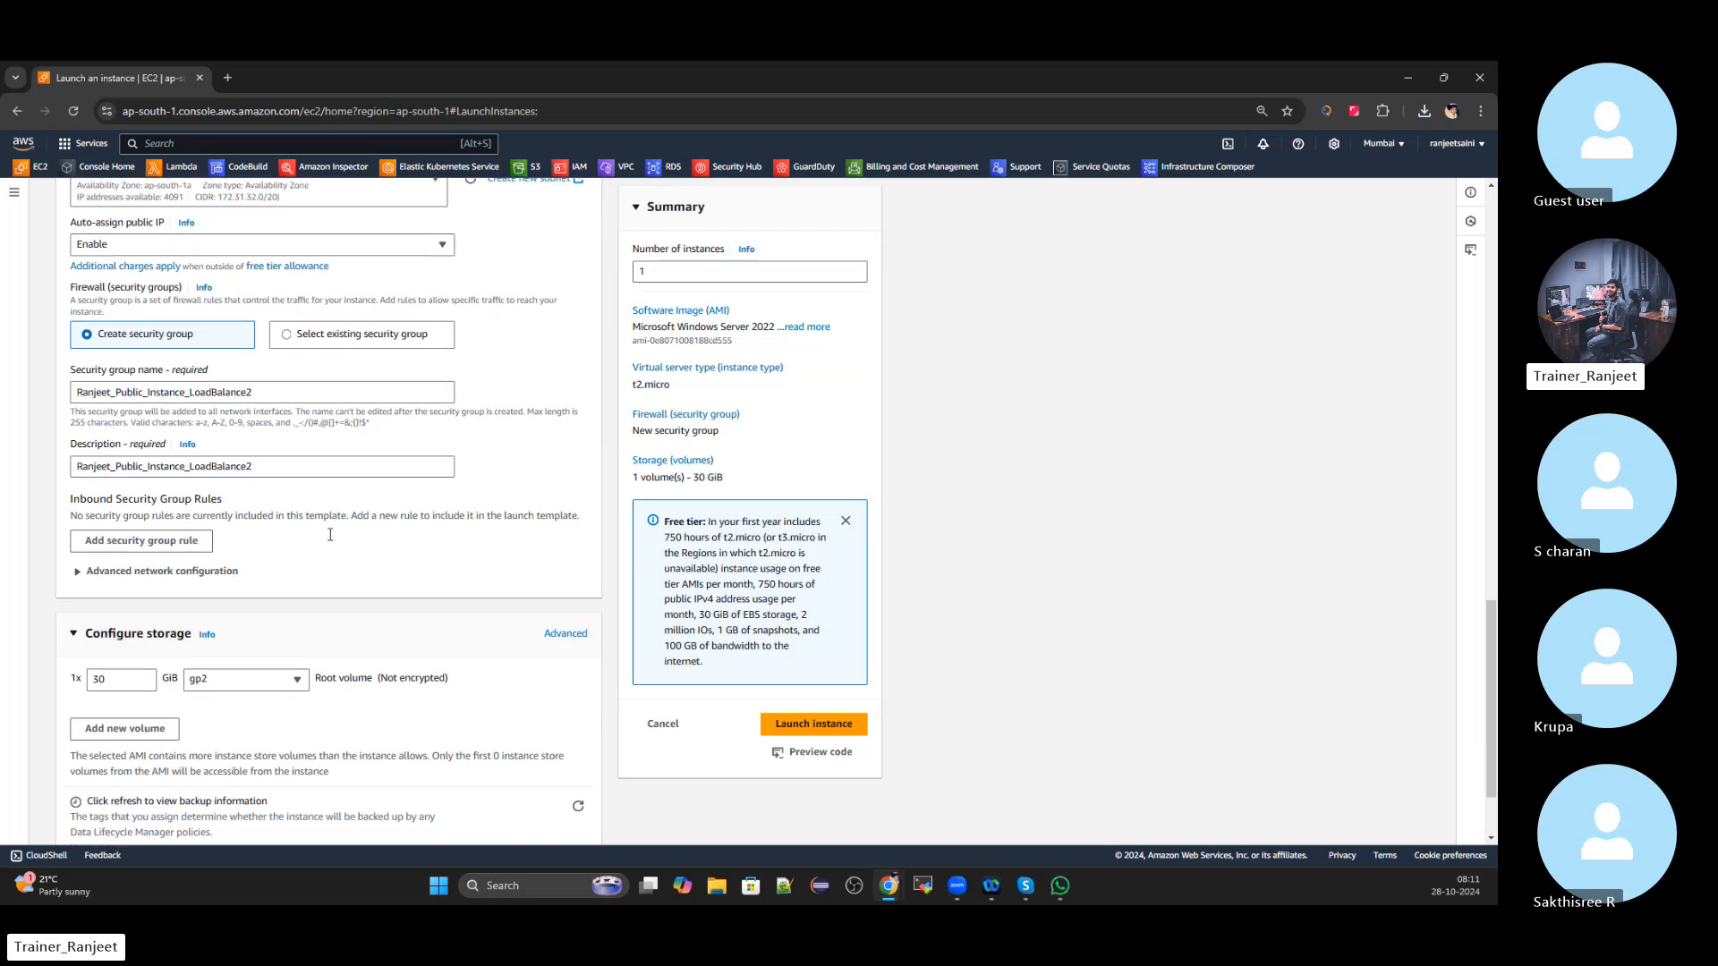
pyautogui.click(779, 726)
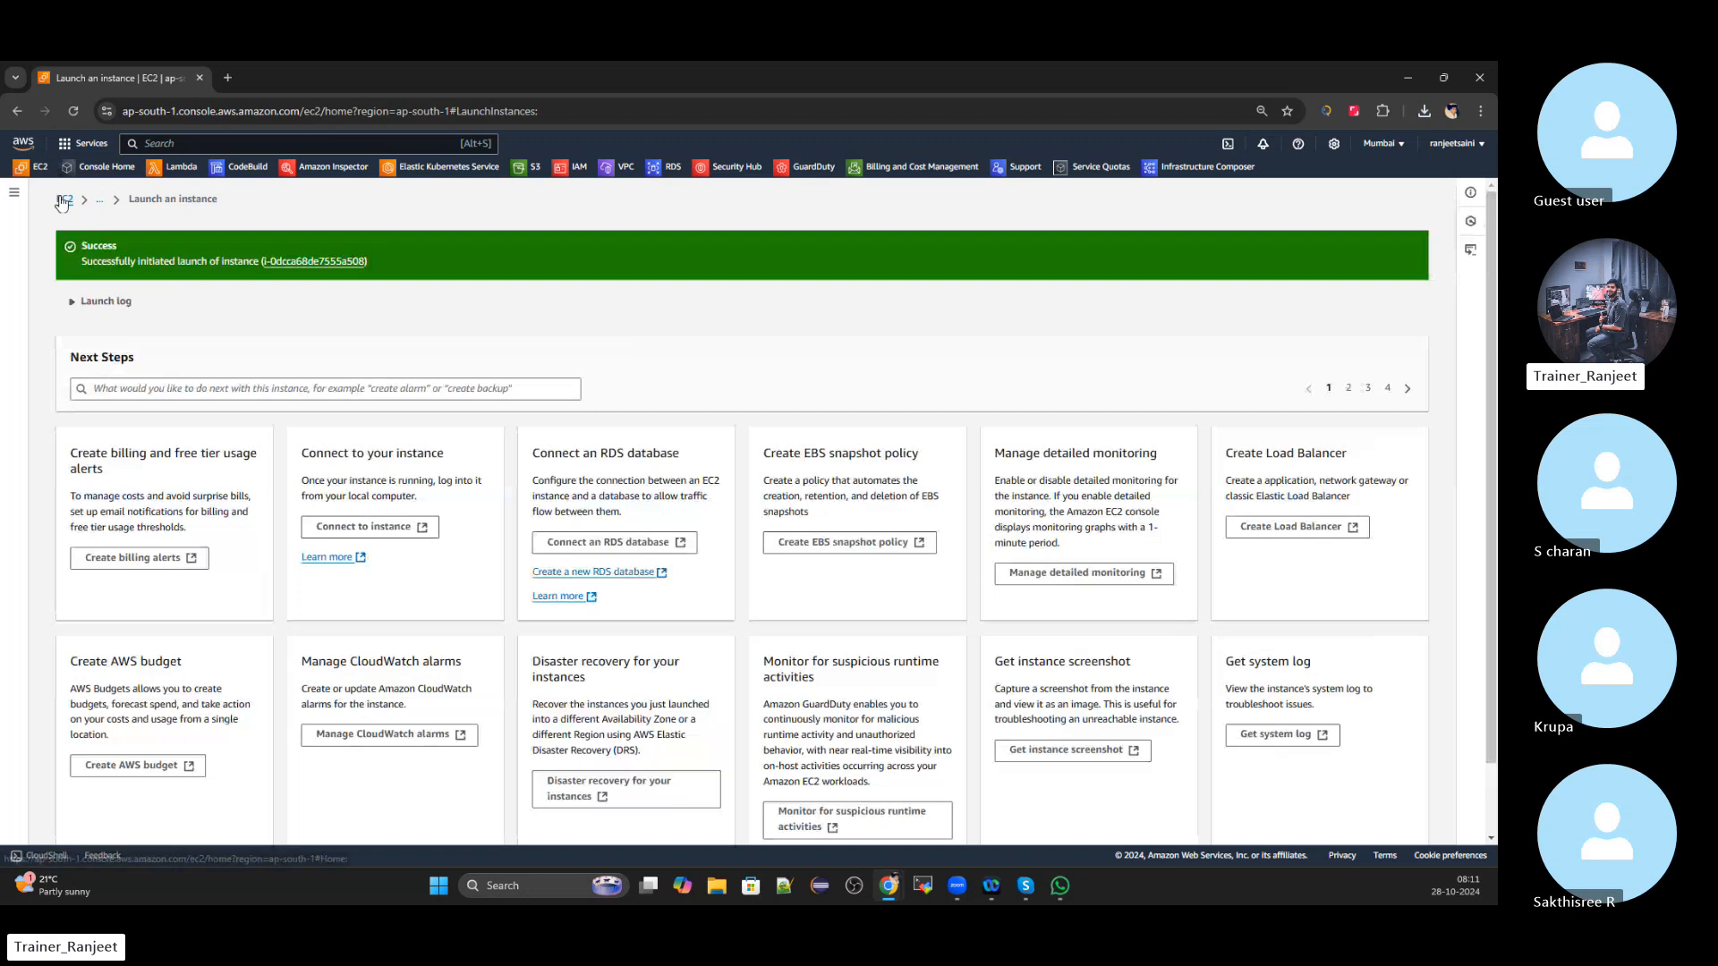
# List all instances, refresh, and view LoadBalance1's security details, which have no inbound rules
pyautogui.click(61, 202)
pyautogui.click(265, 285)
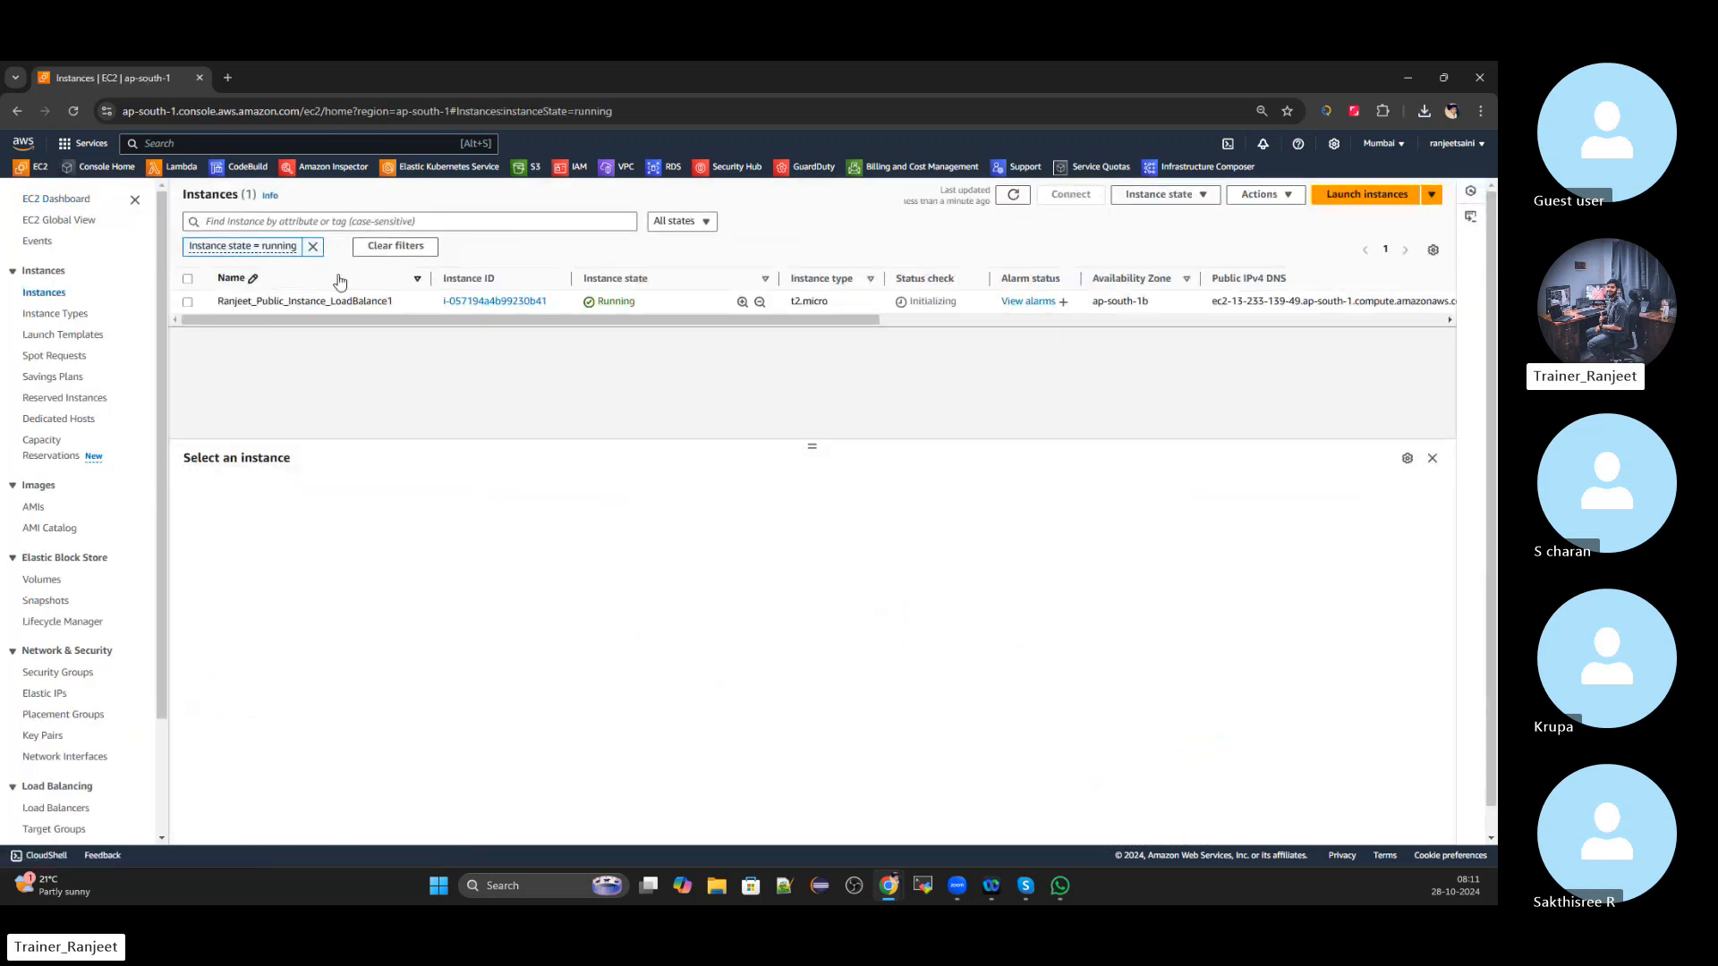
pyautogui.click(312, 246)
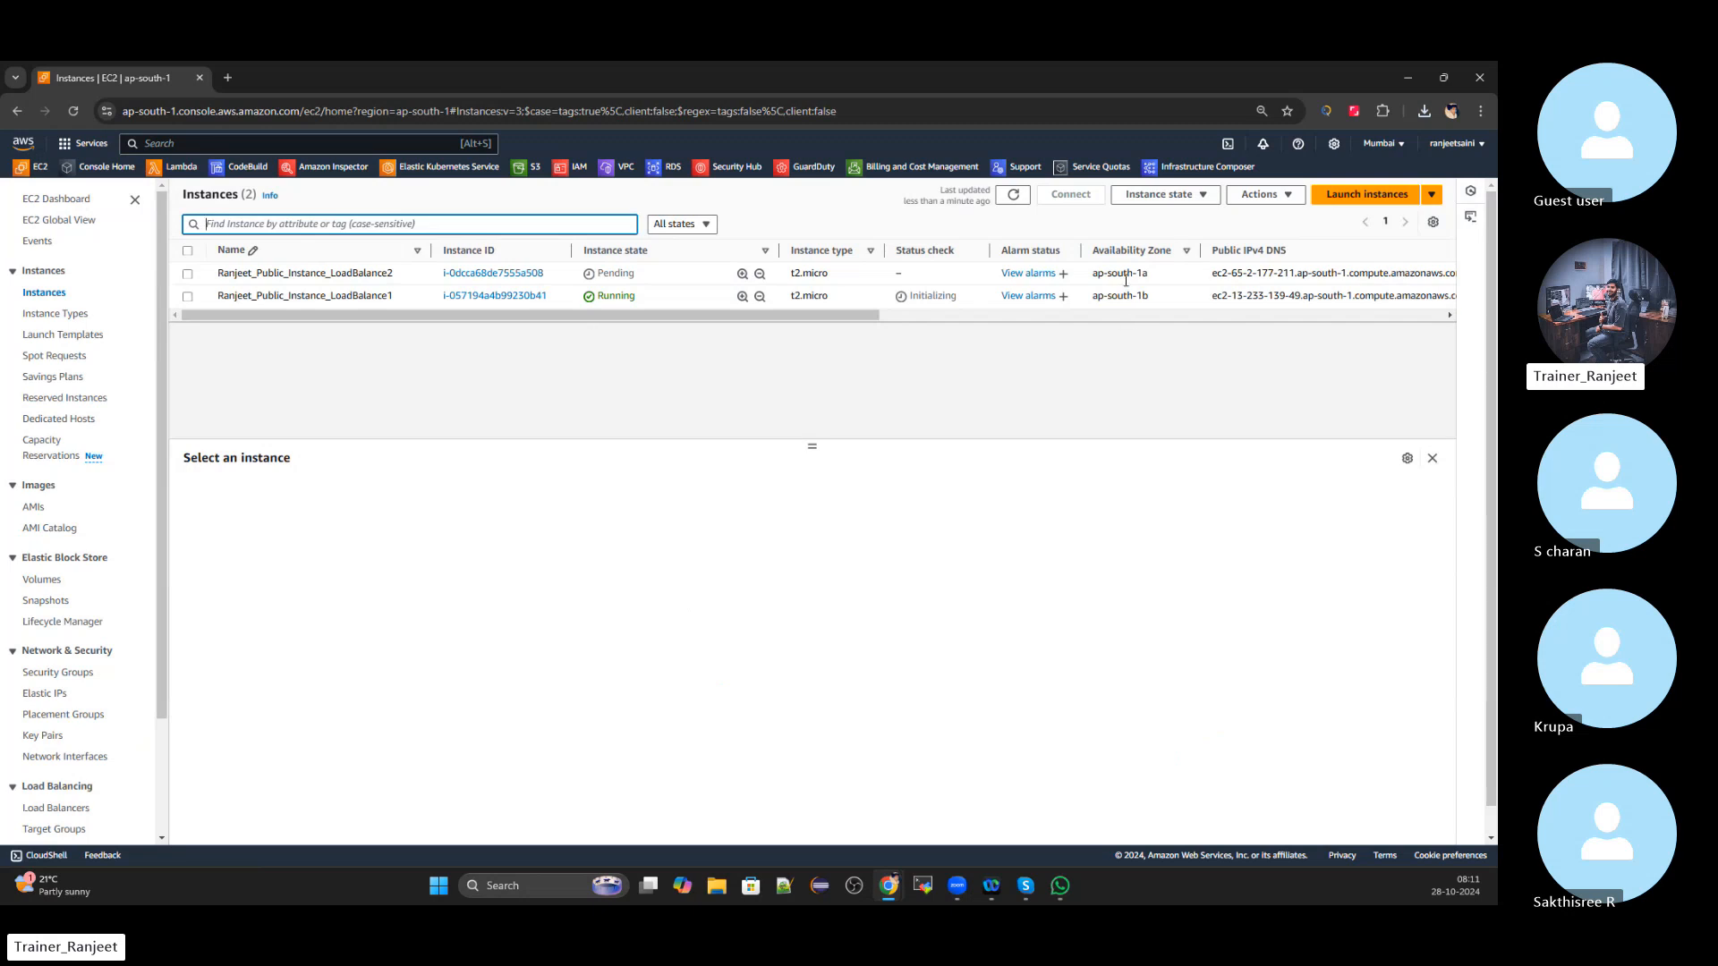
pyautogui.moveTo(875, 316); pyautogui.dragTo(696, 341)
pyautogui.click(1023, 199)
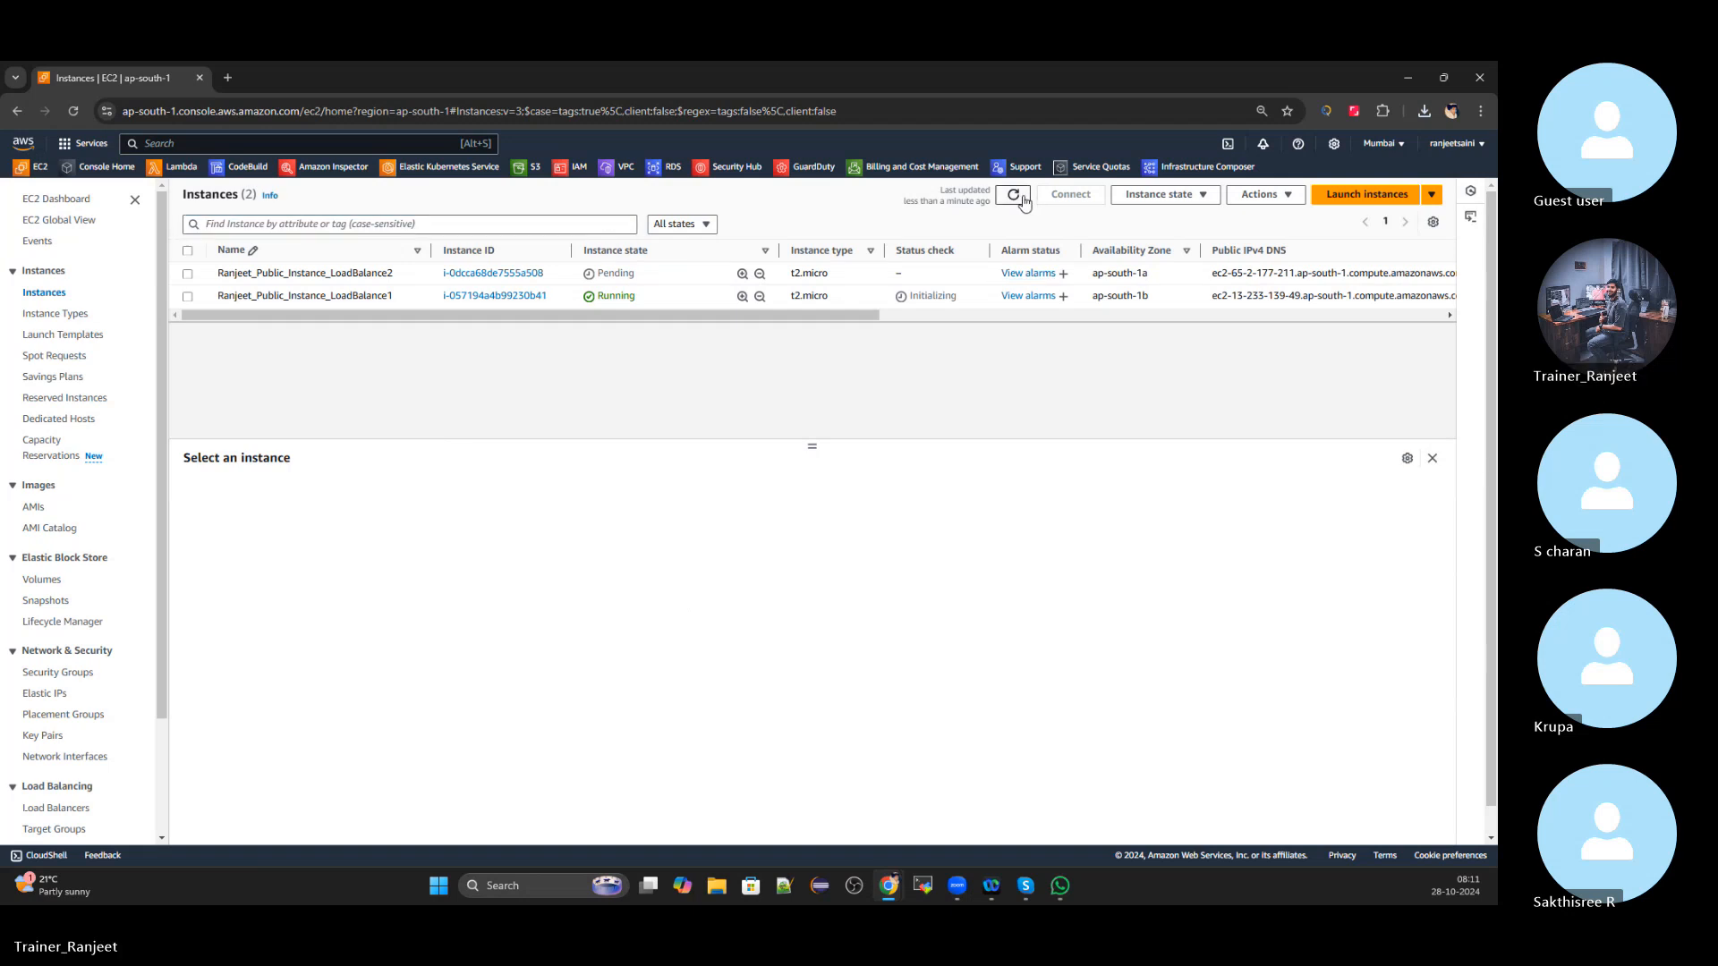
pyautogui.click(188, 298)
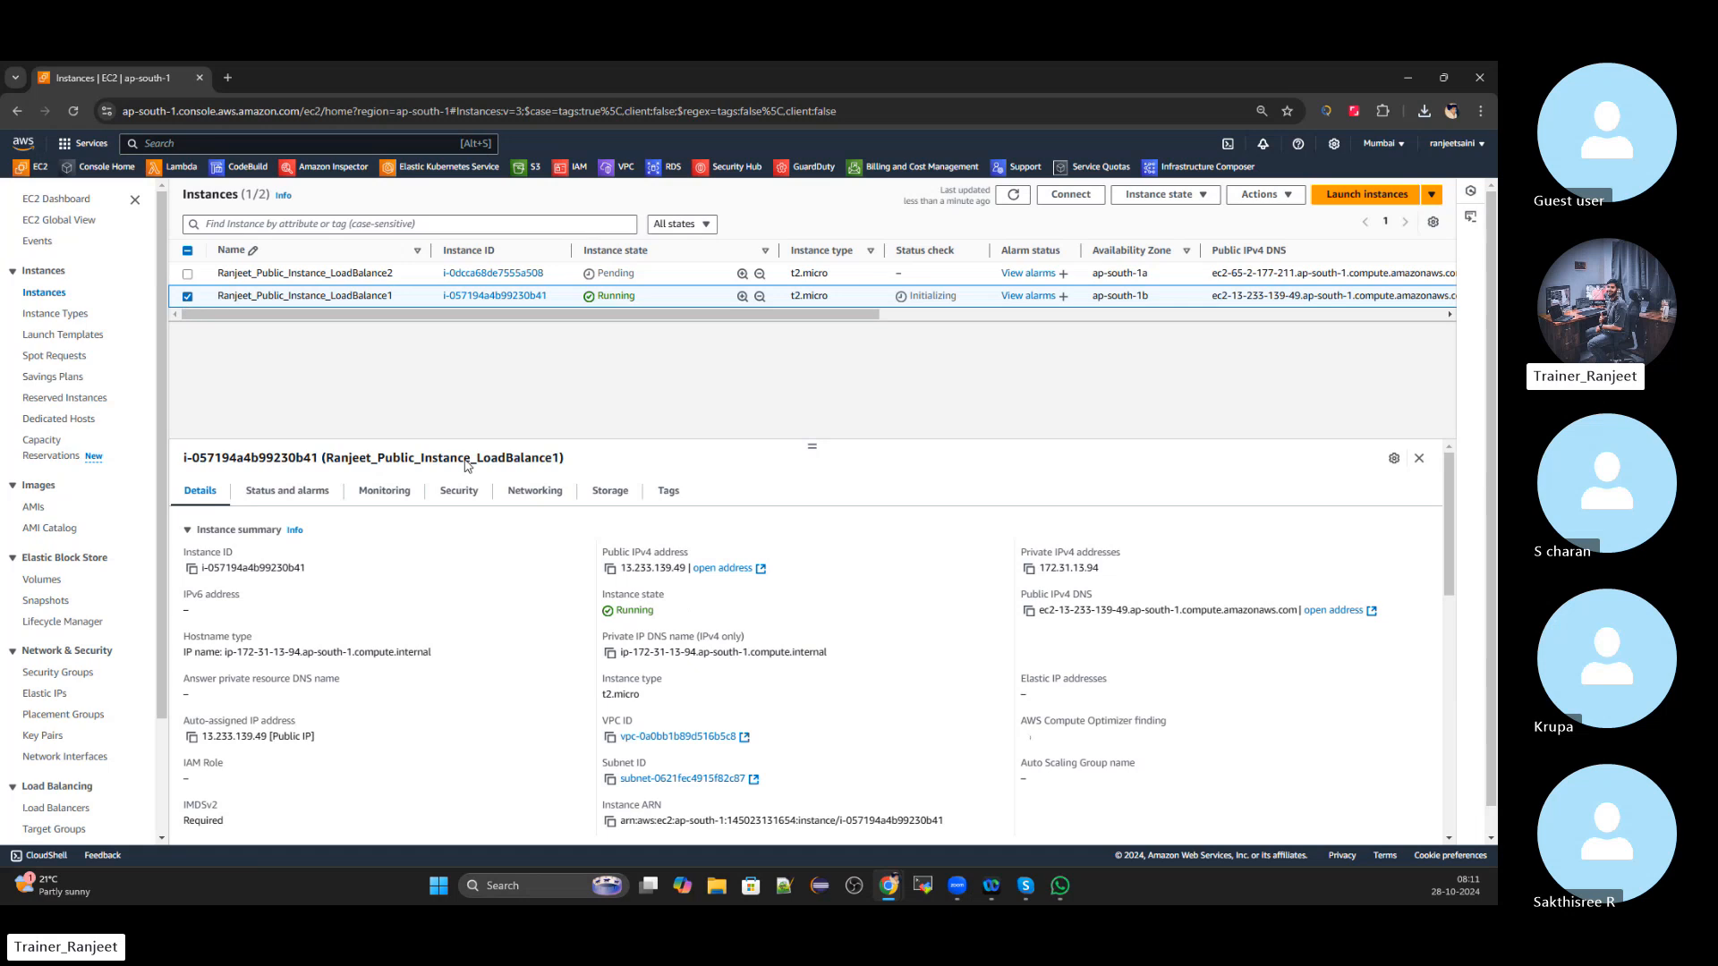
pyautogui.click(454, 492)
pyautogui.scroll(-1, 452, 498)
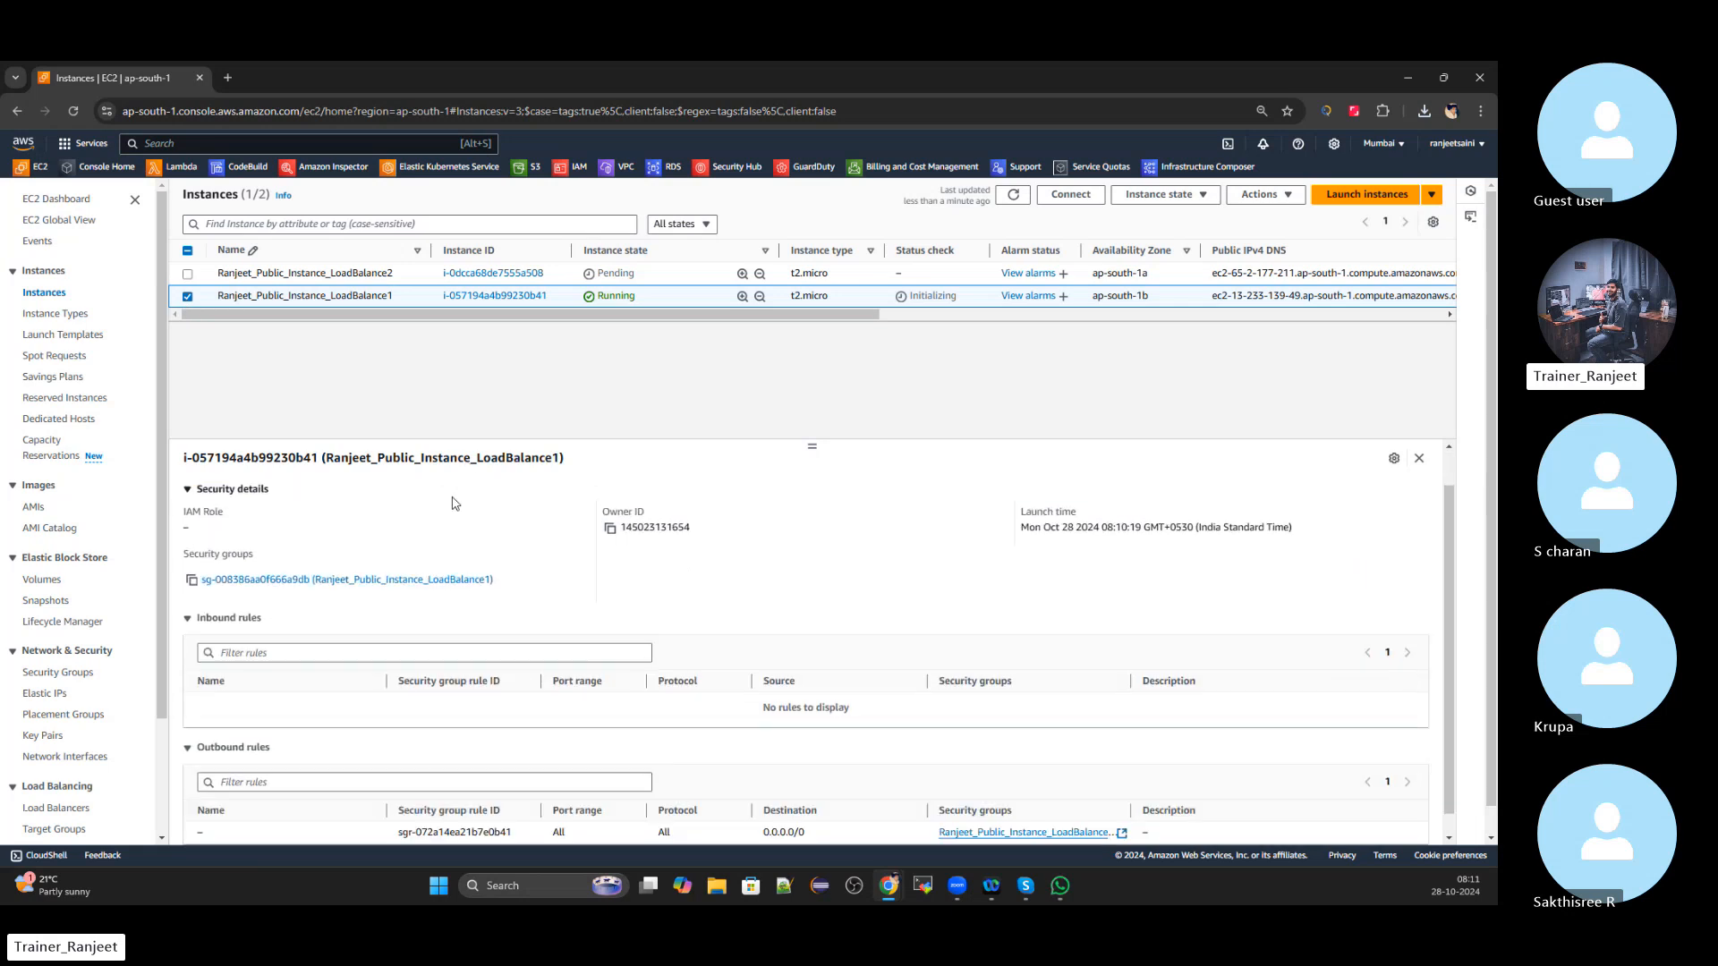
# Add an RDP inbound rule from My IP to LoadBalance1's security group
pyautogui.click(412, 559)
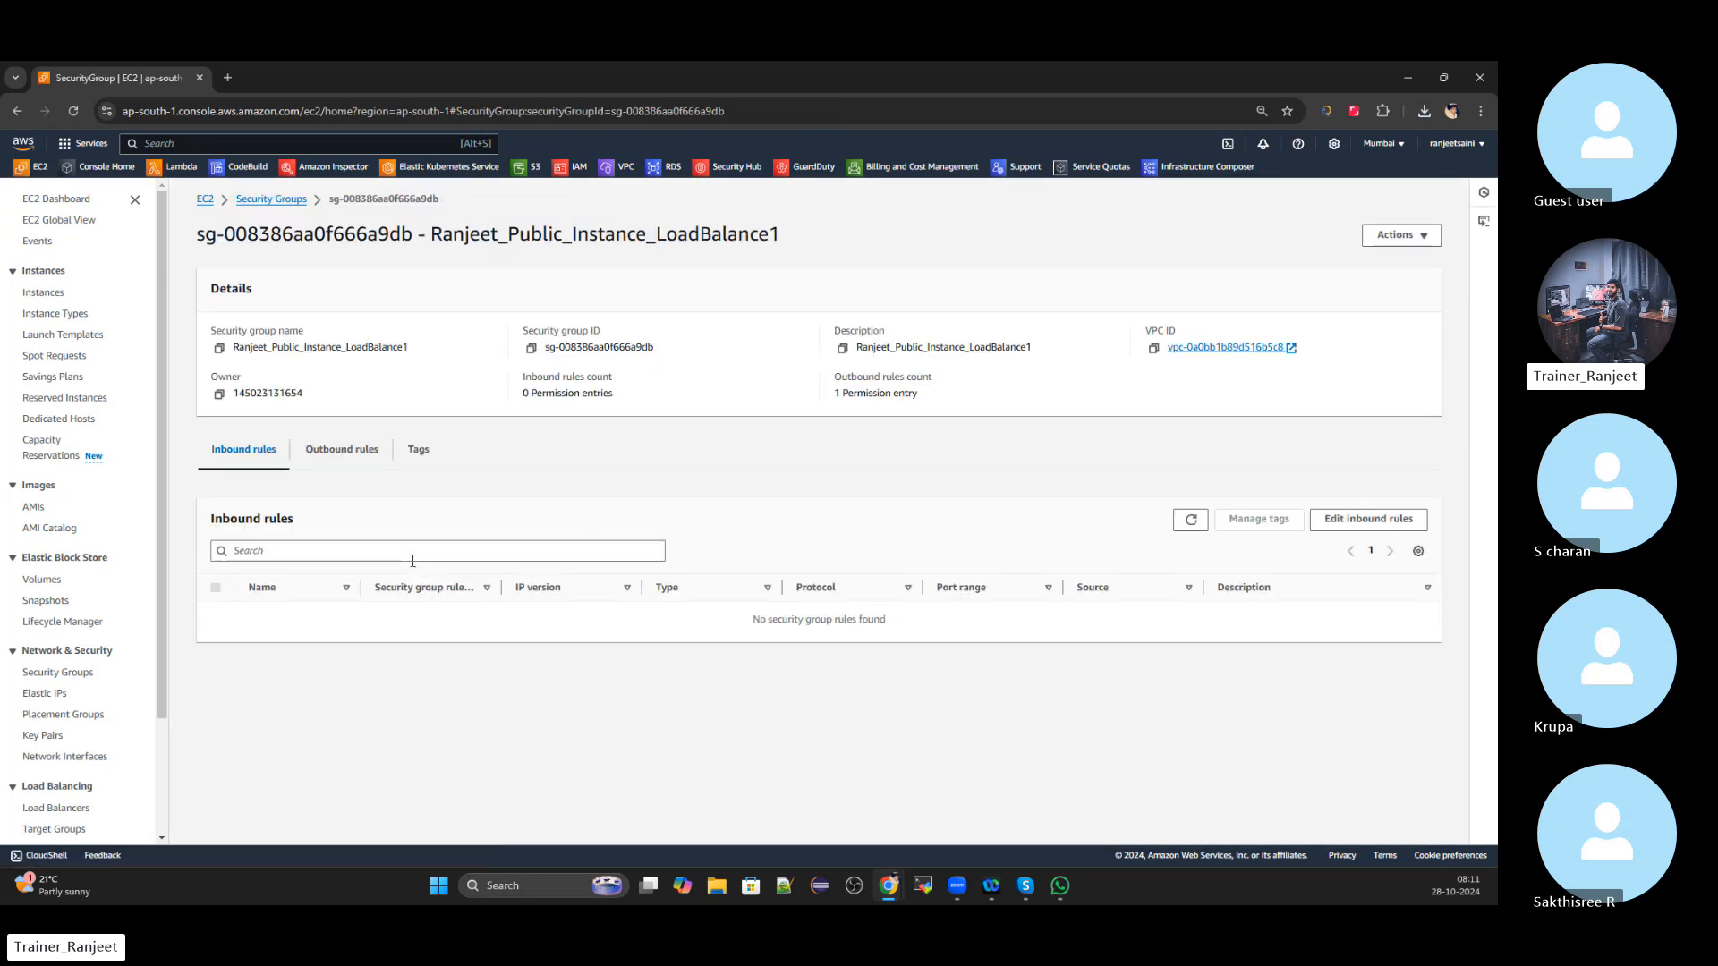
pyautogui.click(1338, 521)
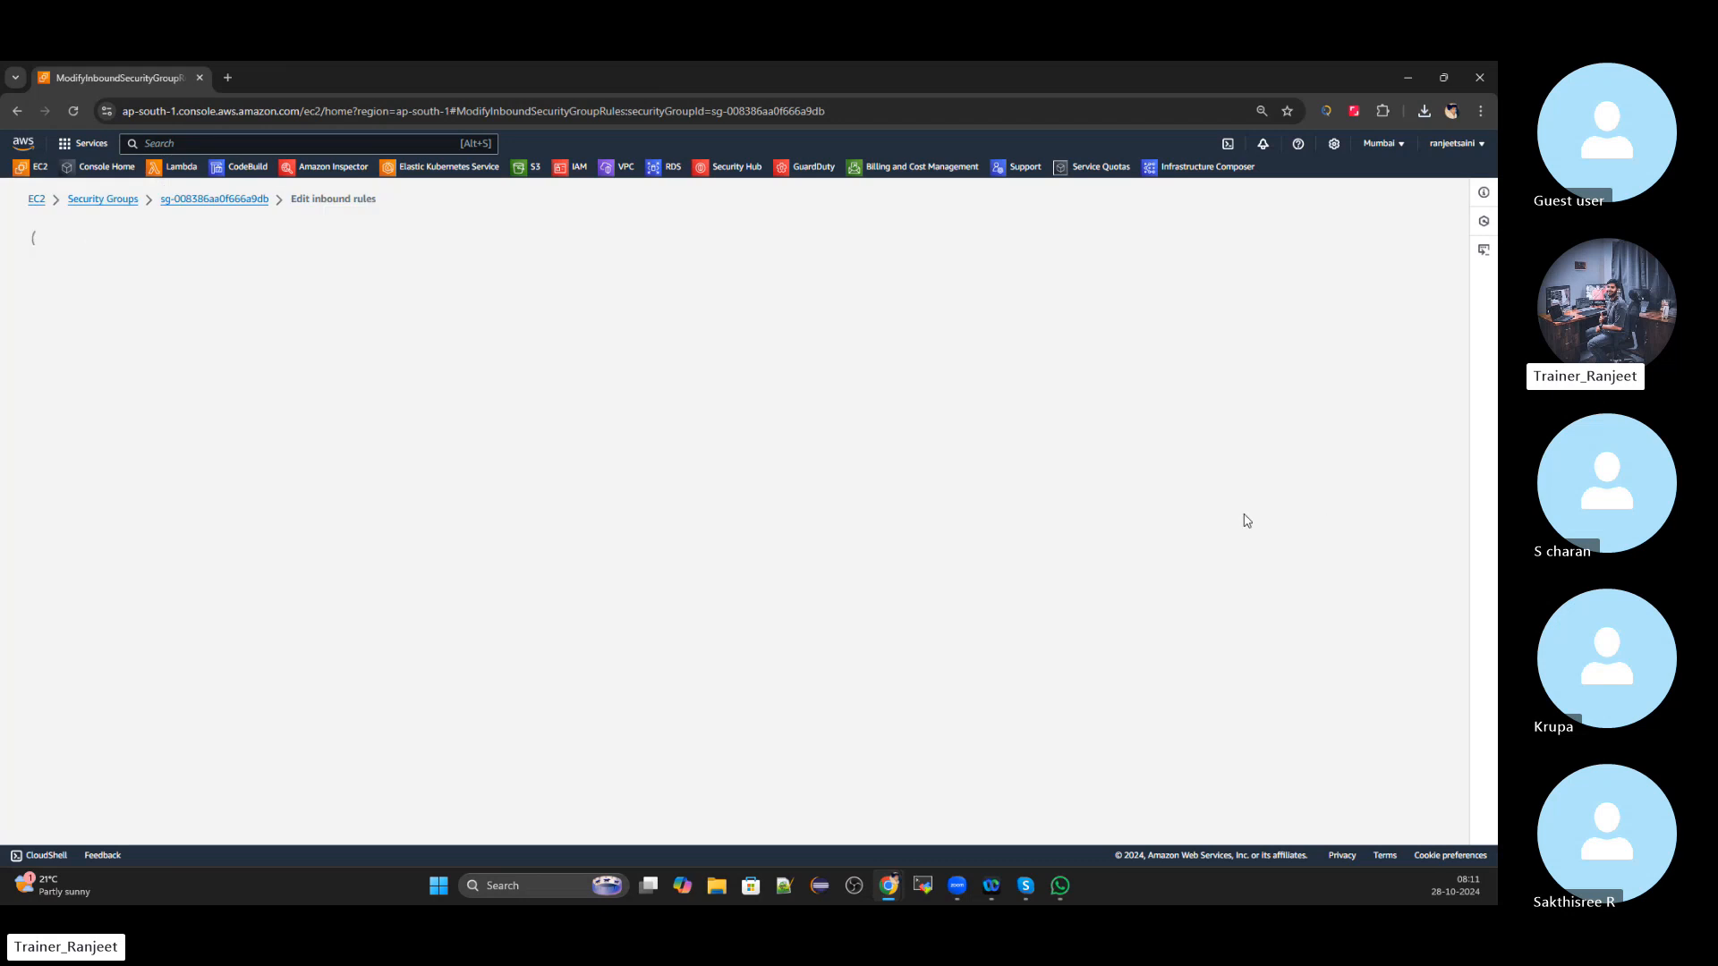
pyautogui.click(109, 398)
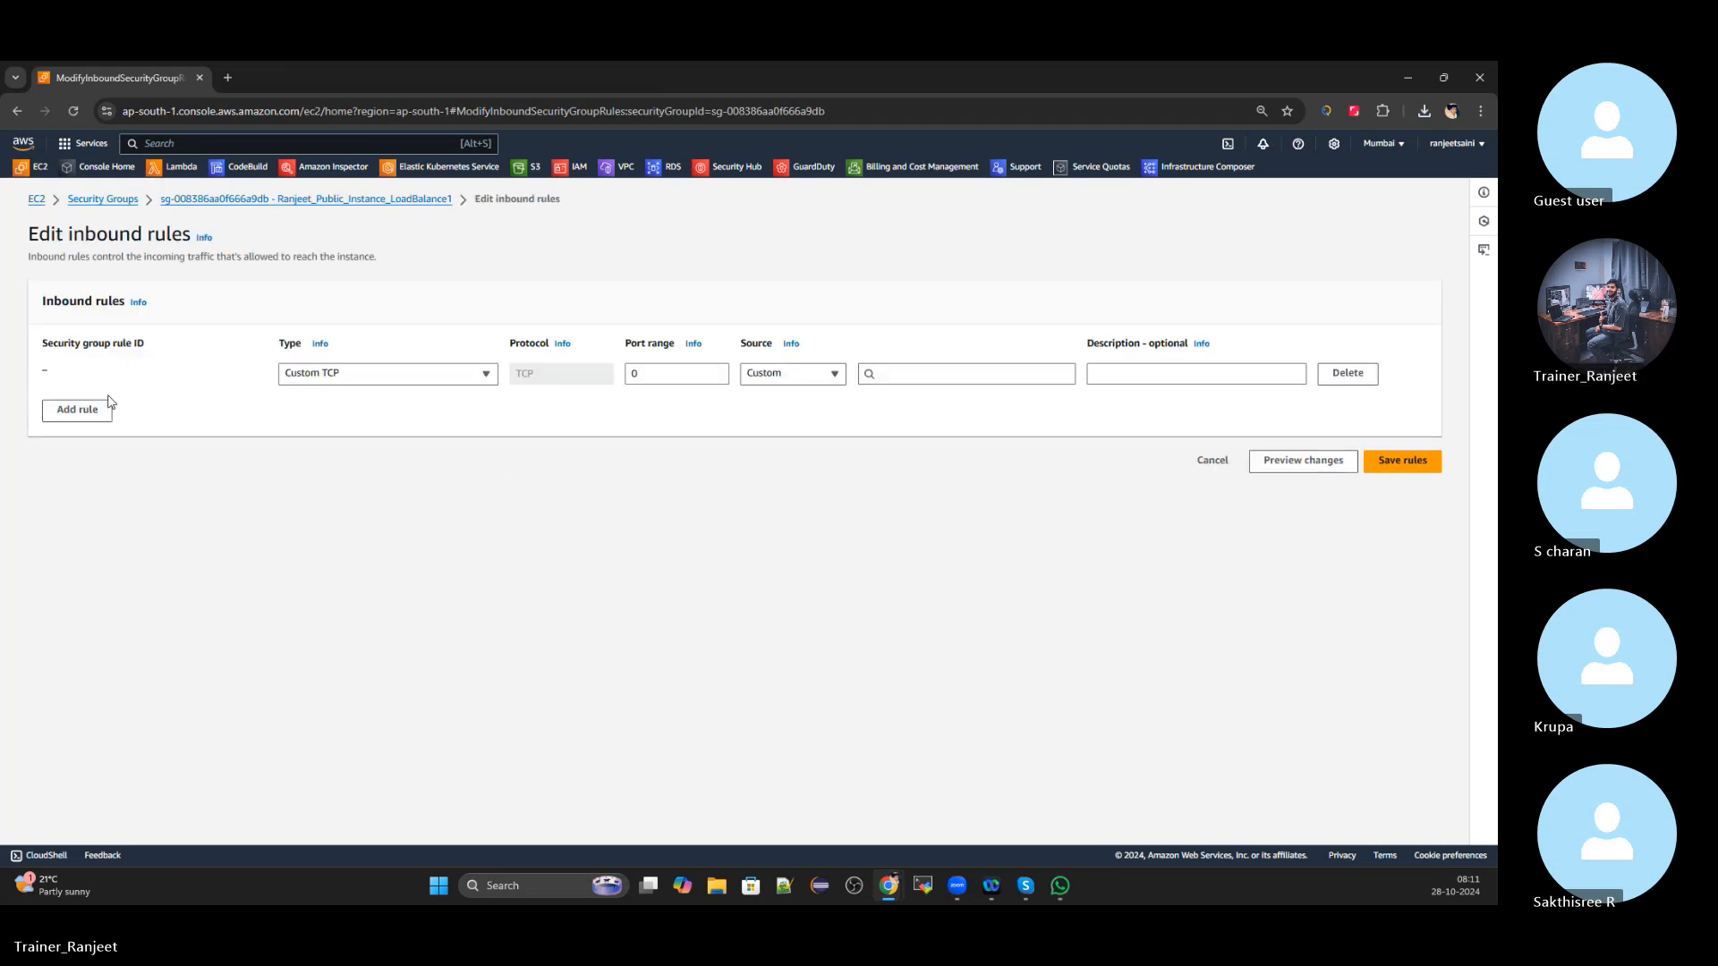
pyautogui.click(376, 386)
pyautogui.write('rd')
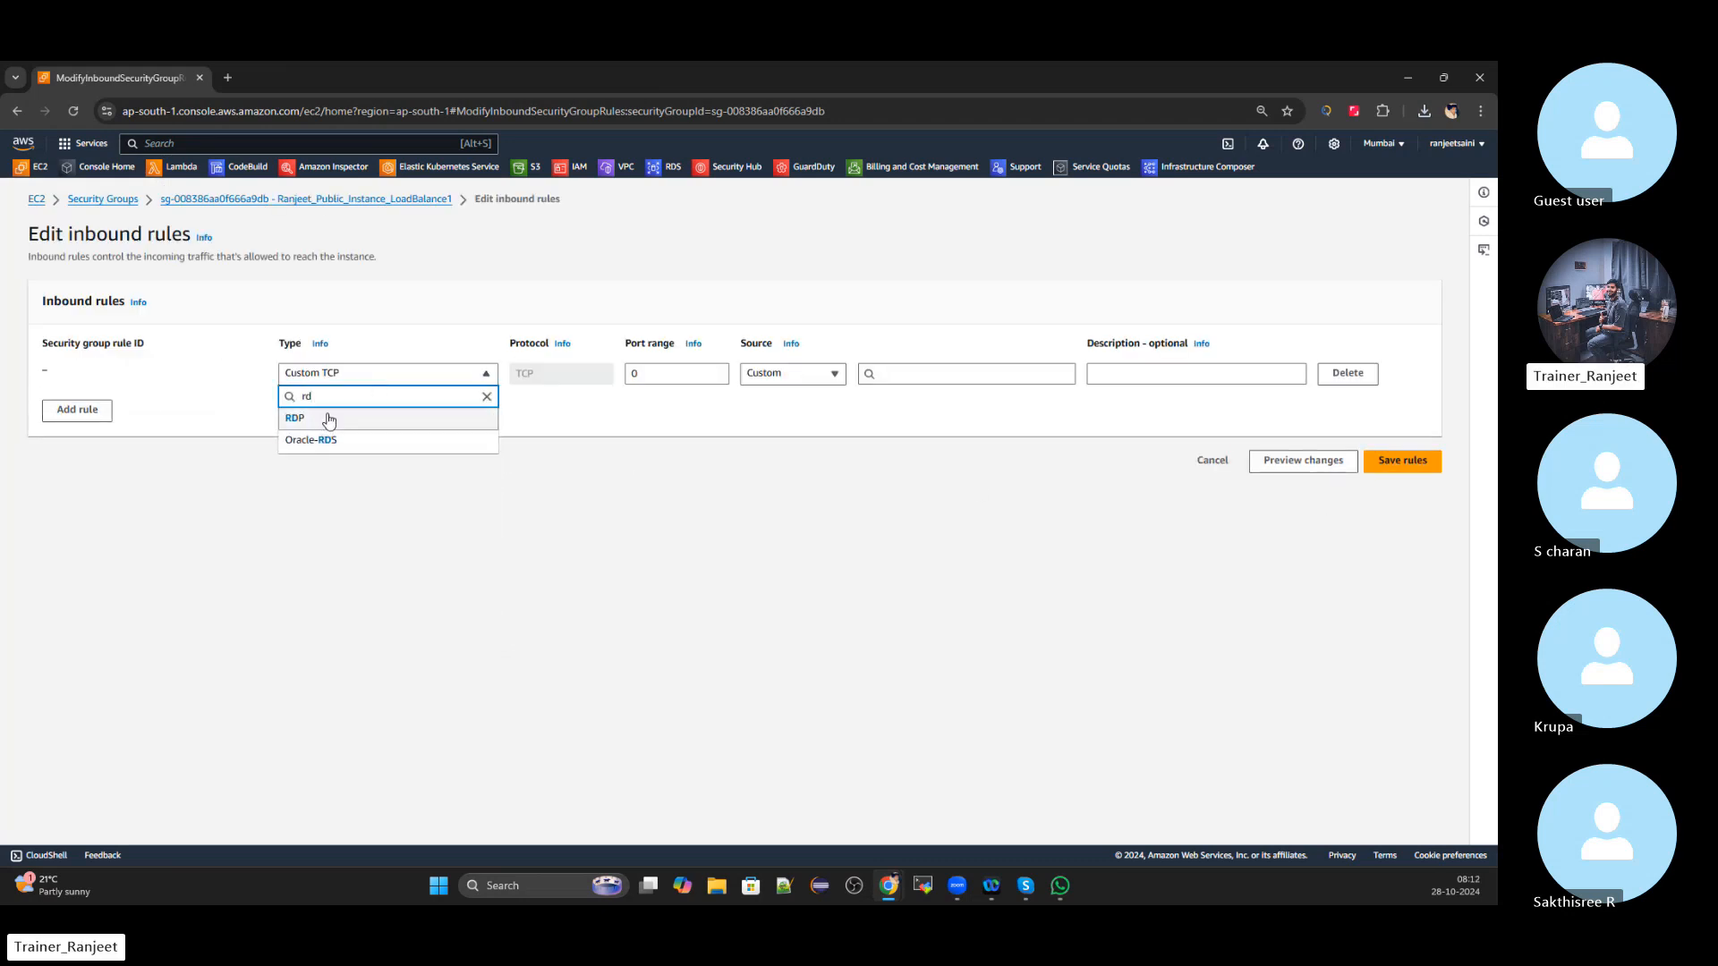
pyautogui.click(326, 418)
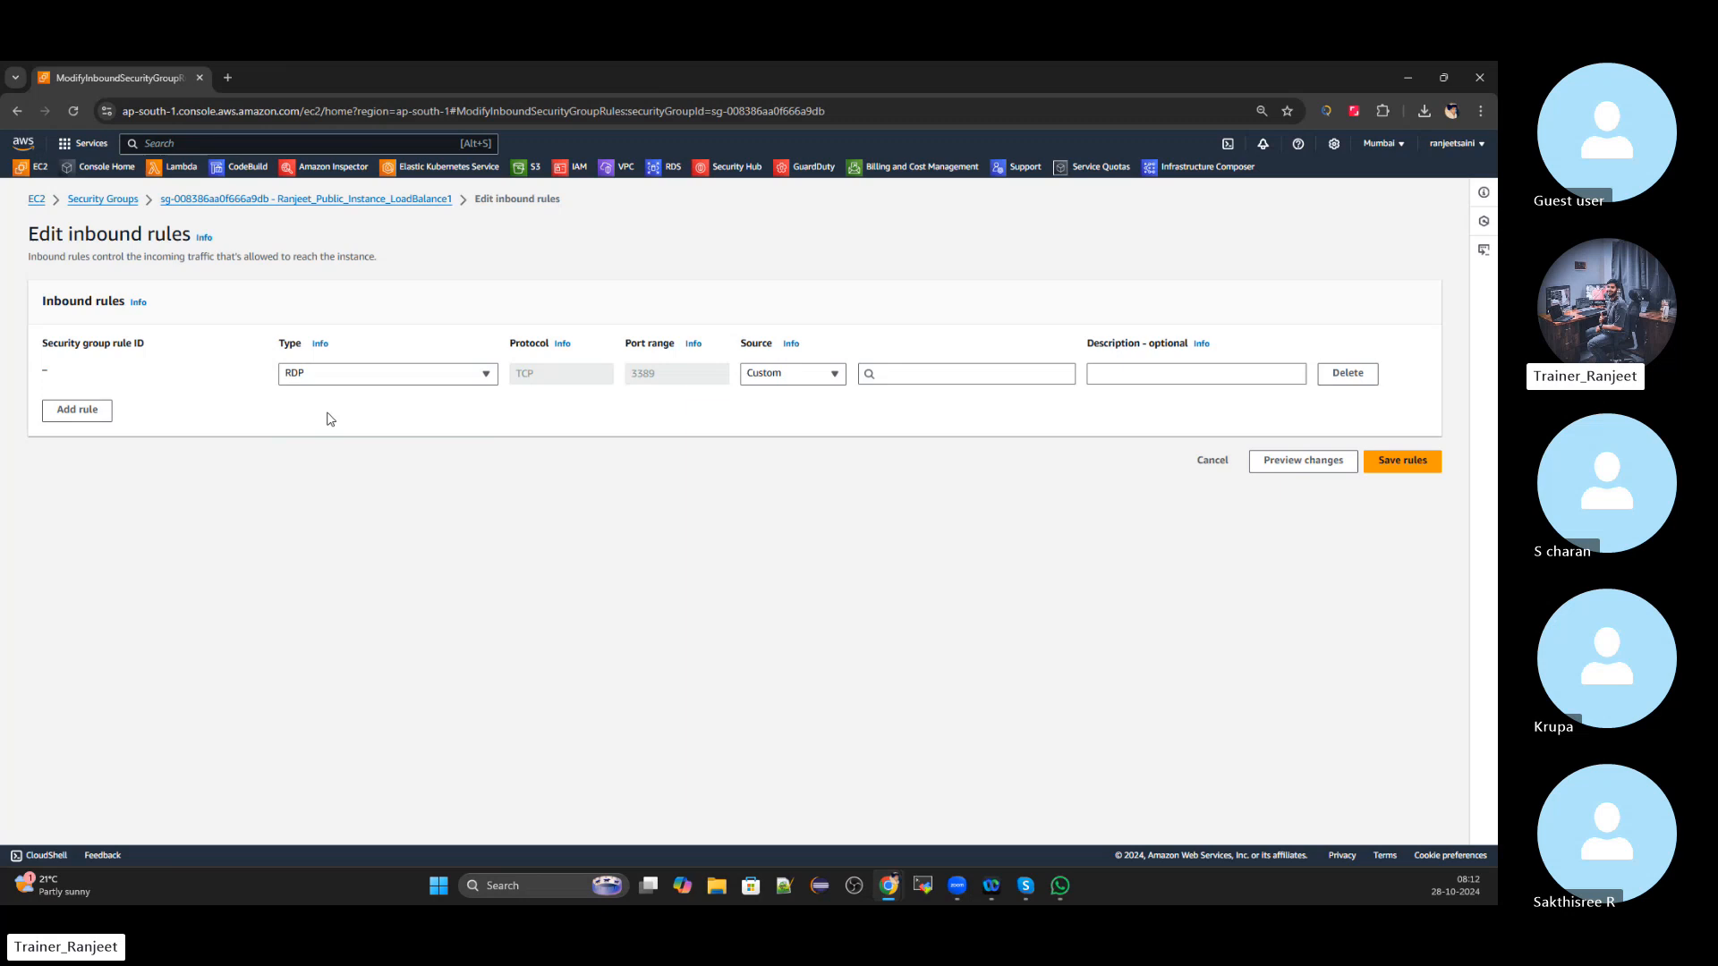
pyautogui.click(832, 374)
pyautogui.click(768, 462)
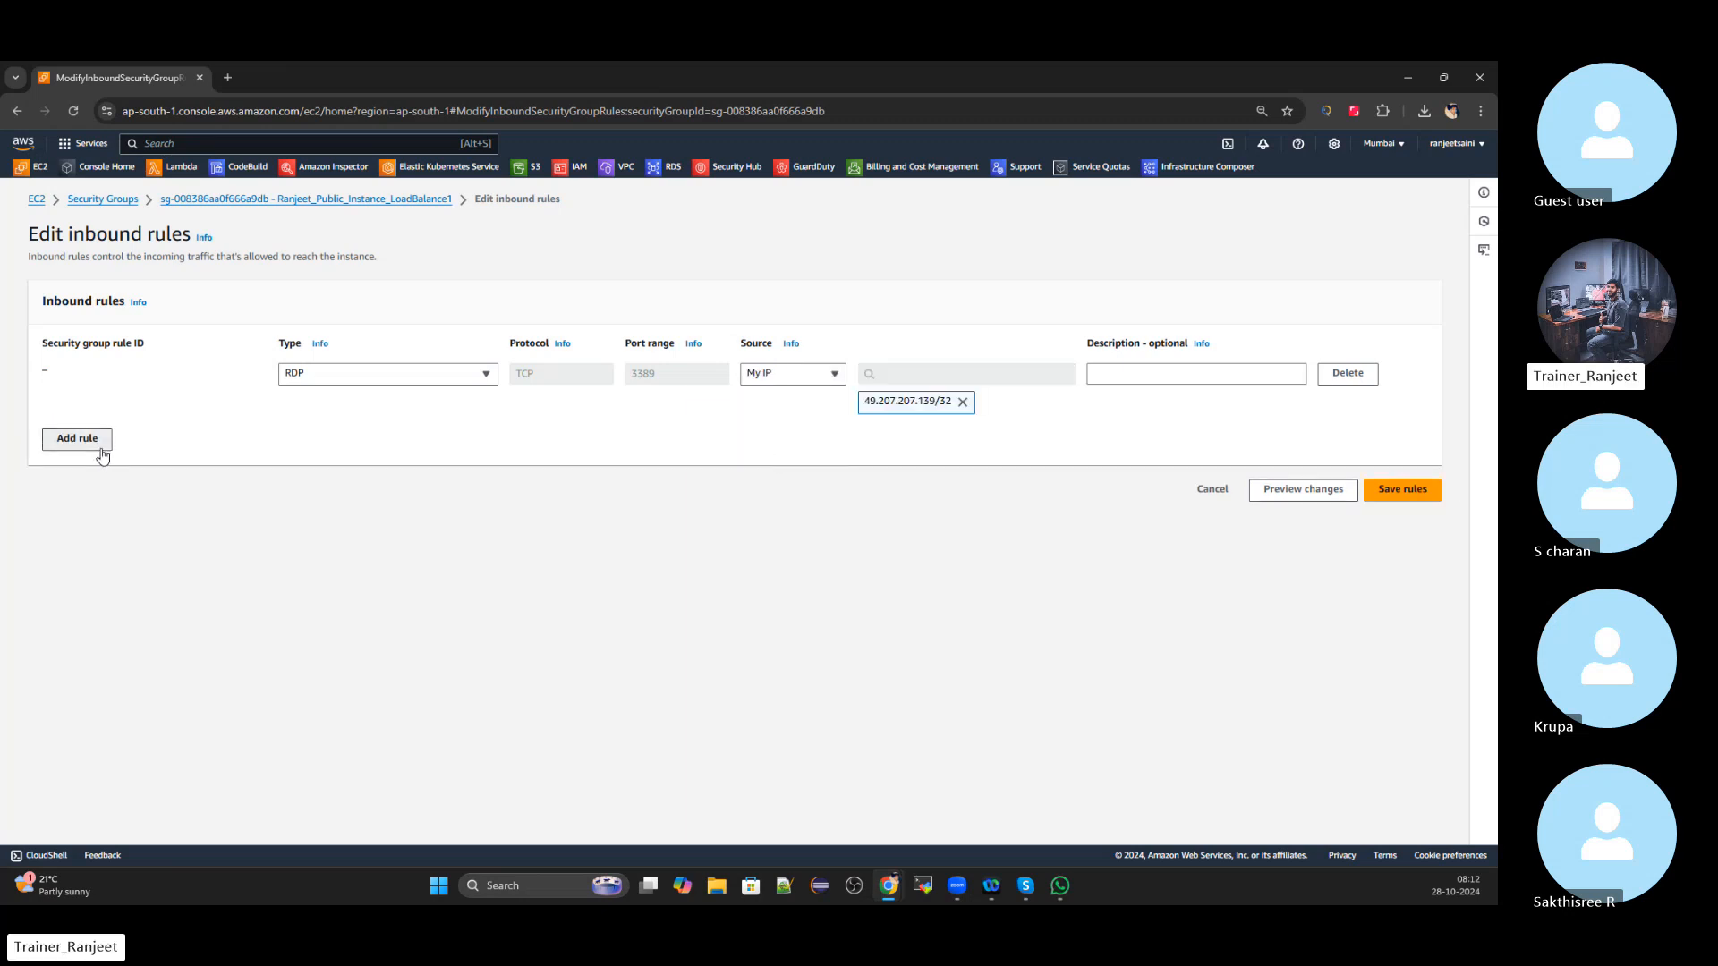
# Add HTTP and HTTPS inbound rules from My IP and save the rules
pyautogui.click(77, 438)
pyautogui.click(367, 433)
pyautogui.write('http')
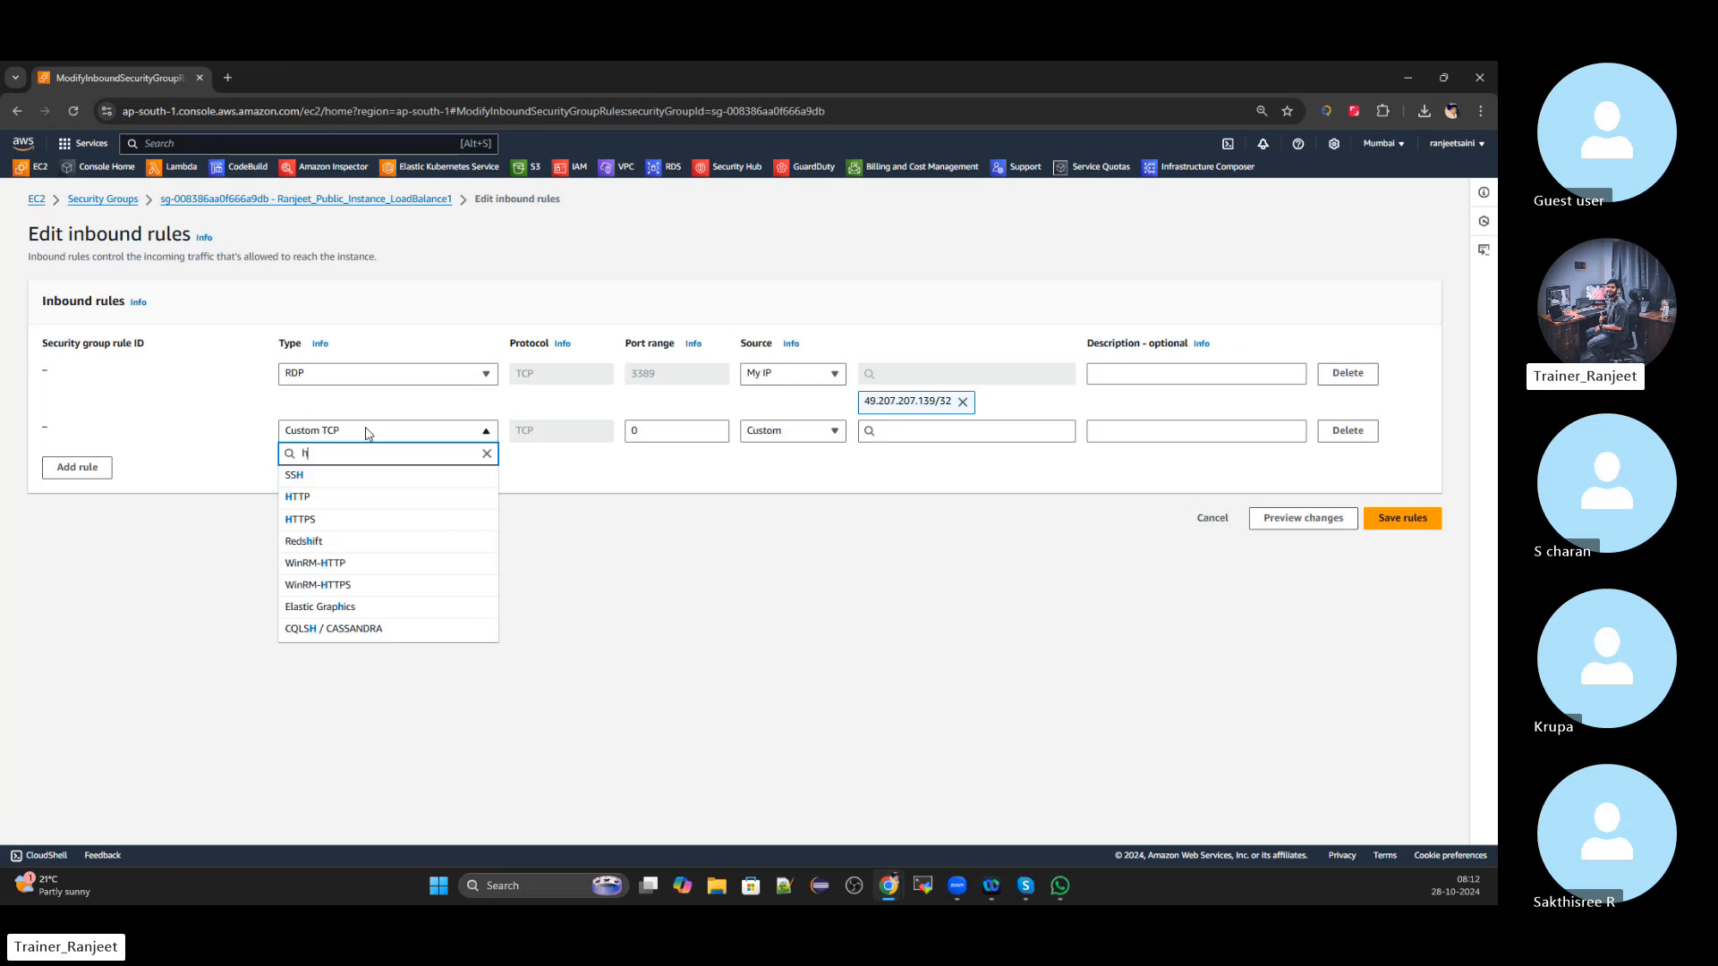
pyautogui.click(337, 476)
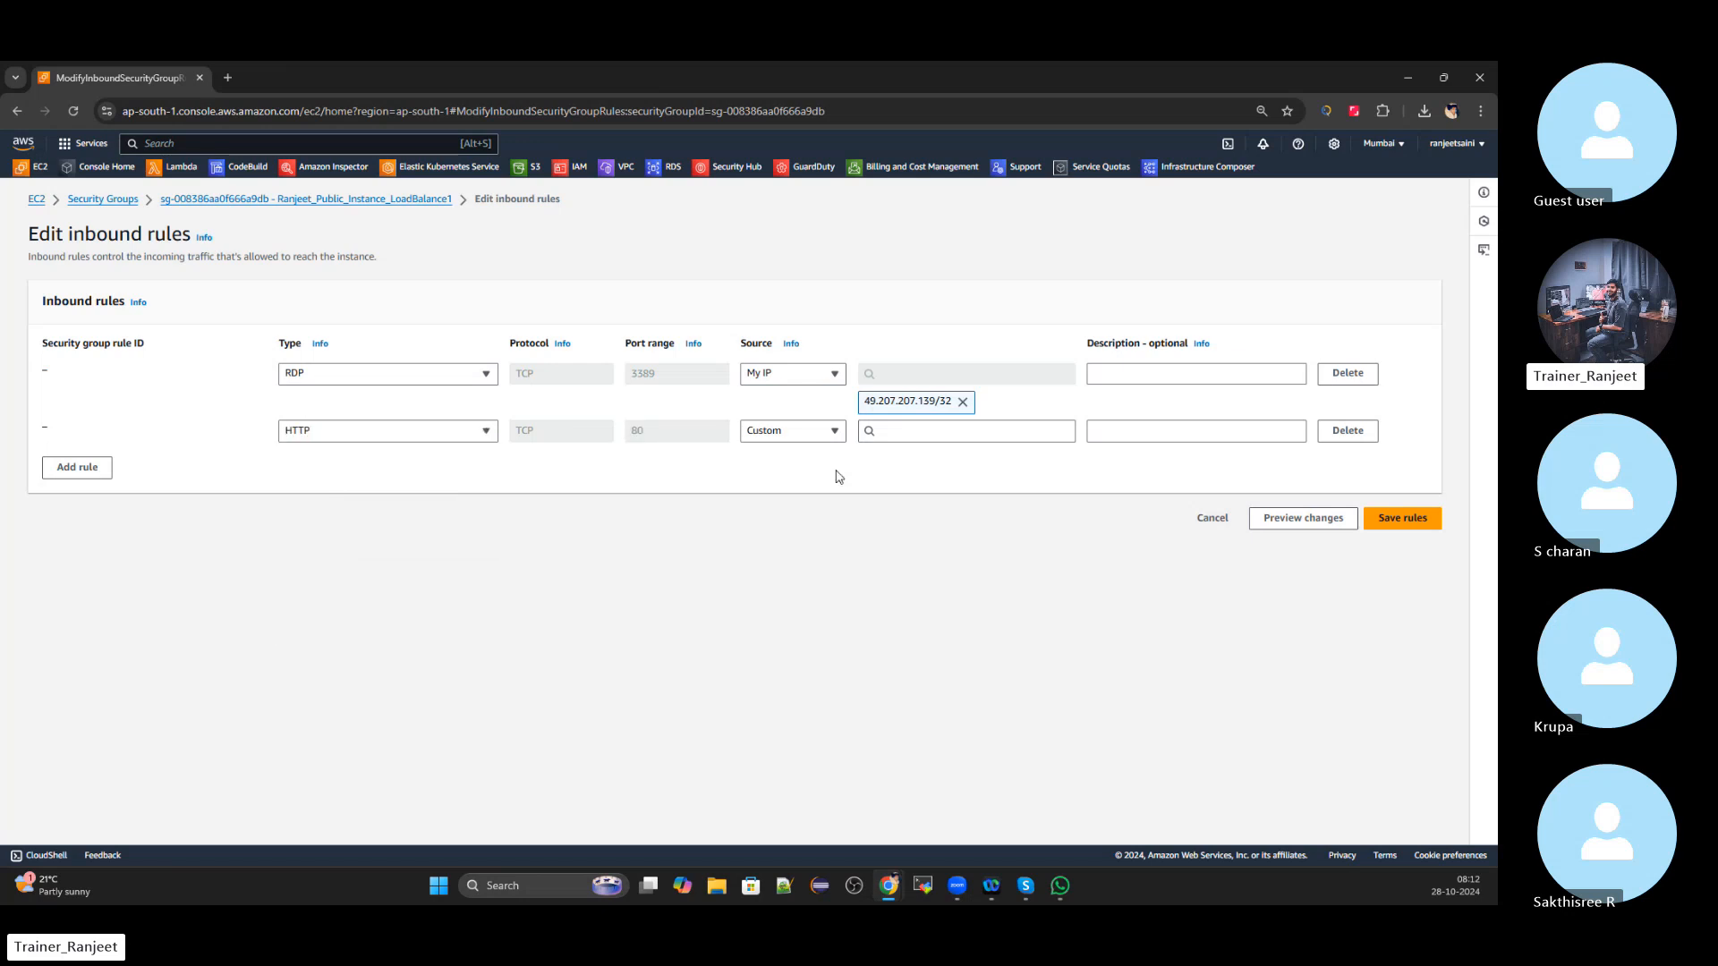
pyautogui.click(802, 433)
pyautogui.click(790, 516)
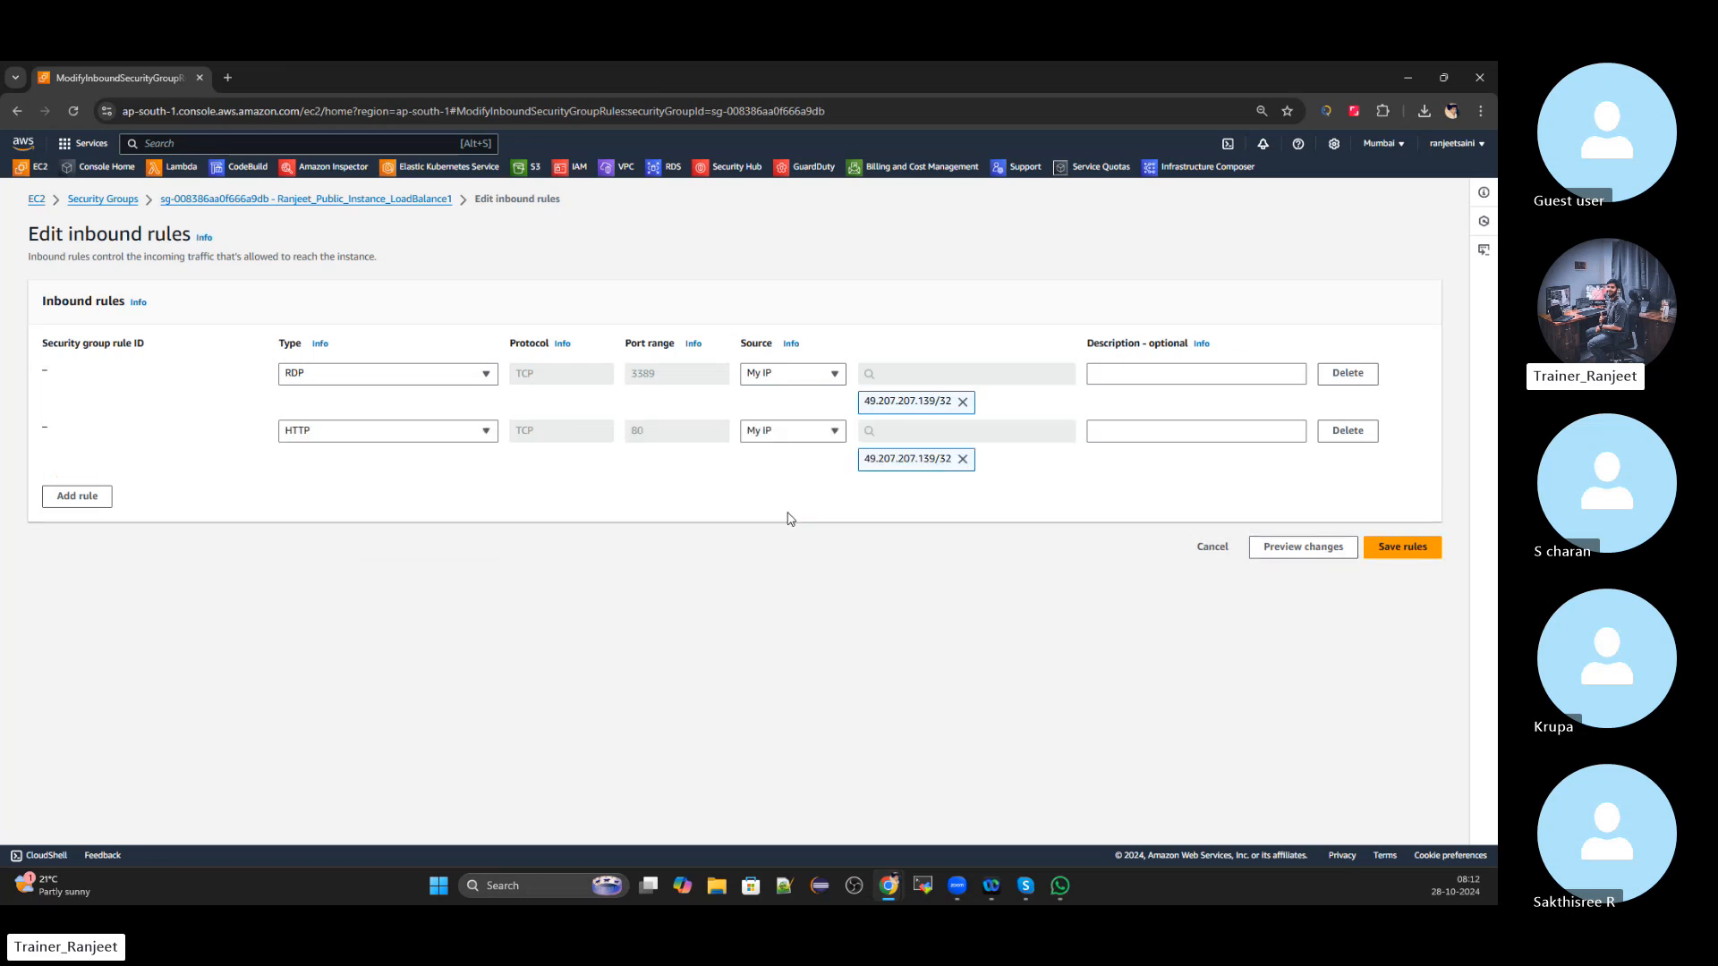
pyautogui.click(77, 495)
pyautogui.click(362, 490)
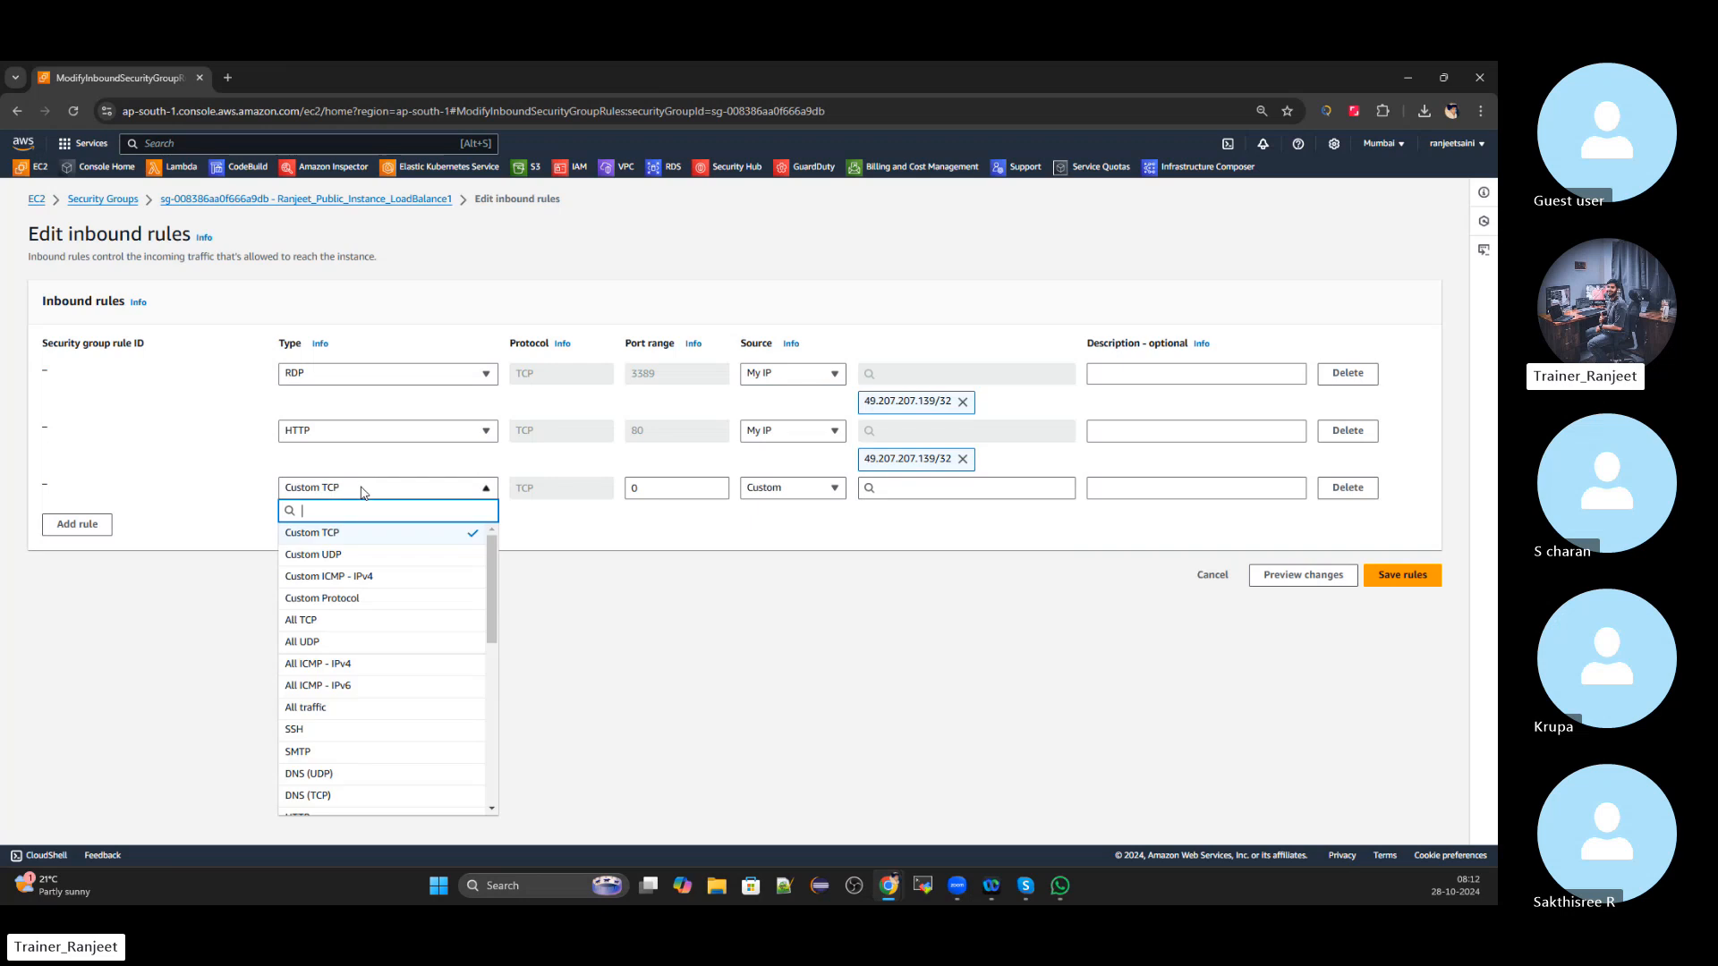
pyautogui.write('http')
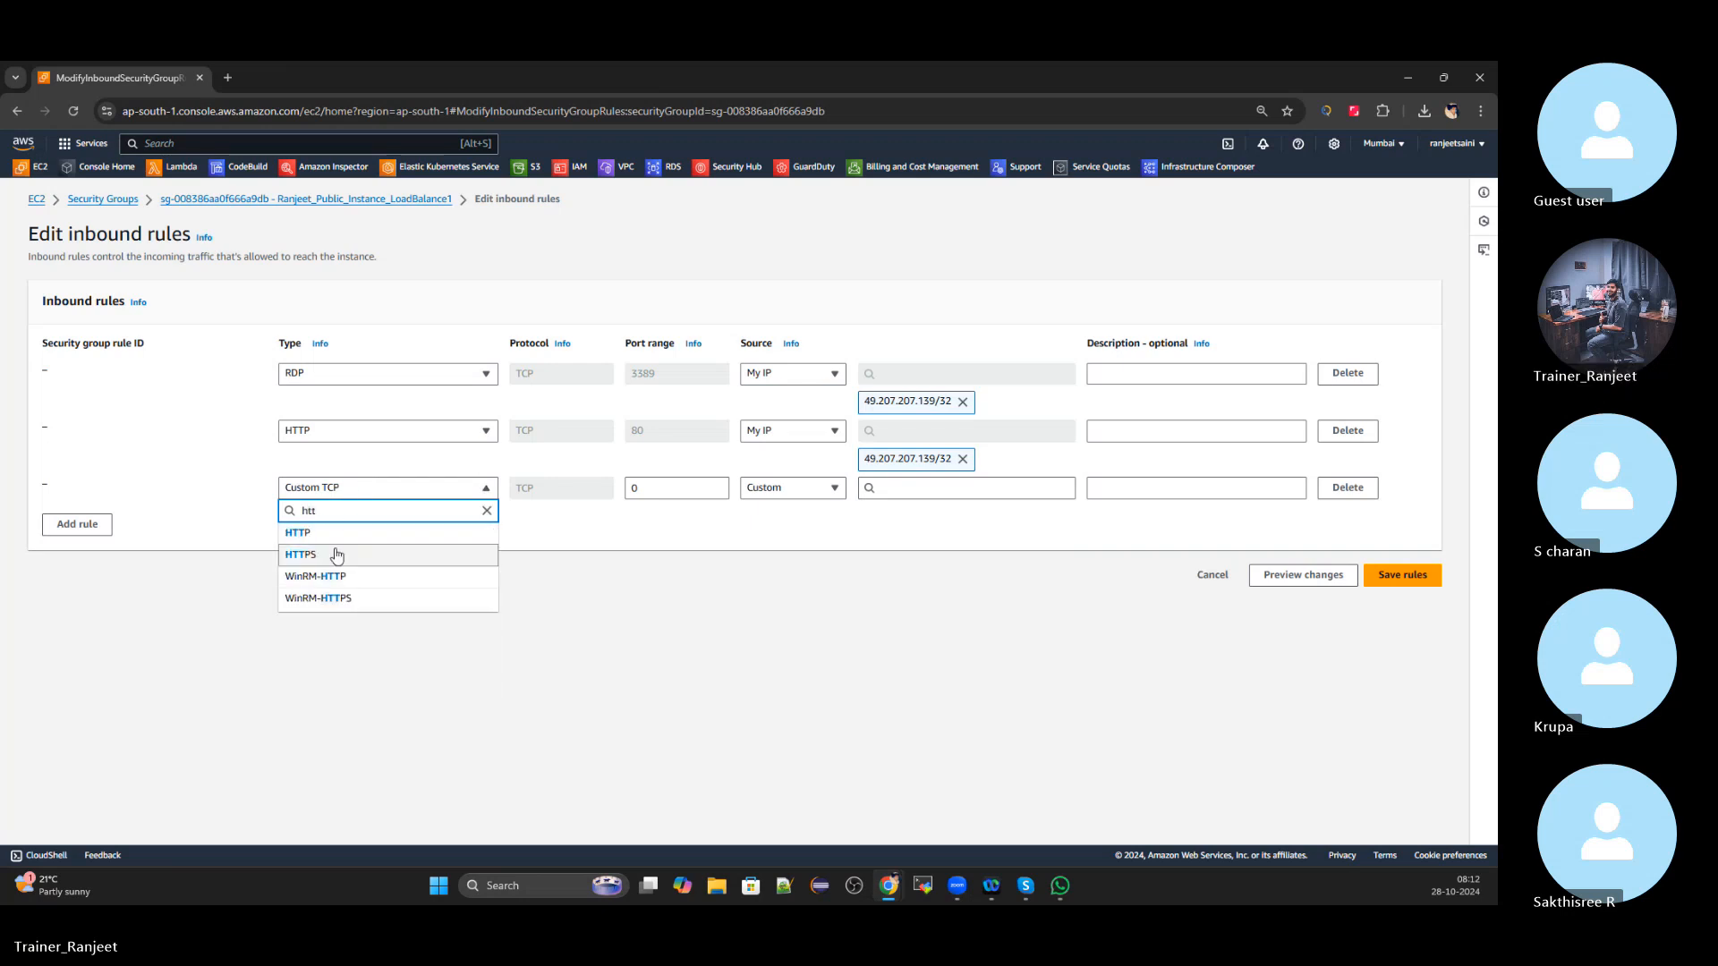
pyautogui.click(338, 557)
pyautogui.click(809, 489)
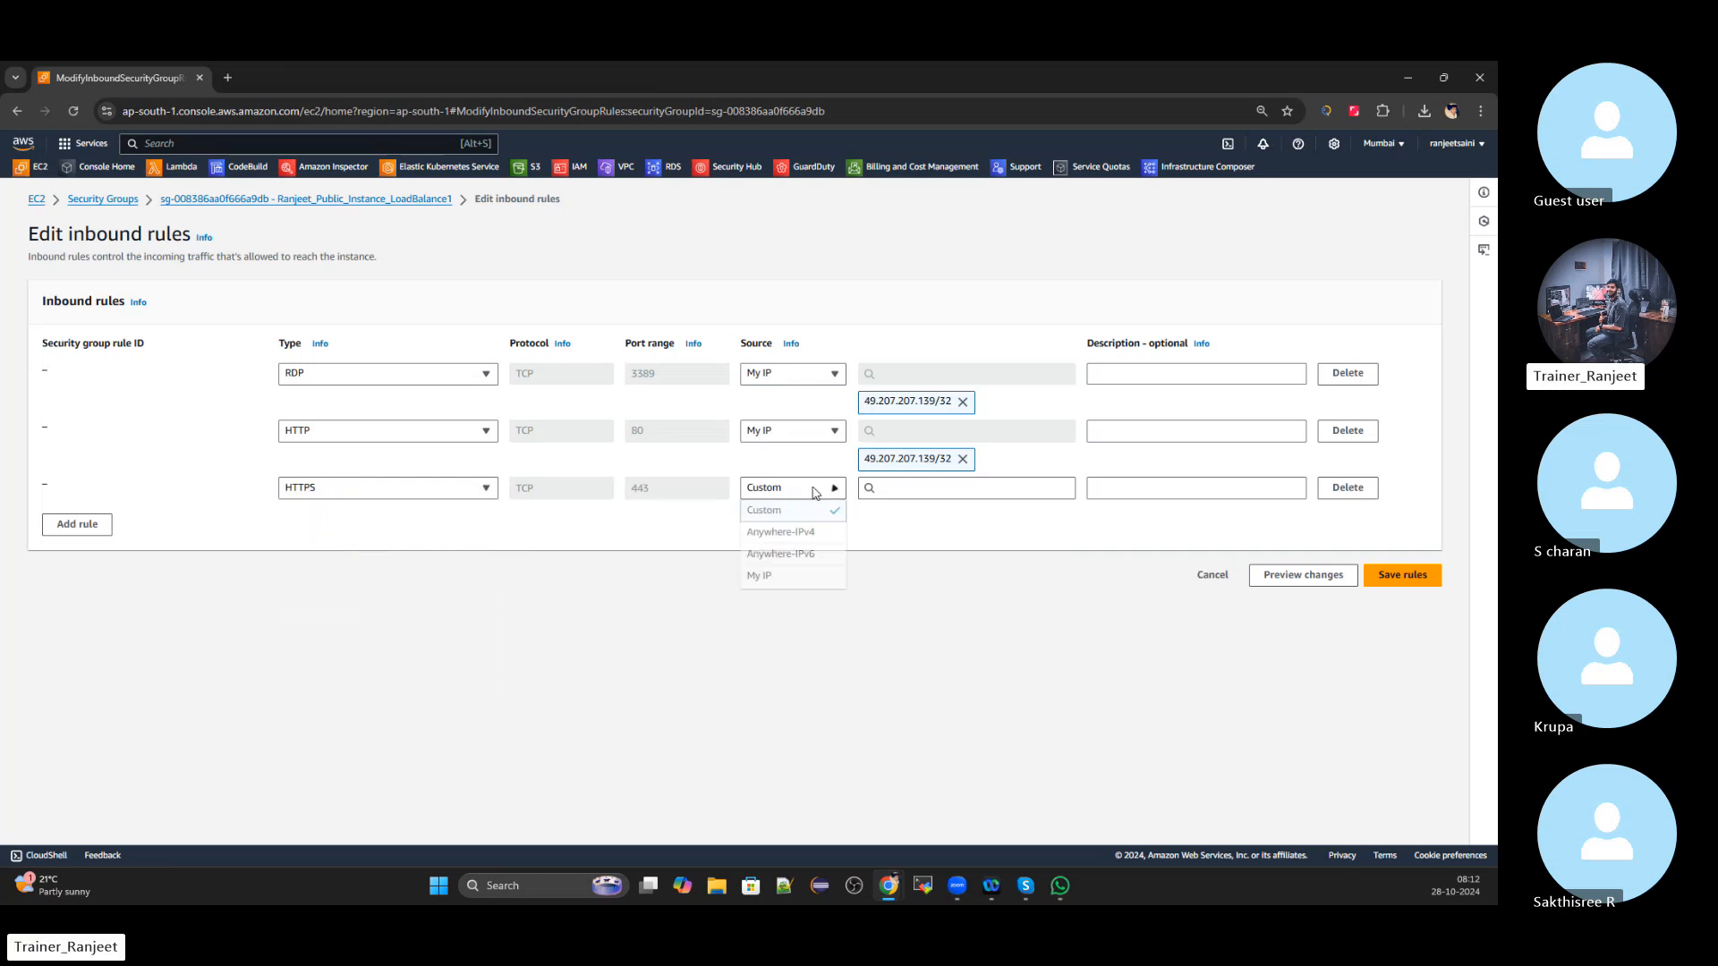
pyautogui.click(797, 573)
pyautogui.click(1402, 603)
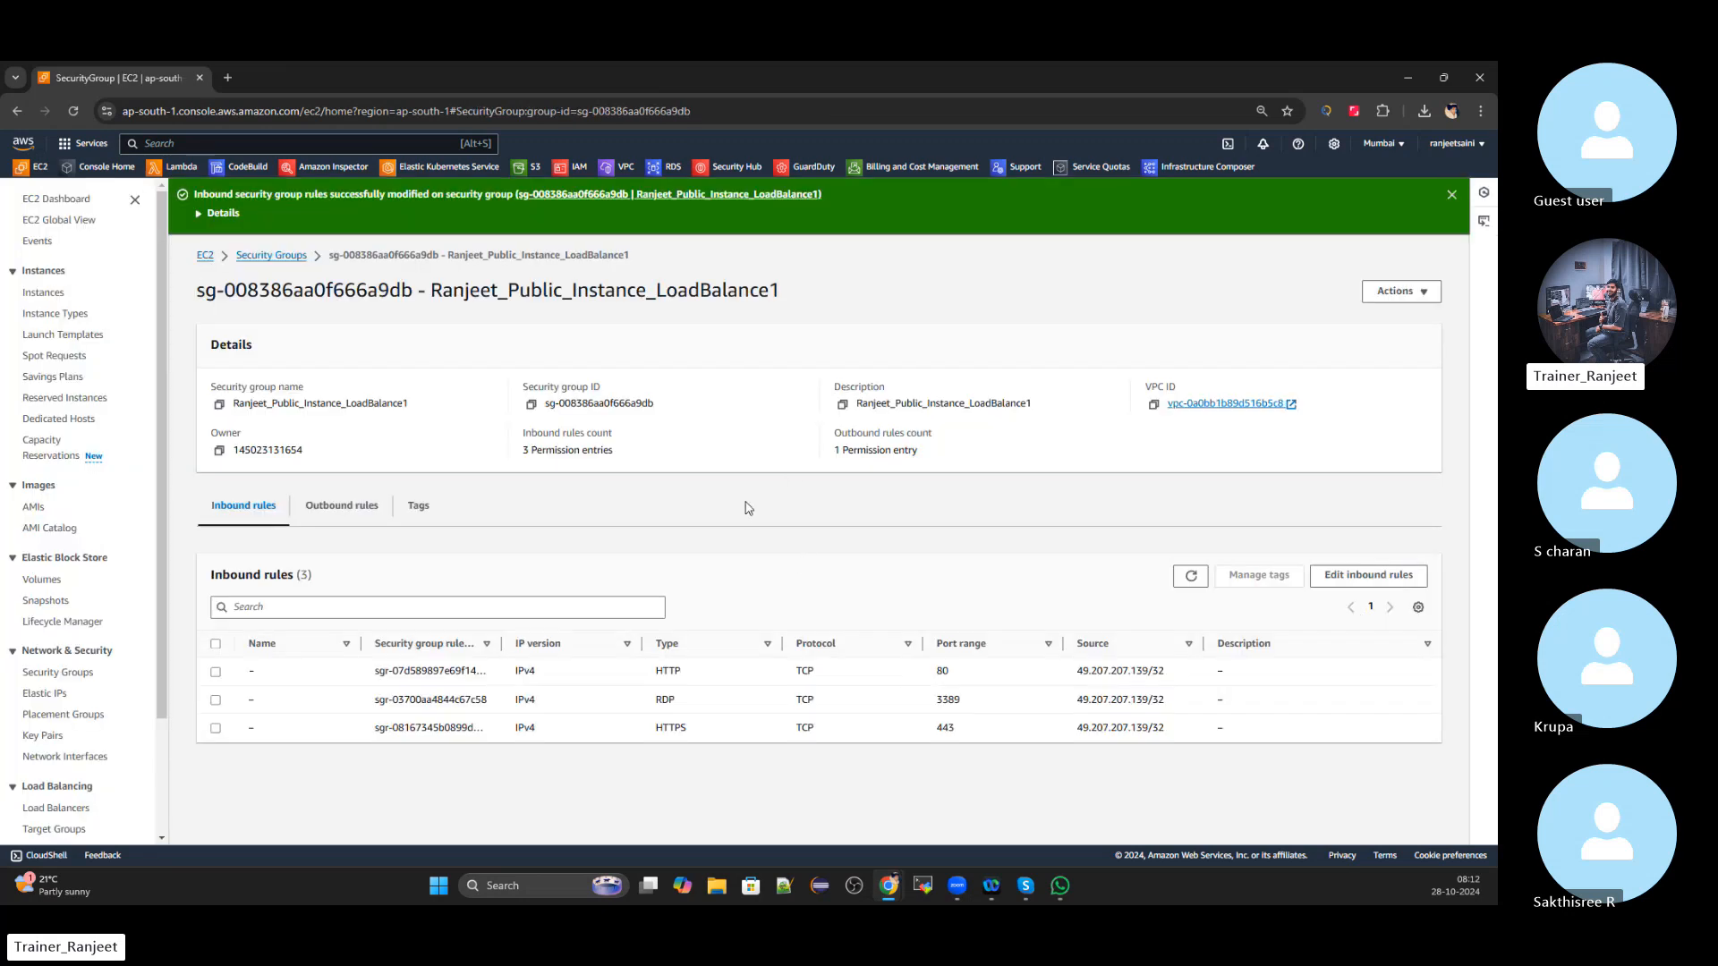
# List all instances and open LoadBalance2's security group from its Security tab
pyautogui.click(204, 256)
pyautogui.click(275, 297)
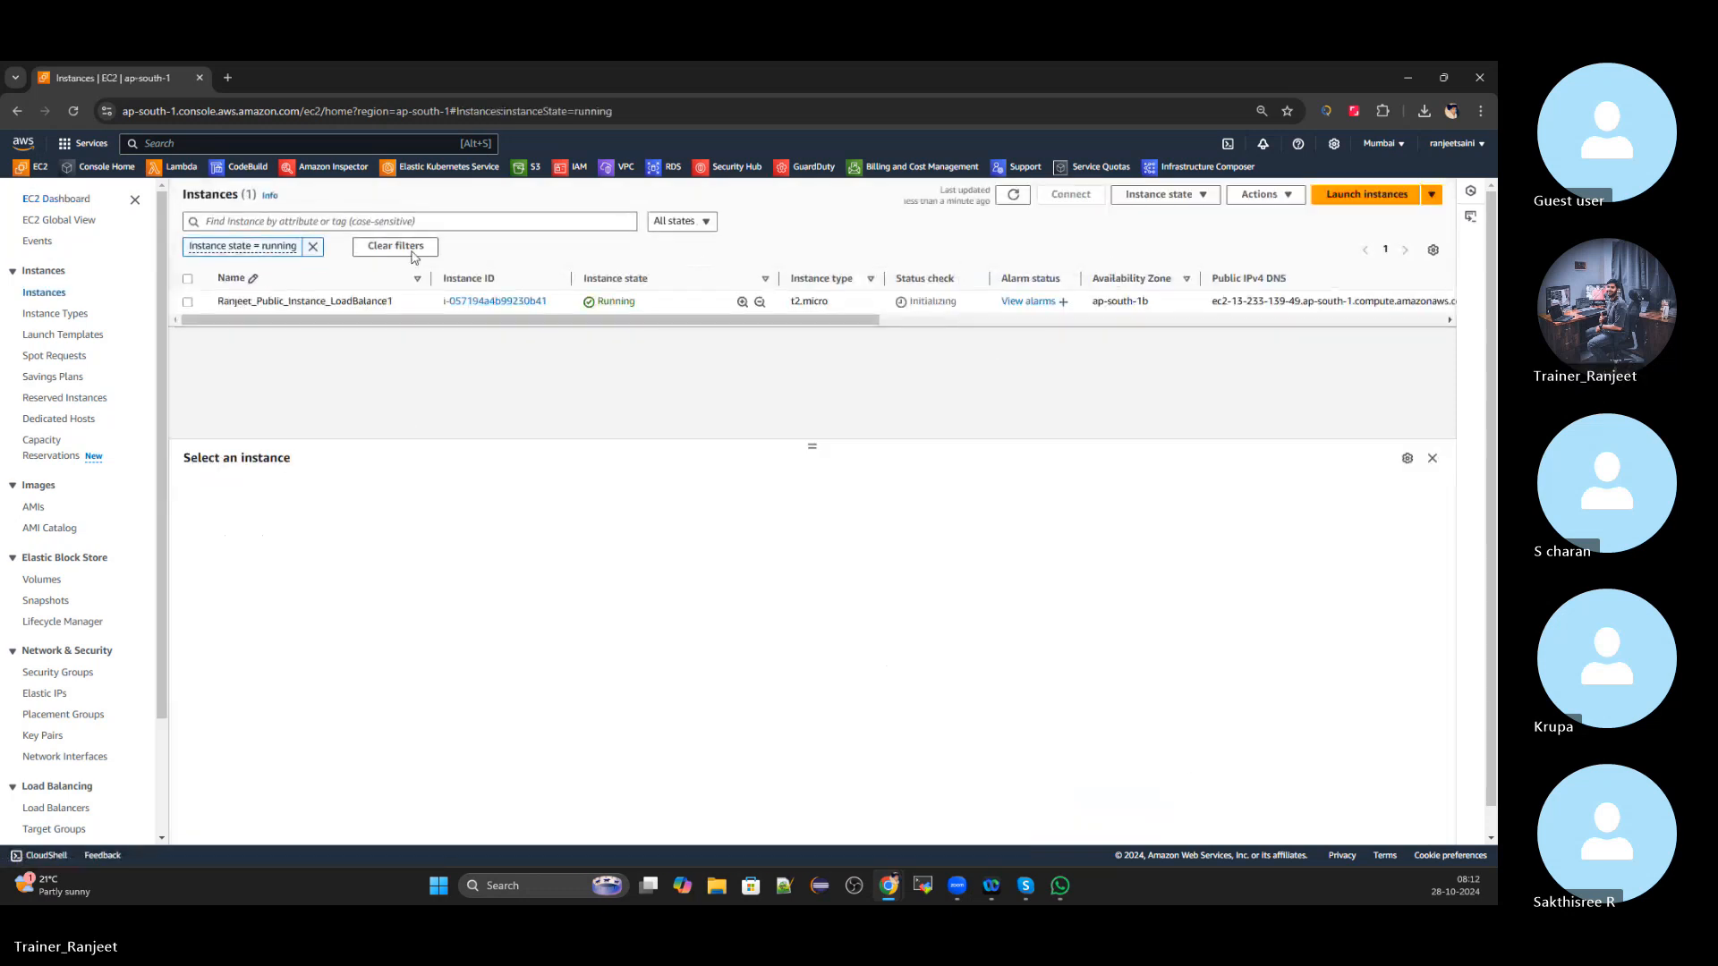
pyautogui.click(314, 246)
pyautogui.click(1009, 204)
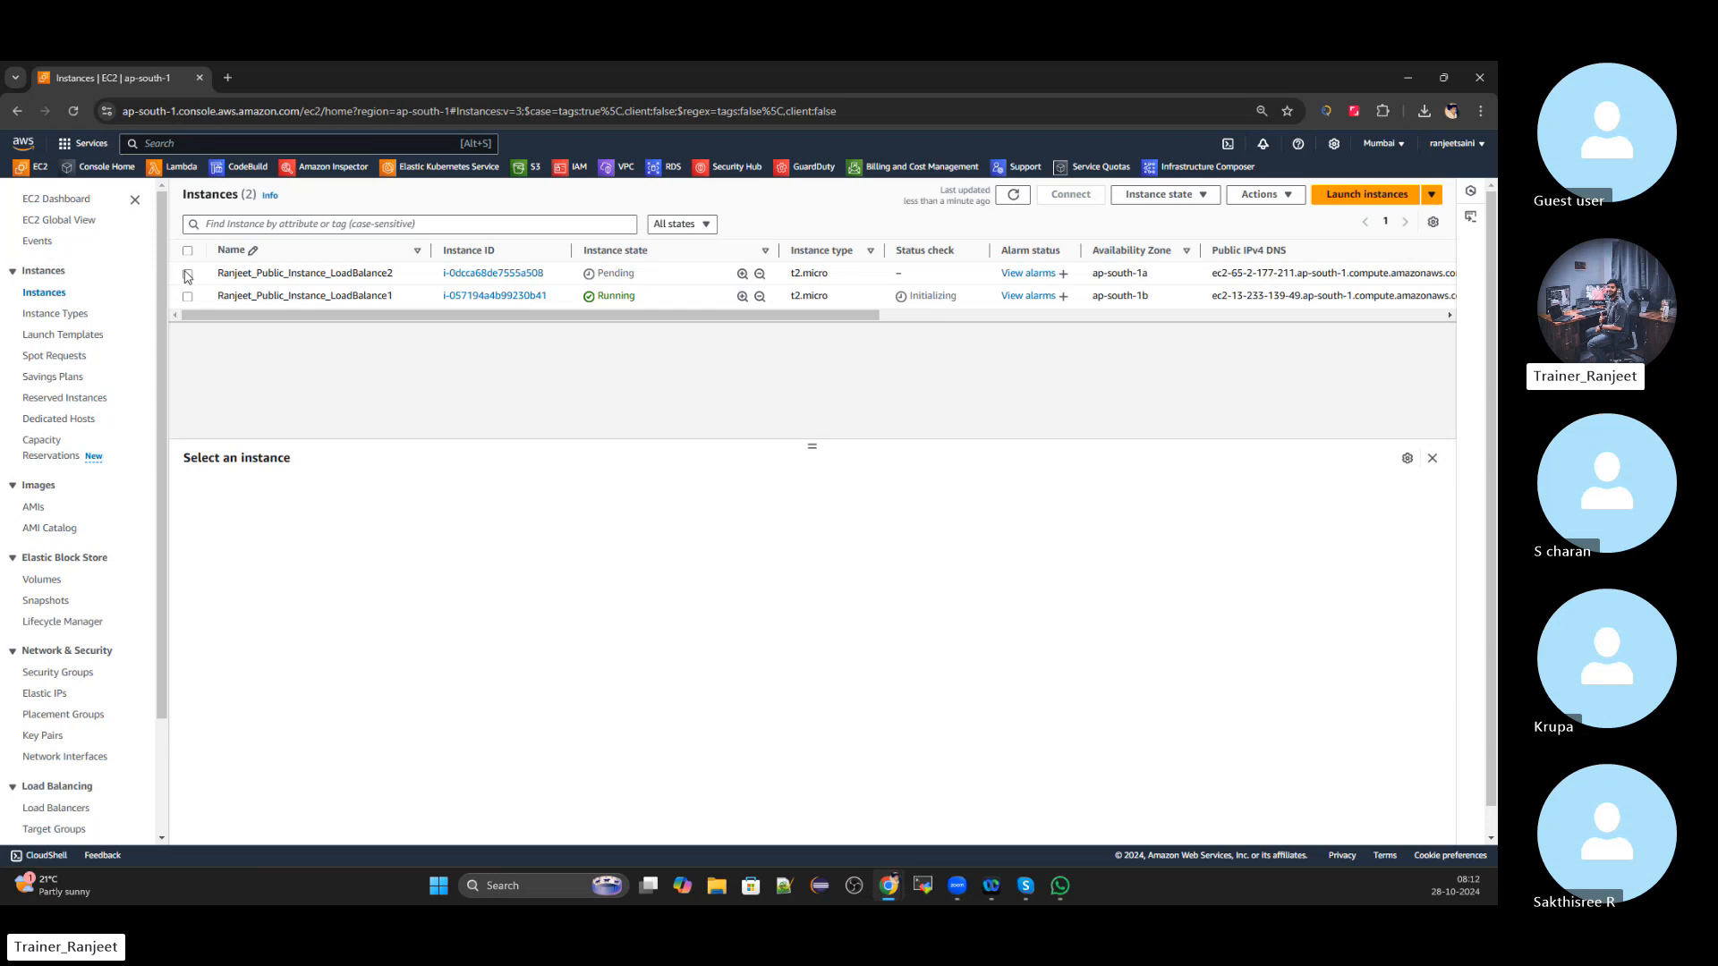
pyautogui.click(188, 274)
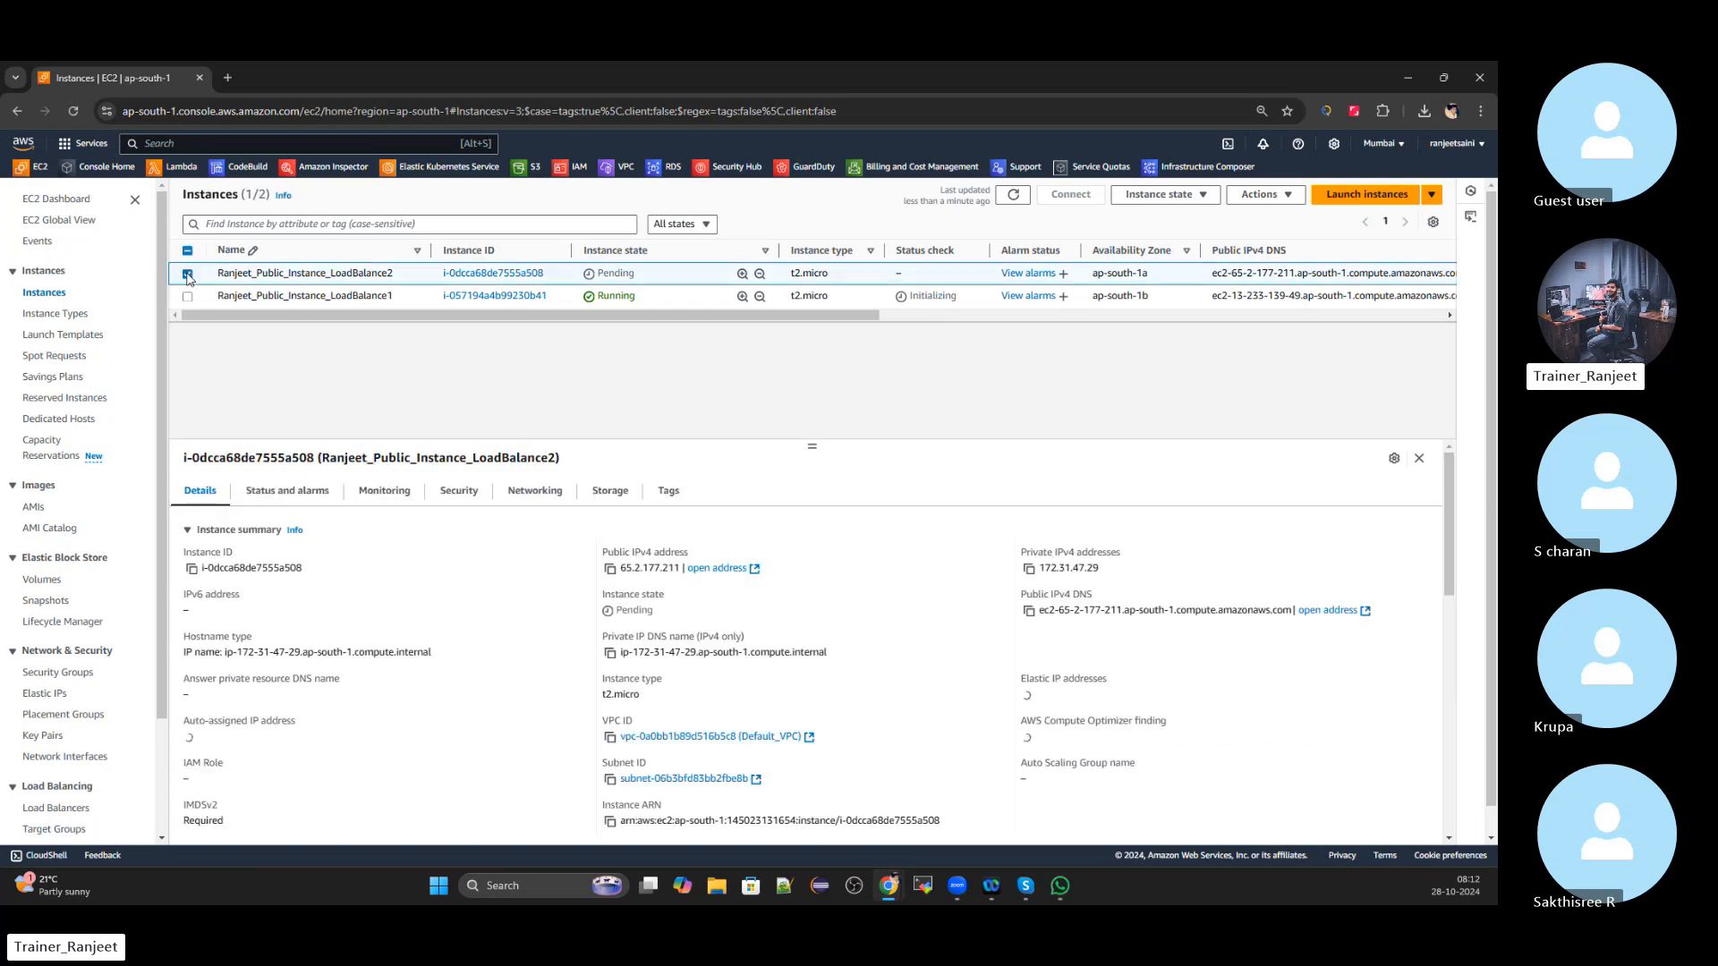
pyautogui.click(460, 492)
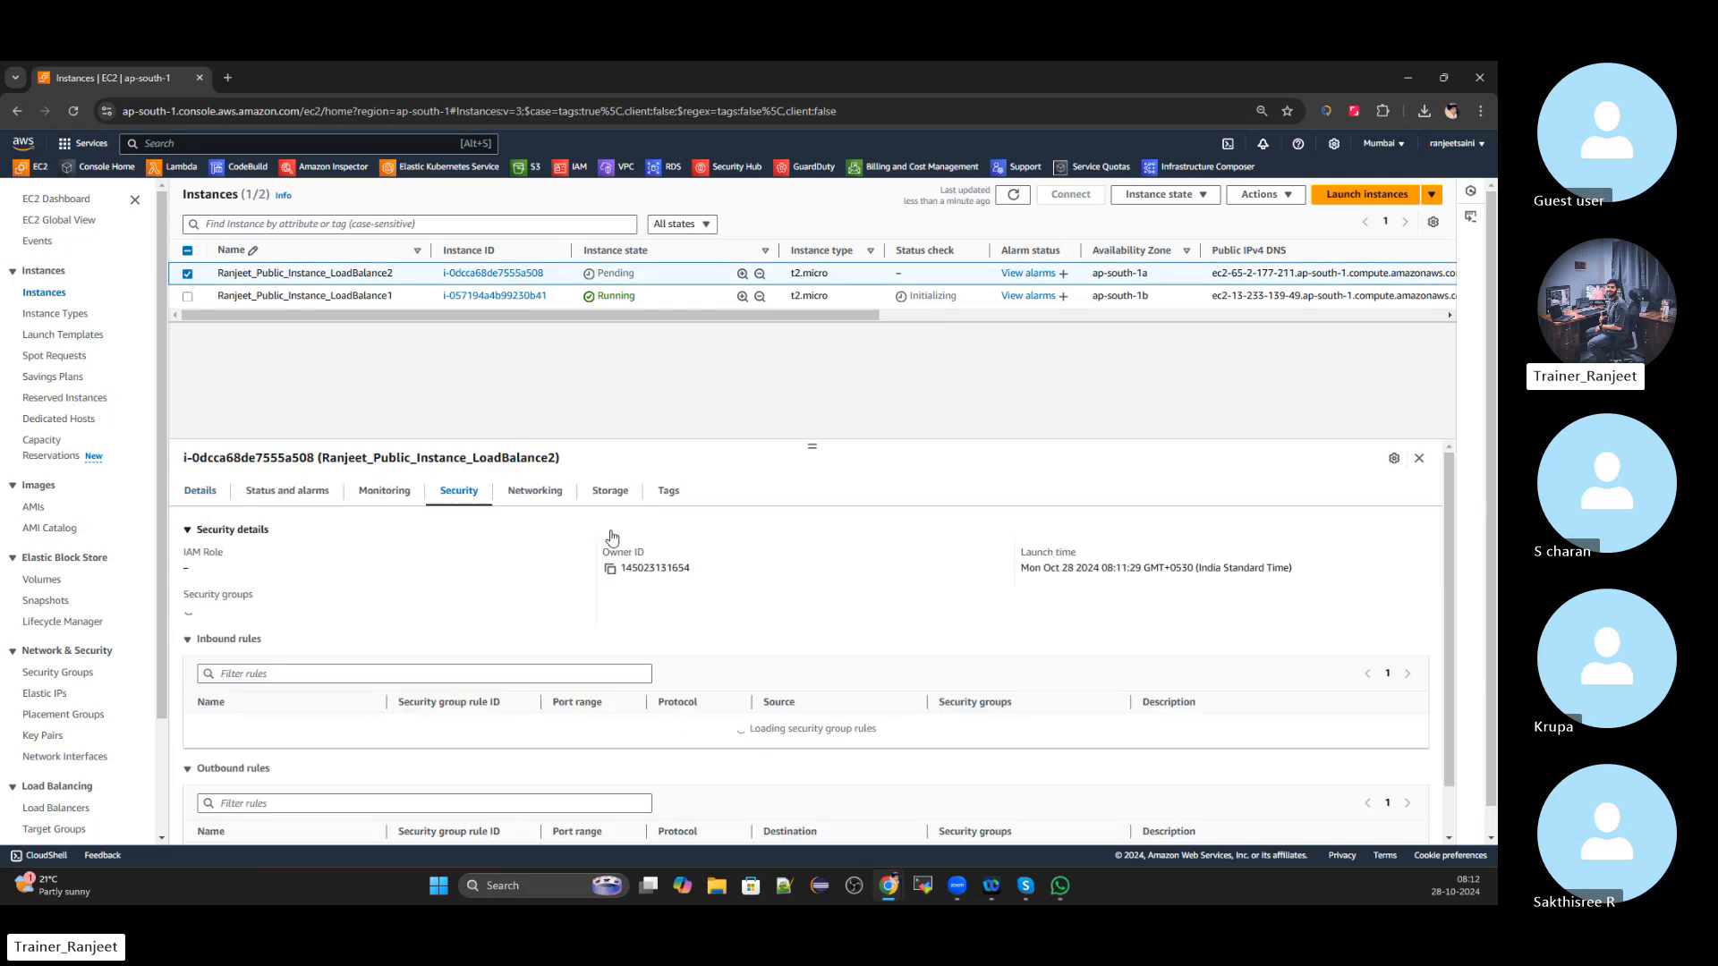
pyautogui.scroll(-2, 665, 566)
pyautogui.scroll(2, 665, 566)
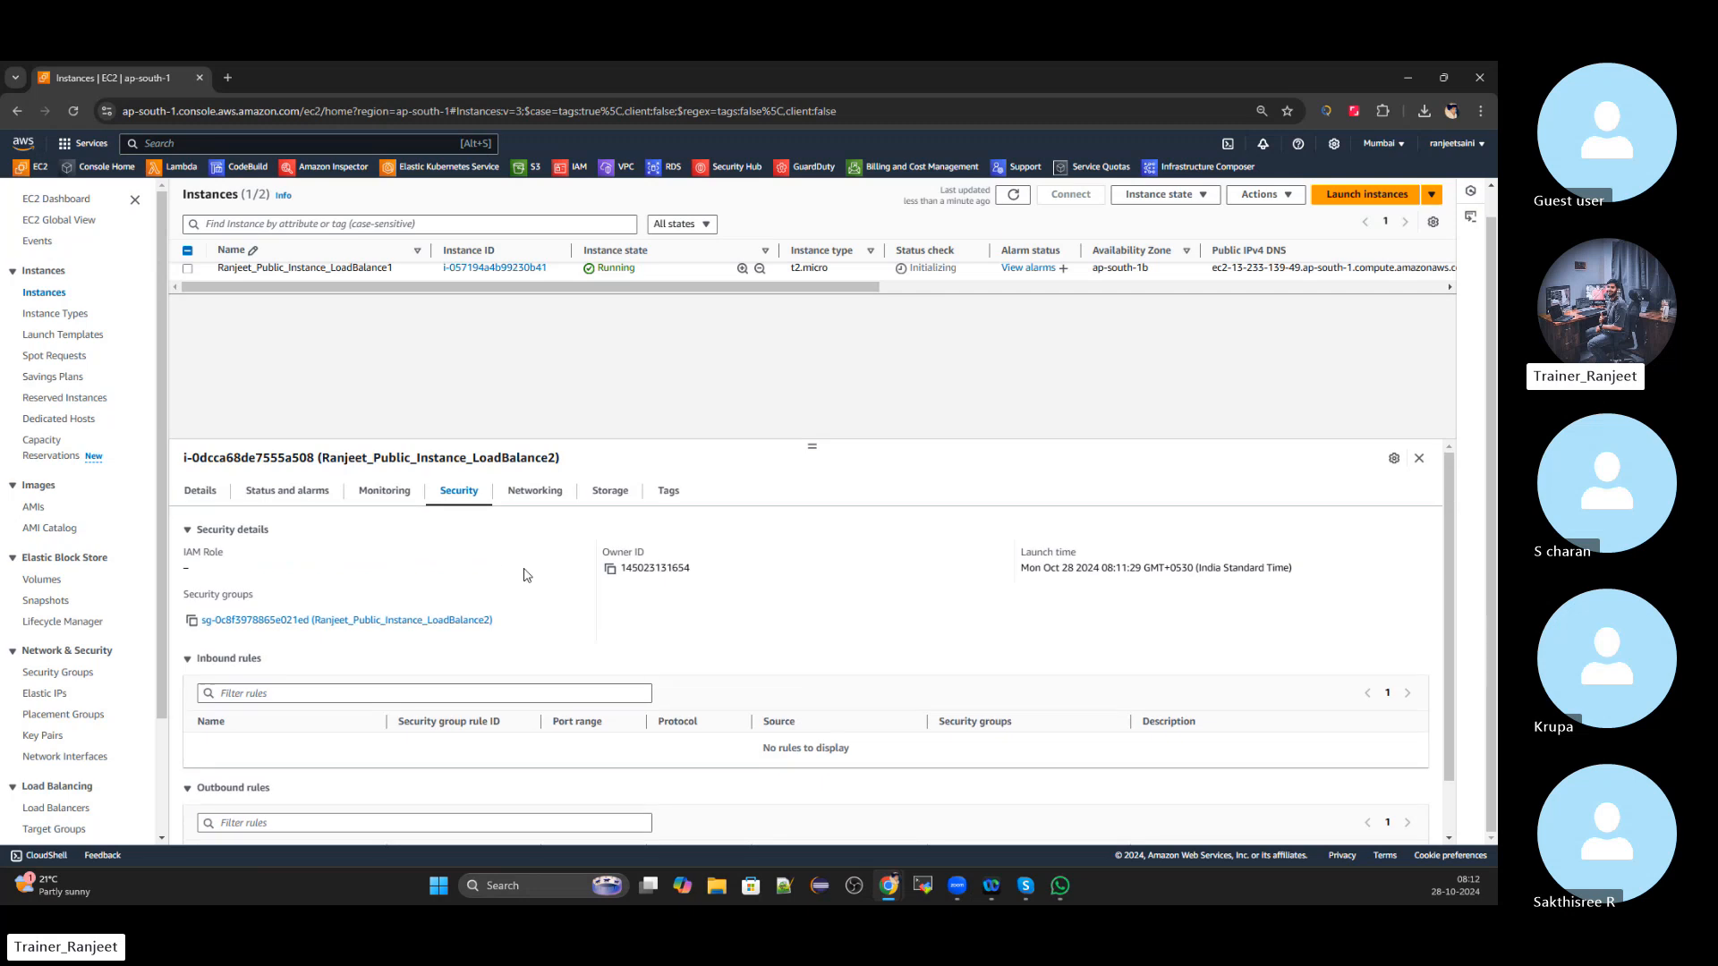
pyautogui.scroll(-2, 611, 704)
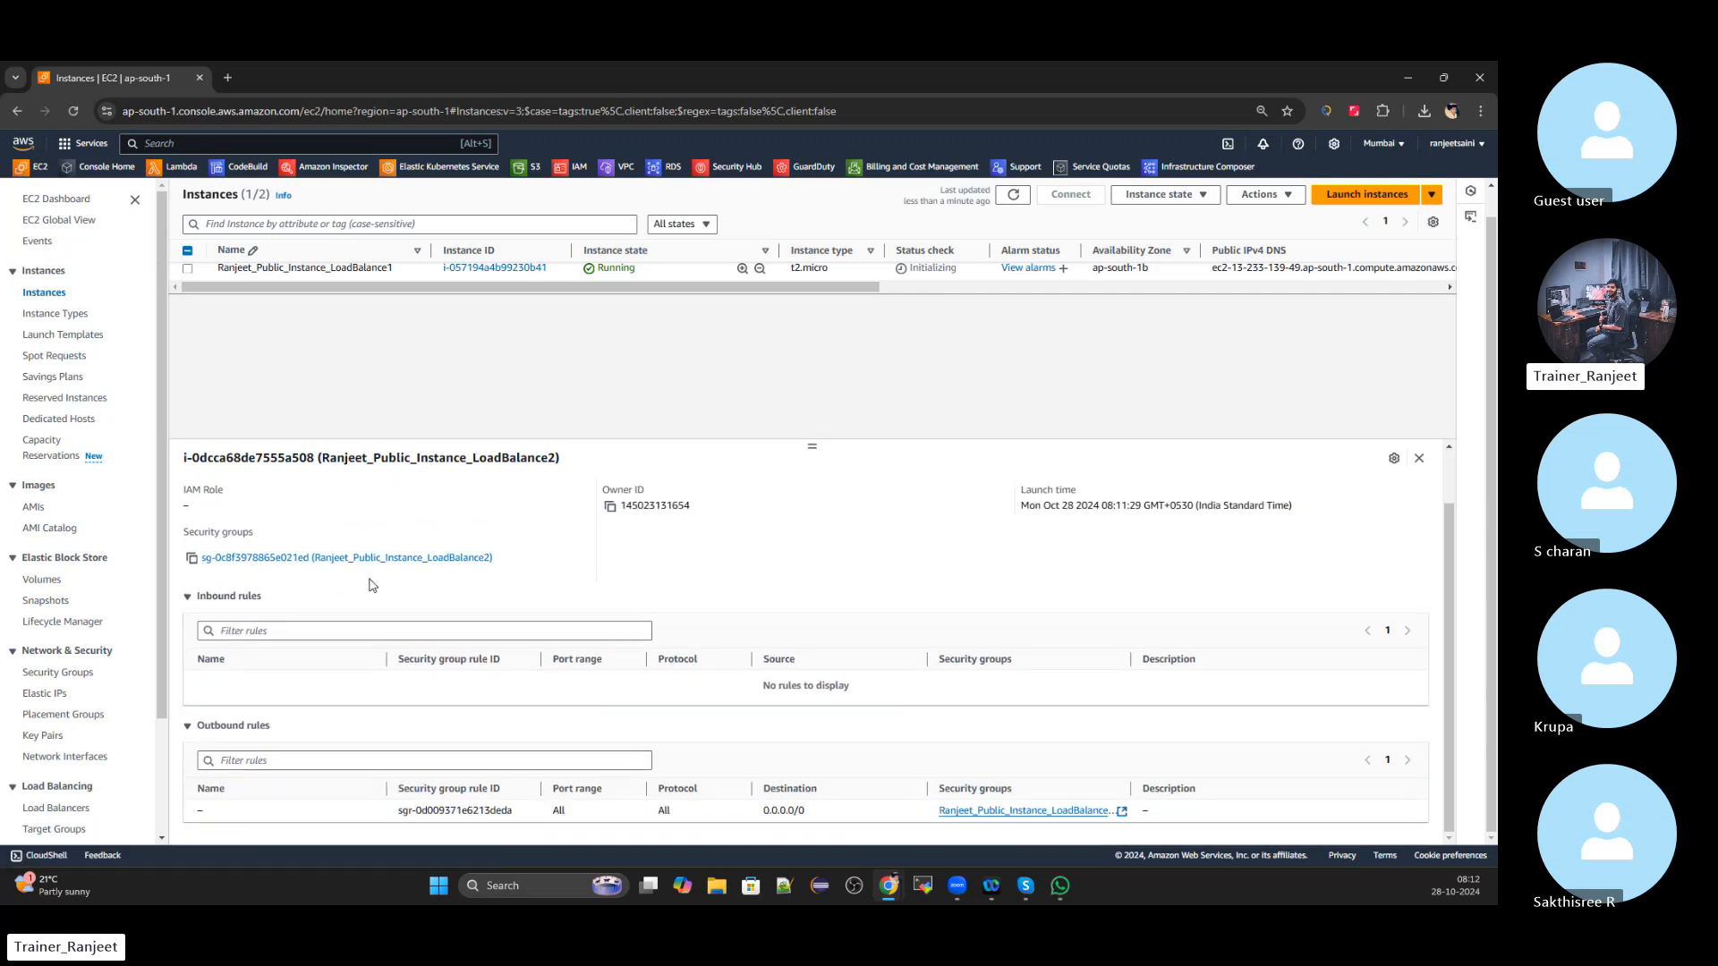
pyautogui.click(372, 557)
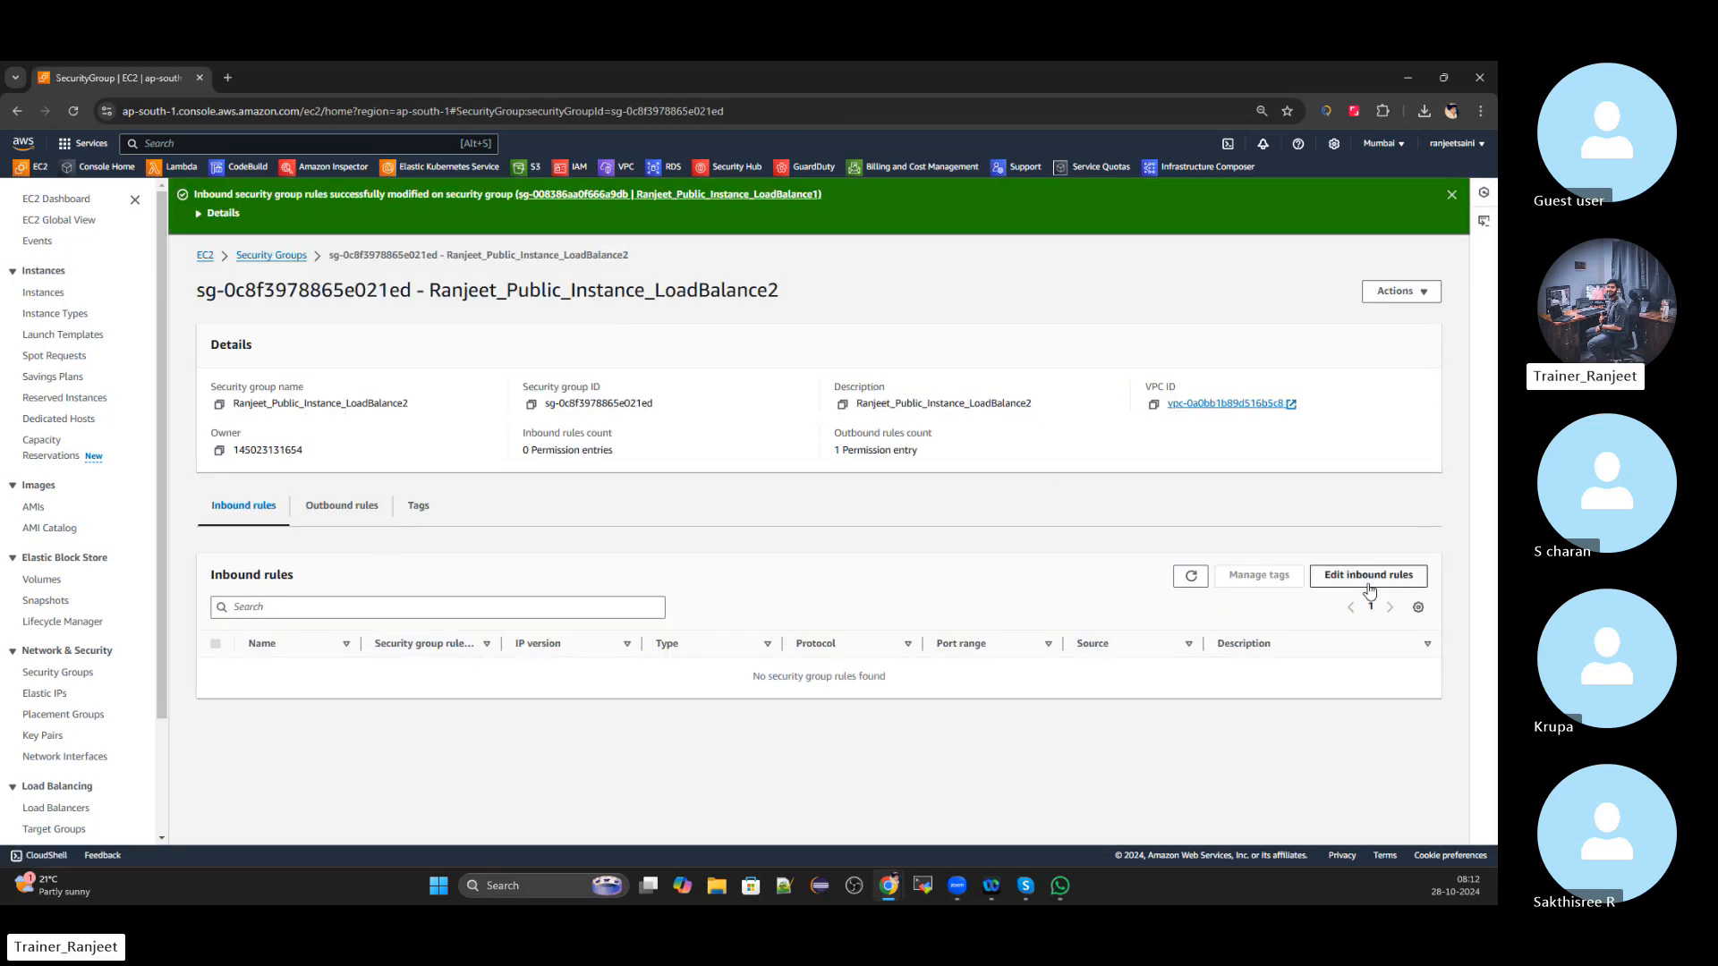
# Add an RDP inbound rule from My IP to LoadBalance2's security group
pyautogui.click(1369, 577)
pyautogui.click(68, 405)
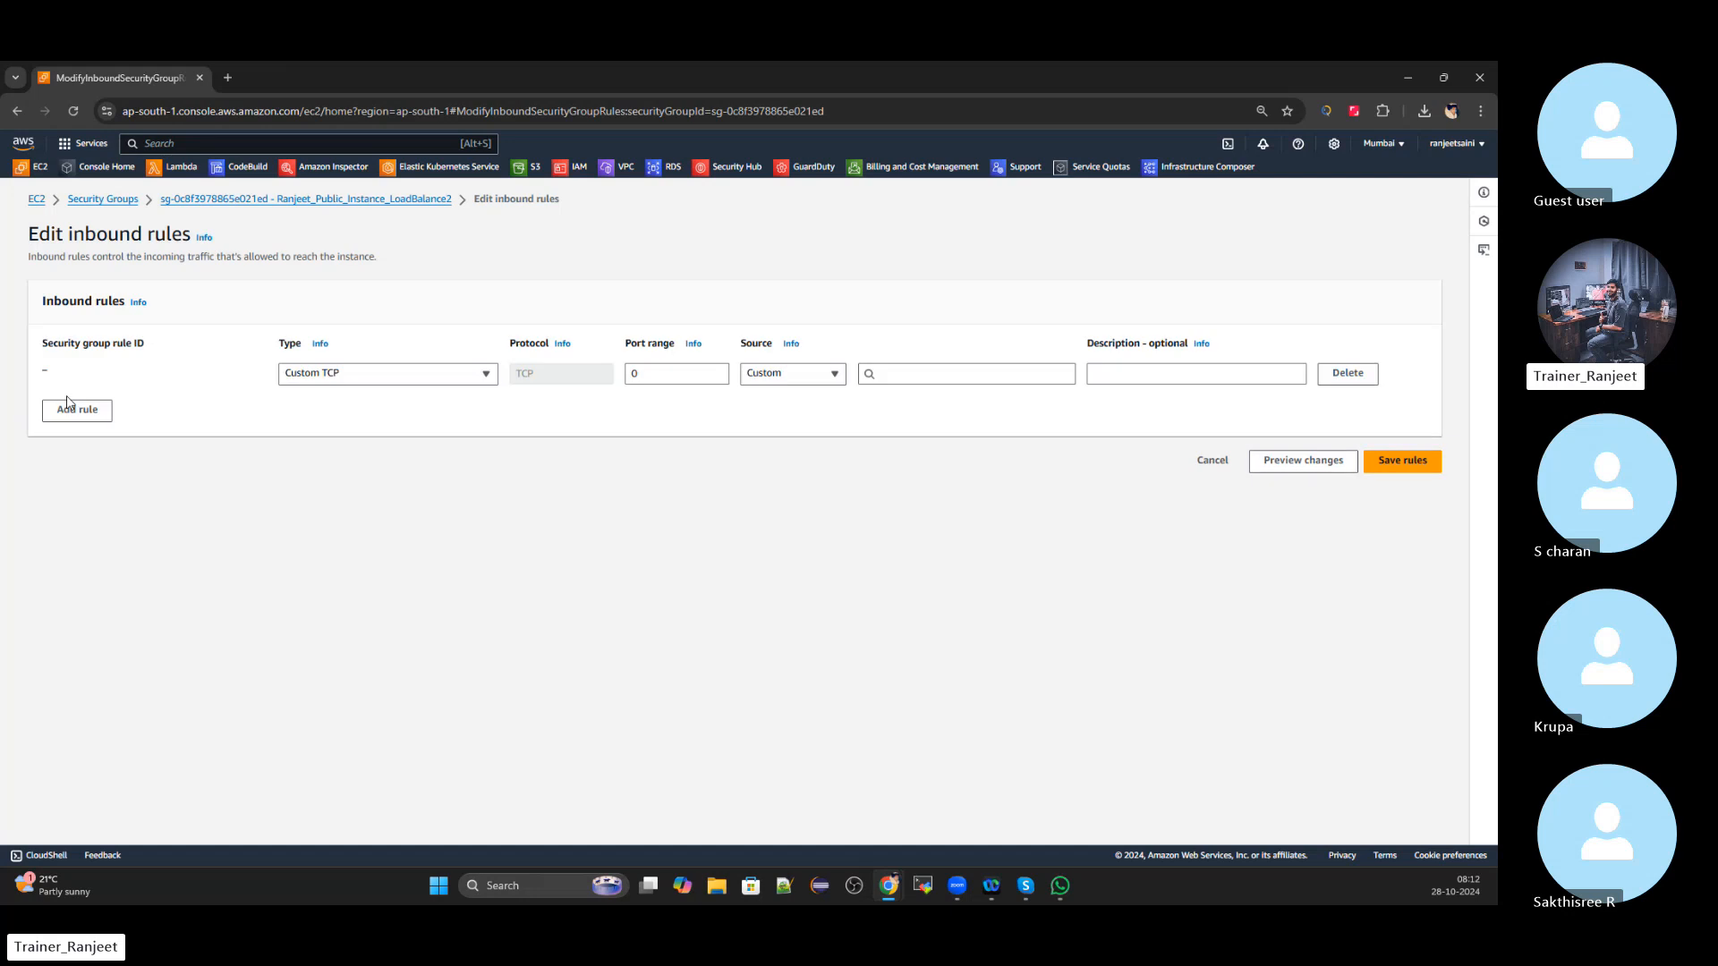
pyautogui.click(394, 377)
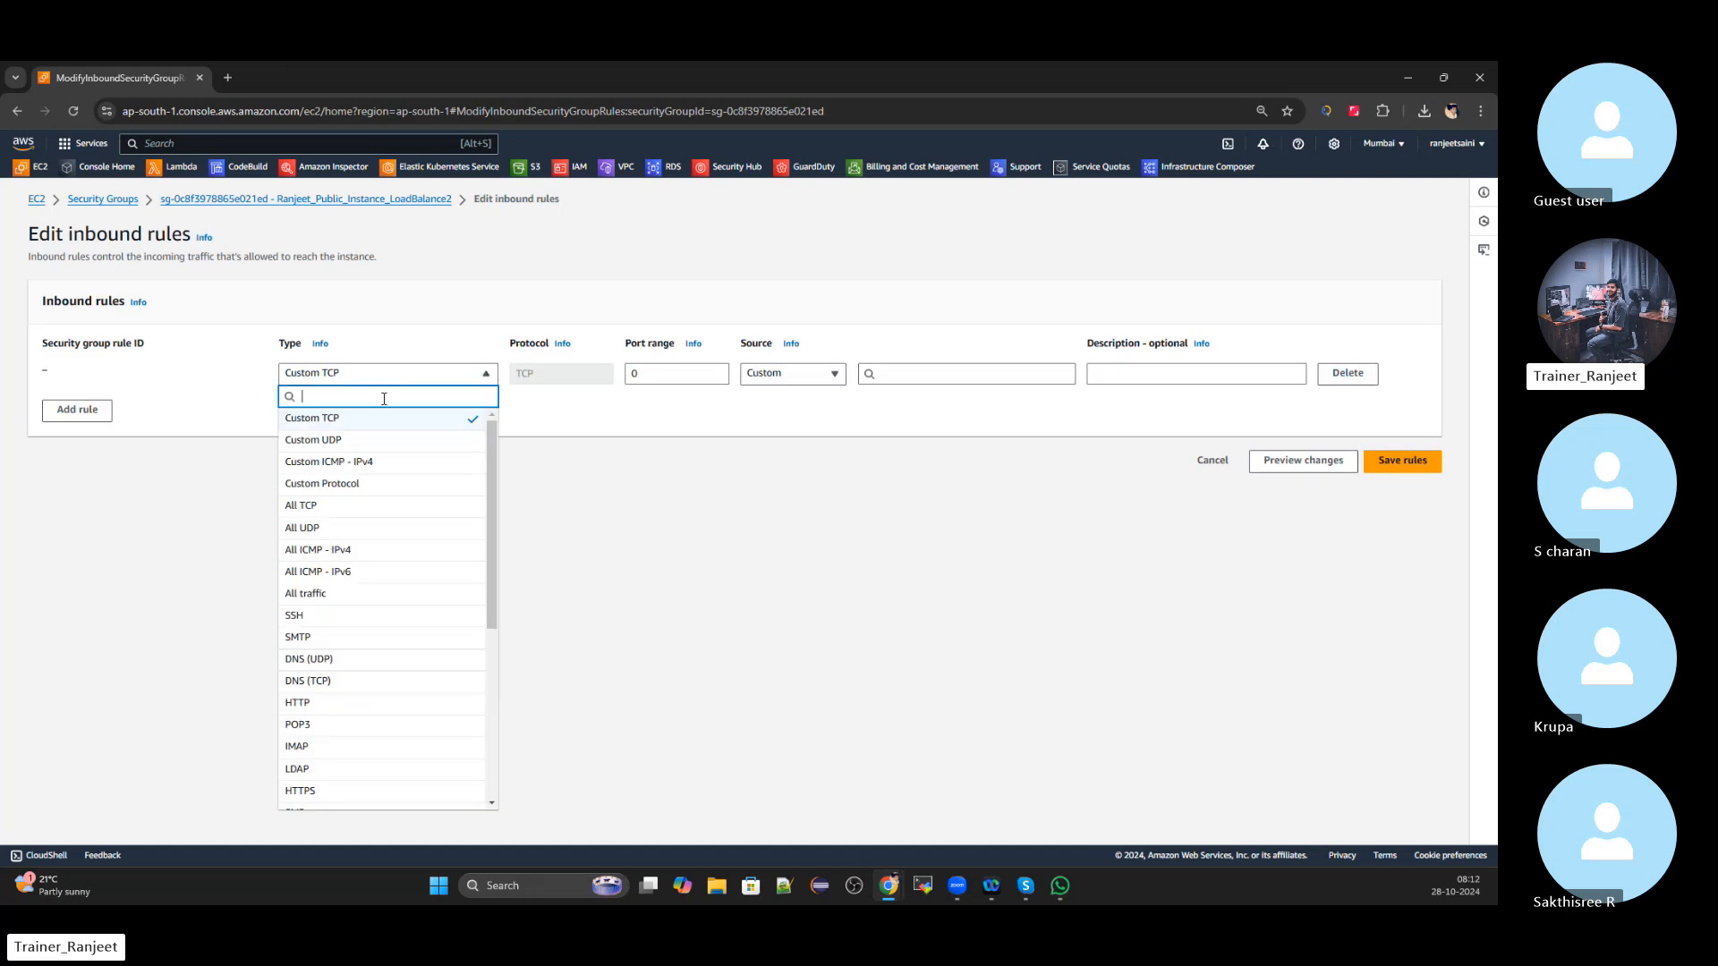
pyautogui.write('rdp')
pyautogui.click(376, 418)
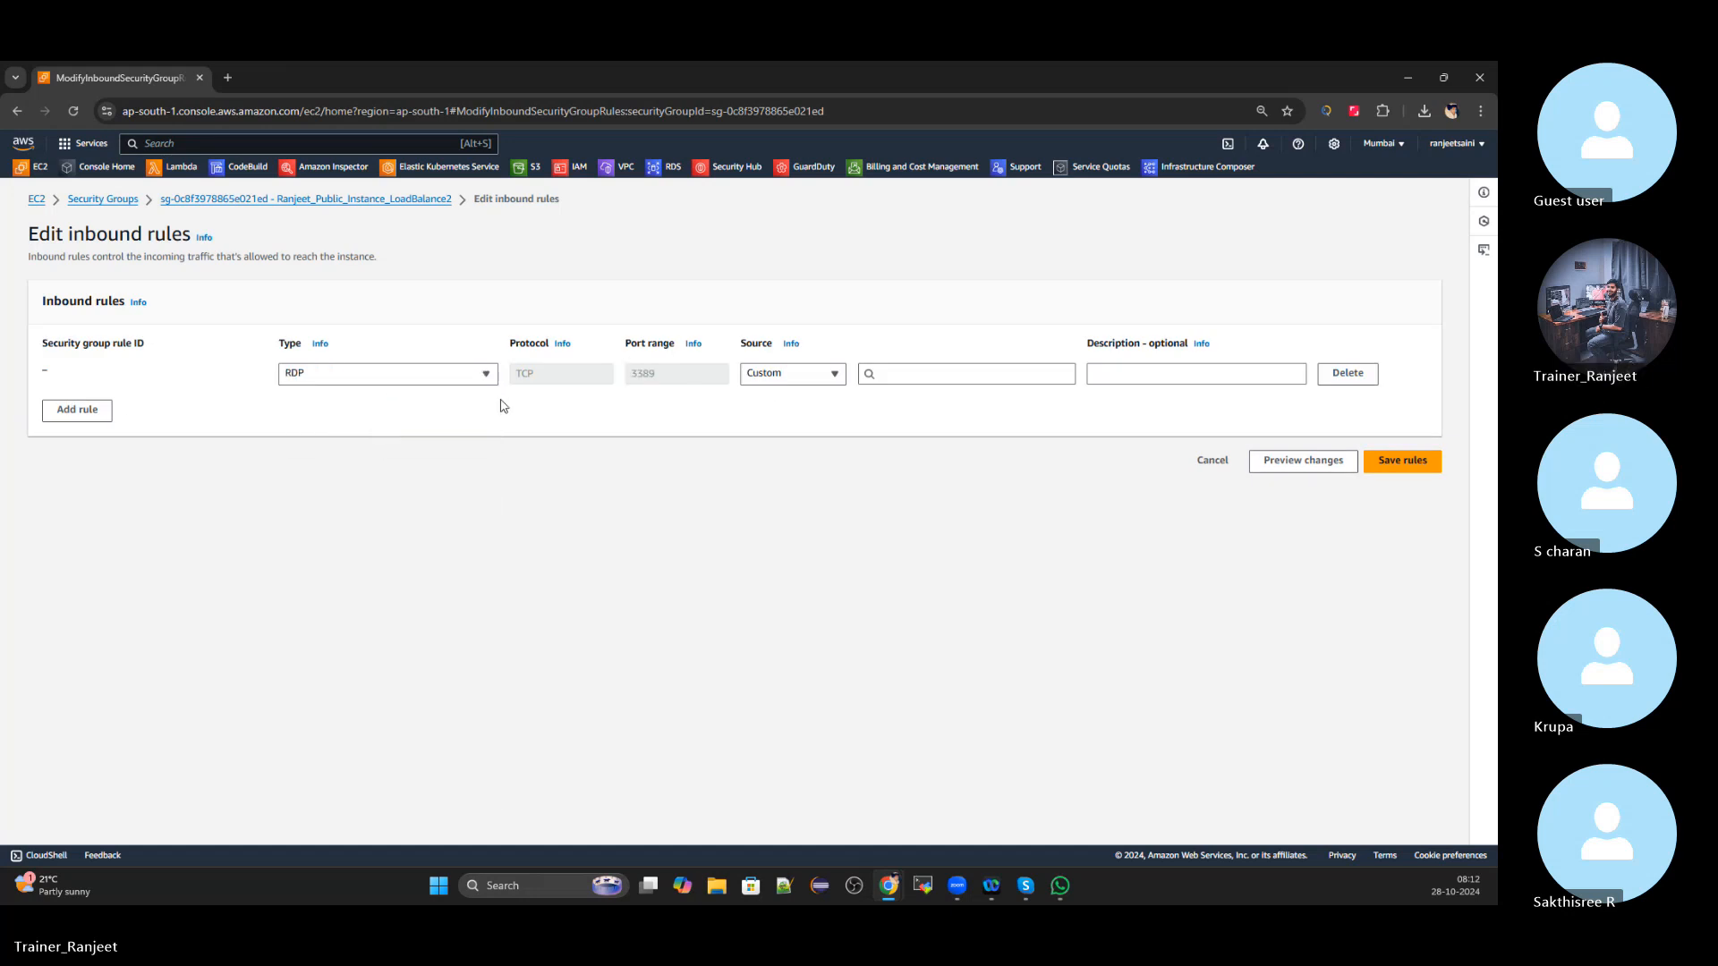
pyautogui.click(780, 375)
pyautogui.click(756, 463)
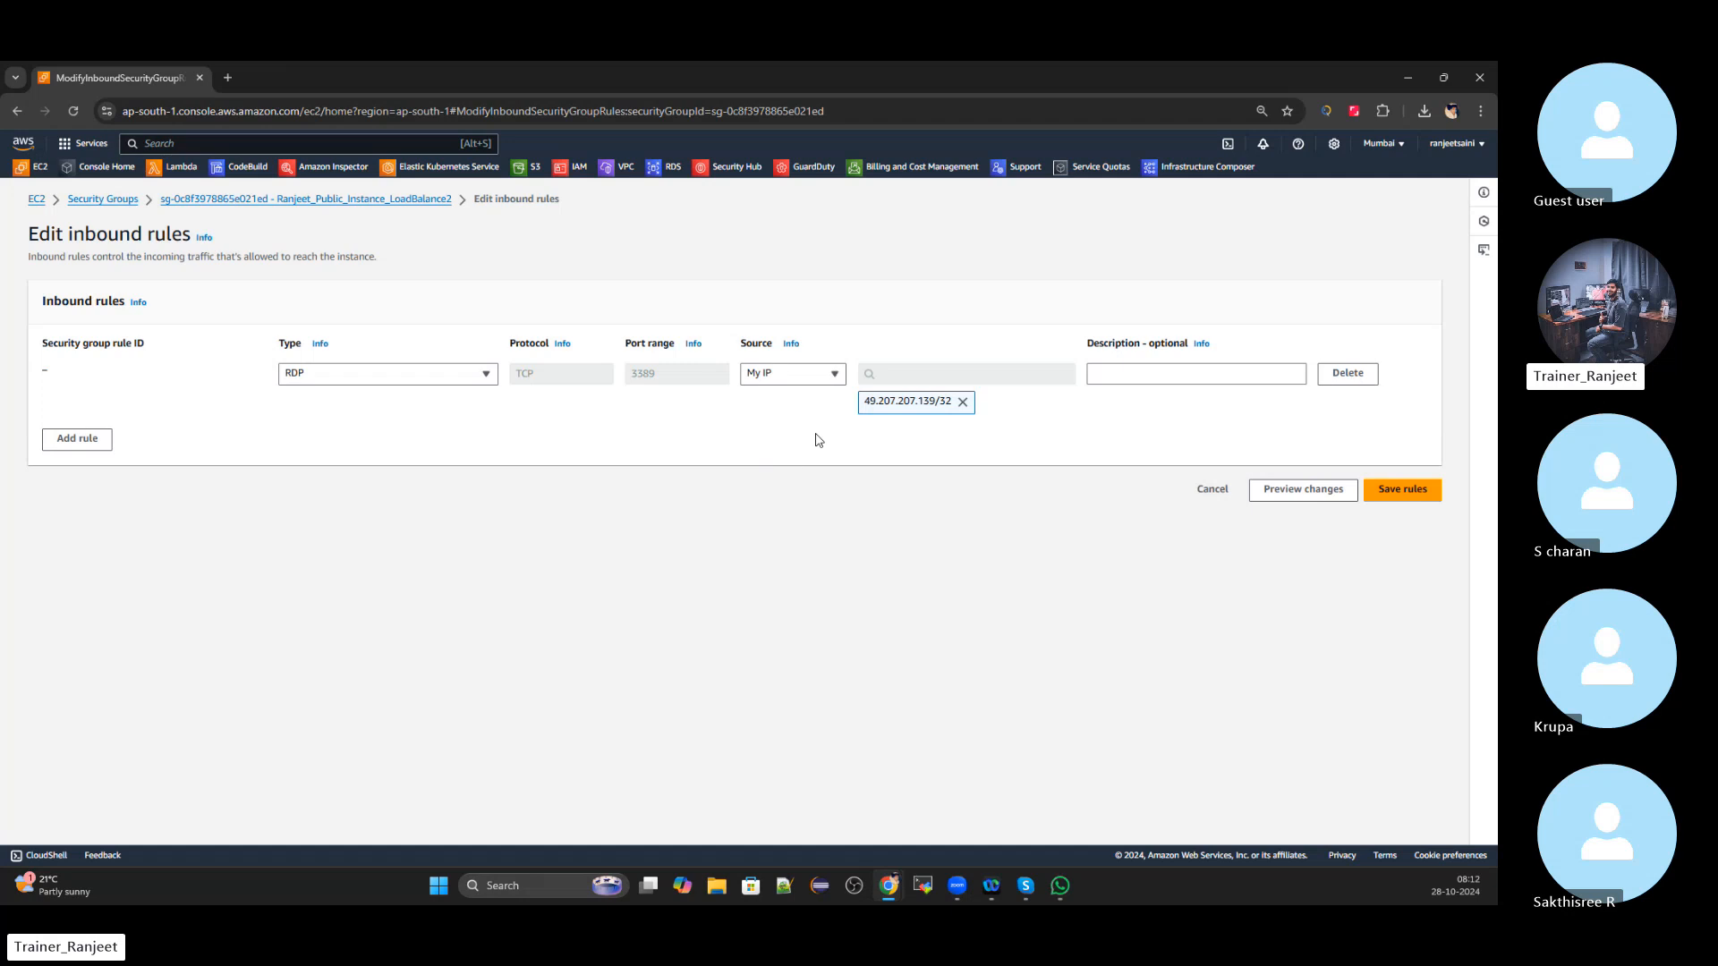
# Add an HTTP inbound rule from My IP
pyautogui.click(78, 439)
pyautogui.click(445, 438)
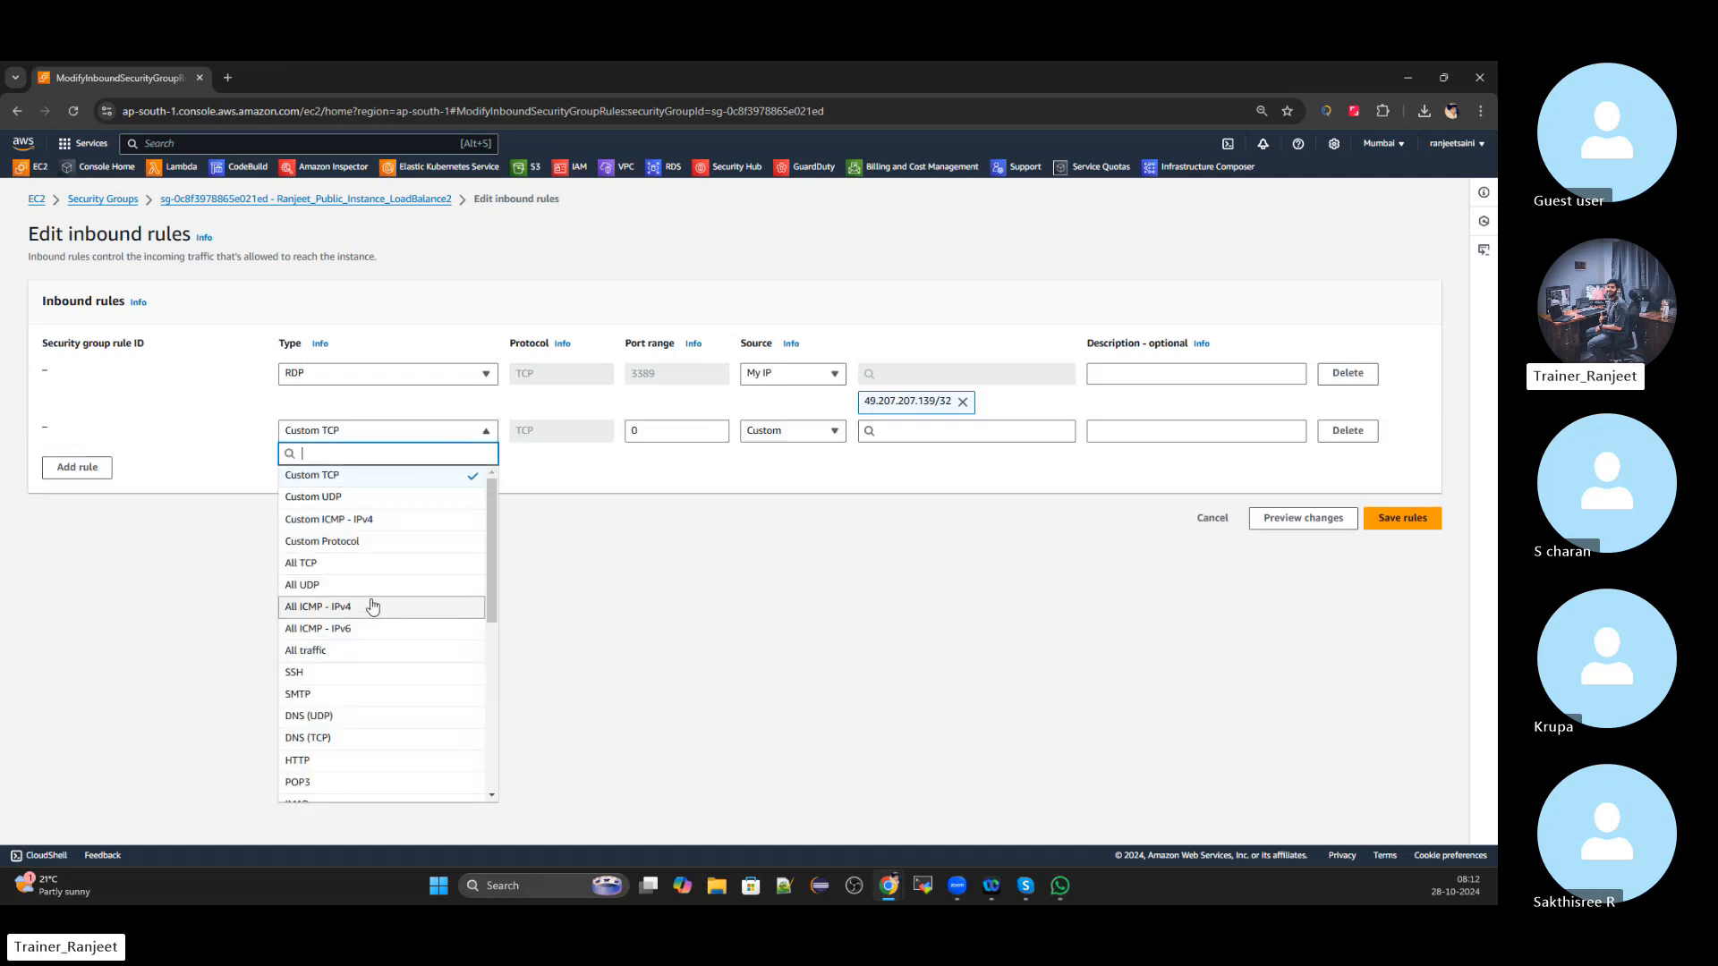
pyautogui.write('htt')
pyautogui.click(328, 477)
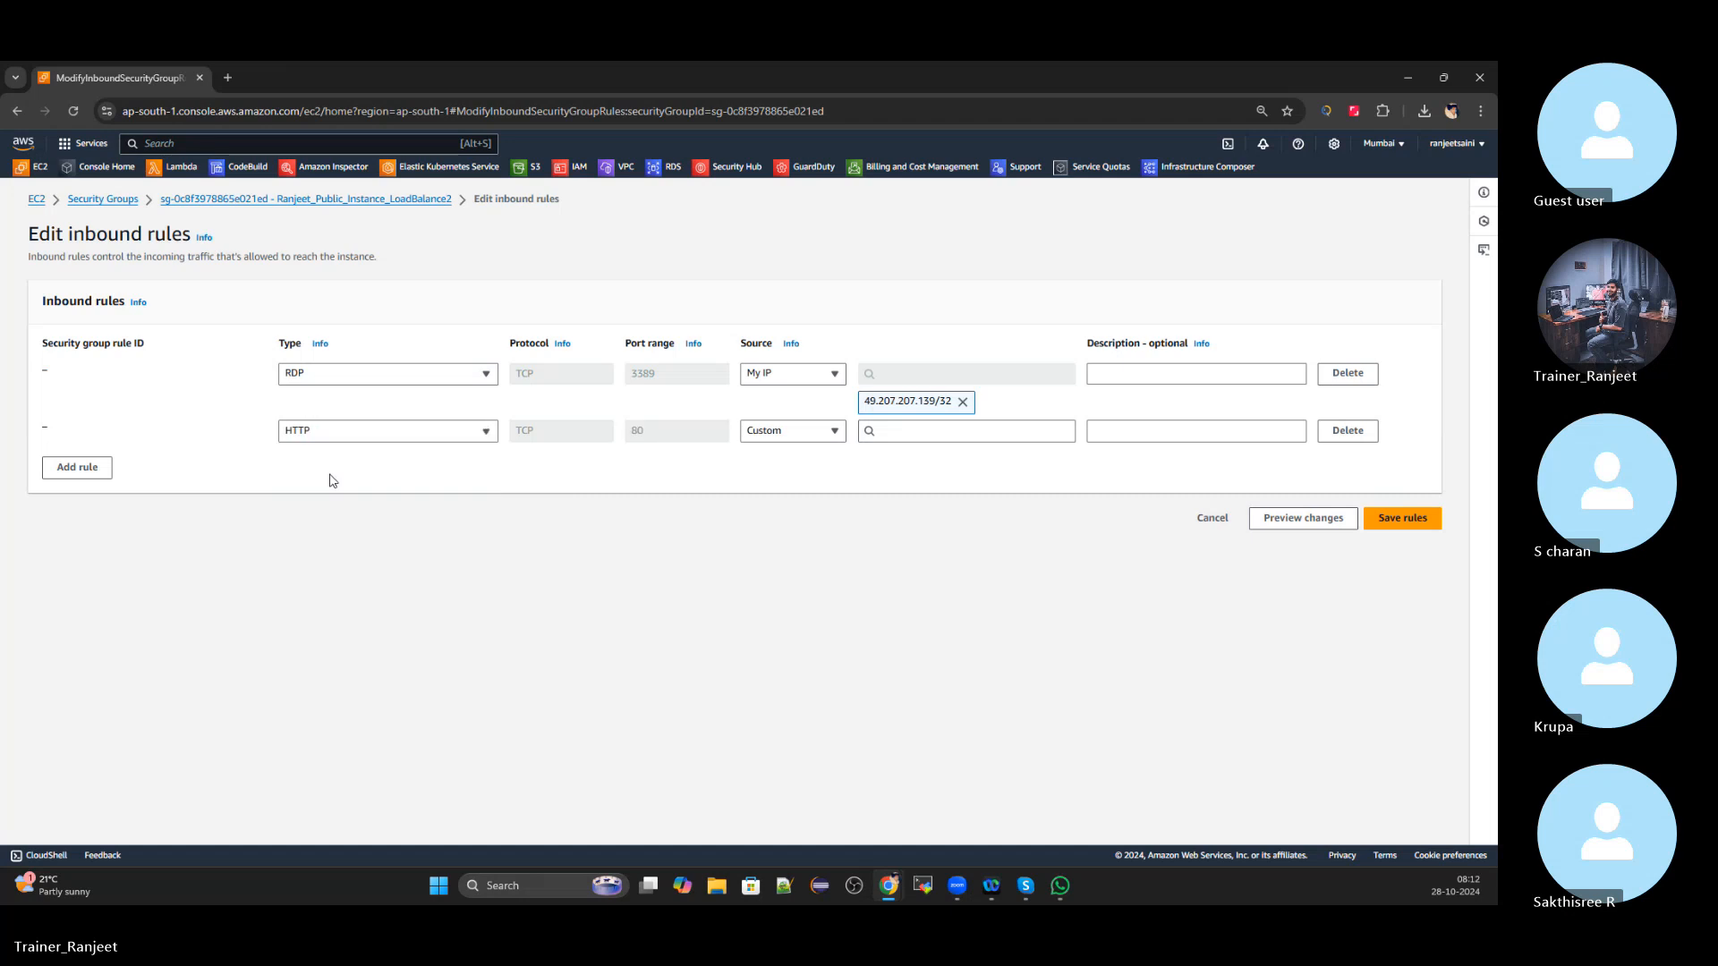
pyautogui.click(776, 436)
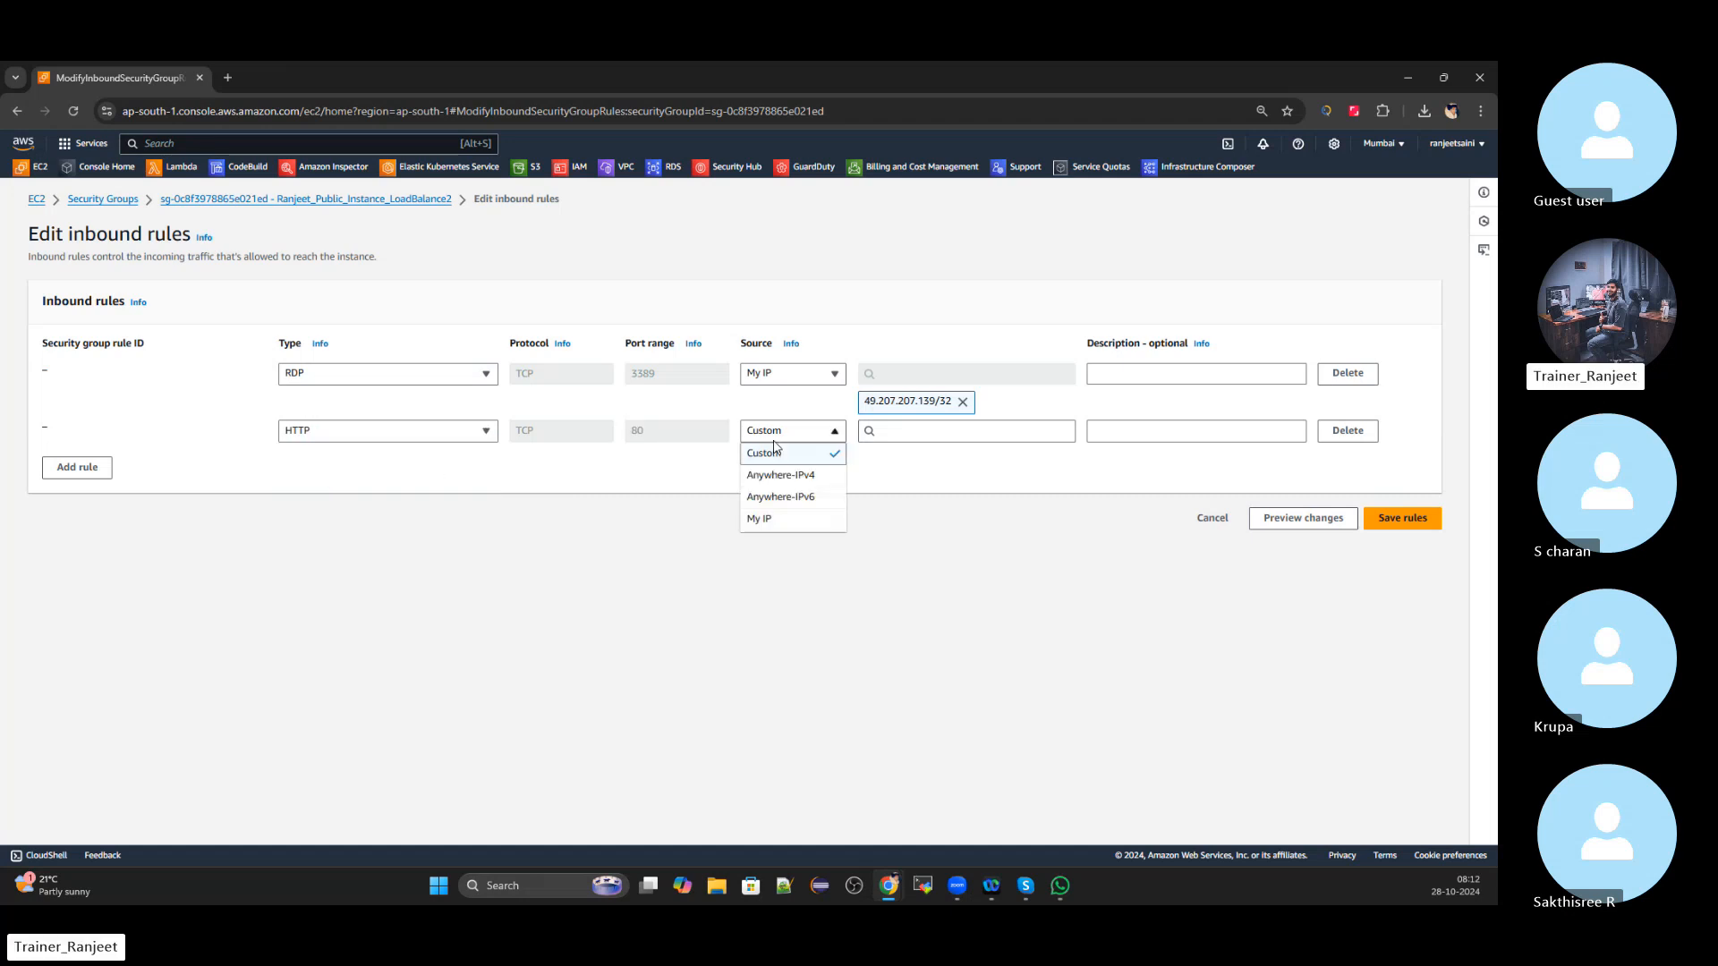
pyautogui.click(768, 519)
# Add an HTTPS rule from My IP, save the three rules, and list running instances
pyautogui.click(78, 497)
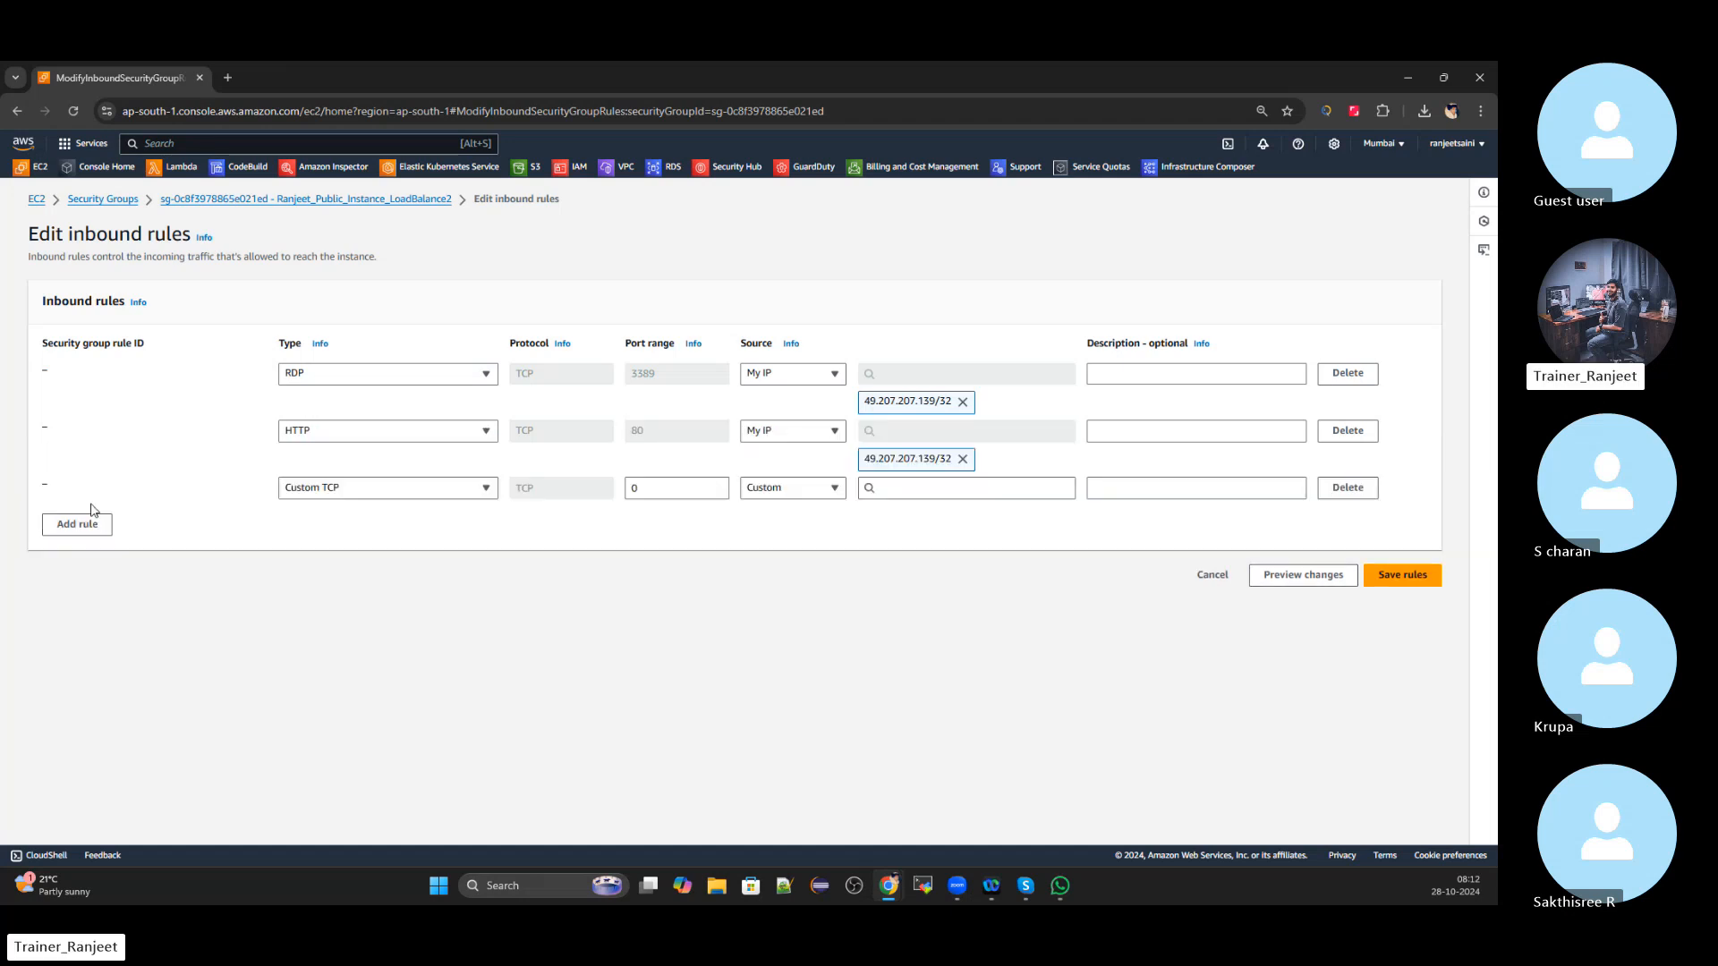
pyautogui.click(292, 494)
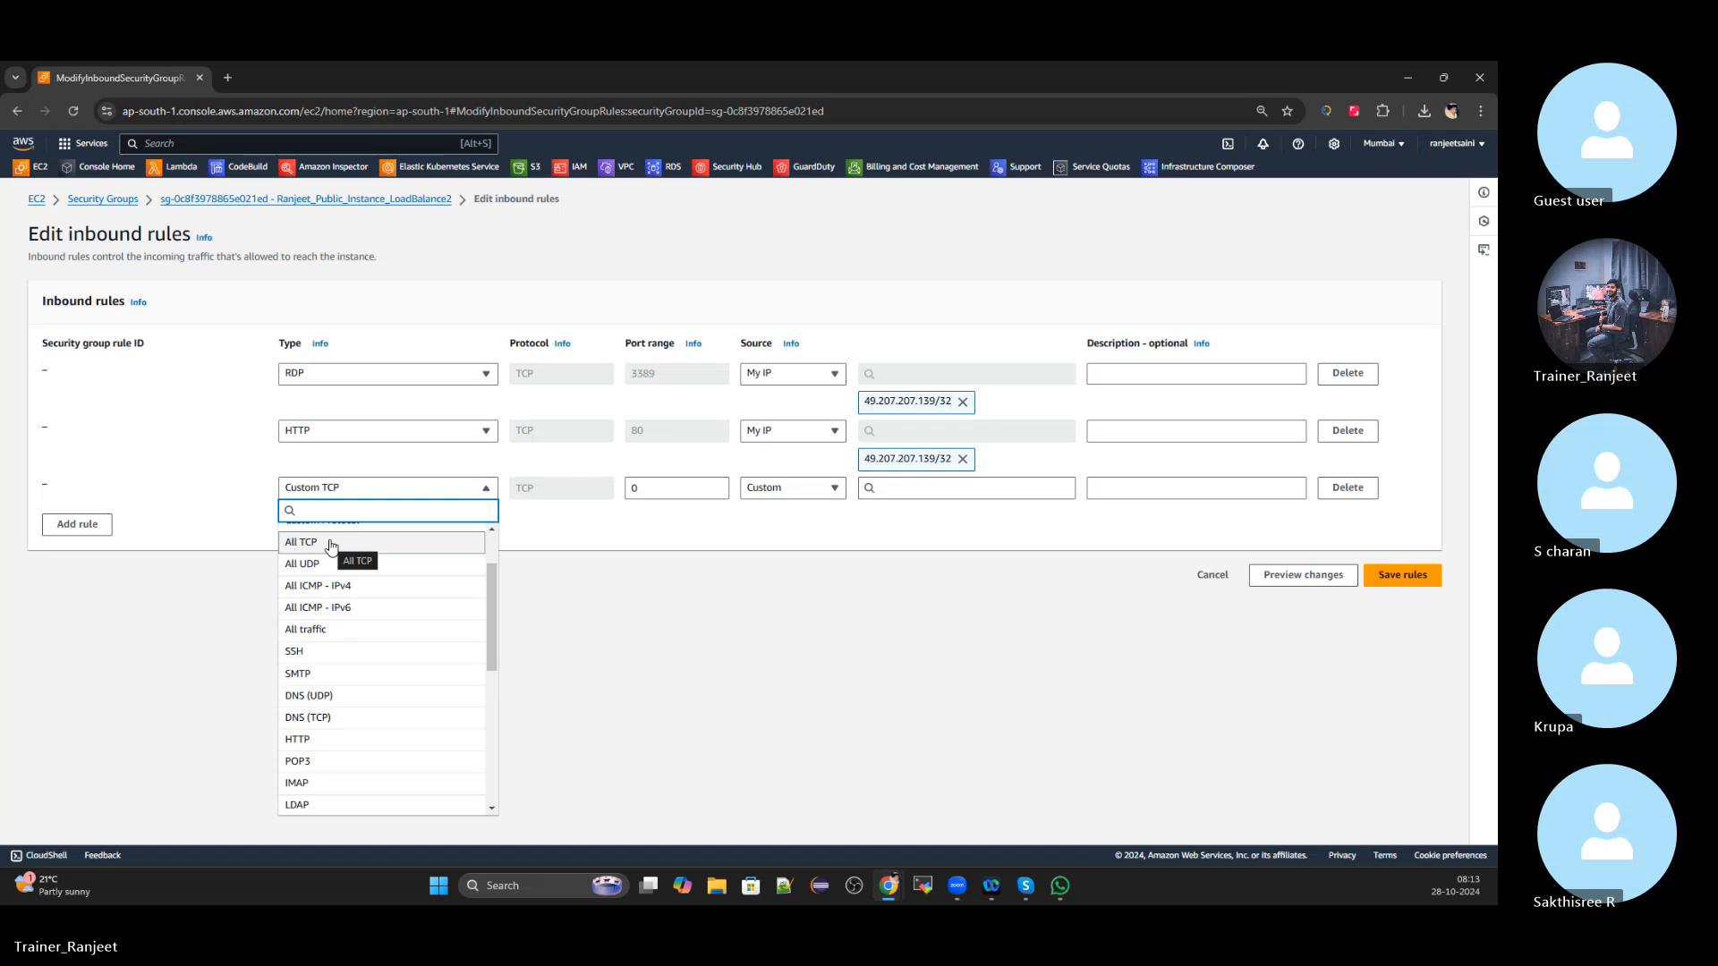
pyautogui.write('htt')
pyautogui.click(326, 562)
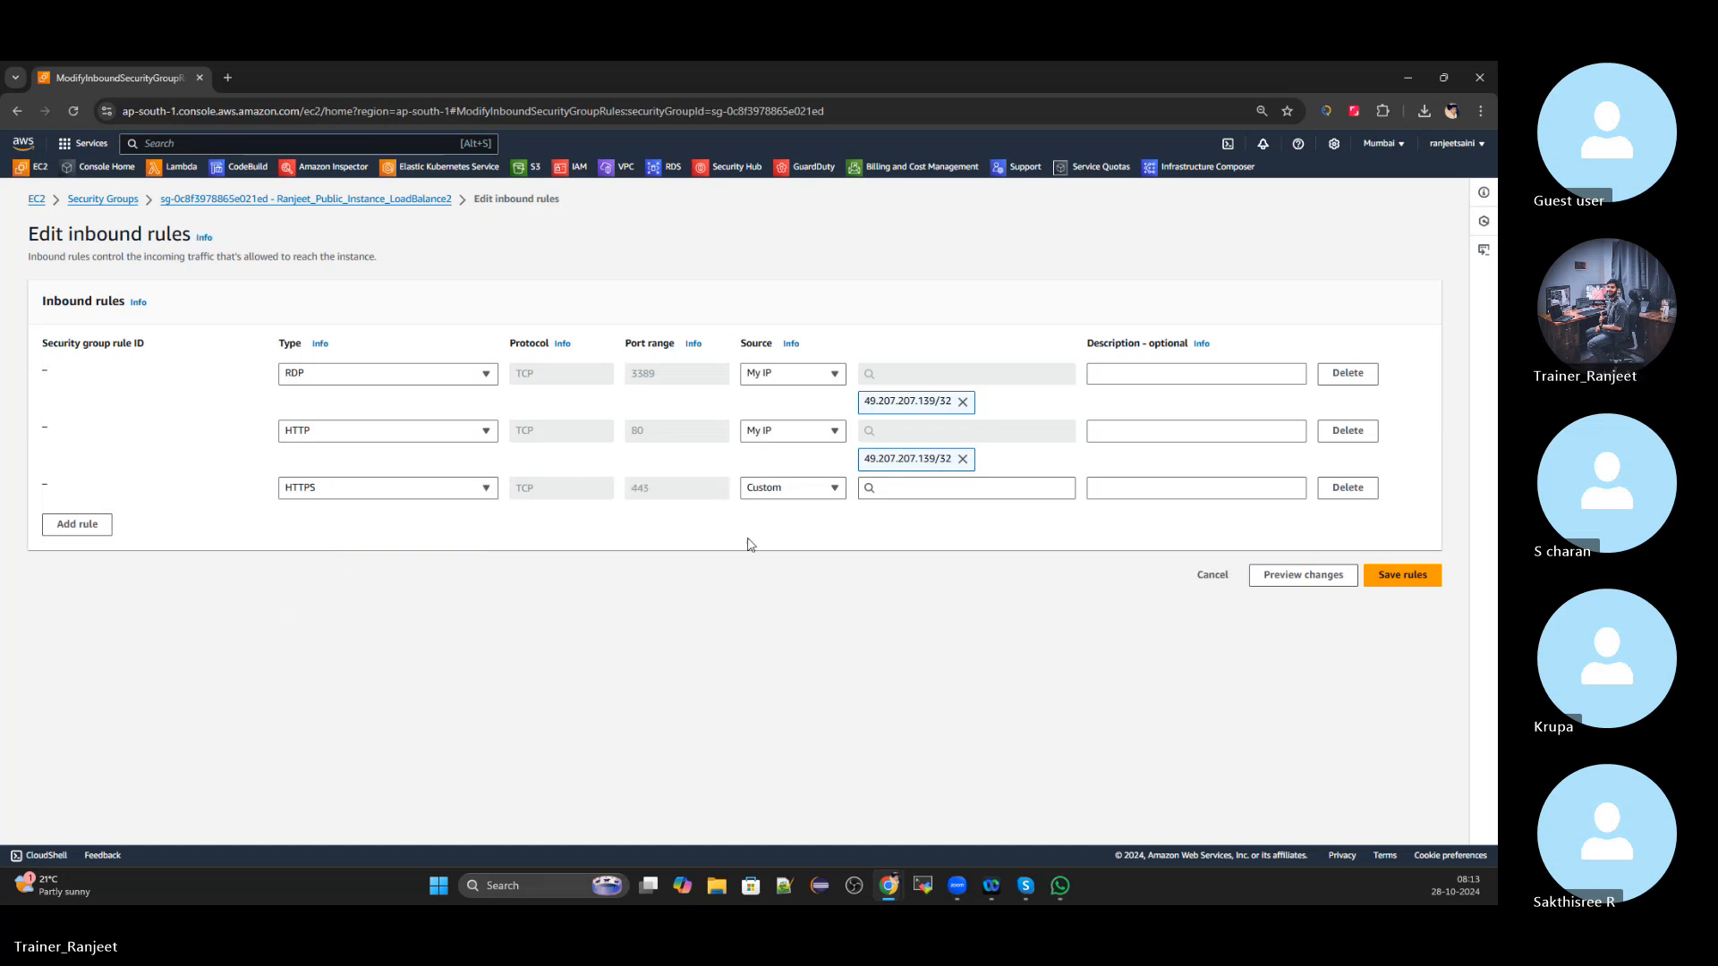
pyautogui.click(784, 486)
pyautogui.click(788, 550)
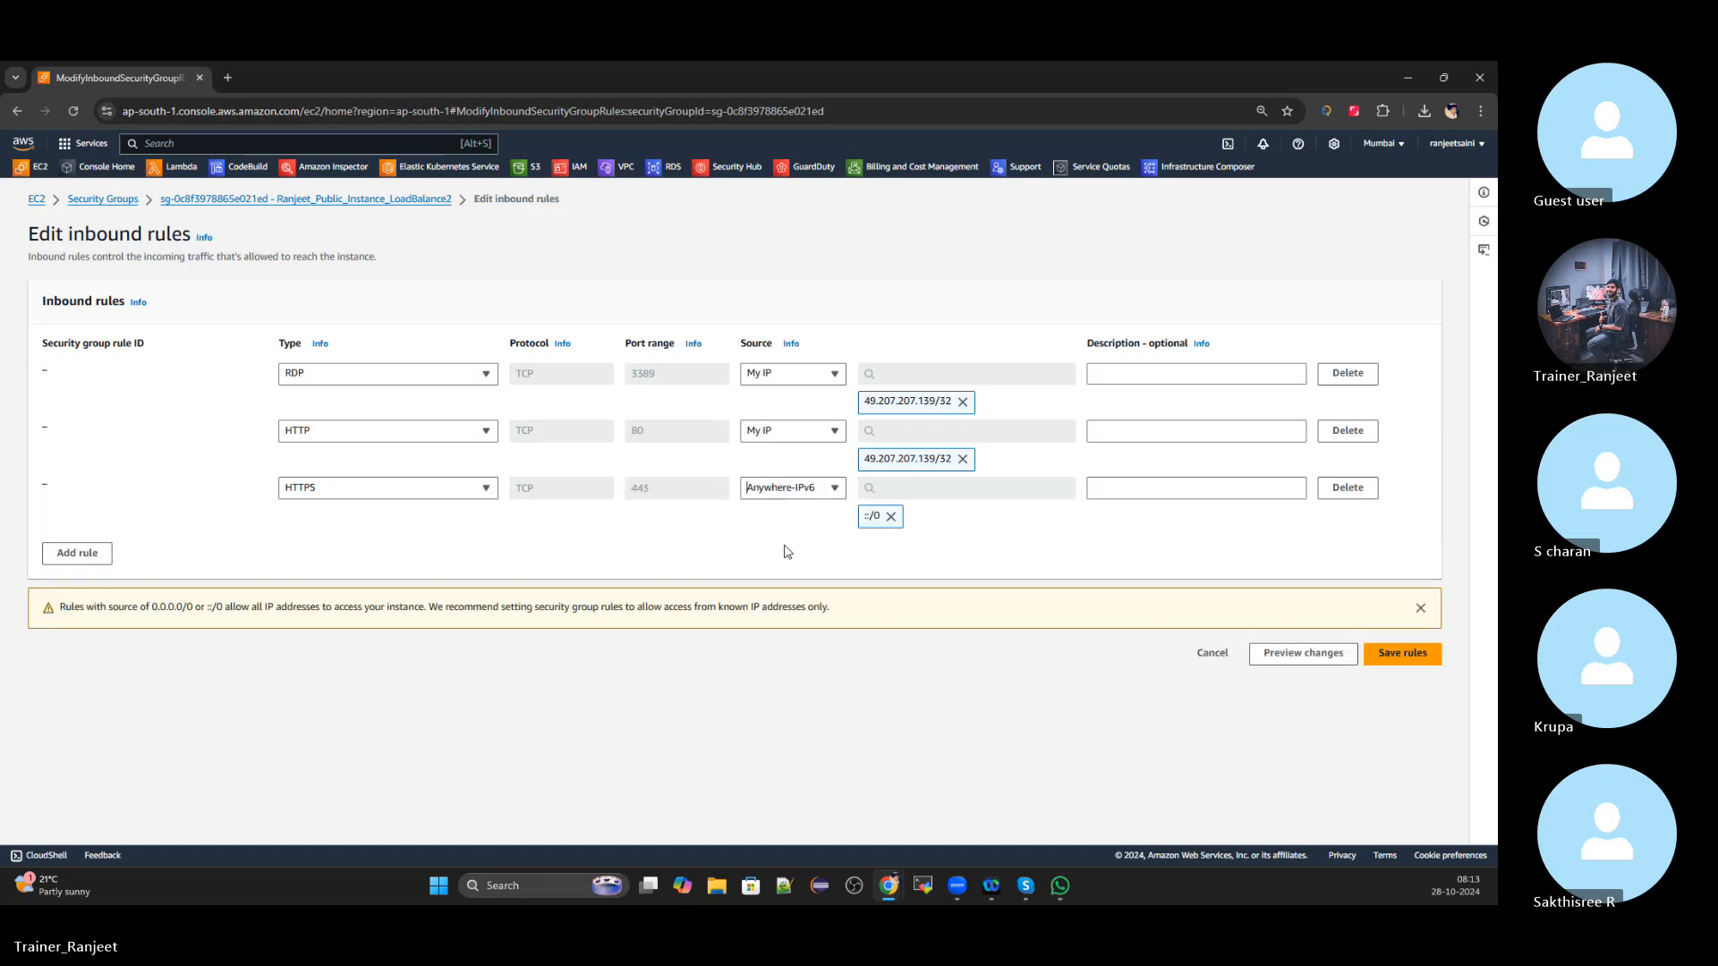
pyautogui.click(786, 494)
pyautogui.click(775, 577)
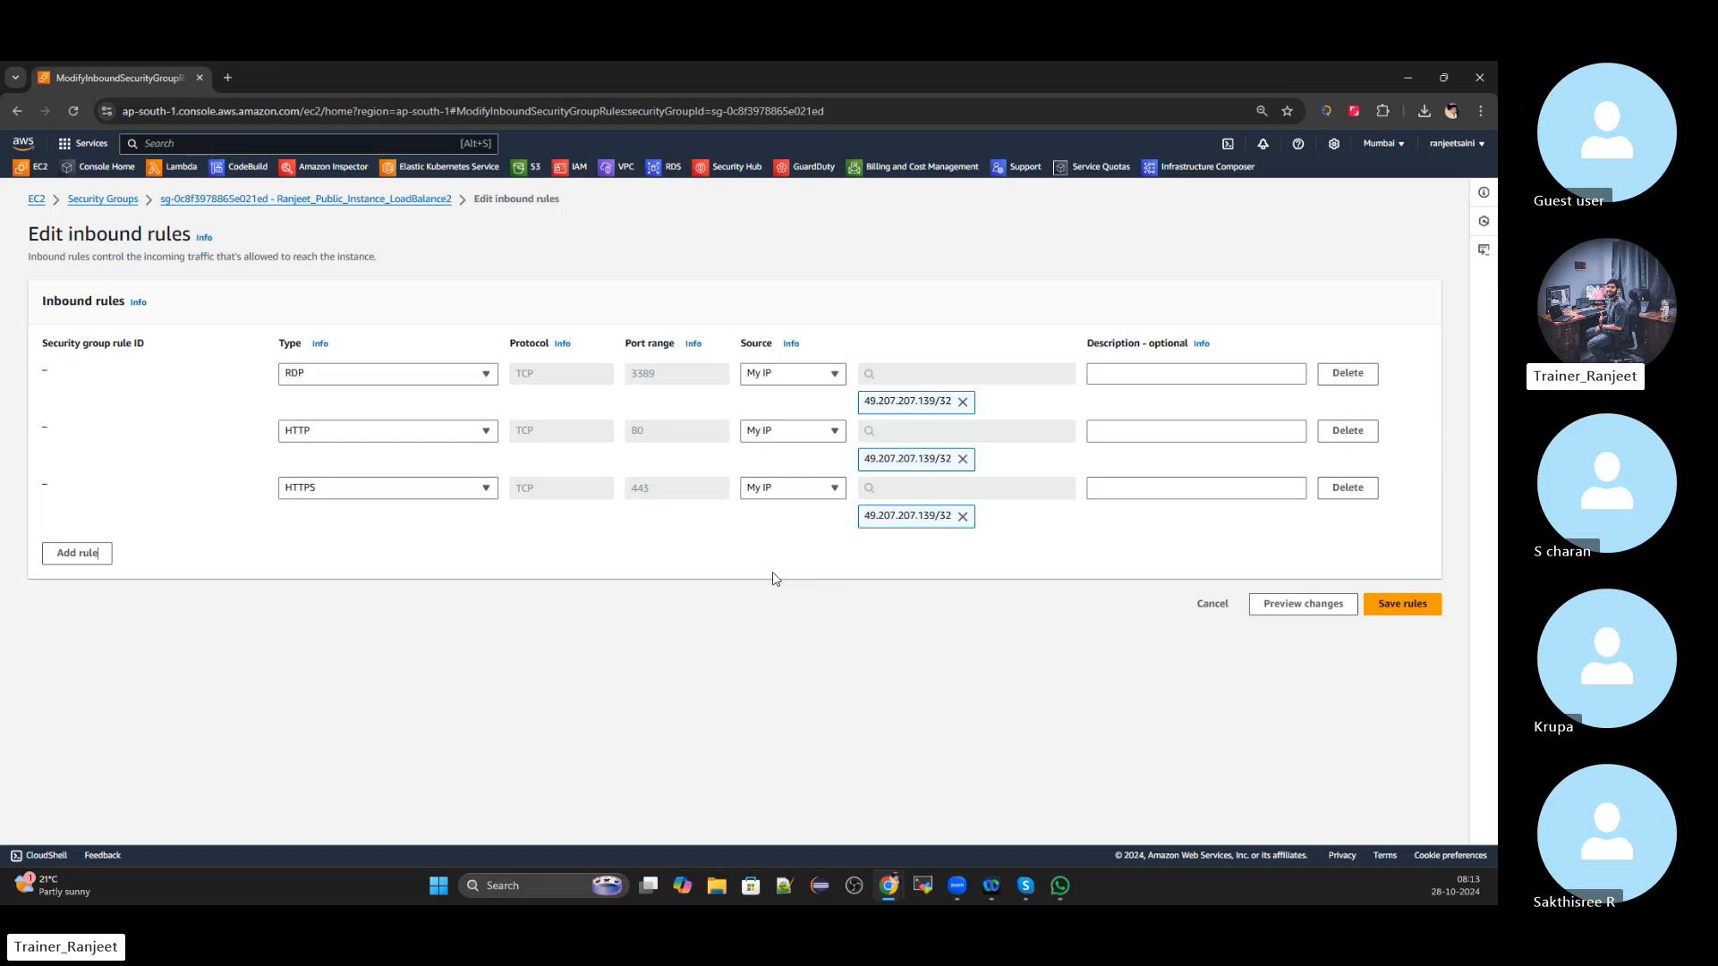
pyautogui.click(1405, 605)
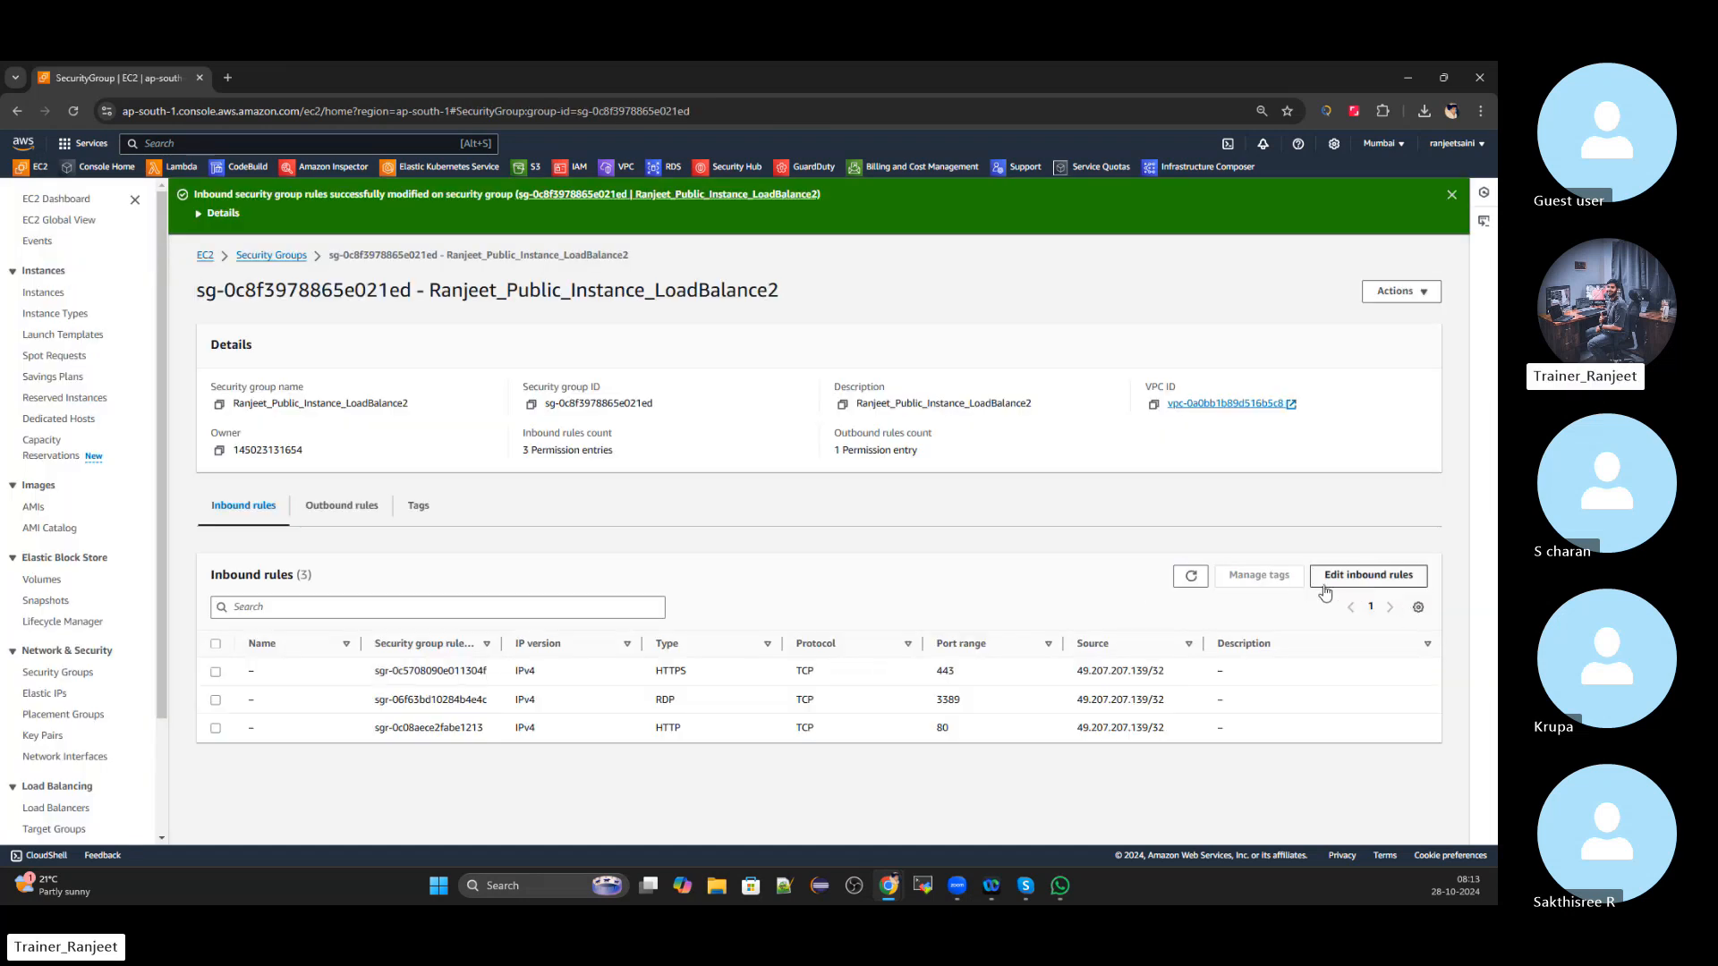
pyautogui.click(207, 257)
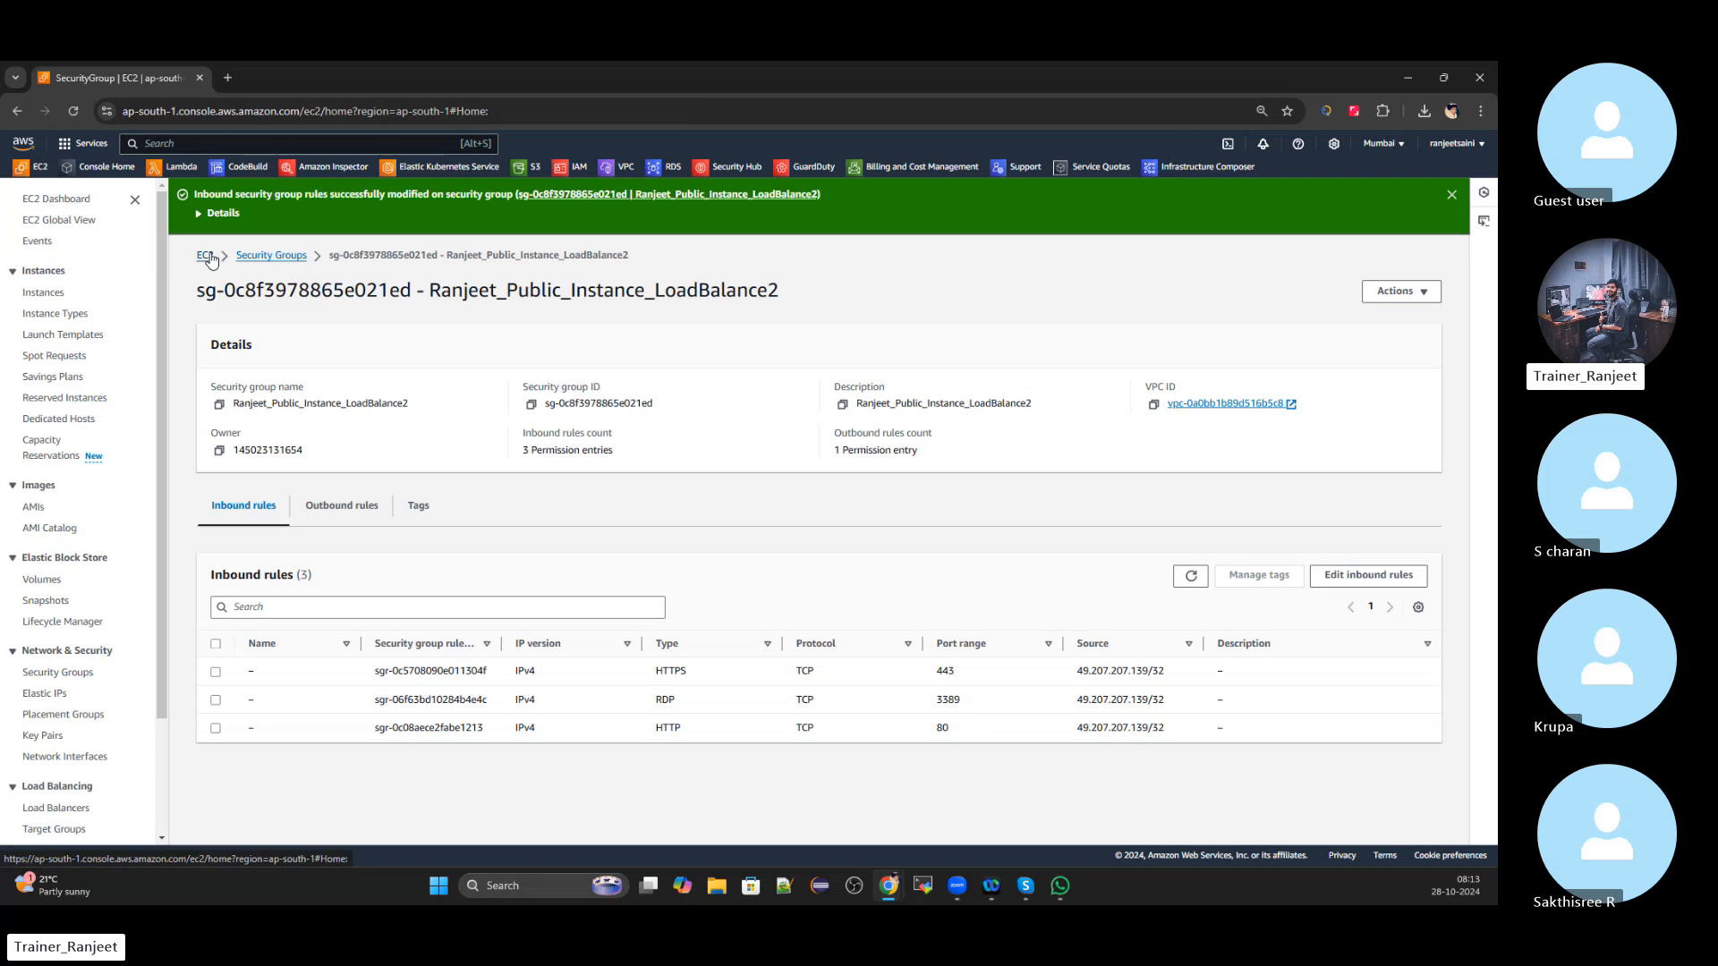
pyautogui.click(271, 283)
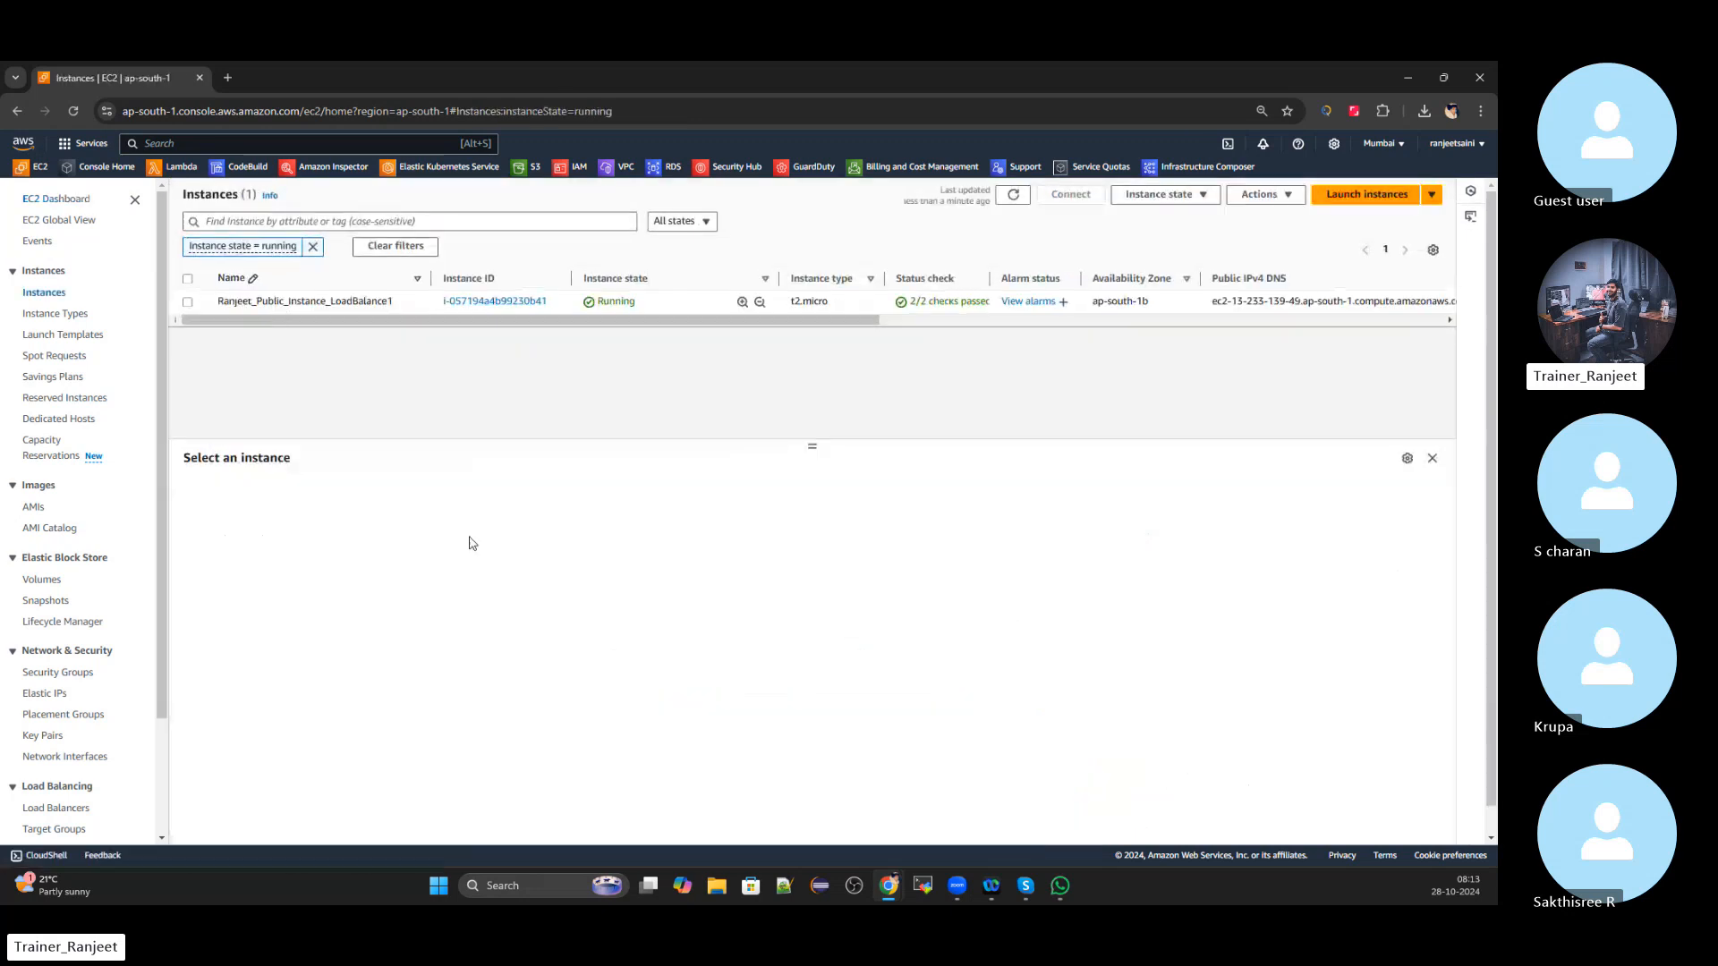
# Copy LoadBalance1's public IPv4 address and open its Get Windows password page via the RDP client
pyautogui.click(312, 246)
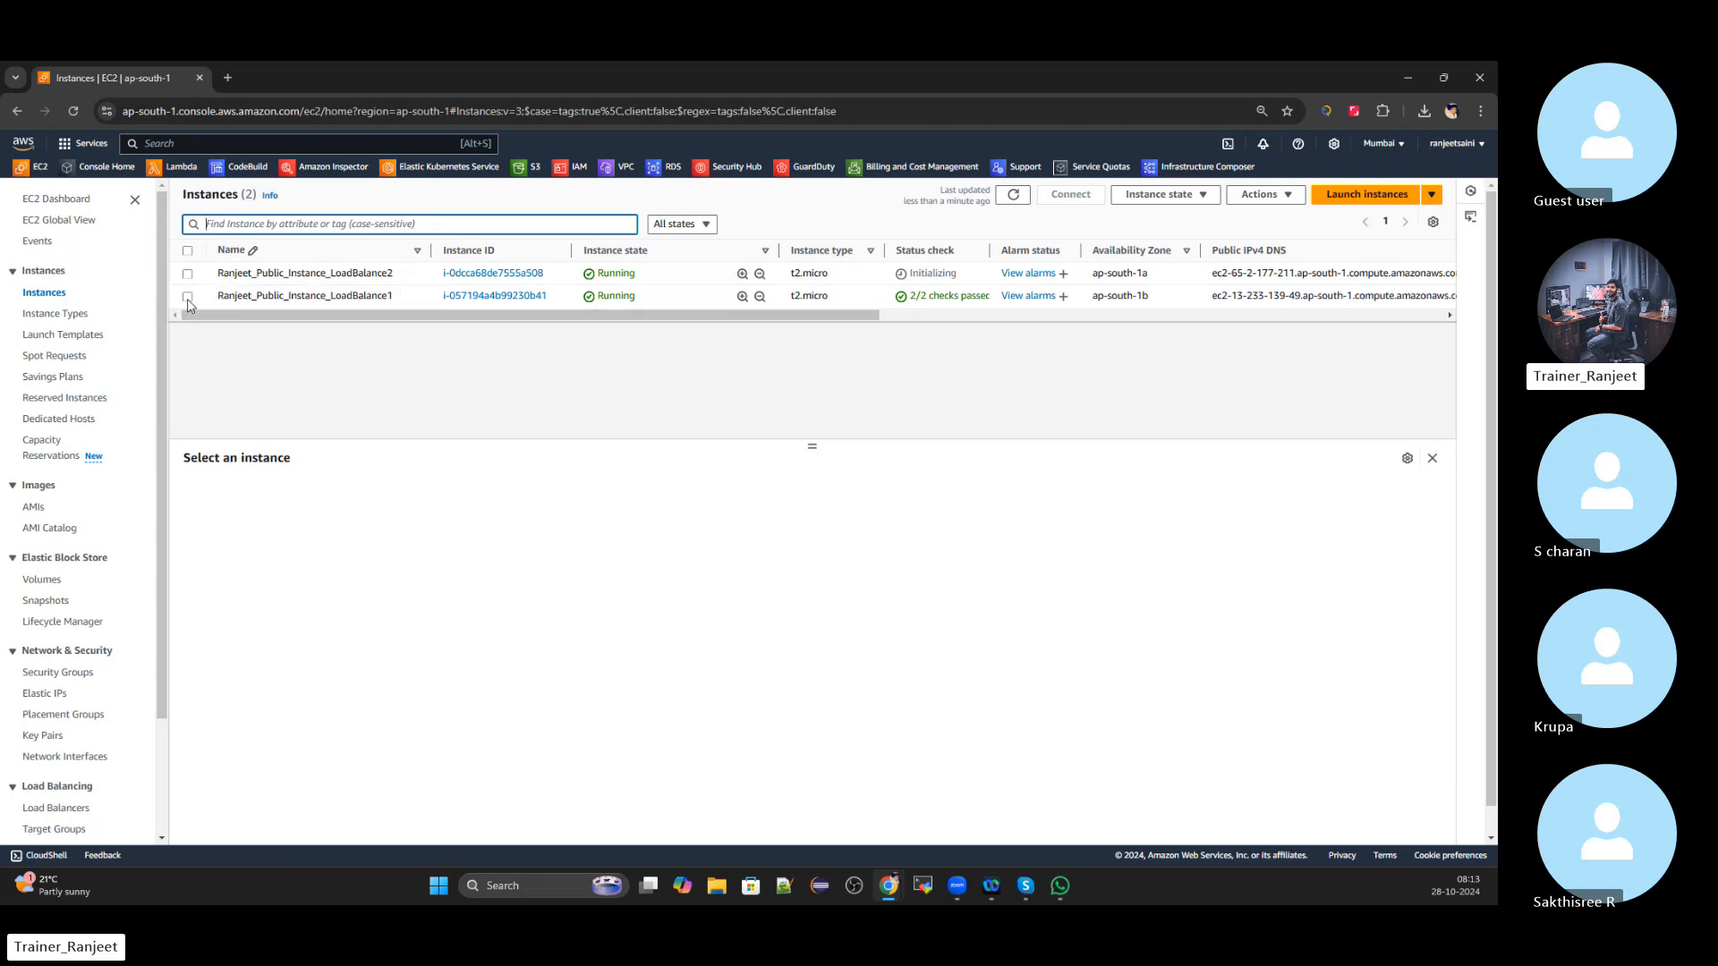
pyautogui.click(220, 296)
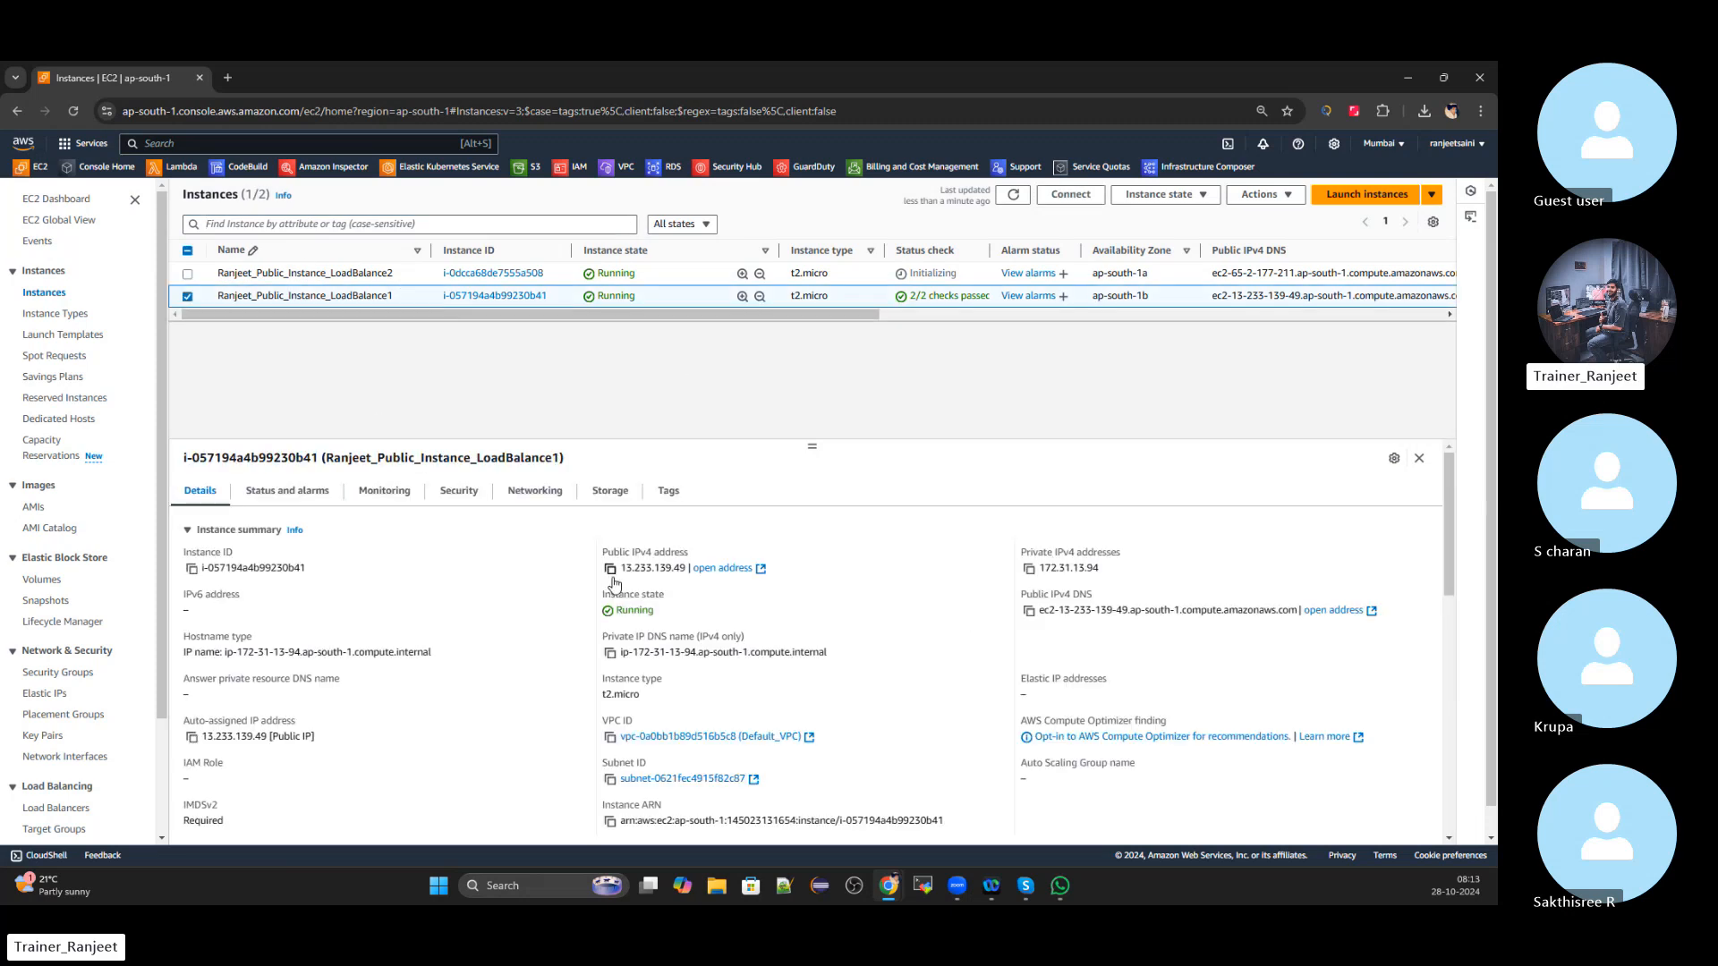
pyautogui.click(610, 571)
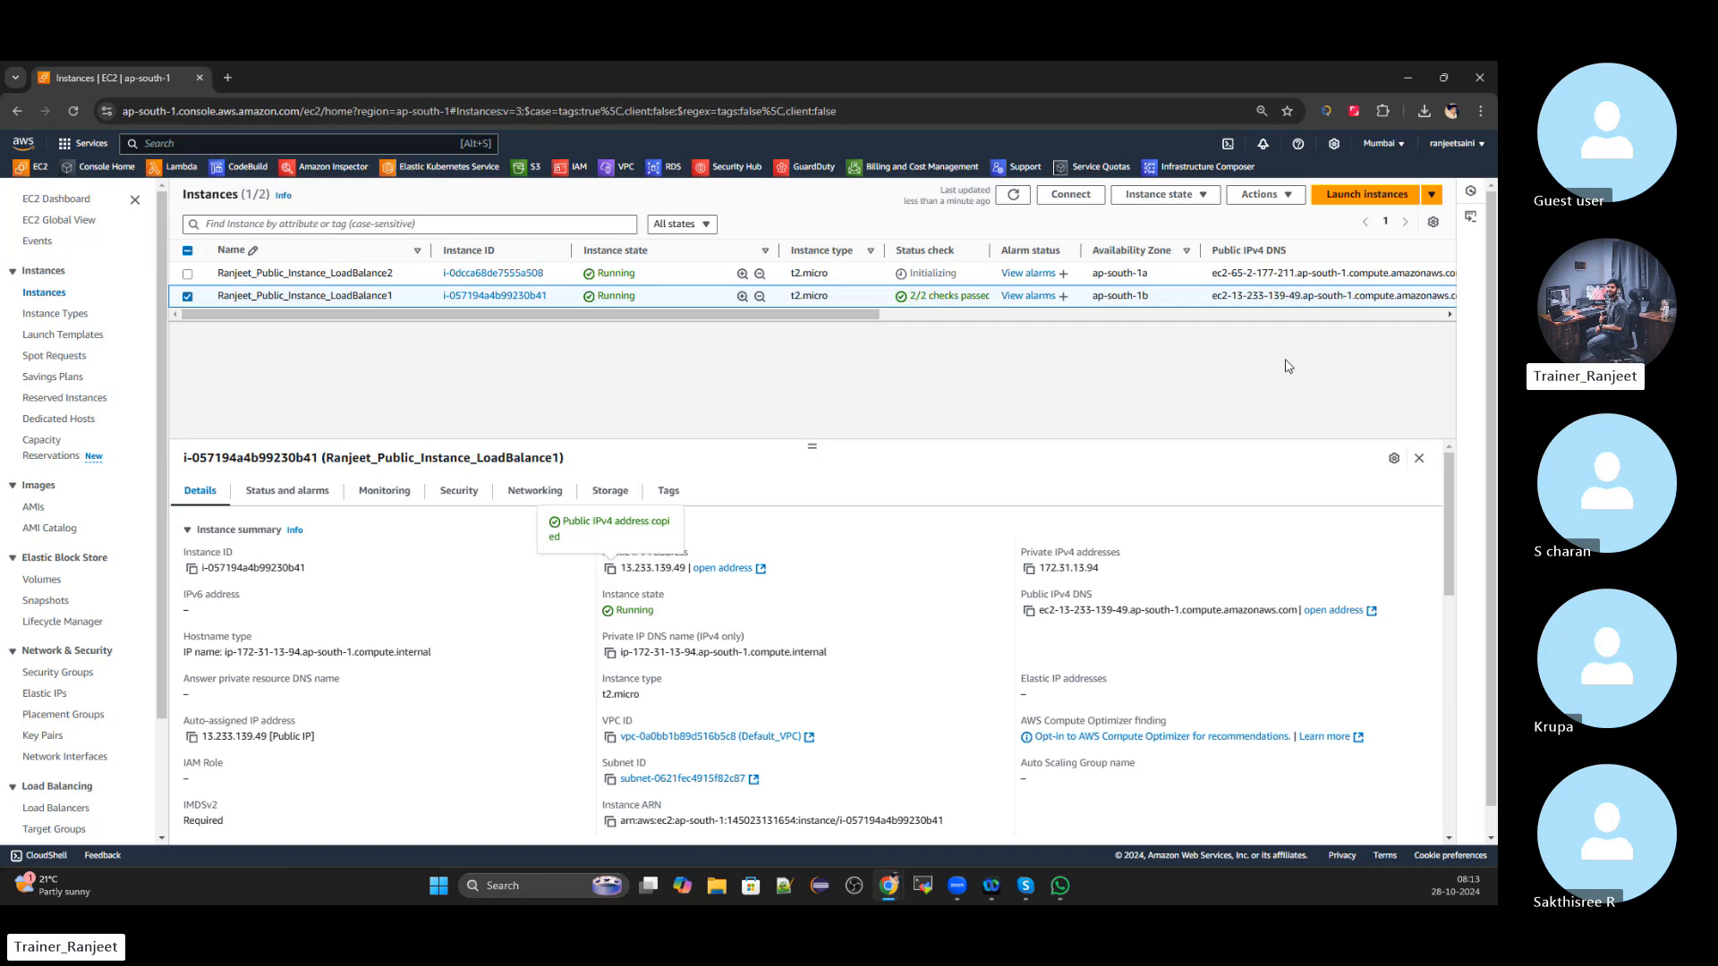
pyautogui.click(1072, 196)
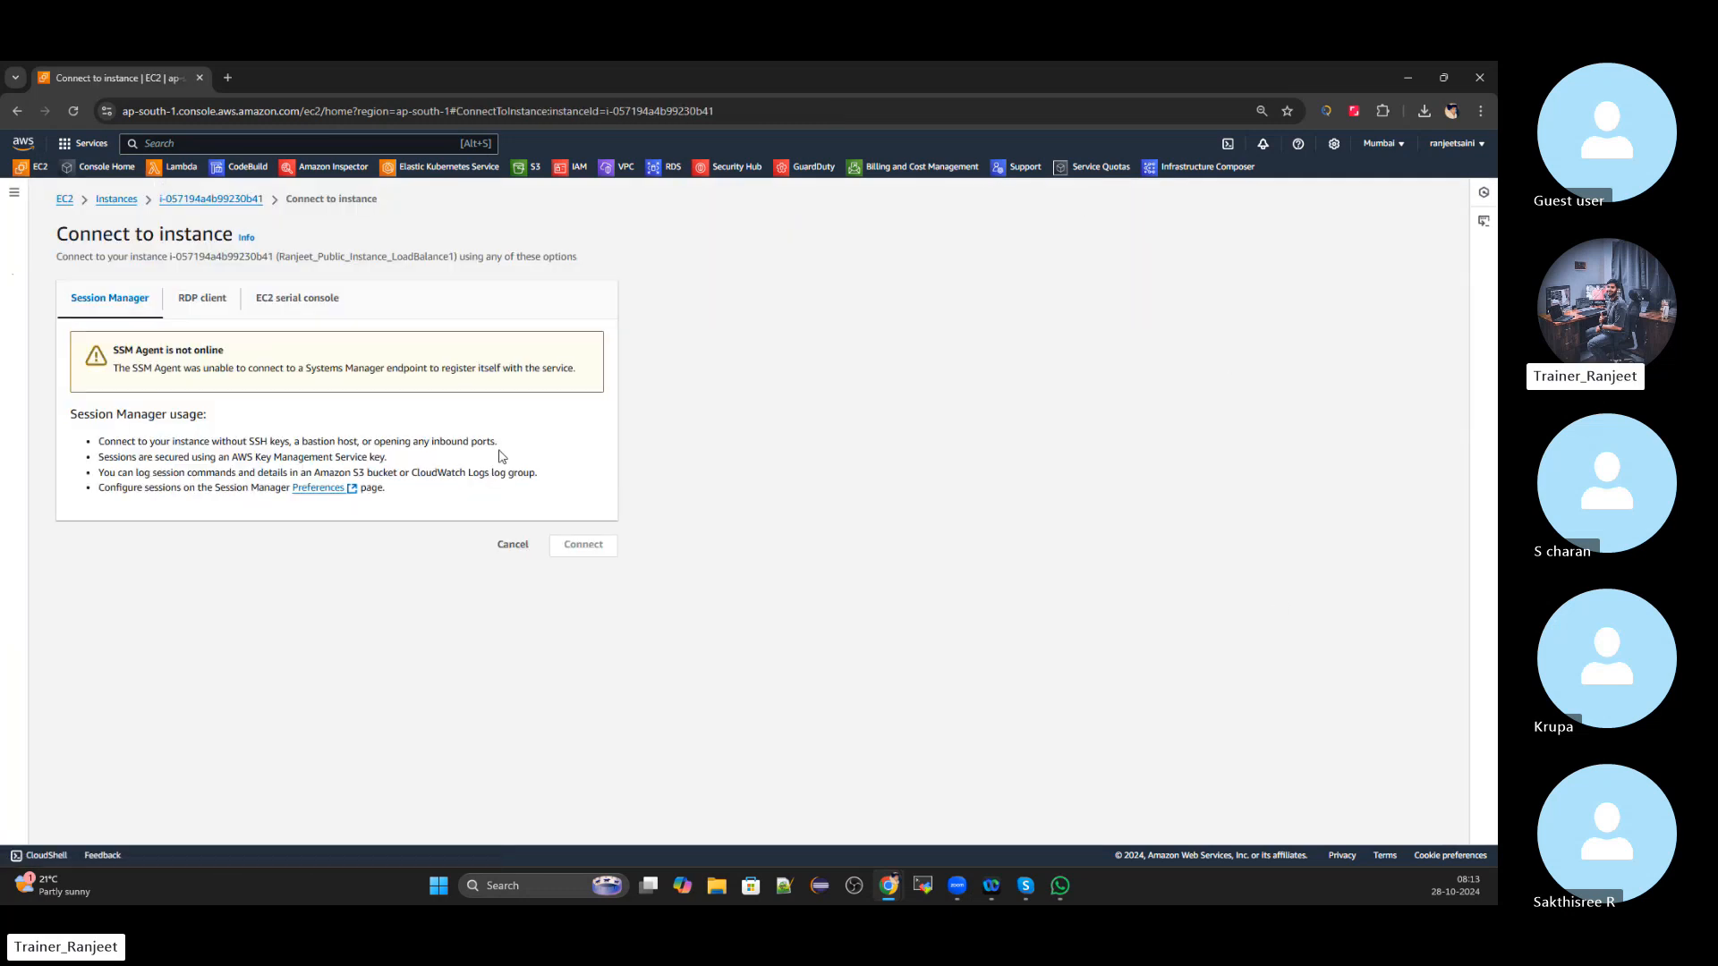
pyautogui.click(217, 305)
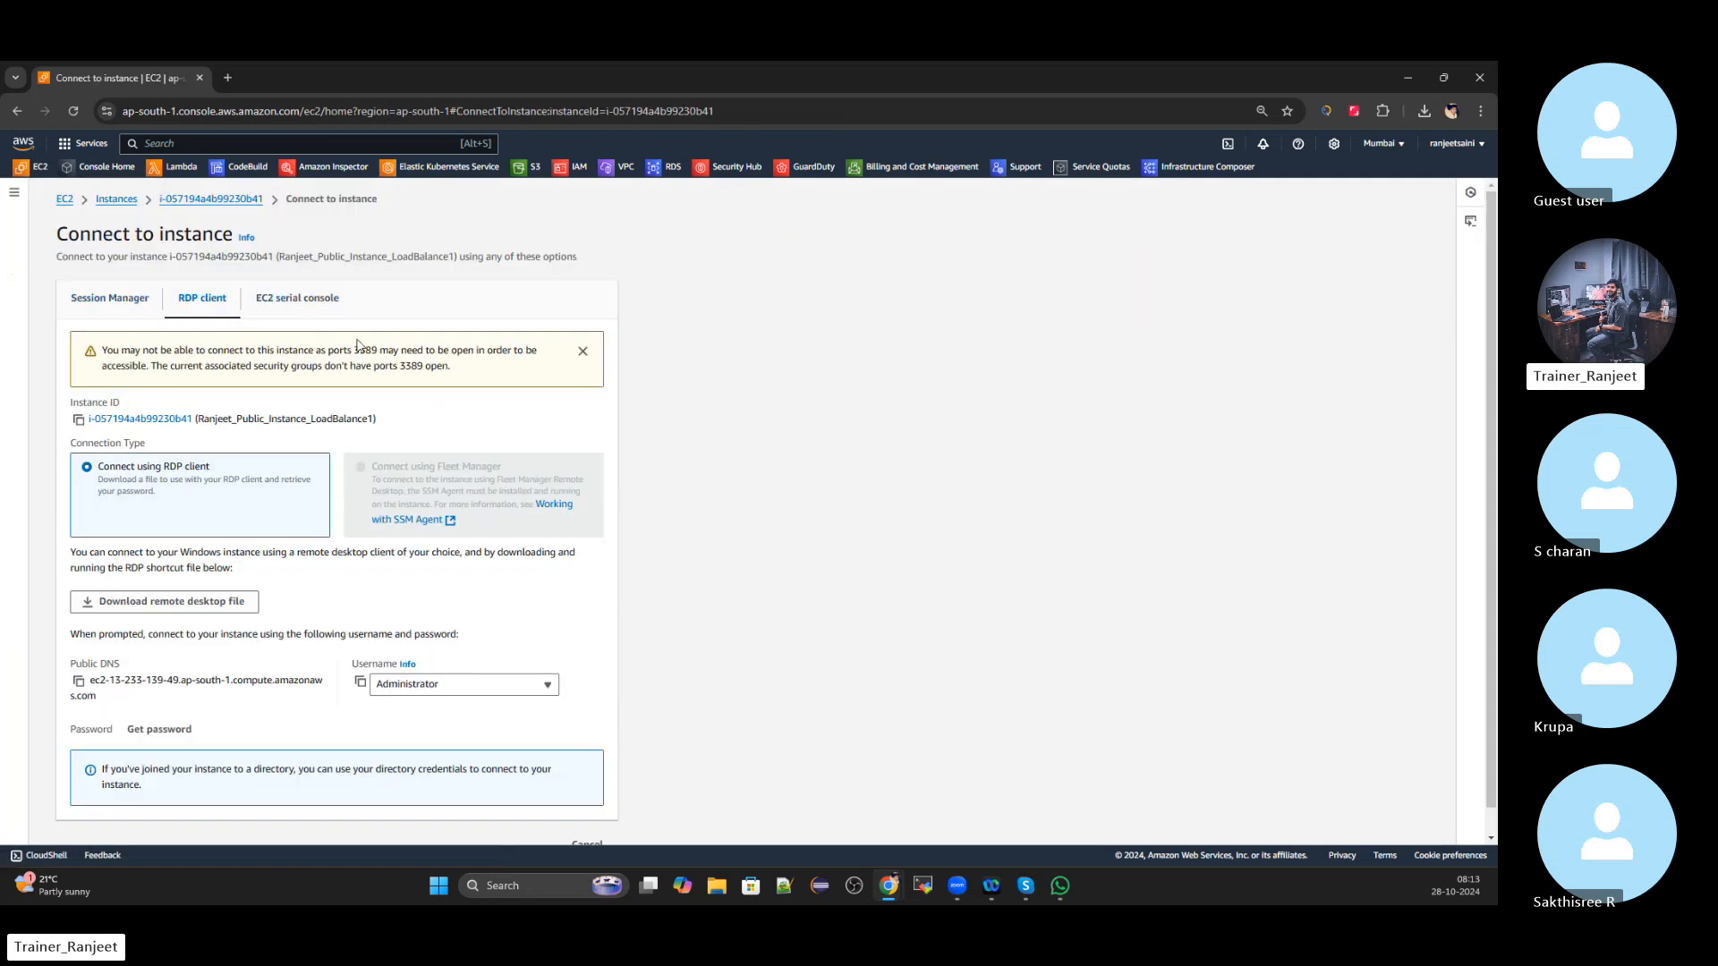
pyautogui.scroll(-1, 537, 582)
pyautogui.click(158, 704)
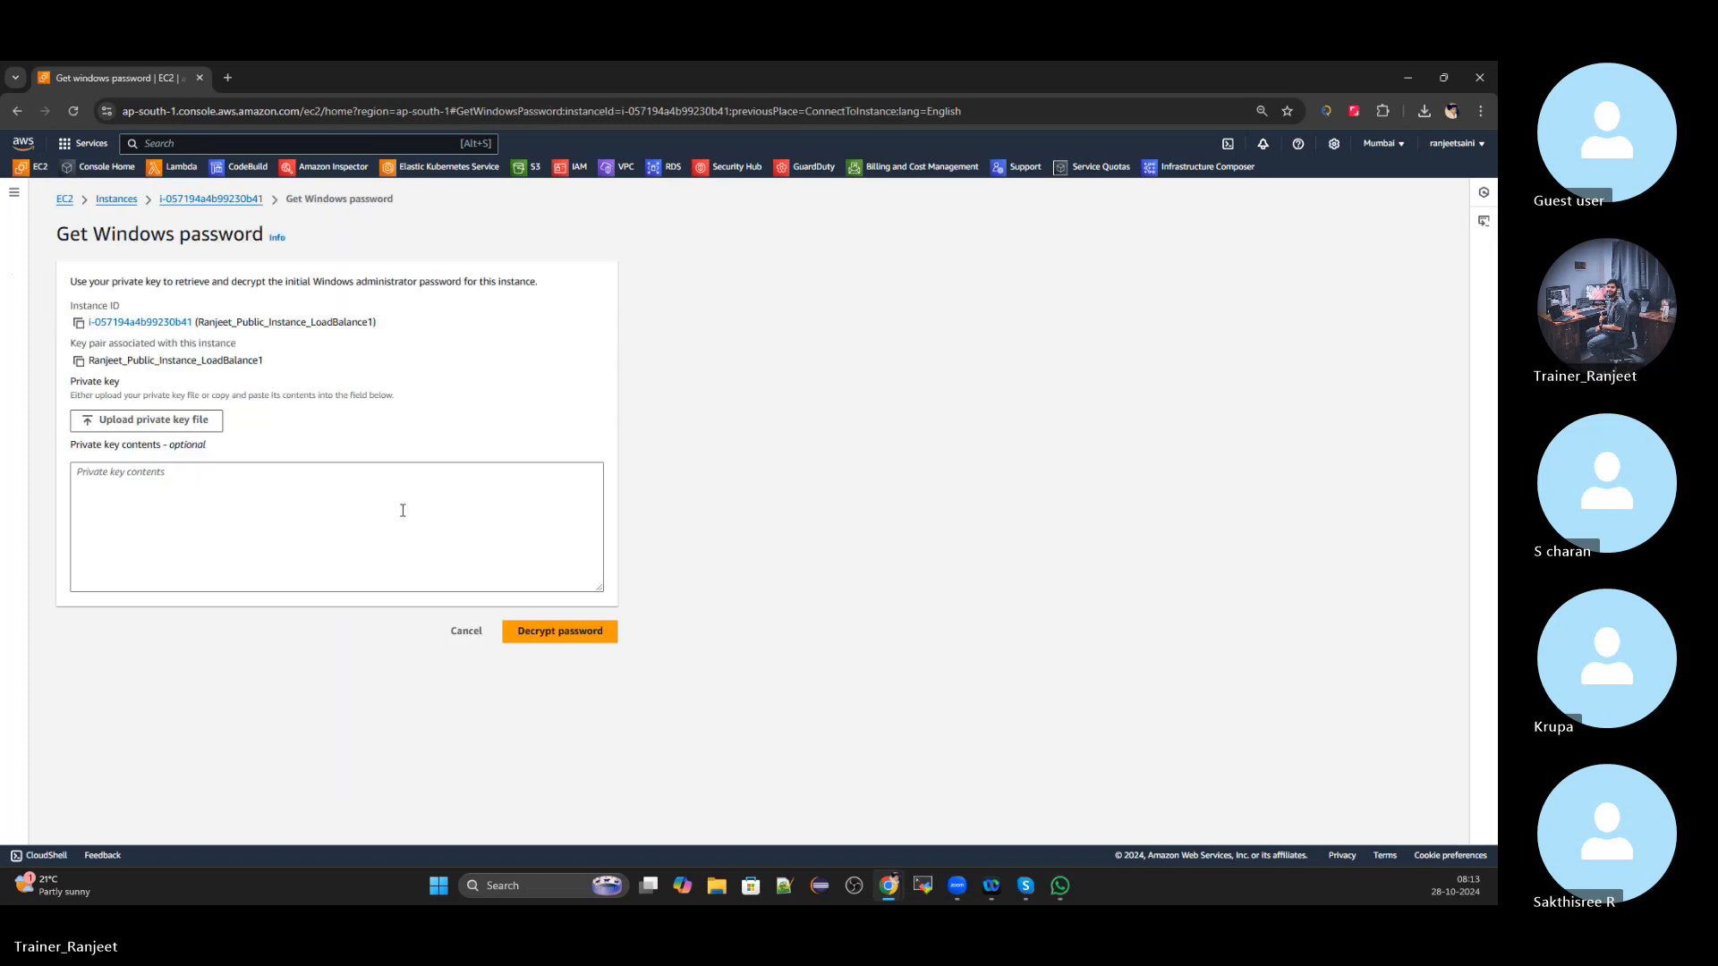
# Decrypt LoadBalance1's Administrator password using its .pem key file and copy it
pyautogui.click(136, 420)
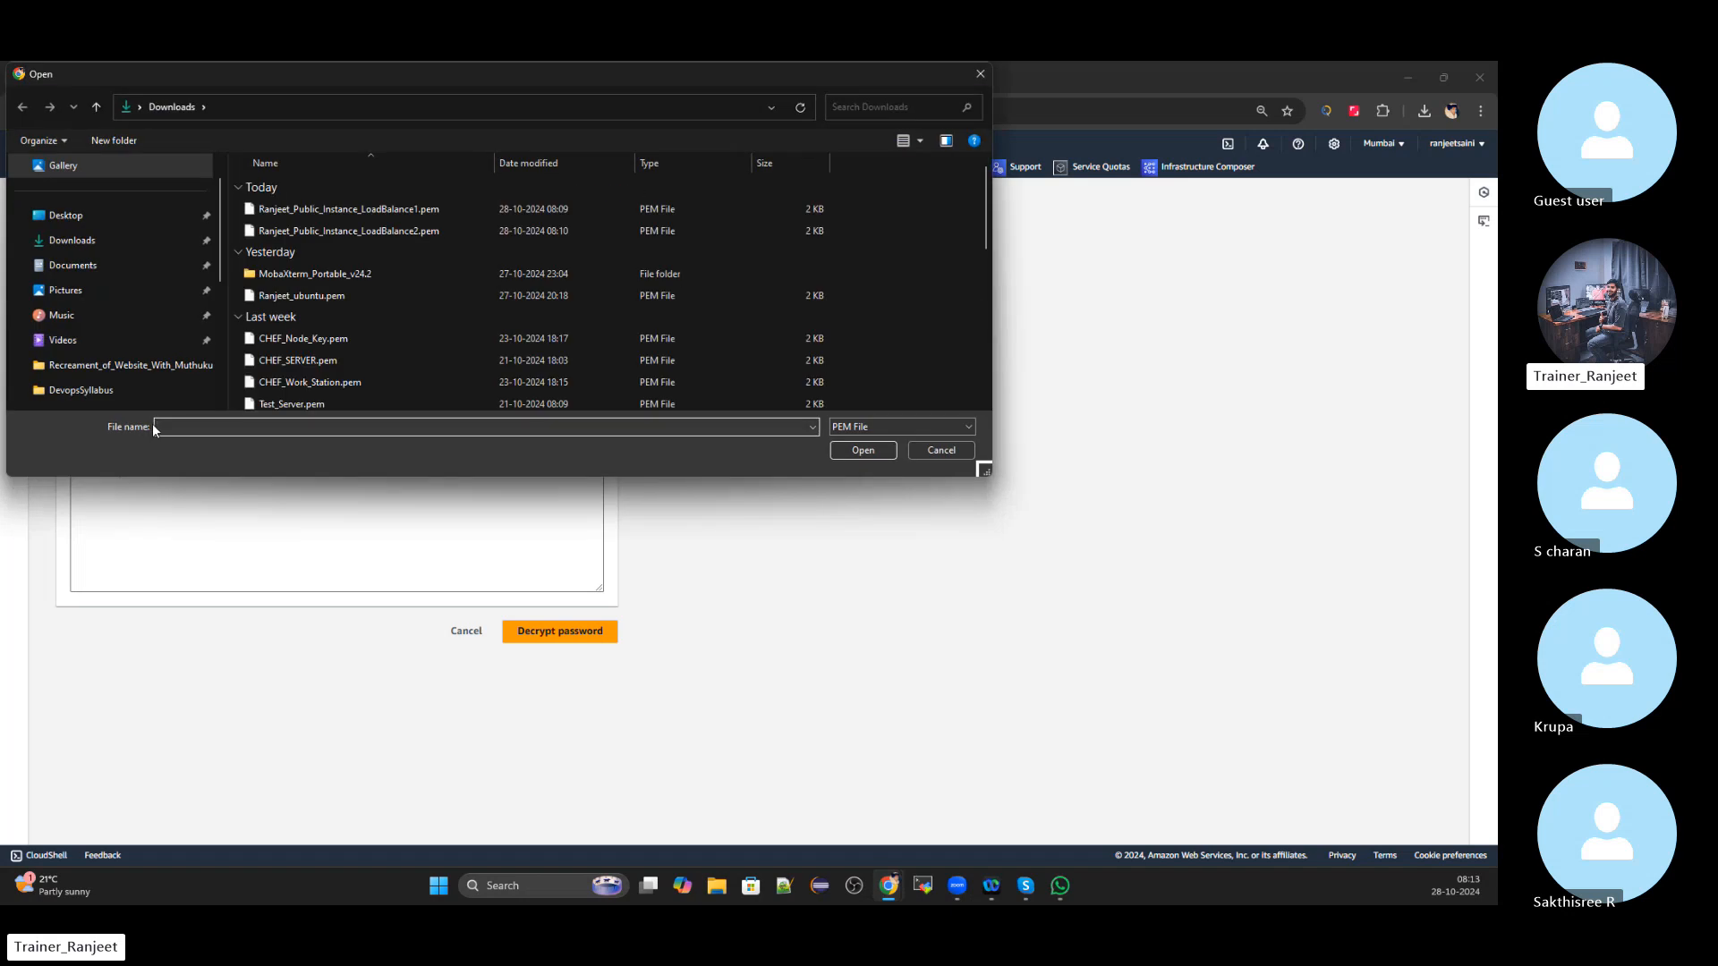
pyautogui.click(358, 209)
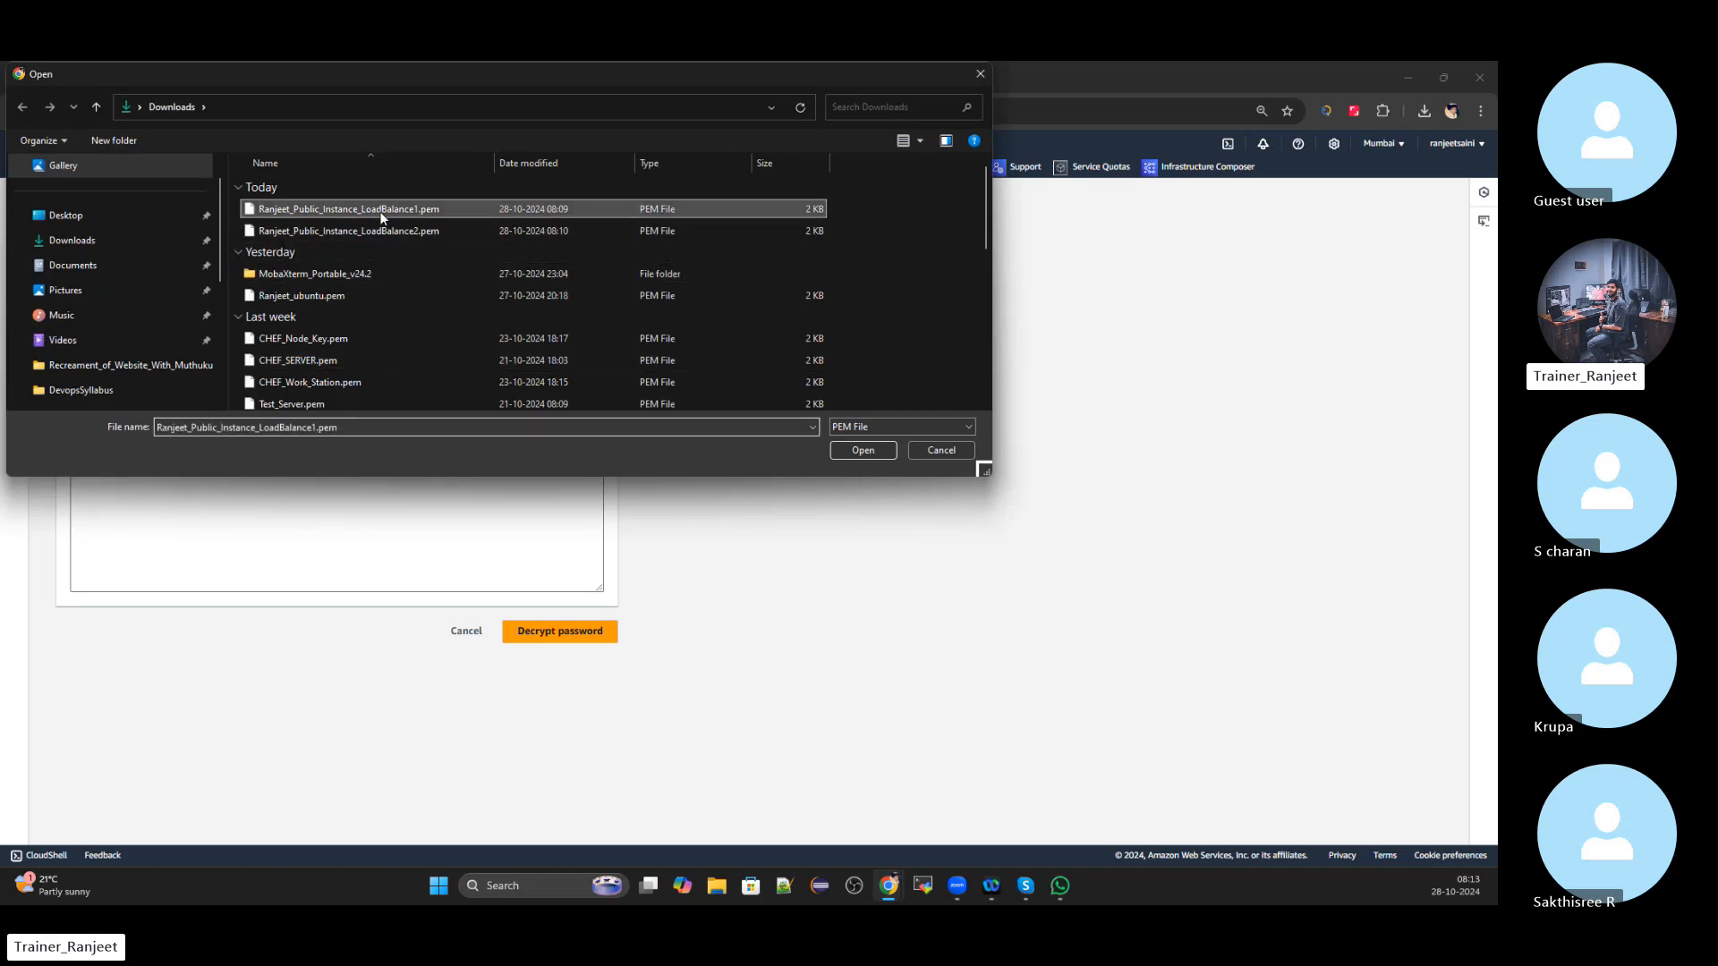
pyautogui.click(886, 449)
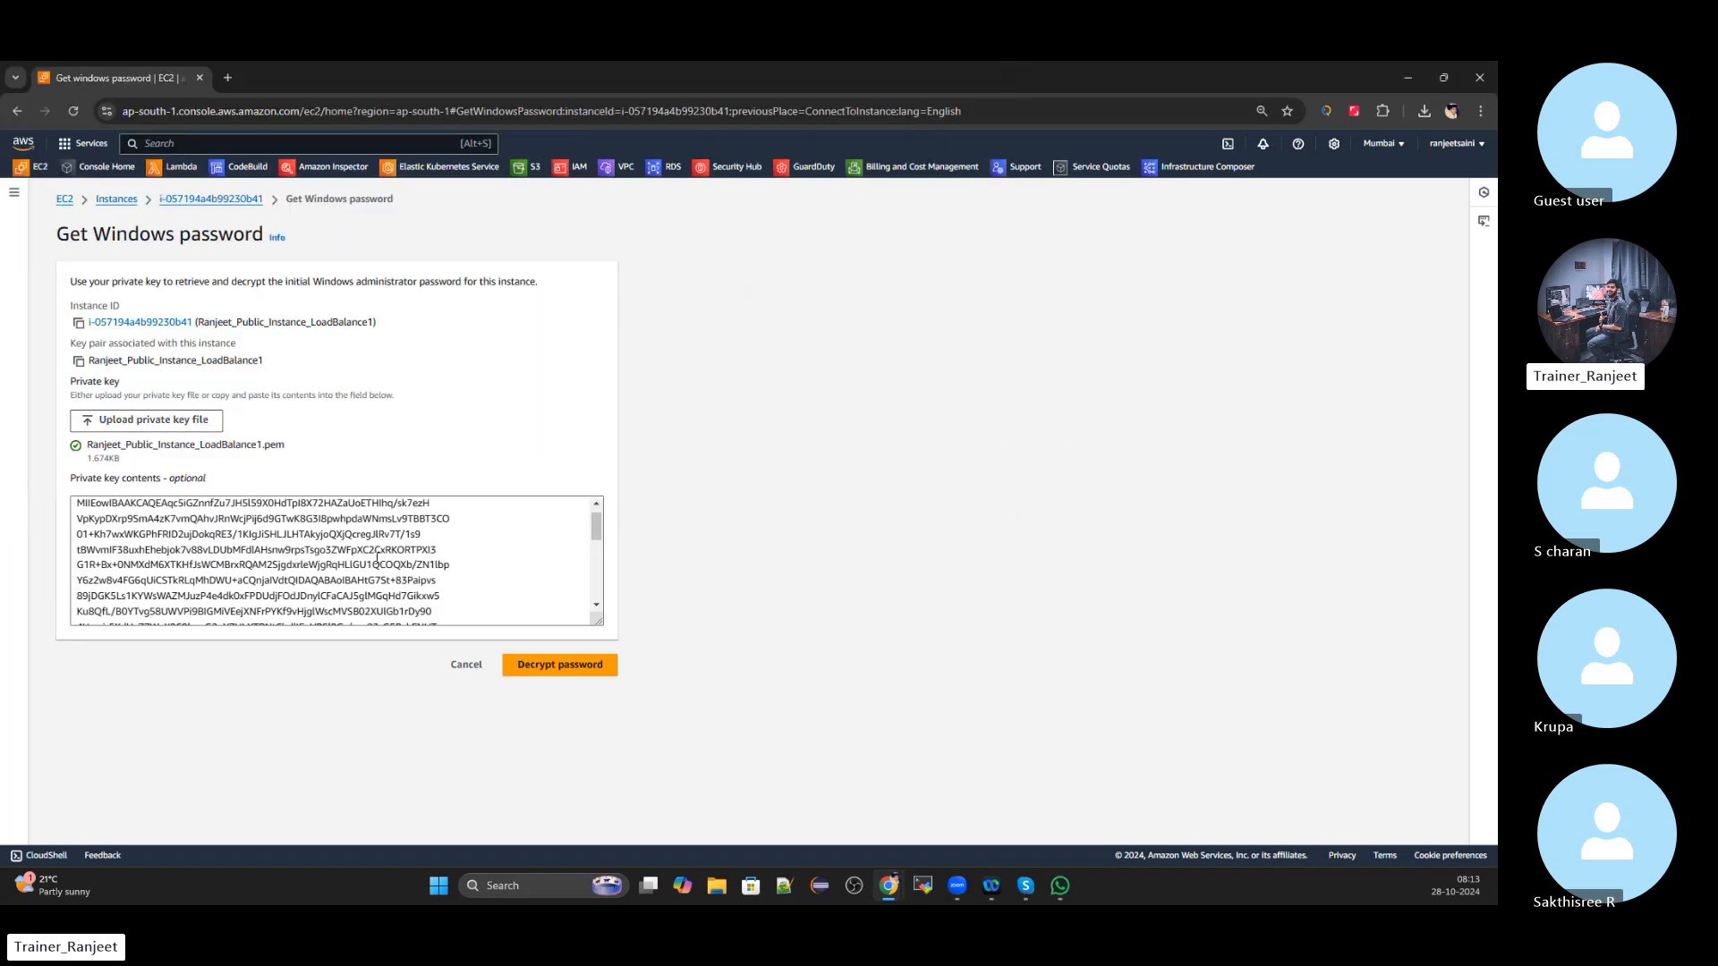
pyautogui.click(569, 664)
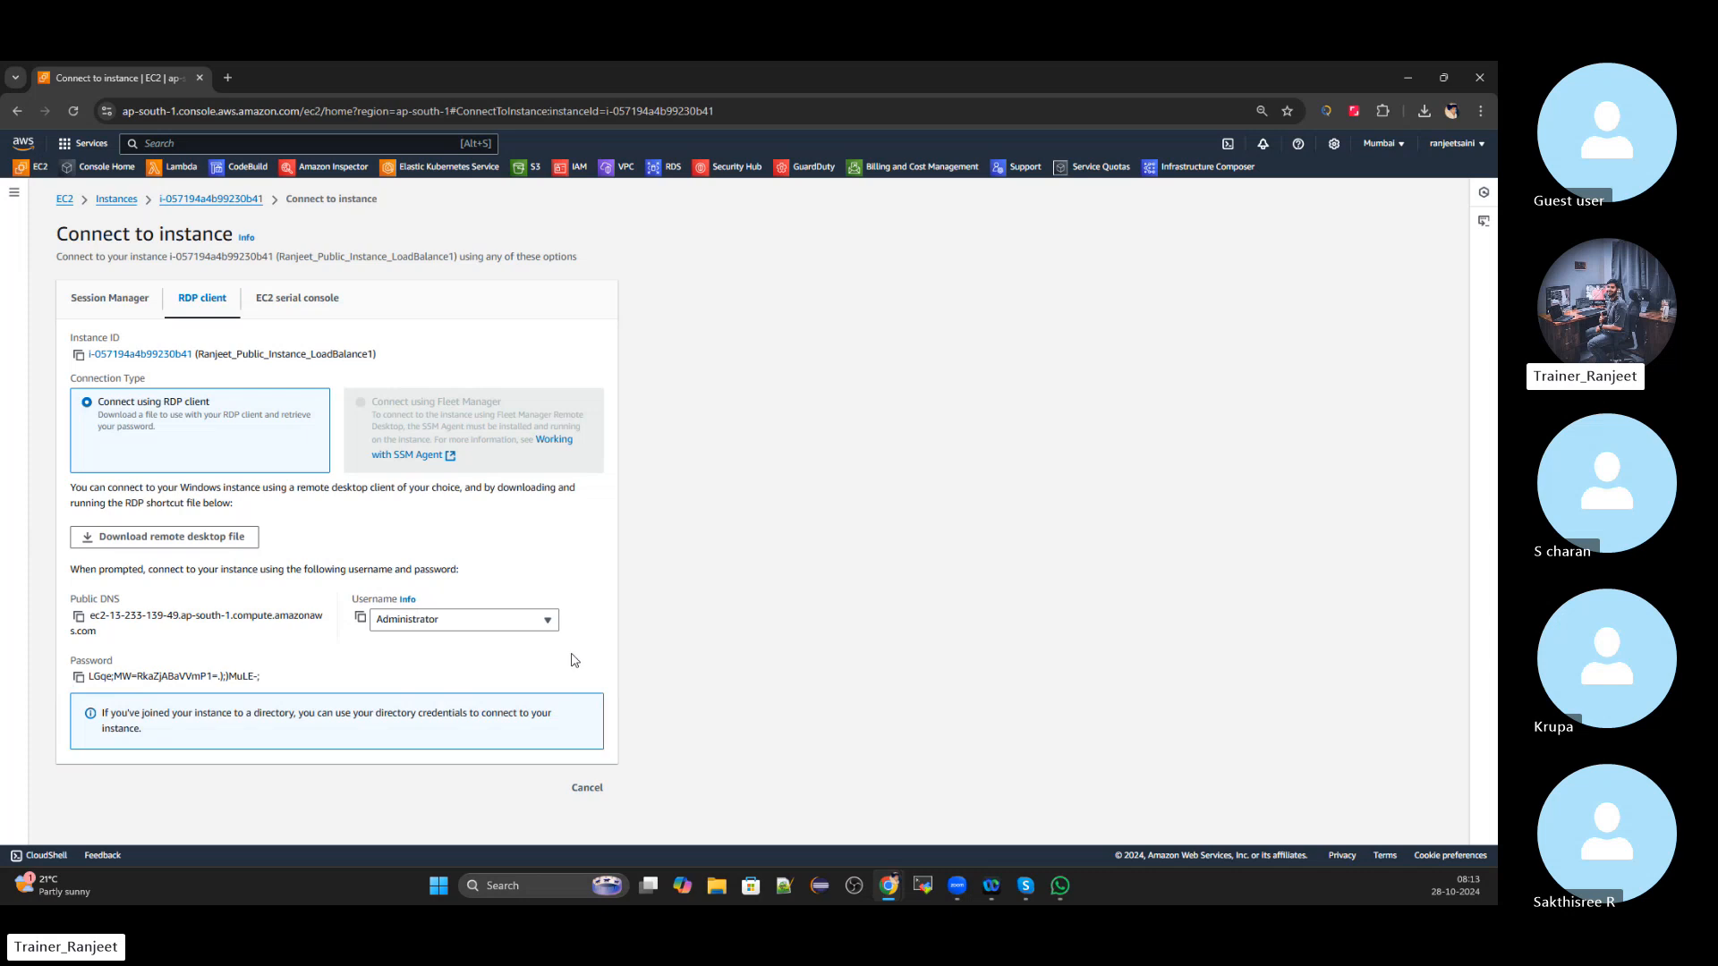
pyautogui.click(79, 678)
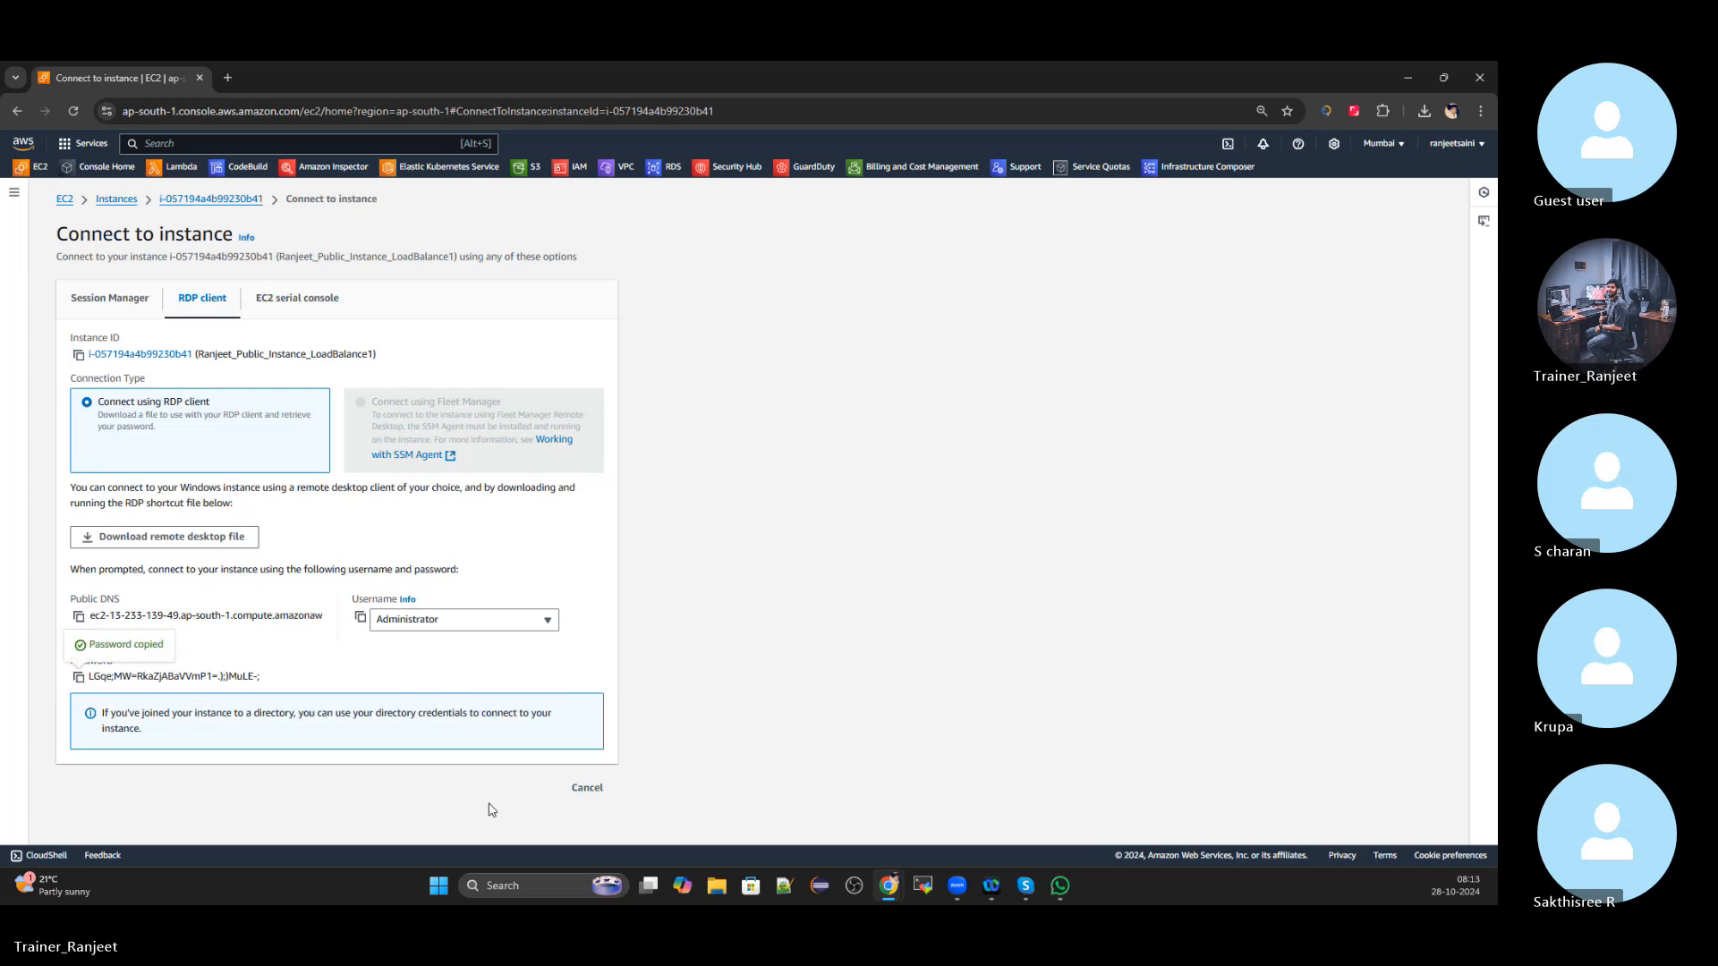
pyautogui.press('super')
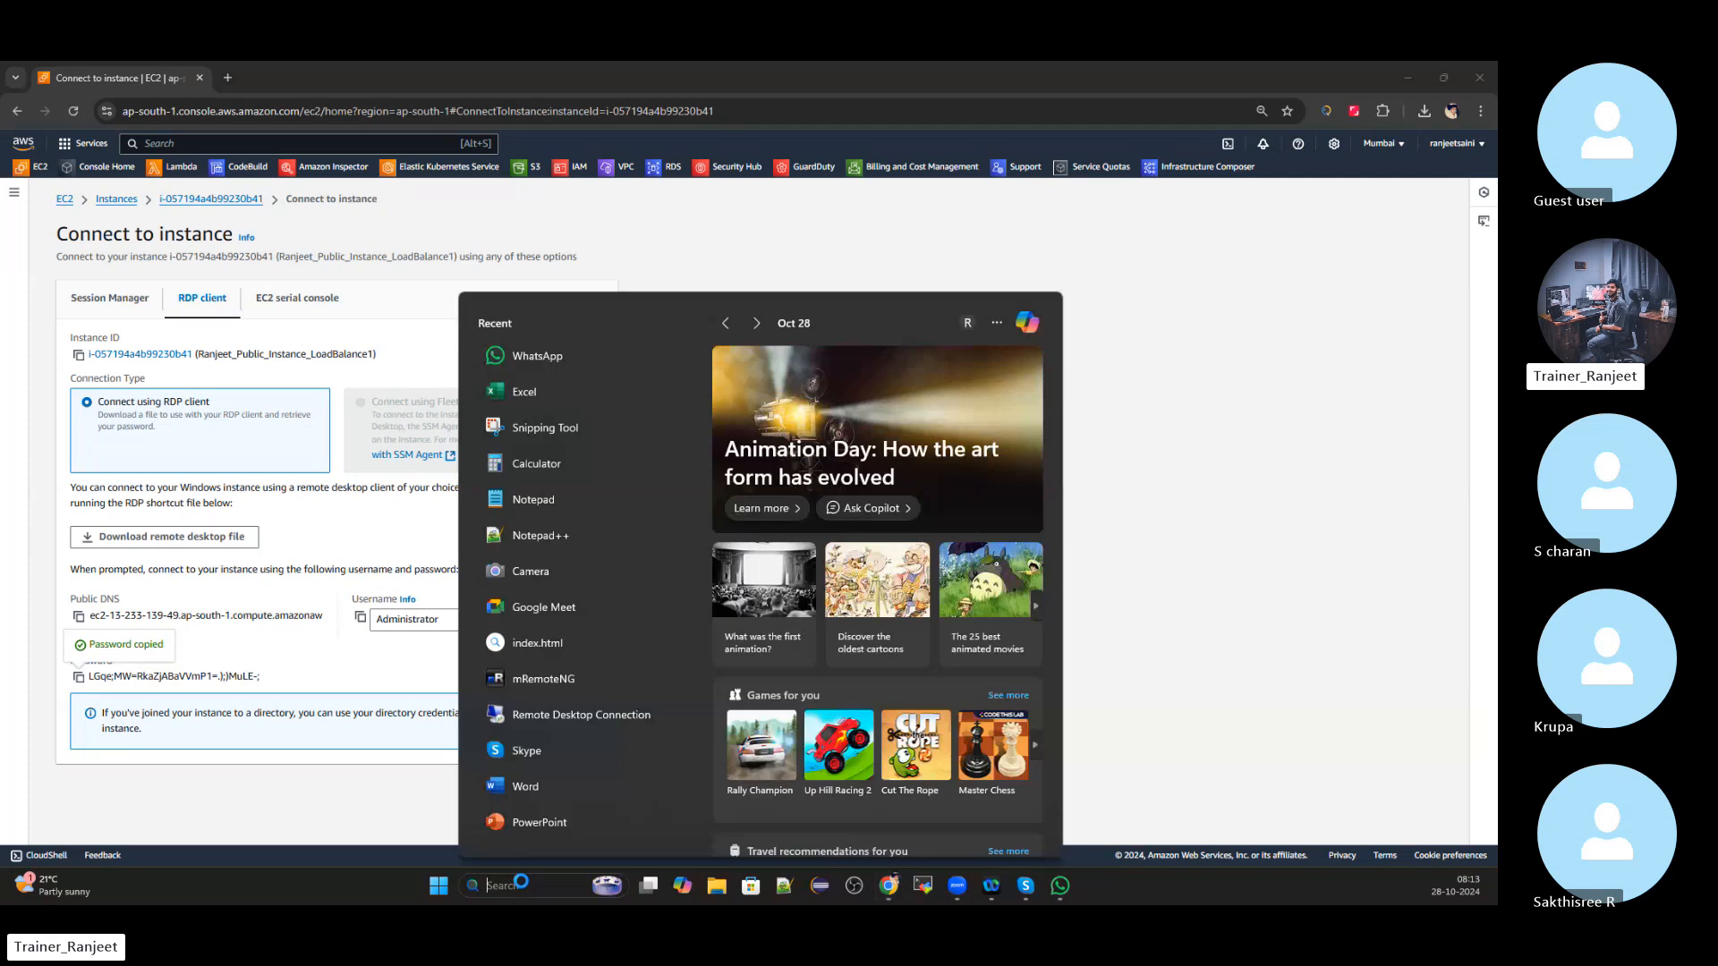
# Search the Start menu for mRemoteNG and launch it
pyautogui.write('mr')
pyautogui.press('BackSpace')
pyautogui.press('BackSpace')
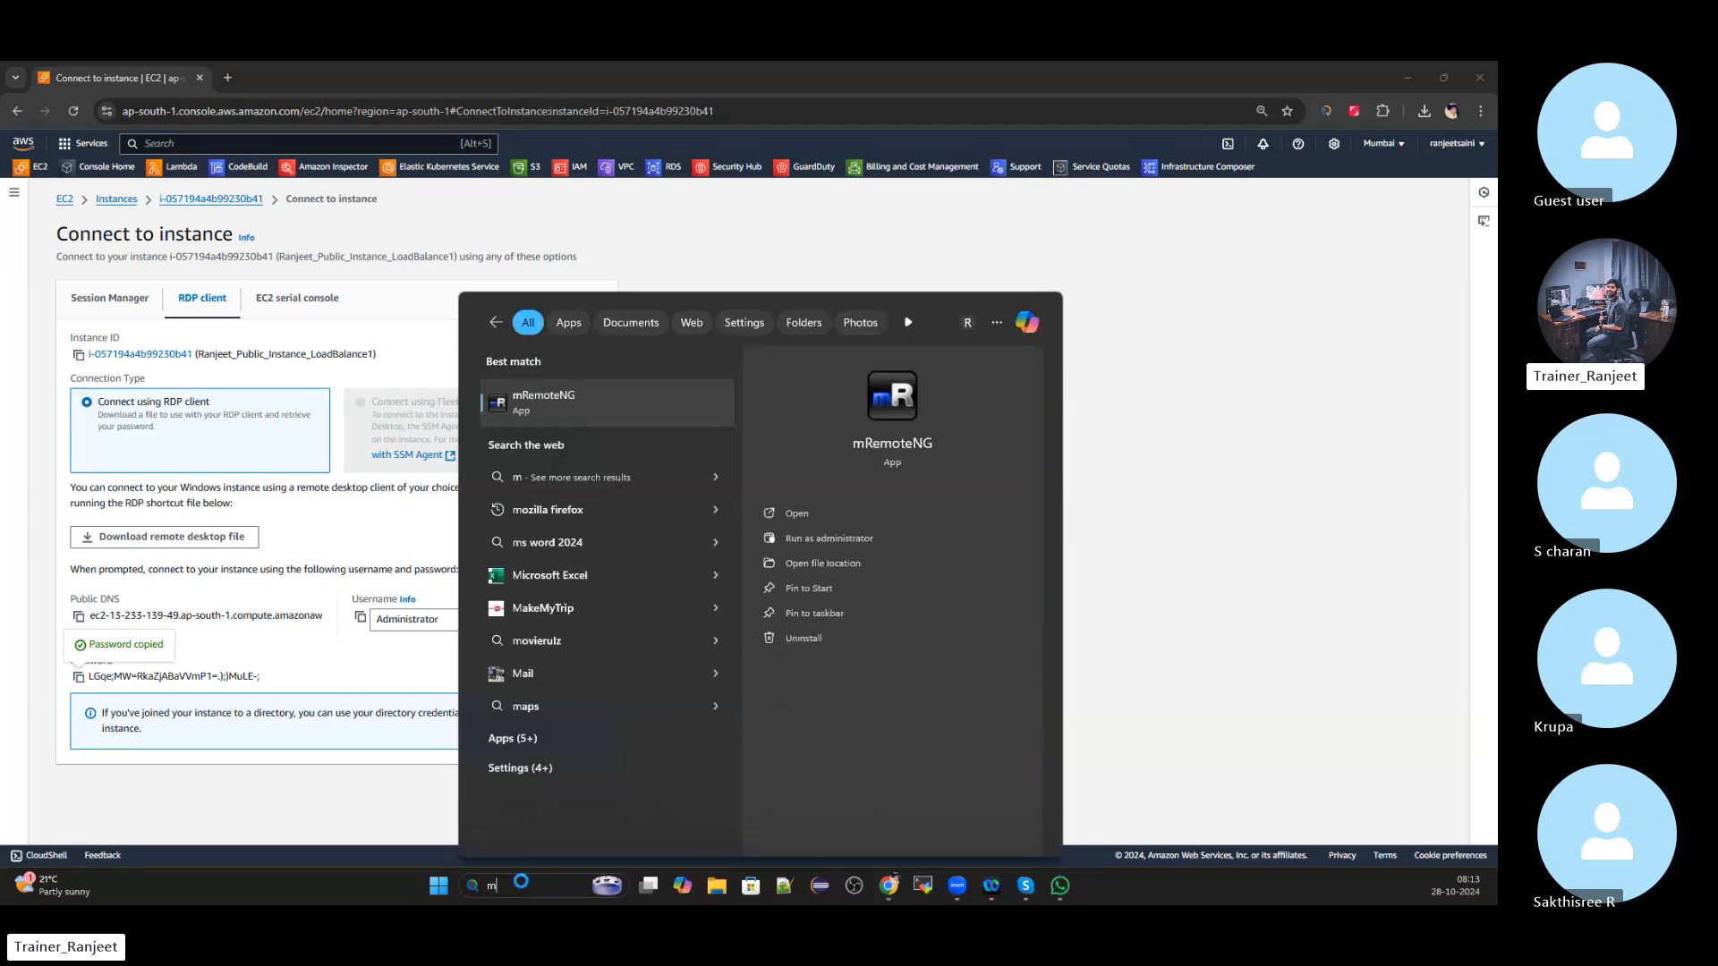
pyautogui.write('ob')
pyautogui.press('BackSpace')
pyautogui.press('BackSpace')
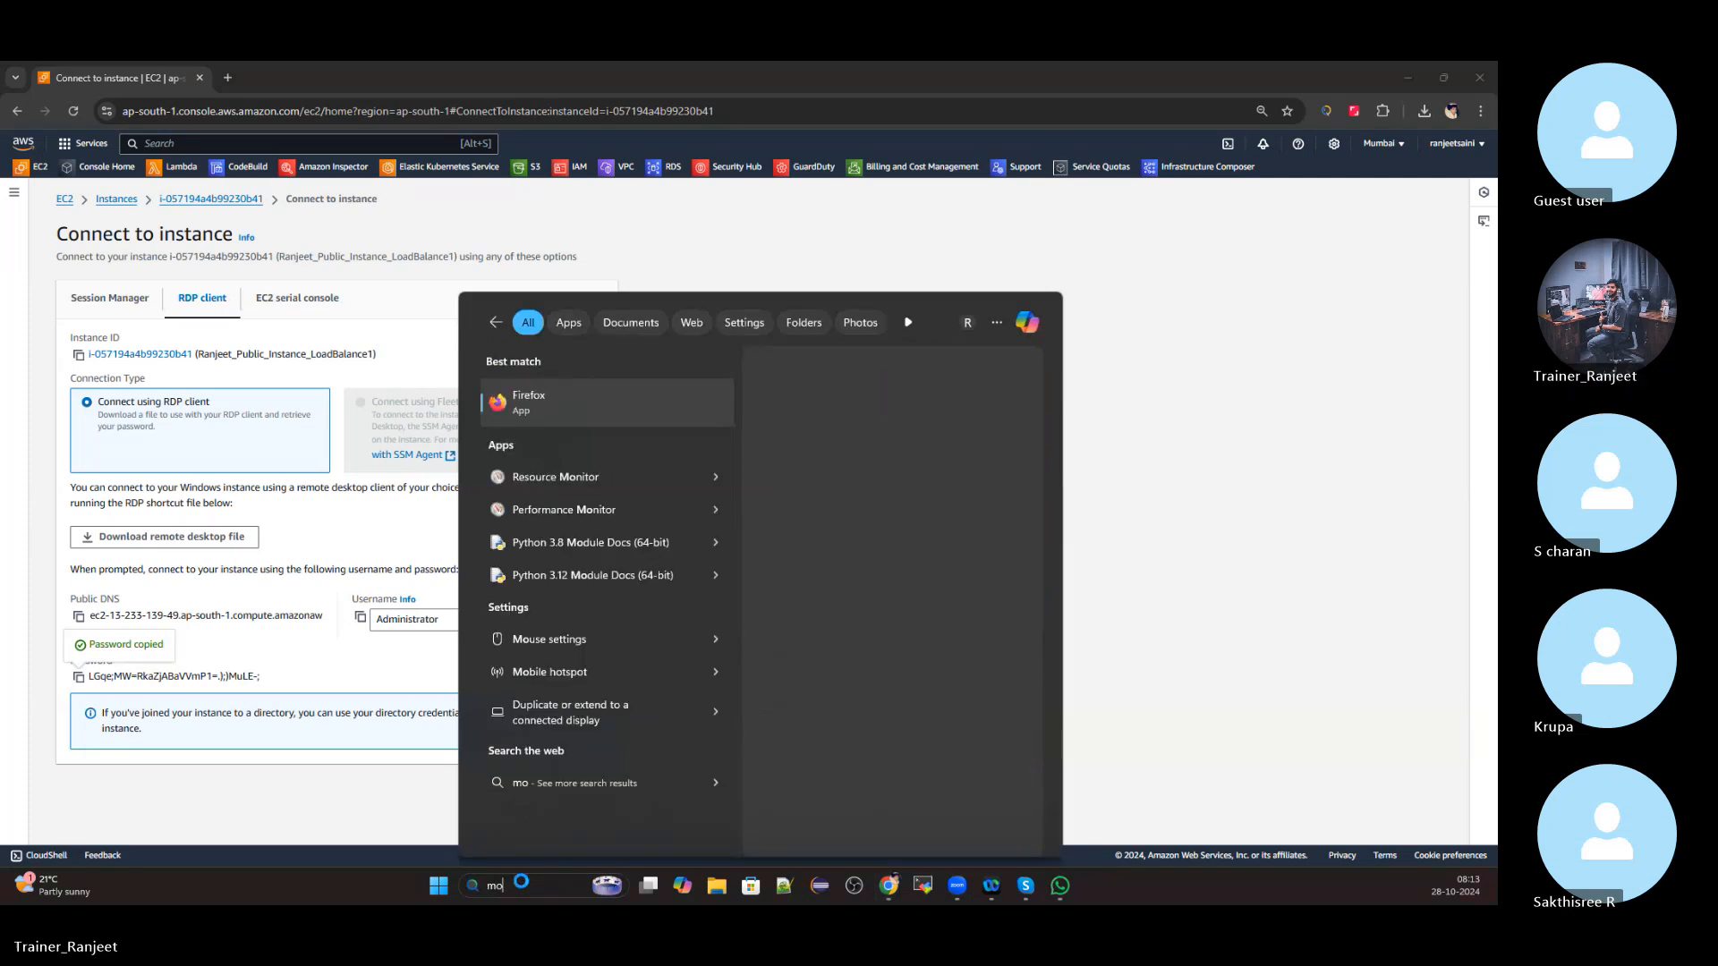
pyautogui.write('oba')
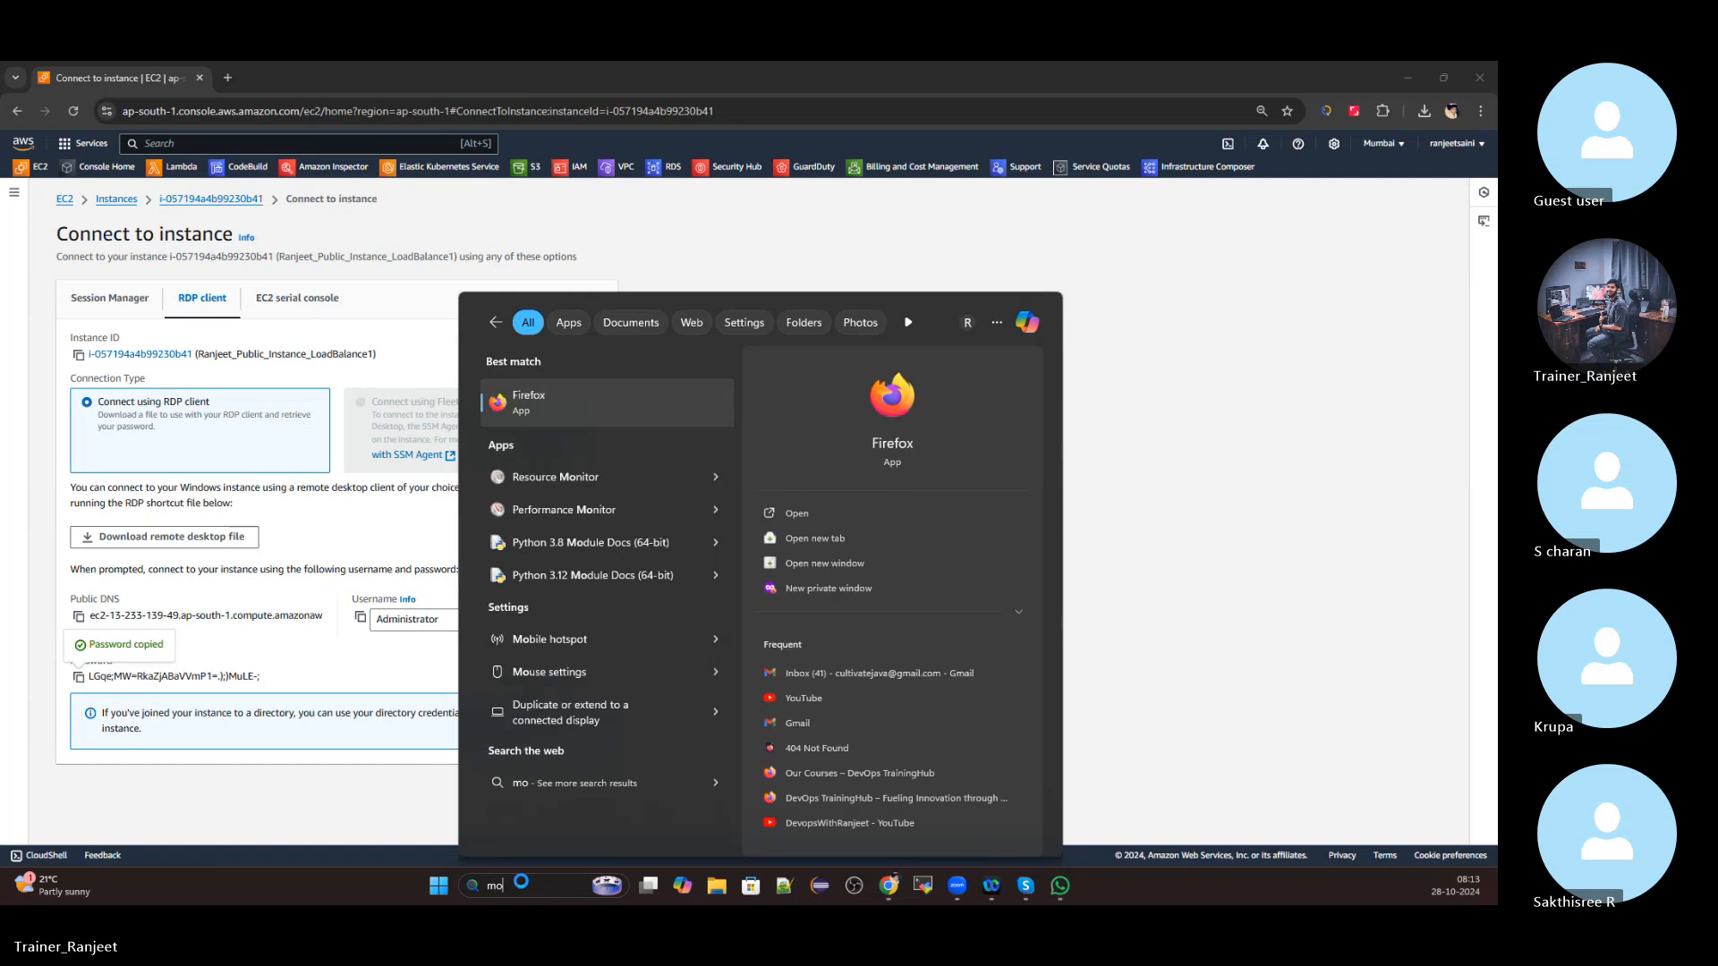
pyautogui.press('BackSpace')
pyautogui.press('BackSpace')
pyautogui.press('BackSpace')
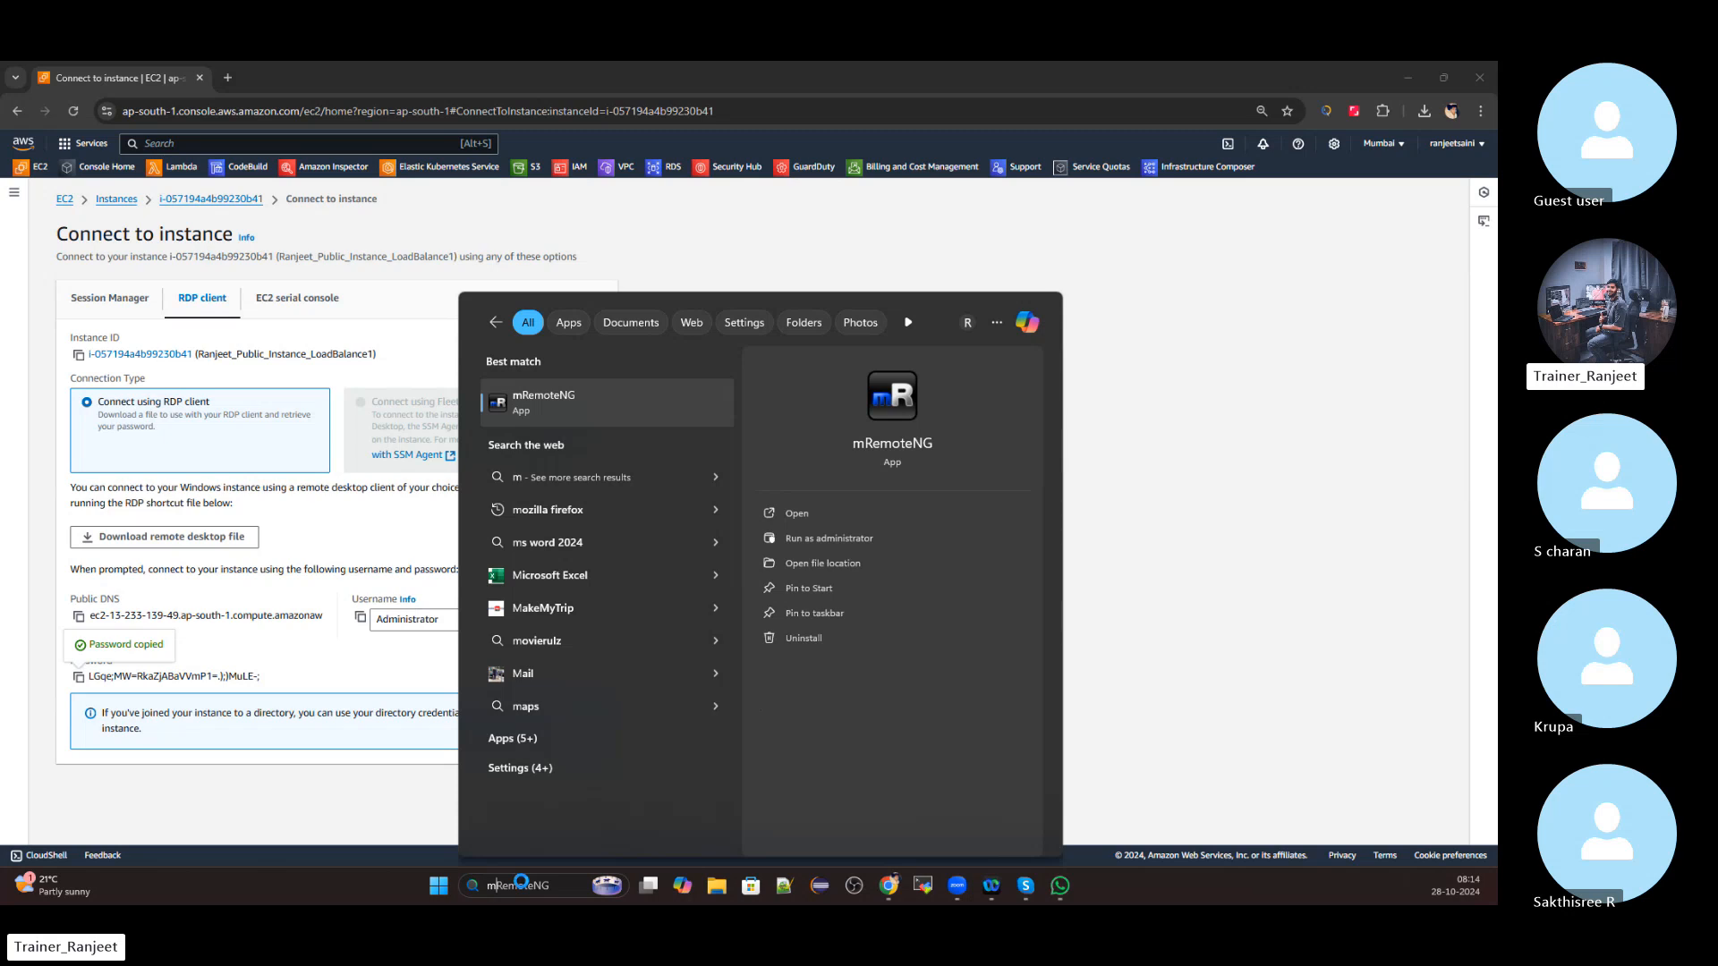
pyautogui.click(562, 401)
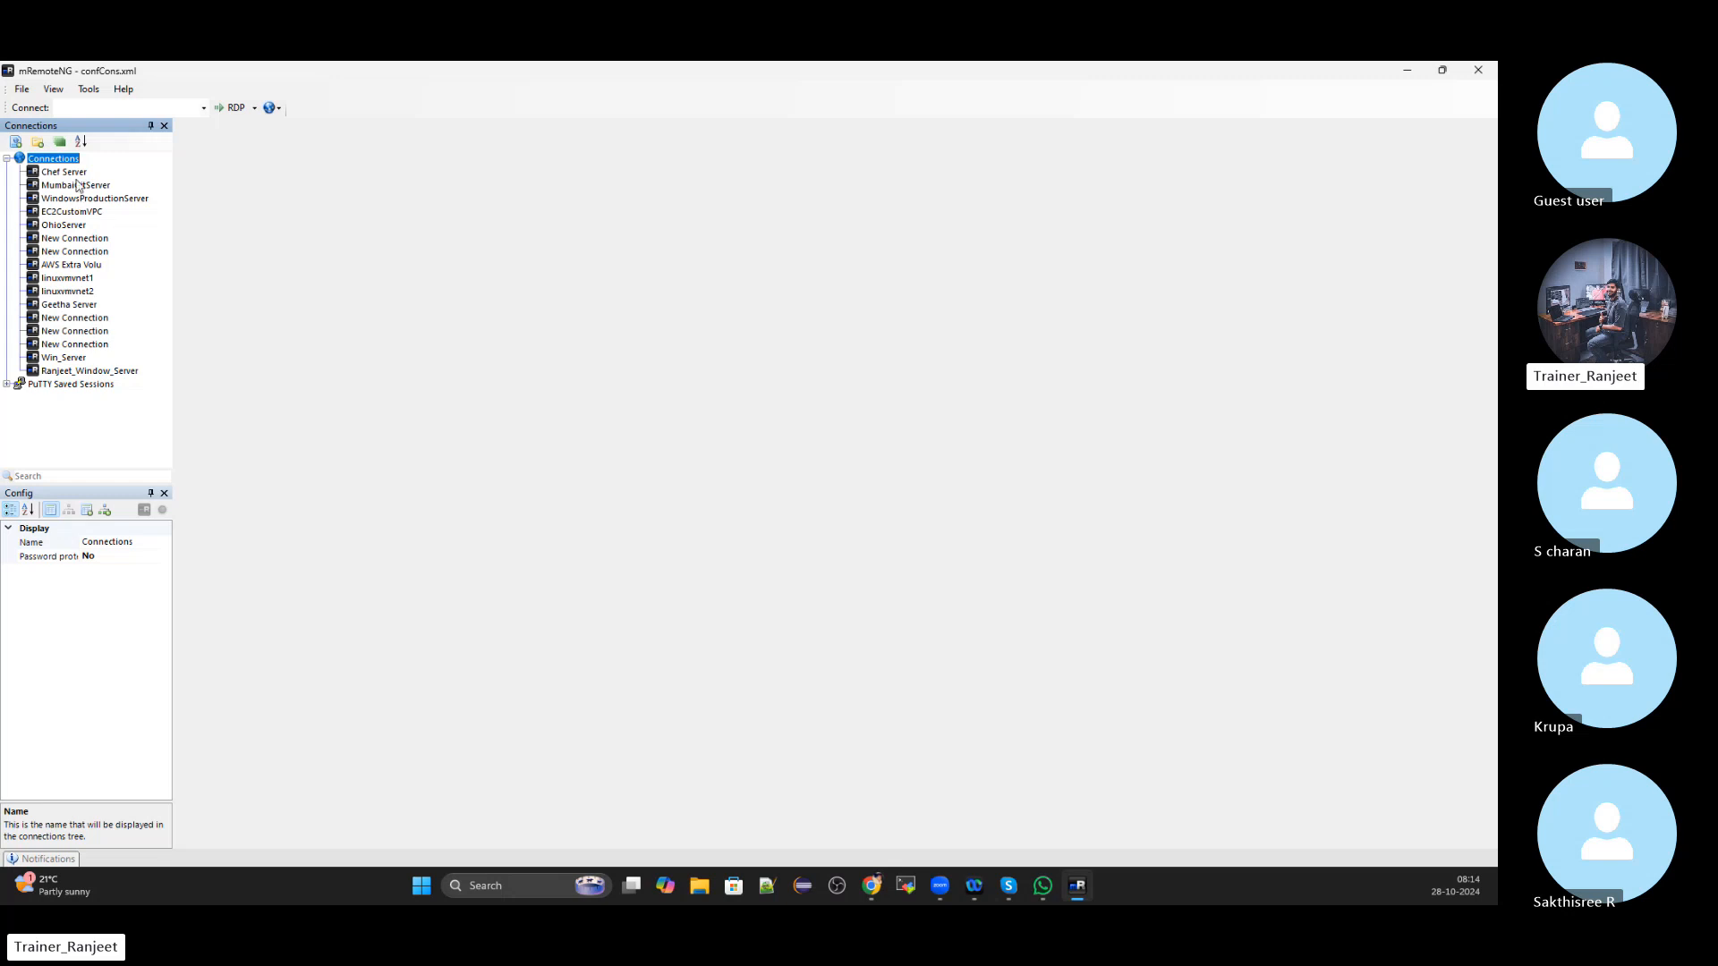
# Create a new connection named Ec2_LB1 under the Connections folder
pyautogui.click(64, 172)
pyautogui.click(66, 162)
pyautogui.rightClick(65, 164)
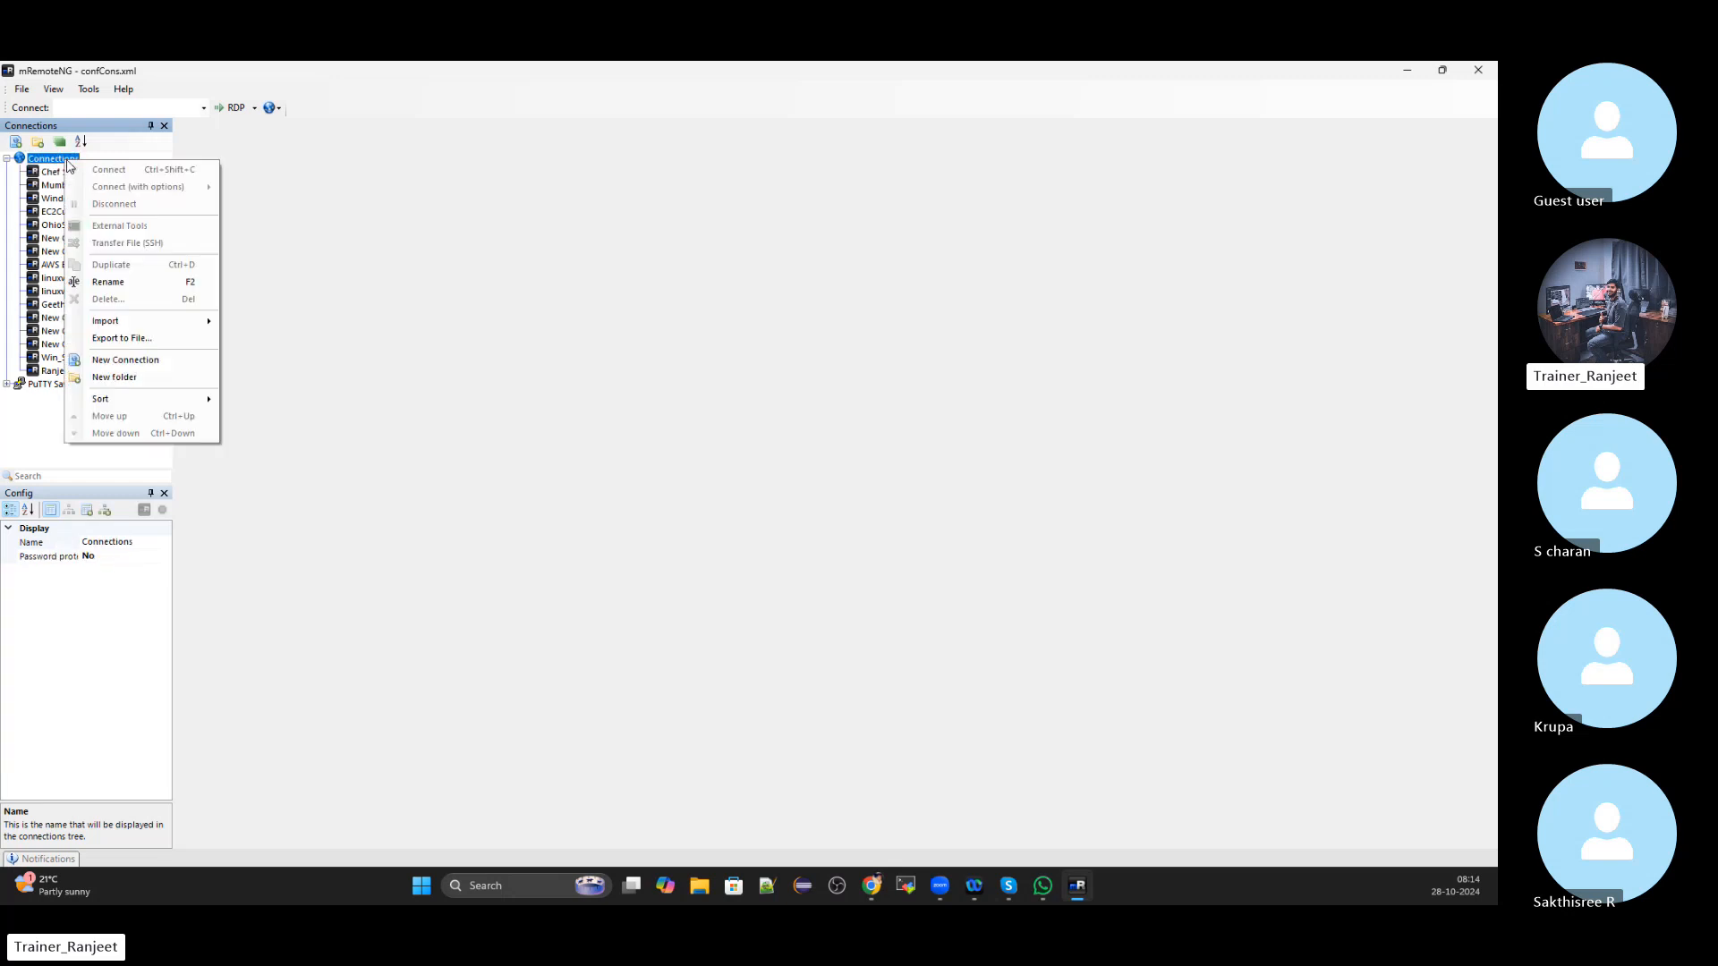
pyautogui.click(134, 367)
pyautogui.click(138, 541)
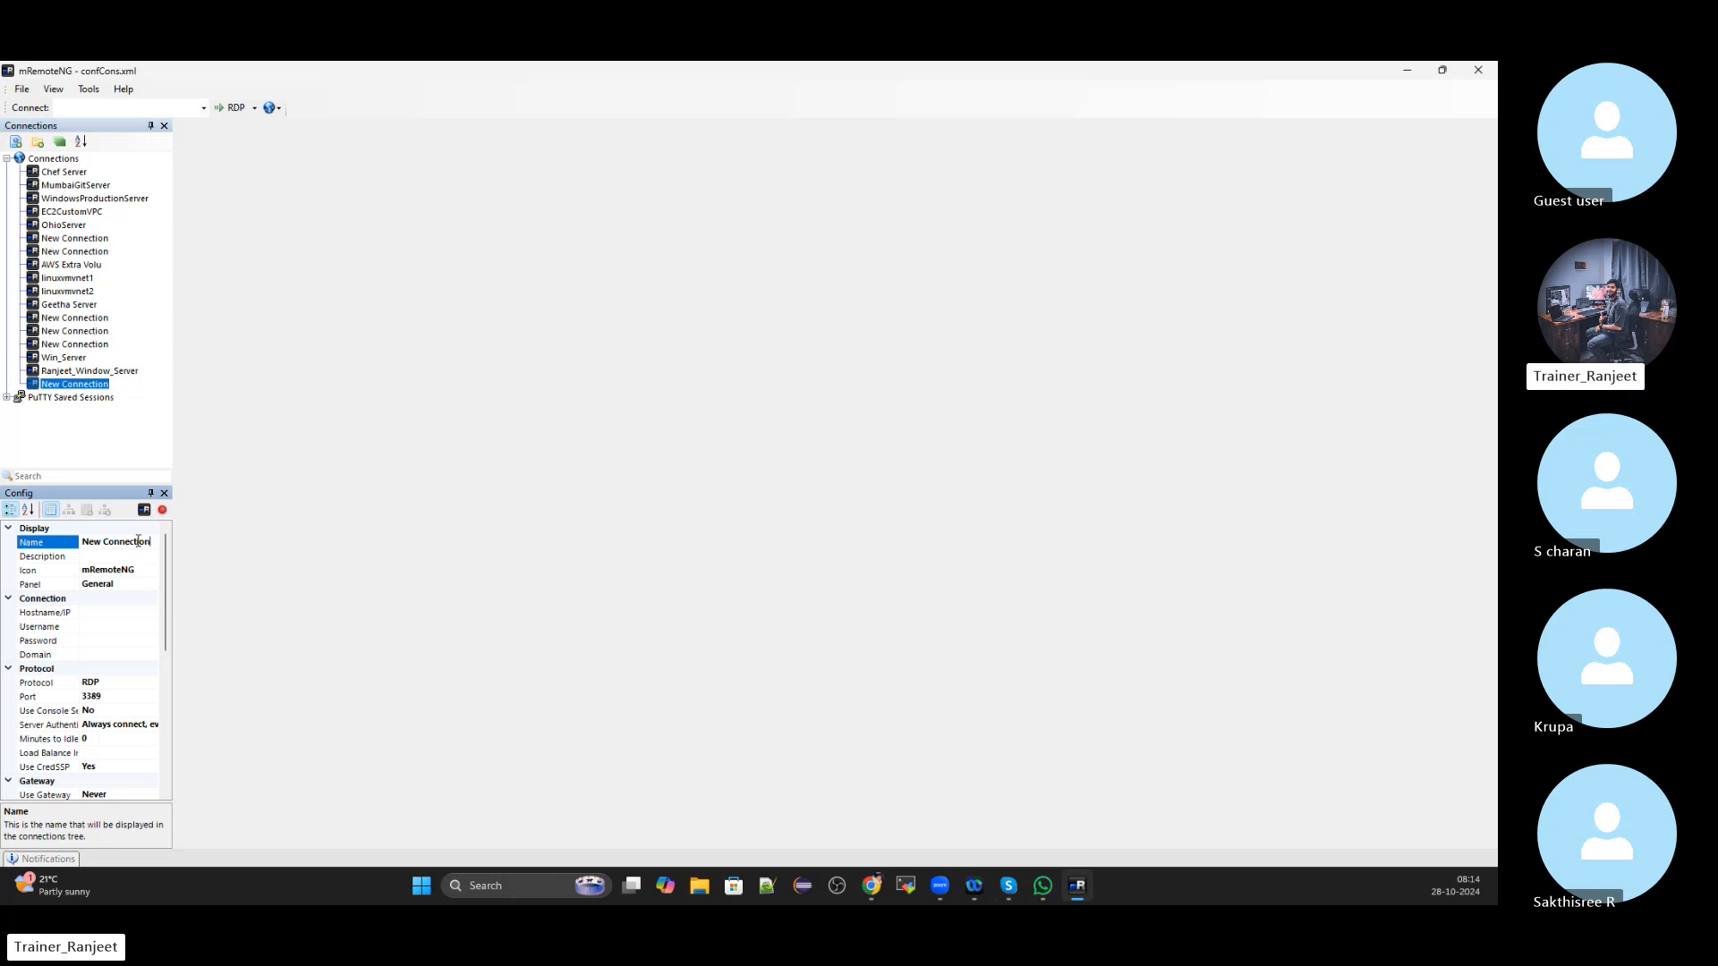
pyautogui.press('BackSpace')
pyautogui.press('BackSpace')
pyautogui.press('BackSpace')
pyautogui.press('BackSpace')
pyautogui.press('BackSpace')
pyautogui.press('BackSpace')
pyautogui.press('BackSpace')
pyautogui.press('BackSpace')
pyautogui.press('BackSpace')
pyautogui.press('BackSpace')
pyautogui.press('BackSpace')
pyautogui.press('BackSpace')
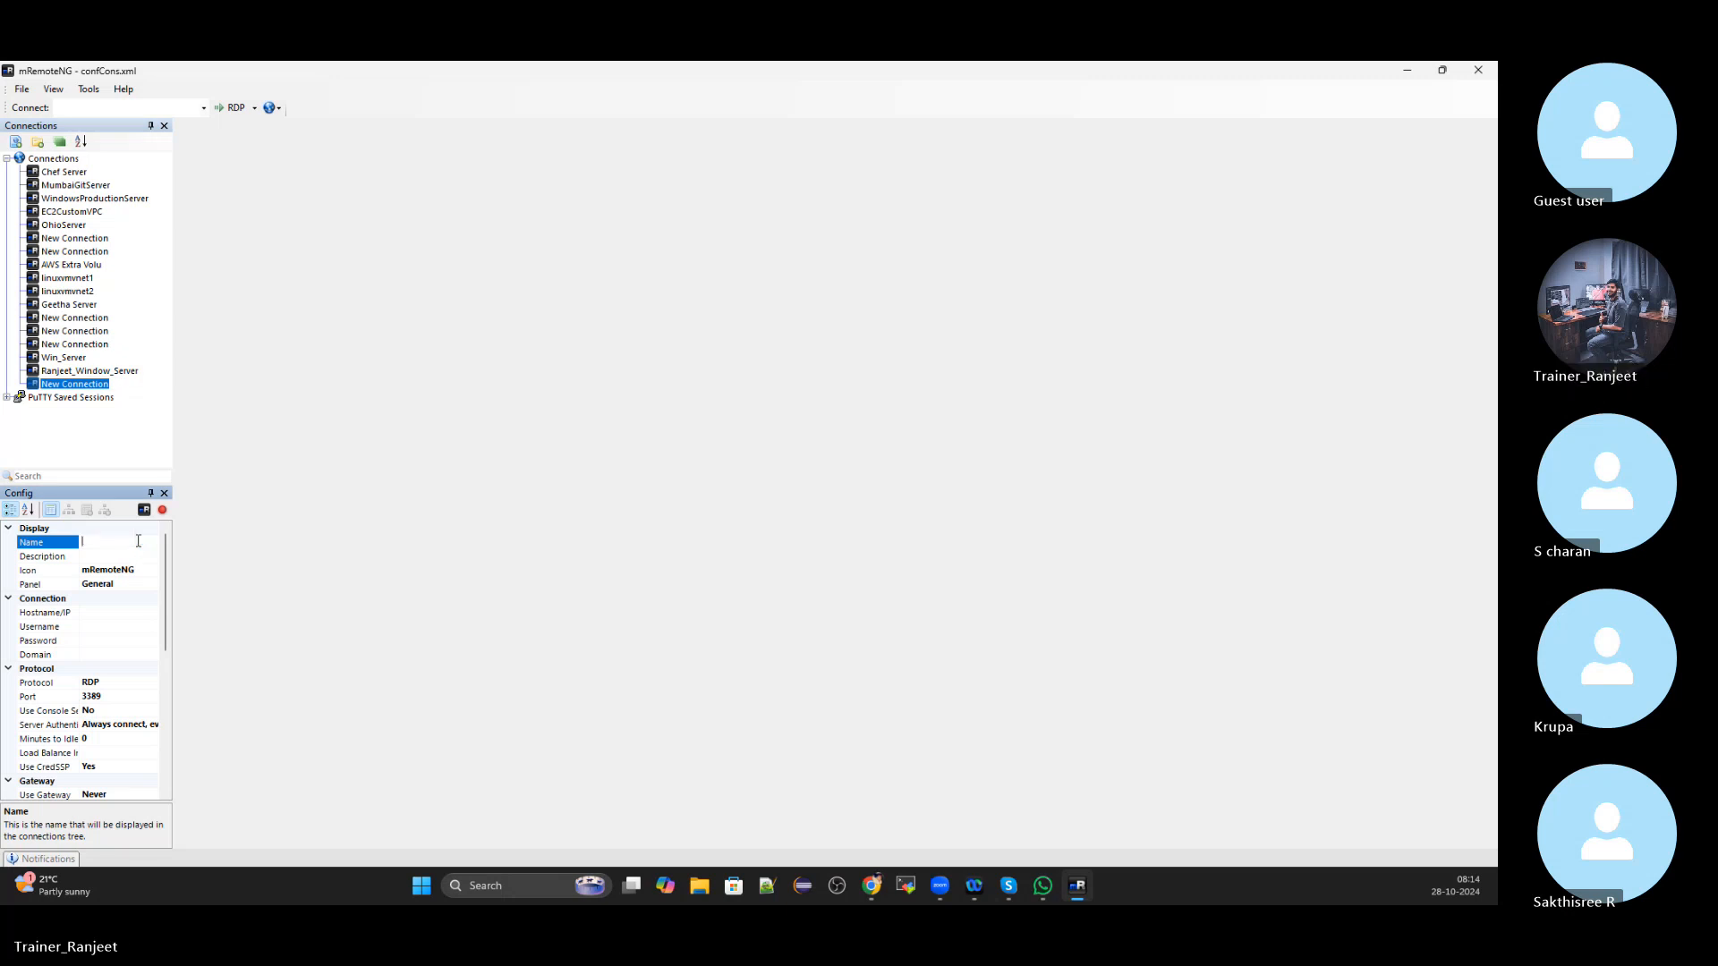
pyautogui.write('Ec2')
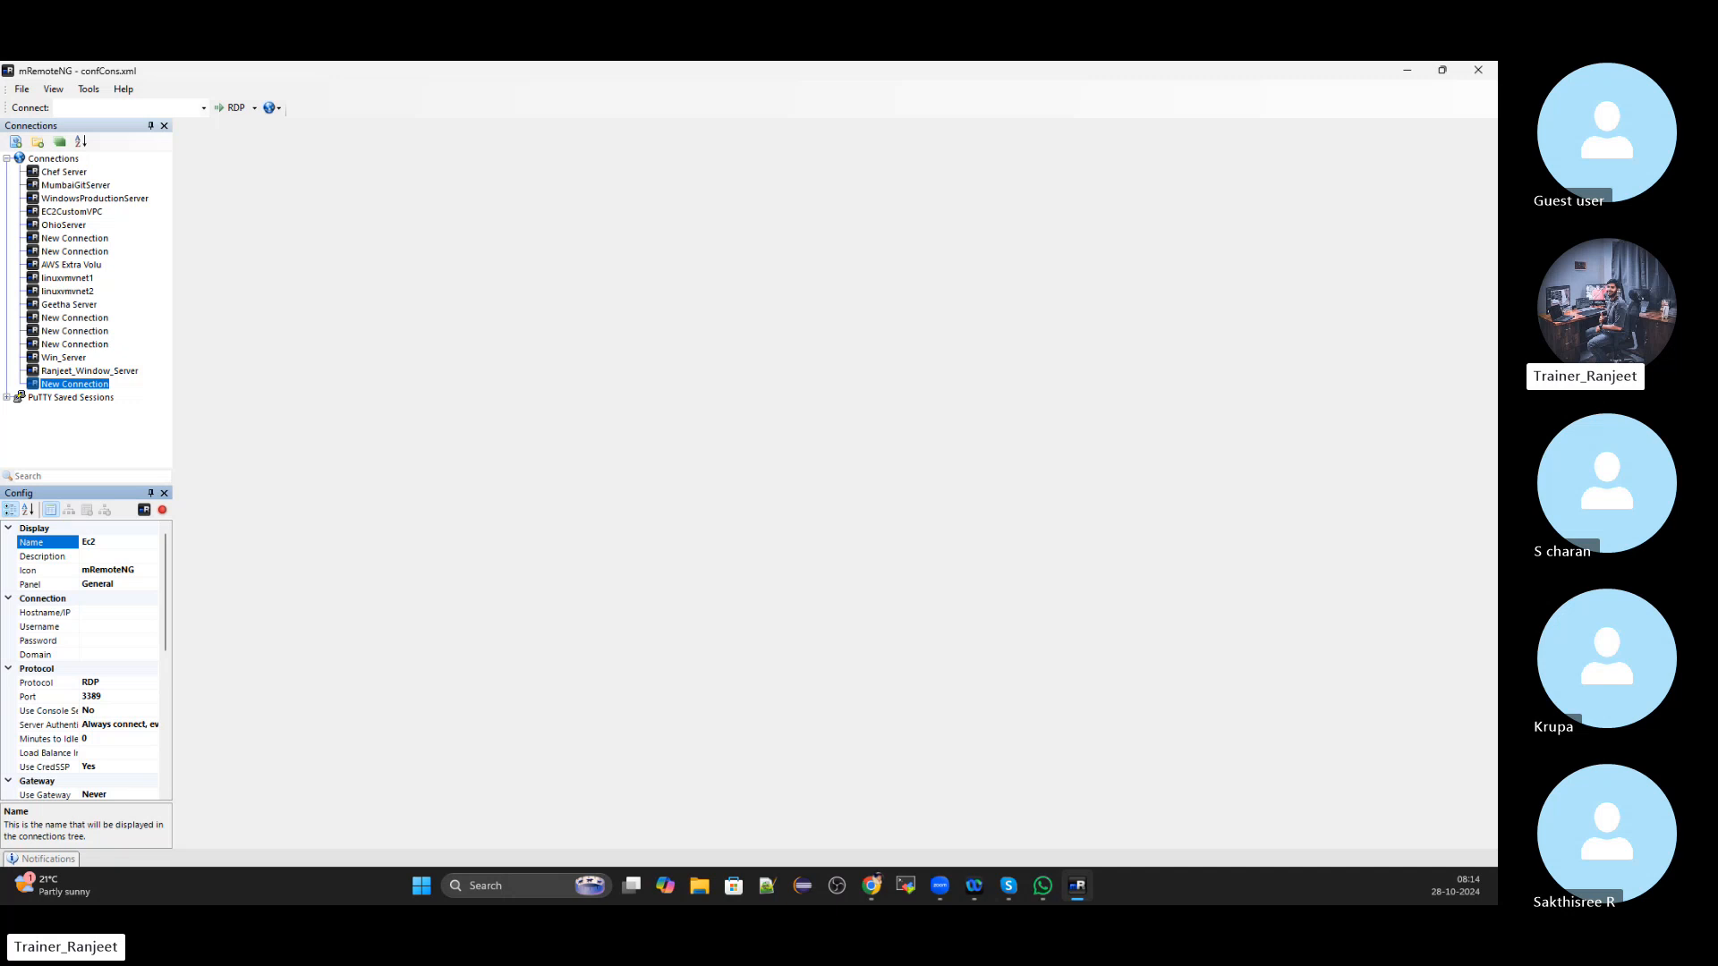
pyautogui.write('_LB1')
pyautogui.click(106, 616)
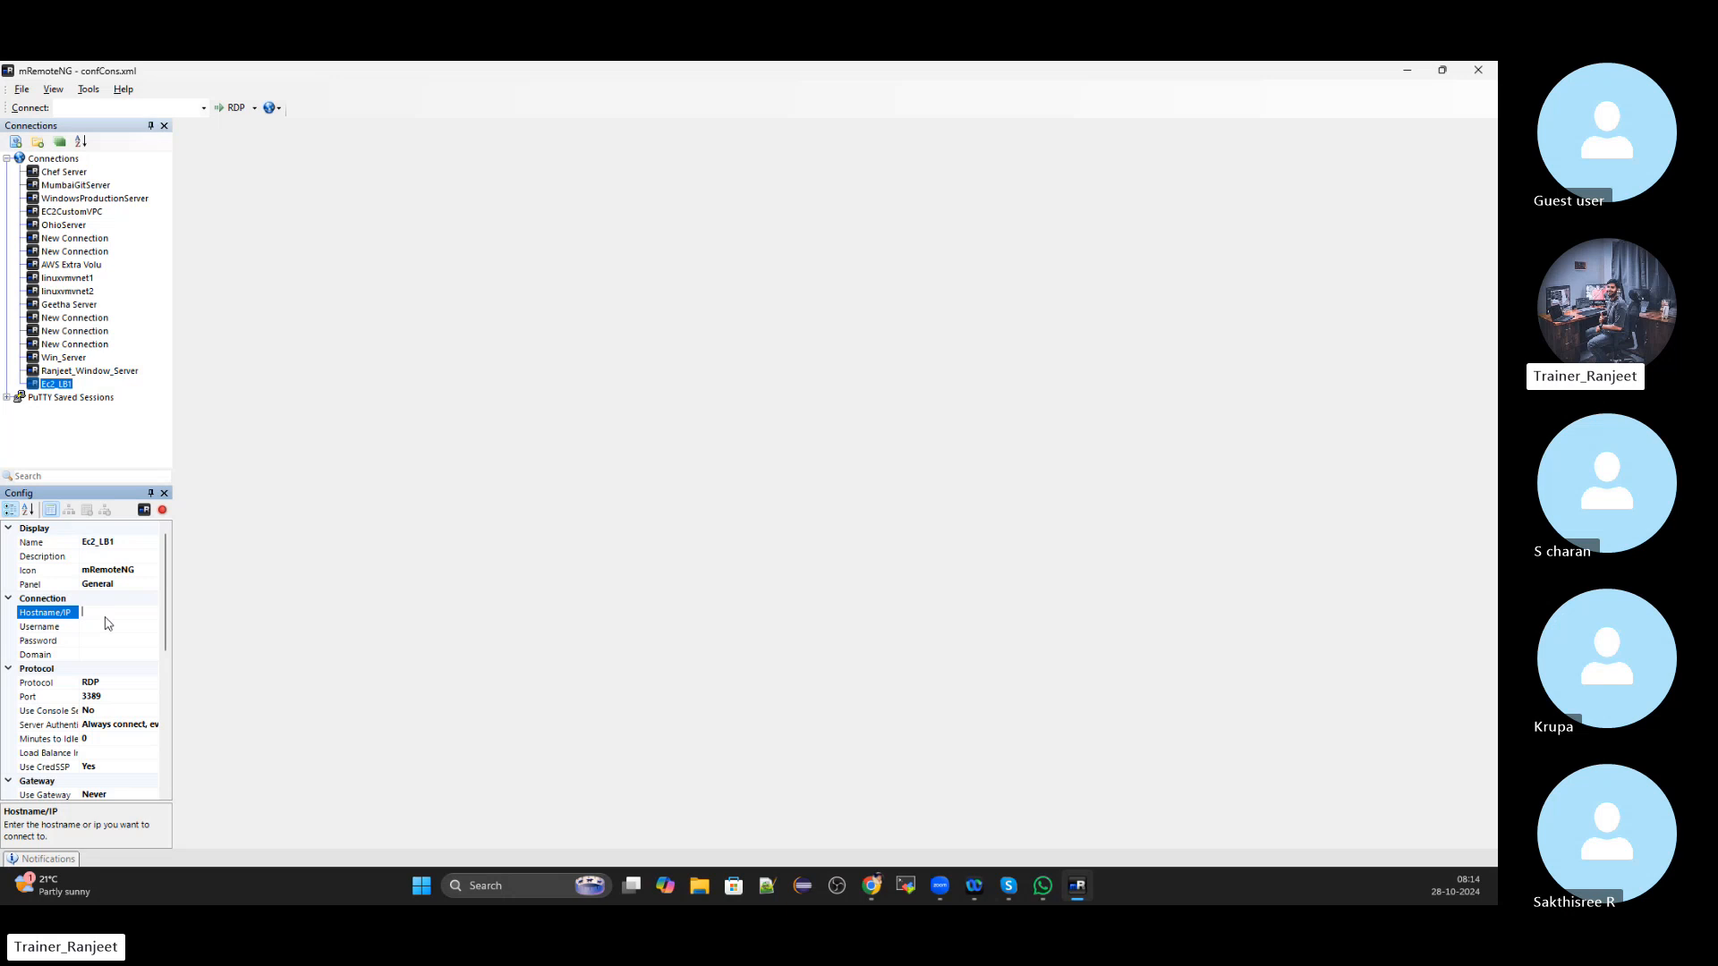
# Set Ec2_LB1's host address to 13.233.139.49, checking it against the AWS console
pyautogui.hotkey('alt', 'Tab')
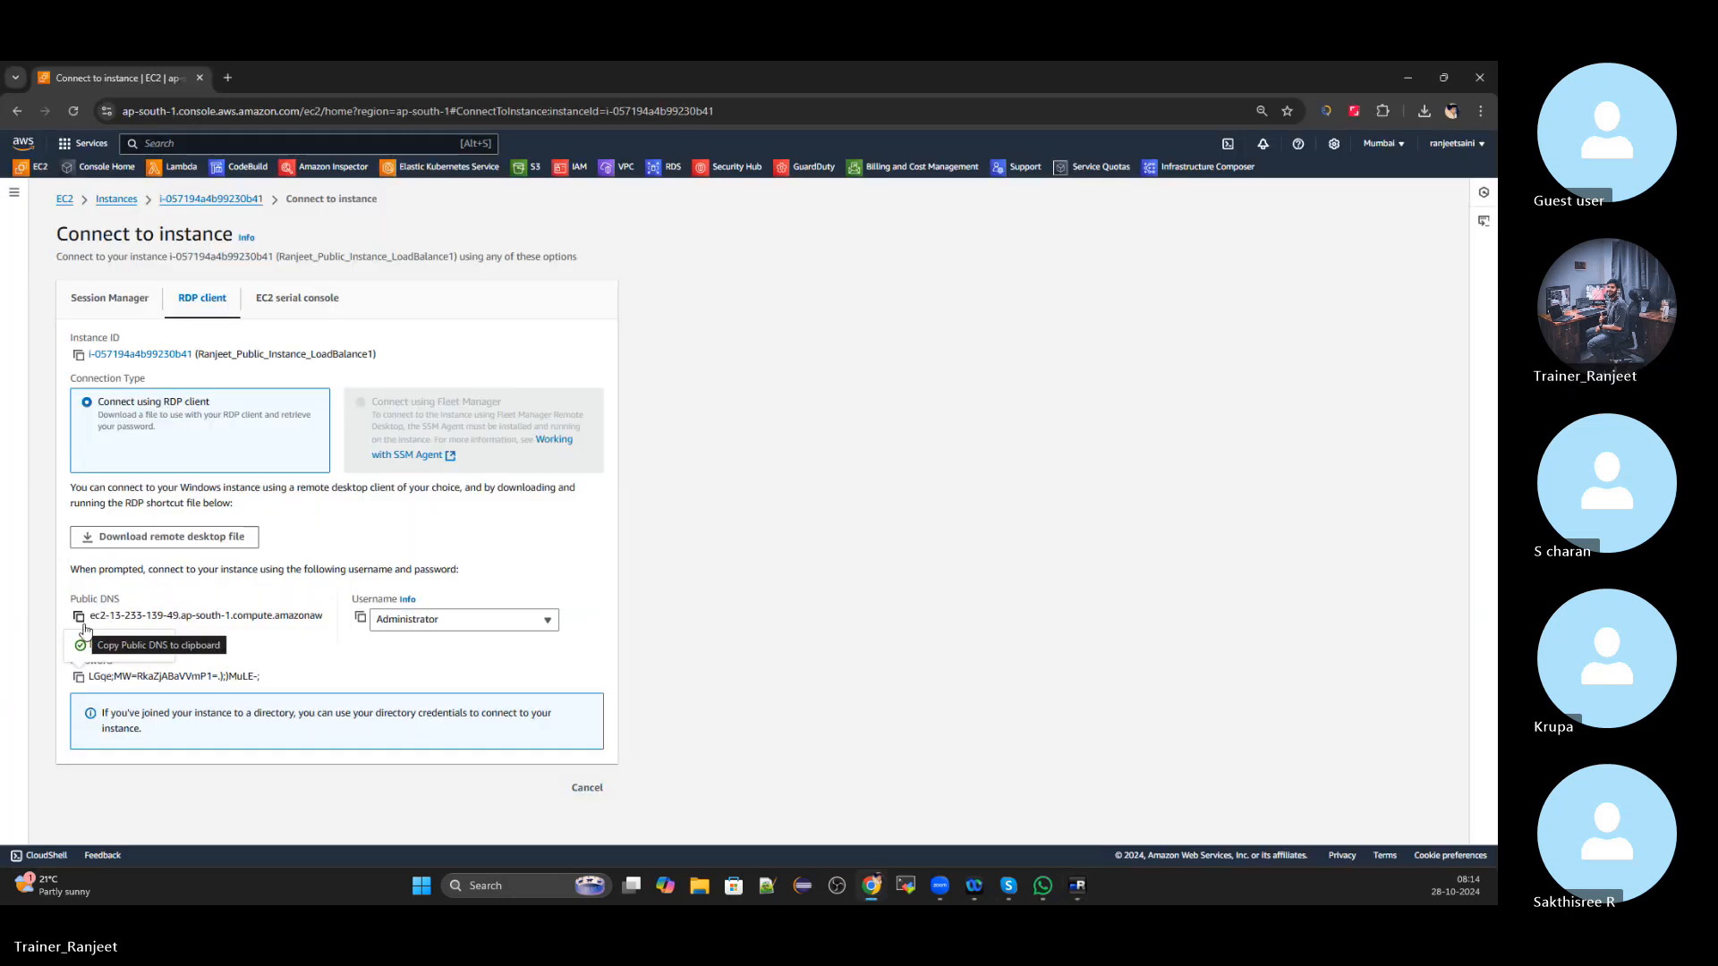
pyautogui.click(84, 626)
pyautogui.hotkey('alt', 'Tab')
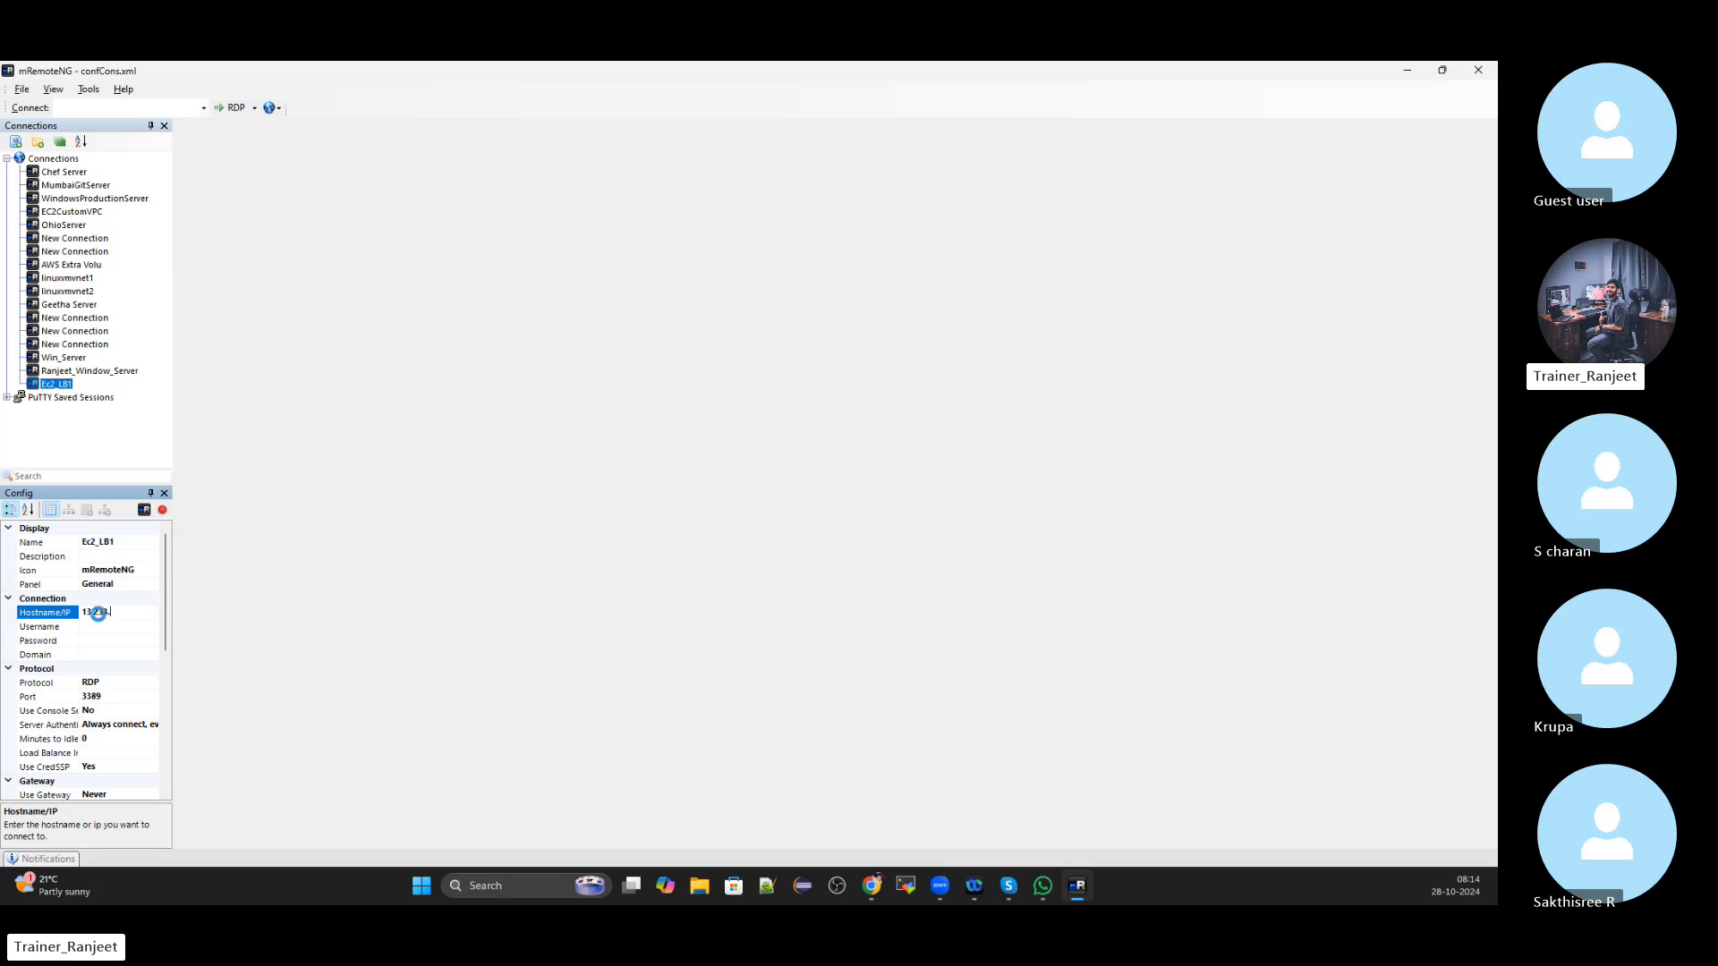
pyautogui.hotkey('alt', 'Tab')
pyautogui.hotkey('alt', 'Tab')
pyautogui.press('BackSpace')
pyautogui.press('BackSpace')
pyautogui.press('BackSpace')
pyautogui.press('BackSpace')
pyautogui.press('BackSpace')
pyautogui.press('BackSpace')
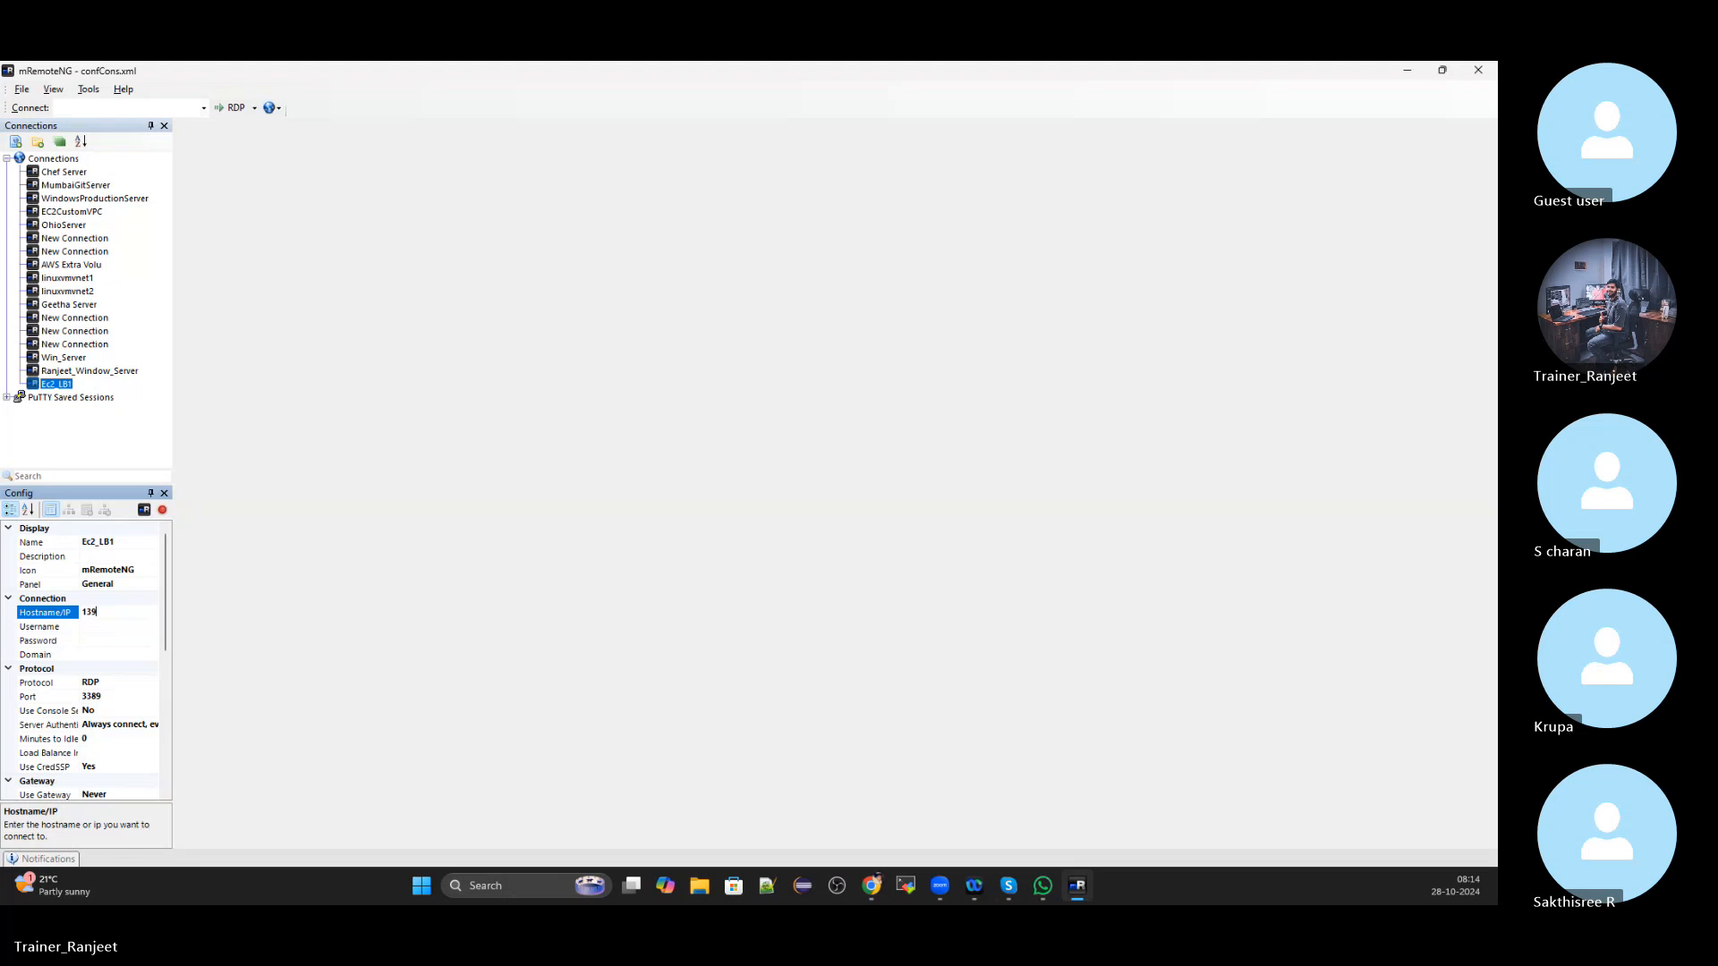
pyautogui.write('39.4')
pyautogui.hotkey('alt', 'Tab')
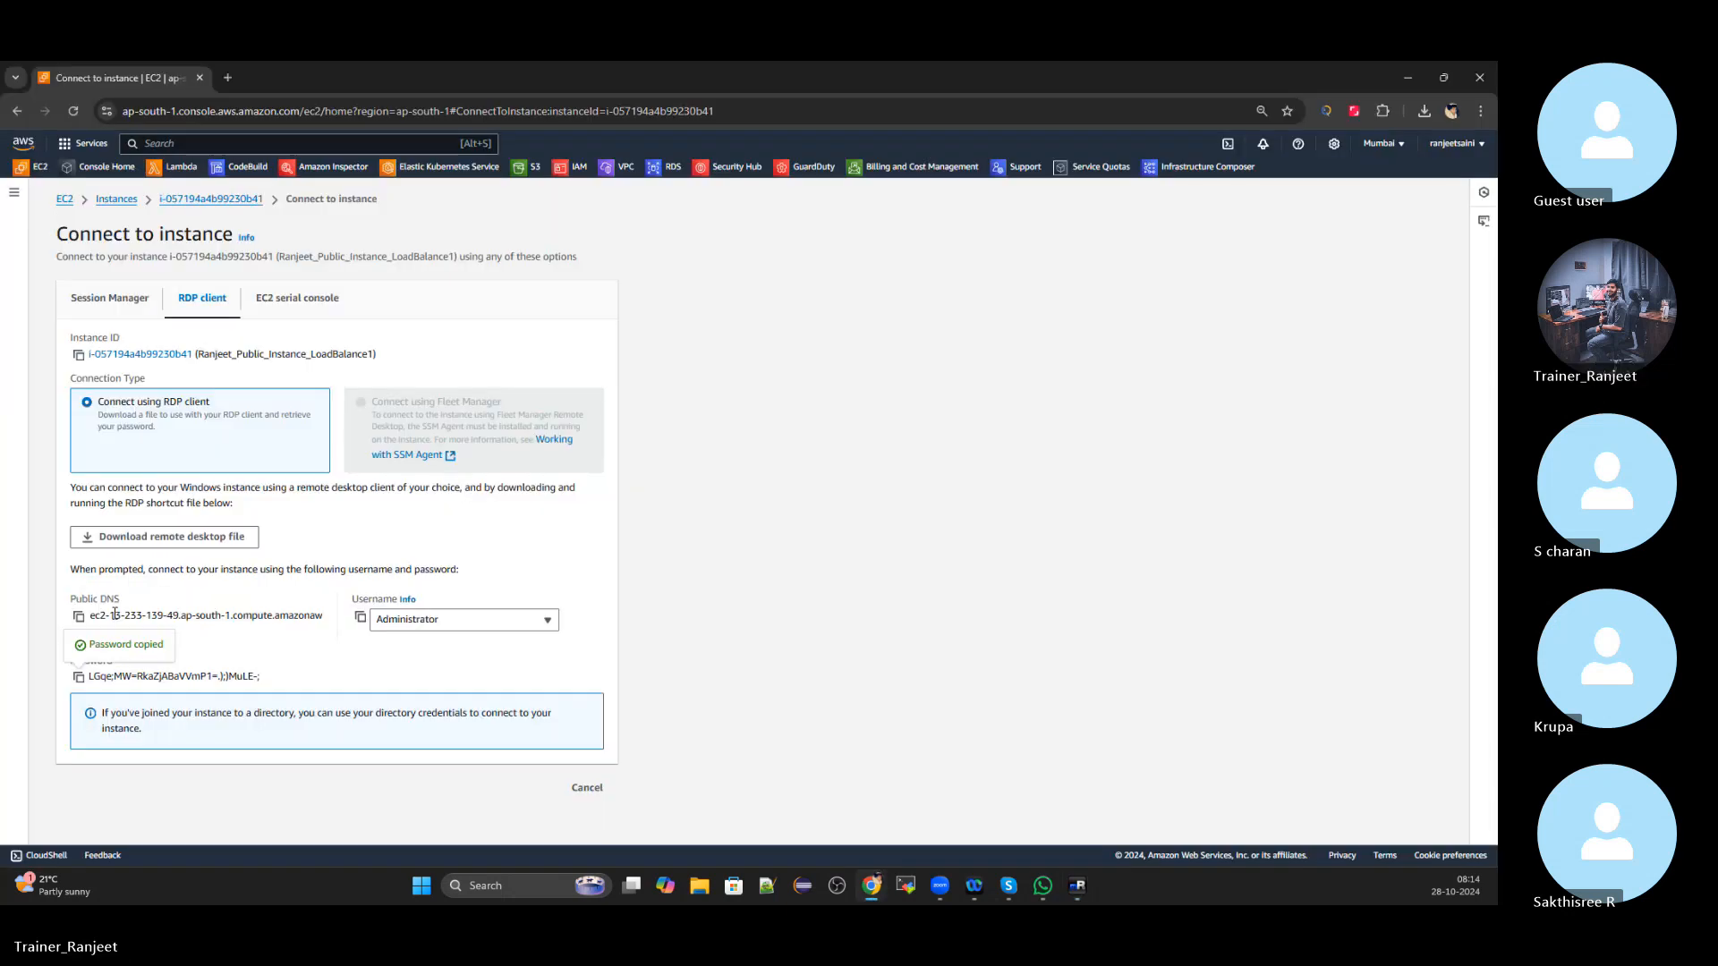
pyautogui.hotkey('alt', 'Tab')
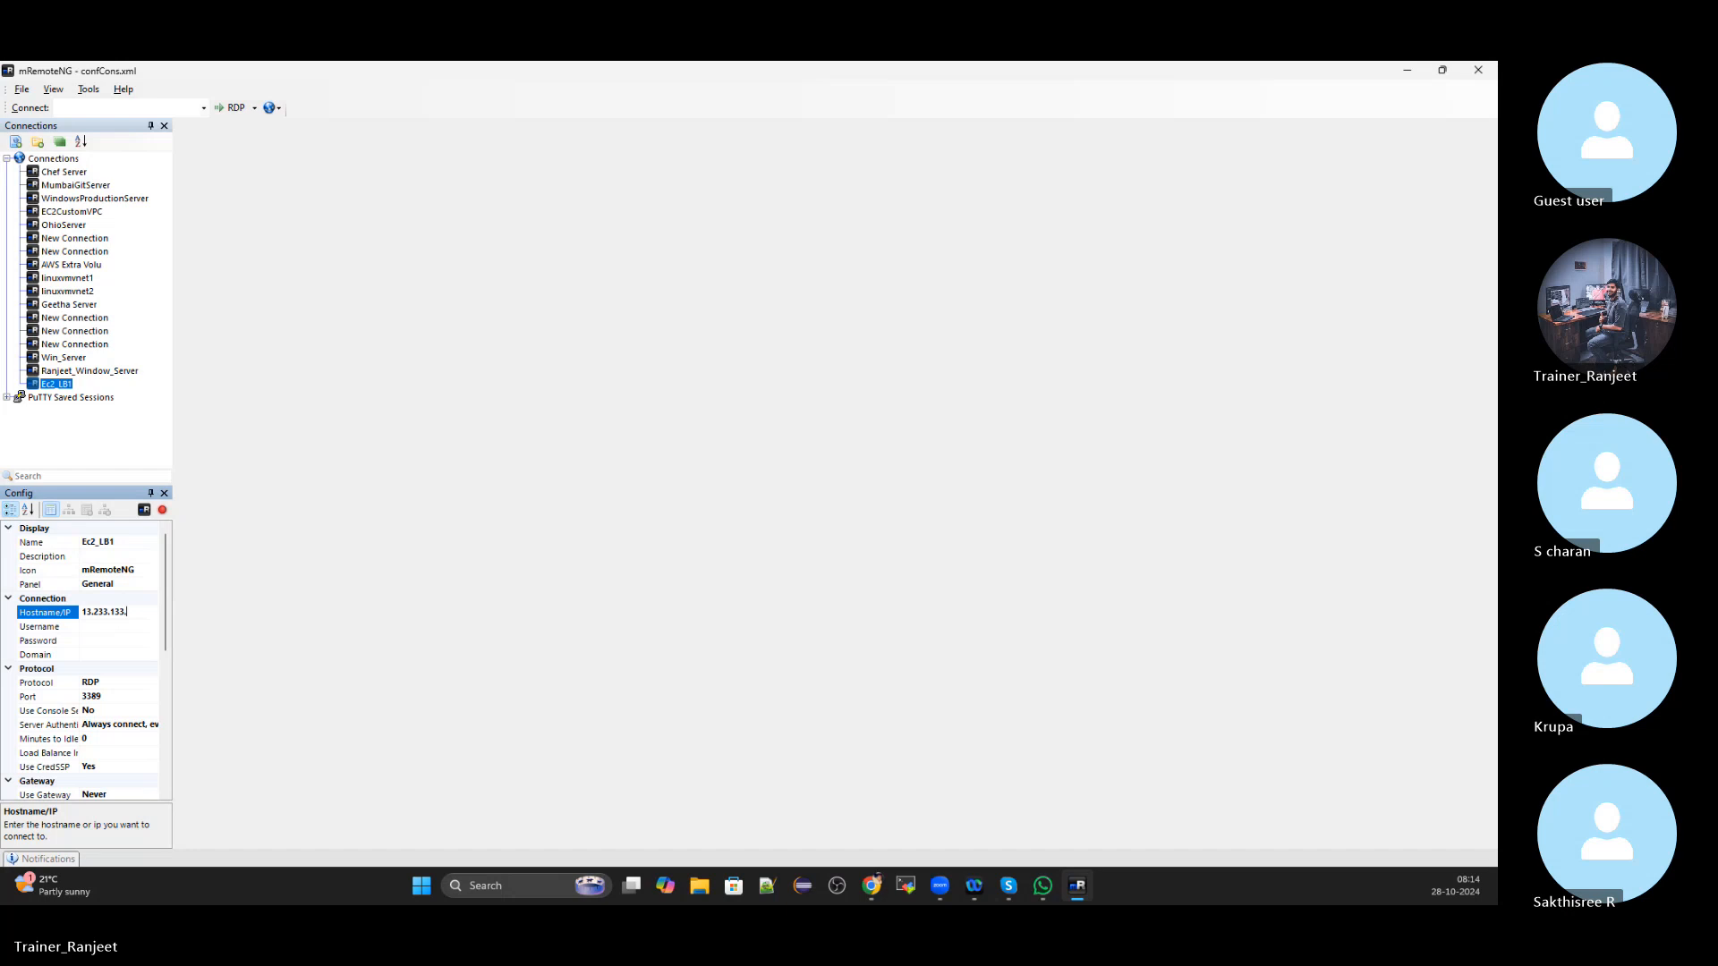
pyautogui.write('9')
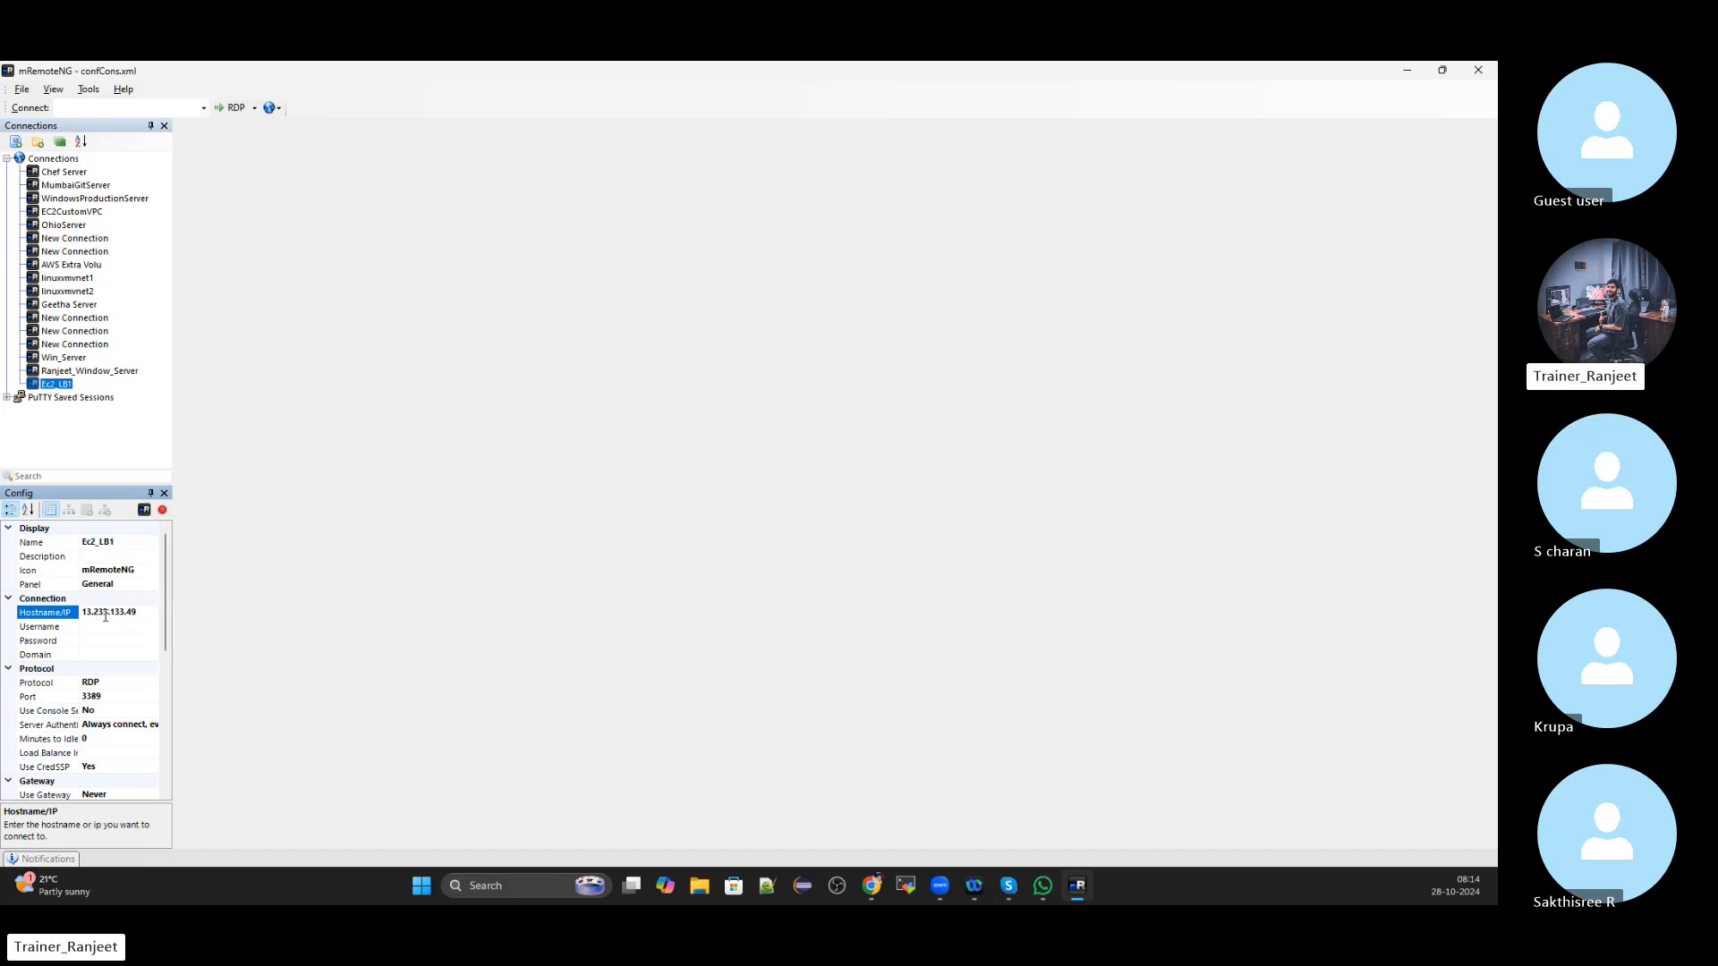
pyautogui.click(110, 628)
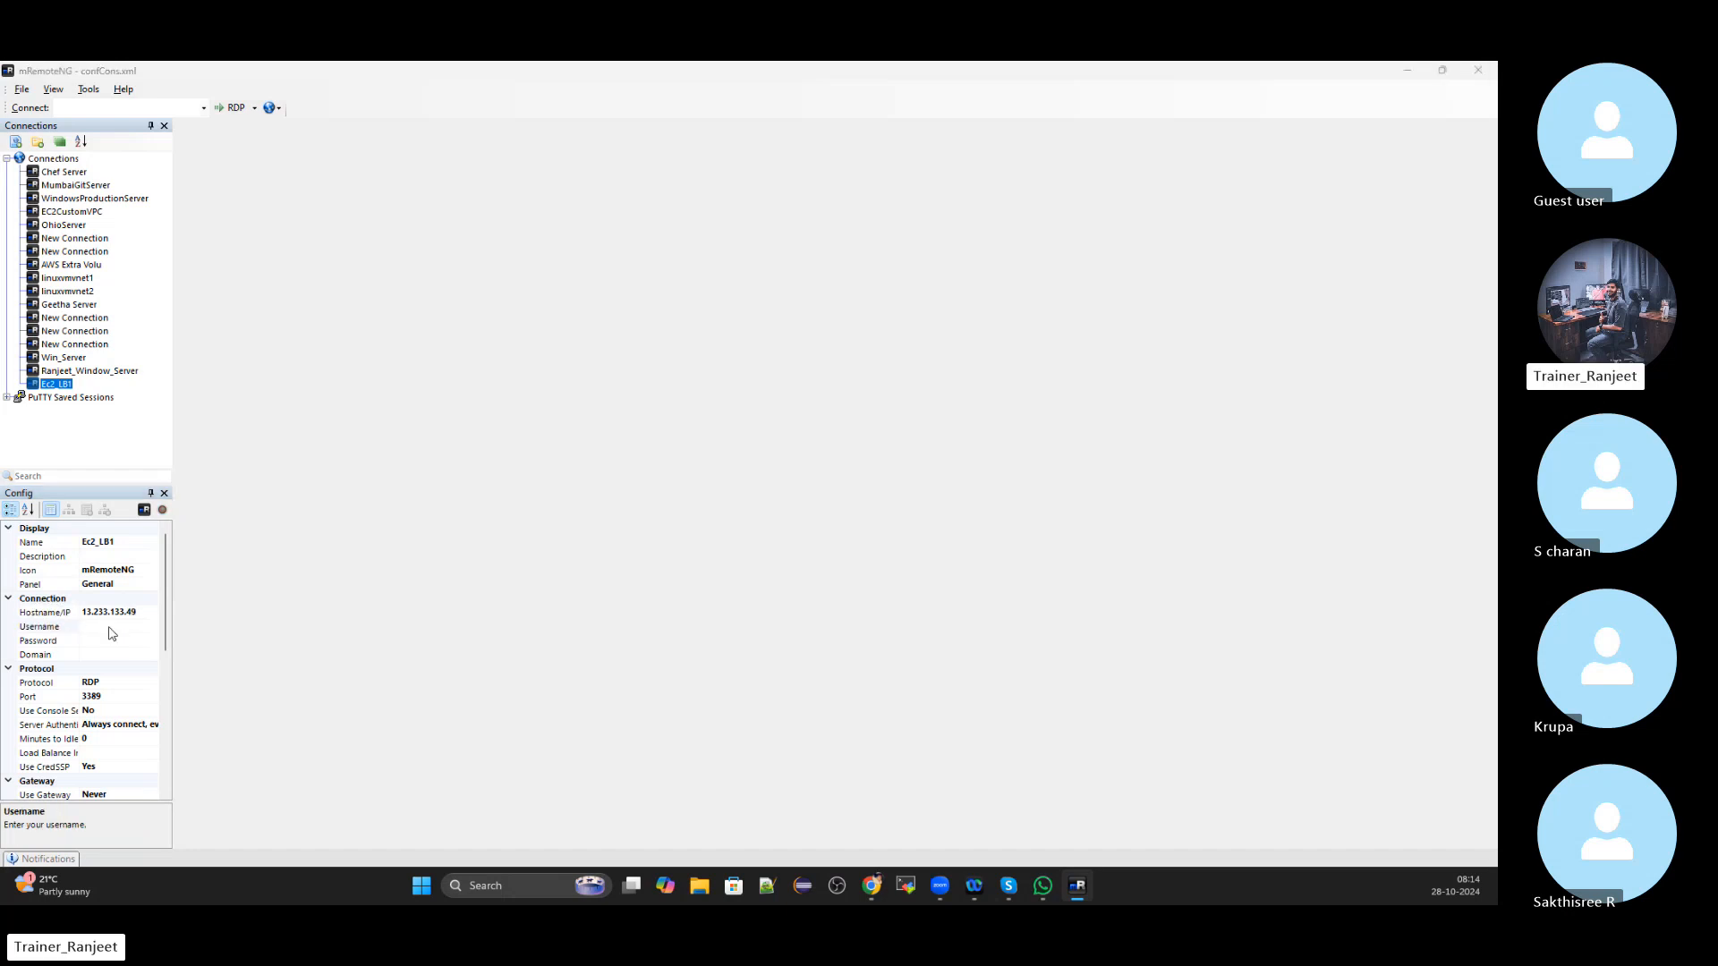
pyautogui.hotkey('alt', 'Tab')
pyautogui.hotkey('alt', 'Tab')
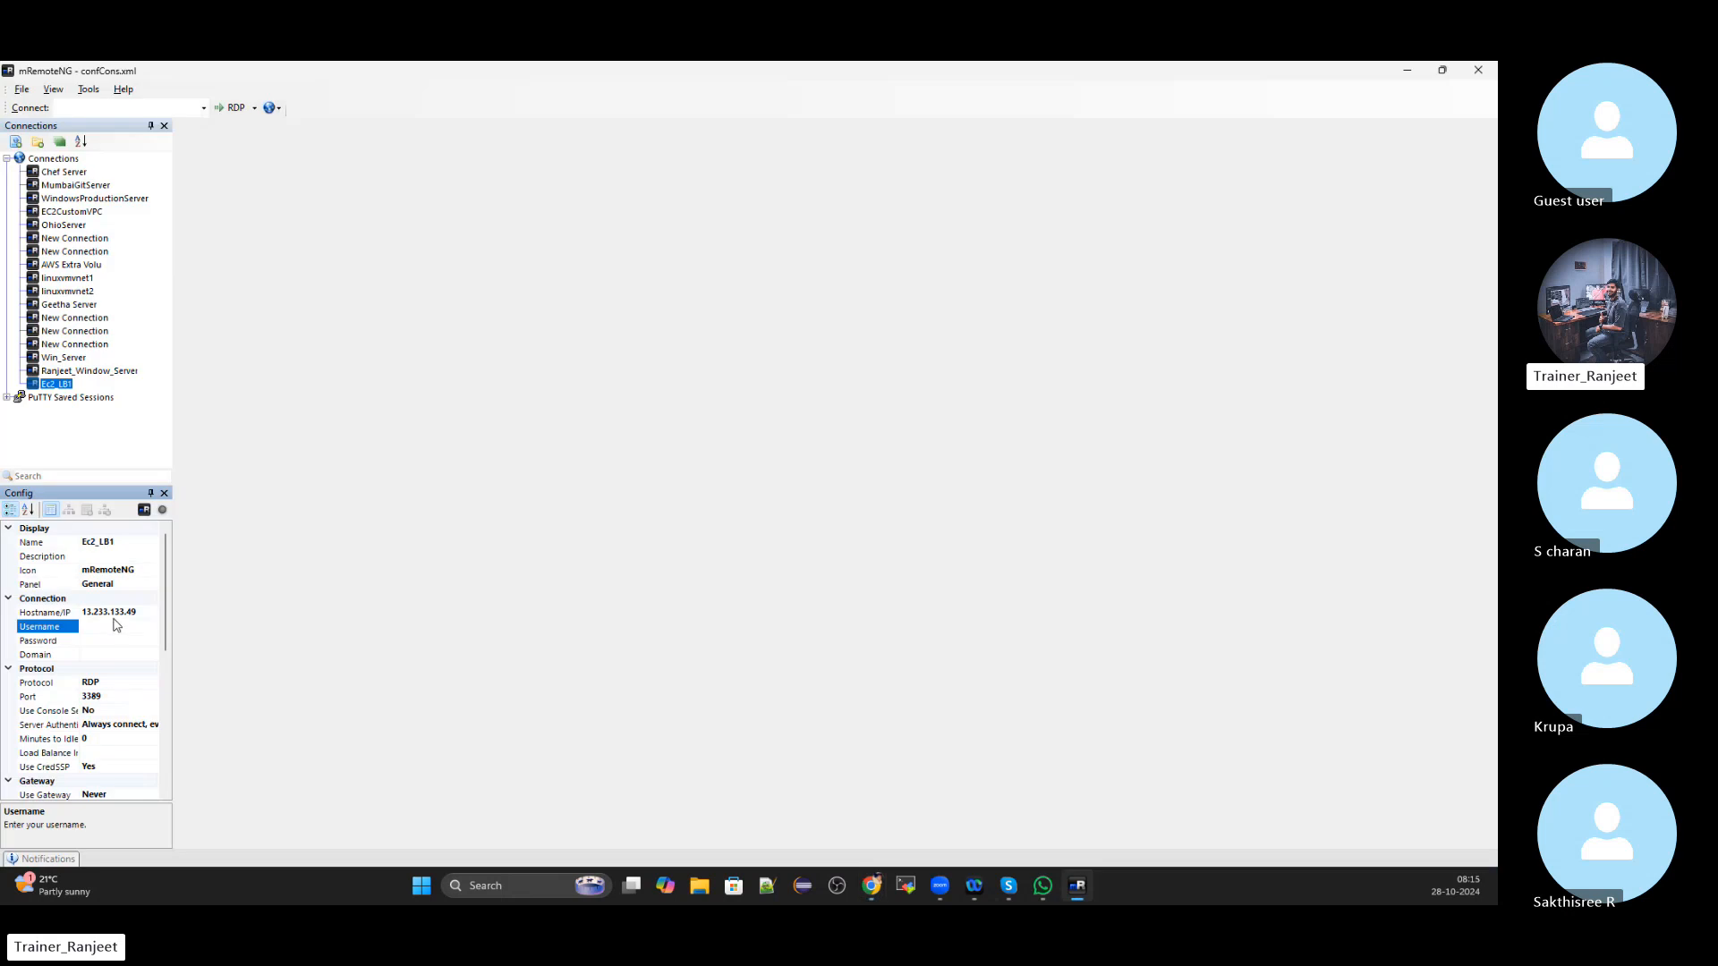
pyautogui.click(128, 614)
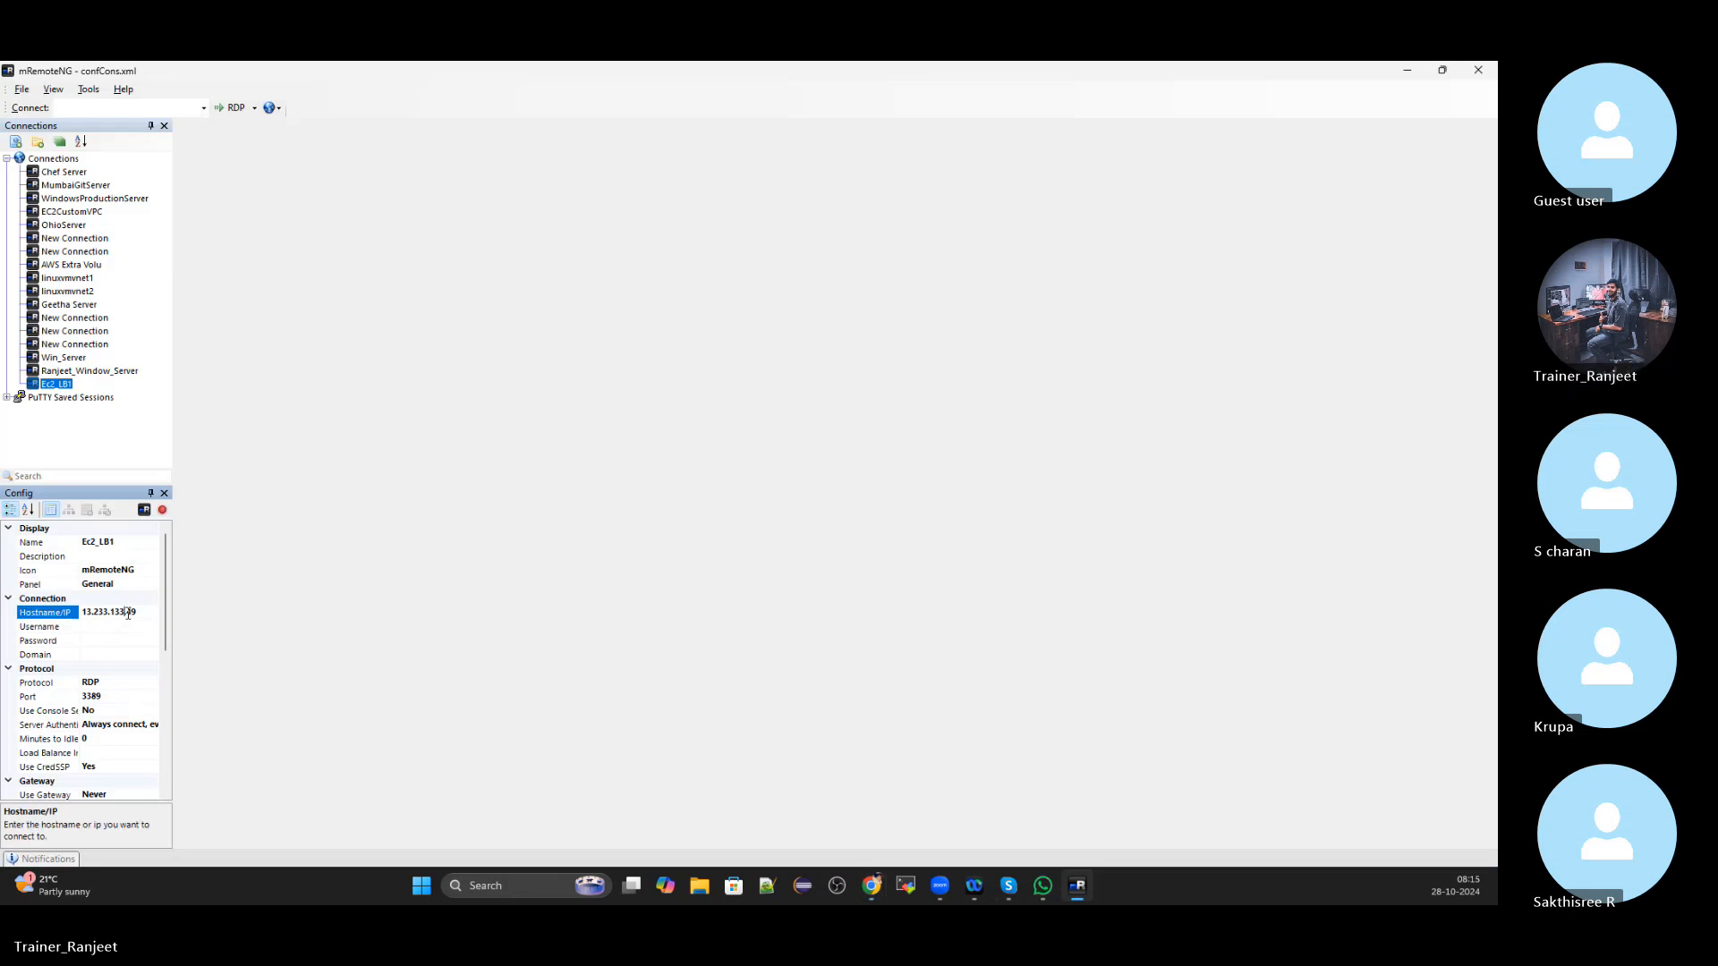
pyautogui.hotkey('alt', 'Tab')
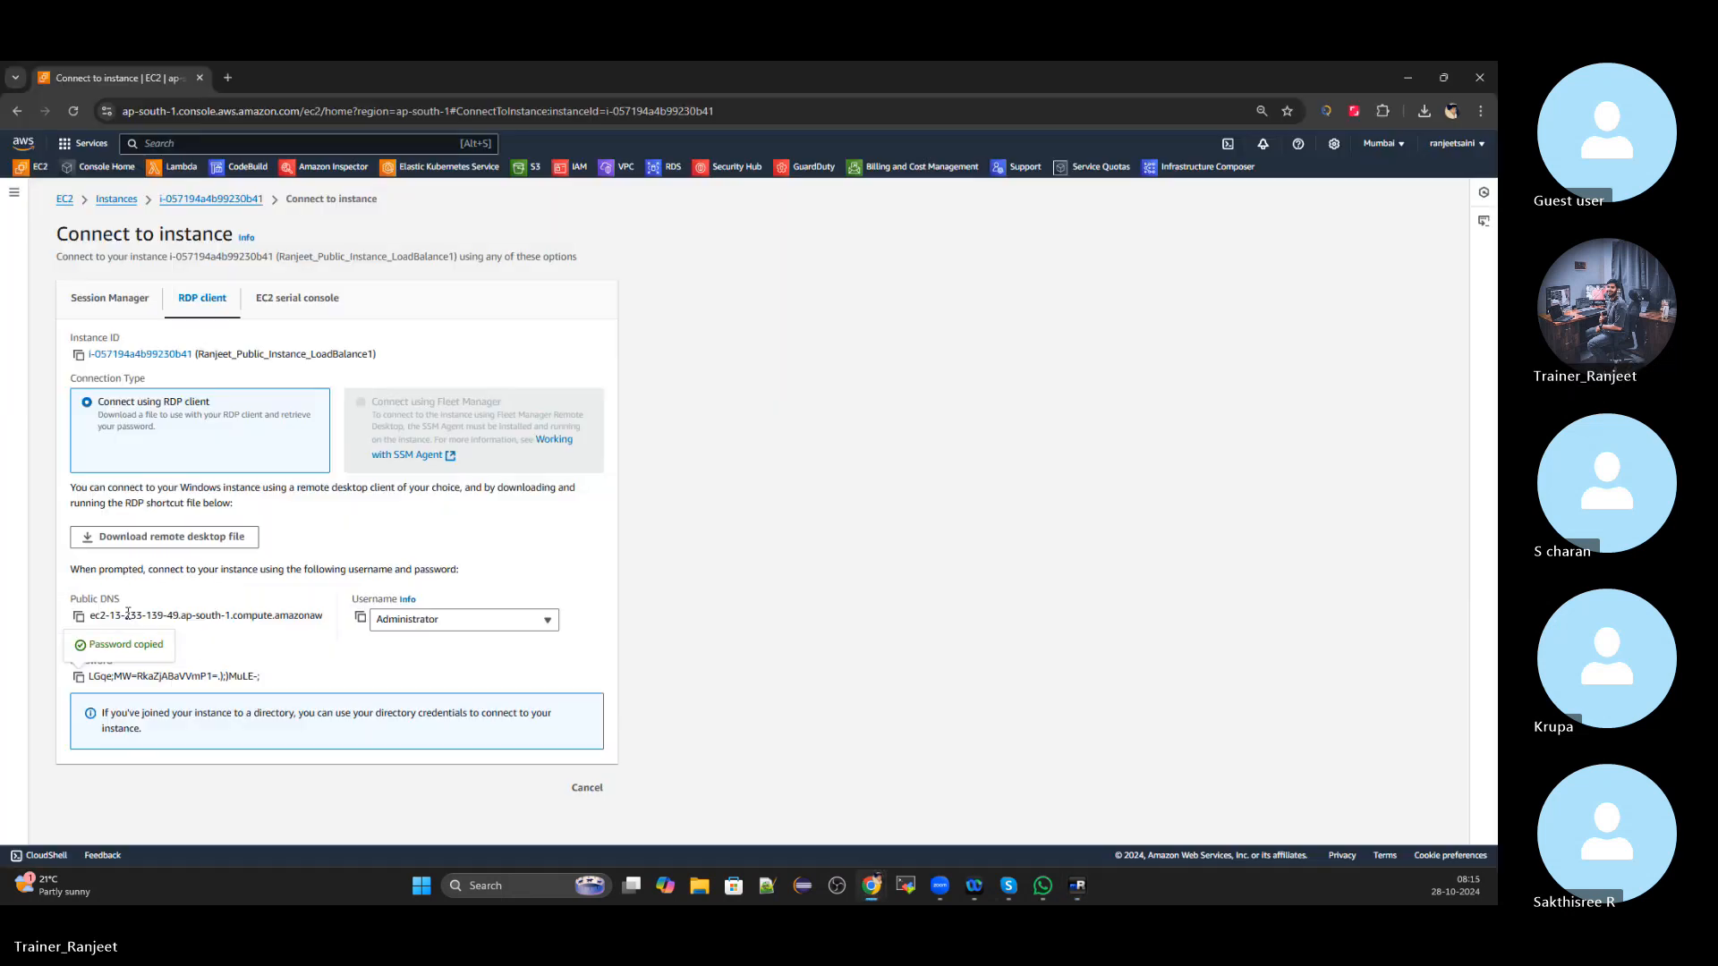
pyautogui.hotkey('alt', 'Tab')
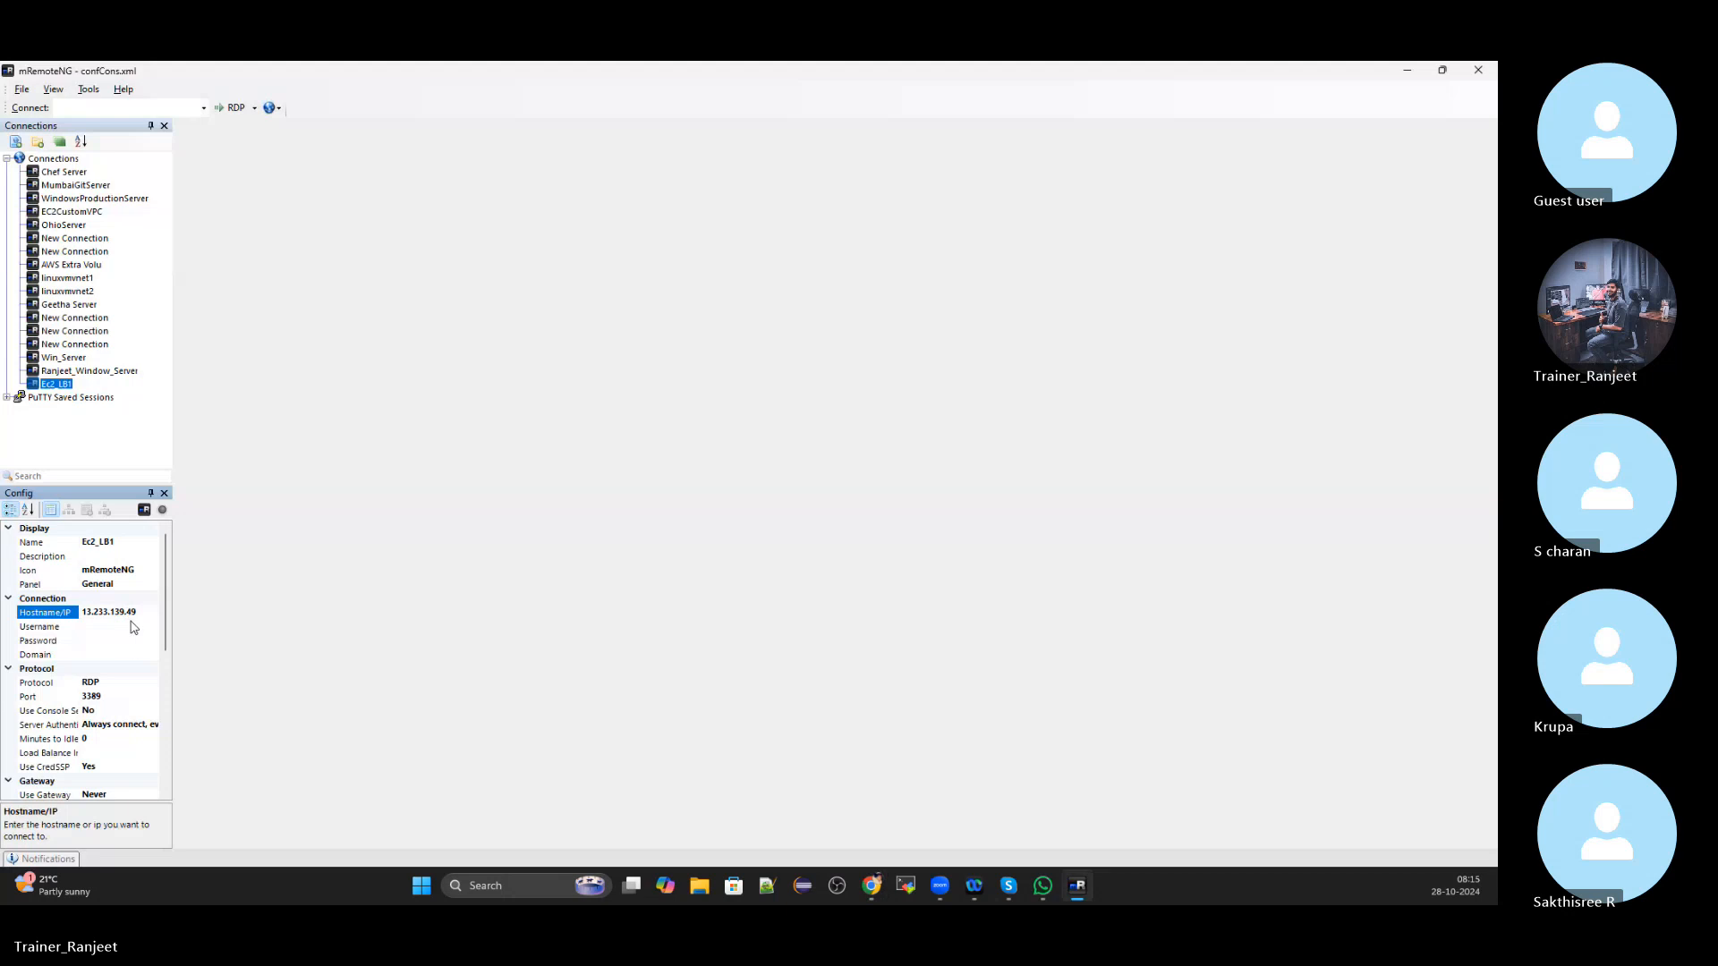
# Enter username Administrator and paste the copied instance password
pyautogui.click(123, 628)
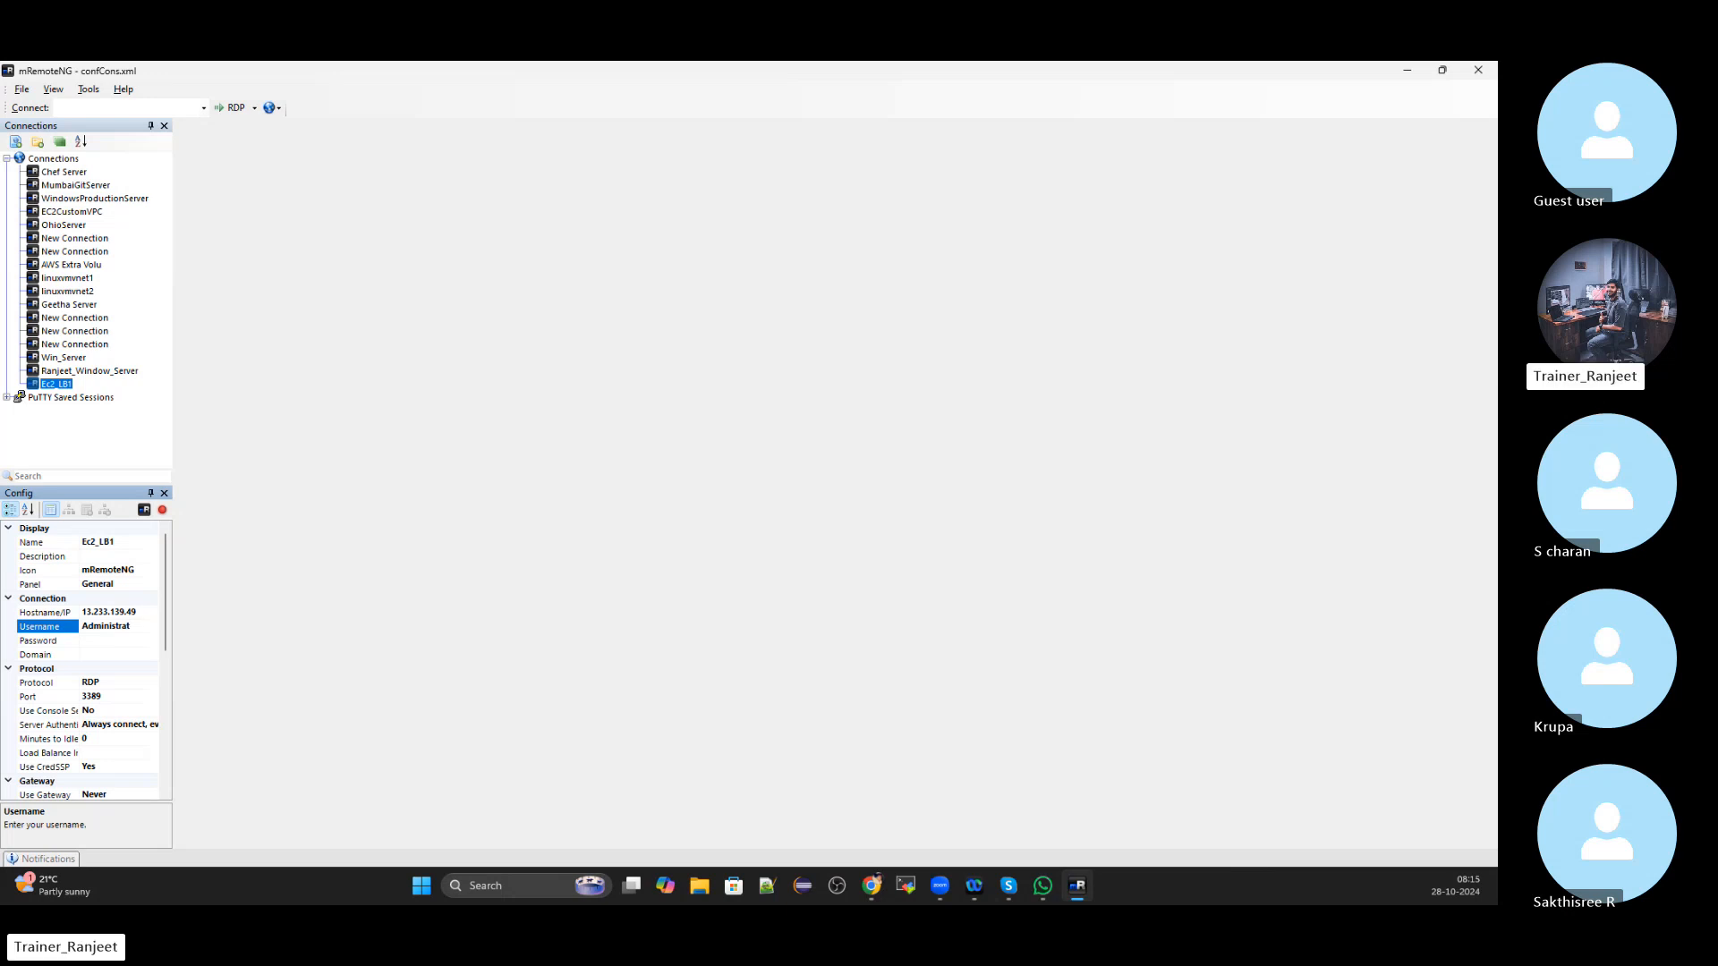
pyautogui.write('or')
pyautogui.click(108, 642)
pyautogui.hotkey('alt', 'Tab')
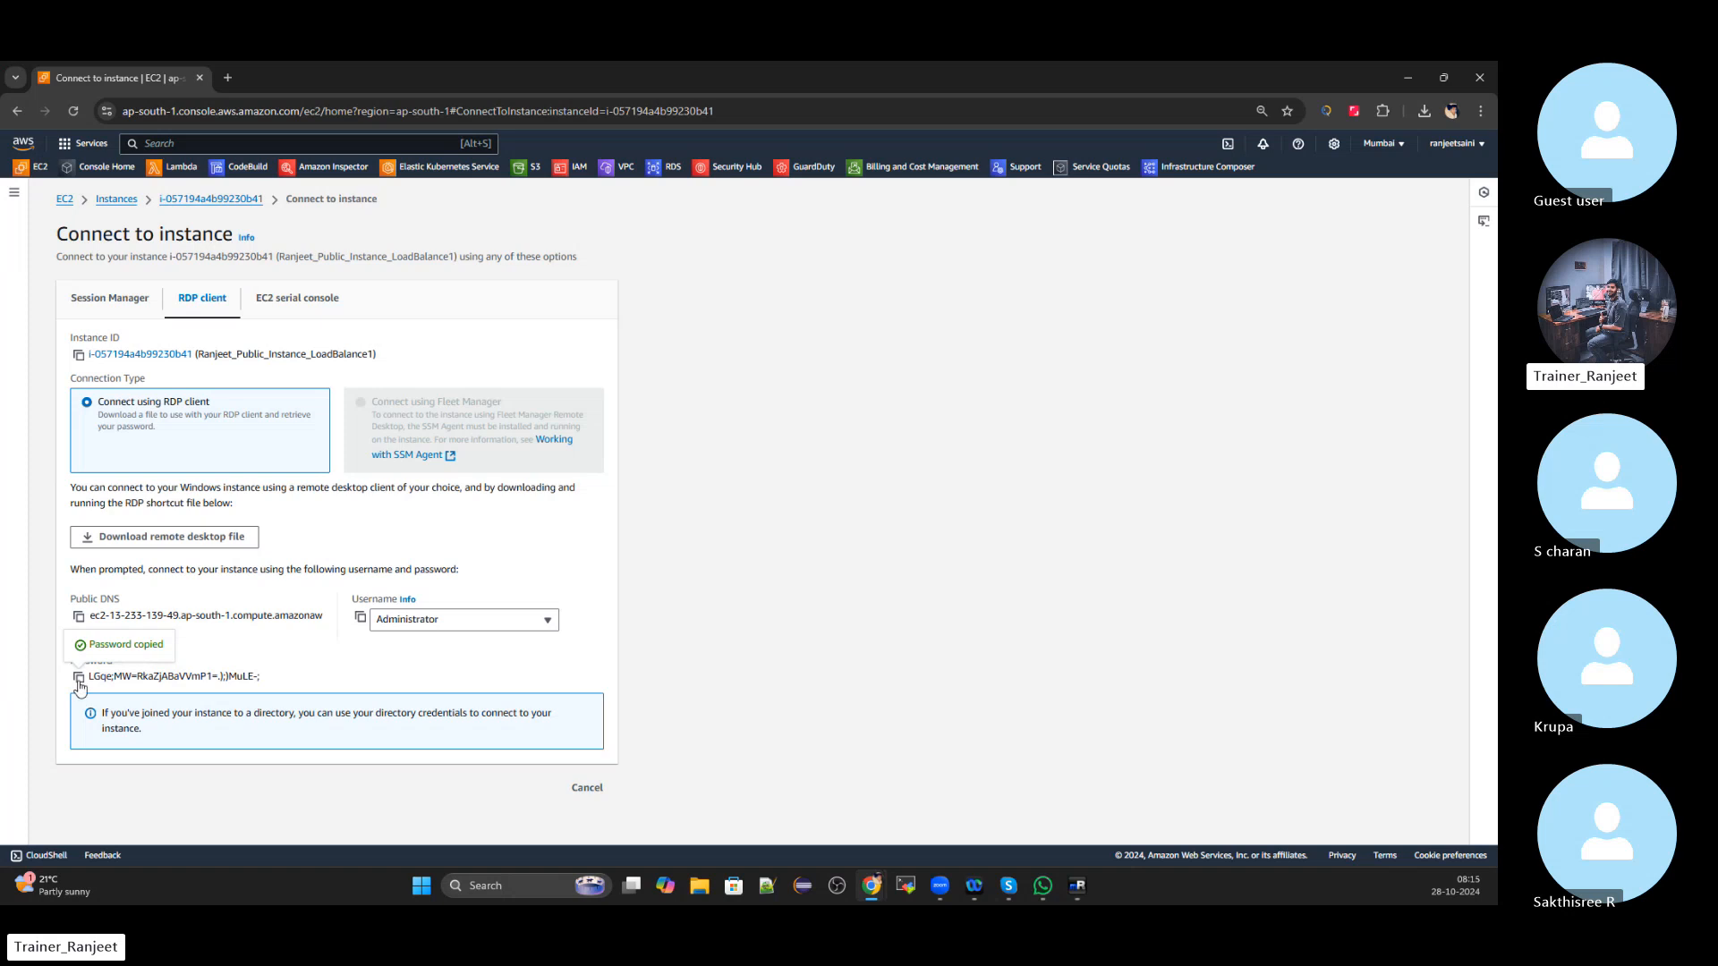
pyautogui.hotkey('alt', 'Tab')
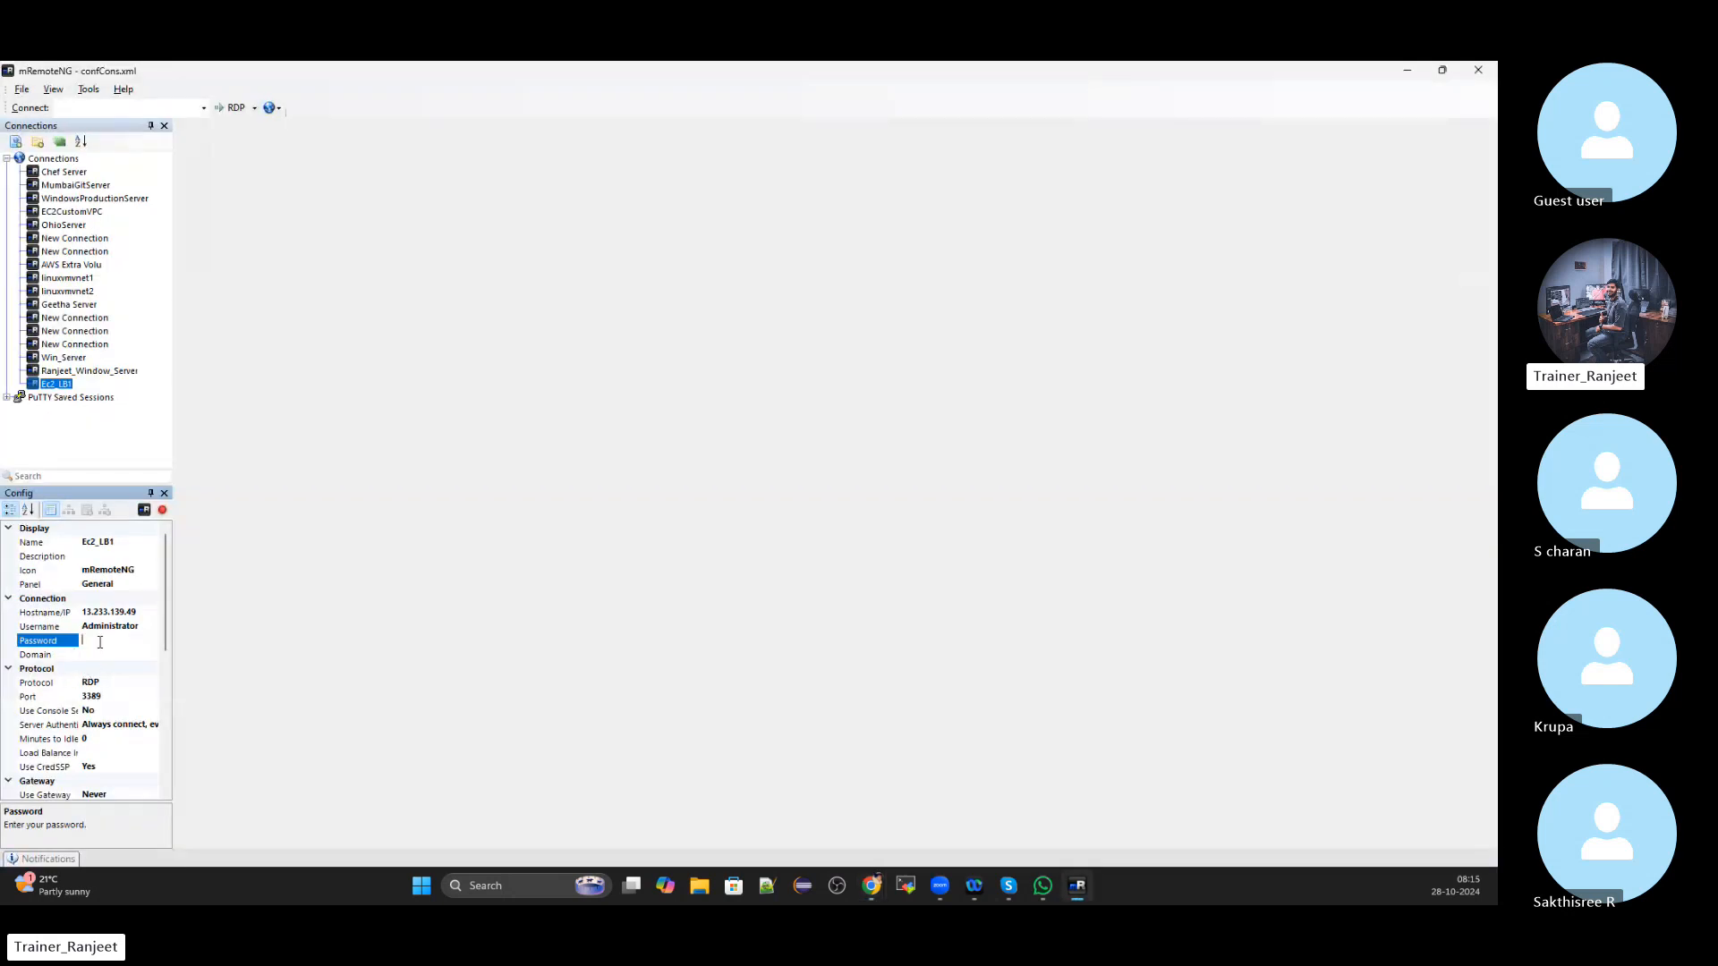
pyautogui.hotkey('ctrl', 'v')
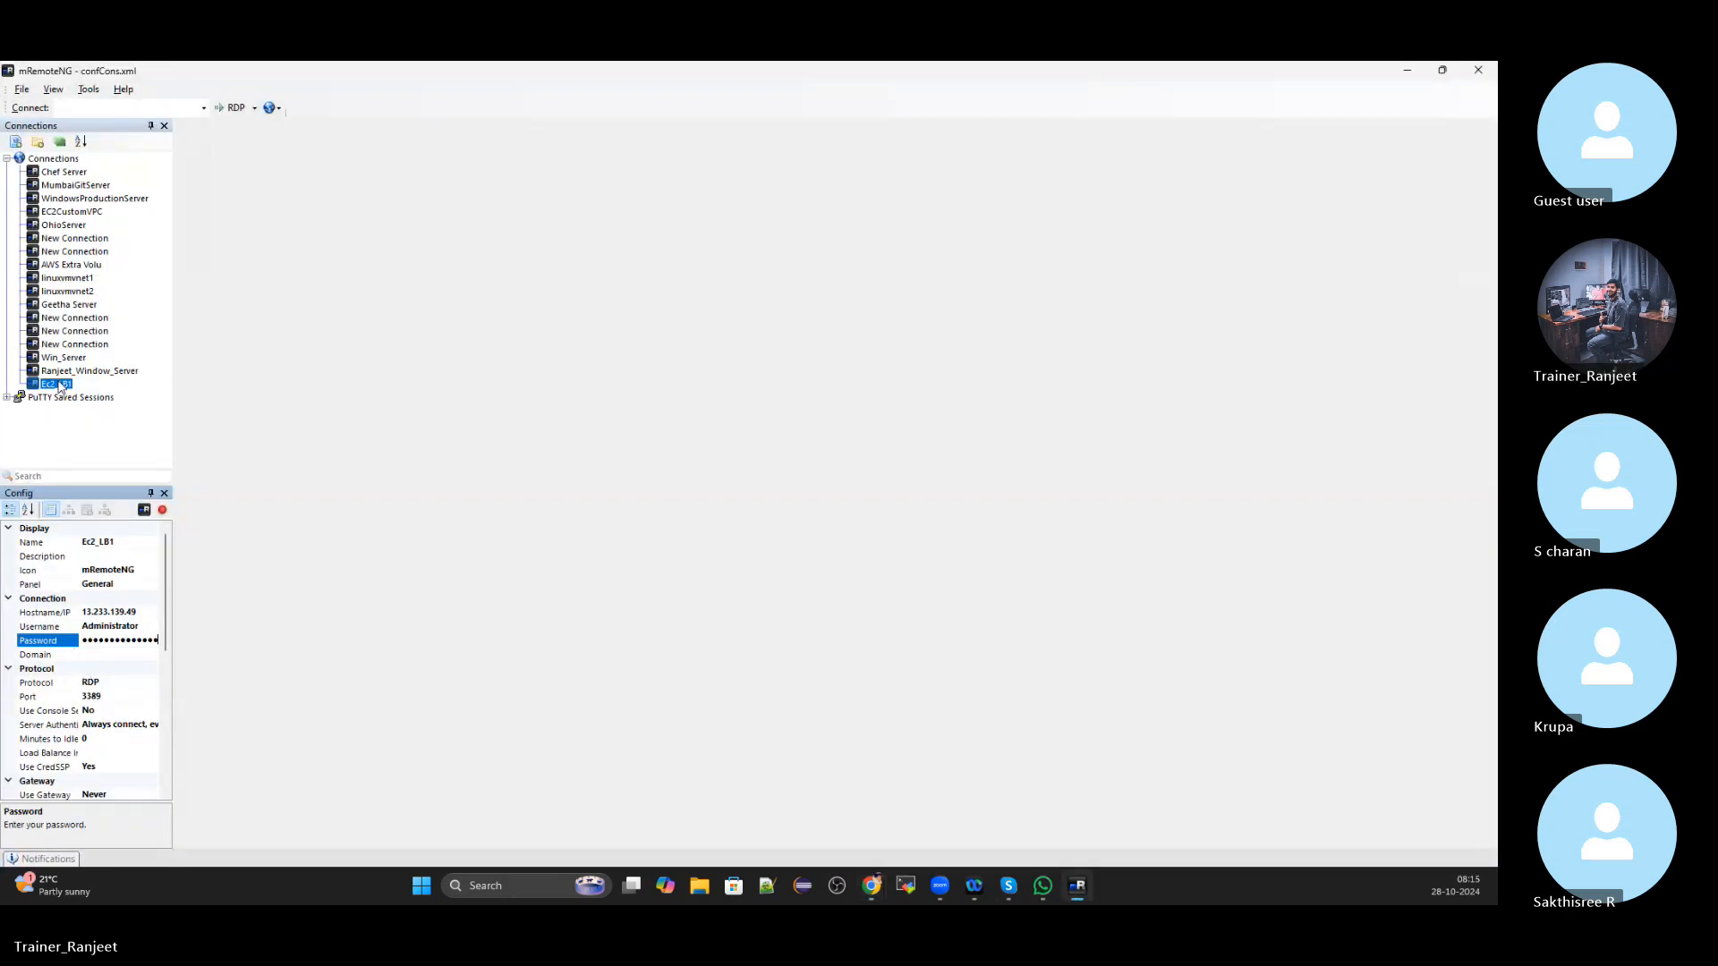
# Connect to Ec2_LB1 as a console session, then bring the AWS console forward
pyautogui.rightClick(59, 385)
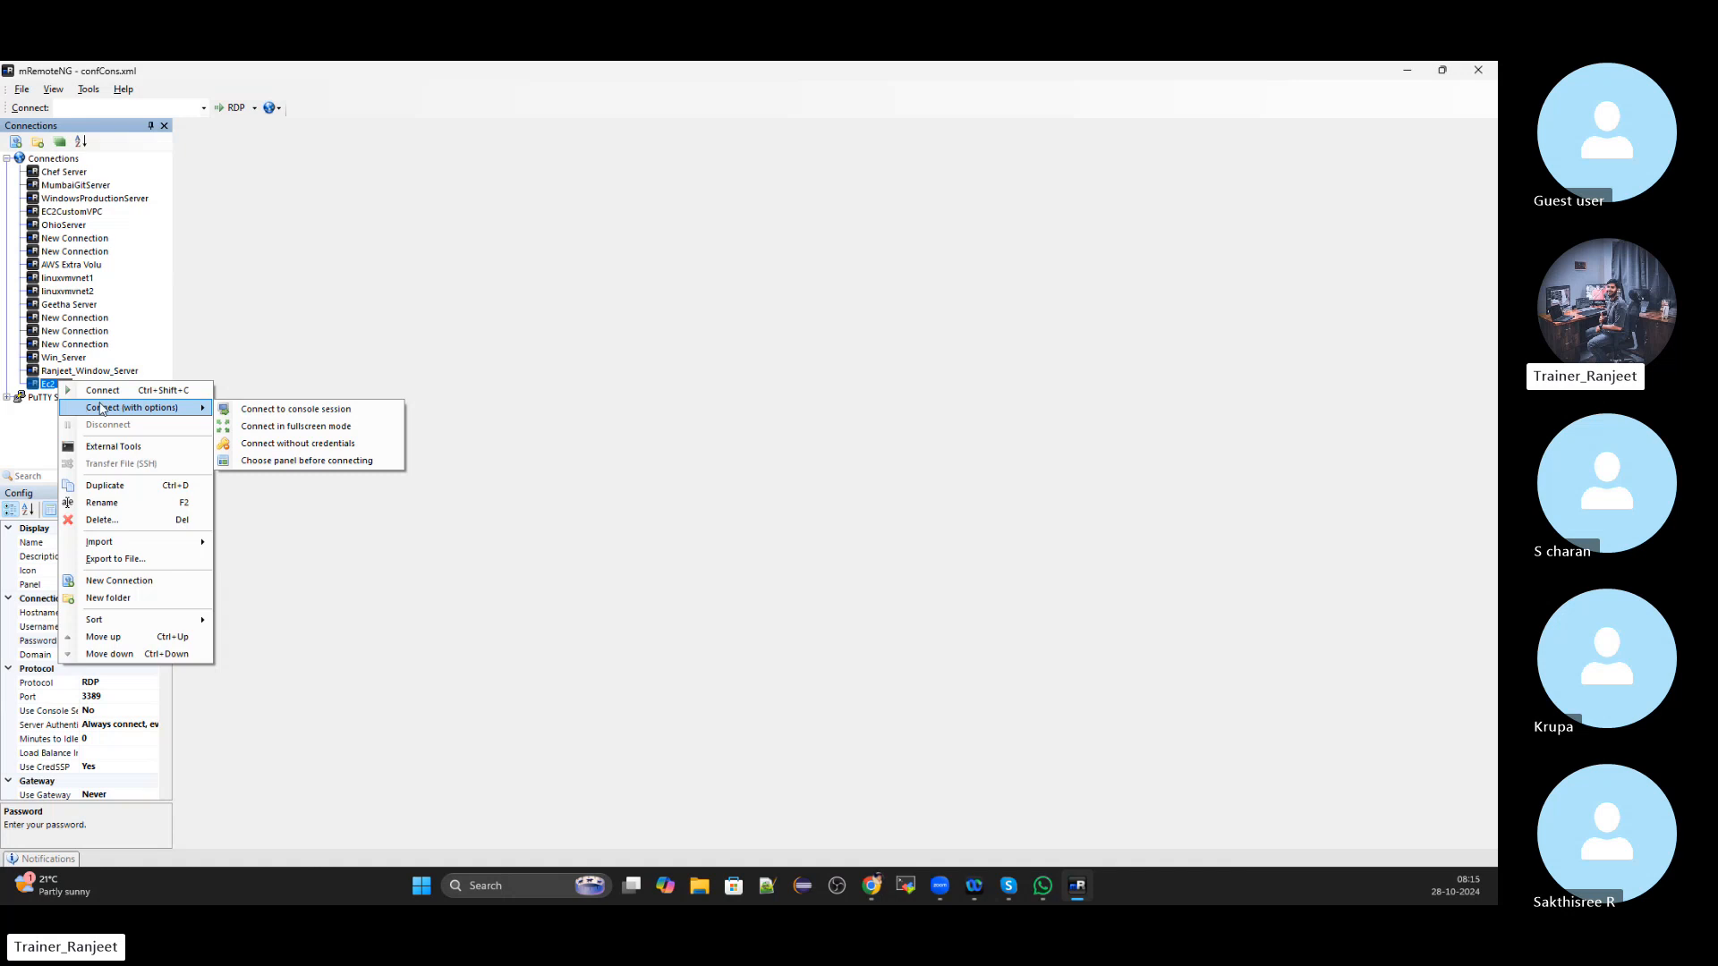
pyautogui.click(295, 411)
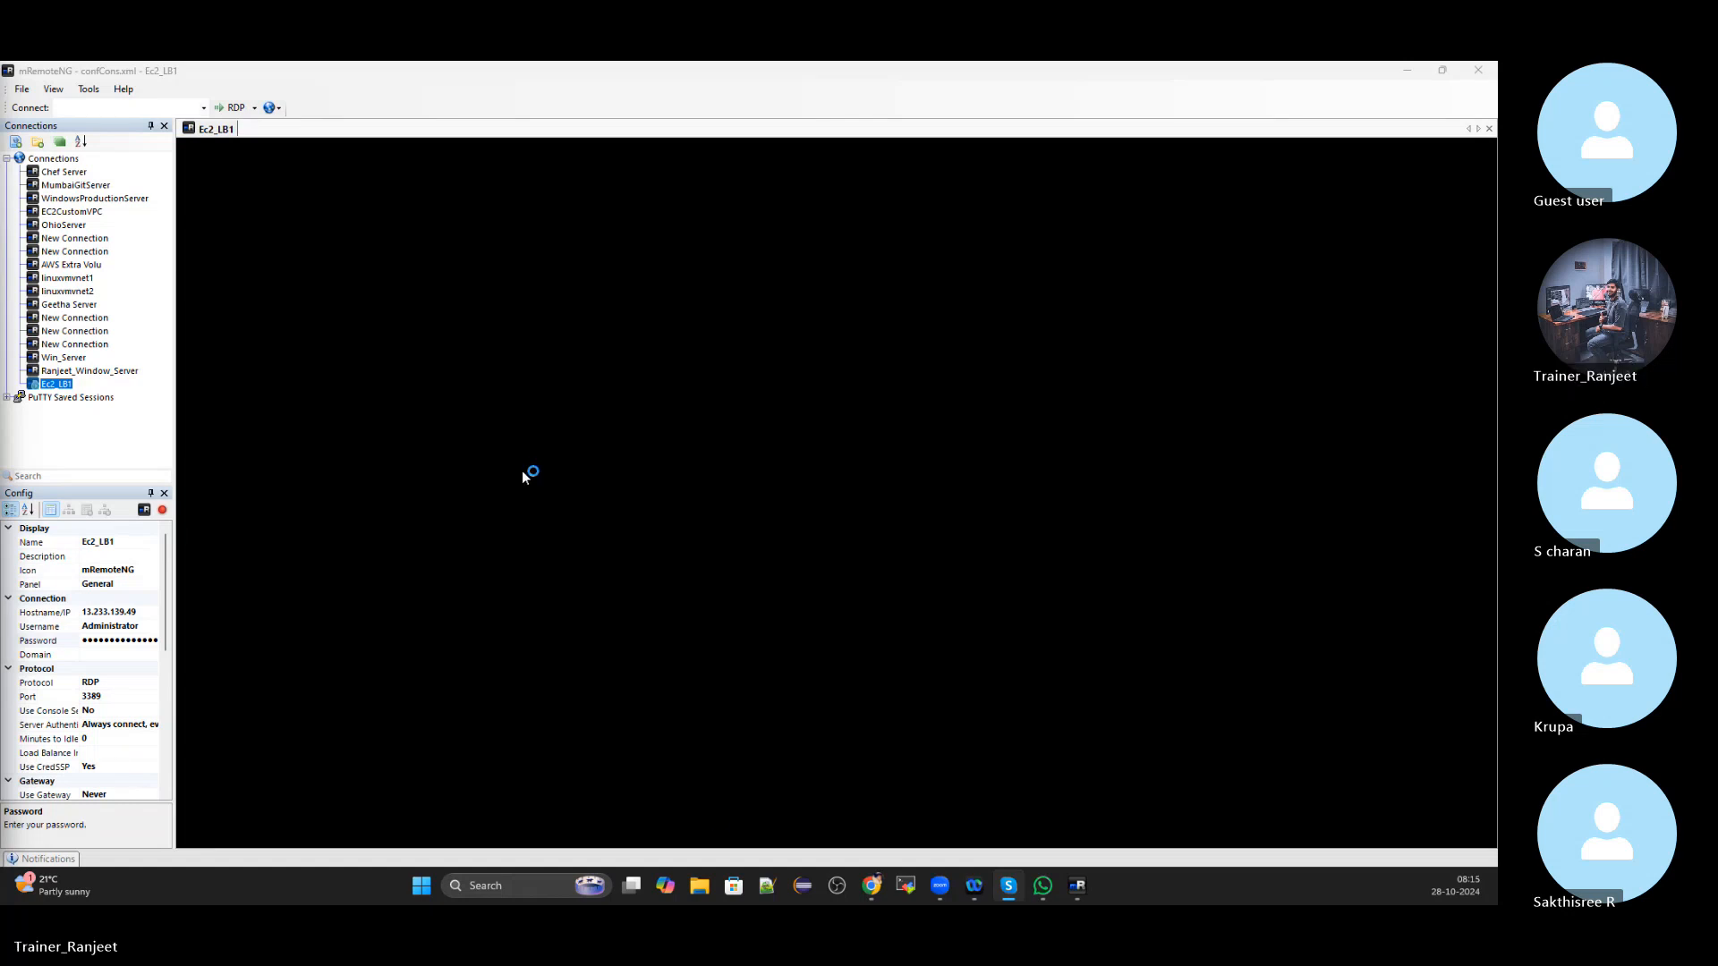
pyautogui.moveTo(877, 889)
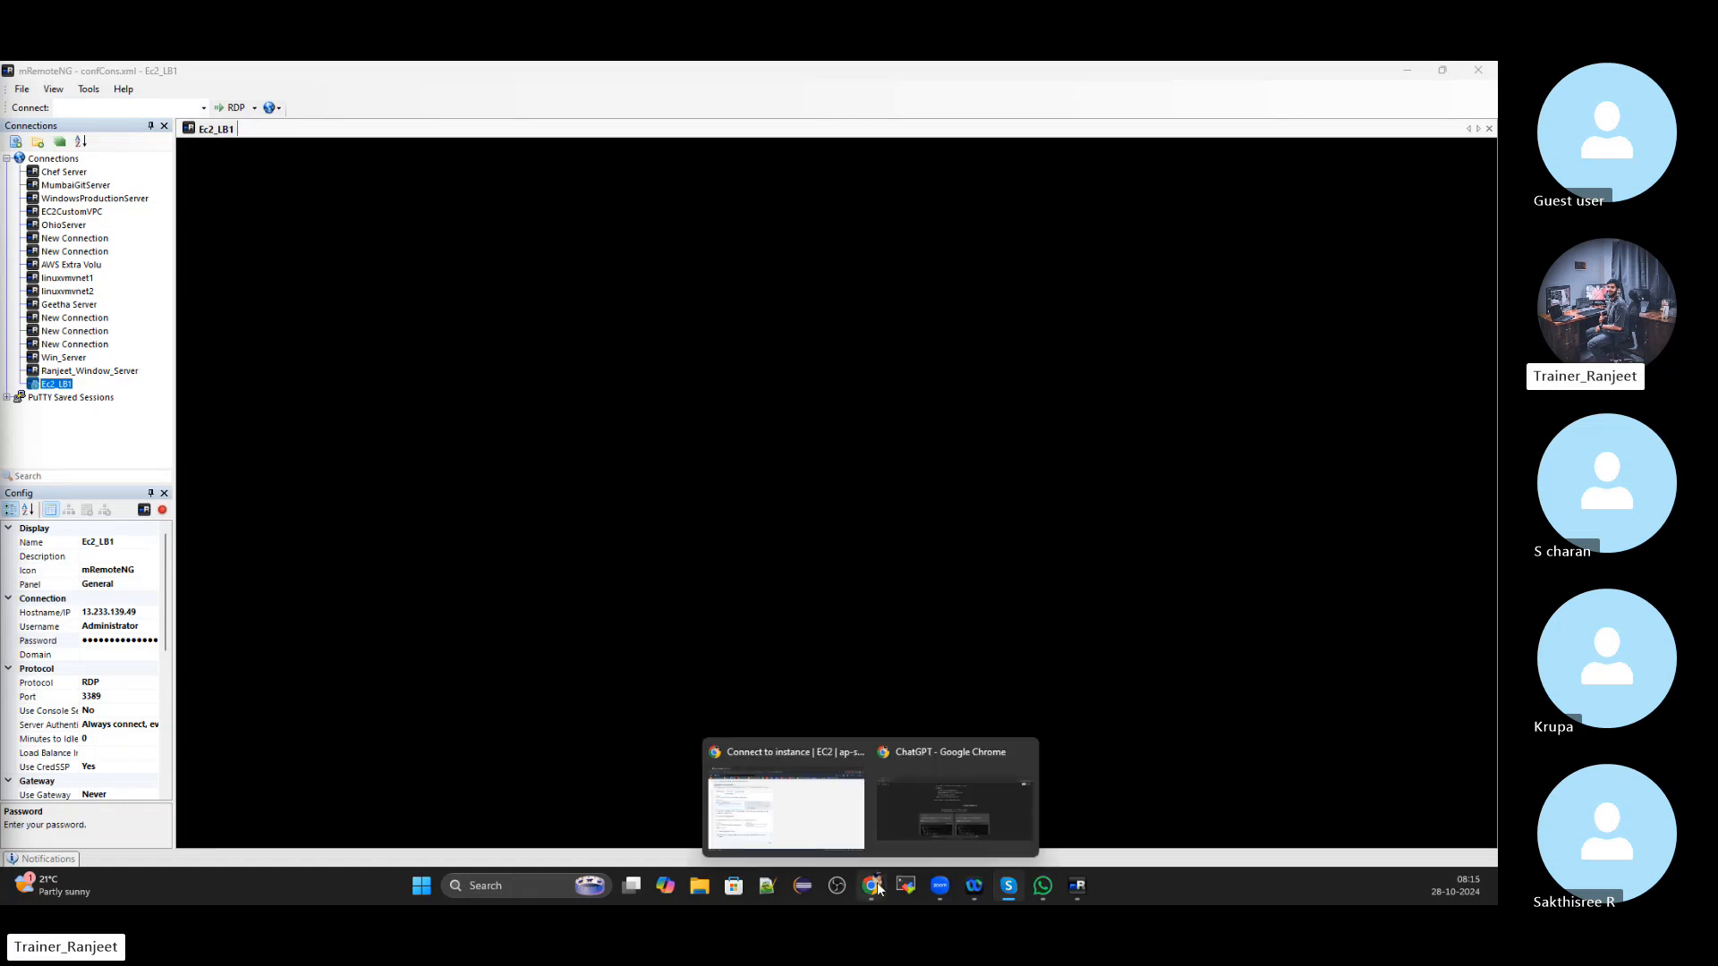
pyautogui.click(788, 810)
# Copy LoadBalance2's public IPv4 address 65.2.177.211 from the instances list, then return to the Ec2_LB1 desktop
pyautogui.click(126, 200)
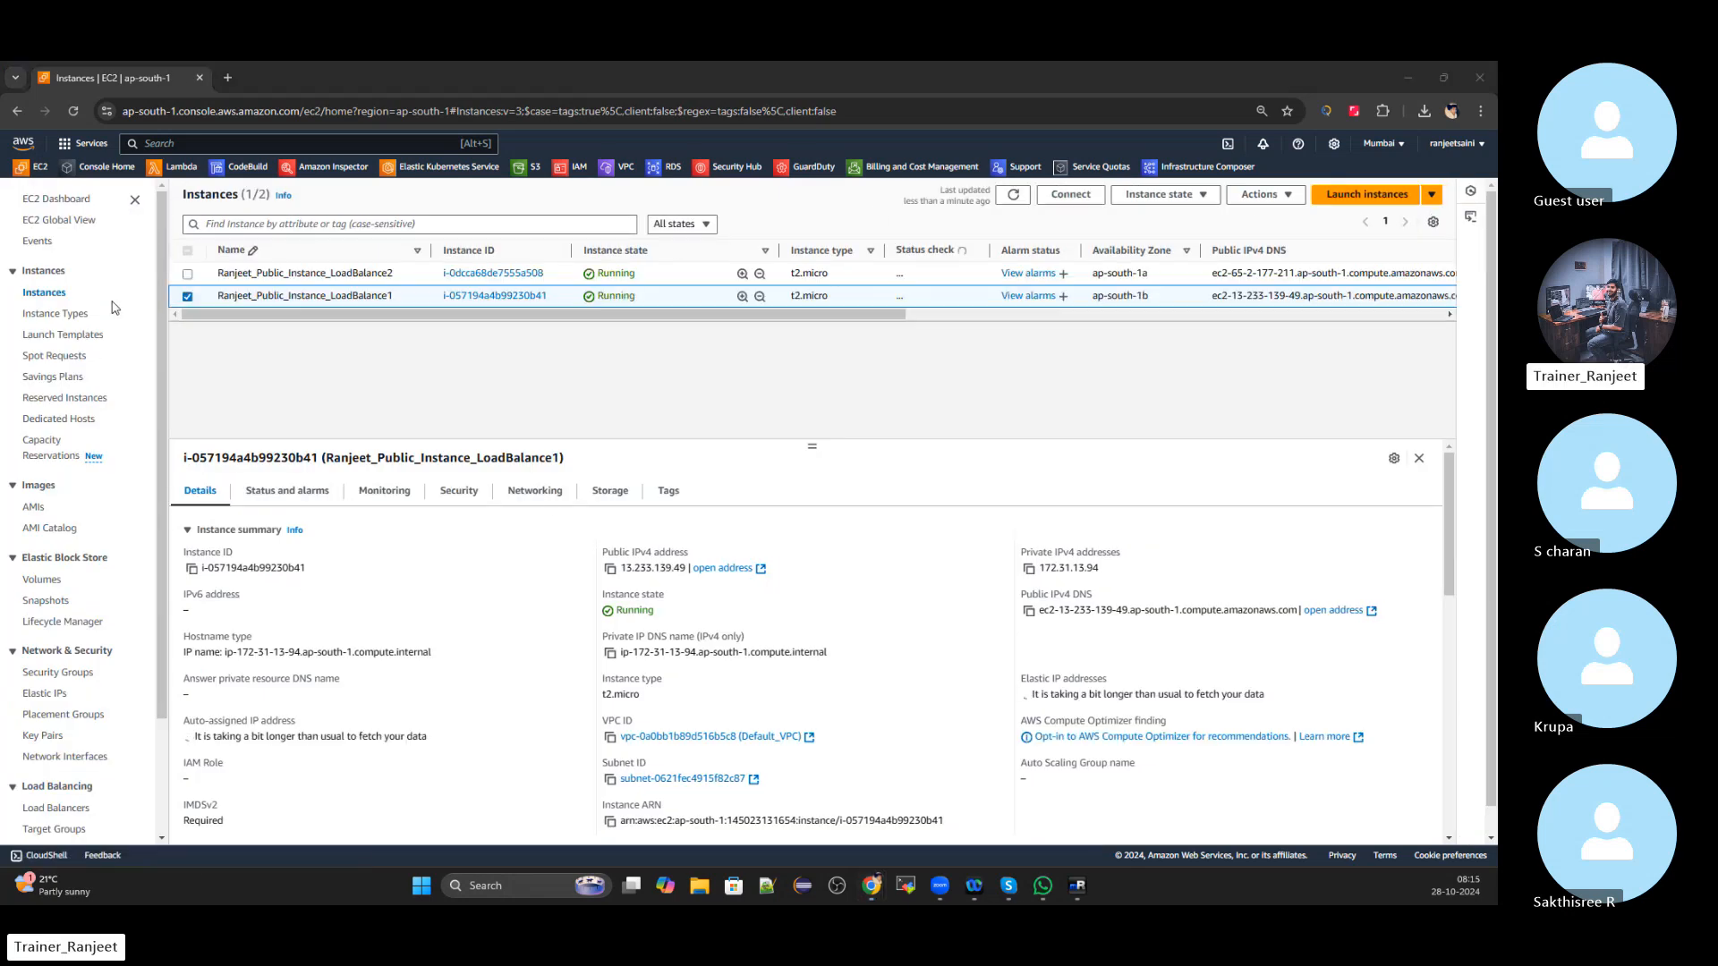
pyautogui.click(187, 296)
pyautogui.click(188, 273)
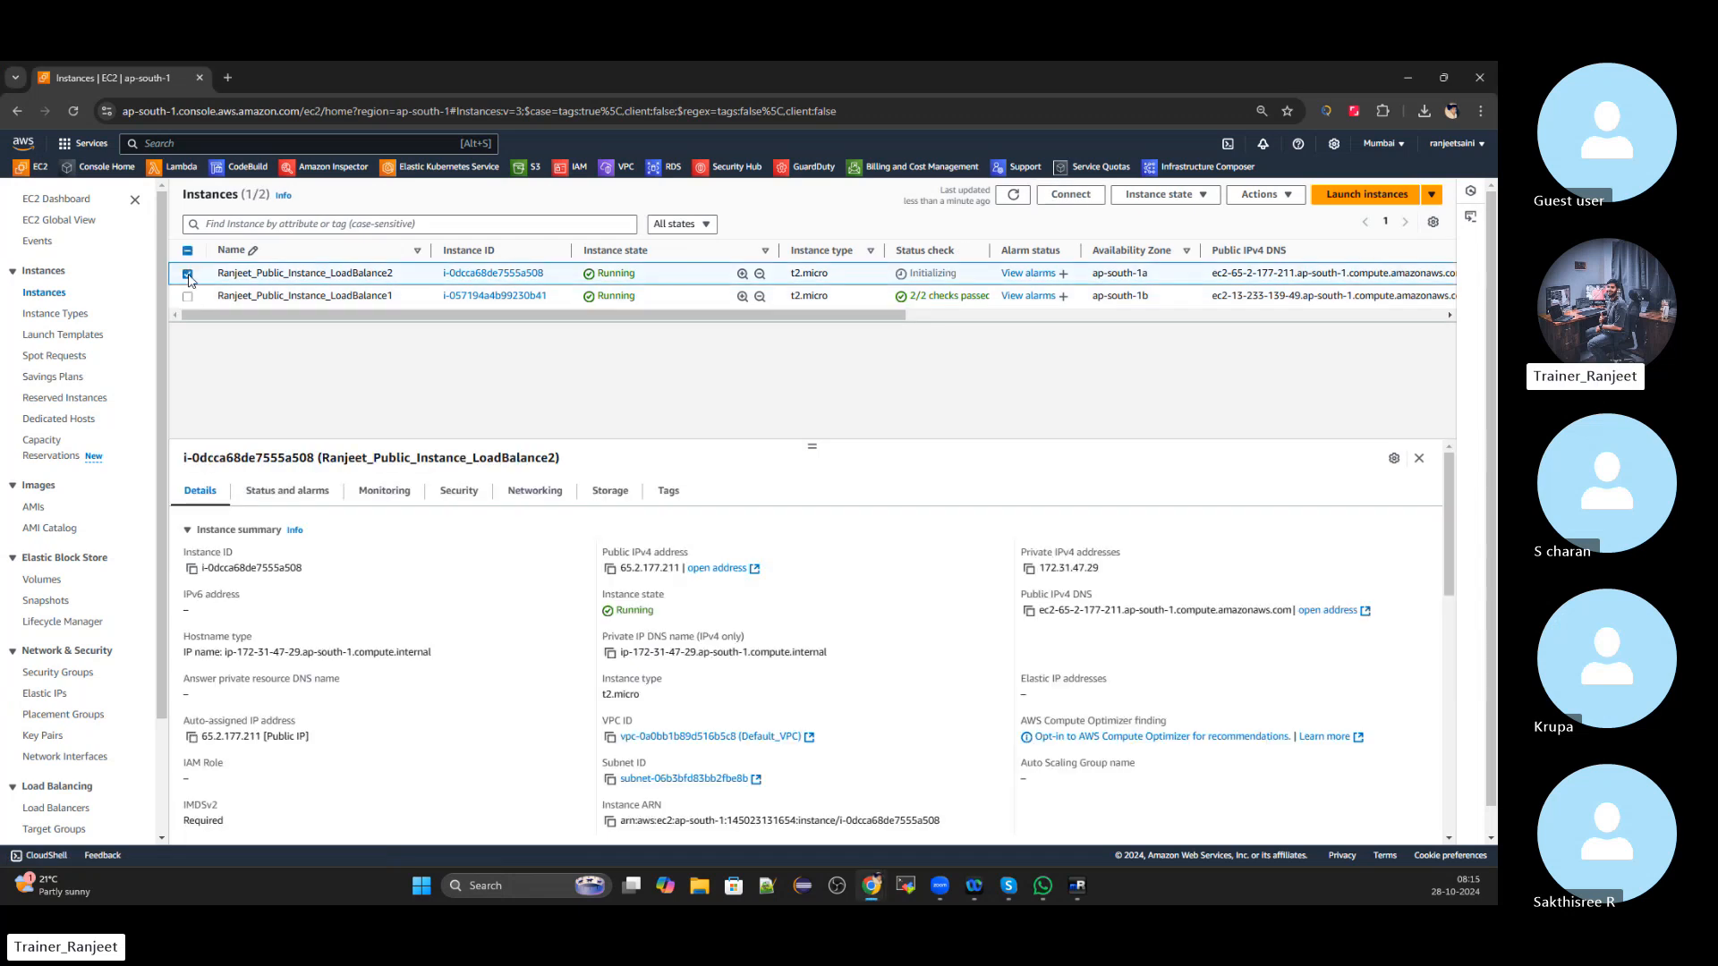
pyautogui.click(610, 570)
pyautogui.hotkey('alt', 'Tab')
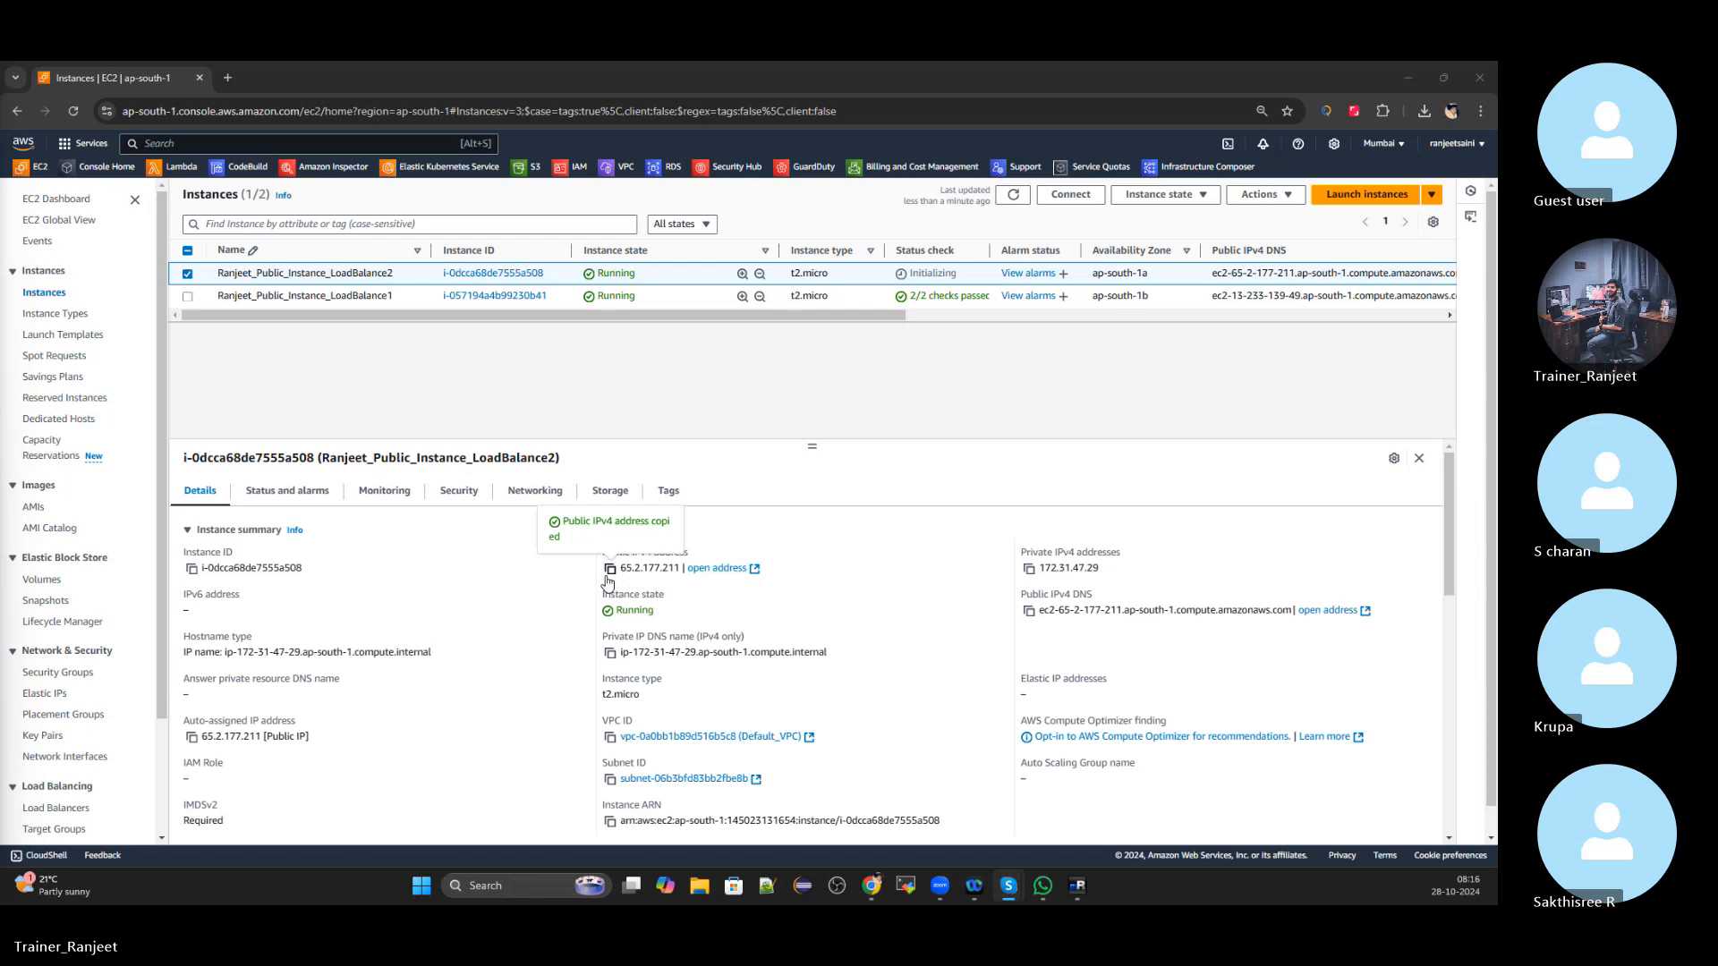
pyautogui.hotkey('alt', 'Tab')
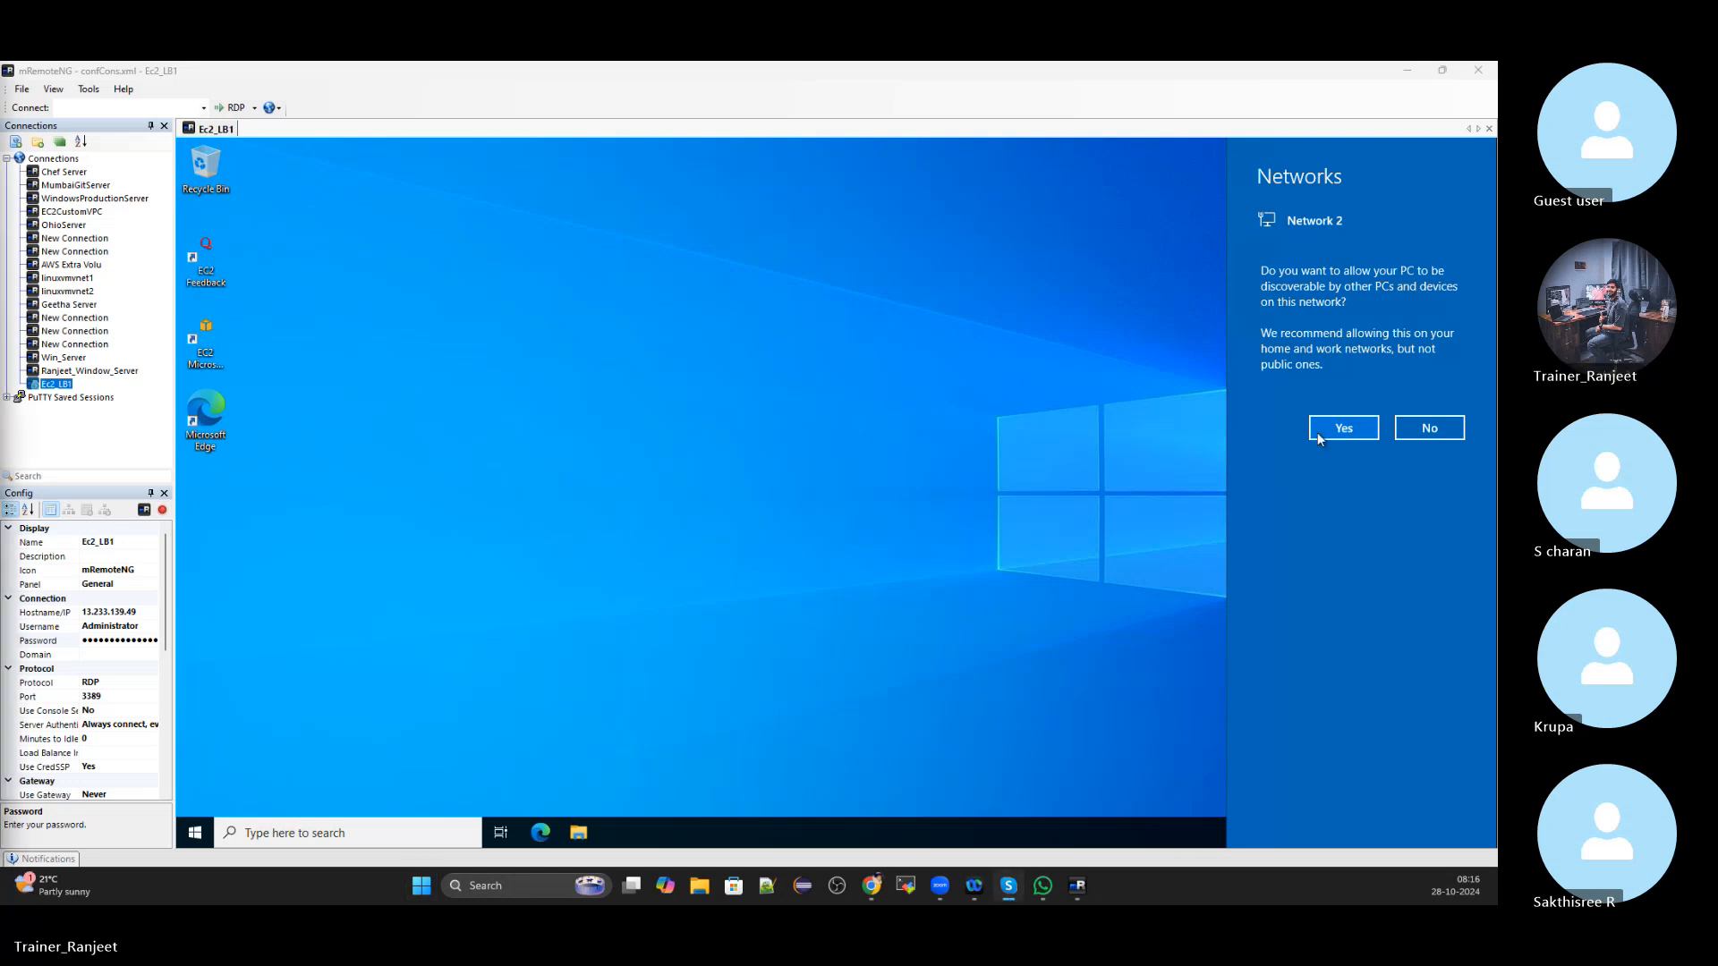
# Decline network discoverability on Ec2_LB1 and add a new connection under the Connections folder
pyautogui.click(1432, 430)
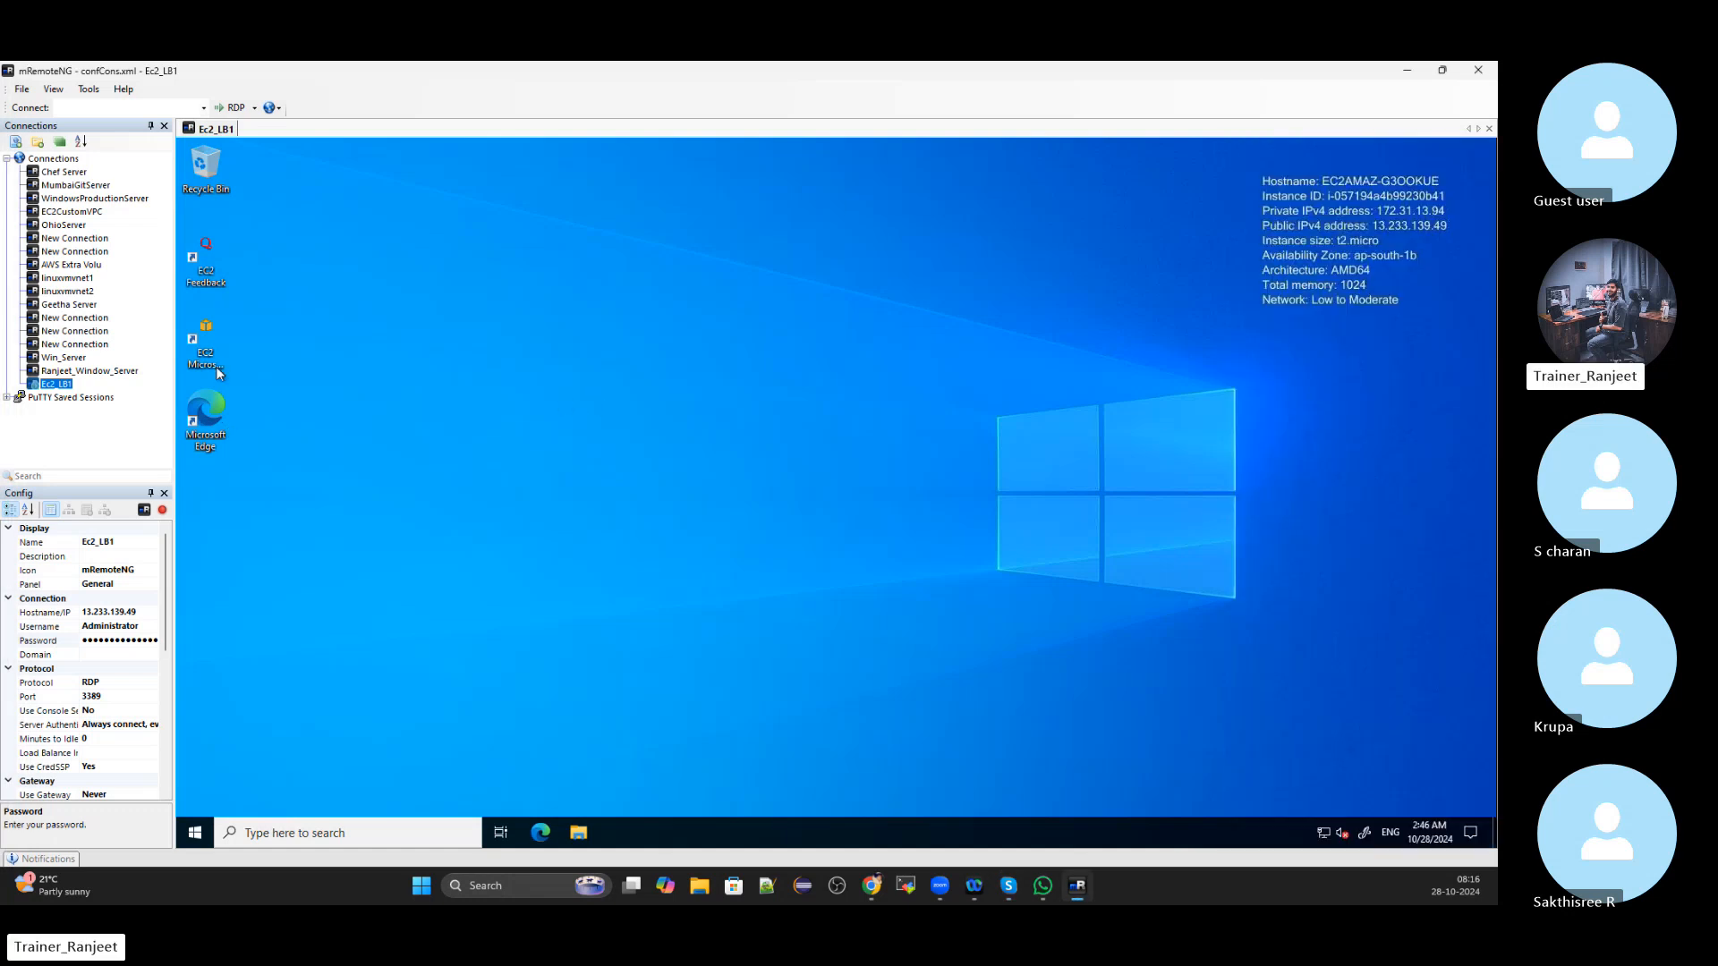
pyautogui.click(53, 158)
pyautogui.rightClick(57, 159)
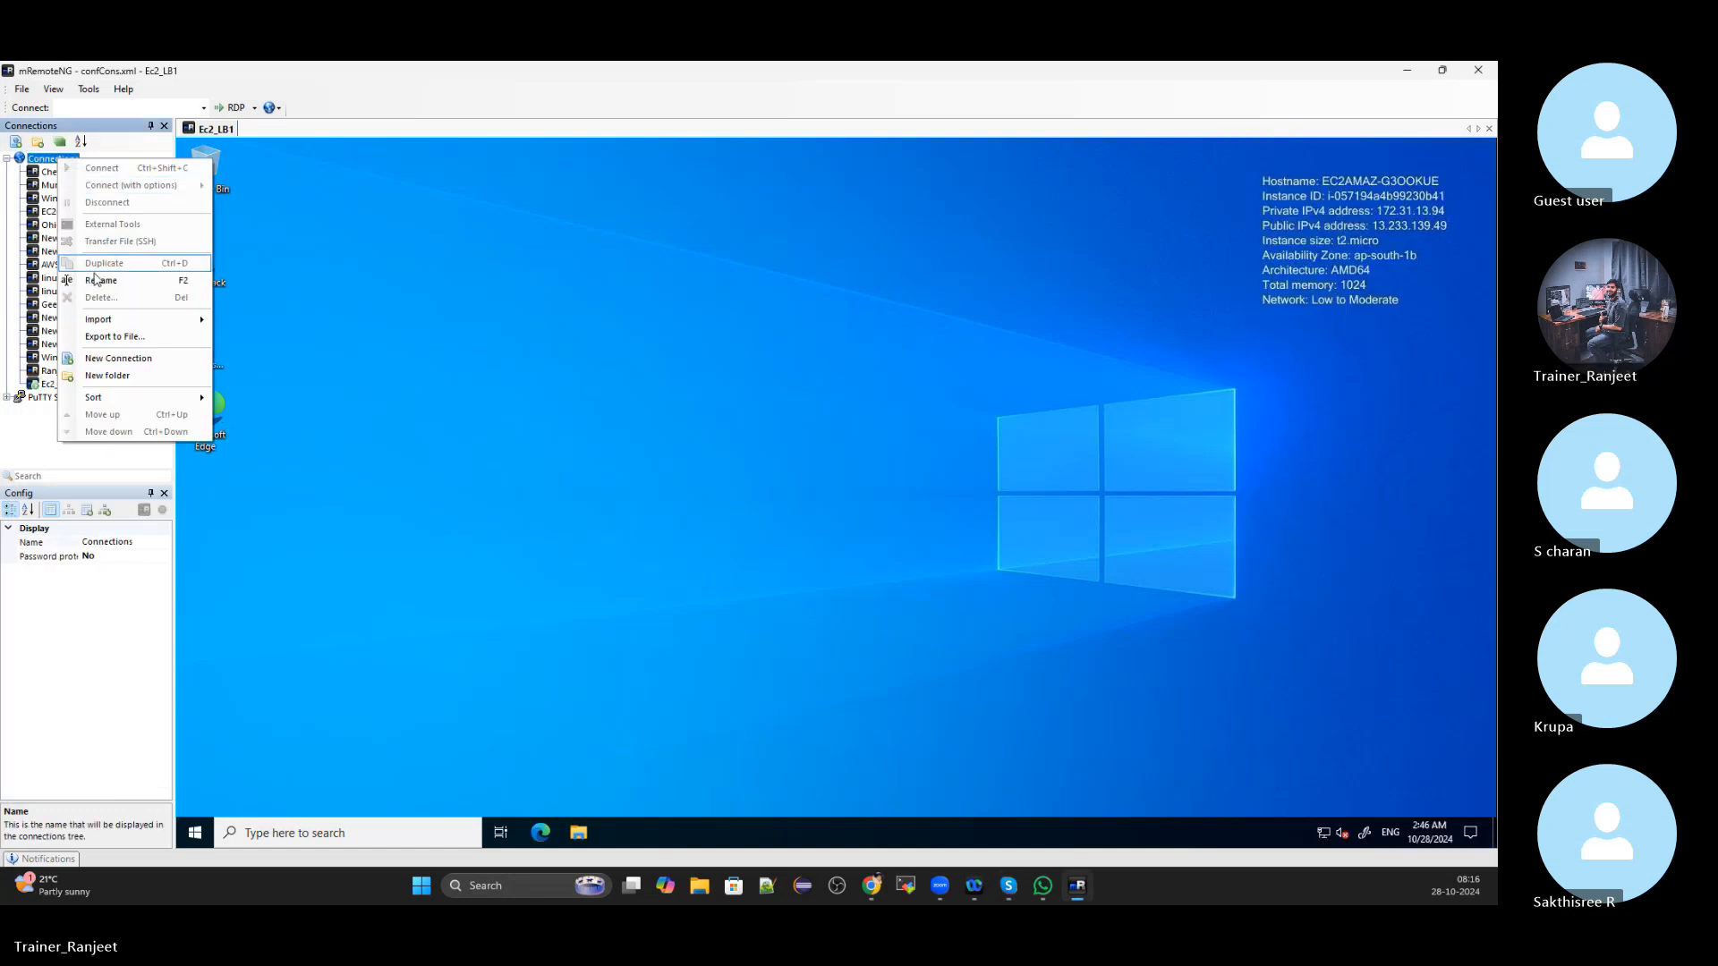
pyautogui.click(110, 359)
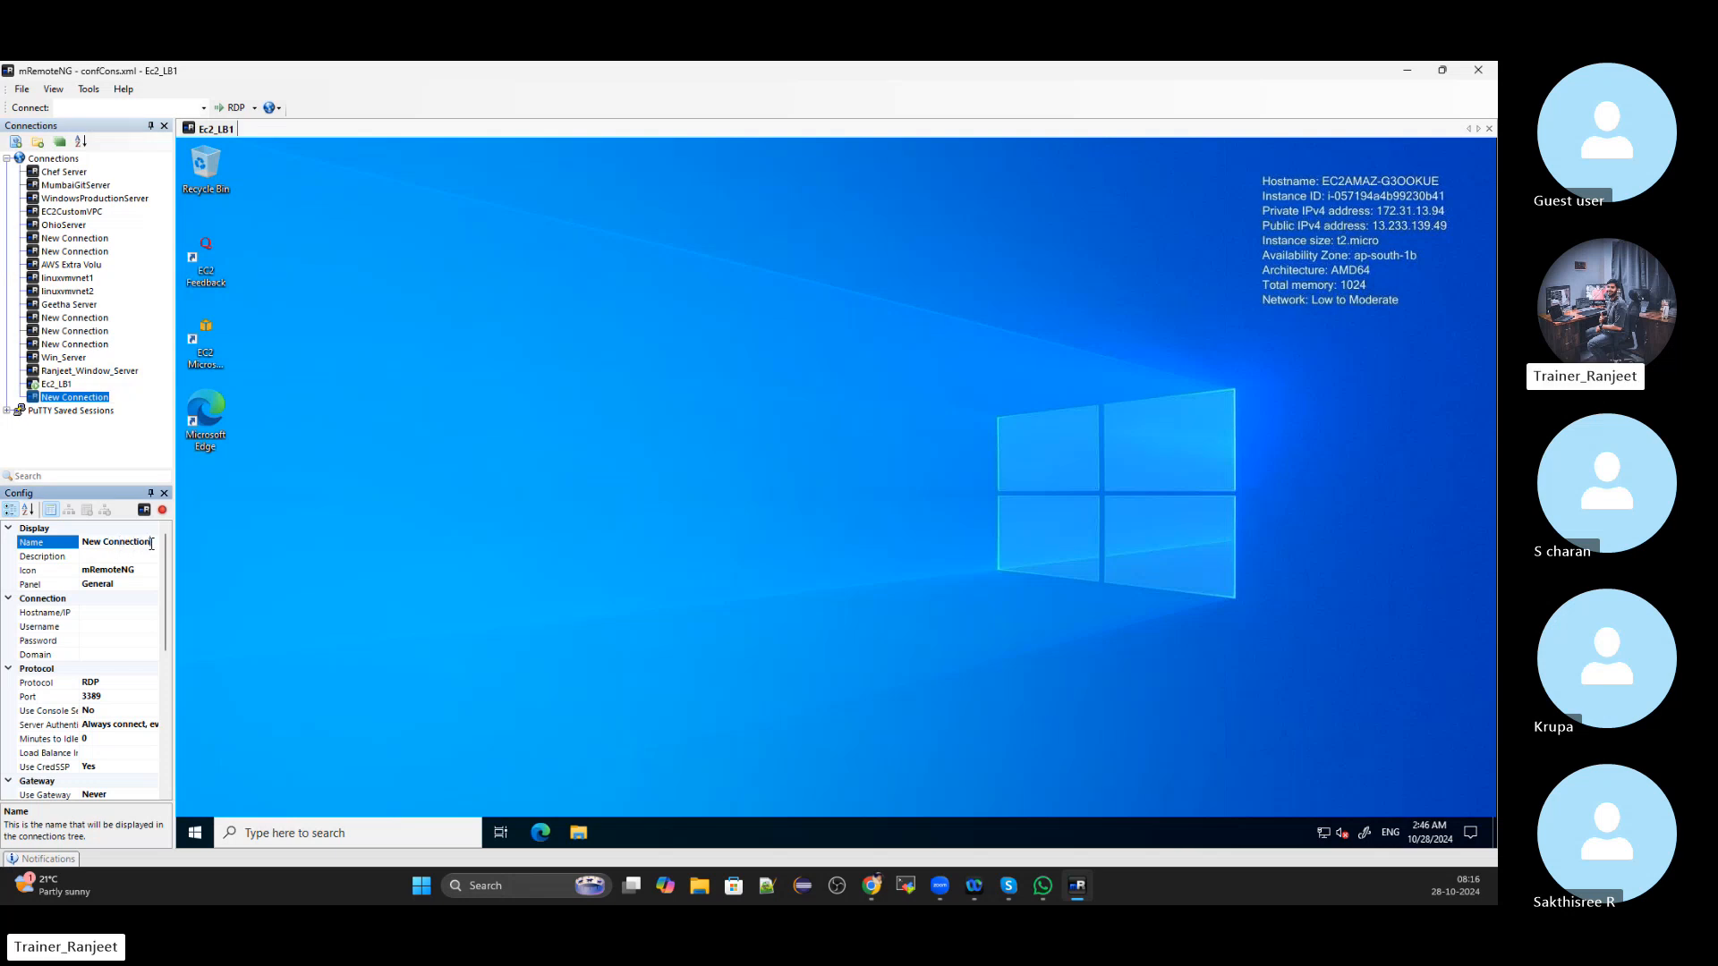
# Name the new connection ec2lb2 and select its Hostname/IP setting
pyautogui.hotkey('ctrl', 'a')
pyautogui.press('BackSpace')
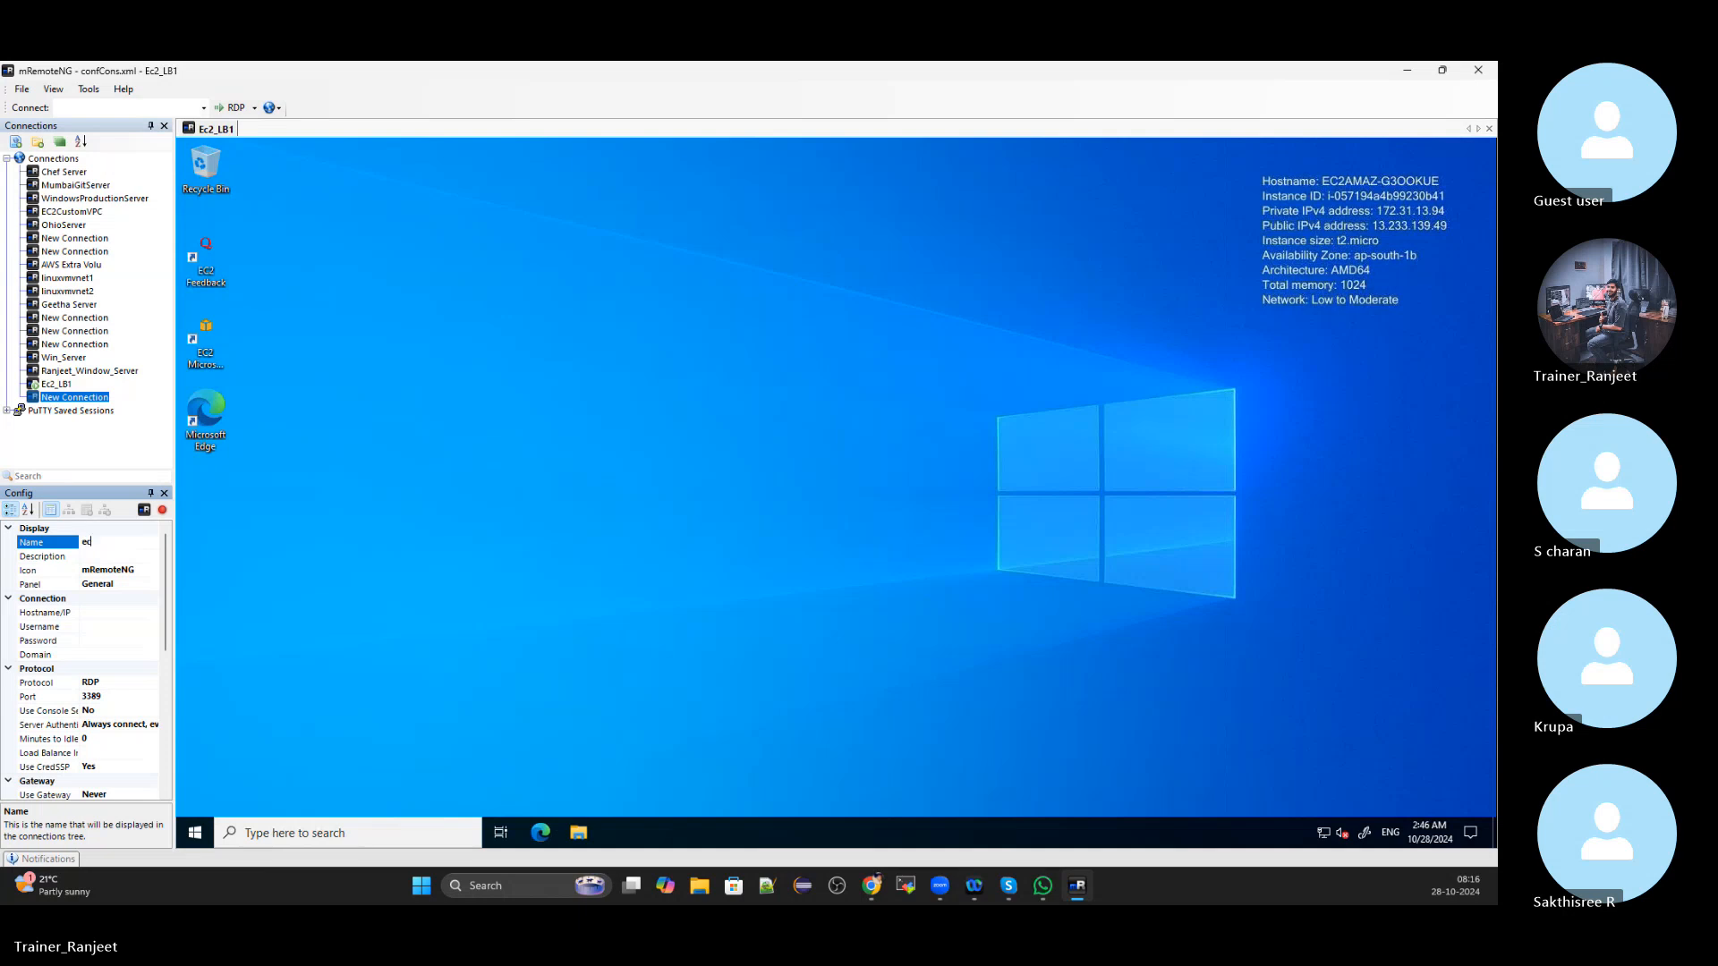
pyautogui.write('ec2lb2')
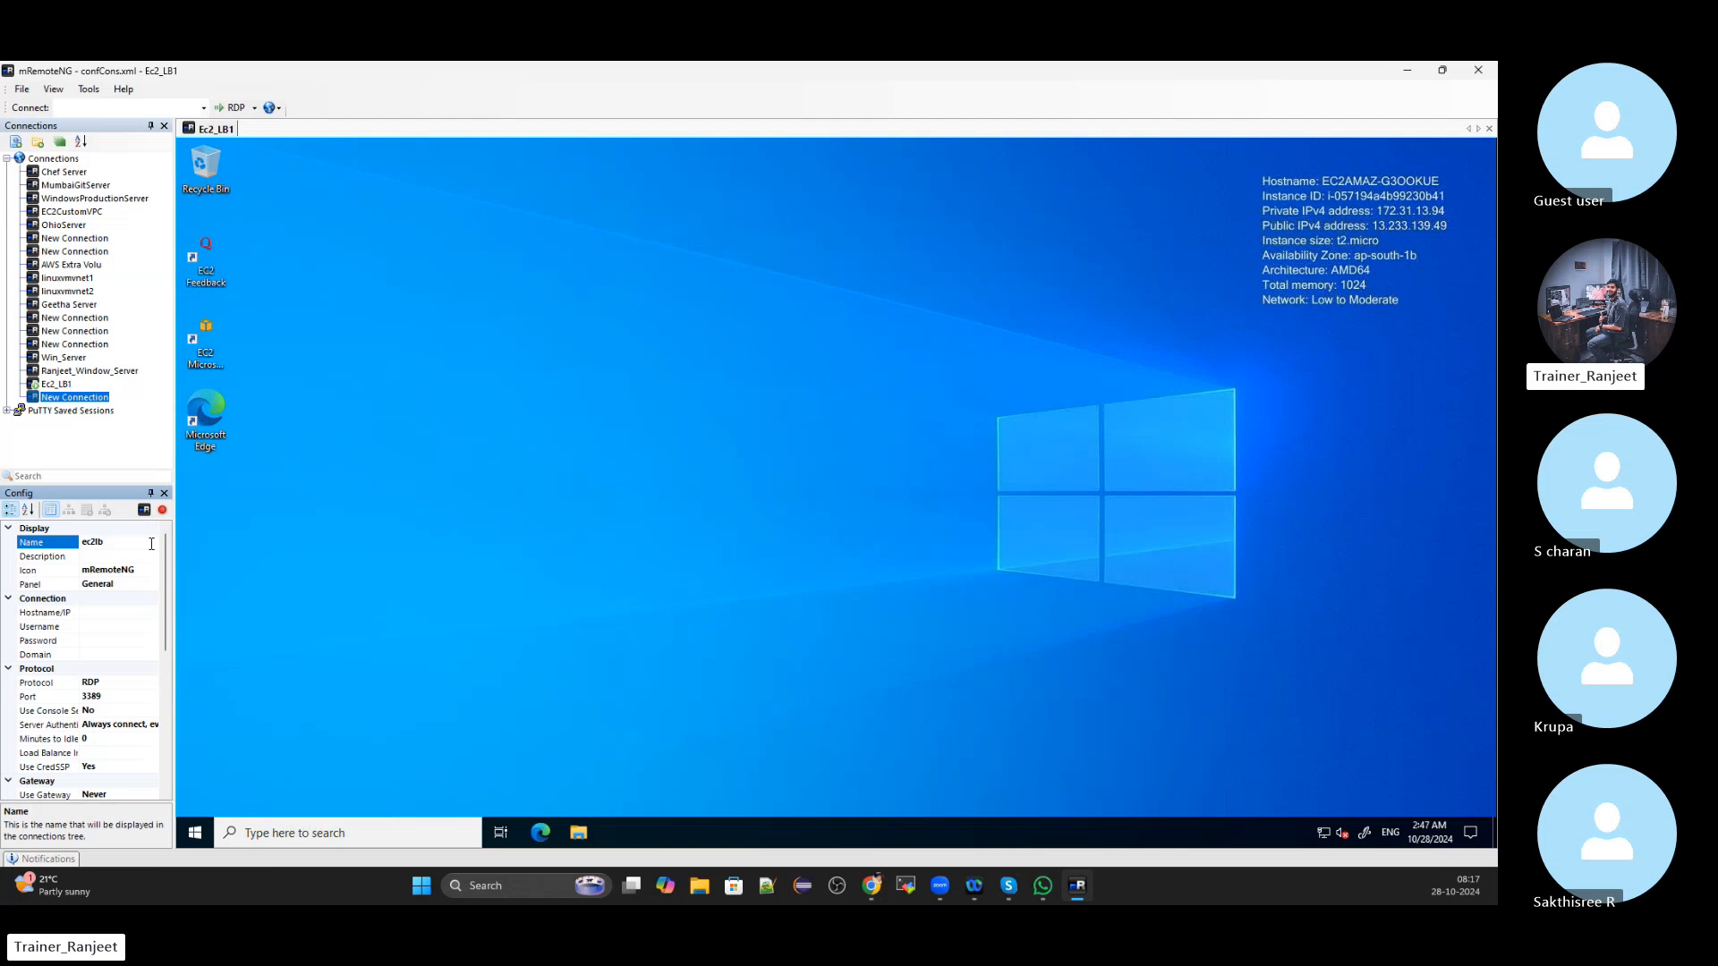
pyautogui.click(138, 557)
pyautogui.click(102, 618)
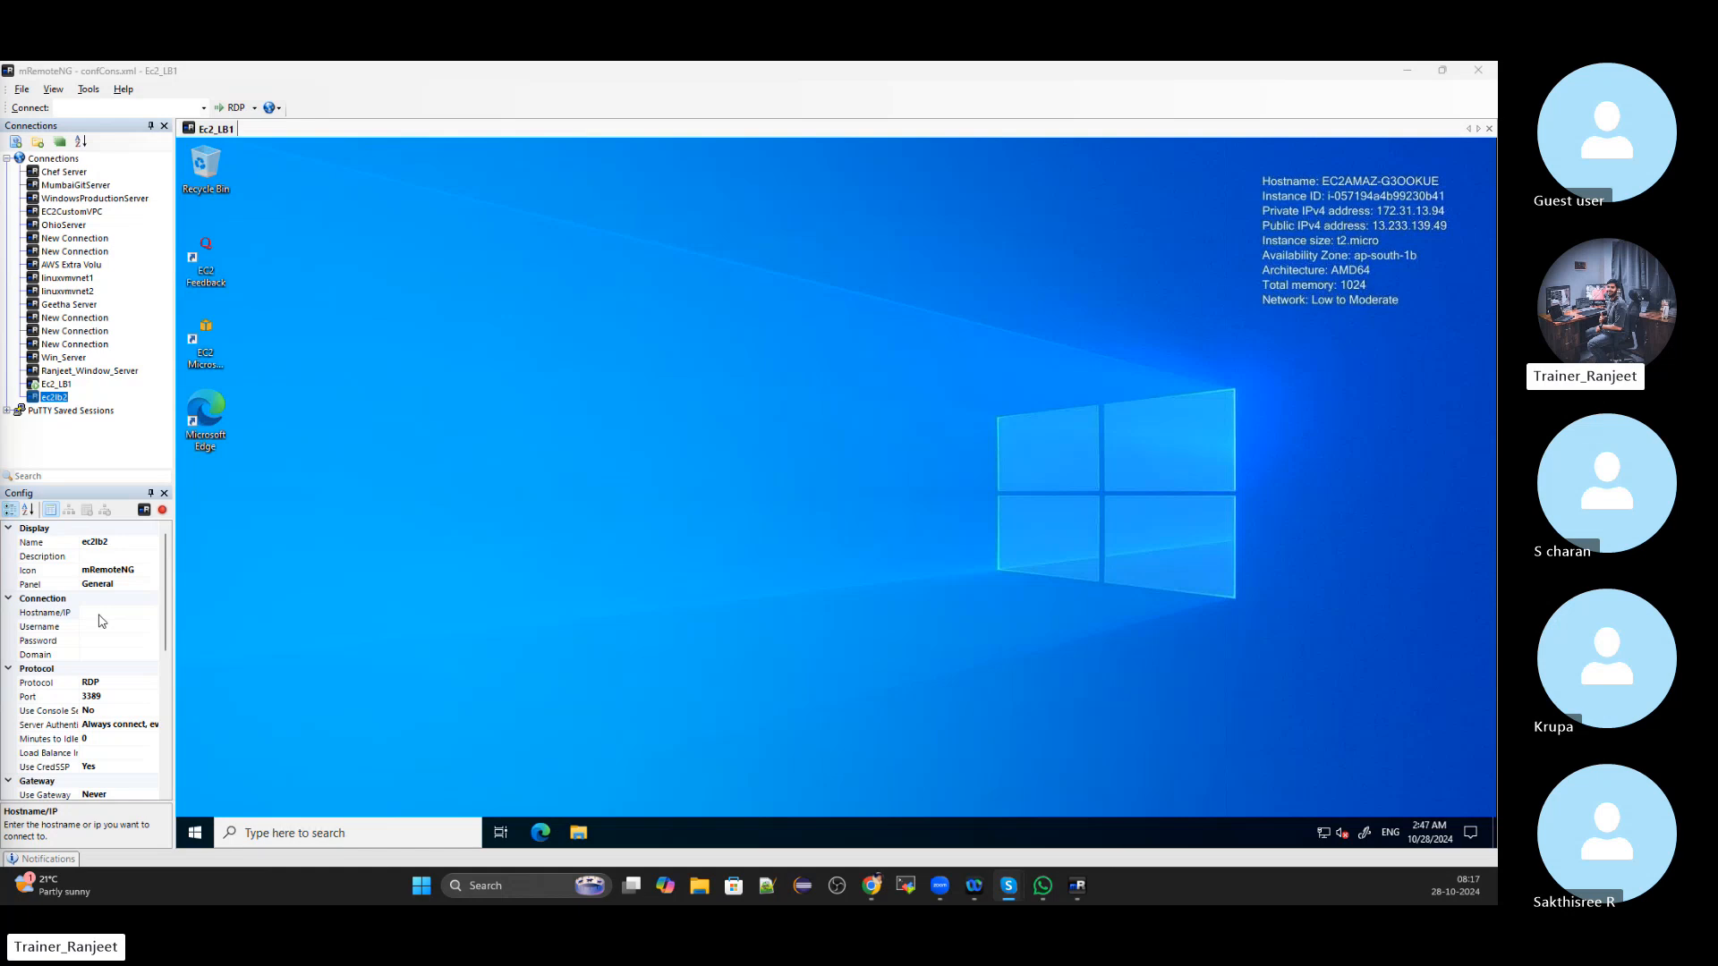
pyautogui.hotkey('alt', 'Tab')
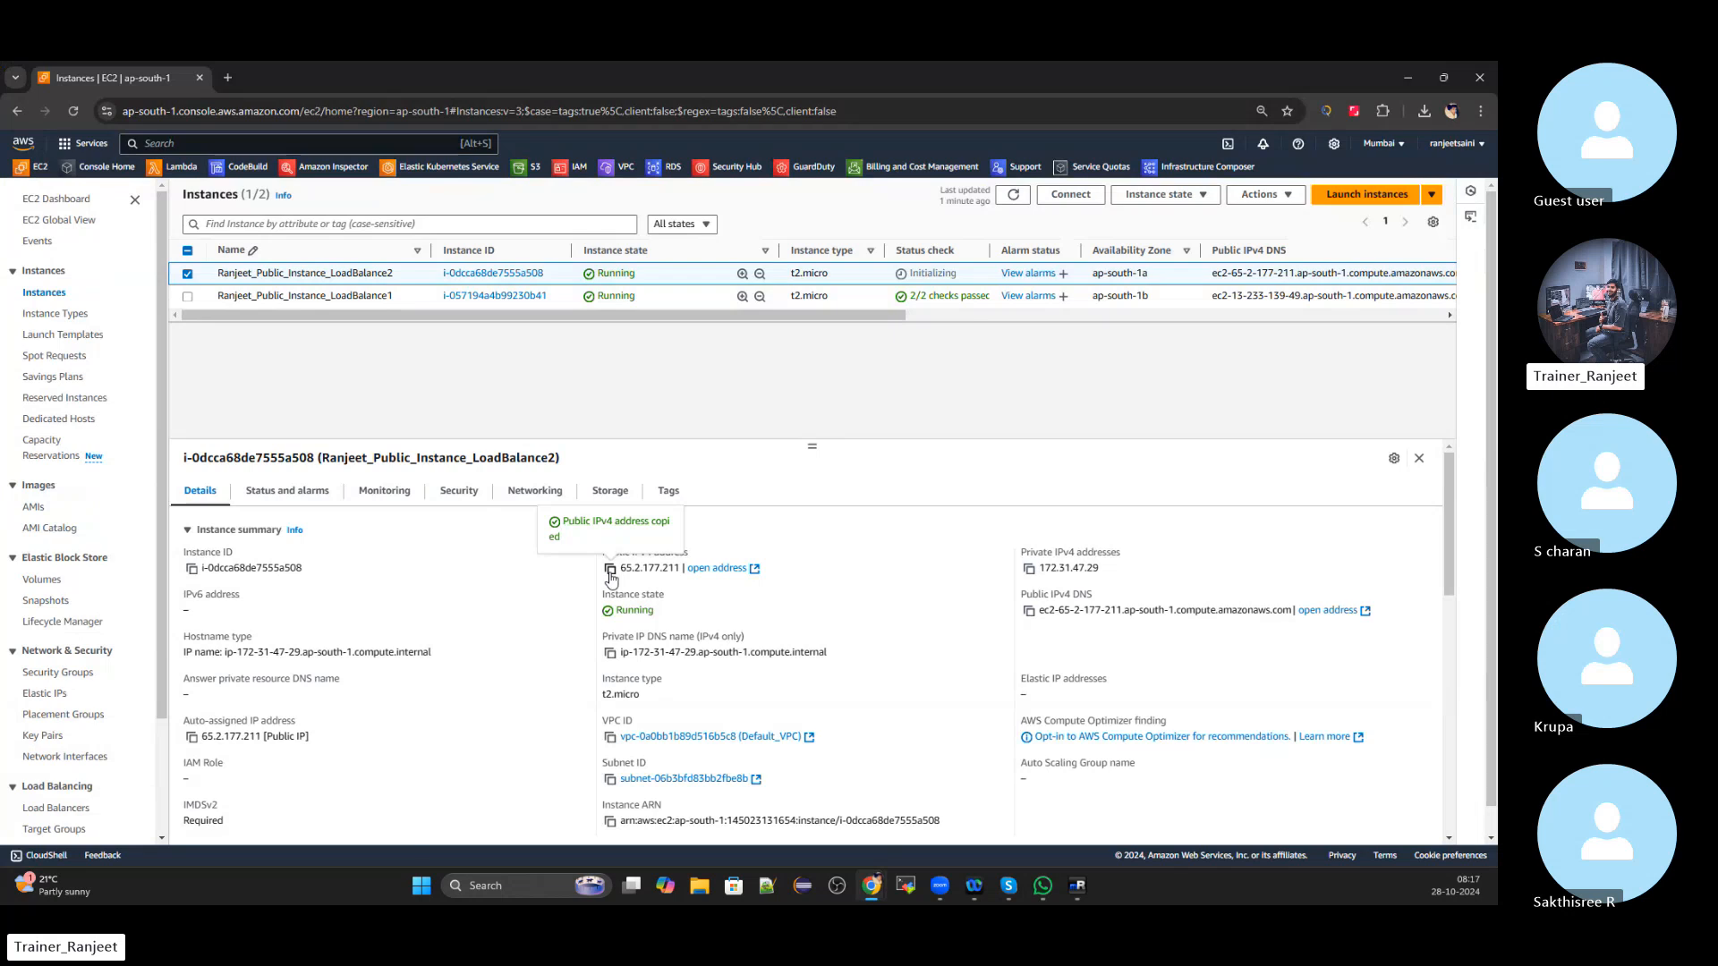
# Paste 65.2.177.211 as the ec2lb2 connection's Hostname/IP
pyautogui.hotkey('alt', 'Tab')
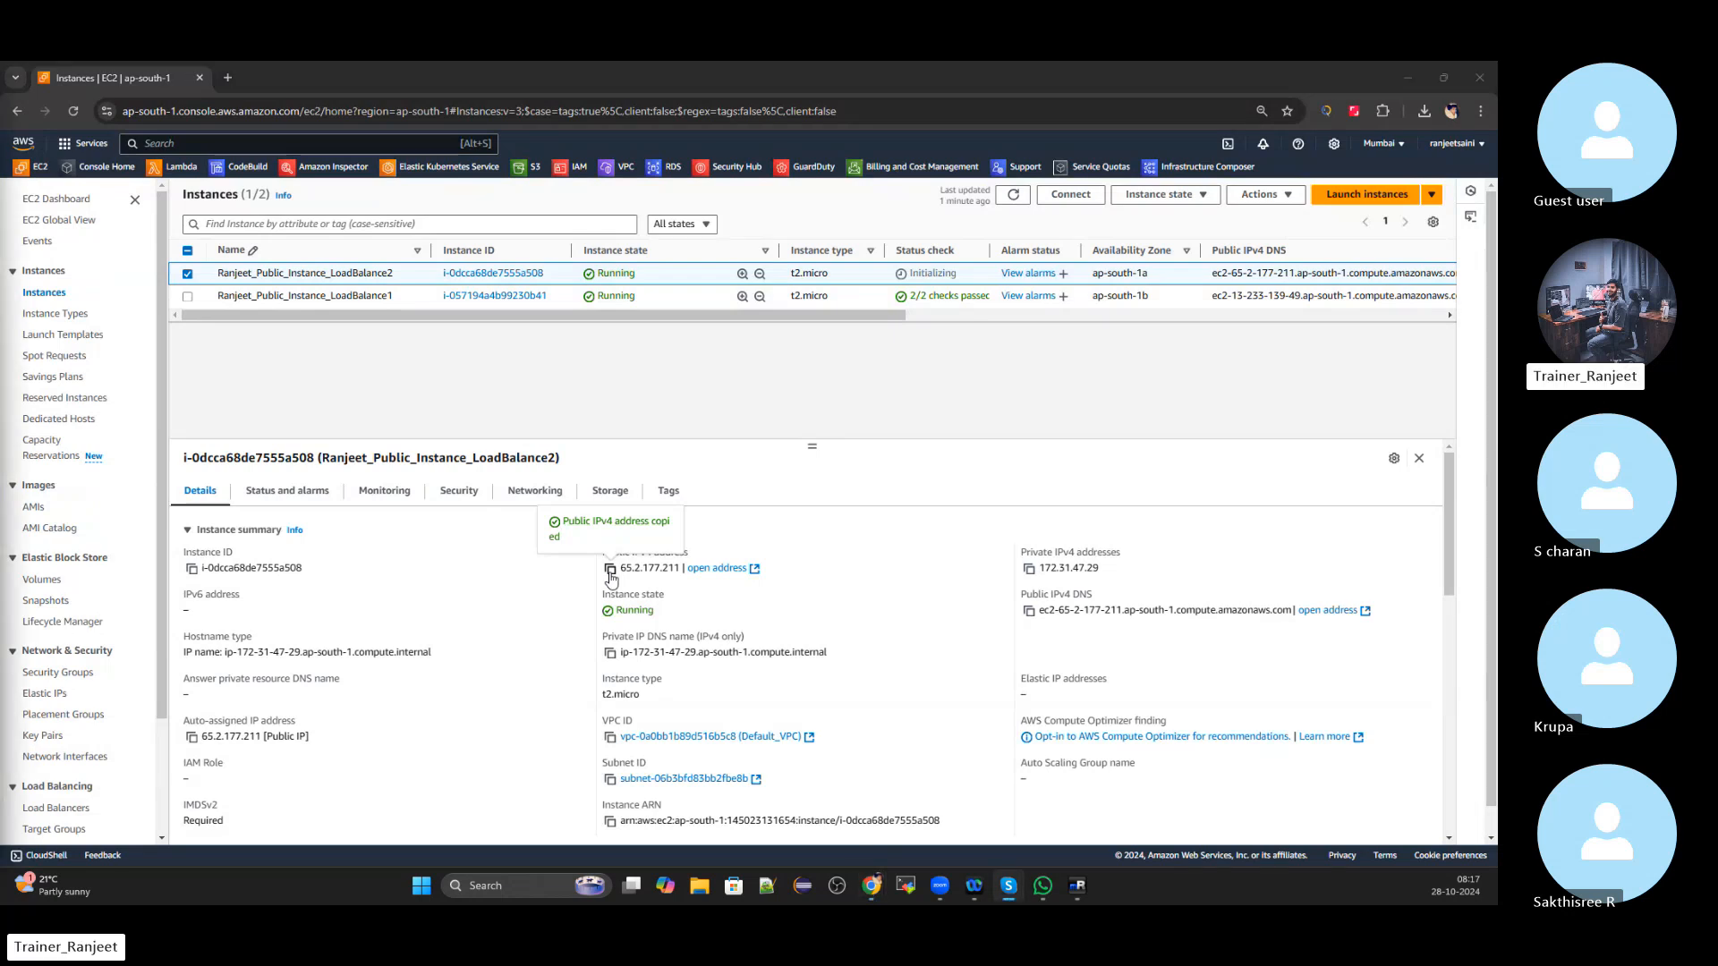
pyautogui.hotkey('alt', 'Tab')
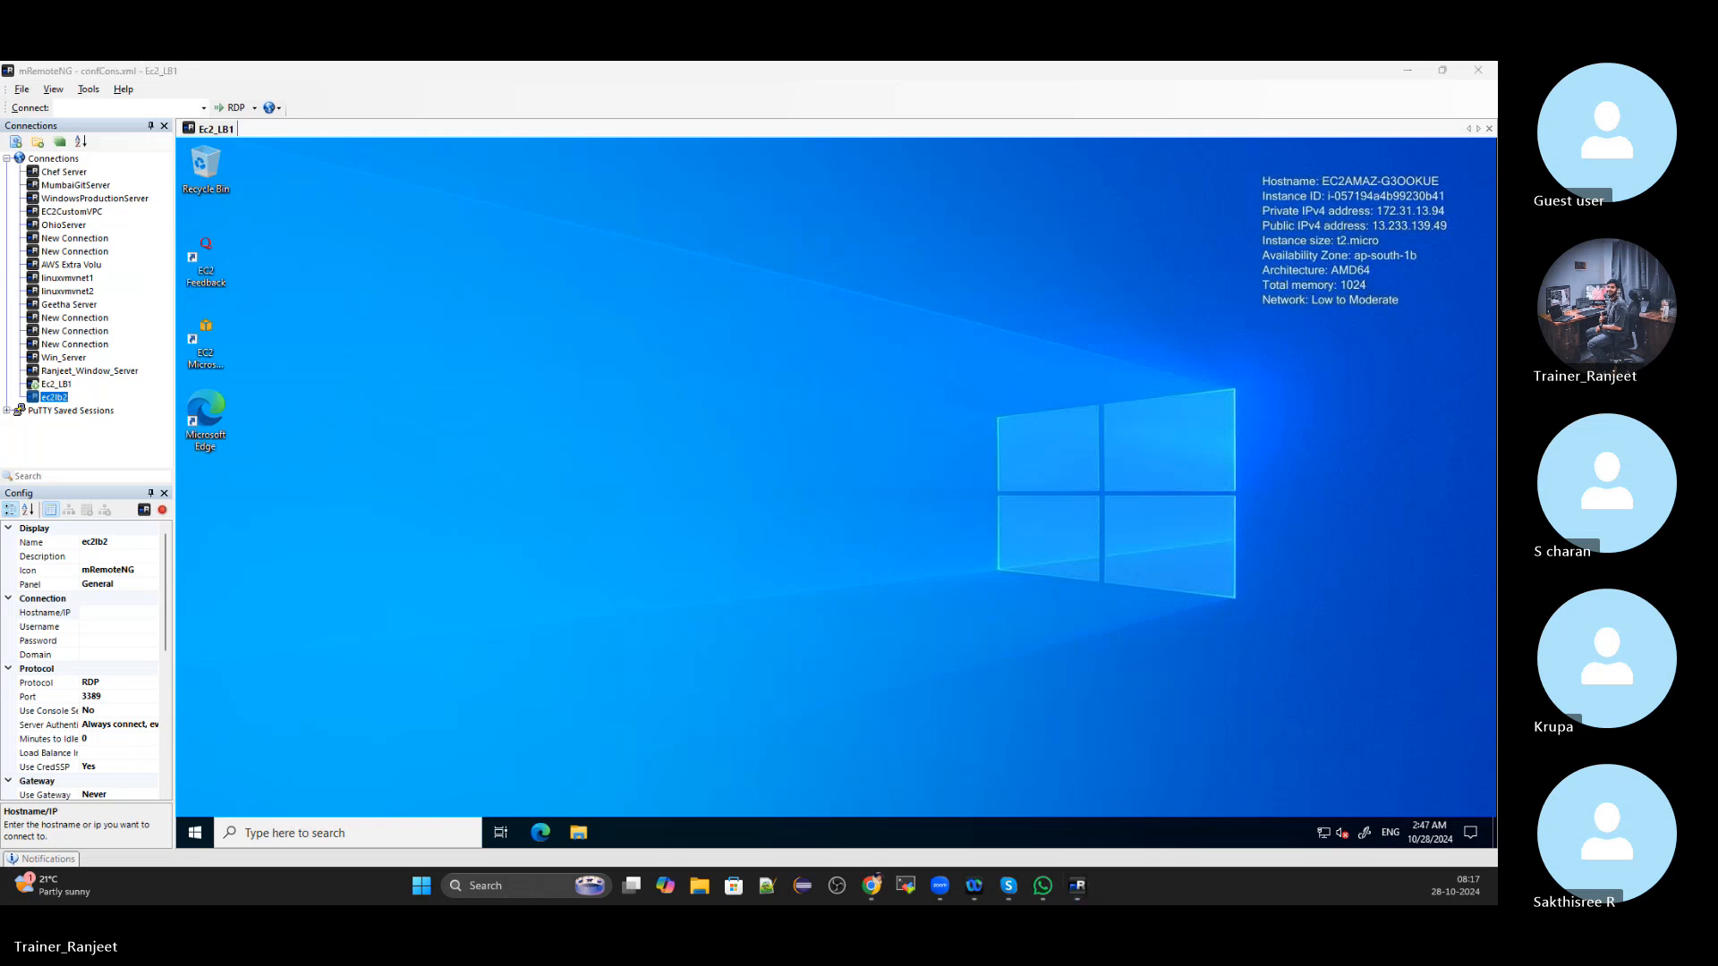
pyautogui.click(122, 612)
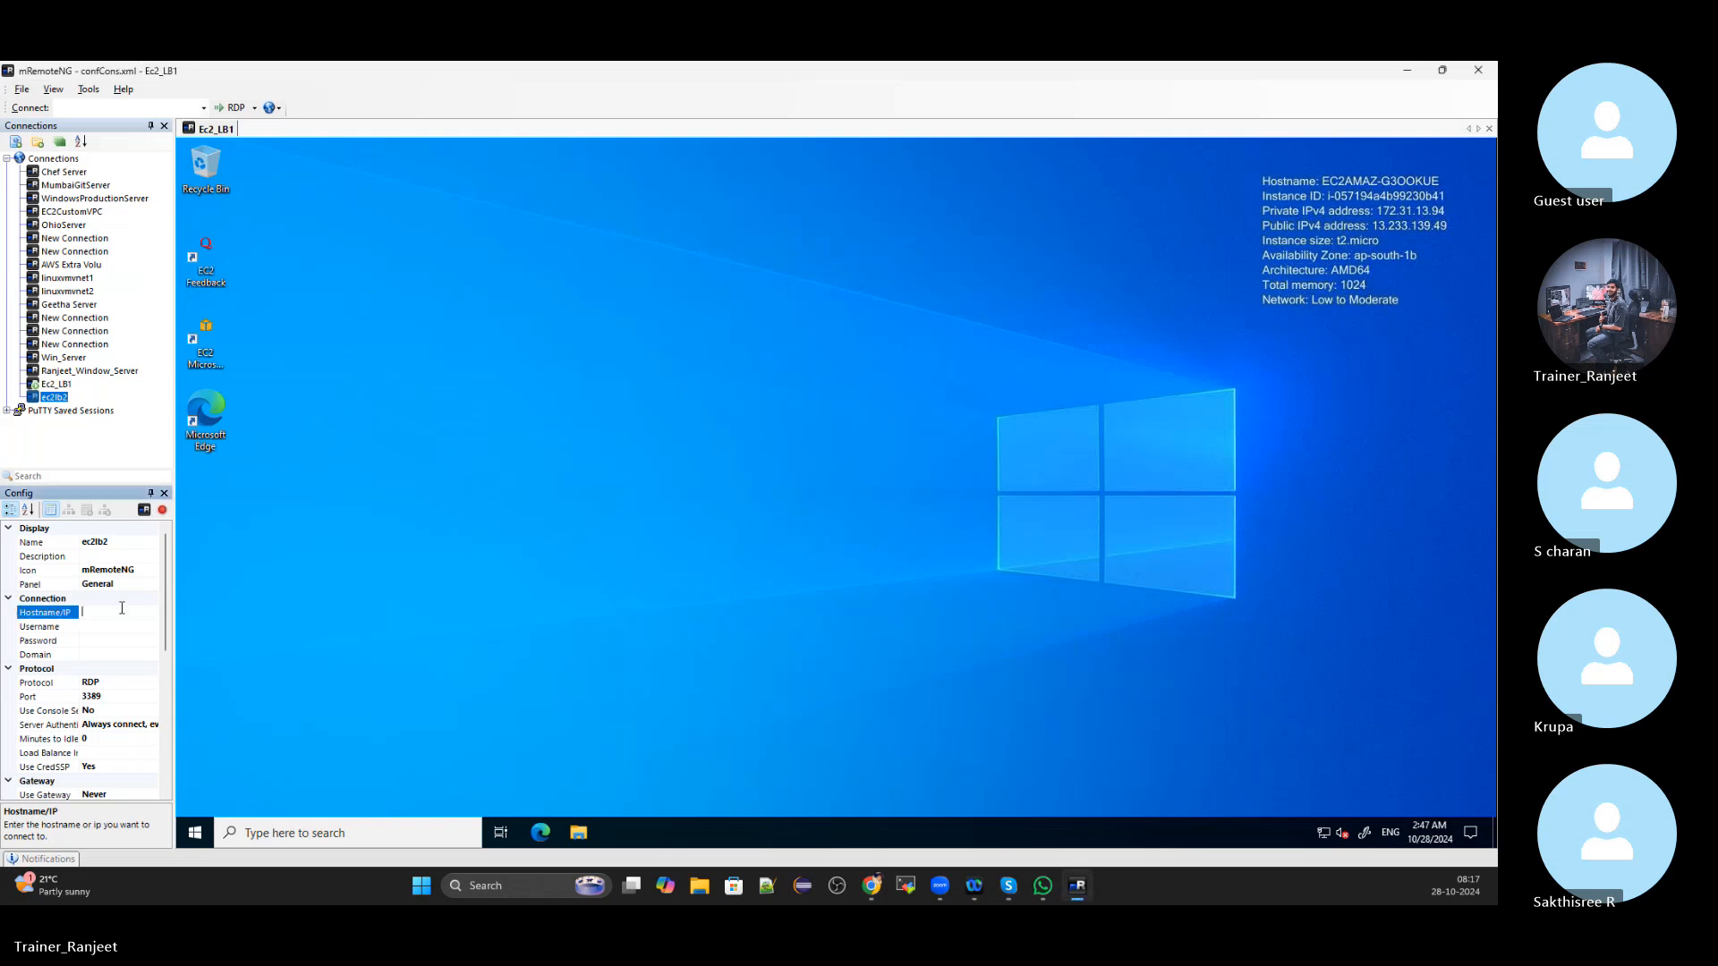
pyautogui.hotkey('ctrl', 'v')
pyautogui.click(119, 627)
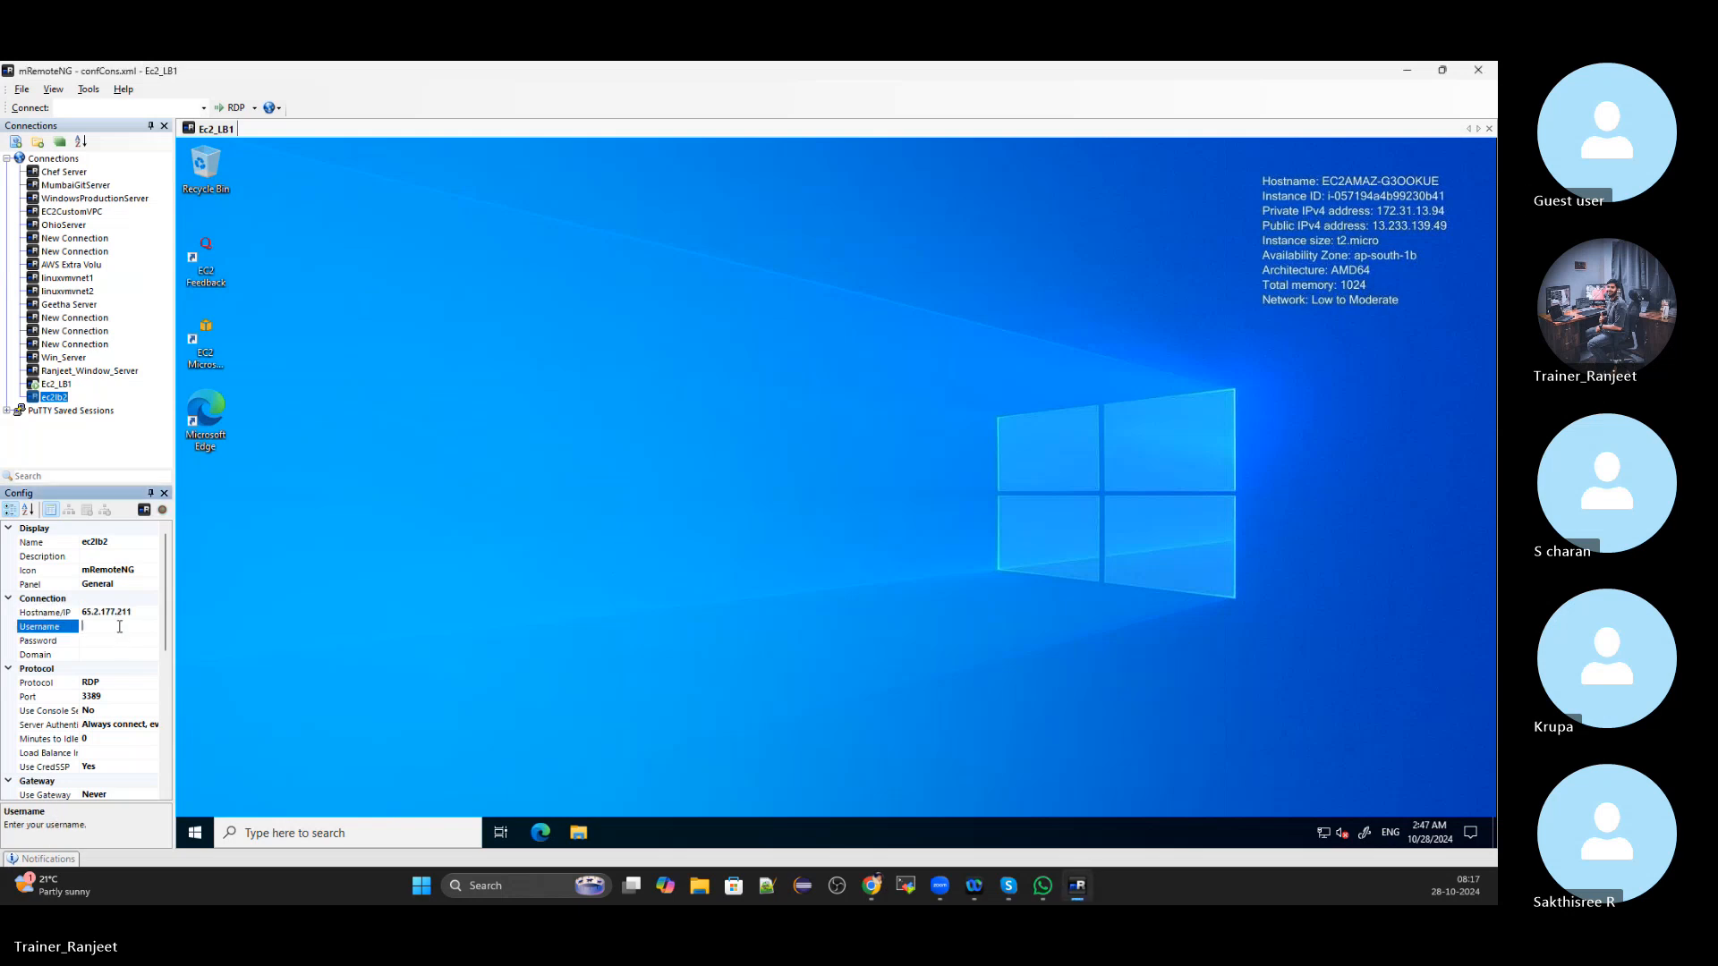
# Copy the Administrator username from LoadBalance2's RDP client details into ec2lb2's Username
pyautogui.hotkey('alt', 'Tab')
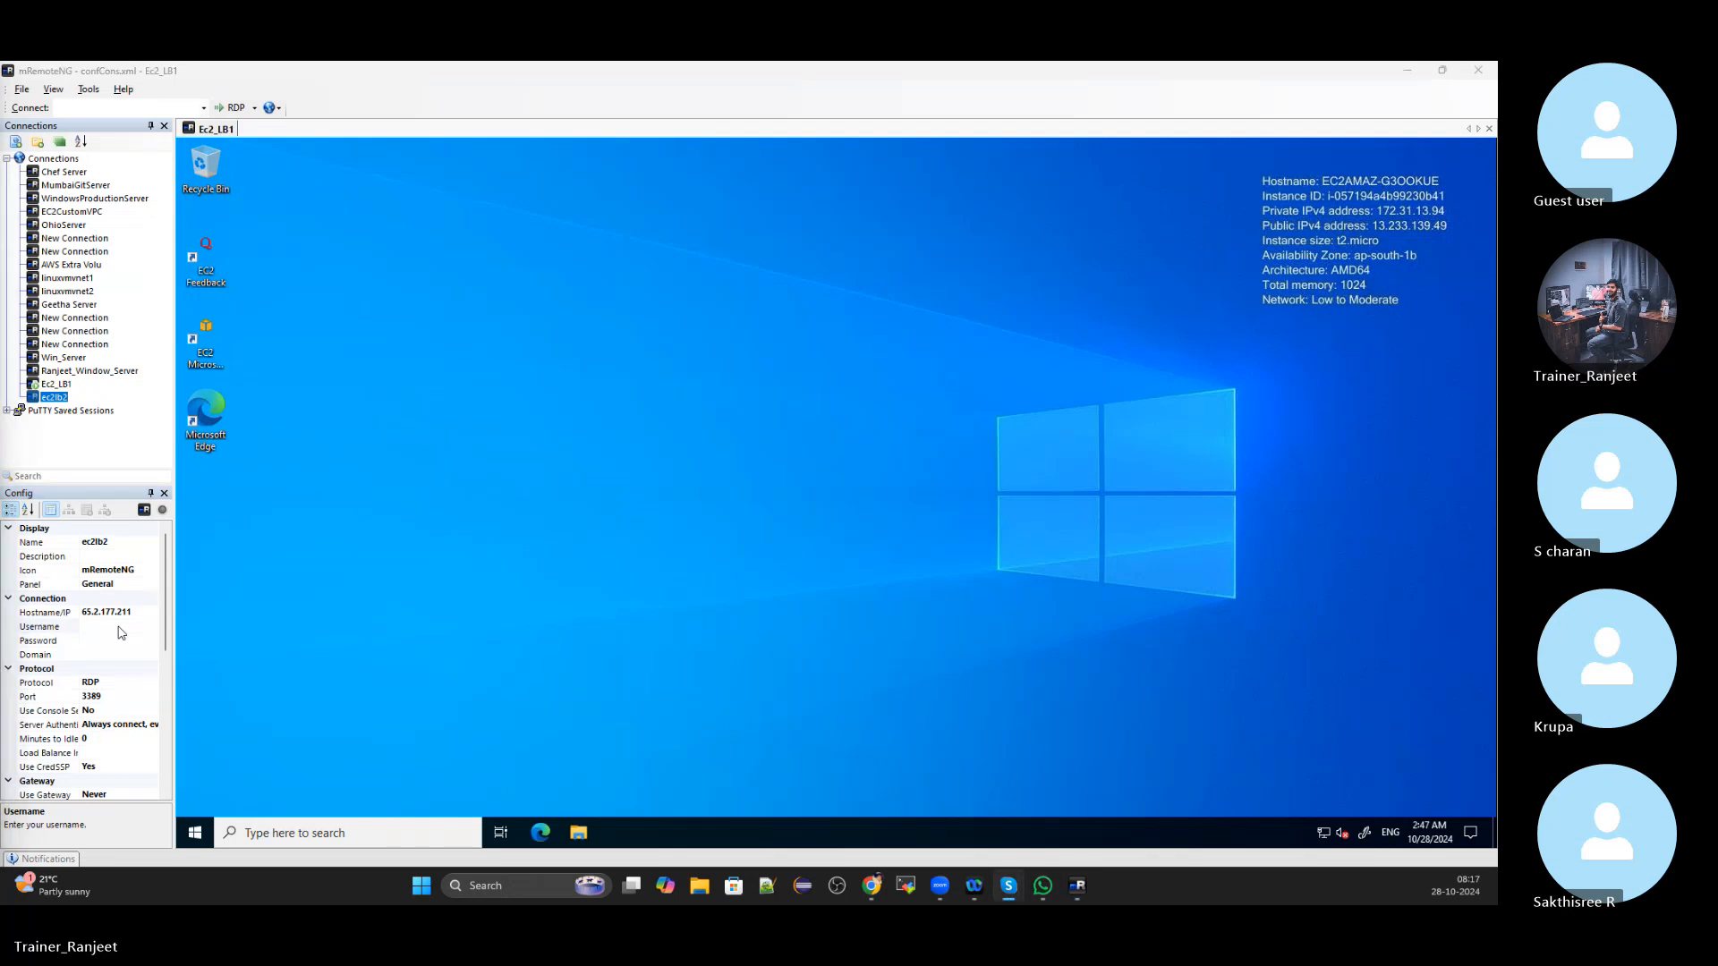
pyautogui.hotkey('alt', 'Tab')
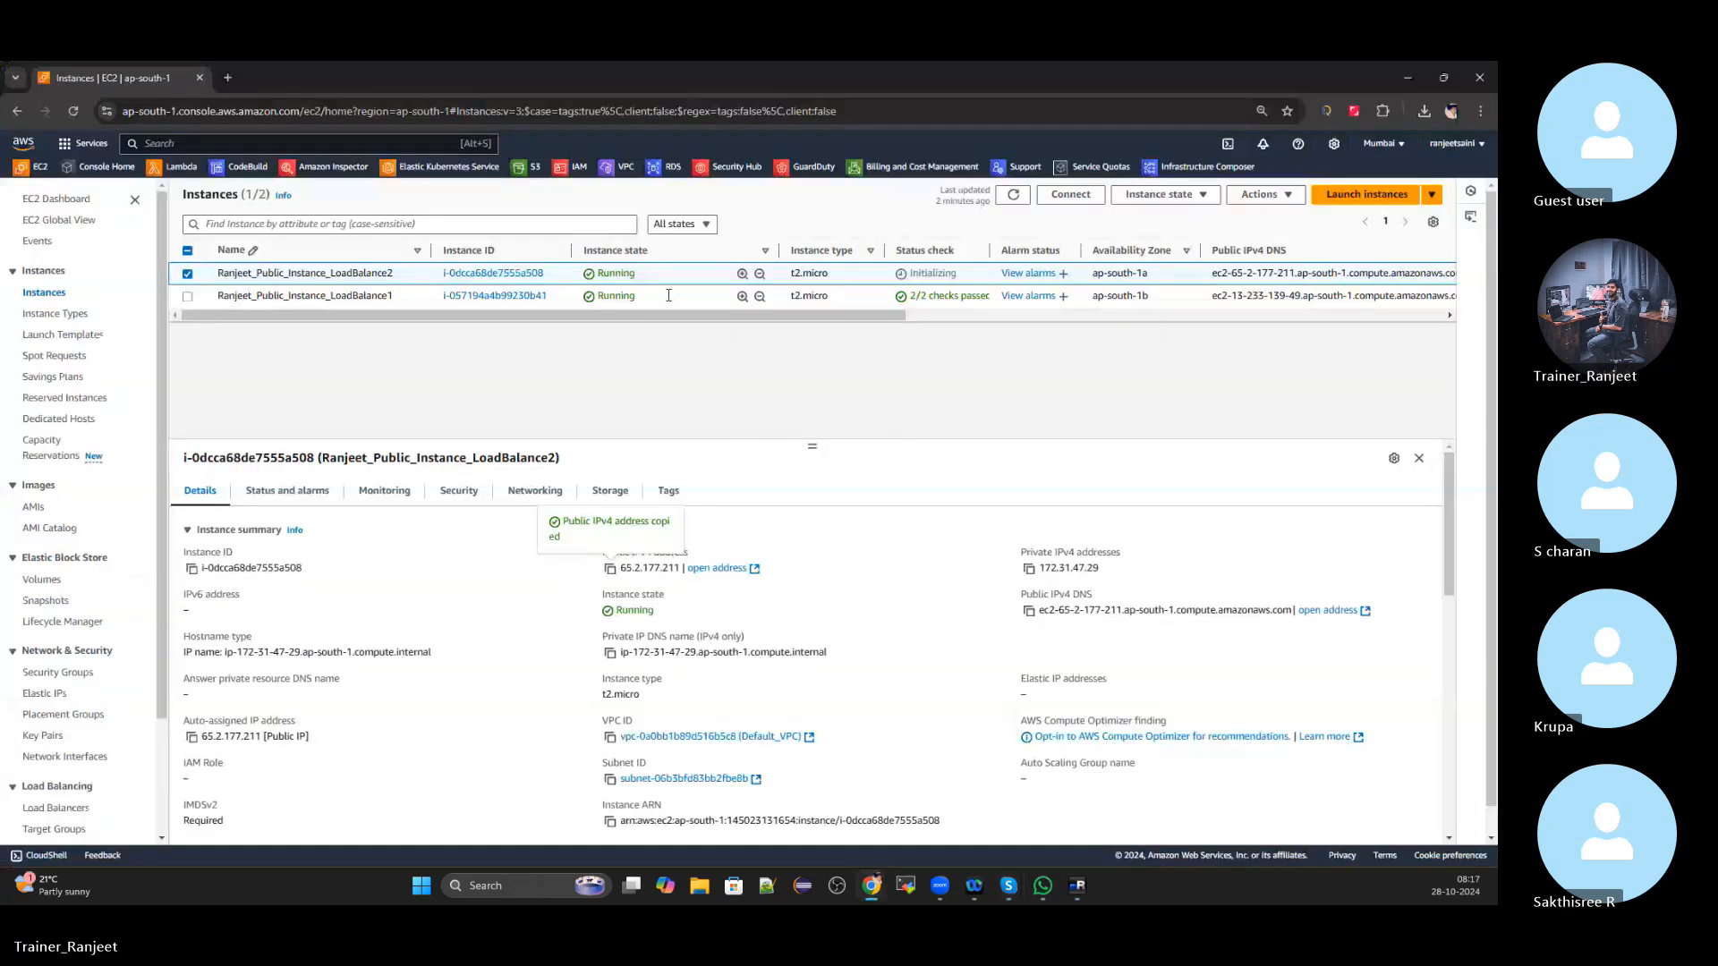
pyautogui.click(1070, 194)
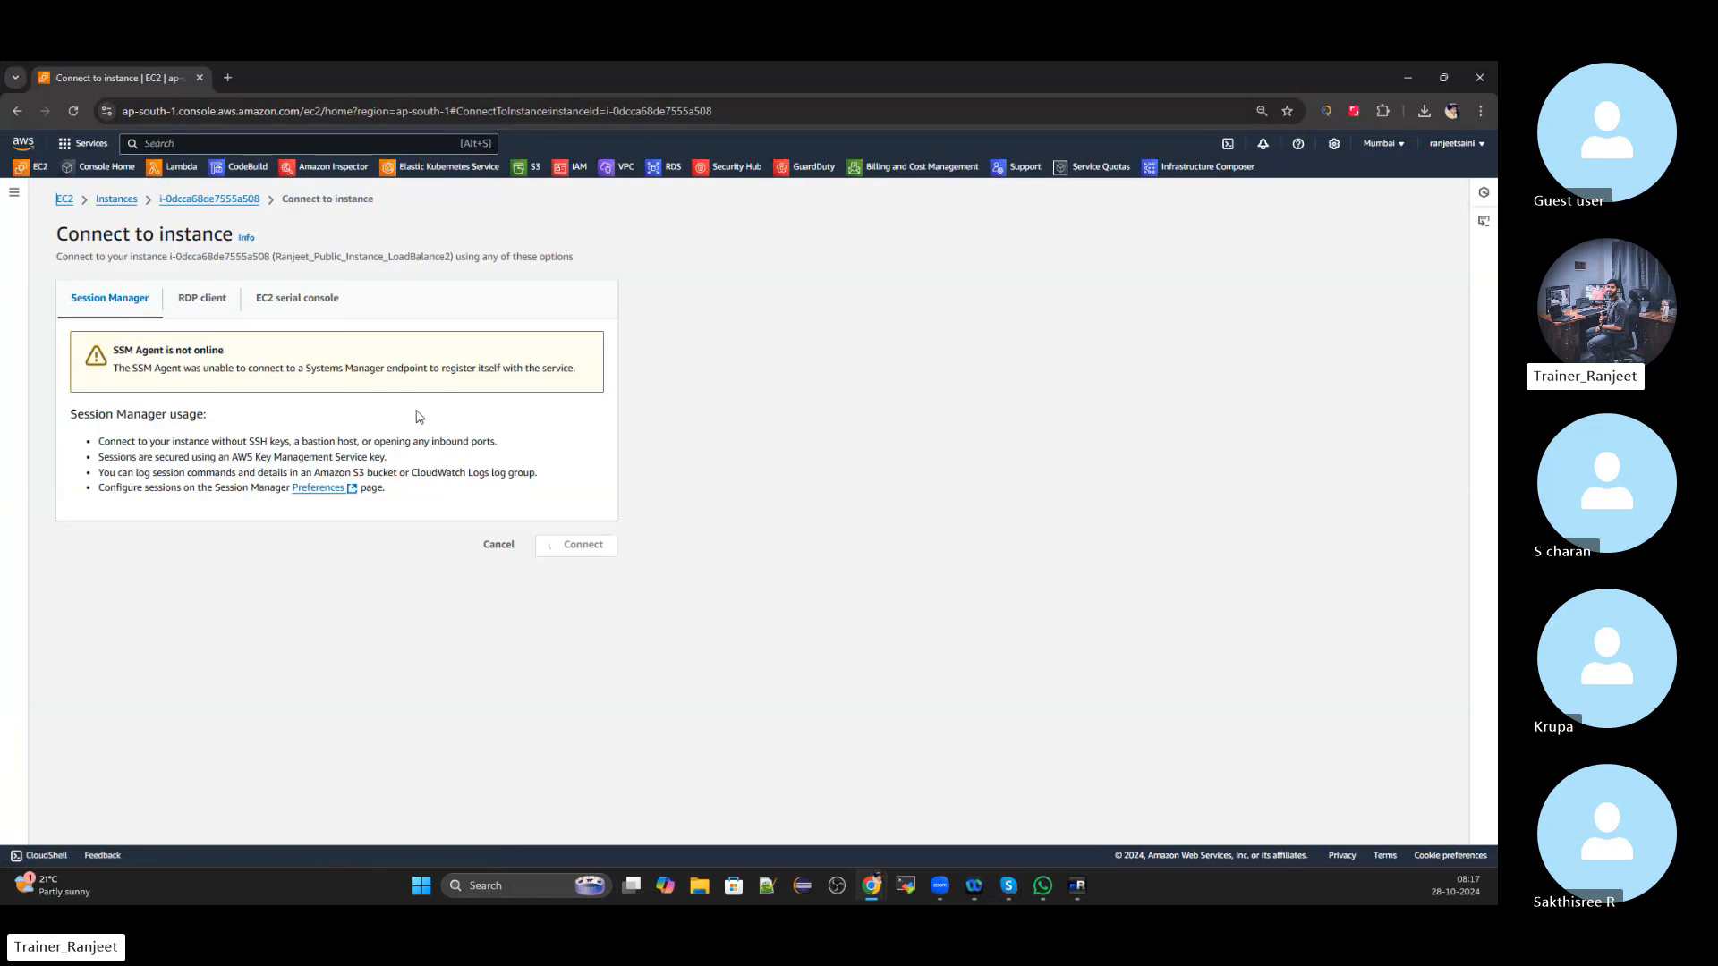
pyautogui.click(202, 298)
pyautogui.scroll(-1, 414, 645)
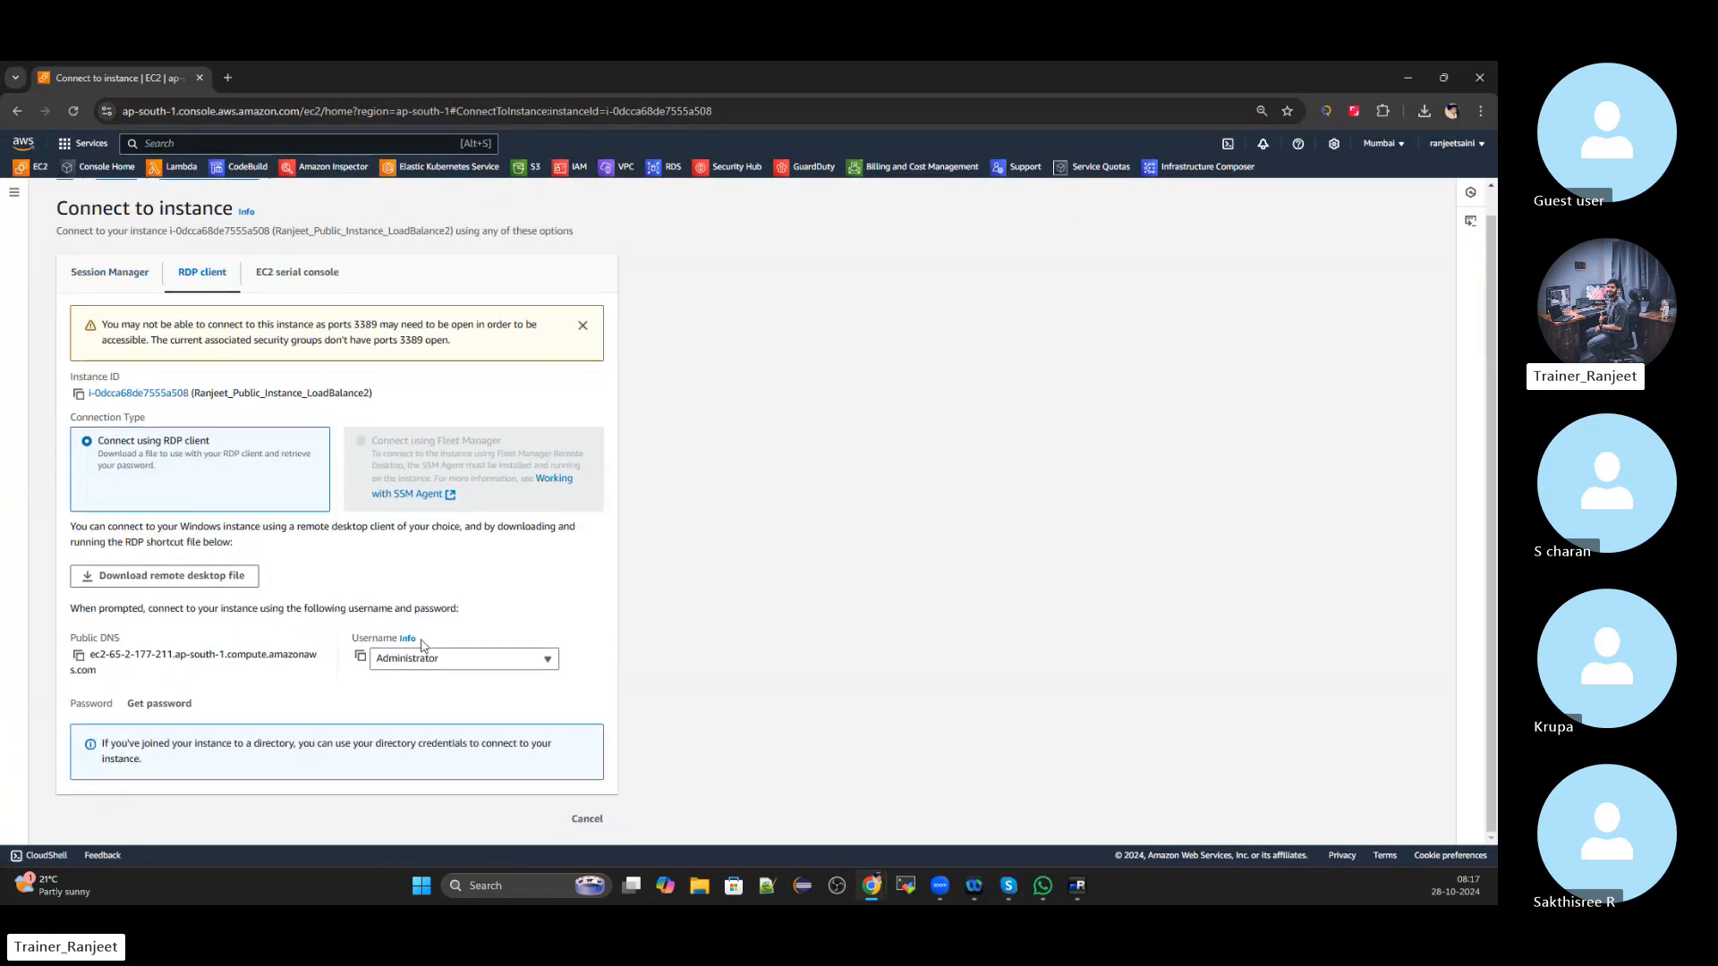
pyautogui.click(361, 658)
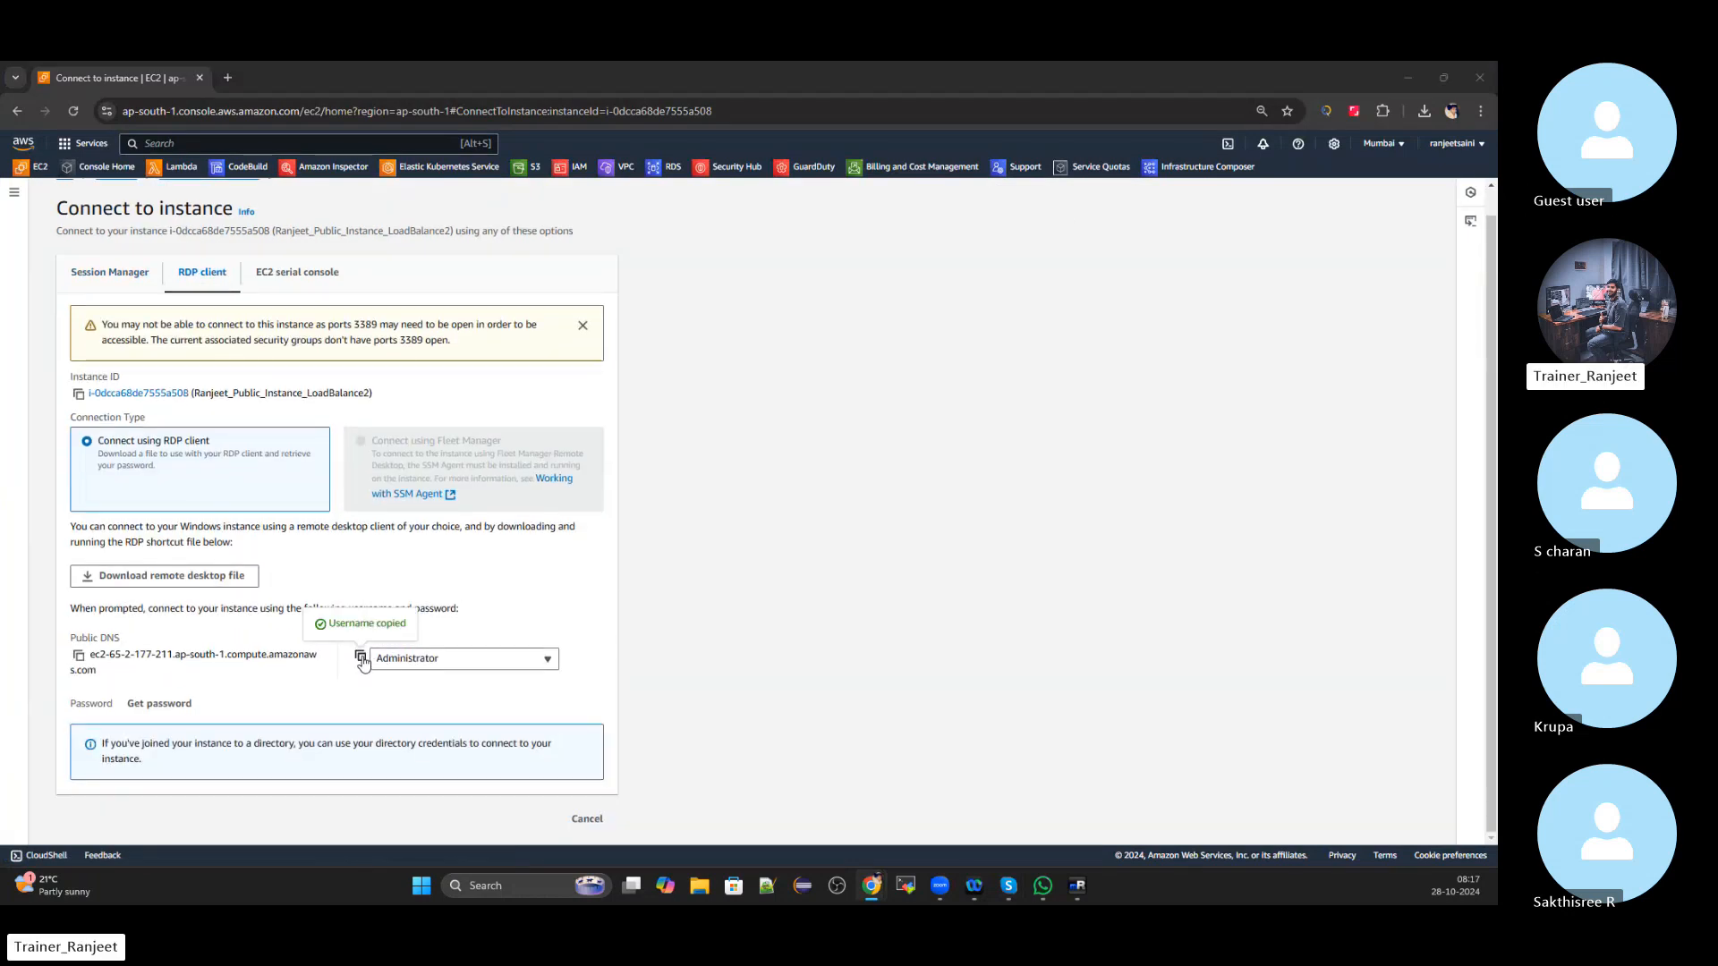
pyautogui.hotkey('alt', 'Tab')
pyautogui.click(114, 628)
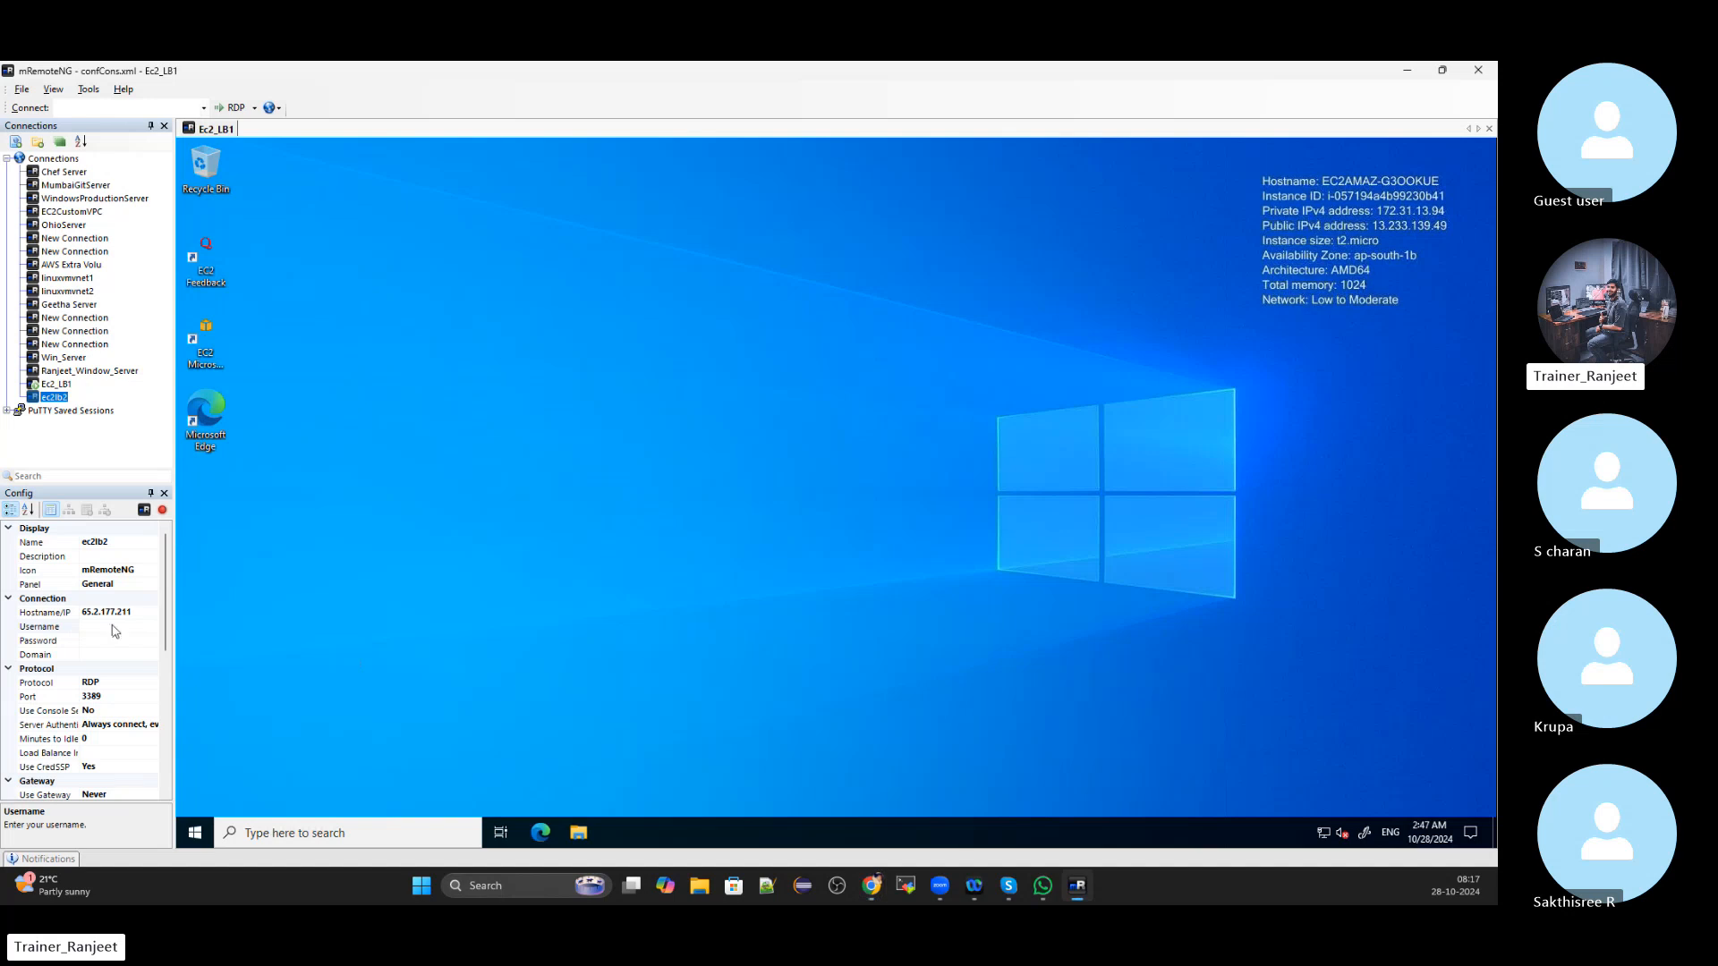
pyautogui.hotkey('ctrl', 'v')
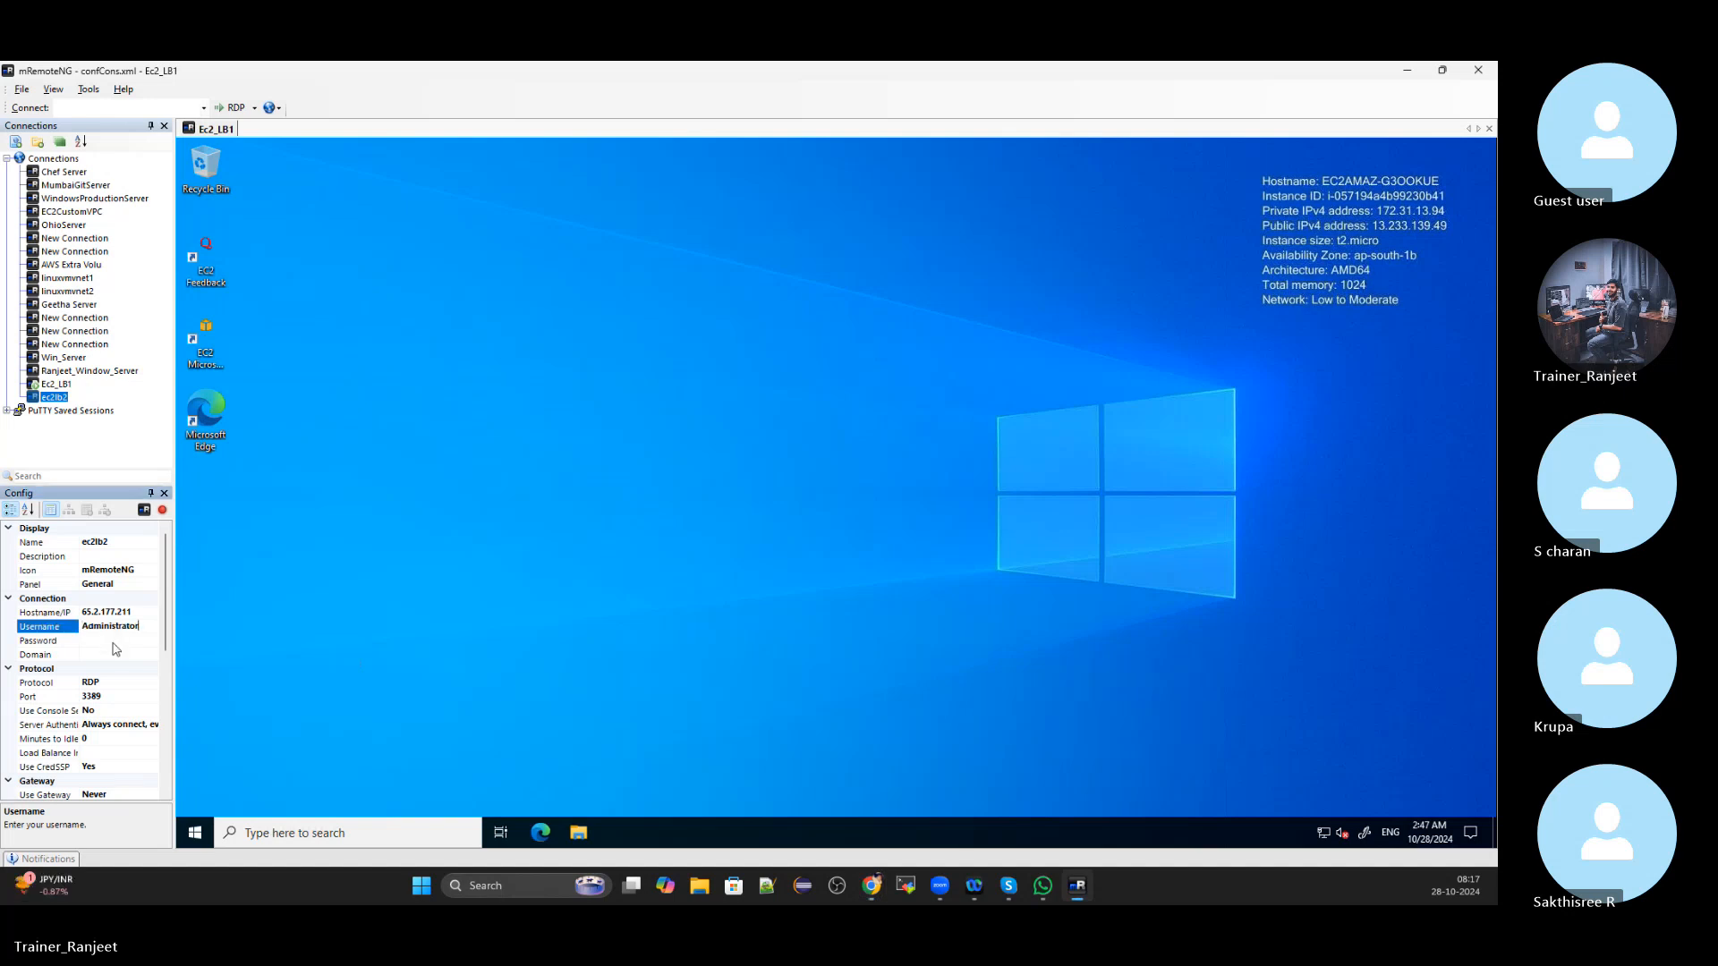
pyautogui.click(113, 643)
# Select ec2lb2's Password setting and open LoadBalance2's Get Windows password page
pyautogui.hotkey('alt', 'Tab')
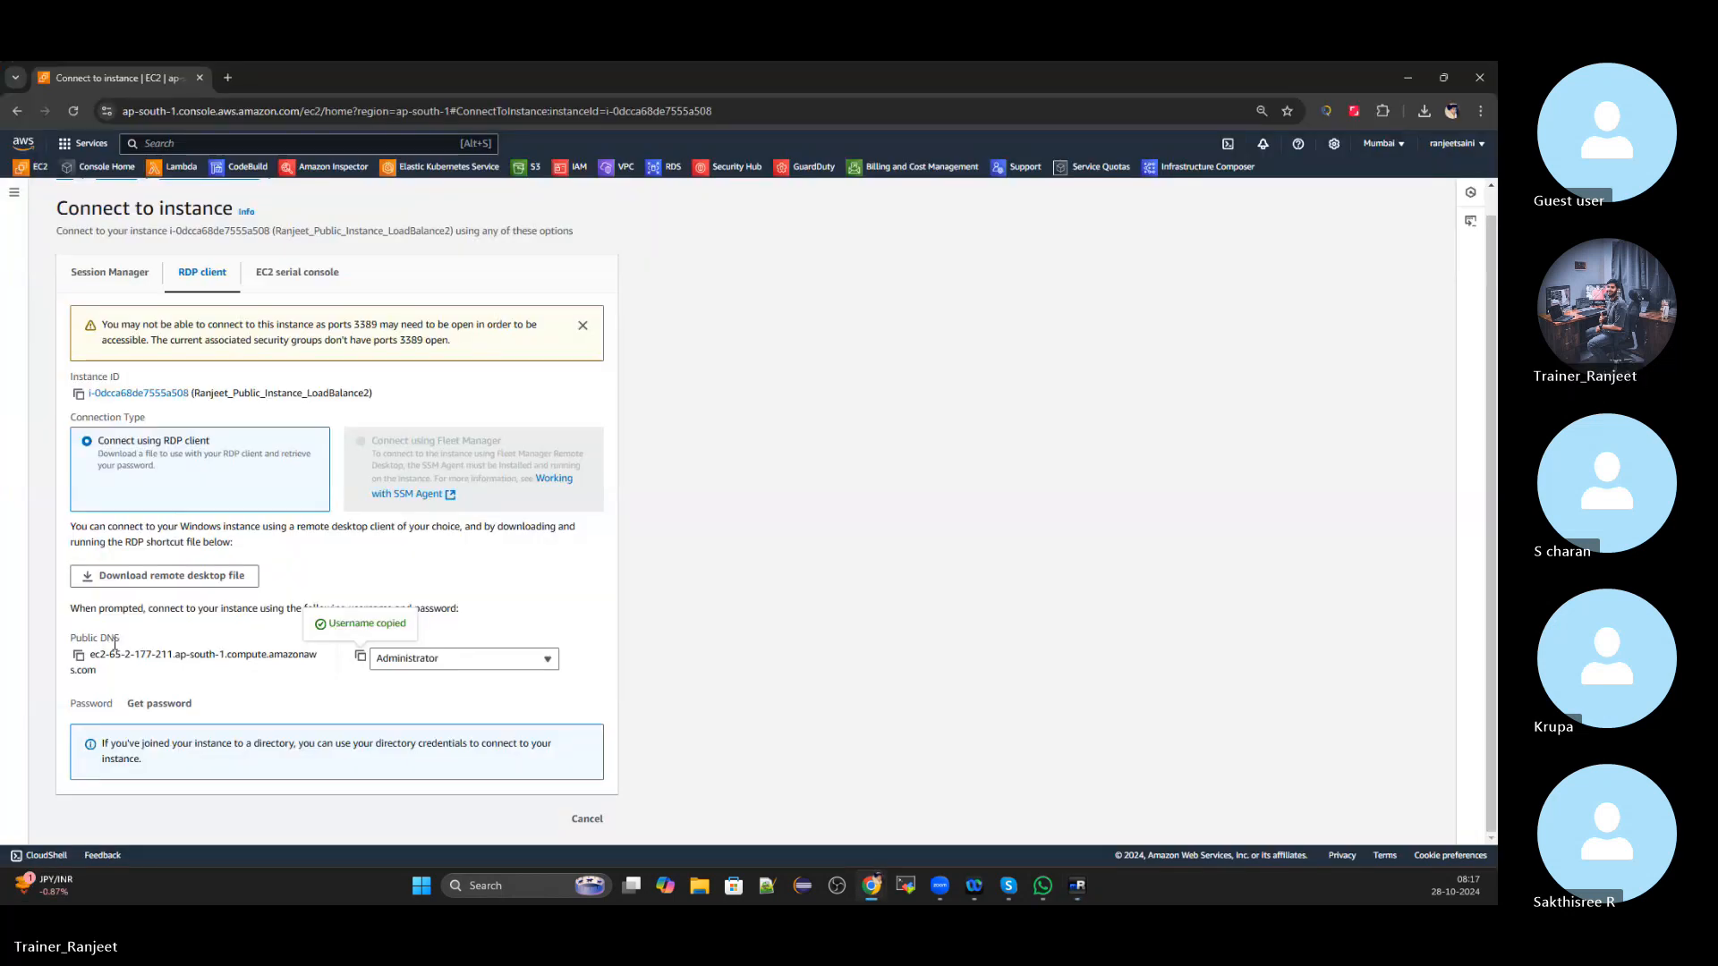
pyautogui.hotkey('alt', 'Tab')
pyautogui.click(114, 643)
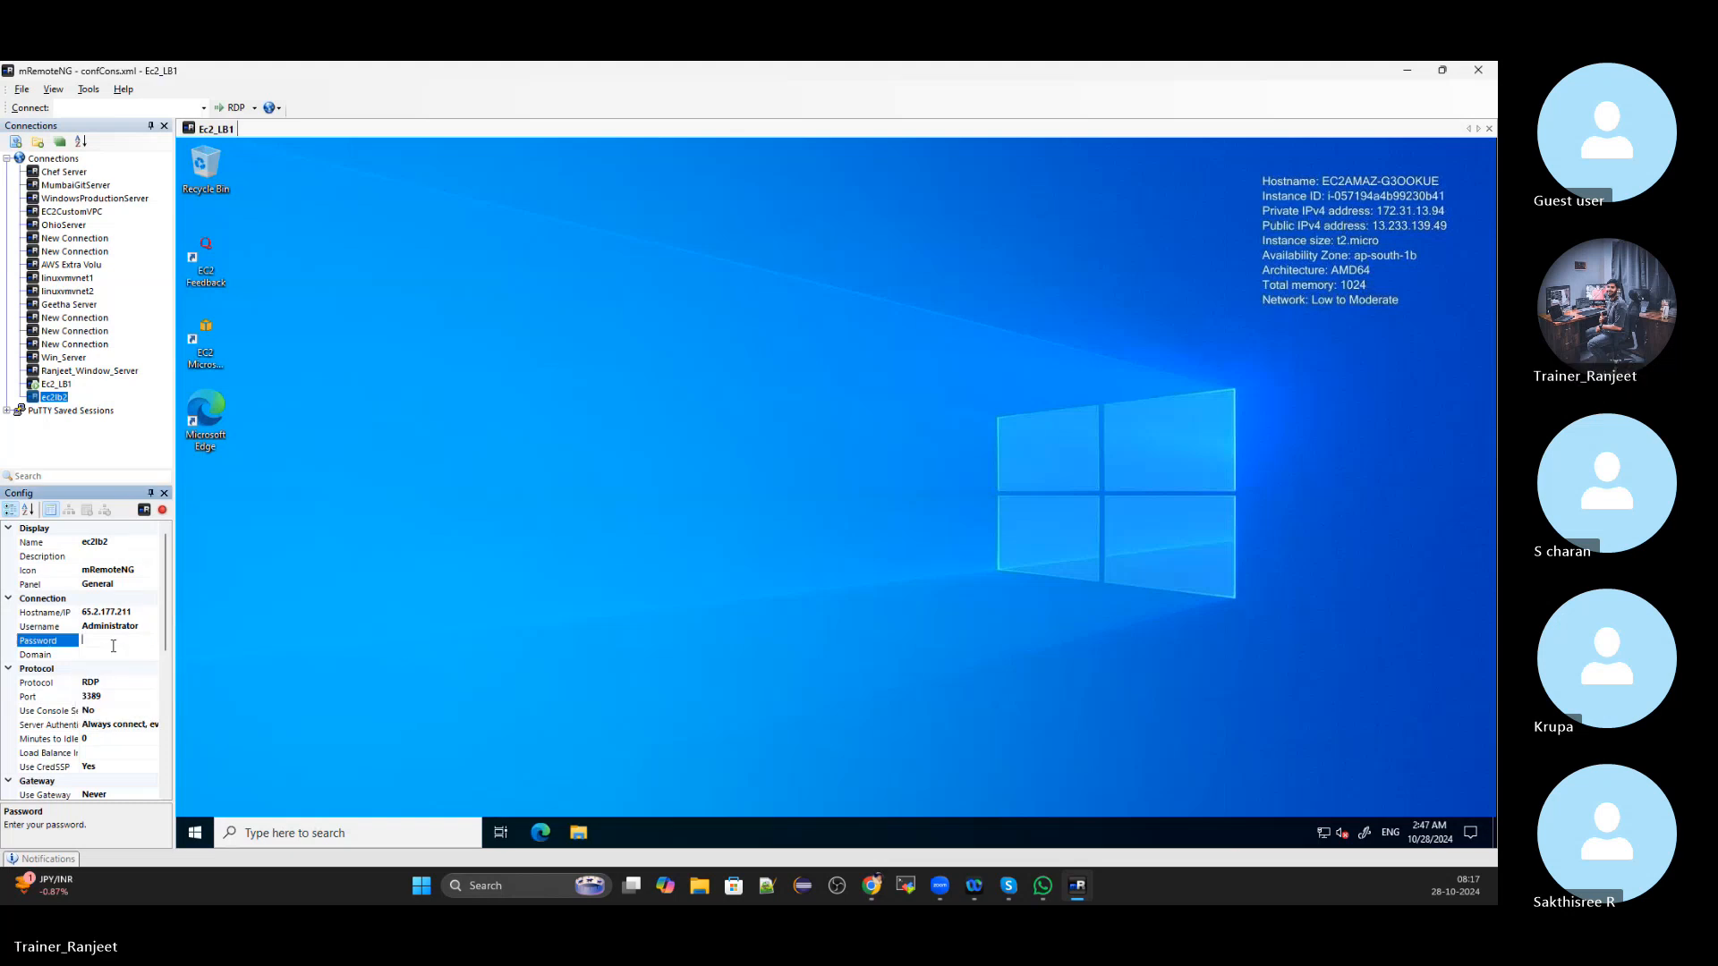
pyautogui.hotkey('alt', 'Tab')
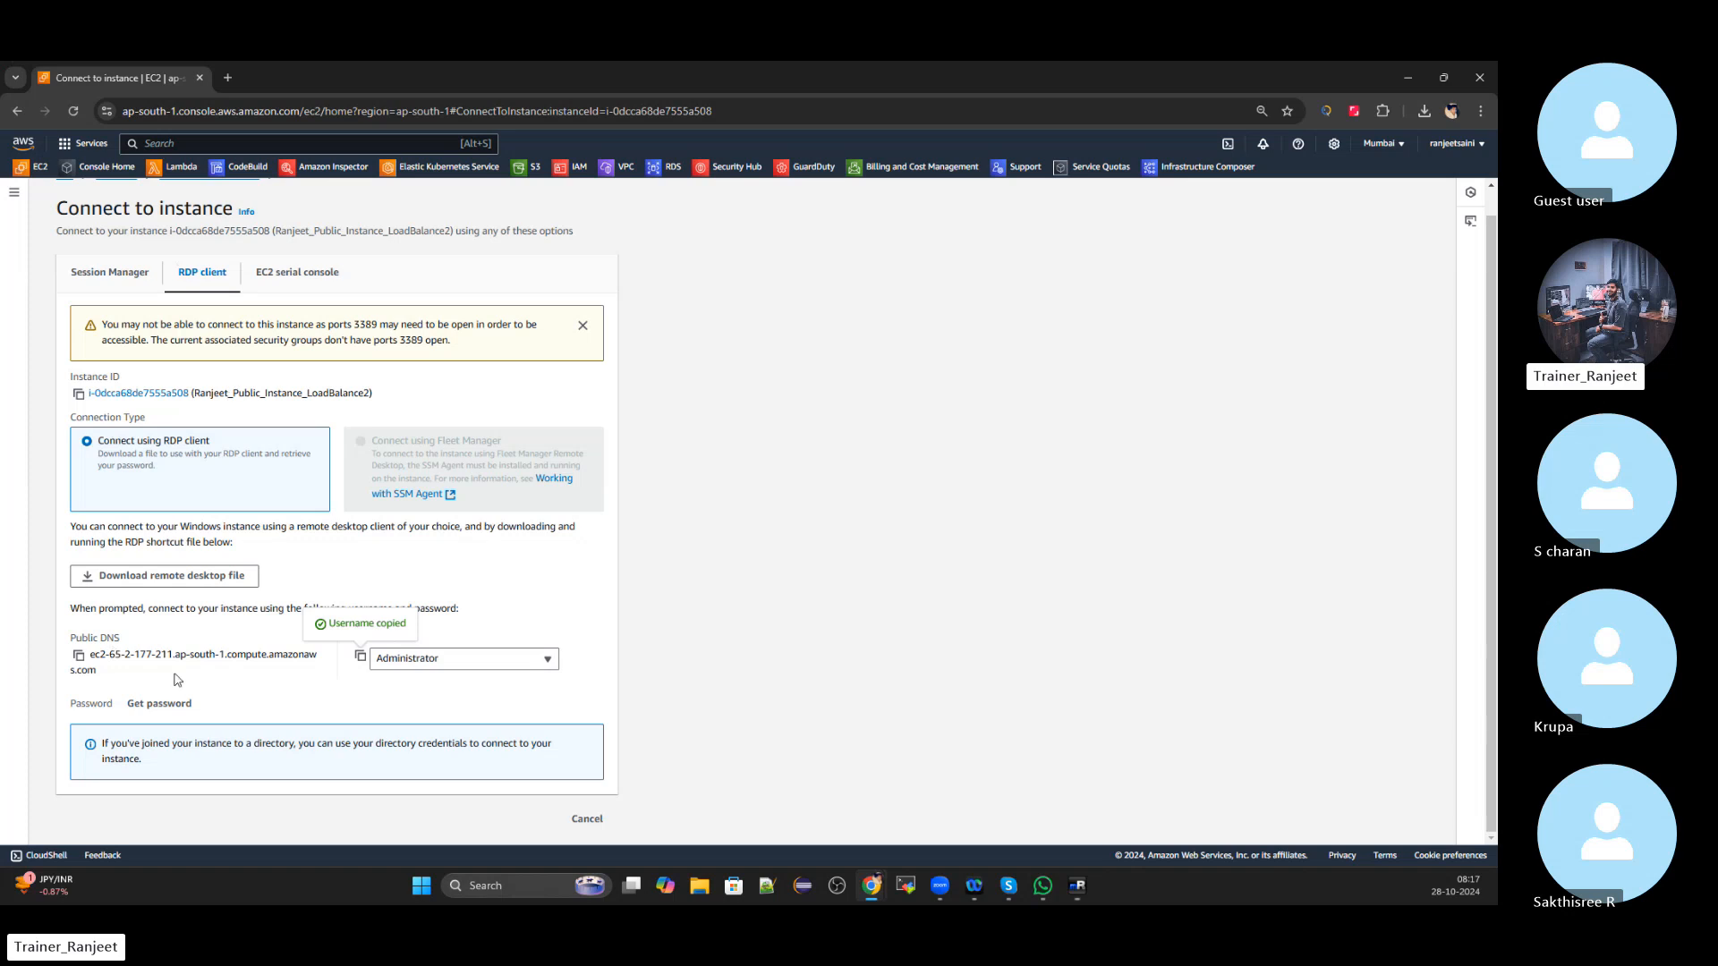
pyautogui.click(160, 704)
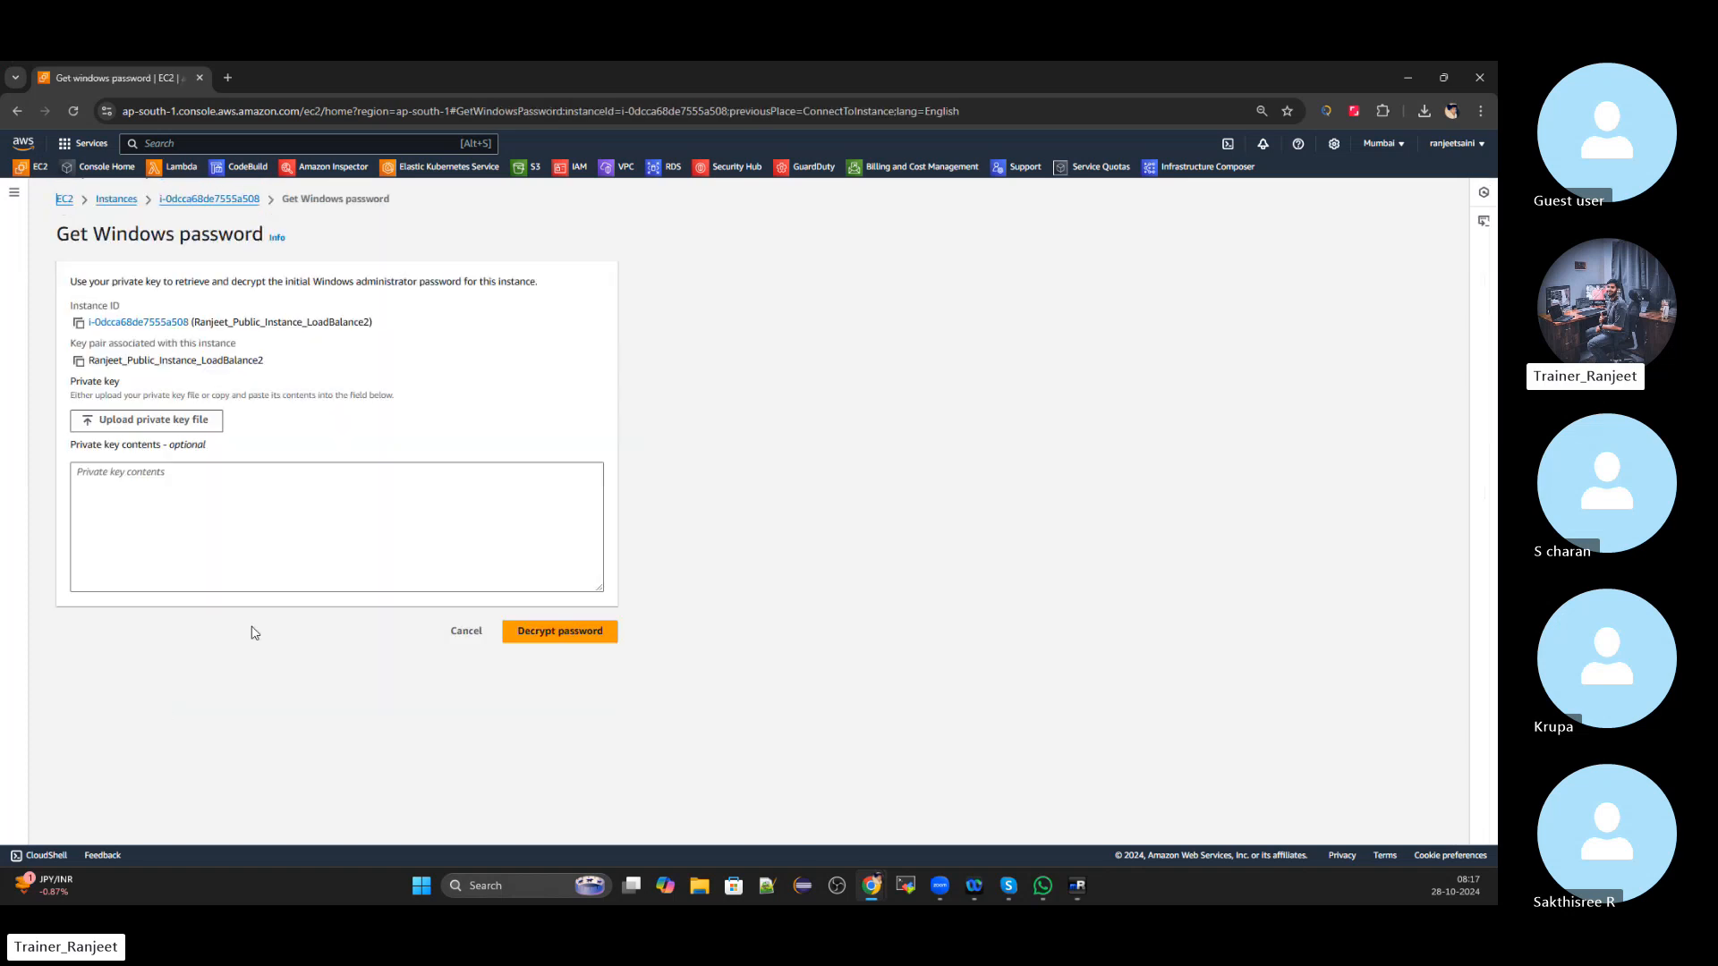
# Decrypt LoadBalance2's administrator password using its .pem key file and copy it for ec2lb2
pyautogui.click(150, 421)
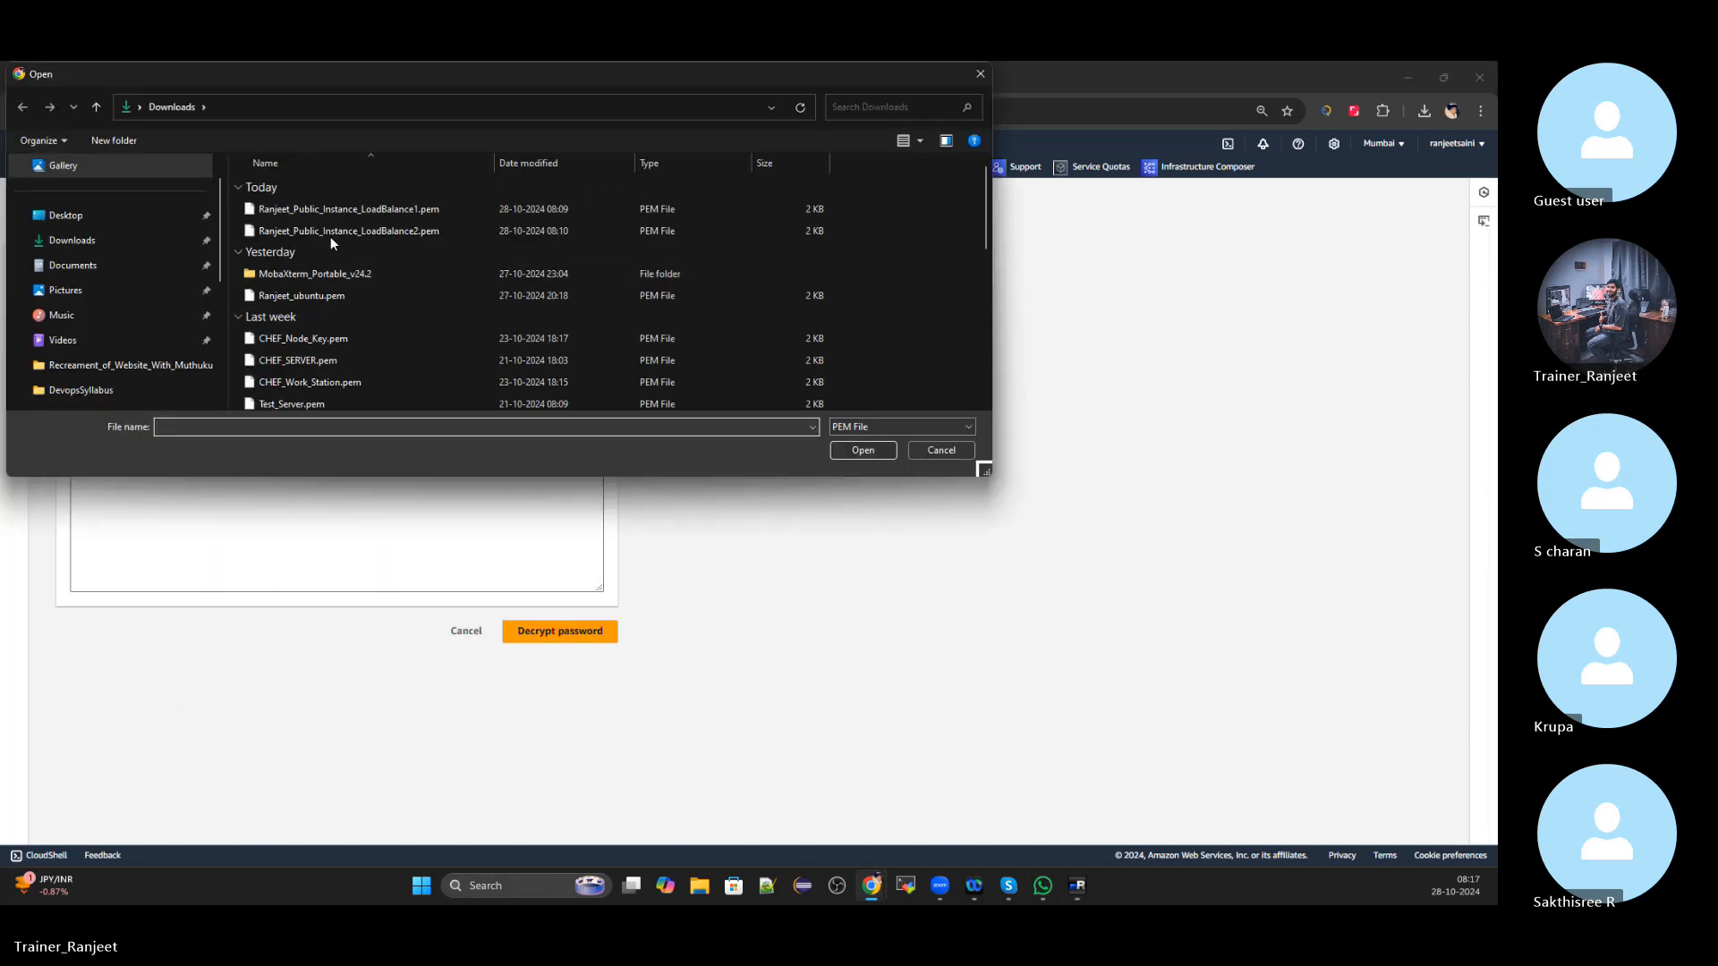
pyautogui.click(330, 231)
pyautogui.click(877, 449)
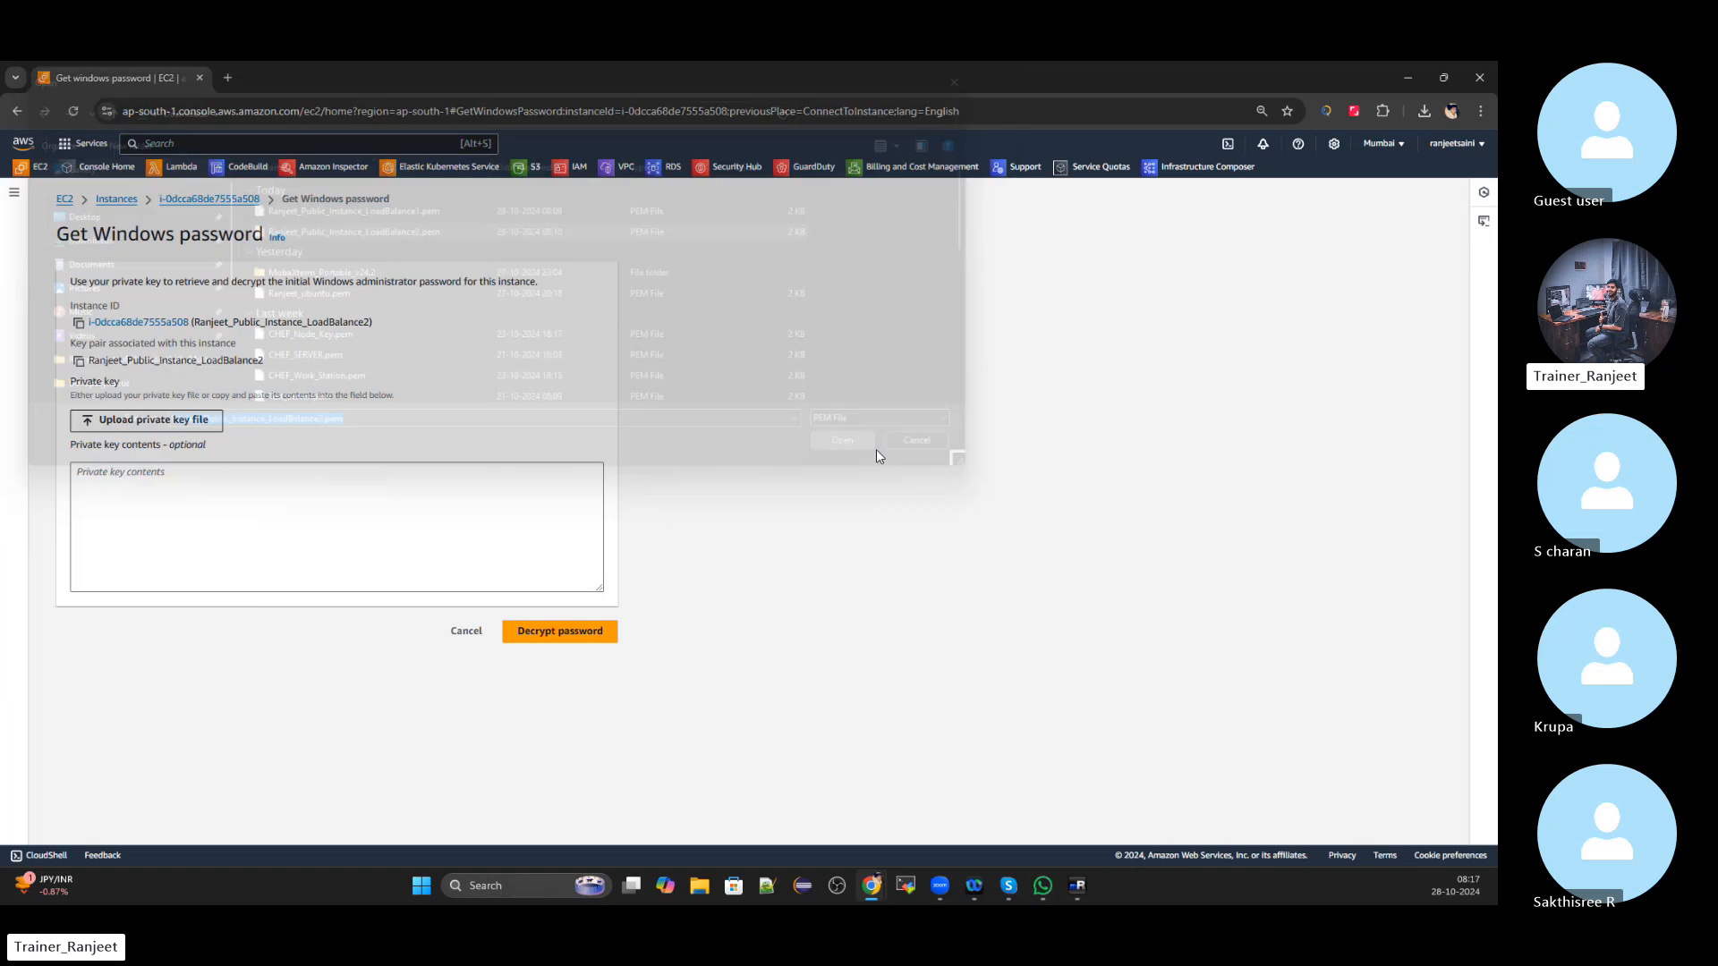
pyautogui.click(597, 669)
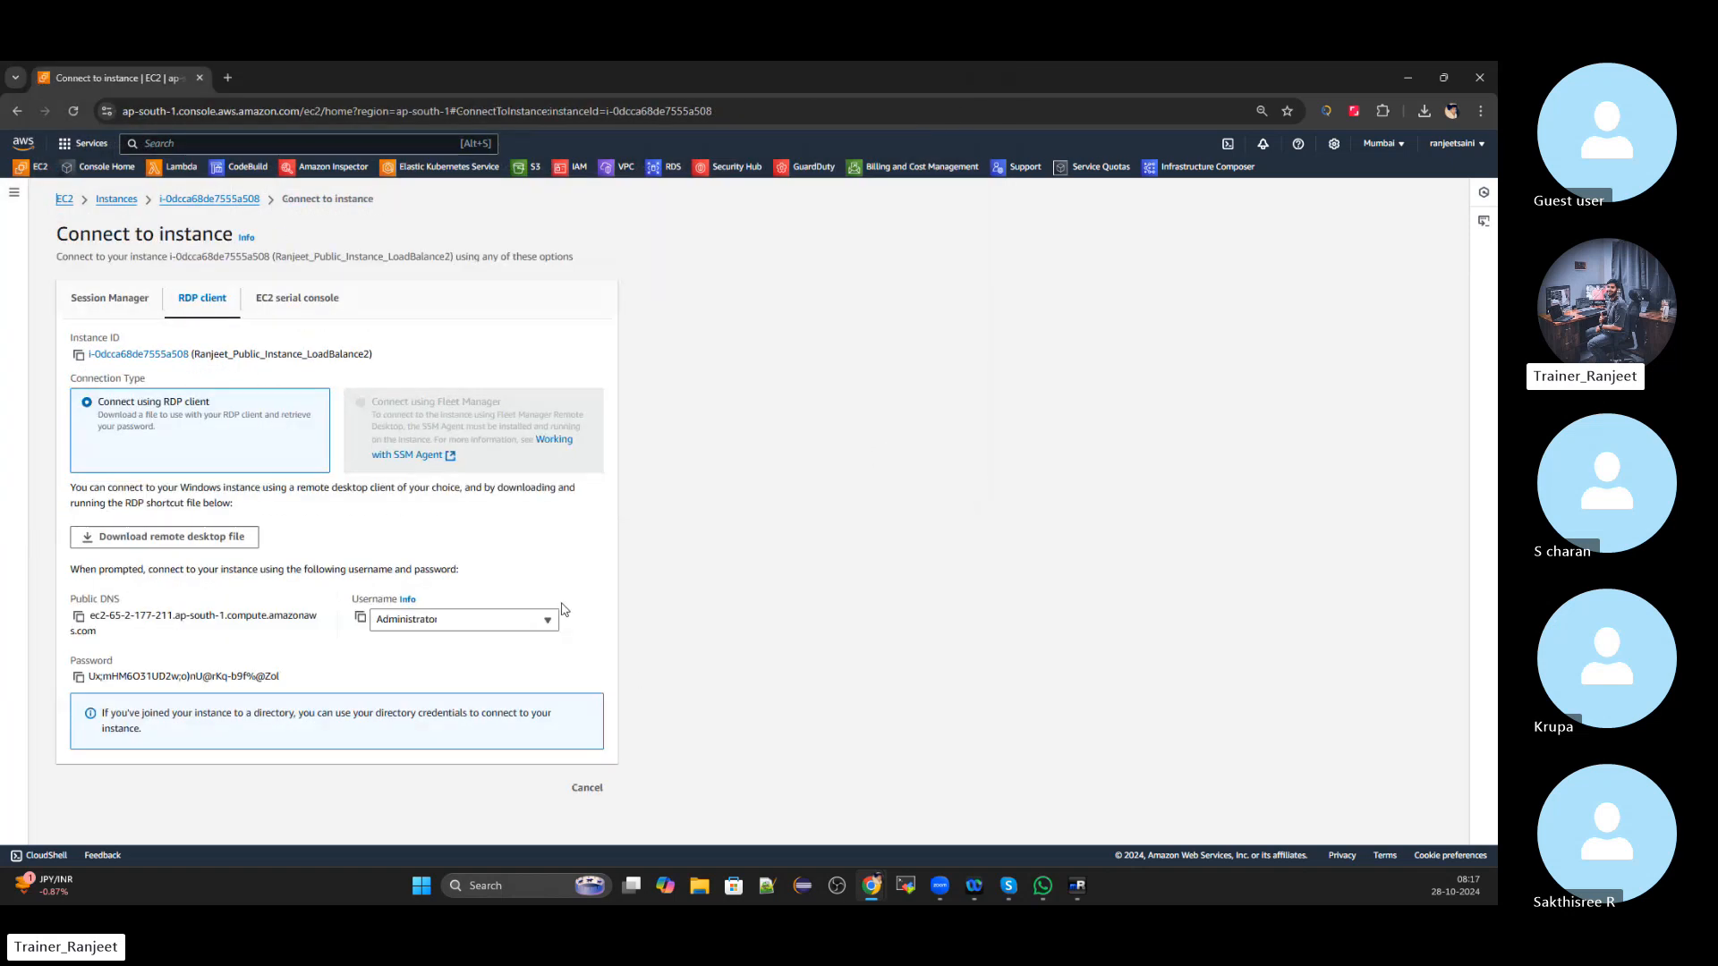
pyautogui.click(78, 678)
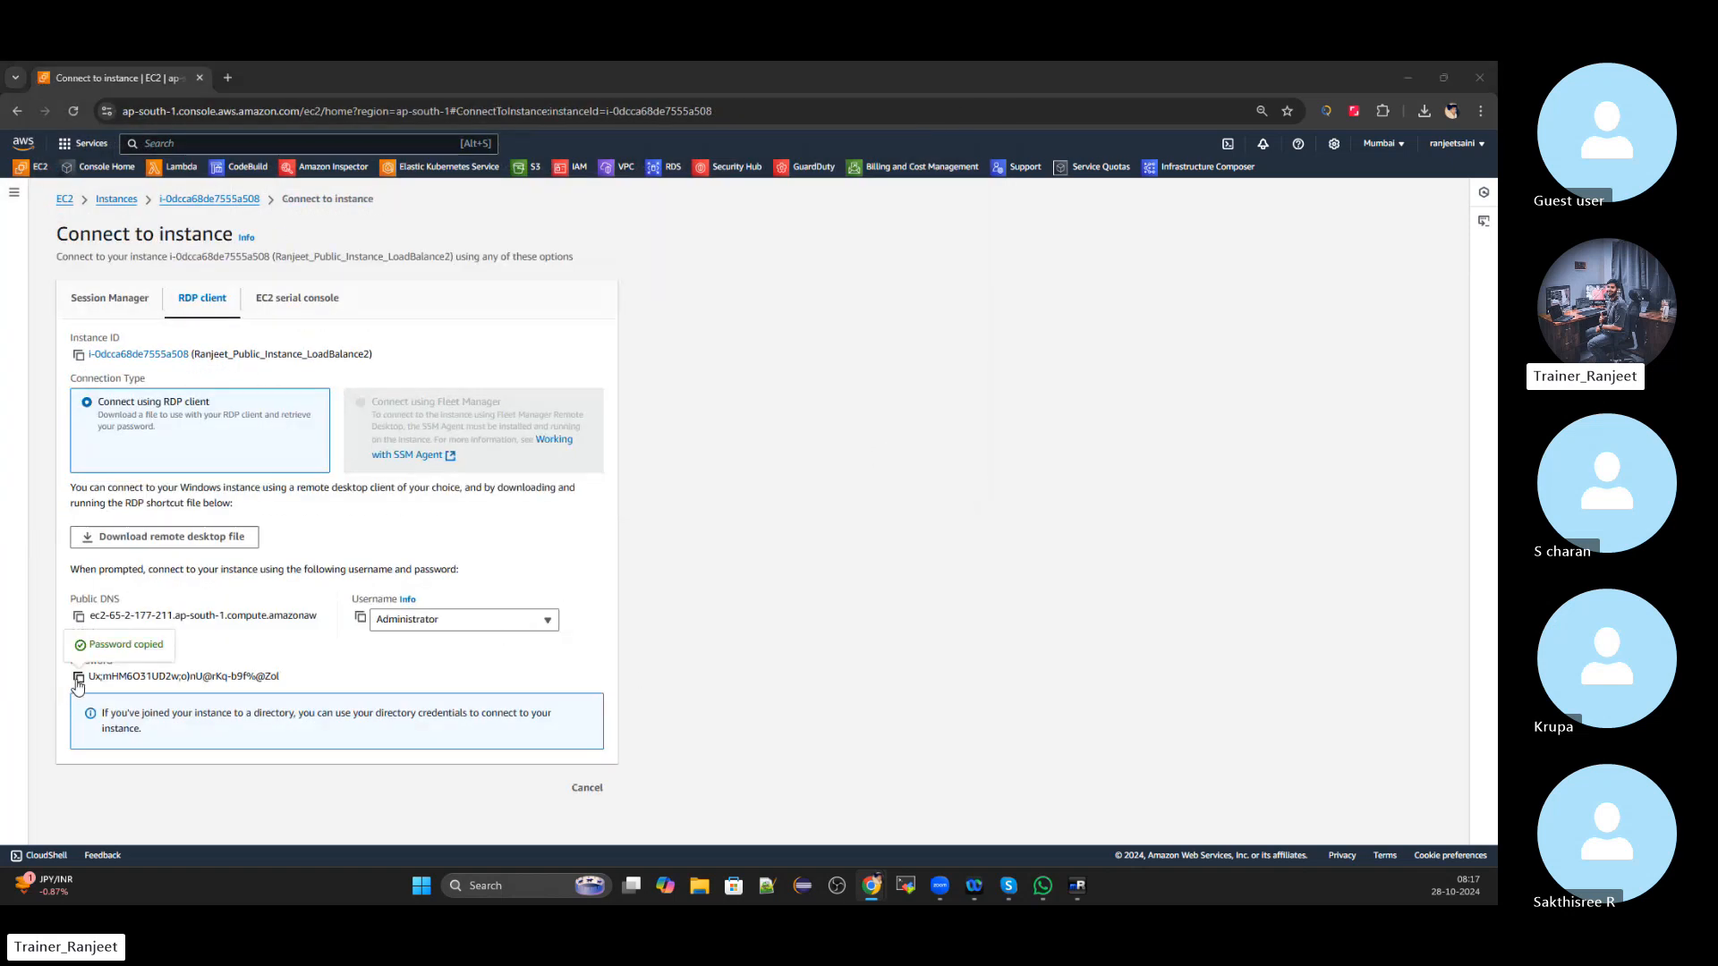
pyautogui.hotkey('alt', 'Tab')
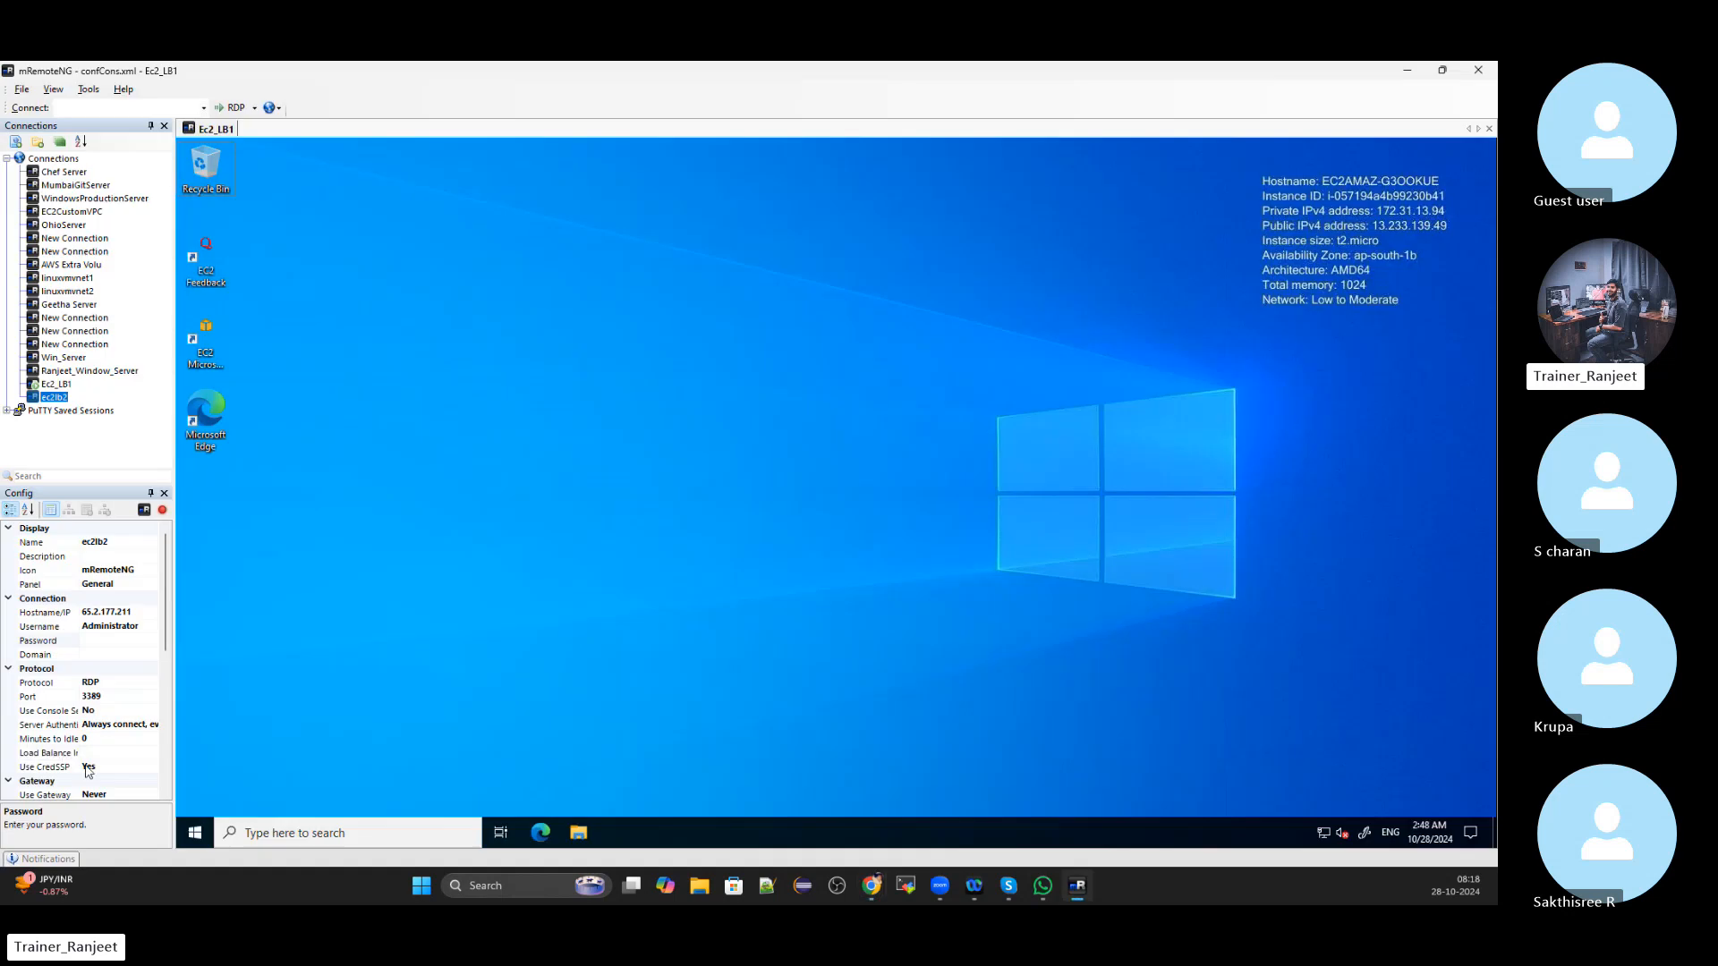
pyautogui.click(105, 642)
# Paste the password into ec2lb2 and connect to its console session
pyautogui.hotkey('ctrl', 'v')
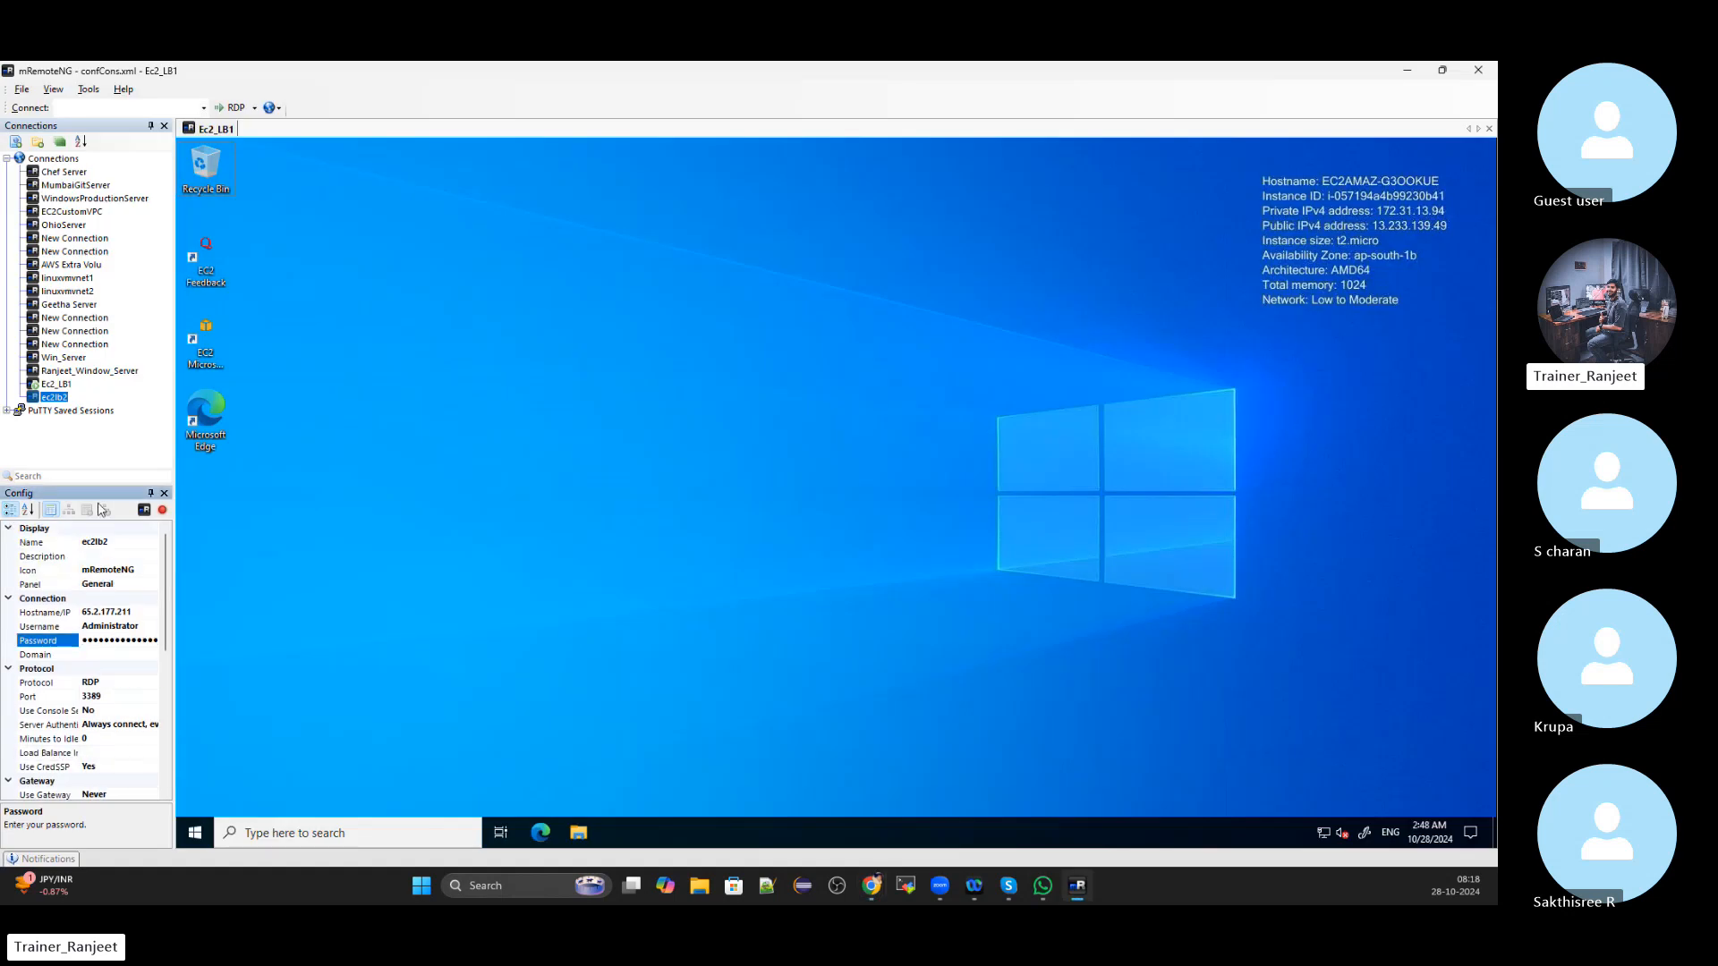
pyautogui.rightClick(56, 399)
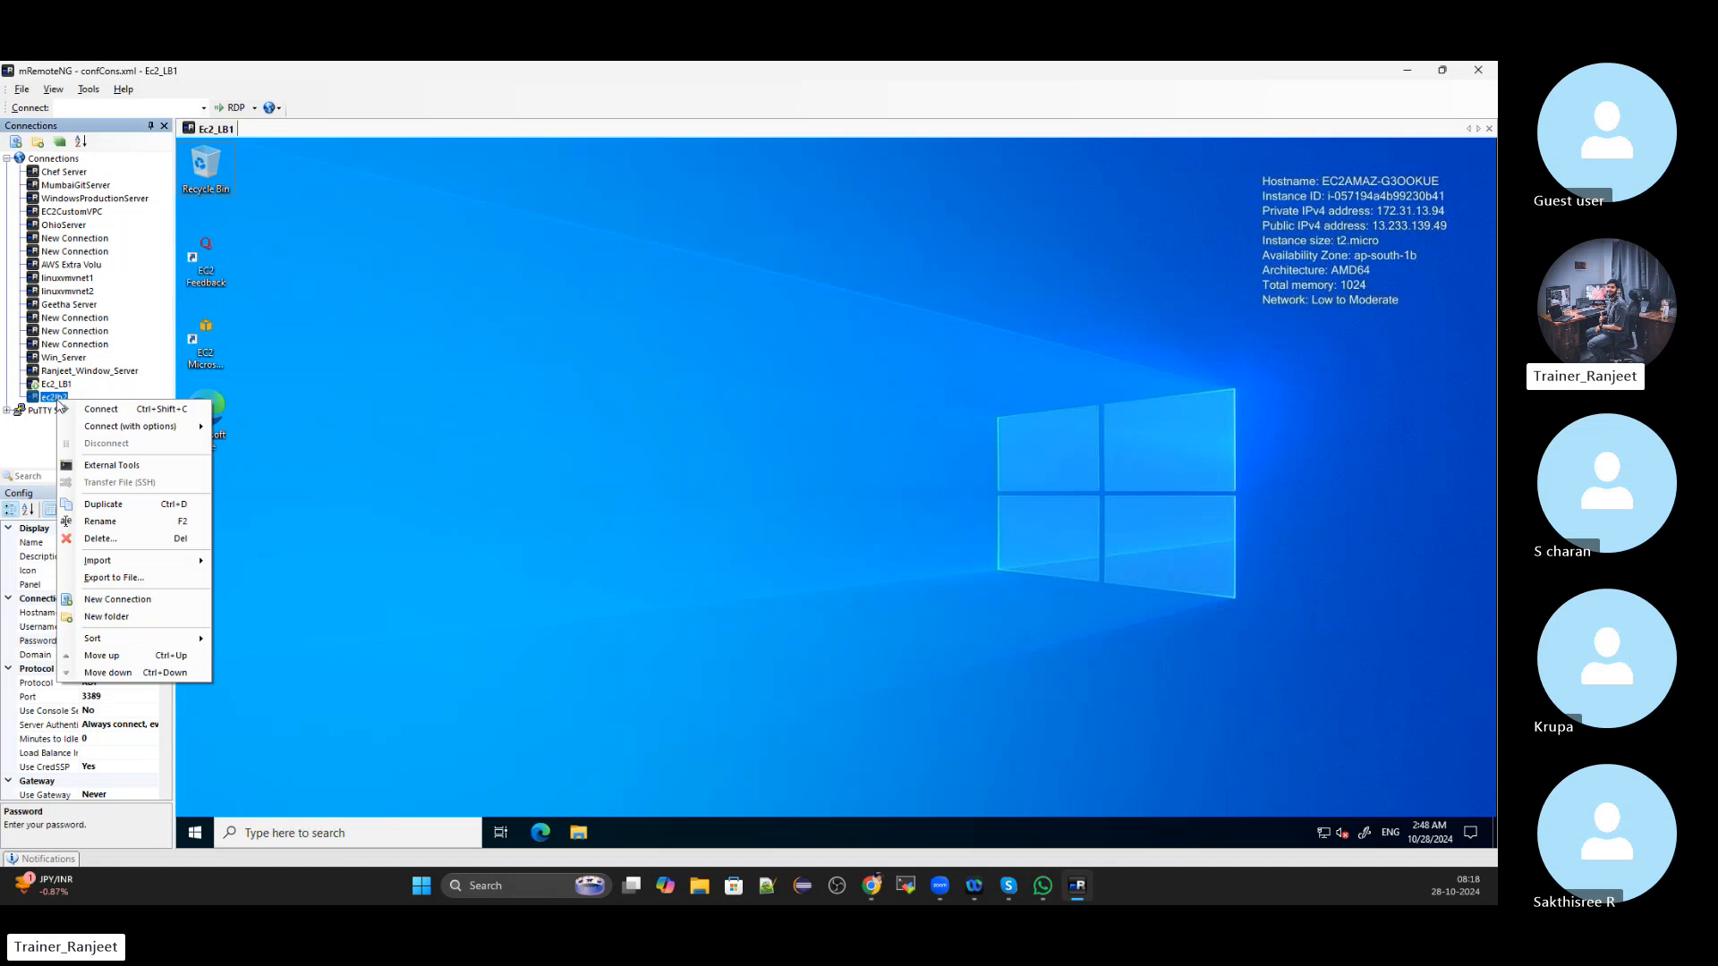
pyautogui.moveTo(78, 427)
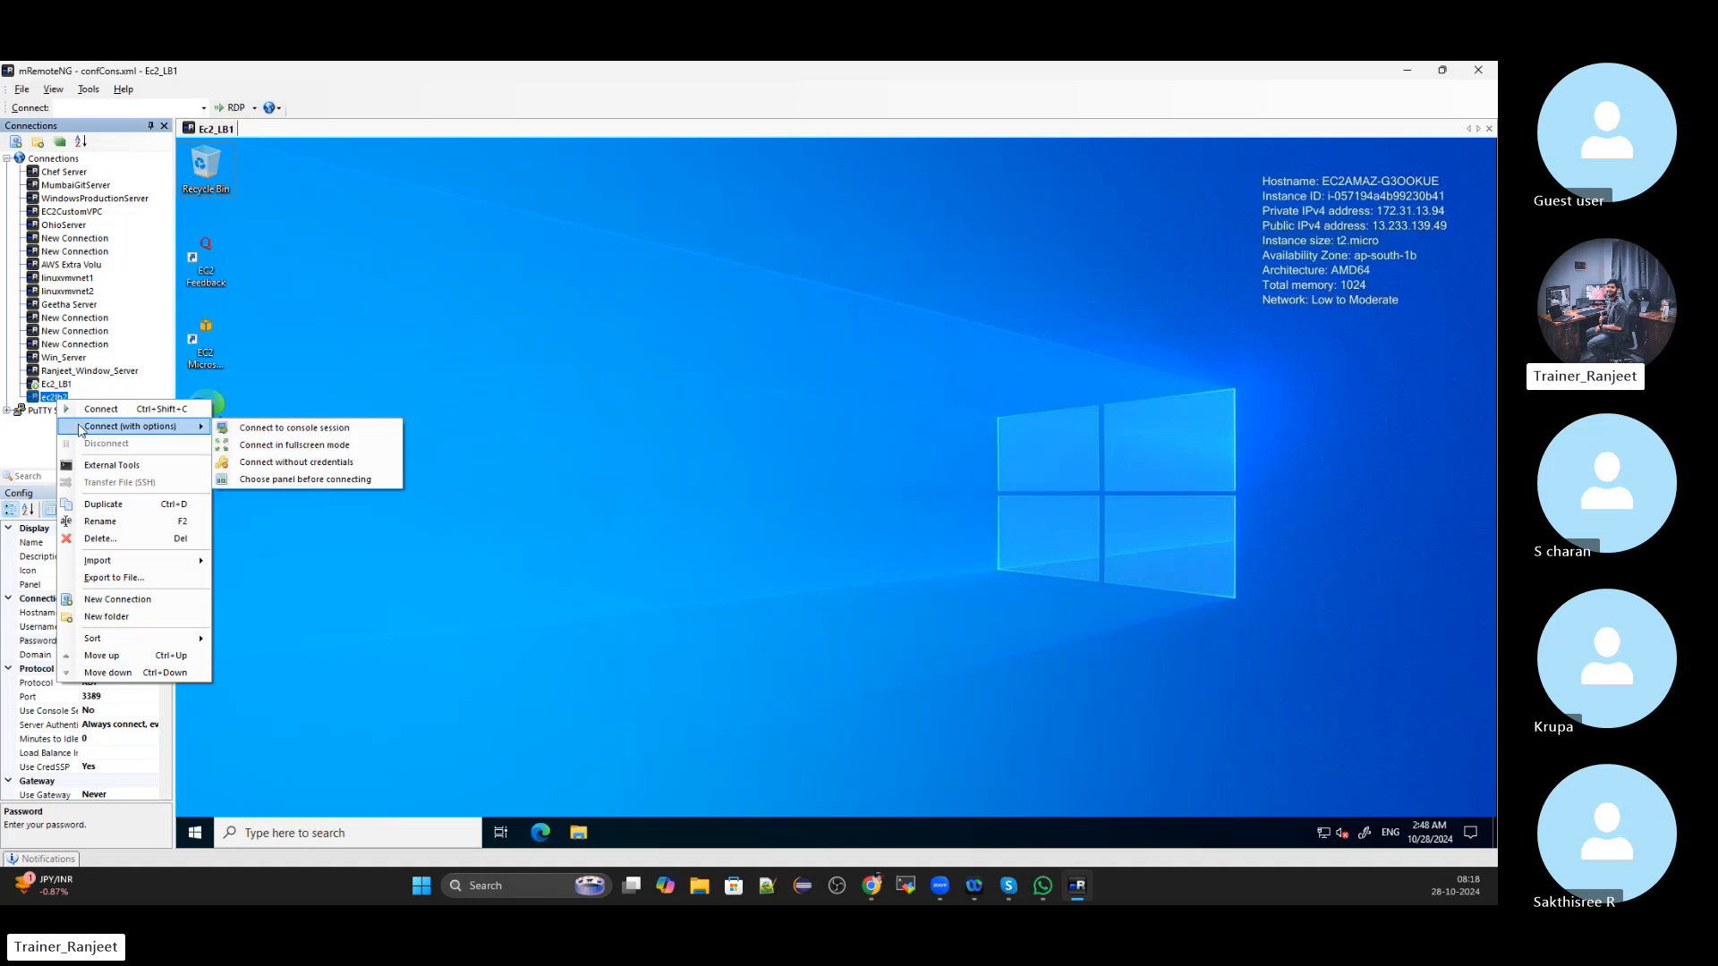
pyautogui.click(343, 428)
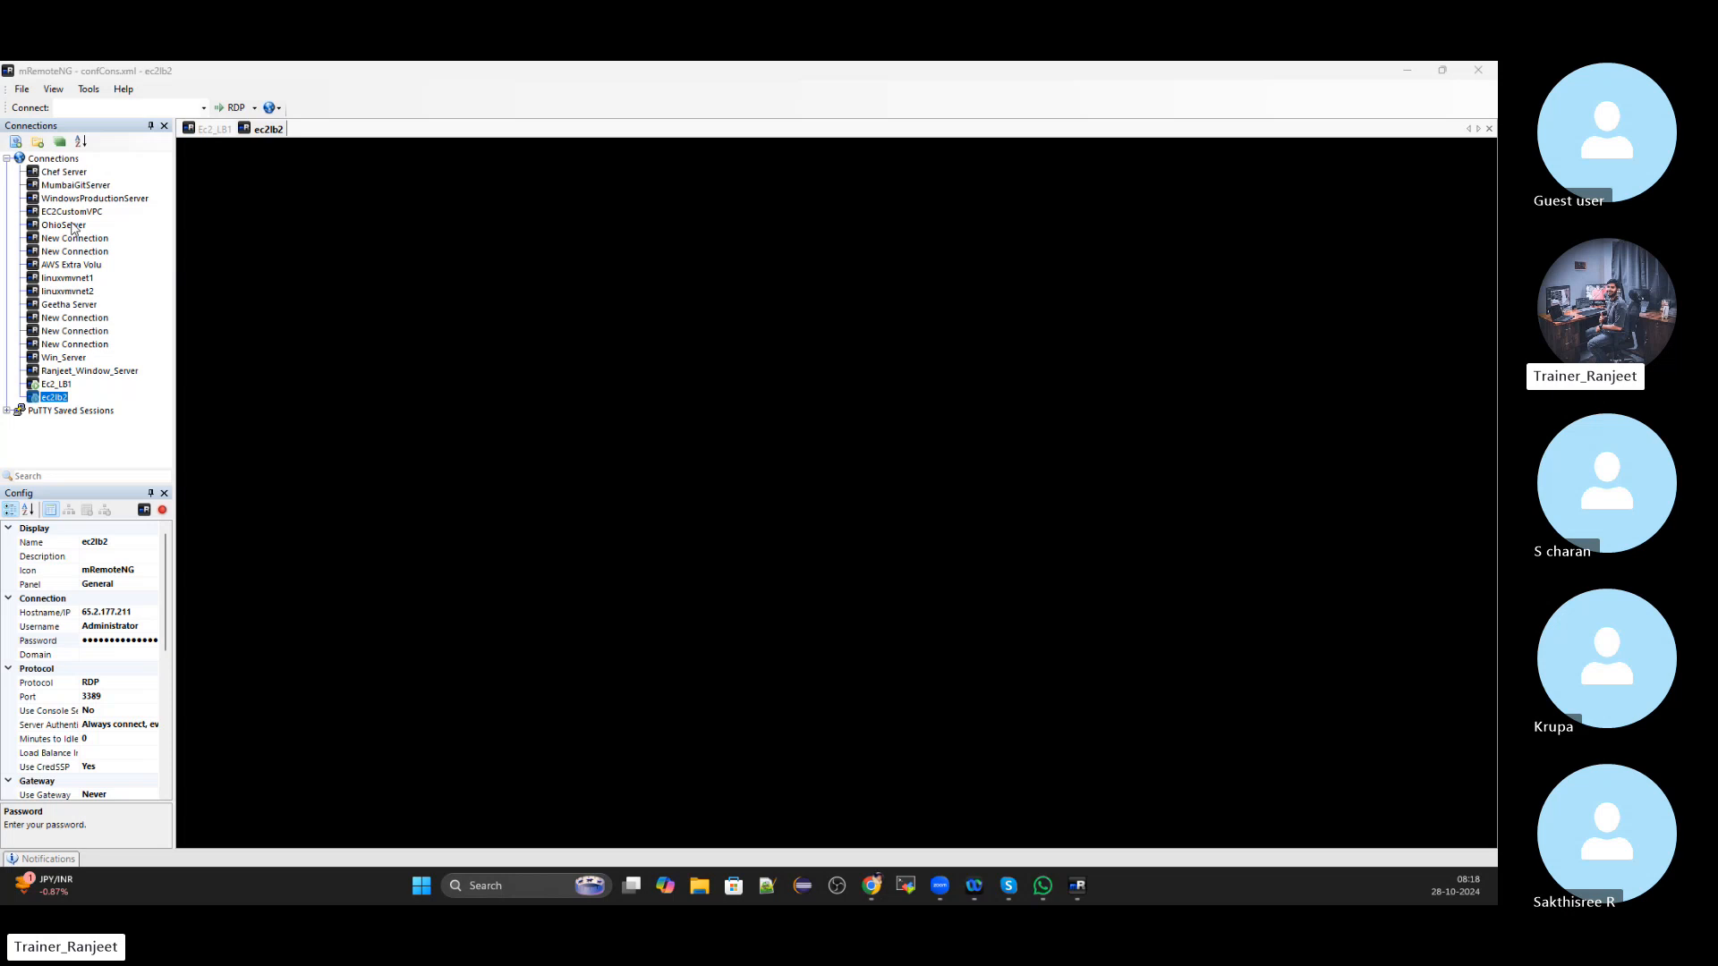
# Switch between the Ec2_LB1 and ec2lb2 remote sessions to check both Windows desktops
pyautogui.click(212, 132)
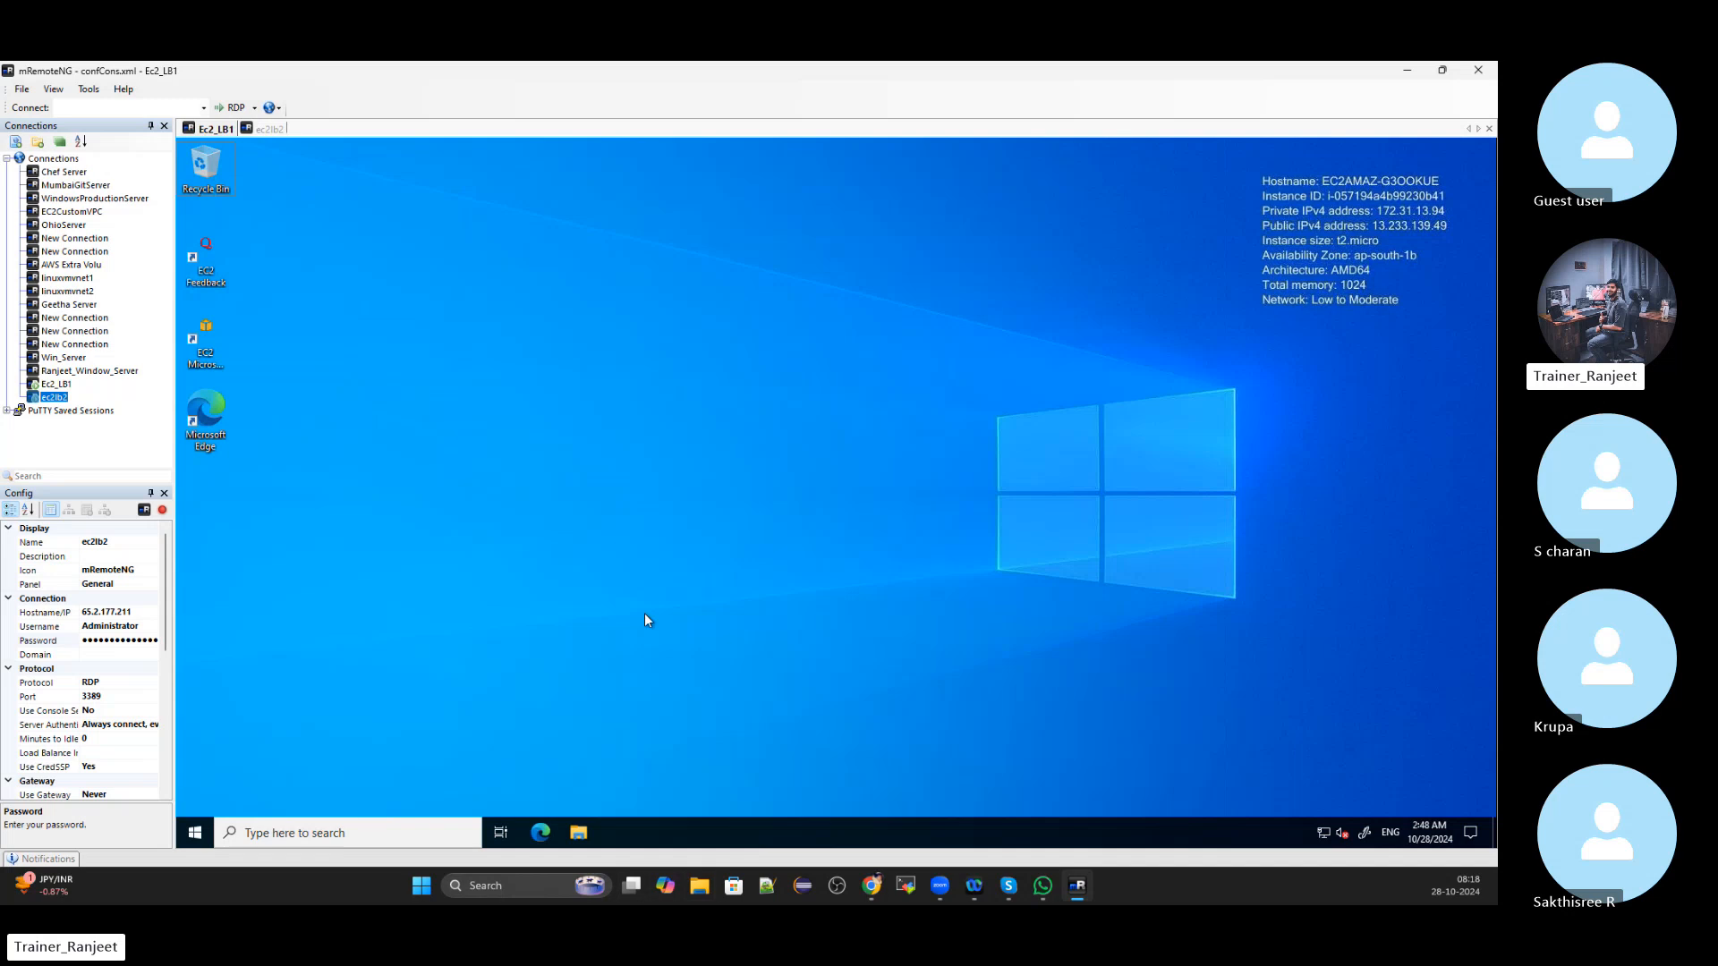
pyautogui.click(266, 130)
pyautogui.click(215, 132)
pyautogui.click(687, 889)
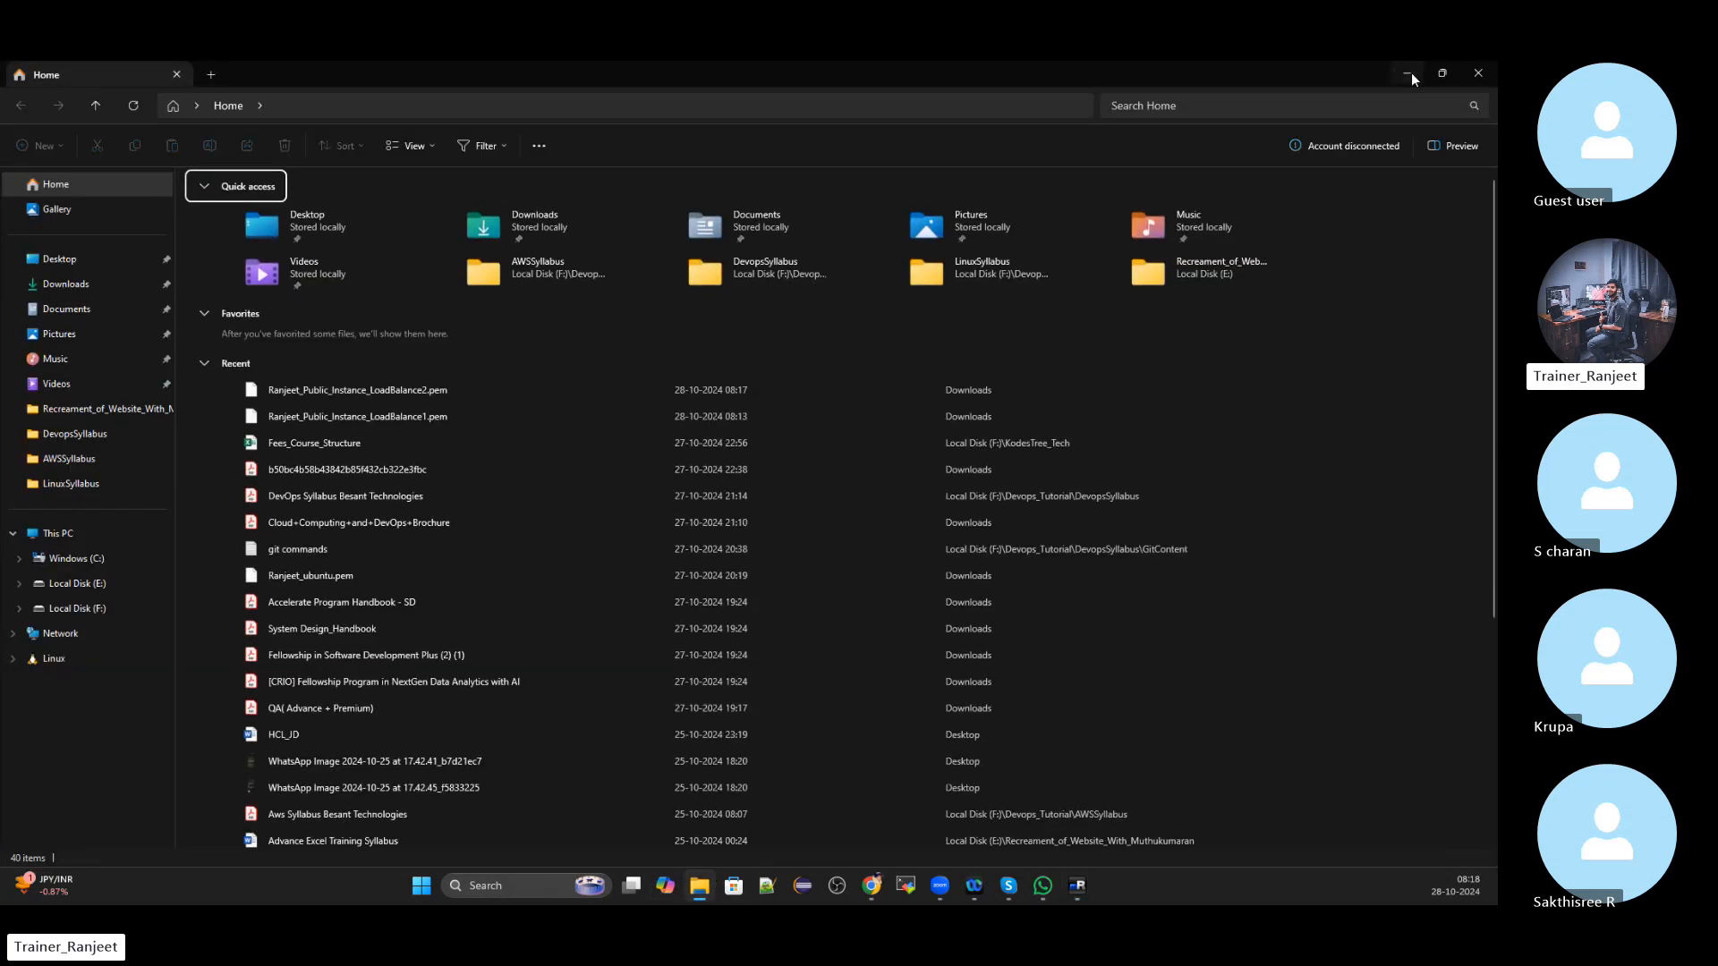
pyautogui.click(1407, 73)
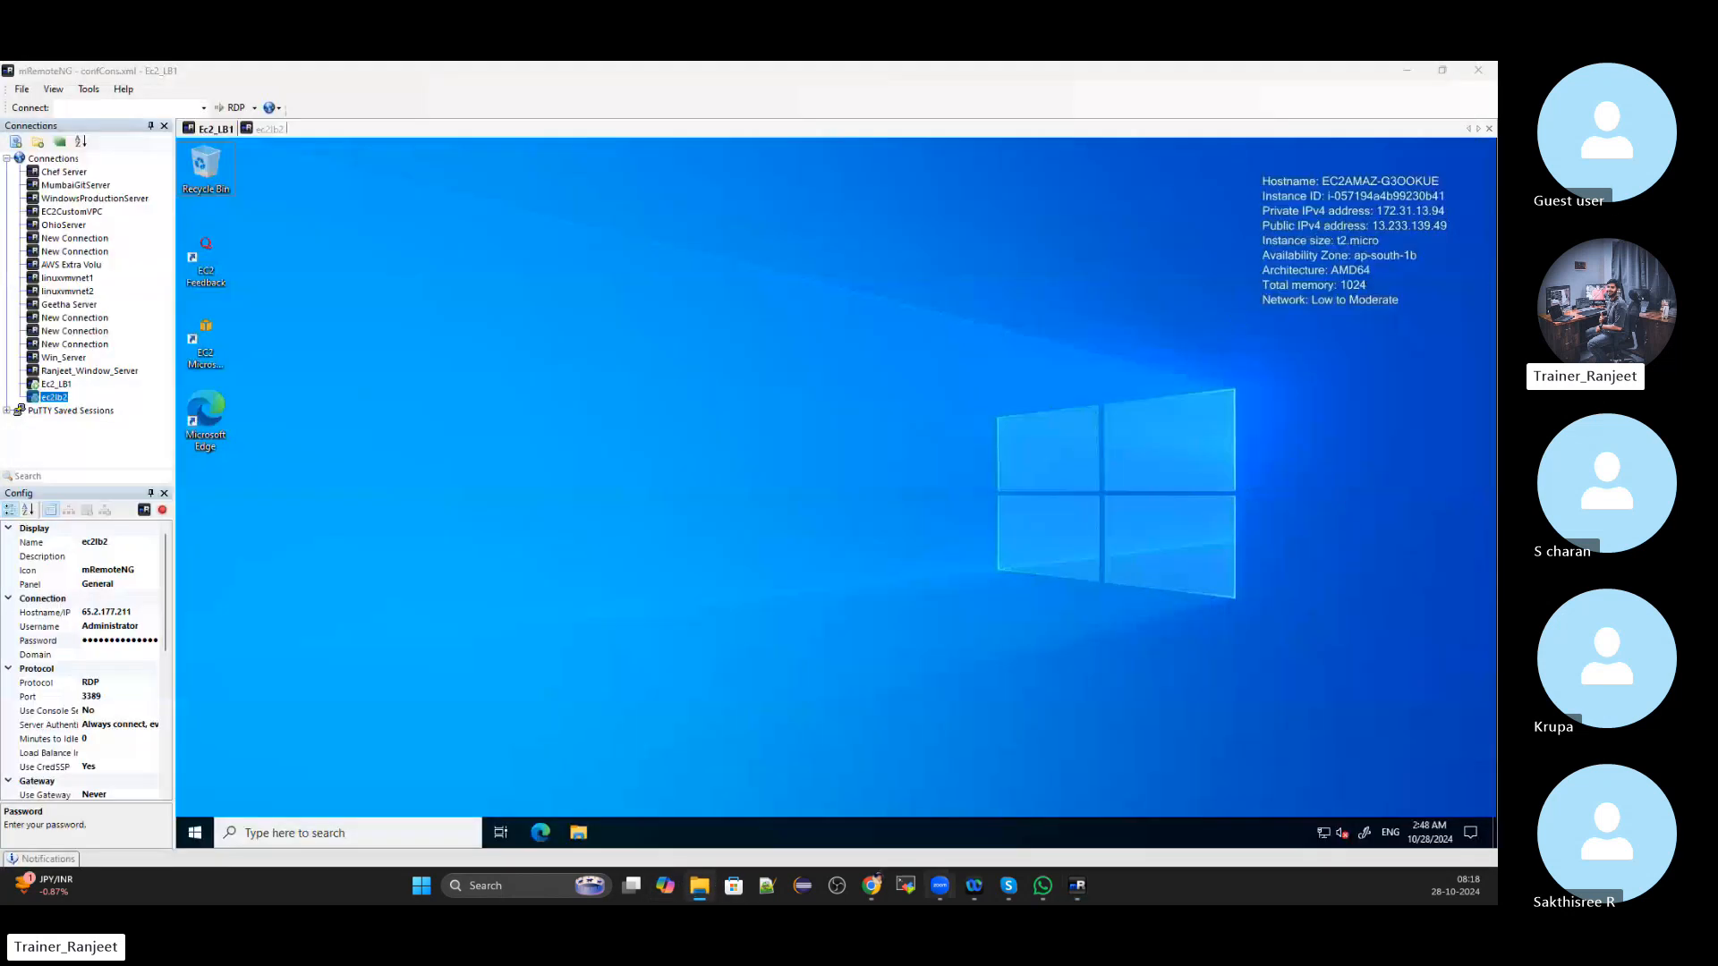
pyautogui.click(267, 129)
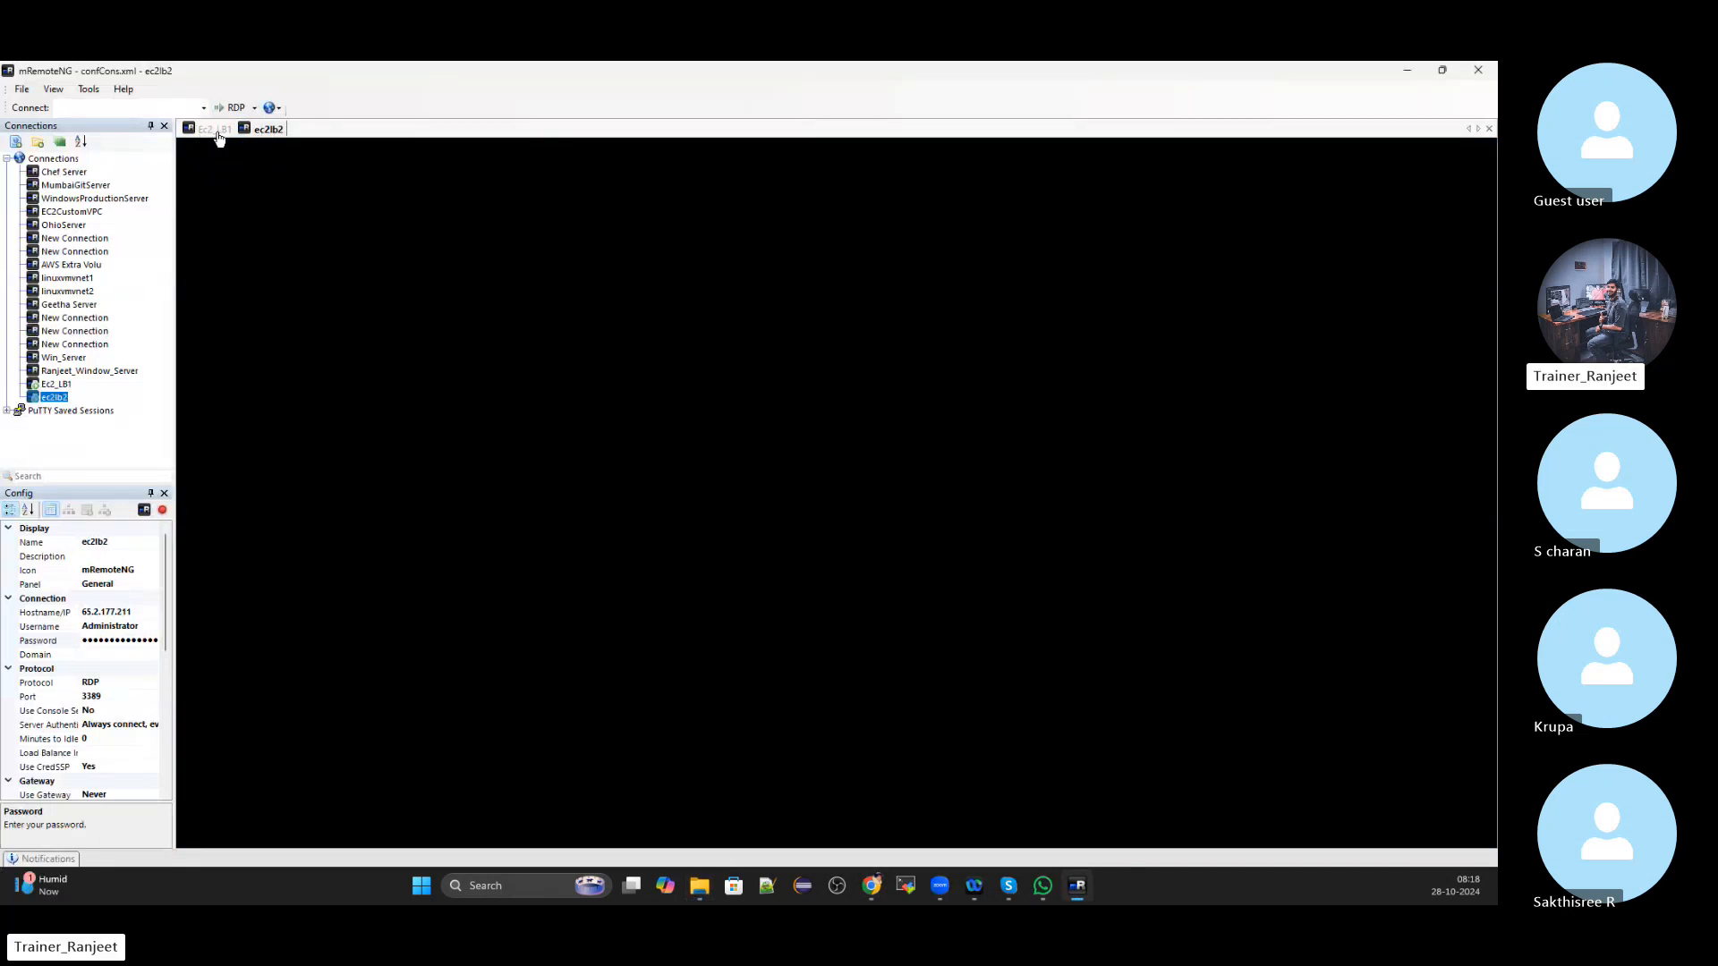
pyautogui.click(216, 131)
pyautogui.click(257, 130)
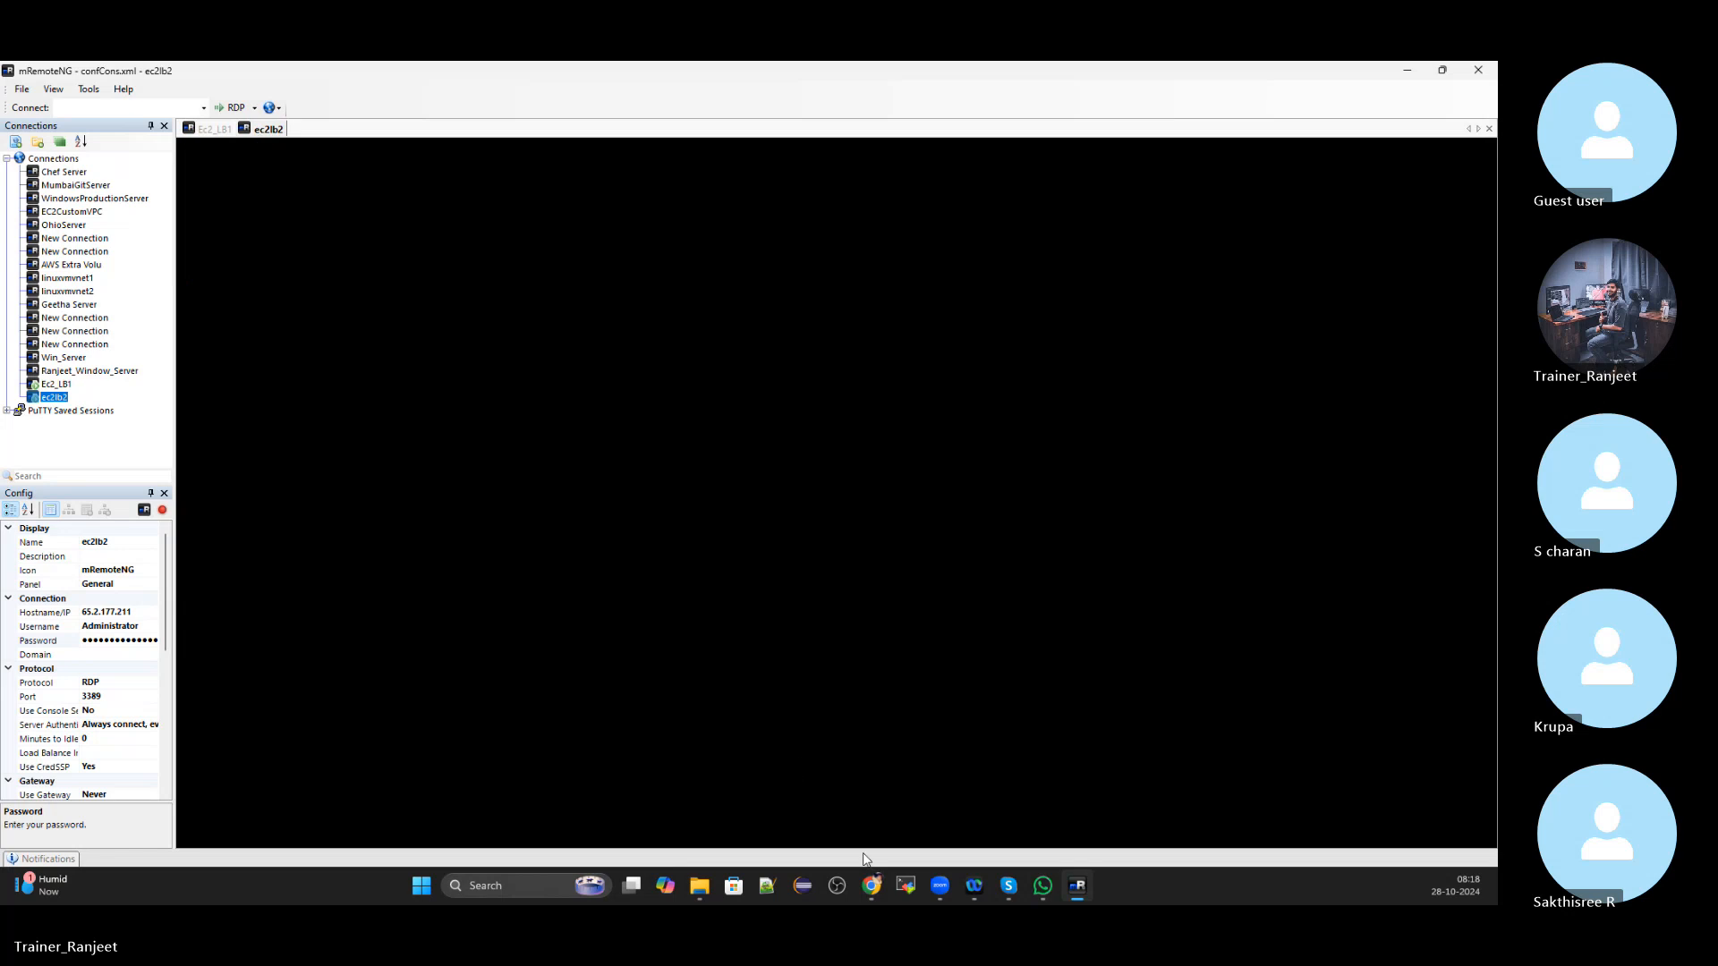
# Return to the AWS console and go to the EC2 dashboard
pyautogui.moveTo(871, 884)
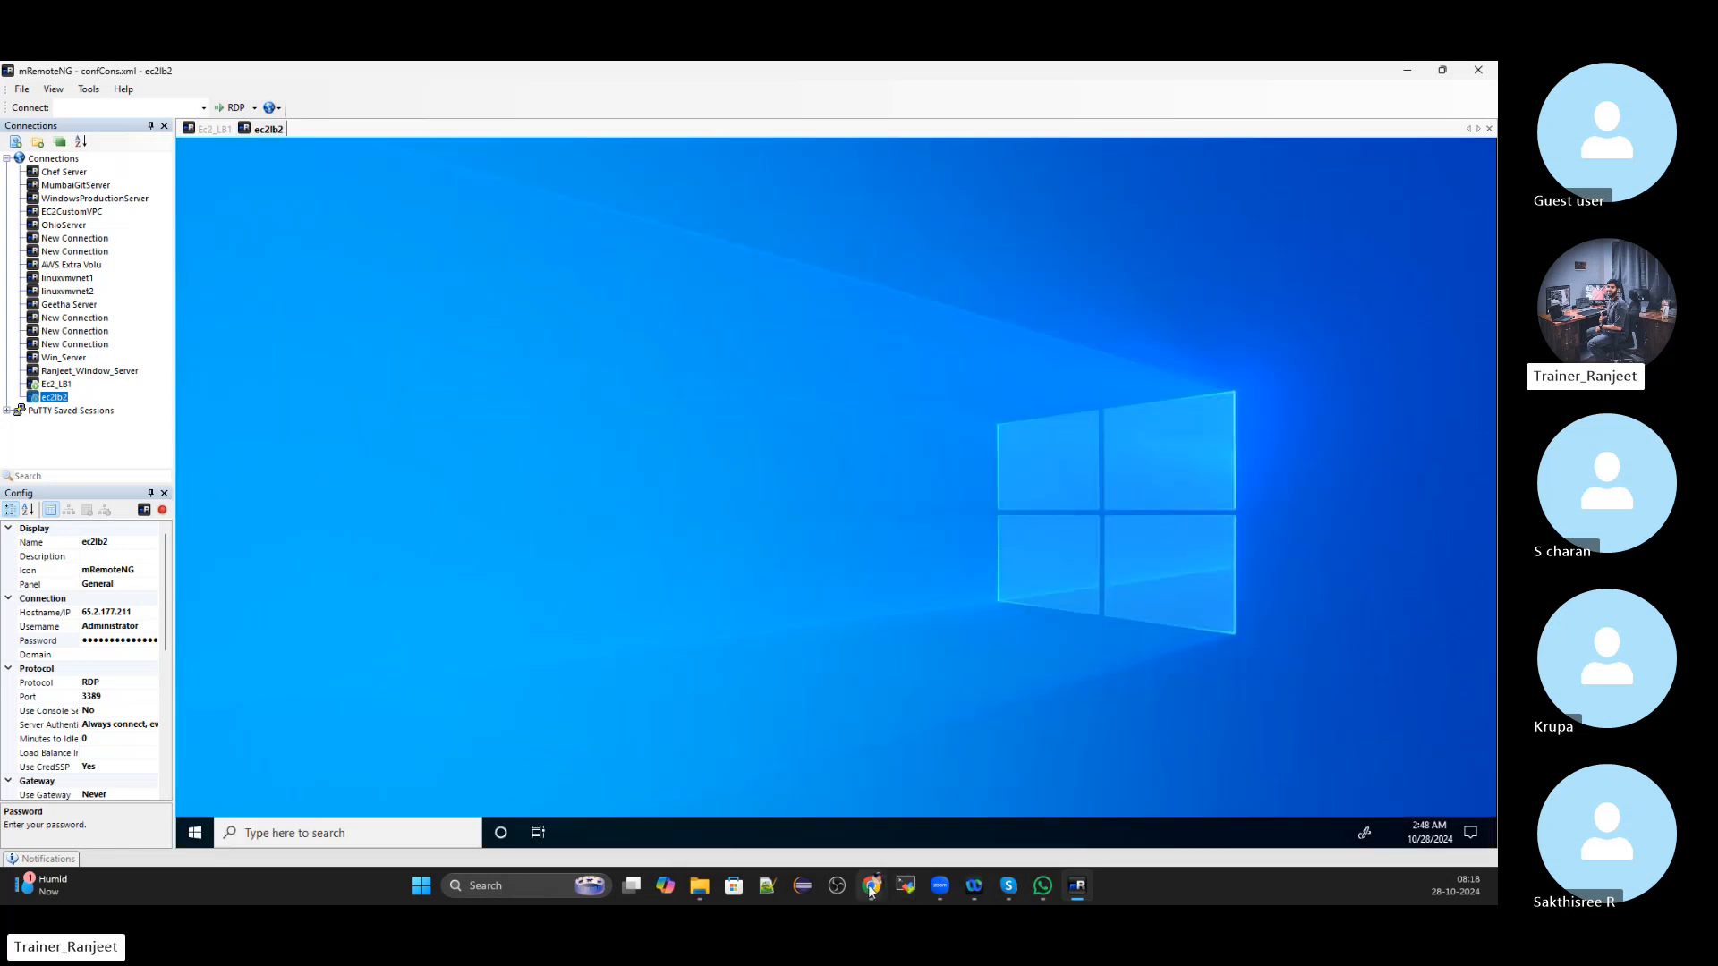
pyautogui.moveTo(871, 886)
pyautogui.click(827, 840)
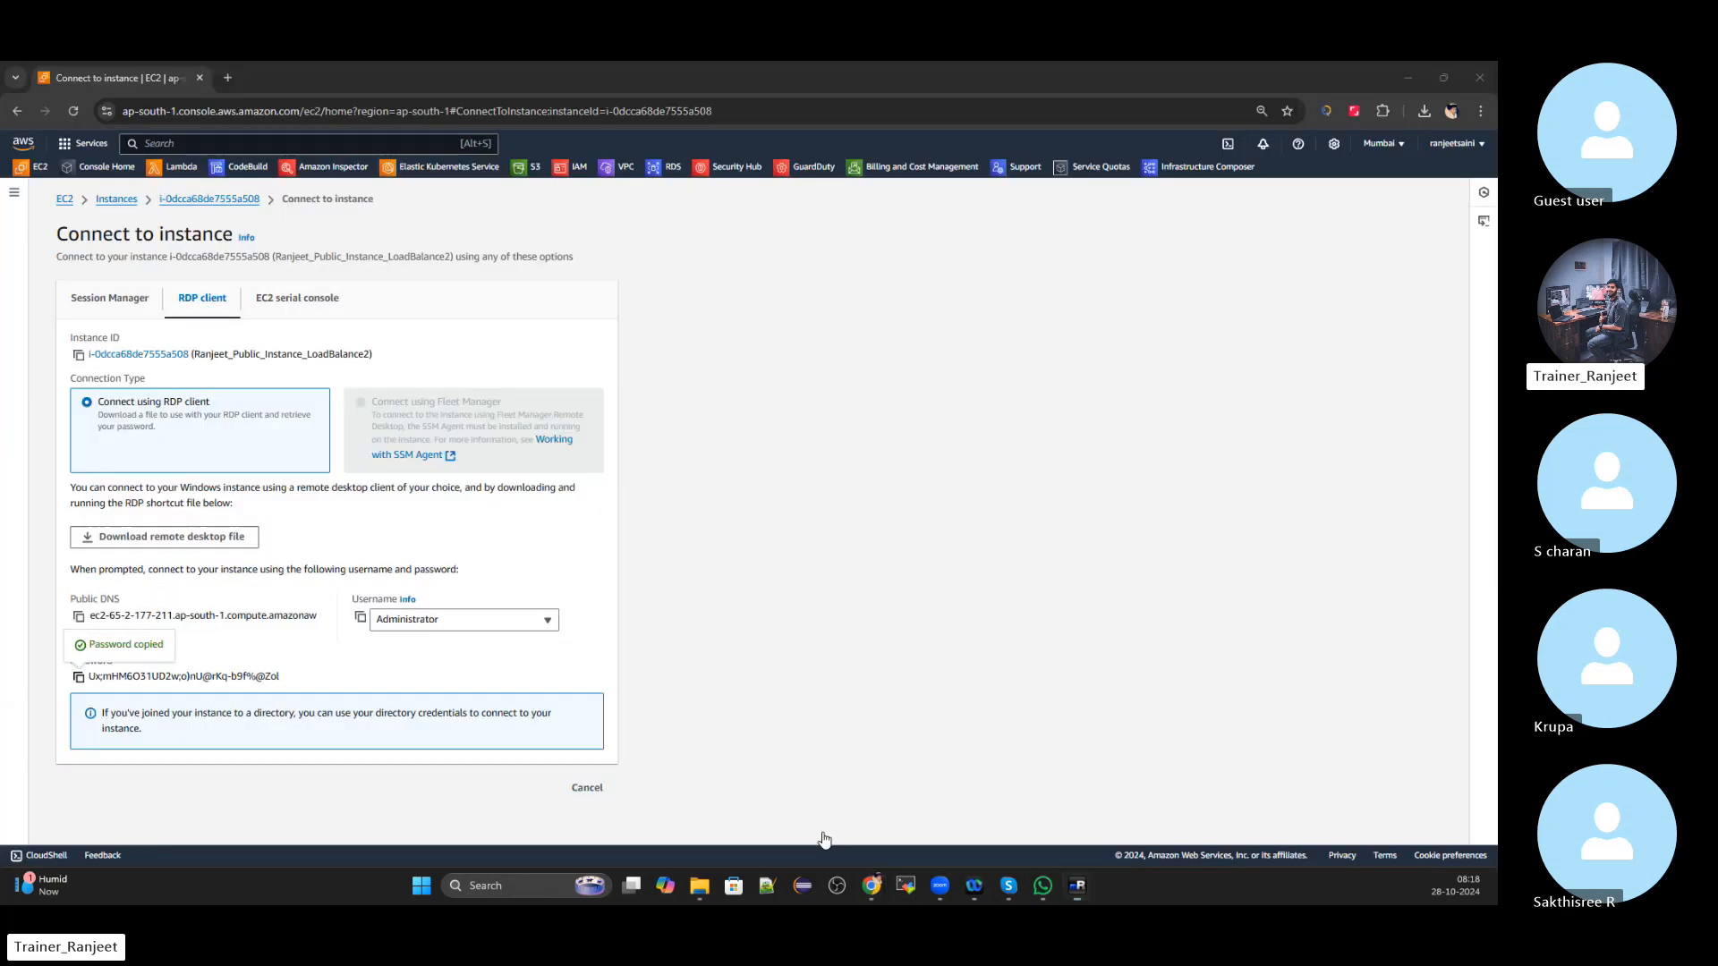
pyautogui.click(65, 201)
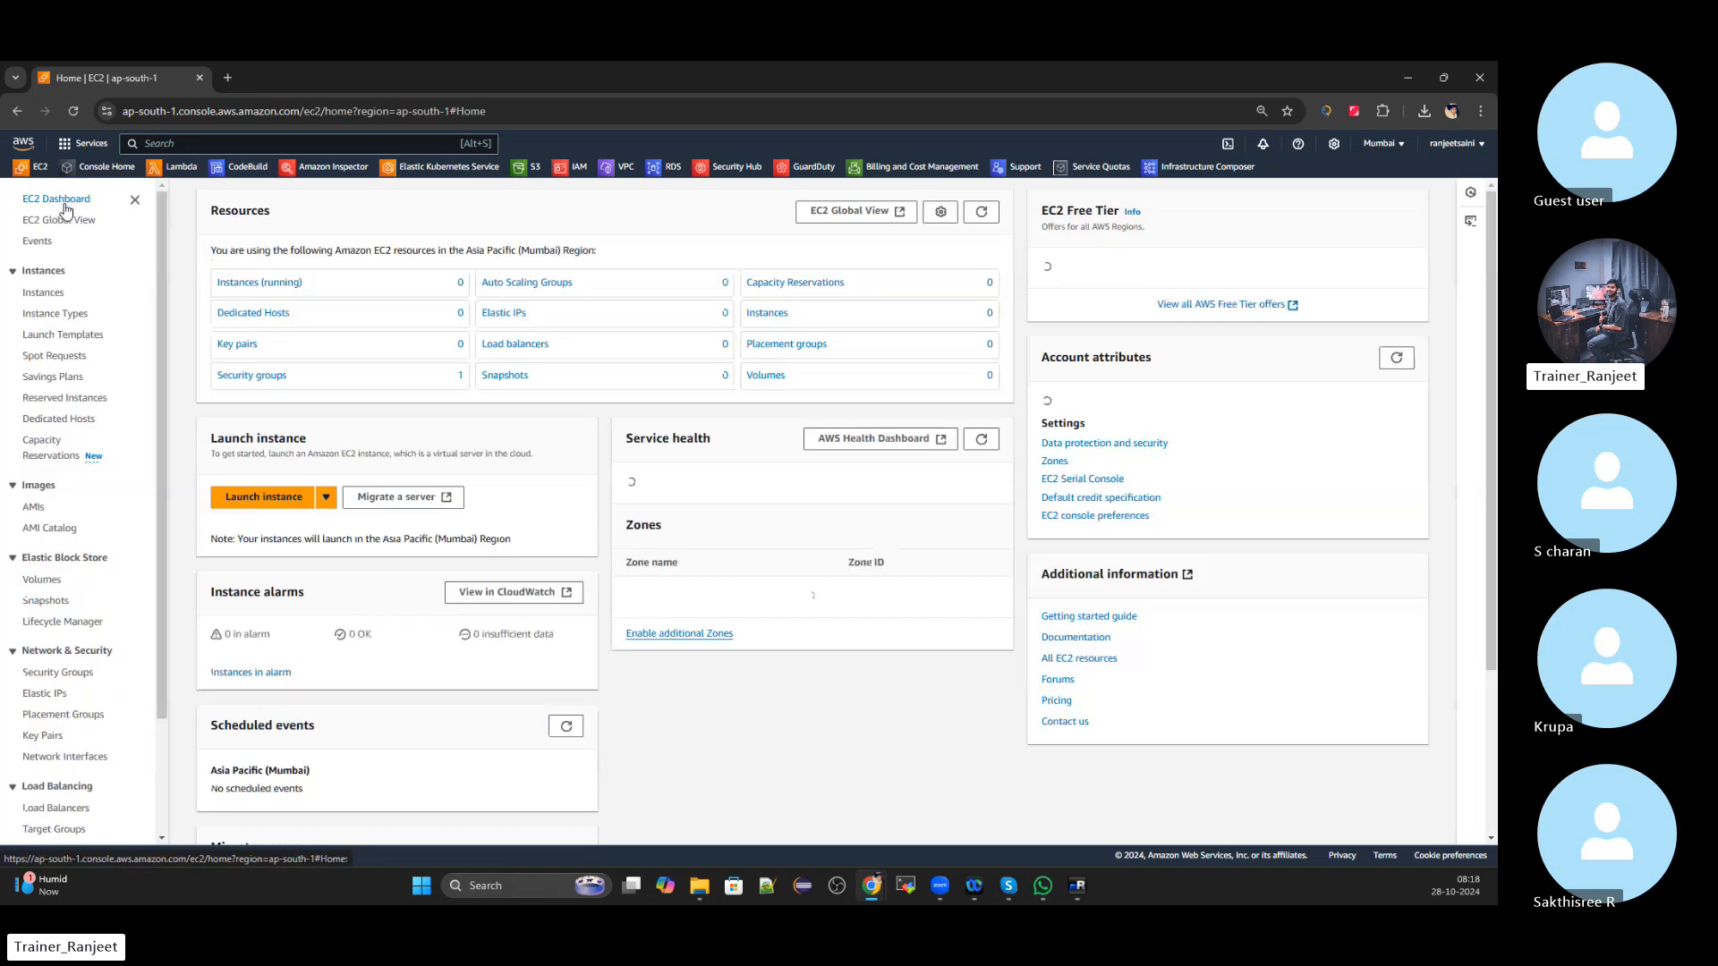
# Create a 10 GiB gp3 EBS volume in availability zone ap-south-1b
pyautogui.click(42, 502)
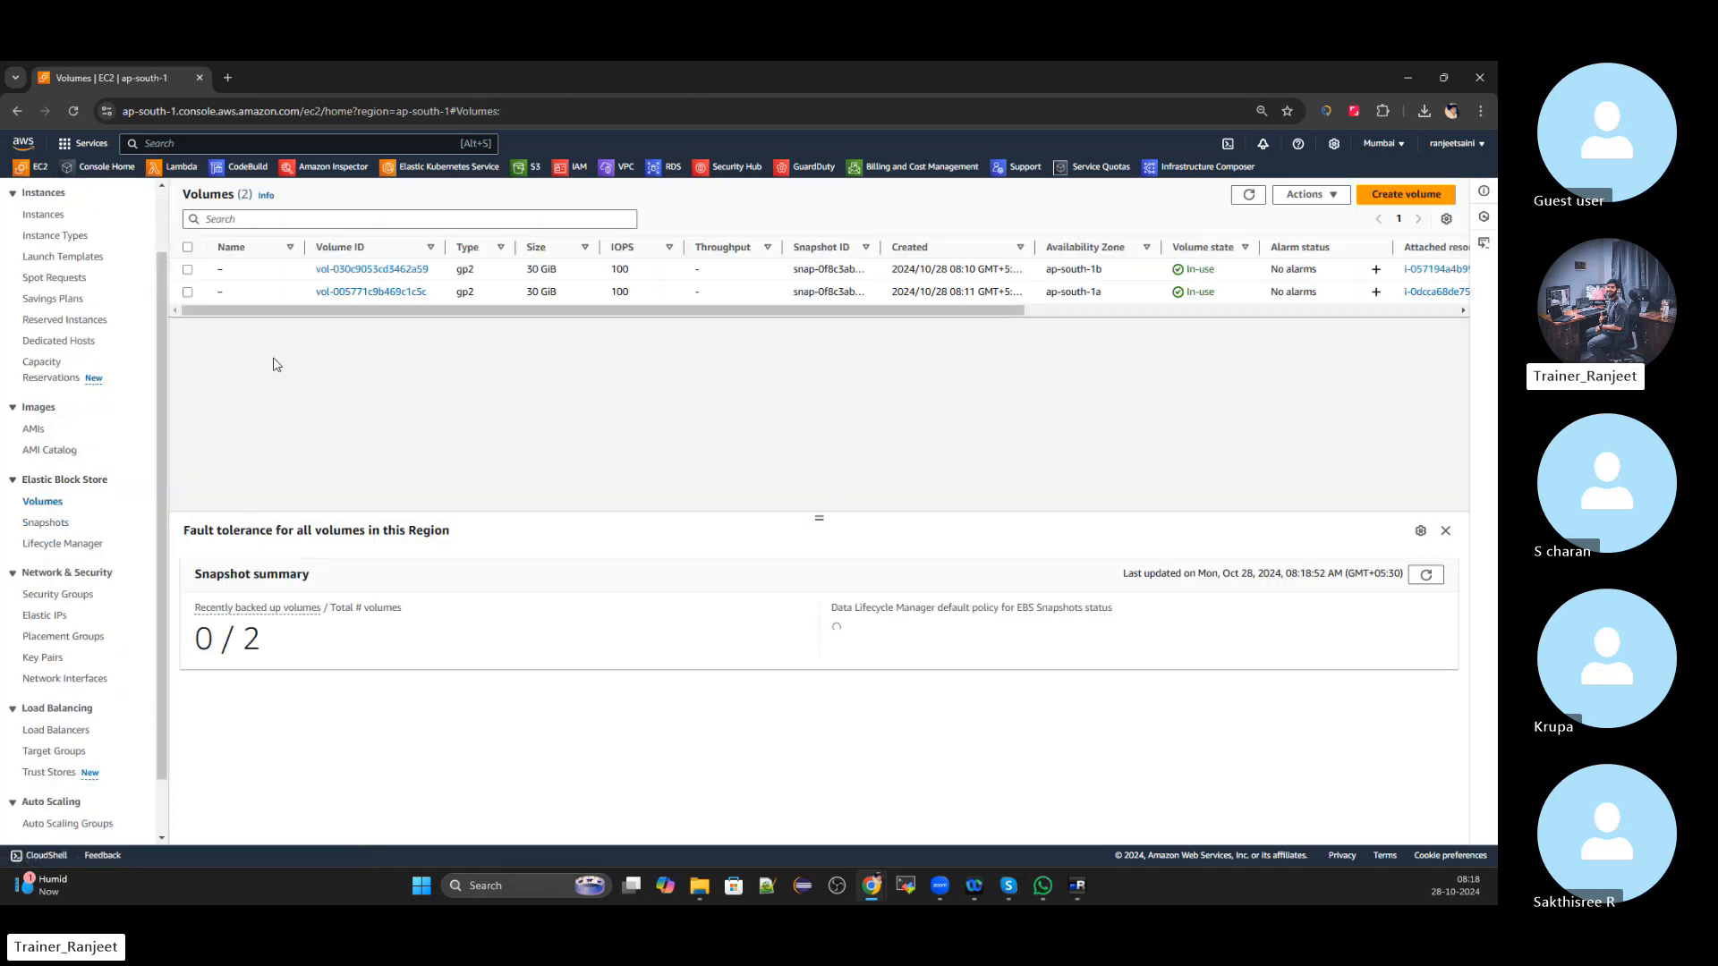
pyautogui.click(1418, 205)
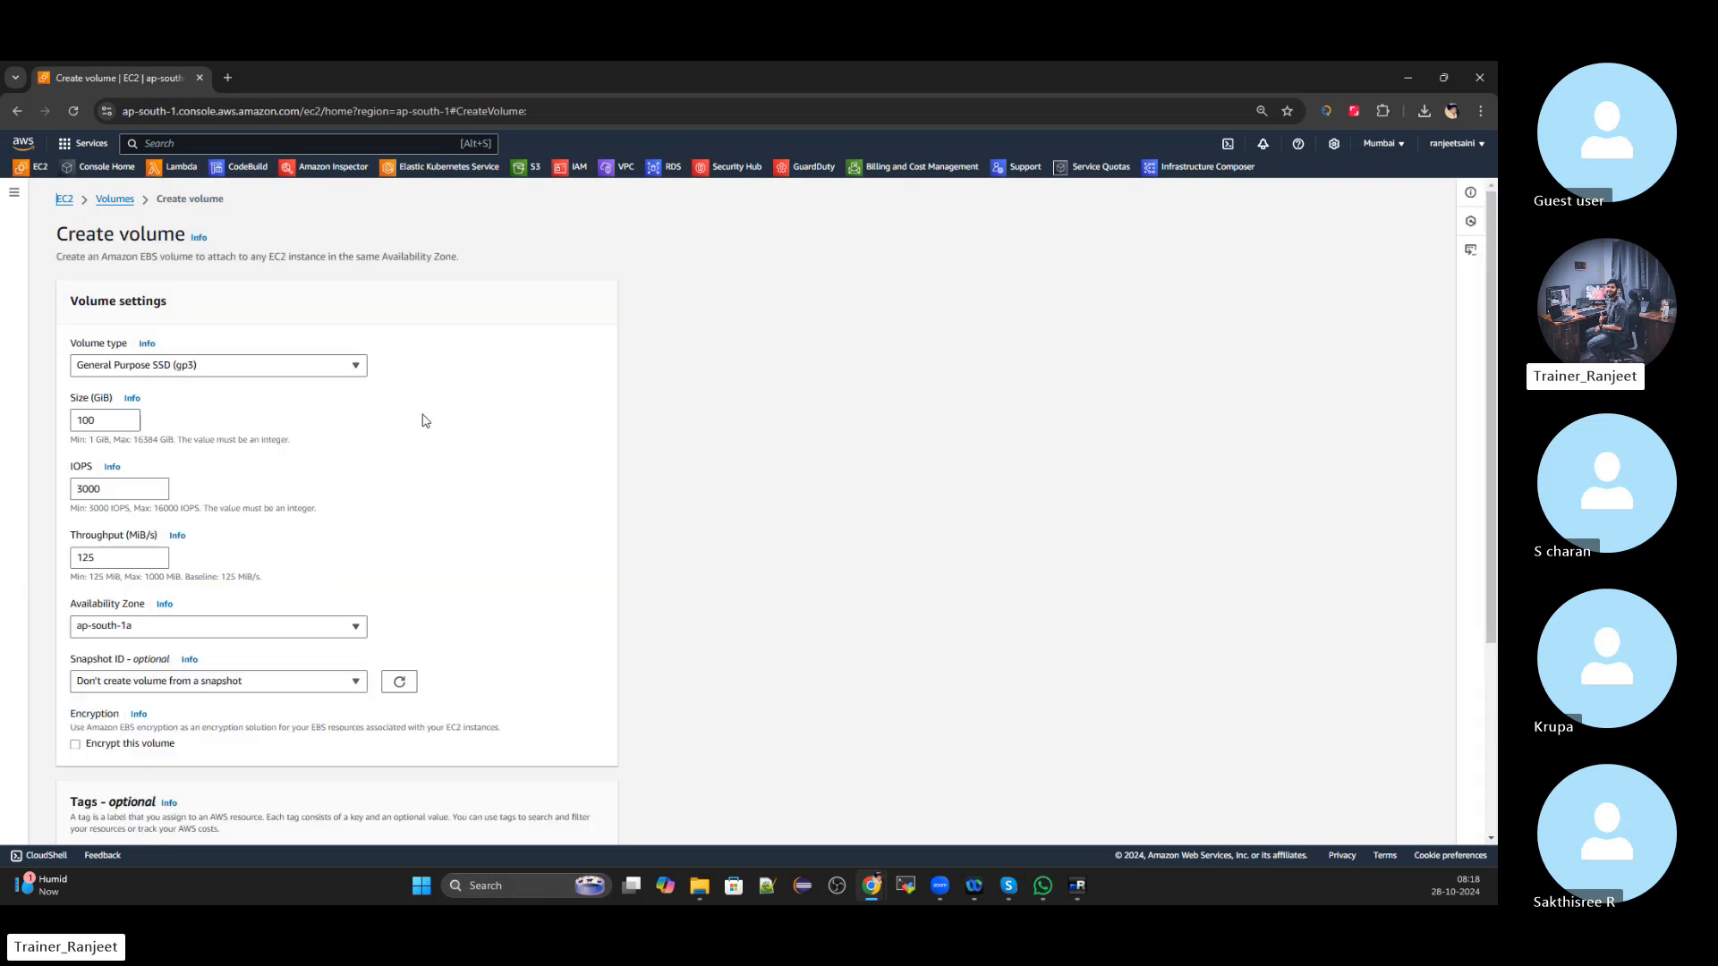
pyautogui.scroll(-1, 425, 421)
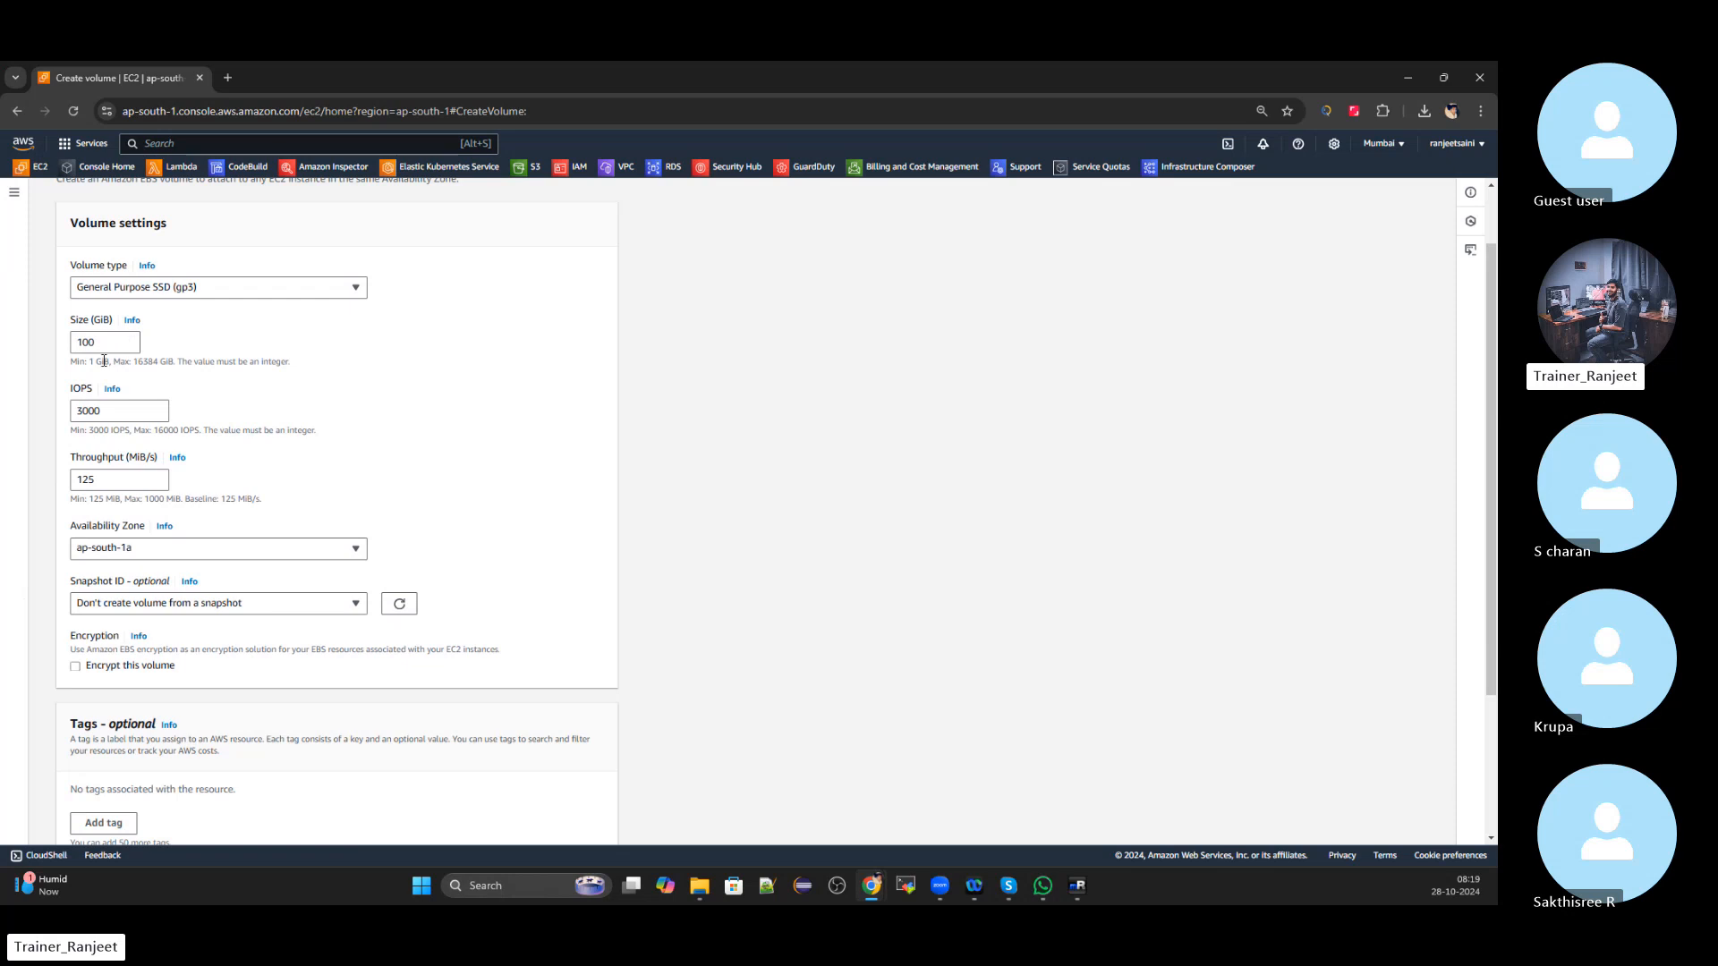
pyautogui.click(109, 342)
pyautogui.press('BackSpace')
pyautogui.click(325, 549)
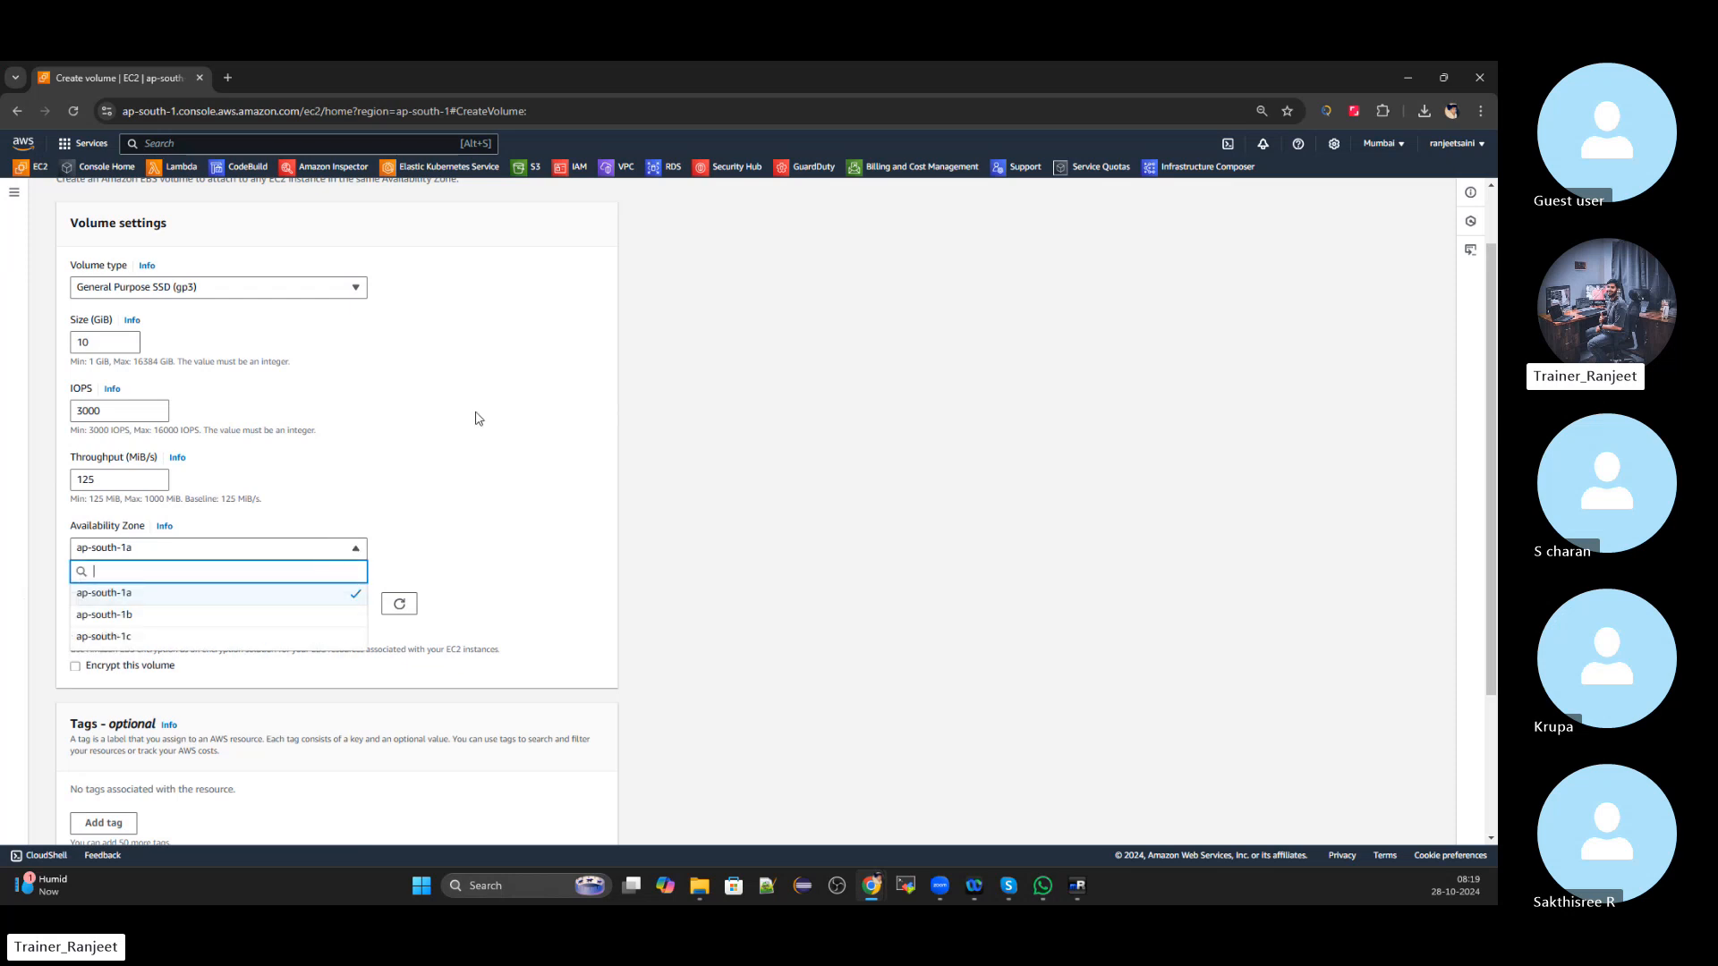
pyautogui.click(148, 618)
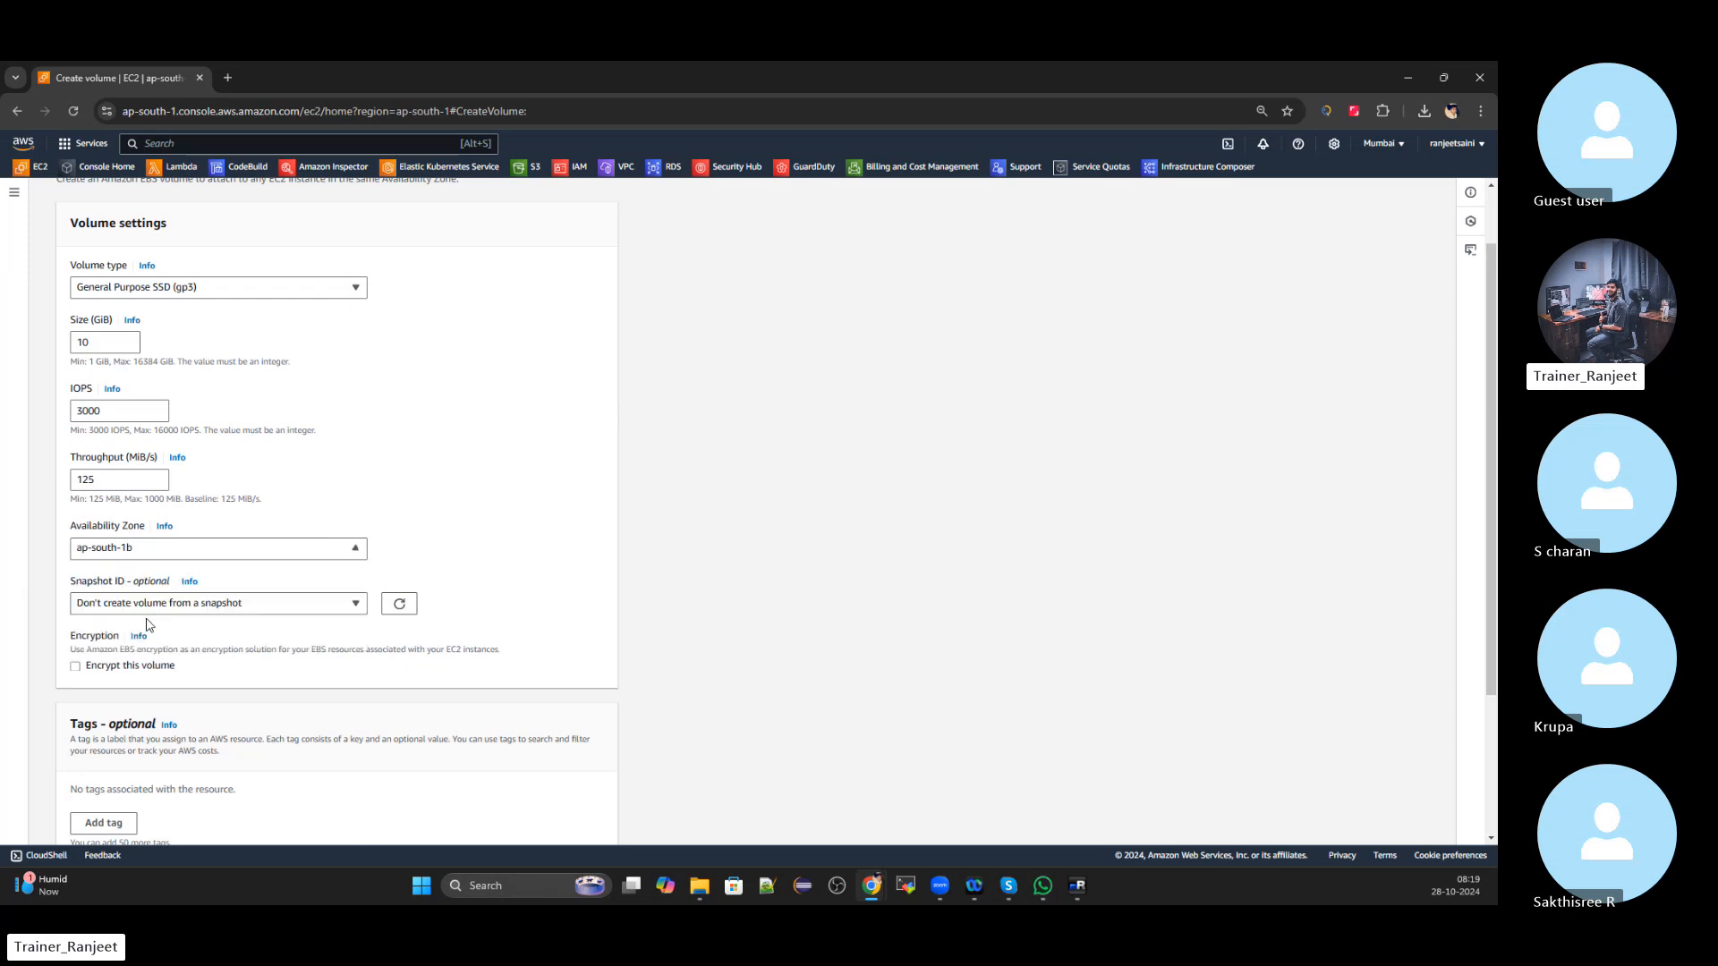
pyautogui.scroll(-3, 354, 452)
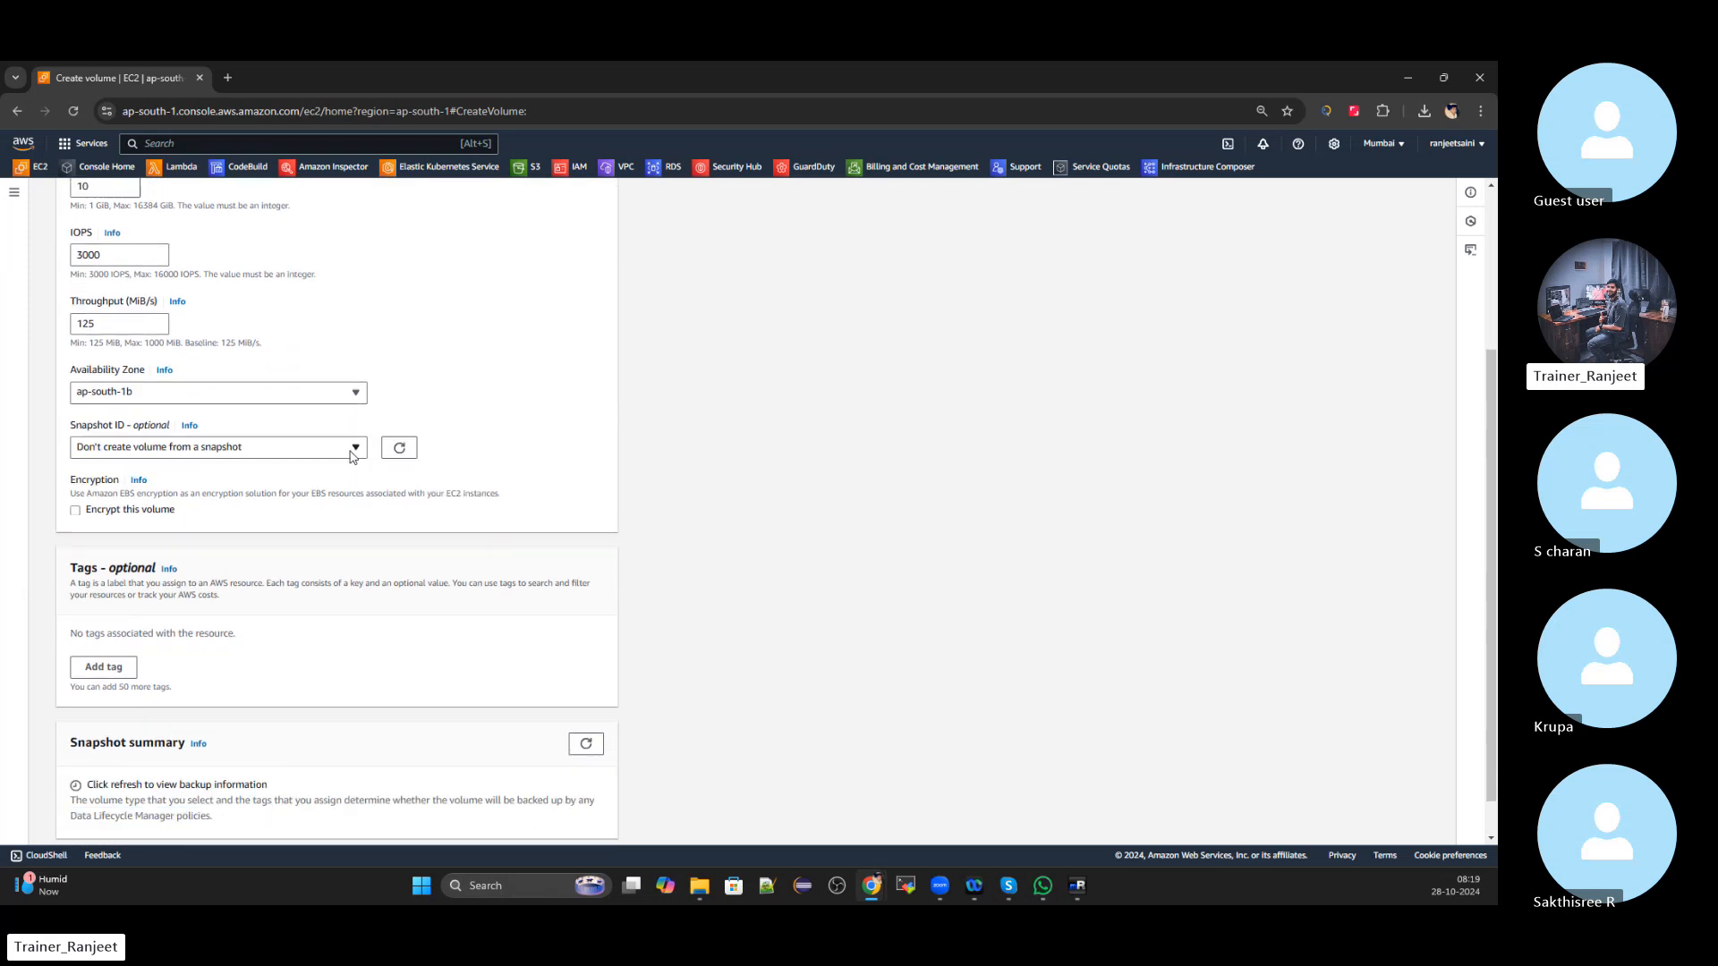
pyautogui.scroll(-1, 351, 458)
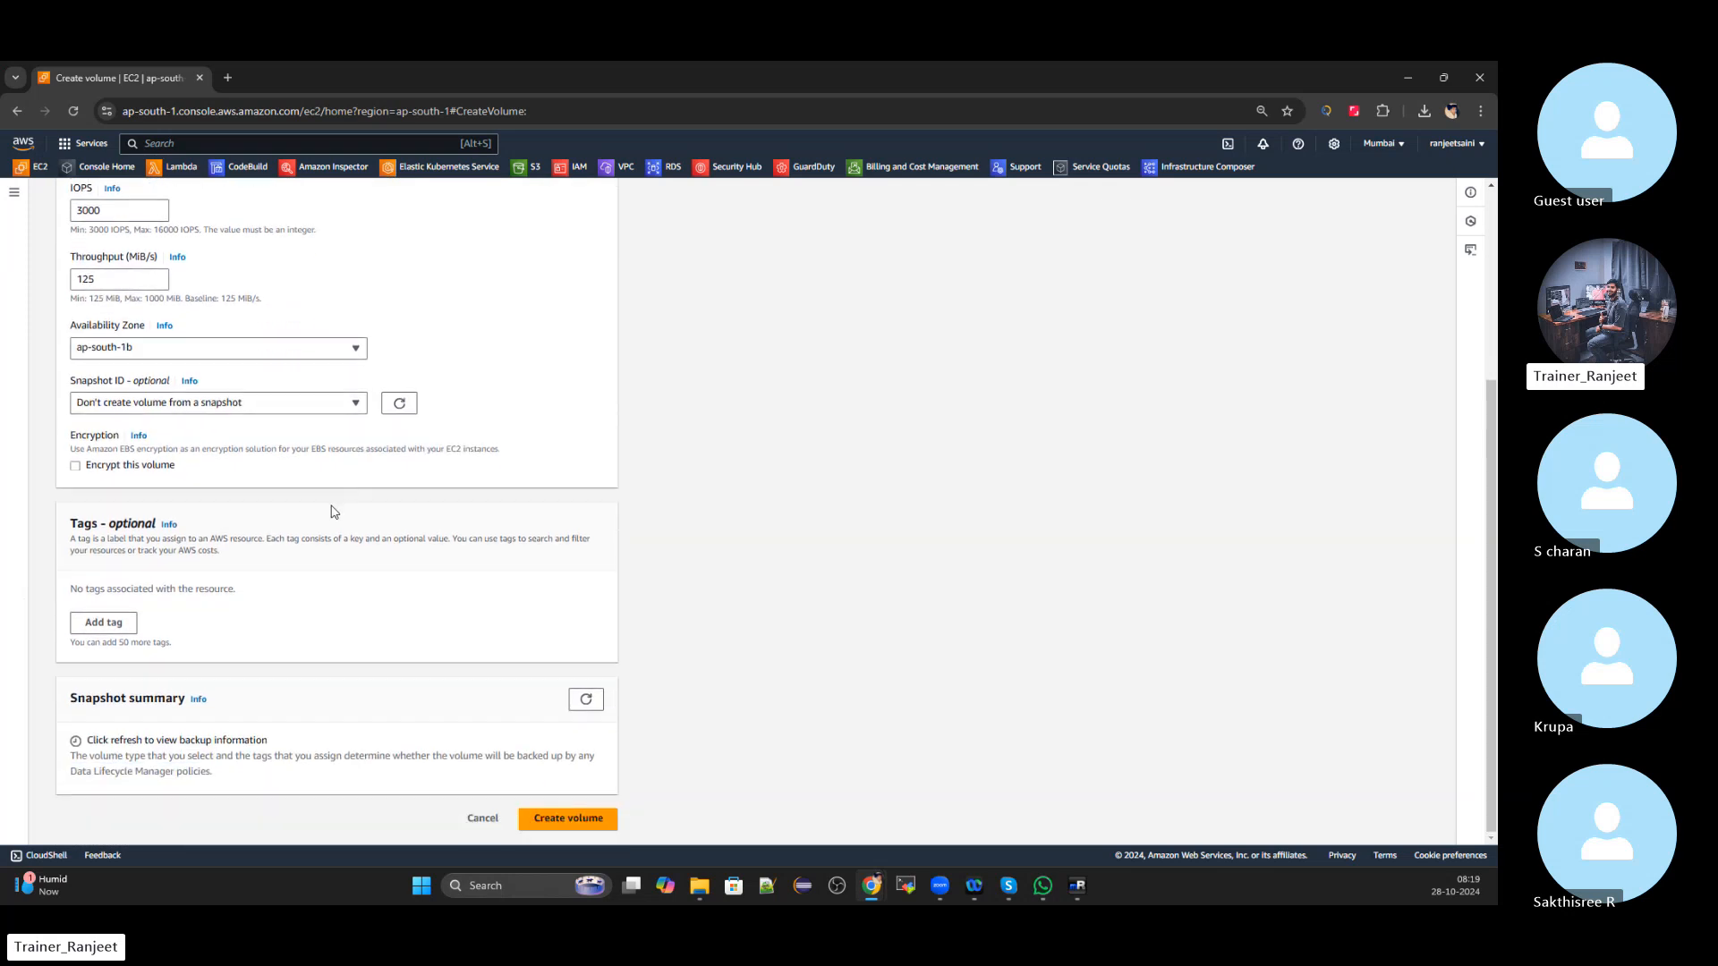
pyautogui.scroll(5, 331, 512)
pyautogui.scroll(-5, 331, 512)
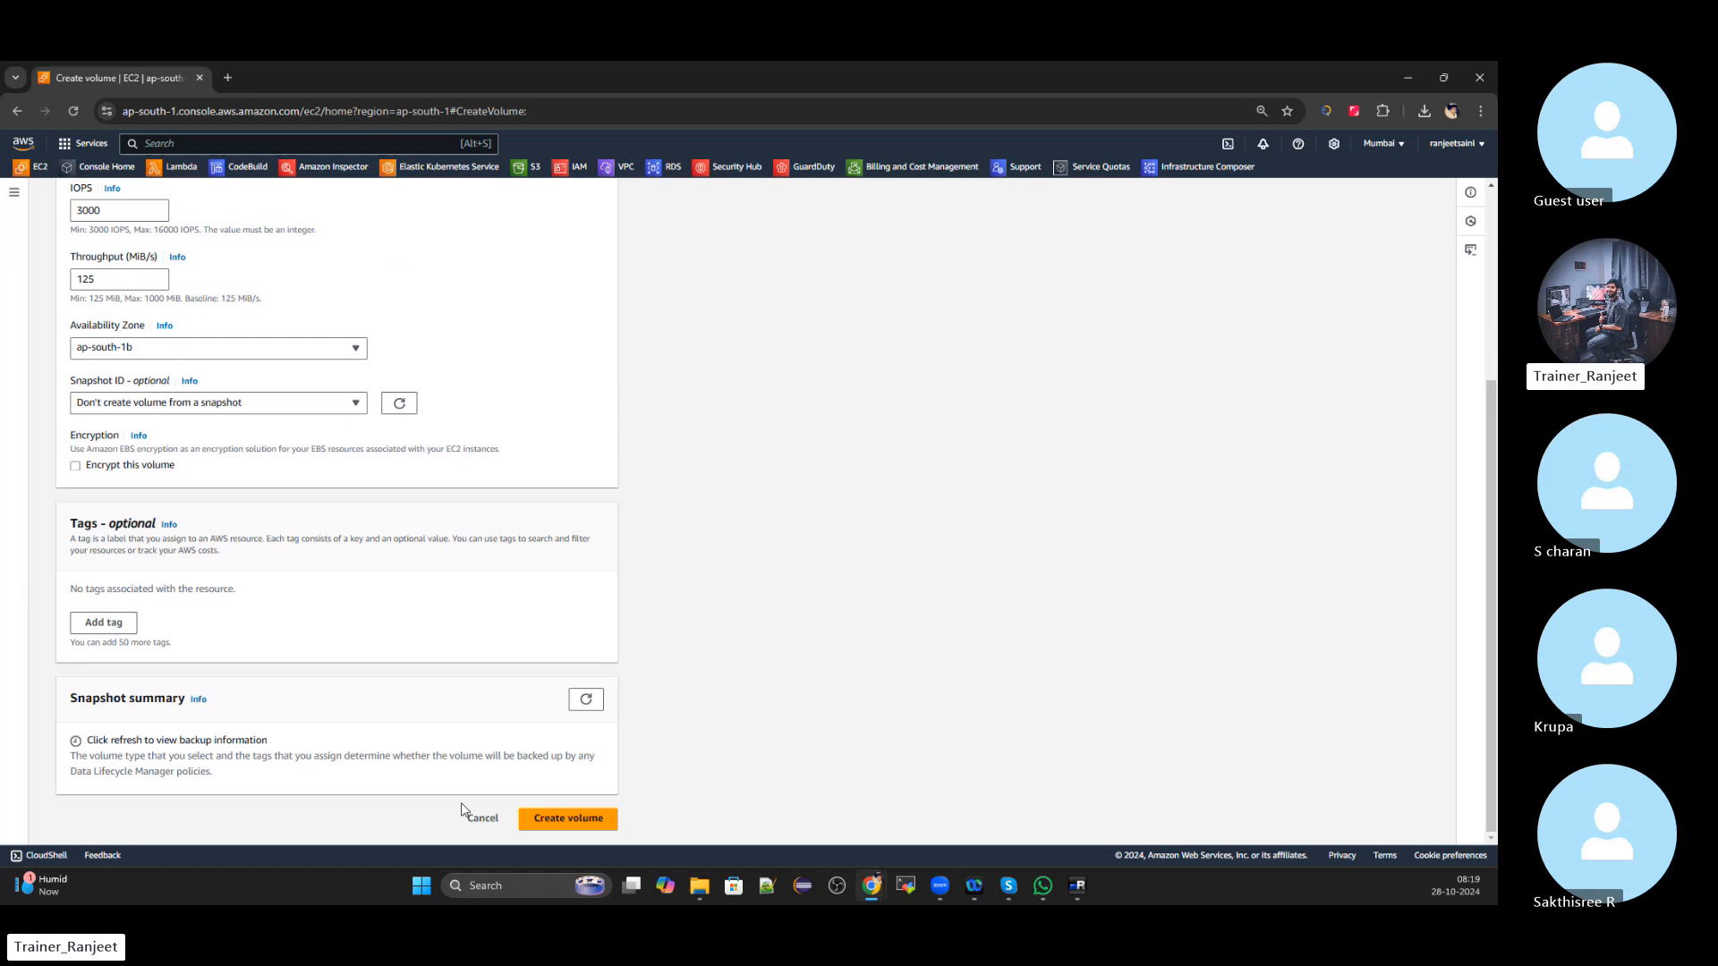
pyautogui.click(564, 821)
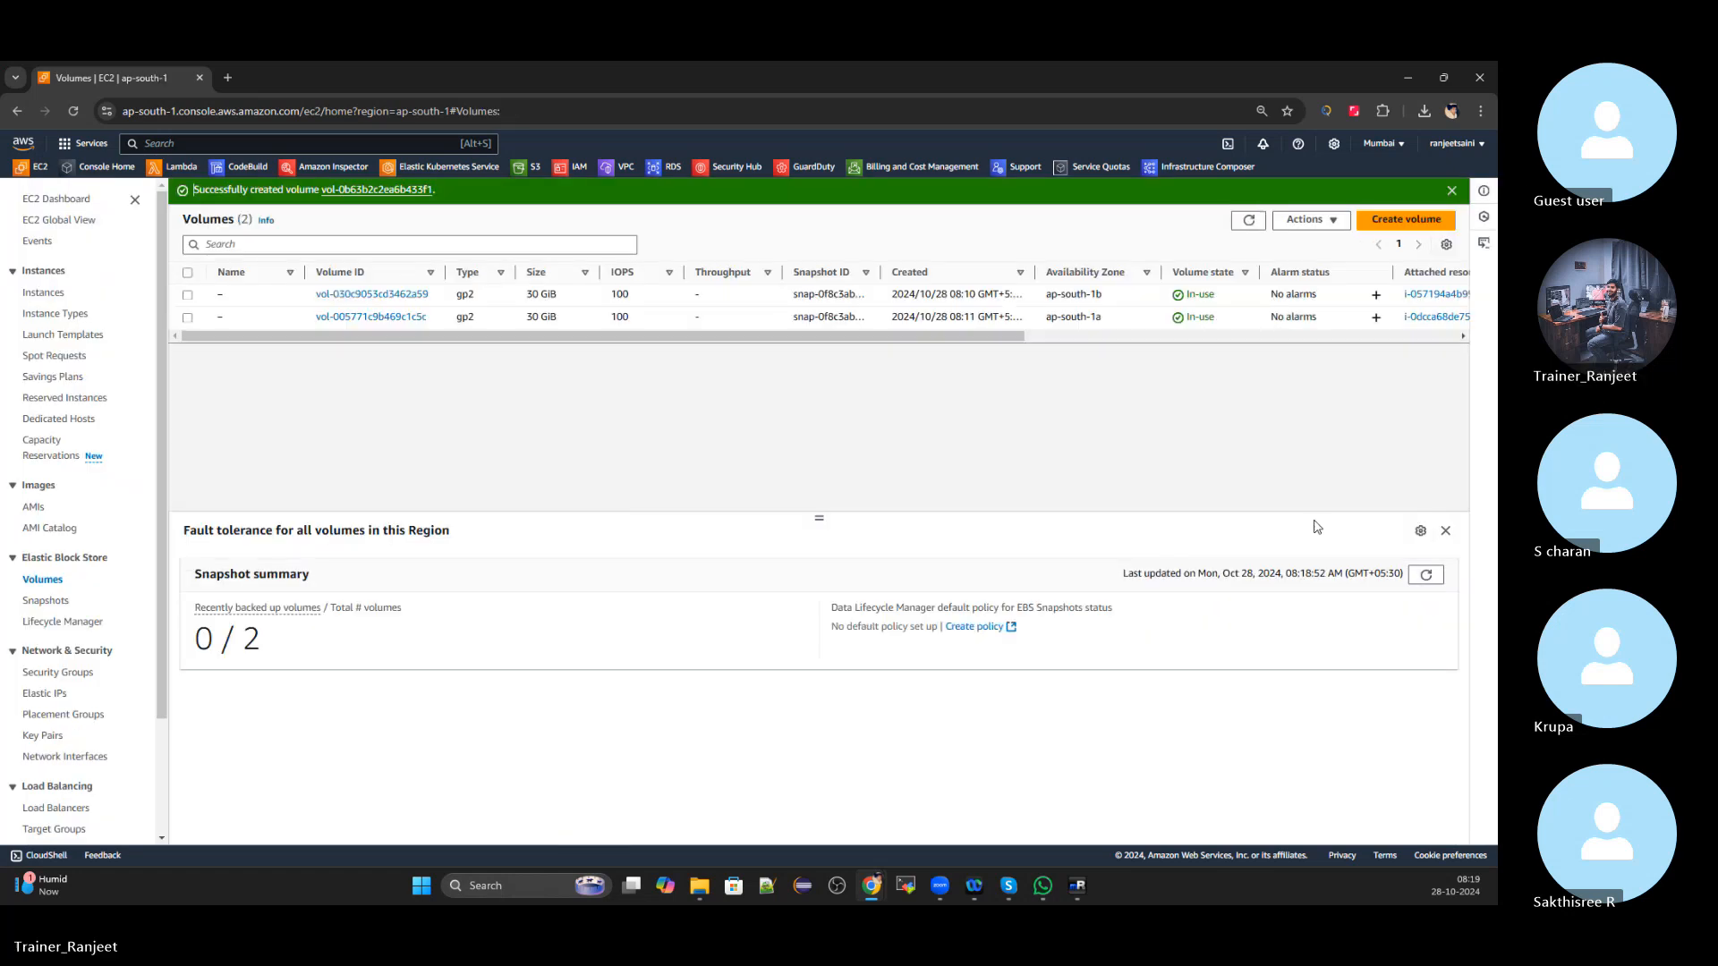
# Attach the new 10 GiB volume to instance i-057194a4b99230b41 as device xvdb
pyautogui.click(1249, 221)
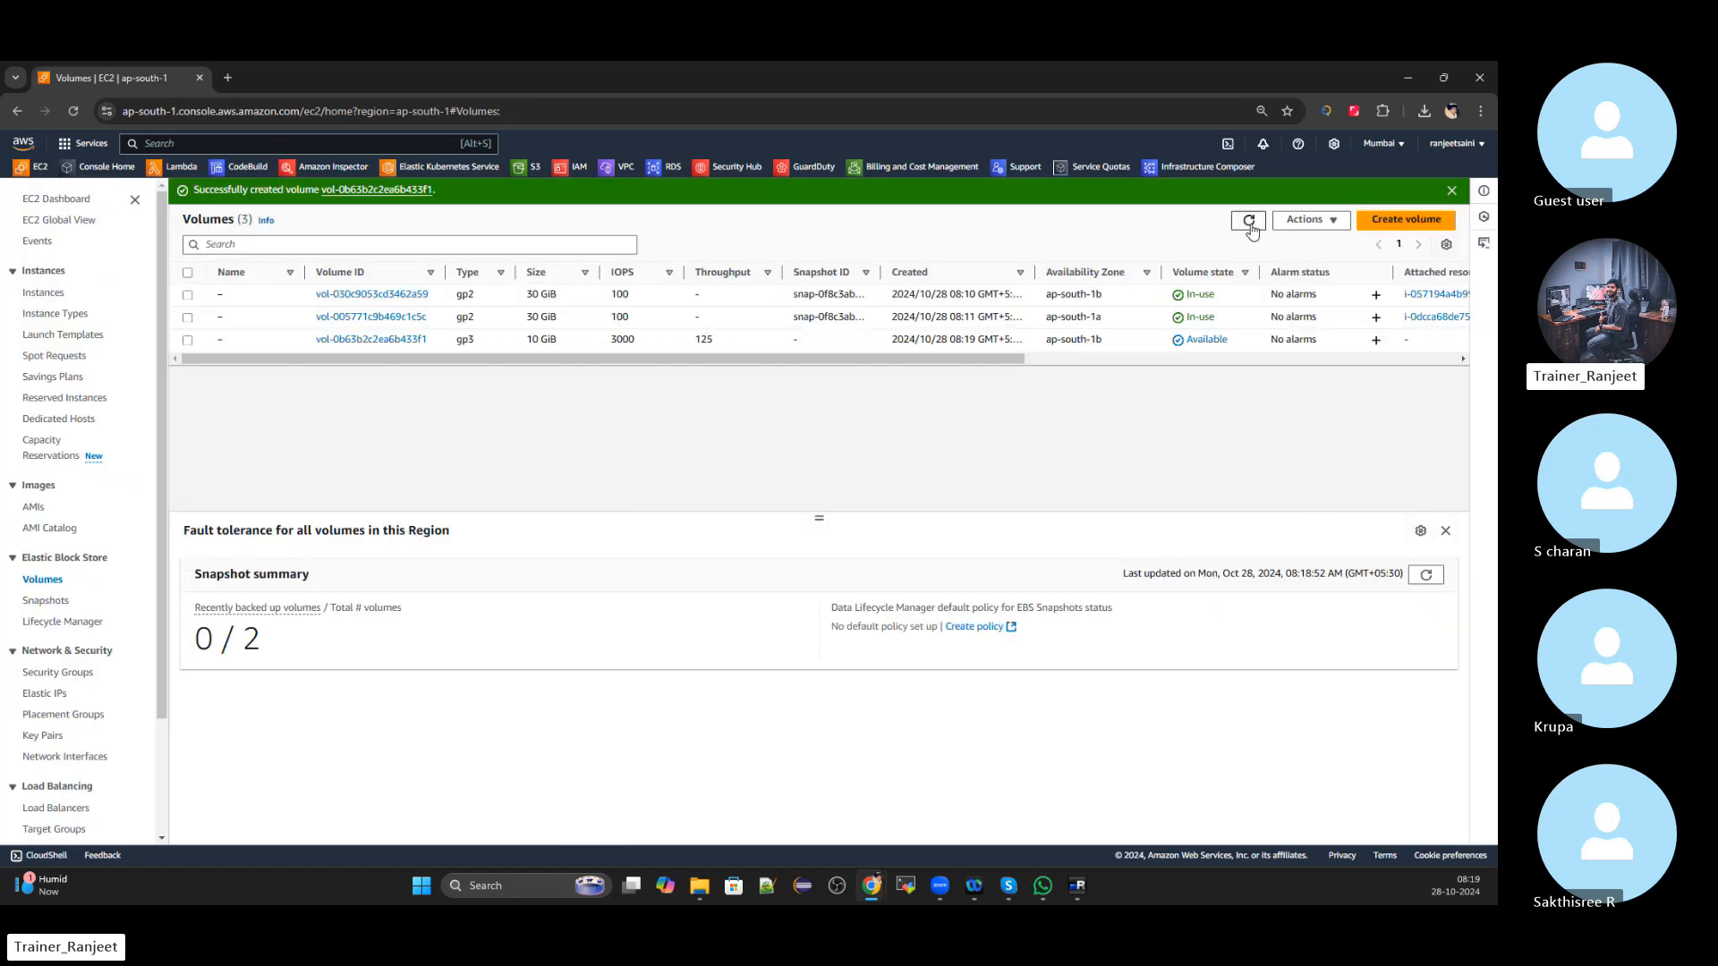
pyautogui.click(188, 340)
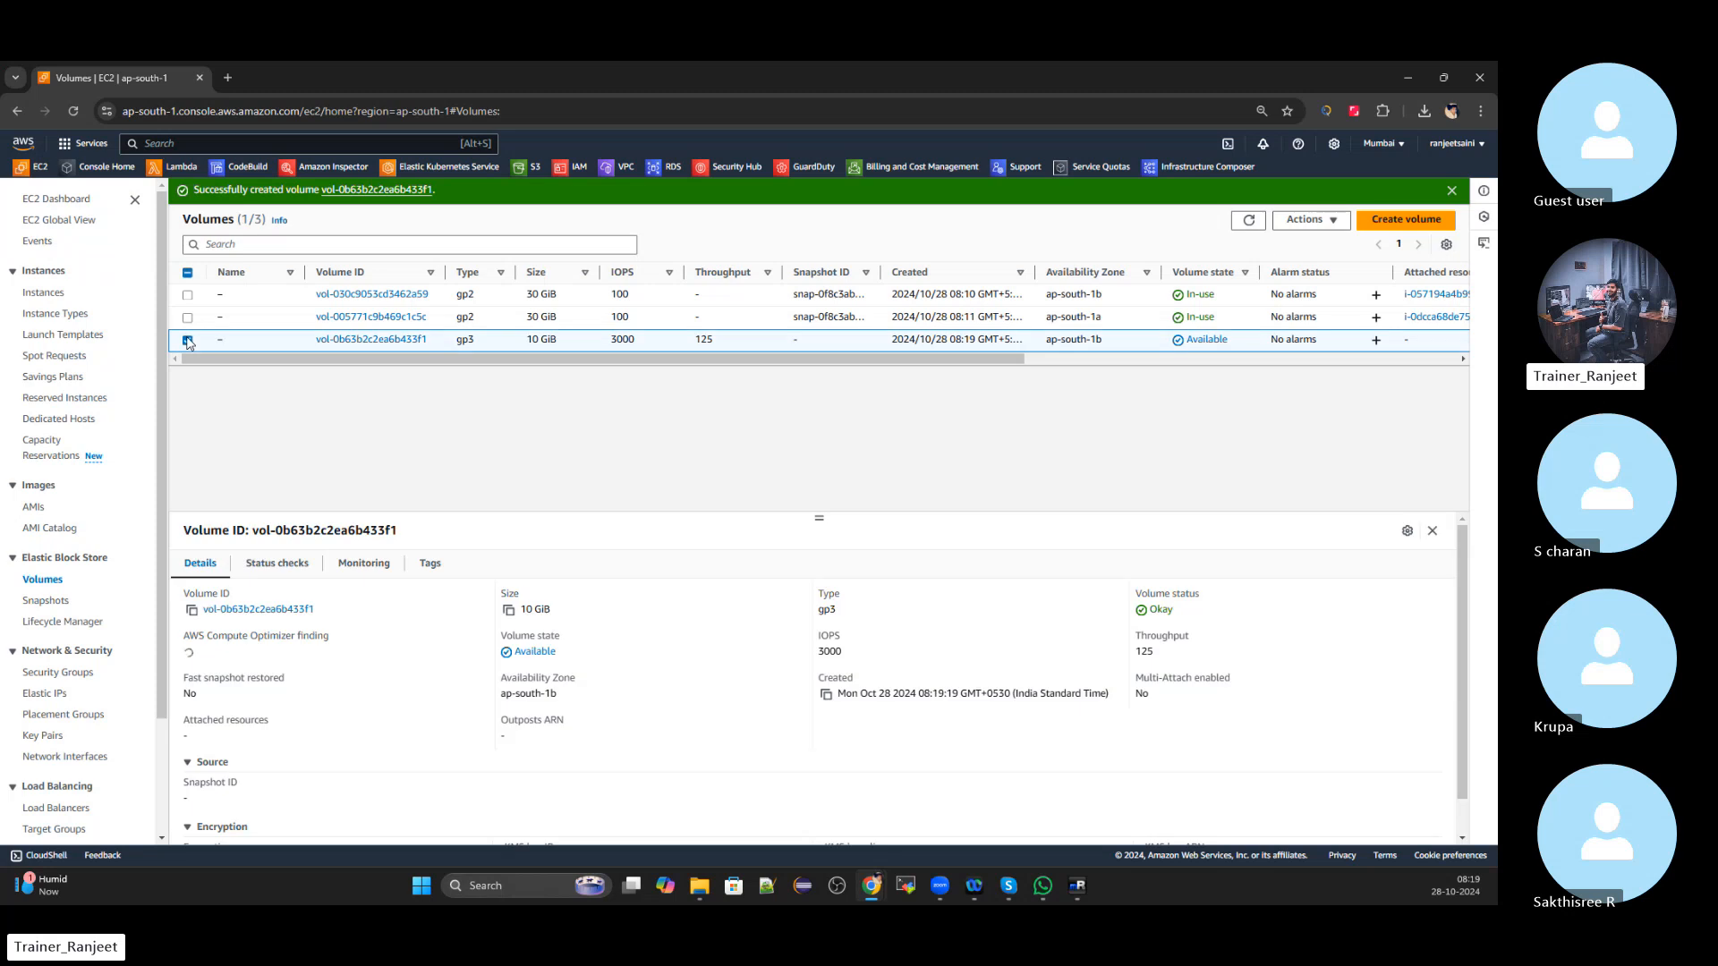
pyautogui.click(1337, 221)
pyautogui.click(1315, 329)
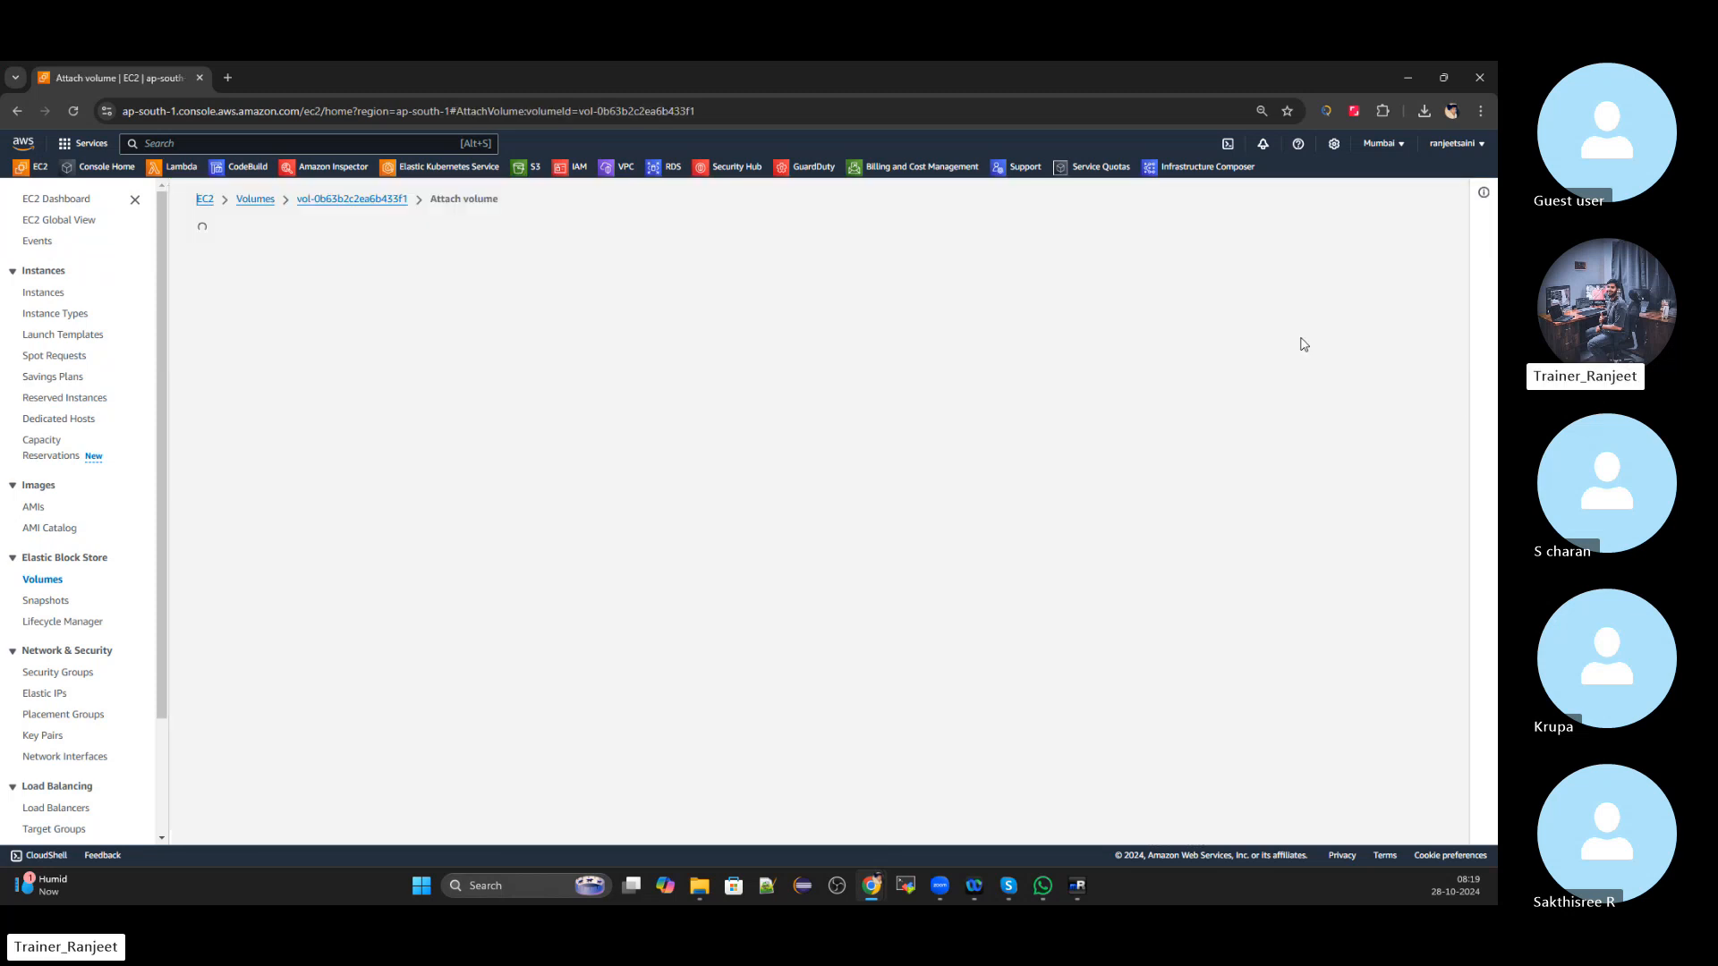
pyautogui.click(244, 462)
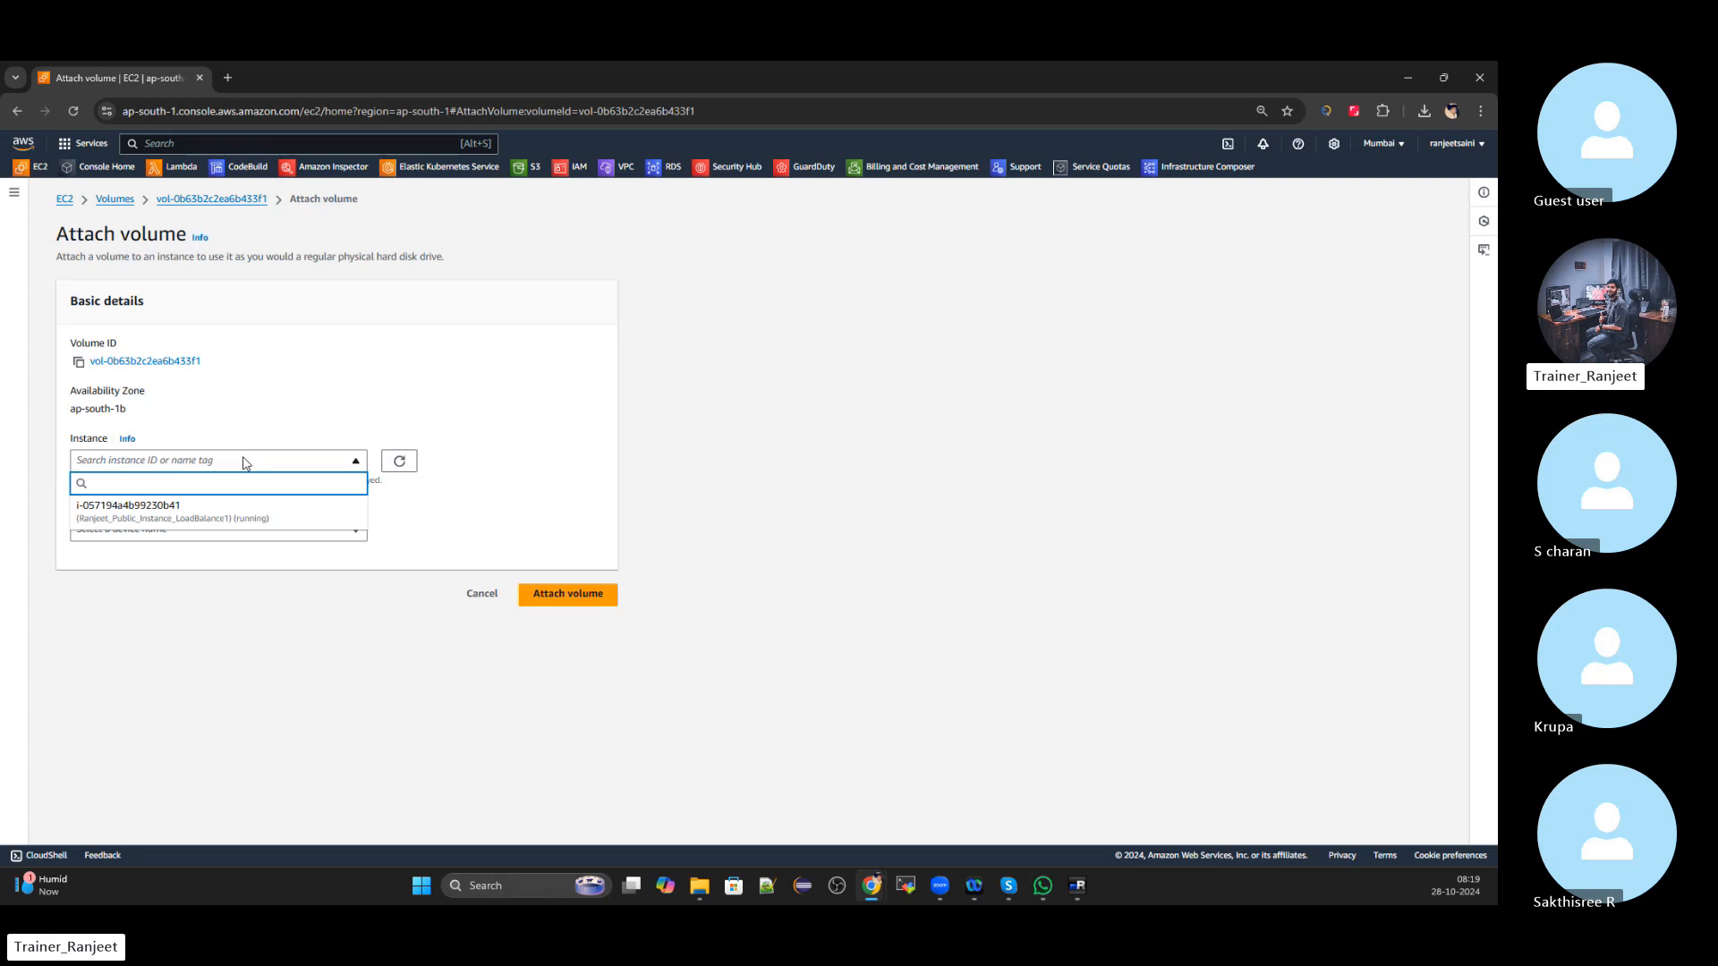
pyautogui.click(204, 527)
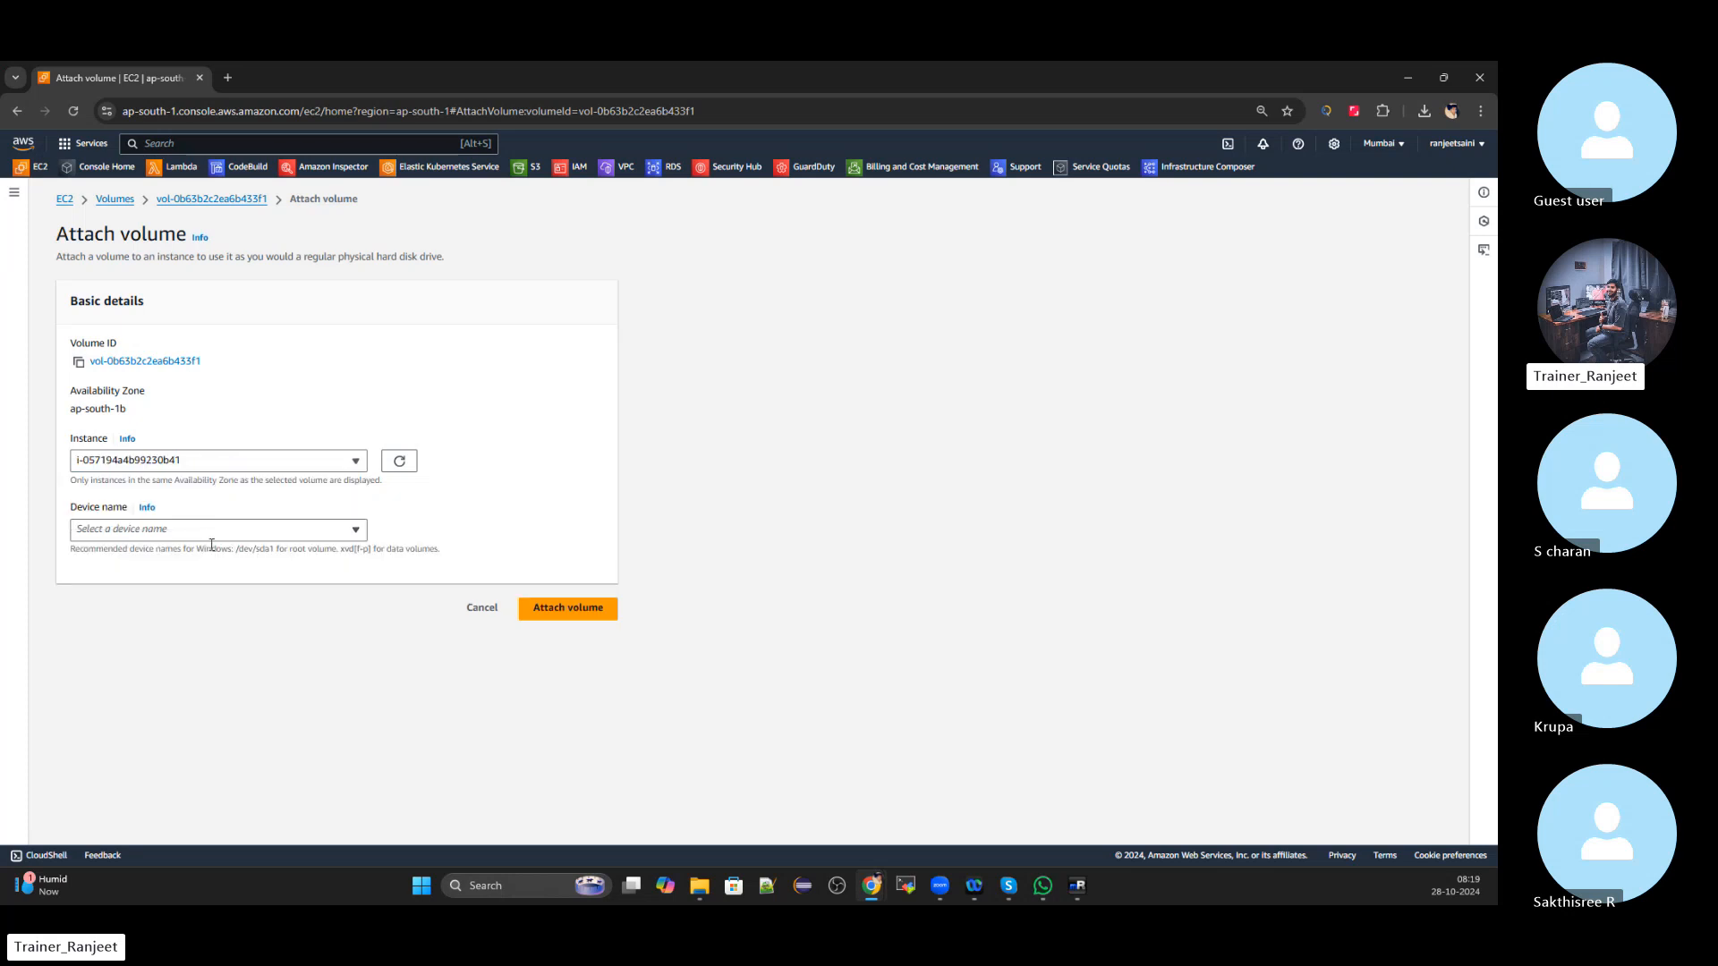
pyautogui.click(215, 538)
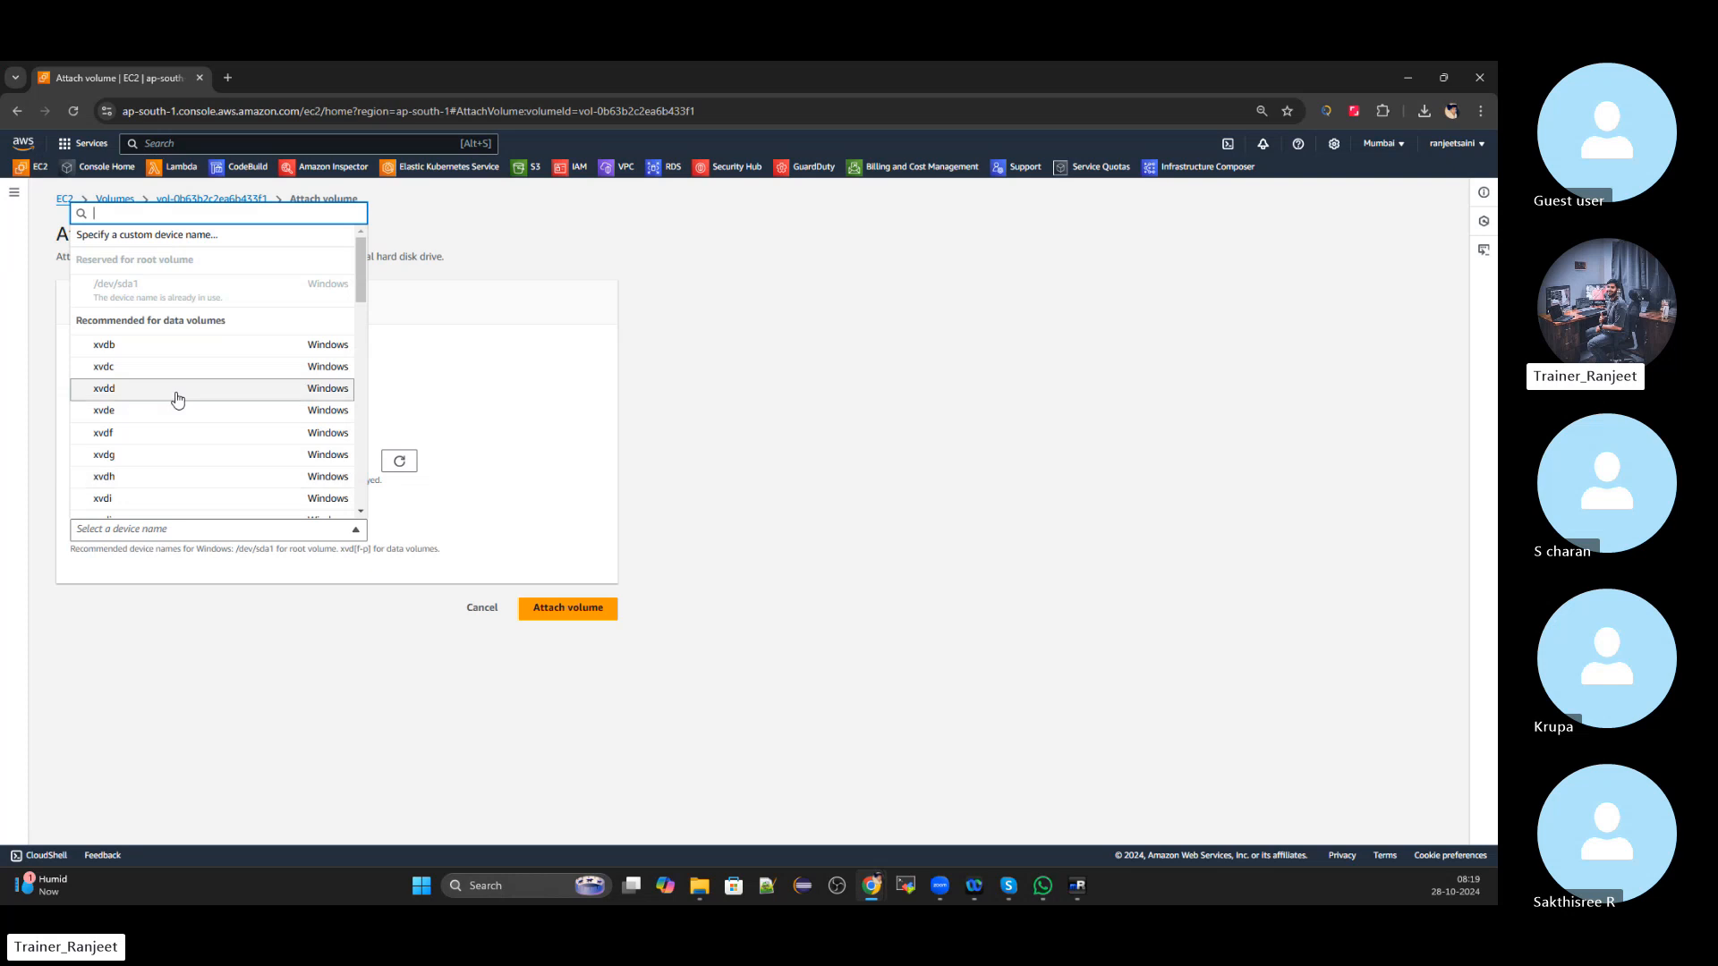
pyautogui.click(153, 349)
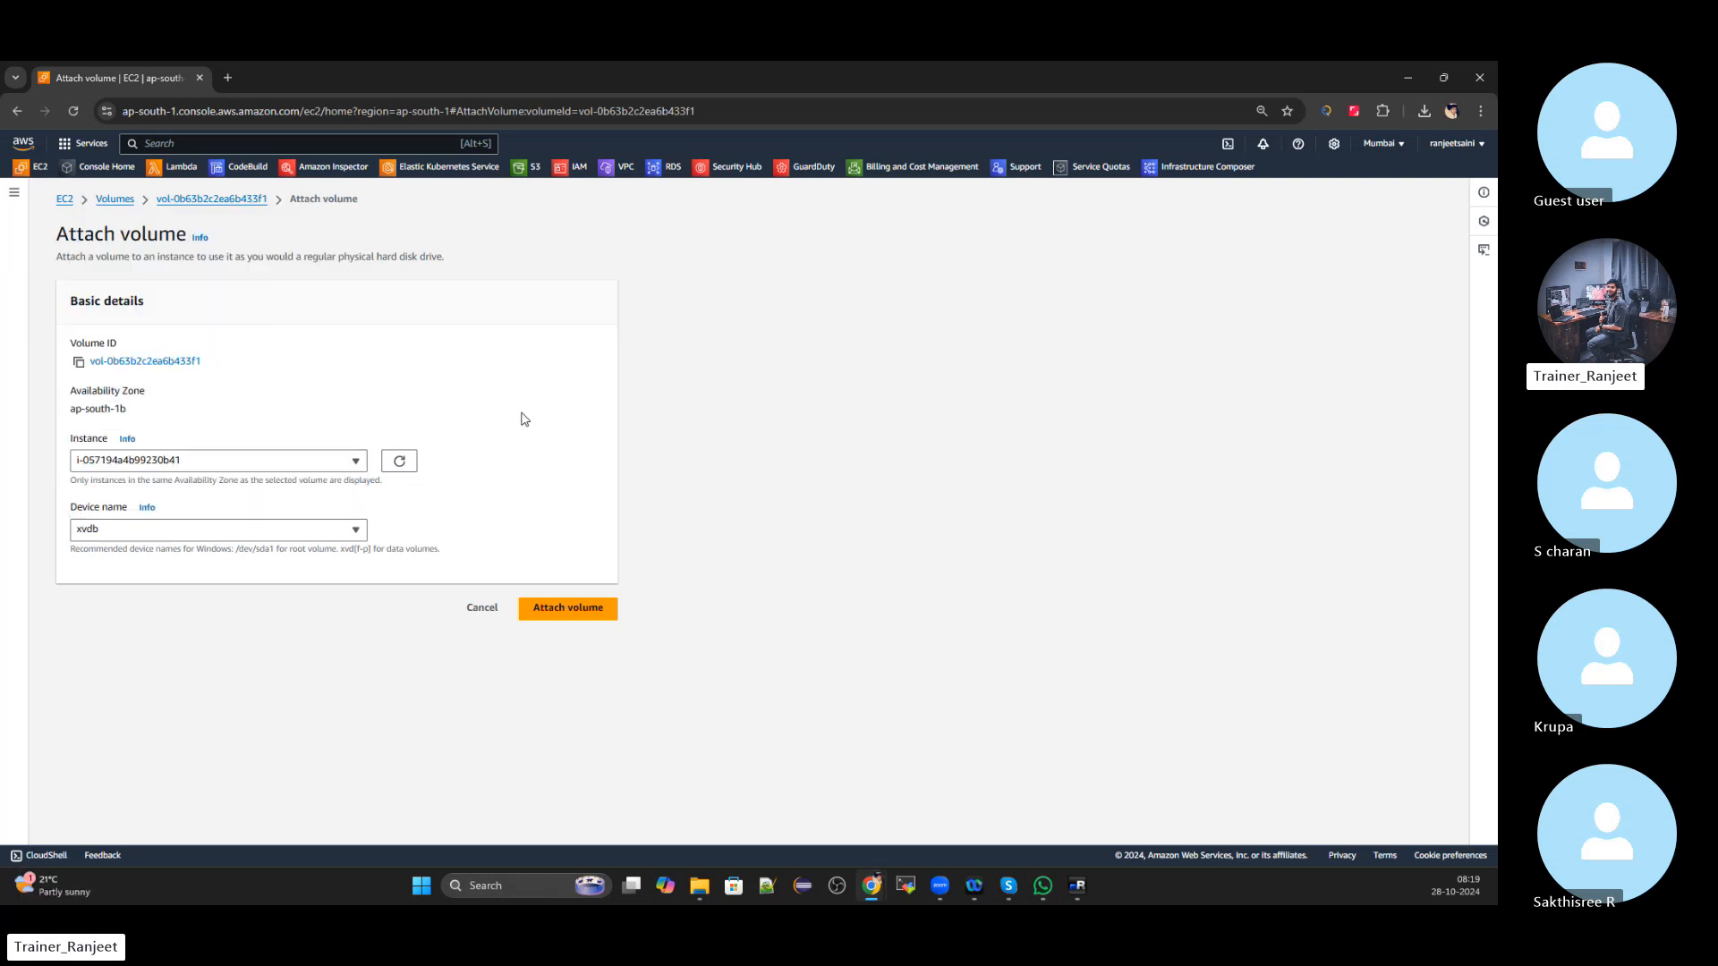
pyautogui.click(598, 616)
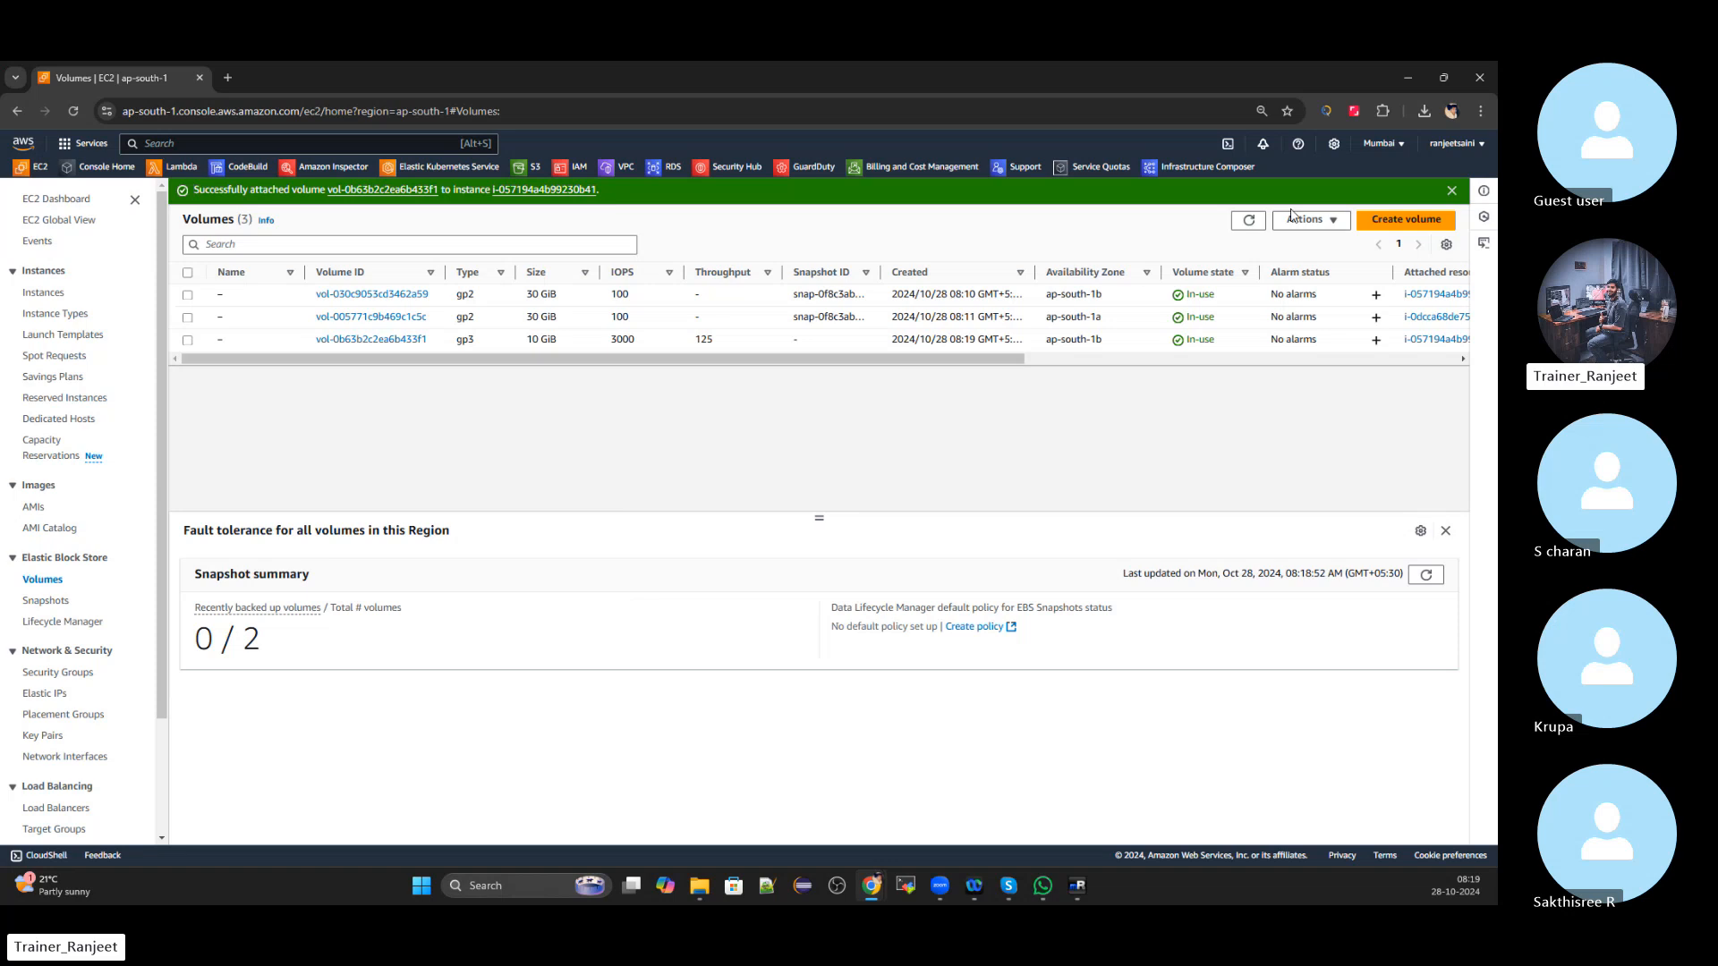
pyautogui.click(1451, 191)
# Create a second volume with size changed from 100 to 10 GiB, then refresh the Volumes list
pyautogui.click(1403, 199)
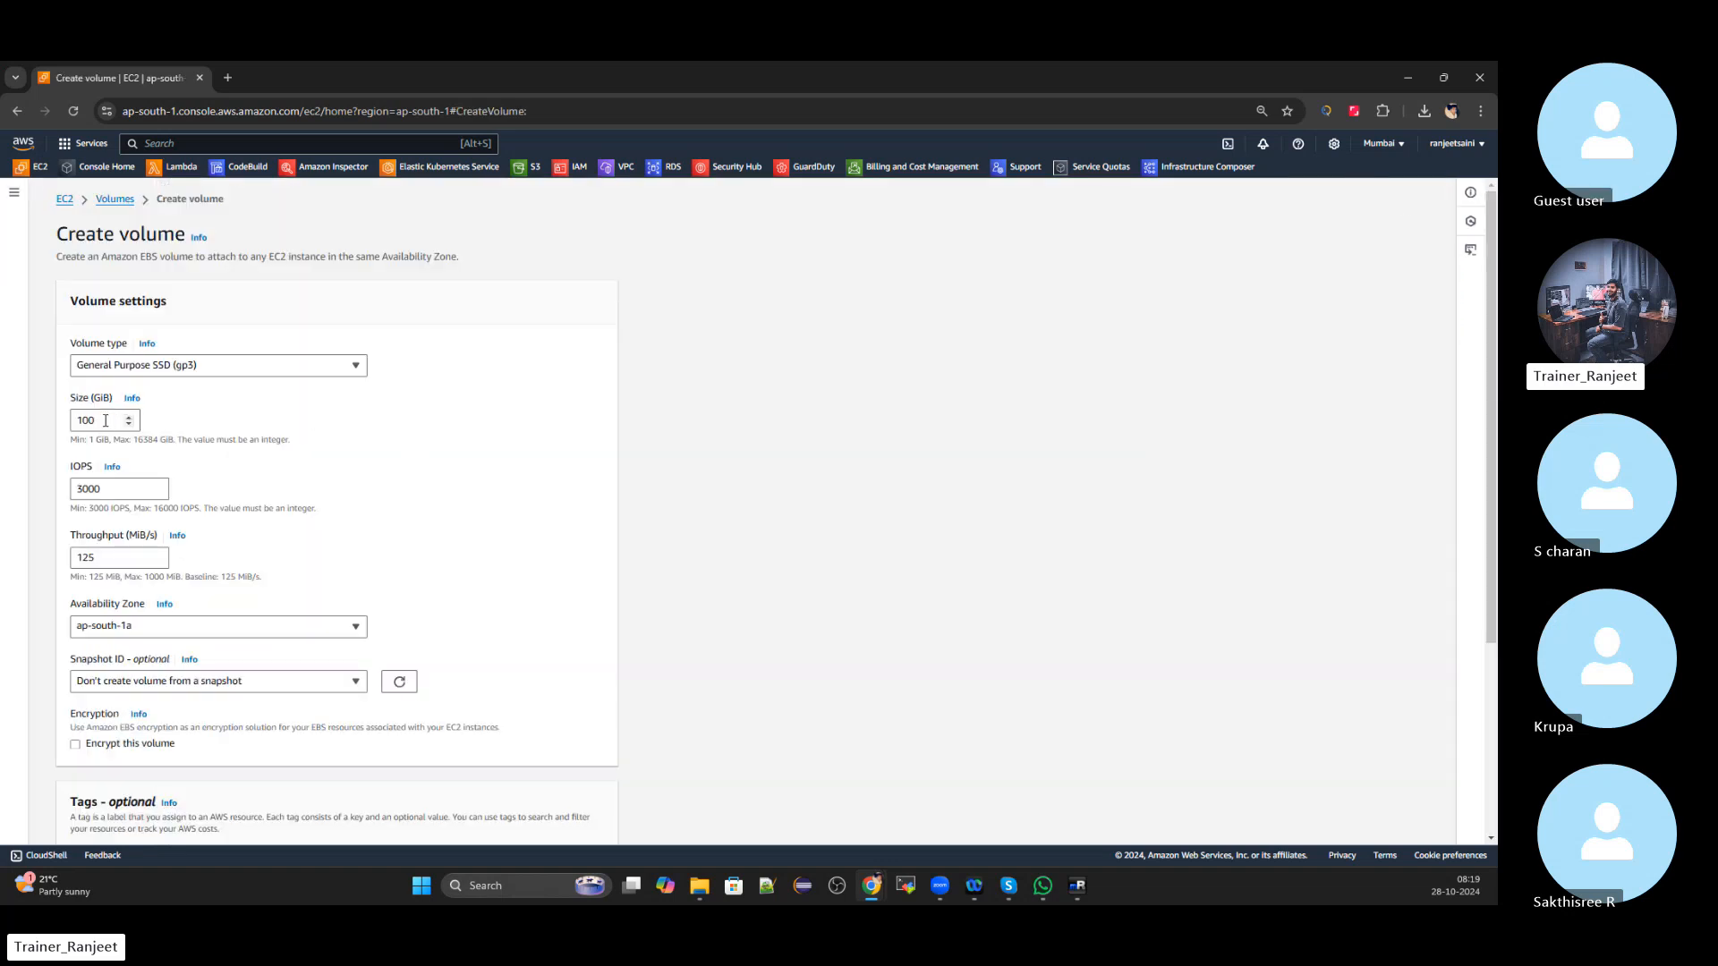
pyautogui.click(105, 421)
pyautogui.press('BackSpace')
pyautogui.click(531, 464)
pyautogui.scroll(-2, 338, 537)
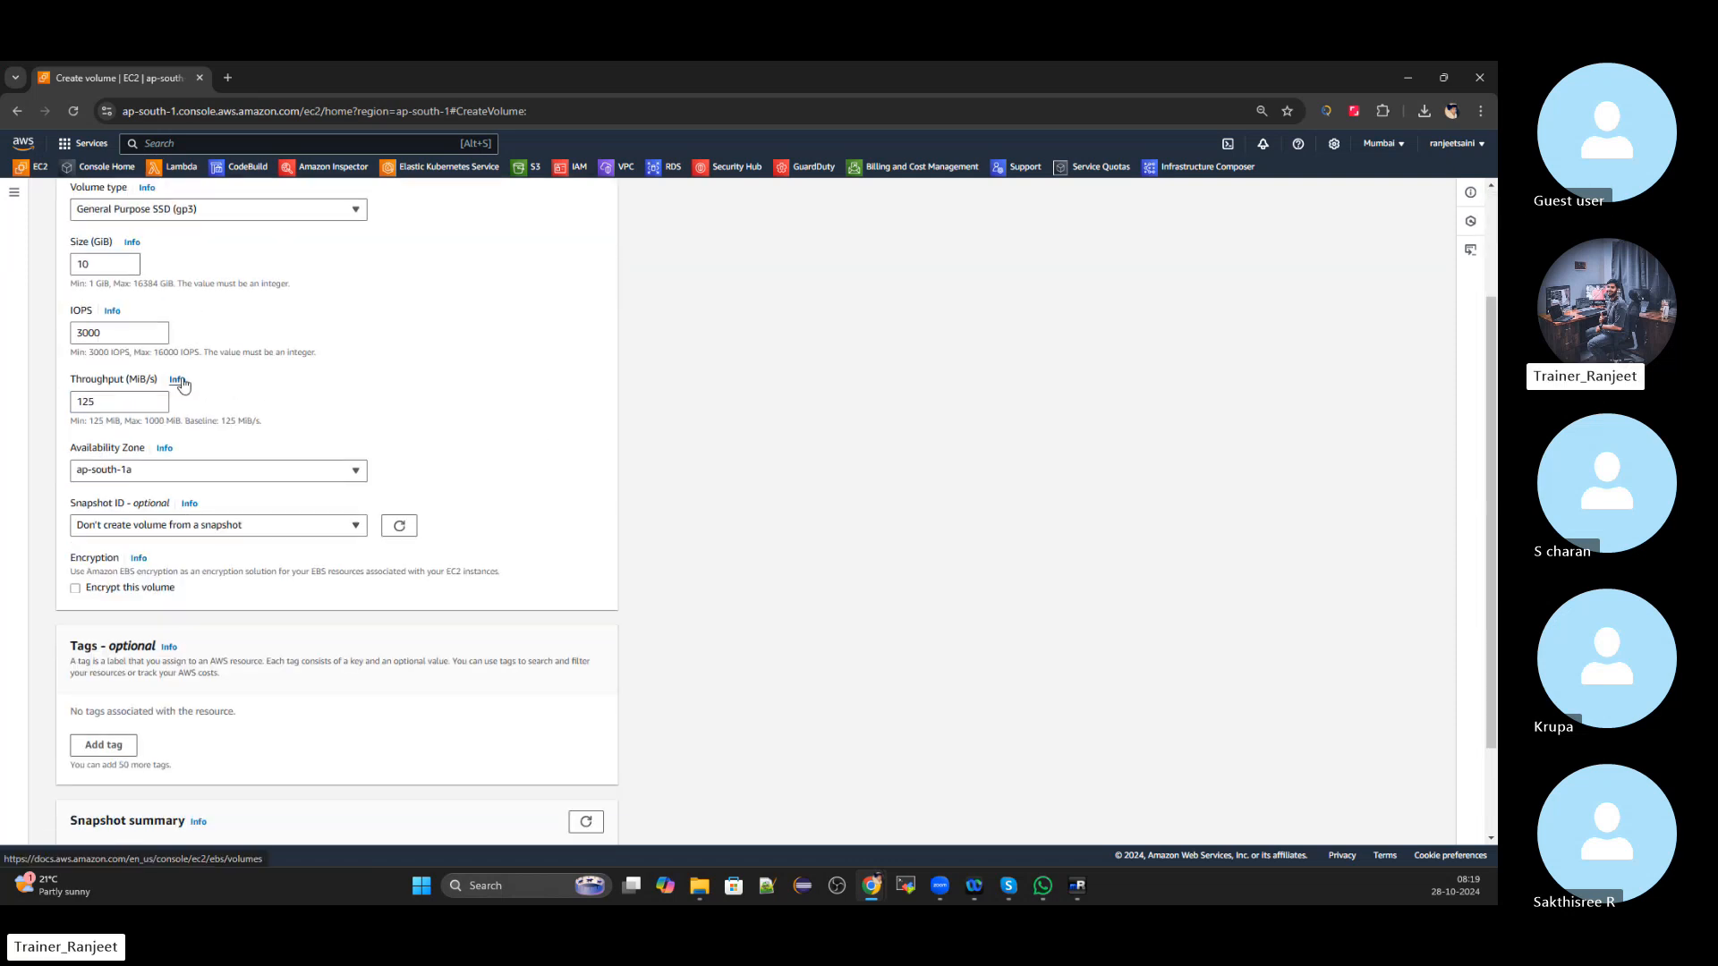
pyautogui.scroll(-2, 394, 403)
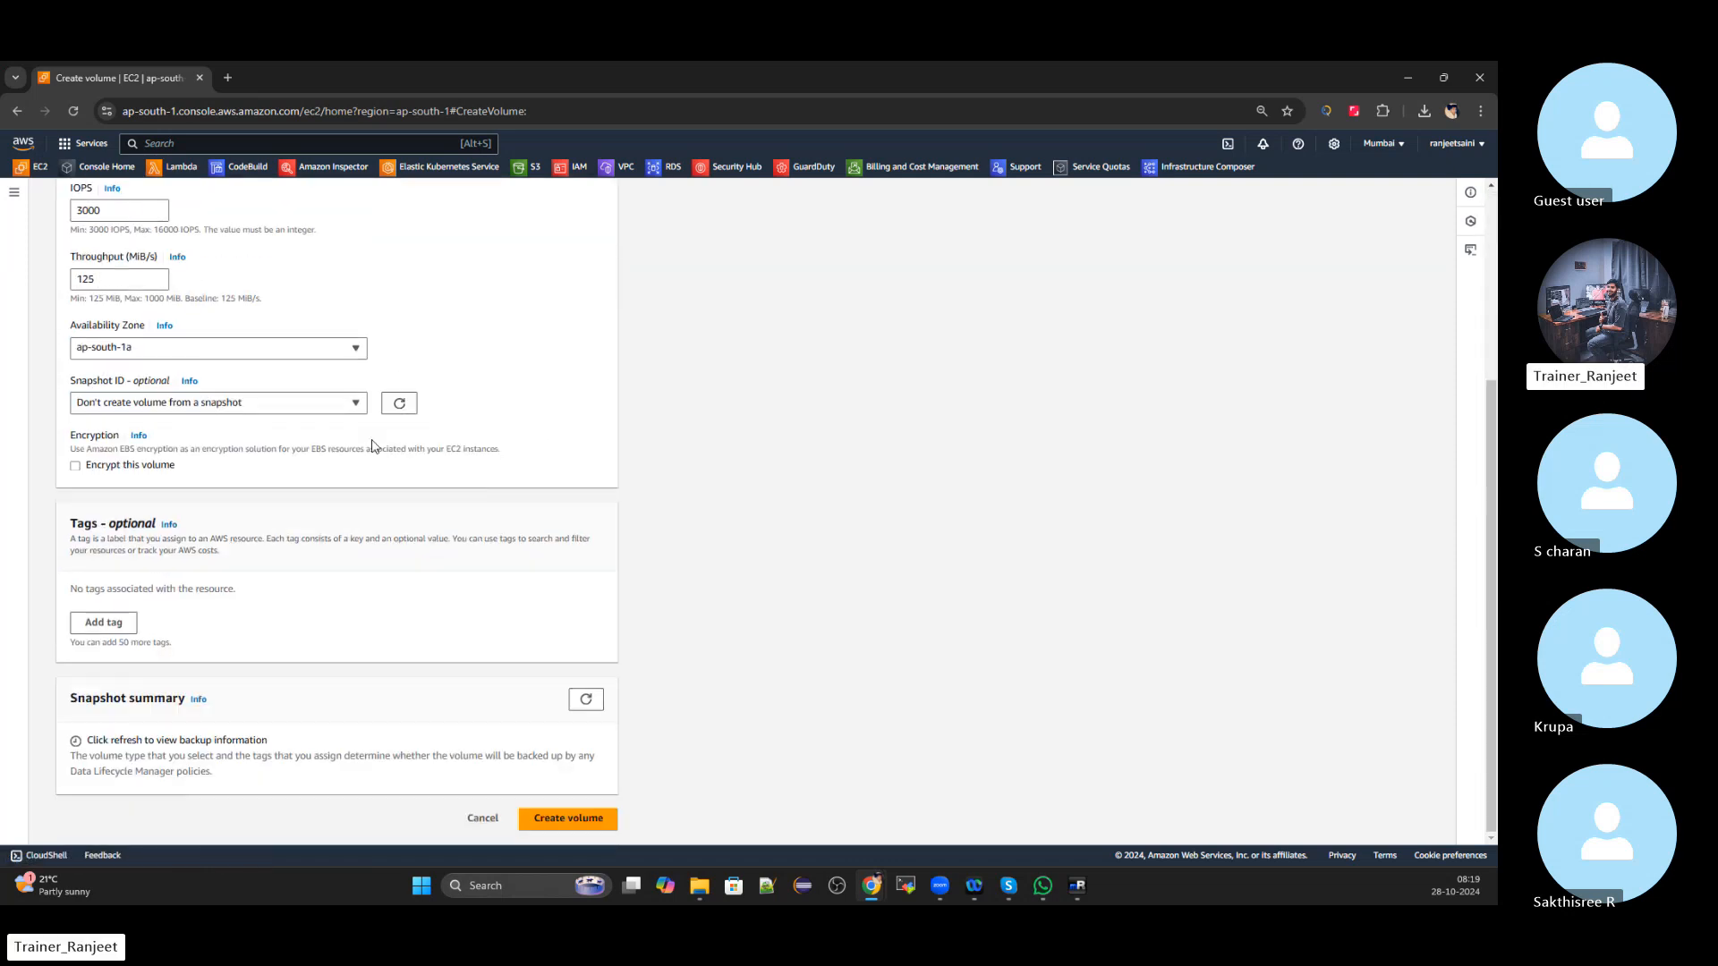
pyautogui.click(592, 821)
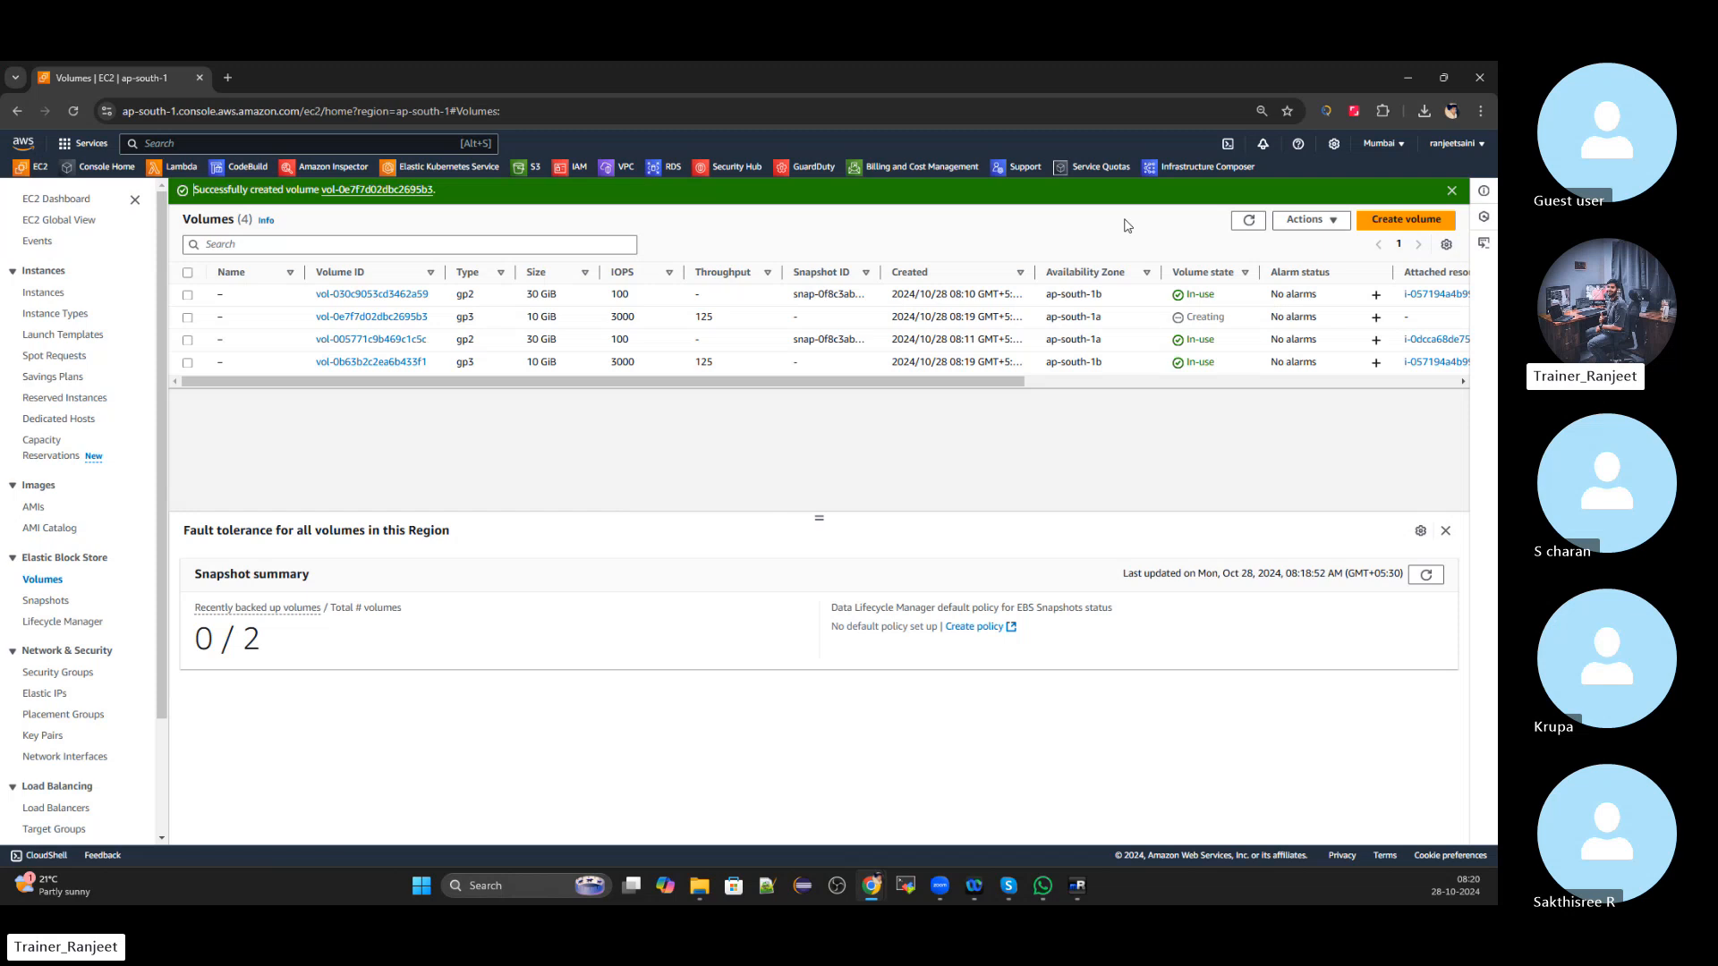
pyautogui.click(1248, 220)
# Attach vol-0e7f7d02dbc2695b3 to instance i-0dcca68de7555a508 as device xvdb
pyautogui.click(1452, 190)
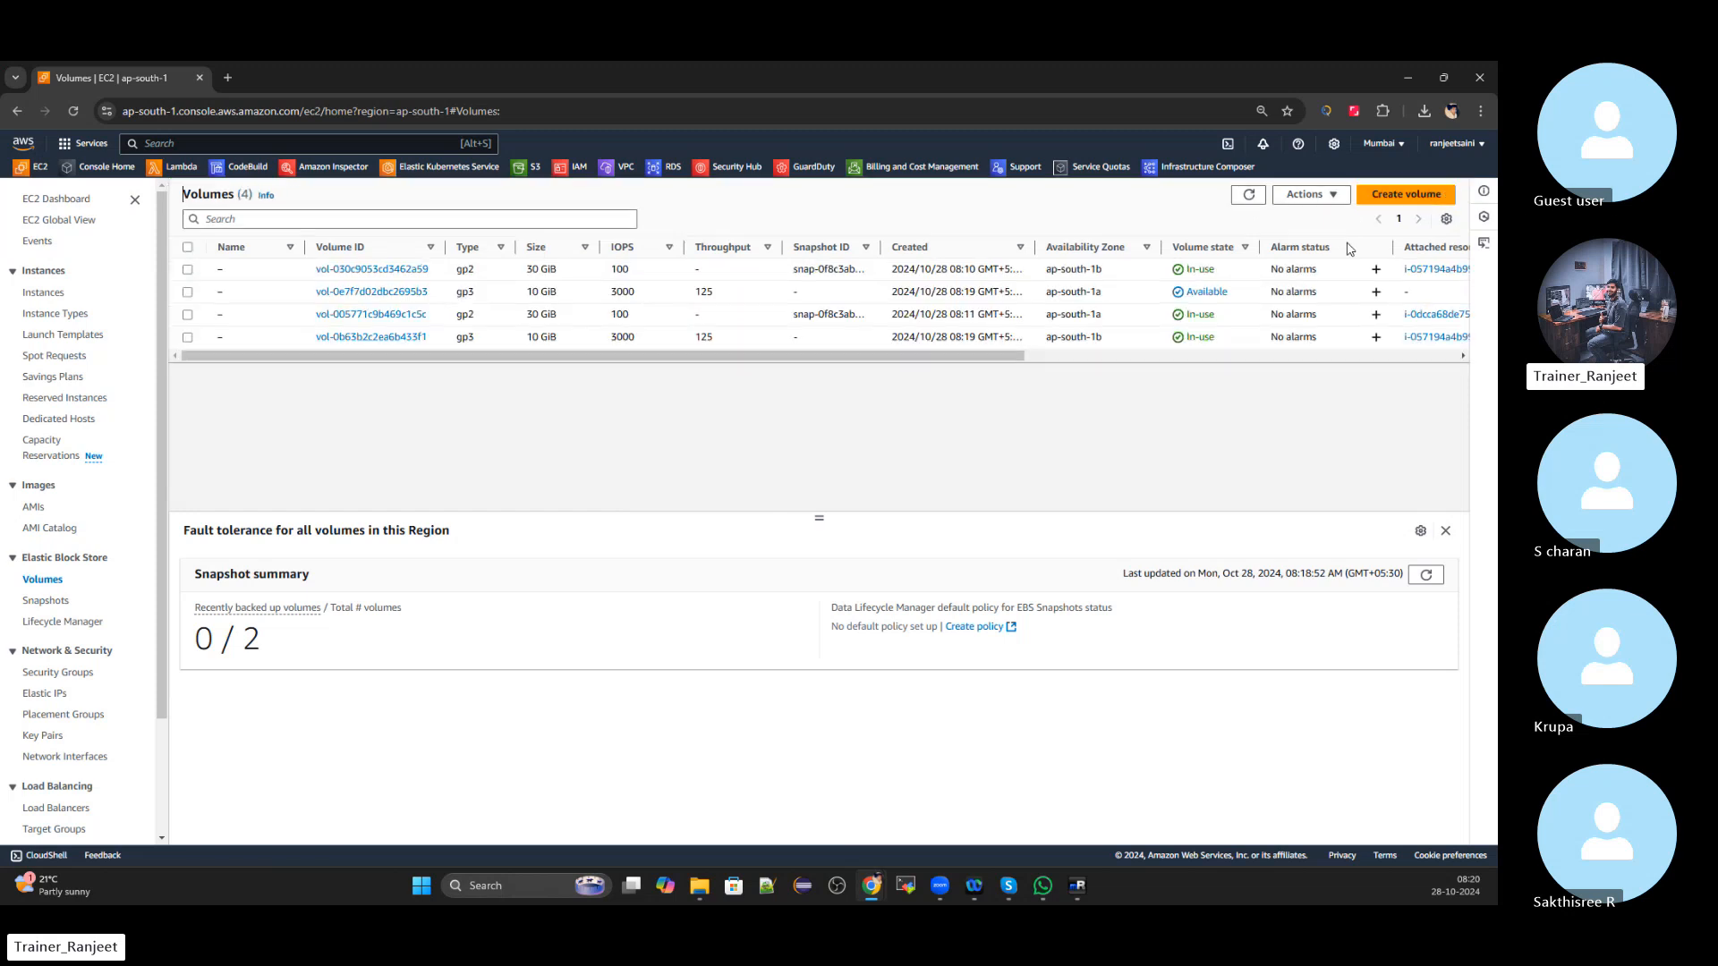
pyautogui.click(187, 292)
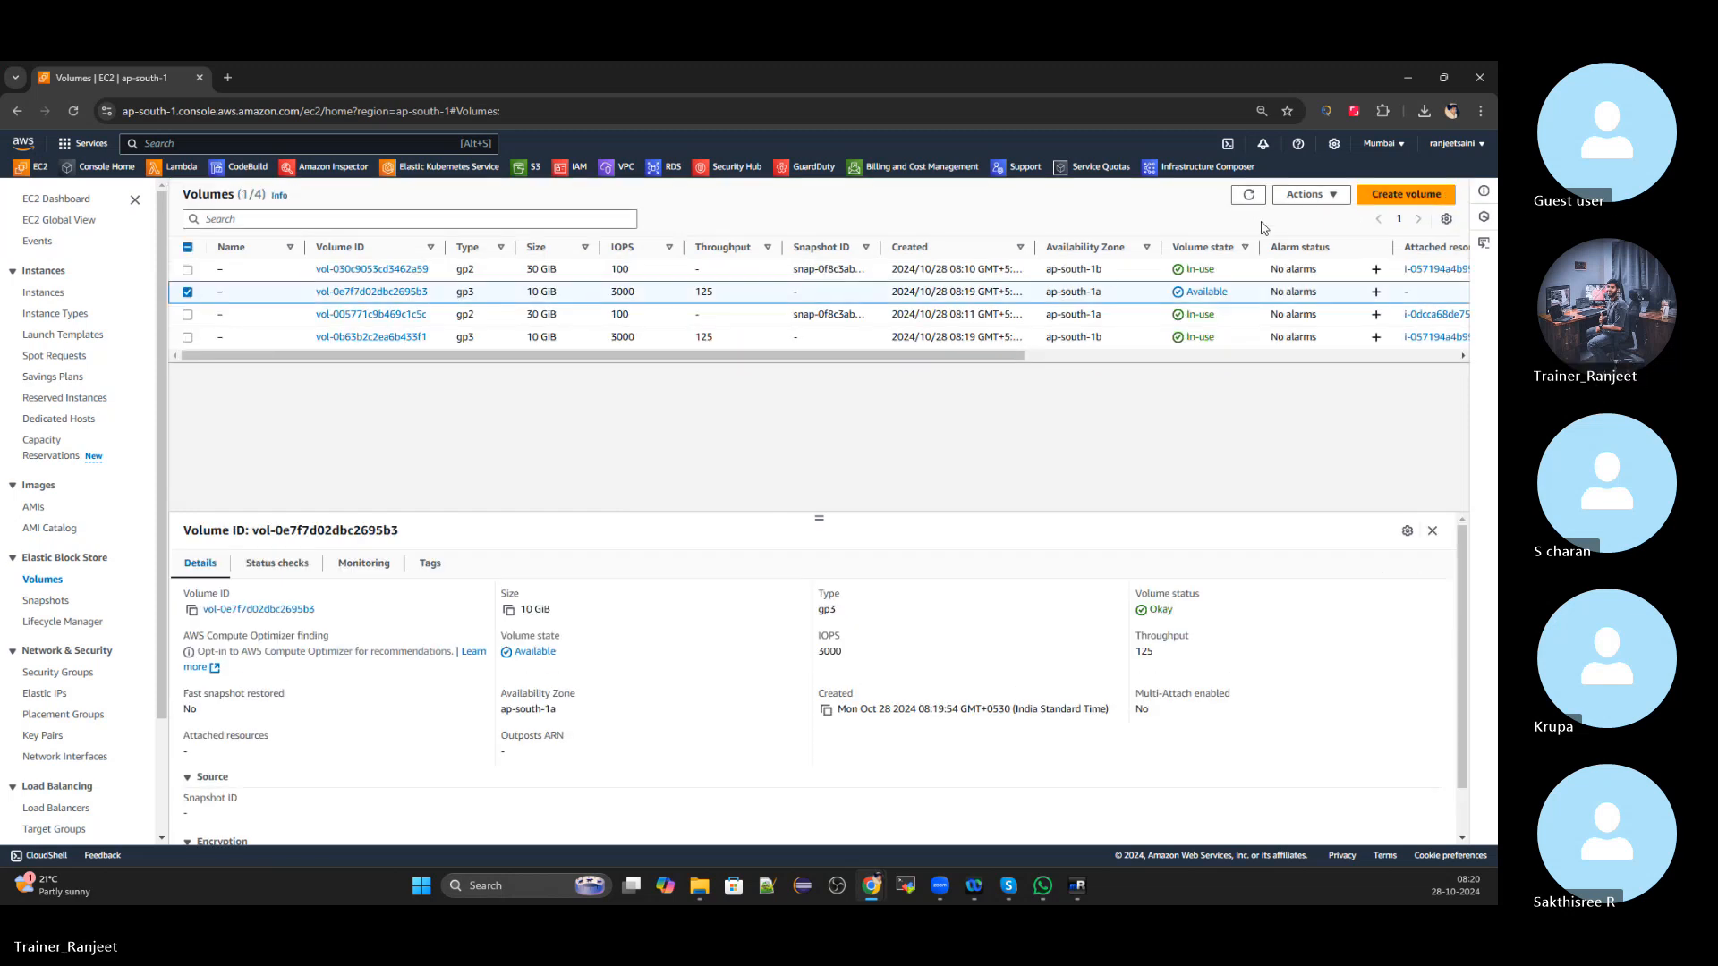
pyautogui.click(1311, 196)
pyautogui.click(1313, 302)
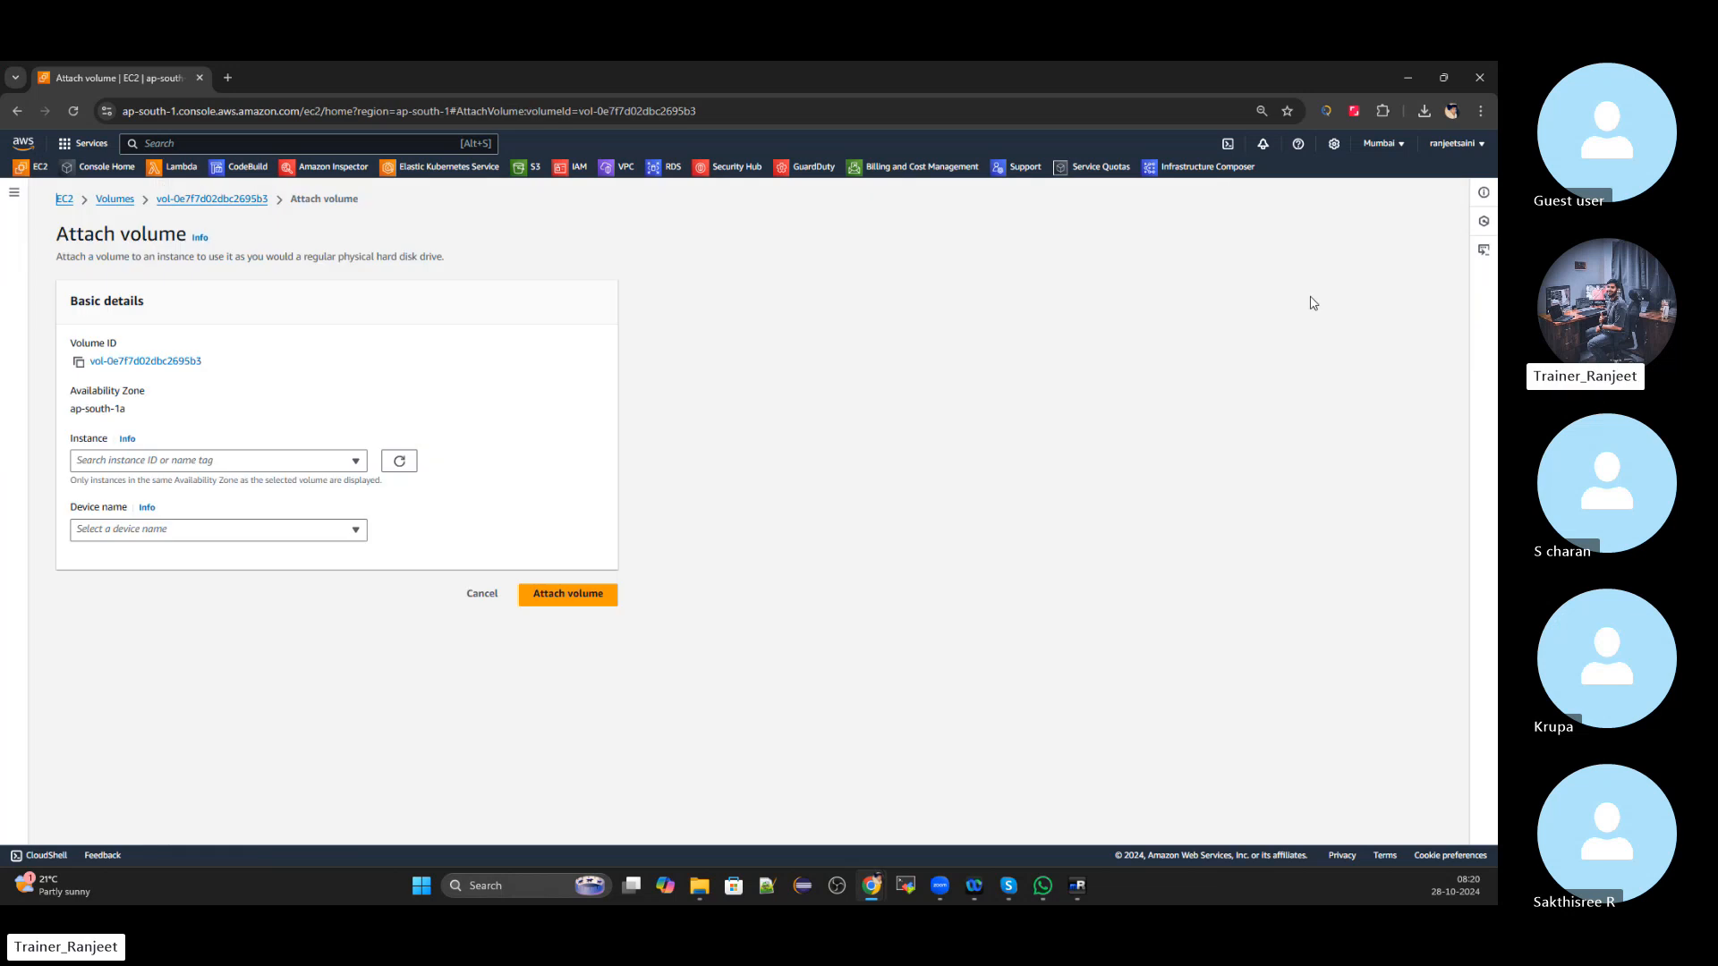
pyautogui.click(355, 462)
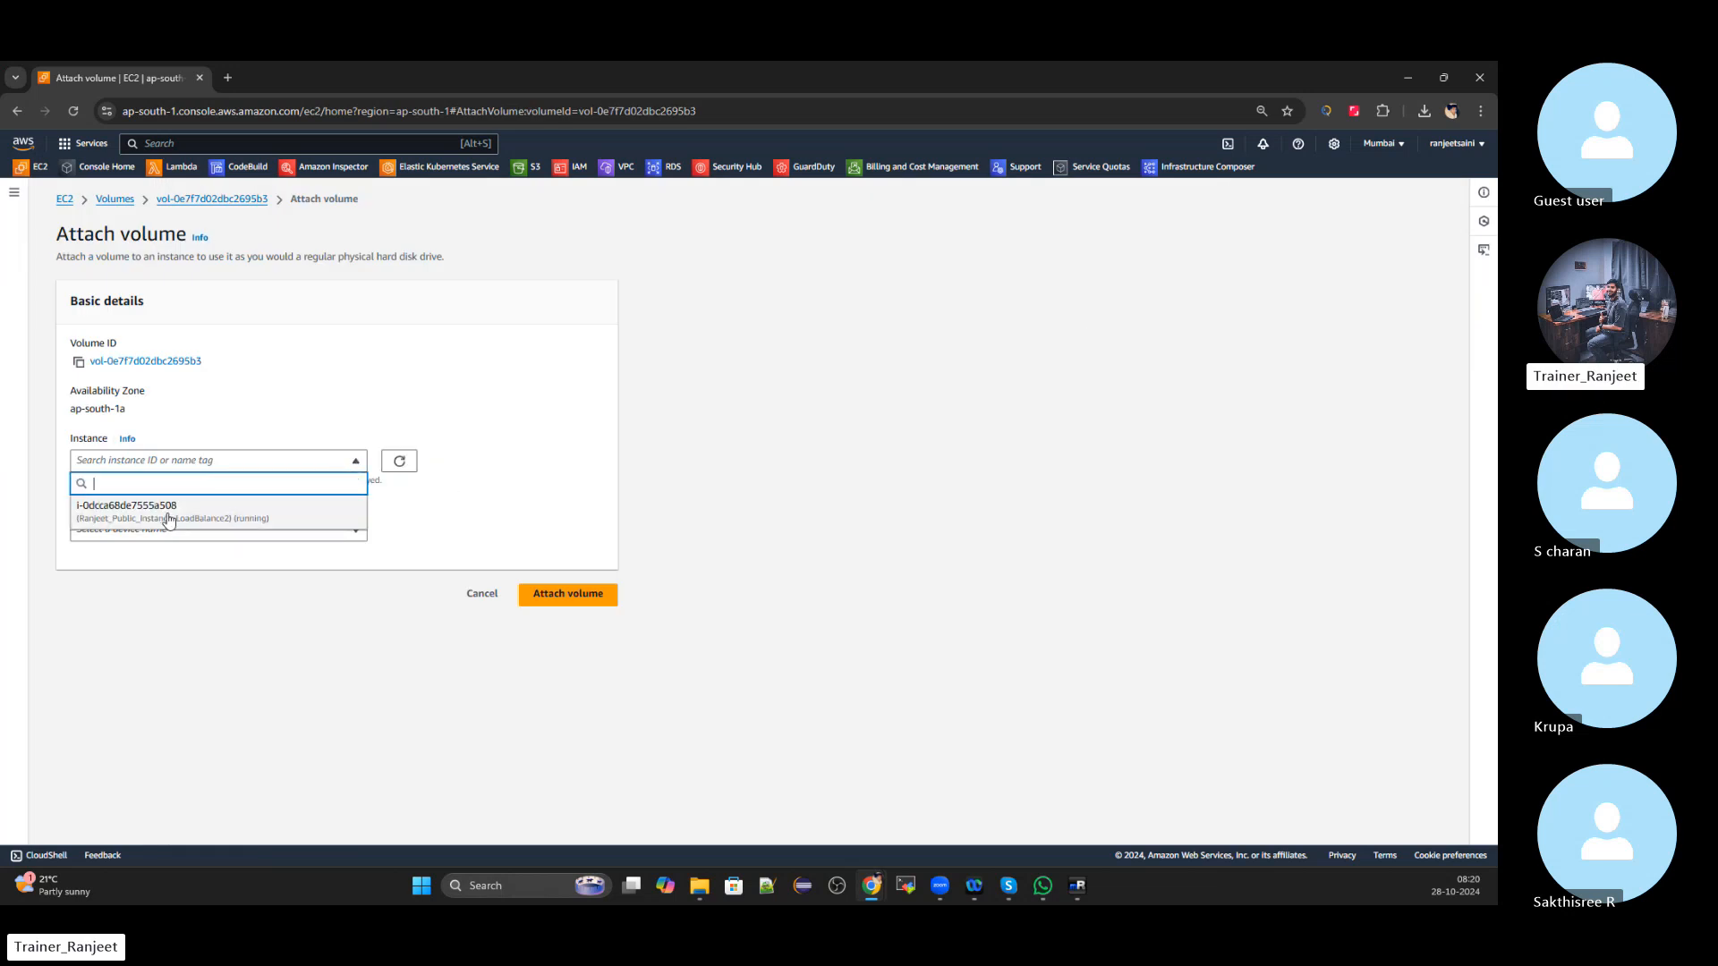
pyautogui.click(197, 519)
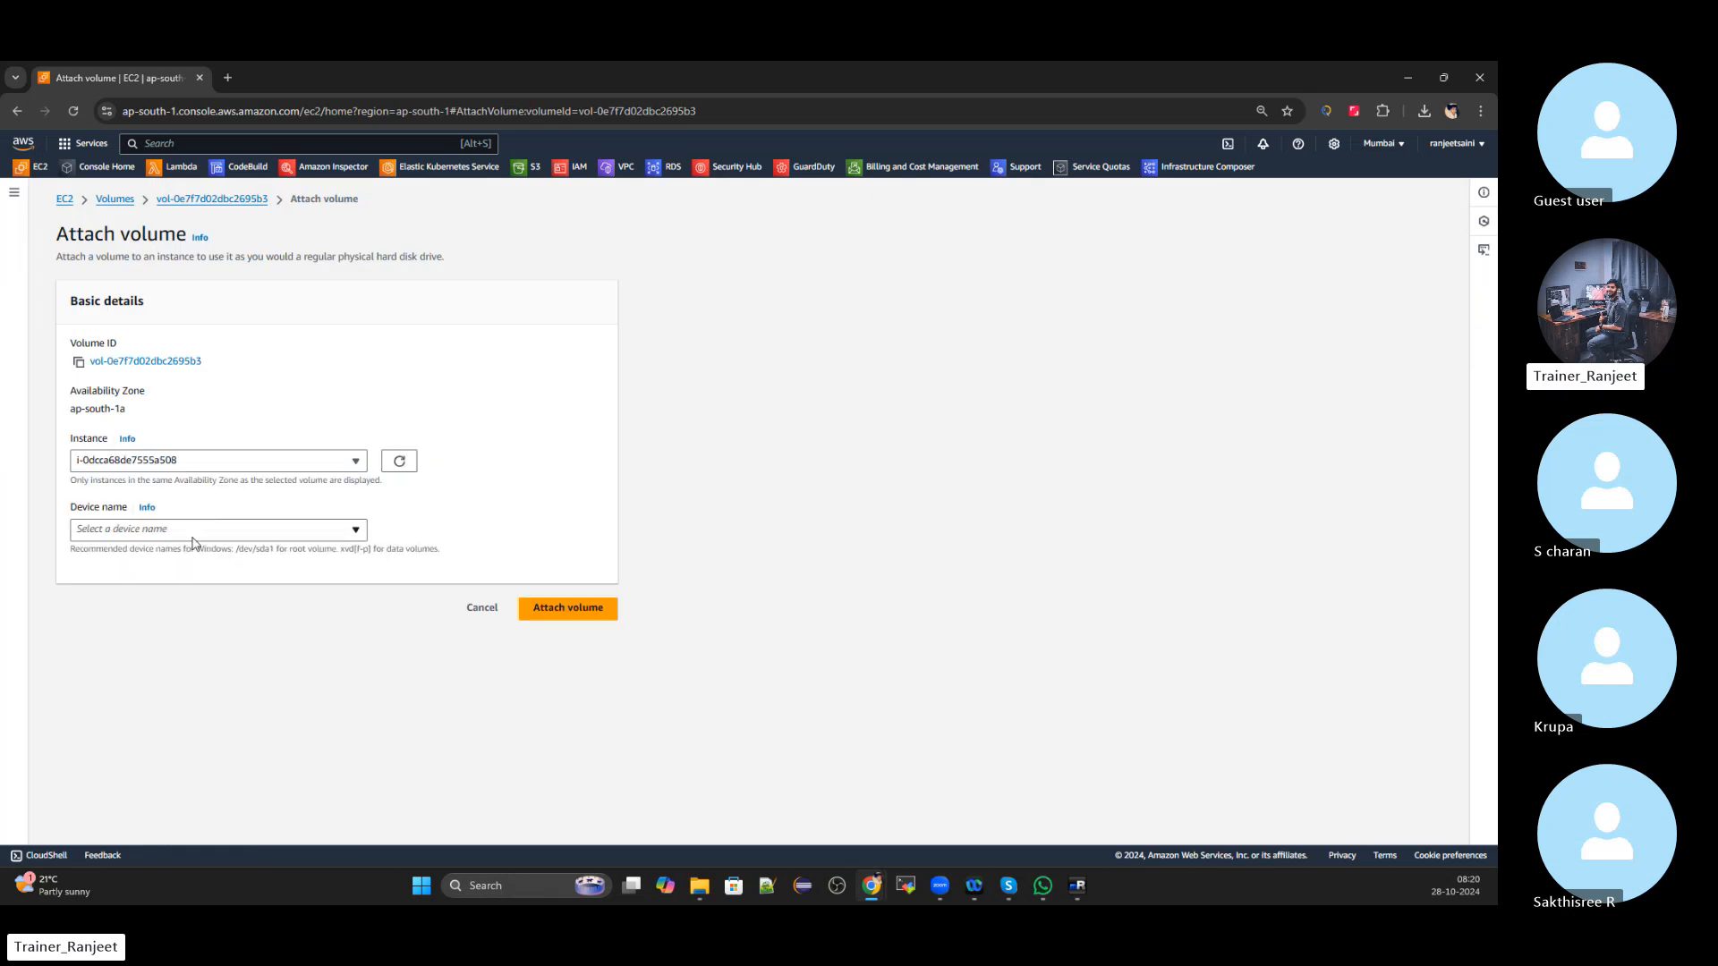
pyautogui.click(195, 535)
pyautogui.click(154, 349)
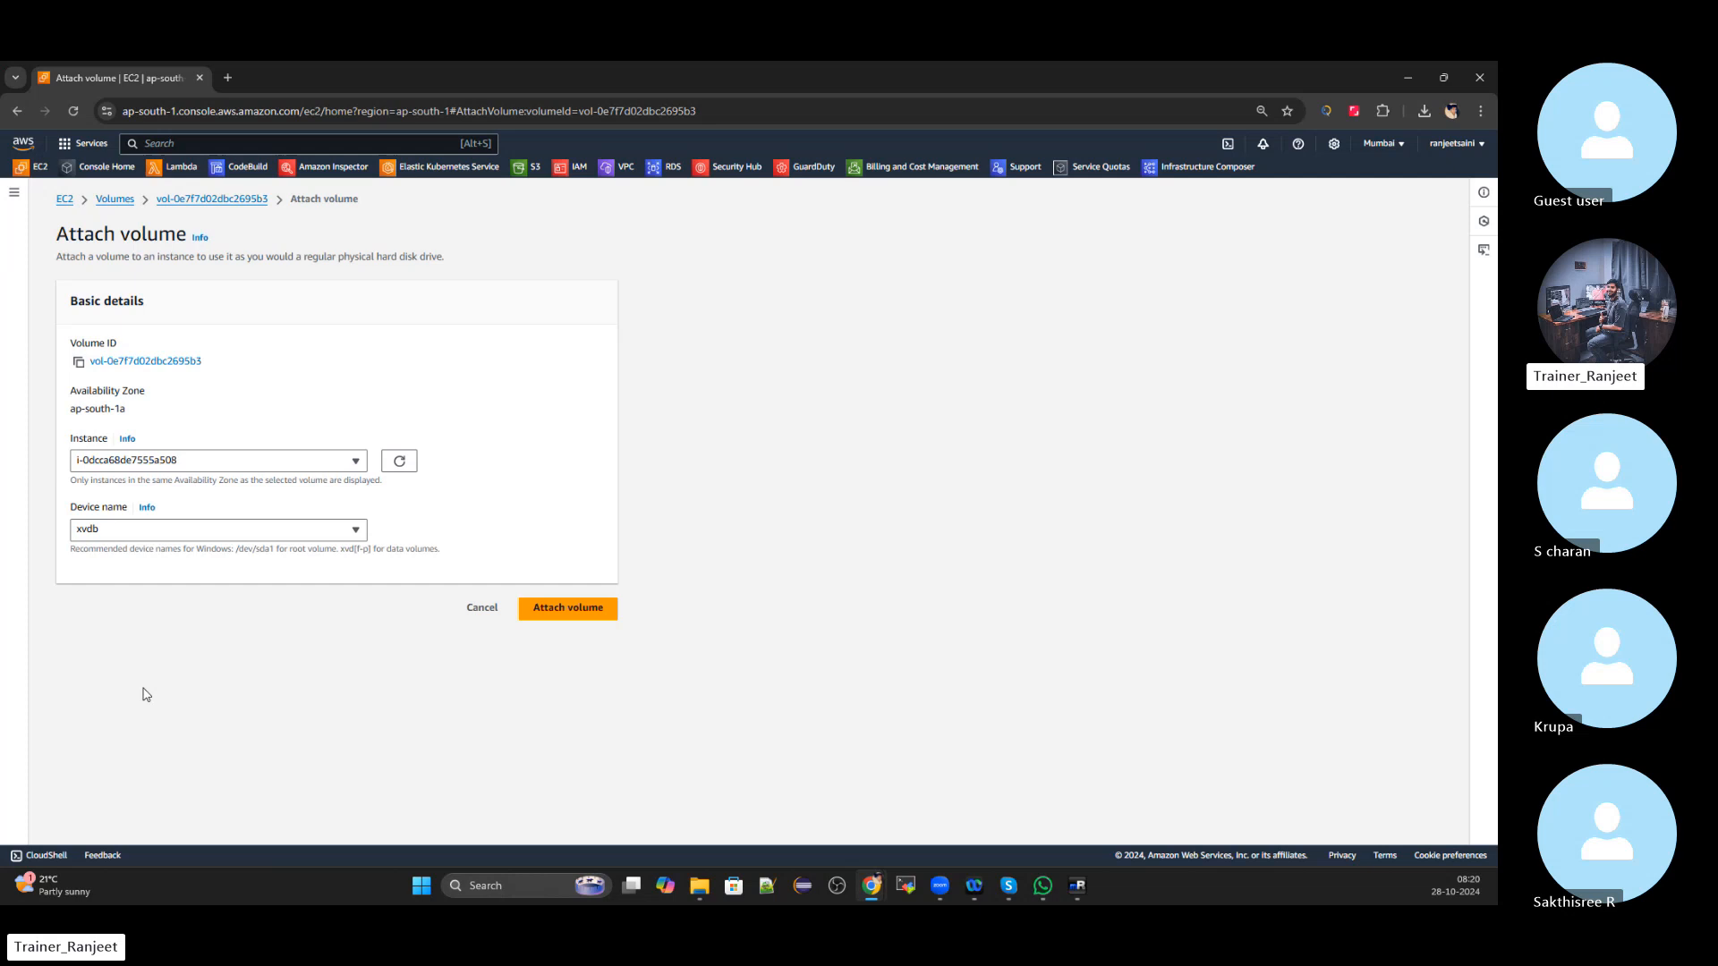
pyautogui.click(593, 614)
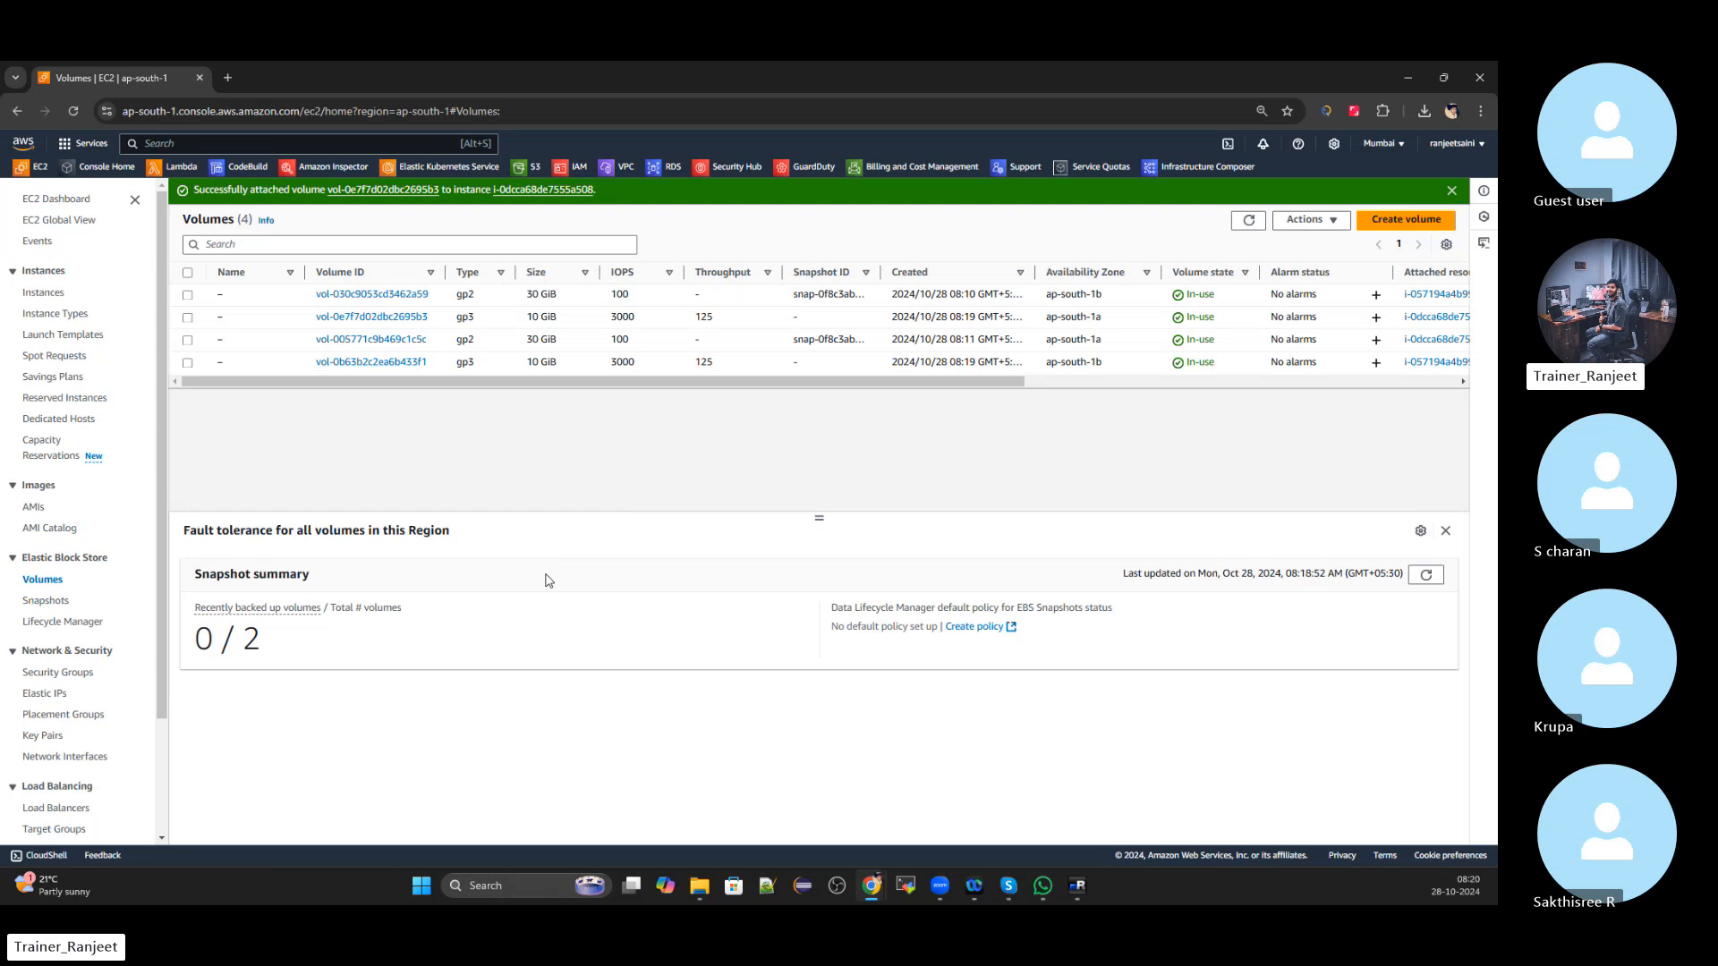
pyautogui.click(1085, 885)
pyautogui.click(215, 129)
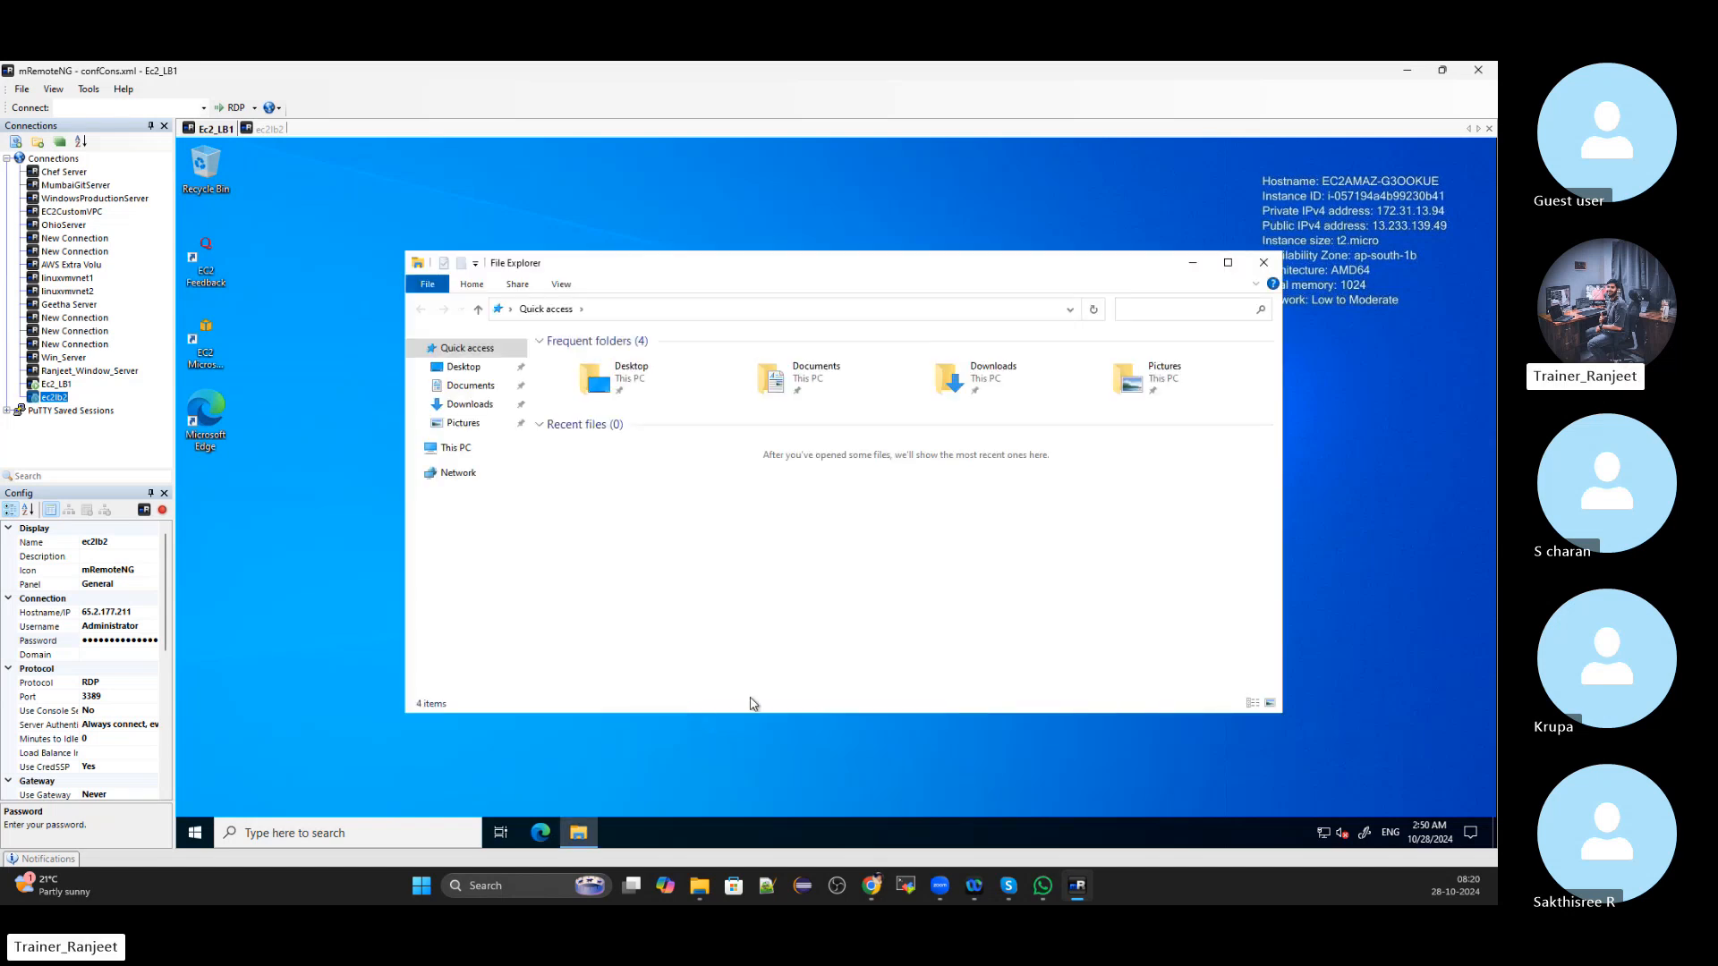
# Maximise File Explorer on Ec2_LB1 and view its drives under This PC
pyautogui.click(1228, 262)
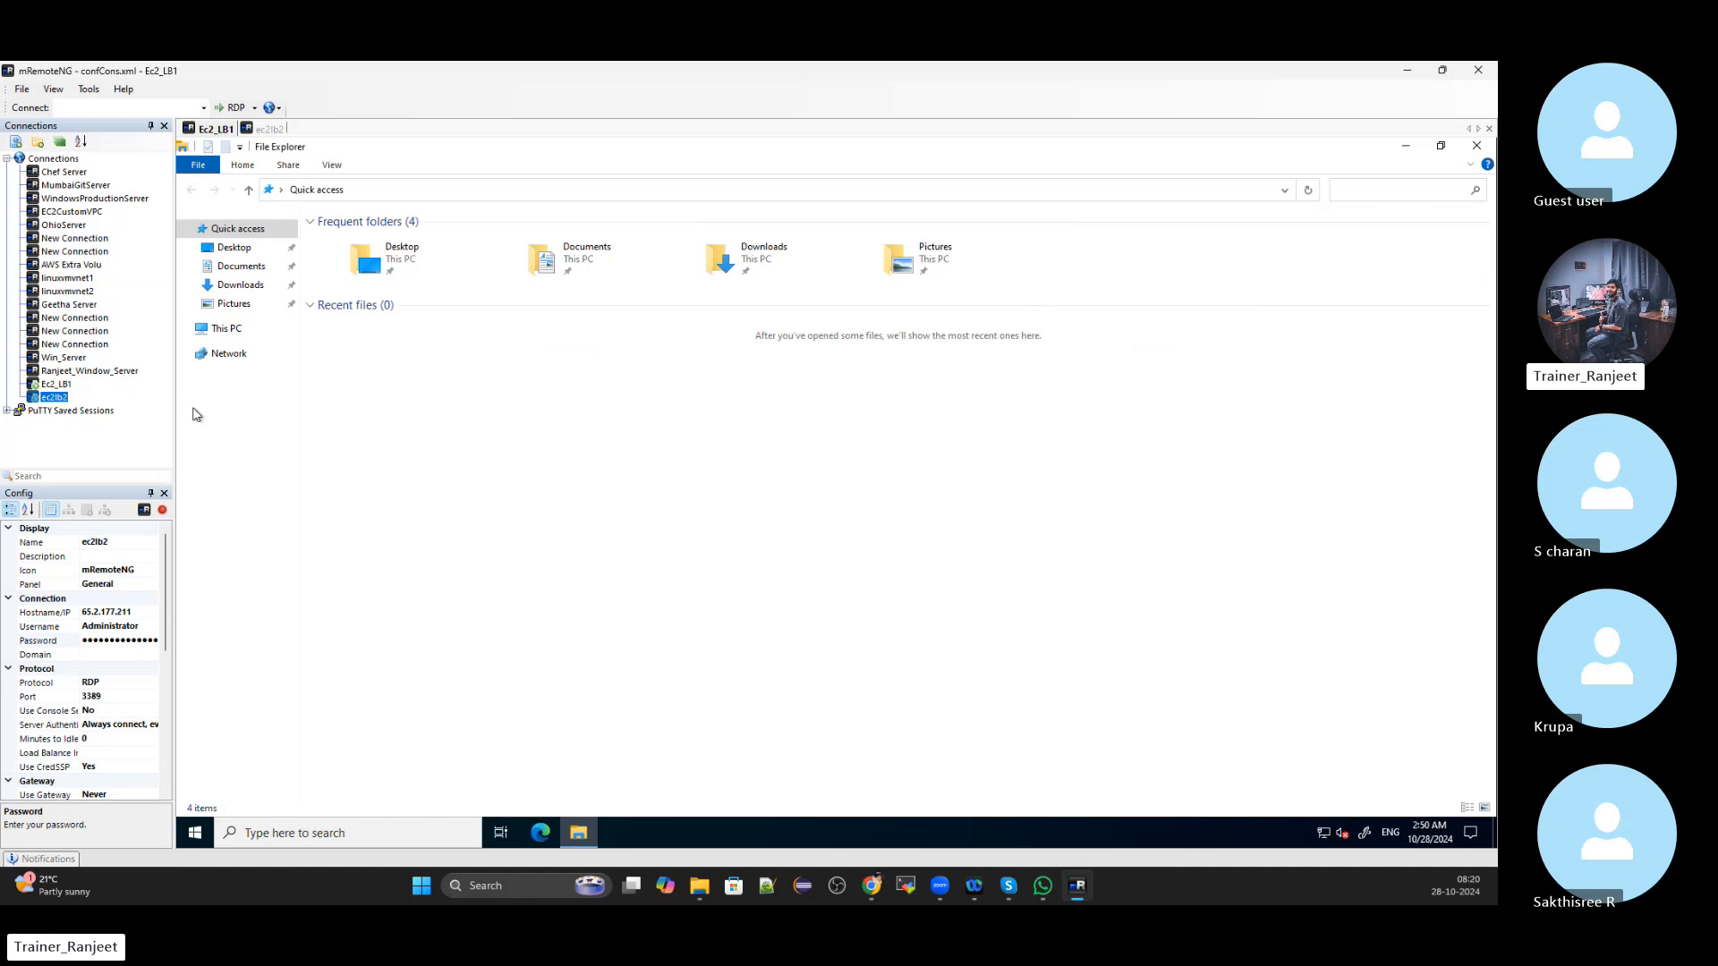
pyautogui.click(225, 328)
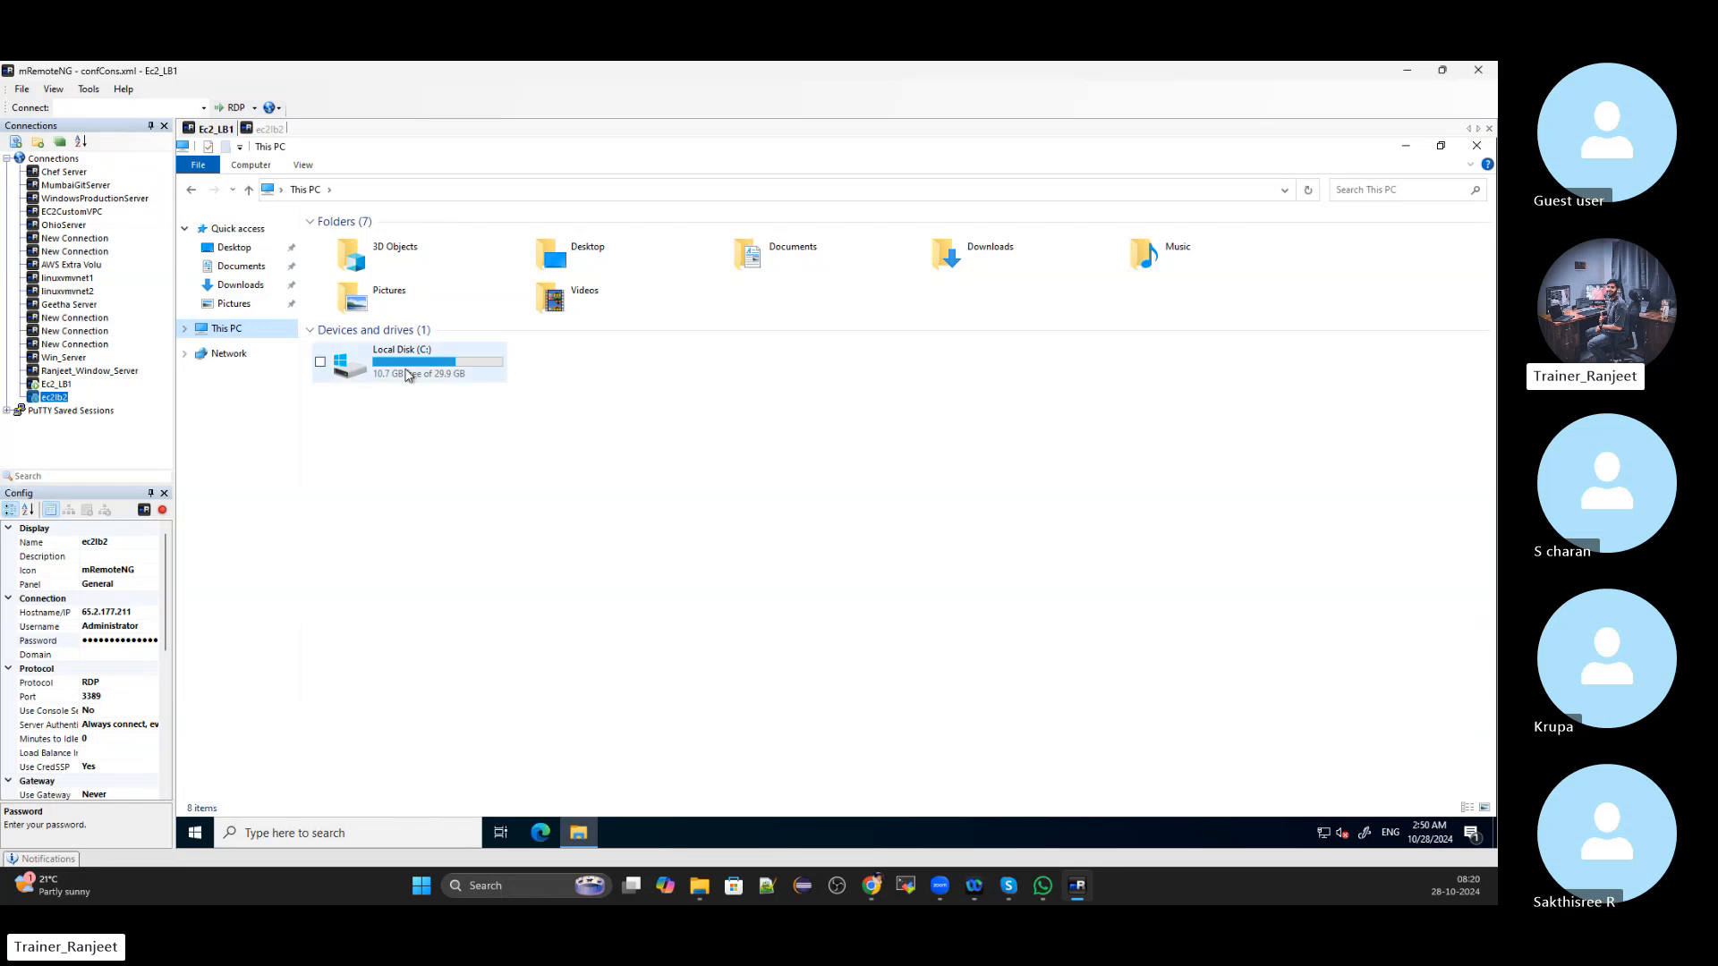
pyautogui.click(1477, 146)
# Check ec2lb2's drives under This PC, then reopen This PC on Ec2_LB1
pyautogui.click(269, 130)
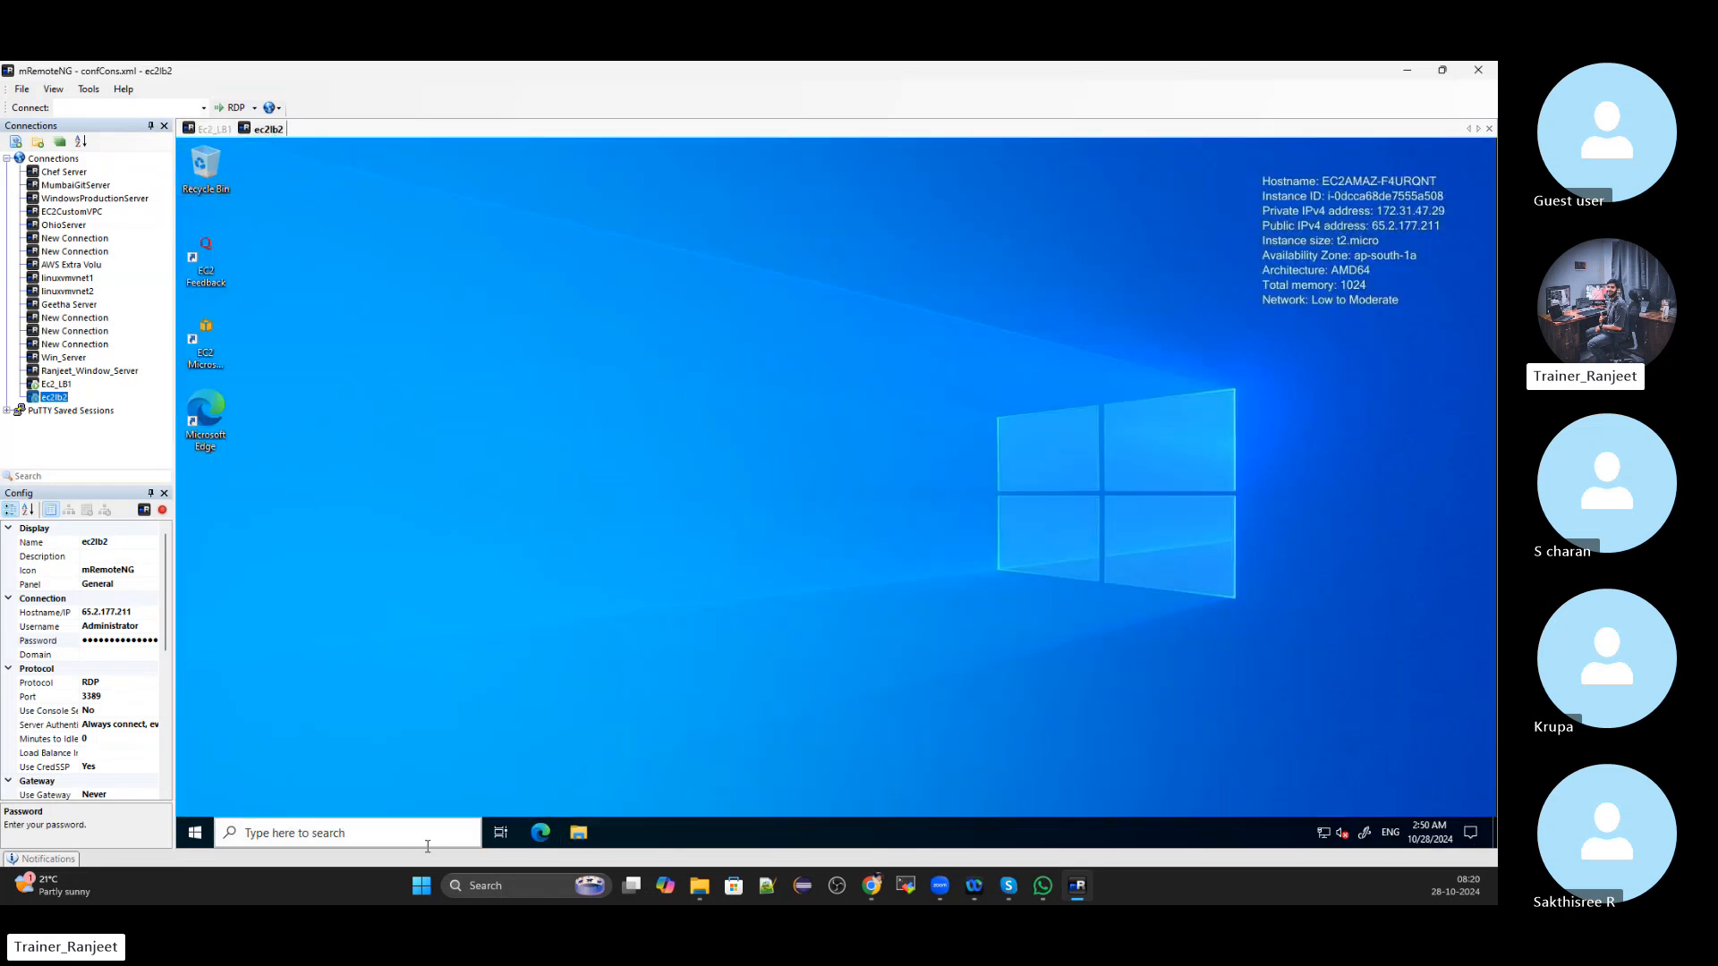
pyautogui.click(578, 832)
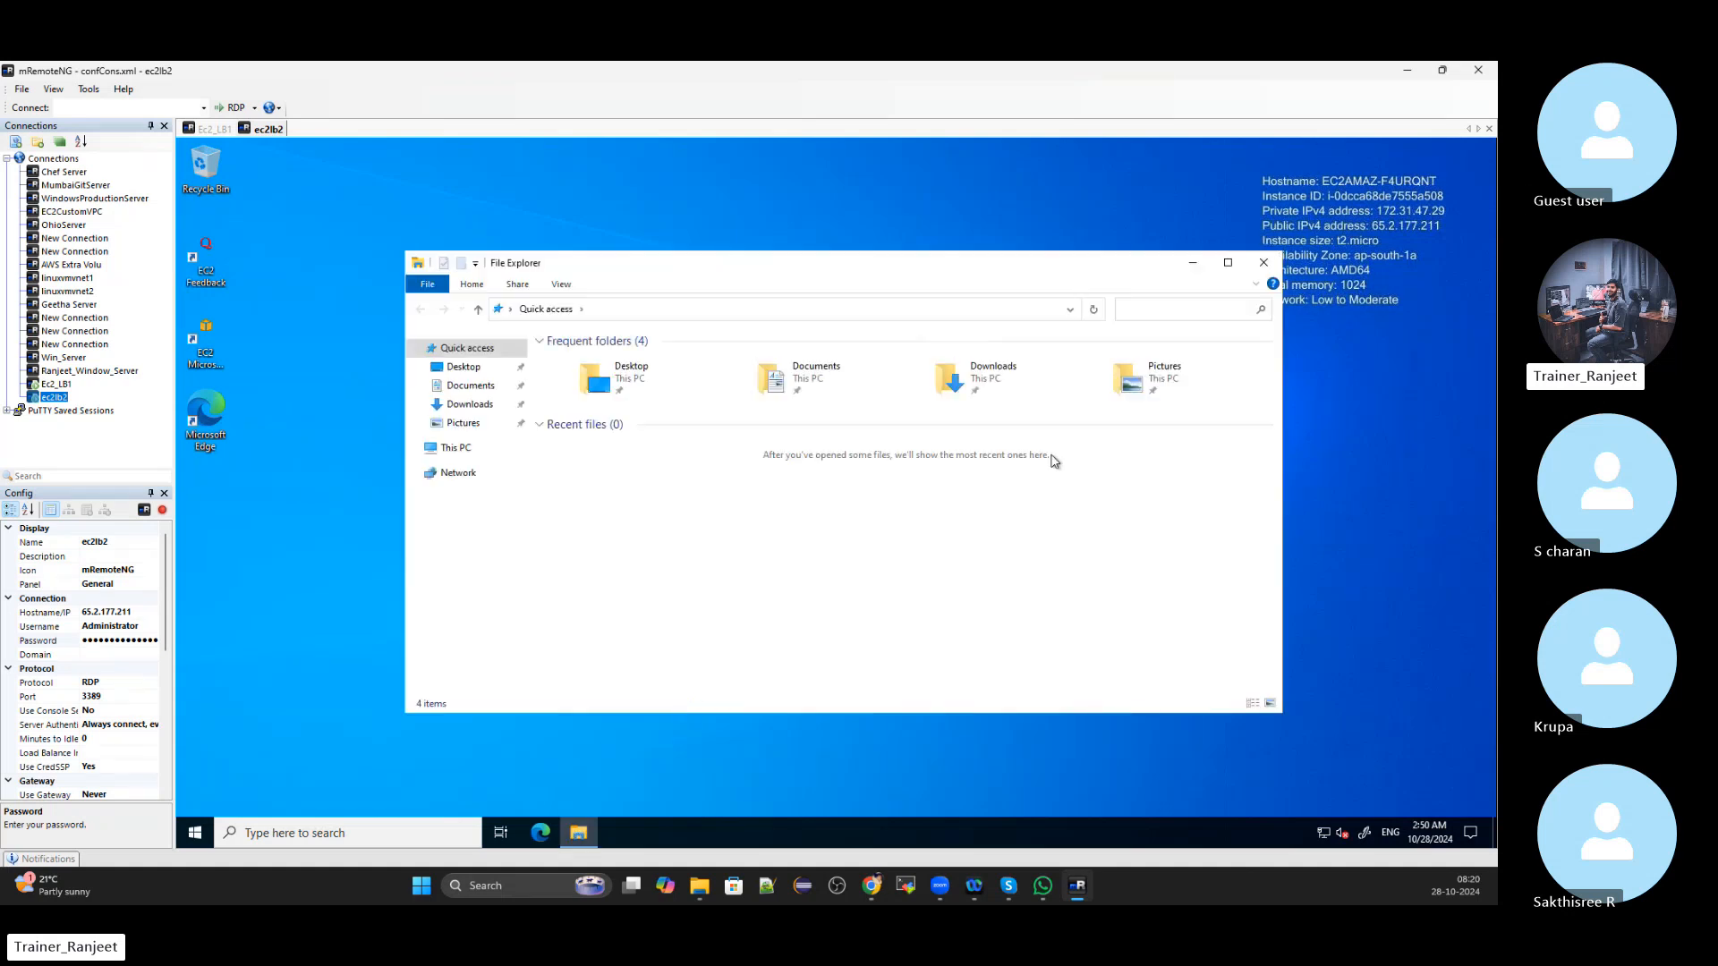
pyautogui.doubleClick(1223, 264)
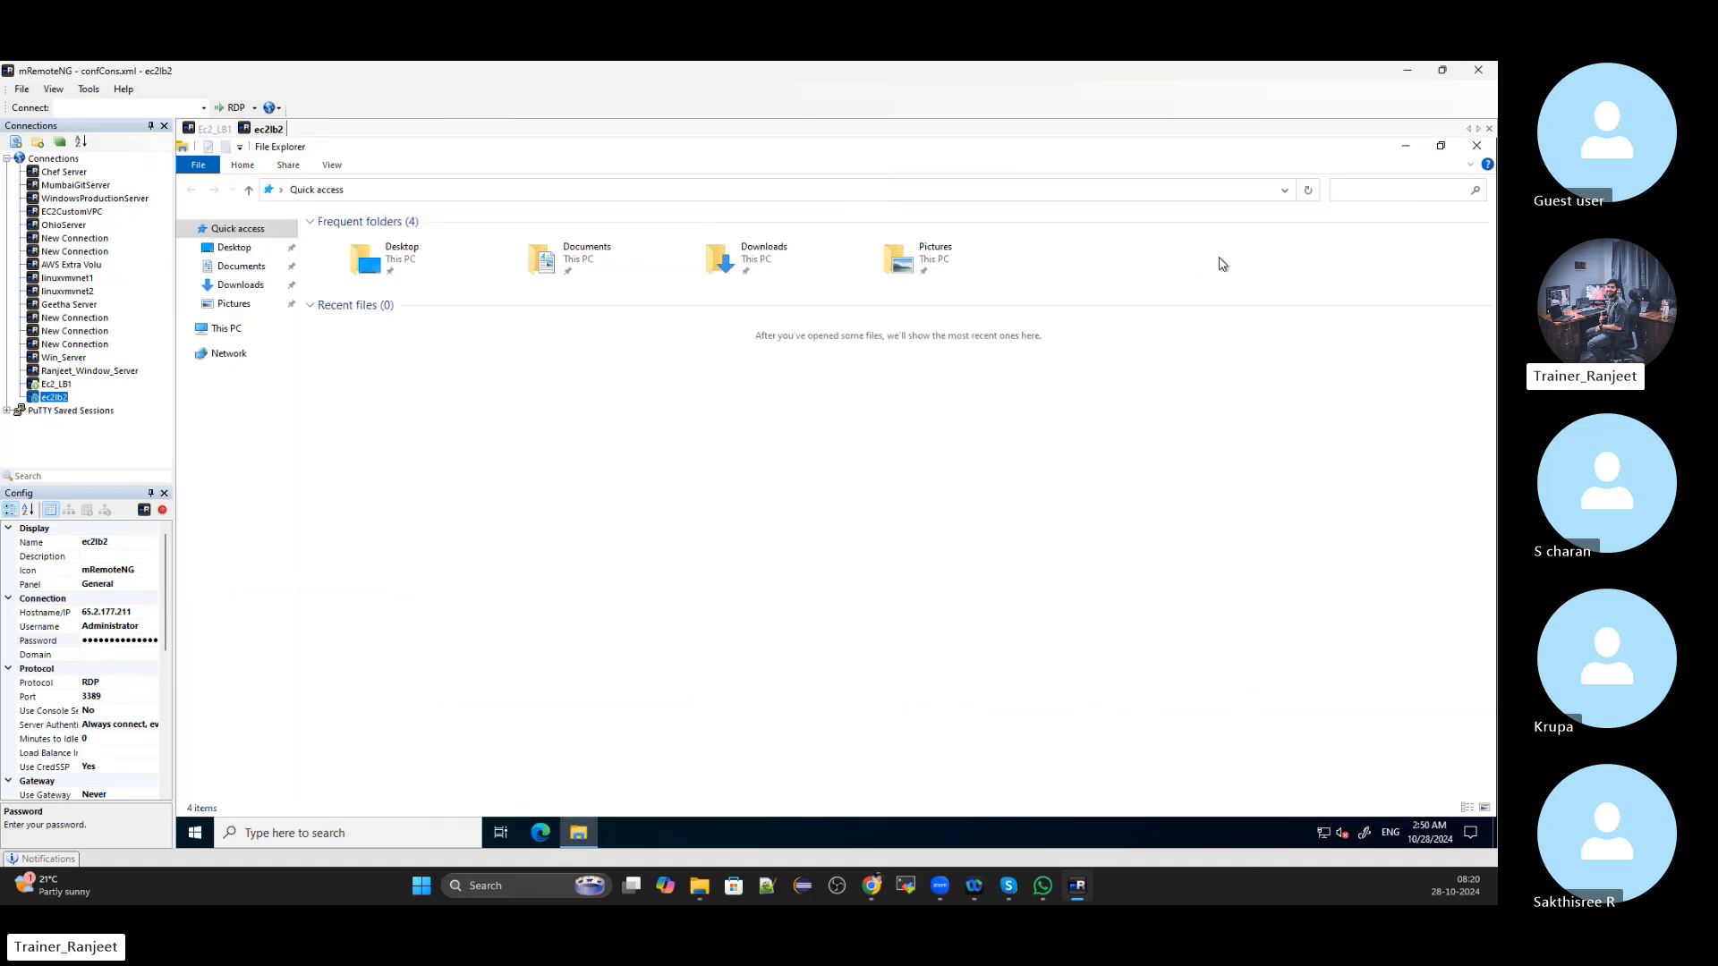
pyautogui.click(226, 329)
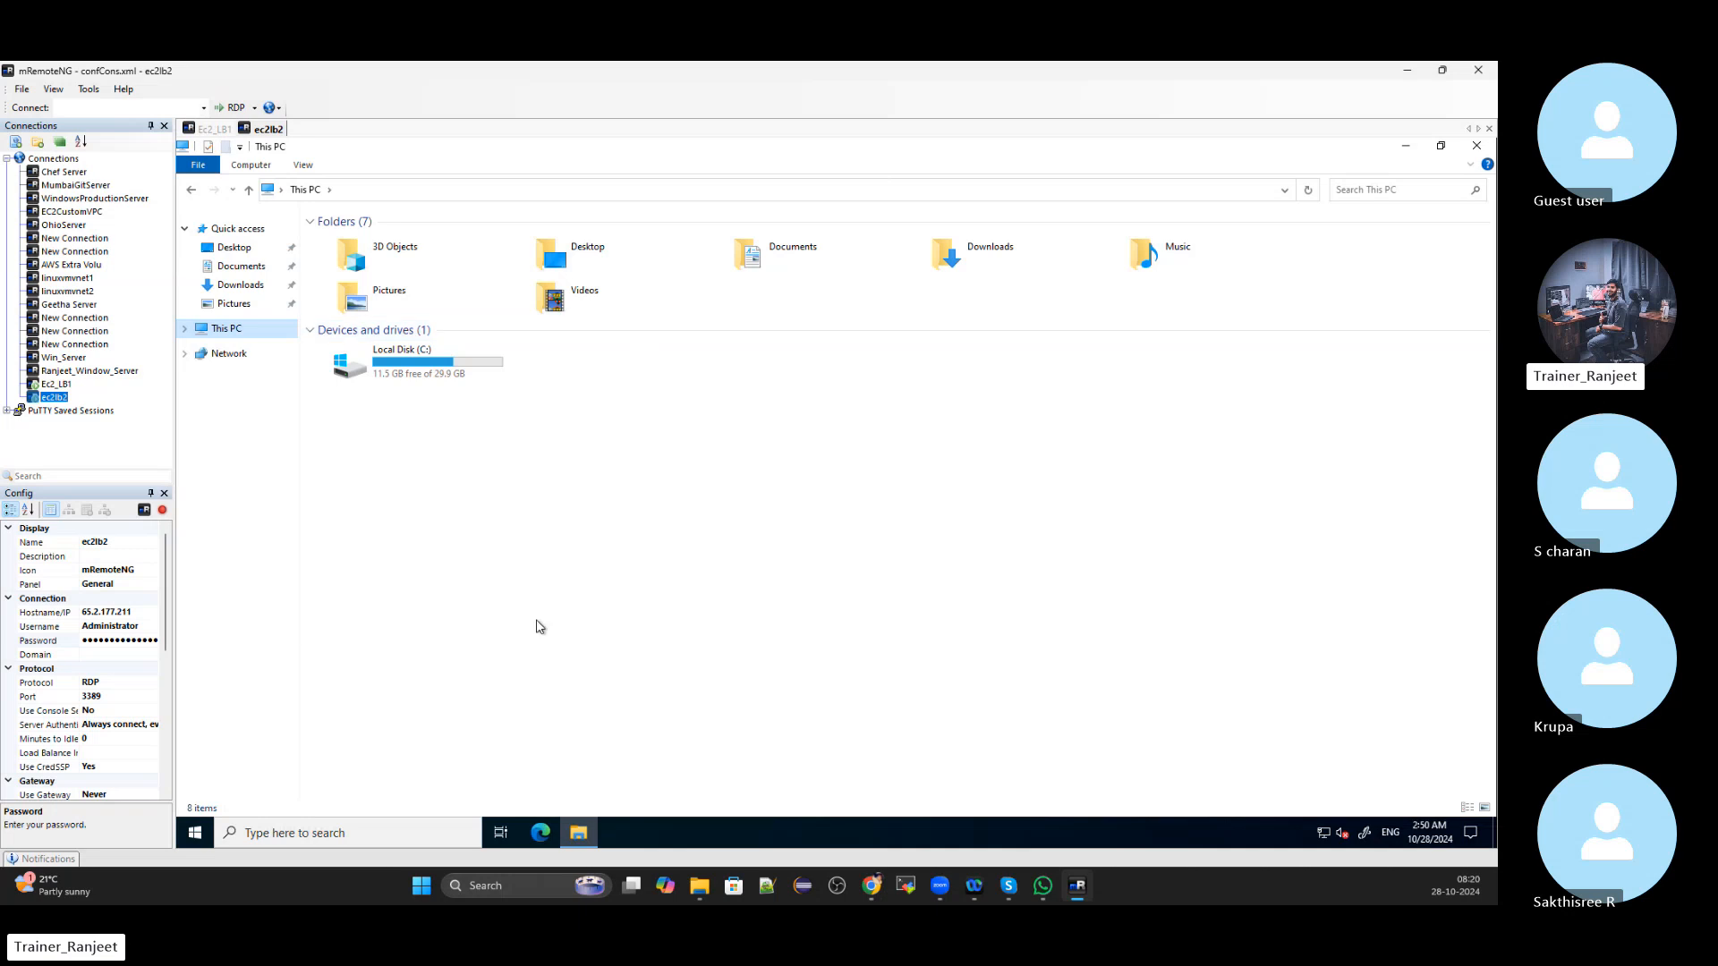
pyautogui.click(213, 129)
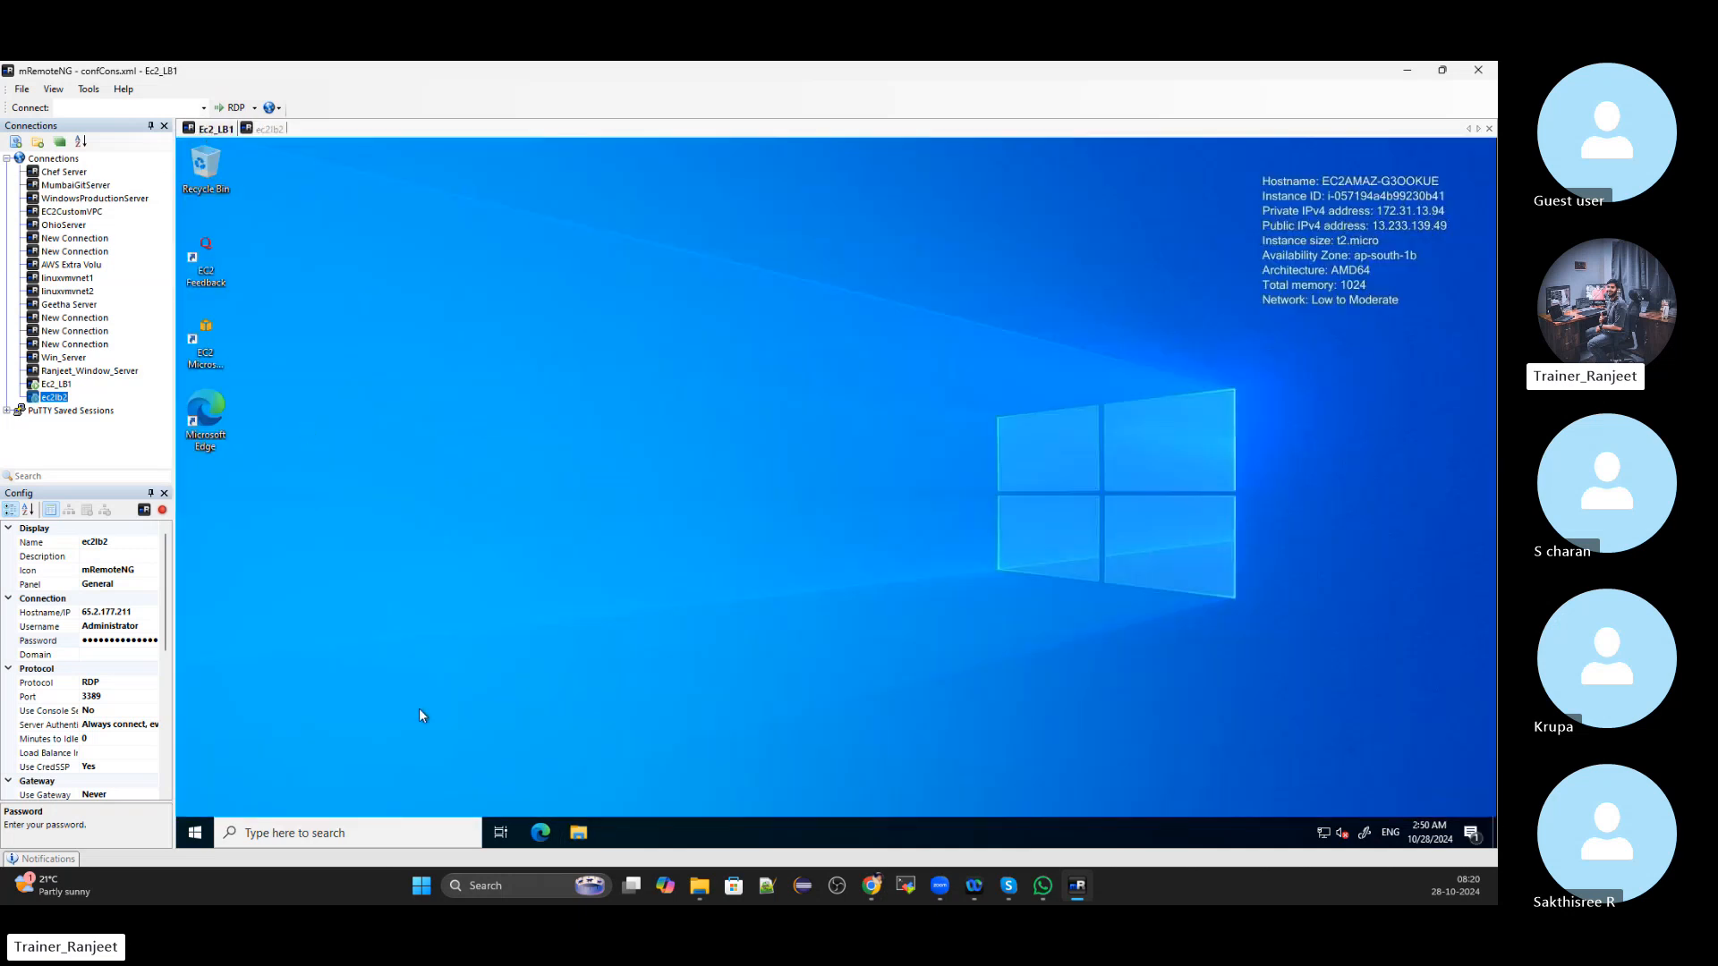
pyautogui.click(578, 832)
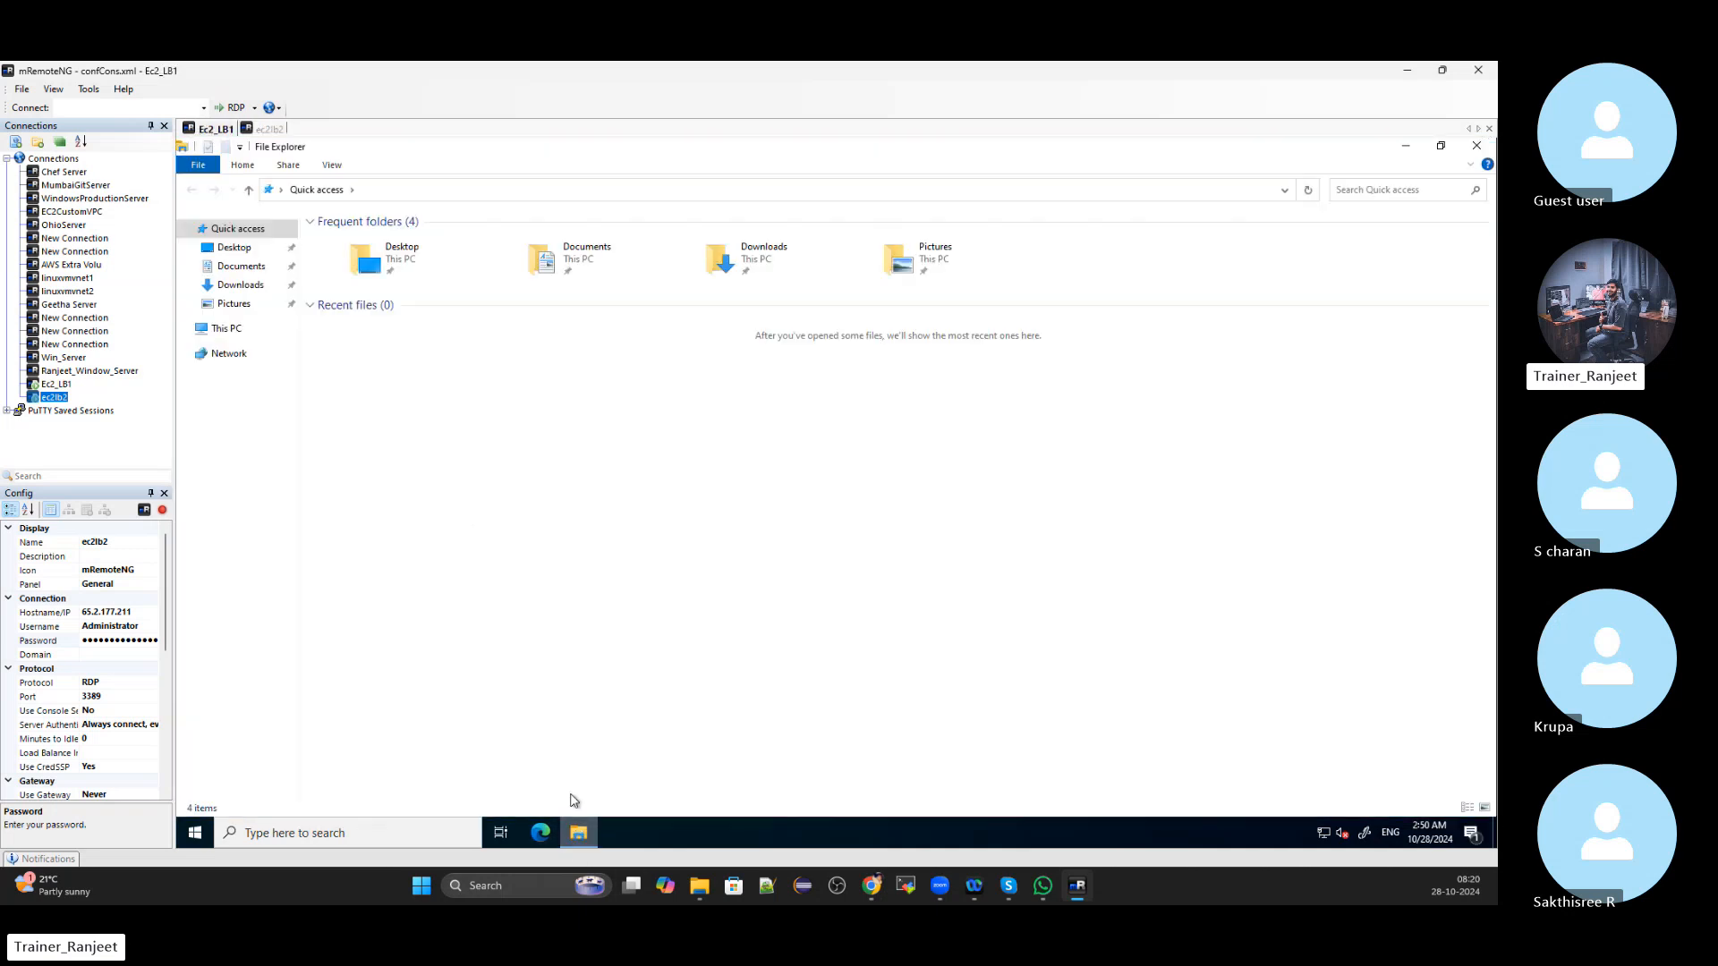
pyautogui.click(229, 330)
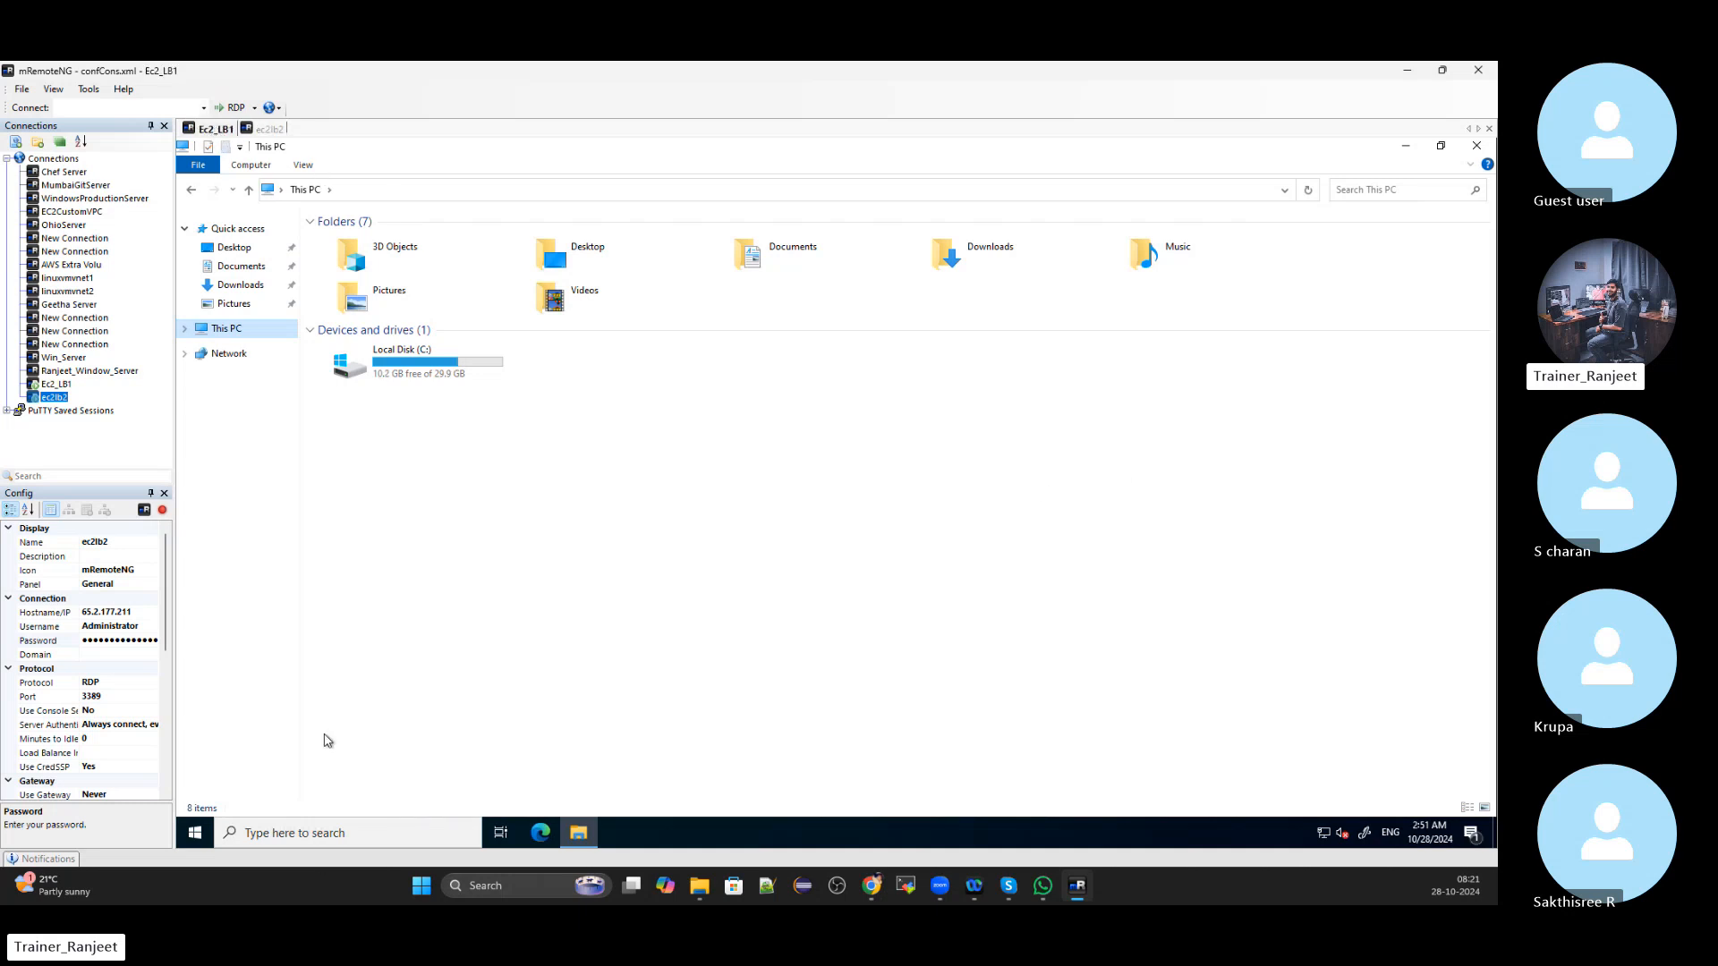
# Search for 'server manager' on the Ec2_LB1 remote desktop and launch Server Manager
pyautogui.click(333, 833)
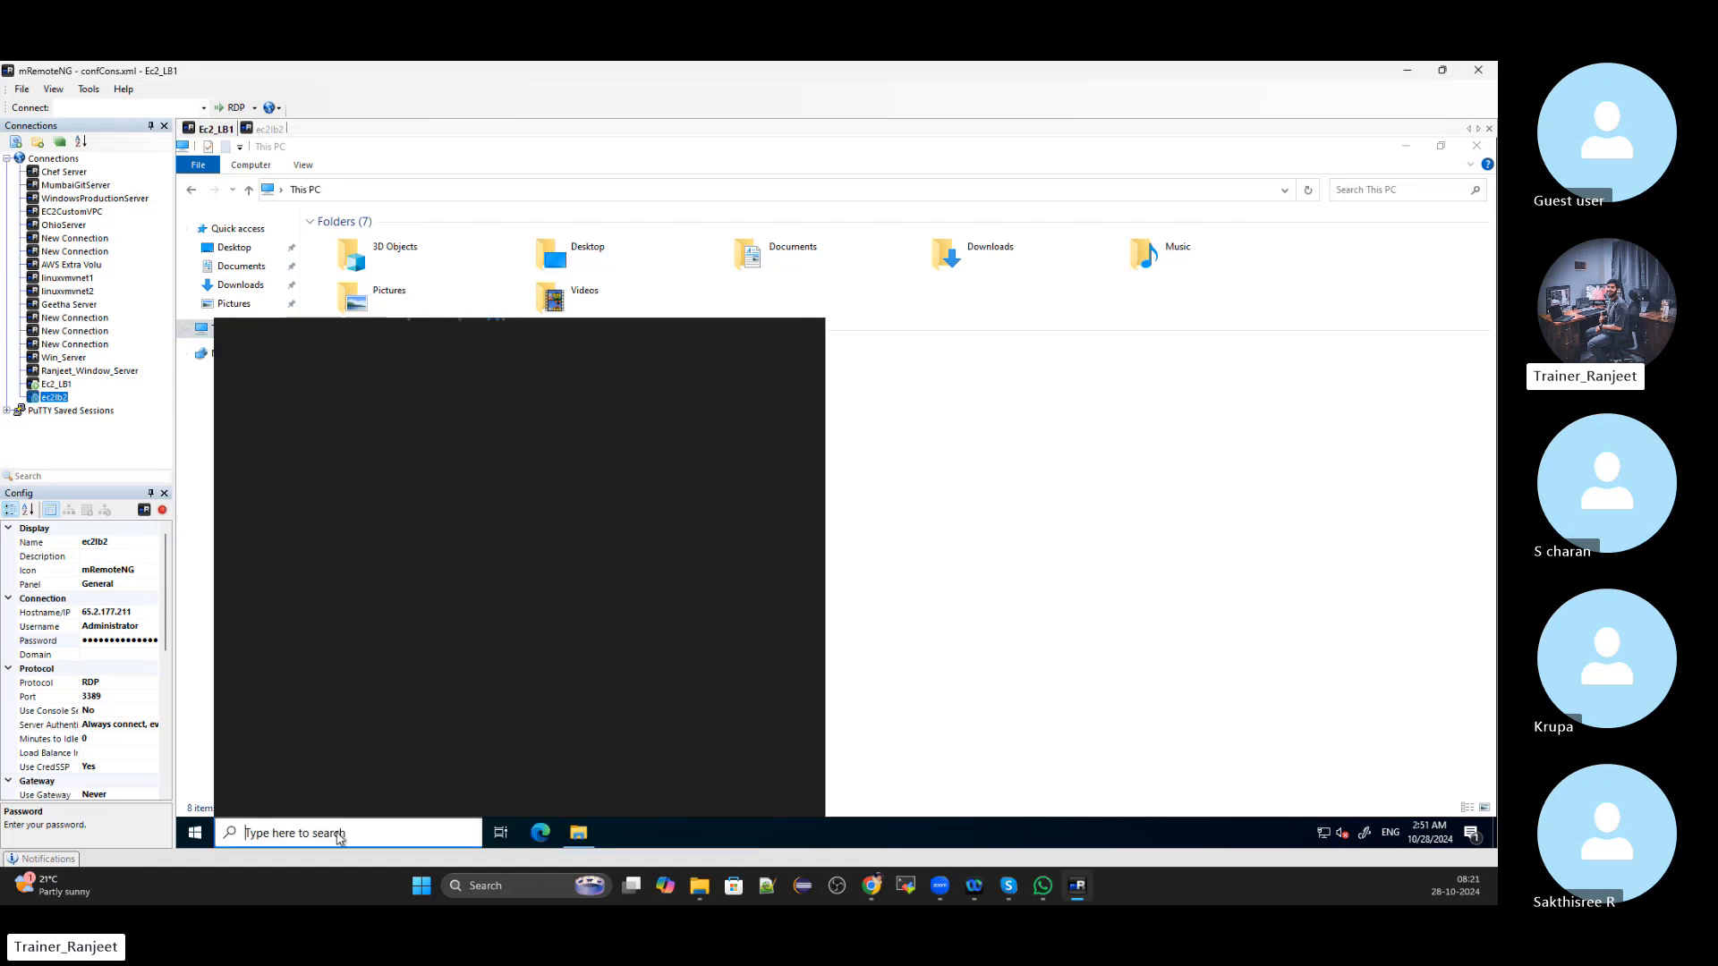
pyautogui.write('server')
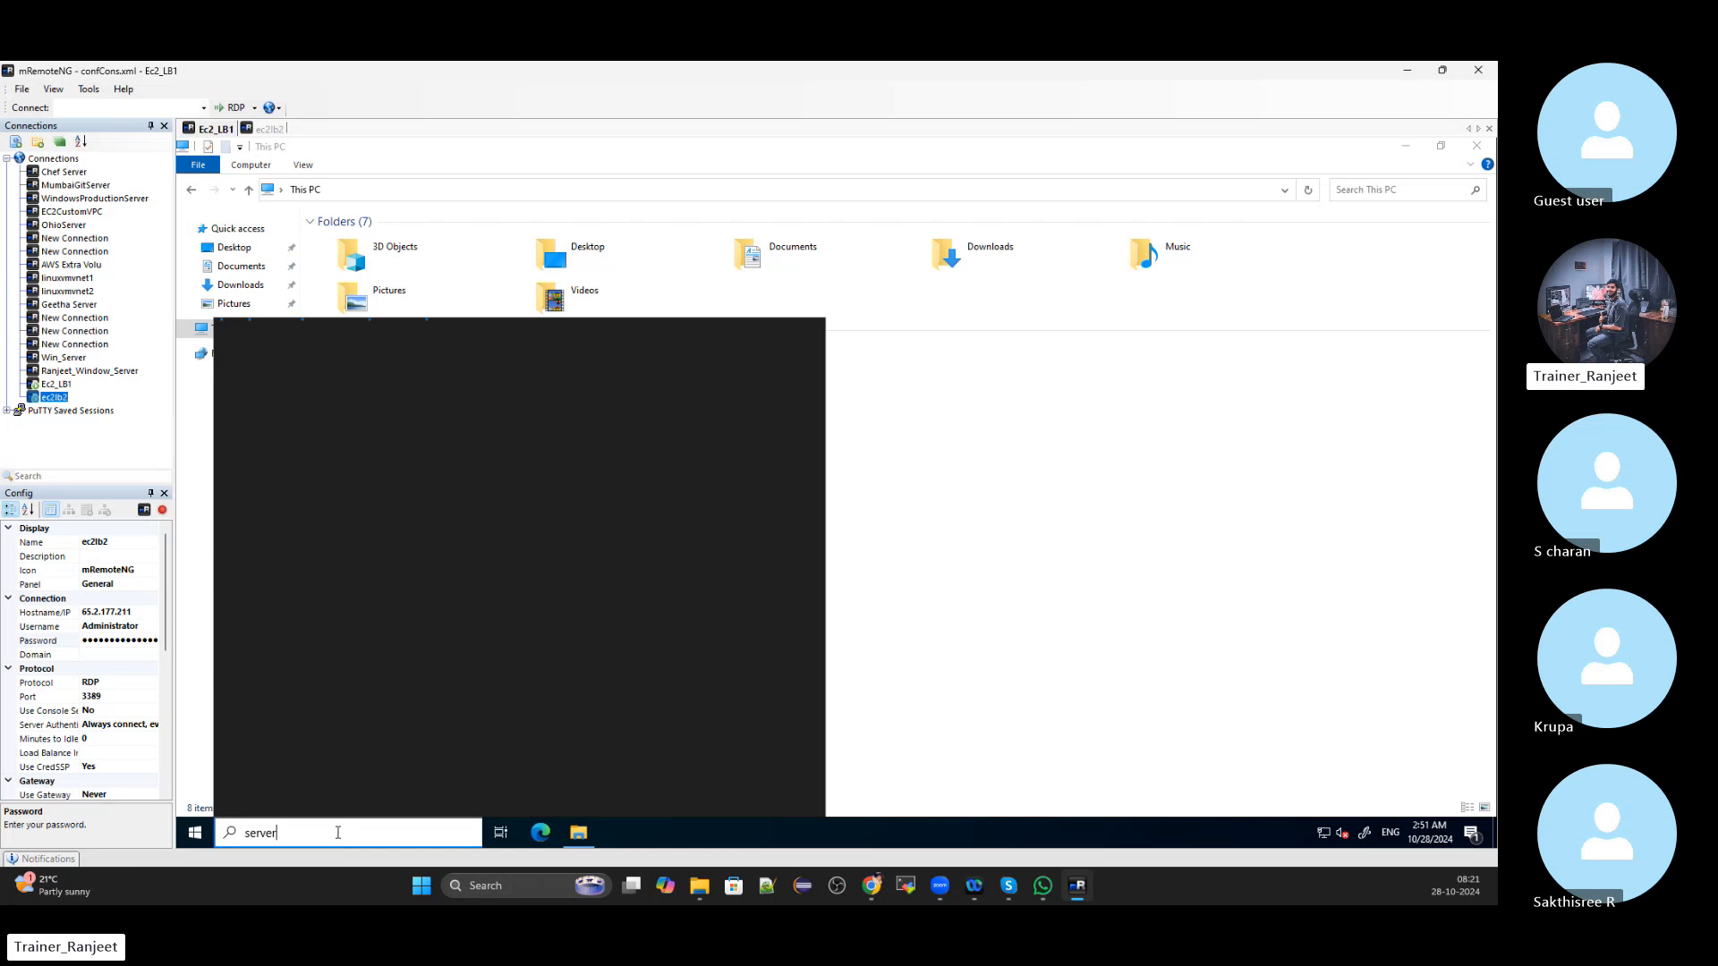
pyautogui.write(' manager')
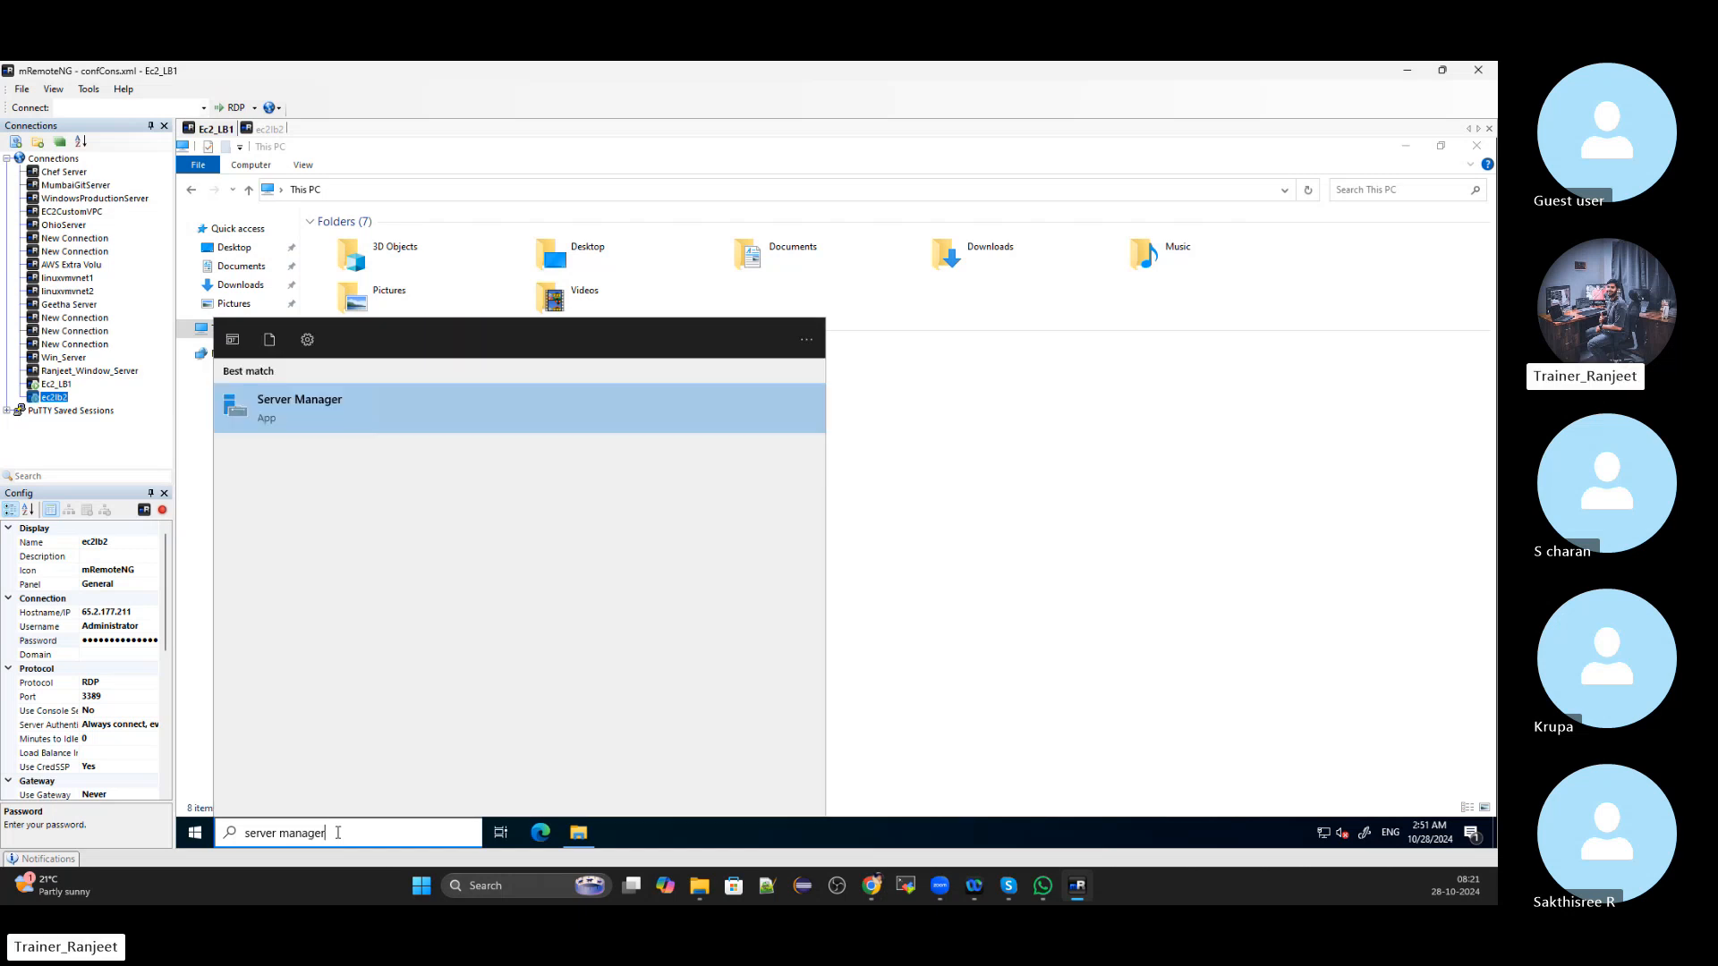
pyautogui.click(376, 407)
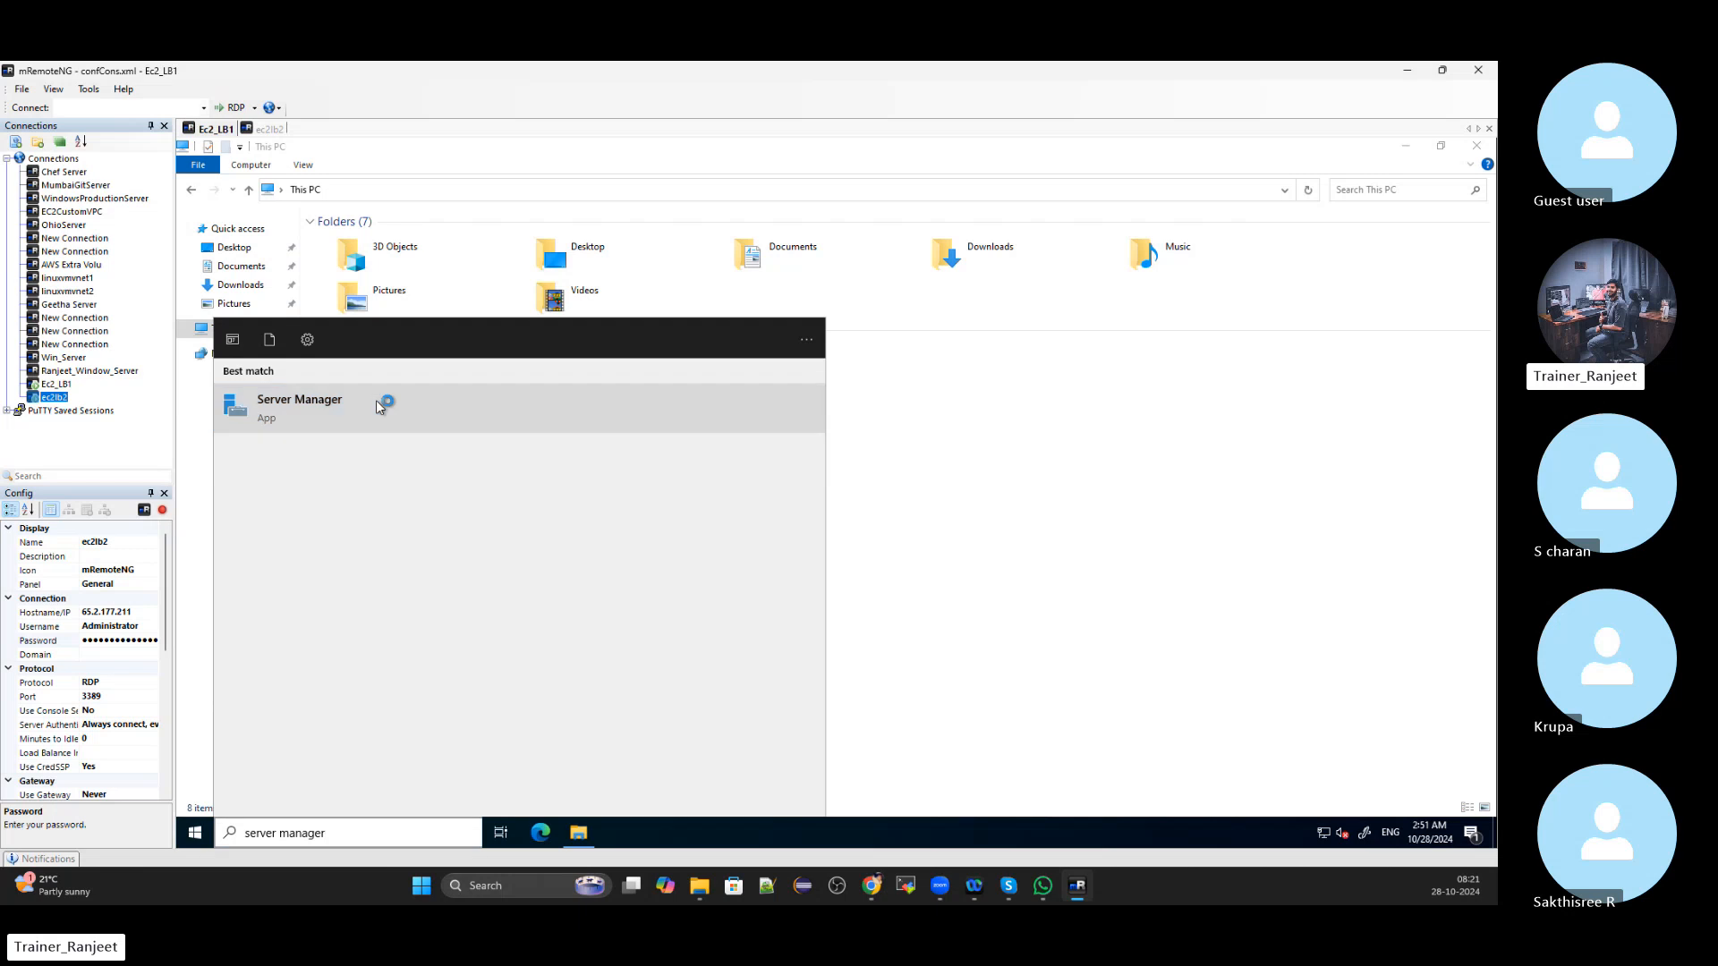
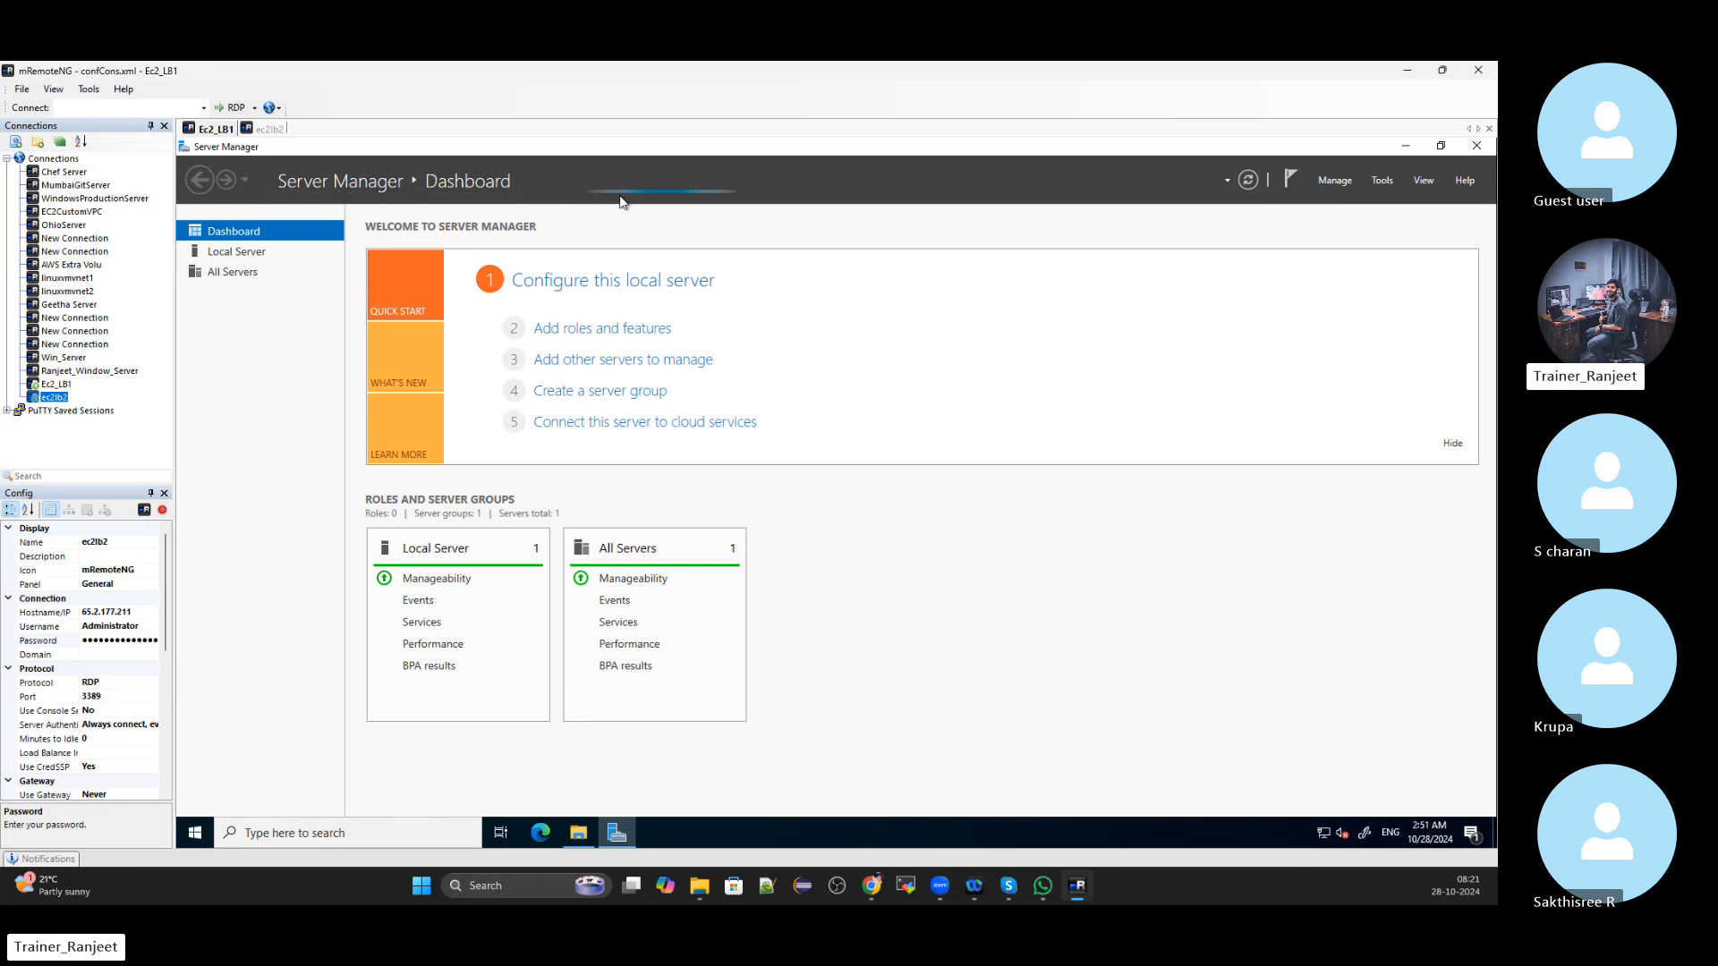
# Search 'server' on the ec2lb2 remote session and launch Server Manager
pyautogui.click(268, 129)
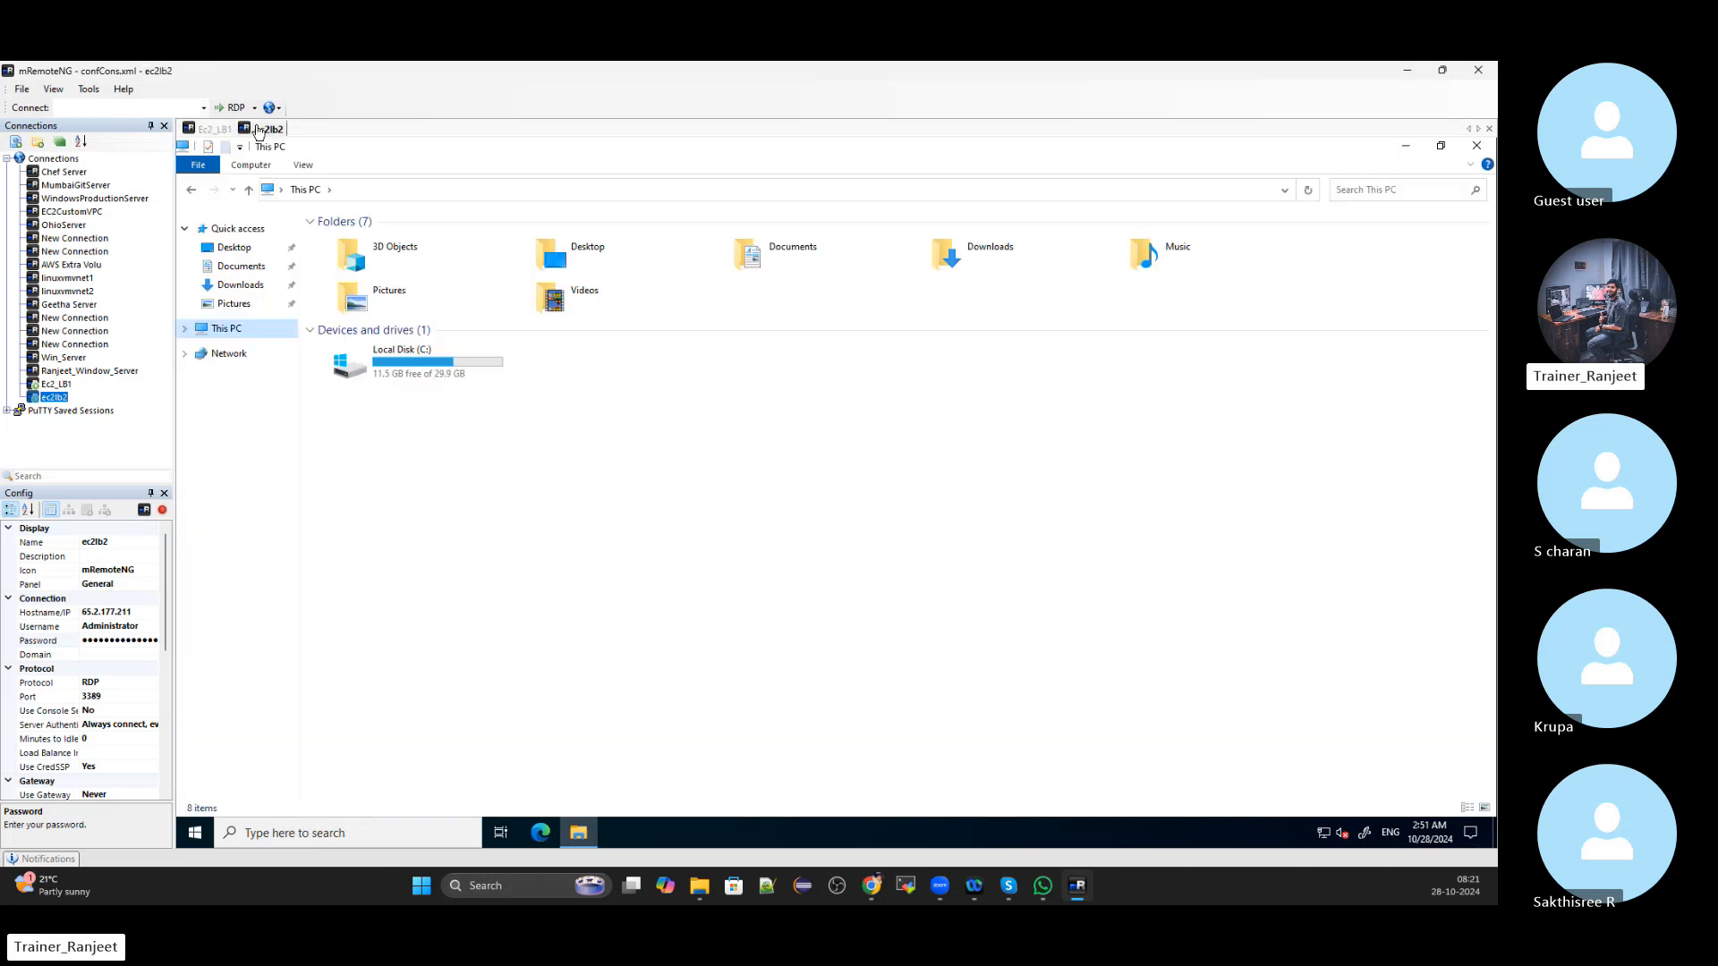
pyautogui.click(358, 833)
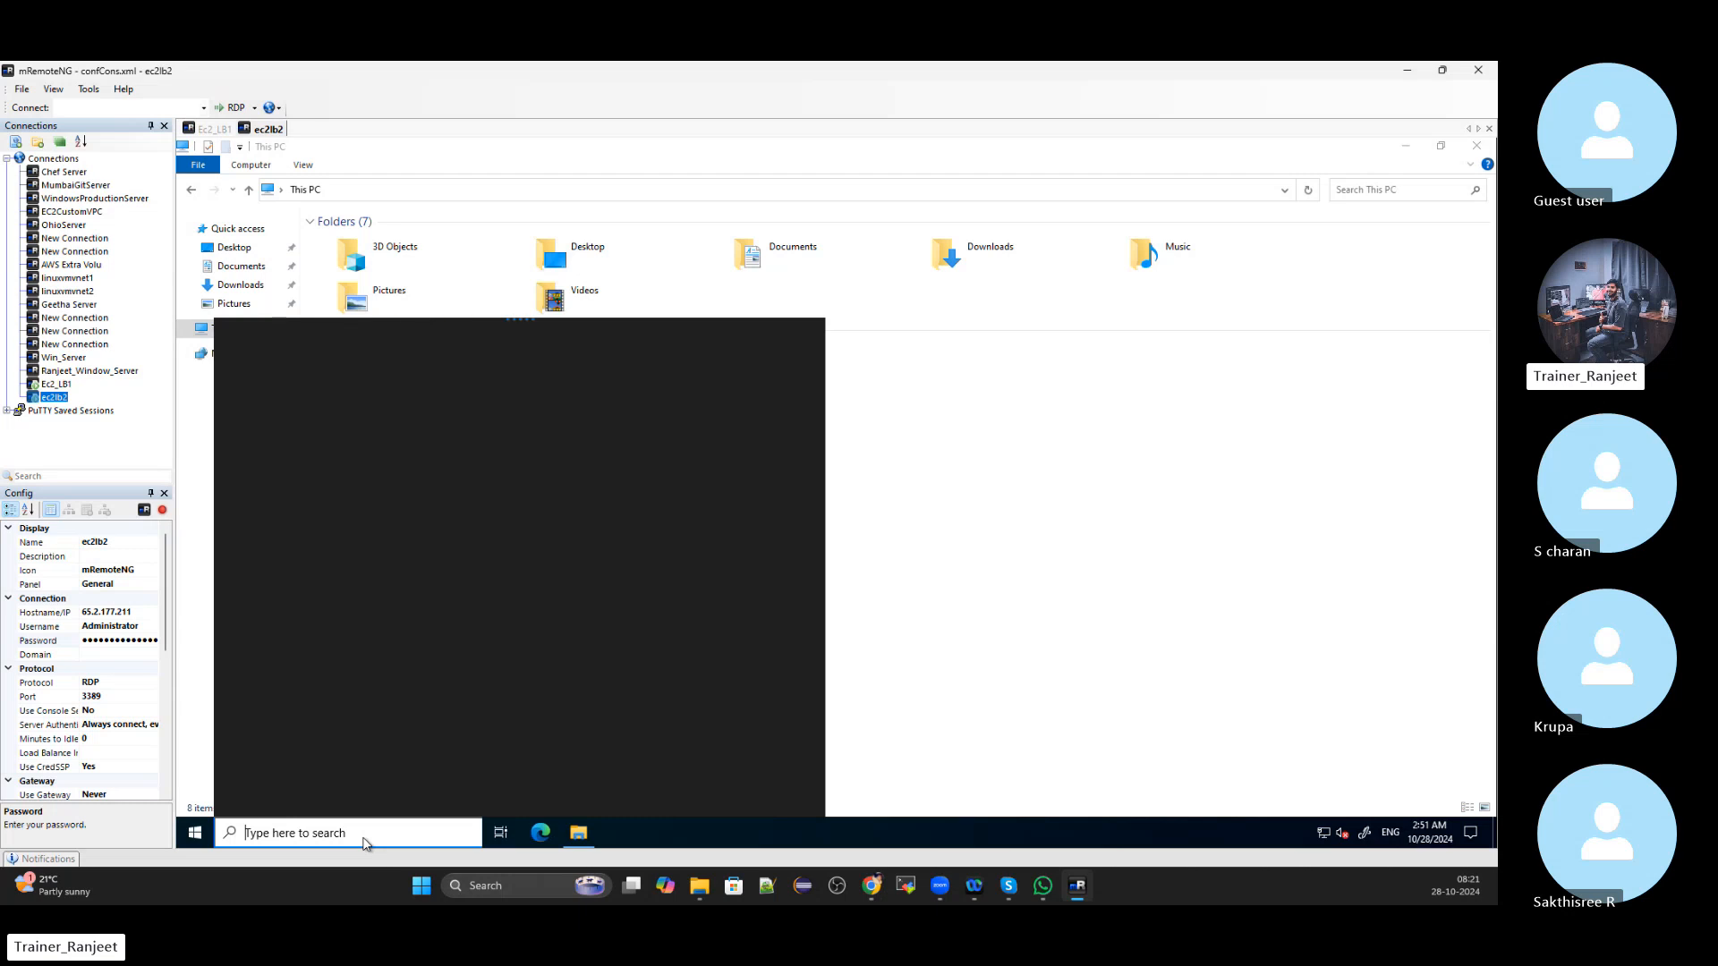
pyautogui.write('serve')
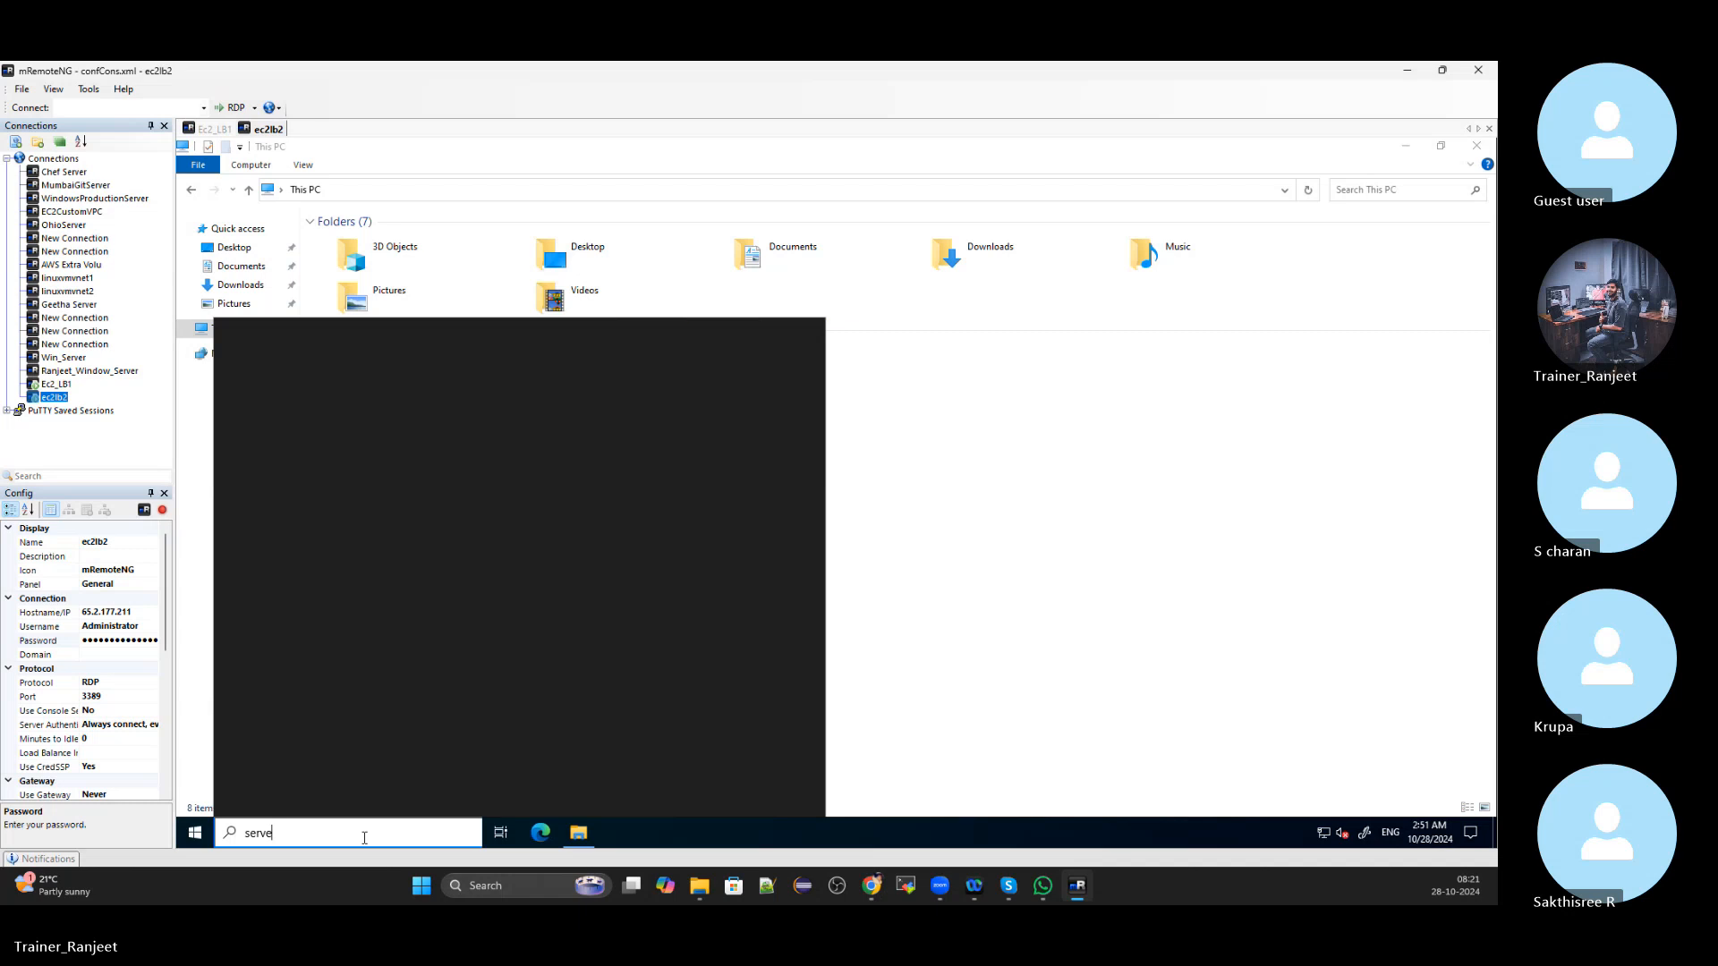
pyautogui.press('BackSpace')
pyautogui.press('BackSpace')
pyautogui.press('BackSpace')
pyautogui.press('BackSpace')
pyautogui.press('BackSpace')
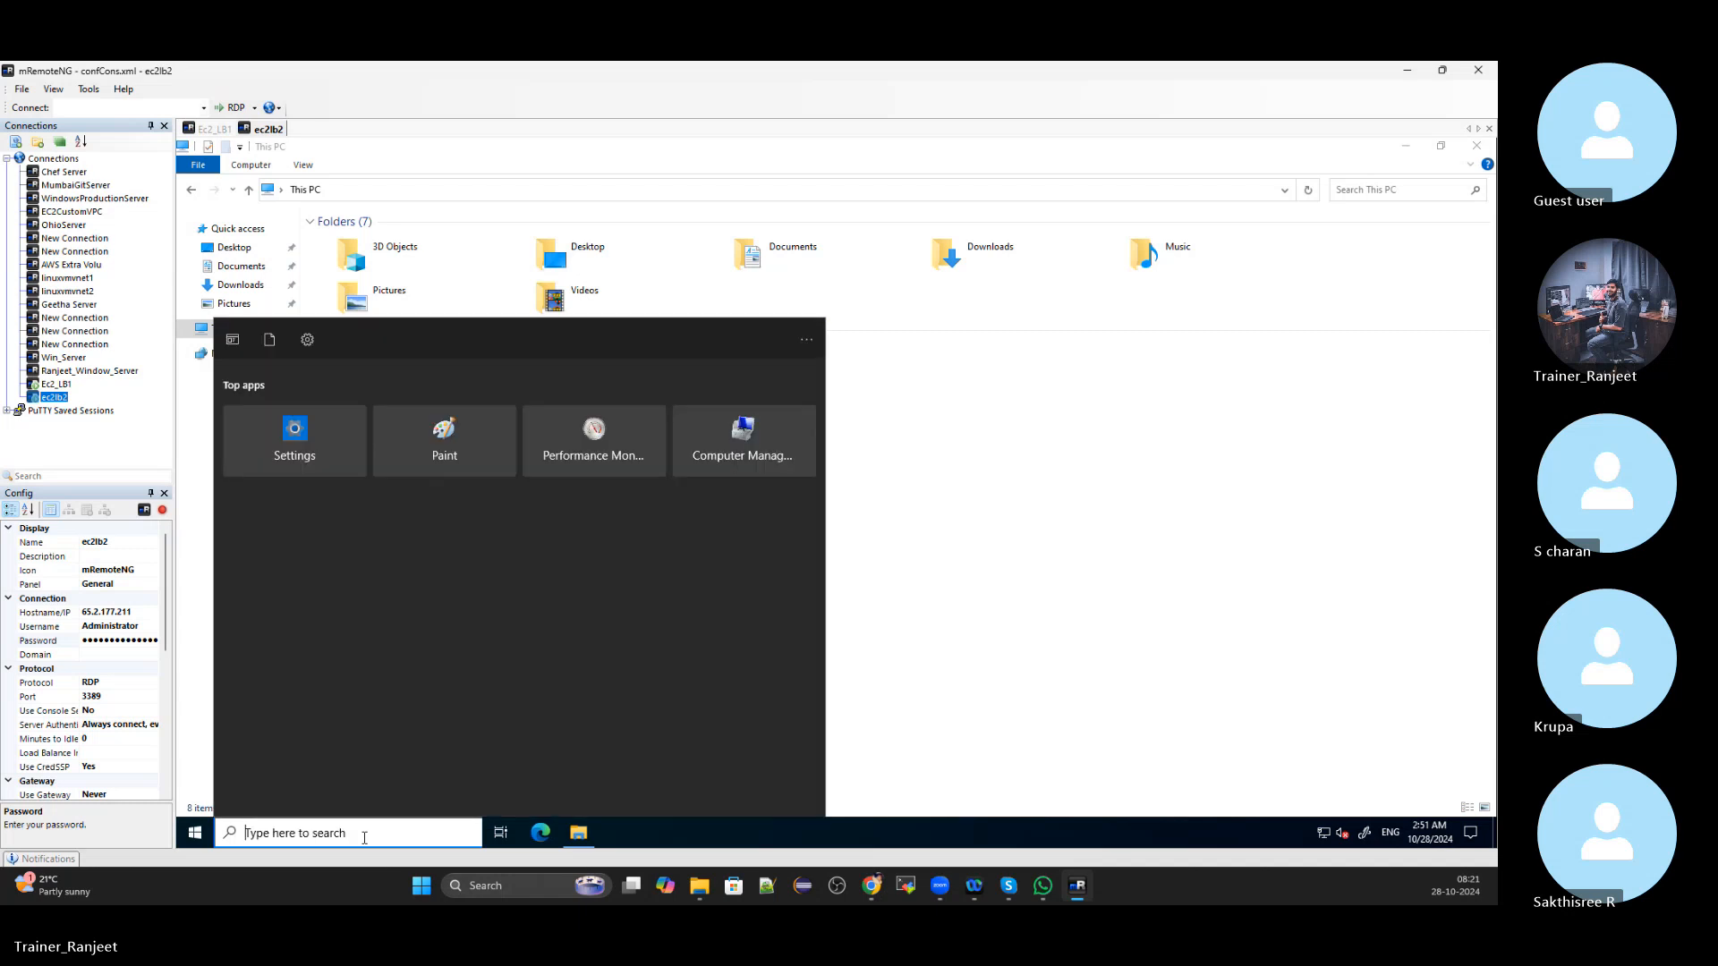
pyautogui.write('server')
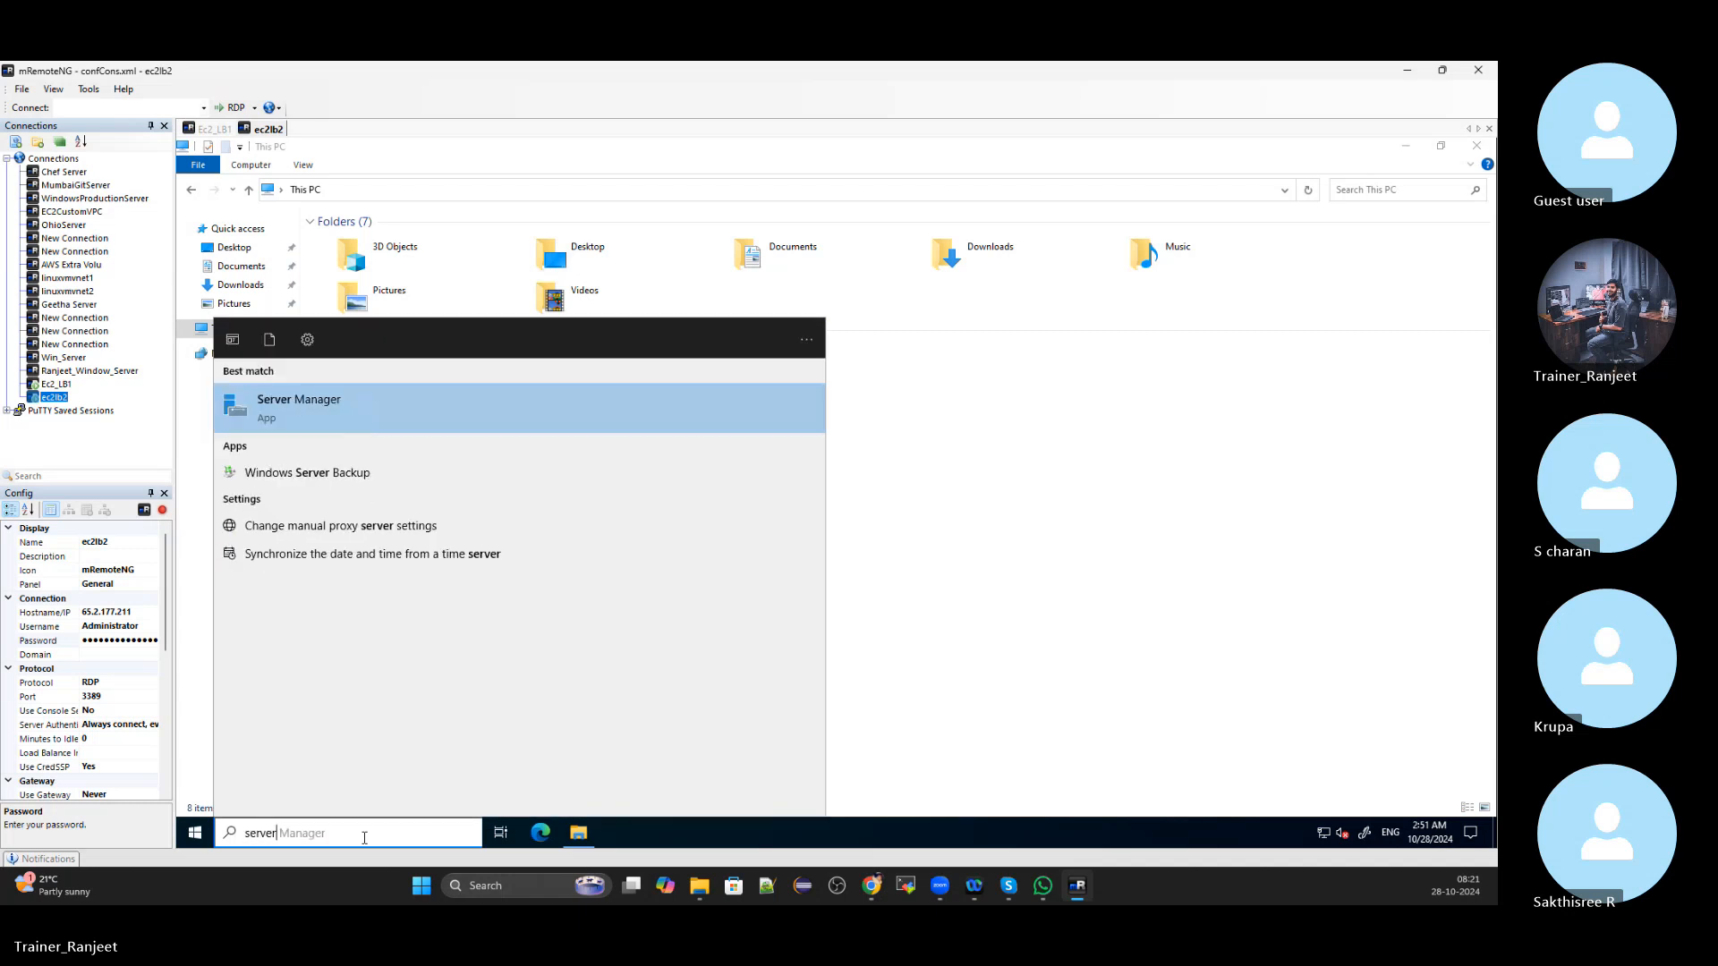
pyautogui.click(387, 414)
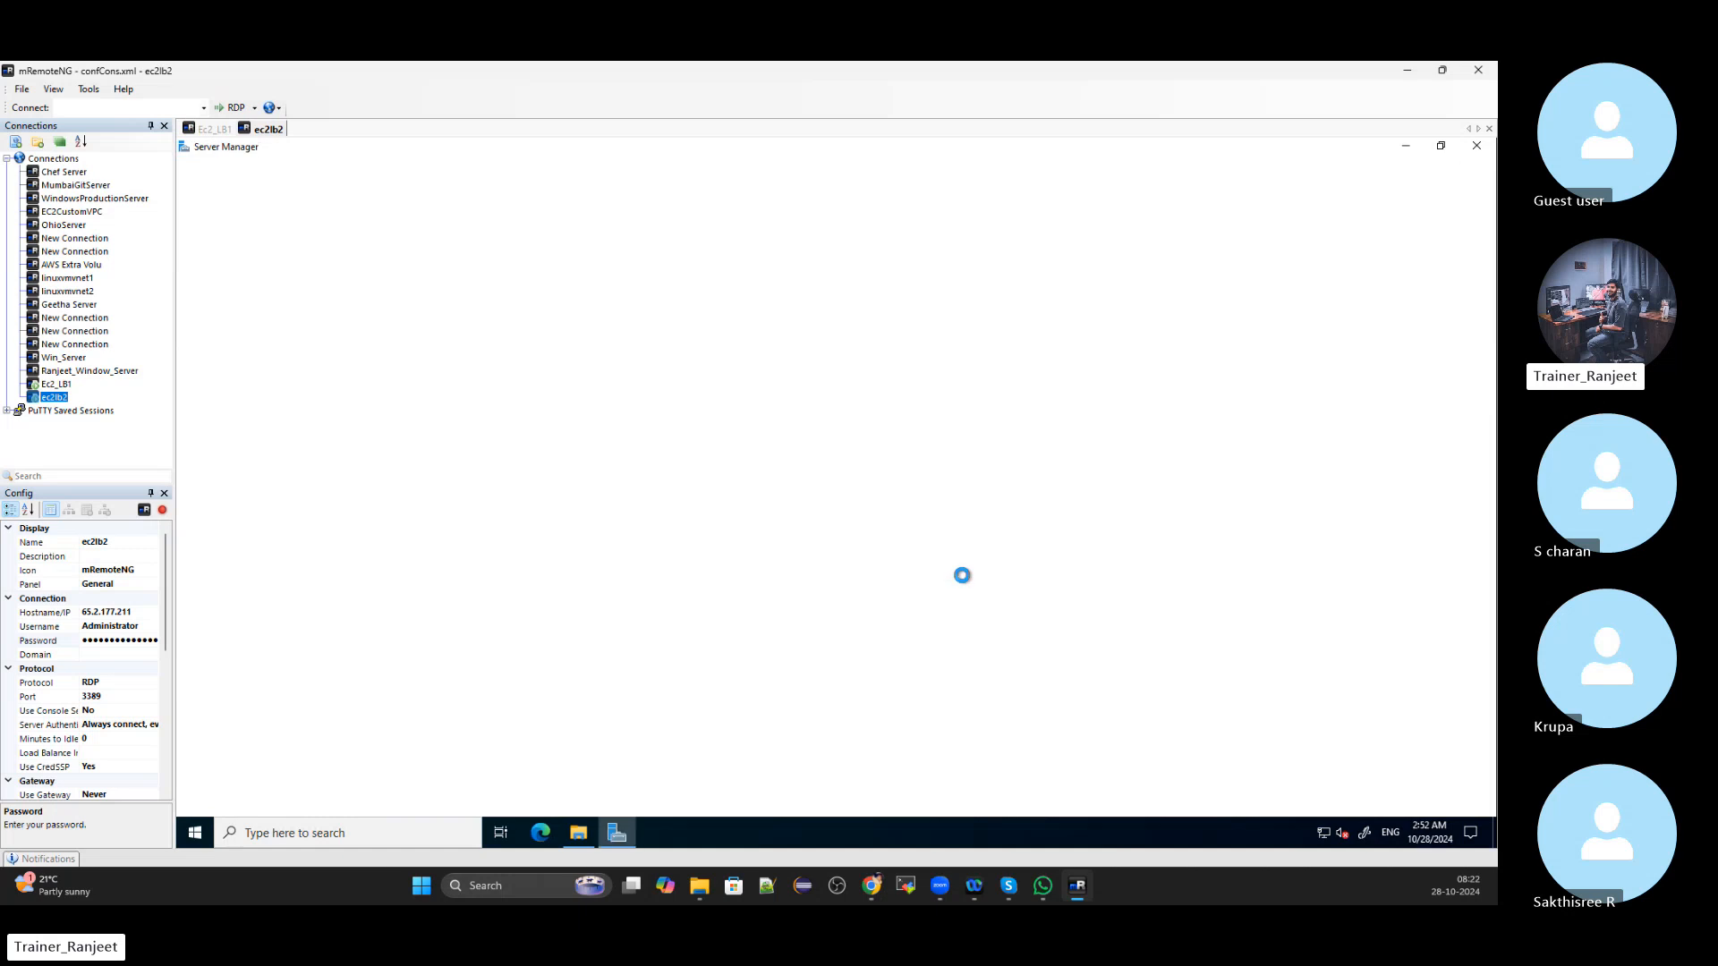
# Switch between the Ec2_LB1 and ec2lb2 sessions, ending on Ec2_LB1
pyautogui.click(212, 131)
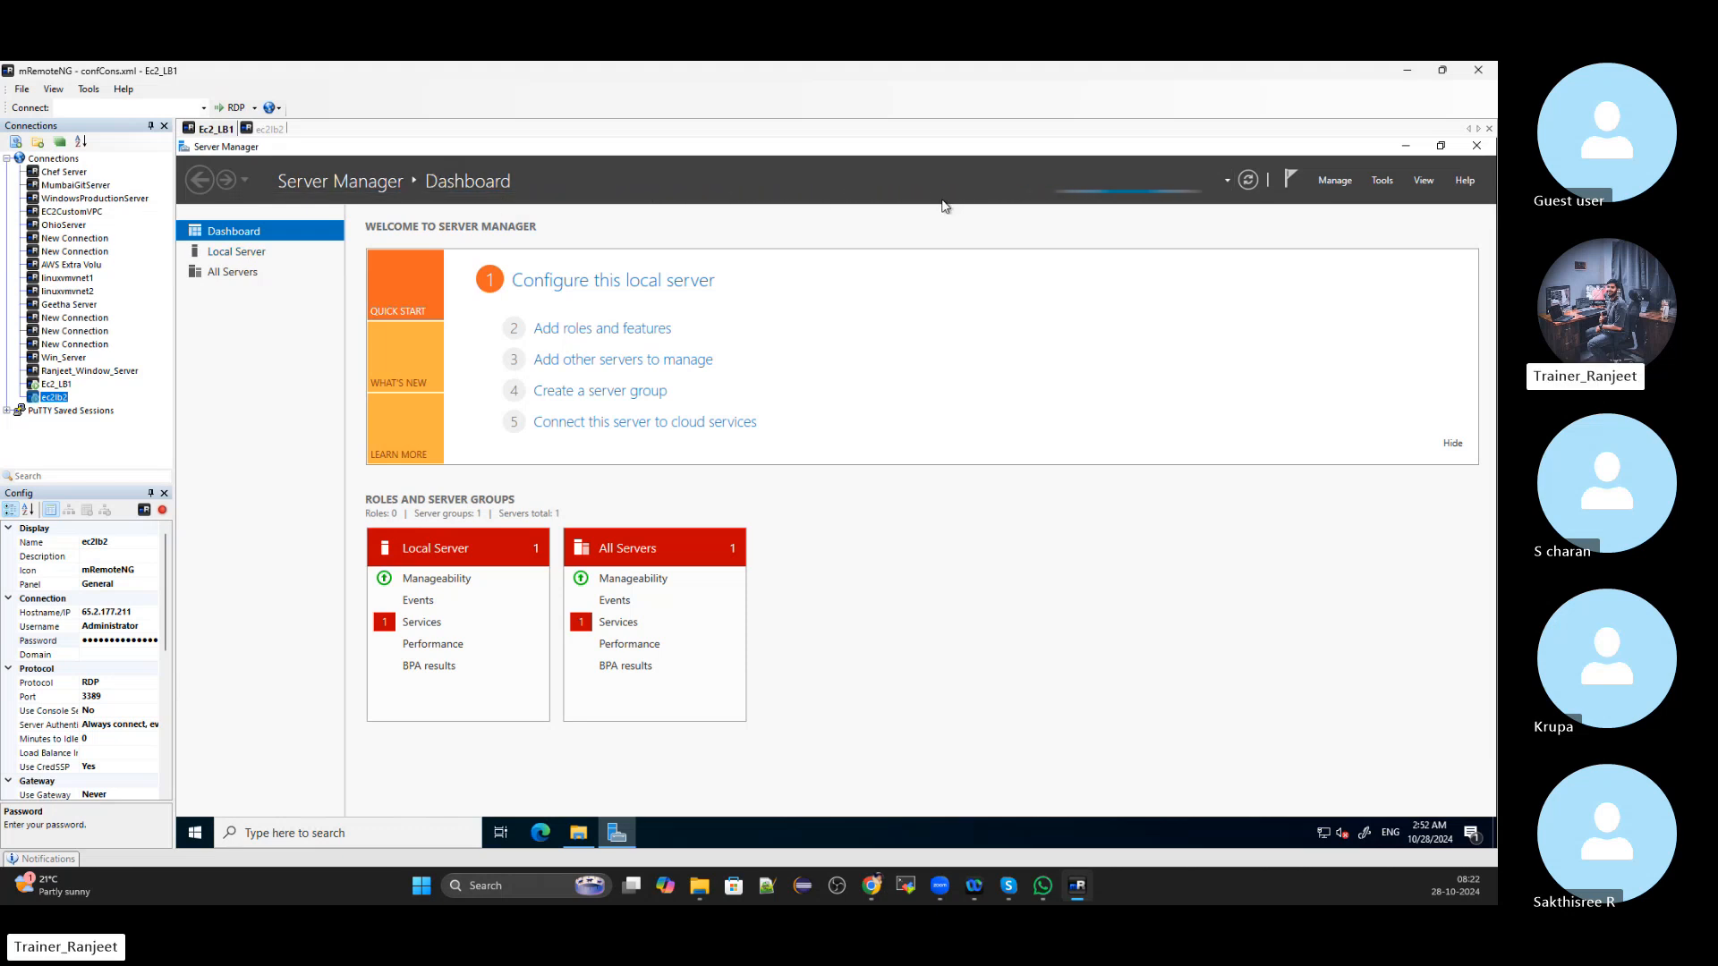
pyautogui.click(269, 128)
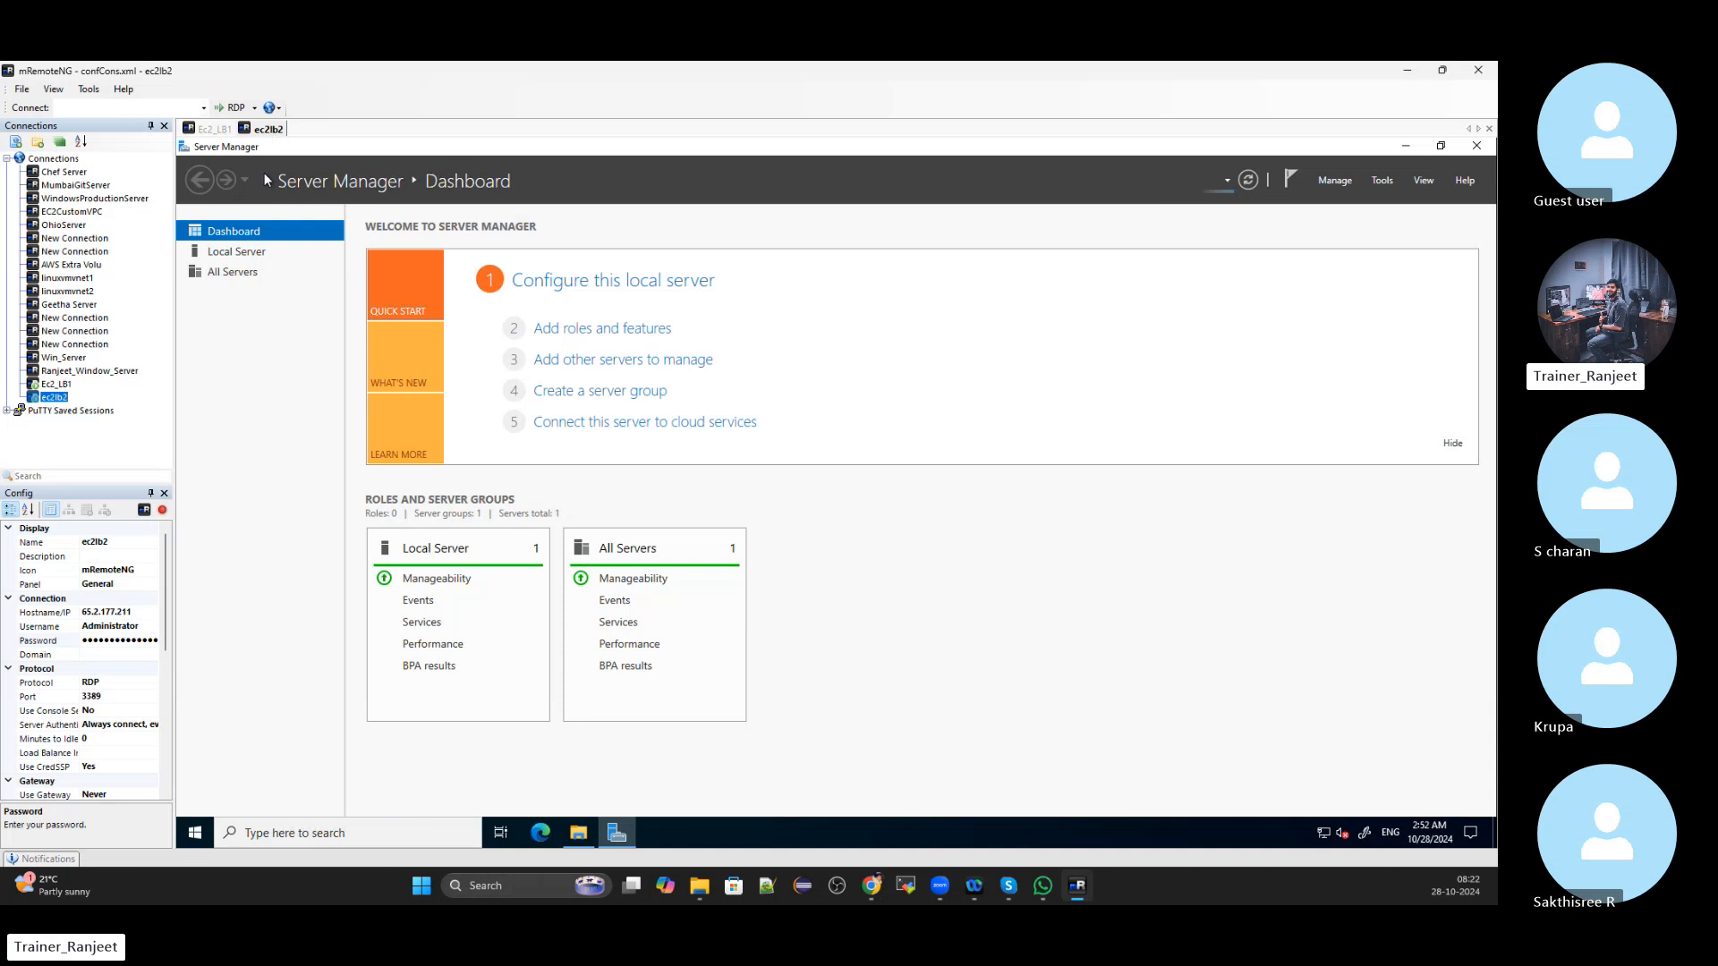
pyautogui.click(213, 132)
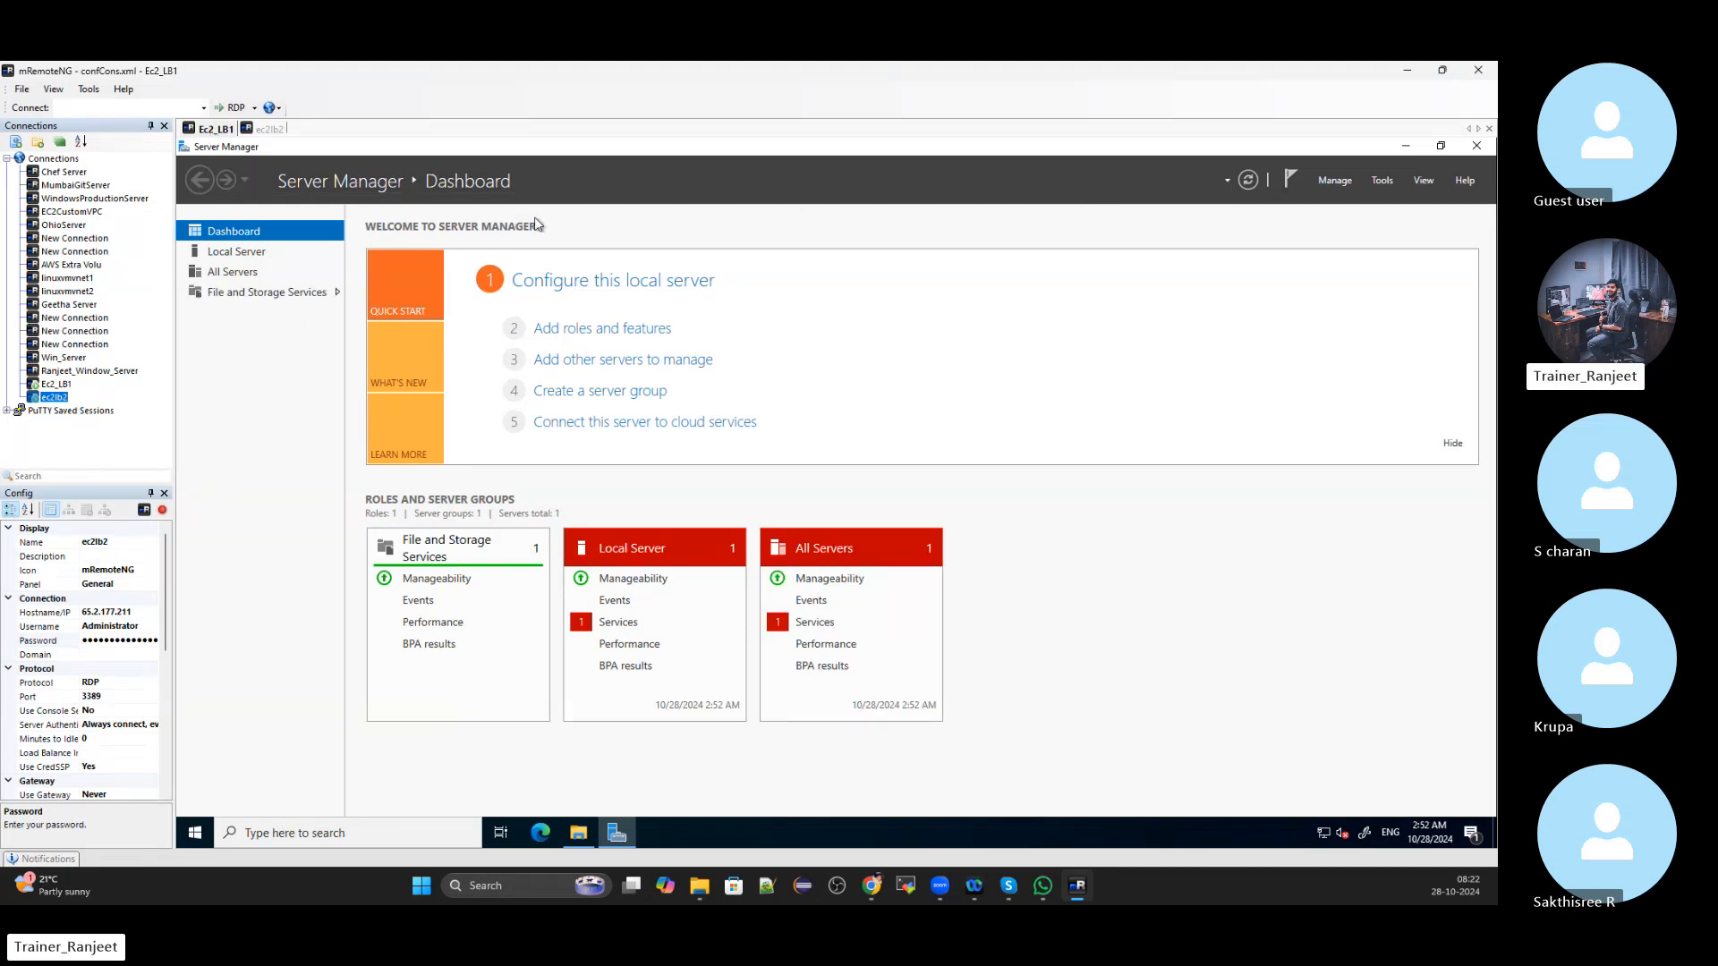
pyautogui.click(273, 129)
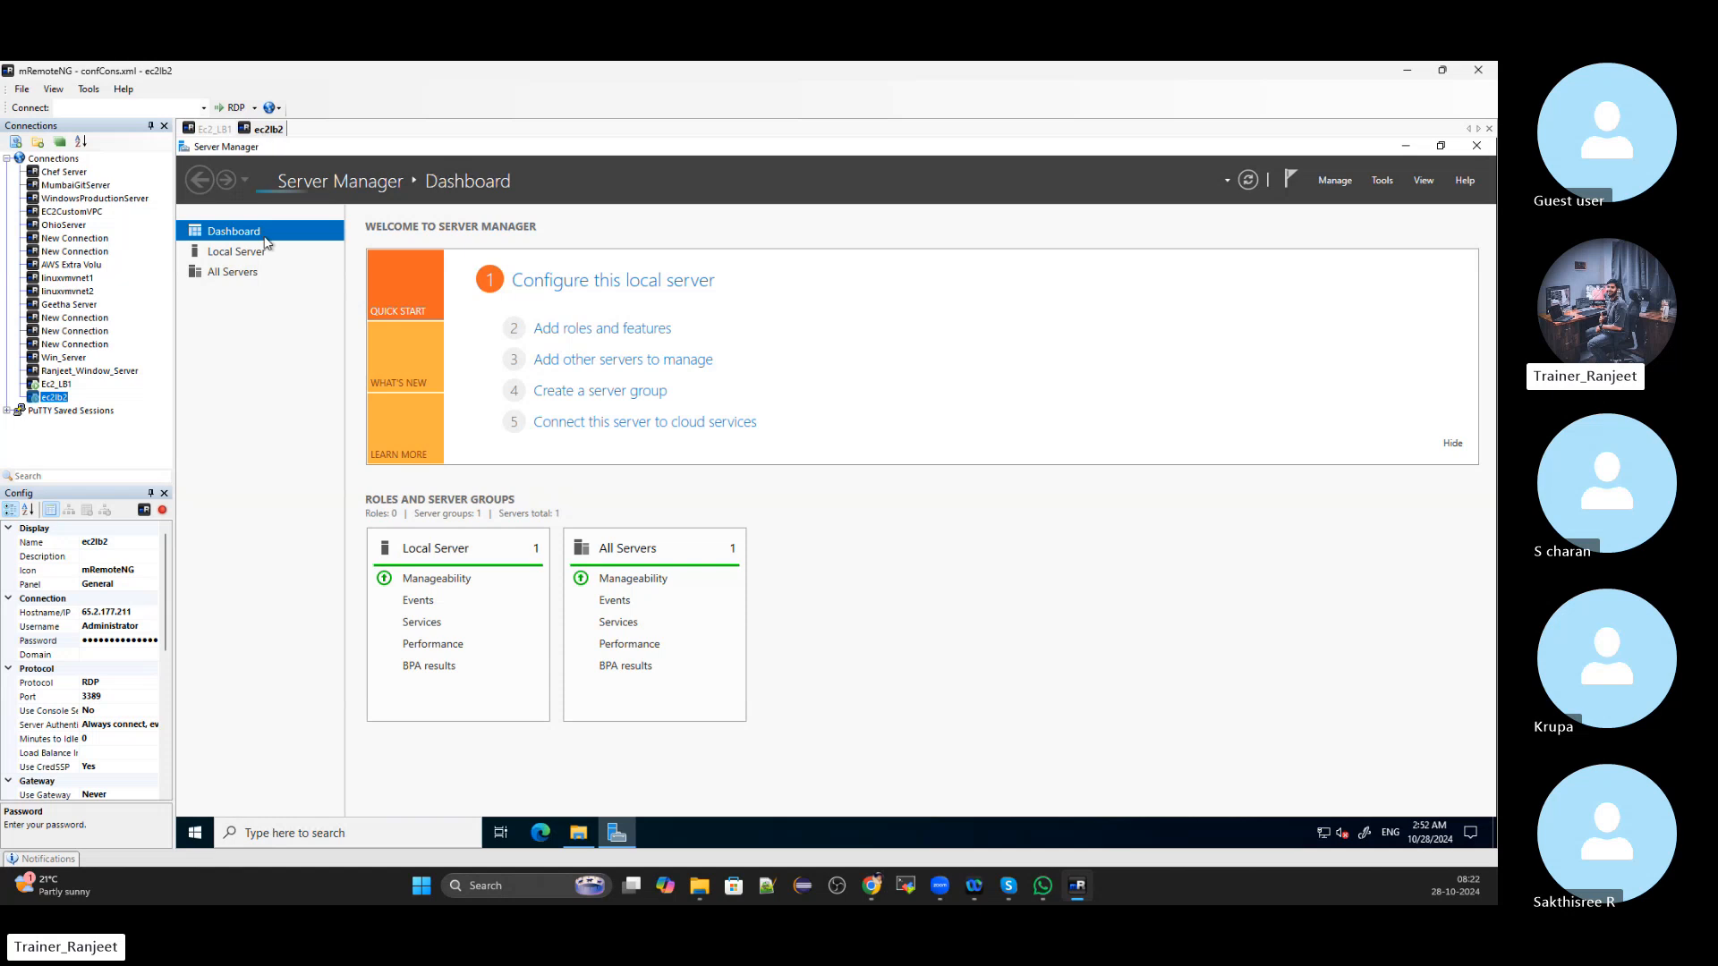
pyautogui.click(202, 130)
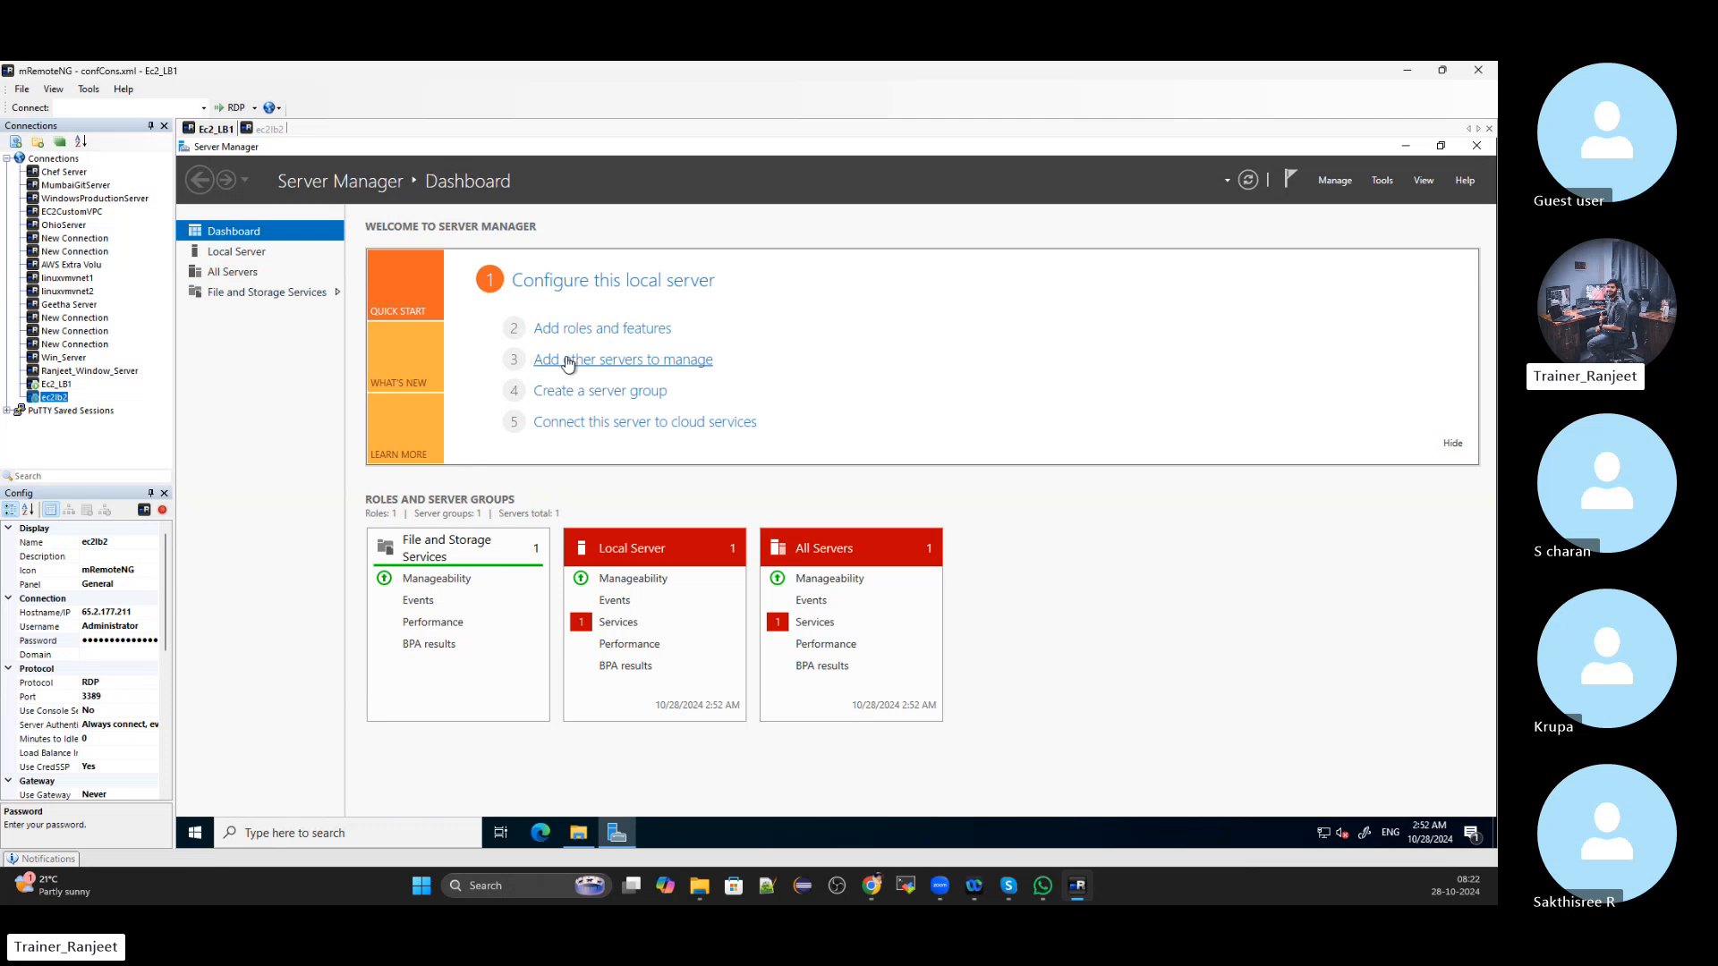
# Bring Ec2_LB1's offline 10.0 GB disk 1 online from File and Storage Services > Disks
pyautogui.click(254, 293)
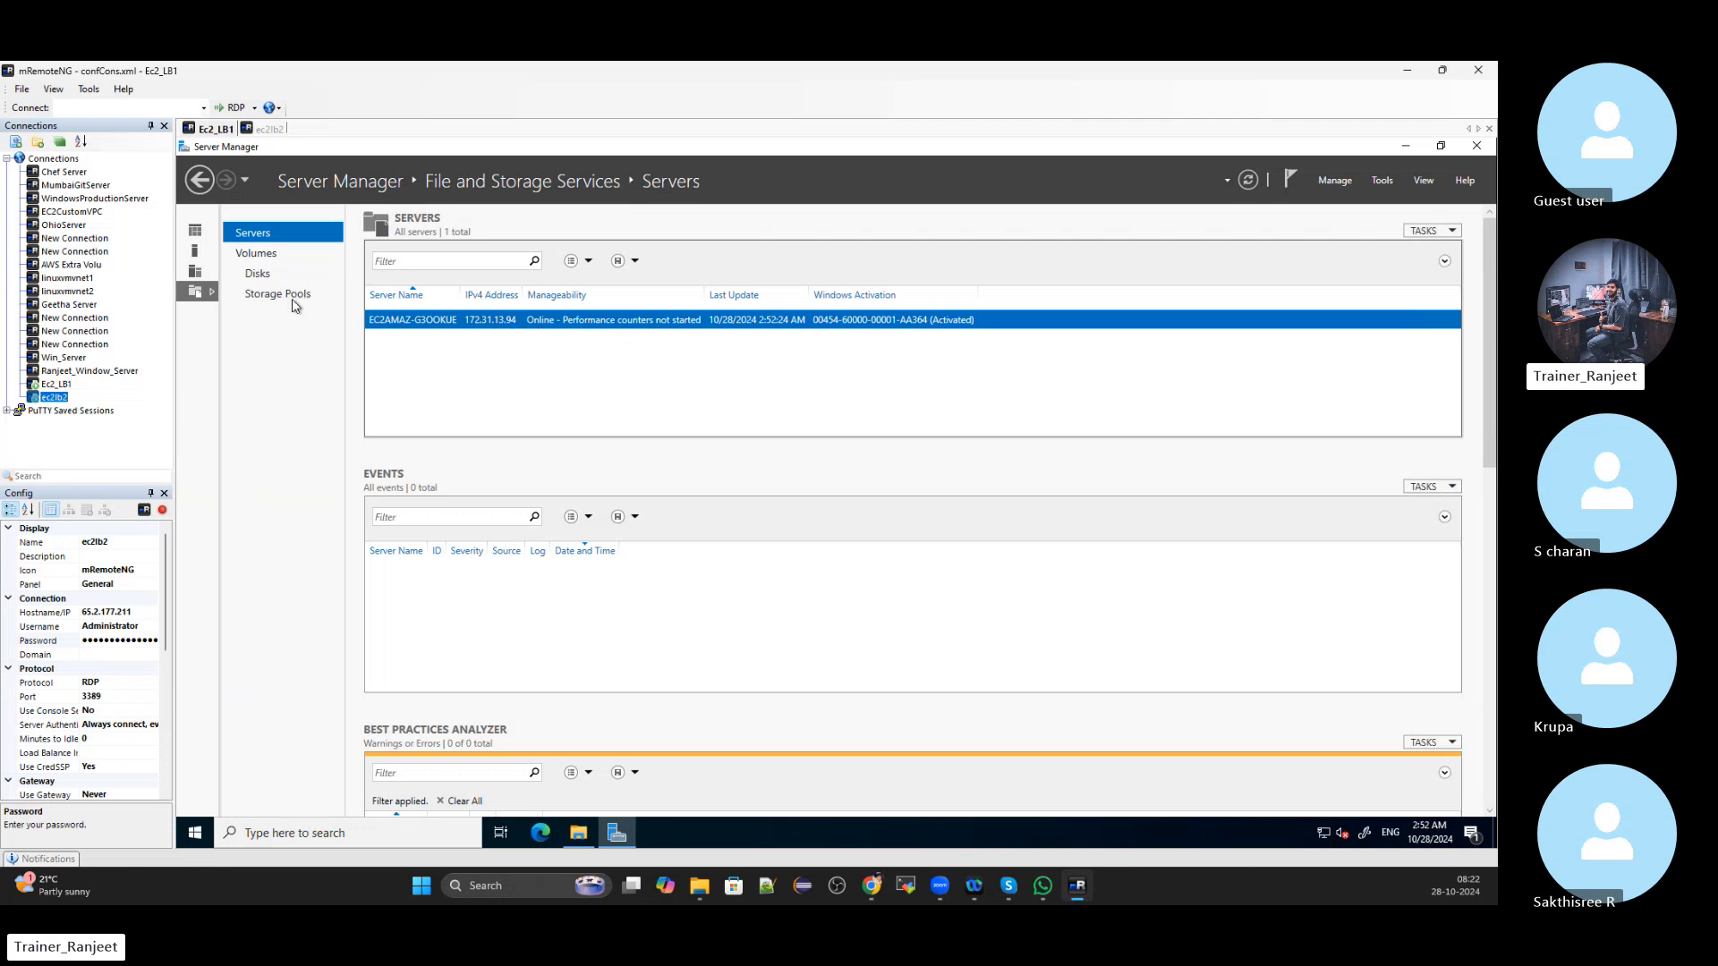
pyautogui.click(257, 257)
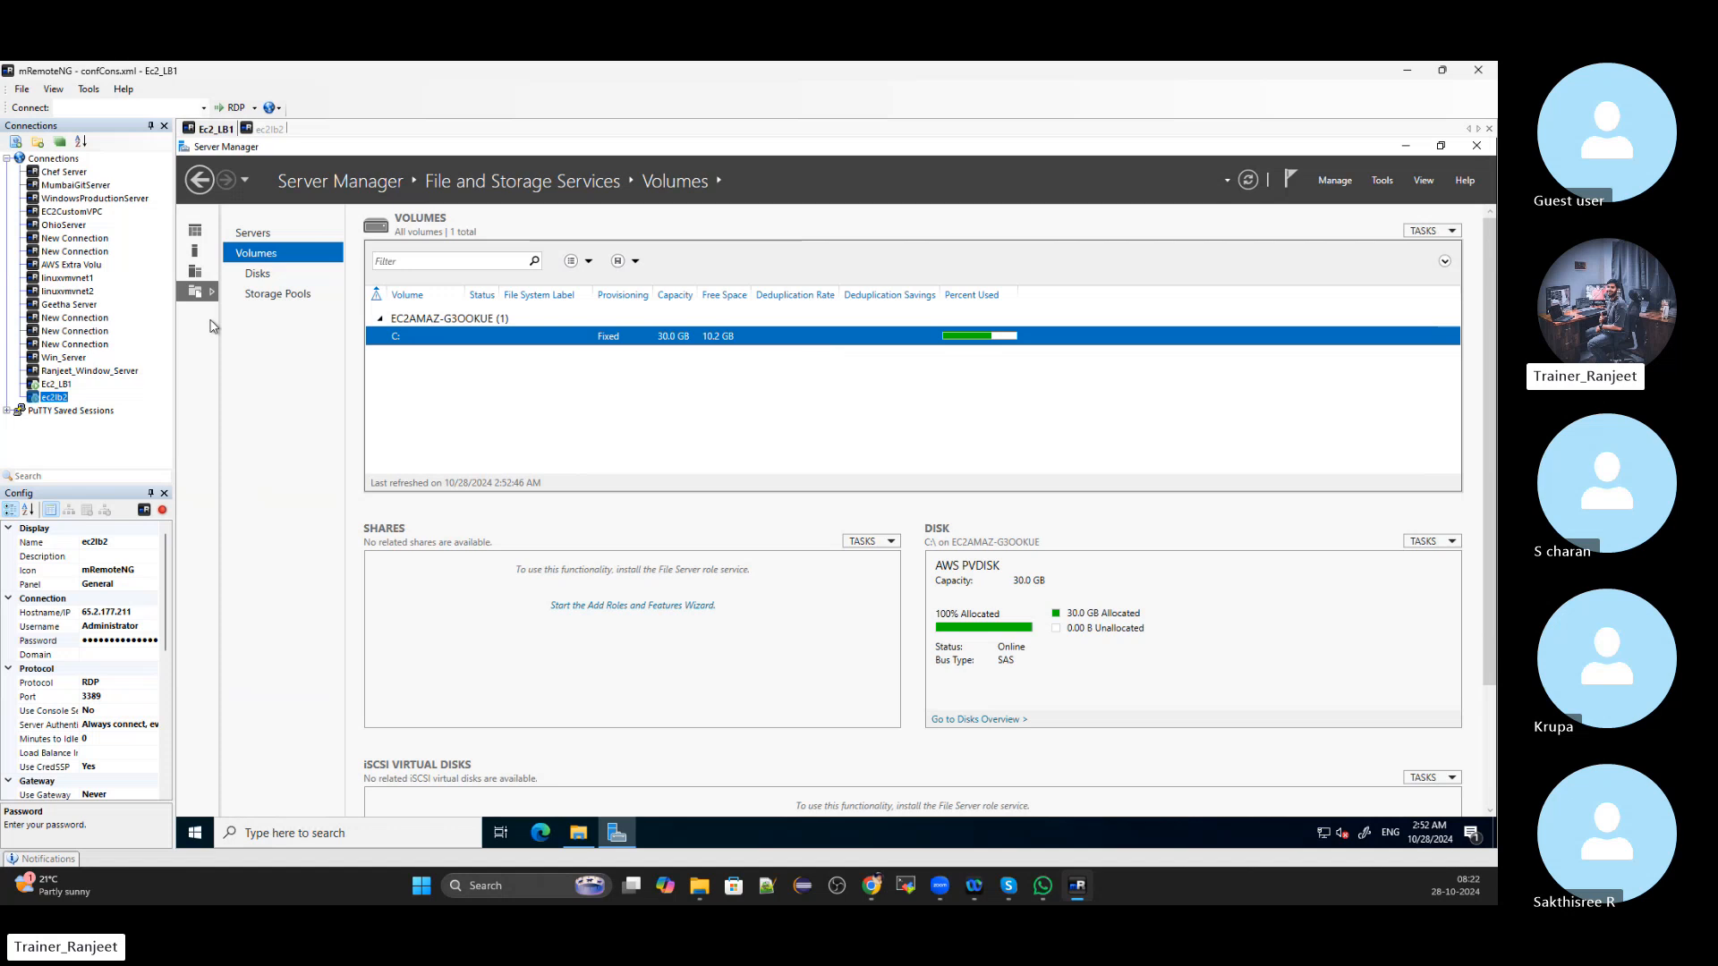
pyautogui.click(258, 274)
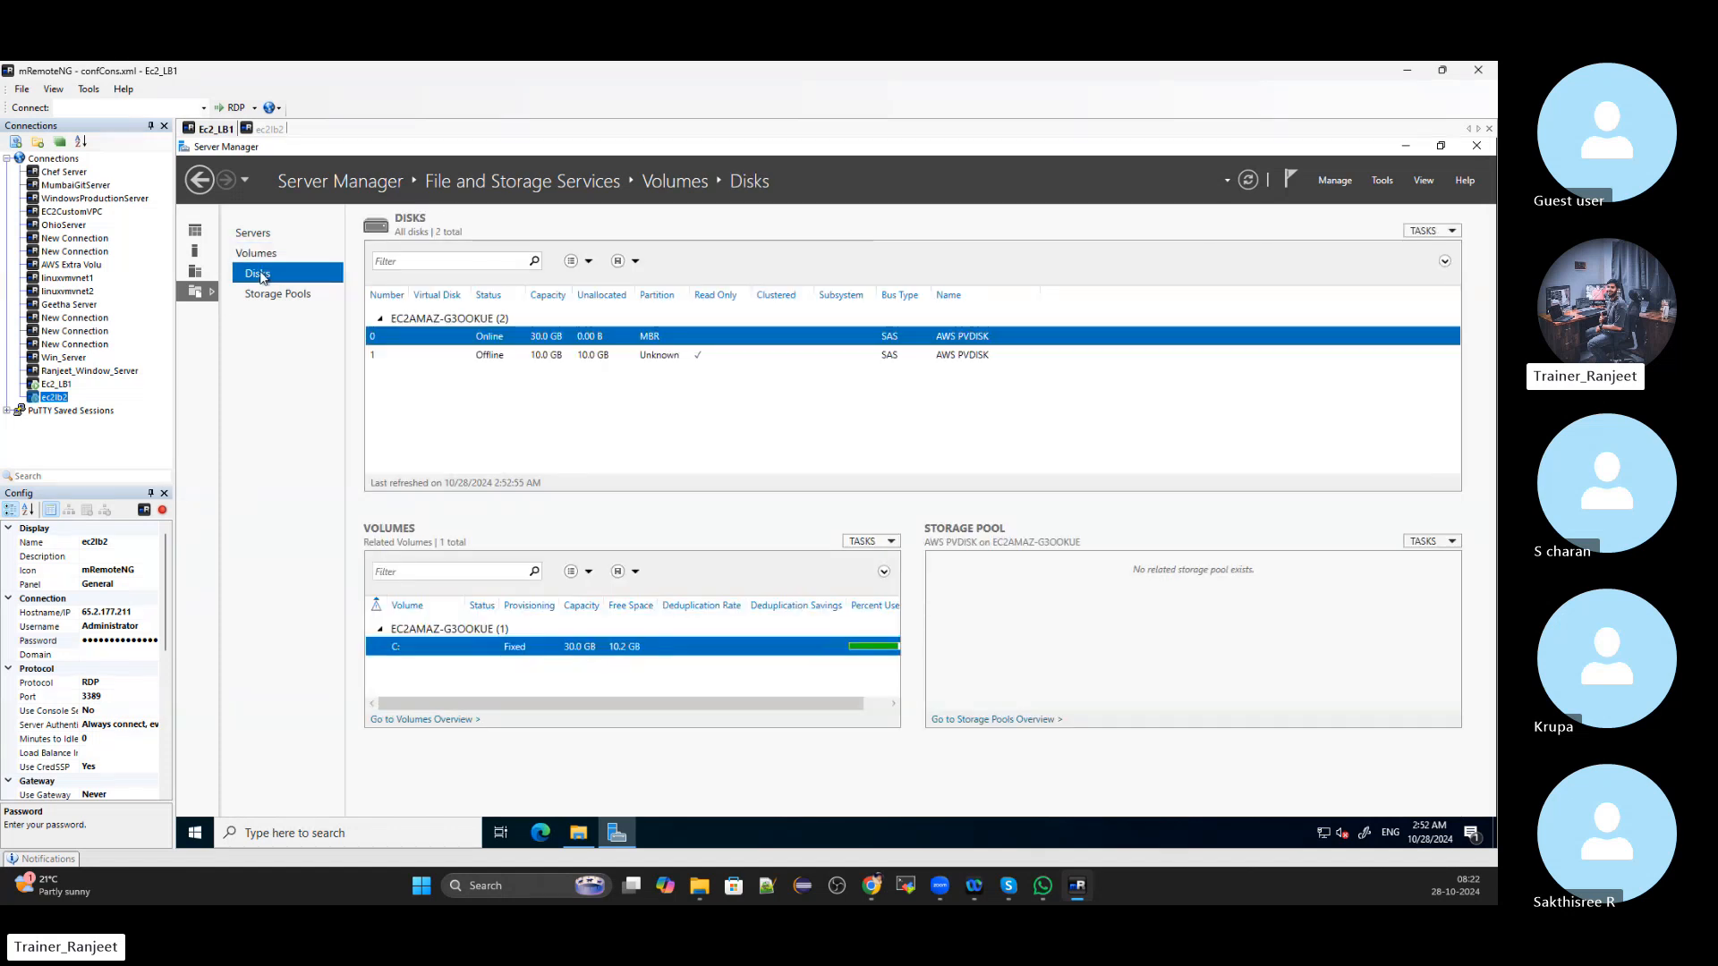
pyautogui.click(538, 355)
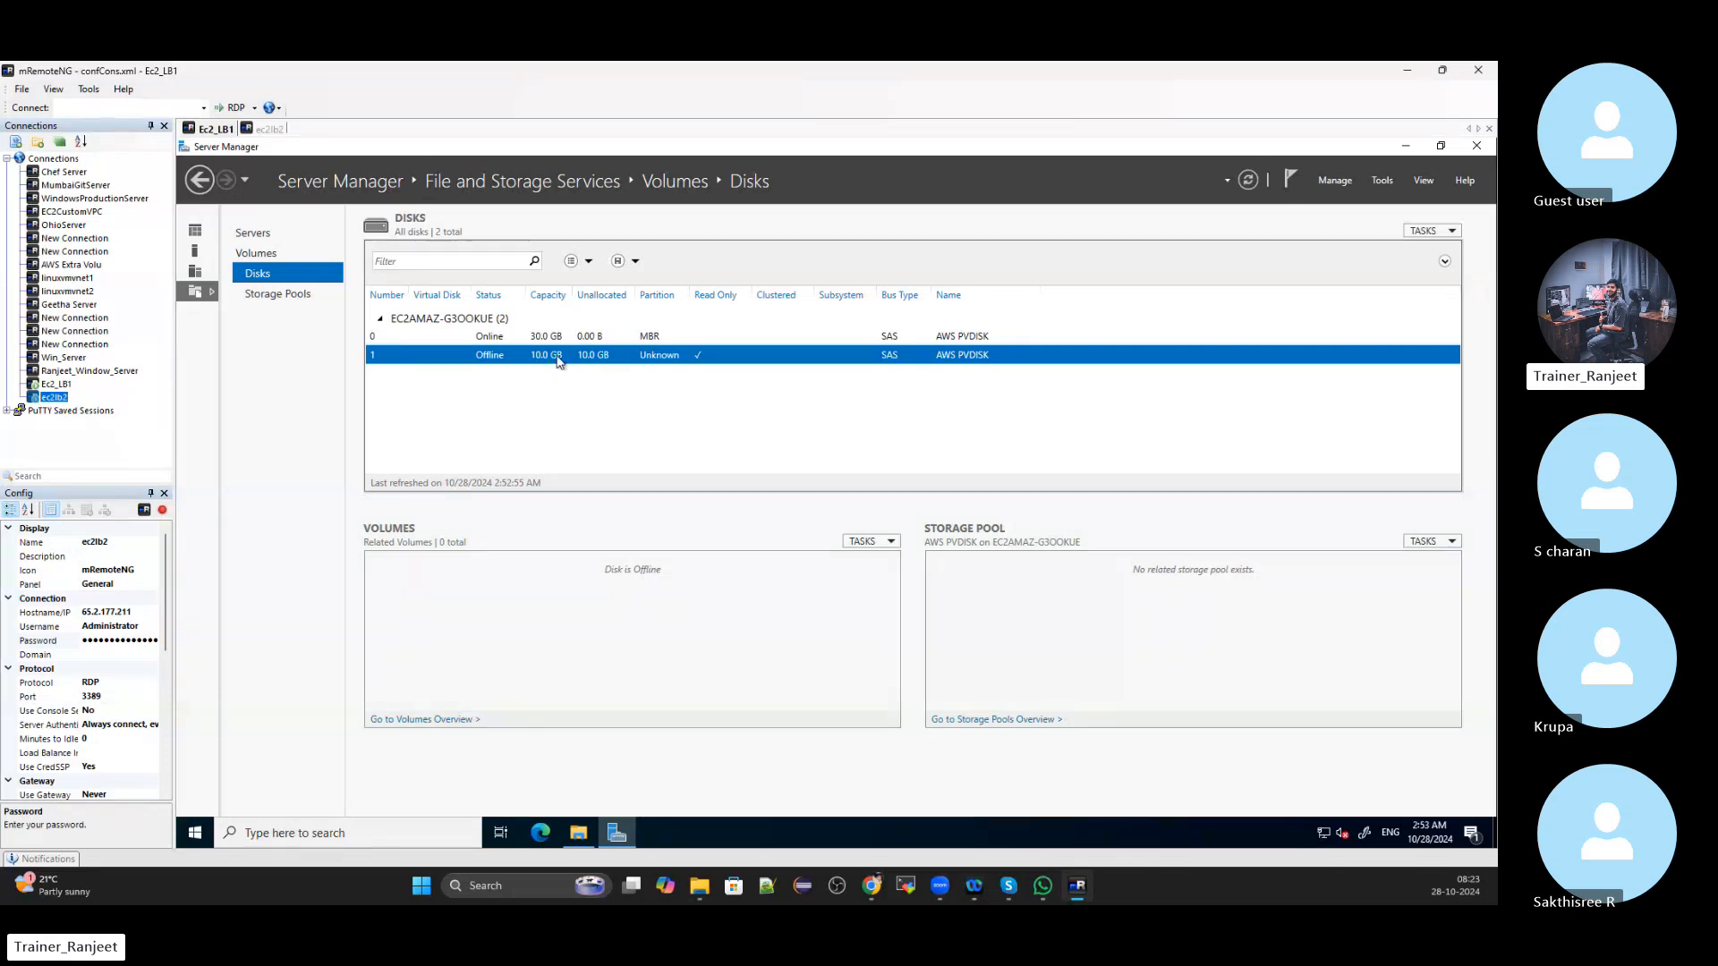
pyautogui.rightClick(512, 359)
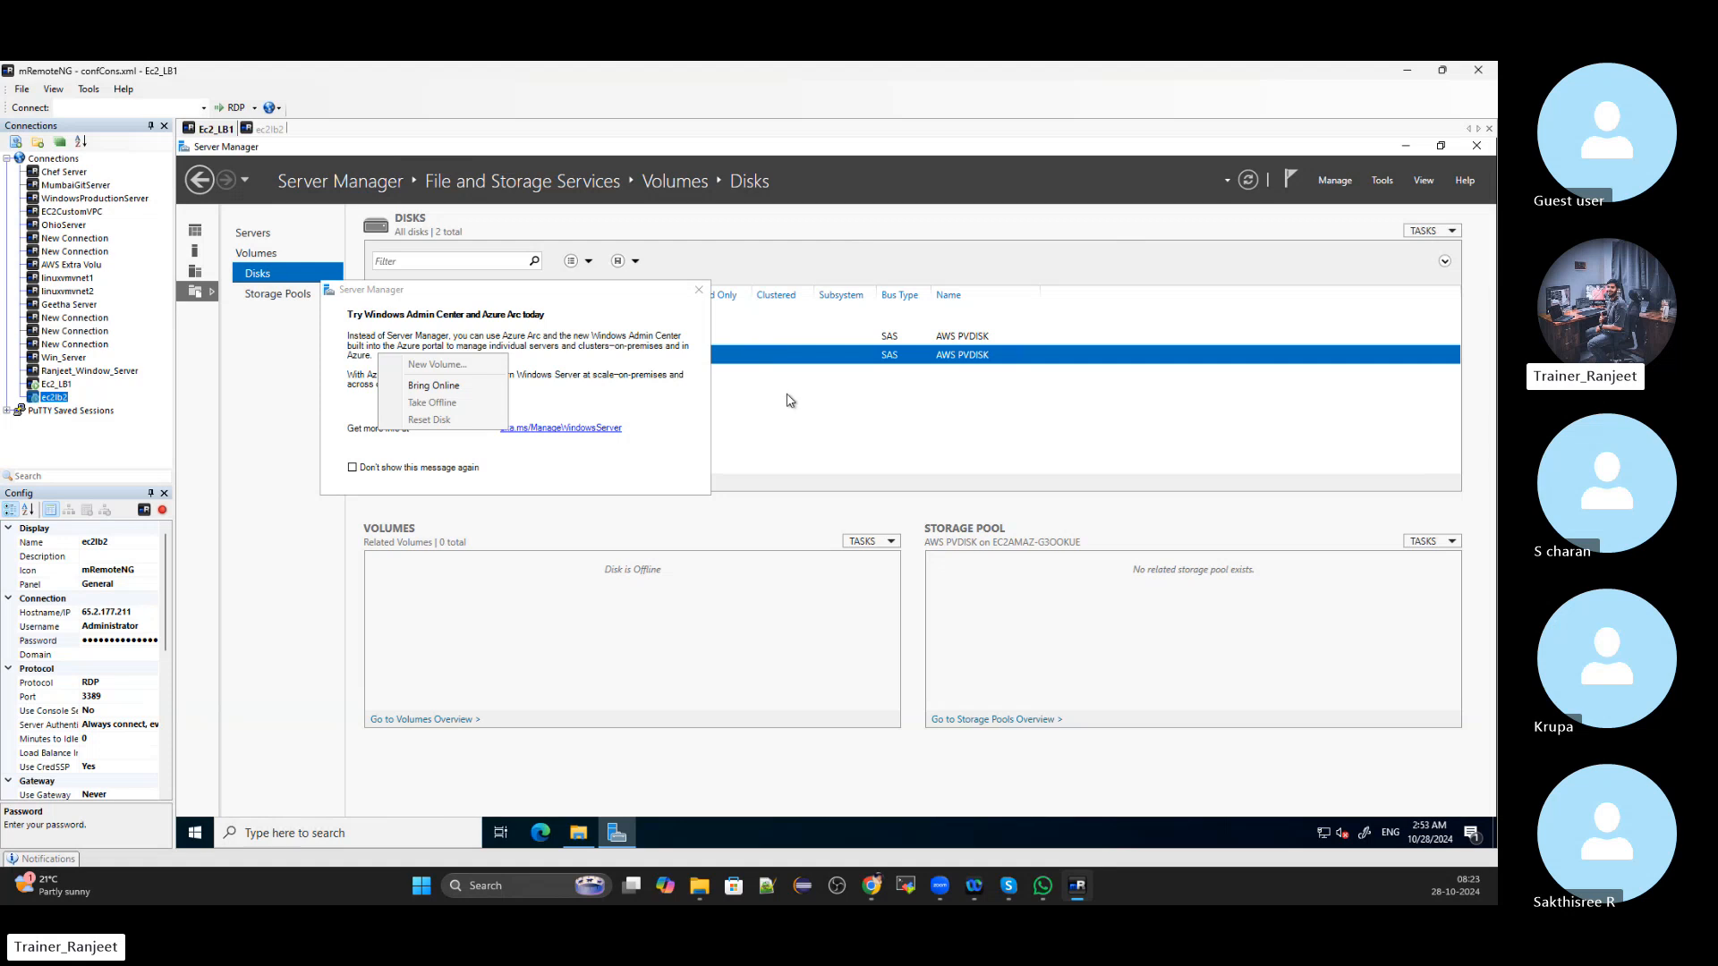
pyautogui.click(790, 400)
pyautogui.click(699, 289)
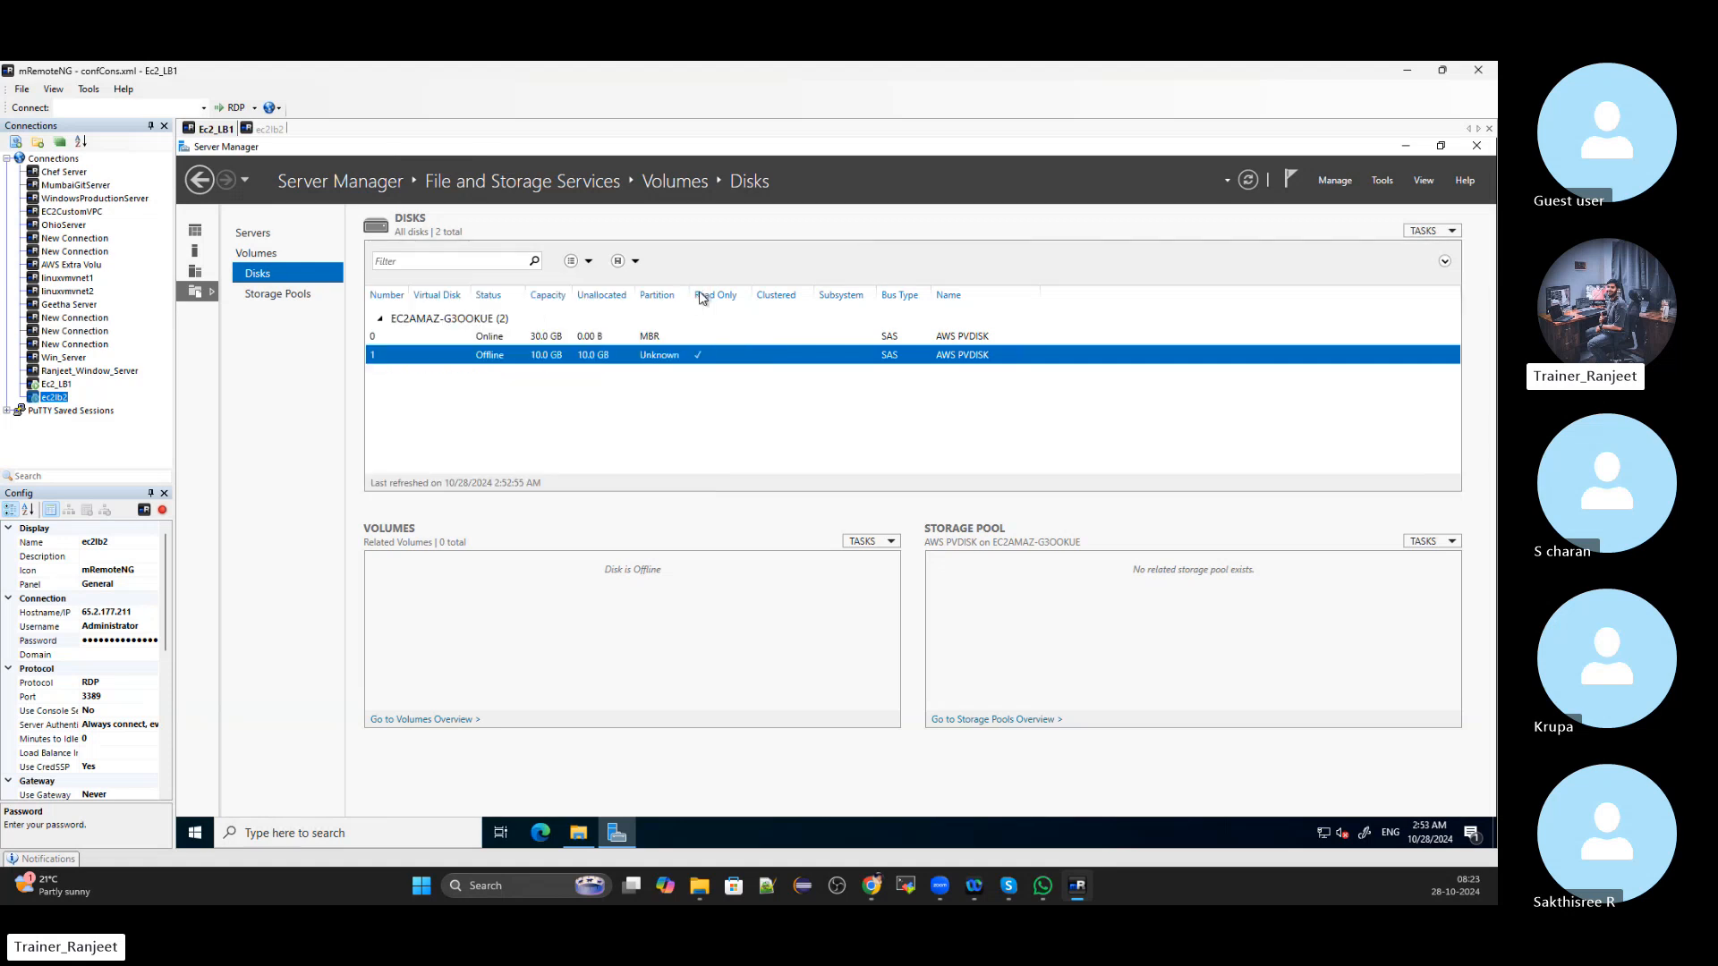
pyautogui.rightClick(537, 361)
pyautogui.click(476, 387)
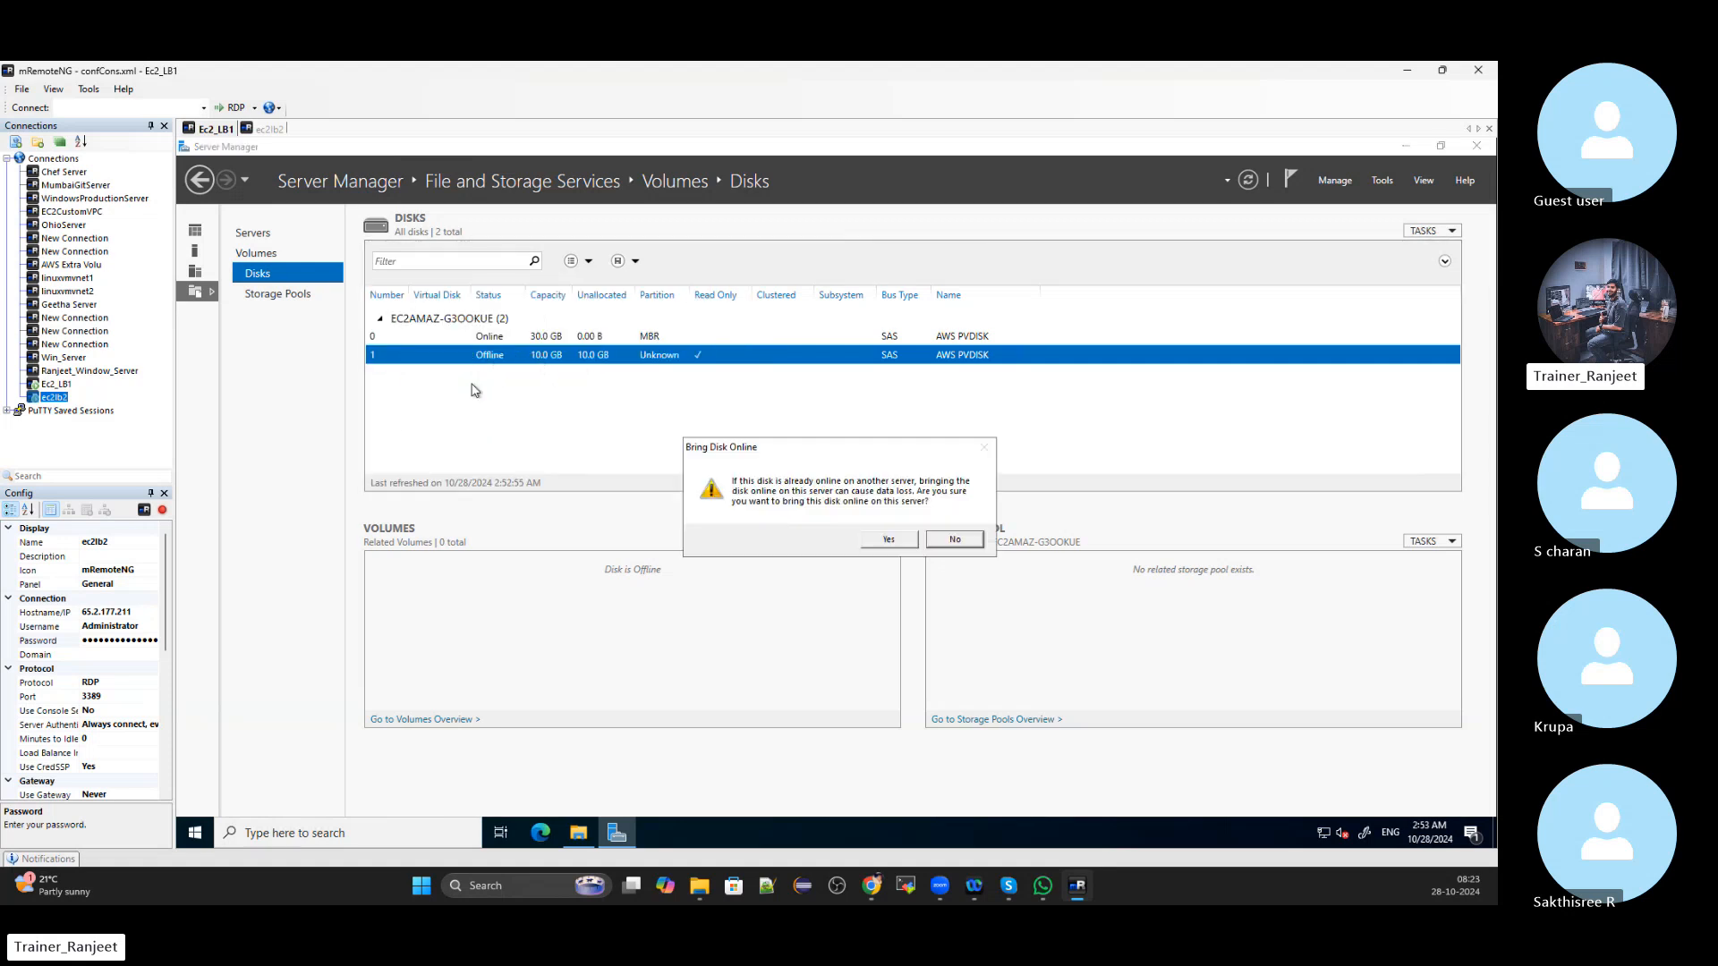
pyautogui.click(886, 539)
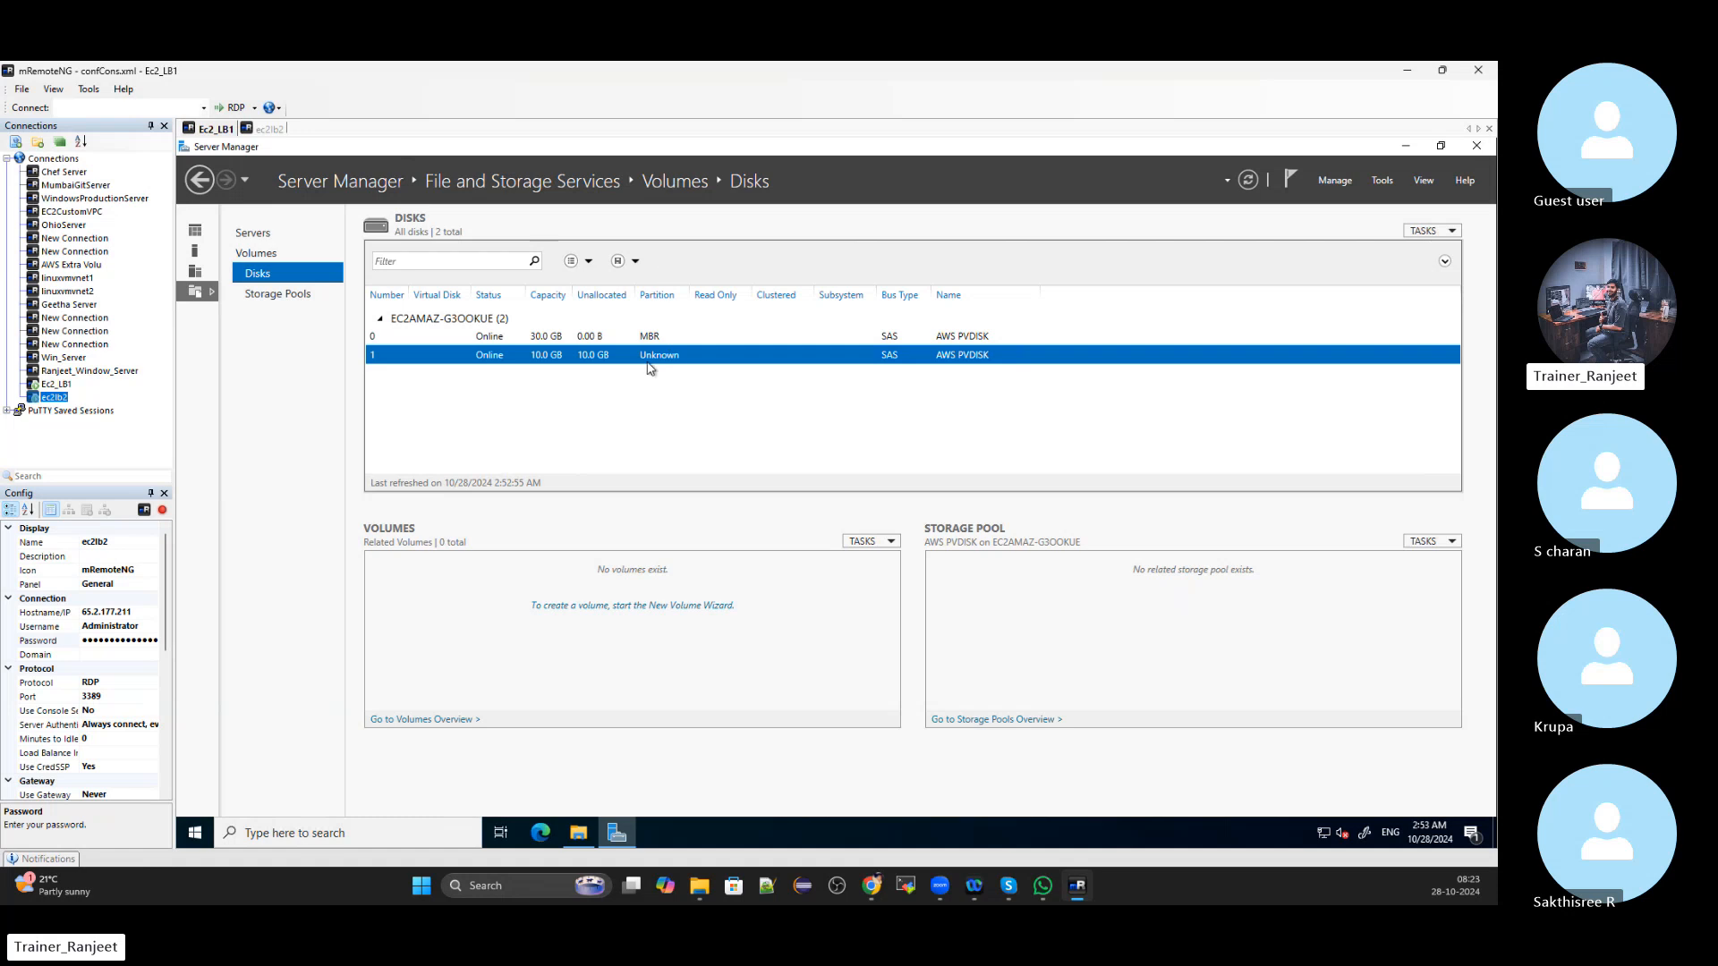
# Initialize disk 1 as GPT and create a full-size 9.97 GB NTFS volume D: named New Volume
pyautogui.rightClick(543, 354)
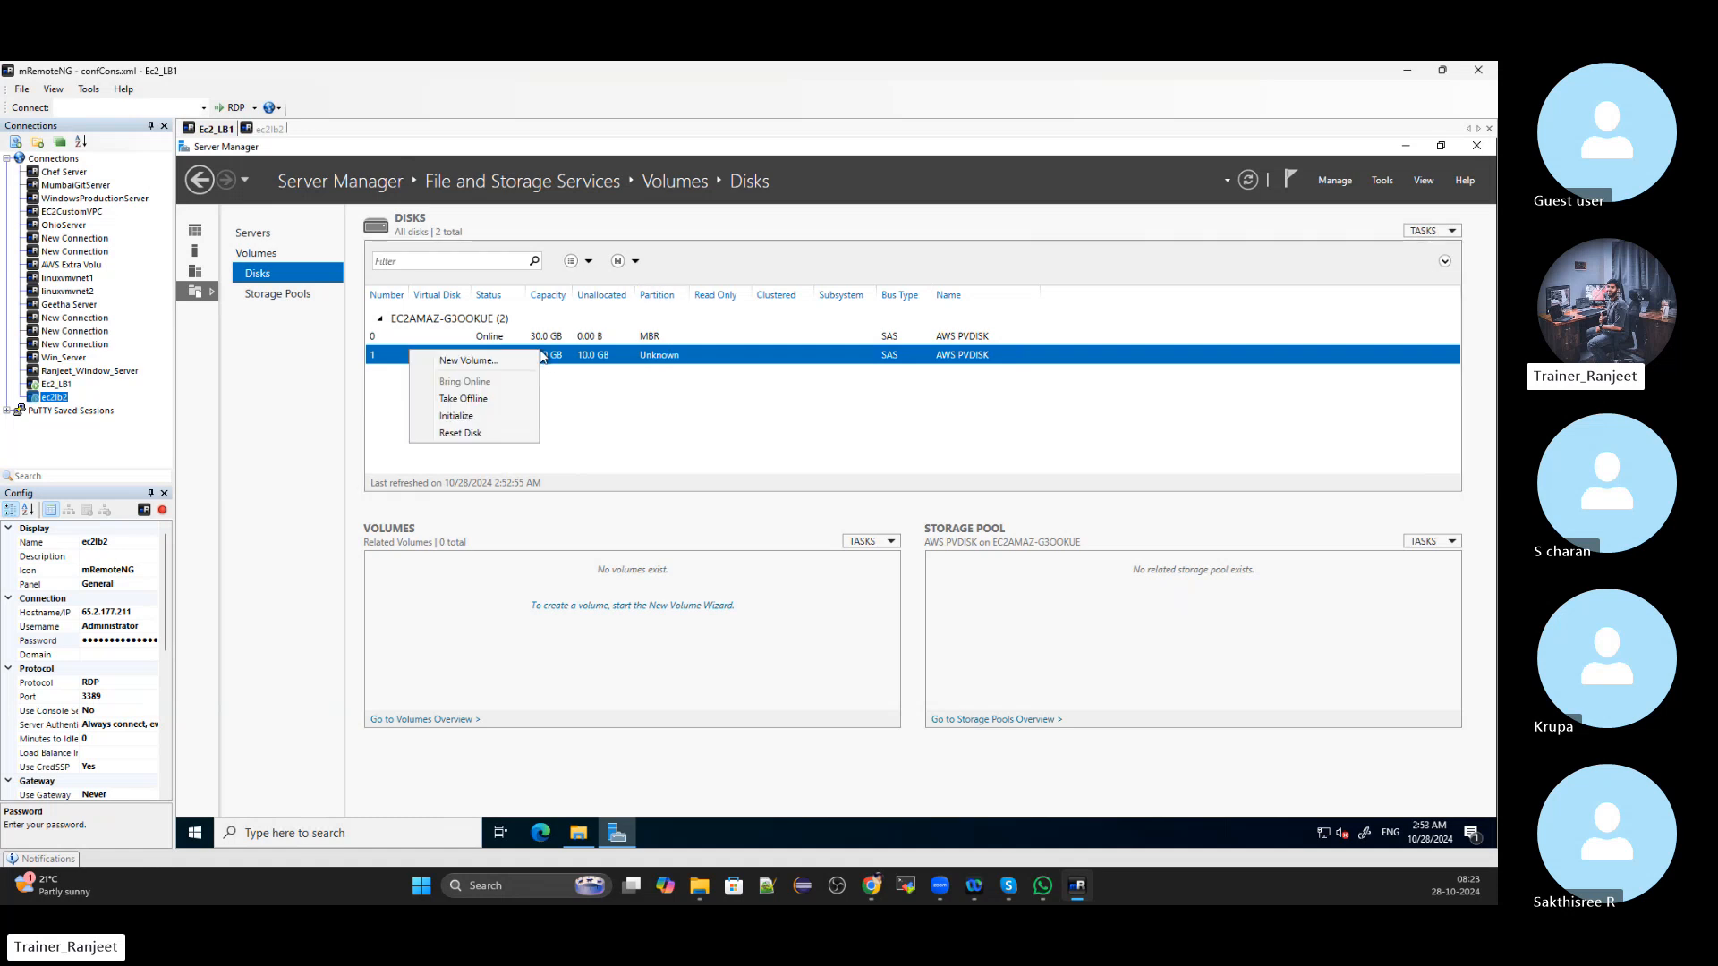
pyautogui.click(448, 359)
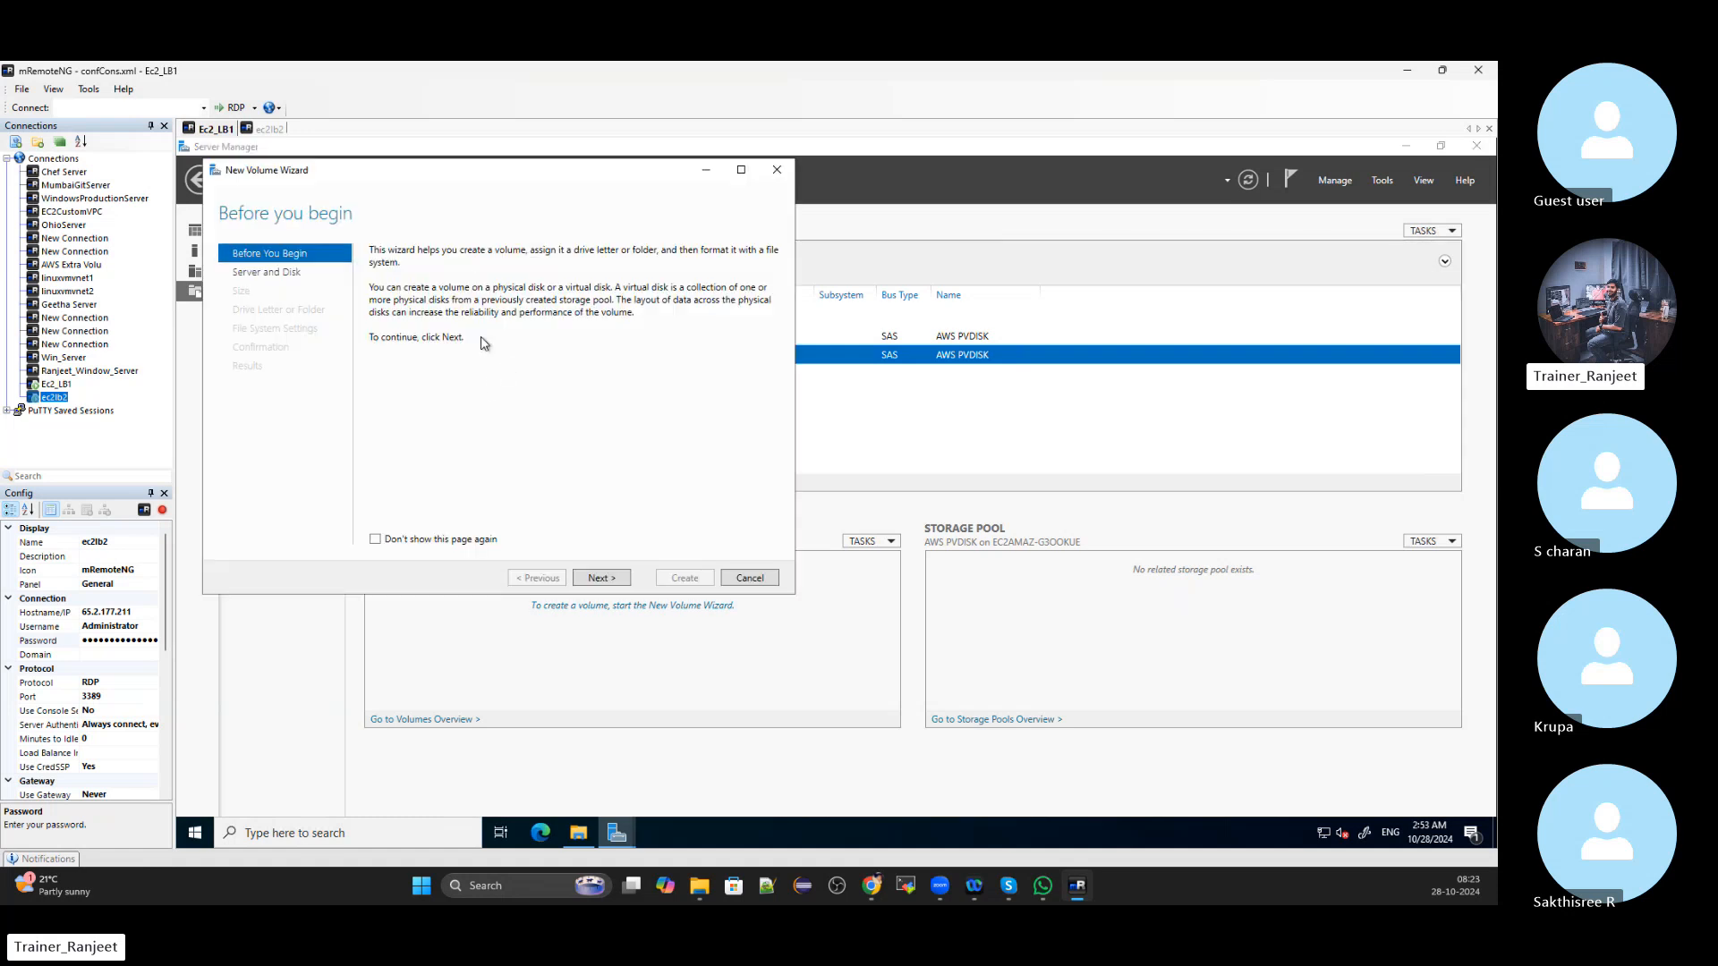
pyautogui.click(604, 580)
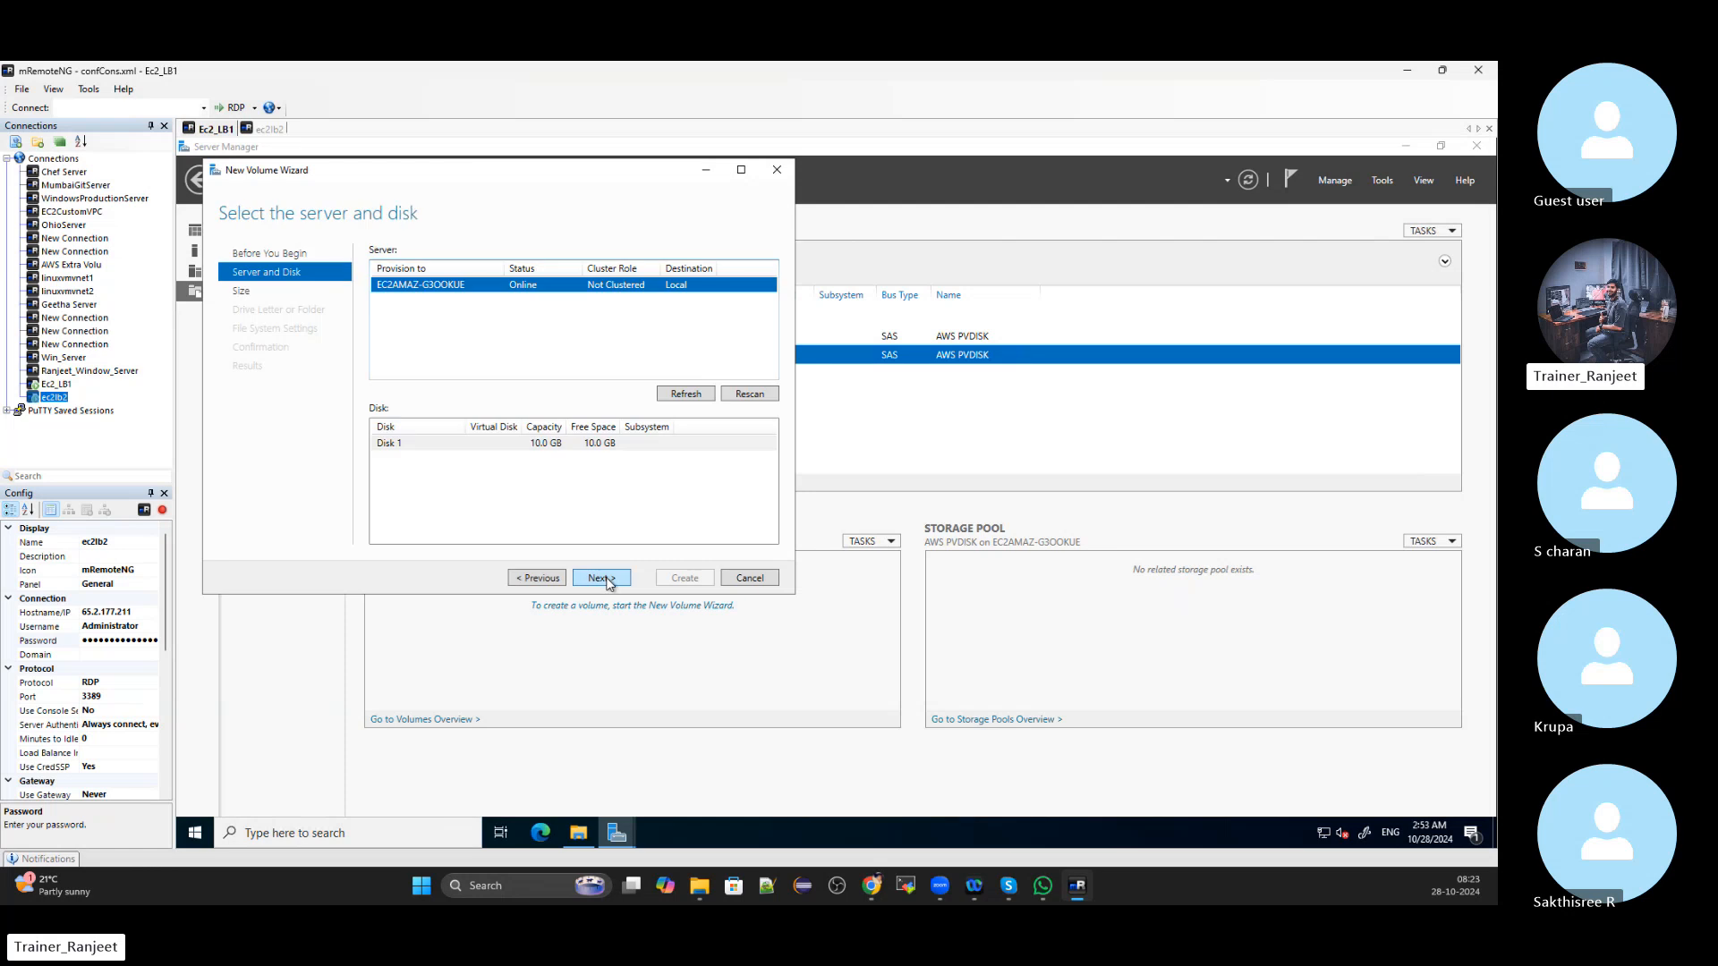
pyautogui.click(604, 579)
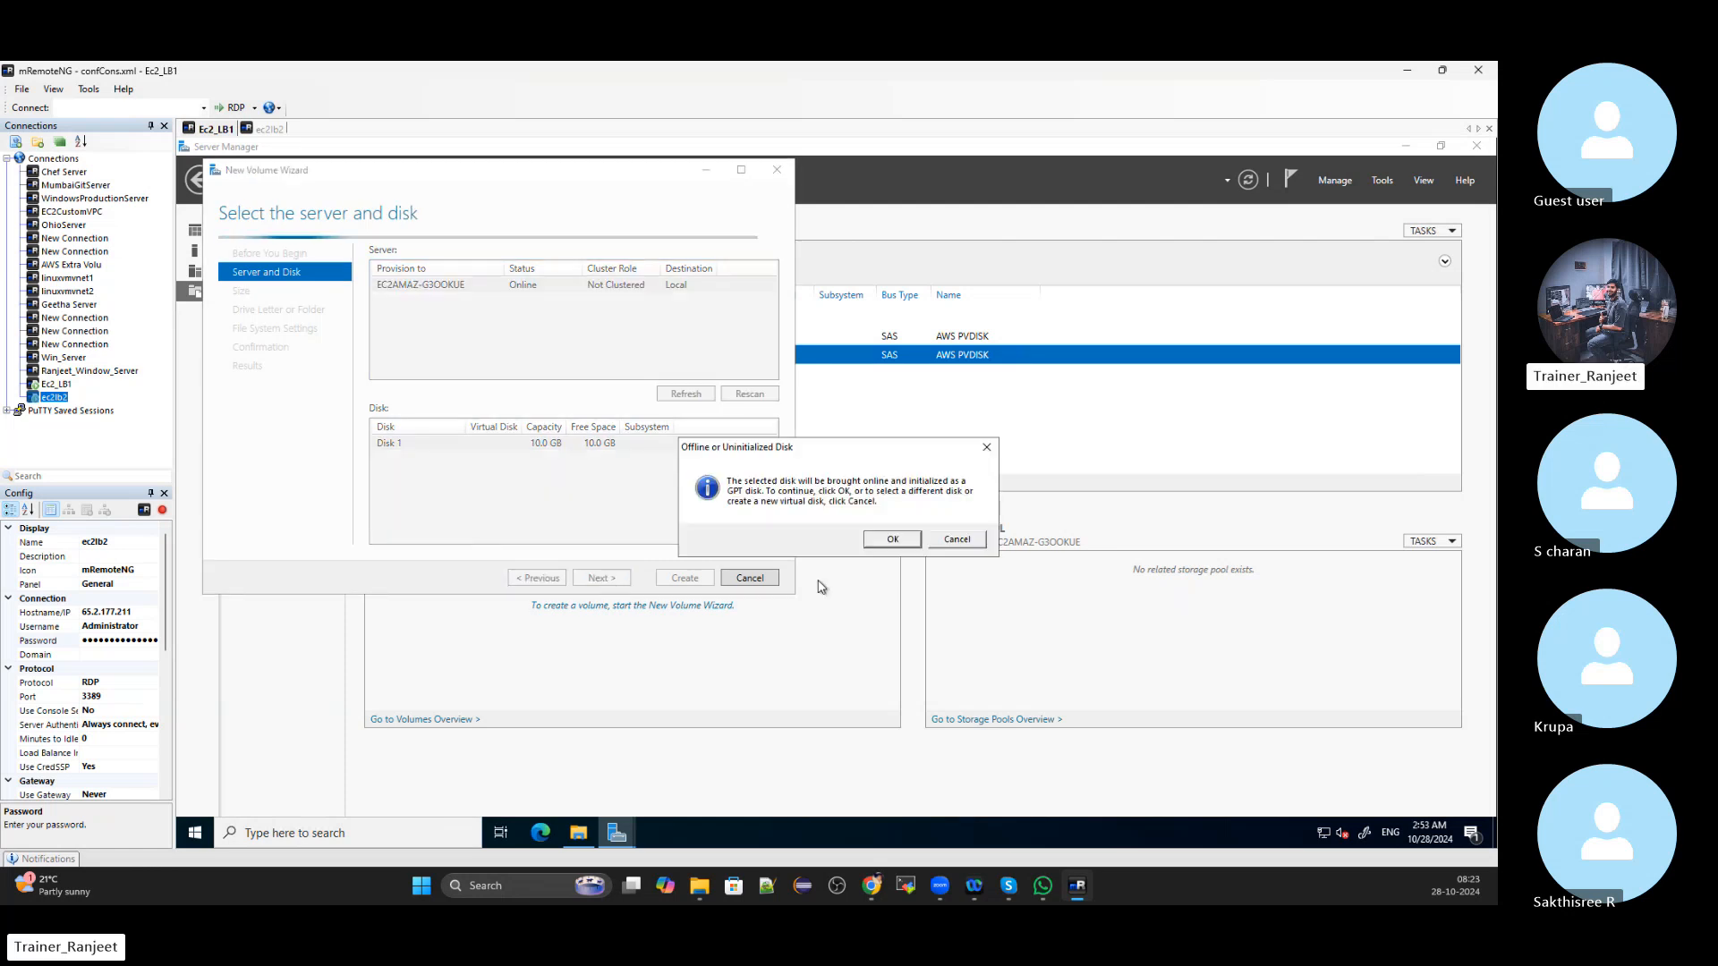
pyautogui.click(893, 539)
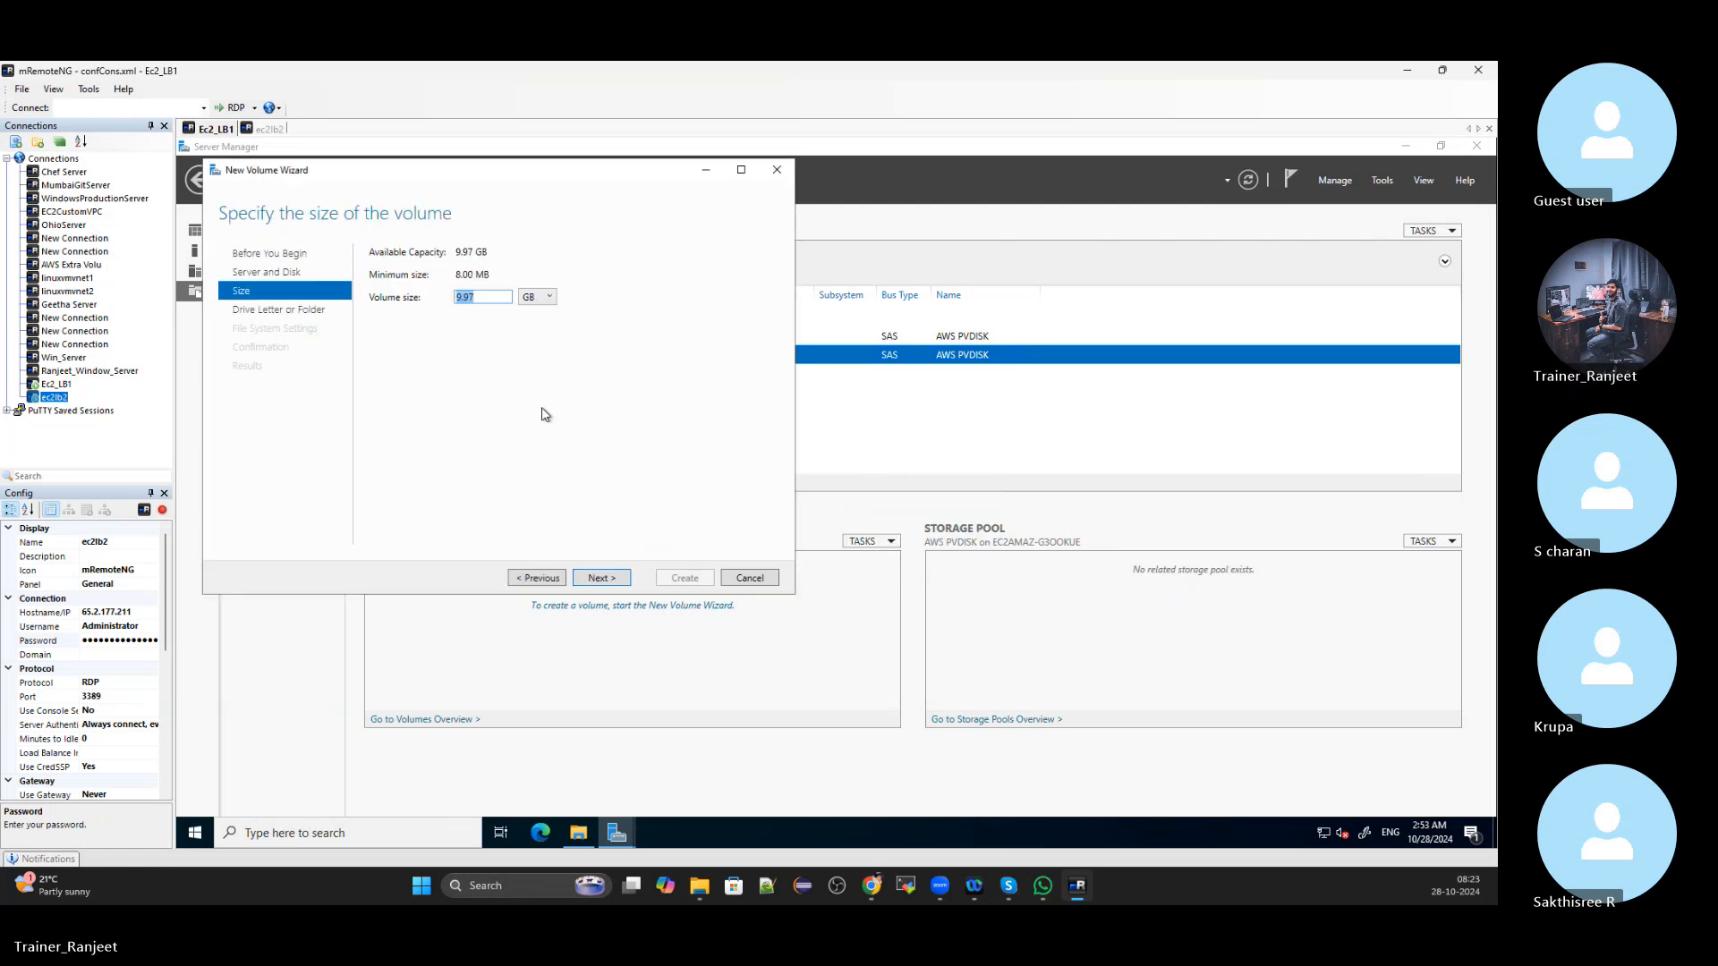
pyautogui.click(619, 582)
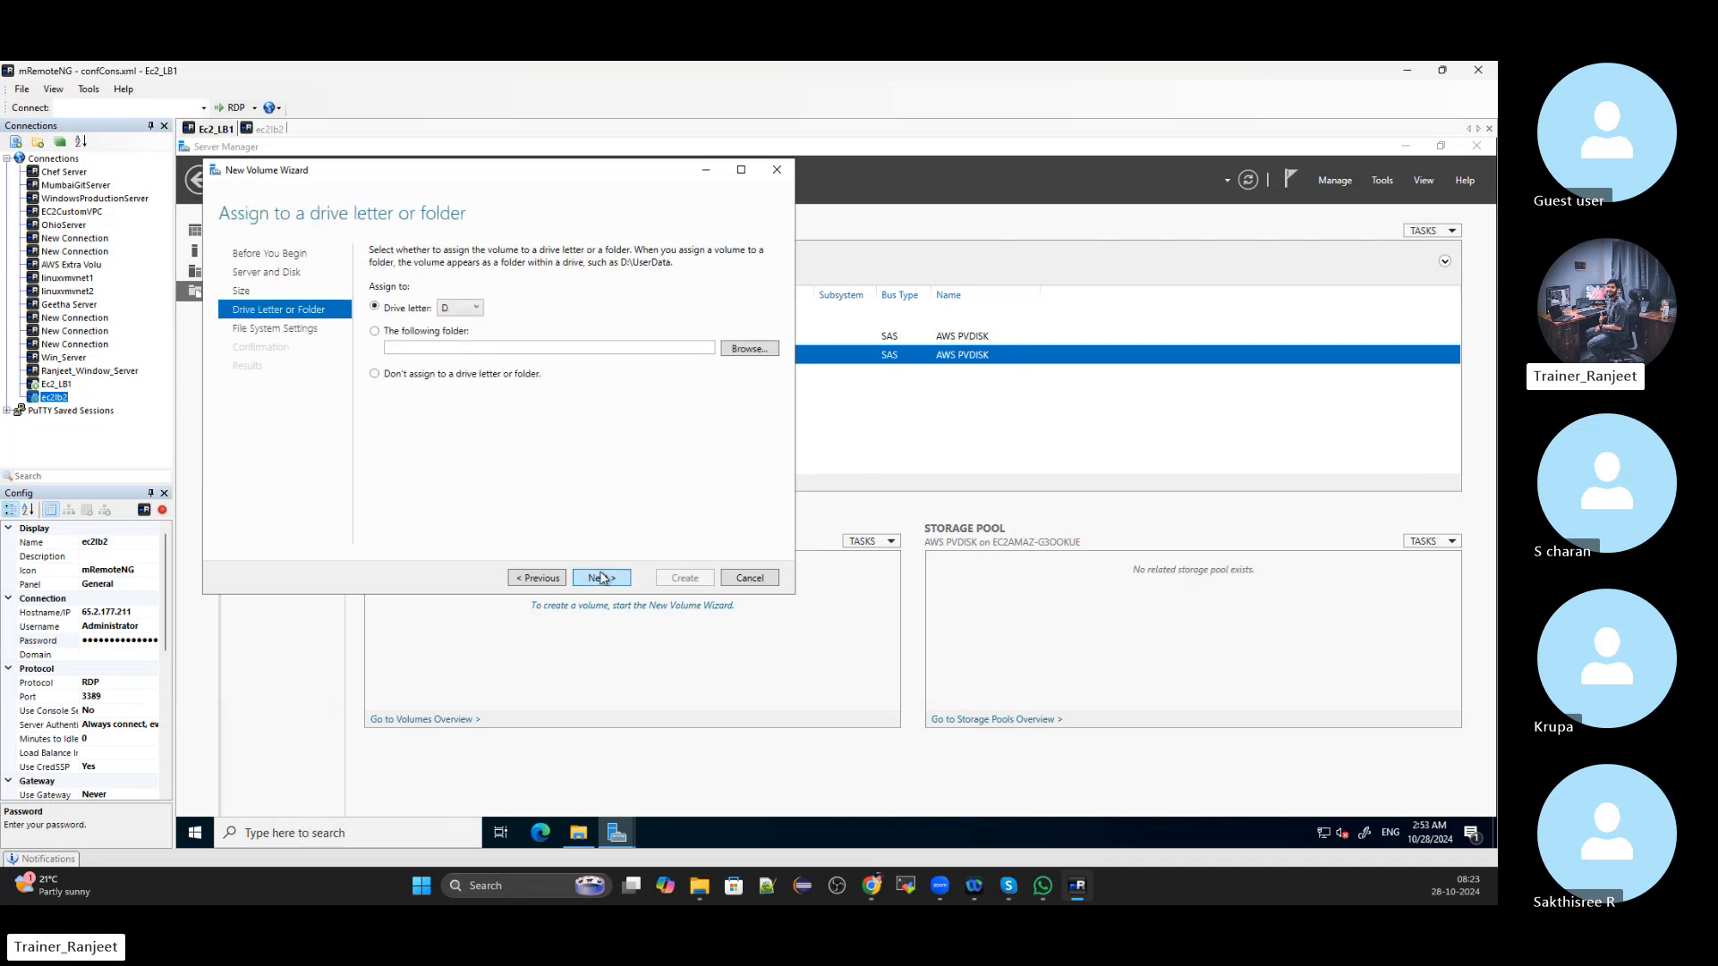
pyautogui.click(601, 578)
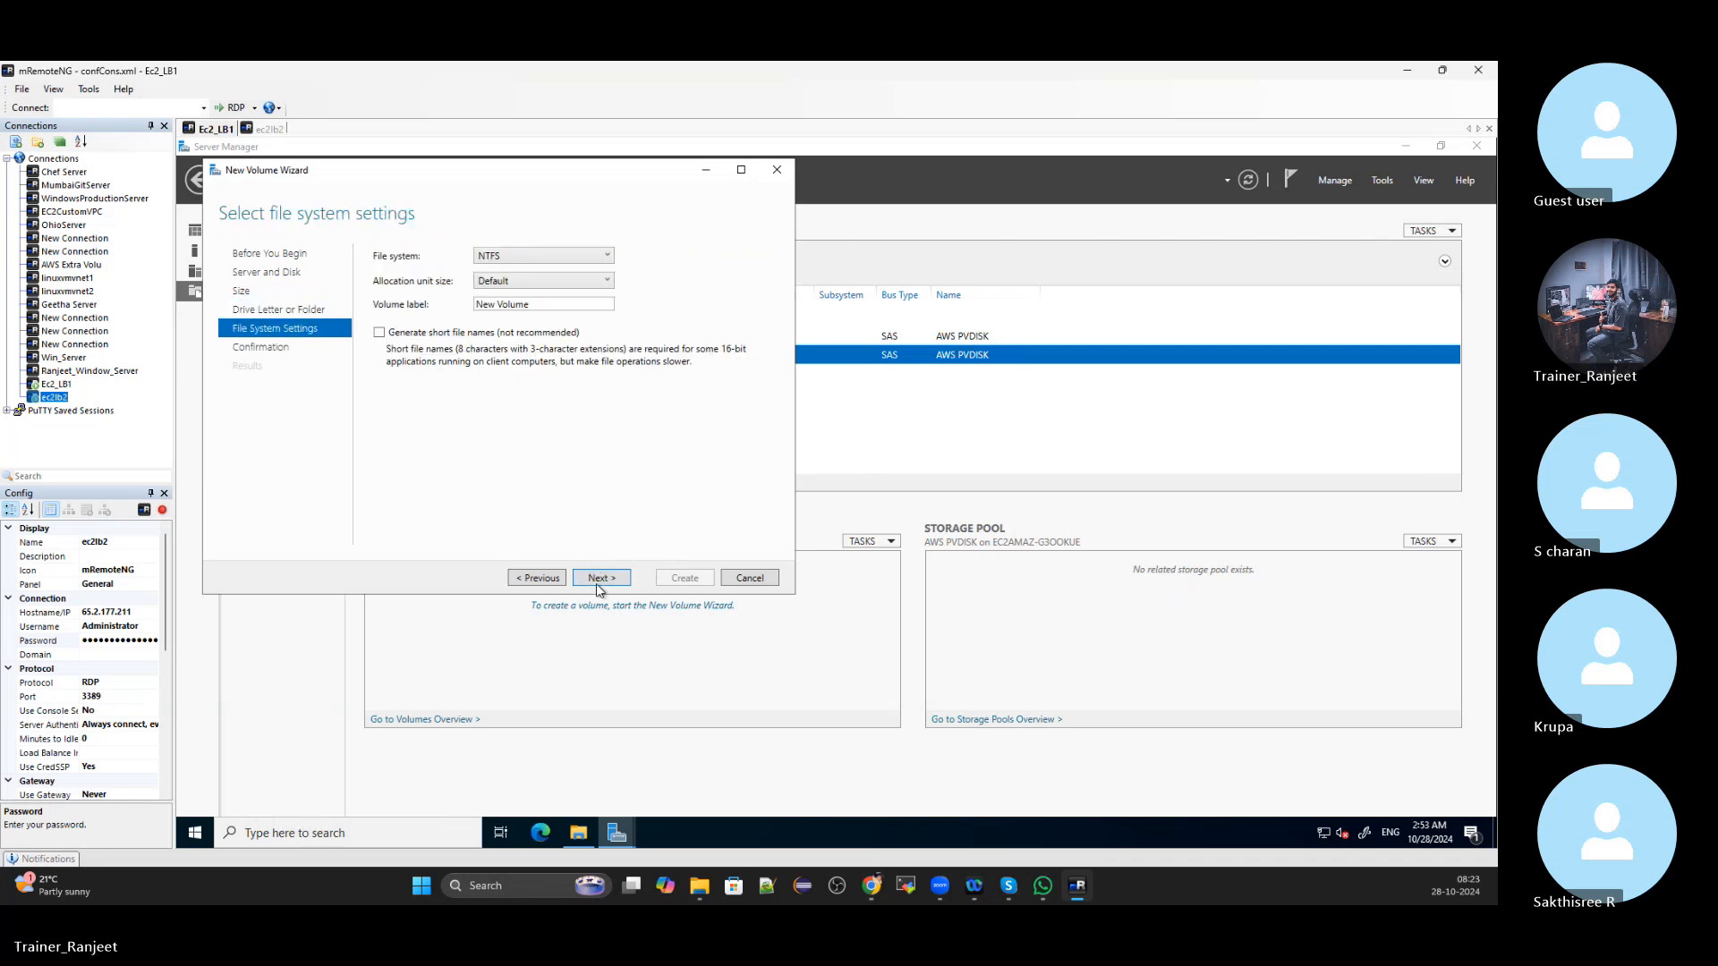
pyautogui.click(596, 582)
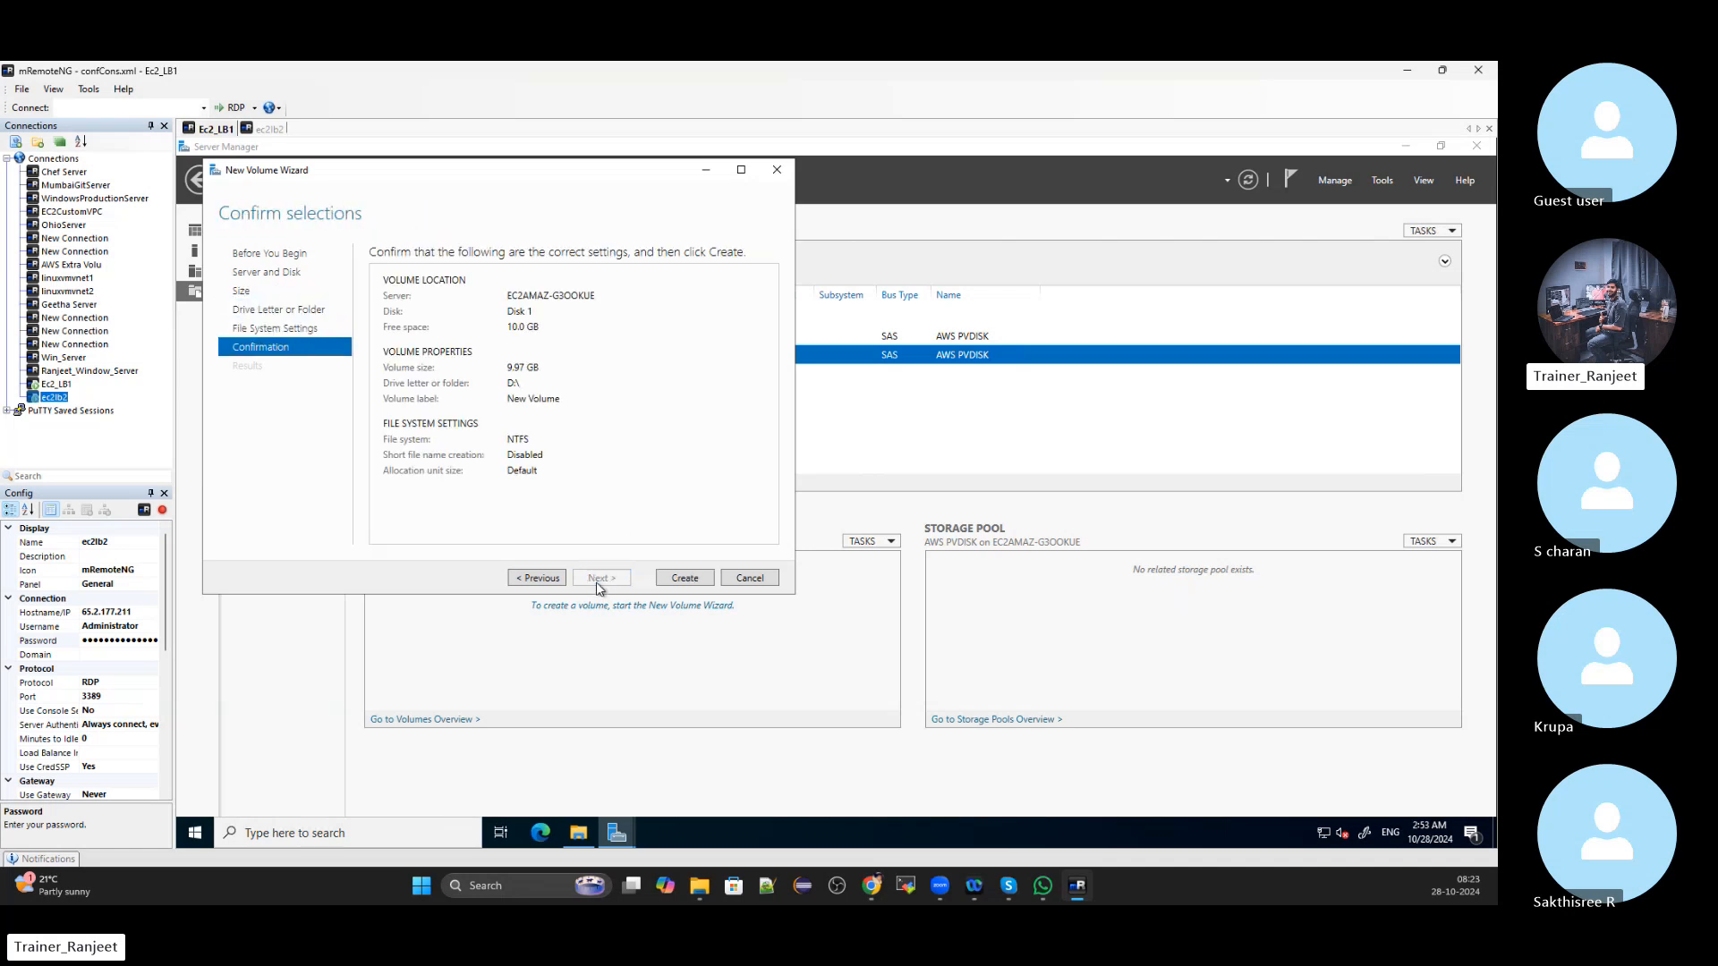
pyautogui.click(685, 580)
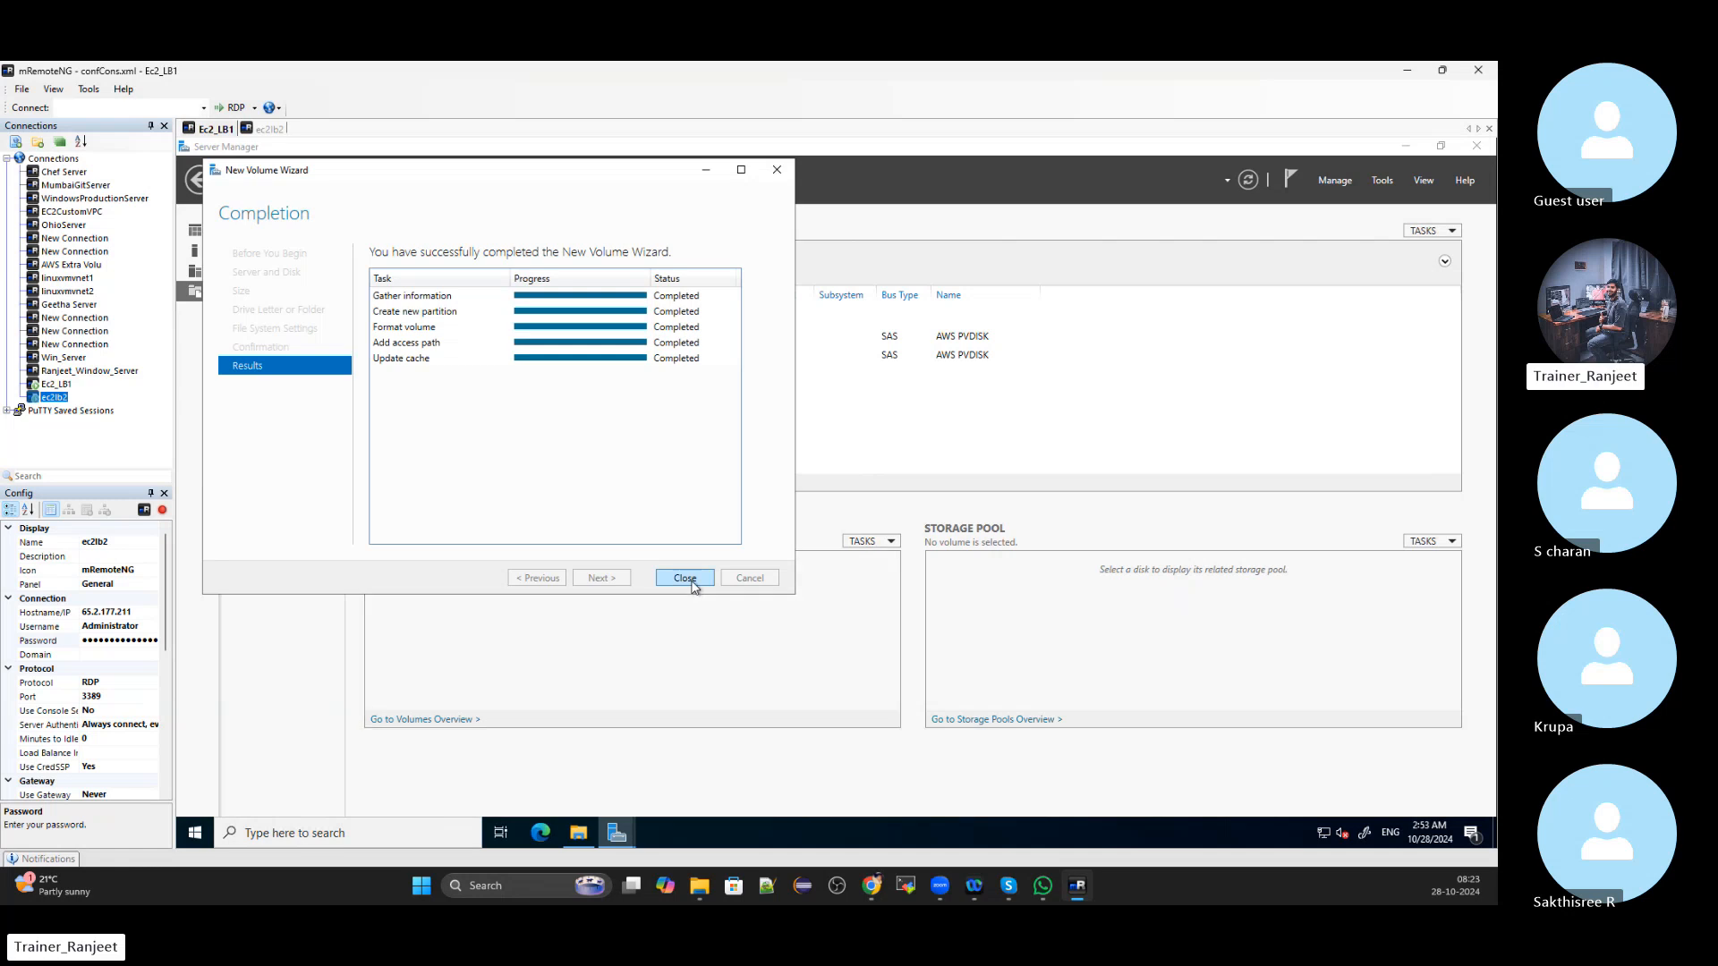
pyautogui.click(686, 578)
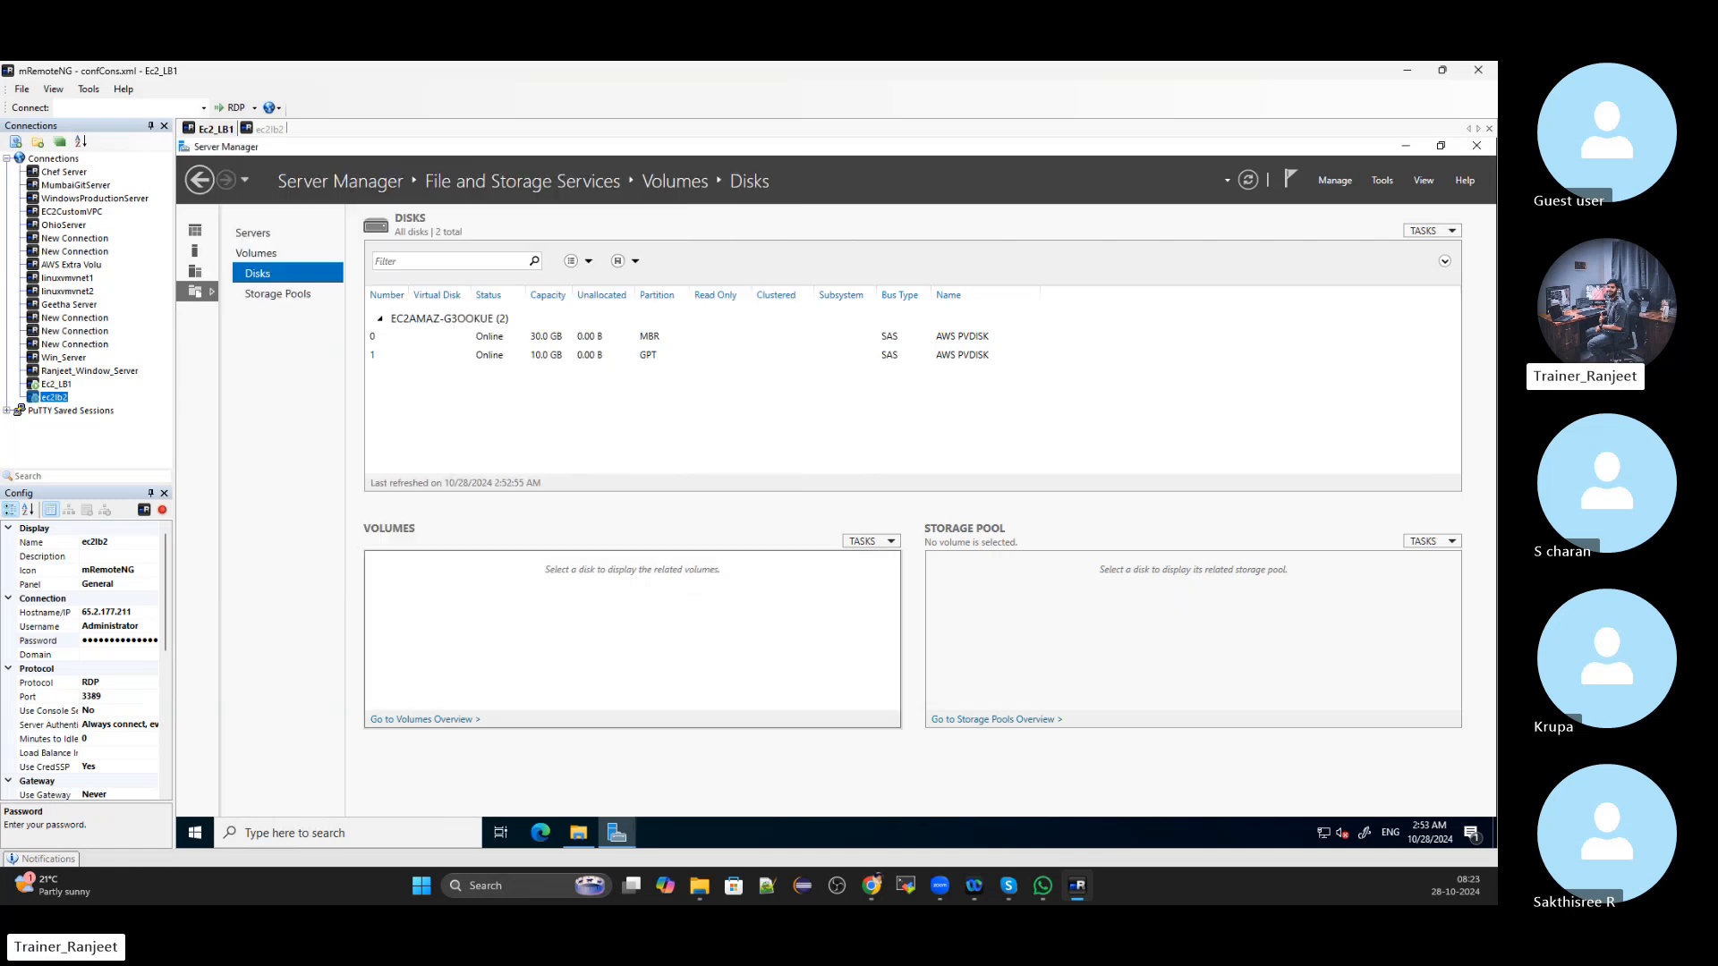
# Confirm New Volume (D:) on Ec2_LB1 is empty, then switch to the ec2lb2 session
pyautogui.click(580, 837)
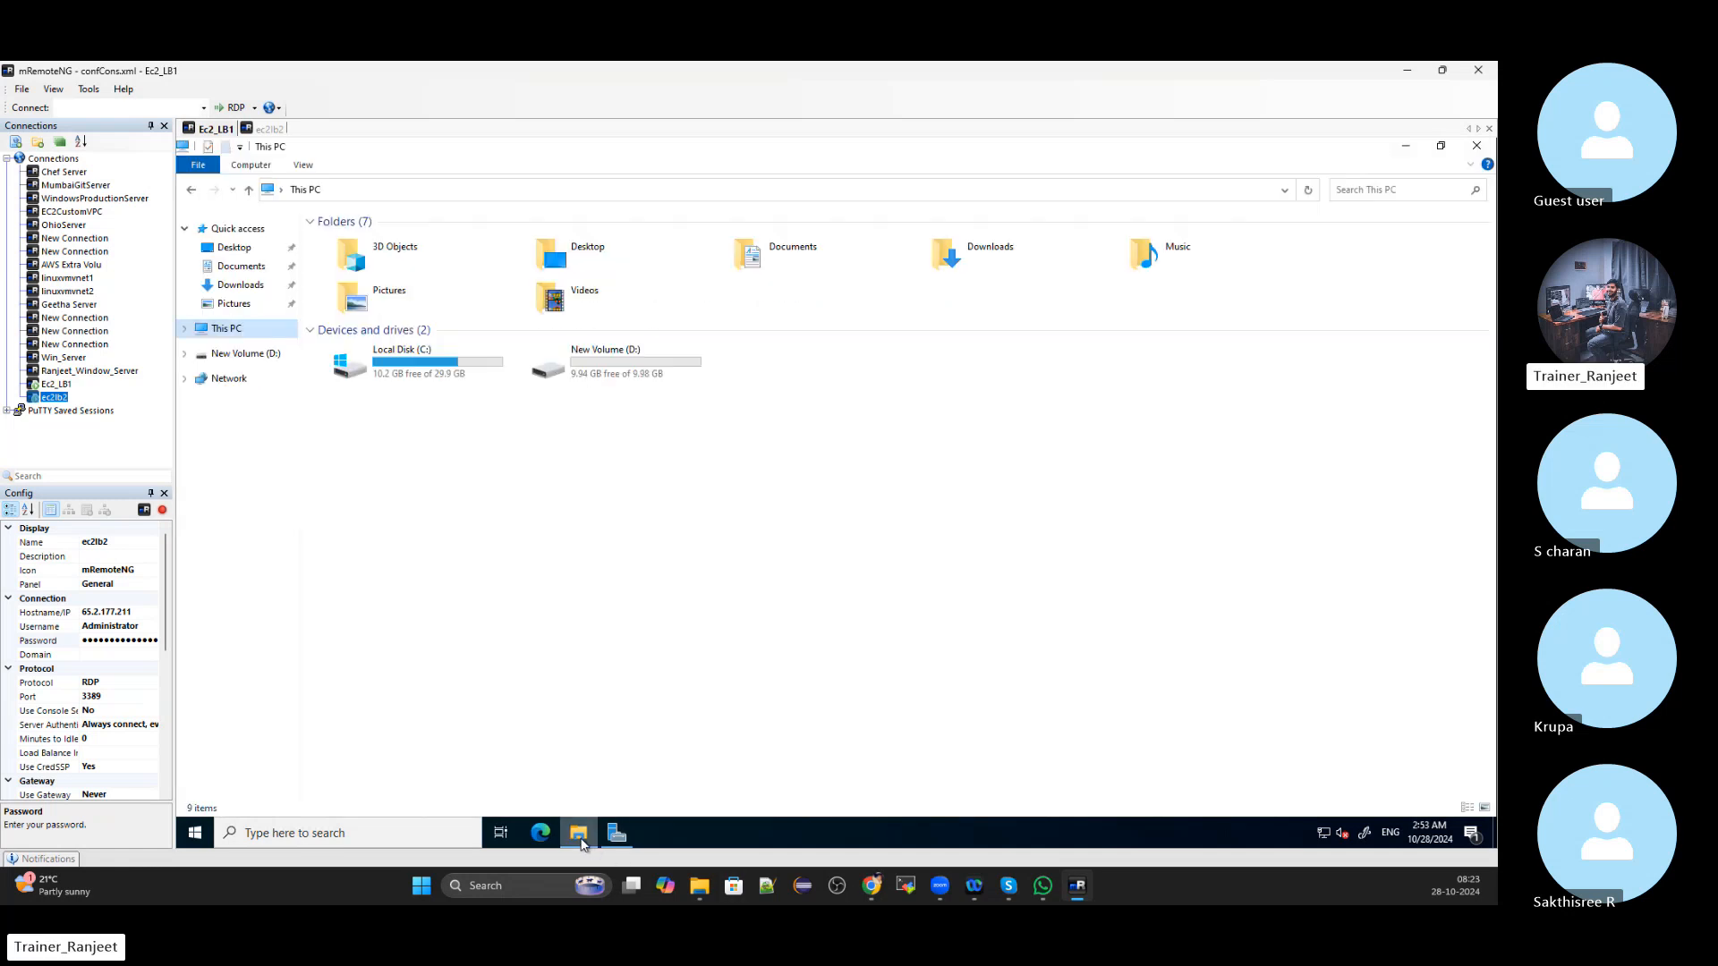
pyautogui.click(438, 367)
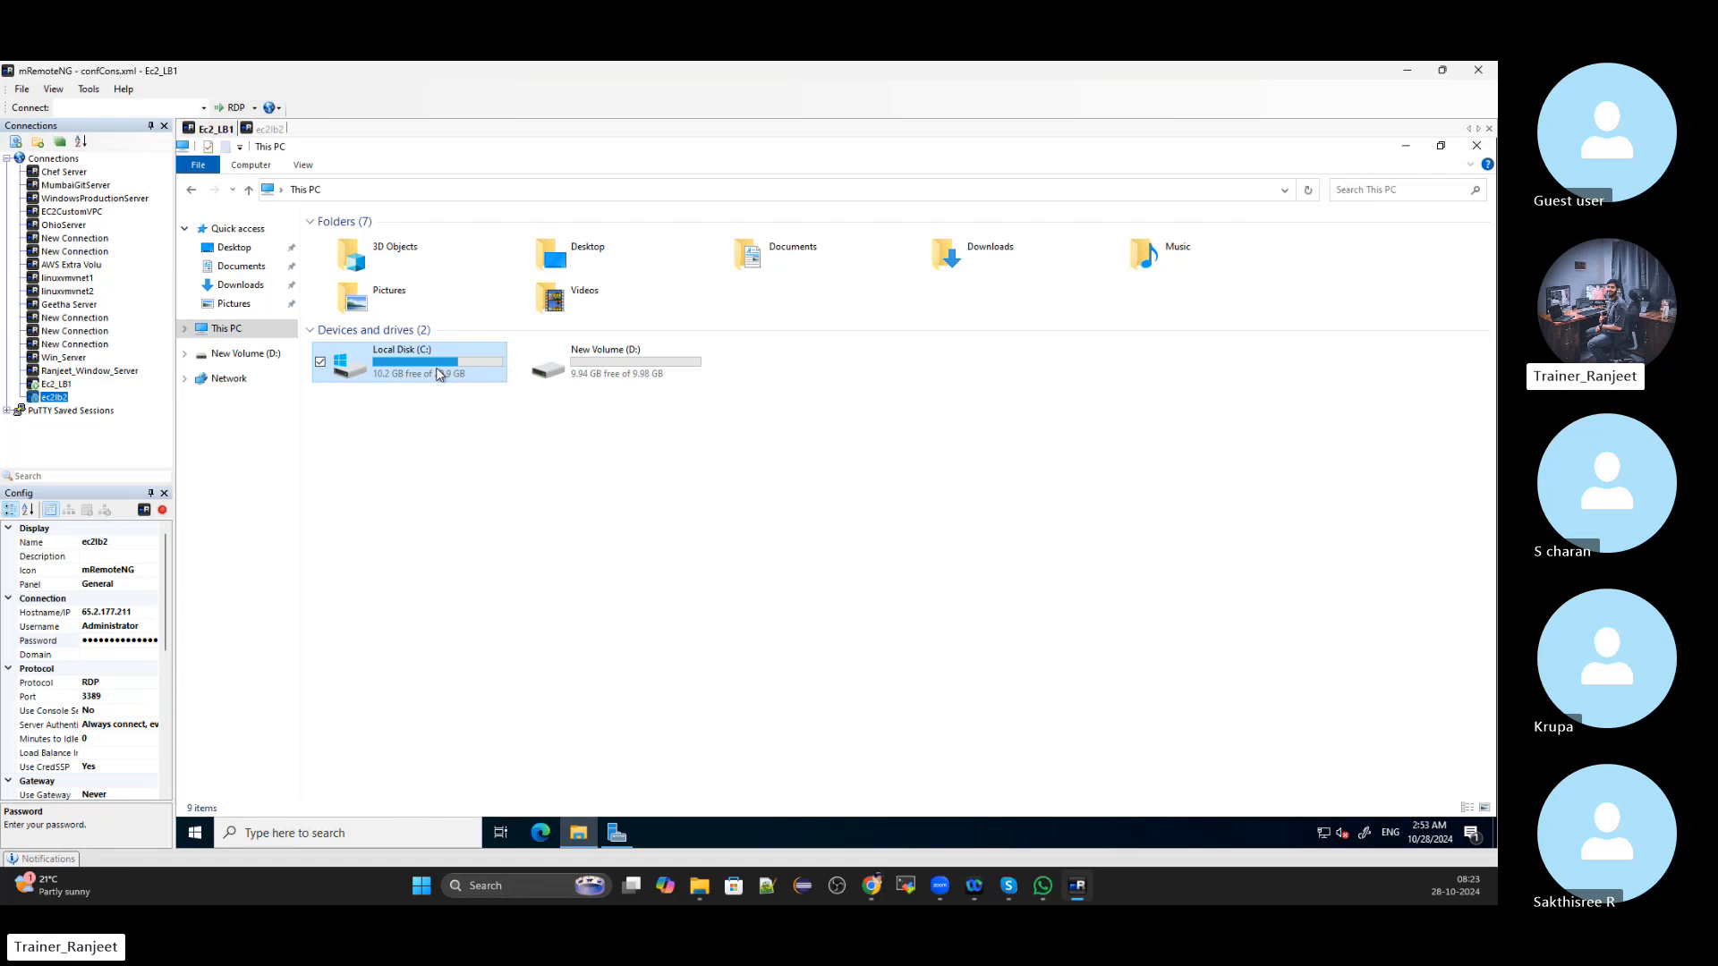
pyautogui.doubleClick(666, 378)
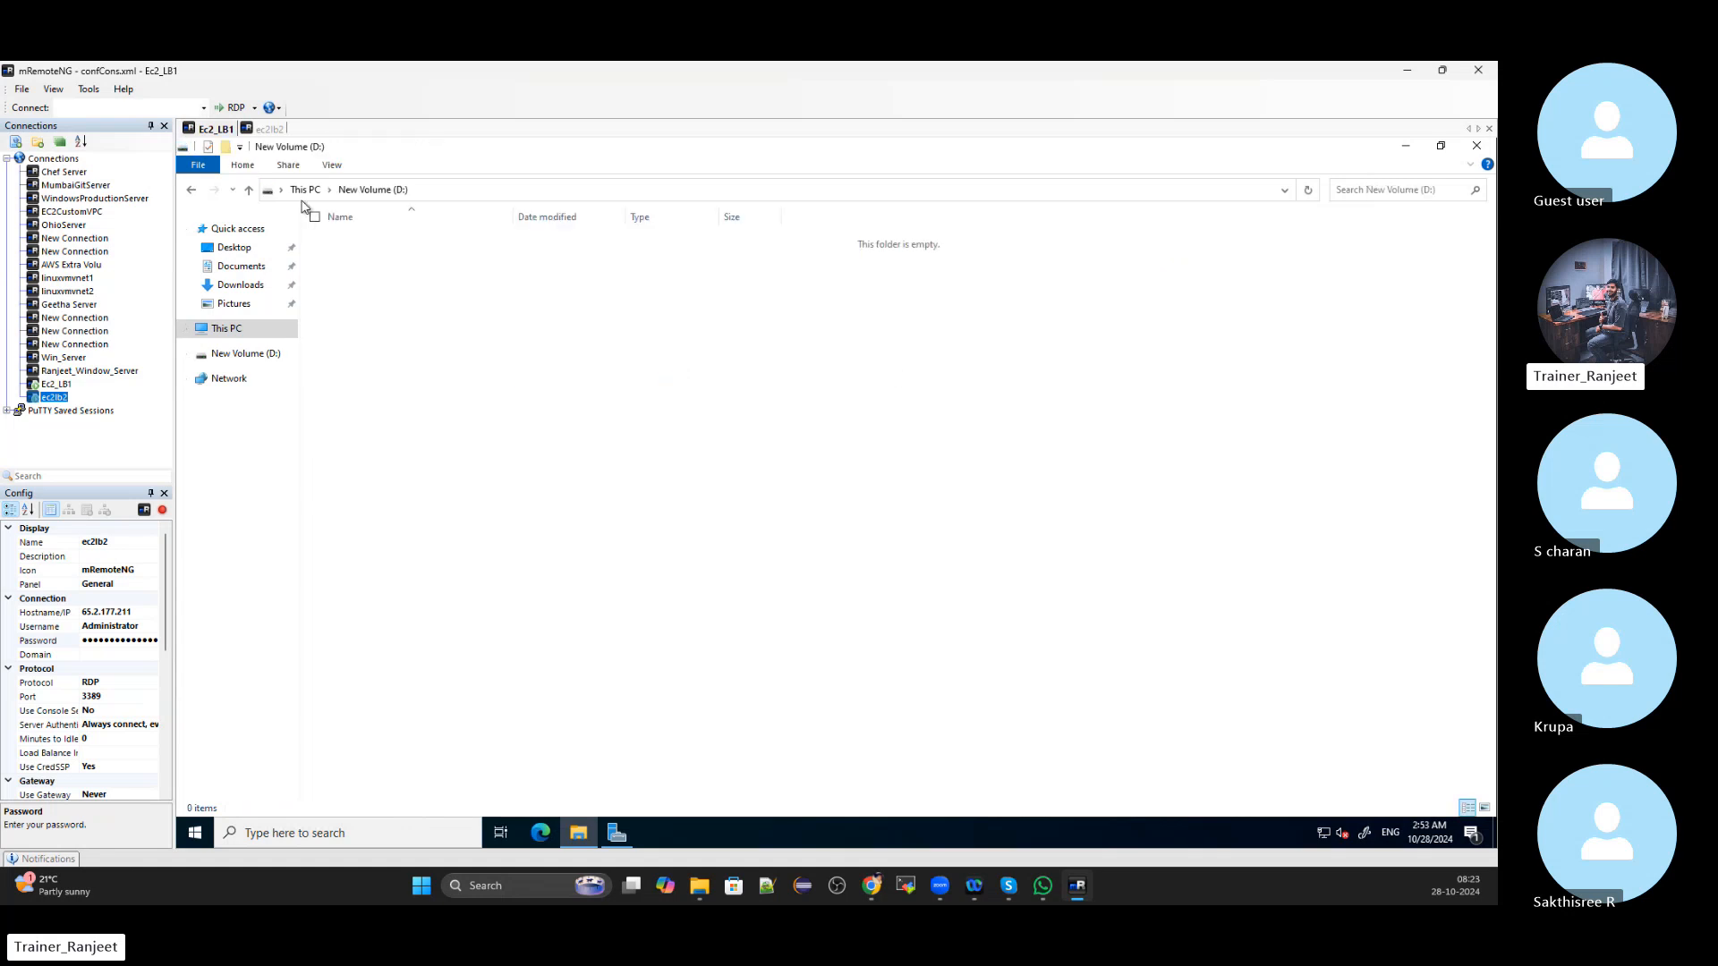
pyautogui.click(305, 189)
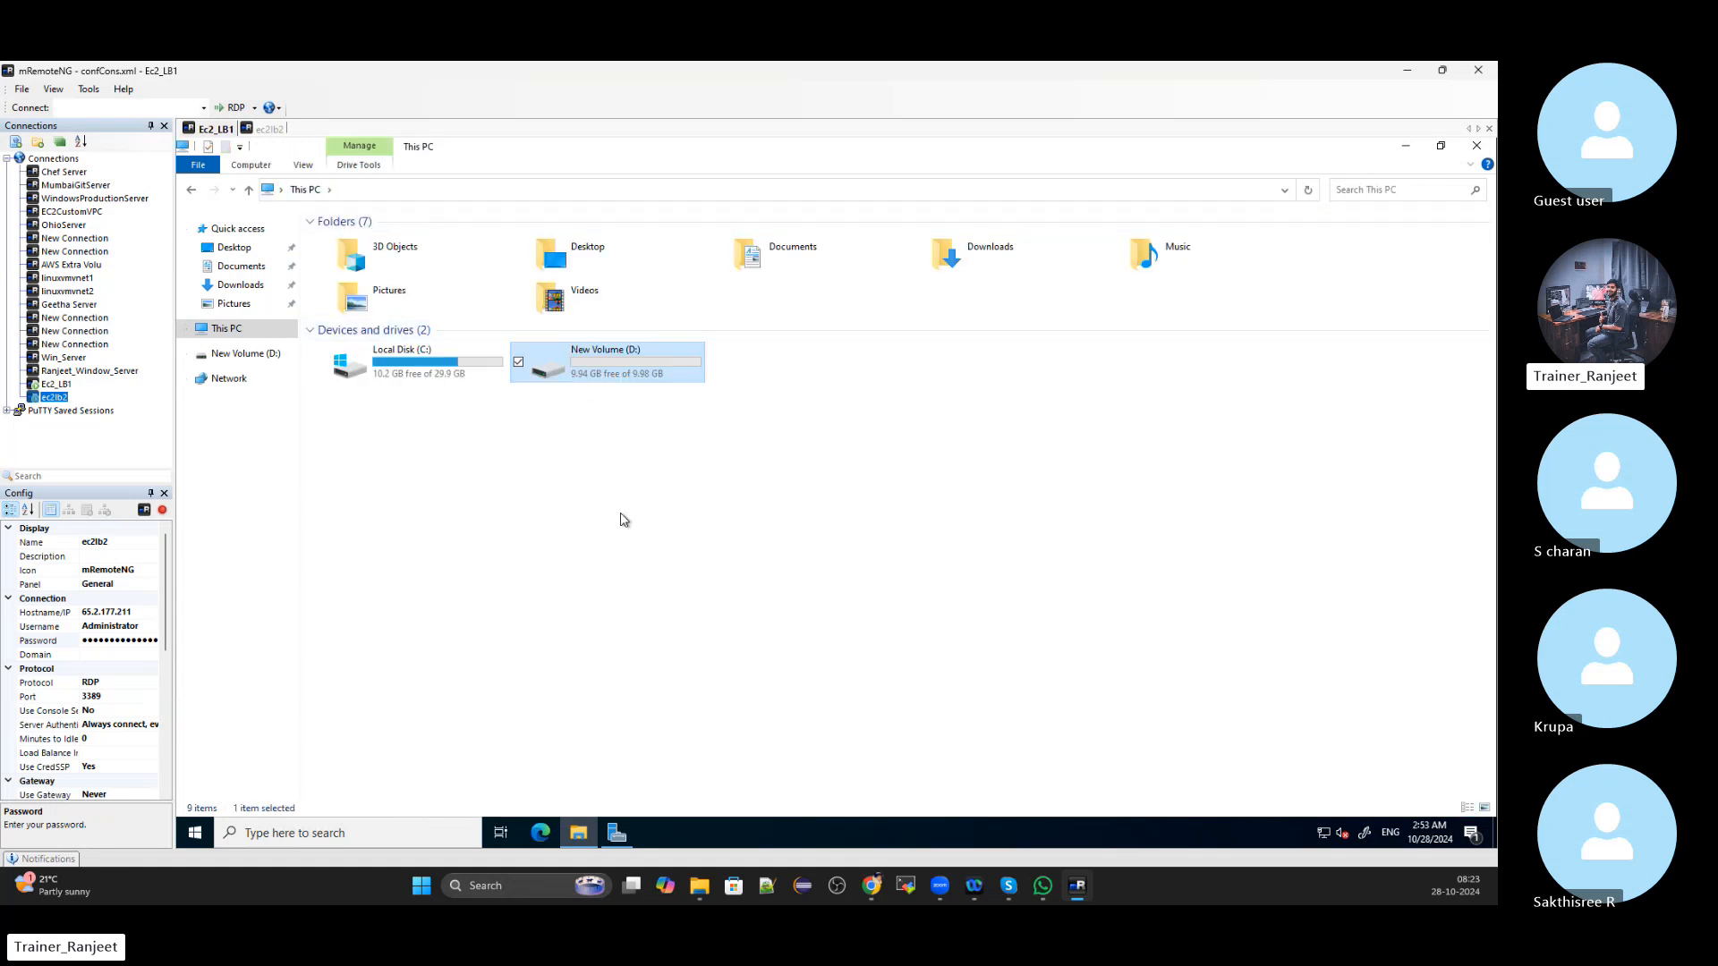
pyautogui.click(570, 510)
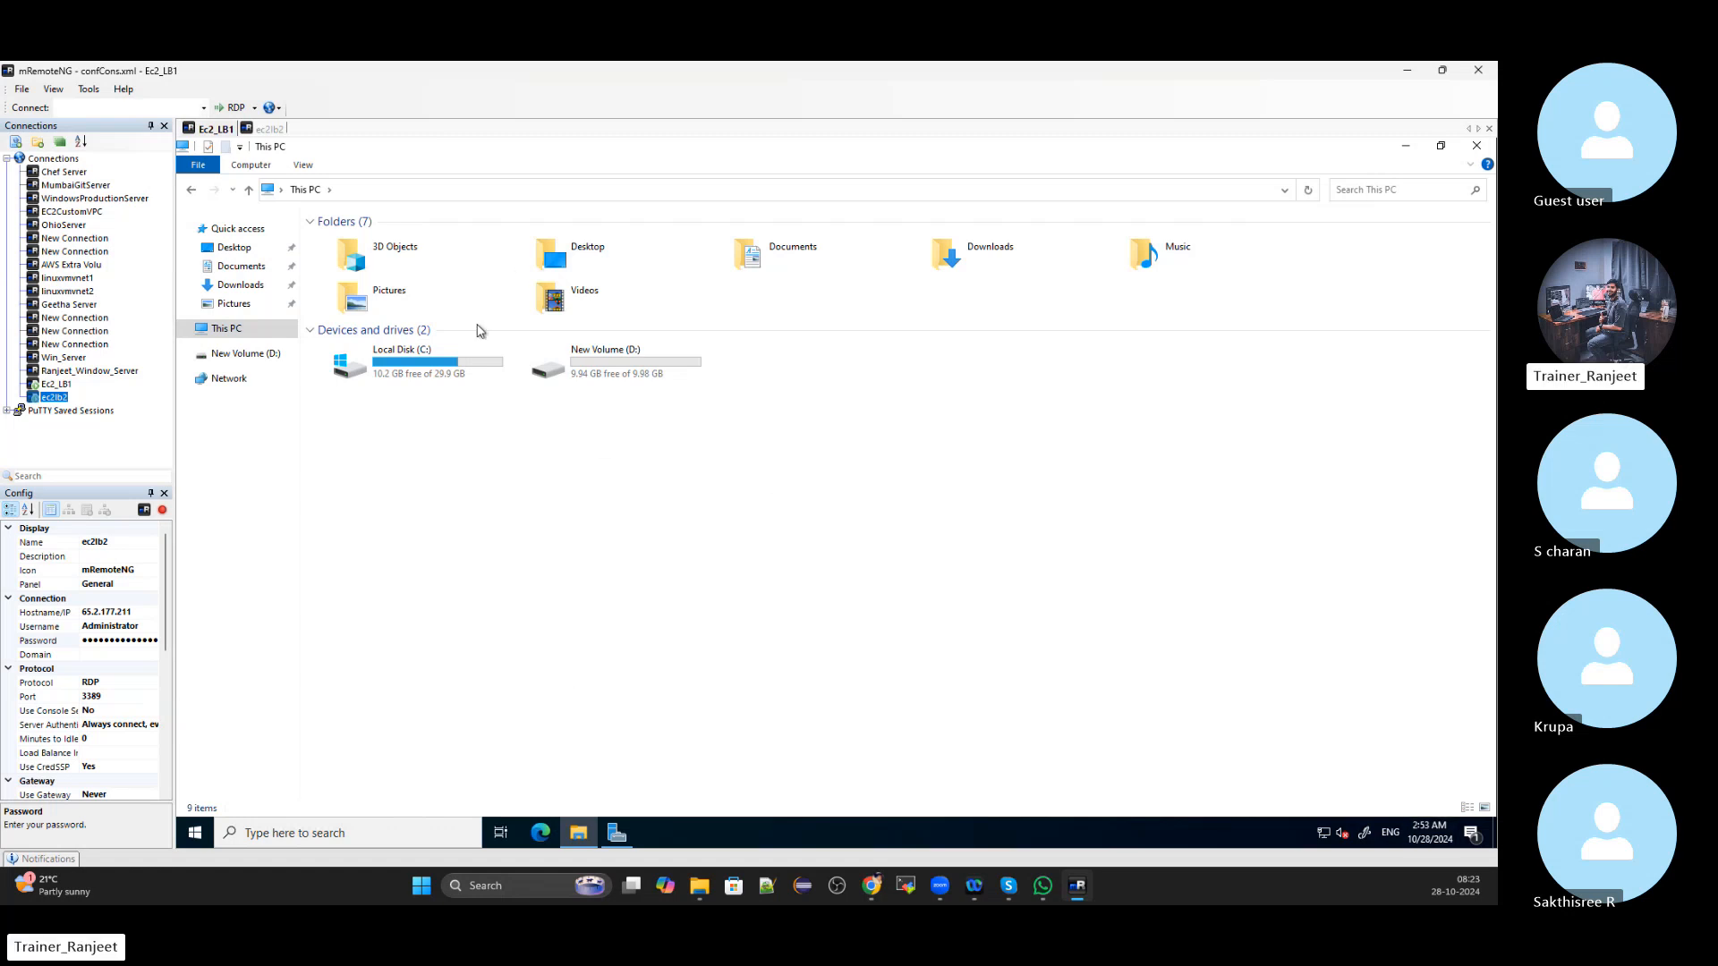
pyautogui.click(257, 129)
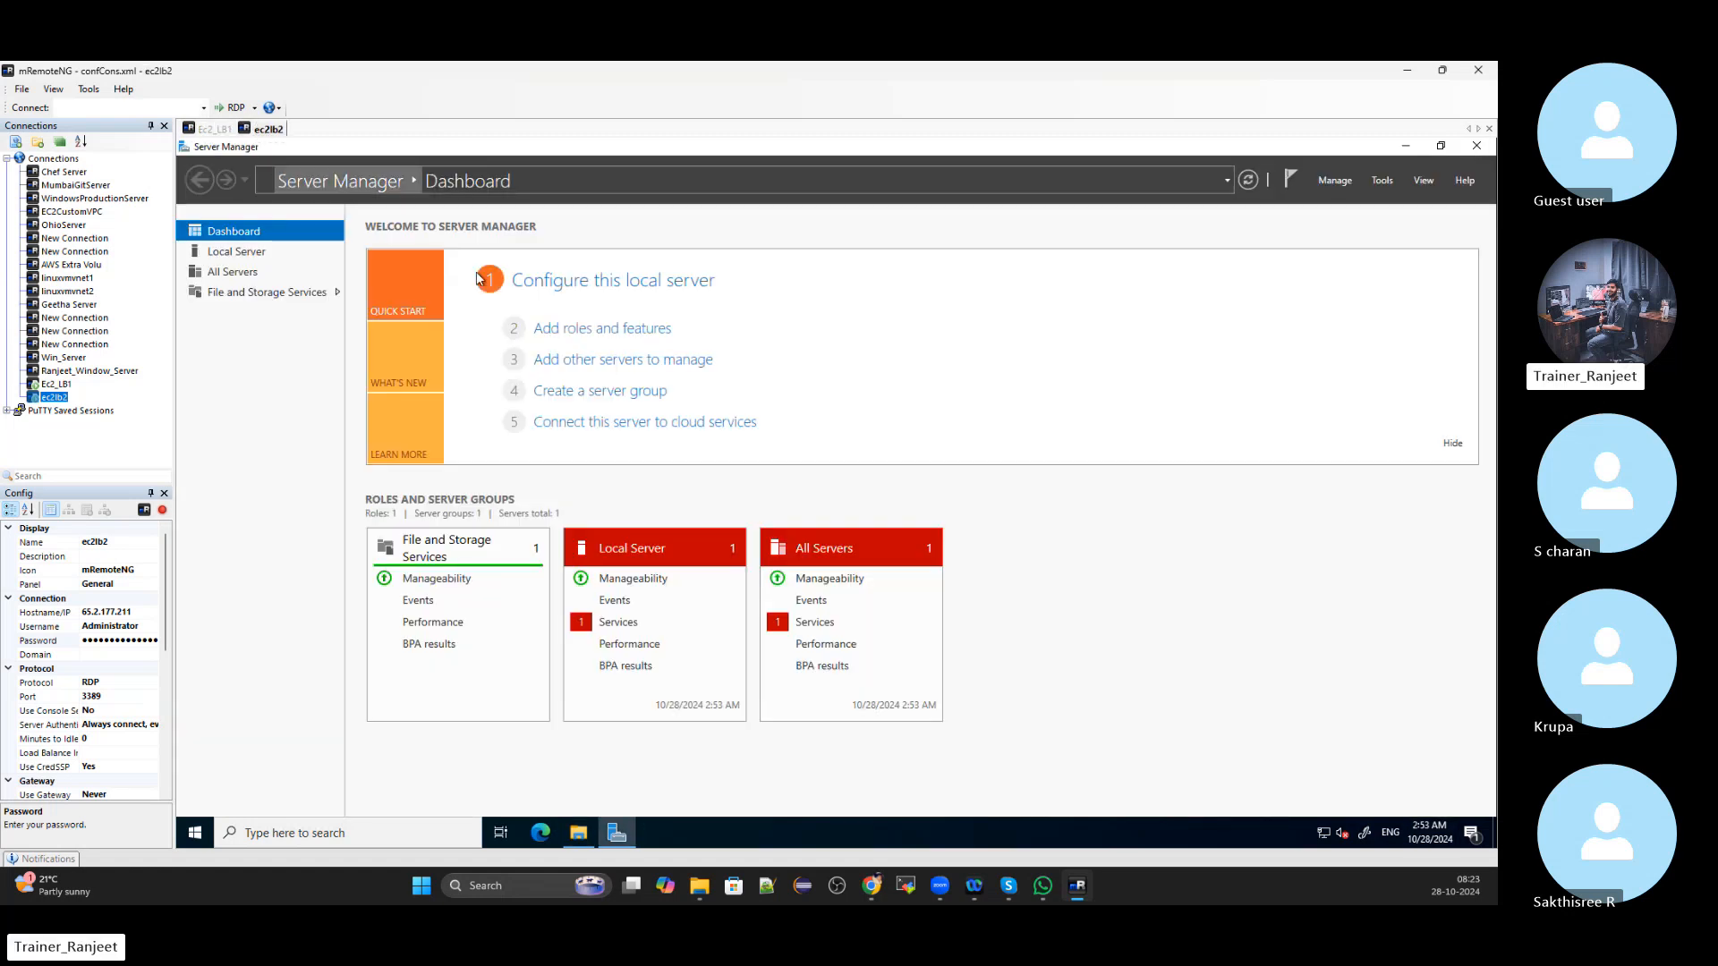
# Bring ec2lb2's offline 10.0 GB disk 1 online from File and Storage Services > Disks
pyautogui.click(299, 292)
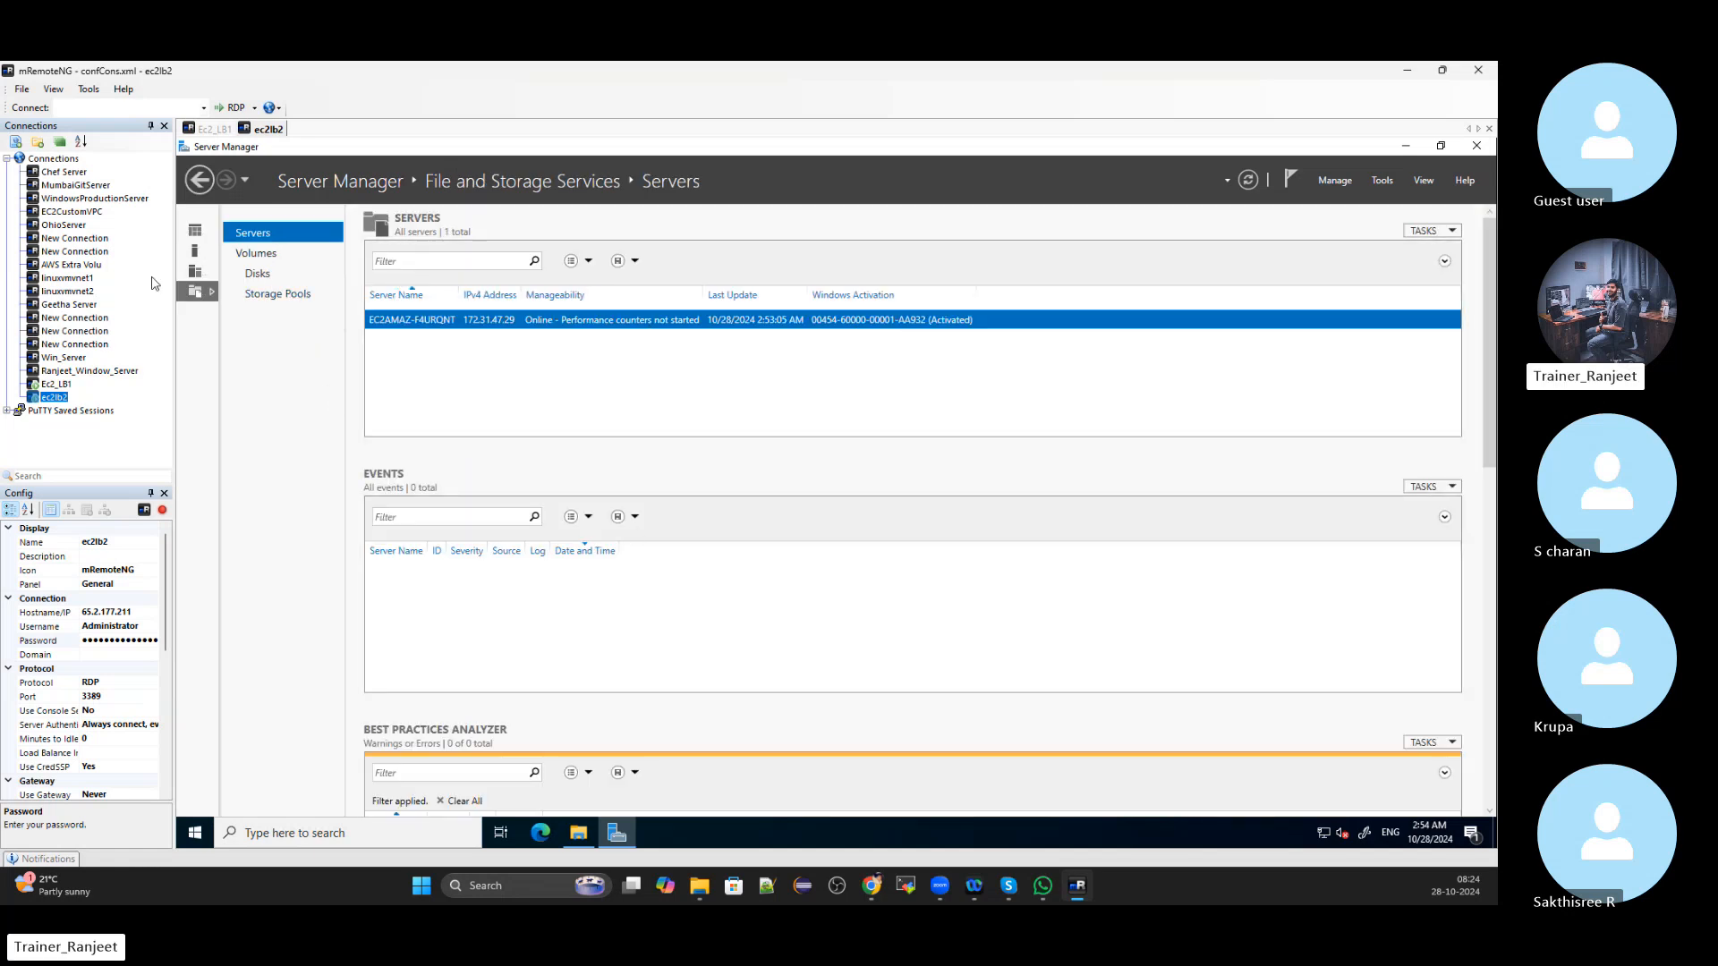
pyautogui.click(257, 276)
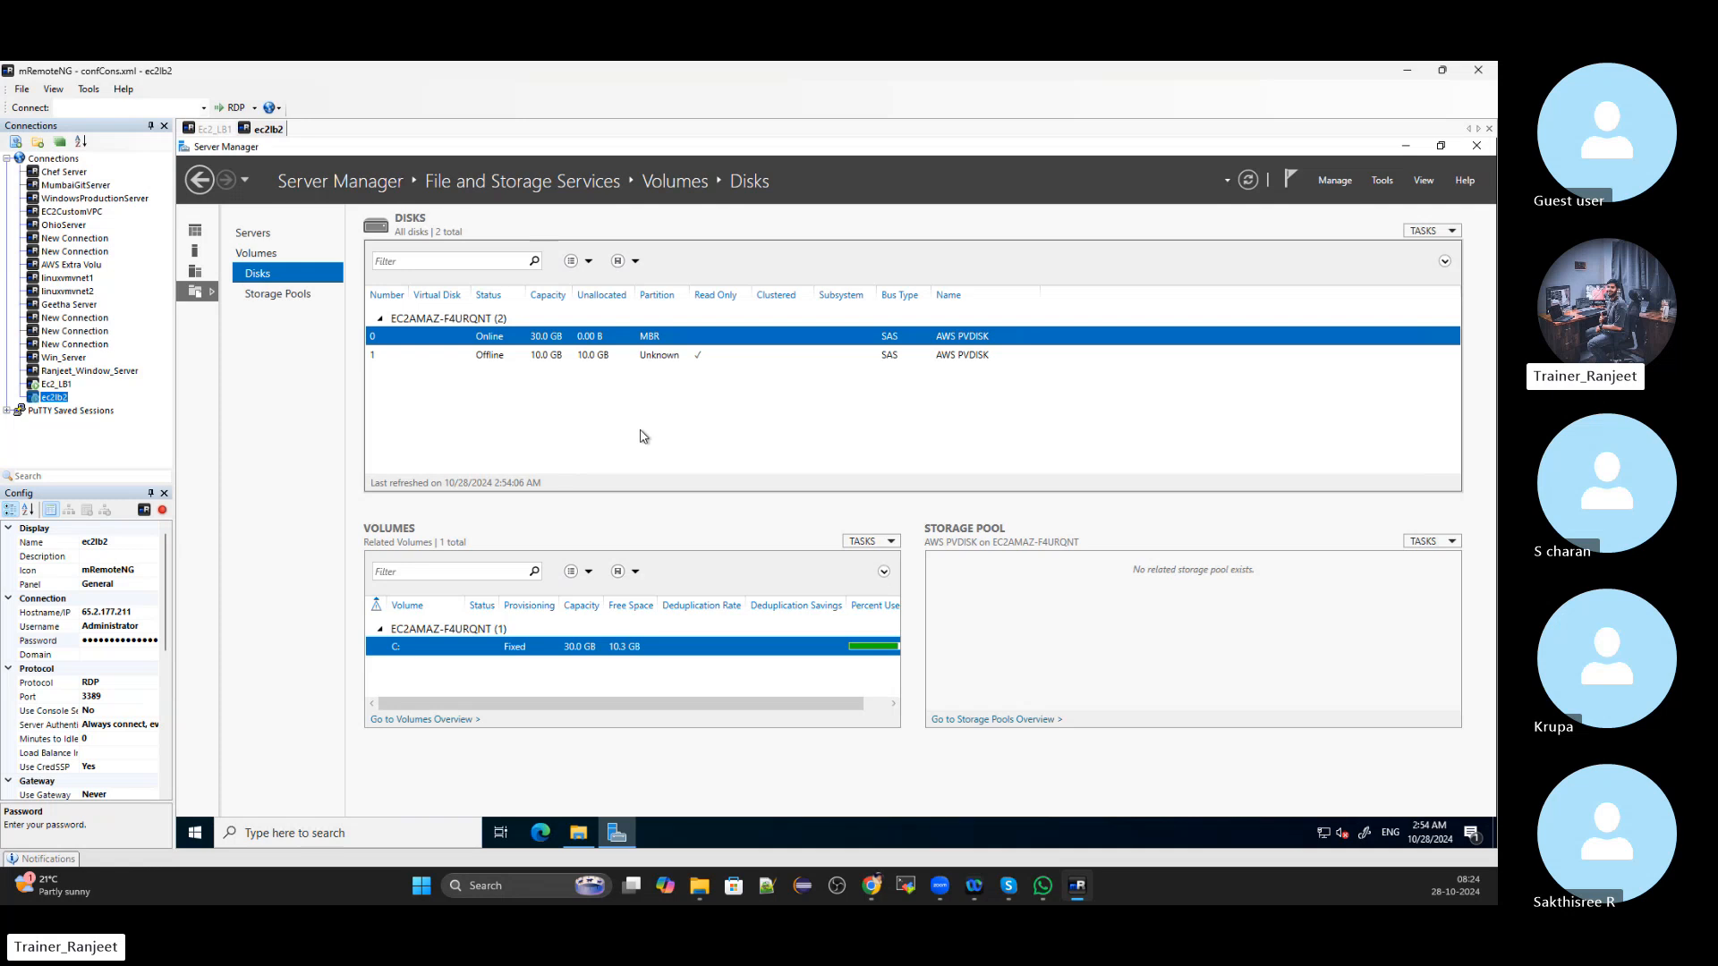
pyautogui.click(586, 354)
pyautogui.rightClick(583, 353)
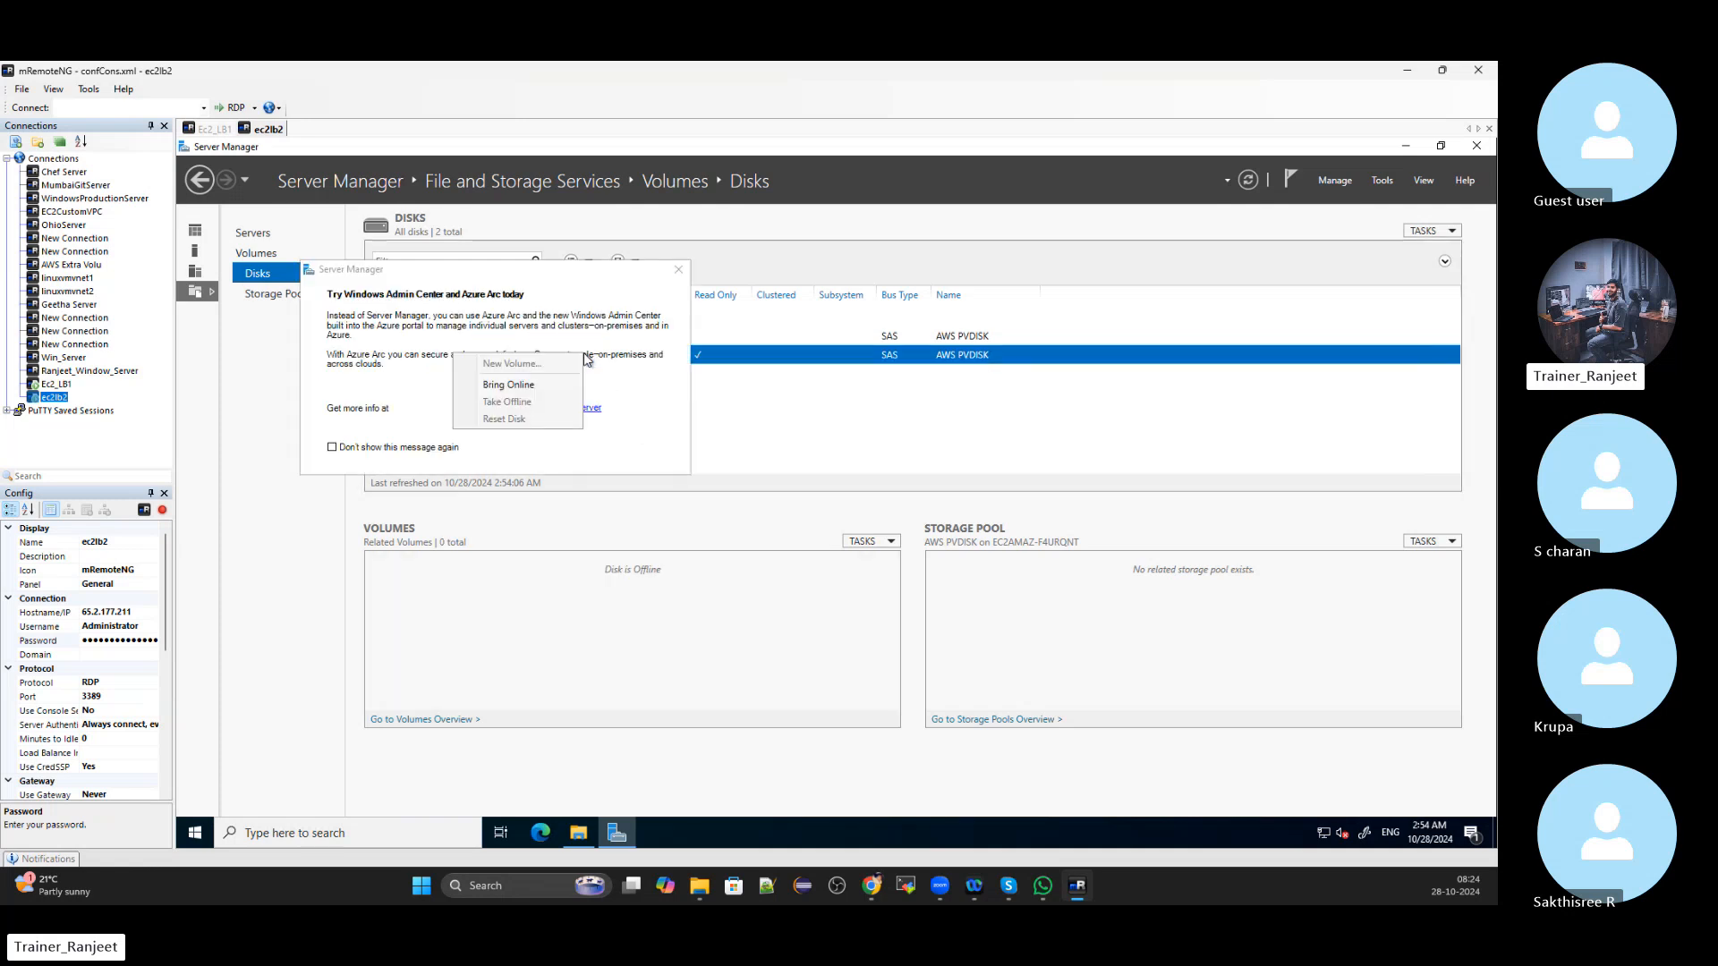
pyautogui.click(517, 386)
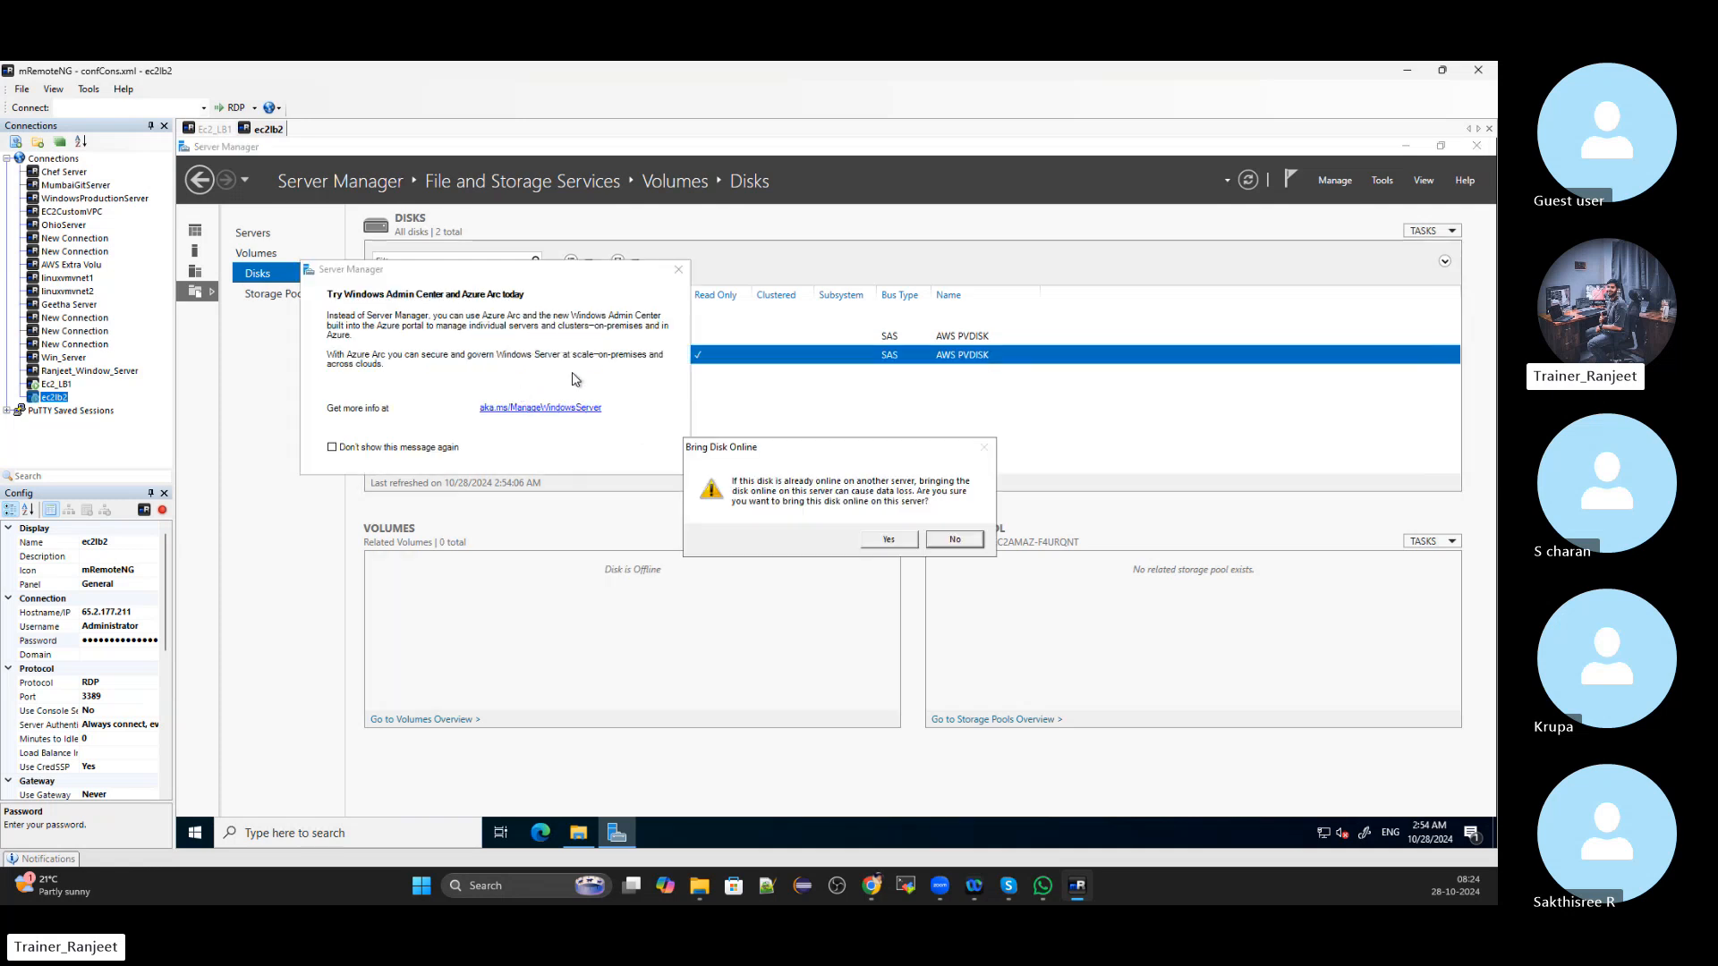
pyautogui.click(678, 269)
pyautogui.click(888, 539)
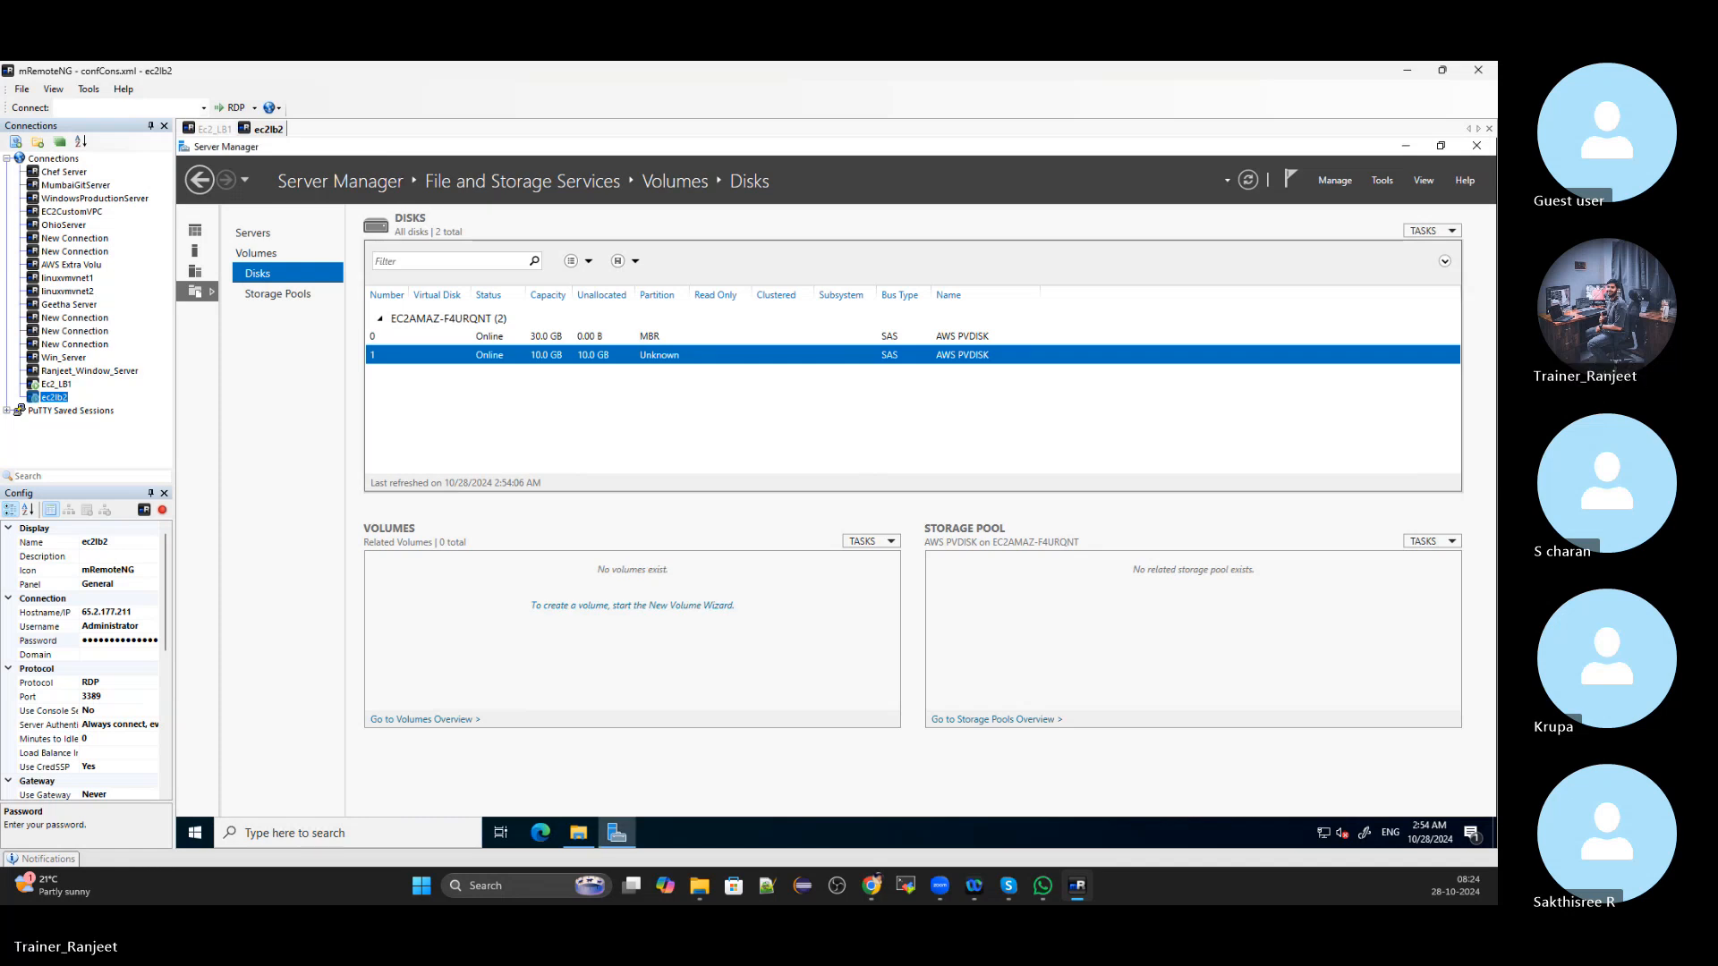
pyautogui.rightClick(594, 358)
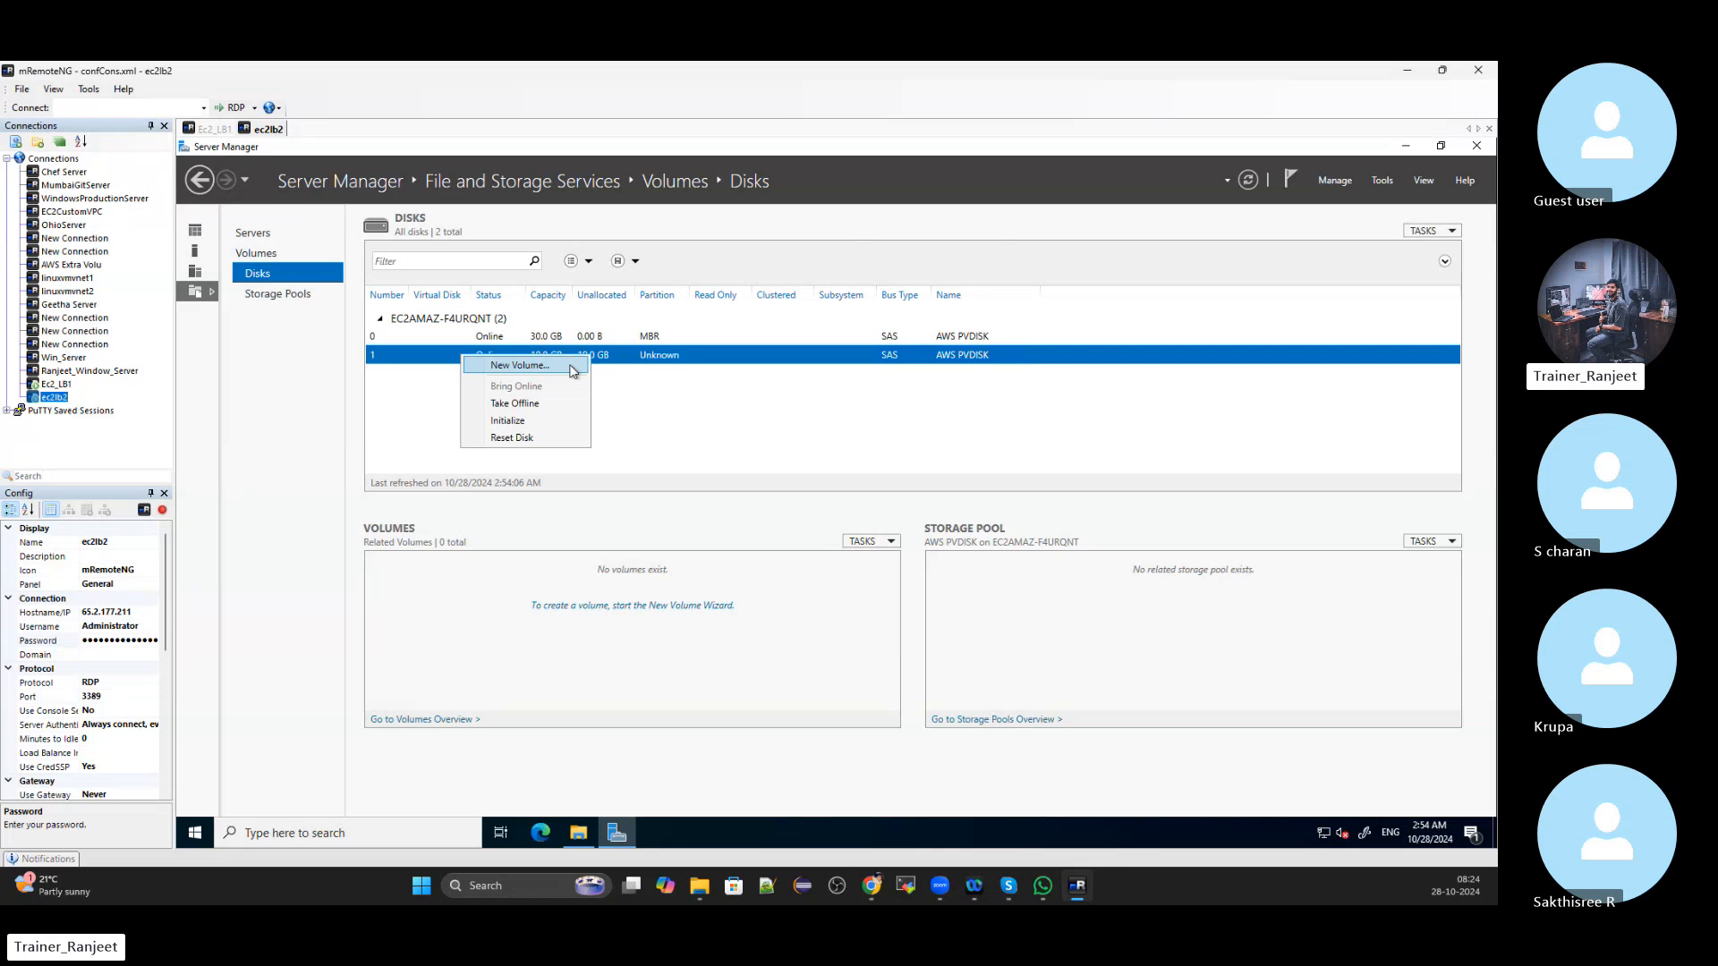
# Initialize ec2lb2's disk 1 as GPT and create a 9.97 GB NTFS D: volume
pyautogui.click(573, 368)
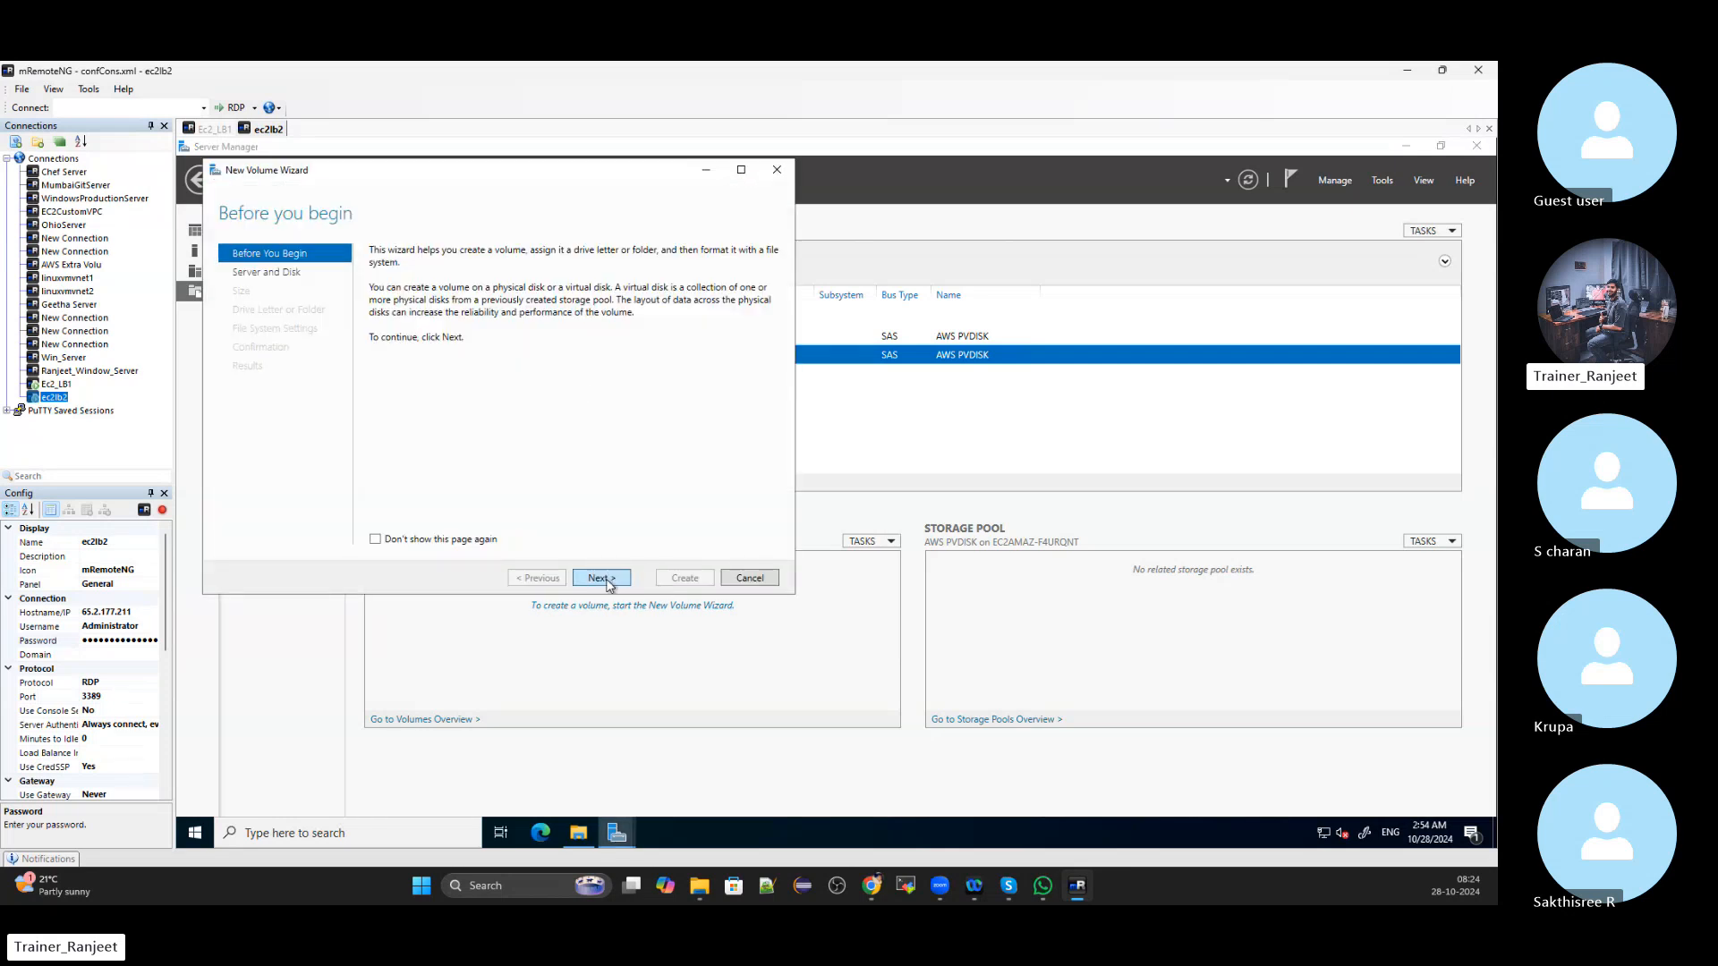
pyautogui.click(608, 583)
pyautogui.click(612, 584)
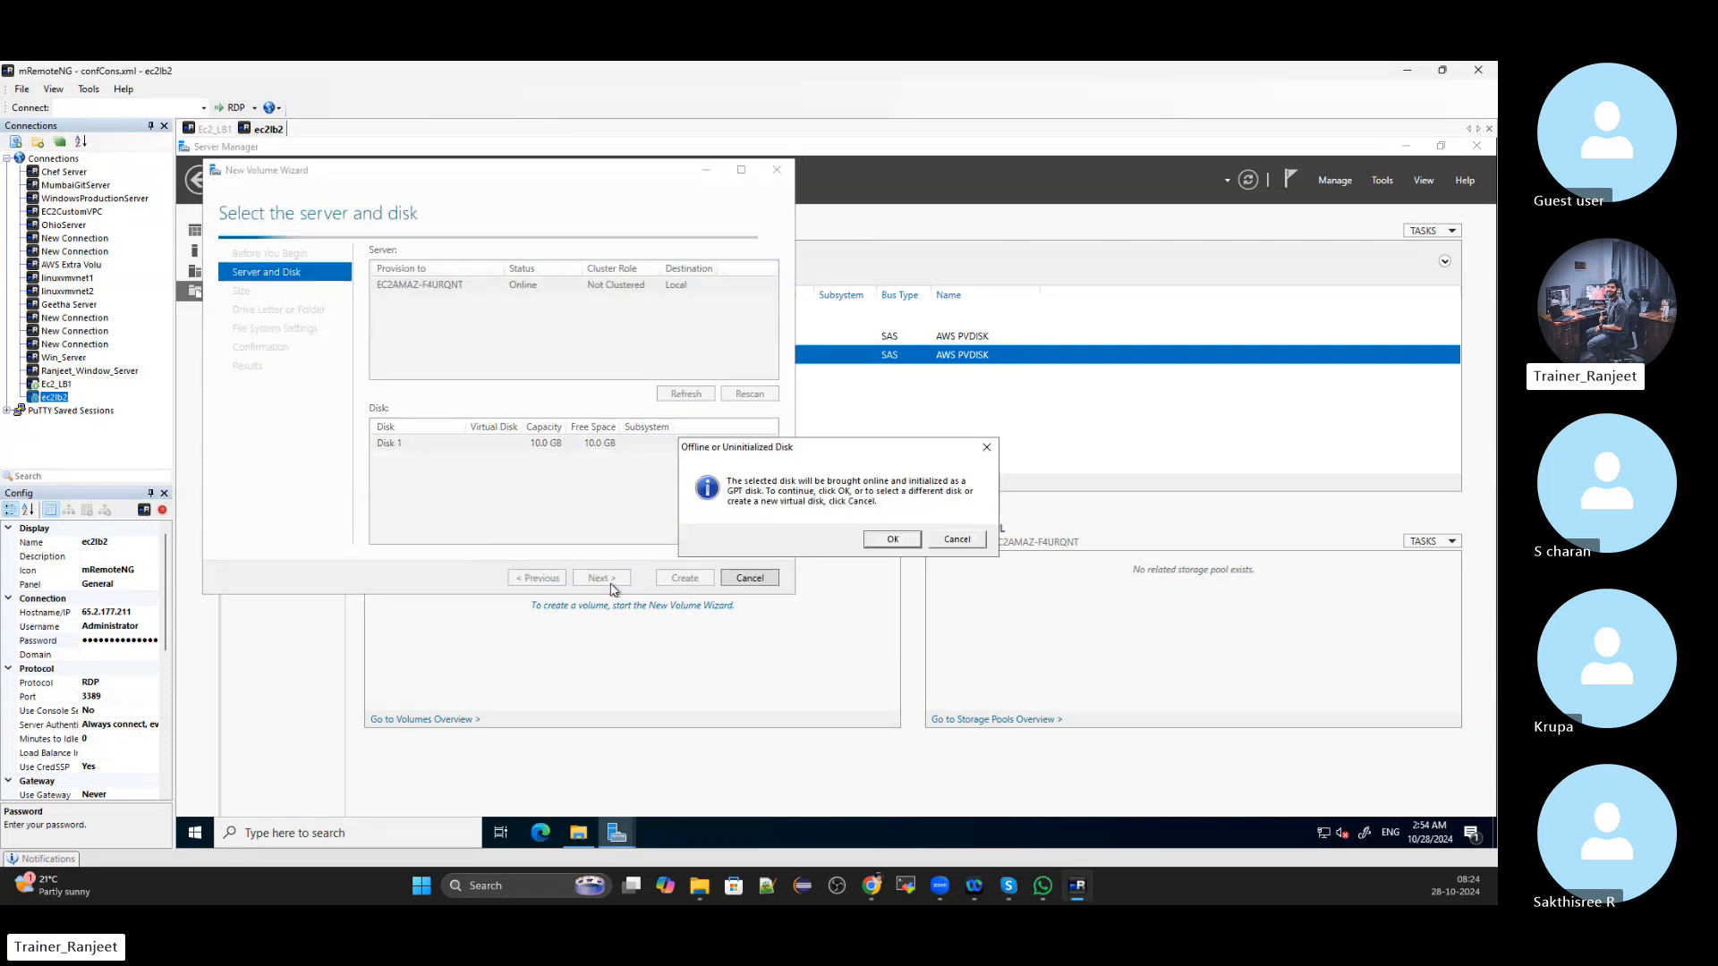
pyautogui.click(896, 539)
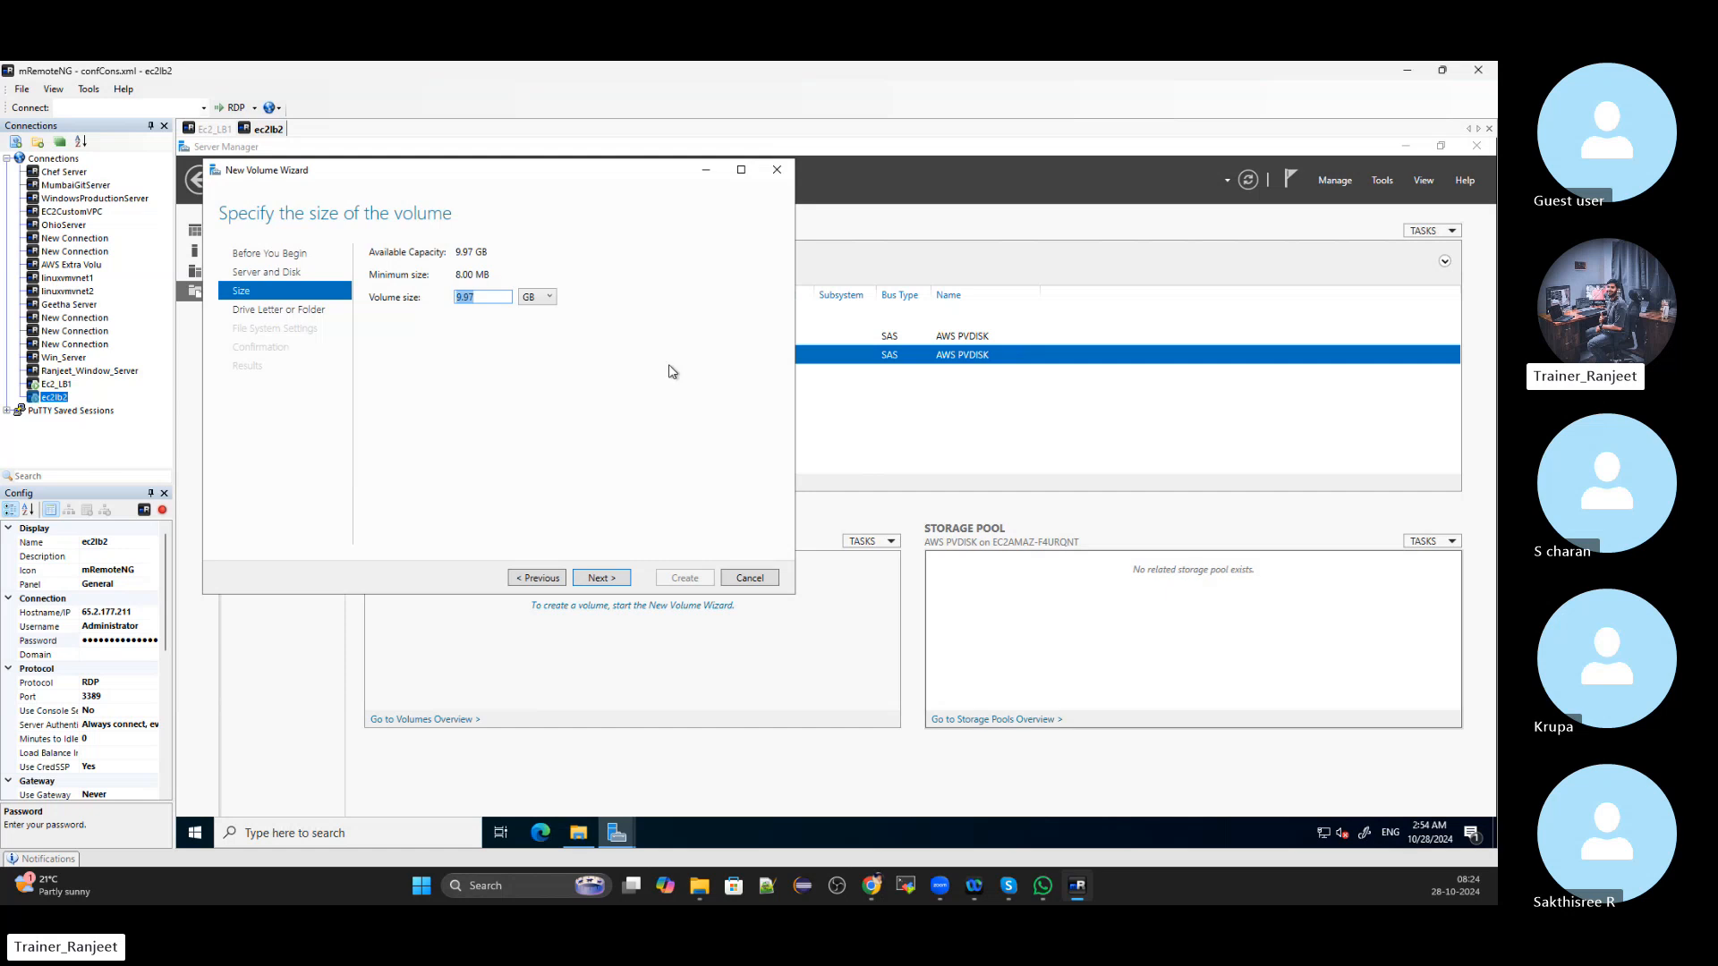
pyautogui.click(602, 579)
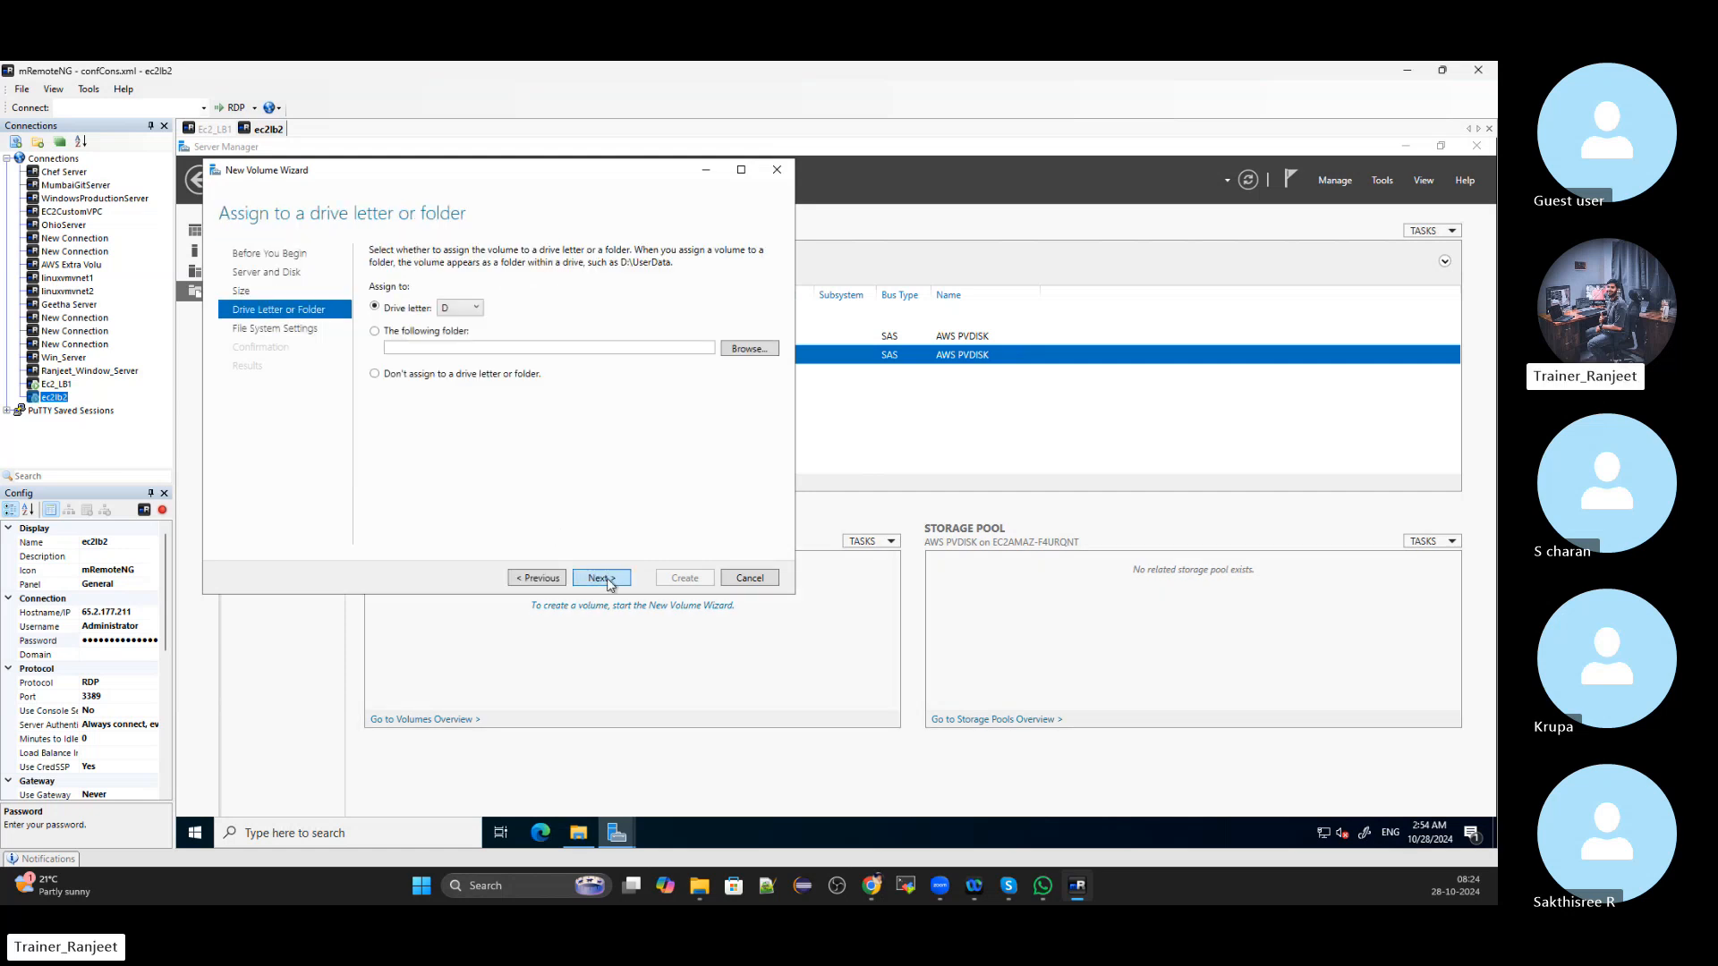
pyautogui.click(601, 579)
pyautogui.click(605, 580)
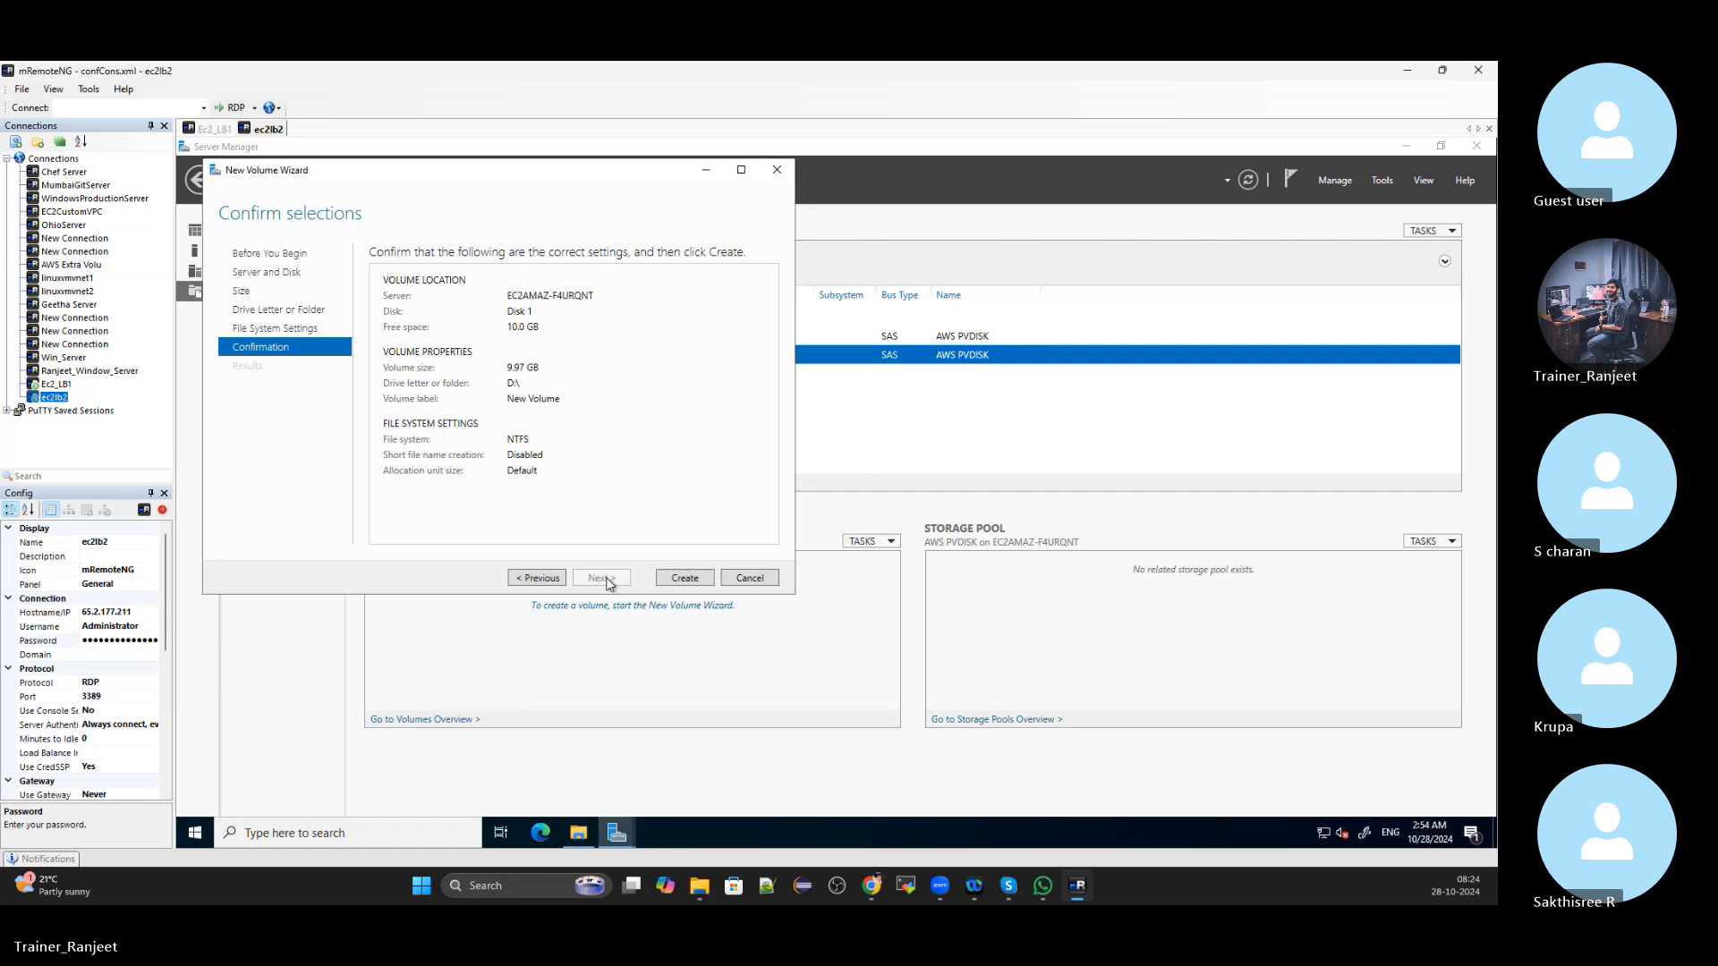
pyautogui.click(685, 579)
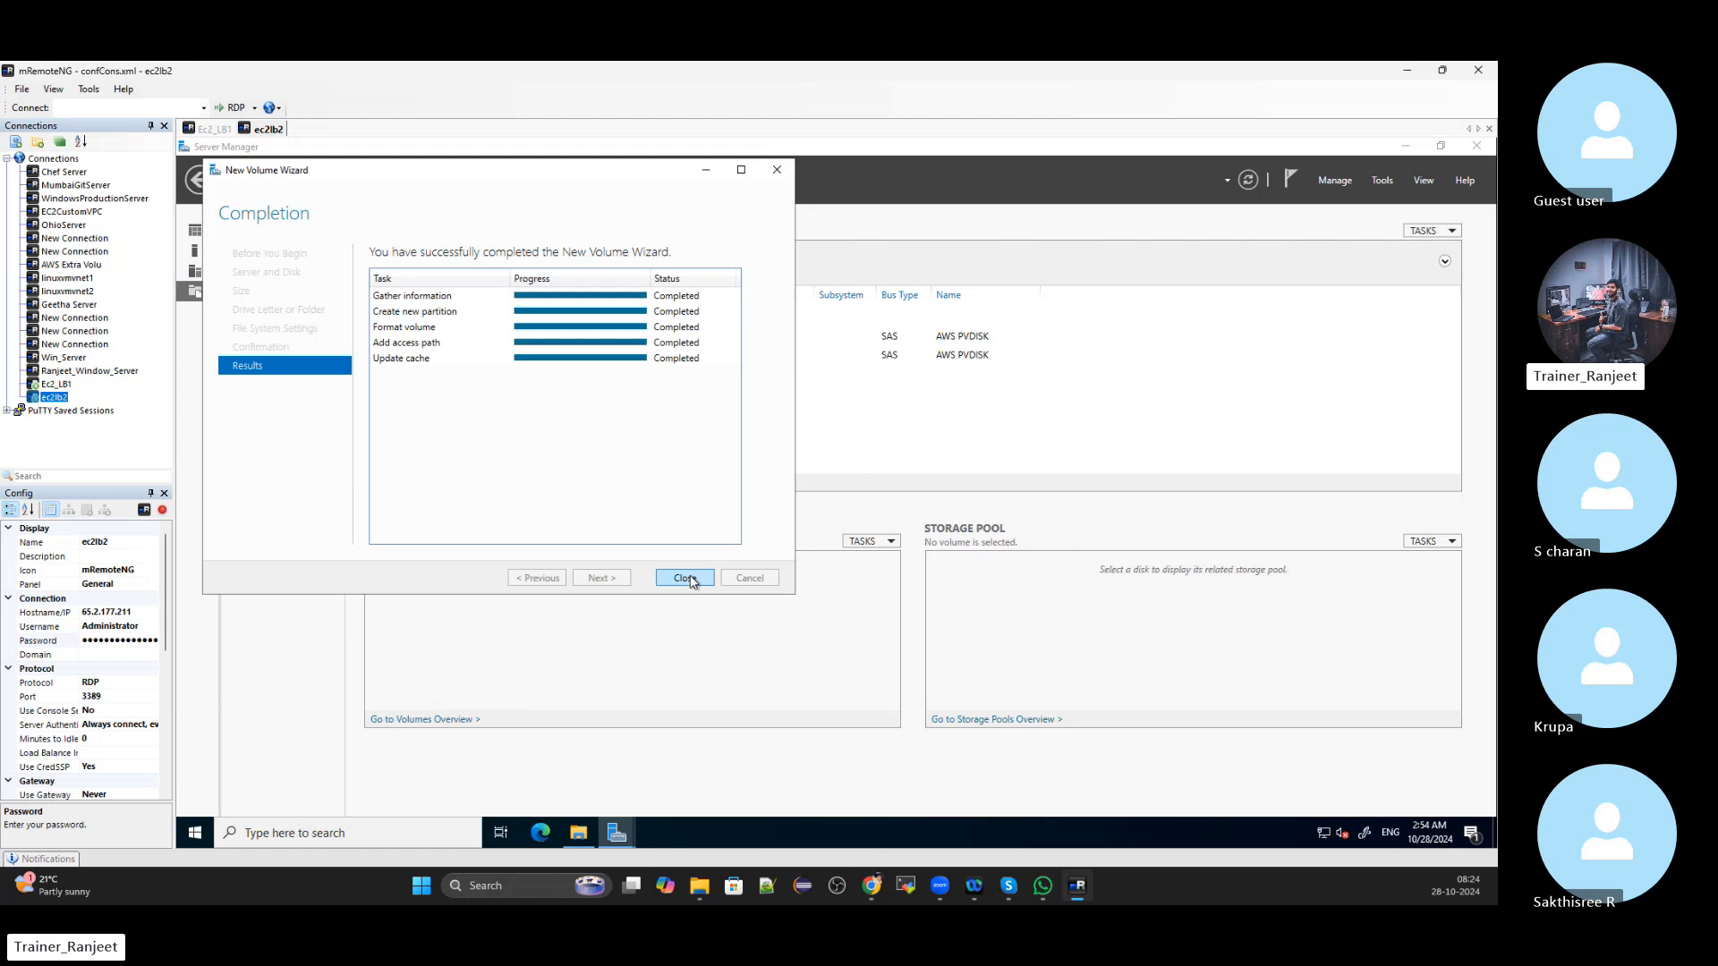
pyautogui.click(686, 579)
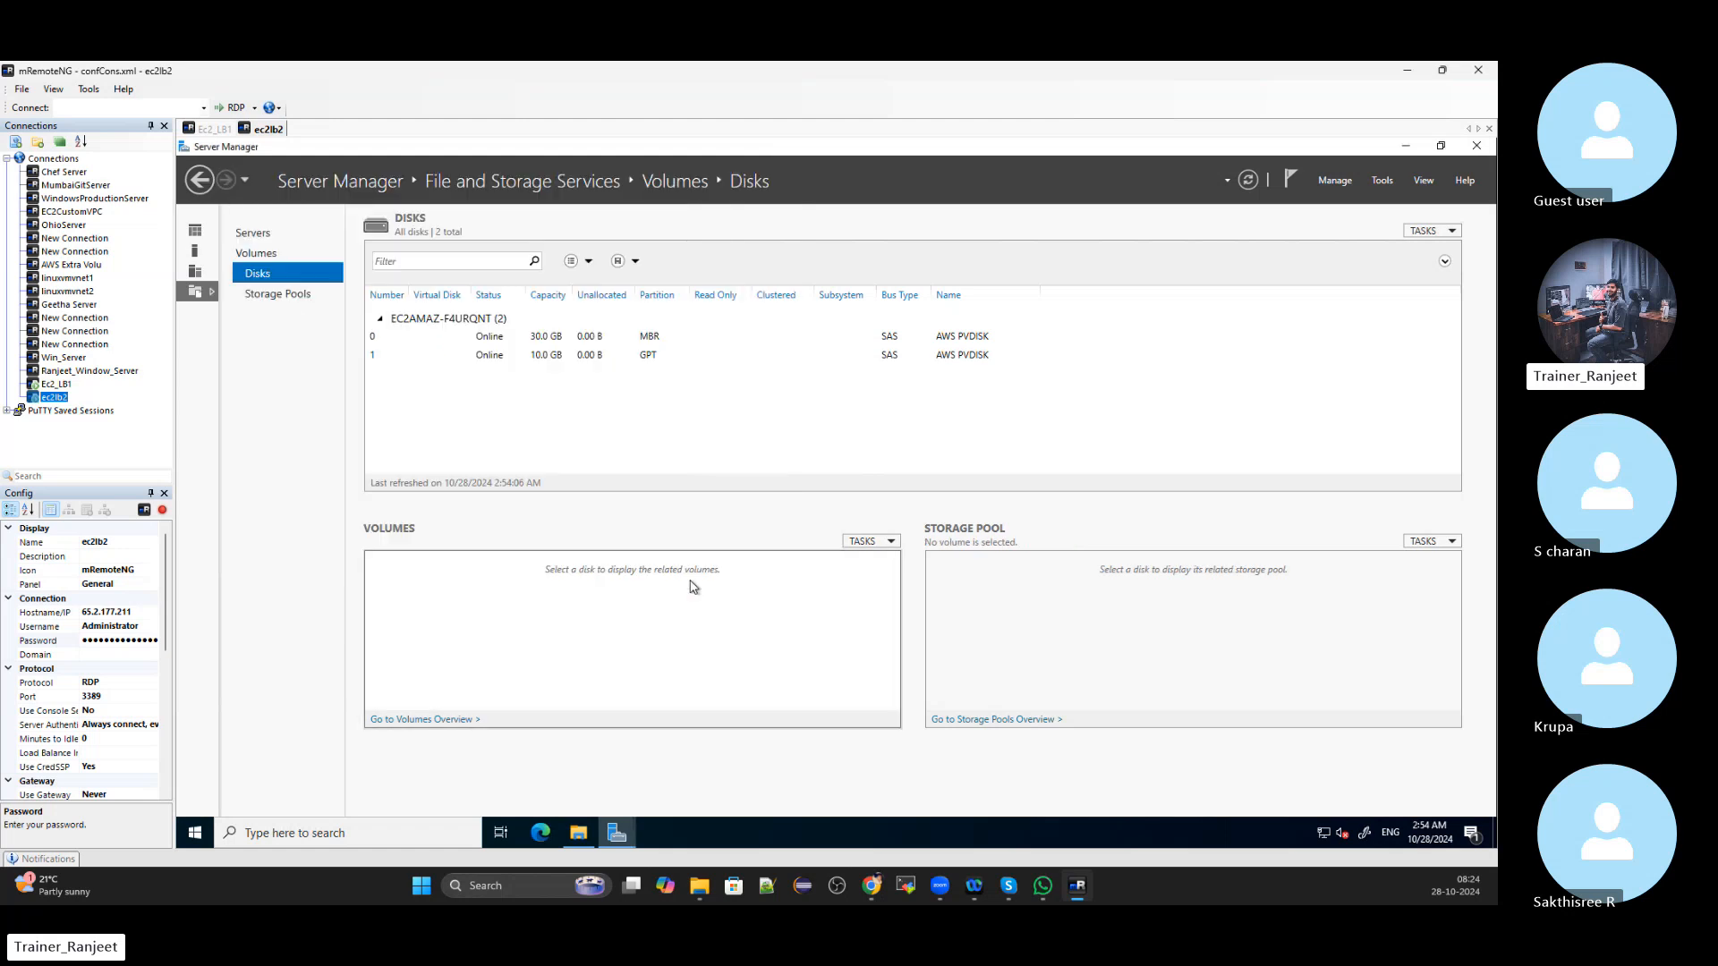
# Check the new D: drive in This PC on ec2lb2, then return to Ec2_LB1
pyautogui.click(579, 833)
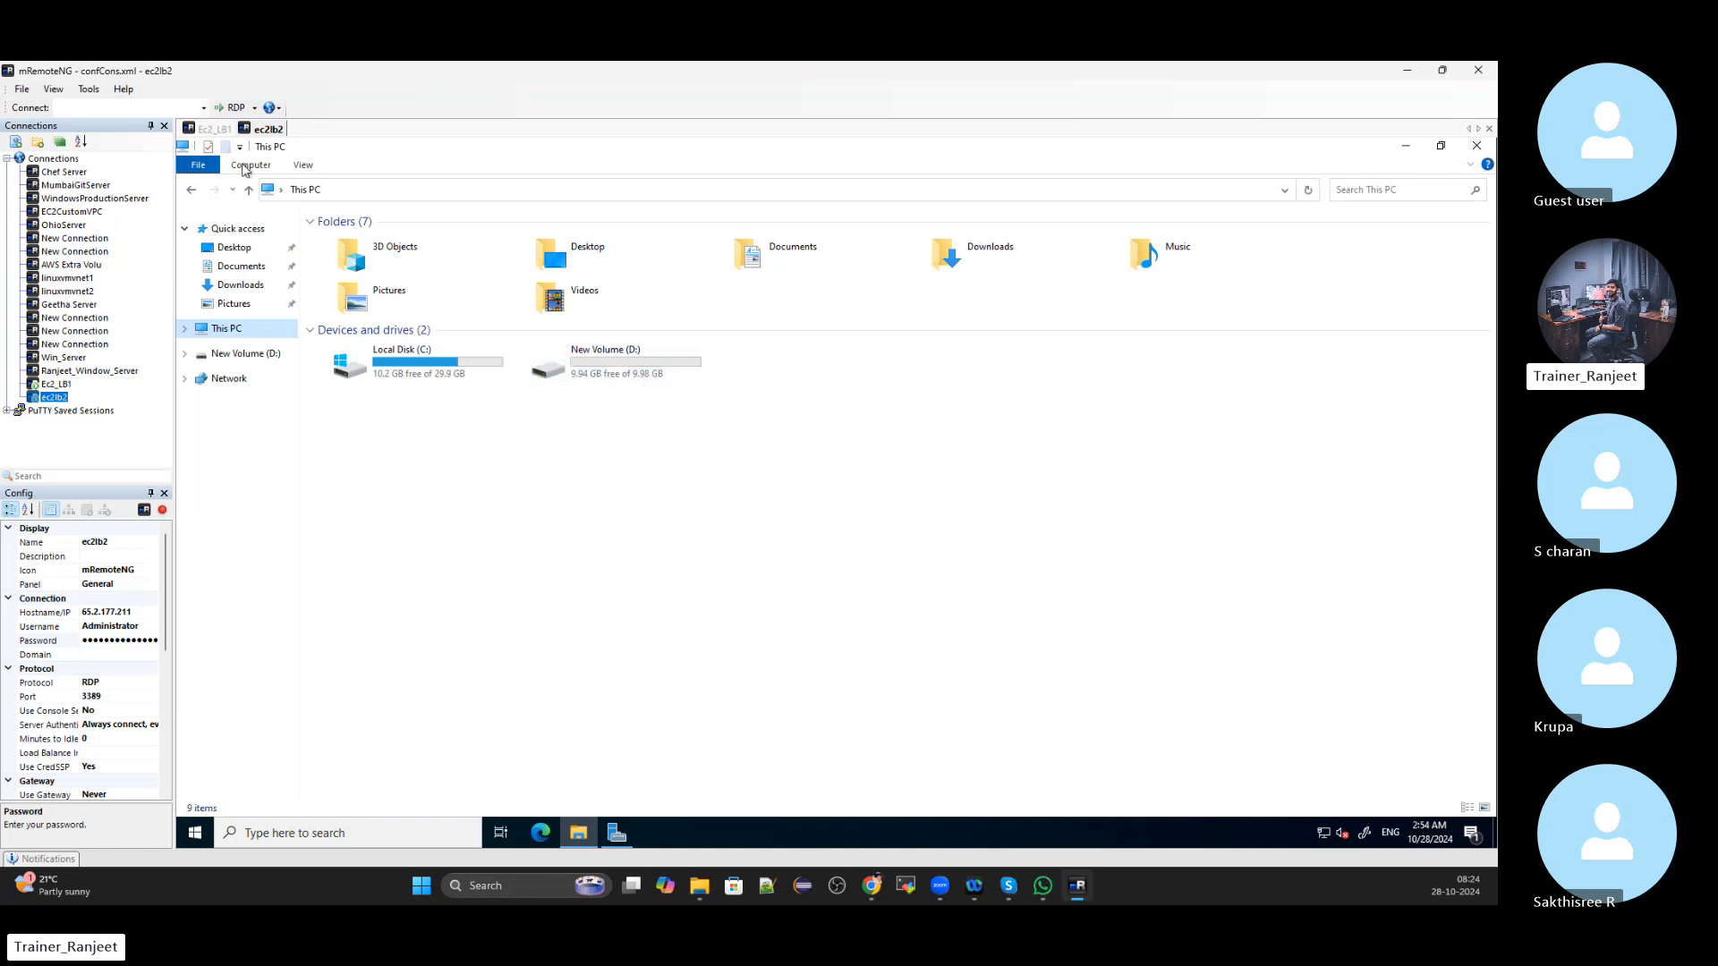
pyautogui.click(208, 130)
pyautogui.click(256, 133)
pyautogui.click(214, 135)
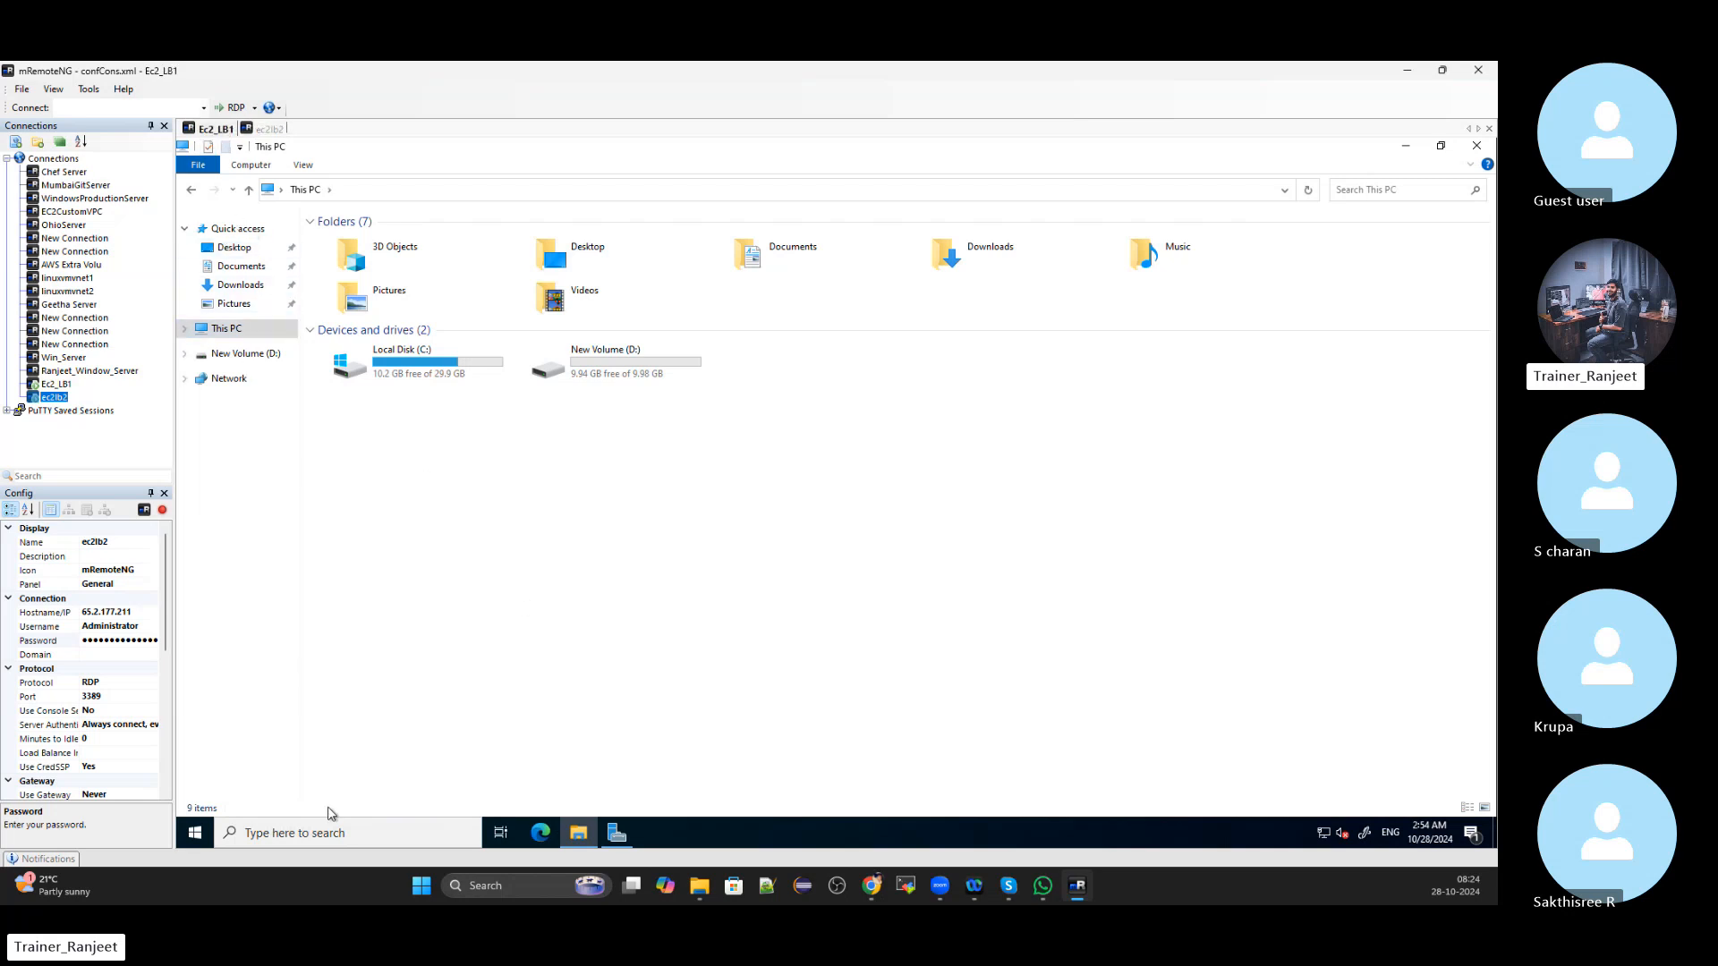
# Relaunch Server Manager on Ec2_LB1 via a 'server' search and return to its Dashboard
pyautogui.click(338, 833)
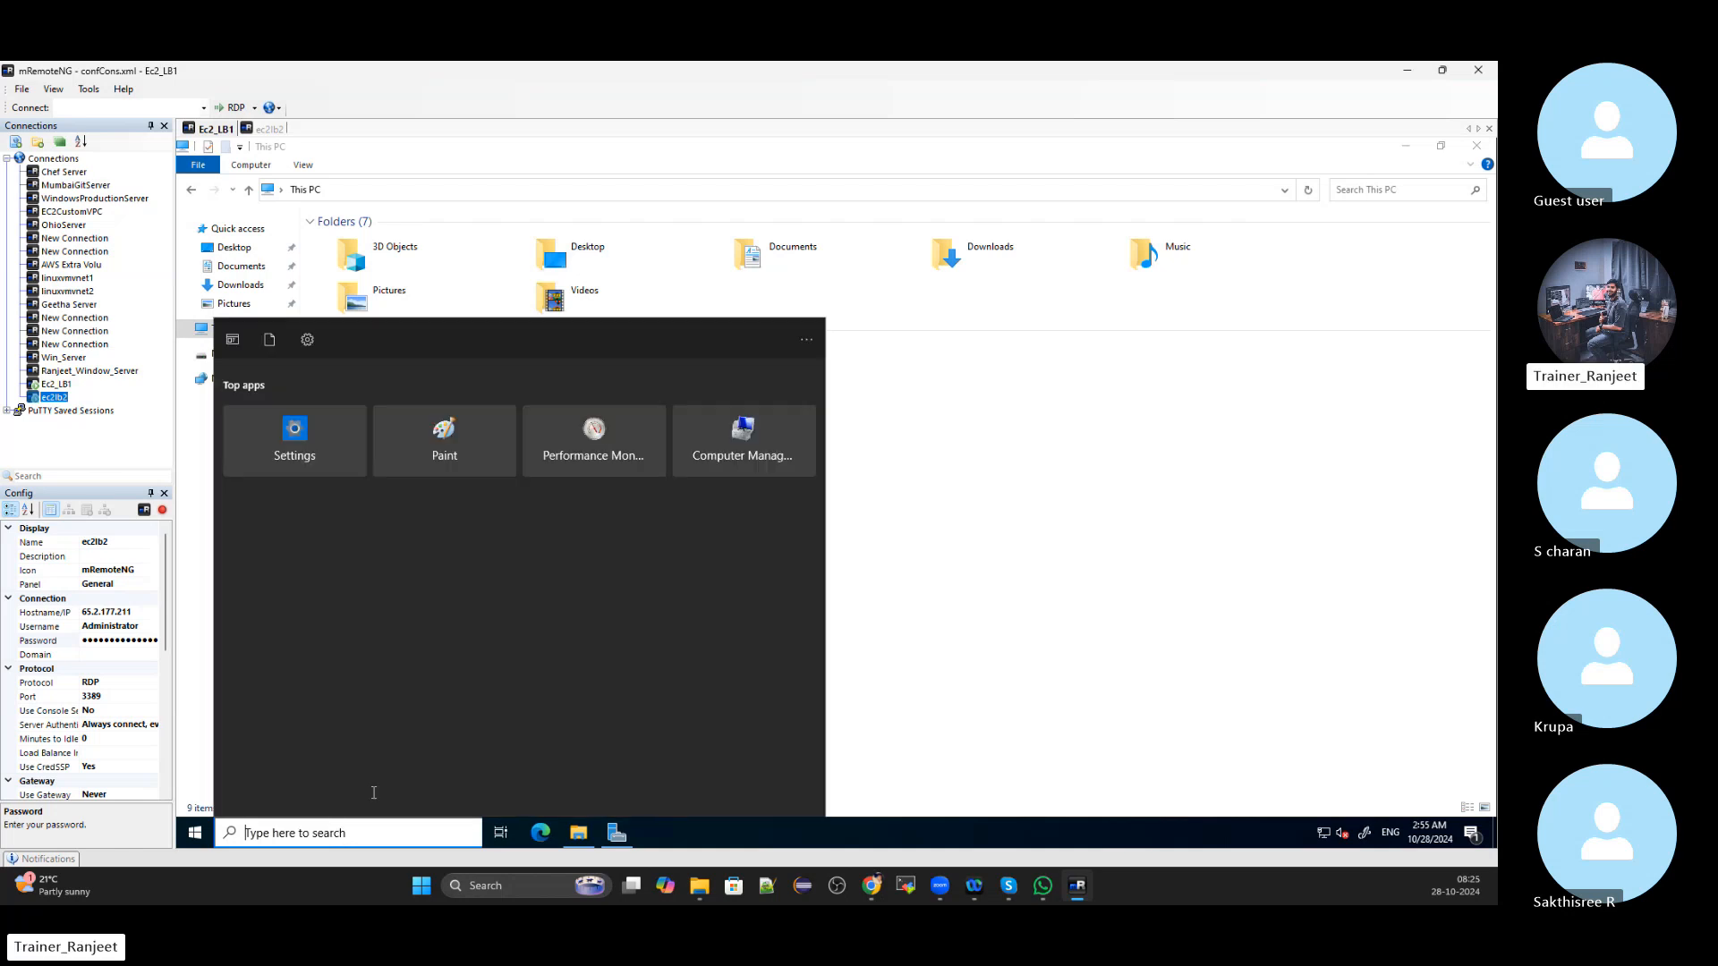
pyautogui.click(1175, 551)
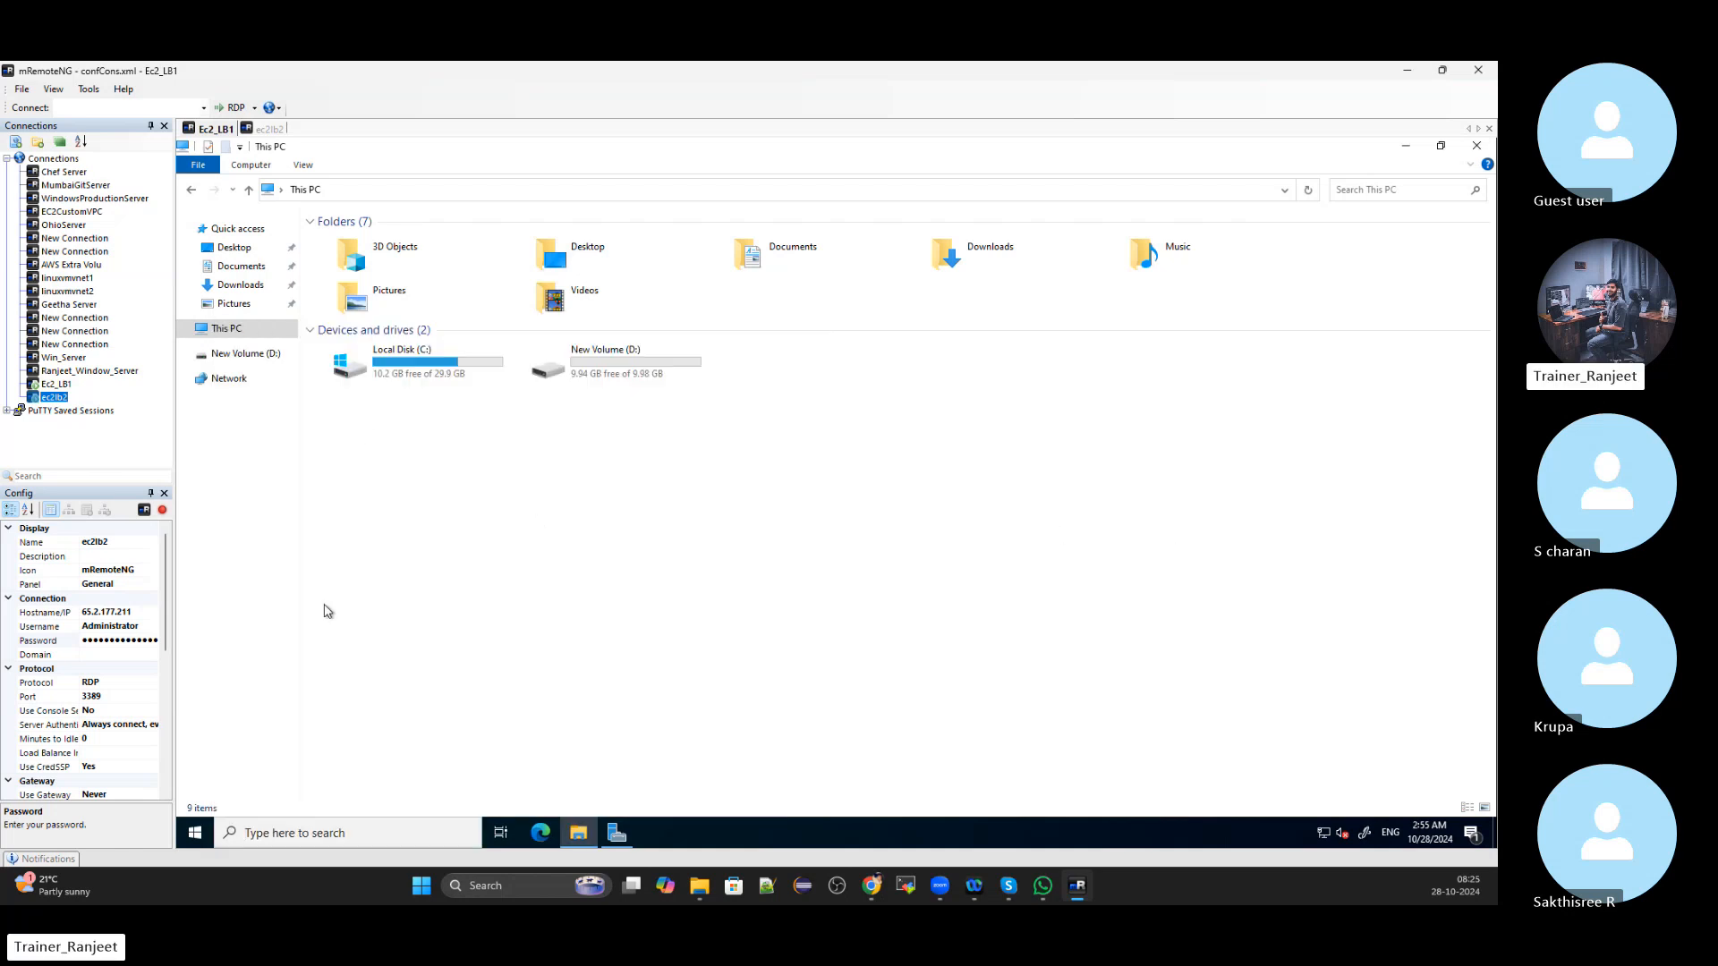
pyautogui.click(261, 838)
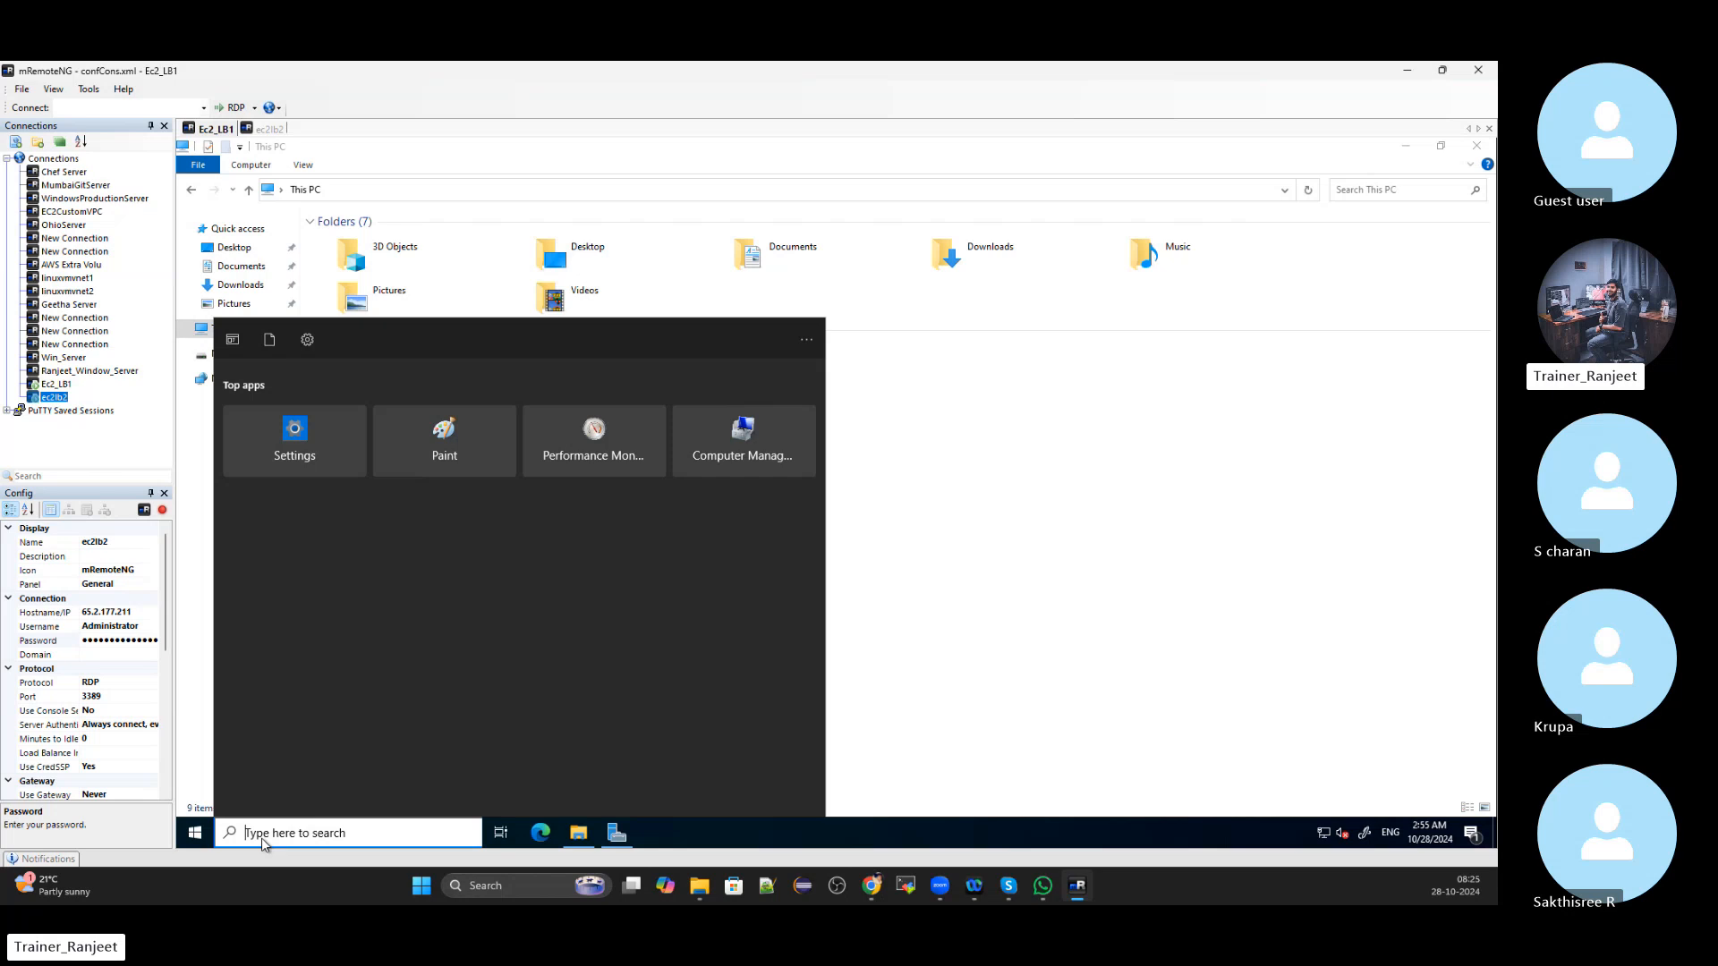
pyautogui.write('server')
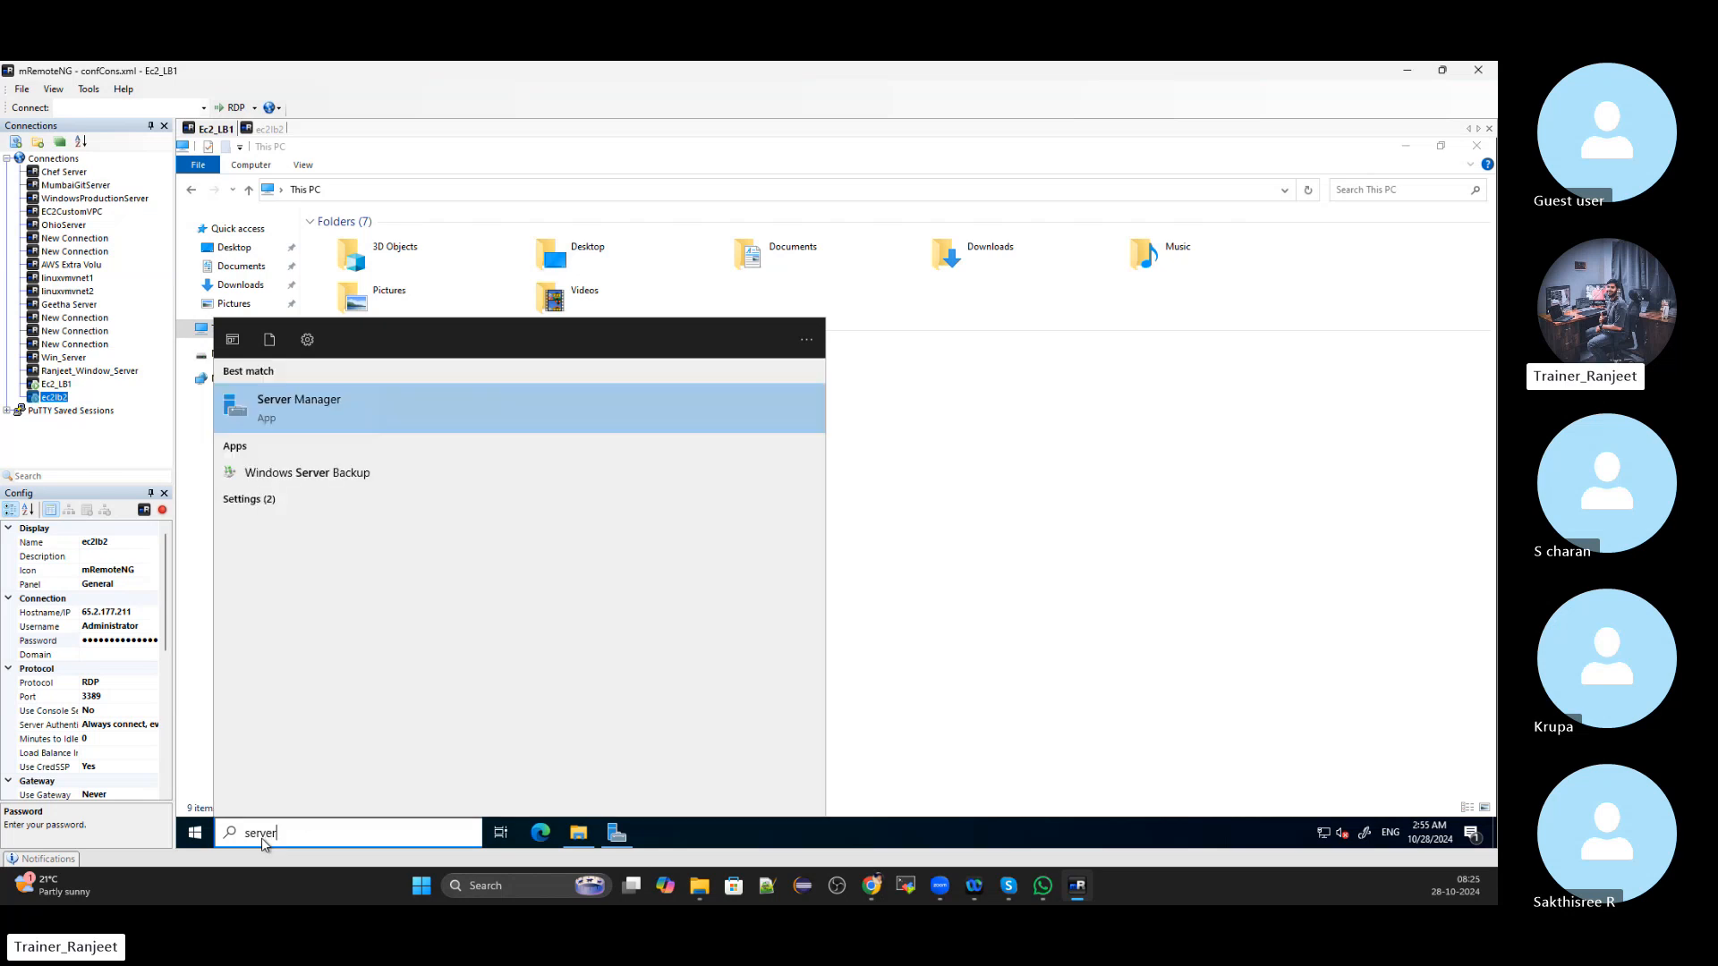
pyautogui.click(617, 834)
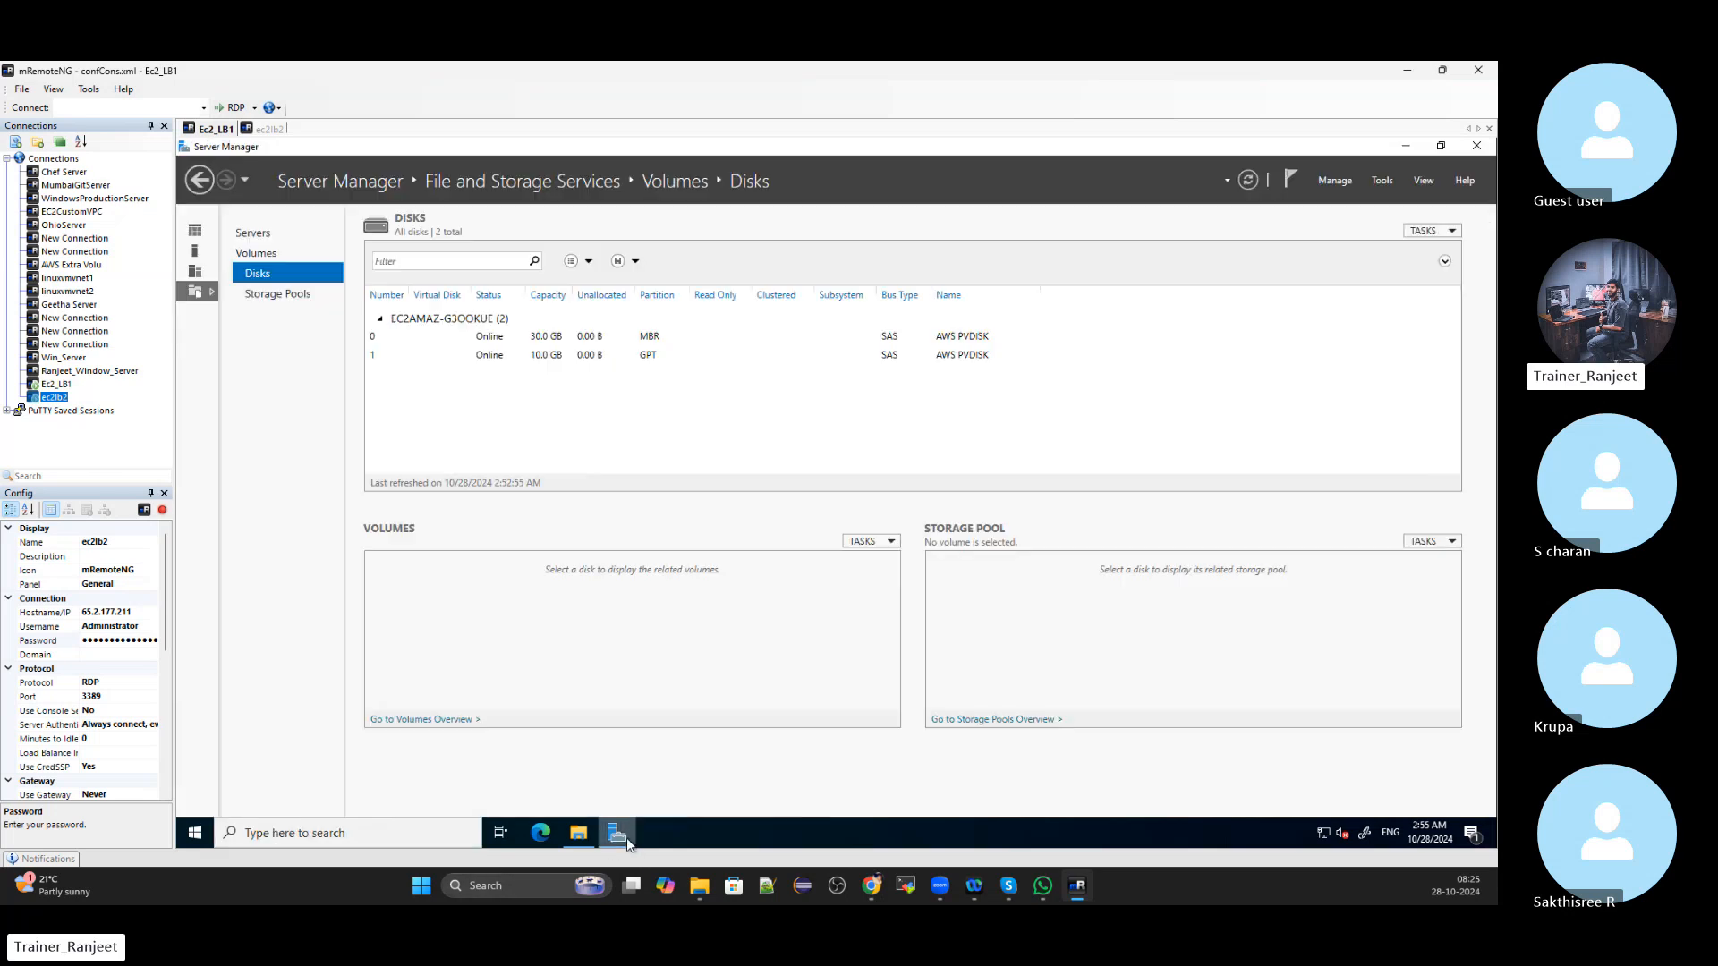
pyautogui.click(253, 233)
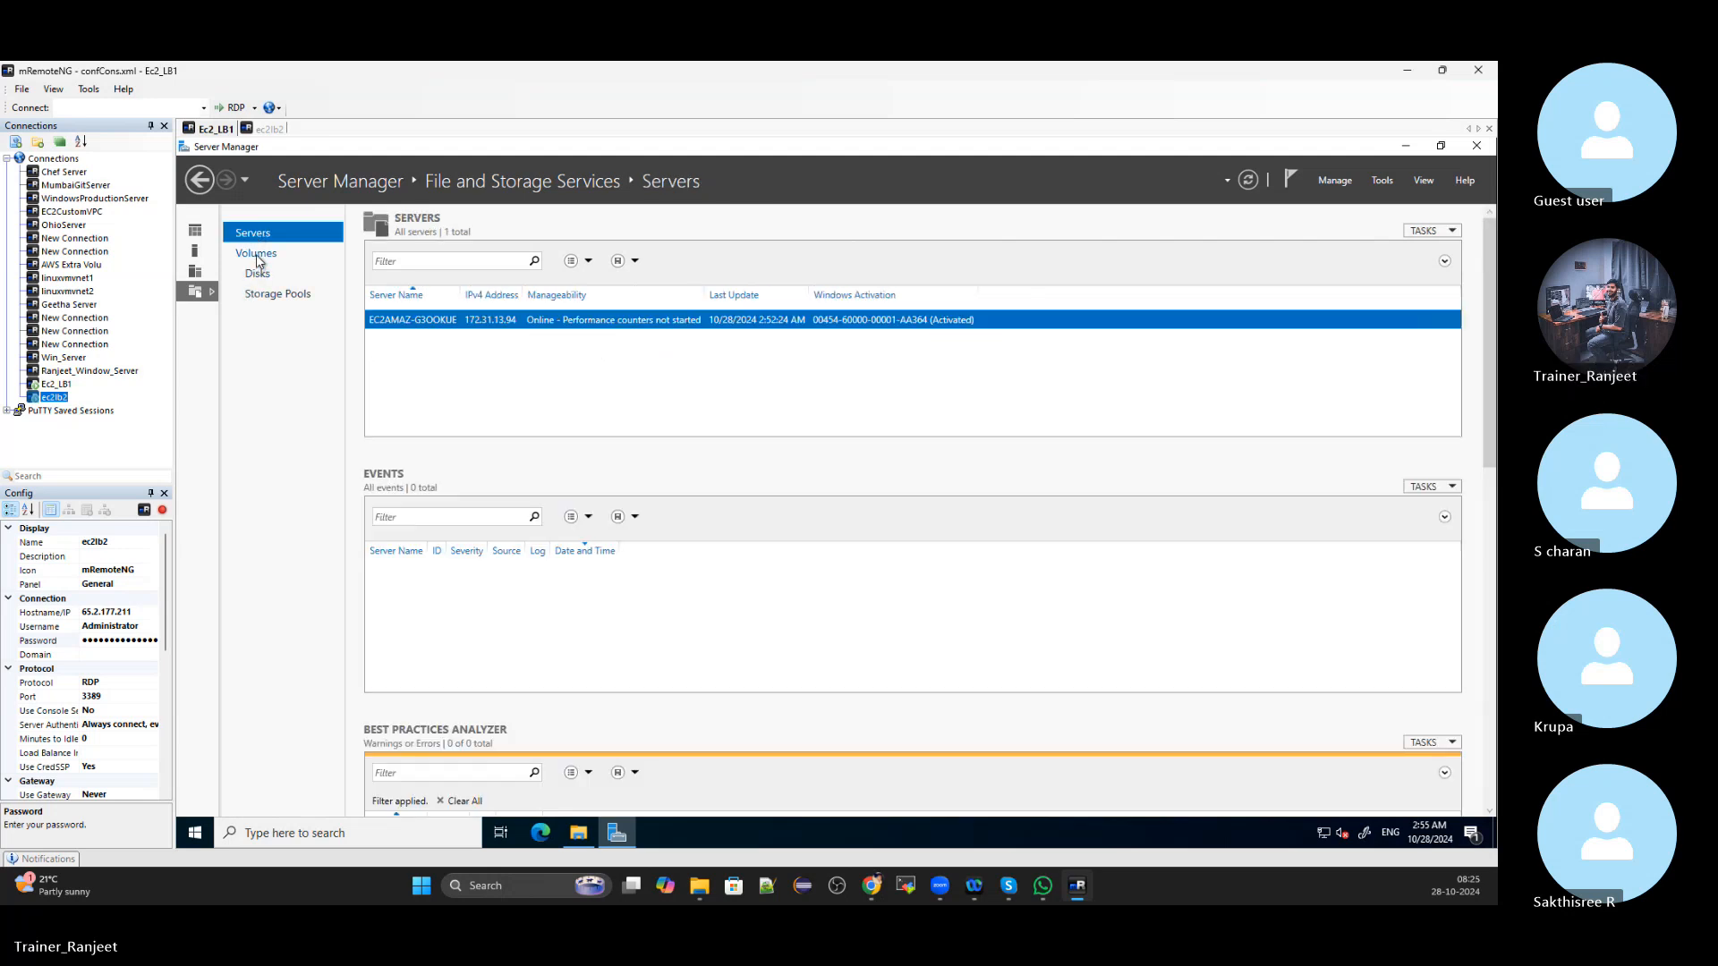
pyautogui.click(257, 256)
pyautogui.click(195, 232)
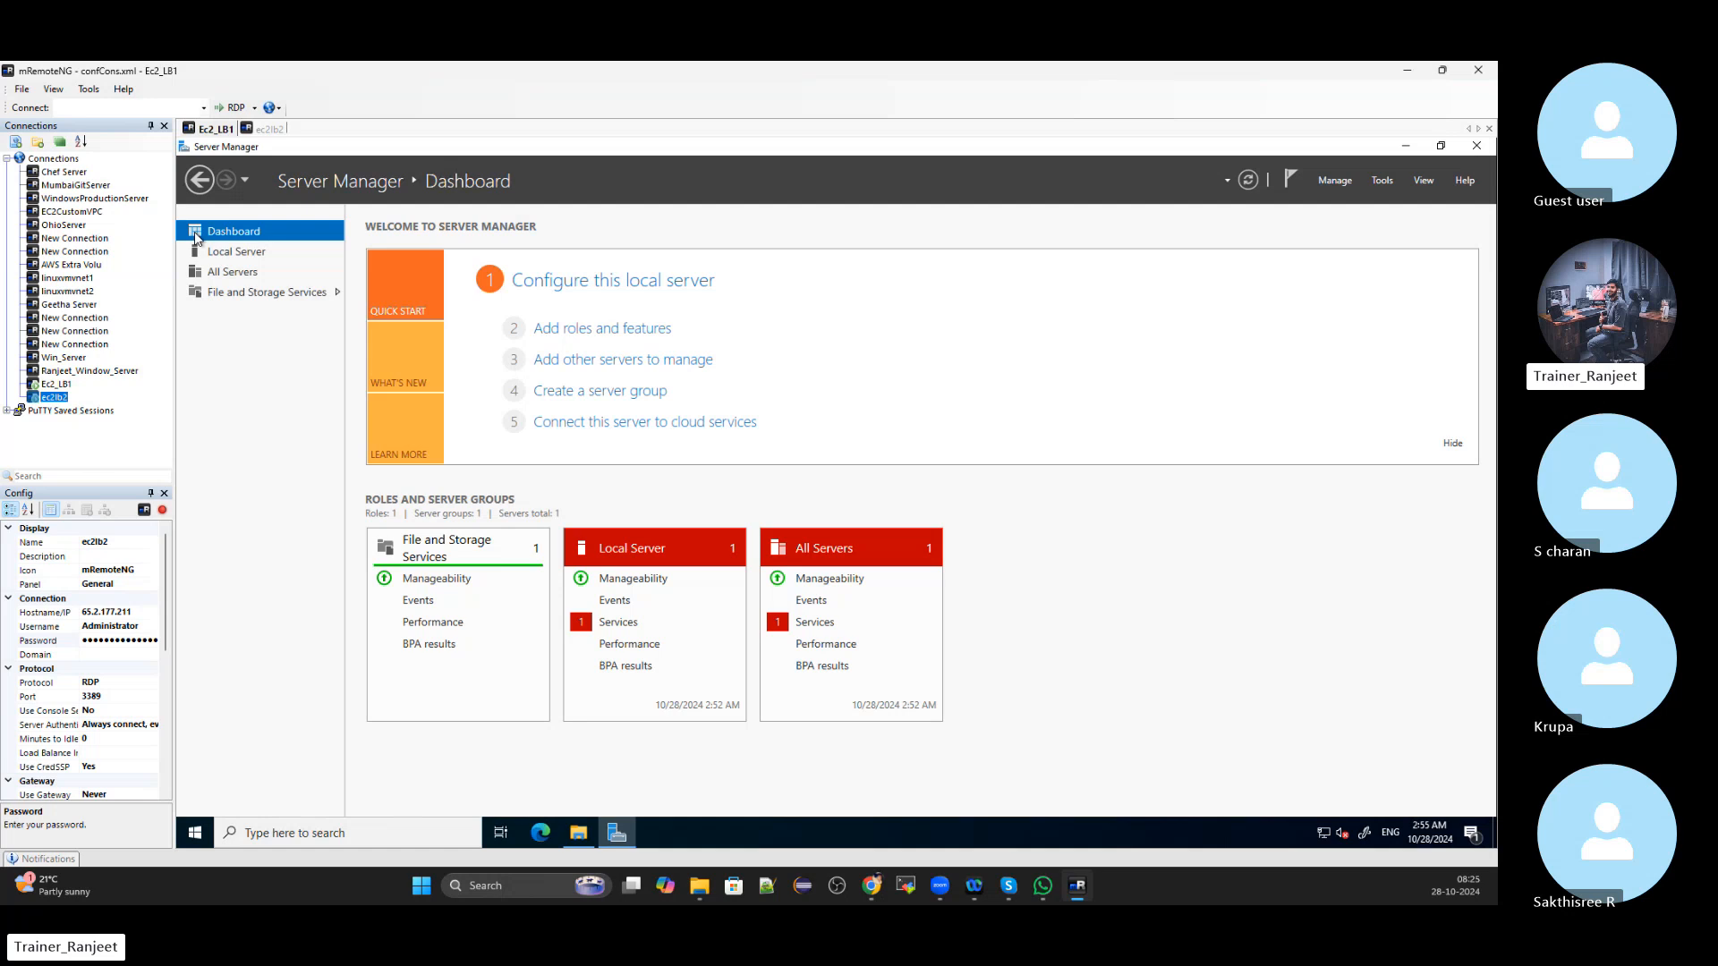
# Start Add Roles and Features with role-based installation on the local server, reaching Server Roles
pyautogui.click(640, 336)
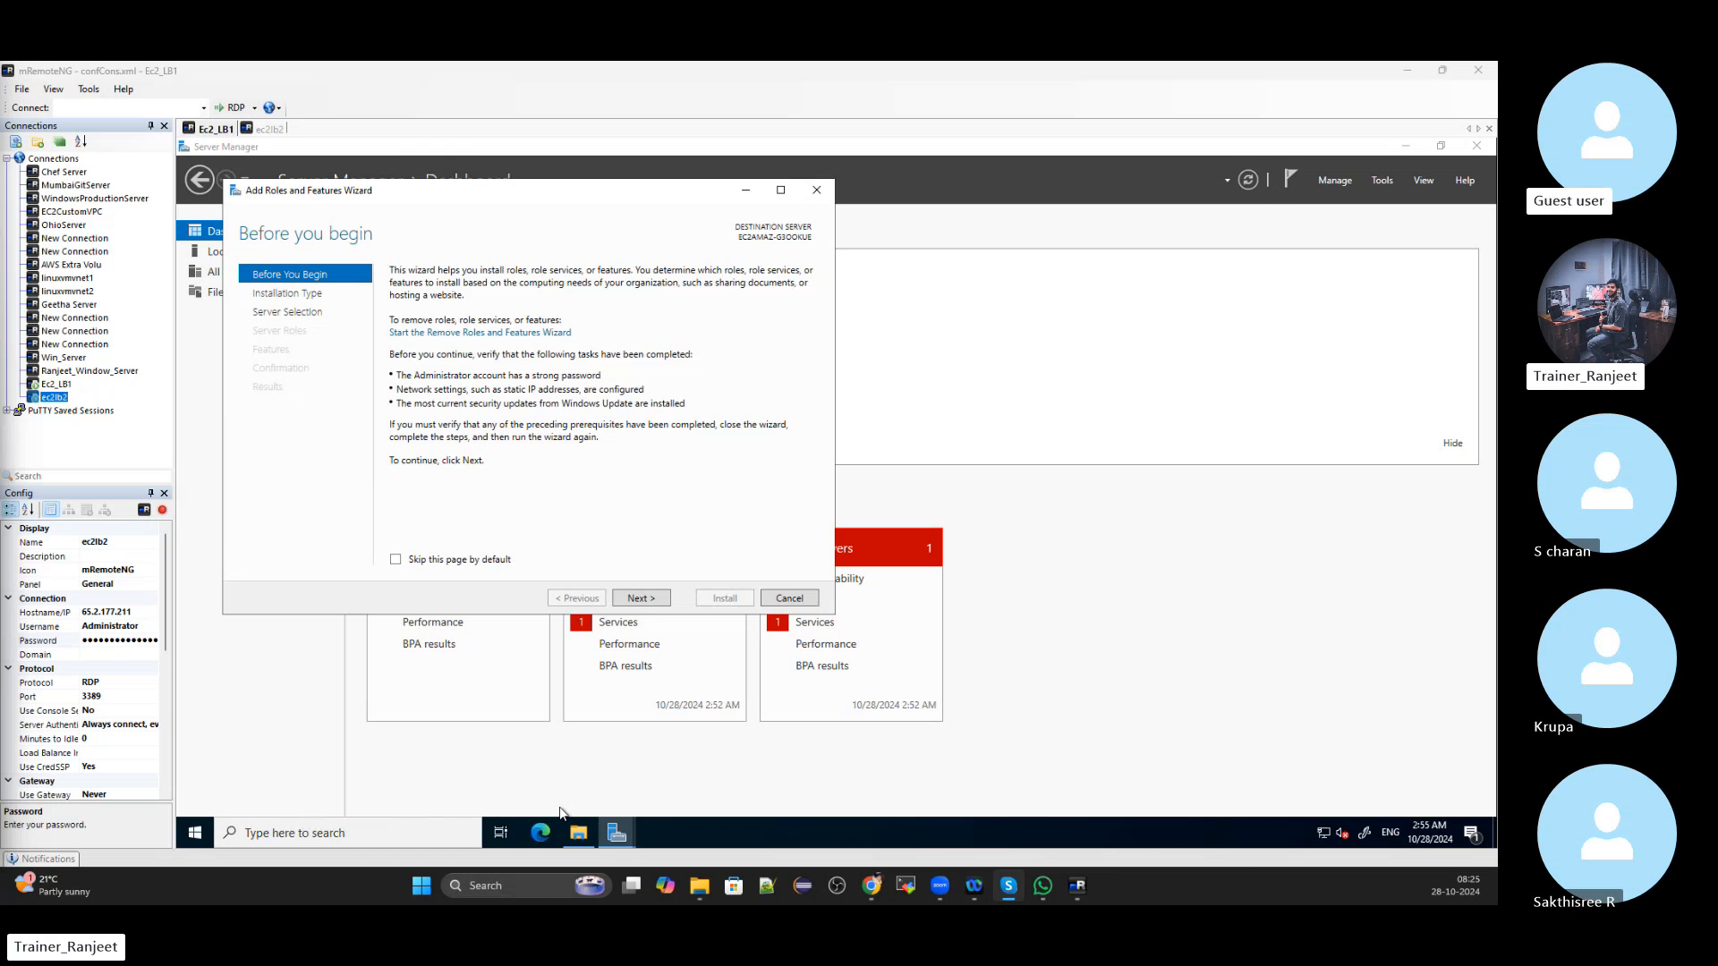
pyautogui.click(667, 602)
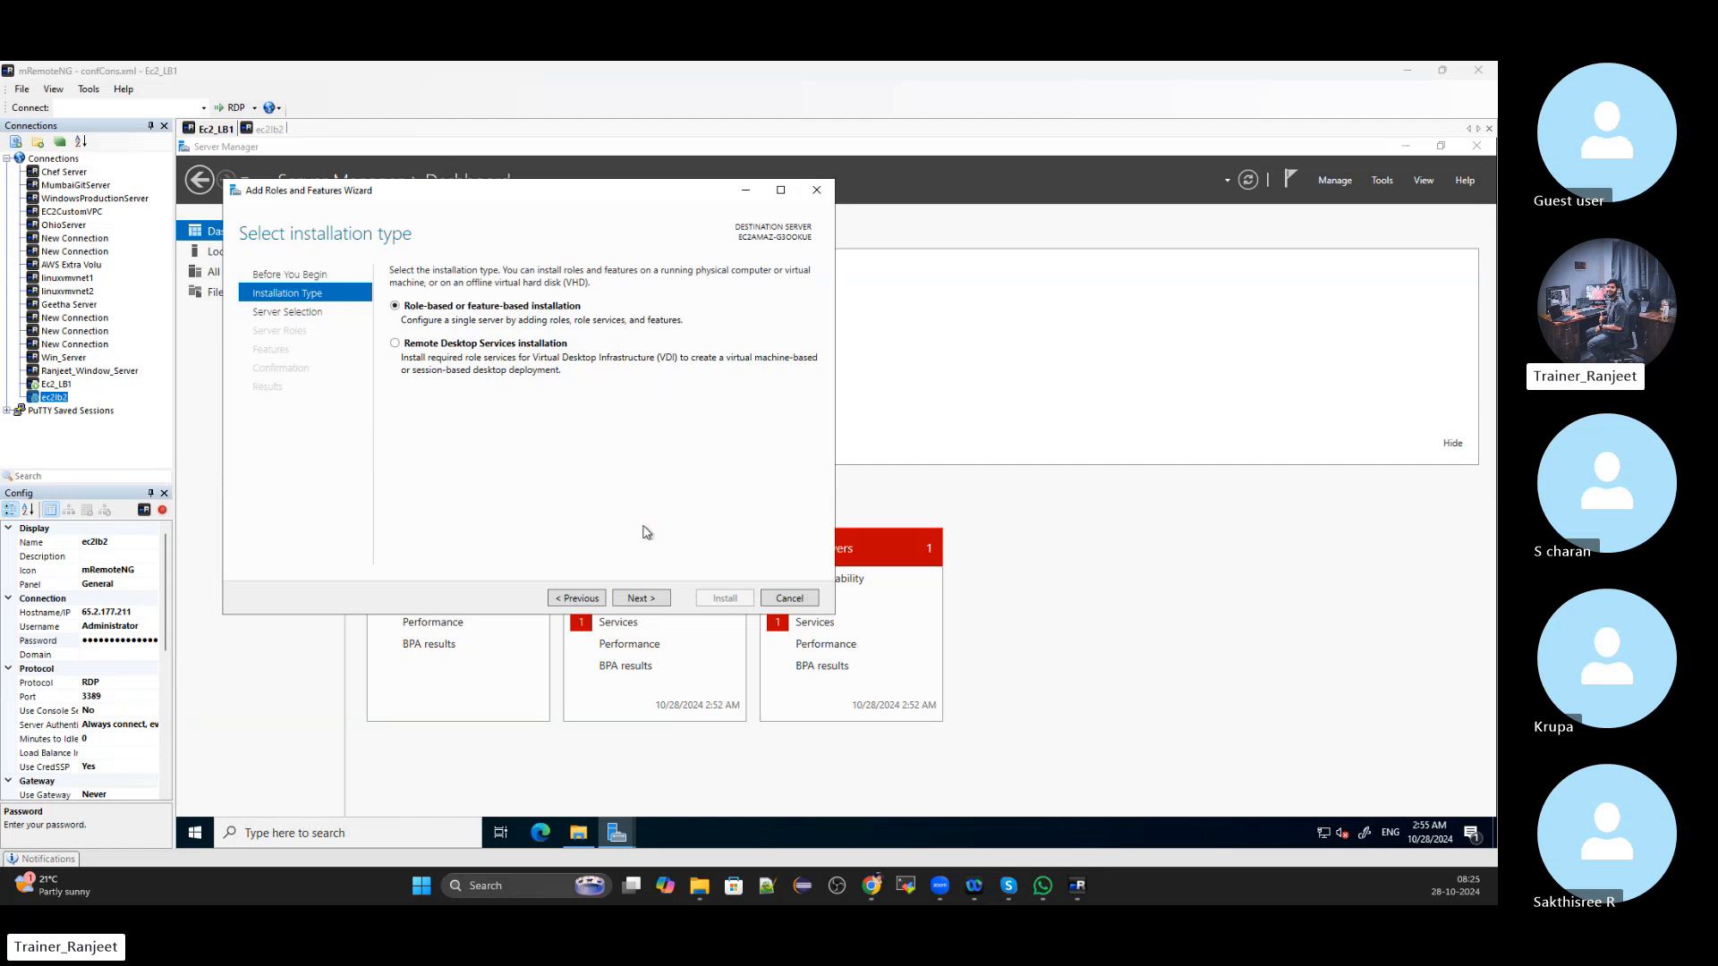
pyautogui.click(644, 605)
pyautogui.click(644, 605)
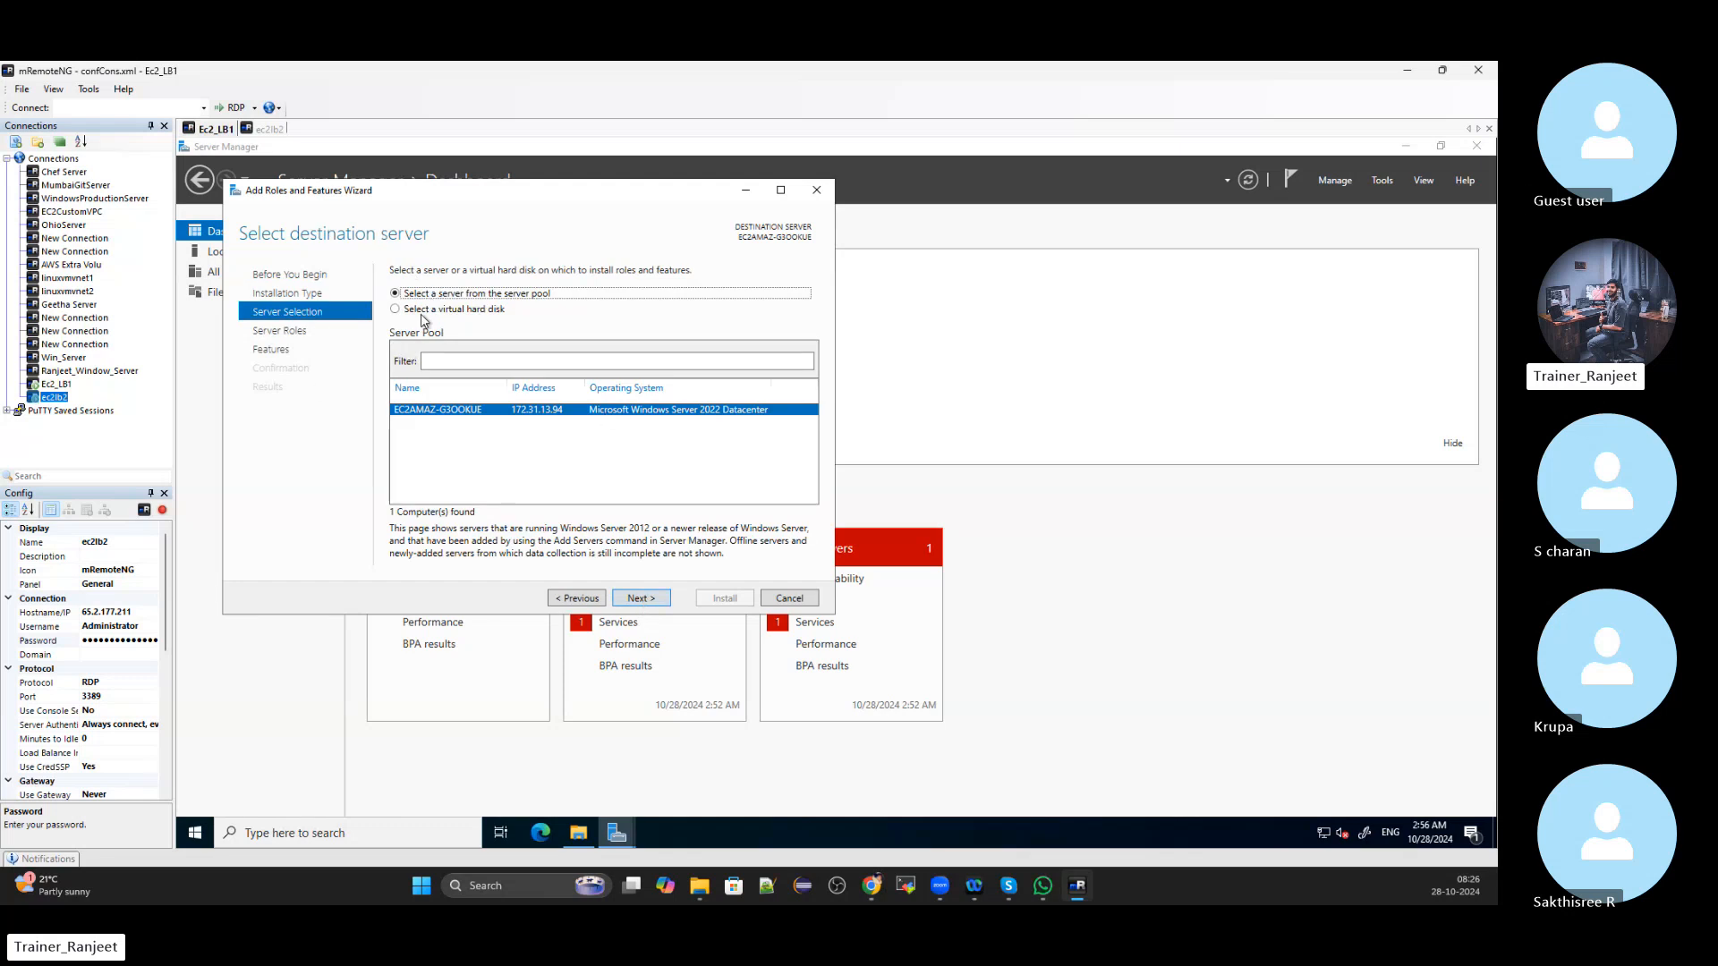
pyautogui.click(635, 606)
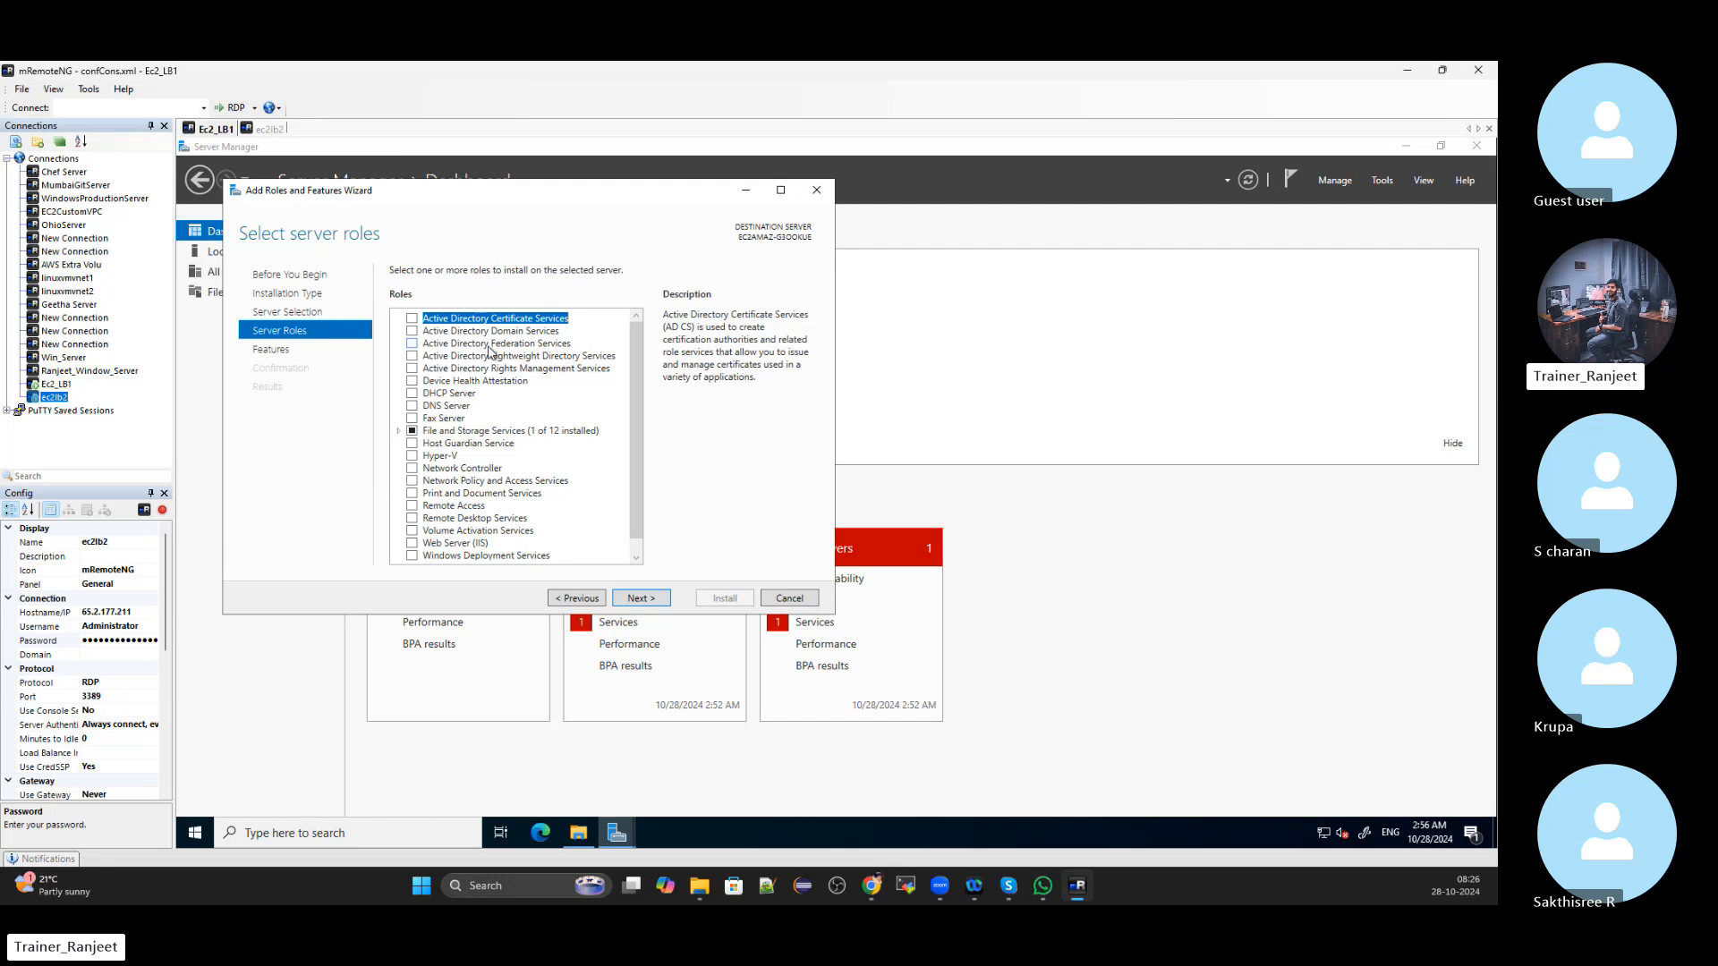
# Select the Web Server (IIS) role and add its required management tools
pyautogui.scroll(-1, 492, 354)
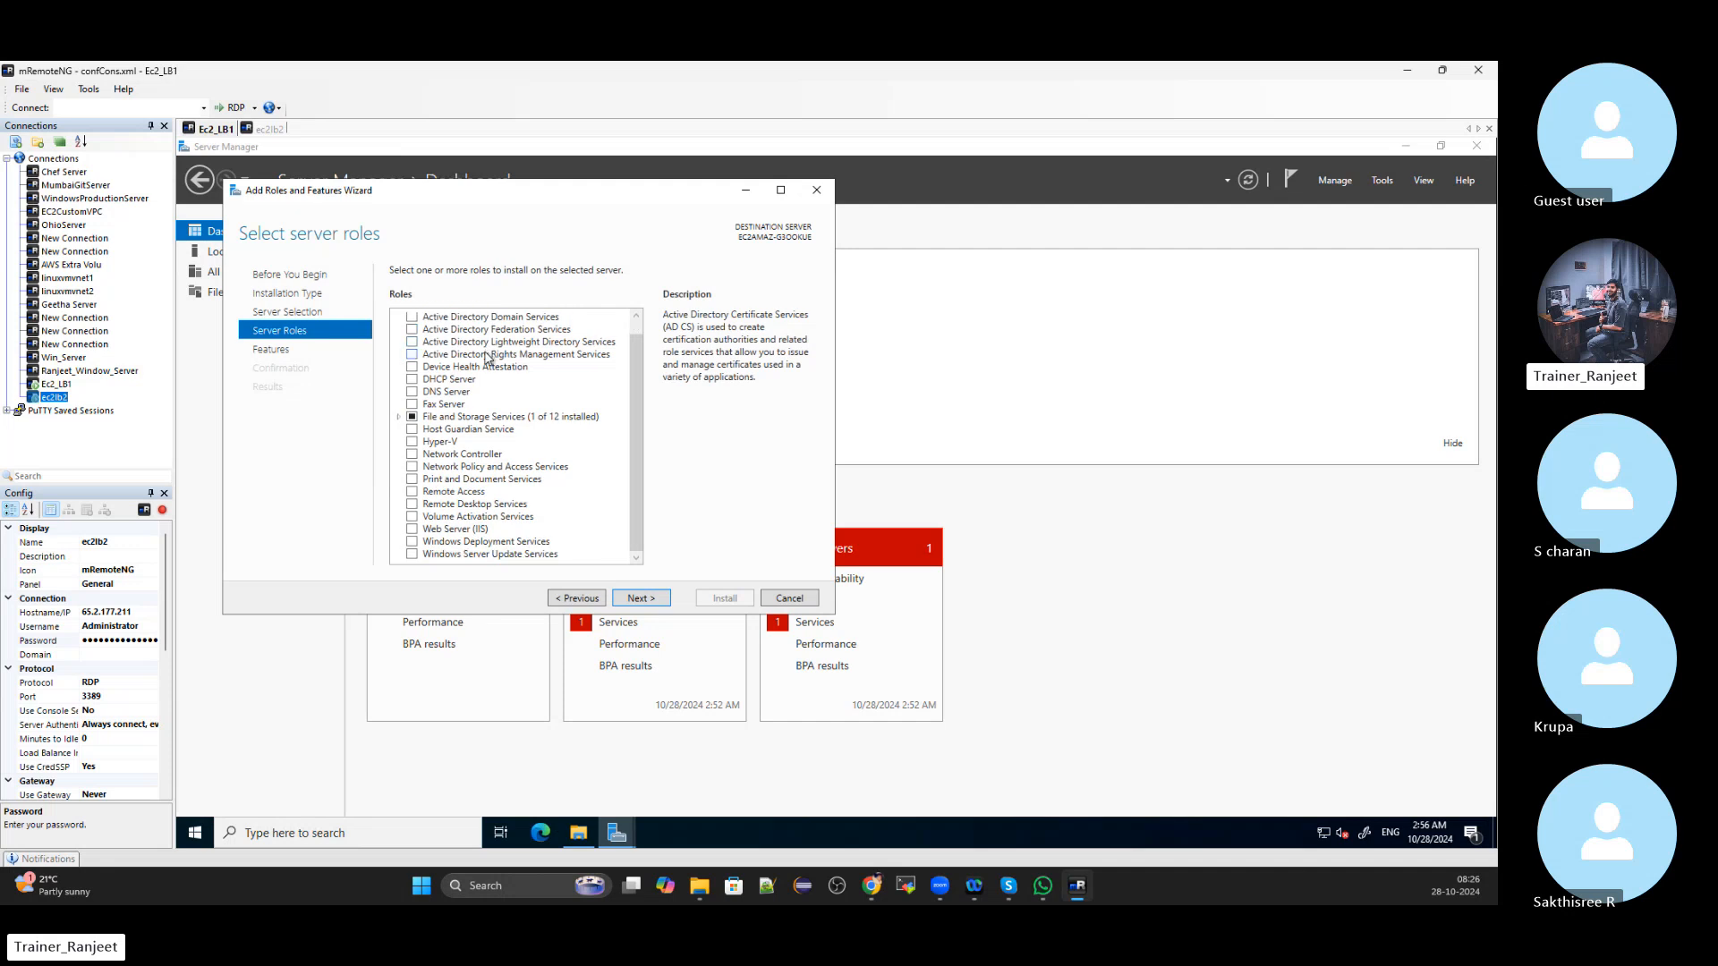
pyautogui.click(412, 529)
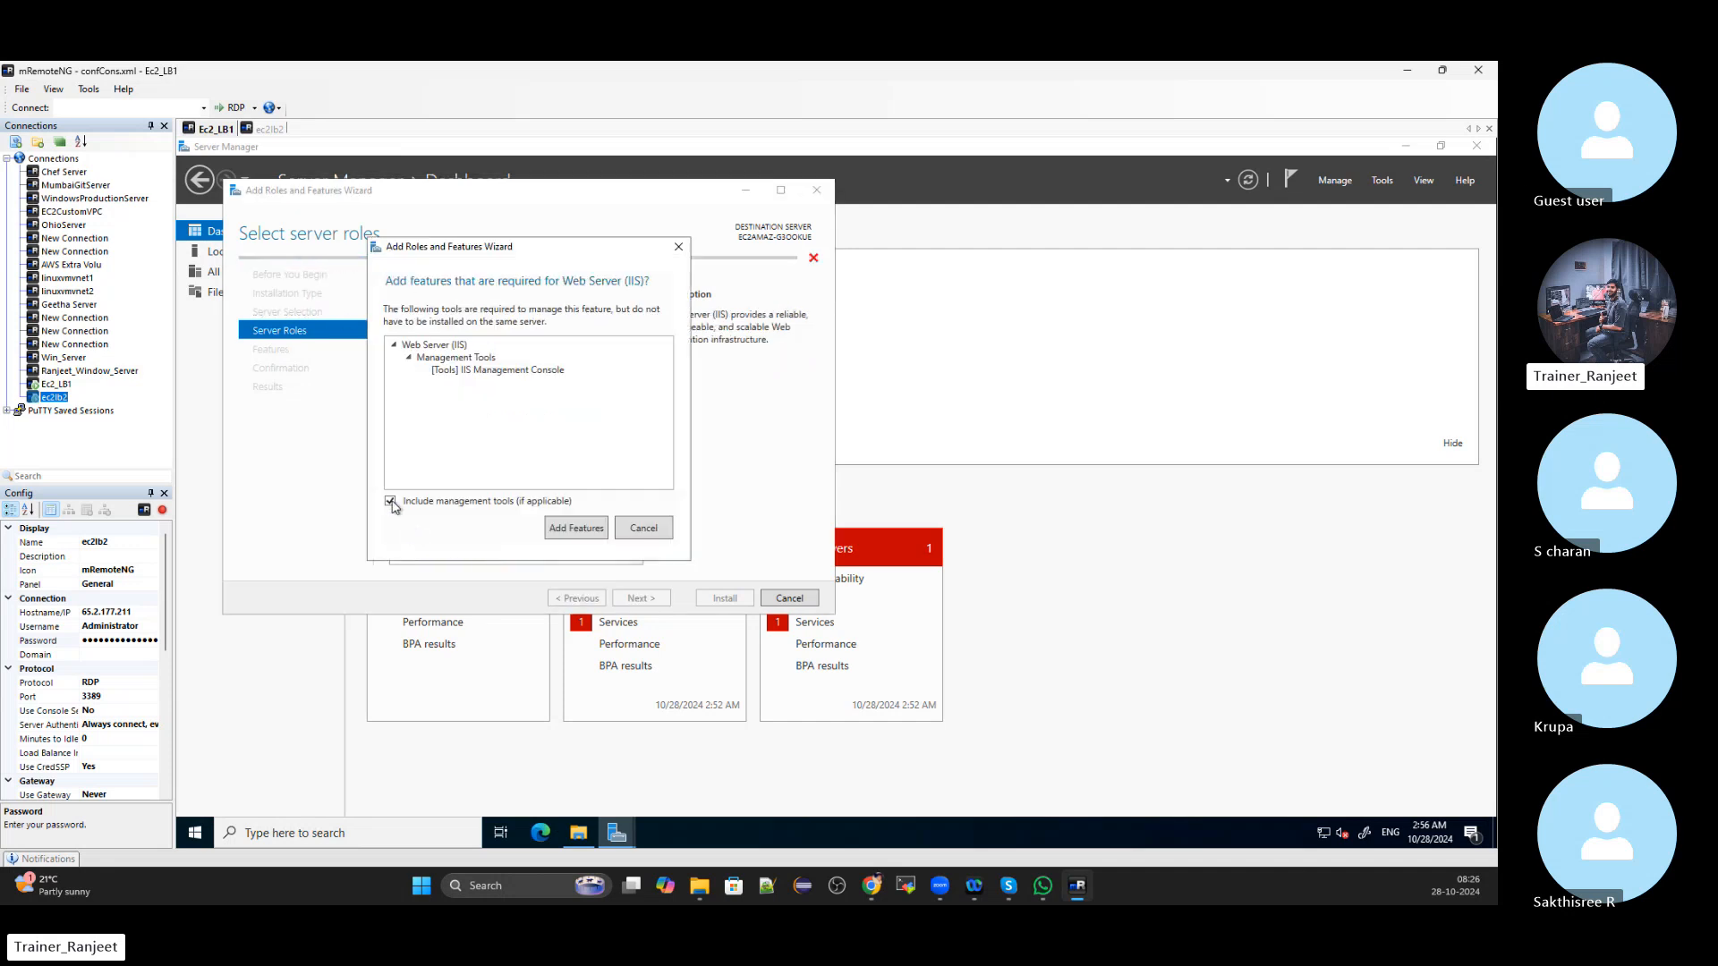
pyautogui.click(577, 528)
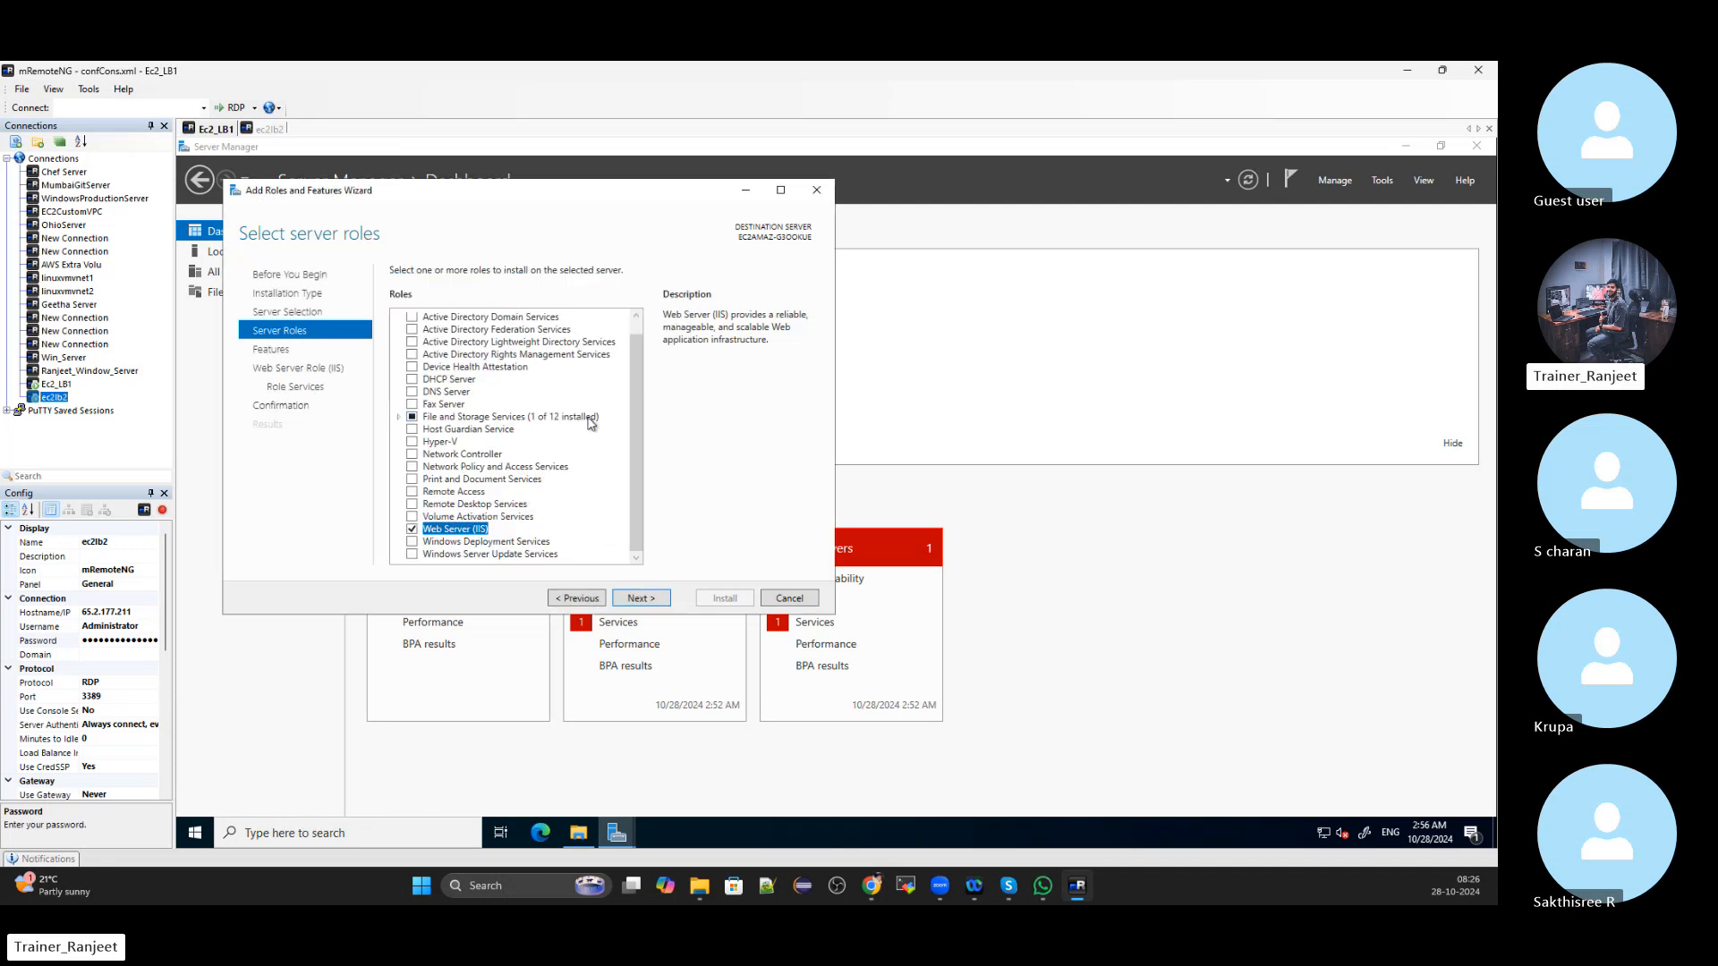
pyautogui.scroll(1, 573, 475)
pyautogui.scroll(-1, 565, 482)
# Keep default features and role services, start the IIS install, then switch to ec2lb2
pyautogui.click(641, 598)
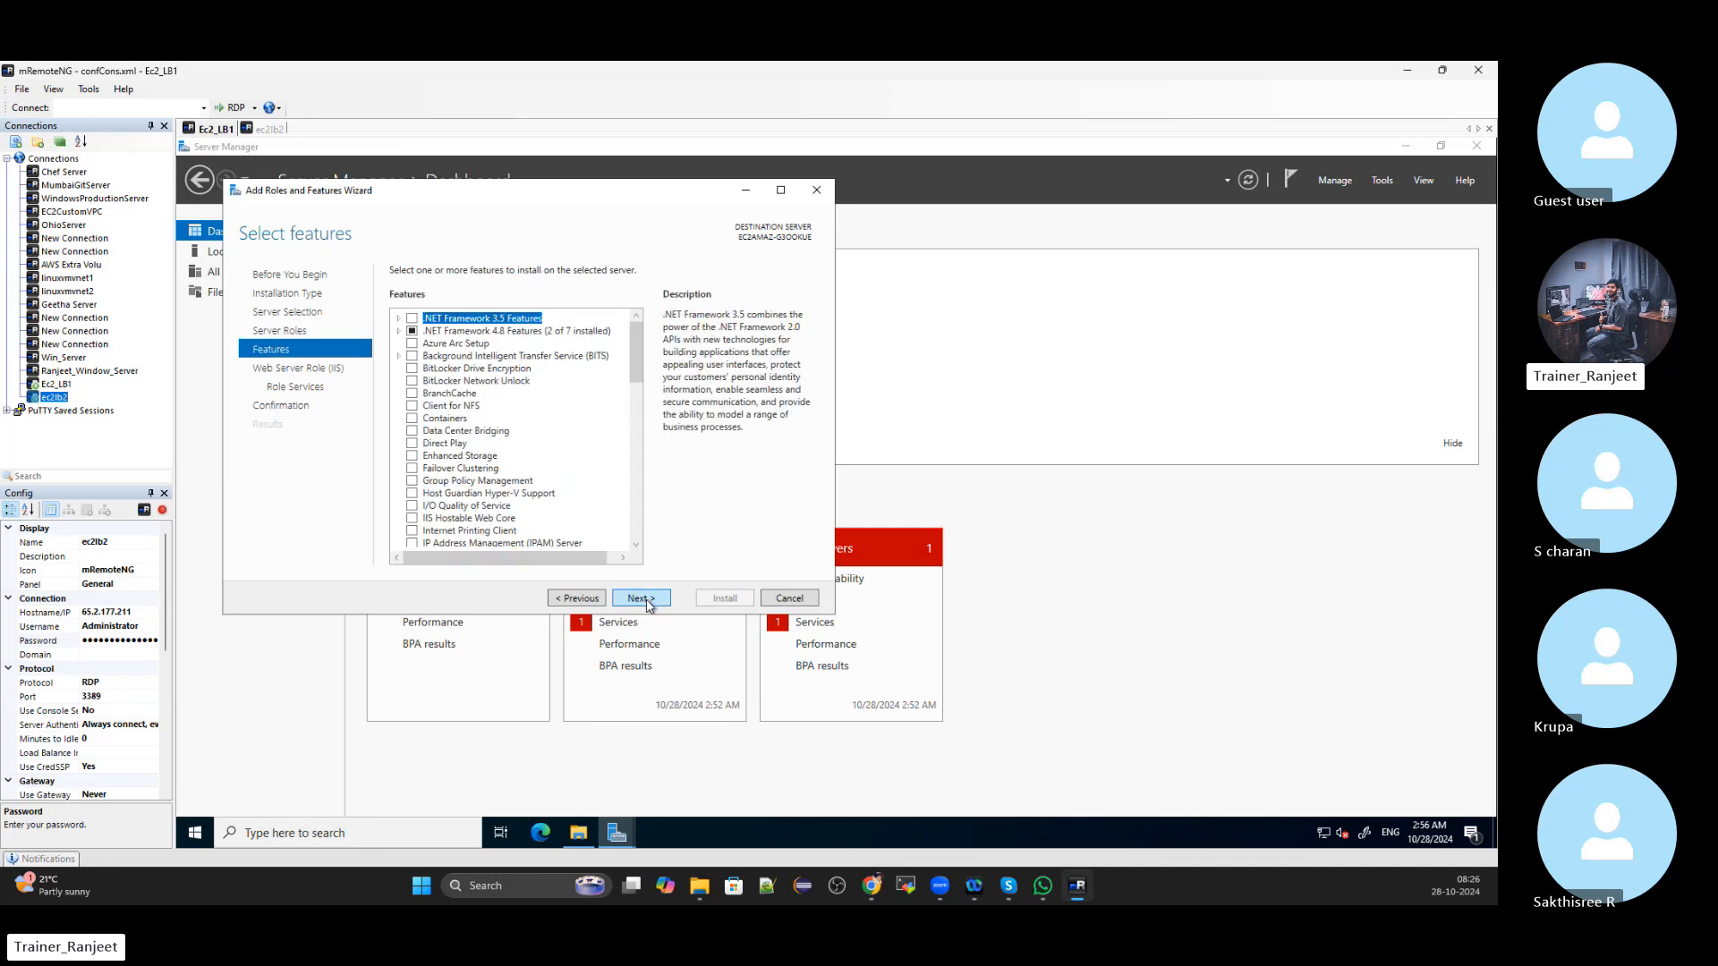
pyautogui.scroll(-3, 565, 445)
pyautogui.scroll(-13, 565, 445)
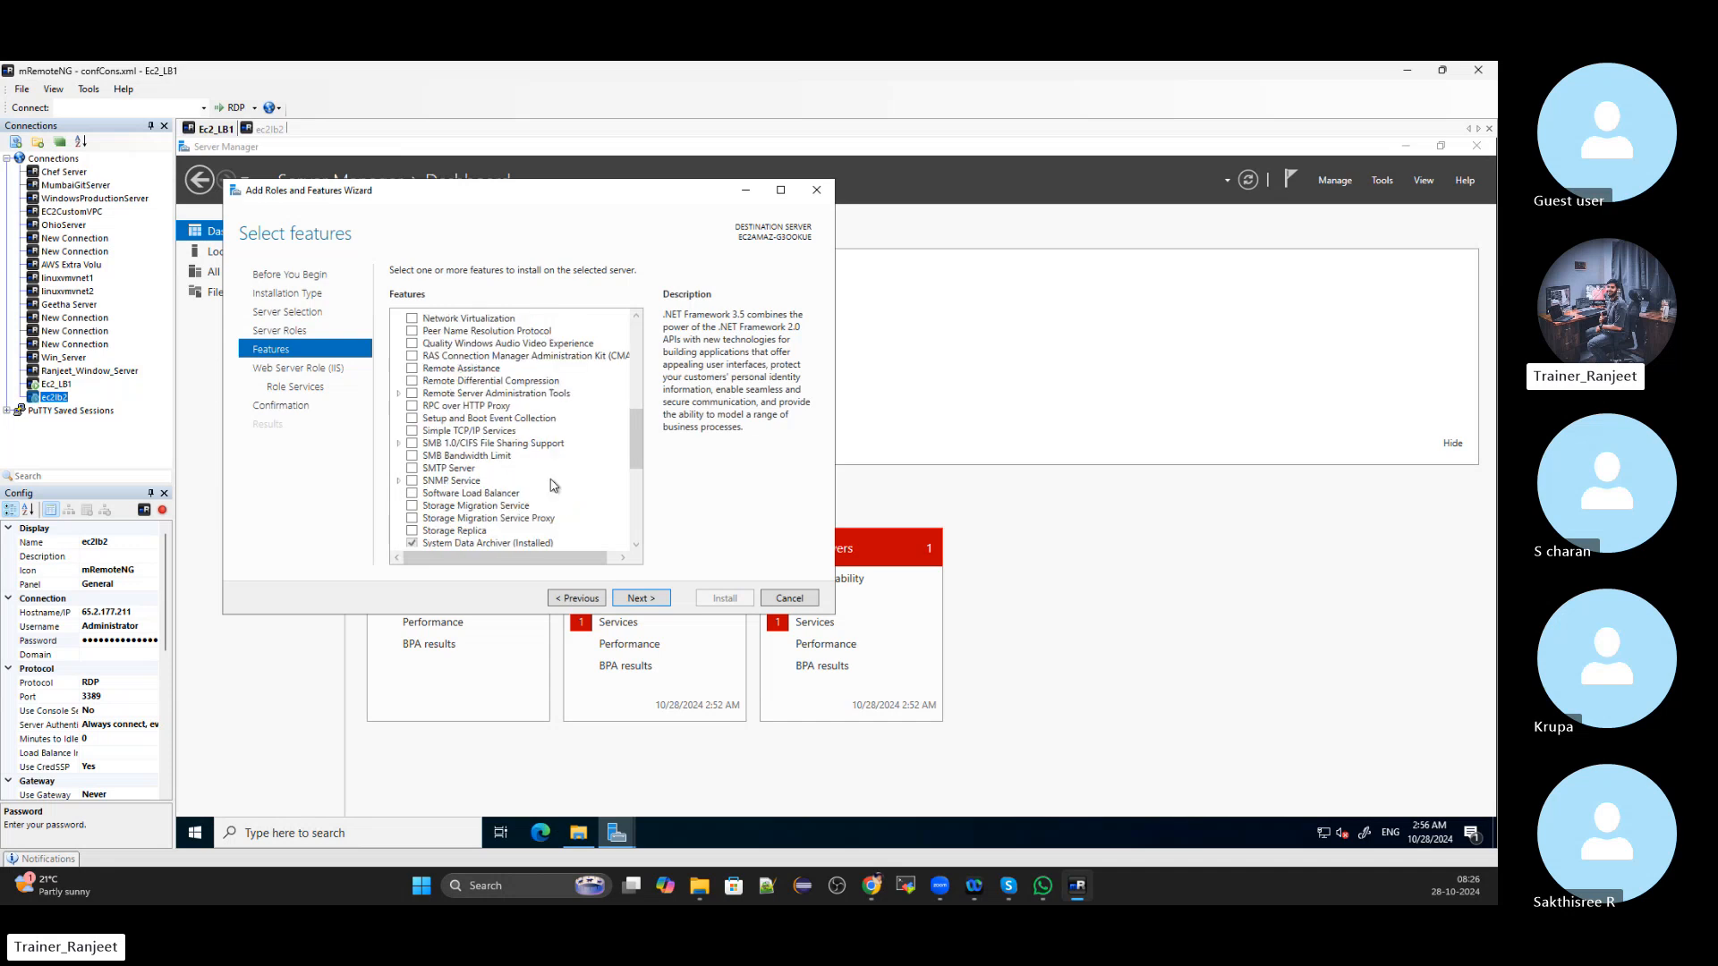
pyautogui.scroll(15, 549, 509)
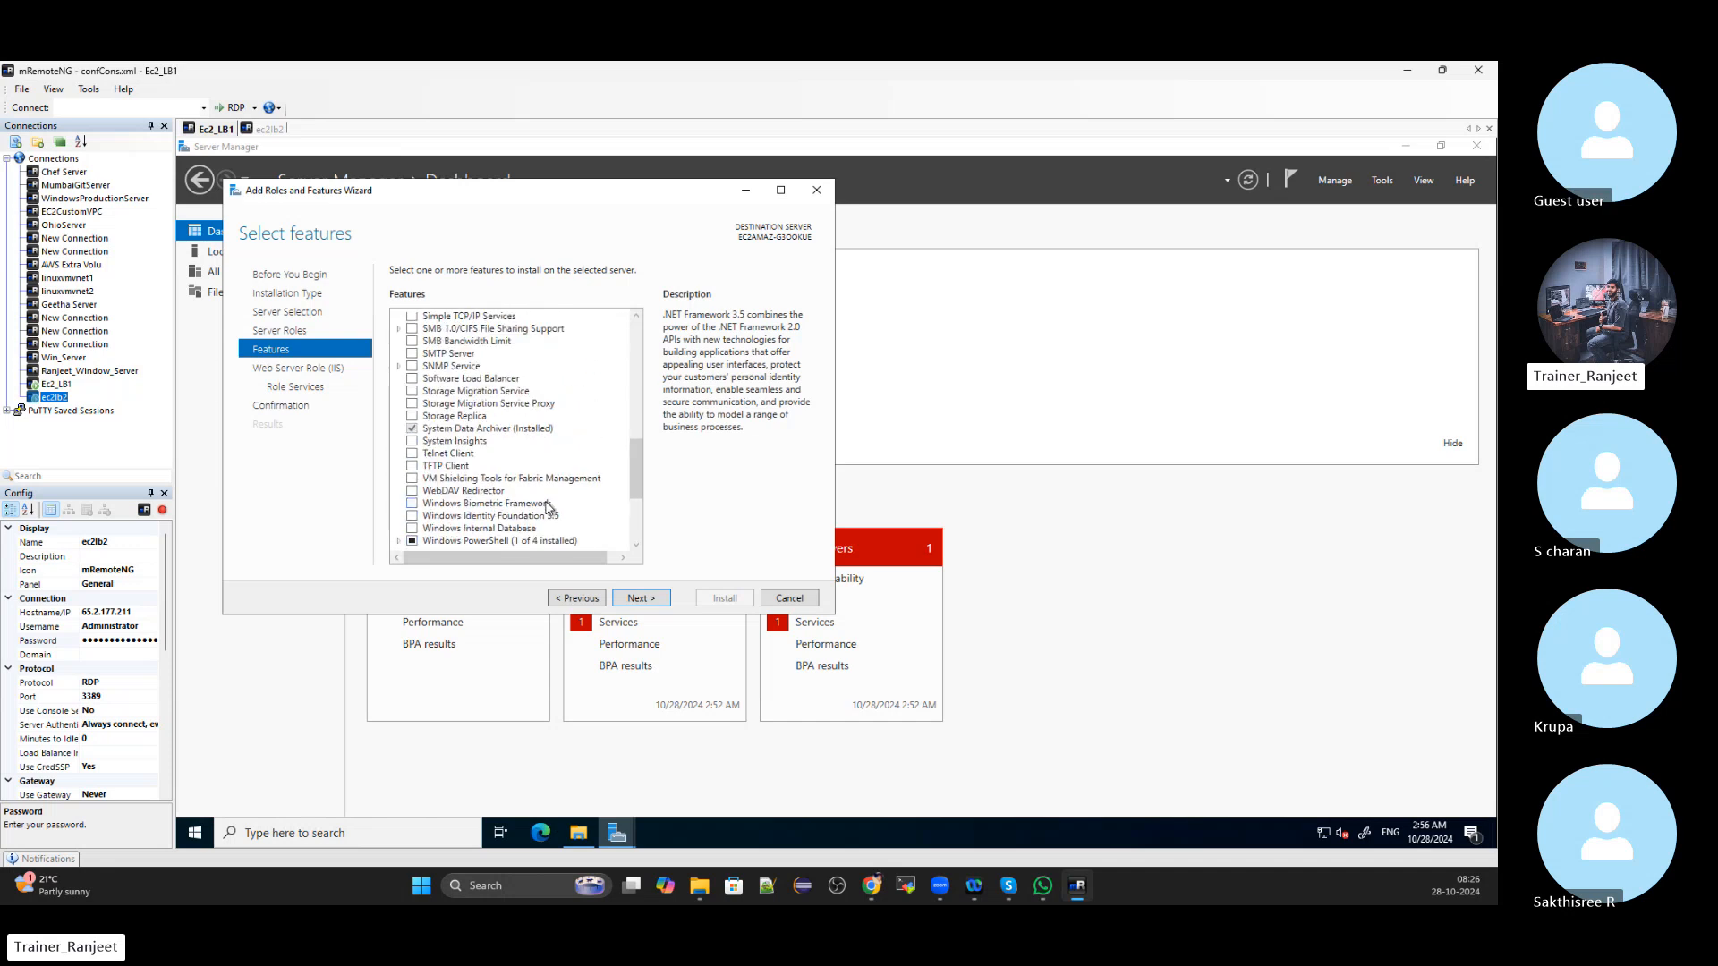
pyautogui.click(640, 601)
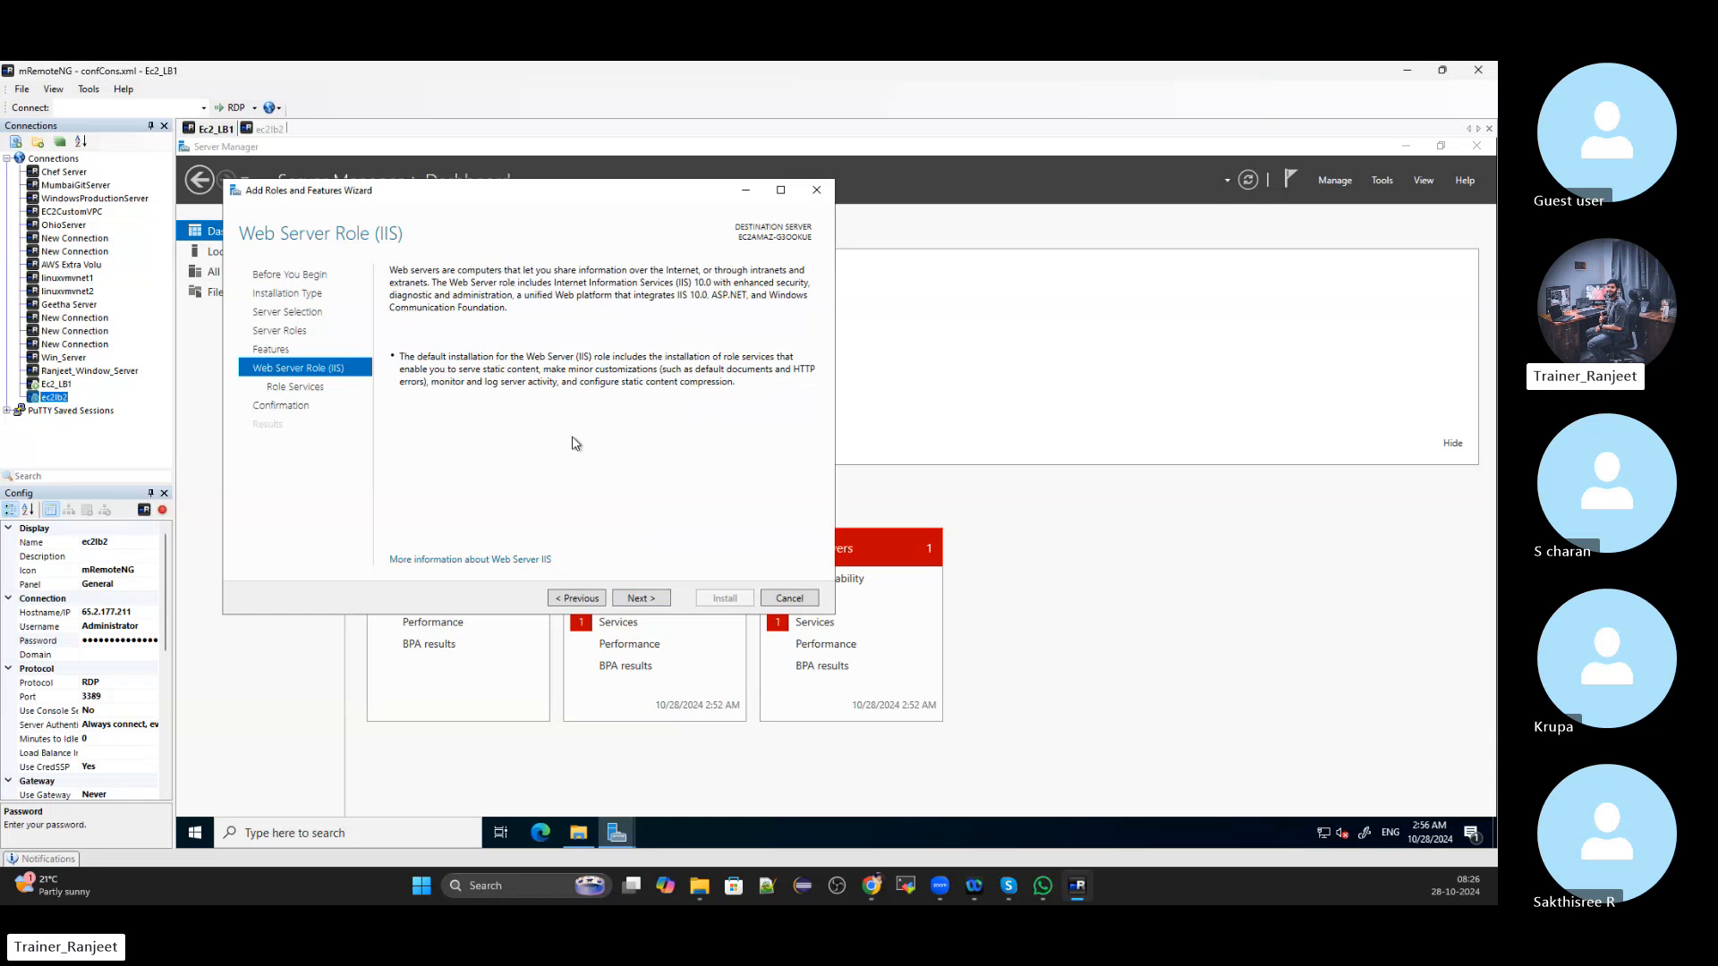
pyautogui.click(634, 599)
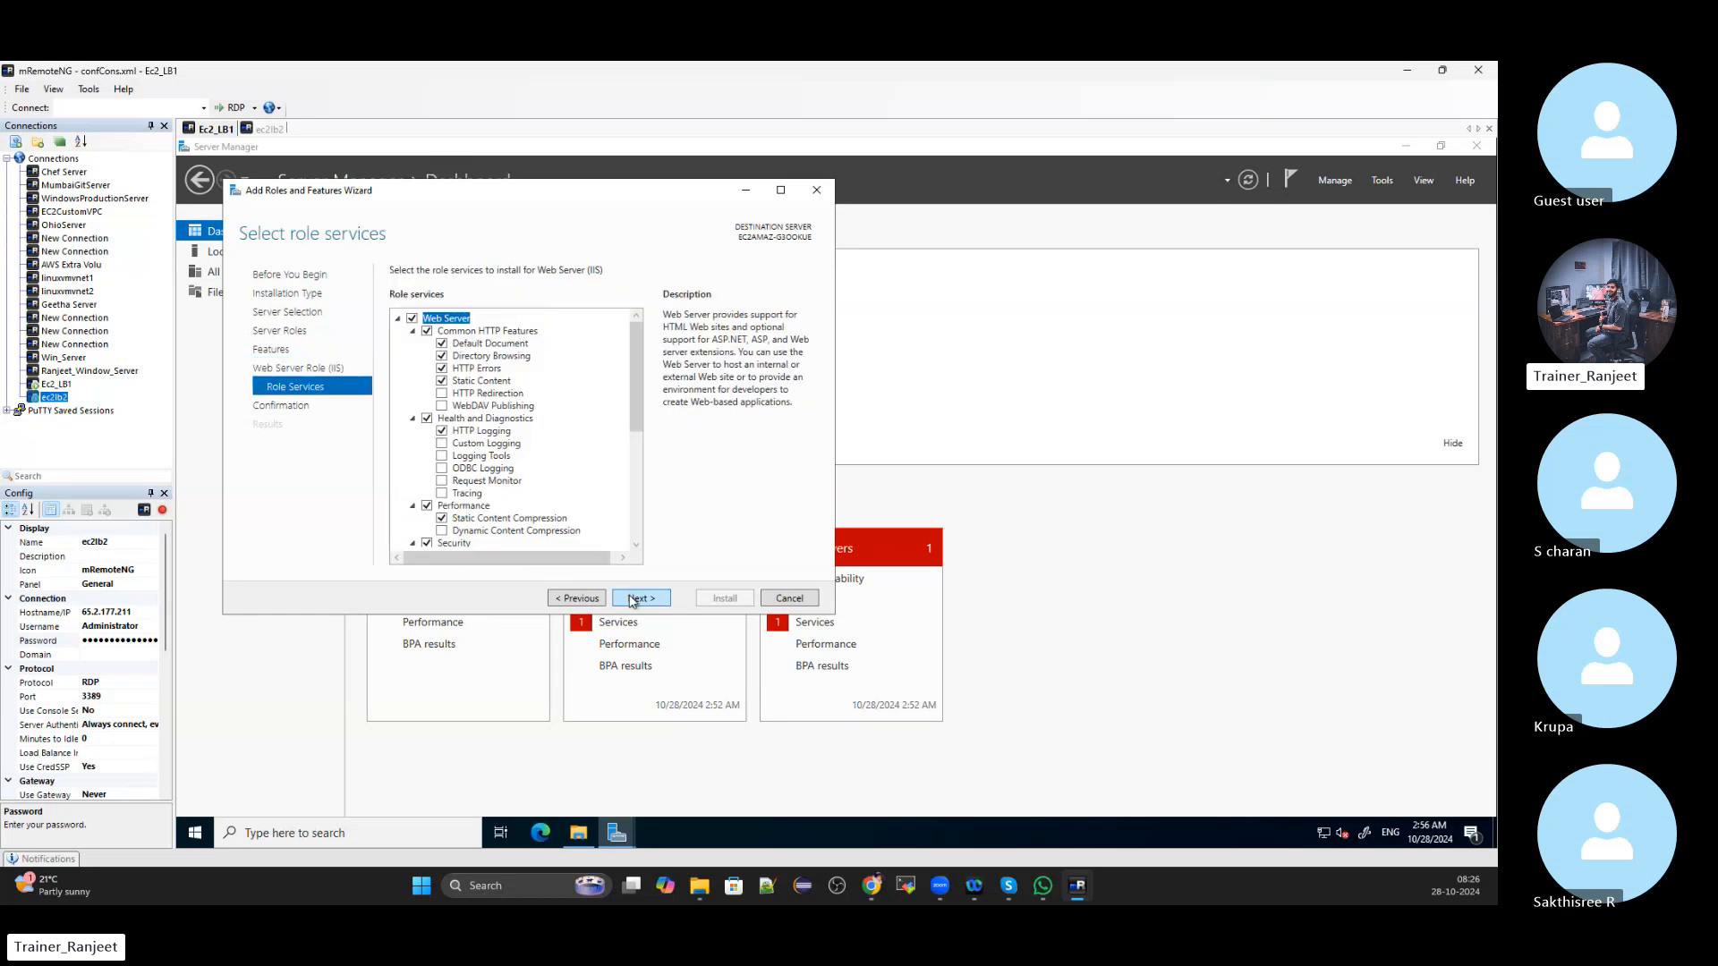
pyautogui.scroll(-6, 451, 326)
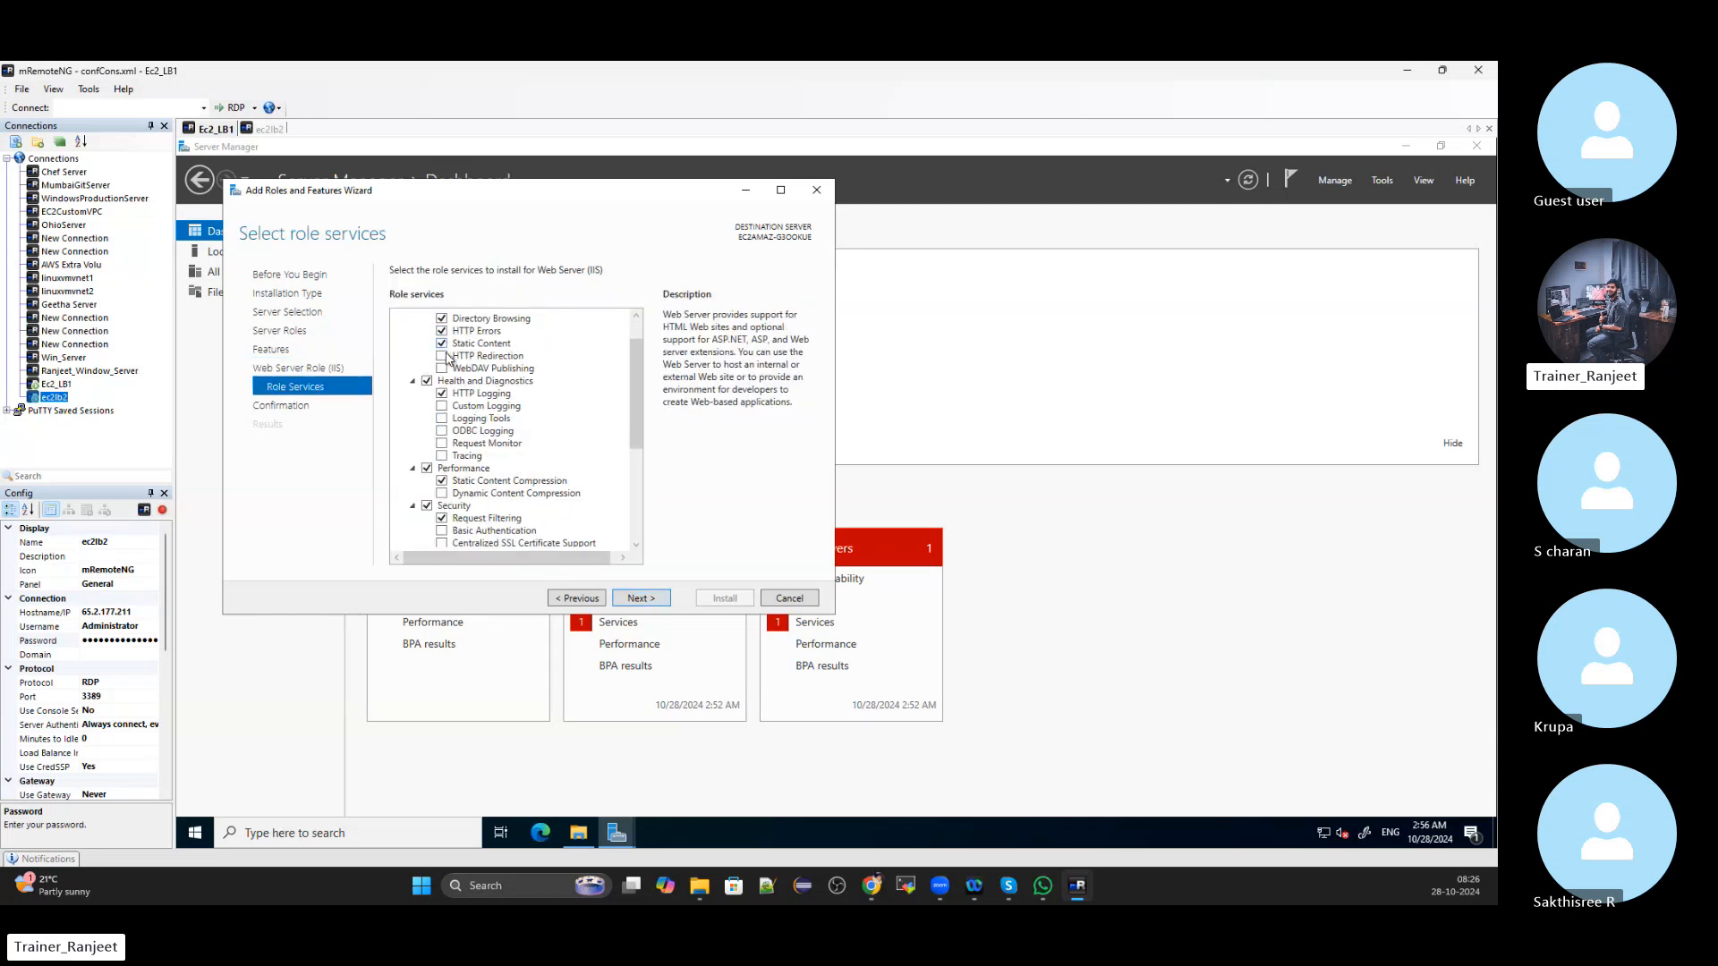
pyautogui.scroll(5, 434, 467)
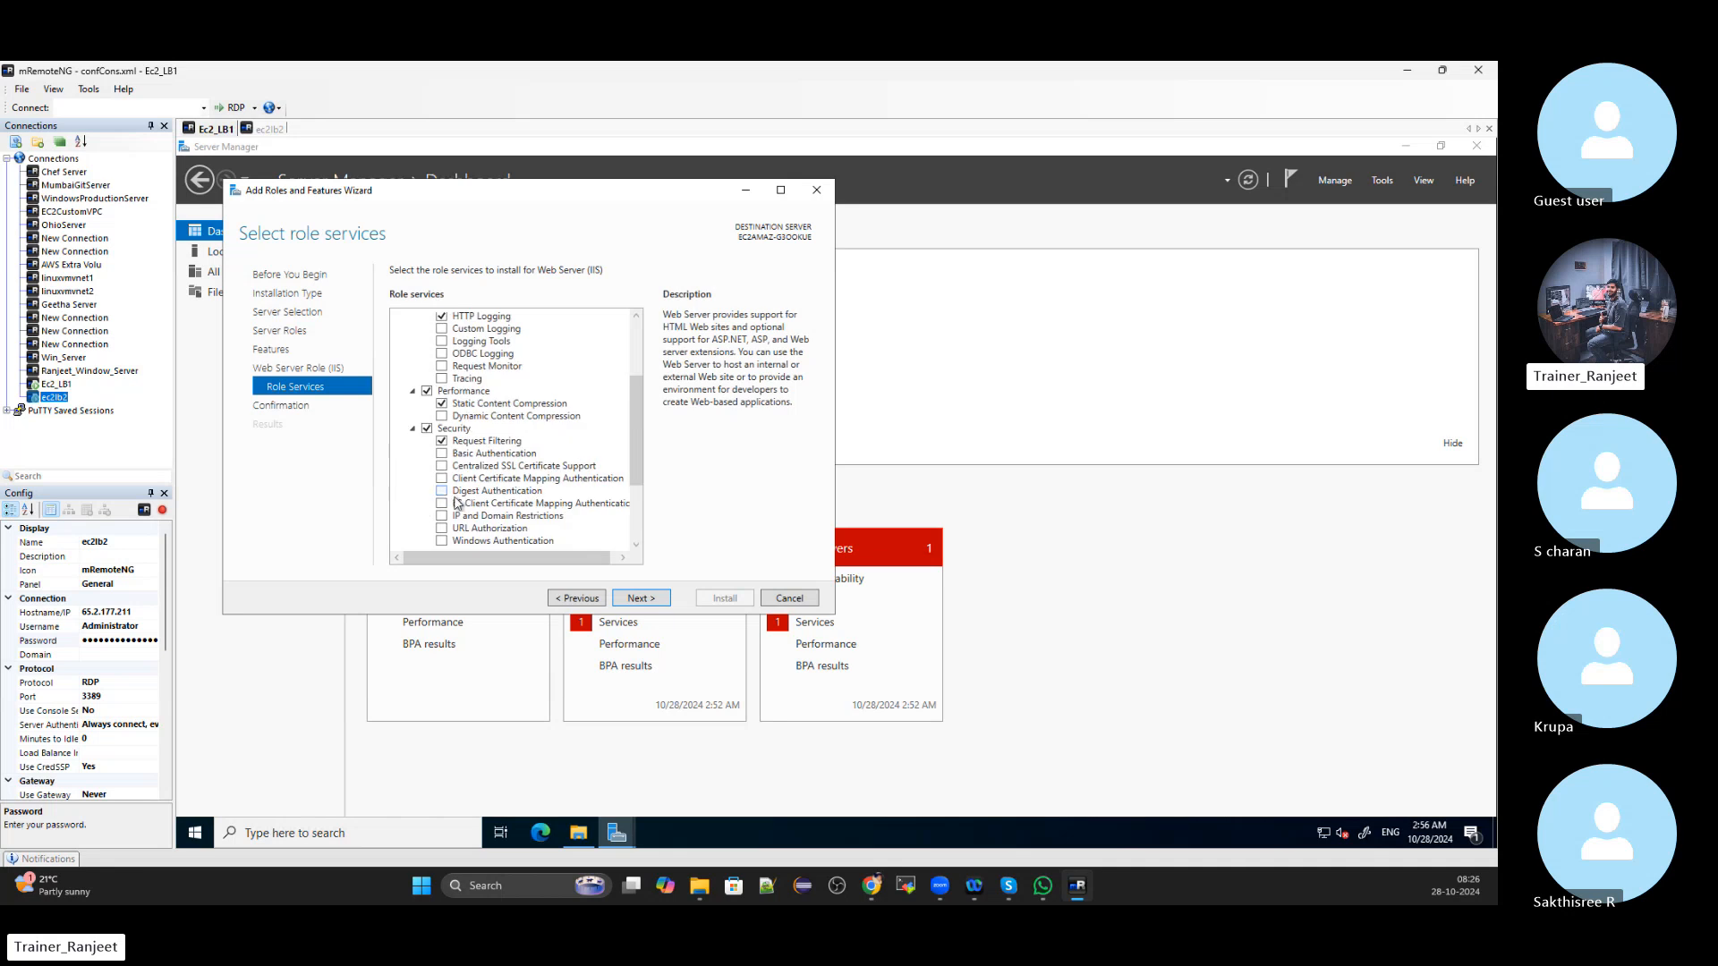
pyautogui.click(640, 598)
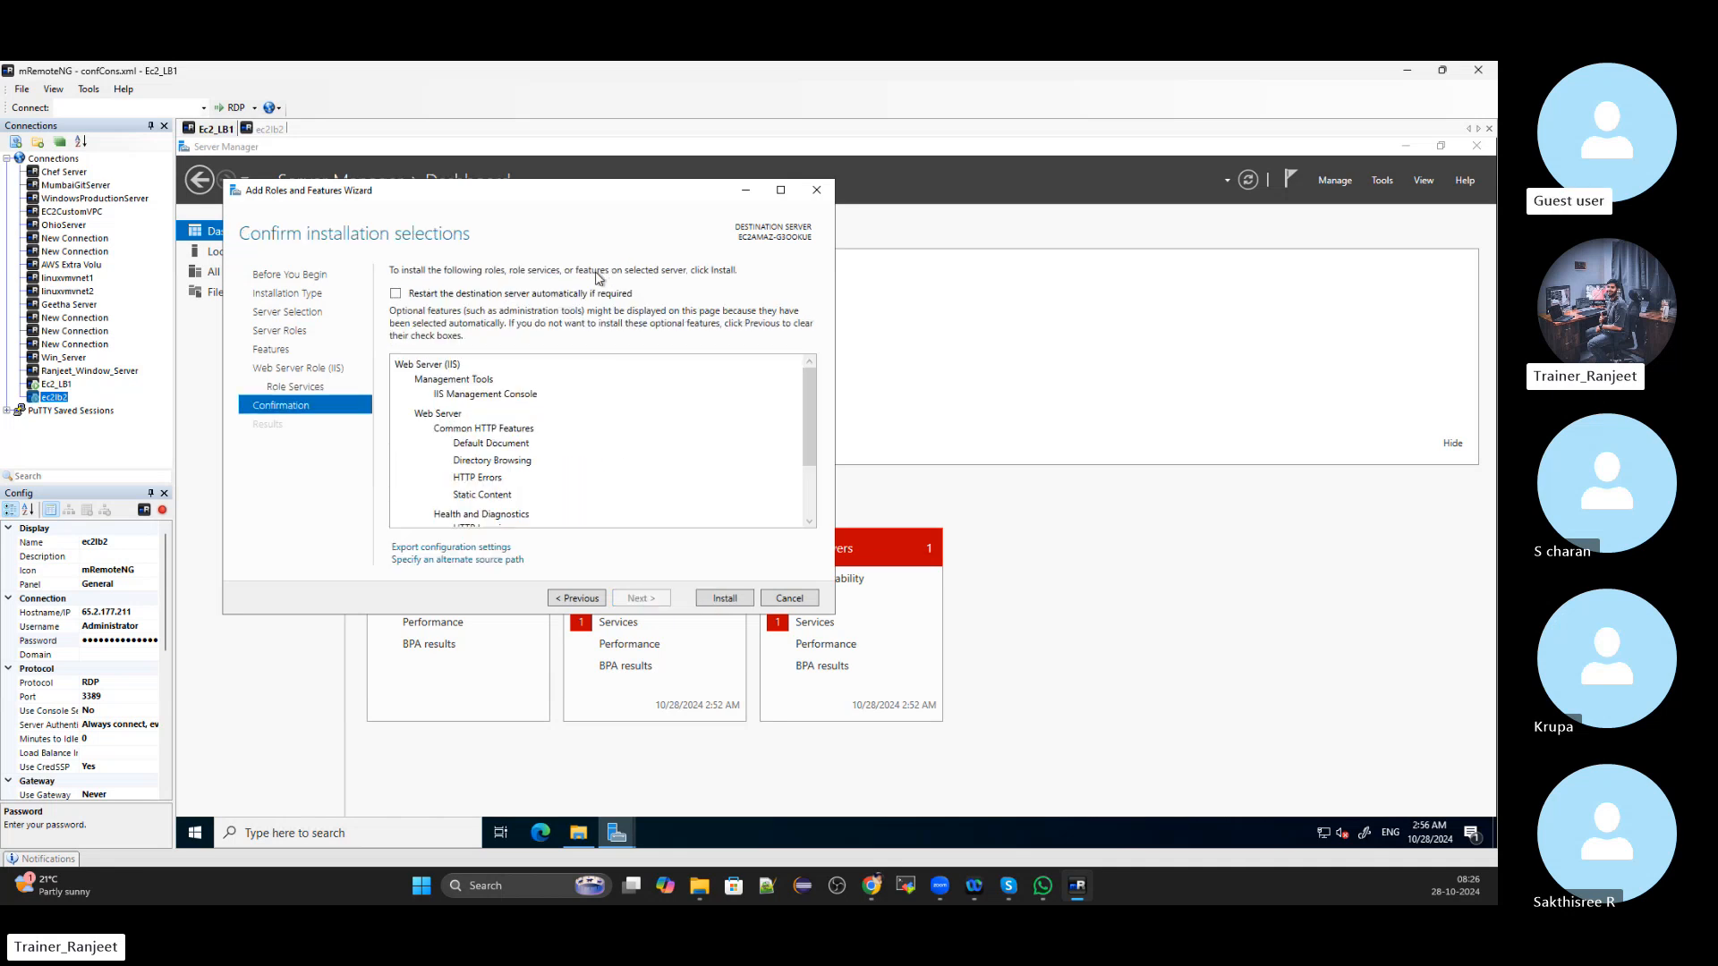
pyautogui.click(721, 603)
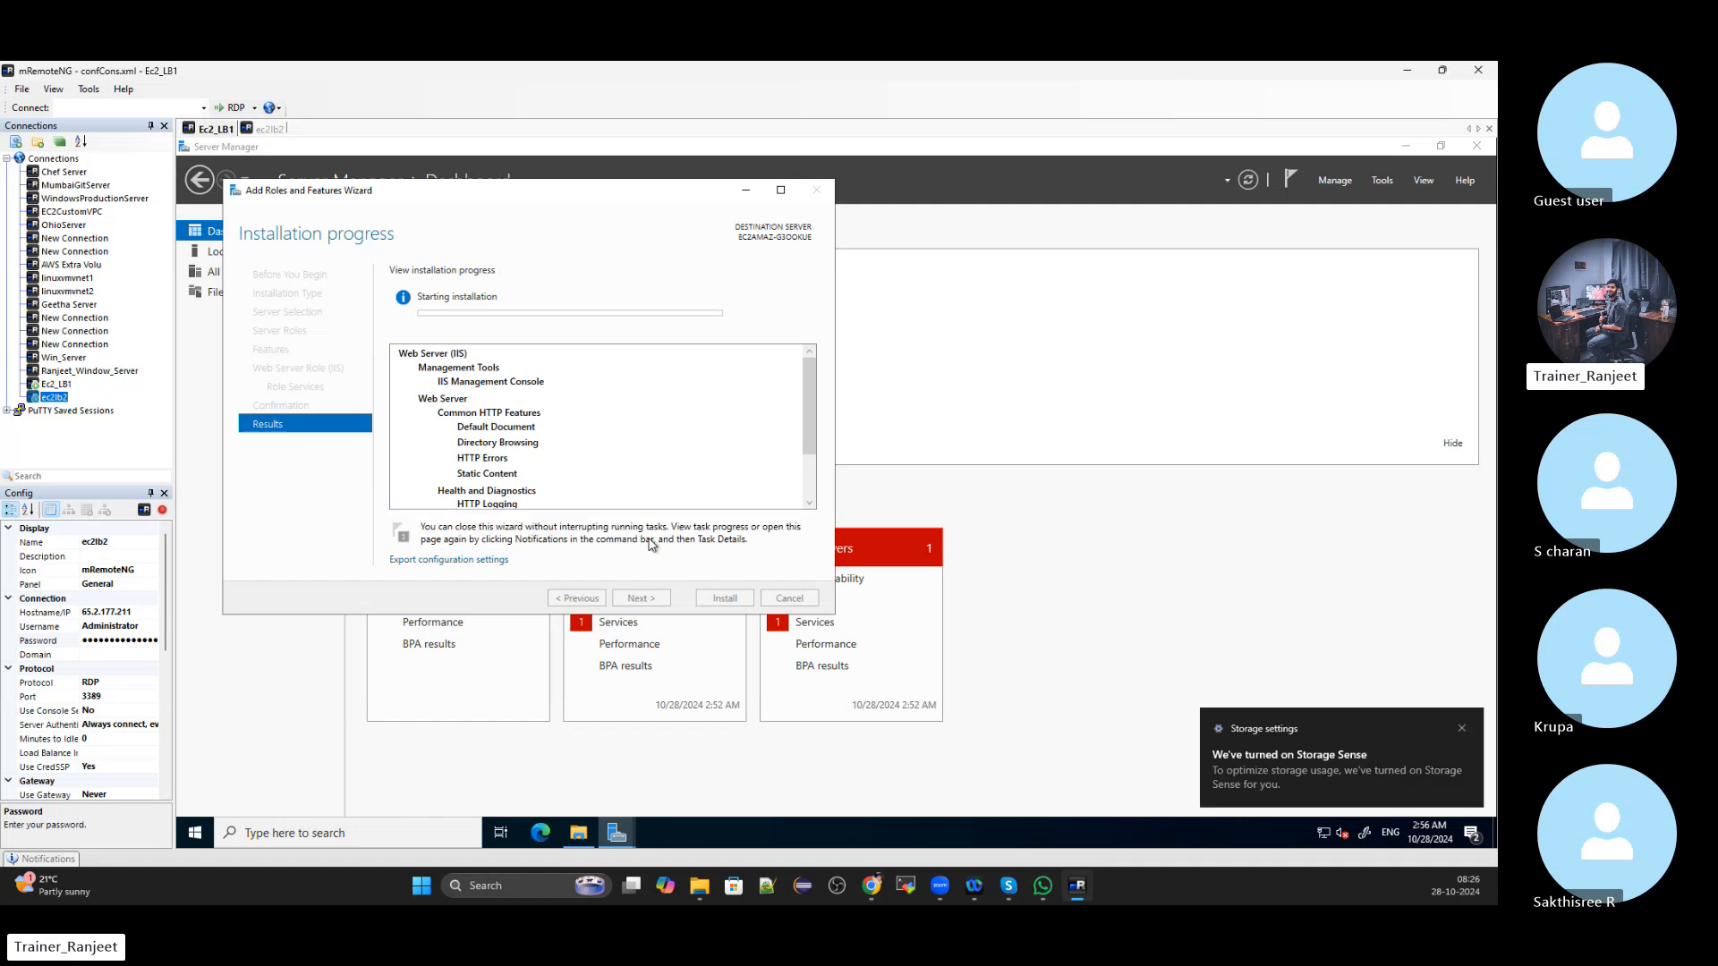
pyautogui.click(270, 130)
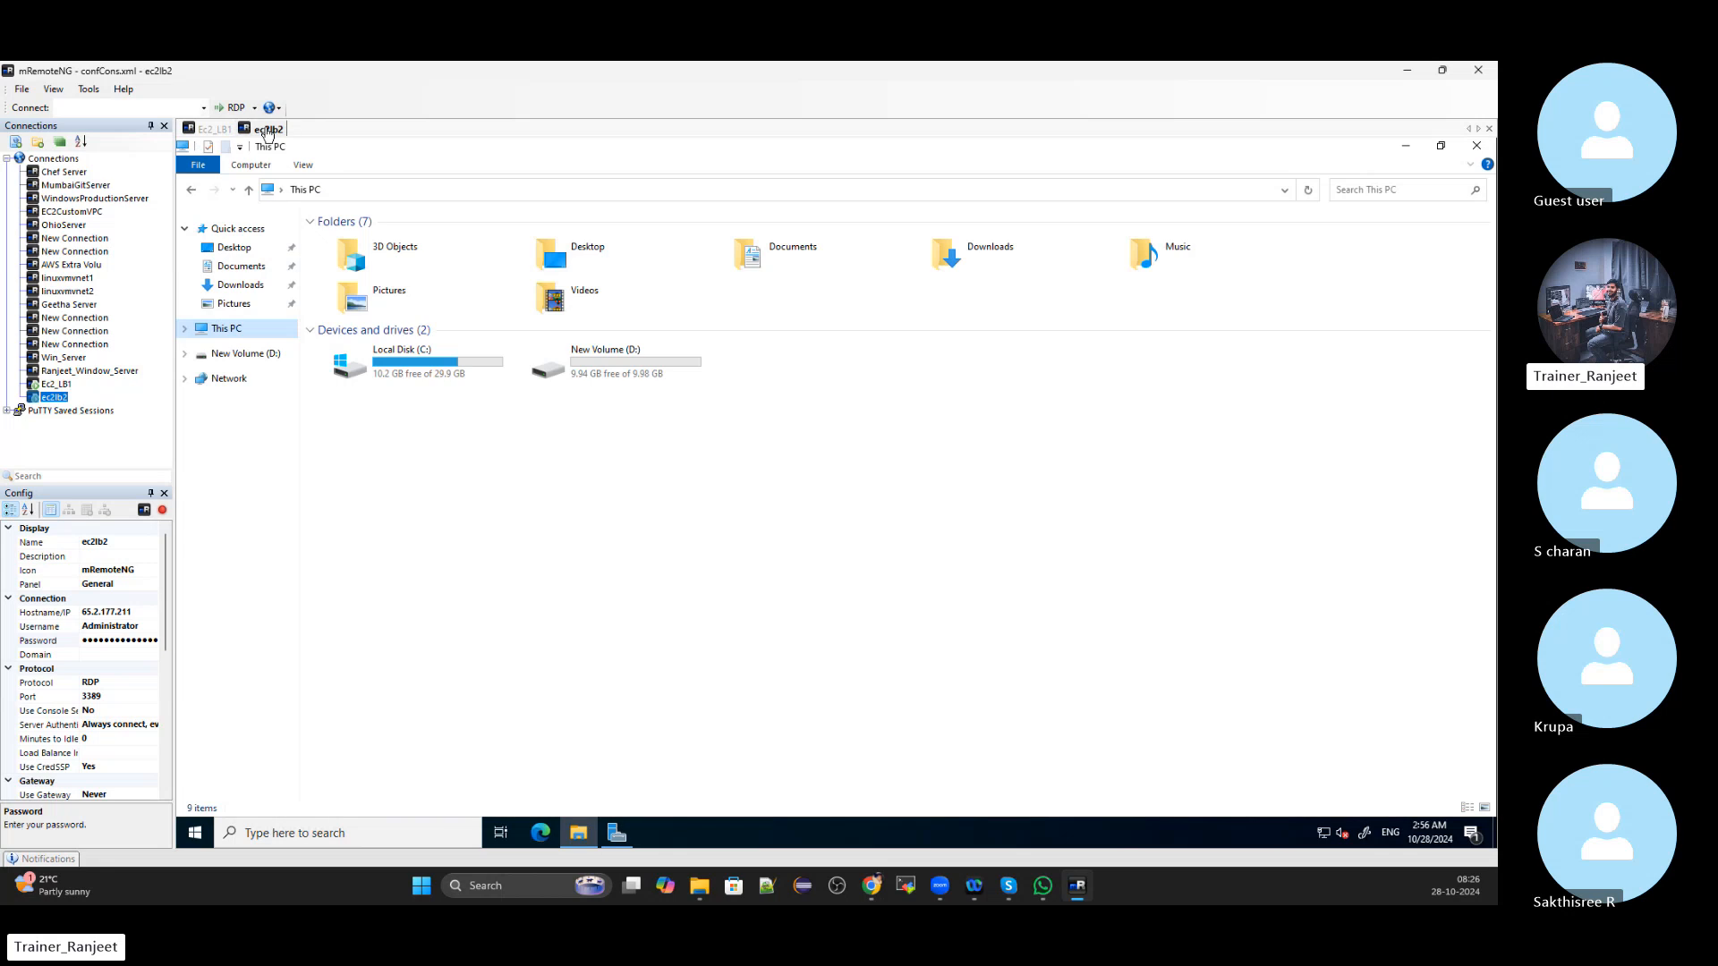
# On ec2lb2, start Add Roles and Features and select Web Server (IIS) with management tools
pyautogui.click(616, 833)
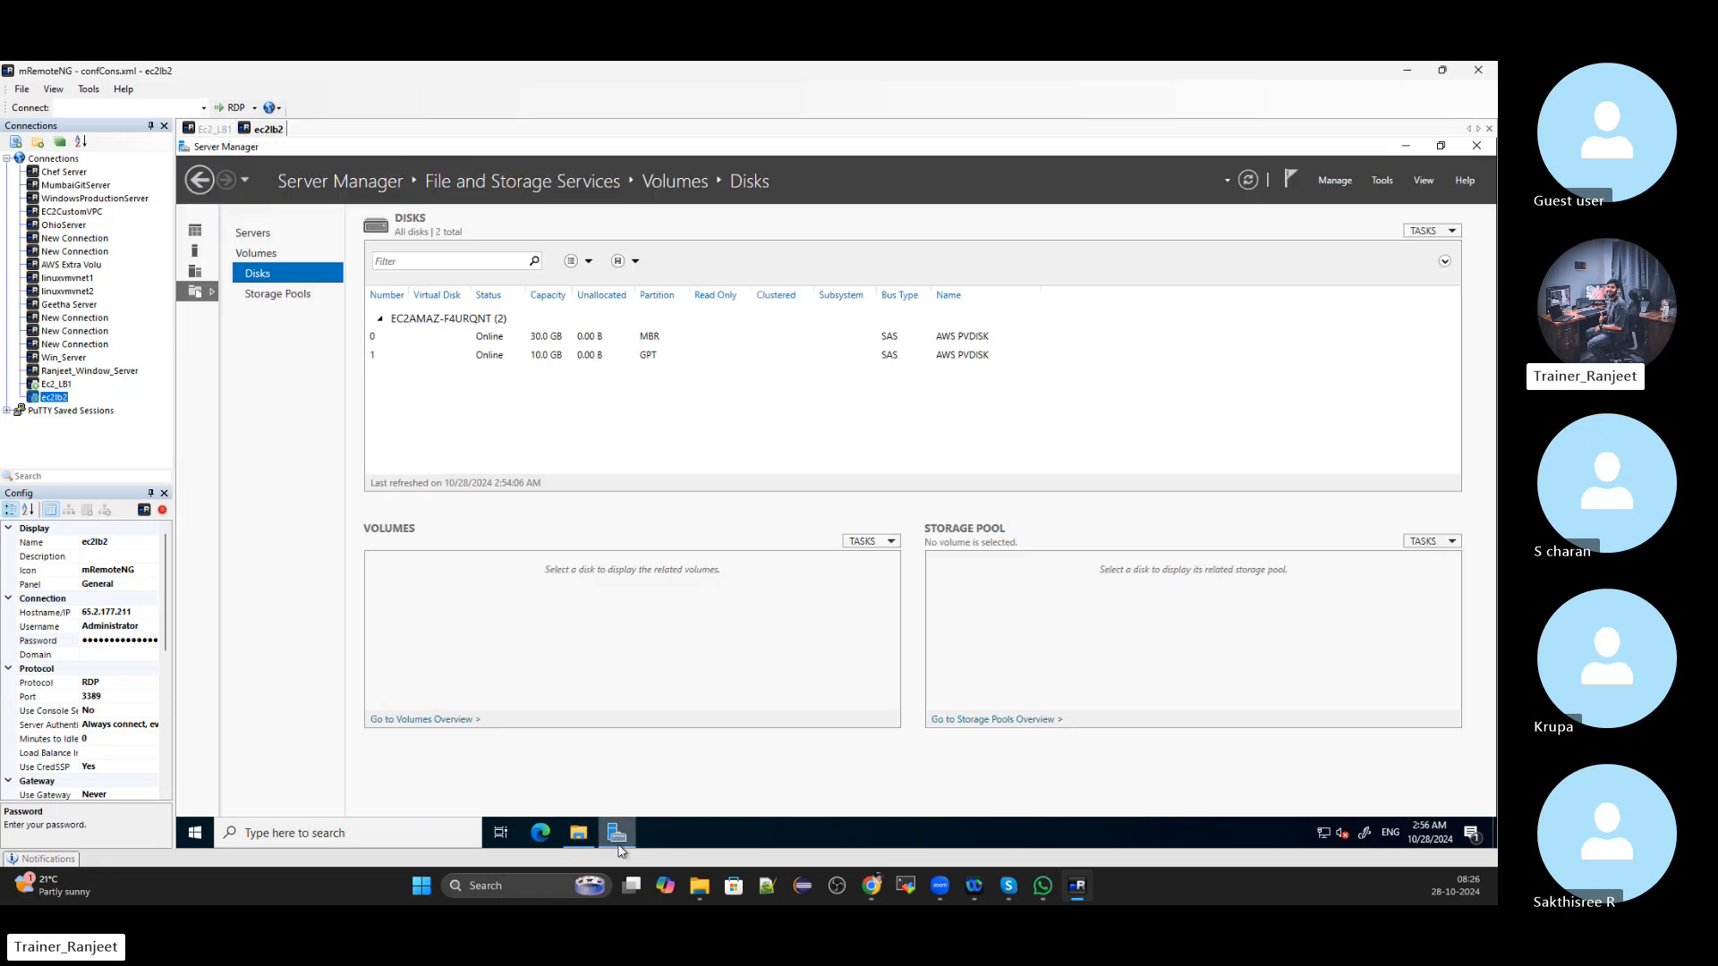
pyautogui.click(200, 232)
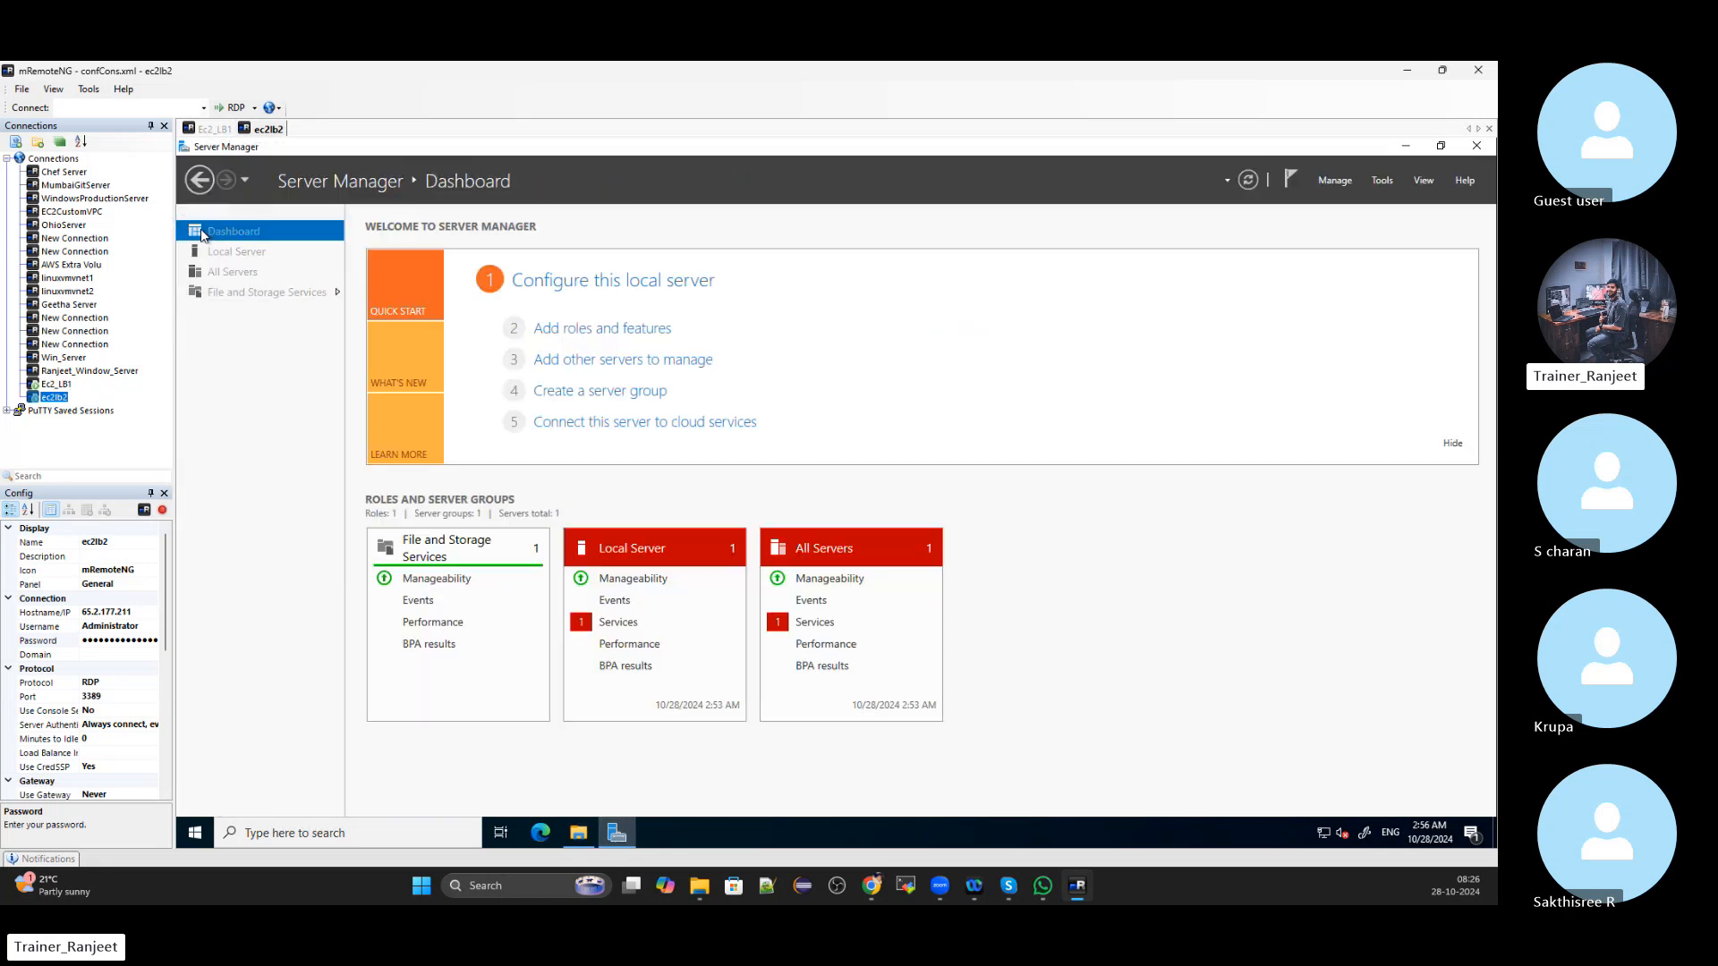
pyautogui.click(644, 330)
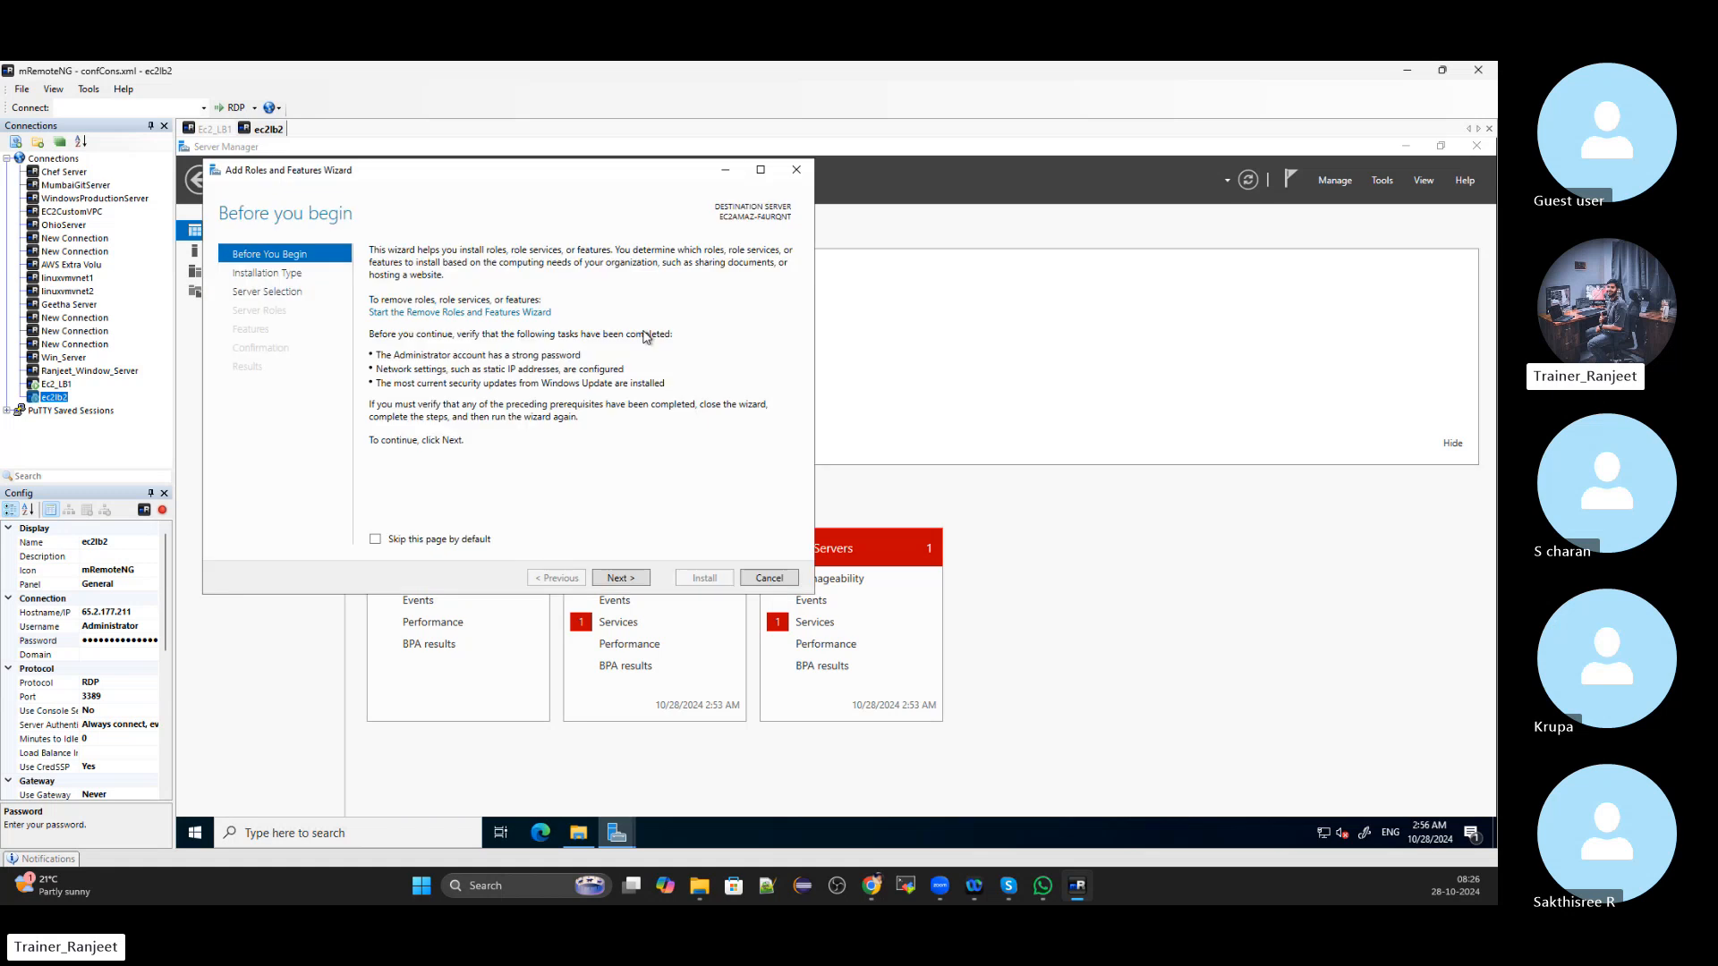
pyautogui.click(642, 580)
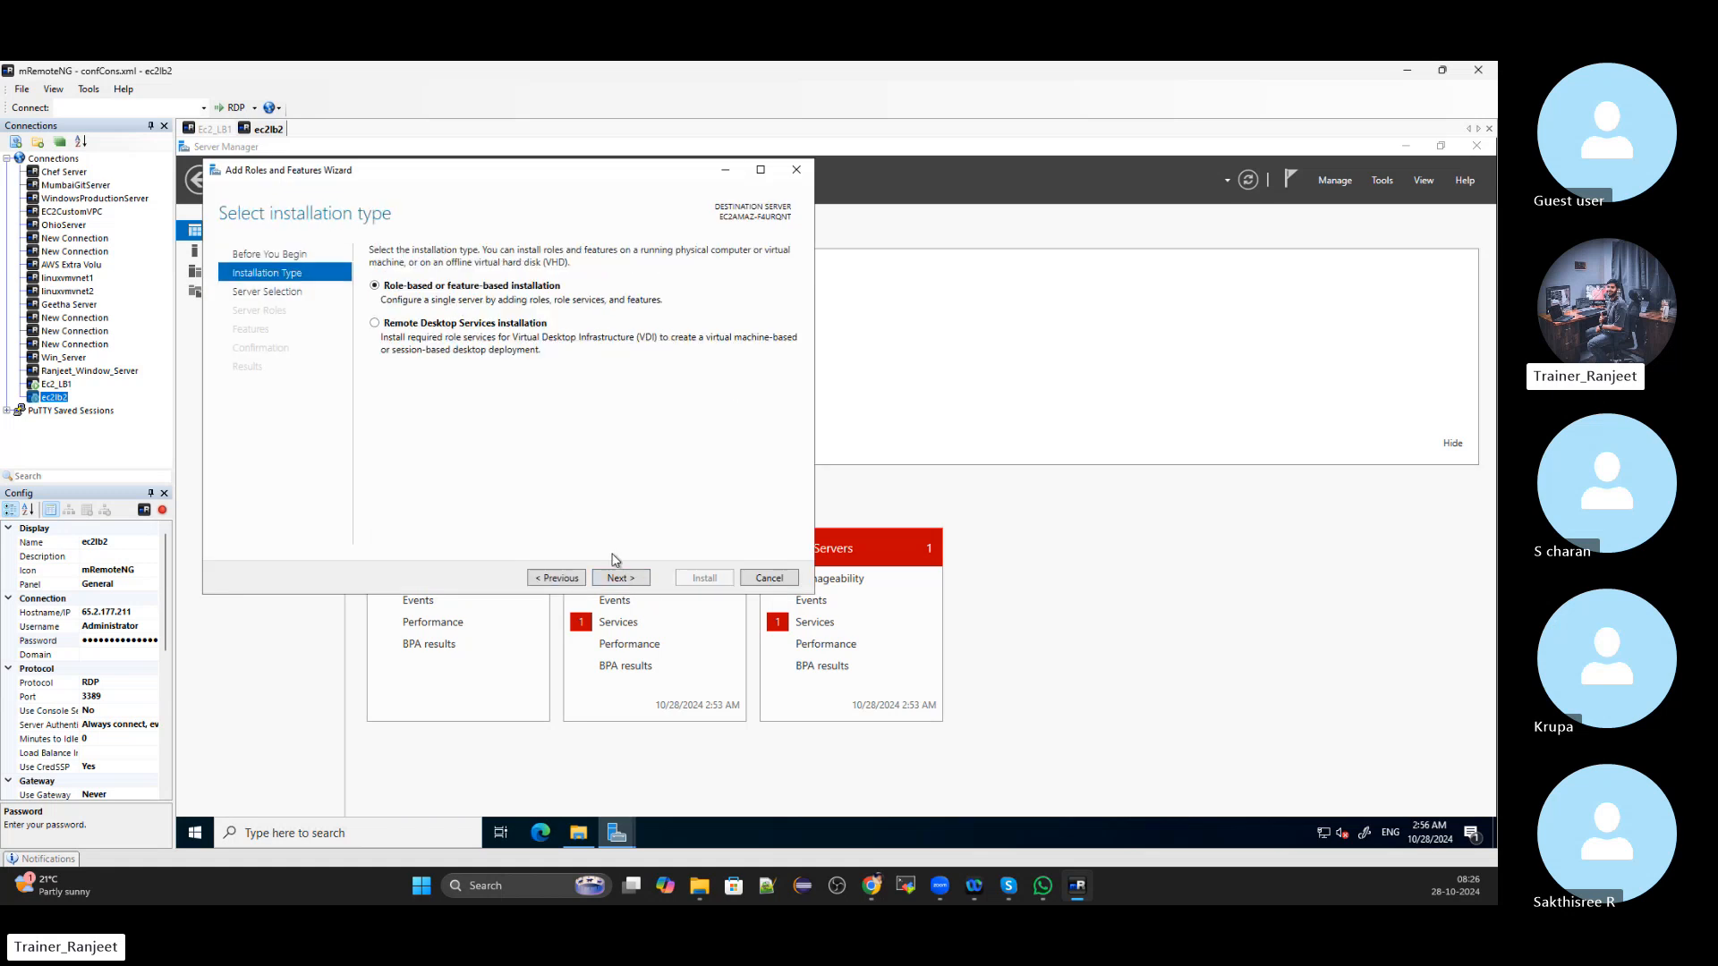
pyautogui.click(625, 582)
pyautogui.click(625, 582)
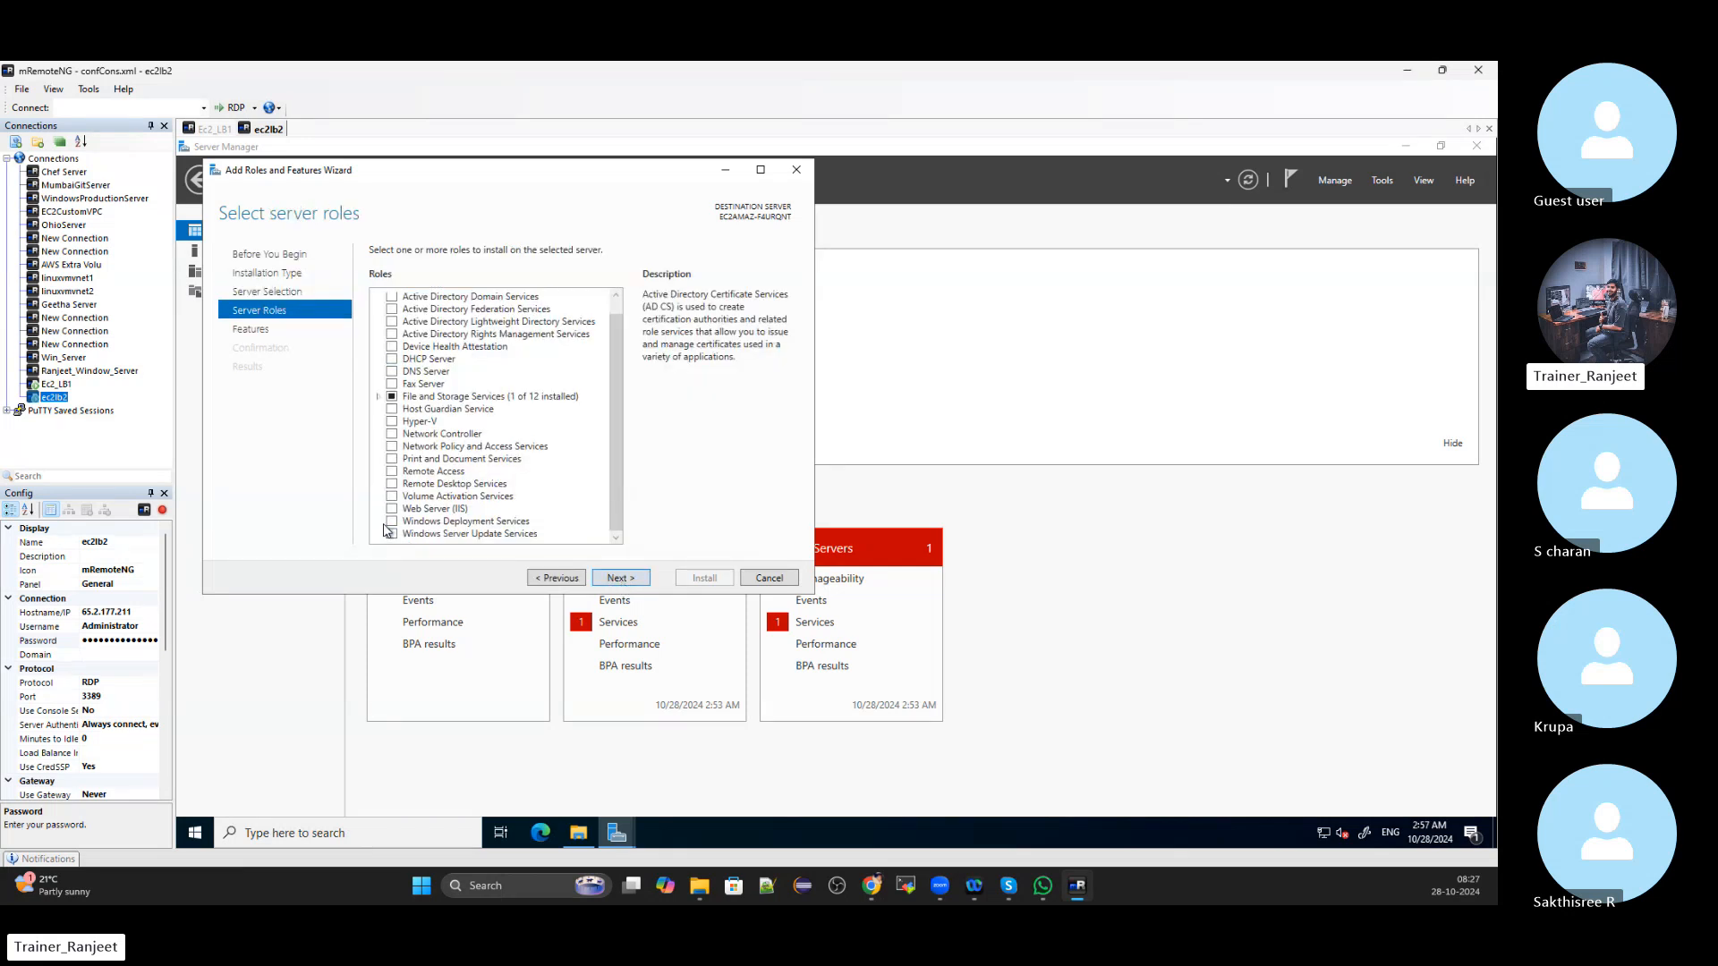
pyautogui.click(391, 523)
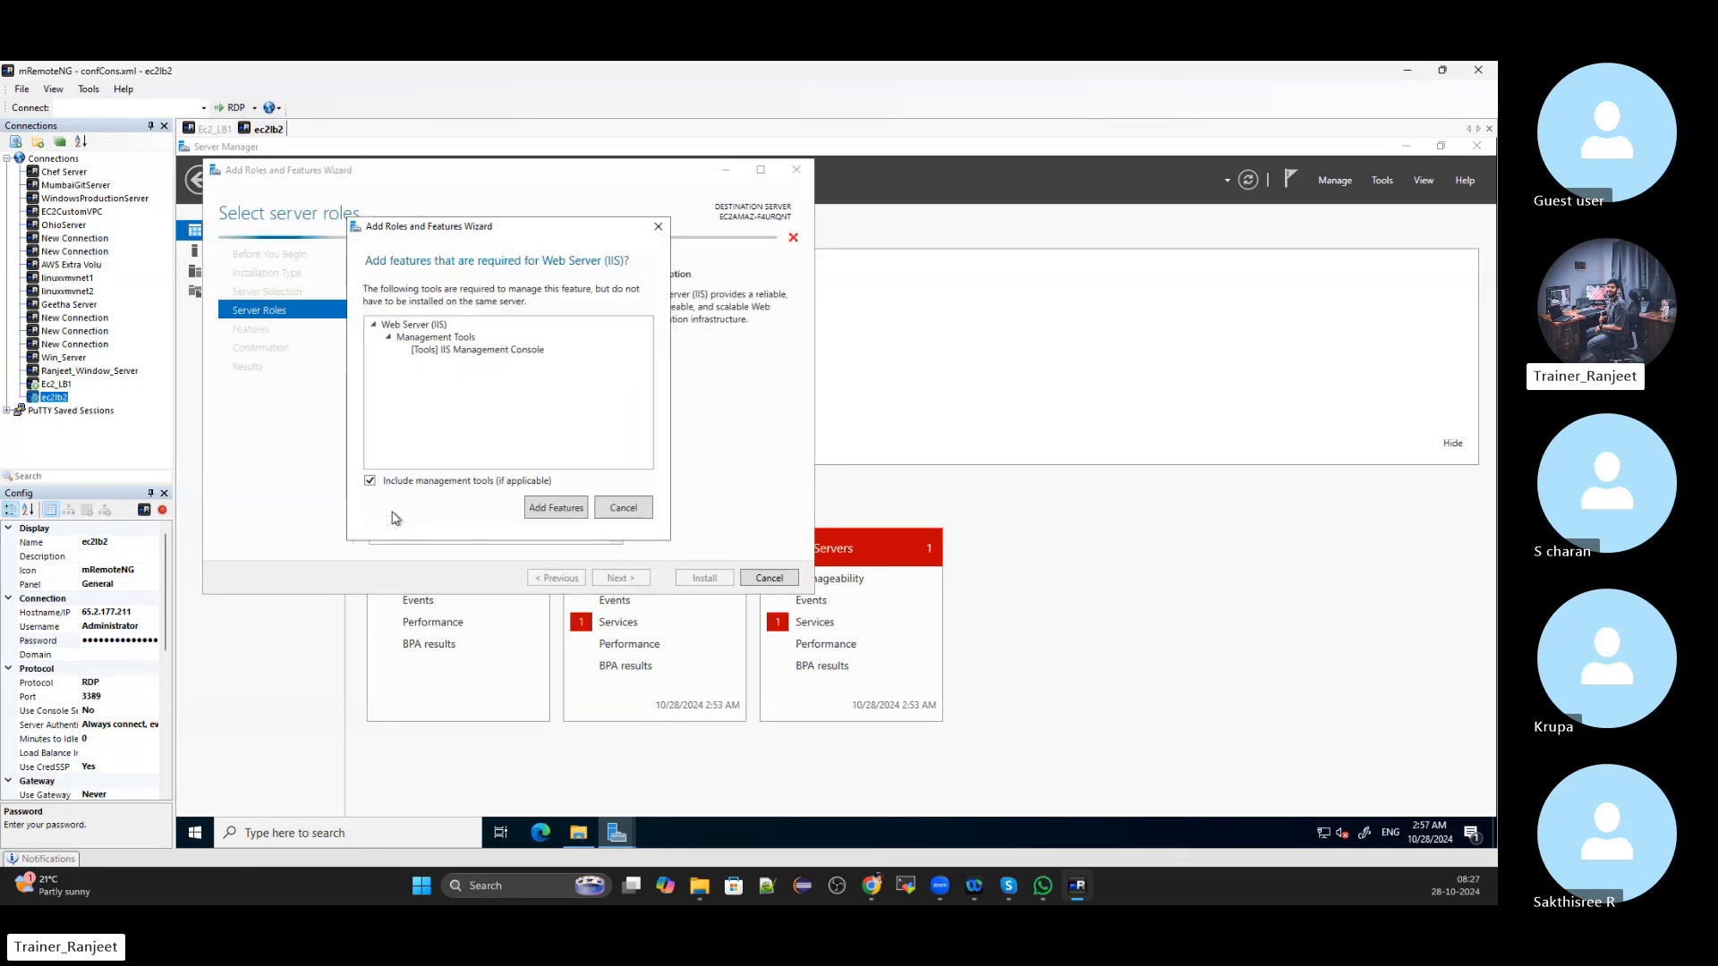
pyautogui.click(565, 515)
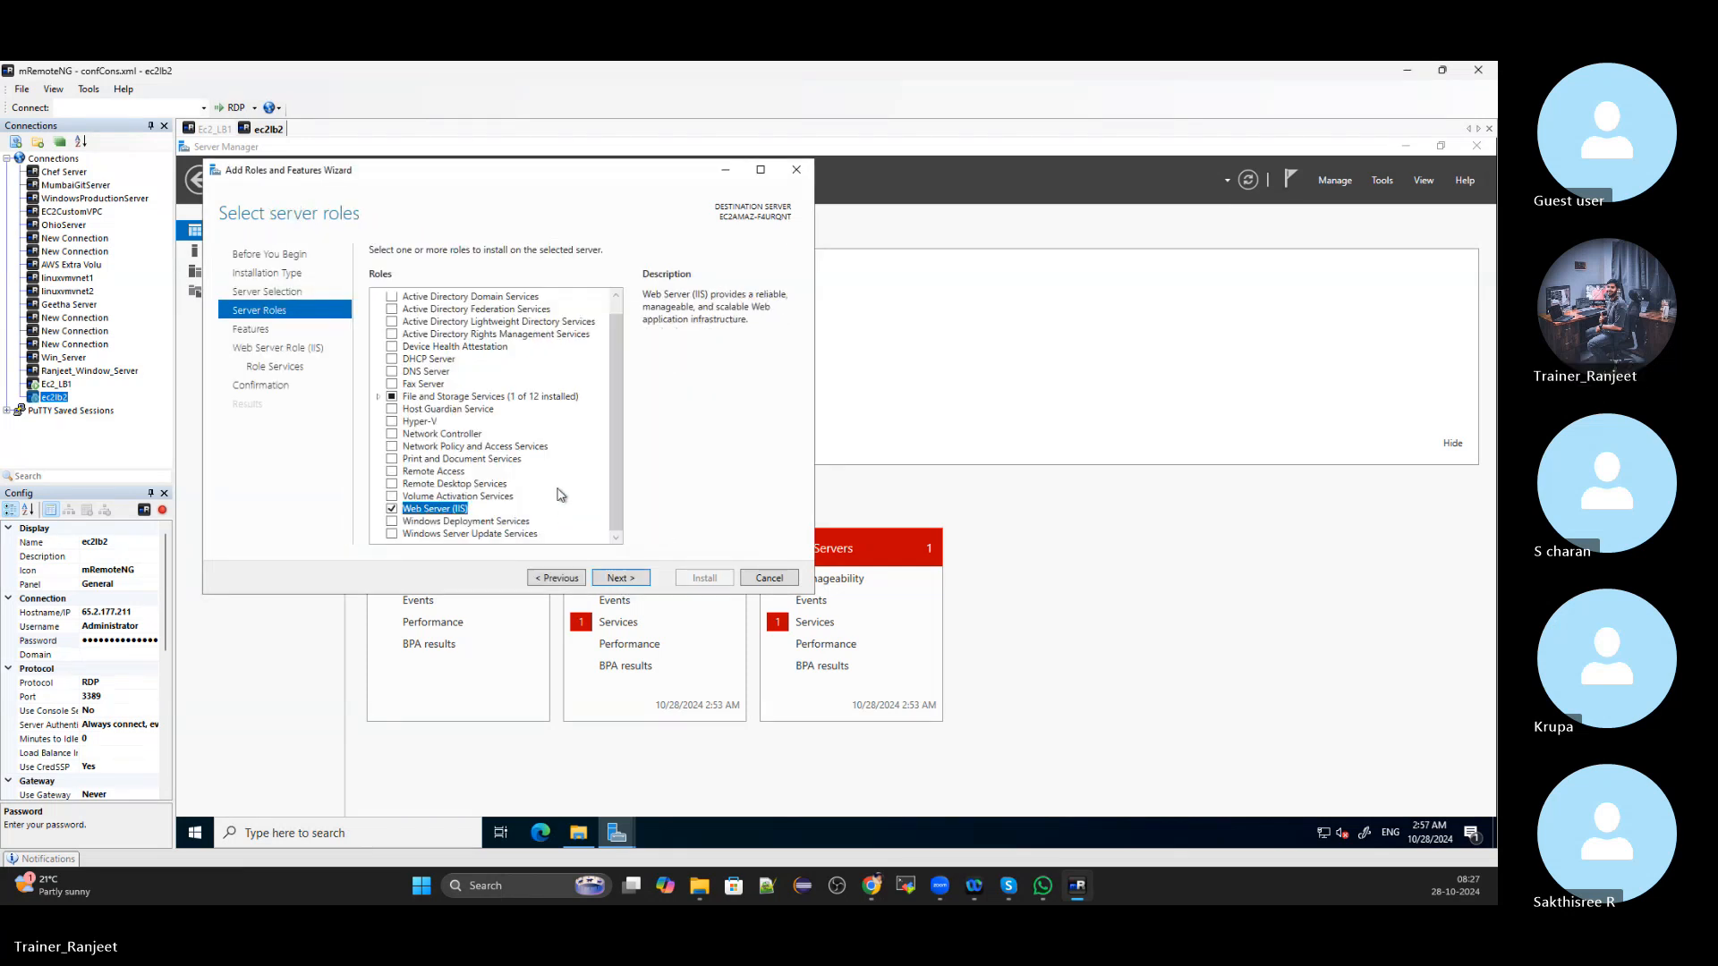
# Keep default features and role services and start installing IIS on ec2lb2
pyautogui.click(617, 579)
pyautogui.scroll(-10, 564, 425)
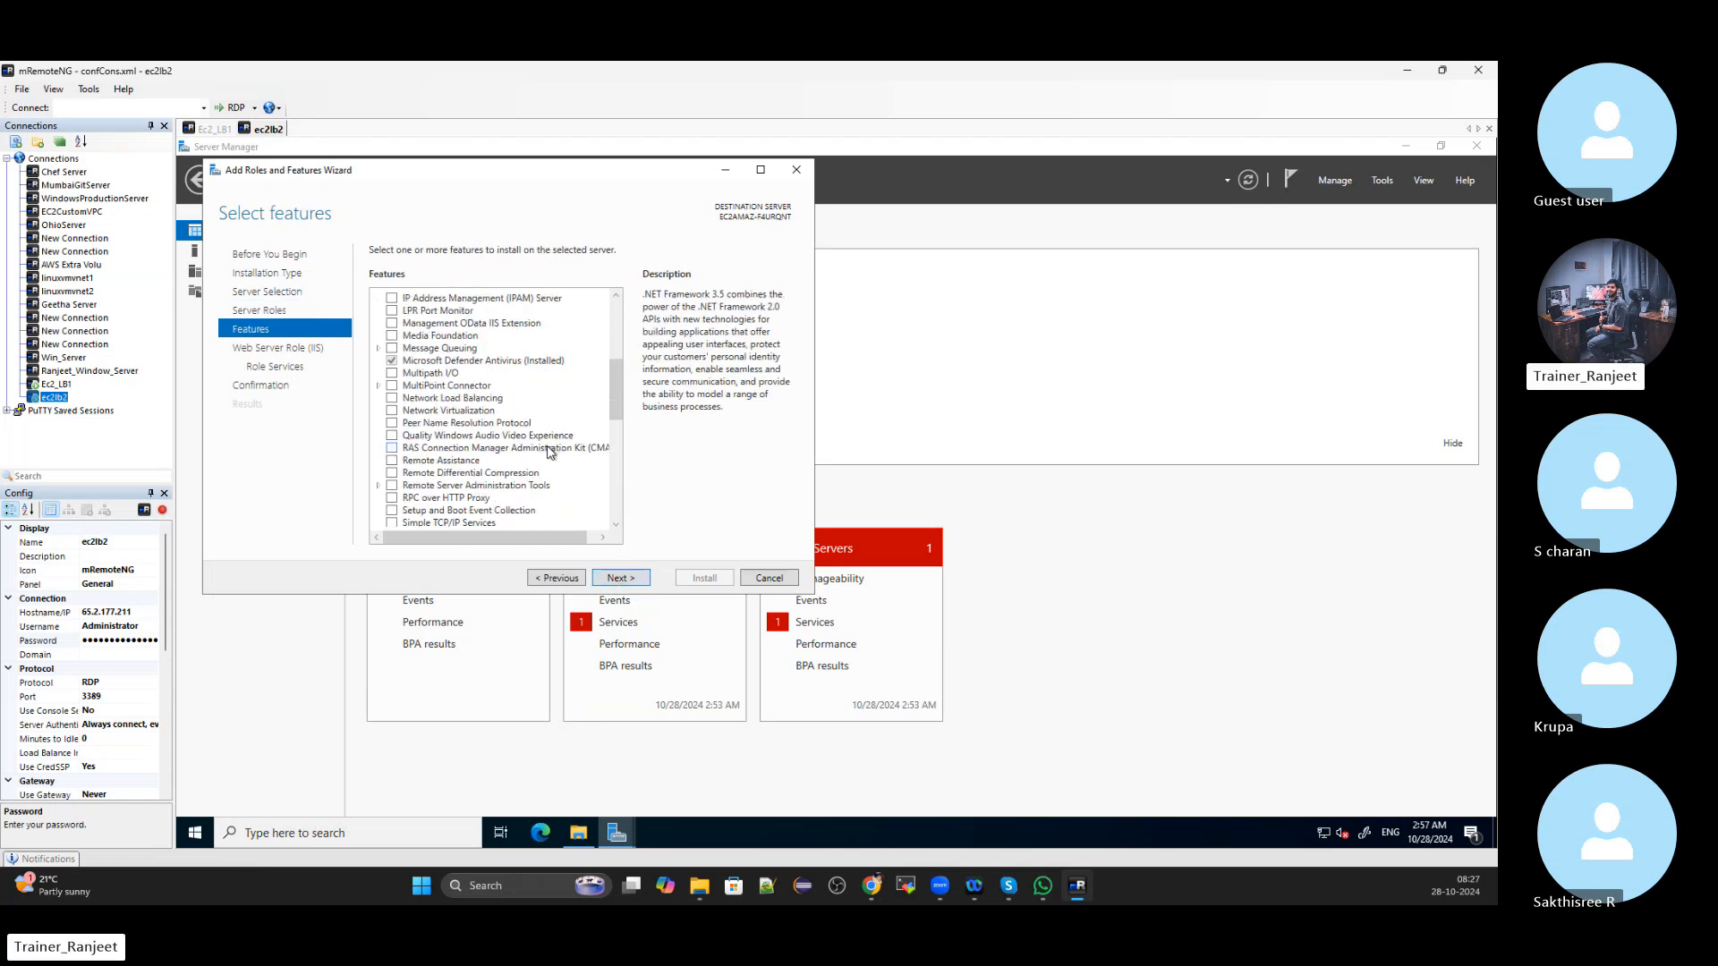
pyautogui.click(621, 582)
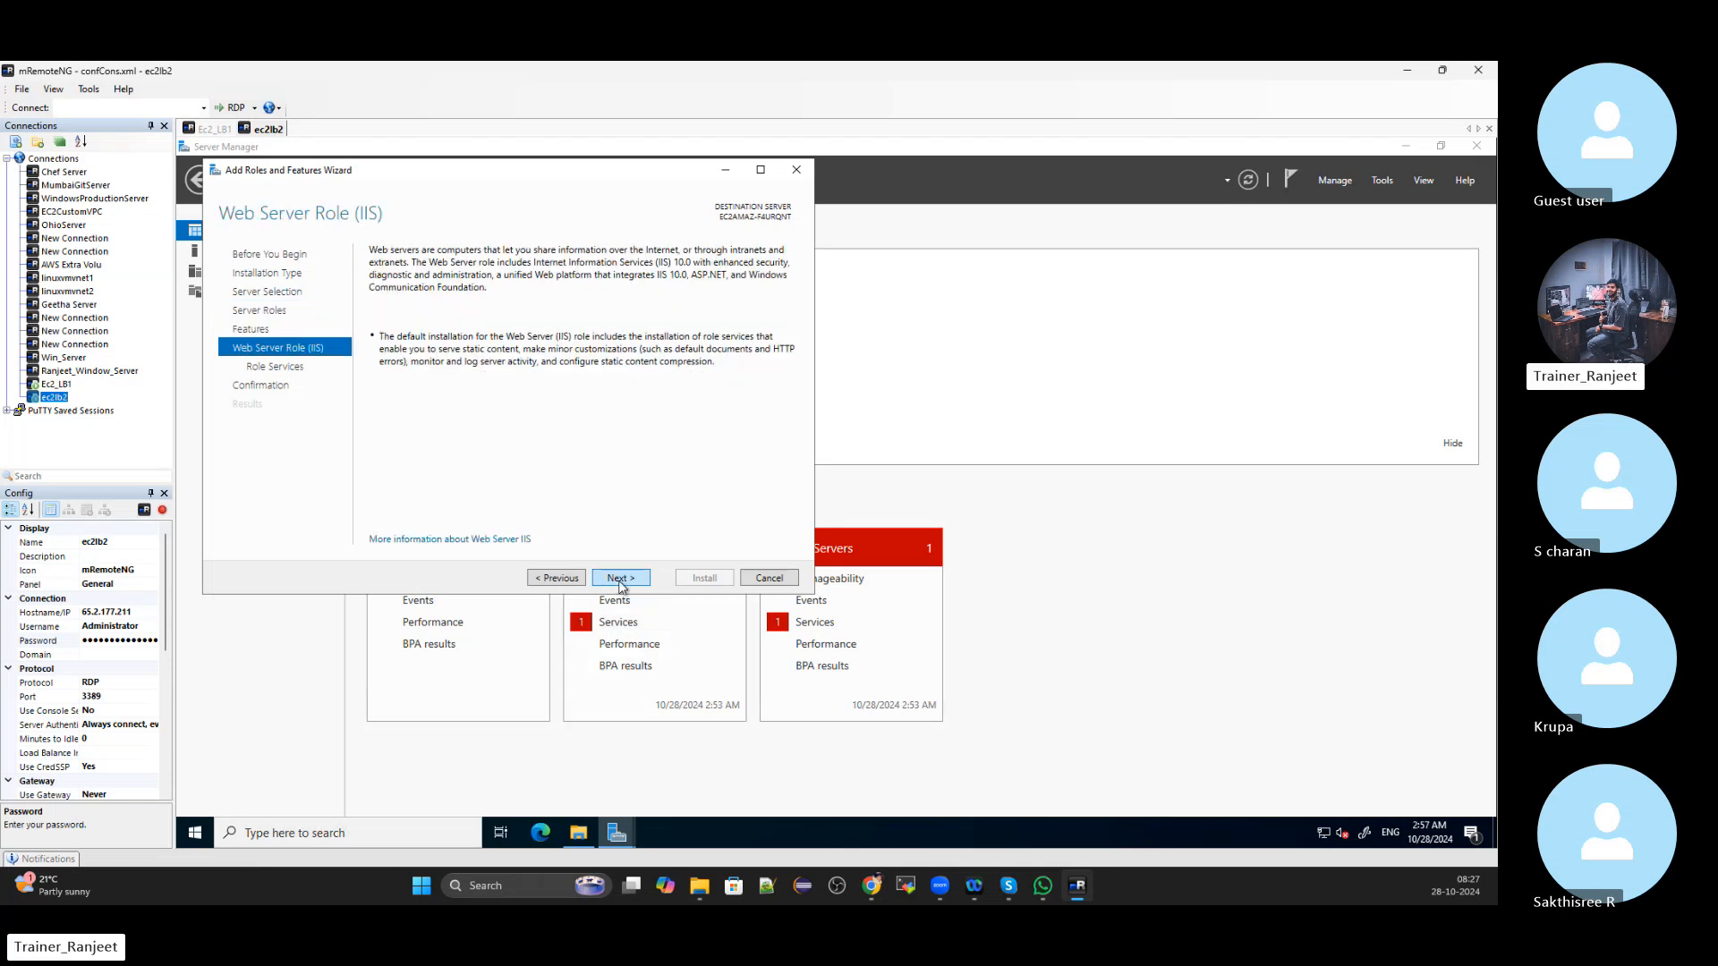
pyautogui.click(621, 579)
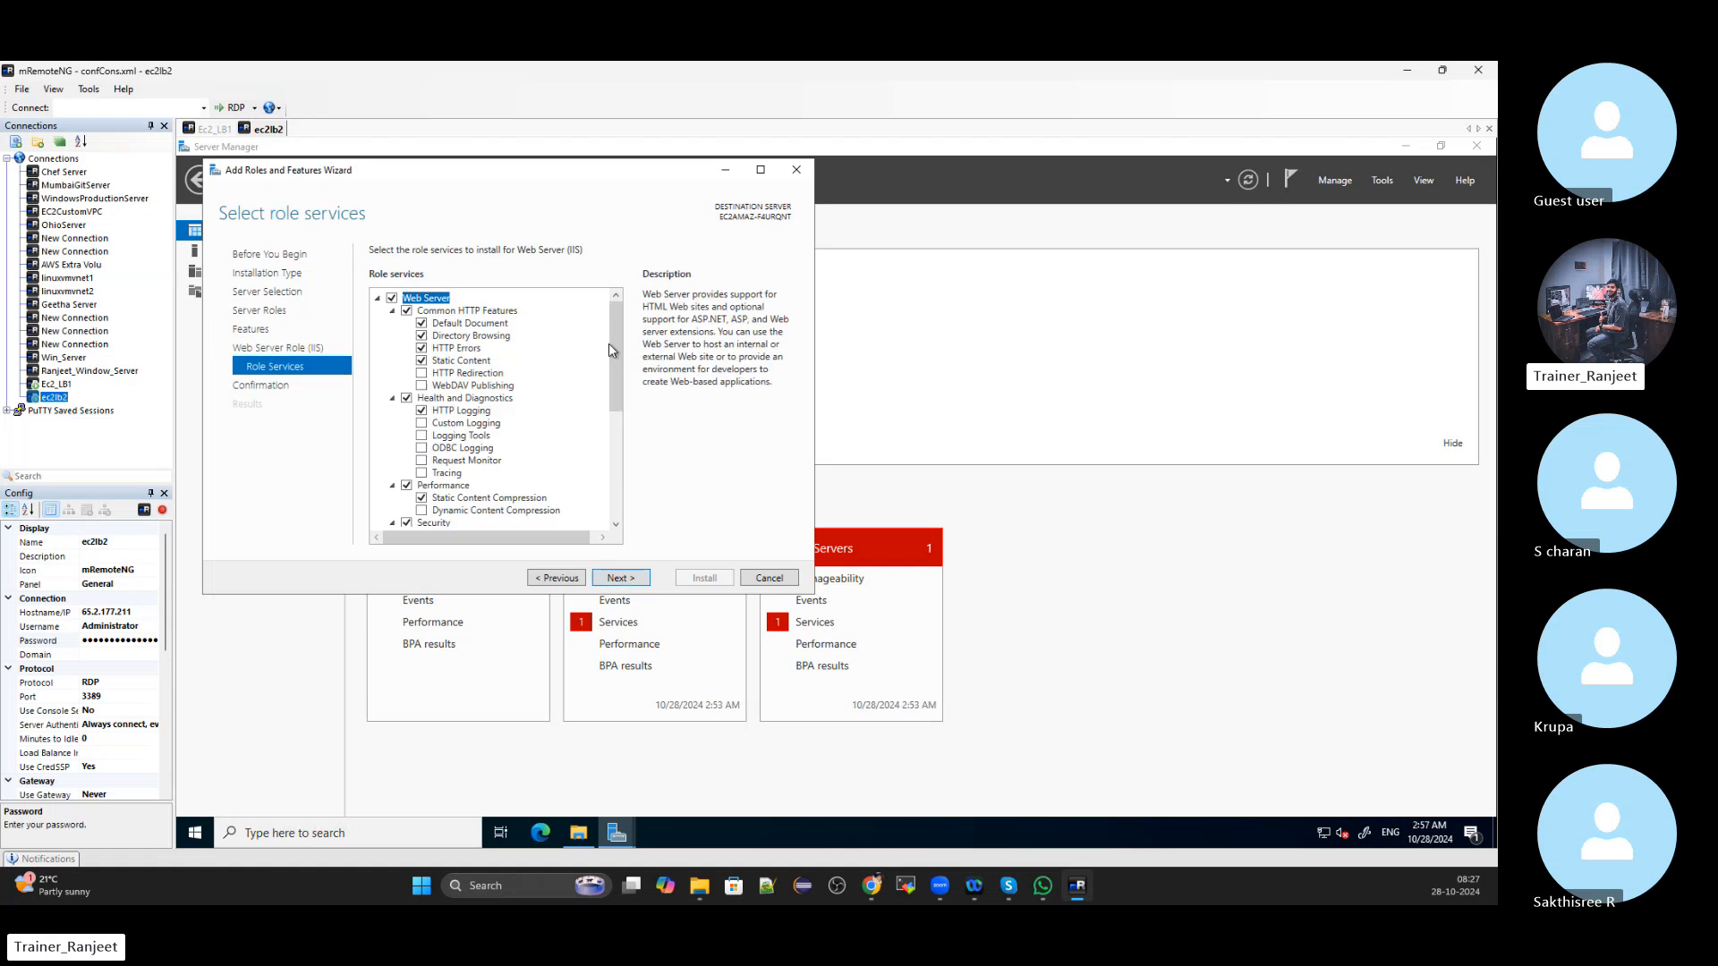
pyautogui.click(618, 579)
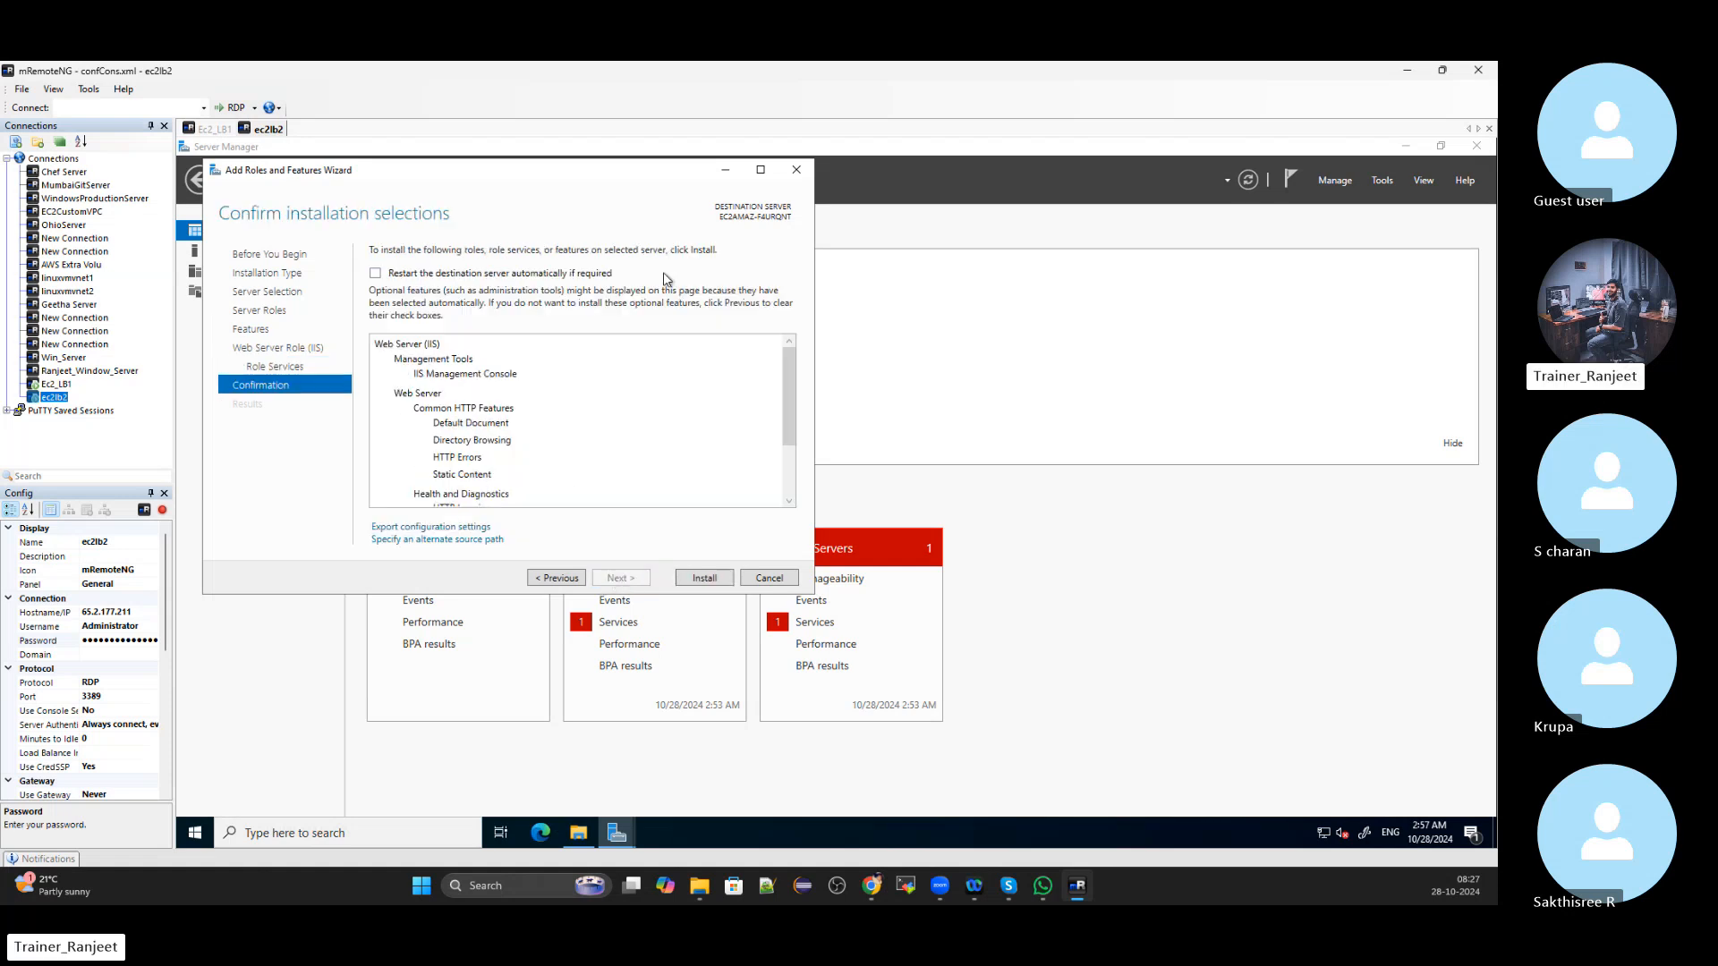
pyautogui.click(705, 579)
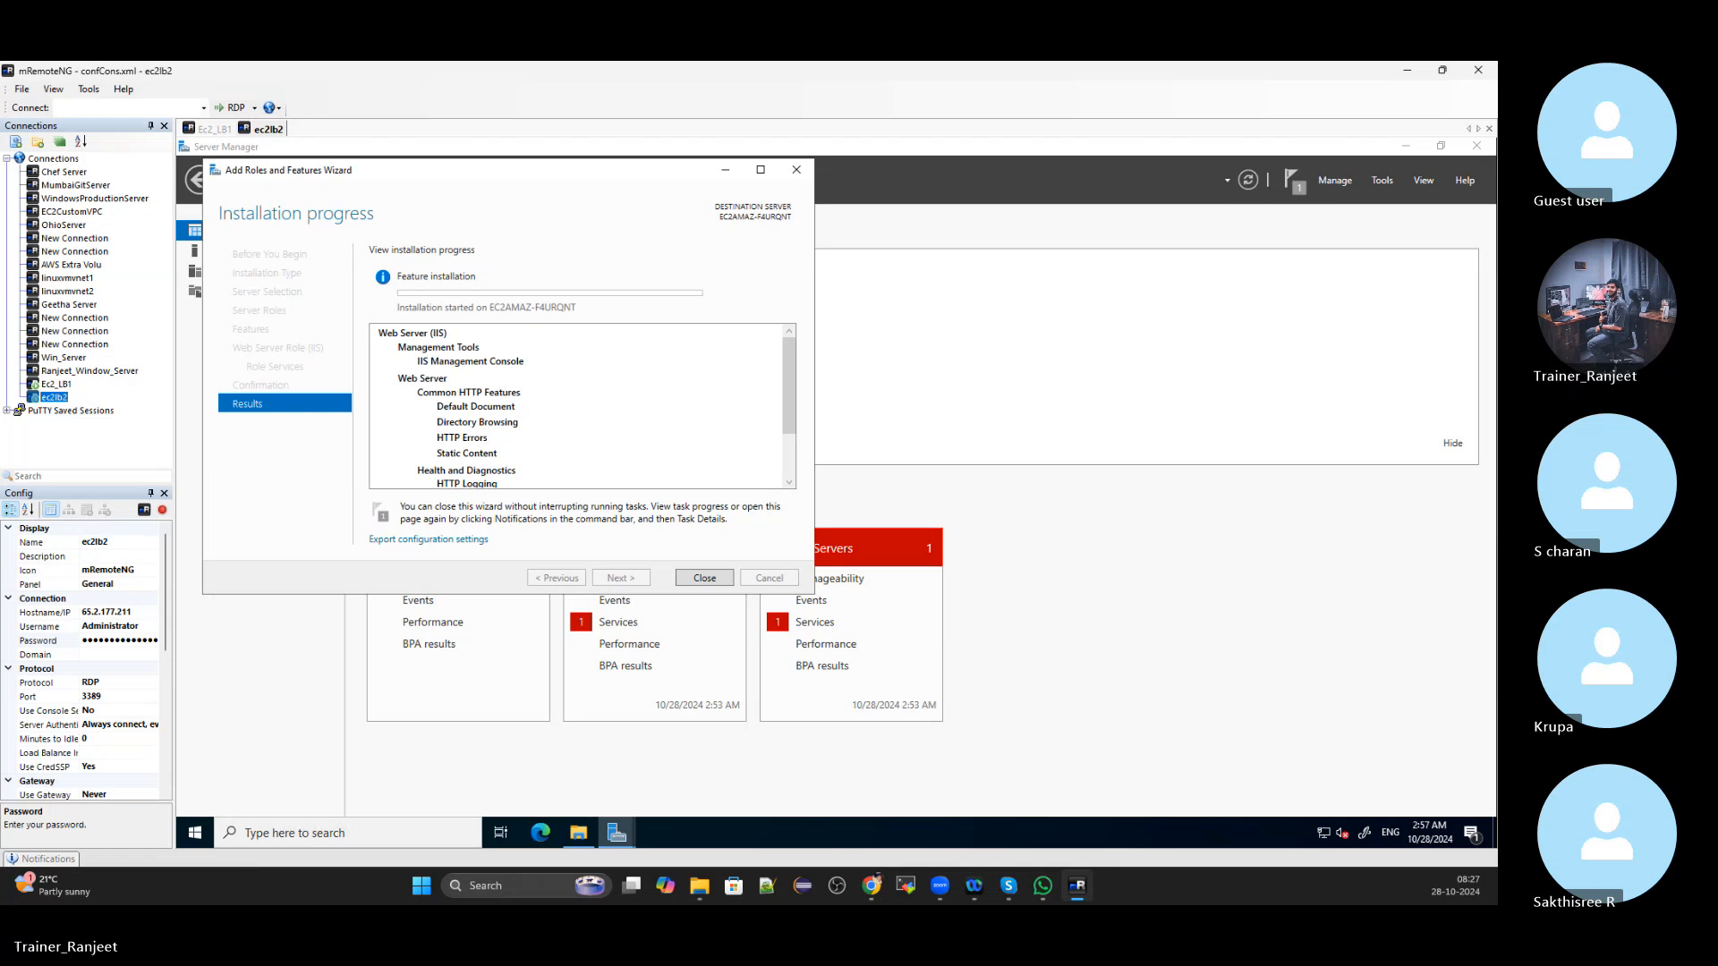
# Close the completed IIS installation wizard on Ec2_LB1
pyautogui.hotkey('alt', 'Tab')
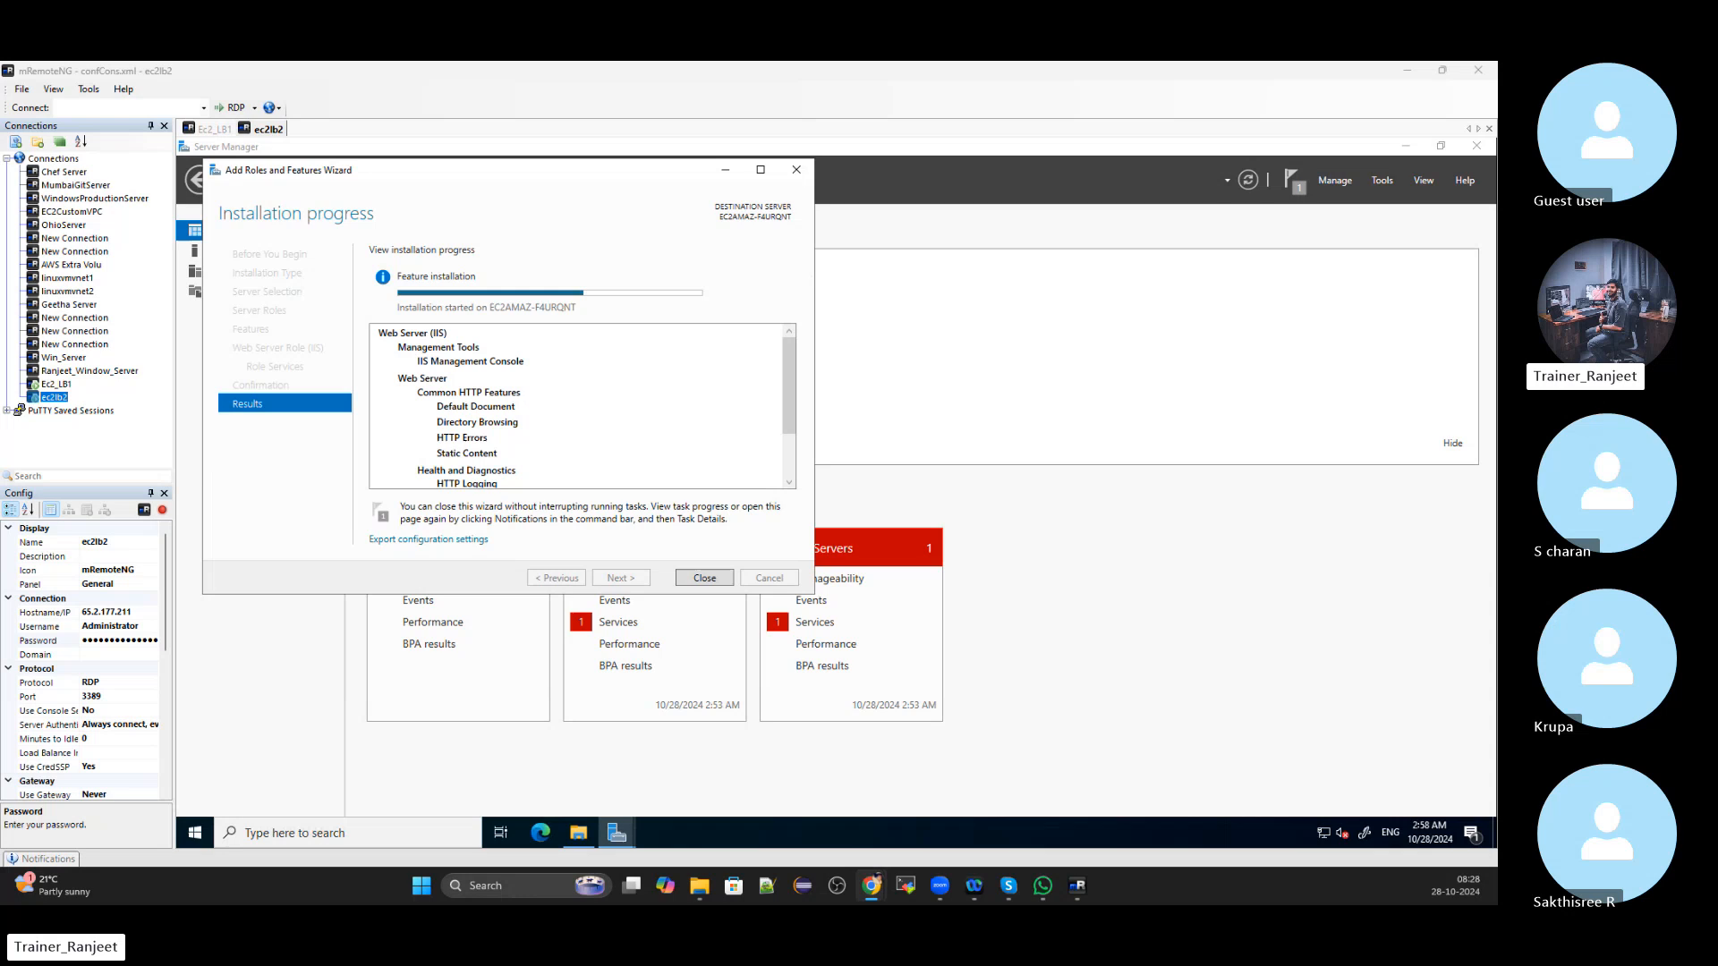
pyautogui.click(217, 130)
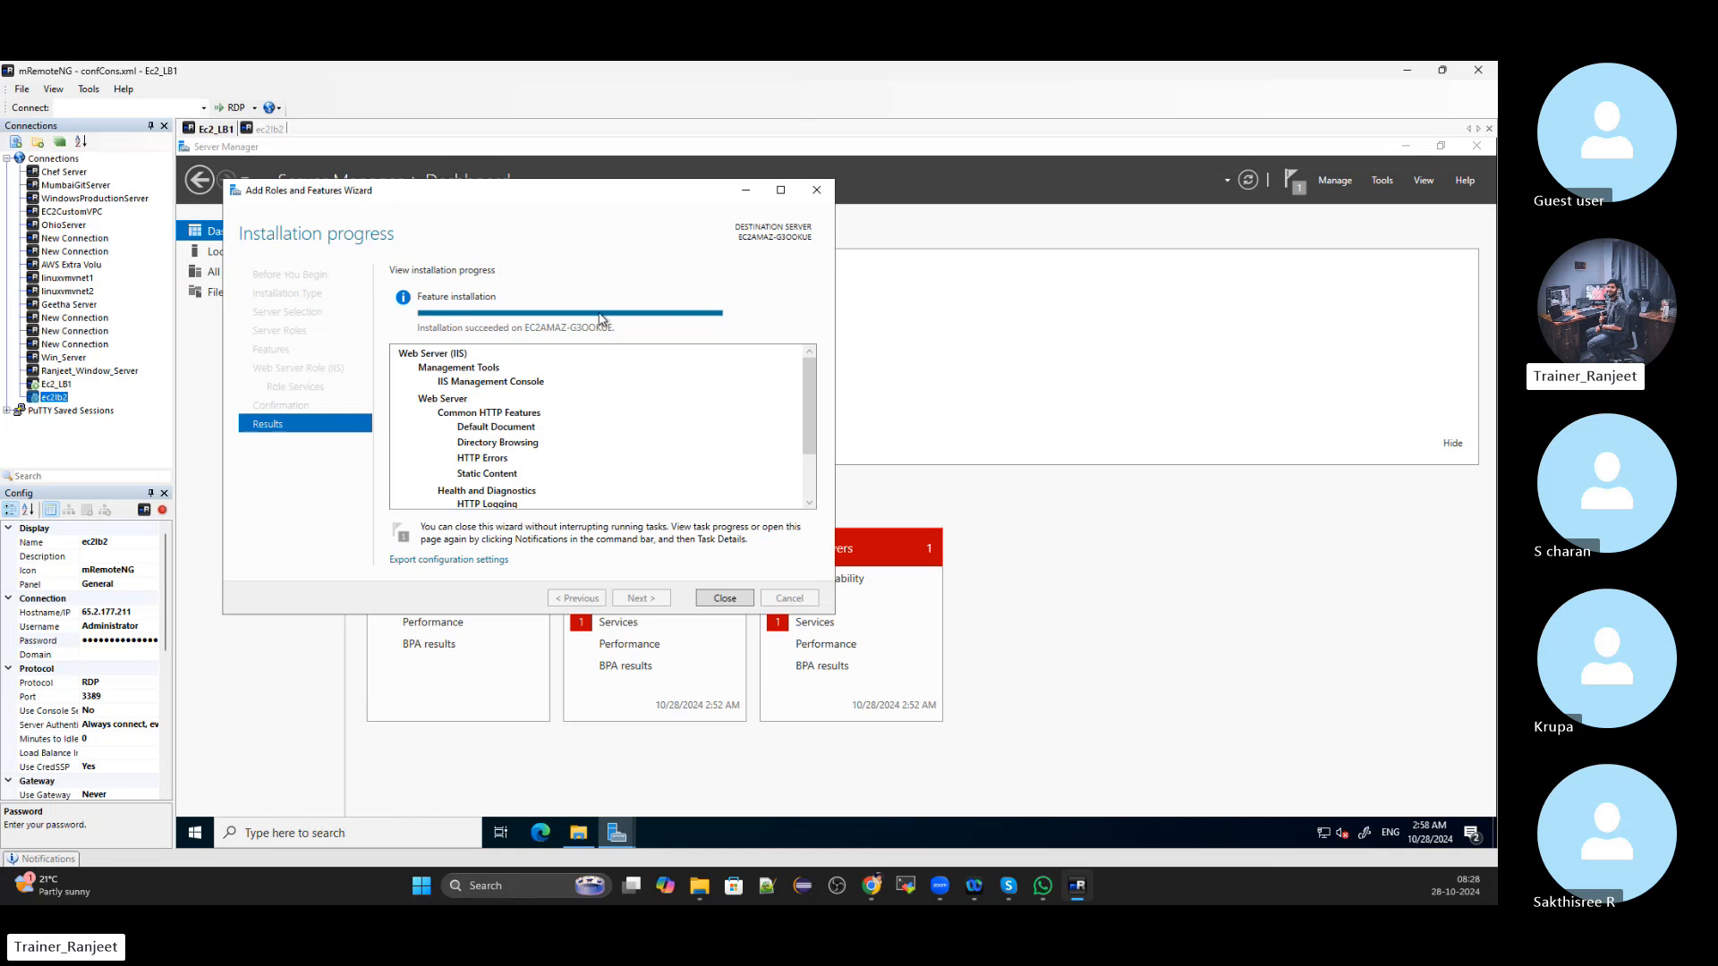
pyautogui.click(724, 598)
# Browse to C:\inetpub\wwwroot on the first server and permanently delete both iisstart files
pyautogui.press('super+e')
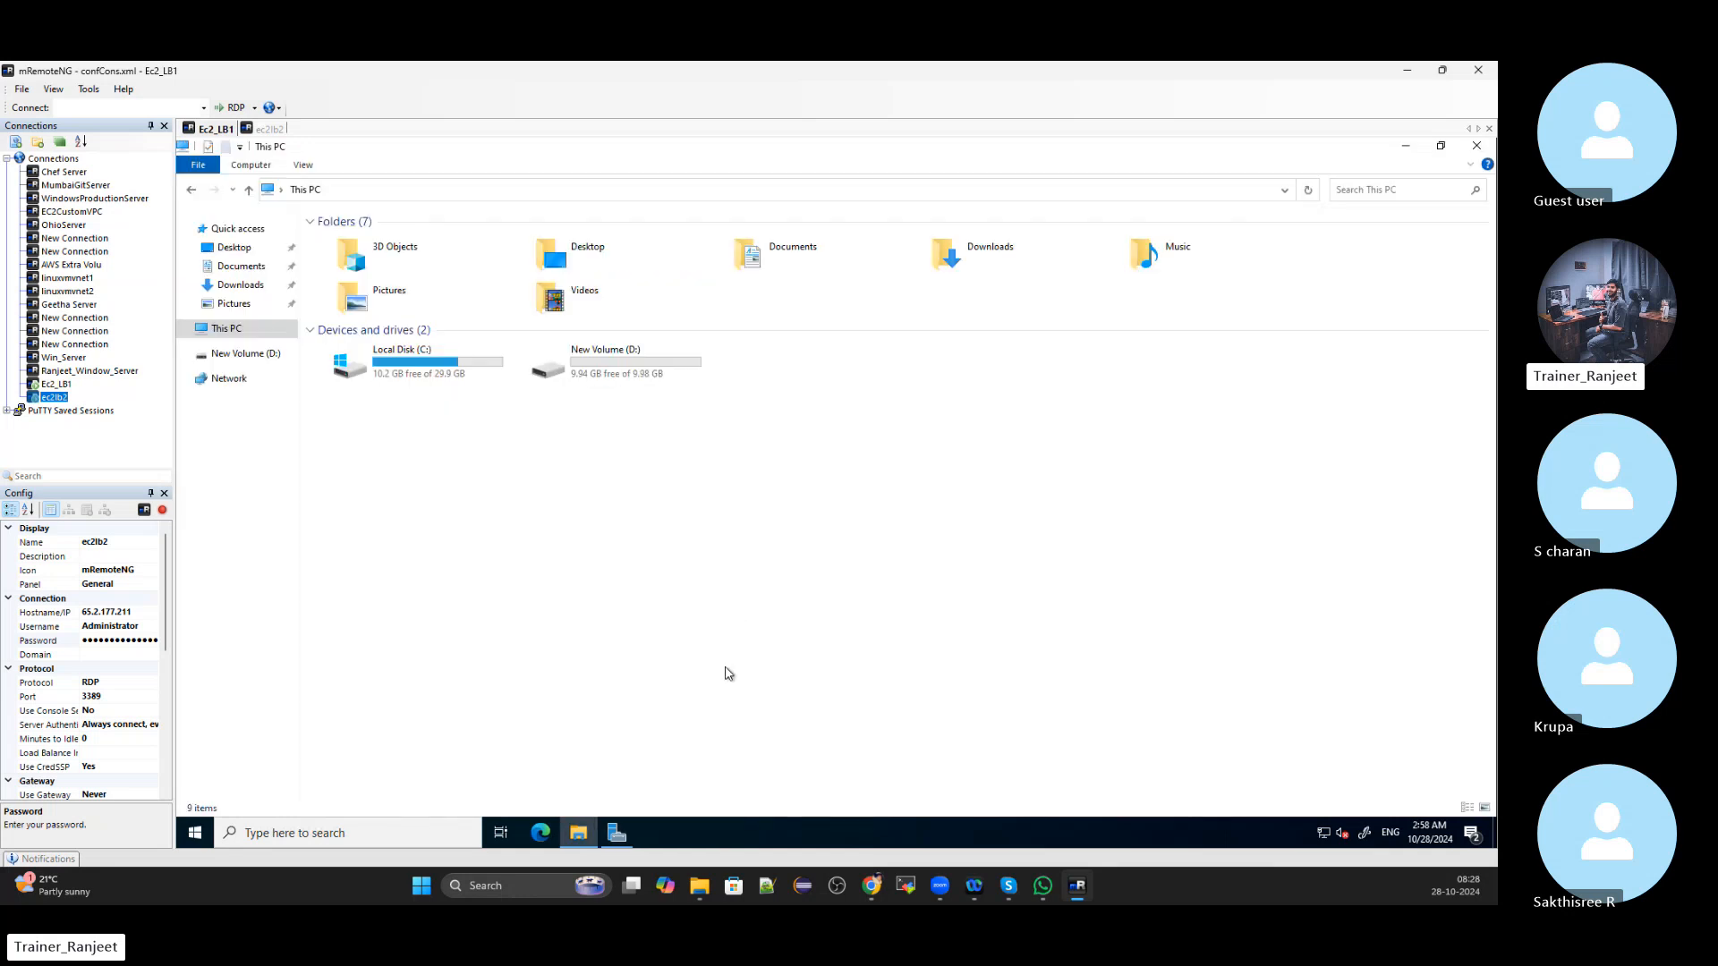
pyautogui.doubleClick(438, 365)
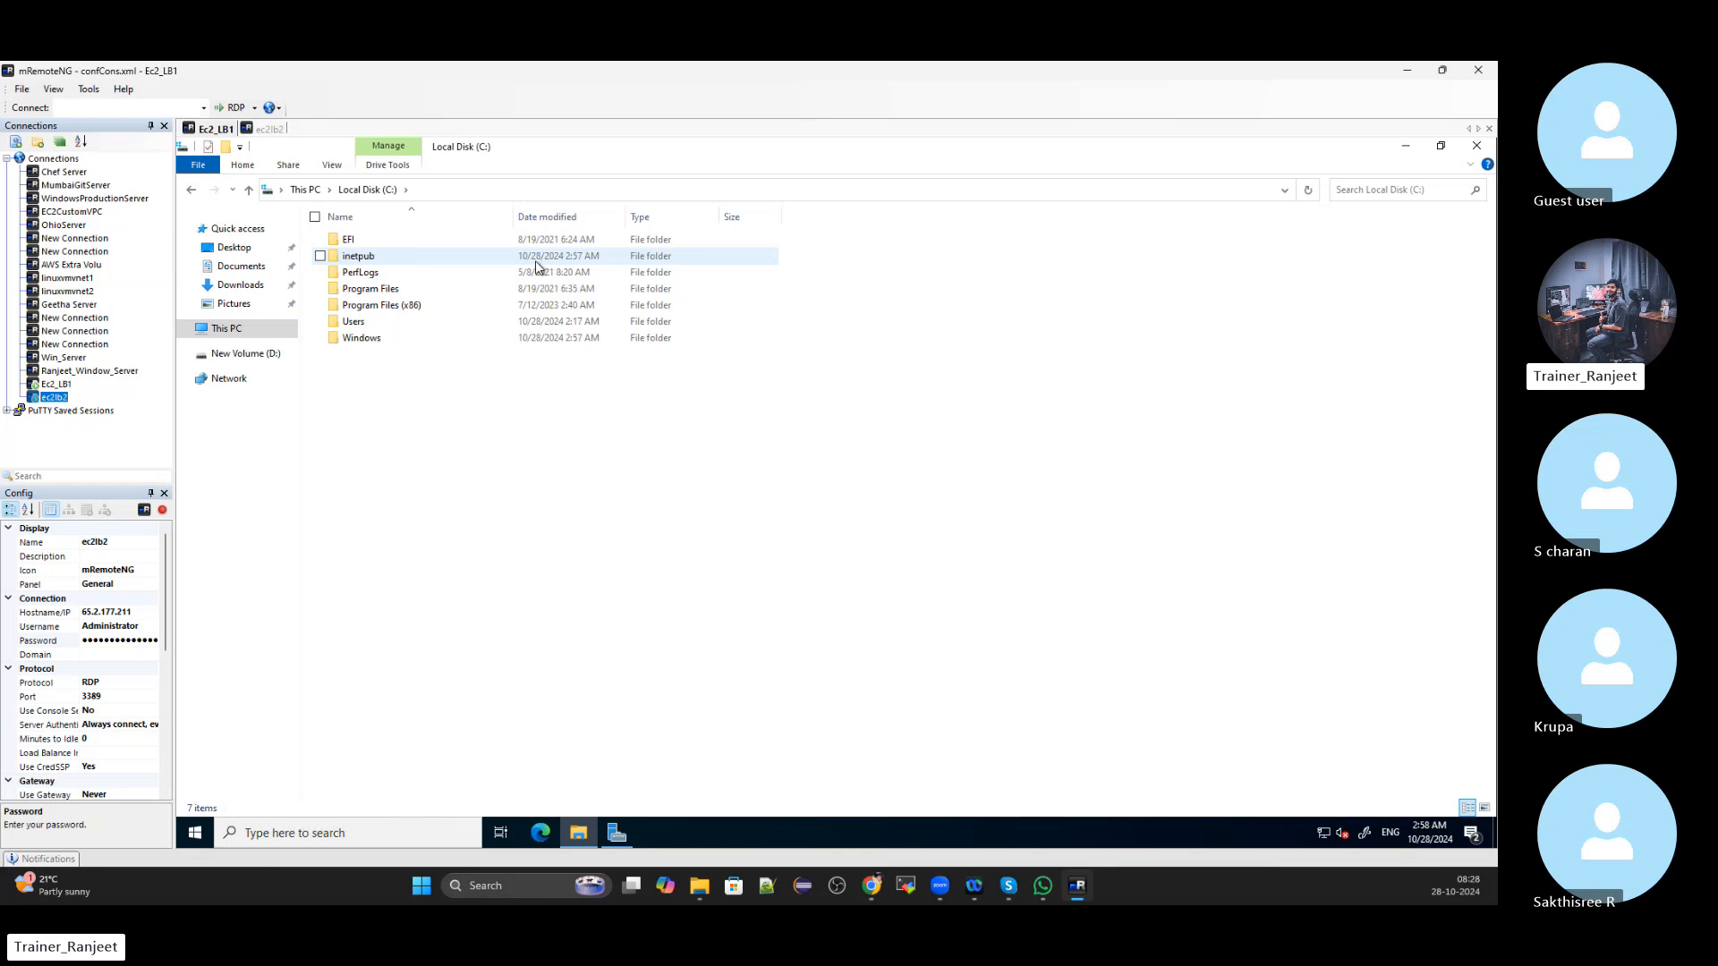
pyautogui.click(274, 130)
pyautogui.click(213, 130)
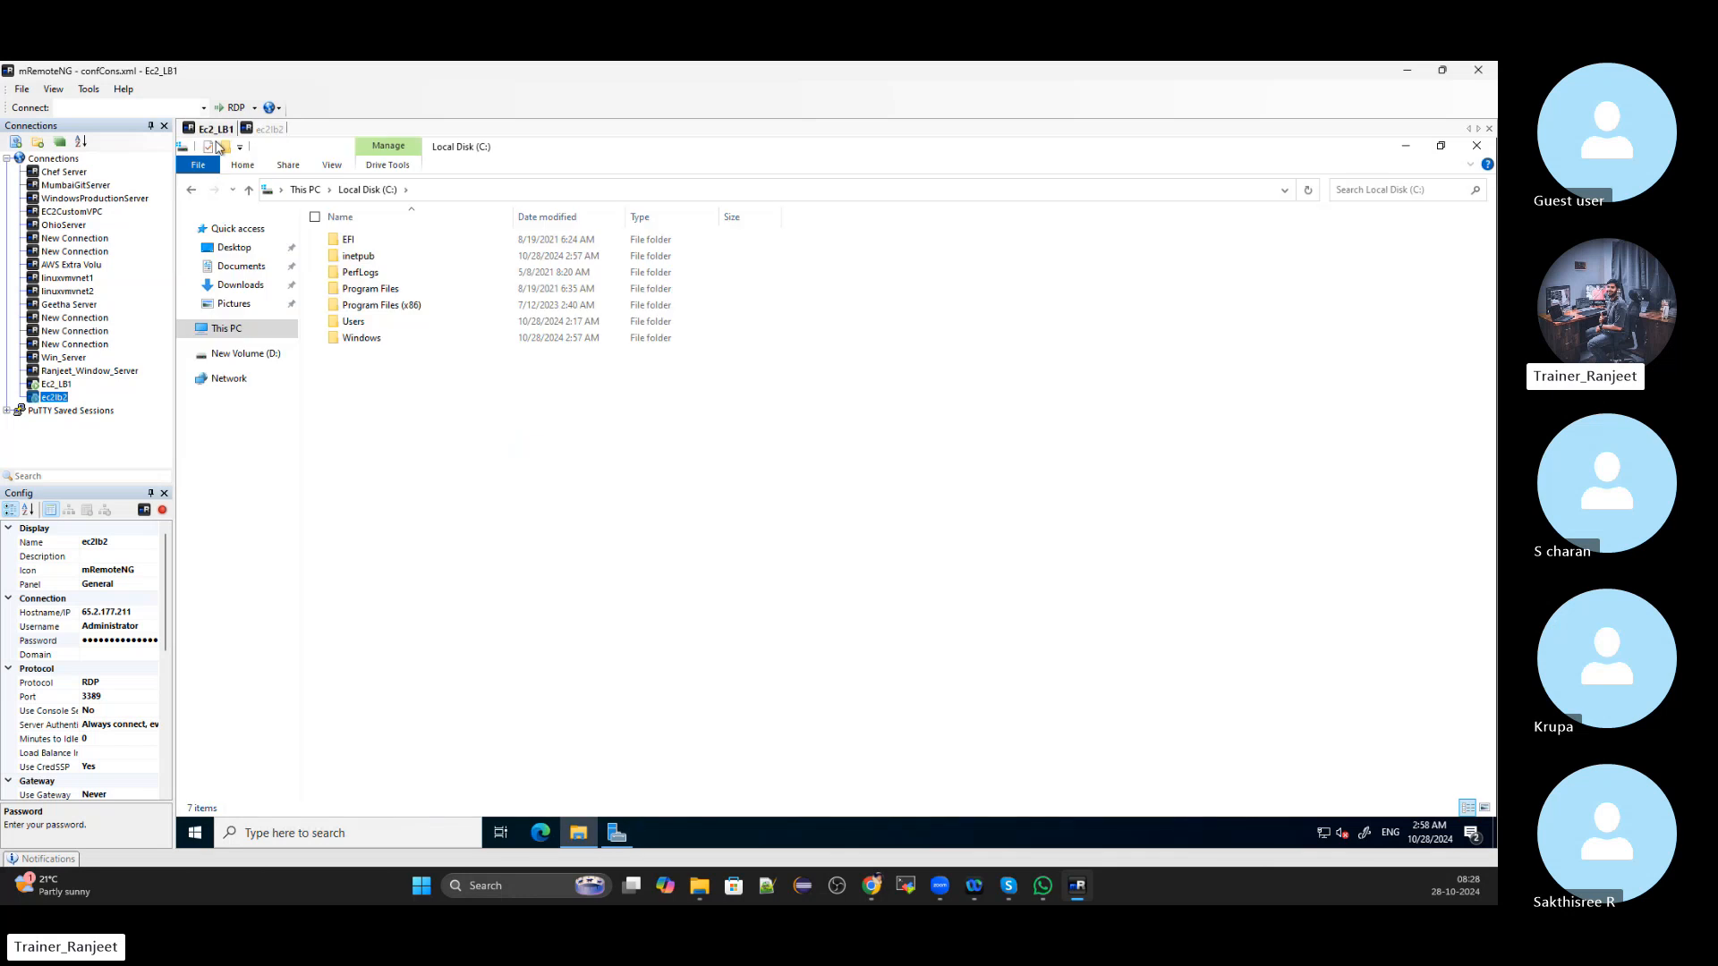
pyautogui.doubleClick(367, 257)
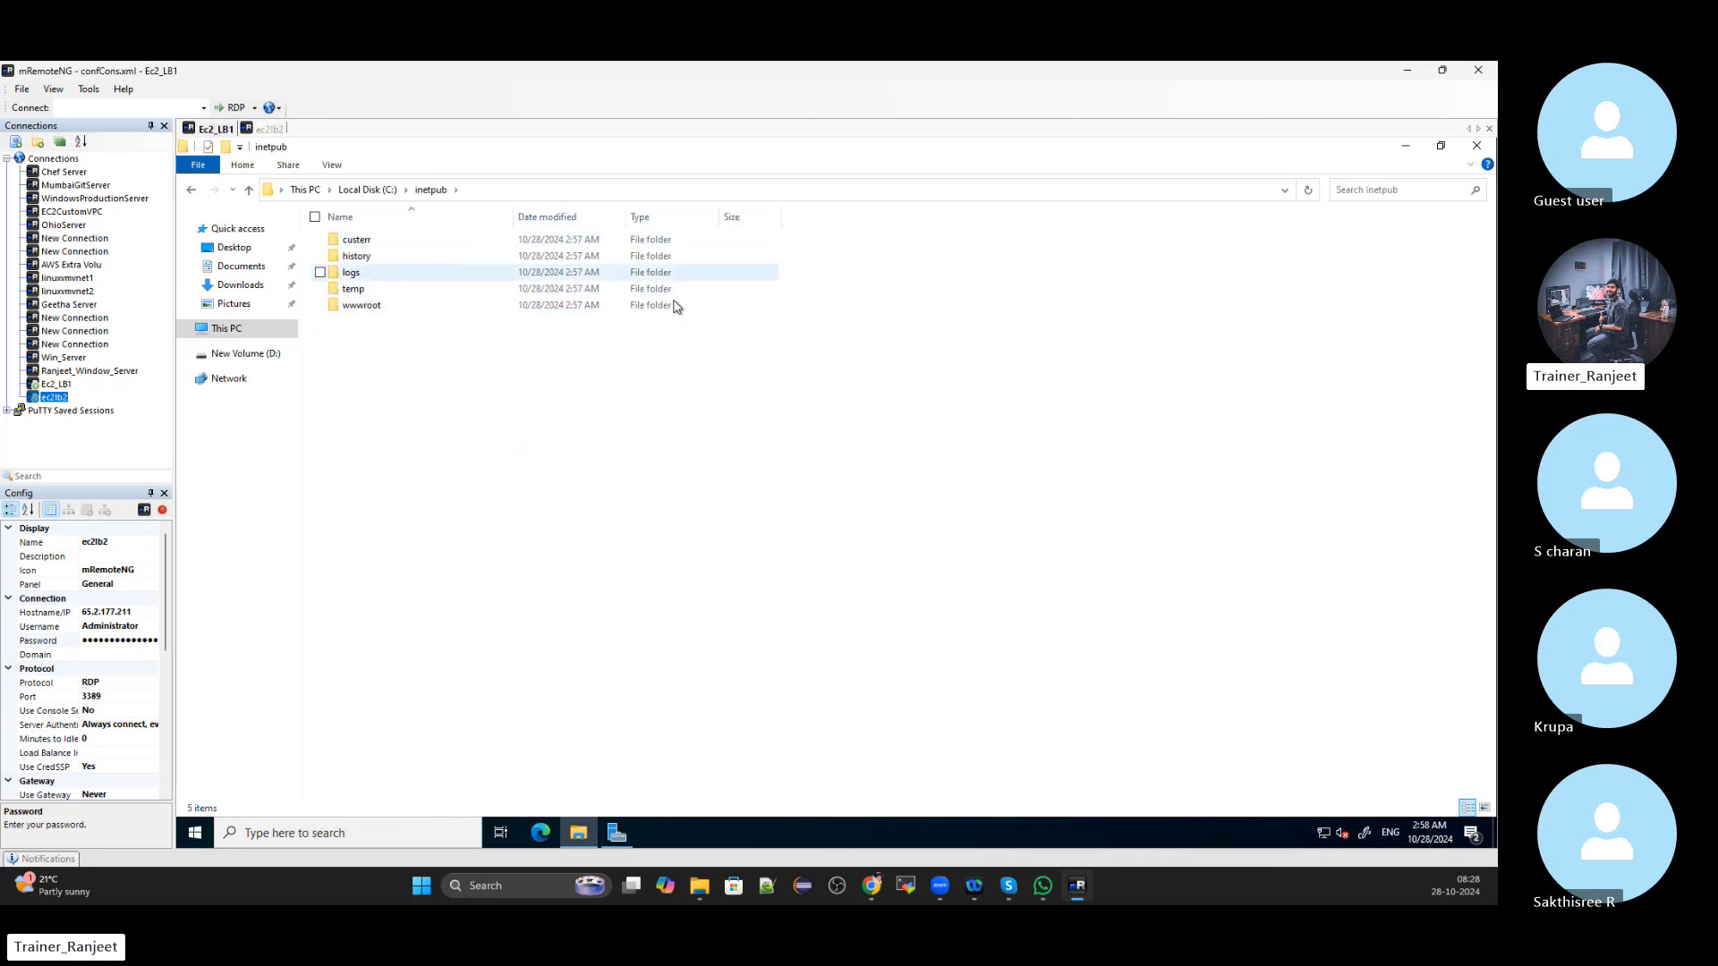
pyautogui.doubleClick(395, 306)
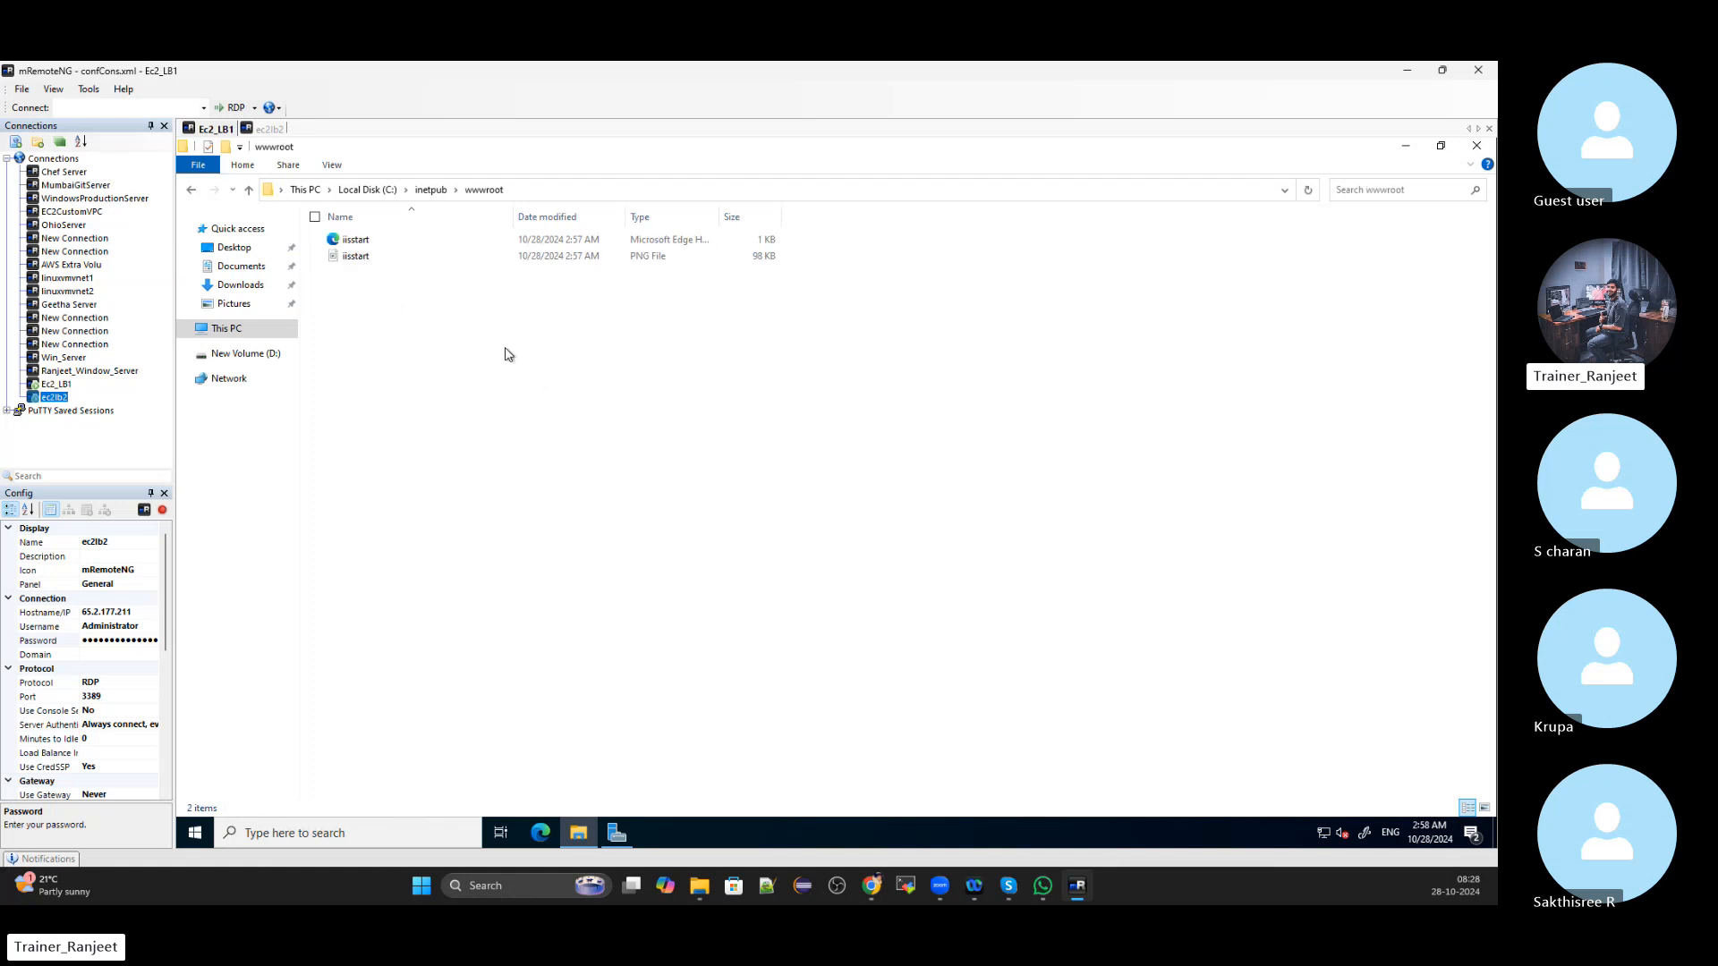
pyautogui.hotkey('ctrl', 'a')
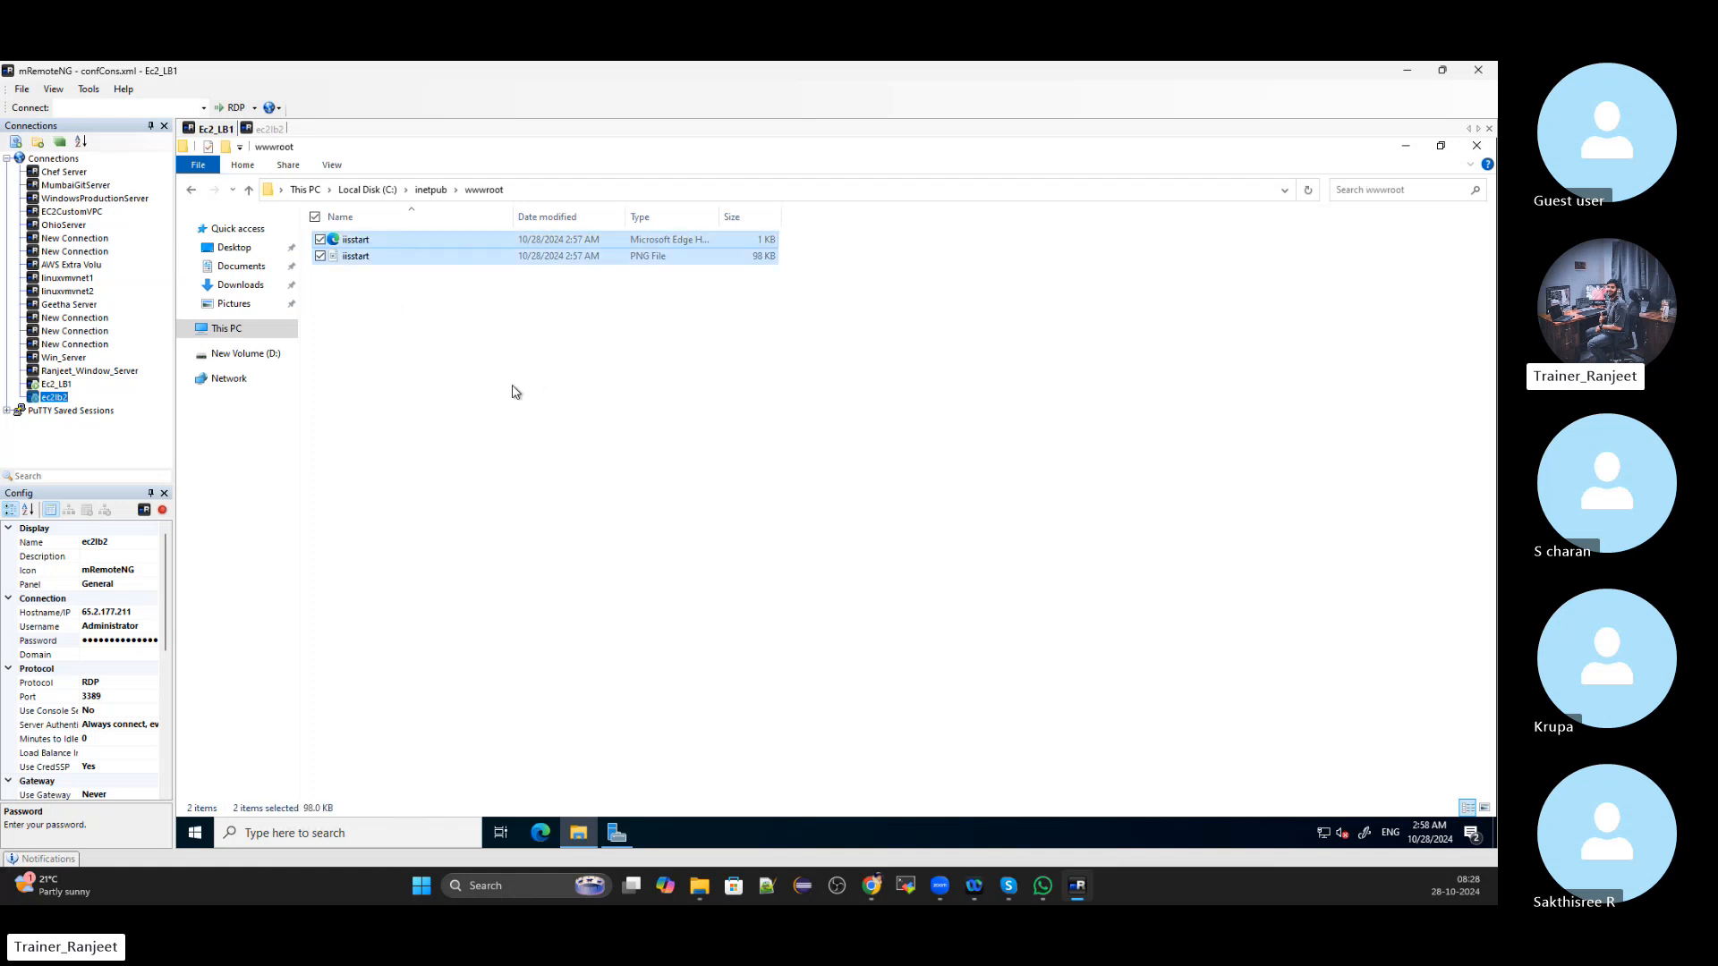
pyautogui.hotkey('shift', 'Delete')
pyautogui.press('Return')
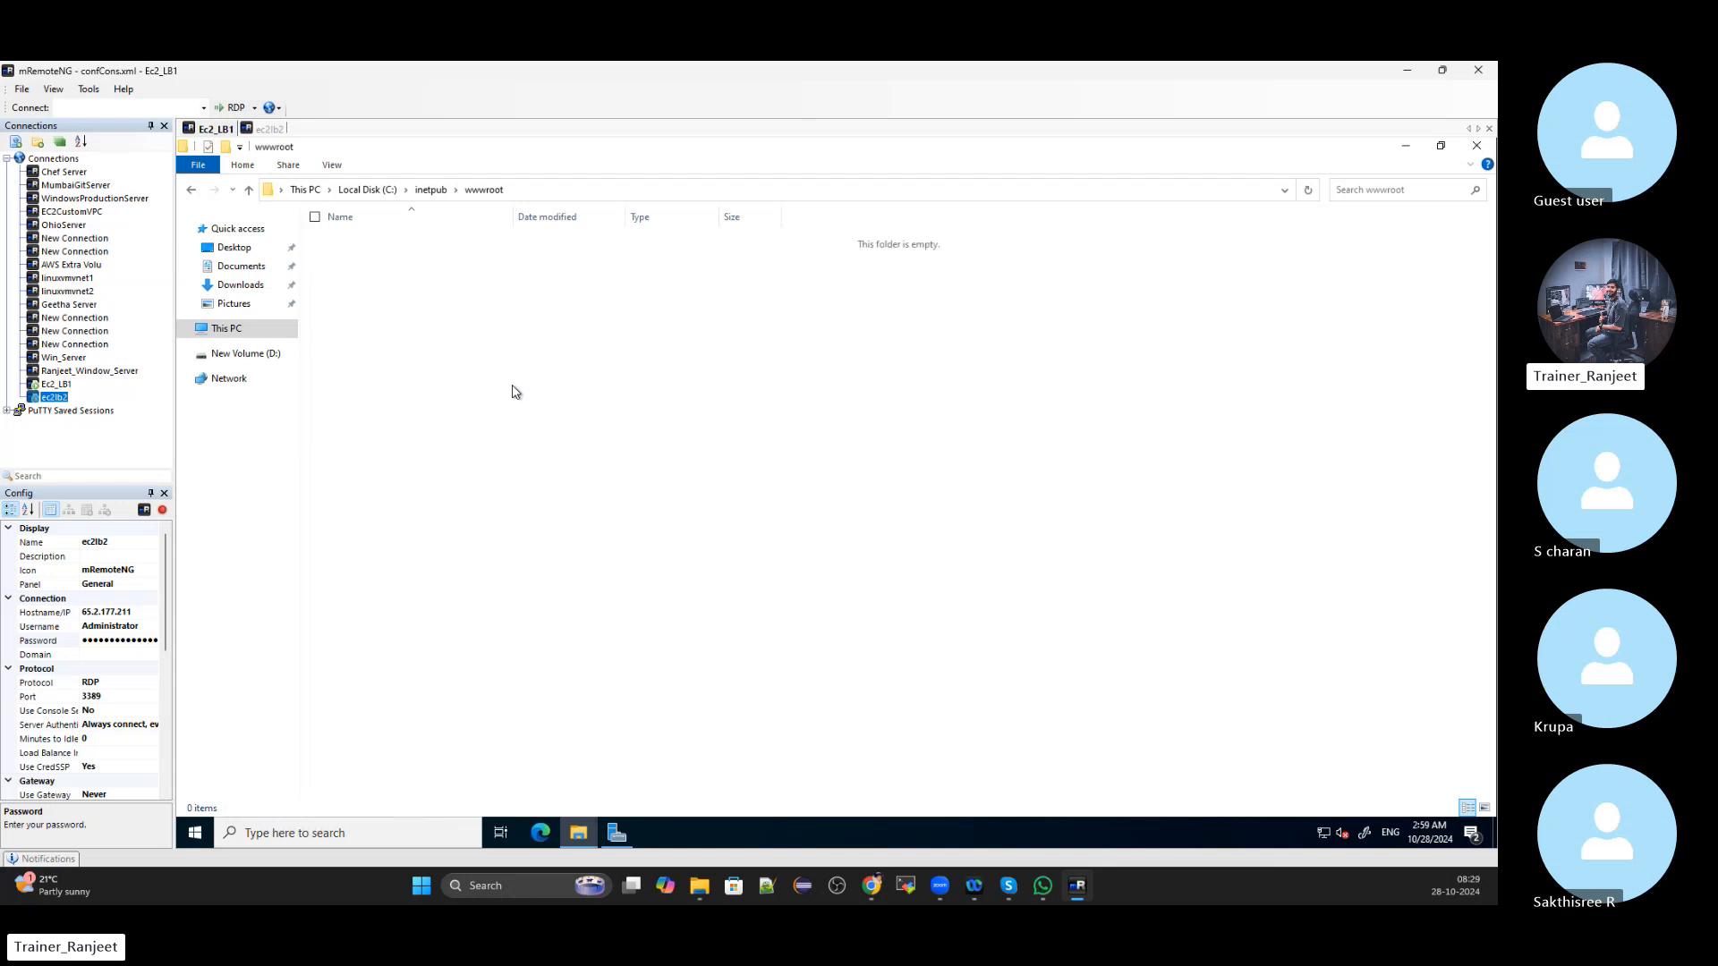
# Create a new text document named index.html in wwwroot and open it in Notepad
pyautogui.rightClick(452, 268)
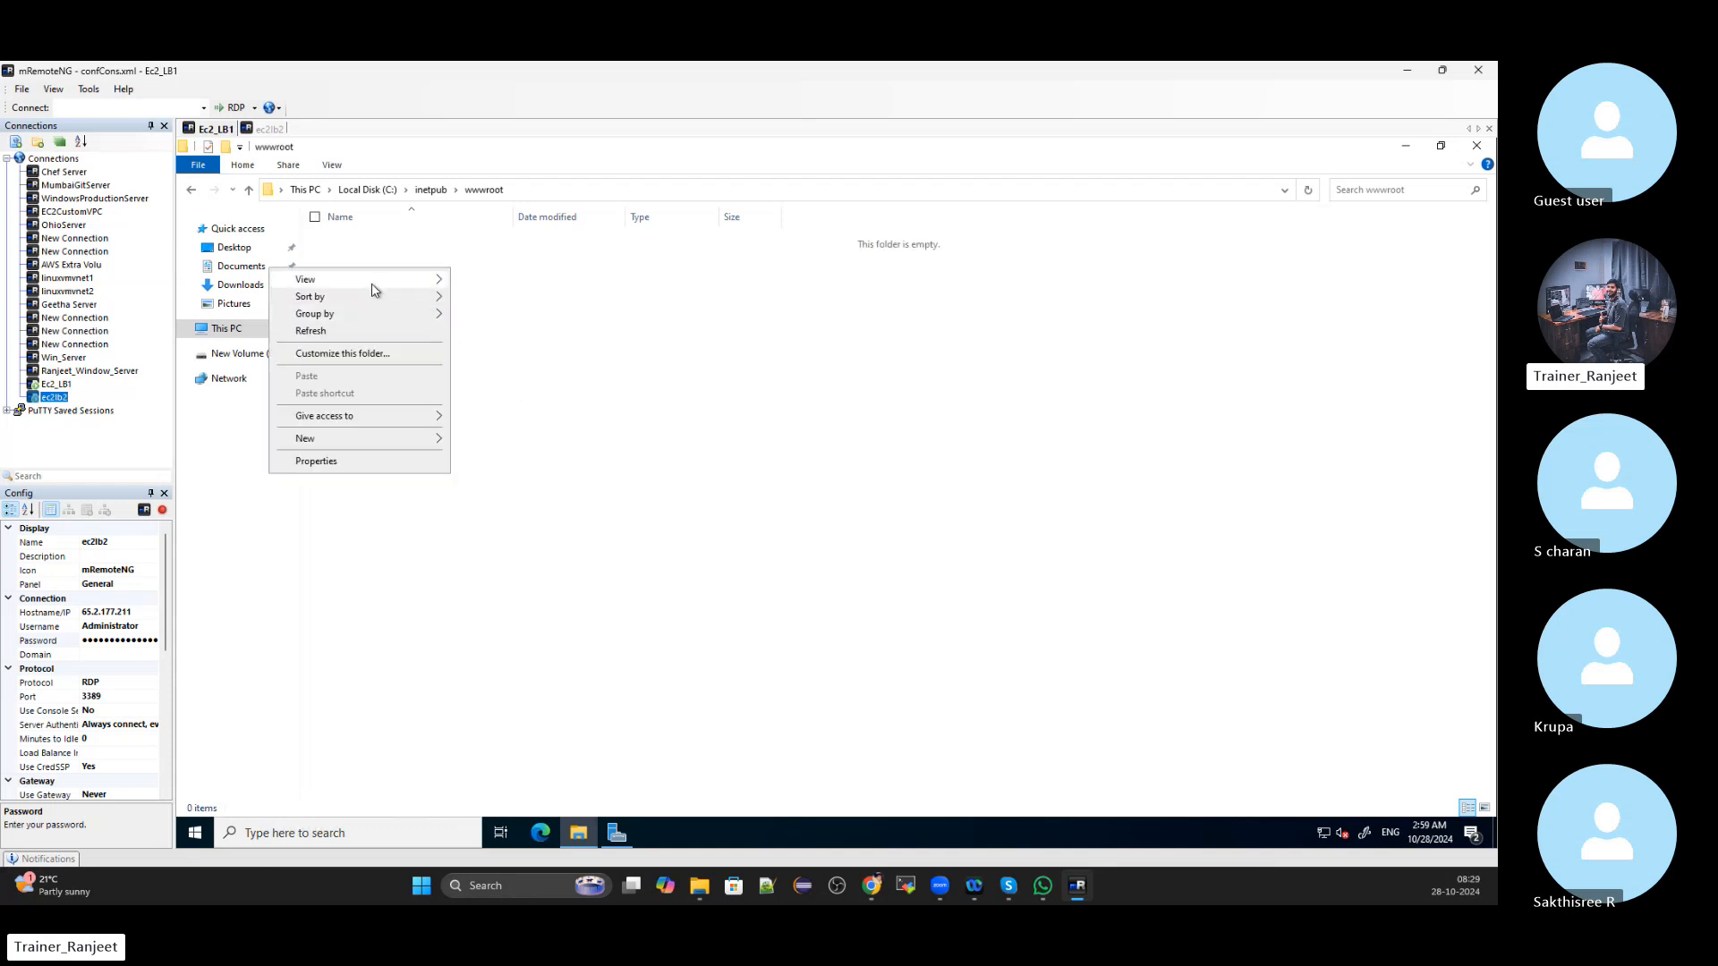
pyautogui.moveTo(369, 443)
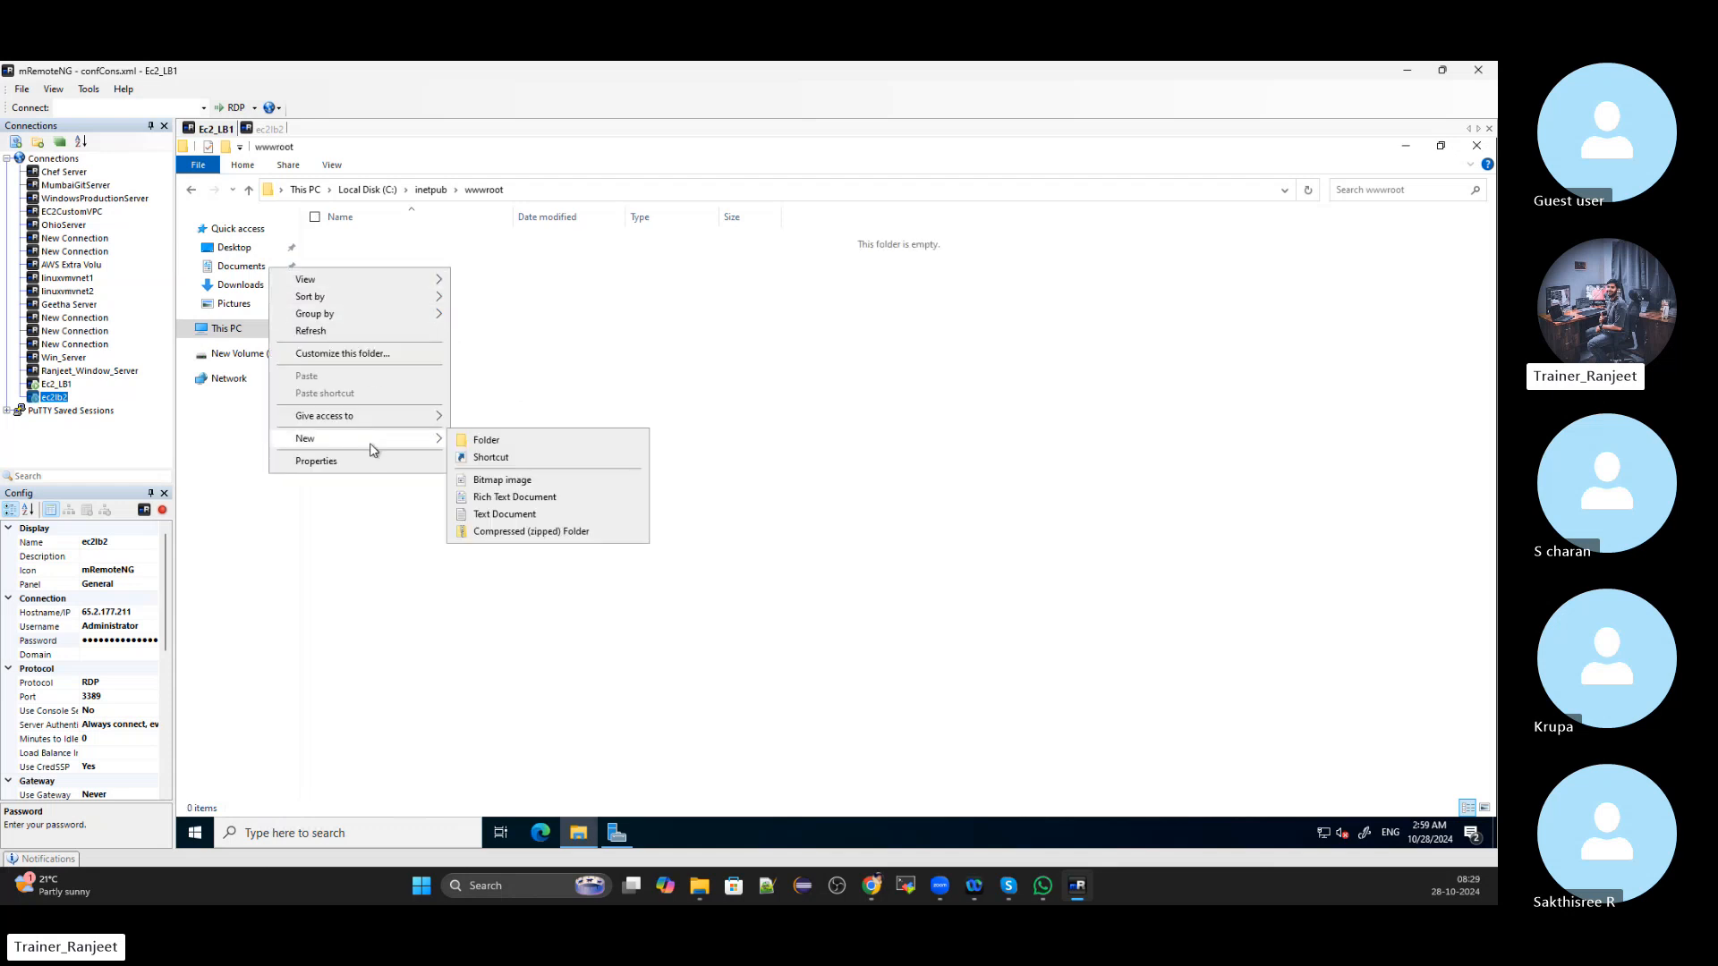
pyautogui.click(498, 515)
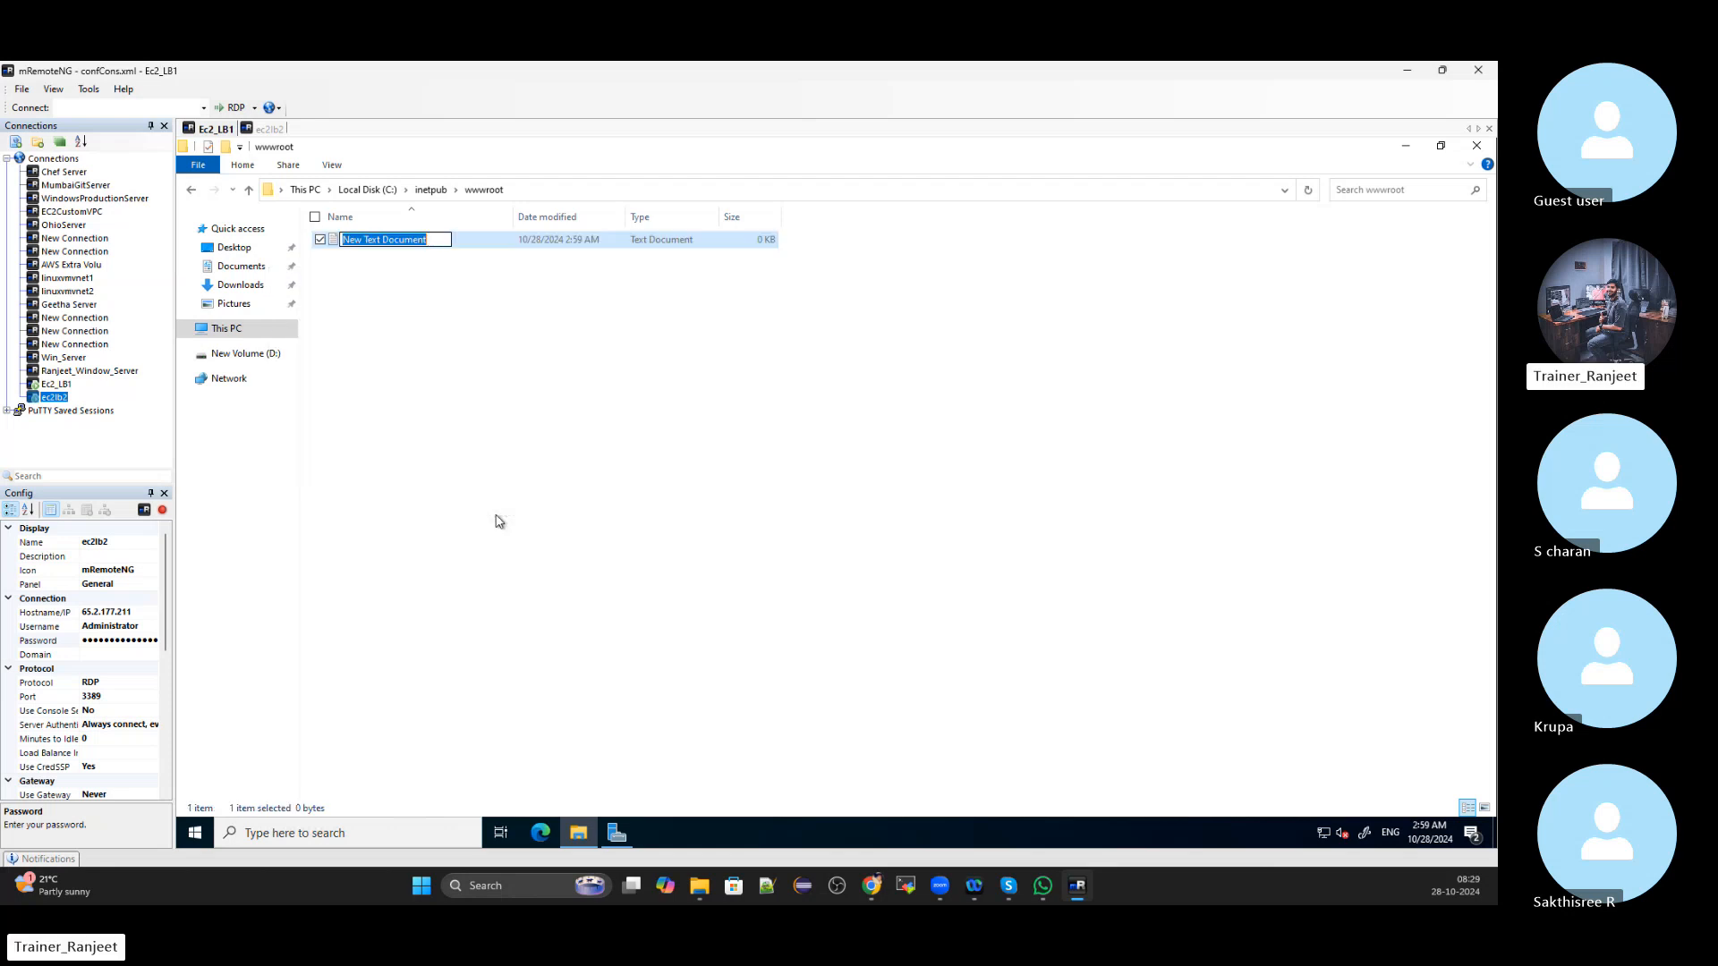
pyautogui.write('index')
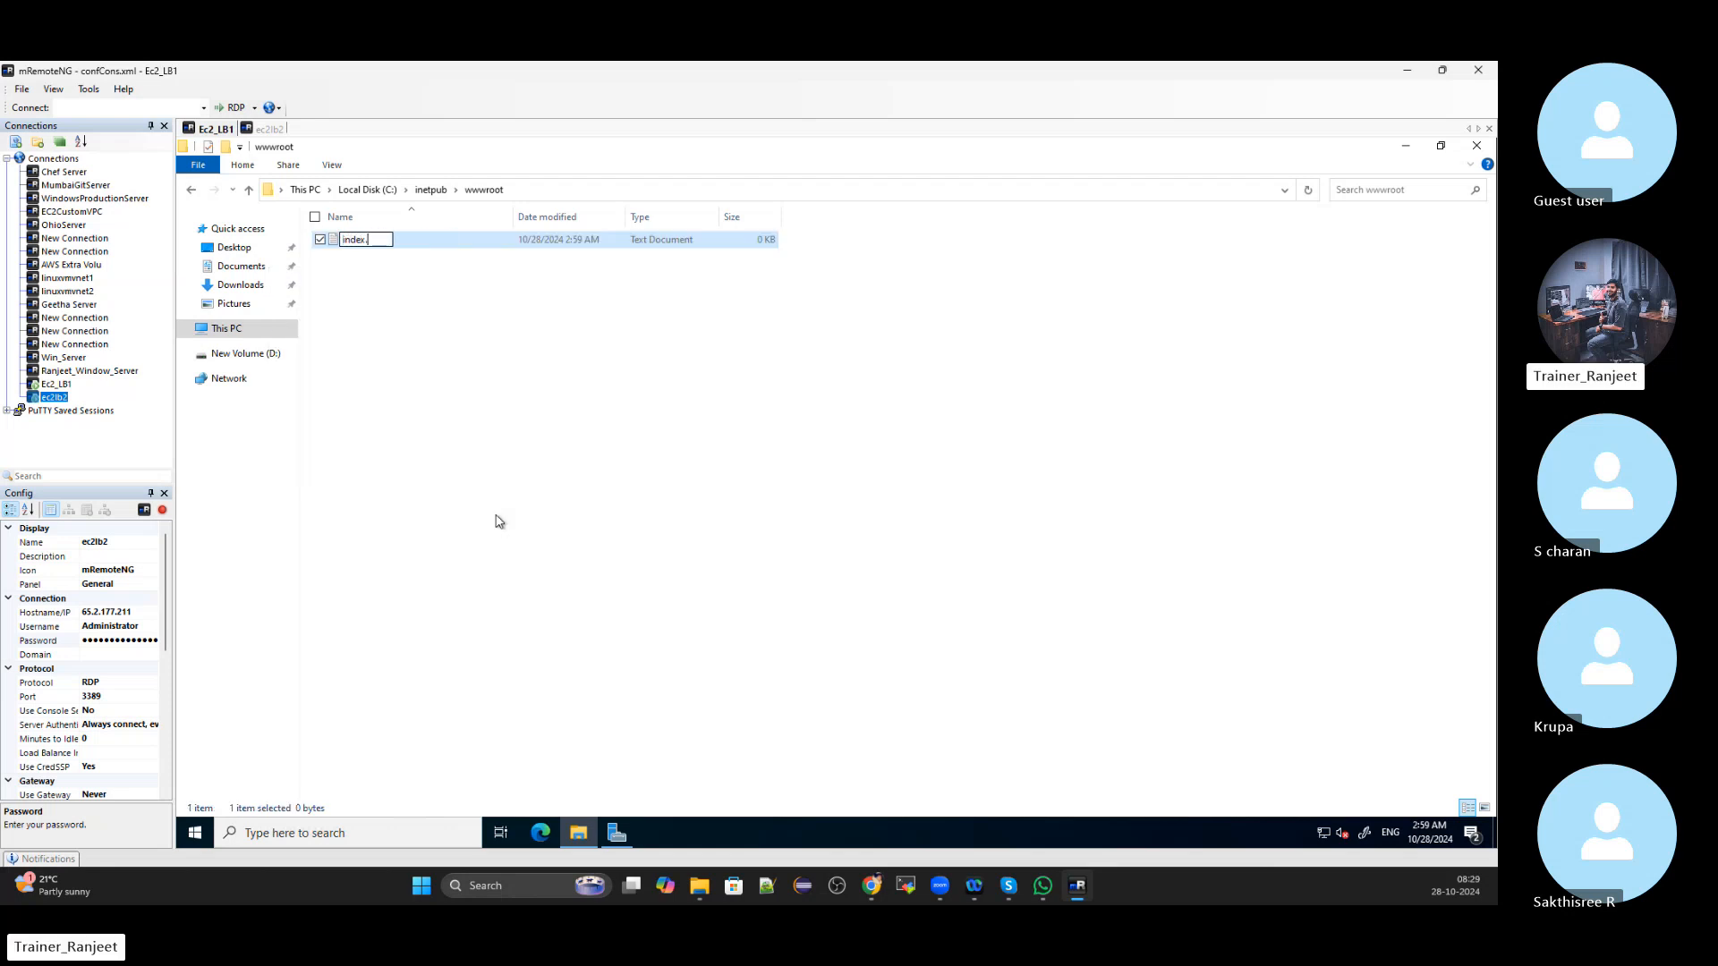
pyautogui.write('.html')
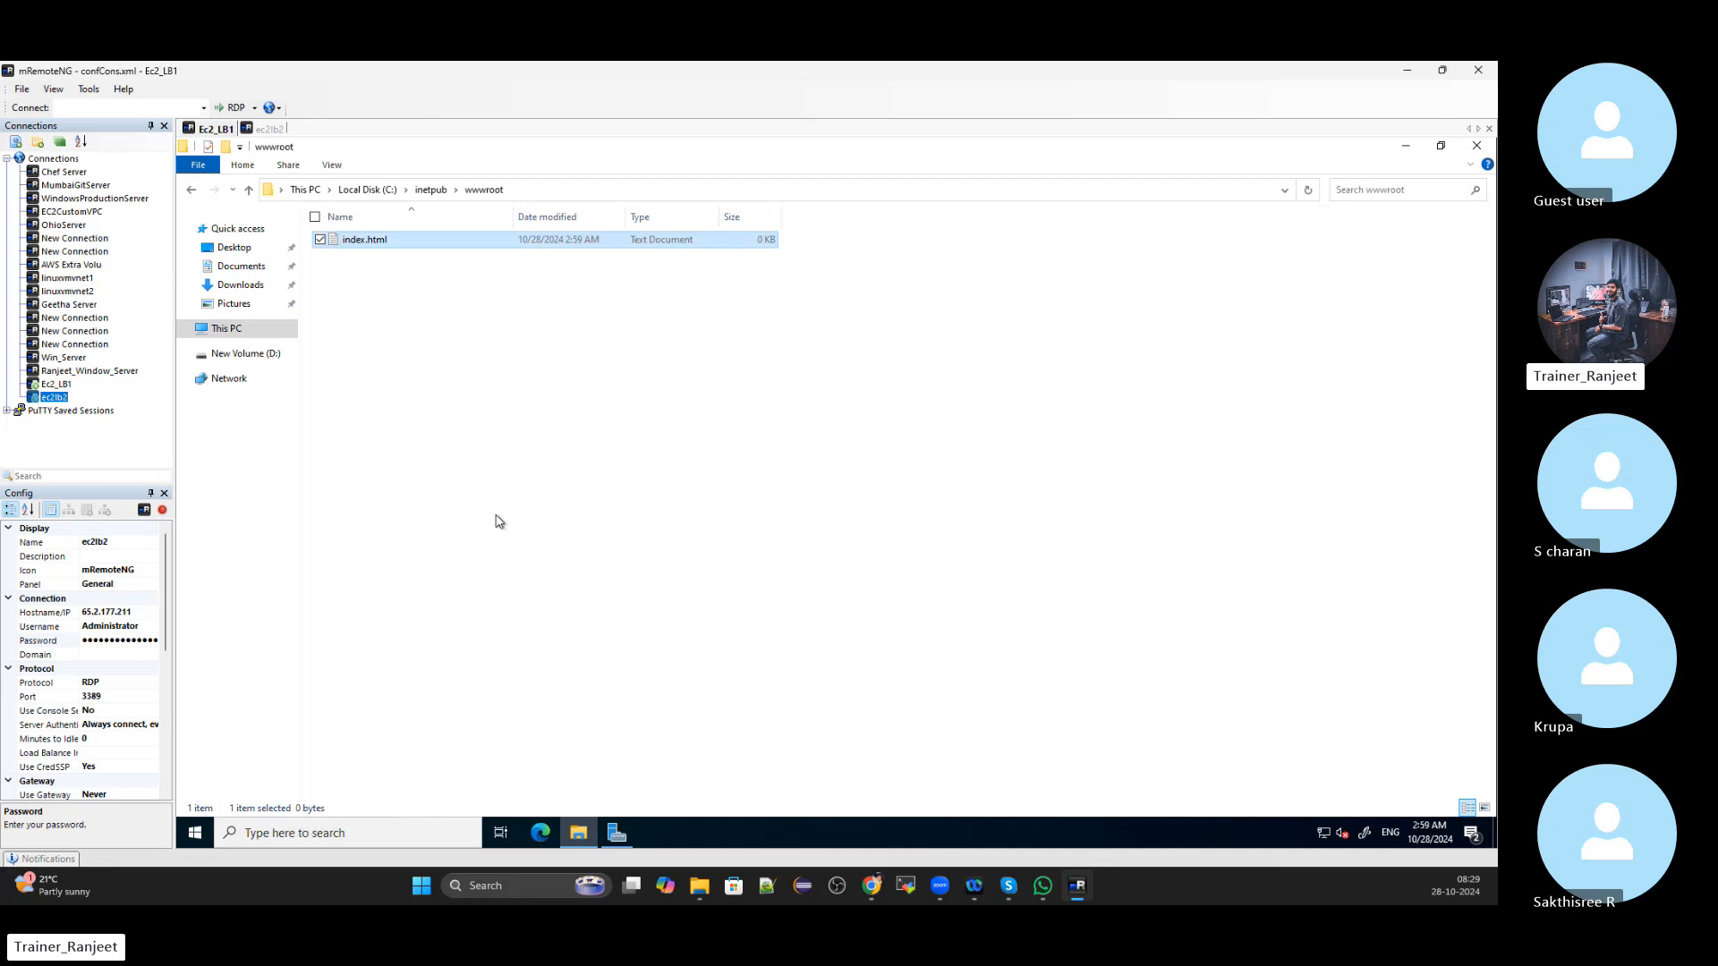
pyautogui.click(372, 283)
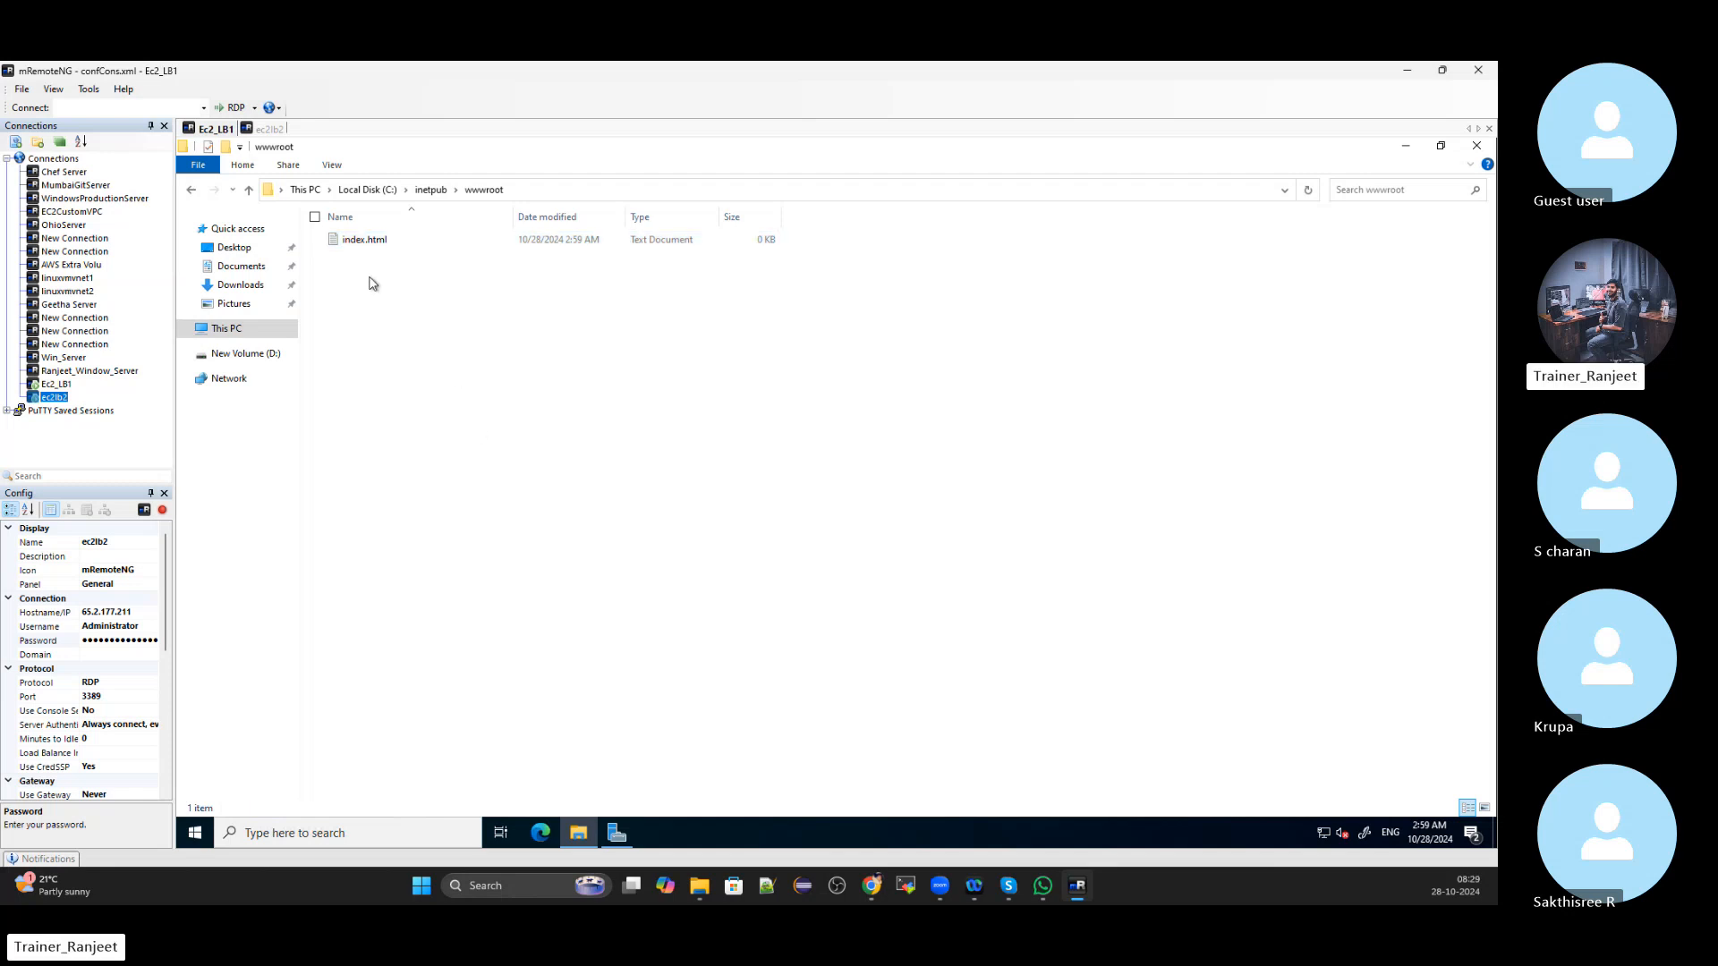
pyautogui.click(331, 248)
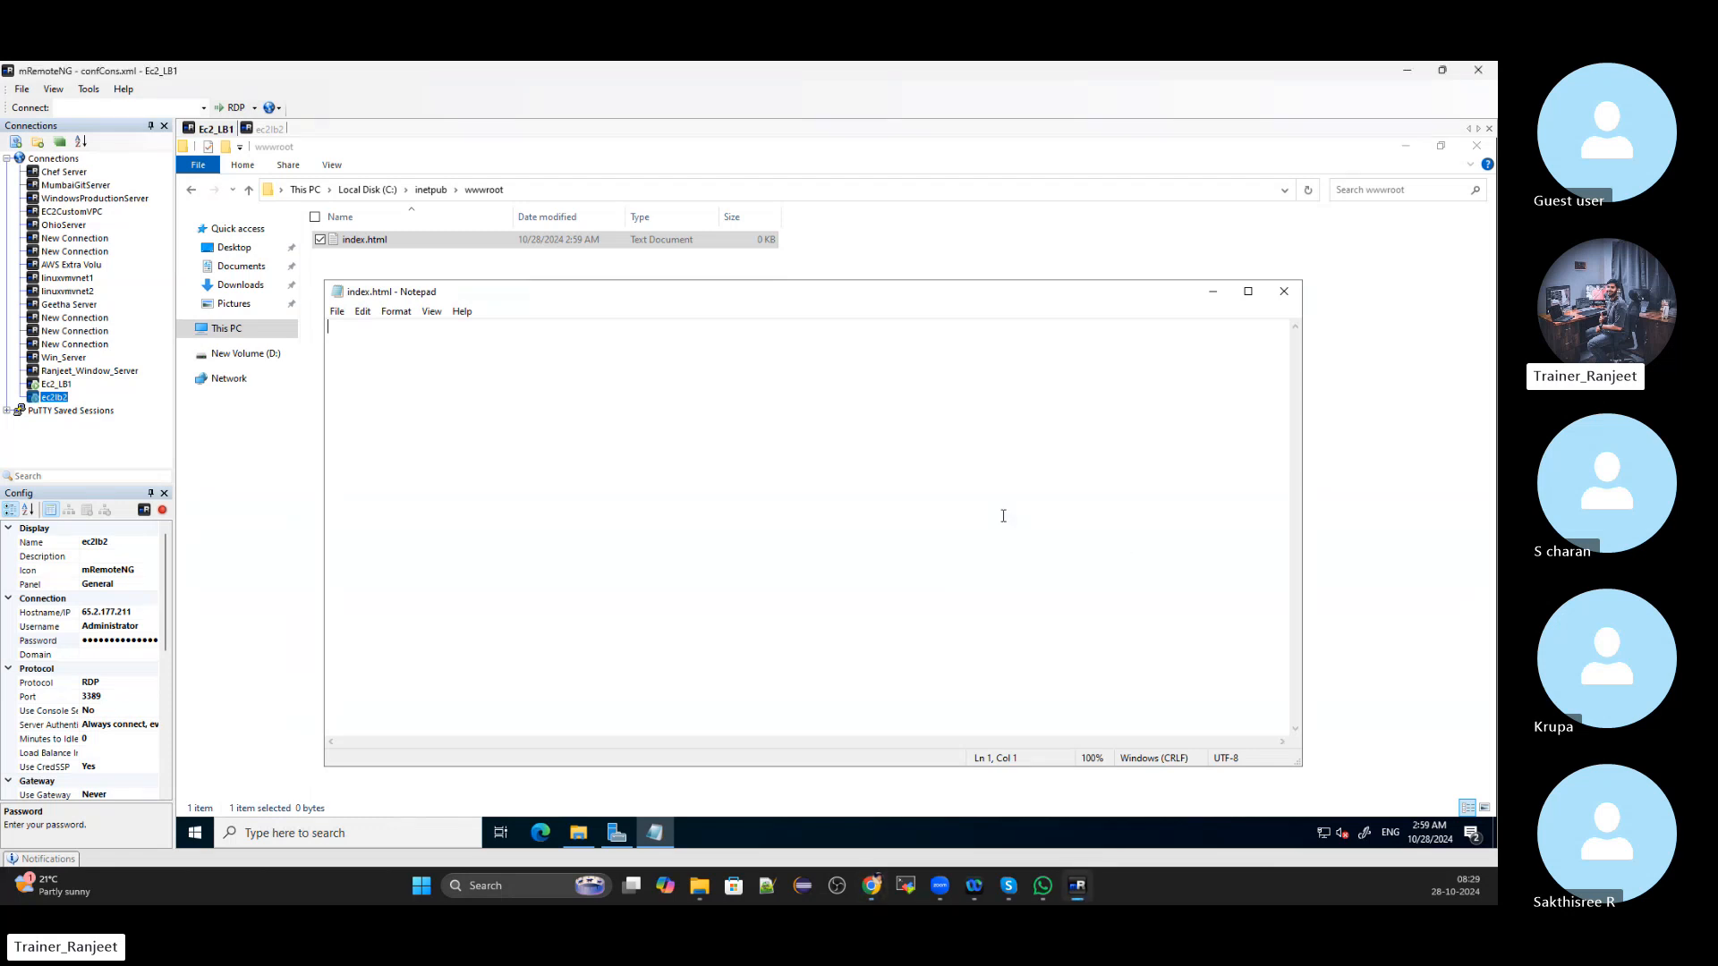
# Paste the prepared HTML page and add 'LoadBalancer 1 Should Display' to the heading
pyautogui.hotkey('ctrl', 'v')
pyautogui.scroll(7, 921, 588)
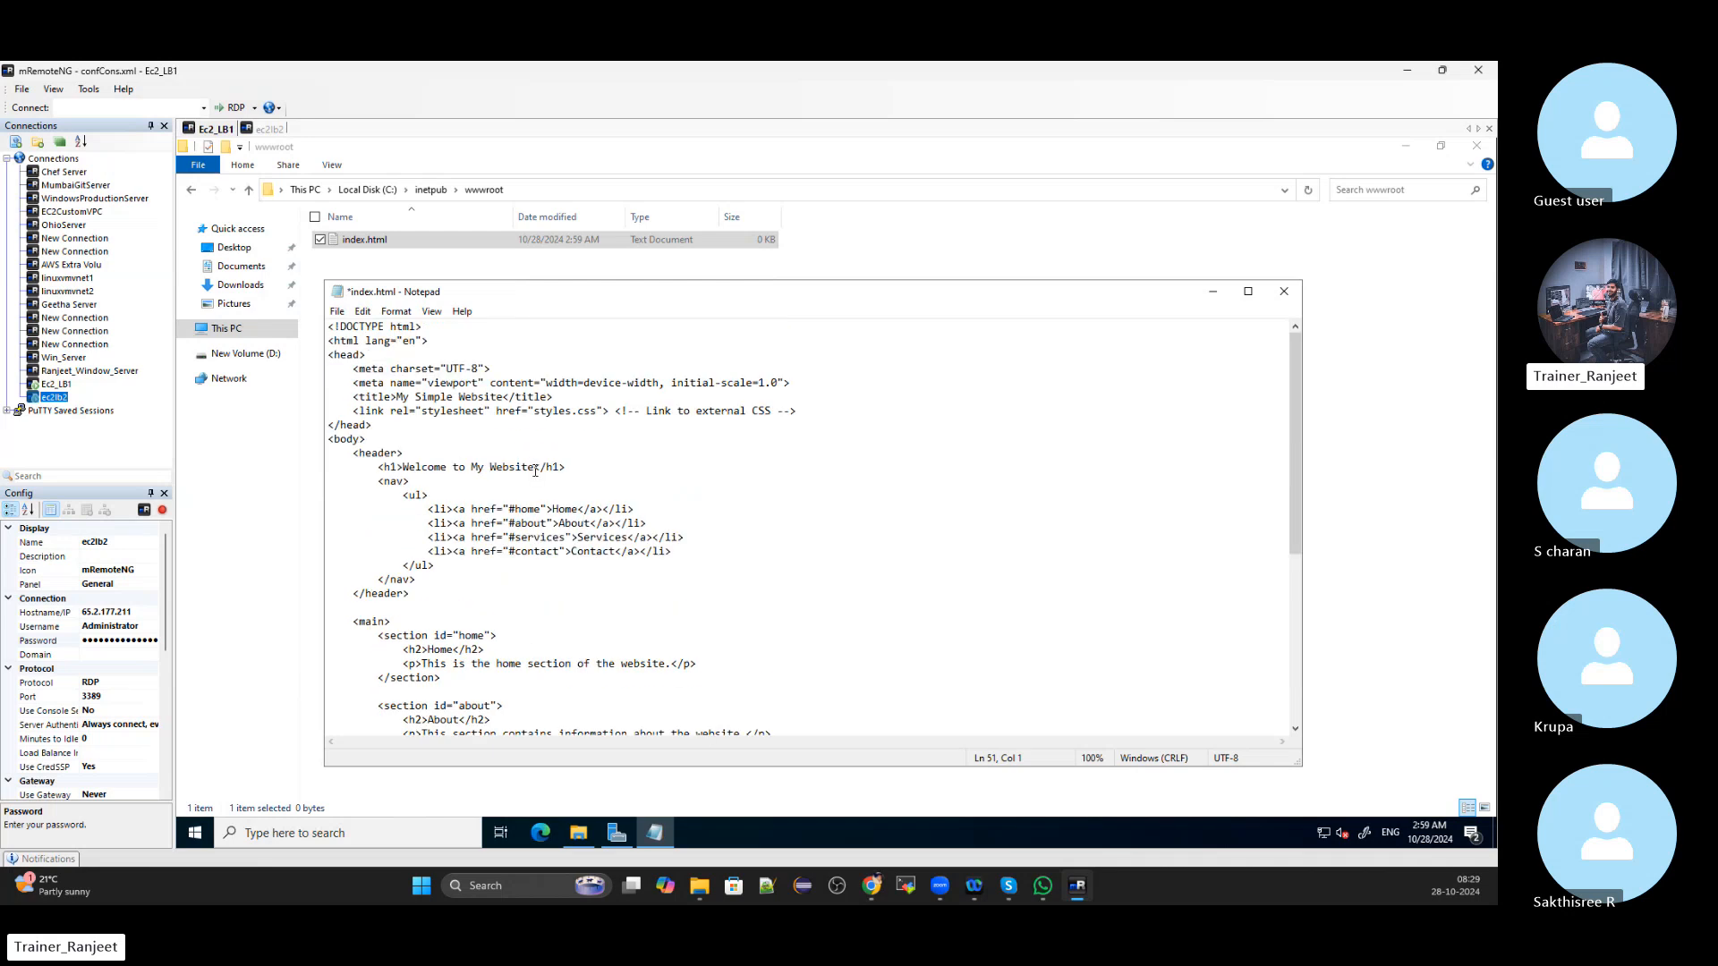
pyautogui.write('LoadB')
pyautogui.write('alancer')
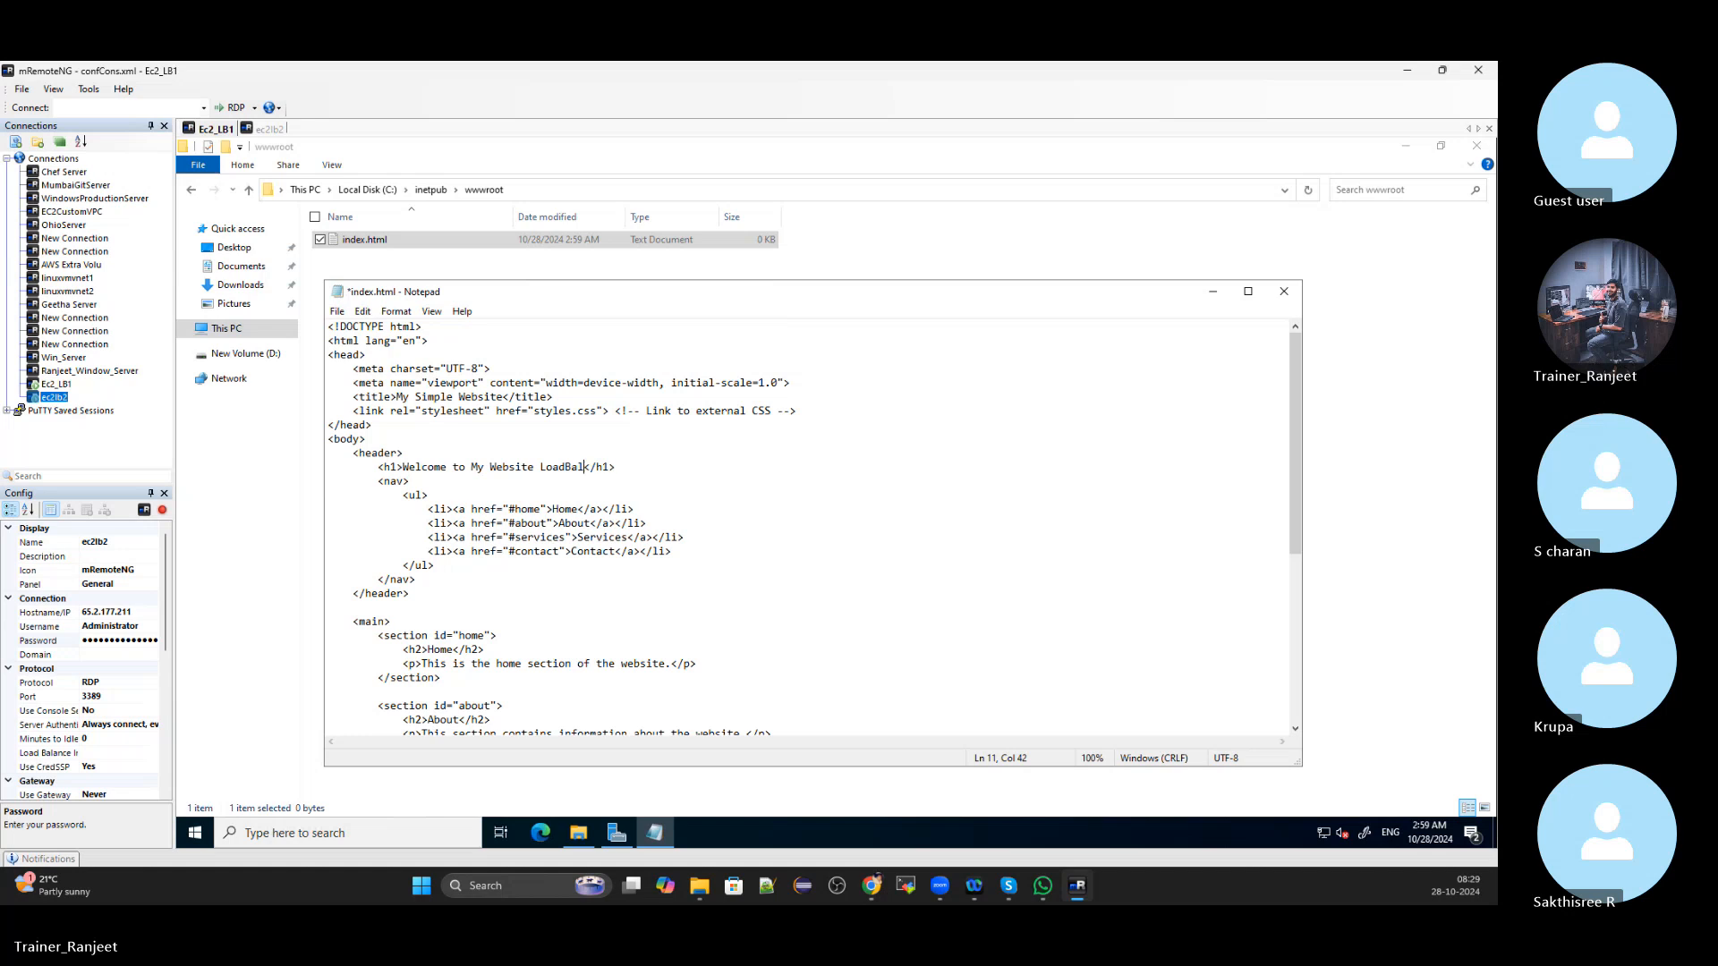
pyautogui.write(' 1 Should ')
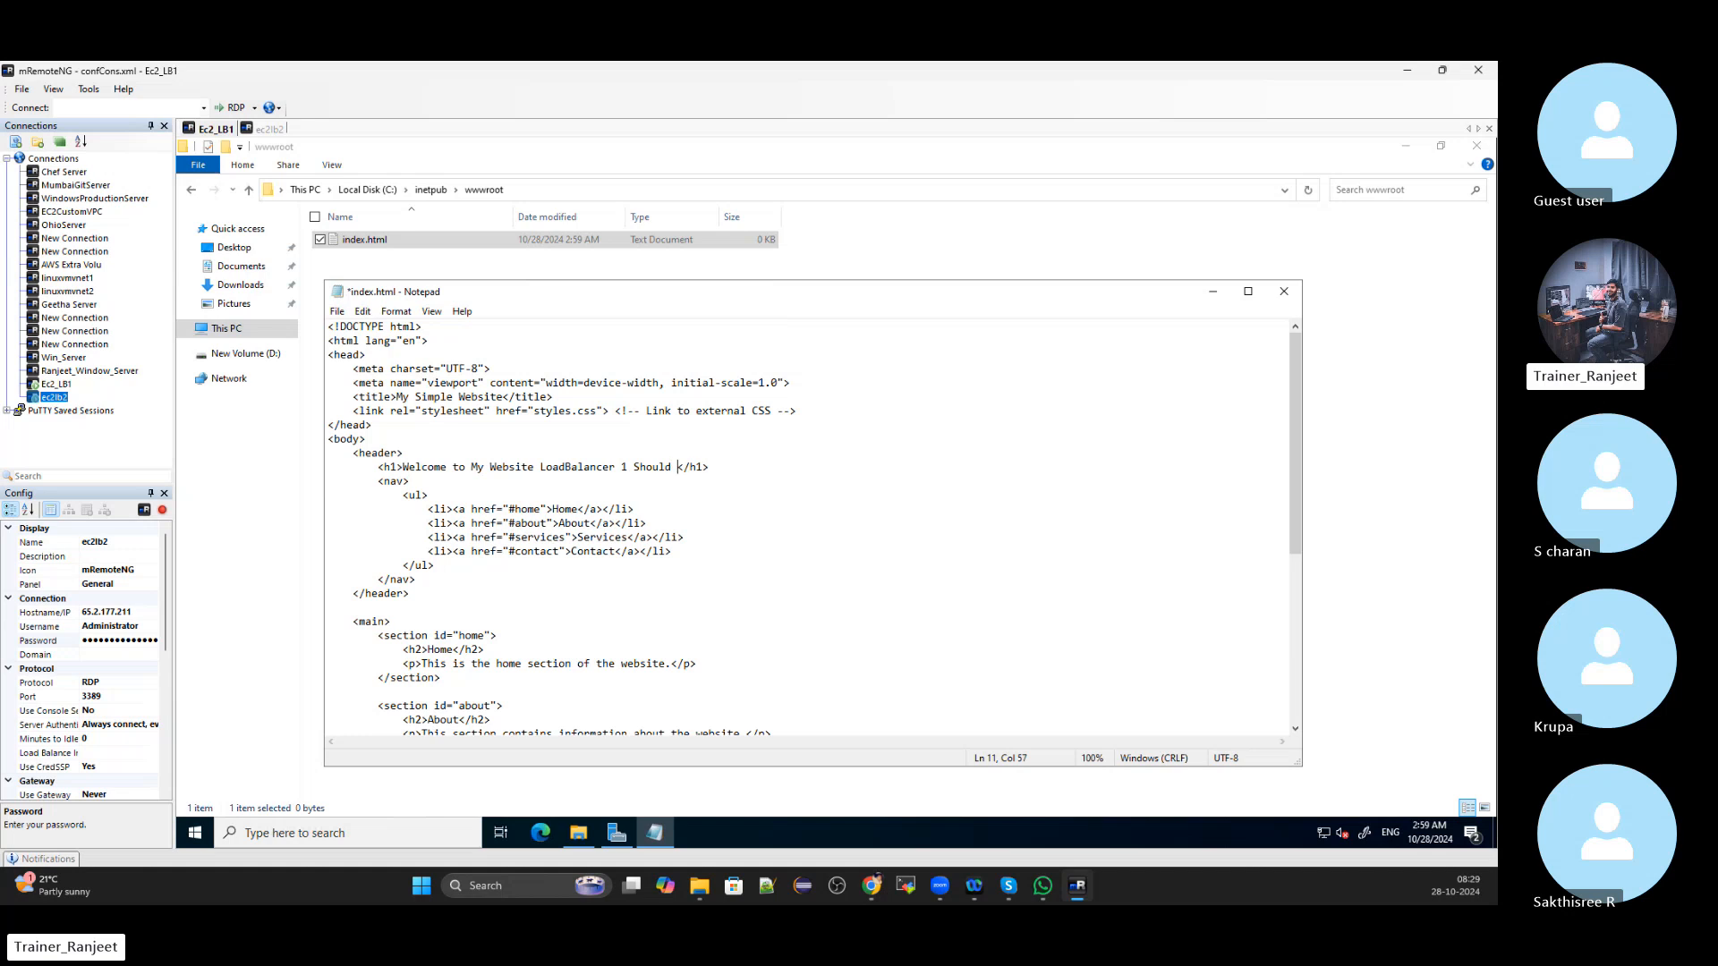
pyautogui.write('Disply')
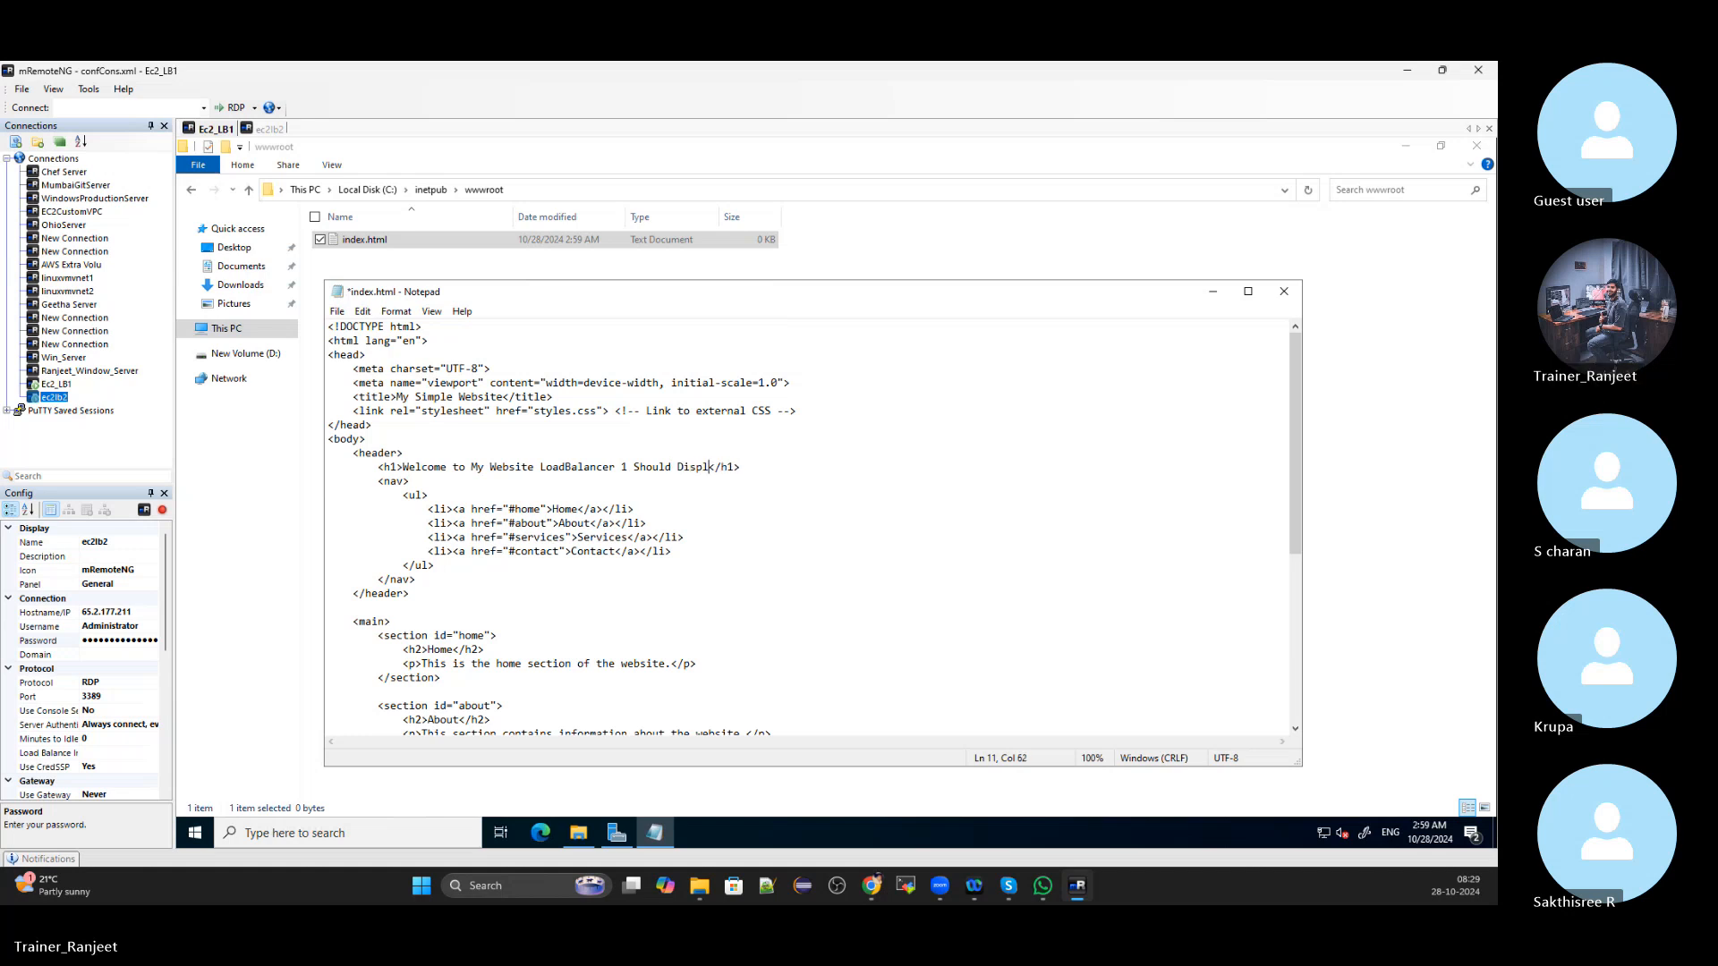
pyautogui.press('BackSpace')
pyautogui.write('ay')
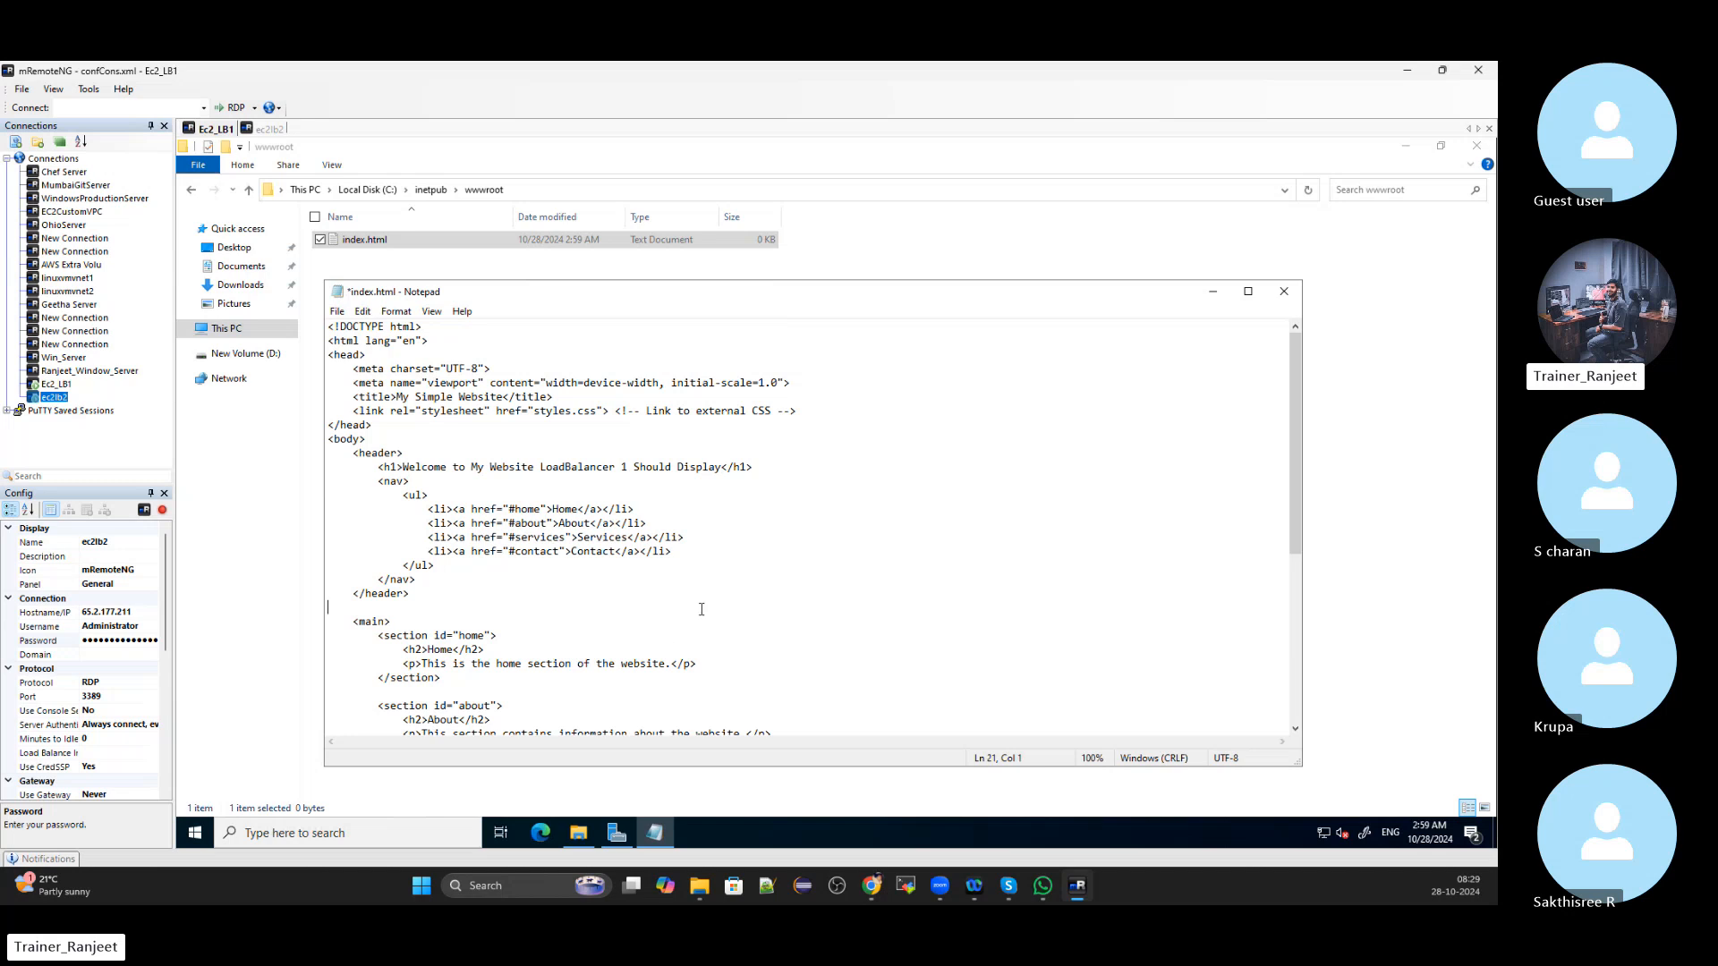
# Save the page as index.html with All Files type, replace the existing file, and close Notepad
pyautogui.click(337, 312)
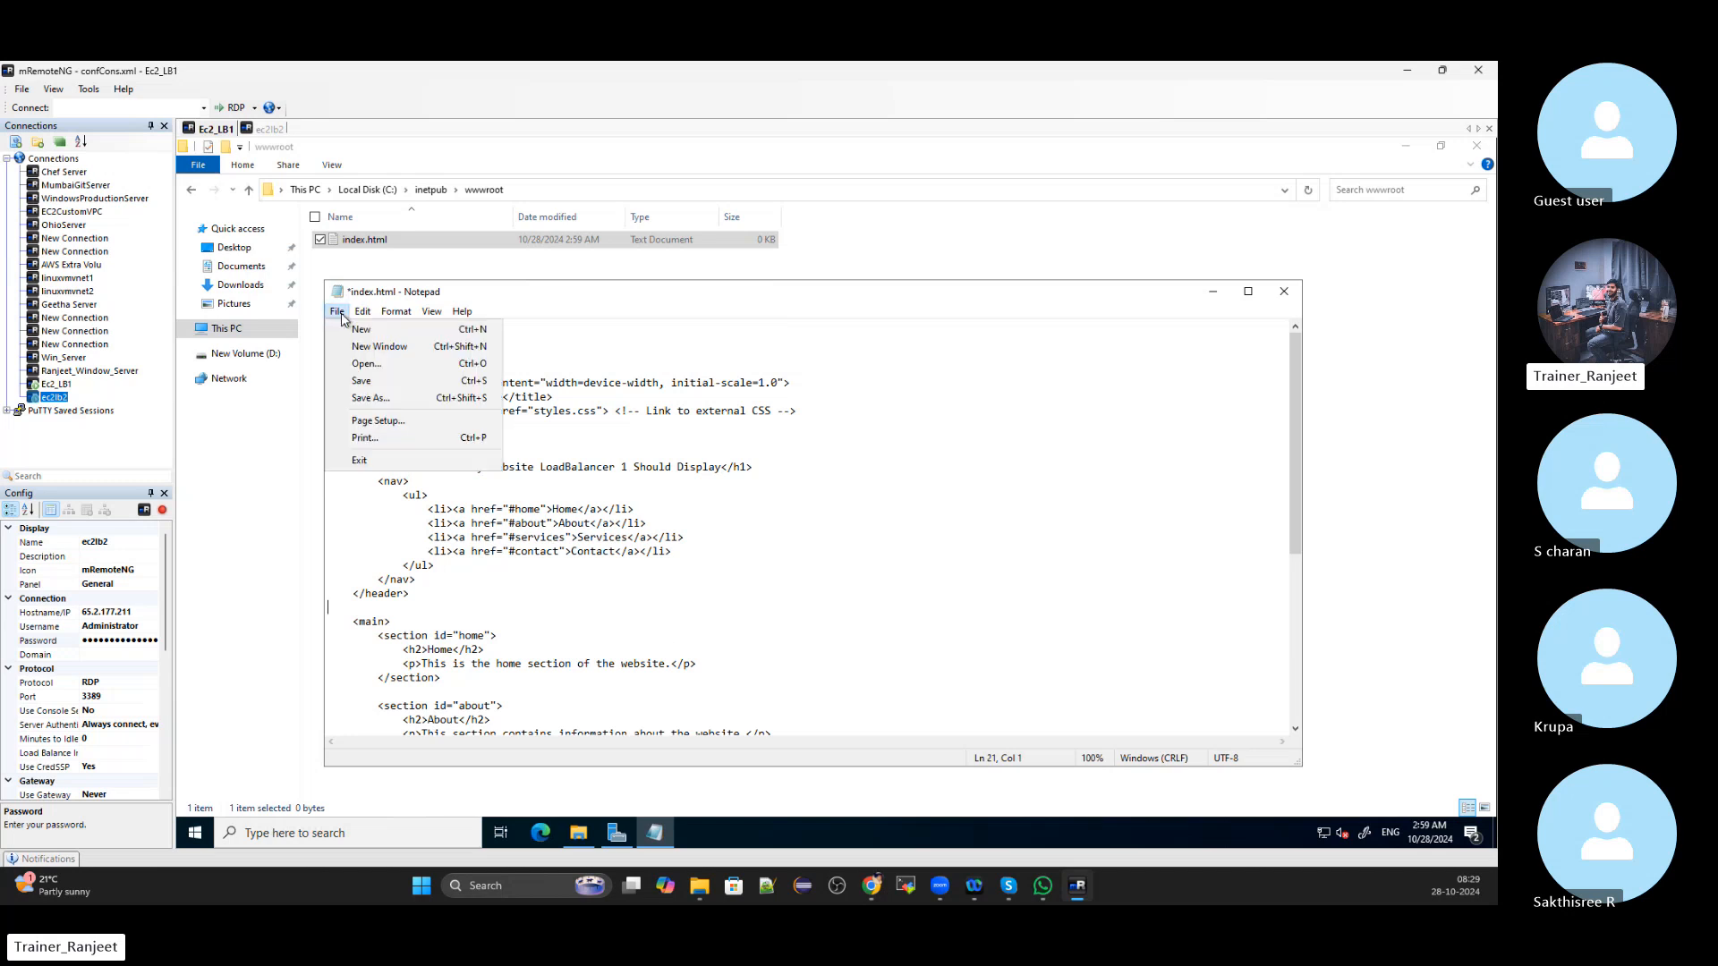
pyautogui.click(354, 401)
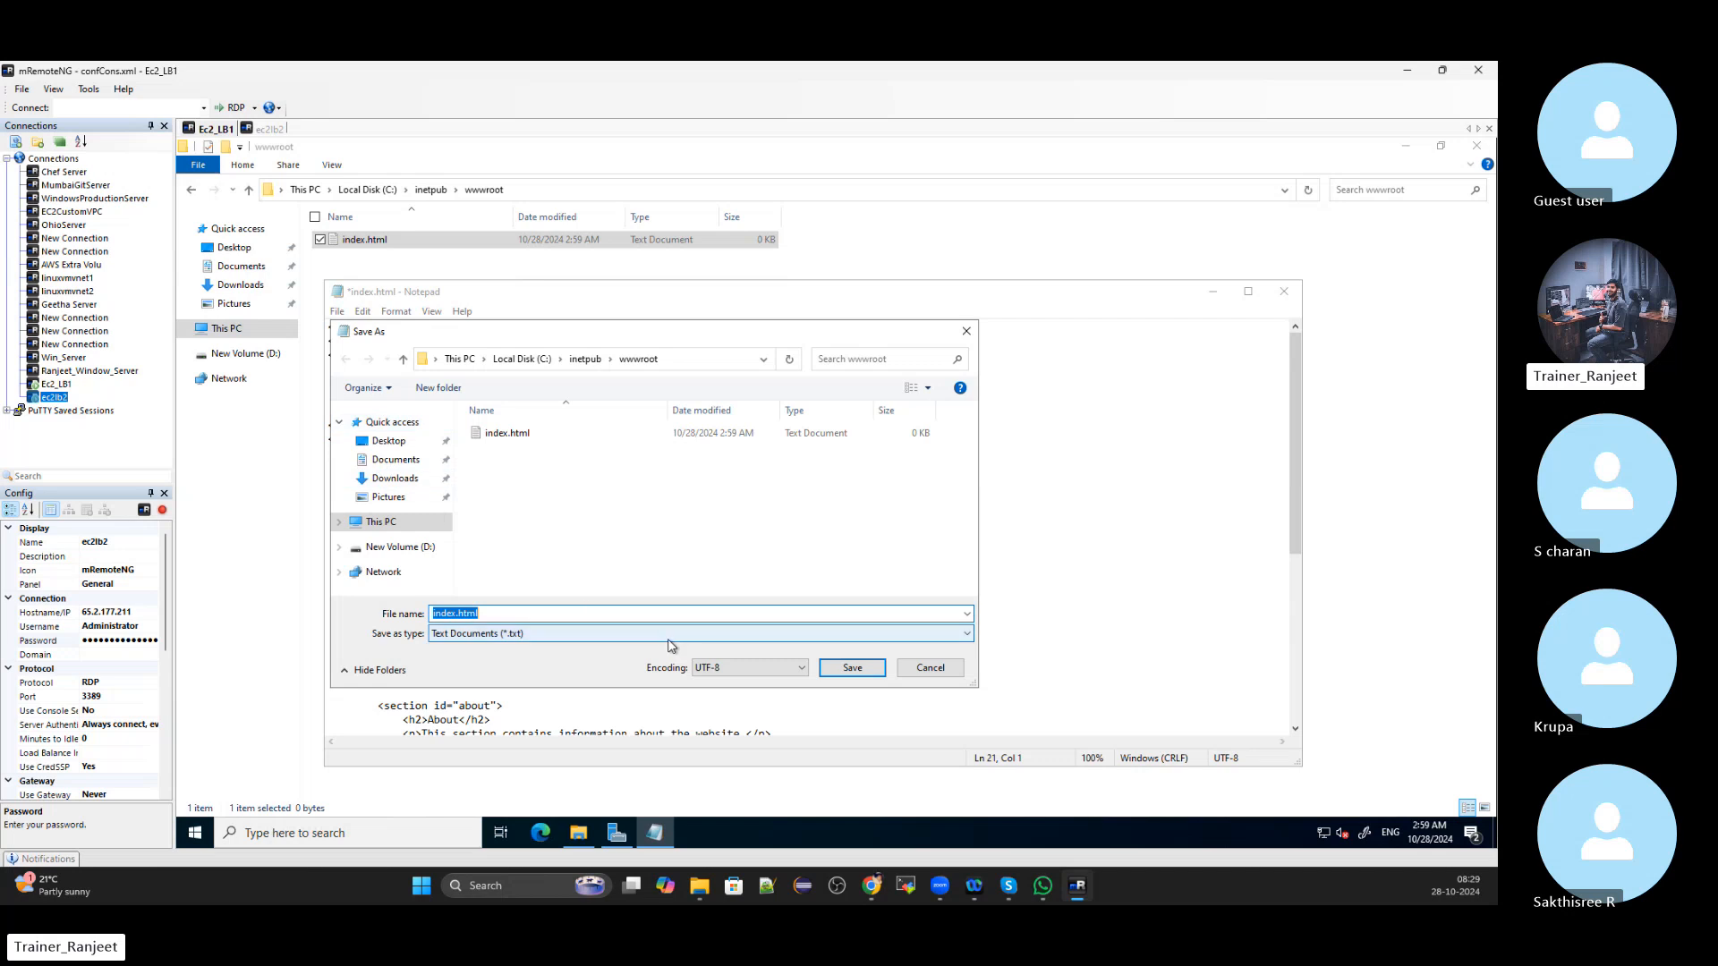
pyautogui.click(506, 634)
pyautogui.click(495, 657)
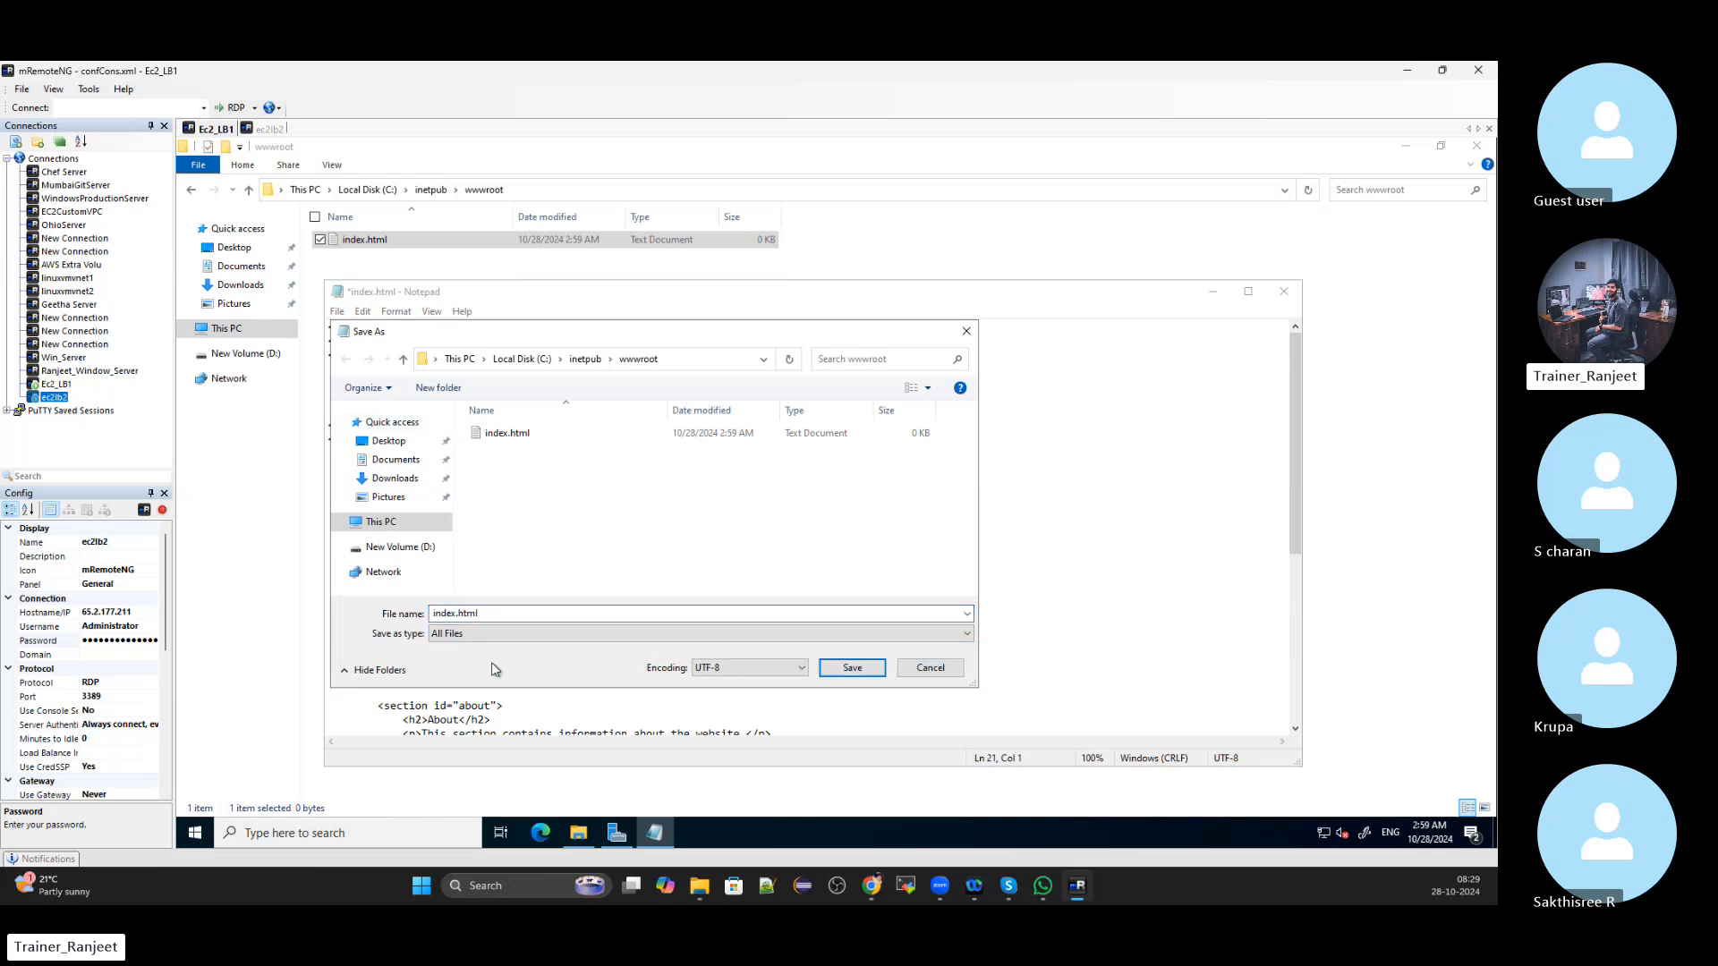
pyautogui.click(865, 670)
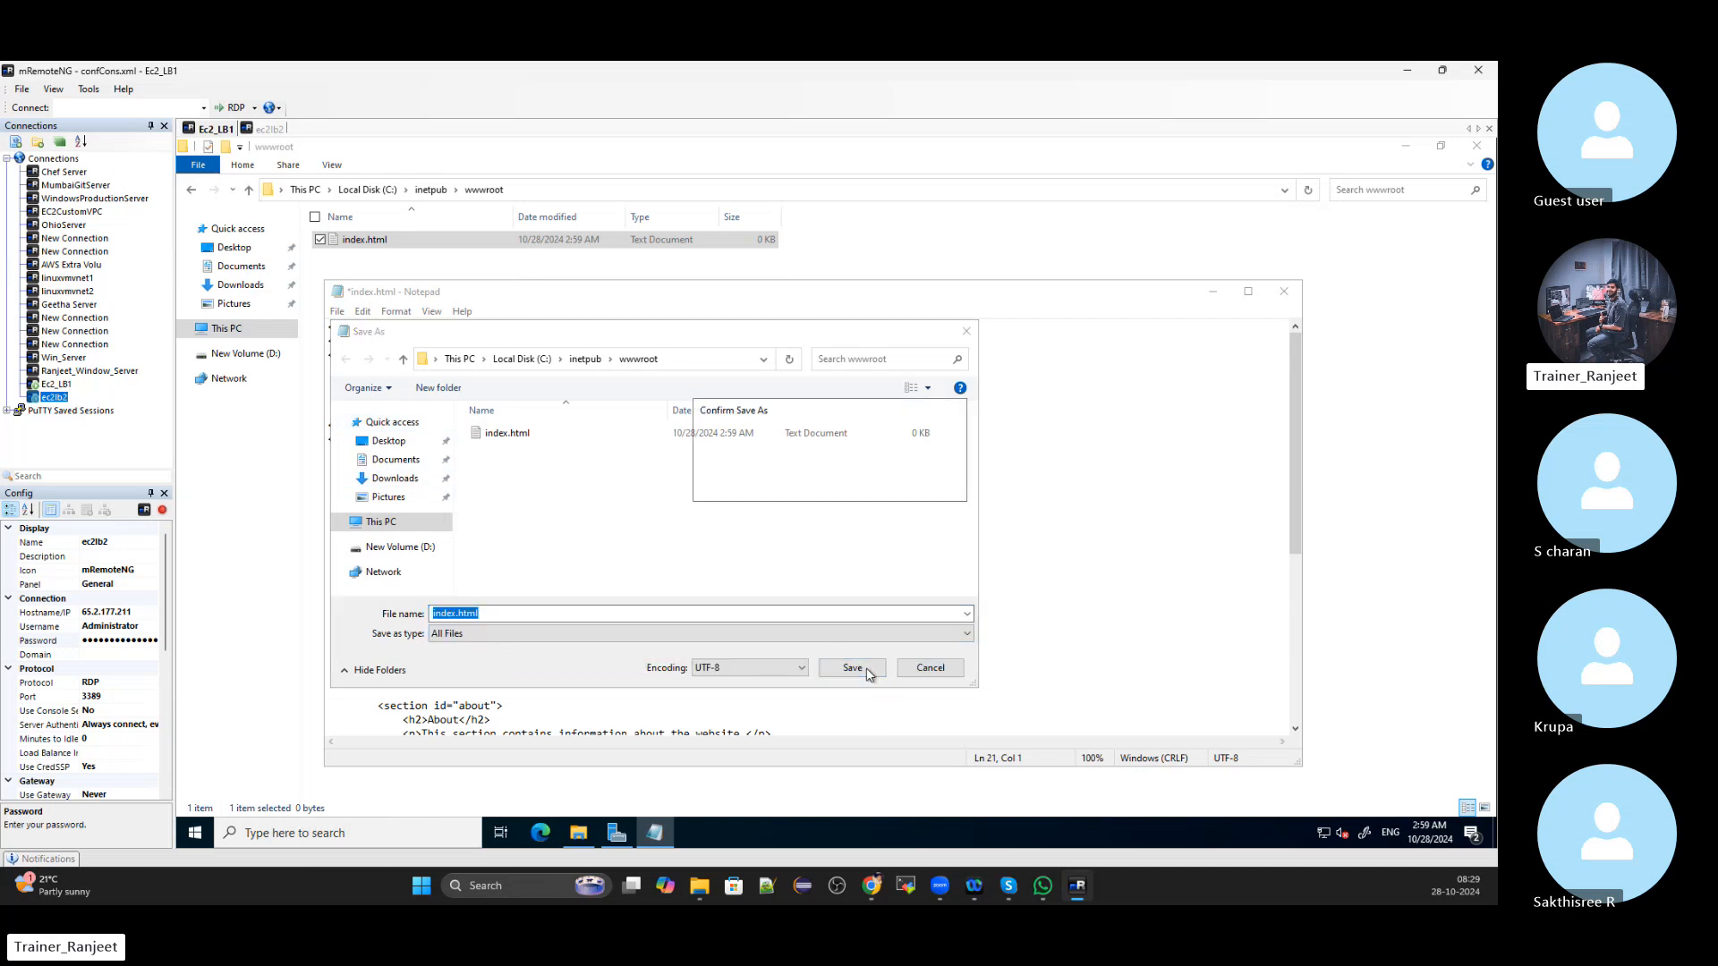
pyautogui.click(877, 484)
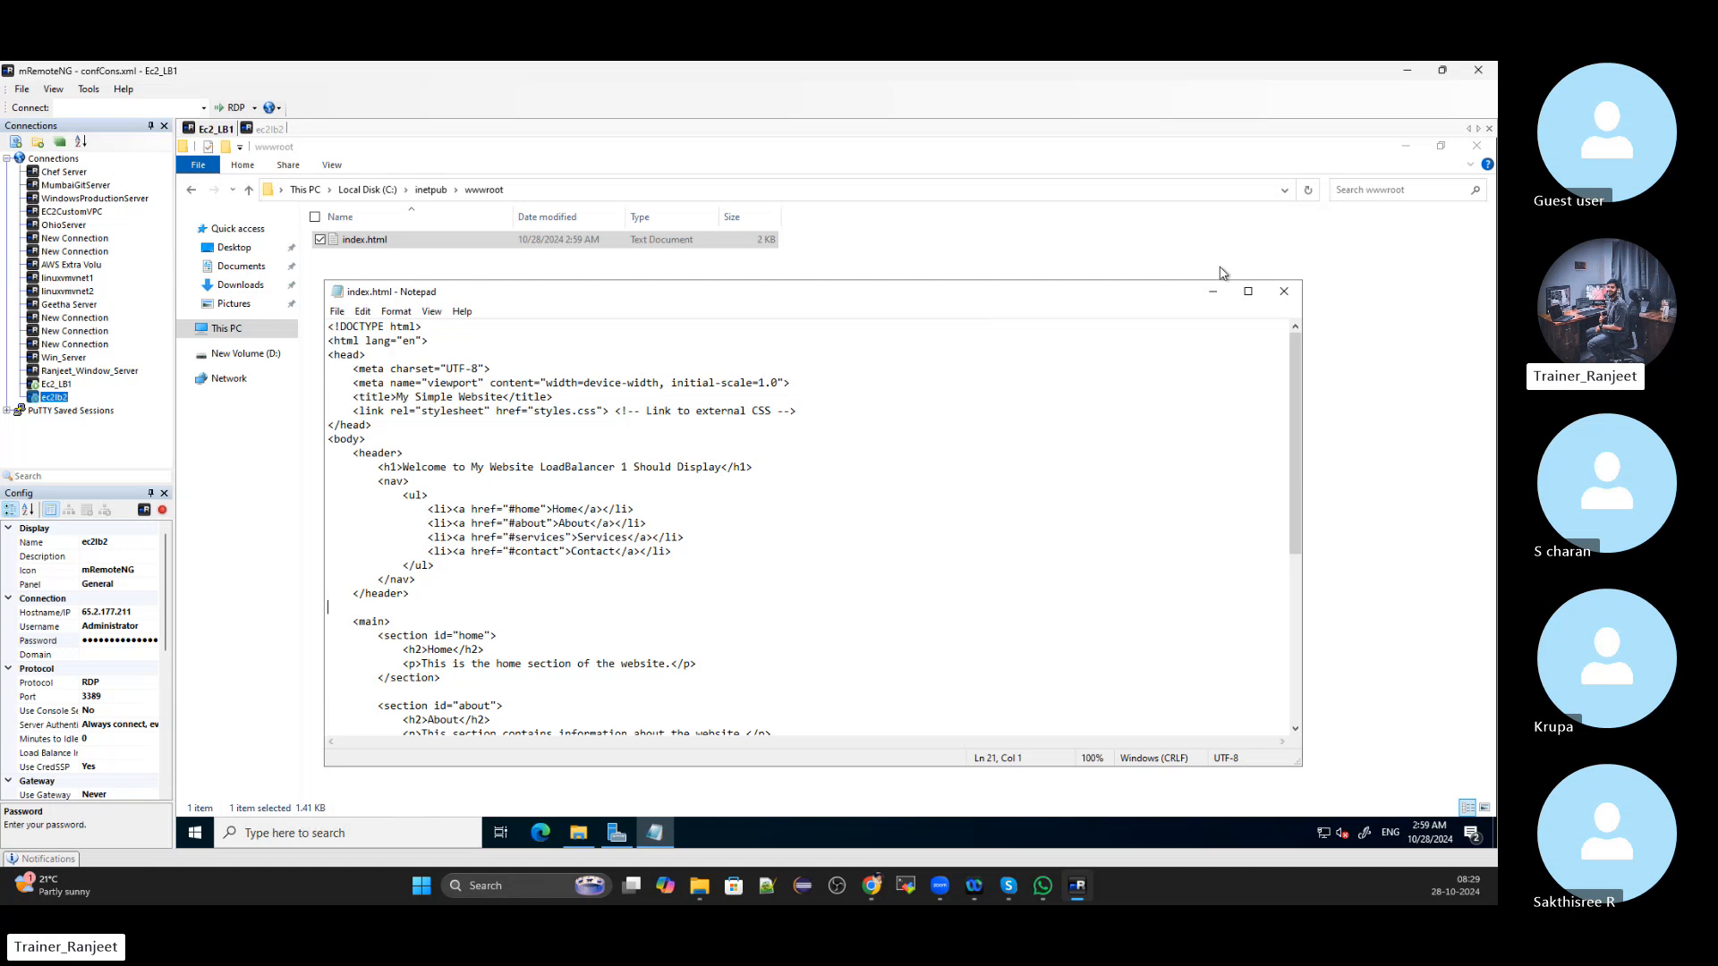
pyautogui.click(1284, 290)
pyautogui.click(487, 278)
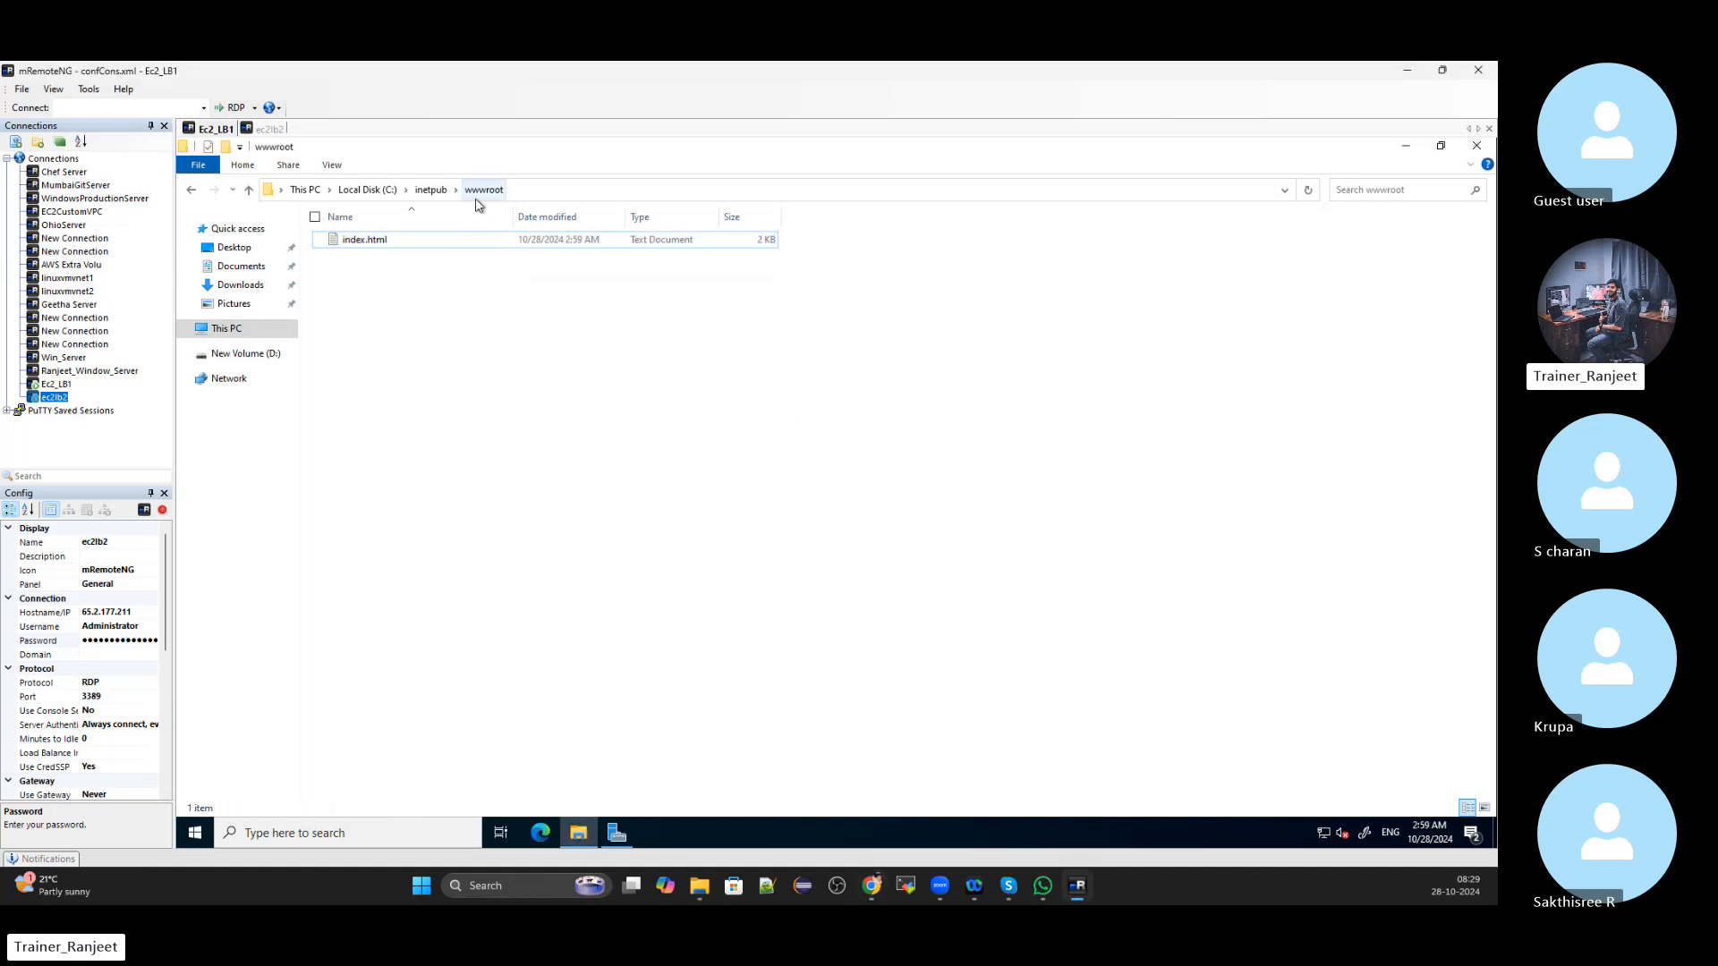
pyautogui.click(430, 190)
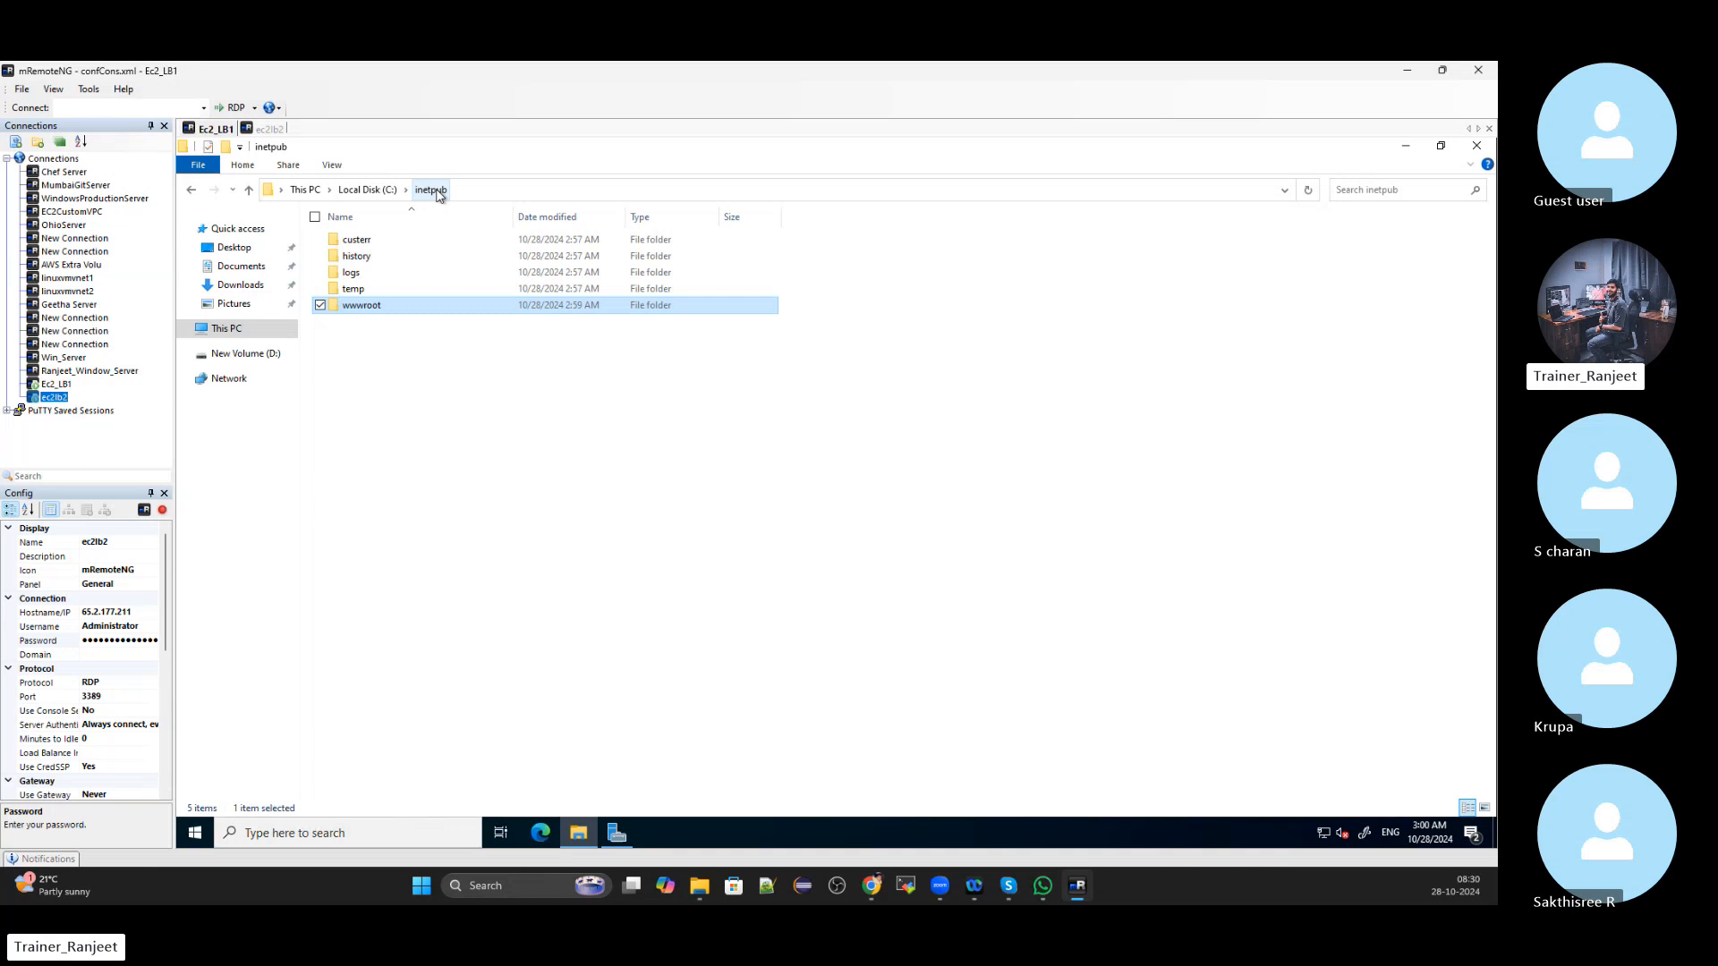
pyautogui.doubleClick(383, 305)
pyautogui.click(383, 245)
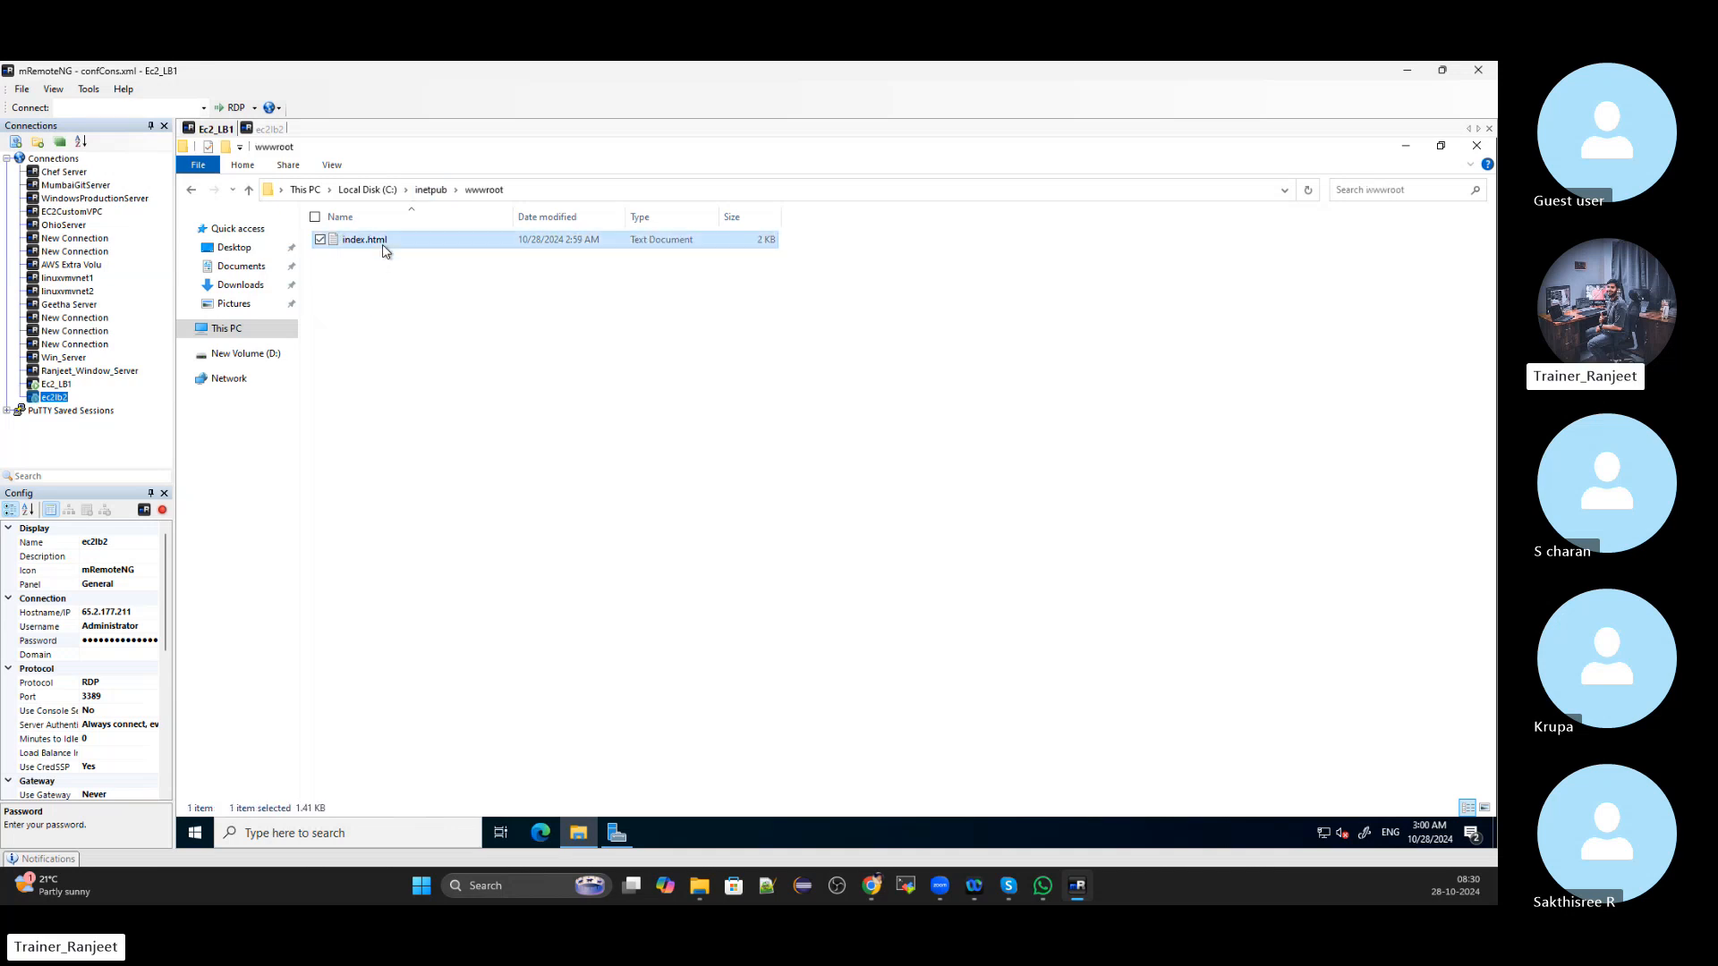
pyautogui.rightClick(383, 245)
pyautogui.click(376, 465)
pyautogui.click(387, 240)
pyautogui.press('BackSpace')
pyautogui.press('BackSpace')
pyautogui.press('BackSpace')
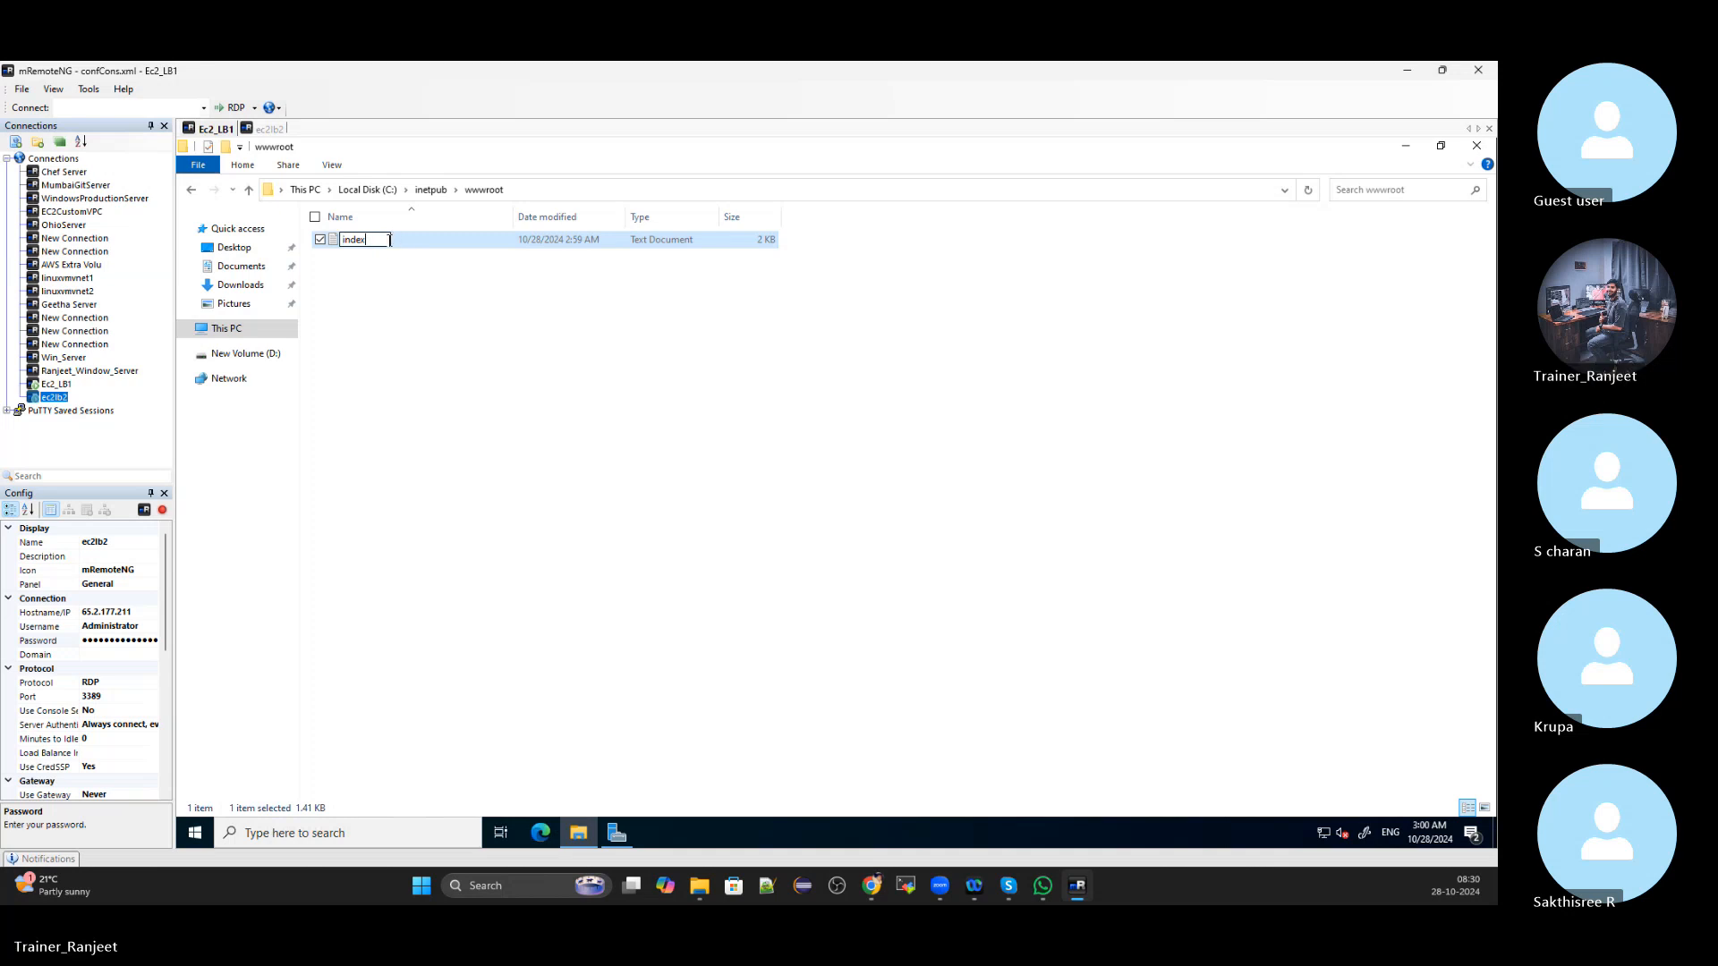
pyautogui.write('thm')
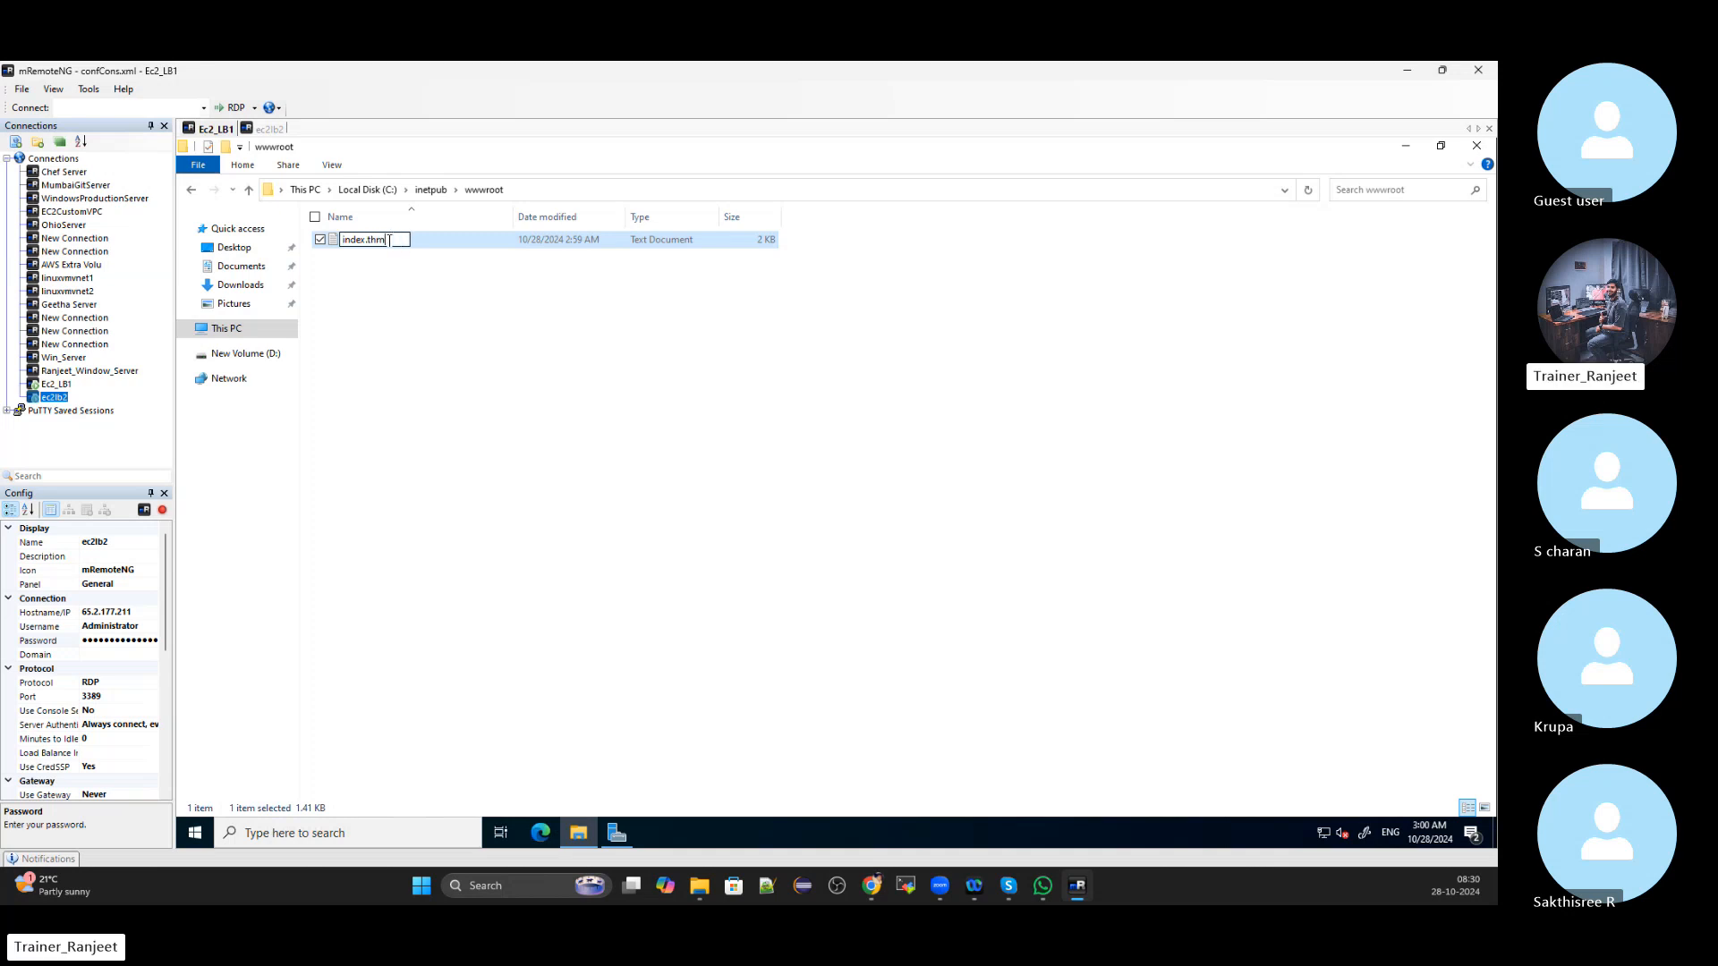
pyautogui.write('l')
pyautogui.press('Return')
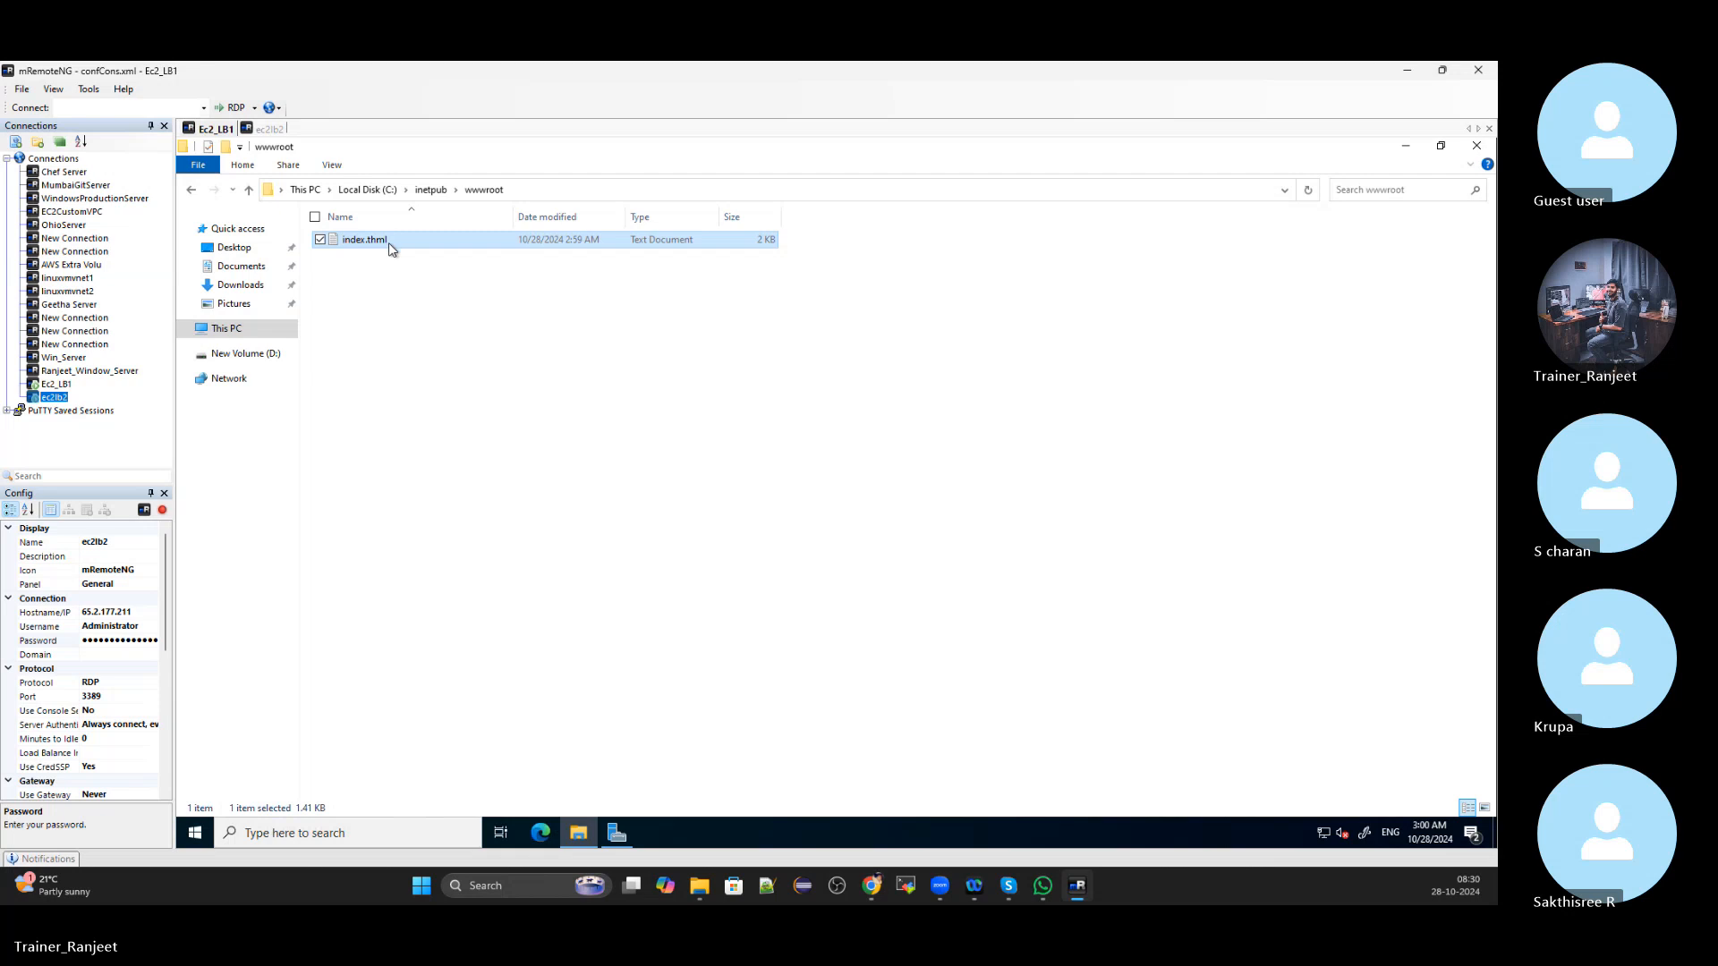
pyautogui.rightClick(391, 250)
pyautogui.click(371, 462)
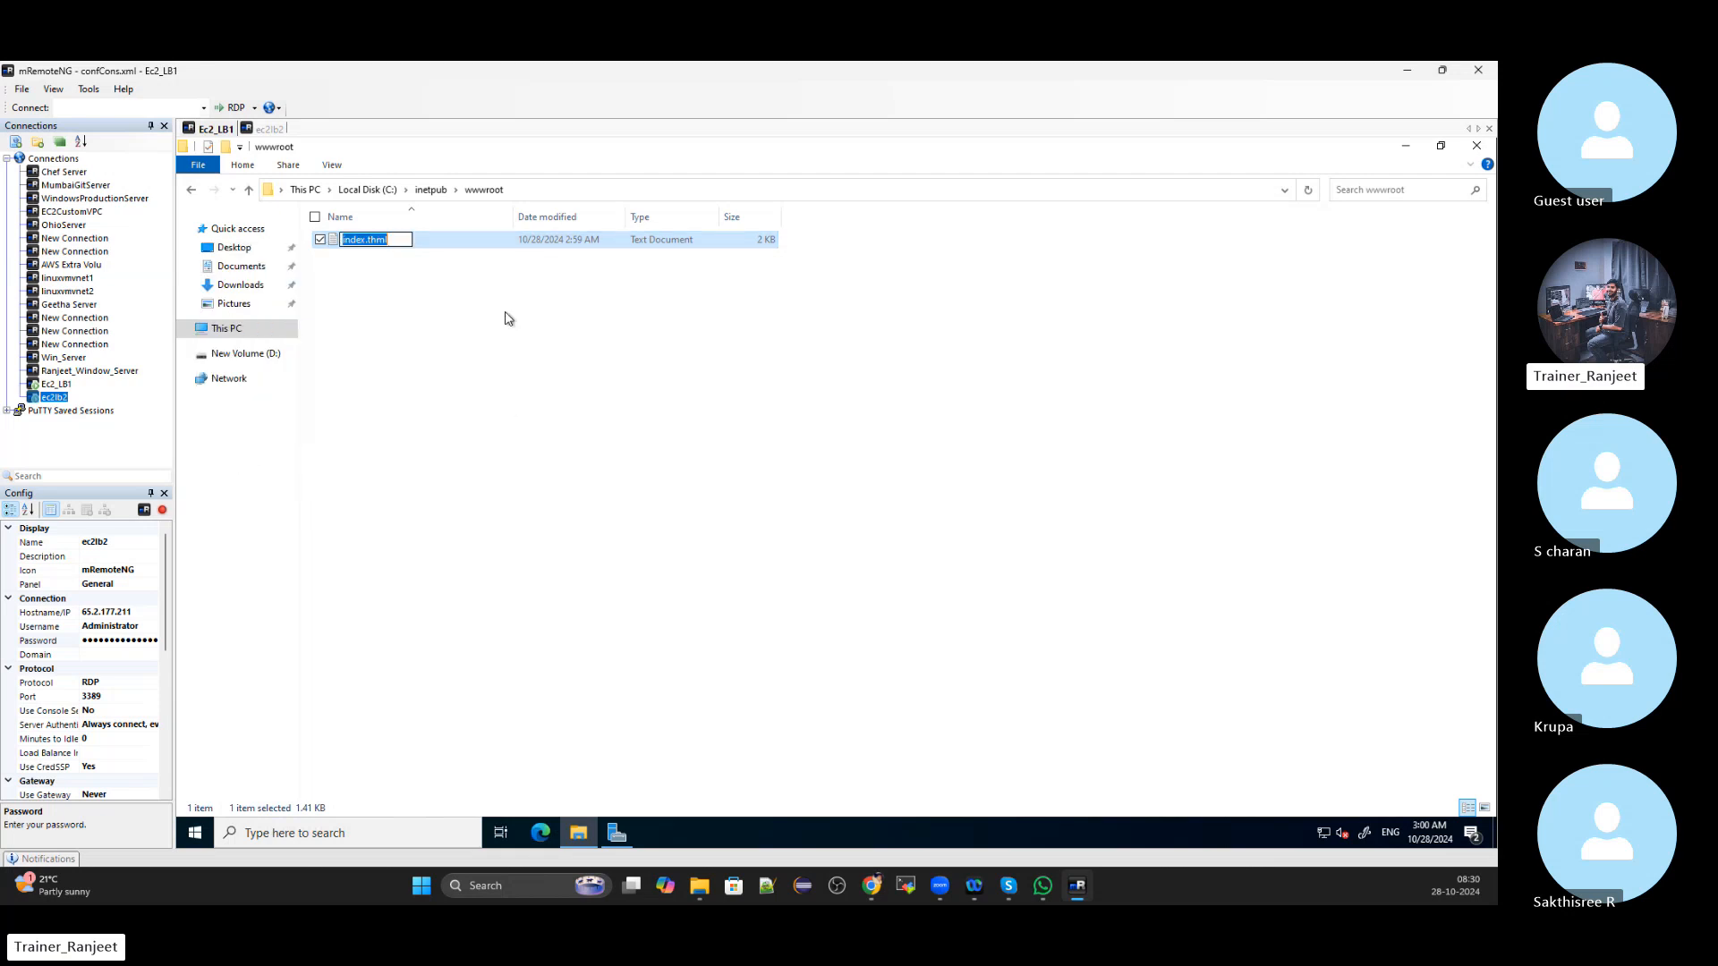
pyautogui.press('End')
pyautogui.press('BackSpace')
pyautogui.press('BackSpace')
pyautogui.press('BackSpace')
pyautogui.press('BackSpace')
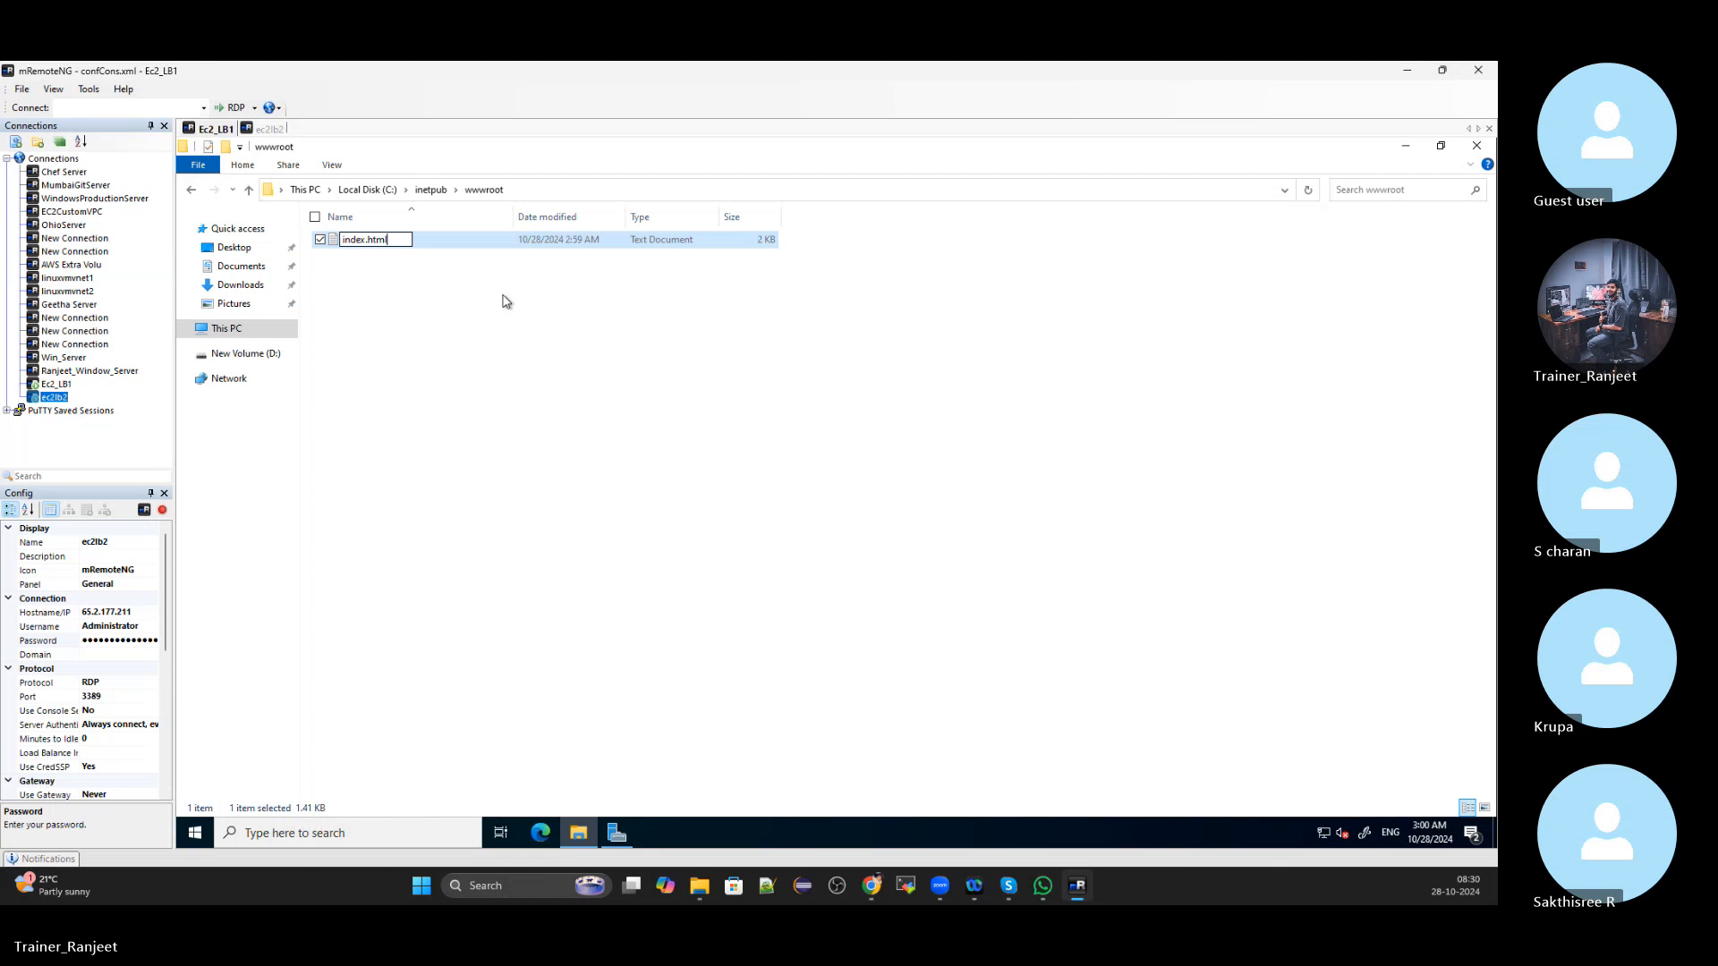
pyautogui.click(506, 302)
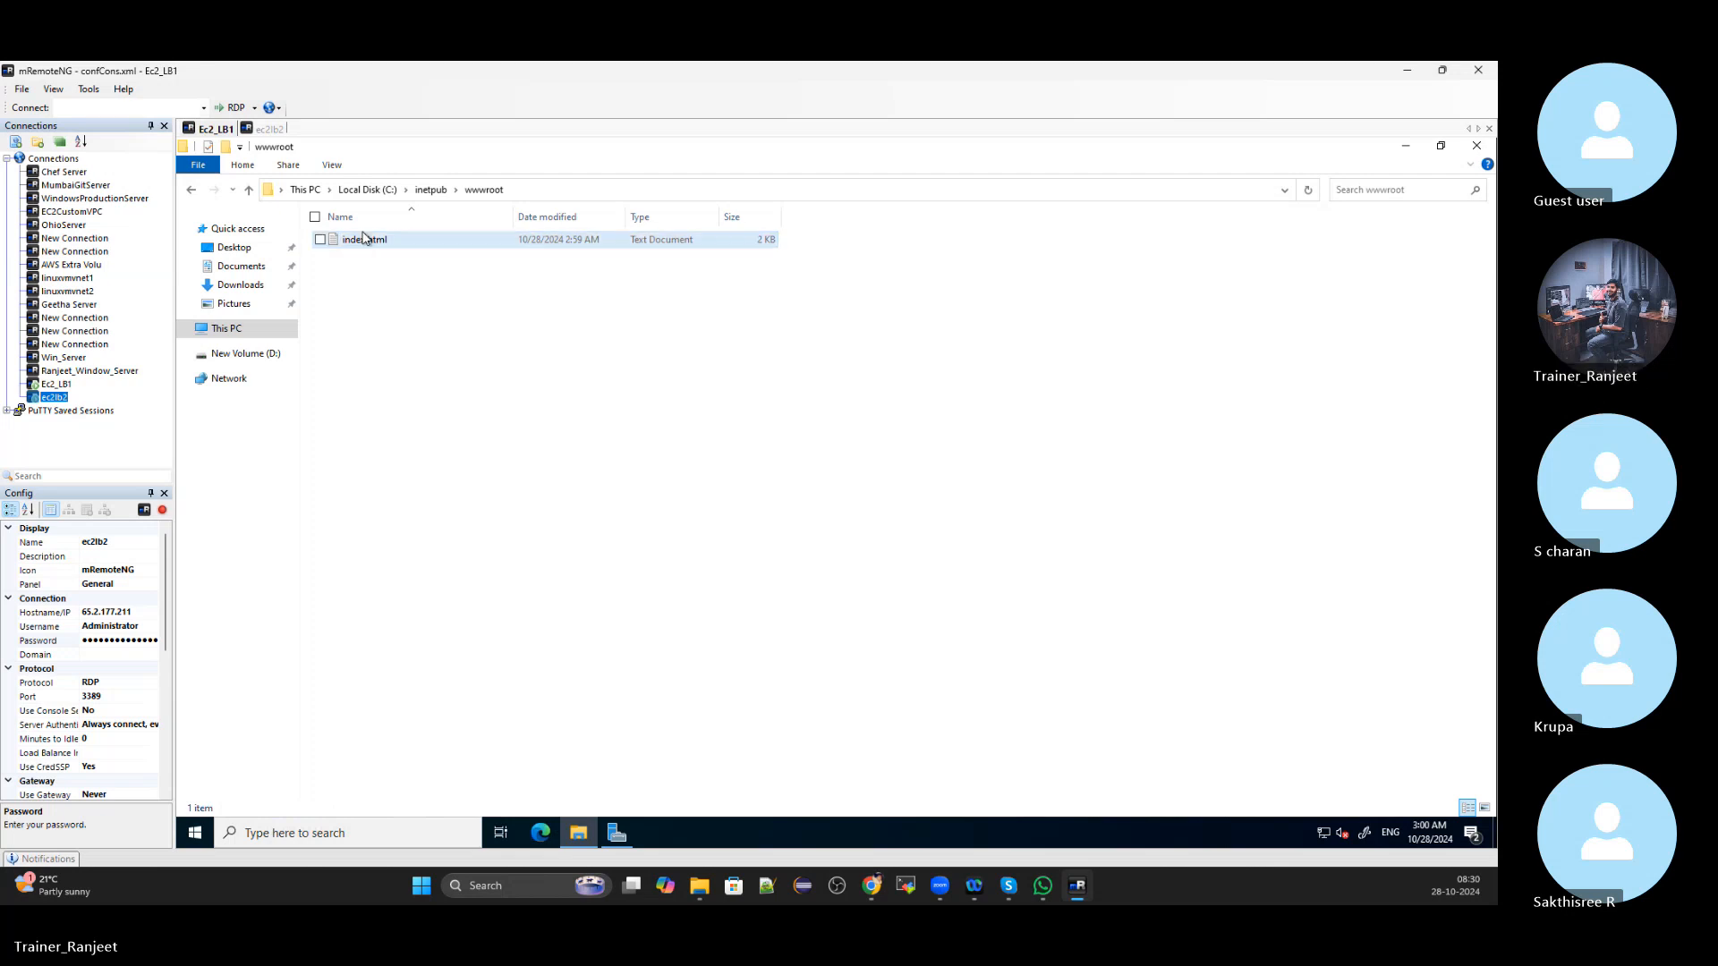
# Reopen index.html in Notepad and start Save As with the file name index.html
pyautogui.doubleClick(333, 243)
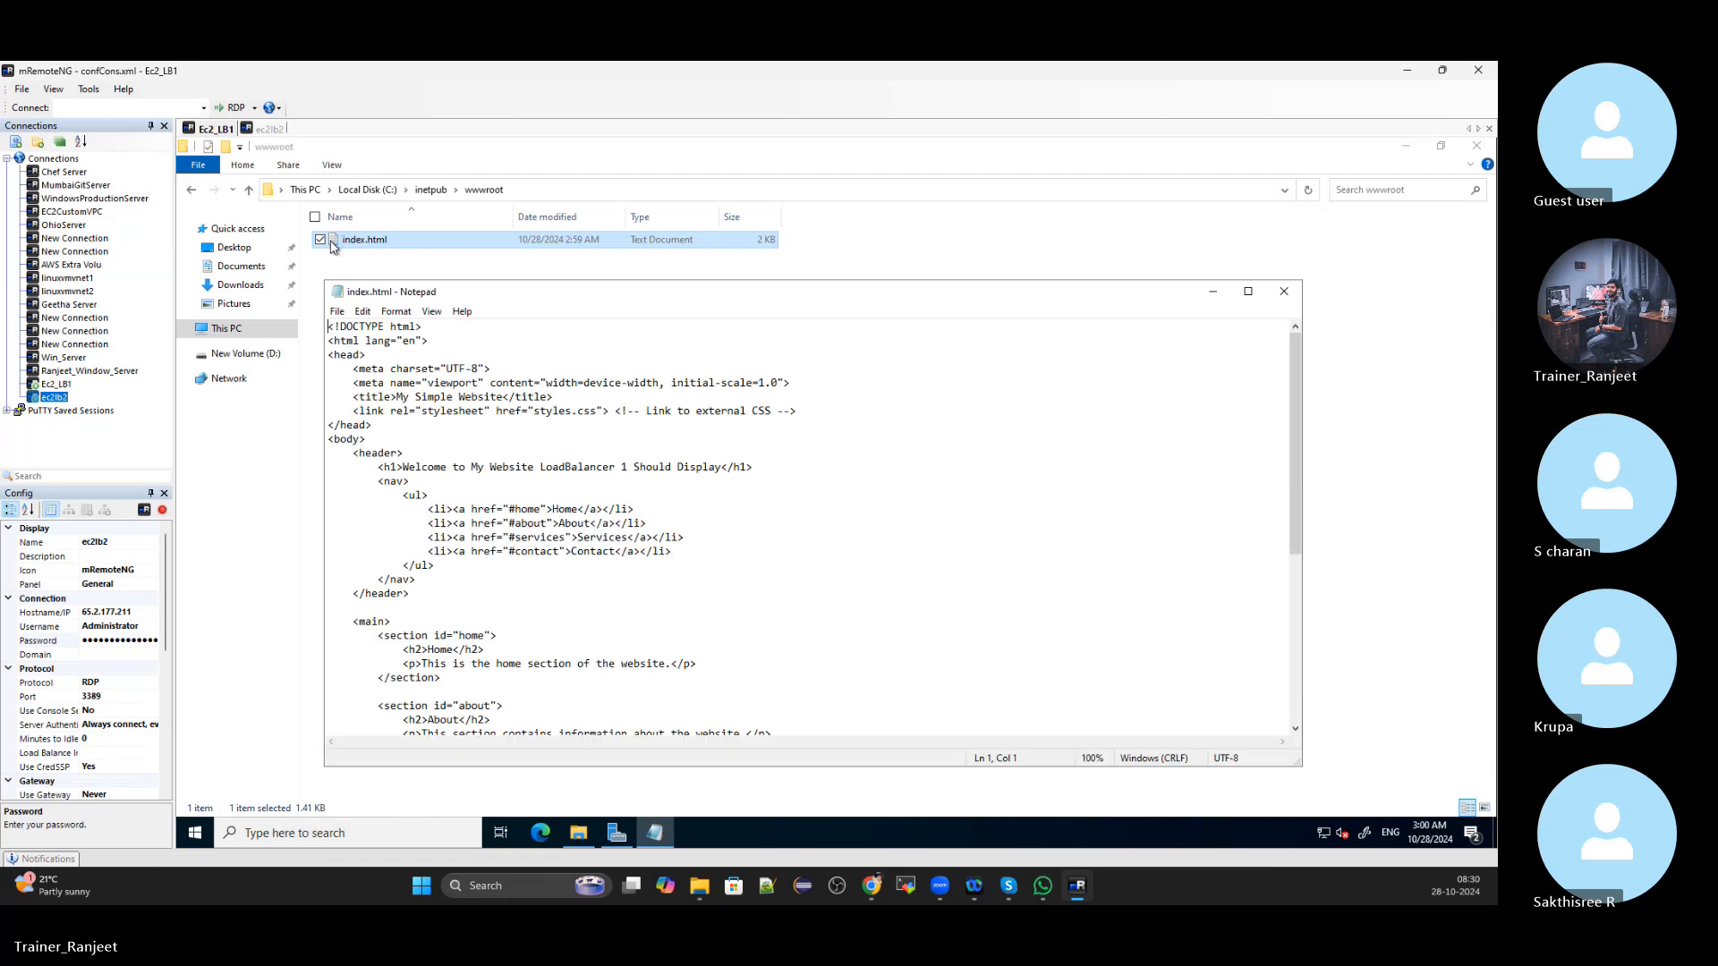
pyautogui.click(338, 312)
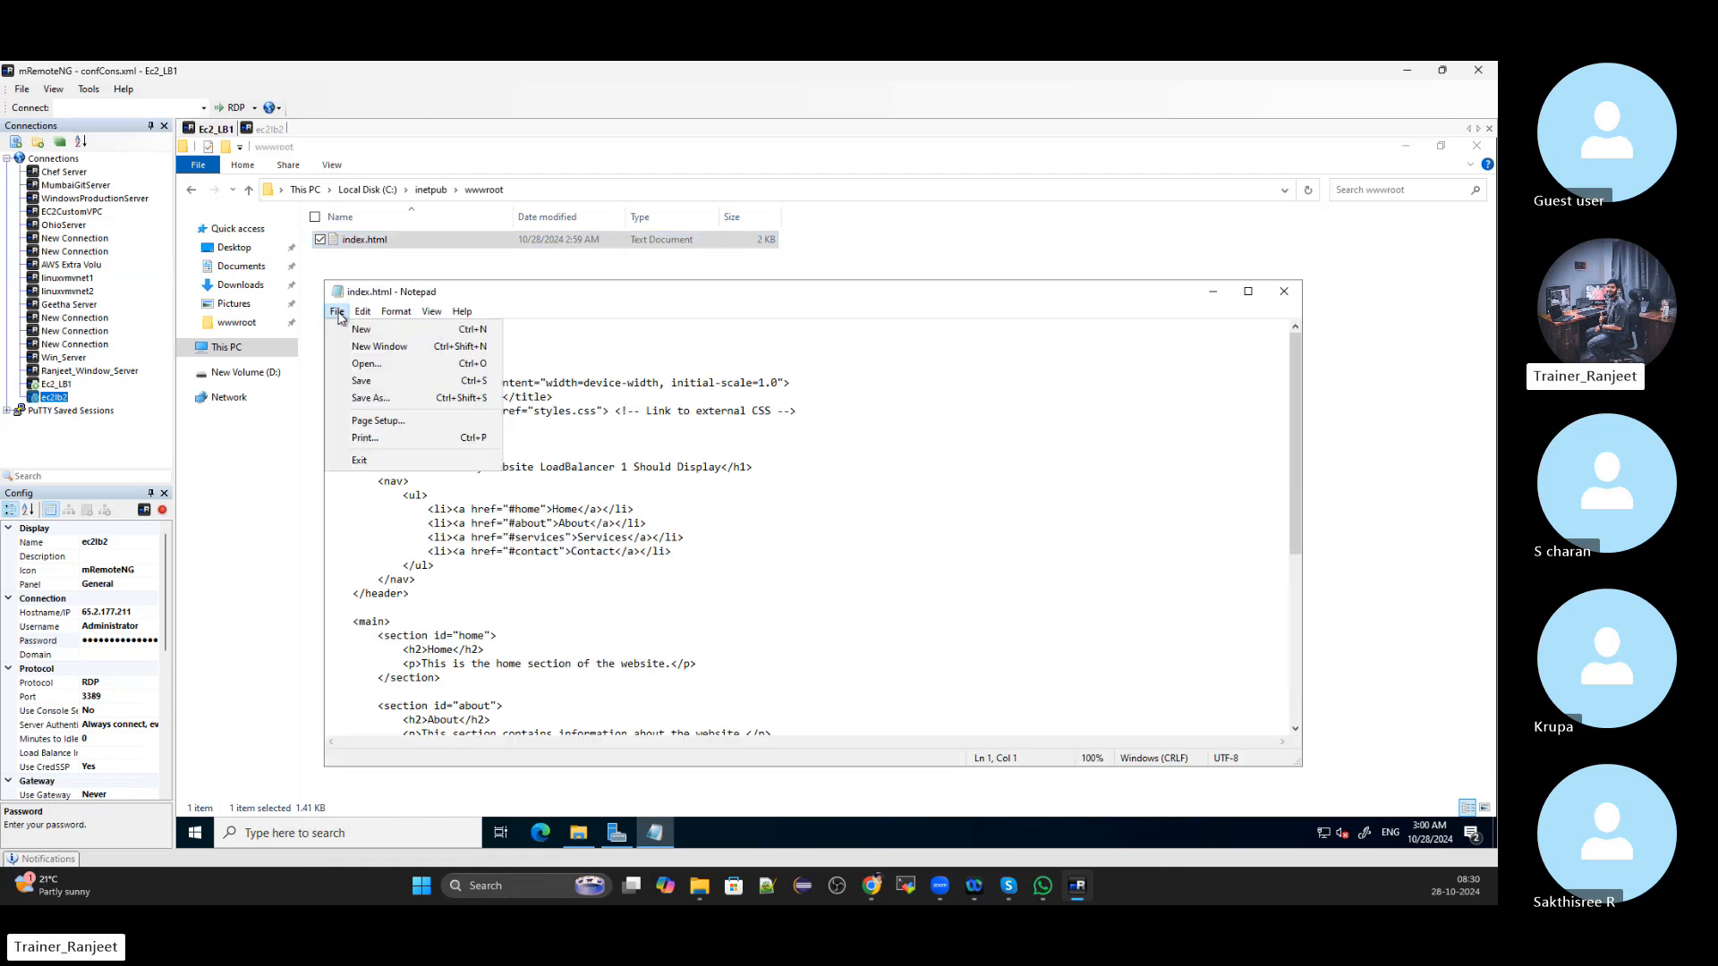
pyautogui.click(364, 398)
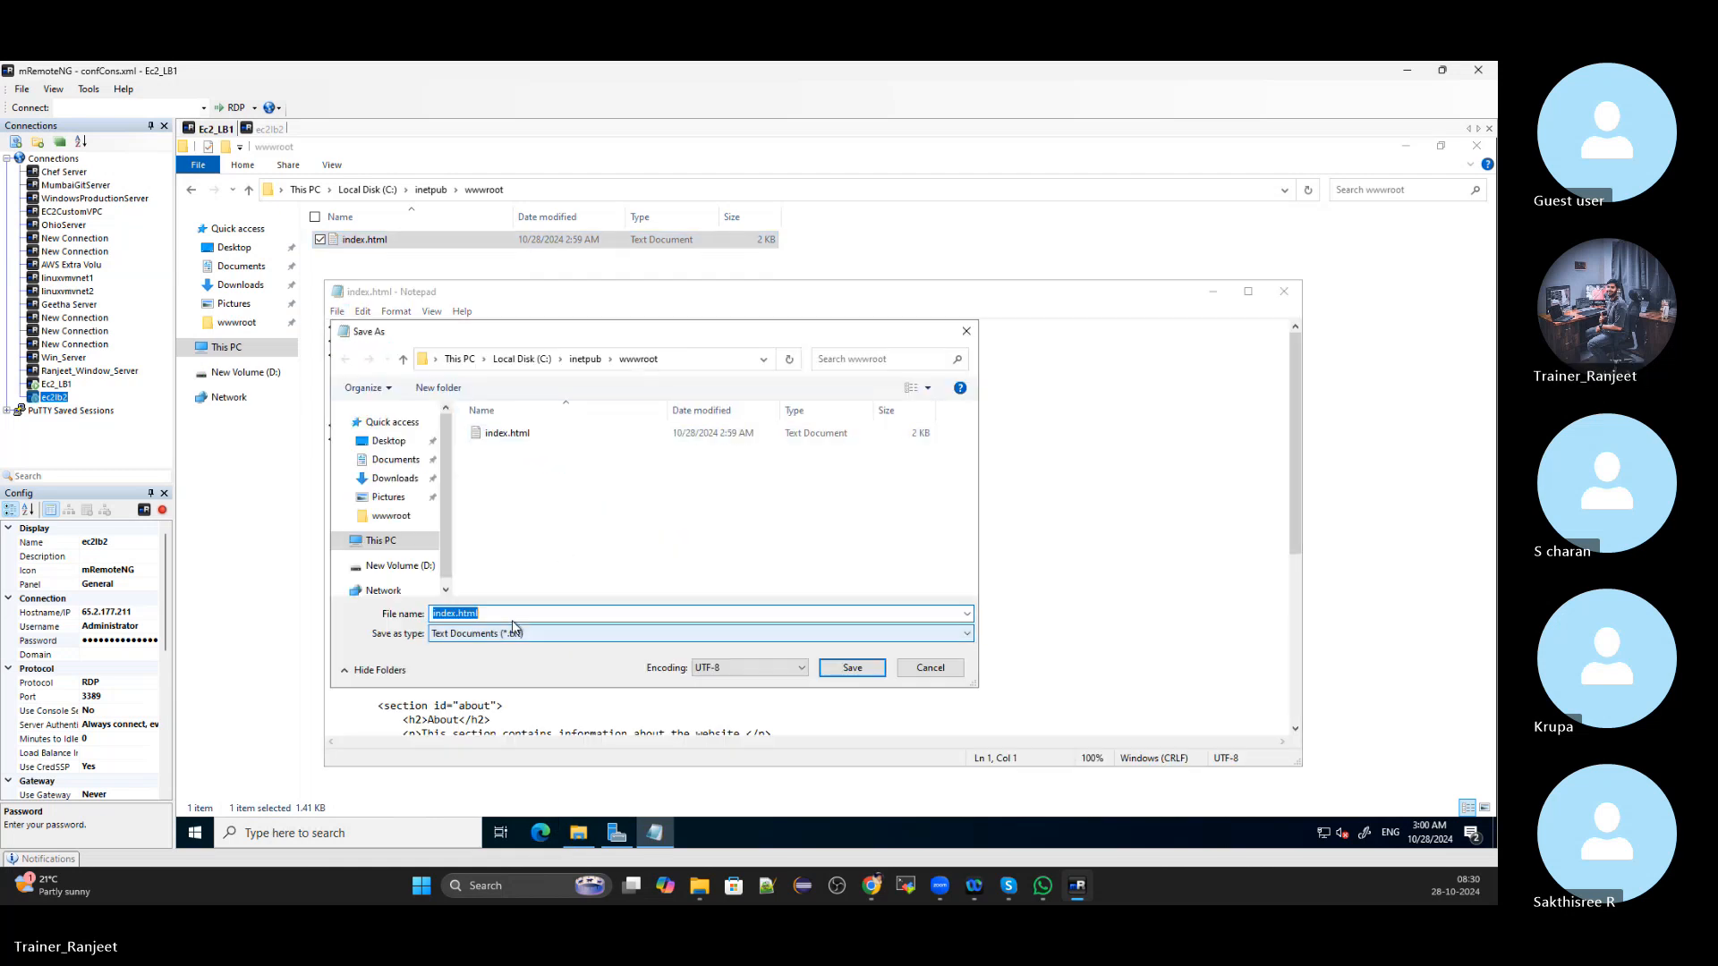
pyautogui.click(613, 614)
pyautogui.click(967, 615)
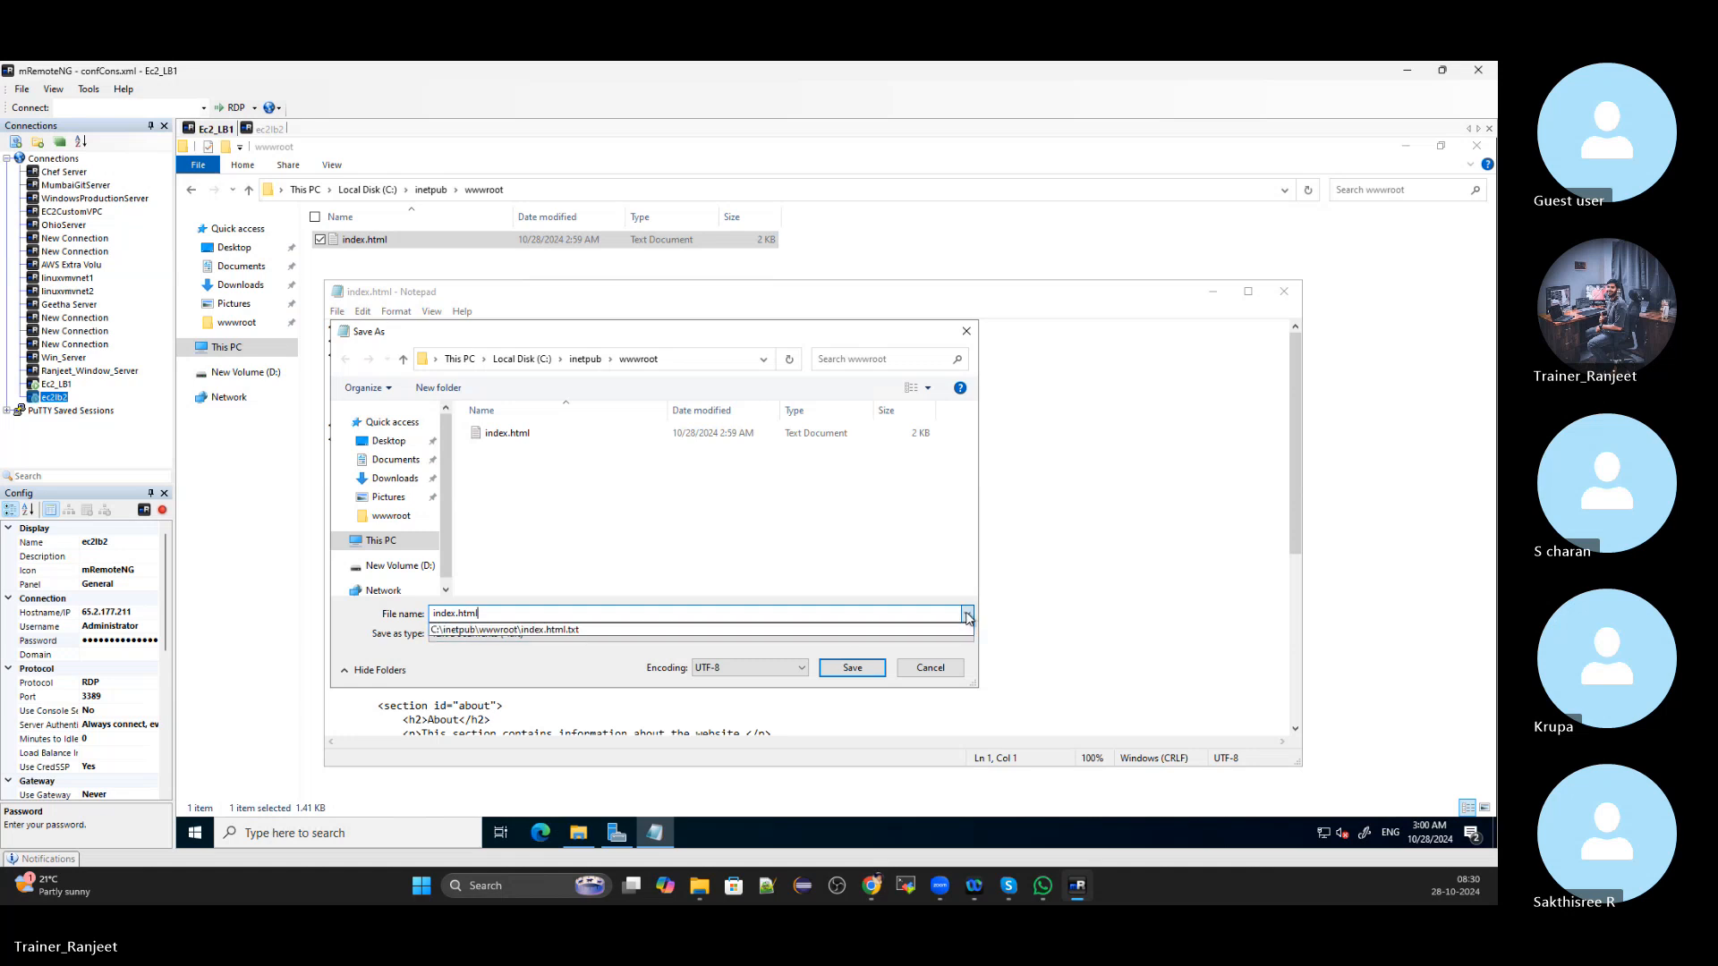
pyautogui.click(560, 627)
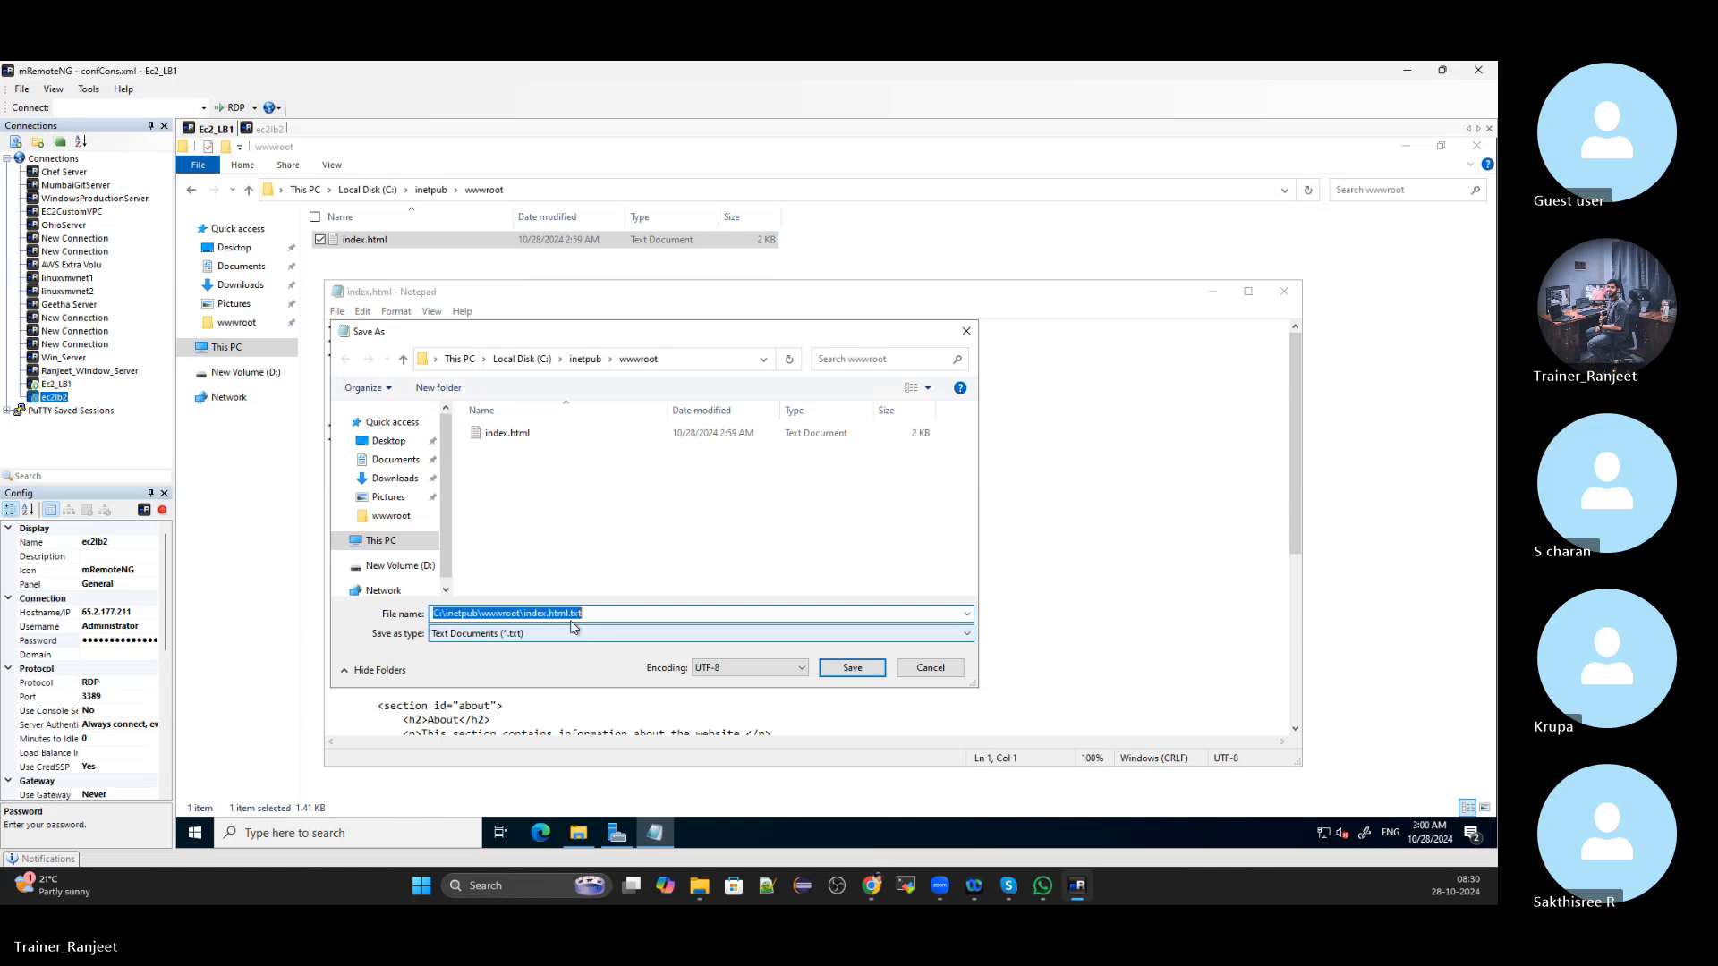
pyautogui.press('BackSpace')
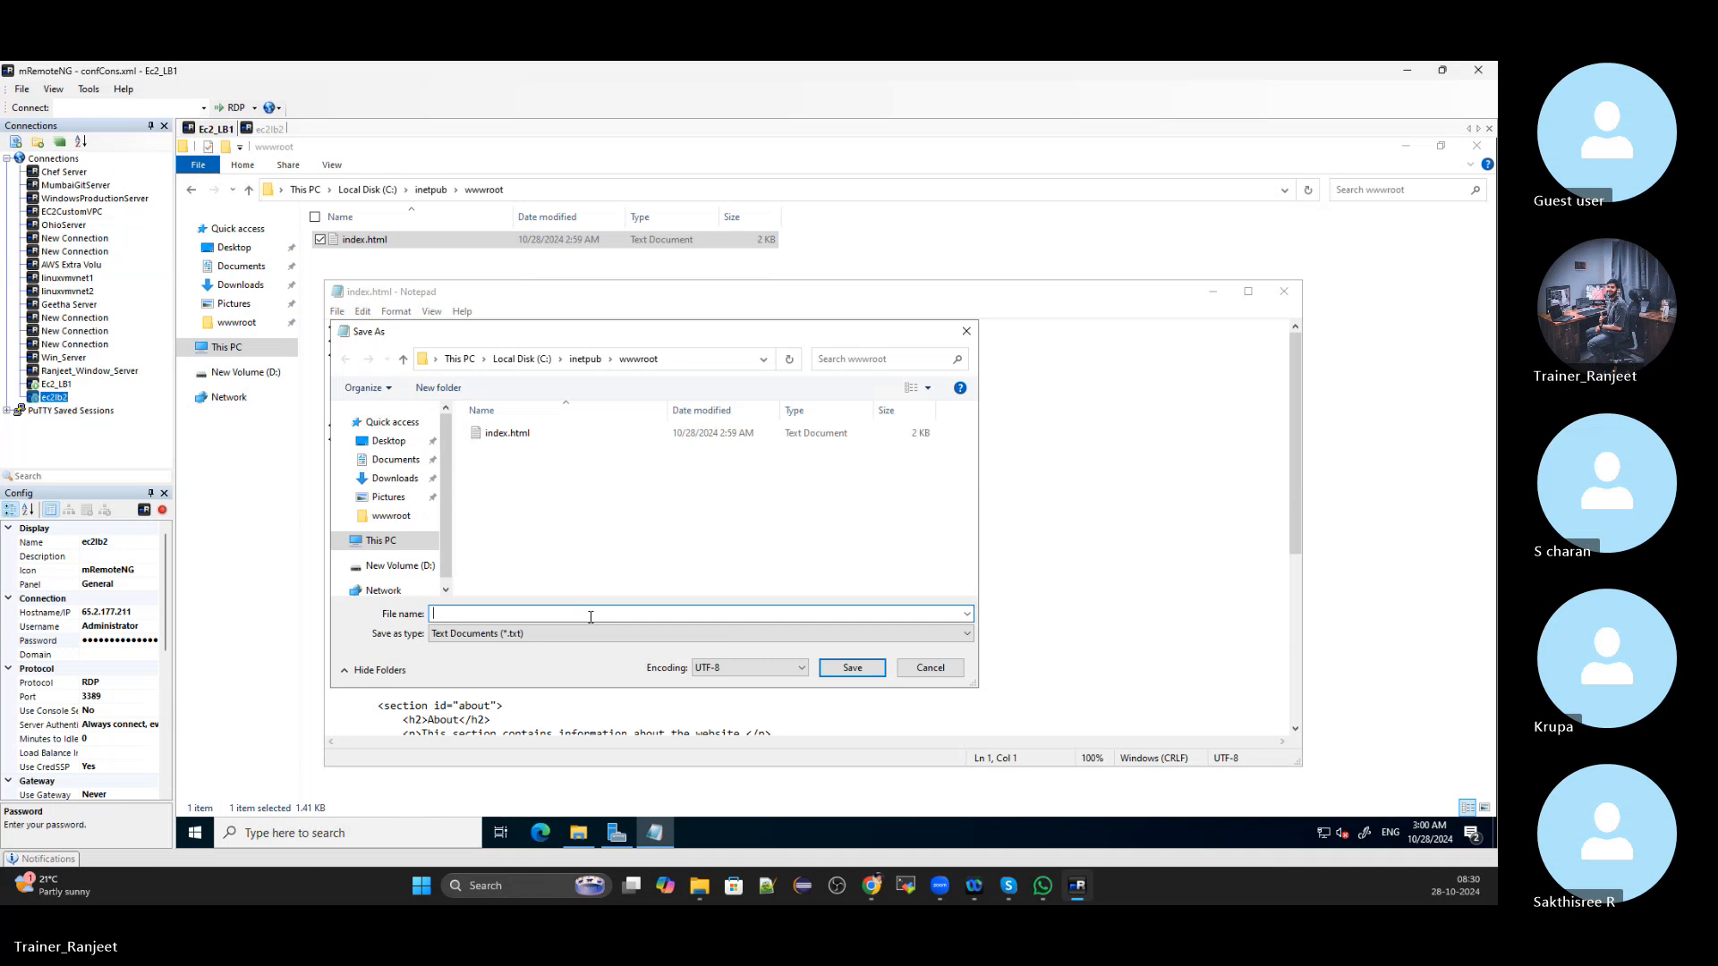
pyautogui.write('index')
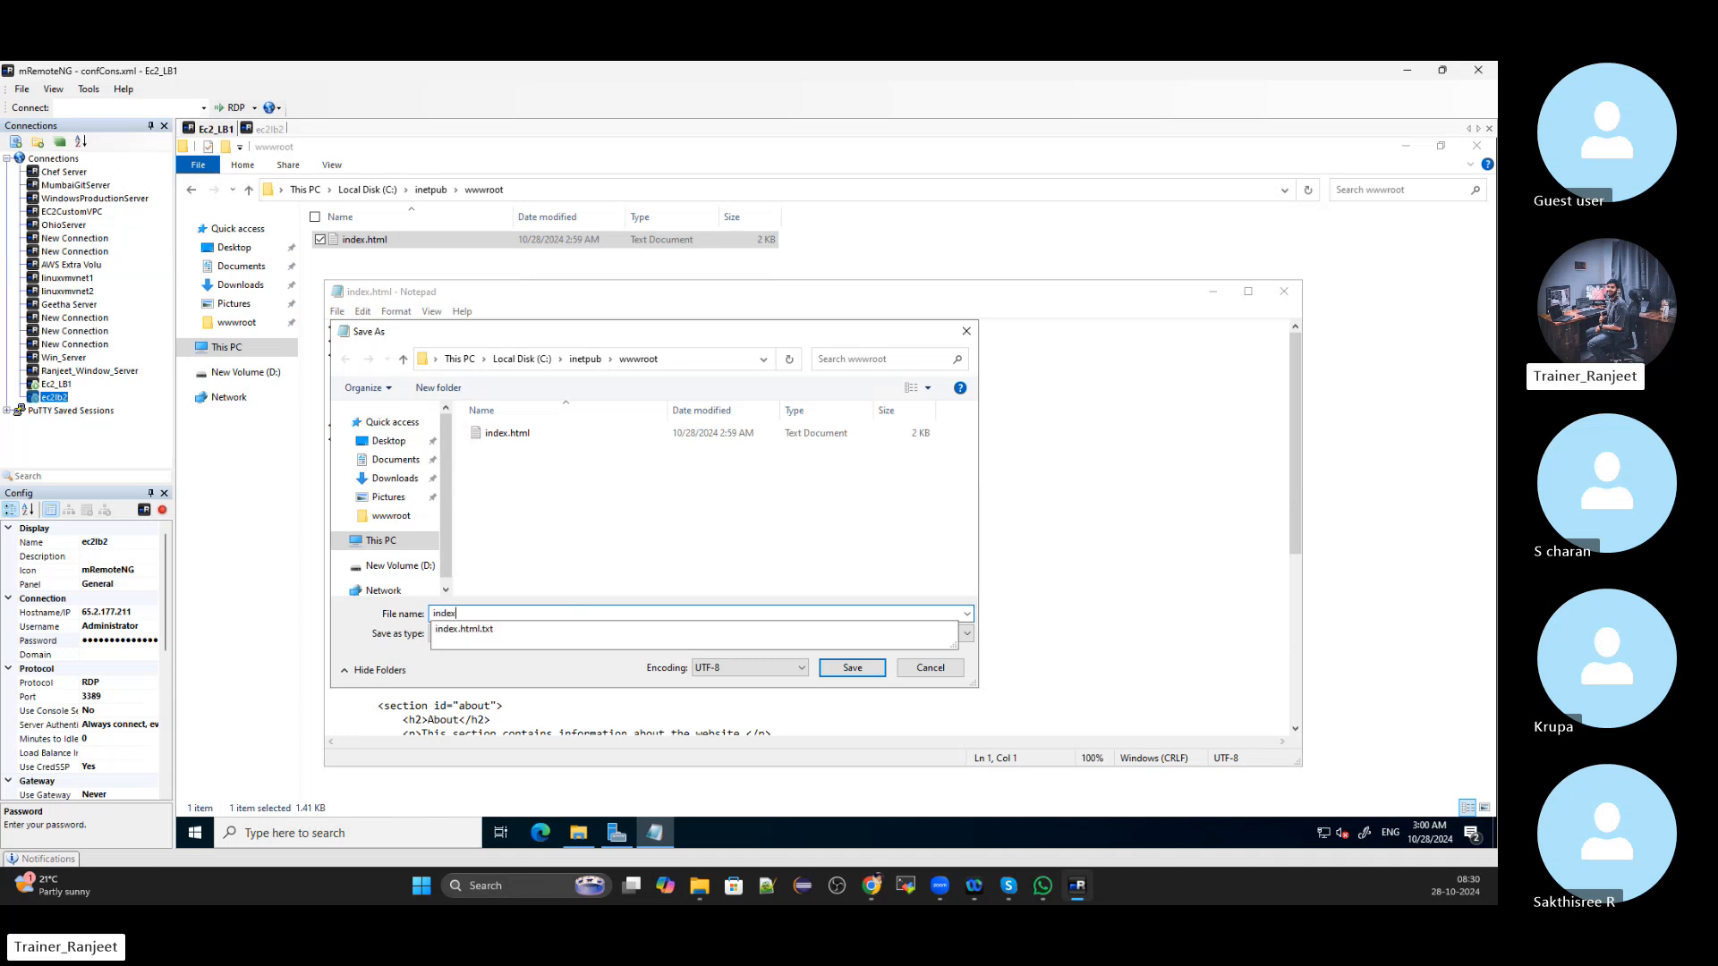
pyautogui.write('.html')
# Save it into wwwroot as All Files type, then close Notepad
pyautogui.click(489, 653)
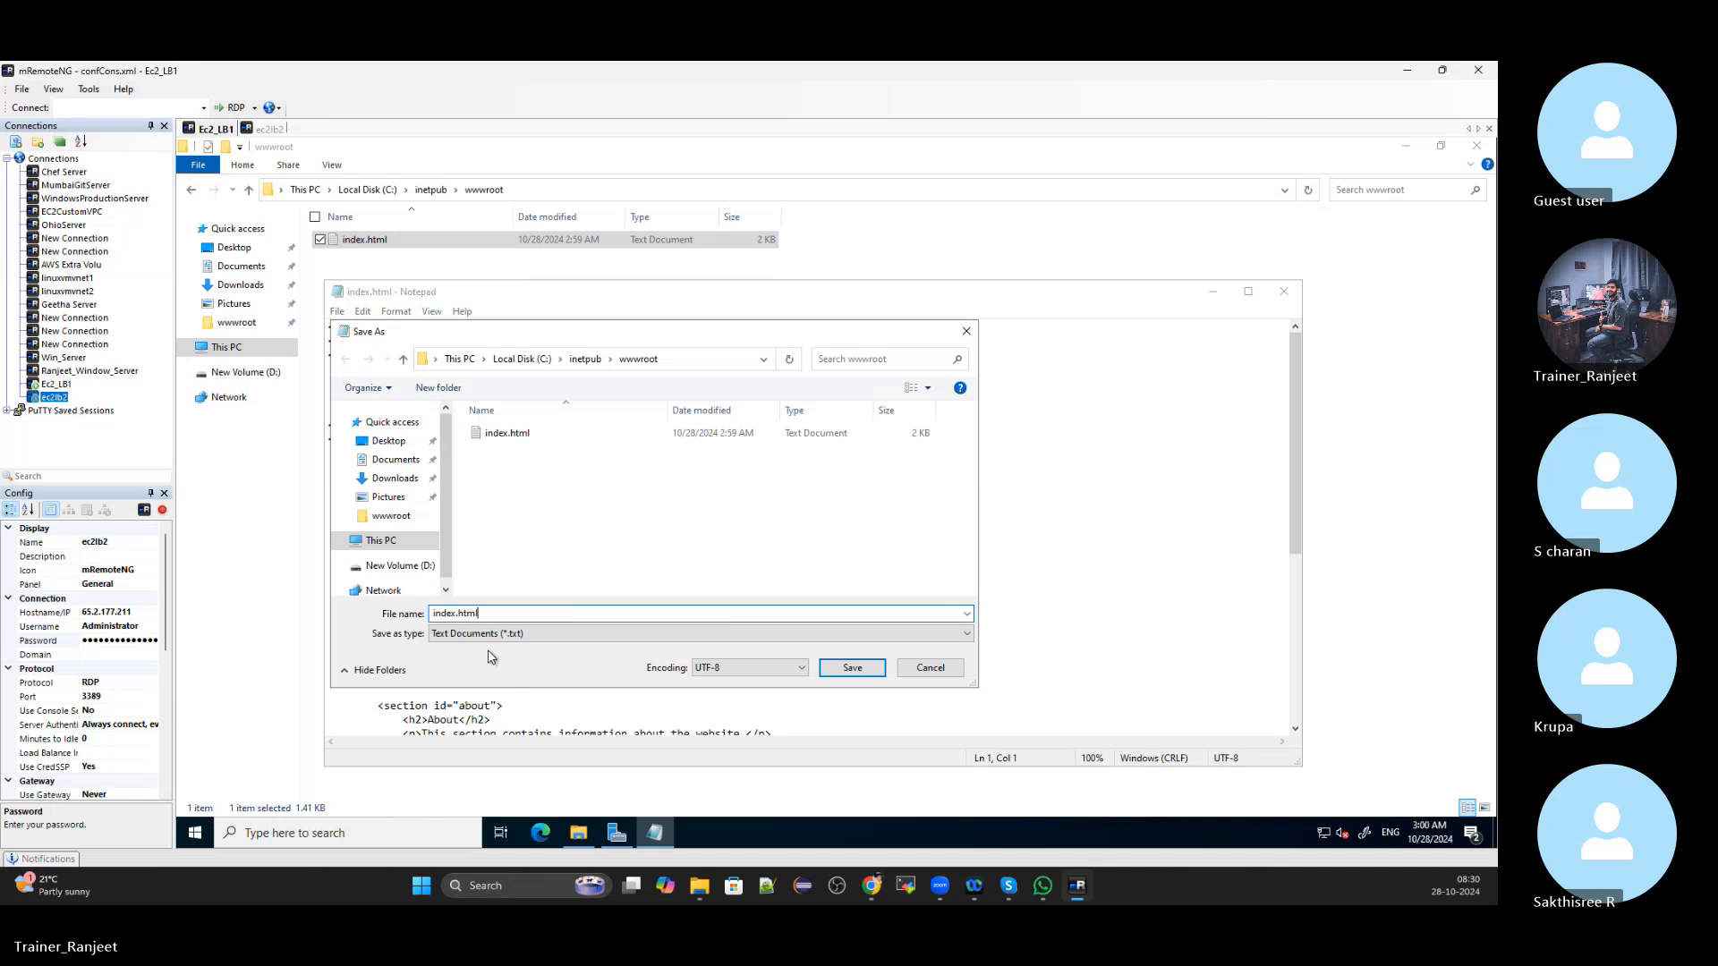
pyautogui.click(487, 635)
pyautogui.click(467, 653)
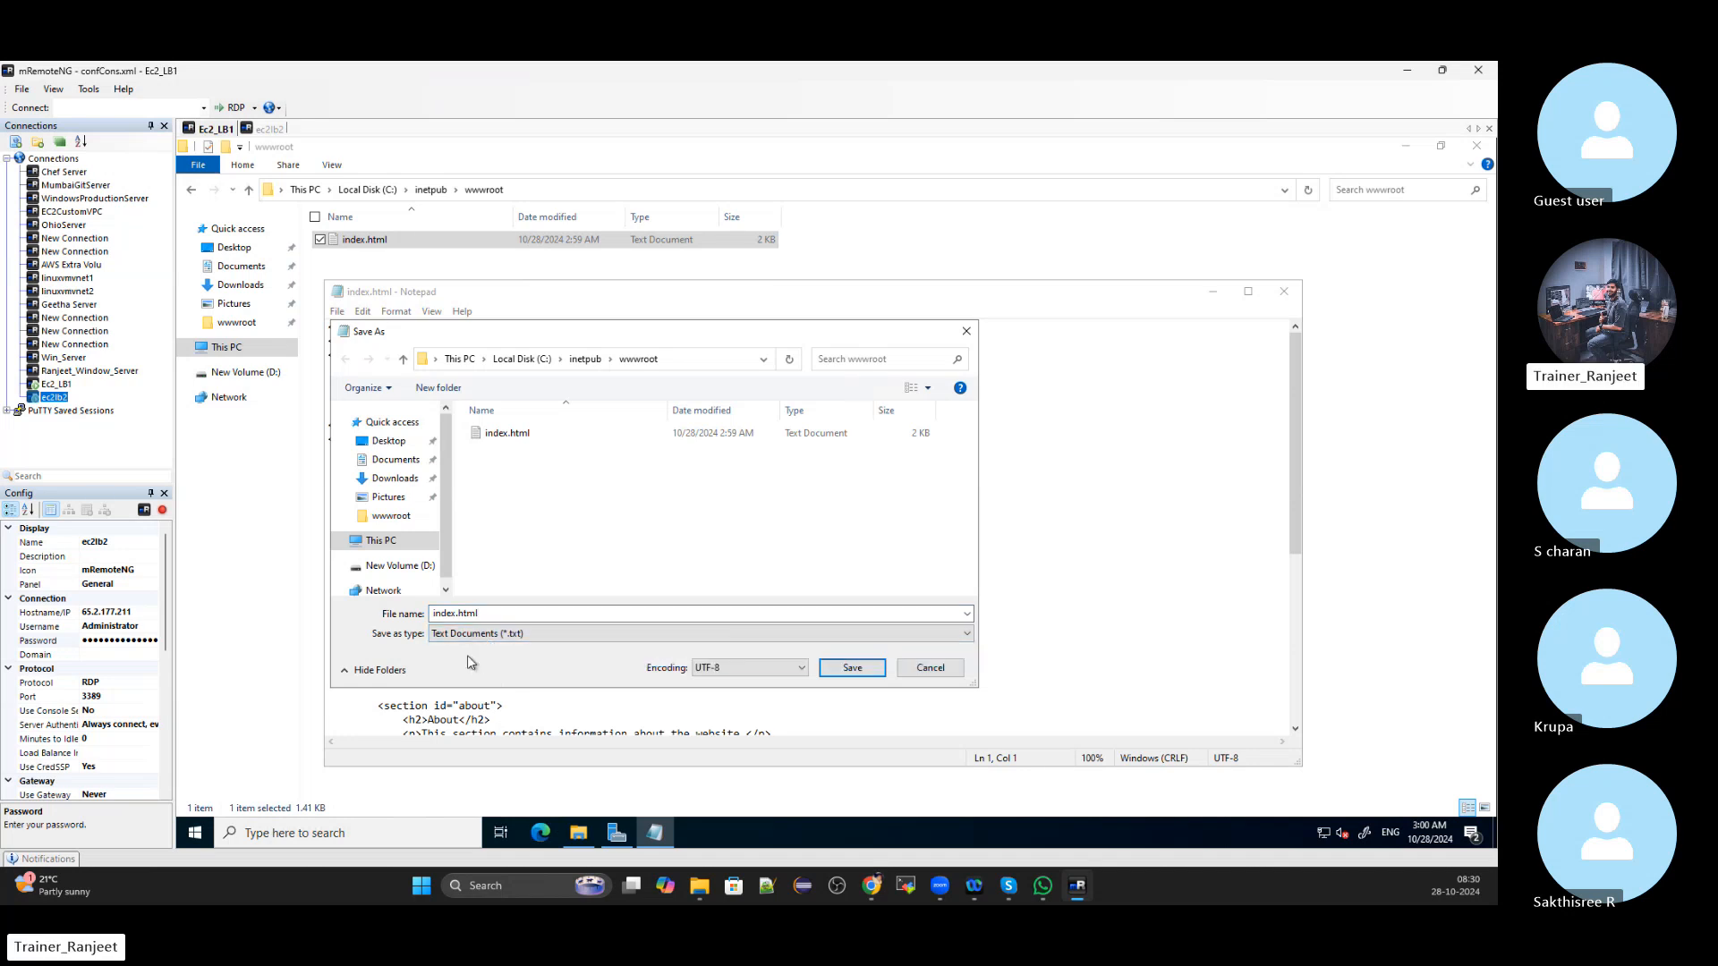
pyautogui.click(468, 634)
pyautogui.click(469, 667)
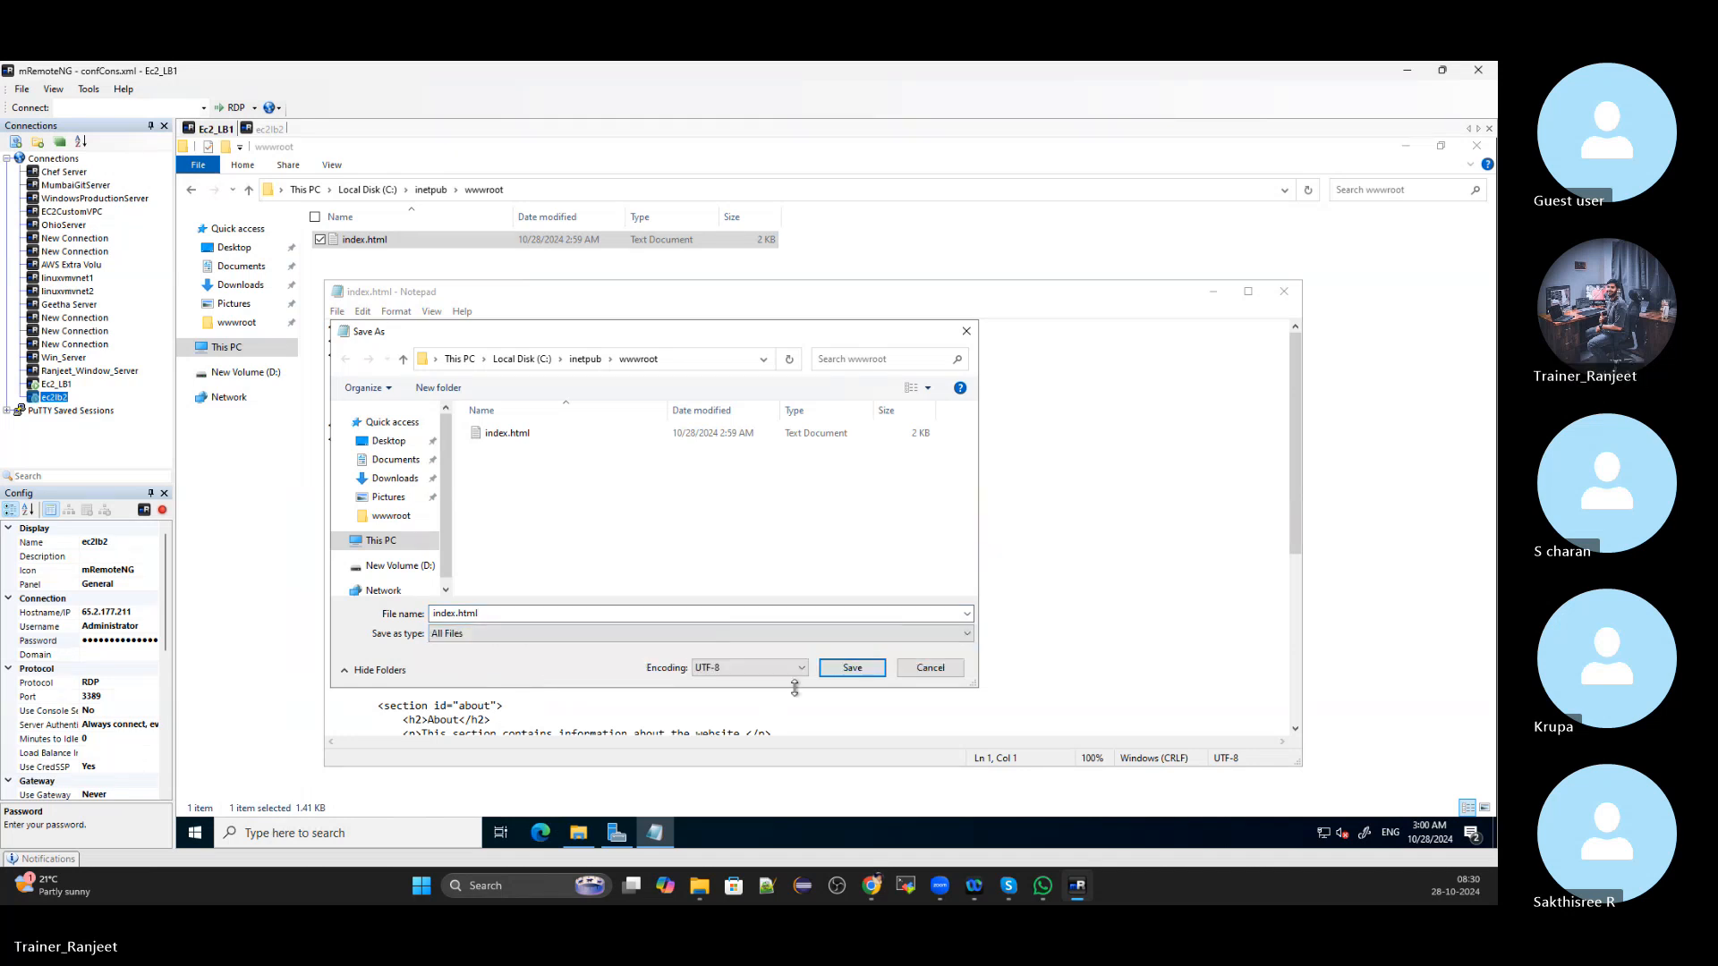
pyautogui.click(852, 667)
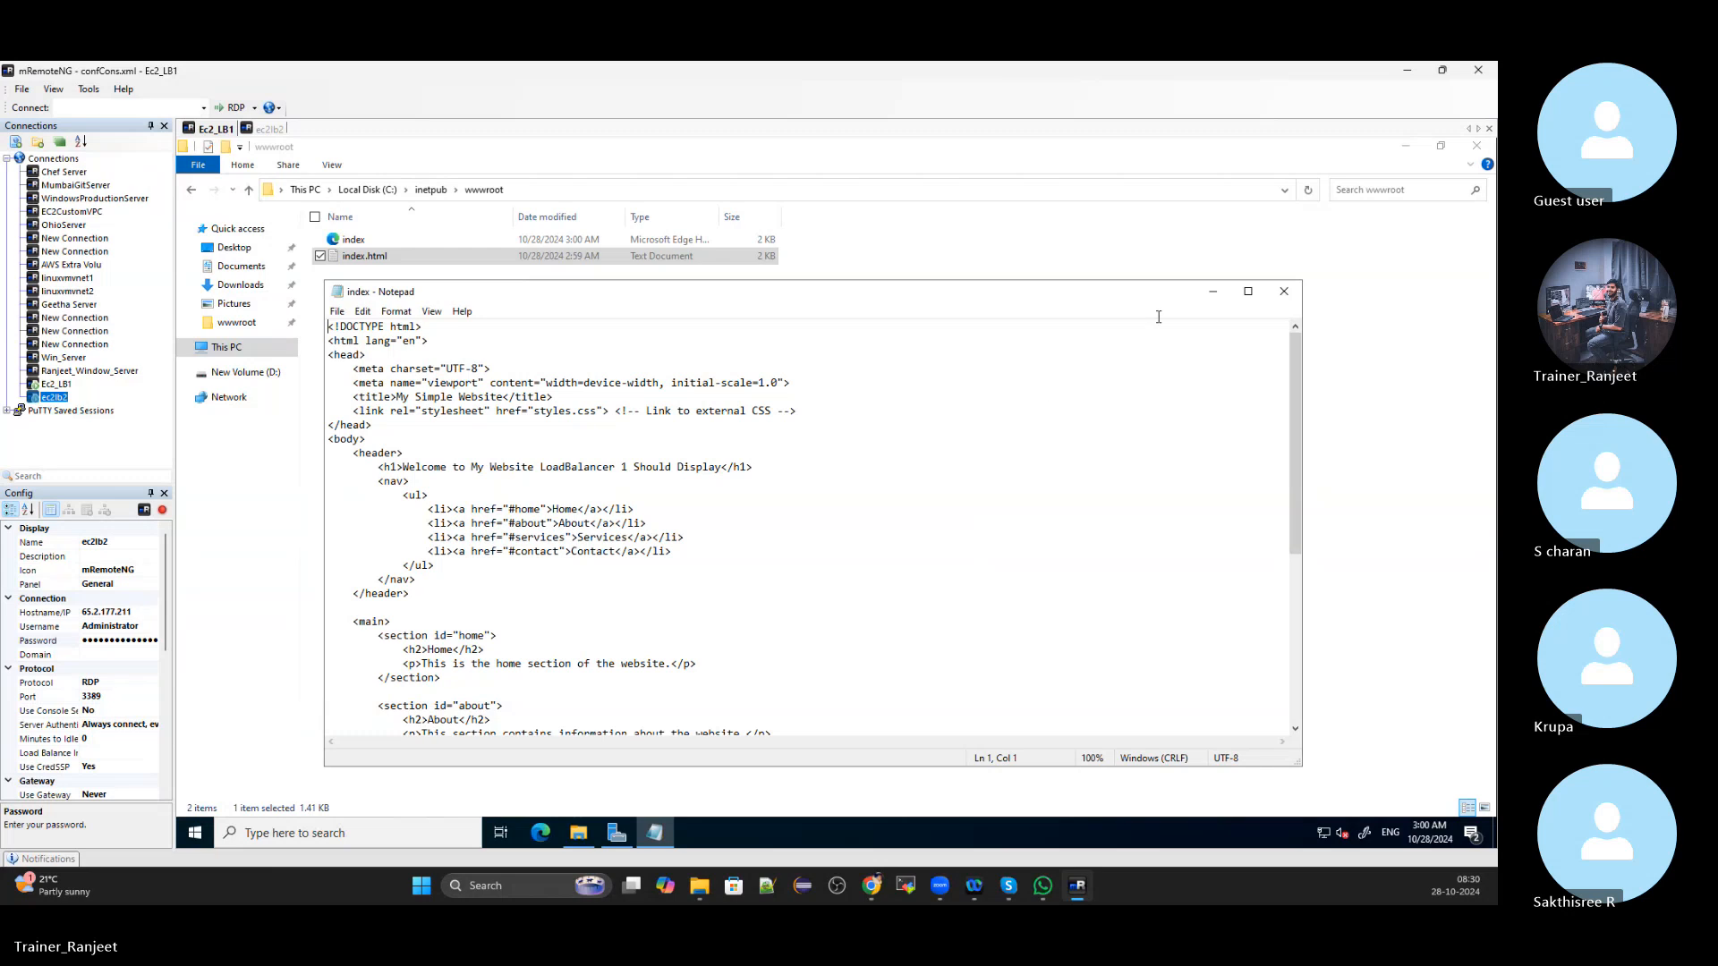
pyautogui.click(1284, 291)
pyautogui.click(585, 471)
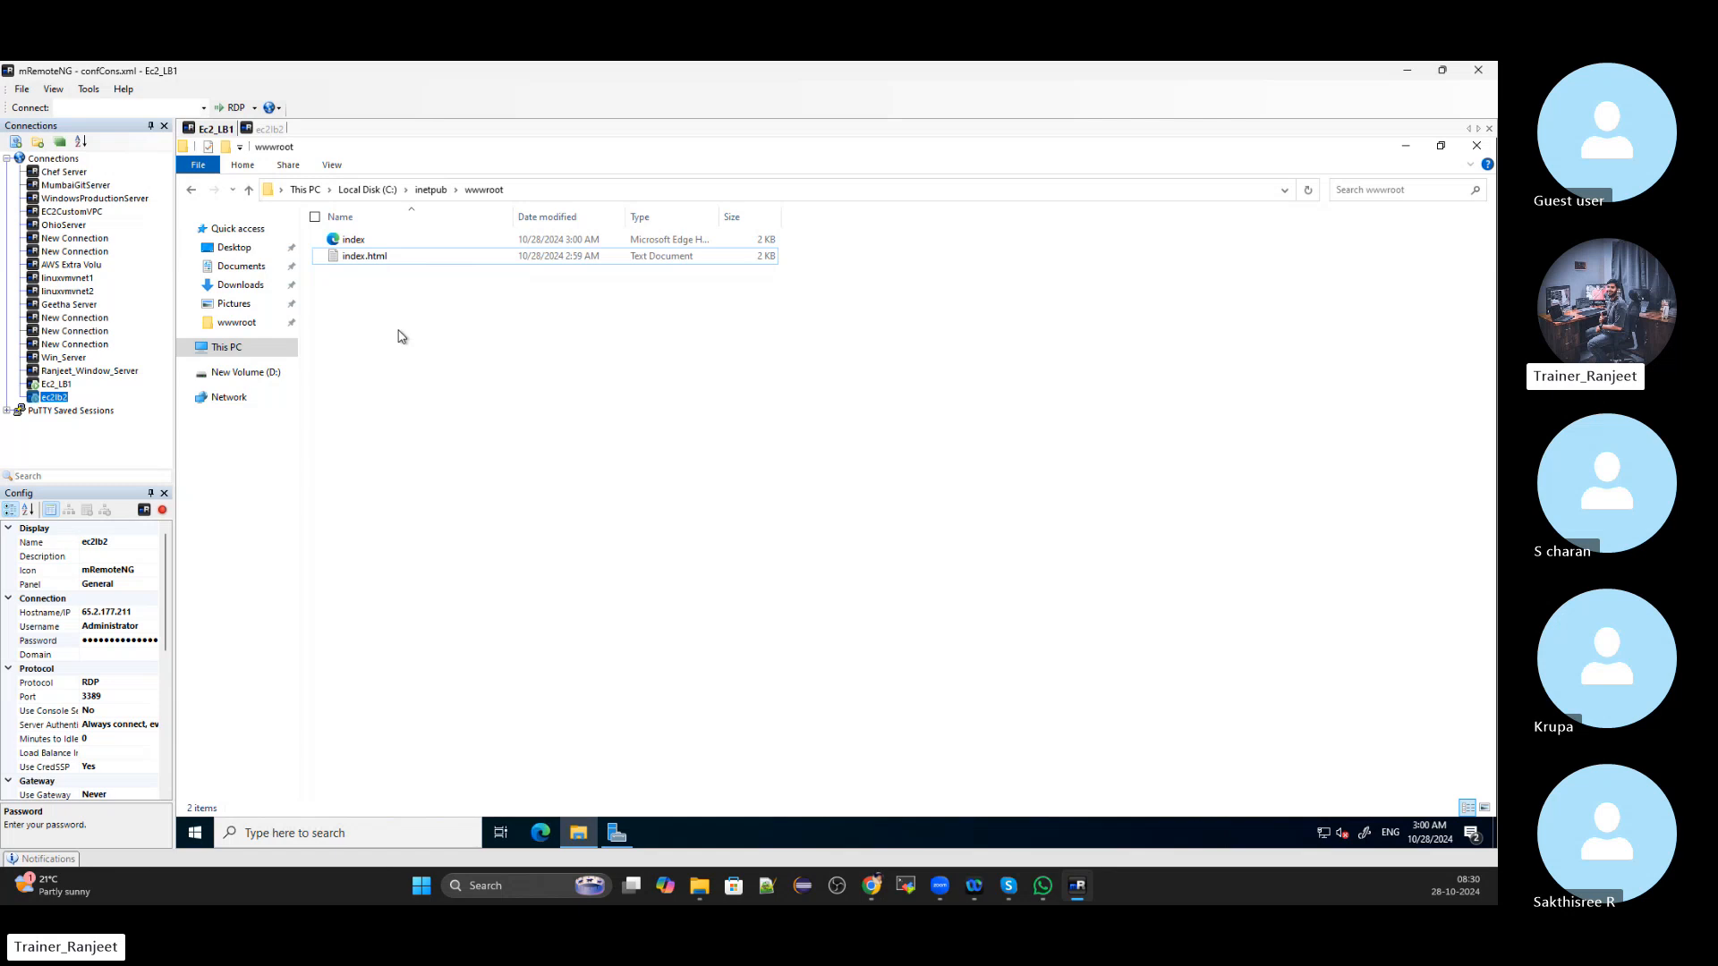
# On ec2lb2, close the roles wizard and delete both iisstart files from C:\inetpub\wwwroot
pyautogui.click(265, 132)
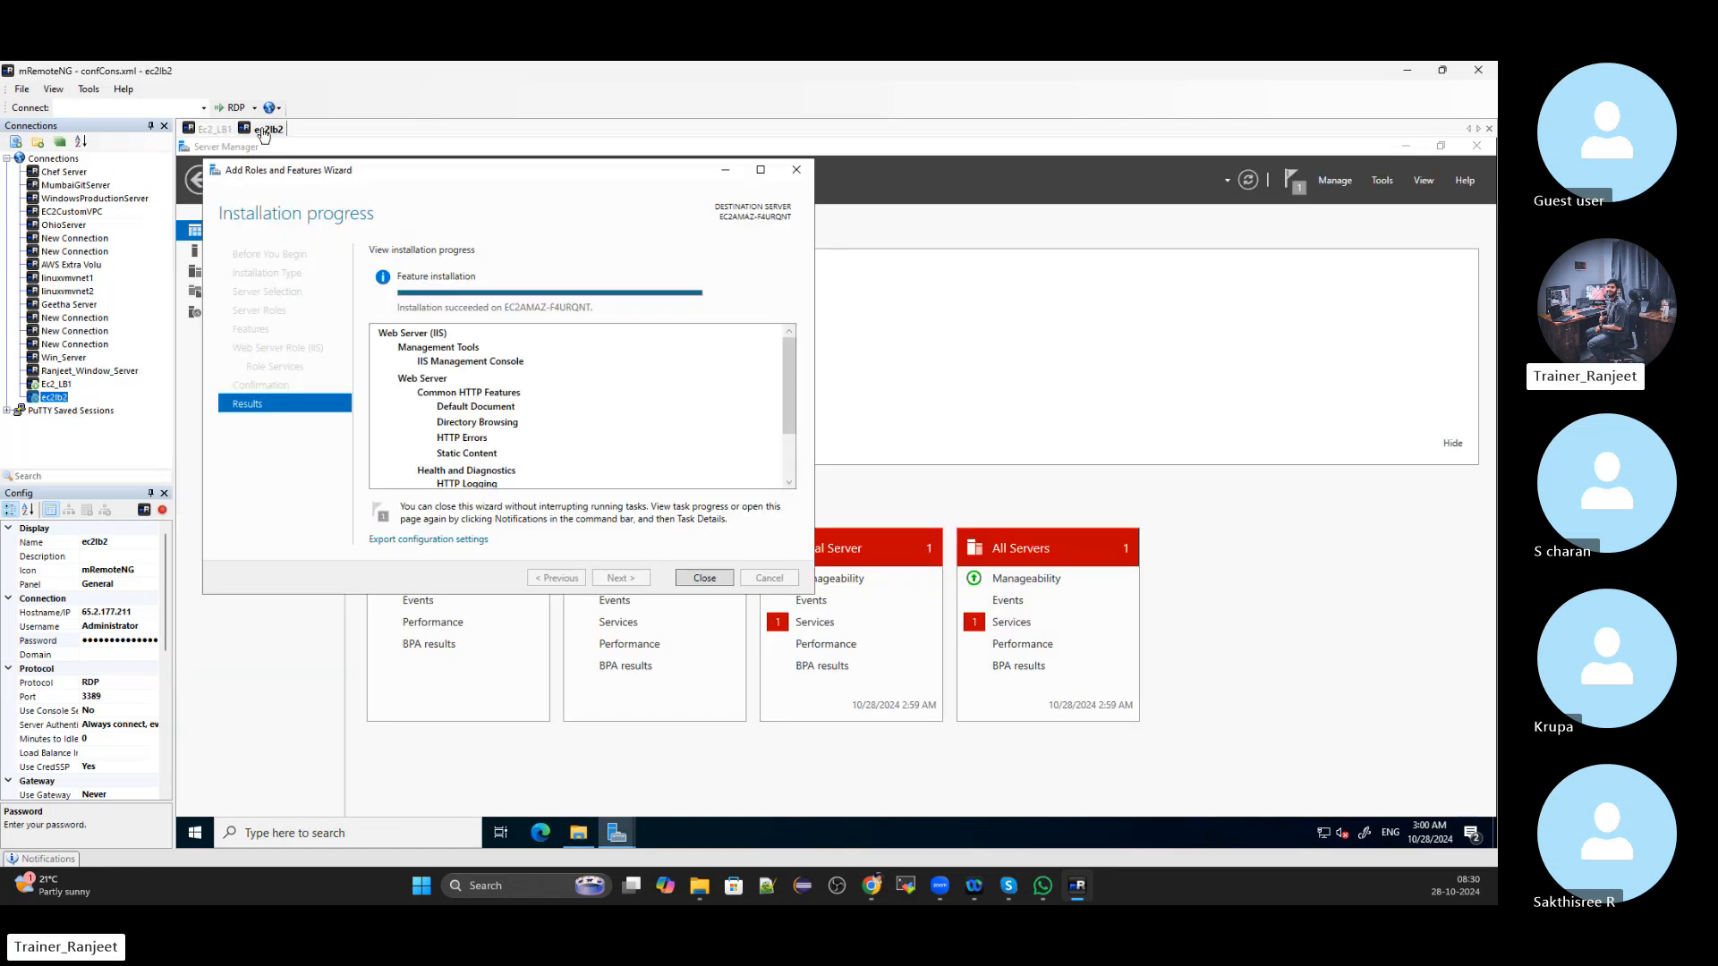
pyautogui.click(705, 579)
pyautogui.press('super+e')
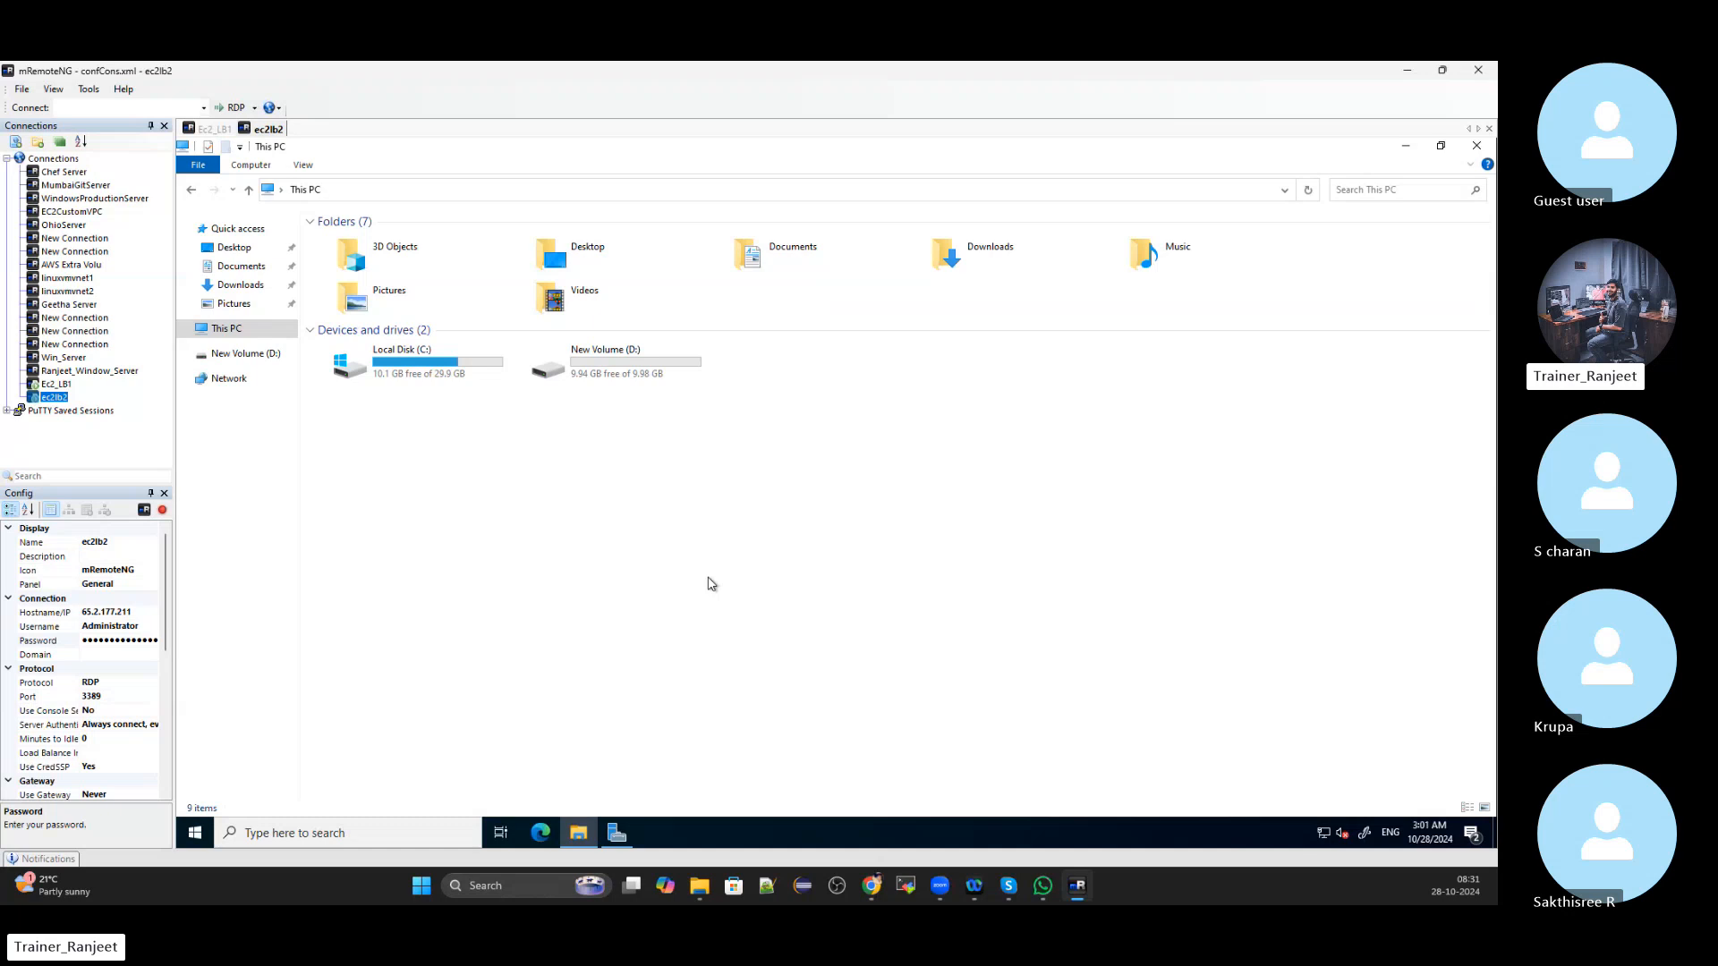
pyautogui.doubleClick(443, 380)
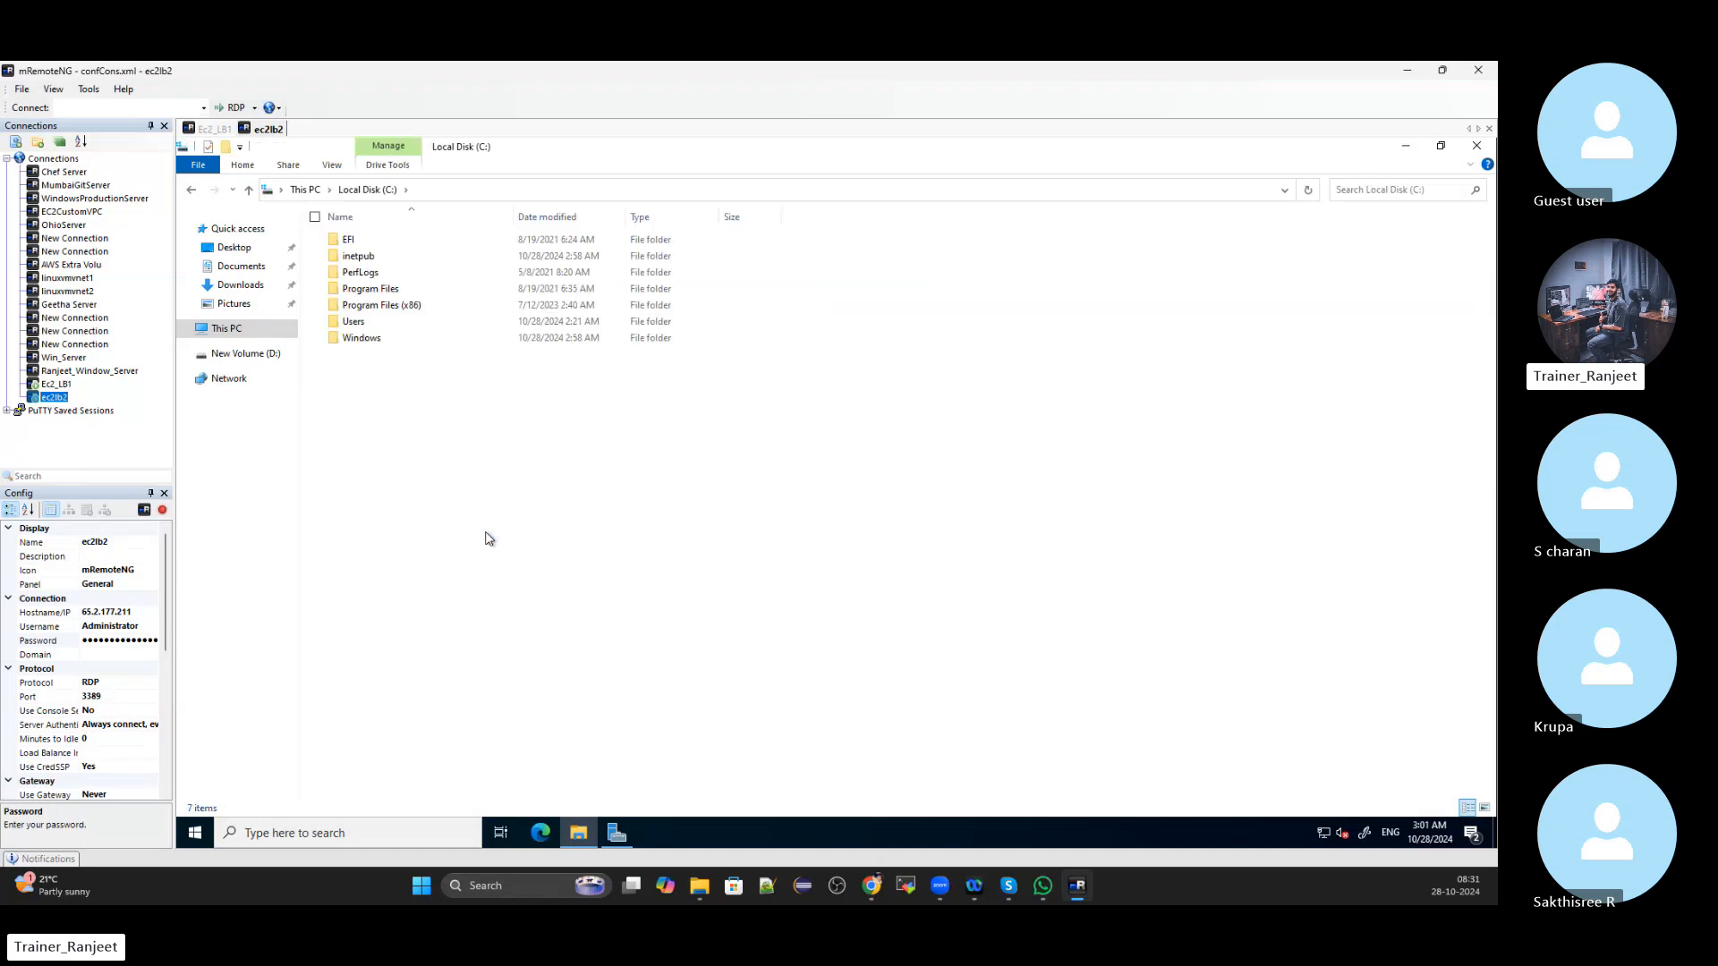
pyautogui.doubleClick(358, 257)
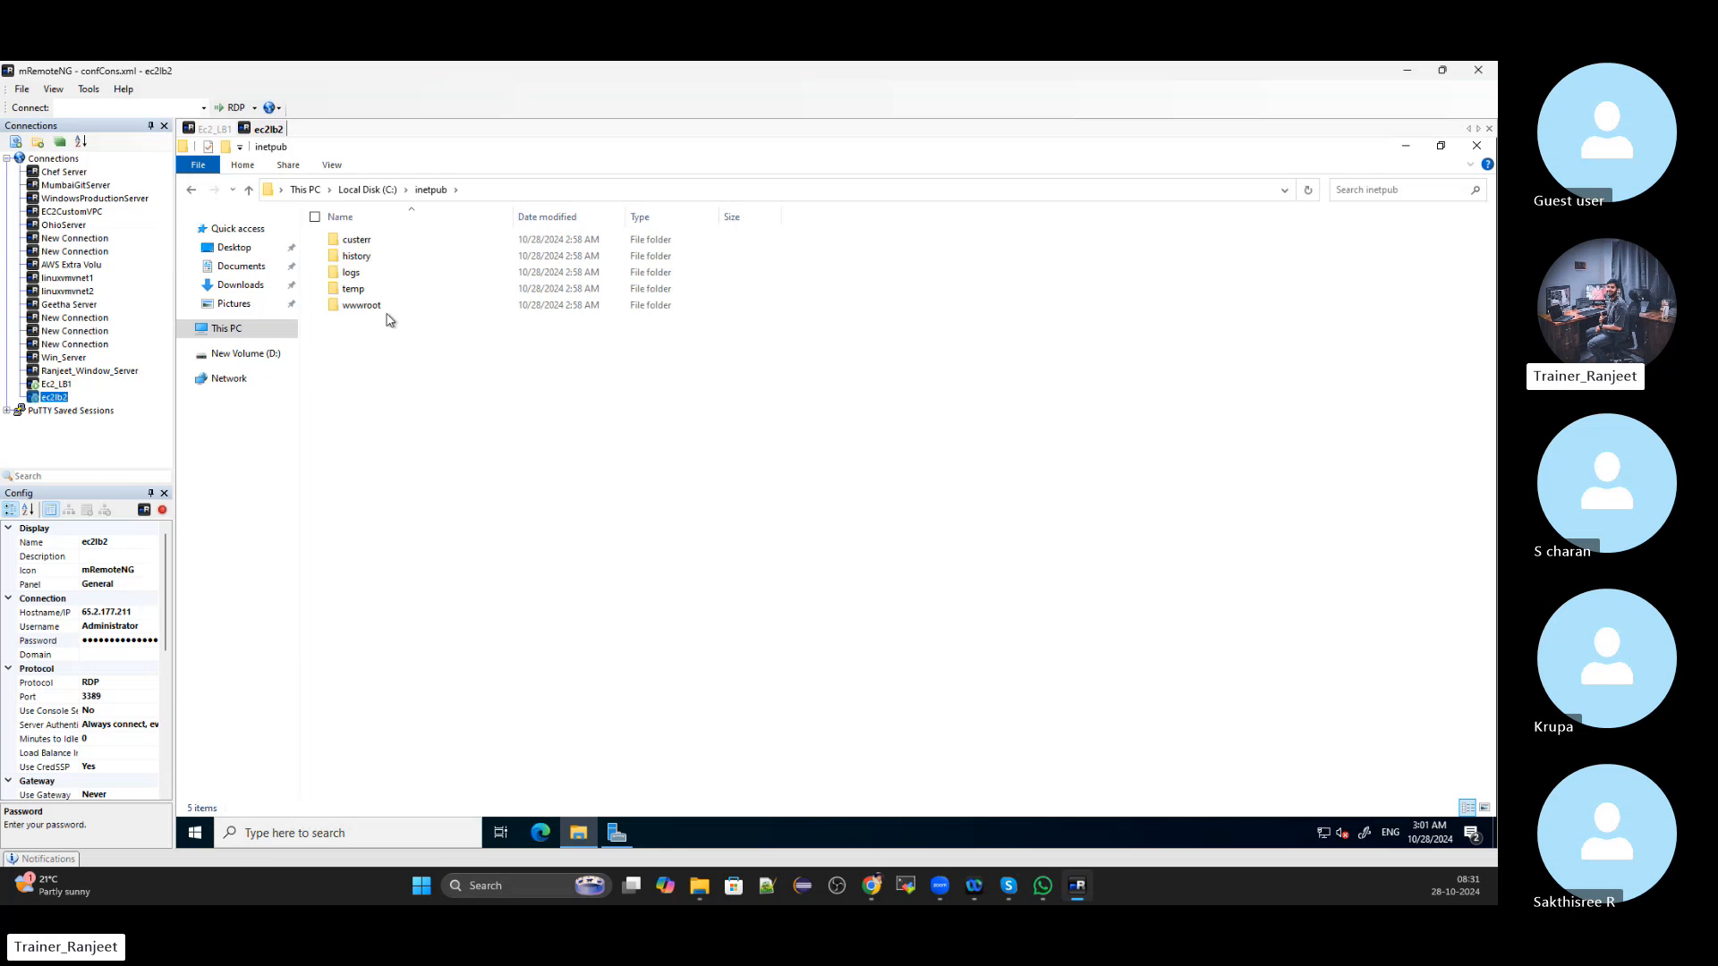
pyautogui.doubleClick(383, 309)
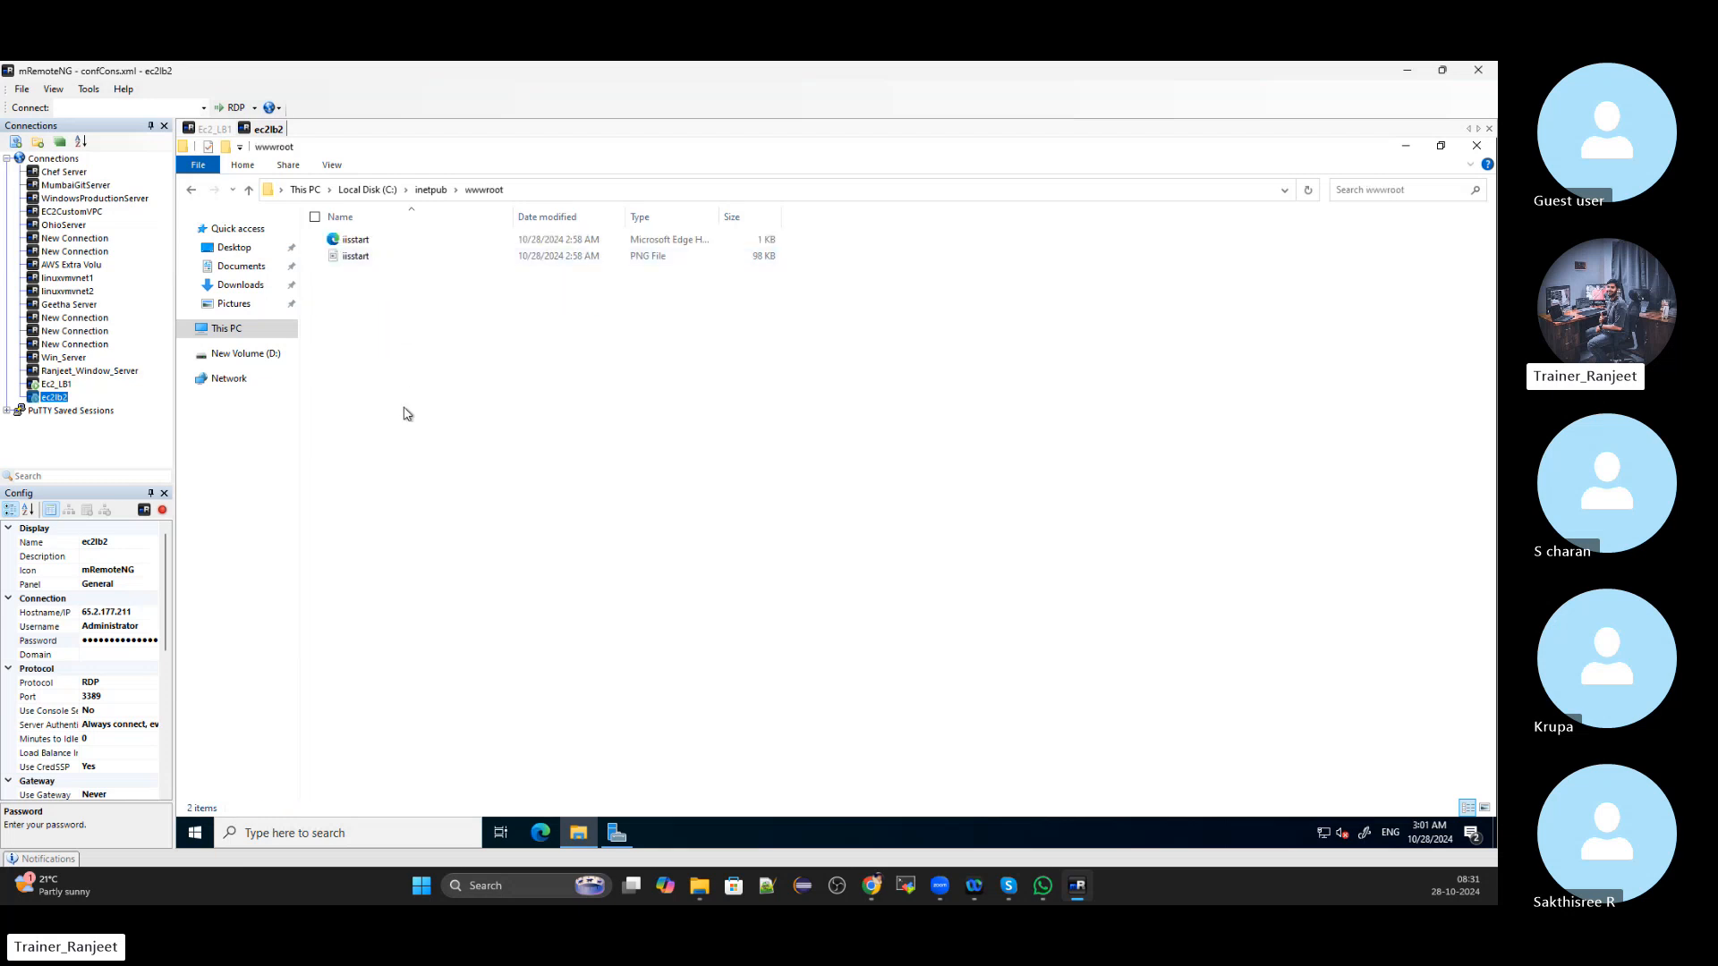
pyautogui.hotkey('ctrl', 'a')
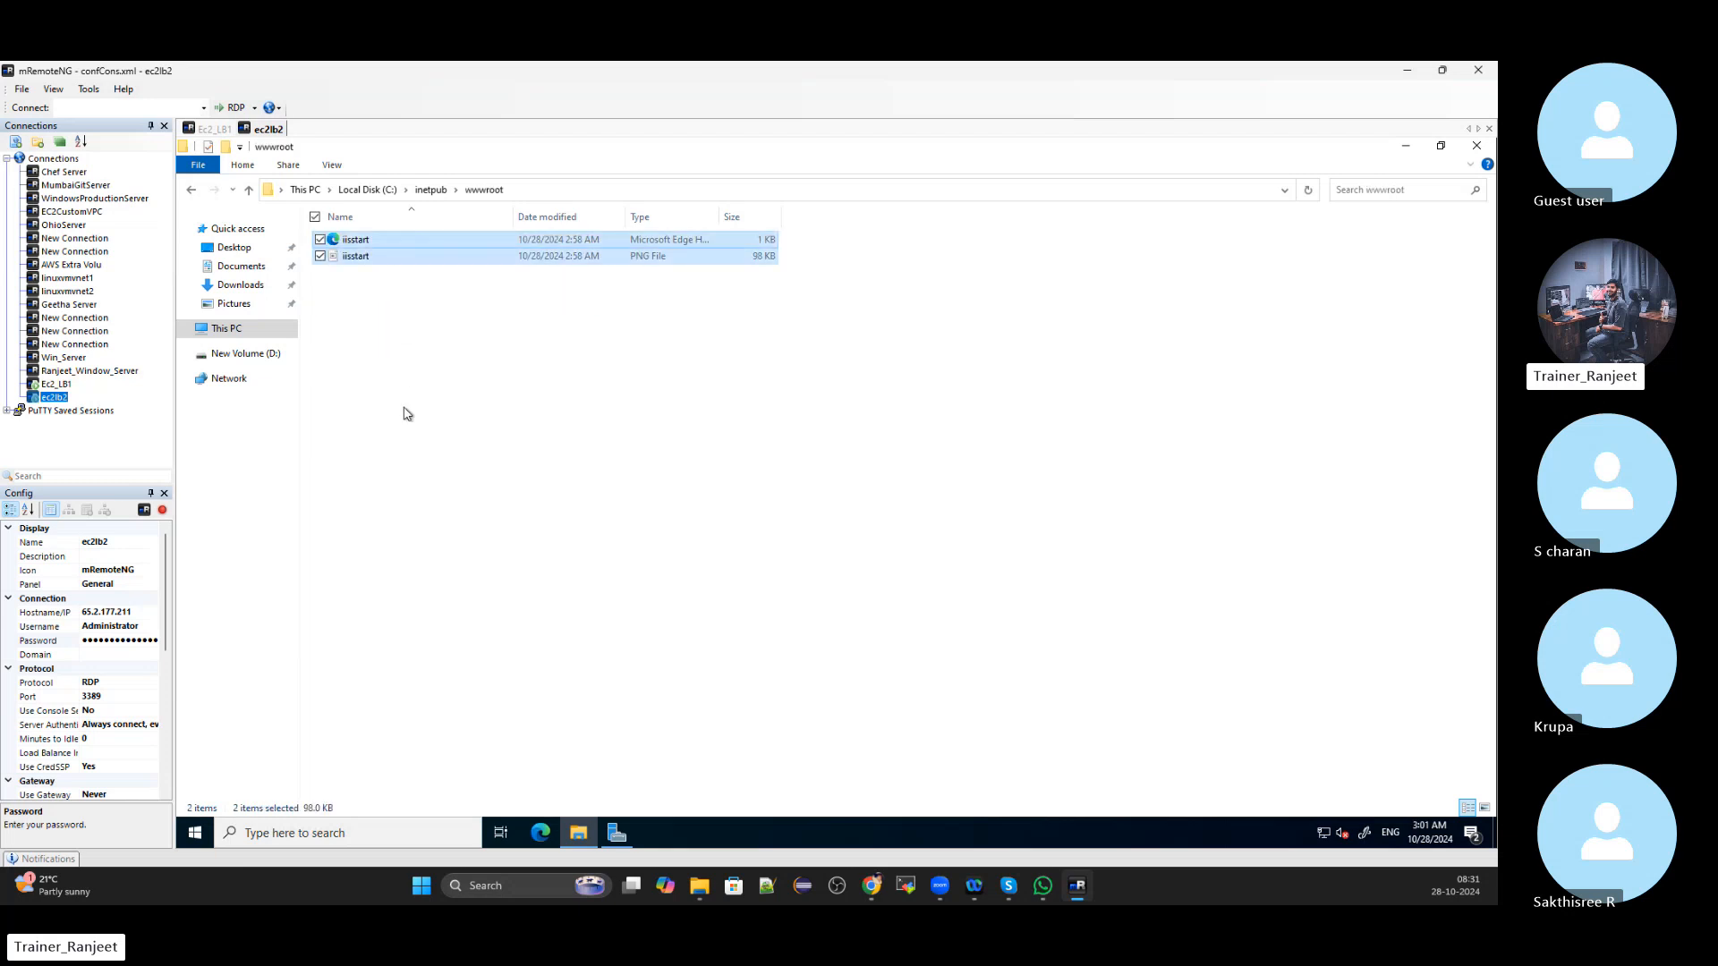
pyautogui.press('Delete')
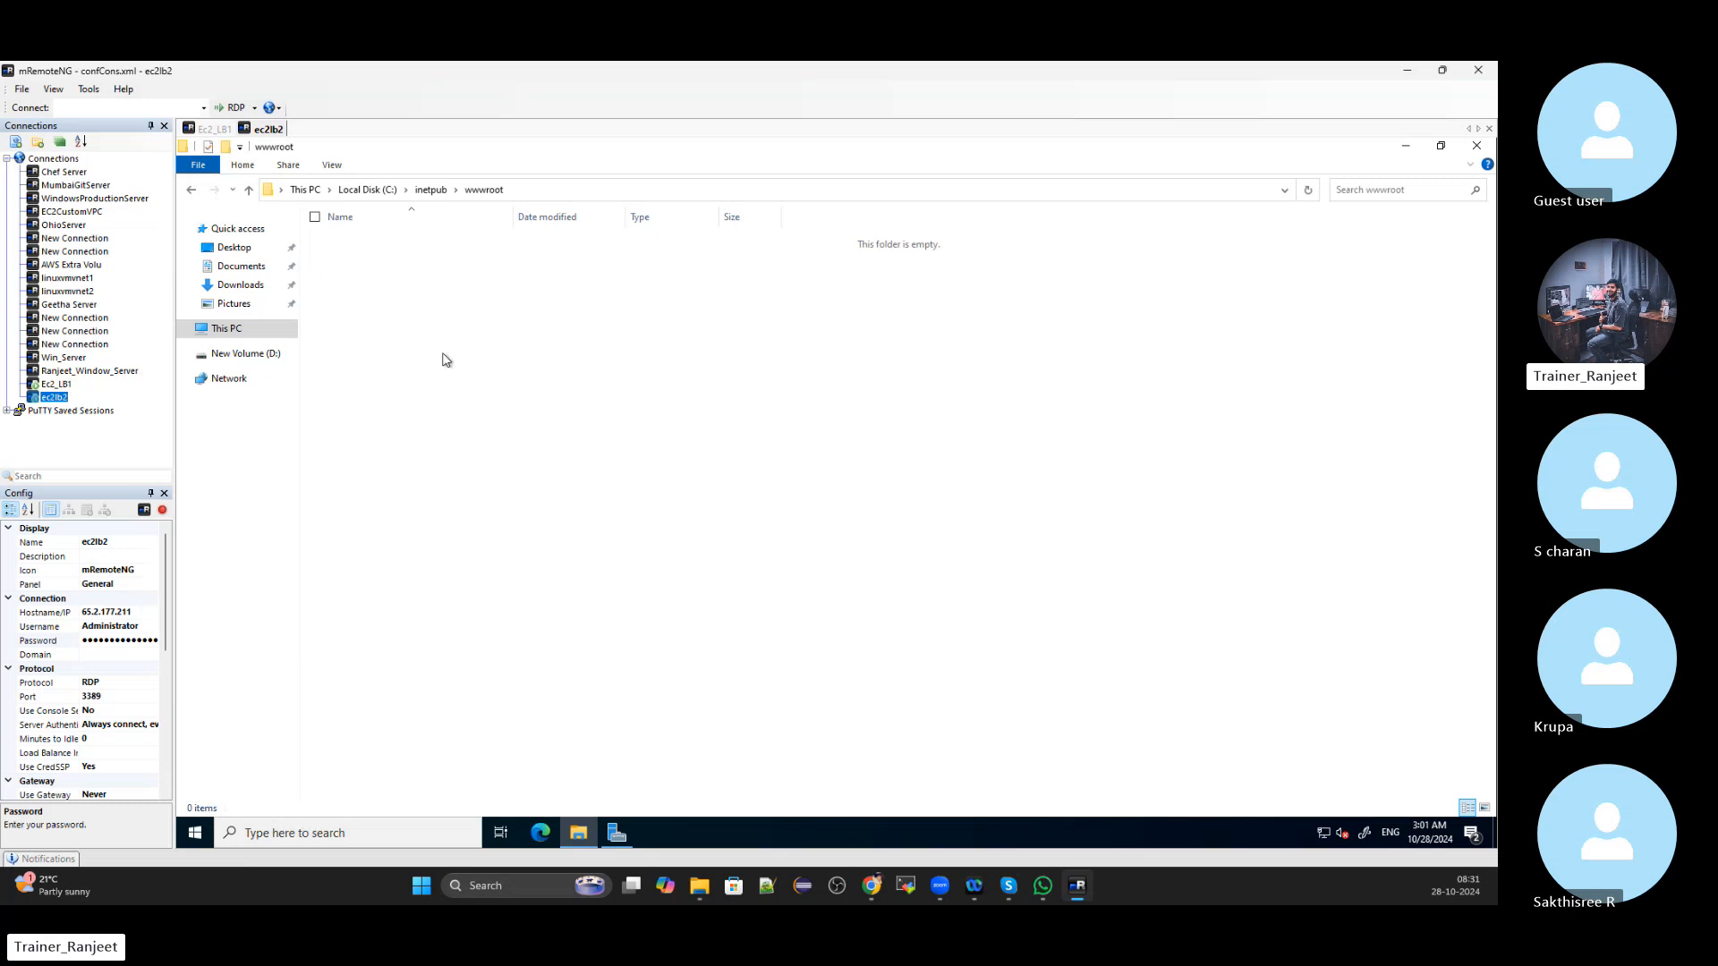
# Create a new text document in ec2lb2's wwwroot named index.html
pyautogui.rightClick(414, 272)
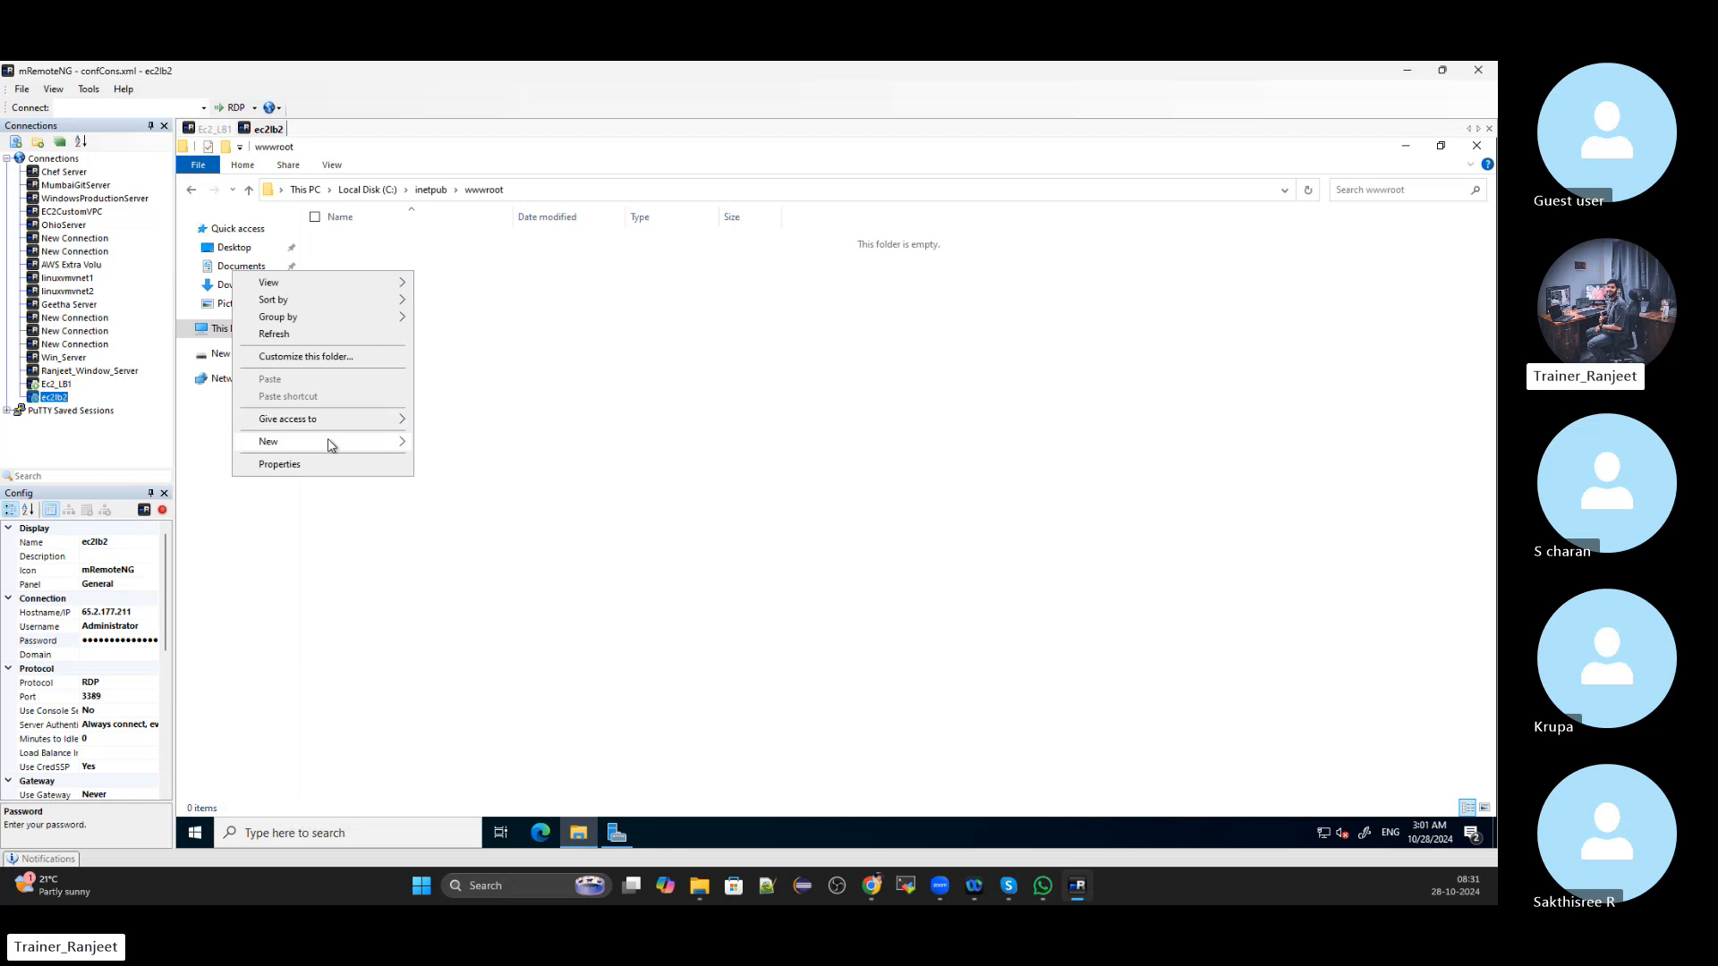
pyautogui.moveTo(326, 442)
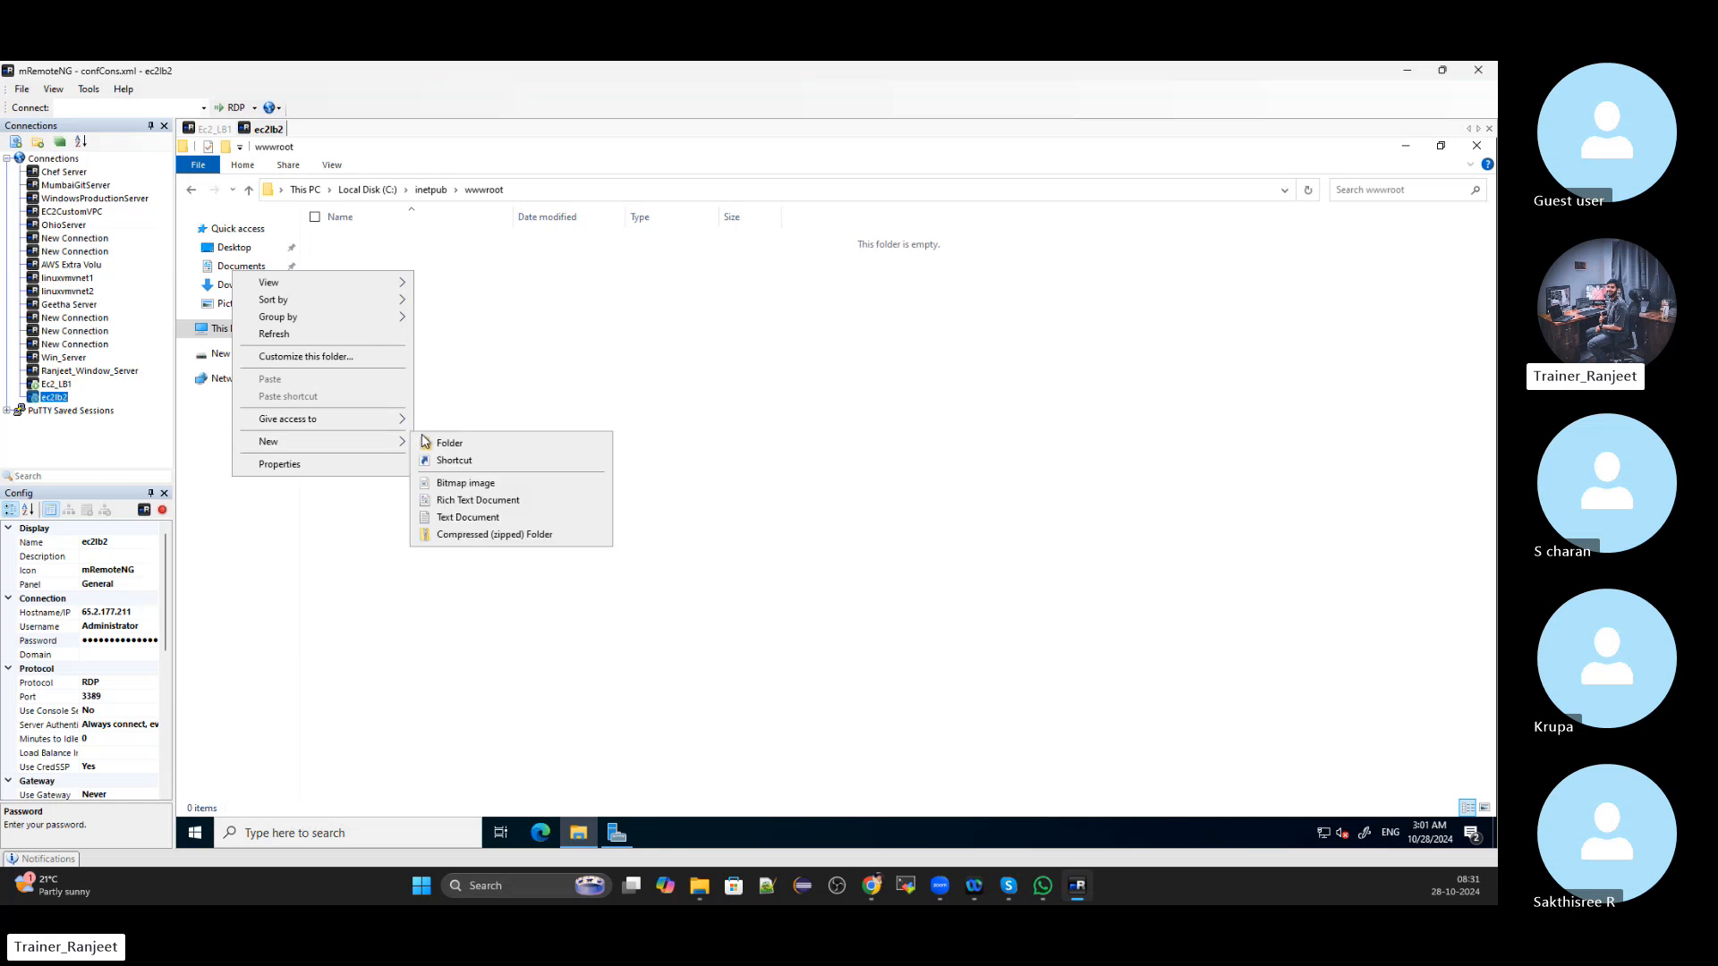
pyautogui.click(448, 517)
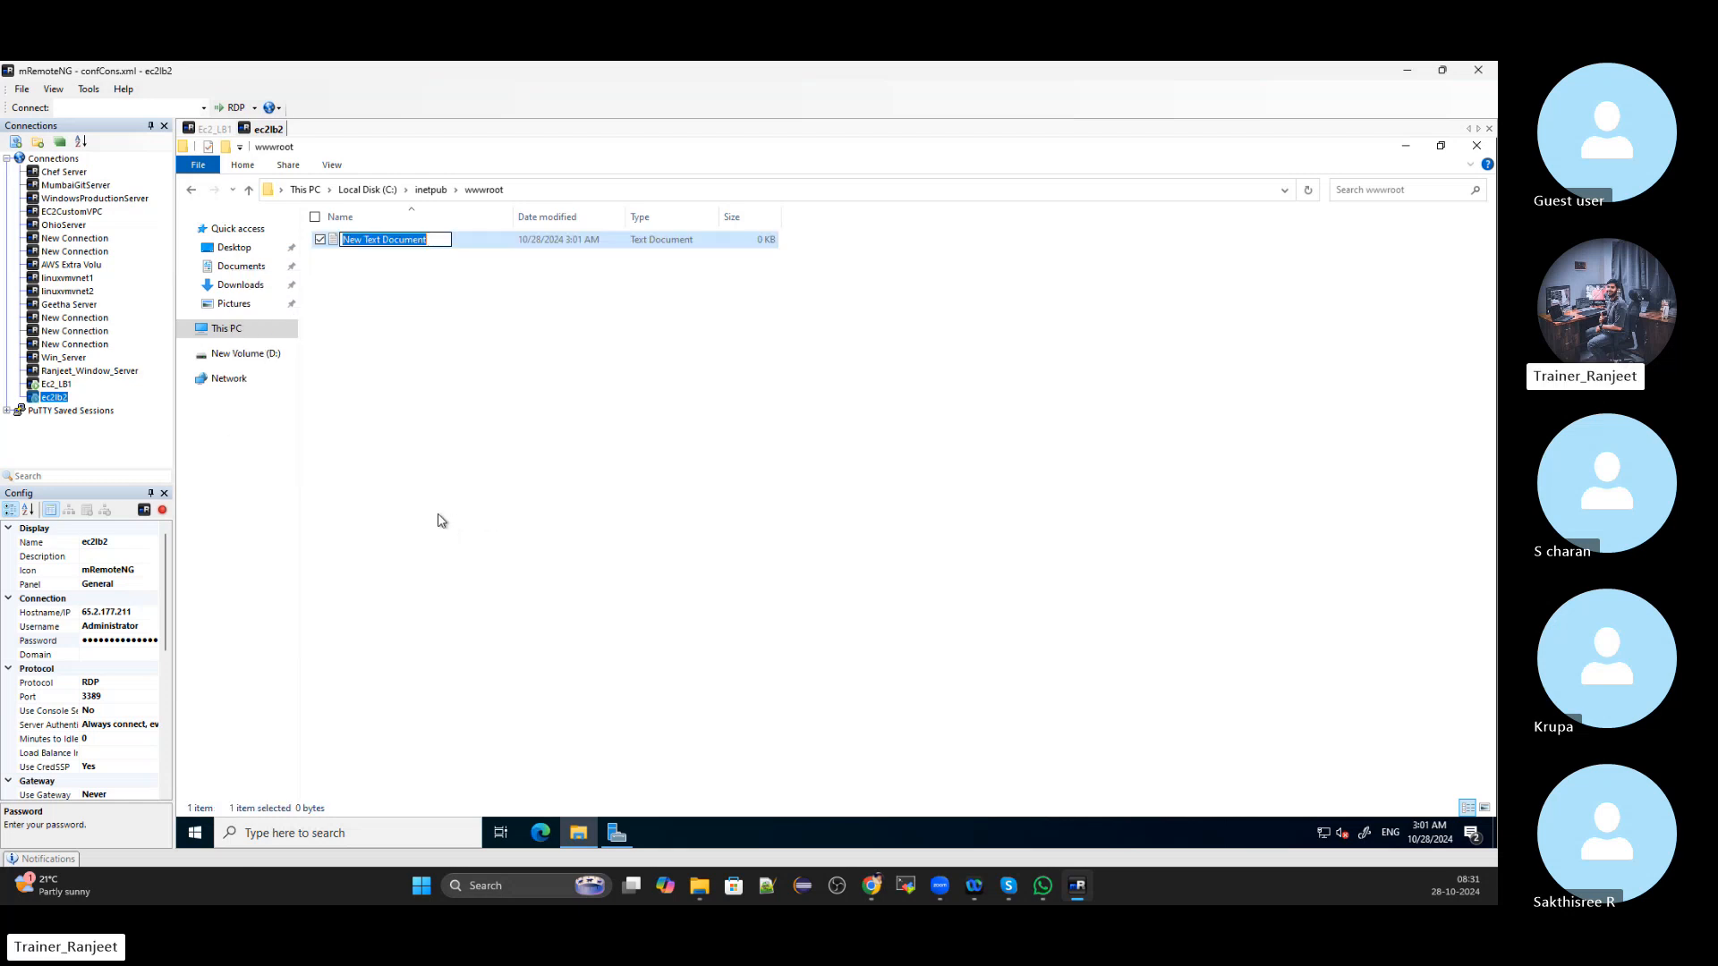
pyautogui.press('BackSpace')
pyautogui.write('in')
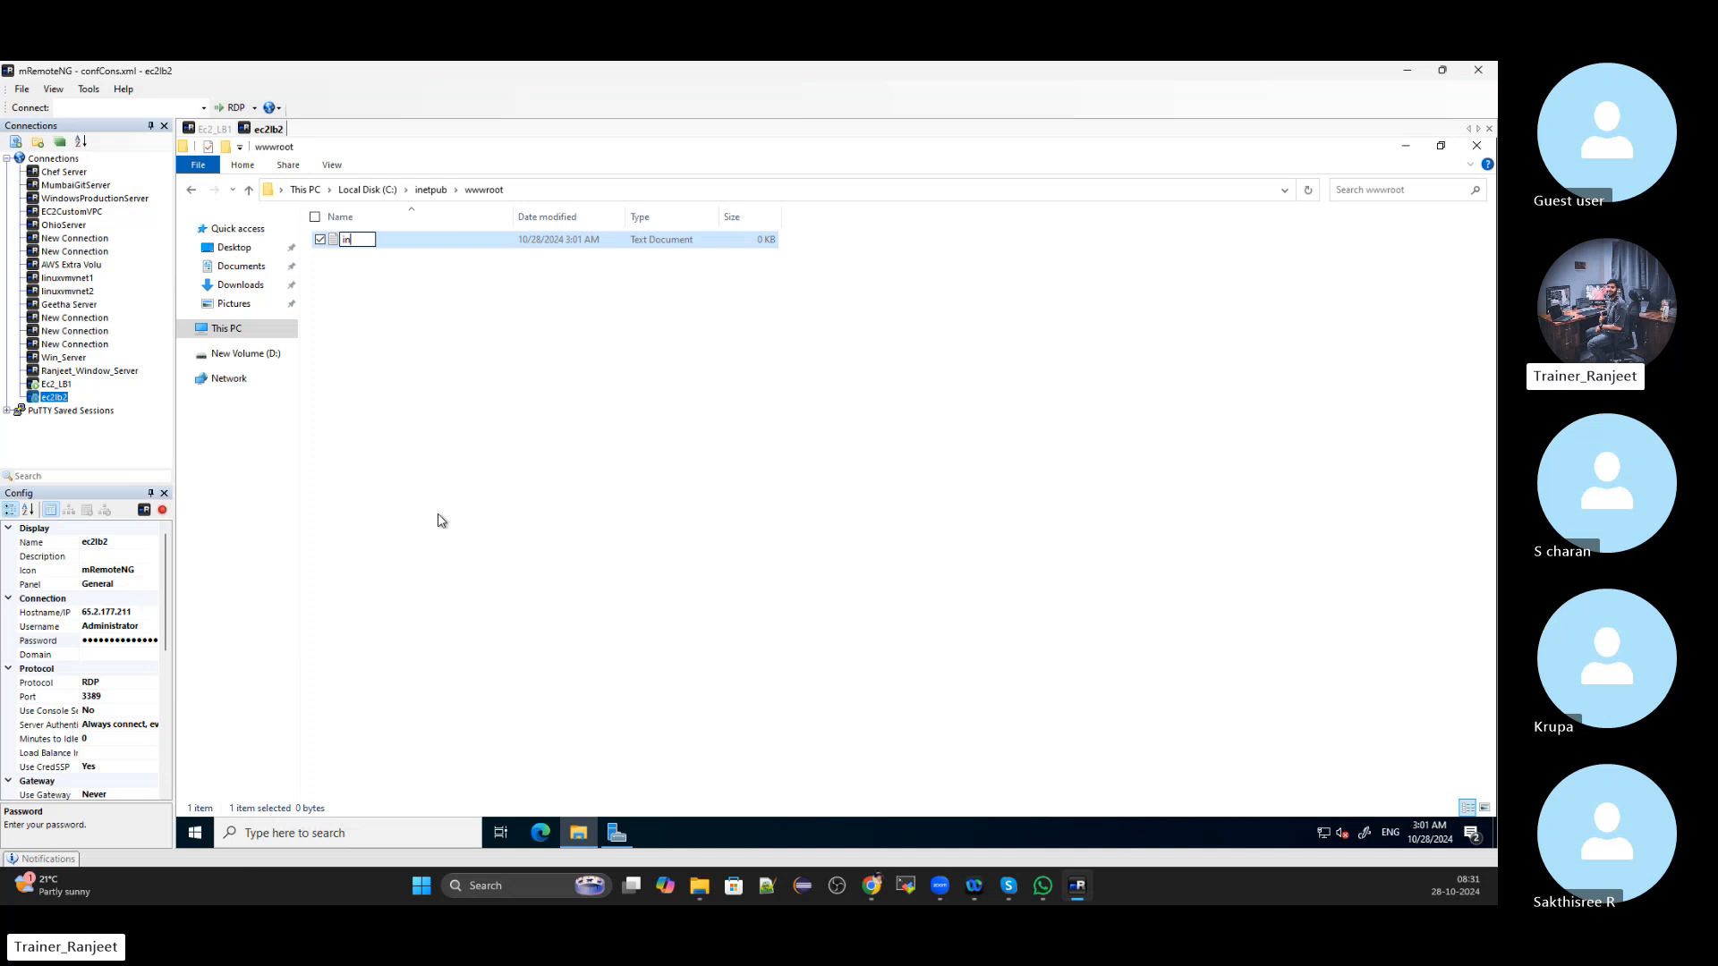
pyautogui.write('dex.html')
pyautogui.press('Return')
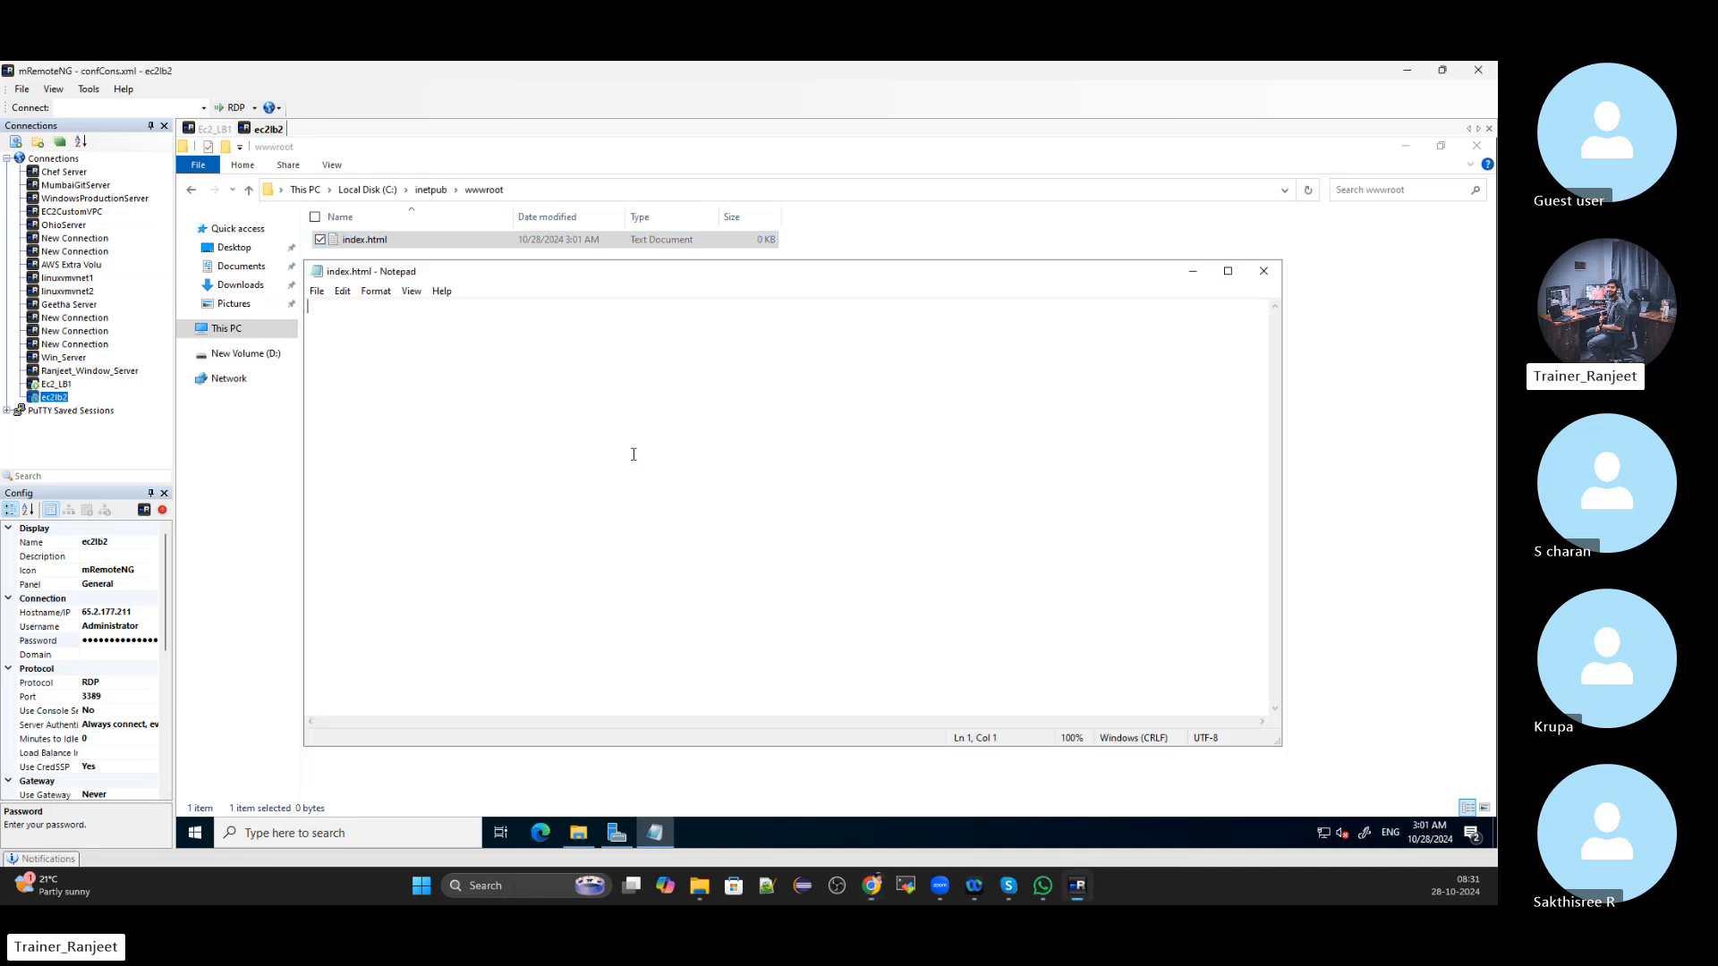
# Paste the HTML page and append 'For Load Balancer 2' to the heading
pyautogui.hotkey('ctrl', 'v')
pyautogui.scroll(7, 598, 531)
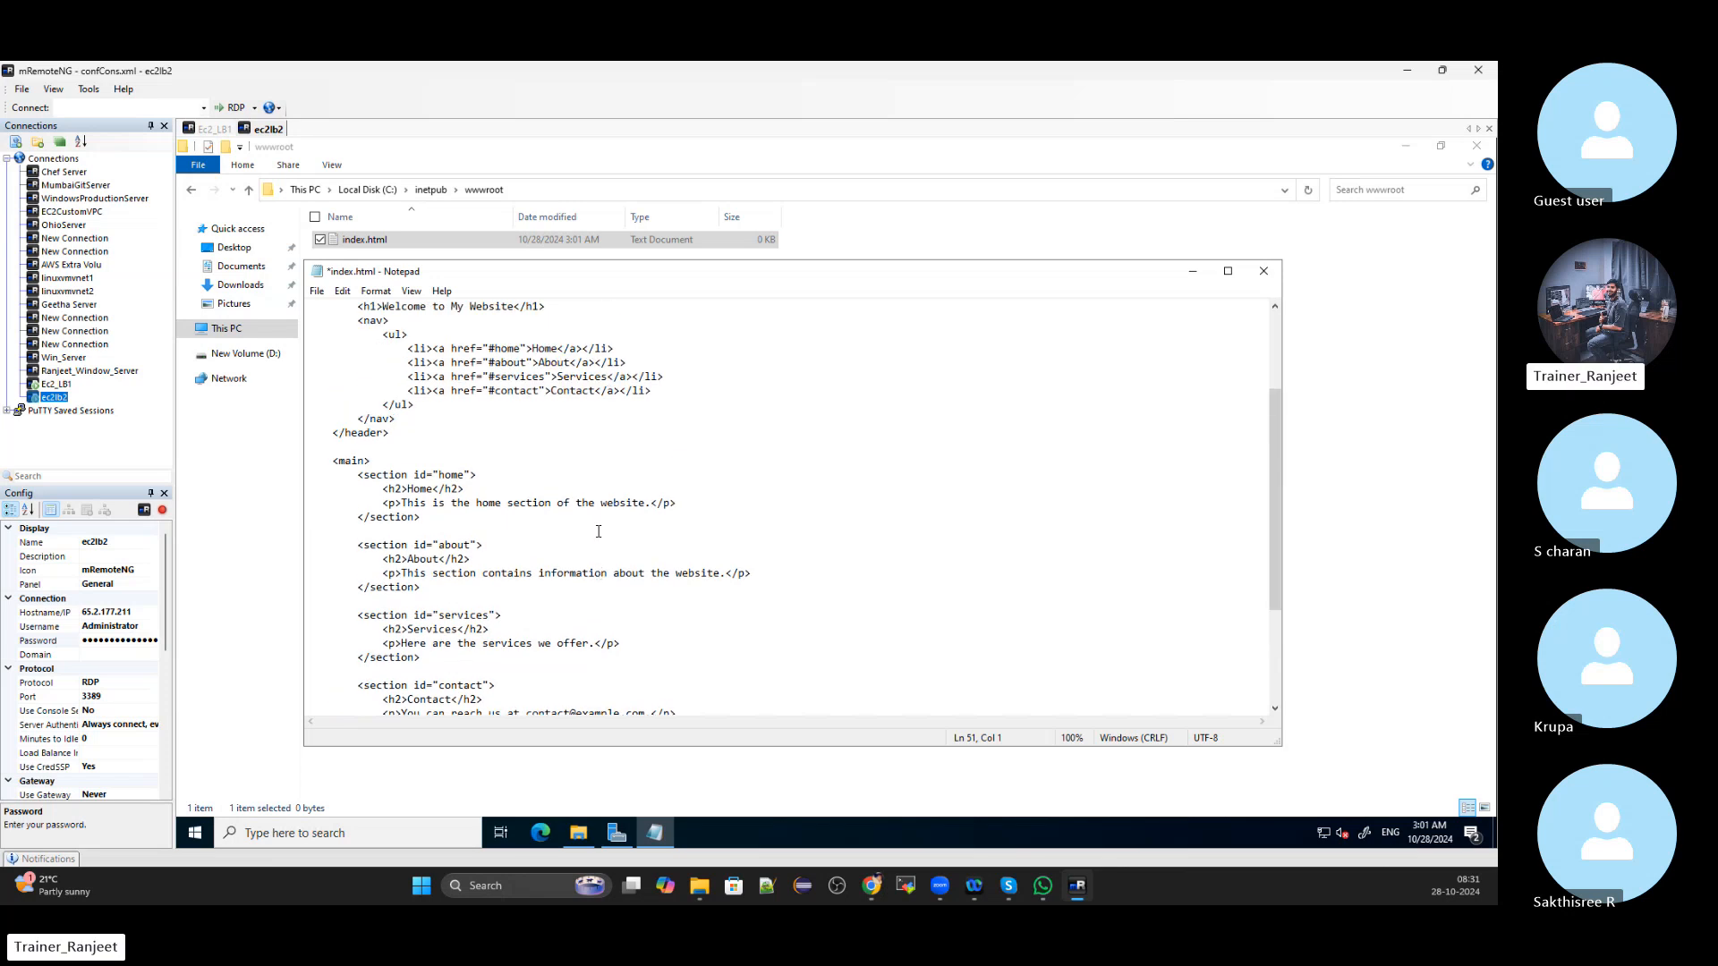
pyautogui.scroll(3, 598, 532)
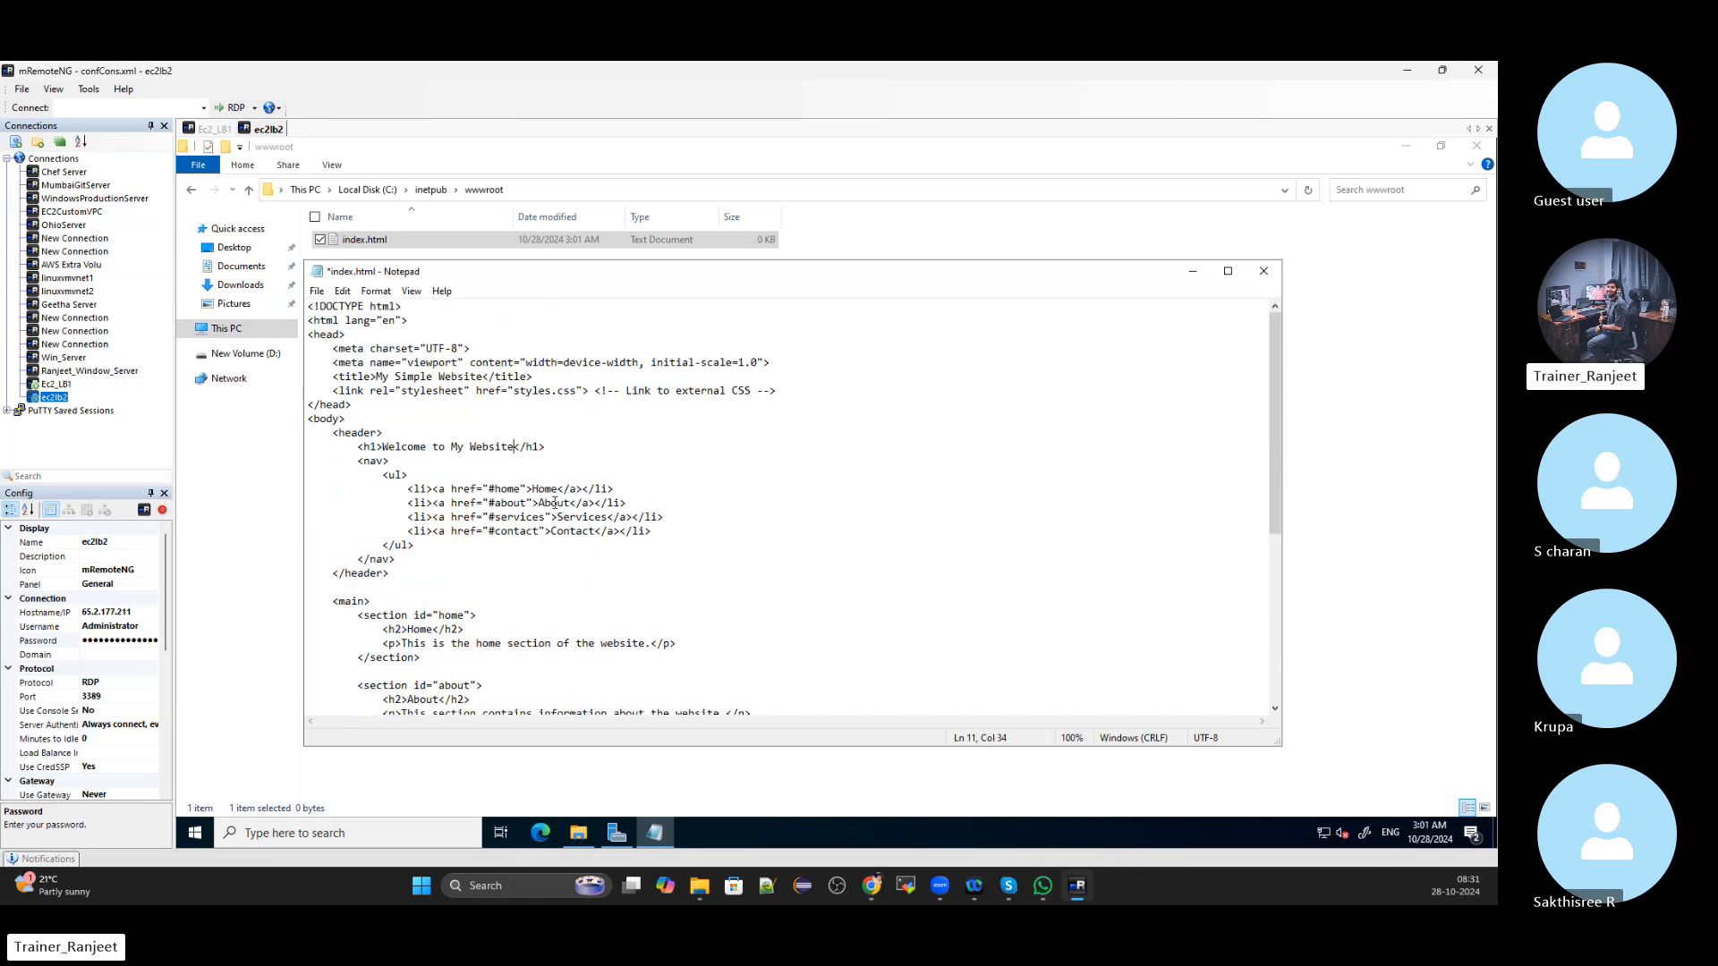
pyautogui.write('For Load Balancer 2')
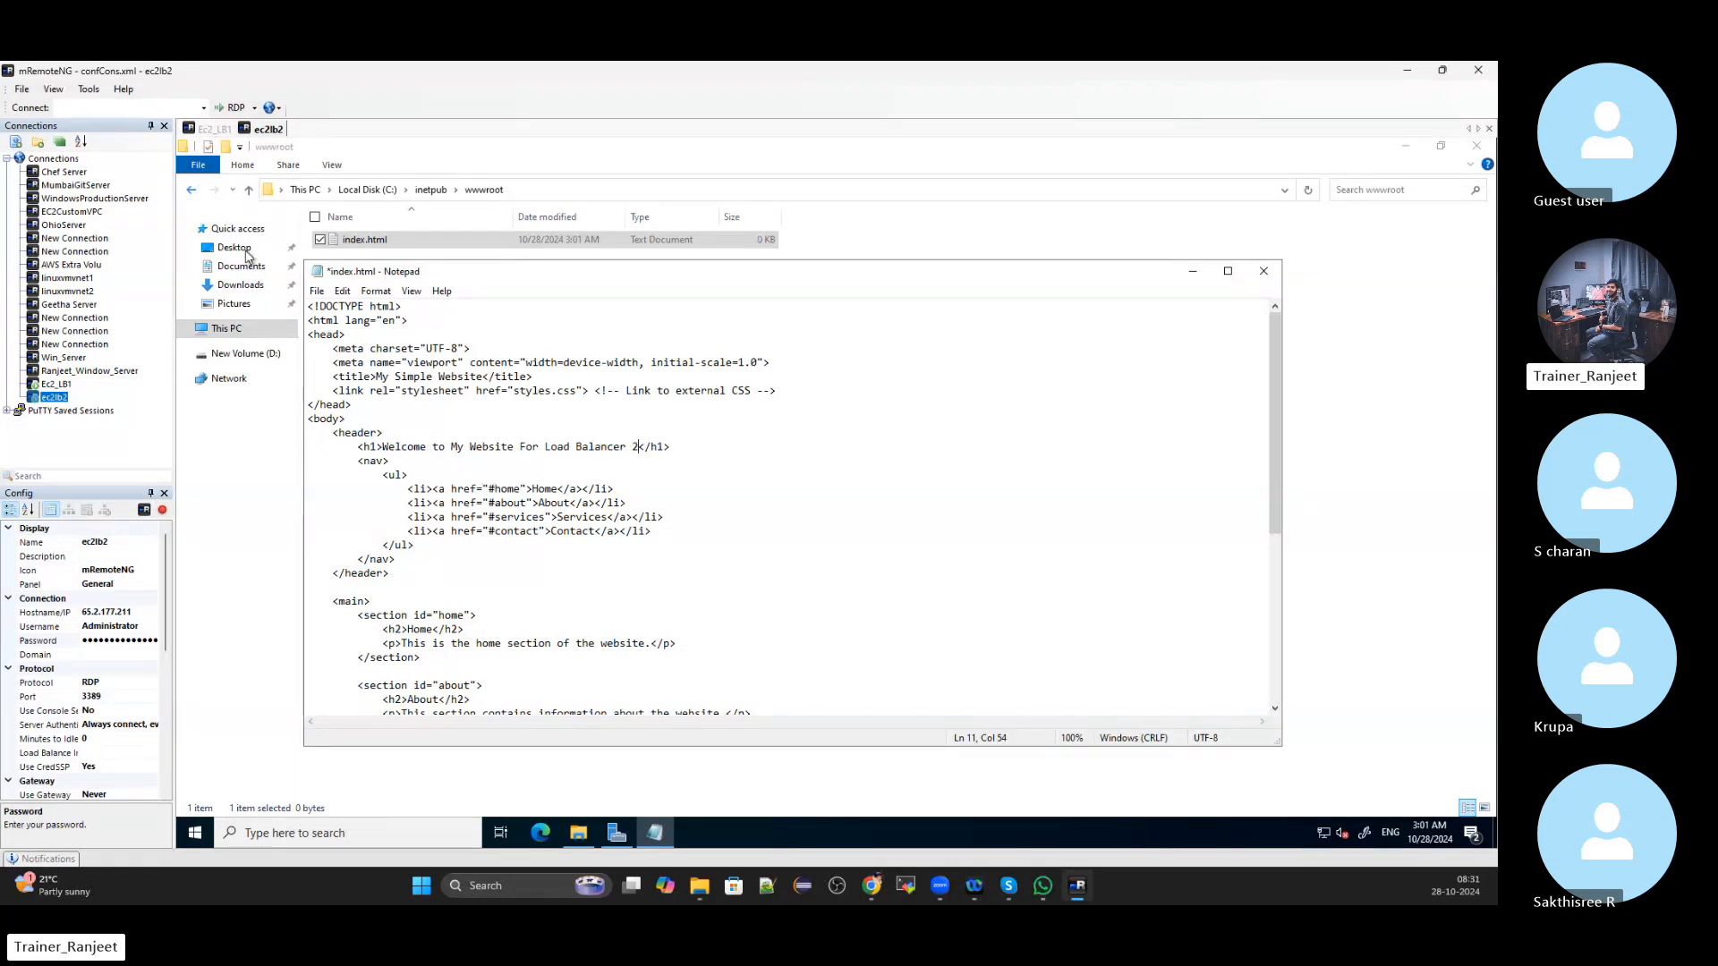
# Start Save As with All Files type and enter index.html as the file name
pyautogui.click(316, 291)
pyautogui.click(340, 391)
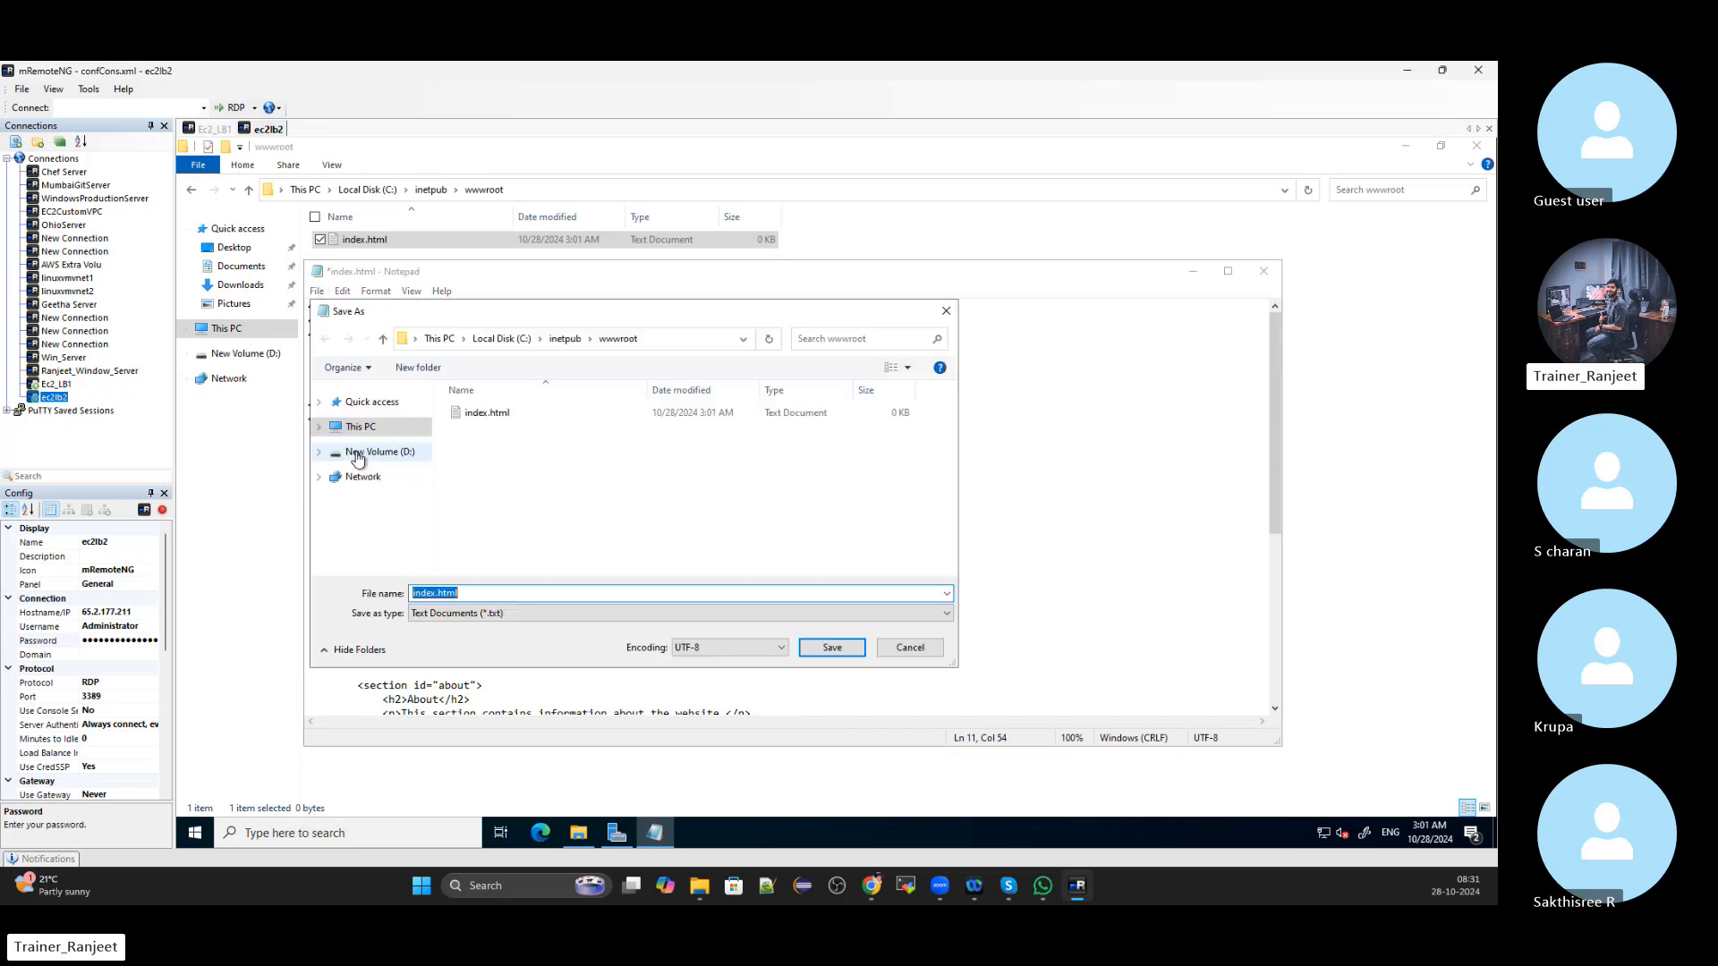
pyautogui.click(529, 614)
pyautogui.click(480, 640)
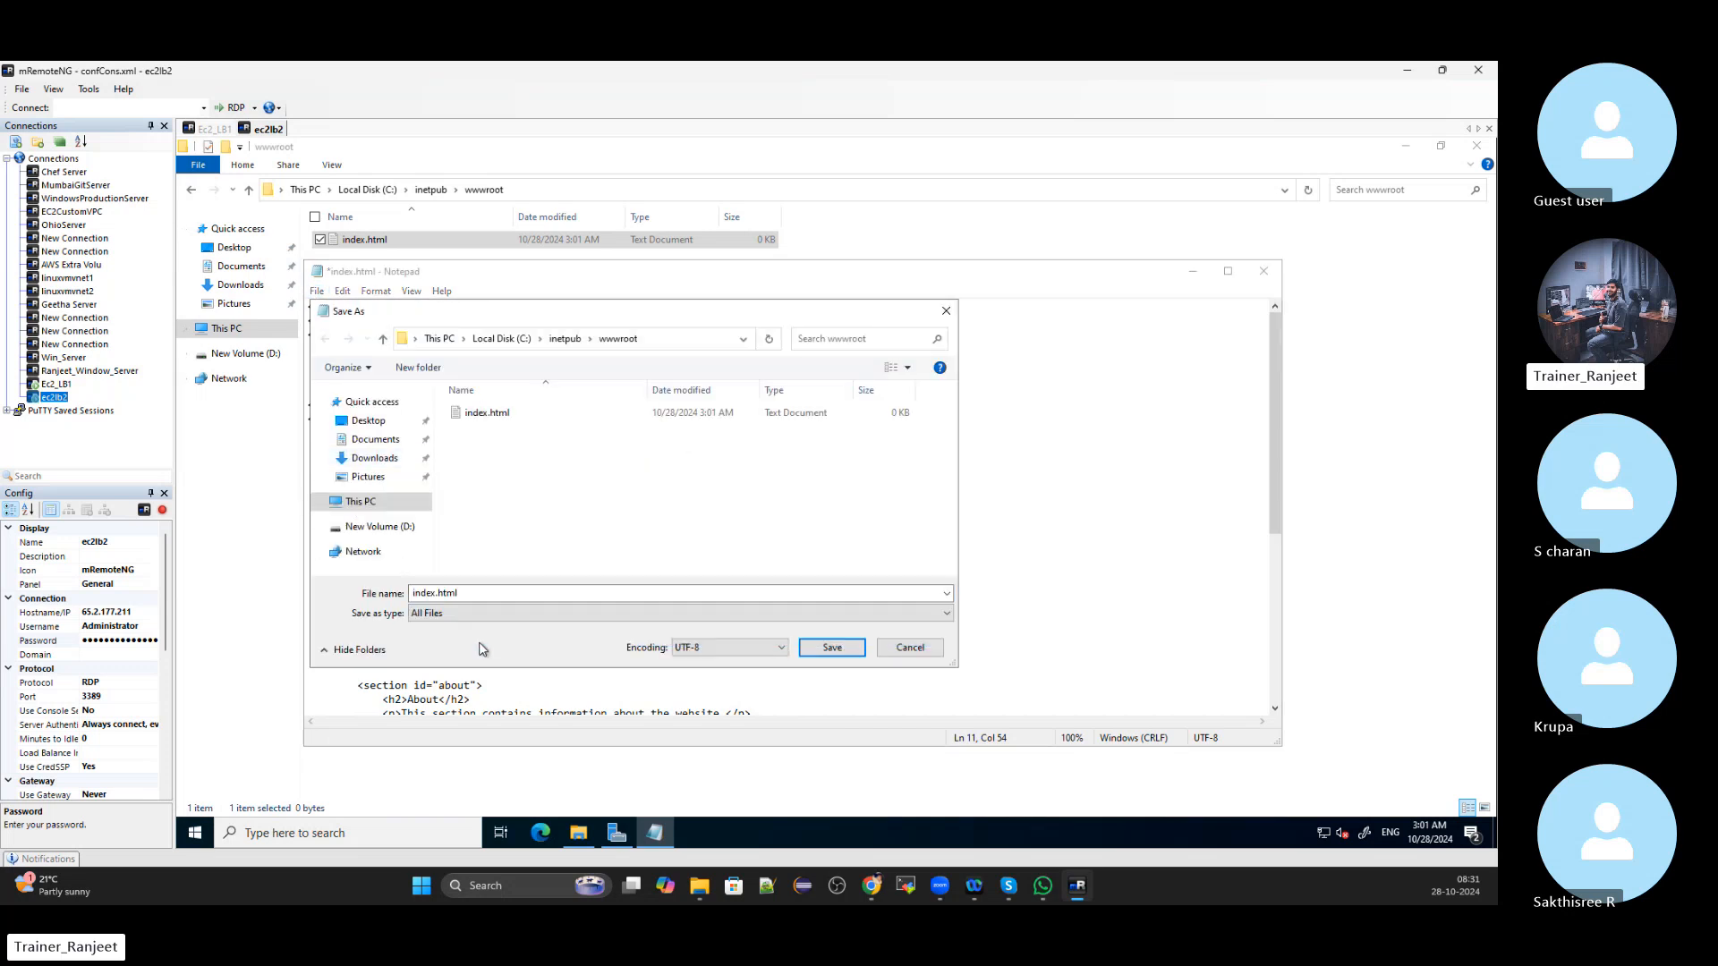
pyautogui.doubleClick(480, 594)
pyautogui.press('BackSpace')
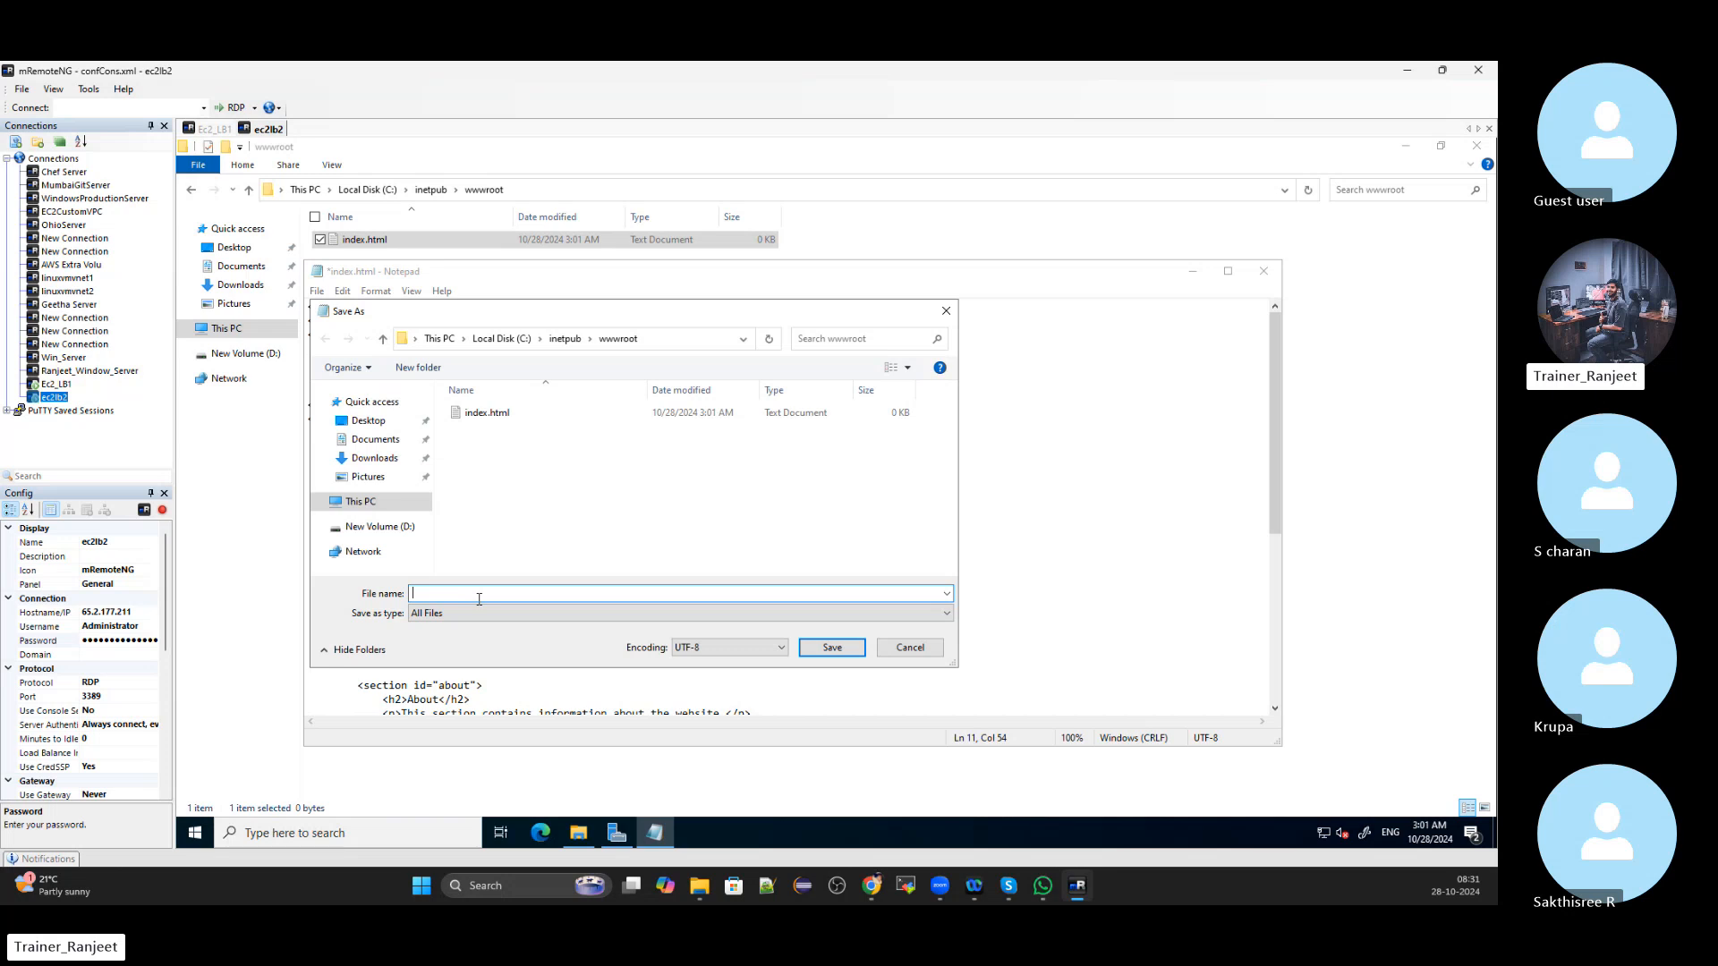
pyautogui.write('i')
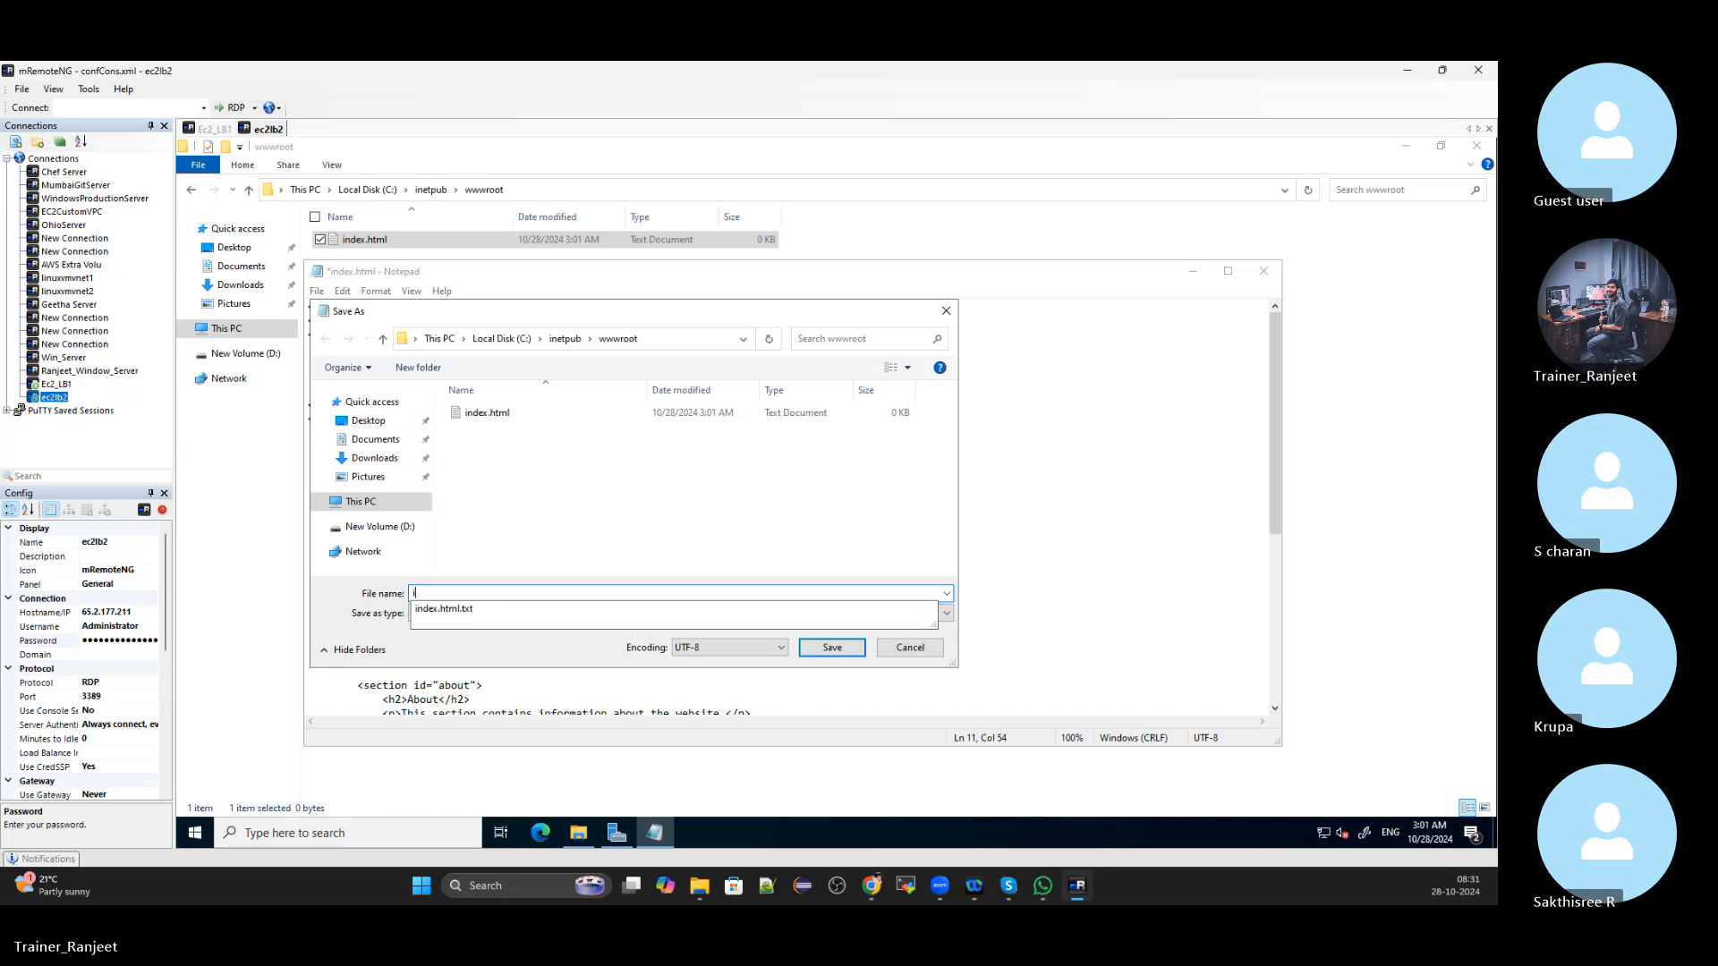
pyautogui.press('BackSpace')
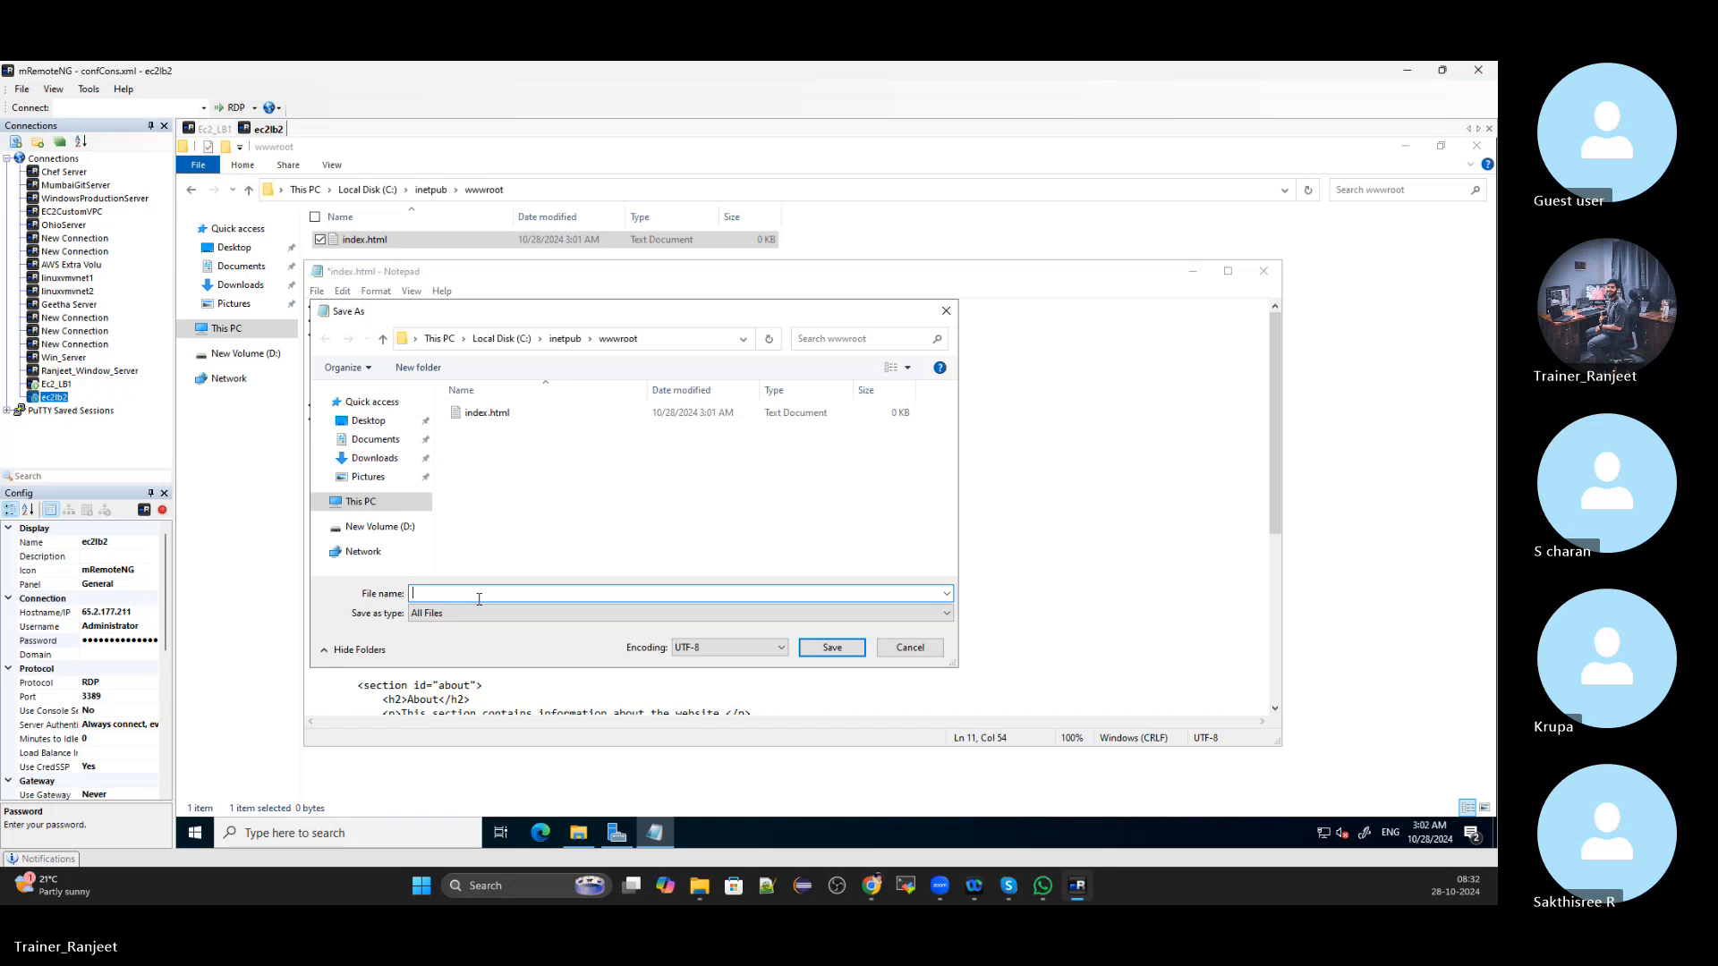
pyautogui.write('"index.')
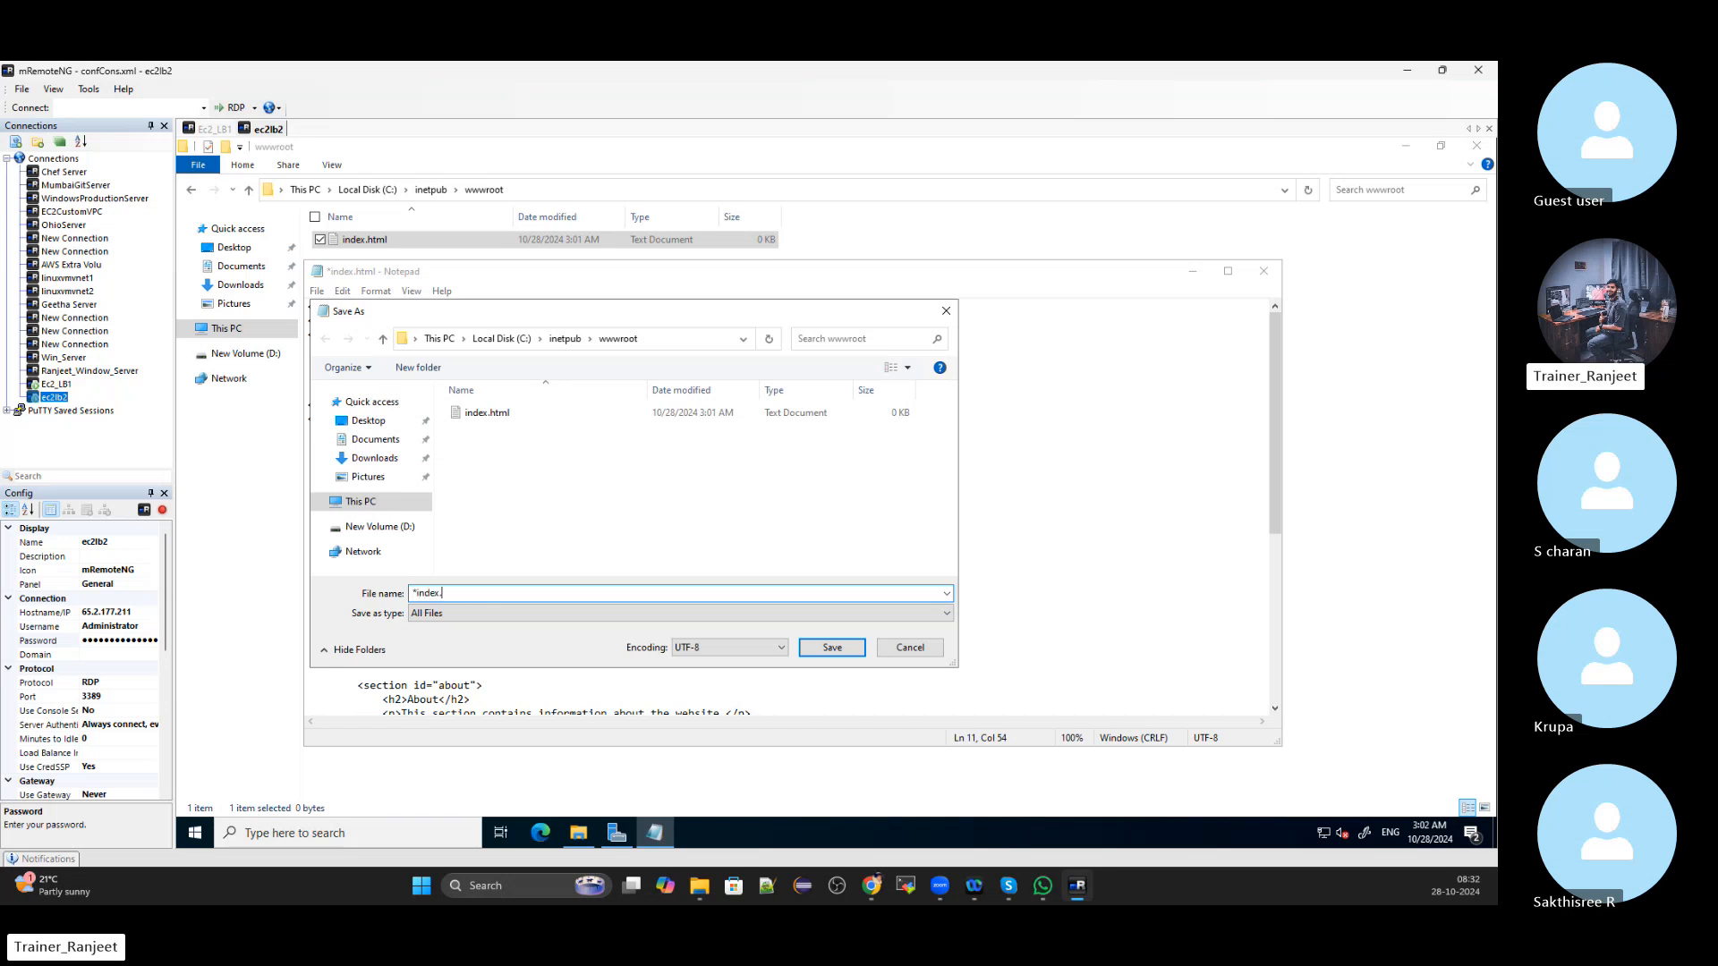
pyautogui.write('ml')
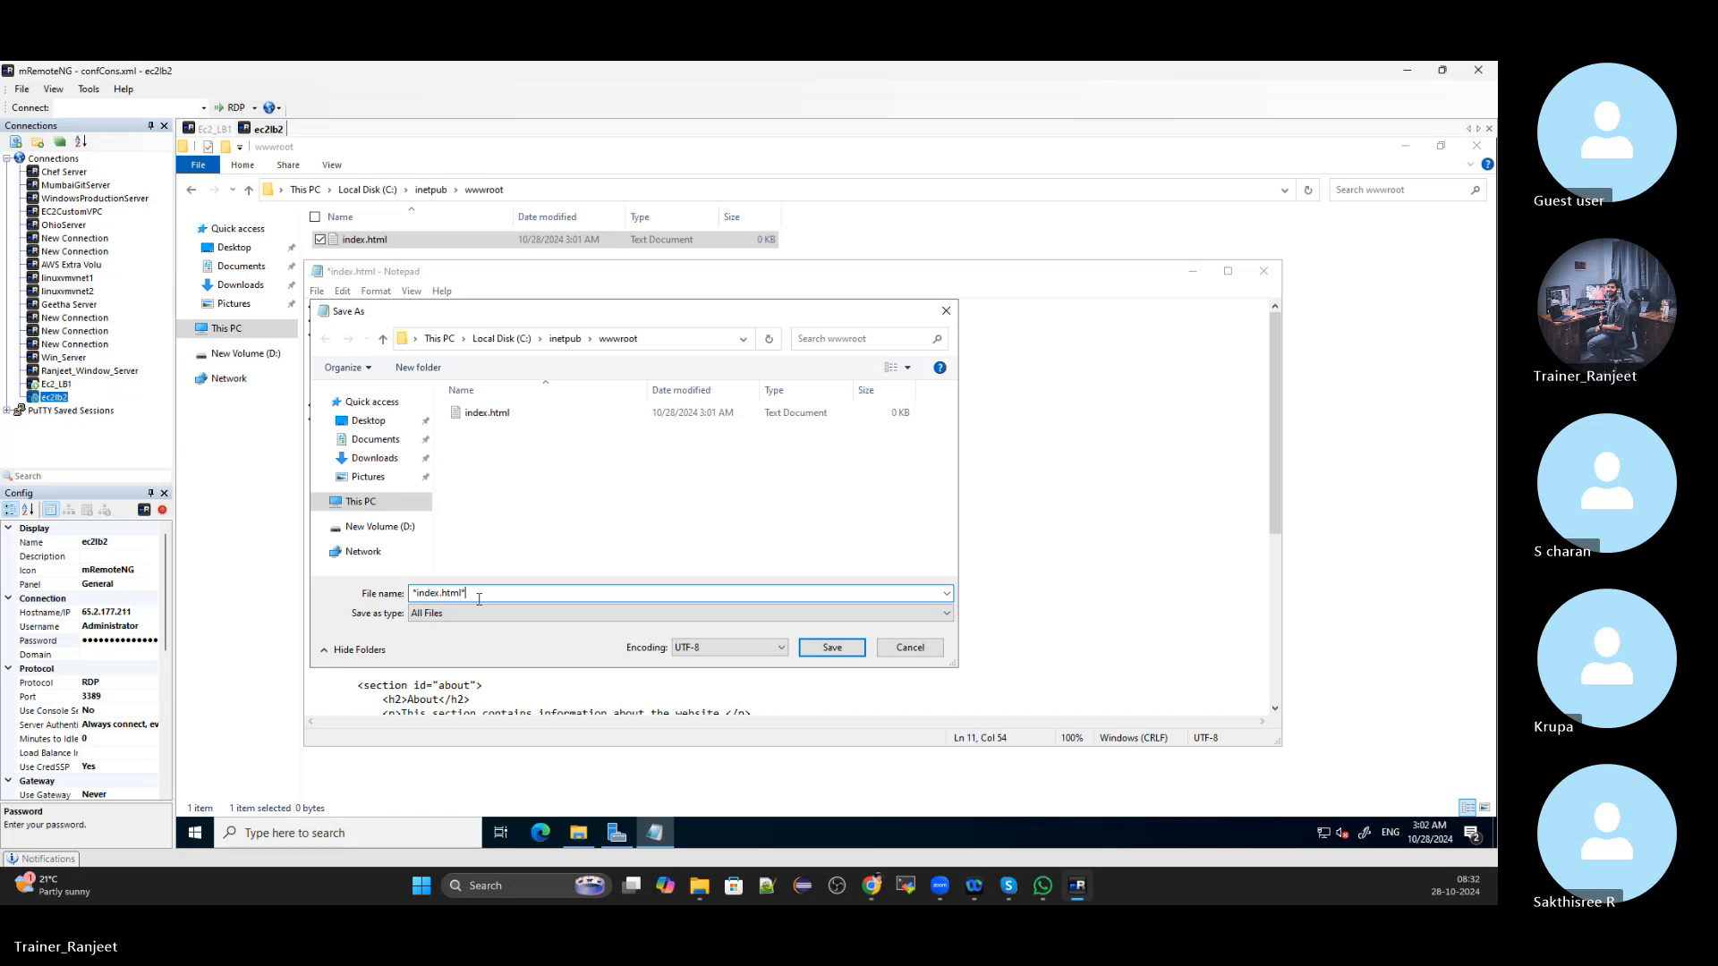
# Remove the stray leading character, save index.html in wwwroot, and close Notepad
pyautogui.click(832, 648)
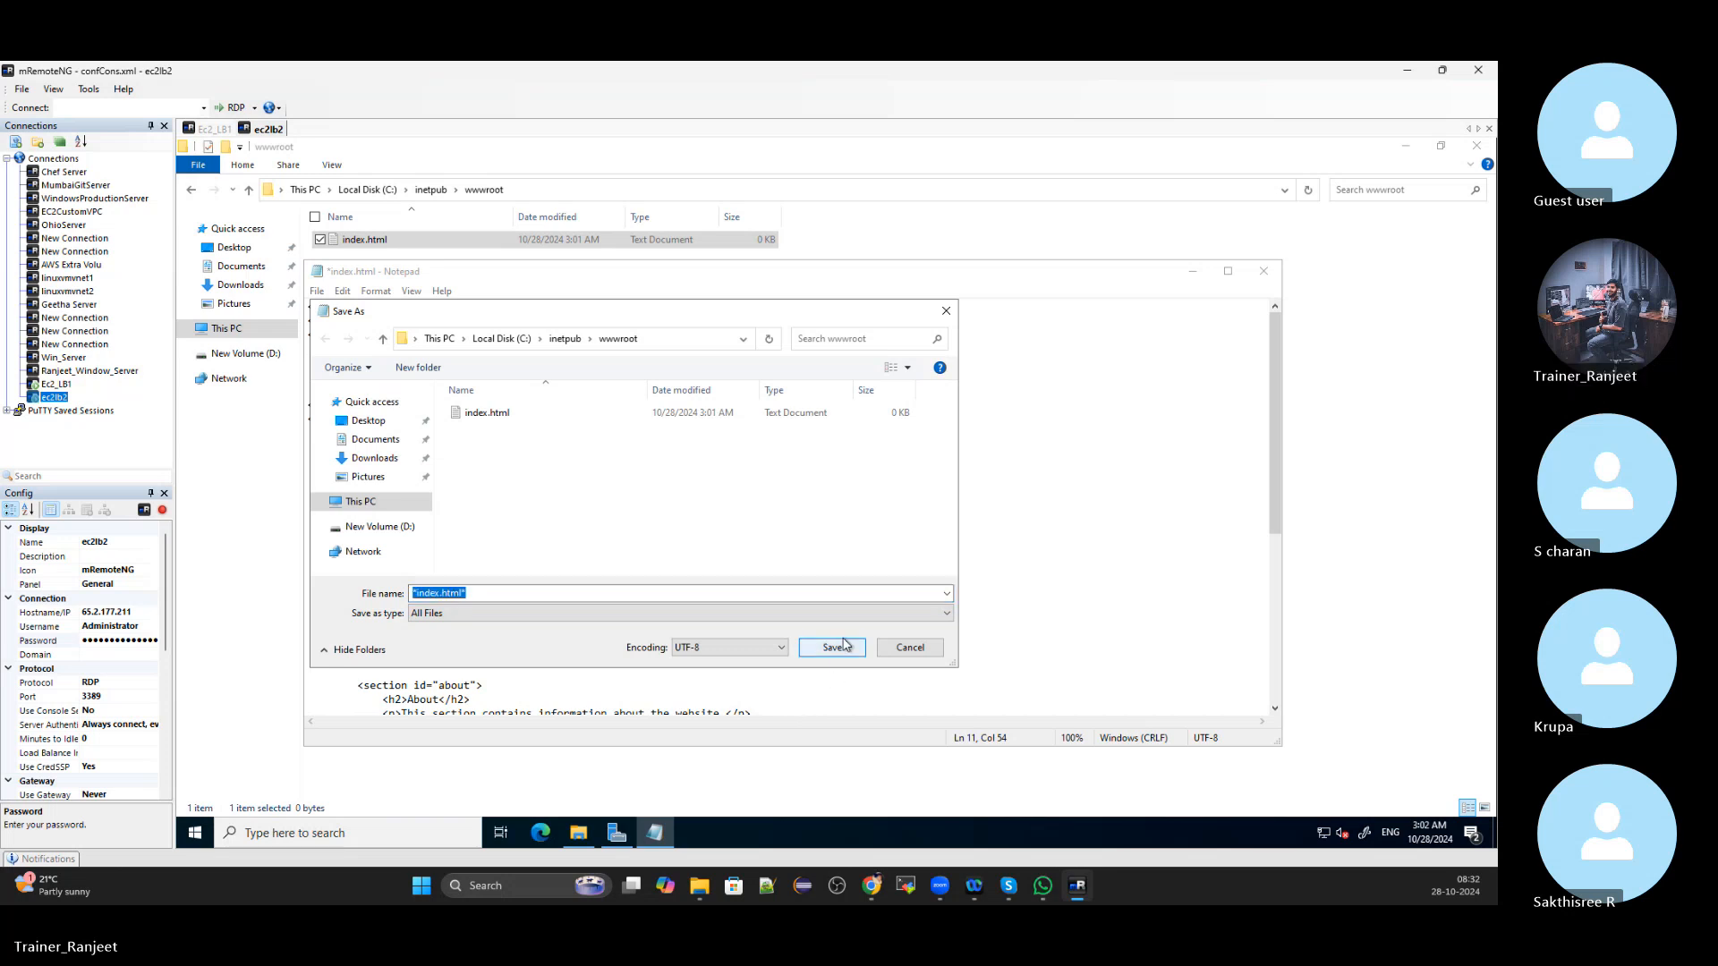
pyautogui.click(512, 596)
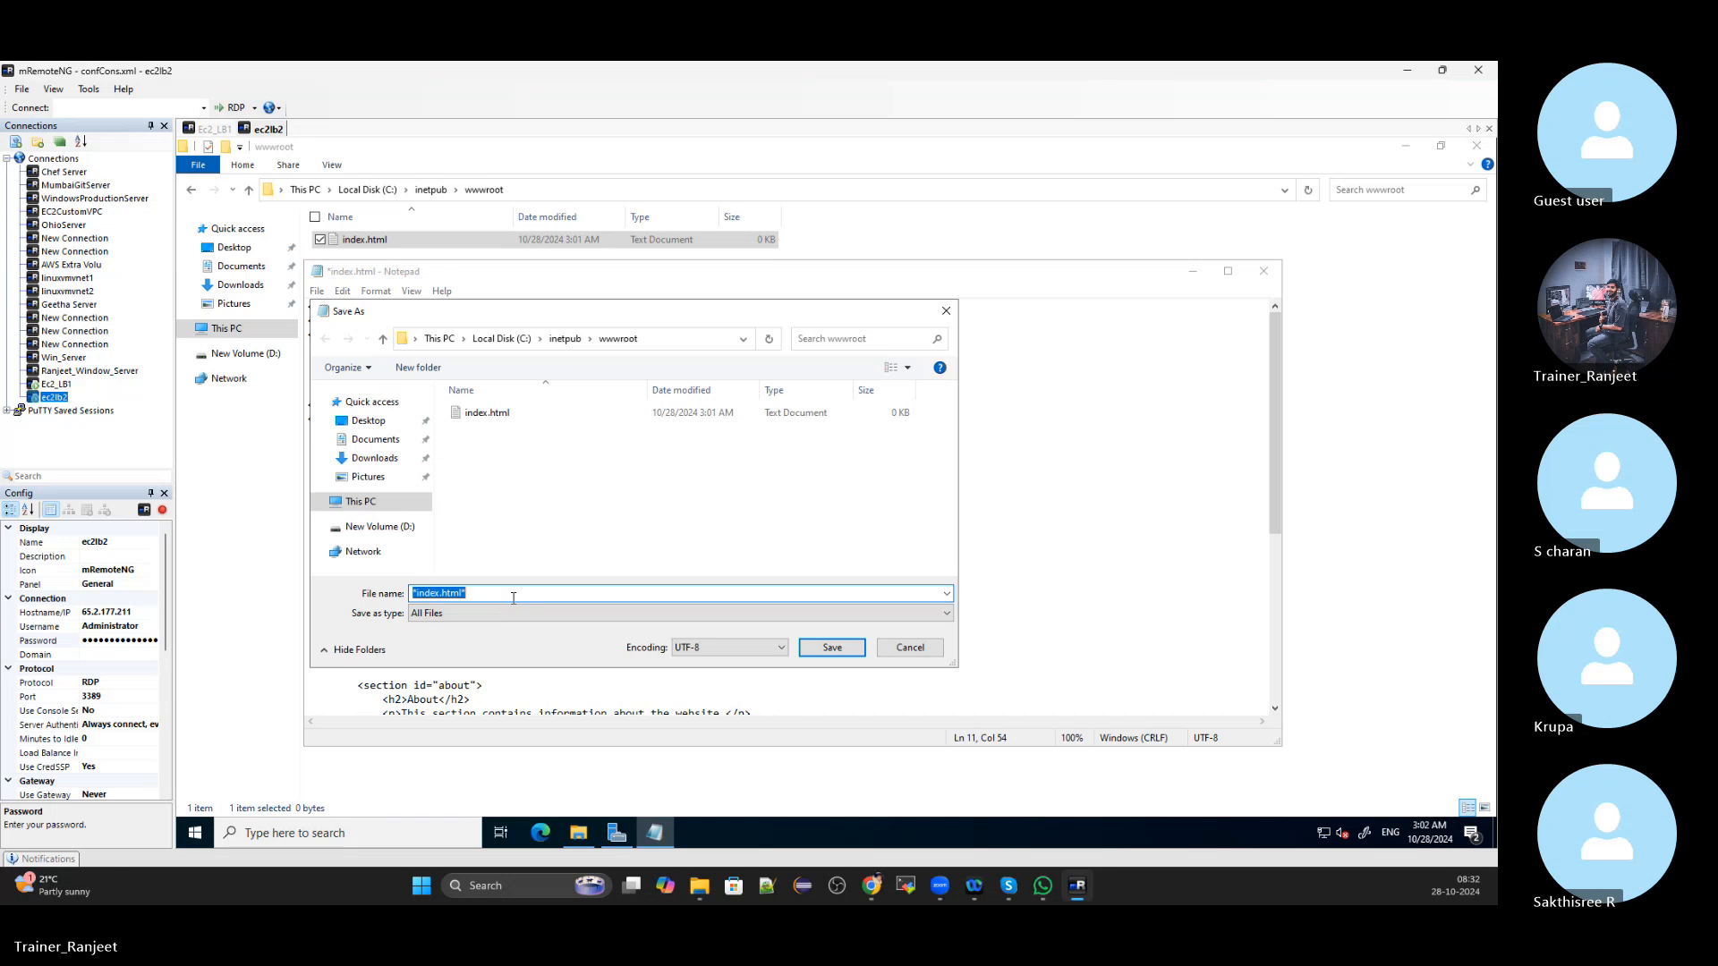
pyautogui.press('Left')
pyautogui.press('Left')
pyautogui.press('Left')
pyautogui.press('Left')
pyautogui.press('Left')
pyautogui.press('BackSpace')
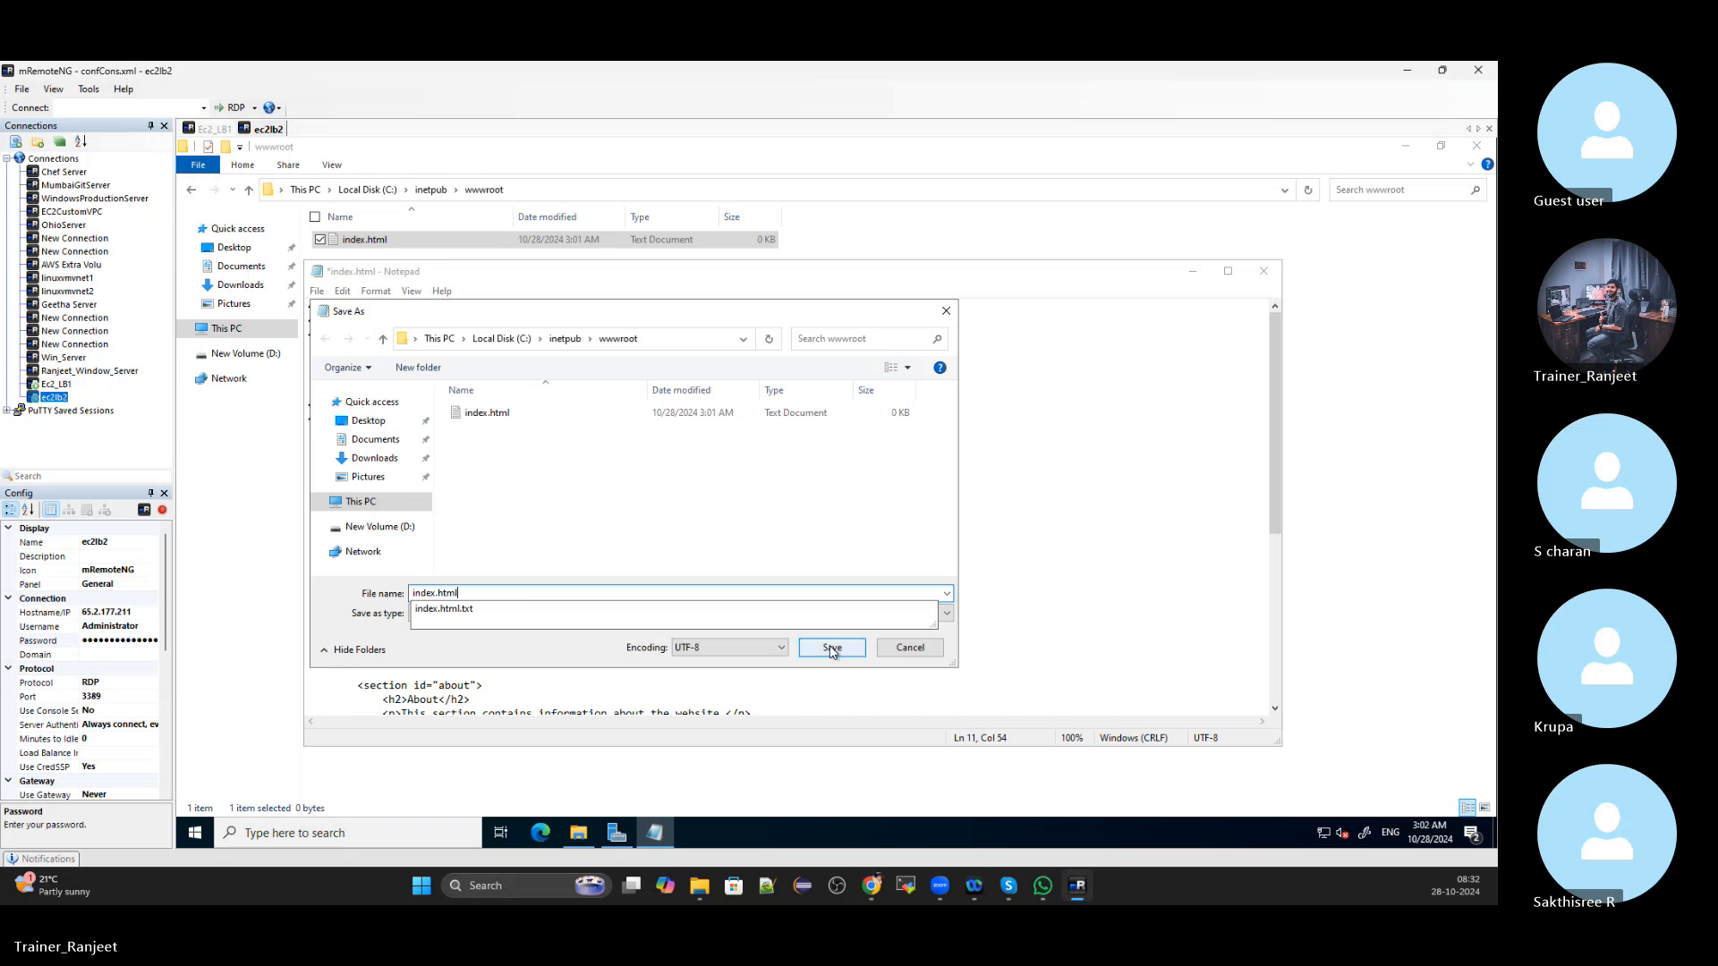
pyautogui.click(831, 647)
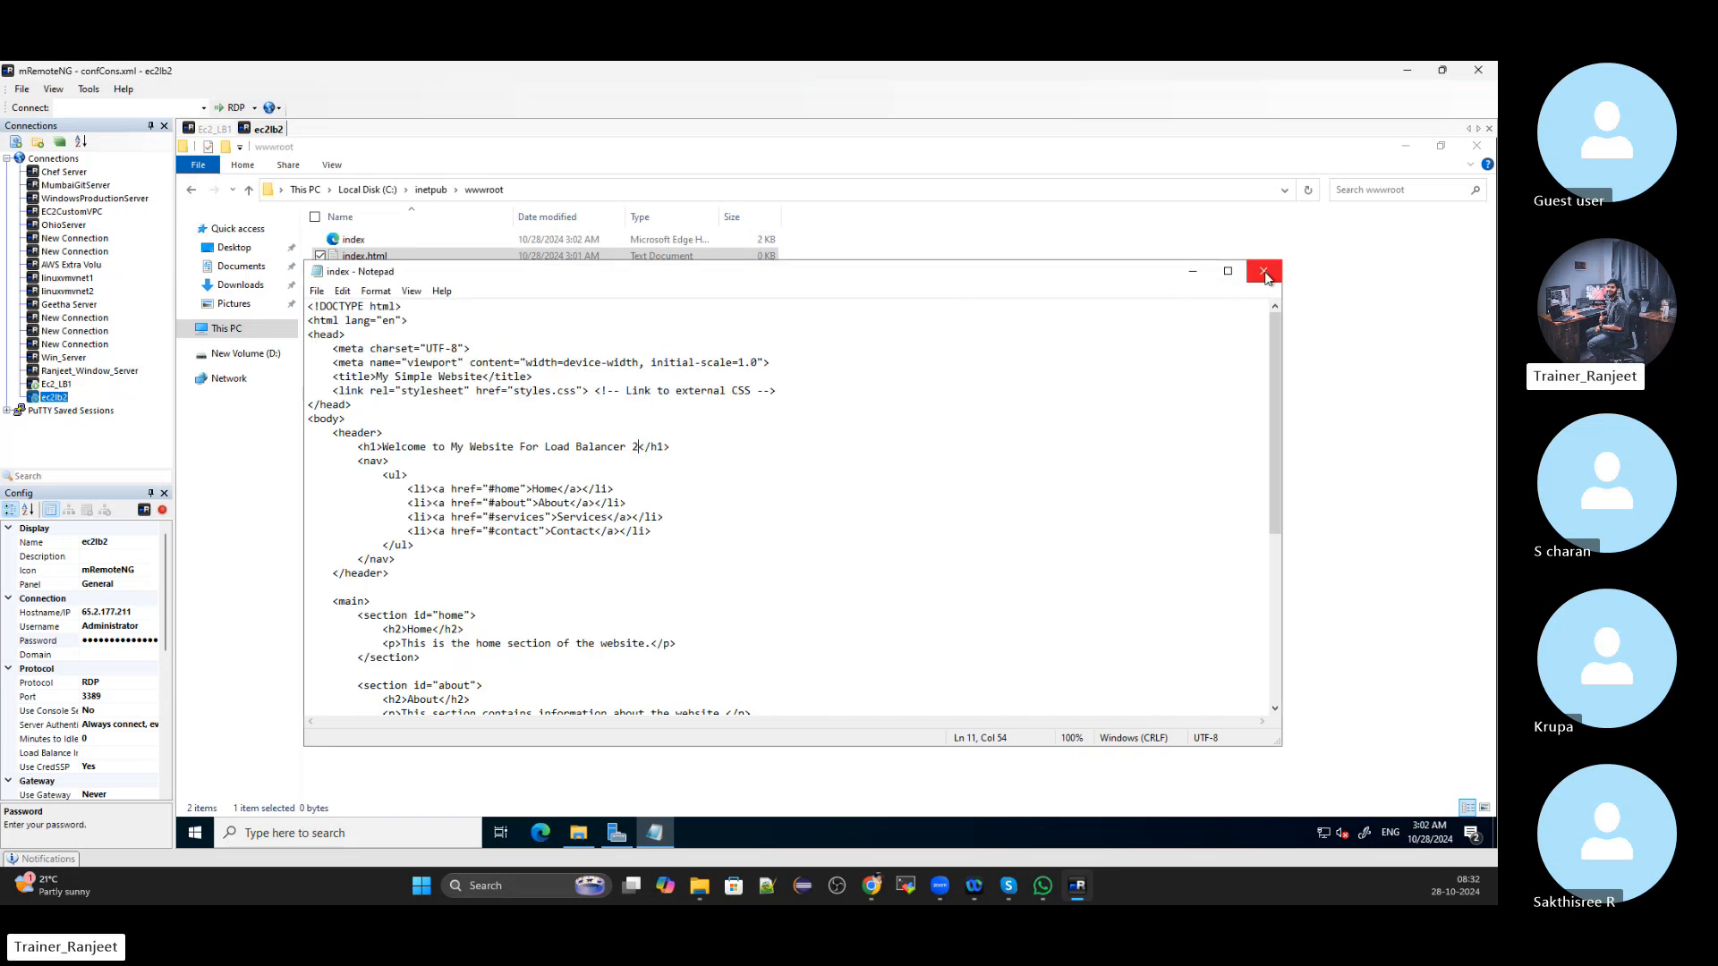
pyautogui.click(1263, 271)
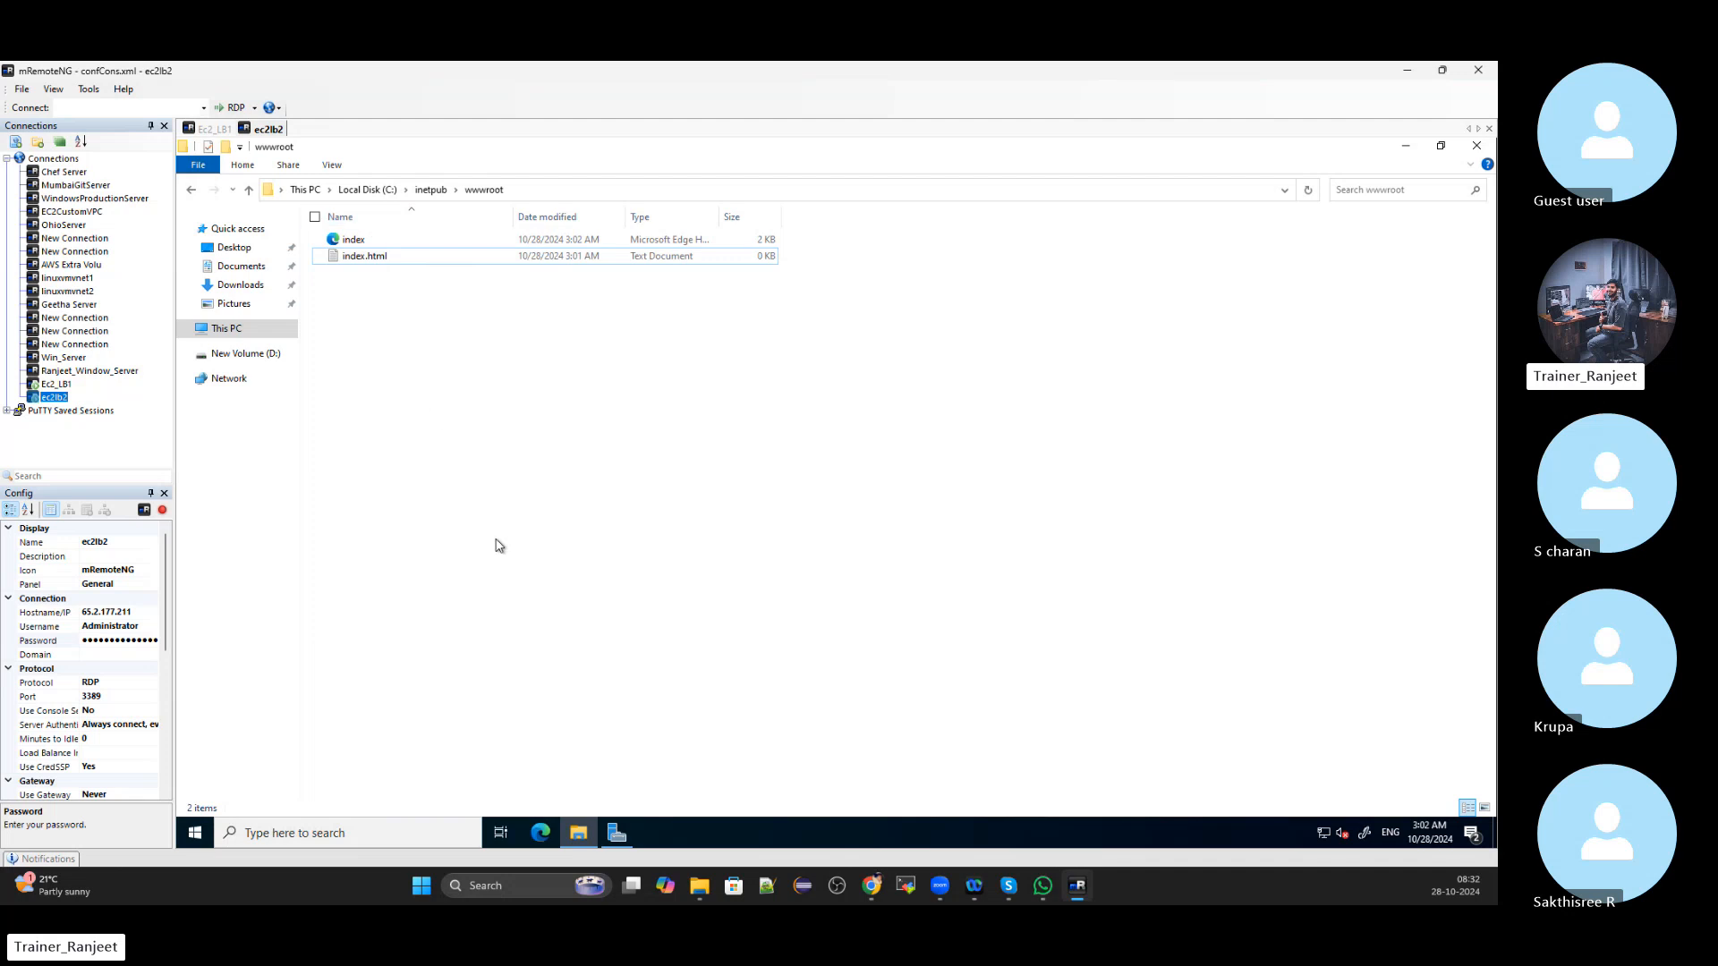
# Switch back to the Ec2_LB1 session and bring the AWS console's EC2 Volumes page forward
pyautogui.click(215, 131)
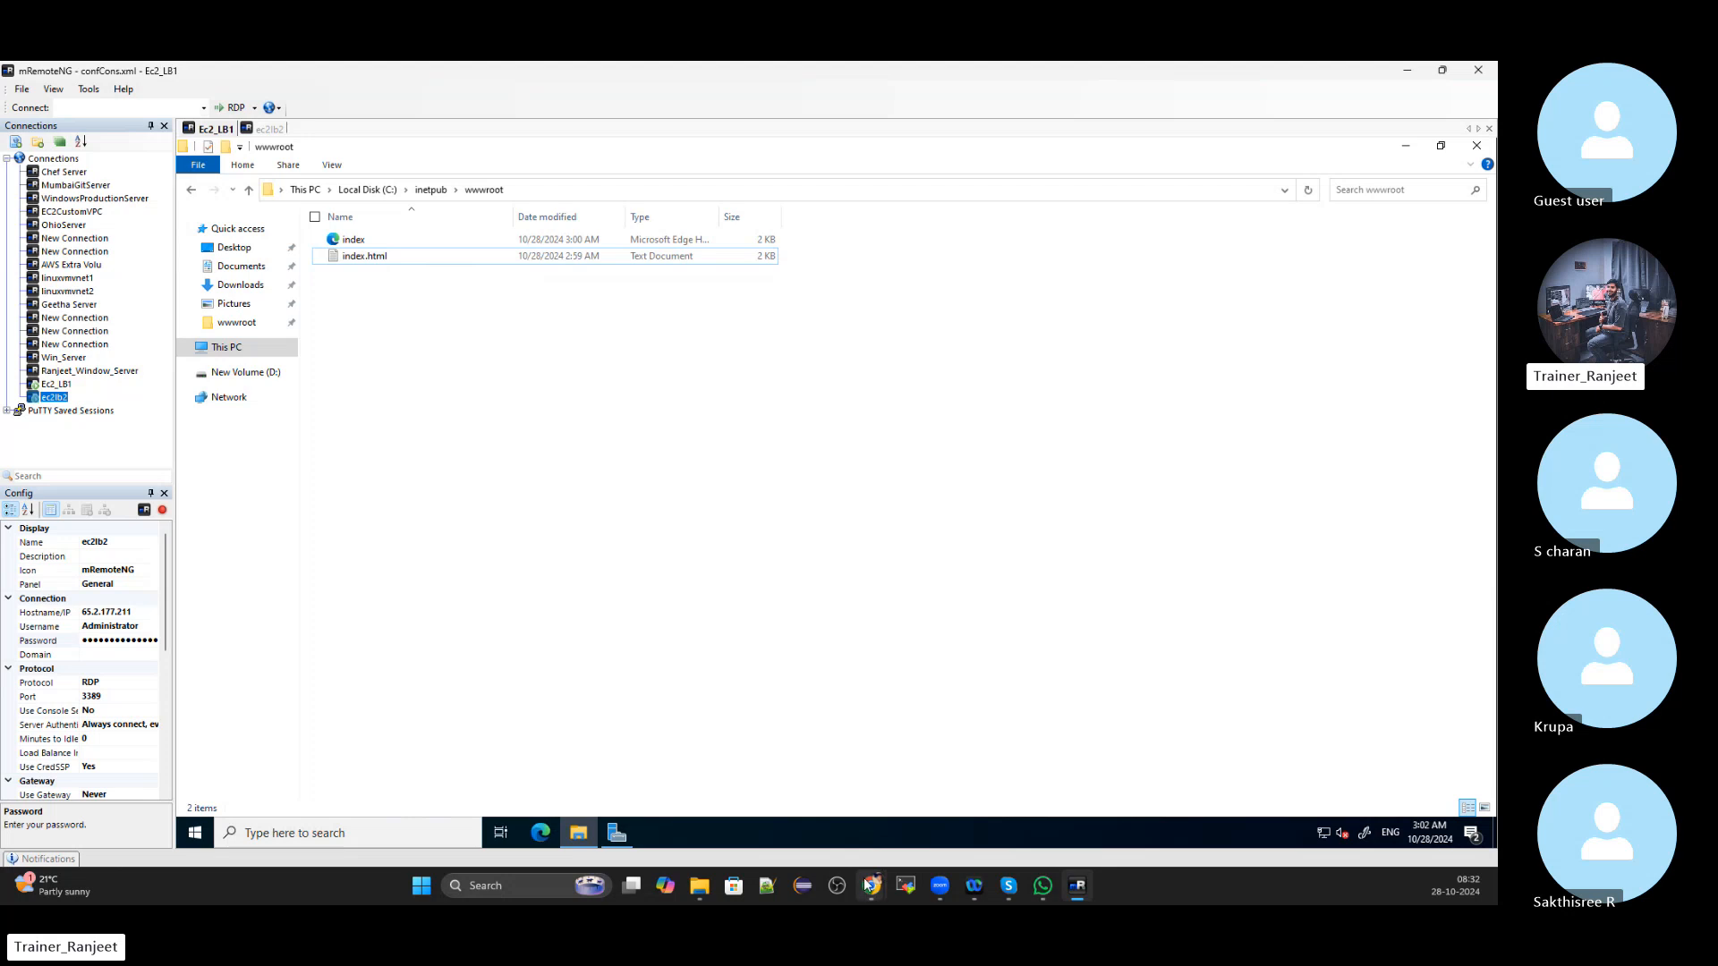
pyautogui.moveTo(868, 886)
pyautogui.click(849, 831)
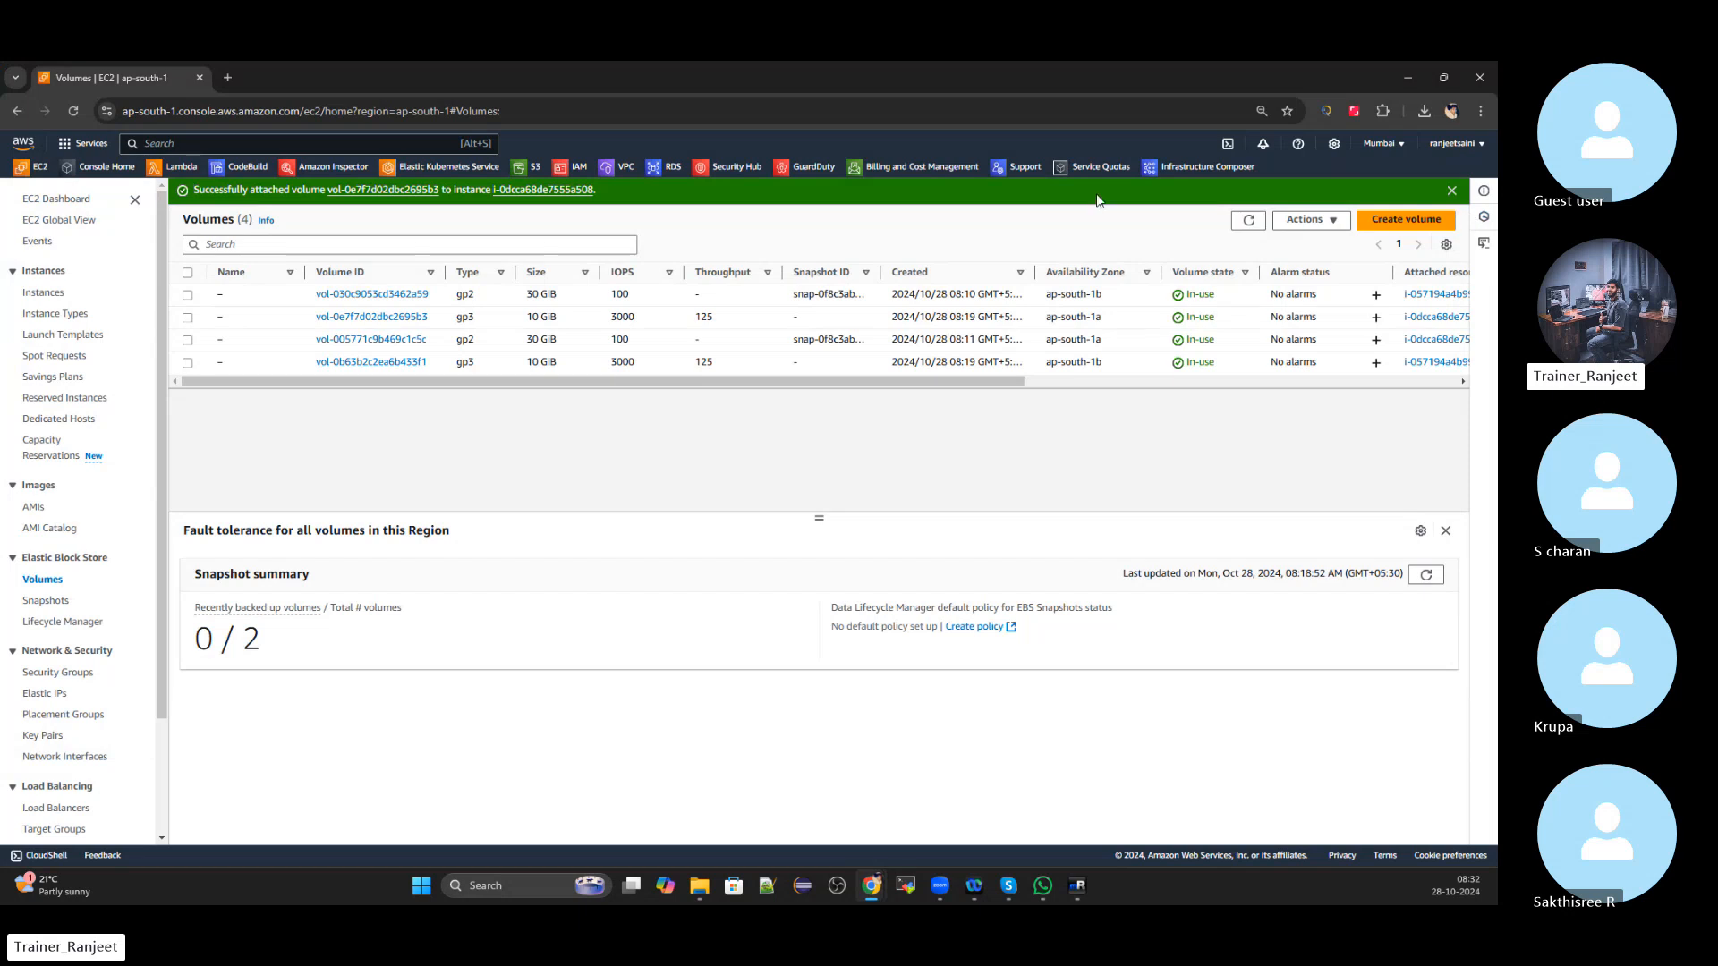
# Dismiss the volume-attached banner and go from the EC2 dashboard to Load Balancers
pyautogui.click(1451, 190)
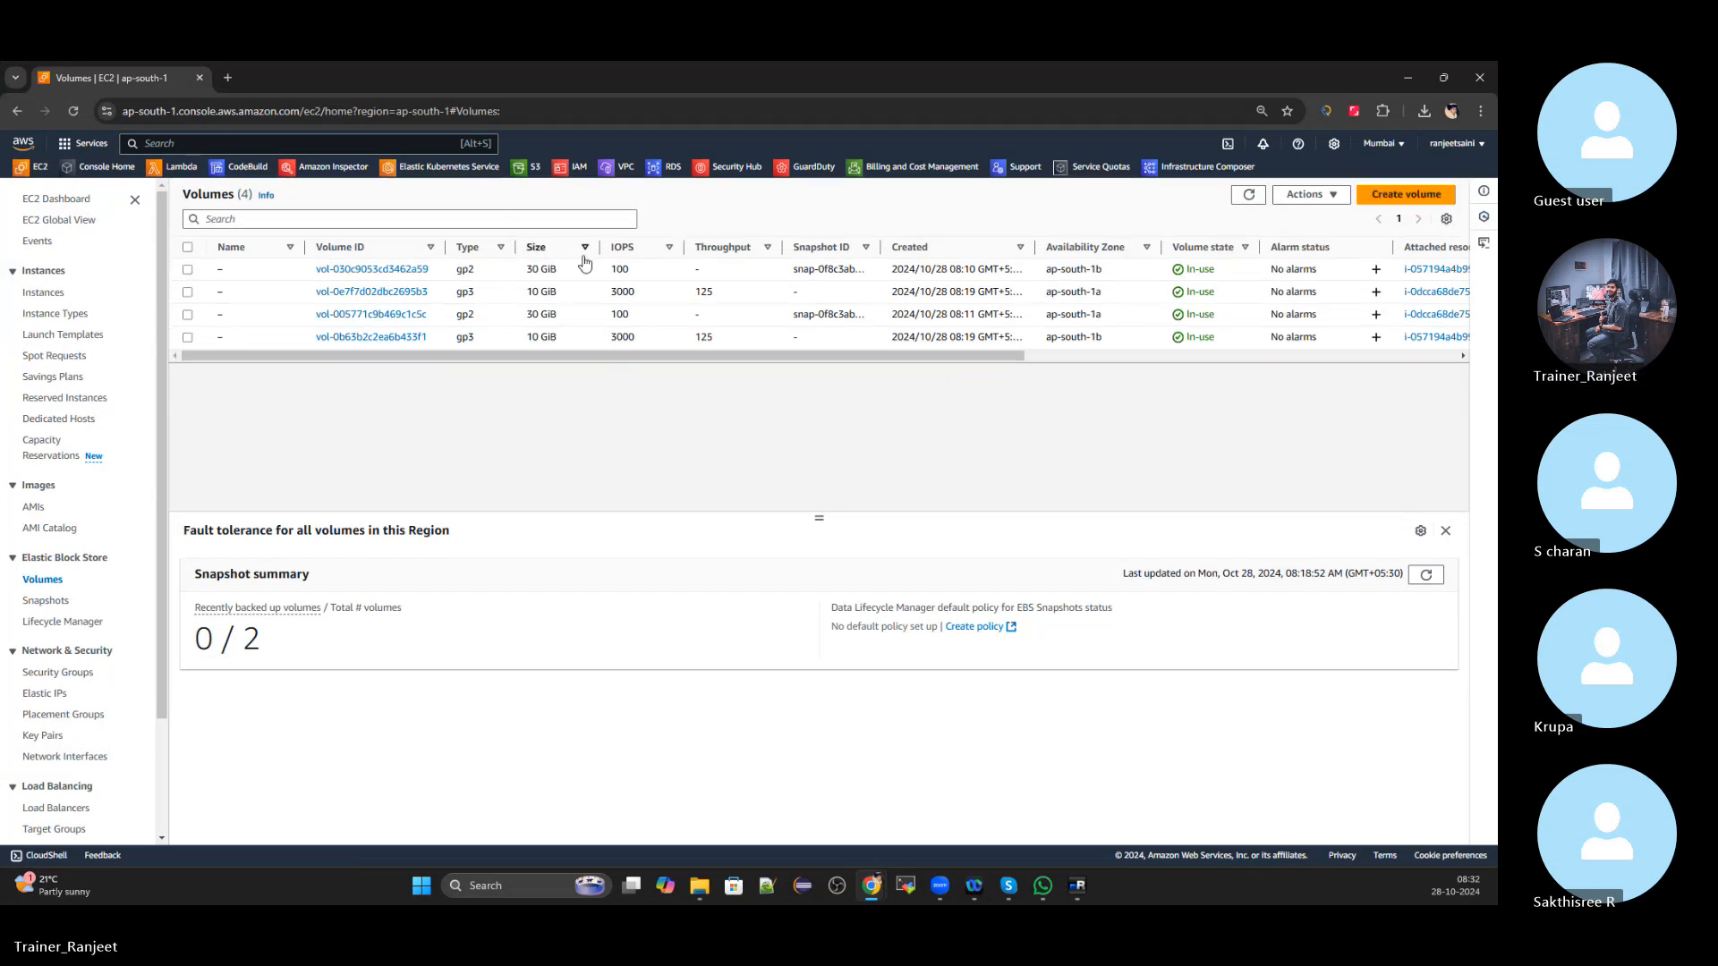
pyautogui.click(42, 170)
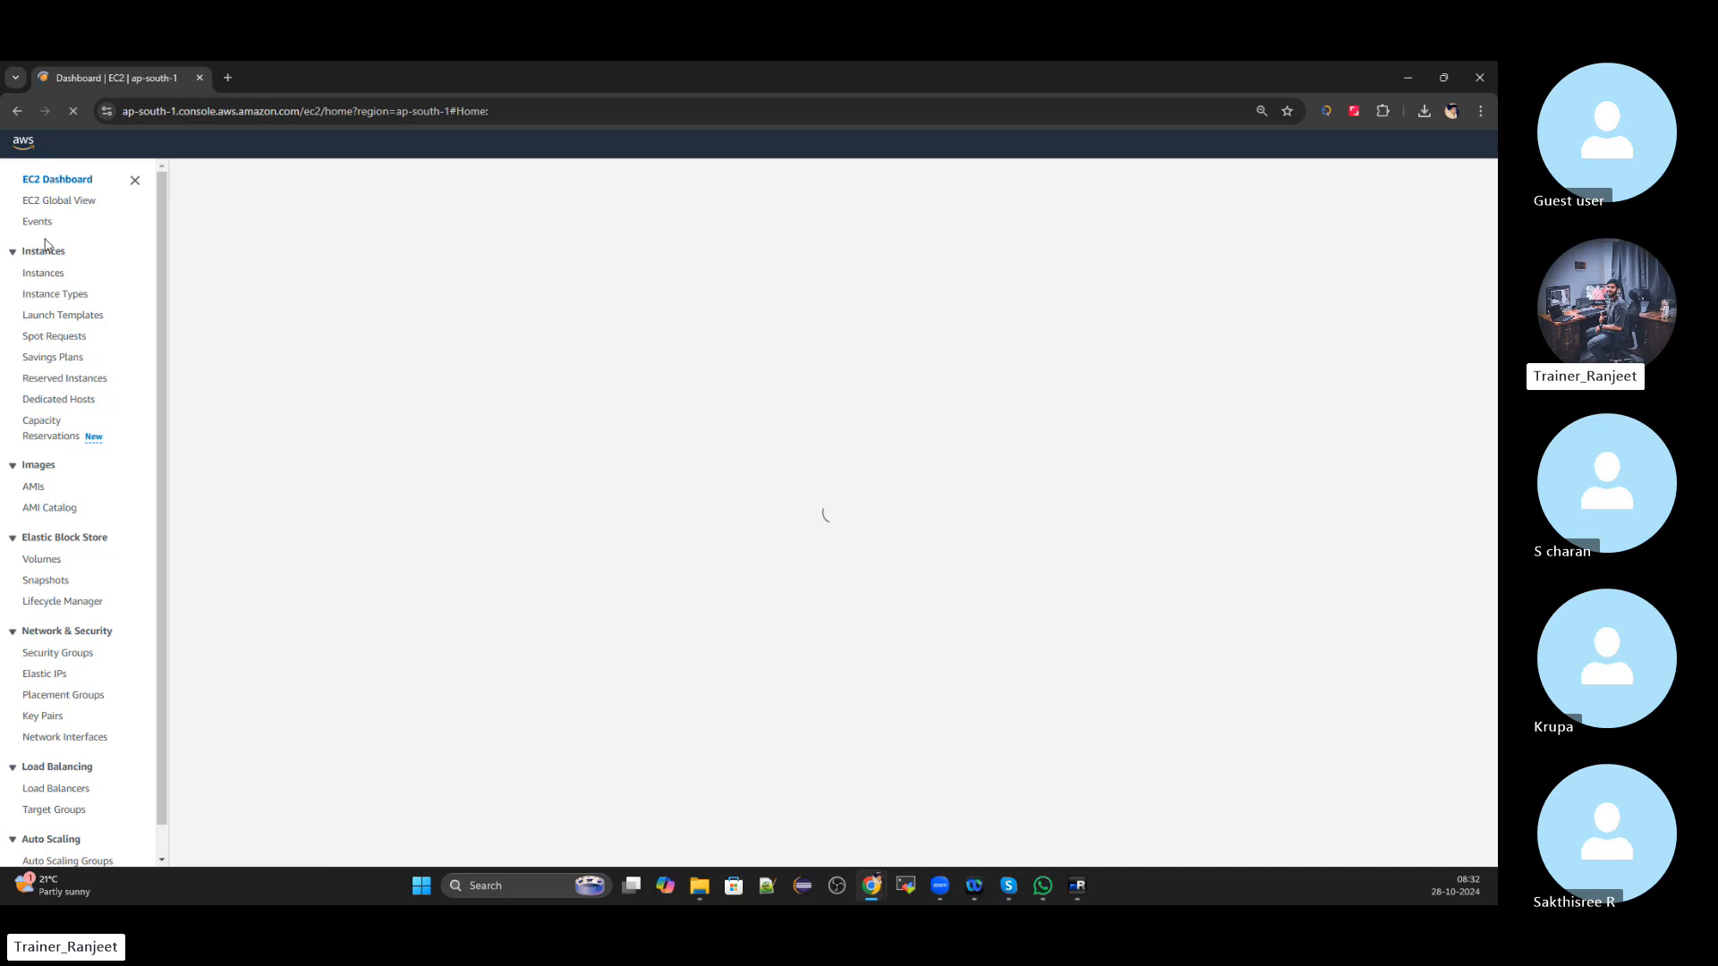
pyautogui.scroll(-1, 51, 664)
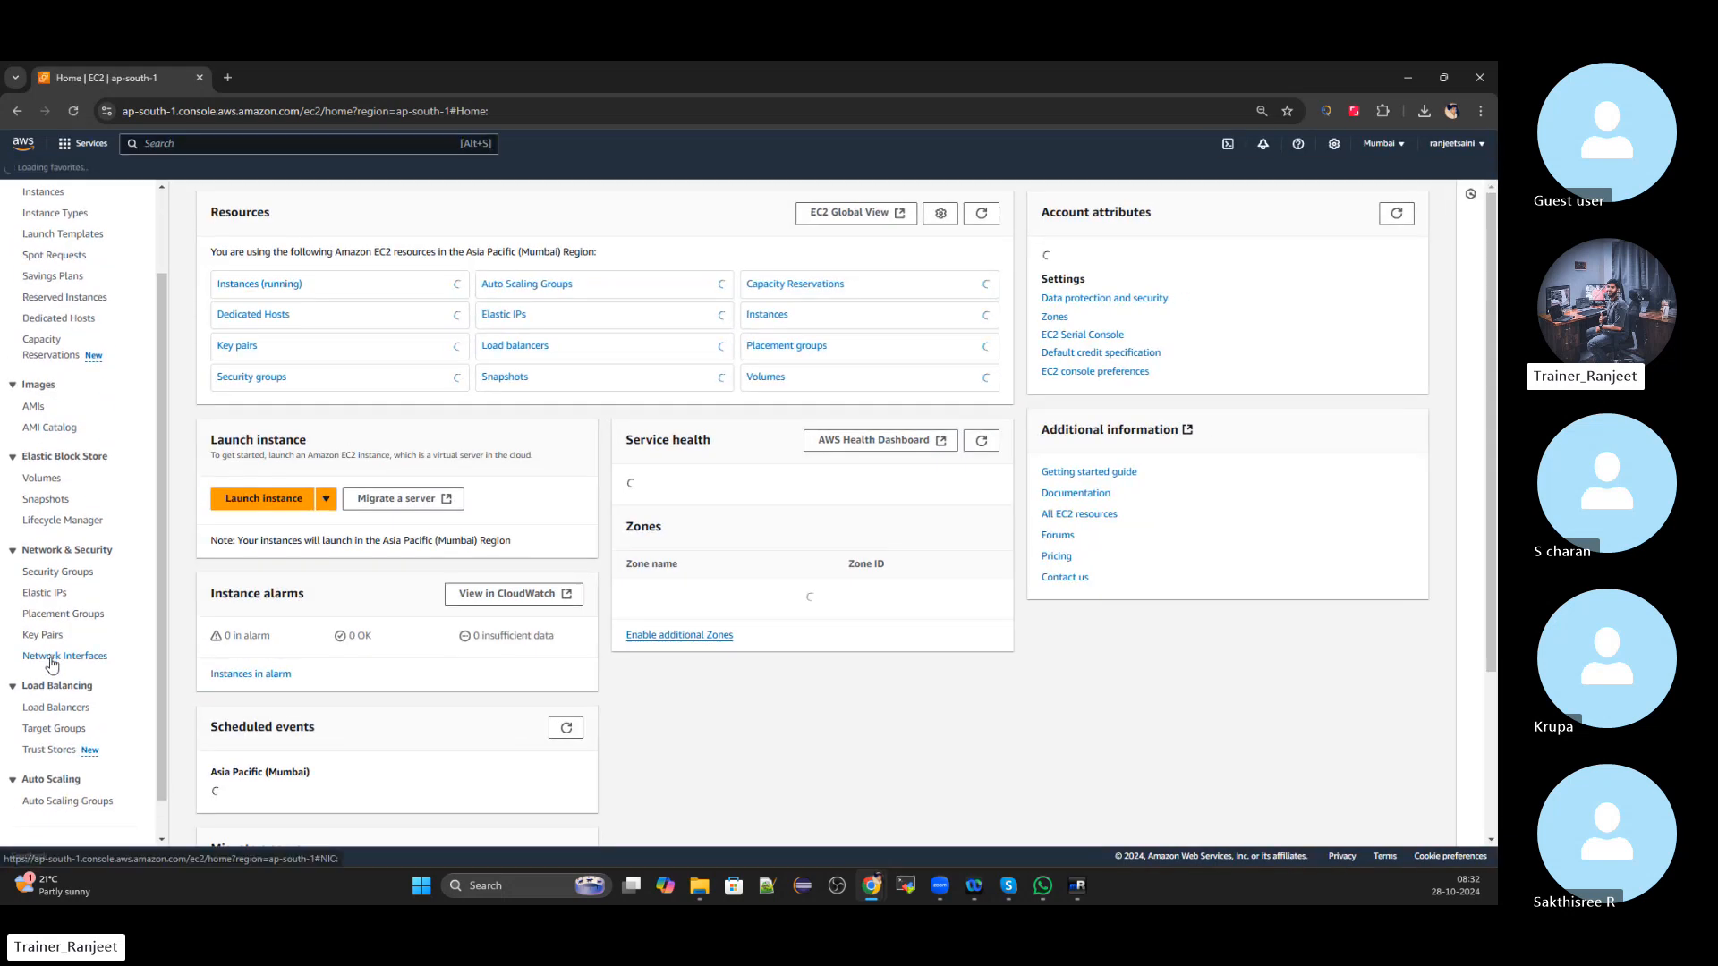
pyautogui.click(68, 707)
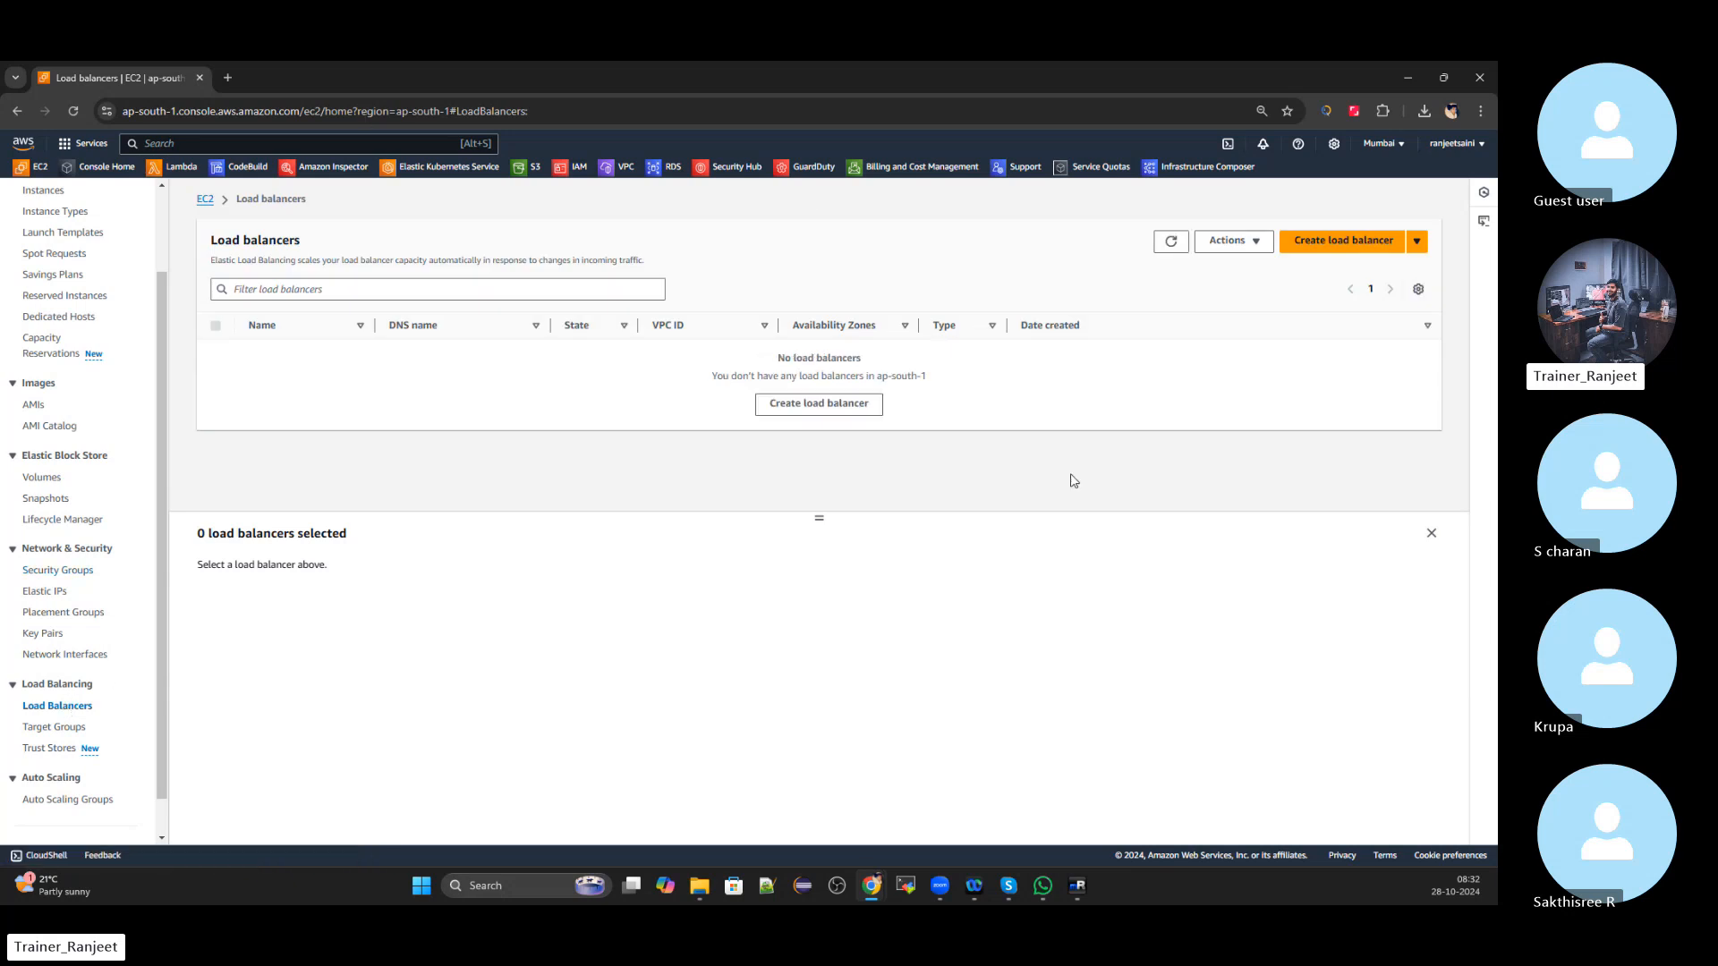
# Start creating a load balancer and pick the Application Load Balancer type
pyautogui.click(1364, 242)
pyautogui.scroll(-1, 401, 374)
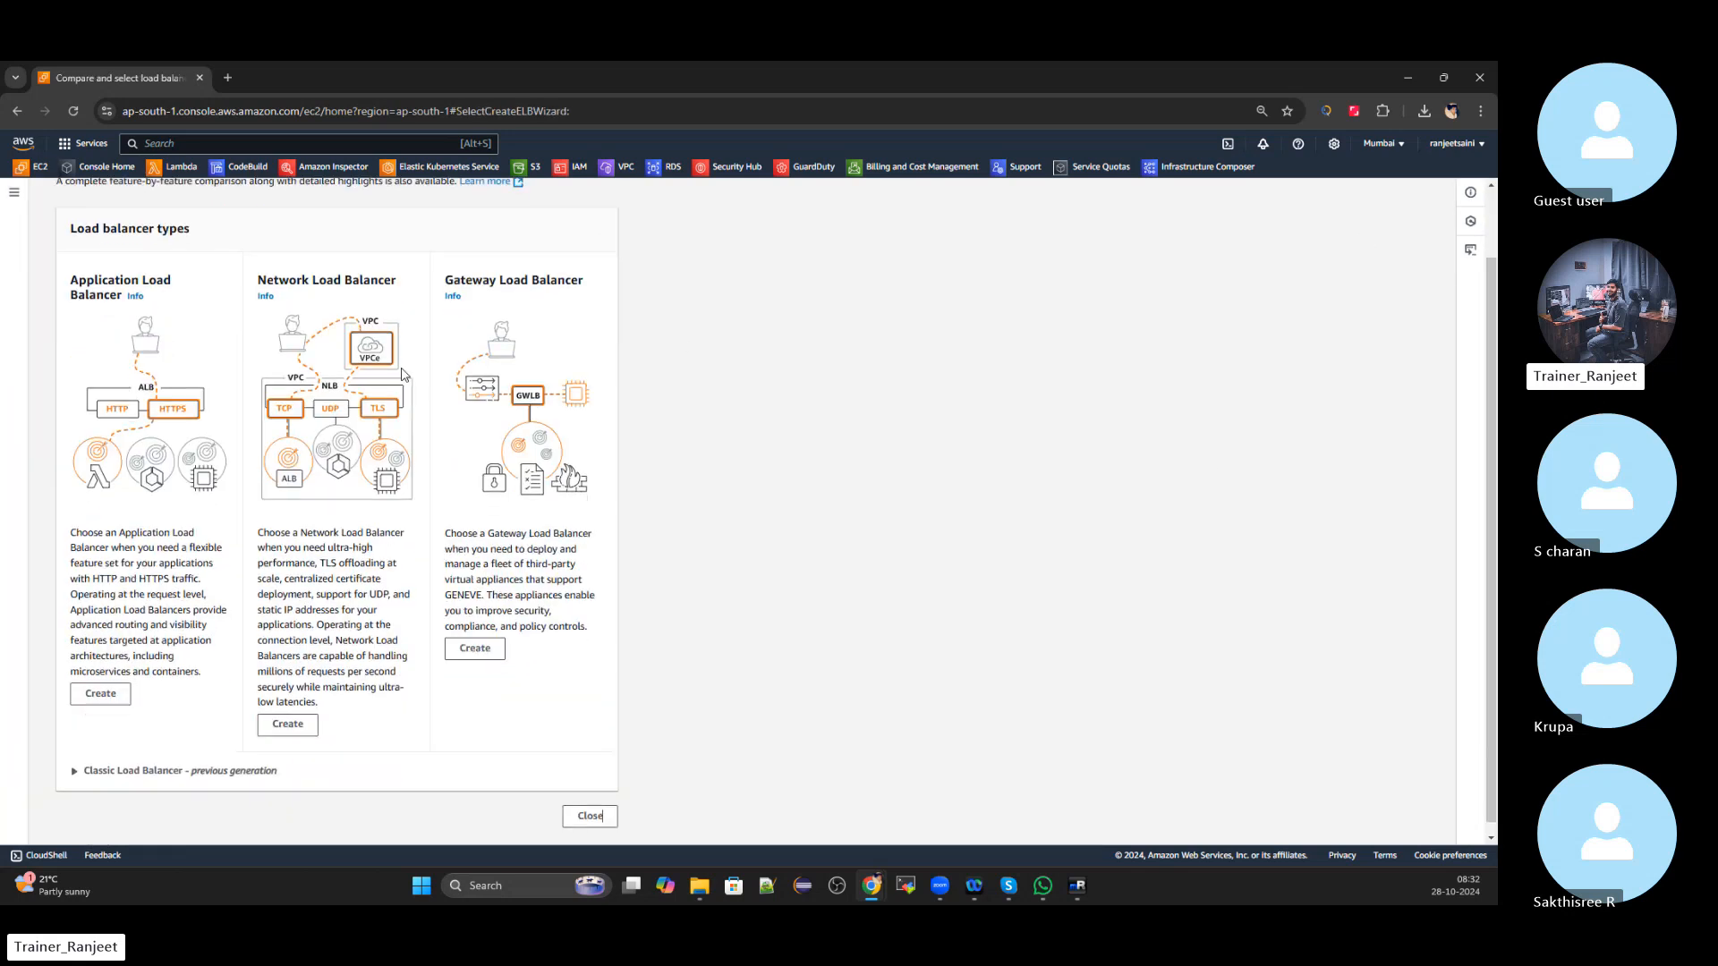
pyautogui.scroll(-1, 1025, 391)
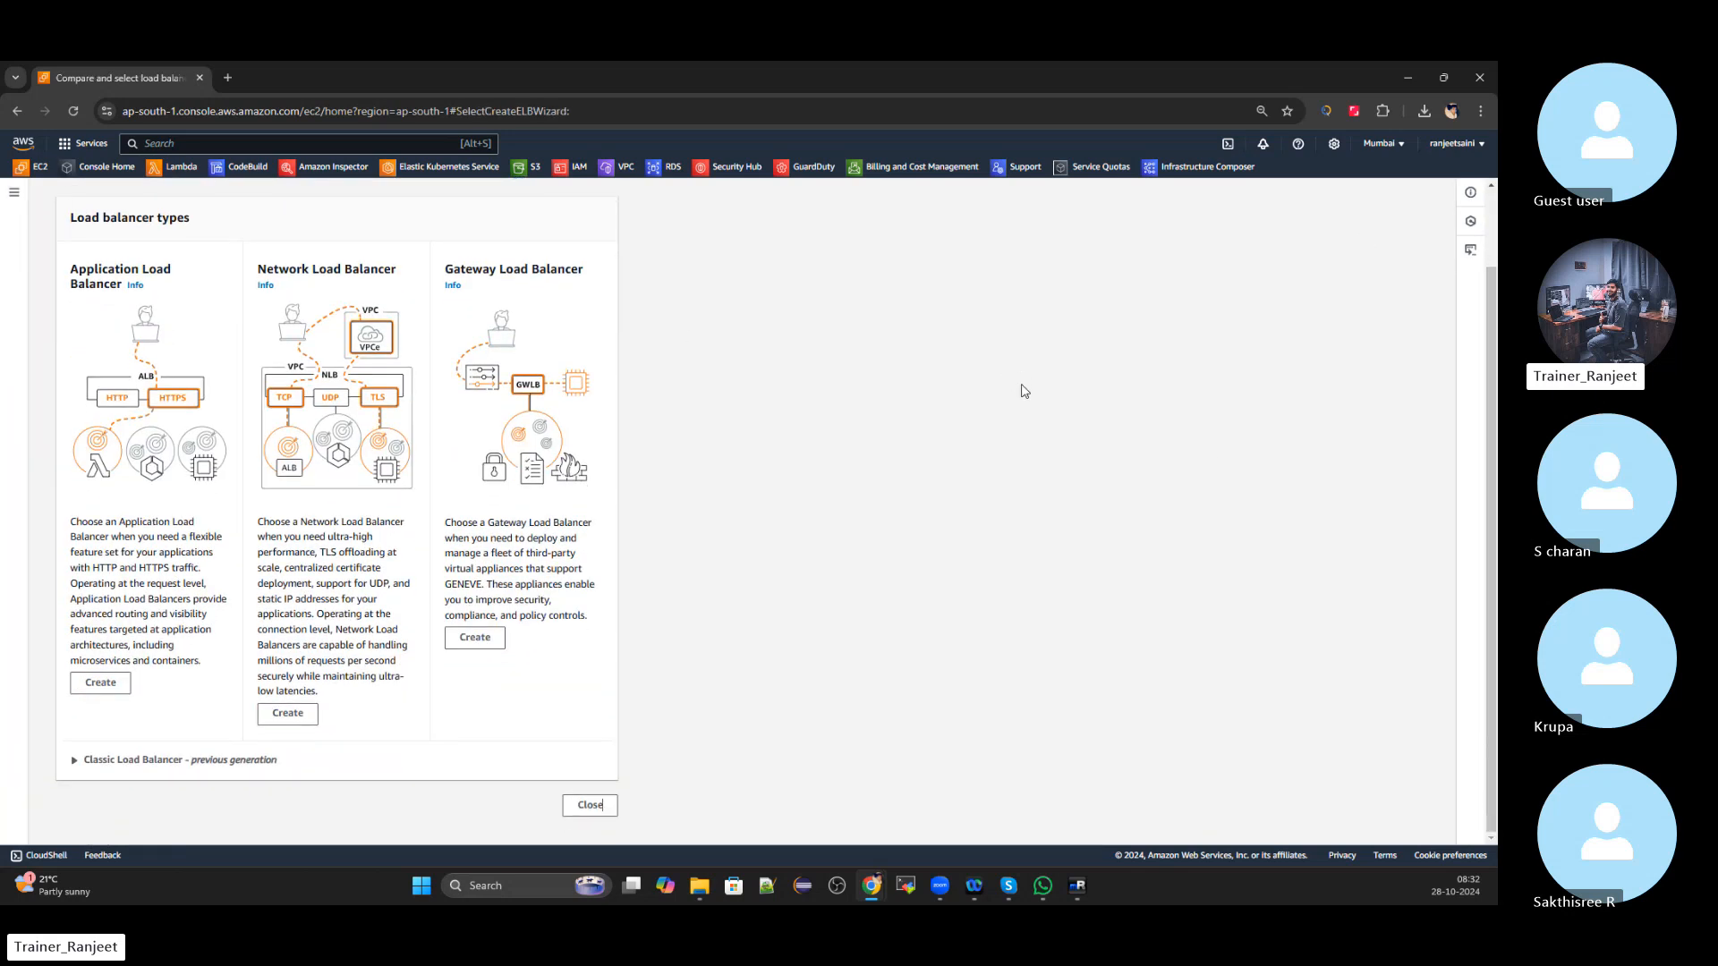
pyautogui.scroll(1, 873, 507)
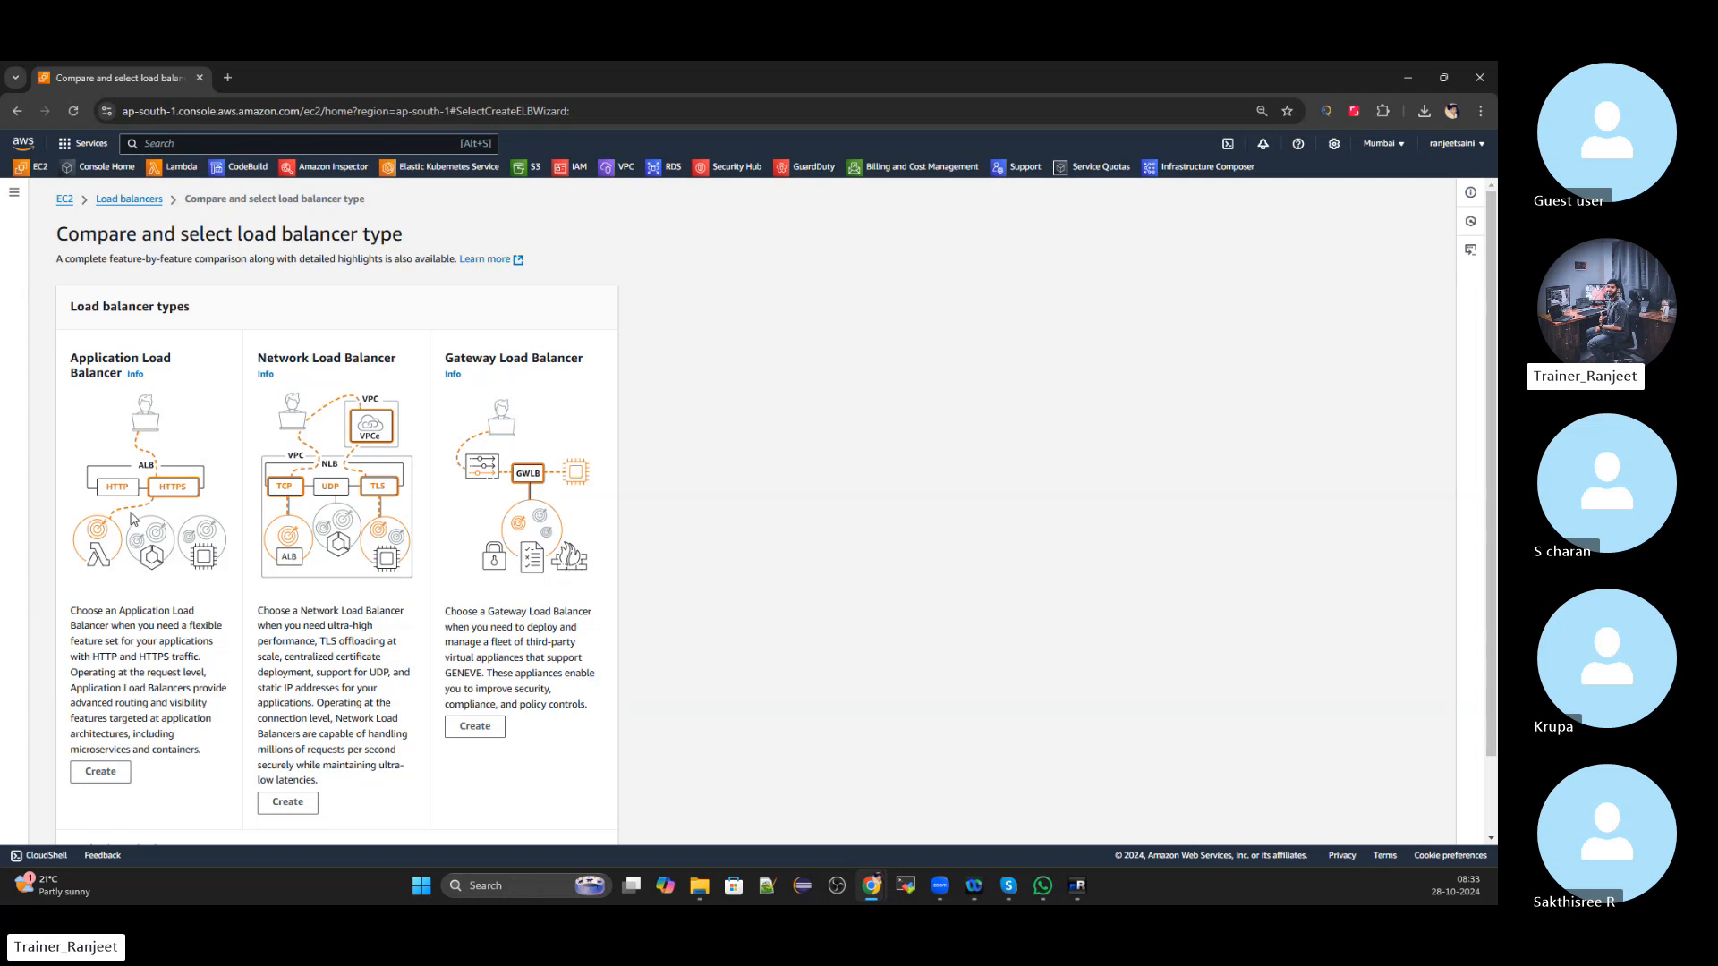
pyautogui.scroll(-1, 134, 519)
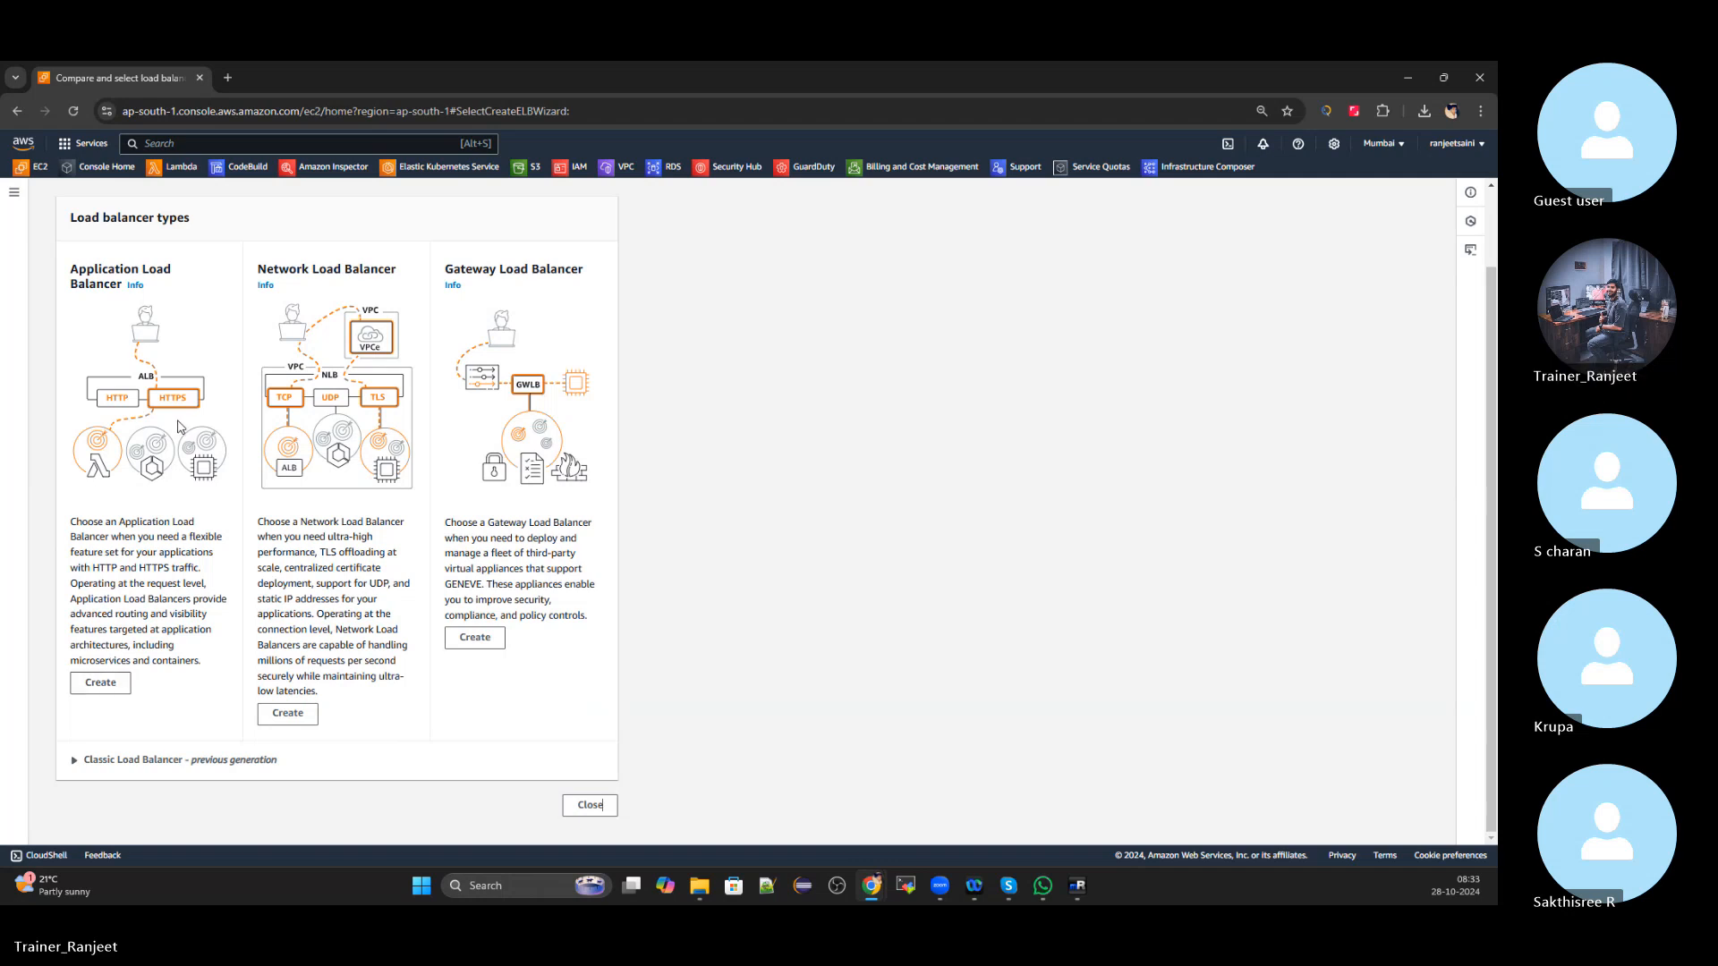
pyautogui.click(101, 687)
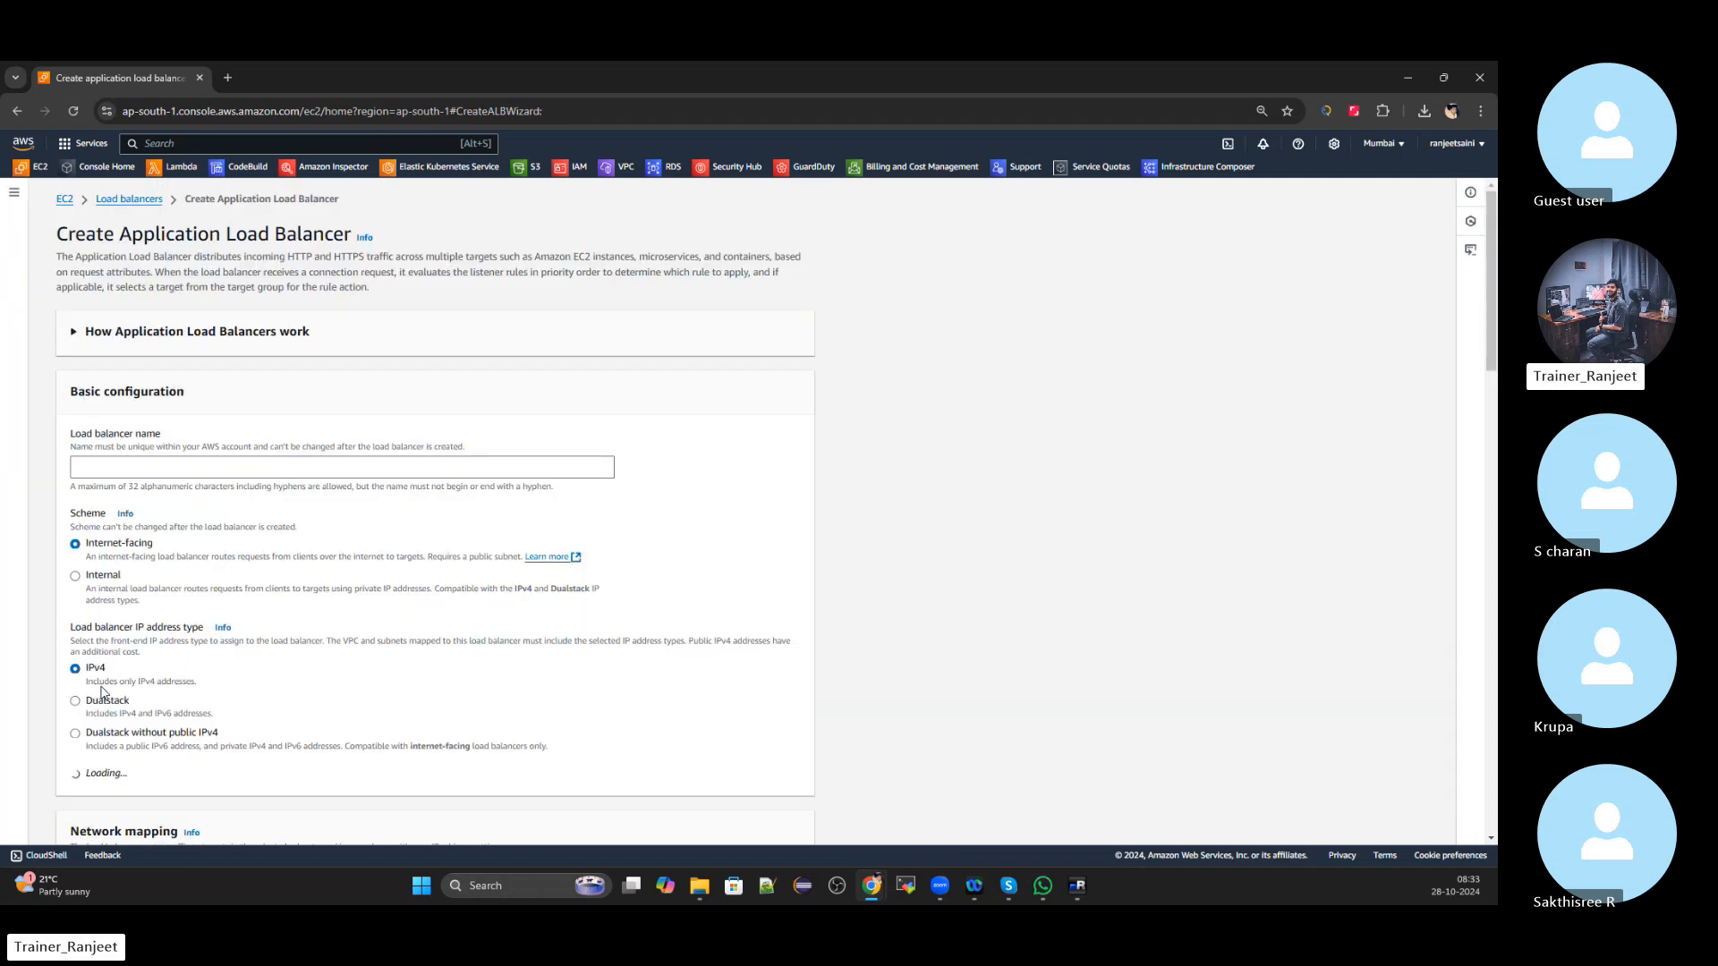
pyautogui.scroll(-1, 407, 395)
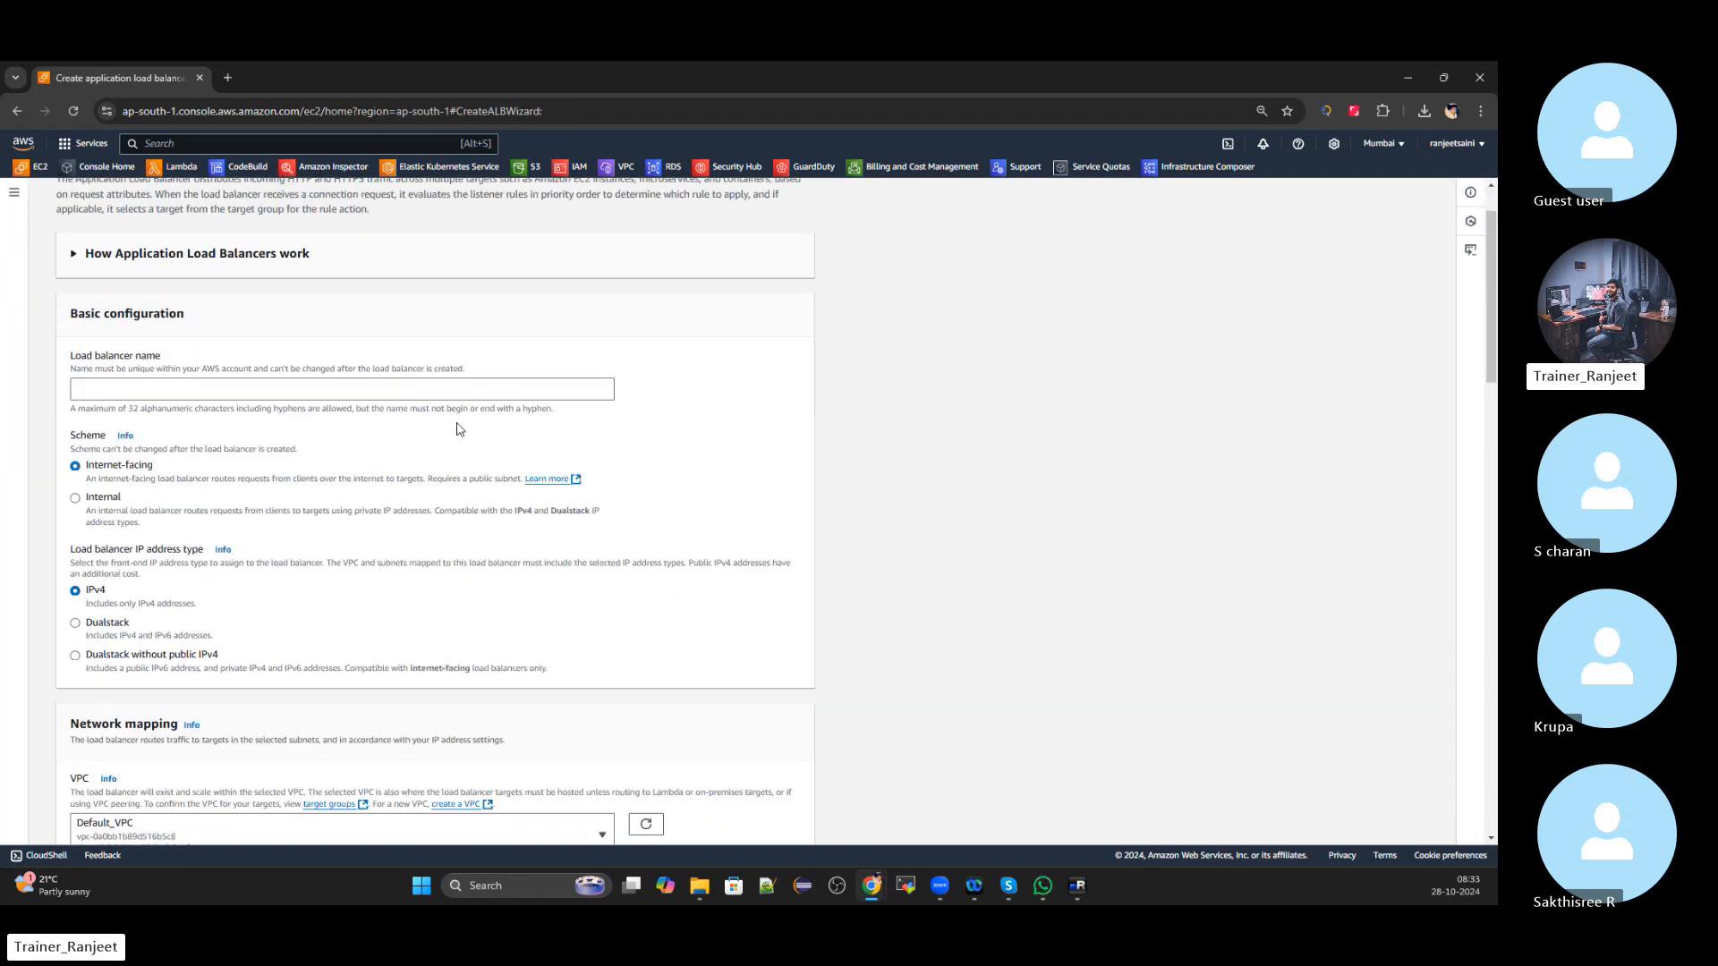
# Enter a load balancer name ending in _LoadBalancer_Implementation, keeping Internet-facing and IPv4
pyautogui.click(254, 391)
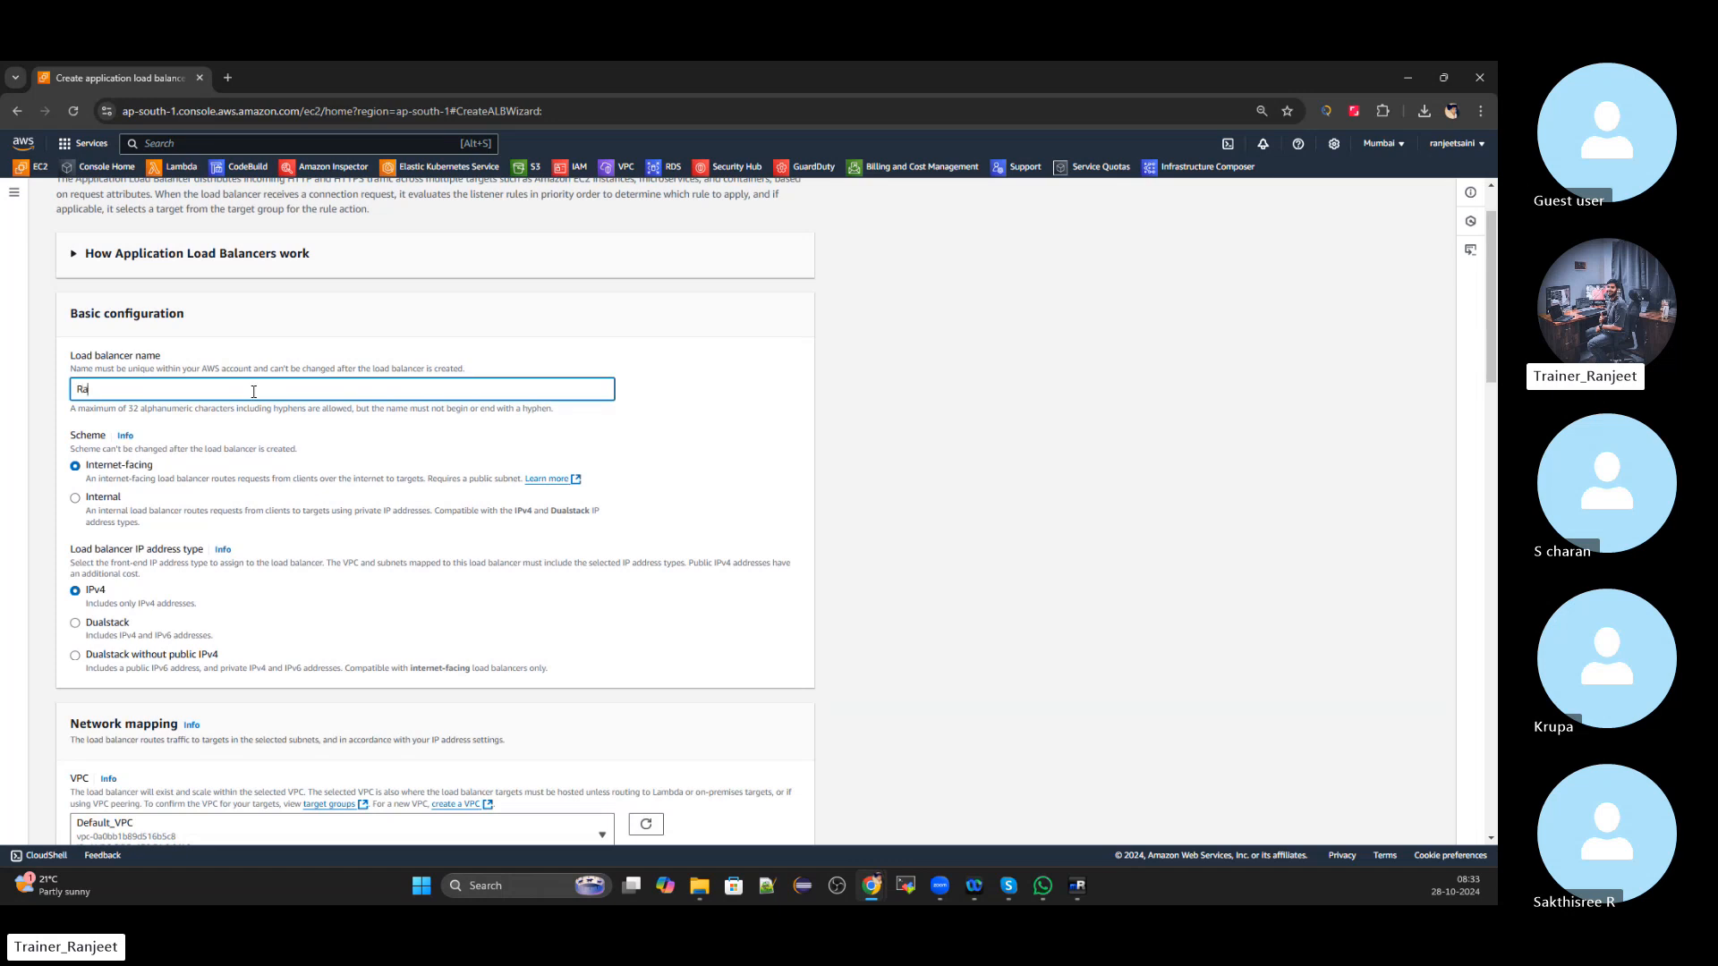
pyautogui.write('Ranjeey')
pyautogui.press('BackSpace')
pyautogui.write('t_Load')
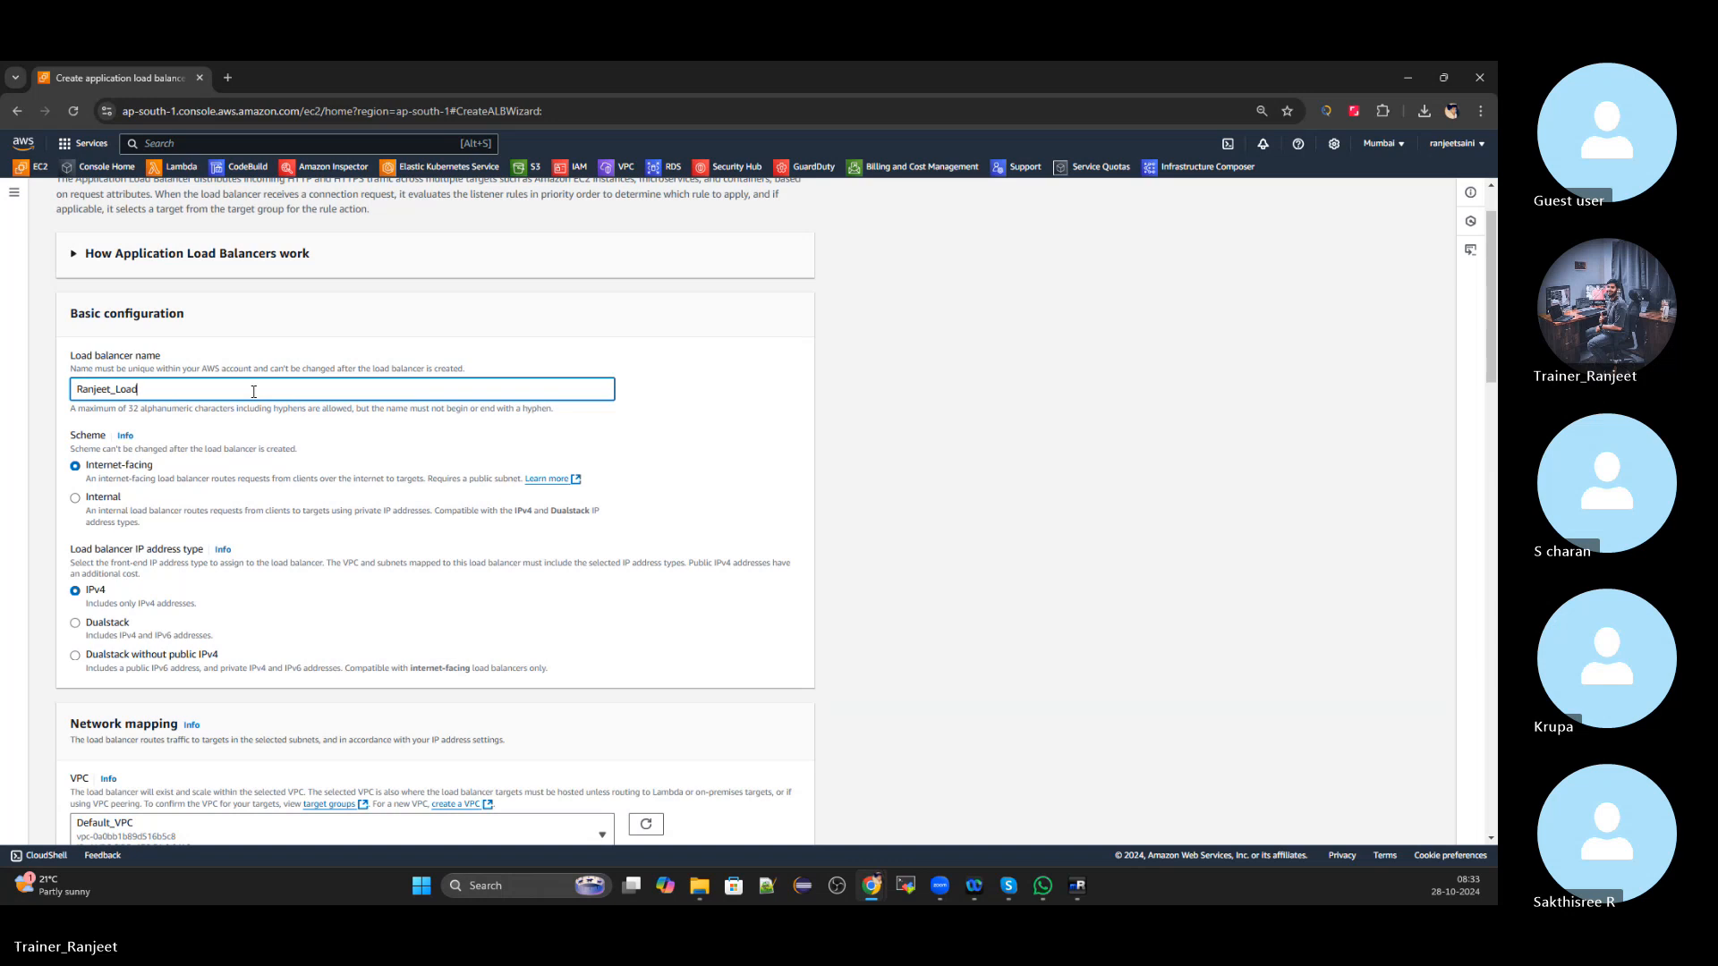
pyautogui.write('Balancer_Implementation')
pyautogui.scroll(-3, 249, 407)
pyautogui.scroll(2, 243, 412)
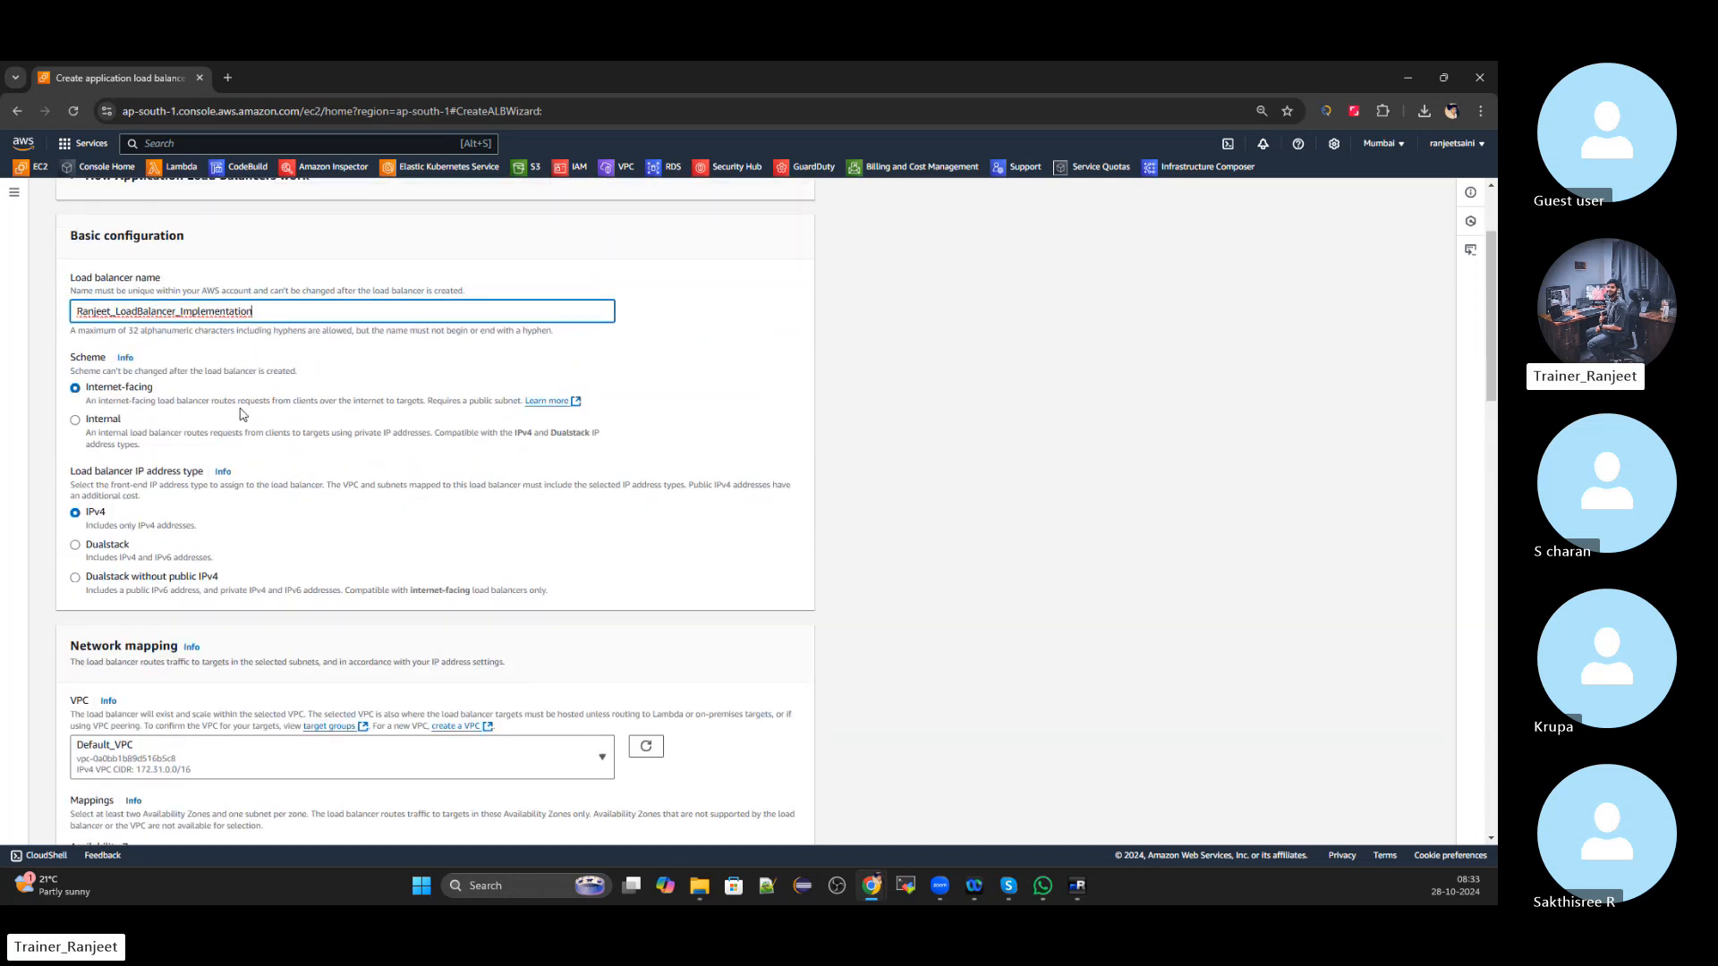
pyautogui.scroll(1, 241, 414)
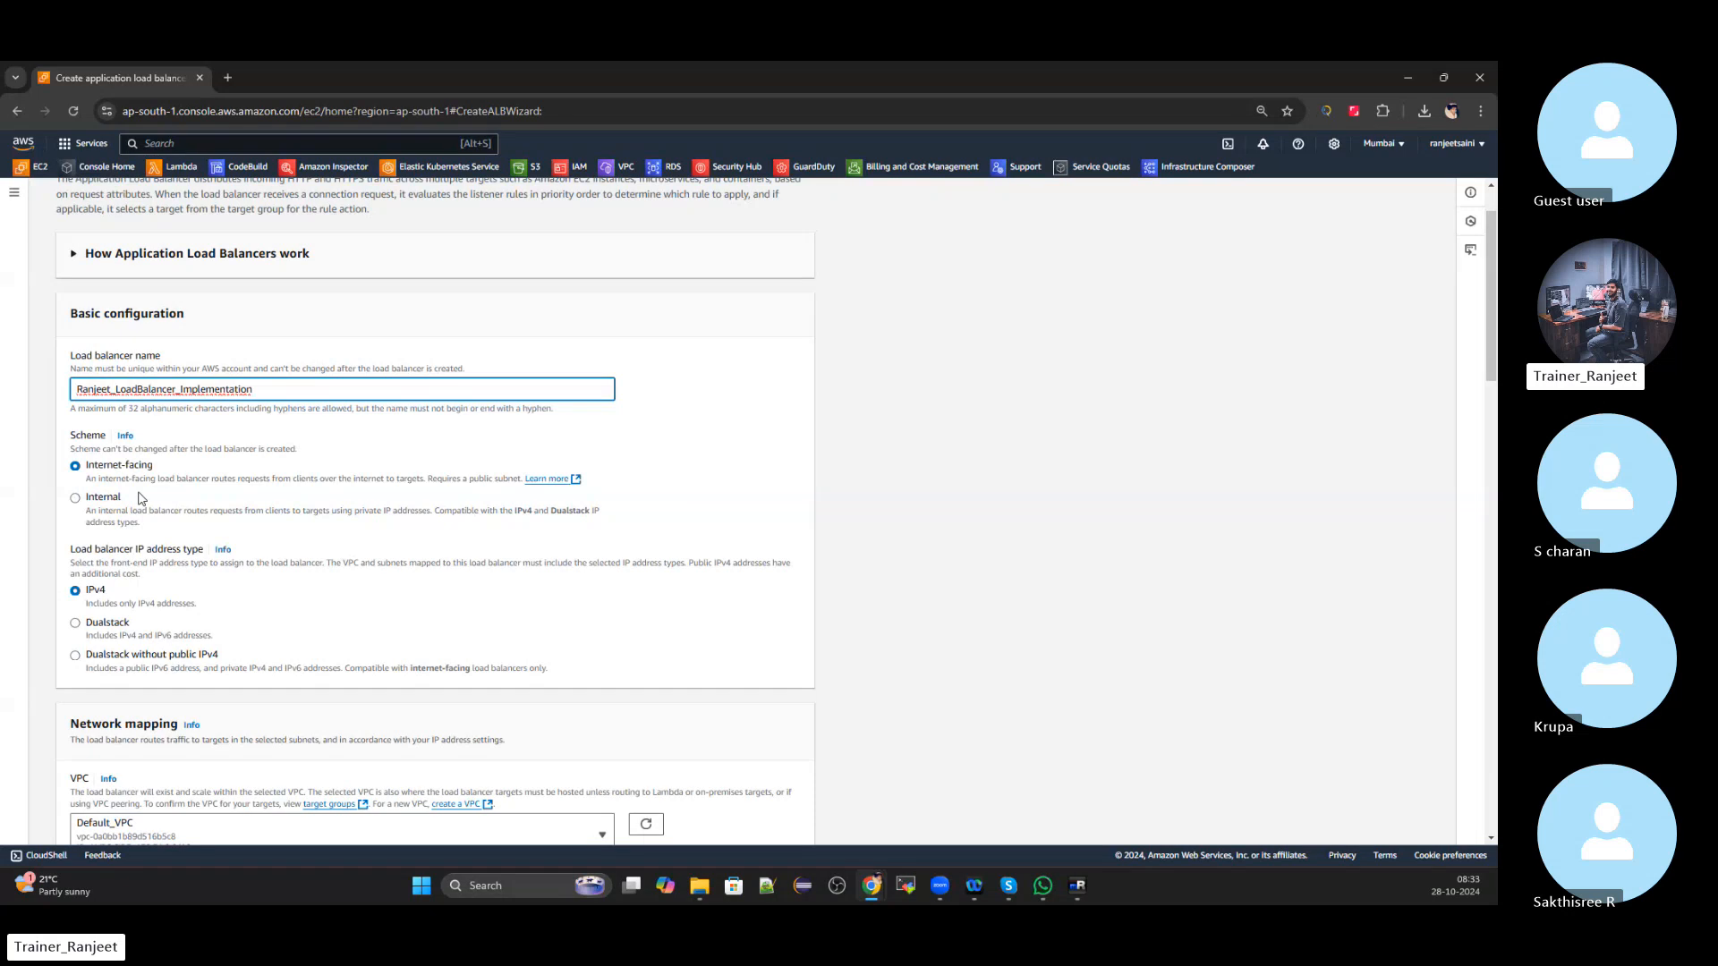
pyautogui.scroll(-1, 141, 499)
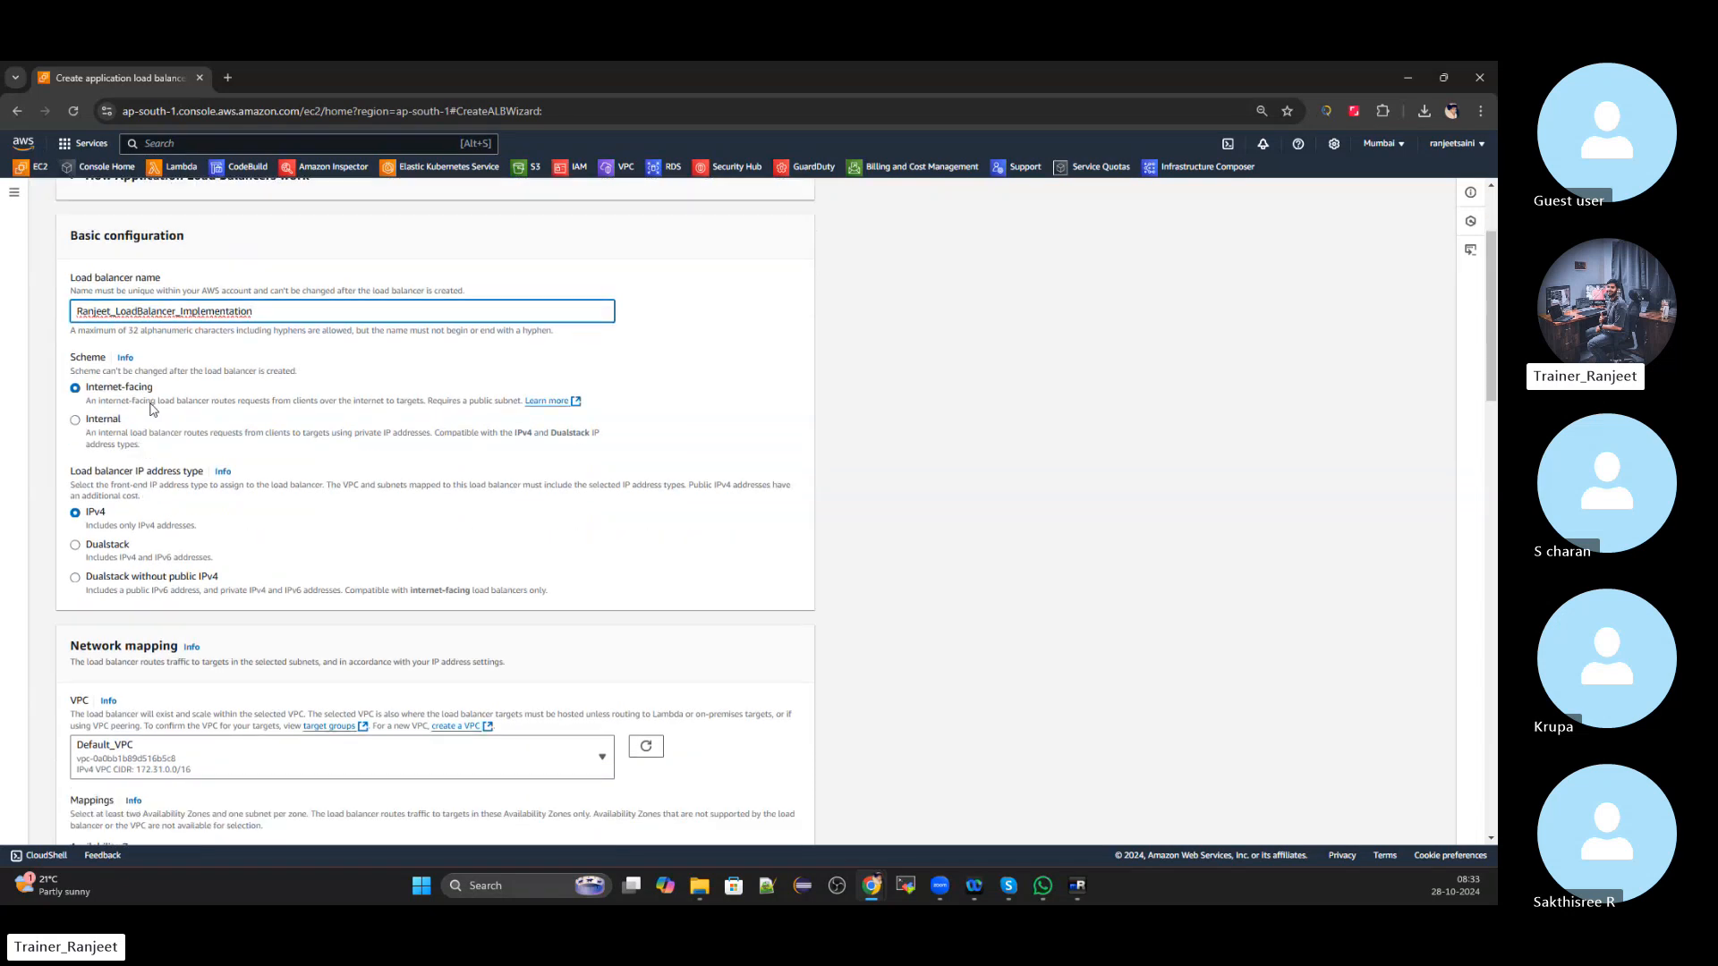
pyautogui.scroll(-1, 150, 412)
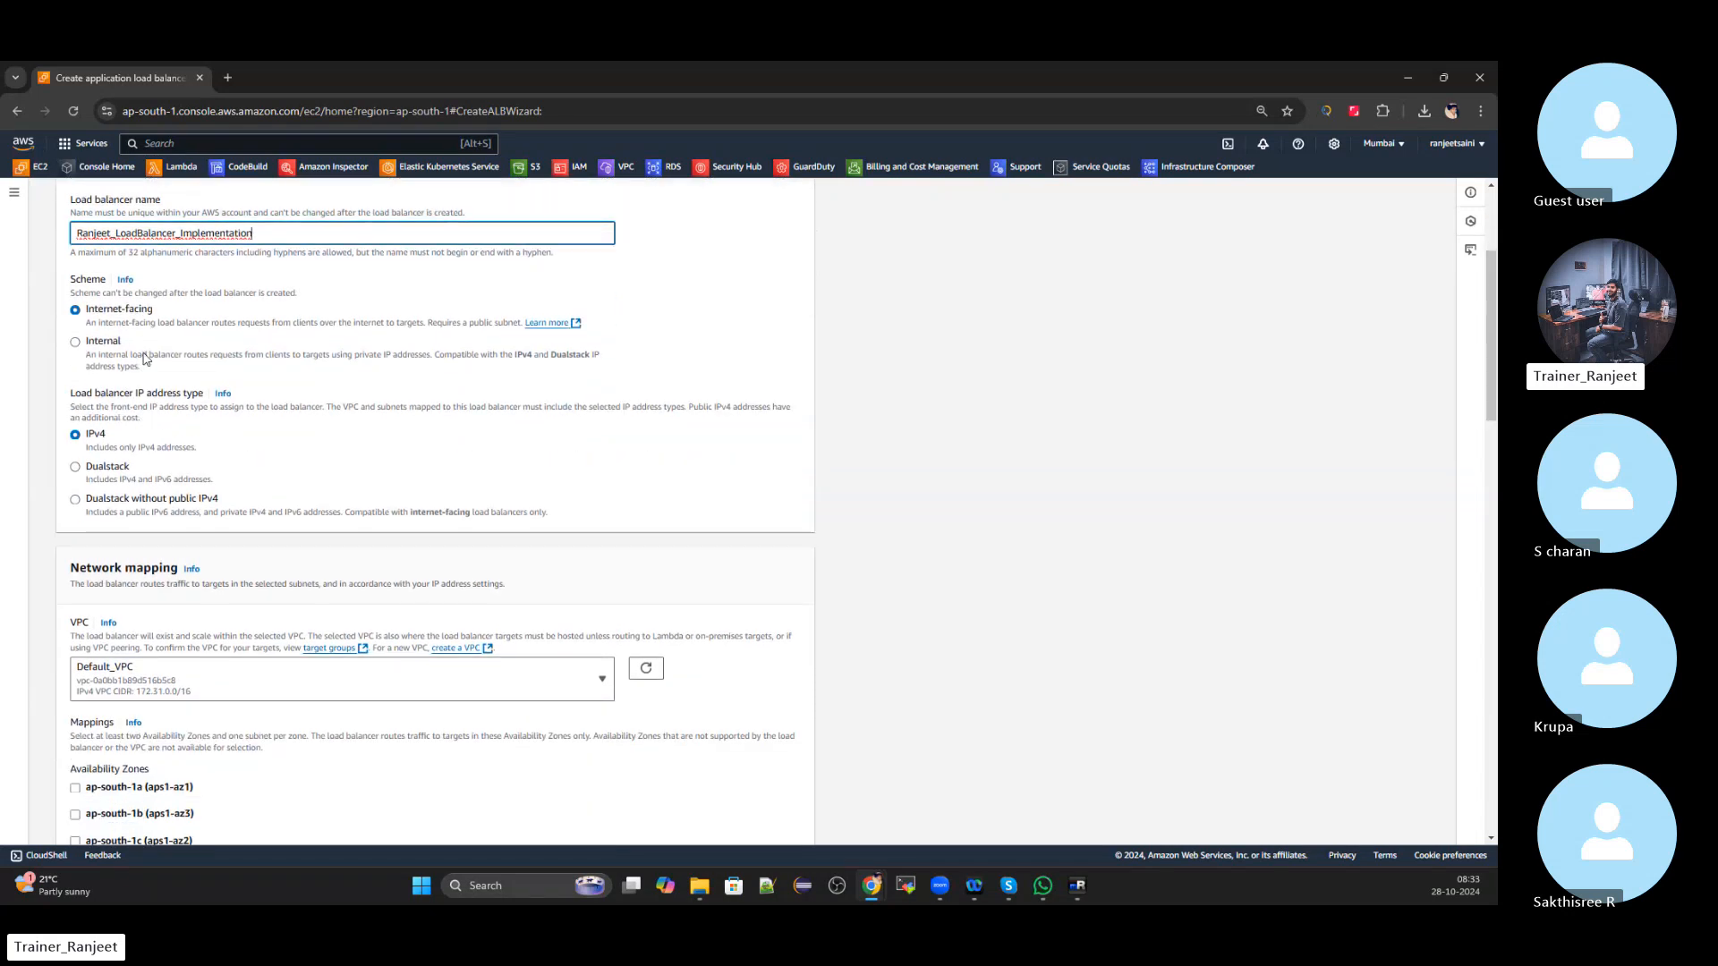
pyautogui.scroll(-1, 148, 358)
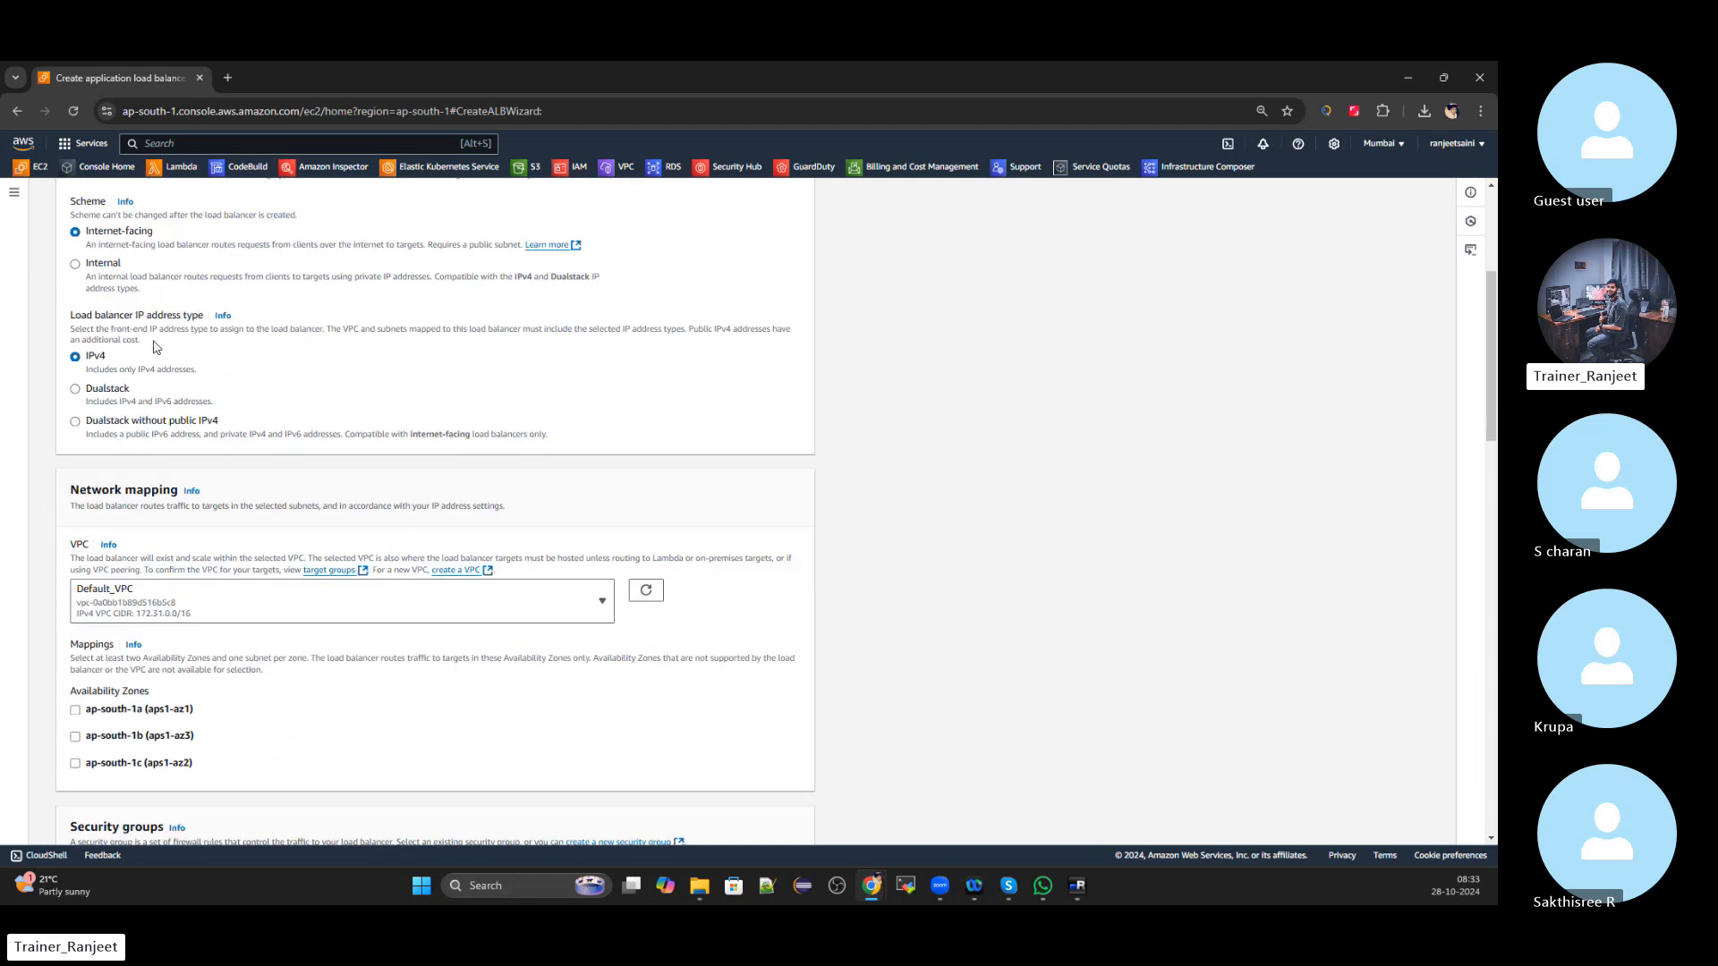
pyautogui.scroll(-1, 115, 378)
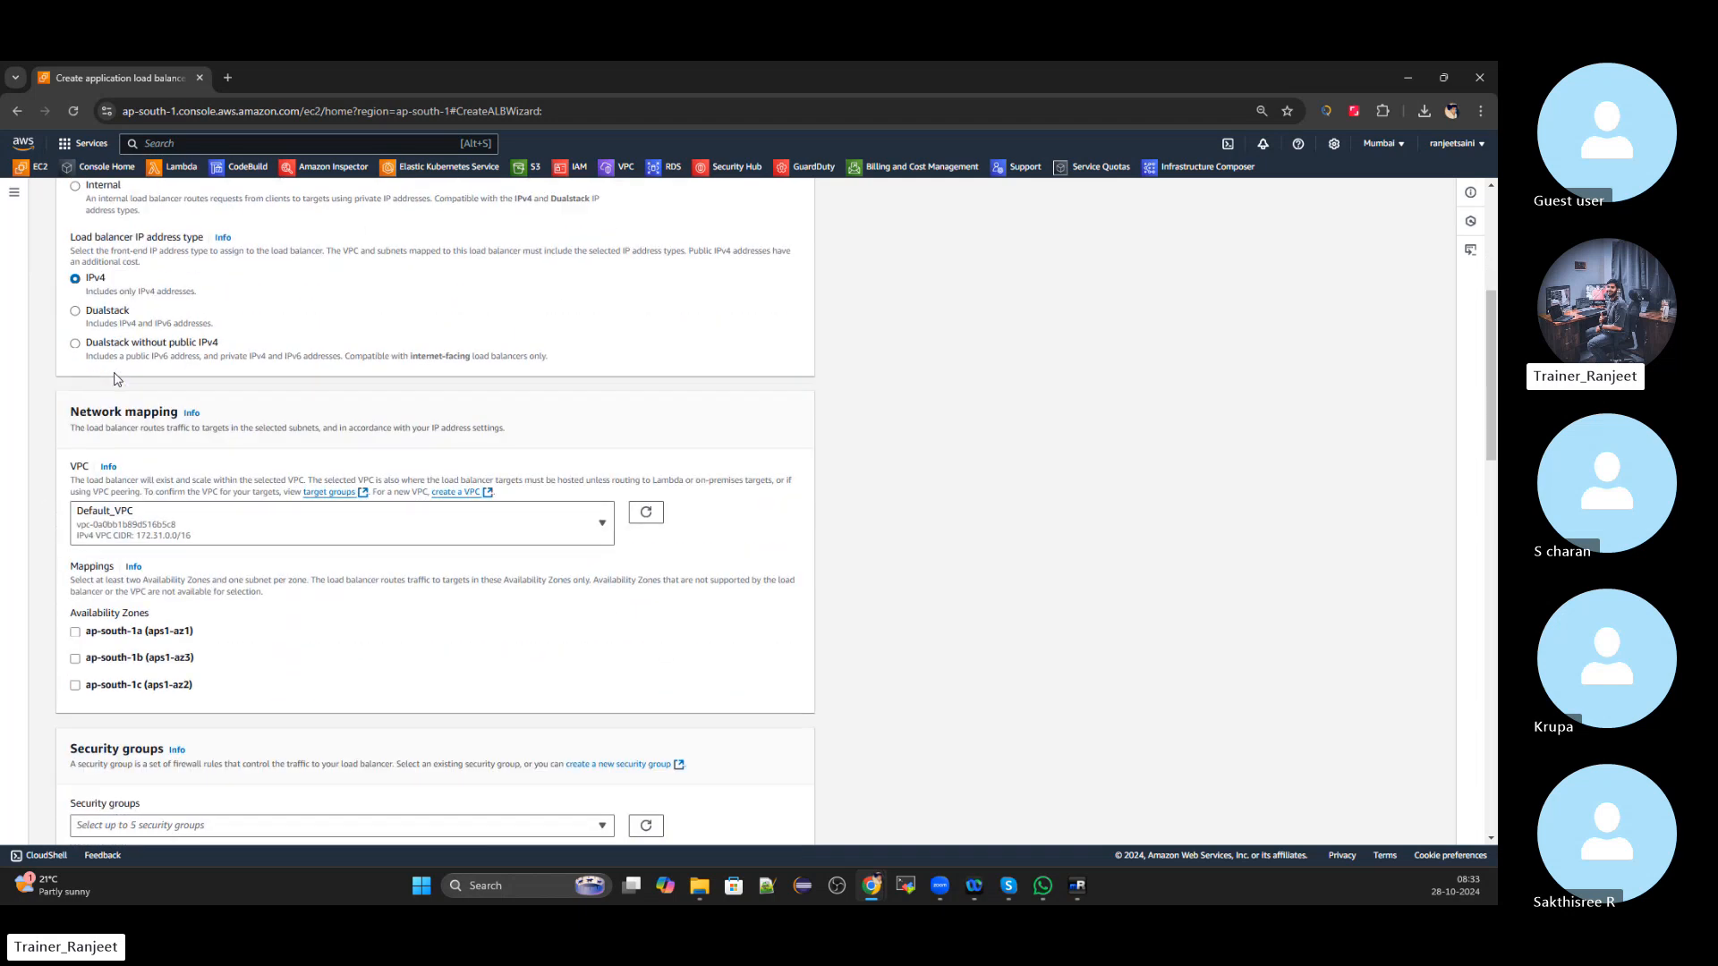
pyautogui.scroll(-1, 159, 367)
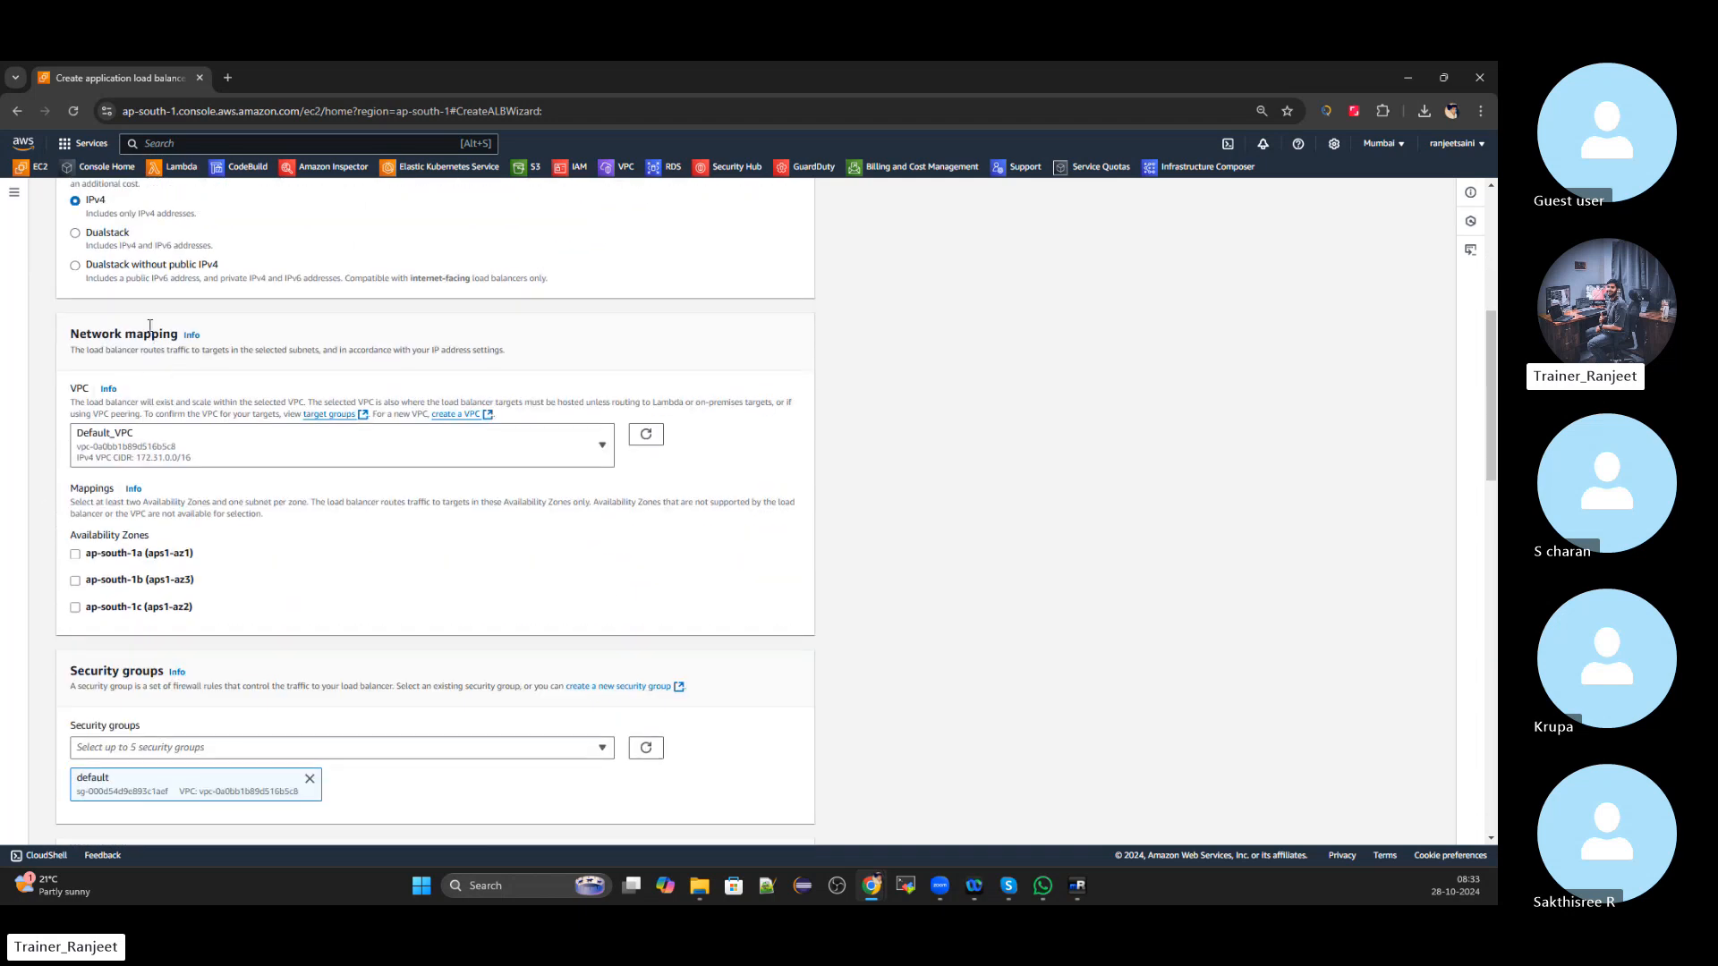
# Keep Default_VPC and enable availability zones ap-south-1a, ap-south-1b and ap-south-1c
pyautogui.click(602, 449)
pyautogui.click(573, 515)
pyautogui.scroll(-2, 452, 475)
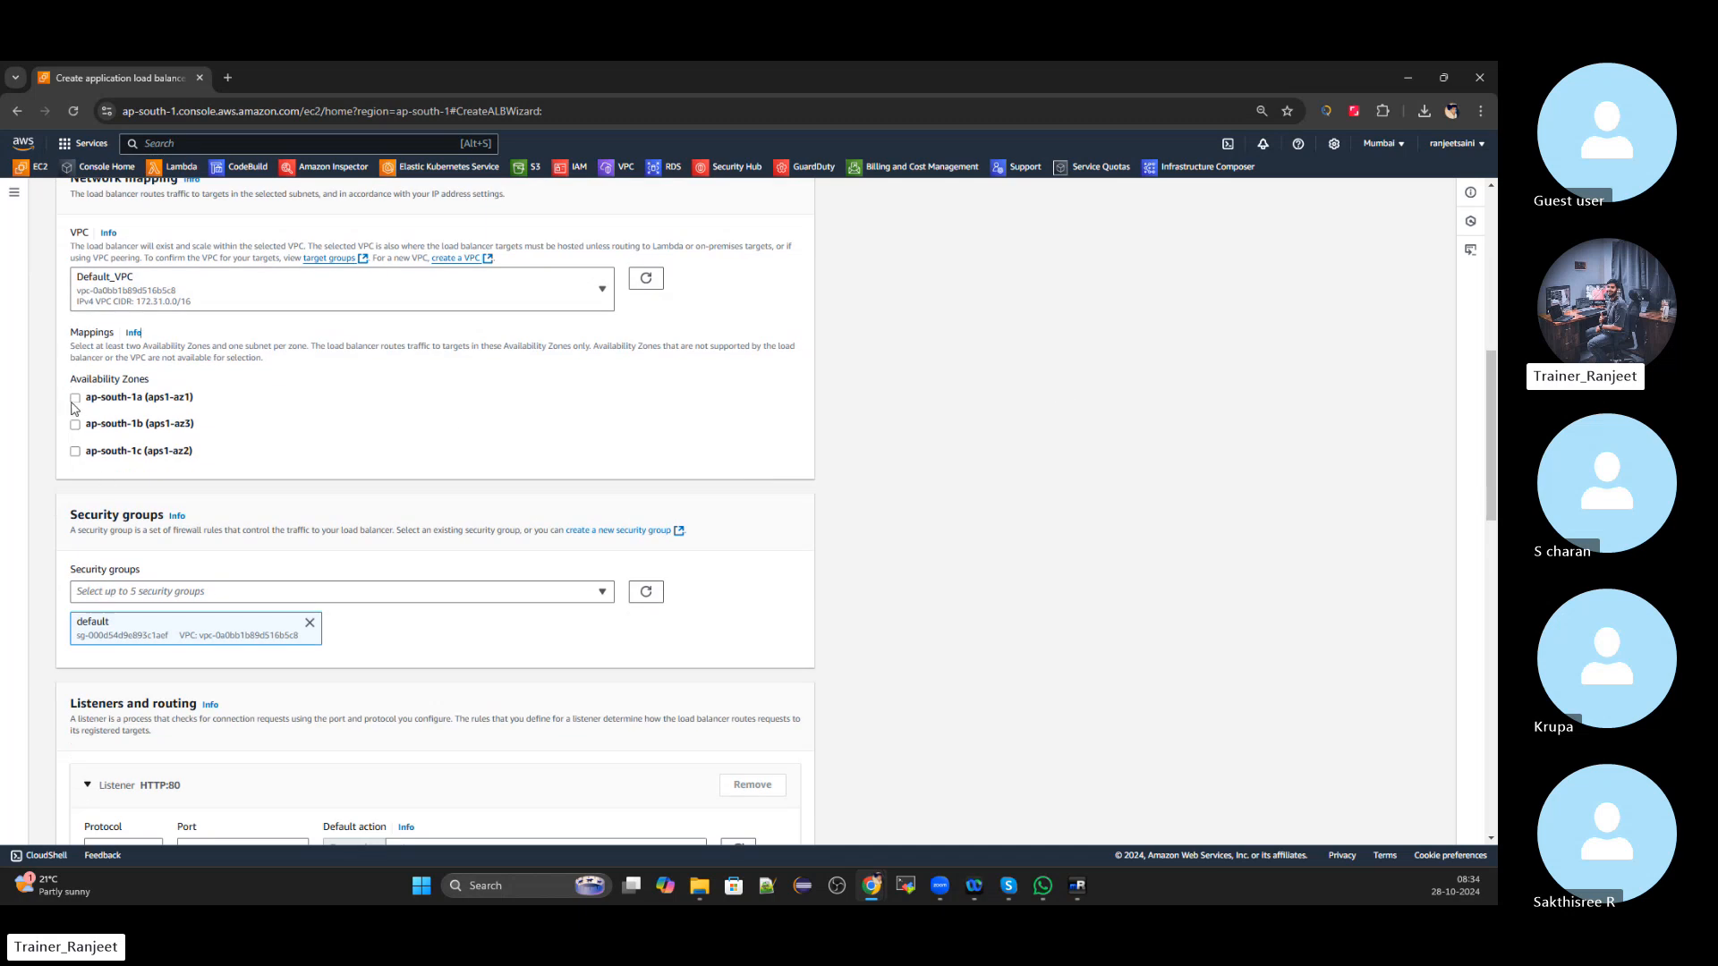
pyautogui.click(75, 398)
pyautogui.click(75, 519)
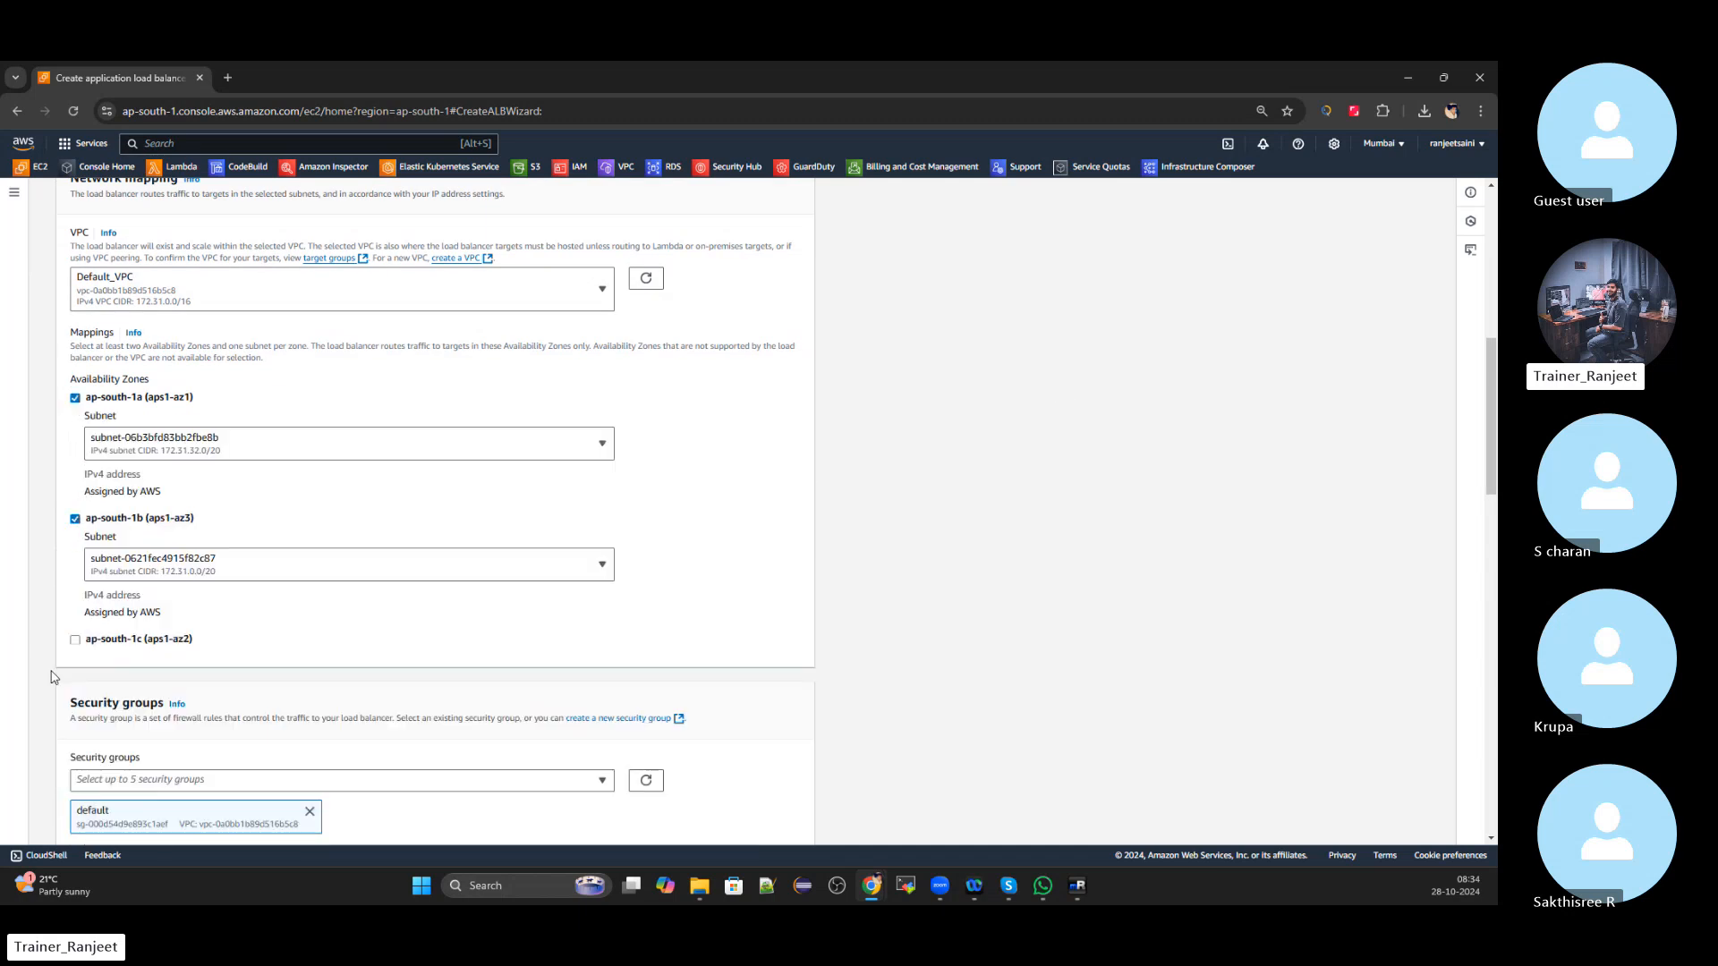
pyautogui.click(75, 639)
pyautogui.scroll(-3, 483, 441)
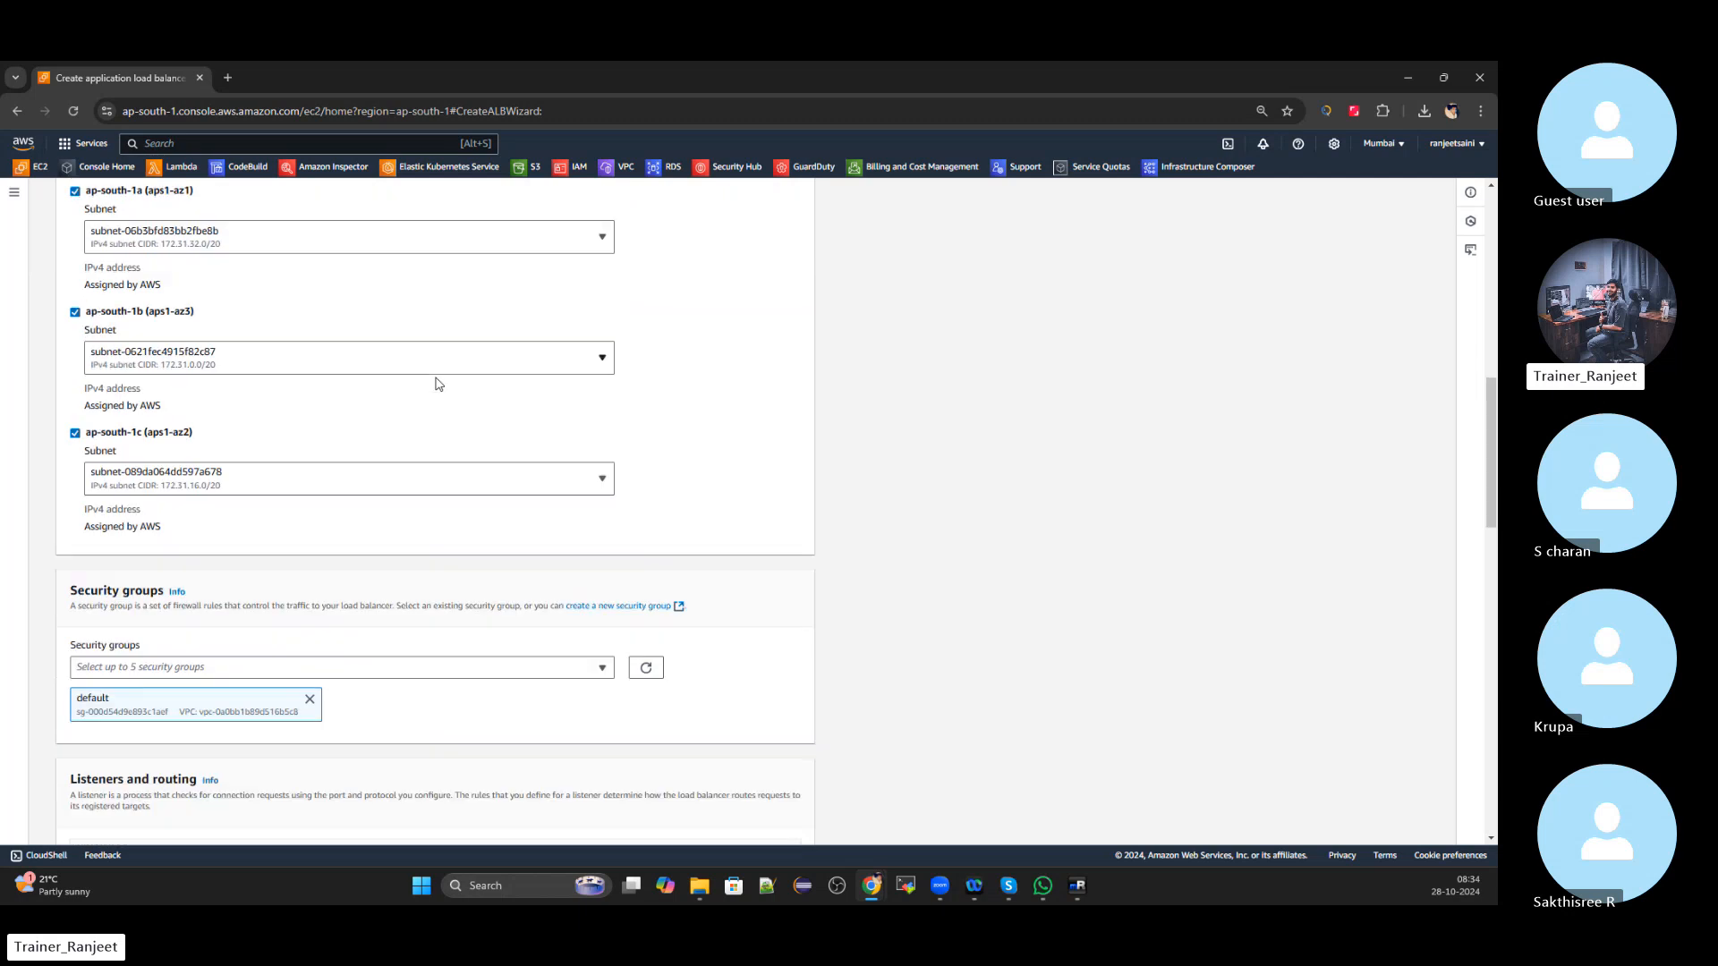
pyautogui.scroll(-1, 439, 383)
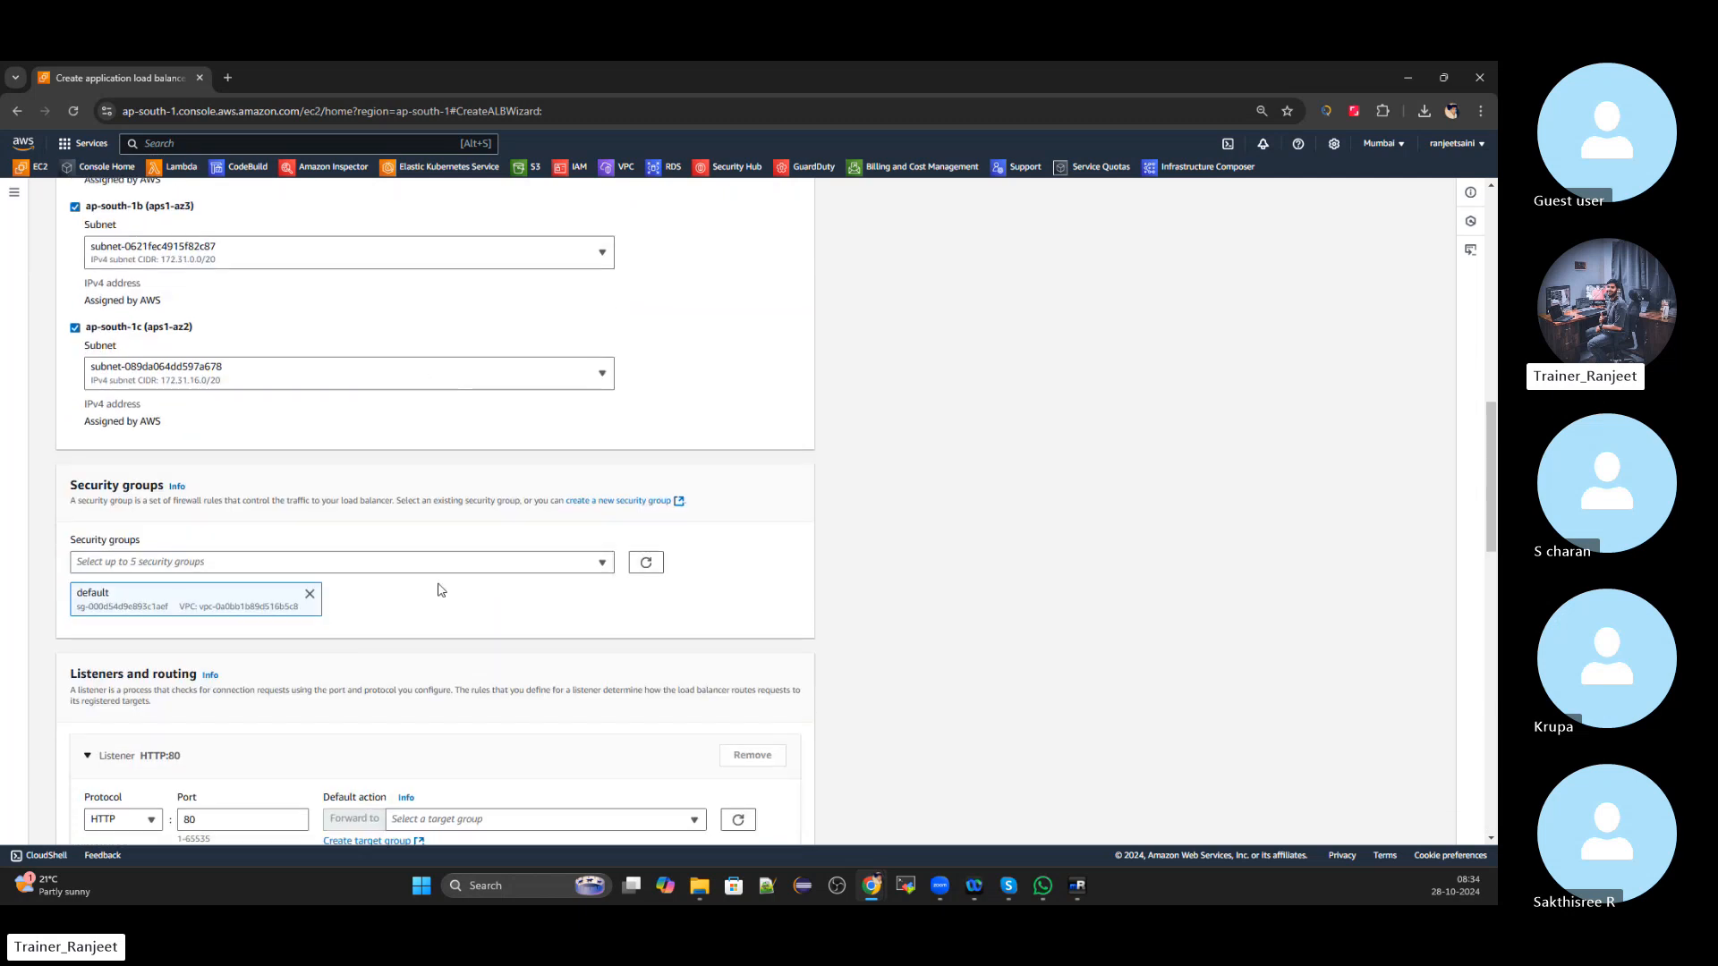
# Add both public-instance LoadBalance security groups to the load balancer alongside default
pyautogui.click(602, 563)
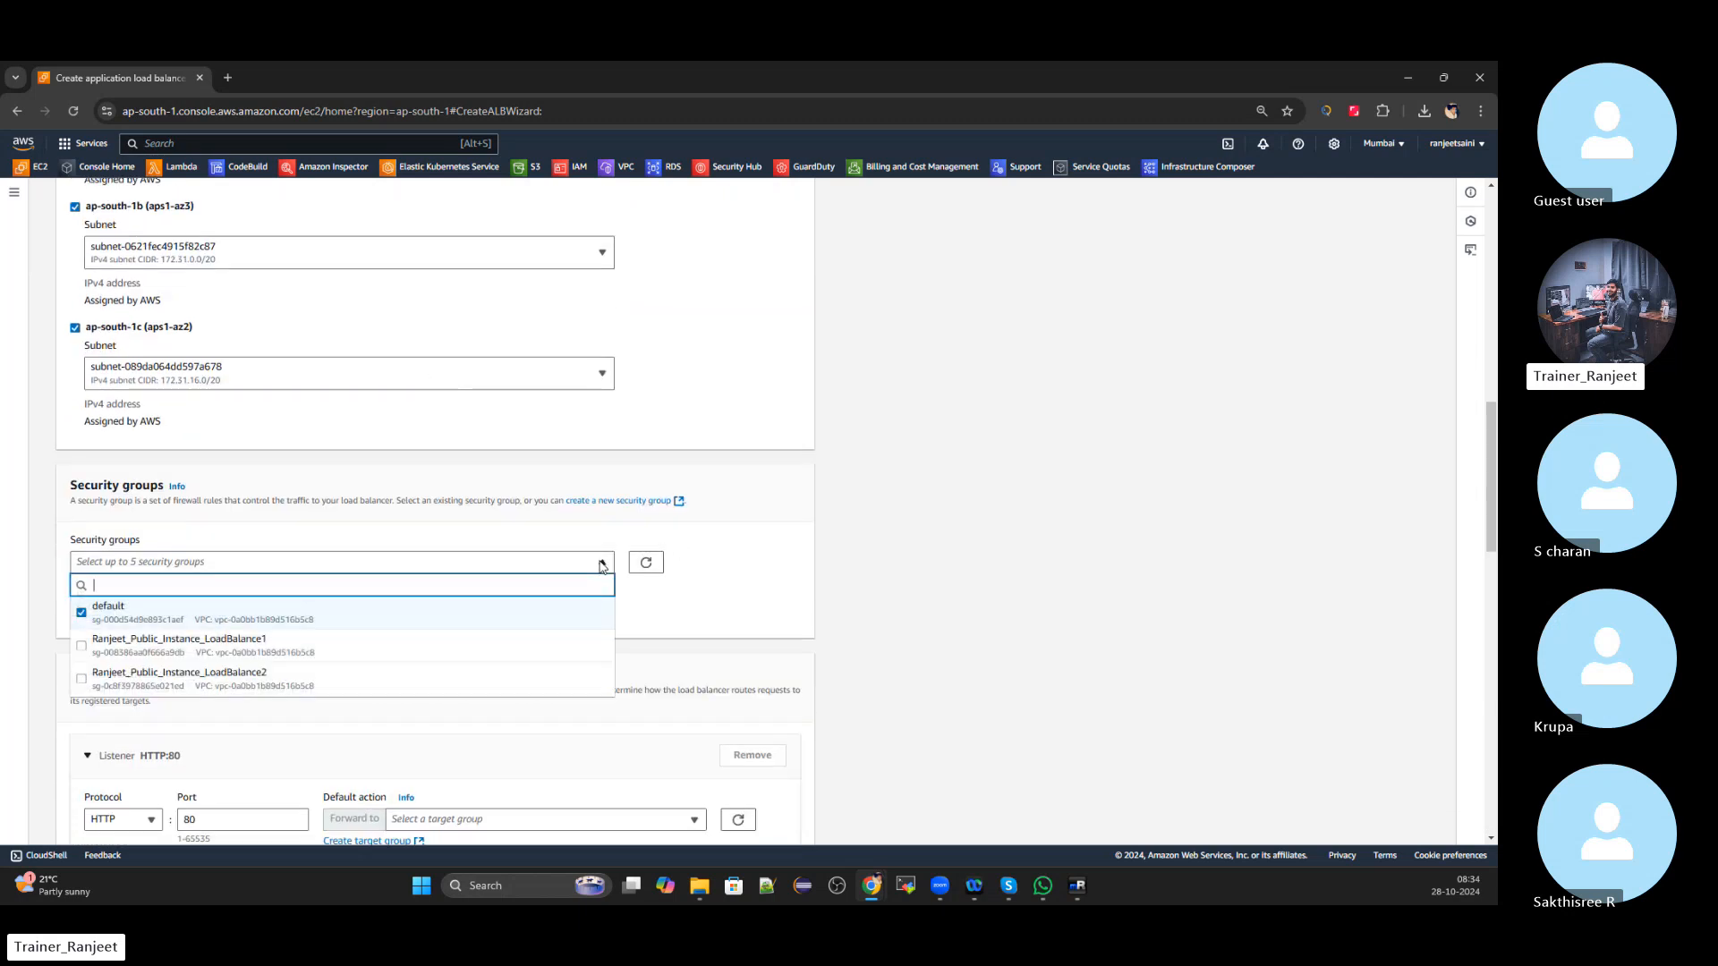
pyautogui.click(82, 646)
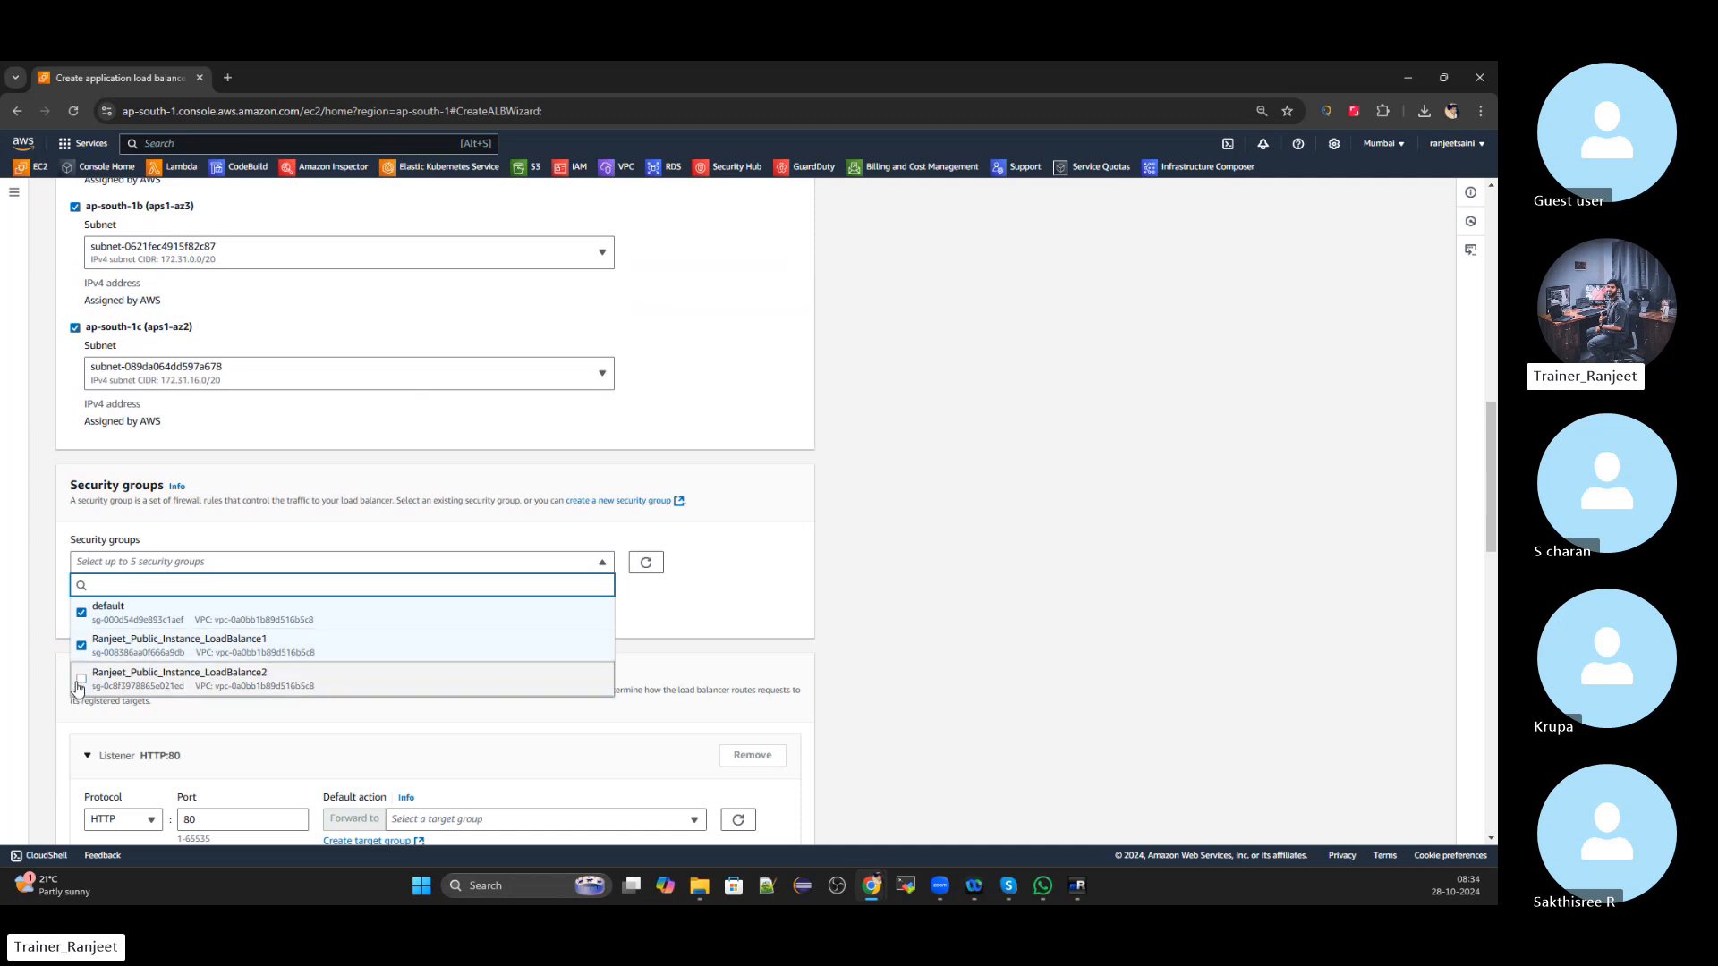
pyautogui.click(80, 679)
pyautogui.click(956, 476)
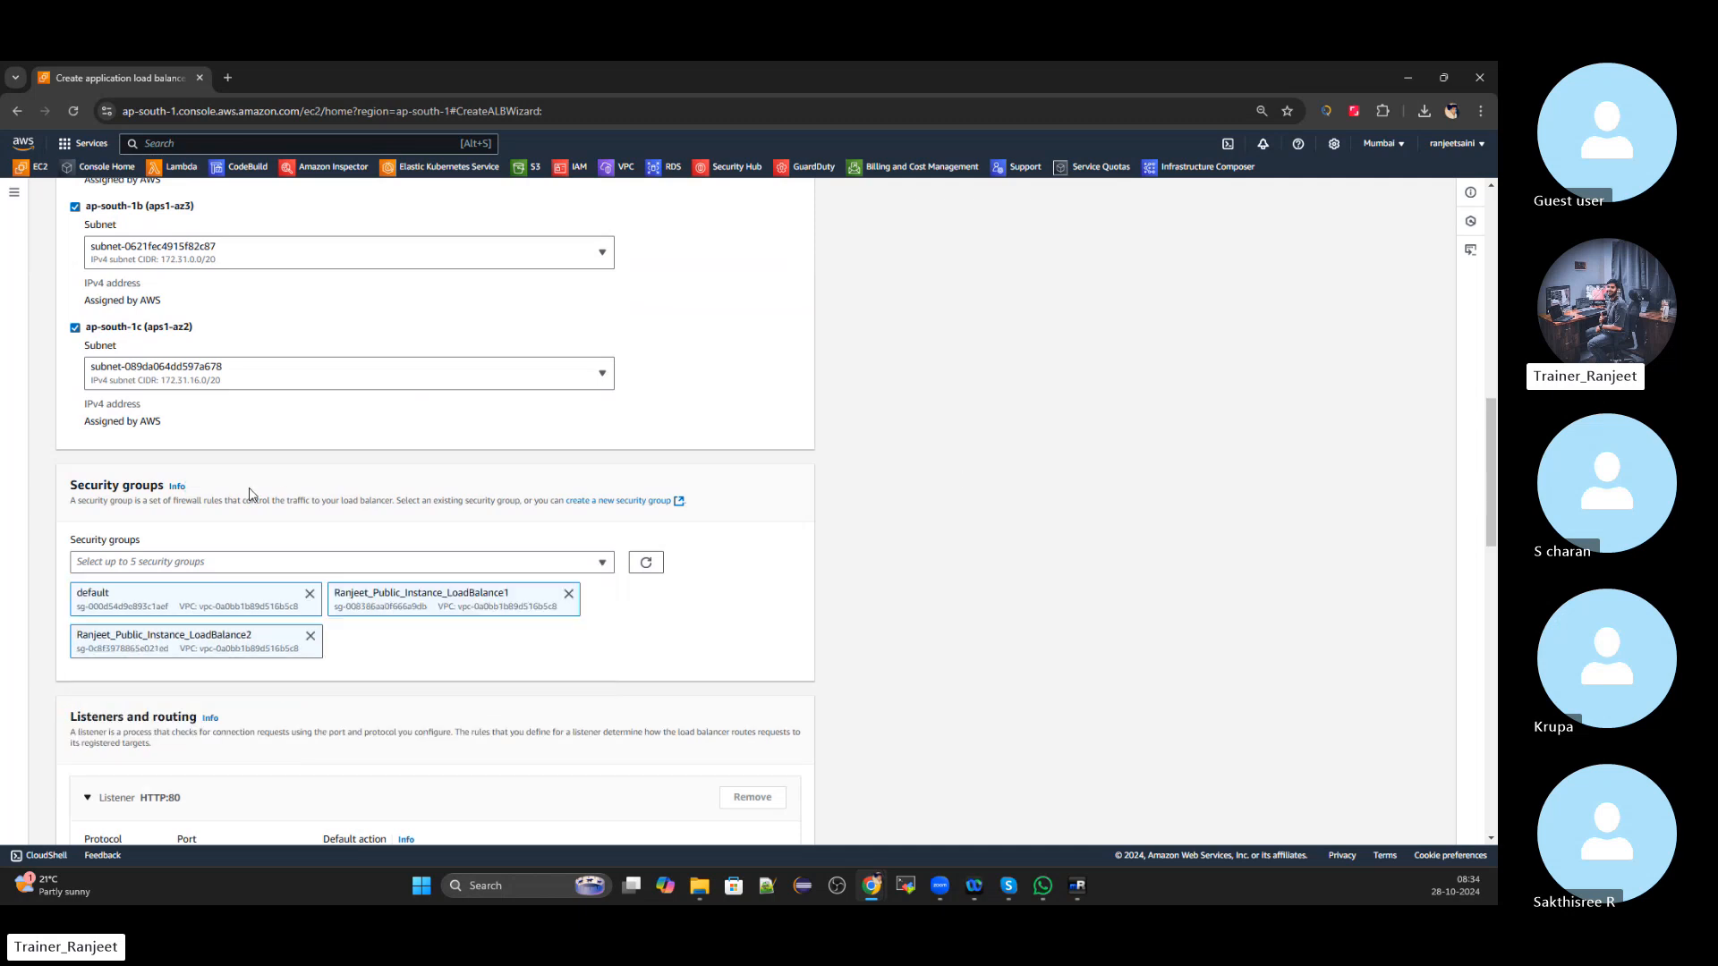
# Check the HTTP:80 listener's target group list and find no existing target group
pyautogui.scroll(-1, 250, 494)
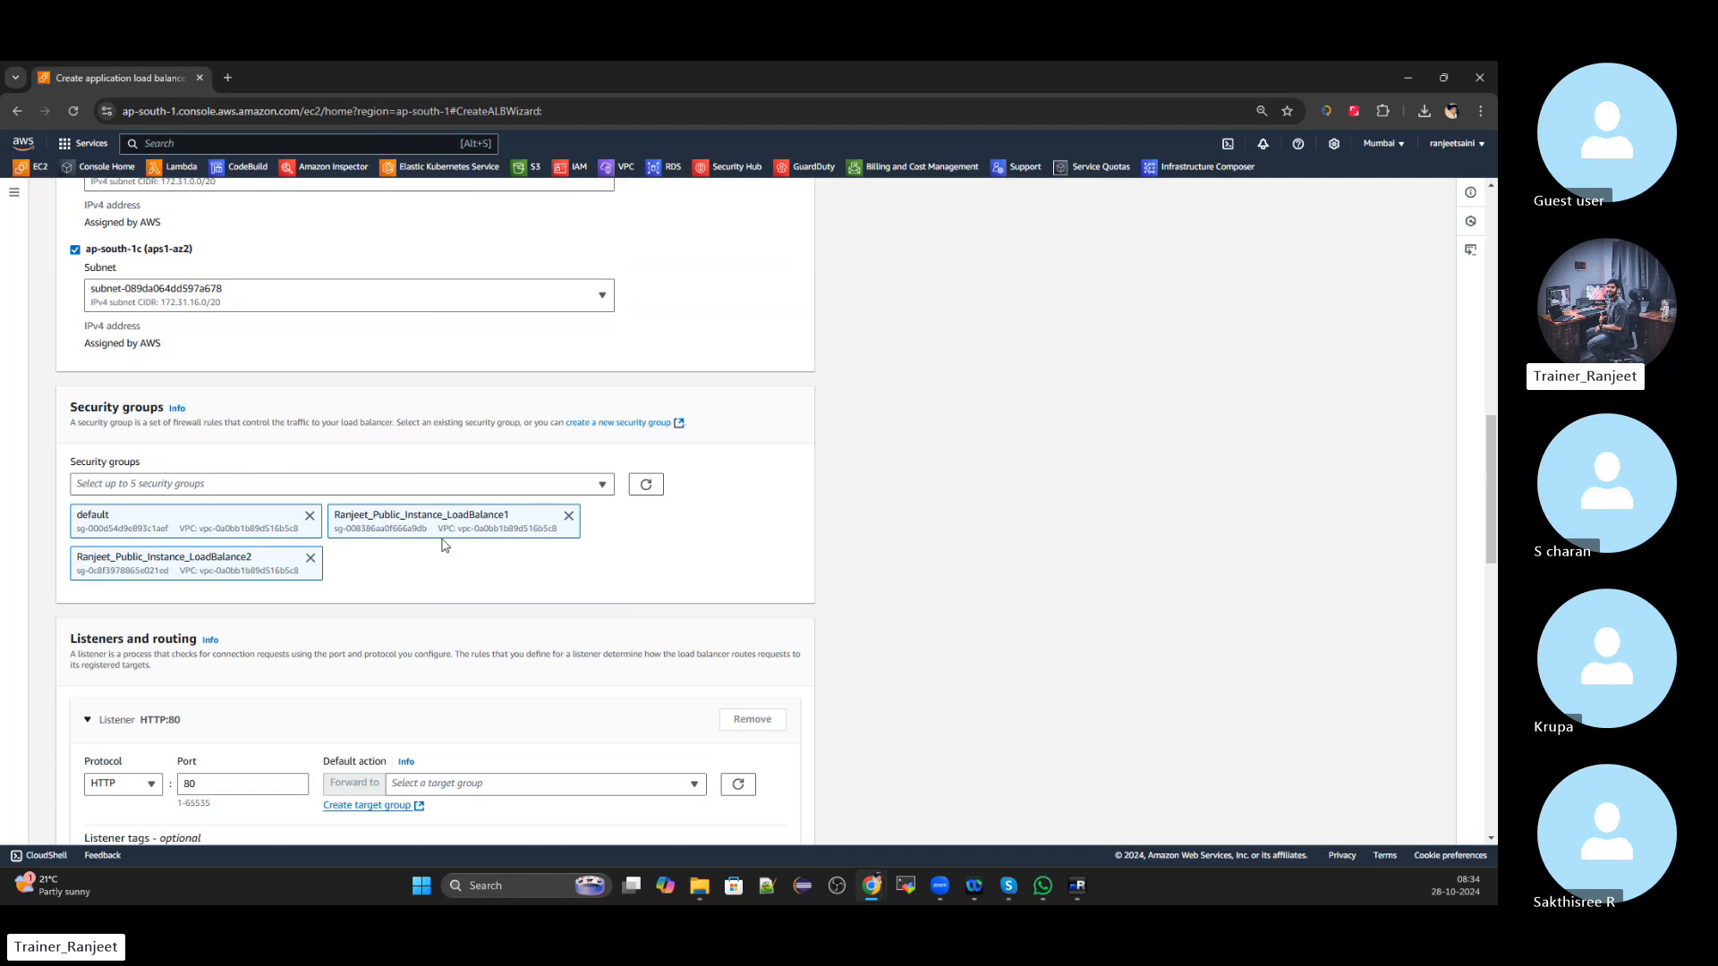
pyautogui.scroll(-2, 442, 541)
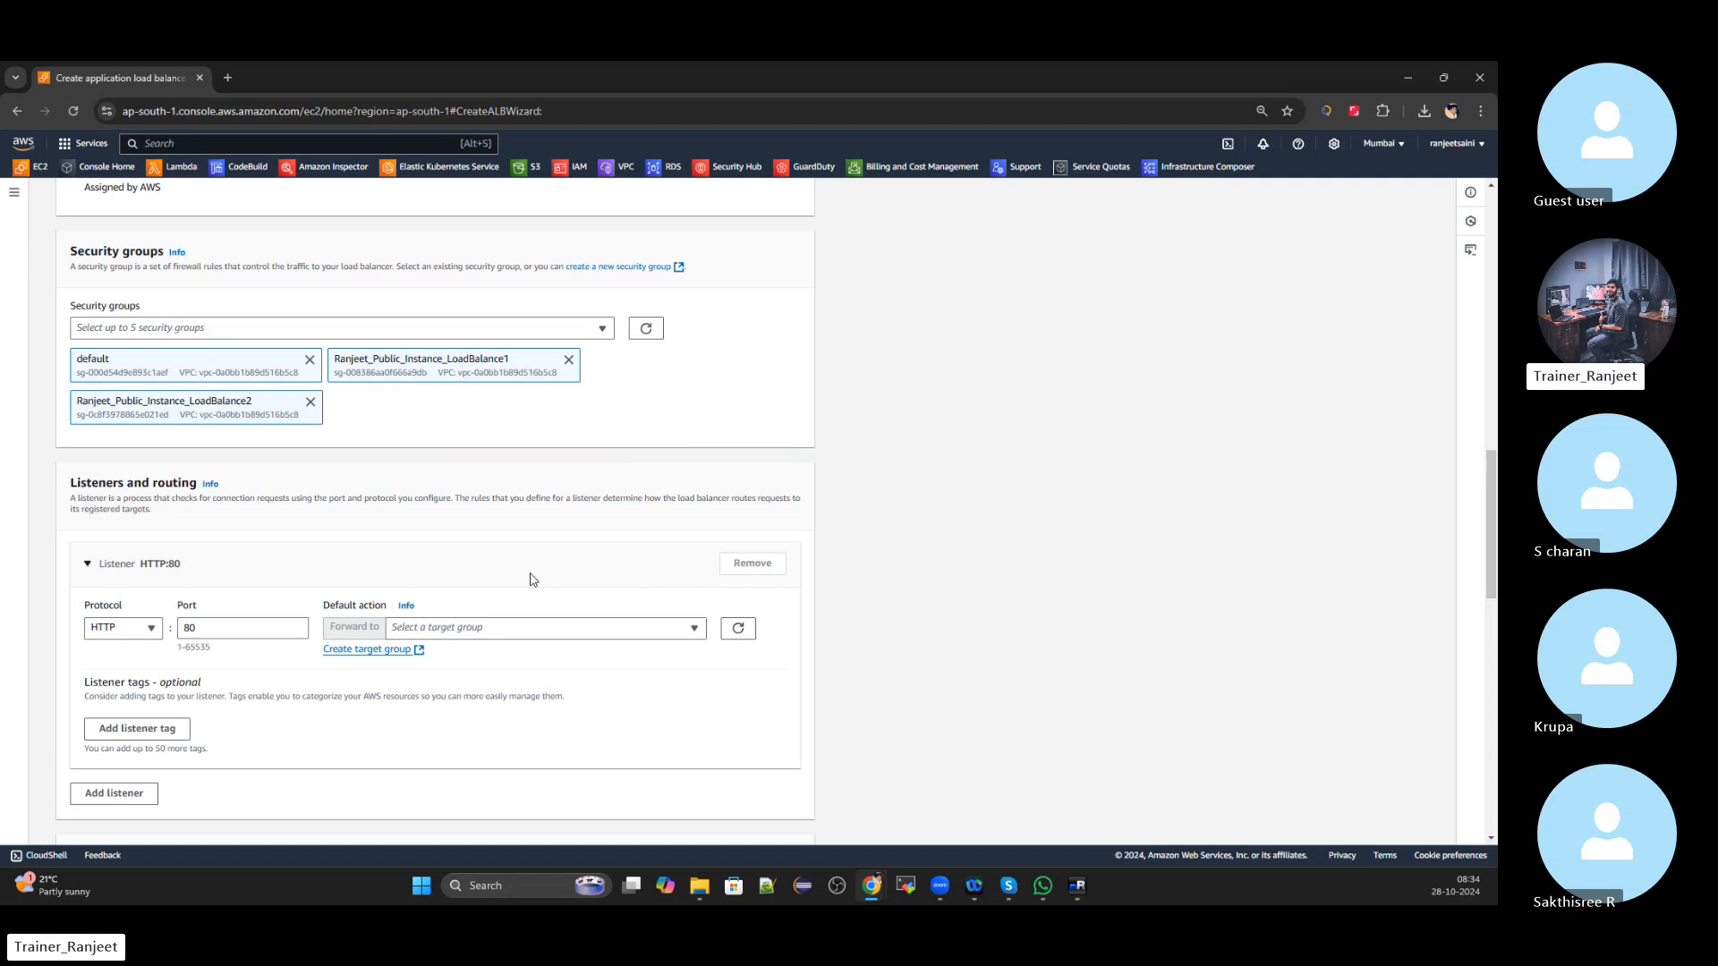
pyautogui.scroll(-3, 531, 580)
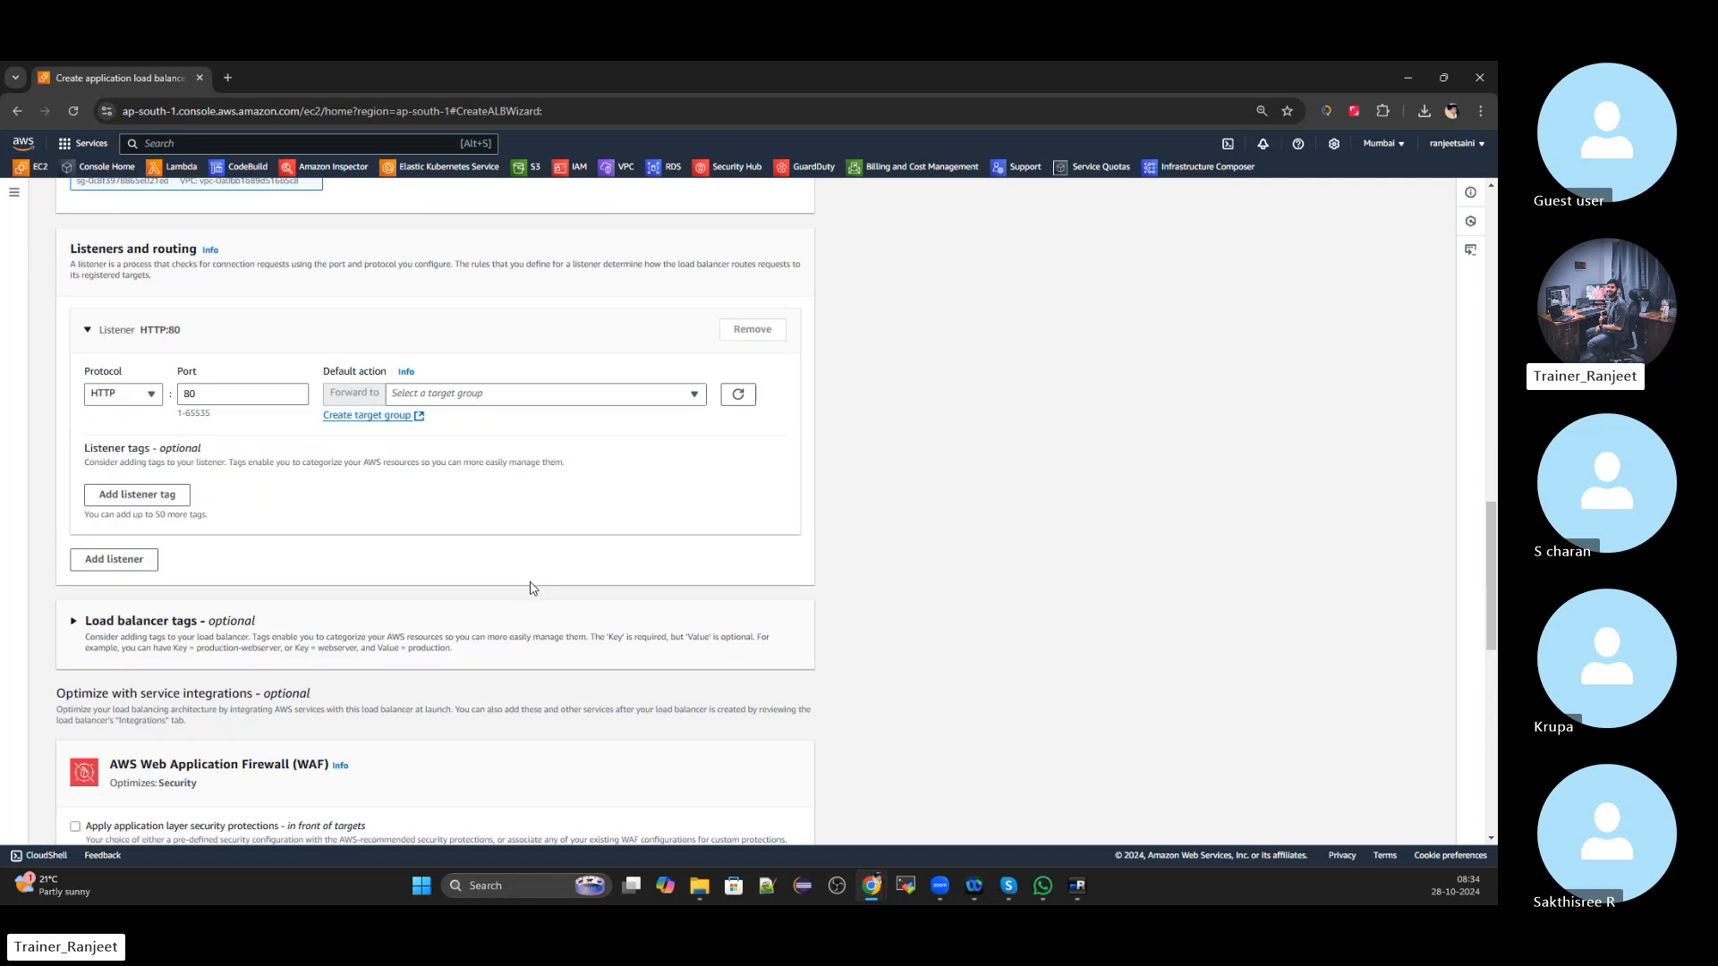
pyautogui.click(645, 392)
pyautogui.click(996, 491)
# Start a new instance-type target group using HTTP port 80
pyautogui.click(385, 416)
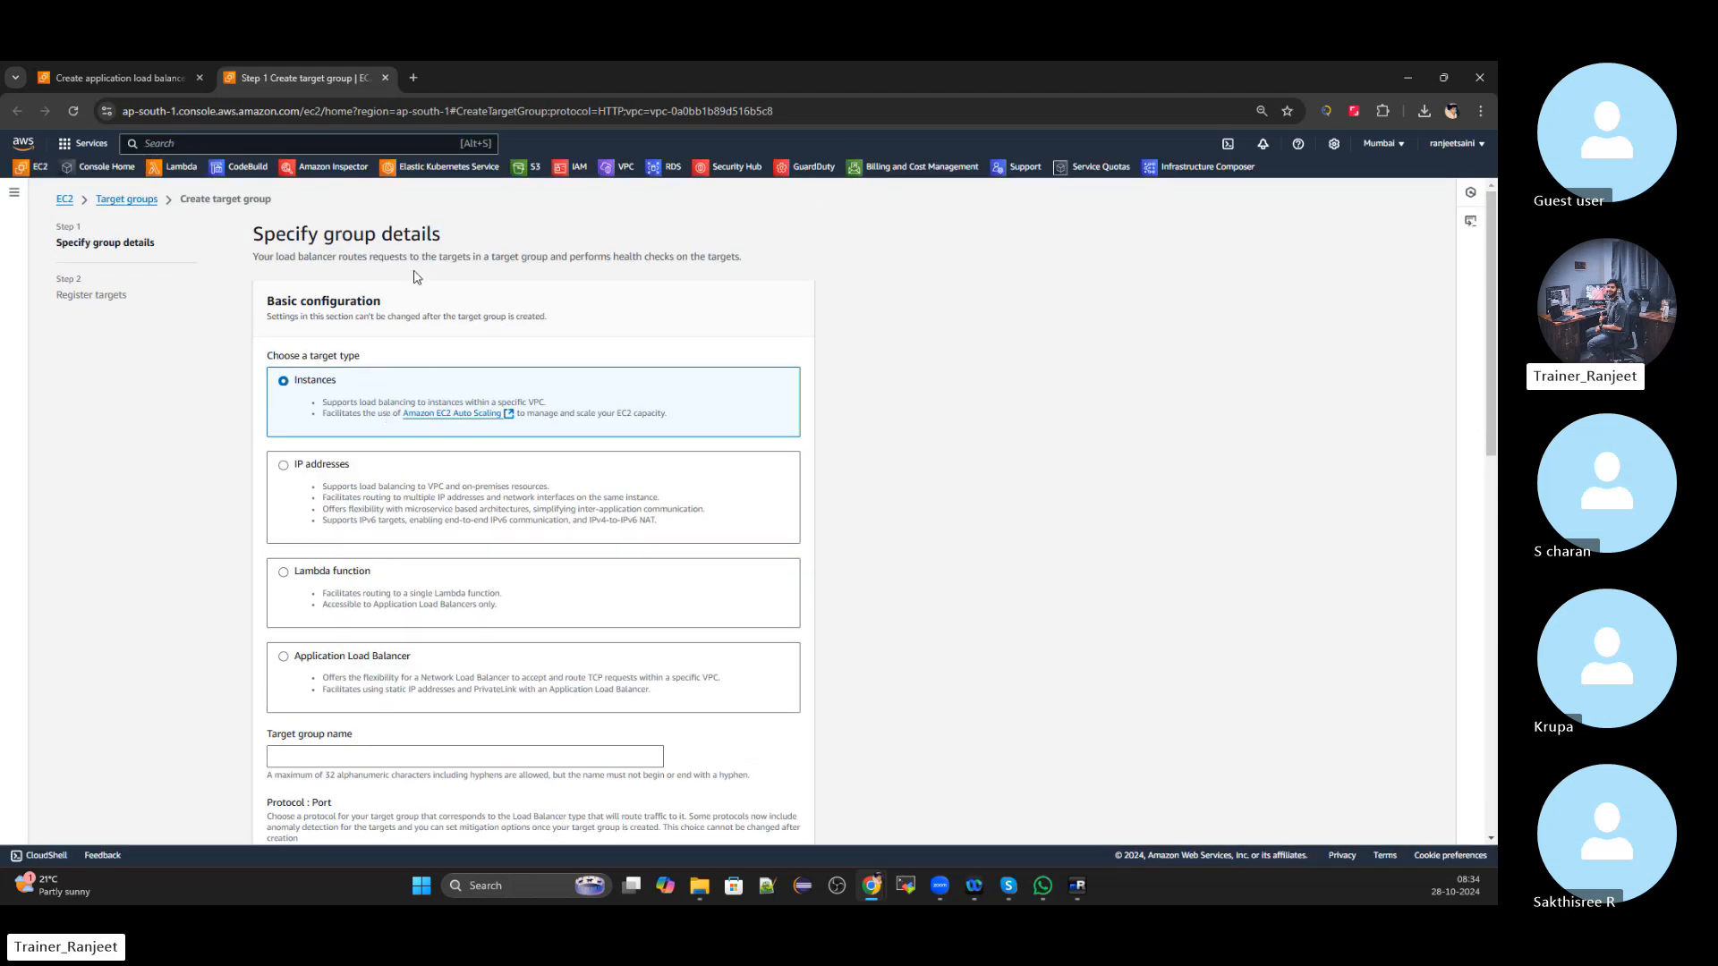
pyautogui.scroll(-1, 415, 277)
pyautogui.scroll(1, 448, 403)
pyautogui.scroll(-1, 425, 433)
pyautogui.scroll(-1, 424, 315)
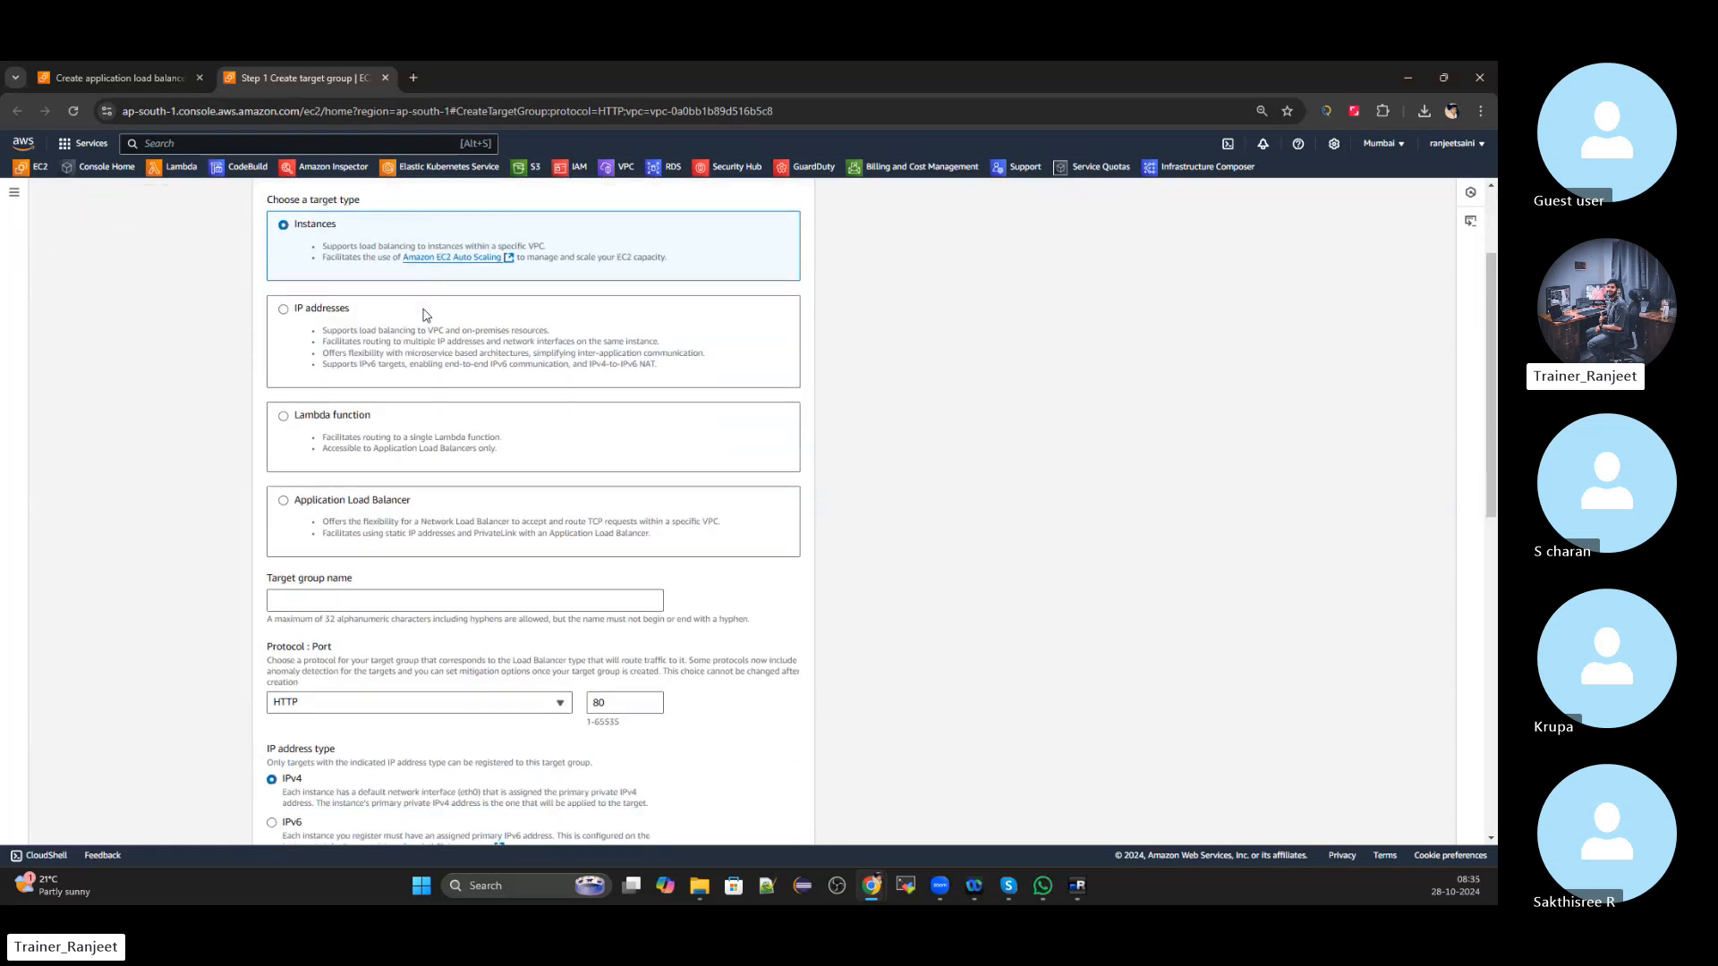
# Name the target group with a name ending in _For_Mumbai and keep Default_VPC
pyautogui.click(355, 598)
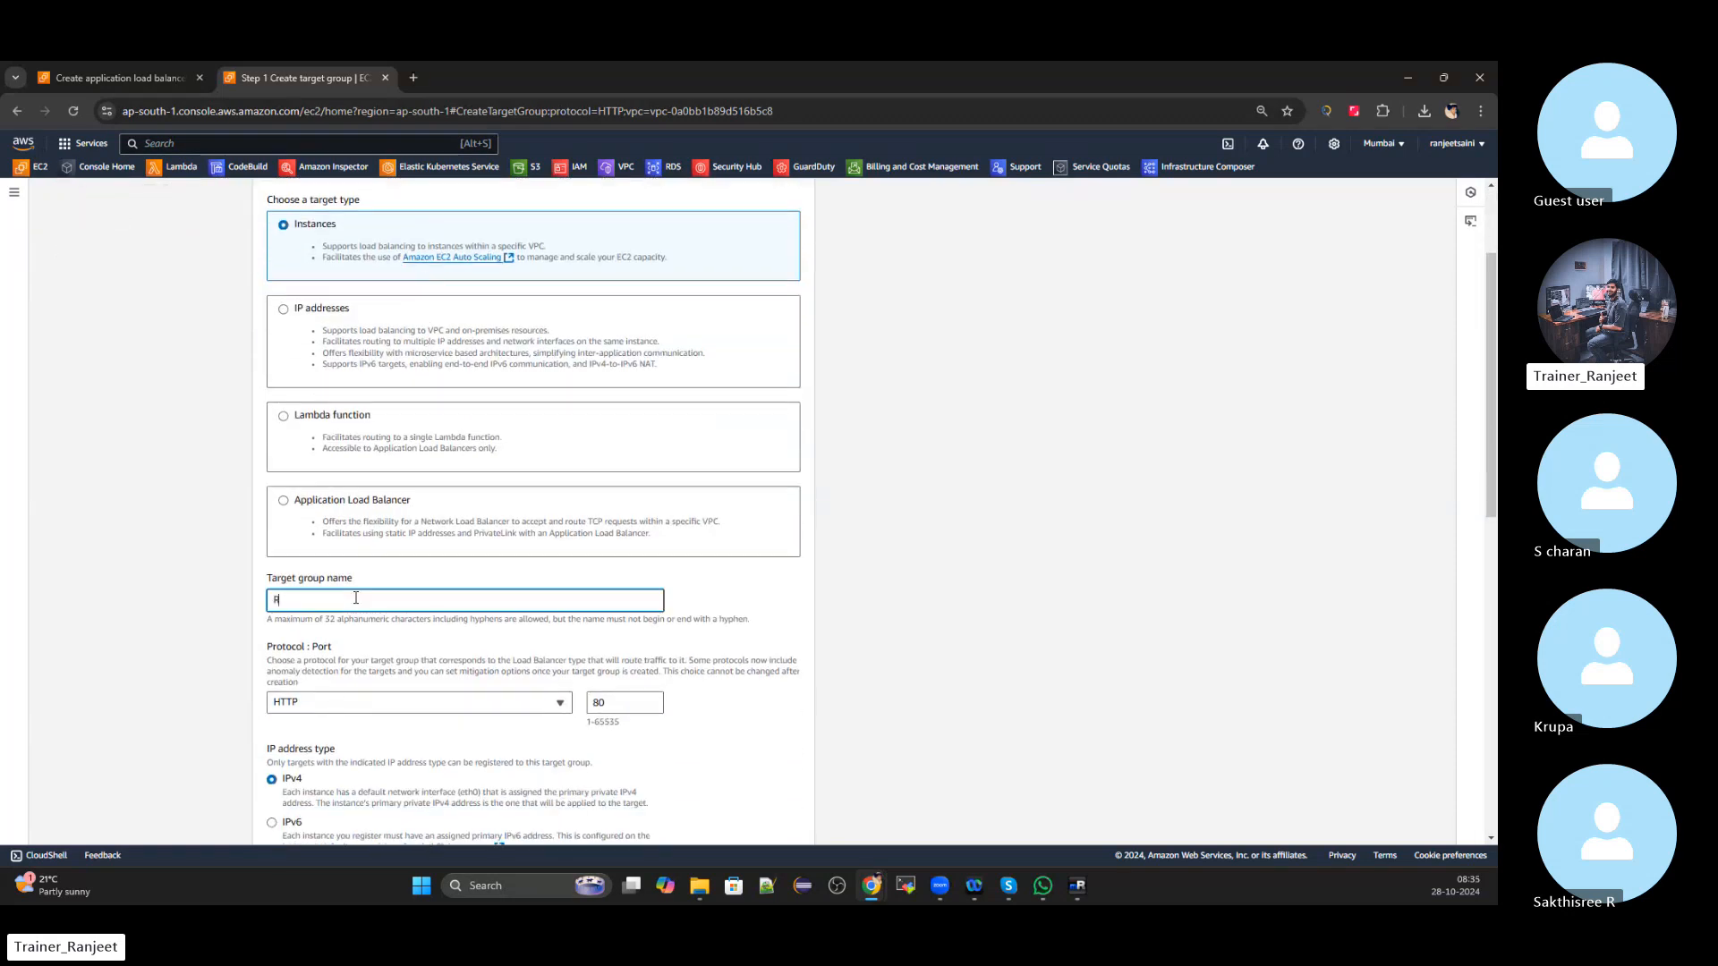
pyautogui.write('Ranjeet_Target_Group')
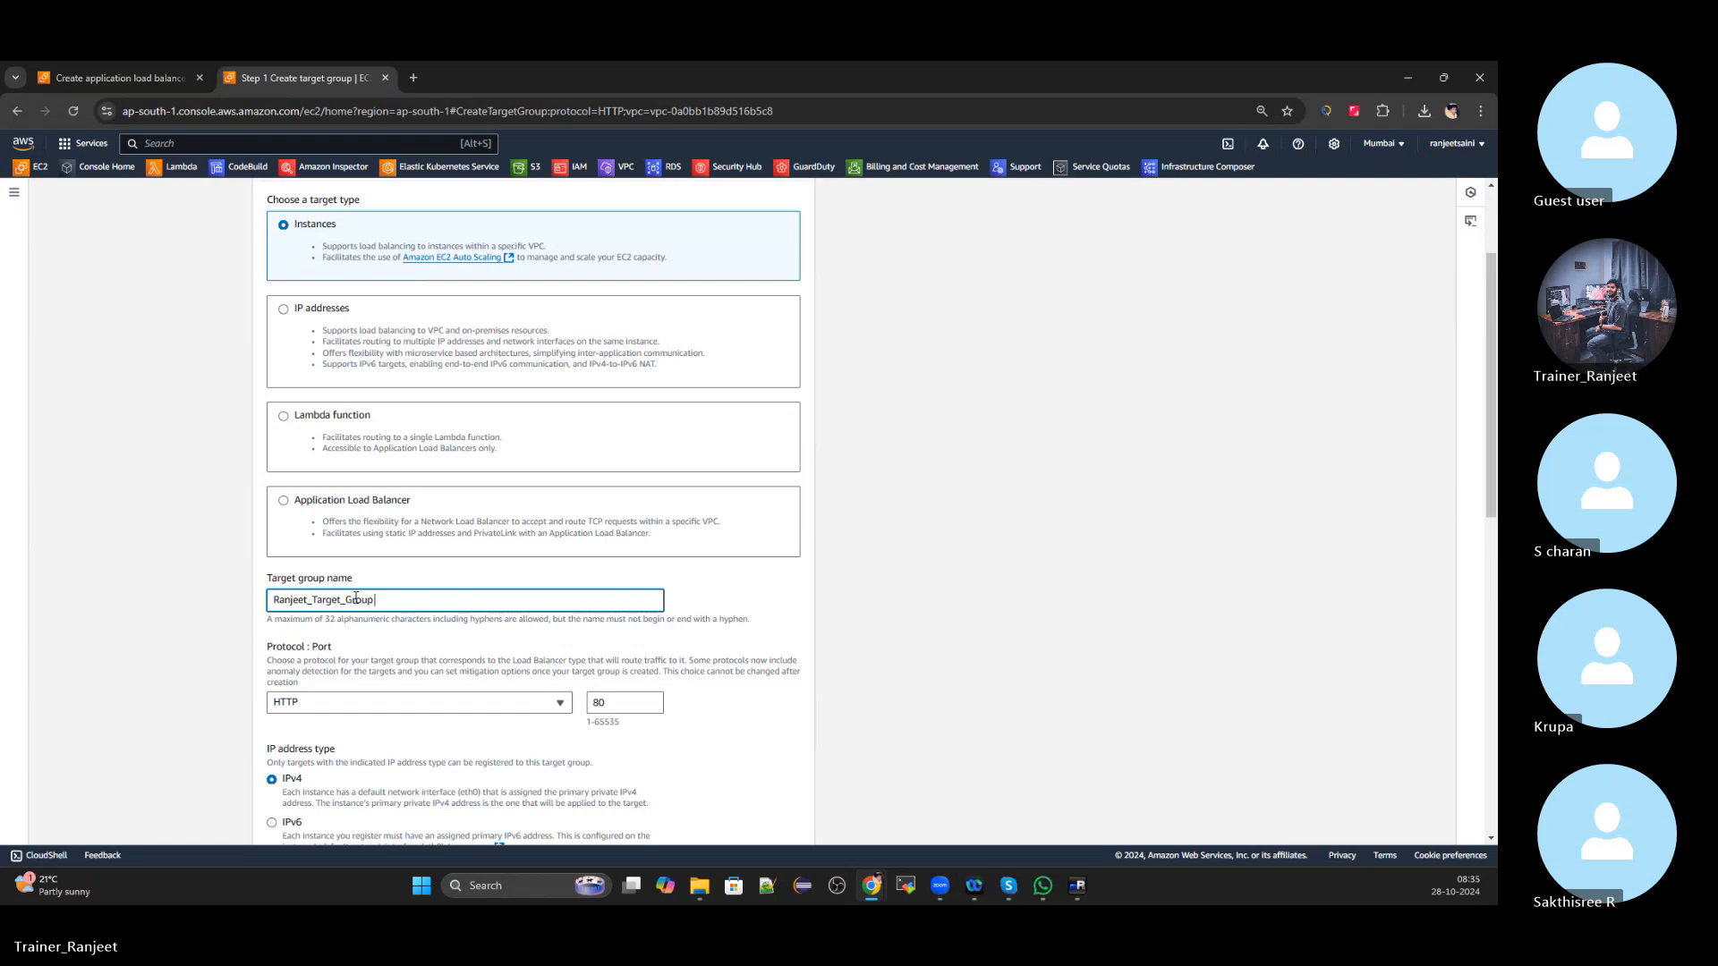
pyautogui.write(' _')
pyautogui.write('For')
pyautogui.write('_')
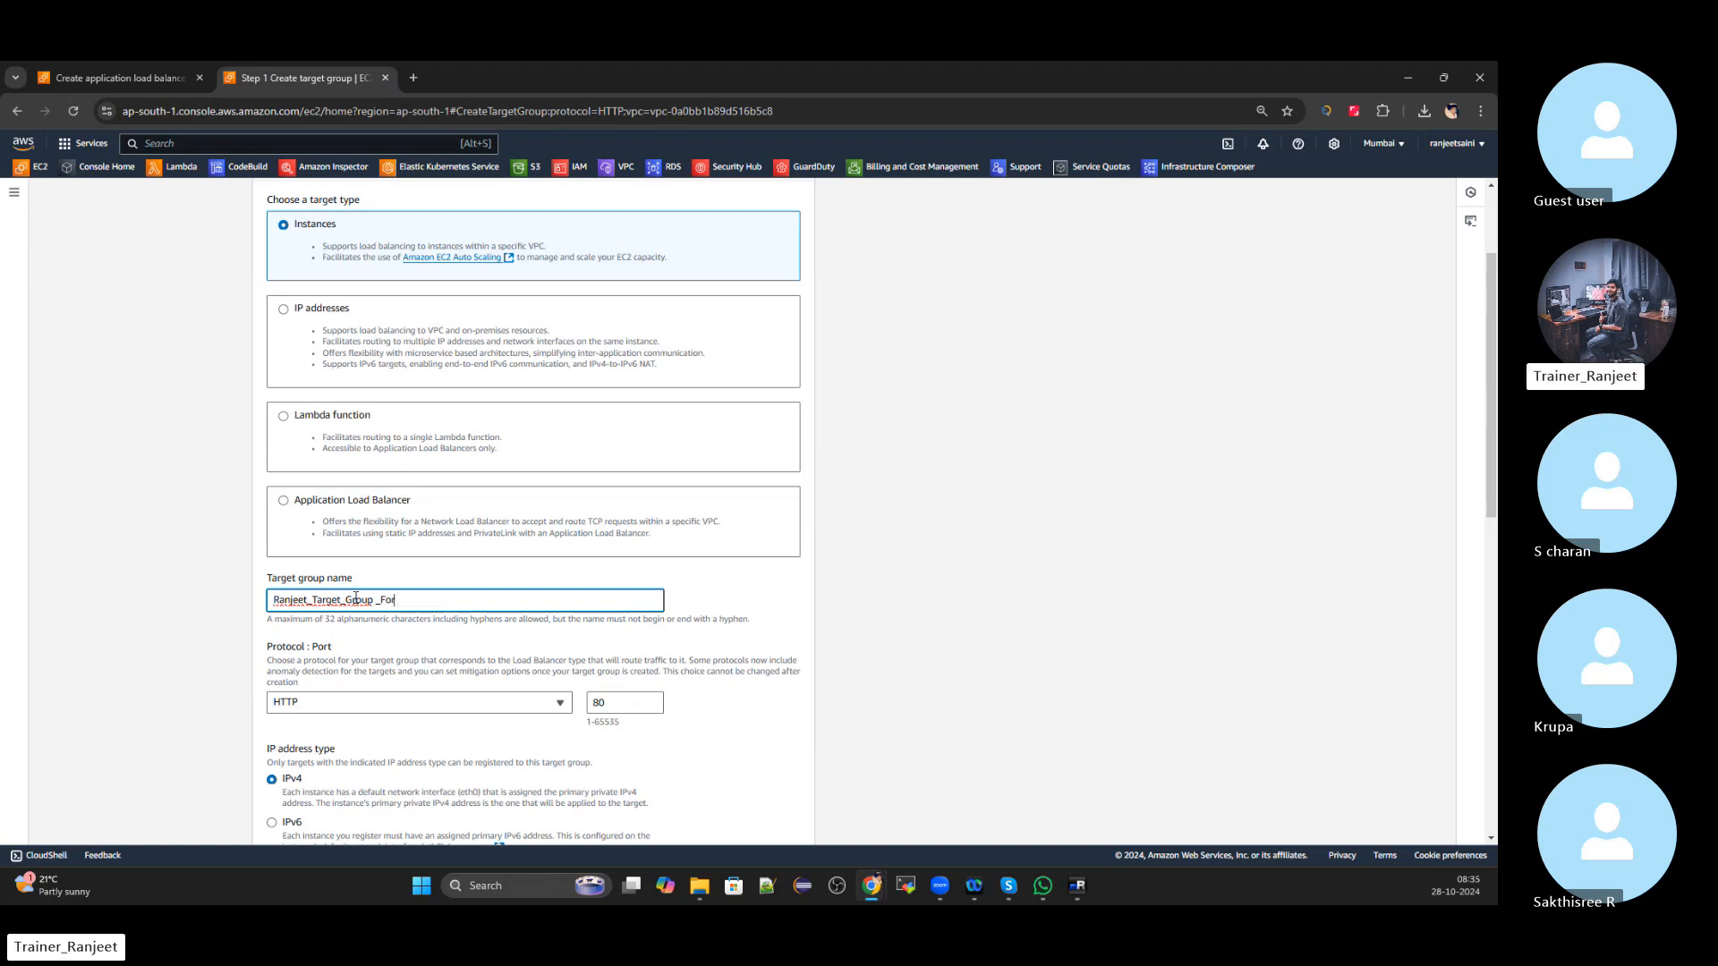
pyautogui.write('Mumbai')
pyautogui.scroll(-1, 356, 597)
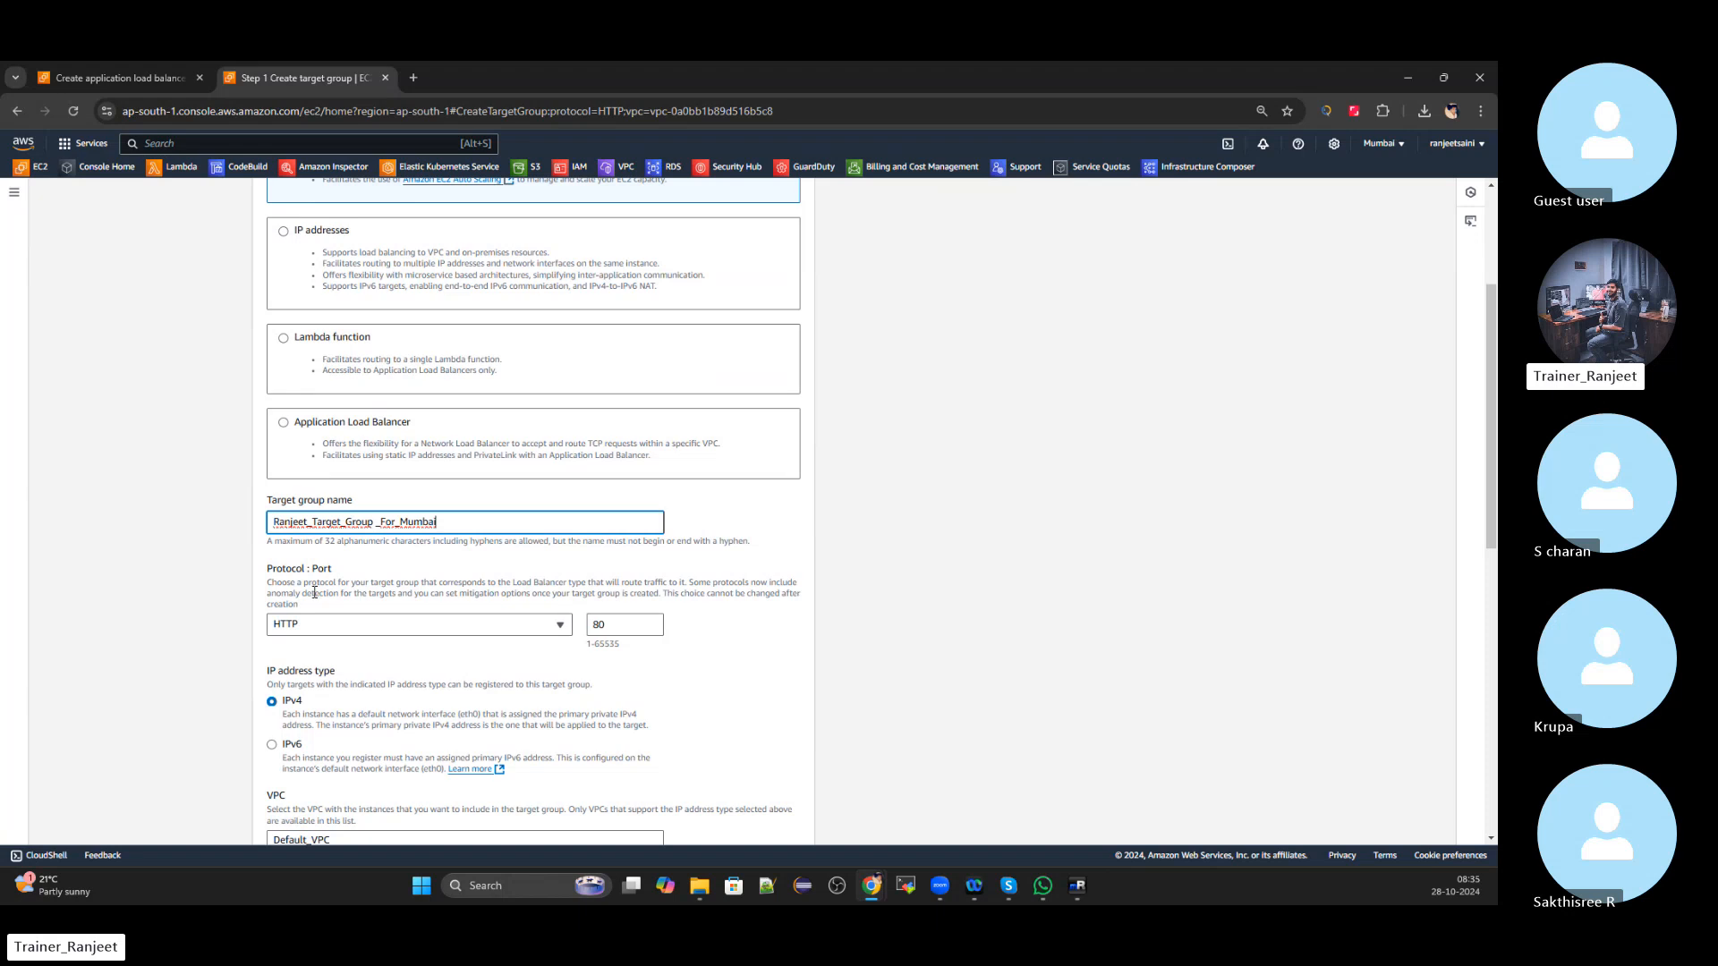
pyautogui.click(153, 645)
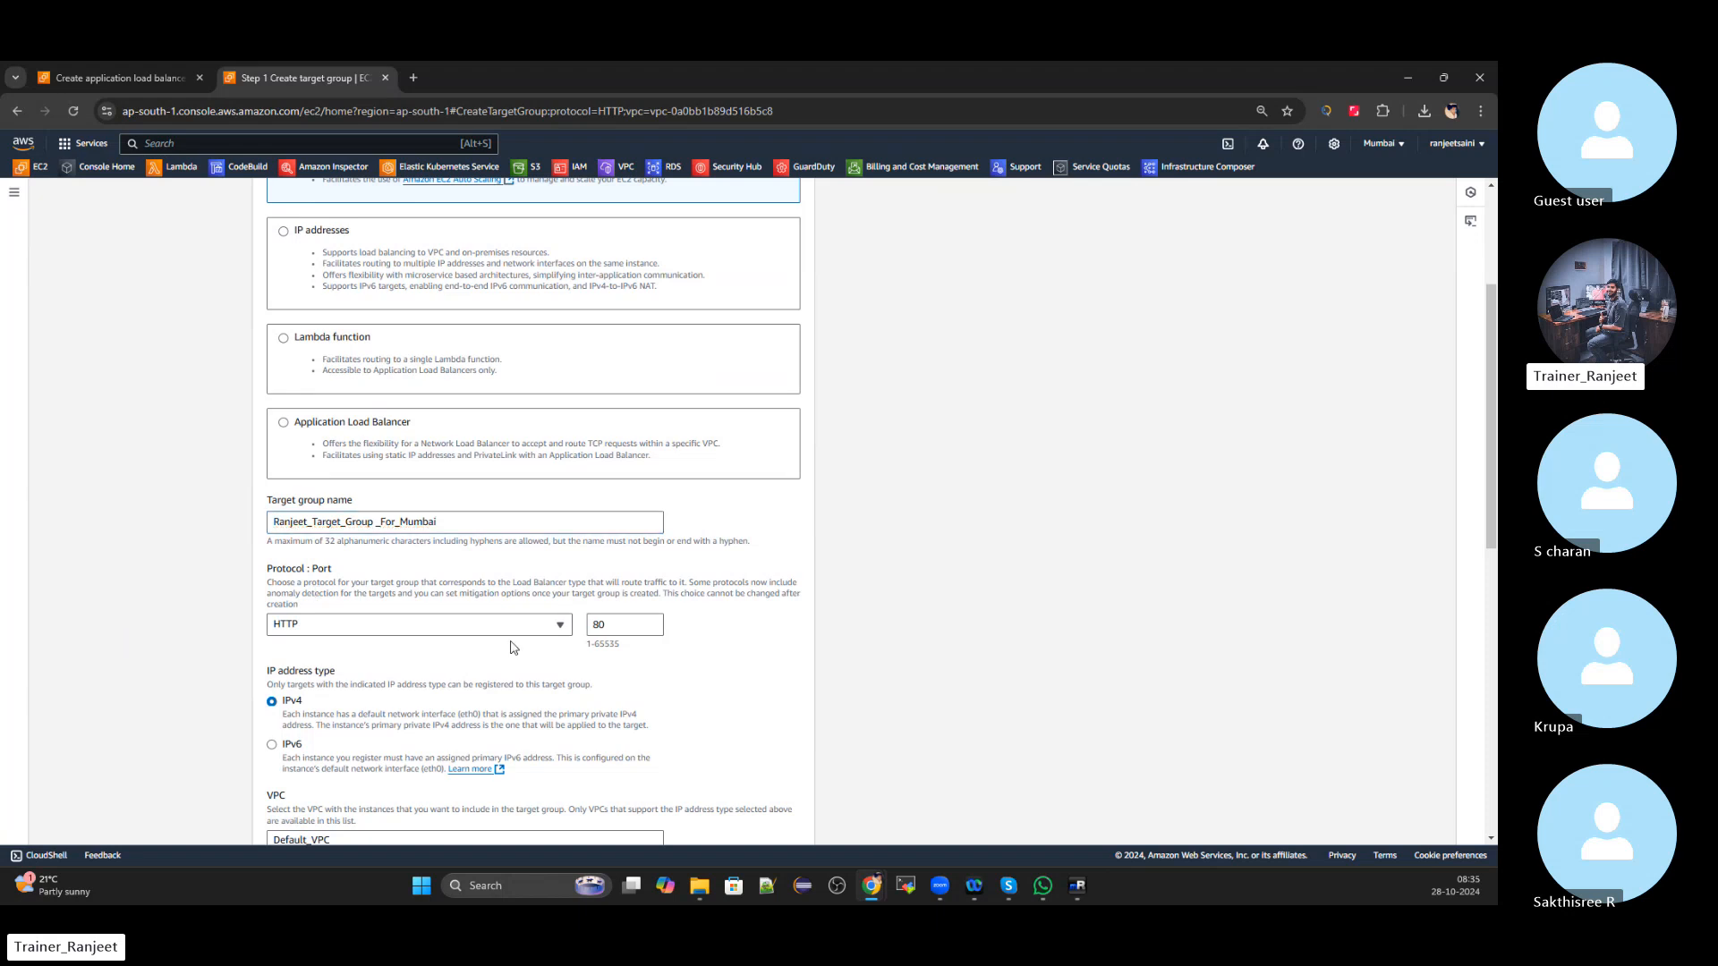
pyautogui.scroll(-1, 513, 646)
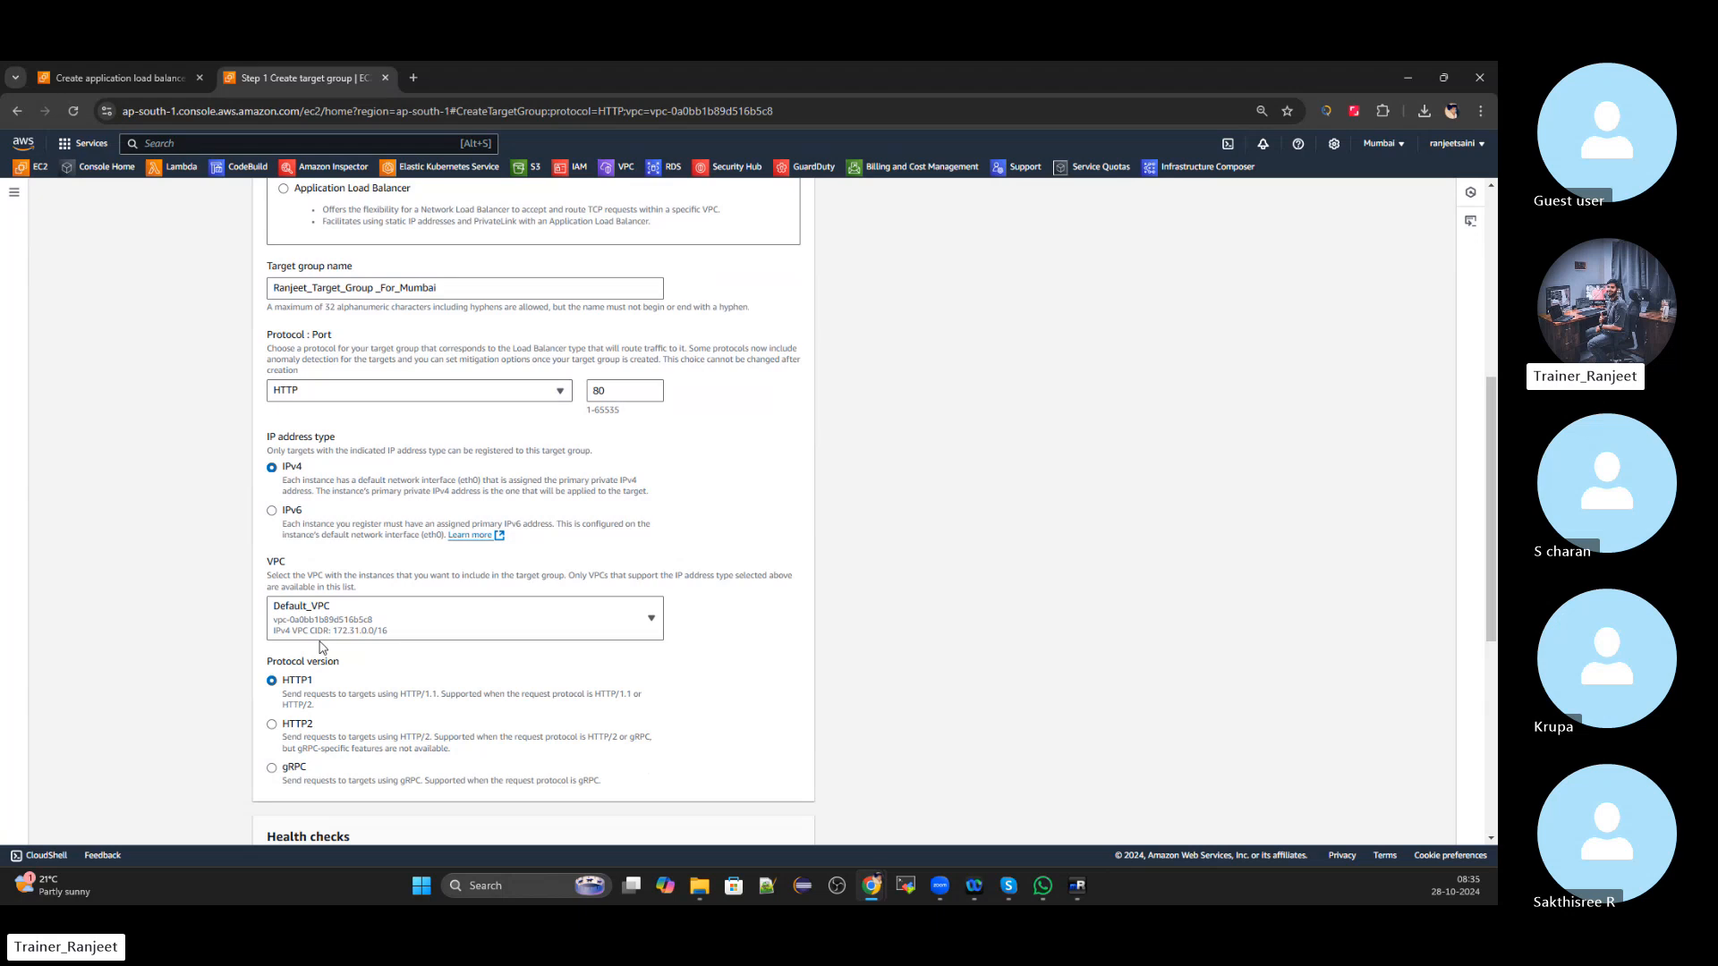
pyautogui.click(458, 628)
pyautogui.click(107, 742)
pyautogui.scroll(-4, 320, 652)
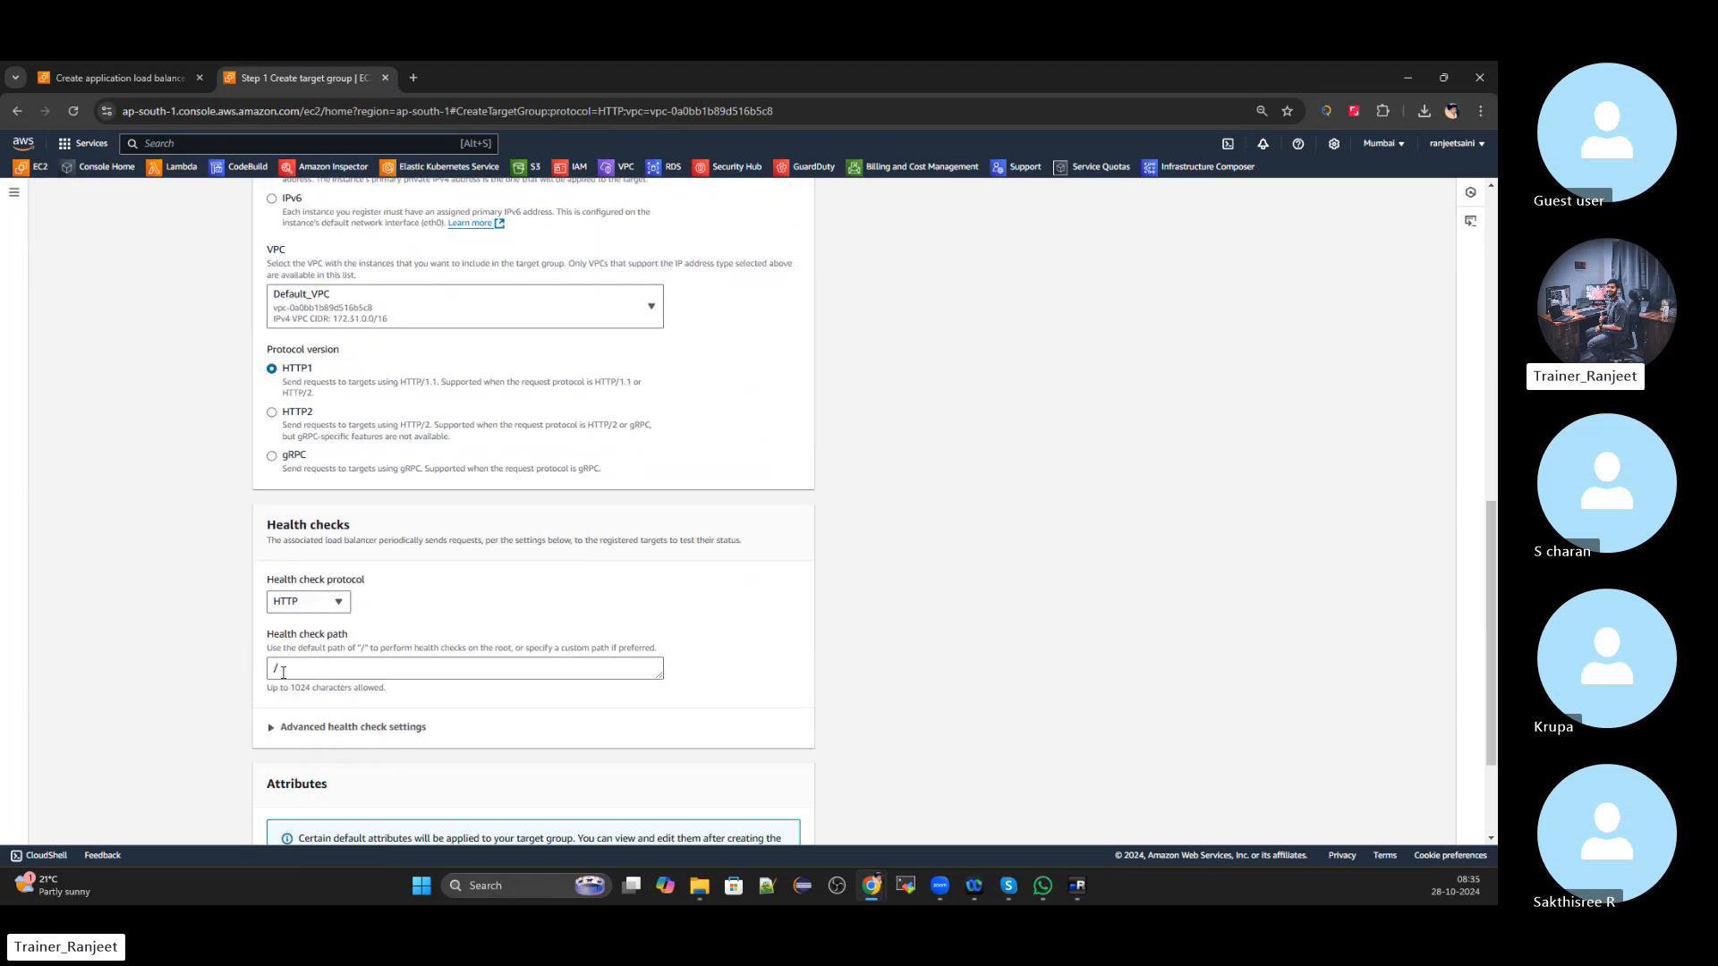
pyautogui.scroll(-2, 283, 672)
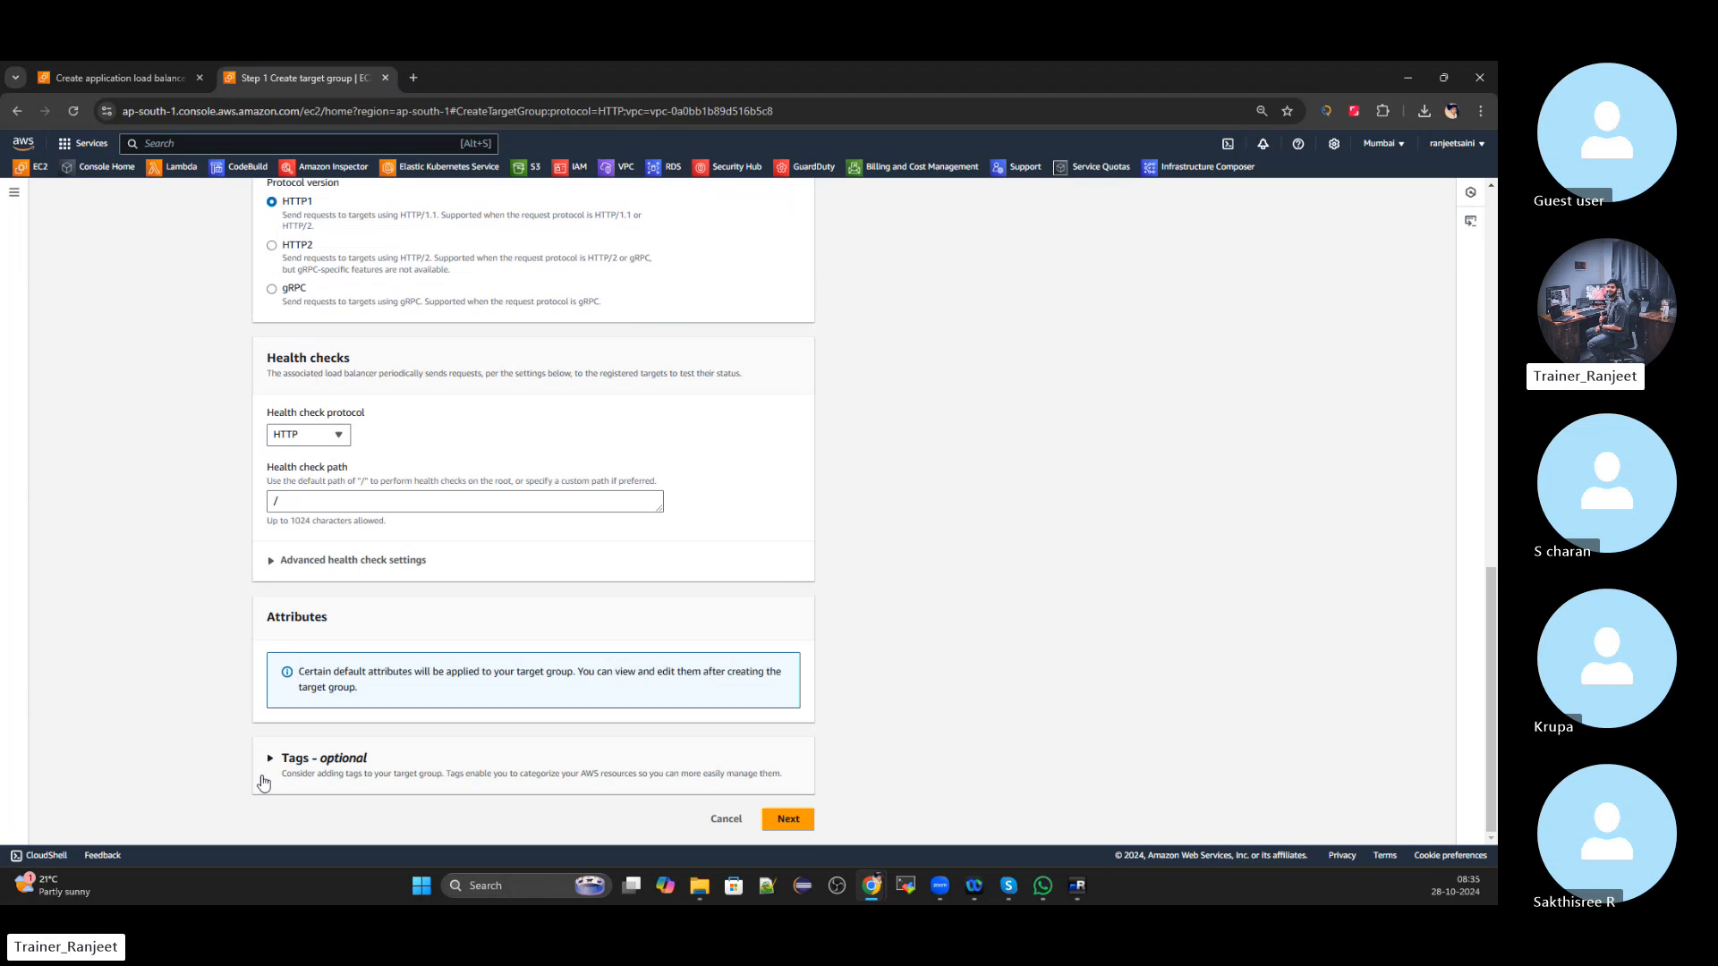
# Add a 'name' tag to the target group with the owner's name as its value
pyautogui.click(277, 758)
pyautogui.scroll(-1, 323, 756)
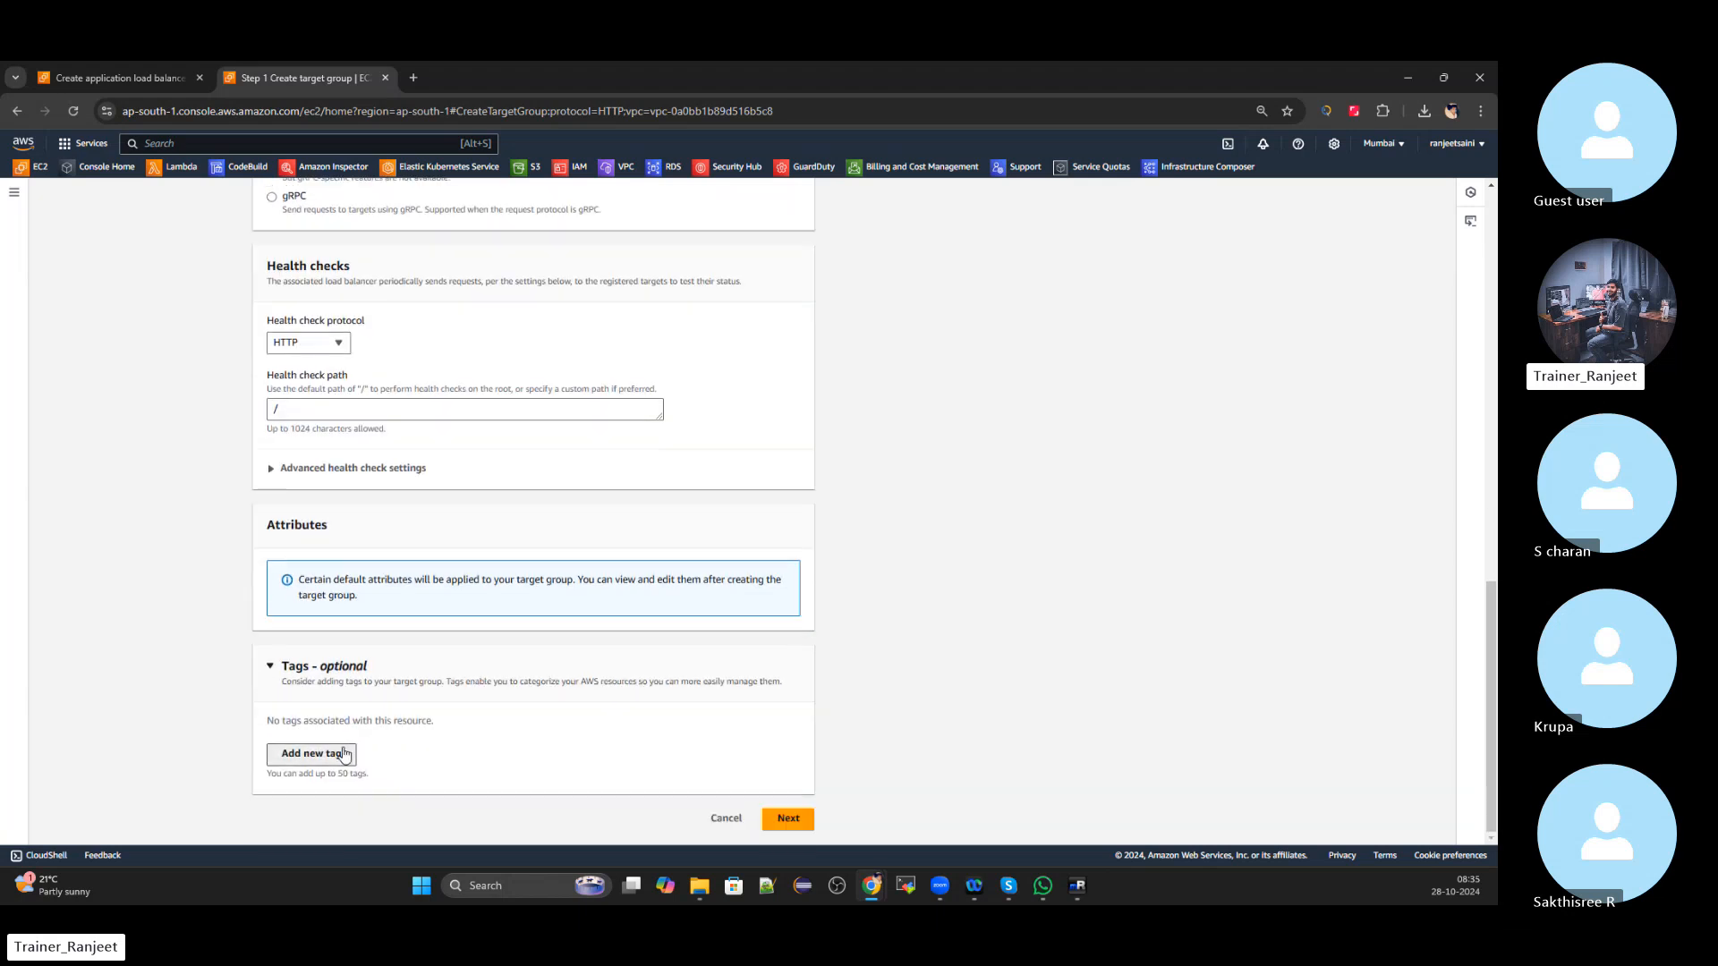
pyautogui.click(344, 754)
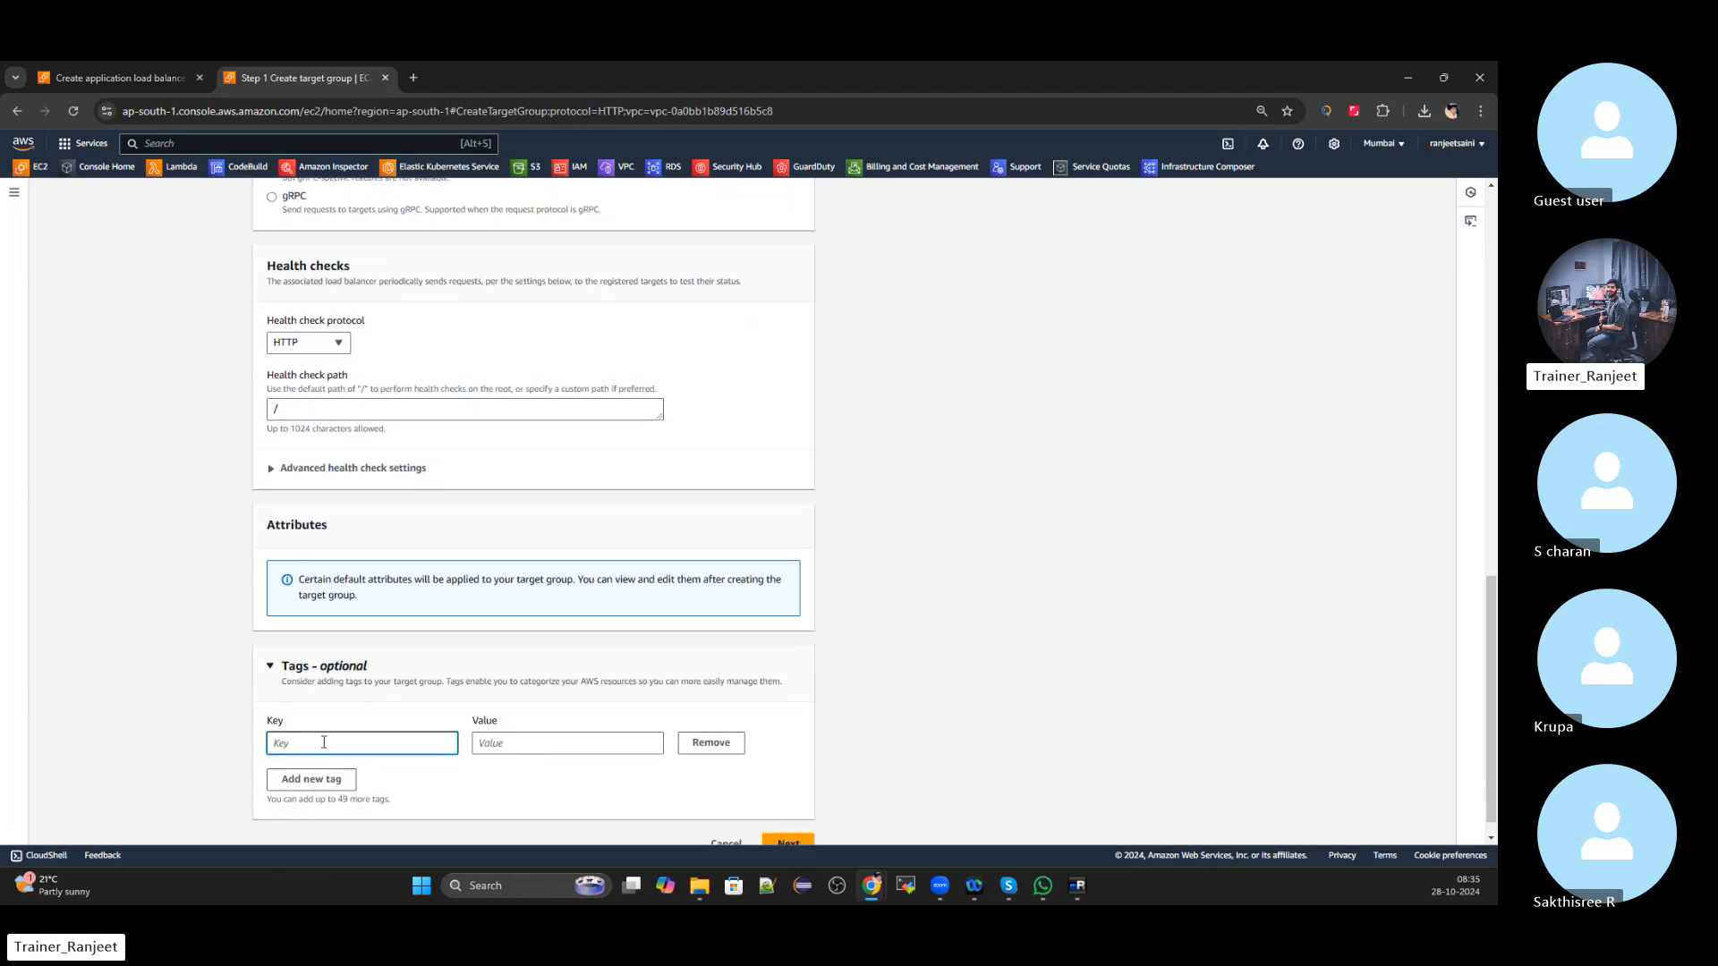
pyautogui.click(564, 754)
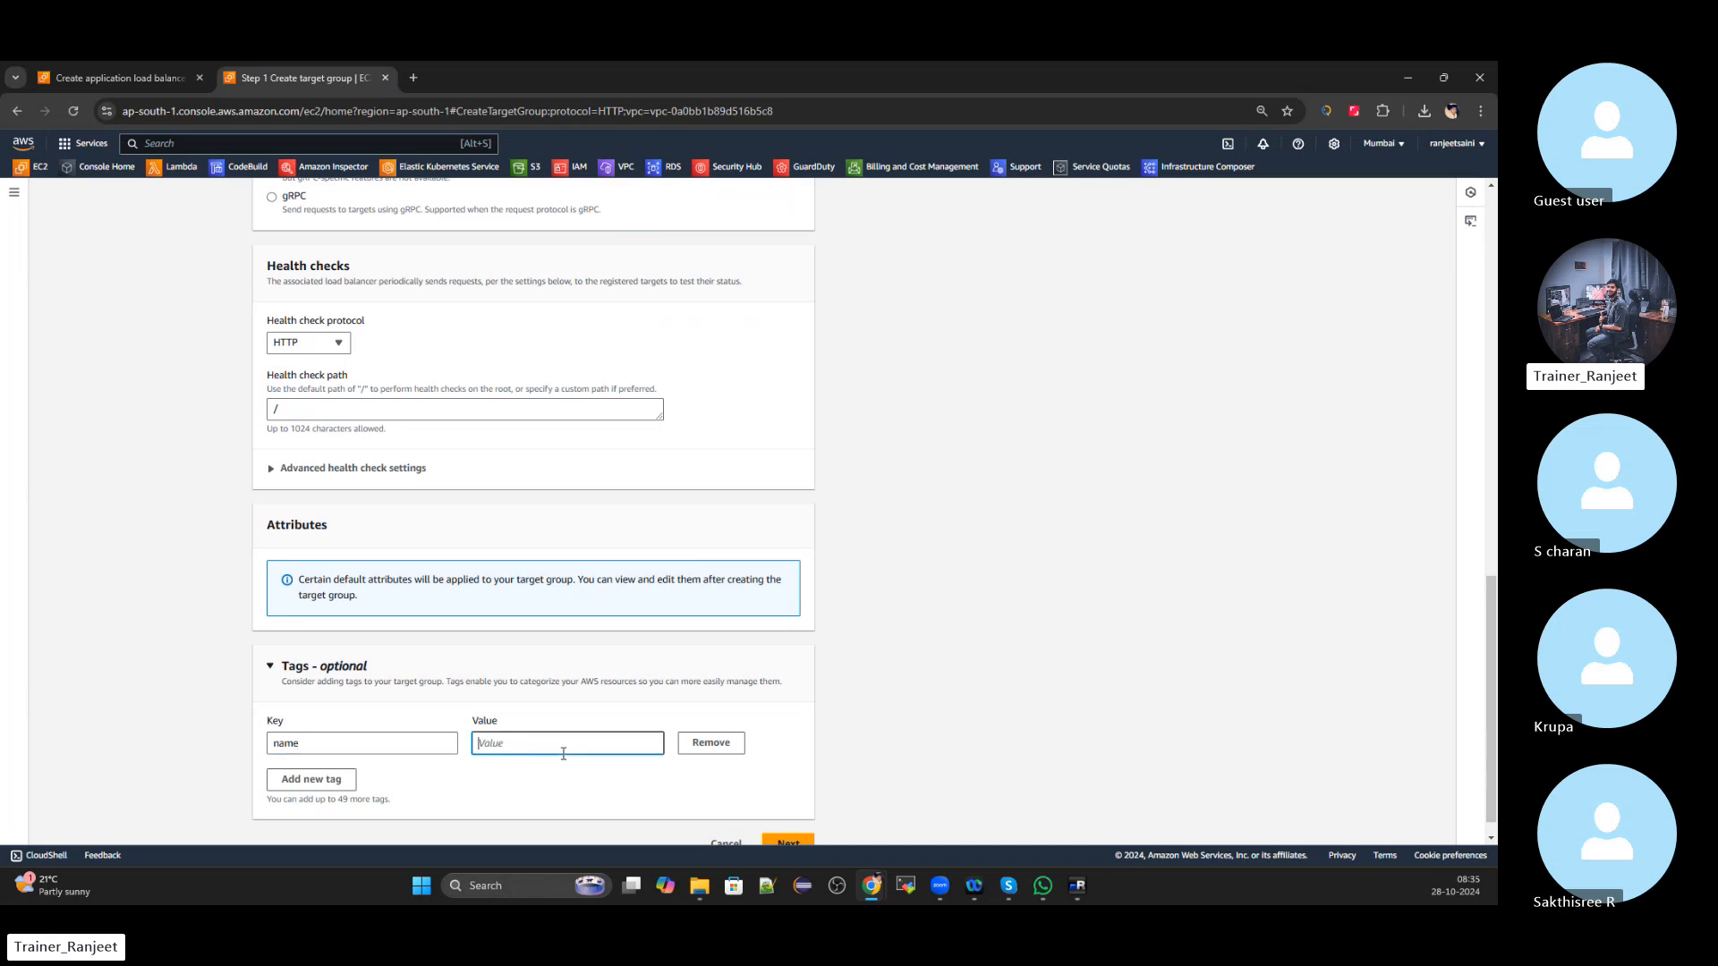
pyautogui.write('Ranjeet')
# Add an 'email' tag to the target group with the owner's e-mail address as its value
pyautogui.click(310, 779)
pyautogui.scroll(-1, 327, 743)
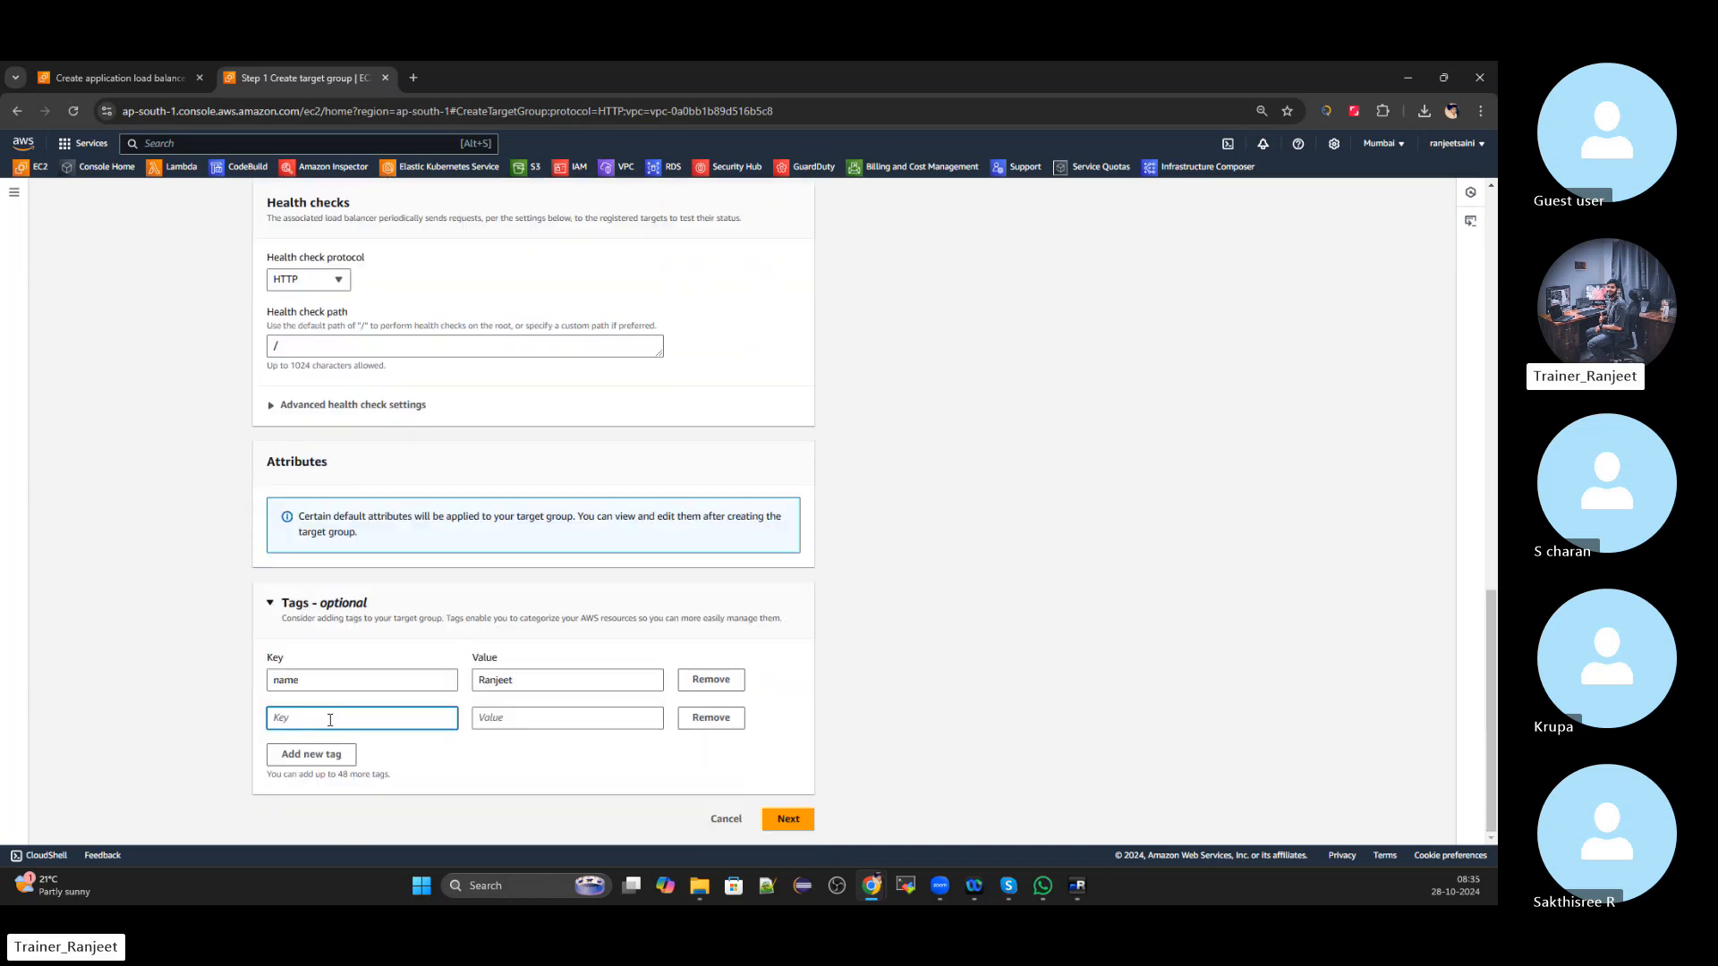
pyautogui.click(528, 718)
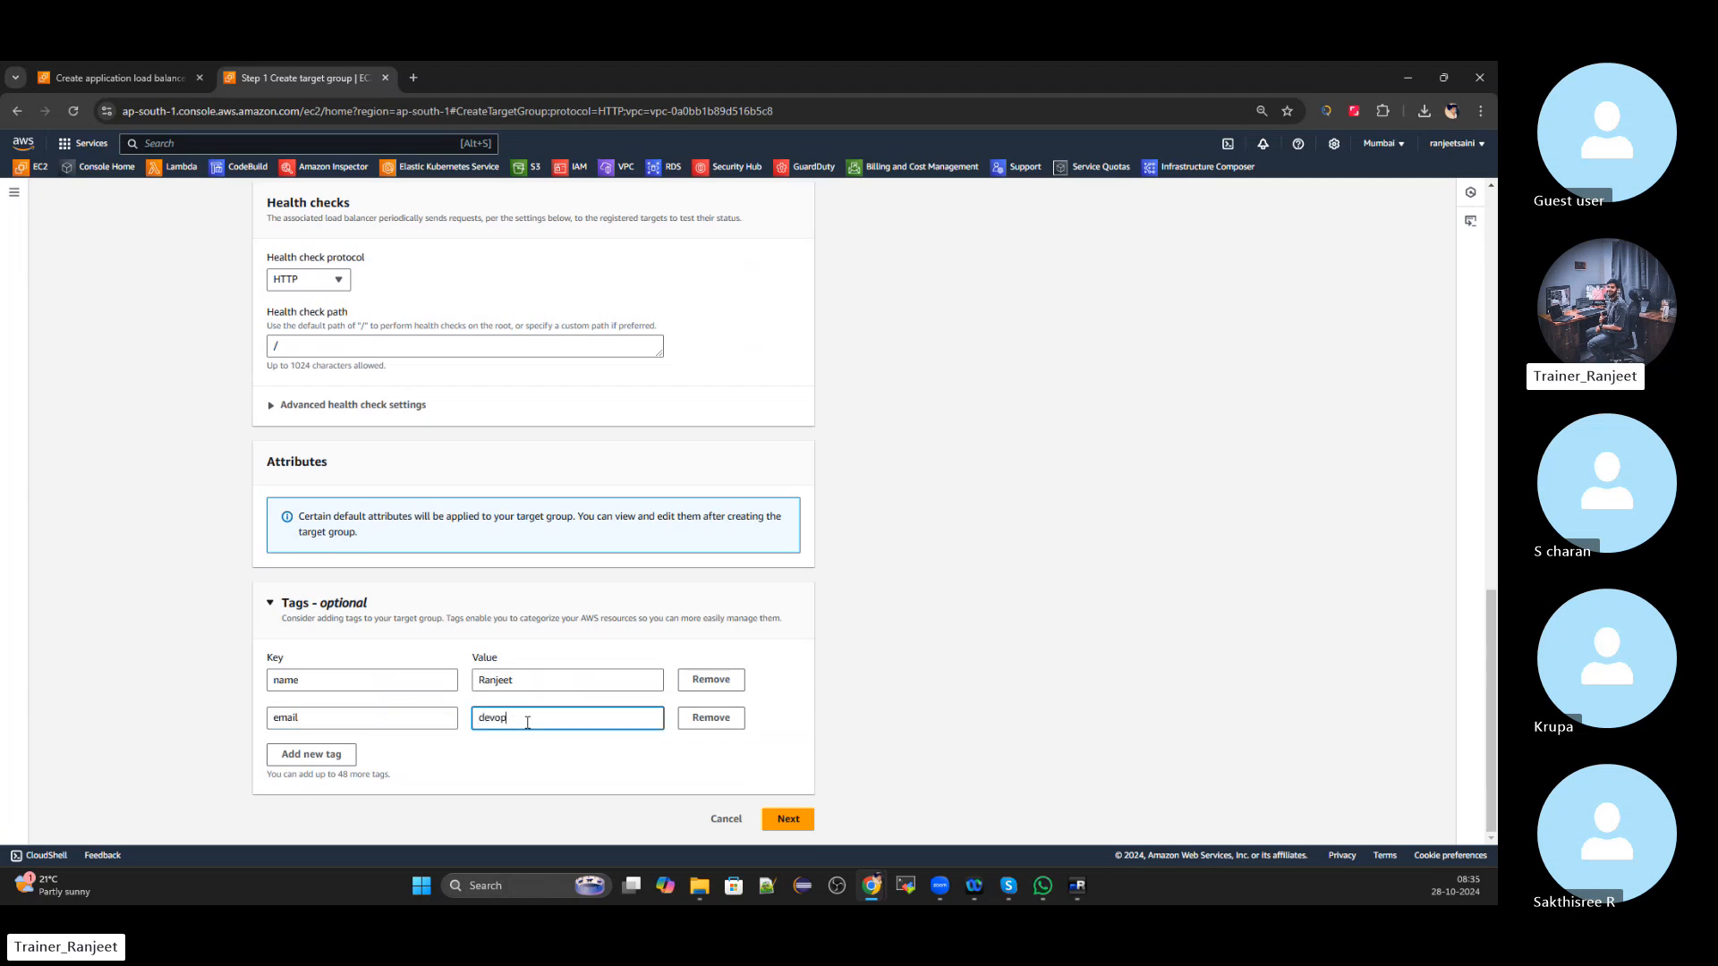
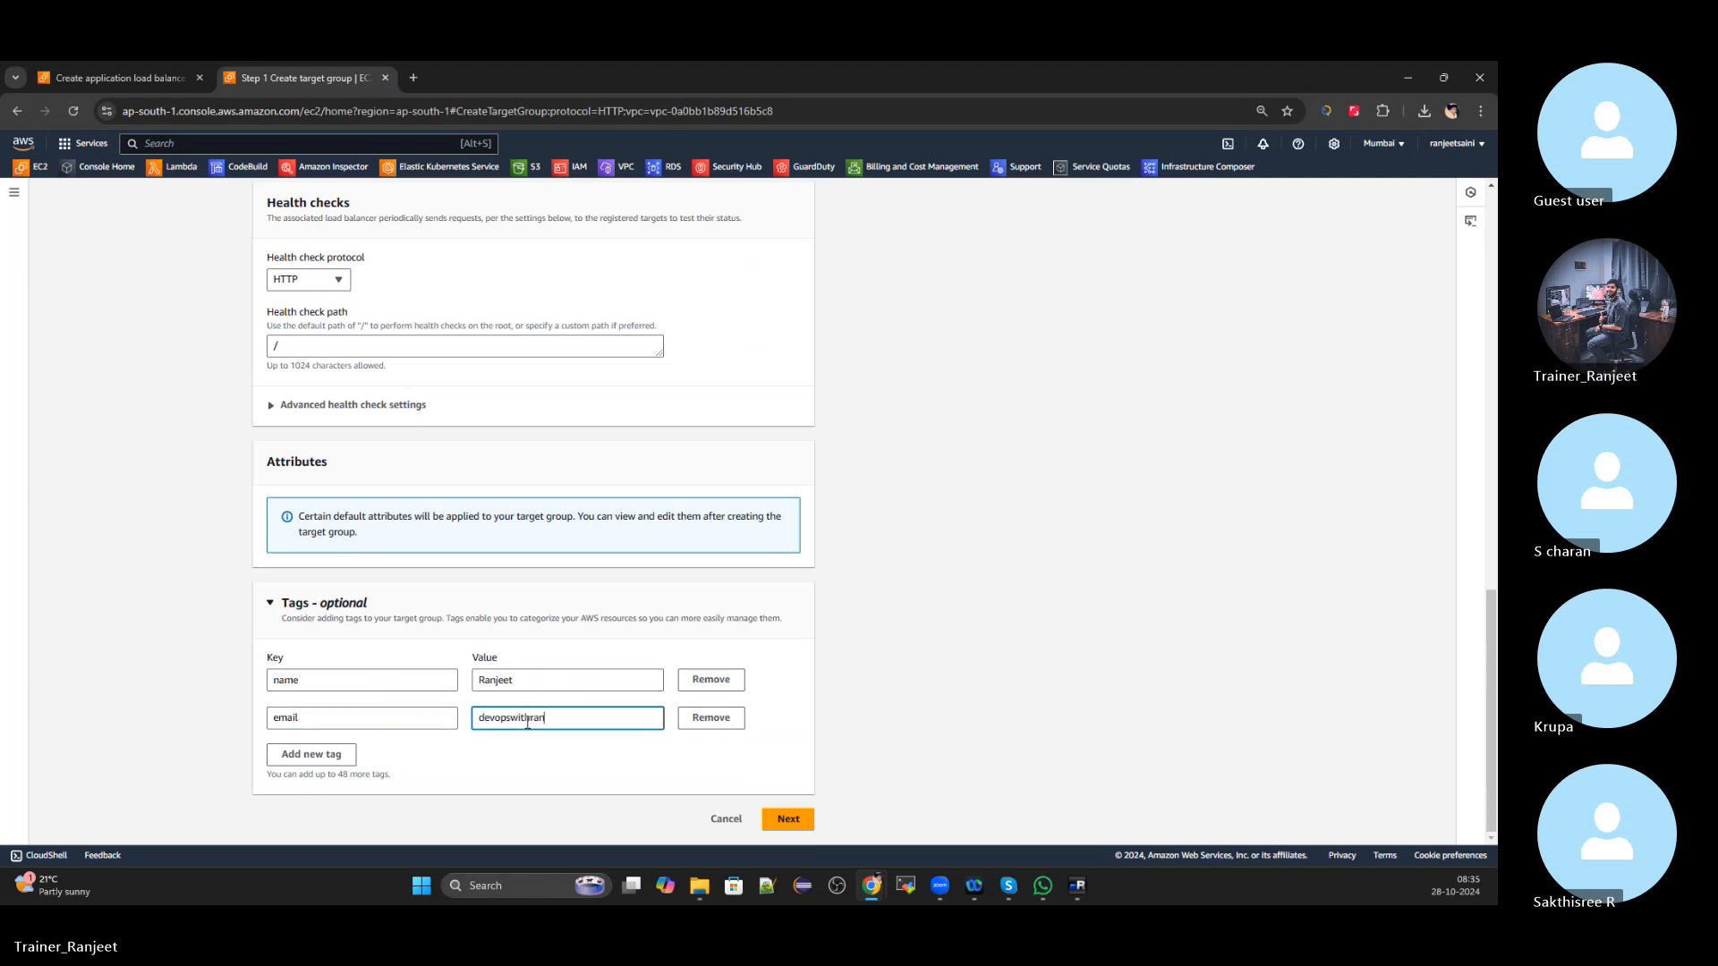
pyautogui.scroll(20, 528, 723)
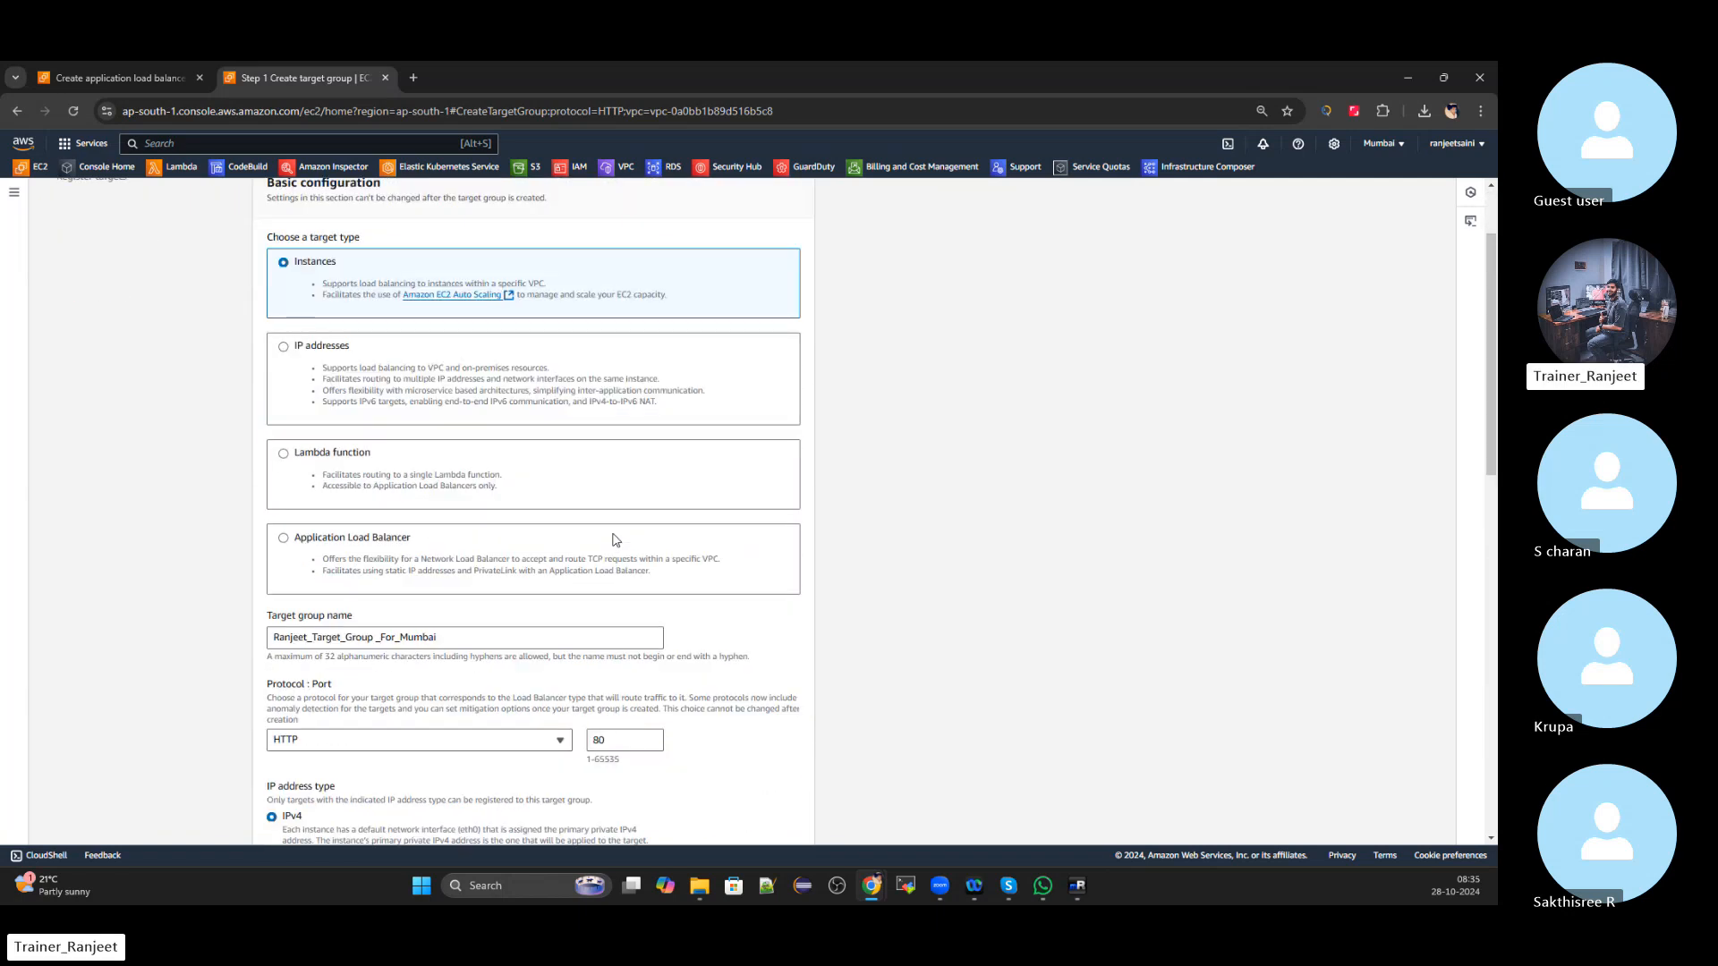
pyautogui.scroll(3, 617, 540)
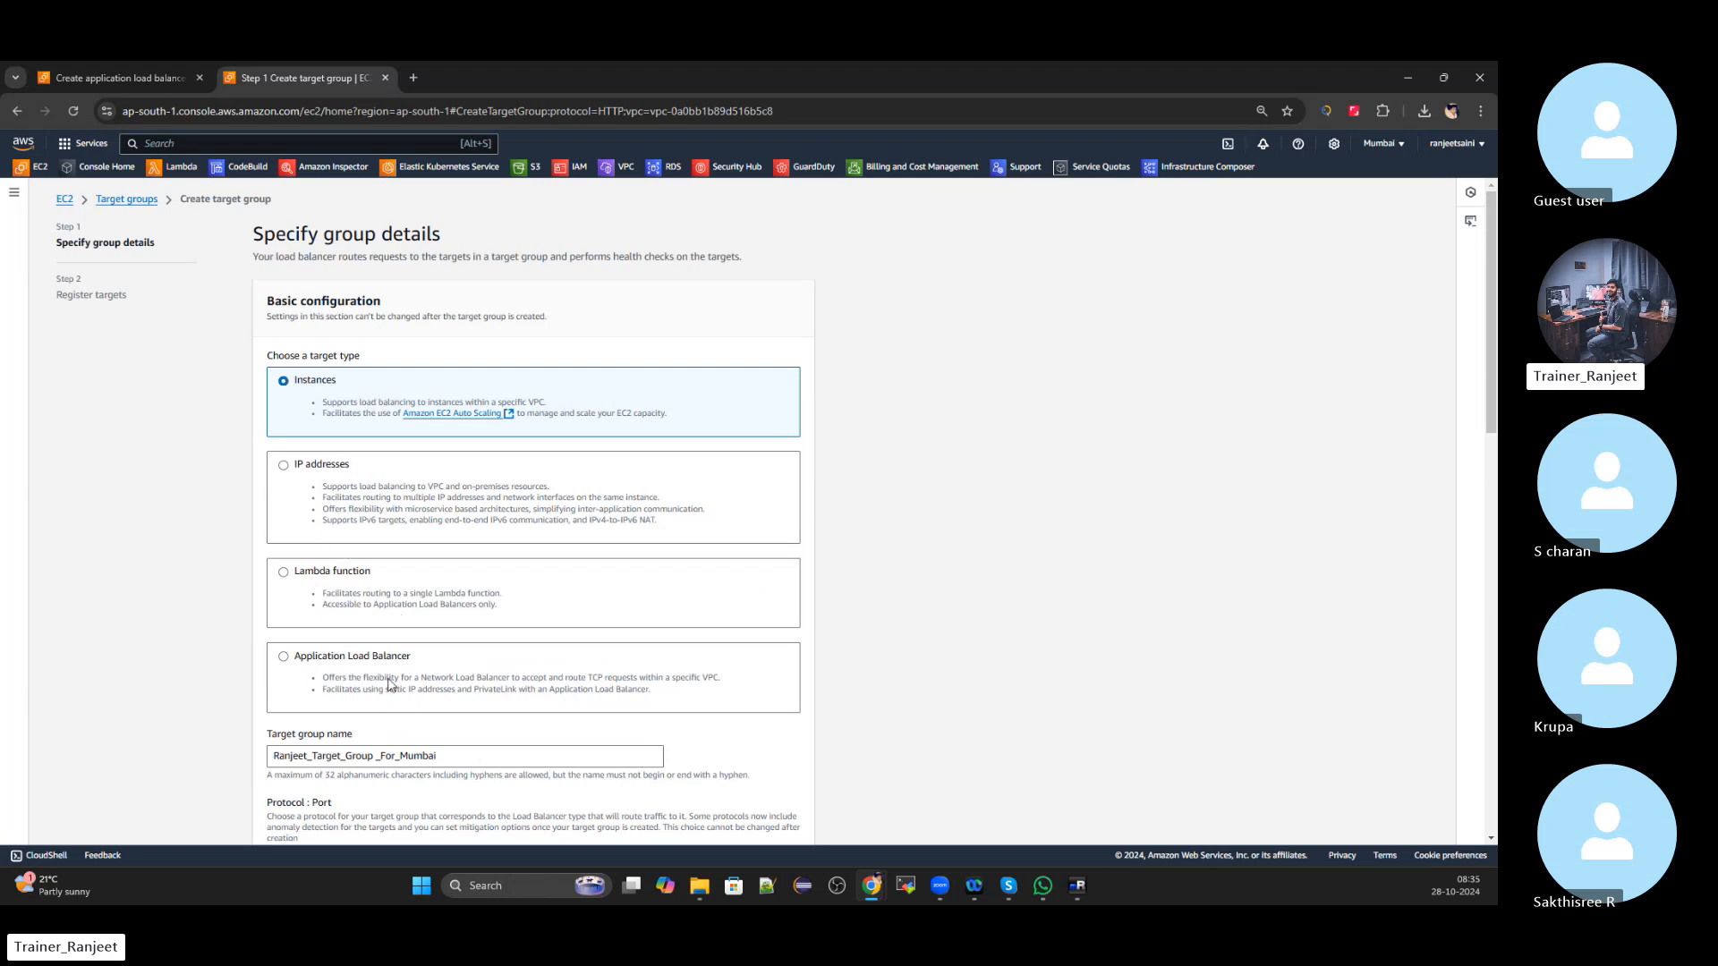
pyautogui.scroll(-11, 389, 686)
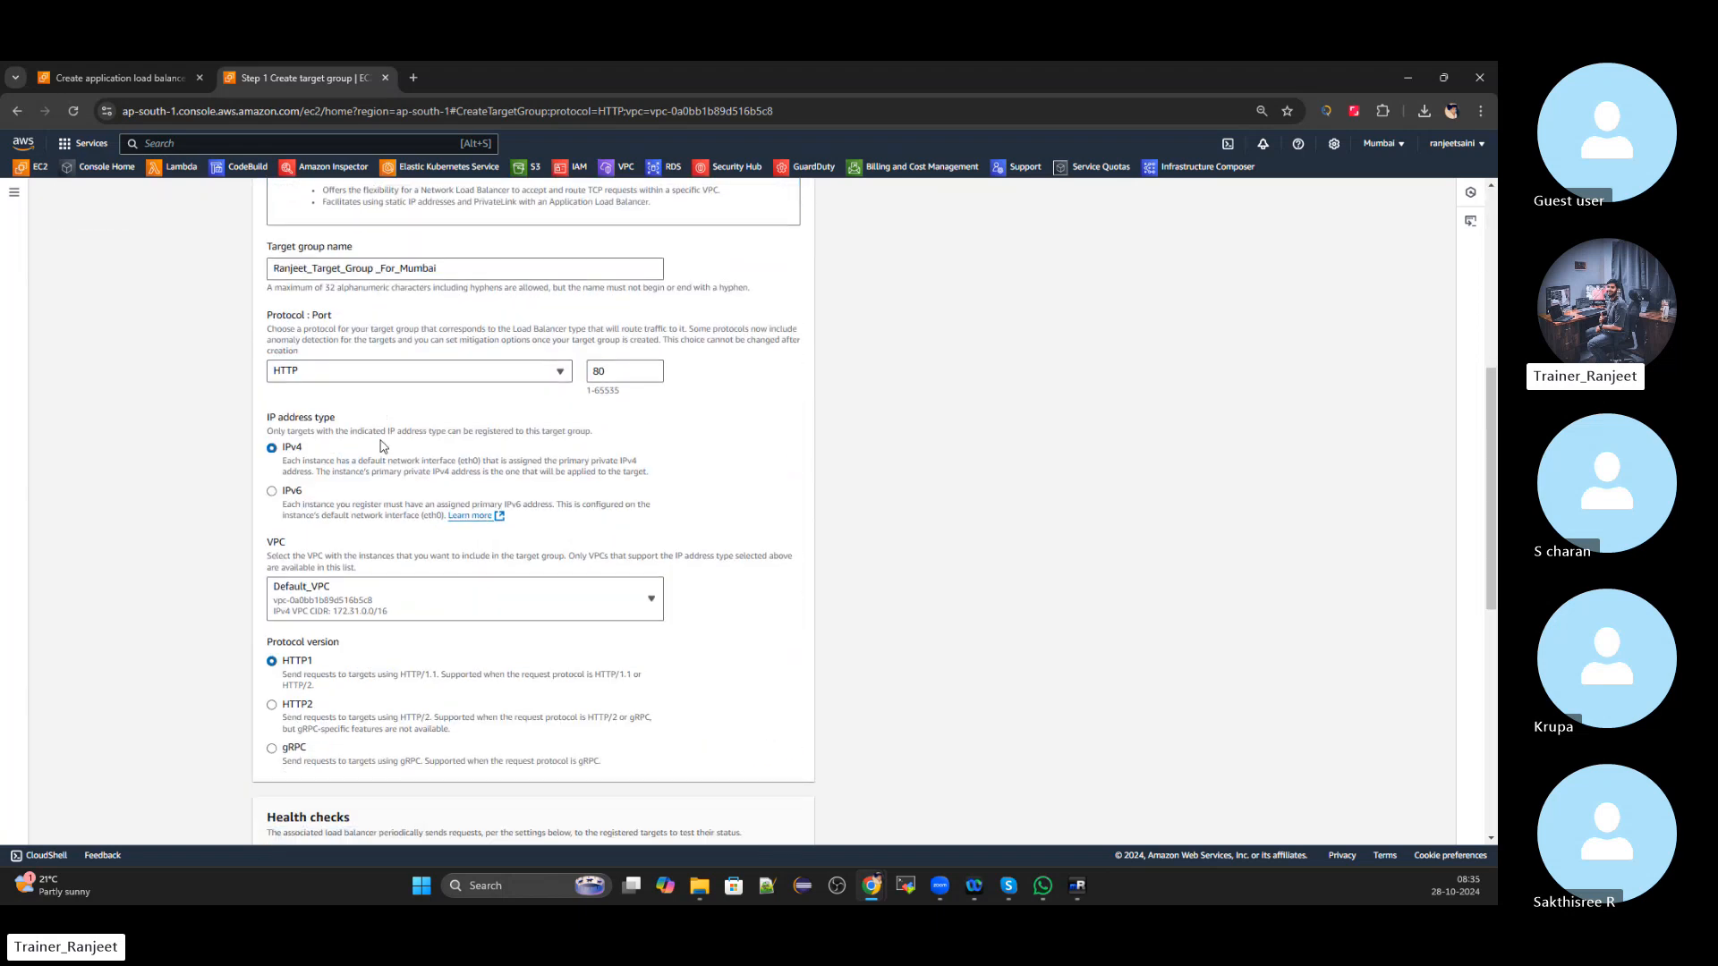
pyautogui.scroll(3, 372, 488)
pyautogui.scroll(-5, 358, 582)
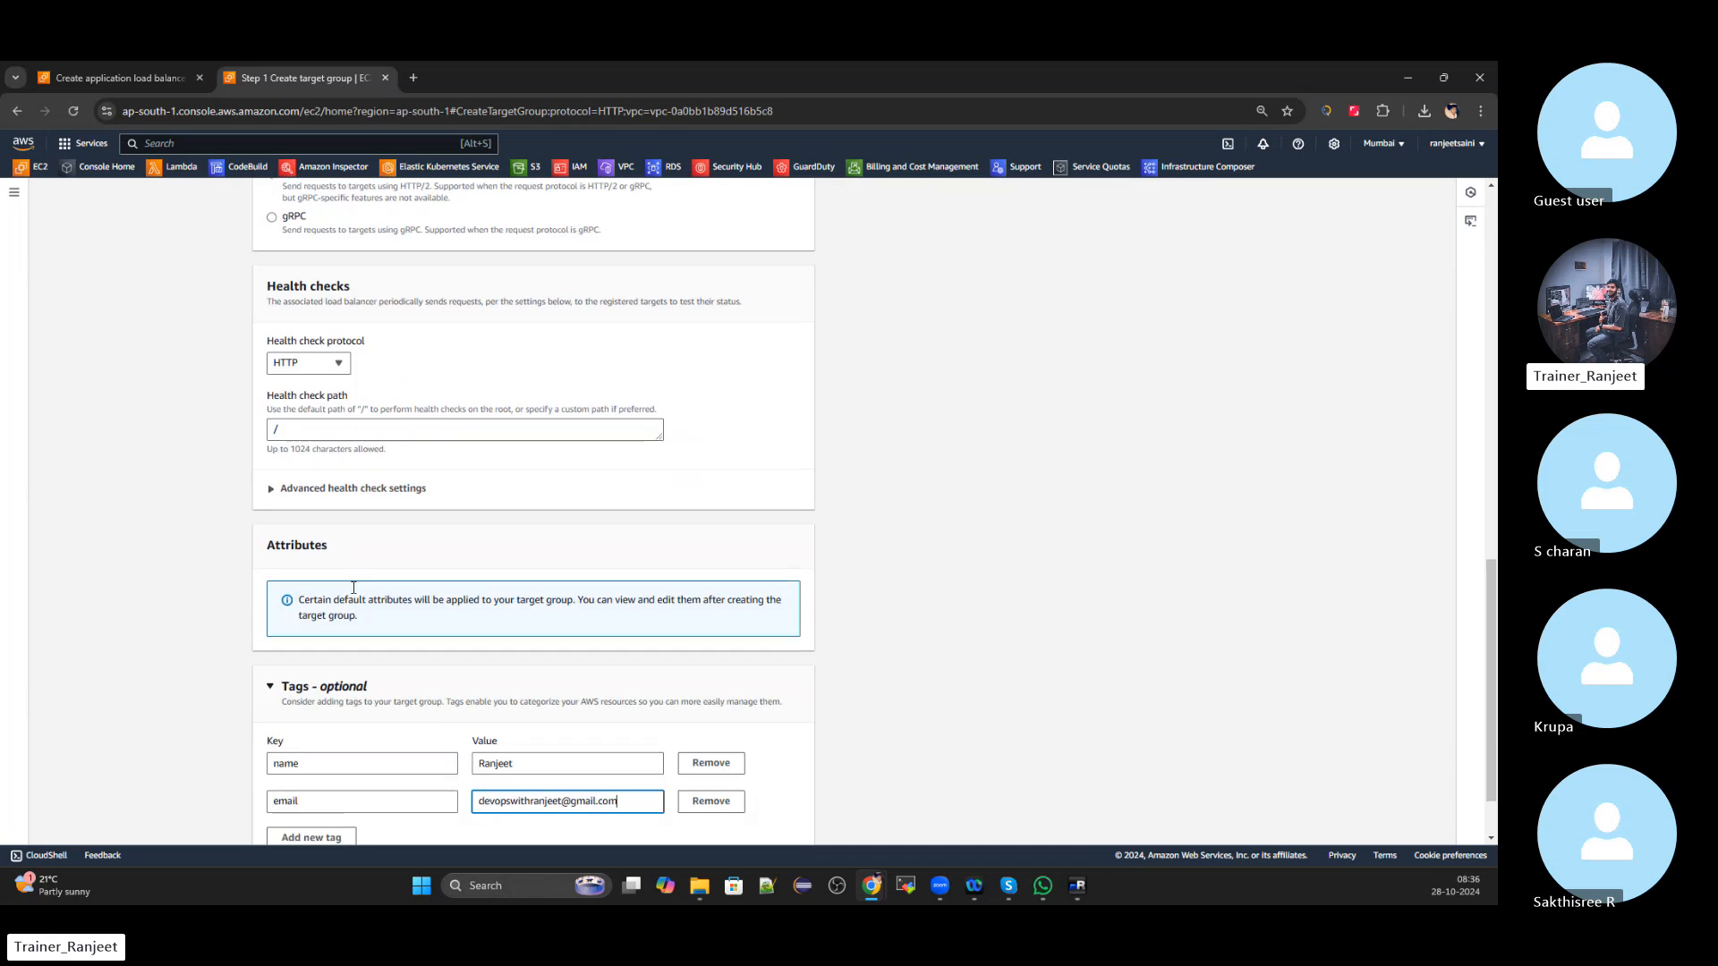
# Rename the target group without underscores so it ends in TargetGroup, clearing the naming error
pyautogui.click(787, 821)
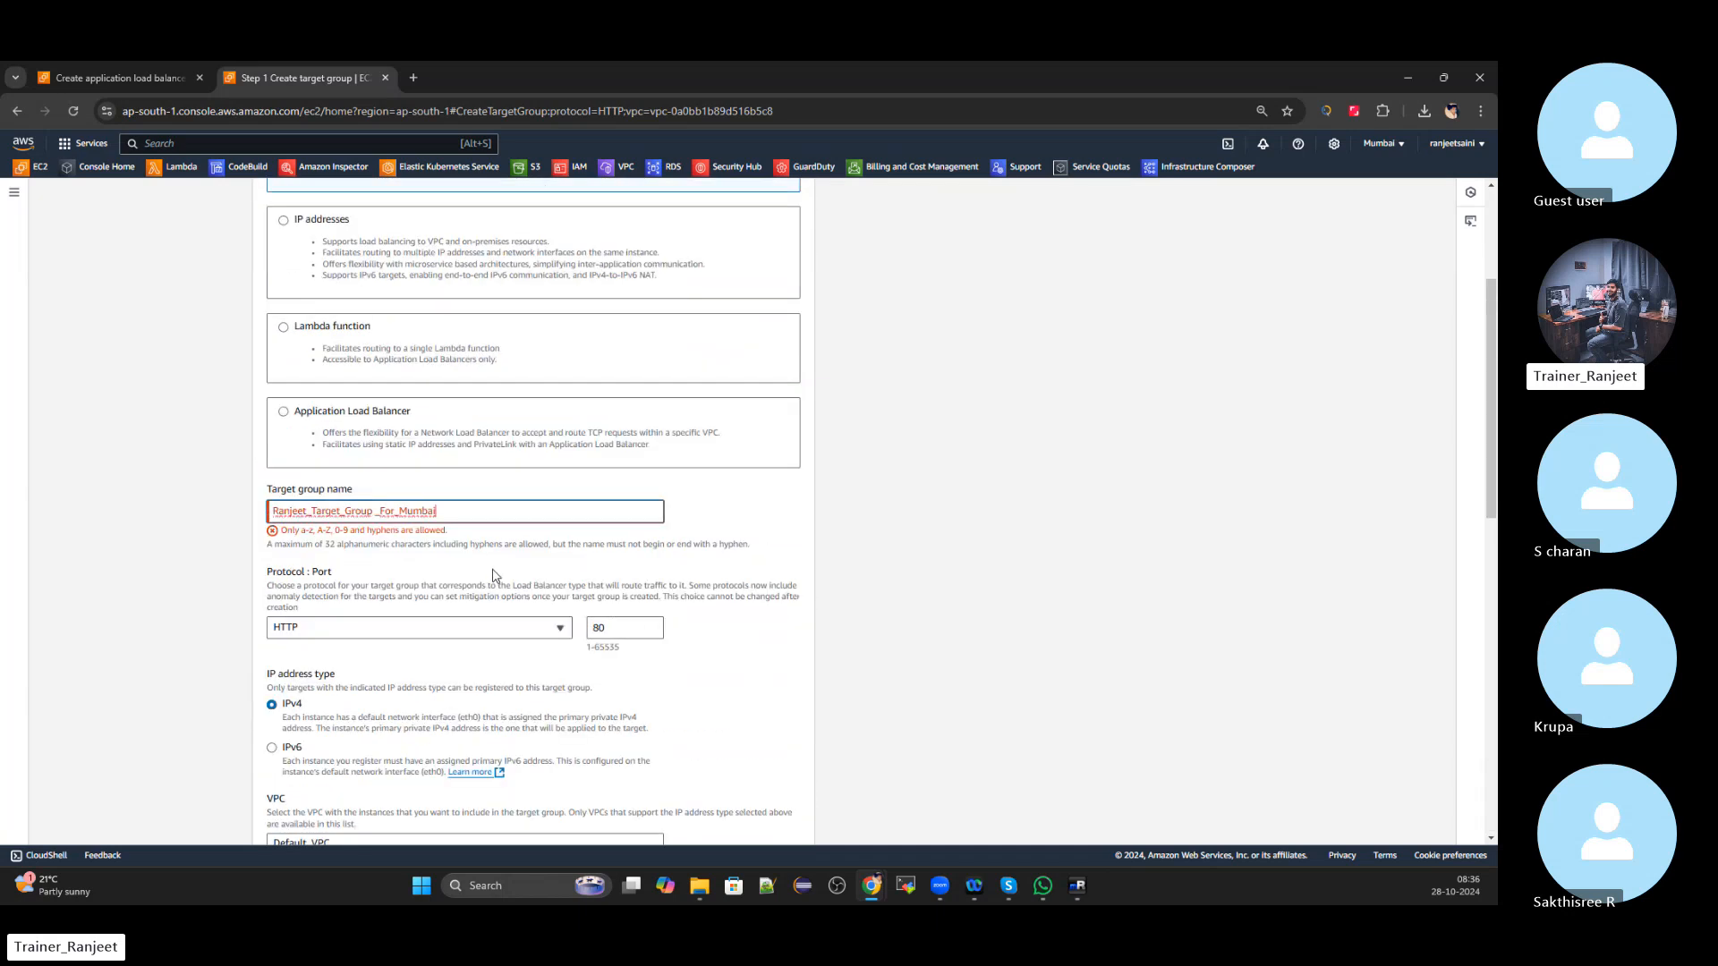
pyautogui.press('BackSpace')
pyautogui.press('BackSpace')
pyautogui.press('BackSpace')
pyautogui.press('BackSpace')
pyautogui.press('BackSpace')
pyautogui.press('BackSpace')
pyautogui.press('BackSpace')
pyautogui.press('BackSpace')
pyautogui.press('BackSpace')
pyautogui.press('BackSpace')
pyautogui.press('BackSpace')
pyautogui.press('BackSpace')
pyautogui.press('BackSpace')
pyautogui.press('BackSpace')
pyautogui.press('BackSpace')
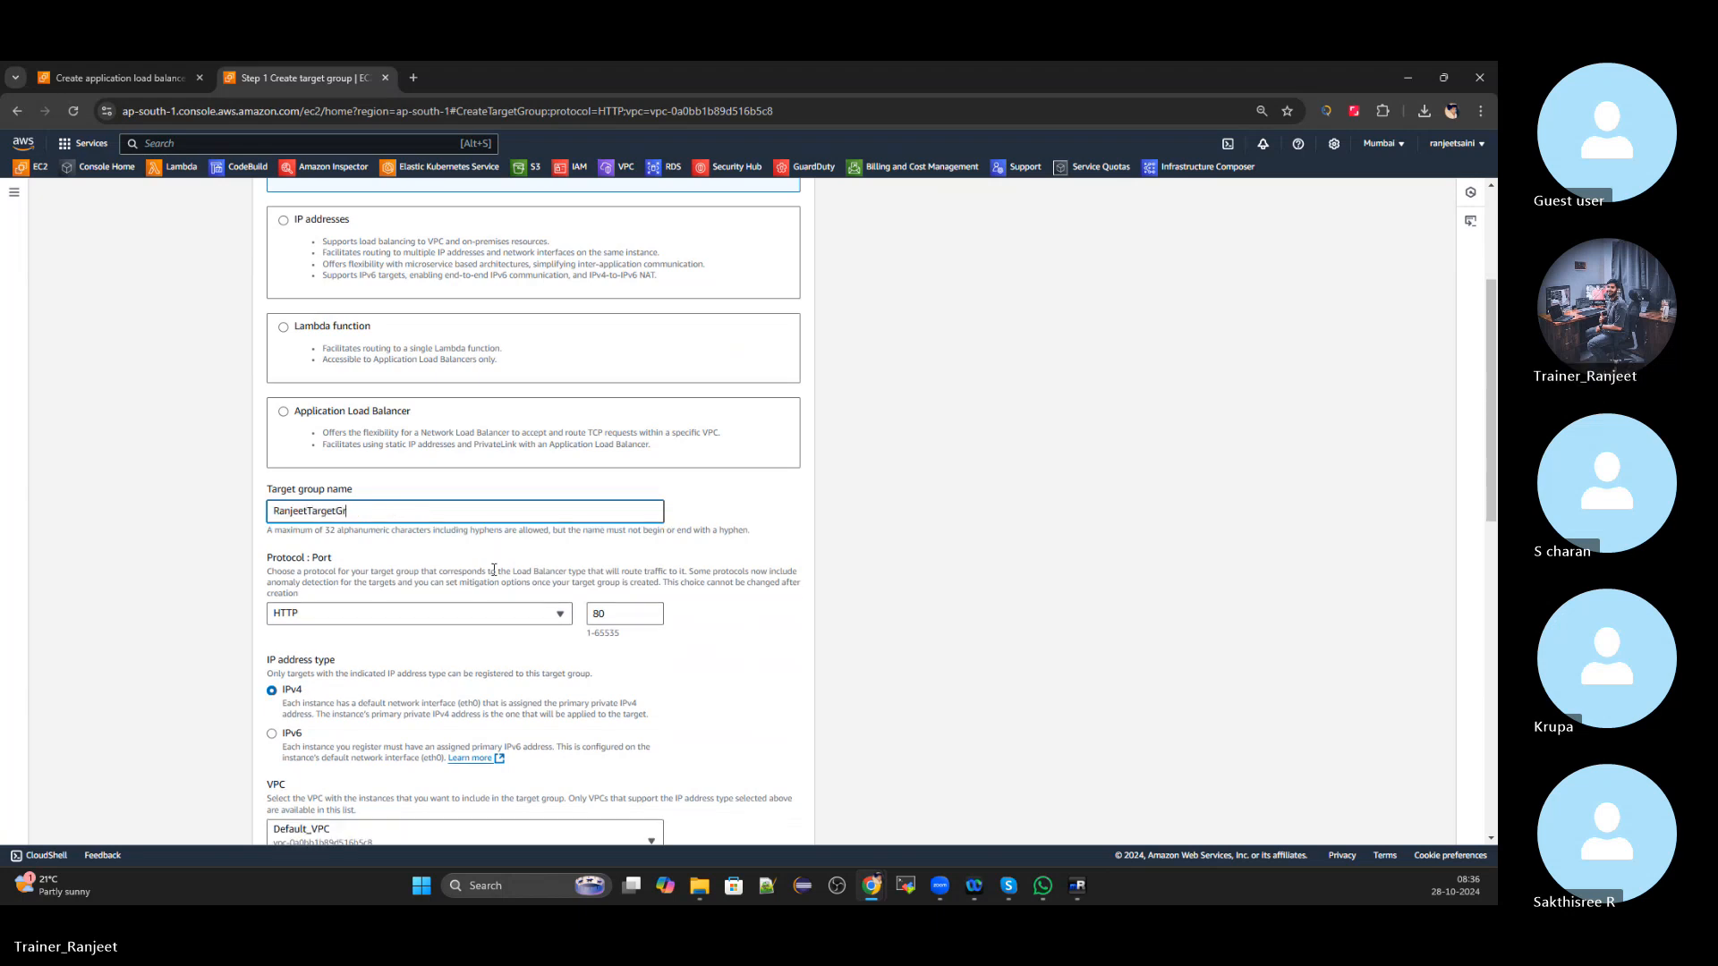
pyautogui.write('p')
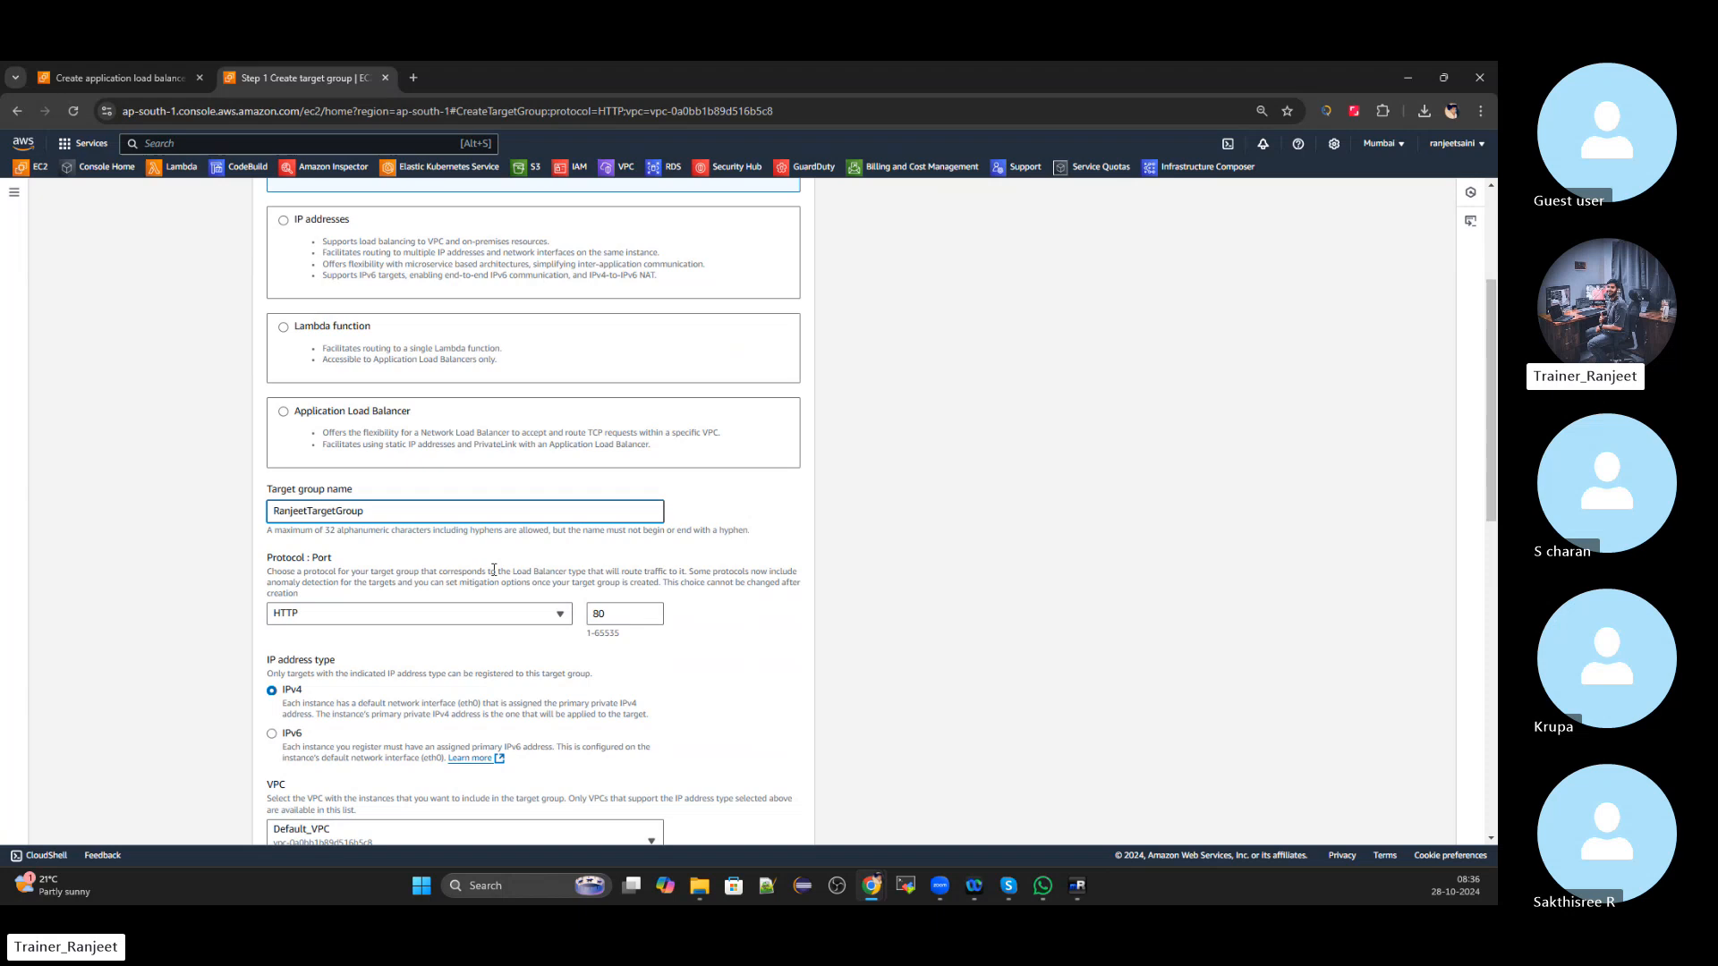
pyautogui.click(155, 550)
pyautogui.scroll(-8, 155, 573)
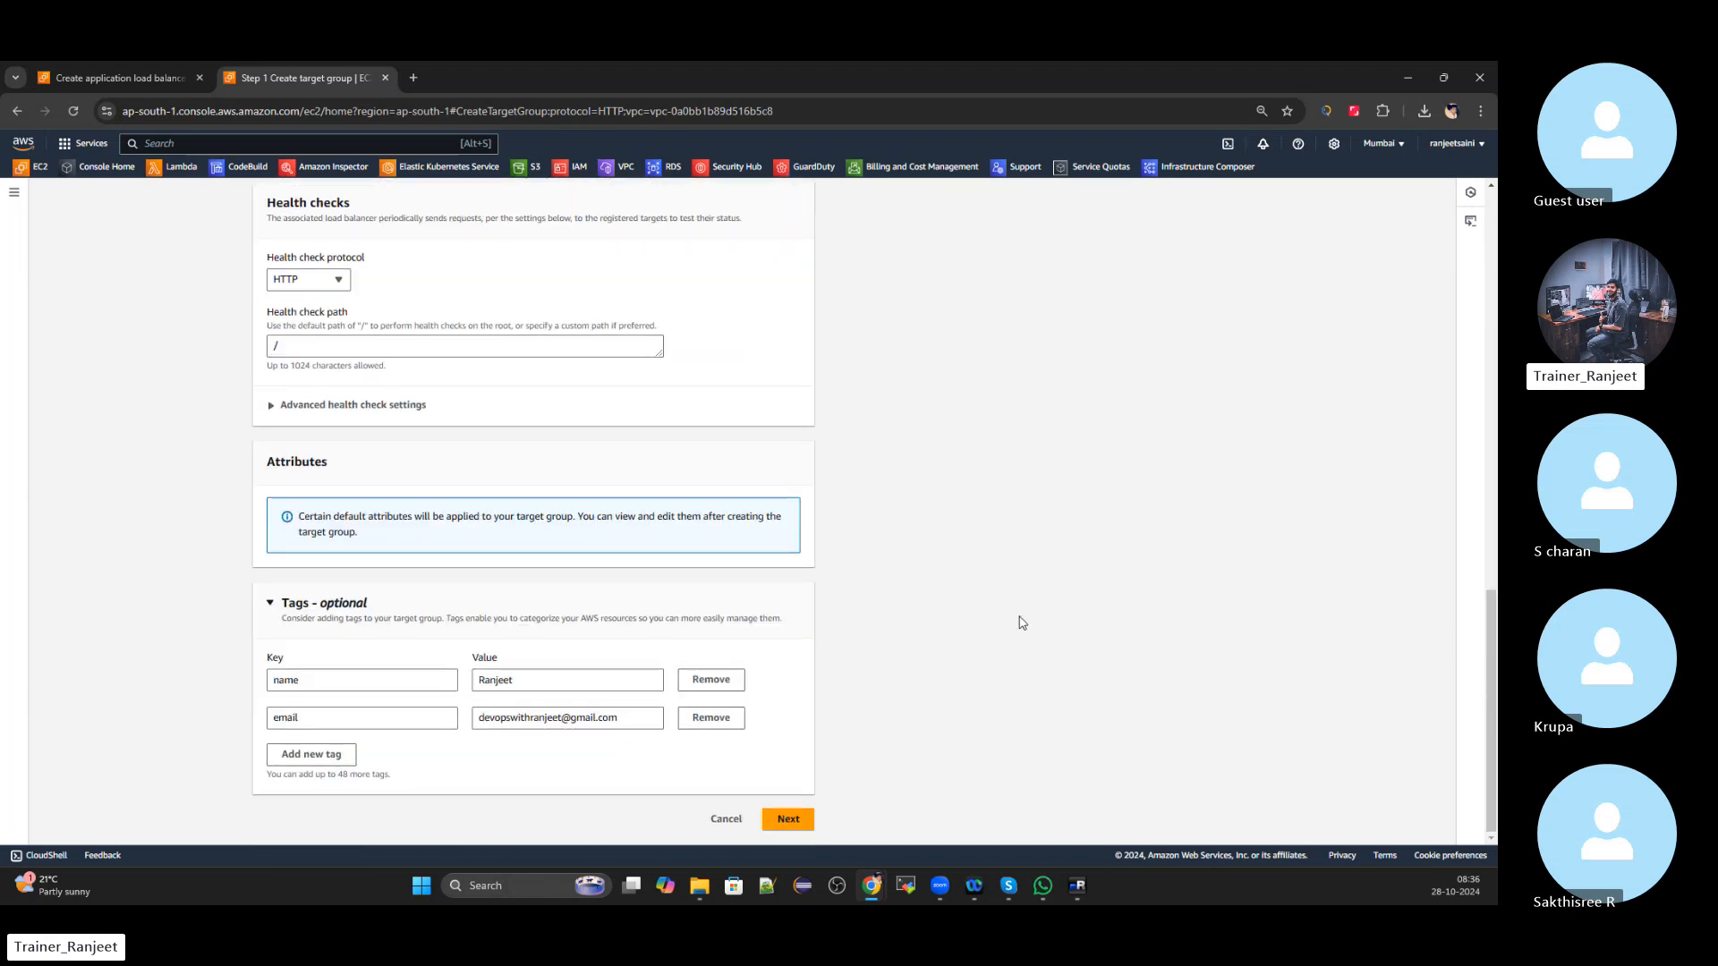
# Include the first running instance as a pending target on port 80
pyautogui.click(784, 820)
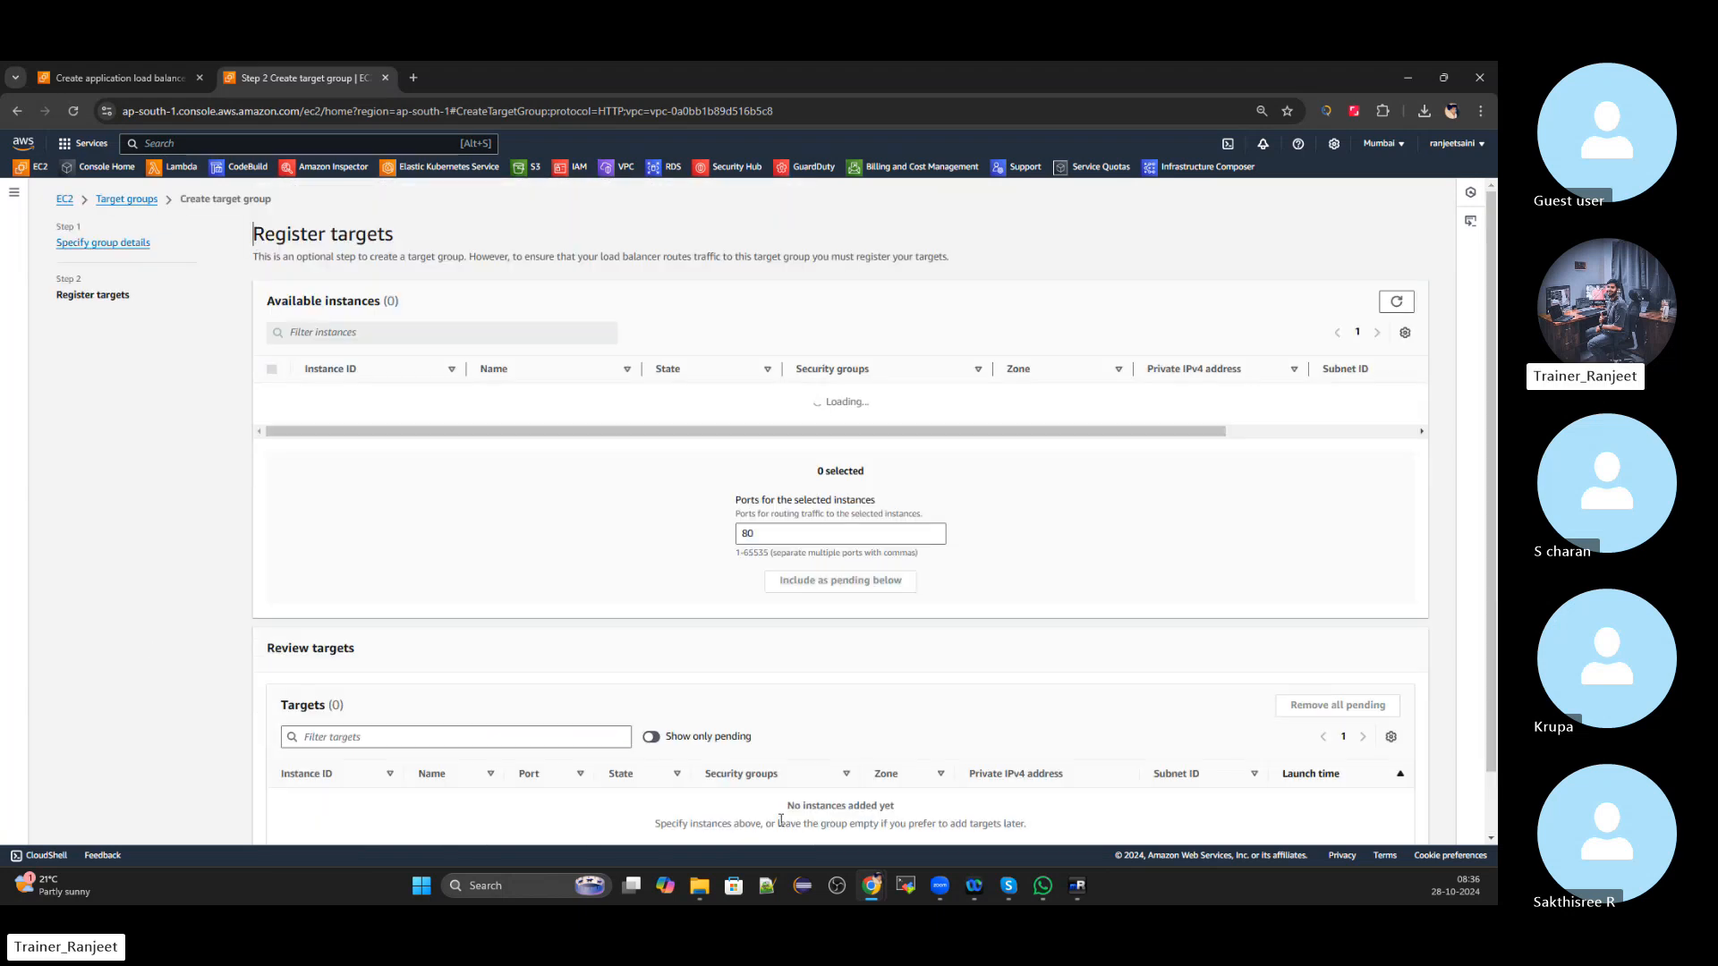
pyautogui.scroll(-2, 780, 680)
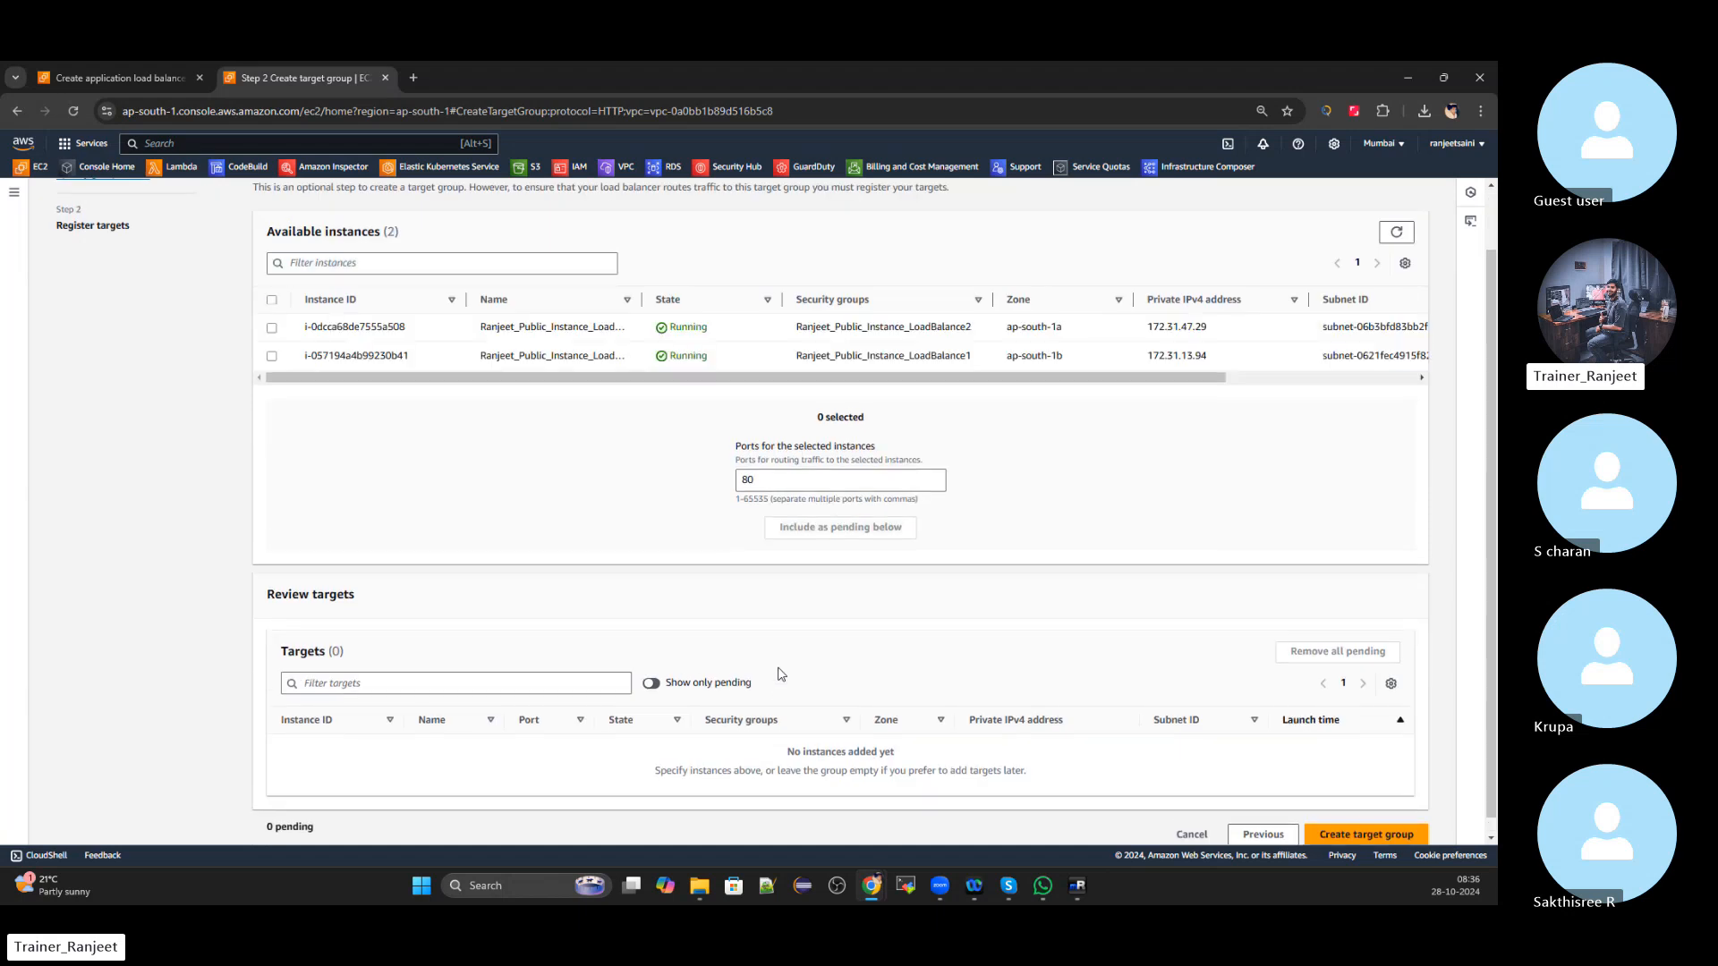
pyautogui.scroll(2, 782, 674)
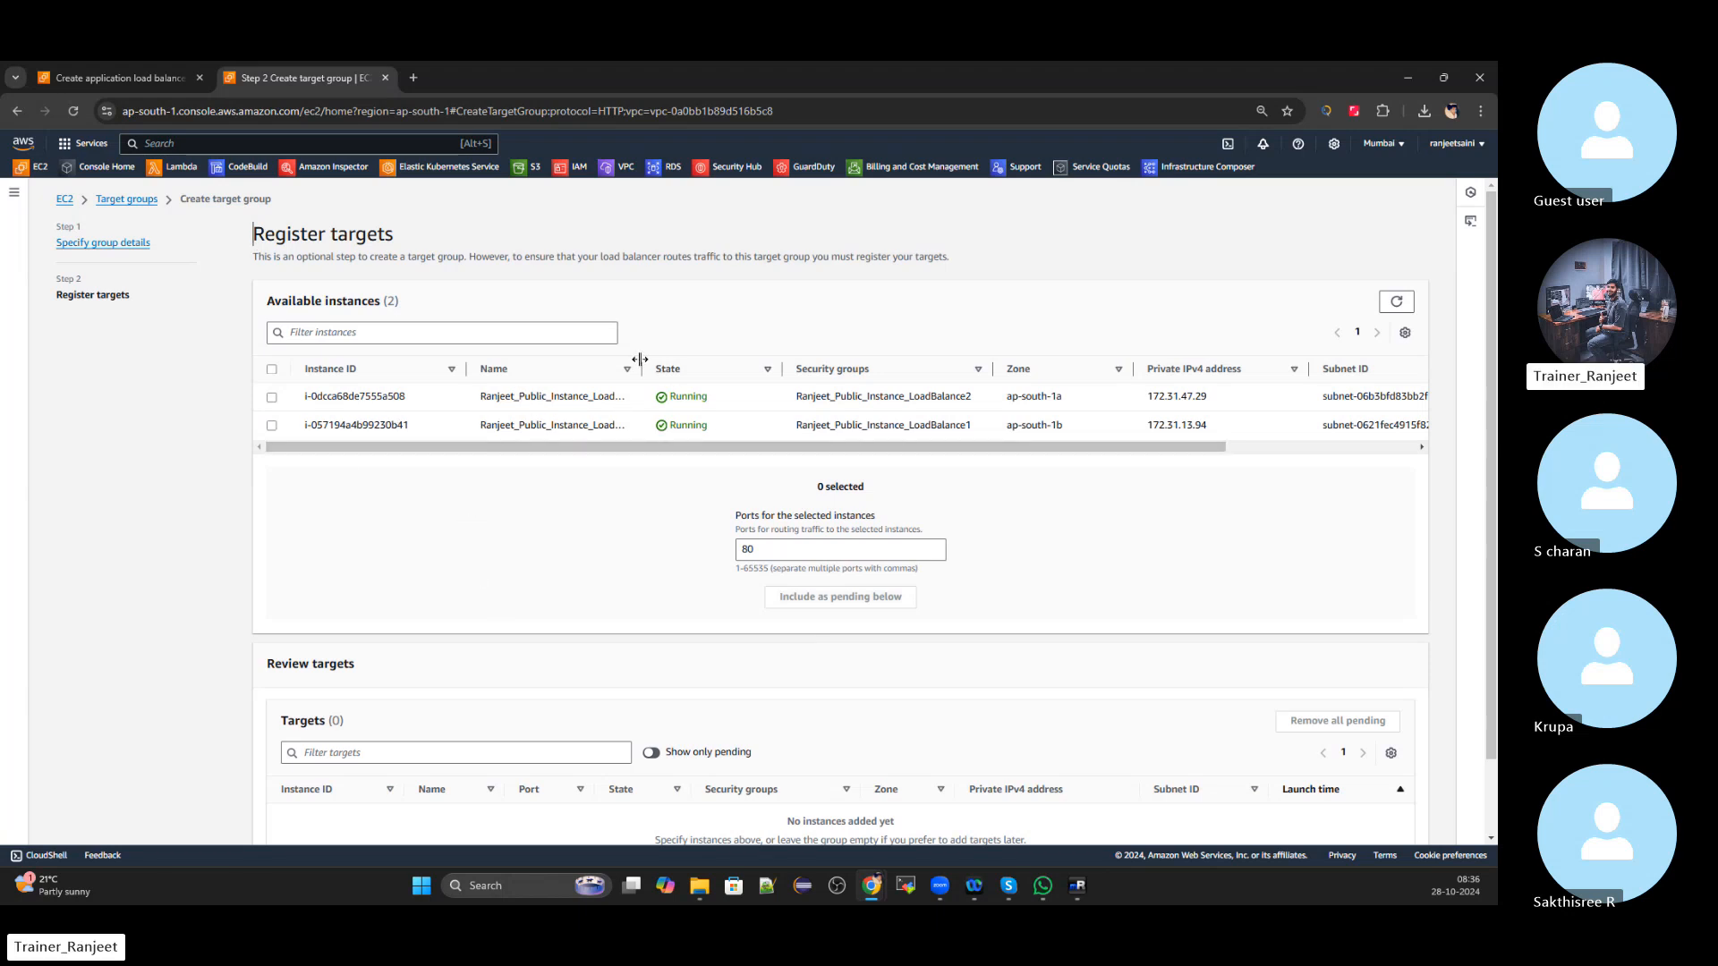
pyautogui.moveTo(641, 360); pyautogui.dragTo(703, 359)
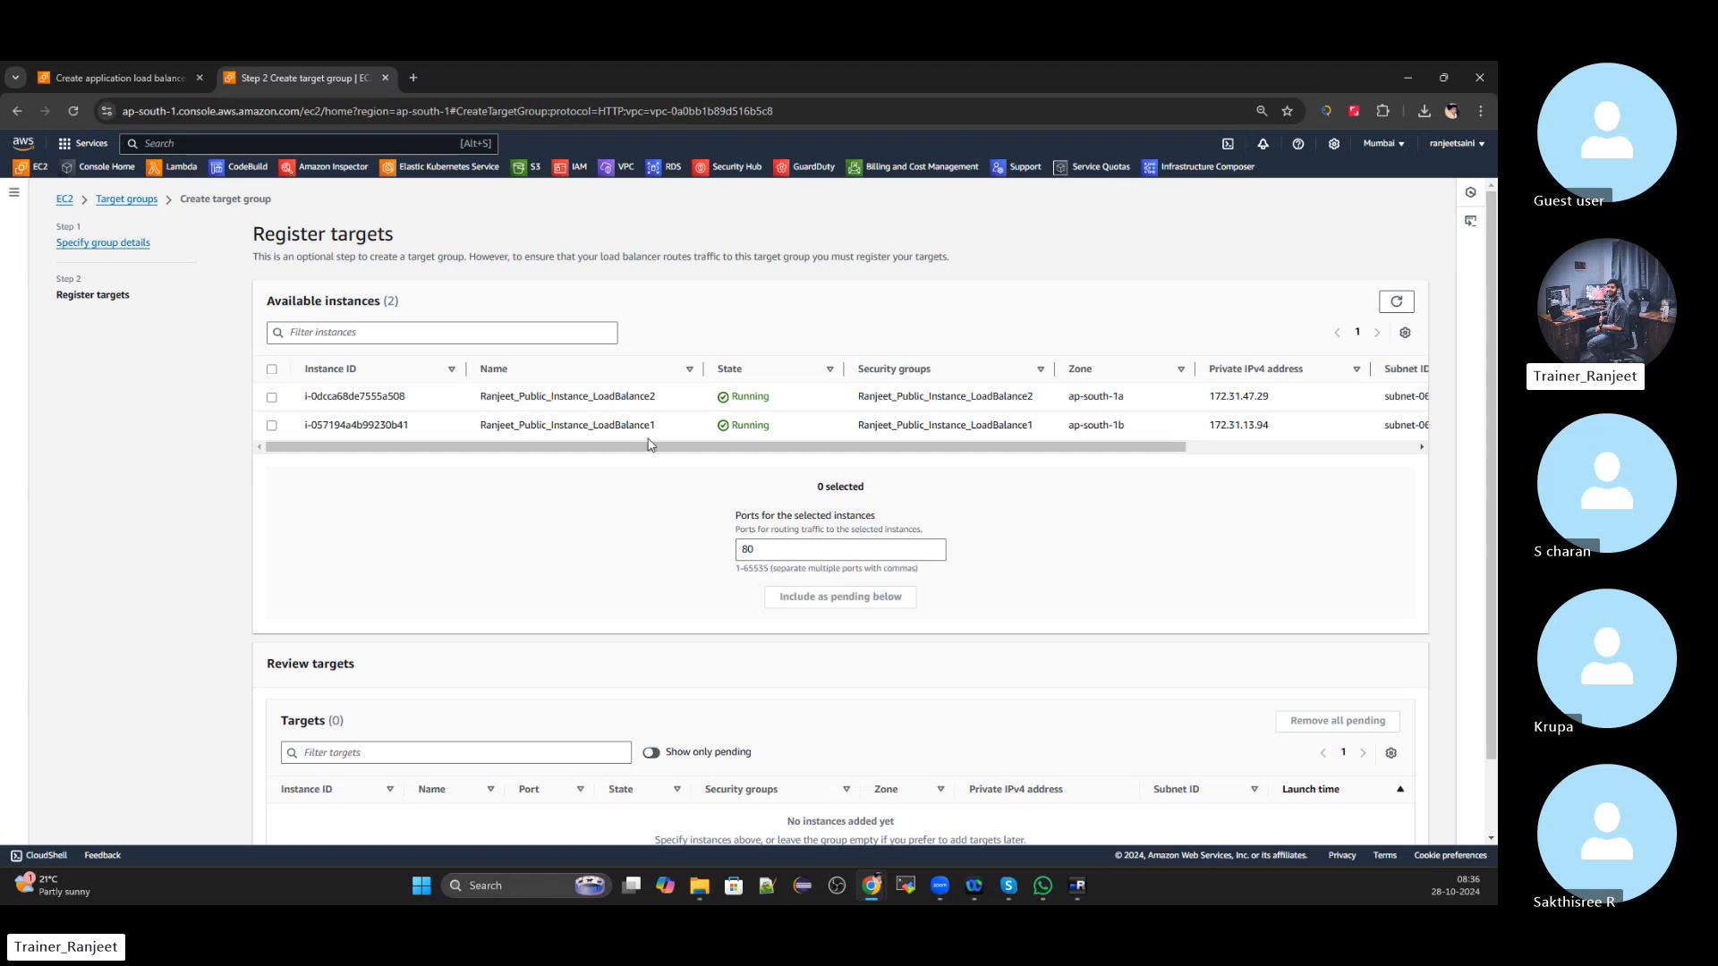
pyautogui.scroll(-1, 650, 445)
pyautogui.scroll(-1, 639, 537)
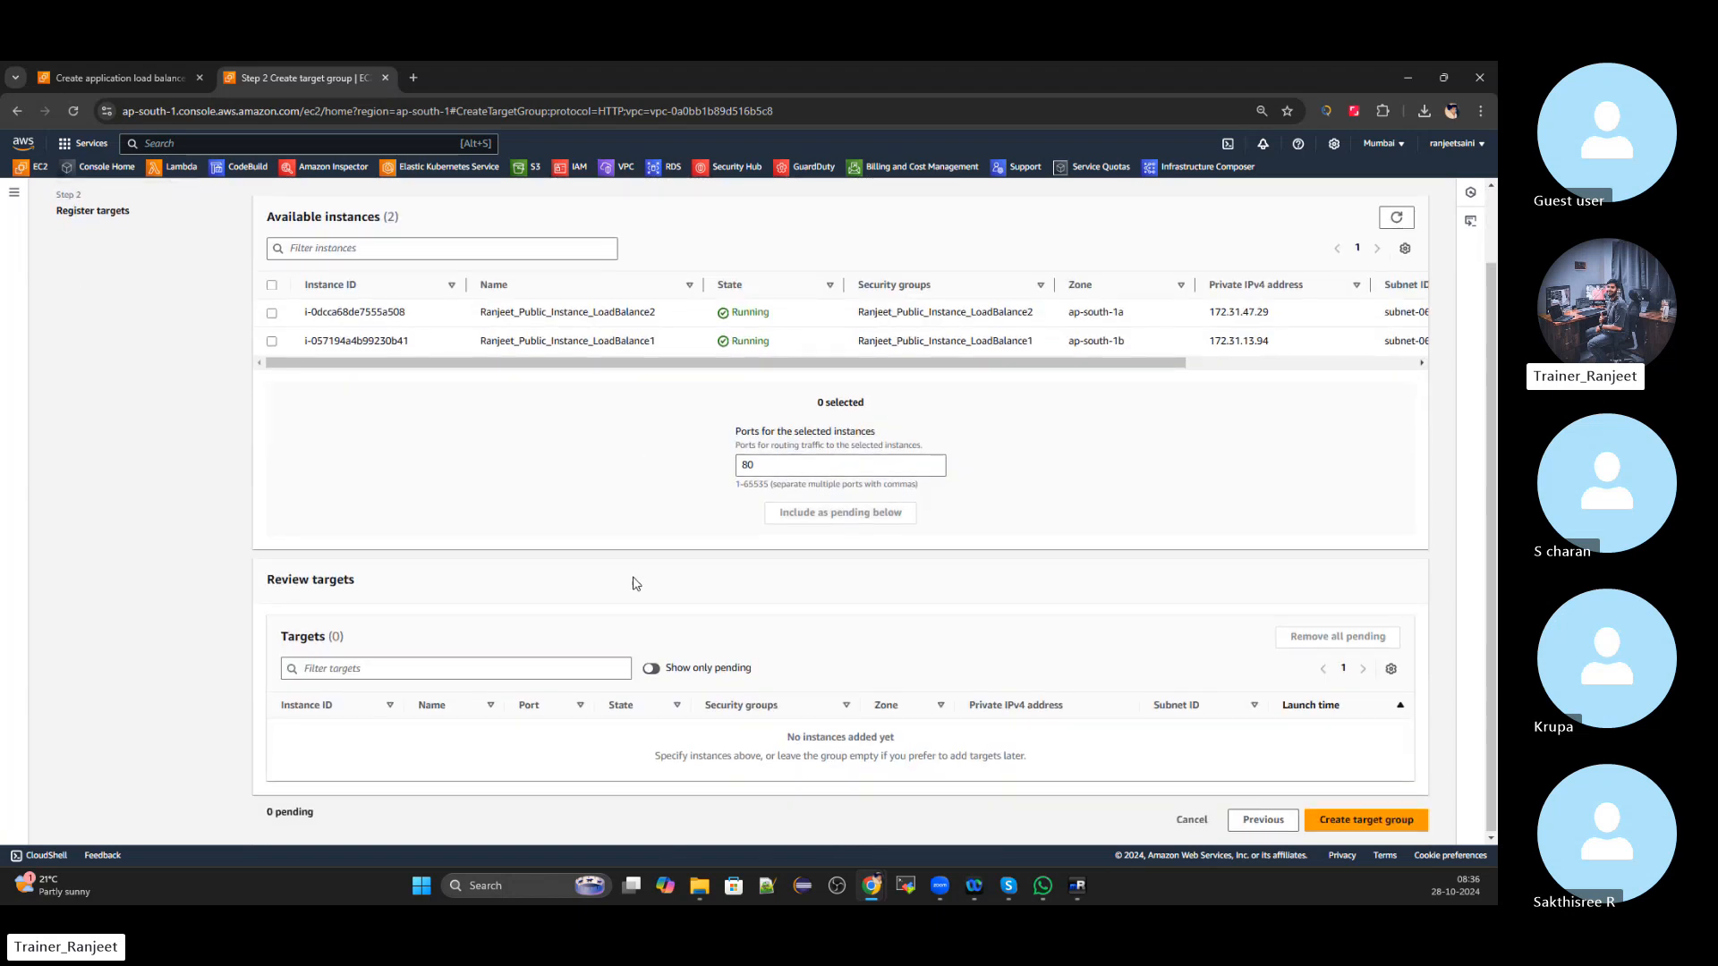
pyautogui.scroll(1, 631, 577)
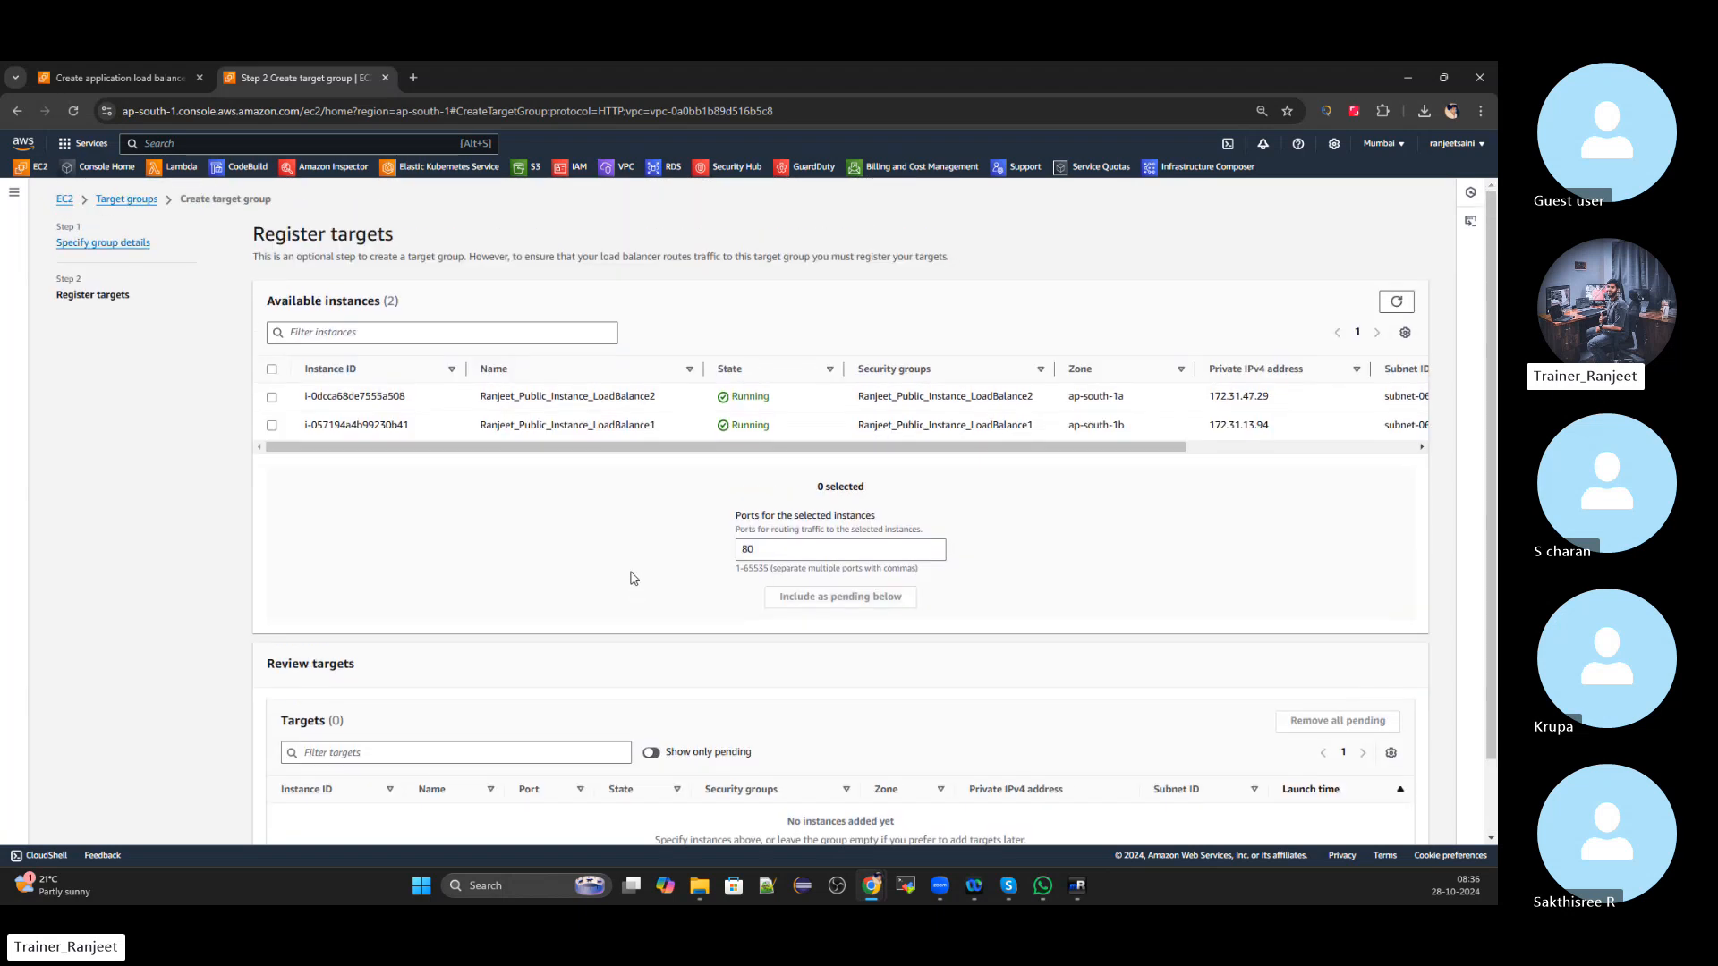
pyautogui.click(272, 398)
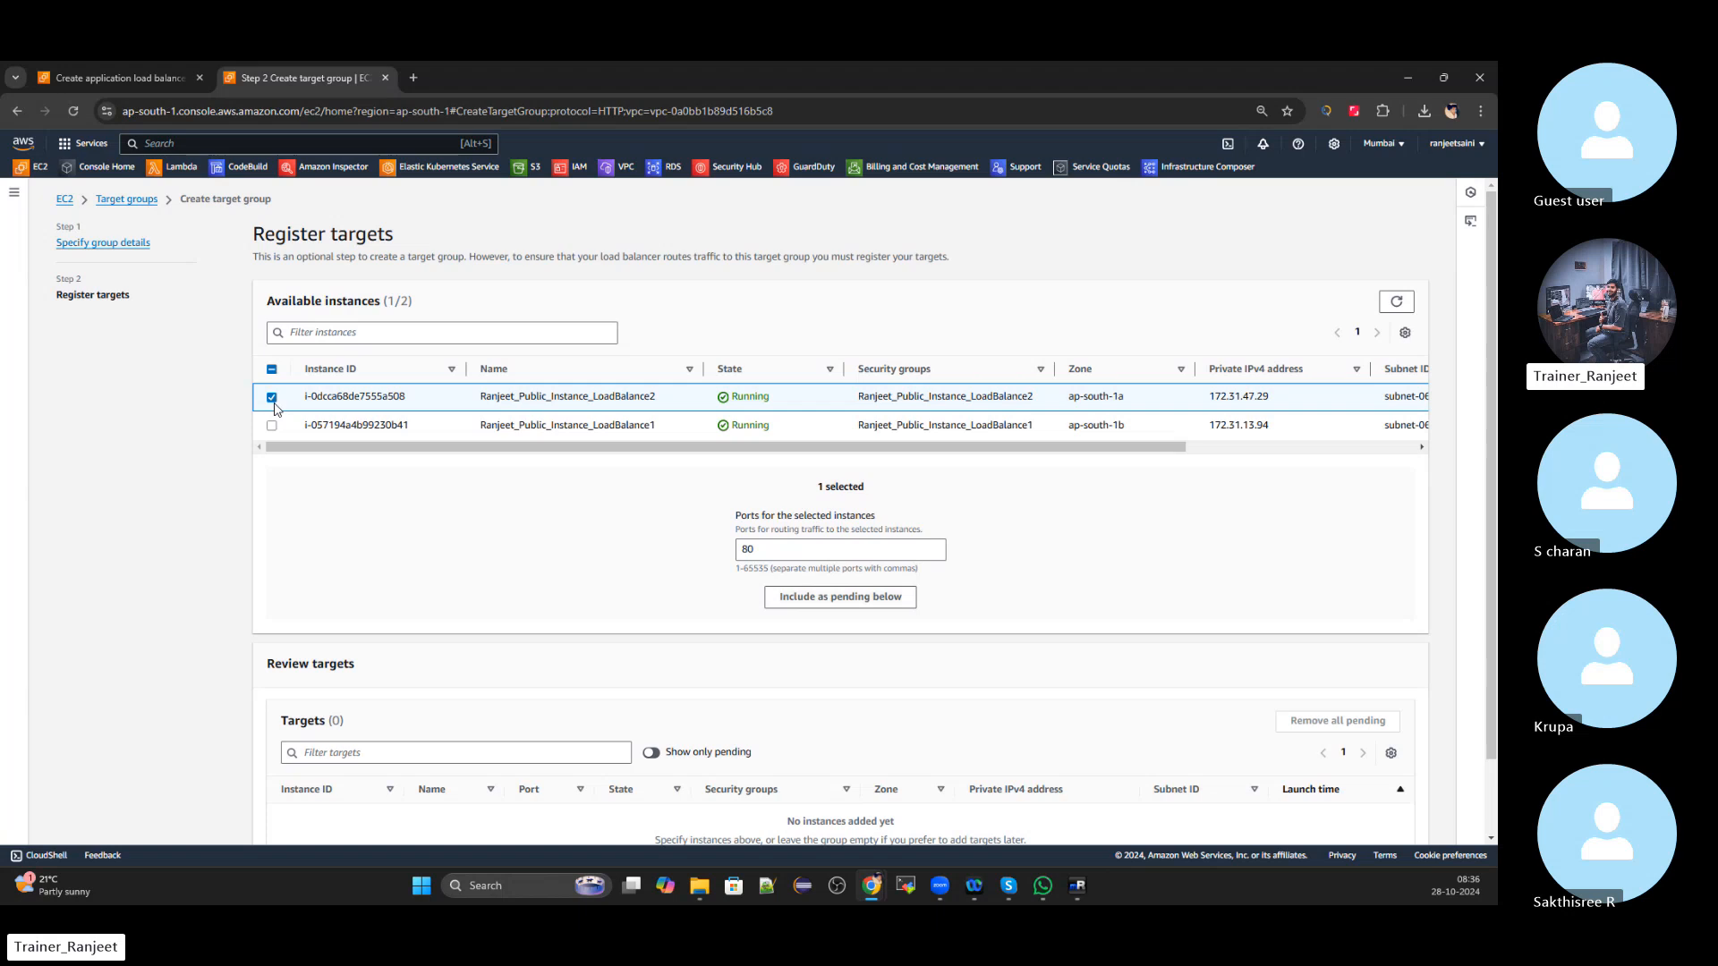
pyautogui.click(876, 603)
# Include the second running instance too, giving two pending targets on port 80
pyautogui.scroll(-1, 876, 605)
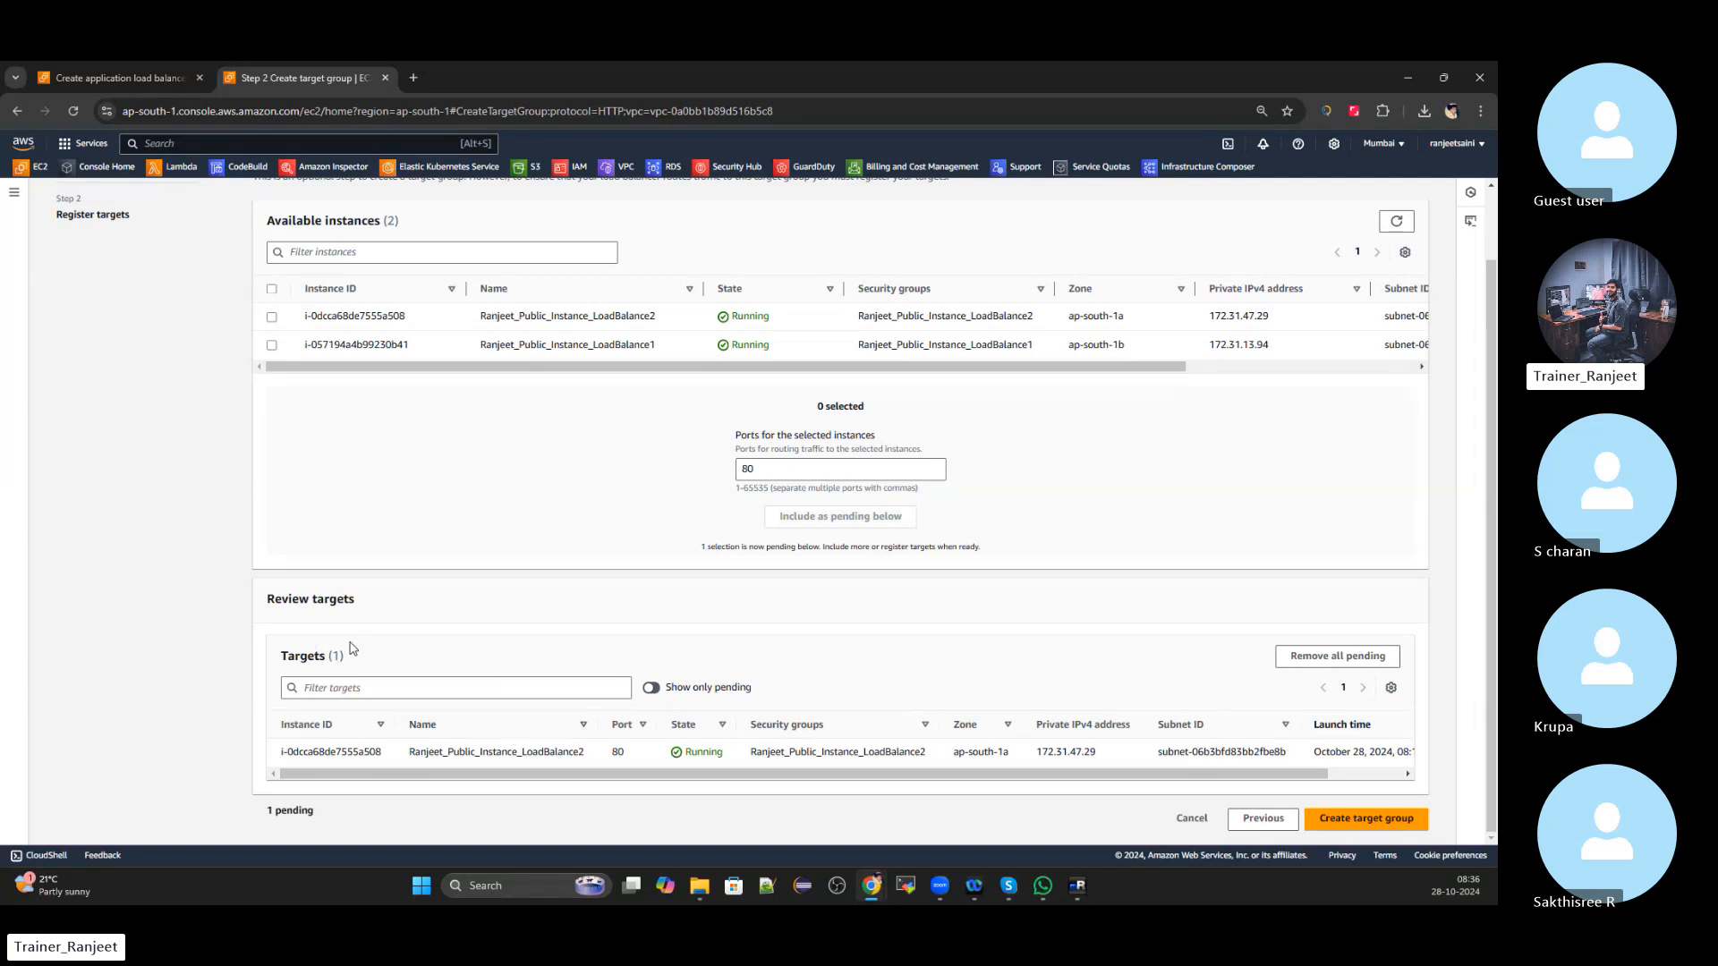
pyautogui.scroll(1, 358, 648)
pyautogui.scroll(-1, 403, 662)
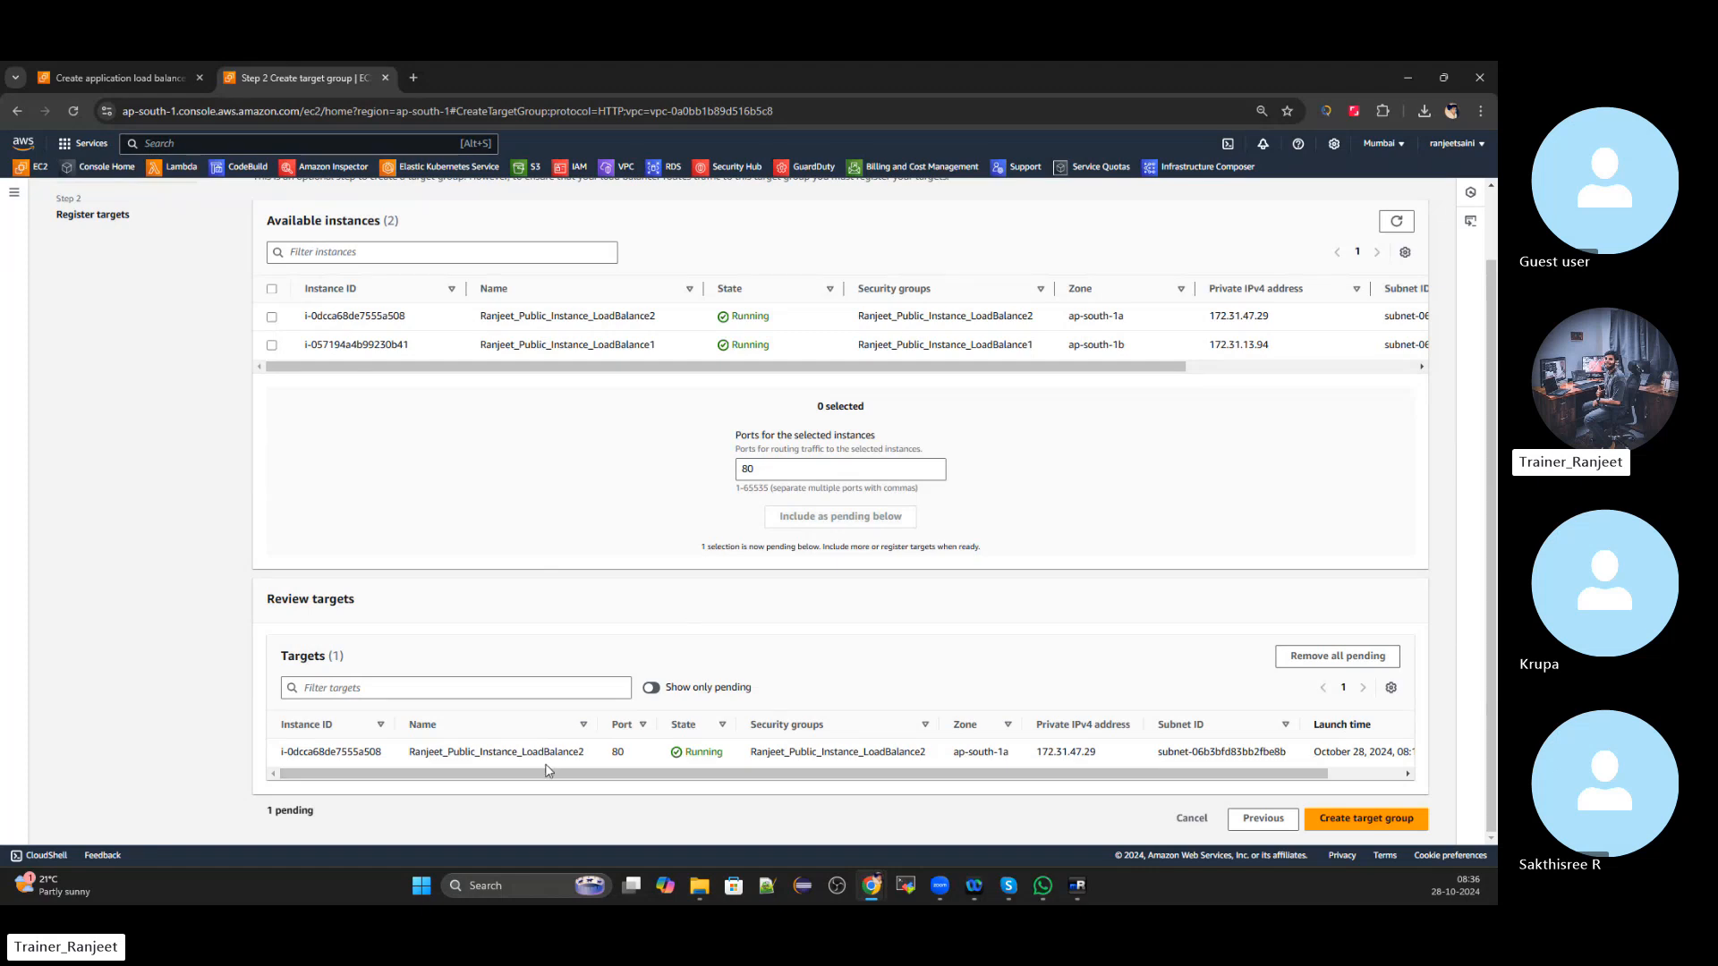
pyautogui.click(272, 345)
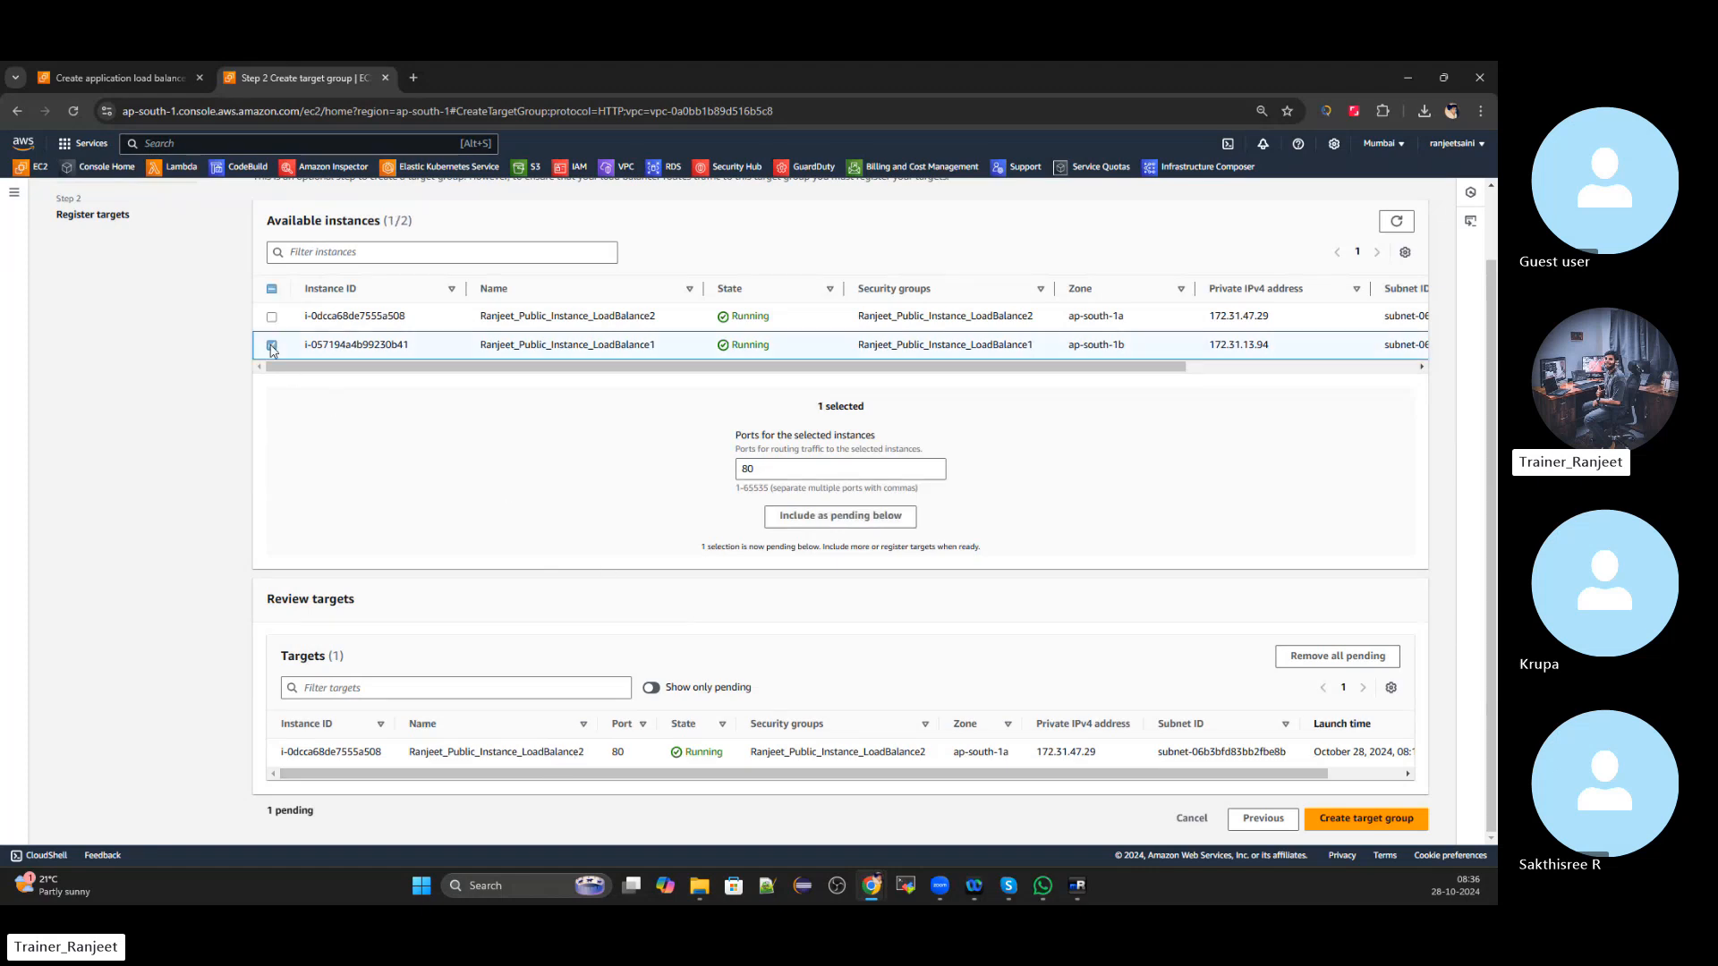
pyautogui.click(850, 518)
pyautogui.scroll(-1, 806, 621)
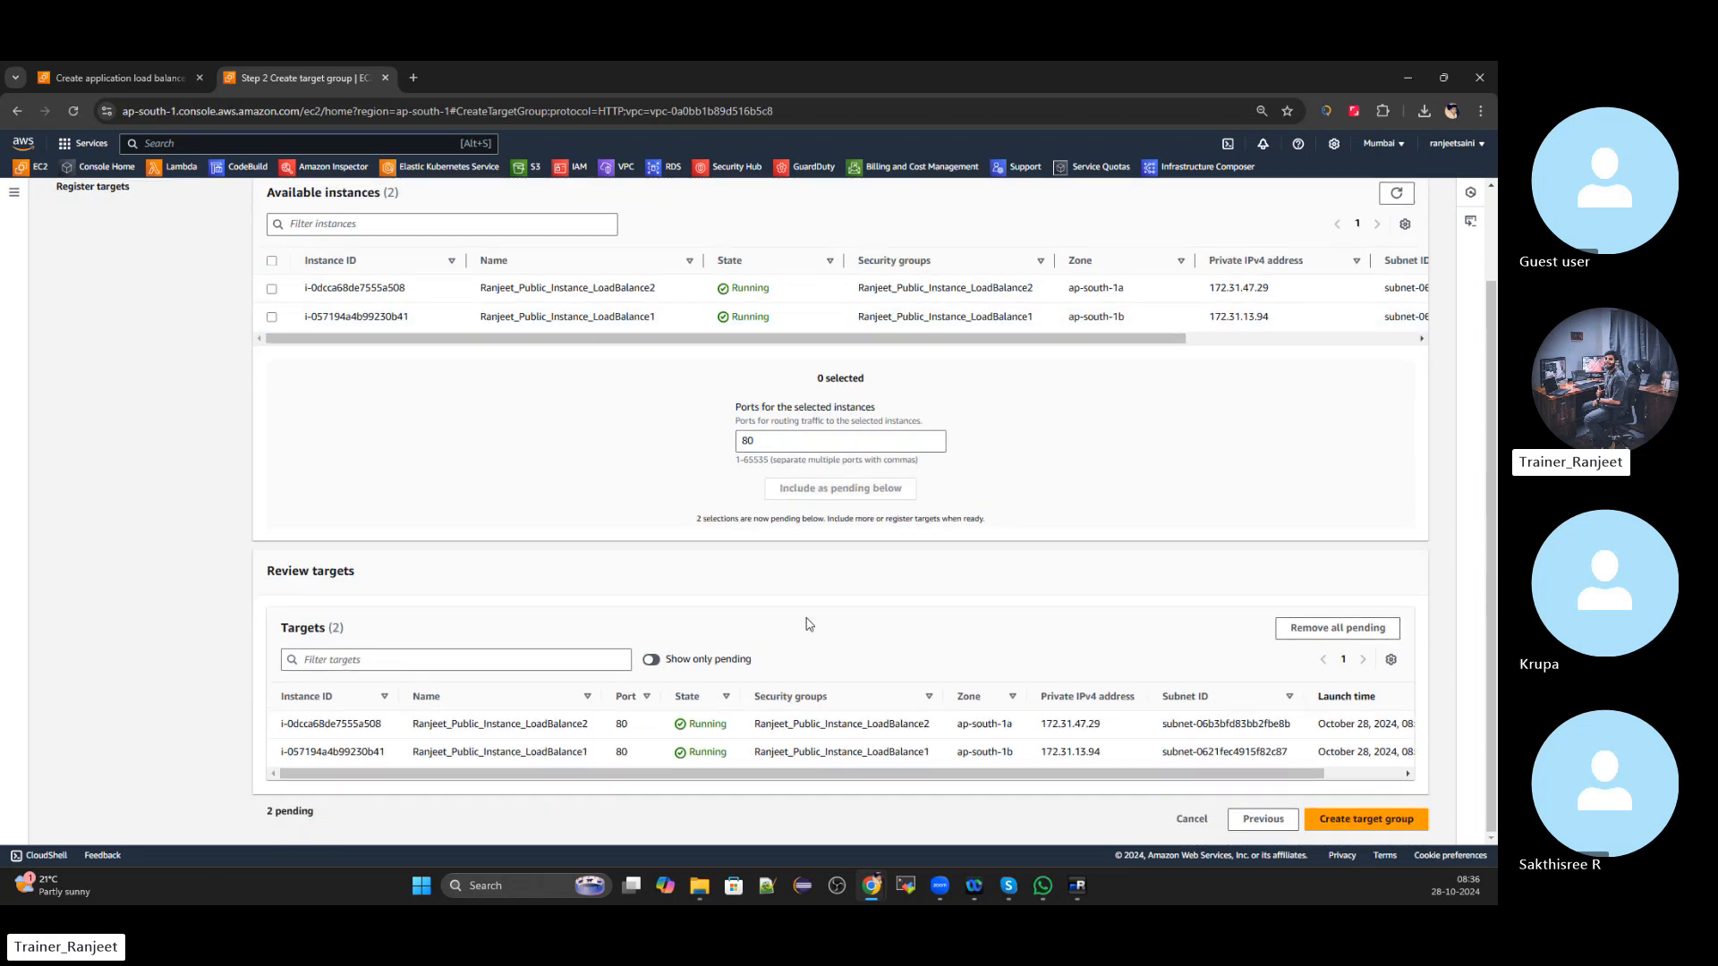
pyautogui.scroll(2, 796, 662)
pyautogui.scroll(1, 791, 683)
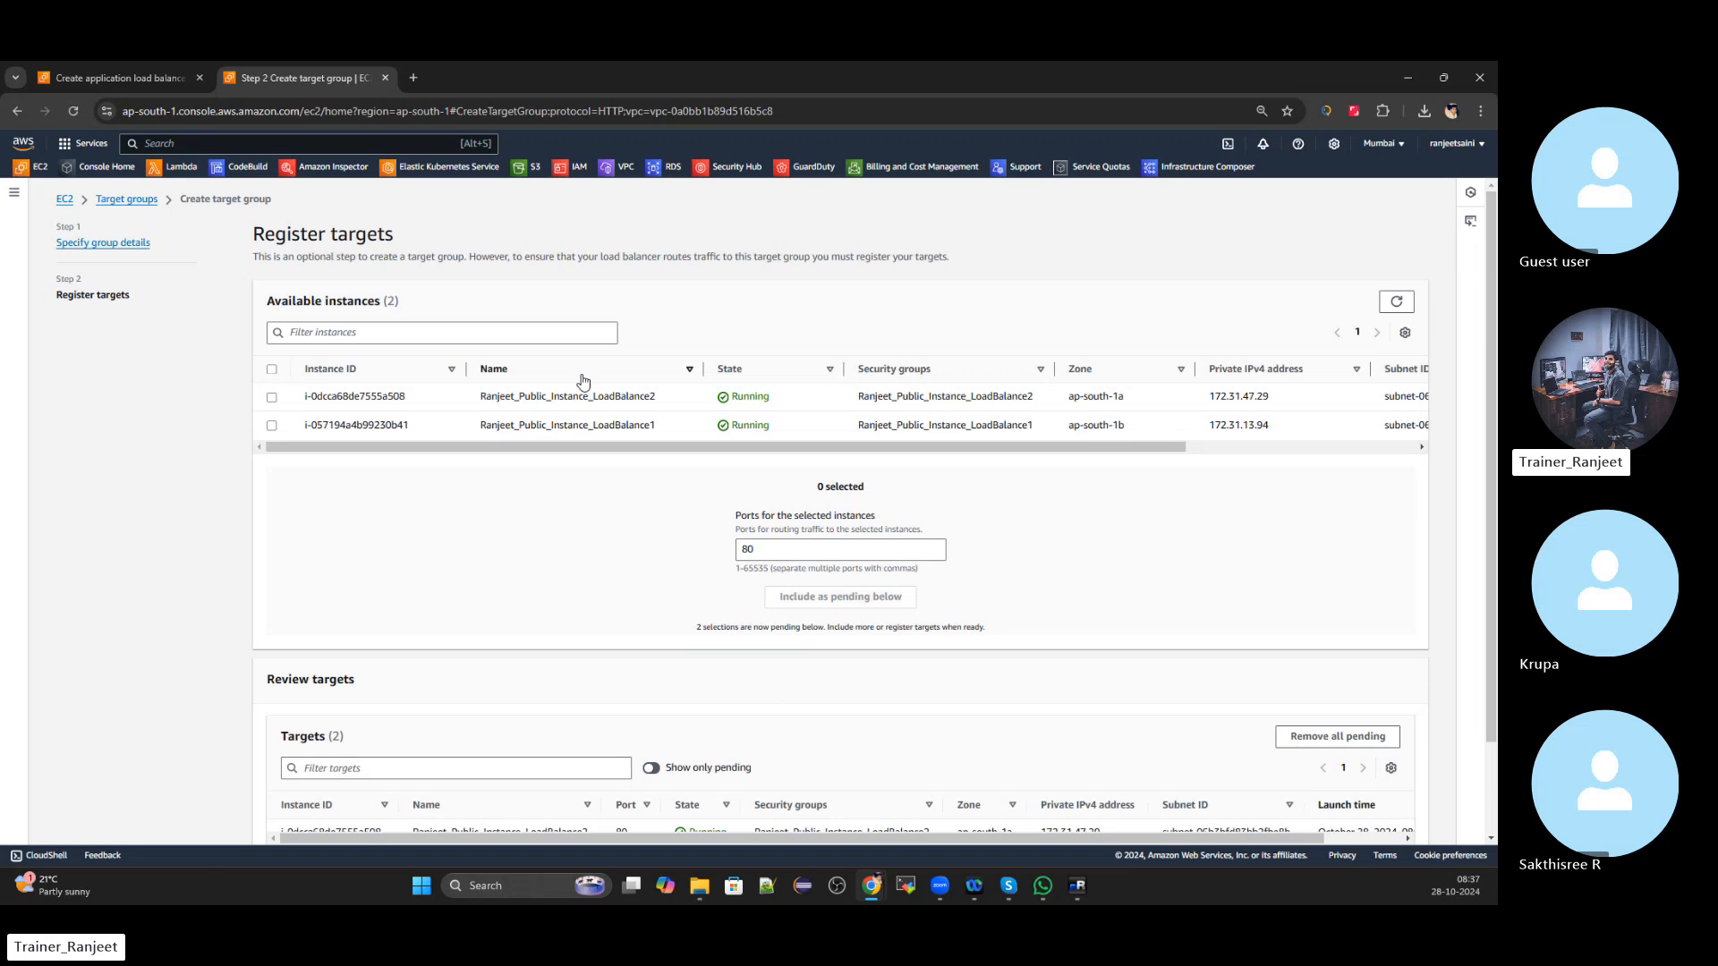
pyautogui.scroll(-1, 577, 534)
pyautogui.scroll(-1, 580, 533)
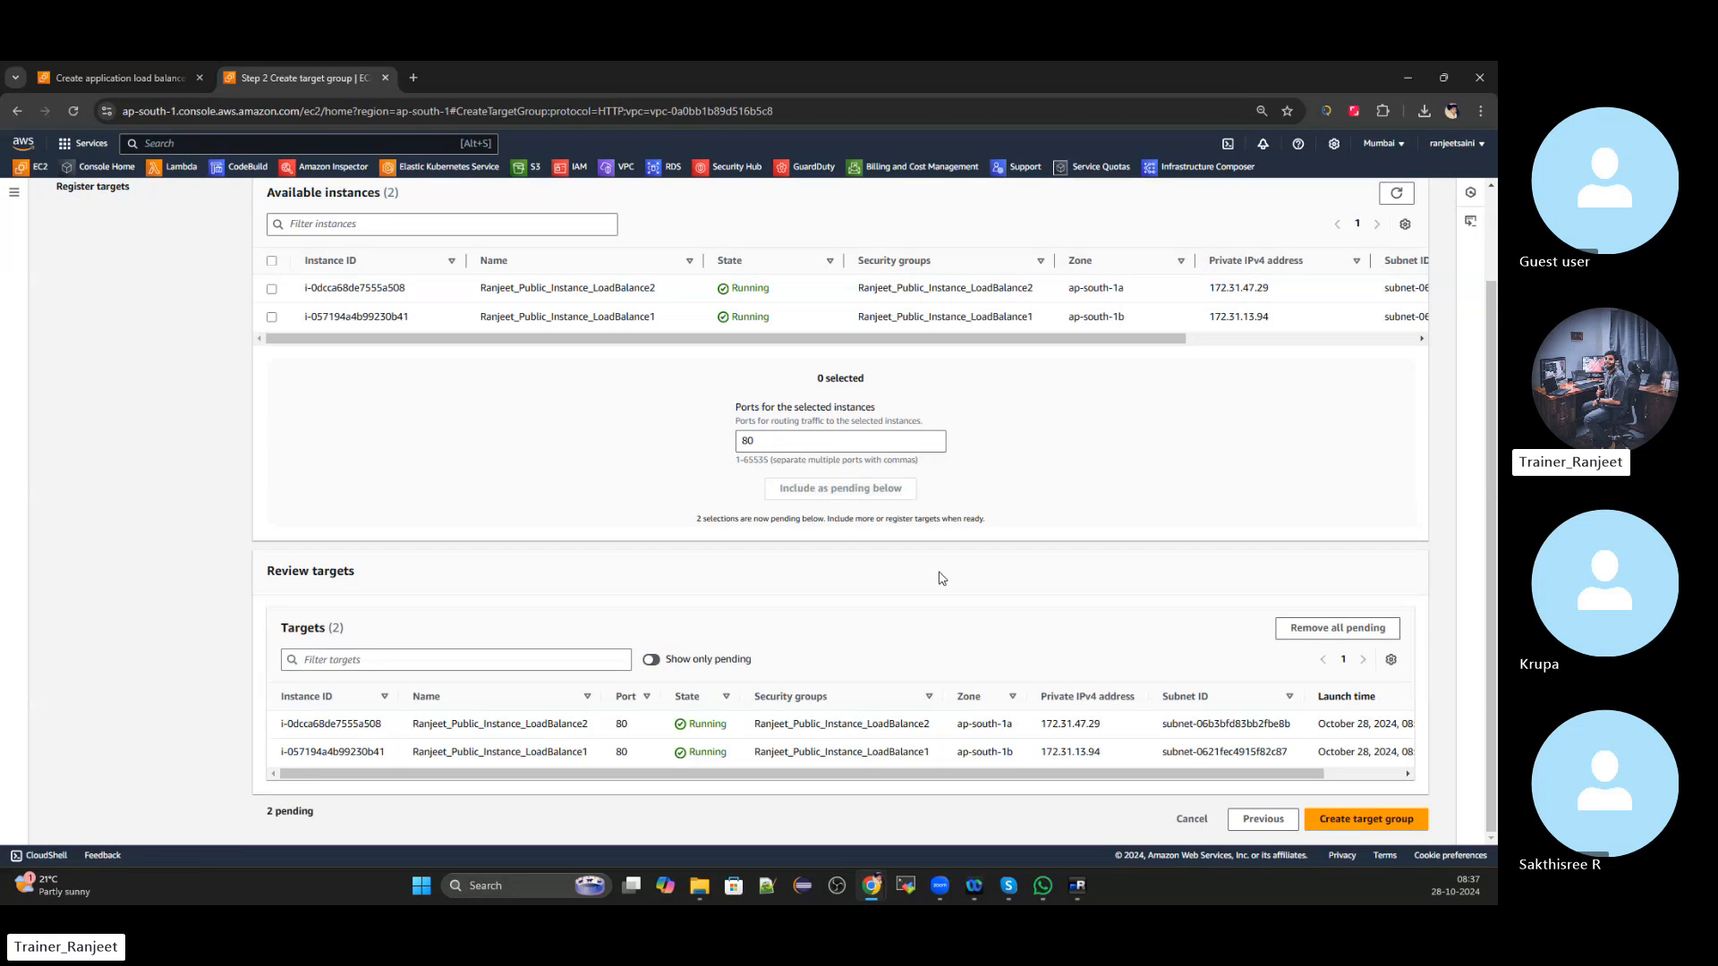
pyautogui.scroll(1, 913, 625)
pyautogui.scroll(-1, 874, 429)
pyautogui.moveTo(1226, 774); pyautogui.dragTo(1303, 771)
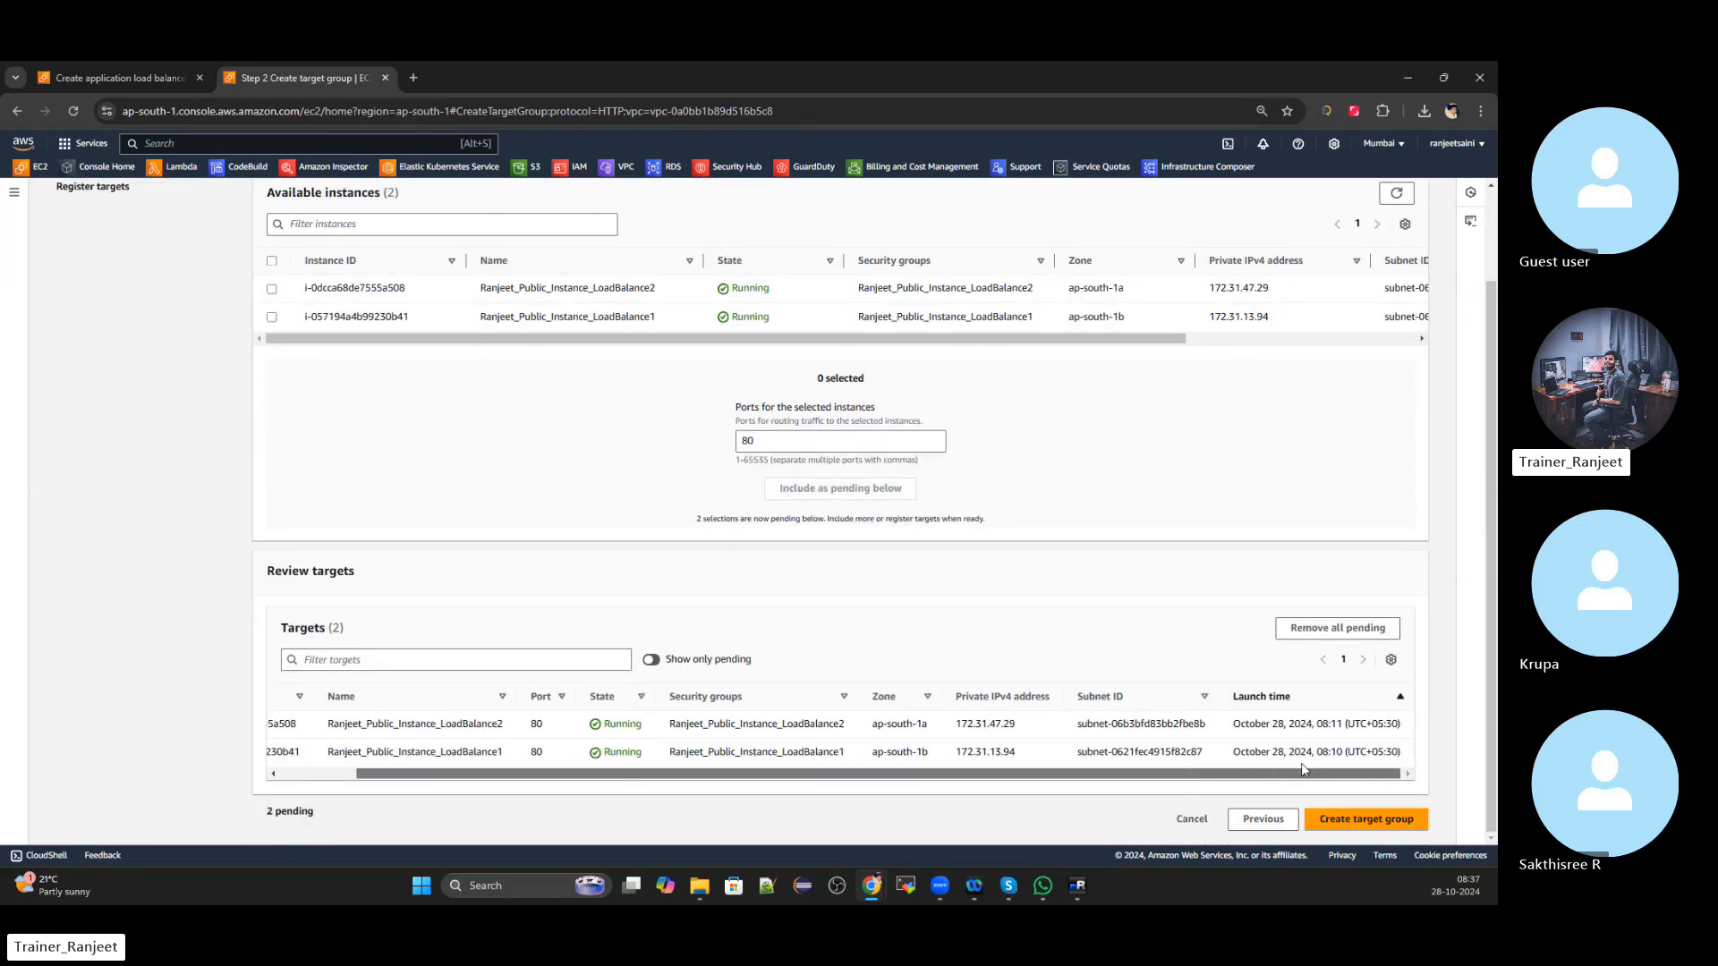
# Create the HTTP:80 target group with both instances and view its Register targets page
pyautogui.click(1357, 819)
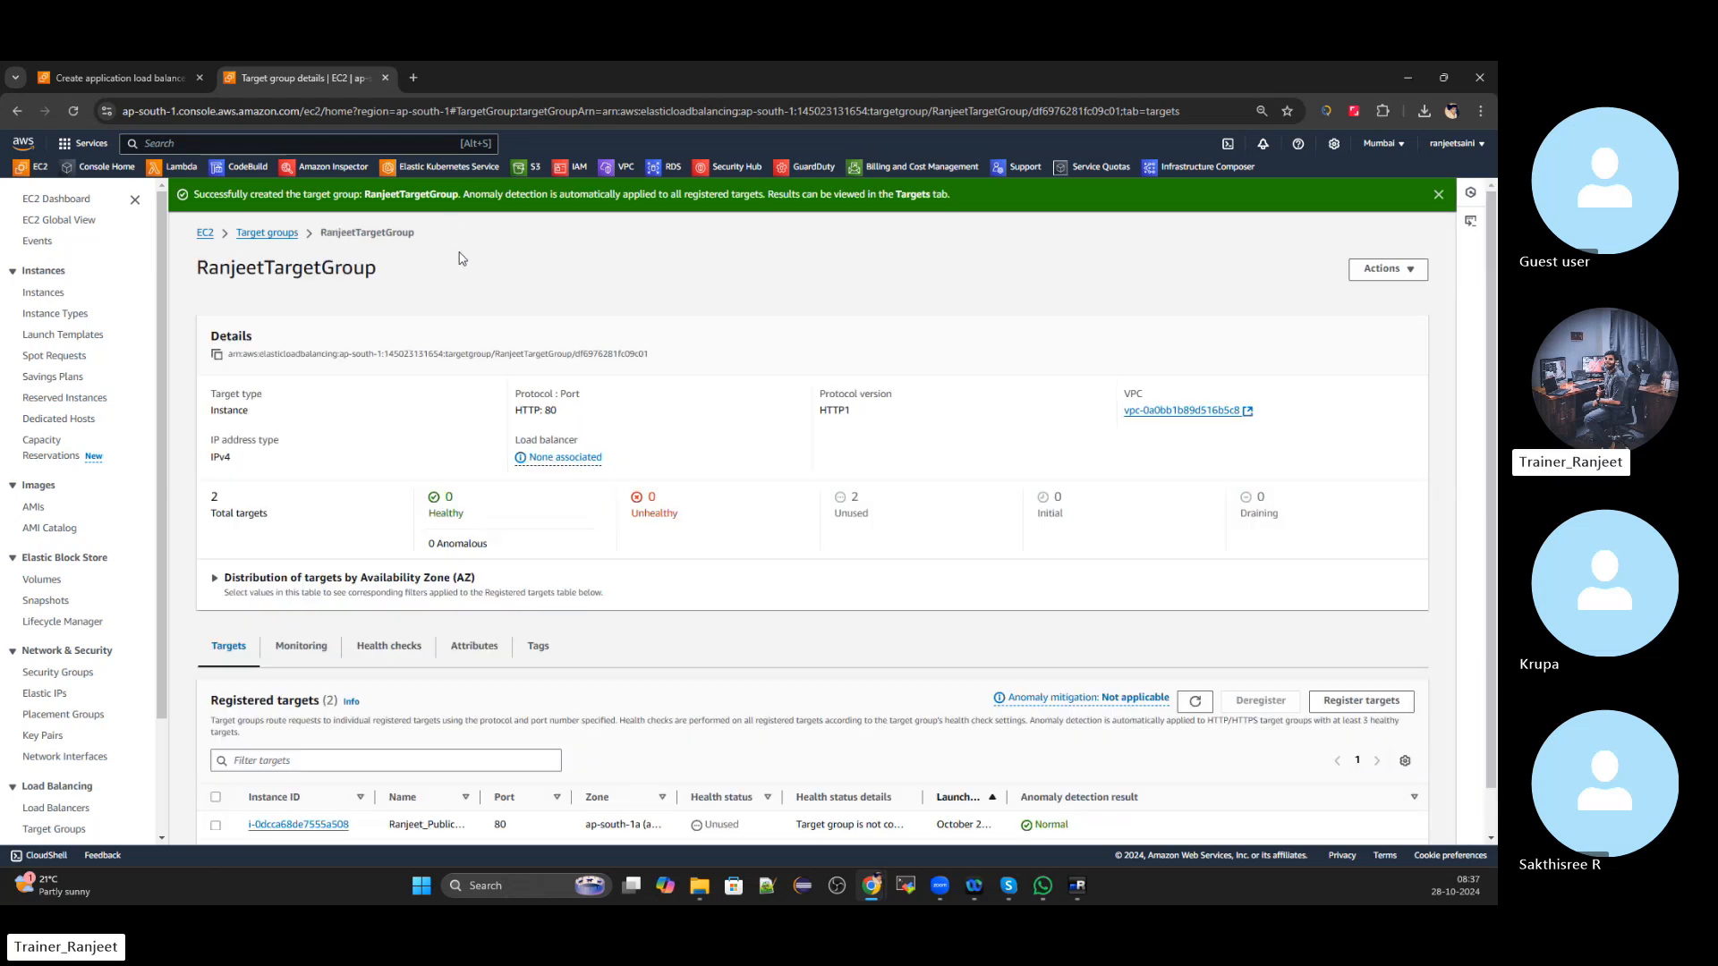
pyautogui.scroll(-1, 479, 313)
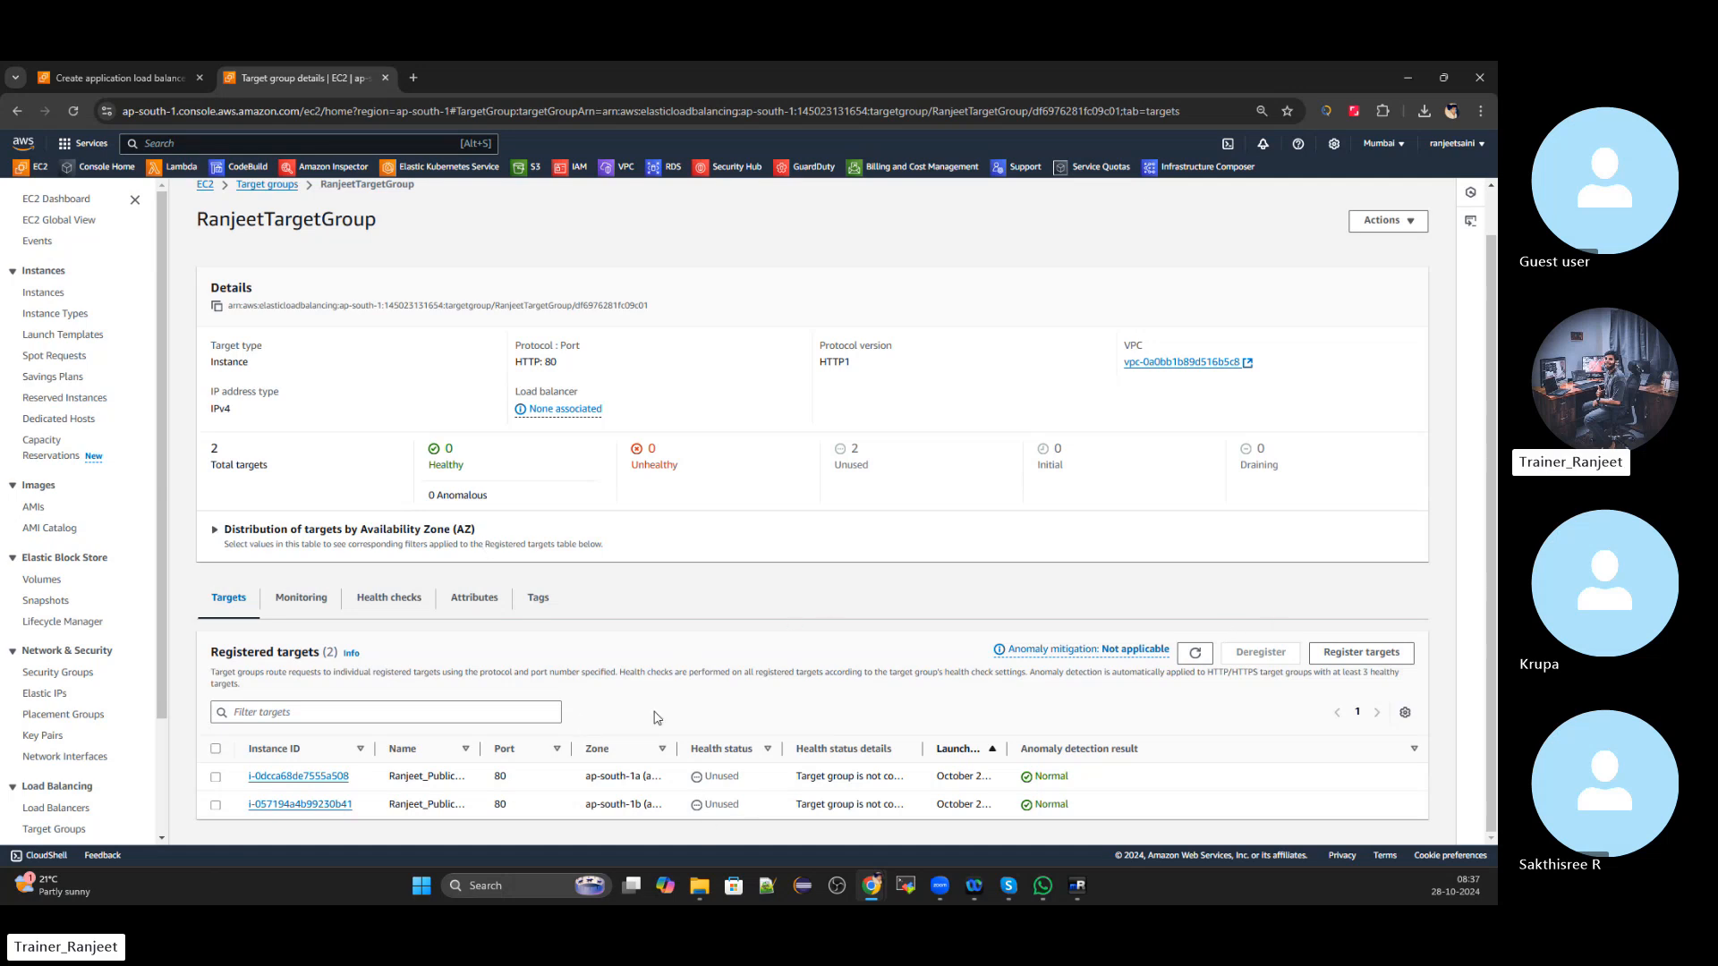
pyautogui.click(1361, 653)
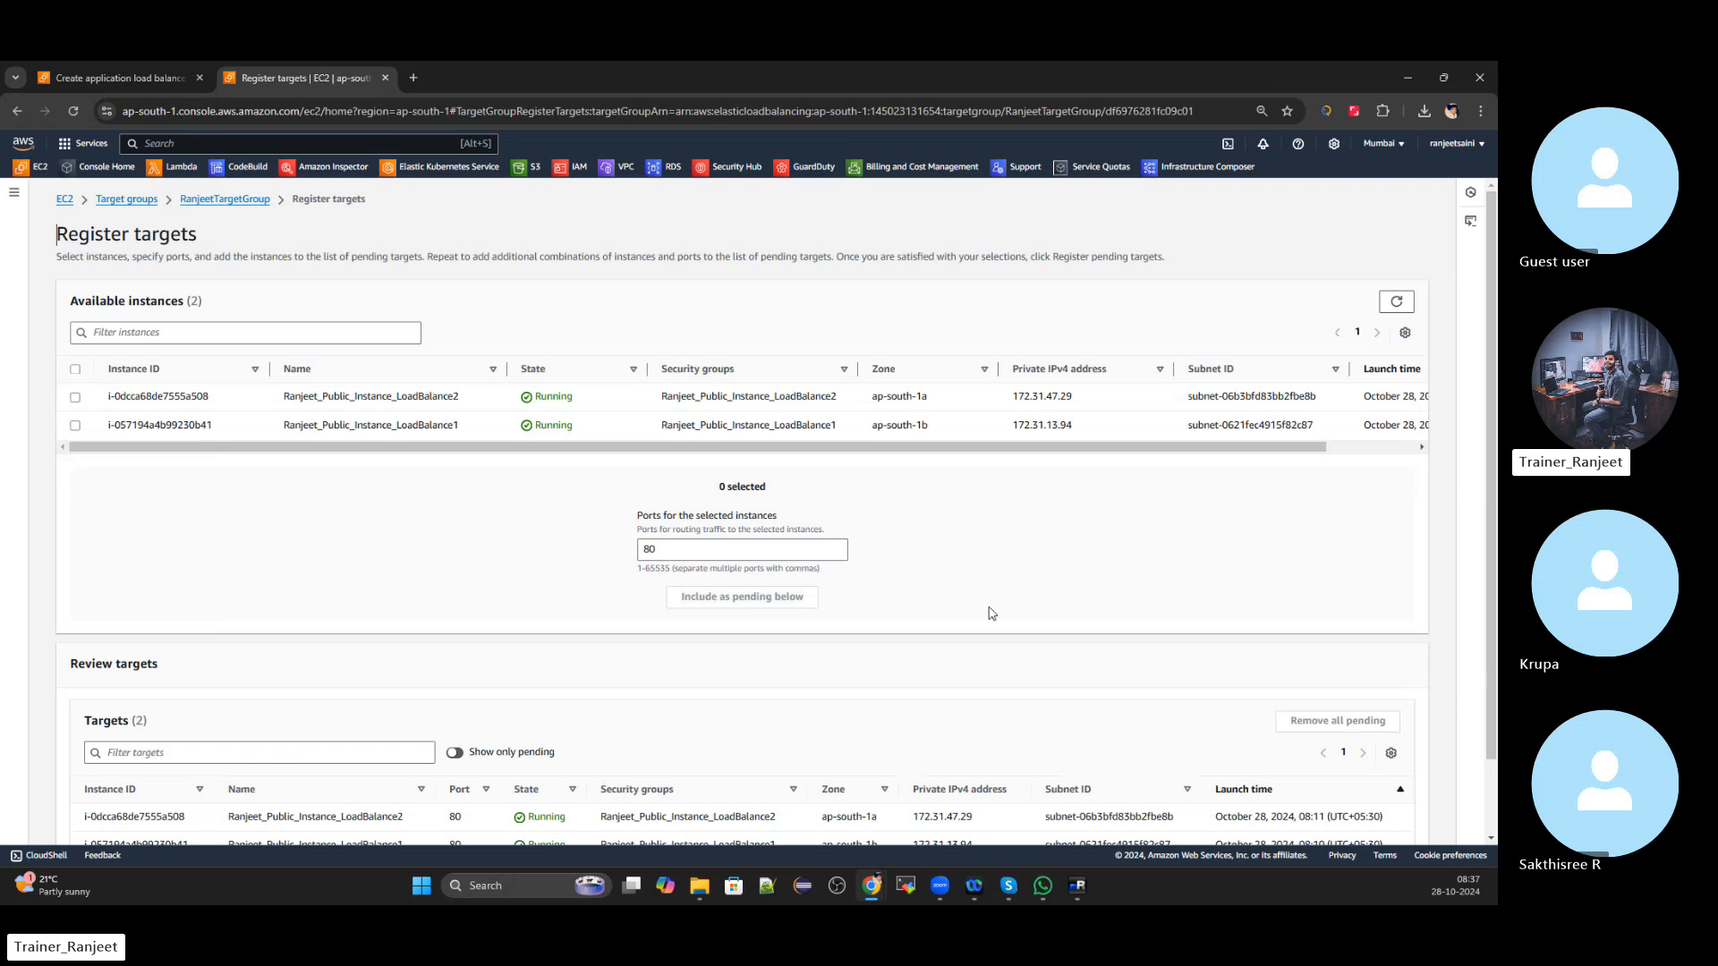
pyautogui.scroll(-1, 980, 614)
pyautogui.scroll(1, 1029, 545)
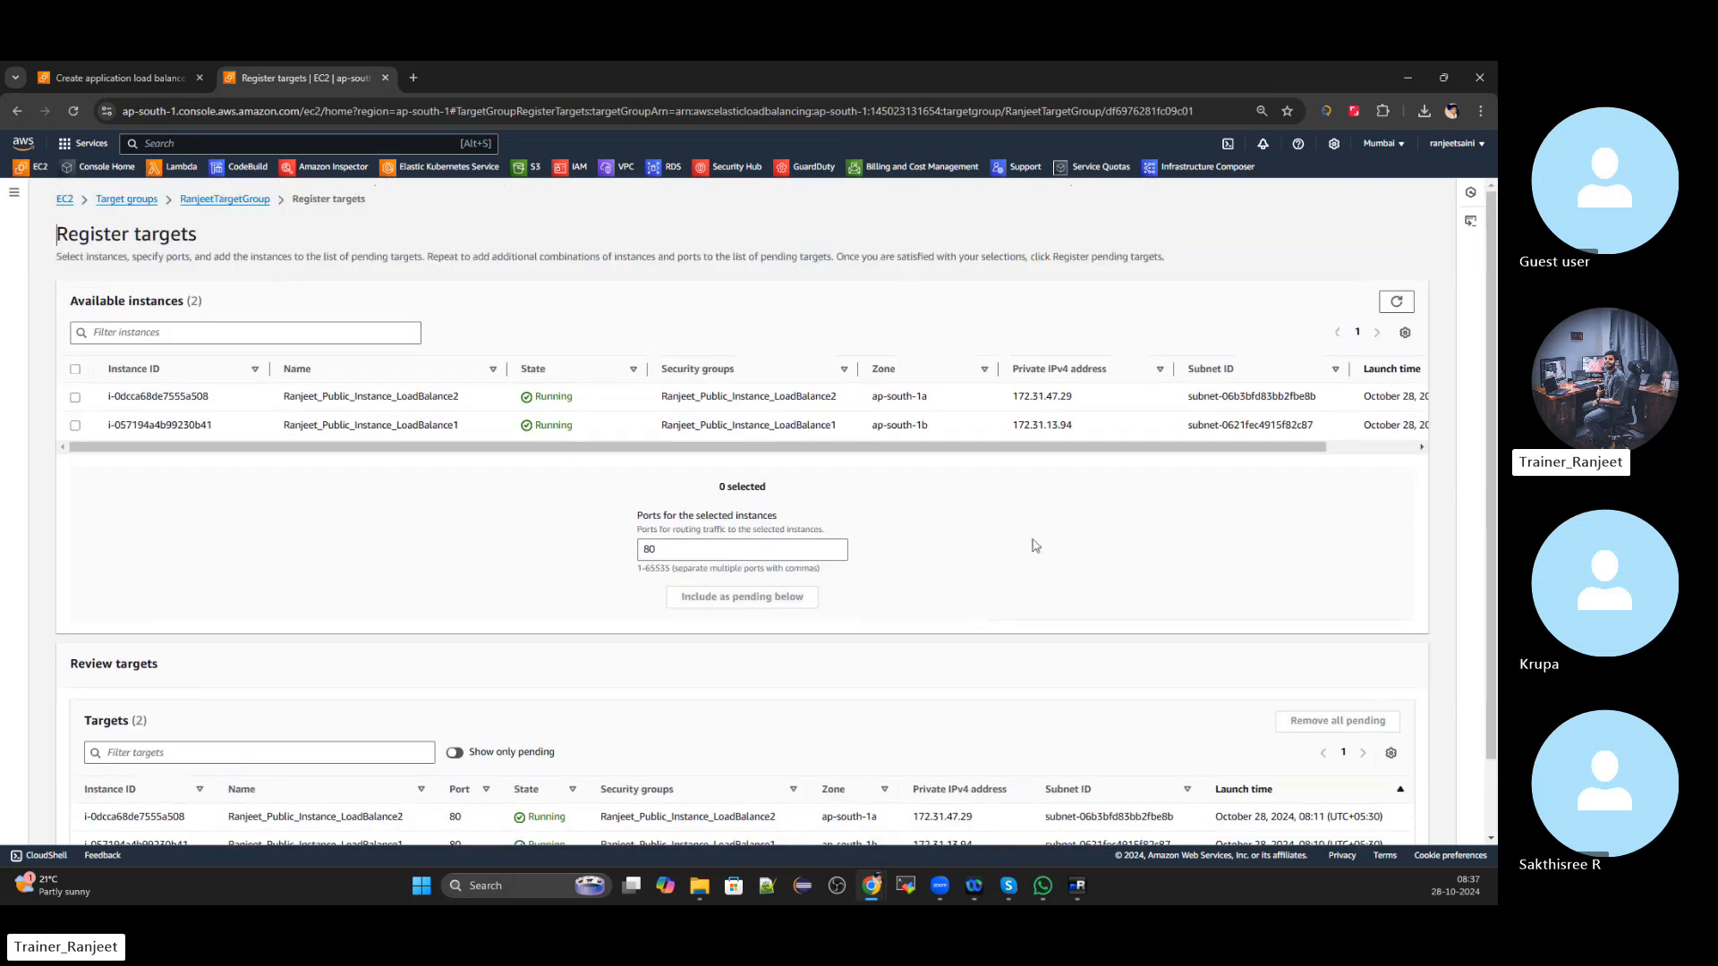
# Review the target group's Monitoring and Health checks tabs, then return to the Target groups list
pyautogui.click(256, 200)
pyautogui.scroll(-1, 627, 560)
pyautogui.click(327, 586)
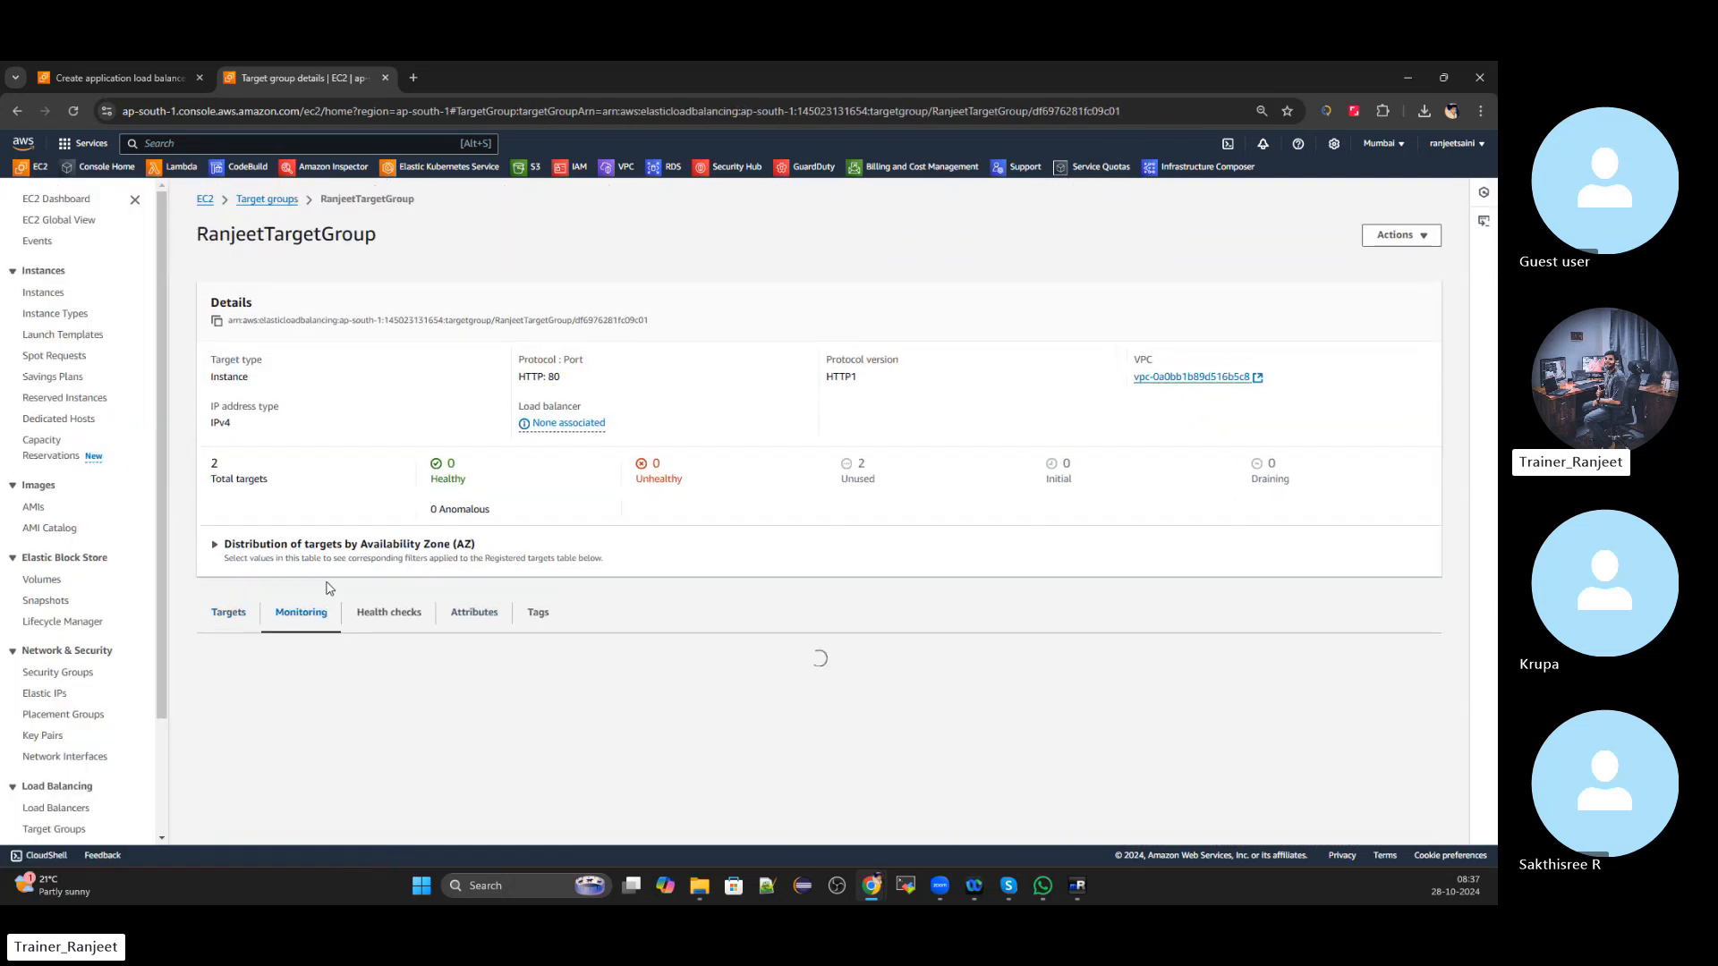
pyautogui.scroll(-1, 823, 627)
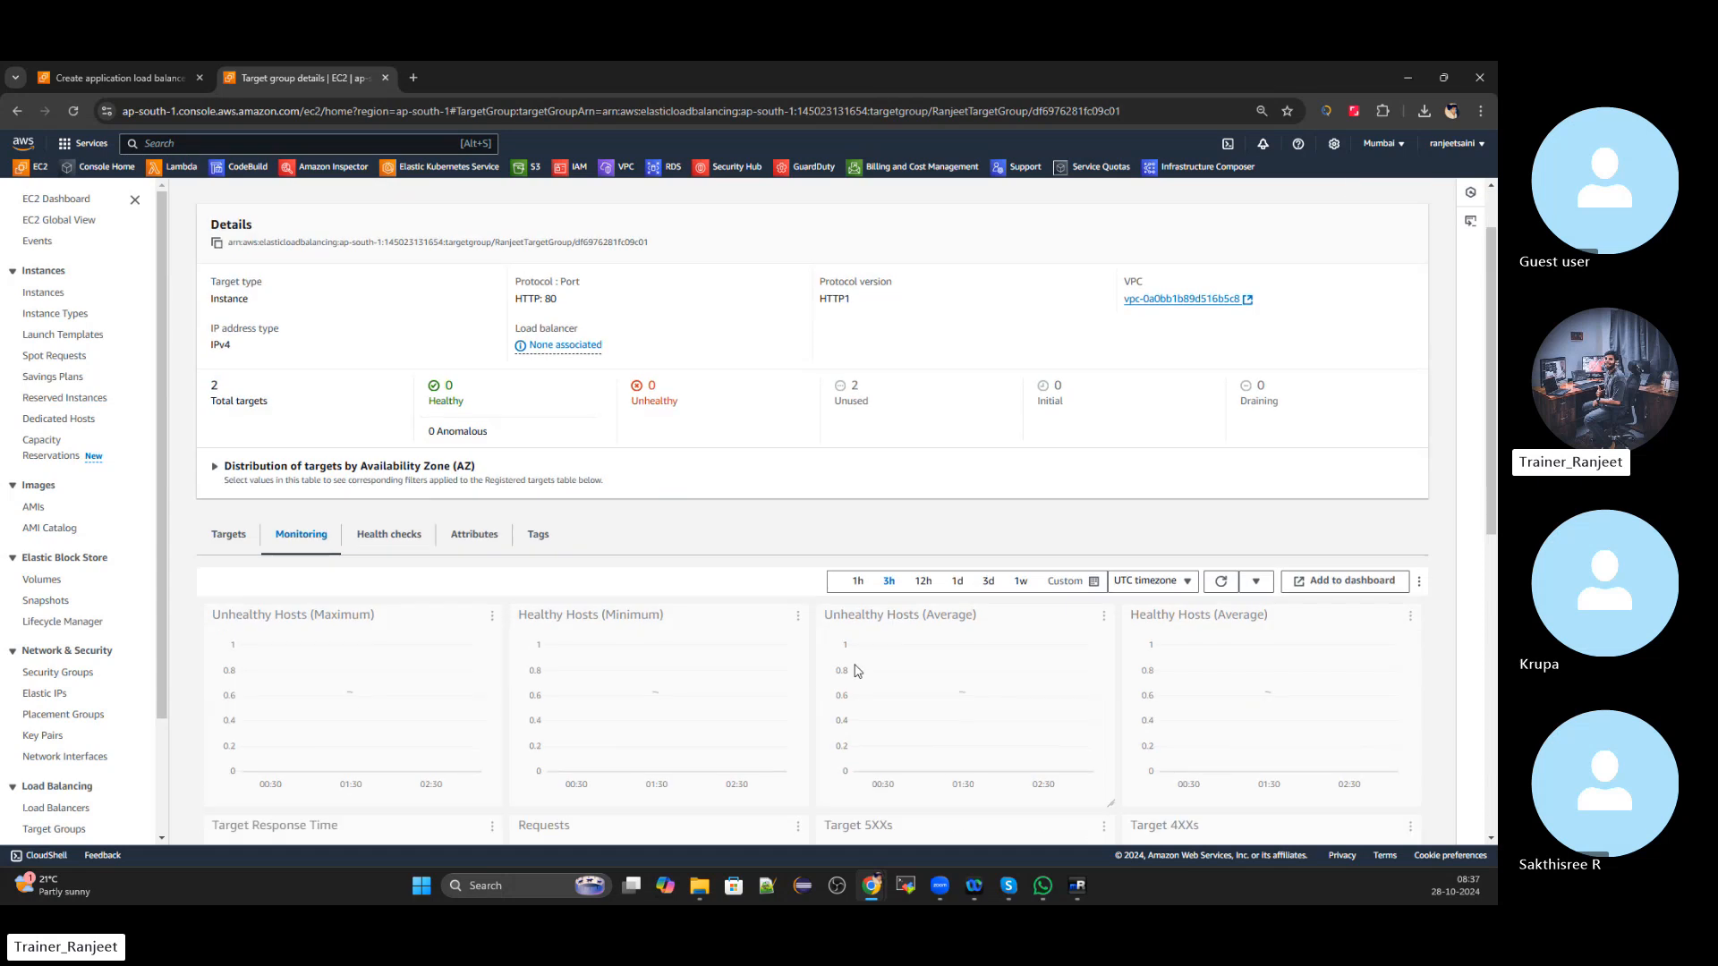
pyautogui.scroll(-4, 856, 671)
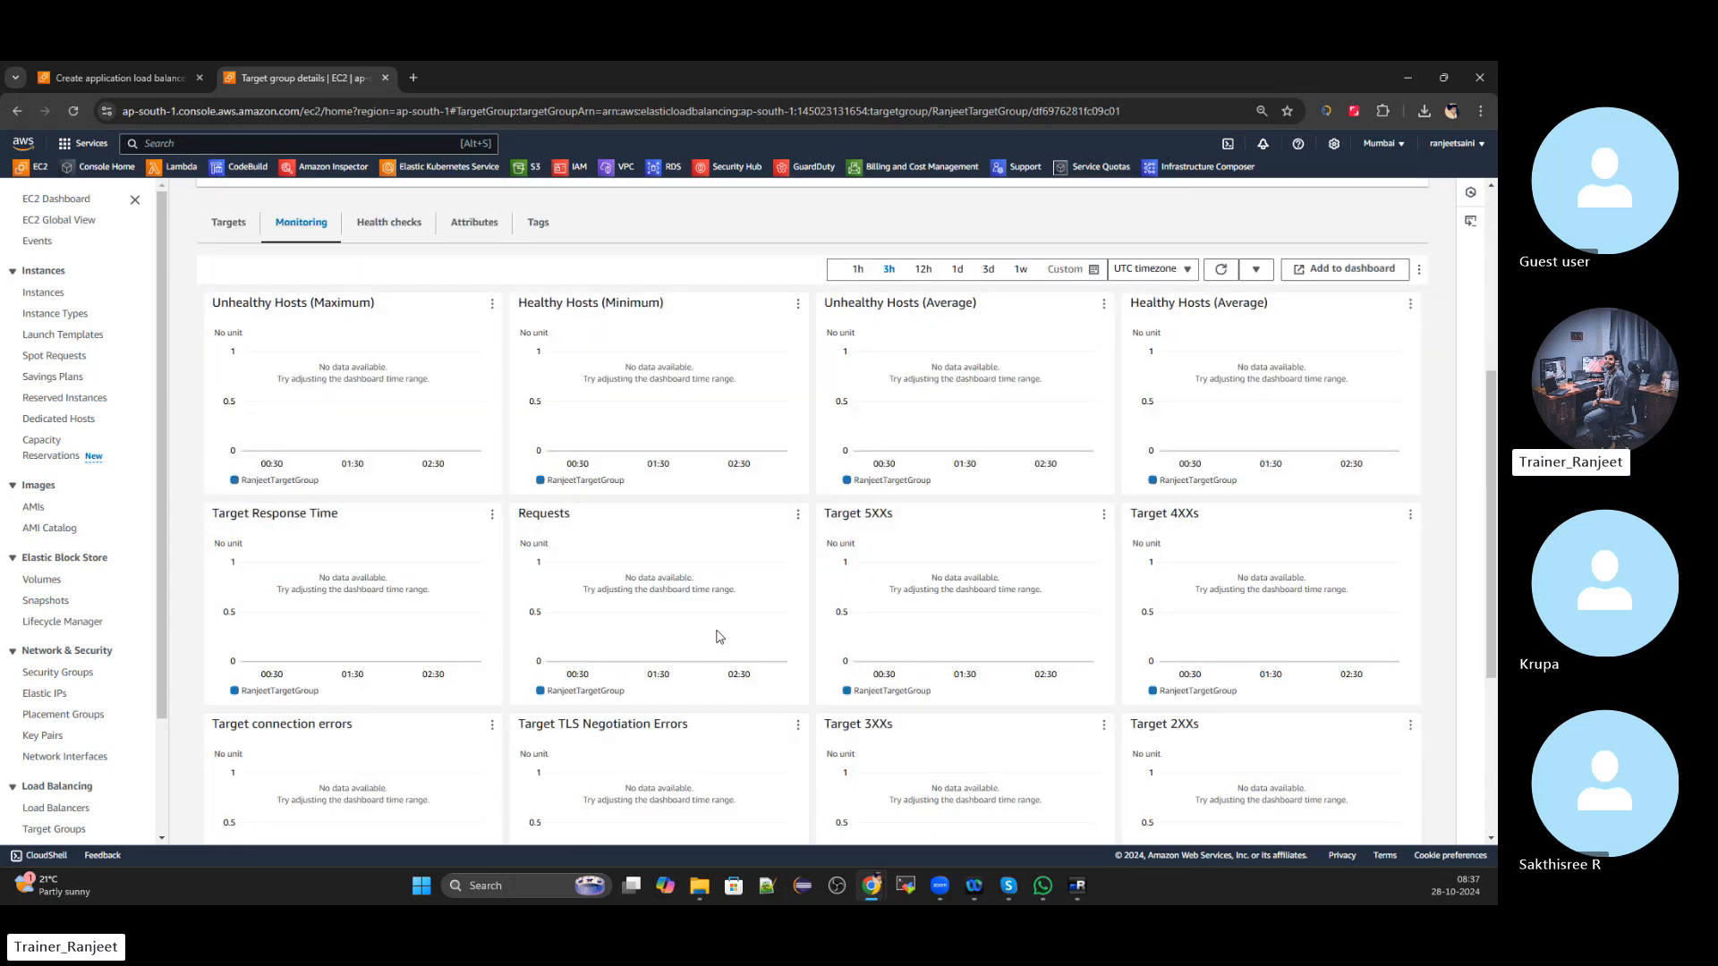
pyautogui.click(391, 226)
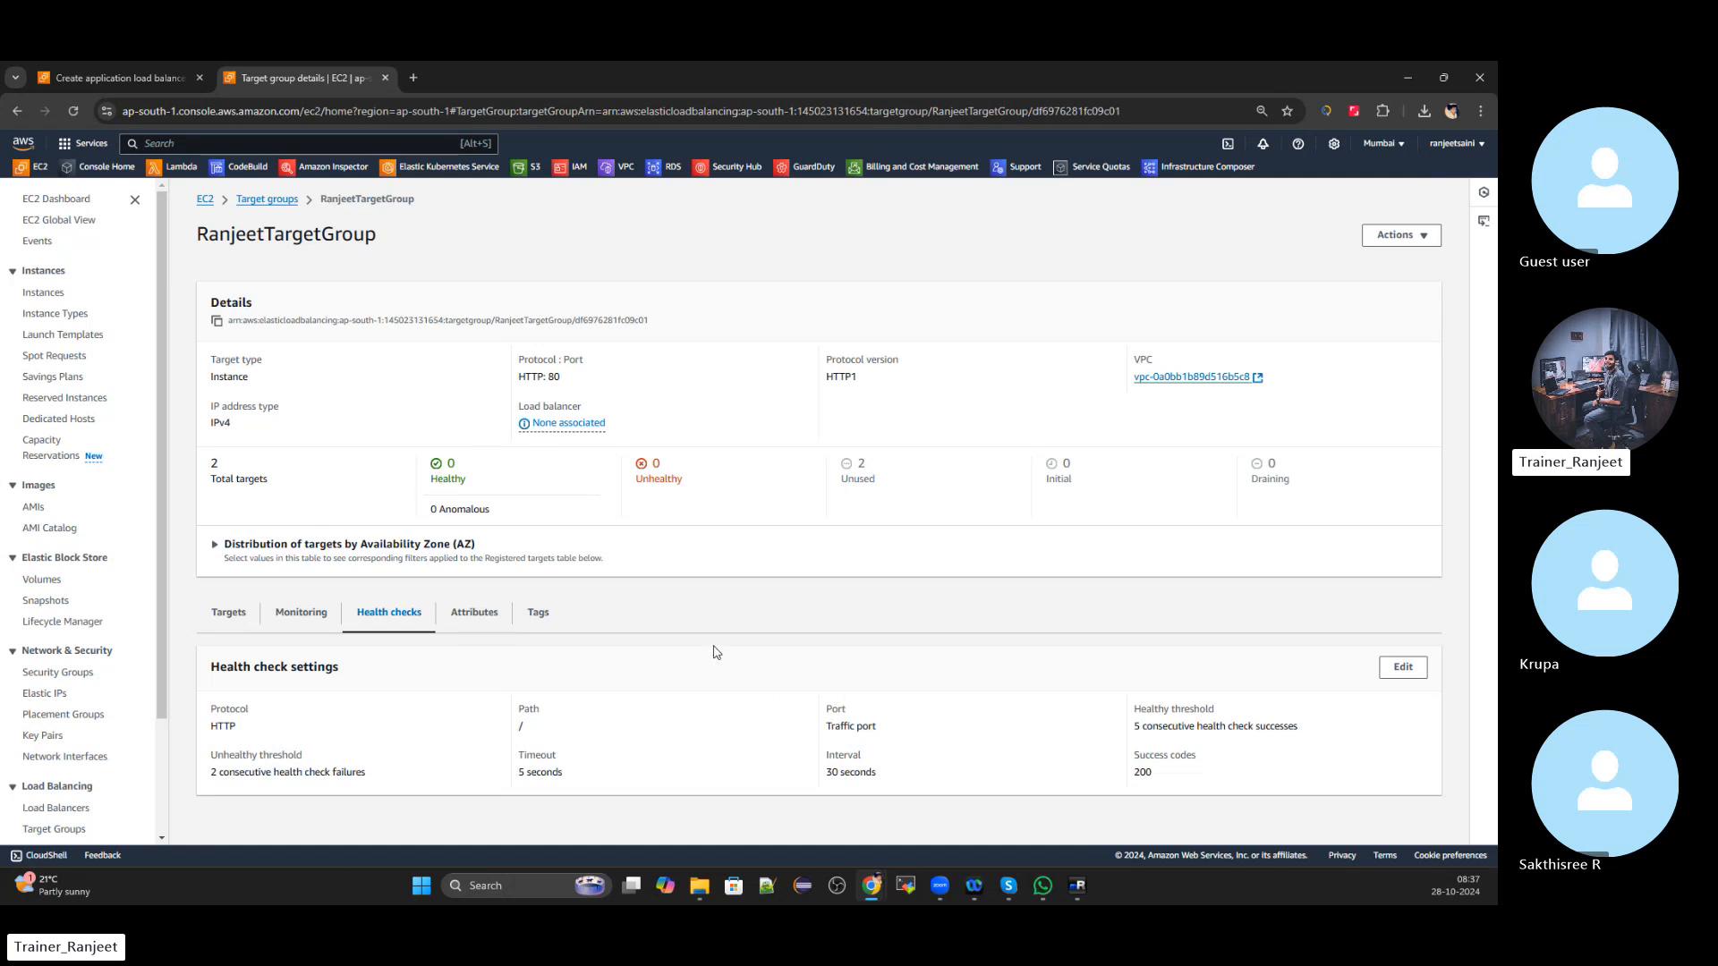
pyautogui.click(269, 199)
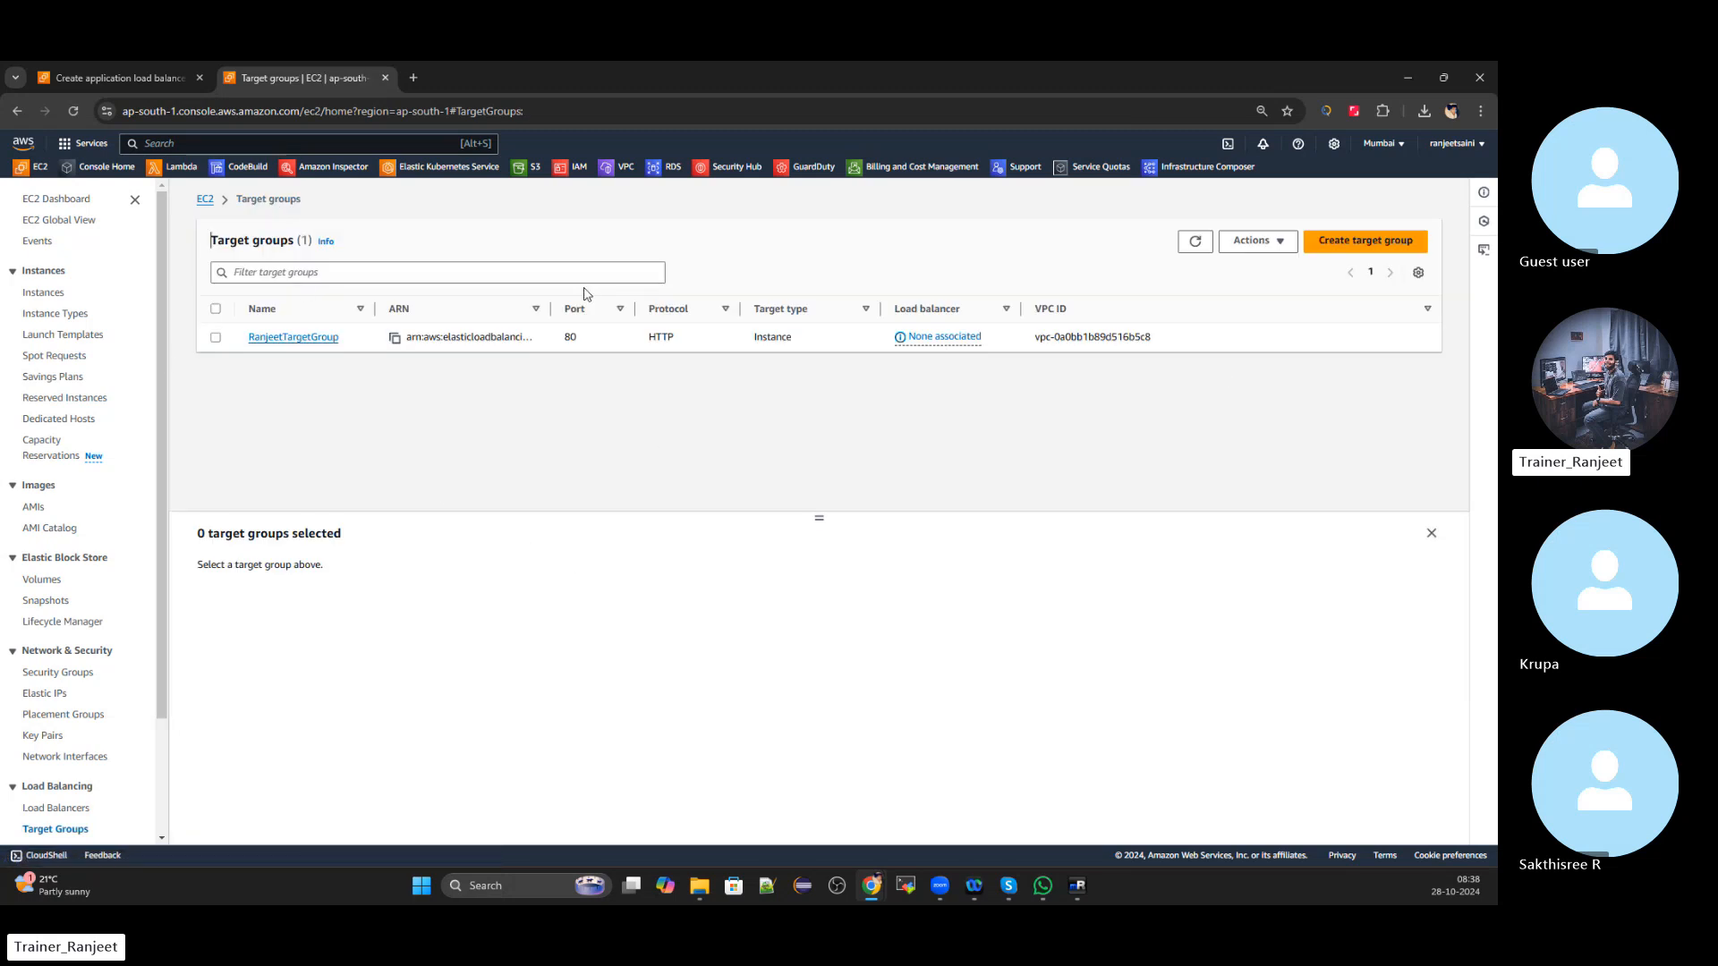
# Refresh the target groups and set the HTTP:80 listener to forward to the new target group
pyautogui.click(81, 79)
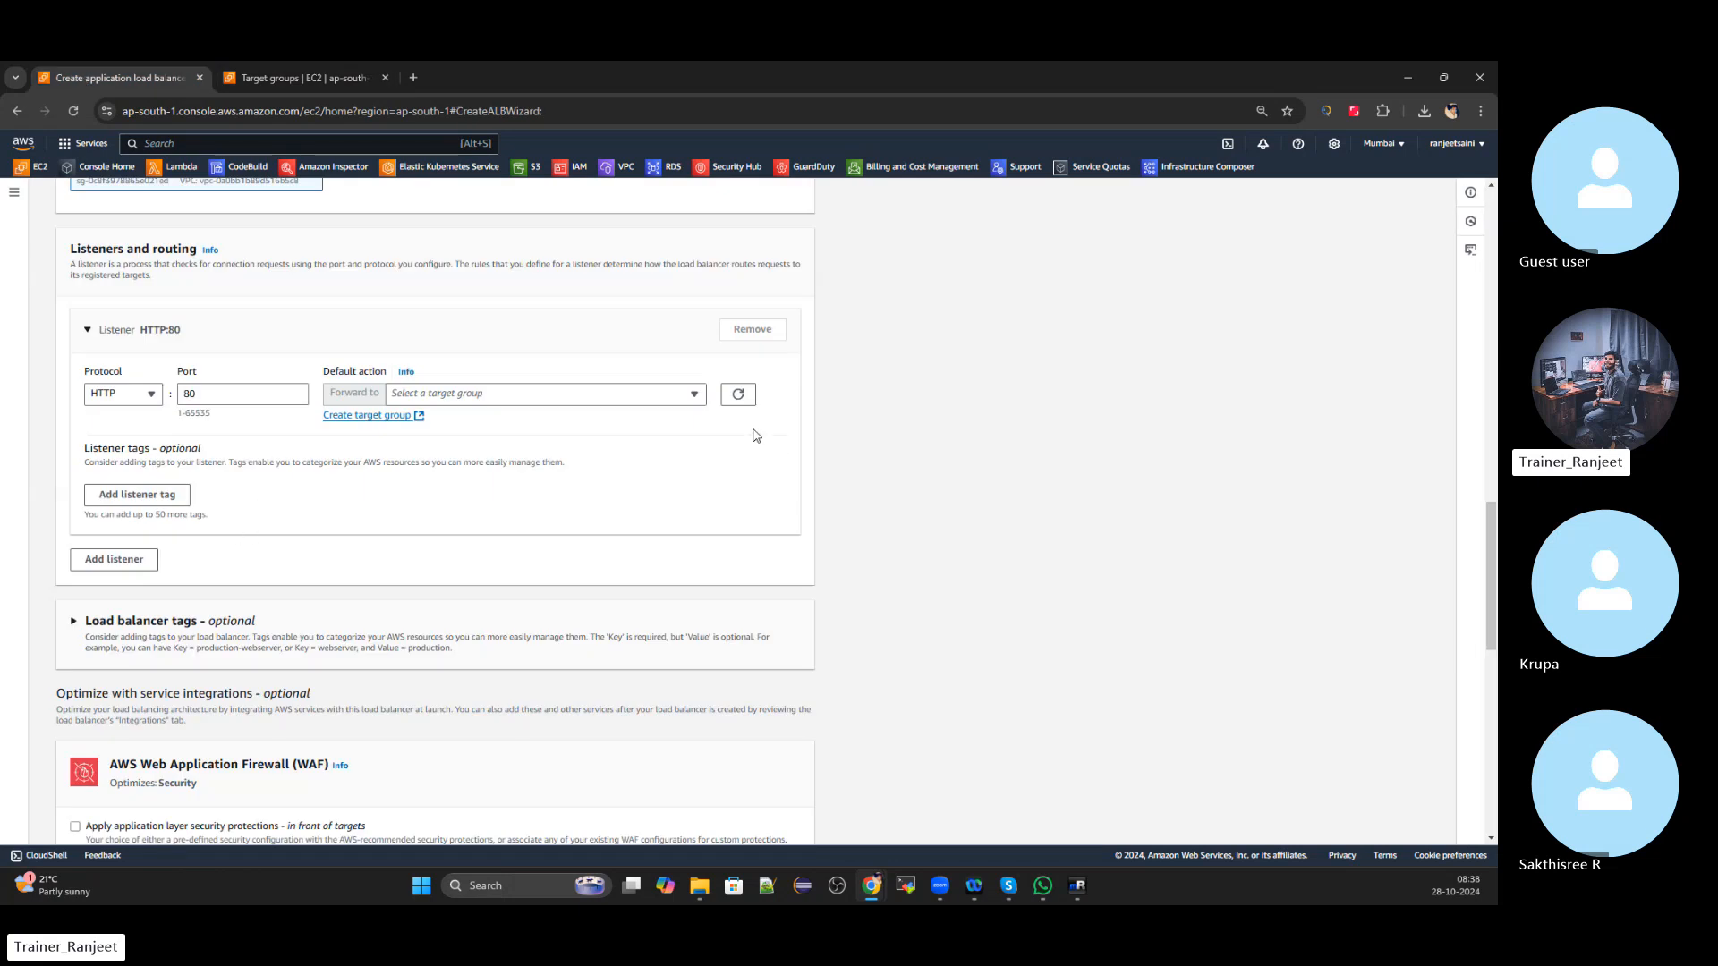
pyautogui.click(694, 396)
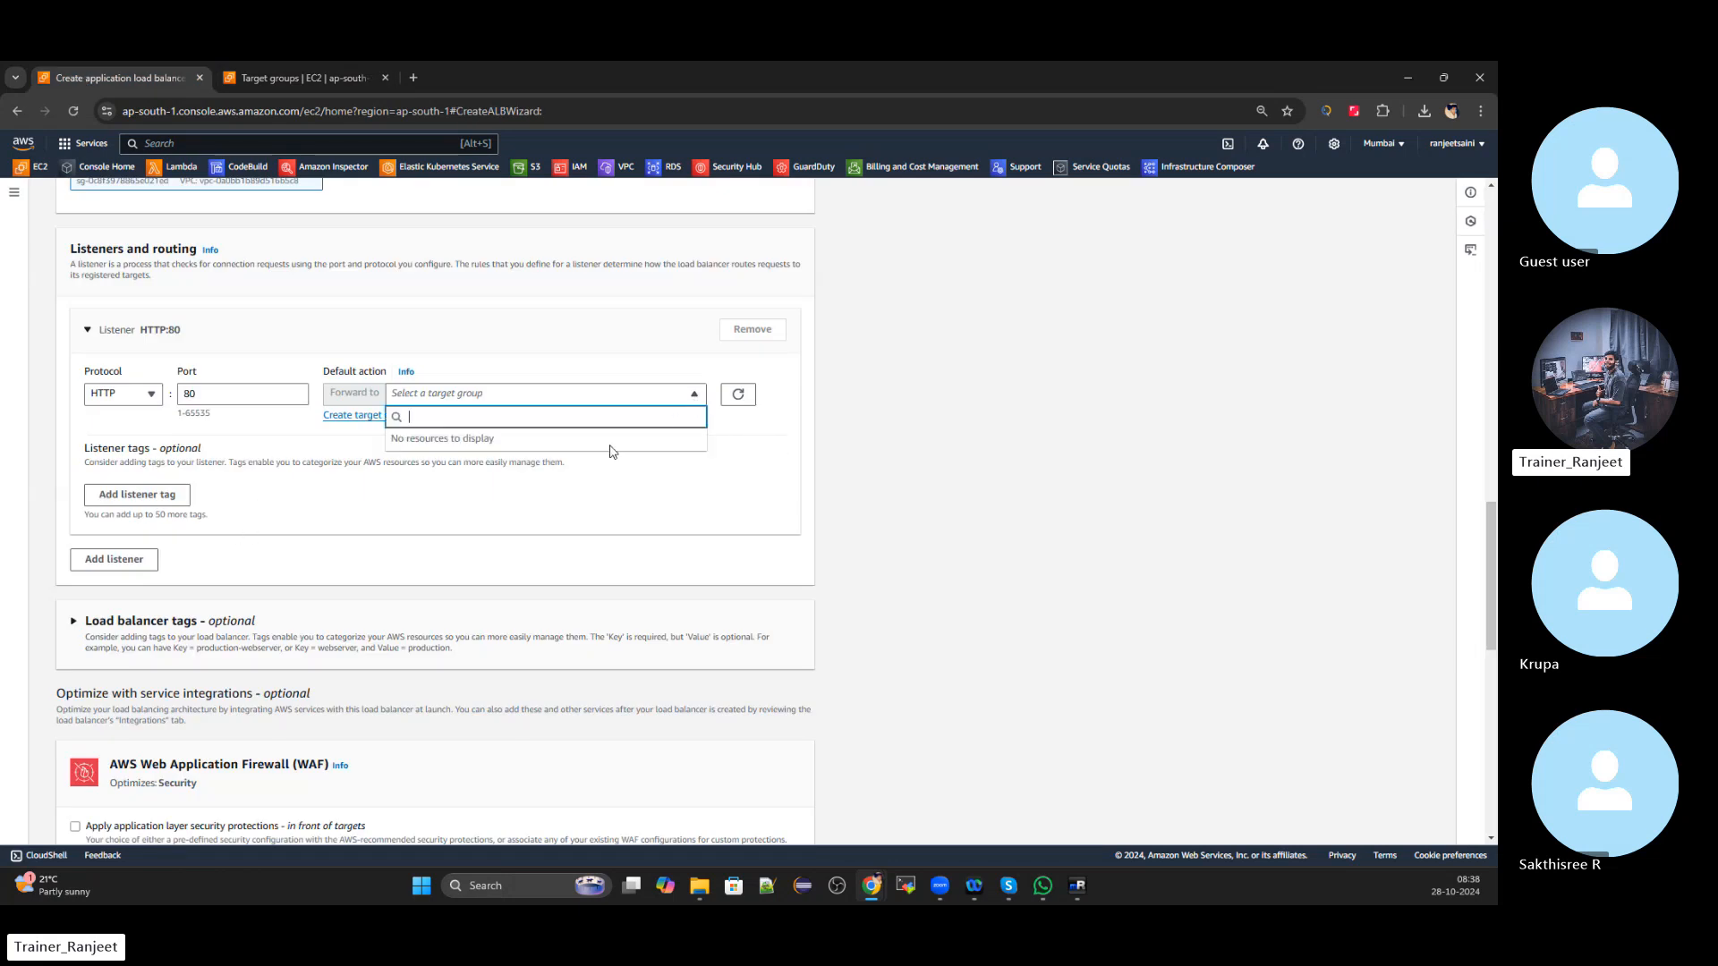
pyautogui.click(738, 395)
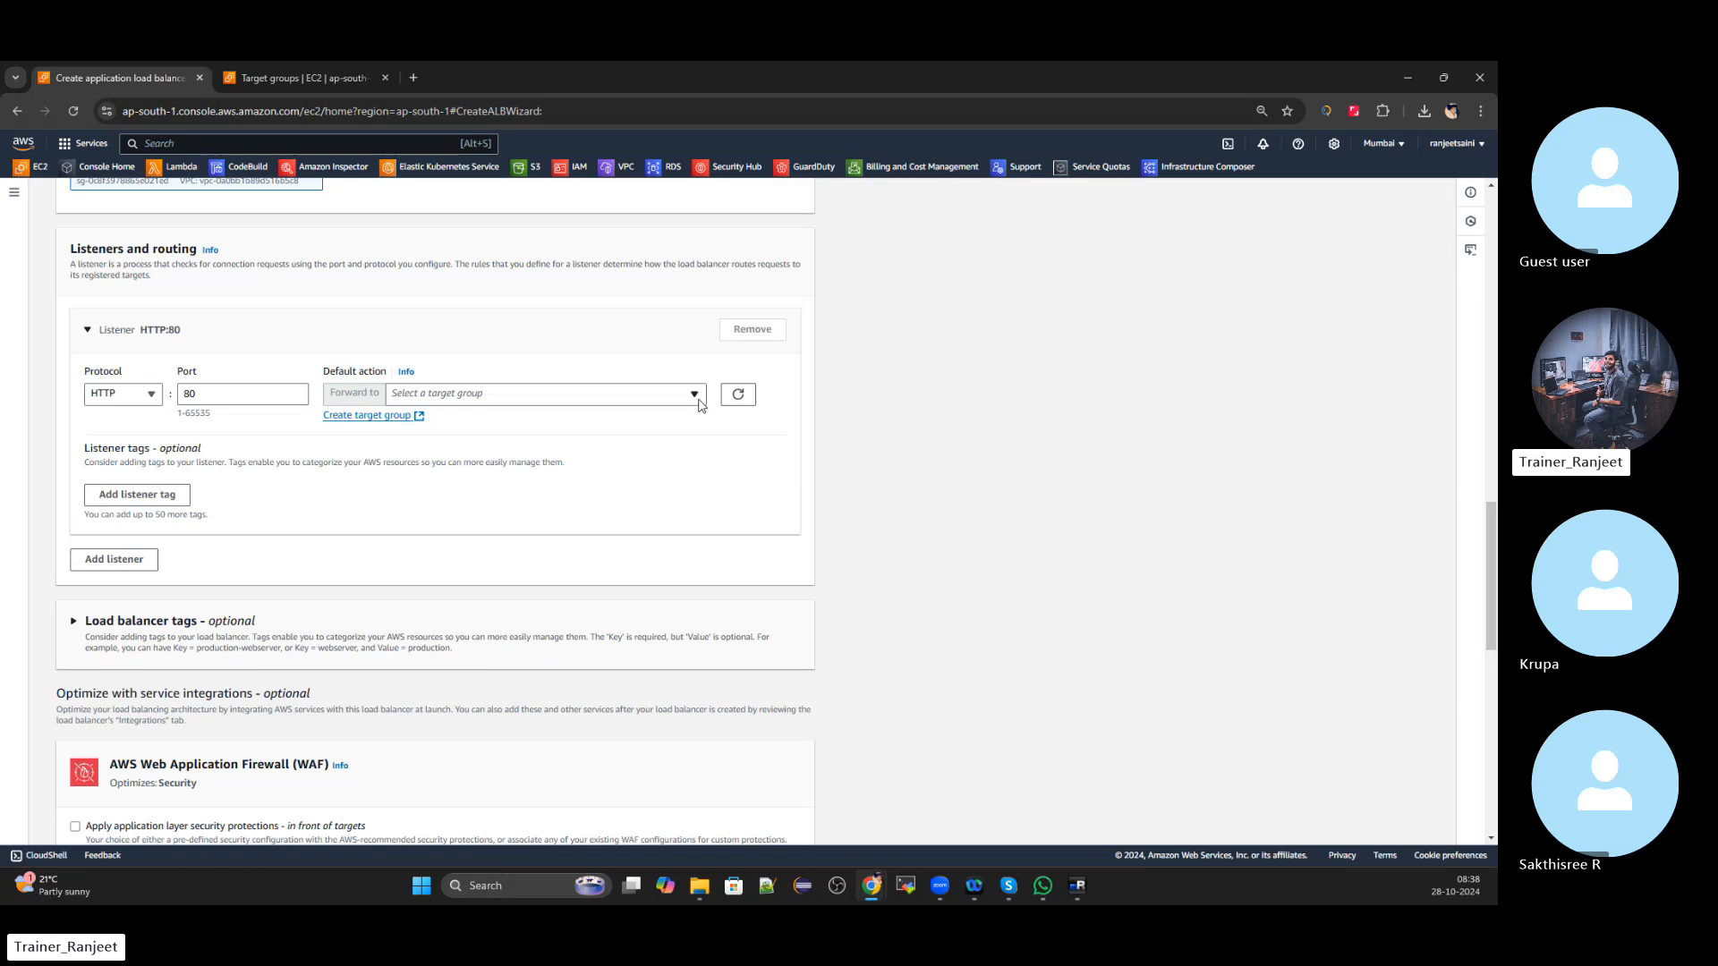
pyautogui.click(697, 402)
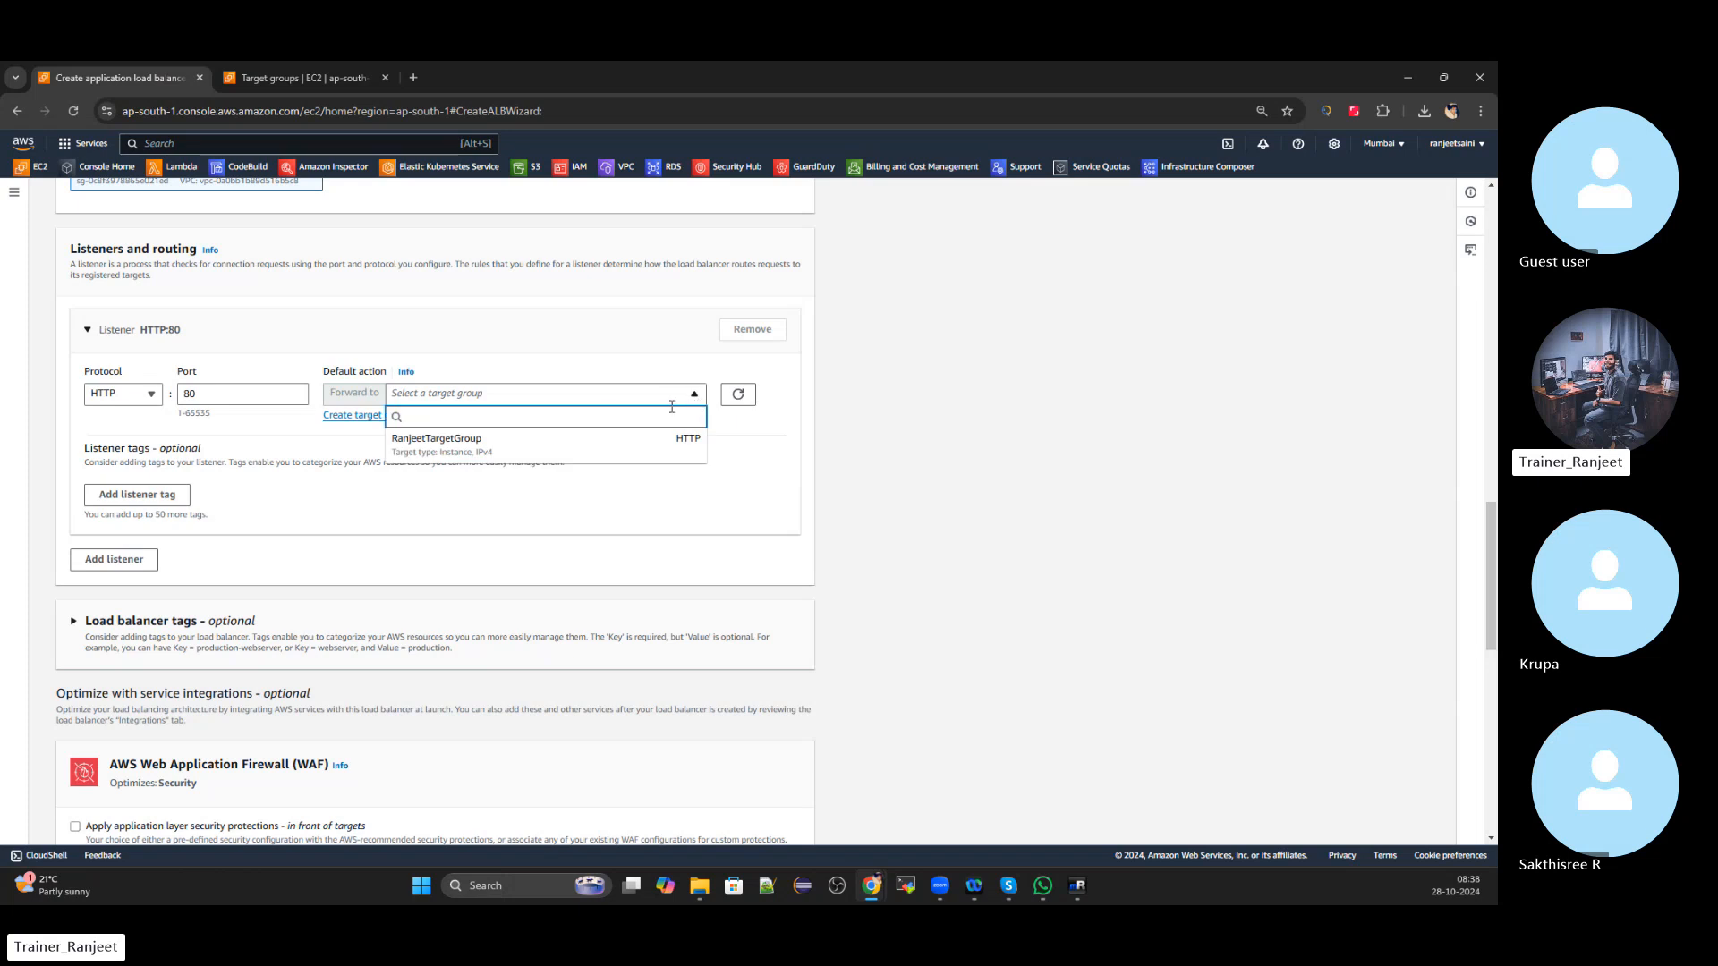
pyautogui.click(443, 447)
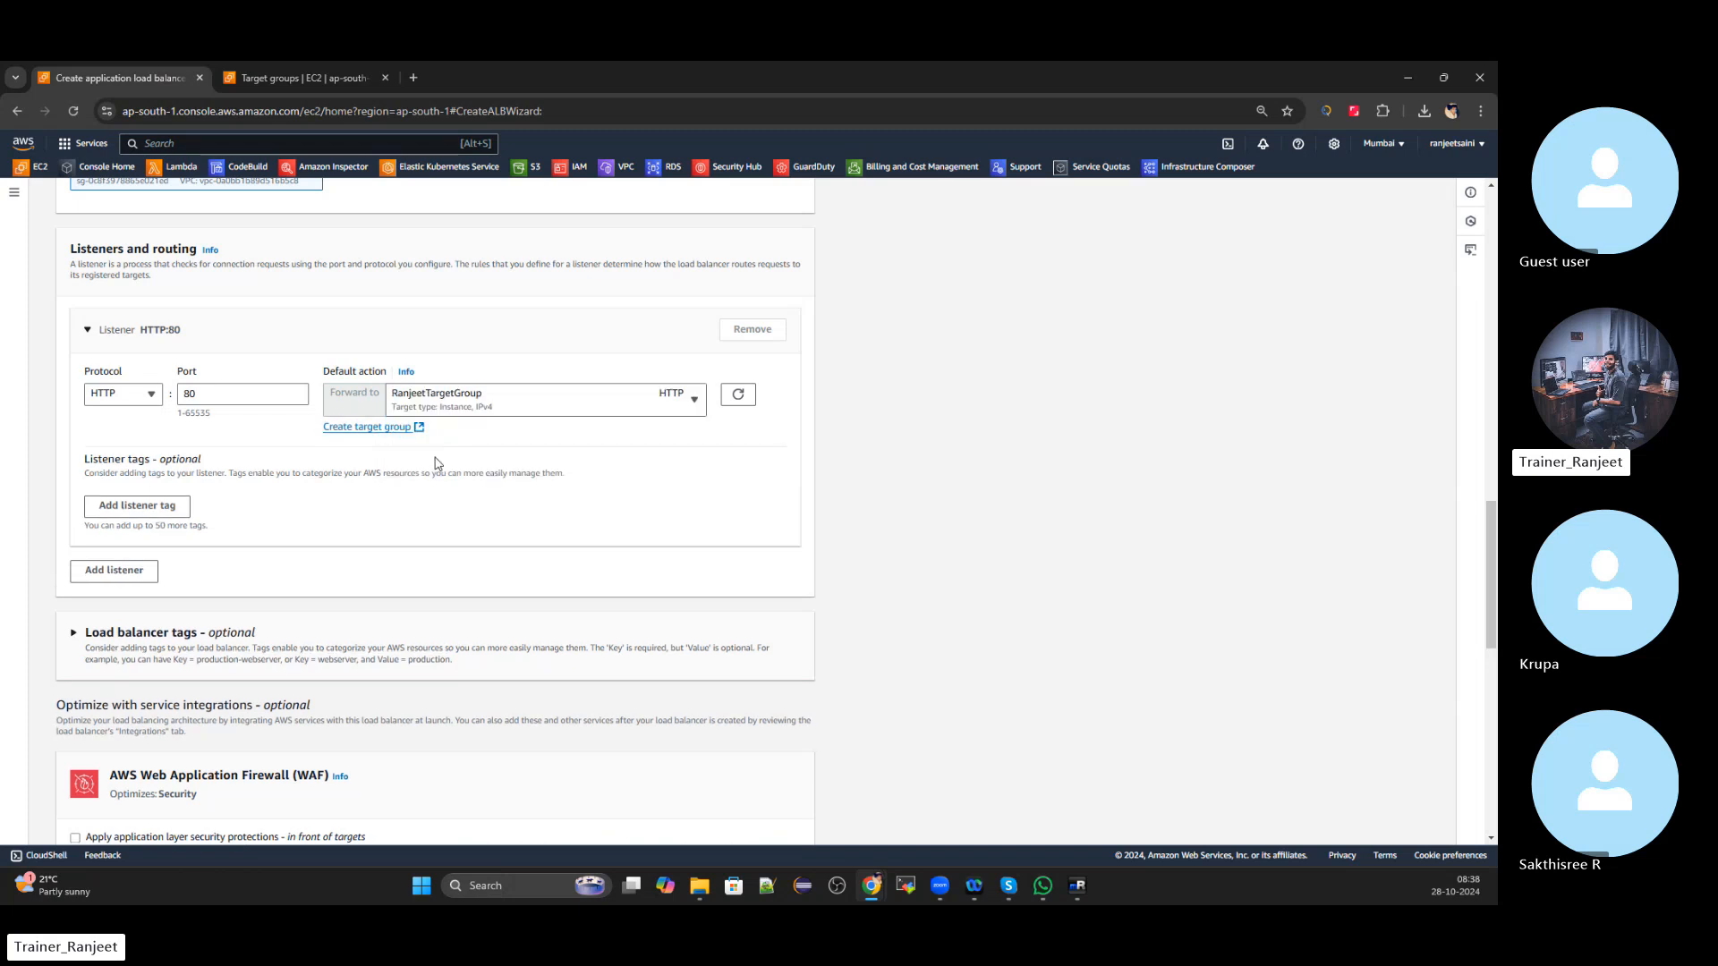
# Add a listener tag with key 'name' and the owner's name as value
pyautogui.click(141, 507)
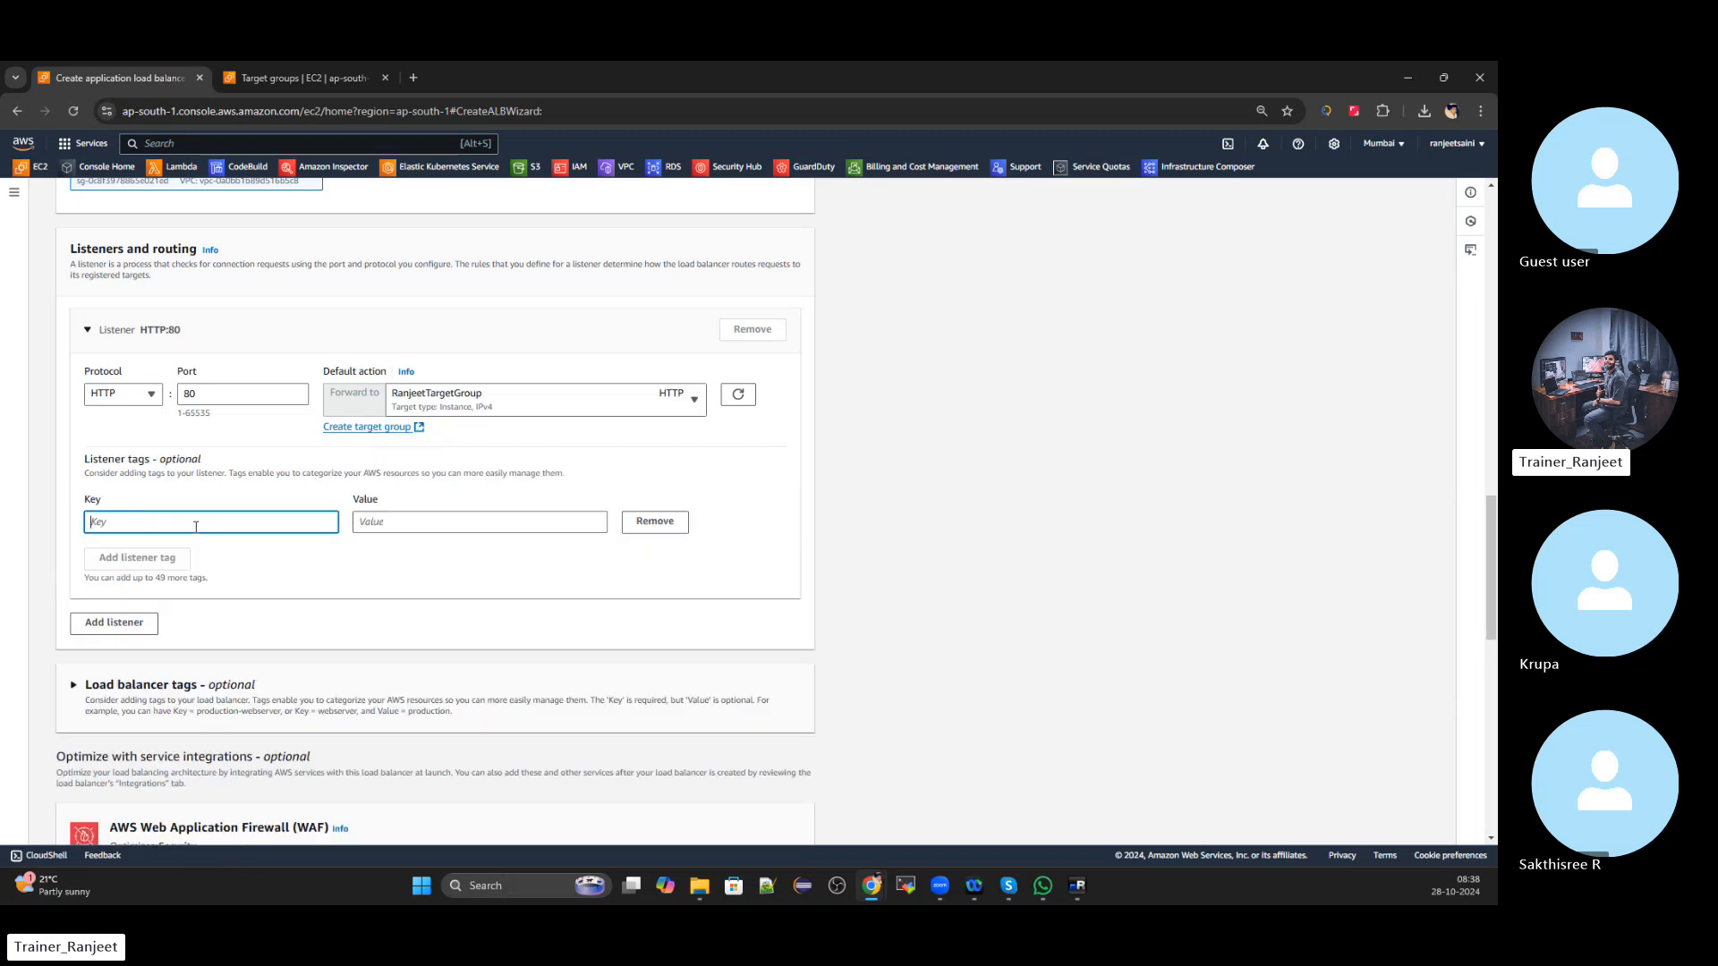
pyautogui.write('name')
pyautogui.click(438, 522)
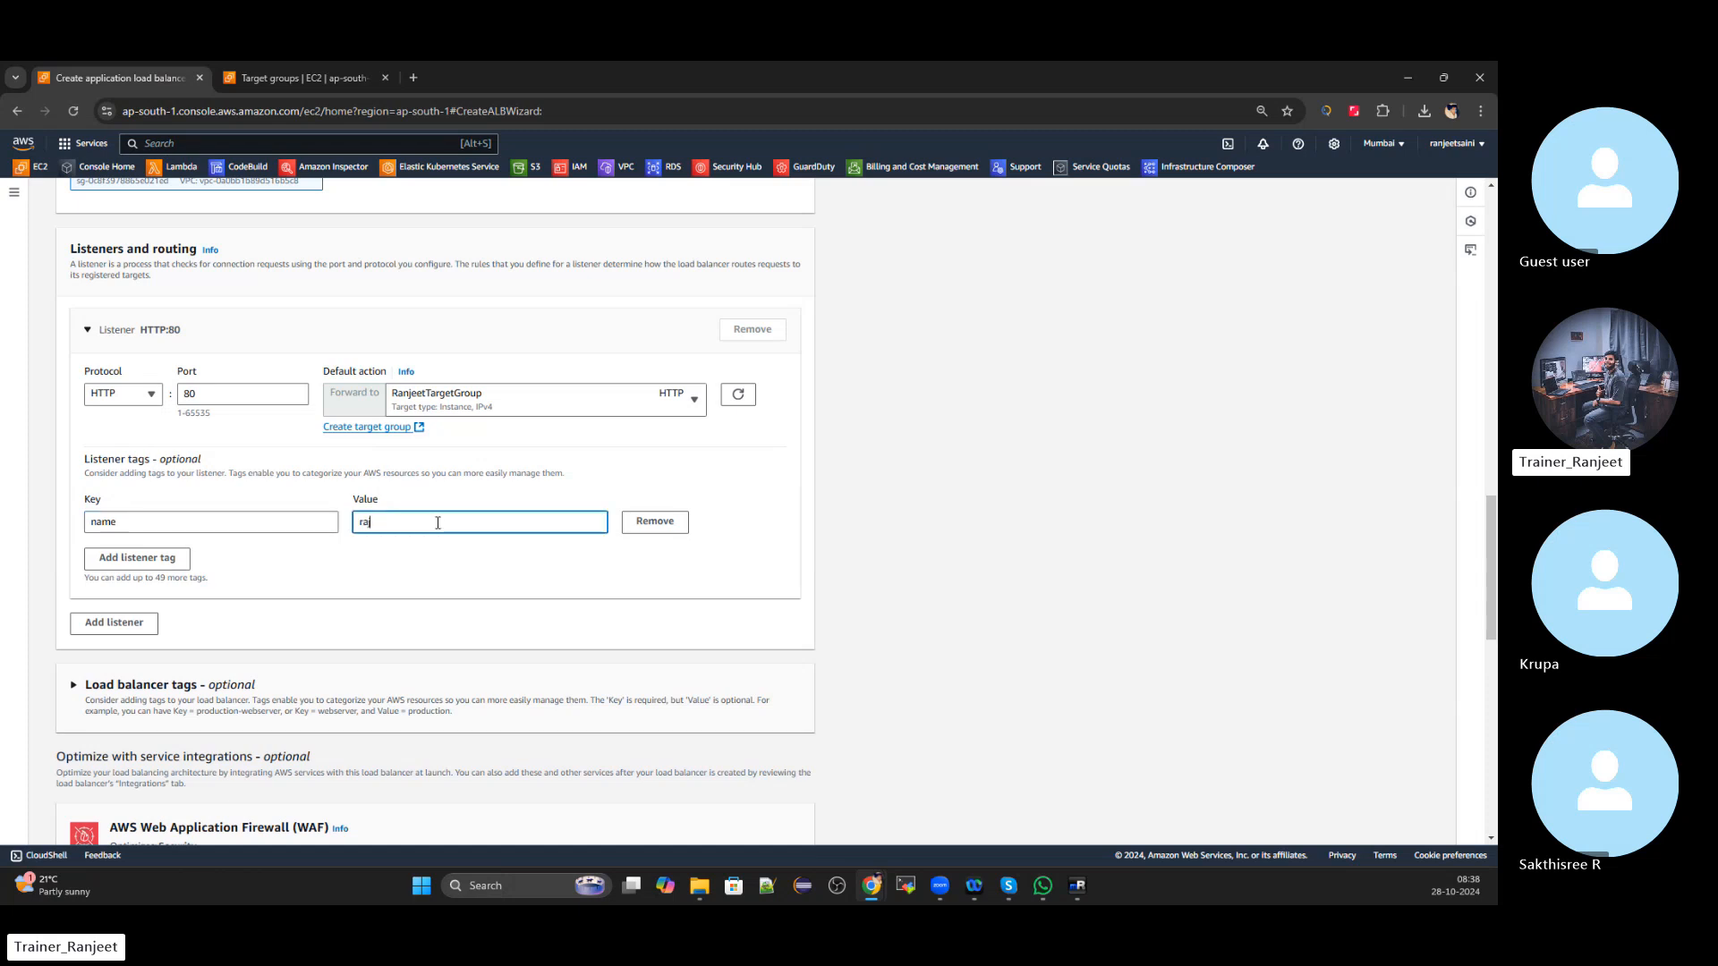
pyautogui.write('ranjeet')
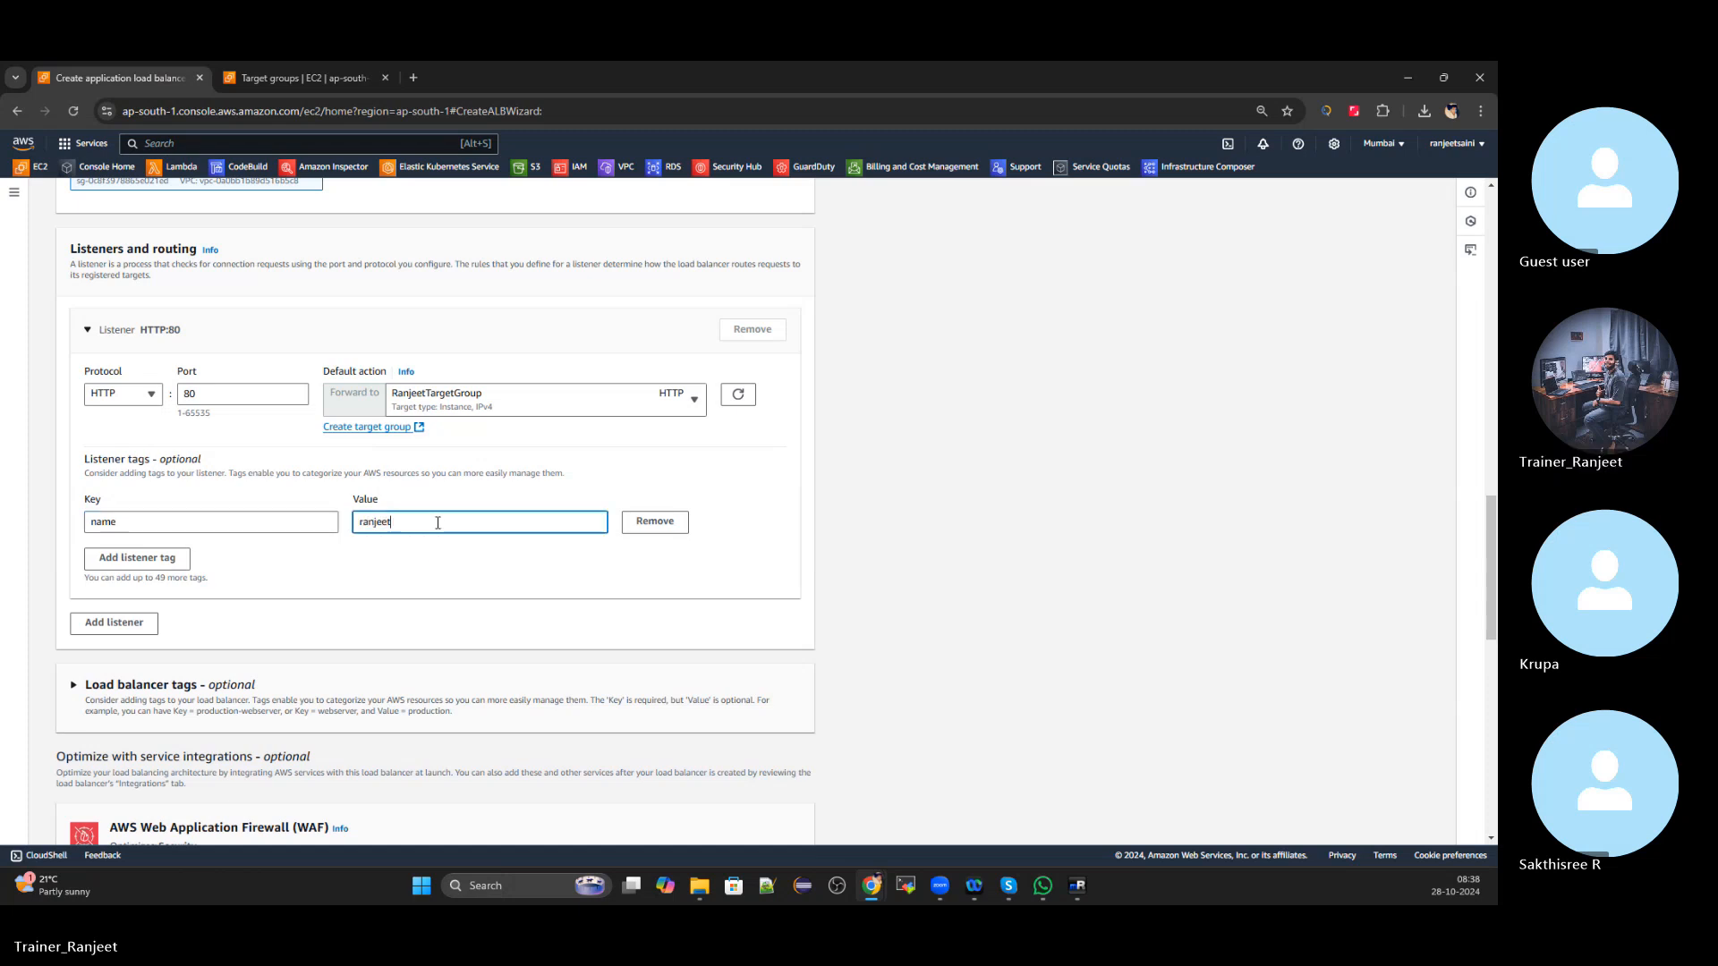
# Add a second listener tag with key 'email' and the owner's e-mail address as value
pyautogui.click(163, 552)
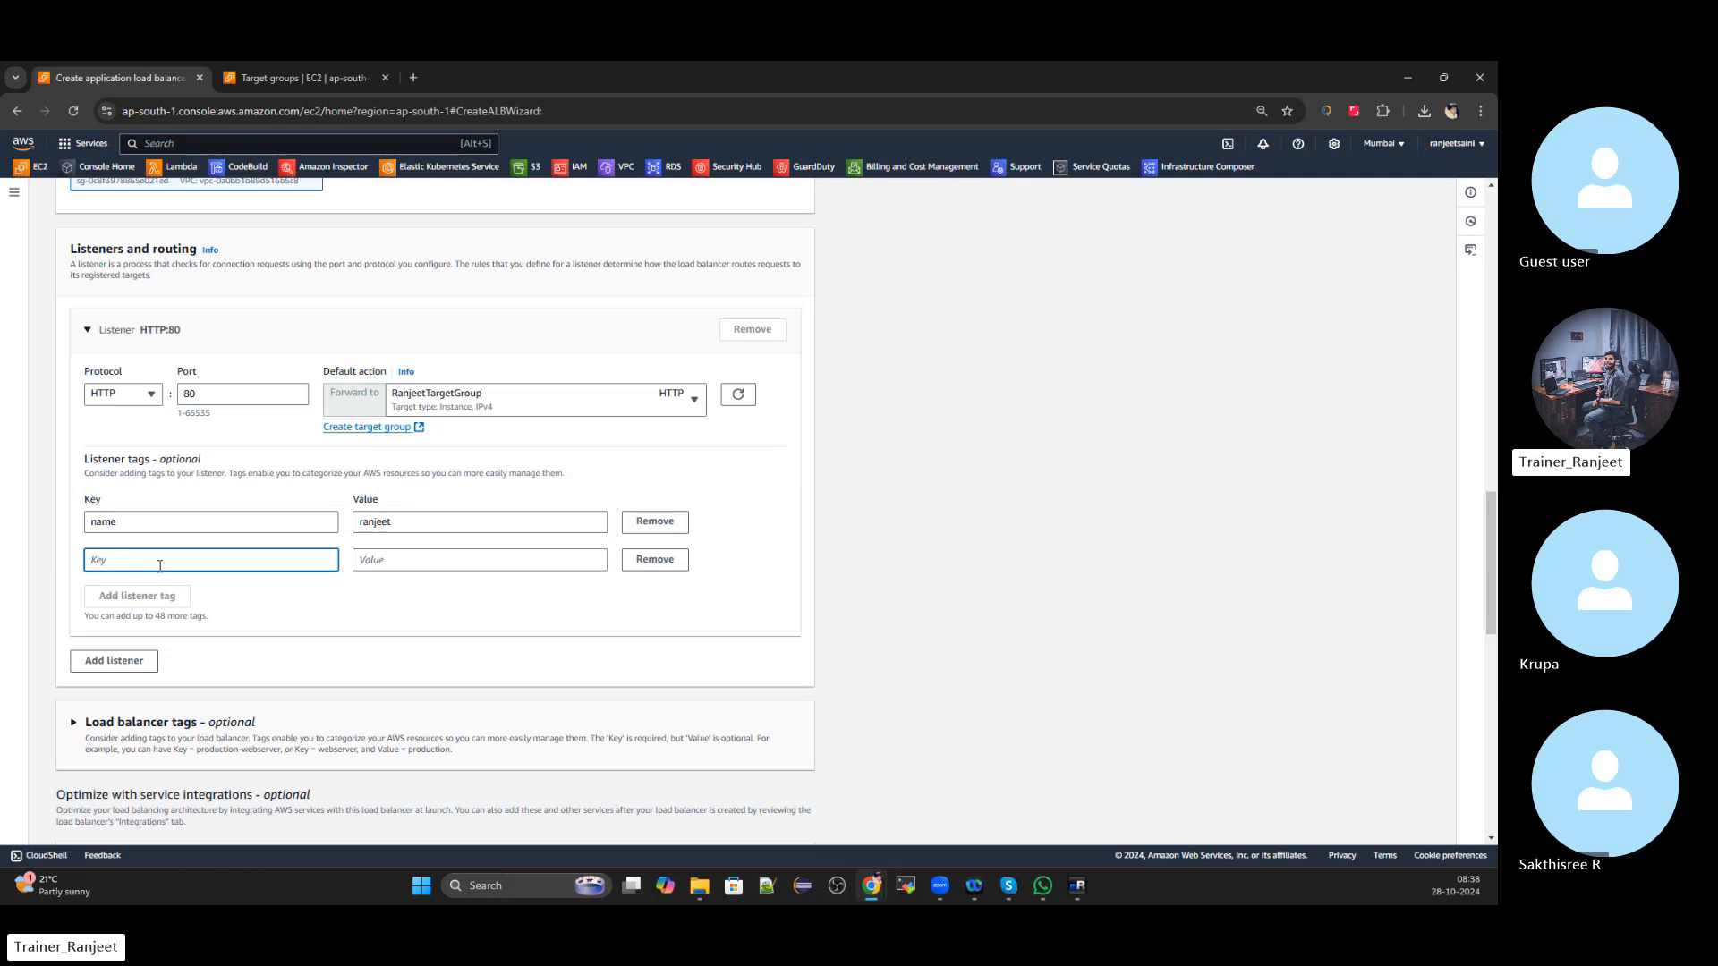
pyautogui.write('email')
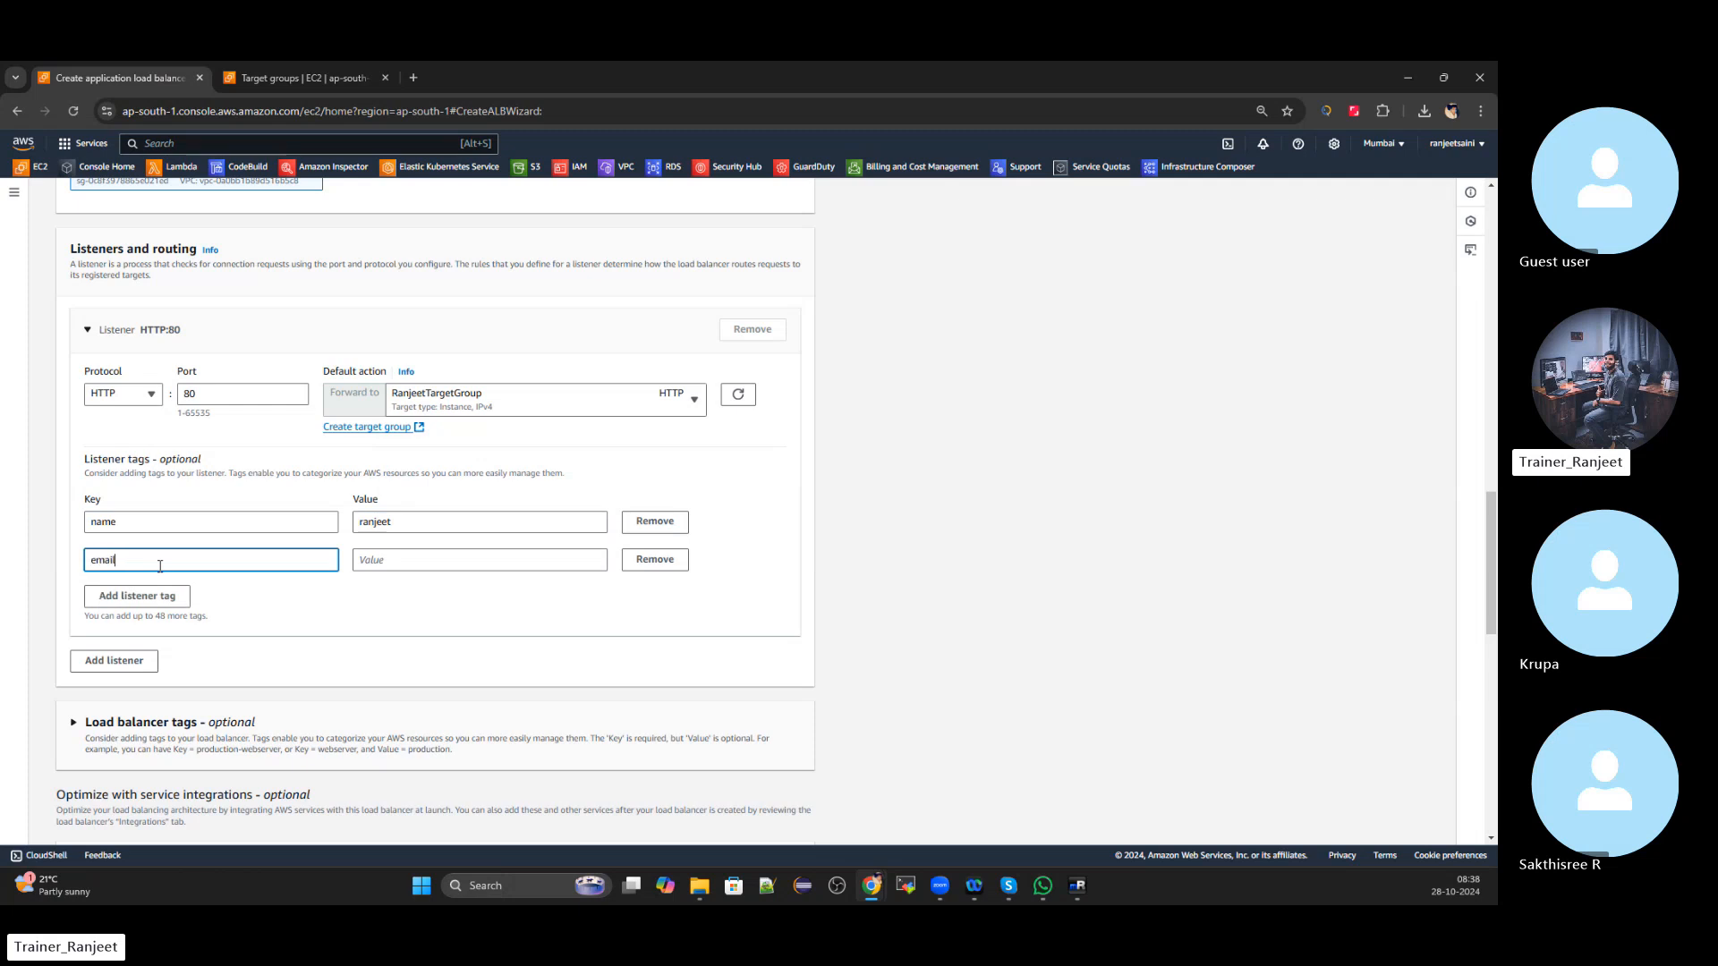
pyautogui.click(451, 565)
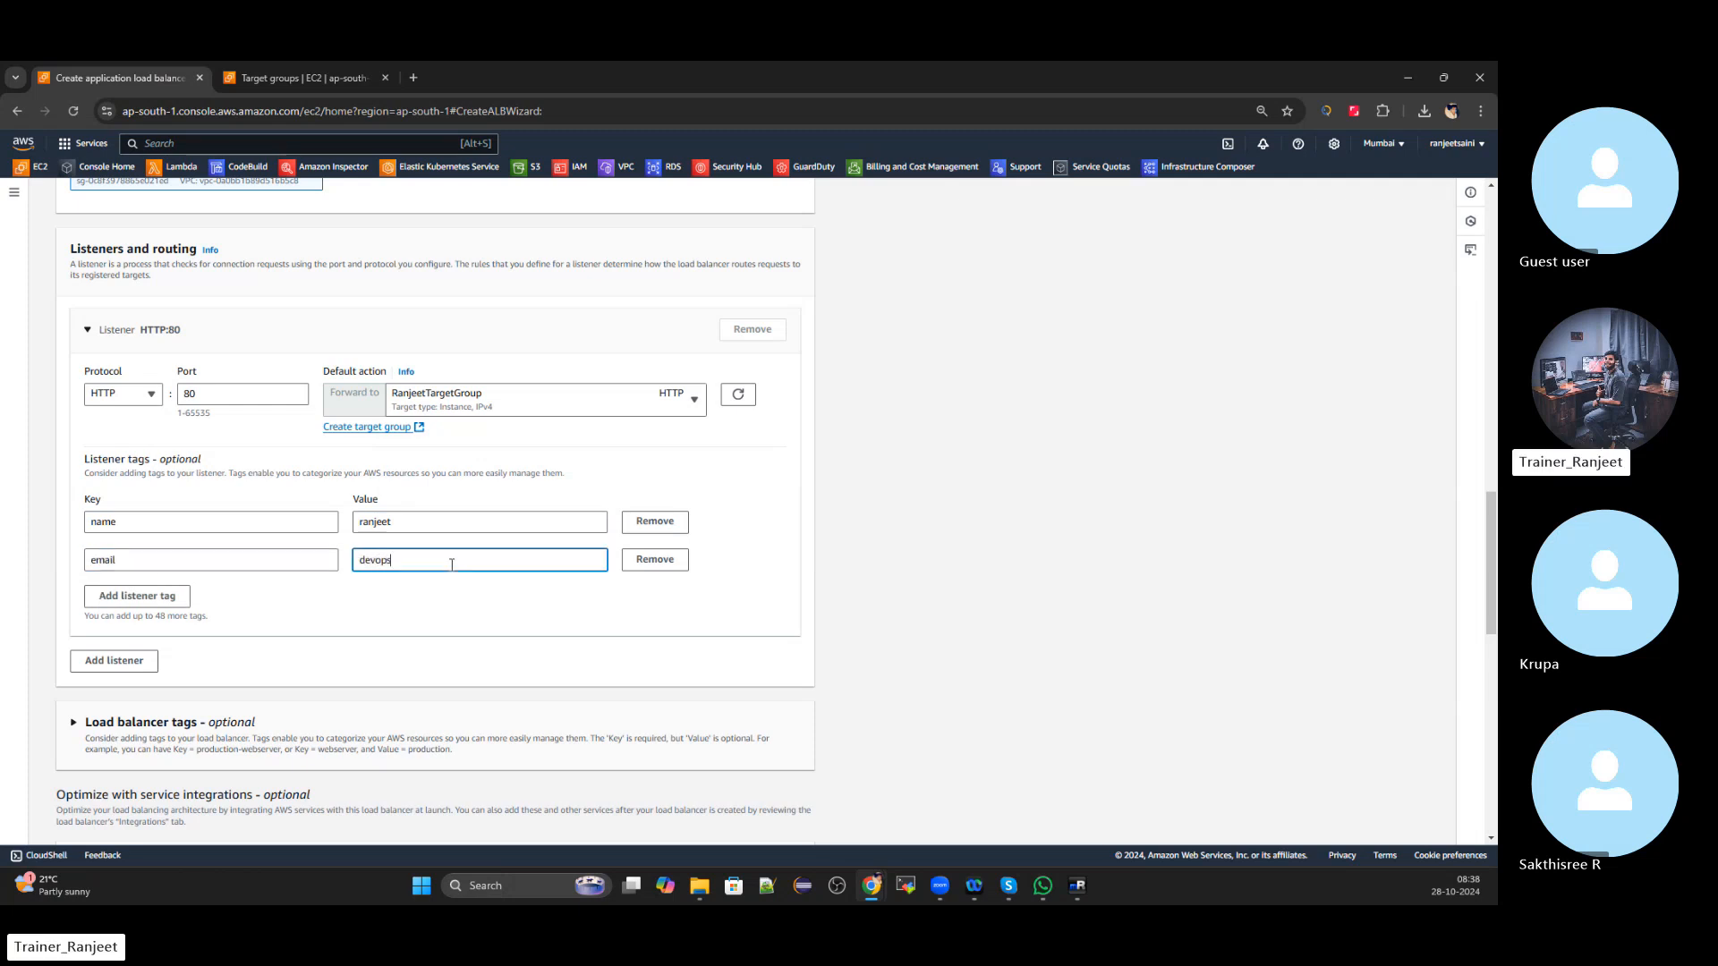
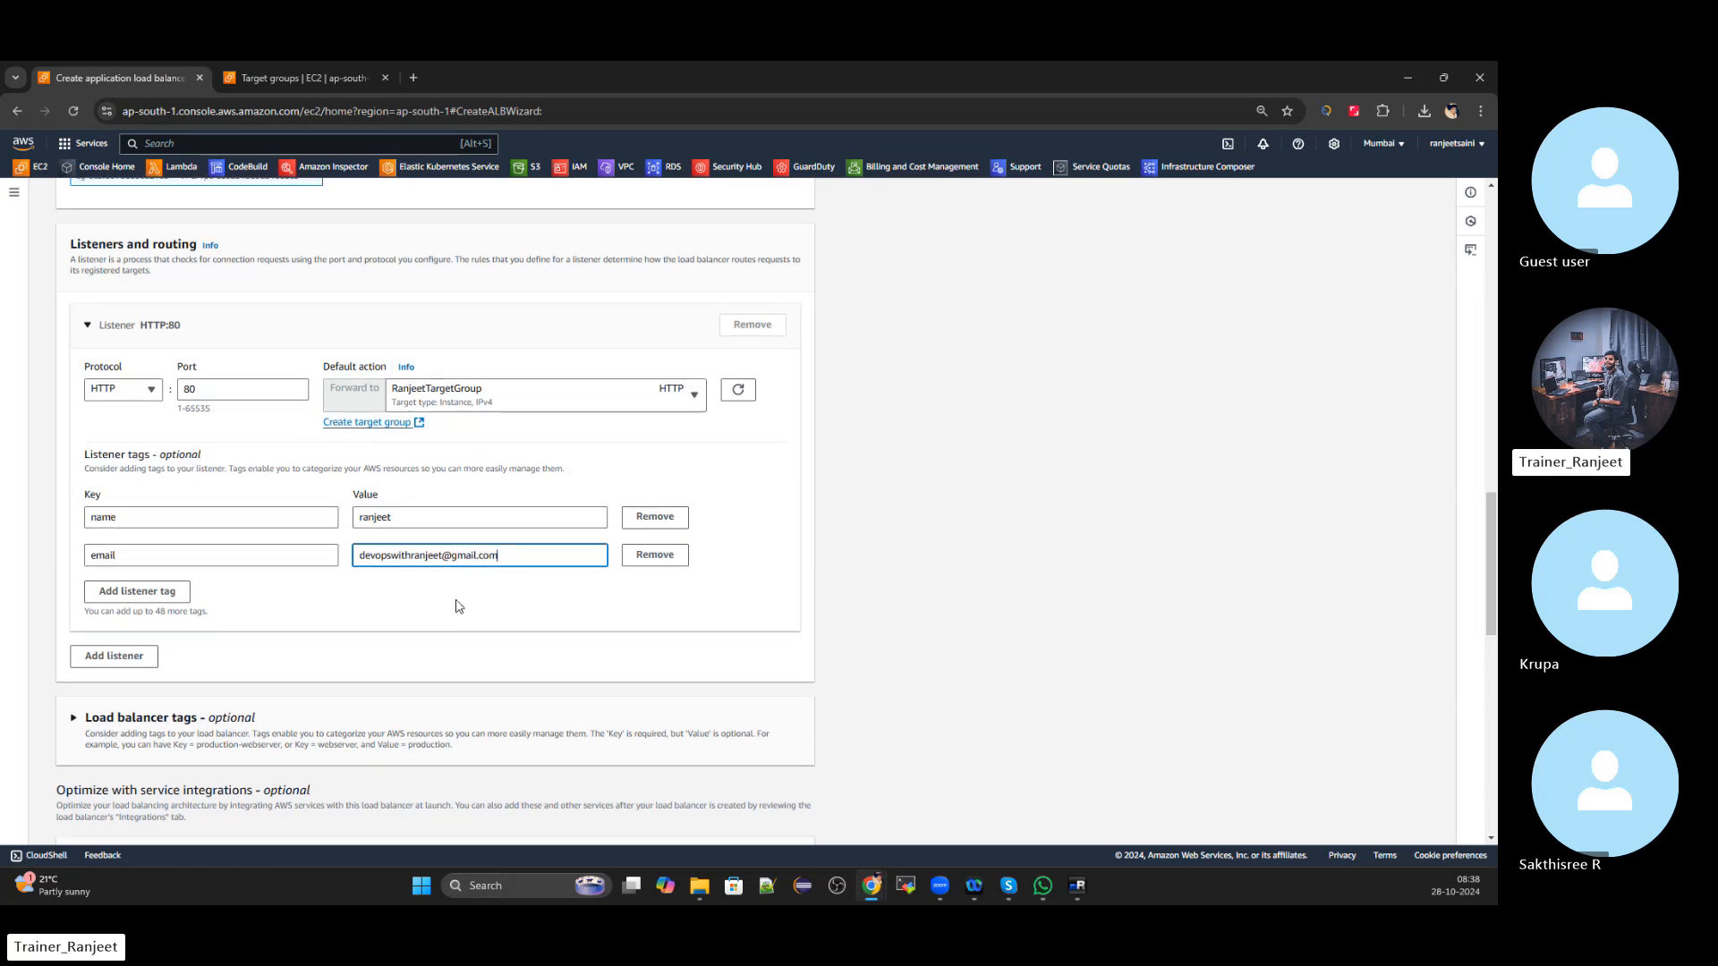
pyautogui.scroll(-2, 453, 604)
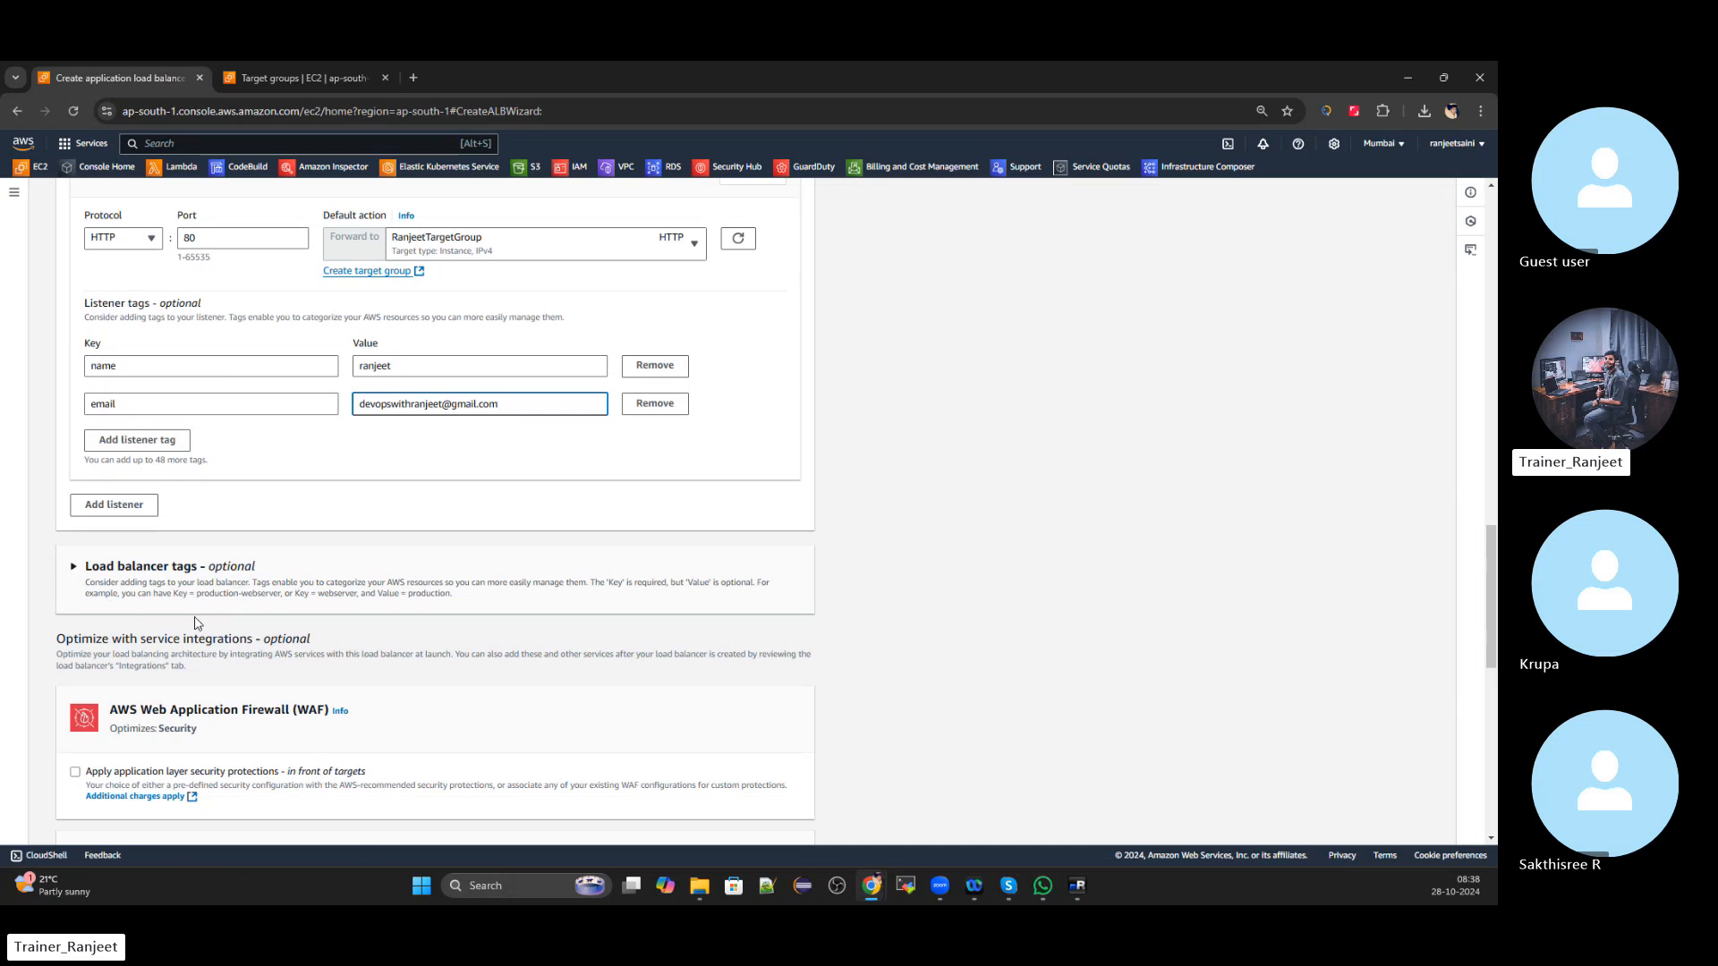
pyautogui.scroll(-1, 206, 598)
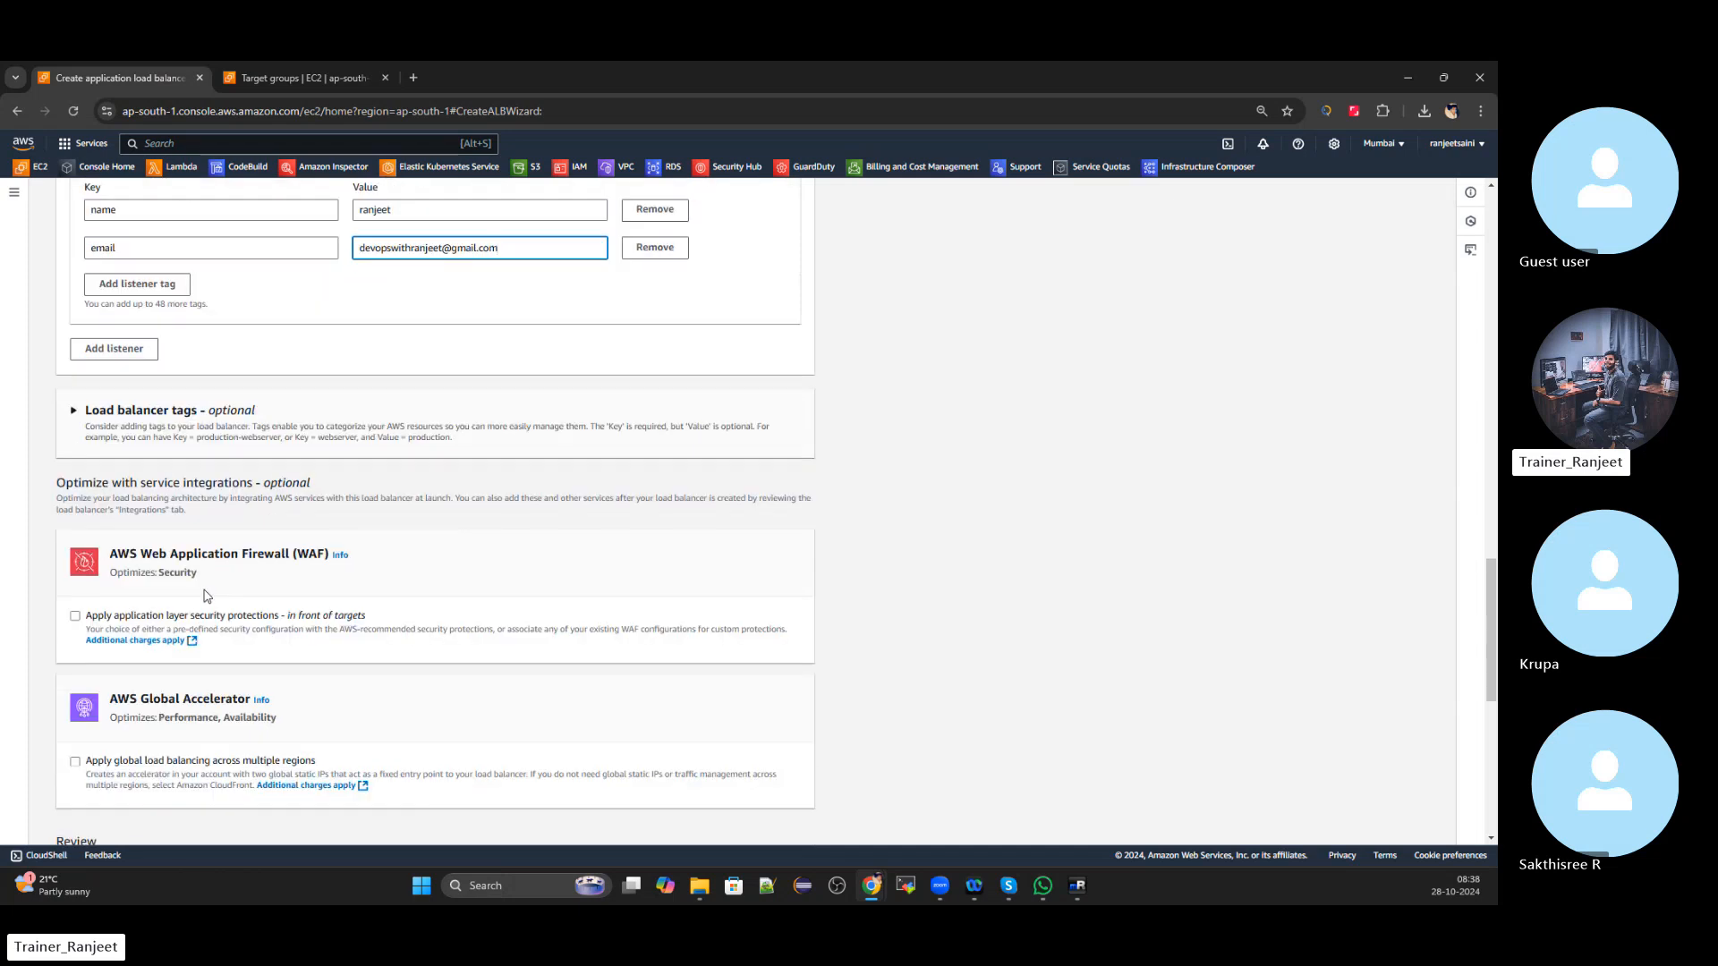
pyautogui.scroll(-1, 206, 597)
pyautogui.scroll(-2, 211, 581)
pyautogui.scroll(-3, 212, 577)
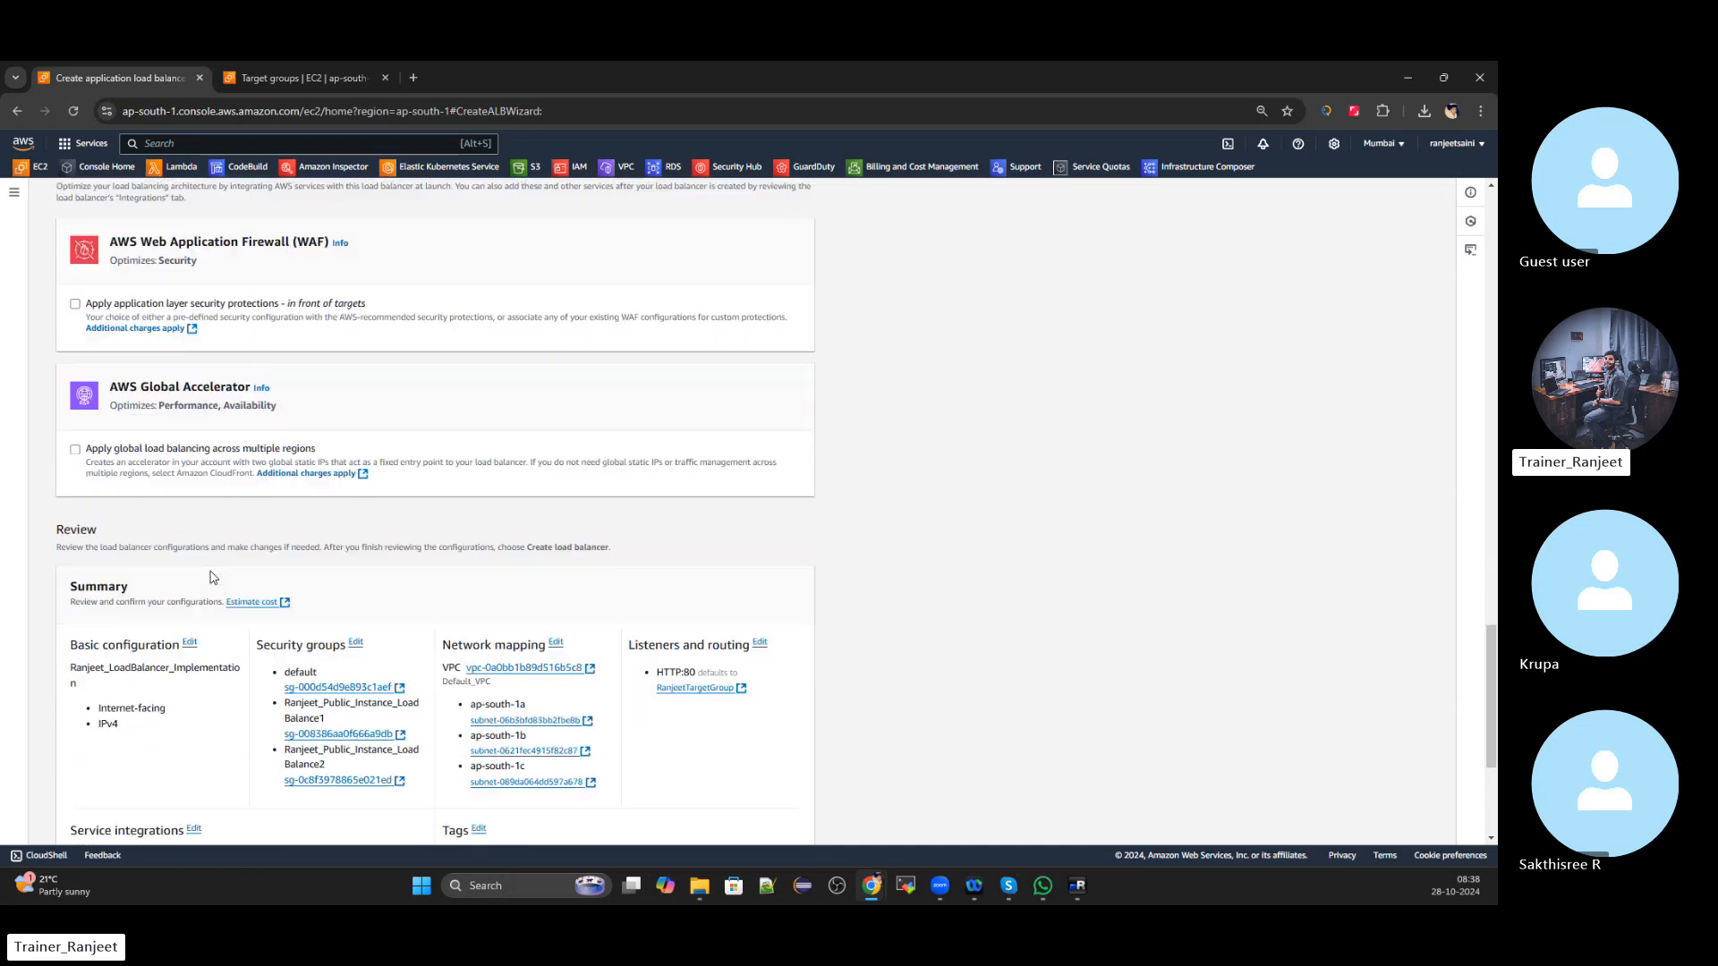
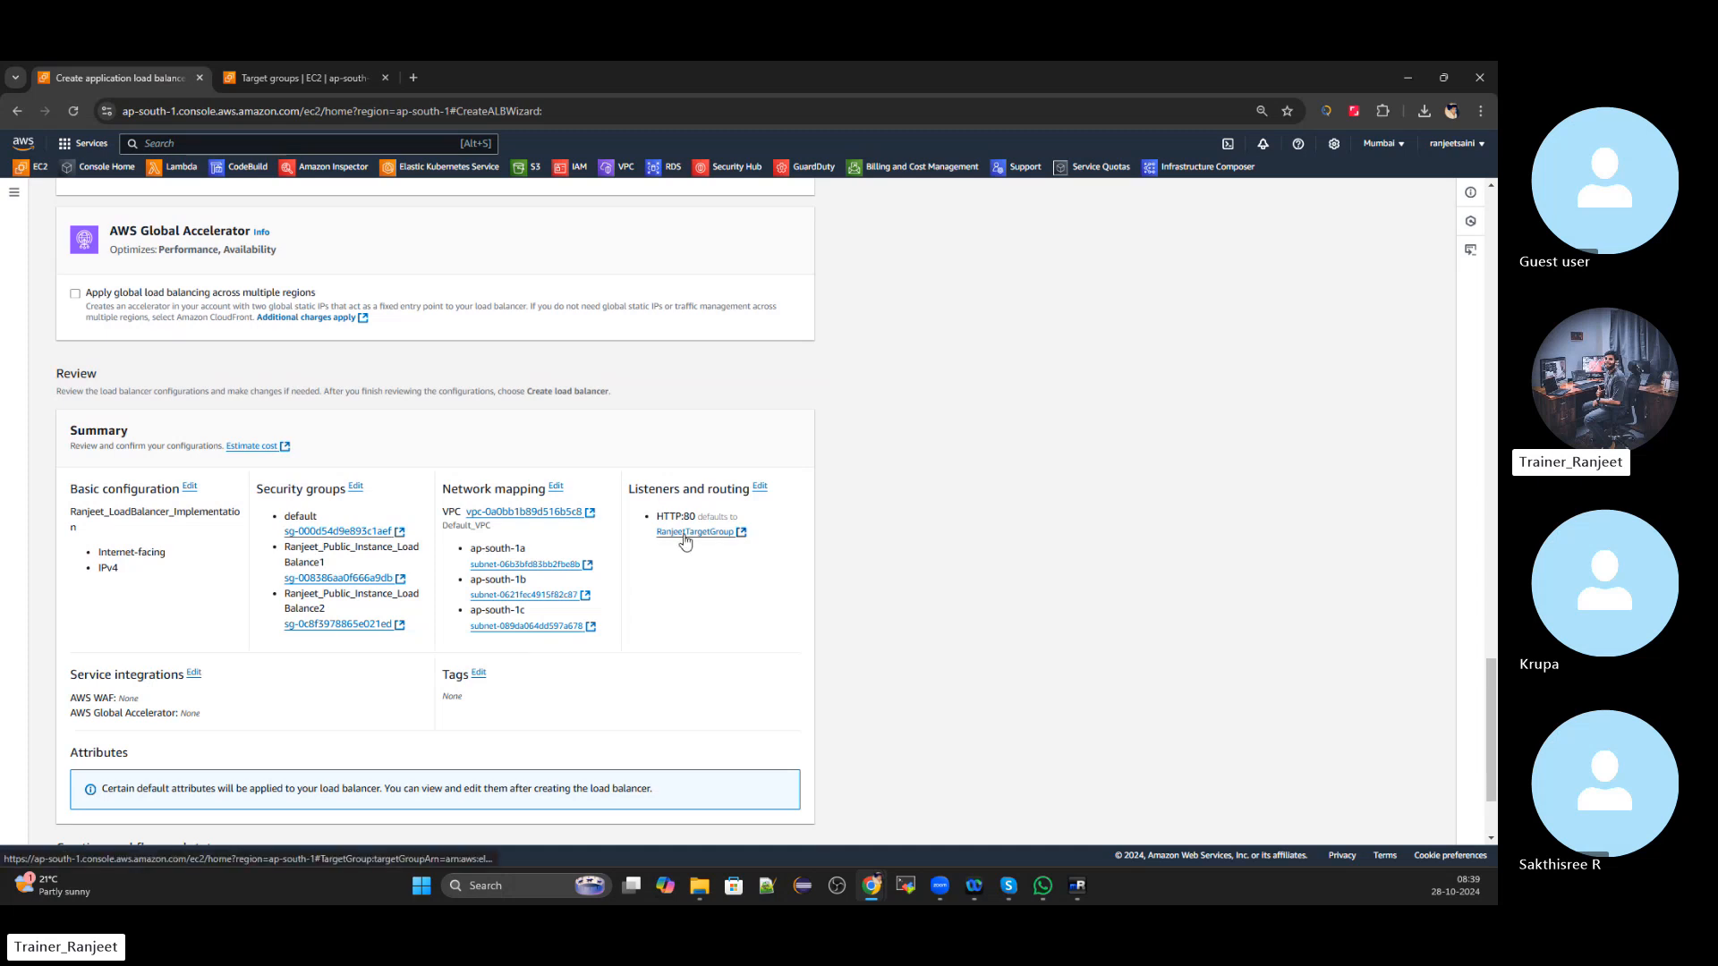
# Review the settings and attempt to create the load balancer, triggering the name-length error
pyautogui.scroll(-2, 685, 540)
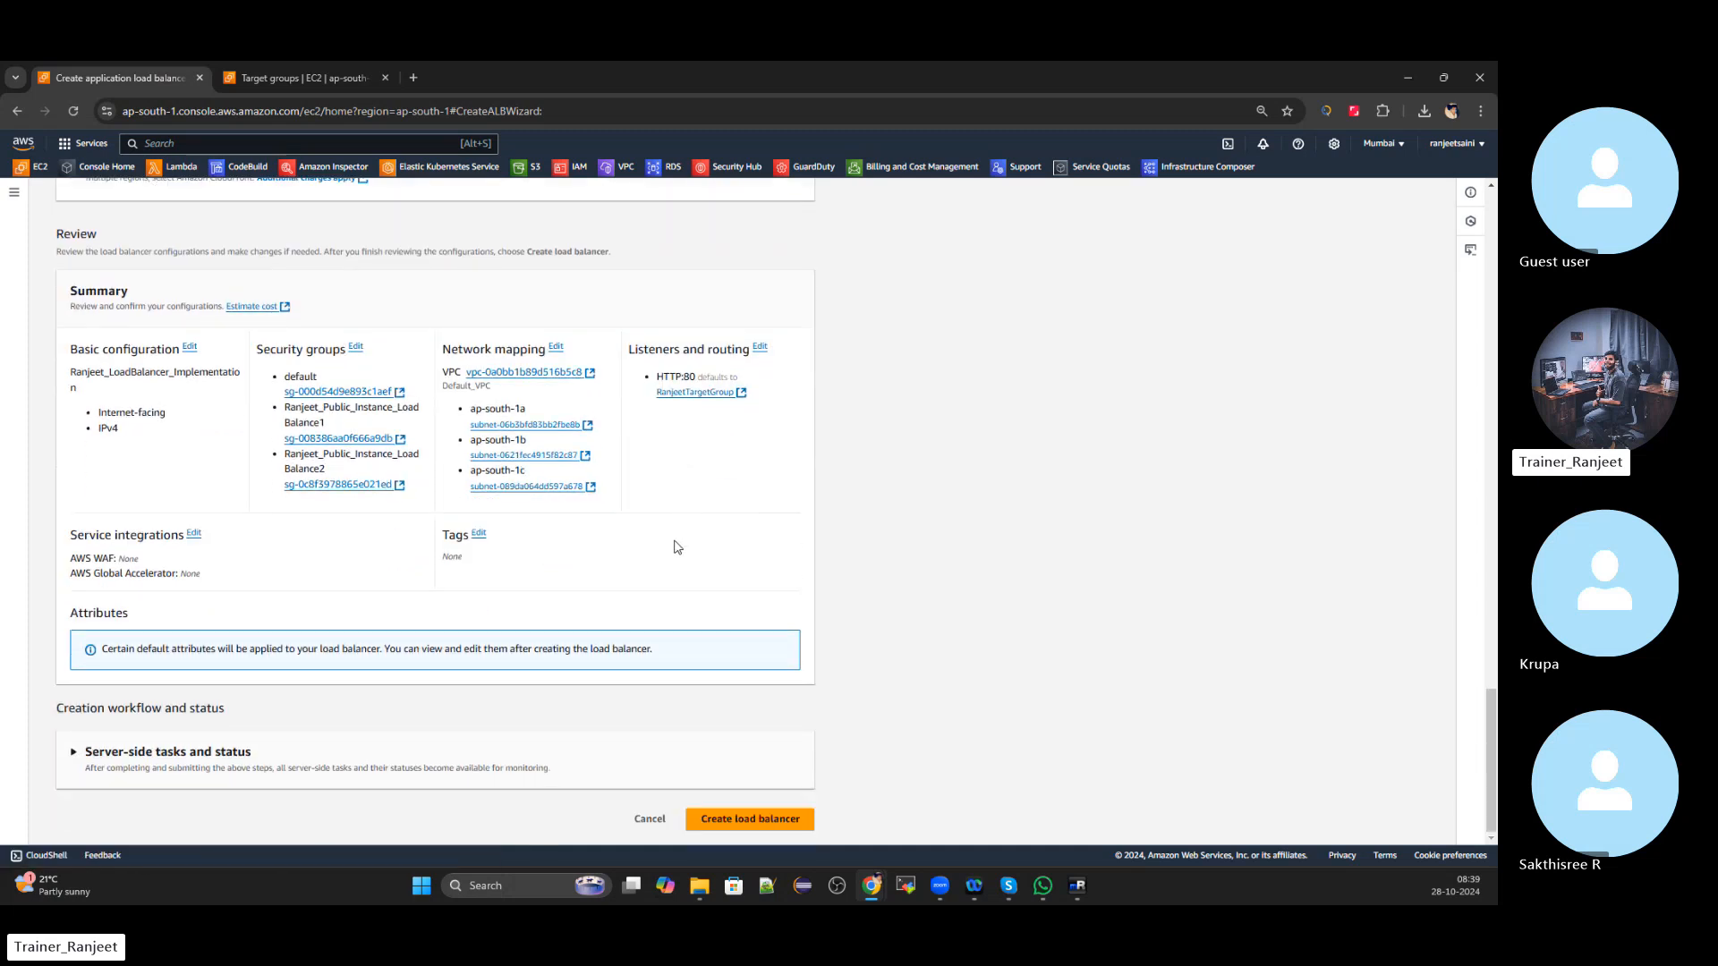
pyautogui.scroll(15, 677, 546)
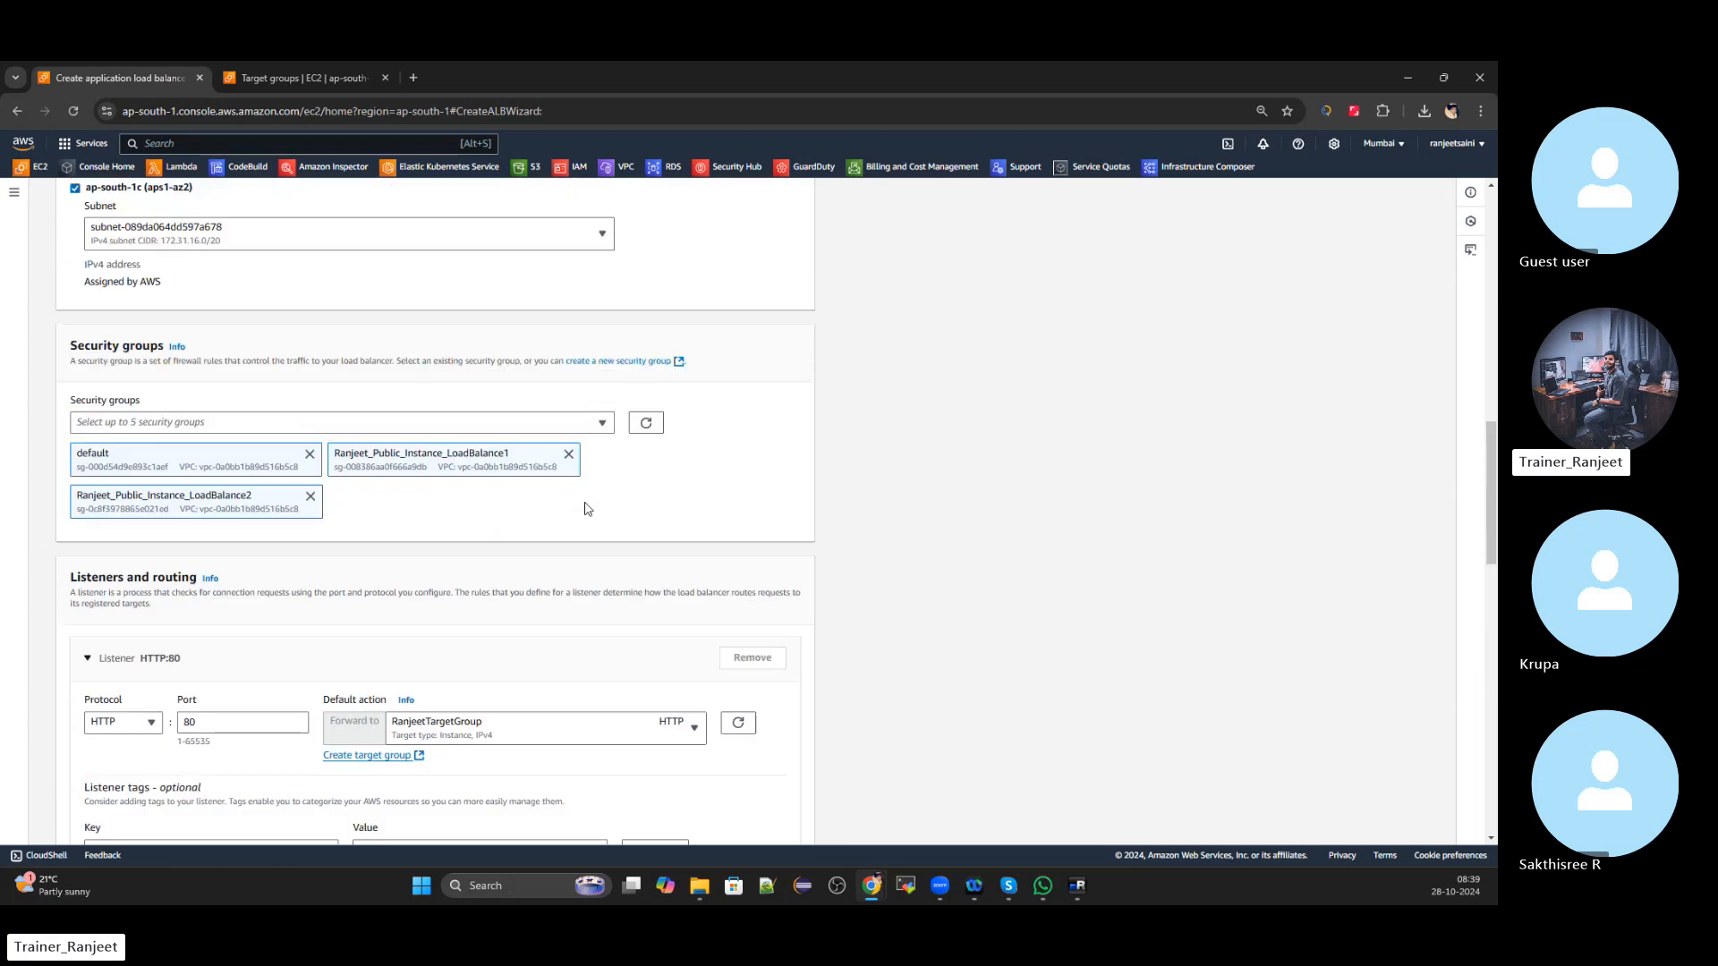
pyautogui.scroll(15, 587, 509)
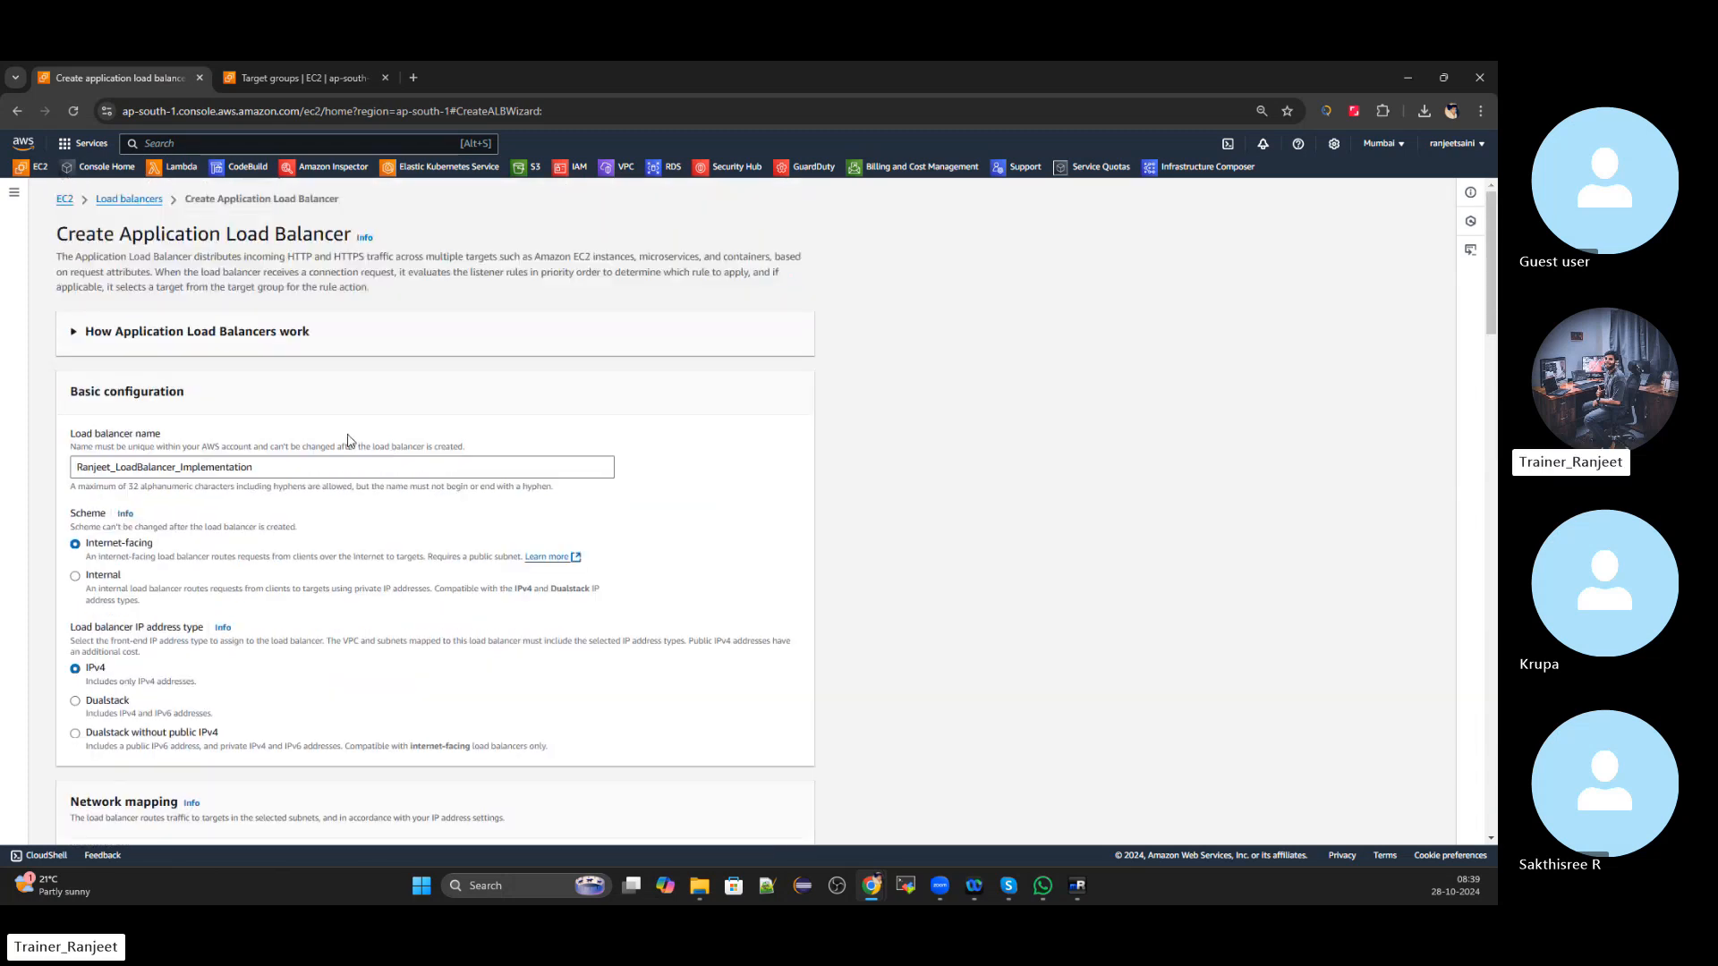
pyautogui.scroll(-15, 349, 443)
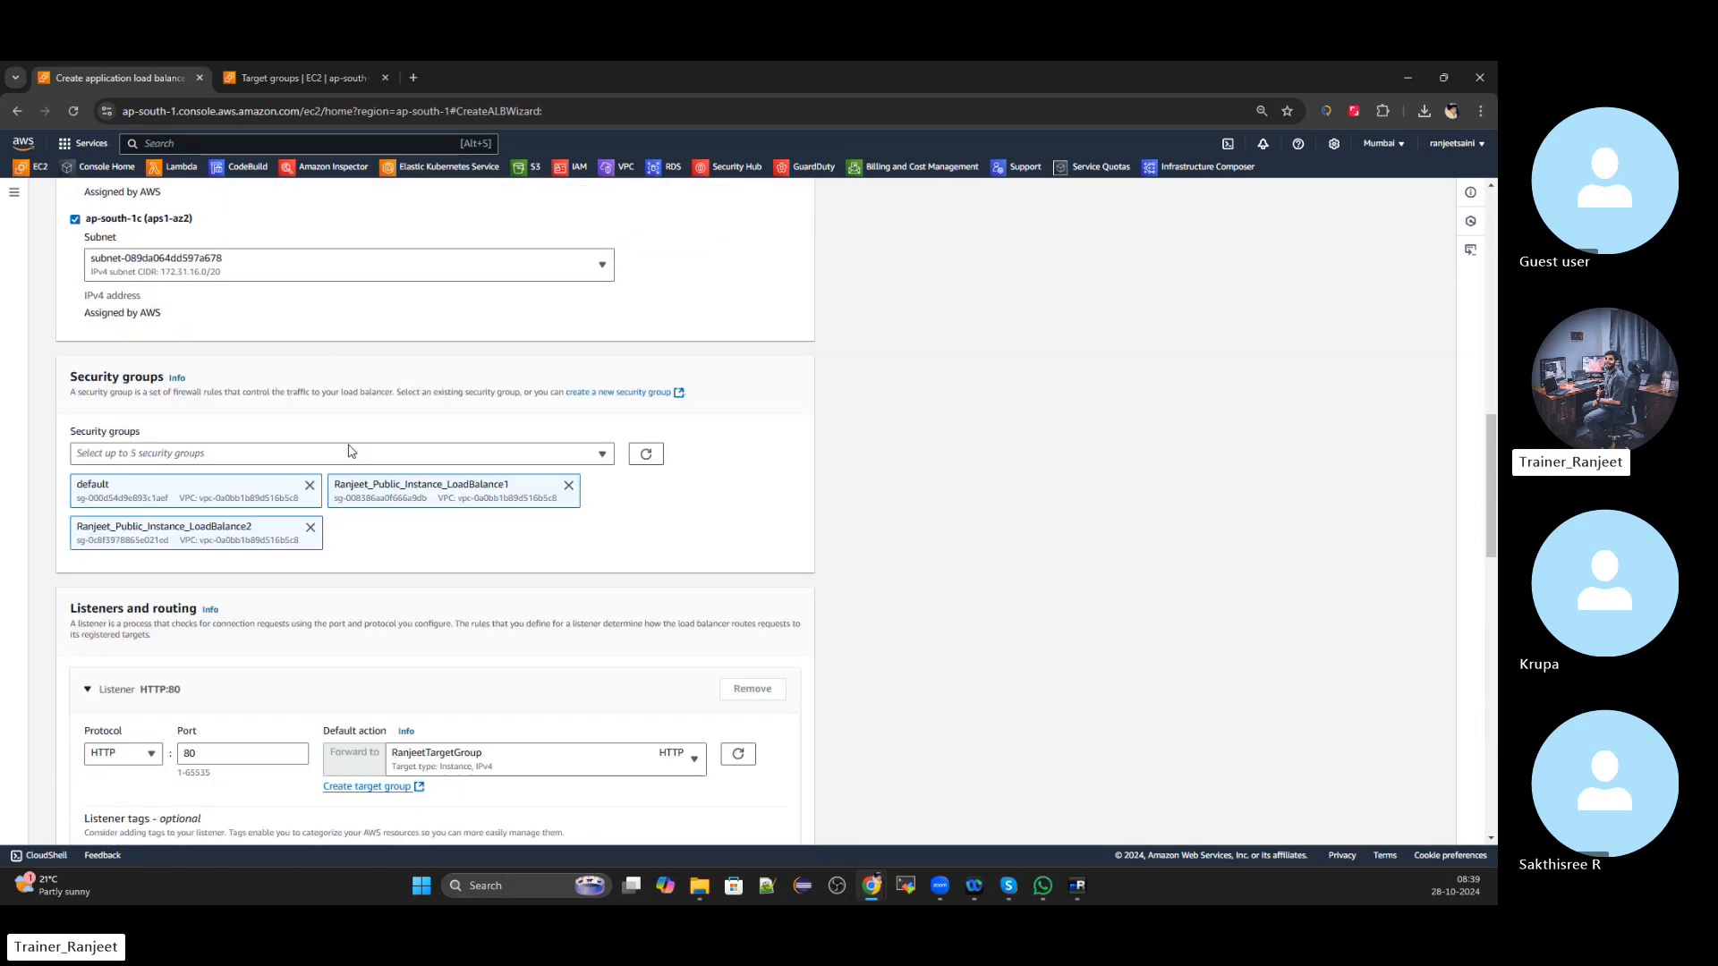
pyautogui.scroll(-15, 349, 452)
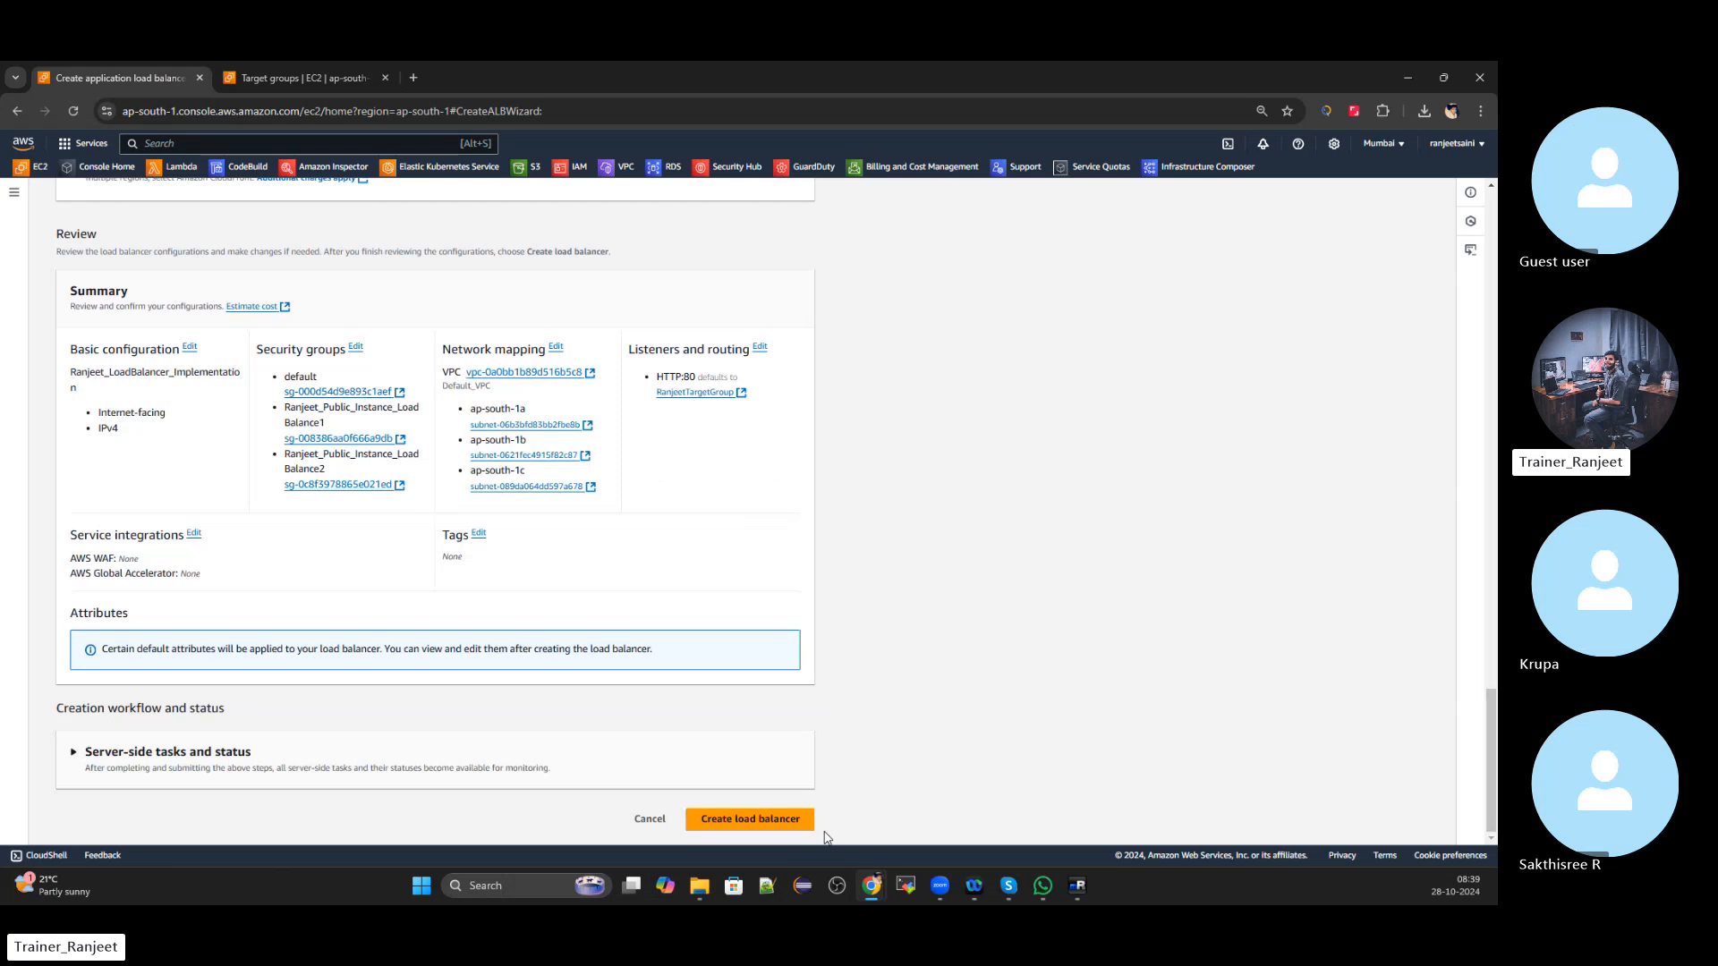
pyautogui.click(790, 820)
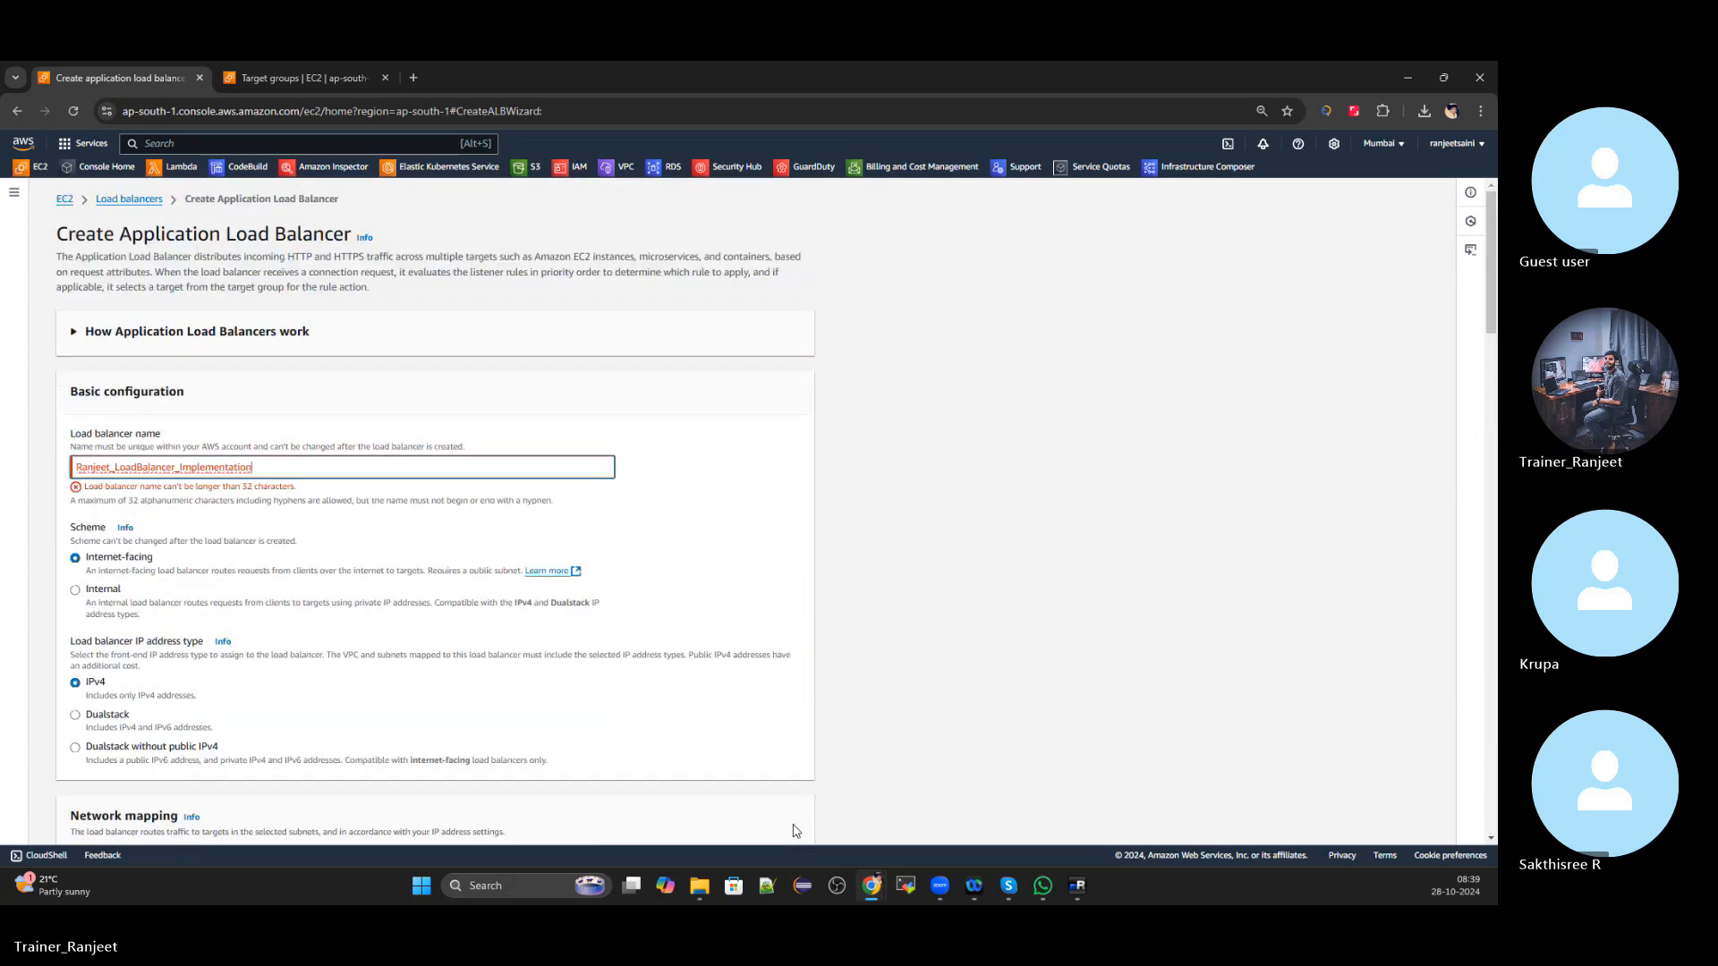
# Shorten the load balancer name to 'RanjeetLoadBalancer' and scroll back to the review summary
pyautogui.click(295, 468)
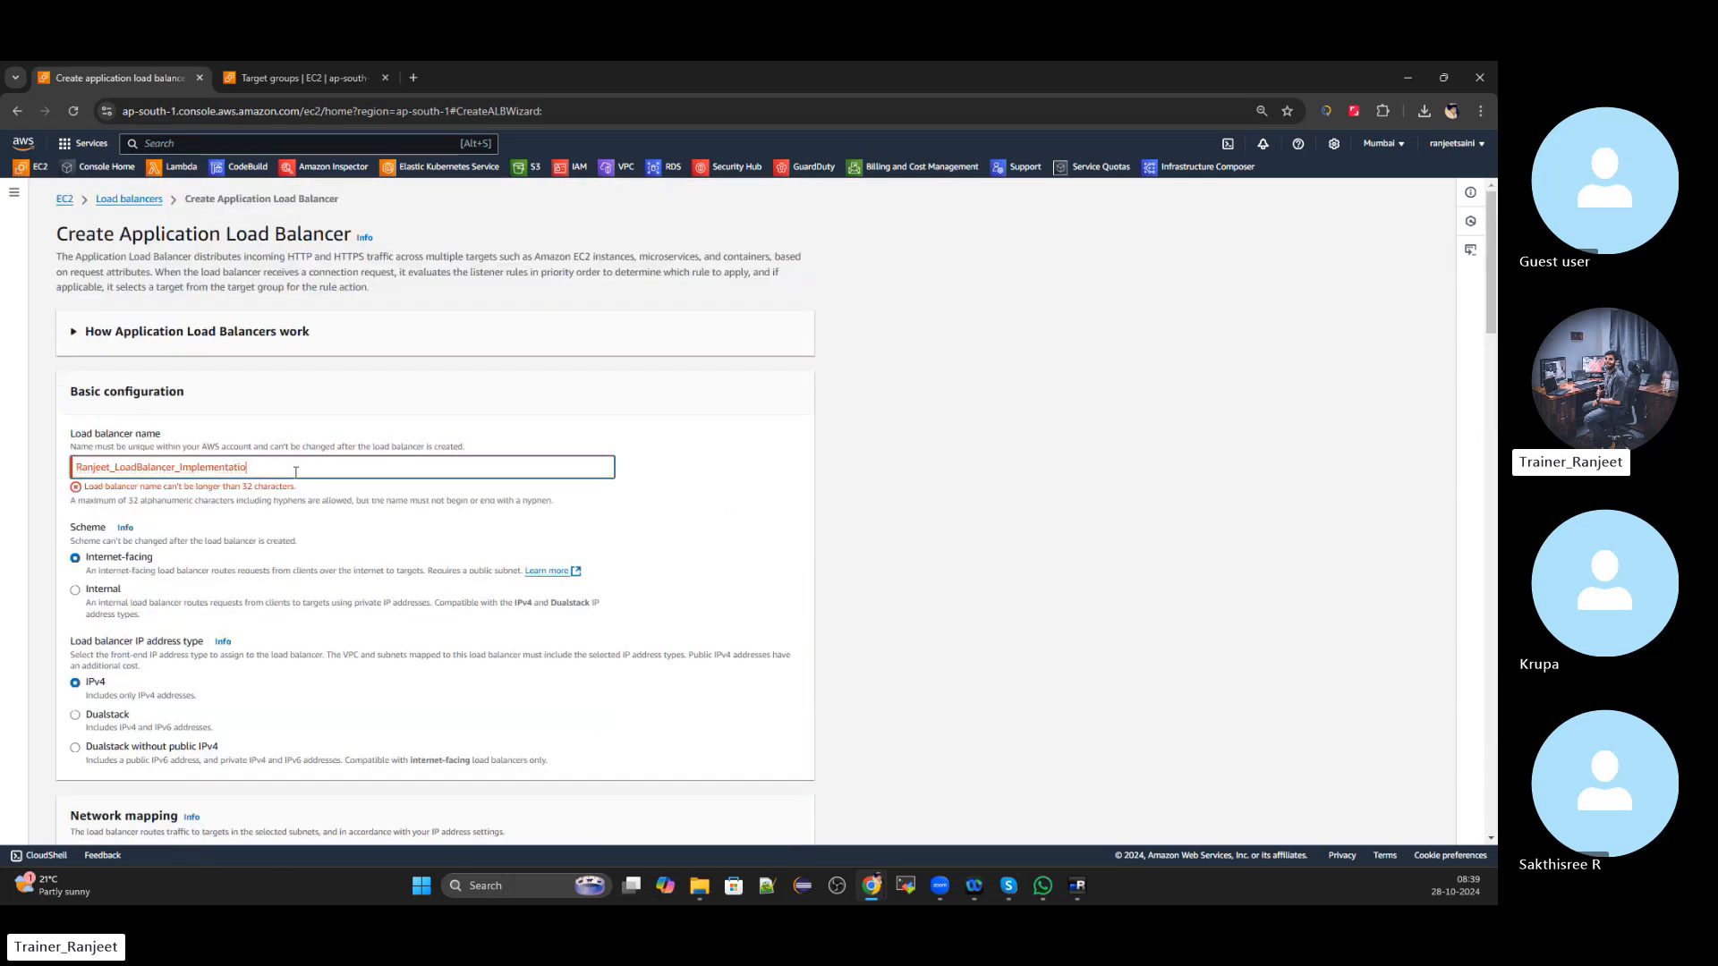
pyautogui.press('BackSpace')
pyautogui.press('BackSpace')
pyautogui.press('BackSpace')
pyautogui.press('BackSpace')
pyautogui.press('BackSpace')
pyautogui.press('BackSpace')
pyautogui.press('BackSpace')
pyautogui.press('BackSpace')
pyautogui.press('BackSpace')
pyautogui.press('BackSpace')
pyautogui.press('BackSpace')
pyautogui.press('BackSpace')
pyautogui.press('BackSpace')
pyautogui.press('BackSpace')
pyautogui.press('BackSpace')
pyautogui.press('BackSpace')
pyautogui.press('BackSpace')
pyautogui.press('BackSpace')
pyautogui.press('BackSpace')
pyautogui.press('BackSpace')
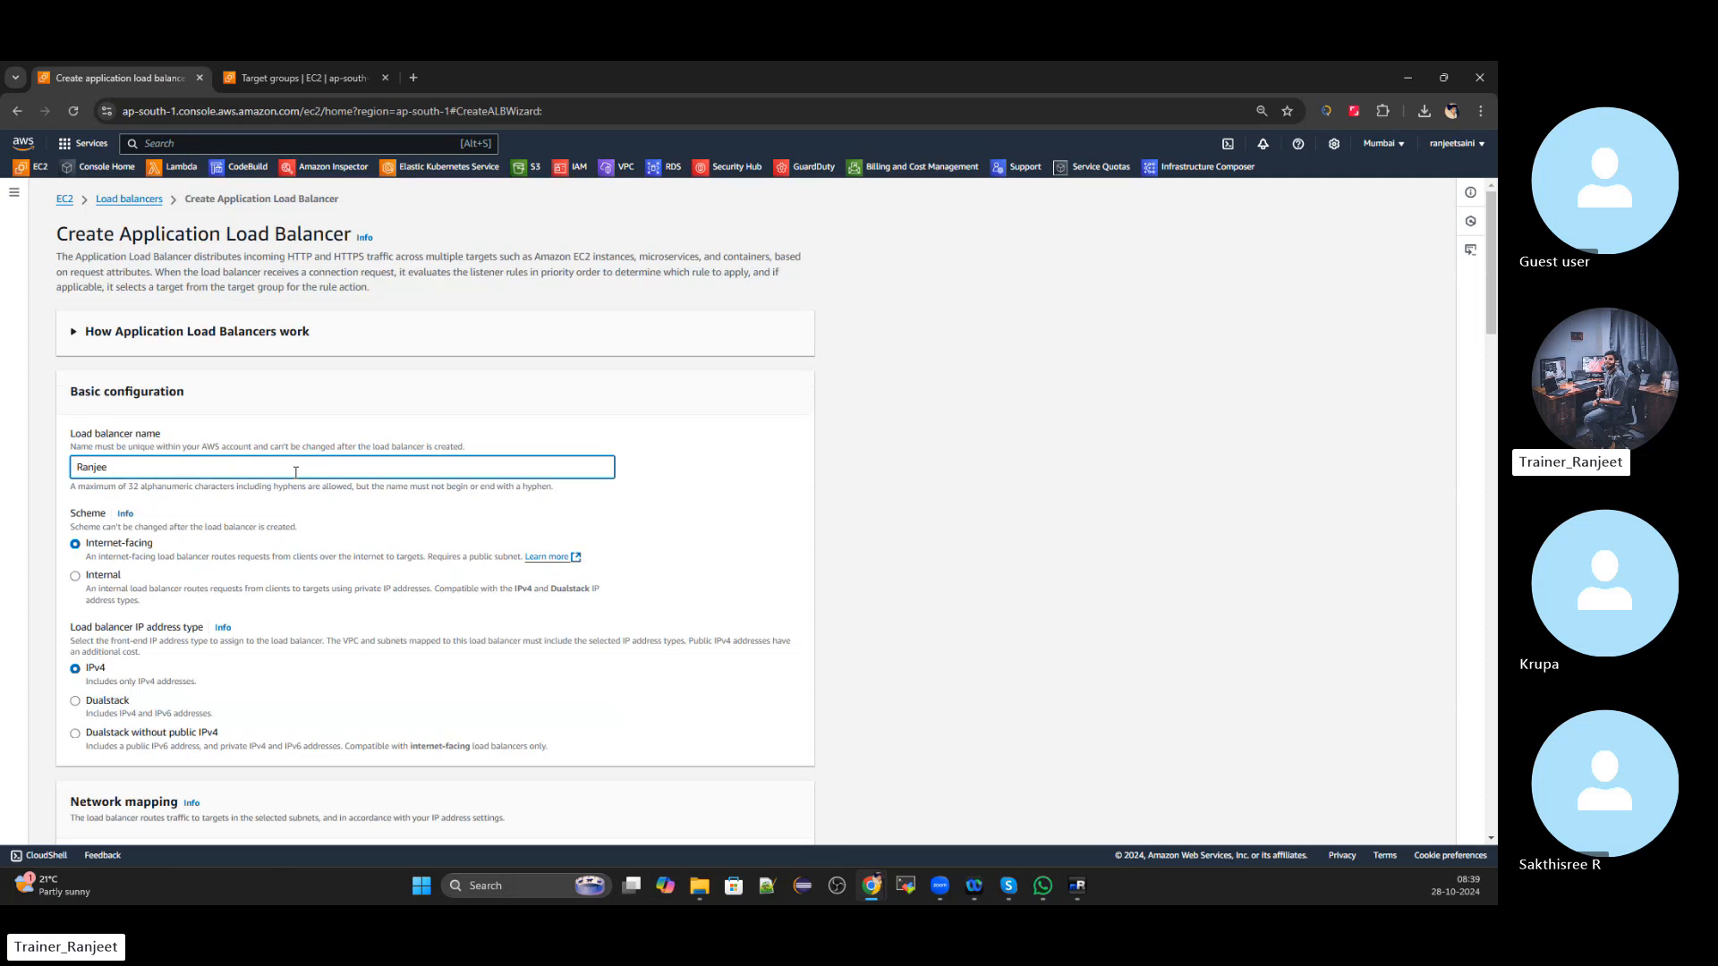
pyautogui.write('tLoadBa')
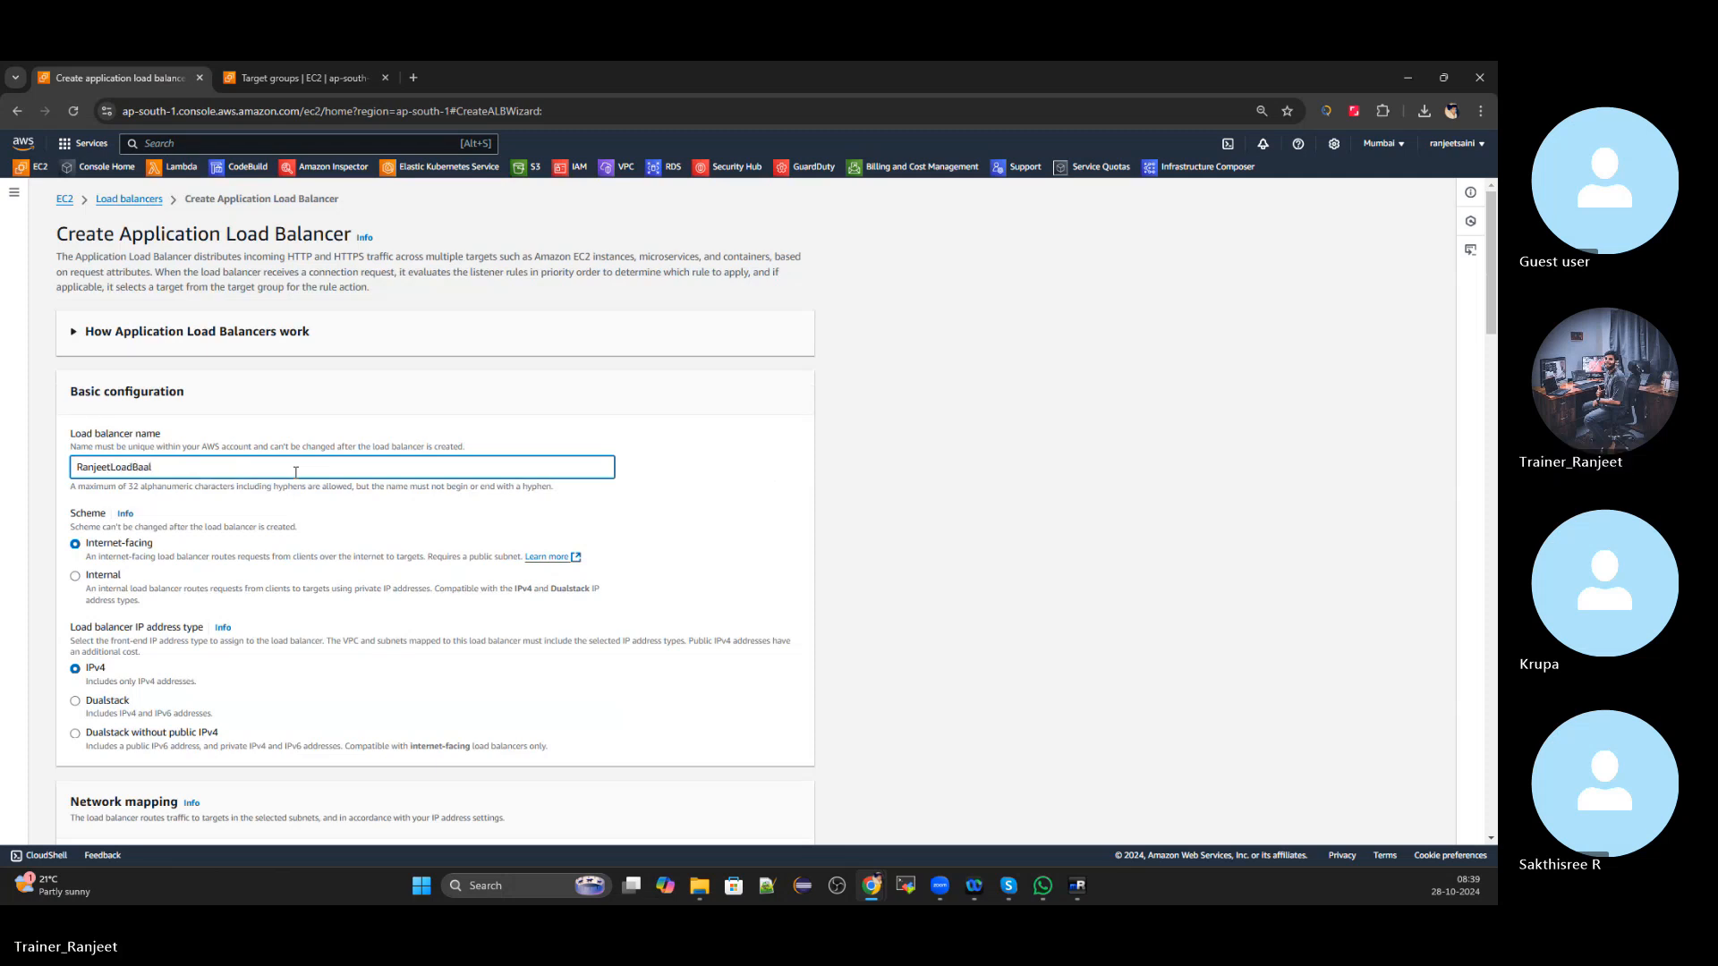
pyautogui.write('lancer')
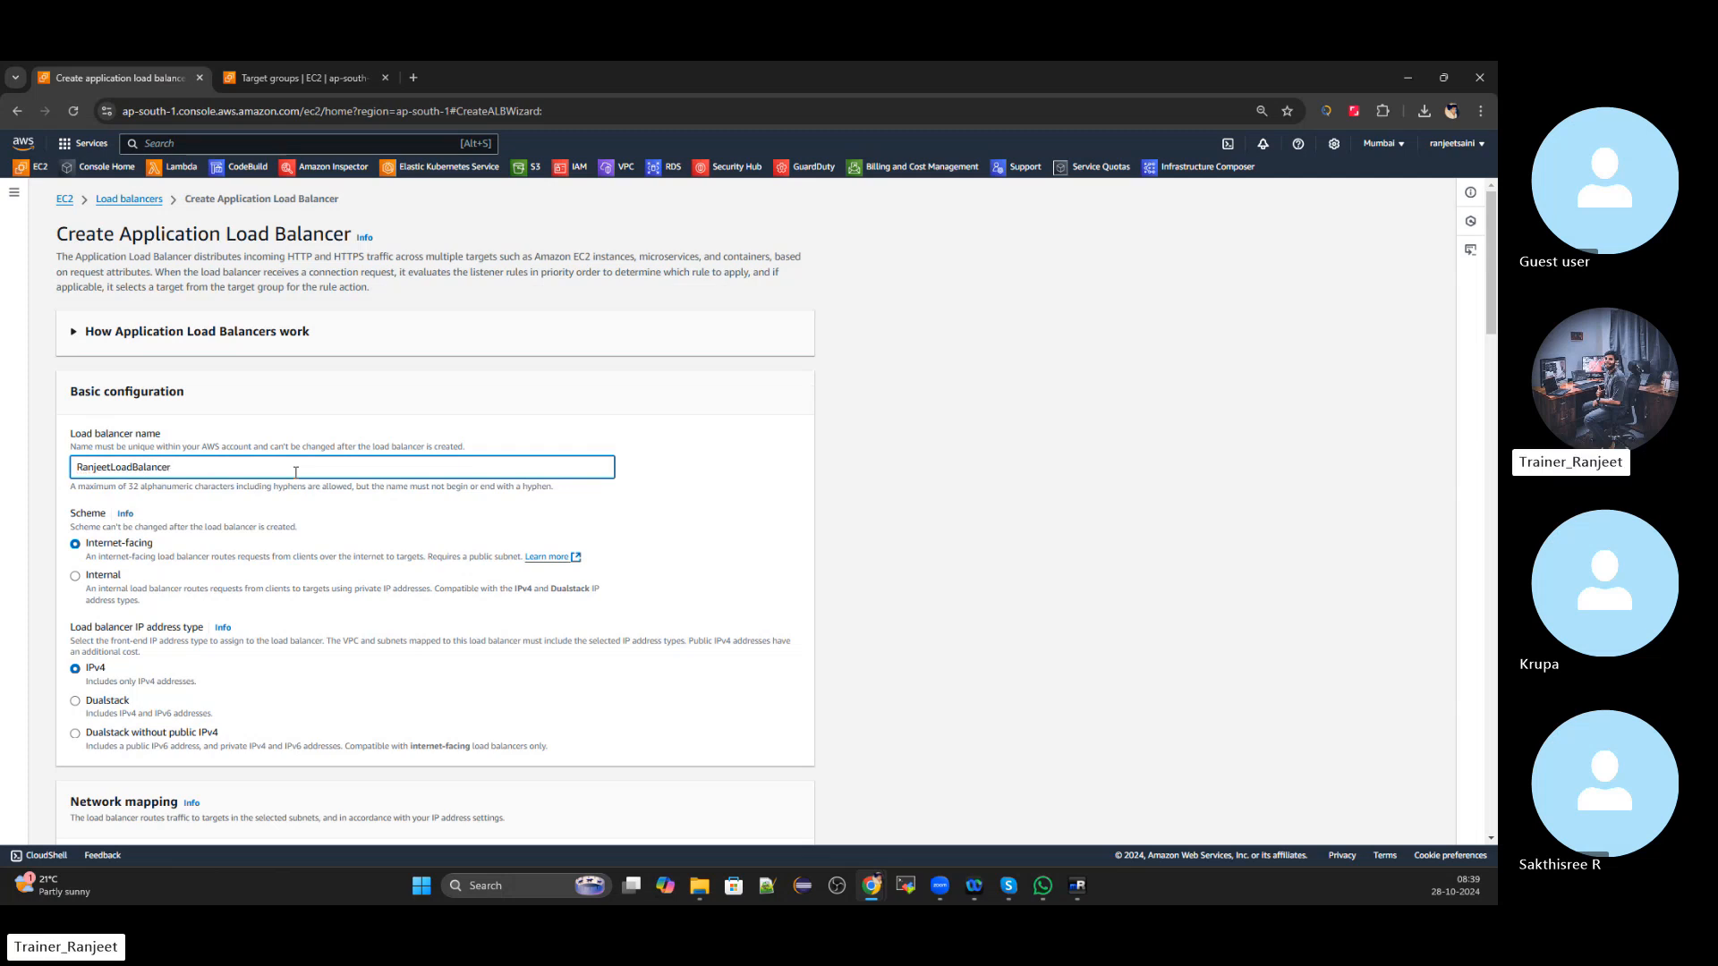
pyautogui.click(710, 522)
pyautogui.scroll(-15, 712, 537)
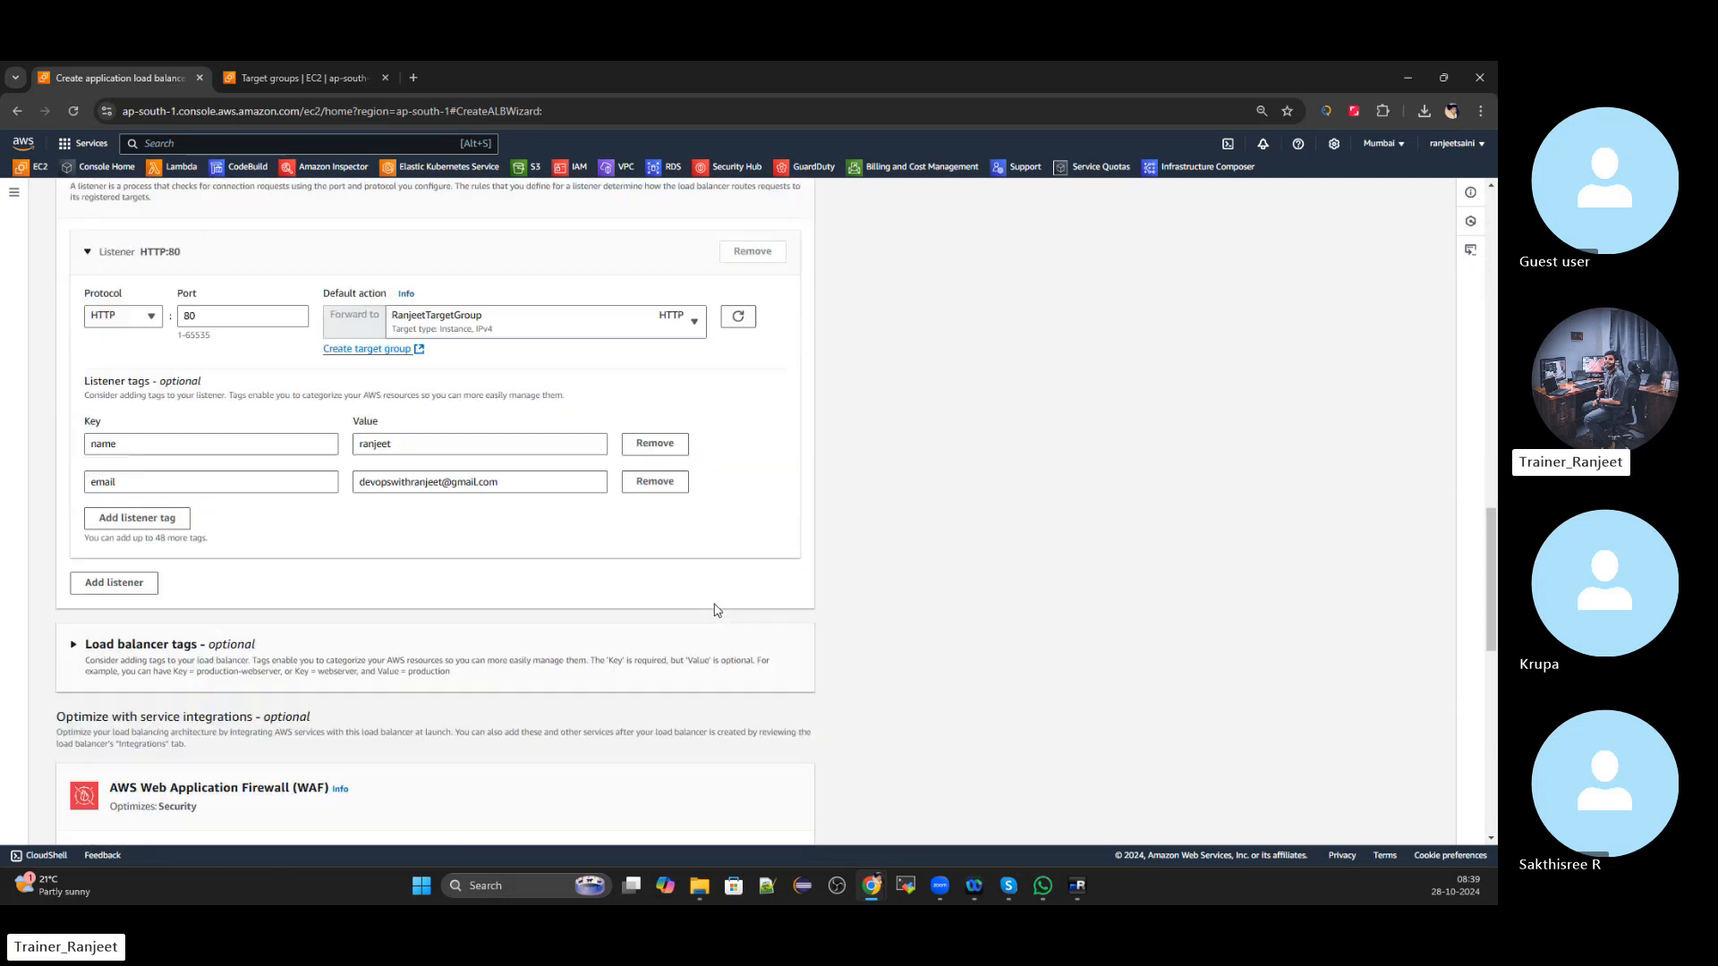
pyautogui.scroll(-15, 716, 610)
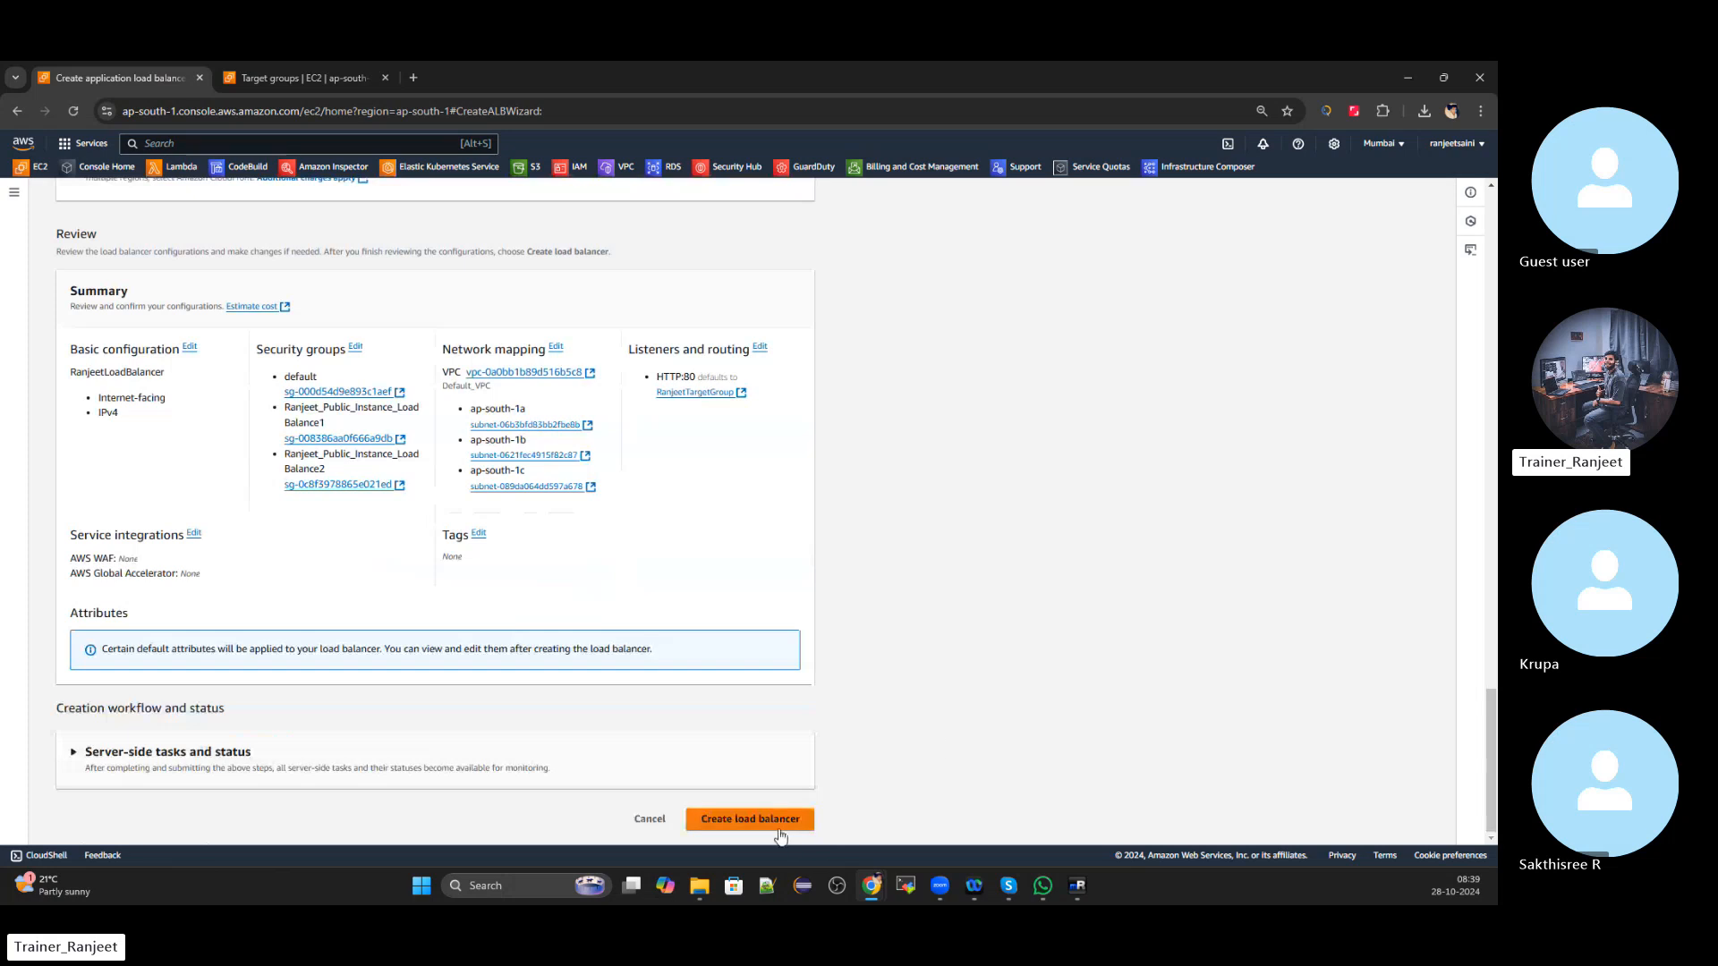
# Create RanjeetLoadBalancer and return to the load balancers list
pyautogui.click(778, 829)
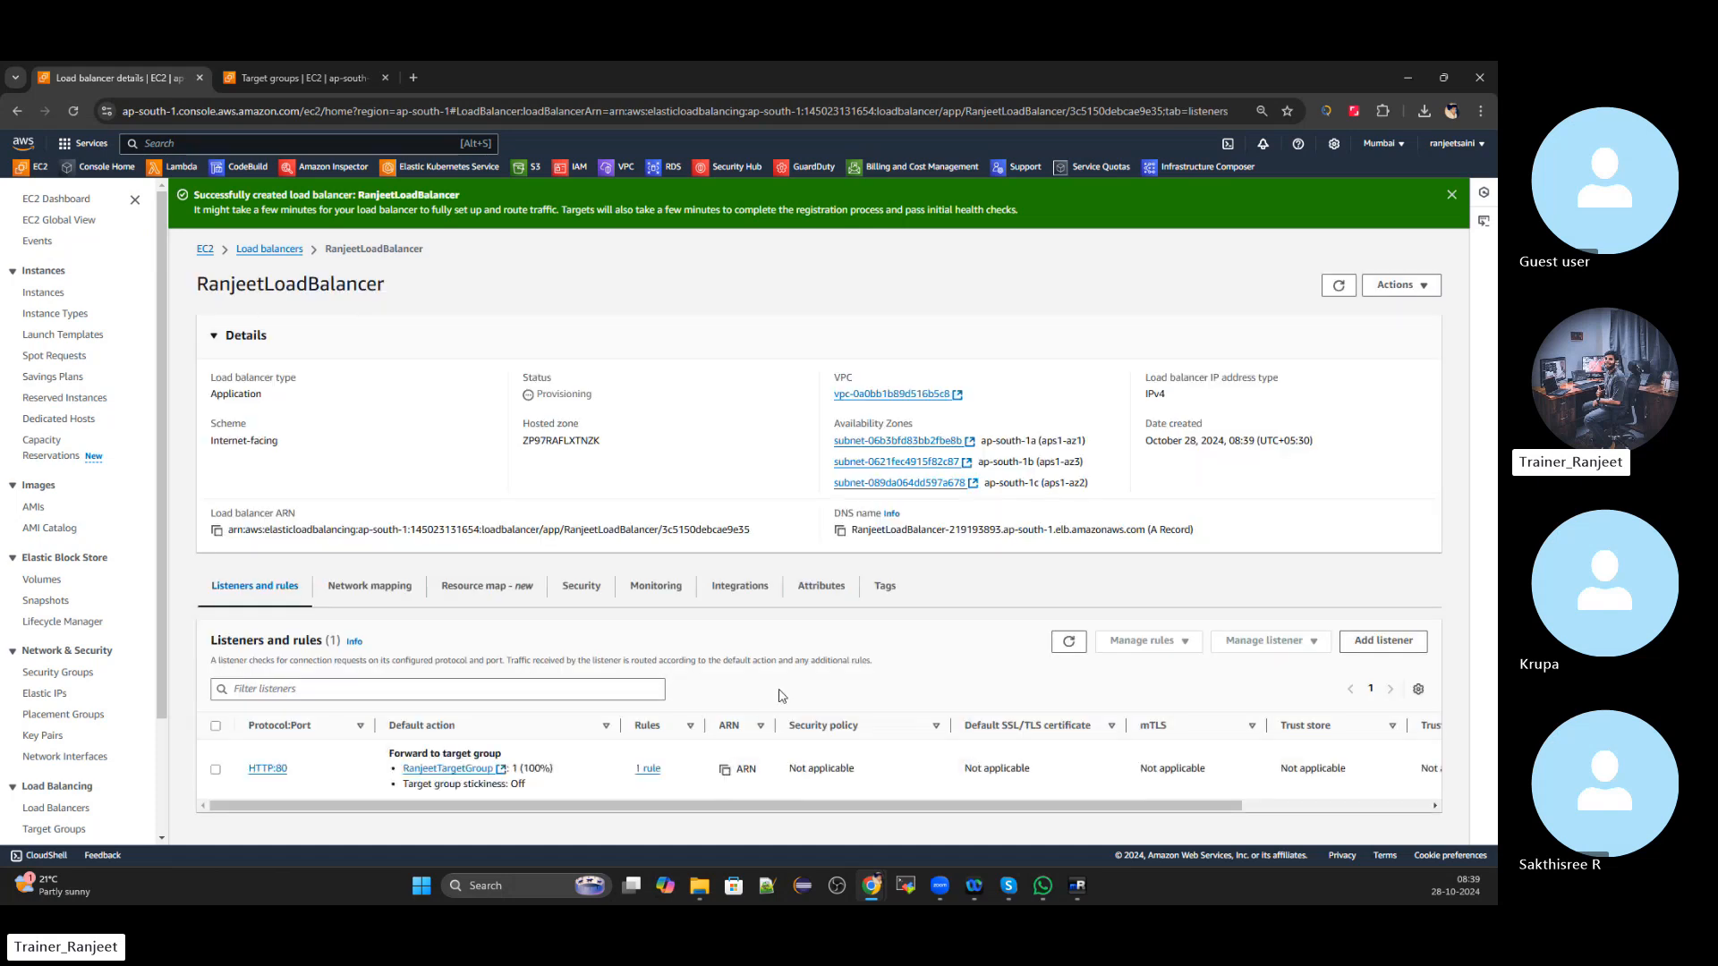
pyautogui.click(287, 259)
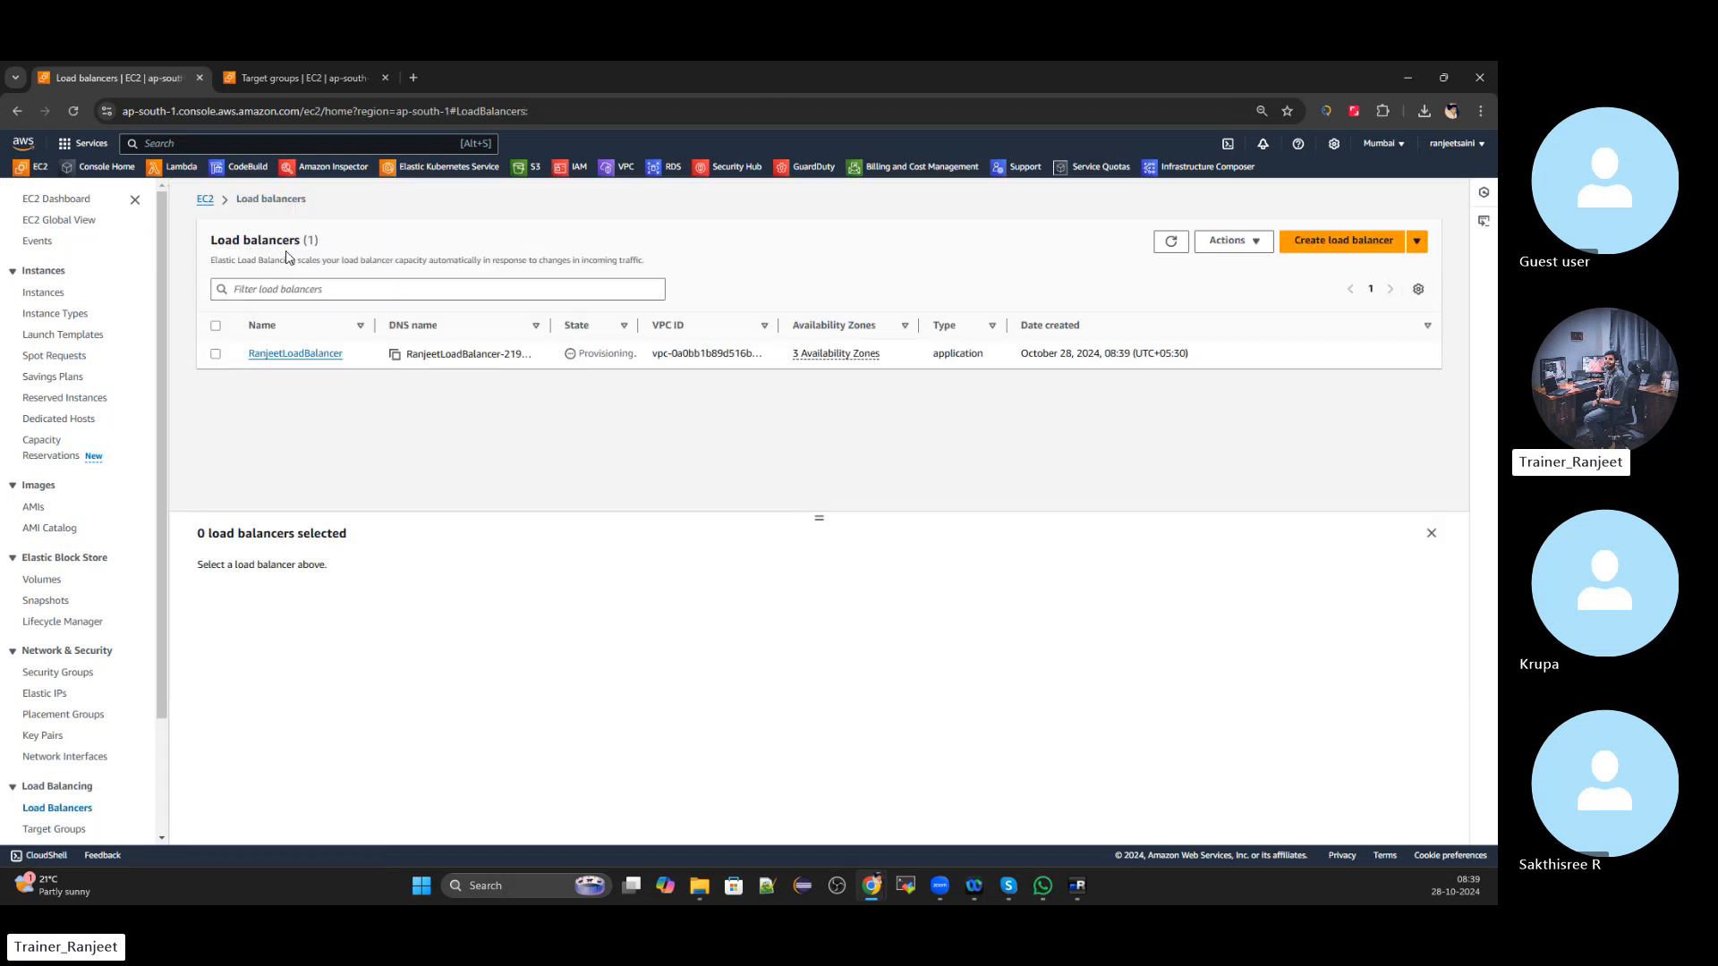
# Select RanjeetLoadBalancer and keep refreshing while it stays Provisioning across ap-south-1a, 1b and 1c
pyautogui.click(215, 354)
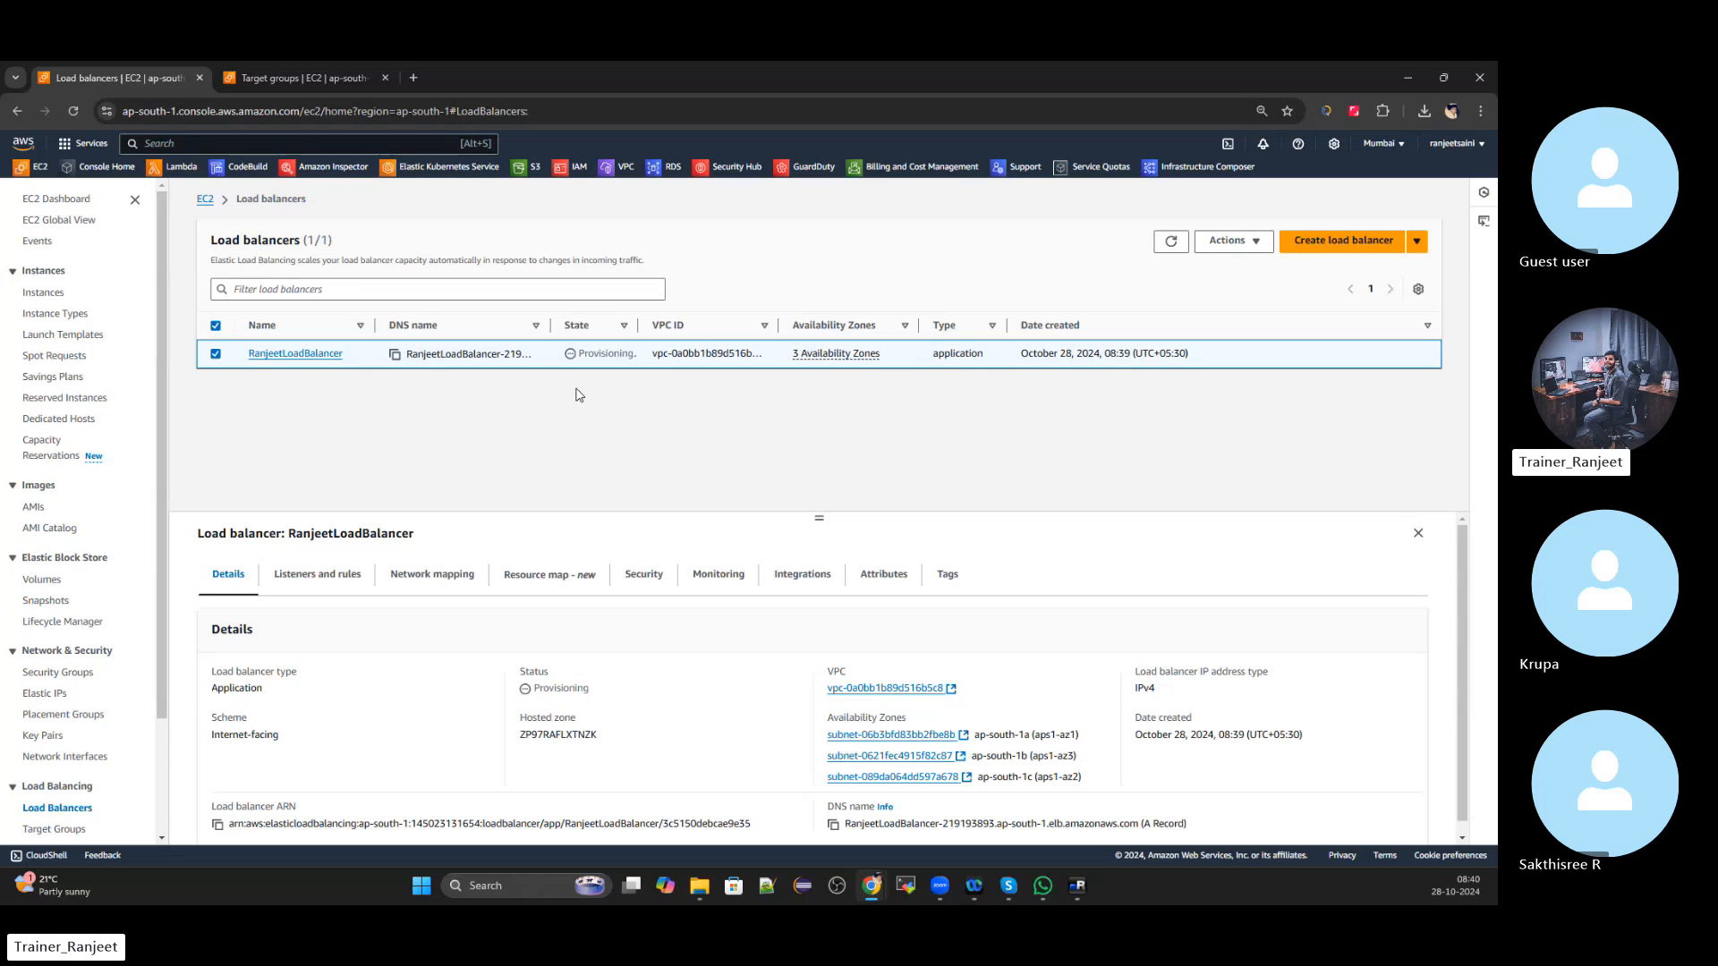
pyautogui.click(1174, 242)
pyautogui.scroll(-1, 684, 542)
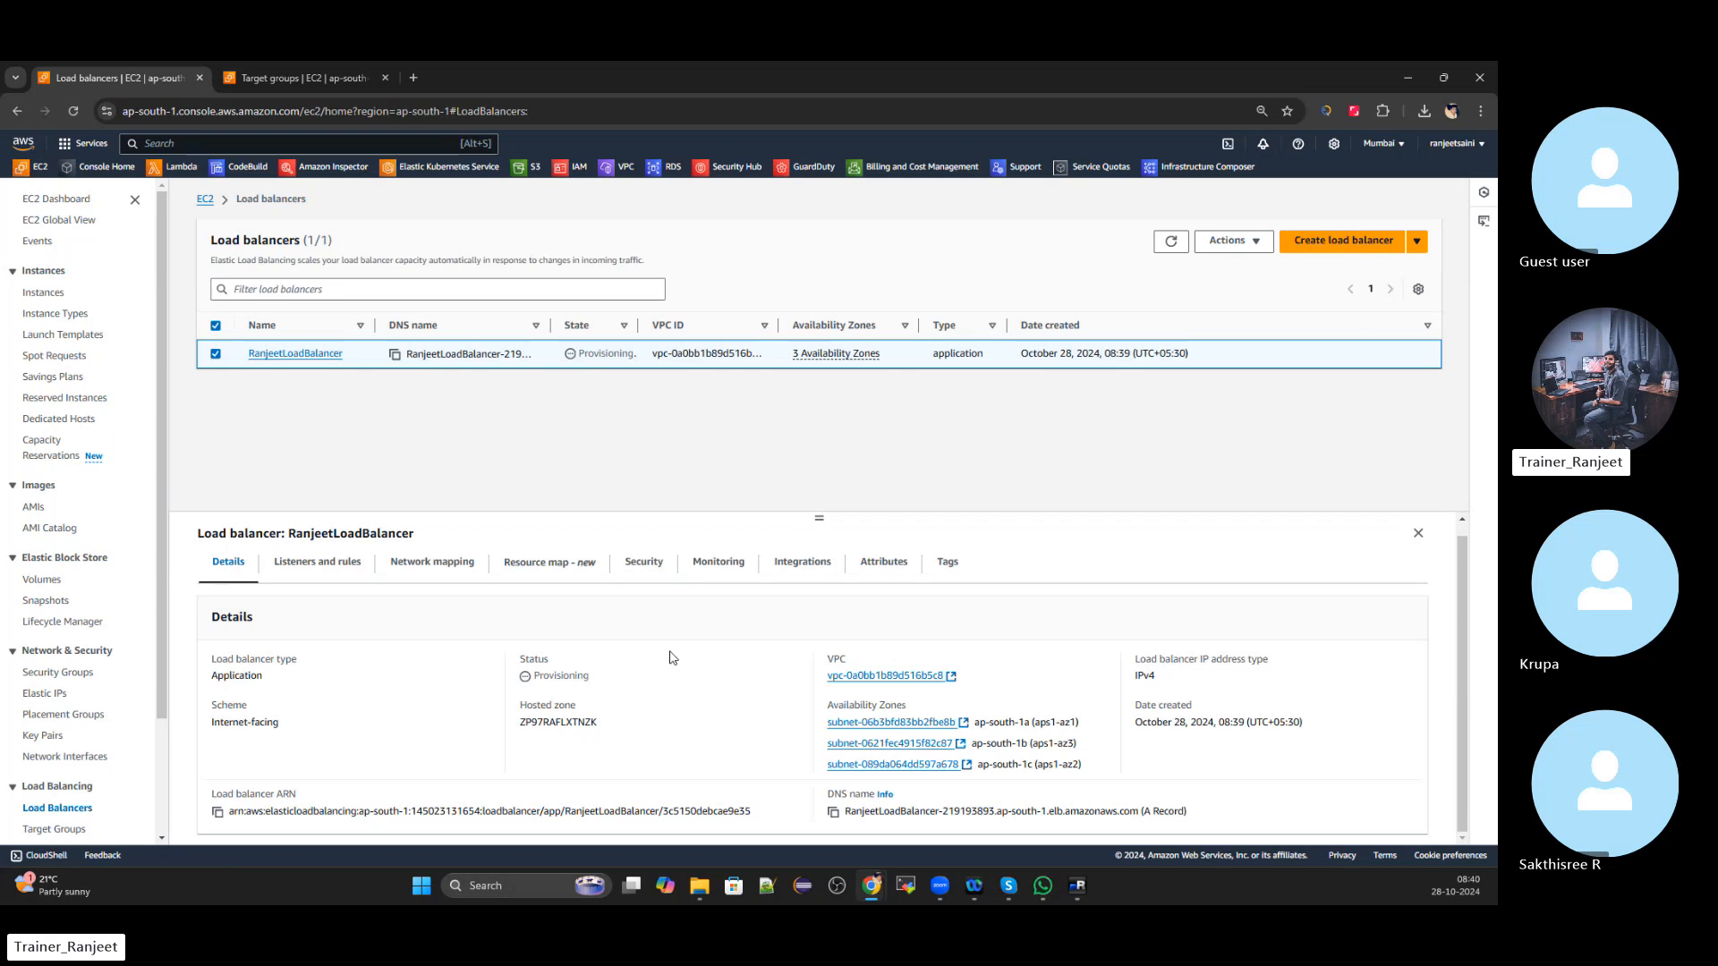
pyautogui.scroll(1, 672, 658)
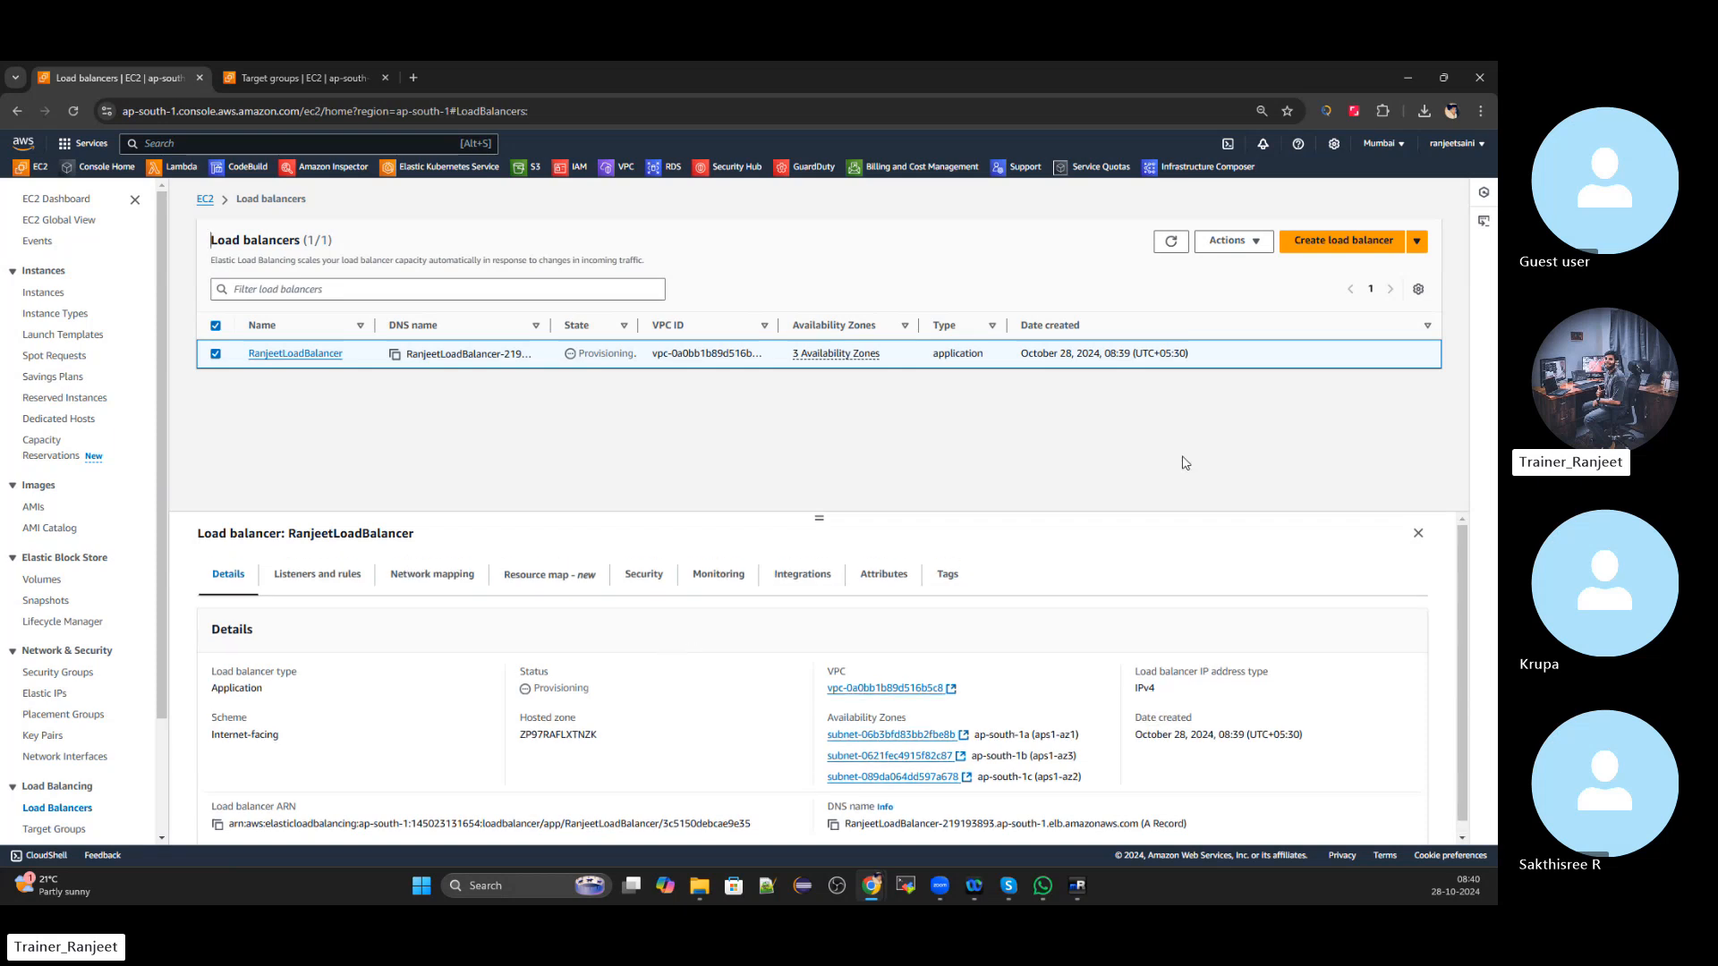
pyautogui.click(1165, 254)
pyautogui.click(1164, 251)
pyautogui.click(1170, 253)
pyautogui.click(1169, 253)
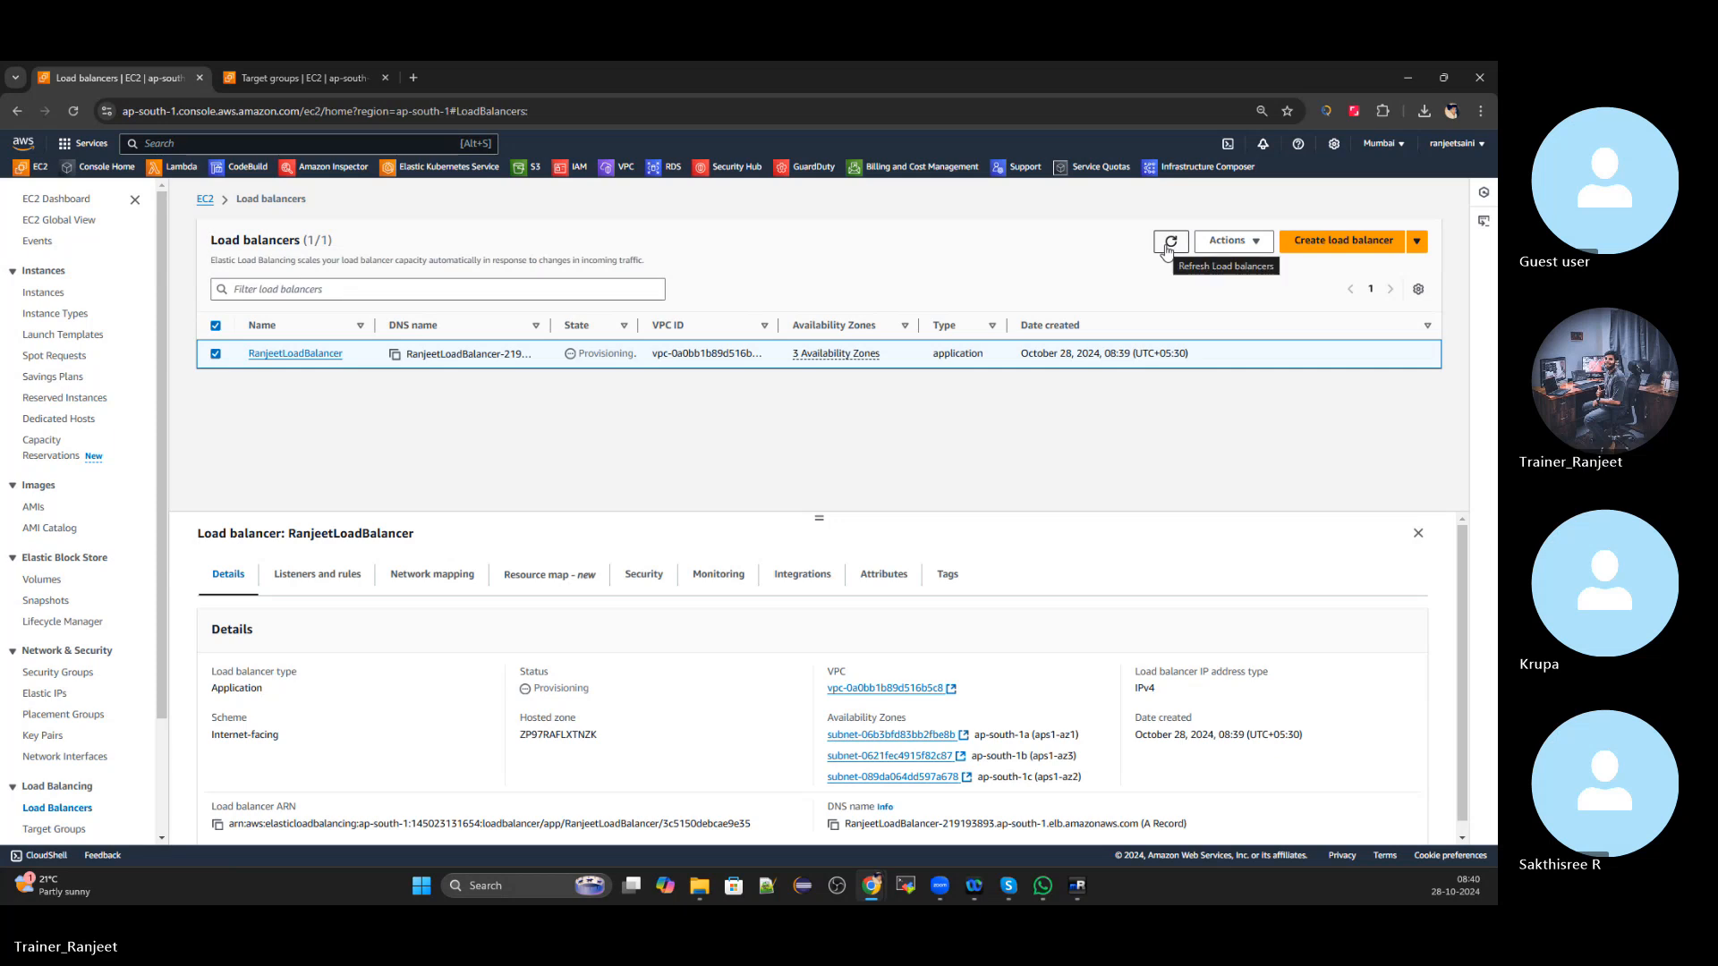
pyautogui.click(1167, 251)
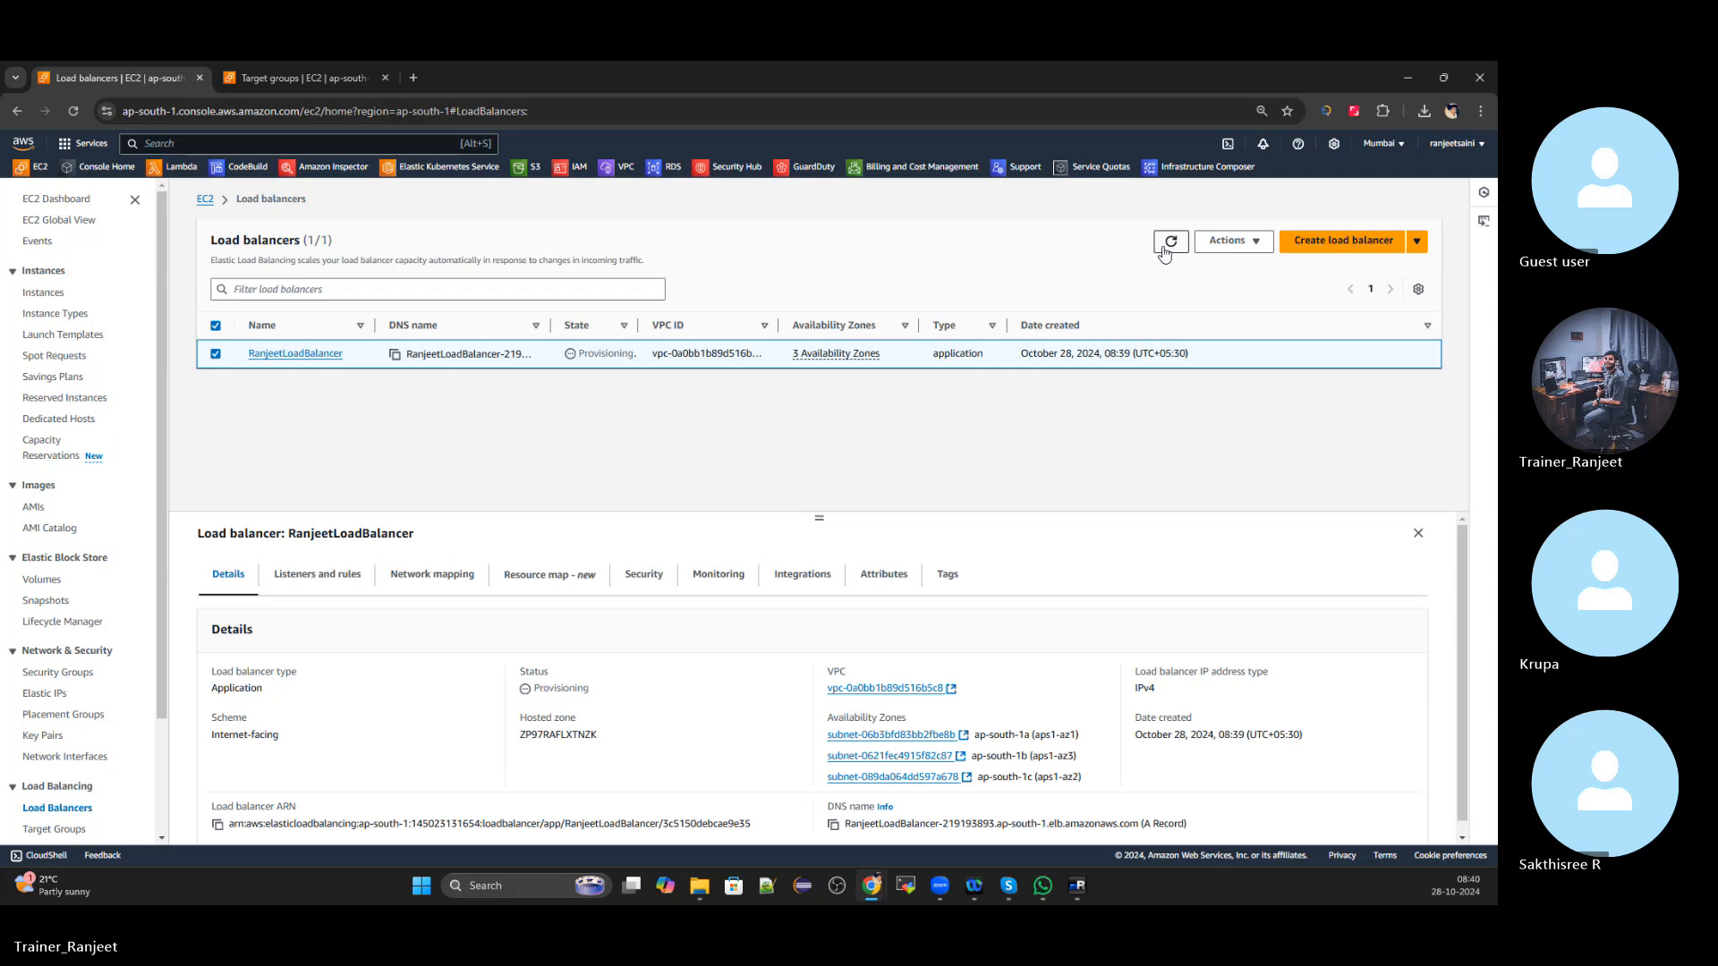
pyautogui.click(1165, 254)
pyautogui.click(1164, 254)
pyautogui.click(1164, 254)
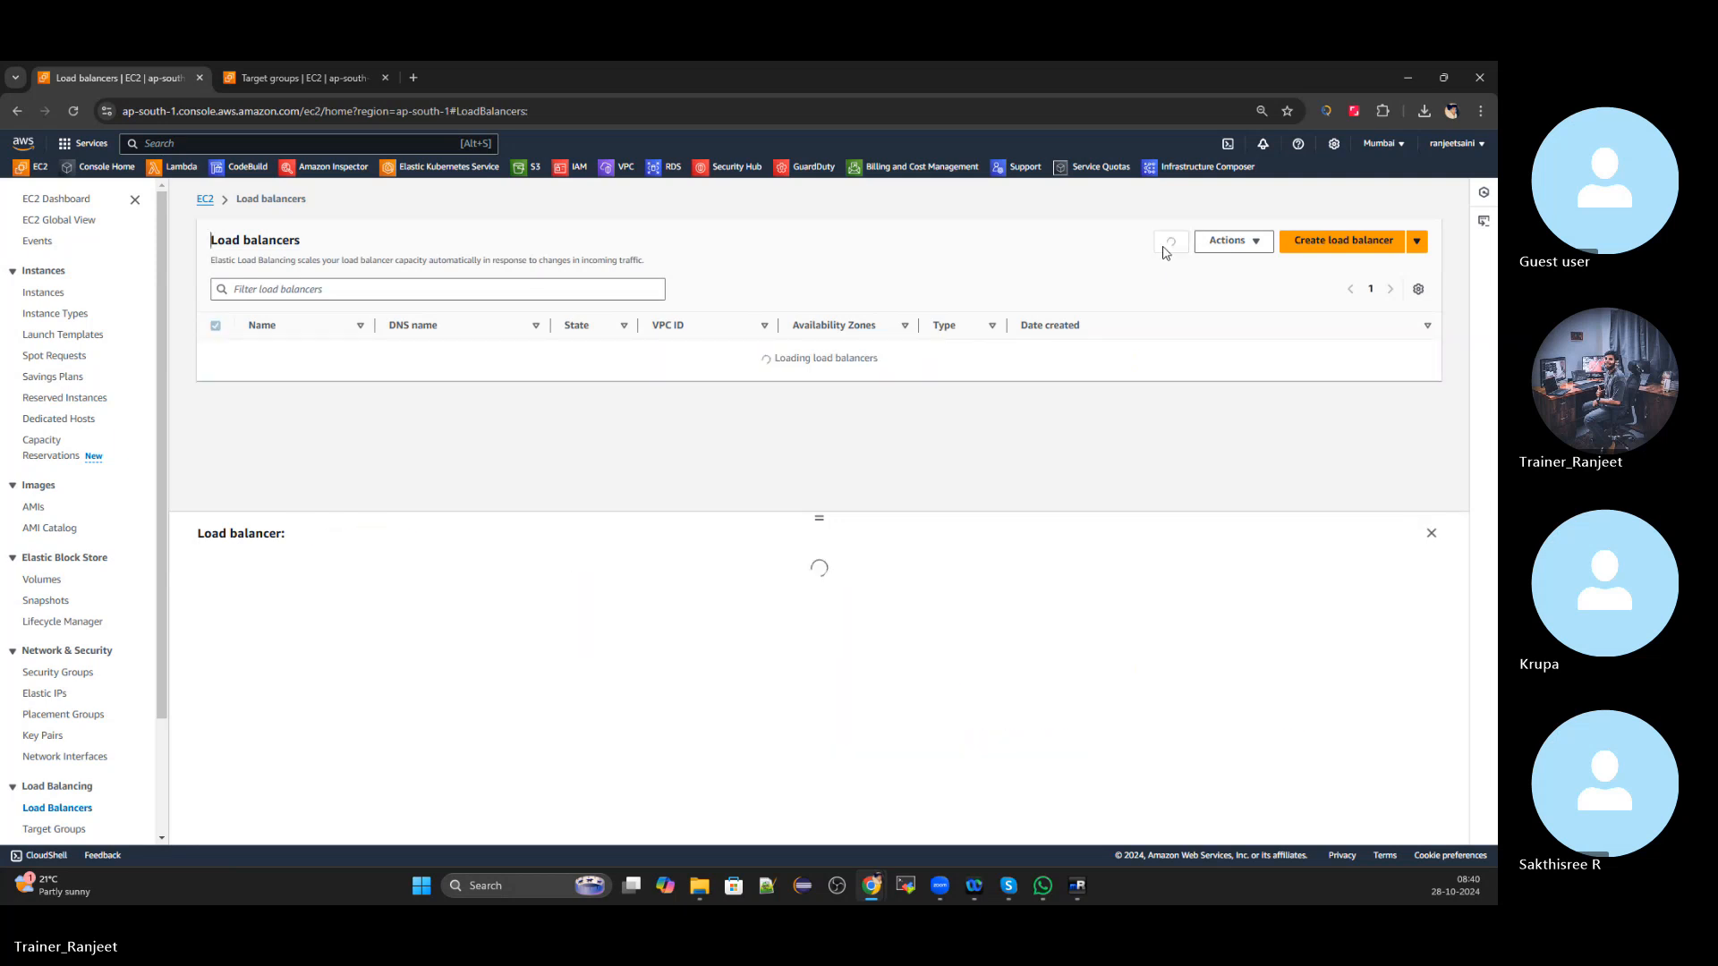
pyautogui.click(1164, 254)
pyautogui.click(1164, 254)
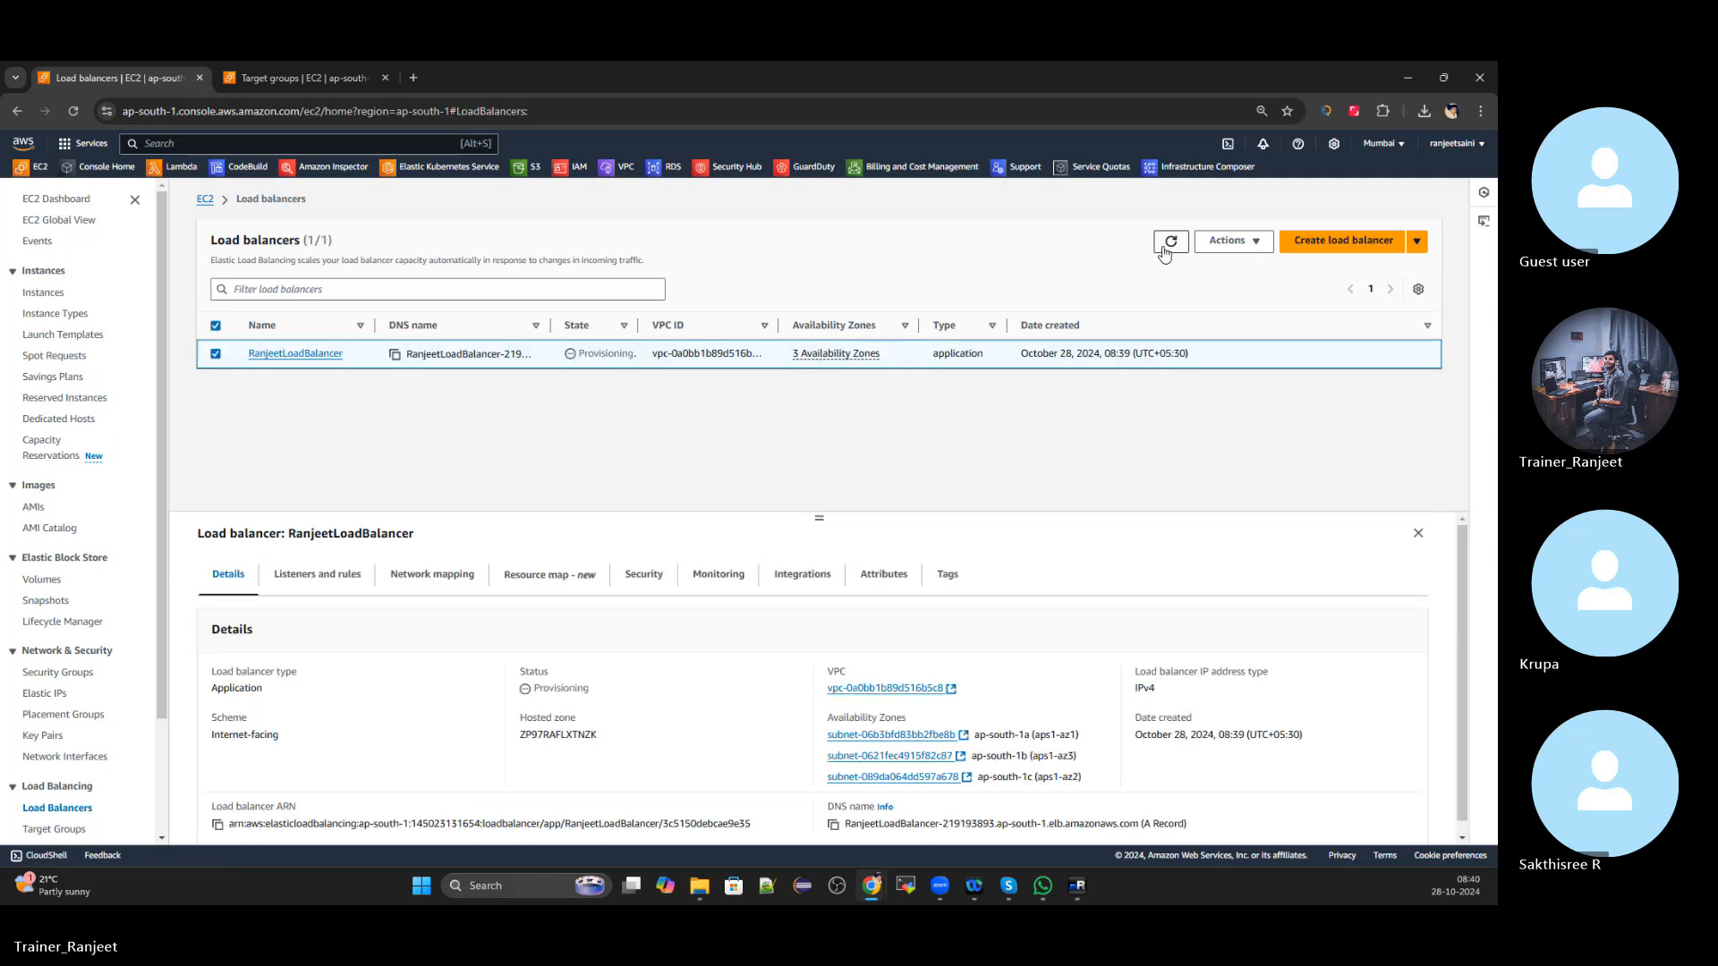
pyautogui.click(1164, 254)
pyautogui.click(1165, 254)
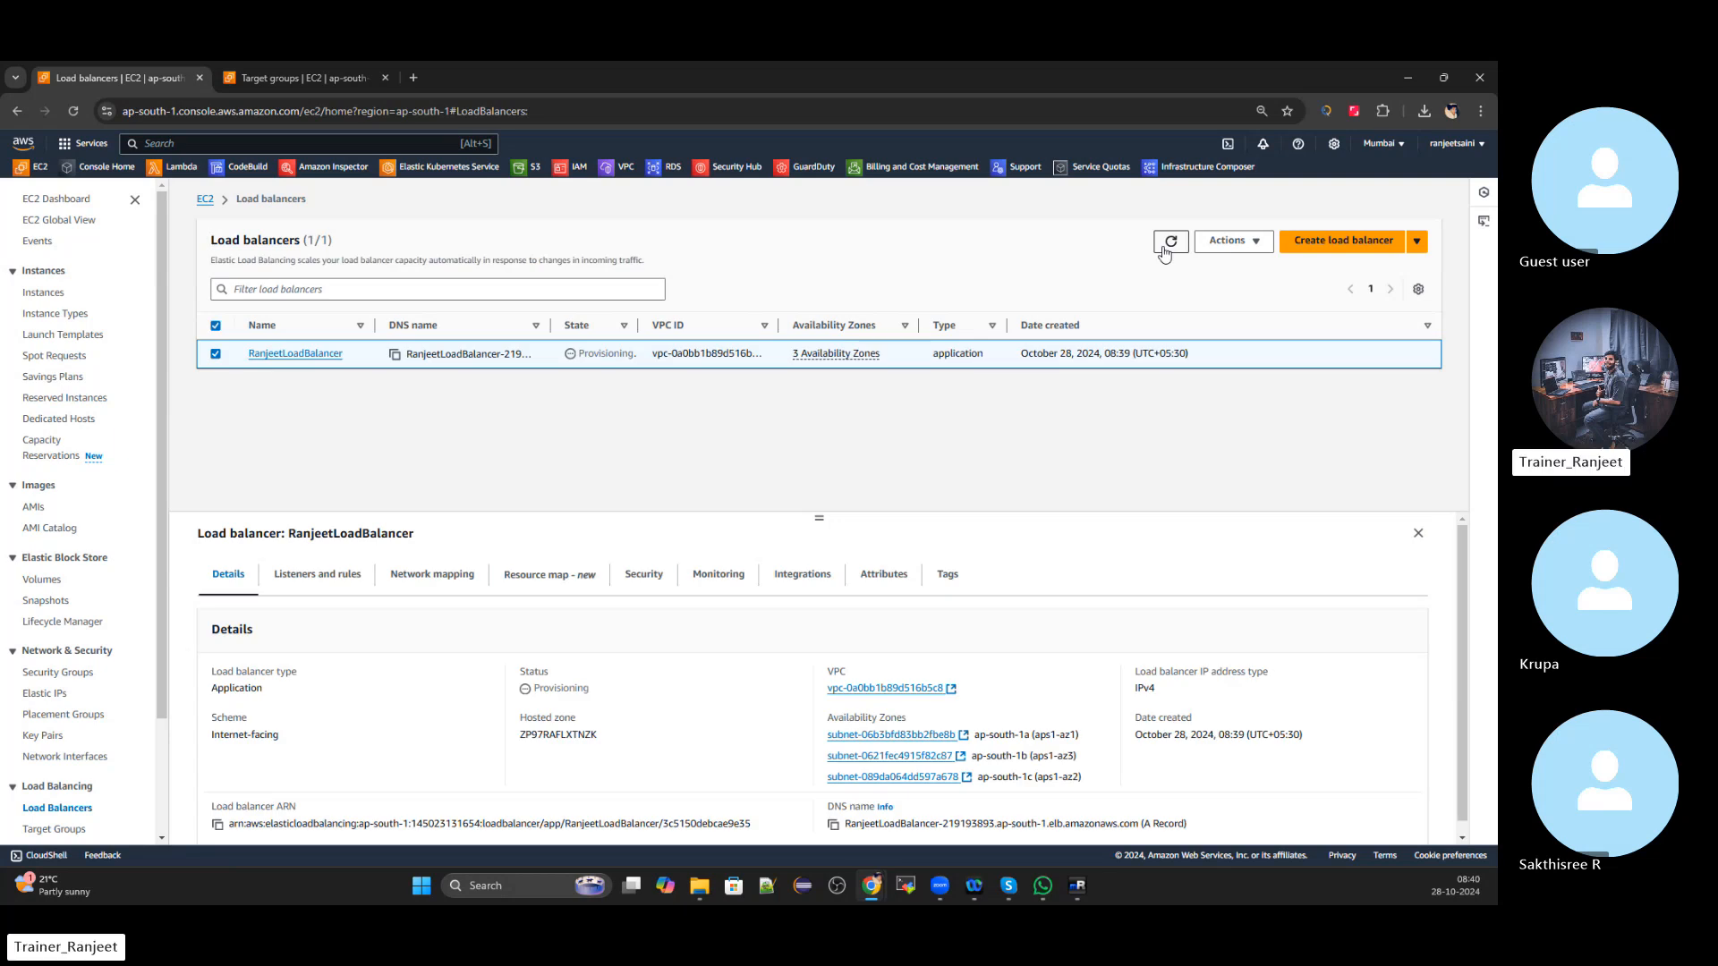
pyautogui.click(1165, 254)
pyautogui.click(1164, 255)
pyautogui.click(1164, 255)
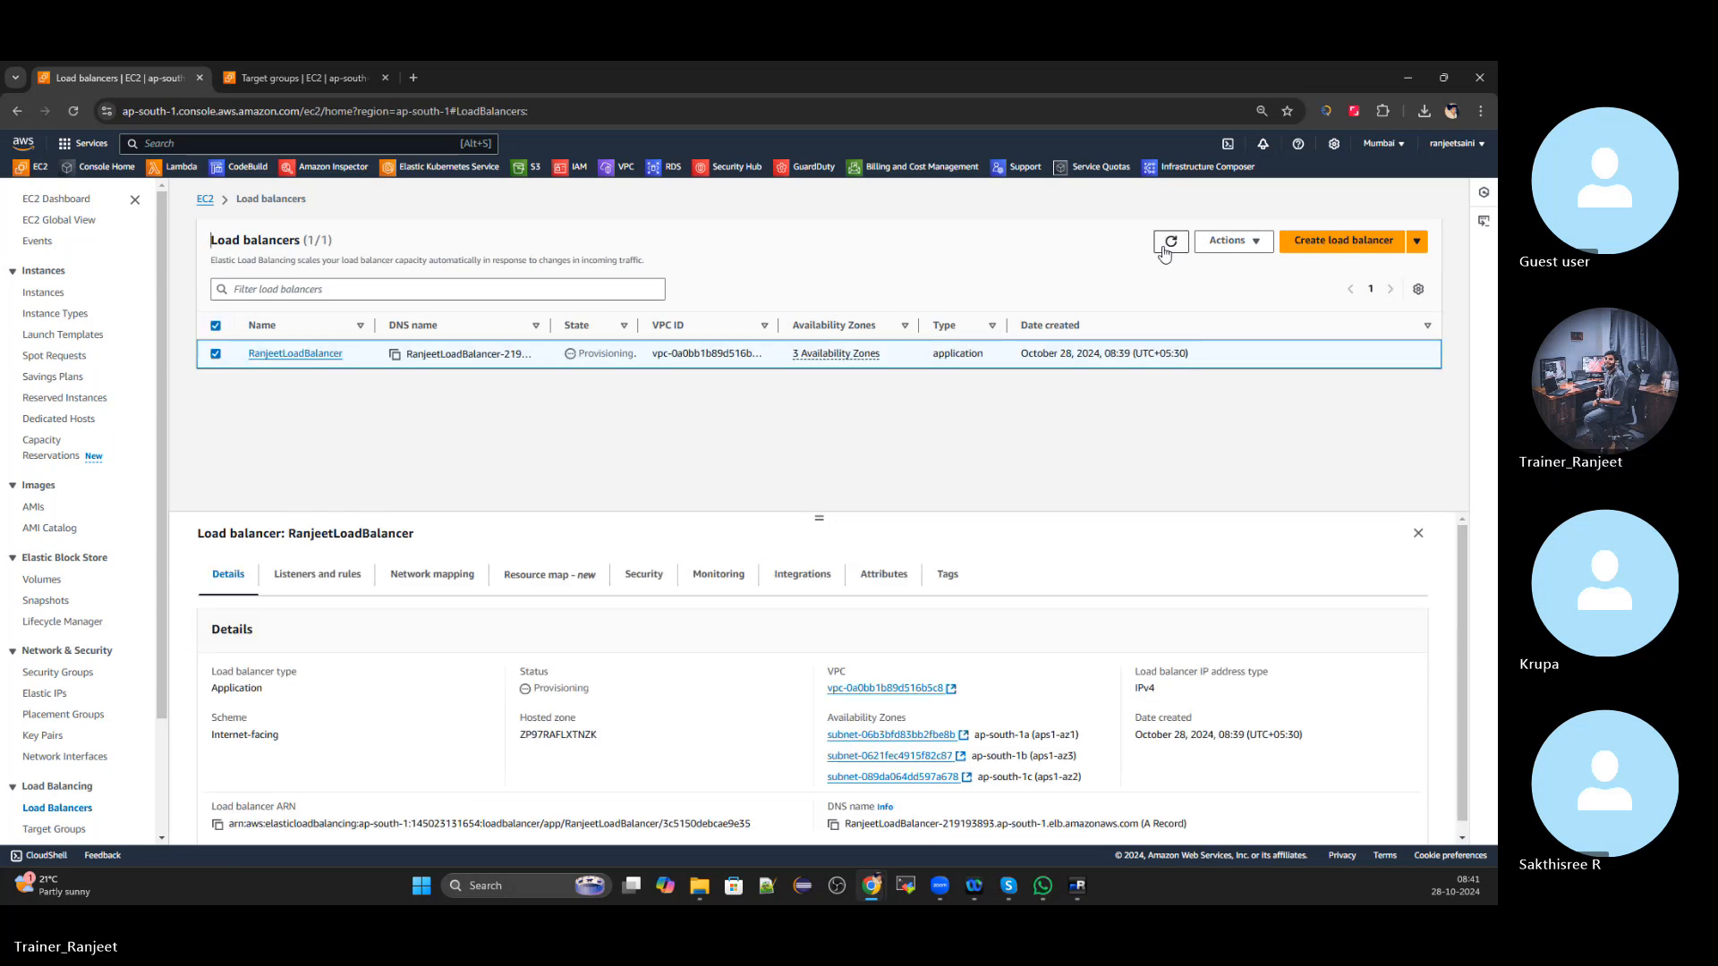
pyautogui.click(1164, 254)
pyautogui.click(1164, 254)
pyautogui.click(1164, 254)
pyautogui.click(1165, 254)
pyautogui.click(1165, 254)
pyautogui.click(1164, 254)
pyautogui.click(1164, 254)
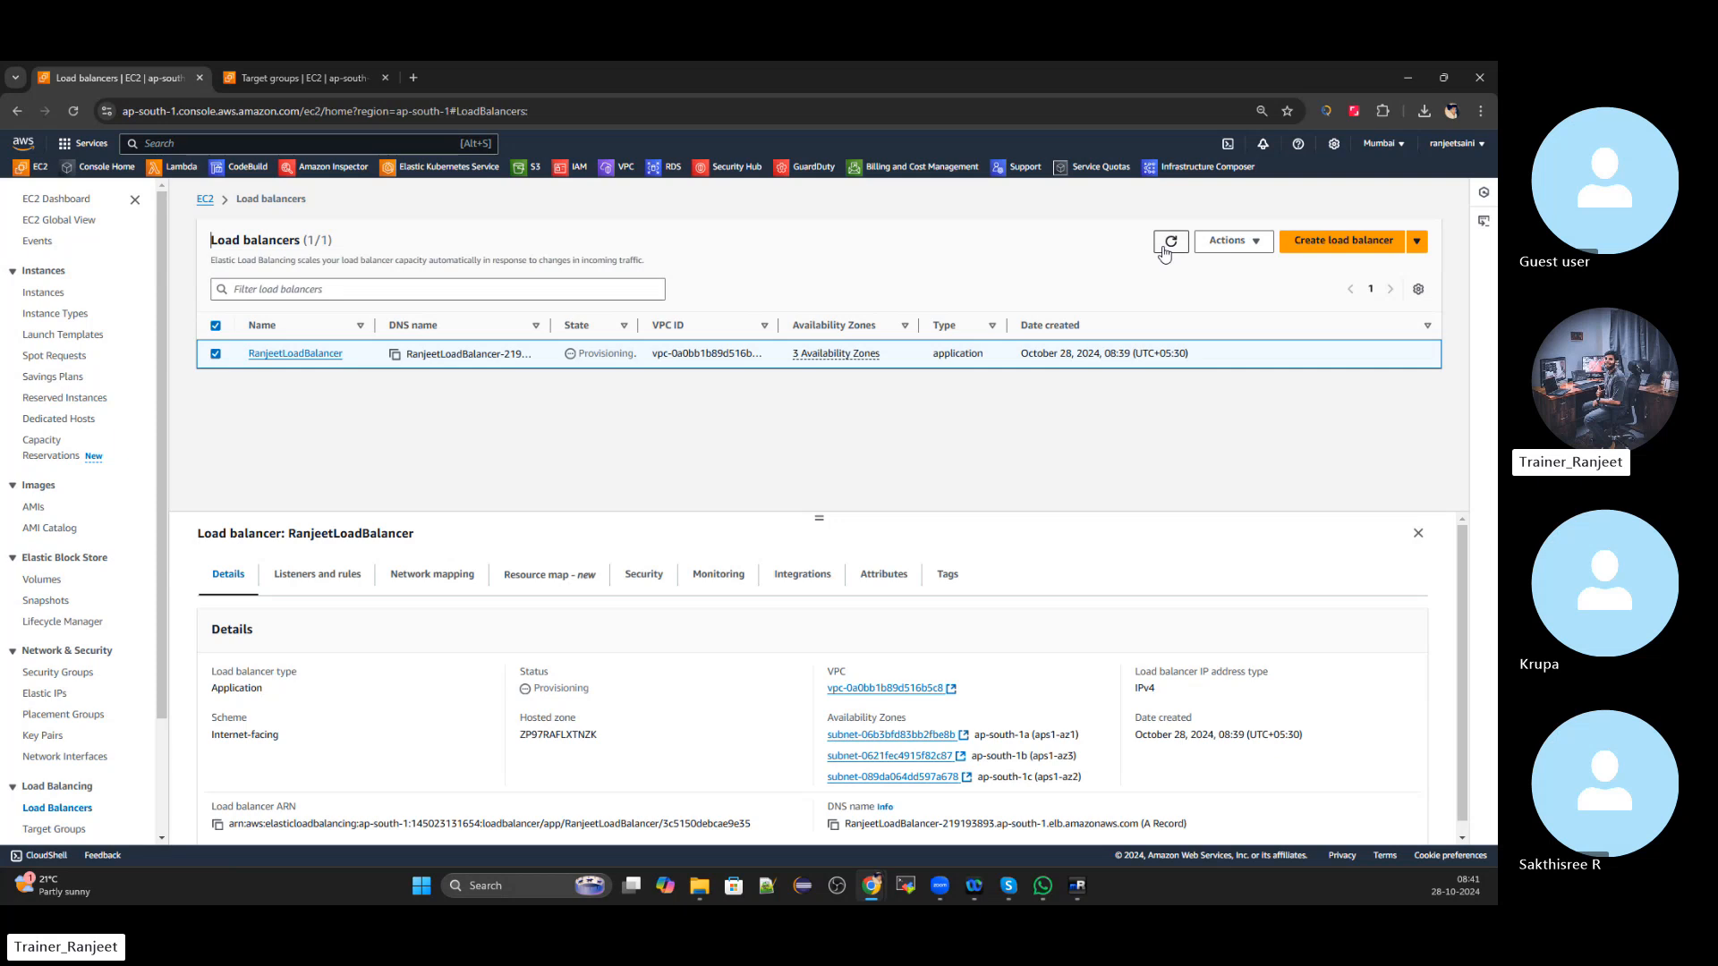
pyautogui.click(1165, 253)
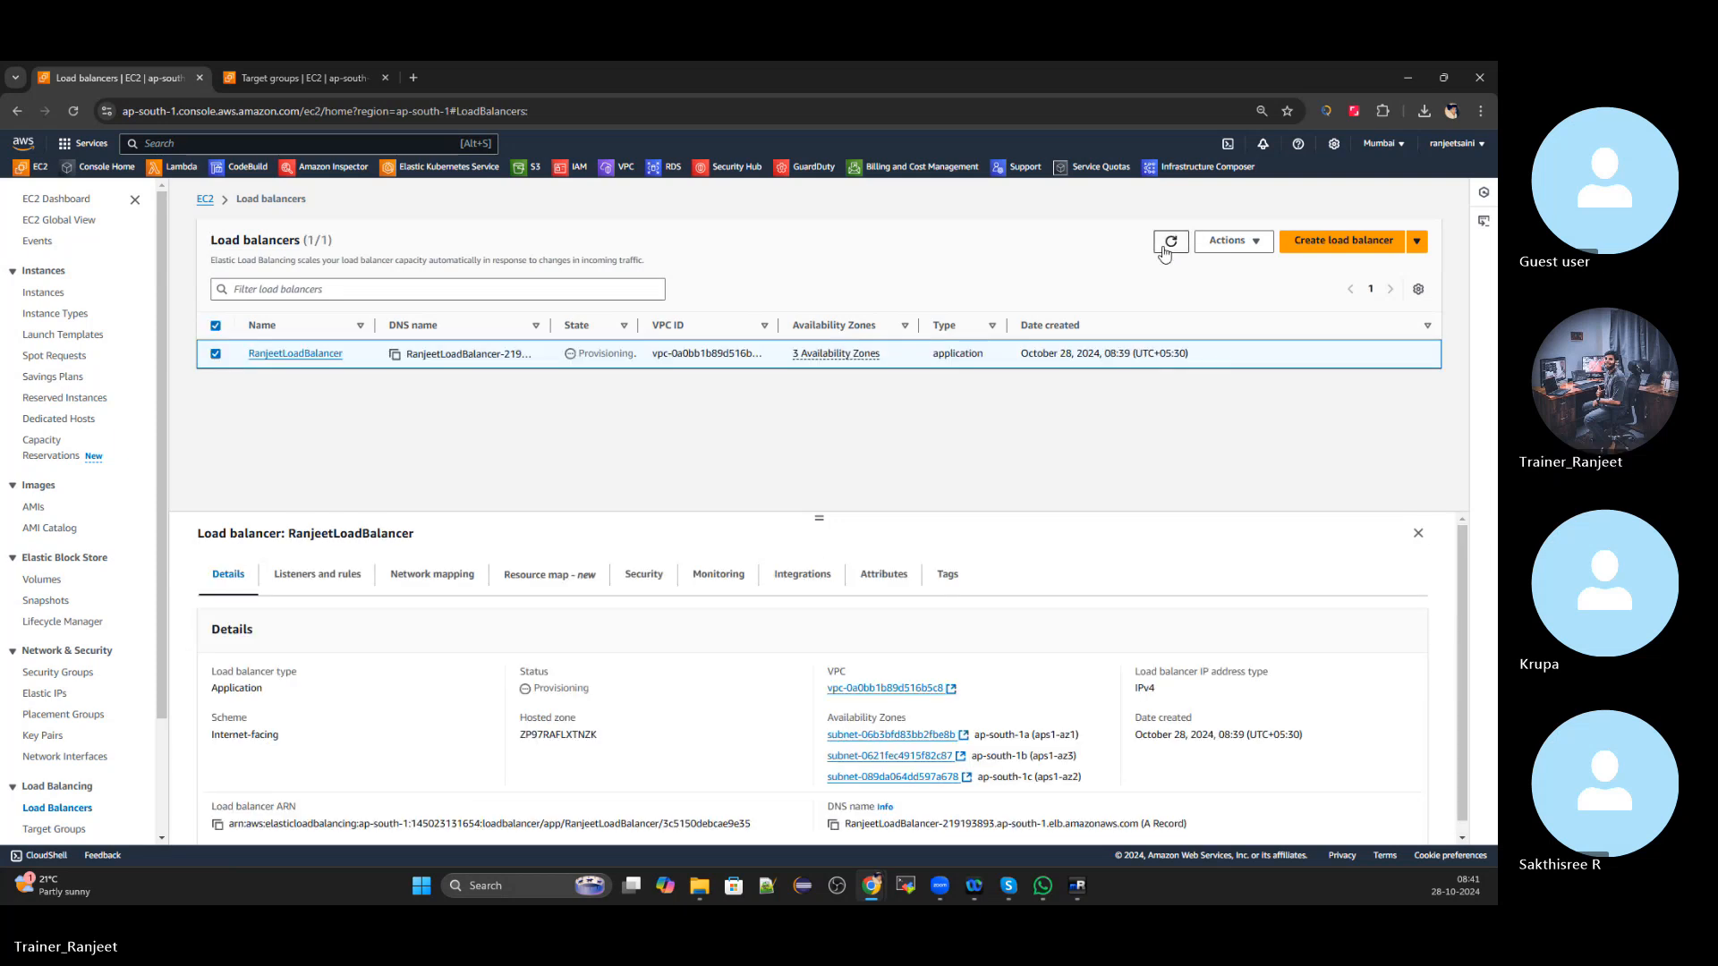
pyautogui.click(1165, 253)
pyautogui.click(1164, 253)
pyautogui.click(1164, 250)
pyautogui.click(1164, 252)
pyautogui.click(1168, 254)
pyautogui.click(1171, 242)
pyautogui.click(1167, 253)
pyautogui.click(1167, 254)
pyautogui.click(1168, 255)
pyautogui.click(1177, 246)
pyautogui.click(1177, 249)
pyautogui.click(1174, 244)
pyautogui.click(1183, 248)
pyautogui.click(1183, 248)
pyautogui.click(1183, 248)
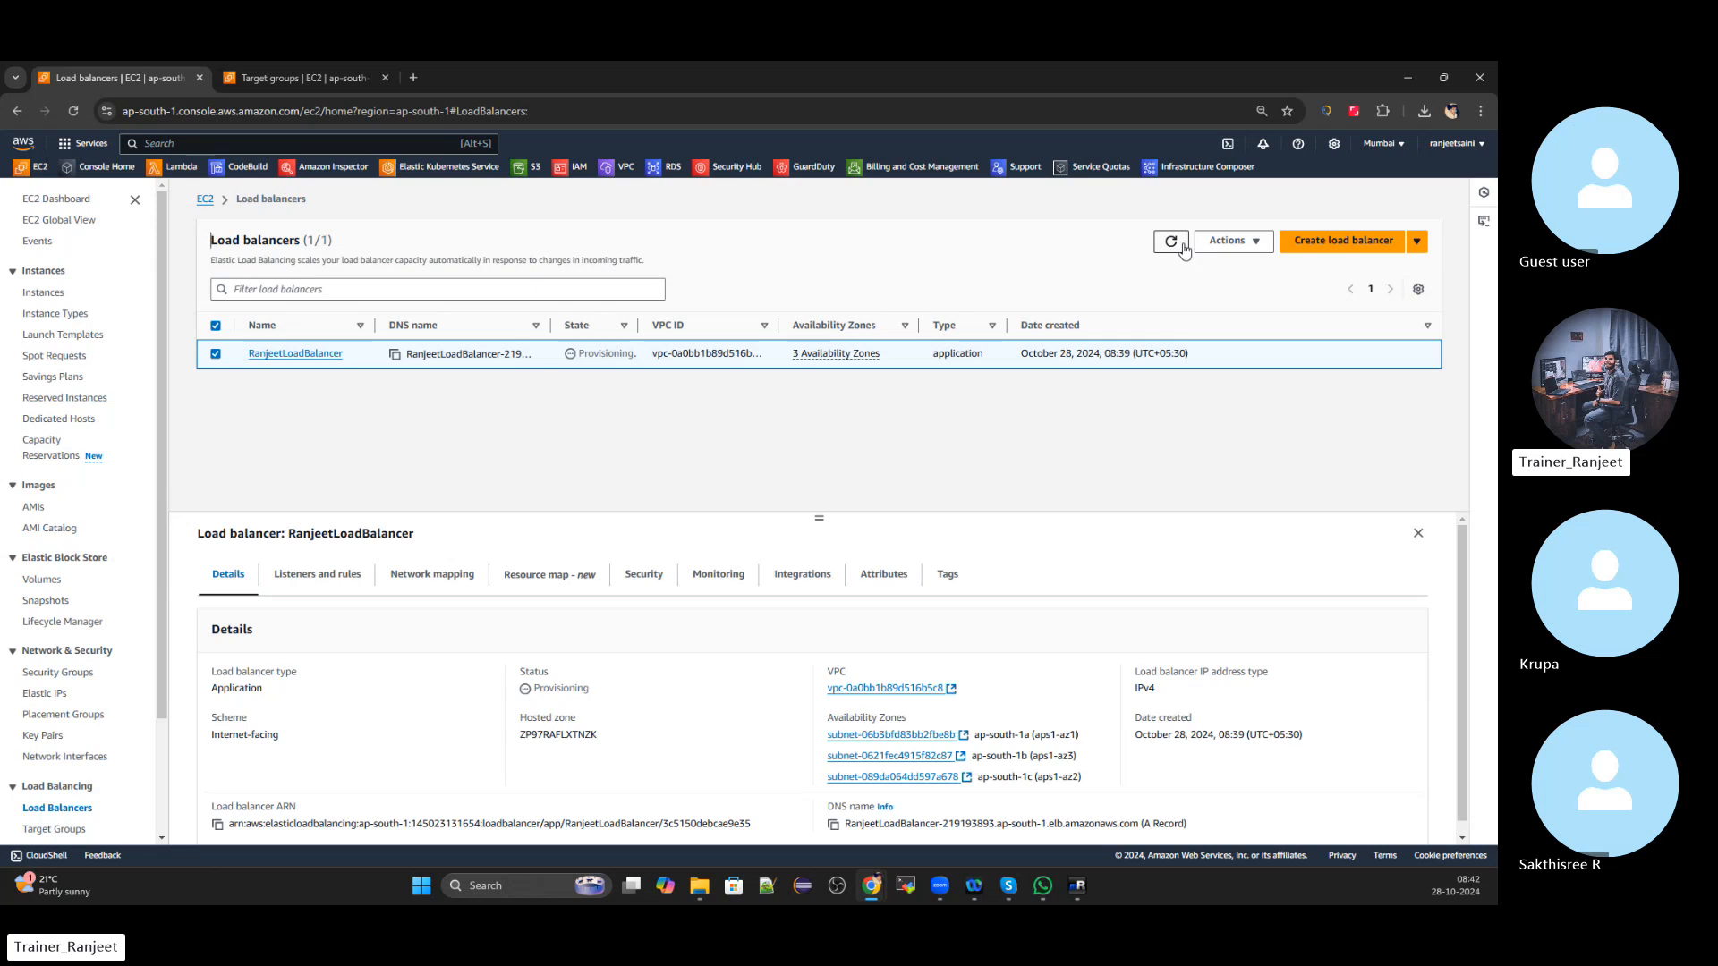
pyautogui.click(1178, 249)
pyautogui.click(1177, 249)
pyautogui.click(1173, 241)
pyautogui.click(1178, 251)
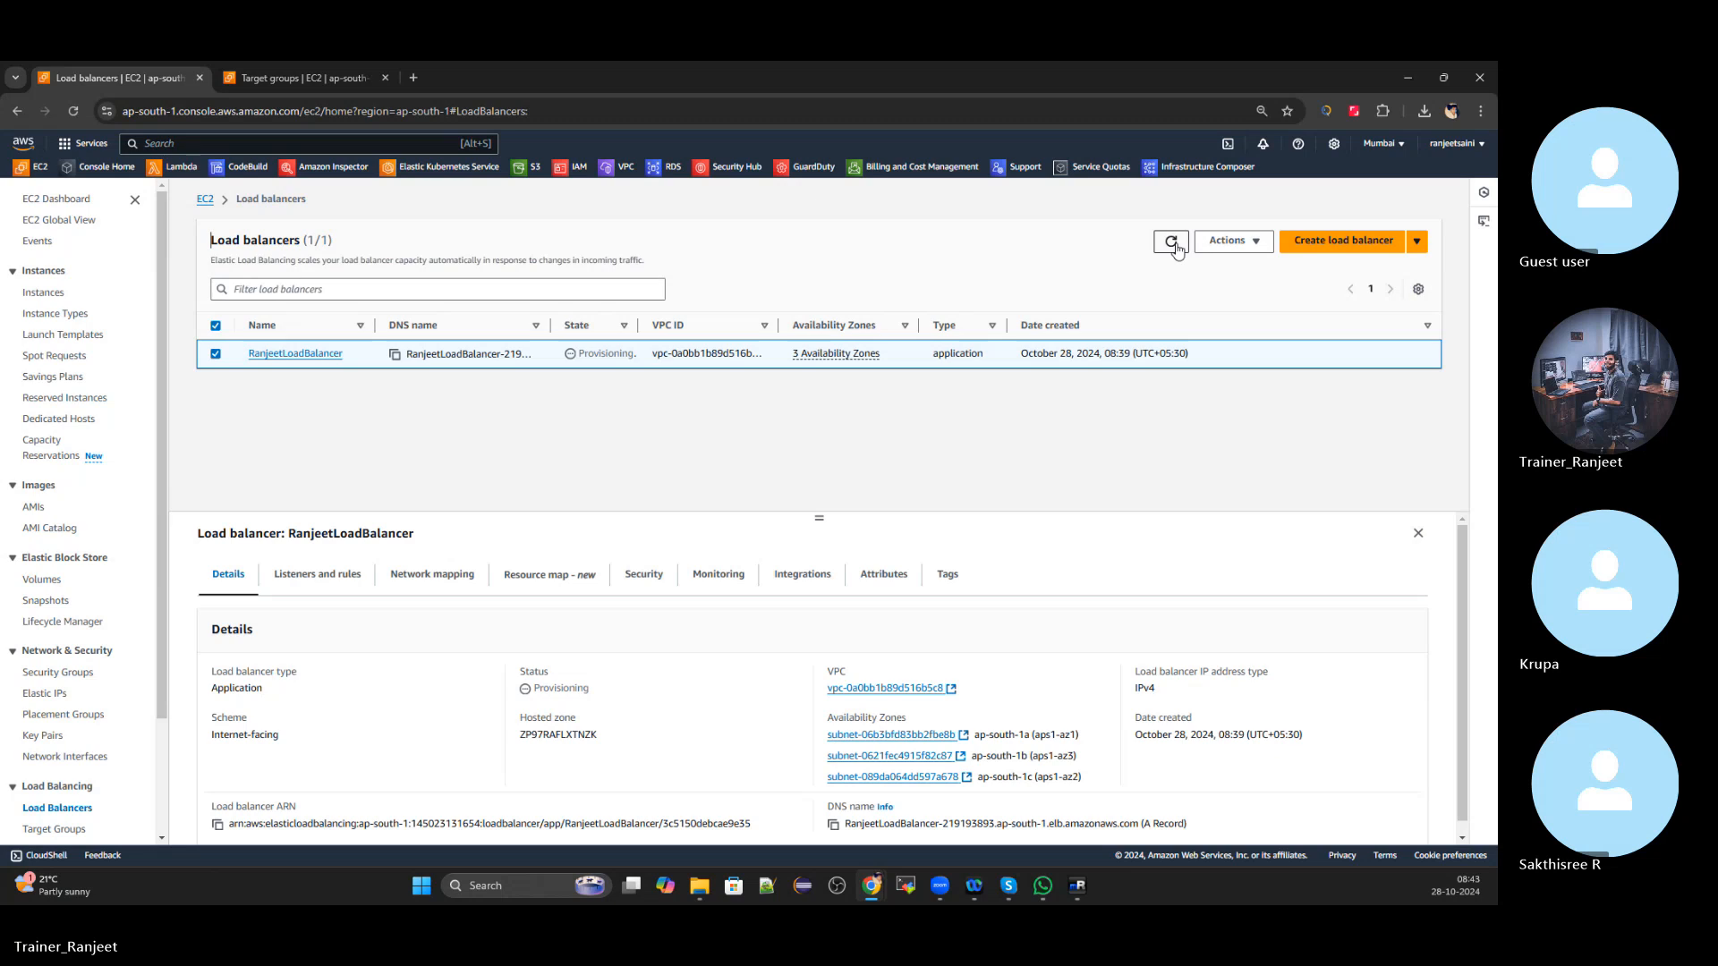
pyautogui.click(1175, 247)
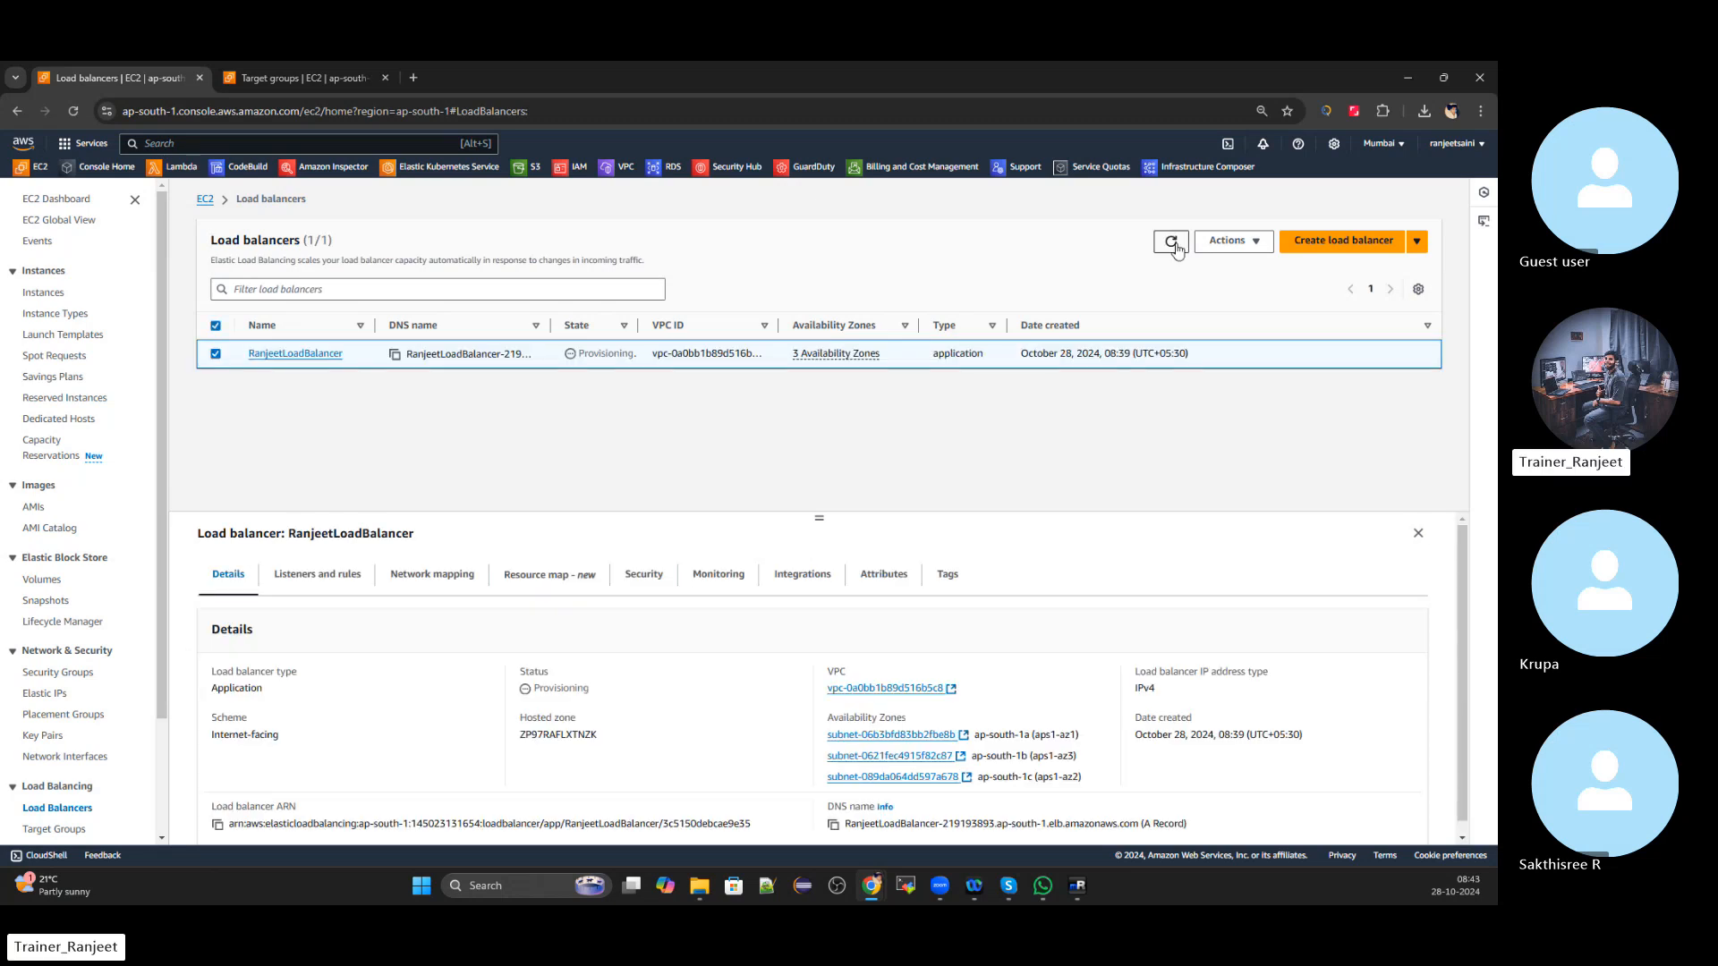
pyautogui.click(1175, 245)
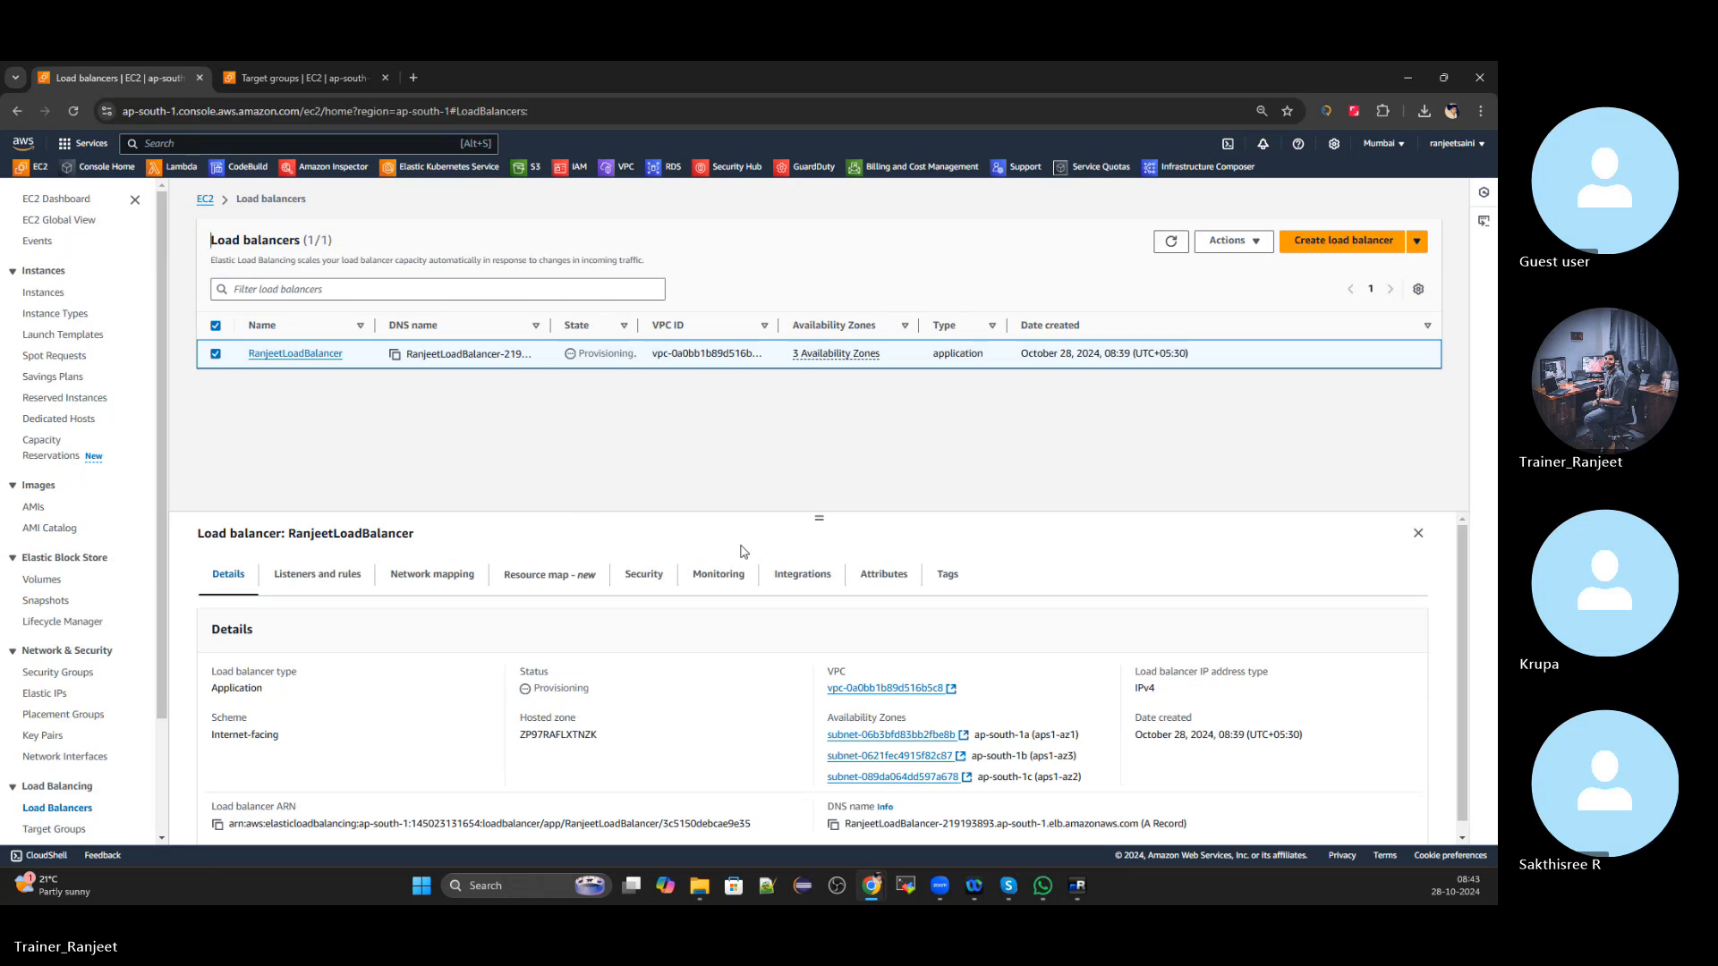
pyautogui.moveTo(820, 514); pyautogui.dragTo(768, 488)
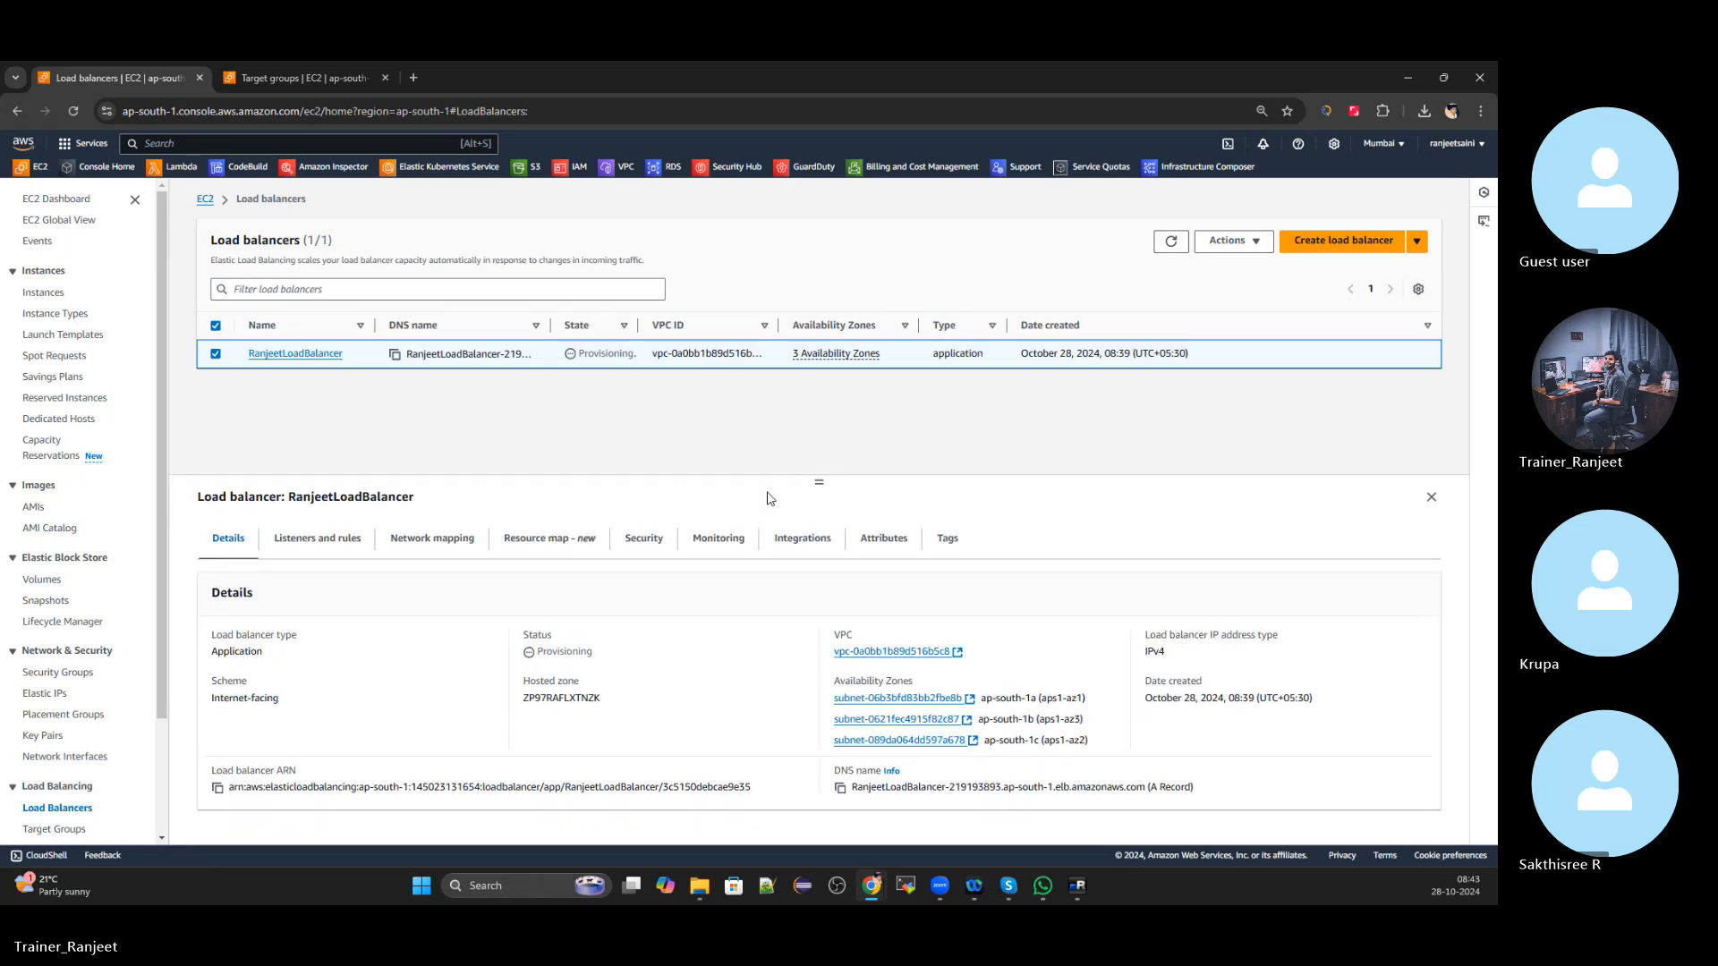
pyautogui.click(326, 542)
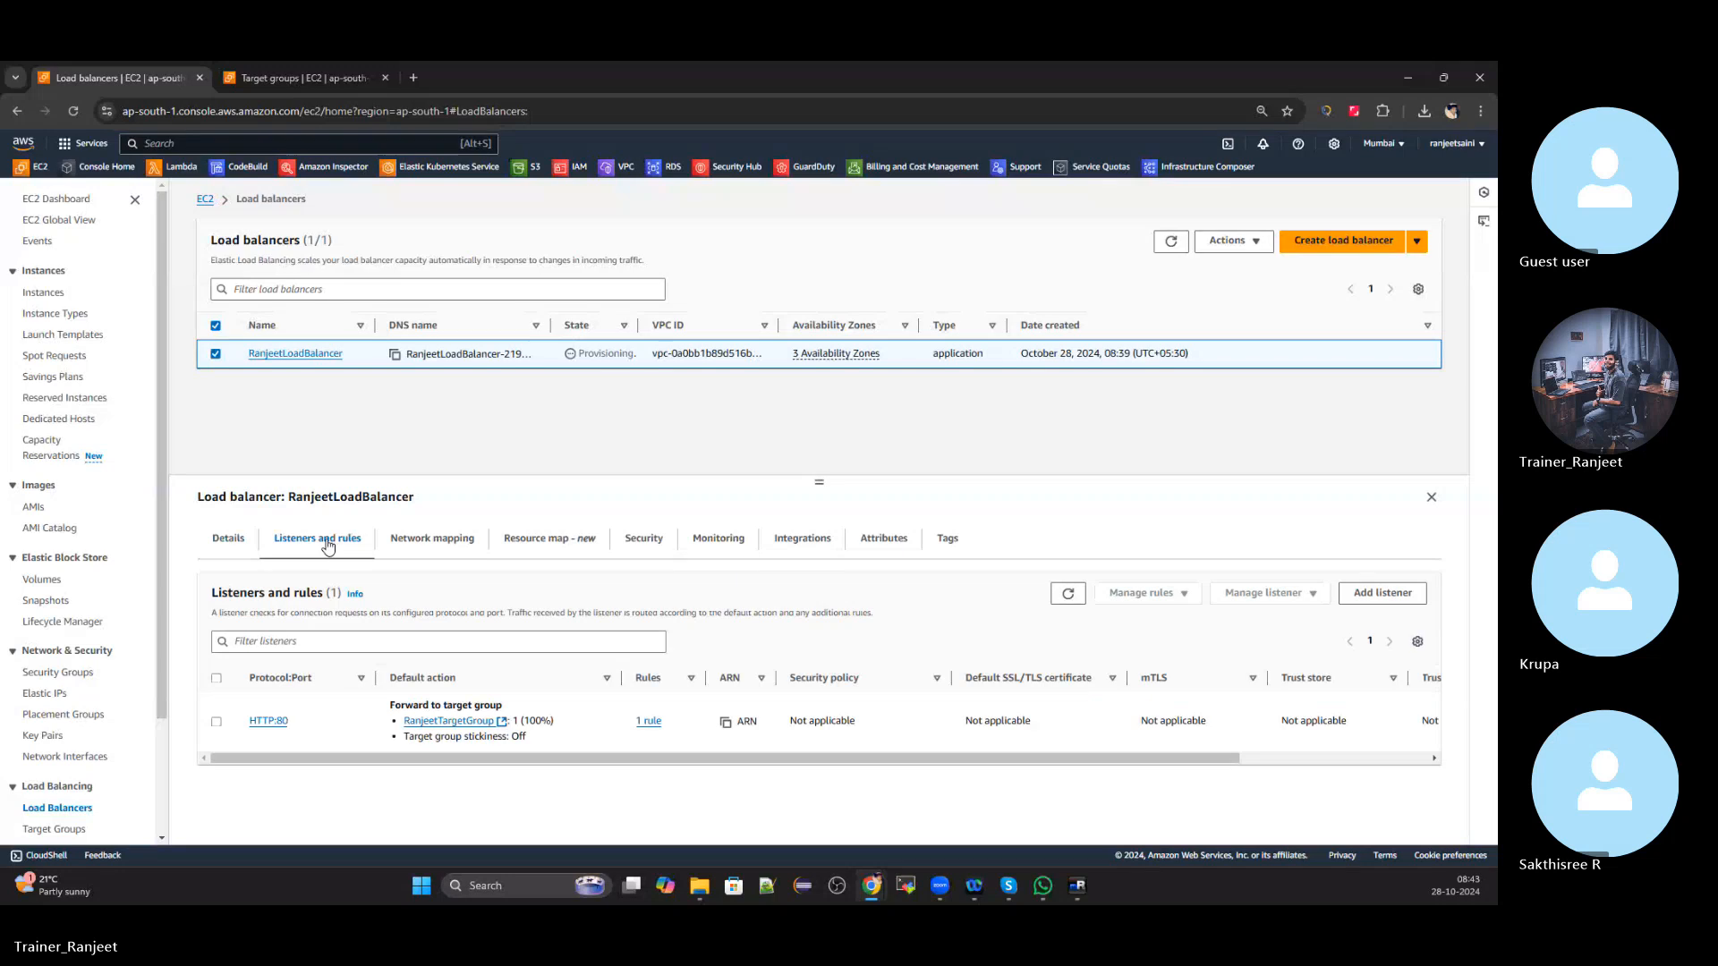
pyautogui.click(428, 542)
pyautogui.scroll(-1, 548, 648)
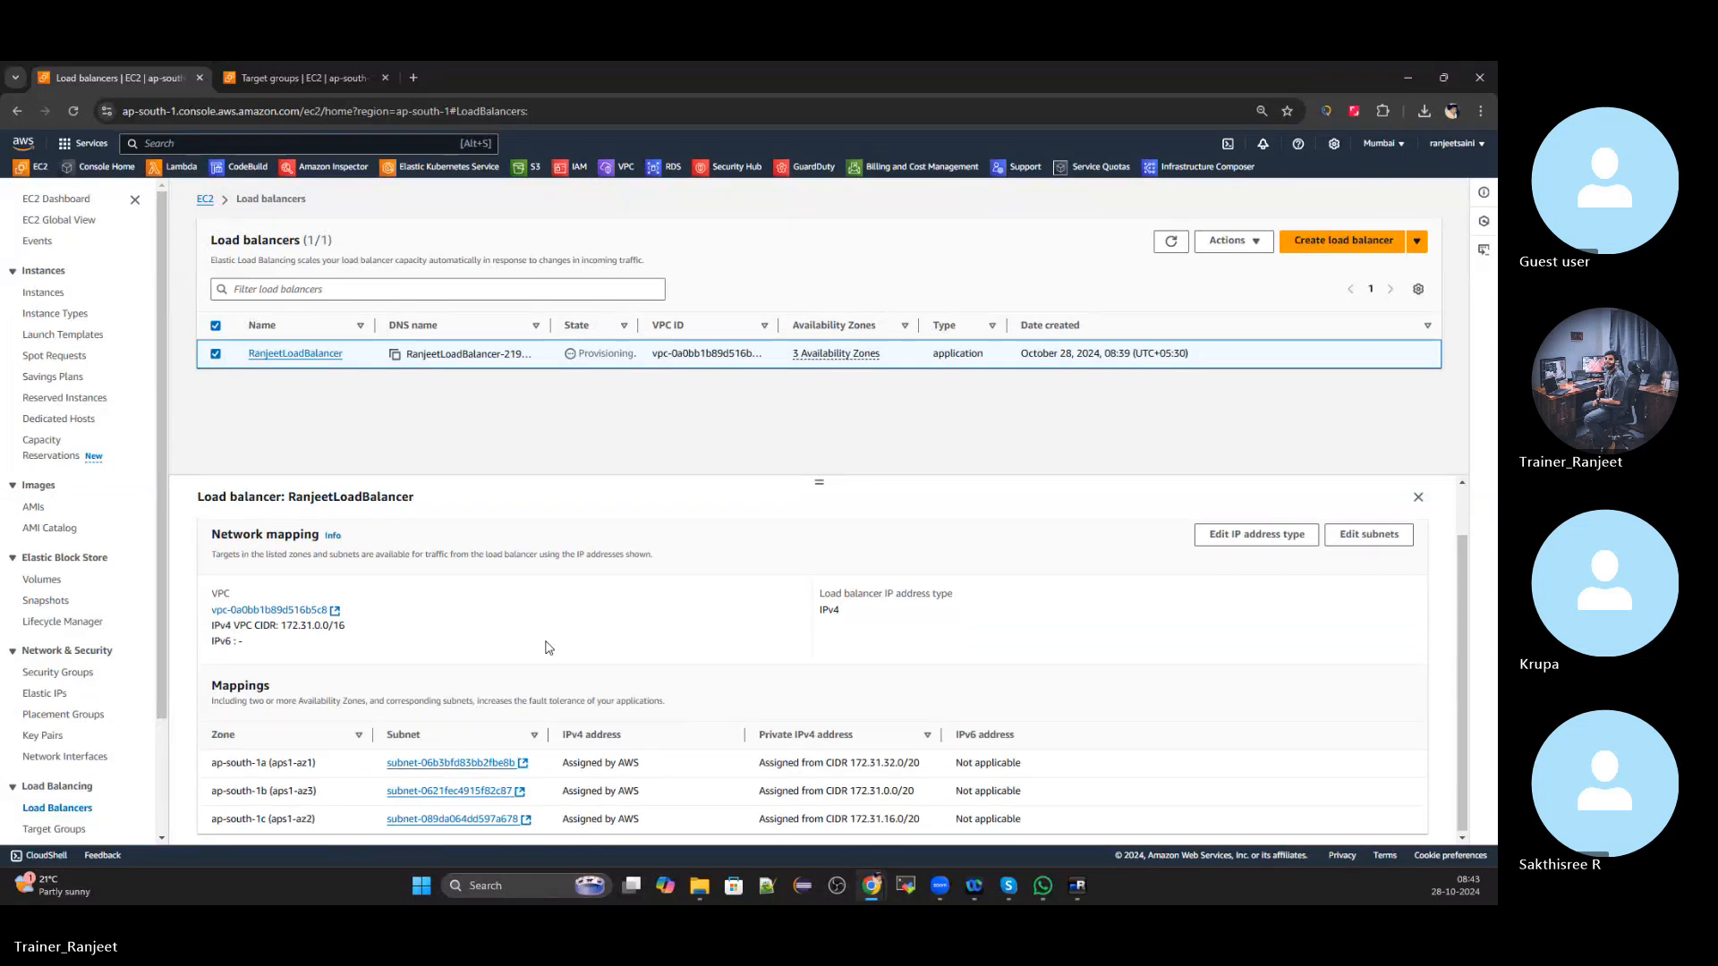
pyautogui.scroll(1, 548, 648)
pyautogui.click(548, 541)
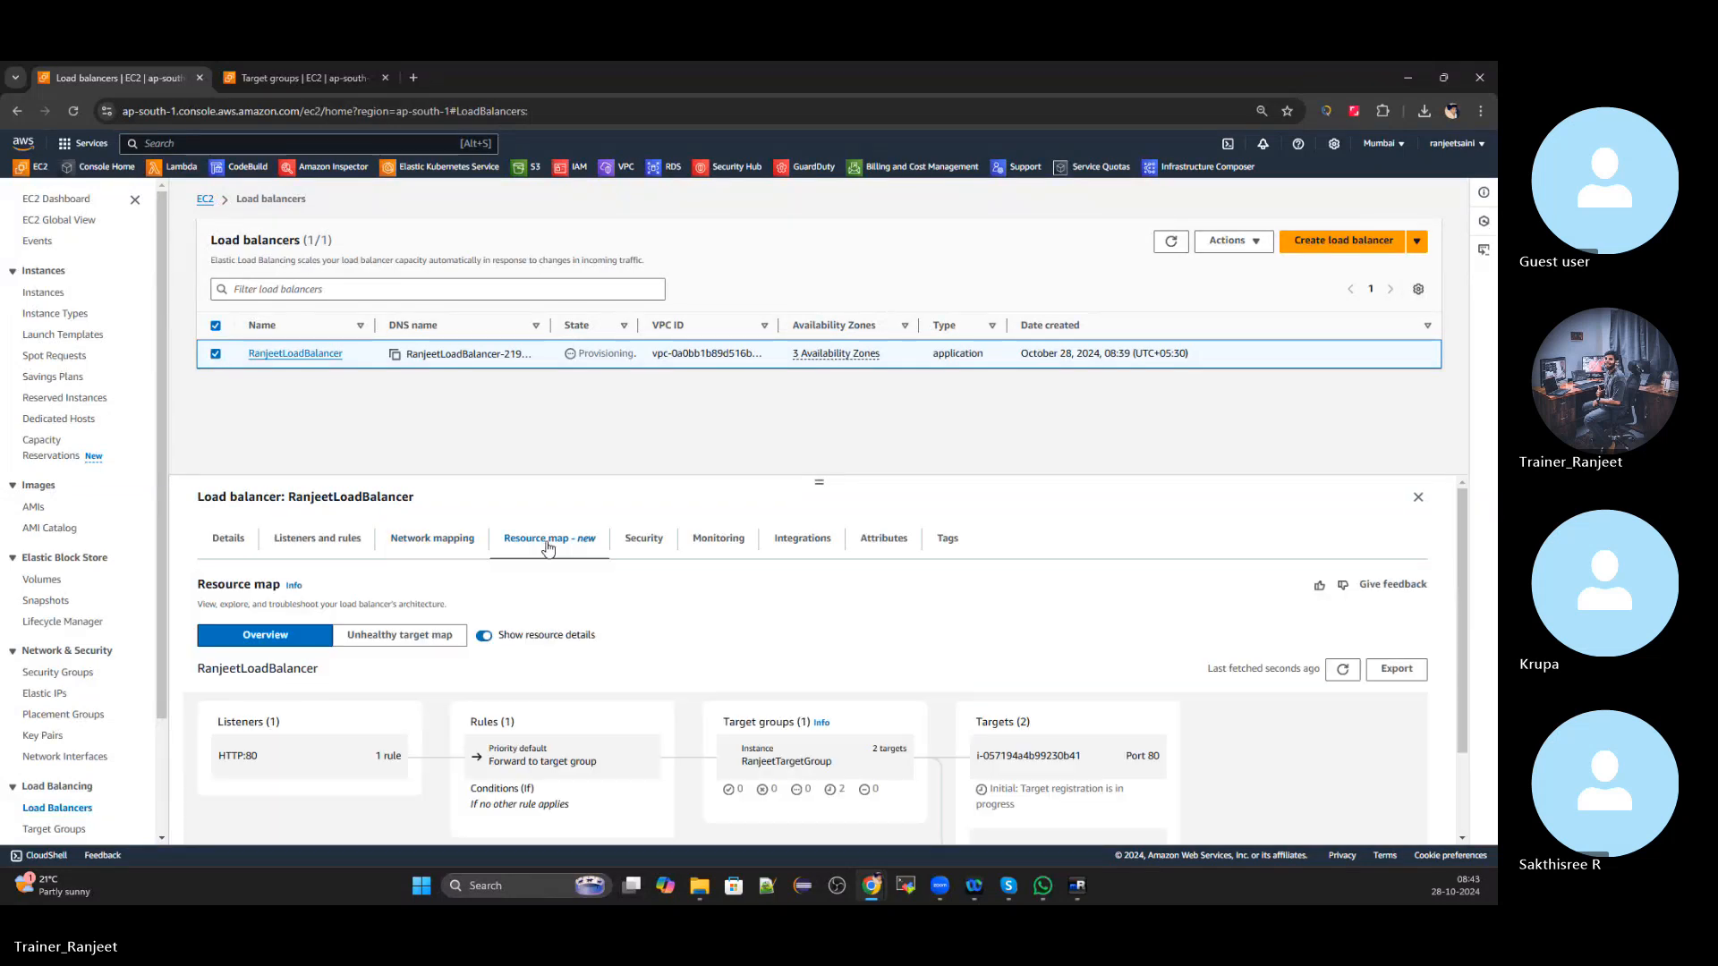
pyautogui.scroll(-1, 548, 548)
pyautogui.click(538, 558)
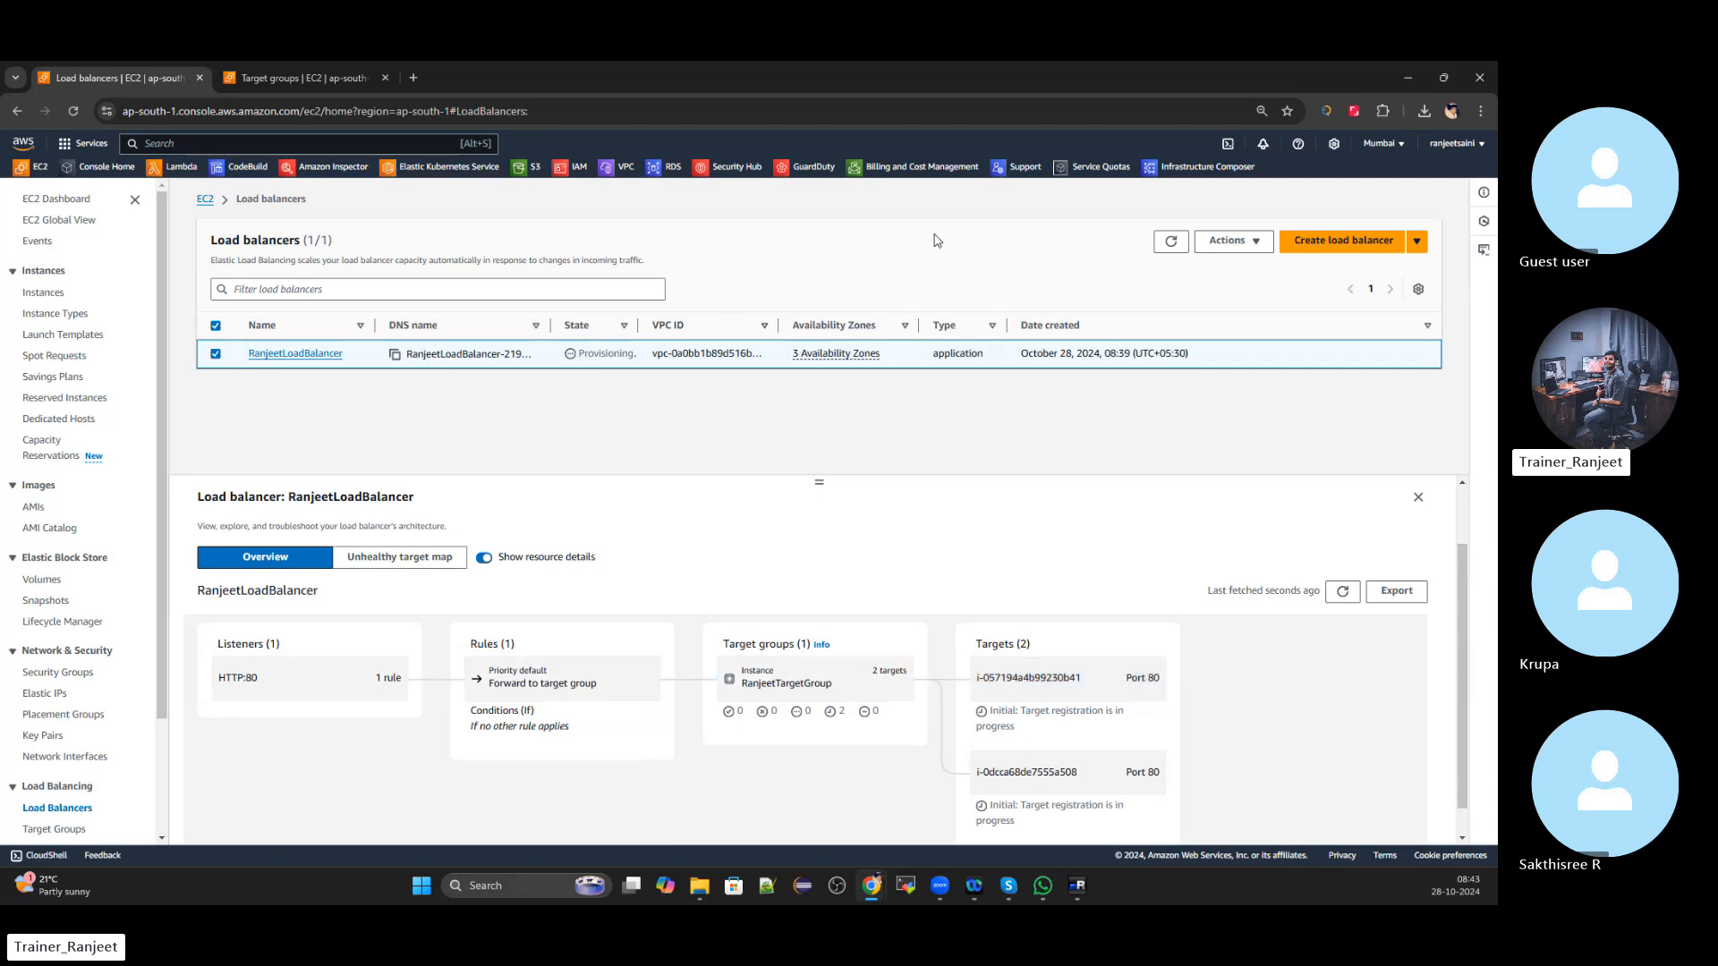
pyautogui.click(1171, 241)
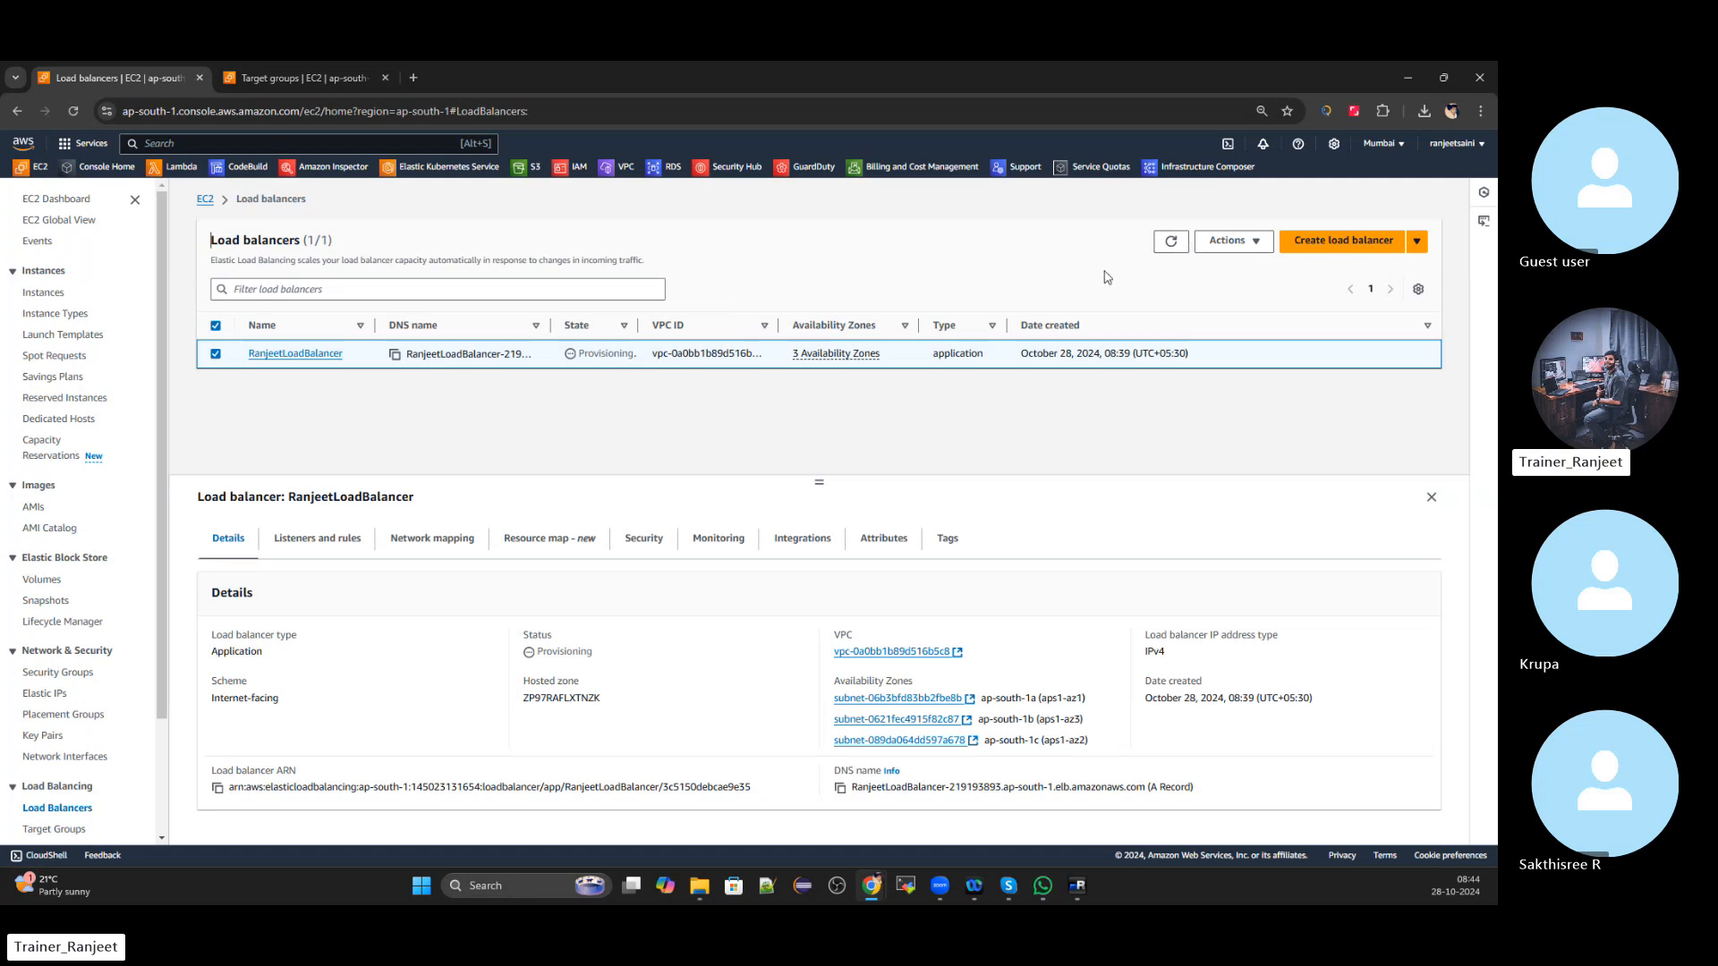
pyautogui.click(659, 538)
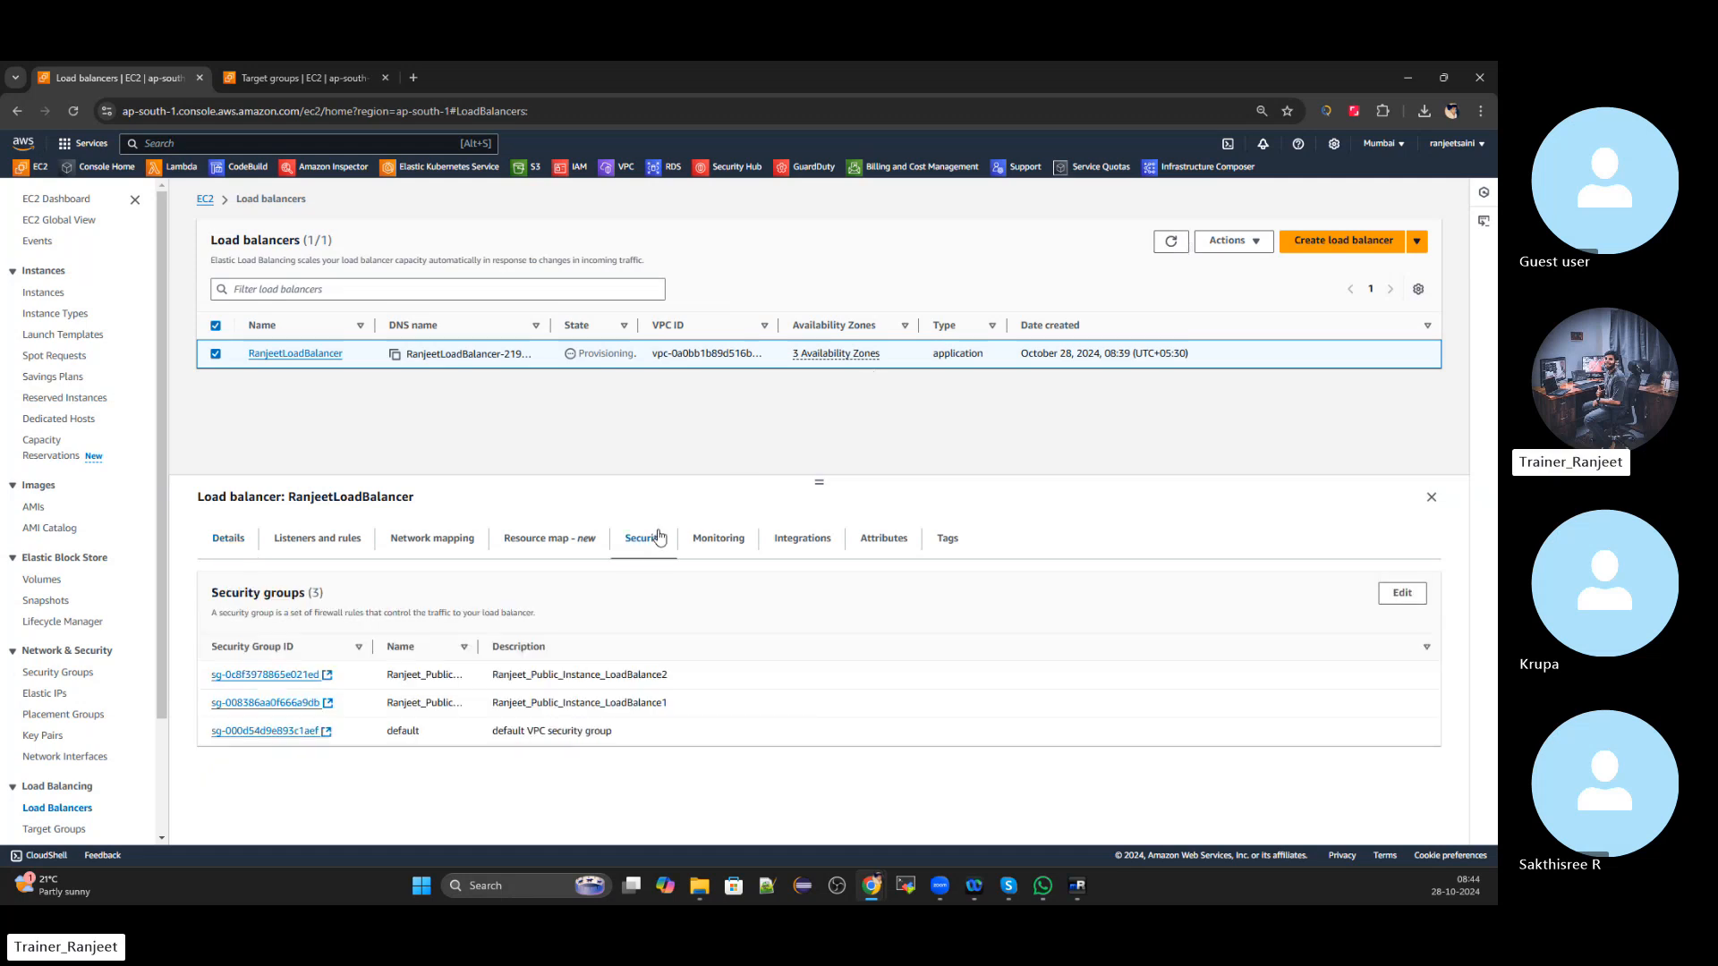
pyautogui.click(717, 543)
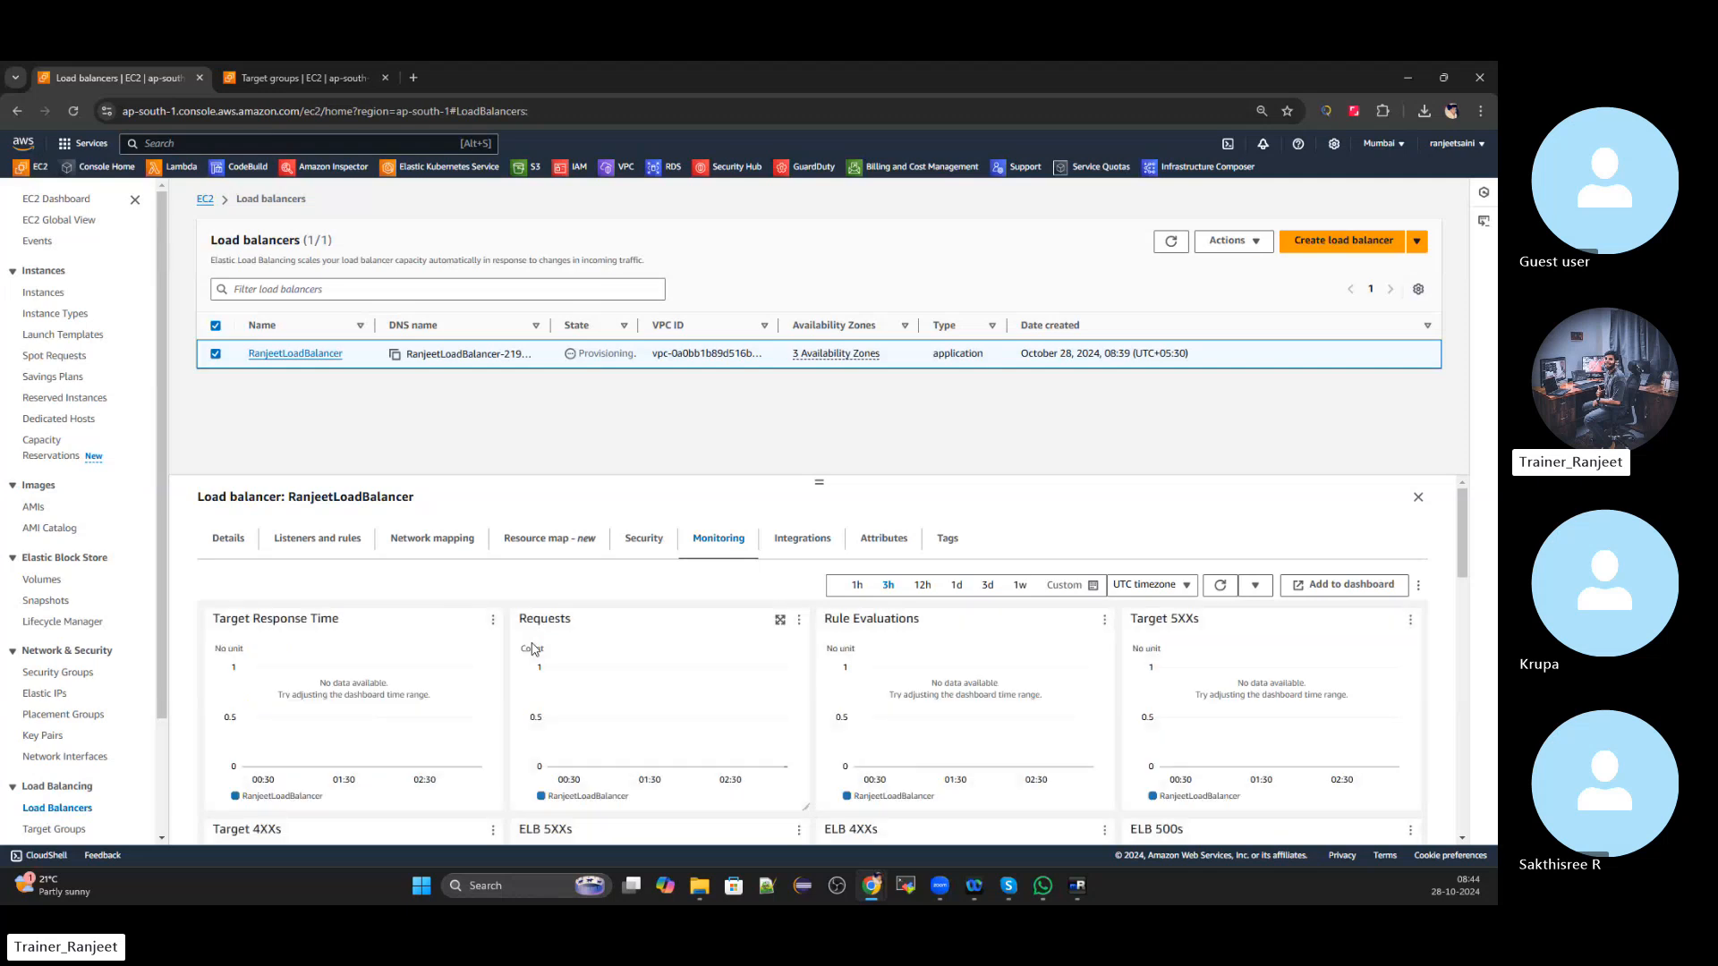
pyautogui.click(780, 539)
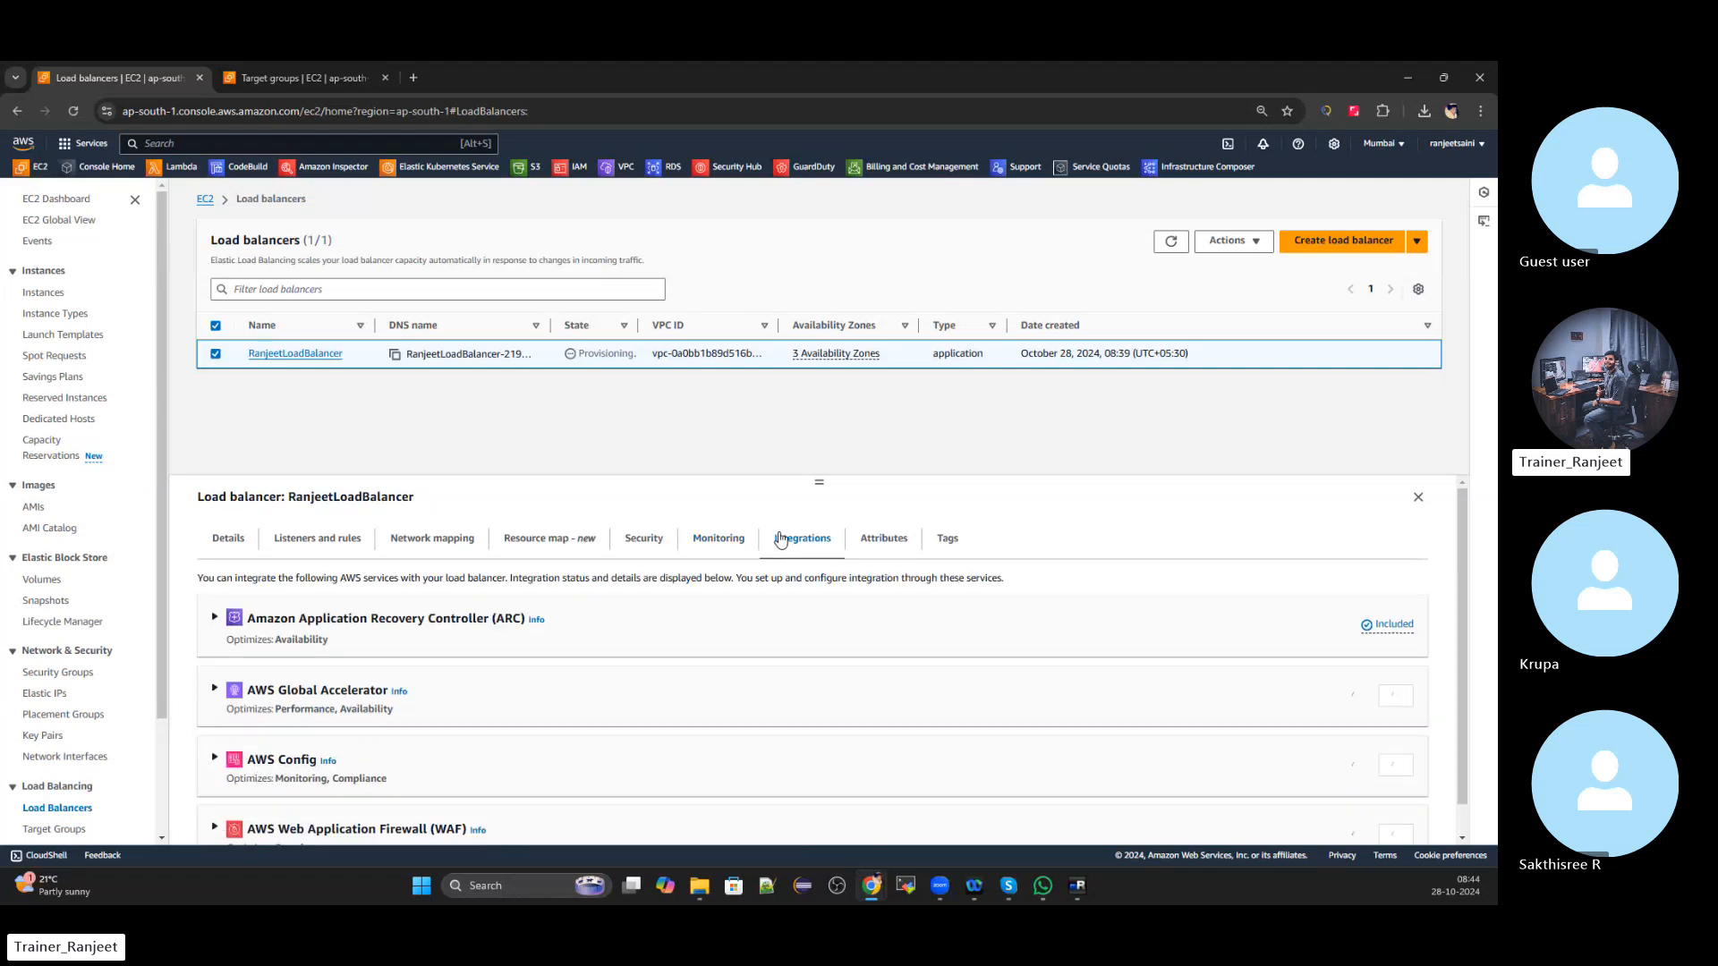
pyautogui.scroll(-1, 678, 577)
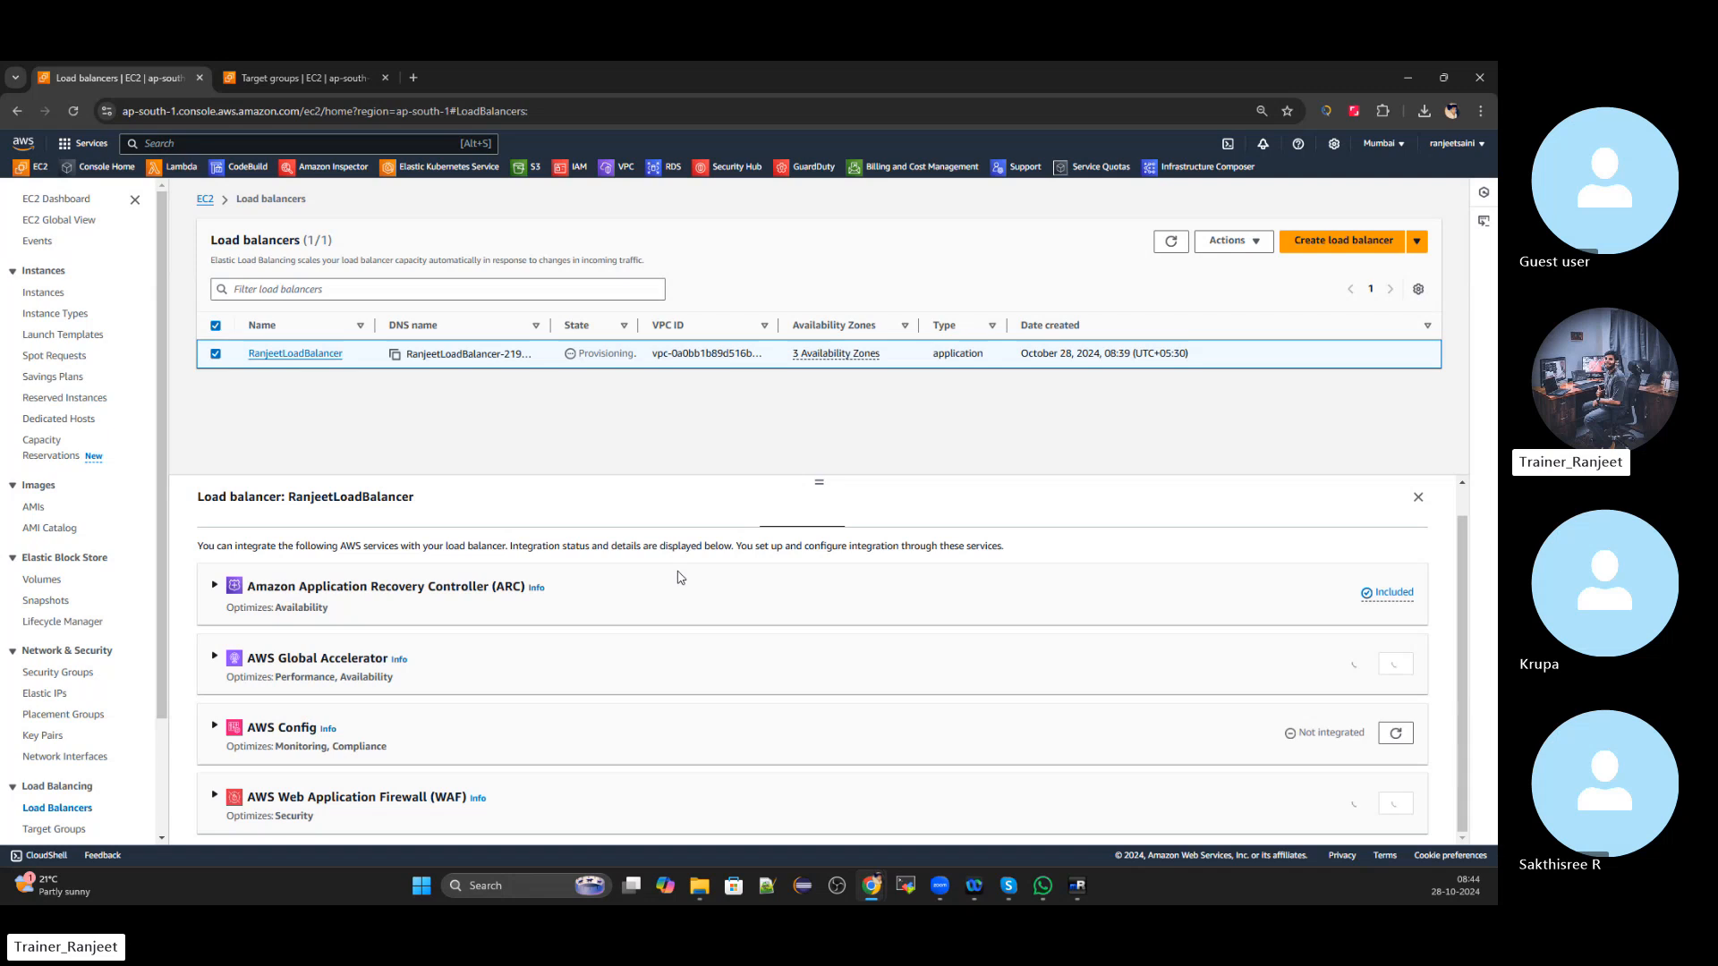
pyautogui.scroll(1, 678, 577)
pyautogui.click(884, 541)
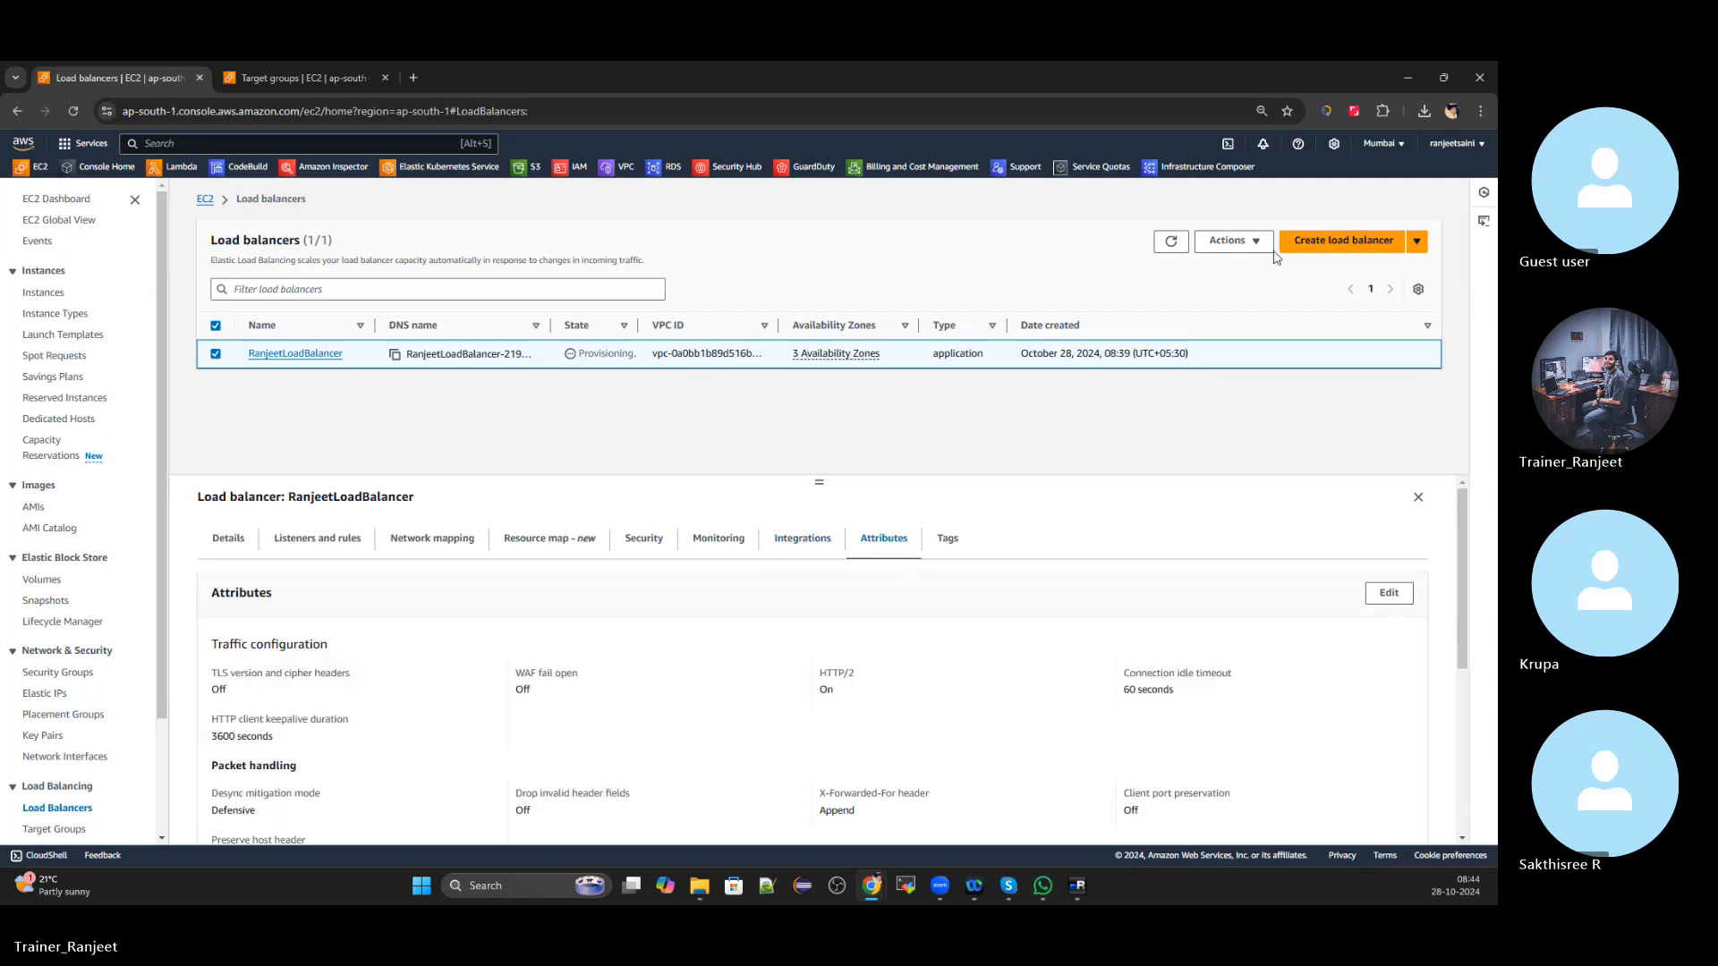
pyautogui.click(1168, 249)
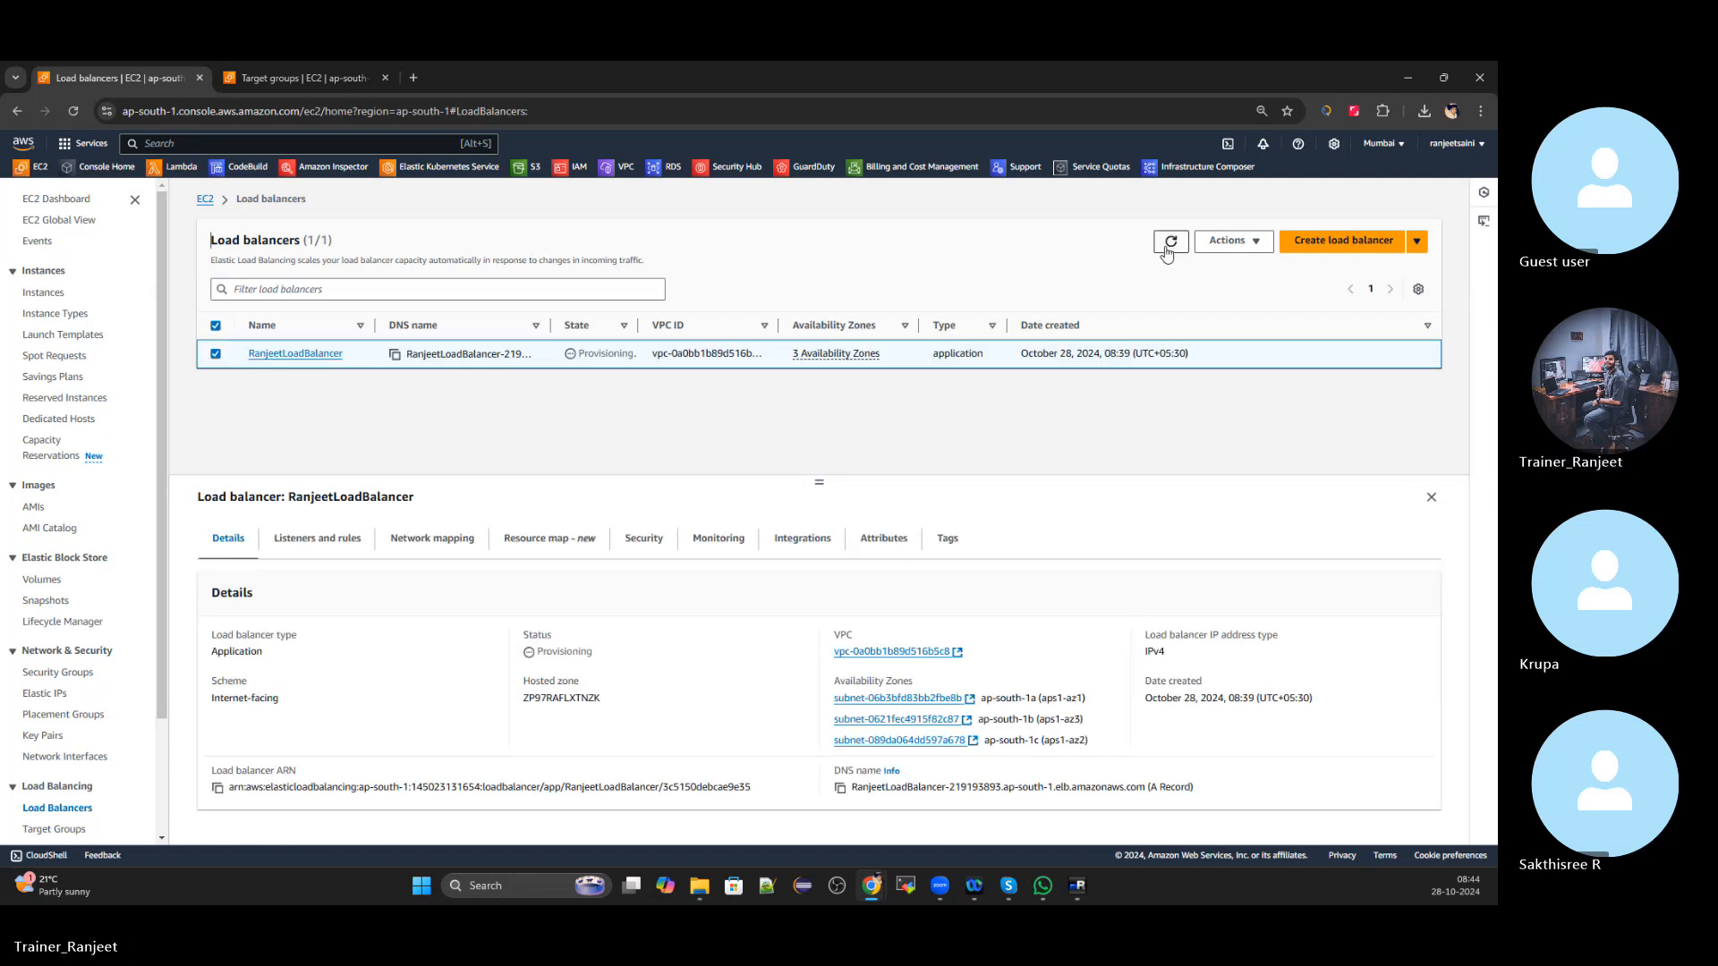
# Copy RanjeetLoadBalancer's DNS name and refresh repeatedly while it remains Provisioning
pyautogui.click(1171, 244)
pyautogui.click(842, 788)
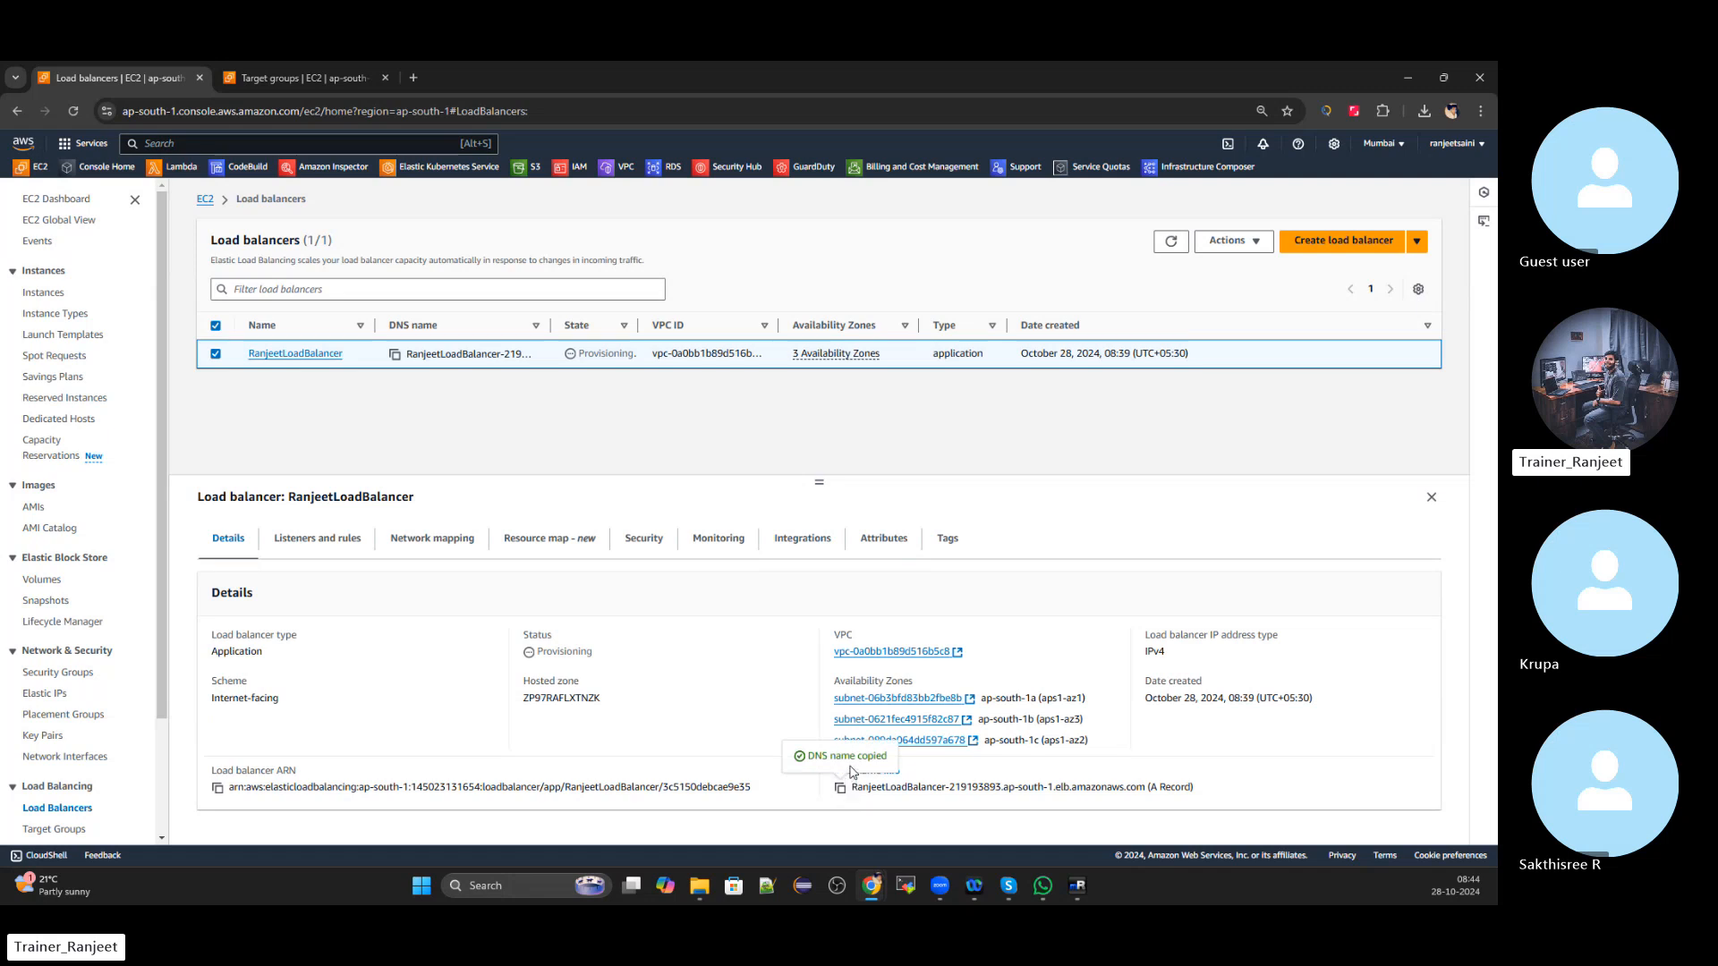
pyautogui.click(1171, 249)
pyautogui.click(1172, 243)
pyautogui.click(1172, 243)
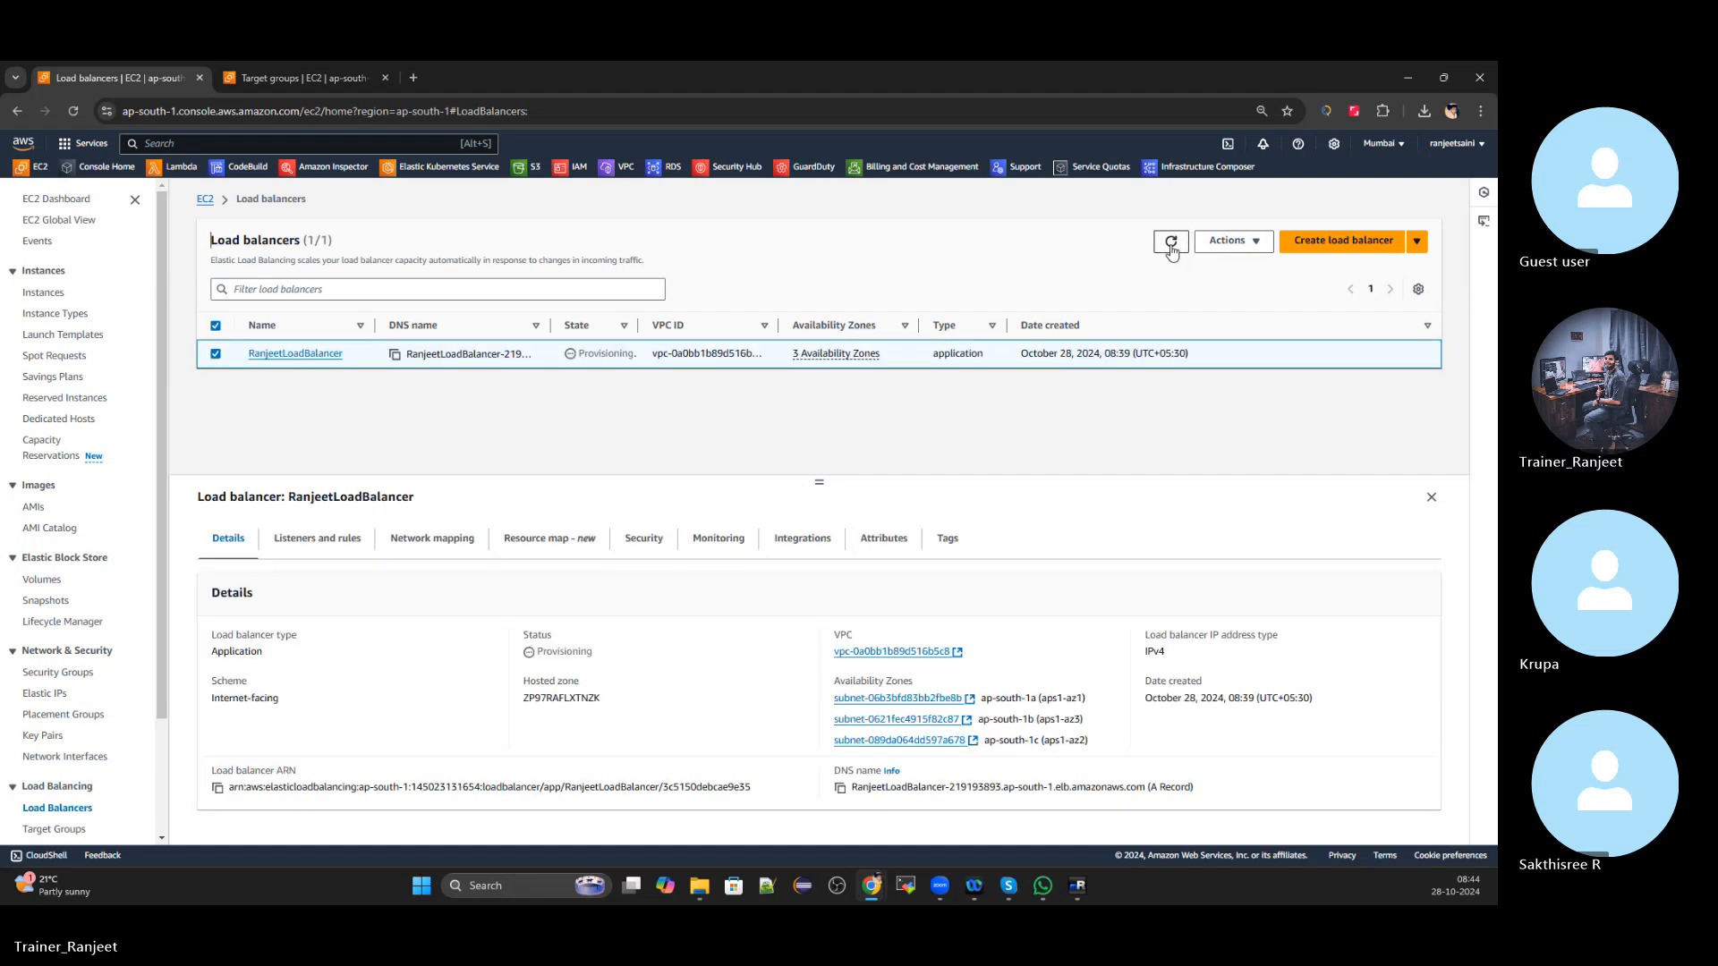
pyautogui.click(1171, 253)
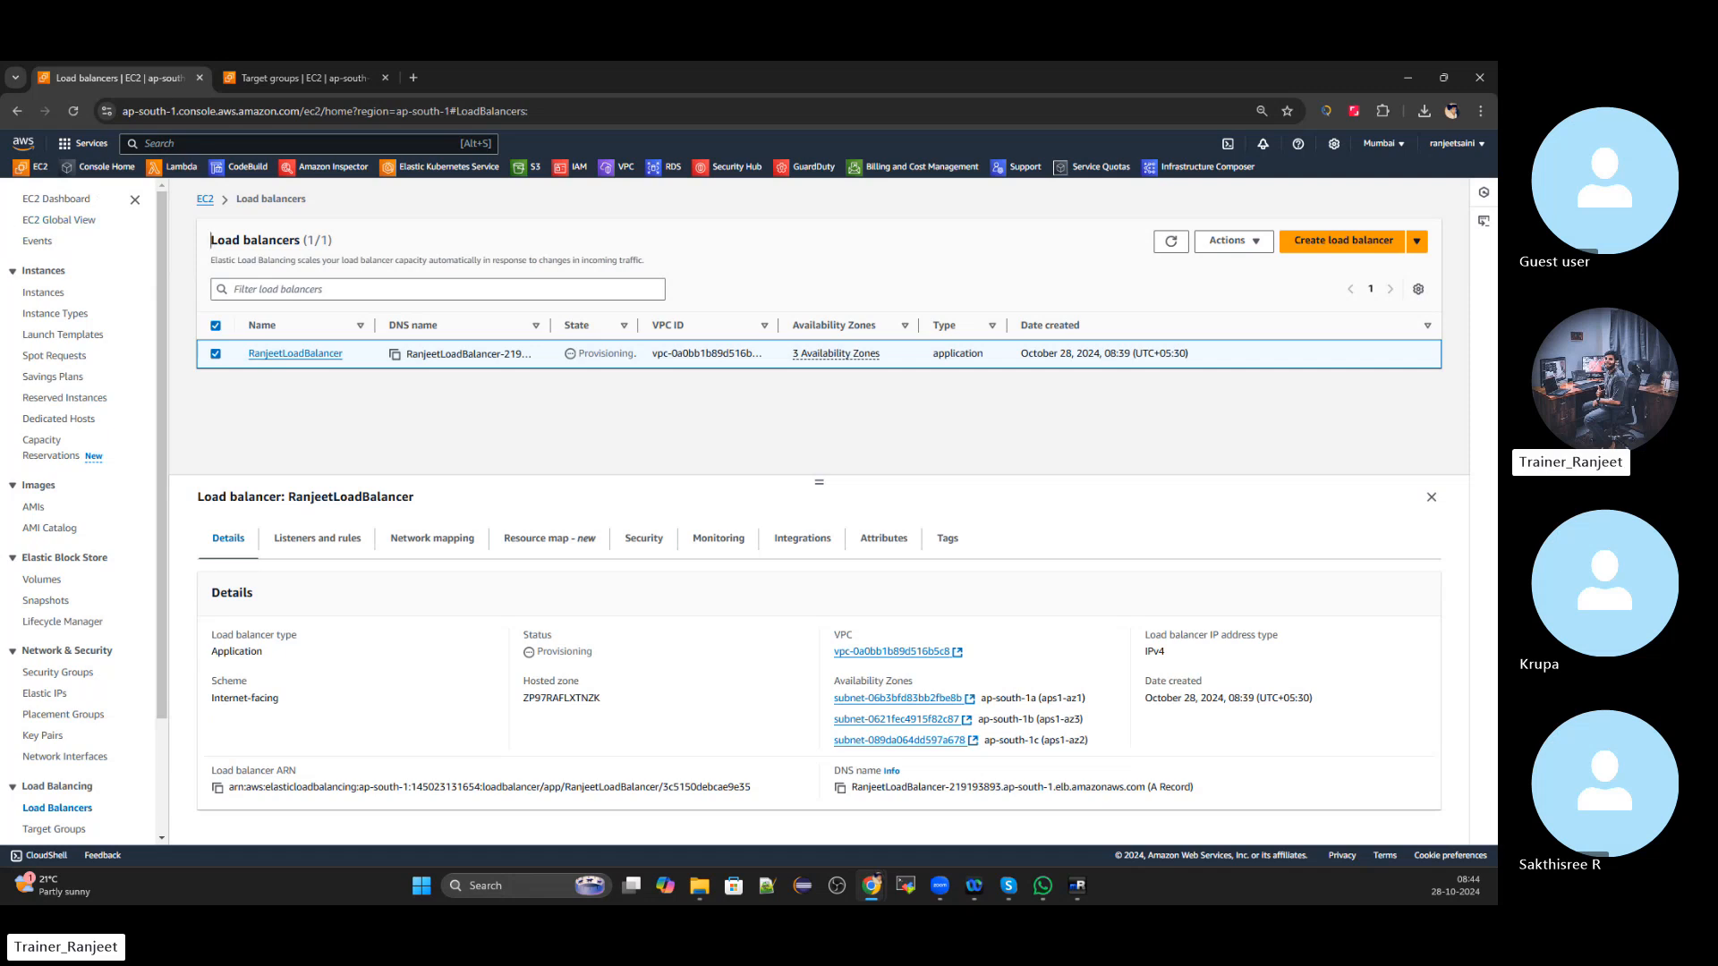
pyautogui.click(1172, 251)
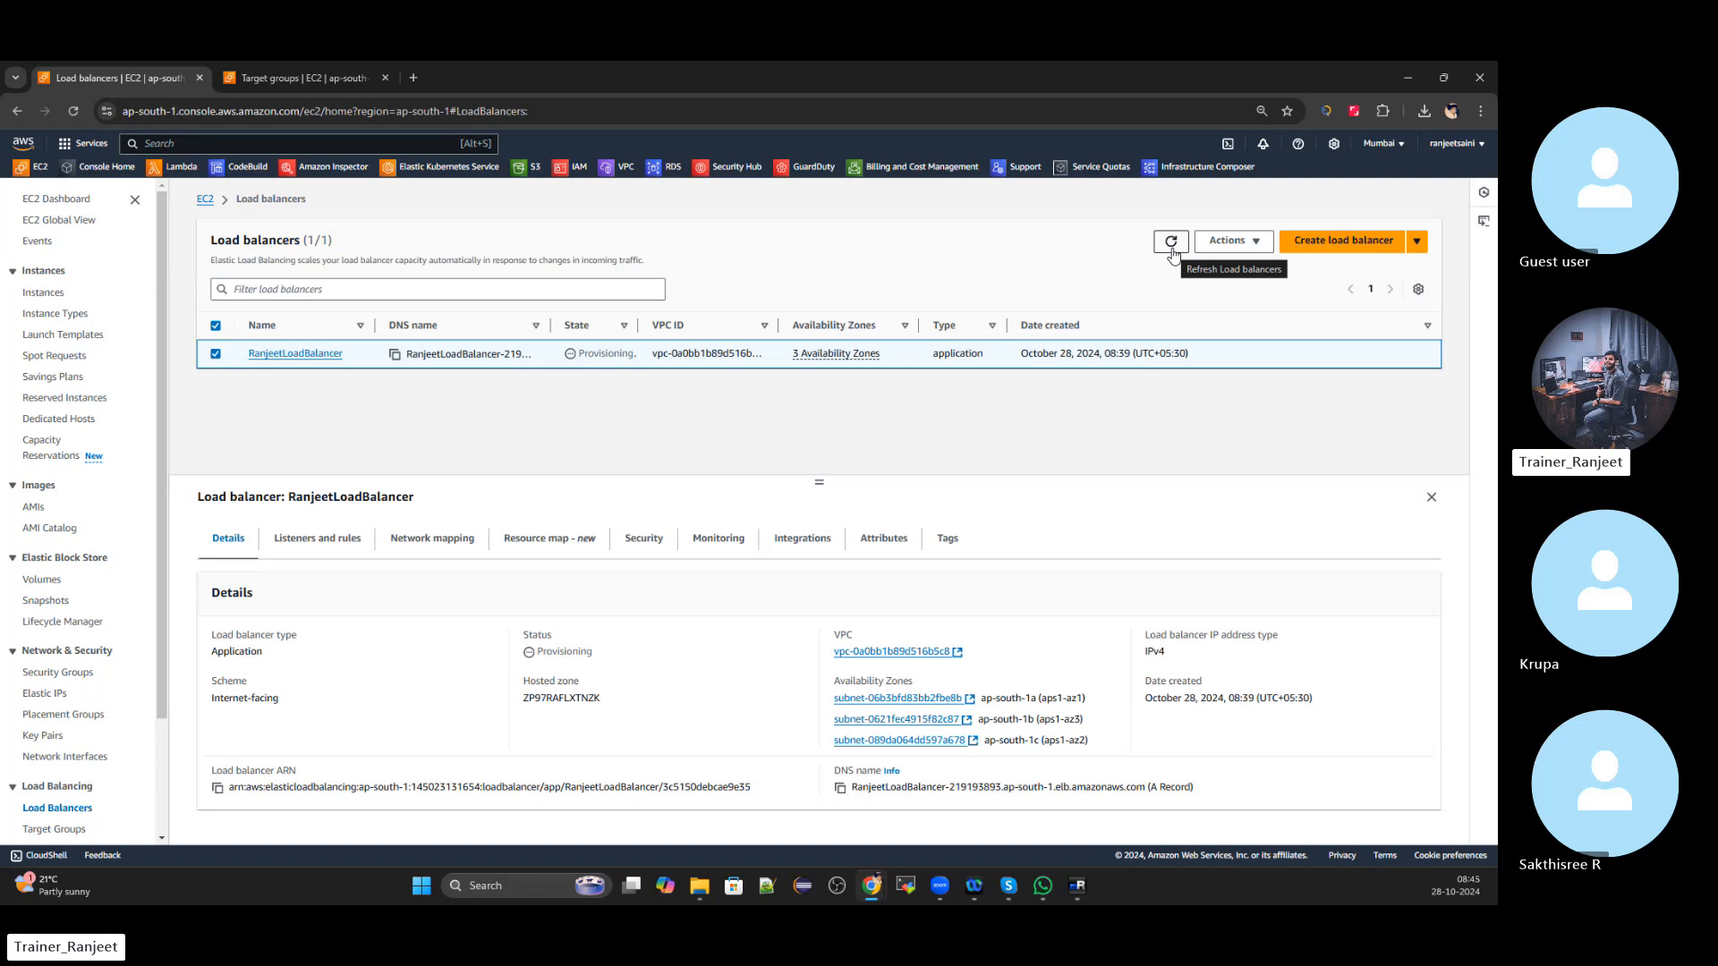
pyautogui.click(1172, 252)
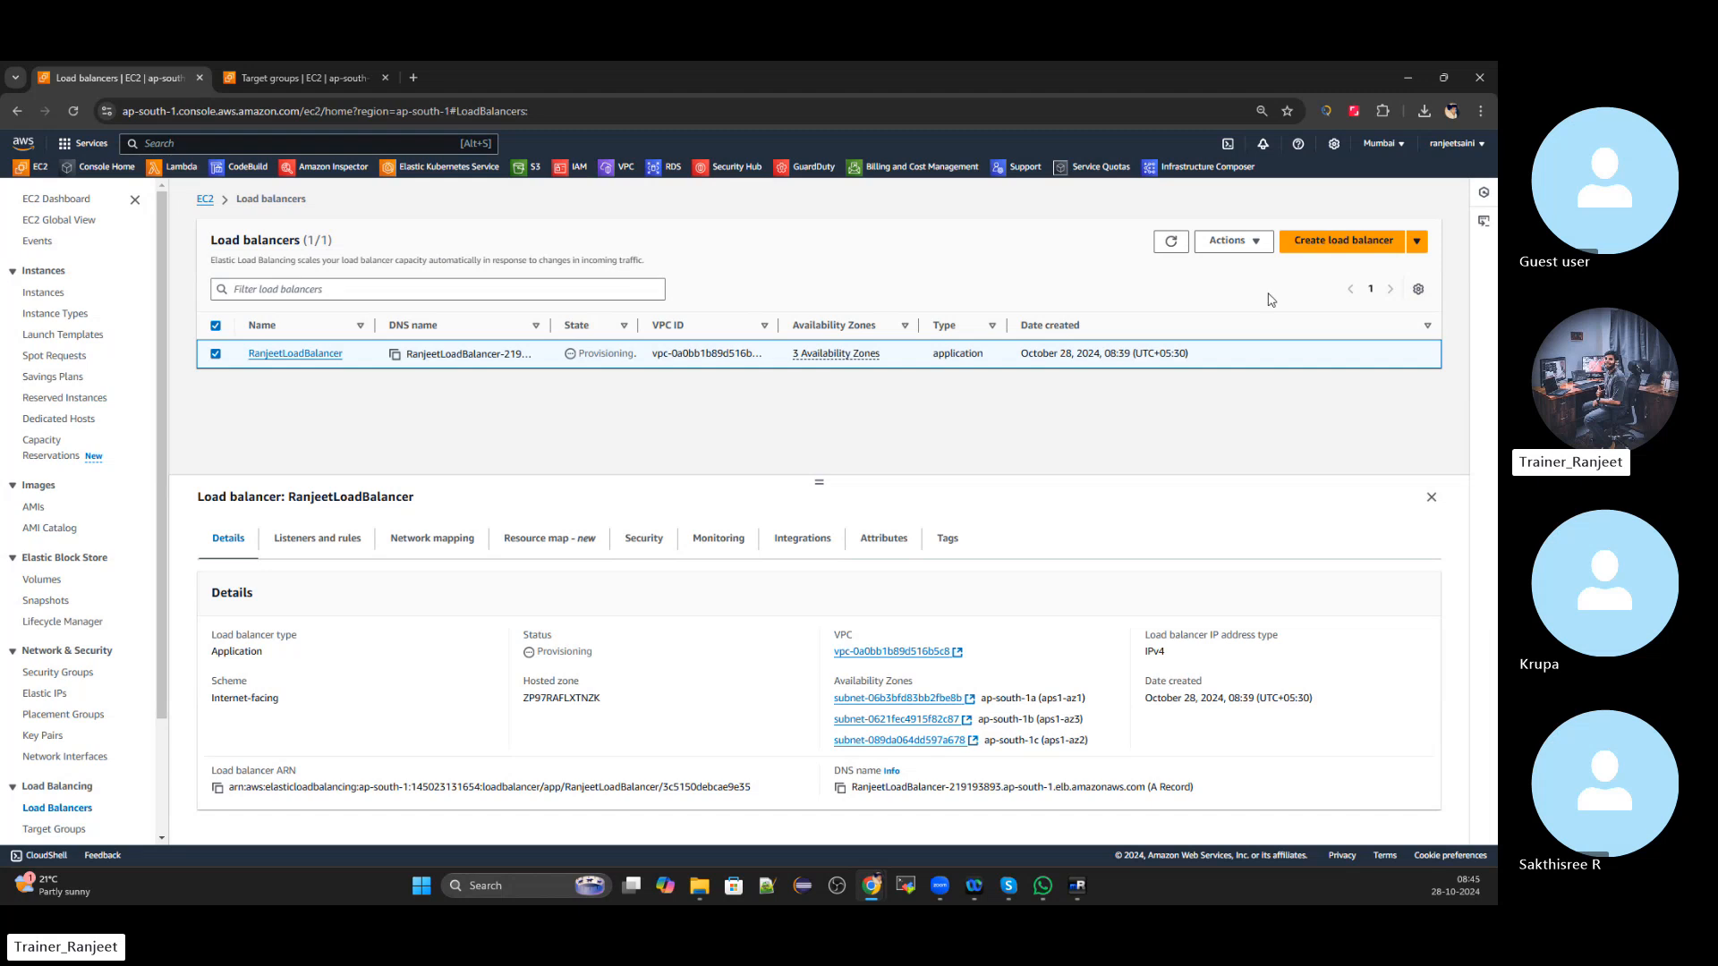
# Reload the console page, reselect RanjeetLoadBalancer, and copy its DNS name again
pyautogui.click(1171, 251)
pyautogui.click(1171, 253)
pyautogui.click(1164, 251)
pyautogui.click(75, 118)
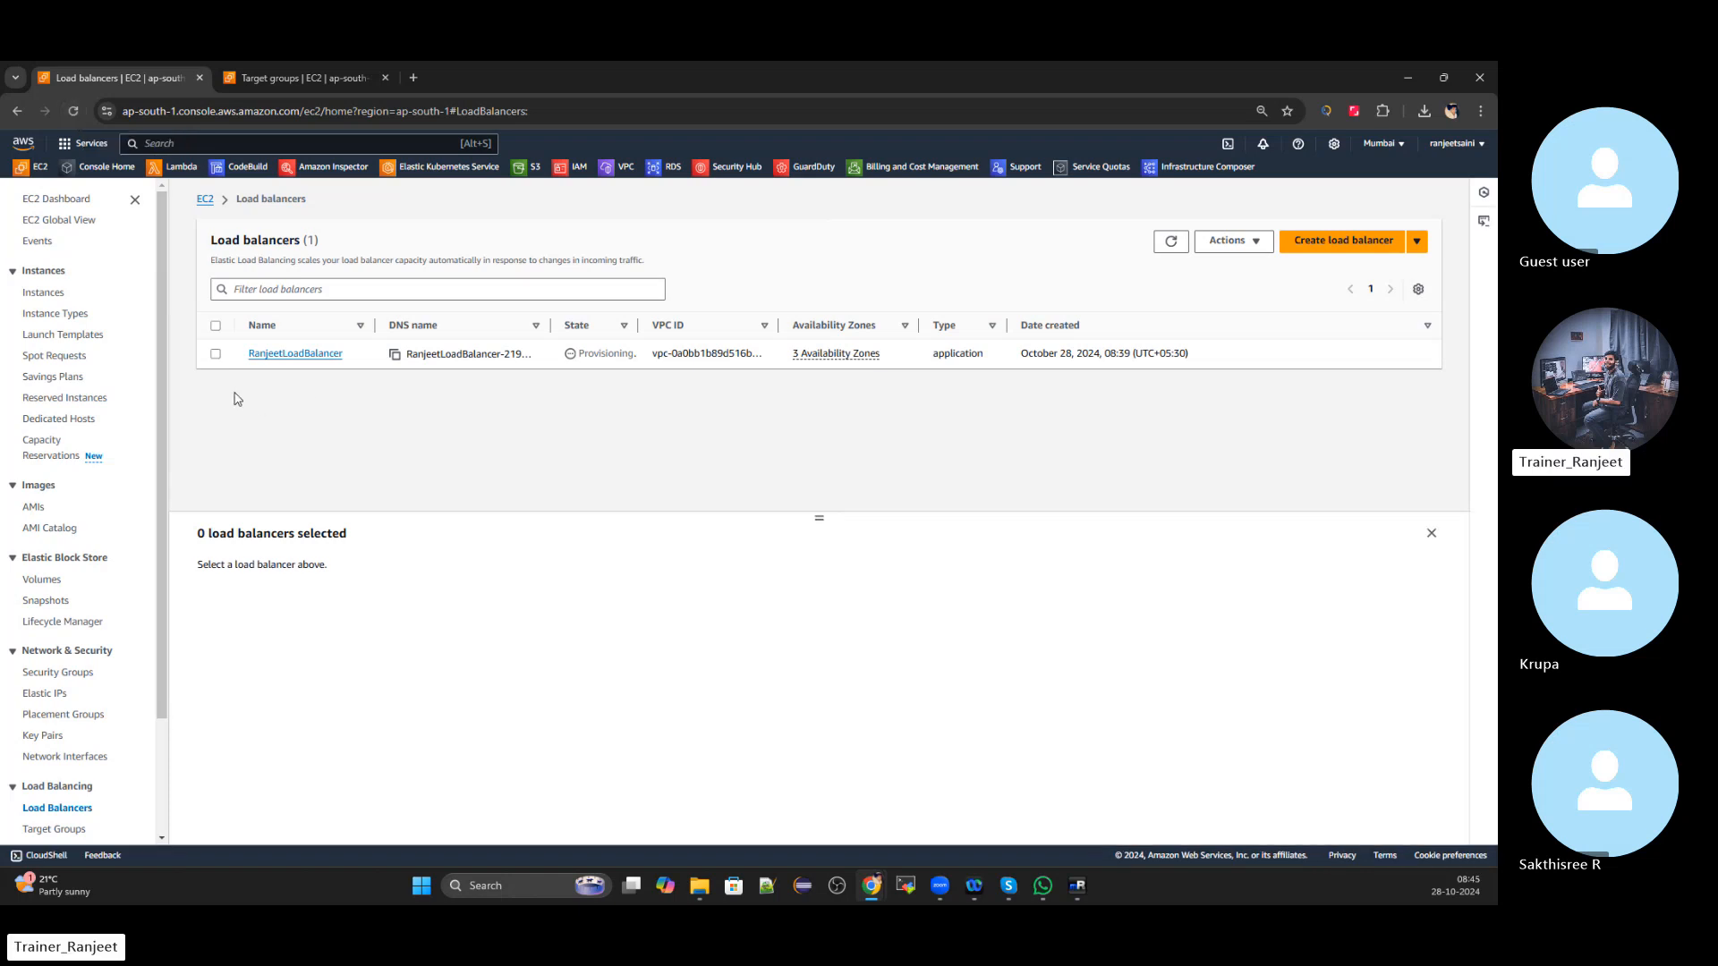
pyautogui.click(216, 353)
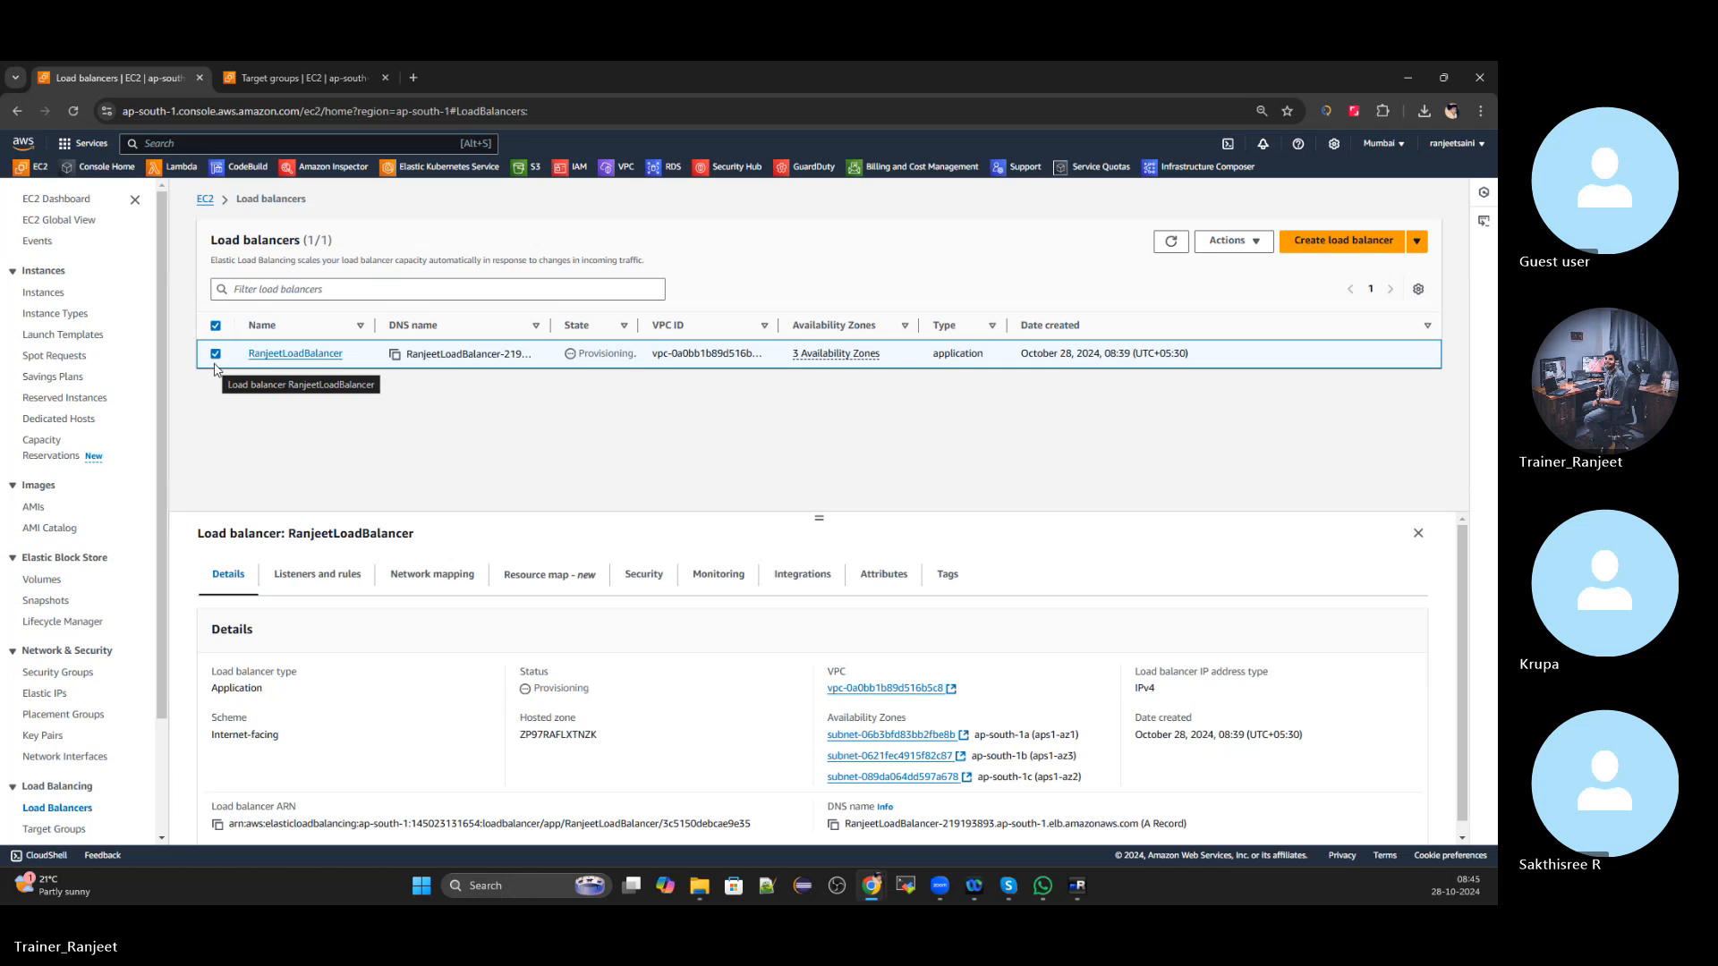
pyautogui.click(1173, 246)
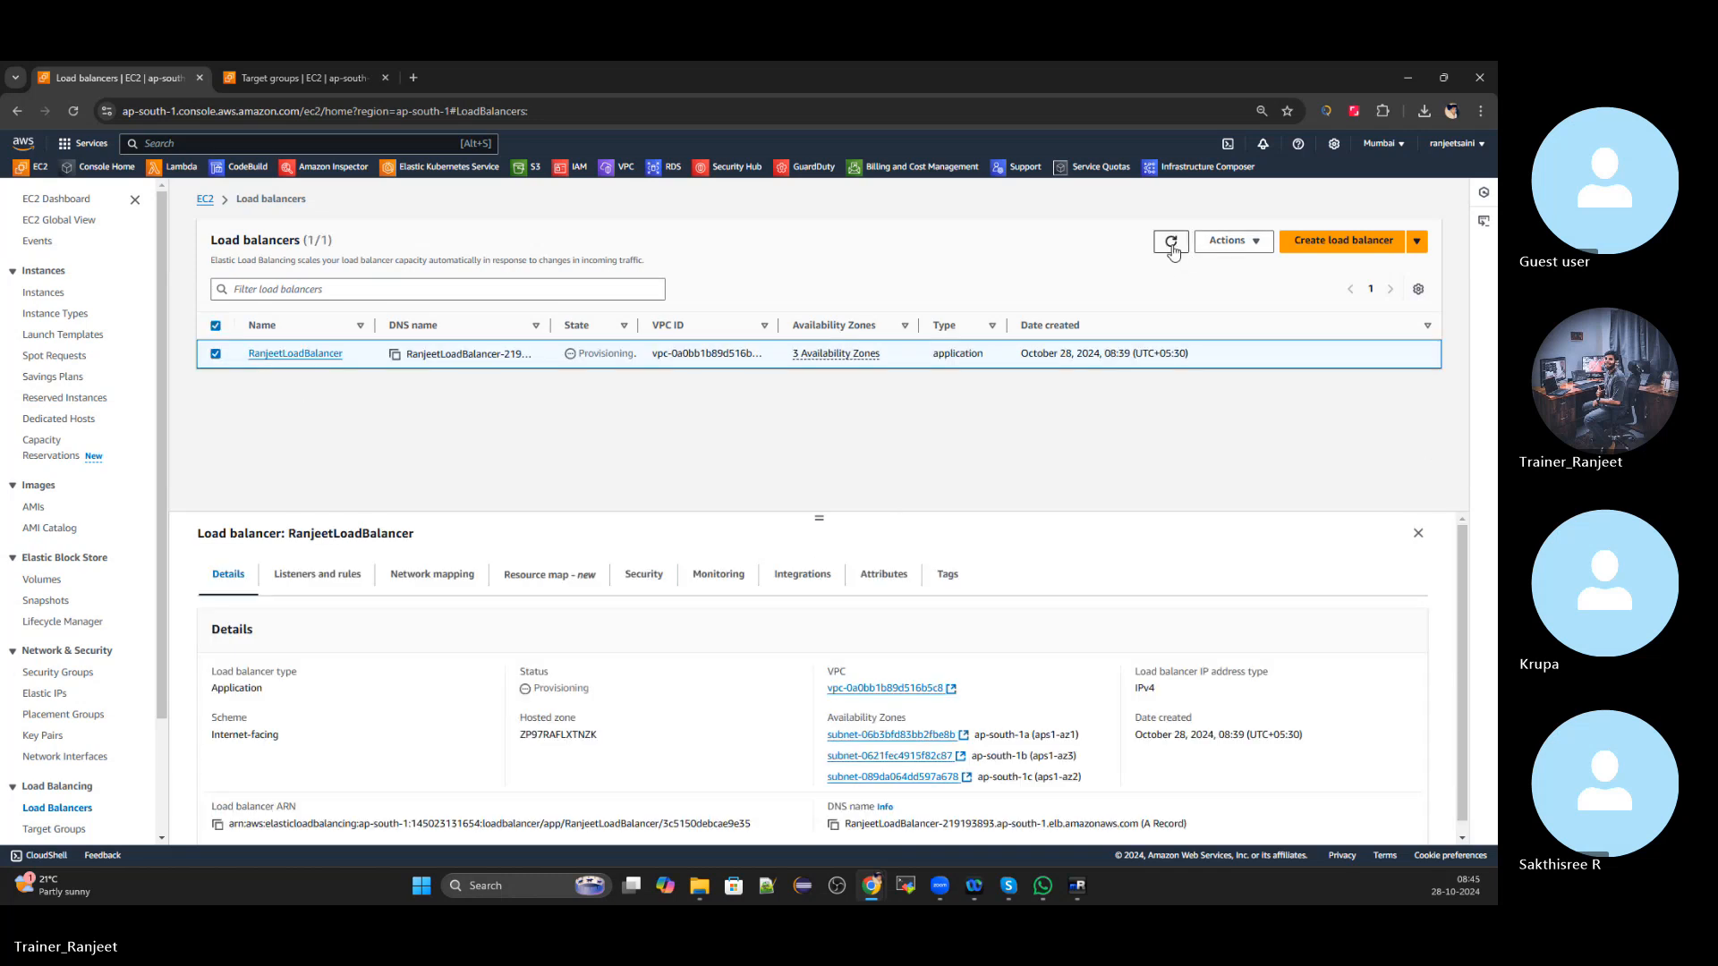
pyautogui.click(833, 811)
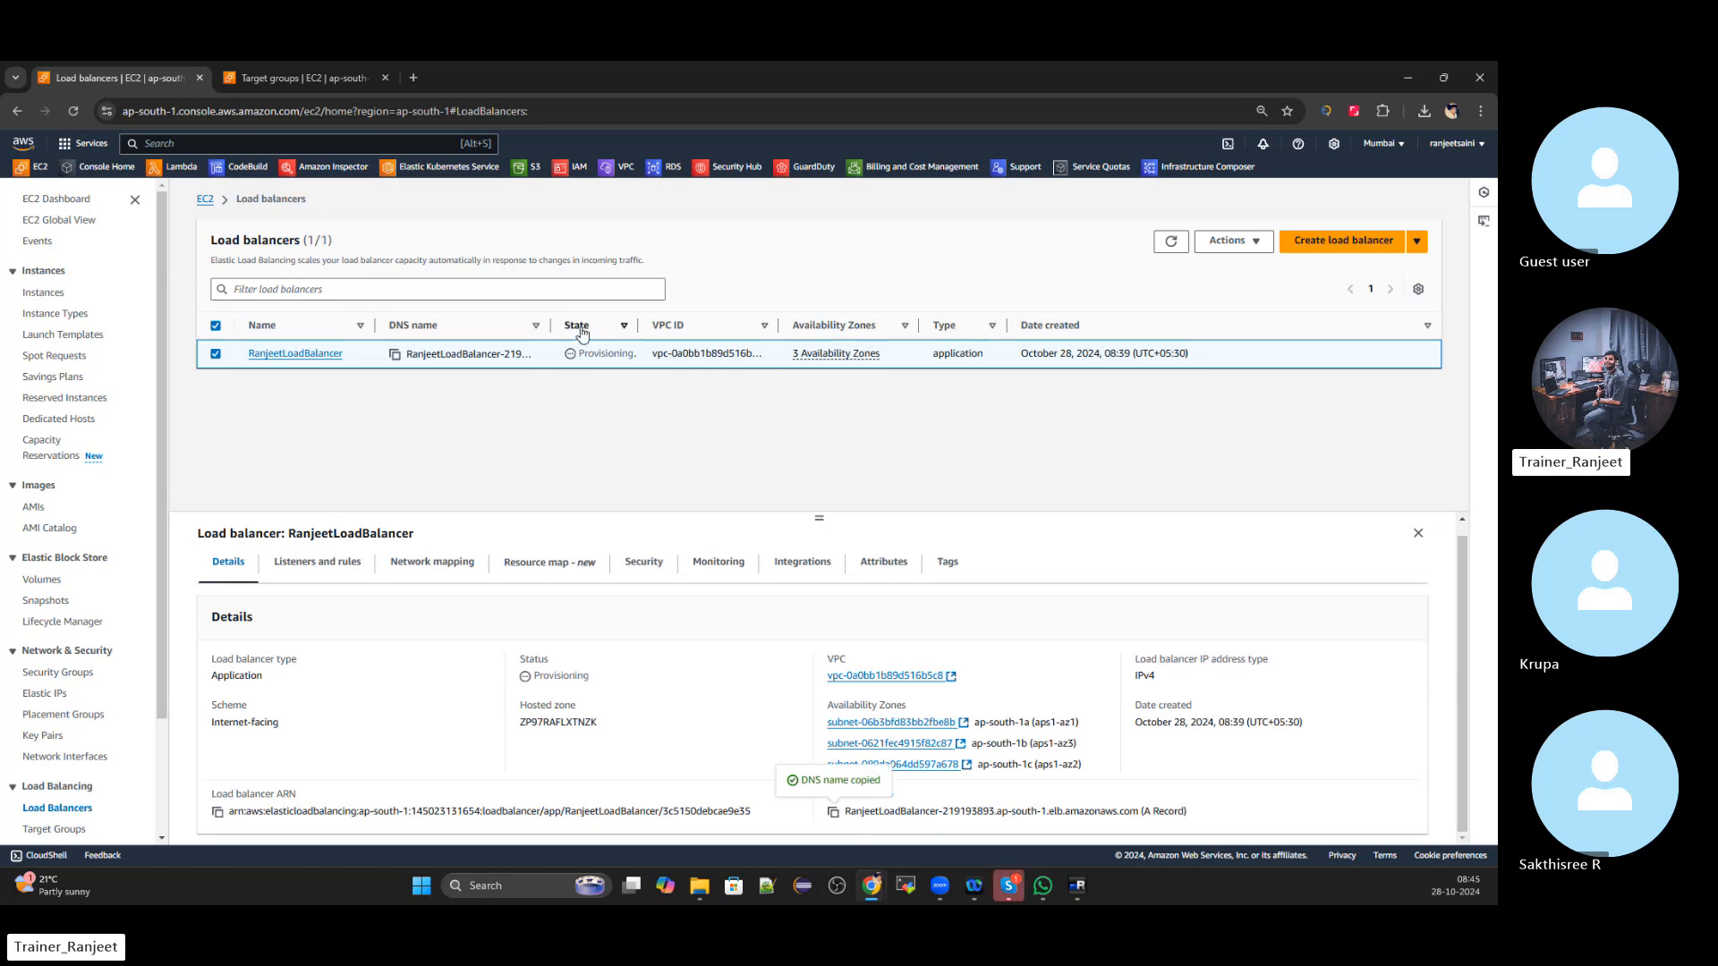
pyautogui.click(1172, 243)
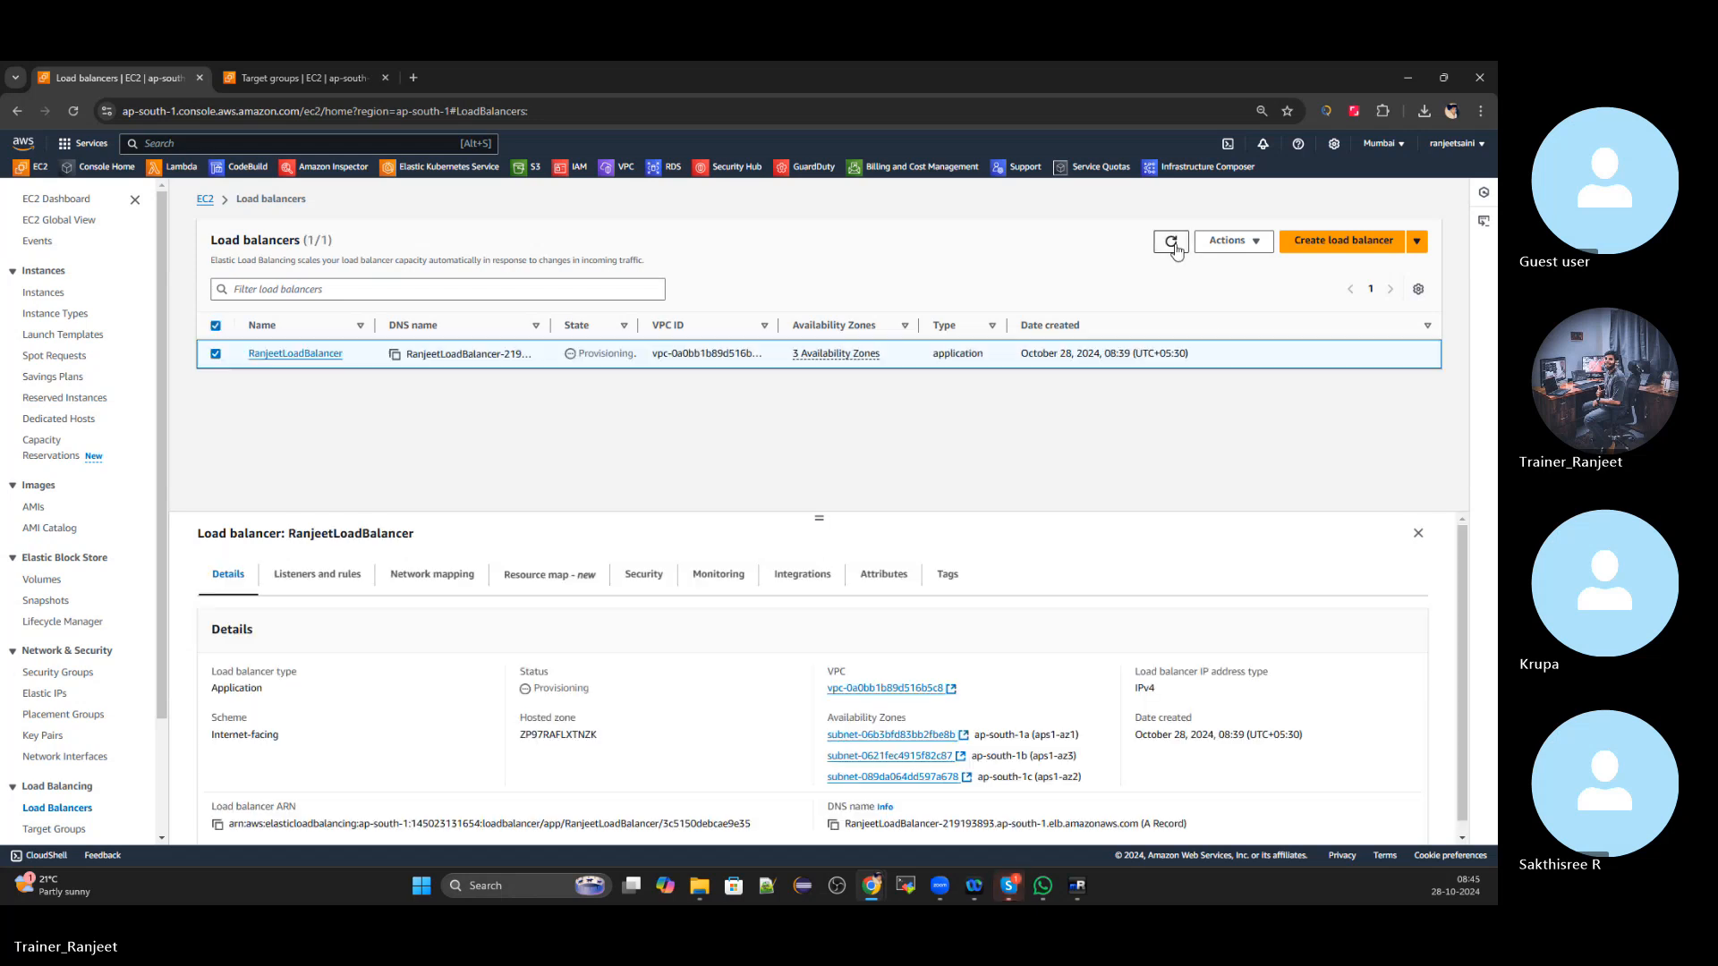
# Open the copied DNS name in a new tab, which stays unreachable while provisioning continues
pyautogui.click(407, 79)
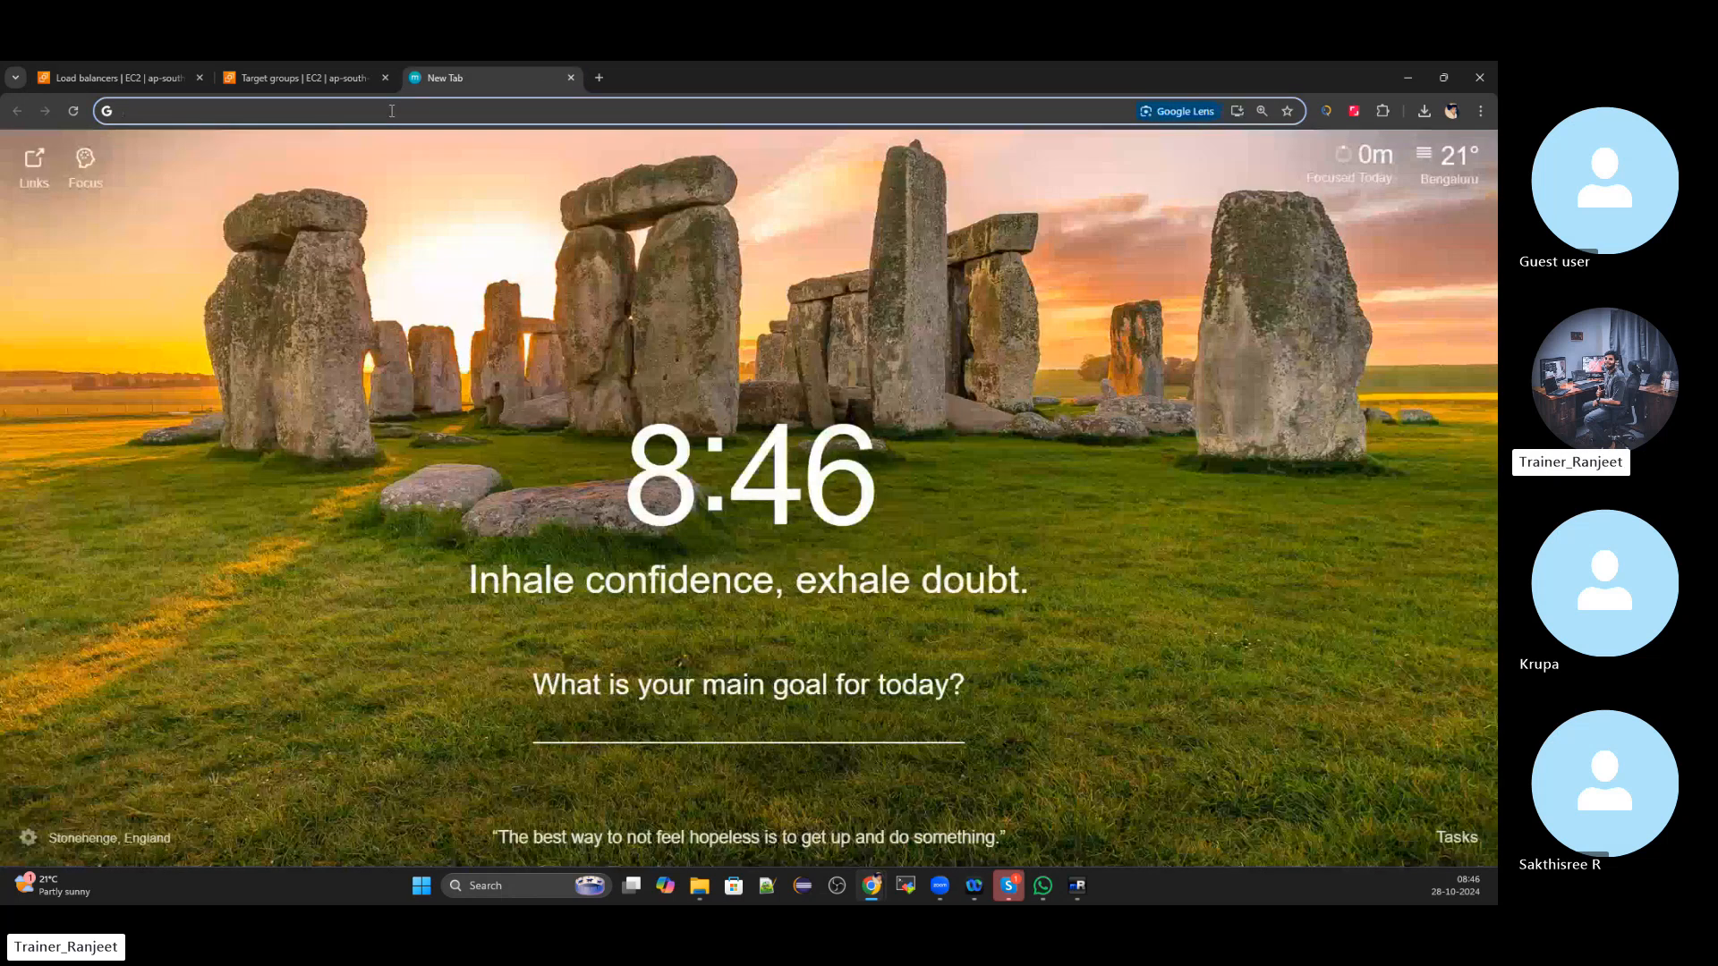
pyautogui.hotkey('ctrl', 'v')
pyautogui.press('Return')
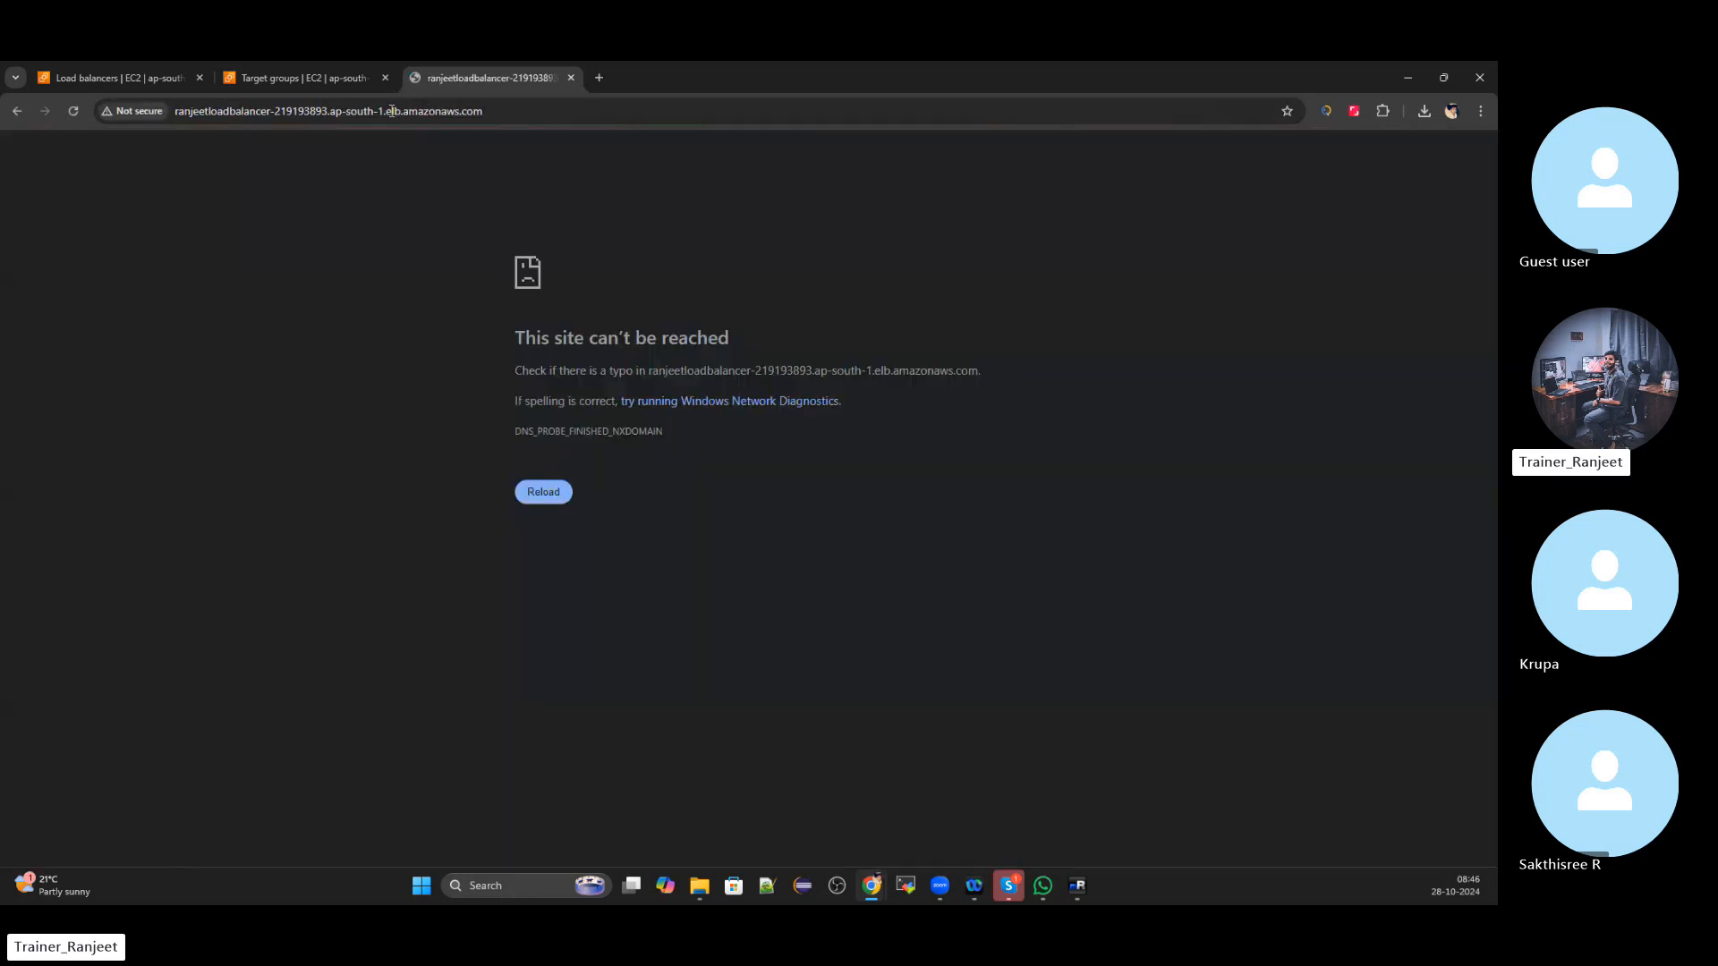
pyautogui.click(172, 79)
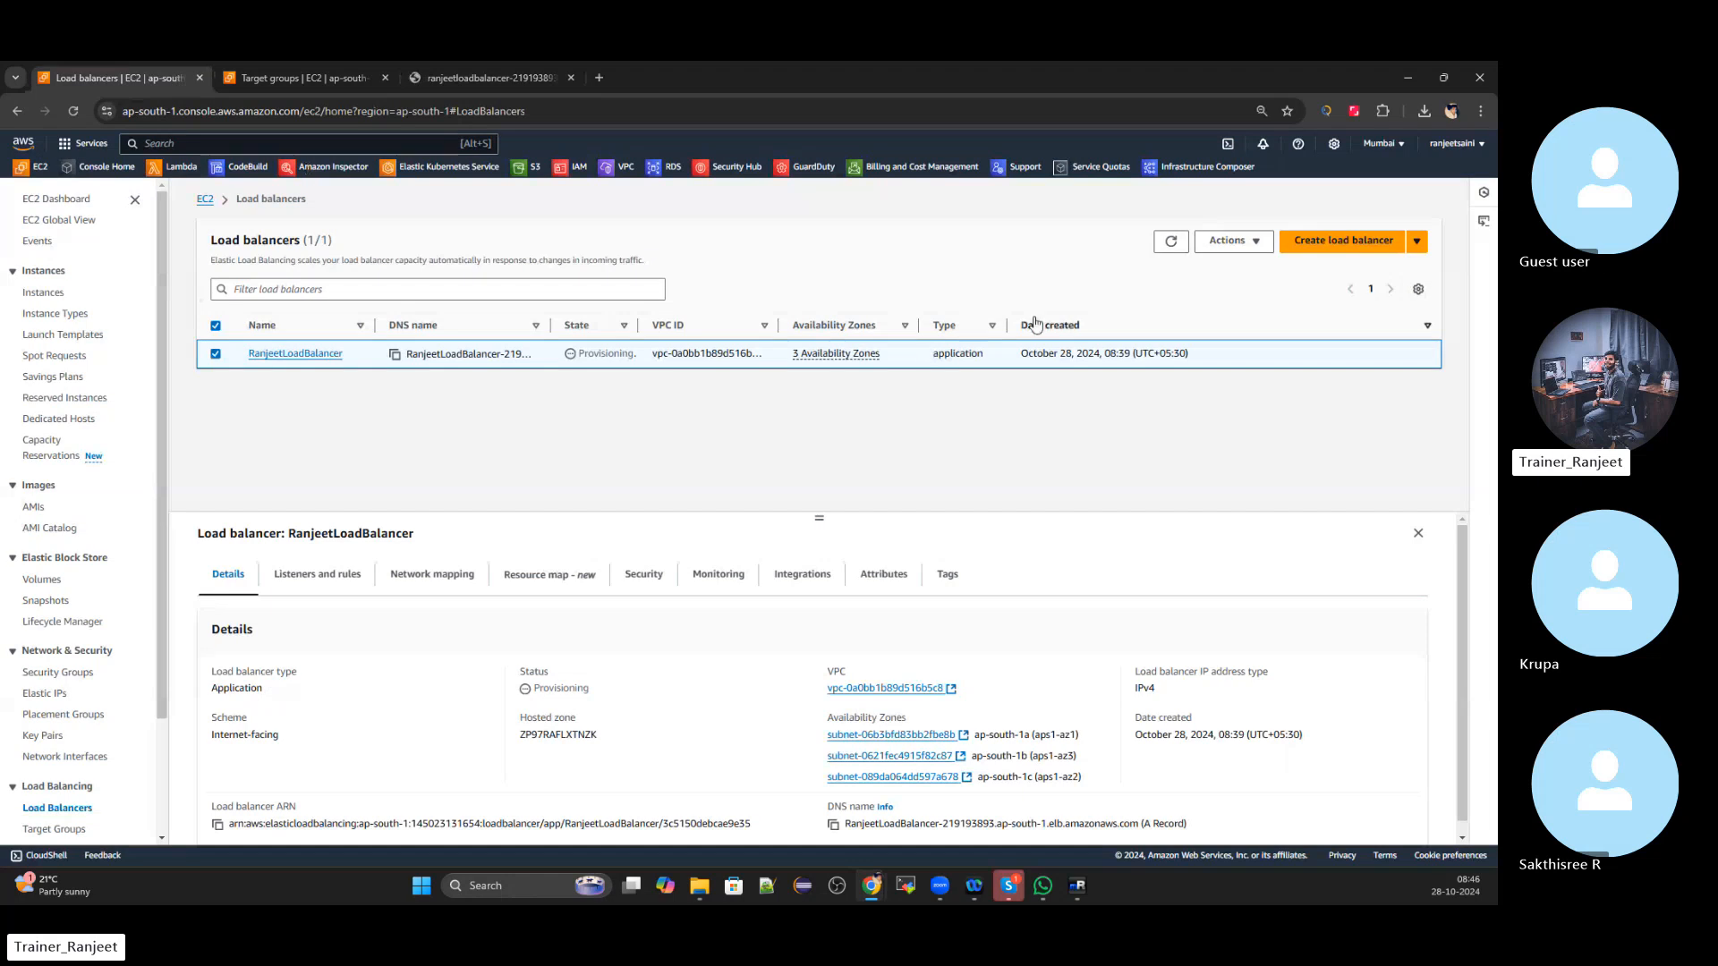
pyautogui.click(1169, 244)
pyautogui.click(492, 78)
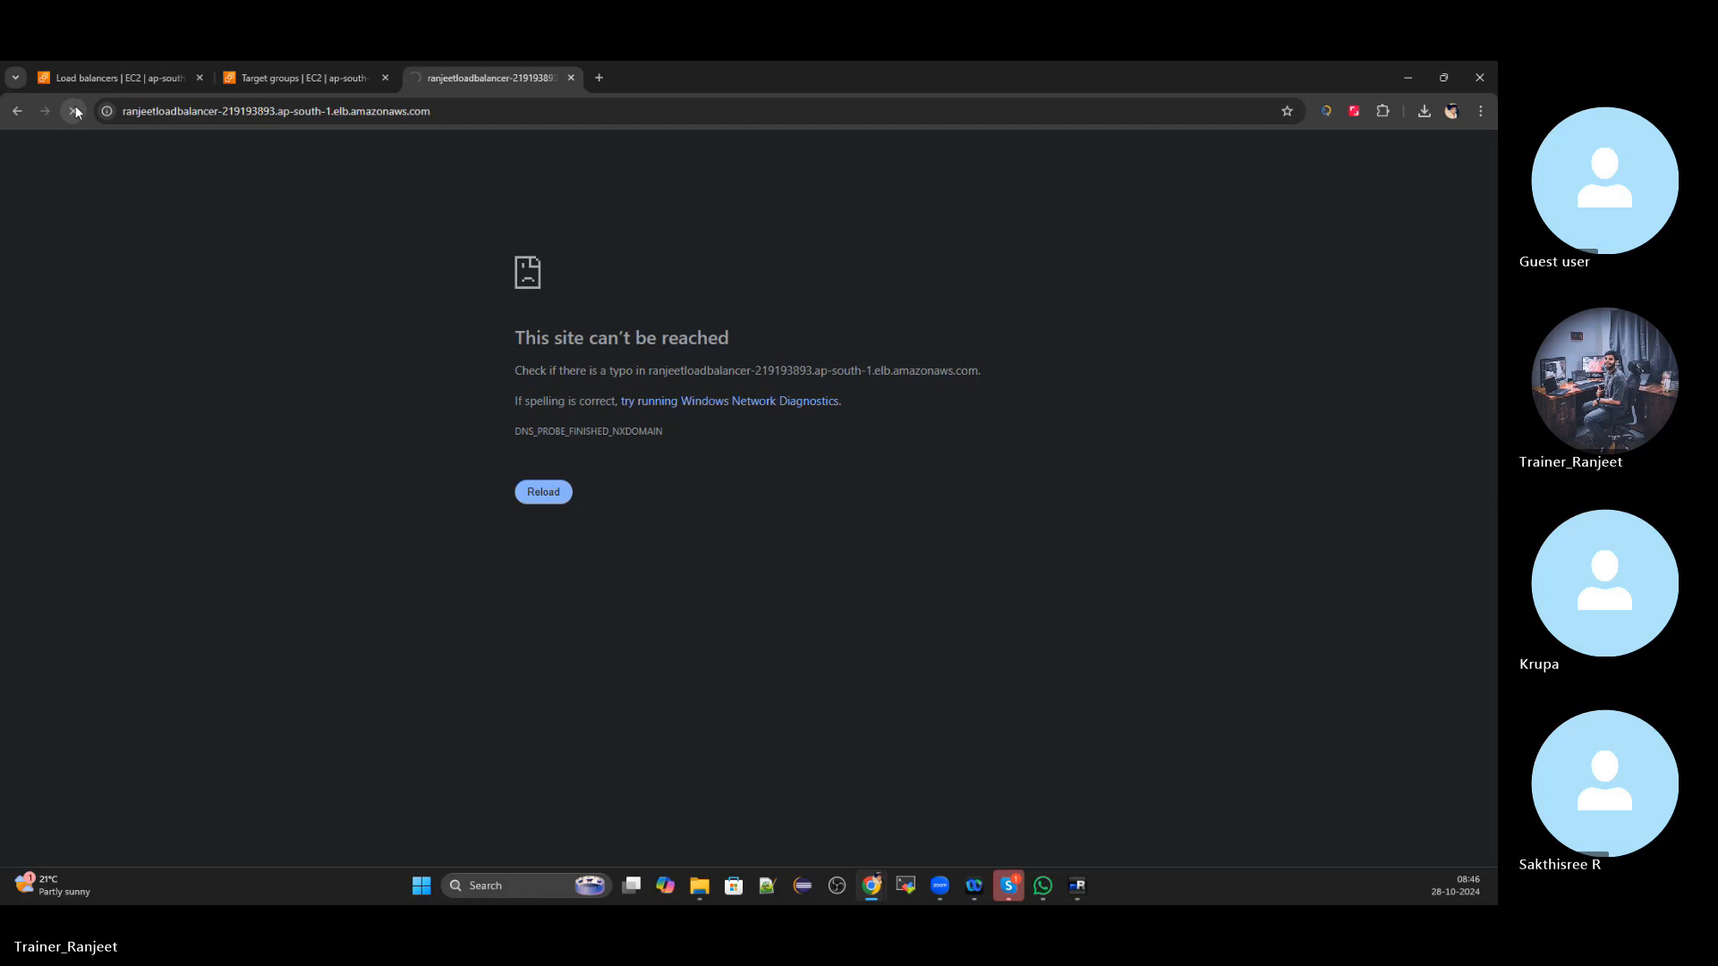
pyautogui.click(89, 63)
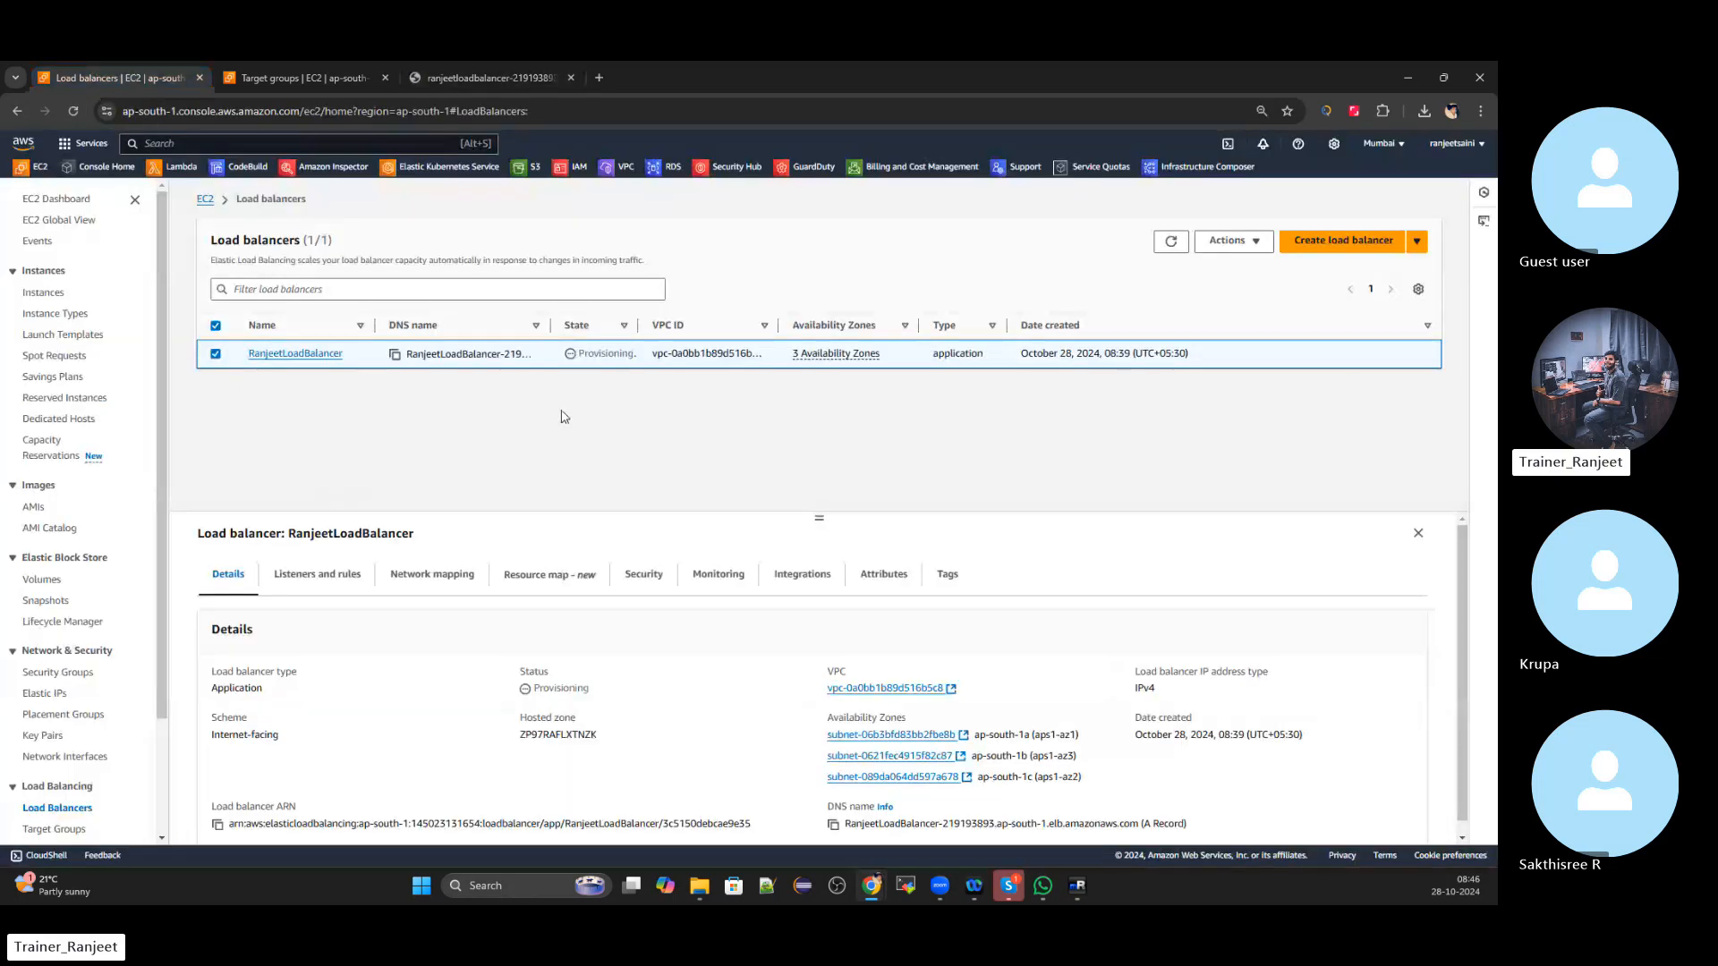
pyautogui.click(525, 78)
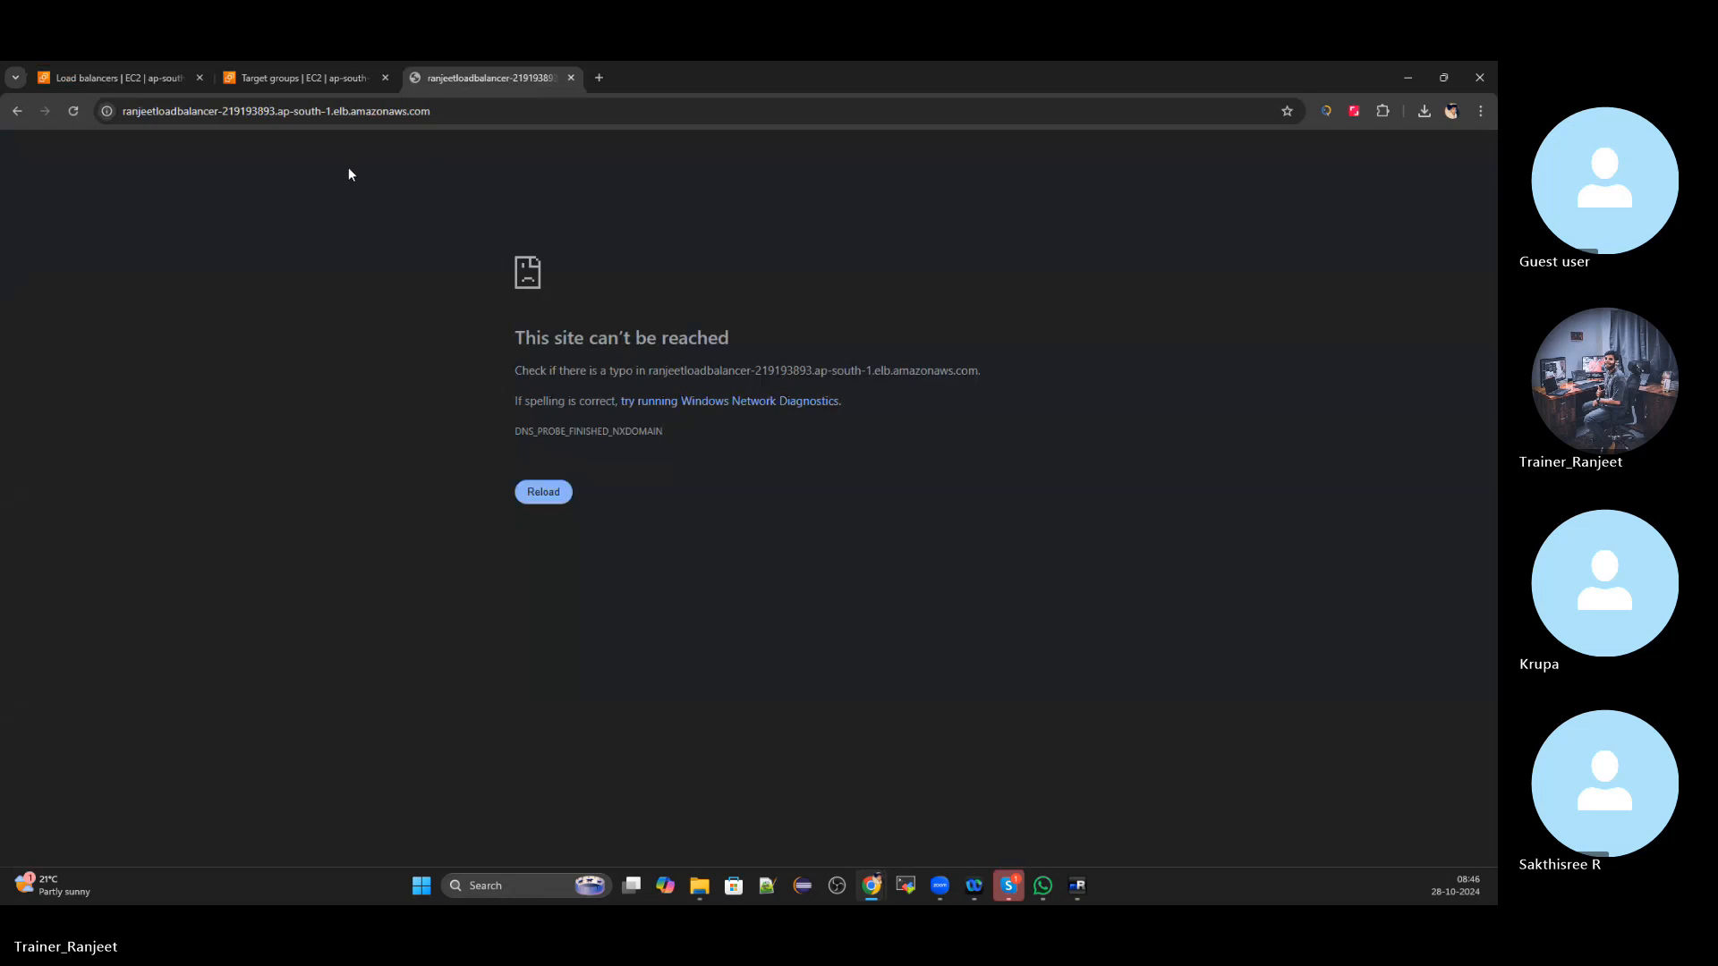
pyautogui.click(74, 110)
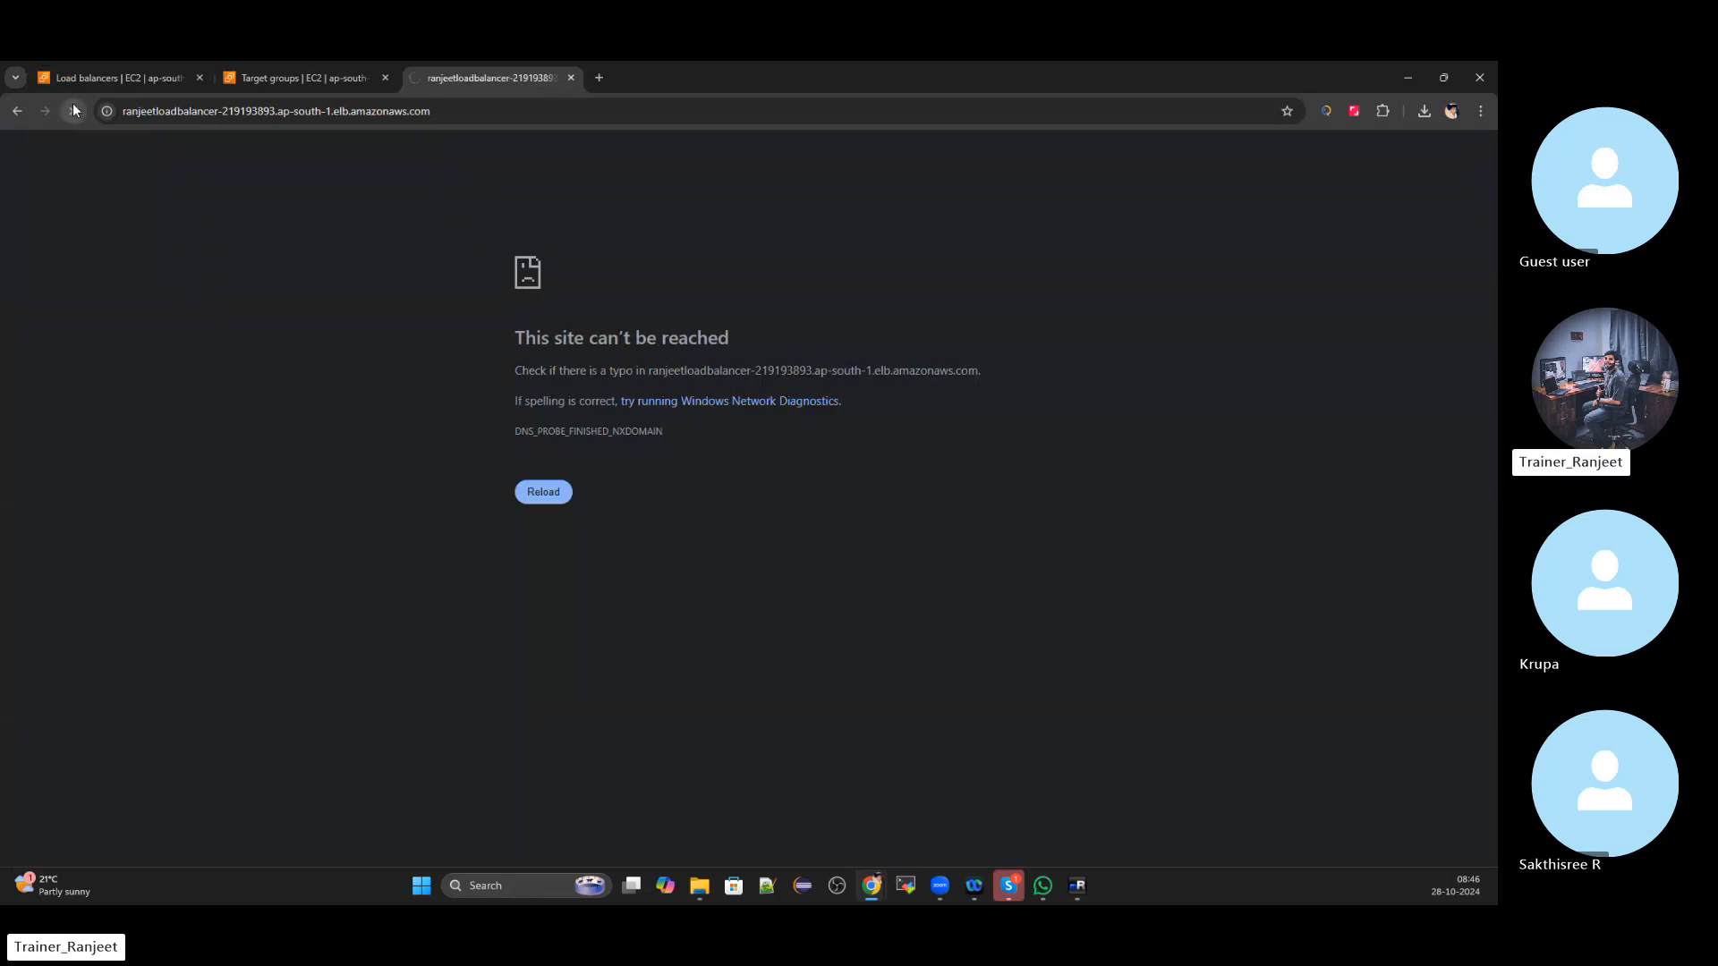
# Reload the console and retry the URL, then show RanjeetLoadBalancer's details again
pyautogui.click(123, 77)
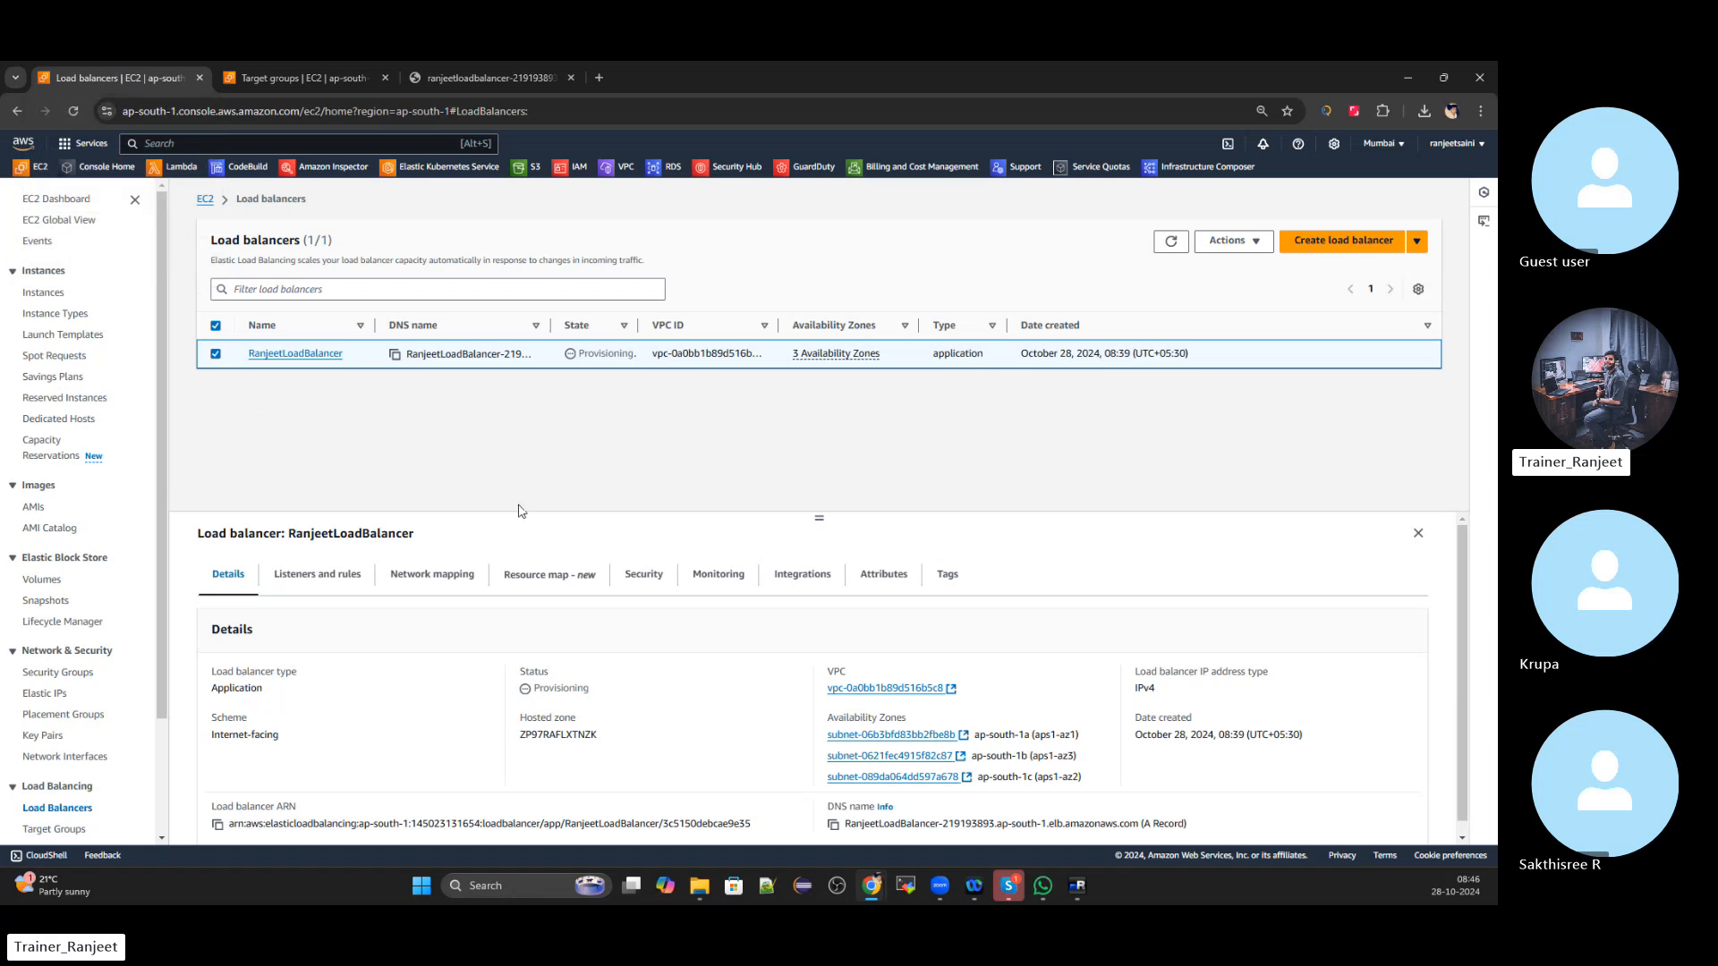
pyautogui.click(1171, 241)
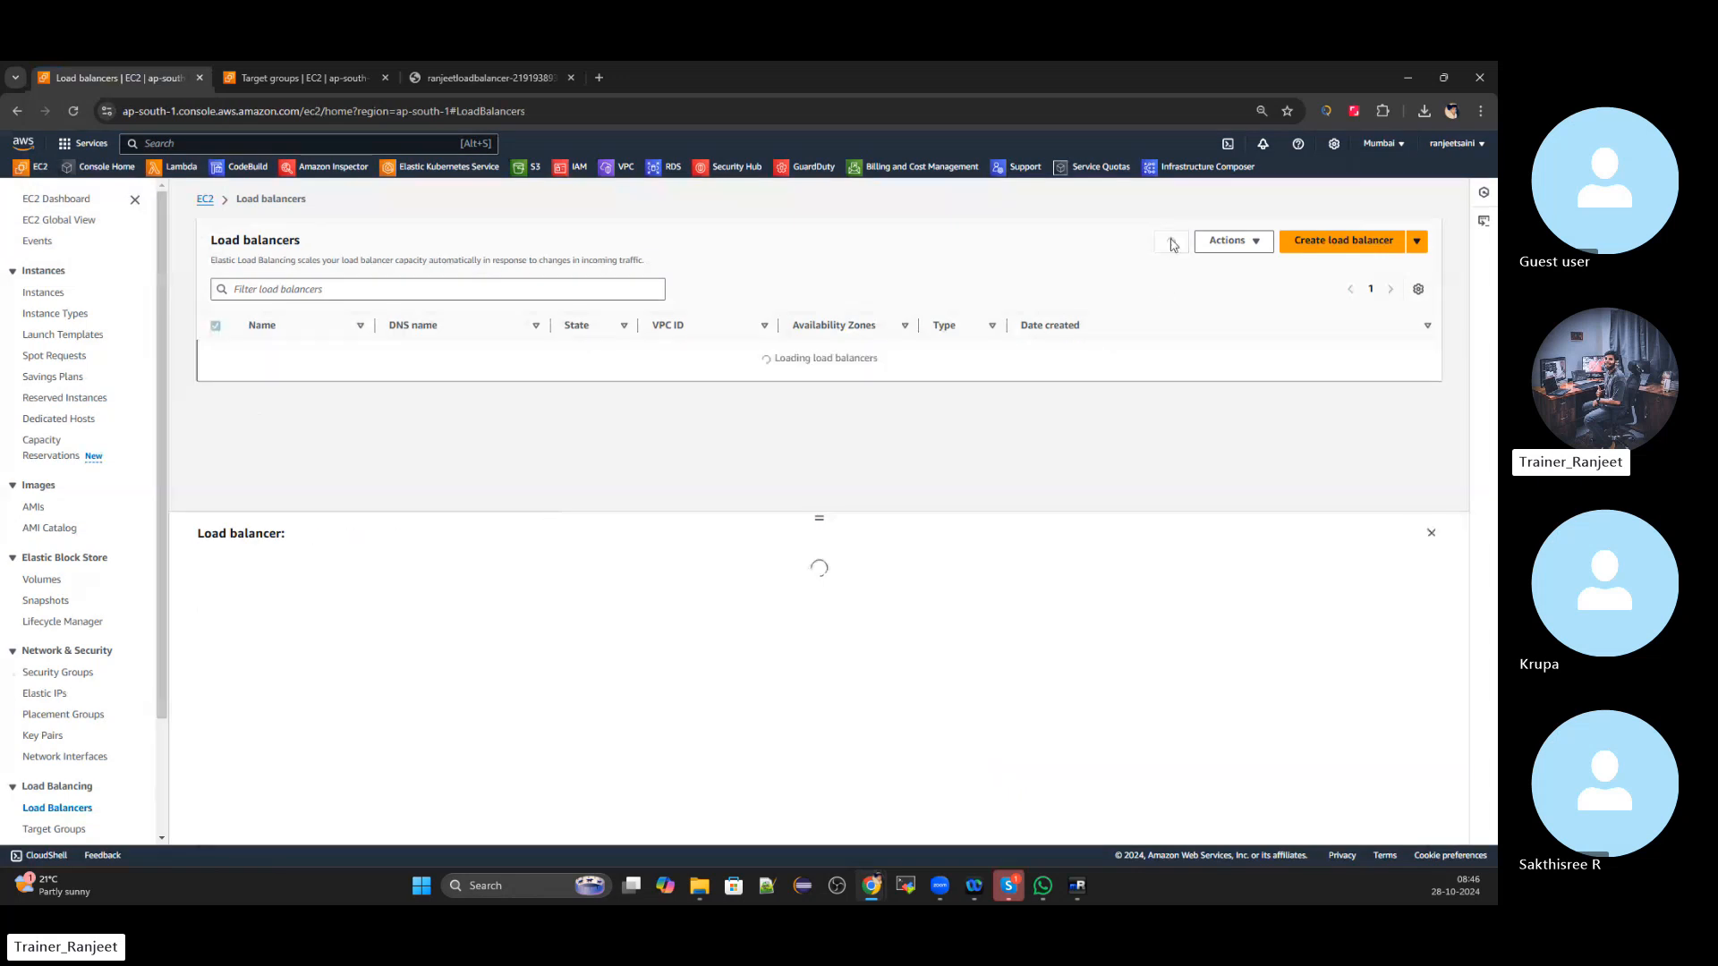
pyautogui.click(1262, 243)
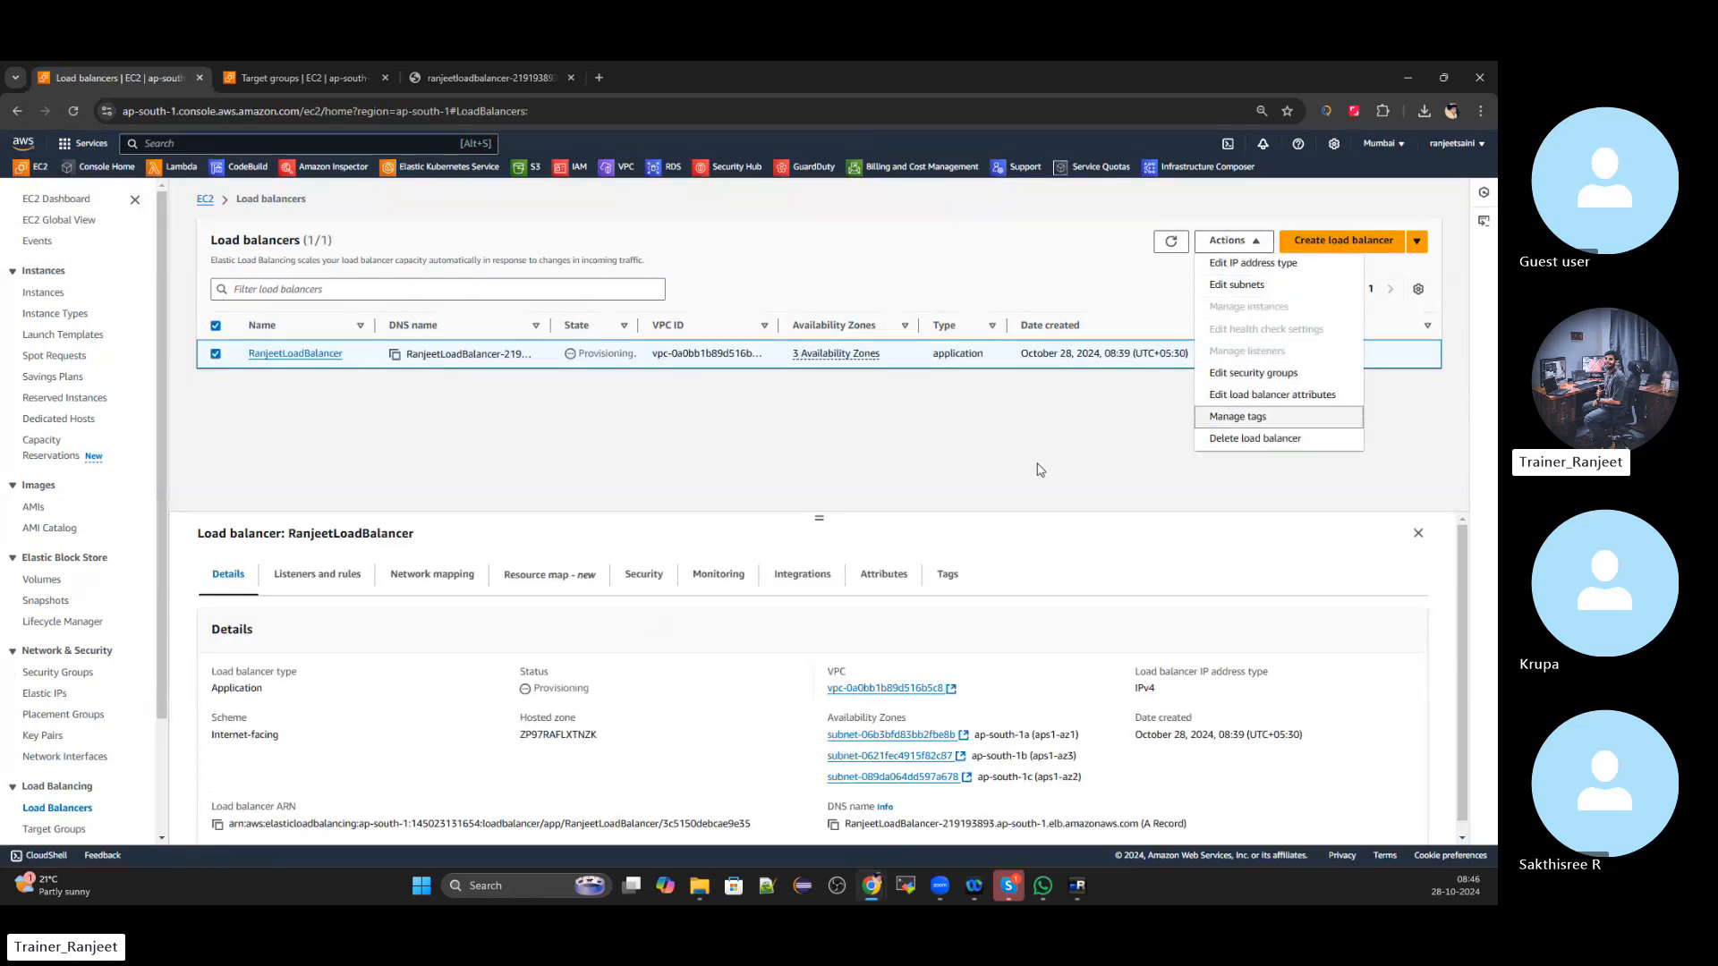
pyautogui.click(974, 450)
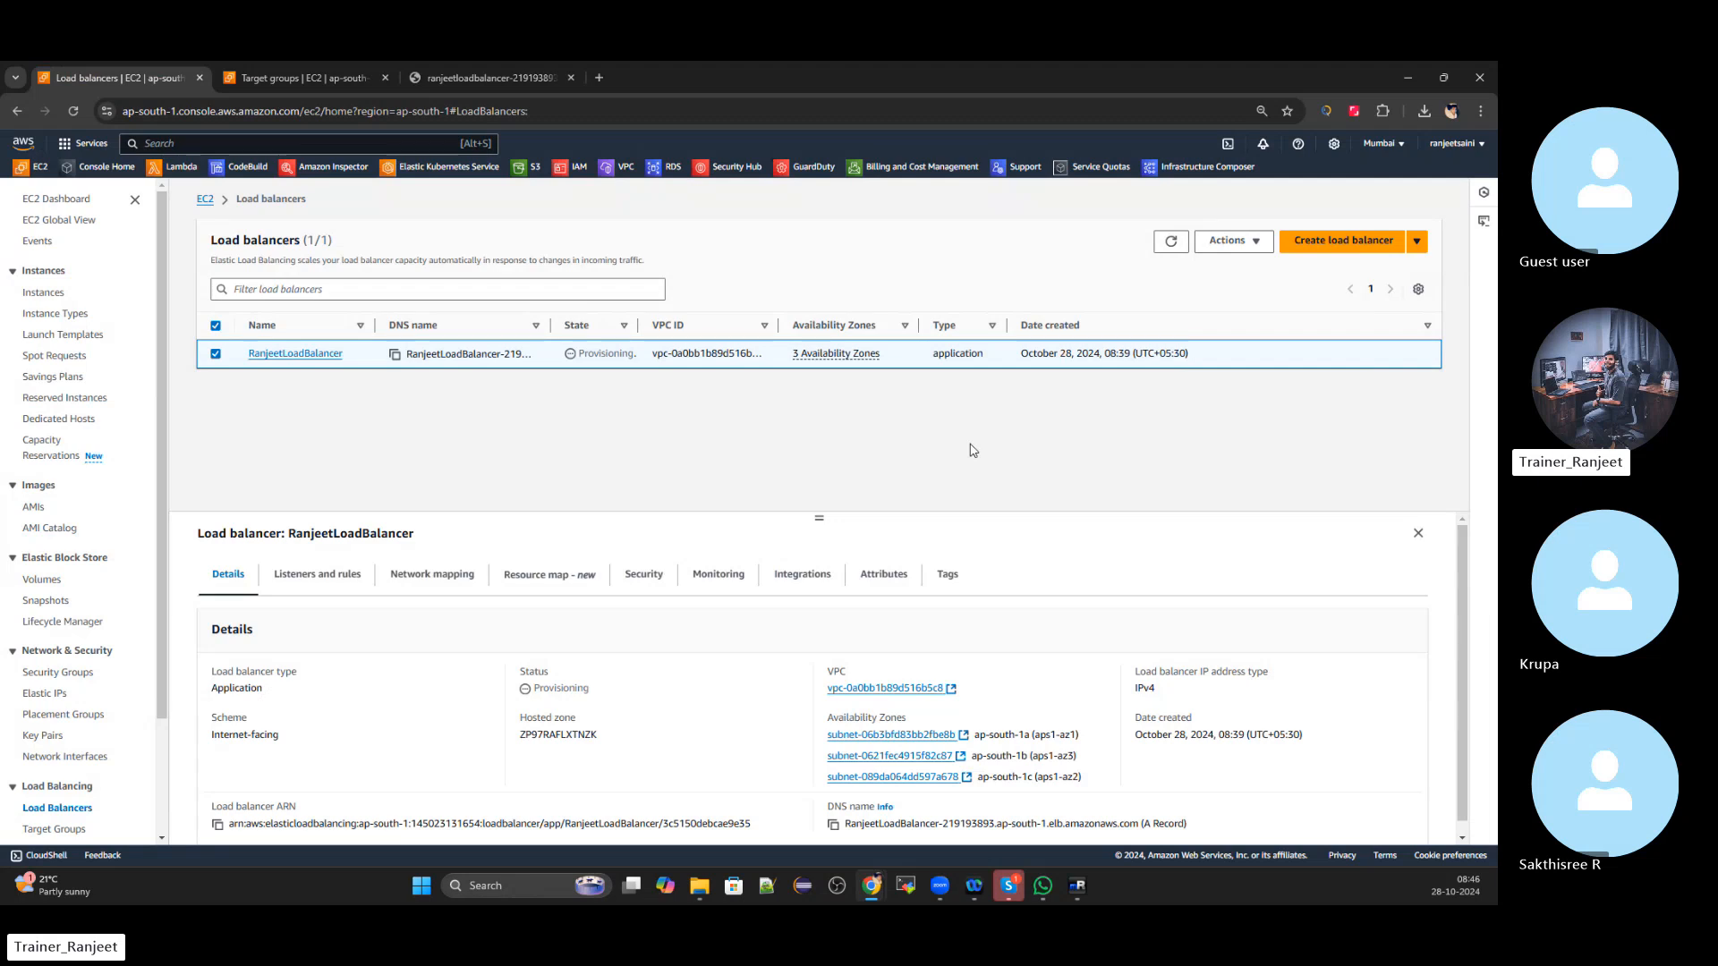
pyautogui.click(73, 111)
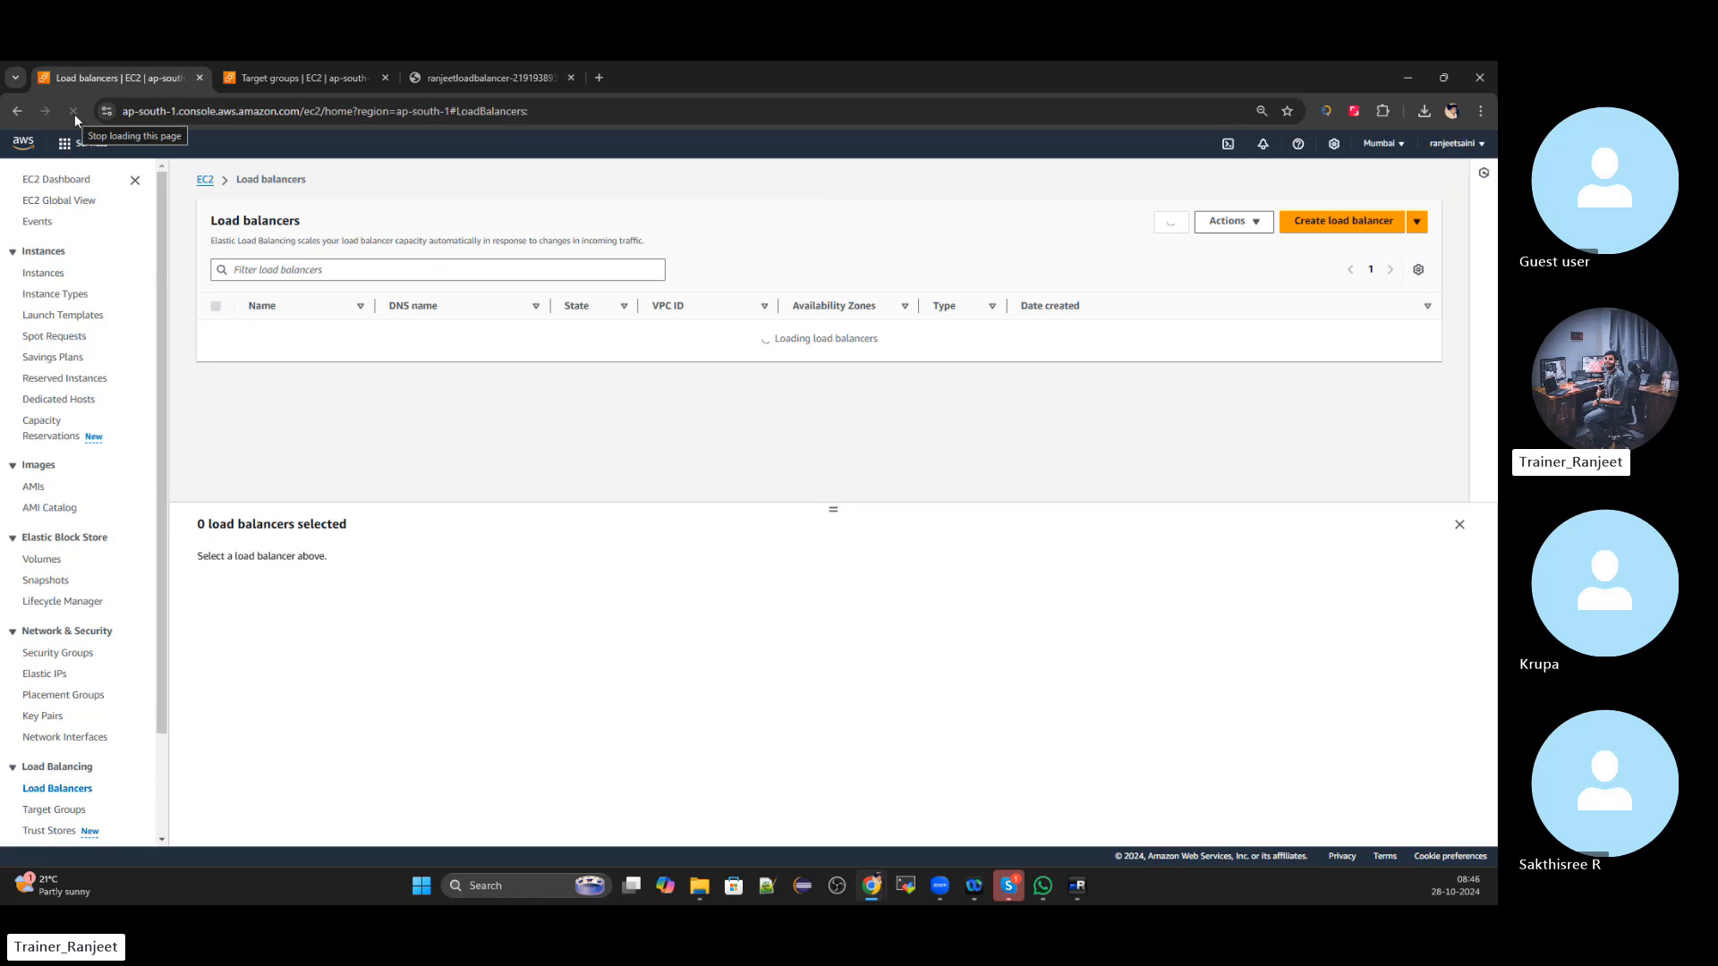
pyautogui.click(465, 79)
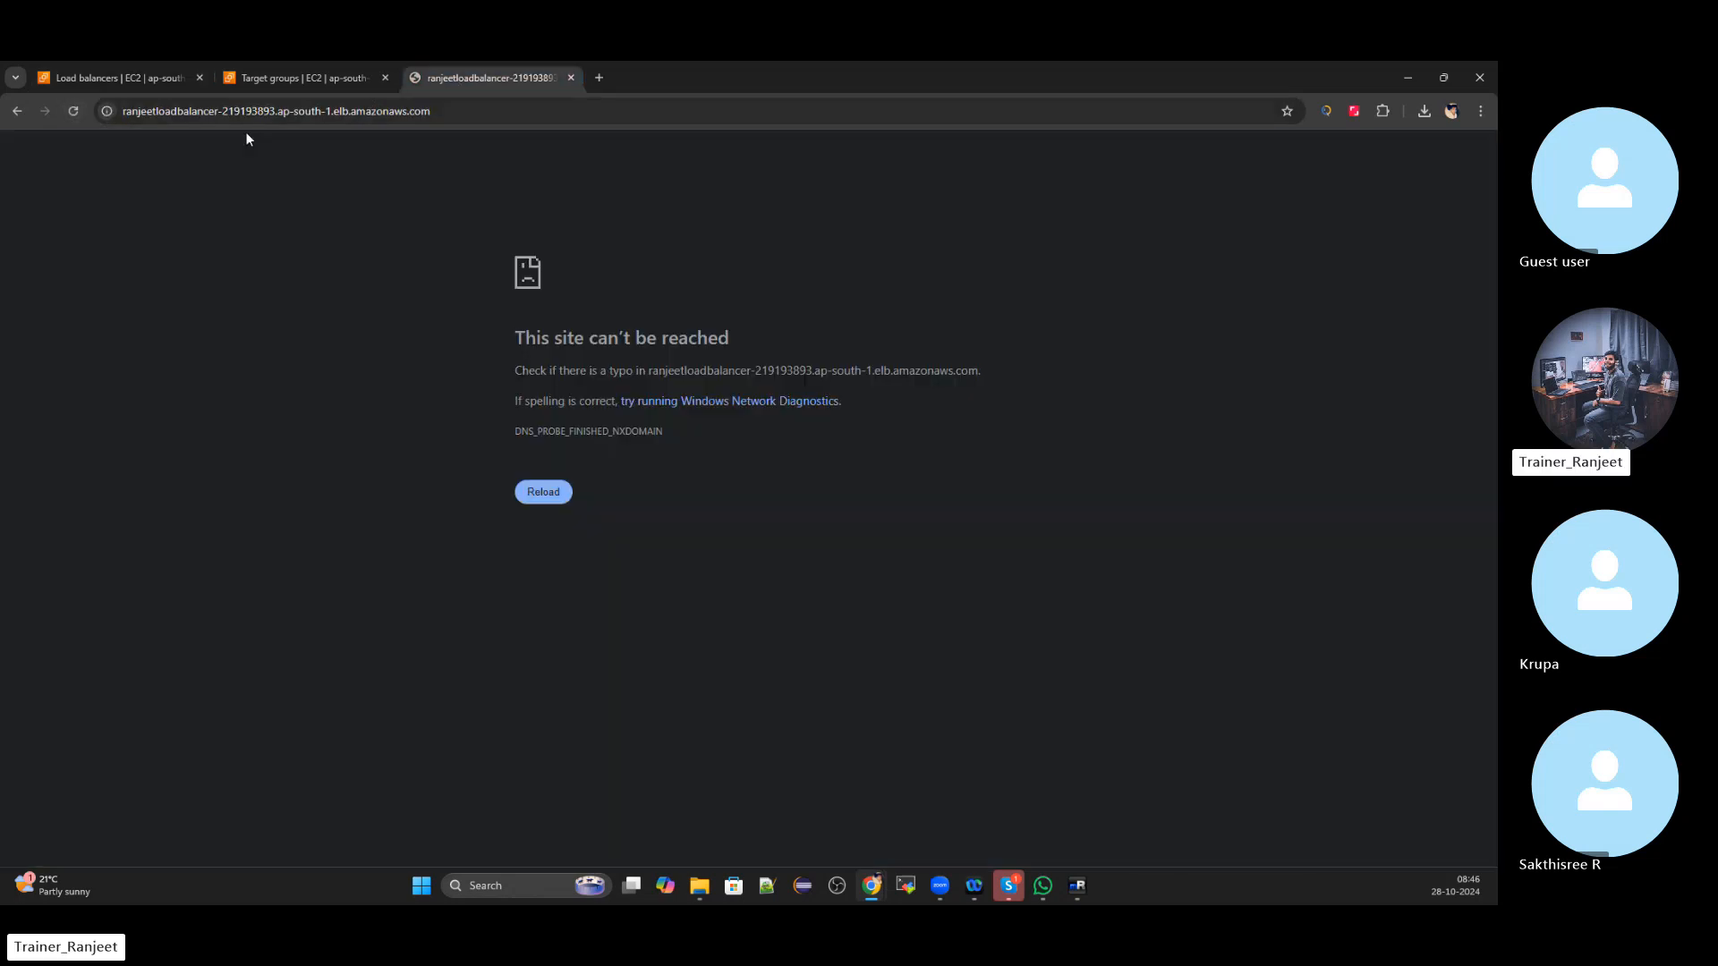
pyautogui.click(74, 111)
pyautogui.click(118, 79)
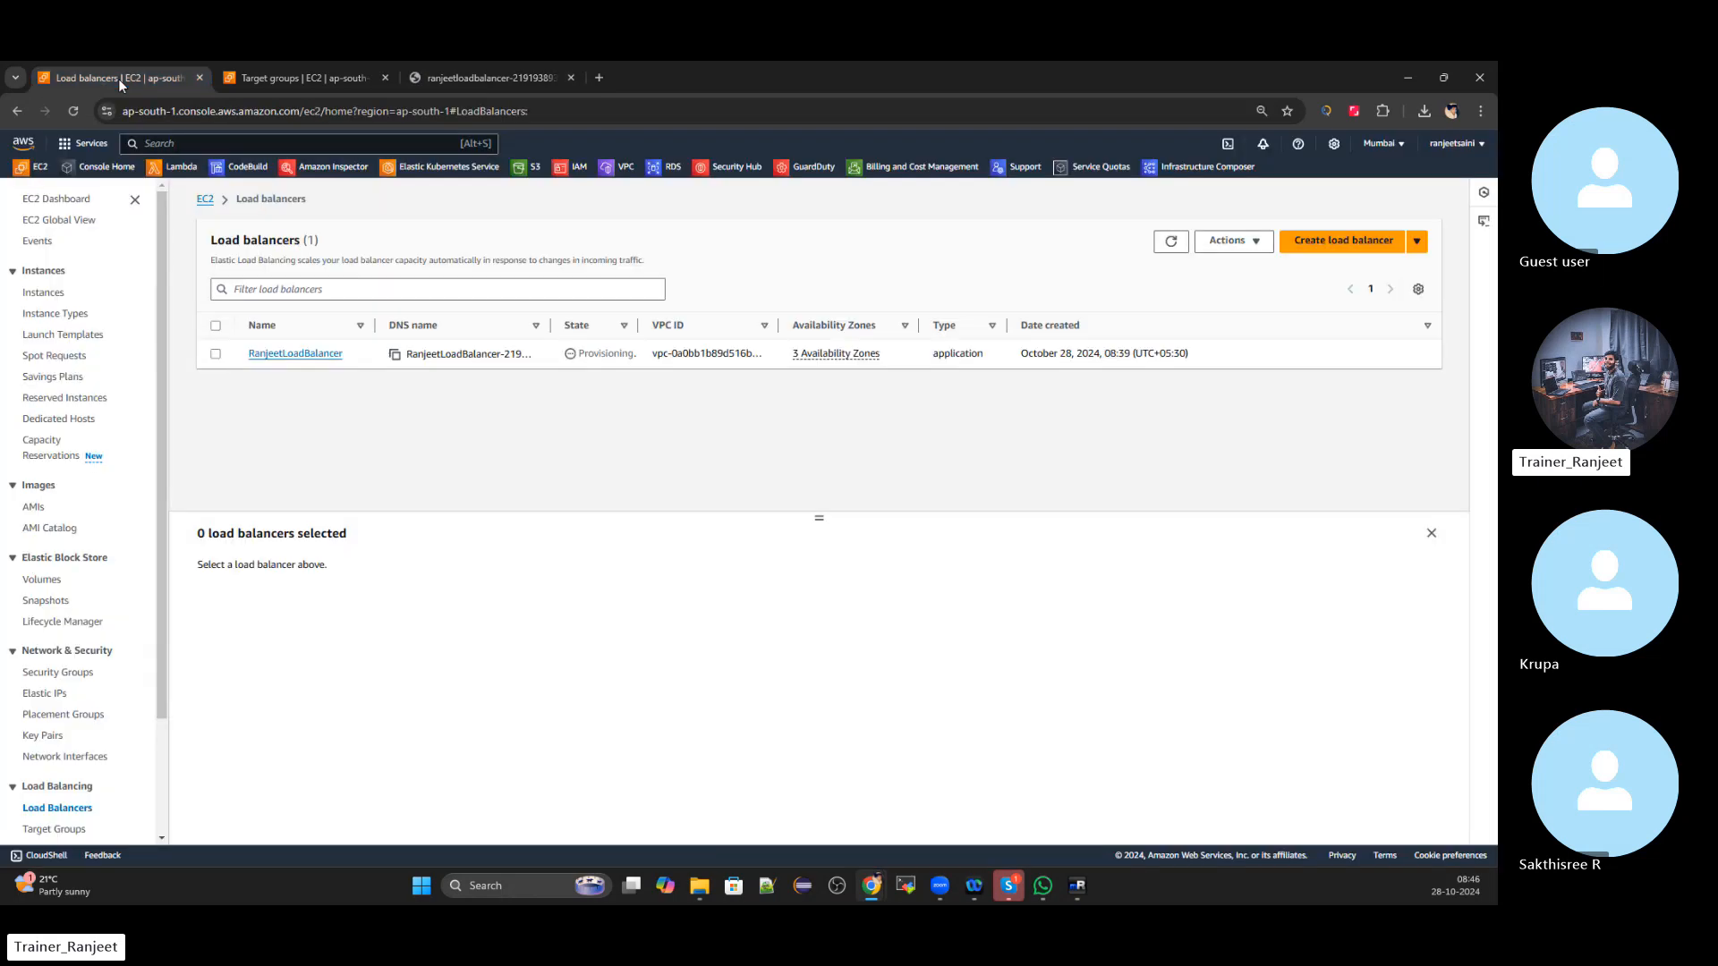
pyautogui.click(1168, 244)
pyautogui.click(215, 354)
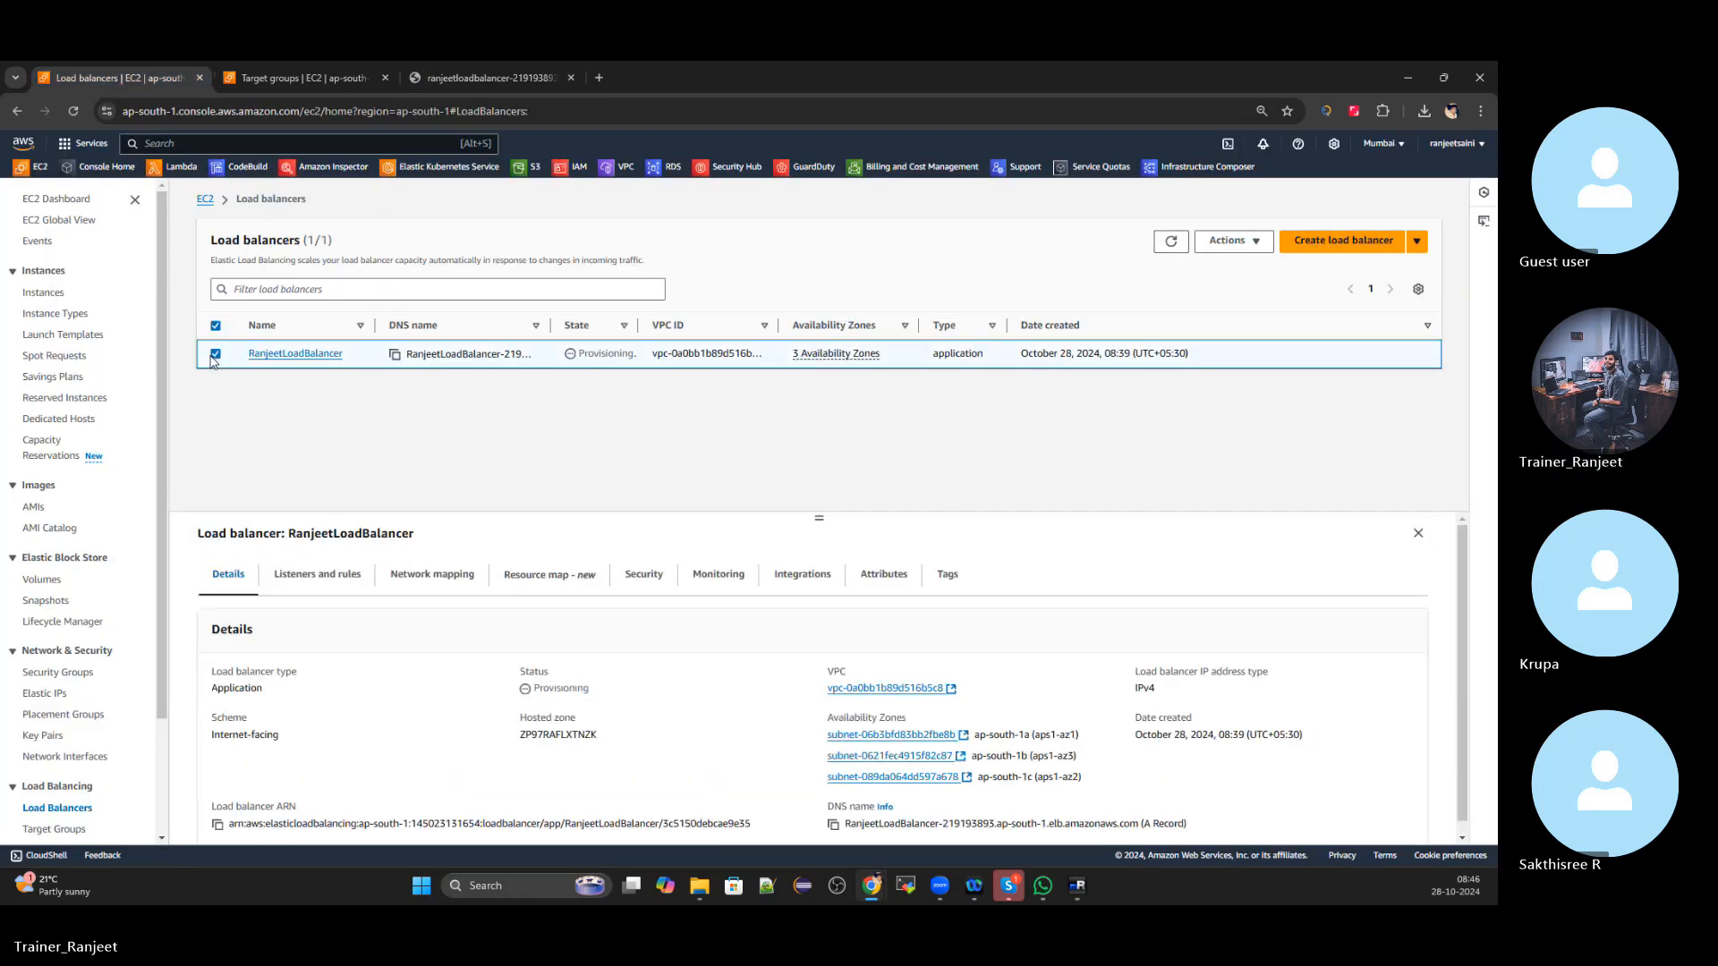
# Check the Monitoring charts, then refresh until RanjeetLoadBalancer's state turns Active
pyautogui.scroll(-1, 722, 714)
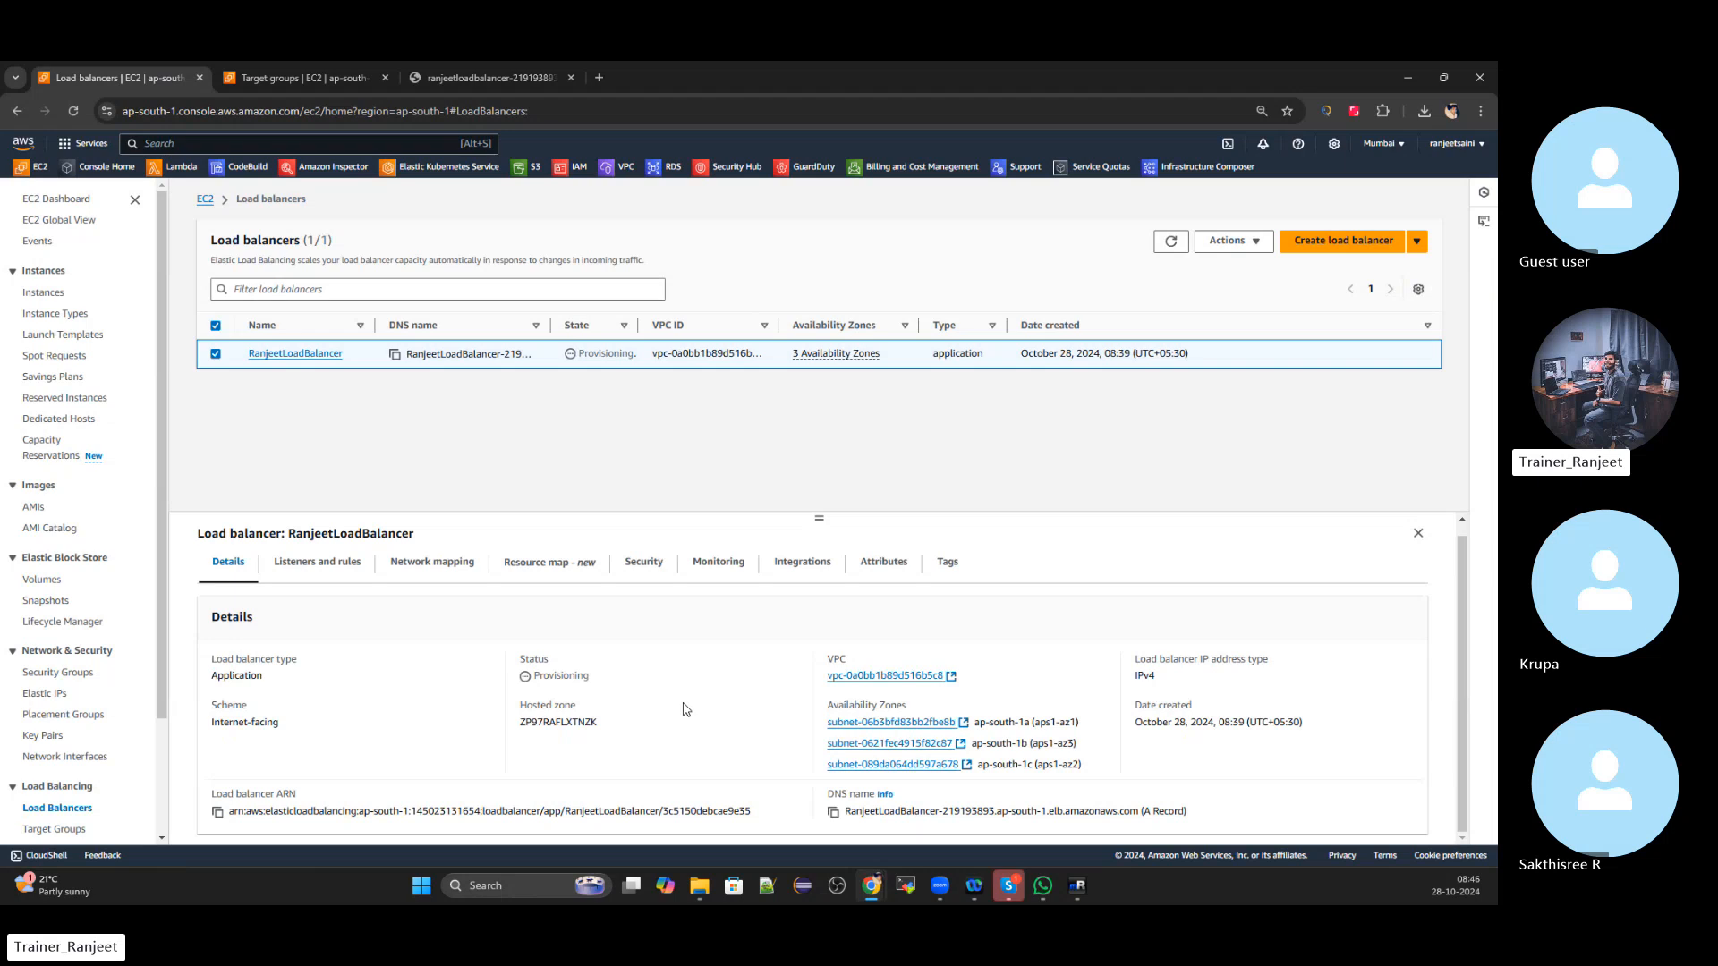
pyautogui.click(1171, 247)
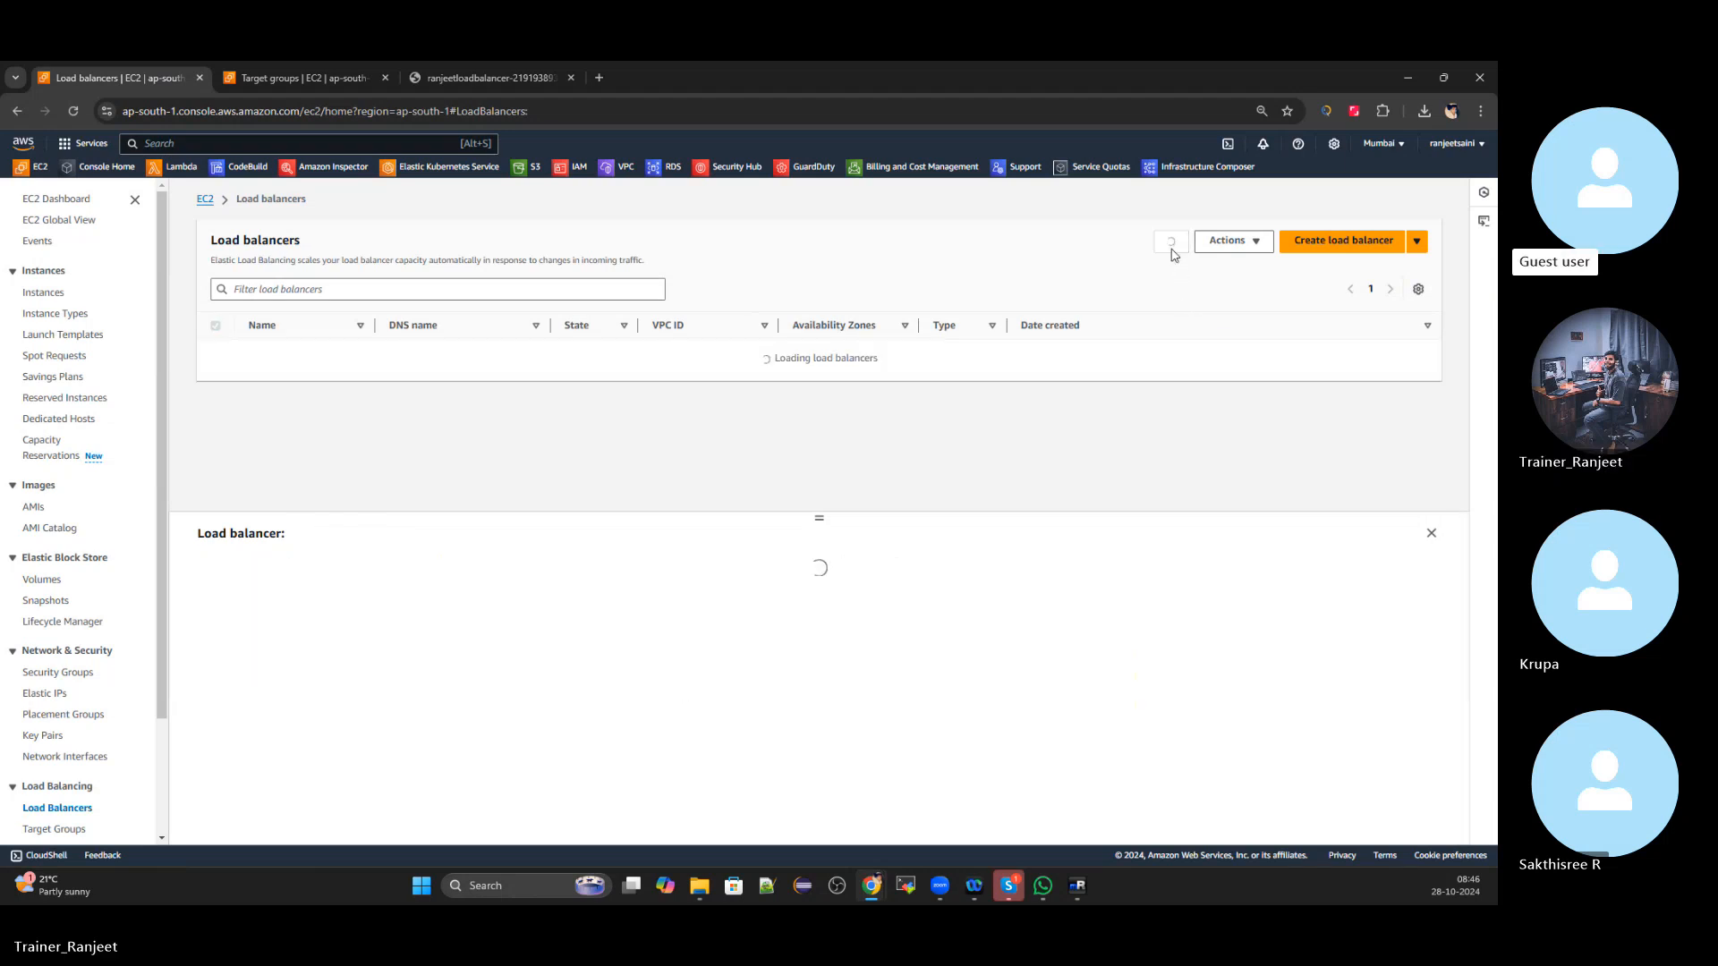
pyautogui.moveTo(817, 517); pyautogui.dragTo(821, 455)
pyautogui.click(719, 511)
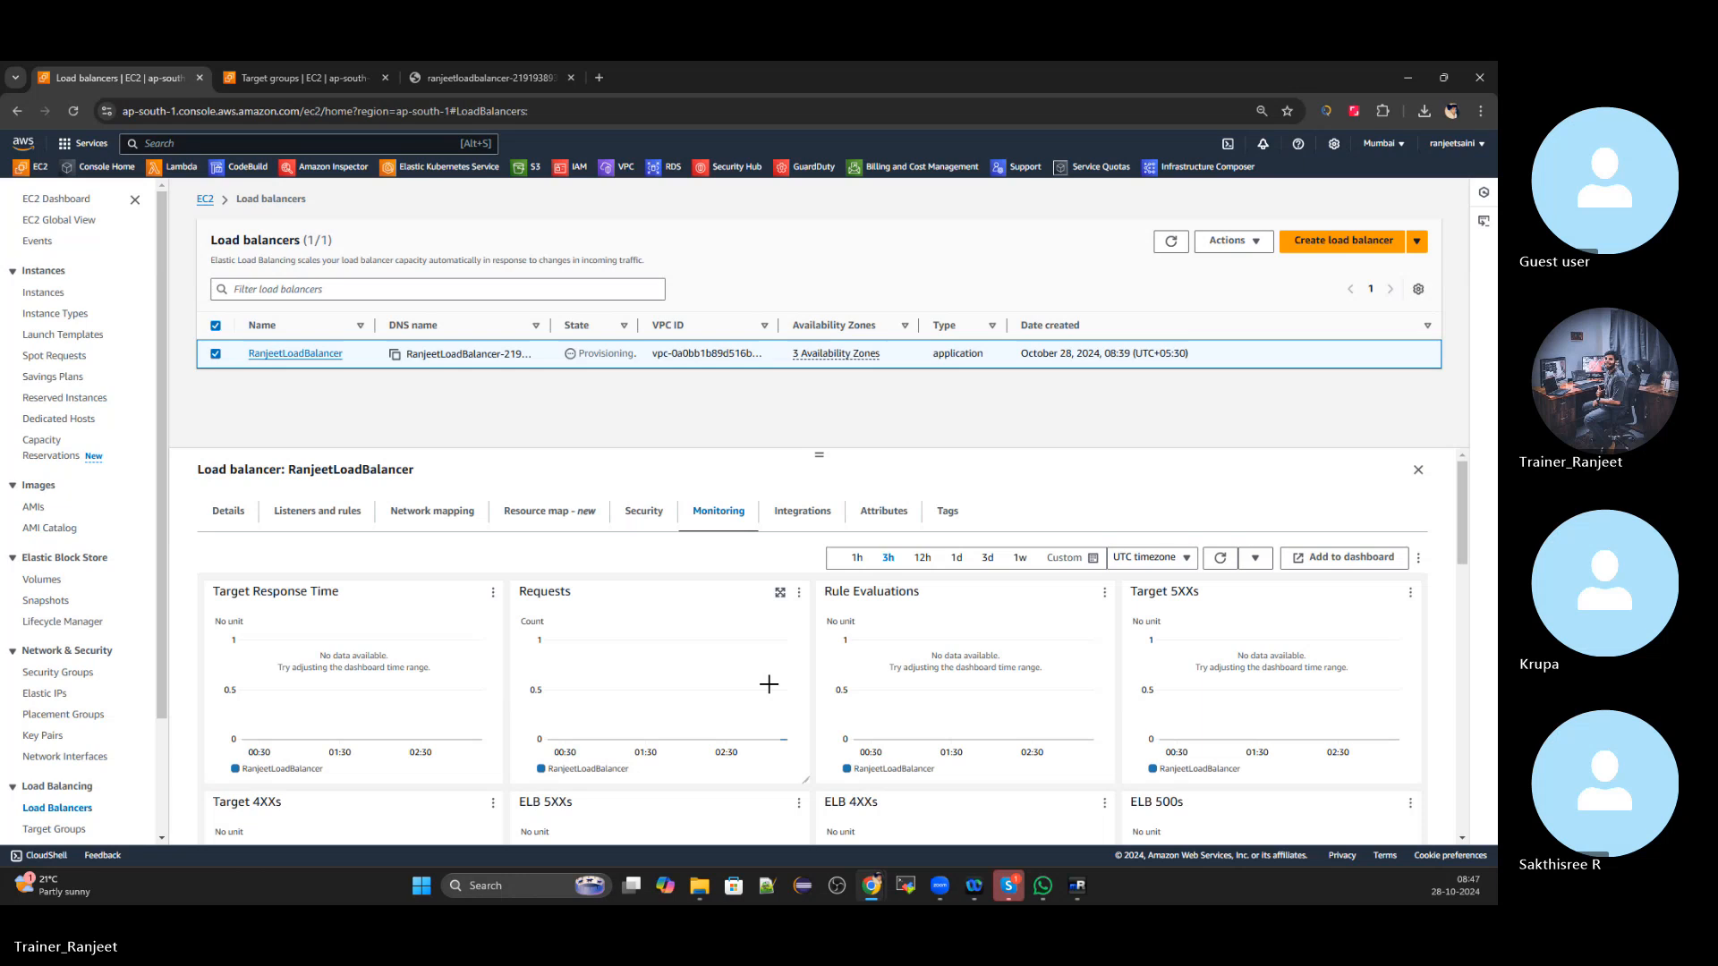
pyautogui.scroll(-1, 769, 685)
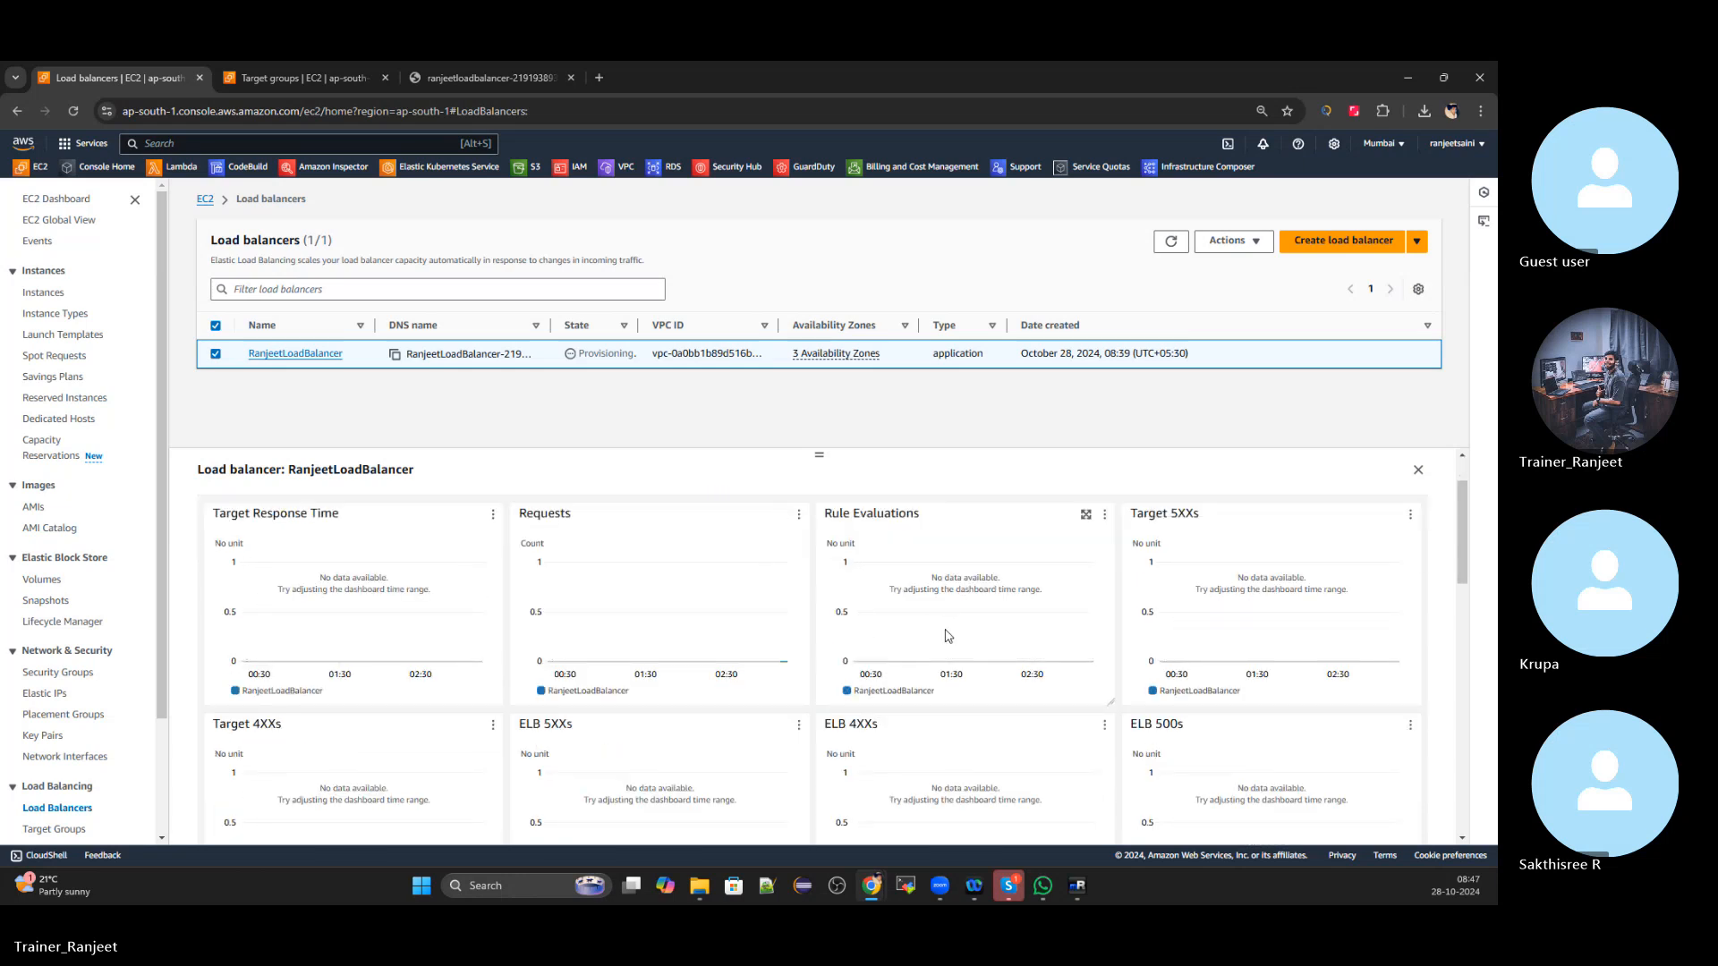
pyautogui.click(1171, 242)
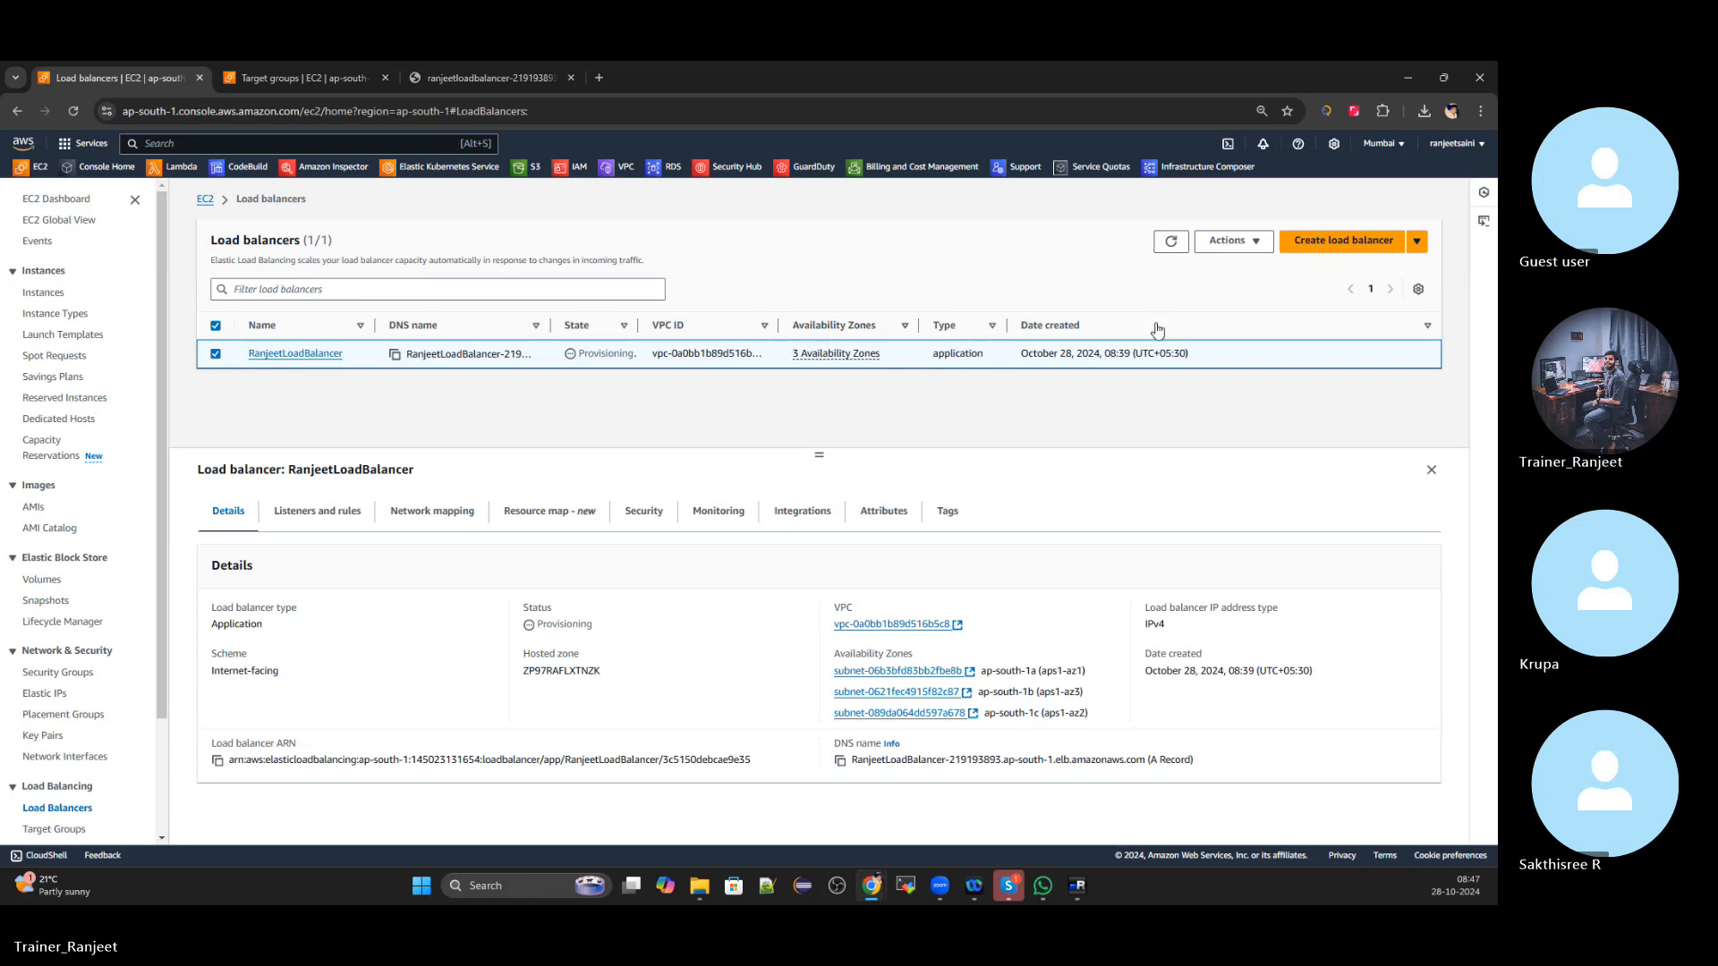
pyautogui.click(1164, 246)
pyautogui.click(1164, 245)
pyautogui.click(1164, 245)
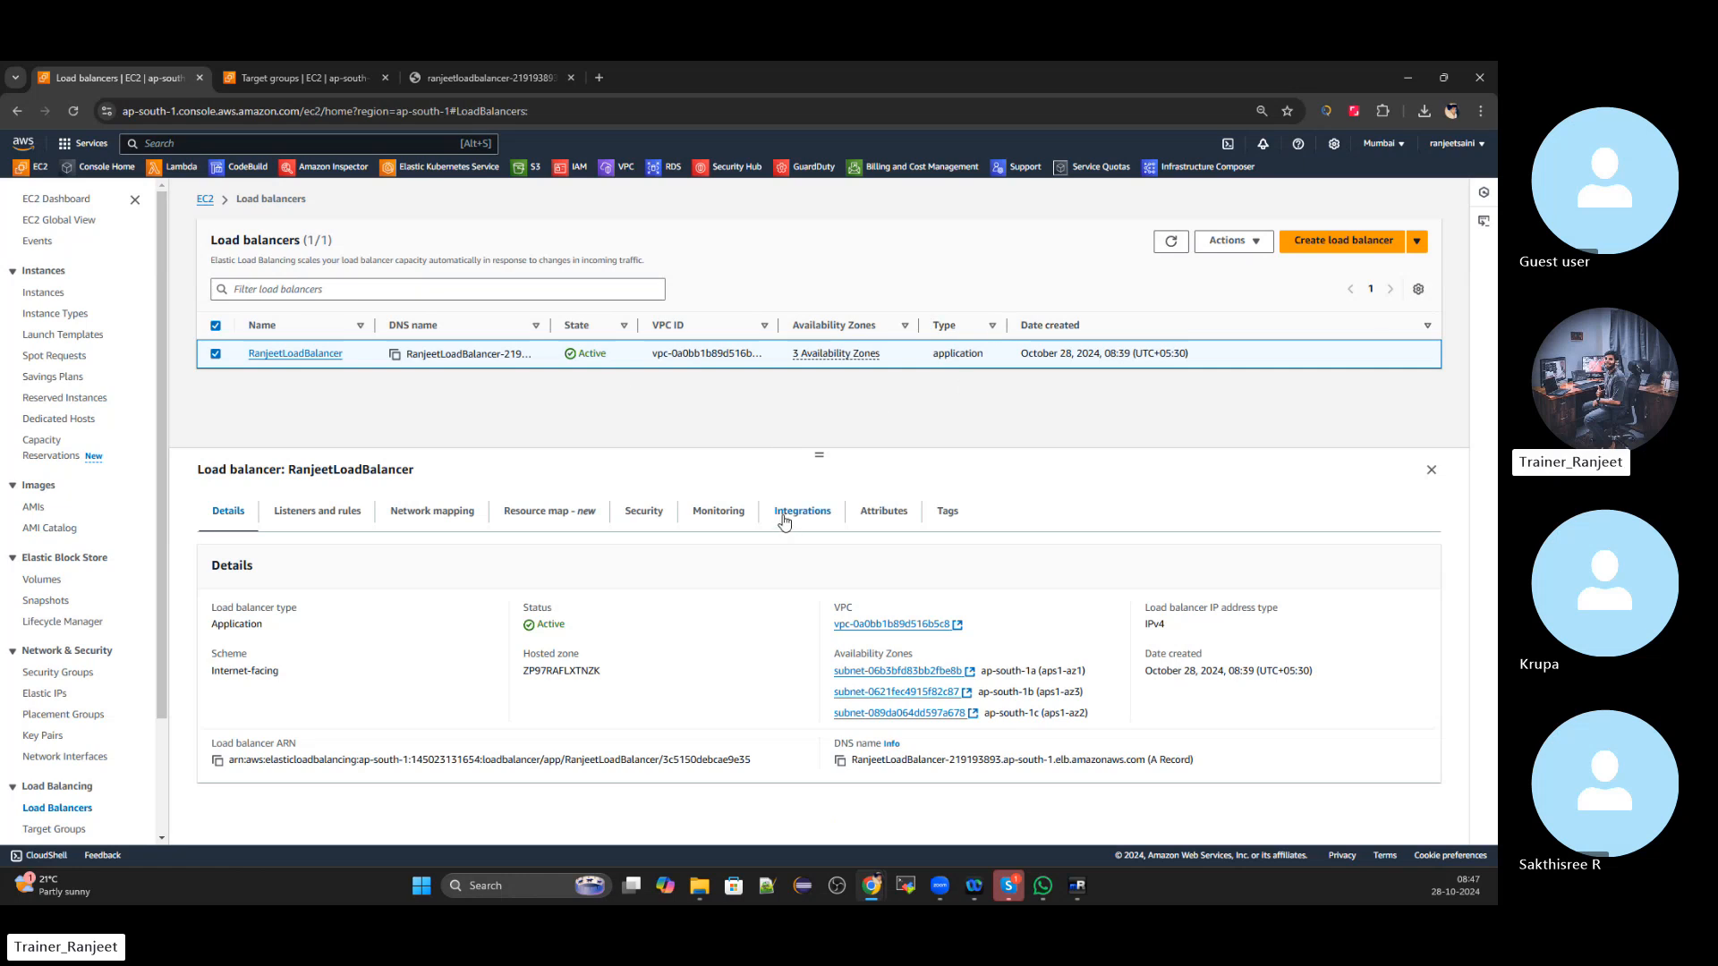
# Open the load balancer's DNS name in a fresh tab, which returns 504 Gateway Time-out
pyautogui.click(570, 77)
pyautogui.click(840, 760)
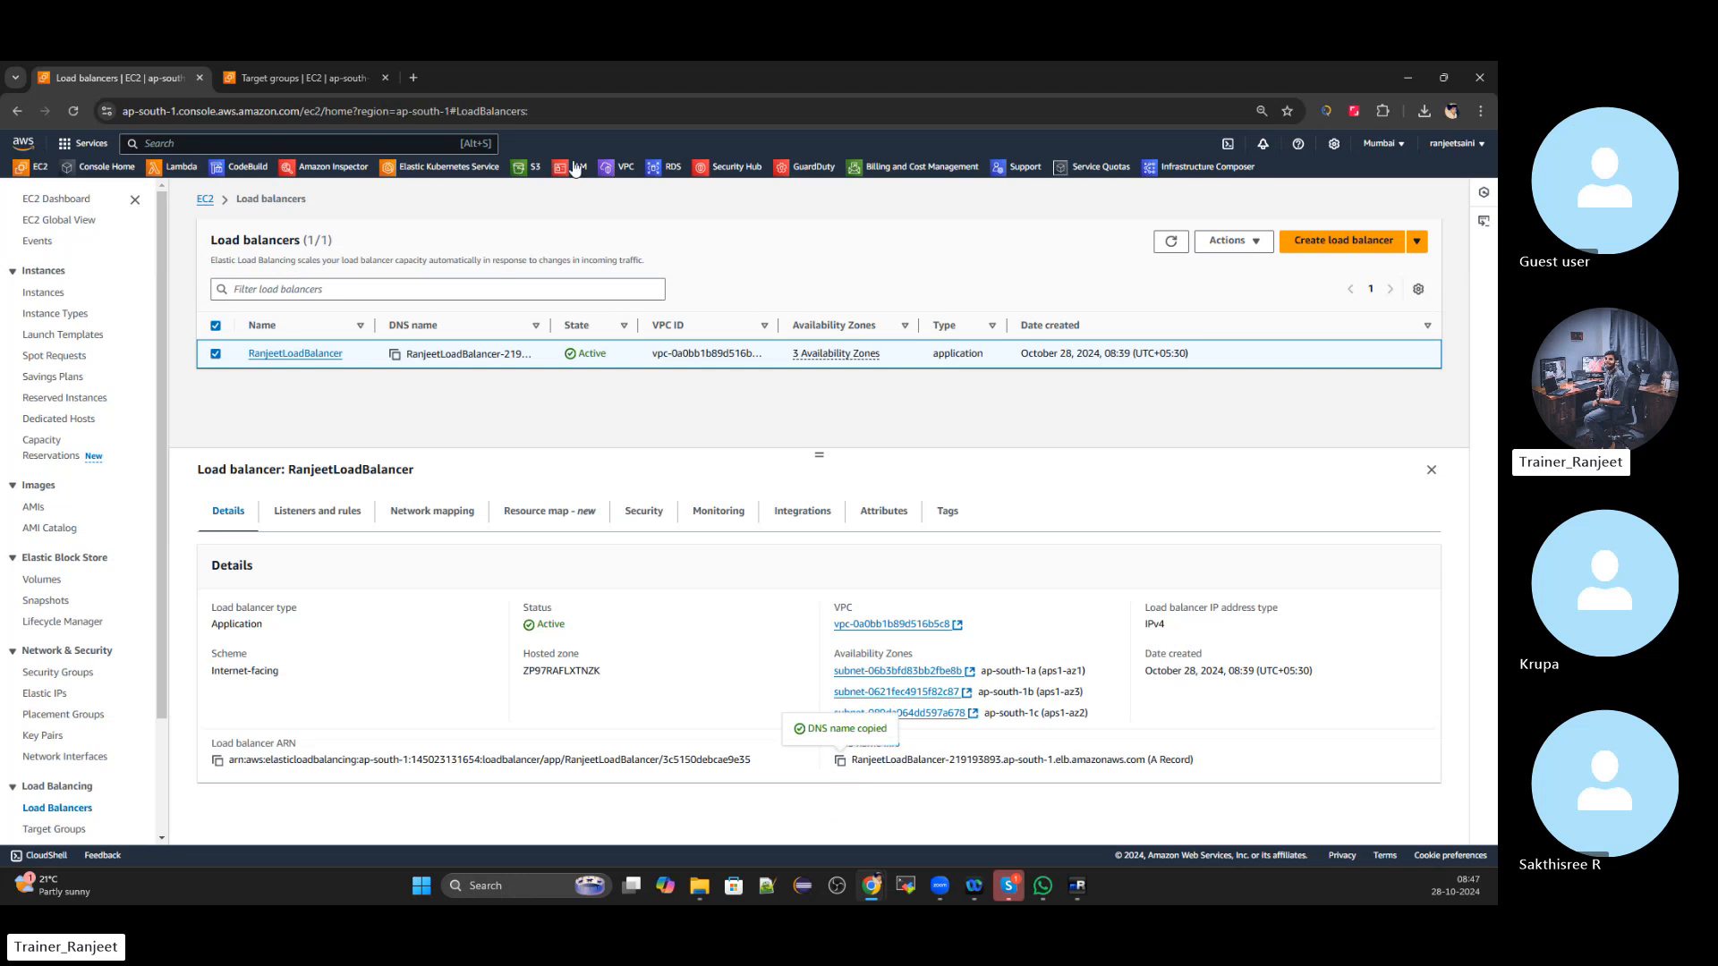
pyautogui.click(406, 77)
pyautogui.hotkey('ctrl', 'v')
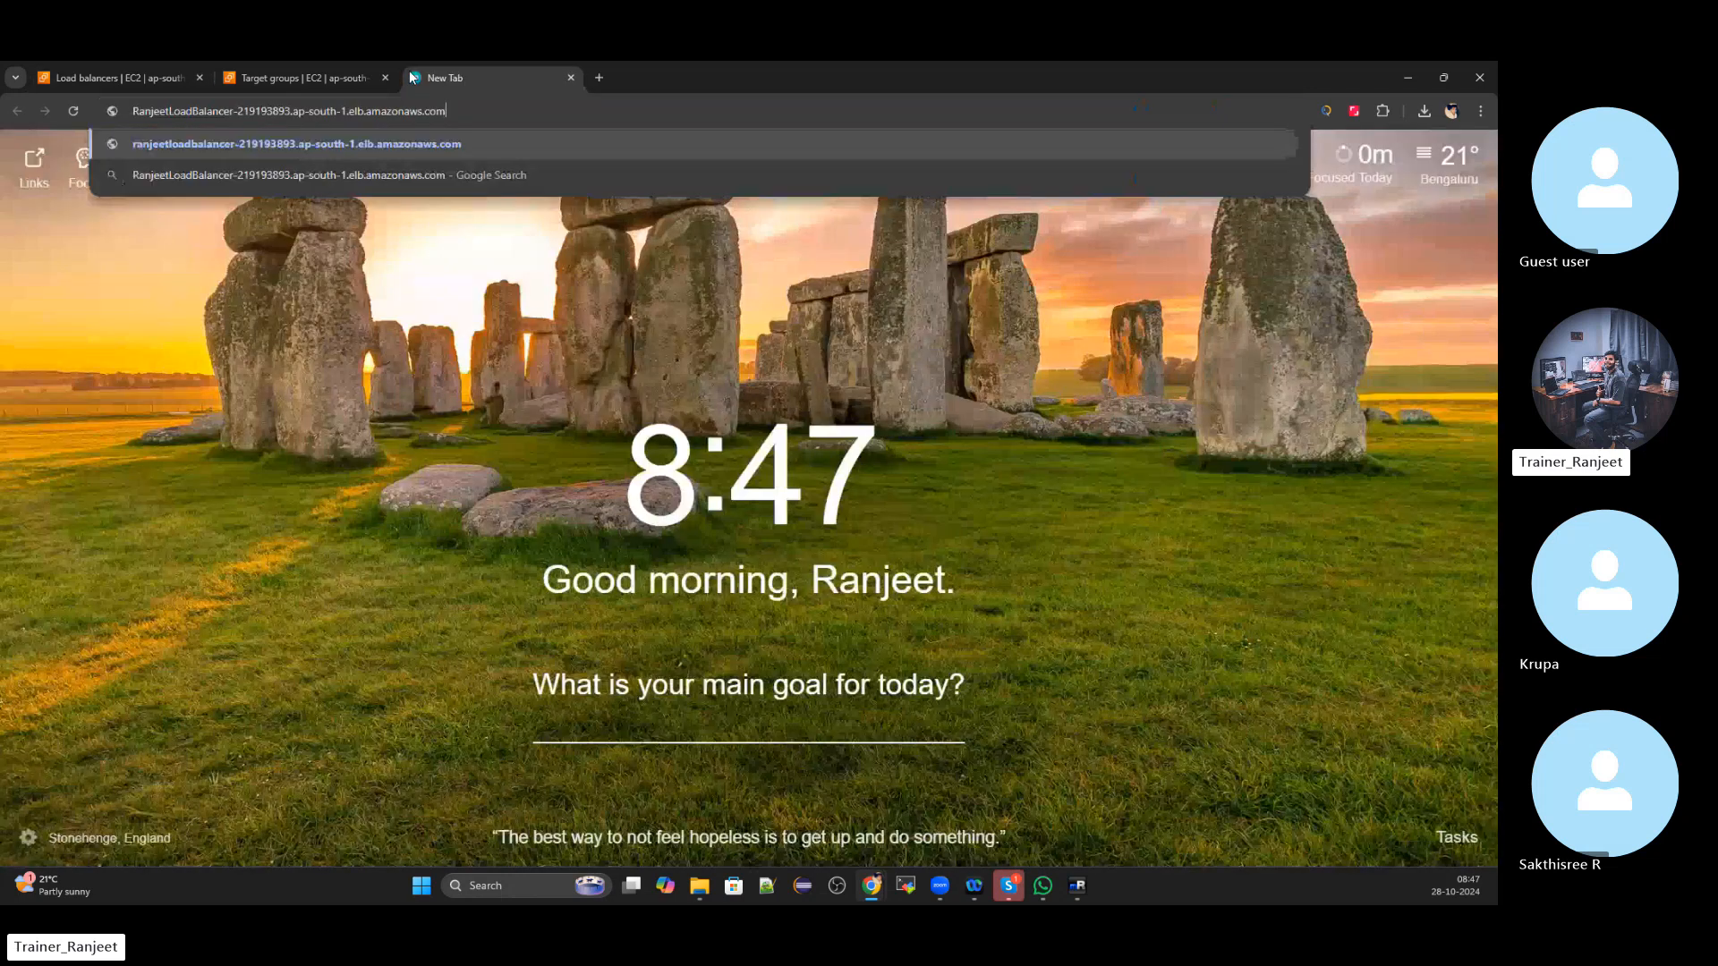
pyautogui.press('Return')
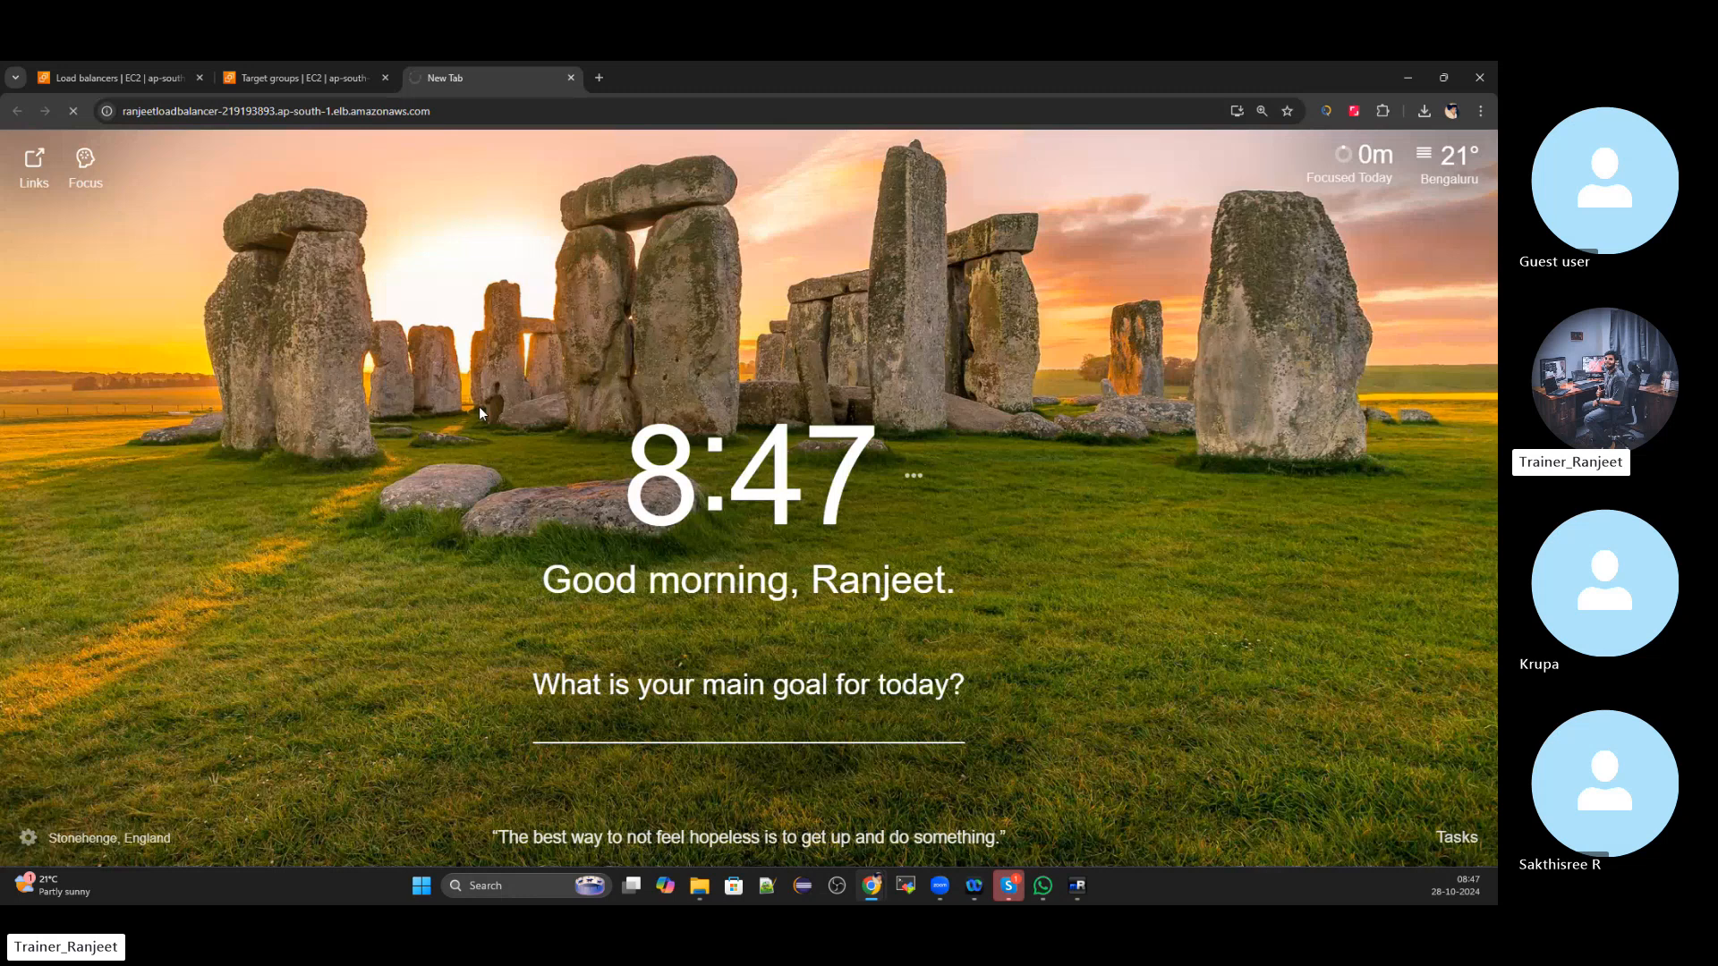
pyautogui.click(346, 88)
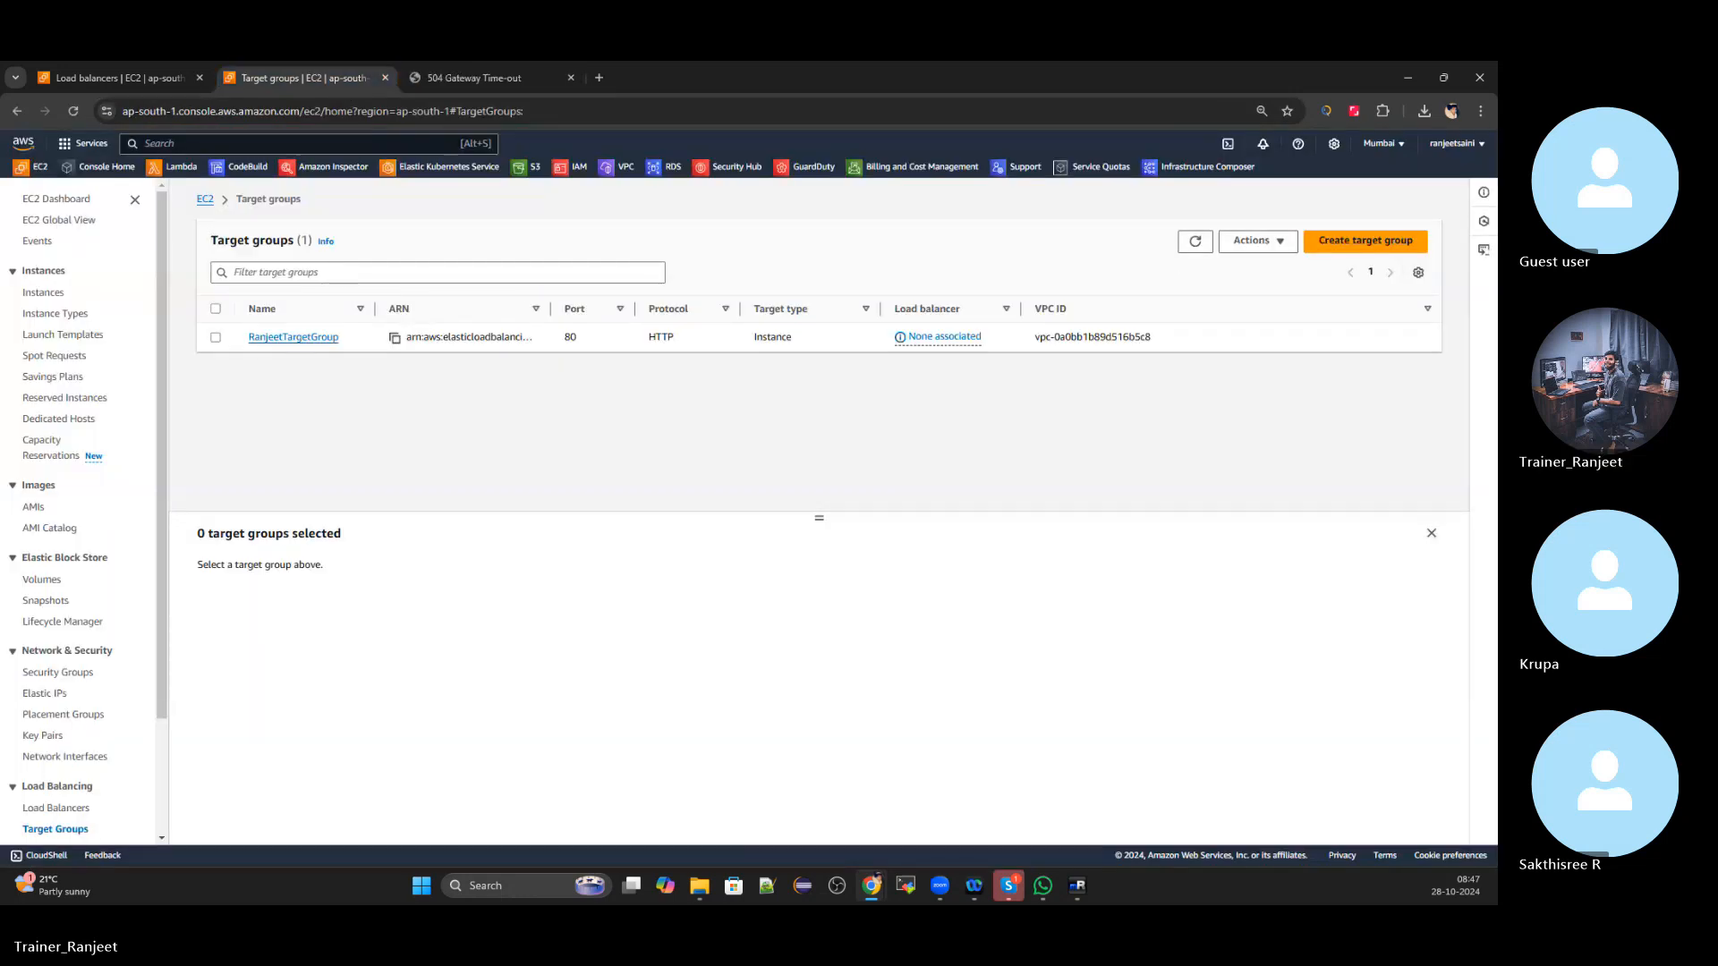
pyautogui.click(114, 78)
pyautogui.click(505, 77)
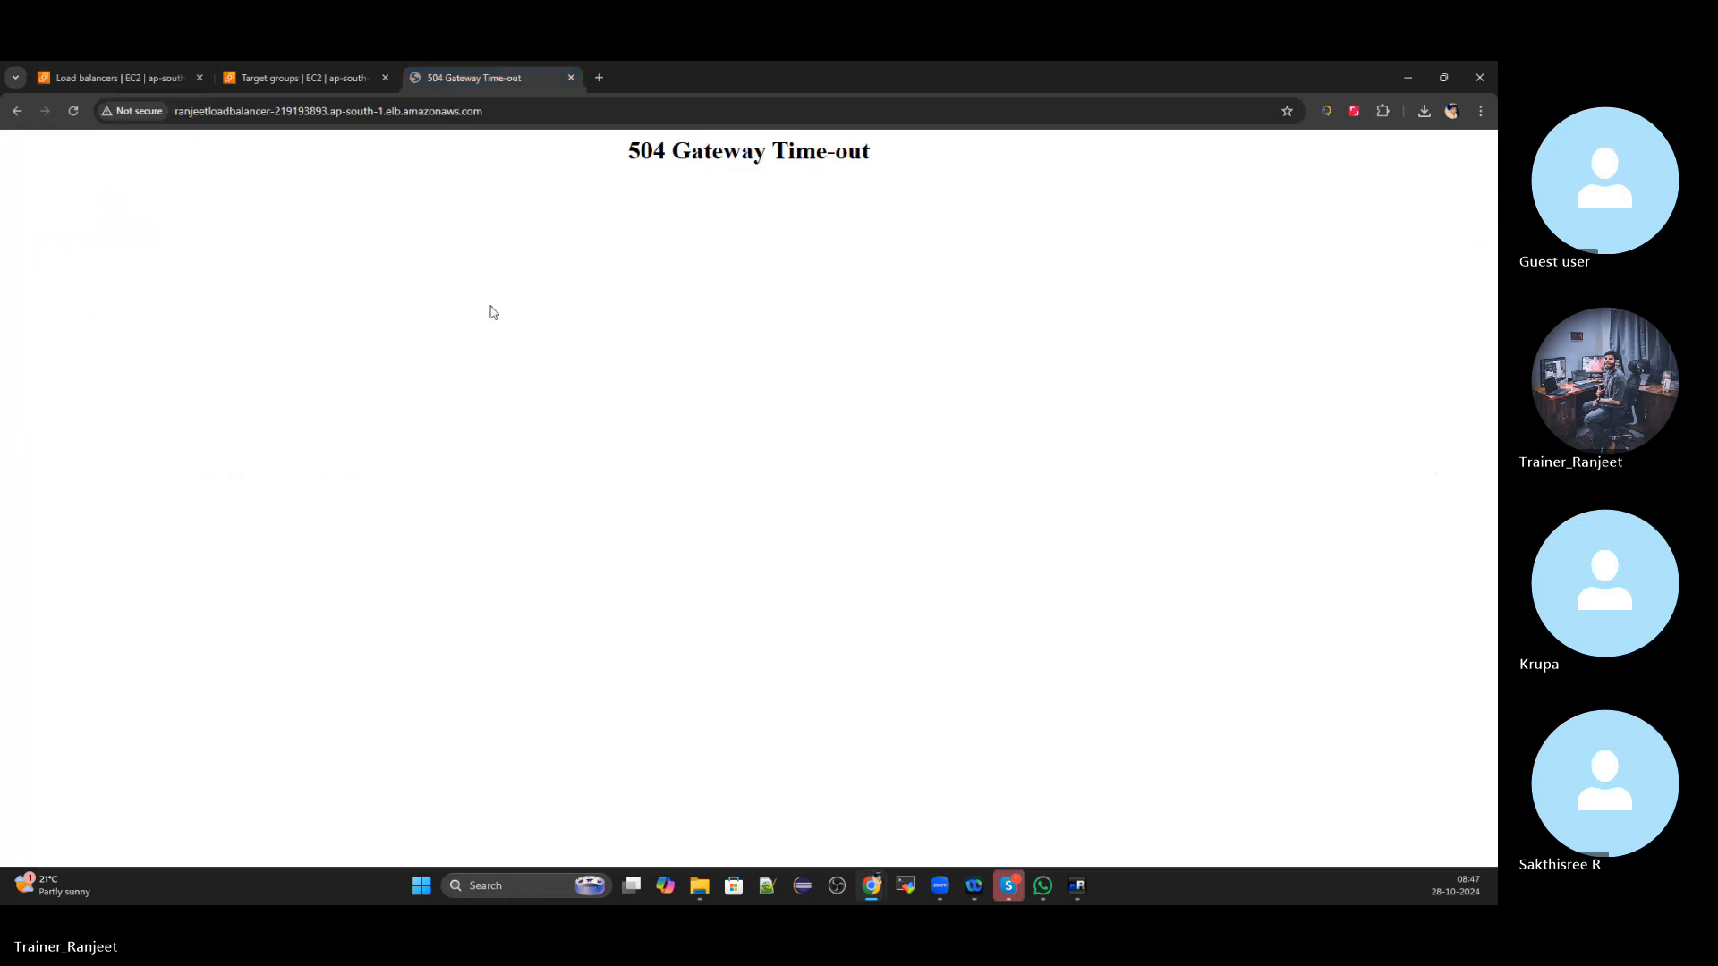
pyautogui.click(73, 111)
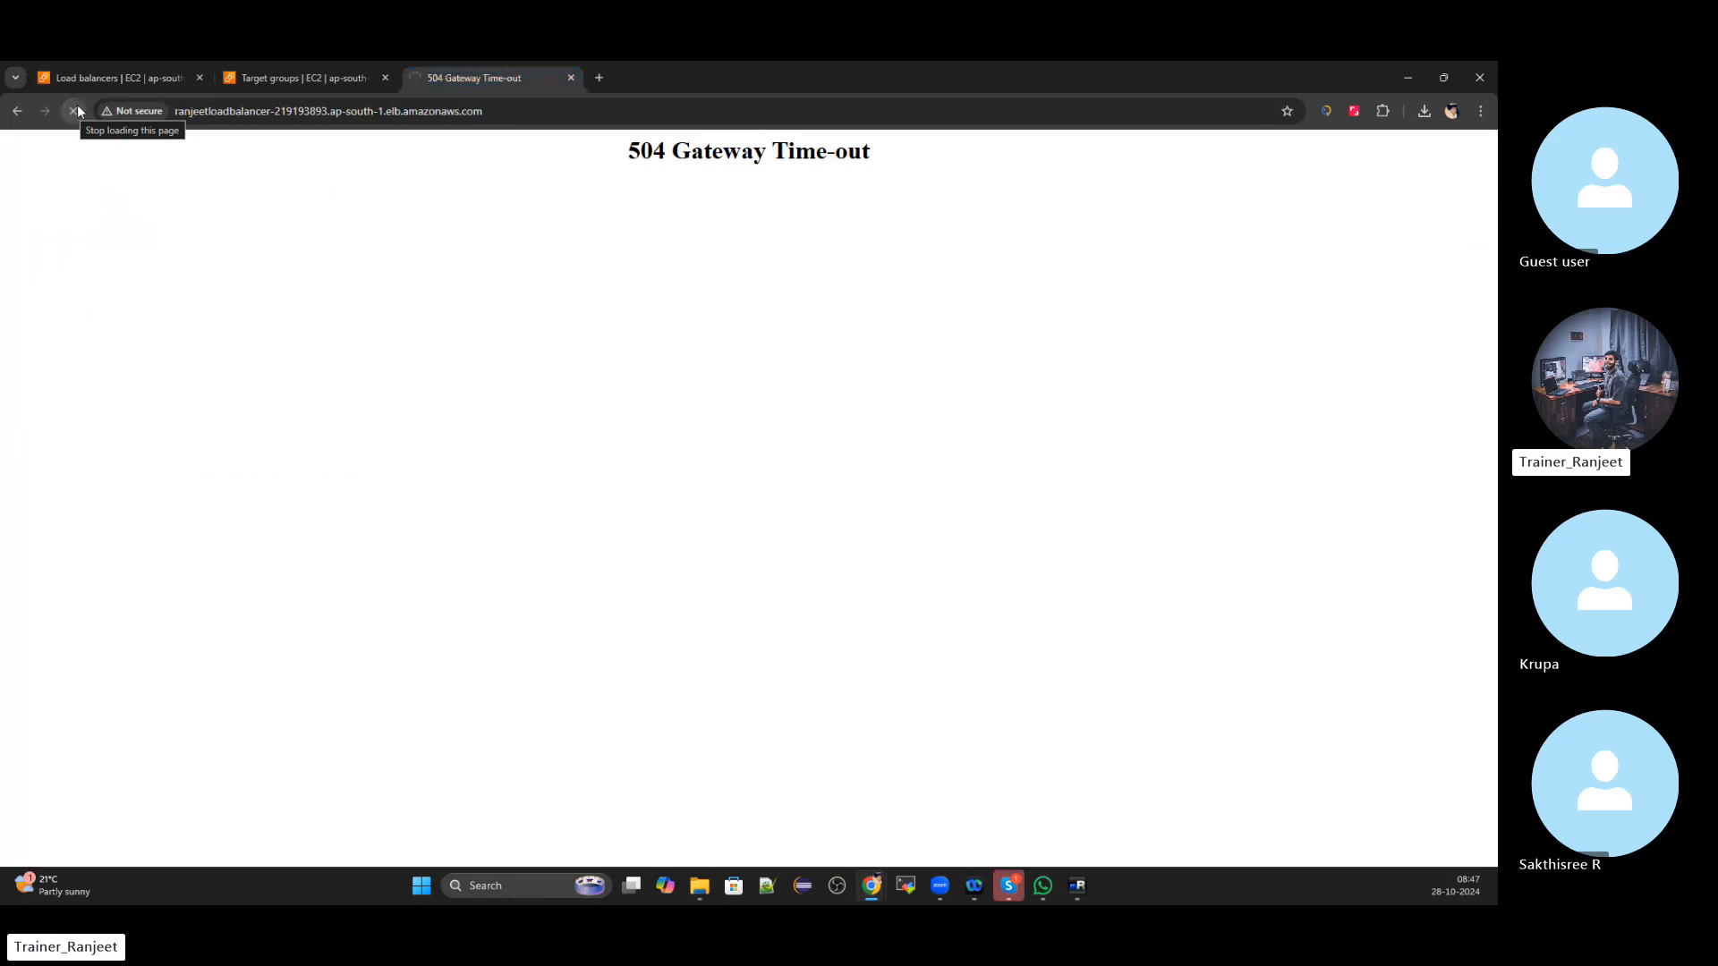
# Close the Target groups tab and inspect the 504 Gateway Time-out heading
pyautogui.click(279, 78)
pyautogui.click(383, 78)
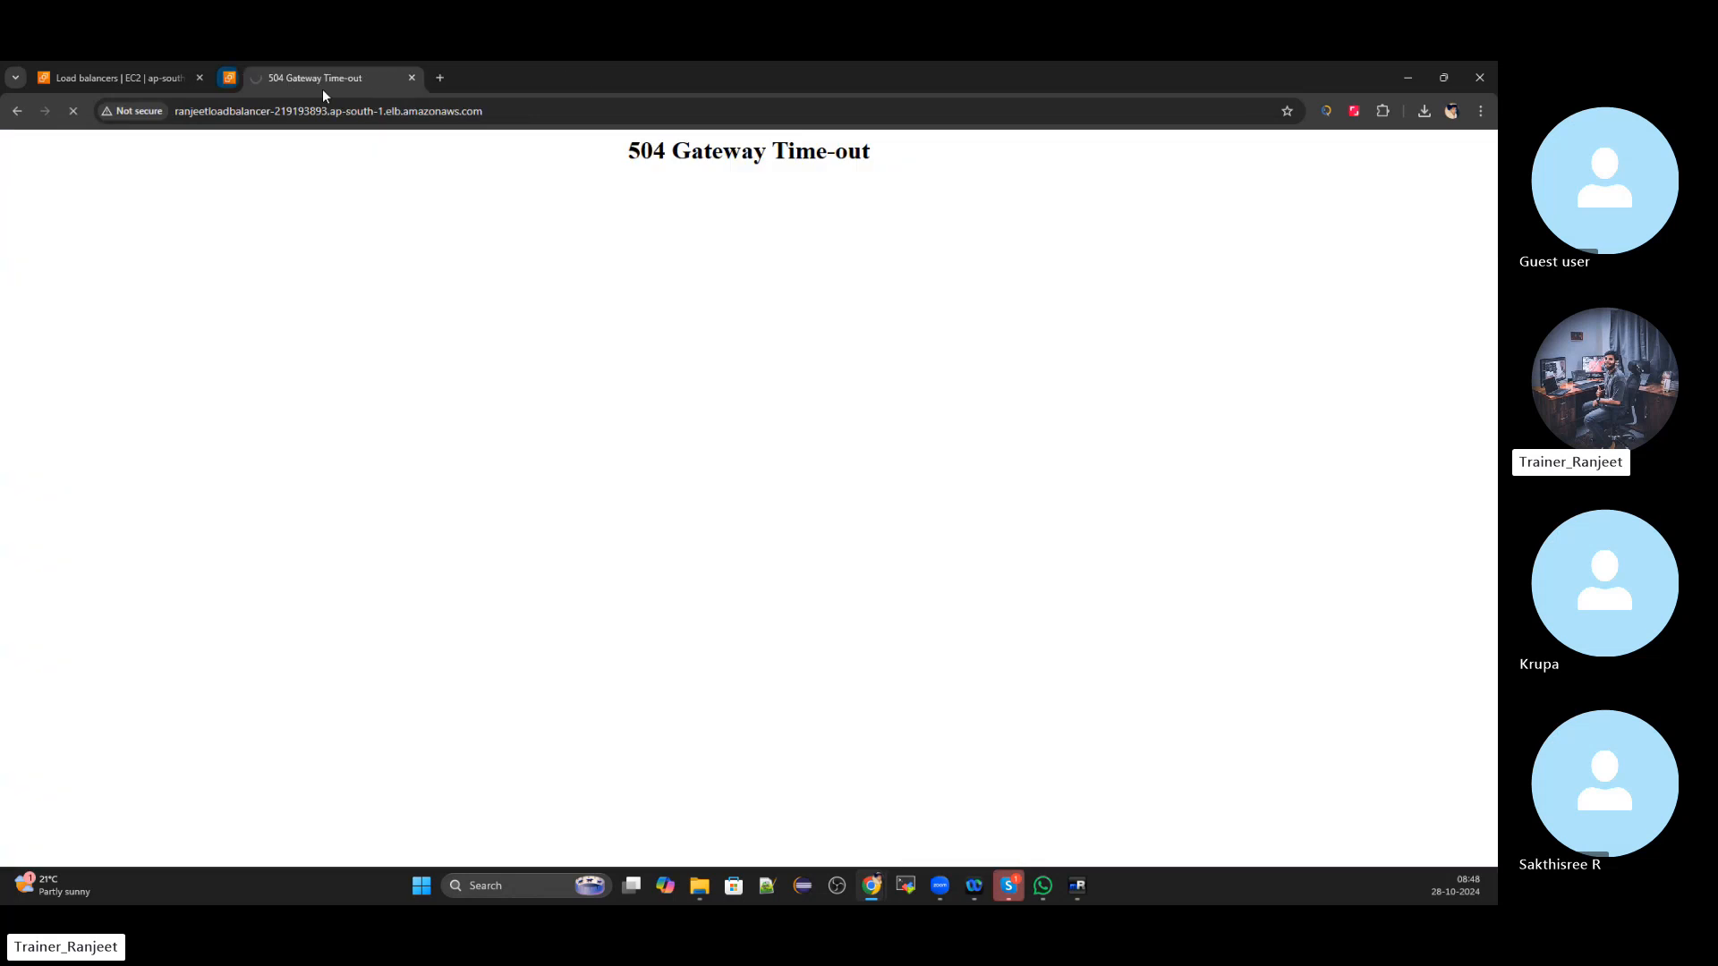
pyautogui.click(122, 81)
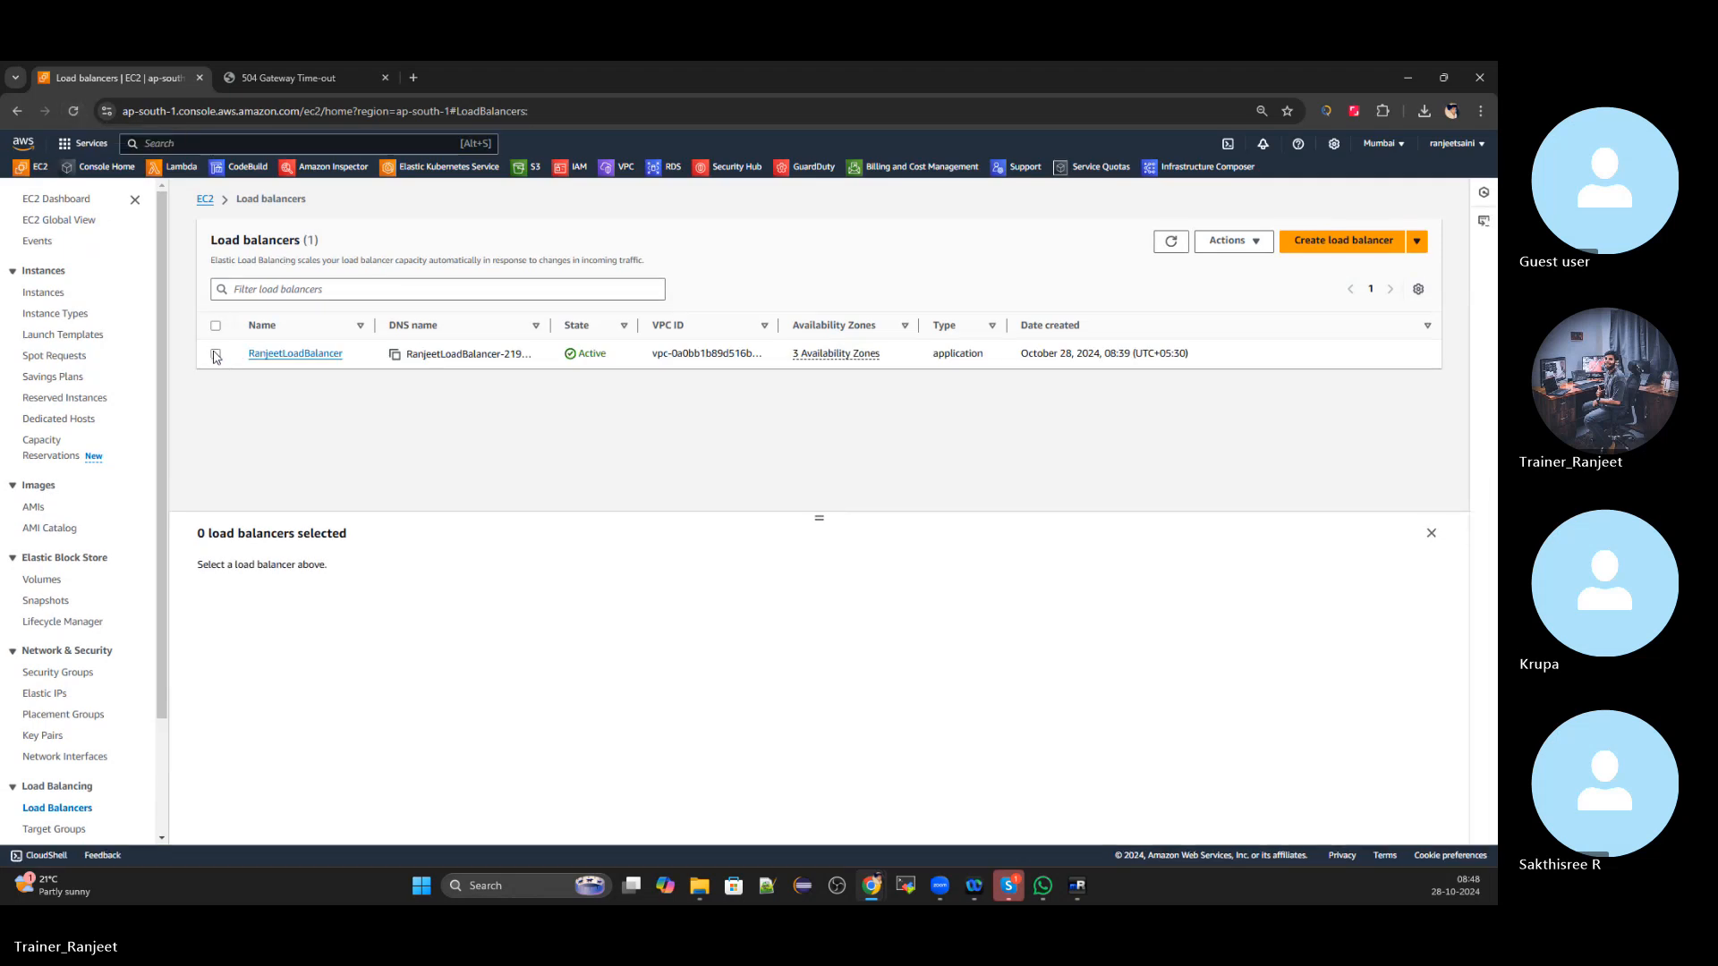
pyautogui.click(215, 354)
pyautogui.click(297, 77)
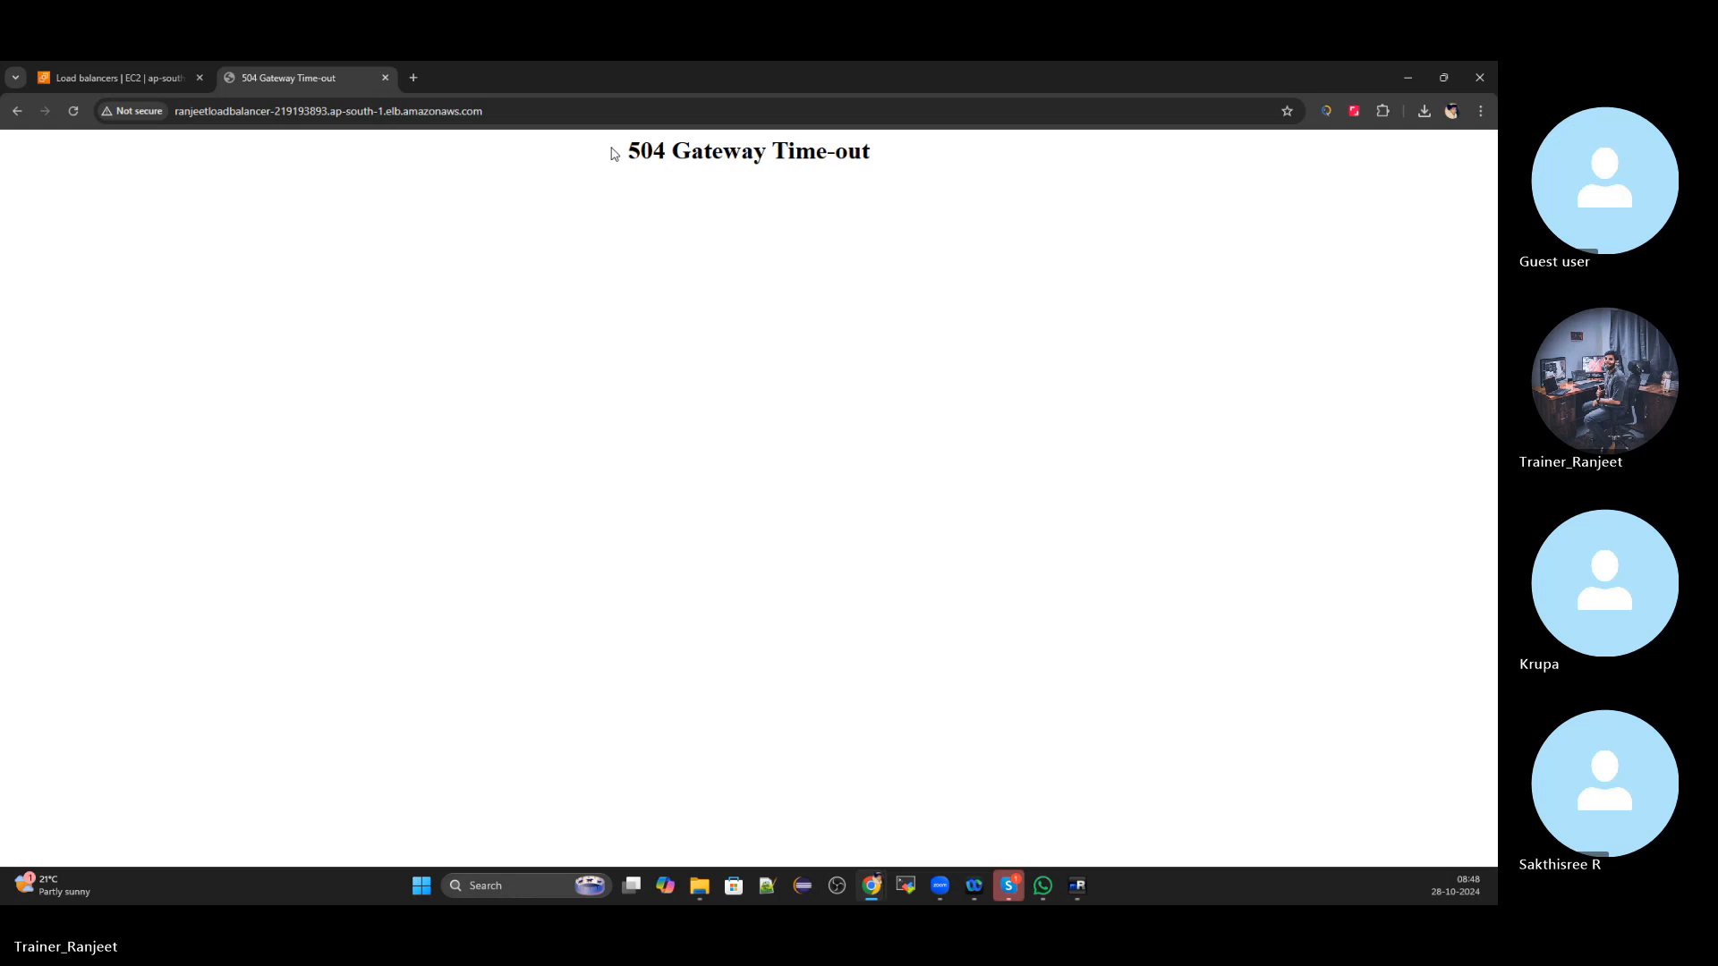
pyautogui.moveTo(613, 153); pyautogui.dragTo(897, 166)
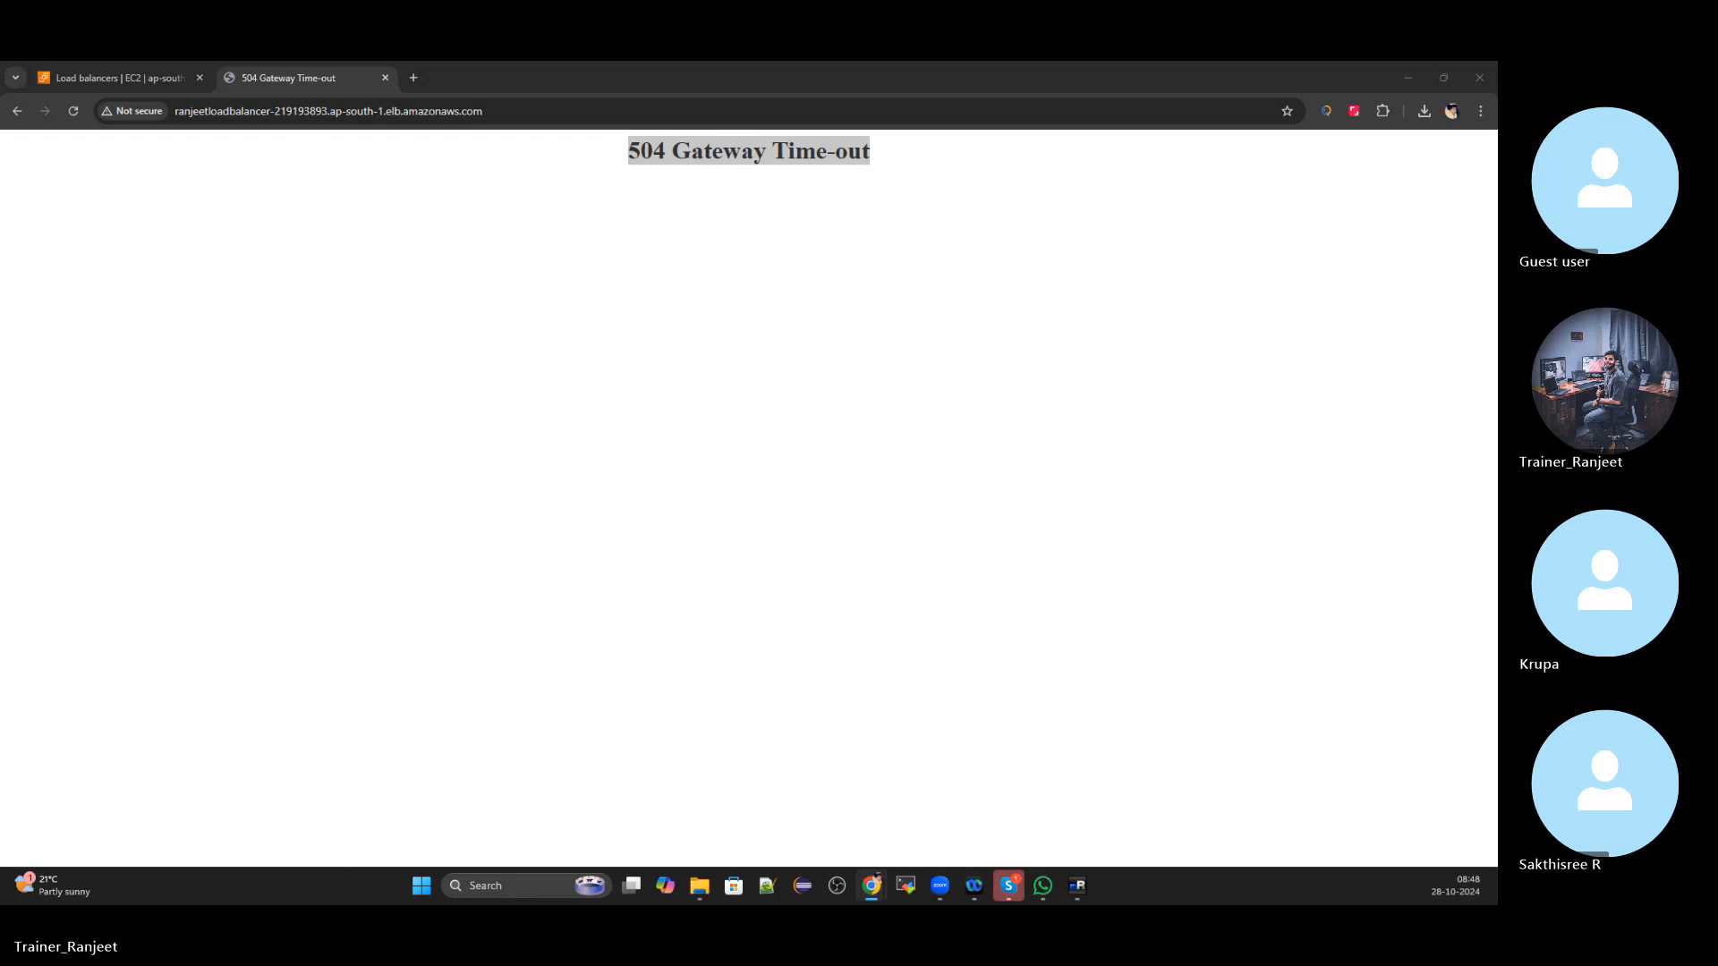
pyautogui.click(120, 72)
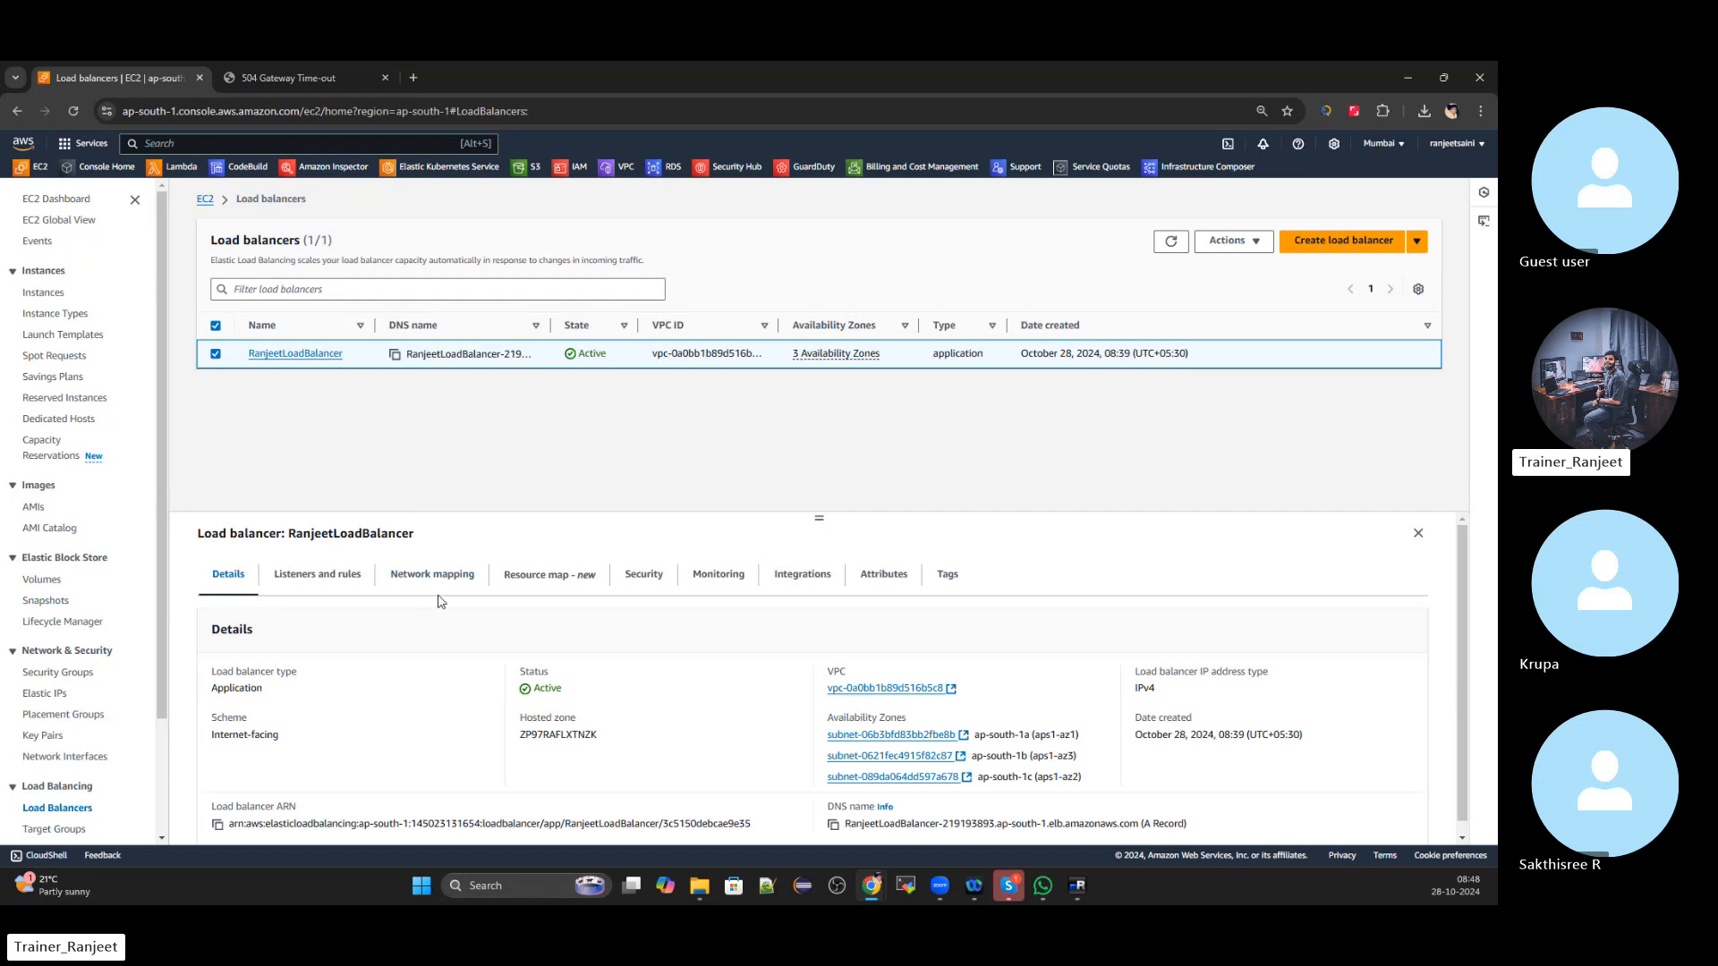
# Review RanjeetTargetGroup's health checks, monitoring and targets, then open instance i-0dcca68de7555a508
pyautogui.click(340, 580)
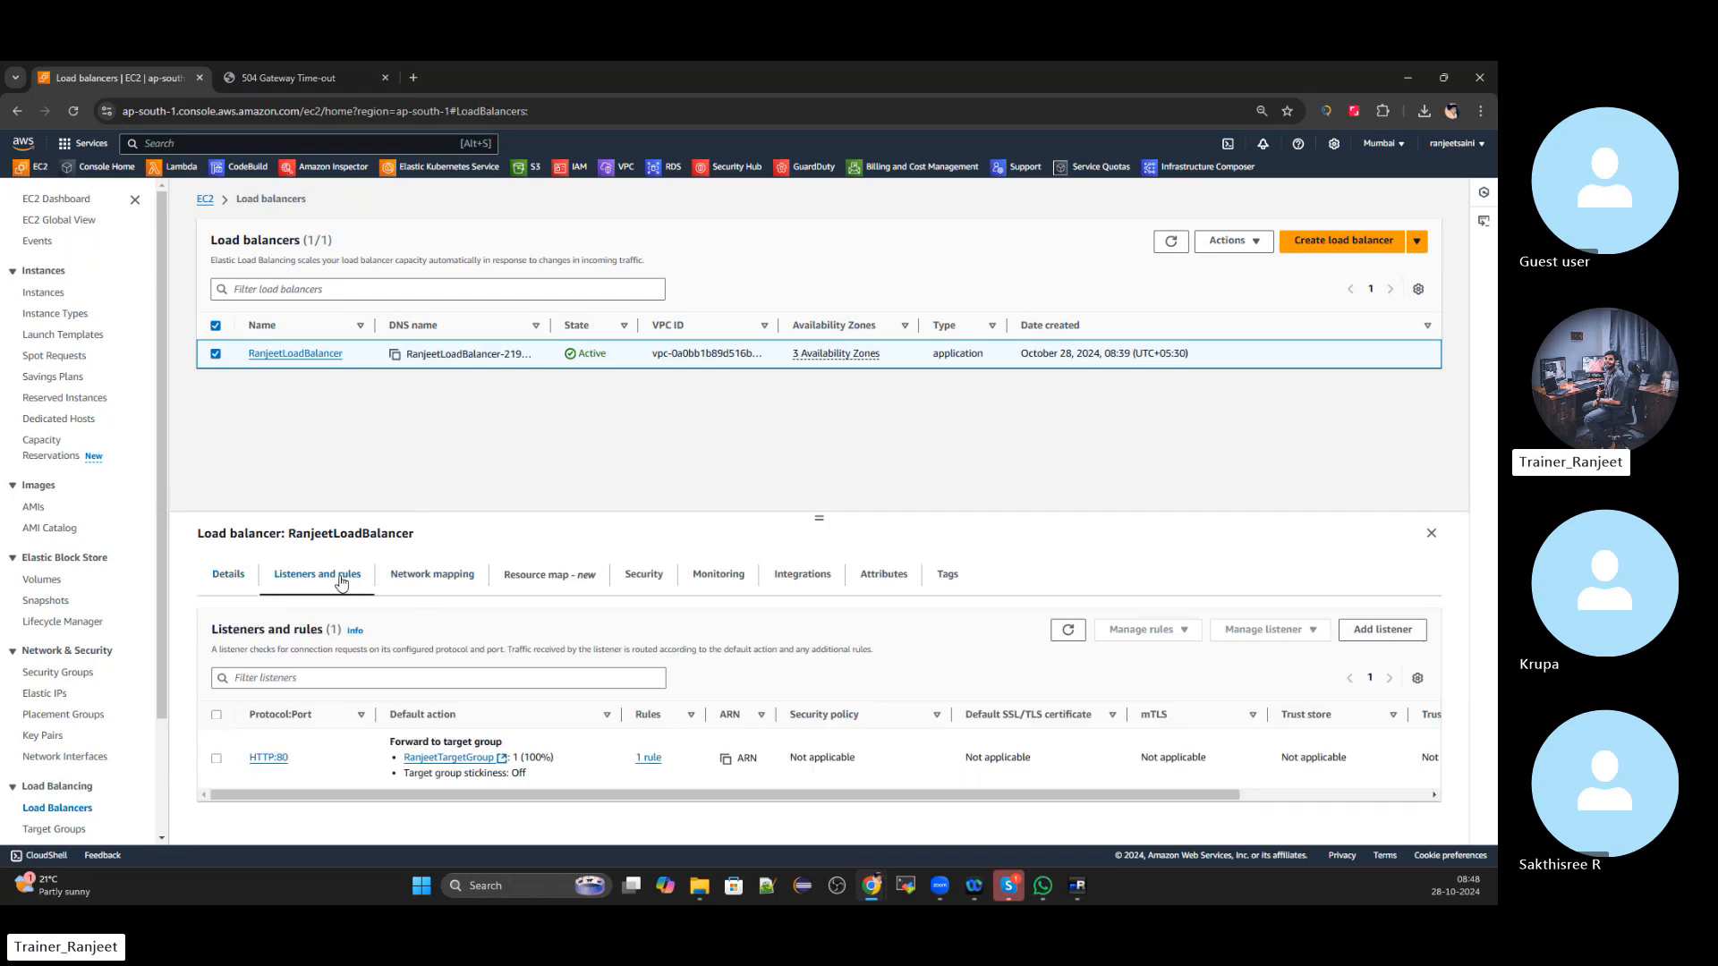
pyautogui.click(448, 759)
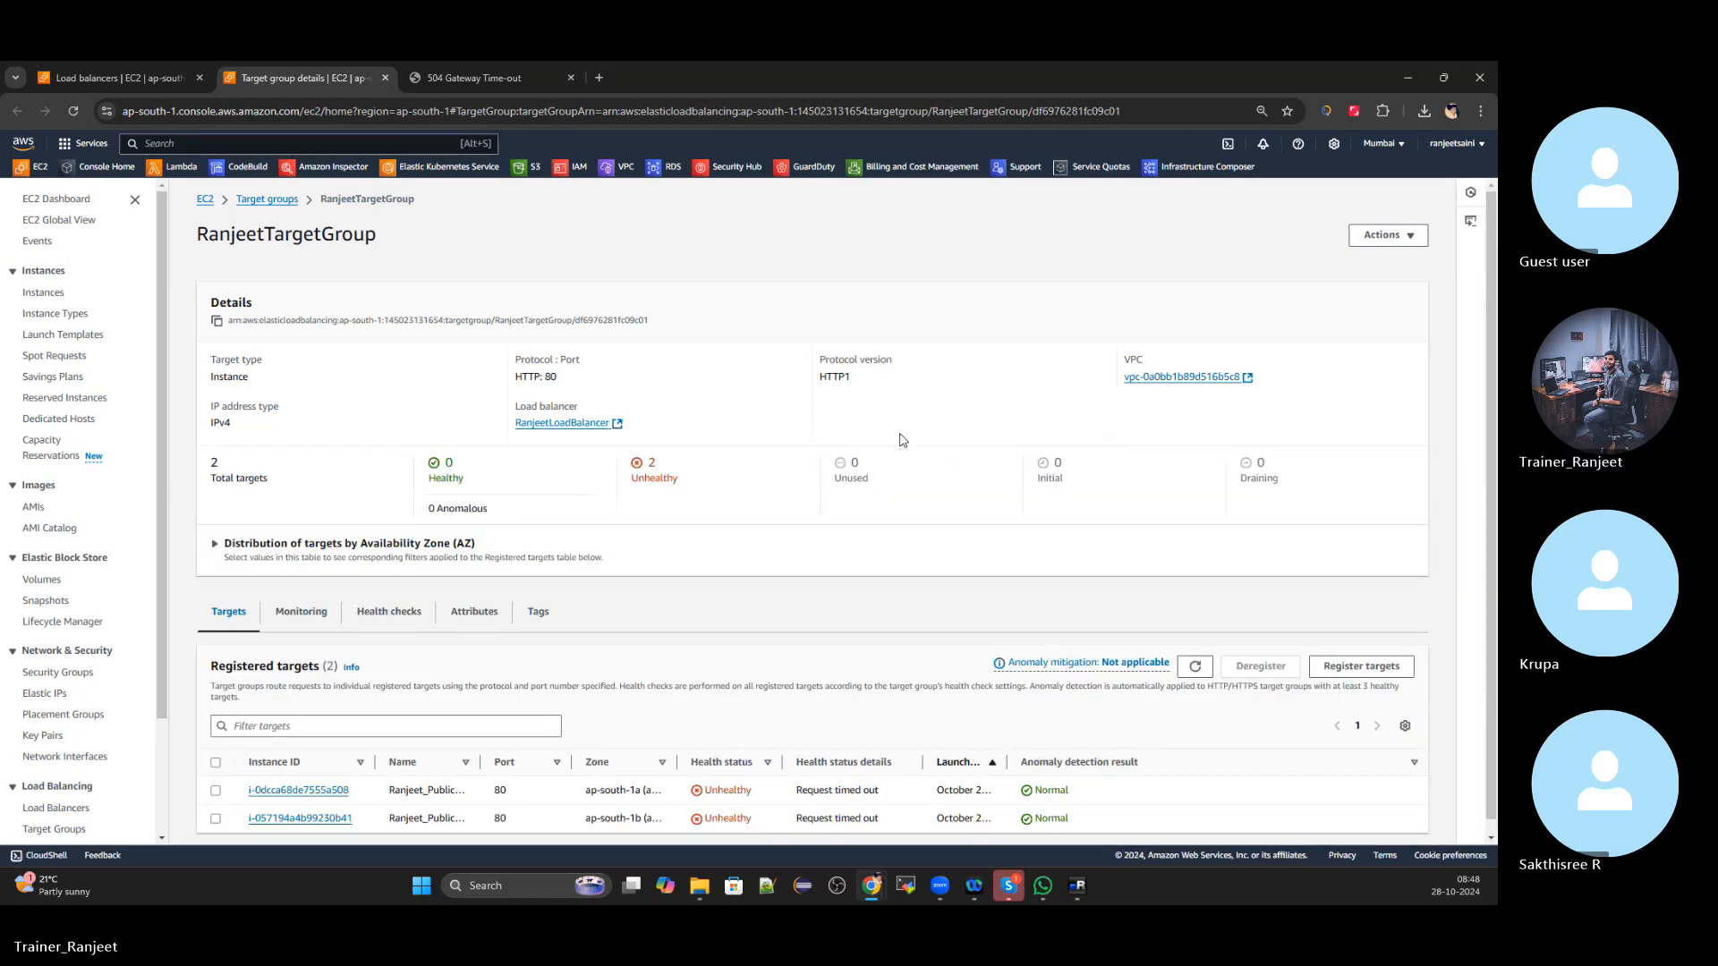
pyautogui.scroll(-1, 788, 562)
pyautogui.click(399, 609)
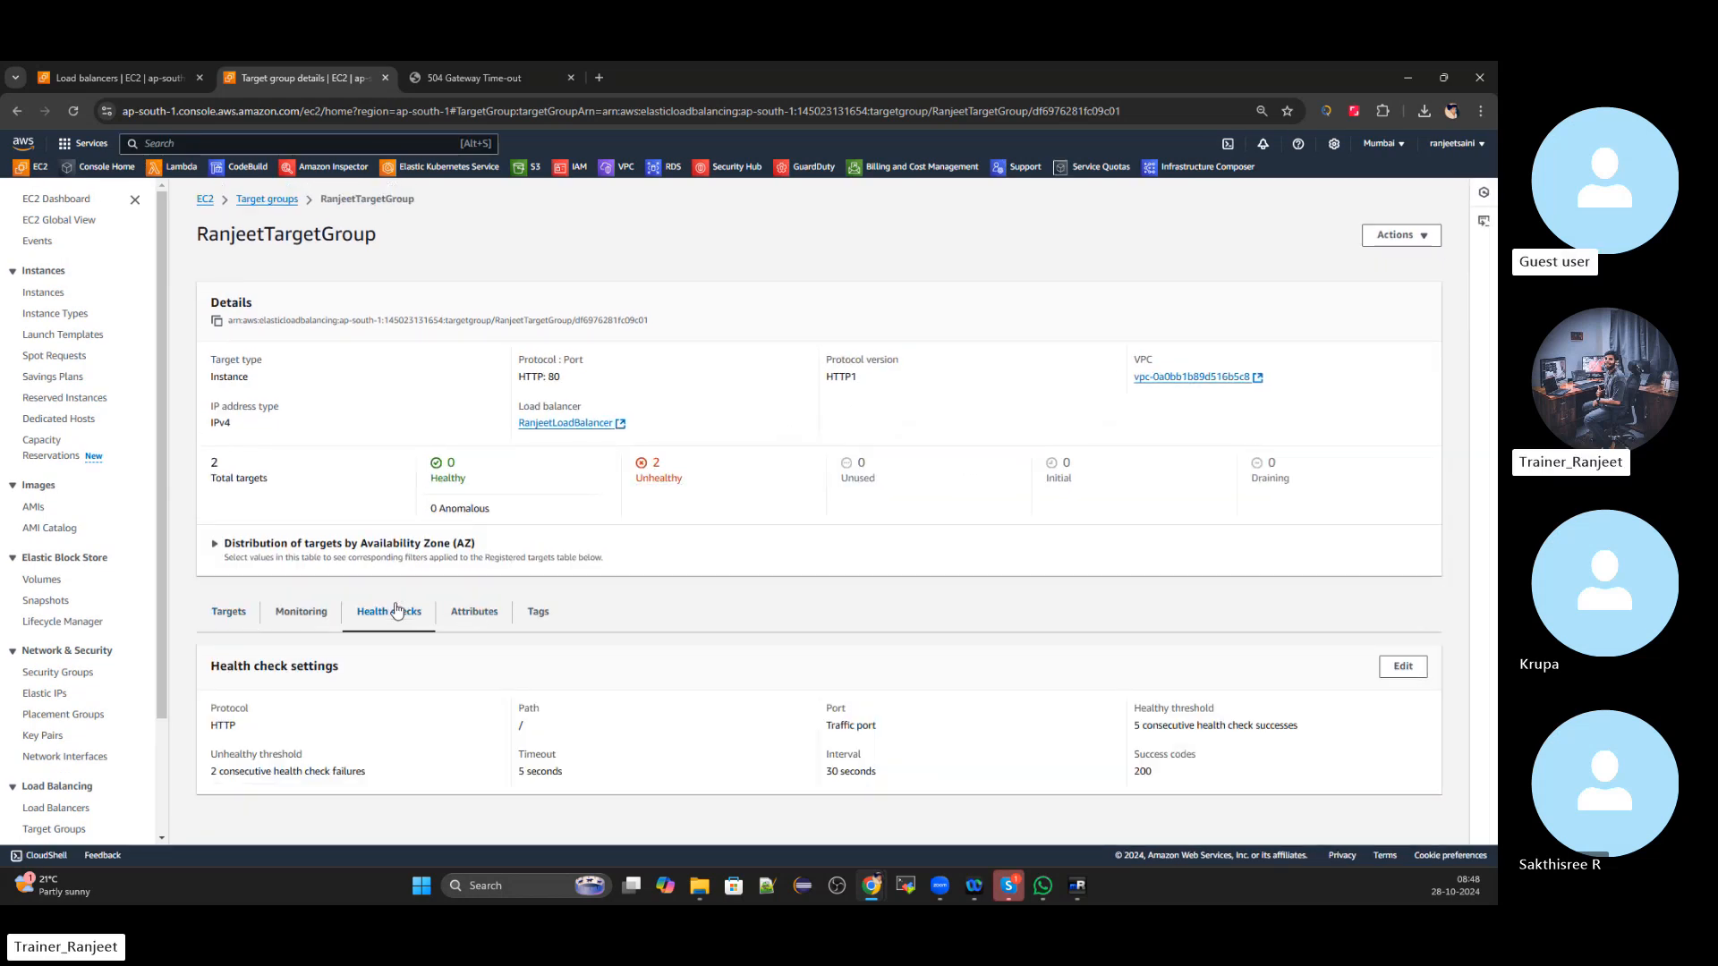
pyautogui.click(295, 609)
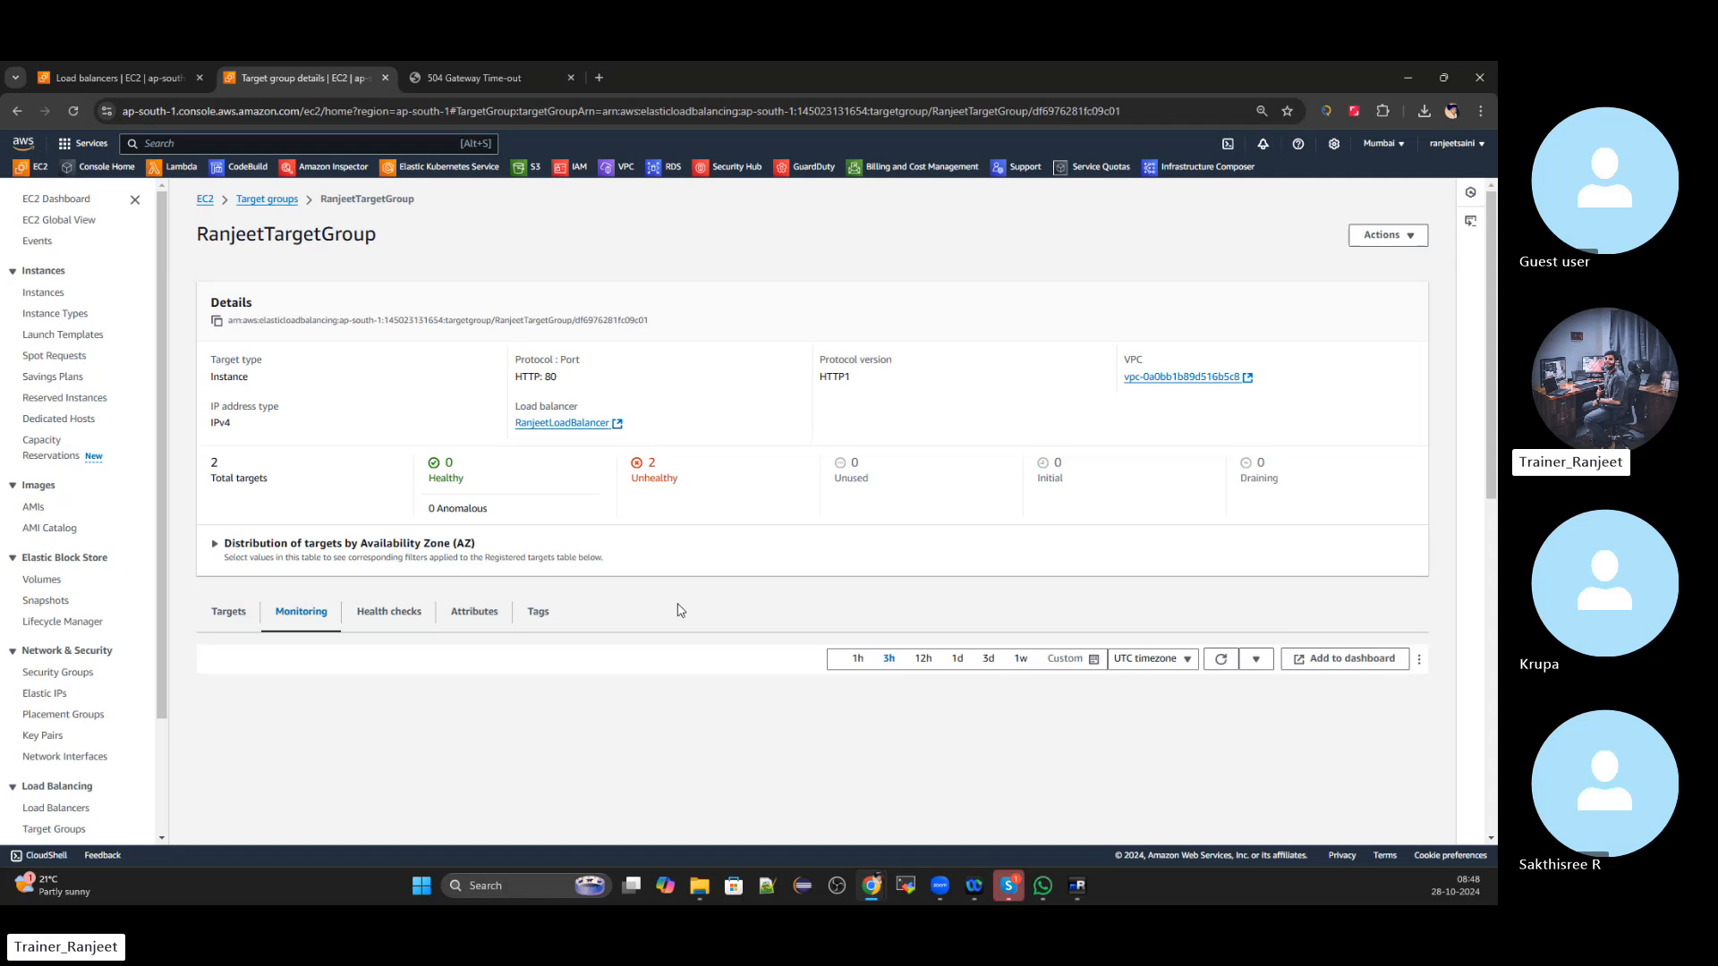
pyautogui.click(216, 616)
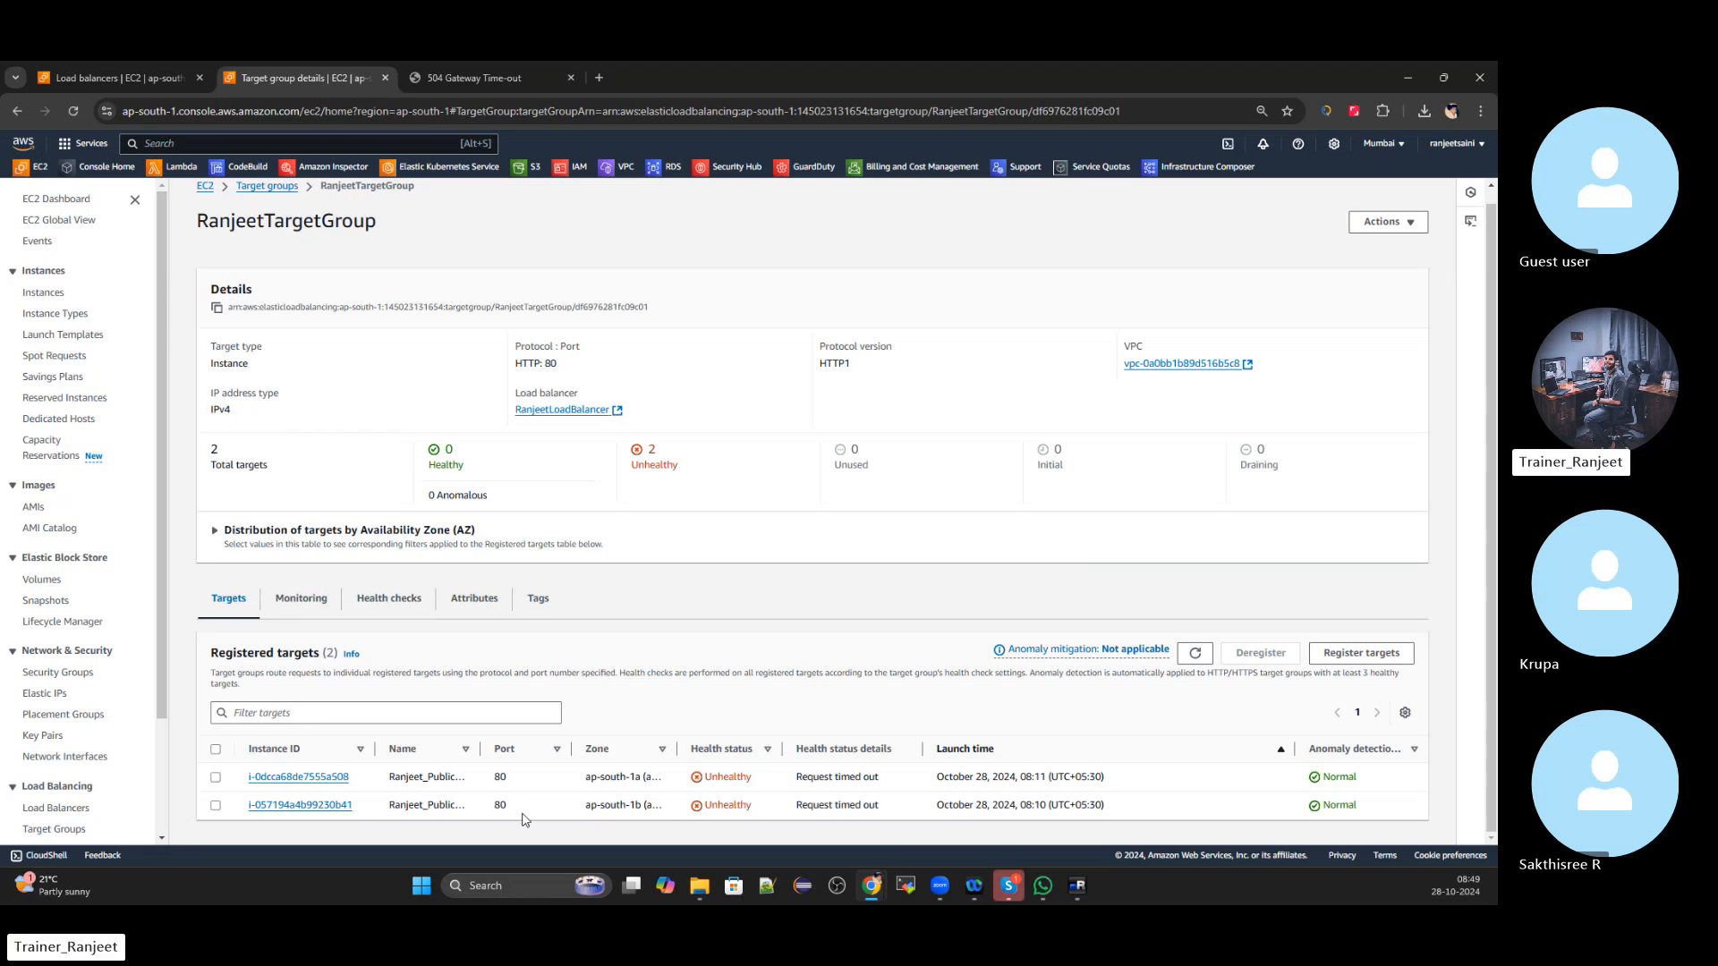
pyautogui.click(256, 779)
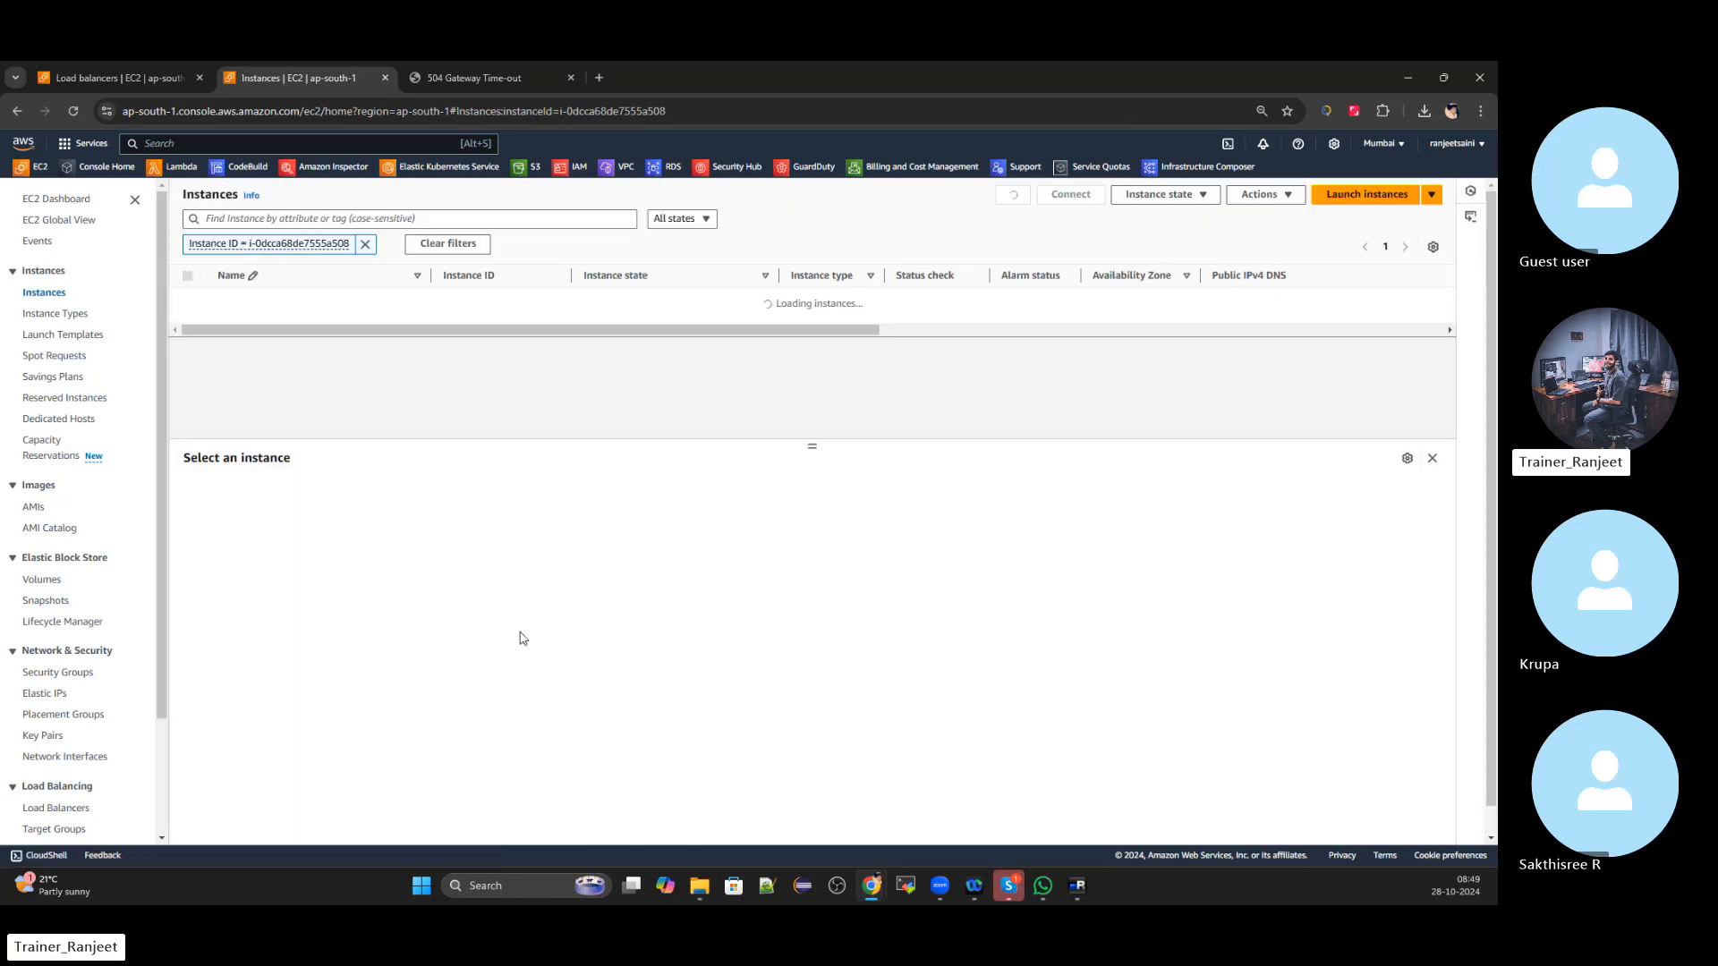
# Clear the instance filter, view the ap-south-1b instance, then go back to RanjeetTargetGroup's targets
pyautogui.click(365, 247)
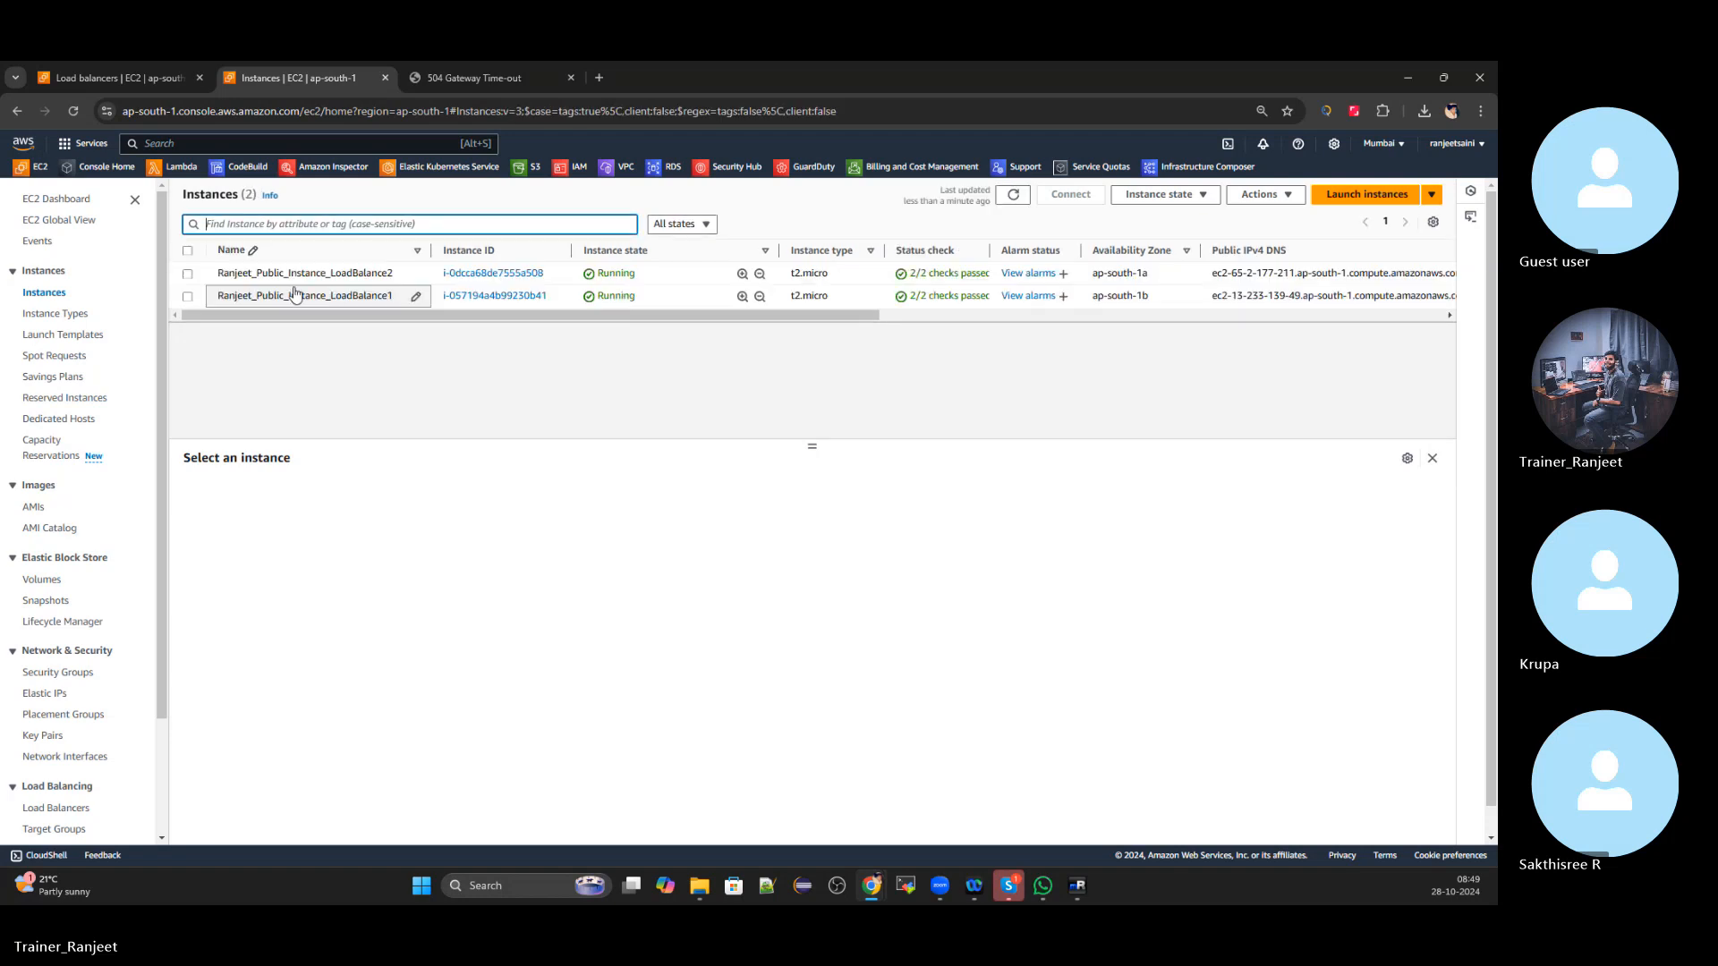
pyautogui.click(189, 297)
pyautogui.scroll(-10, 873, 582)
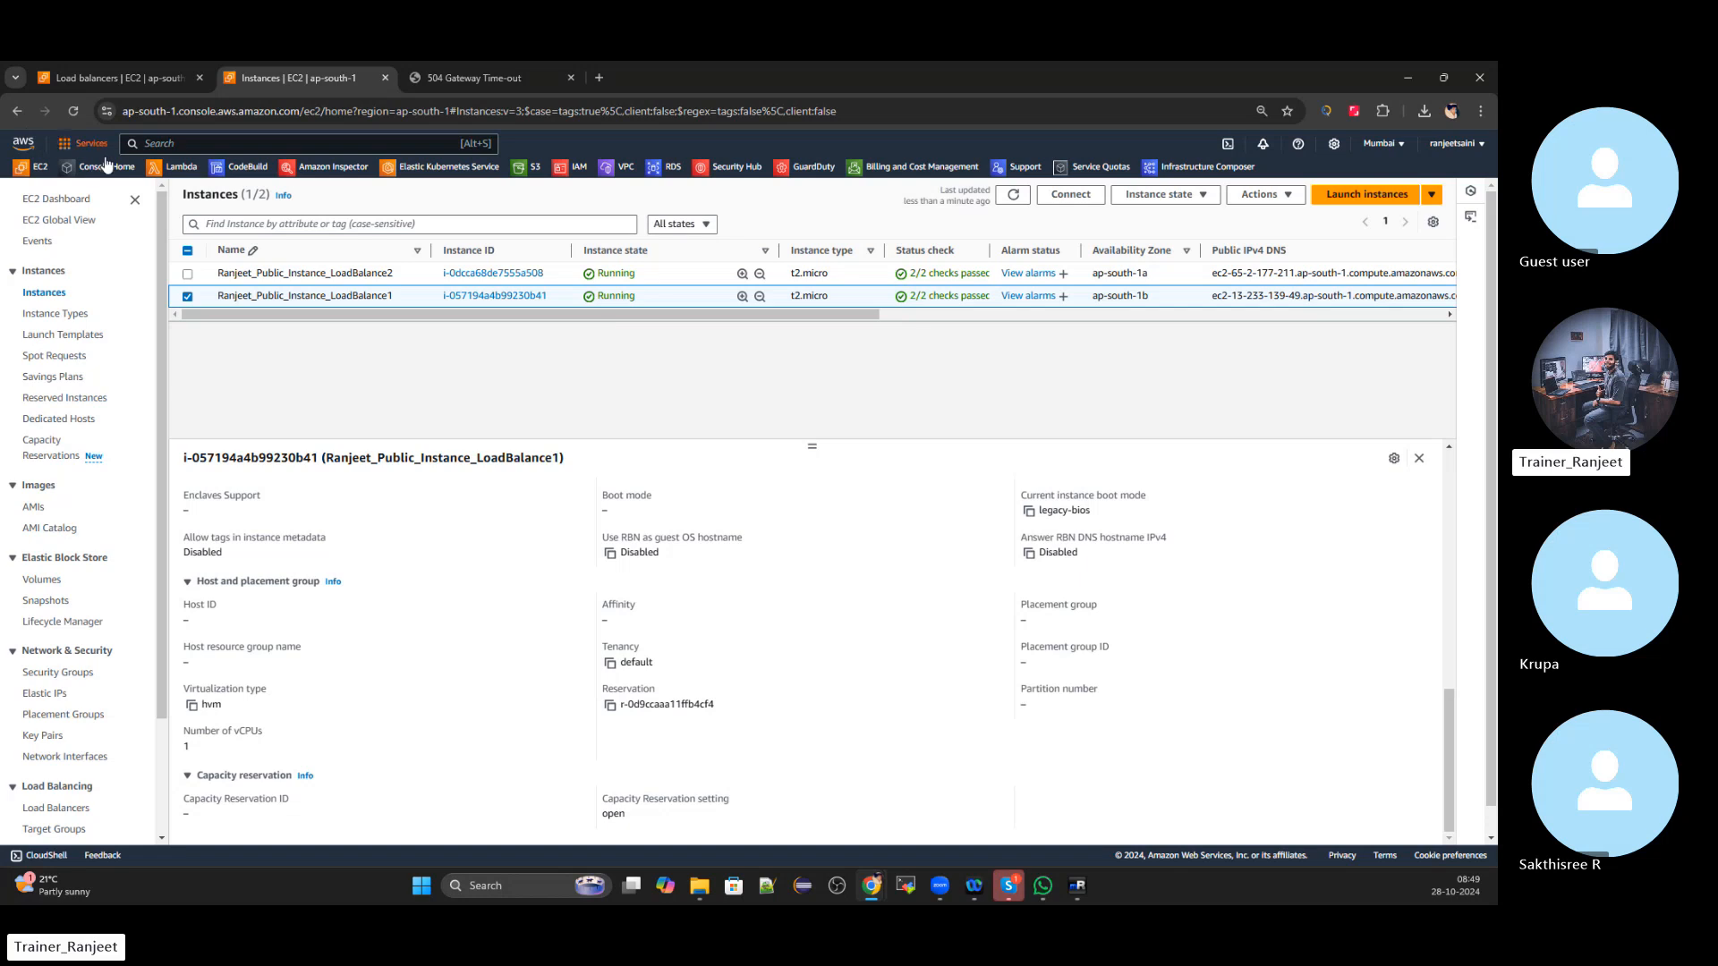
pyautogui.click(20, 112)
pyautogui.scroll(-1, 729, 648)
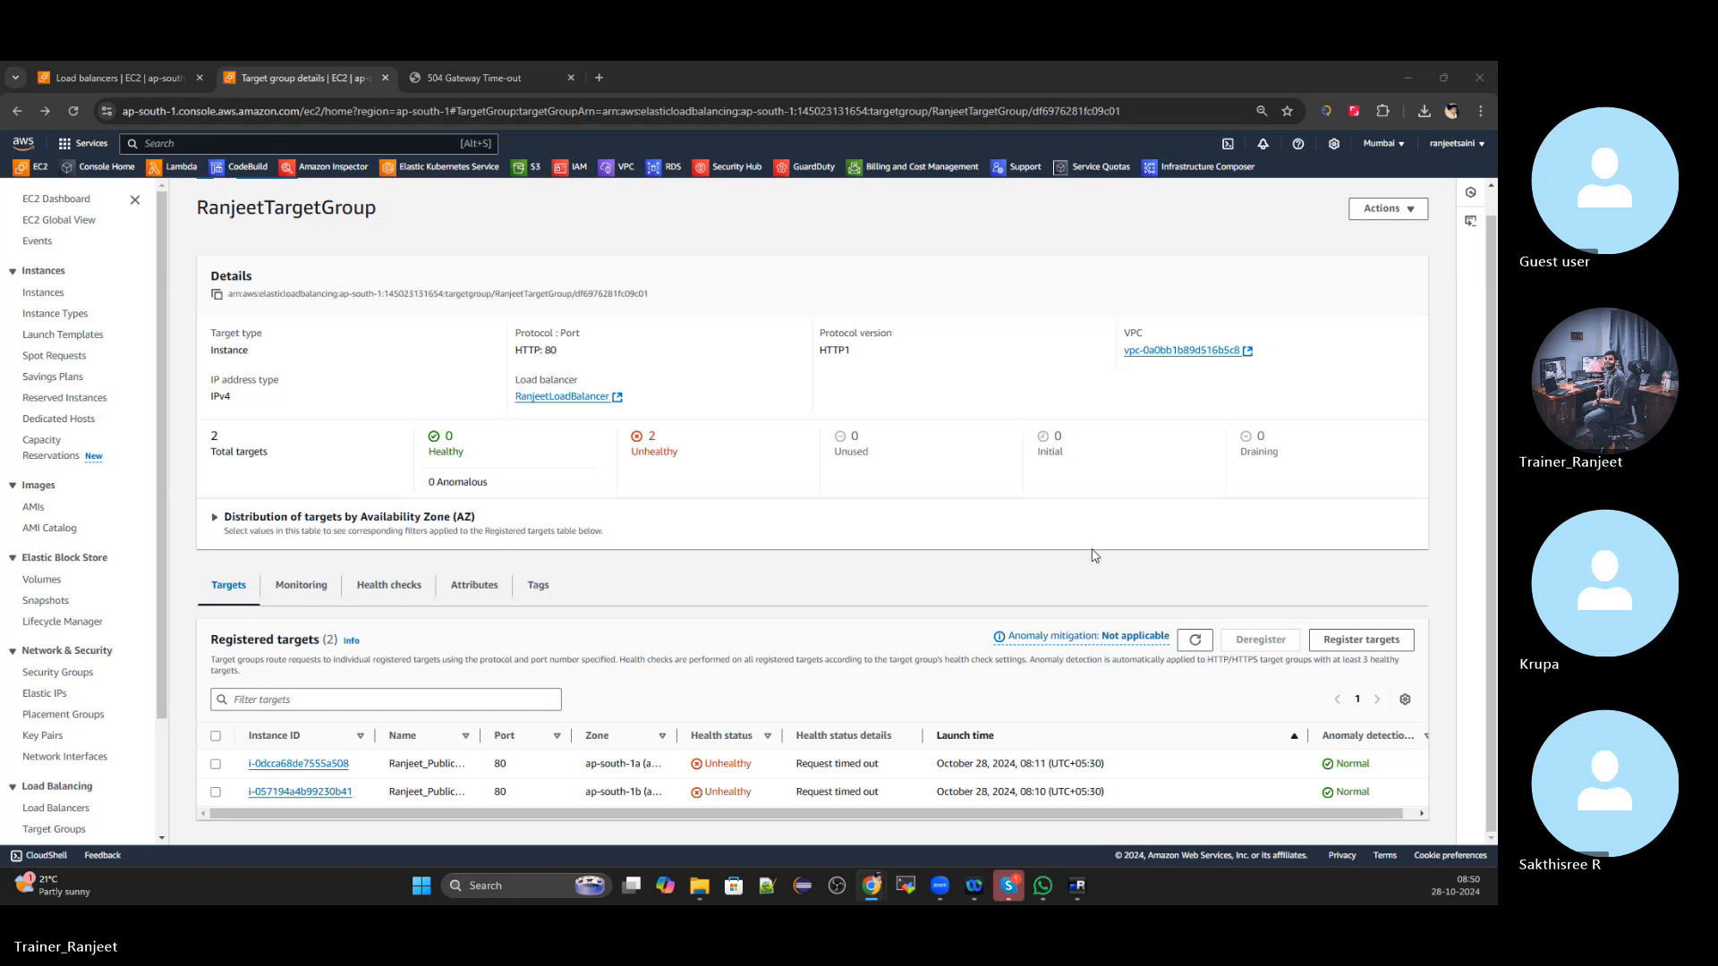
# Deregister both registered targets from RanjeetTargetGroup
pyautogui.click(1342, 641)
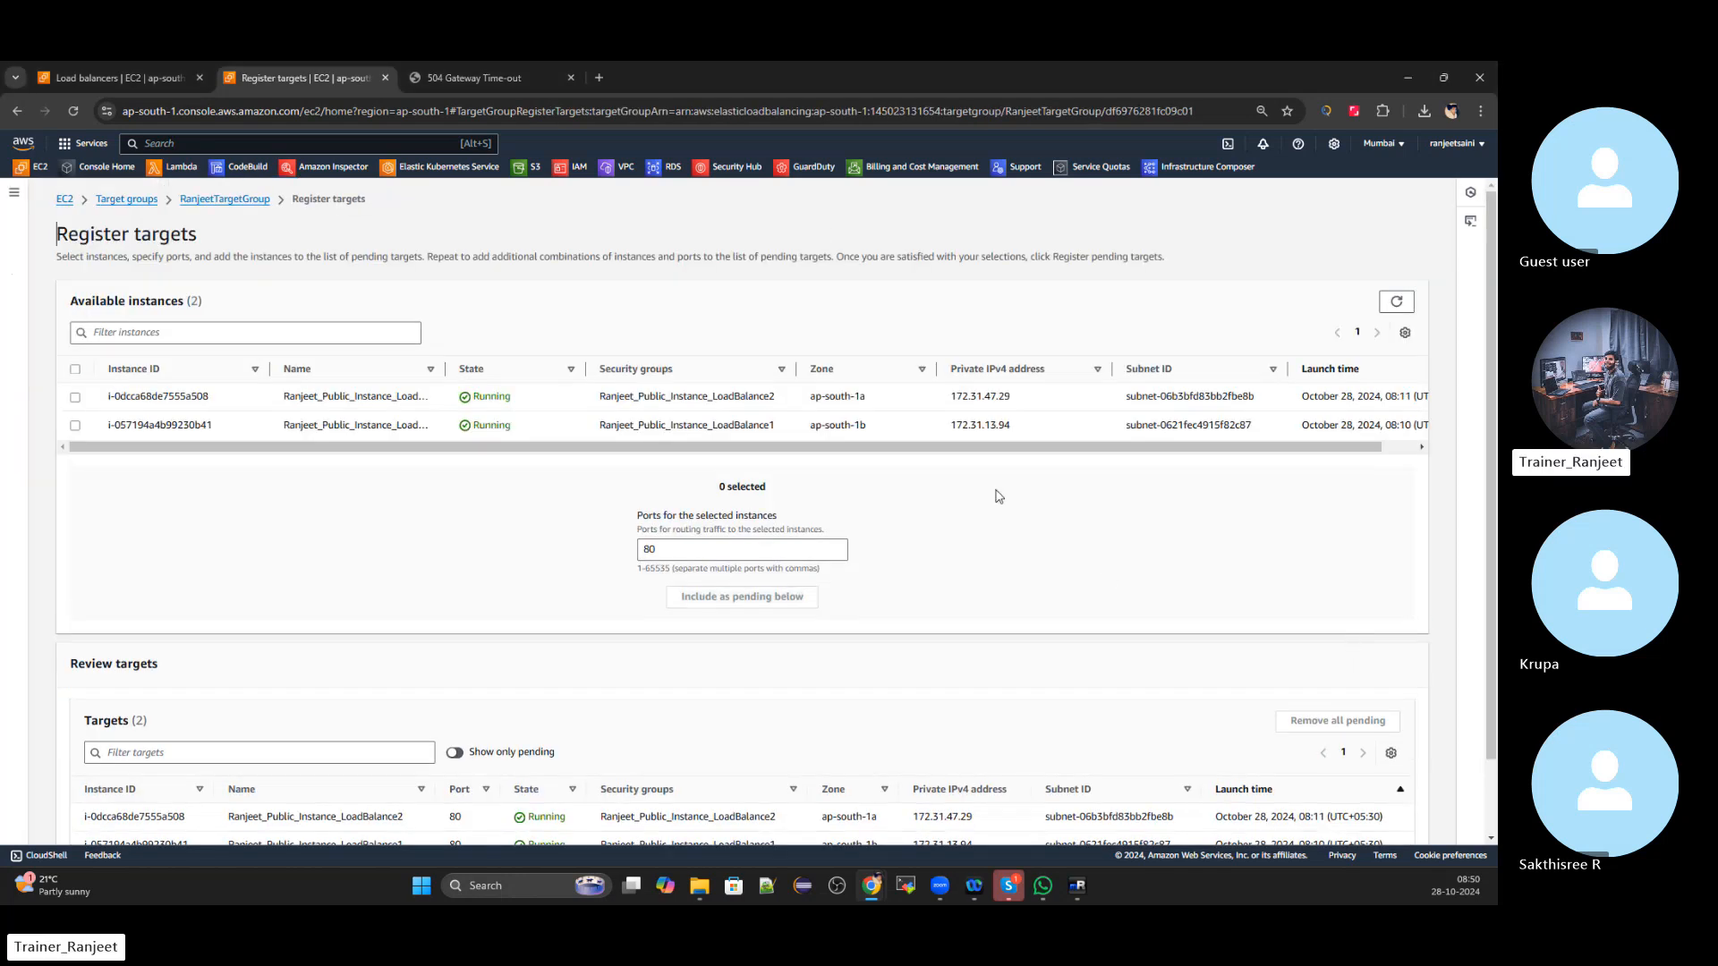
pyautogui.scroll(-1, 749, 569)
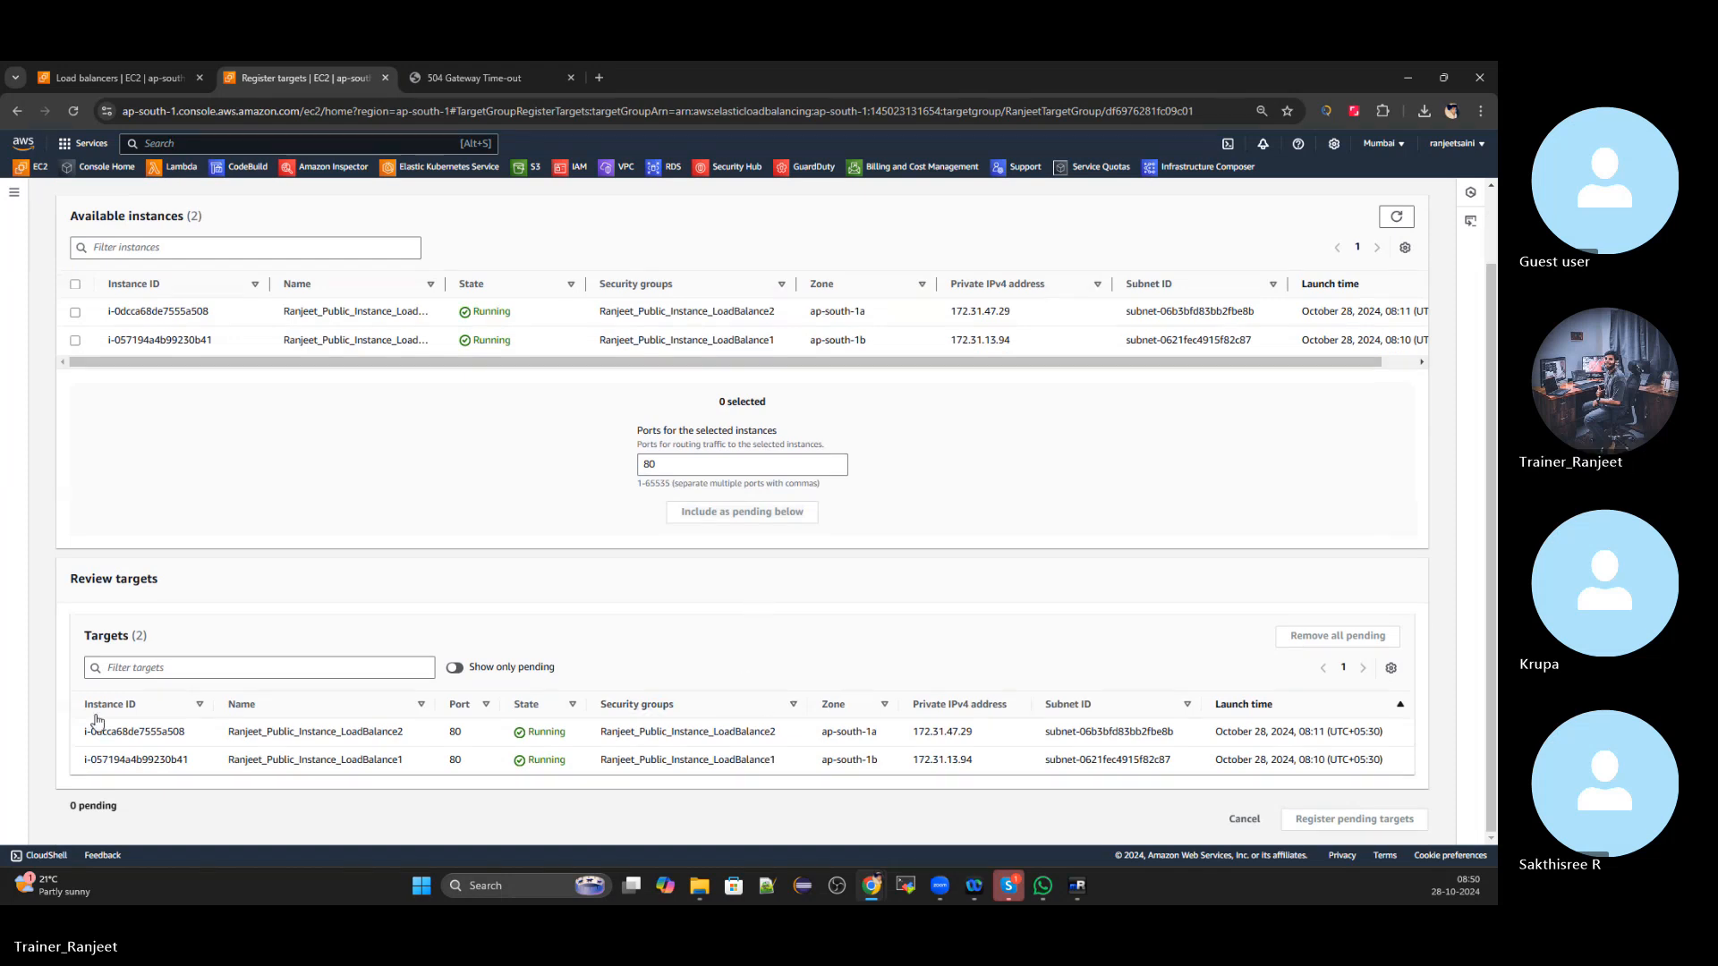
pyautogui.scroll(1, 551, 723)
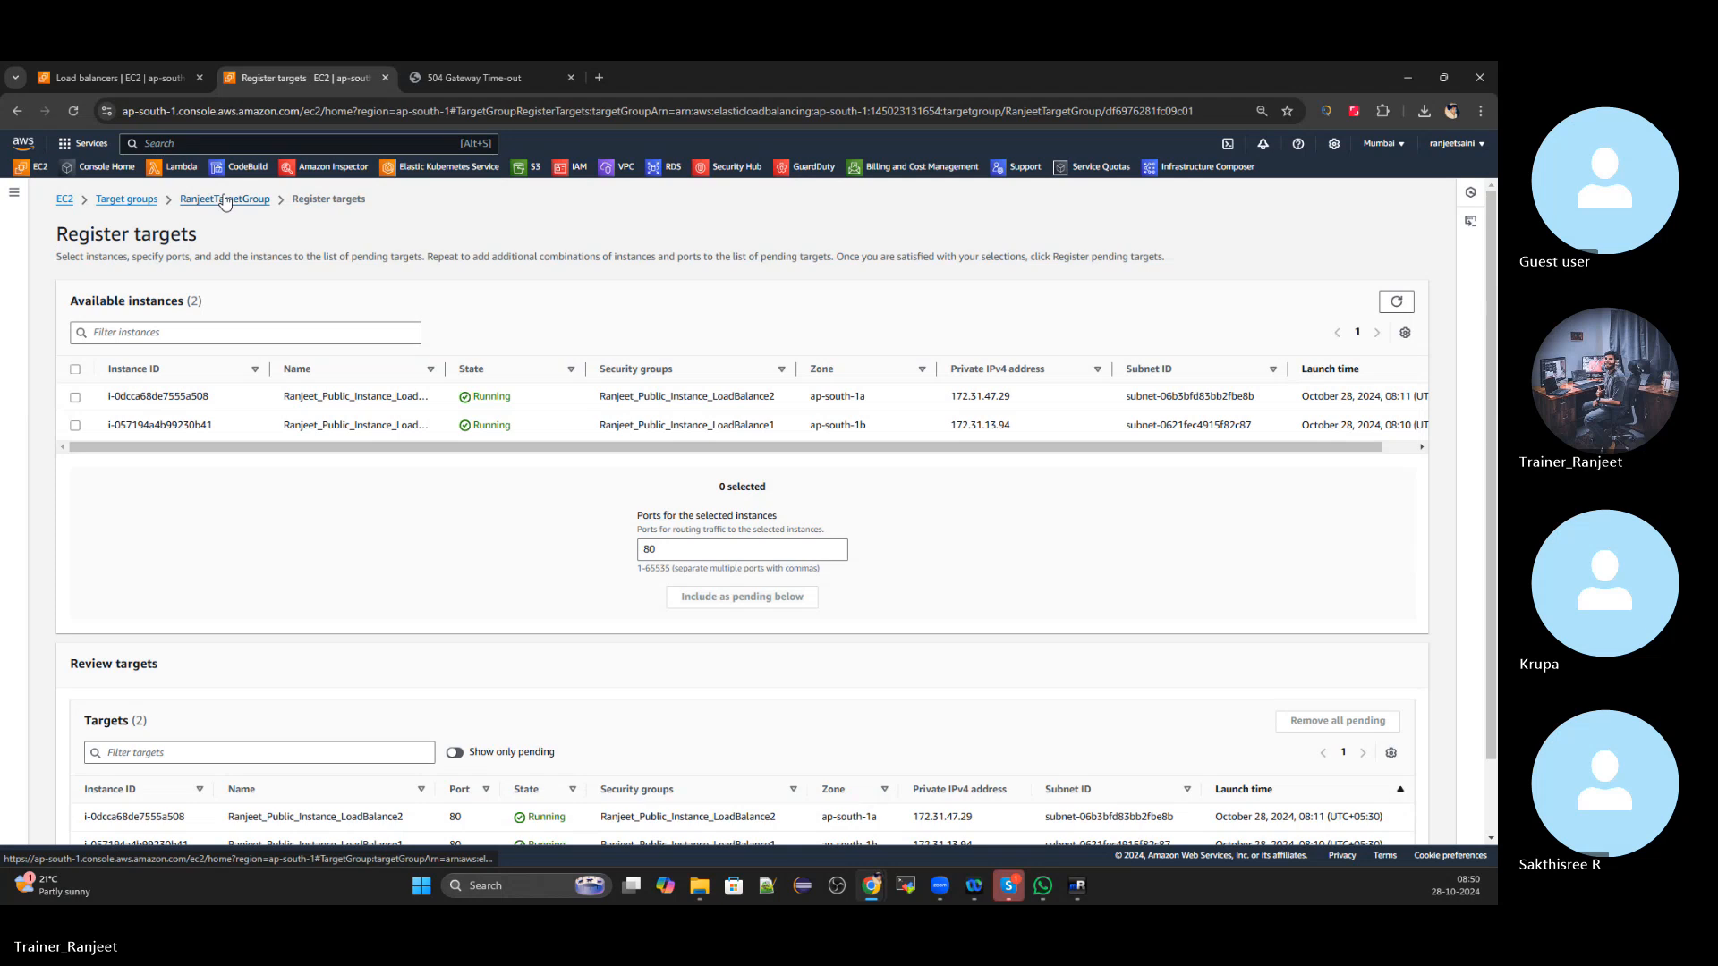
pyautogui.click(224, 199)
pyautogui.scroll(-1, 535, 781)
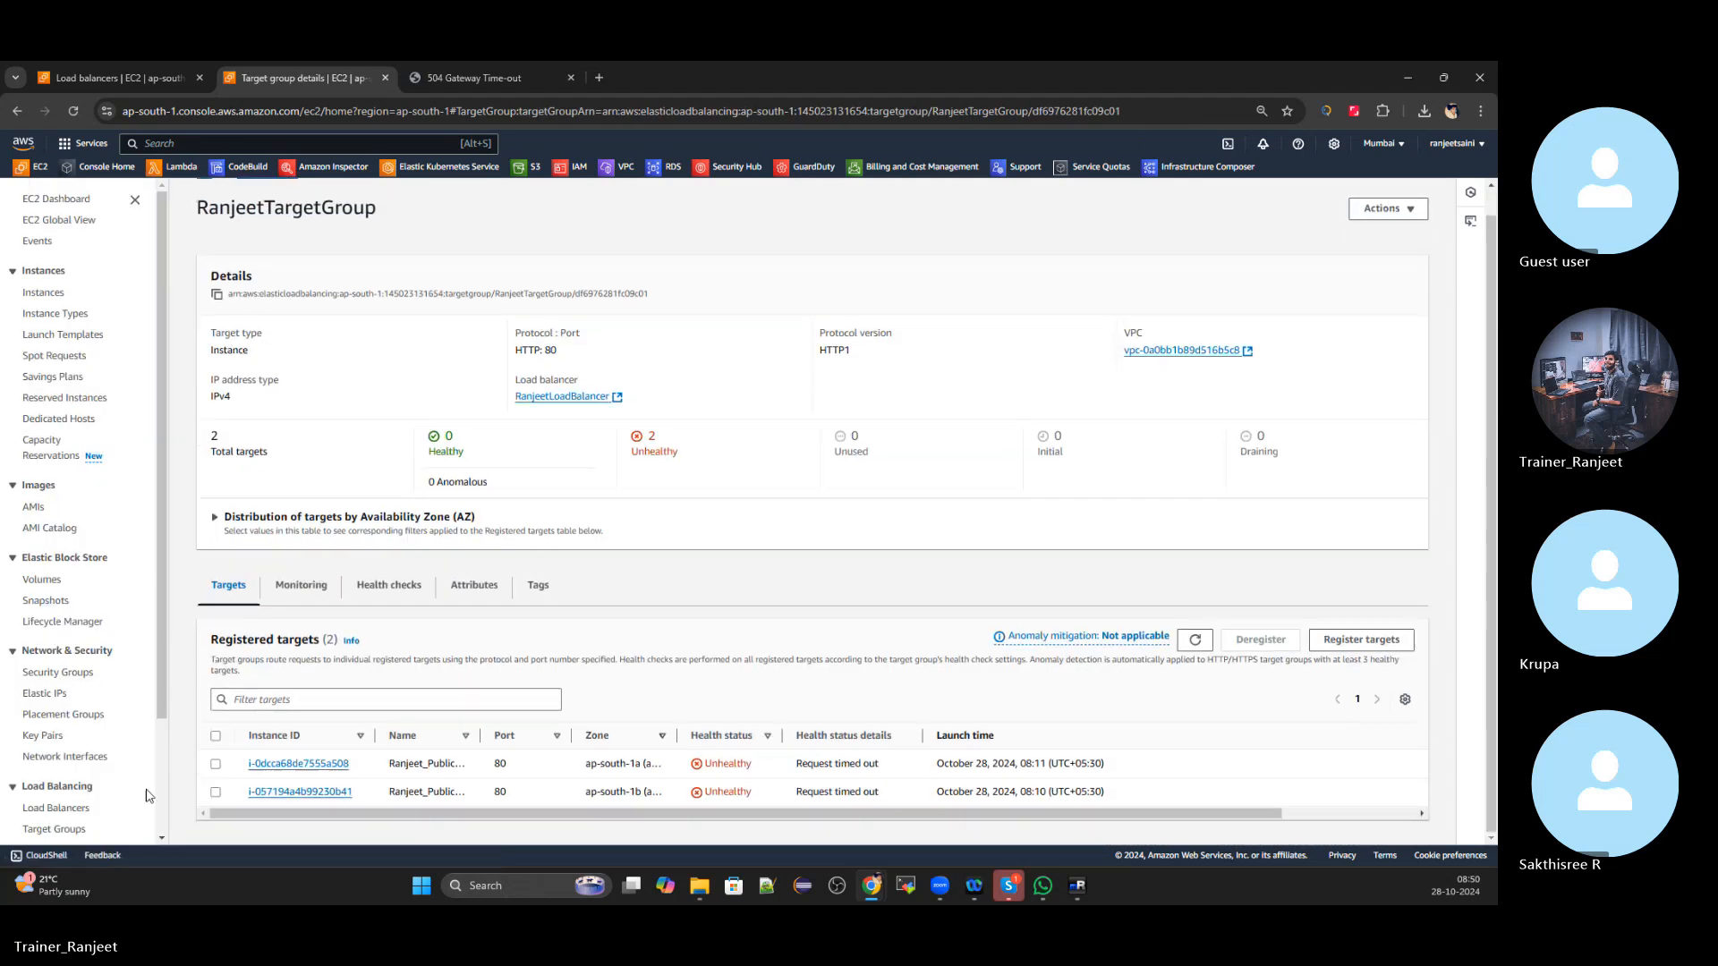
pyautogui.click(215, 736)
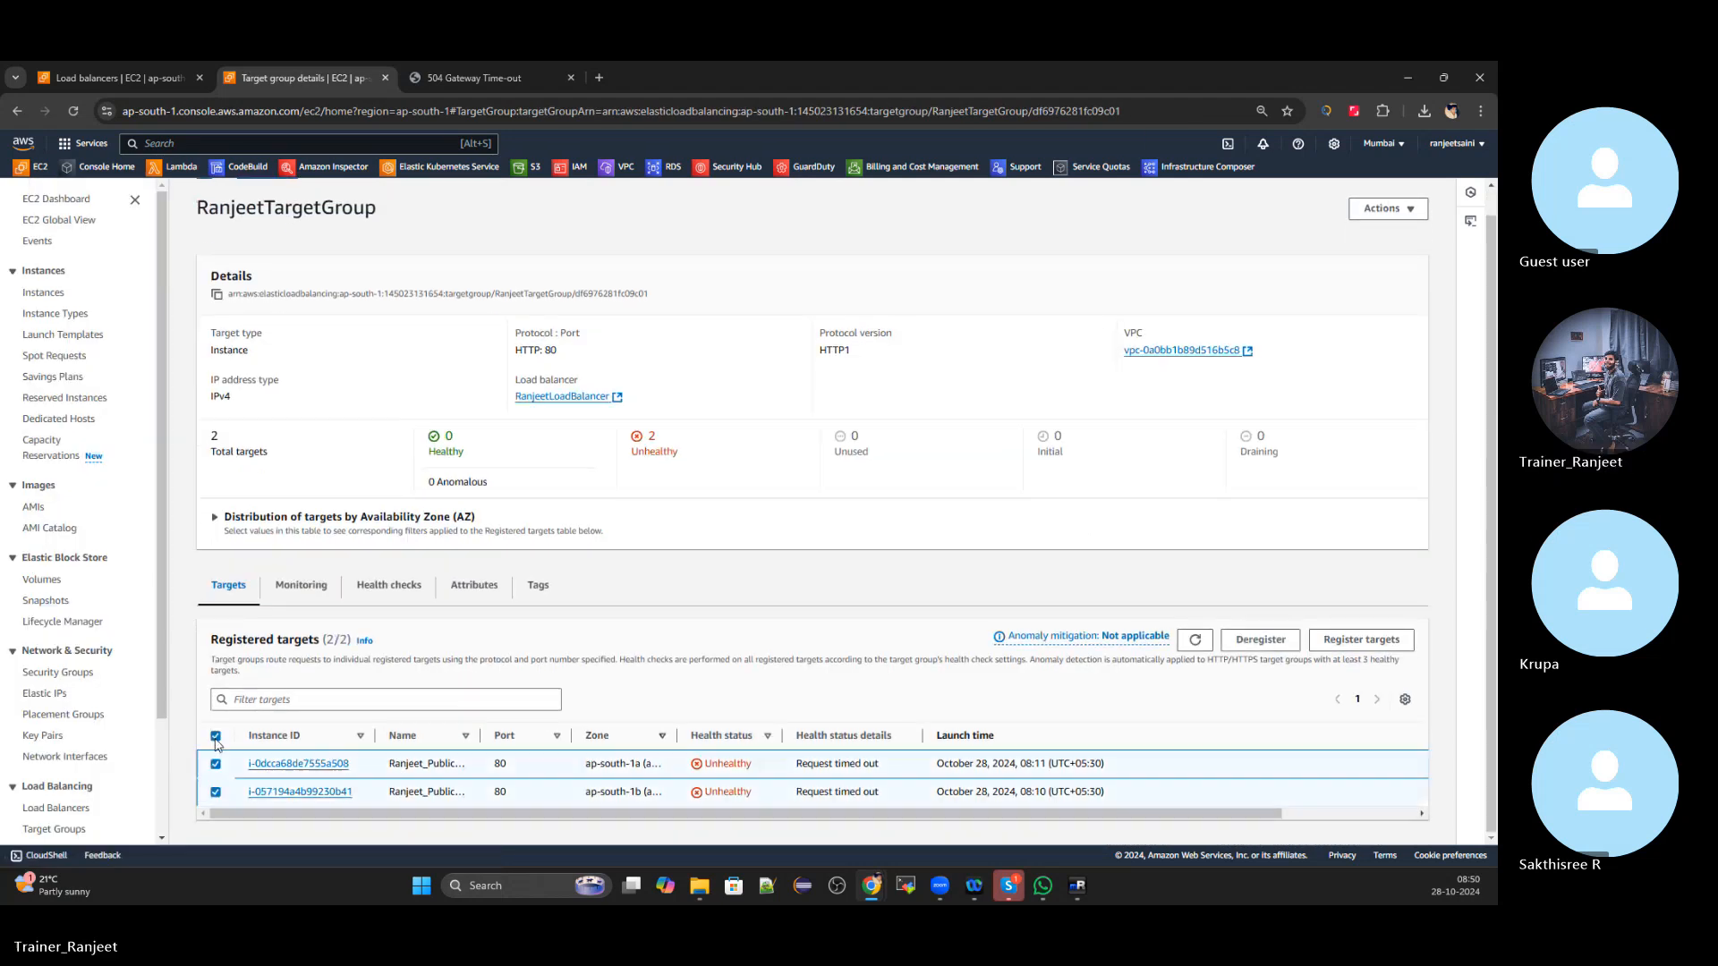
pyautogui.click(1261, 638)
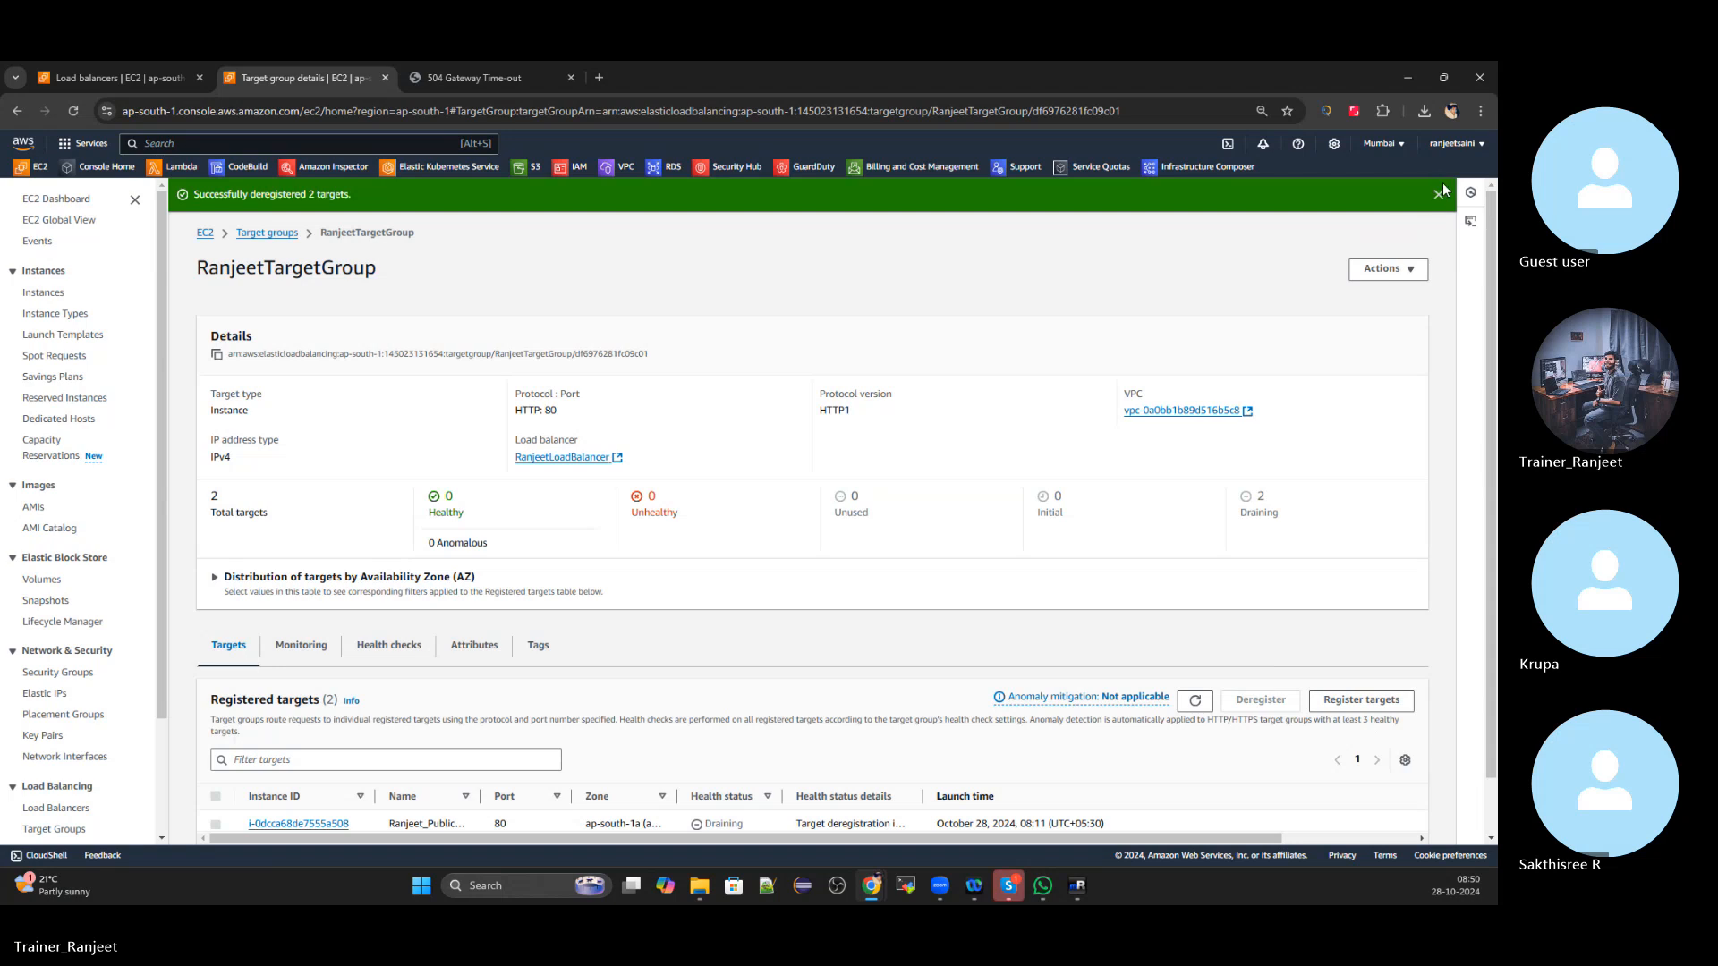
pyautogui.click(1440, 192)
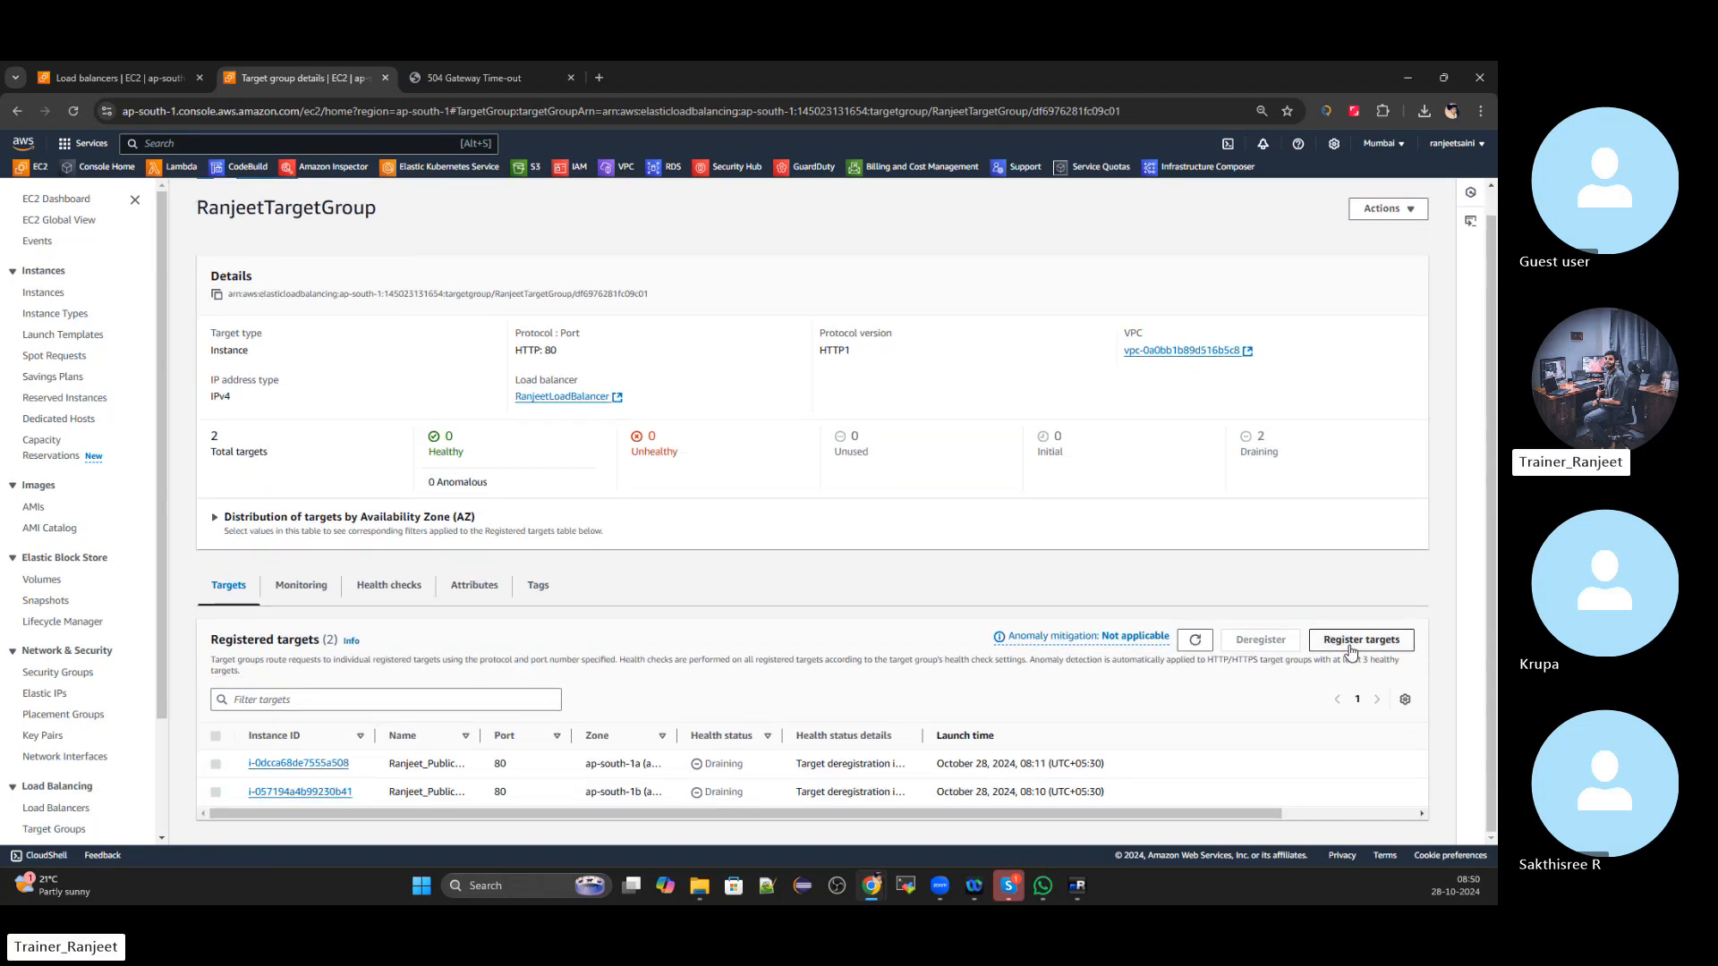
# Re-register the ap-south-1a and ap-south-1b instances as port-80 targets
pyautogui.click(1351, 643)
pyautogui.scroll(-1, 386, 537)
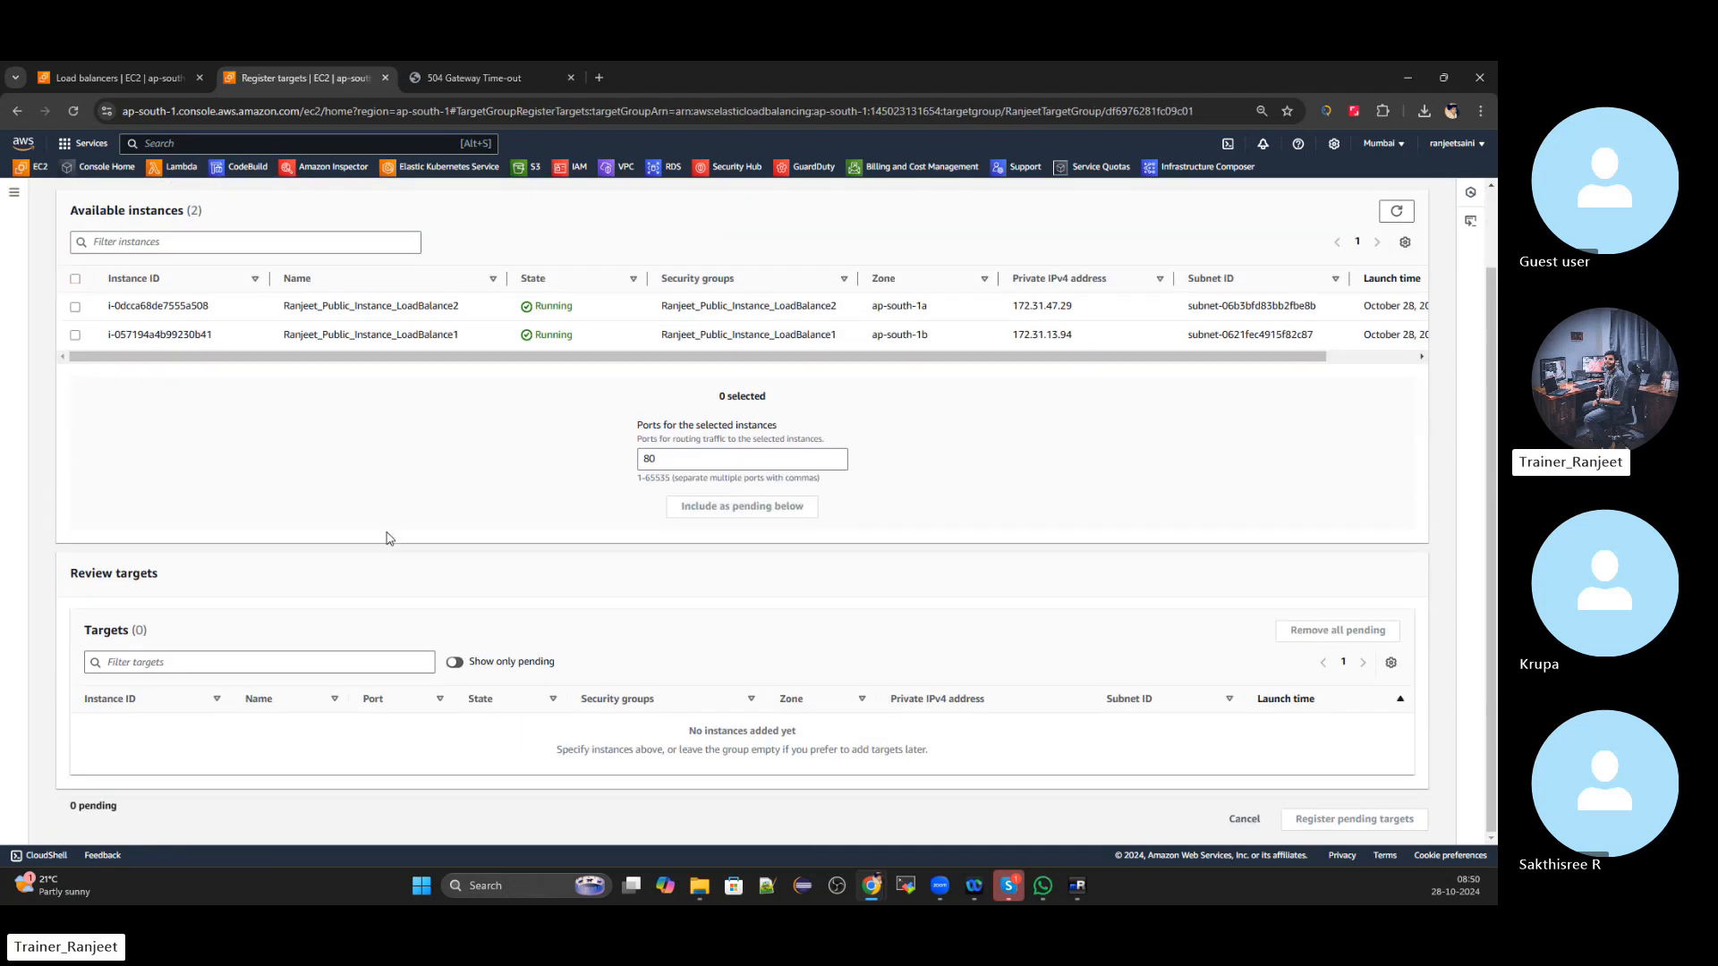
pyautogui.click(76, 307)
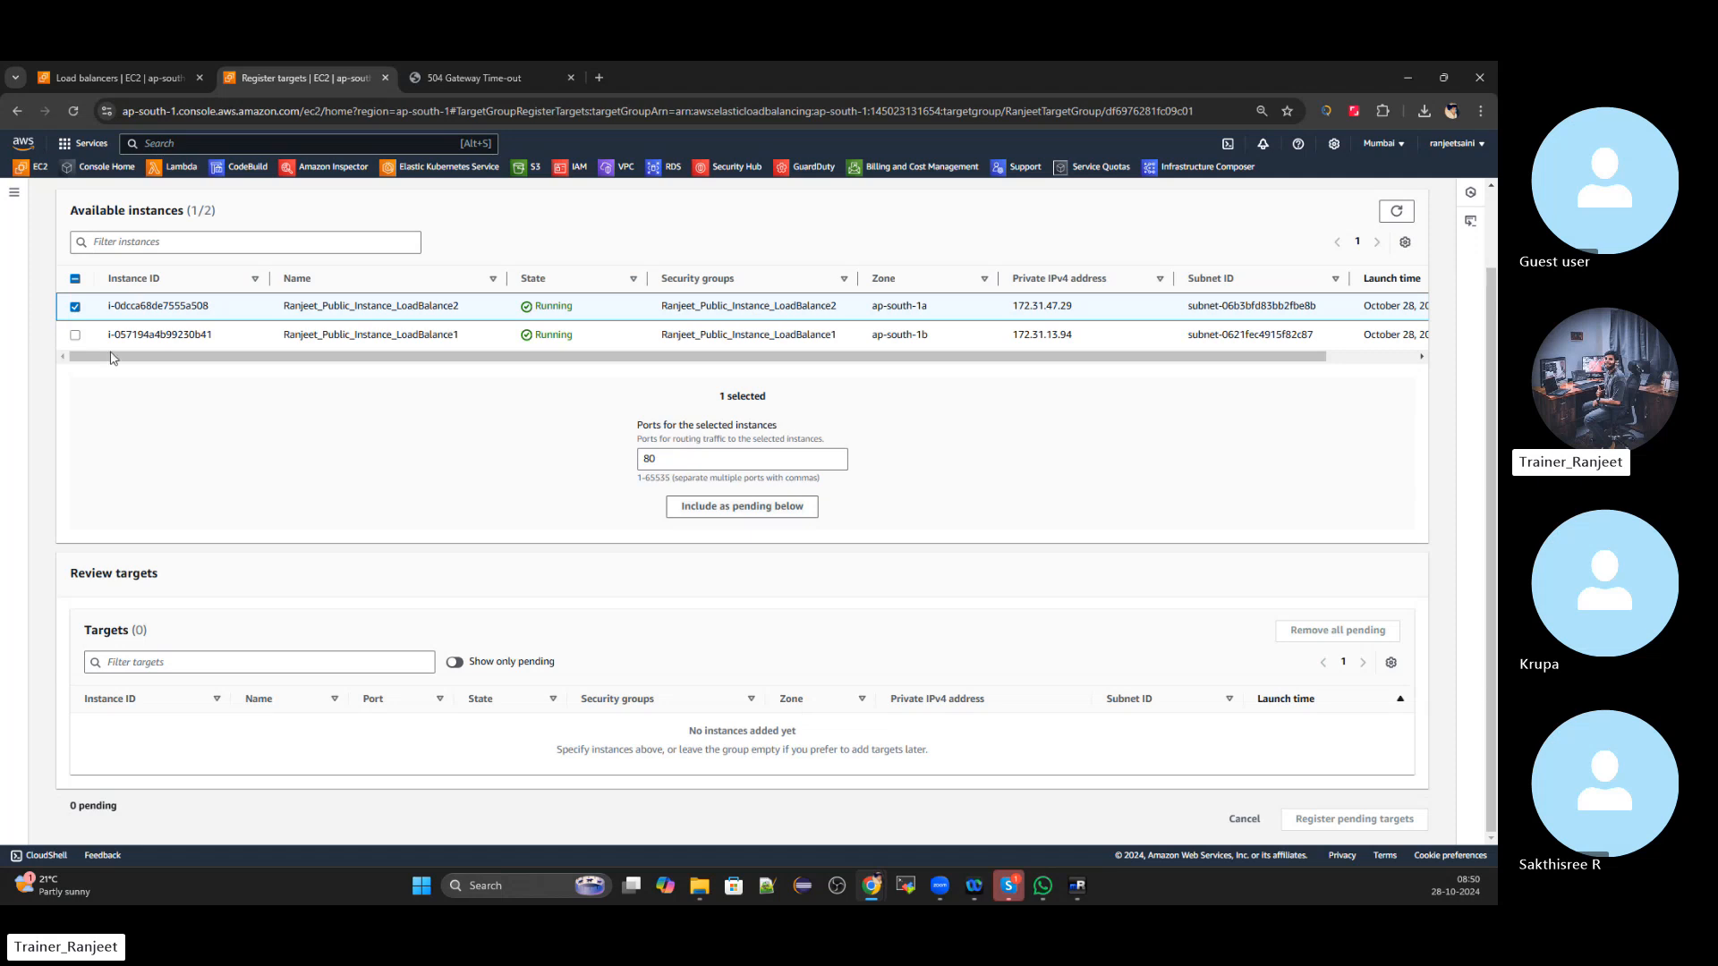
pyautogui.click(75, 335)
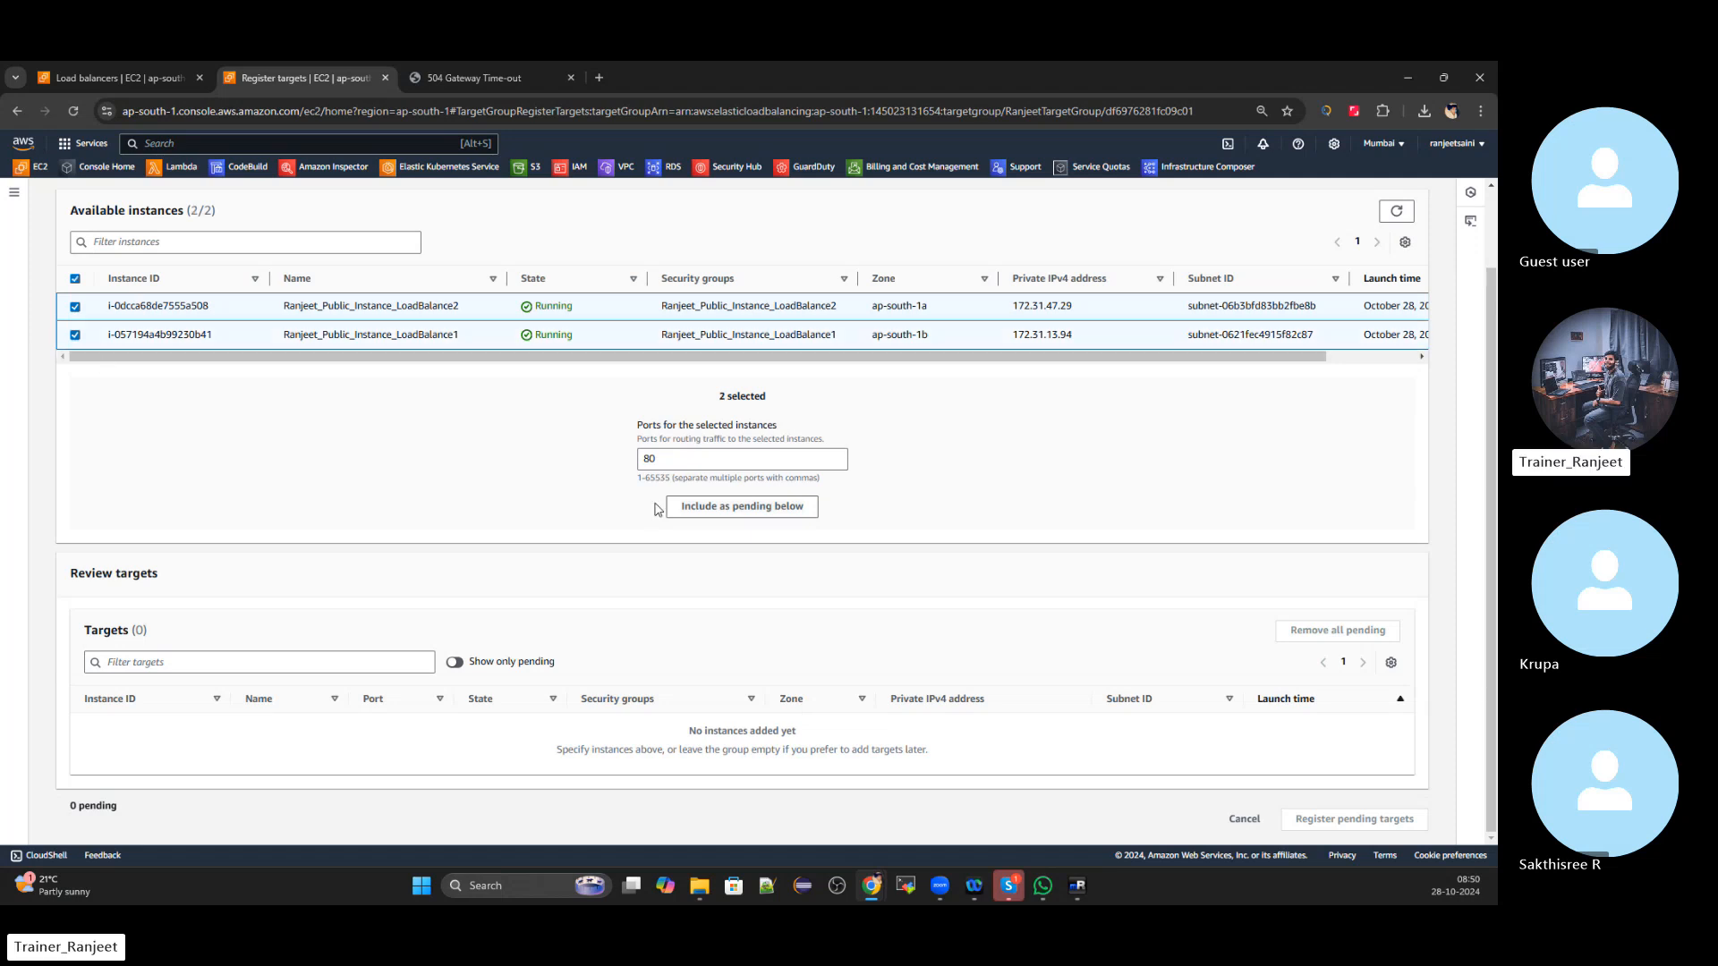
pyautogui.click(742, 506)
pyautogui.click(1294, 818)
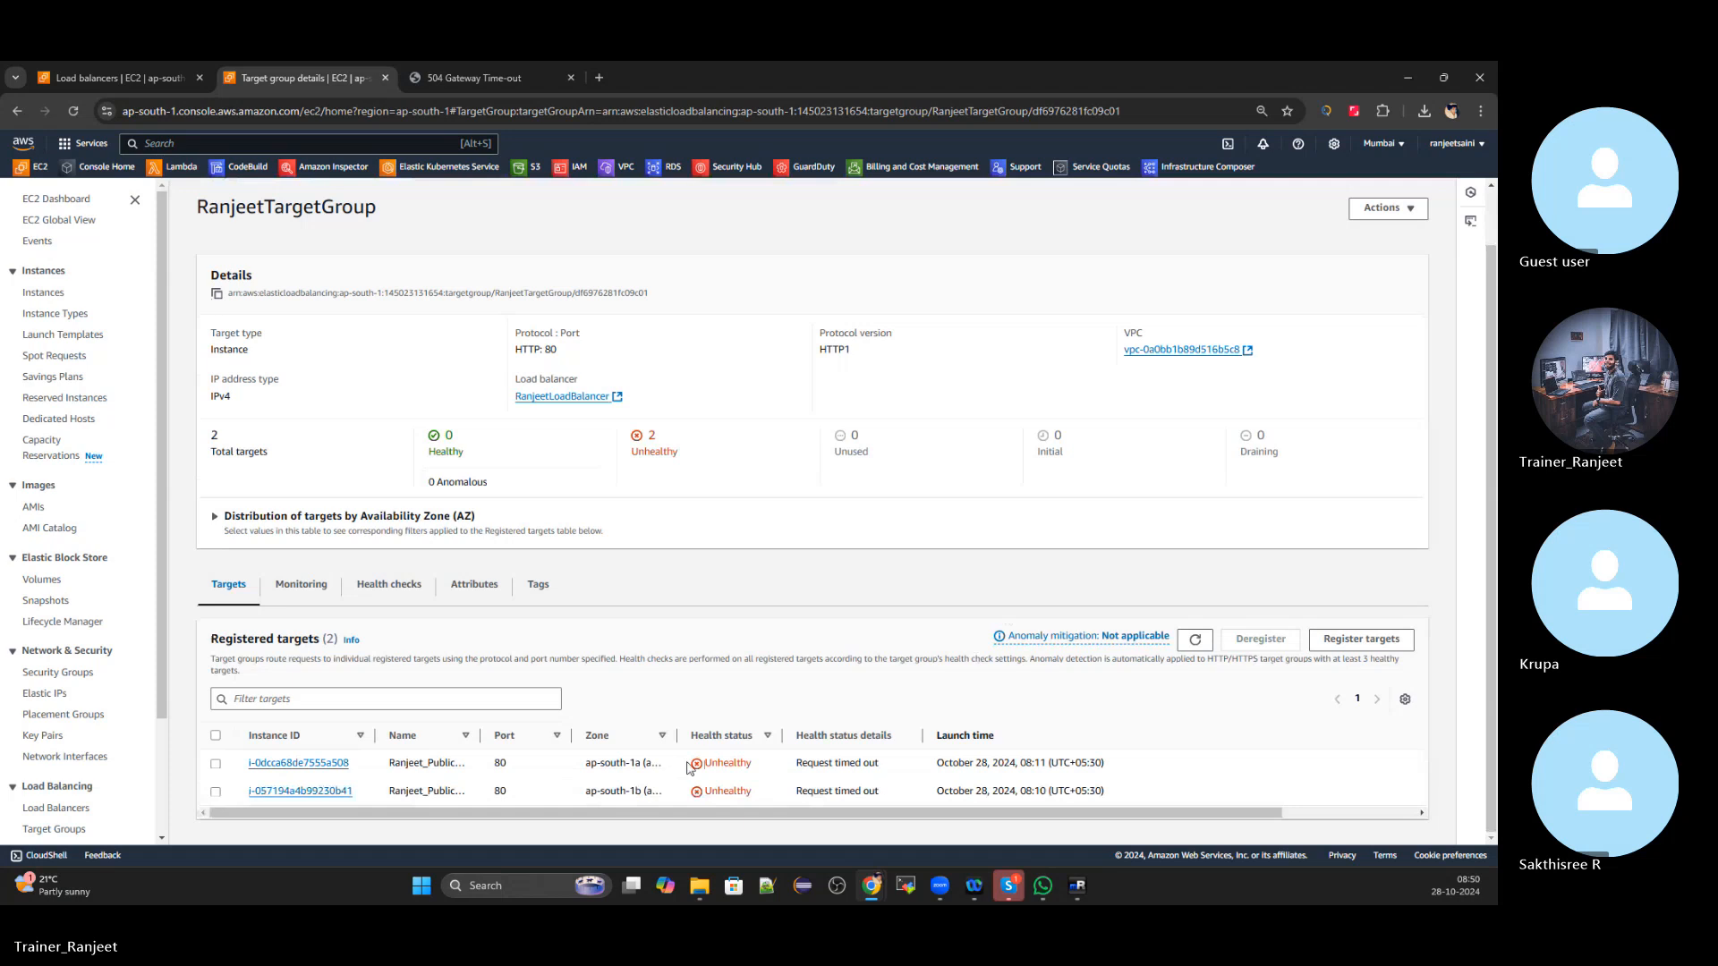
# Refresh the registered targets' health status and widen the health status details column
pyautogui.moveTo(704, 764); pyautogui.dragTo(772, 768)
pyautogui.click(835, 763)
pyautogui.click(1194, 639)
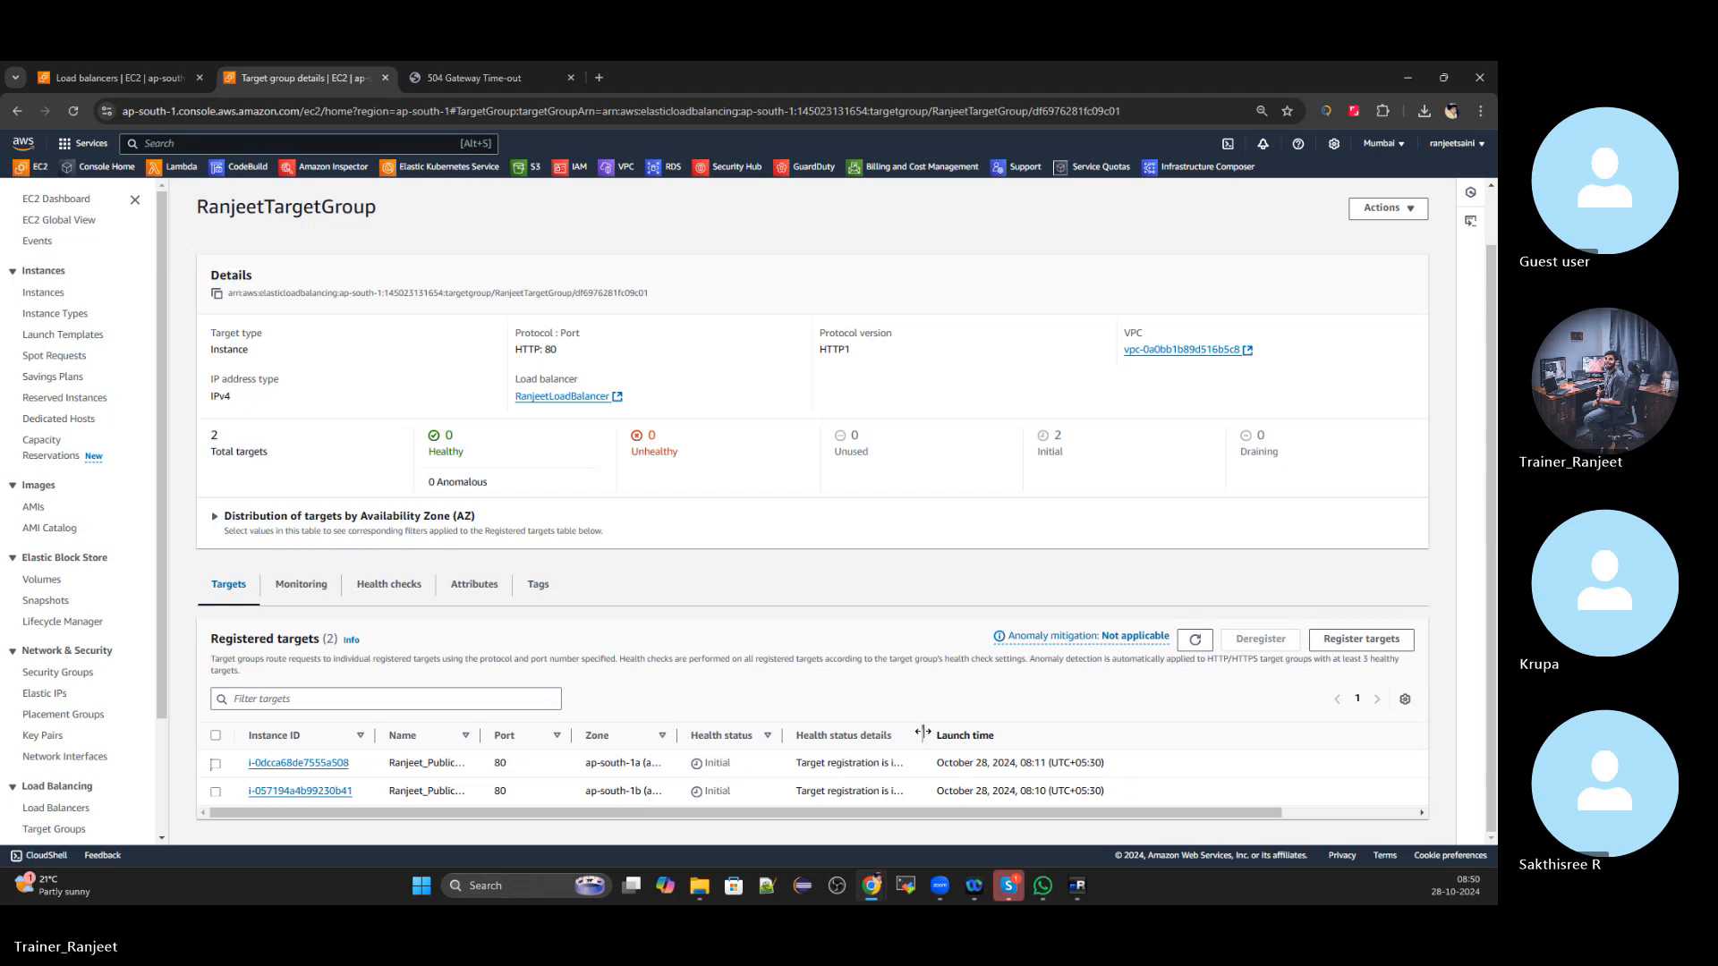
pyautogui.moveTo(922, 734); pyautogui.dragTo(998, 732)
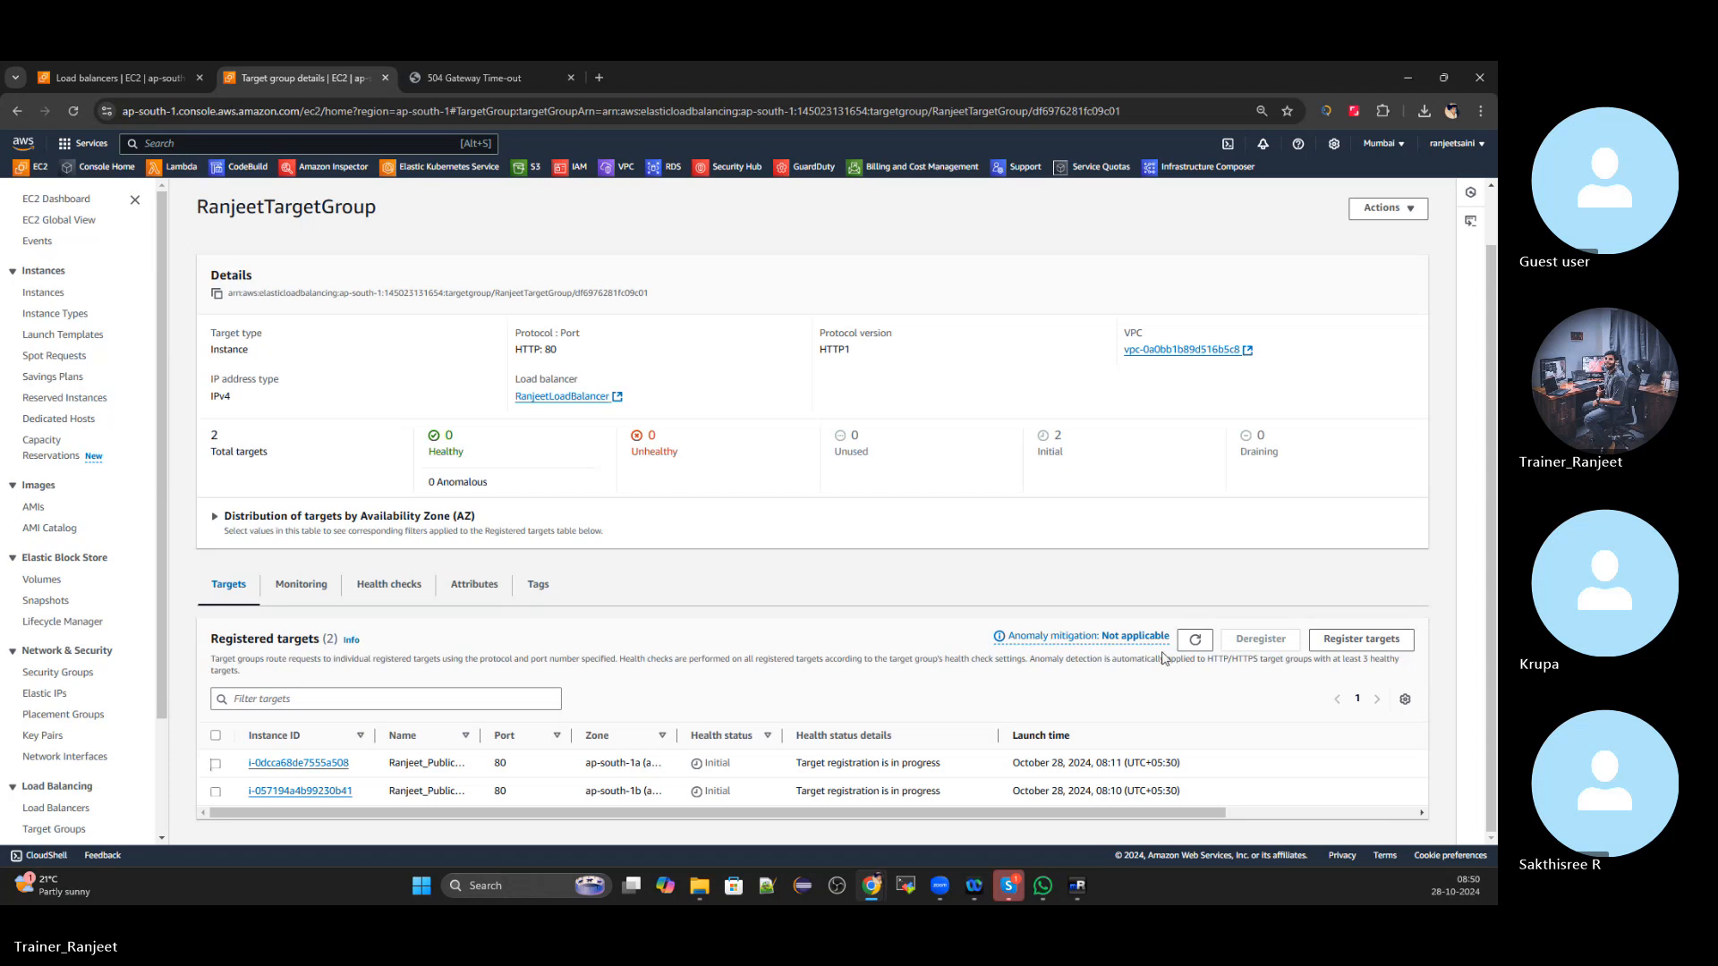
pyautogui.click(1198, 642)
pyautogui.scroll(-1, 1074, 651)
pyautogui.click(1195, 639)
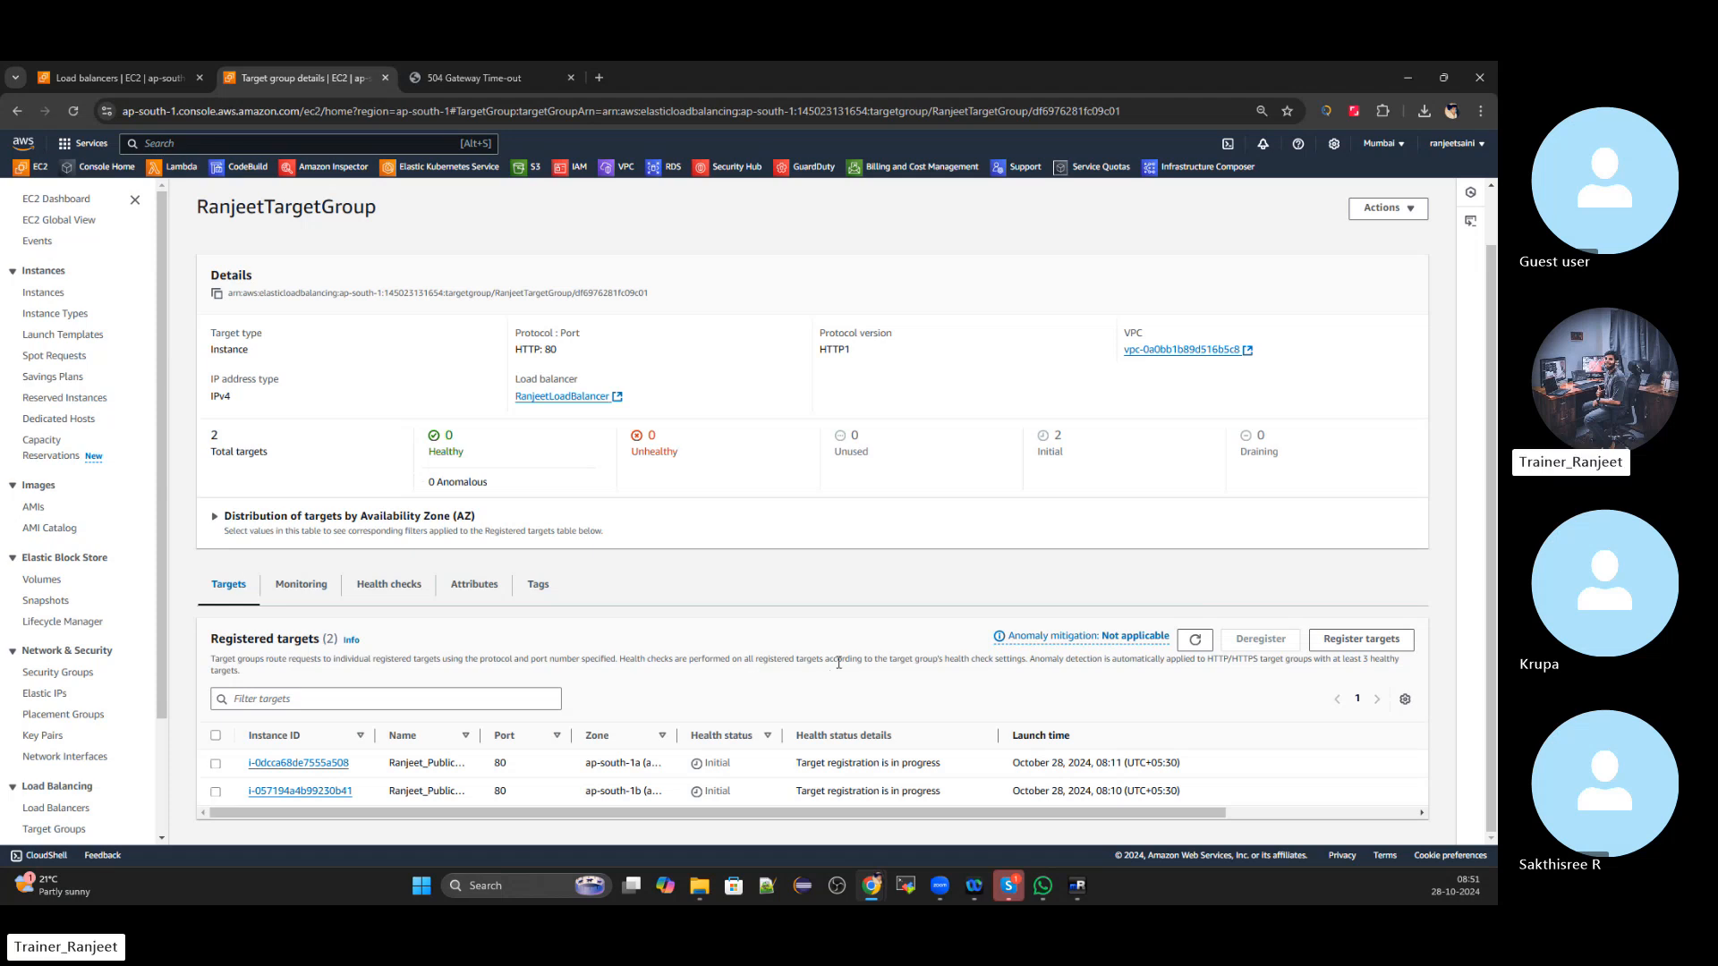
# Check the latest health results, widen the Name column, and go to Load balancers
pyautogui.click(1194, 640)
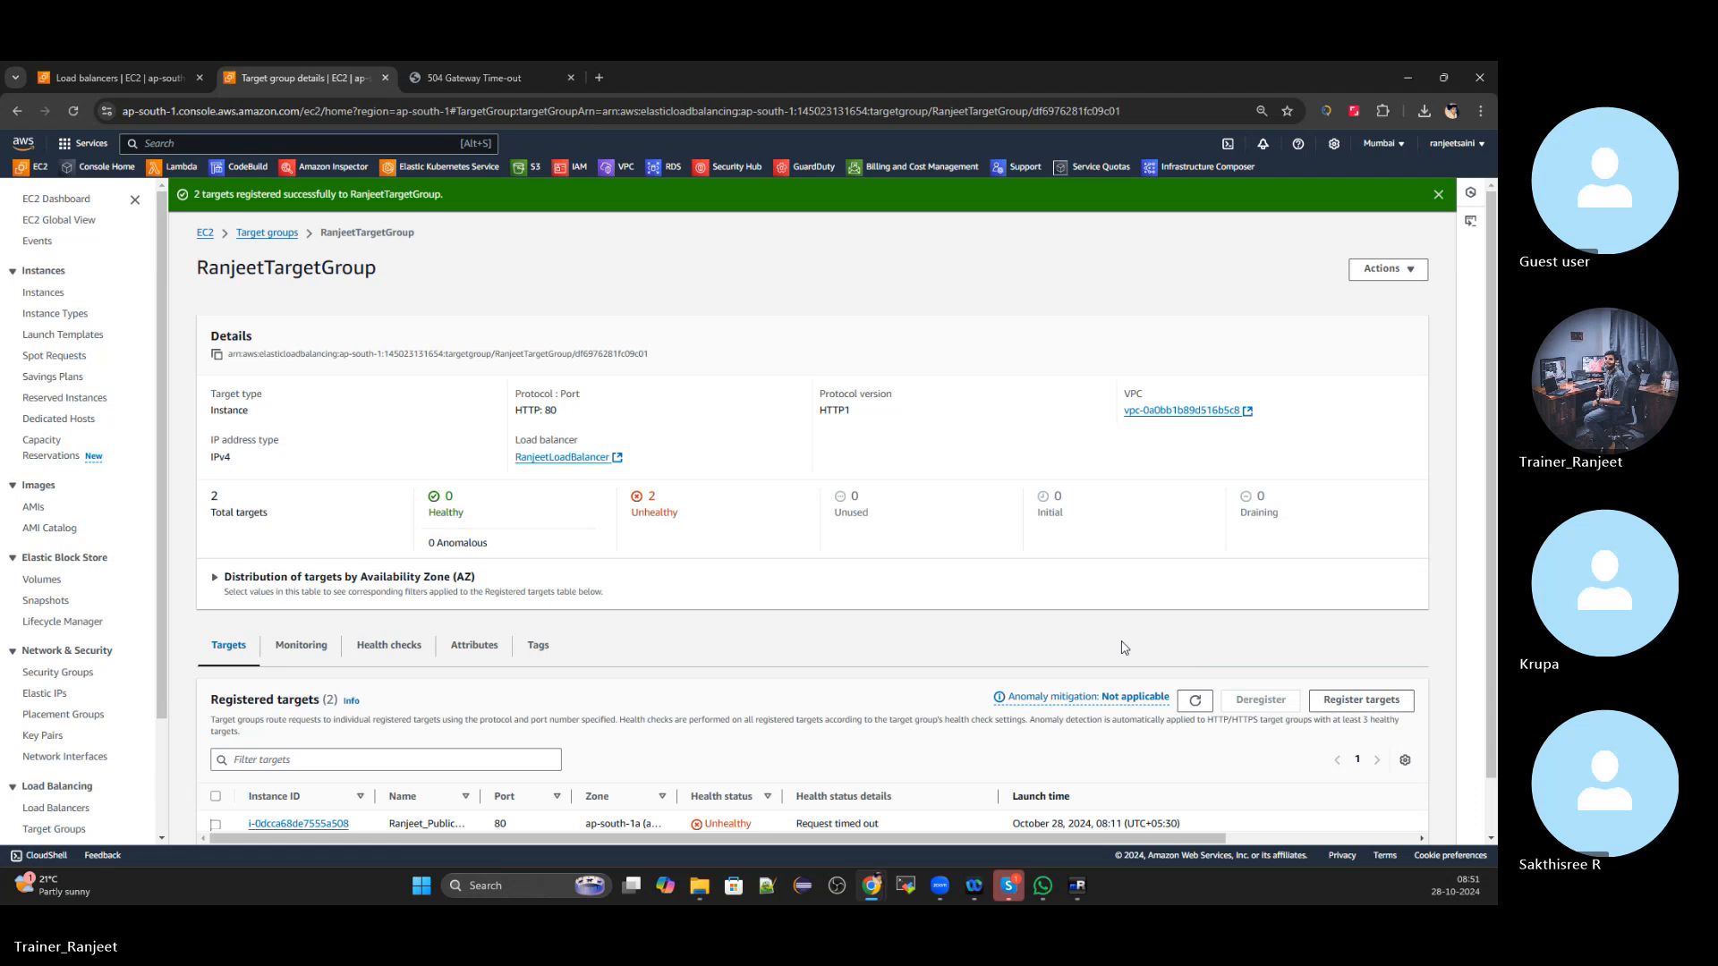
pyautogui.scroll(-1, 1124, 647)
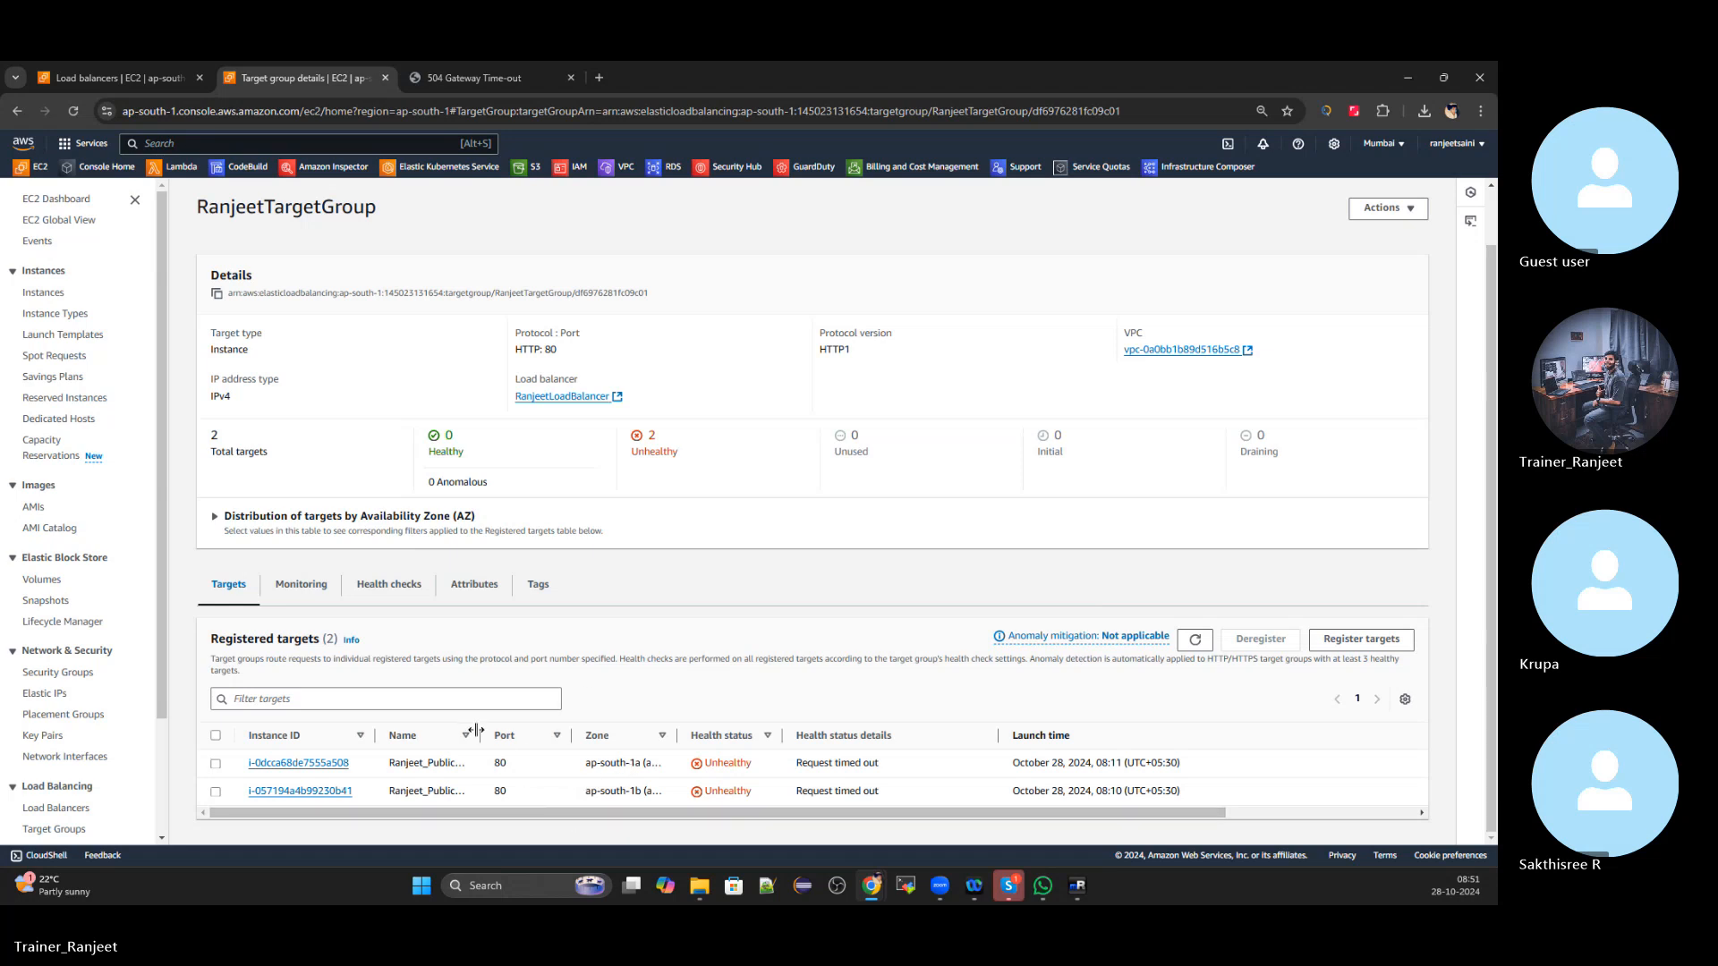
pyautogui.moveTo(479, 732); pyautogui.dragTo(617, 732)
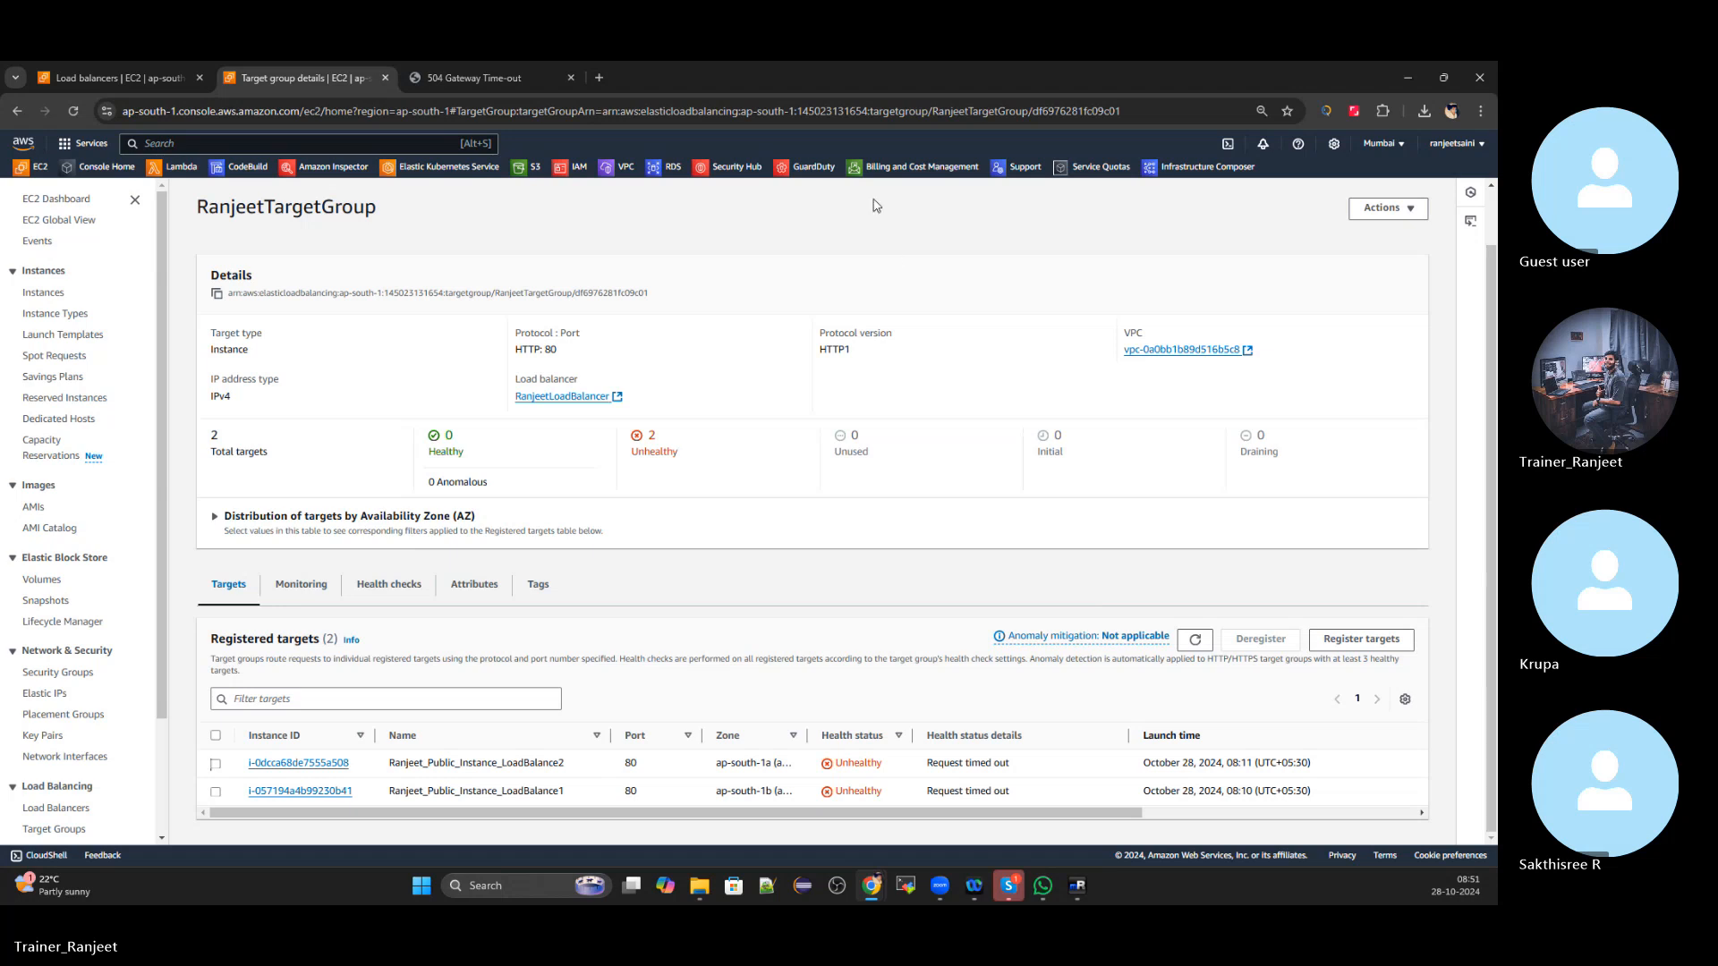
pyautogui.click(146, 76)
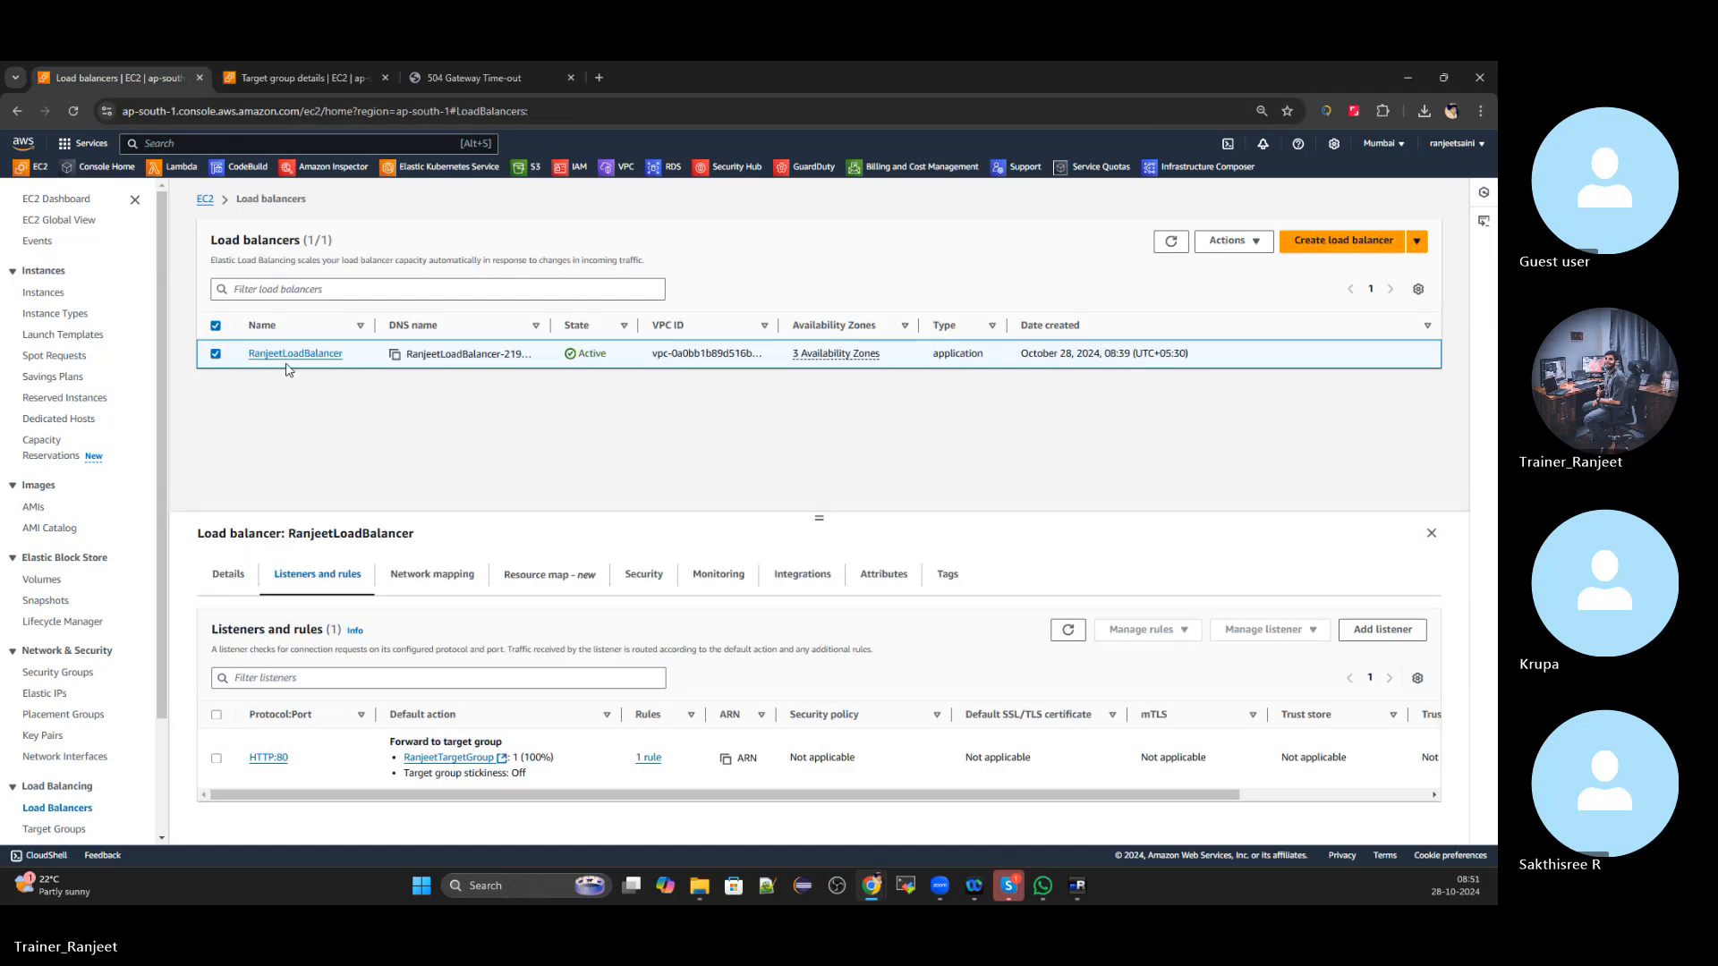
# Load the ap-south-1b instance's public IPv4 address in a new tab and close the 504 tab
pyautogui.click(65, 199)
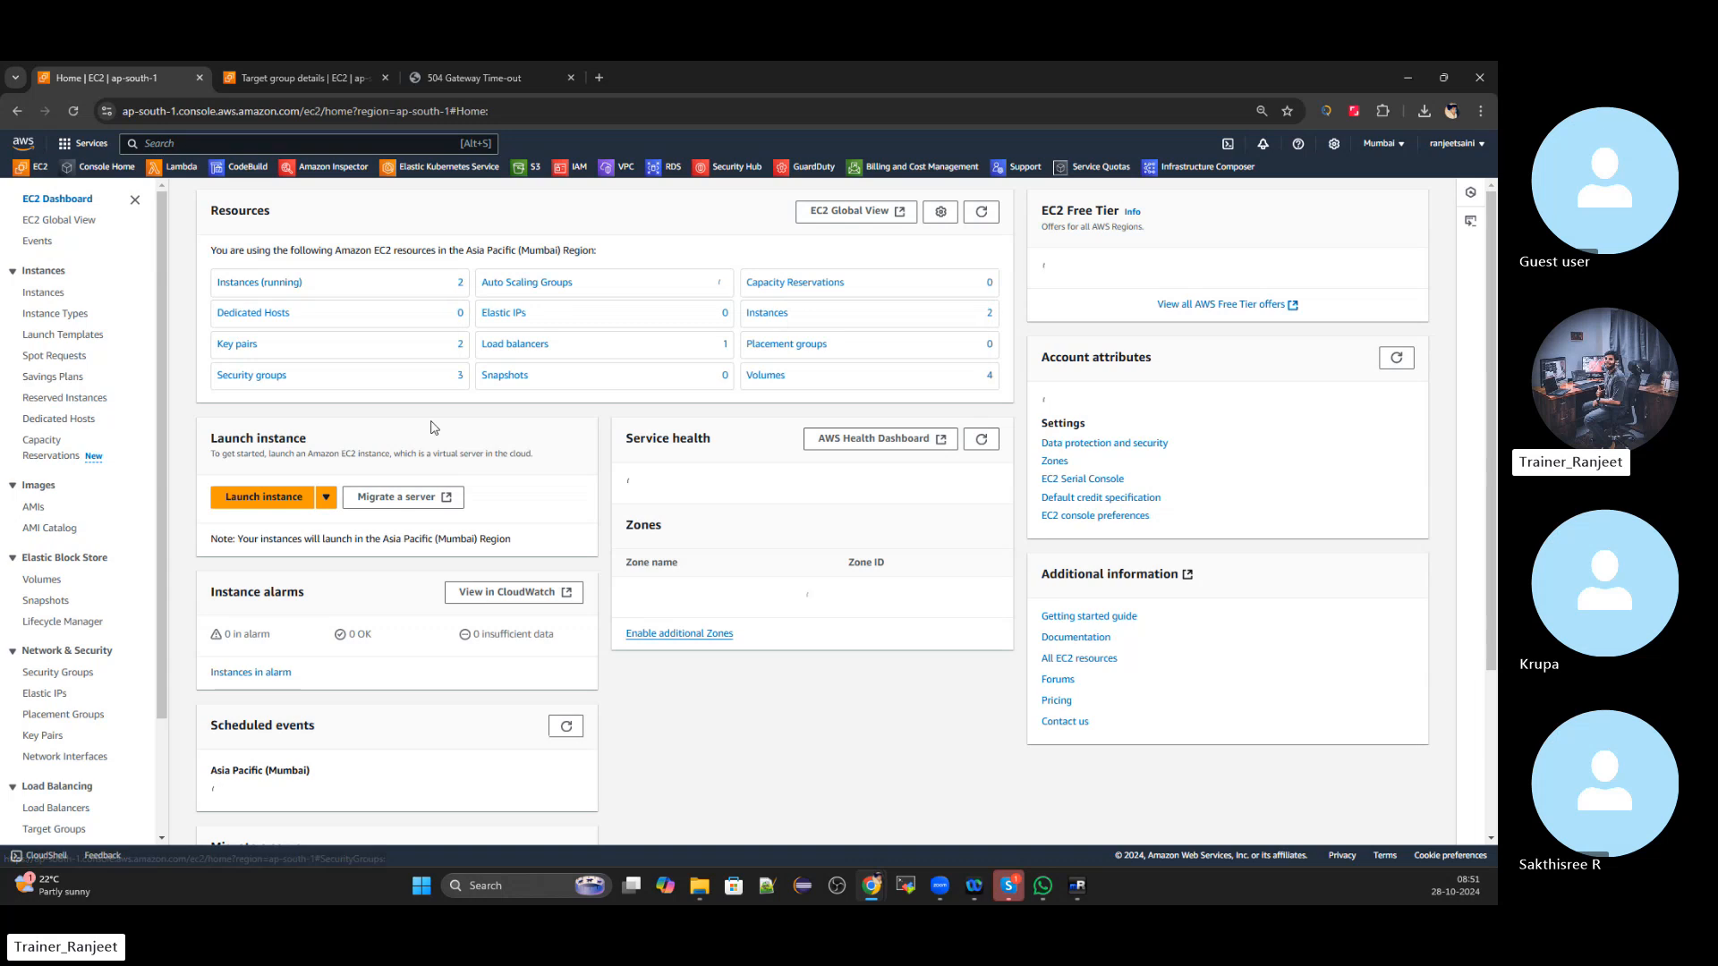
pyautogui.click(268, 283)
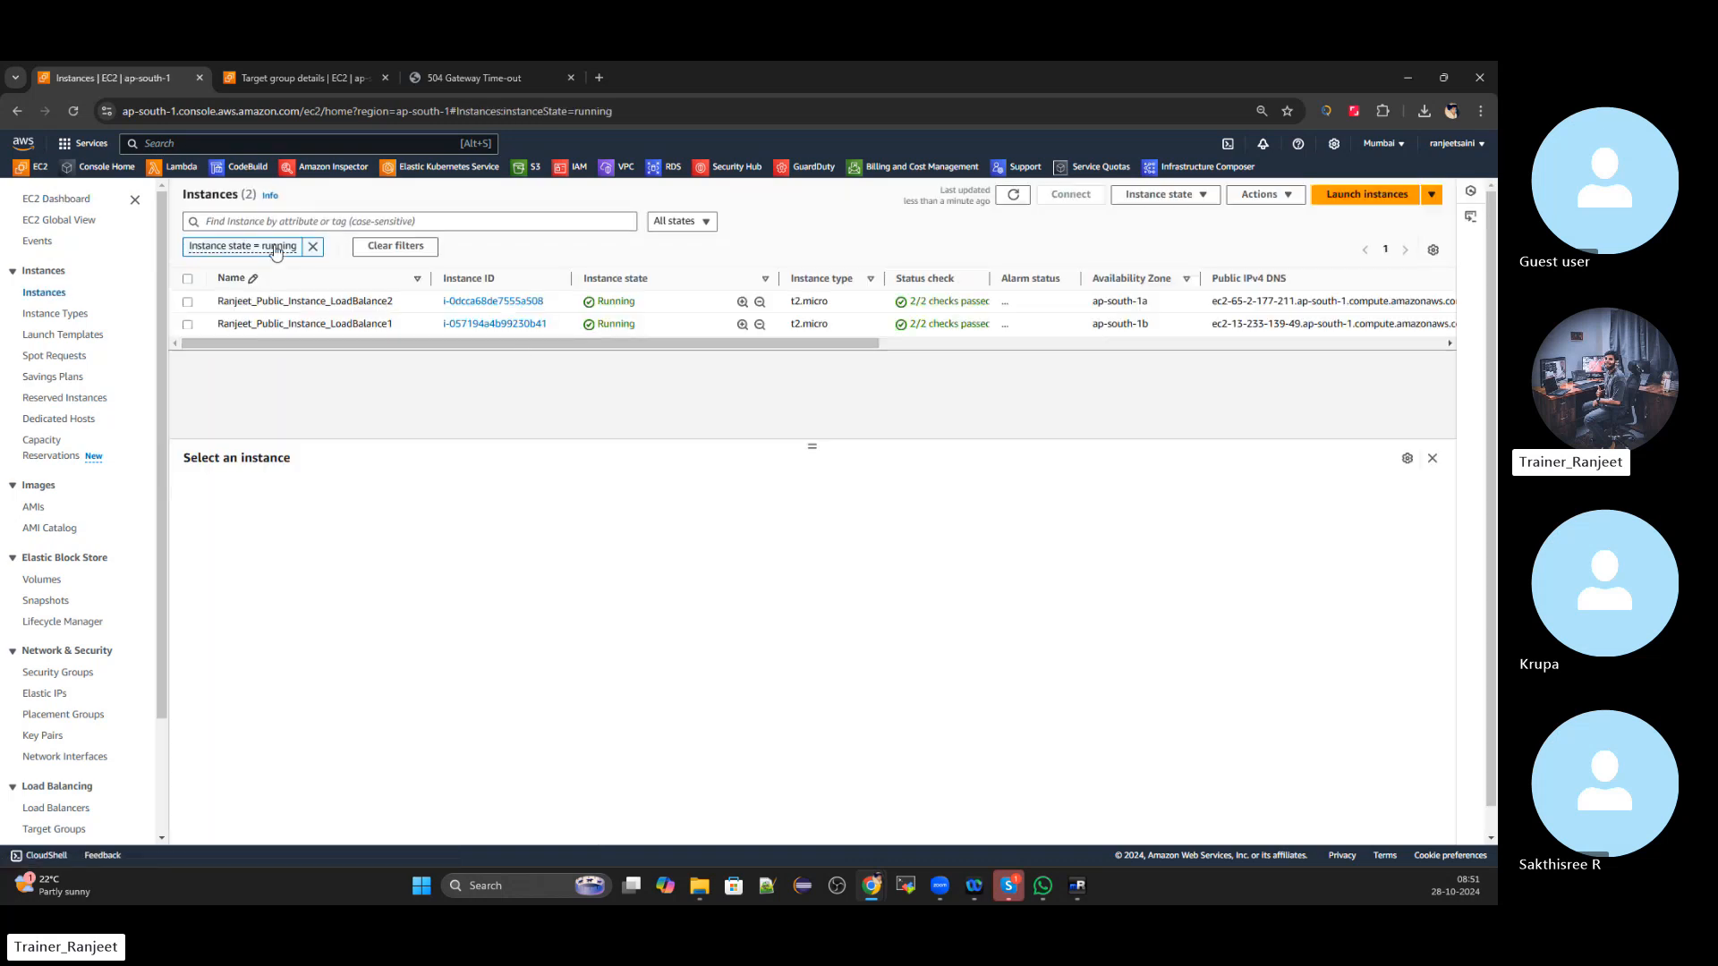
pyautogui.click(312, 246)
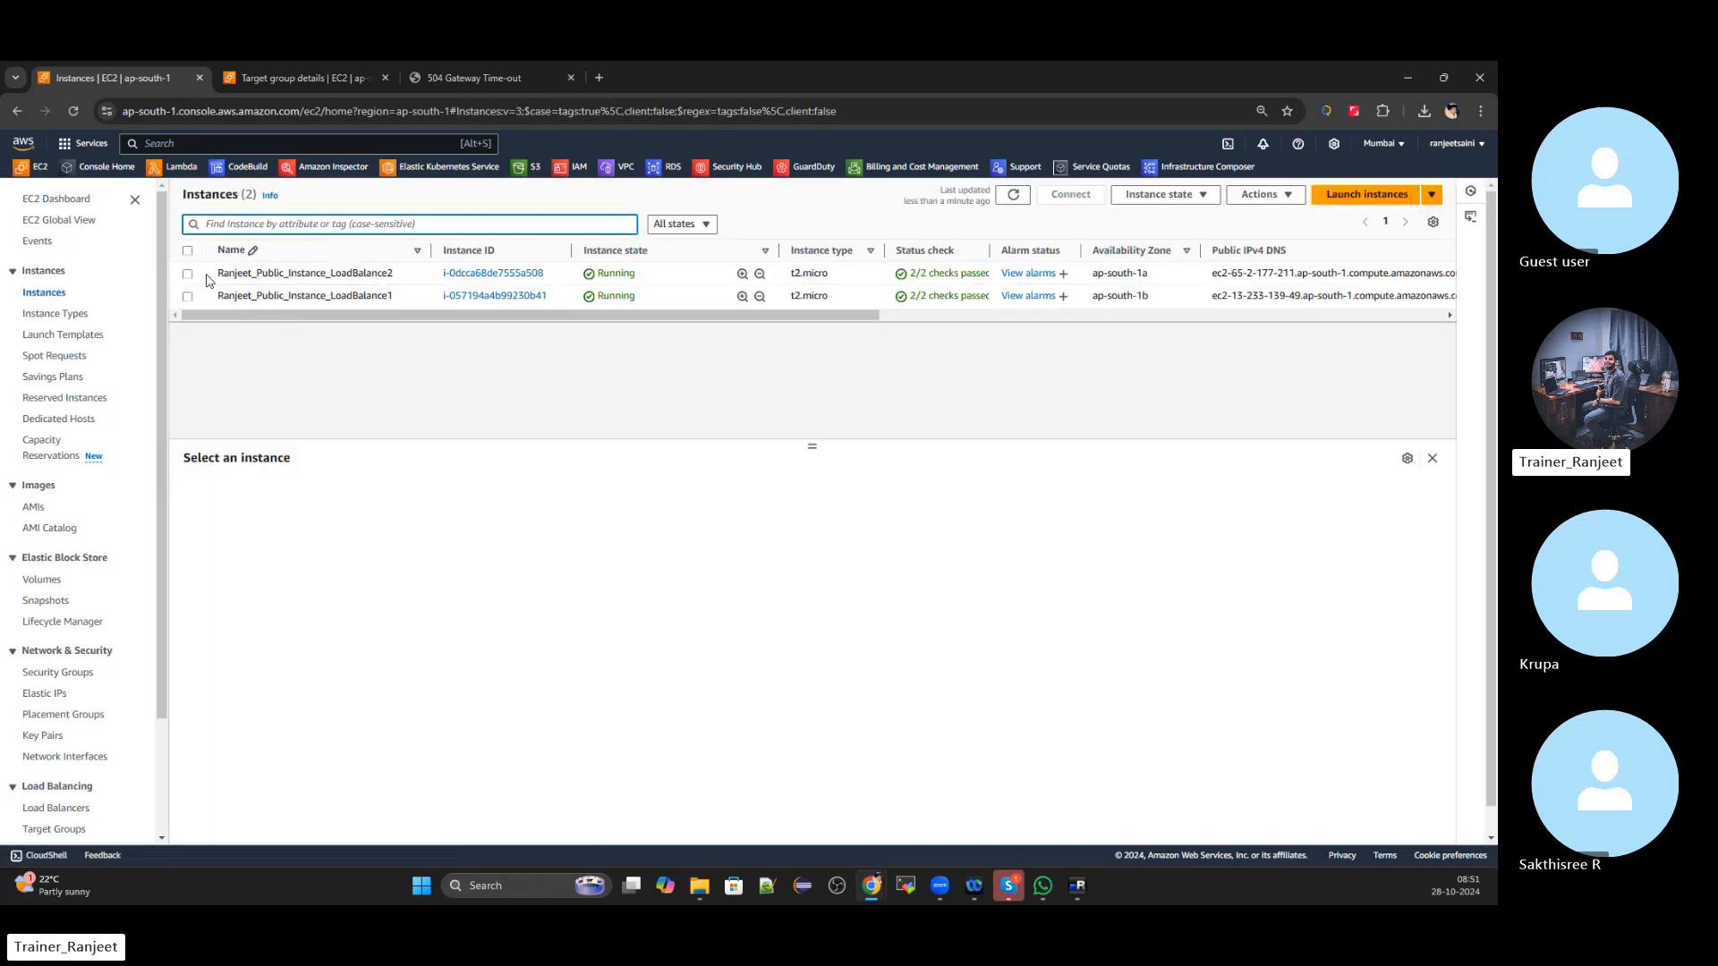
pyautogui.click(188, 296)
pyautogui.click(610, 569)
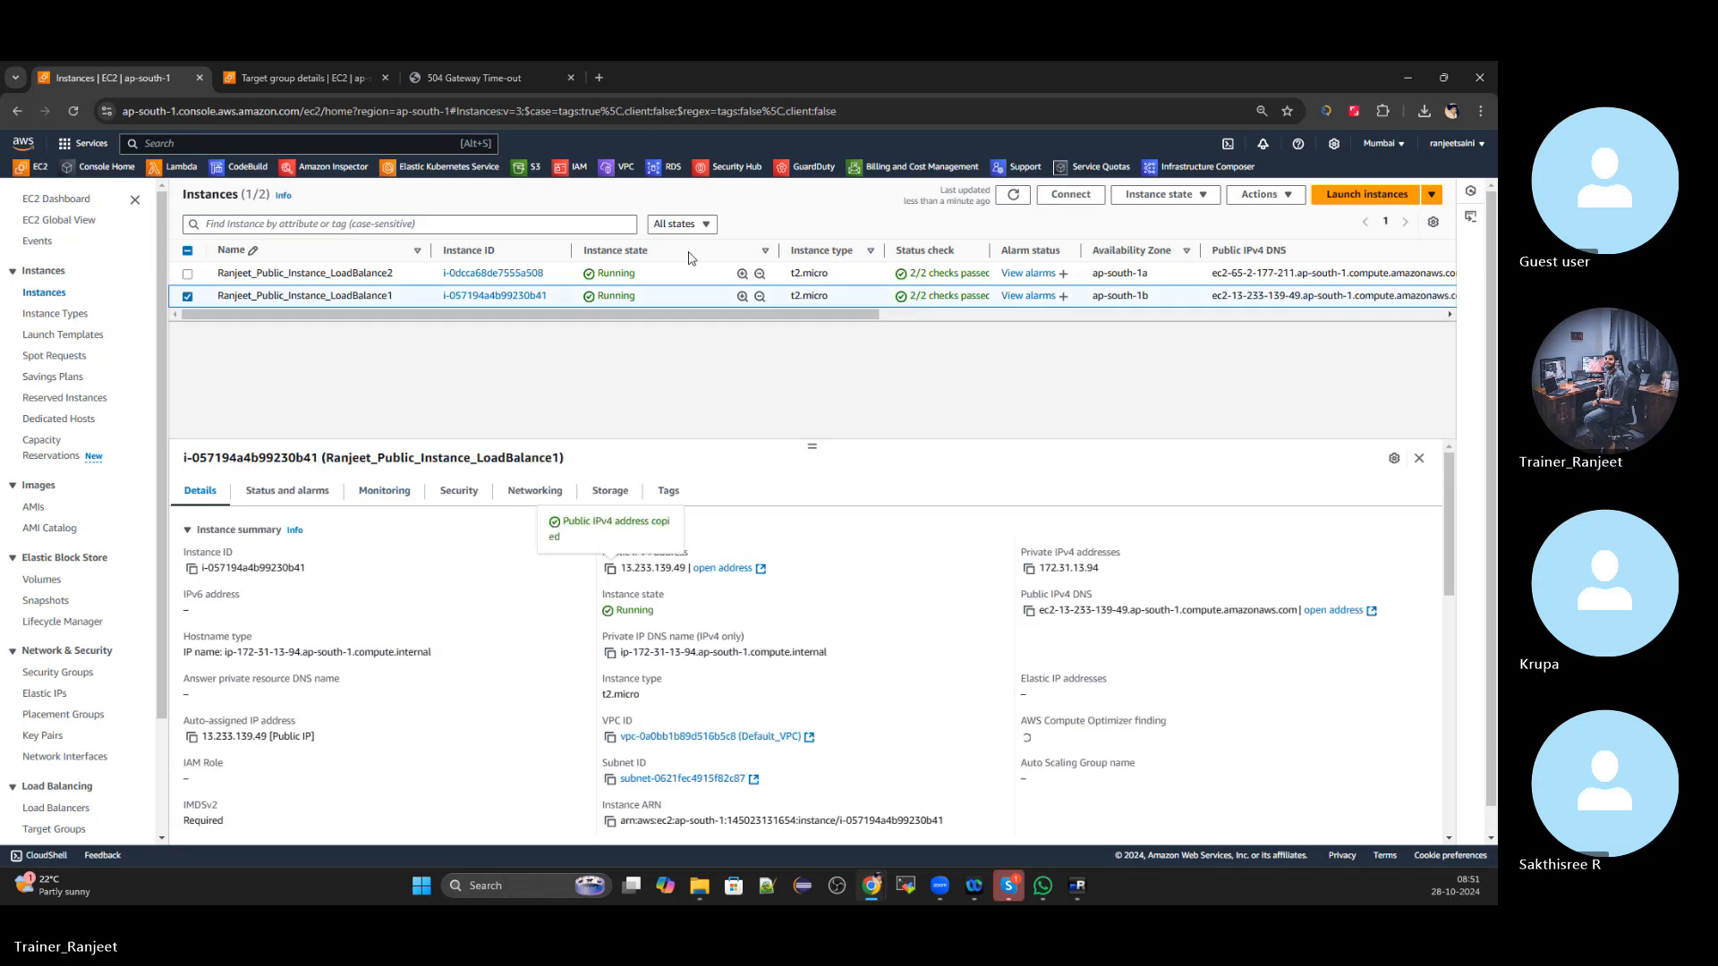
pyautogui.click(600, 78)
pyautogui.hotkey('ctrl', 'v')
pyautogui.press('Return')
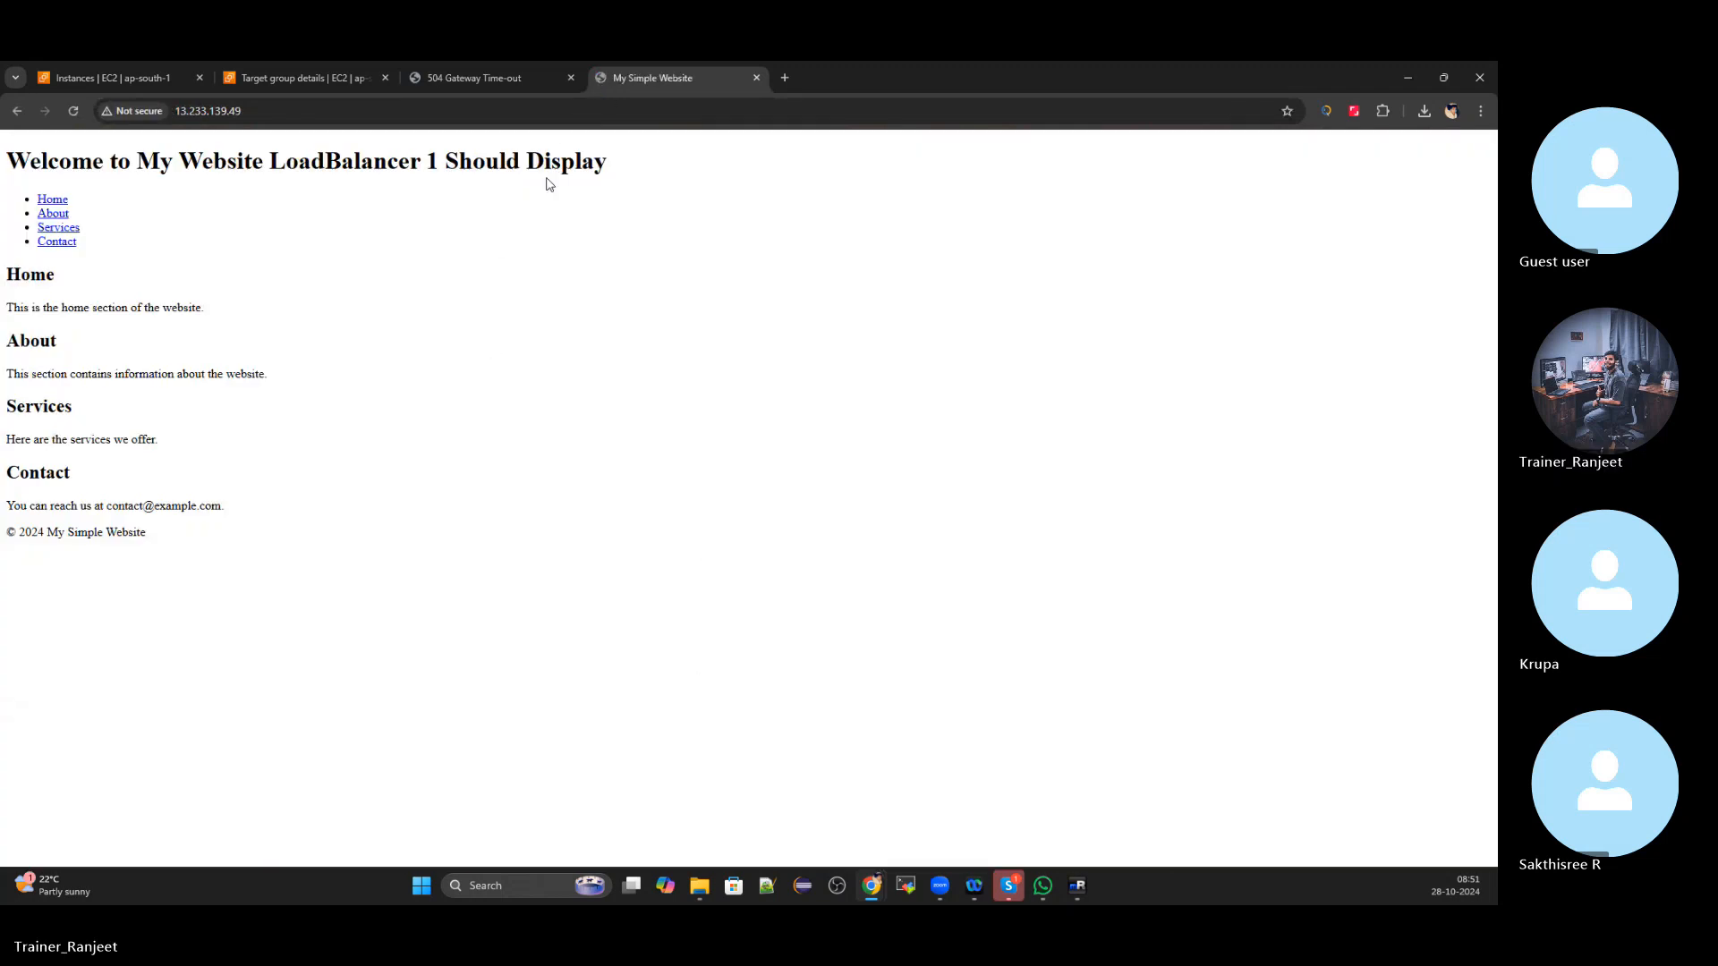
pyautogui.click(572, 79)
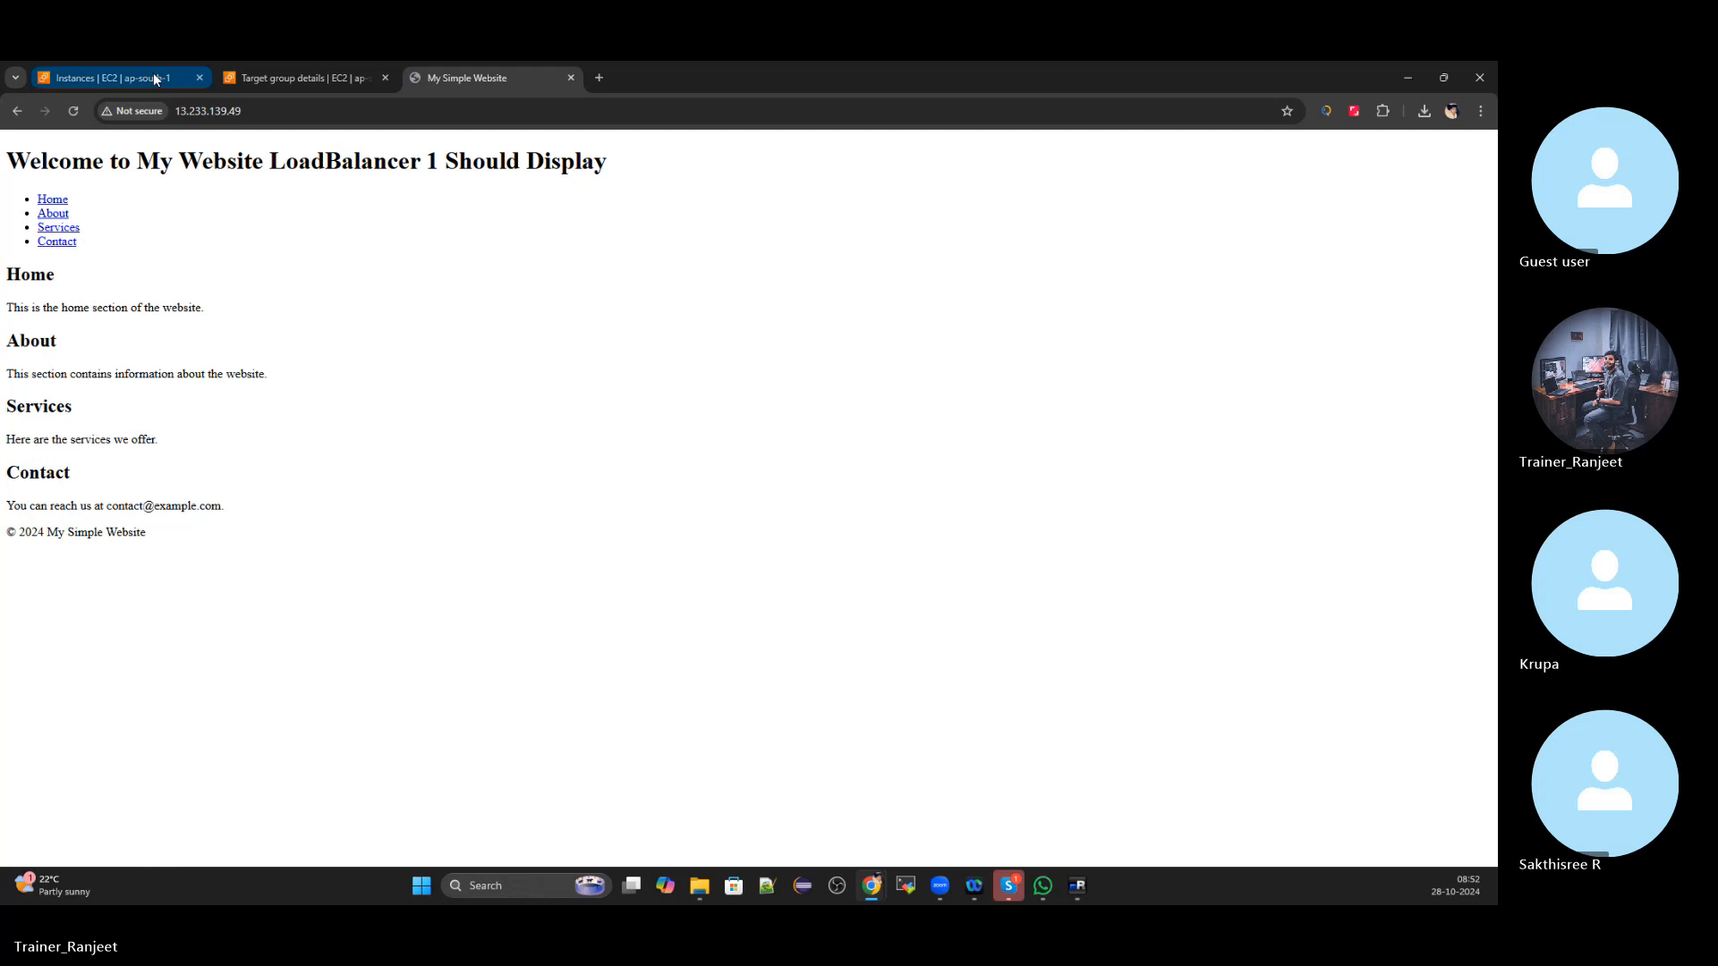
# Load the ap-south-1a instance's public IP in a new tab, then close that tab
pyautogui.click(153, 75)
pyautogui.click(188, 296)
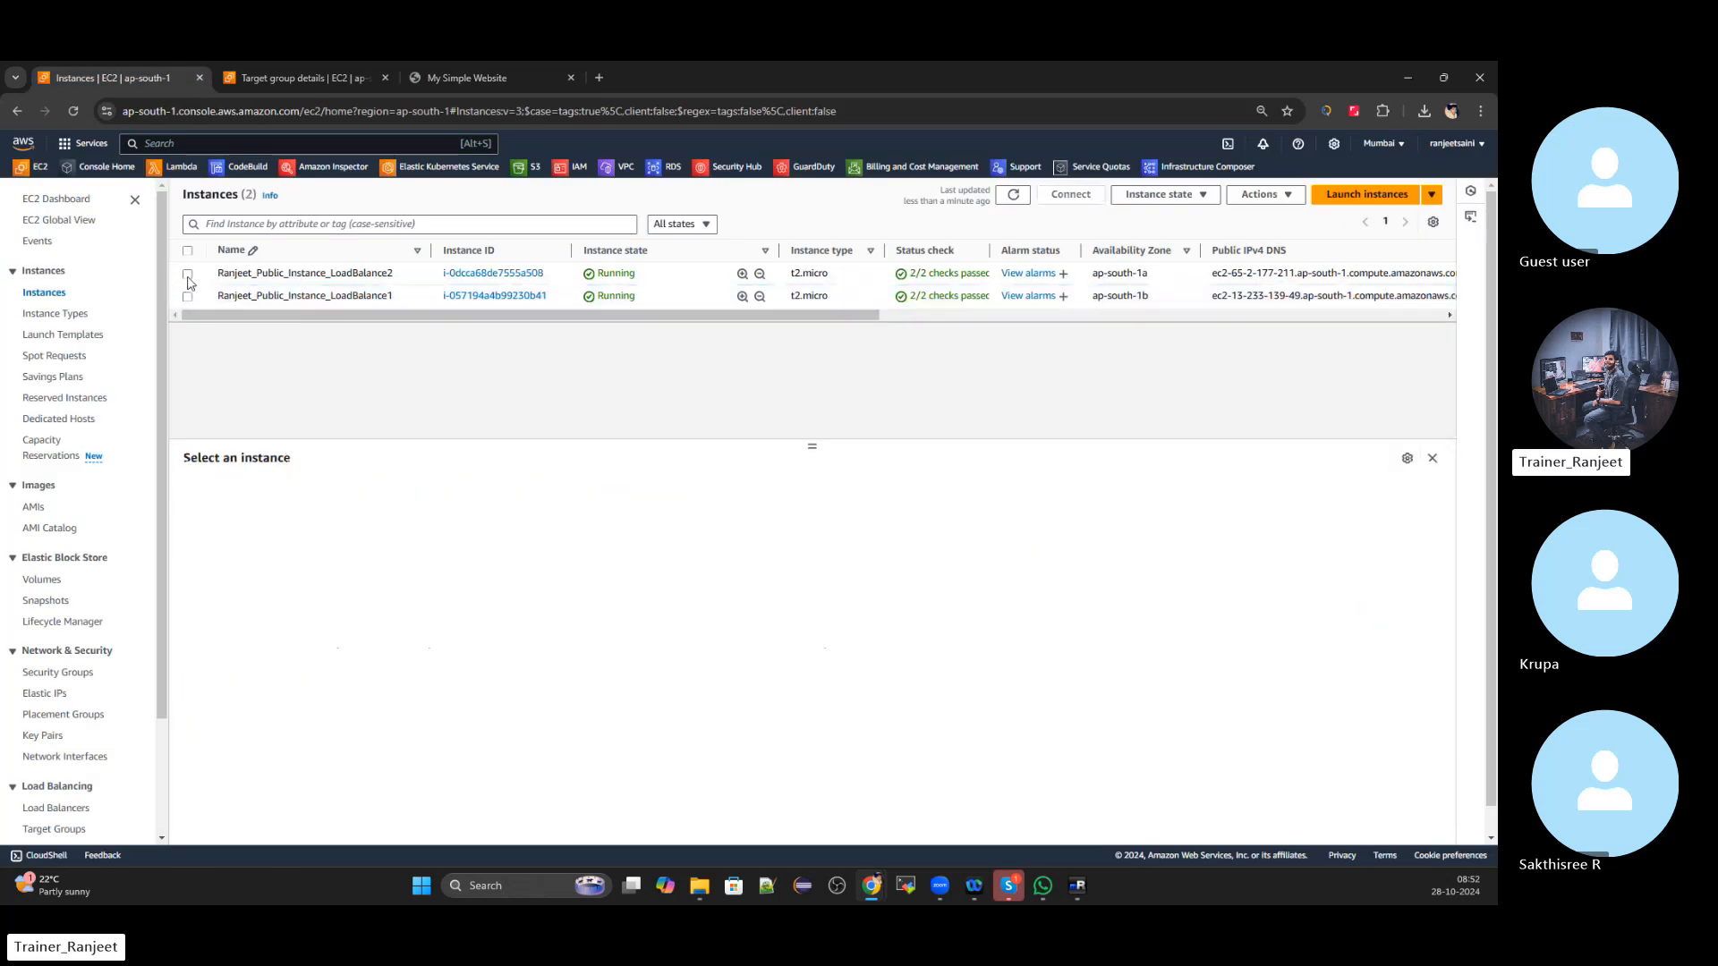
pyautogui.click(188, 274)
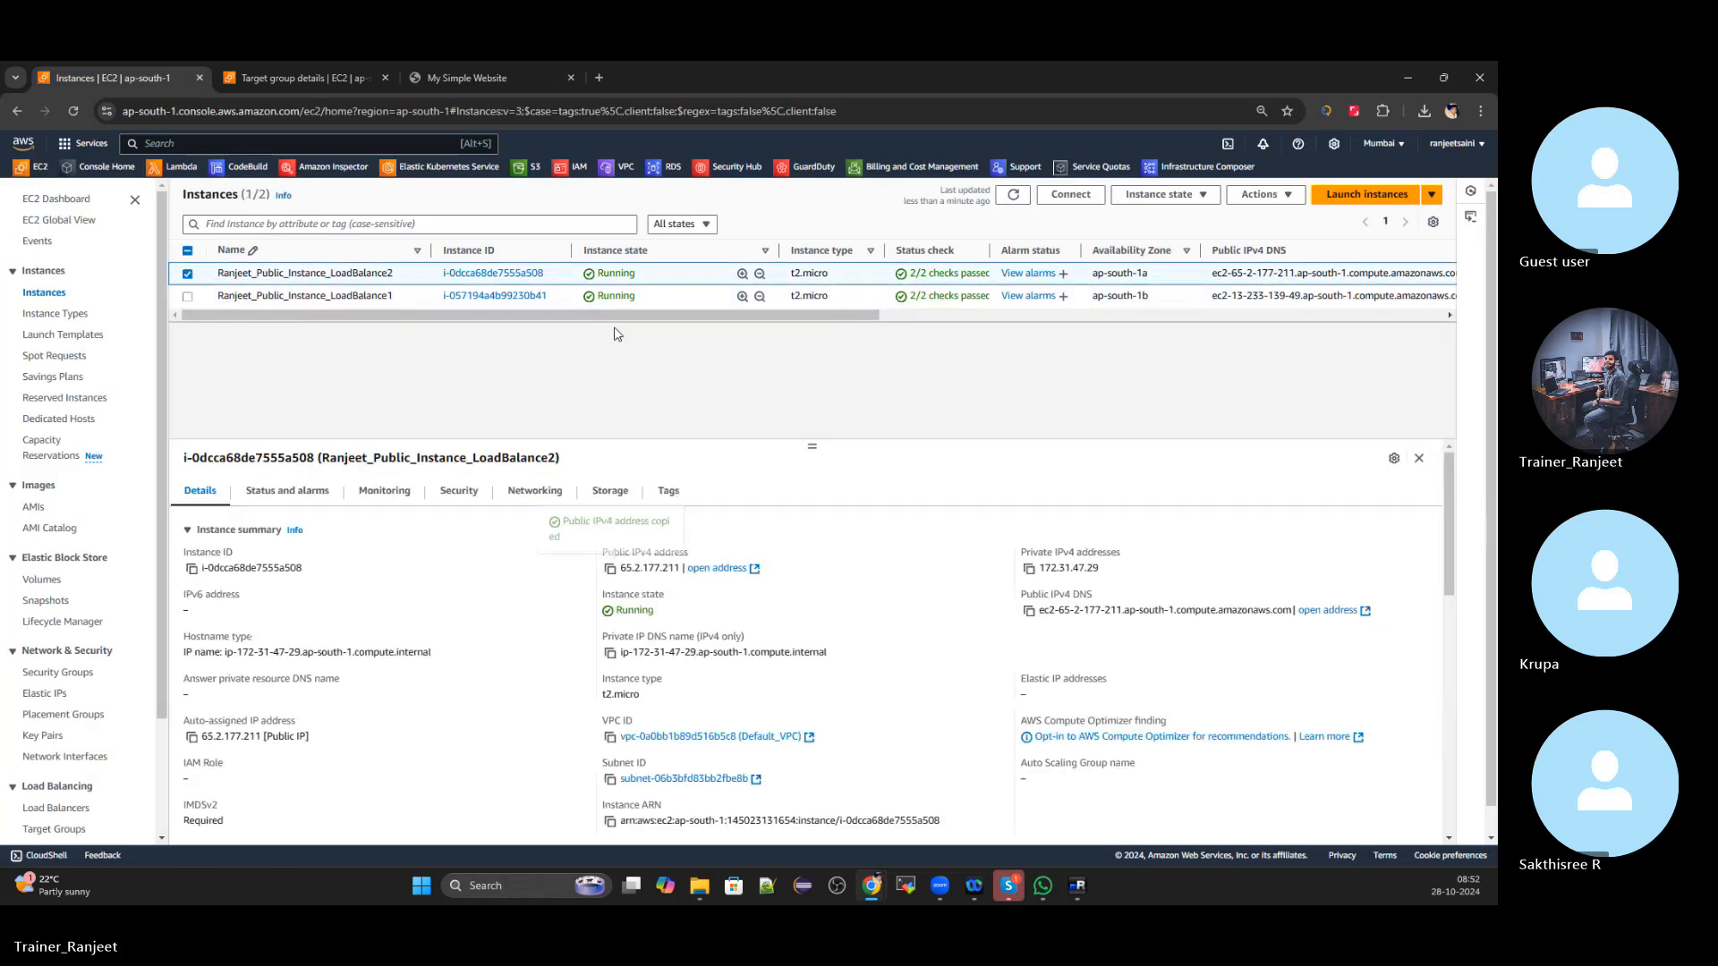
pyautogui.click(598, 77)
pyautogui.hotkey('ctrl', 'v')
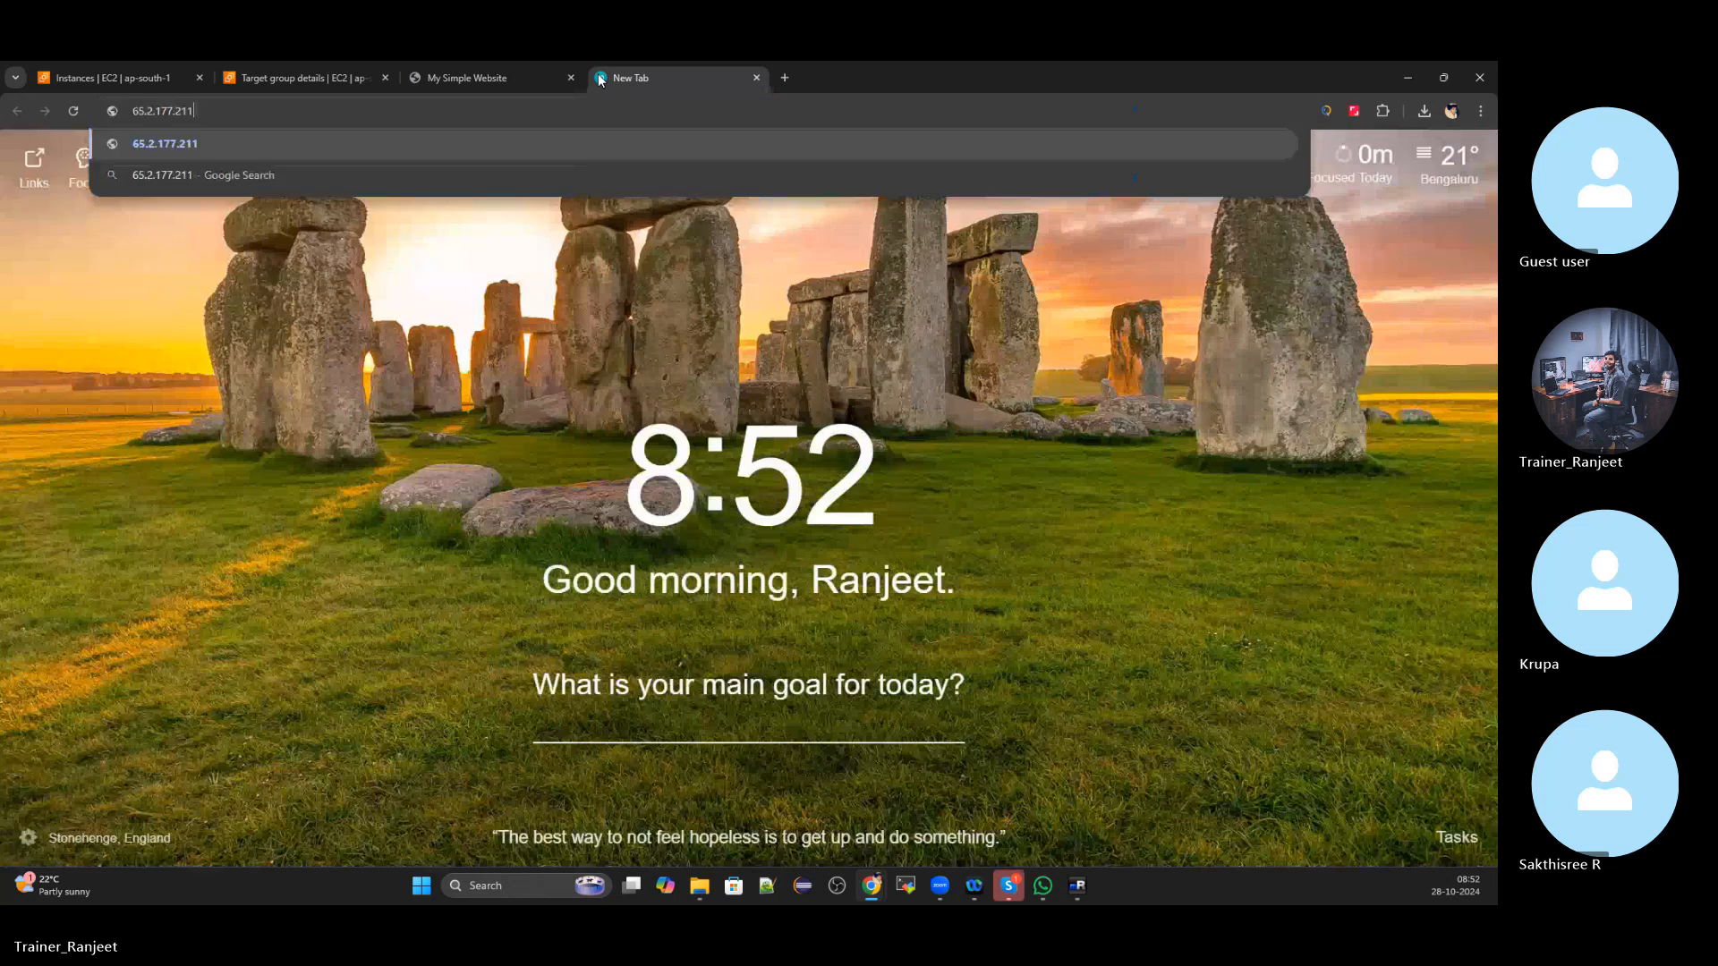
pyautogui.press('Return')
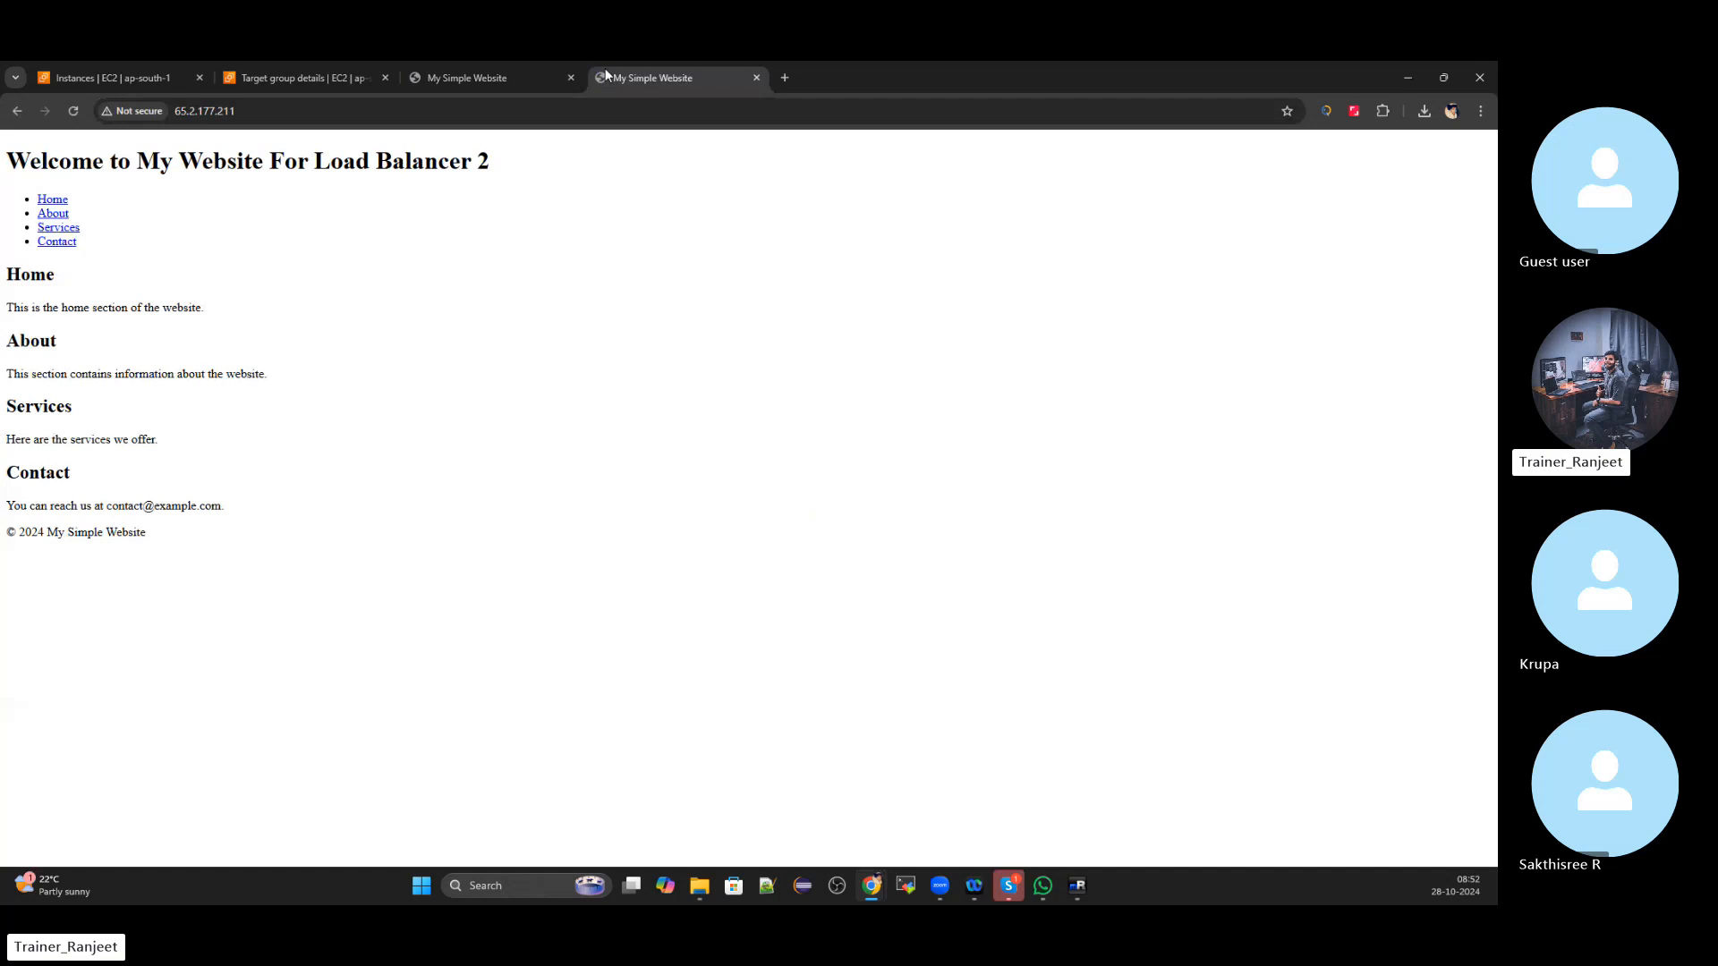
pyautogui.click(757, 77)
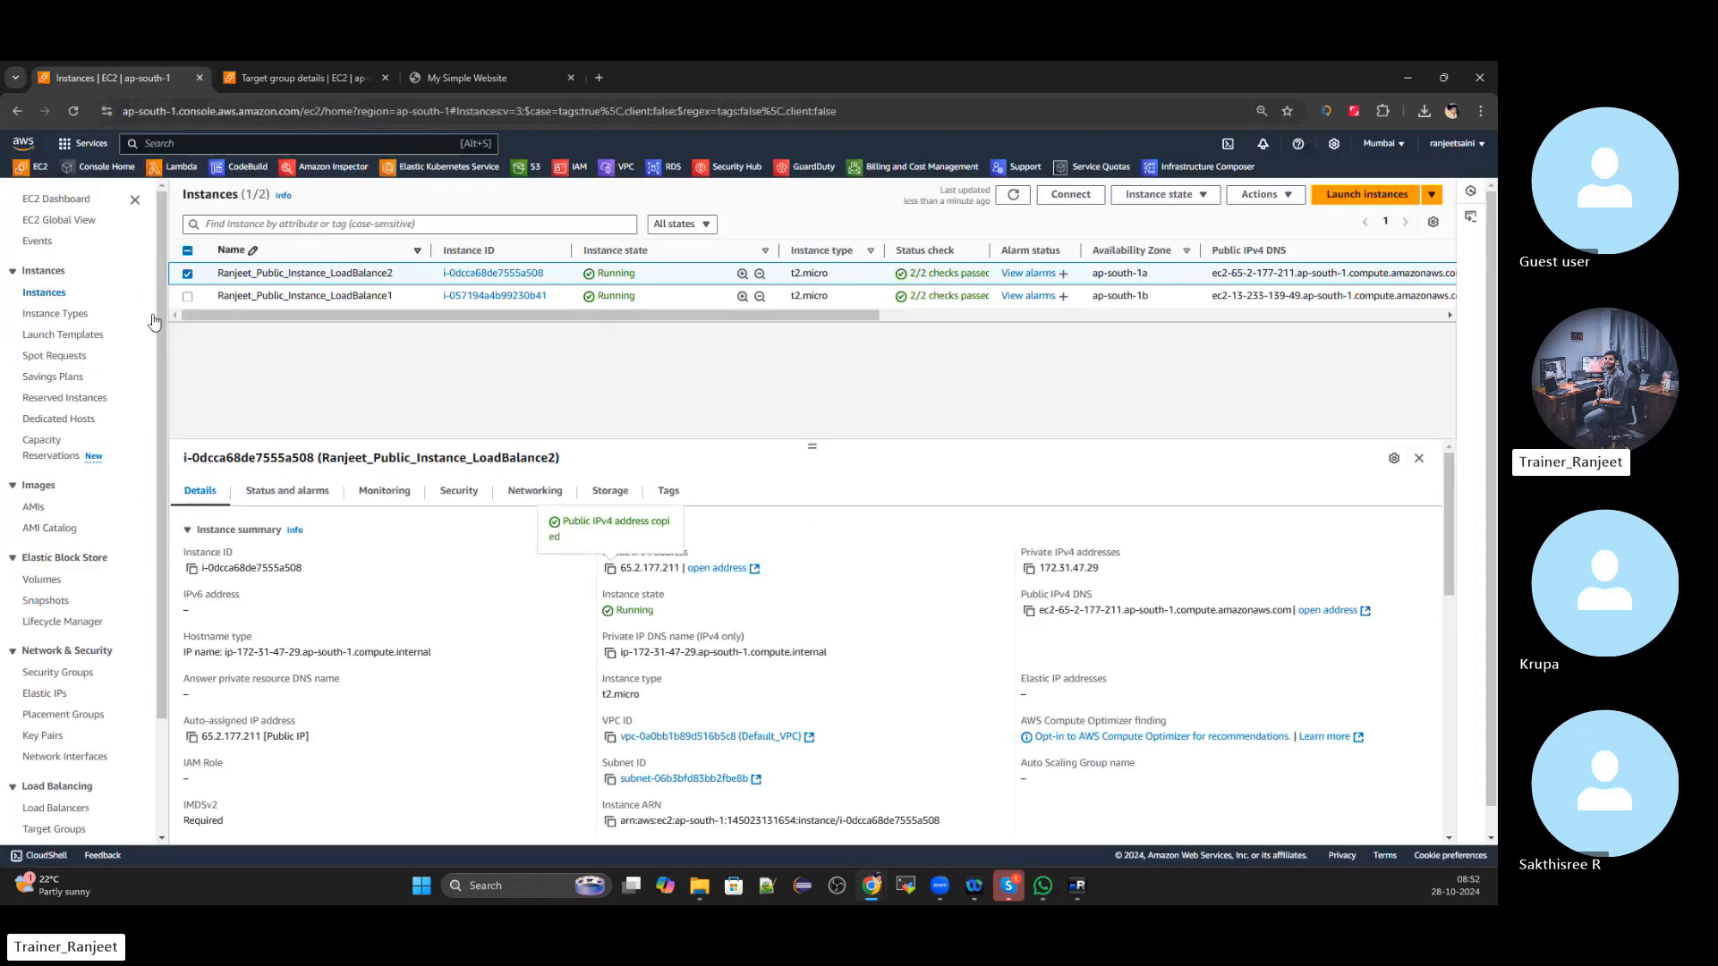
# Refresh RanjeetTargetGroup's targets, widen the Zone column, and reopen the group showing 2 Unhealthy
pyautogui.click(187, 273)
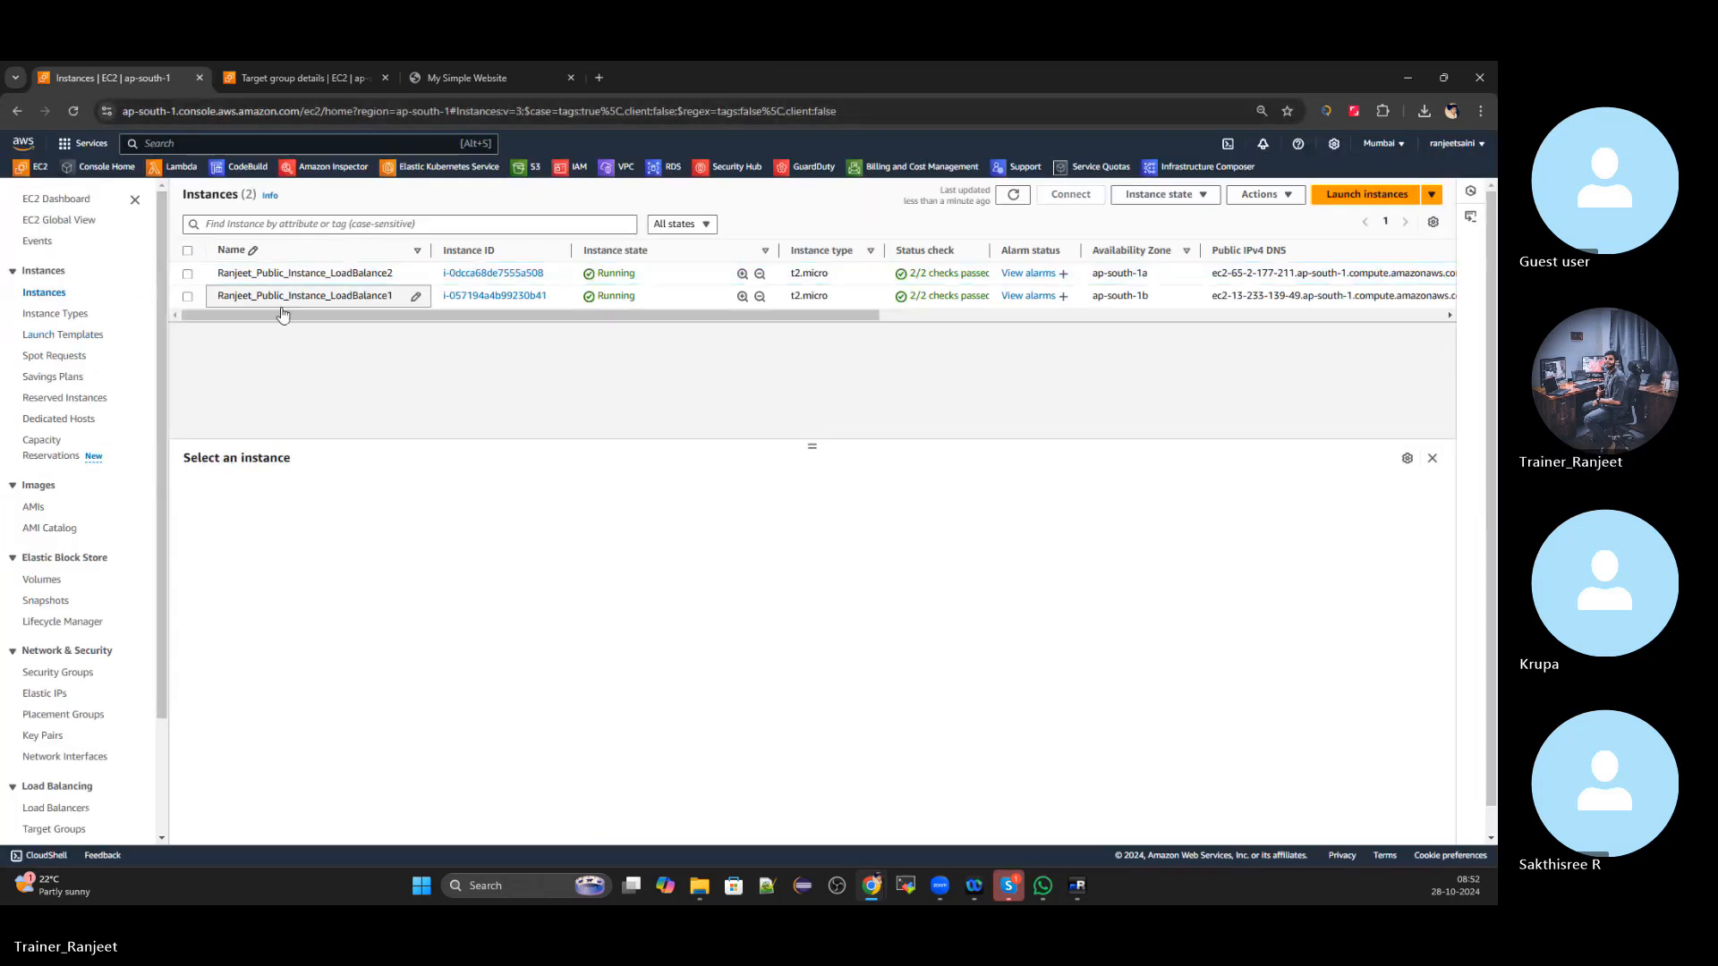
pyautogui.click(300, 78)
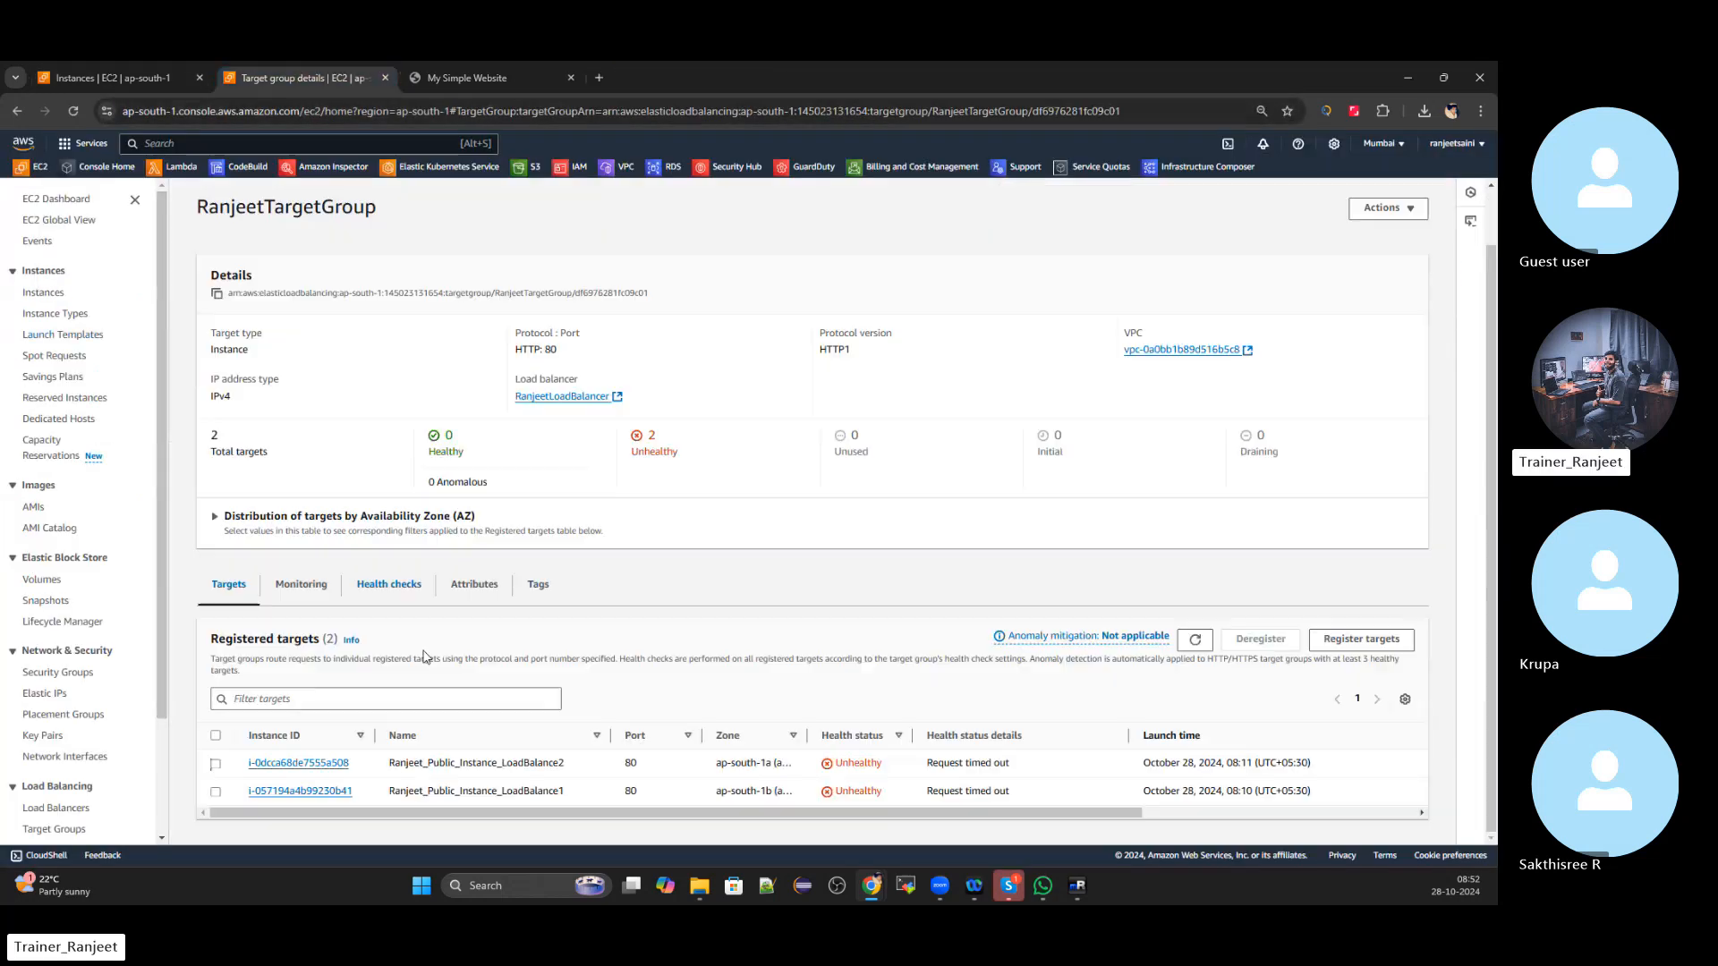
pyautogui.click(1196, 641)
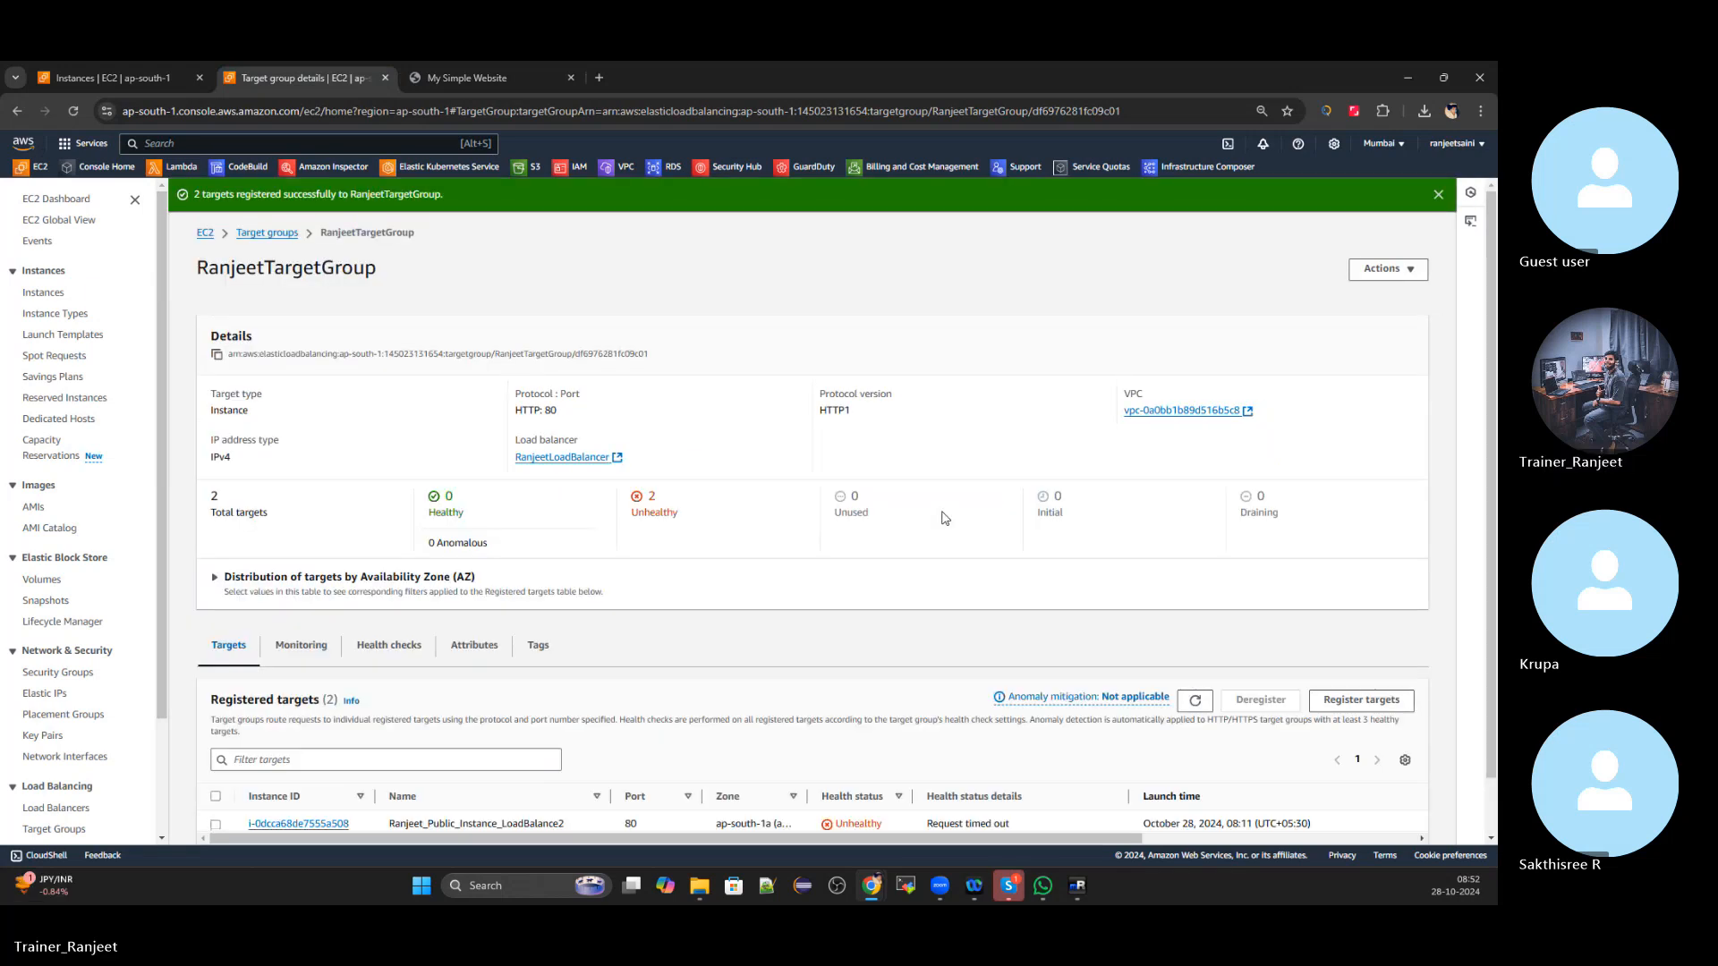
pyautogui.scroll(-1, 945, 537)
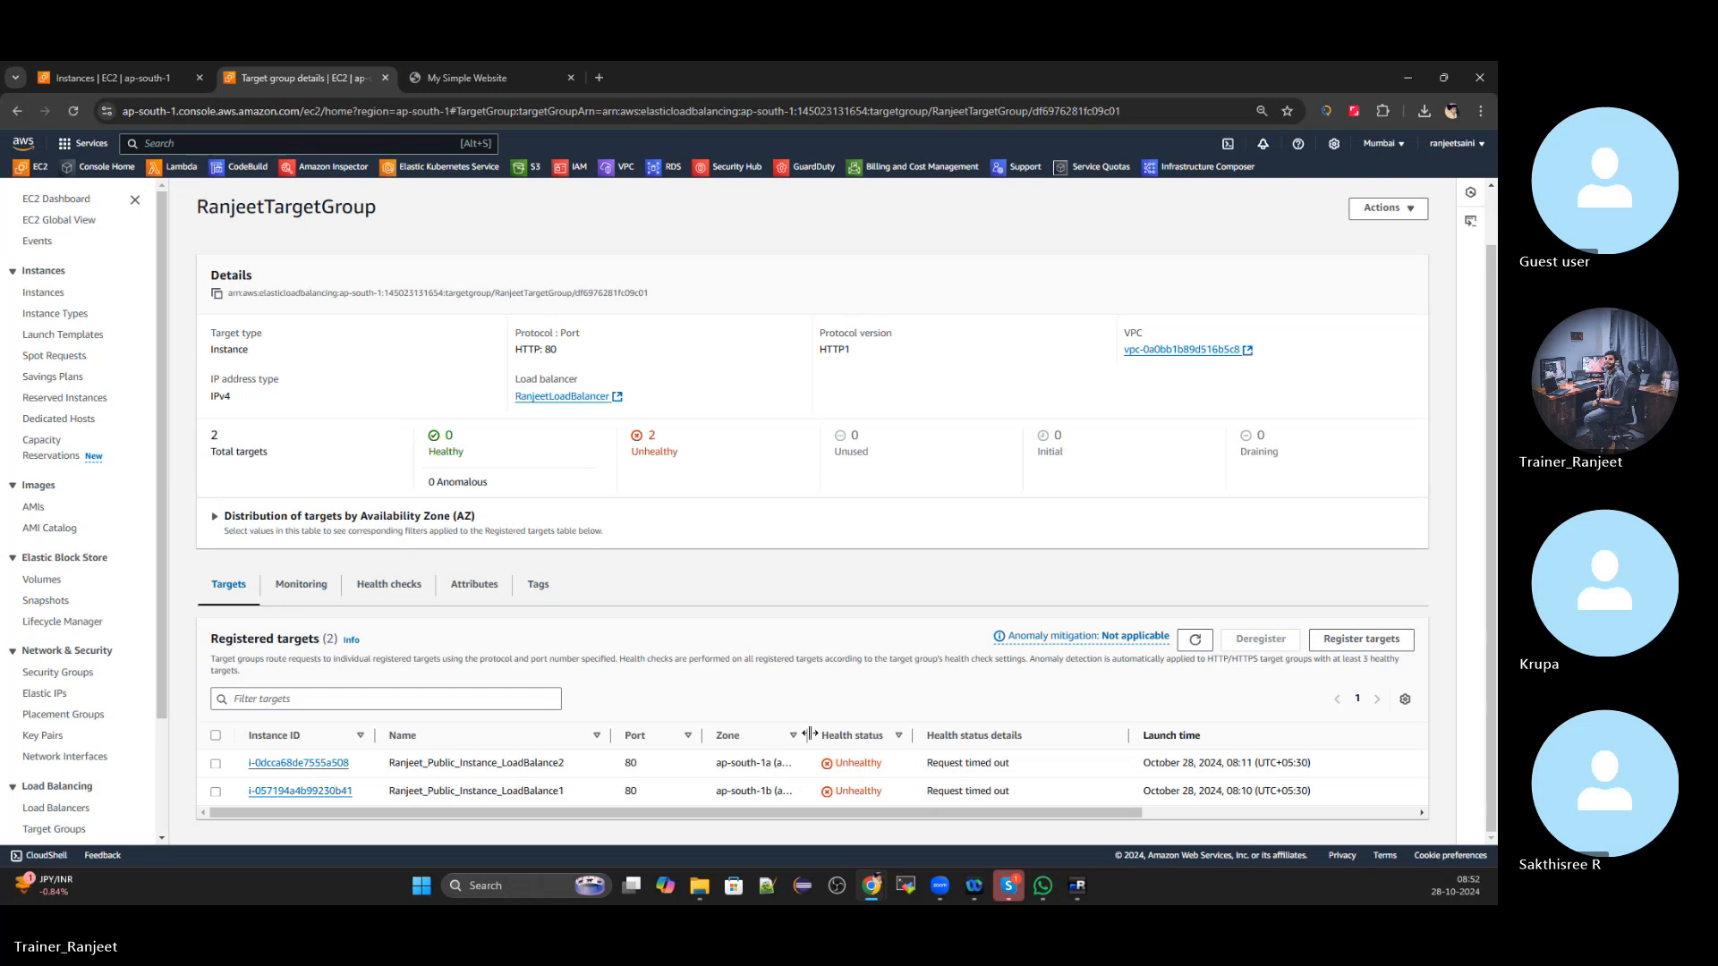
pyautogui.moveTo(808, 734); pyautogui.dragTo(881, 733)
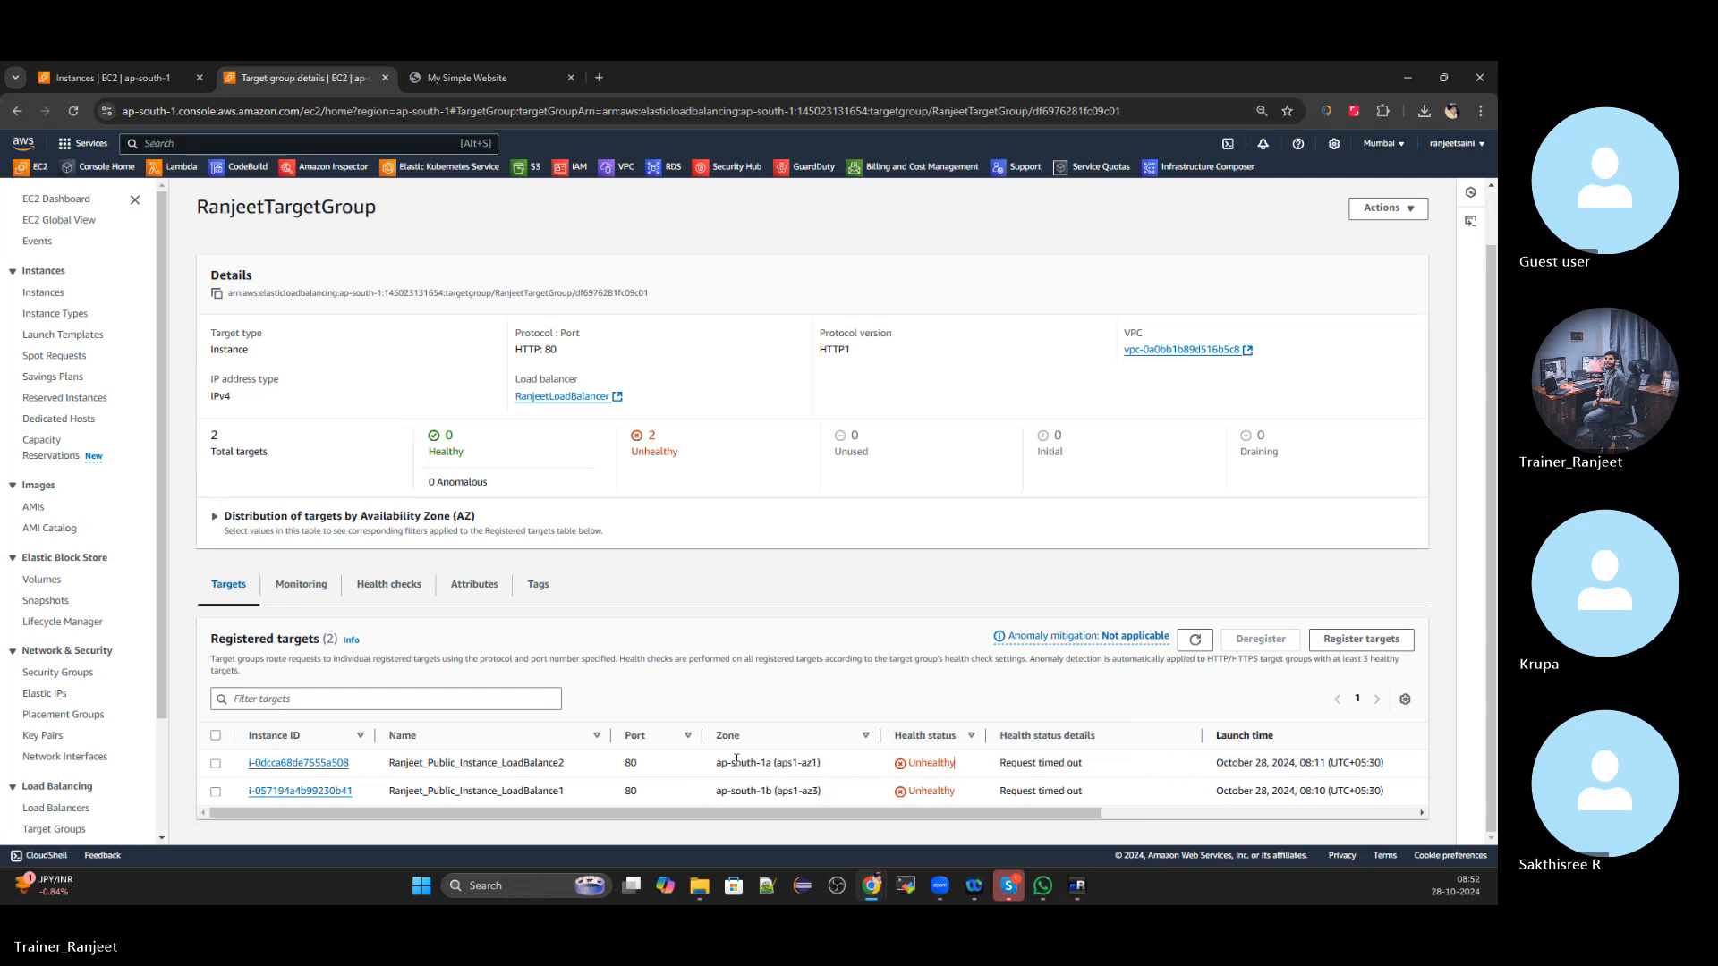
pyautogui.scroll(1, 358, 448)
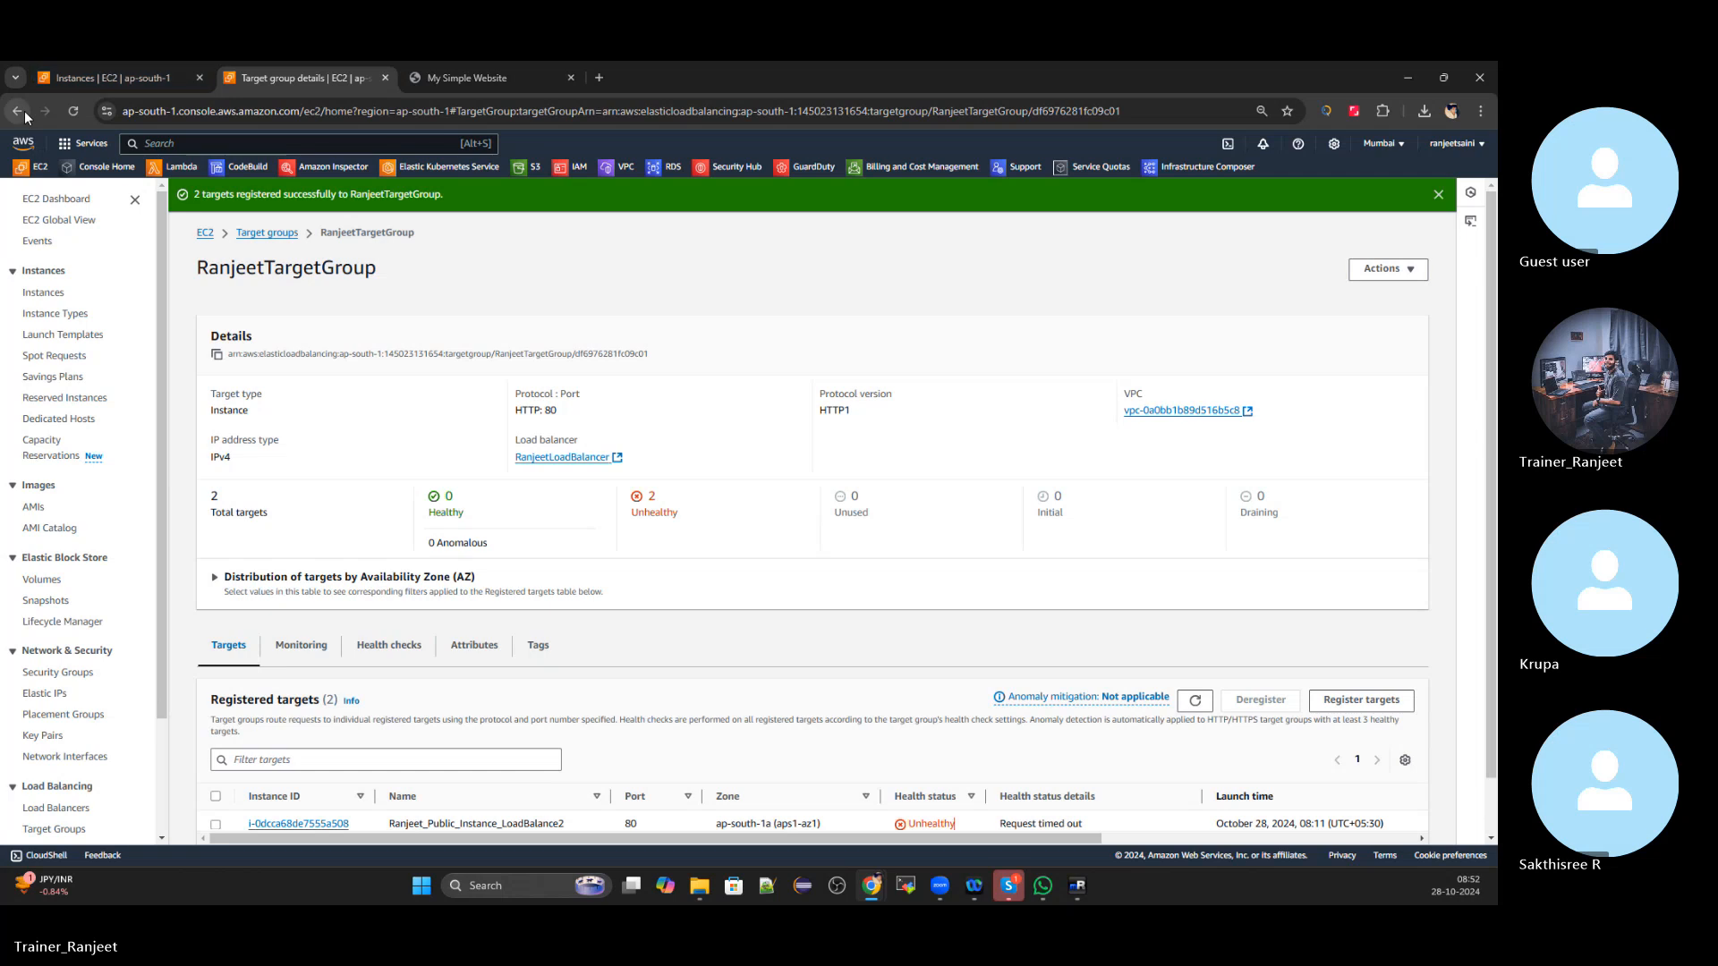
pyautogui.click(18, 111)
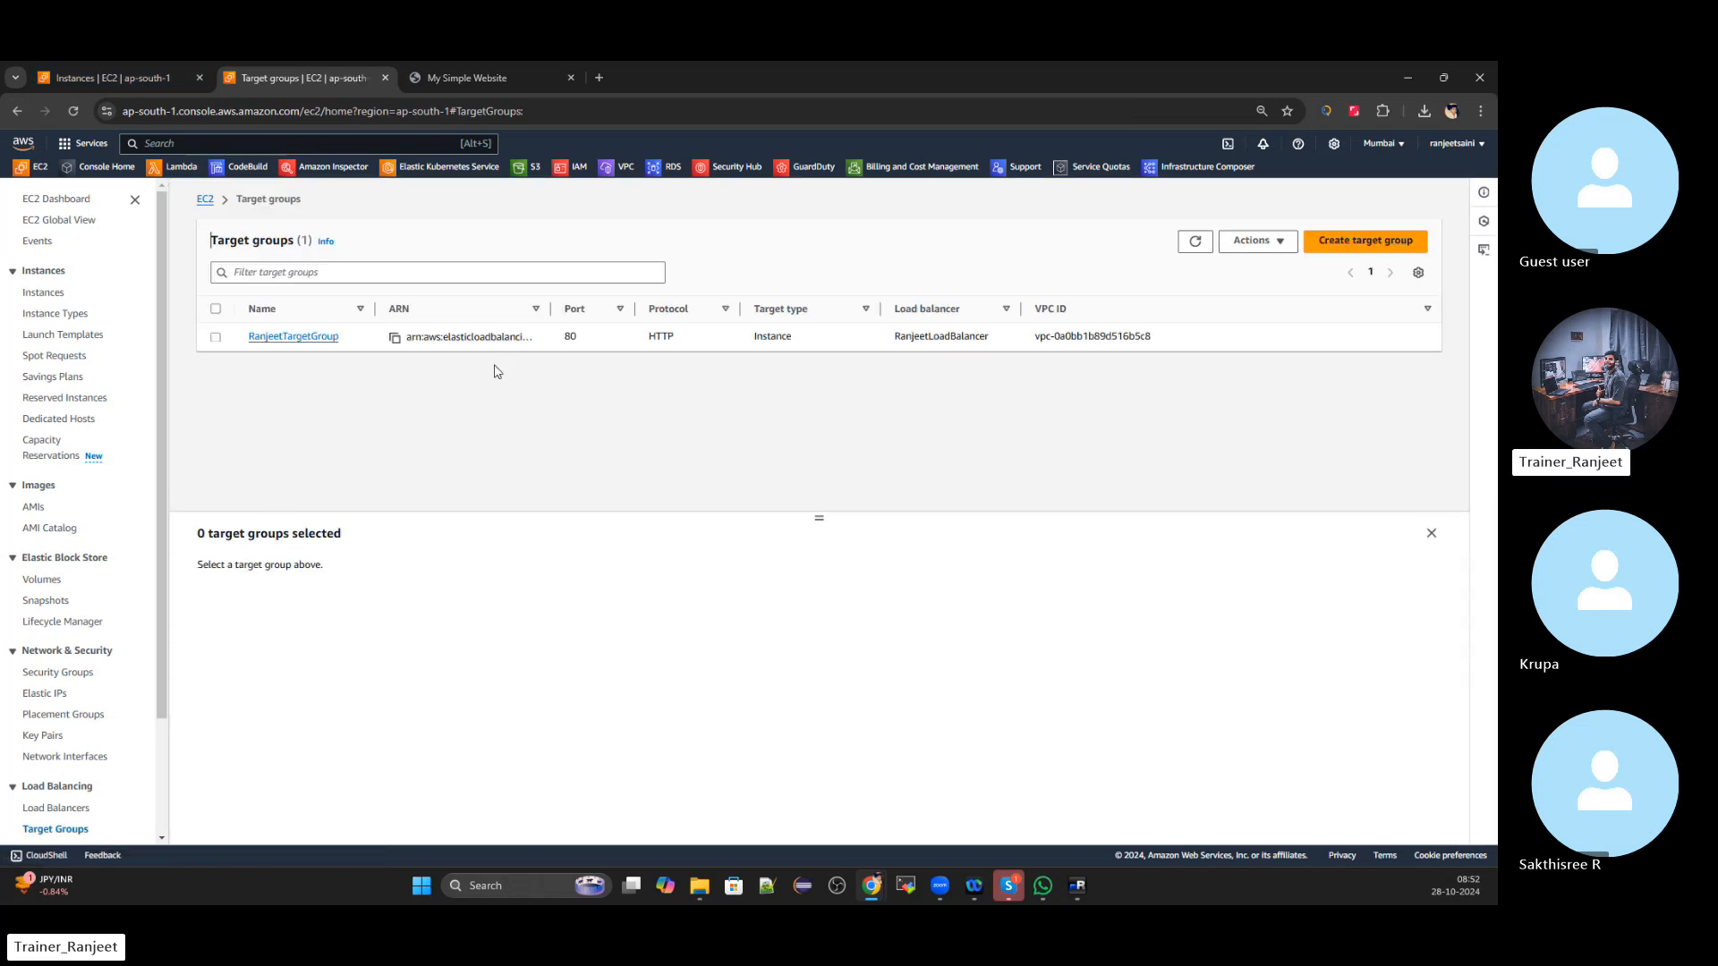
pyautogui.click(307, 337)
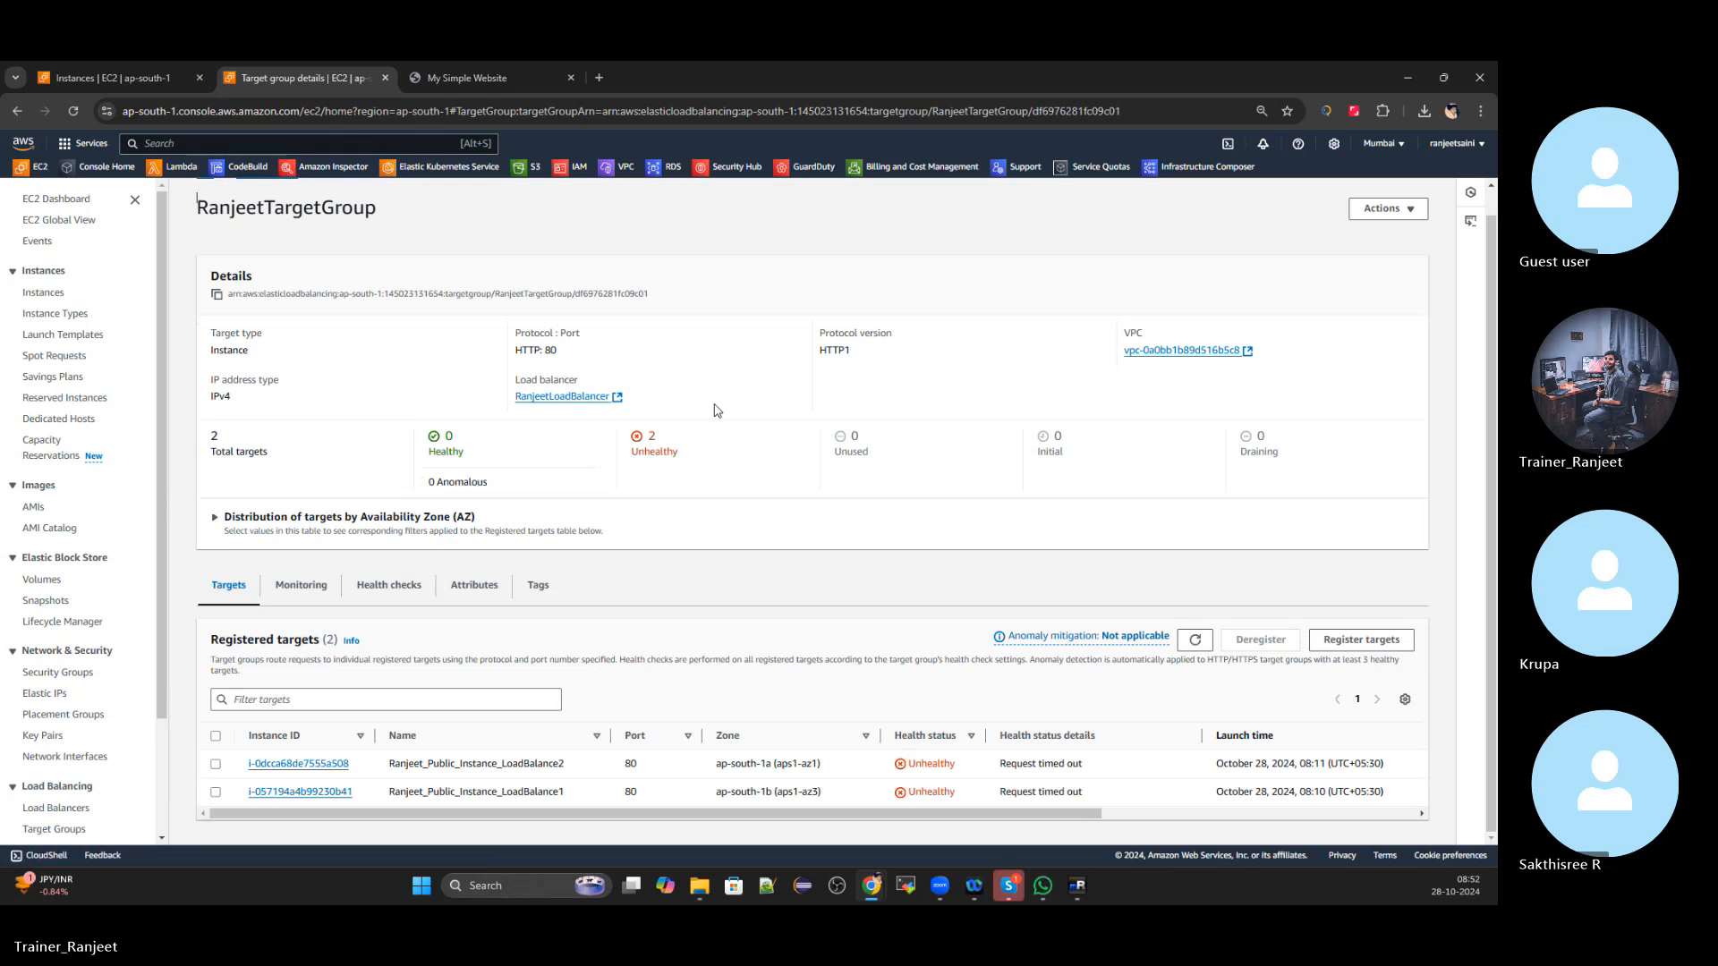
pyautogui.moveTo(615, 450); pyautogui.dragTo(714, 454)
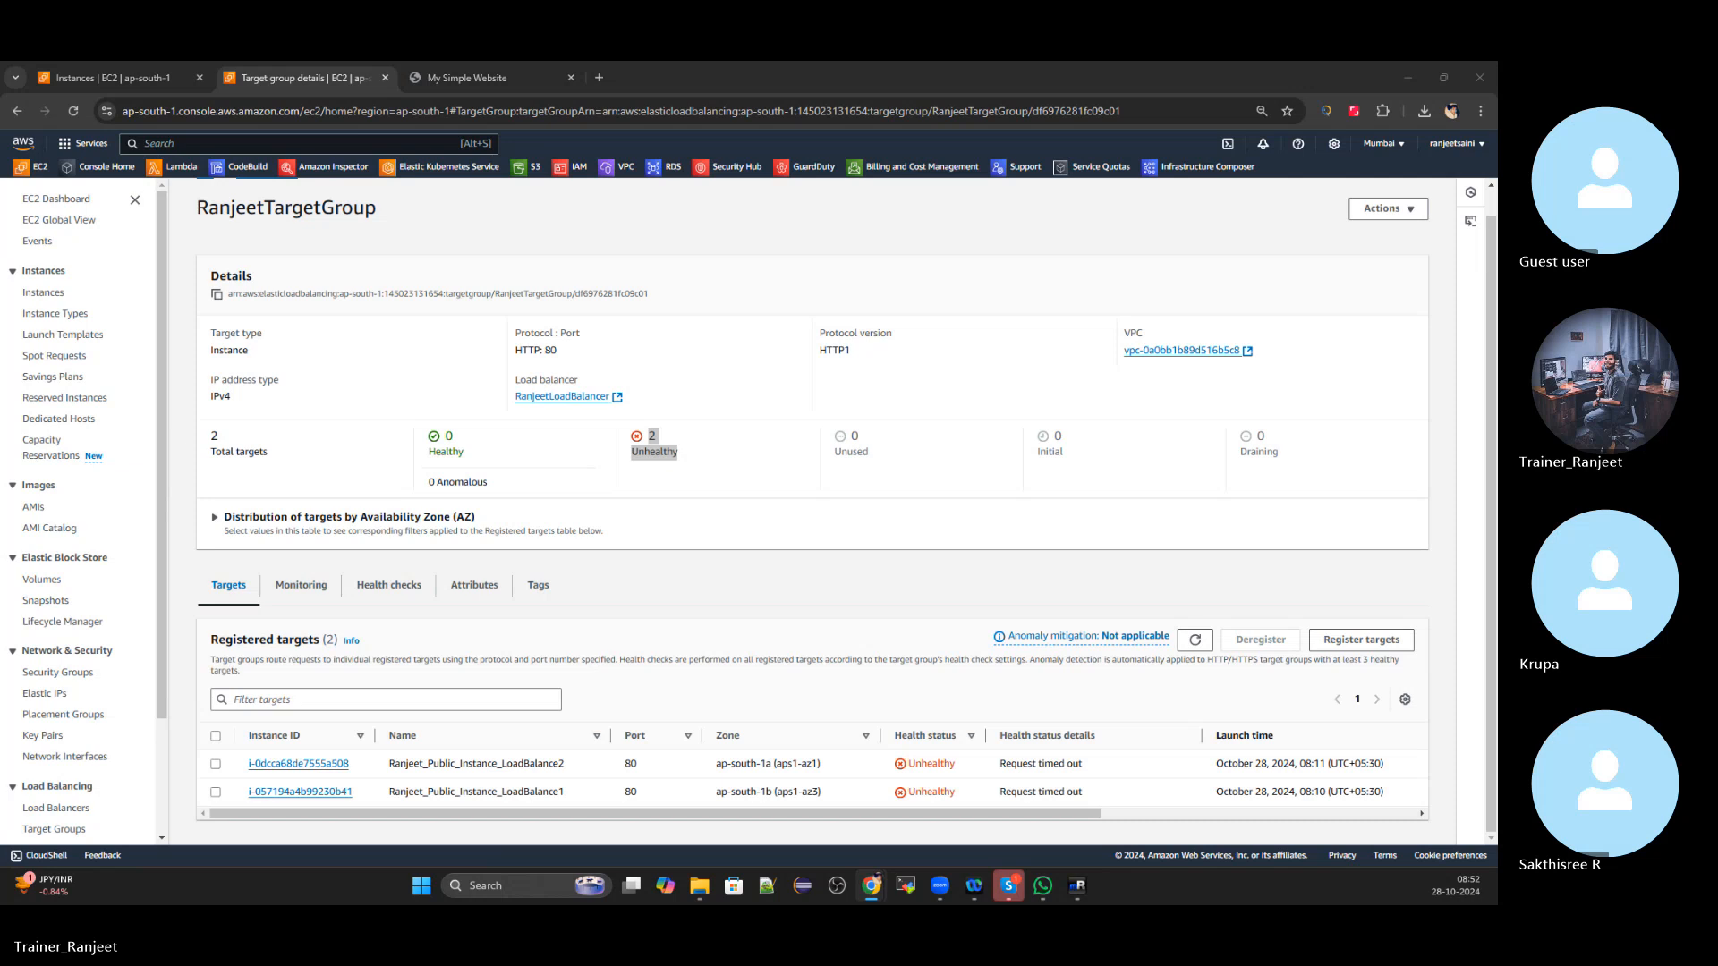
# Edit RanjeetTargetGroup's health checks, keeping HTTP as protocol, with advanced settings expanded
pyautogui.click(387, 586)
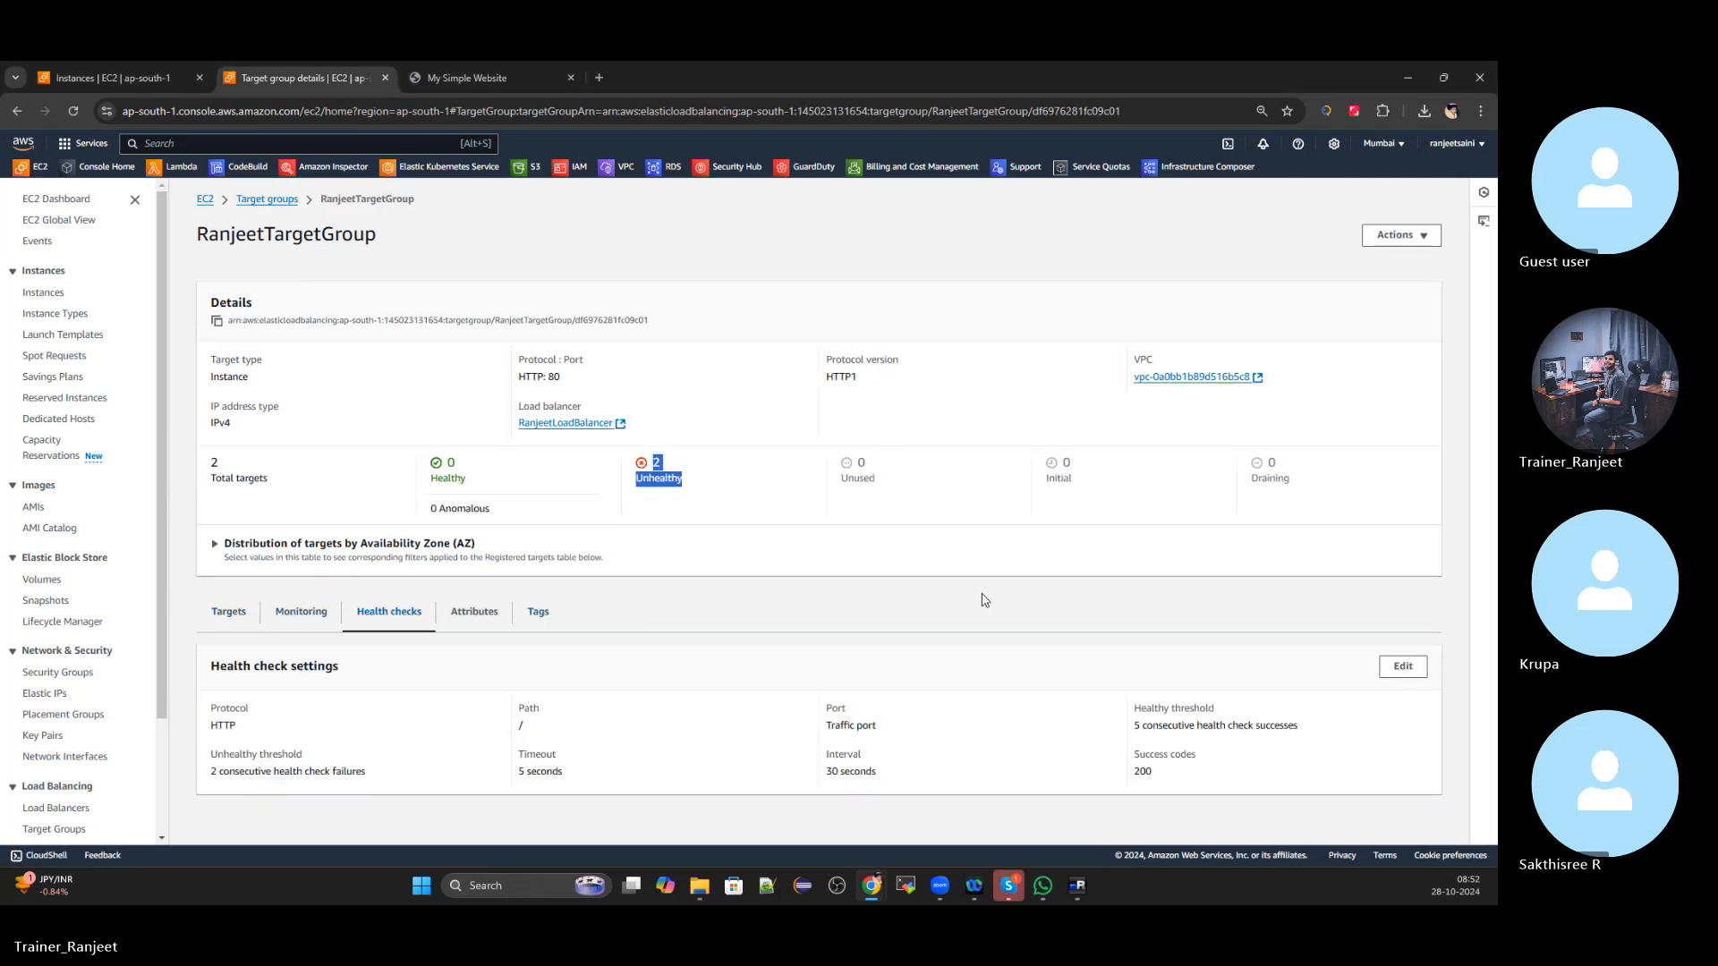
pyautogui.click(1403, 668)
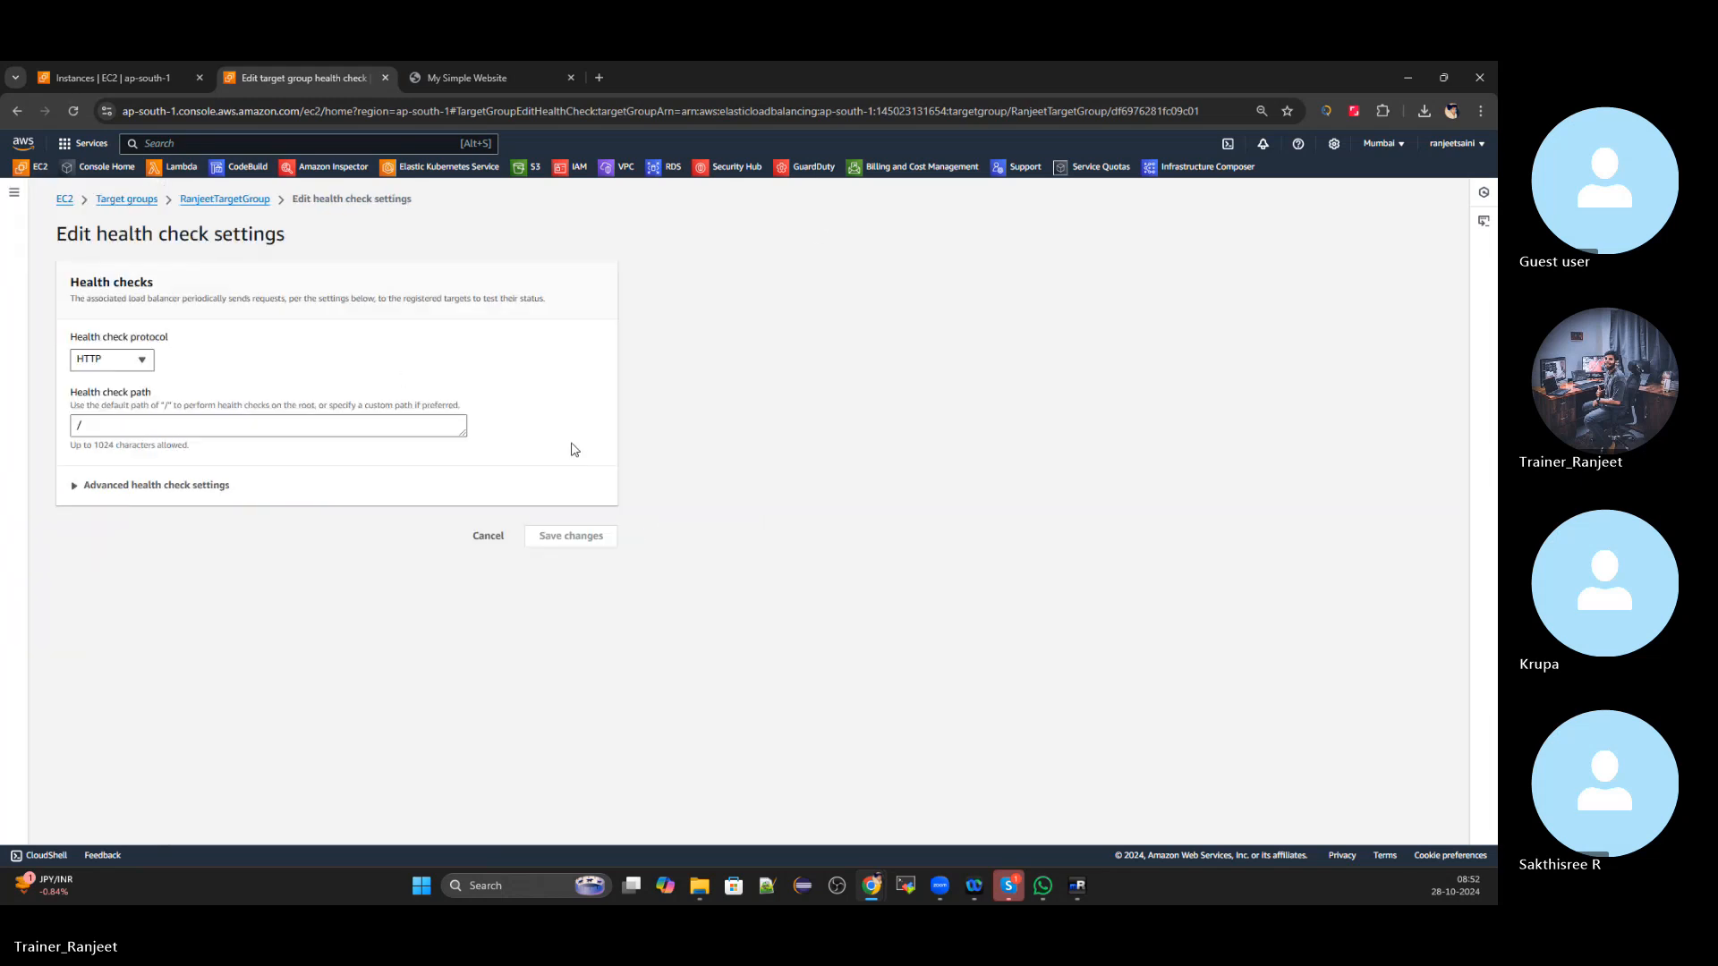
pyautogui.click(143, 362)
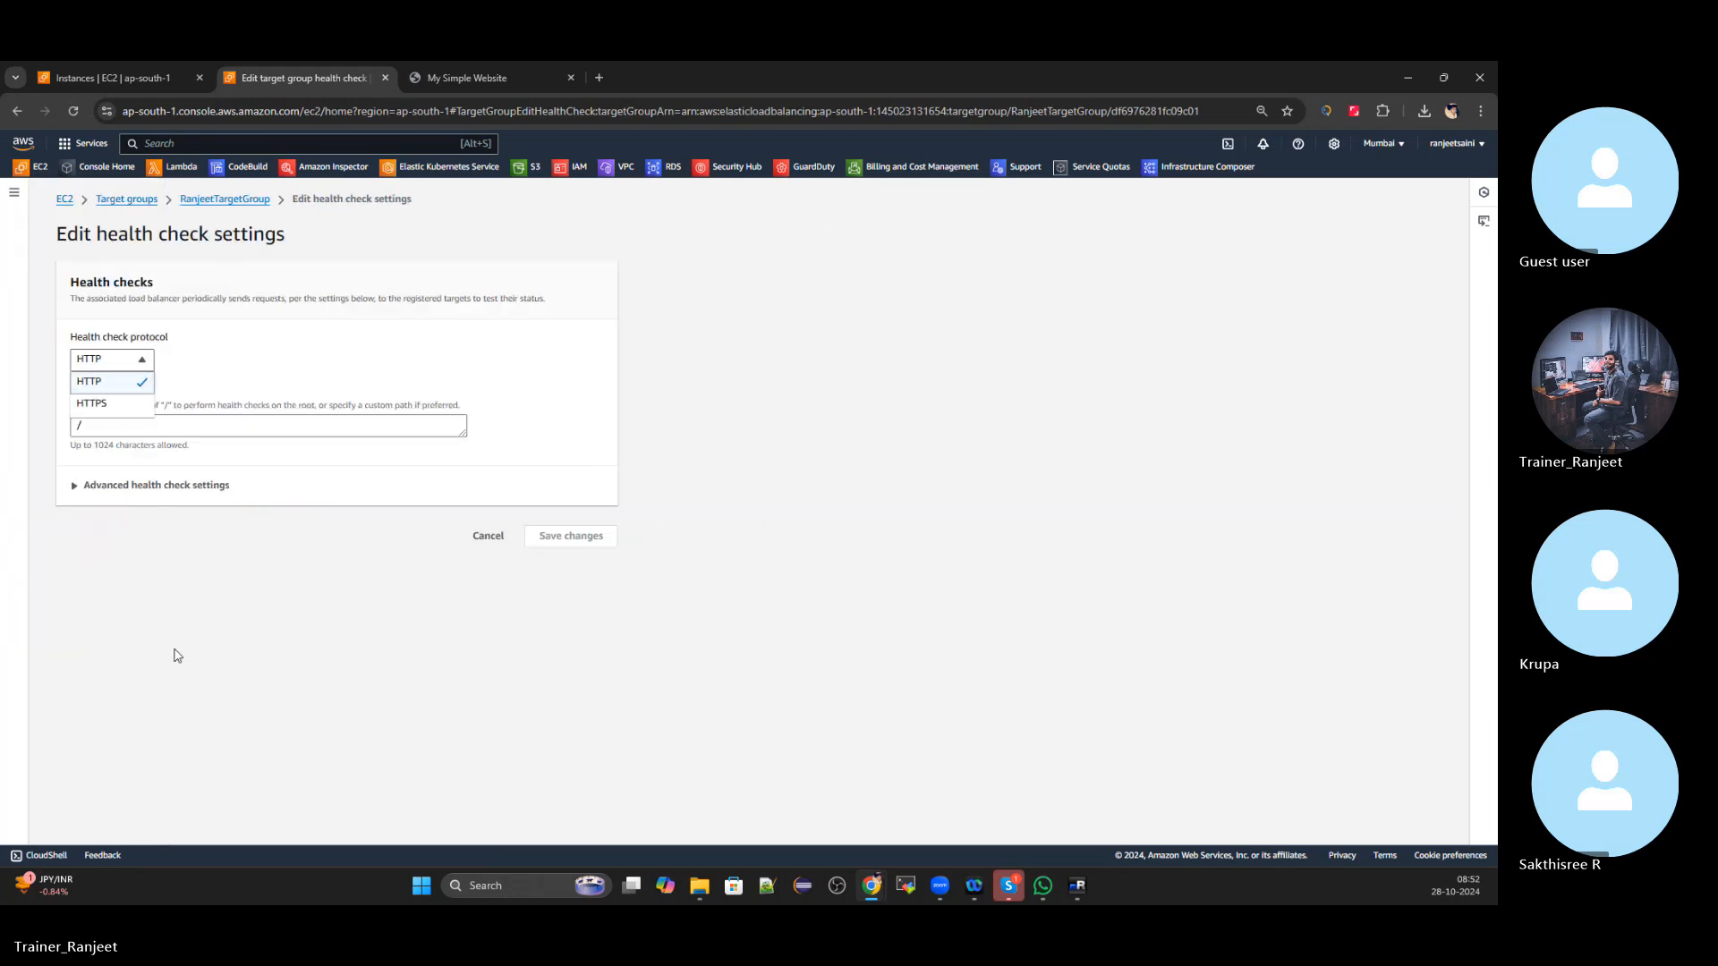
pyautogui.click(185, 569)
pyautogui.click(461, 82)
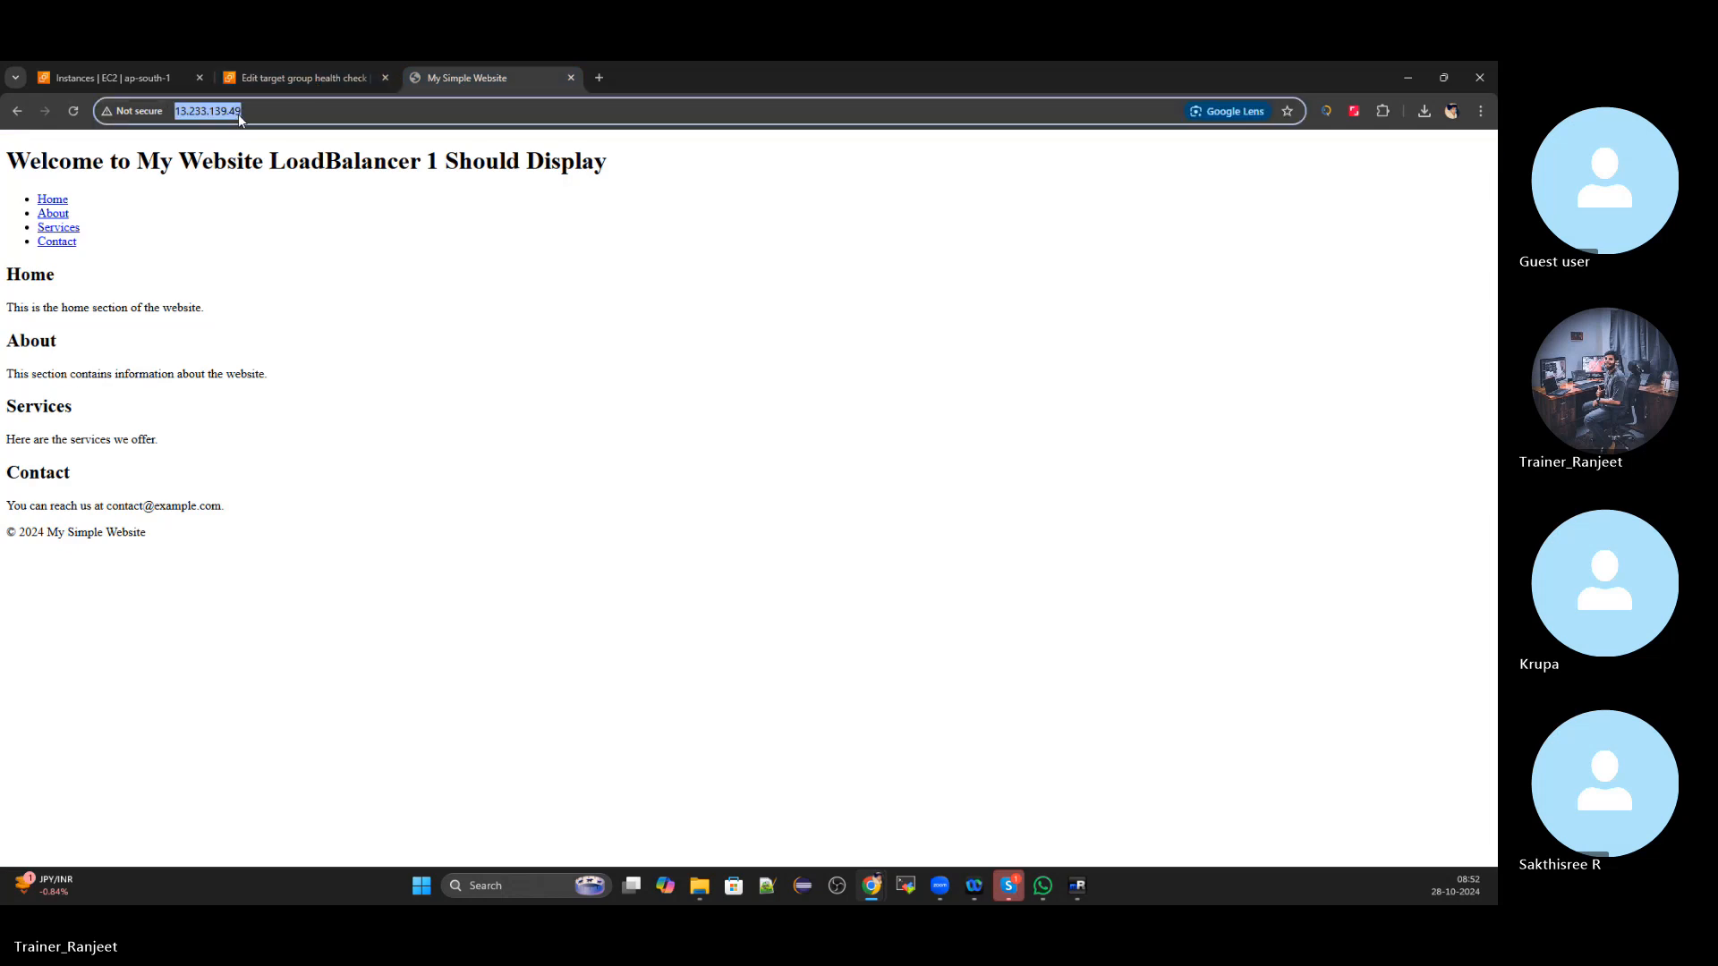
pyautogui.click(288, 77)
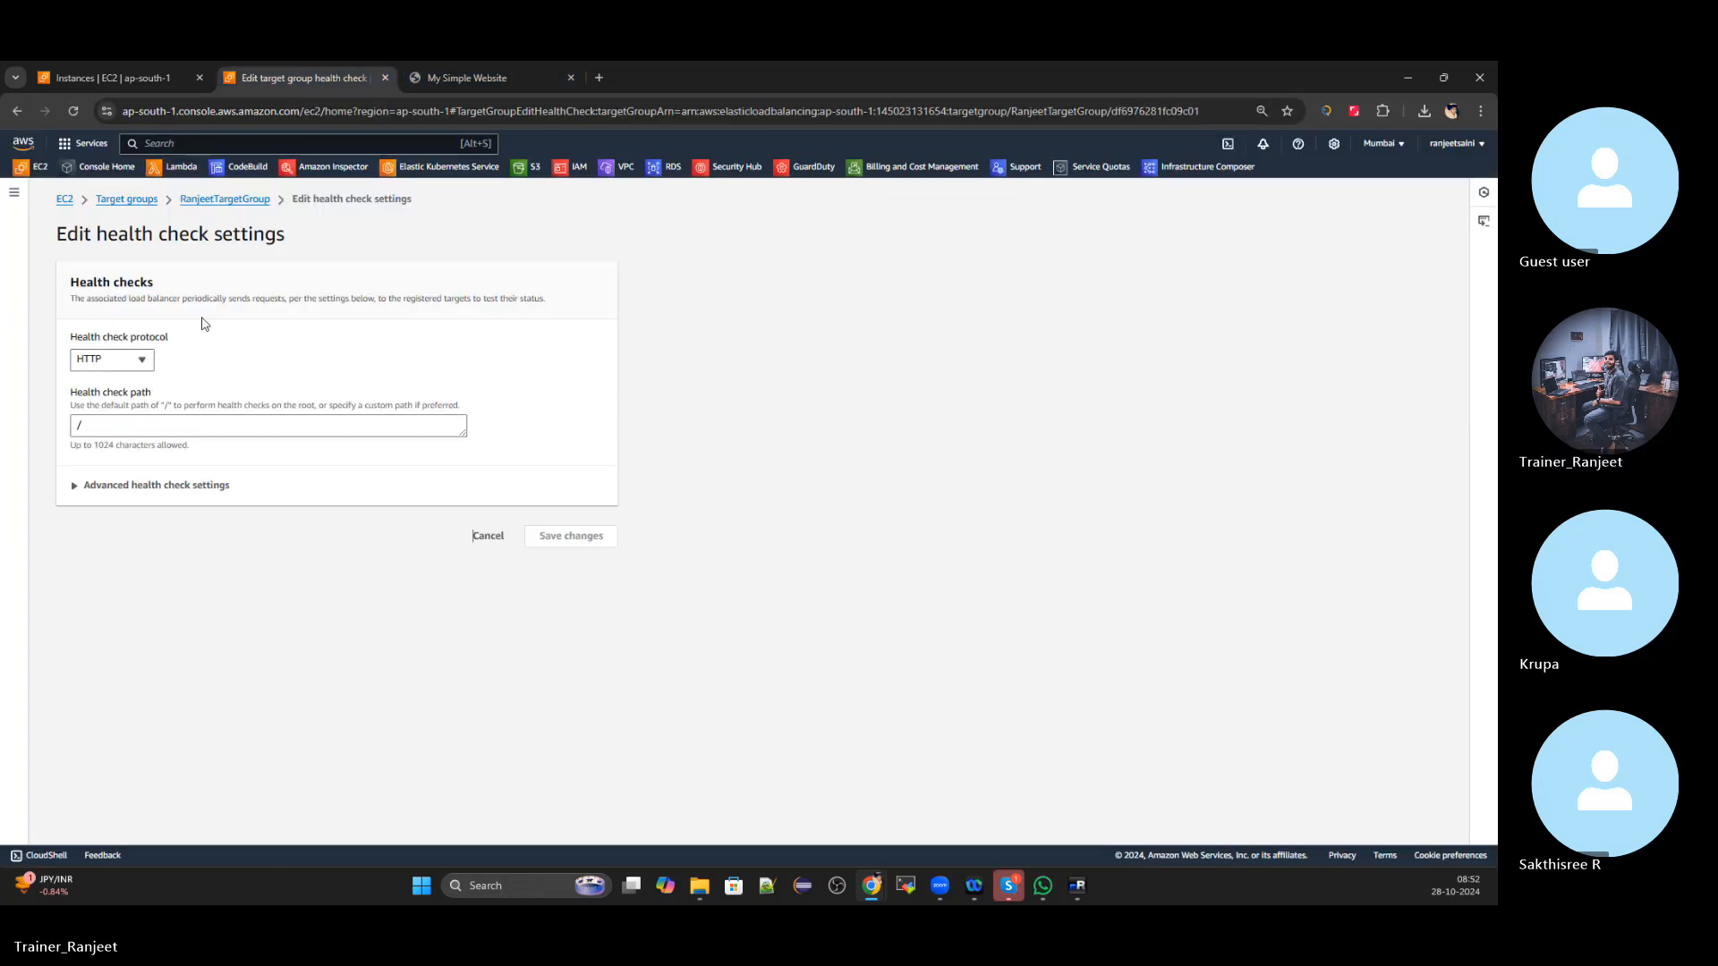
pyautogui.click(149, 360)
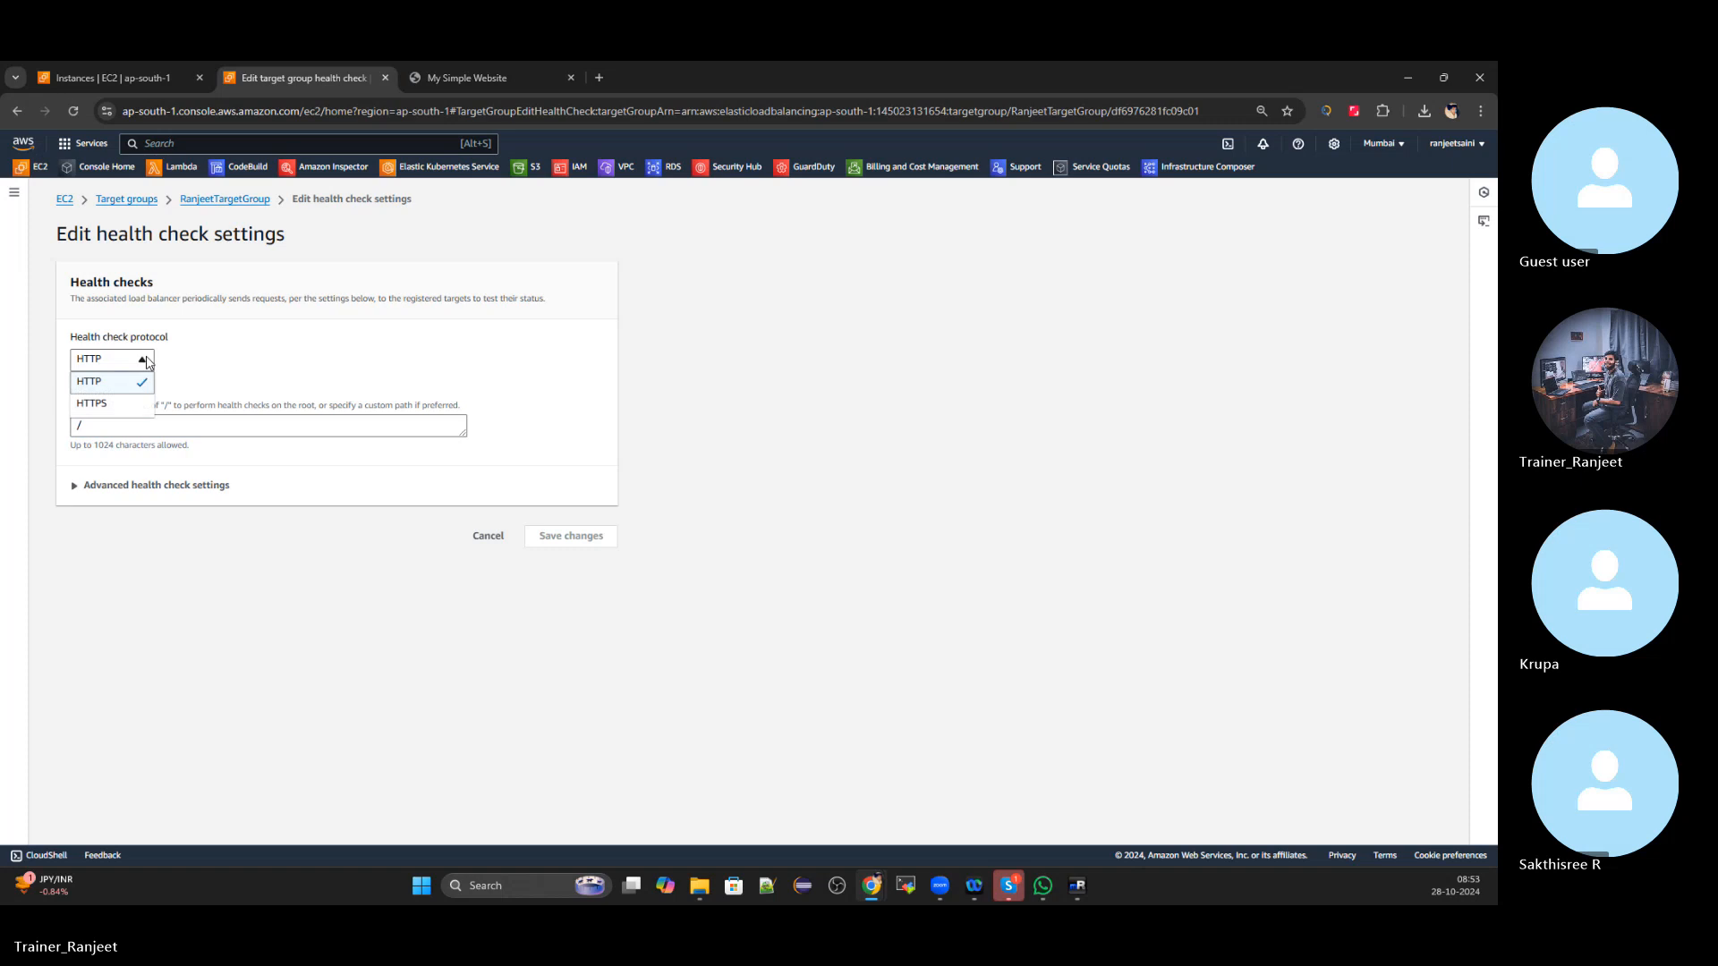
pyautogui.click(117, 641)
pyautogui.click(82, 486)
pyautogui.scroll(-2, 114, 494)
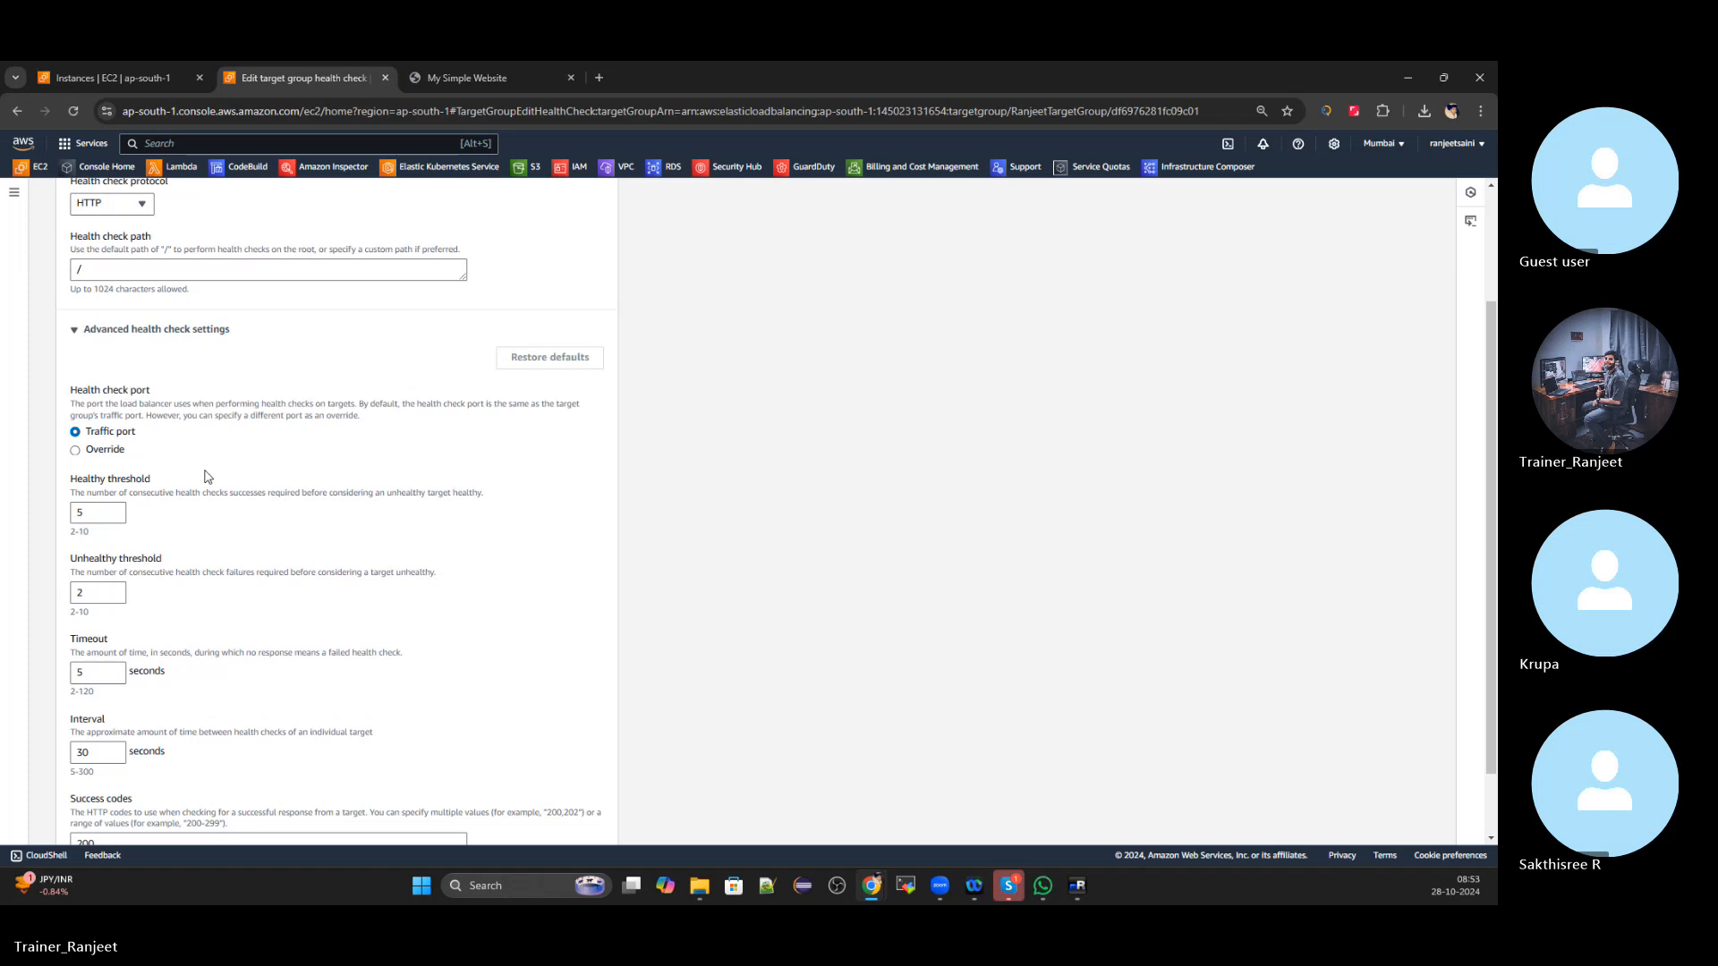
# Raise the health check Timeout past 30 seconds, then reset it to 5
pyautogui.scroll(-1, 176, 517)
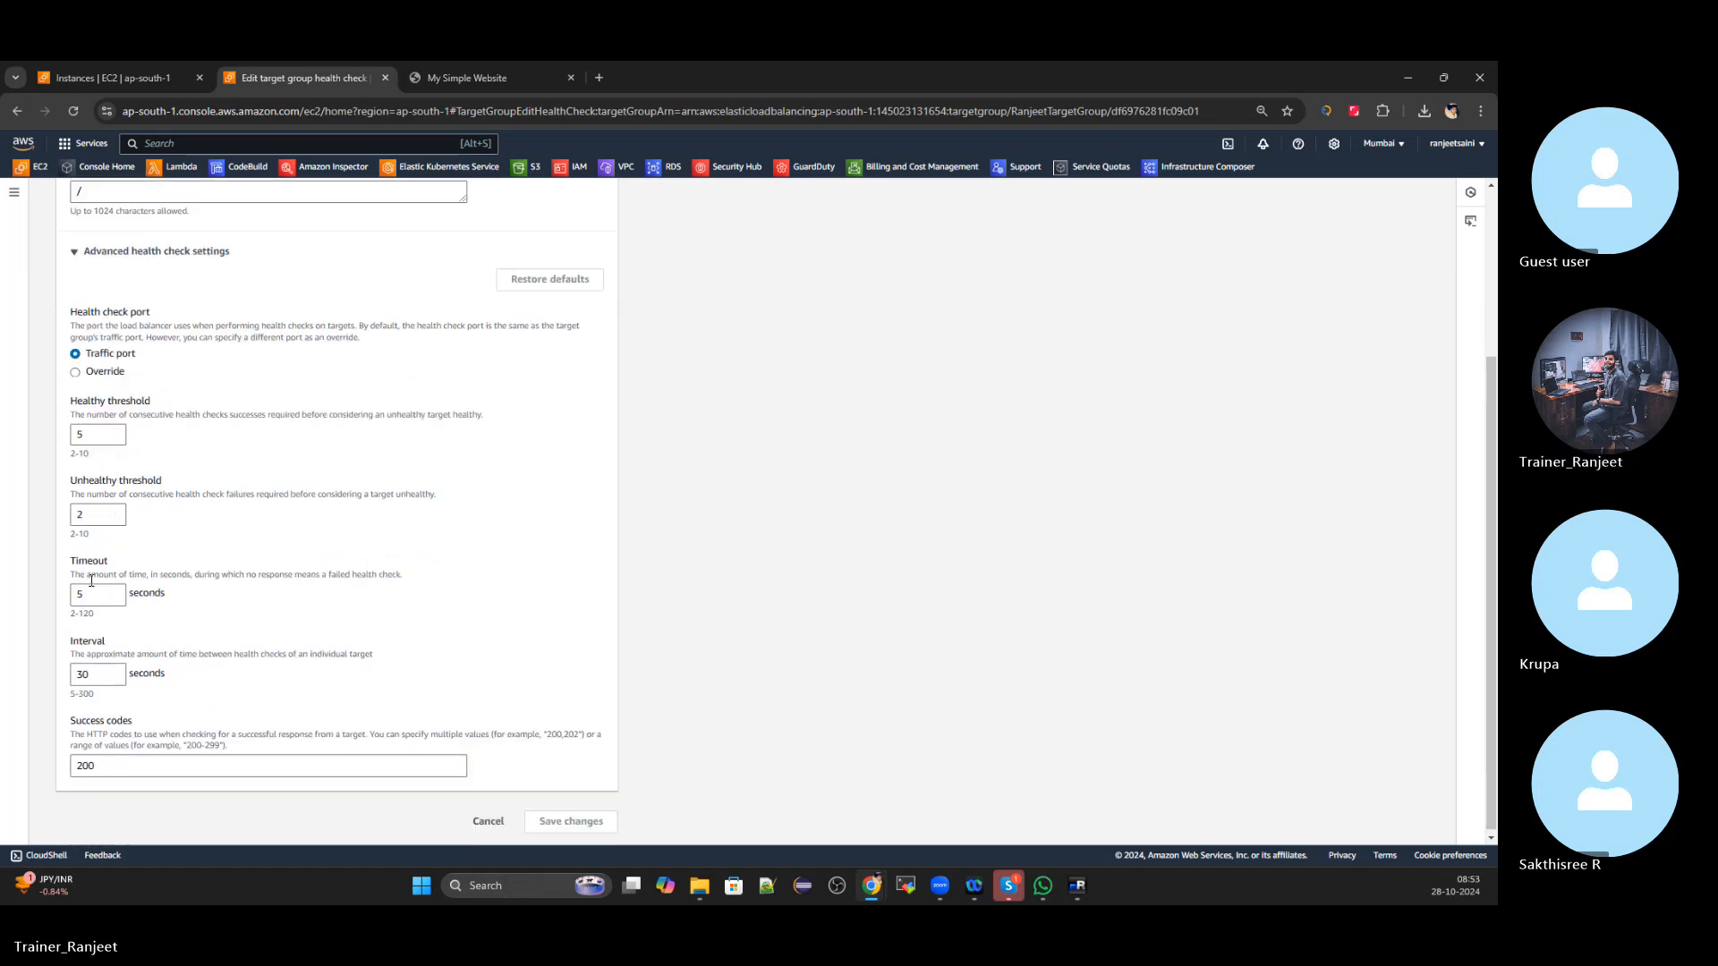
pyautogui.click(94, 592)
pyautogui.click(114, 590)
pyautogui.click(114, 590)
pyautogui.click(114, 591)
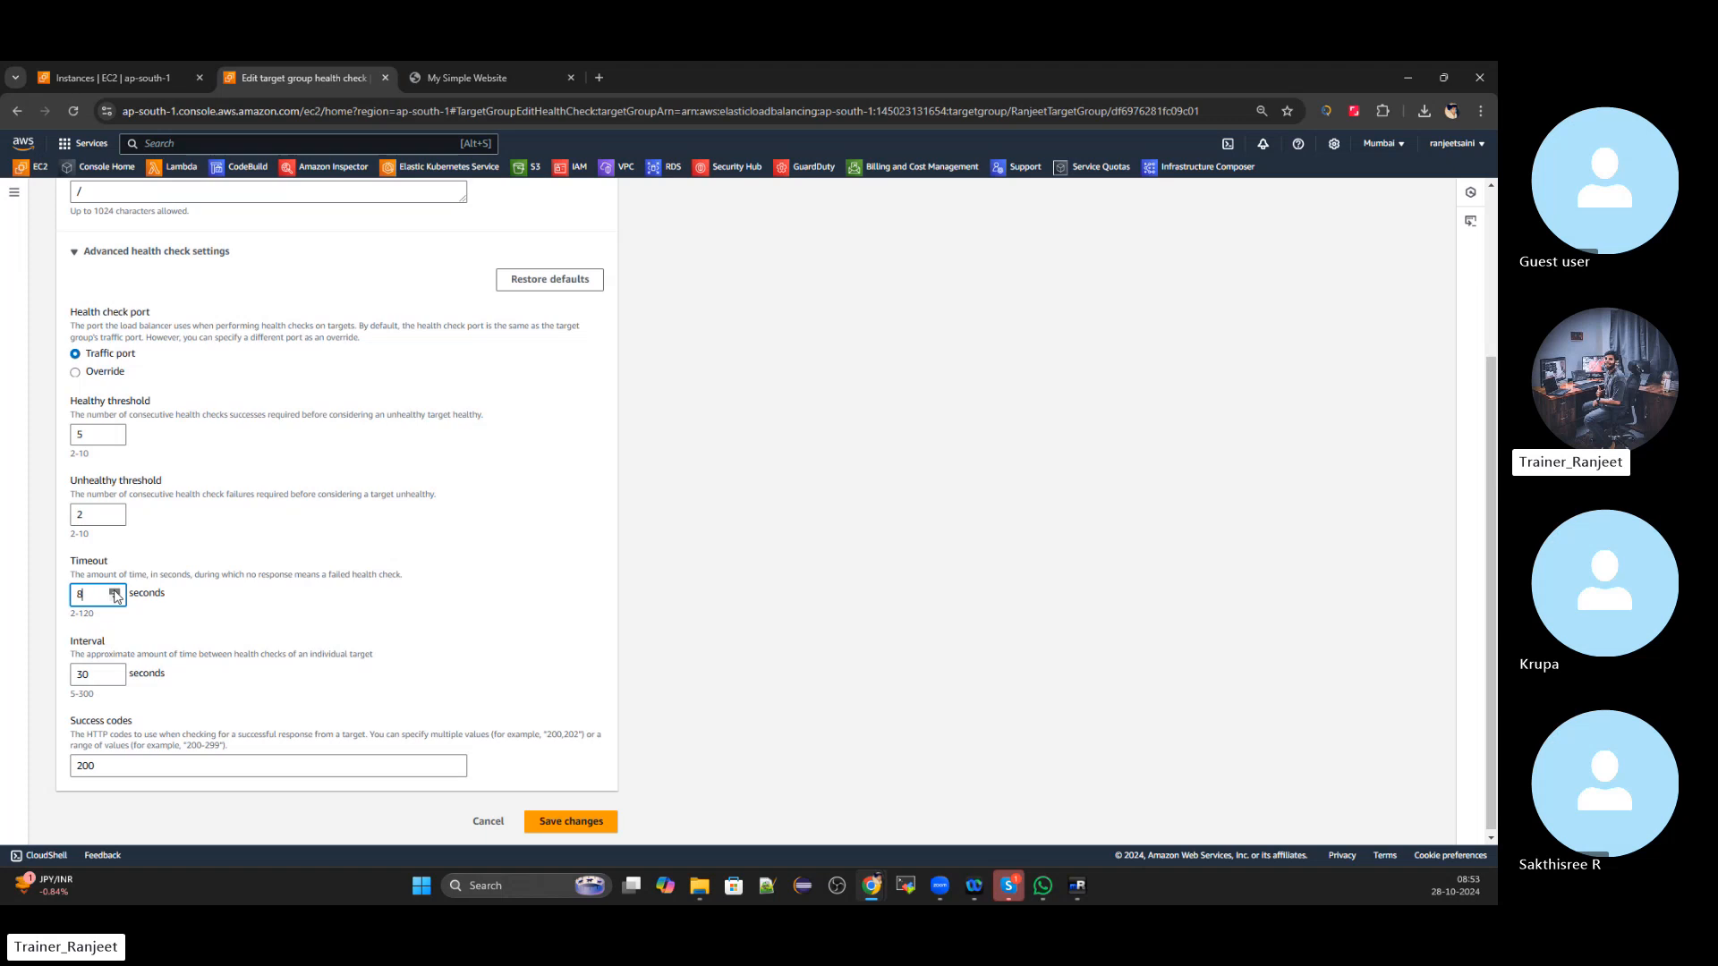
pyautogui.click(115, 591)
pyautogui.click(115, 591)
pyautogui.click(115, 591)
pyautogui.click(114, 591)
pyautogui.click(115, 591)
pyautogui.click(115, 592)
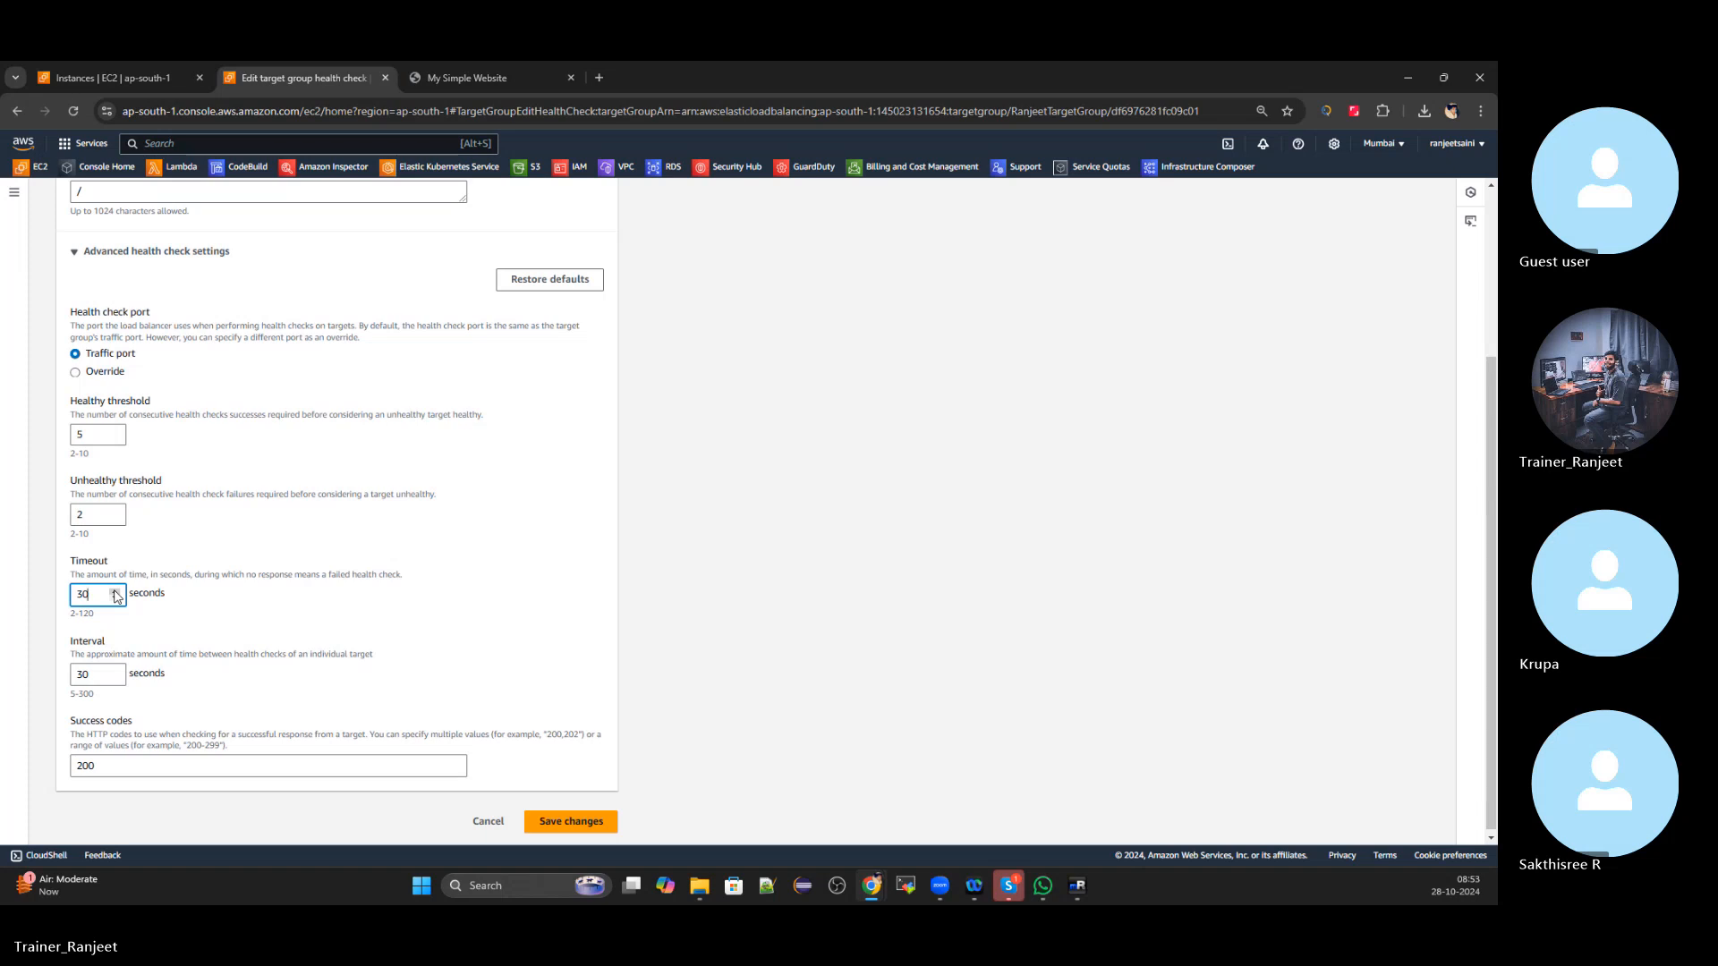
pyautogui.click(115, 591)
pyautogui.click(116, 591)
pyautogui.press('BackSpace')
pyautogui.press('BackSpace')
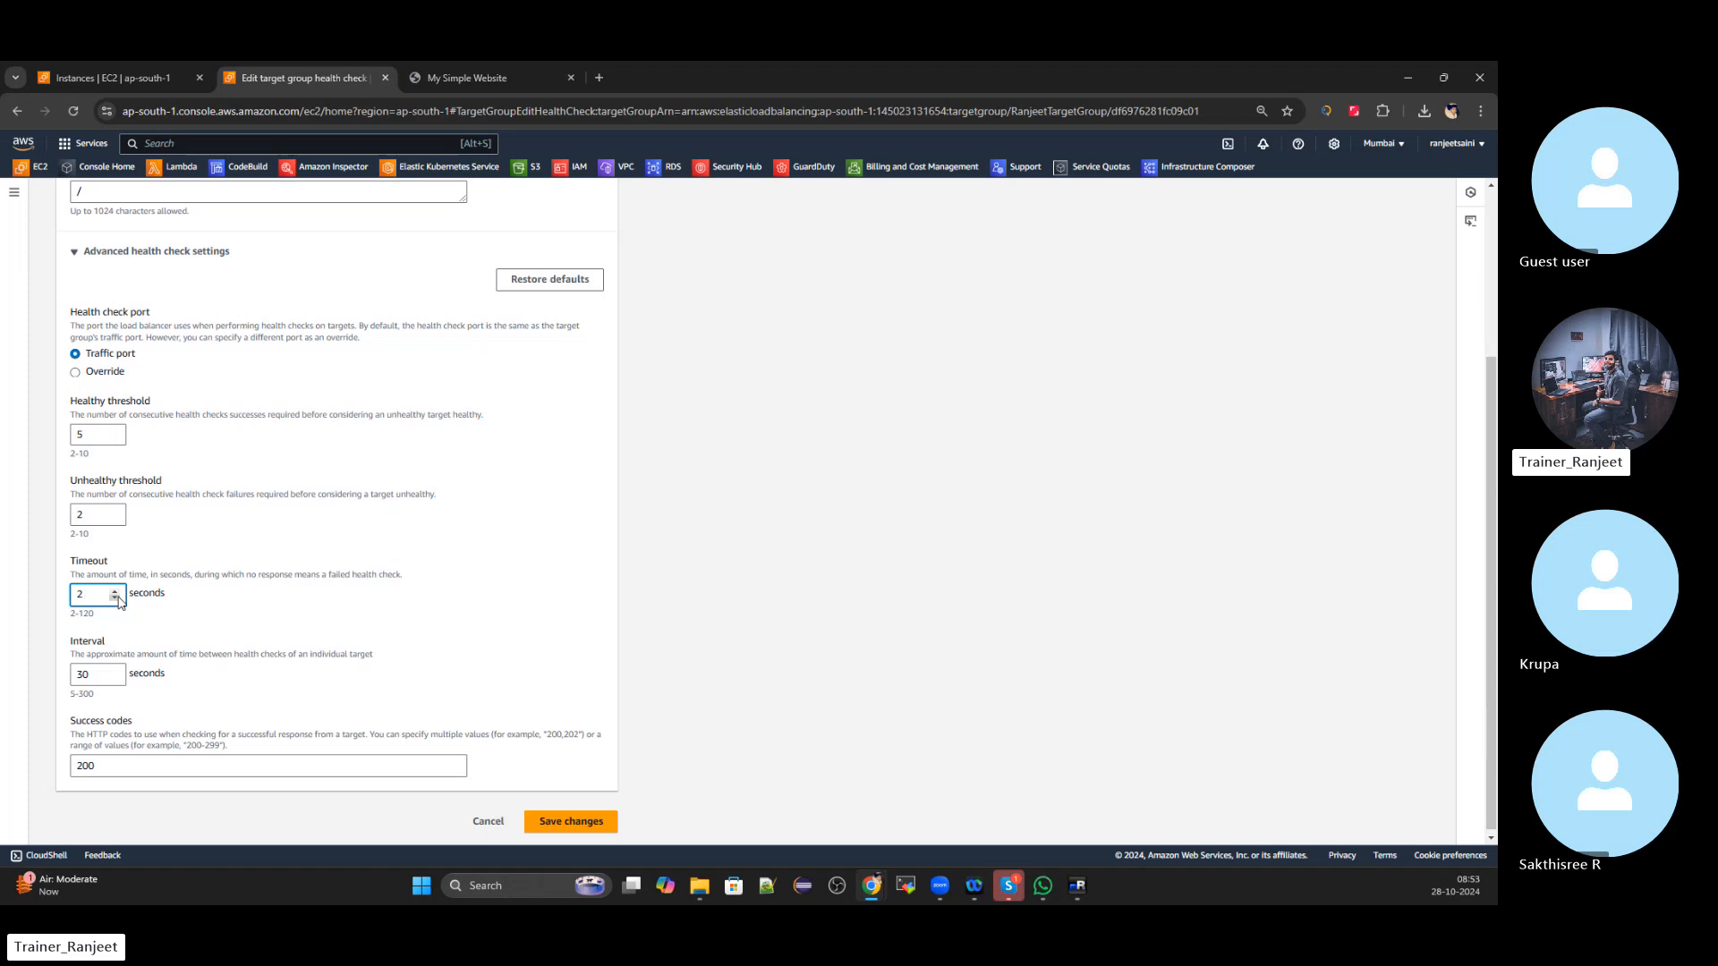
pyautogui.write('5')
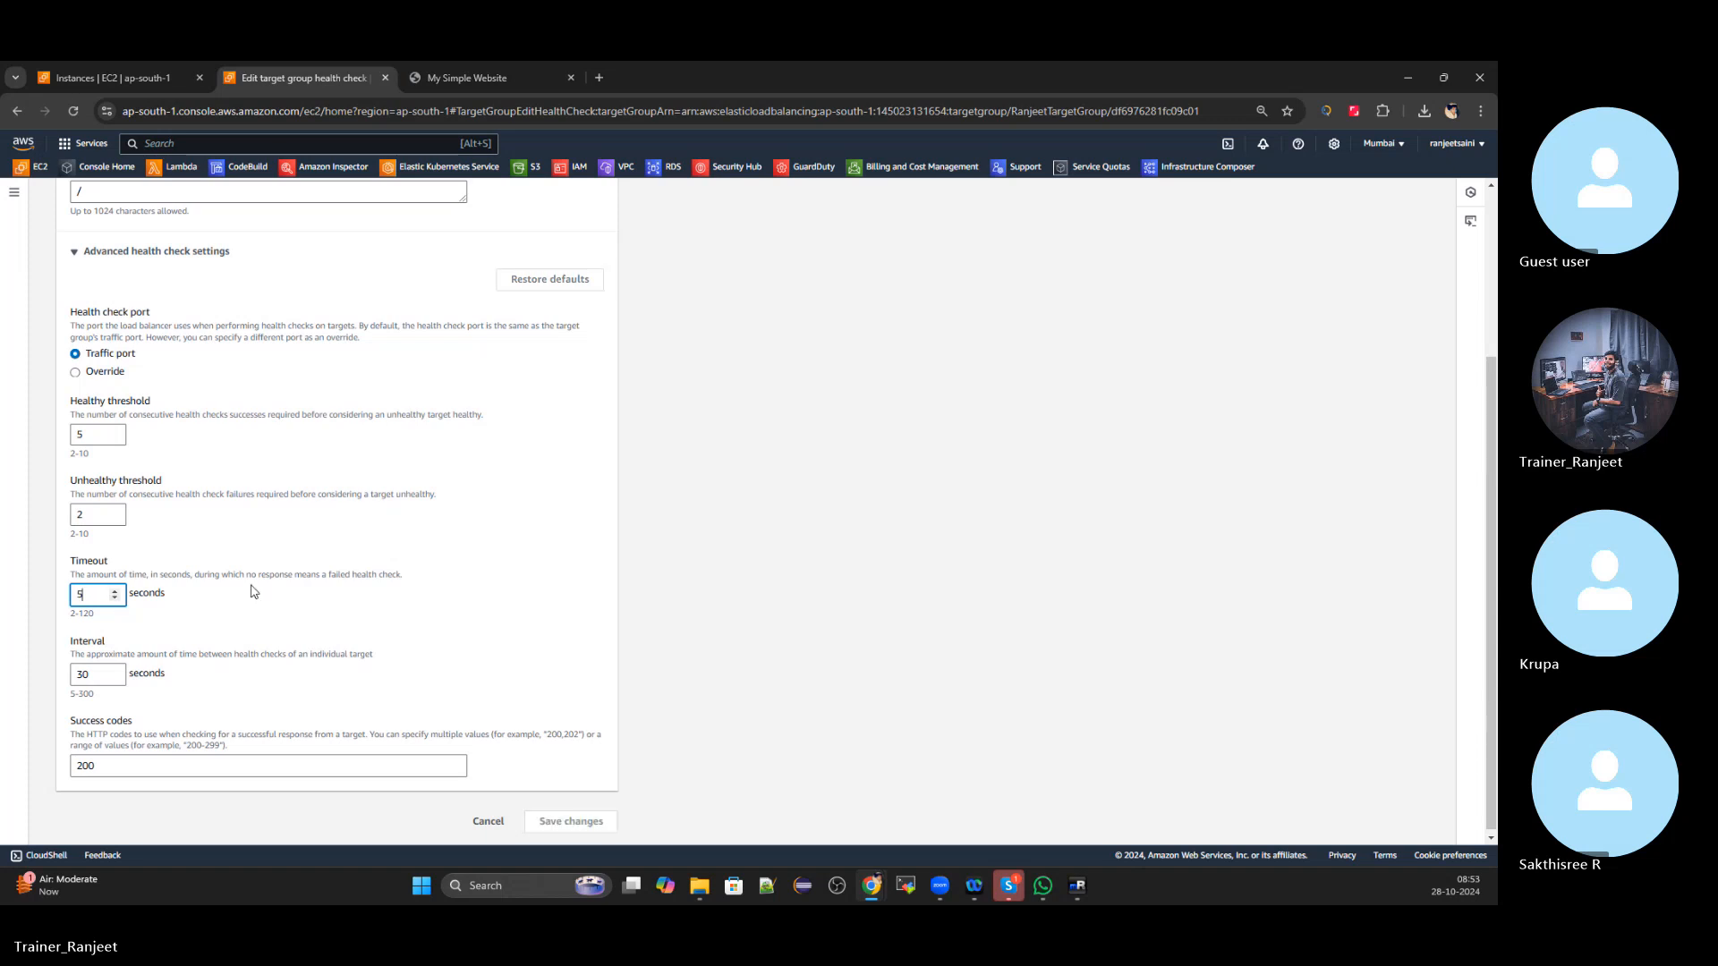
pyautogui.click(480, 633)
# Cancel the health check edit without saving any changes
pyautogui.scroll(1, 388, 591)
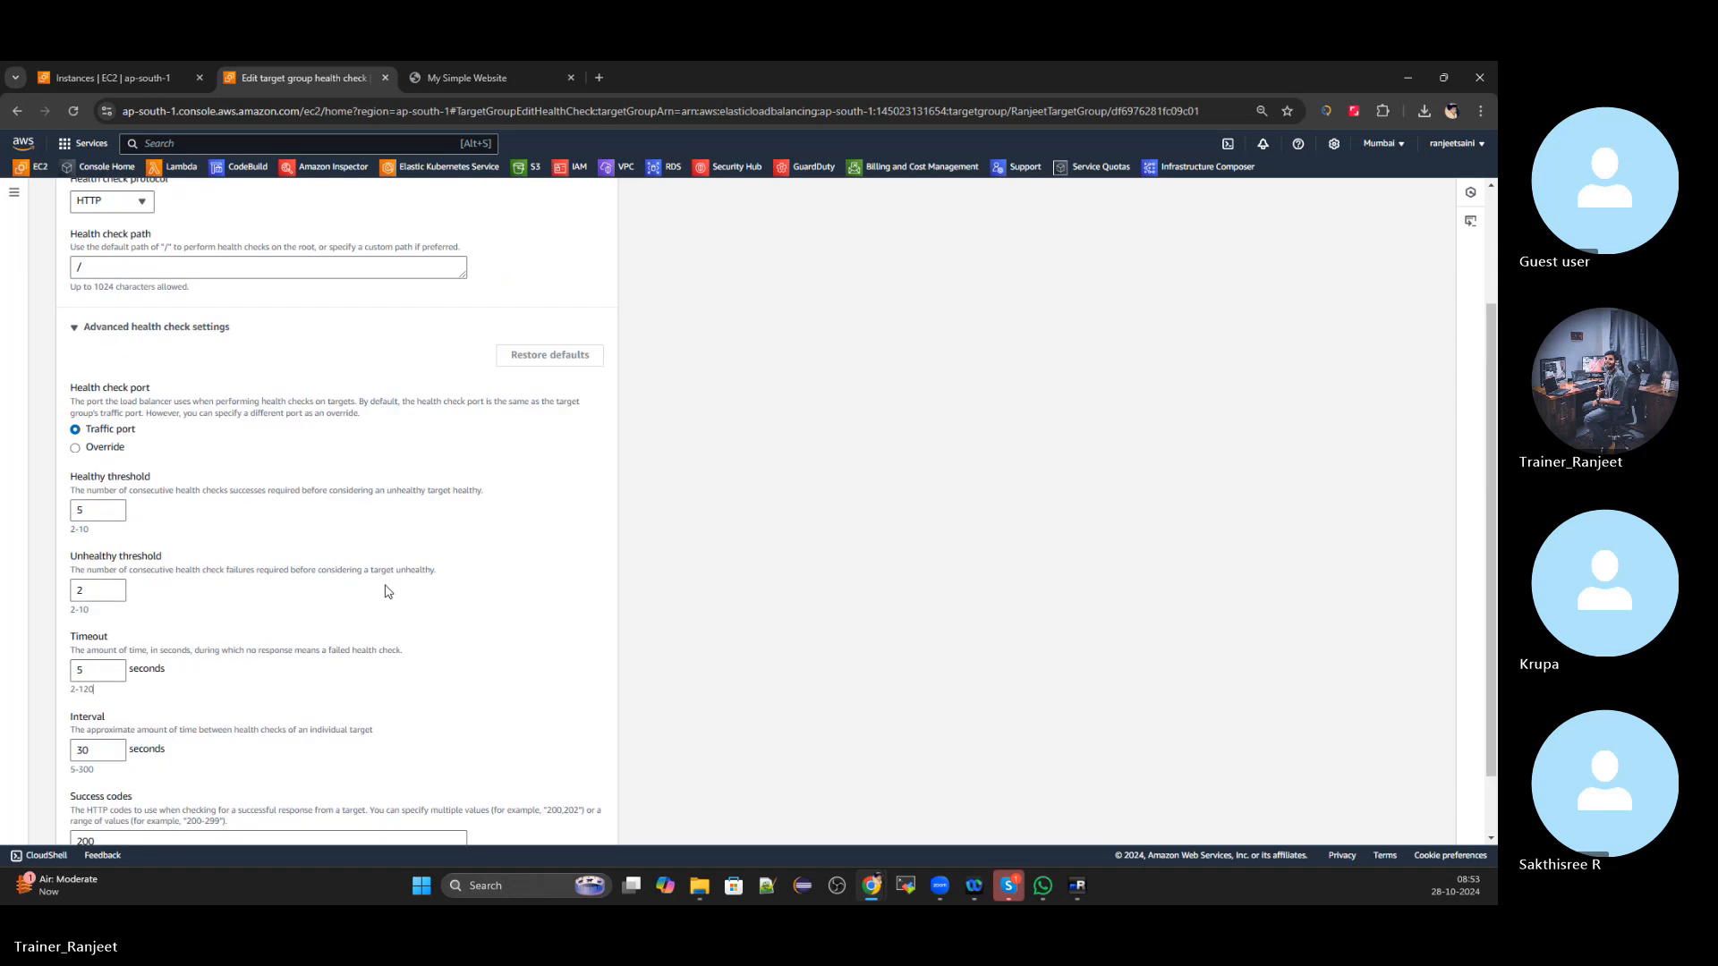
pyautogui.scroll(-1, 387, 591)
pyautogui.scroll(3, 385, 600)
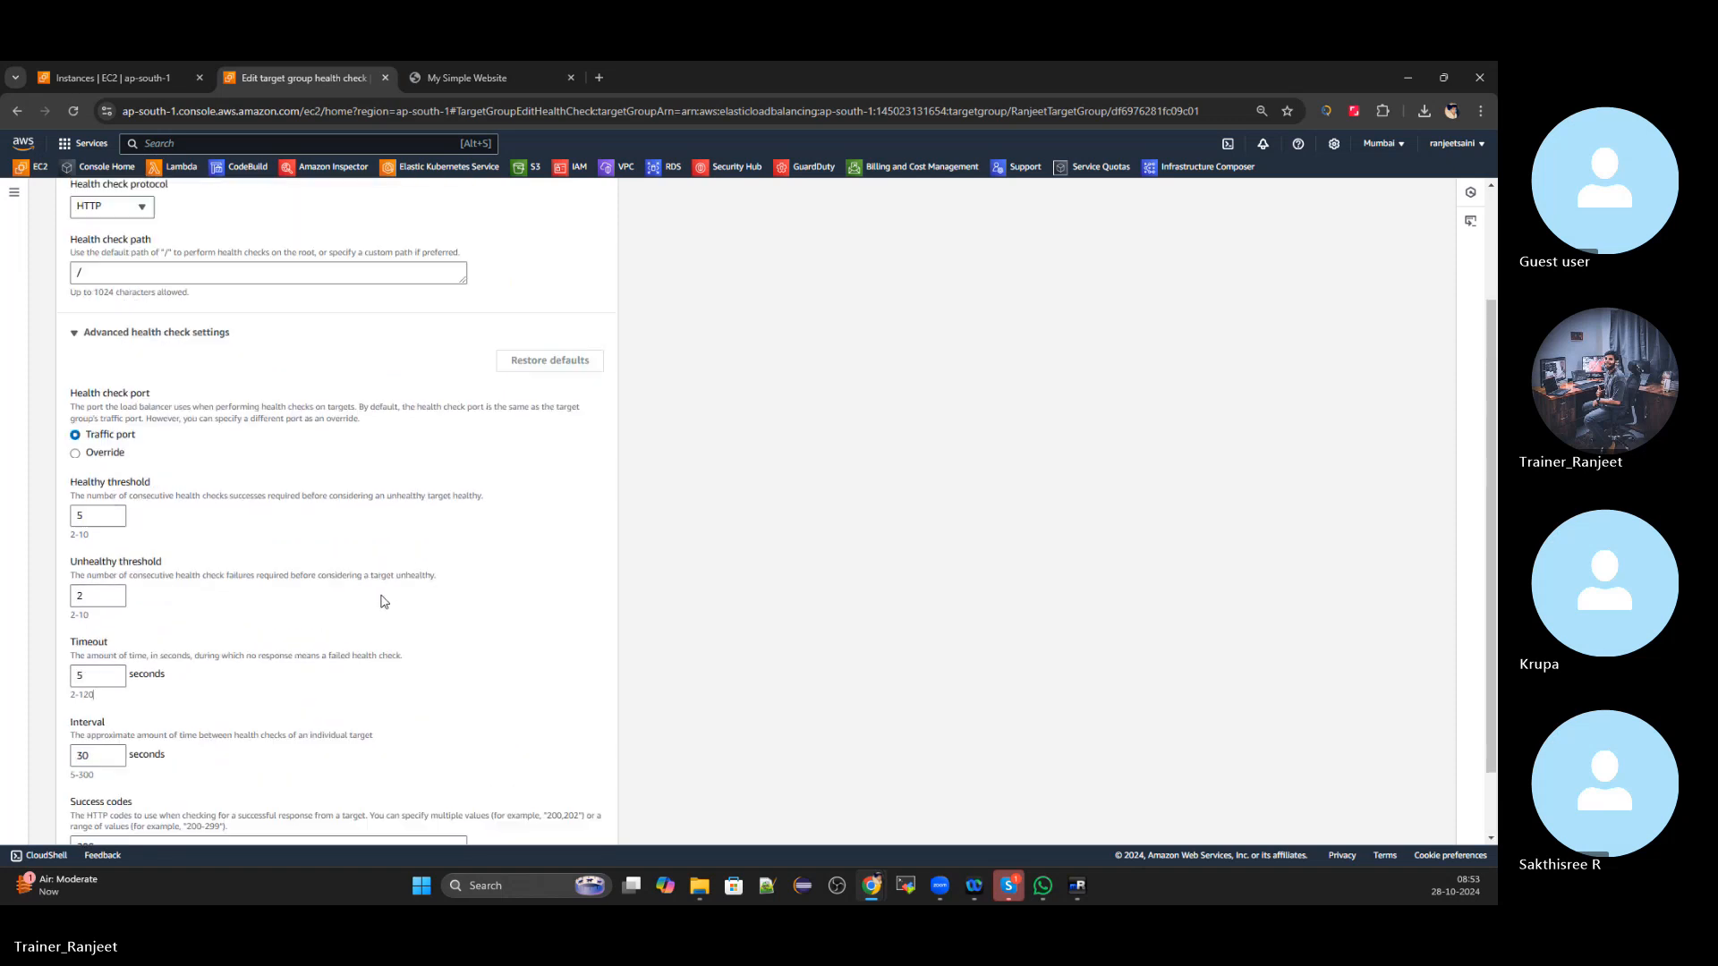
pyautogui.scroll(-3, 373, 621)
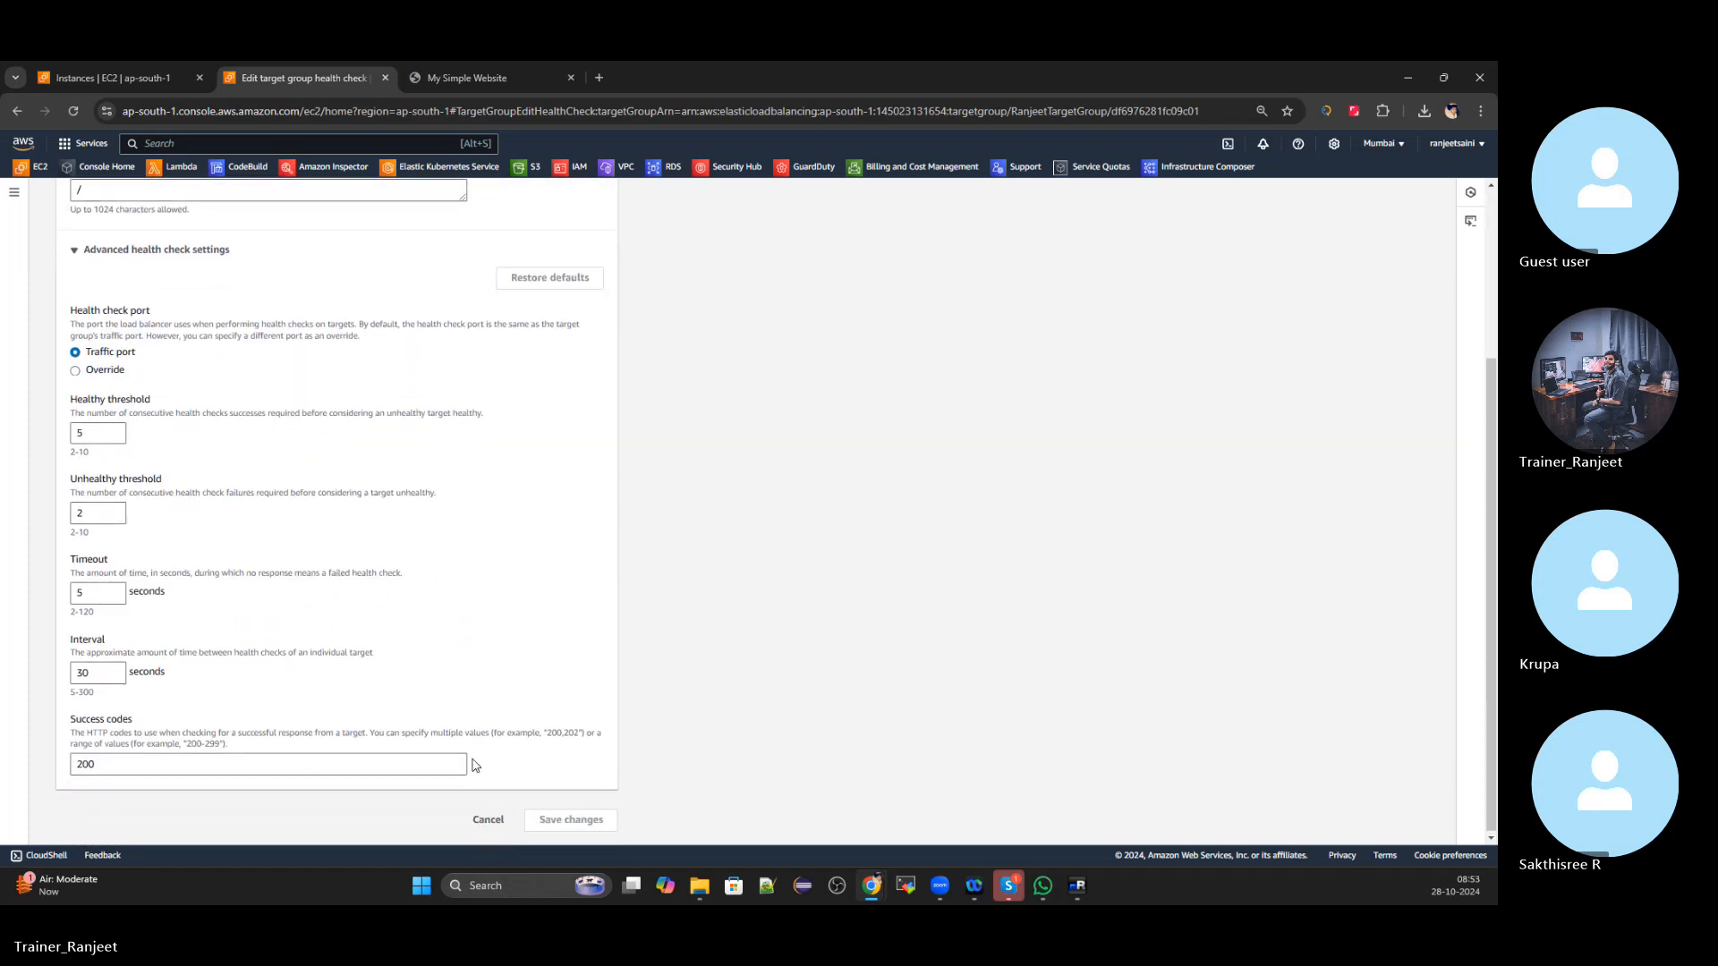
pyautogui.click(485, 820)
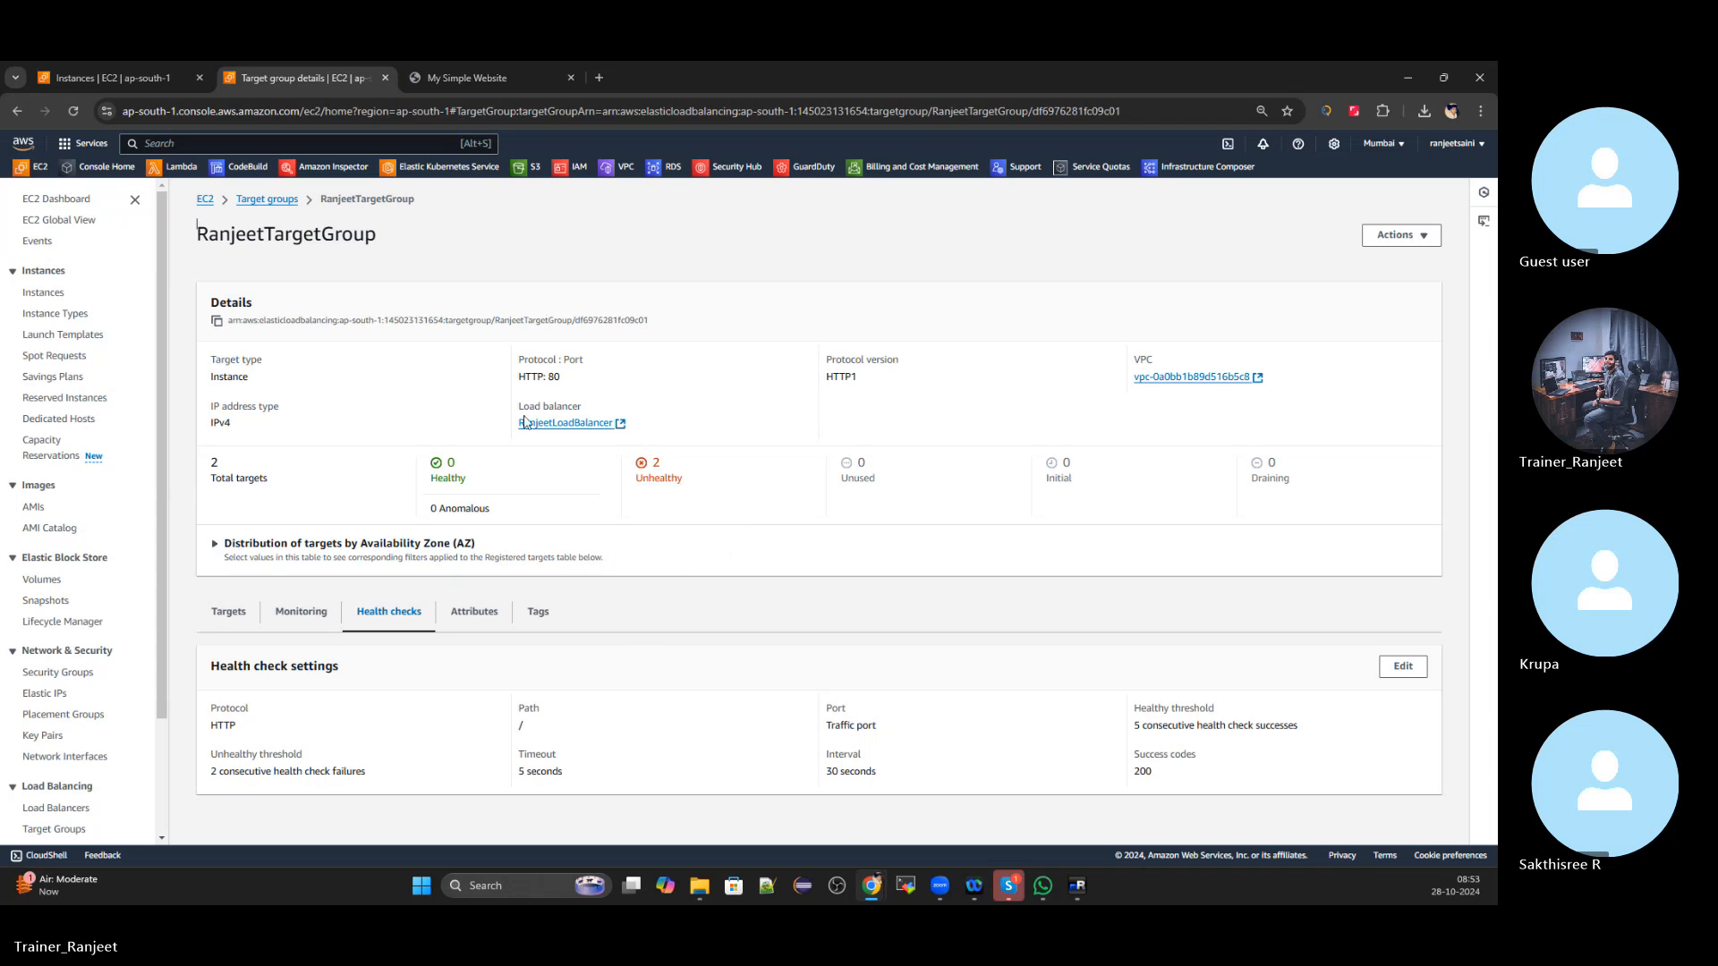
# Filter the targets to Unhealthy, briefly select the first one, then go to the EC2 Dashboard
pyautogui.click(1404, 240)
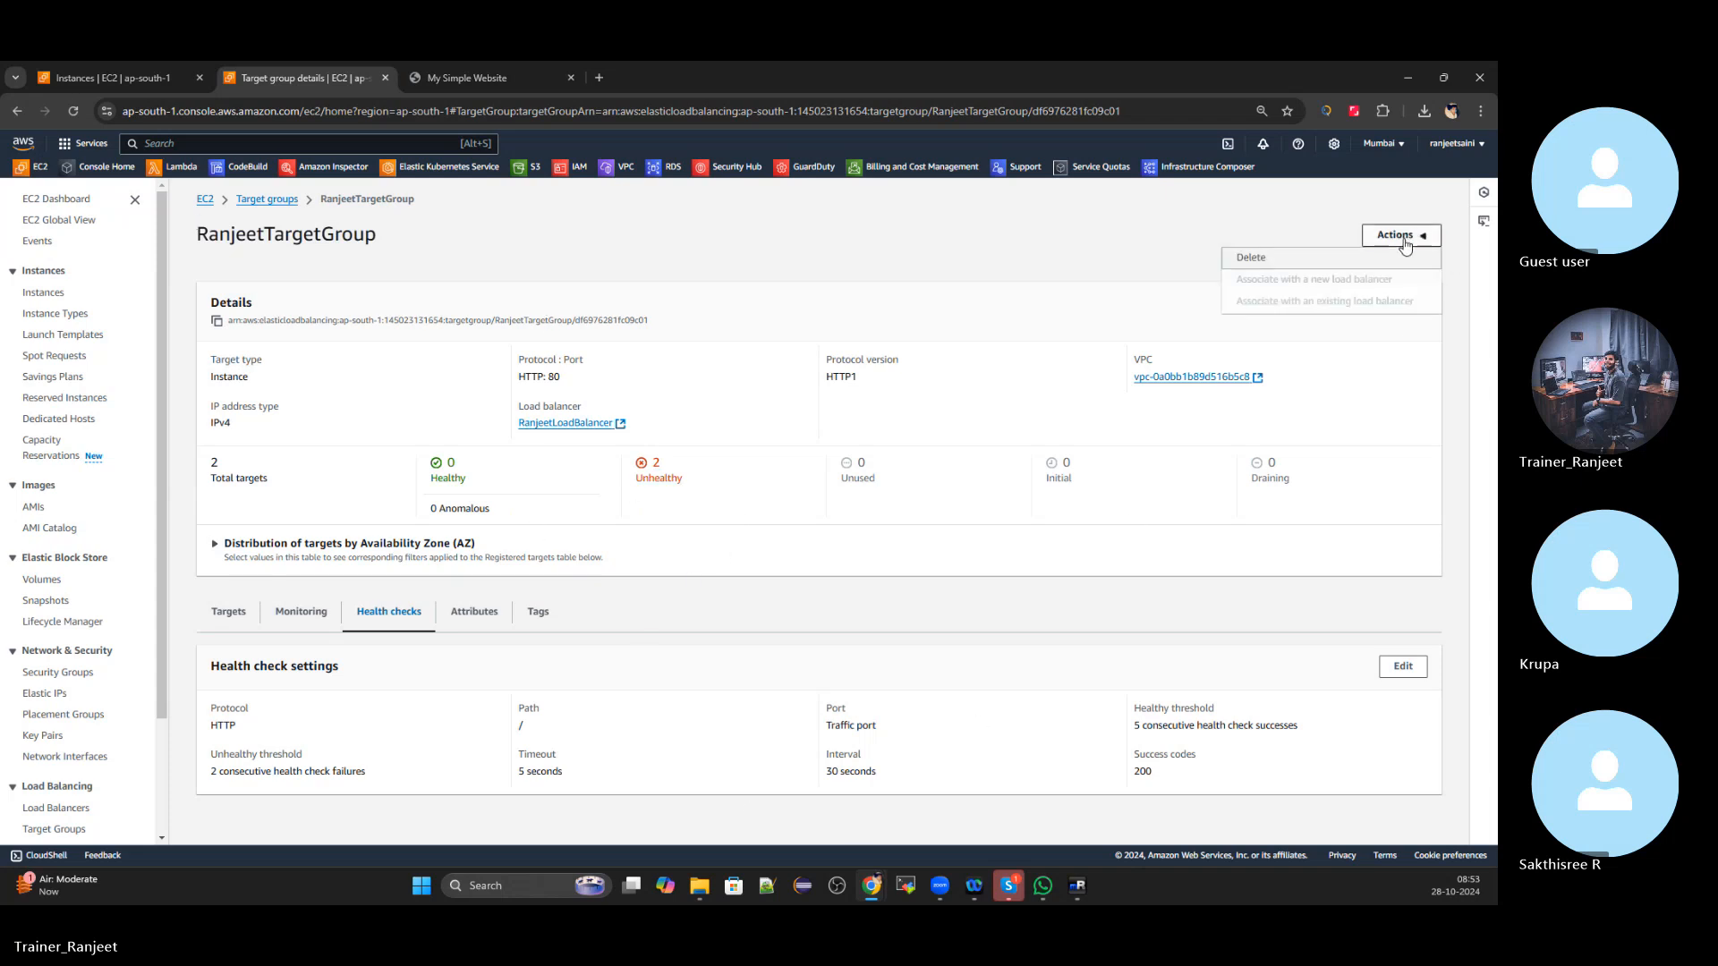
pyautogui.click(771, 314)
pyautogui.click(656, 481)
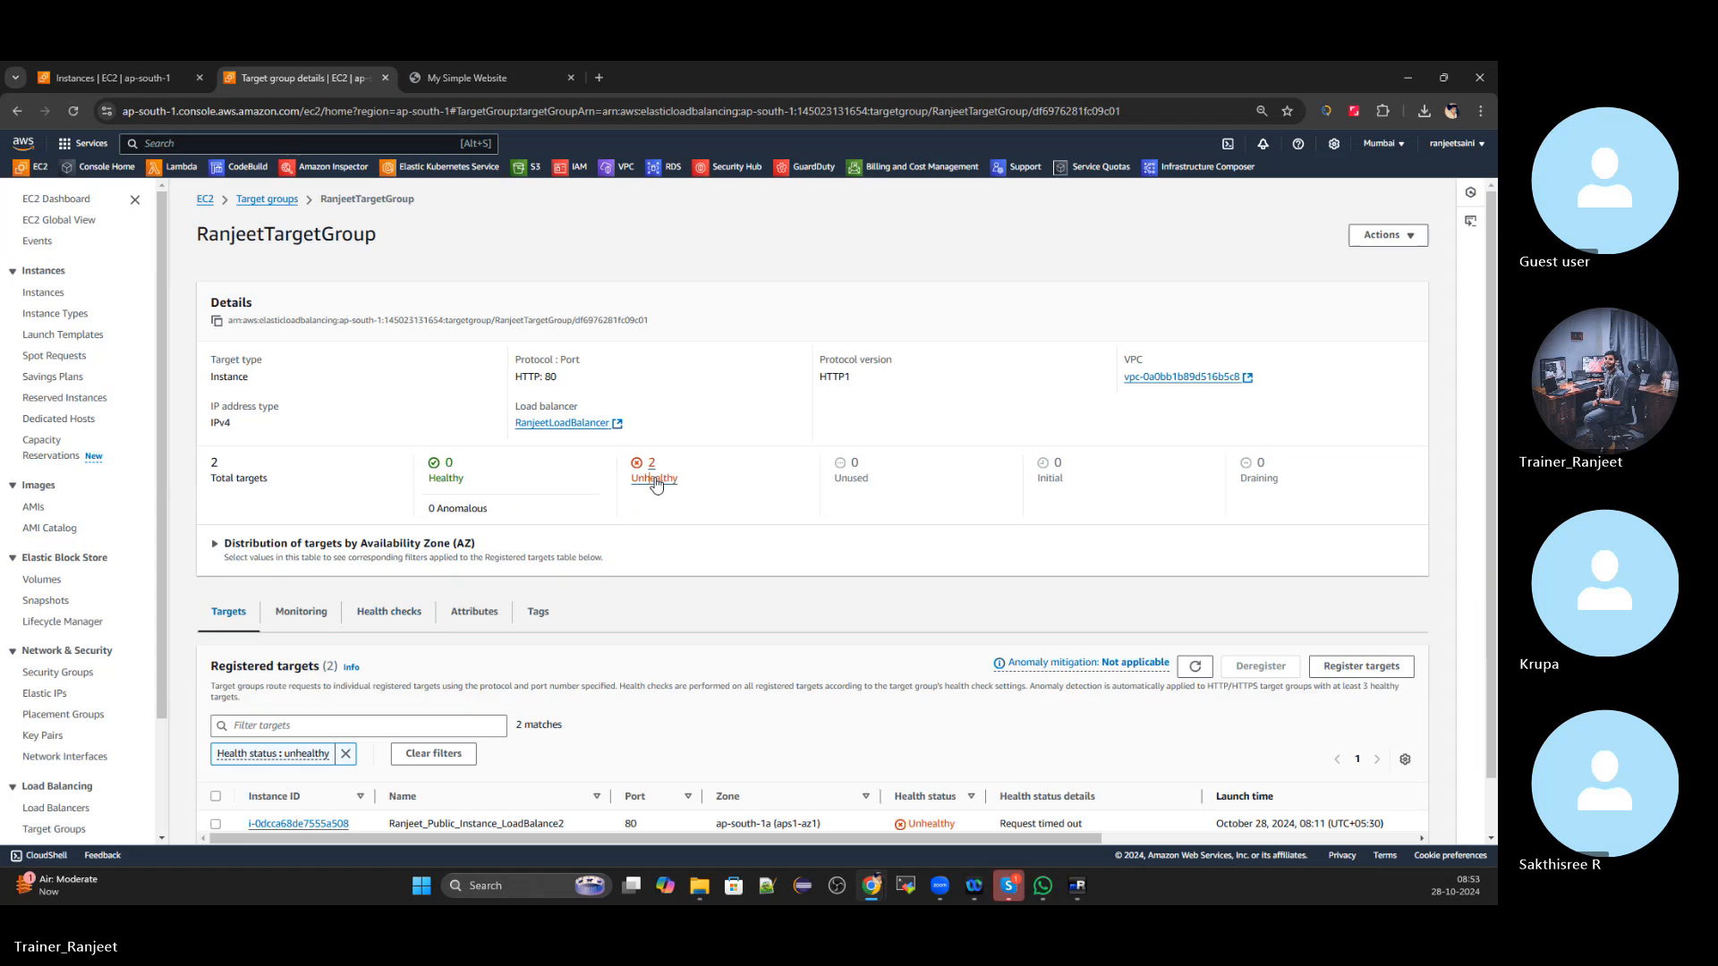
pyautogui.scroll(-1, 737, 537)
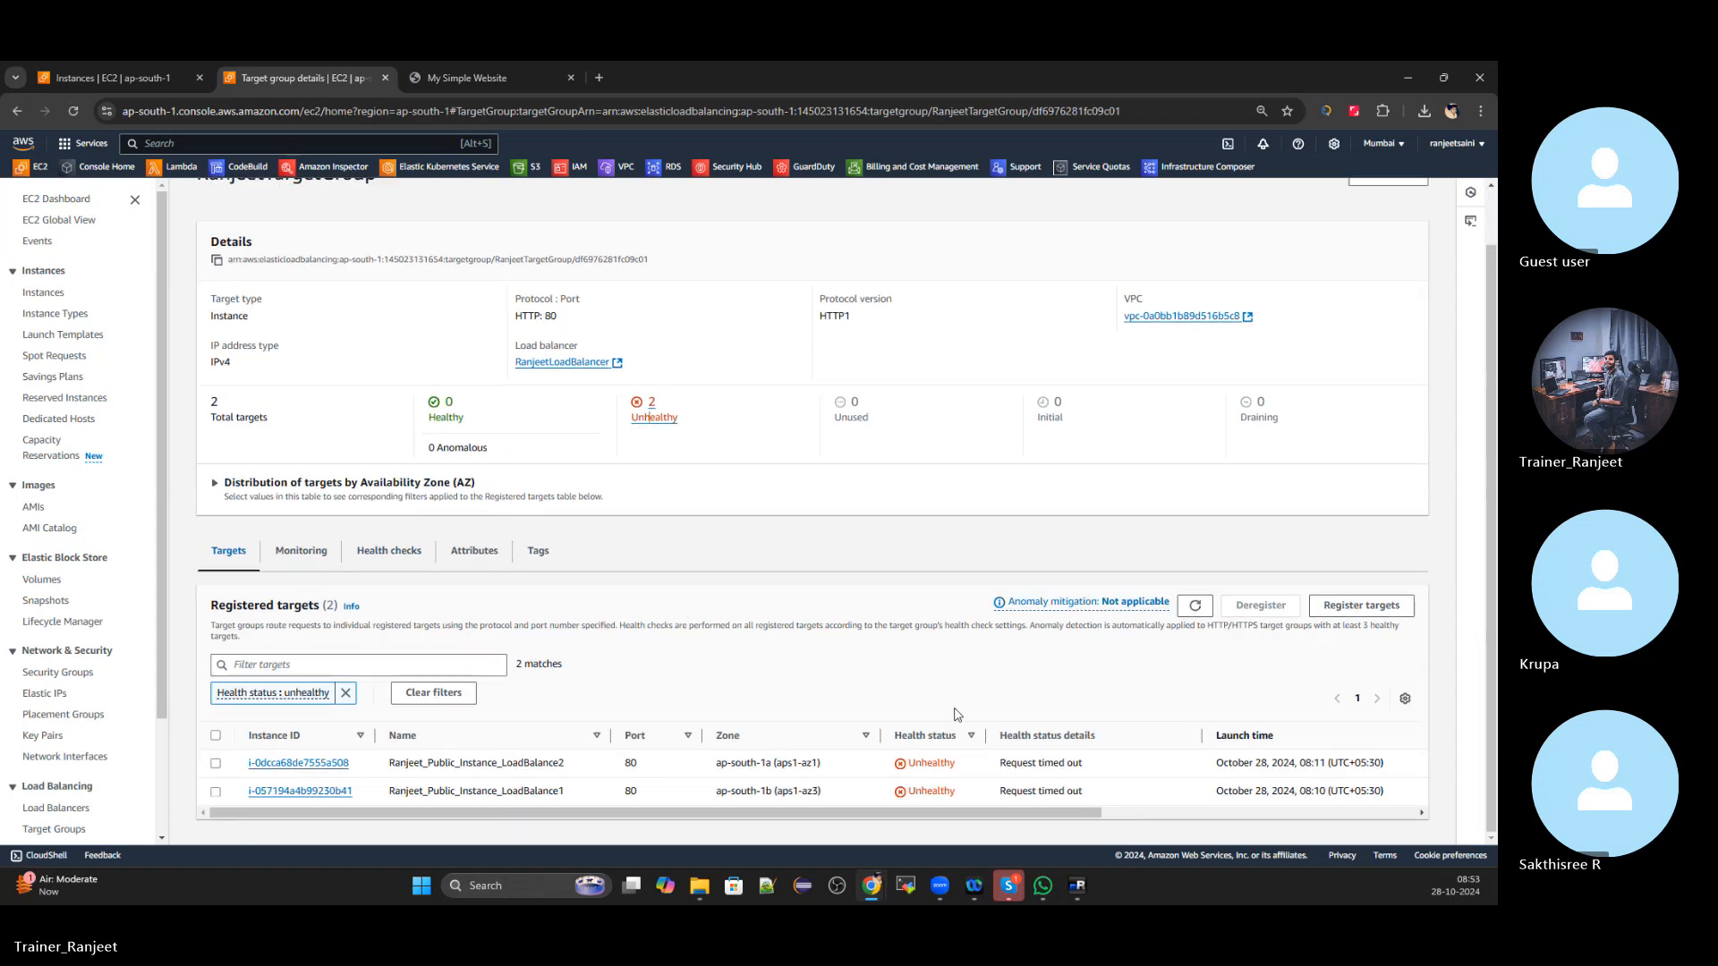
pyautogui.click(217, 766)
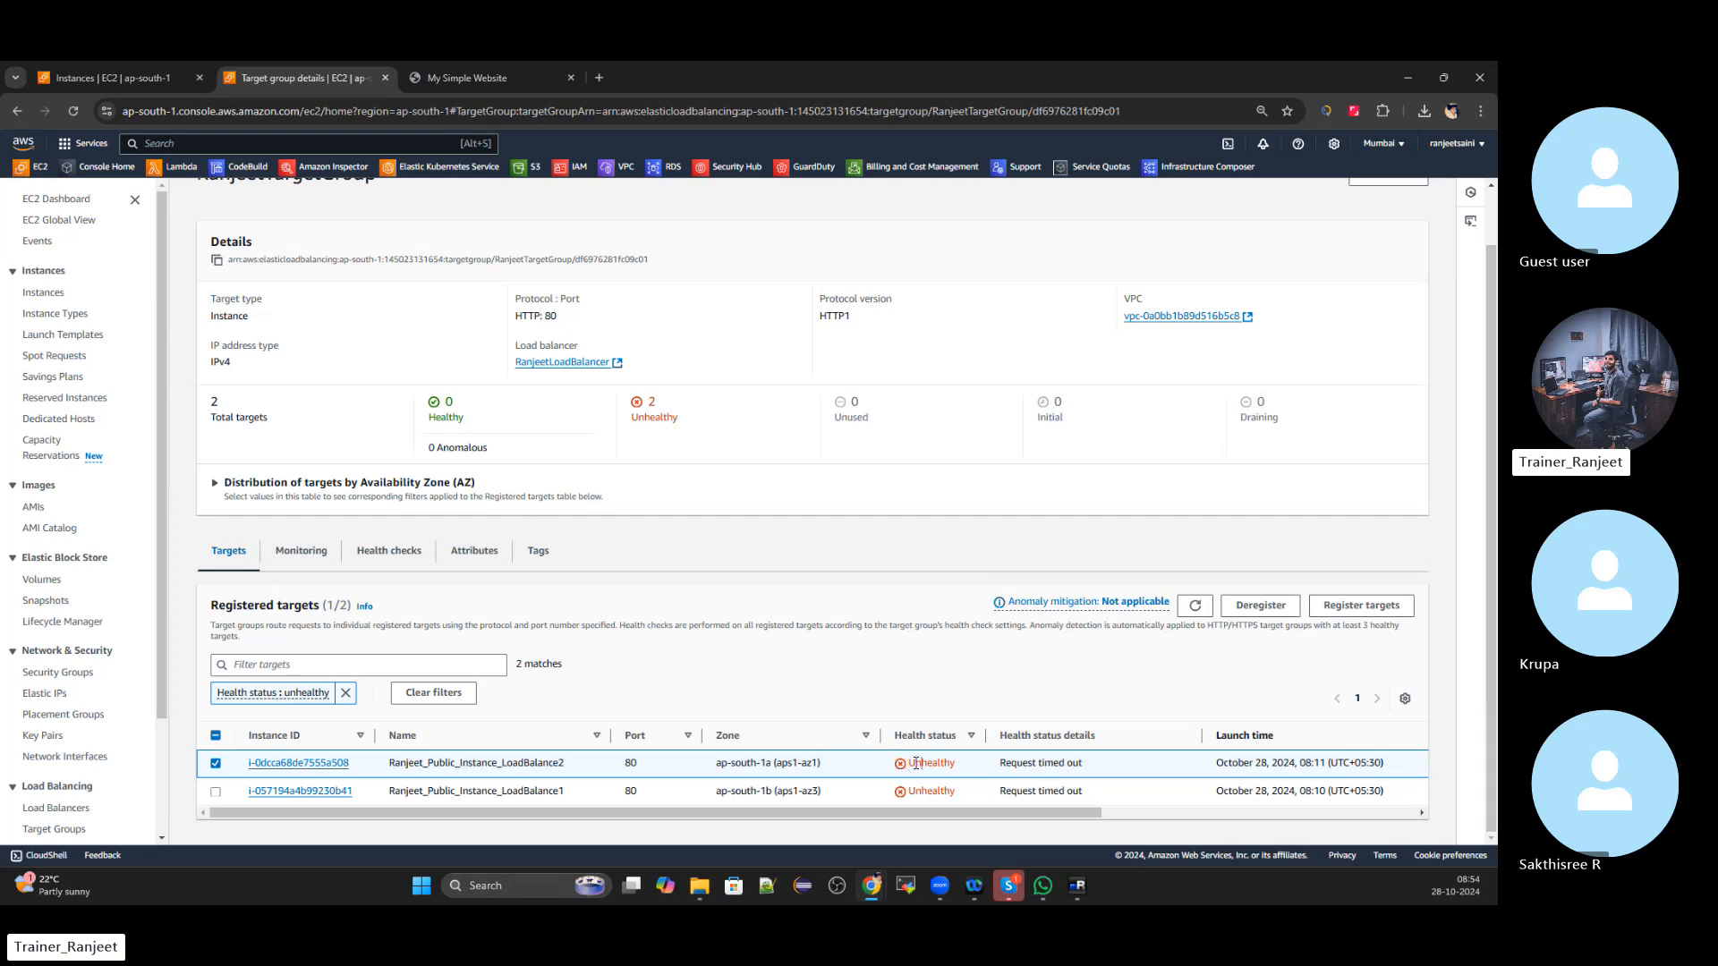
pyautogui.click(215, 764)
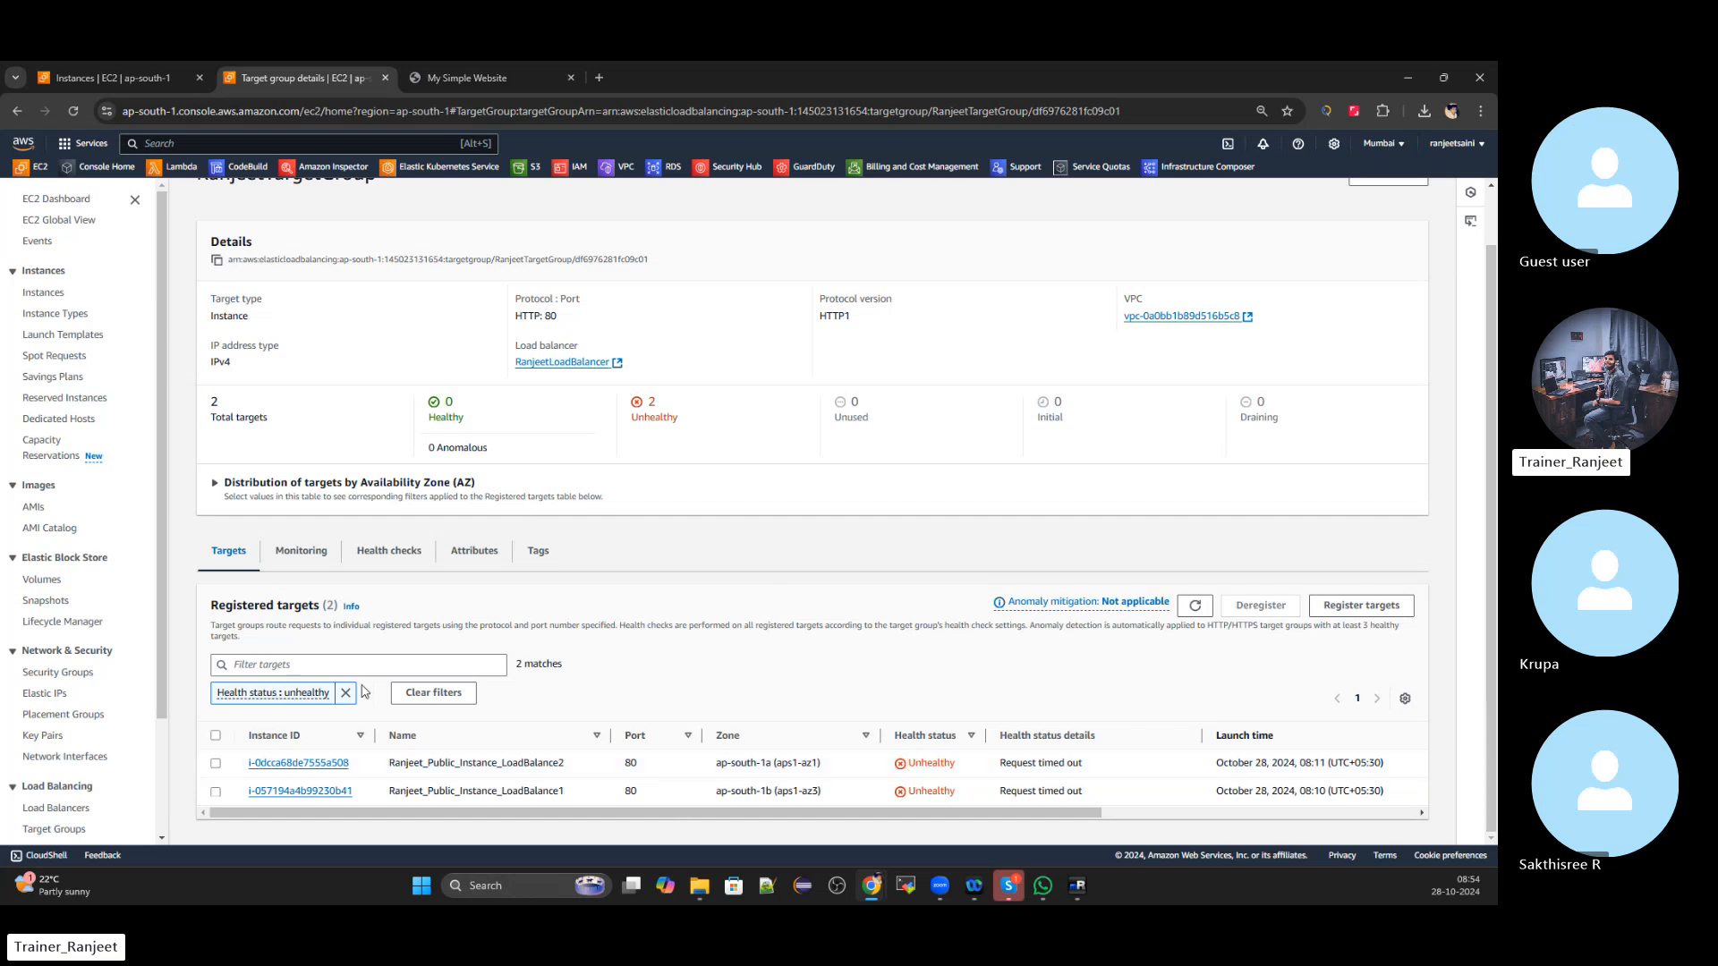
pyautogui.scroll(1, 5, 188)
pyautogui.click(54, 199)
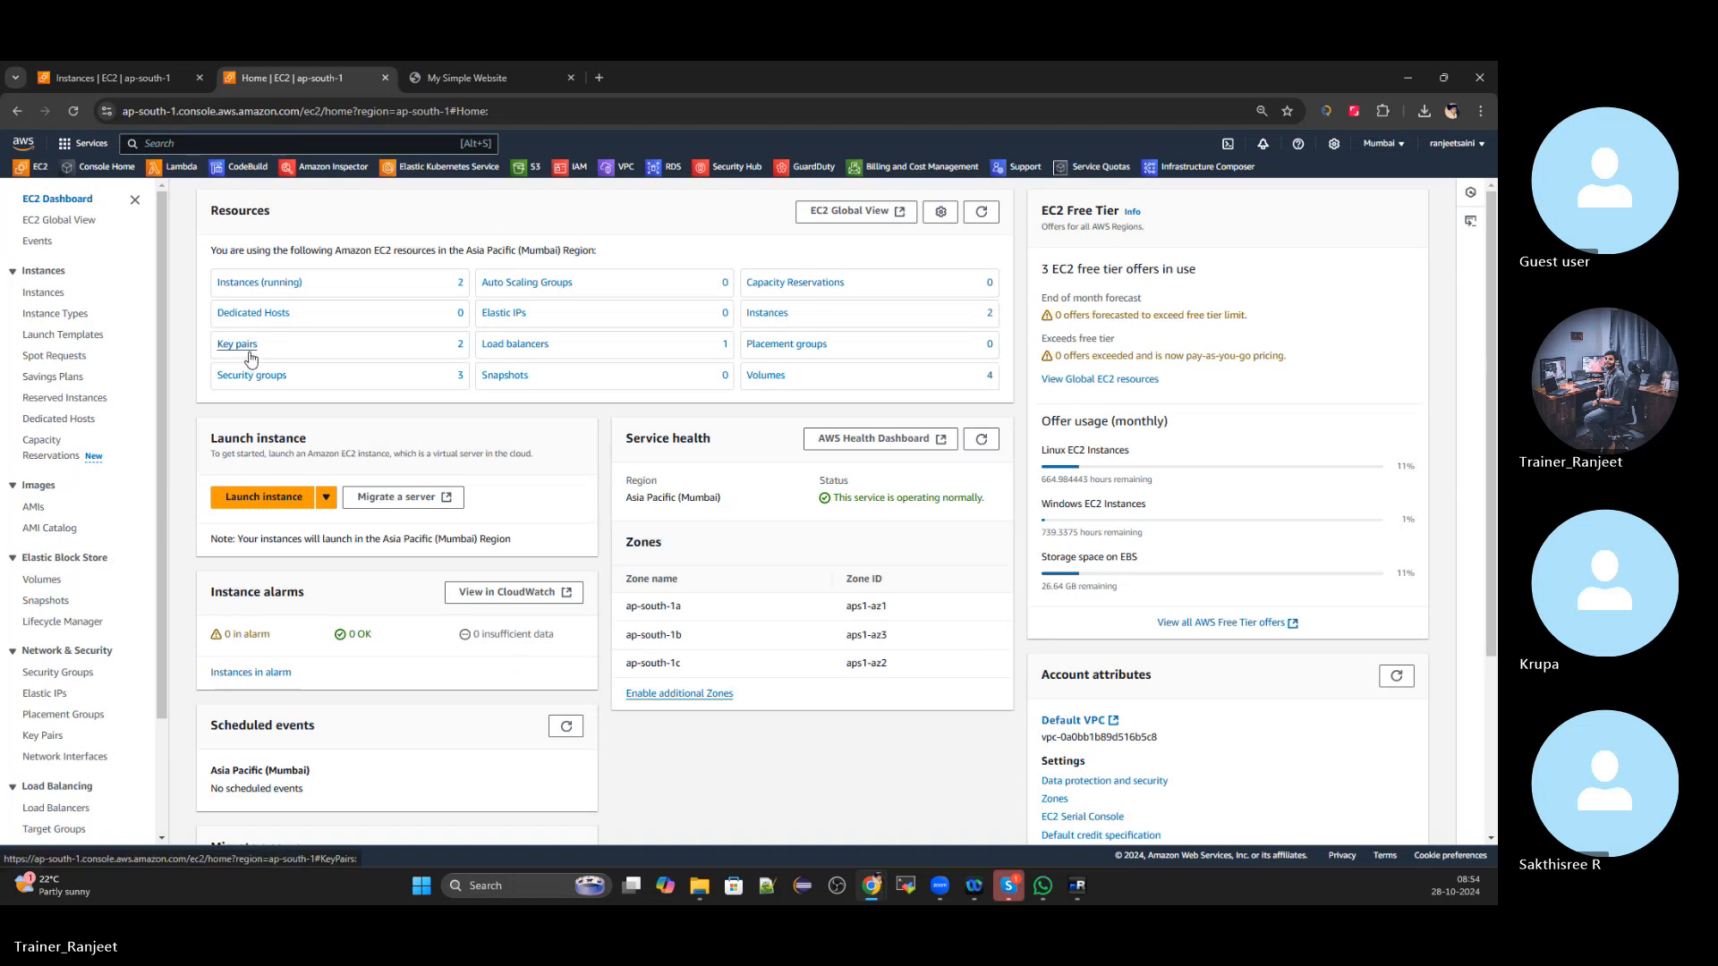
# Close the simple website tab and copy RanjeetLoadBalancer's DNS name
pyautogui.click(465, 79)
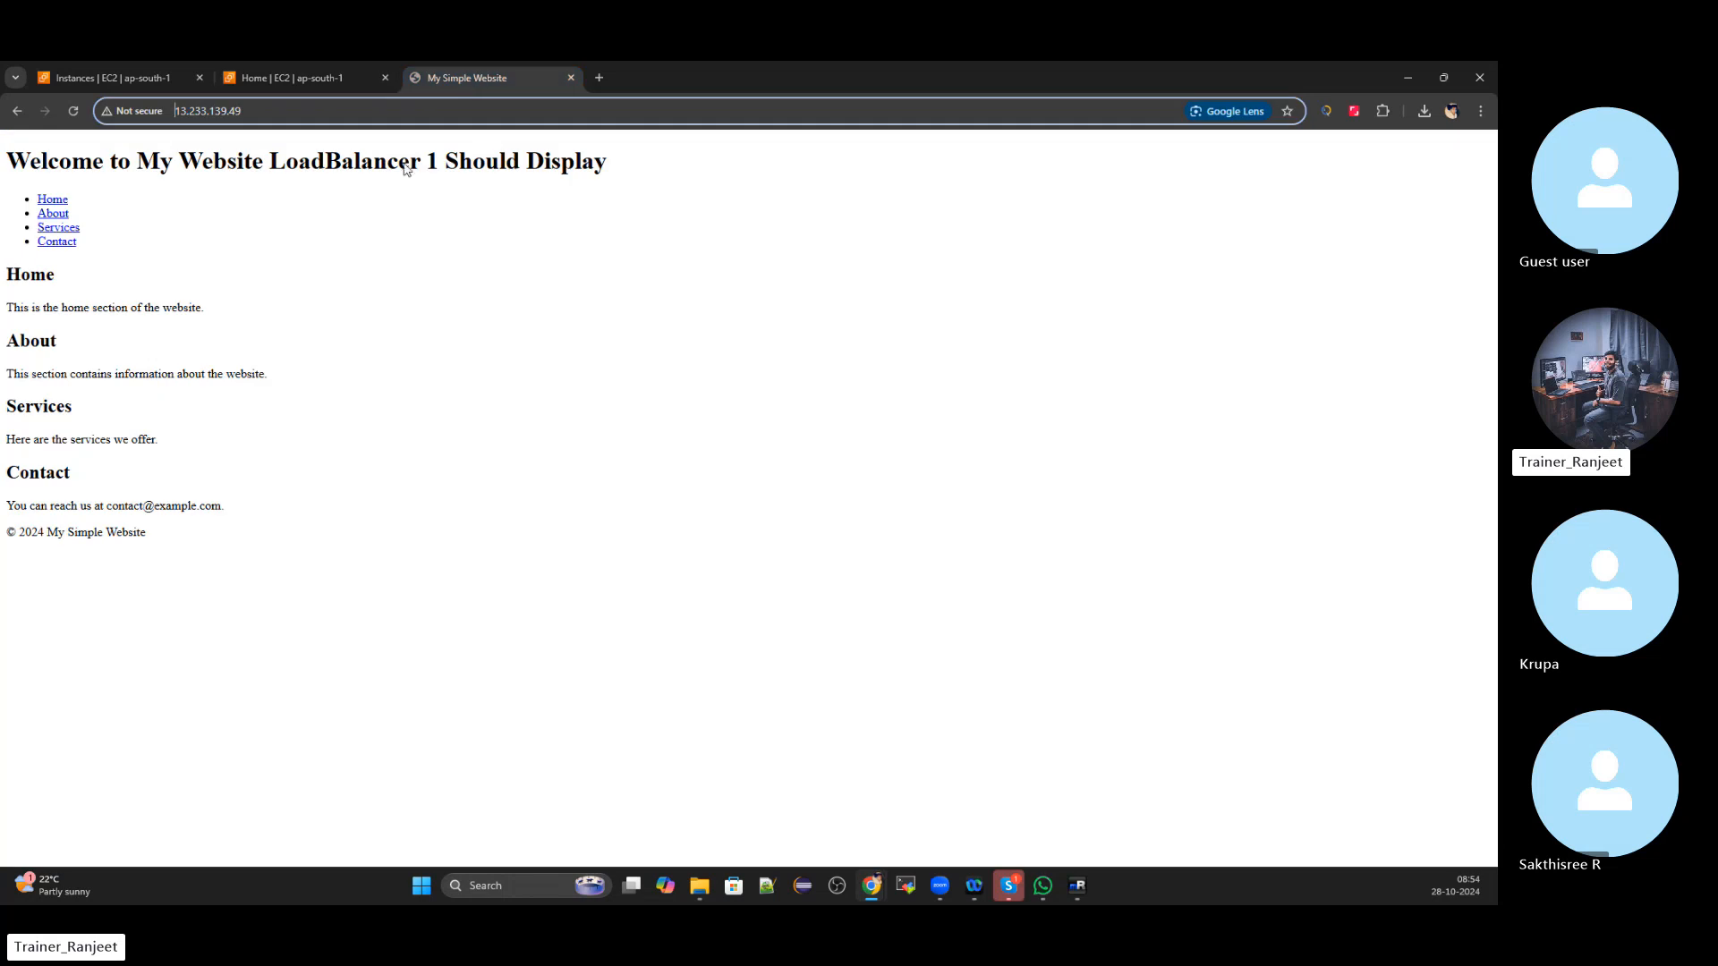
pyautogui.click(74, 111)
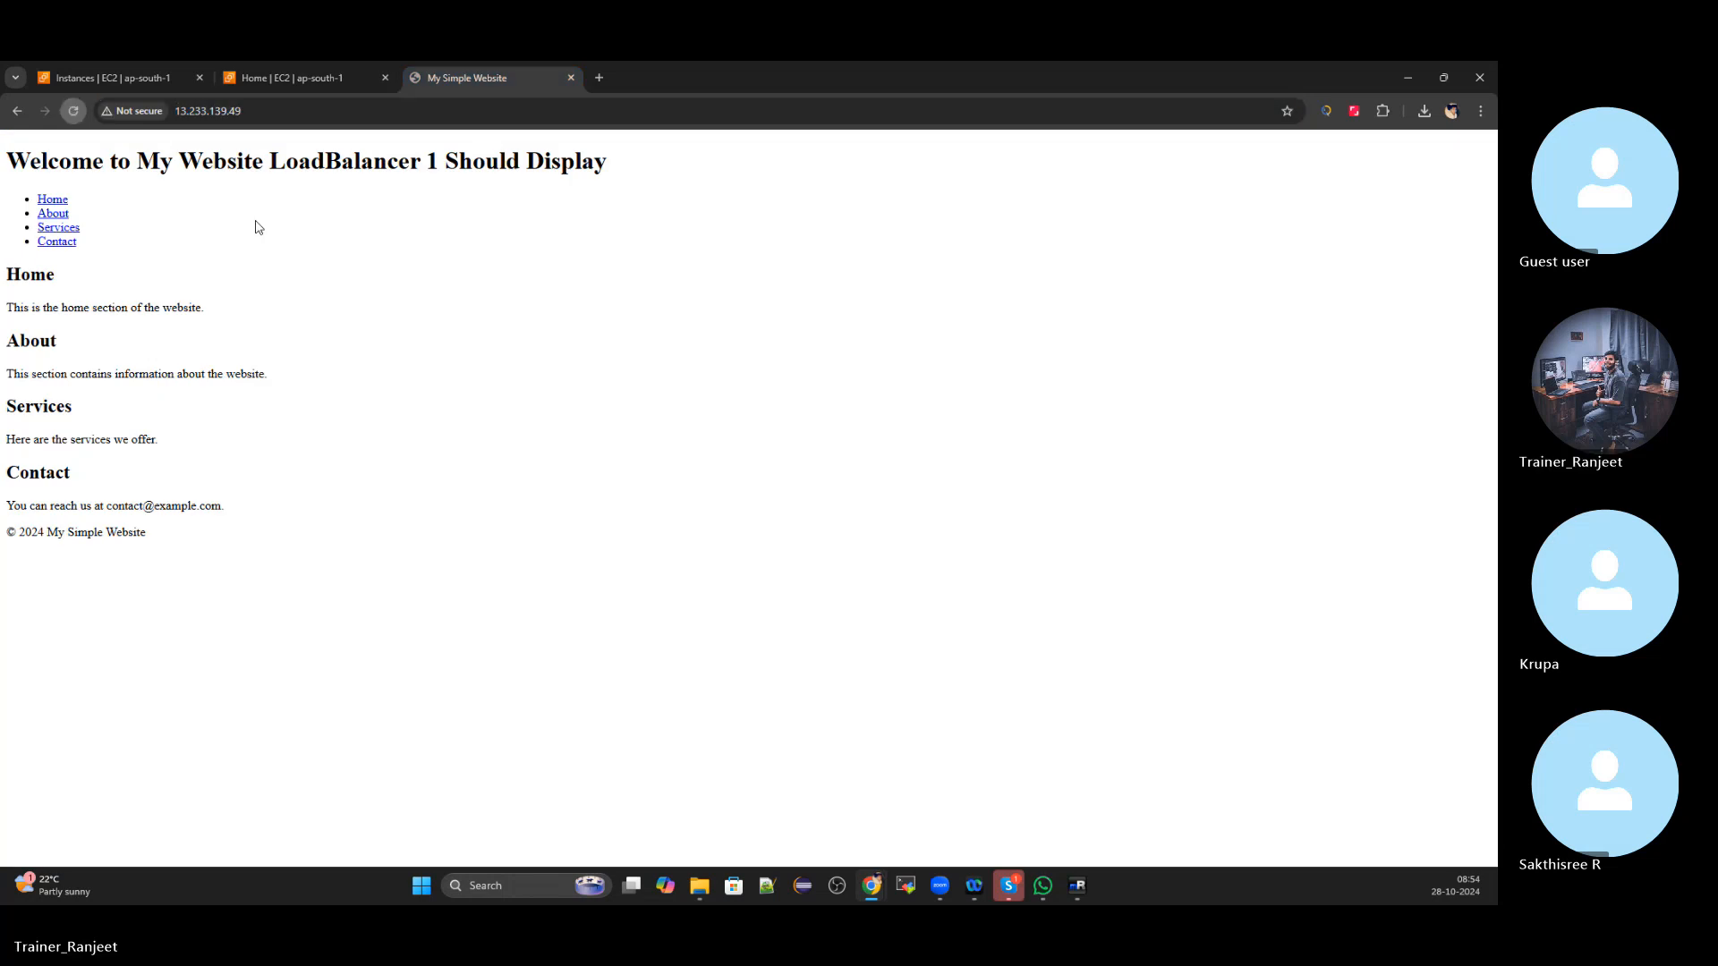
pyautogui.click(571, 78)
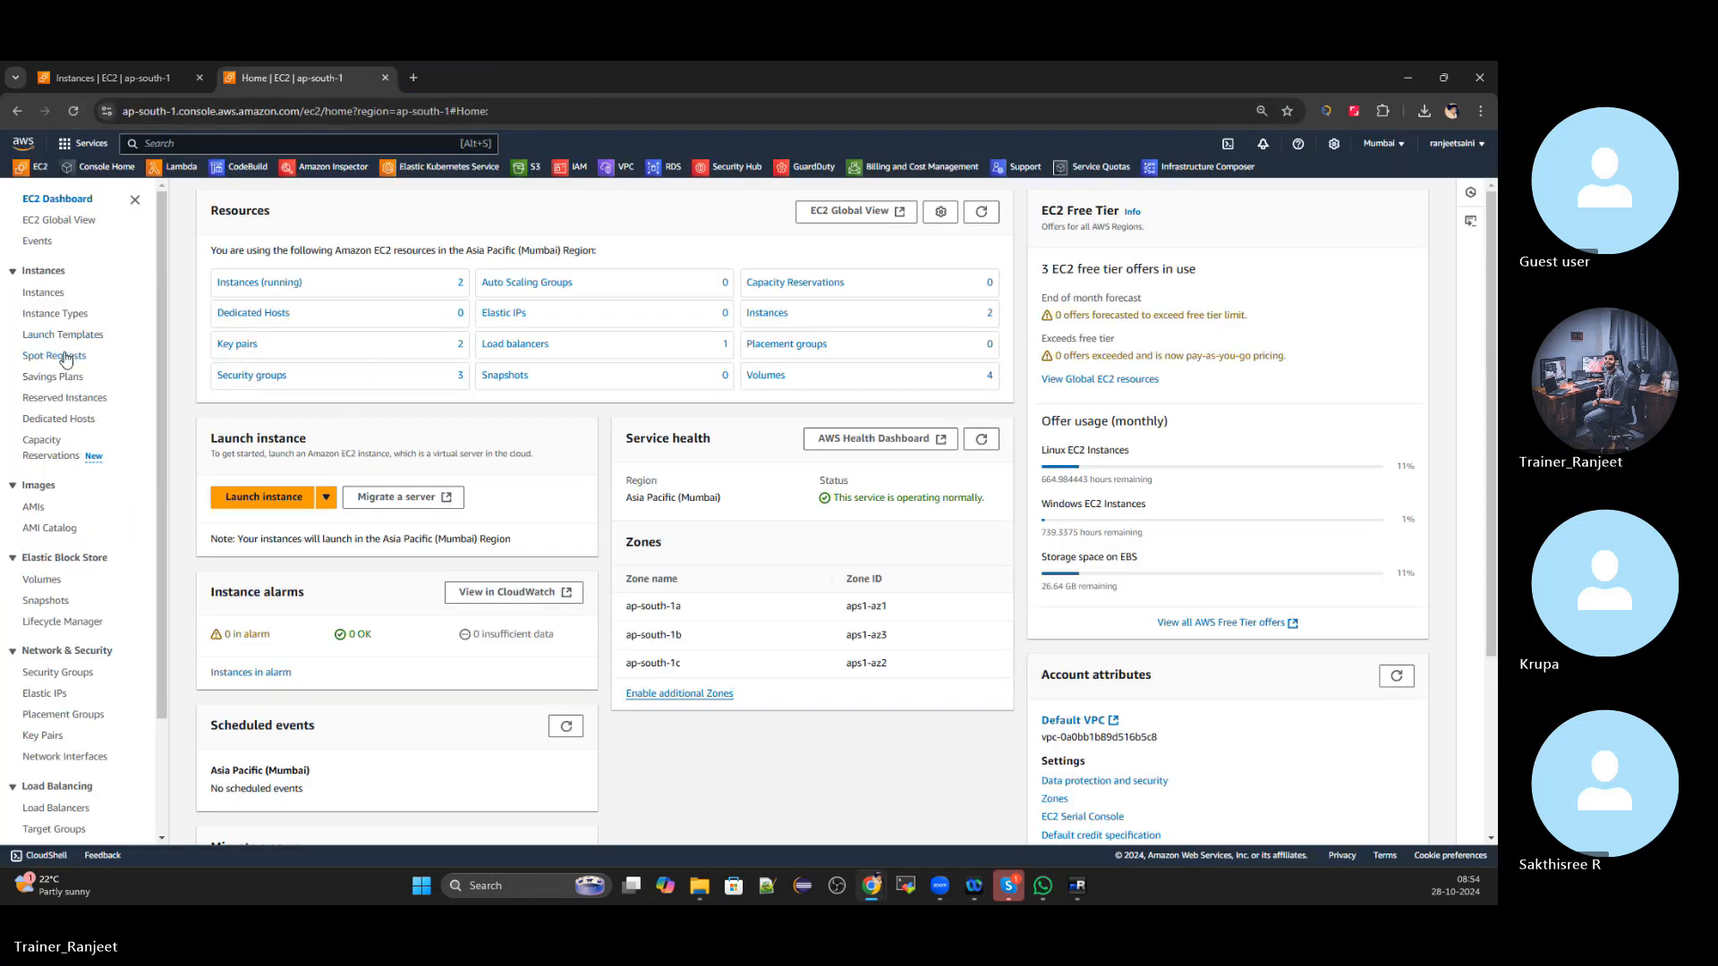
pyautogui.scroll(-2, 72, 402)
pyautogui.click(56, 665)
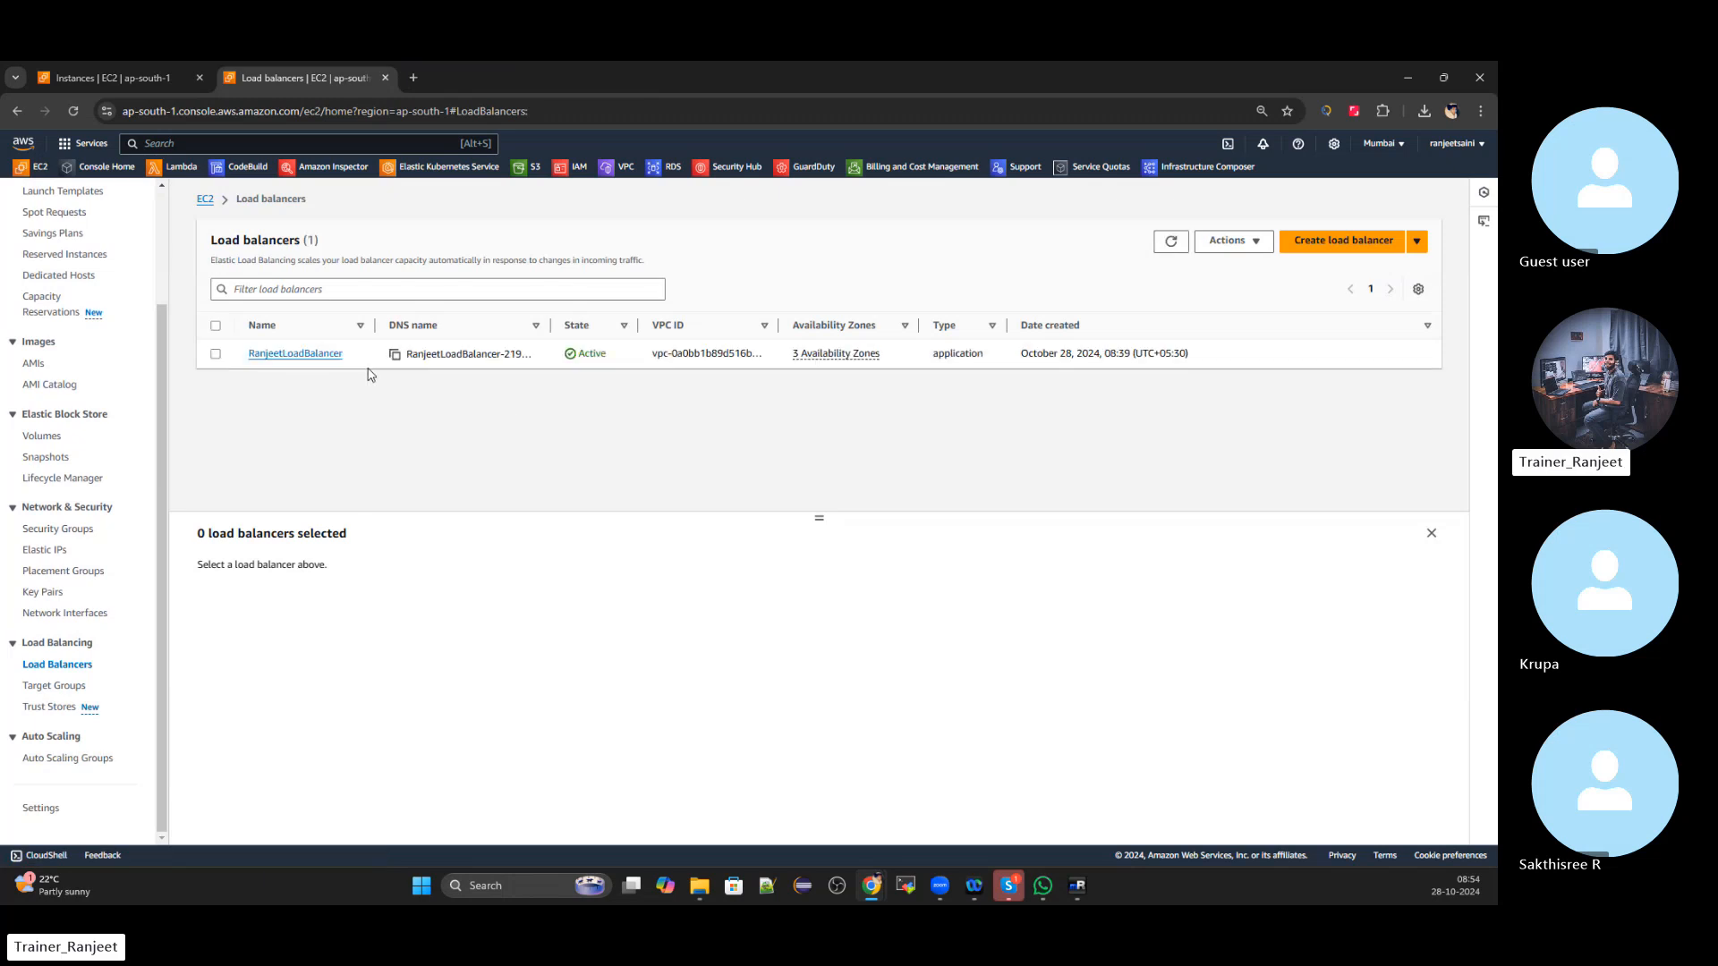
pyautogui.click(215, 355)
pyautogui.scroll(-1, 870, 592)
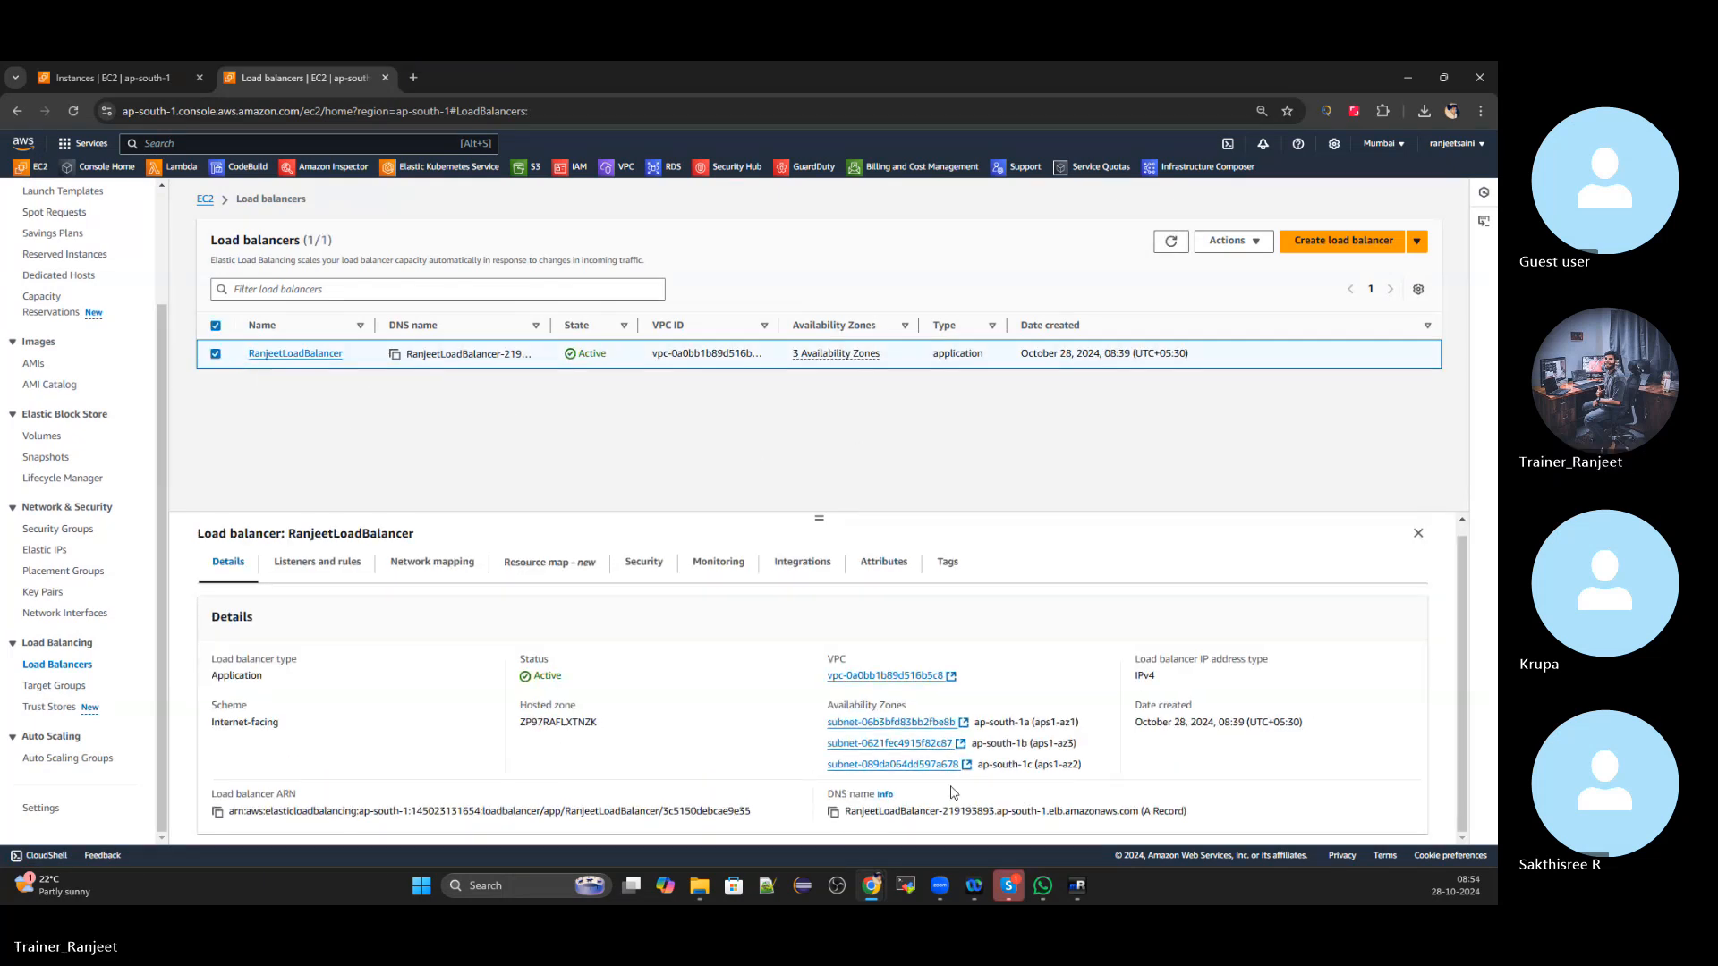
pyautogui.click(833, 812)
# Load the load balancer's DNS name in a new tab, then list the running instances
pyautogui.click(412, 79)
pyautogui.hotkey('ctrl', 'v')
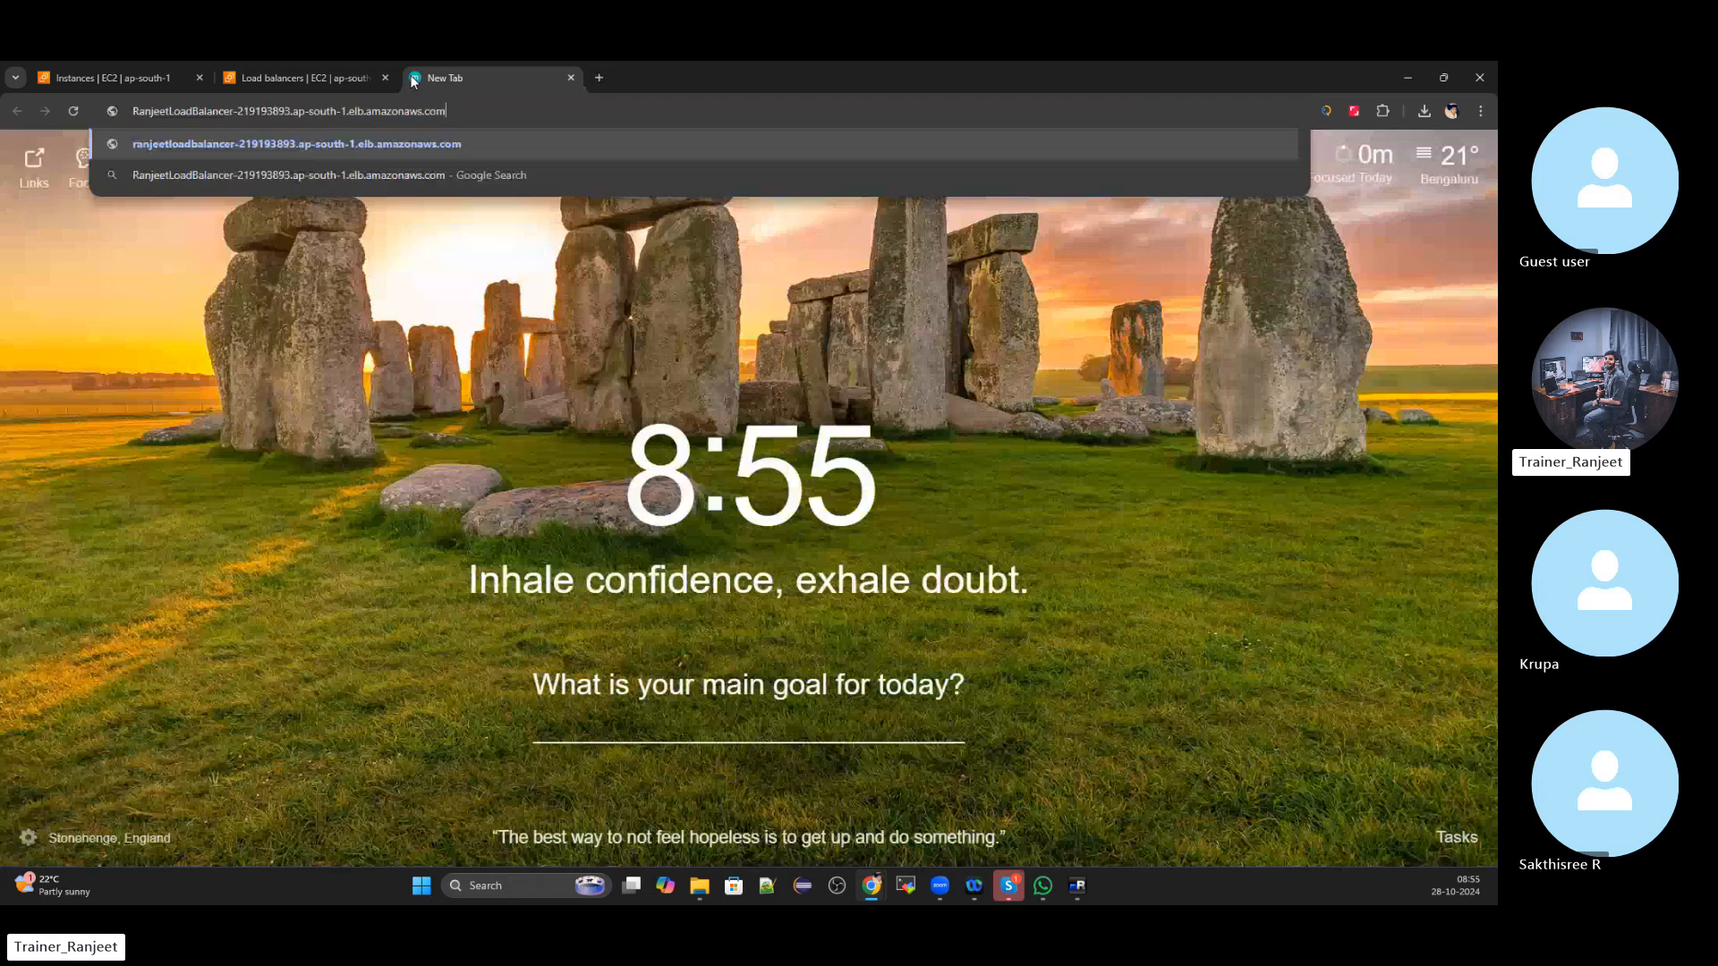
pyautogui.press('Return')
pyautogui.click(300, 78)
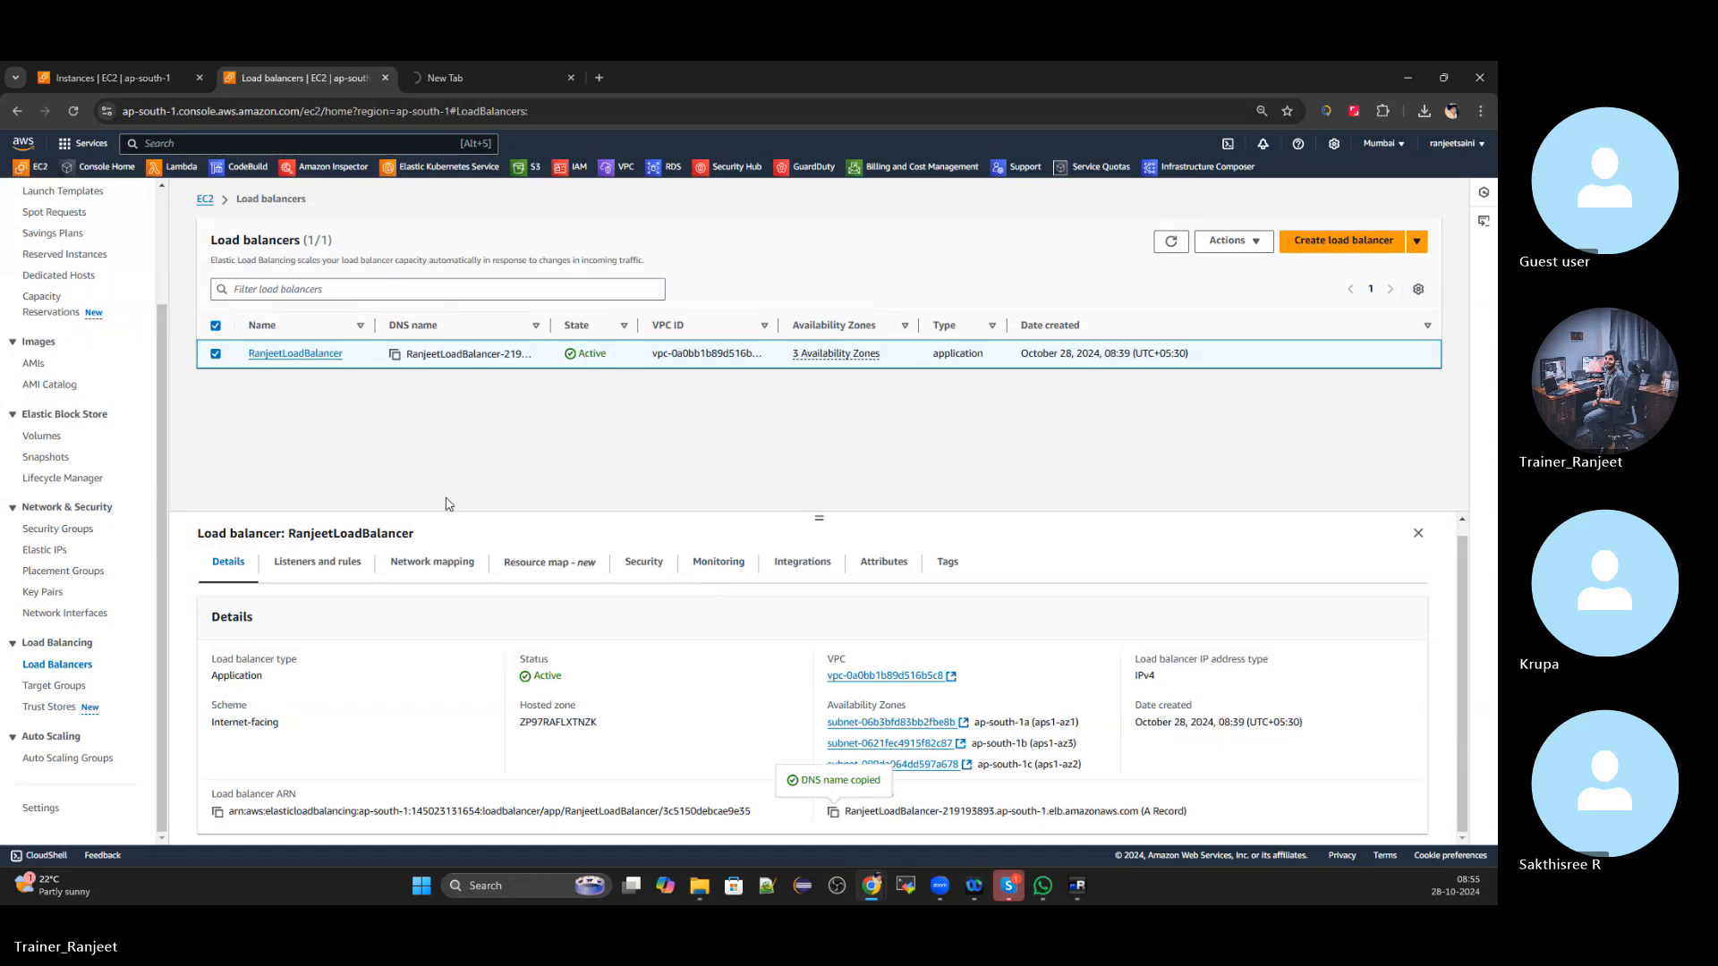
pyautogui.scroll(2, 123, 378)
pyautogui.click(45, 177)
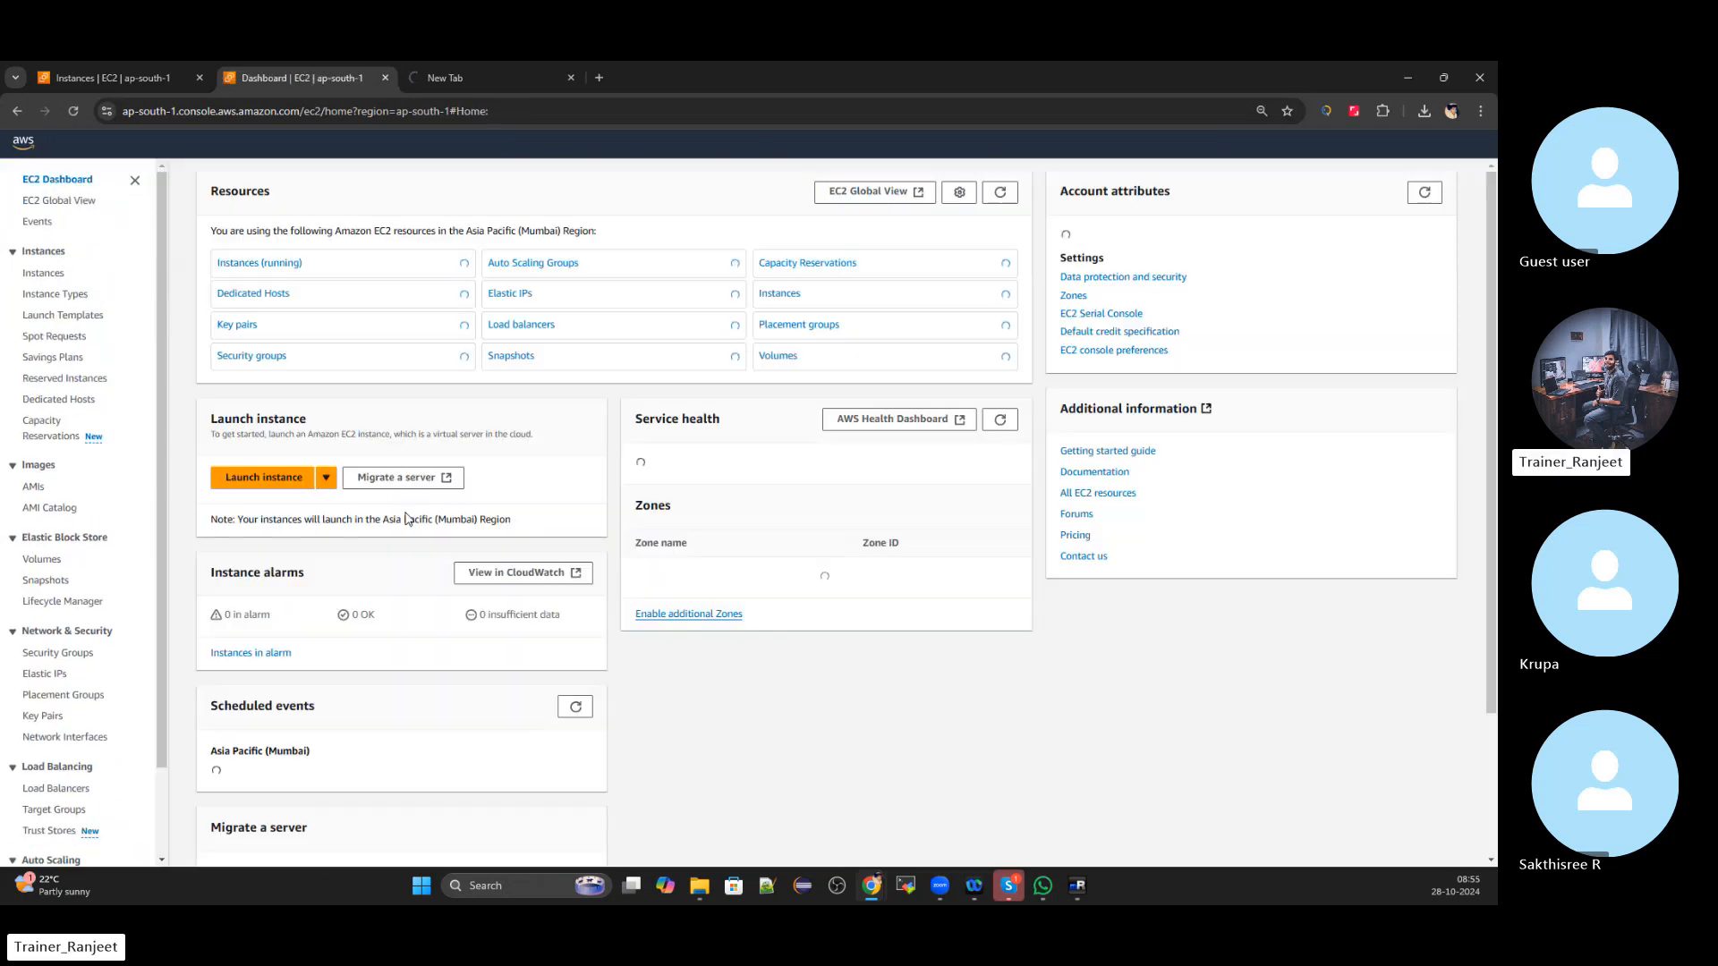
pyautogui.click(313, 362)
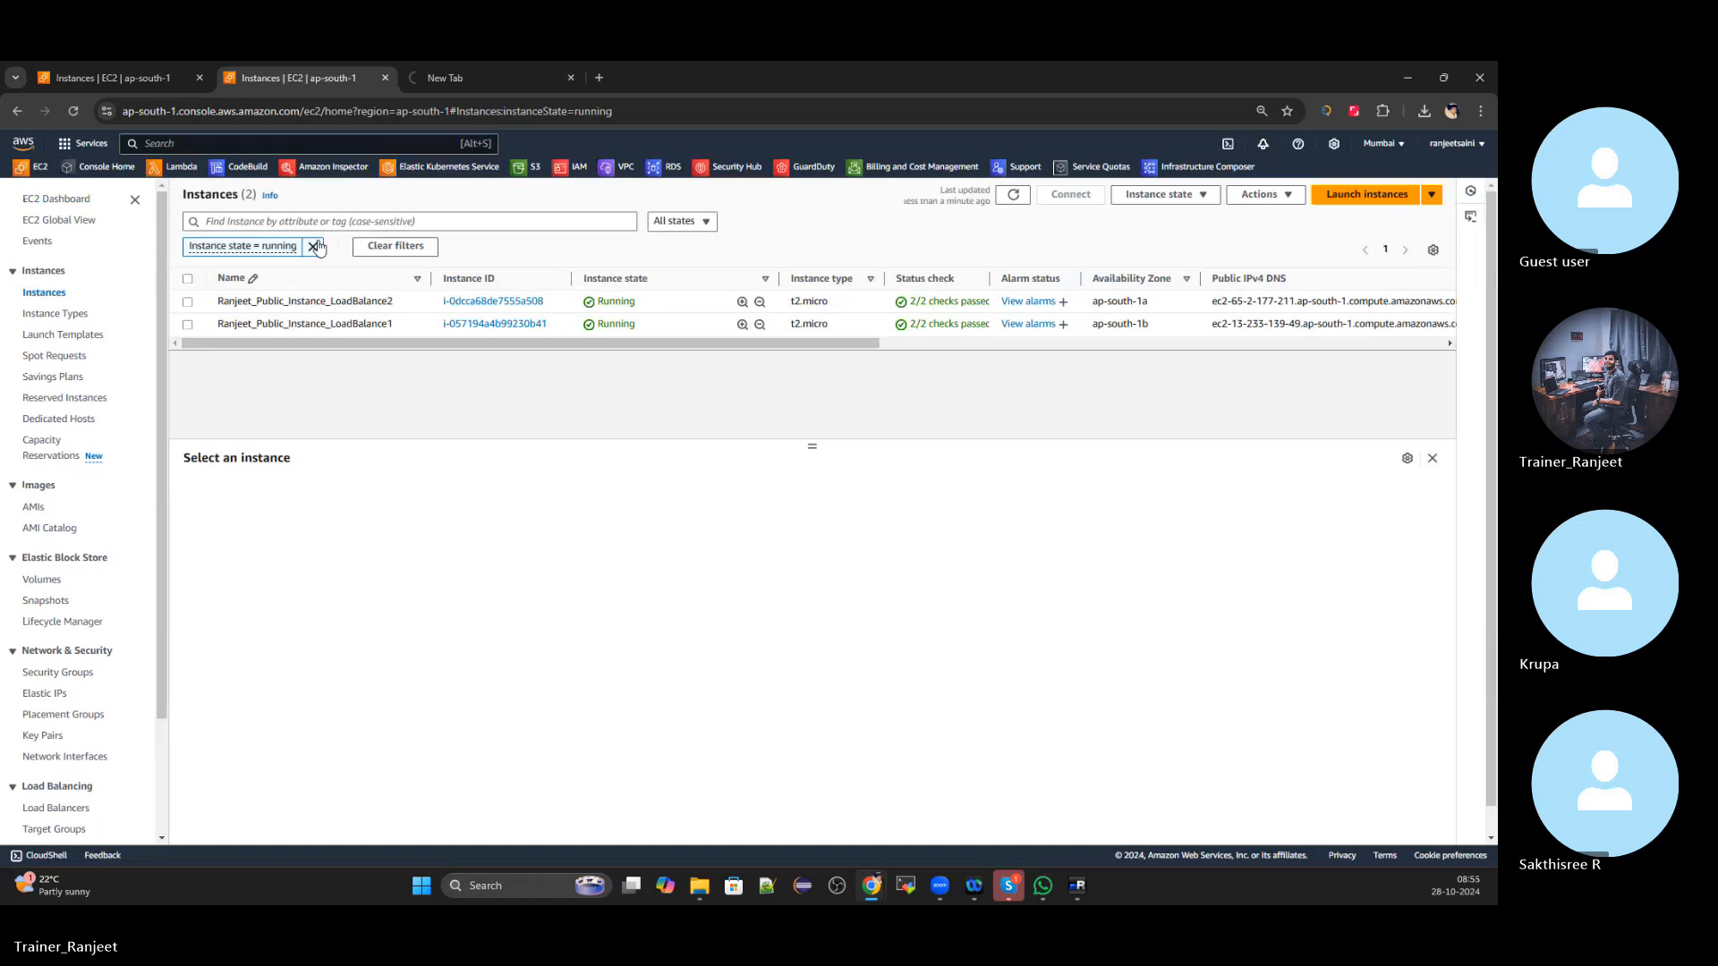
pyautogui.click(1366, 194)
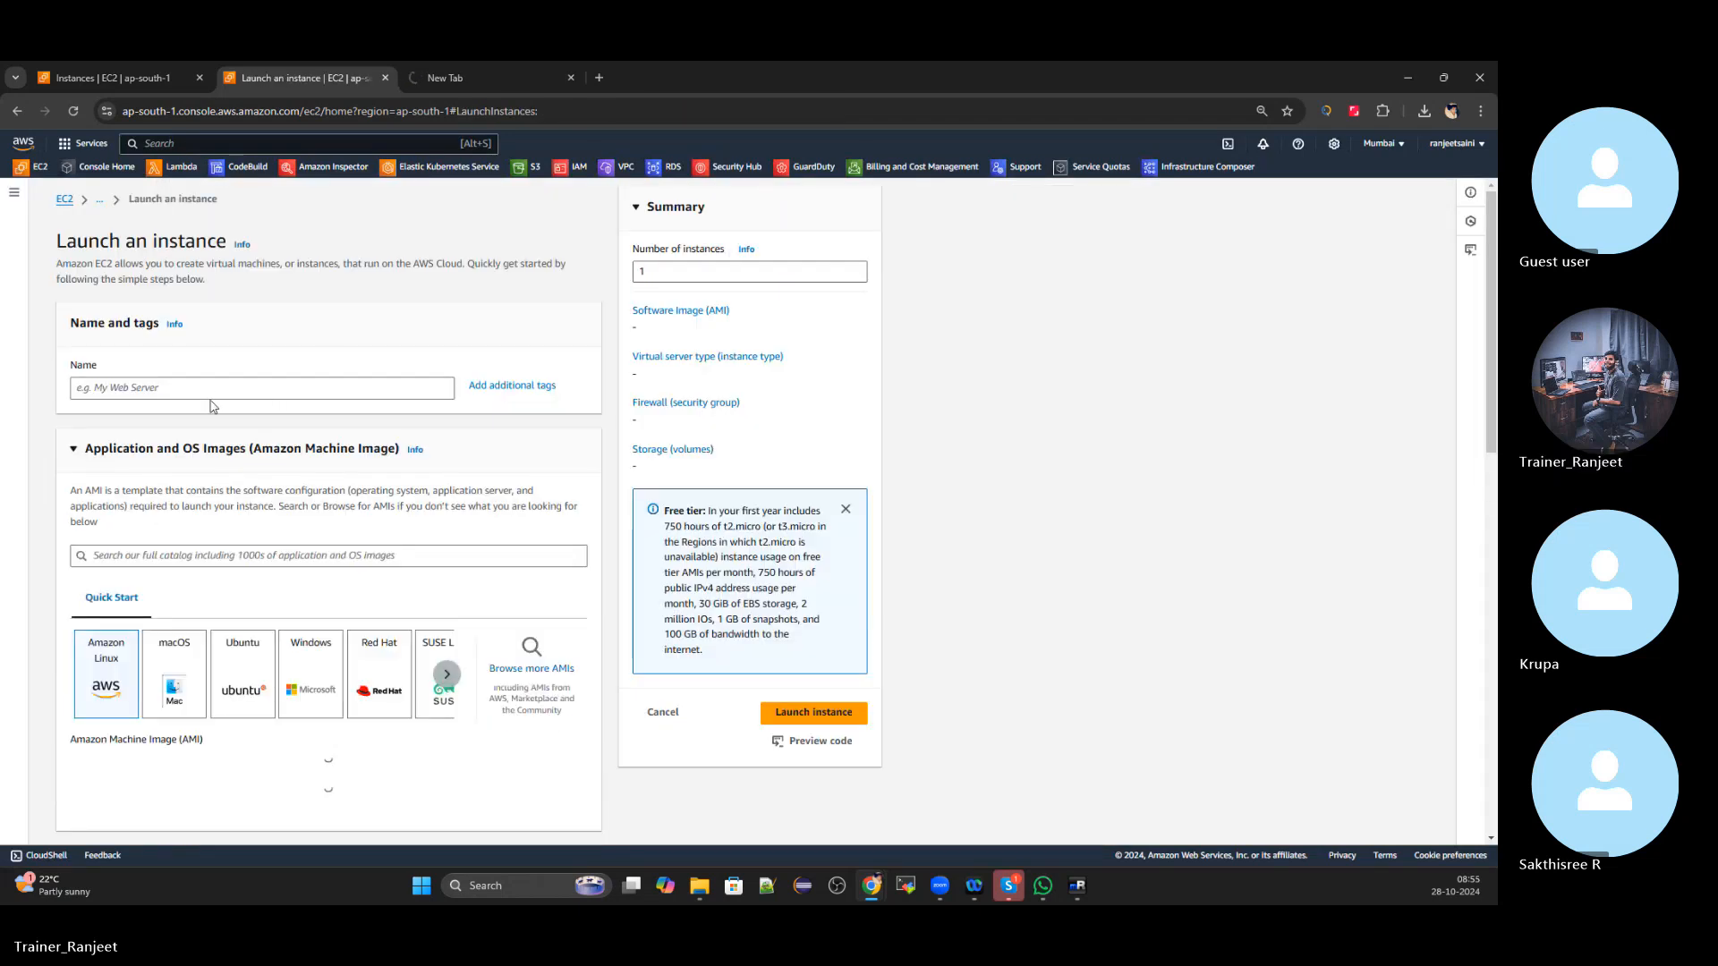
# Name the new instance Sample_LoadBalancer and choose the Microsoft Windows Server 2022 Base image
pyautogui.click(211, 391)
pyautogui.write('Sample')
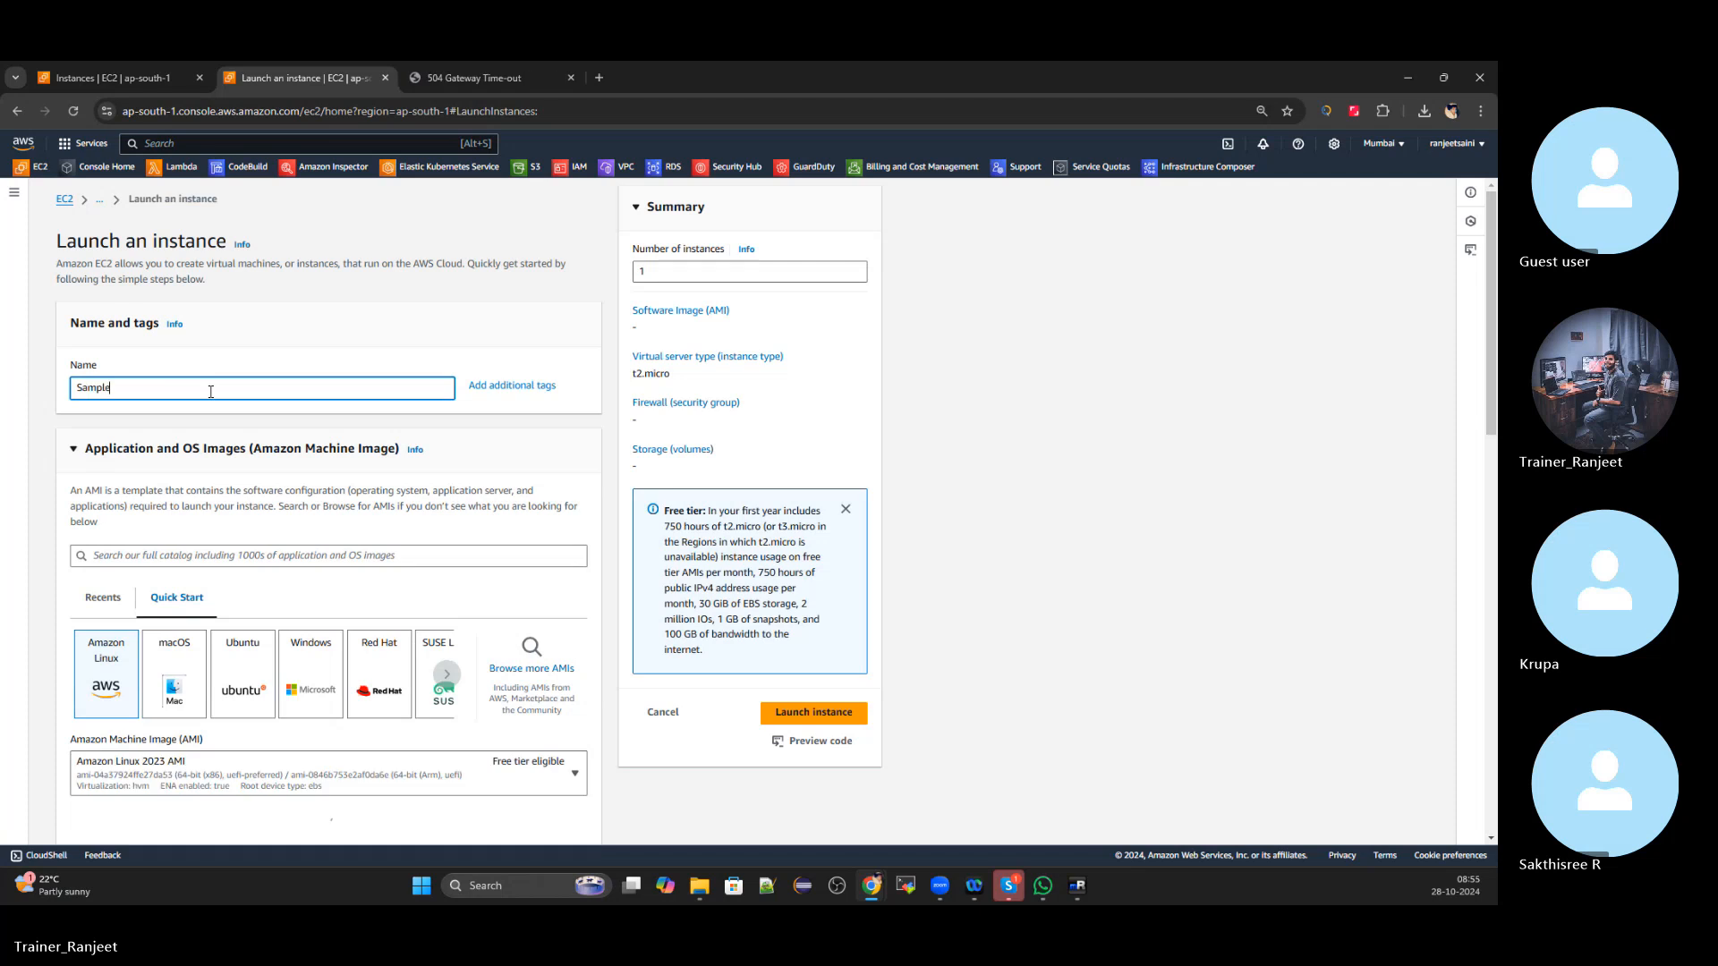
pyautogui.write('_L')
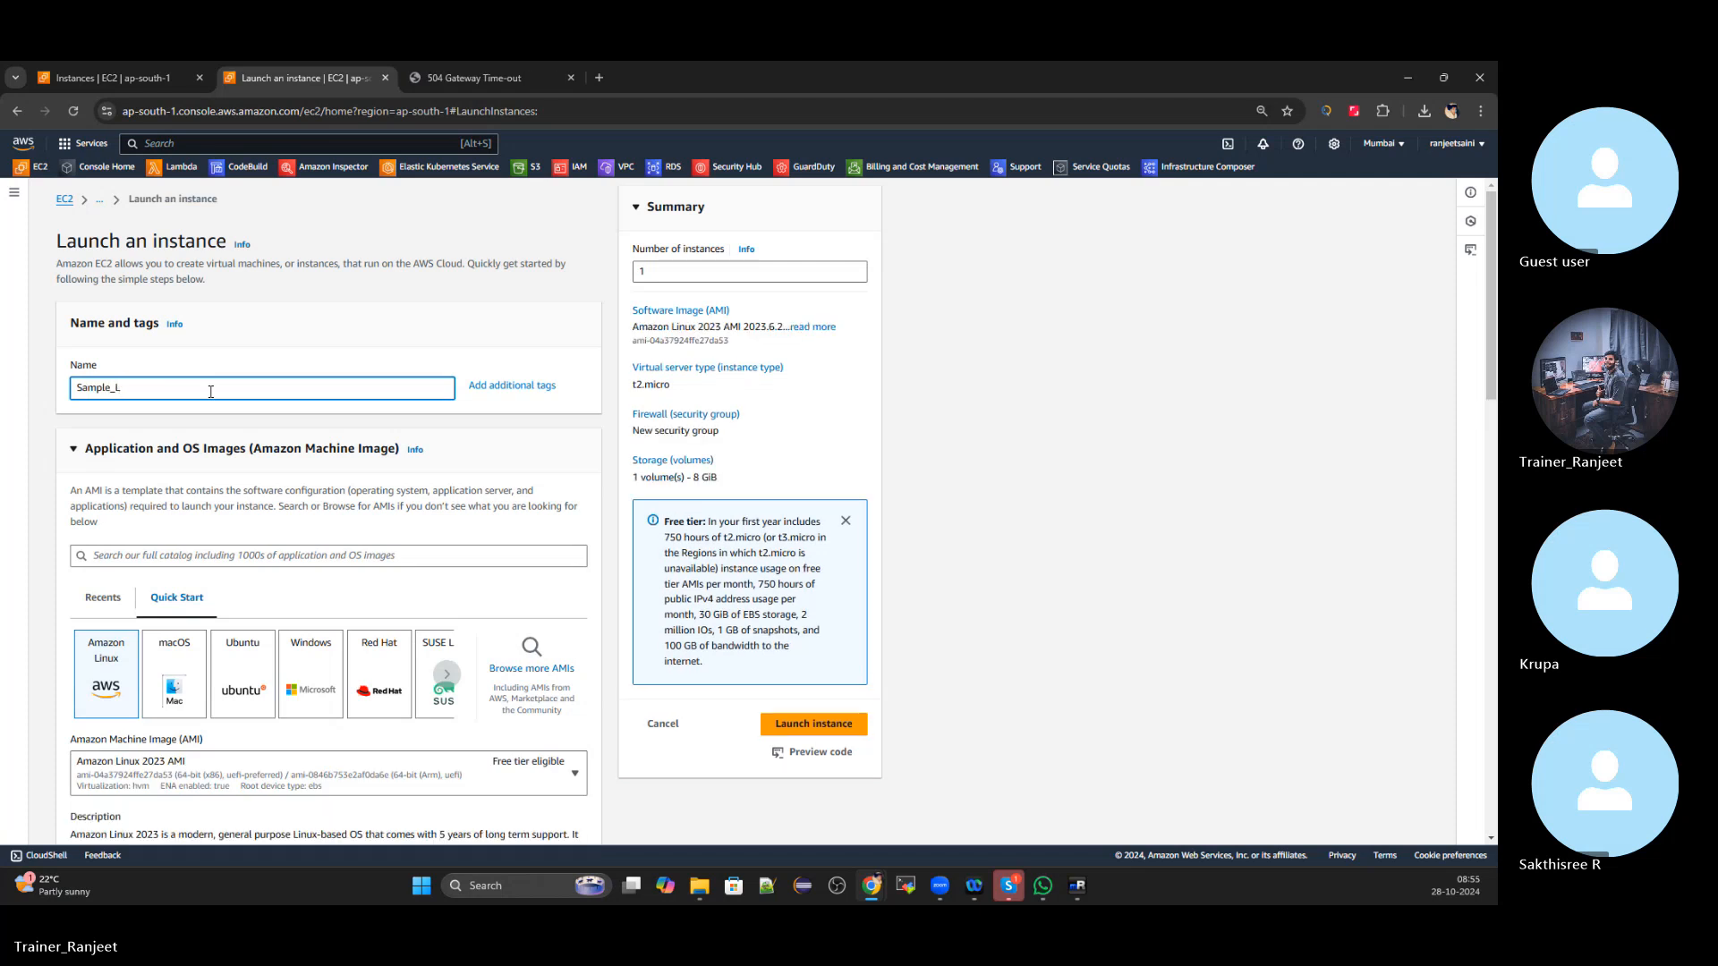
pyautogui.write('oadba')
pyautogui.press('BackSpace')
pyautogui.press('BackSpace')
pyautogui.press('BackSpace')
pyautogui.write('lancer2')
pyautogui.scroll(-3, 210, 528)
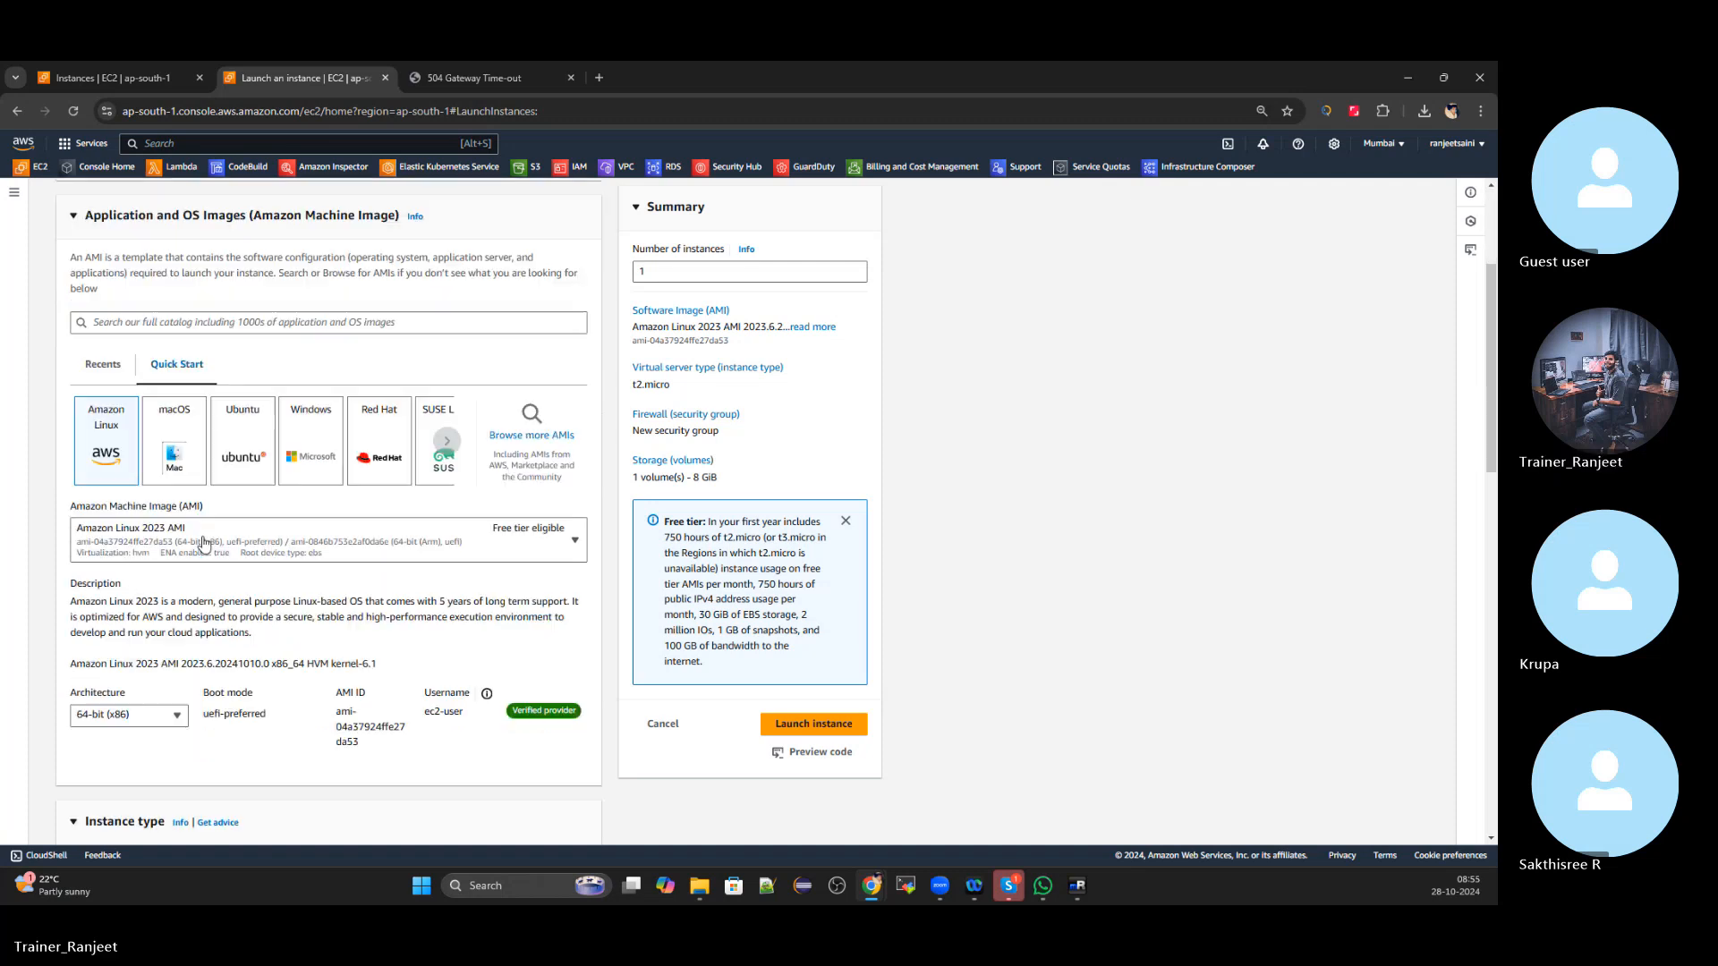
pyautogui.click(300, 440)
pyautogui.scroll(-2, 462, 407)
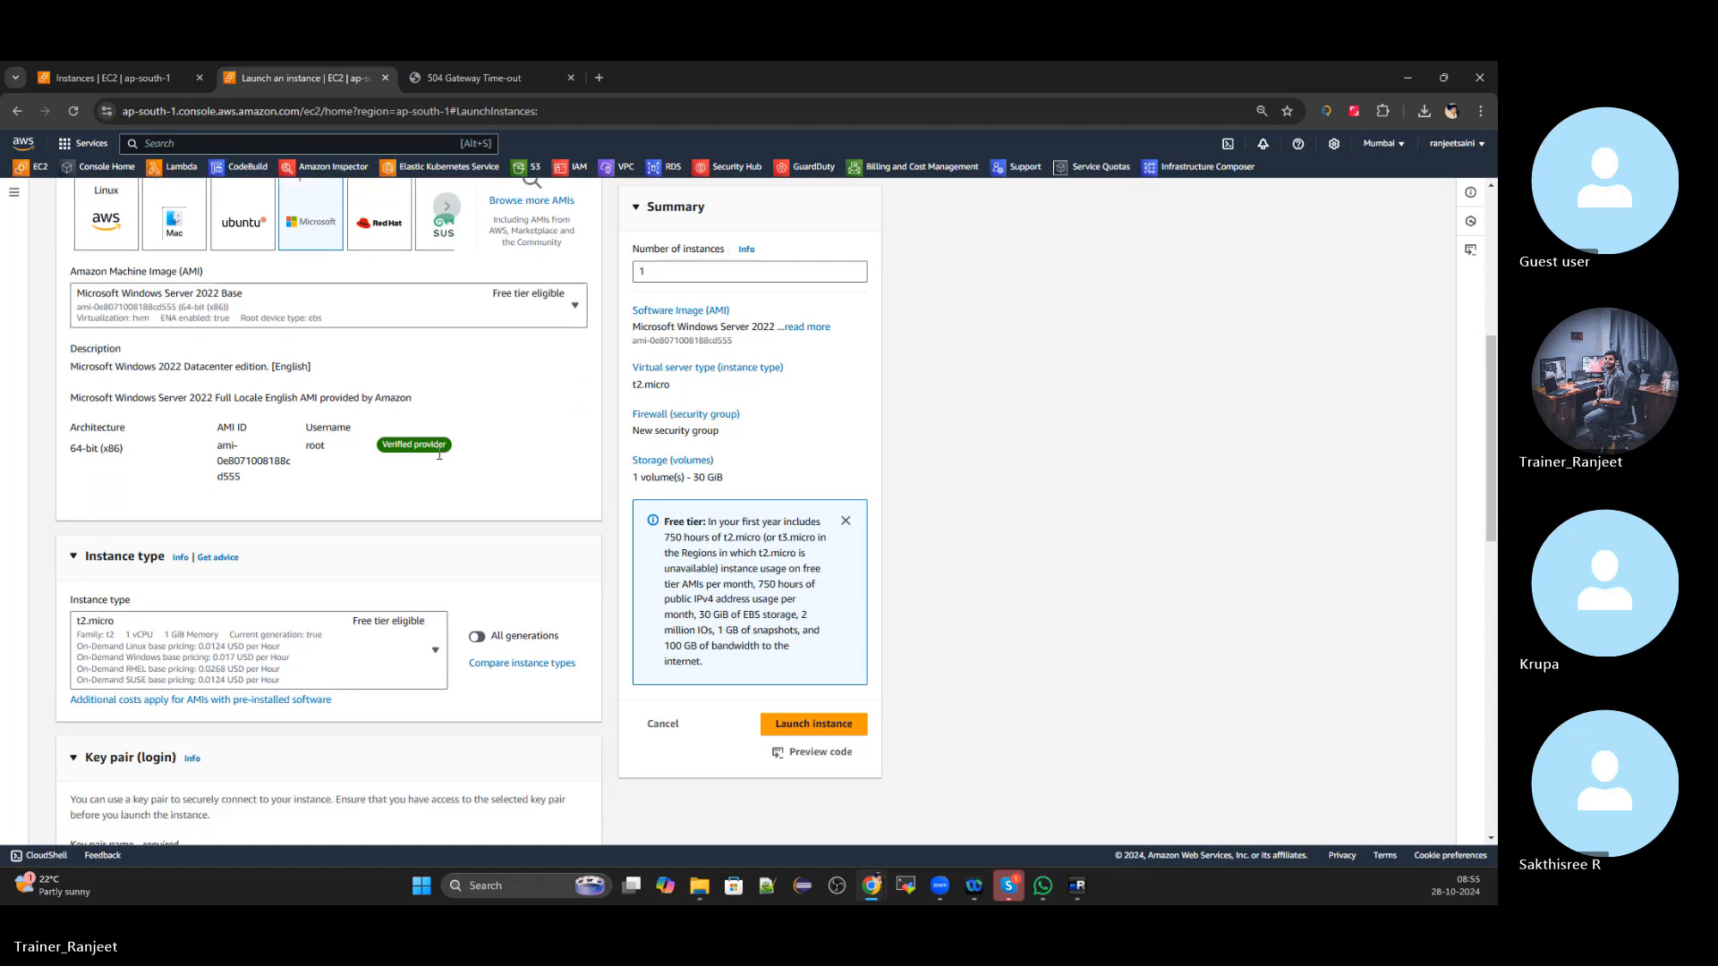
pyautogui.scroll(3, 387, 461)
pyautogui.scroll(-8, 388, 461)
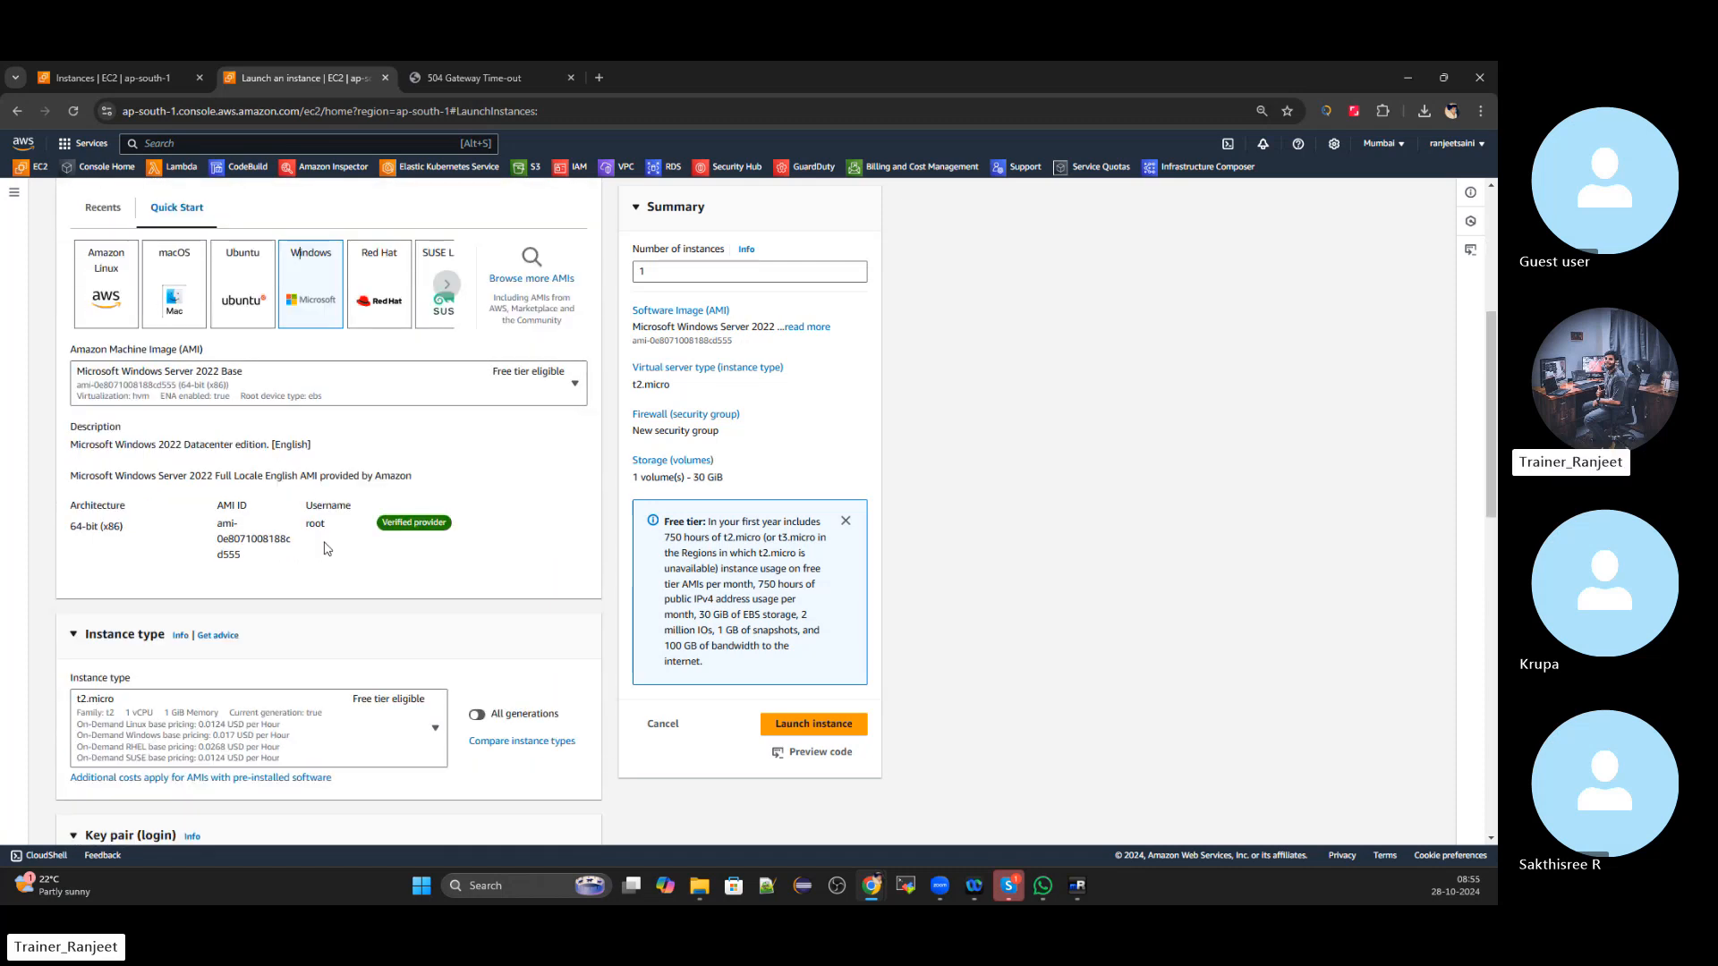
pyautogui.scroll(-1, 266, 544)
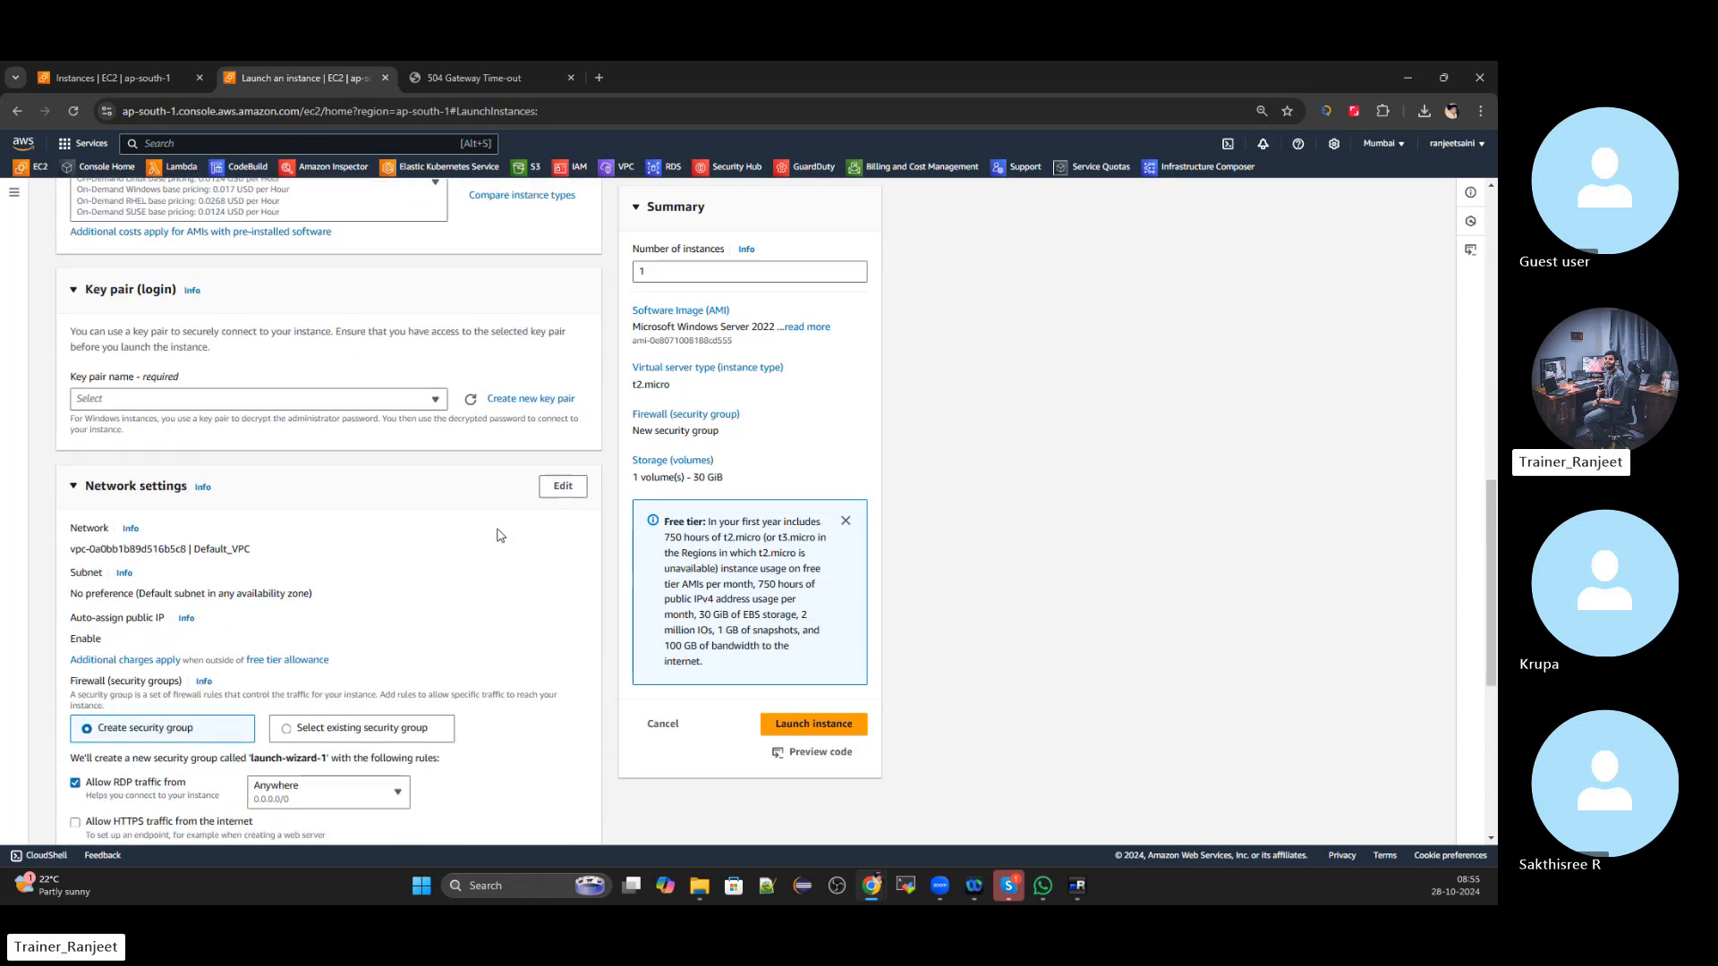
# Create an RSA .pem key pair named Sample_LoadBalancer1 for the instance
pyautogui.click(530, 398)
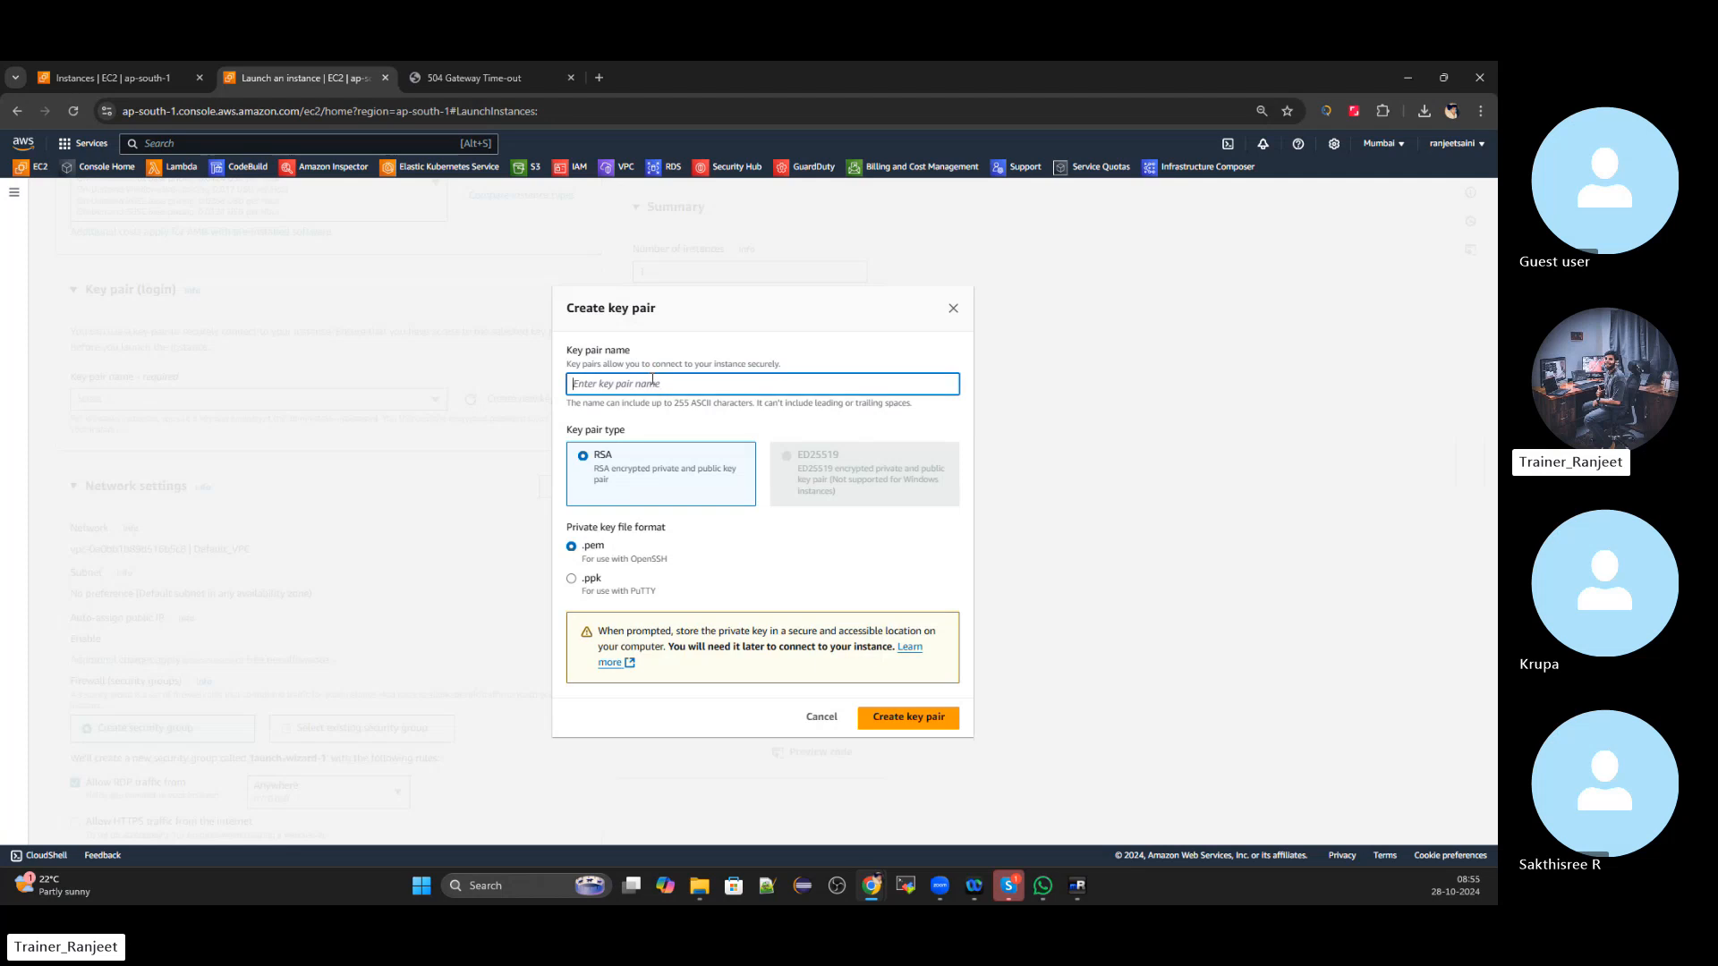
pyautogui.click(656, 385)
pyautogui.write('Sample_LoadBala')
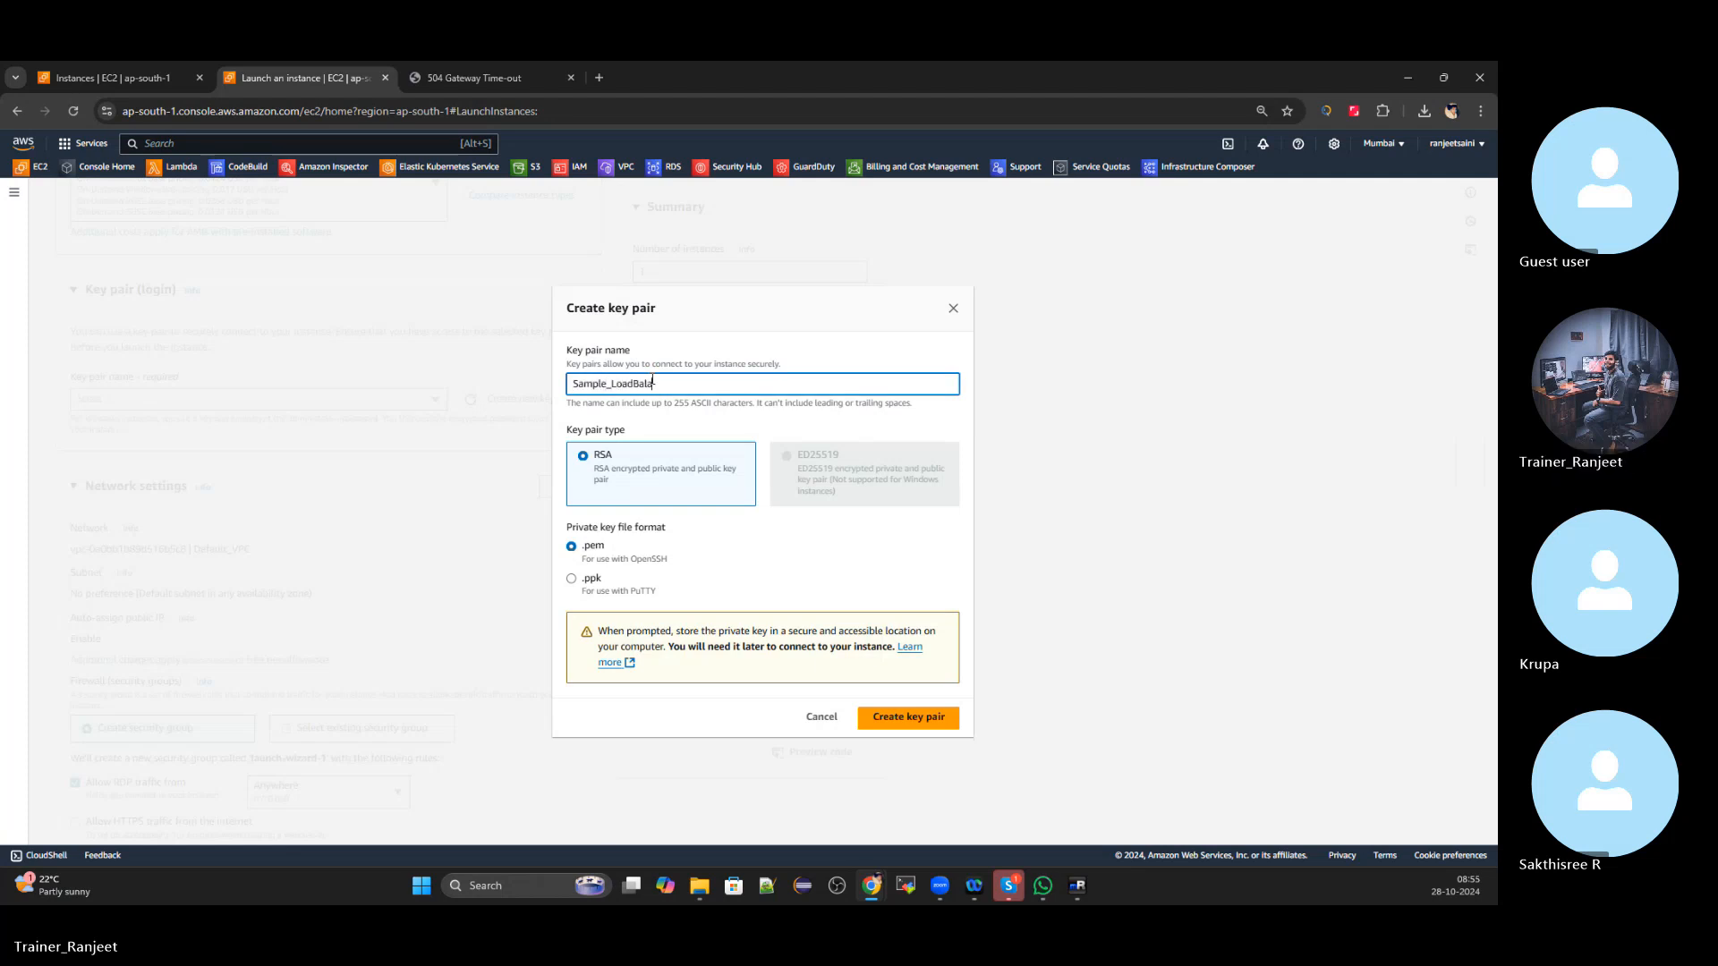
pyautogui.write('ncee1')
pyautogui.press('BackSpace')
pyautogui.press('BackSpace')
pyautogui.write('r1')
pyautogui.click(890, 728)
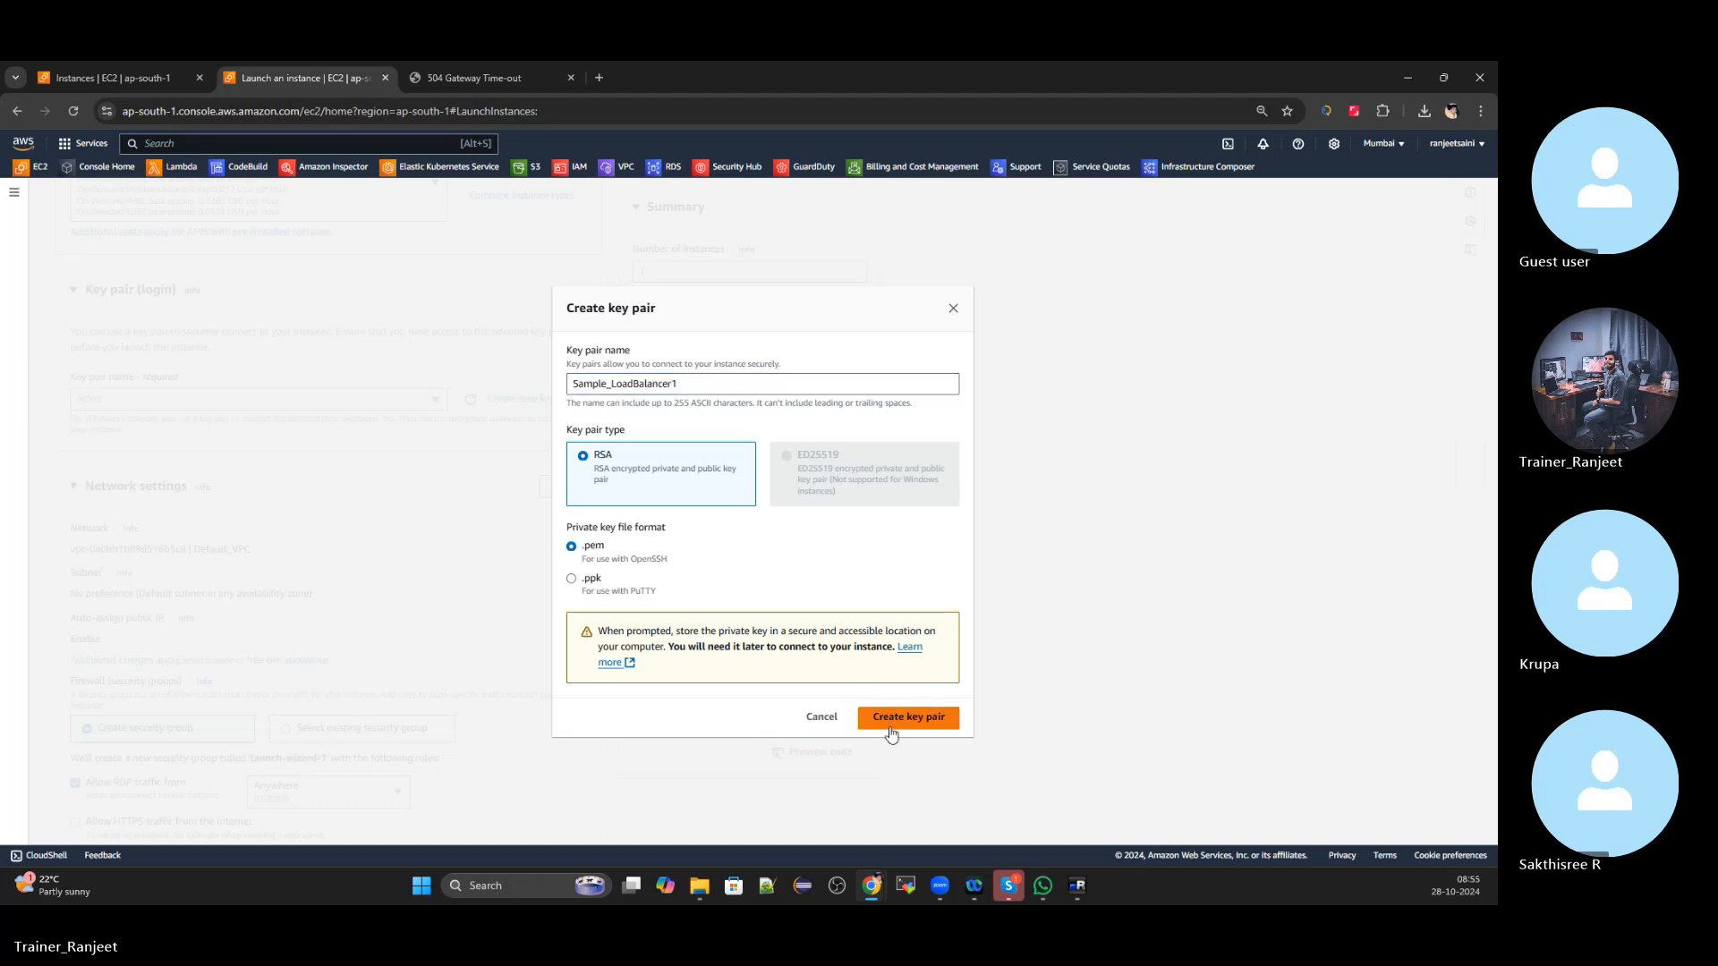
pyautogui.scroll(-1, 459, 454)
pyautogui.scroll(2, 461, 498)
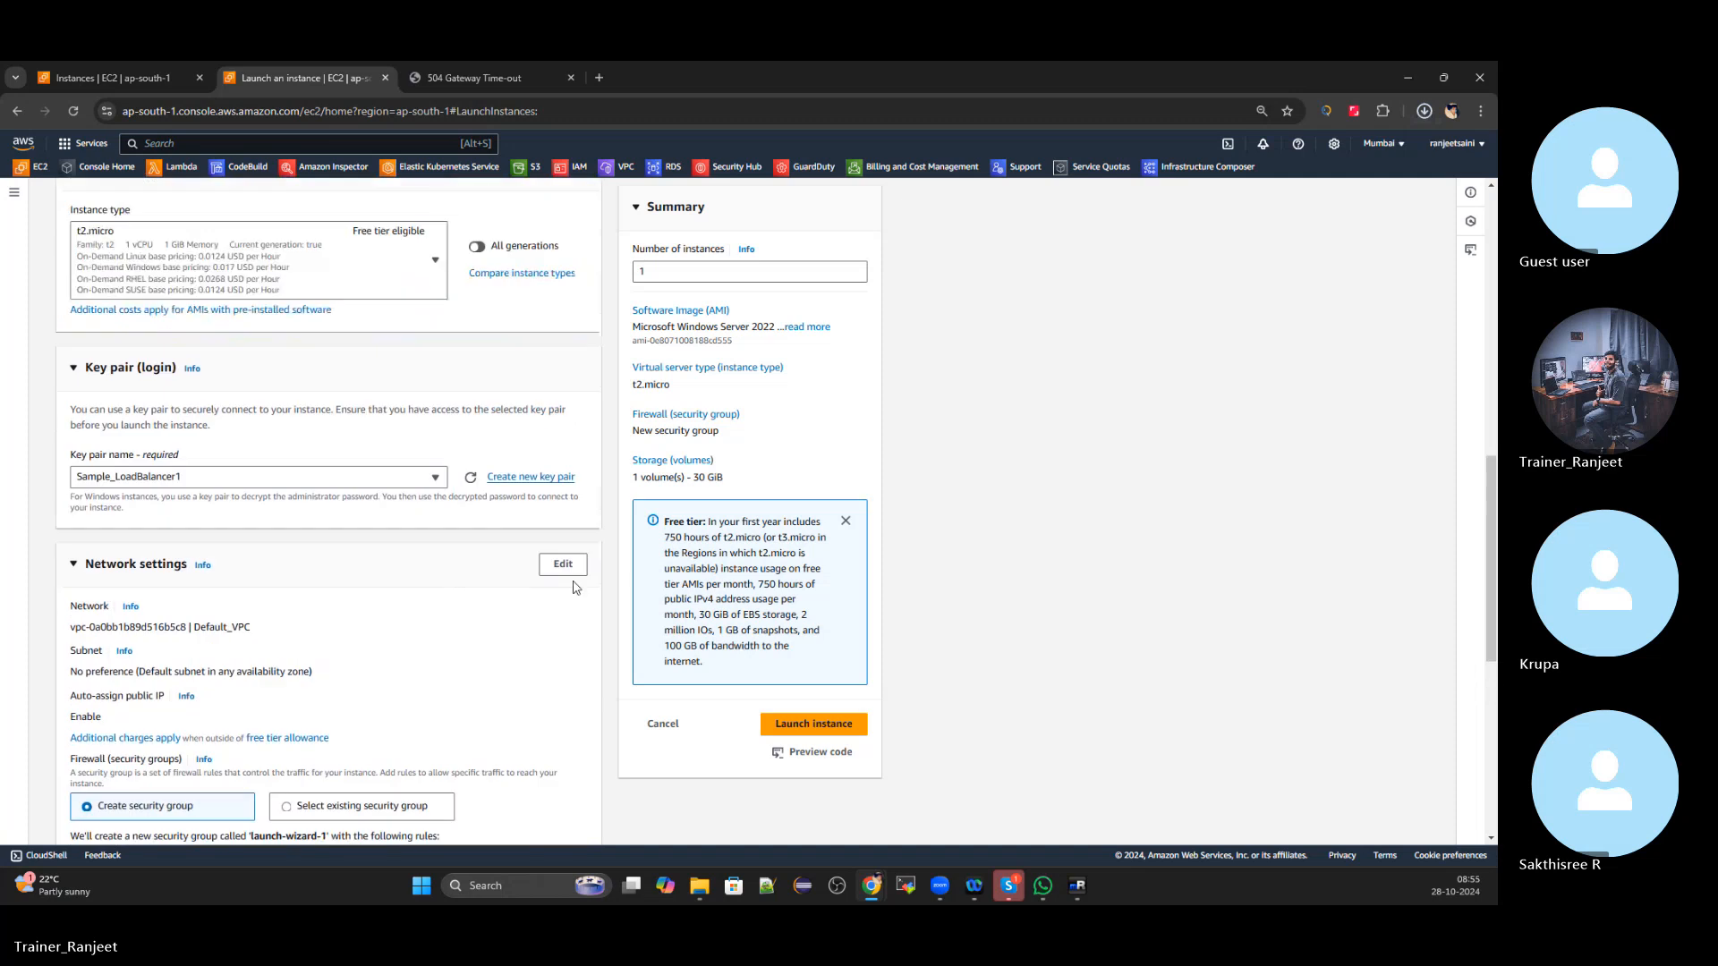
# Place the new Windows instance in the ap-south-1a subnet
pyautogui.click(563, 564)
pyautogui.scroll(-3, 484, 537)
pyautogui.click(428, 455)
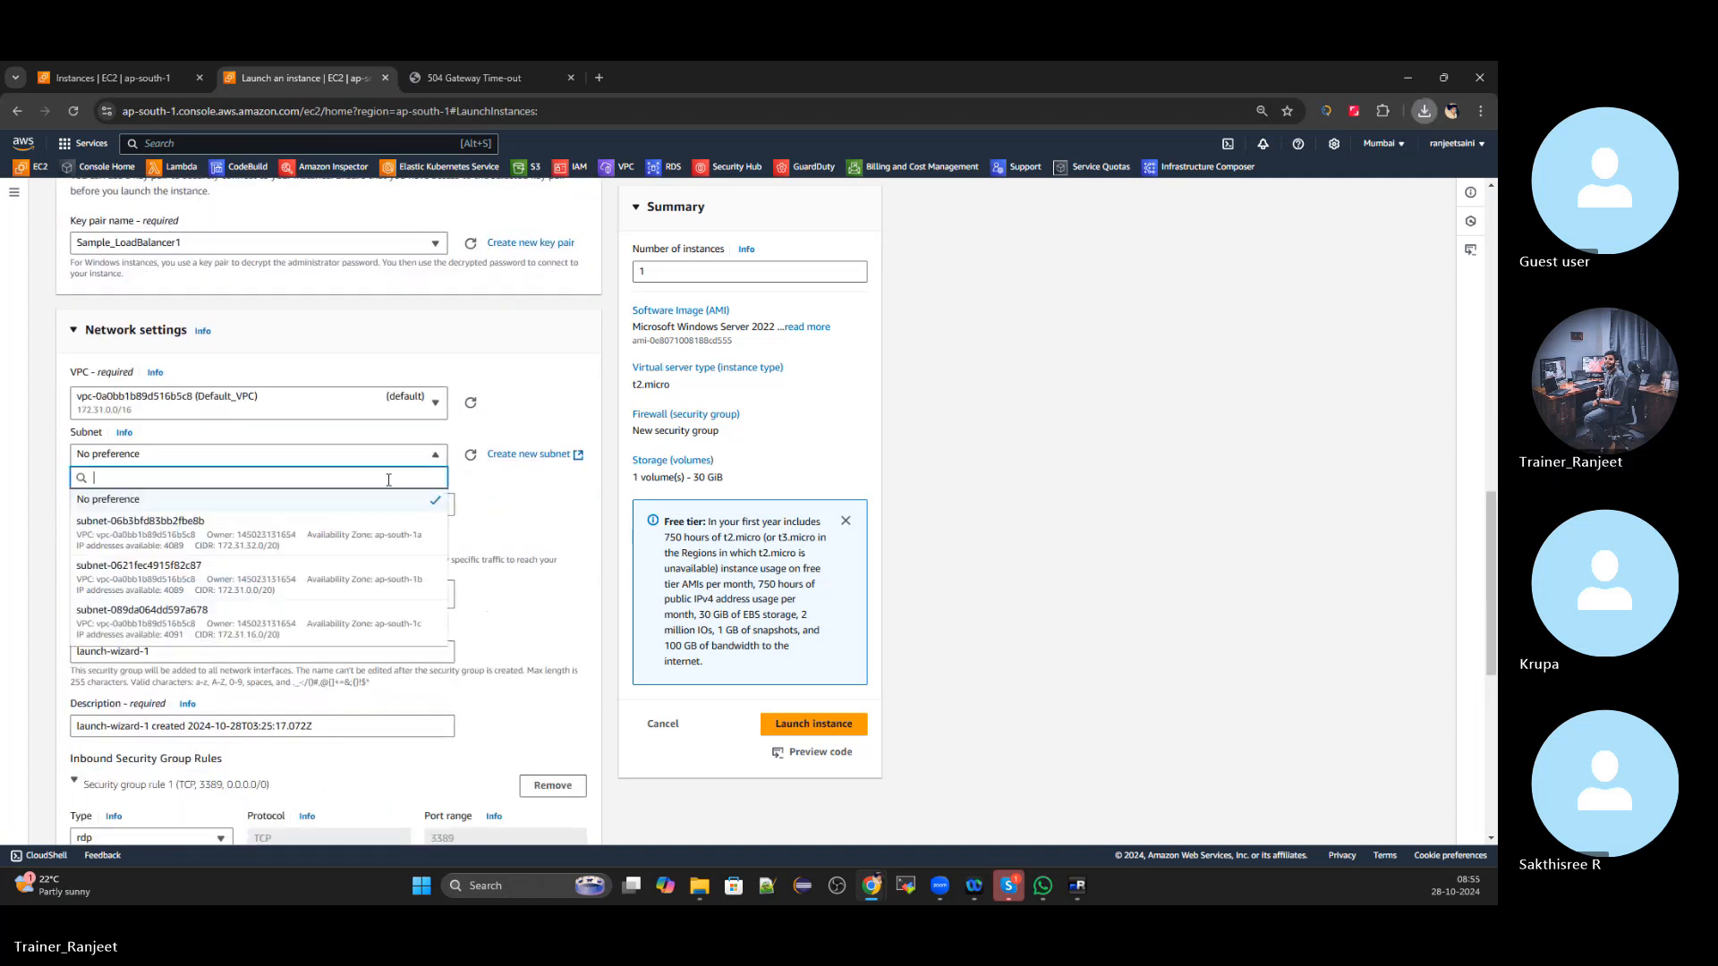
pyautogui.click(255, 533)
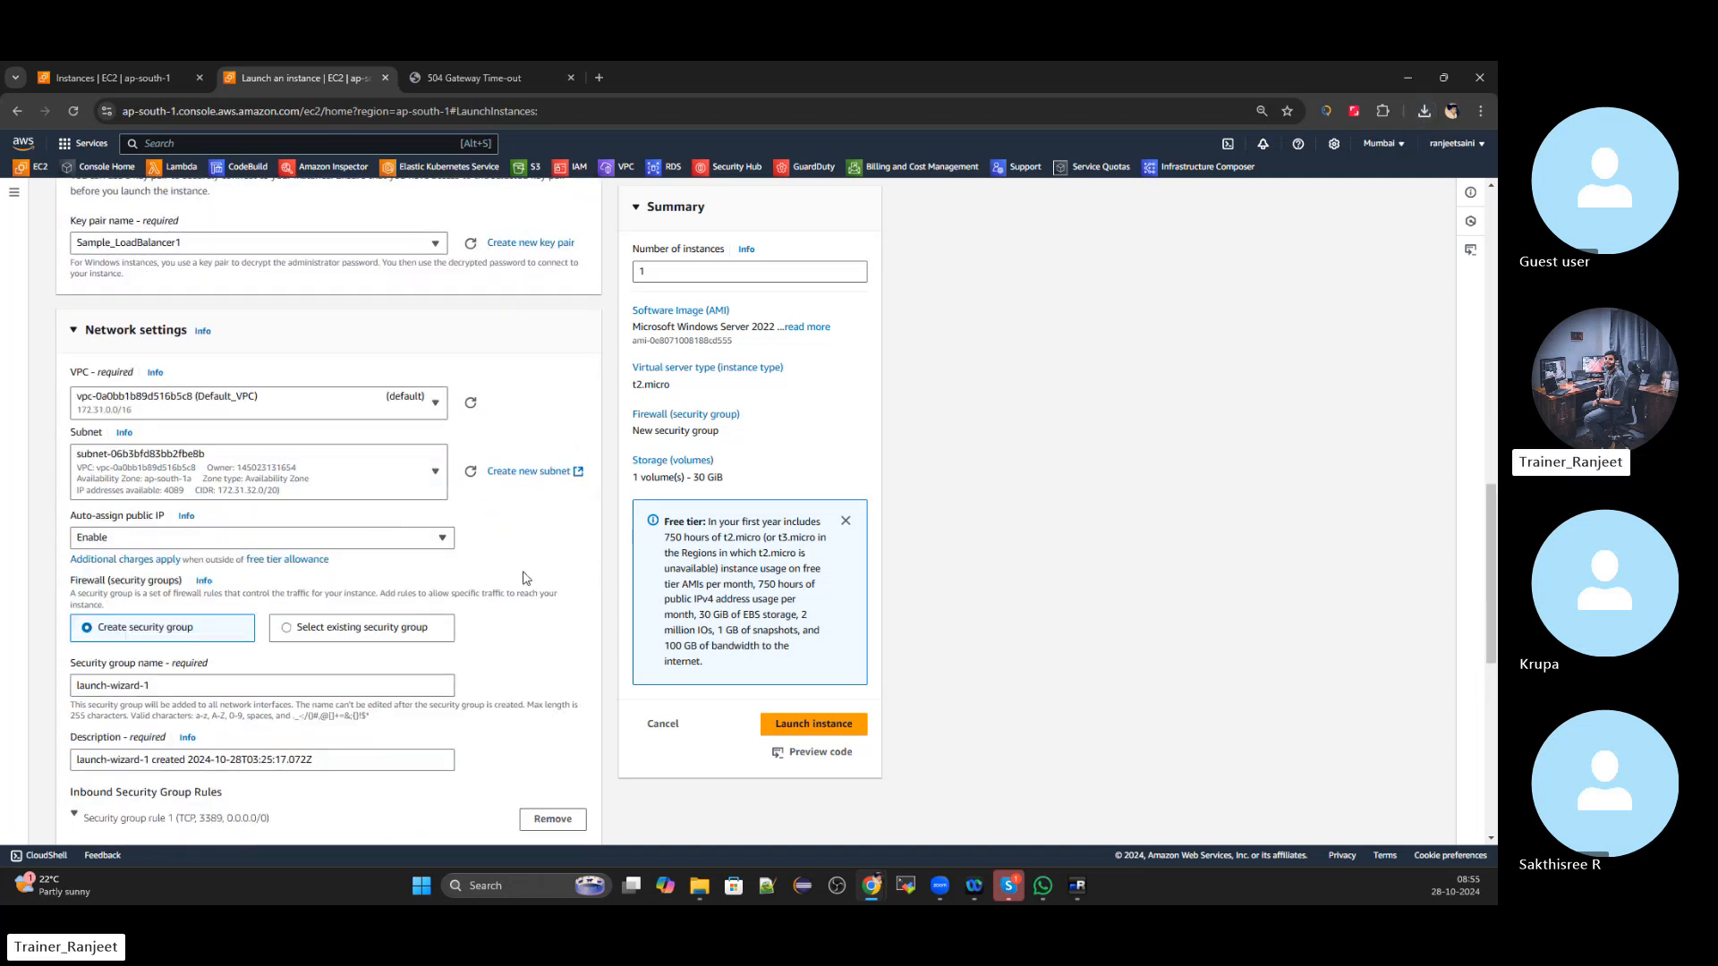
# Attach LoadBalance1's existing security group and launch the instance
pyautogui.scroll(-2, 526, 578)
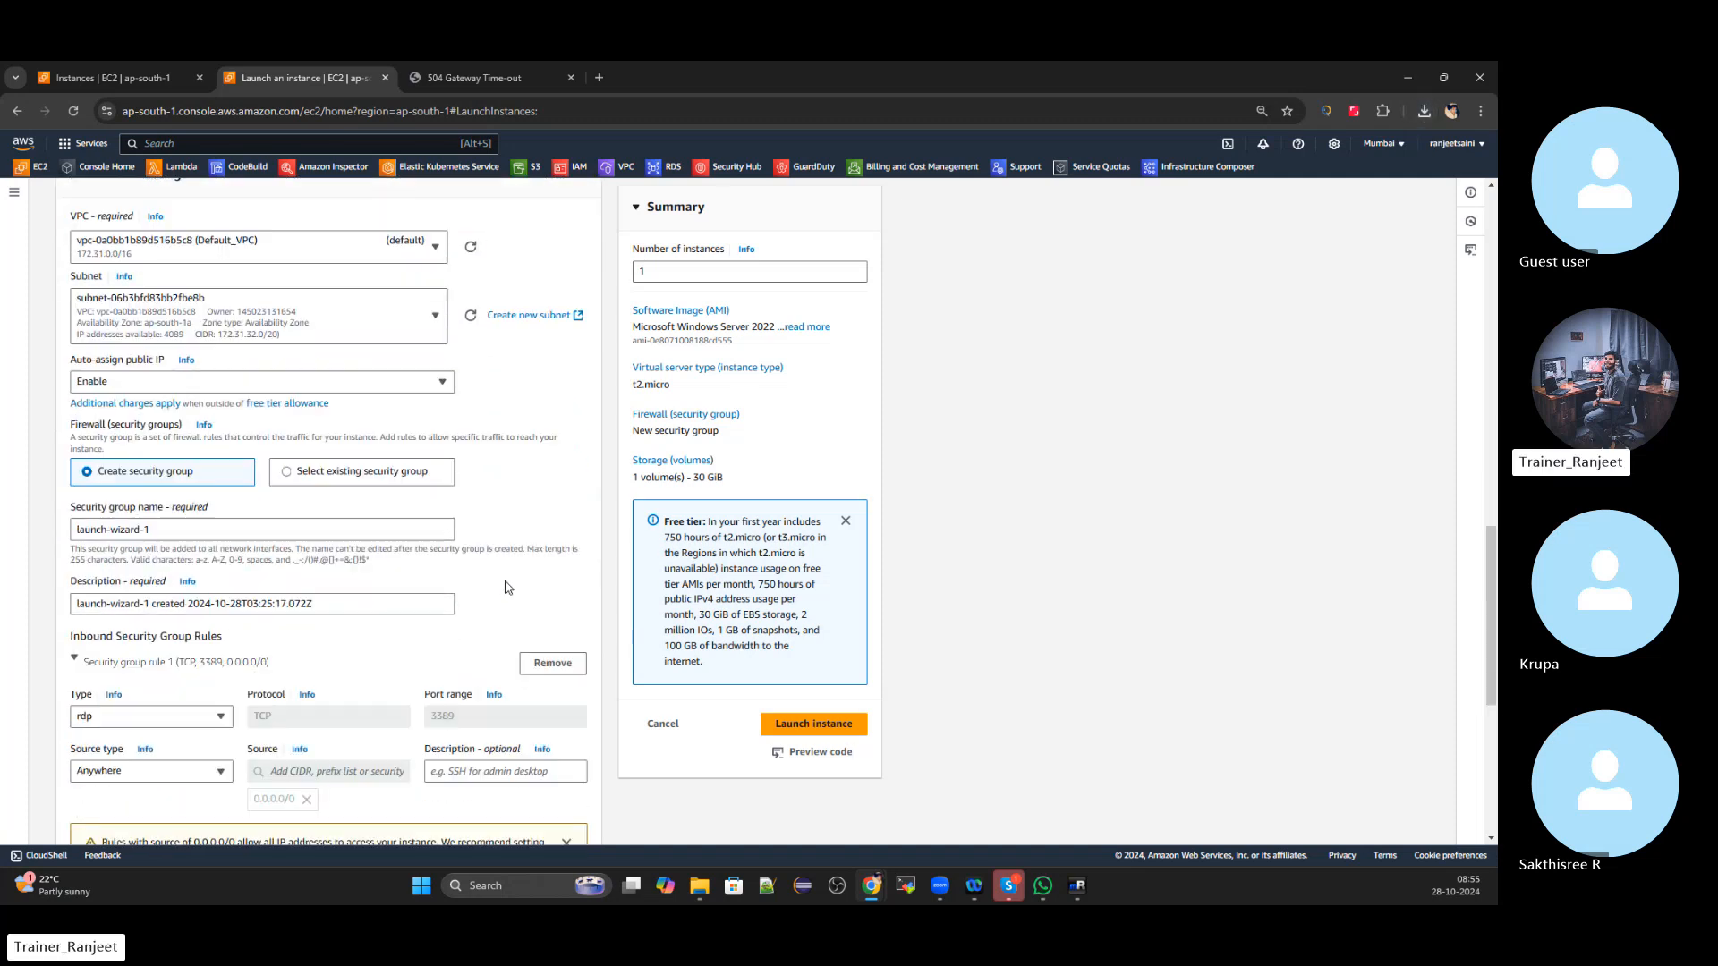
pyautogui.click(382, 483)
pyautogui.click(327, 529)
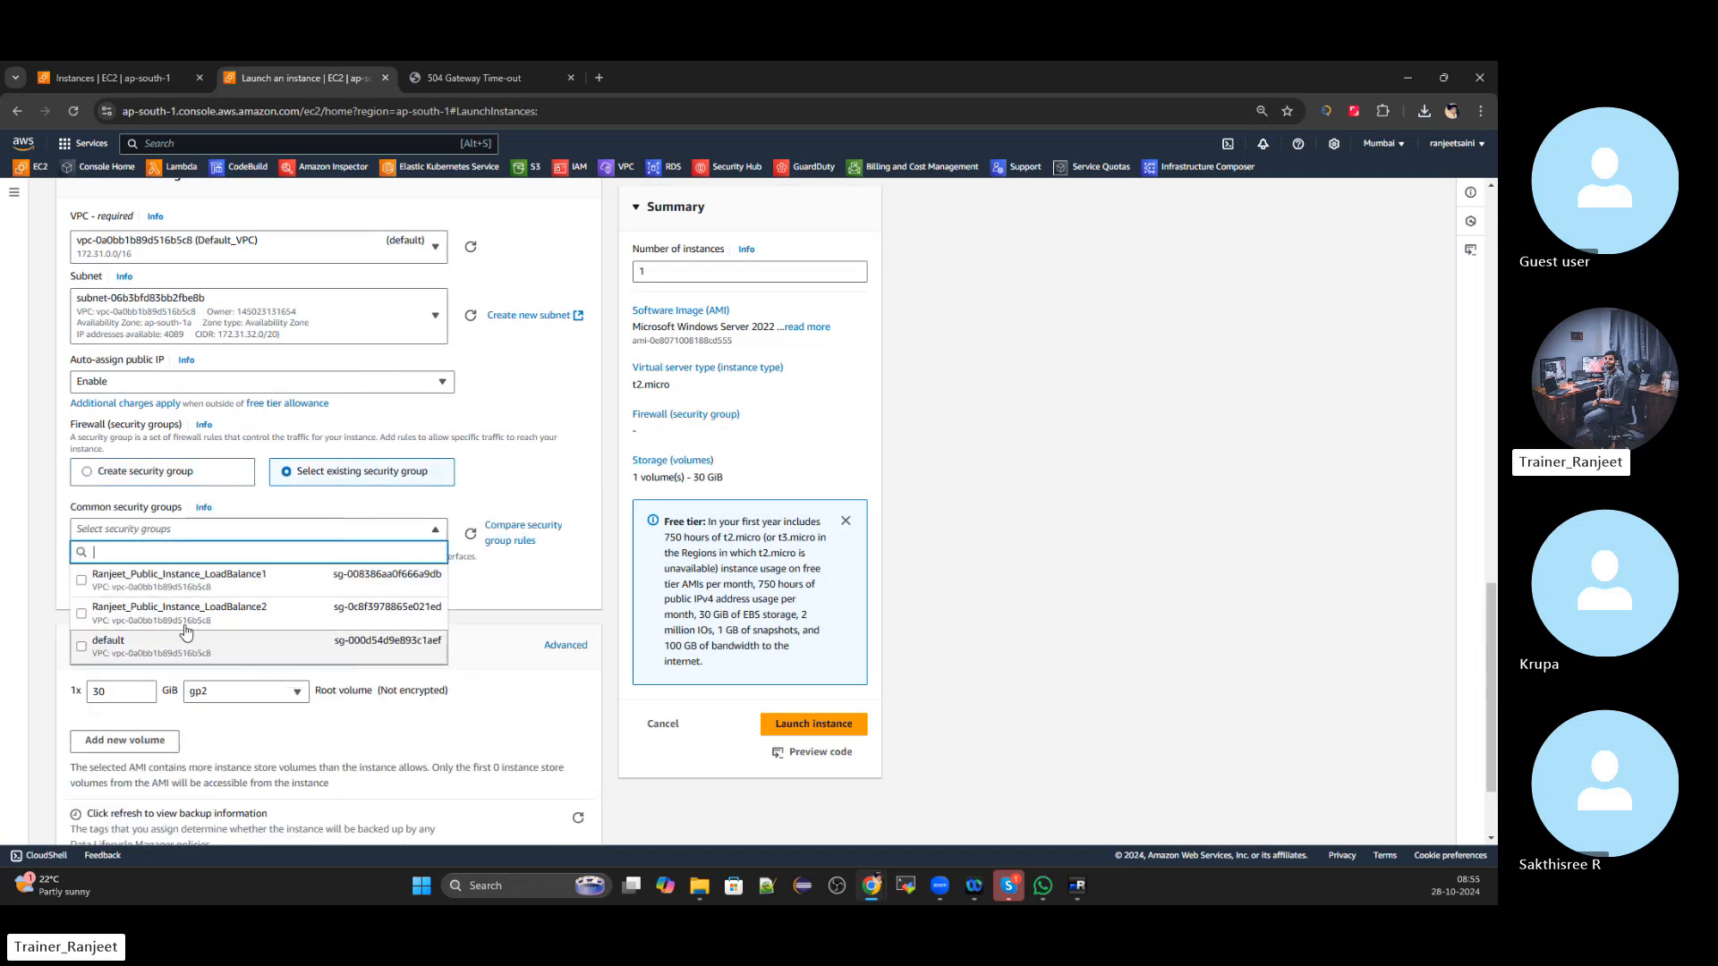
pyautogui.click(82, 580)
pyautogui.scroll(7, 257, 462)
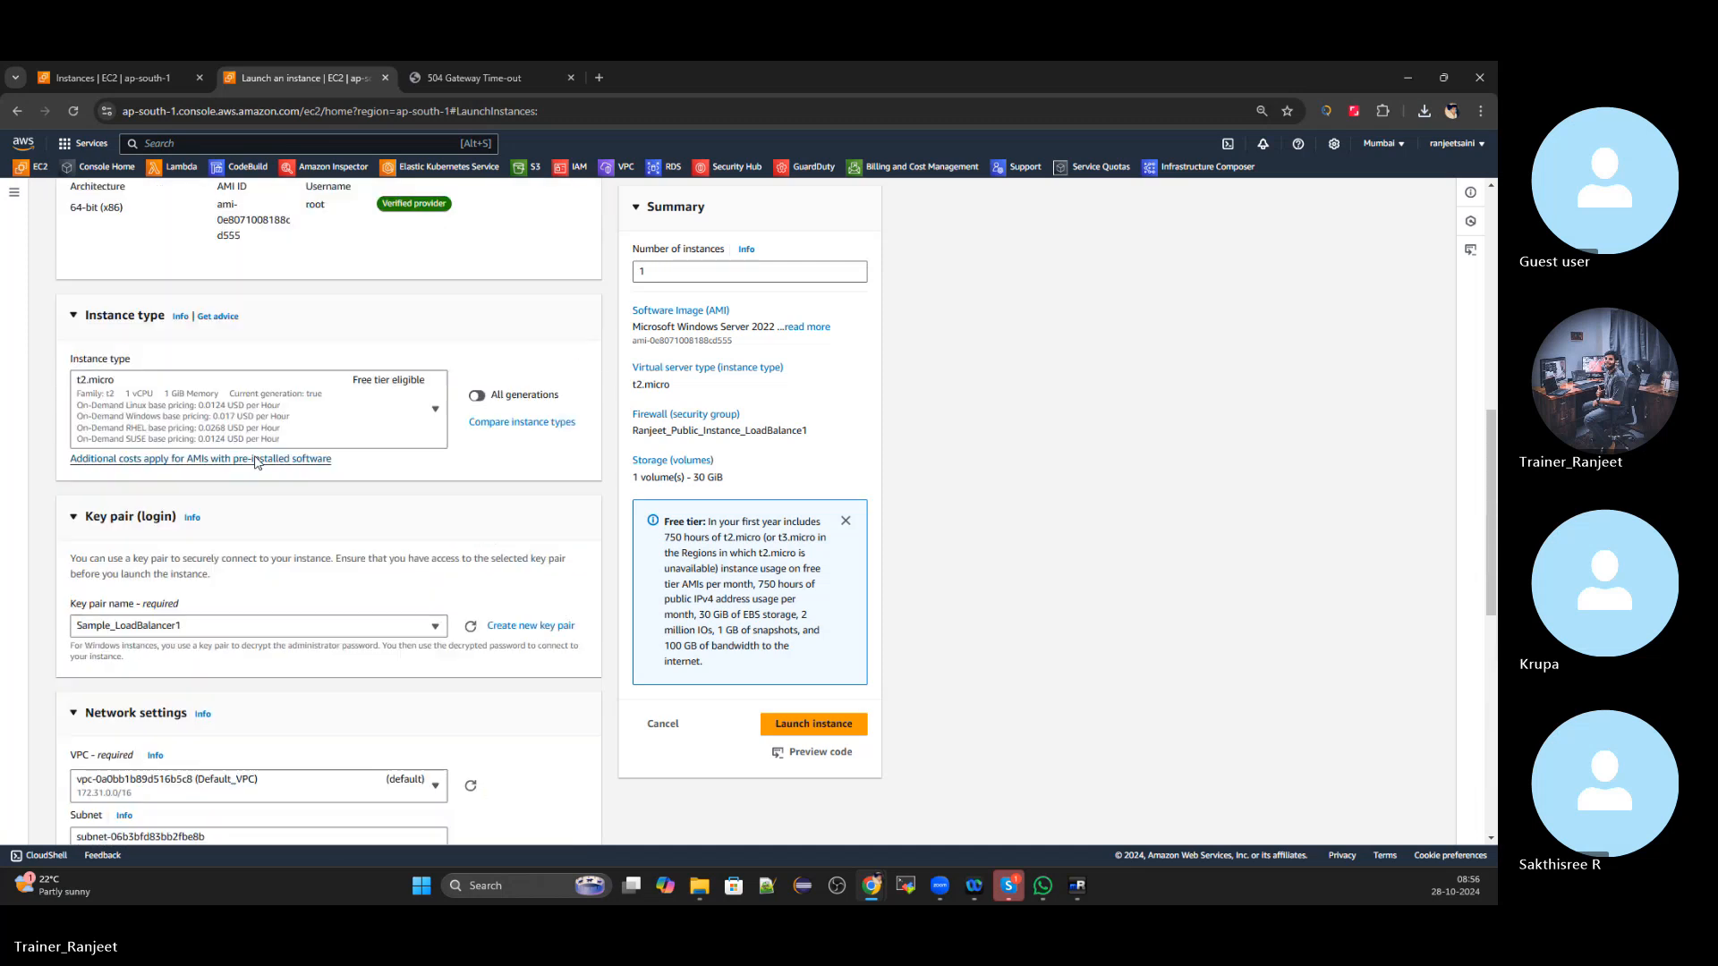
pyautogui.scroll(9, 224, 448)
pyautogui.scroll(-4, 220, 464)
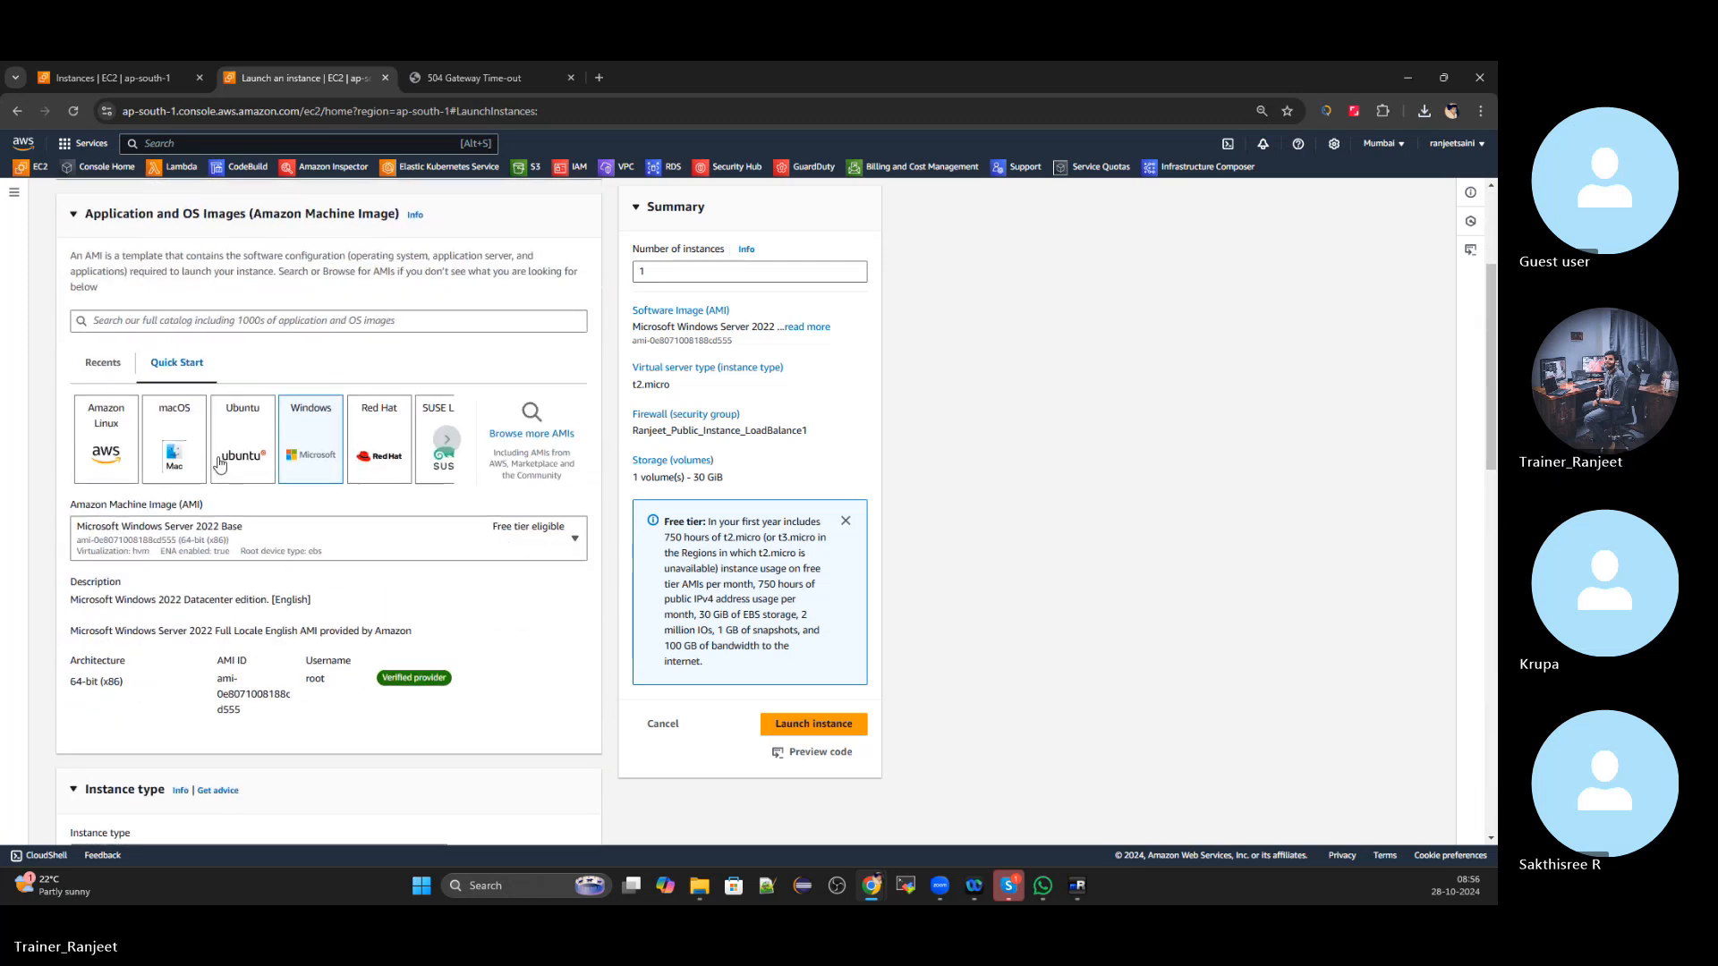
pyautogui.scroll(-12, 219, 463)
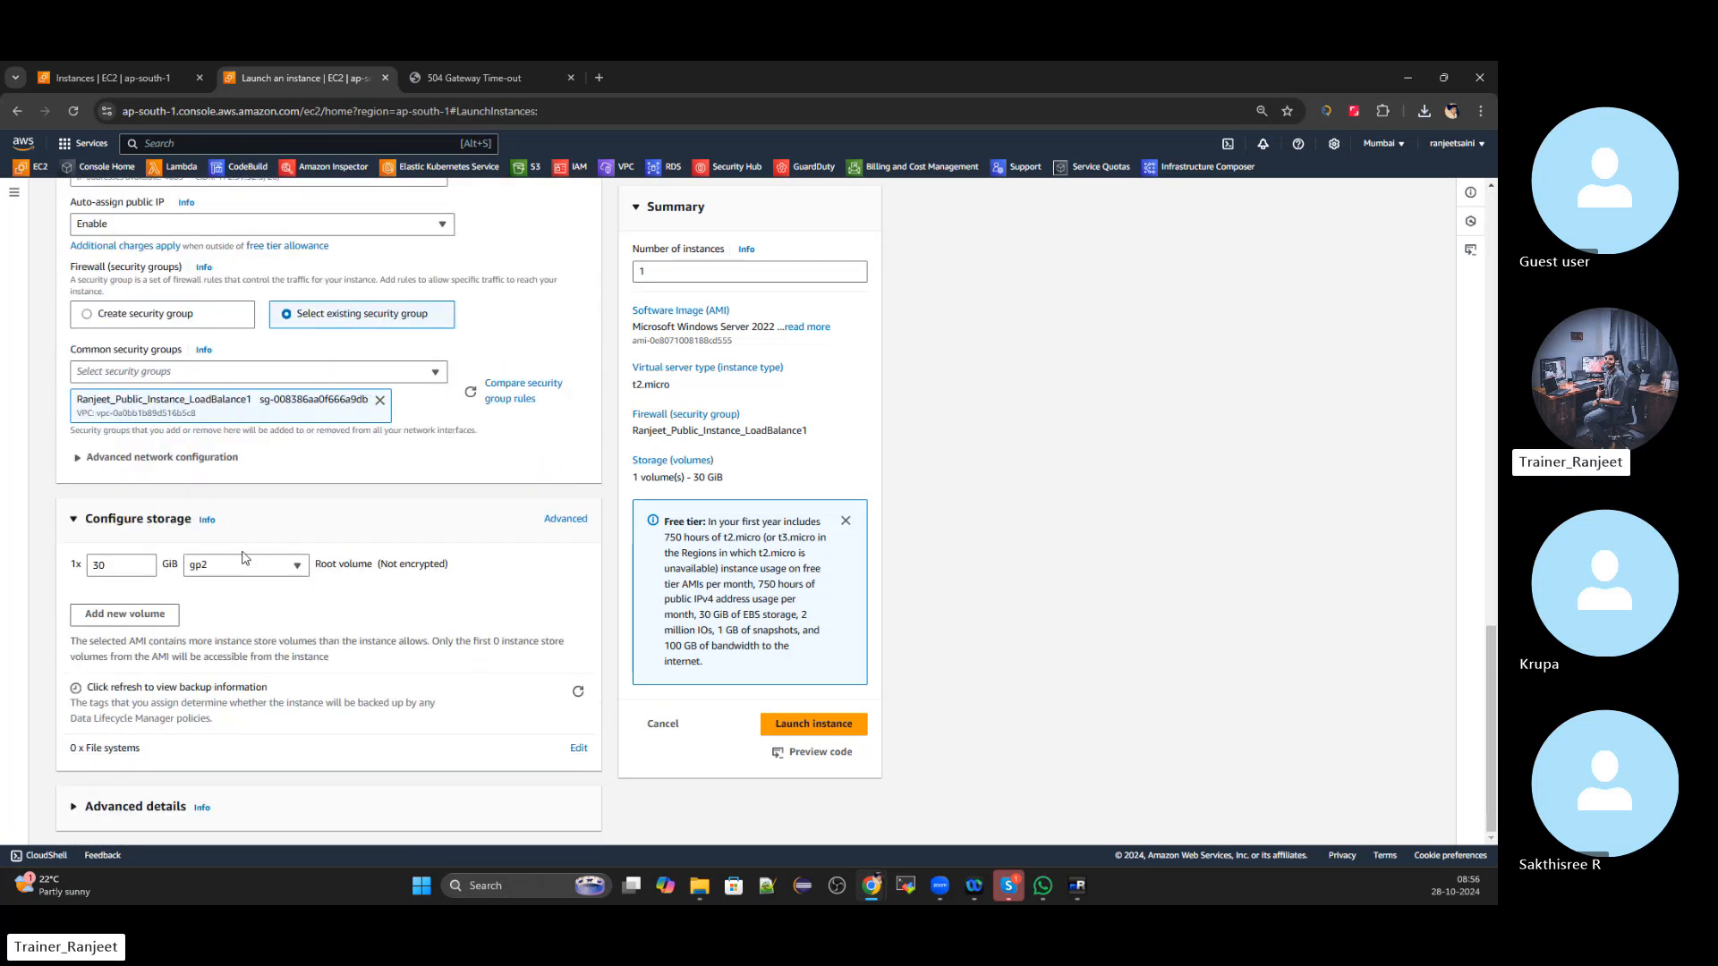
pyautogui.click(814, 724)
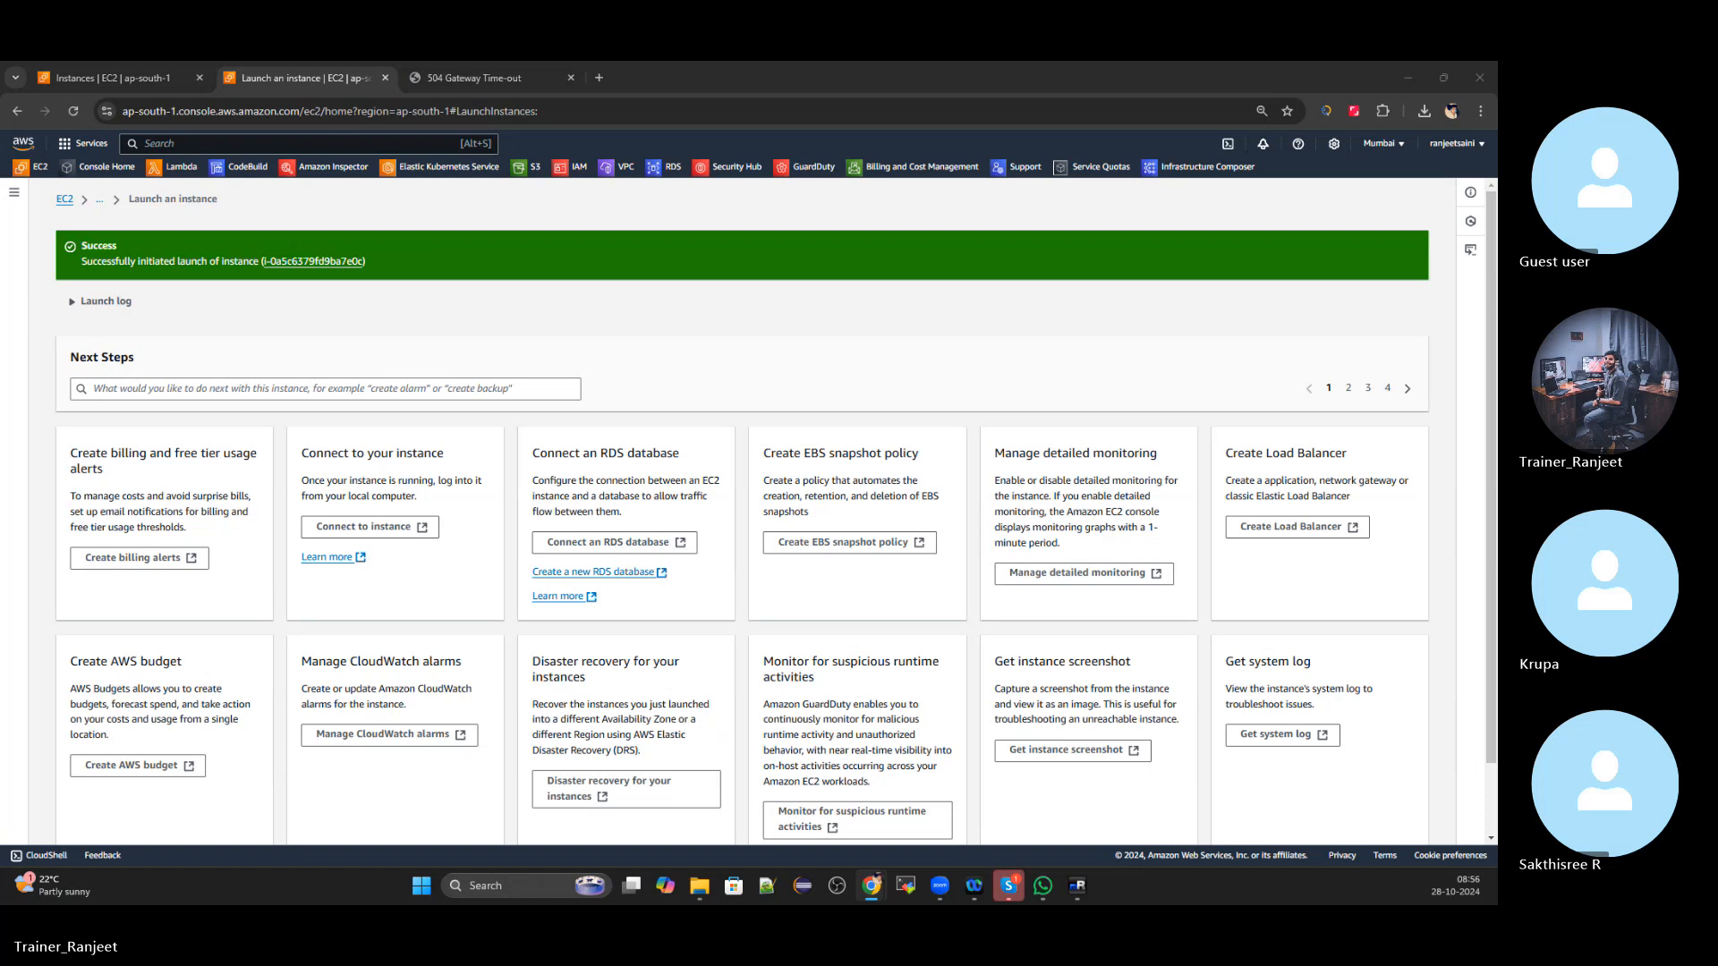
# Open the second web server's security group, showing inbound HTTPS 443, RDP 3389 and HTTP 80 rules
pyautogui.click(65, 200)
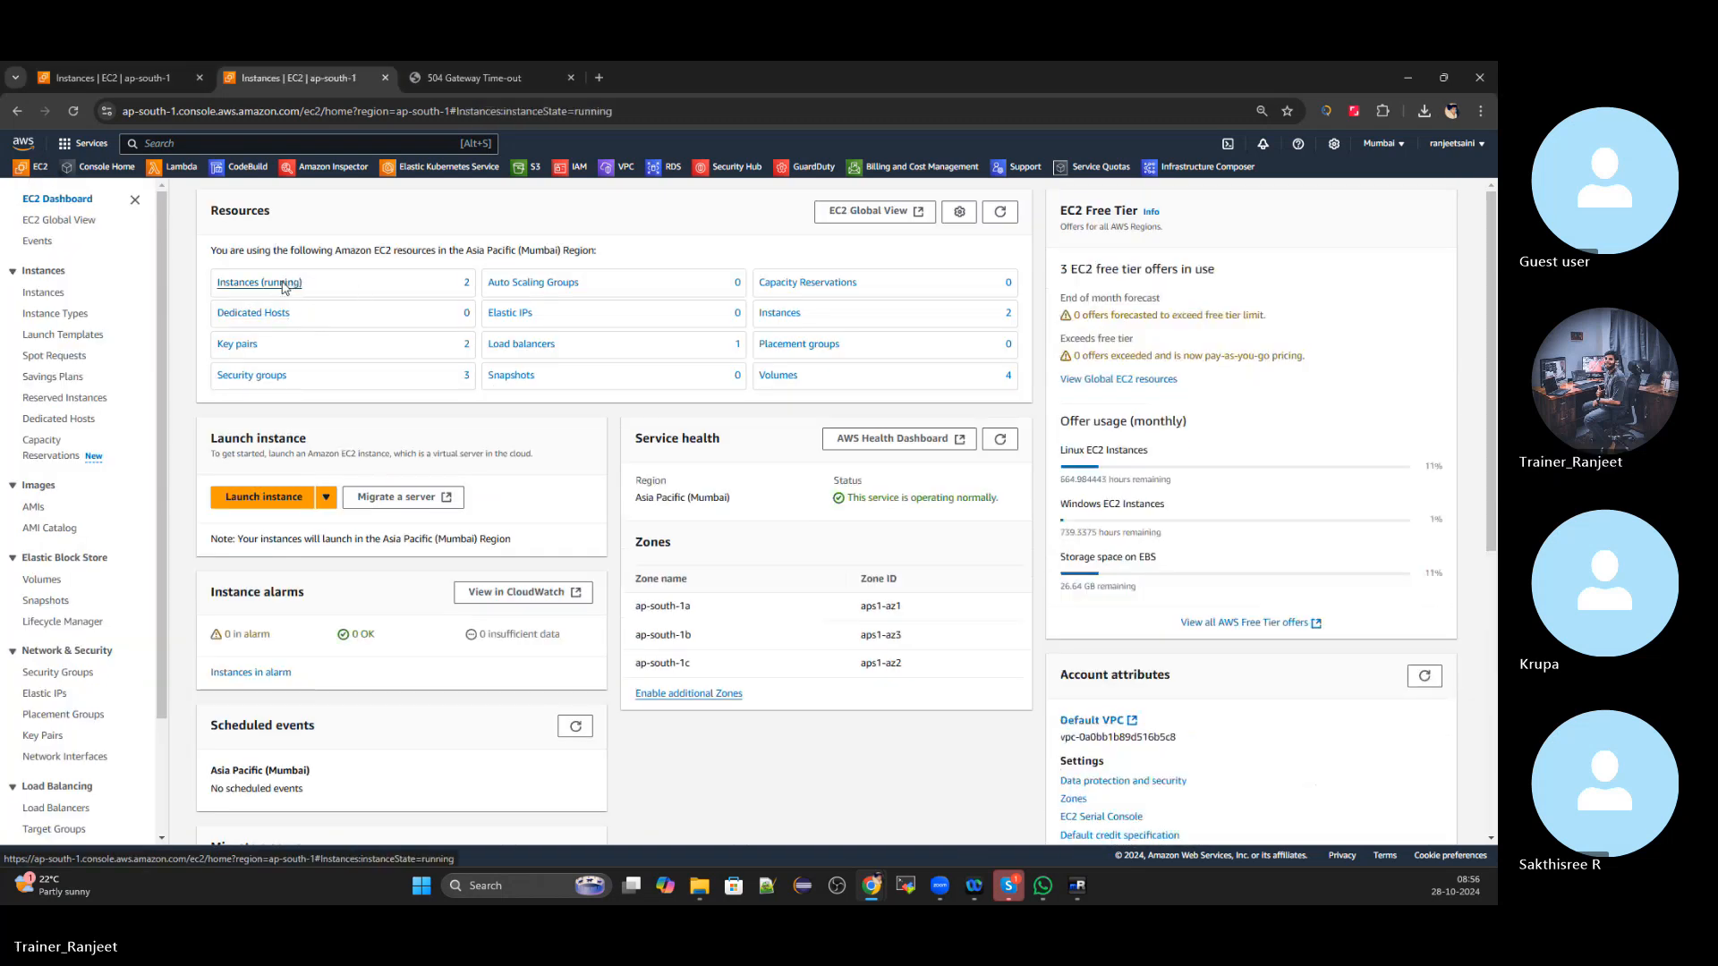
pyautogui.click(282, 281)
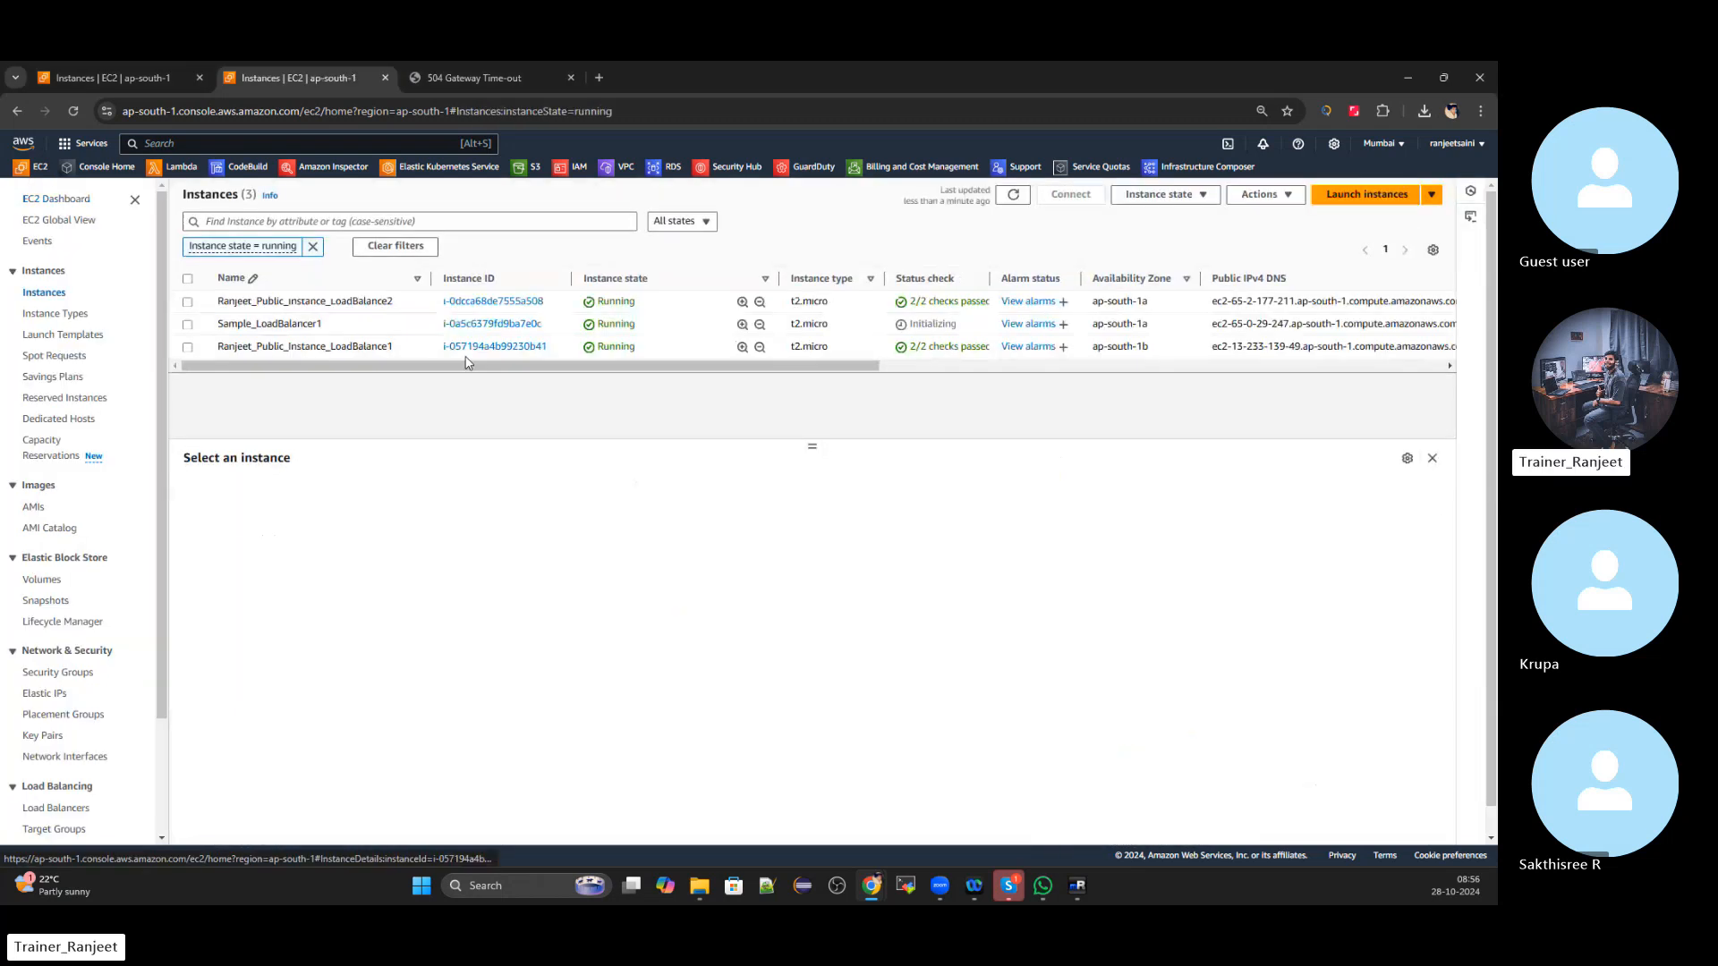
pyautogui.click(188, 302)
pyautogui.click(459, 492)
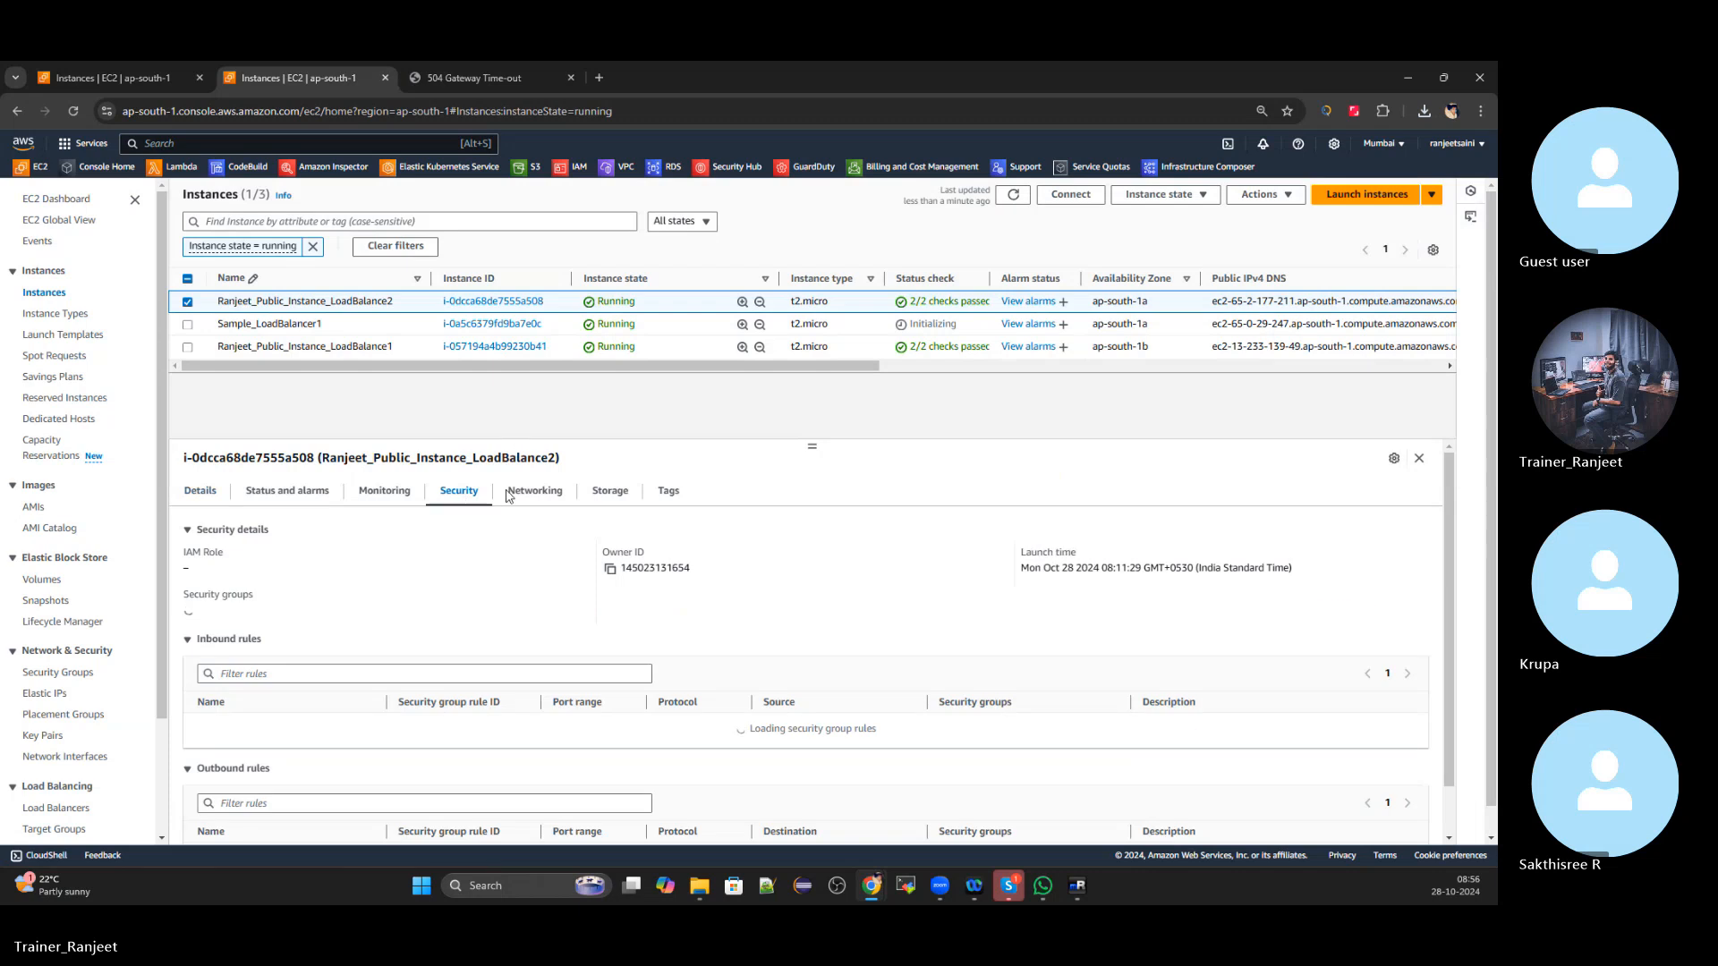
pyautogui.scroll(-3, 526, 611)
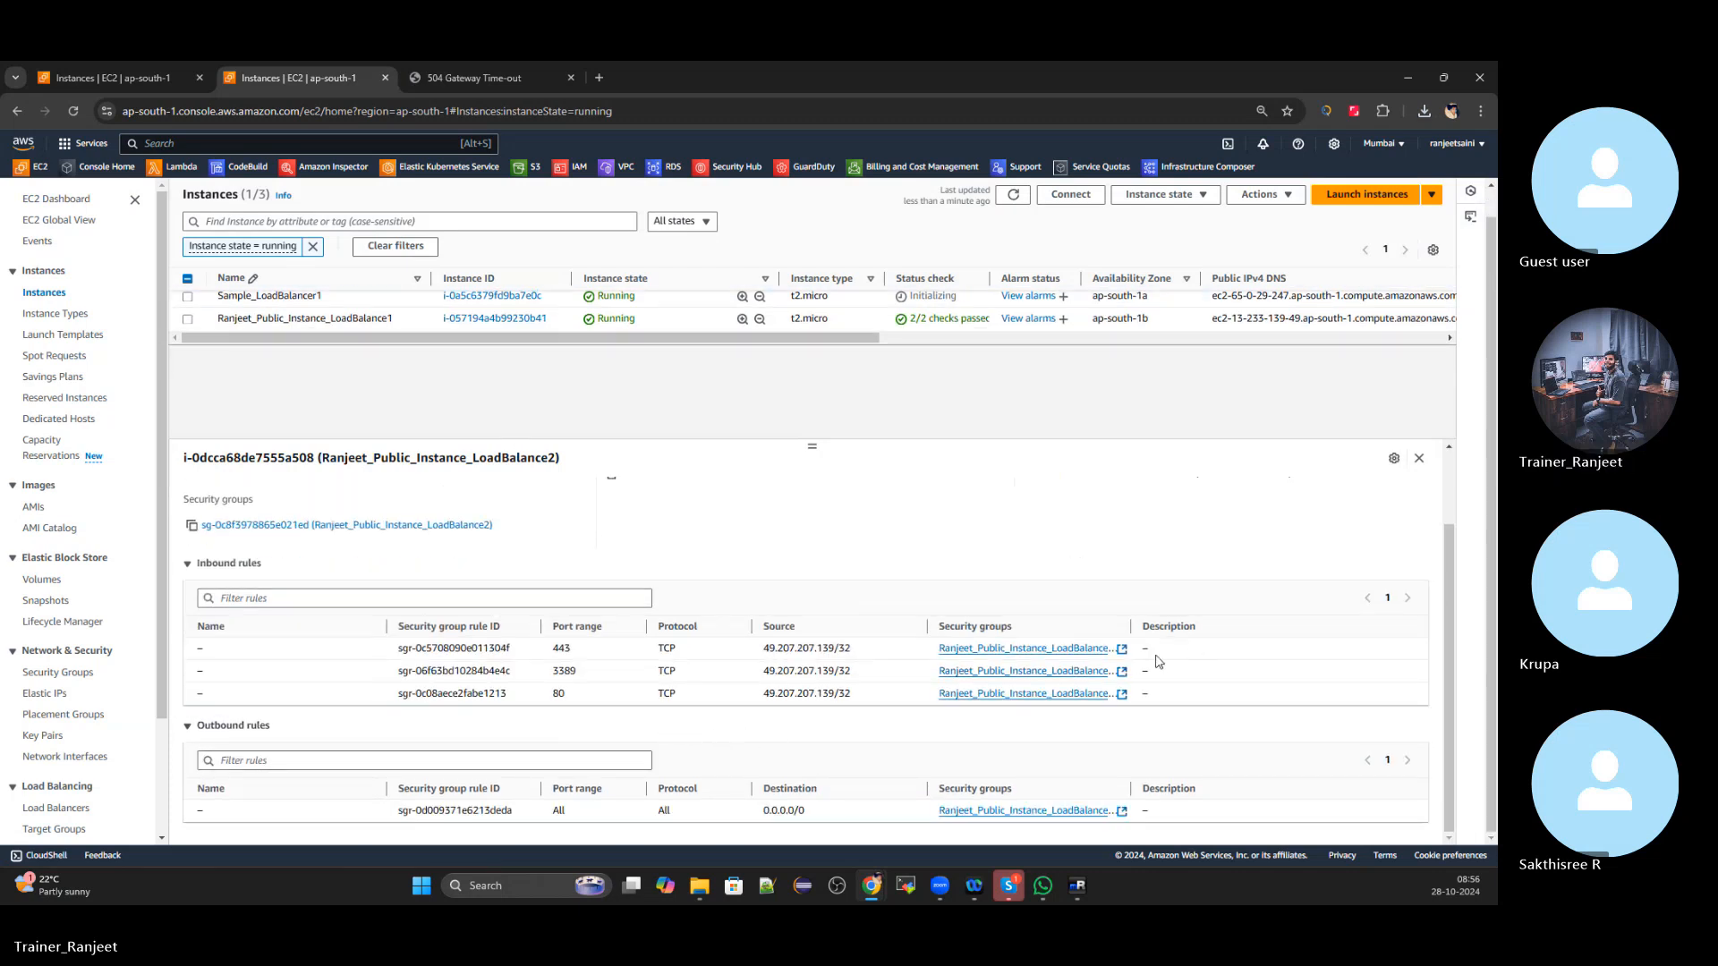
pyautogui.click(451, 528)
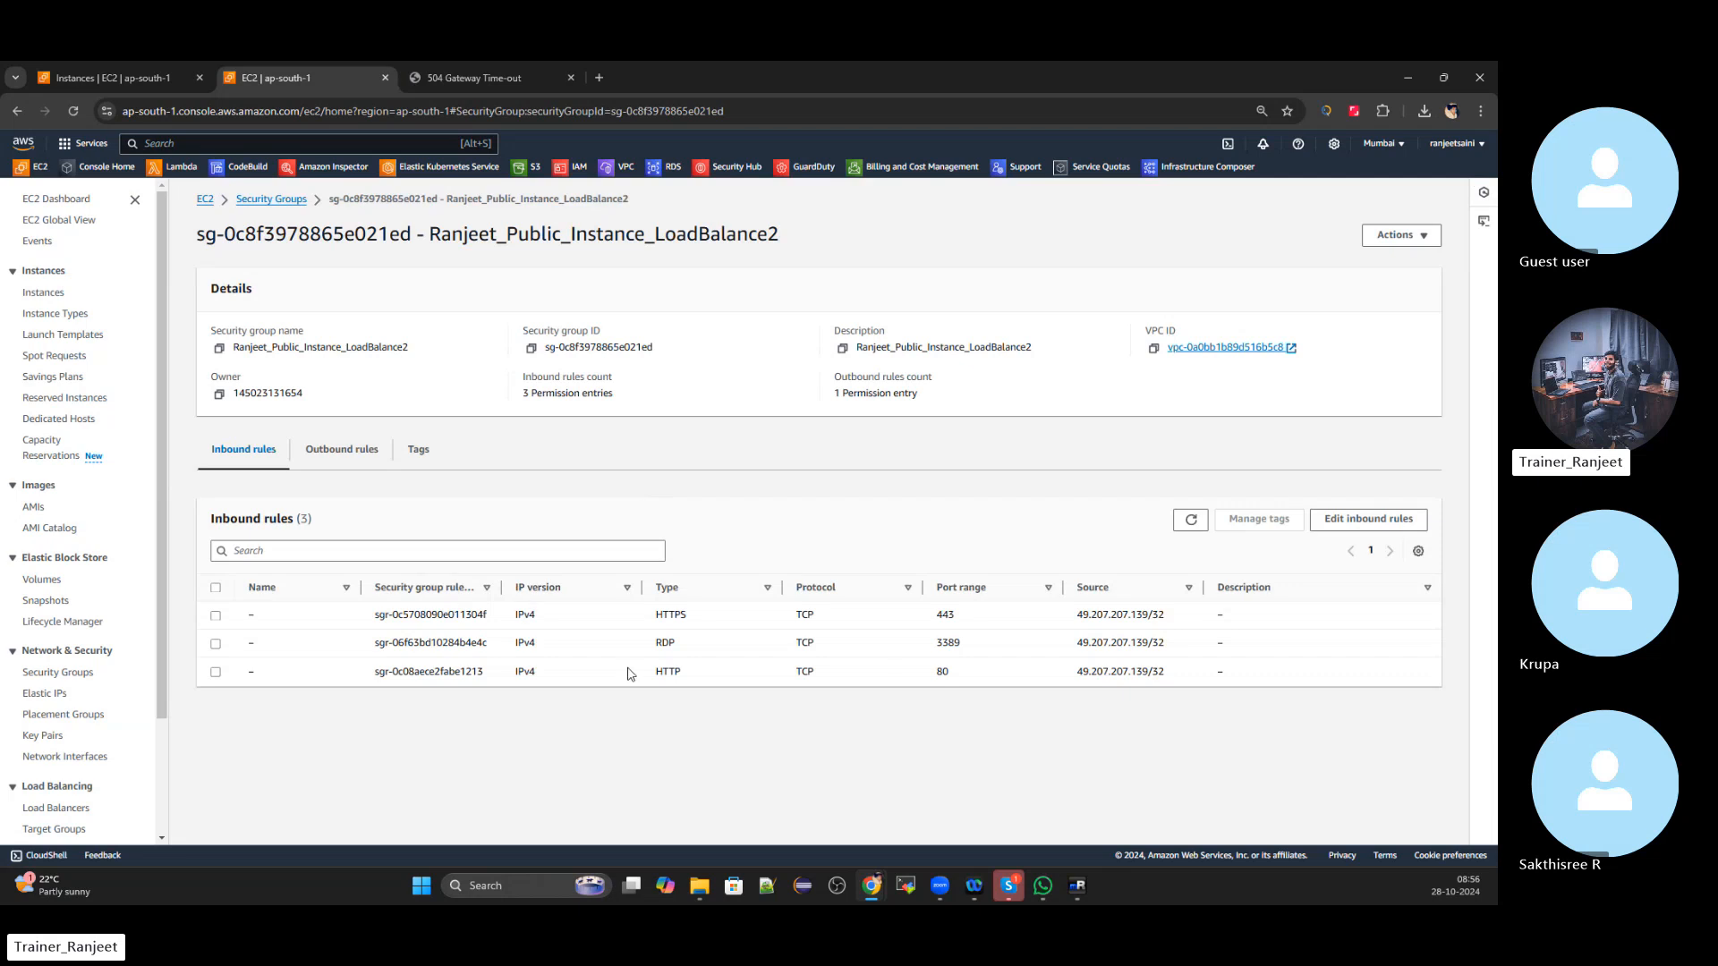
pyautogui.click(1354, 518)
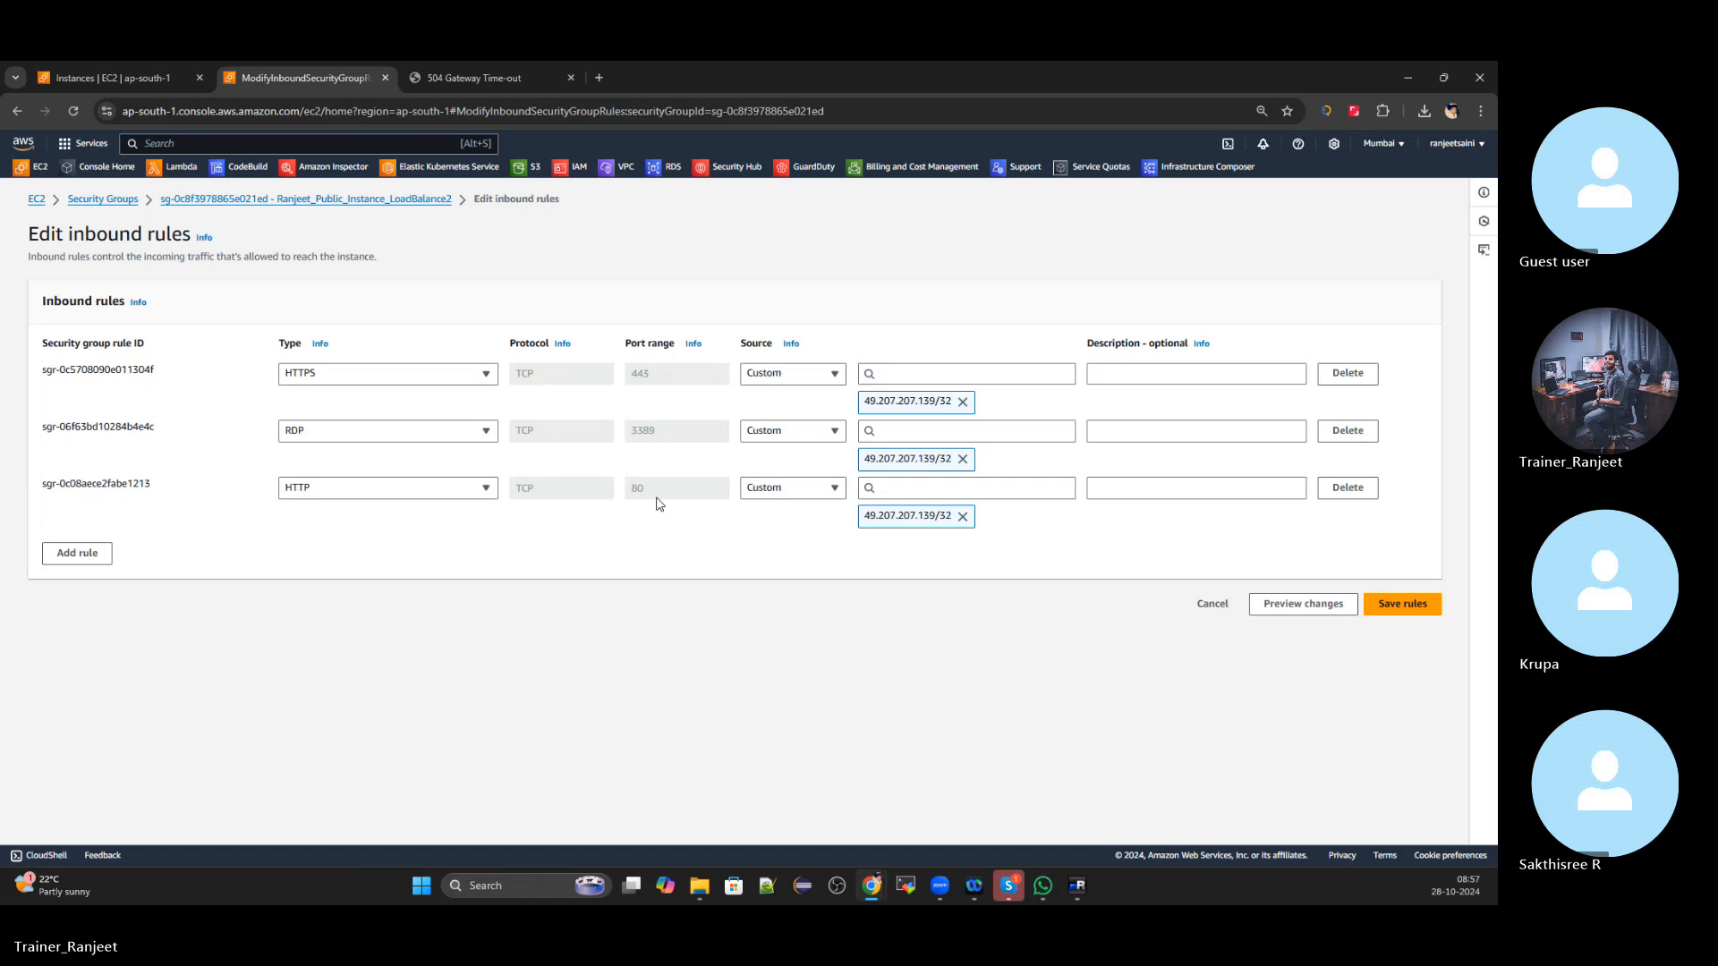
pyautogui.click(1214, 605)
pyautogui.click(284, 200)
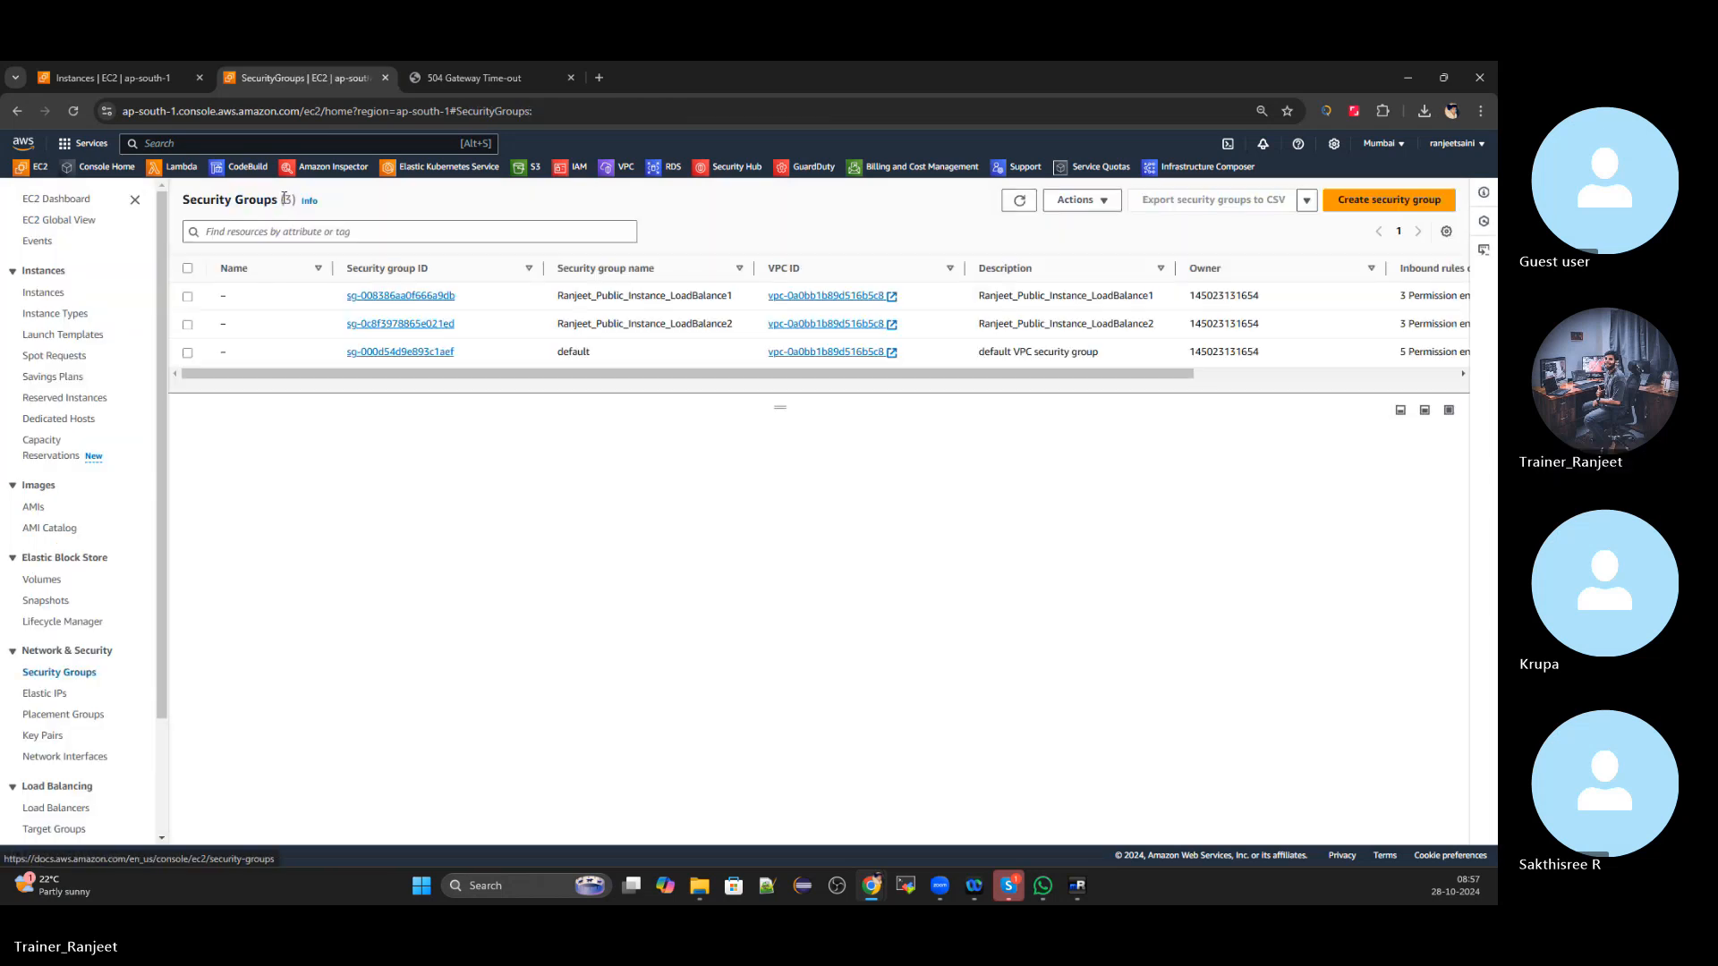
pyautogui.click(419, 324)
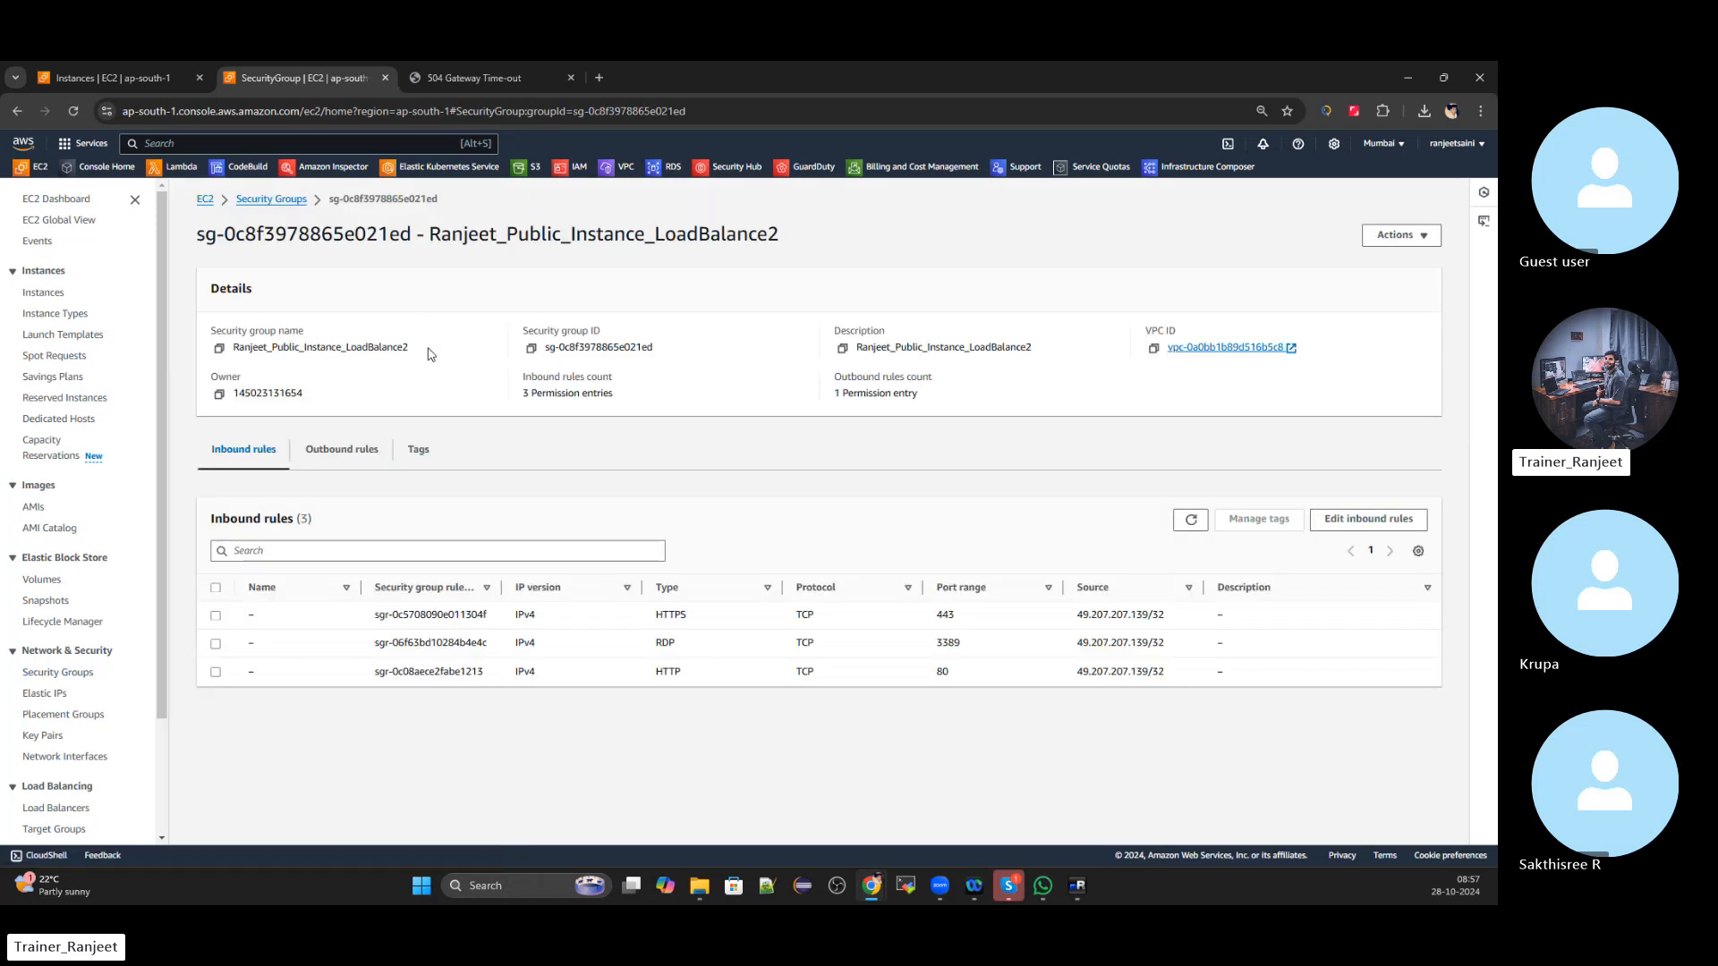
pyautogui.click(1347, 520)
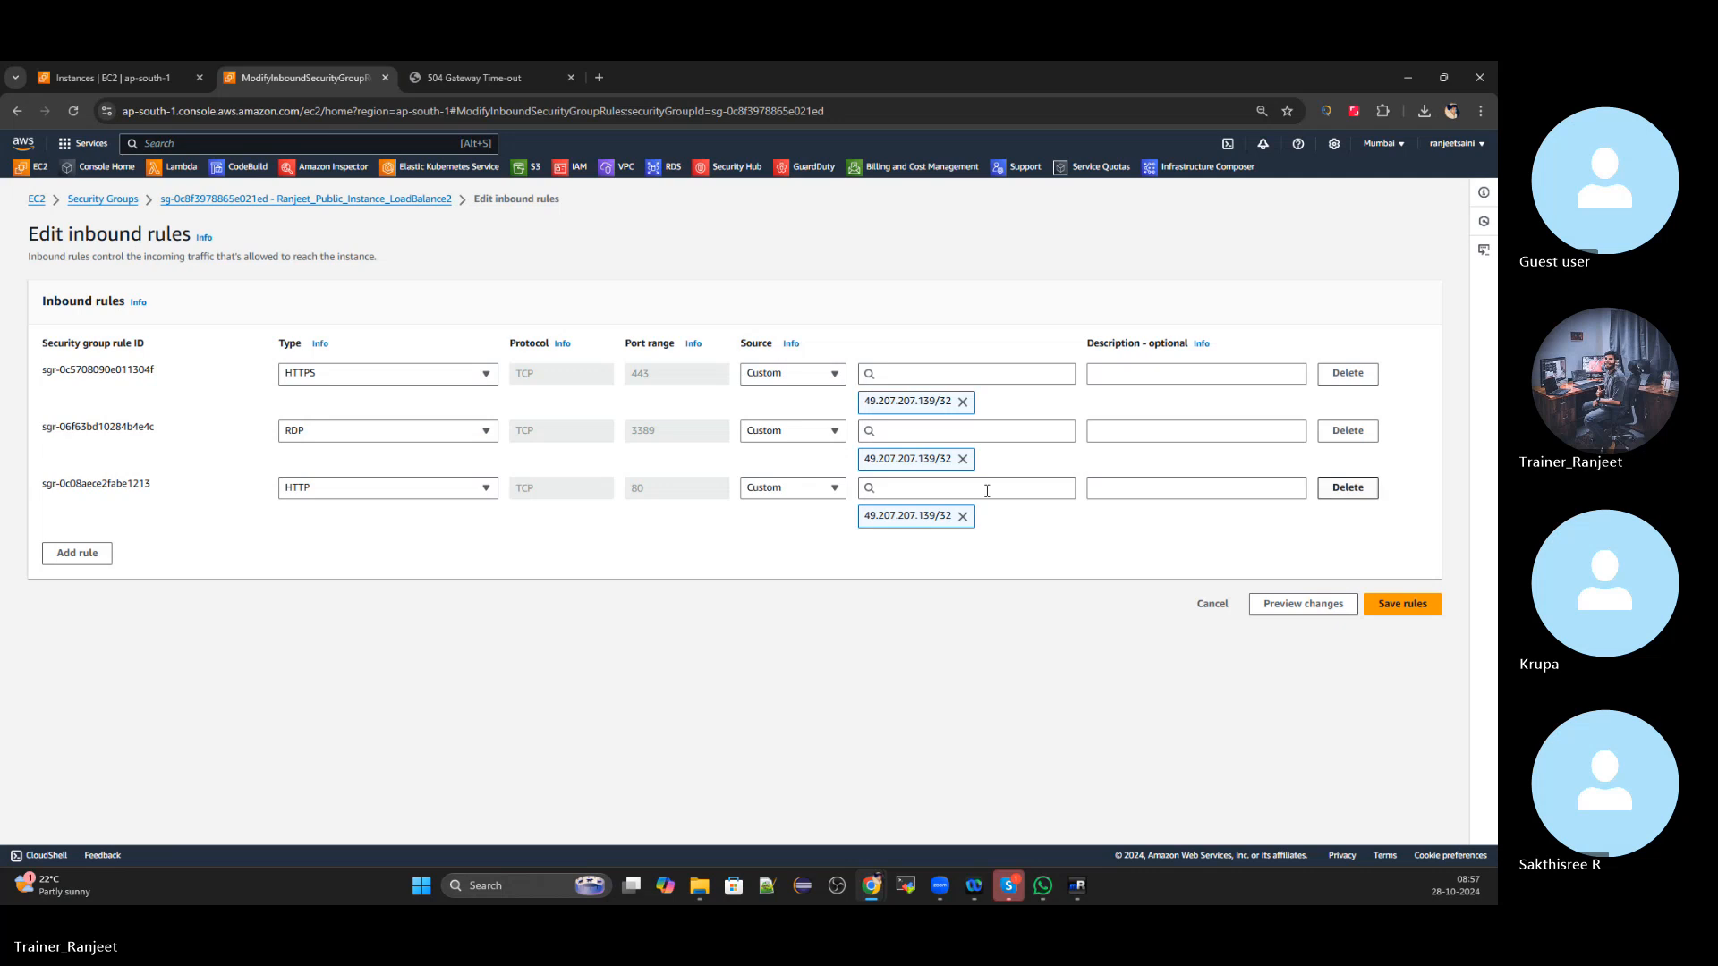
# Leave inbound rules unchanged and add a second rule in the outbound rules editor
pyautogui.click(1212, 605)
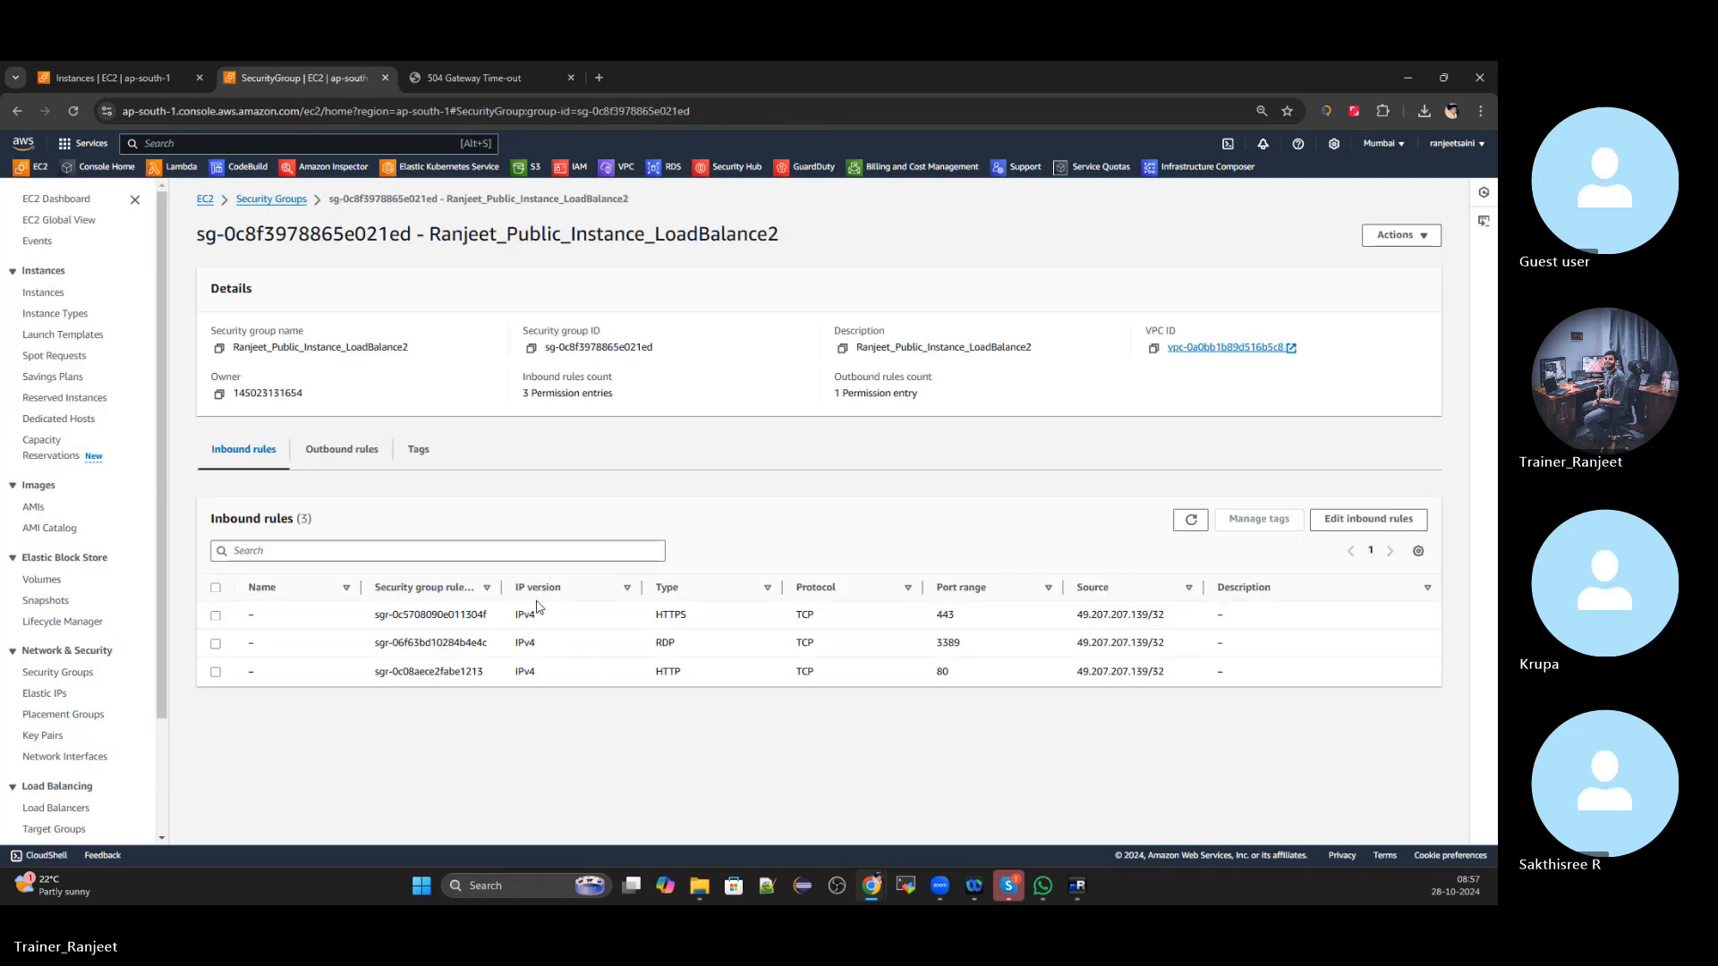
pyautogui.click(377, 456)
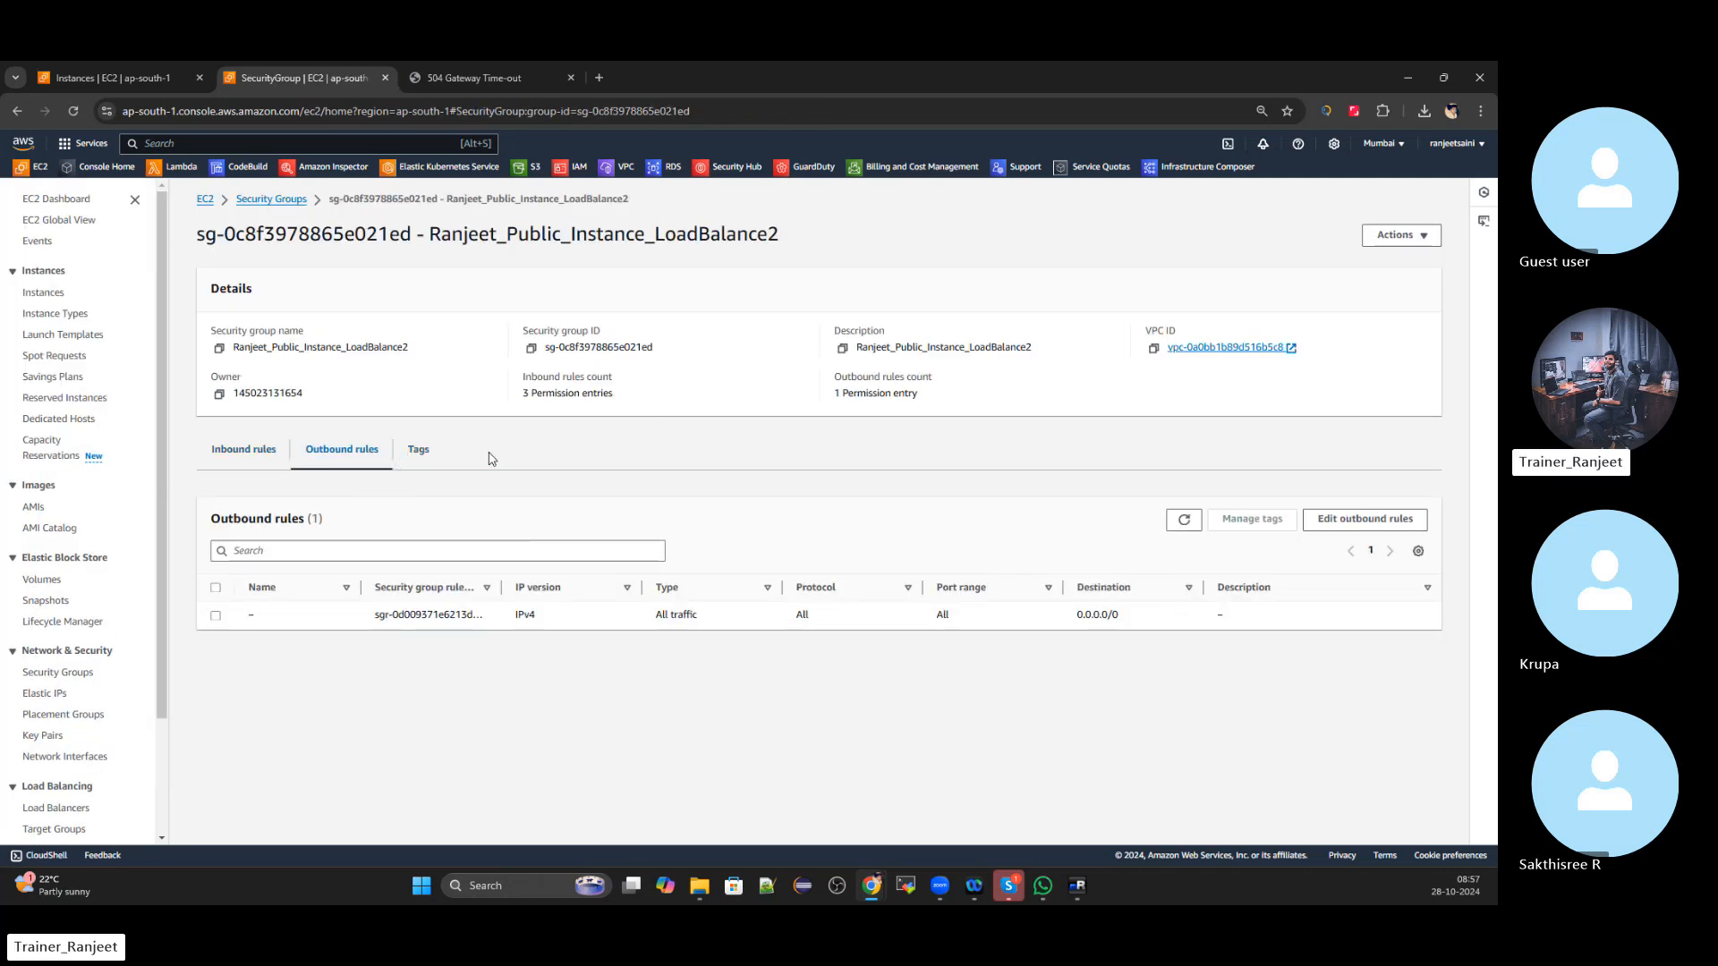
pyautogui.click(1316, 526)
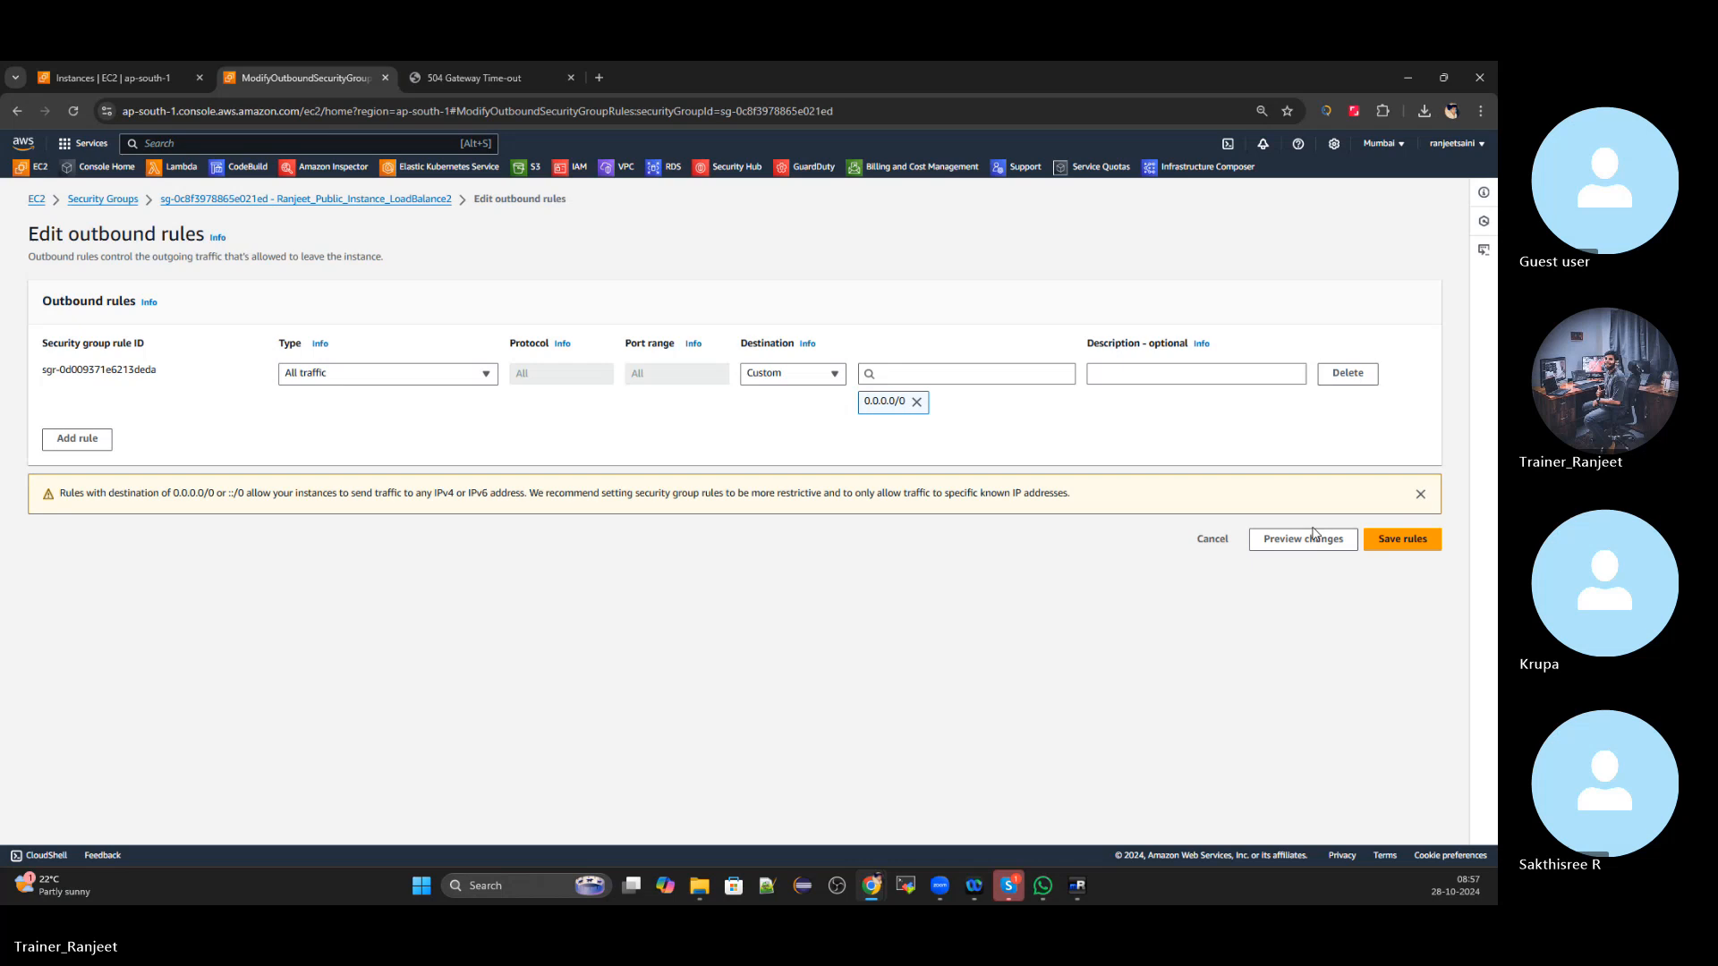
pyautogui.click(56, 442)
# Browse the new rule's Type list, searching 'alb', then discard the outbound edits
pyautogui.click(489, 433)
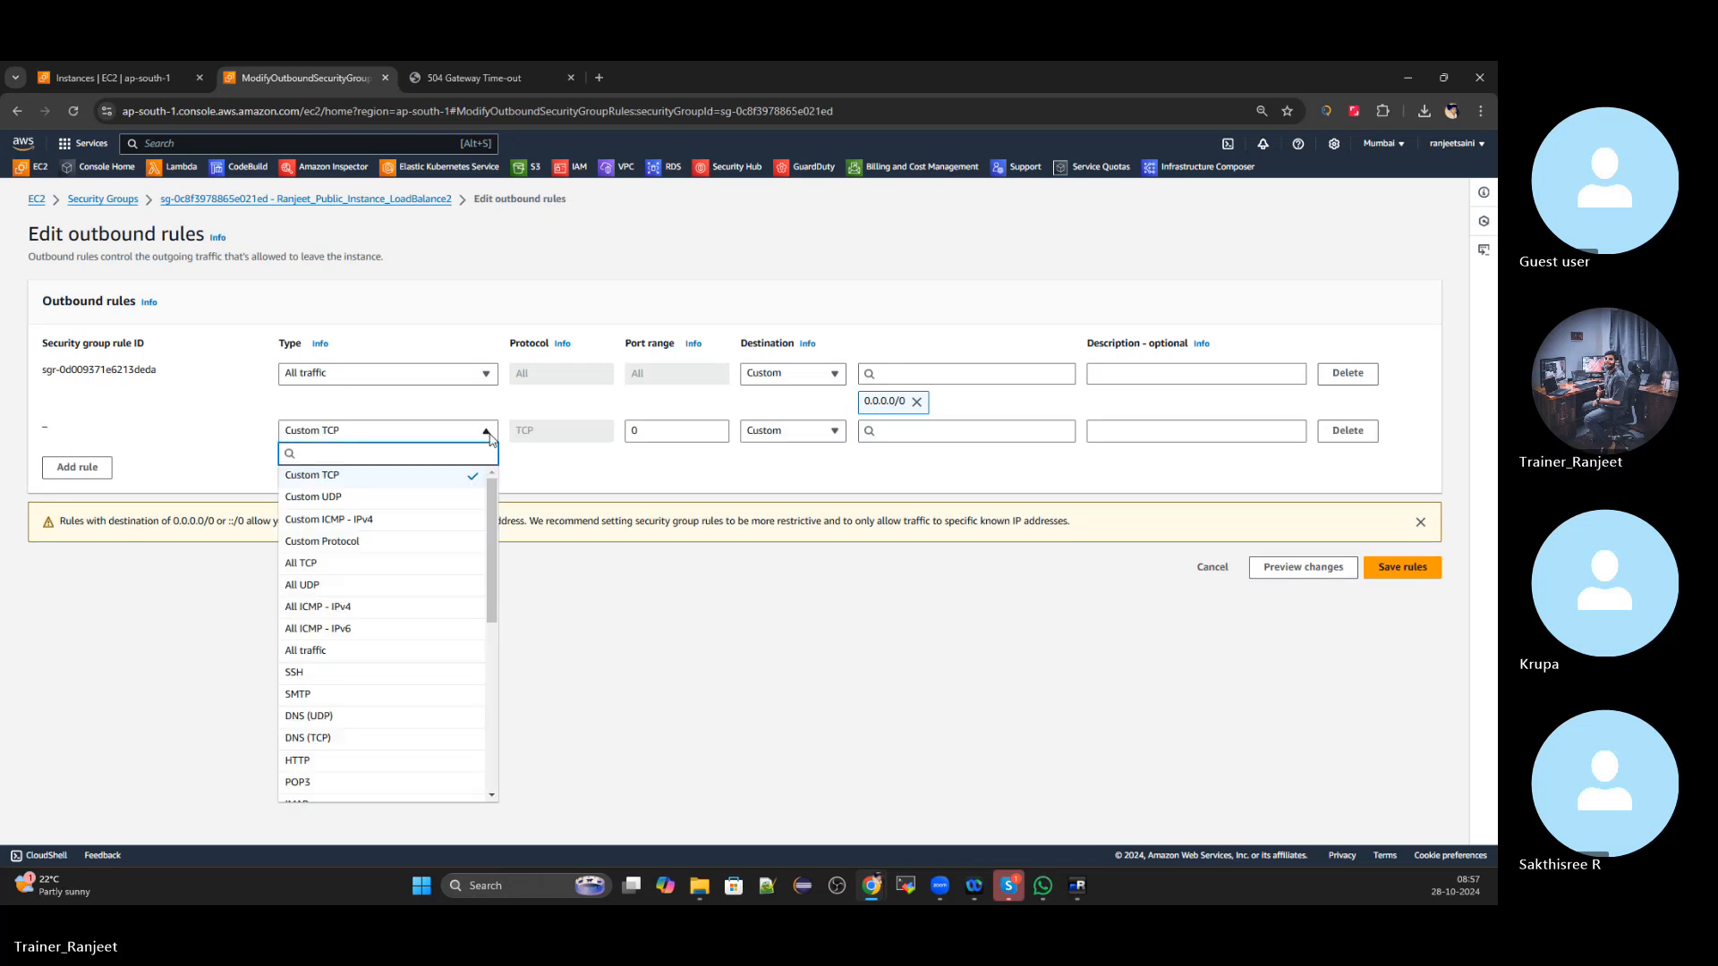
pyautogui.write('alb')
pyautogui.press('BackSpace')
pyautogui.press('BackSpace')
pyautogui.press('BackSpace')
pyautogui.hotkey('alt', 'Tab')
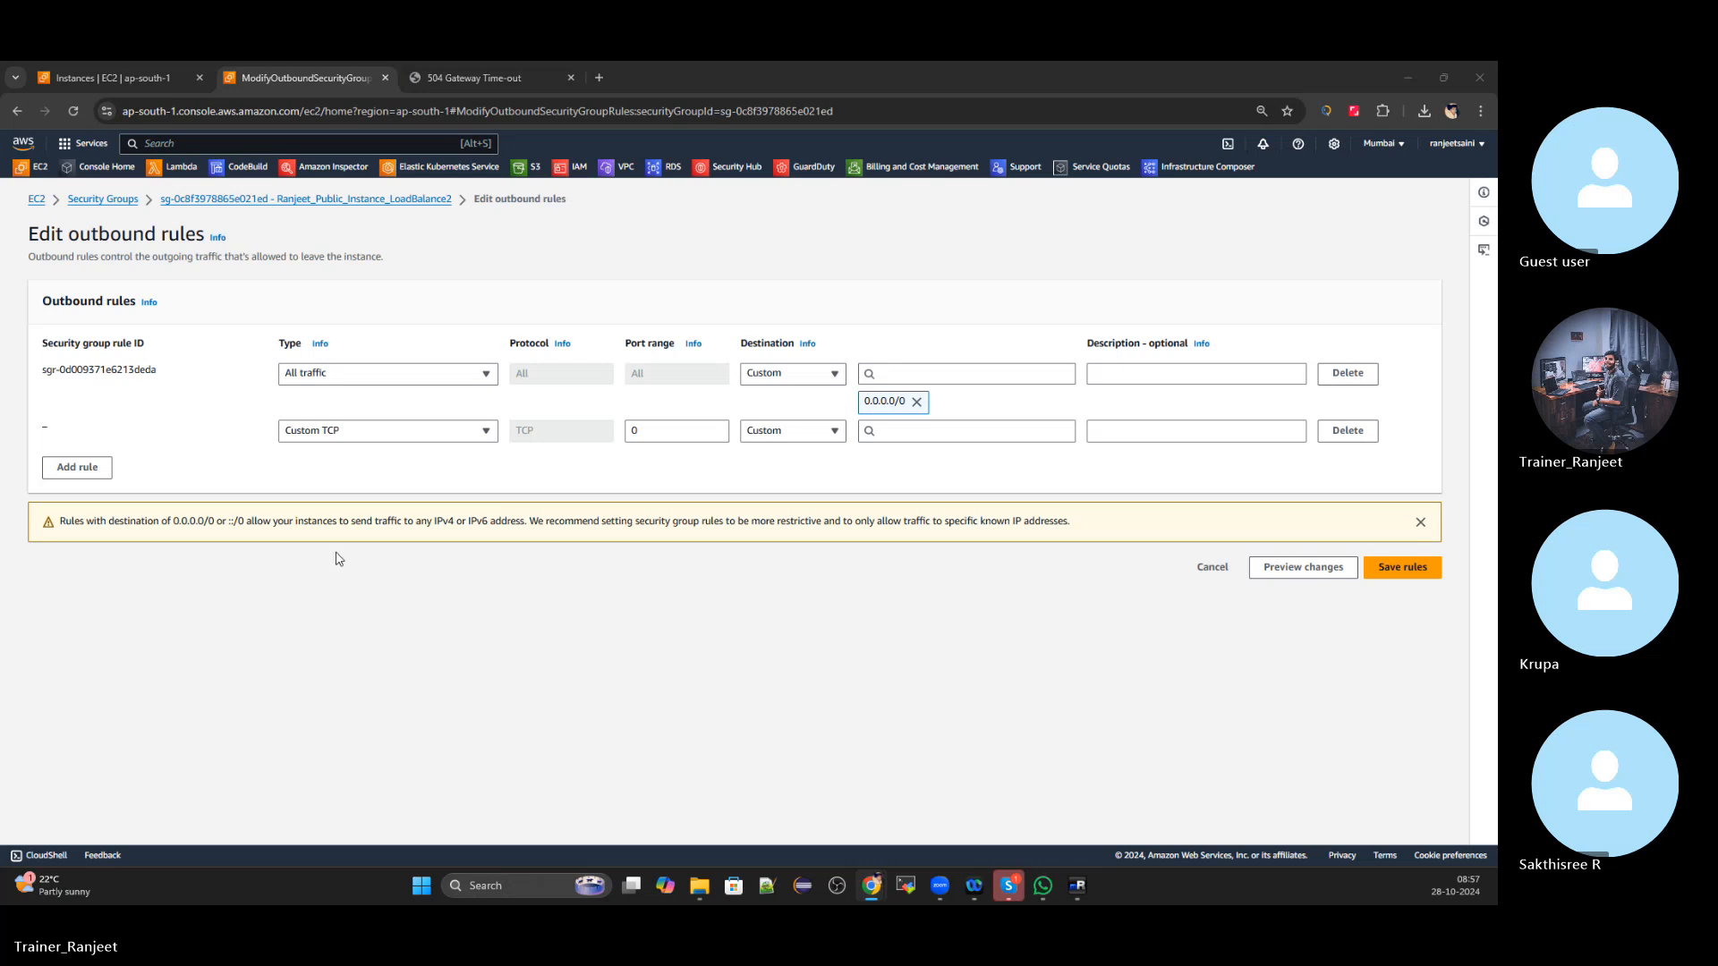
pyautogui.click(391, 434)
pyautogui.click(1052, 738)
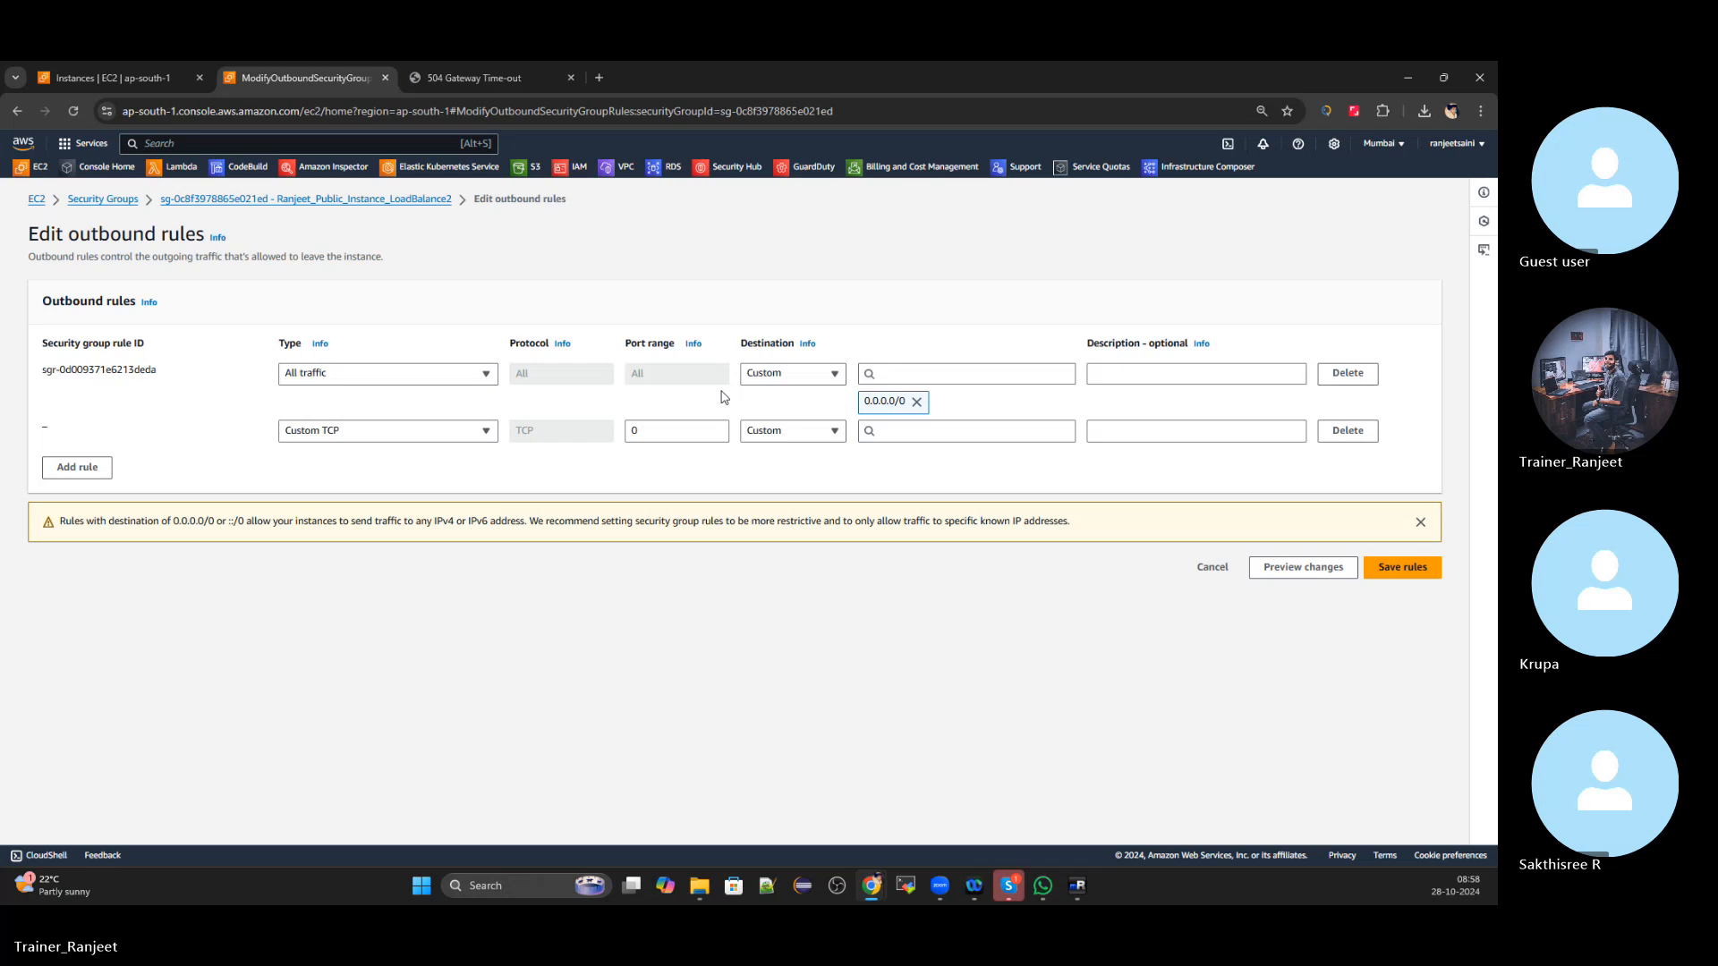
pyautogui.click(1213, 568)
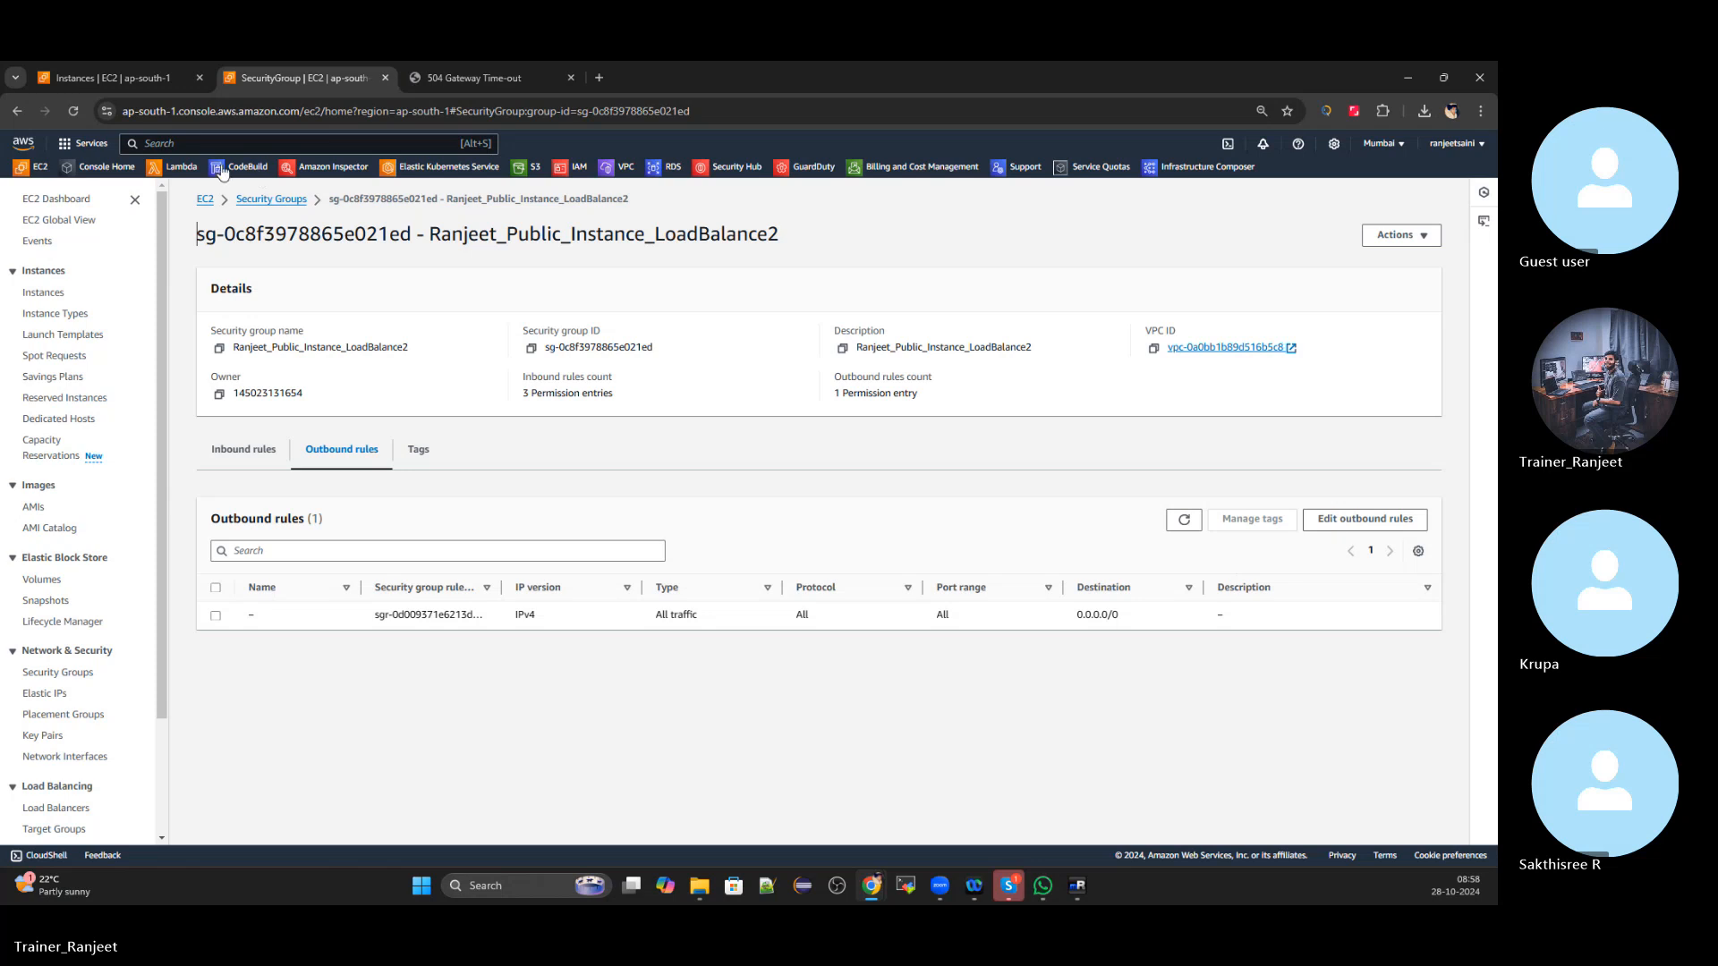
# Review the first instance's security group outbound rules without saving, then return to the EC2 Dashboard
pyautogui.click(272, 199)
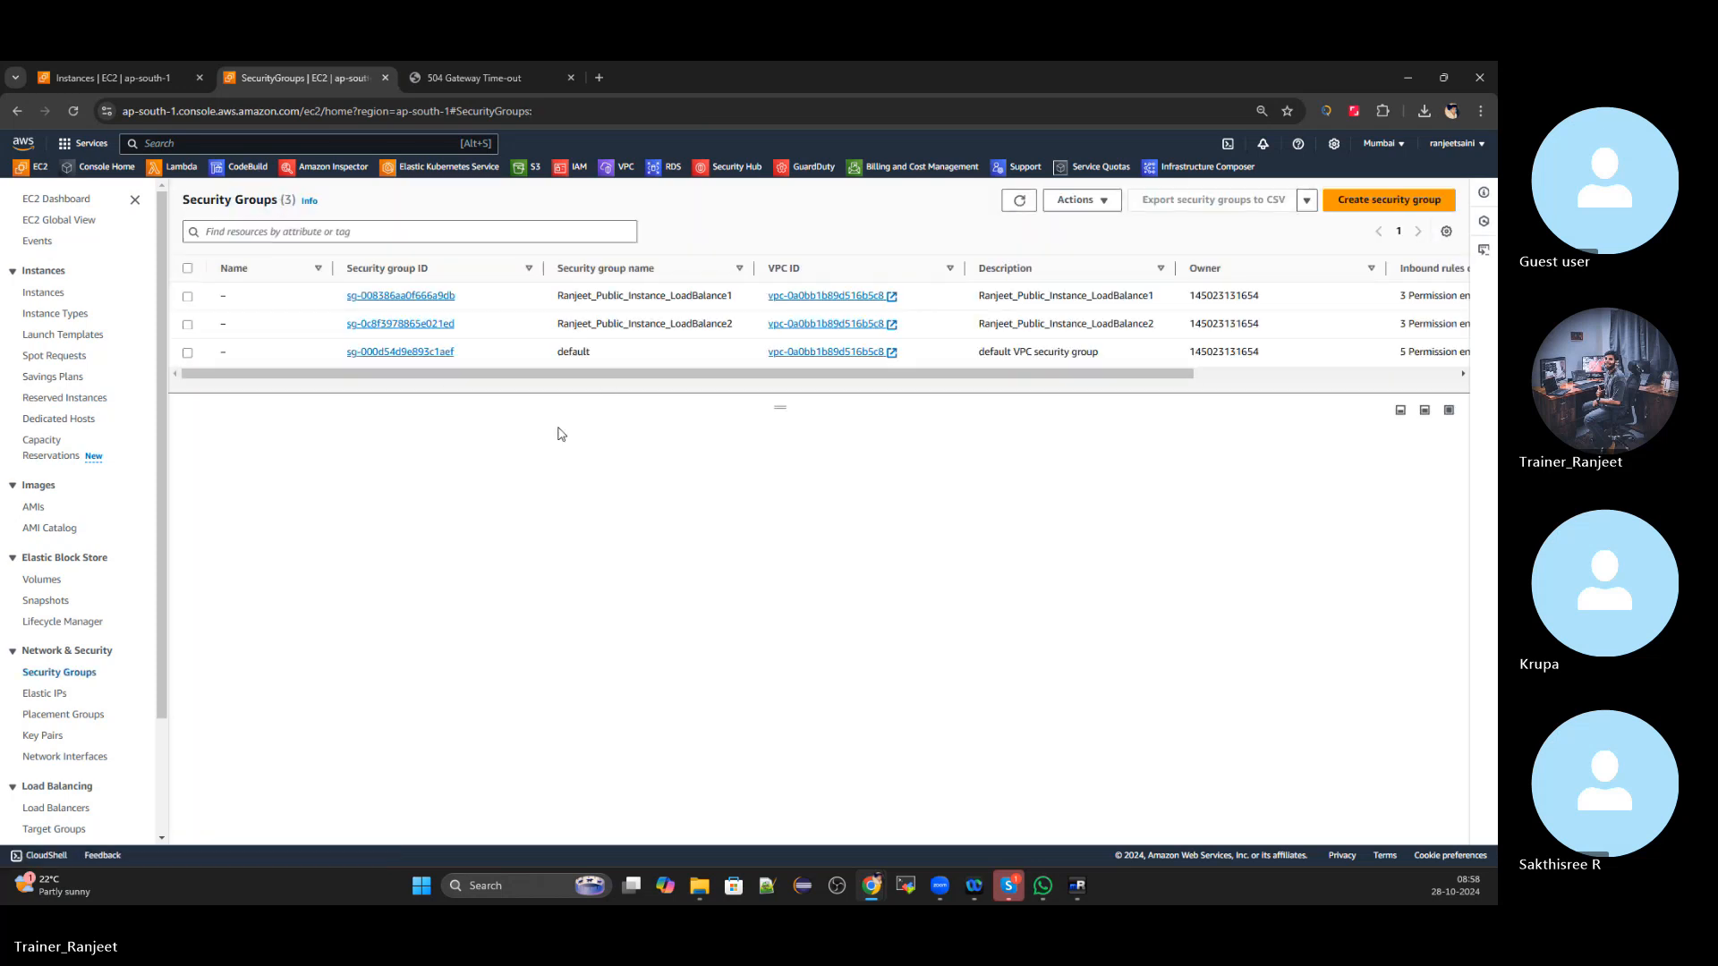
pyautogui.click(190, 299)
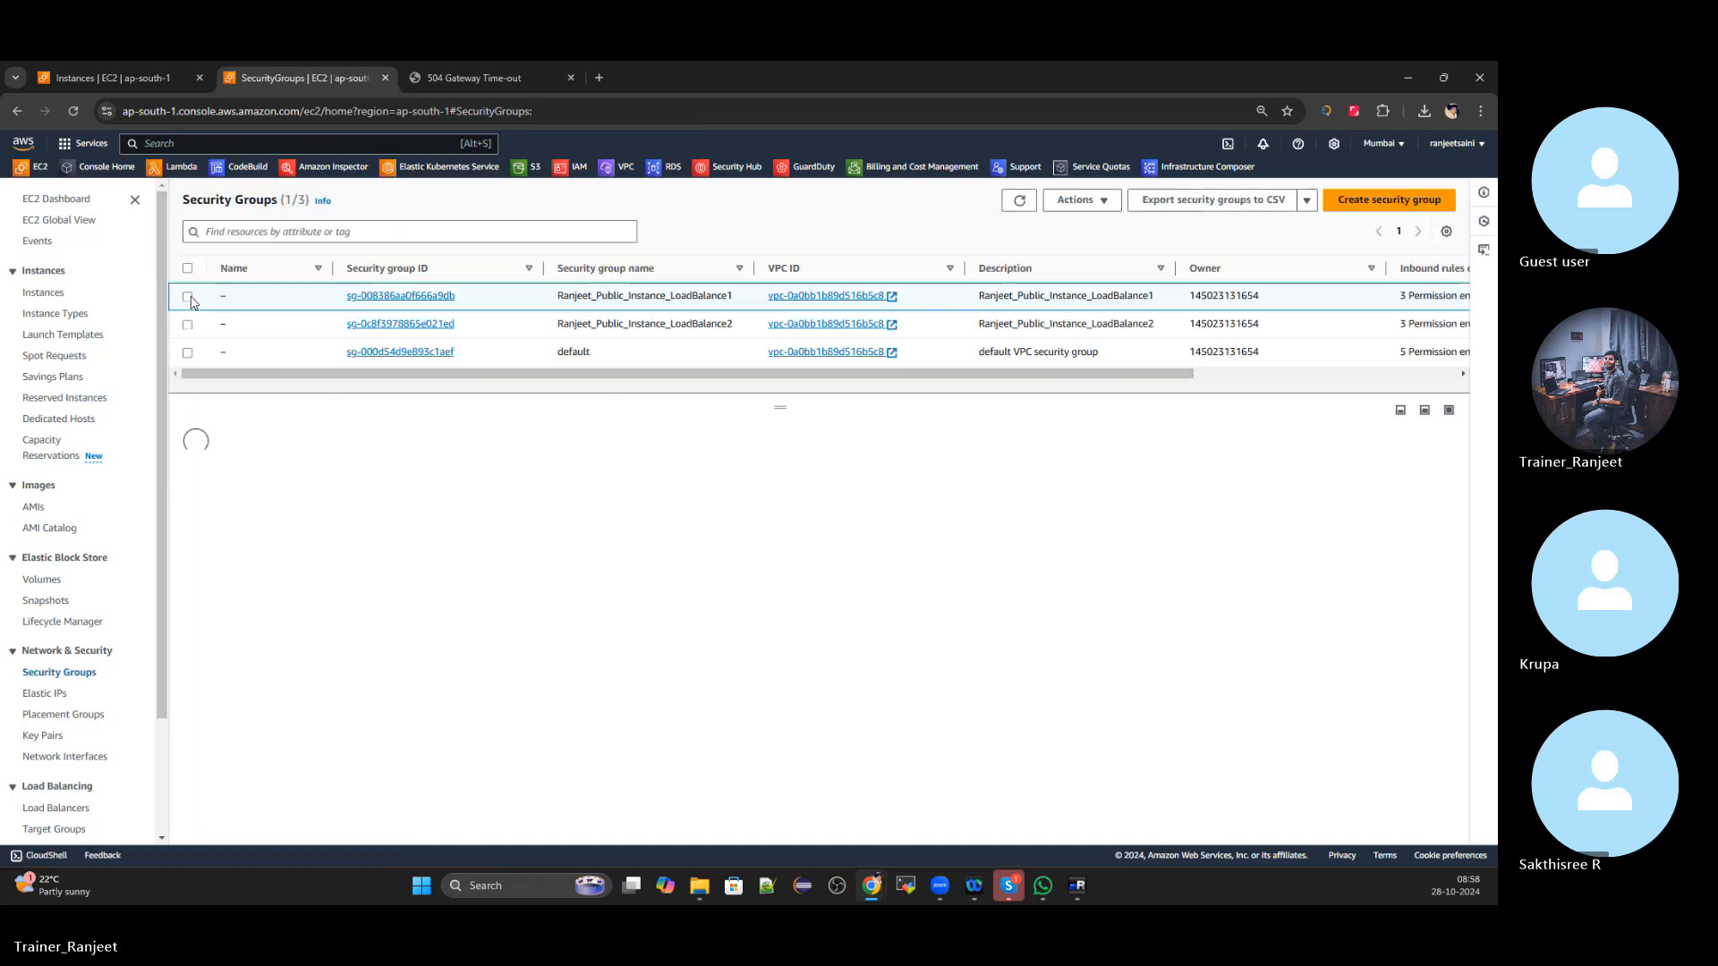
pyautogui.click(387, 487)
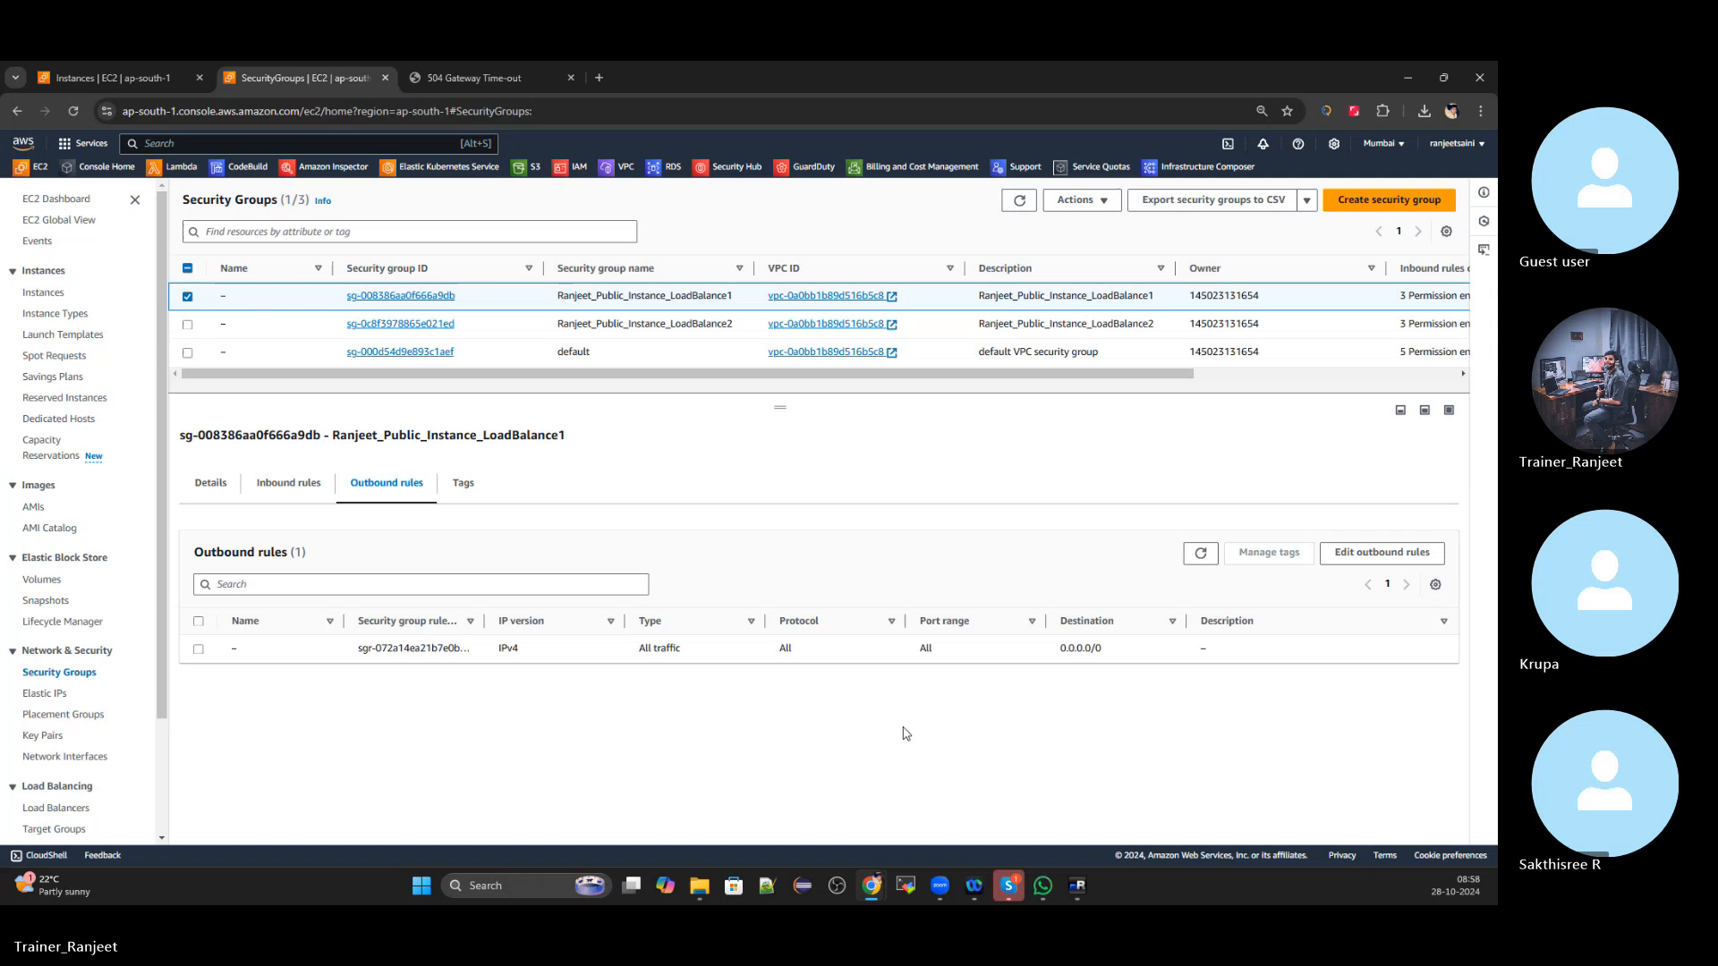
pyautogui.click(1336, 562)
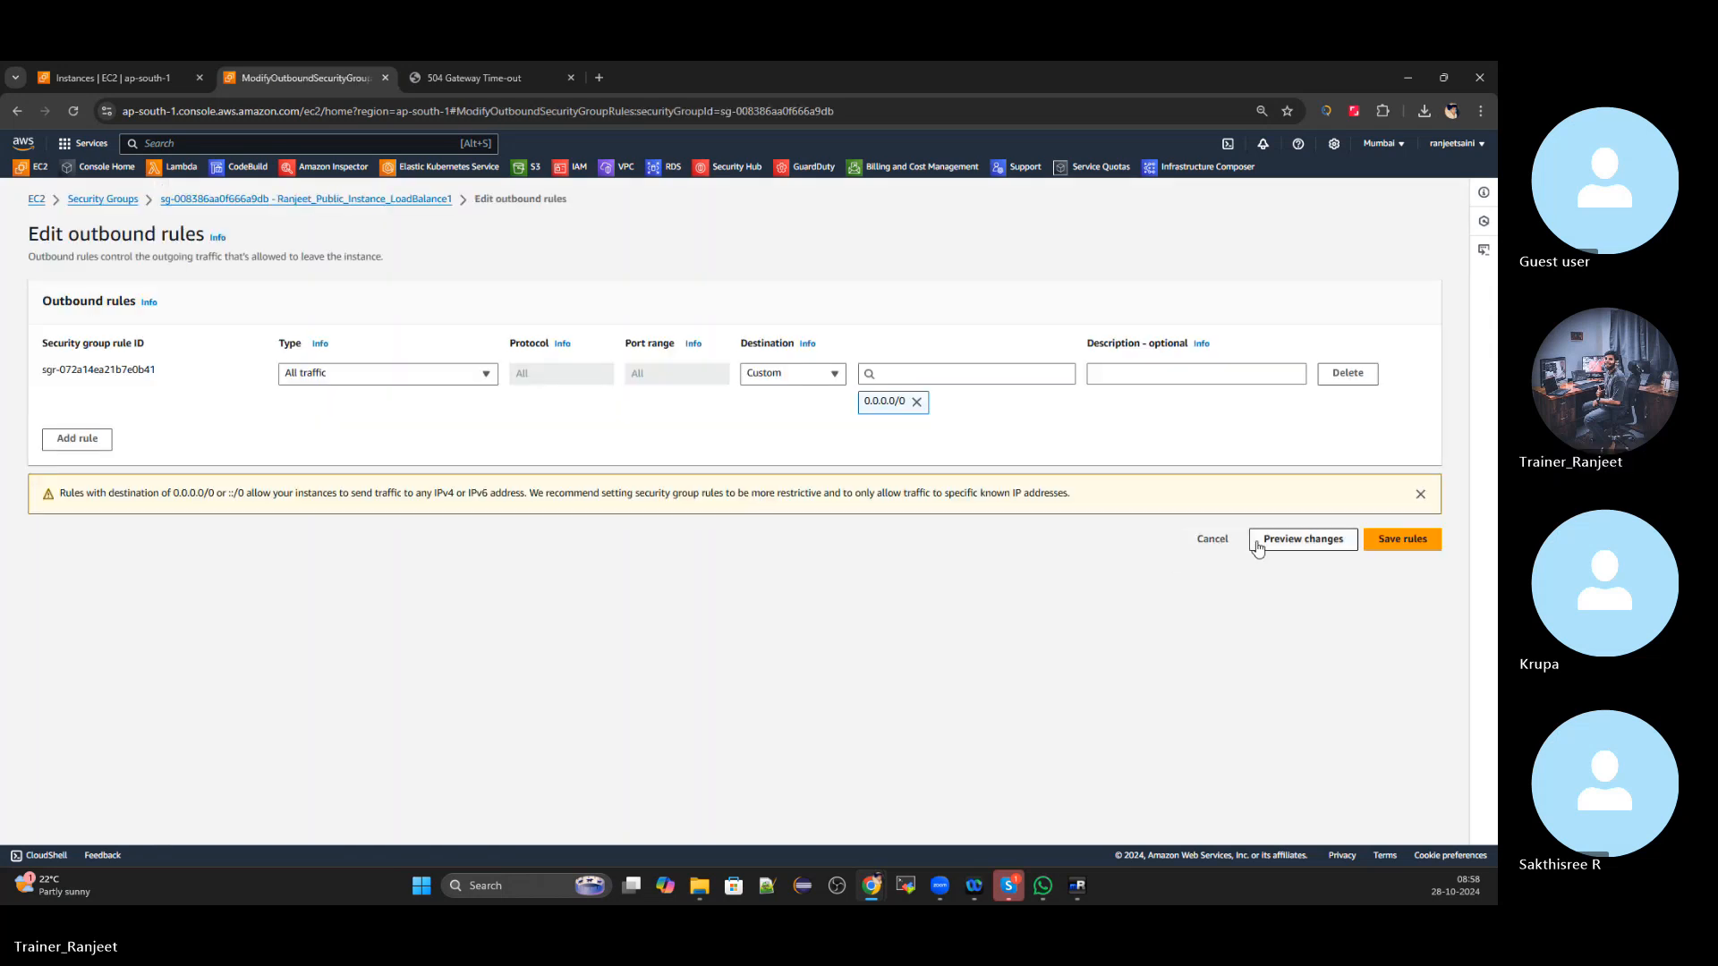
pyautogui.click(1213, 539)
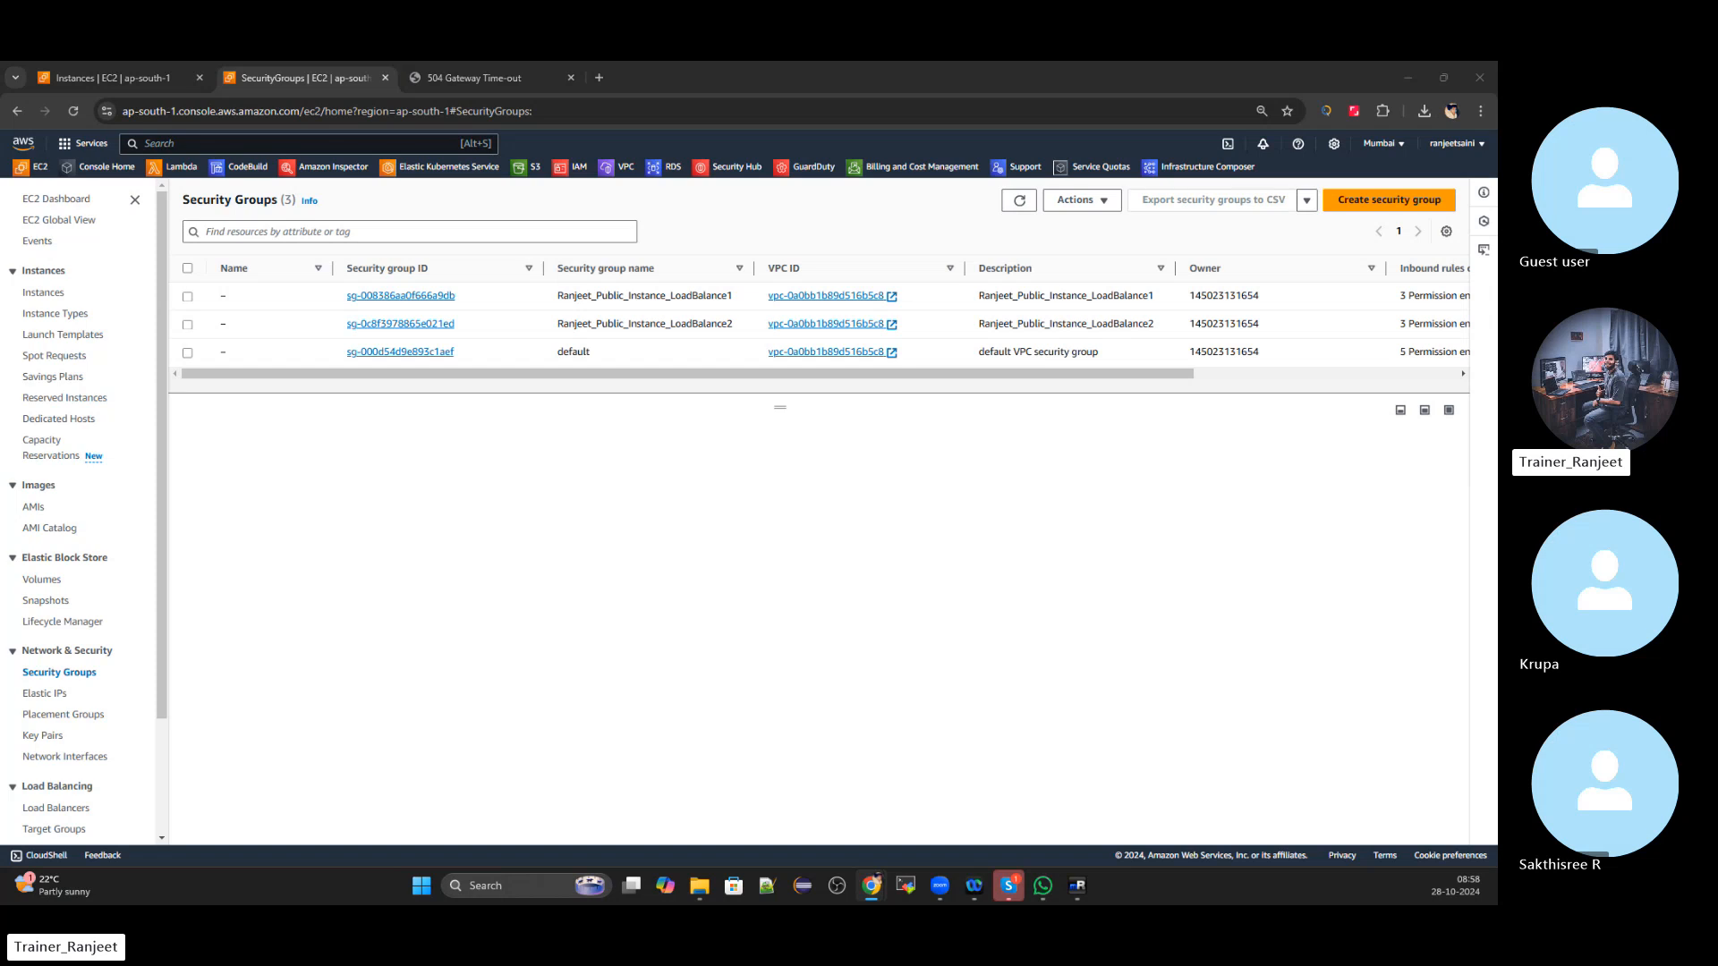
pyautogui.click(55, 197)
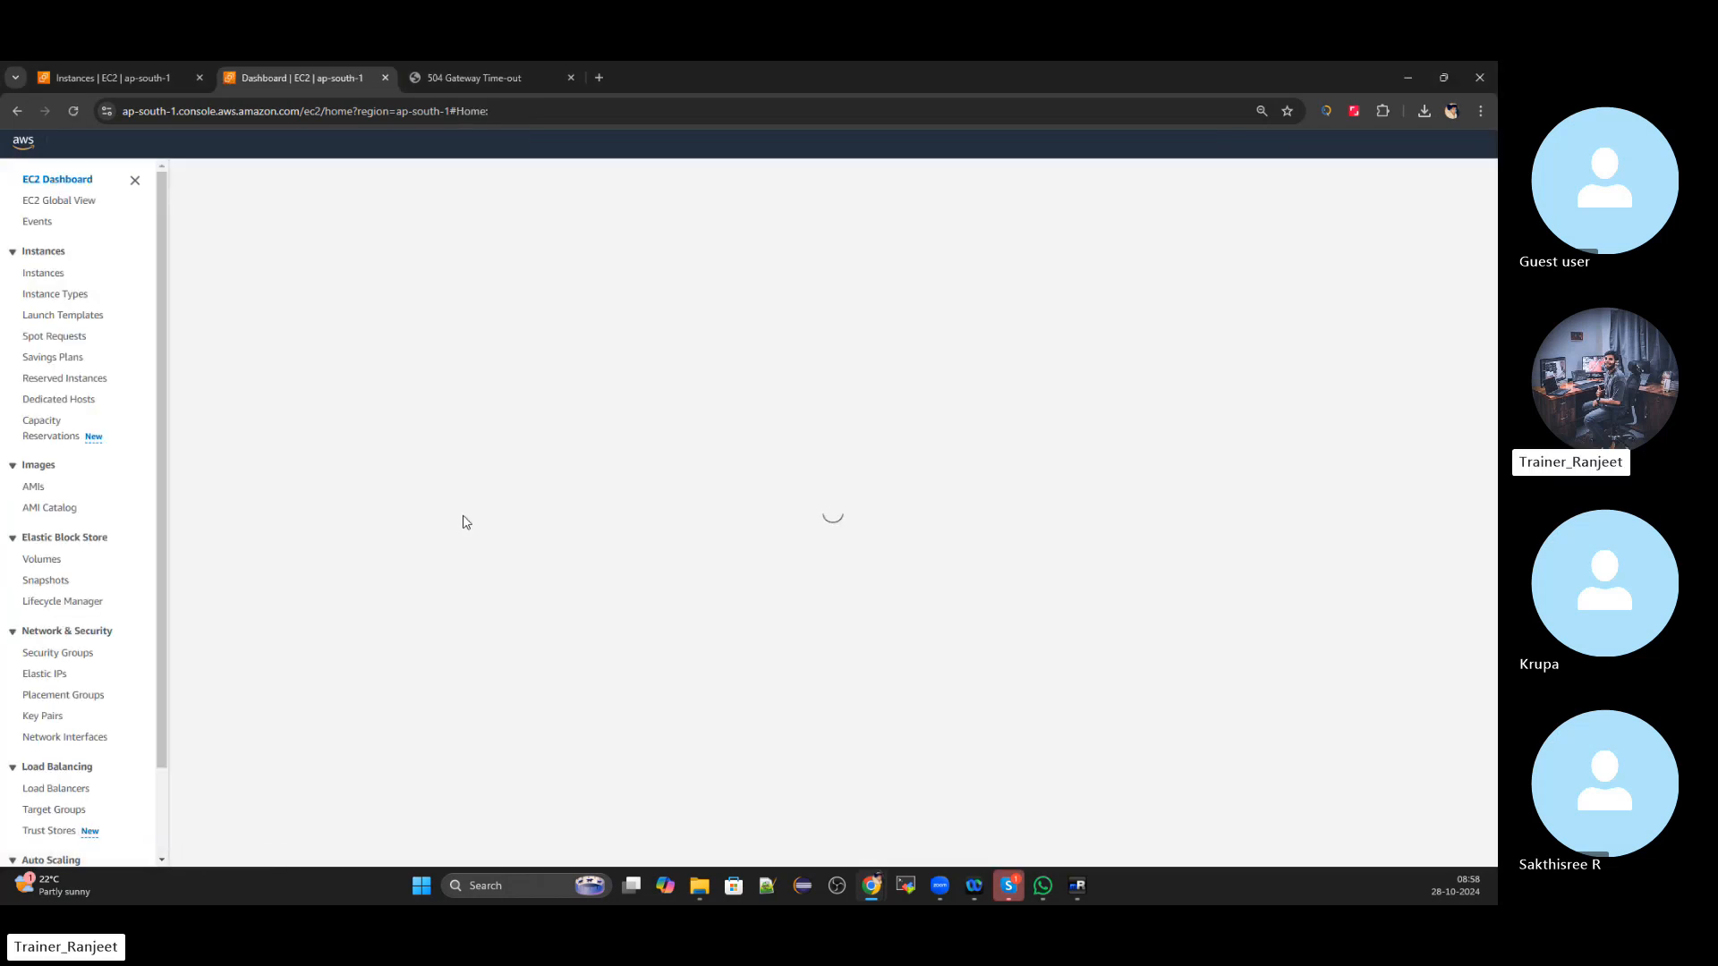
# Select the internet-facing load balancer in Load Balancers and view its details and listeners
pyautogui.click(347, 280)
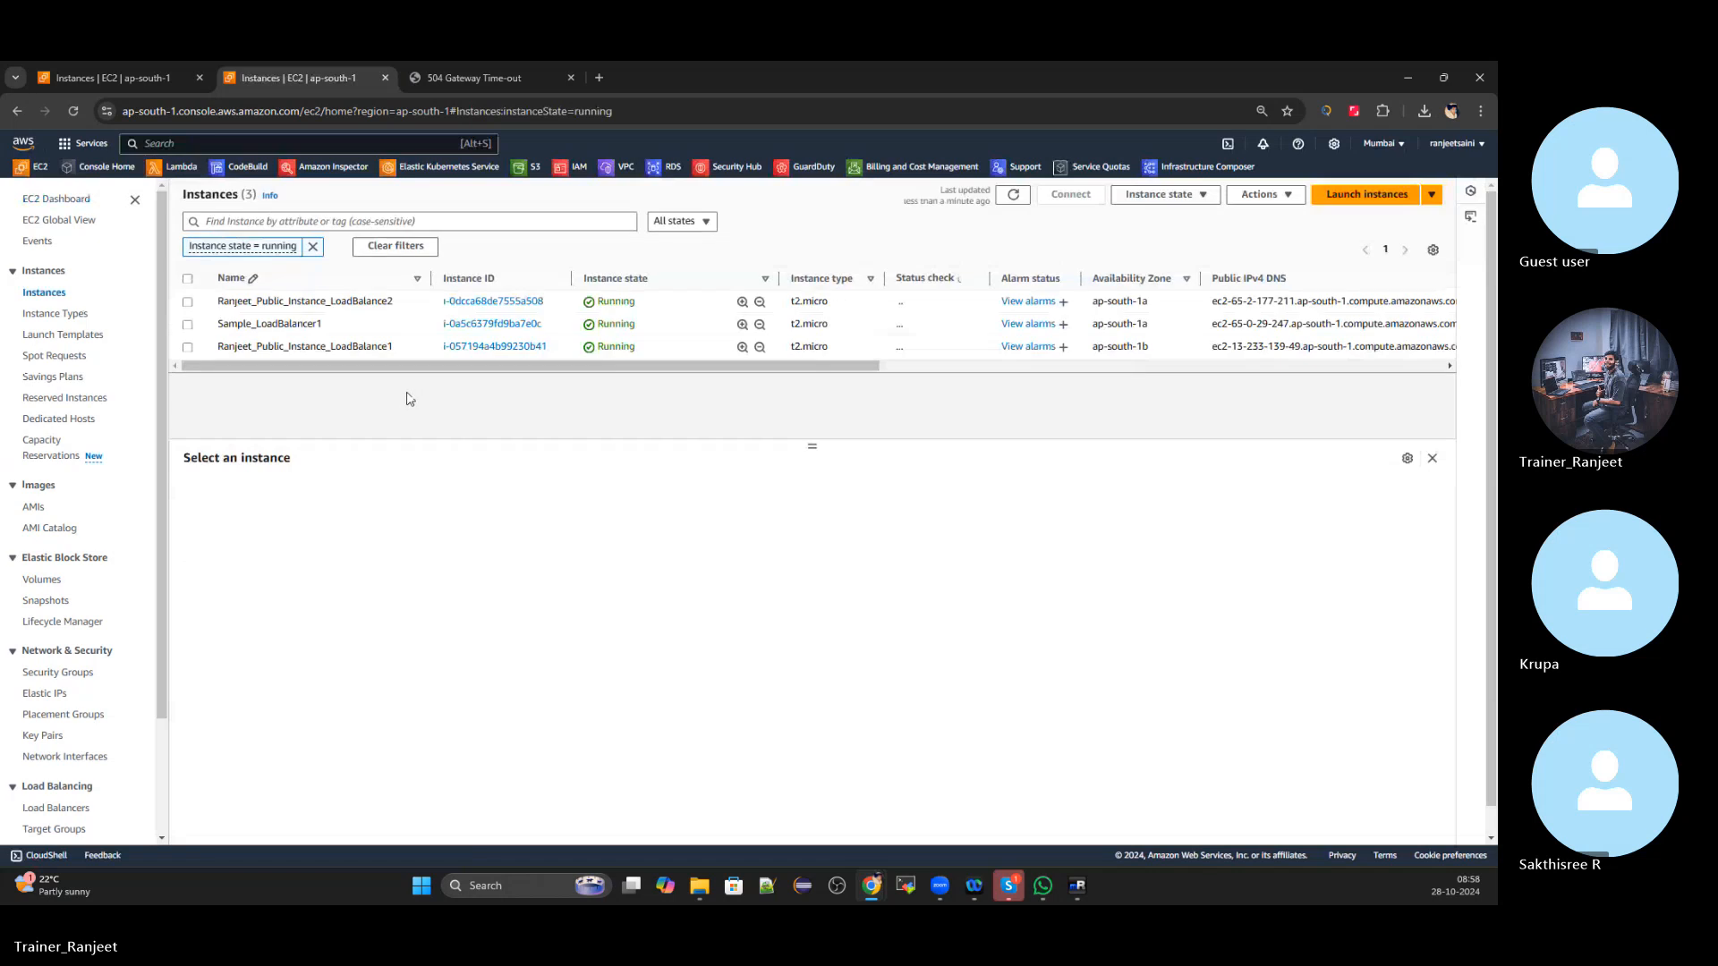
pyautogui.click(100, 77)
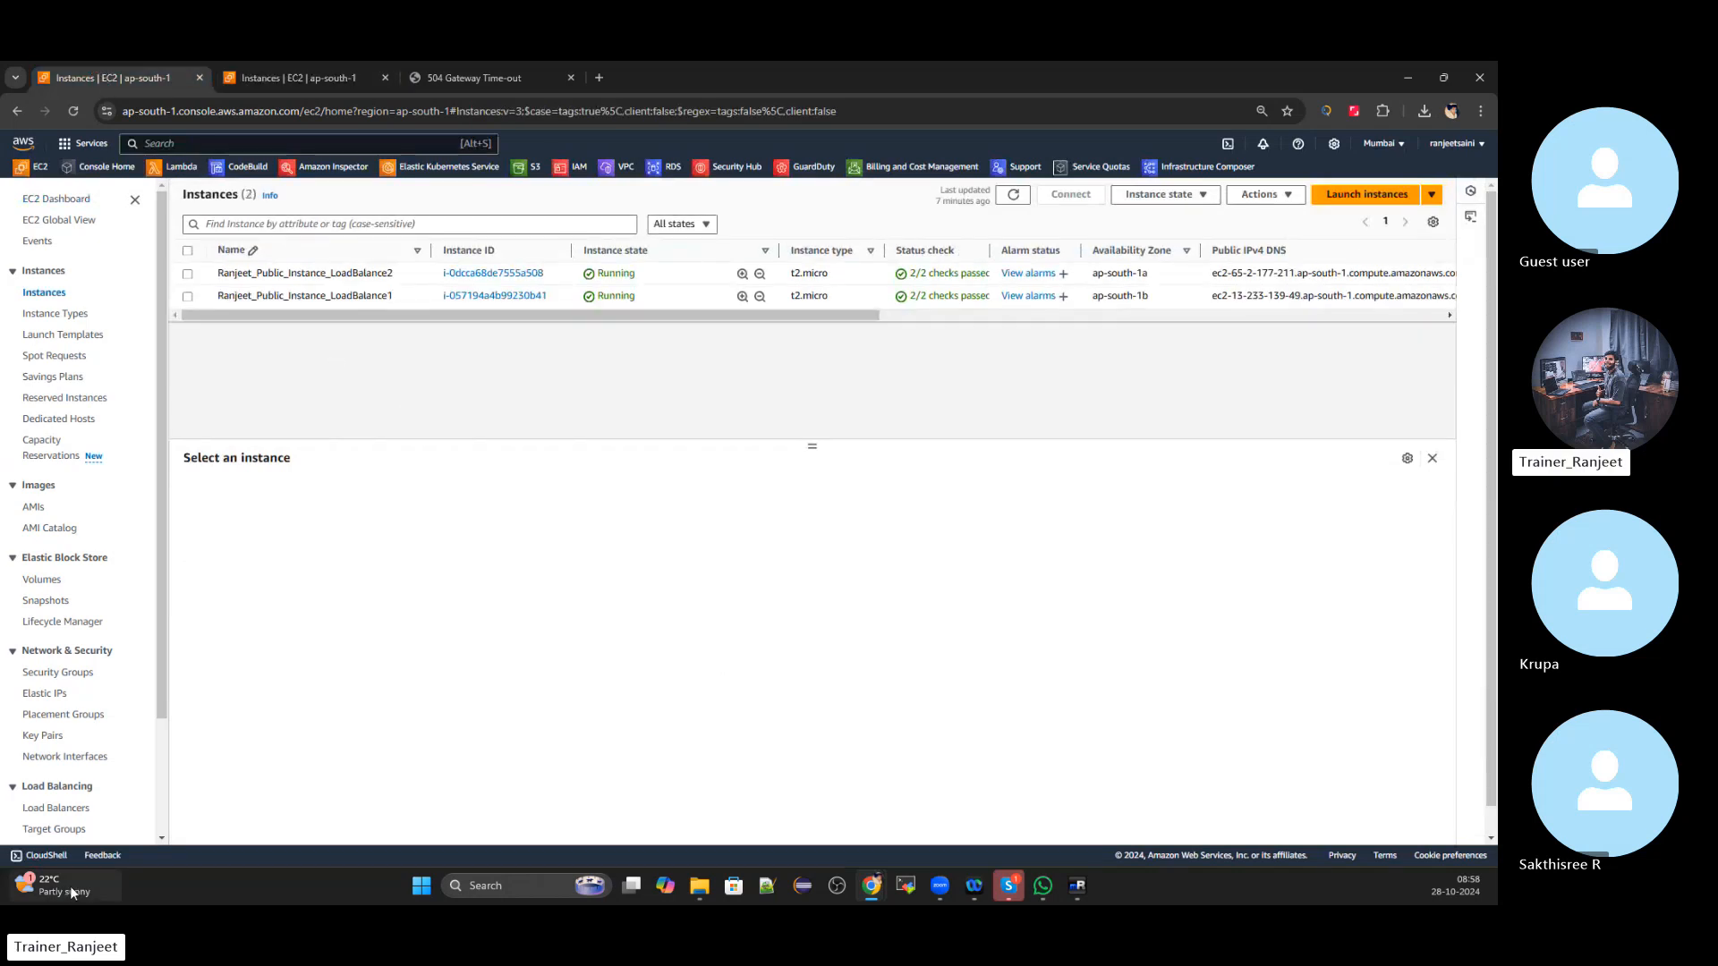
pyautogui.scroll(-2, 96, 725)
pyautogui.click(55, 664)
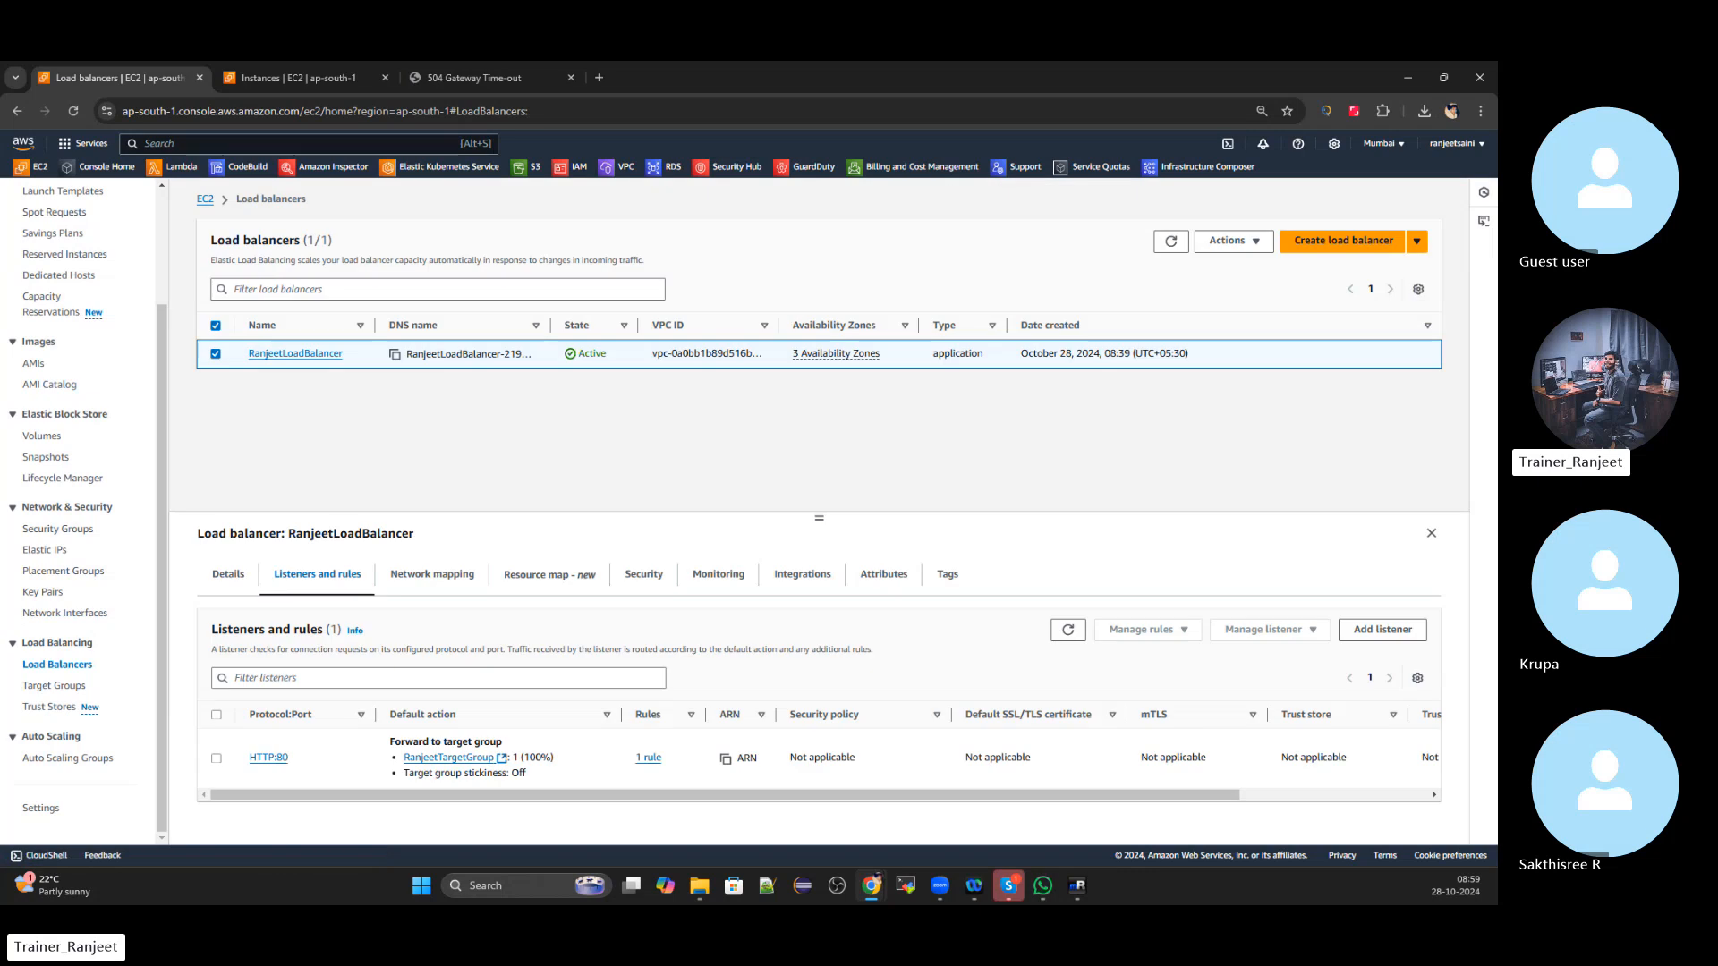
pyautogui.click(215, 352)
pyautogui.click(218, 358)
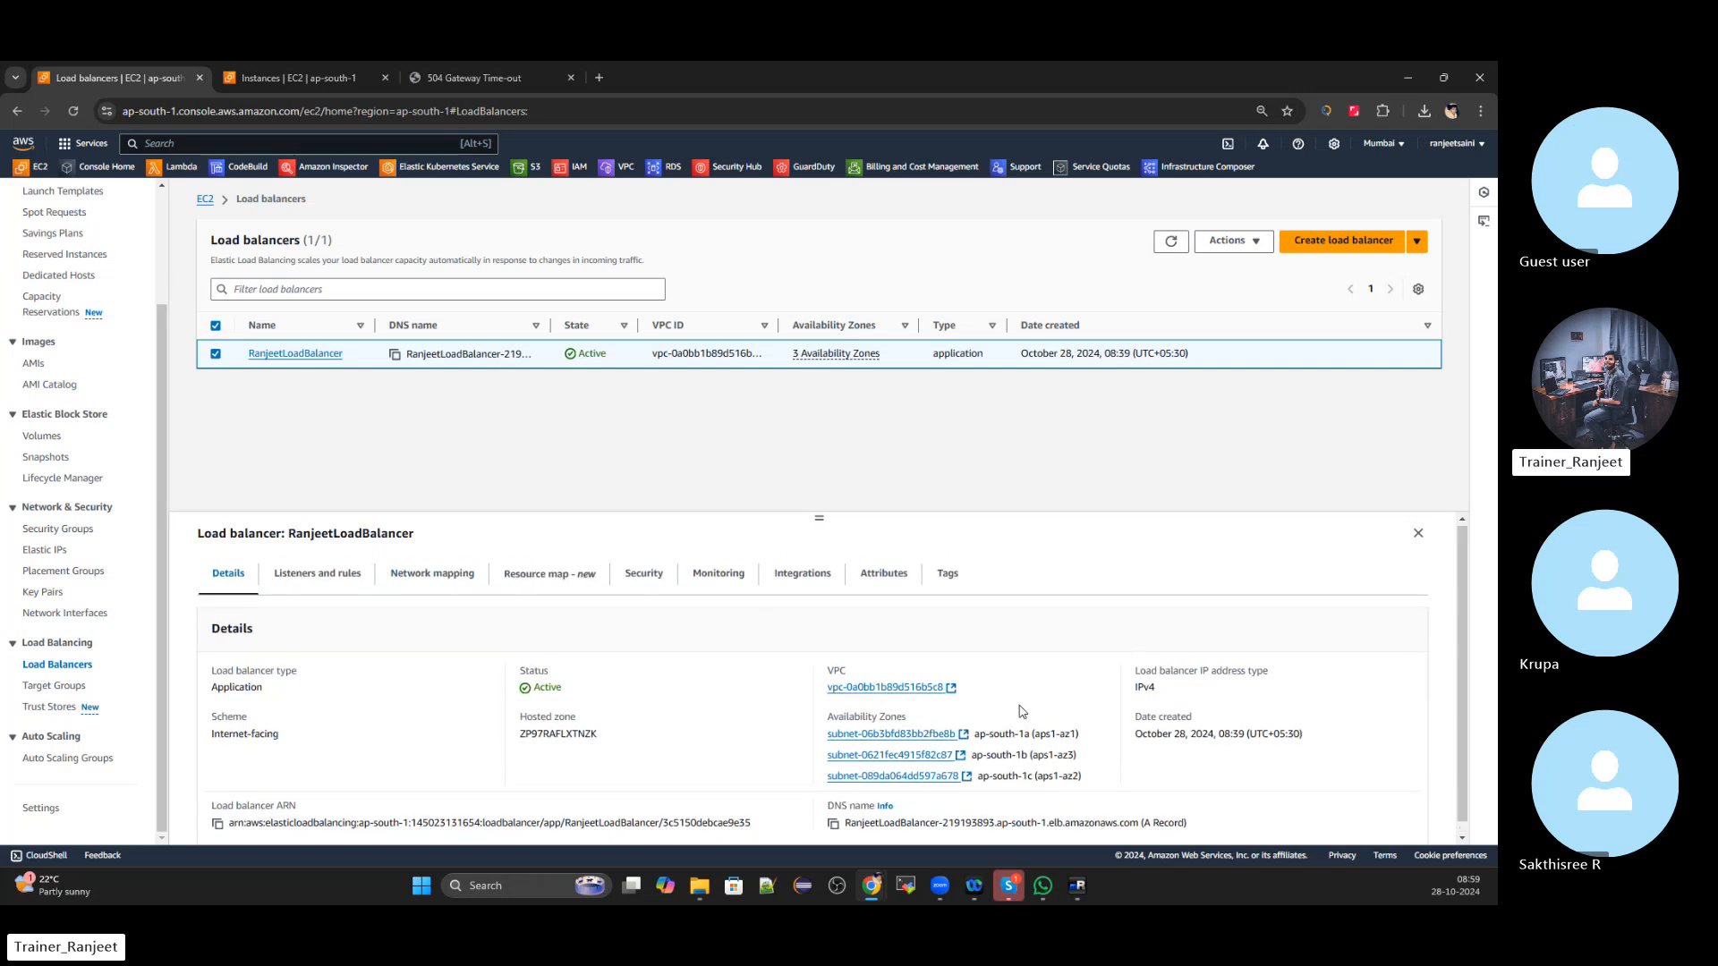
pyautogui.click(323, 582)
# Register Sample_LoadBalancer1 on port 80 as a third target in RanjeetTargetGroup
pyautogui.click(430, 757)
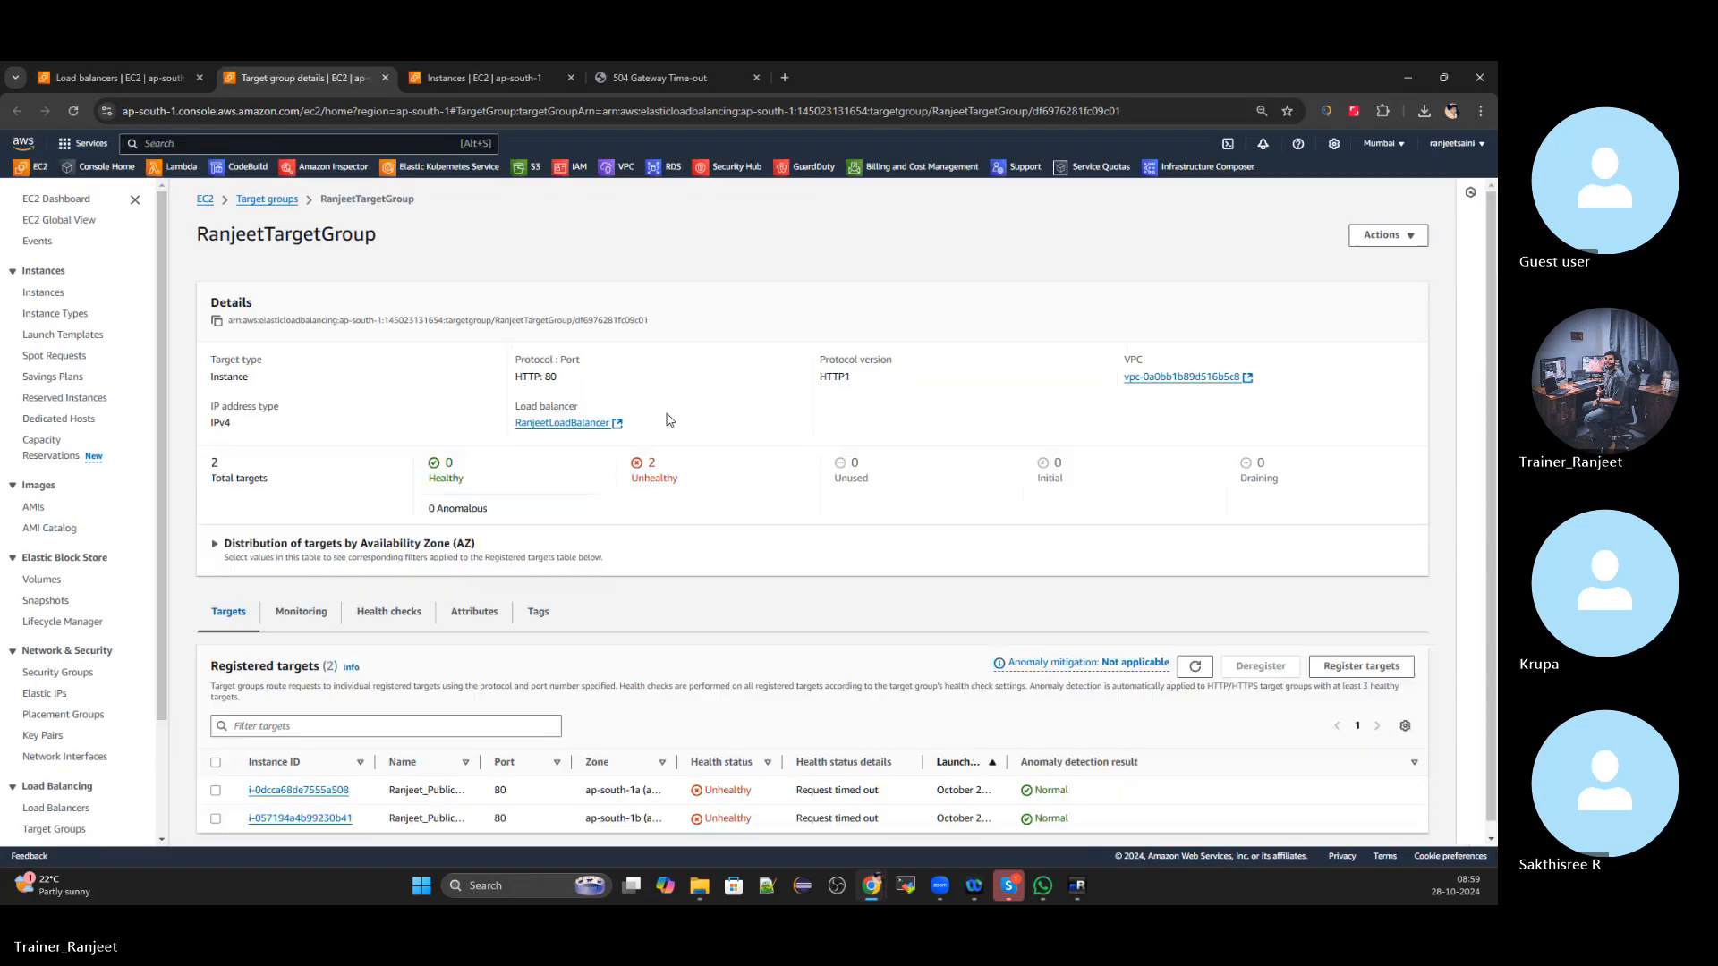
pyautogui.scroll(-1, 707, 483)
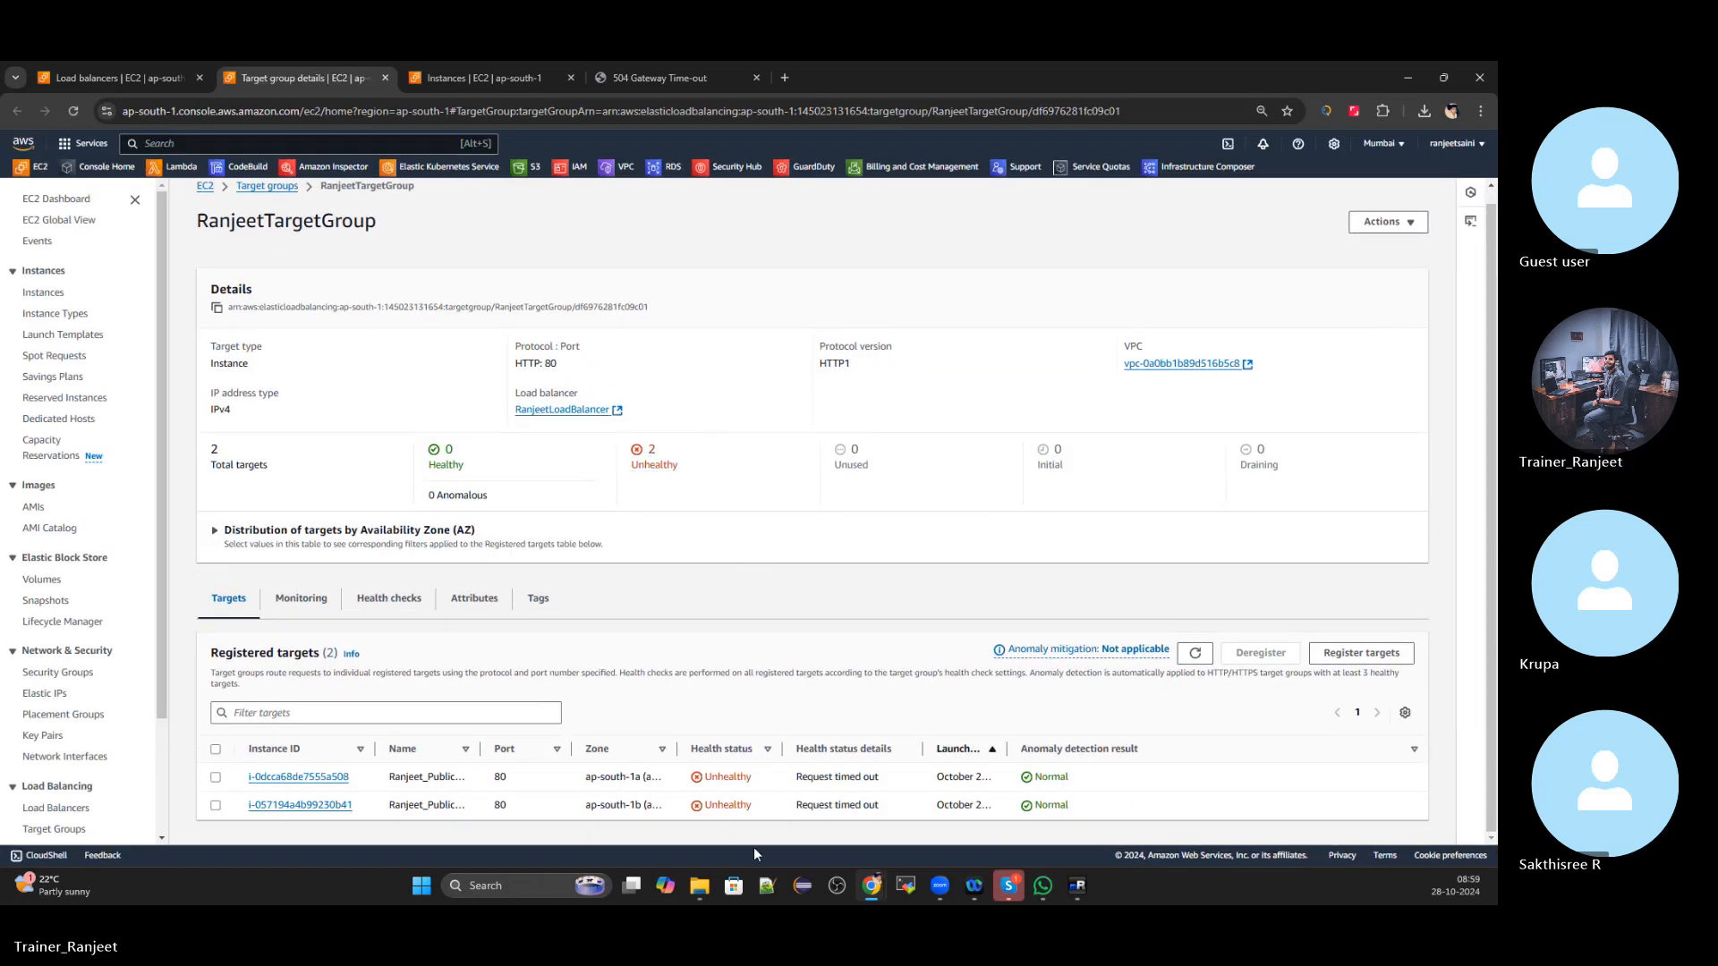
pyautogui.click(1359, 660)
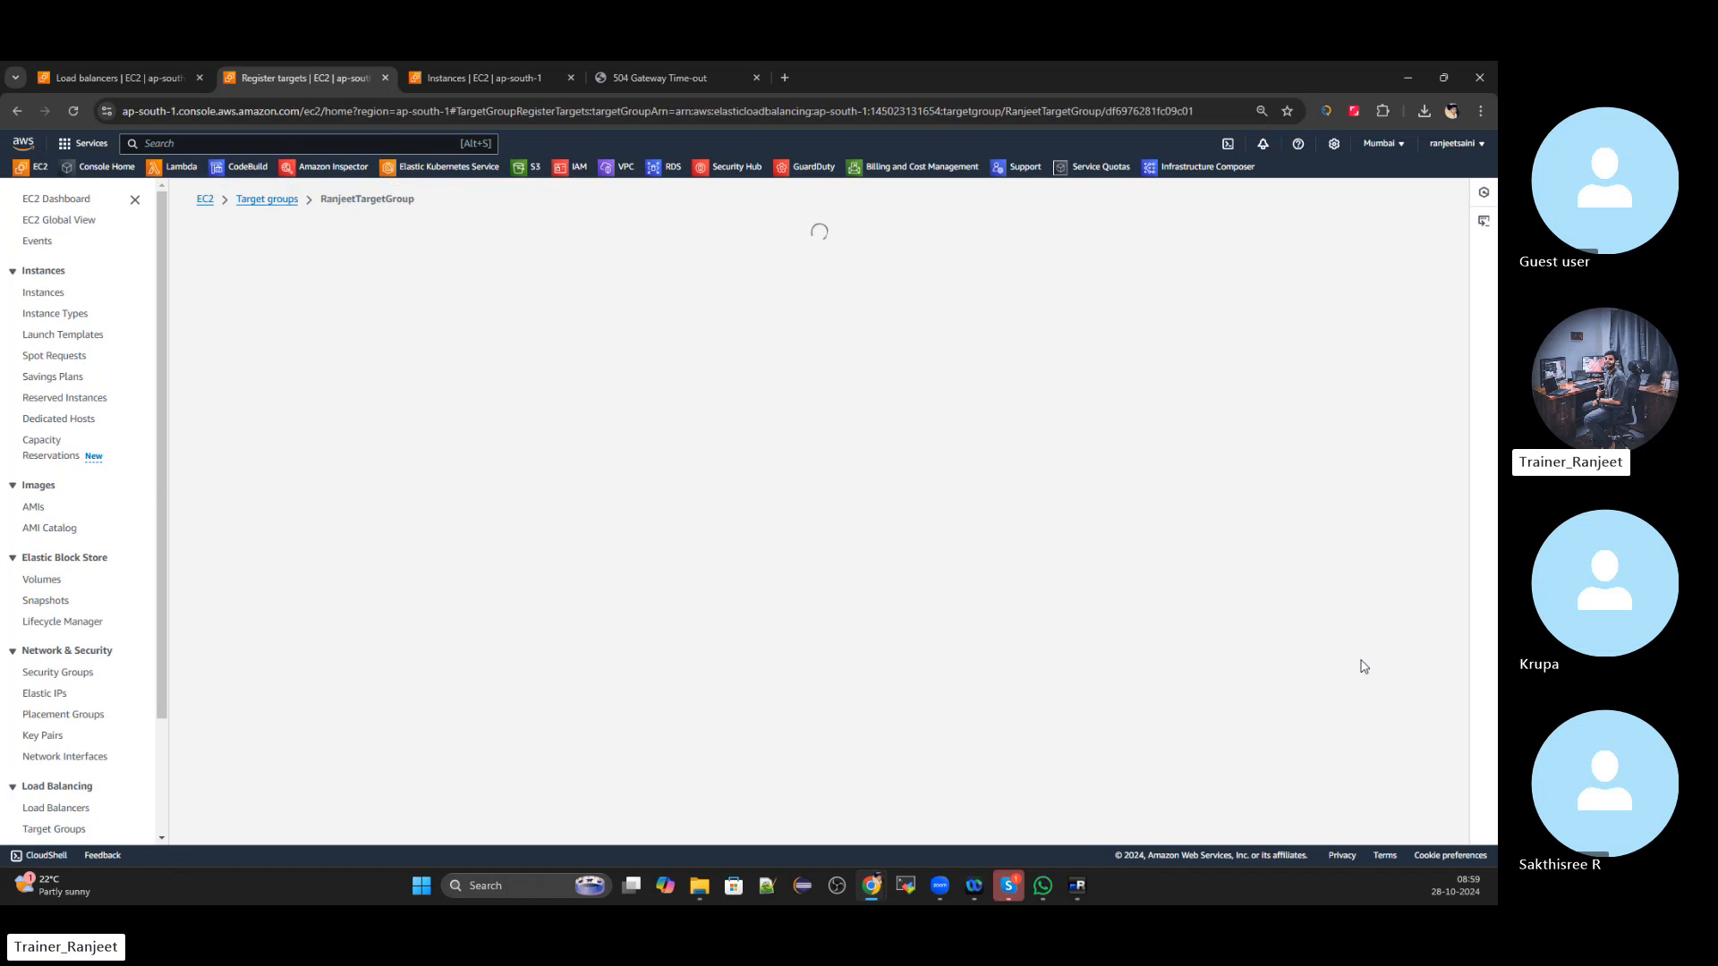
pyautogui.scroll(-1, 851, 485)
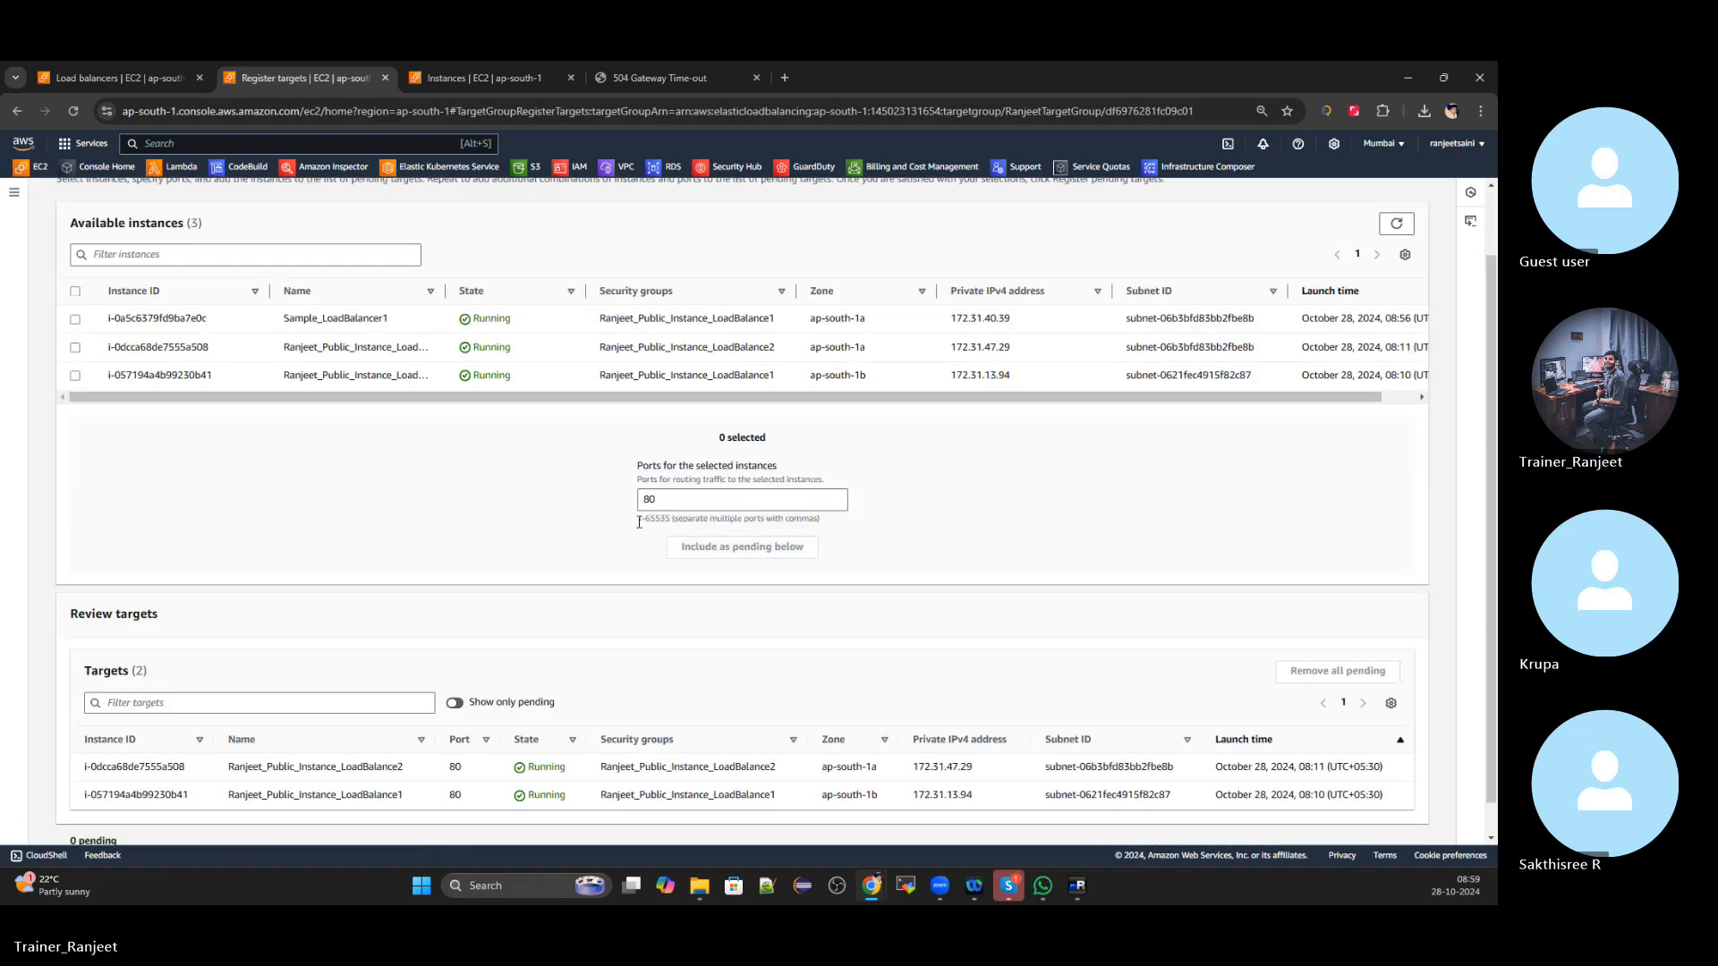
pyautogui.click(75, 318)
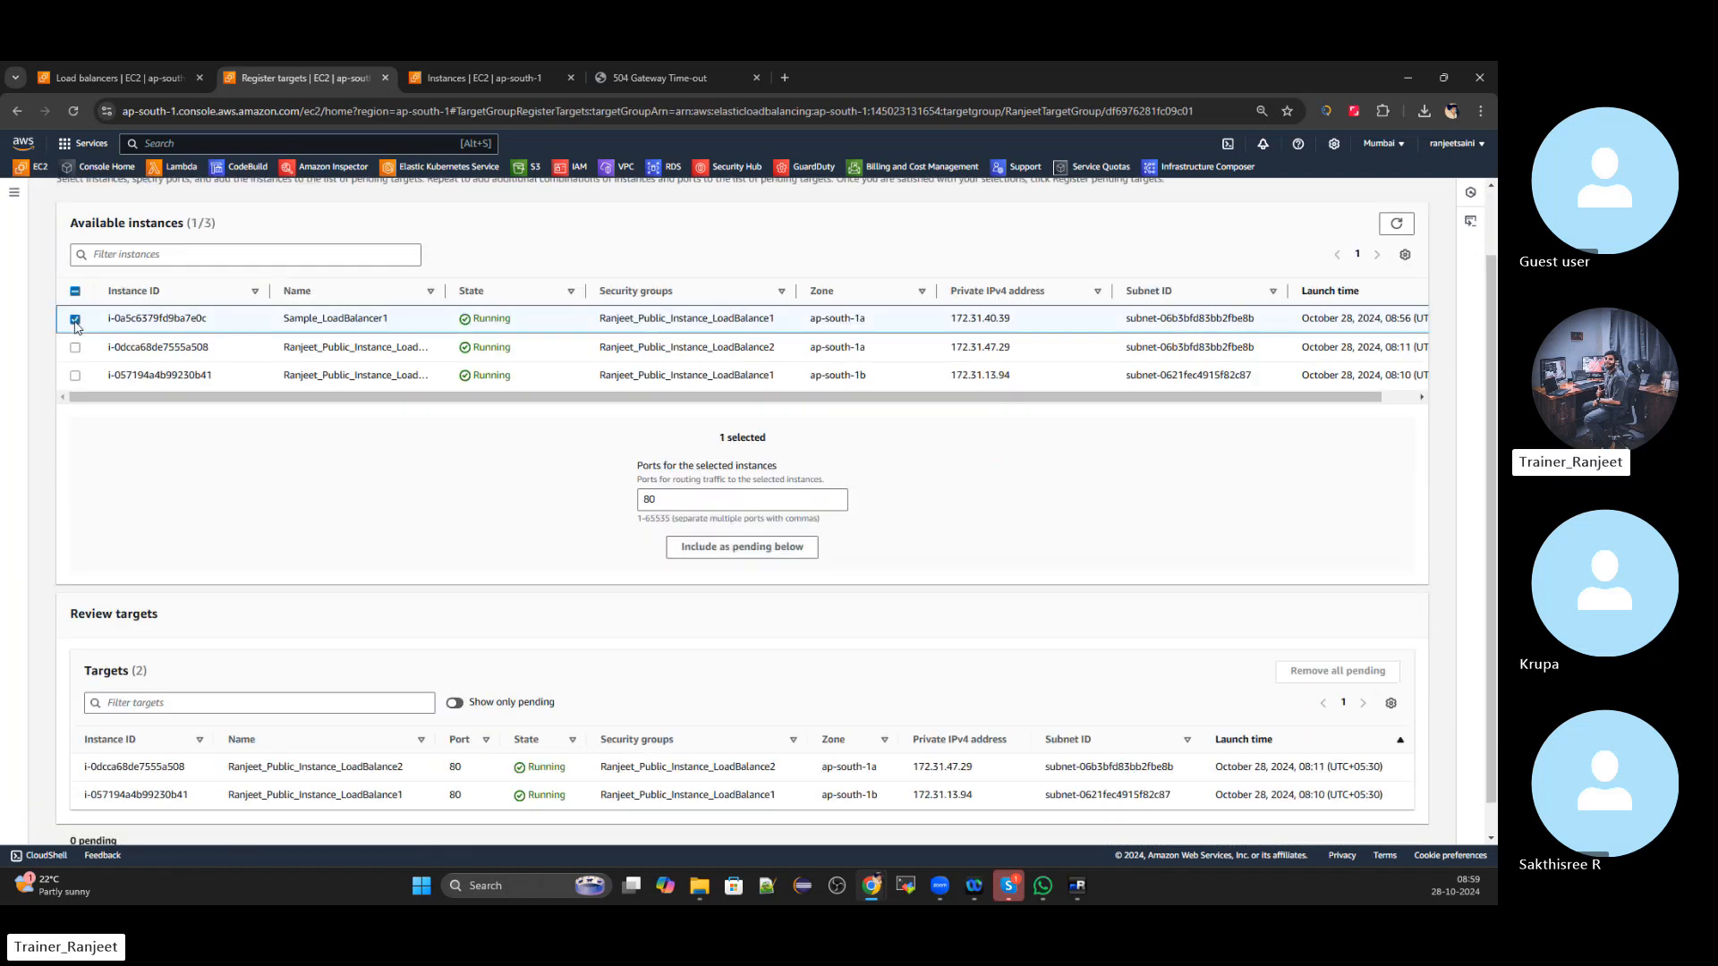
pyautogui.click(742, 547)
pyautogui.scroll(-1, 1109, 626)
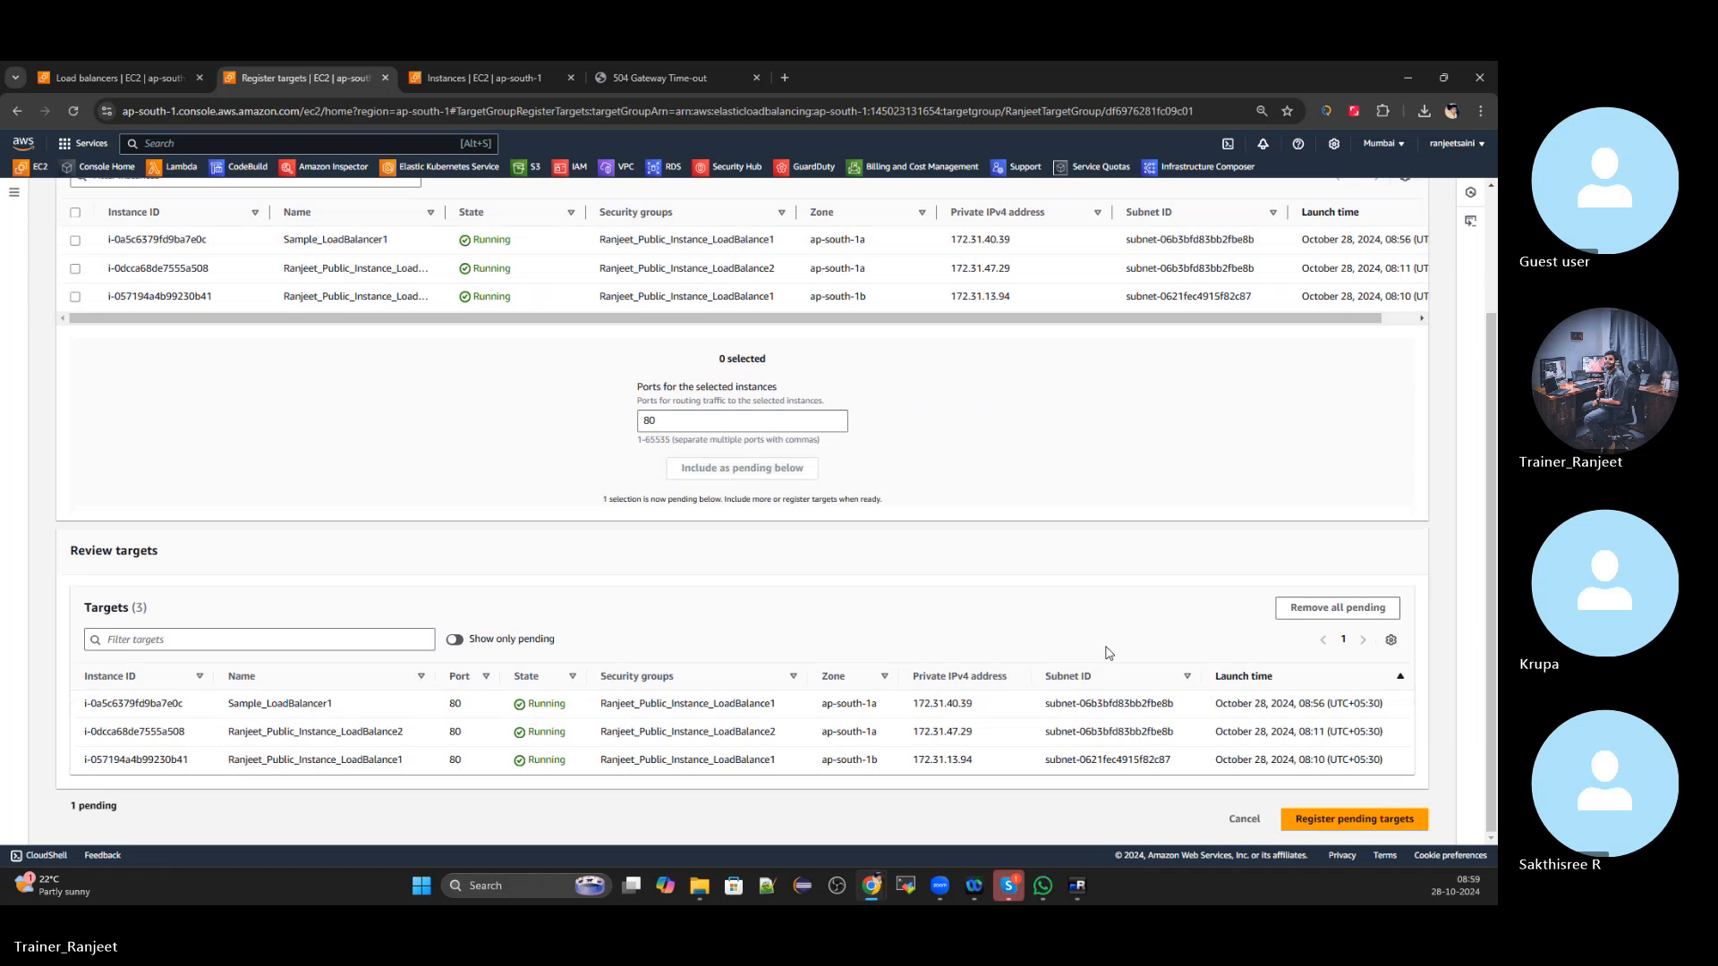
pyautogui.click(1322, 818)
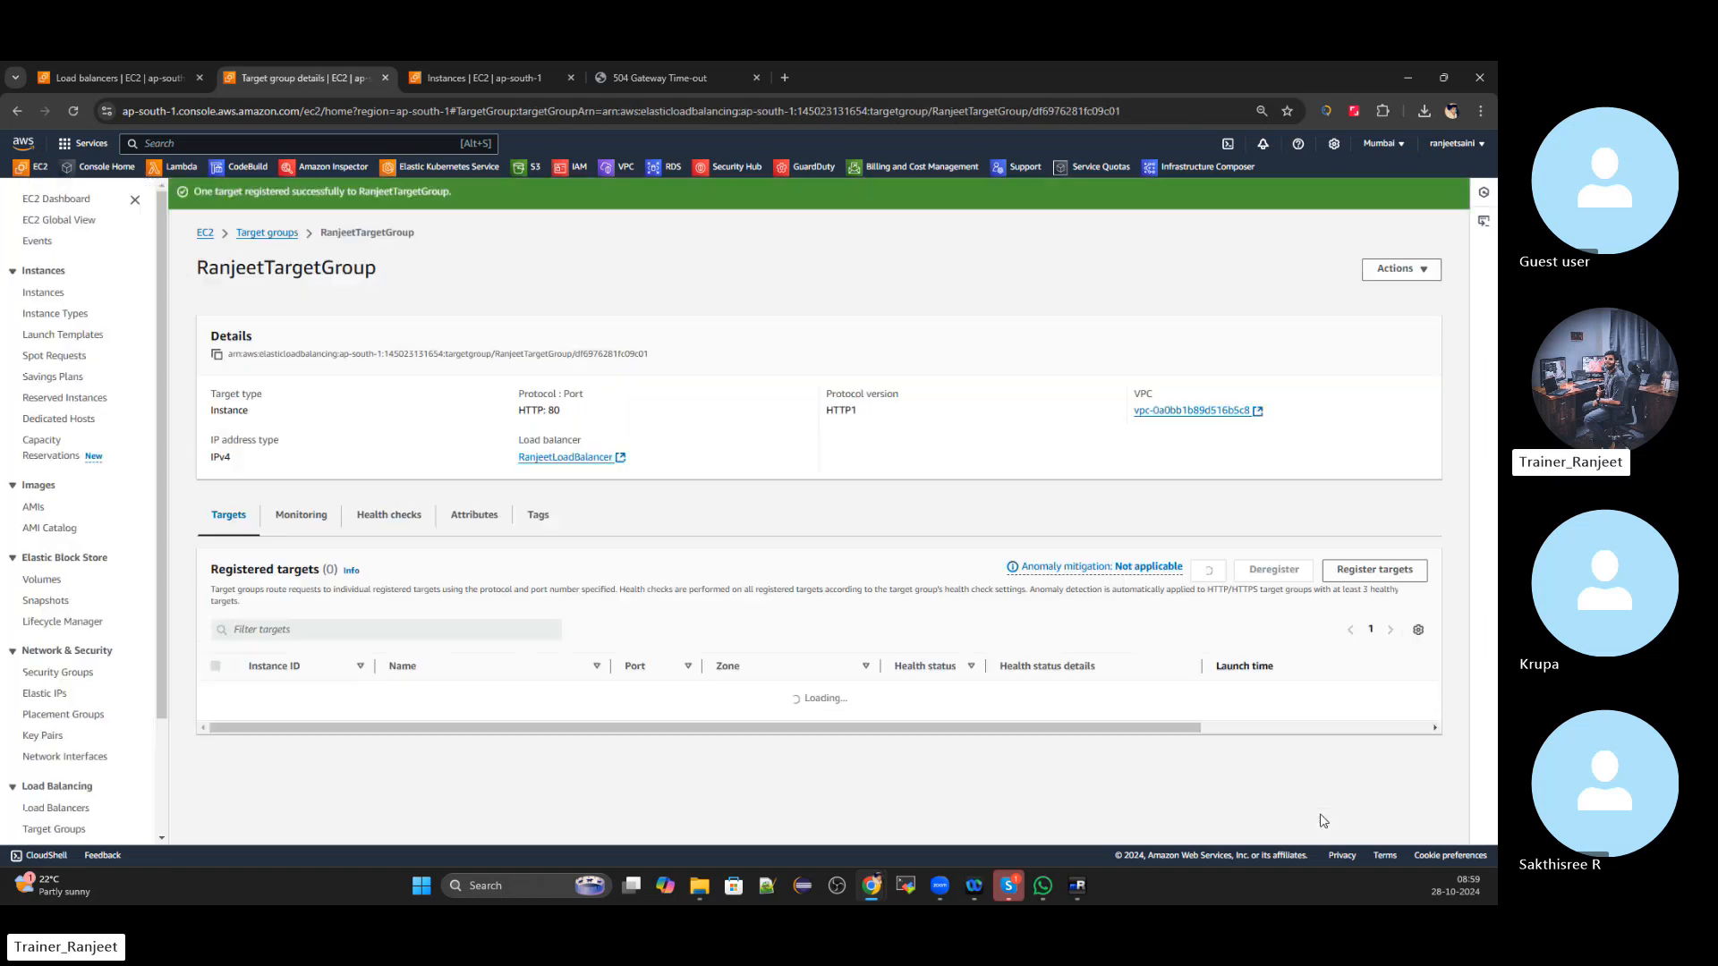
pyautogui.scroll(-1, 806, 528)
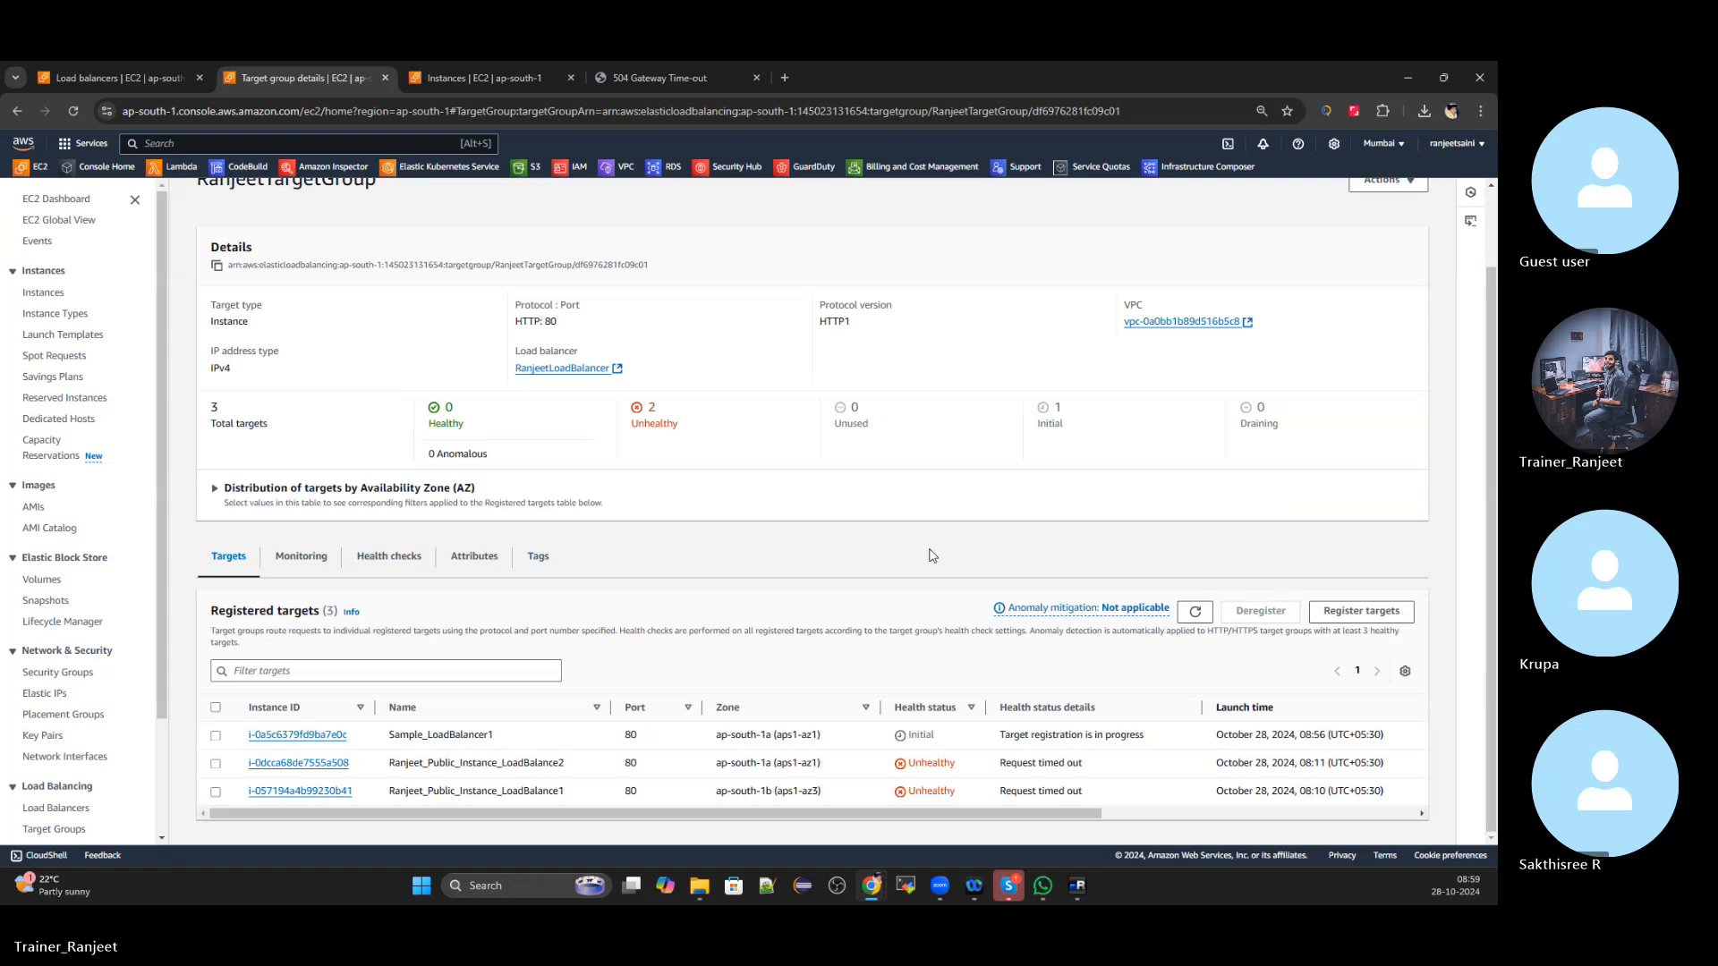
# Clear the running-state filter and inspect Sample_LoadBalancer1's inbound security rules and summary
pyautogui.click(436, 77)
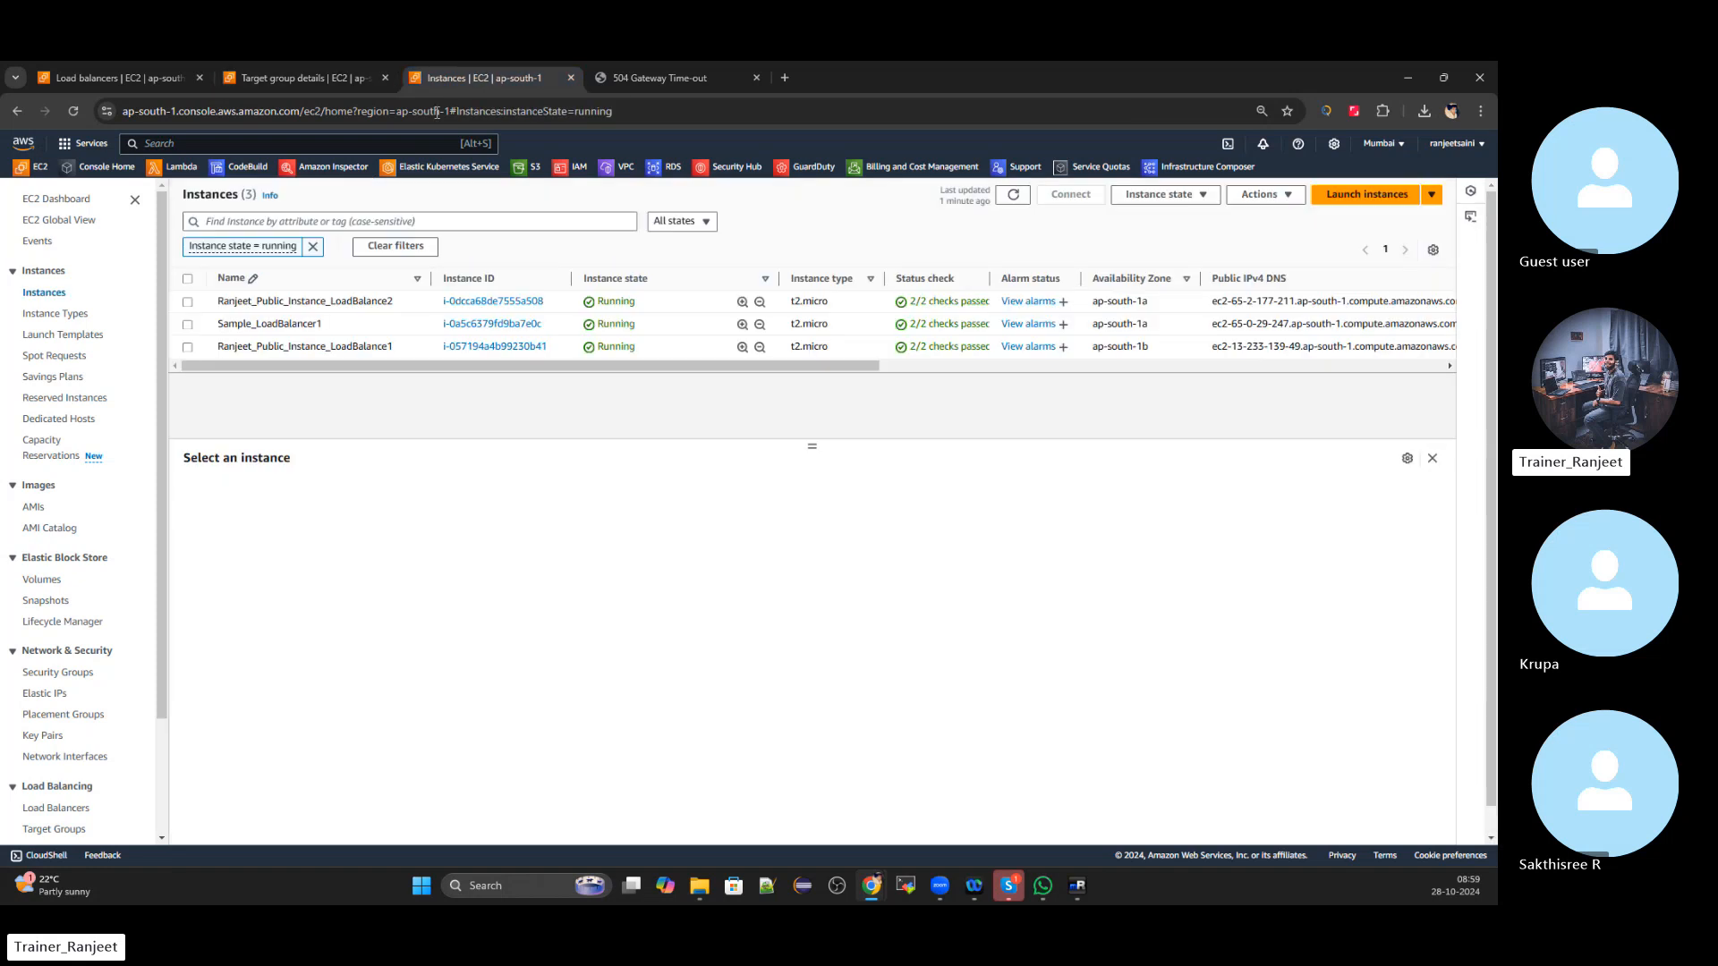
pyautogui.click(312, 246)
pyautogui.click(188, 297)
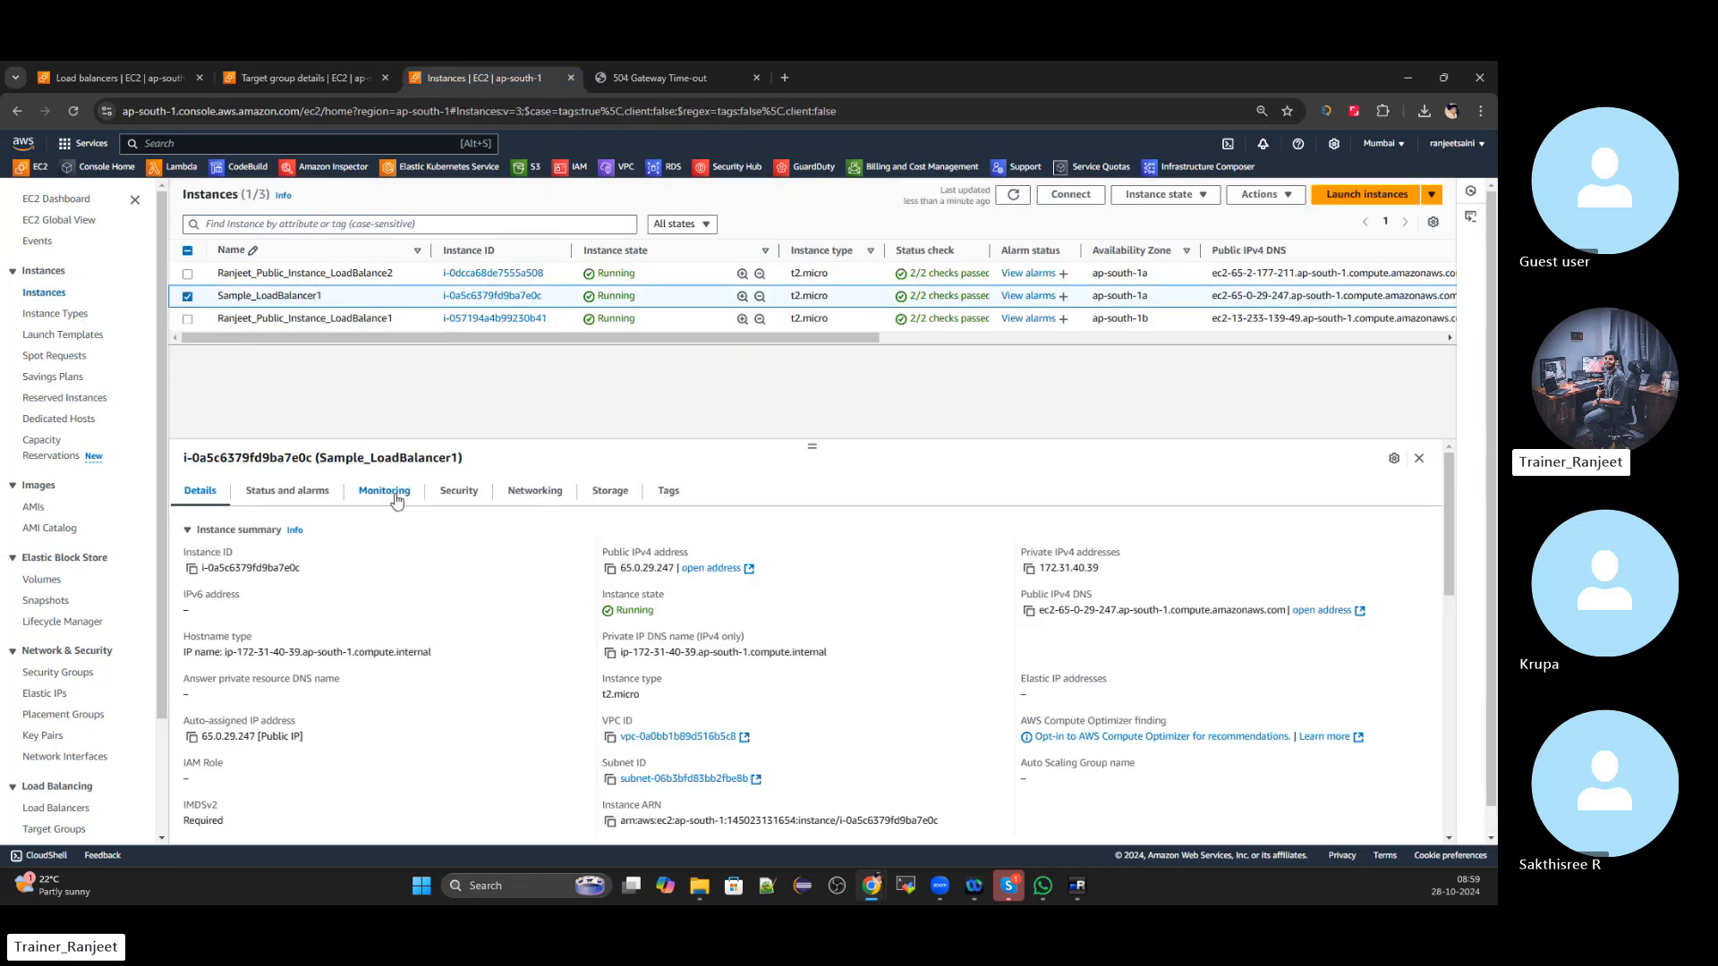
pyautogui.click(466, 495)
pyautogui.scroll(-2, 710, 624)
pyautogui.scroll(2, 730, 535)
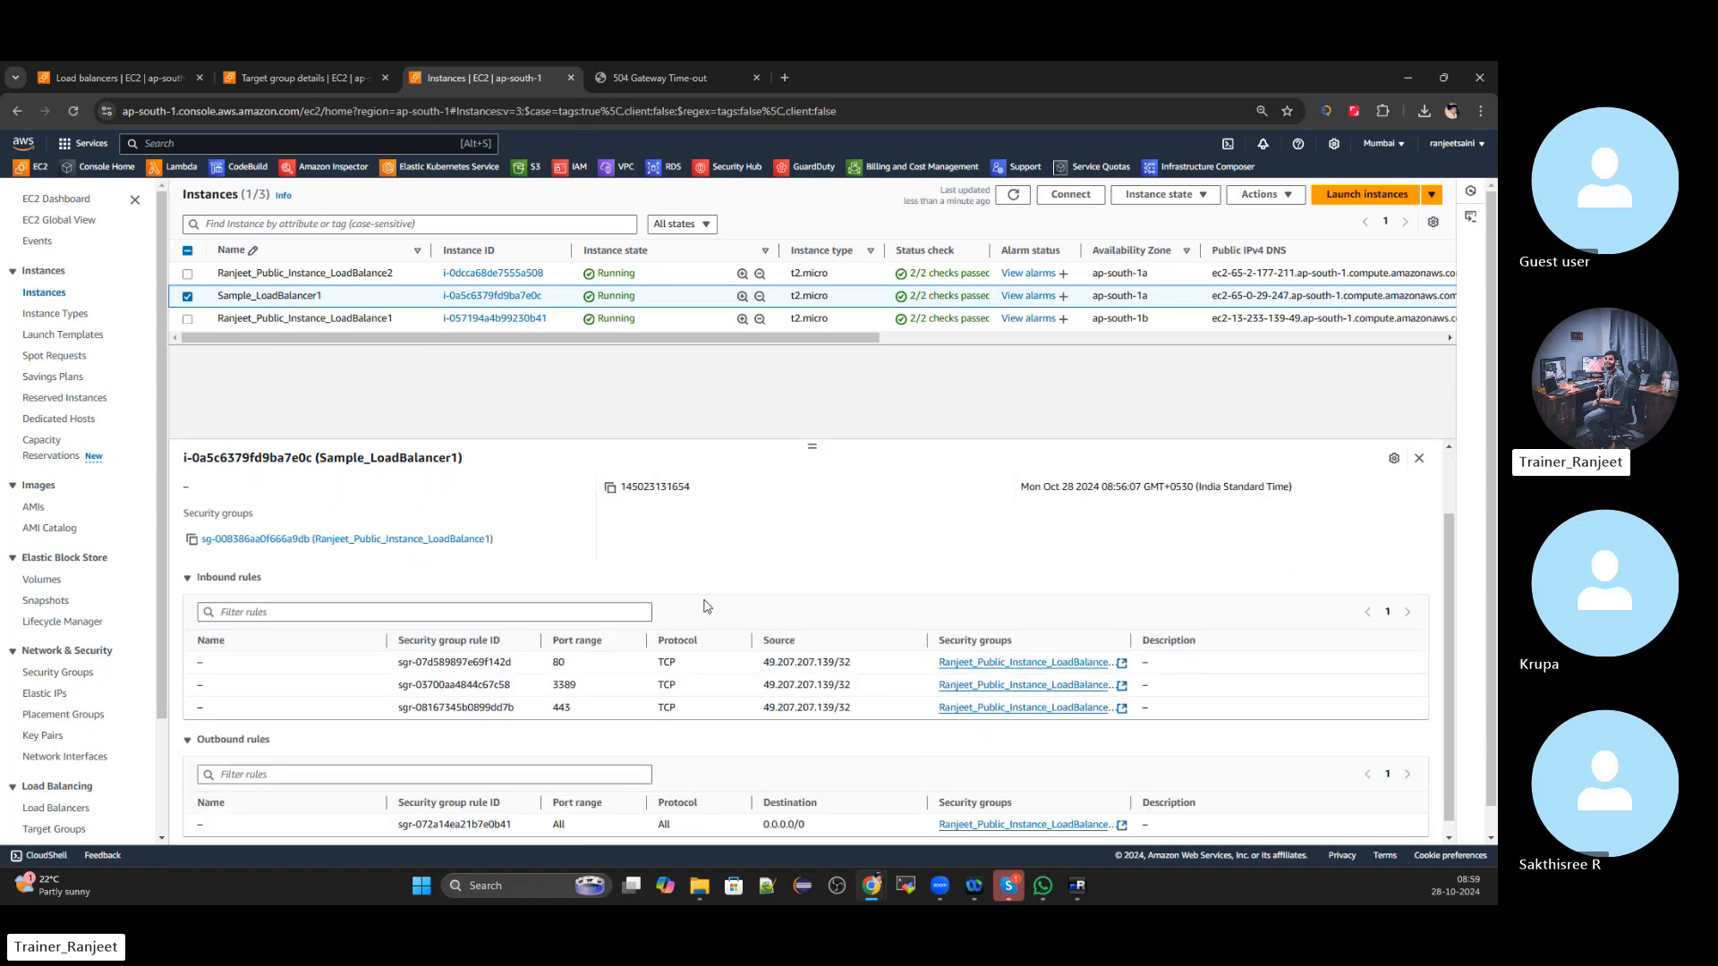
pyautogui.click(212, 495)
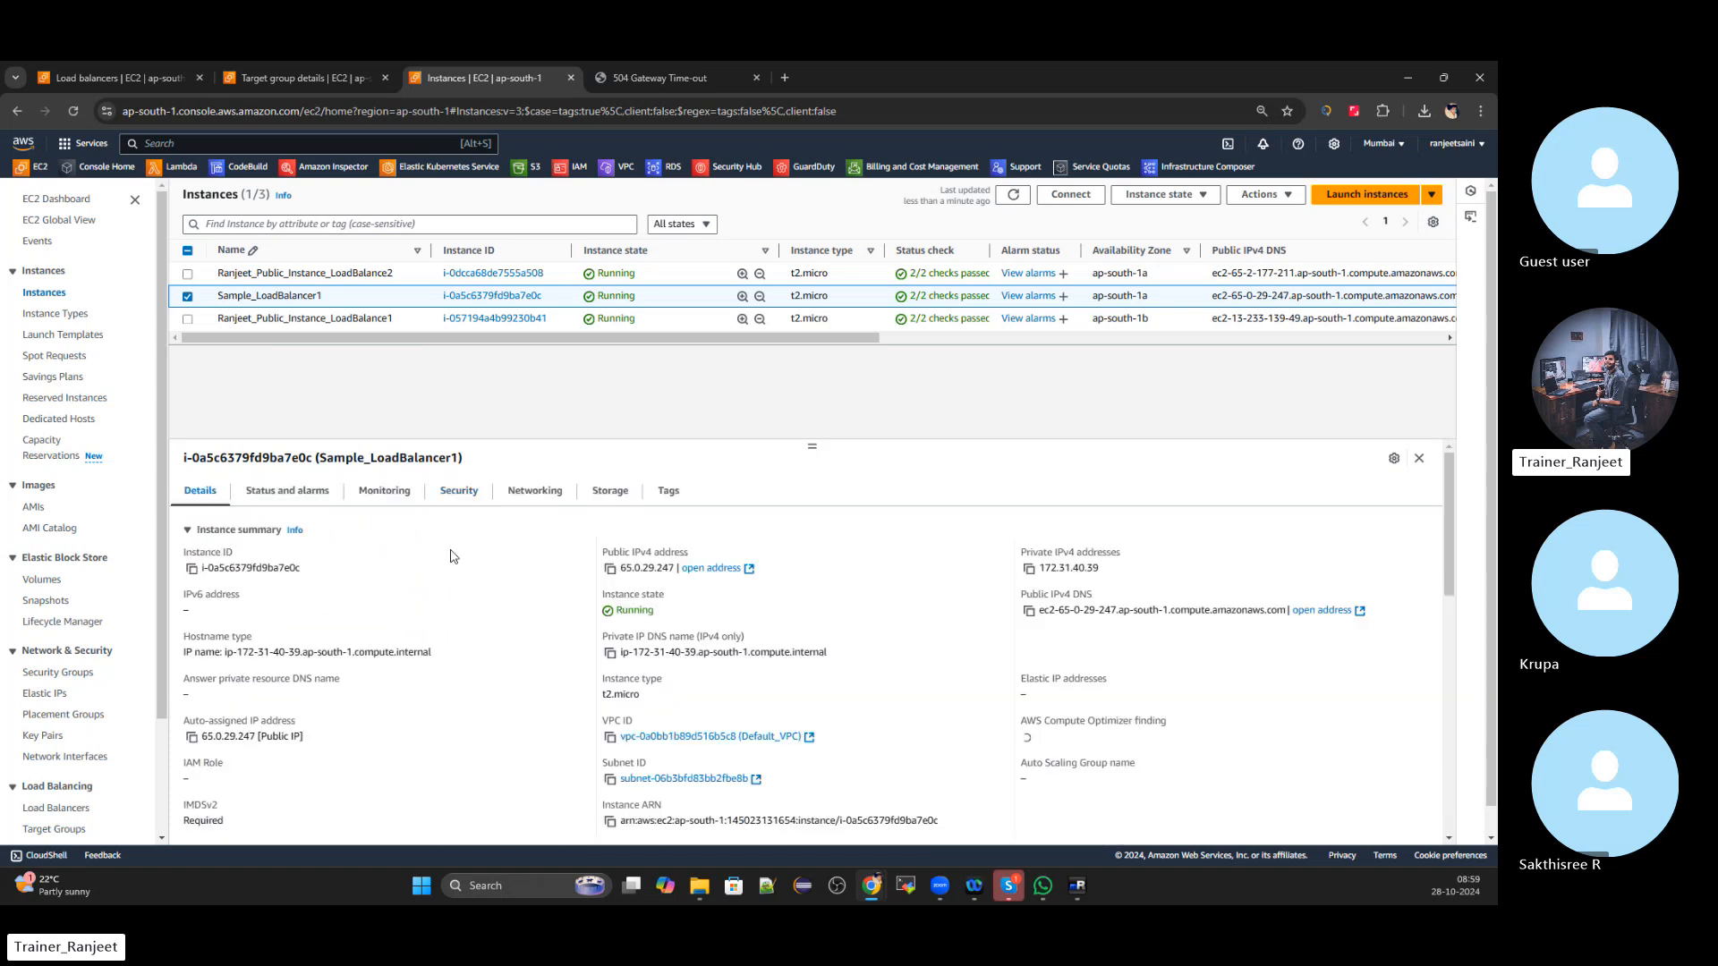
pyautogui.click(469, 495)
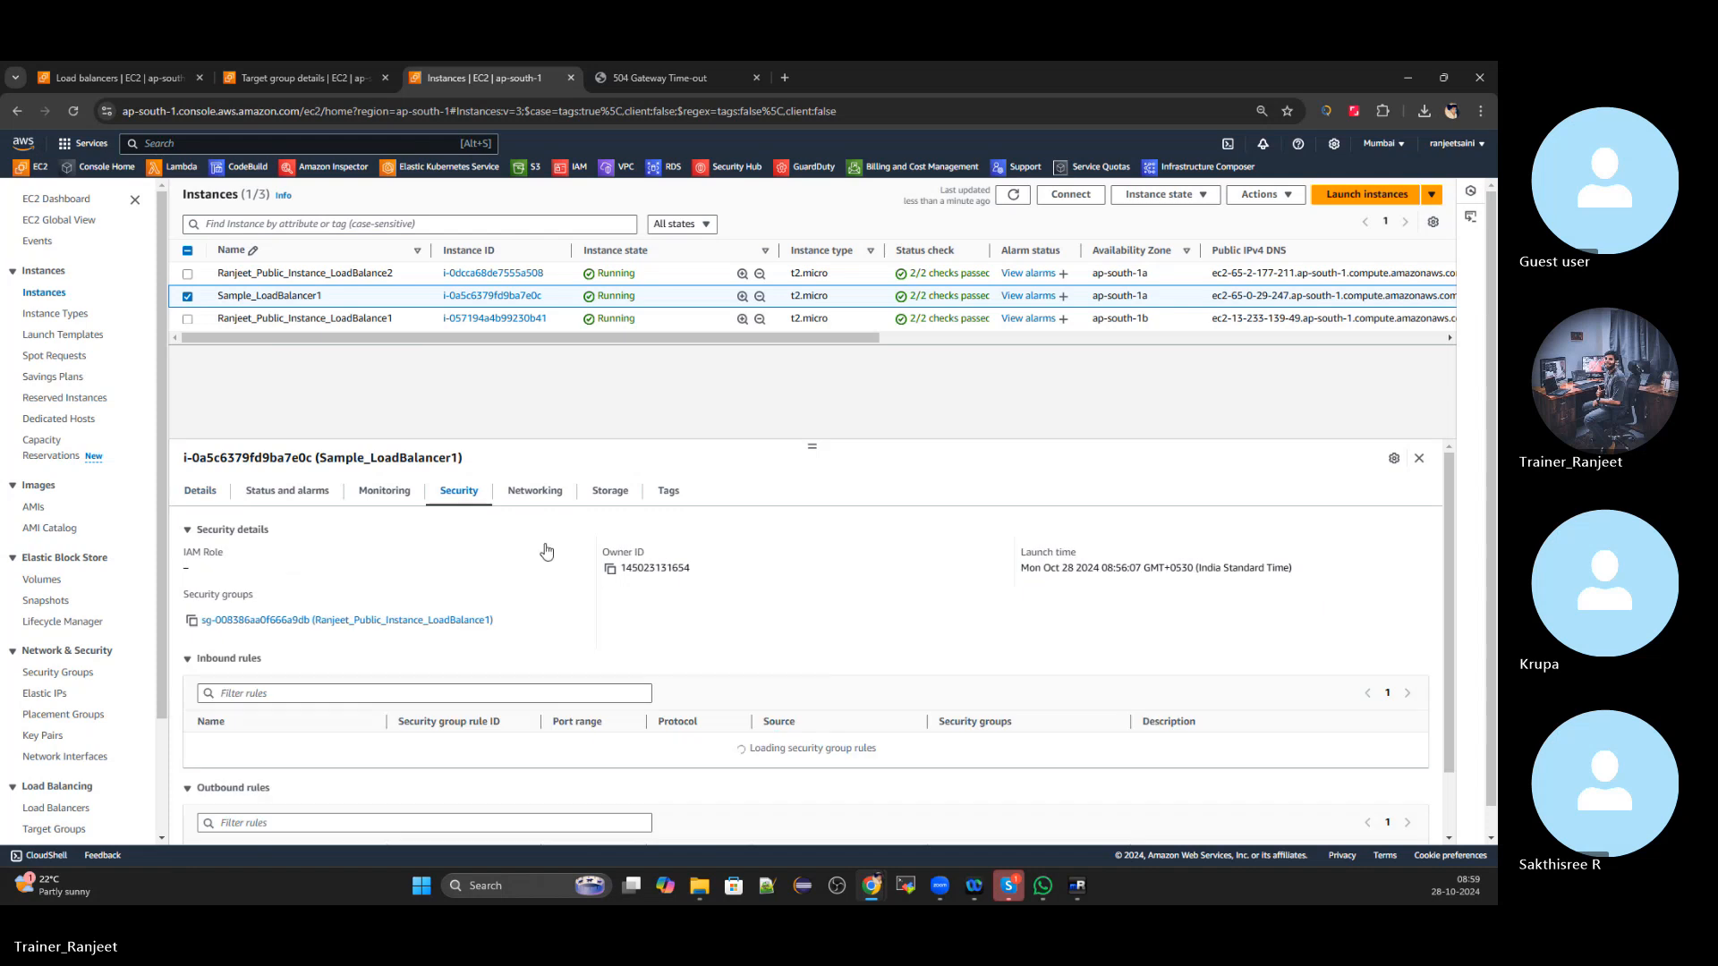
pyautogui.click(199, 491)
pyautogui.click(130, 77)
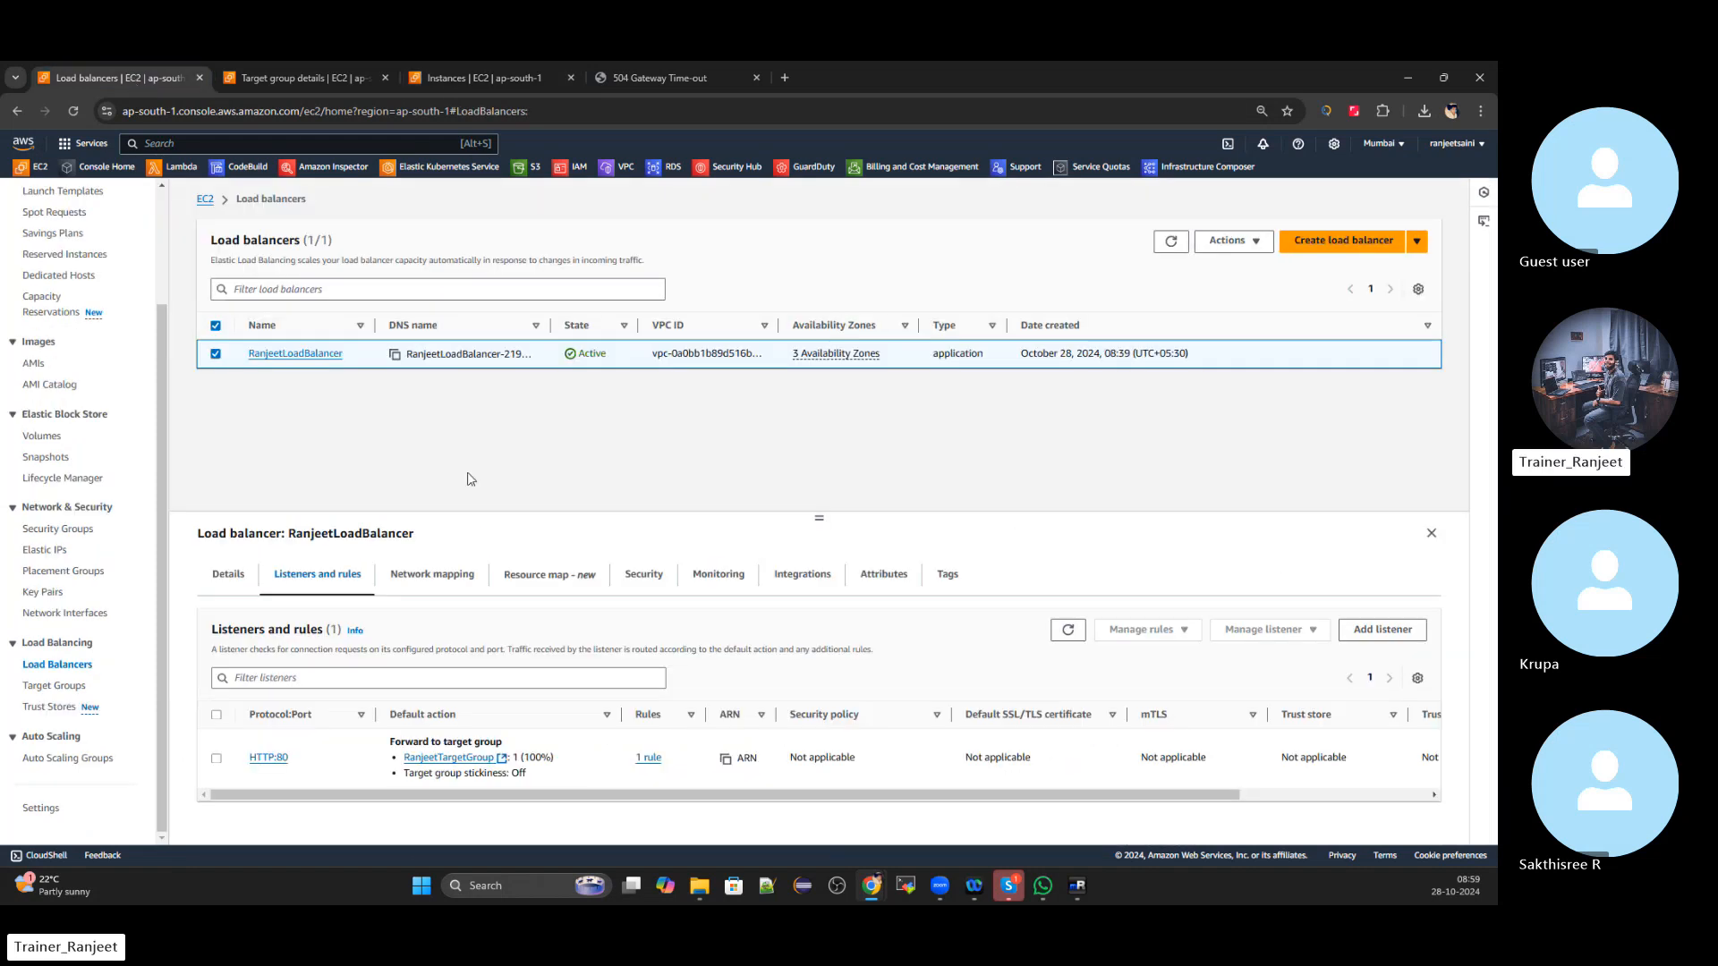
# Check the target health in RanjeetTargetGroup
pyautogui.click(265, 79)
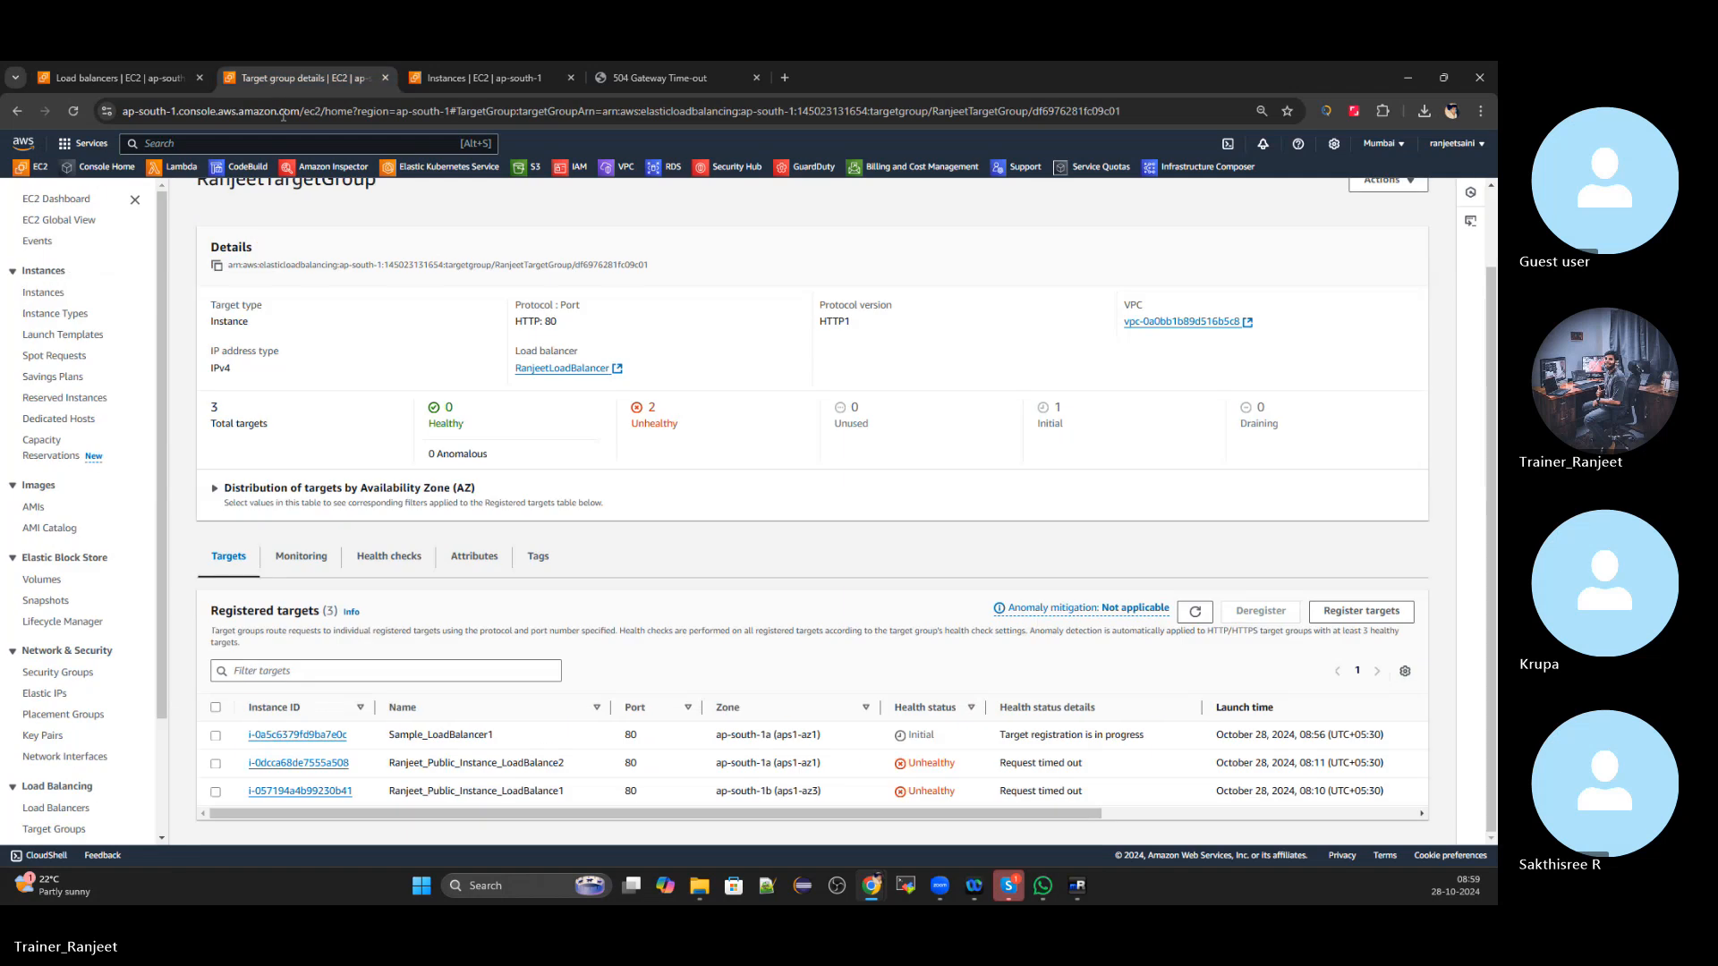
pyautogui.scroll(-2, 1069, 648)
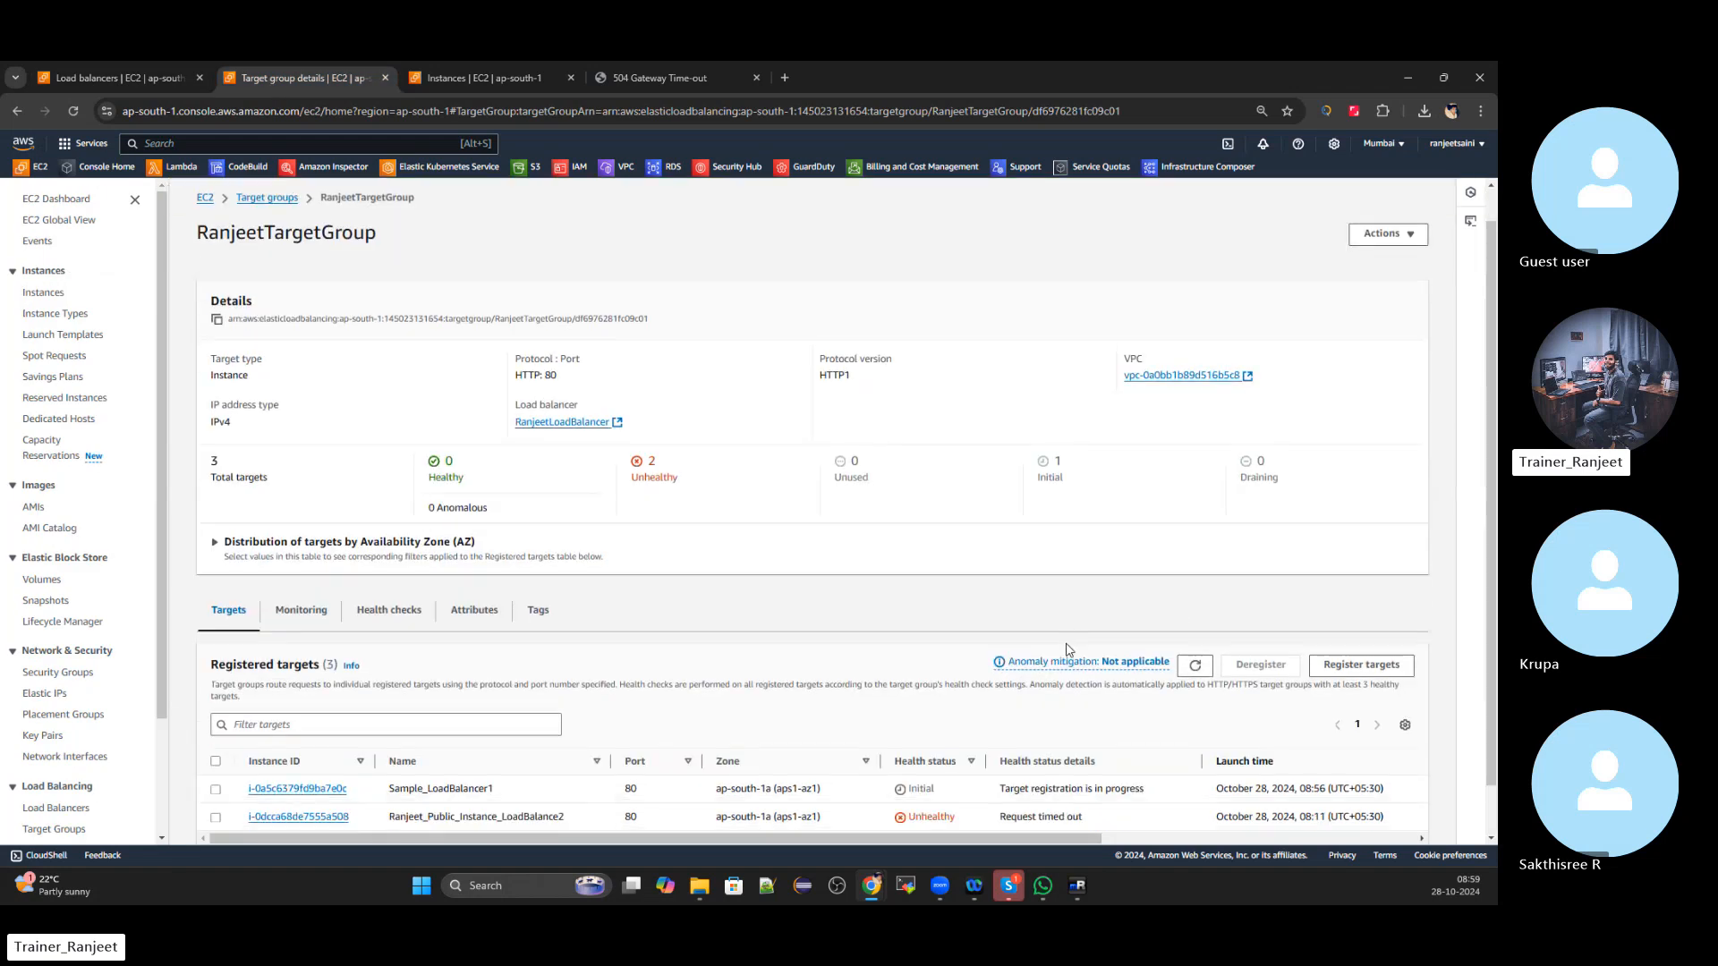
pyautogui.scroll(2, 1186, 610)
pyautogui.scroll(-1, 1182, 613)
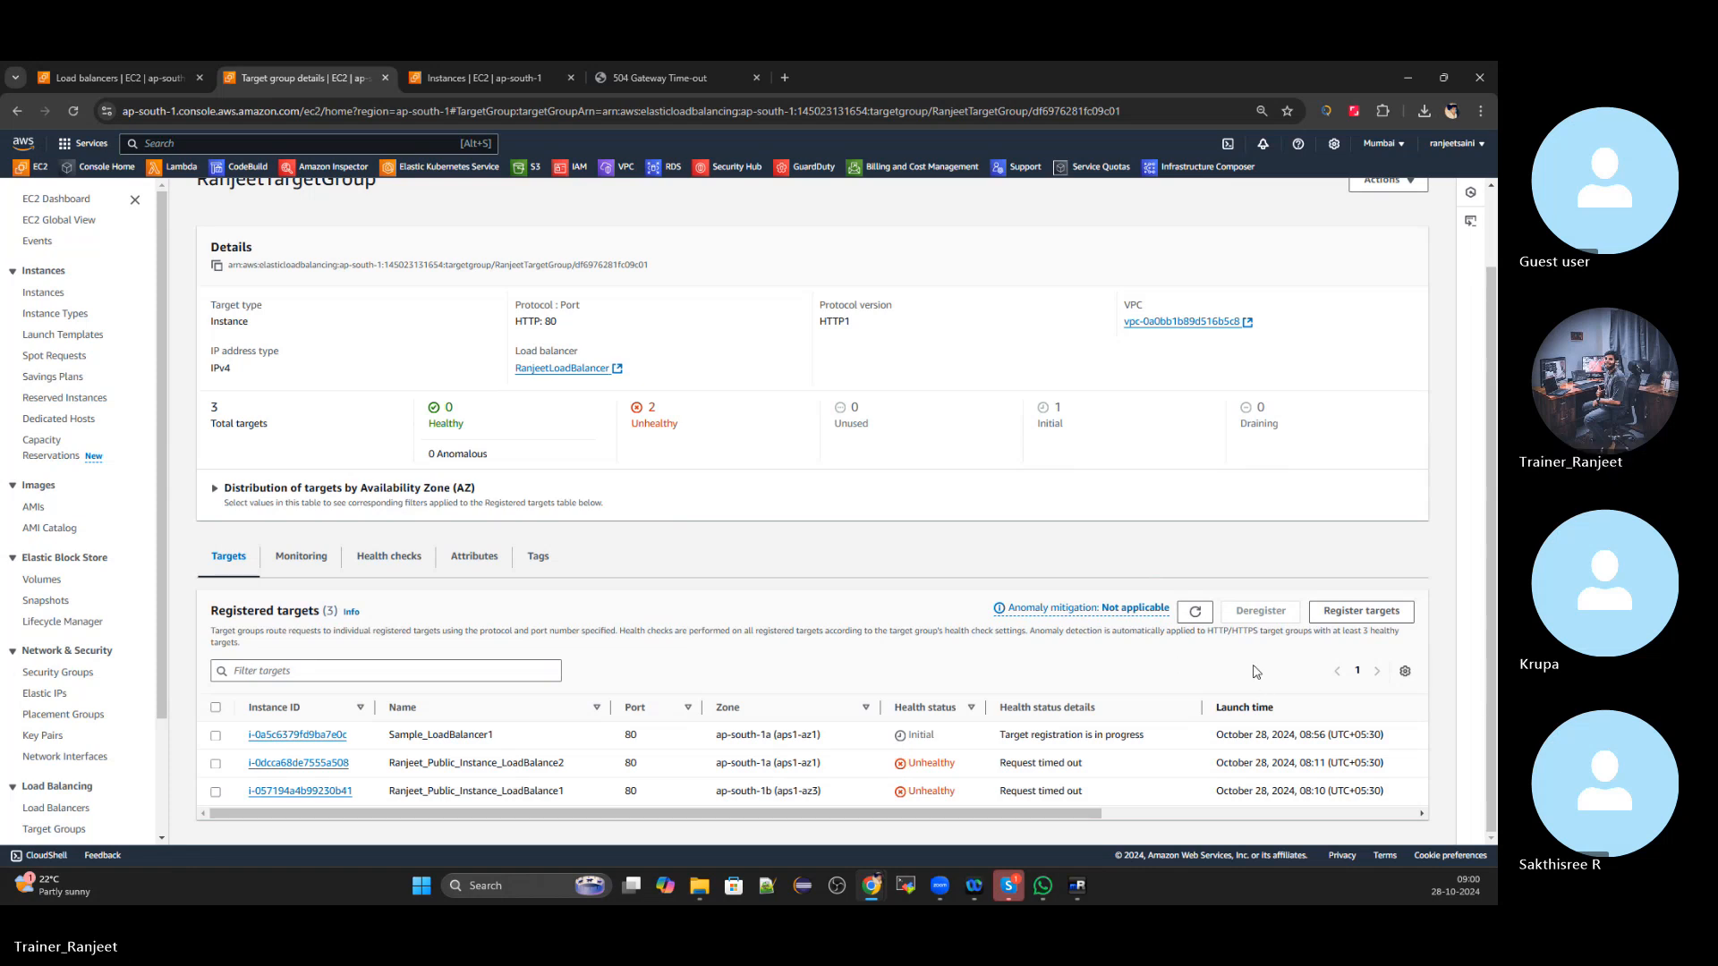
pyautogui.scroll(1, 1199, 618)
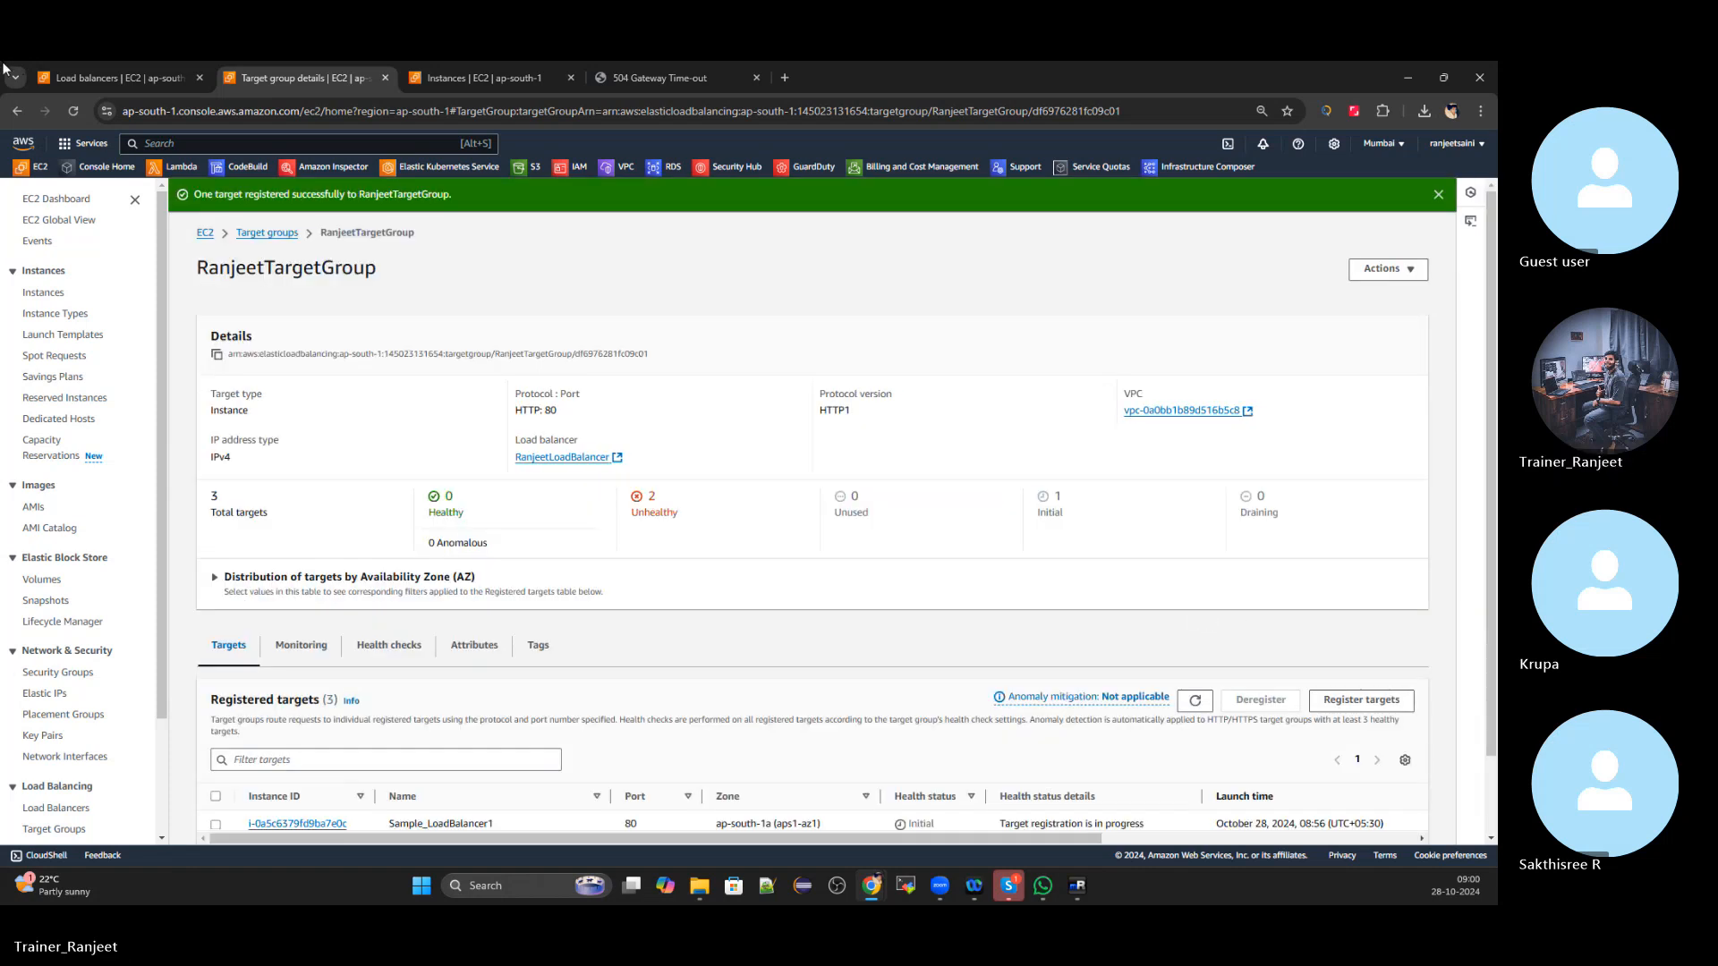
# Copy RanjeetLoadBalancer's DNS name and reload its URL, which still returns 504 Gateway Time-out
pyautogui.click(117, 78)
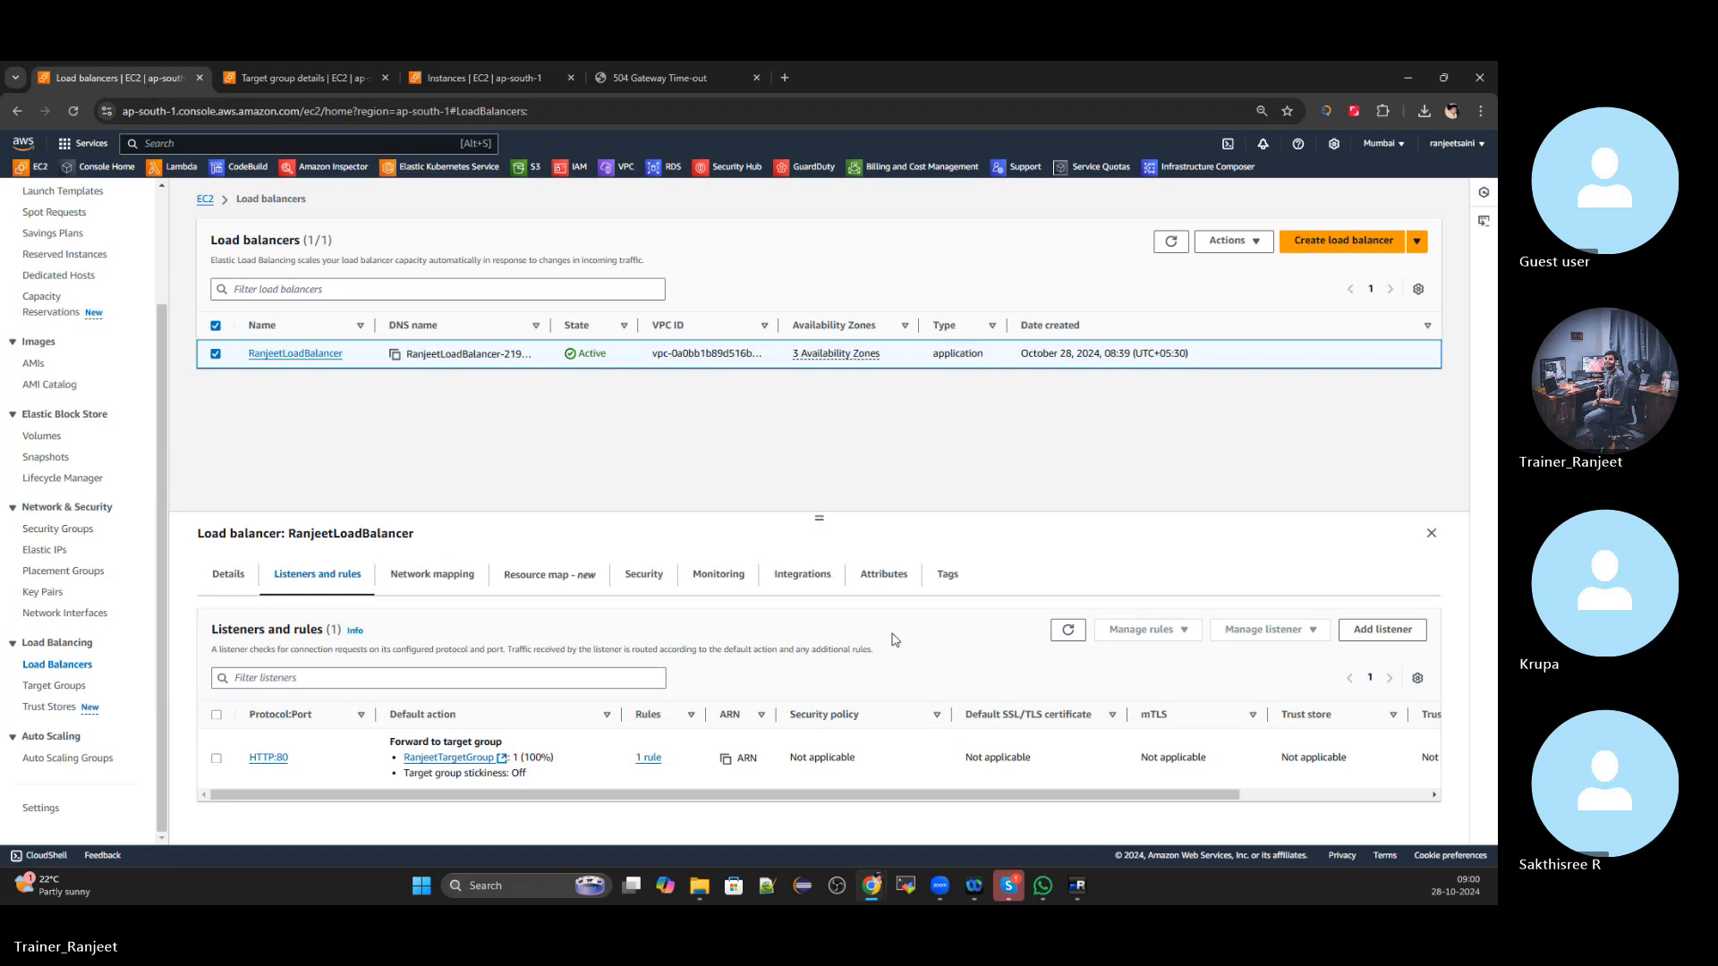
pyautogui.click(215, 354)
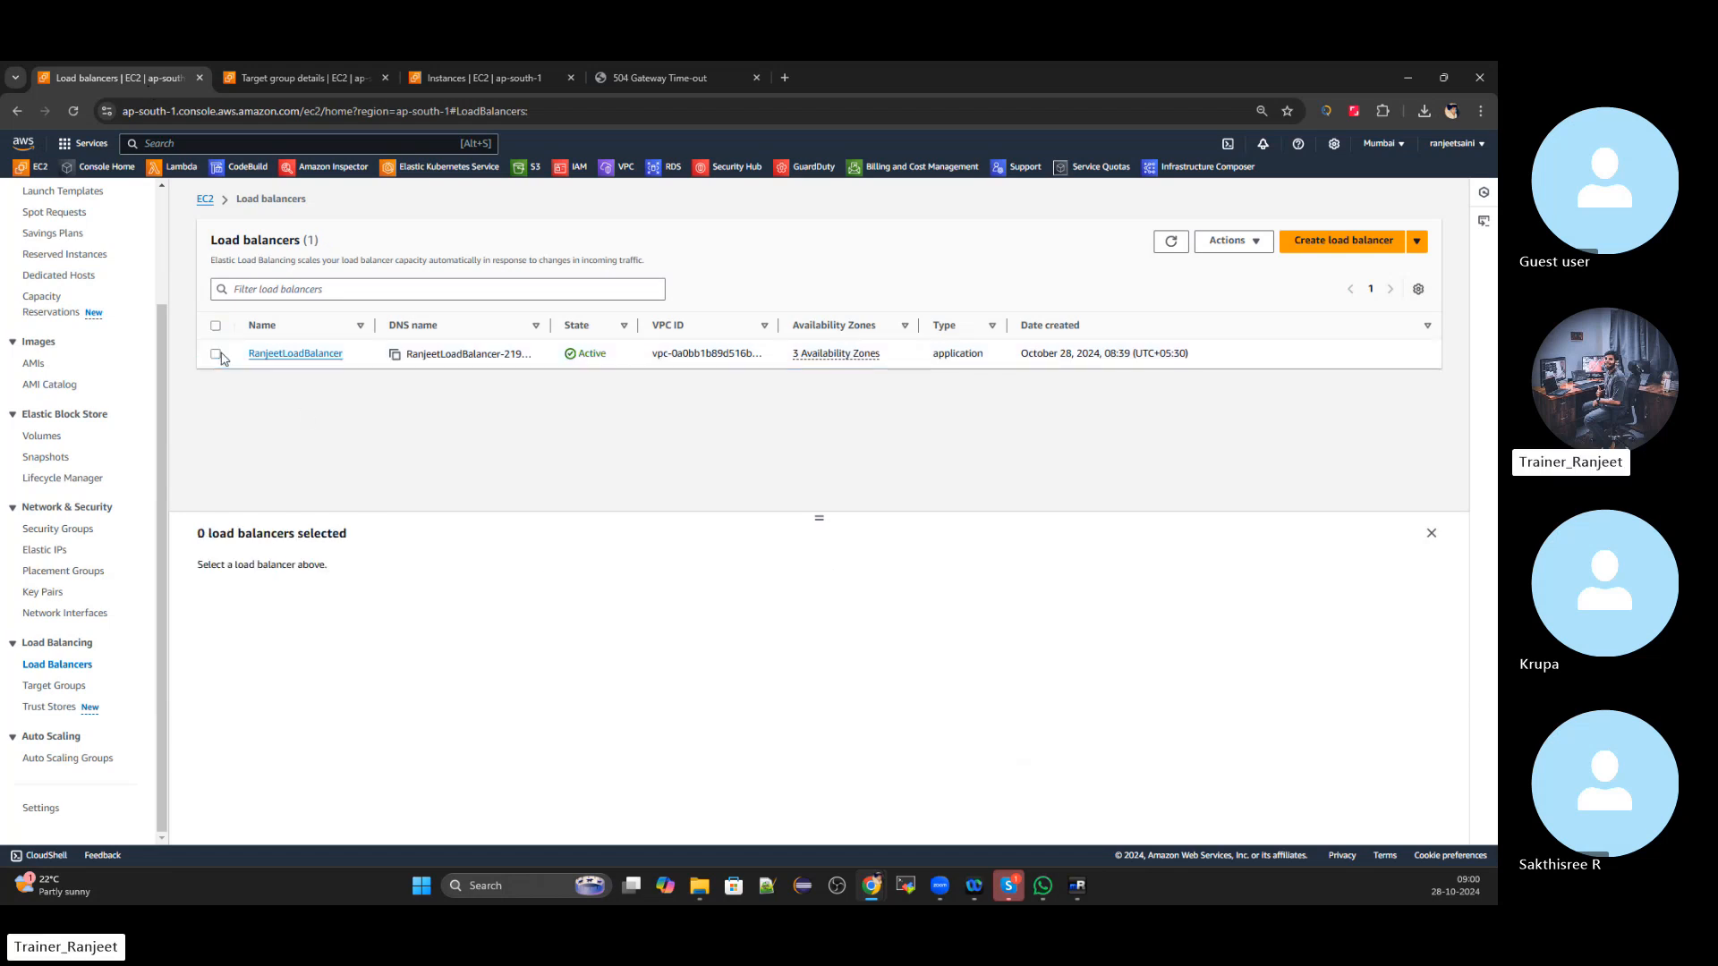
pyautogui.click(216, 354)
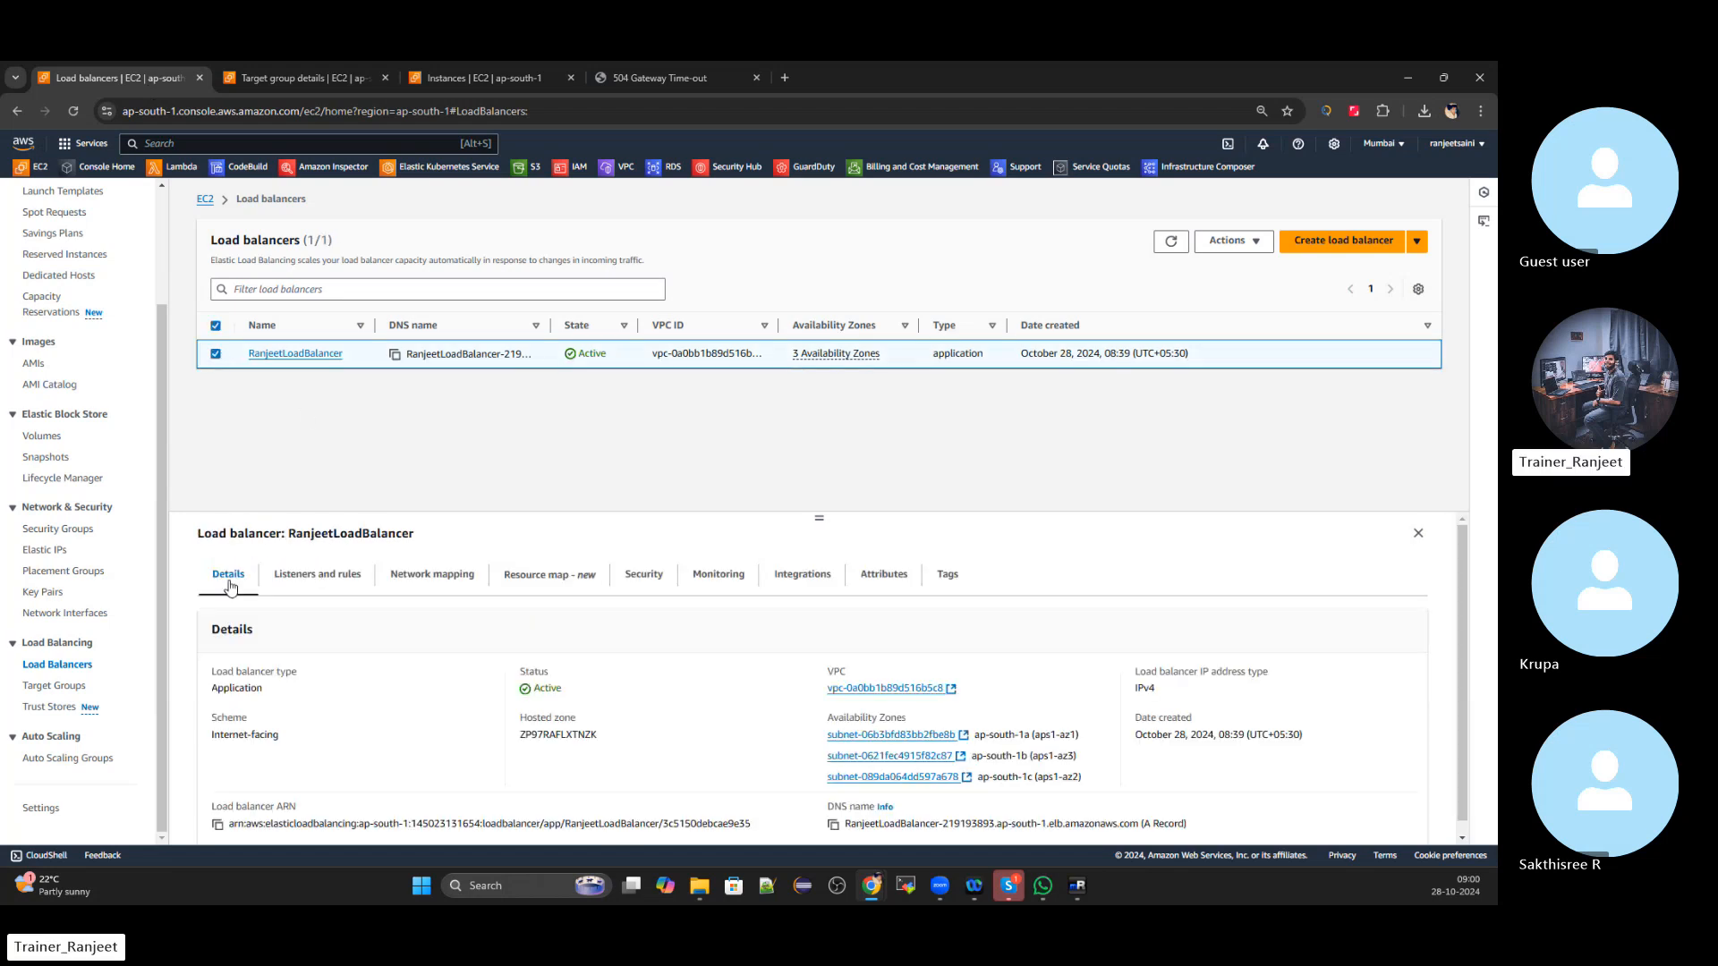
pyautogui.click(833, 812)
pyautogui.click(739, 81)
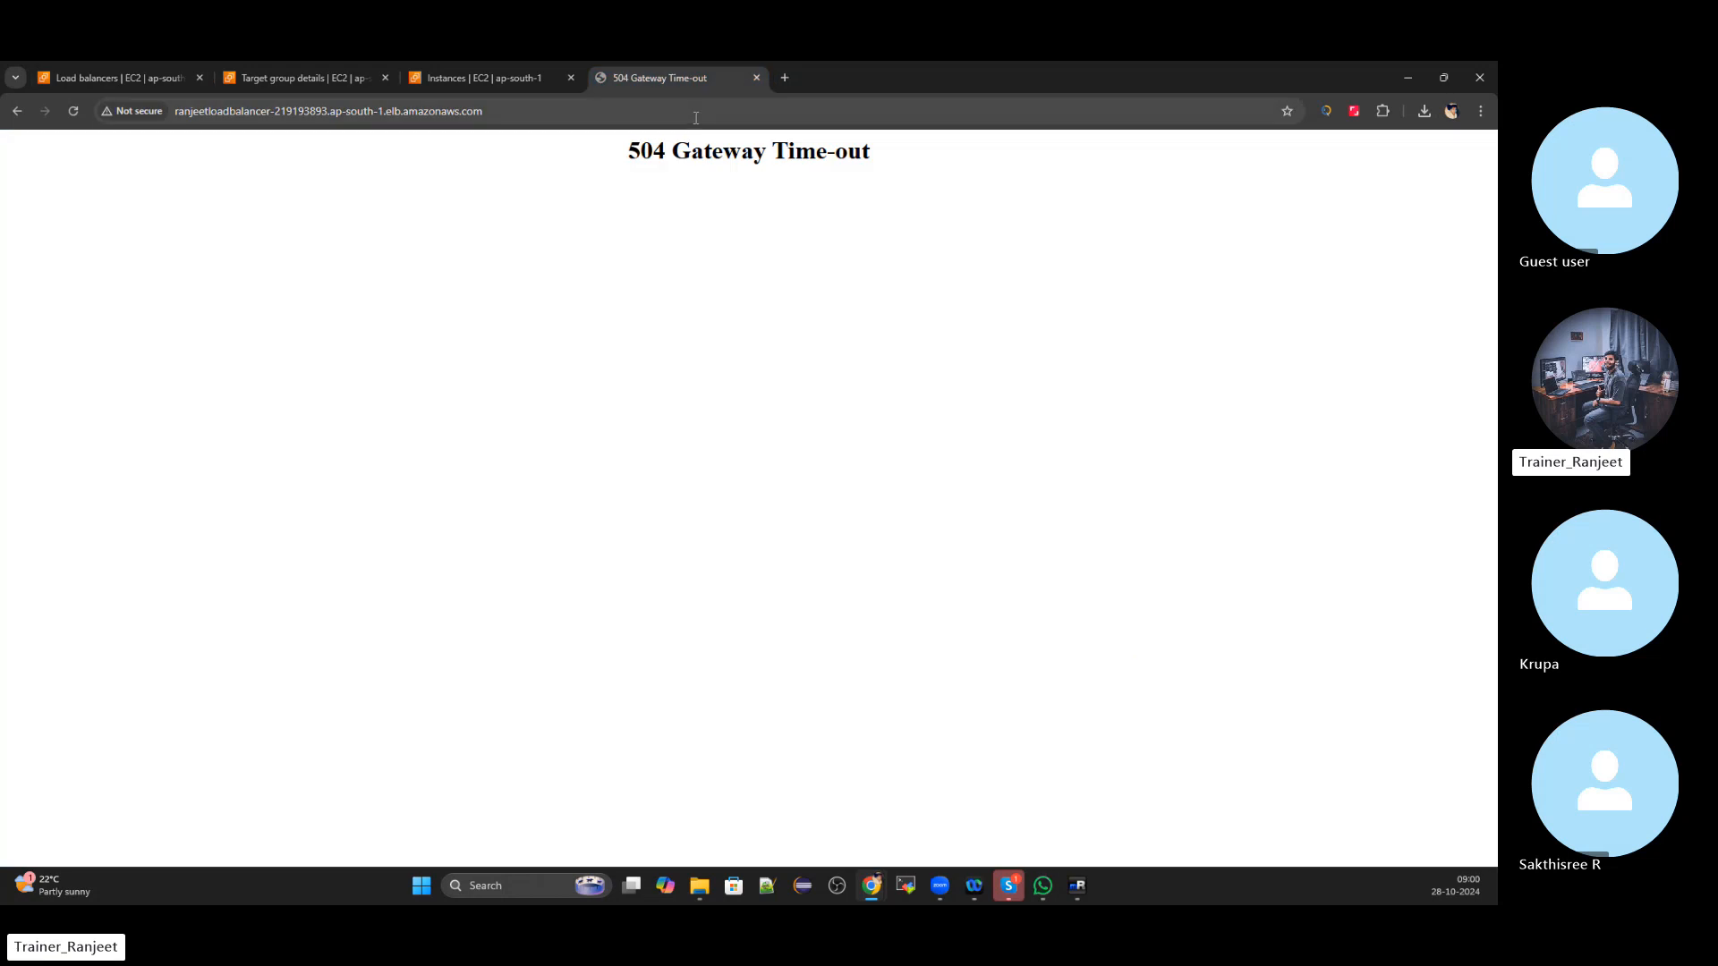
pyautogui.click(696, 116)
pyautogui.hotkey('ctrl', 'v')
pyautogui.press('Return')
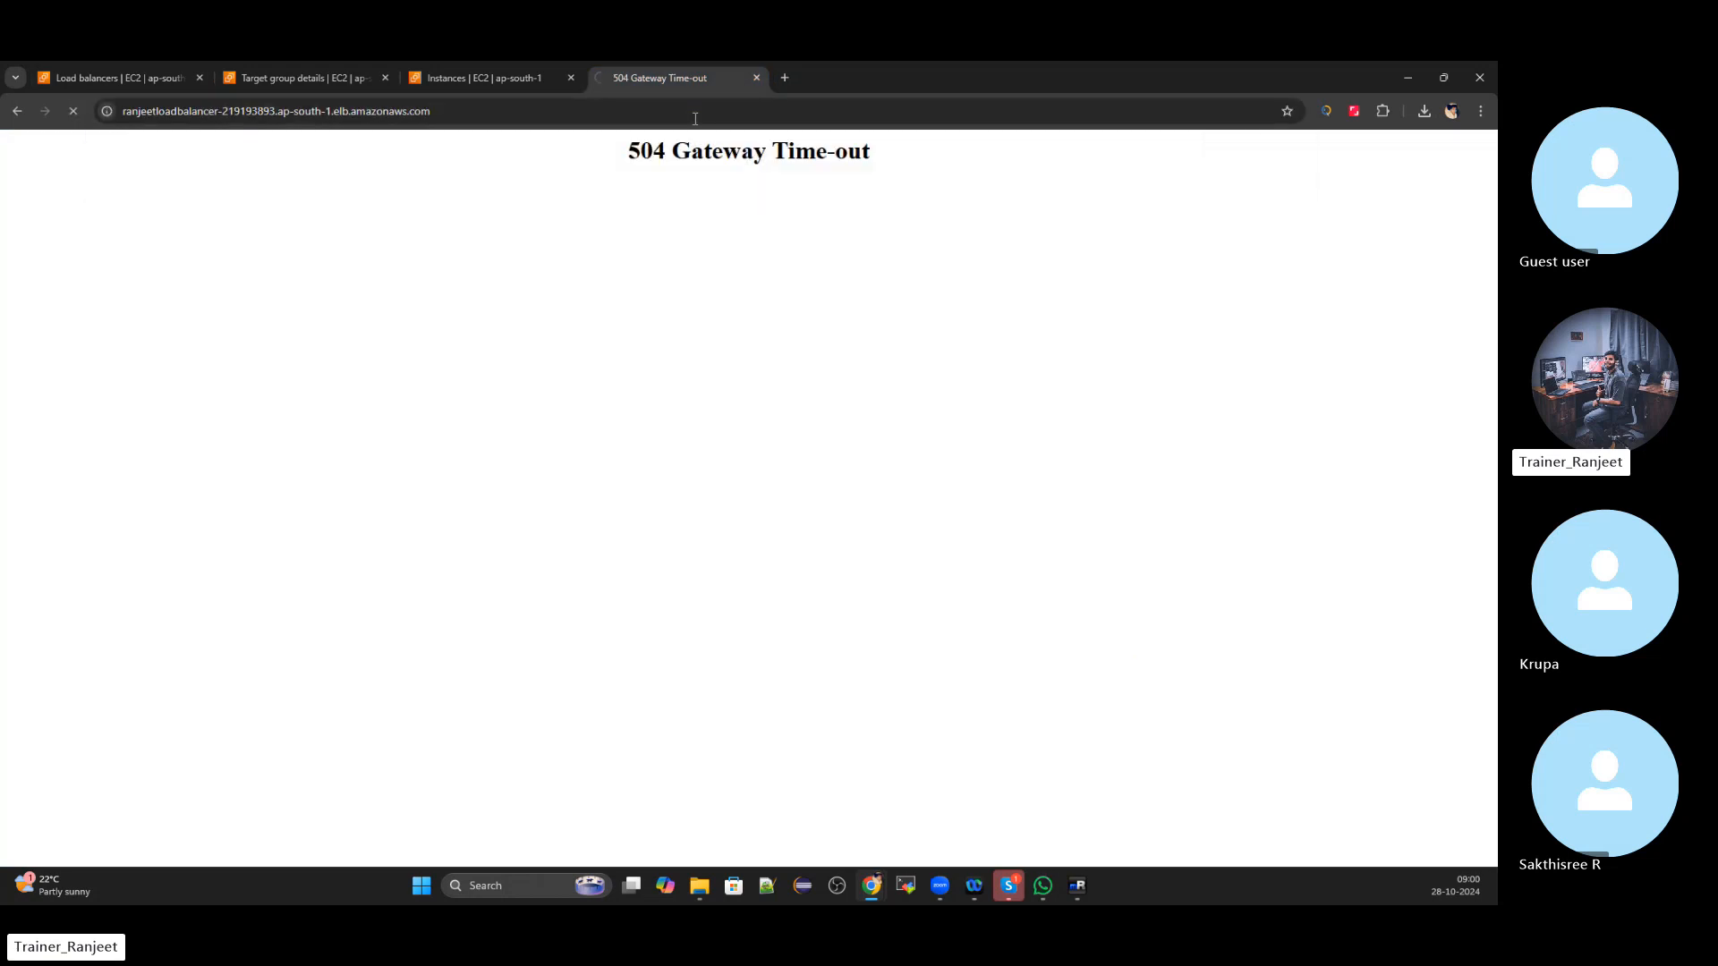
pyautogui.click(157, 71)
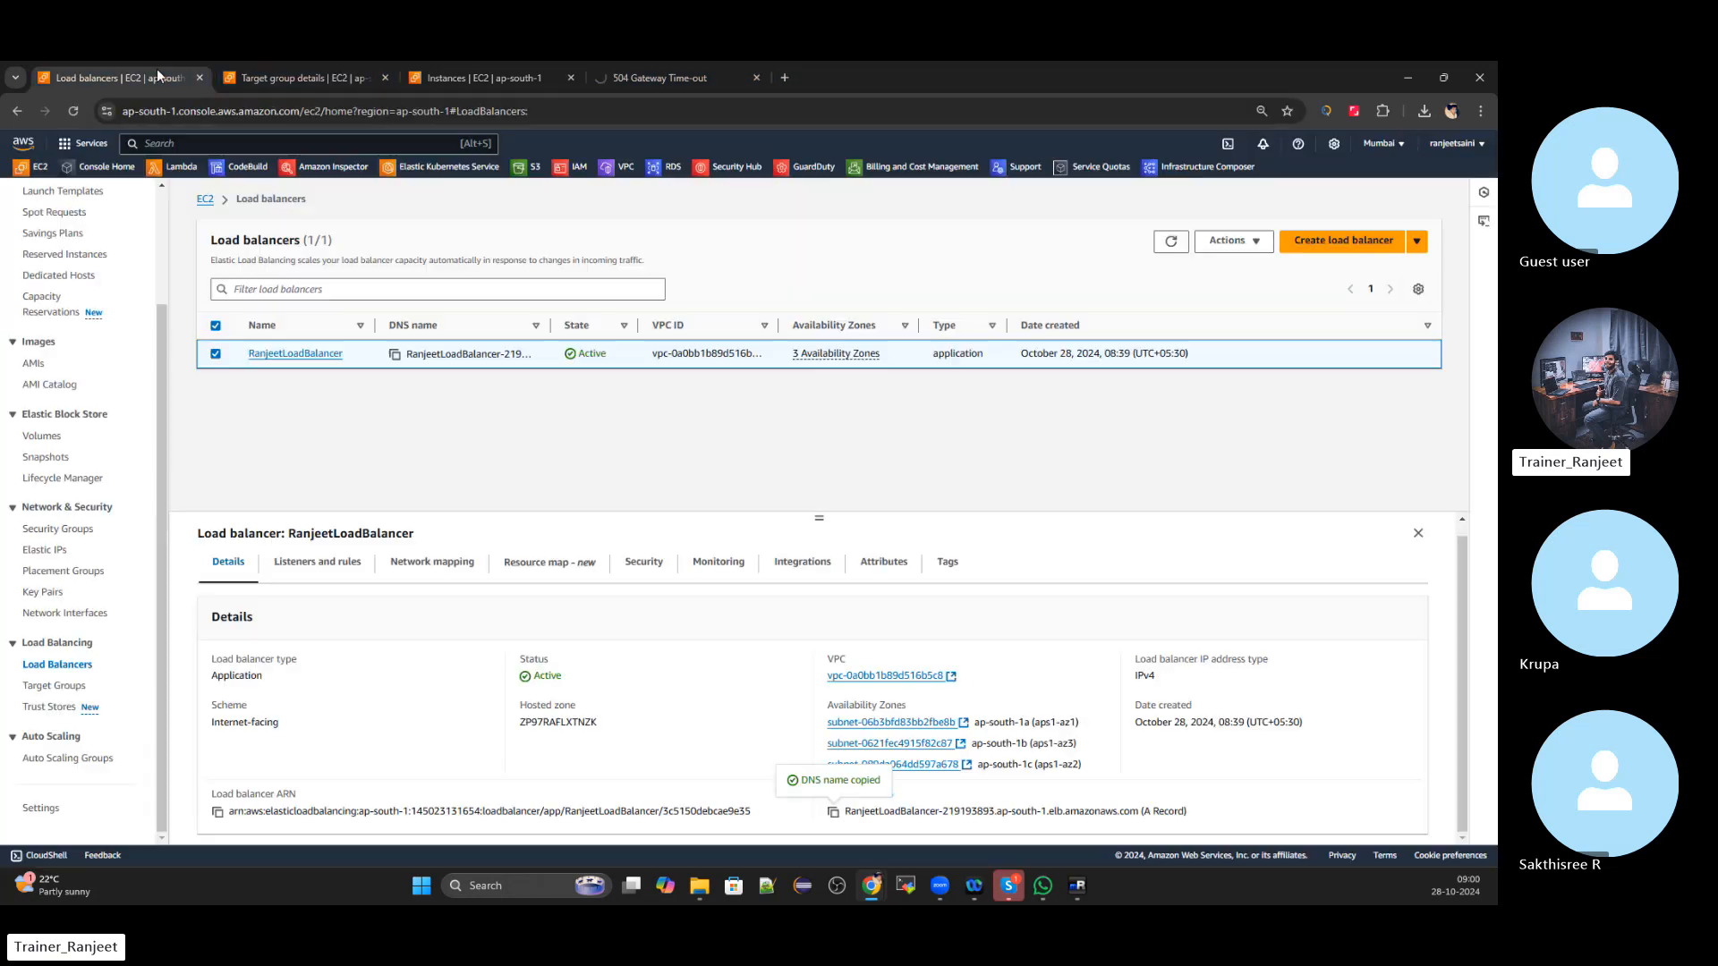
# Refresh RanjeetTargetGroup's target health twice and dismiss the registration success banner
pyautogui.click(303, 75)
pyautogui.scroll(-2, 935, 628)
pyautogui.click(1196, 612)
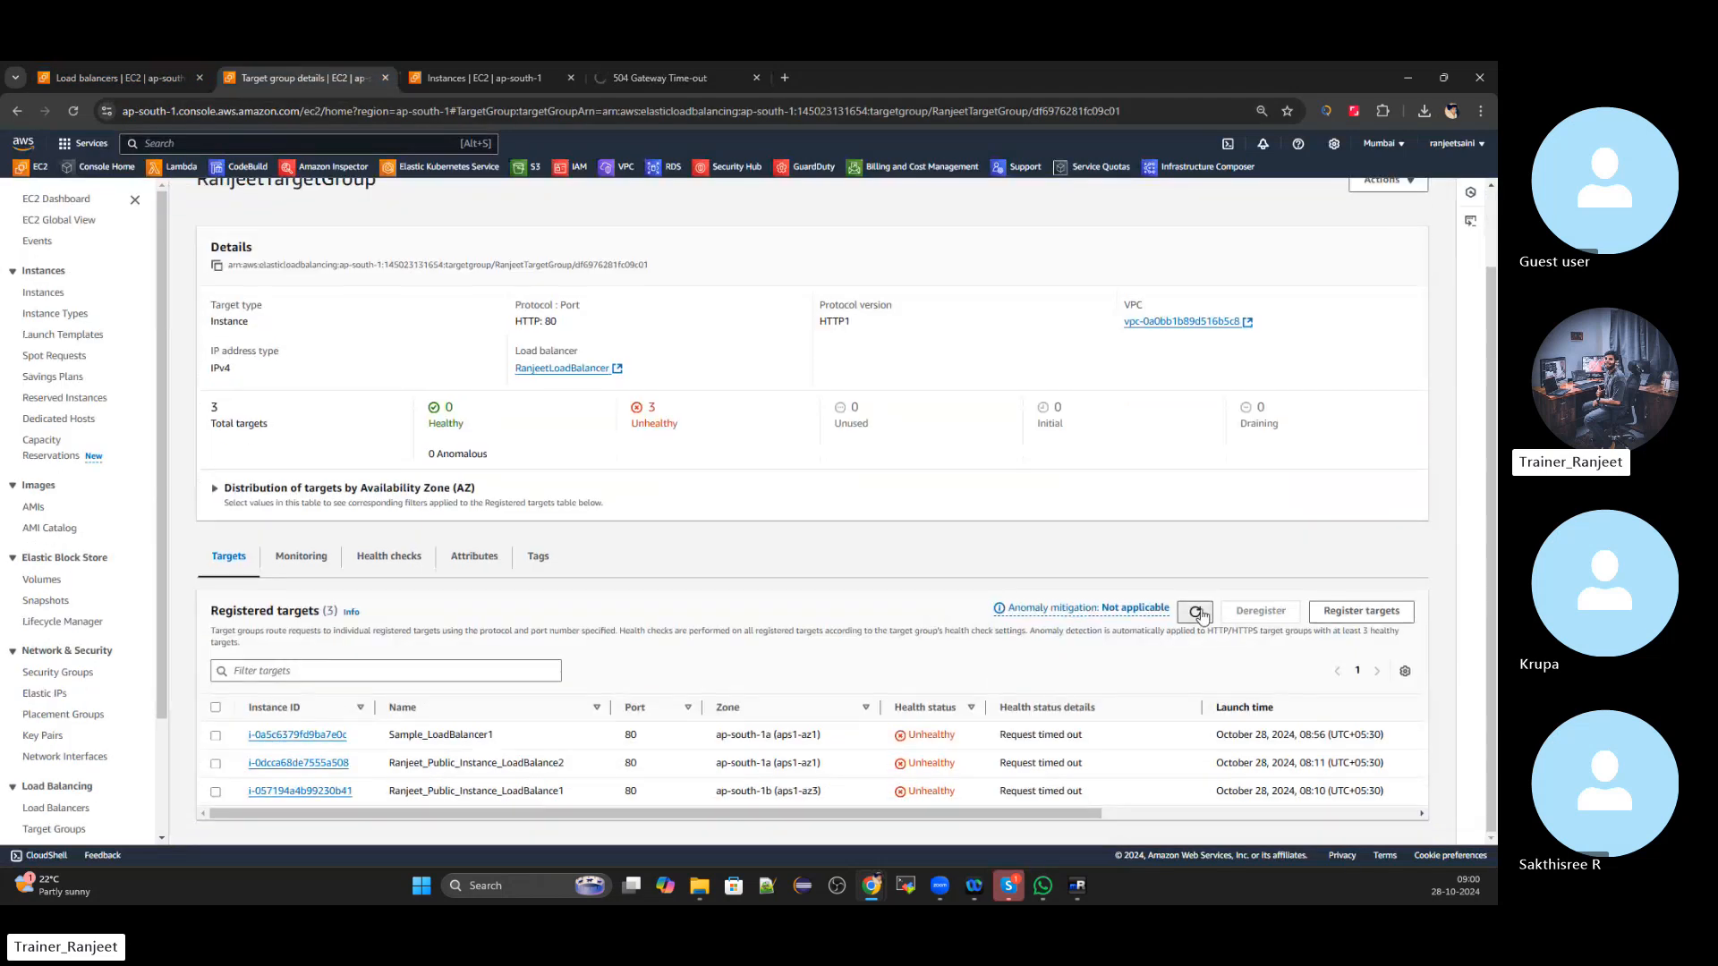
pyautogui.scroll(-2, 1171, 644)
pyautogui.click(1196, 611)
pyautogui.scroll(-2, 1173, 618)
pyautogui.scroll(1, 867, 602)
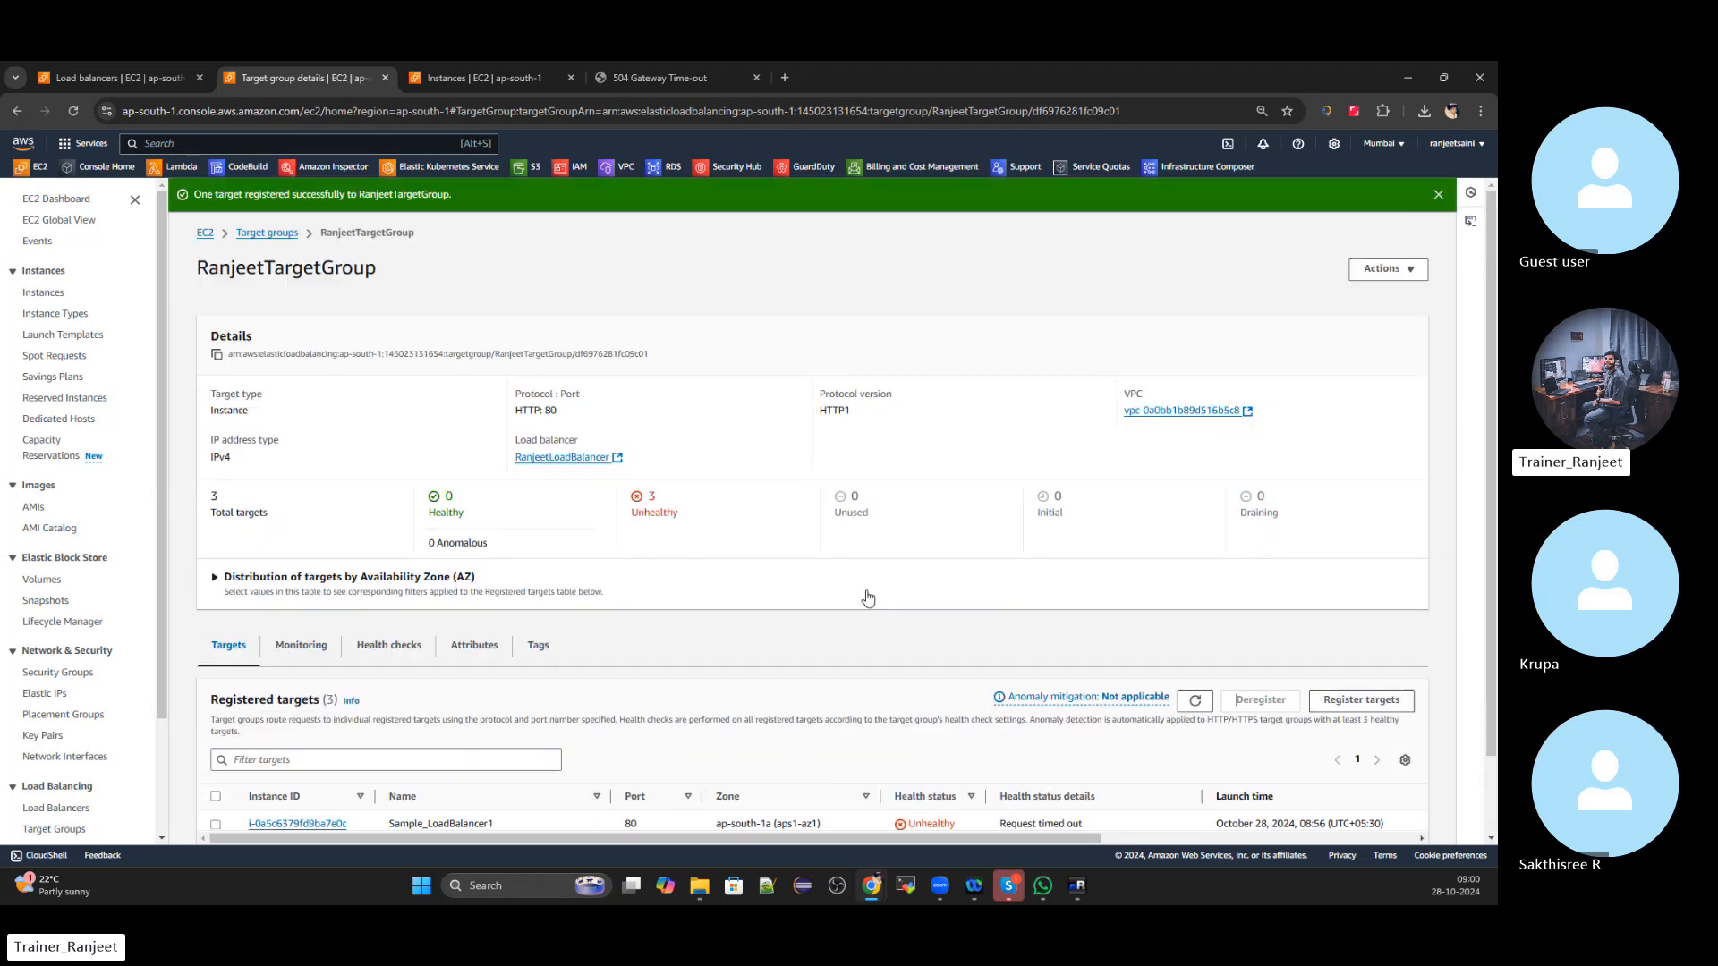
pyautogui.click(1438, 194)
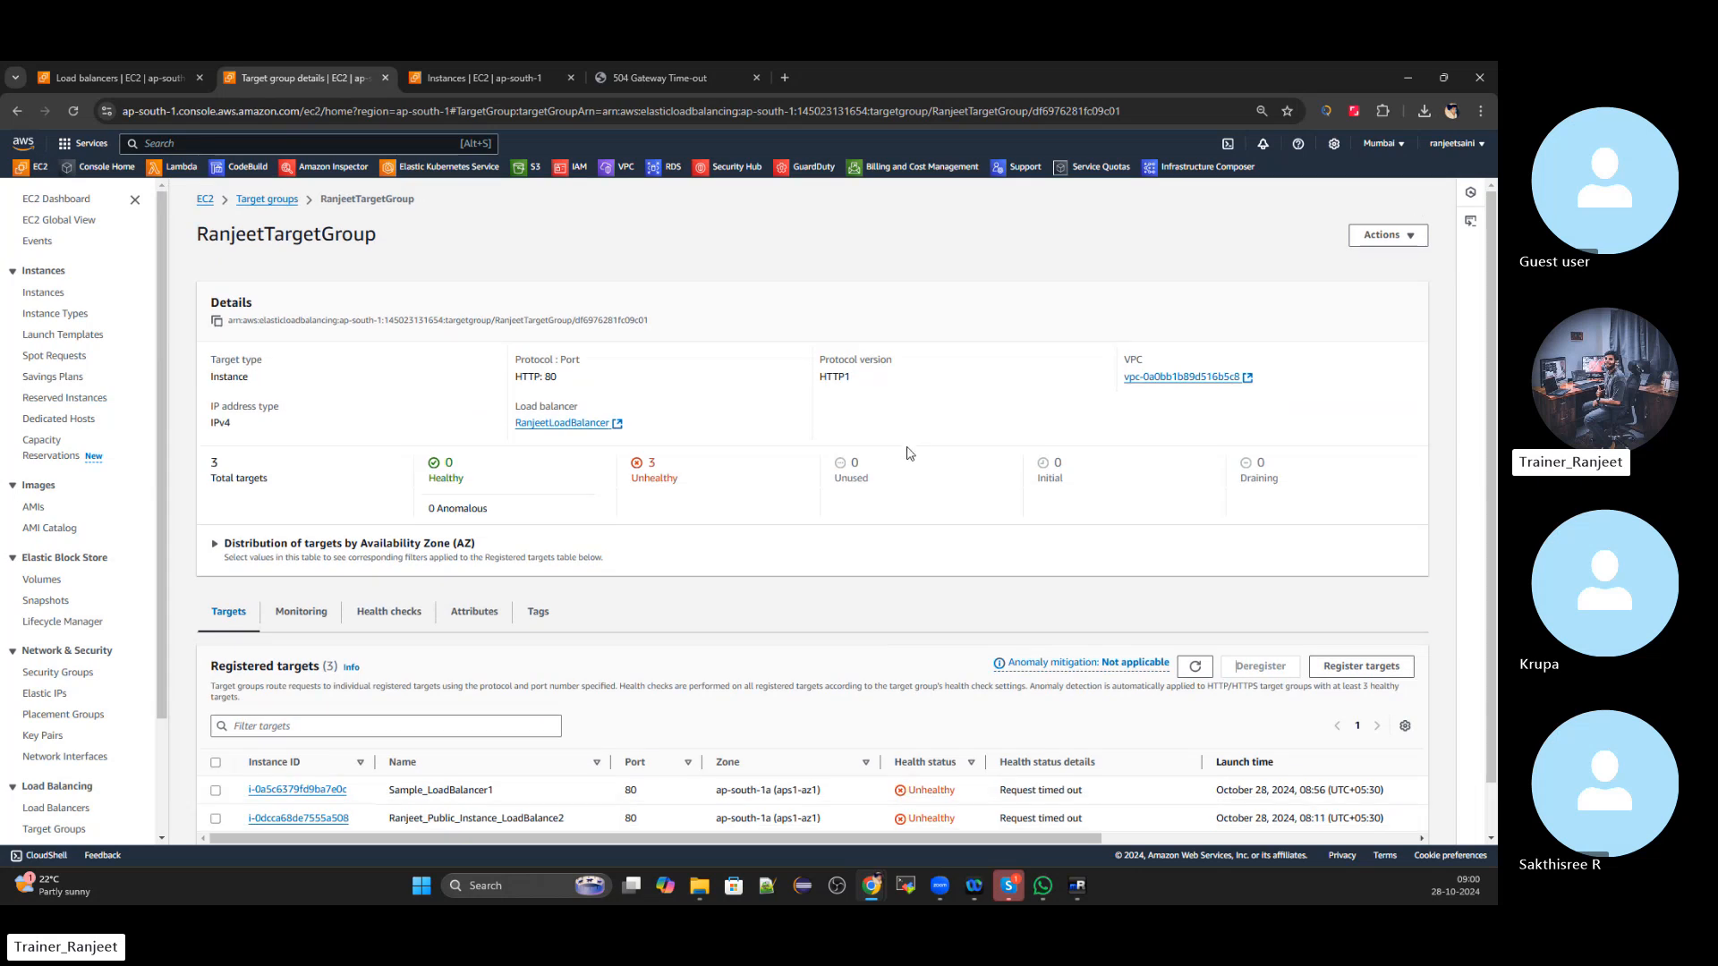
pyautogui.scroll(-1, 706, 678)
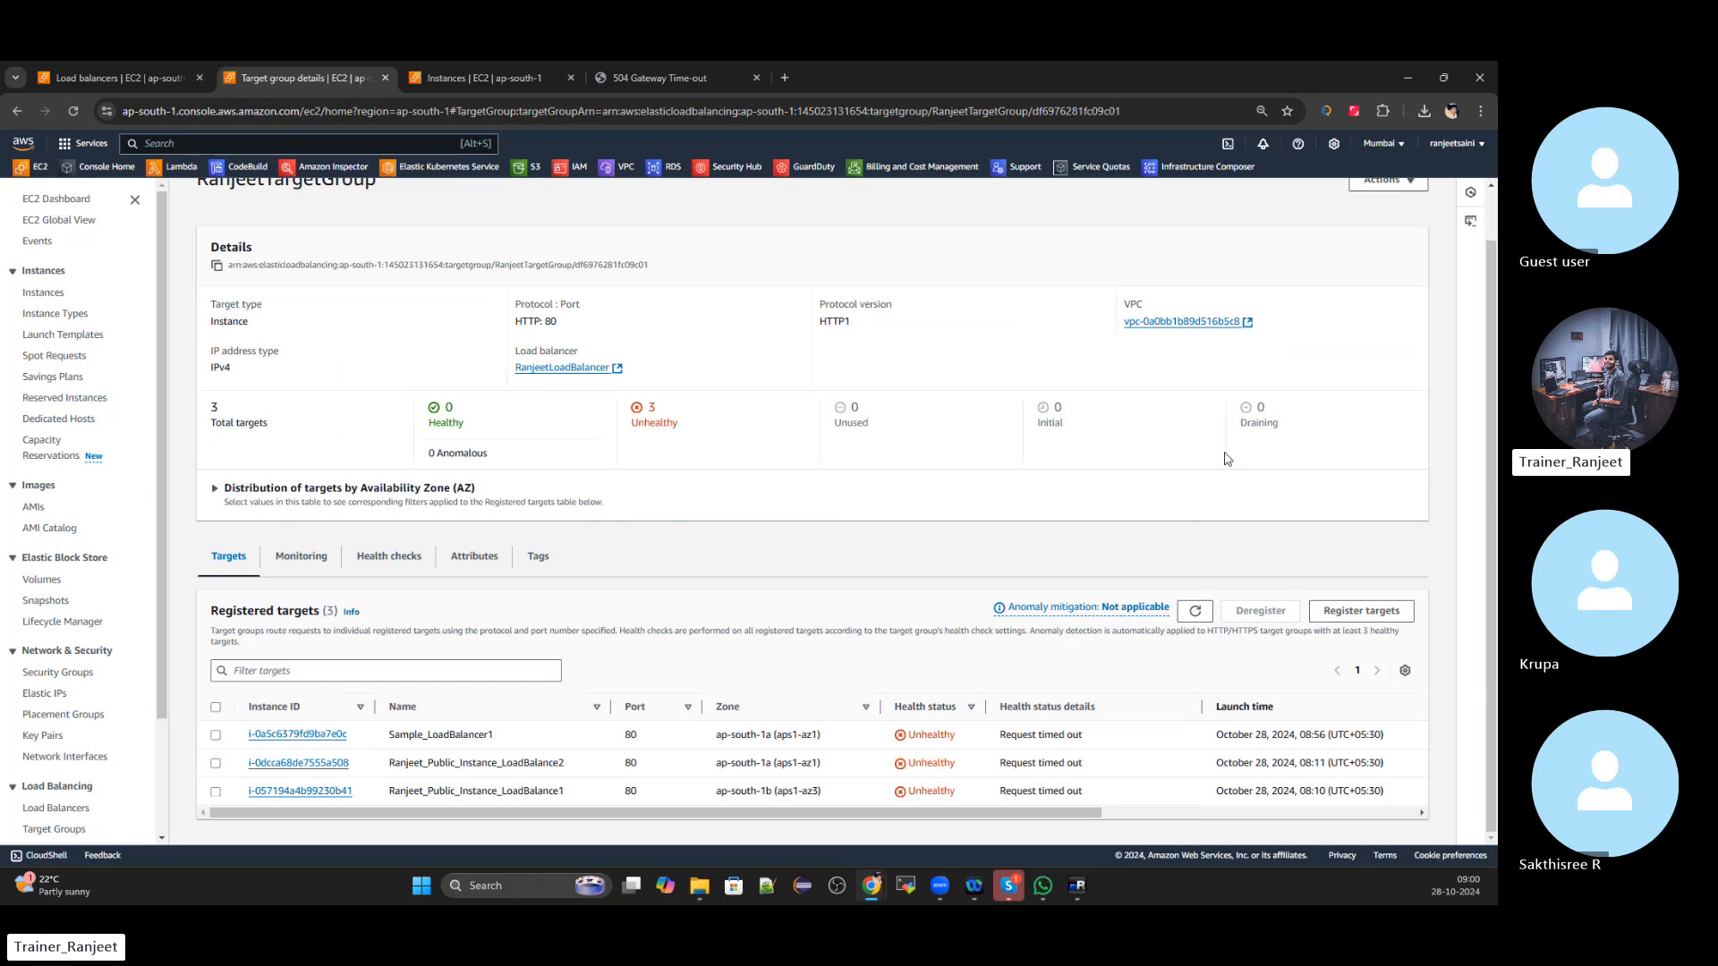
pyautogui.scroll(1, 969, 393)
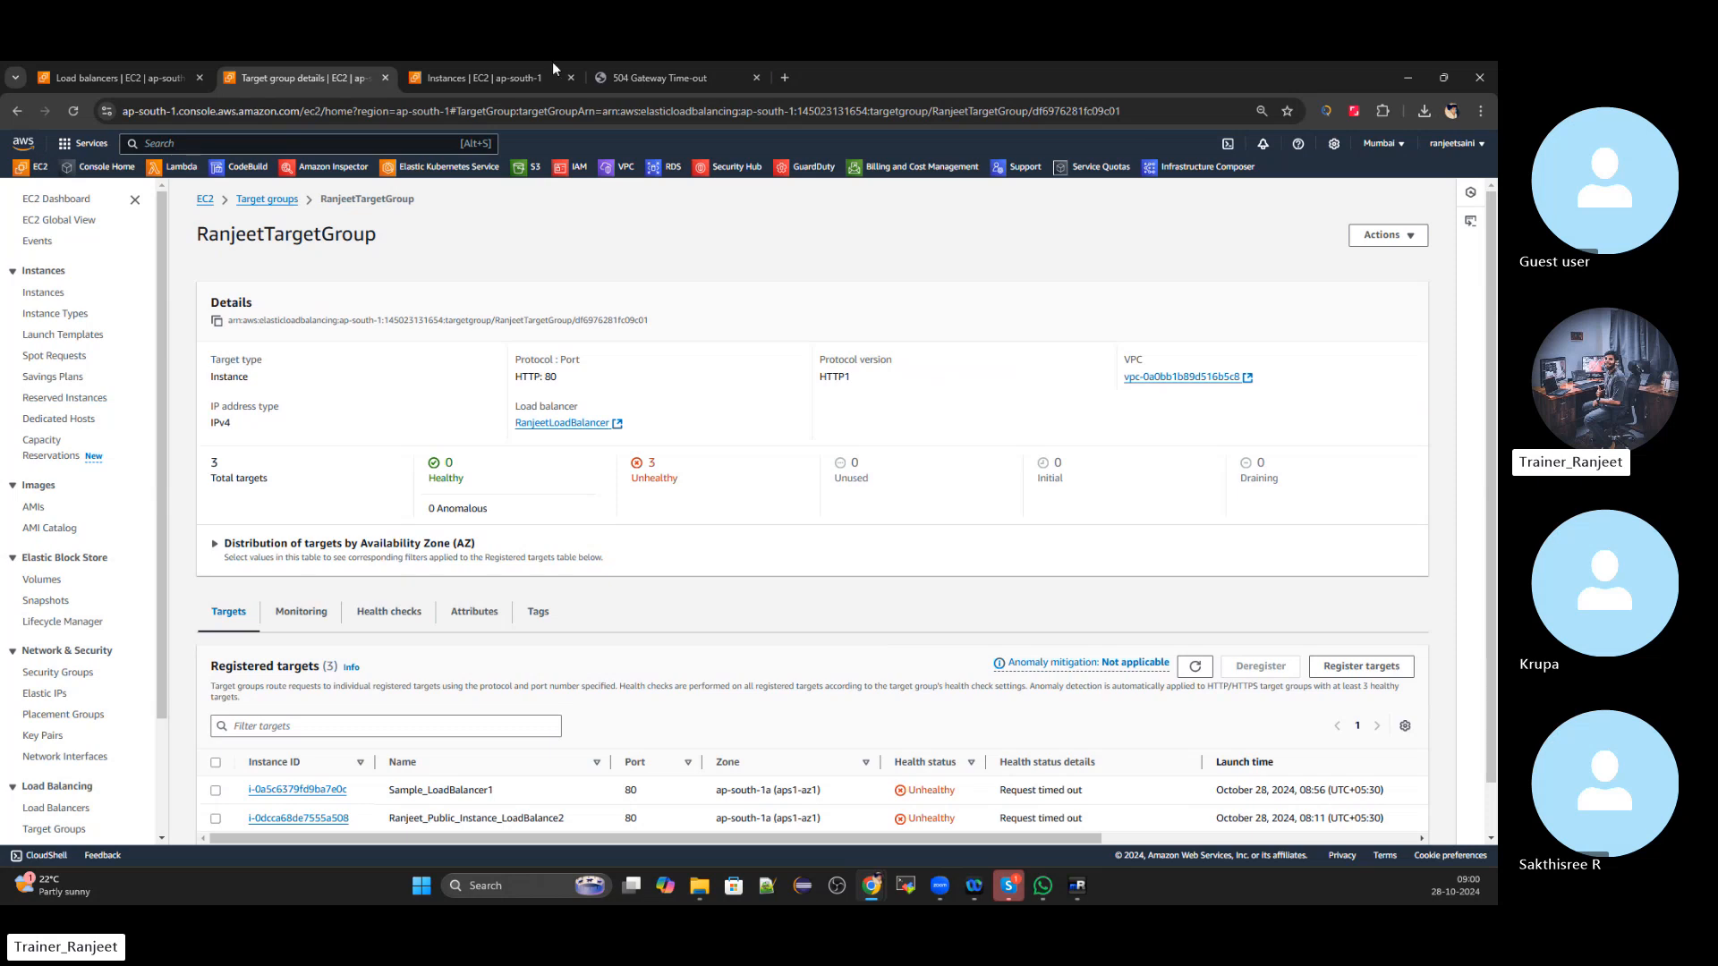
# Filter the registered targets to the 3 unhealthy ones, all timing out
pyautogui.click(139, 71)
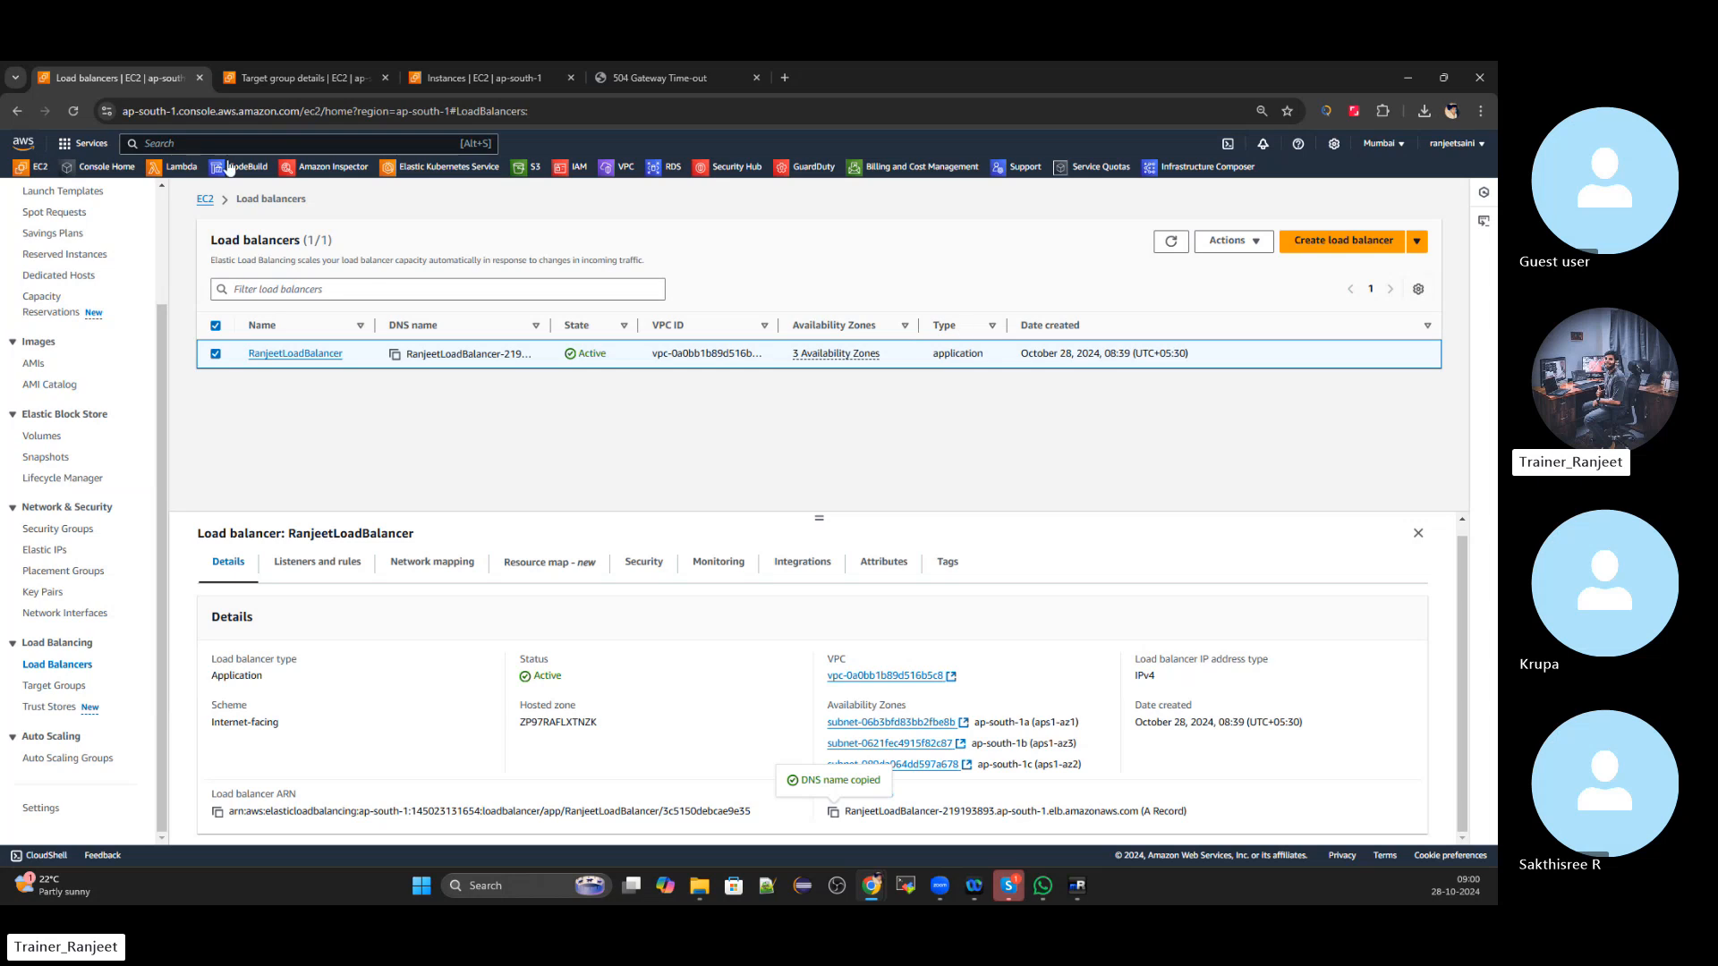
pyautogui.click(298, 78)
pyautogui.scroll(-1, 732, 486)
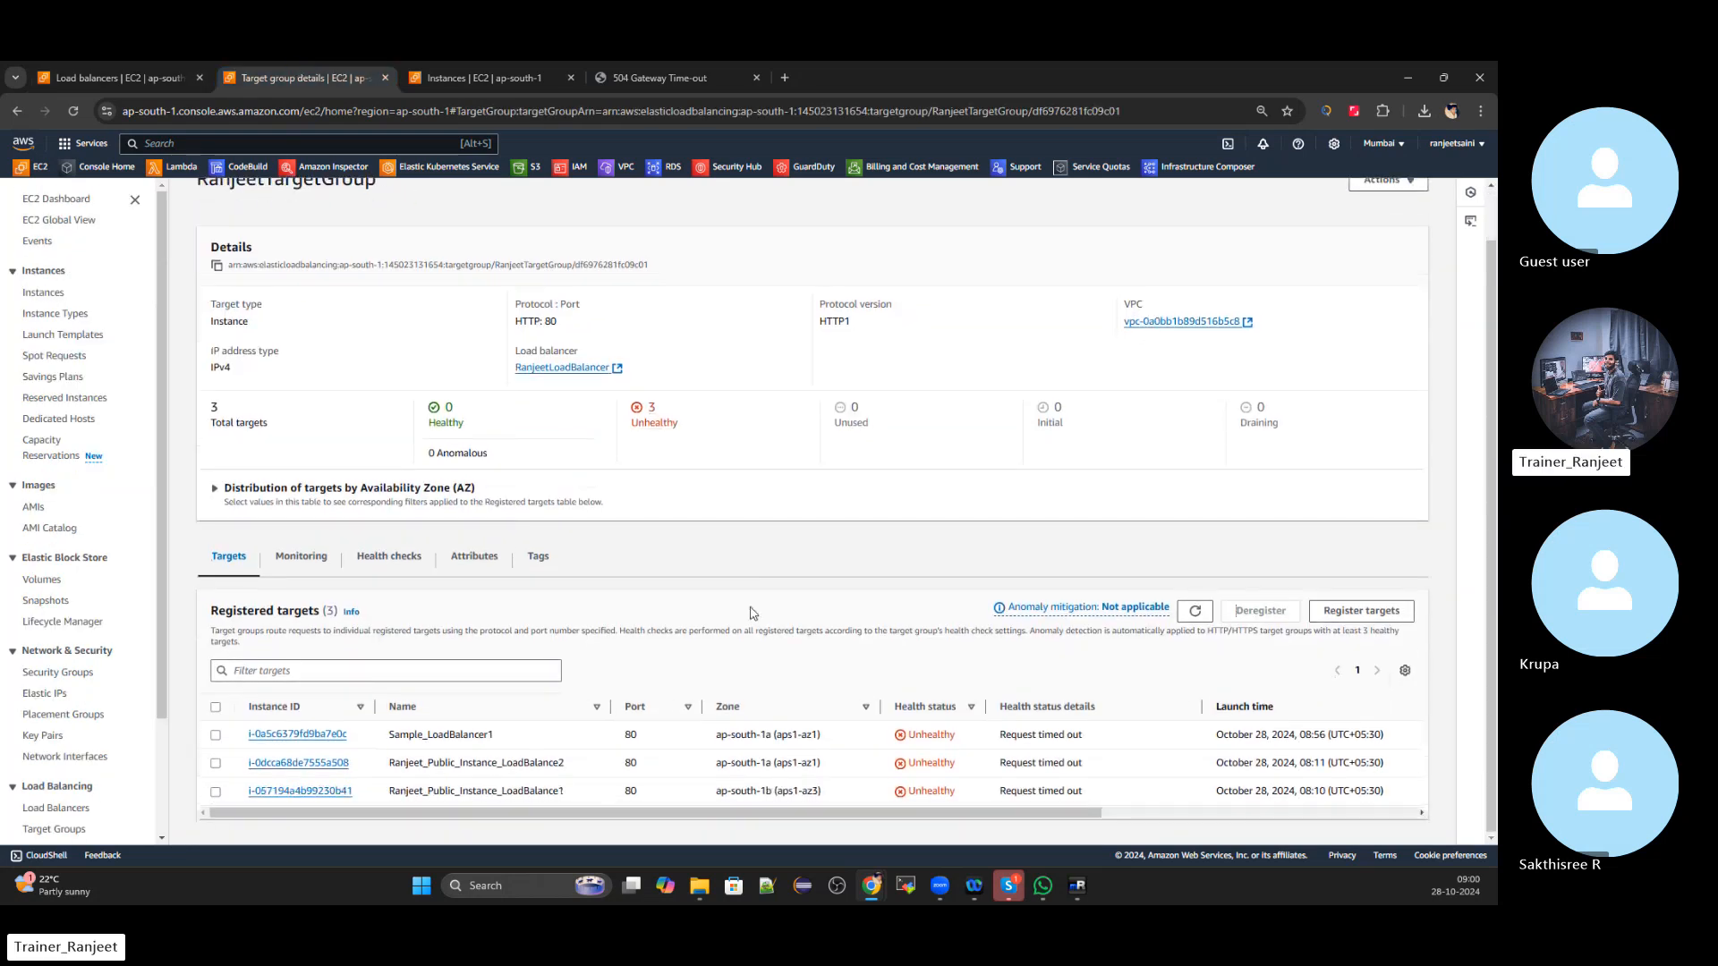
pyautogui.click(652, 422)
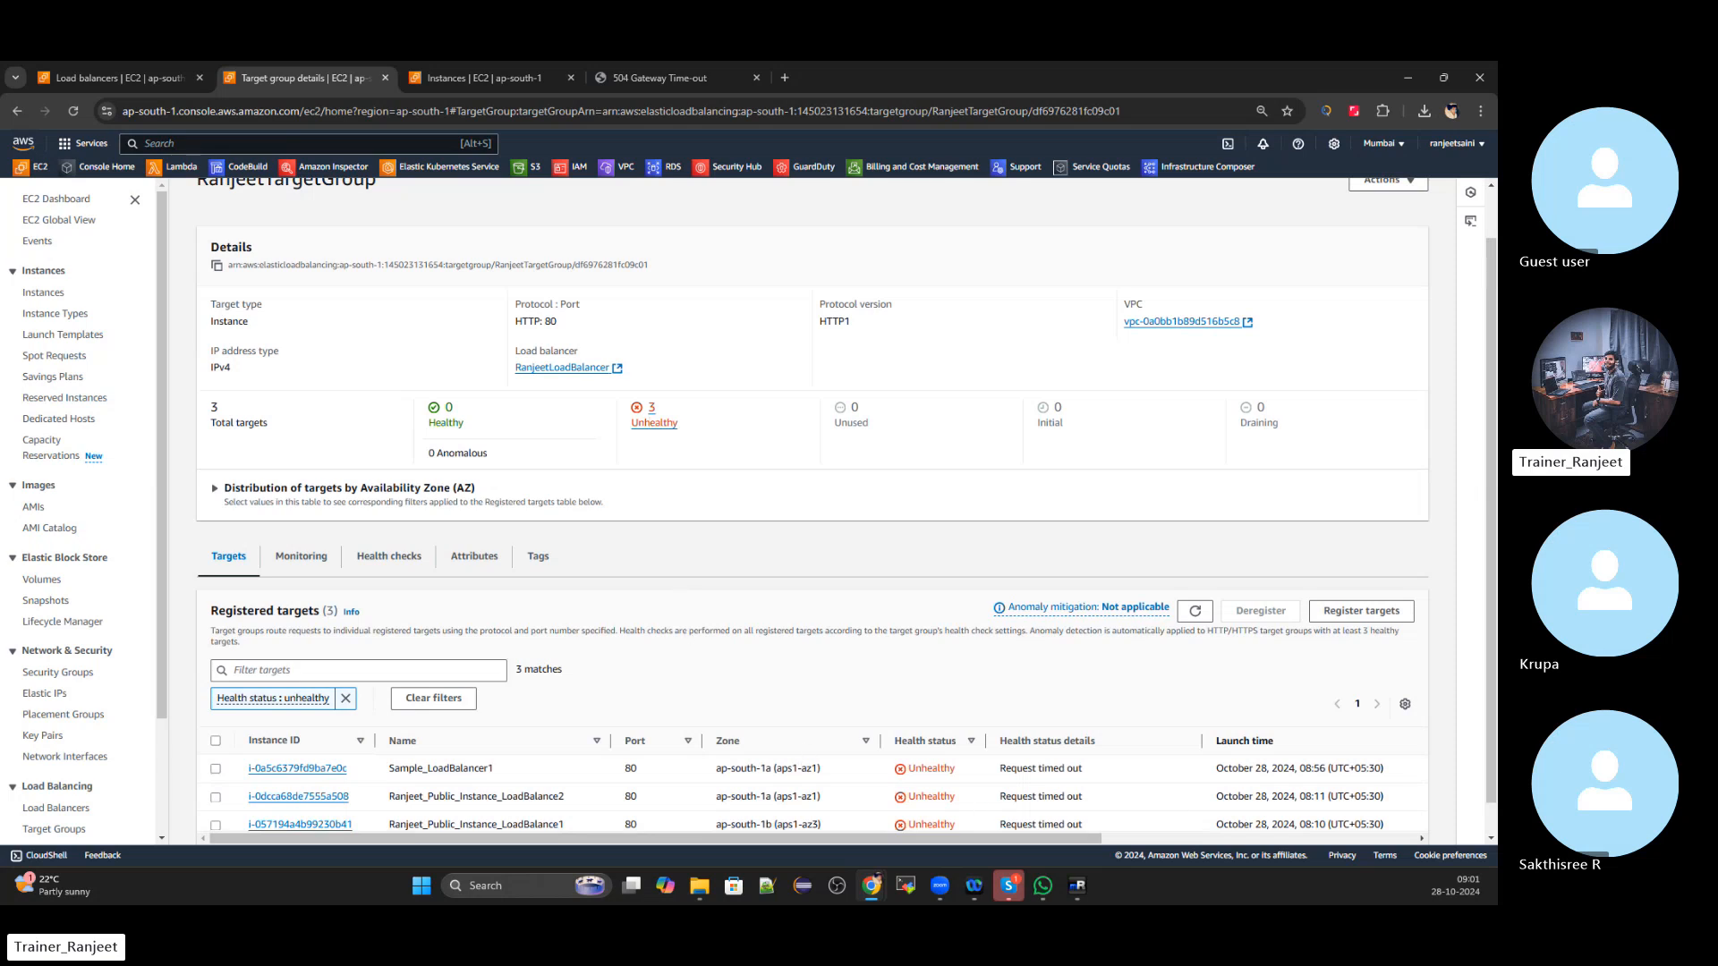
pyautogui.hotkey('alt', 'Tab')
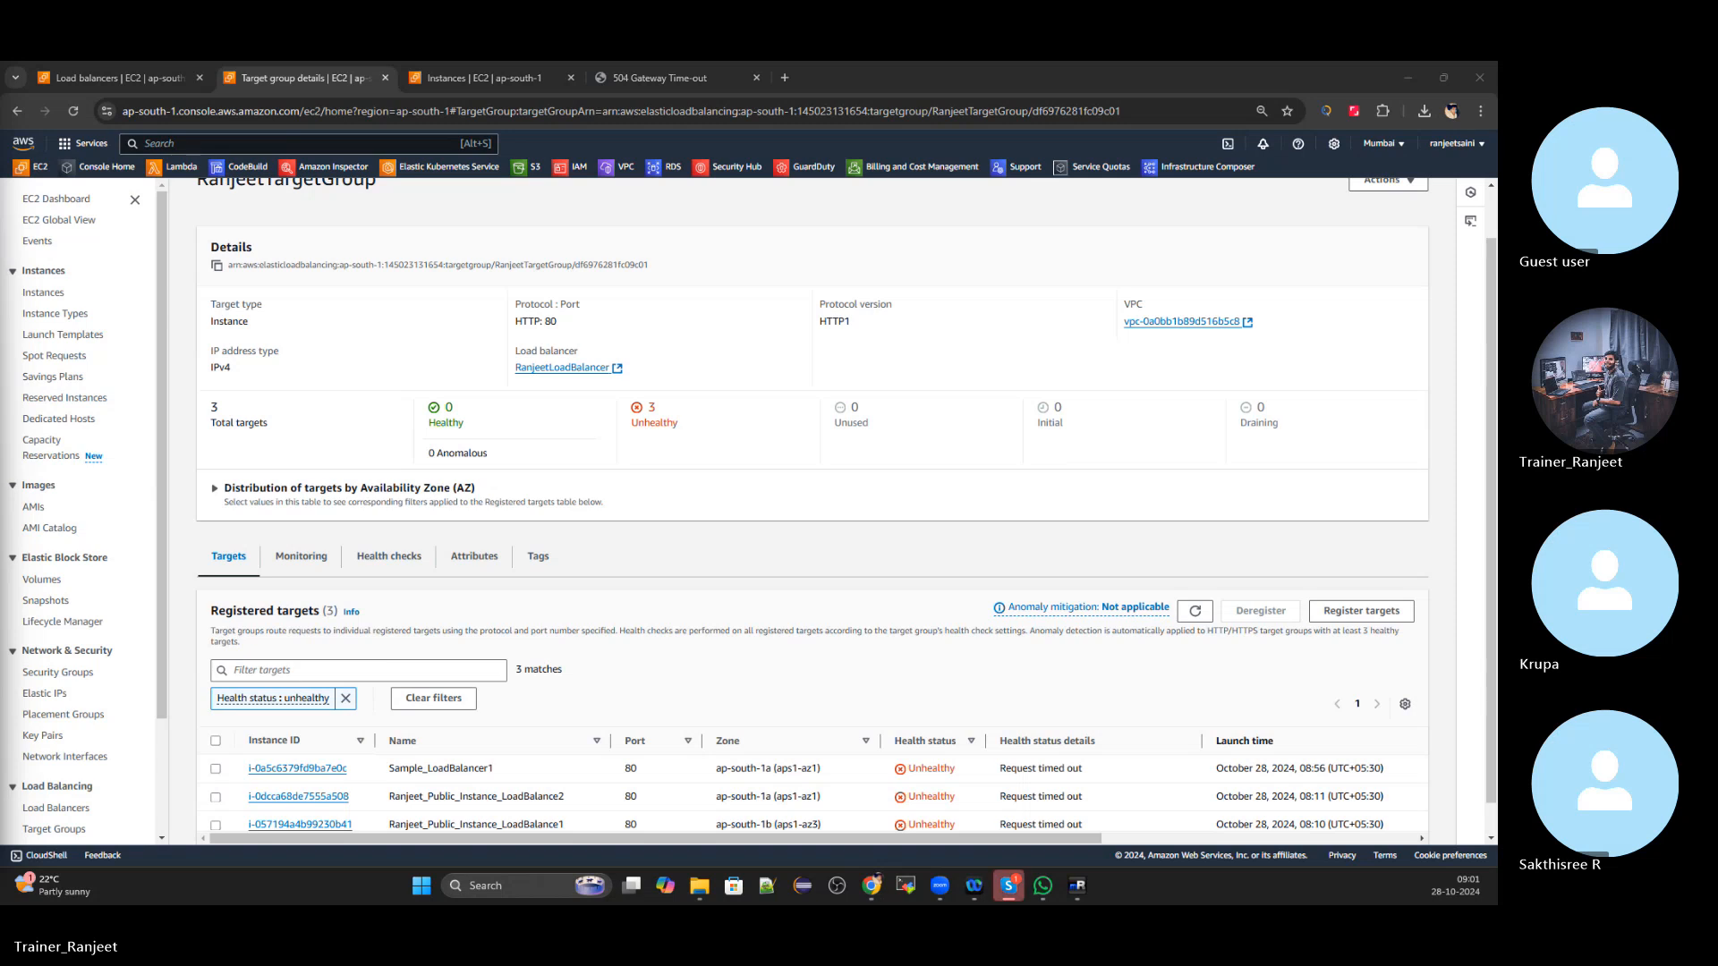